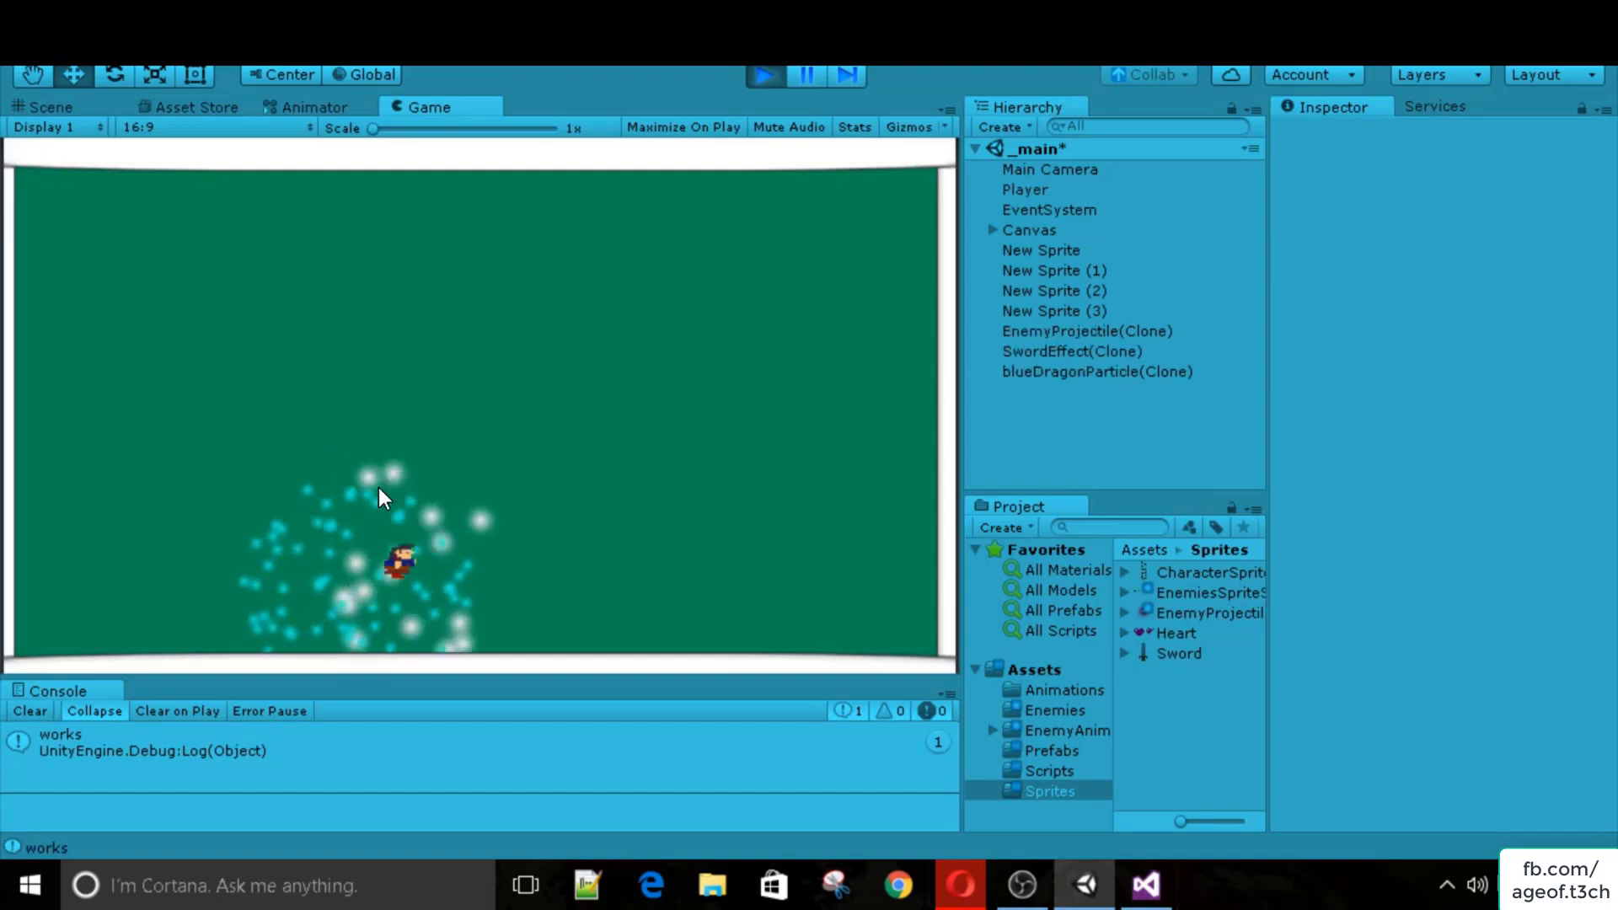
Stop the running game and clear the console messages.
left_click(763, 75)
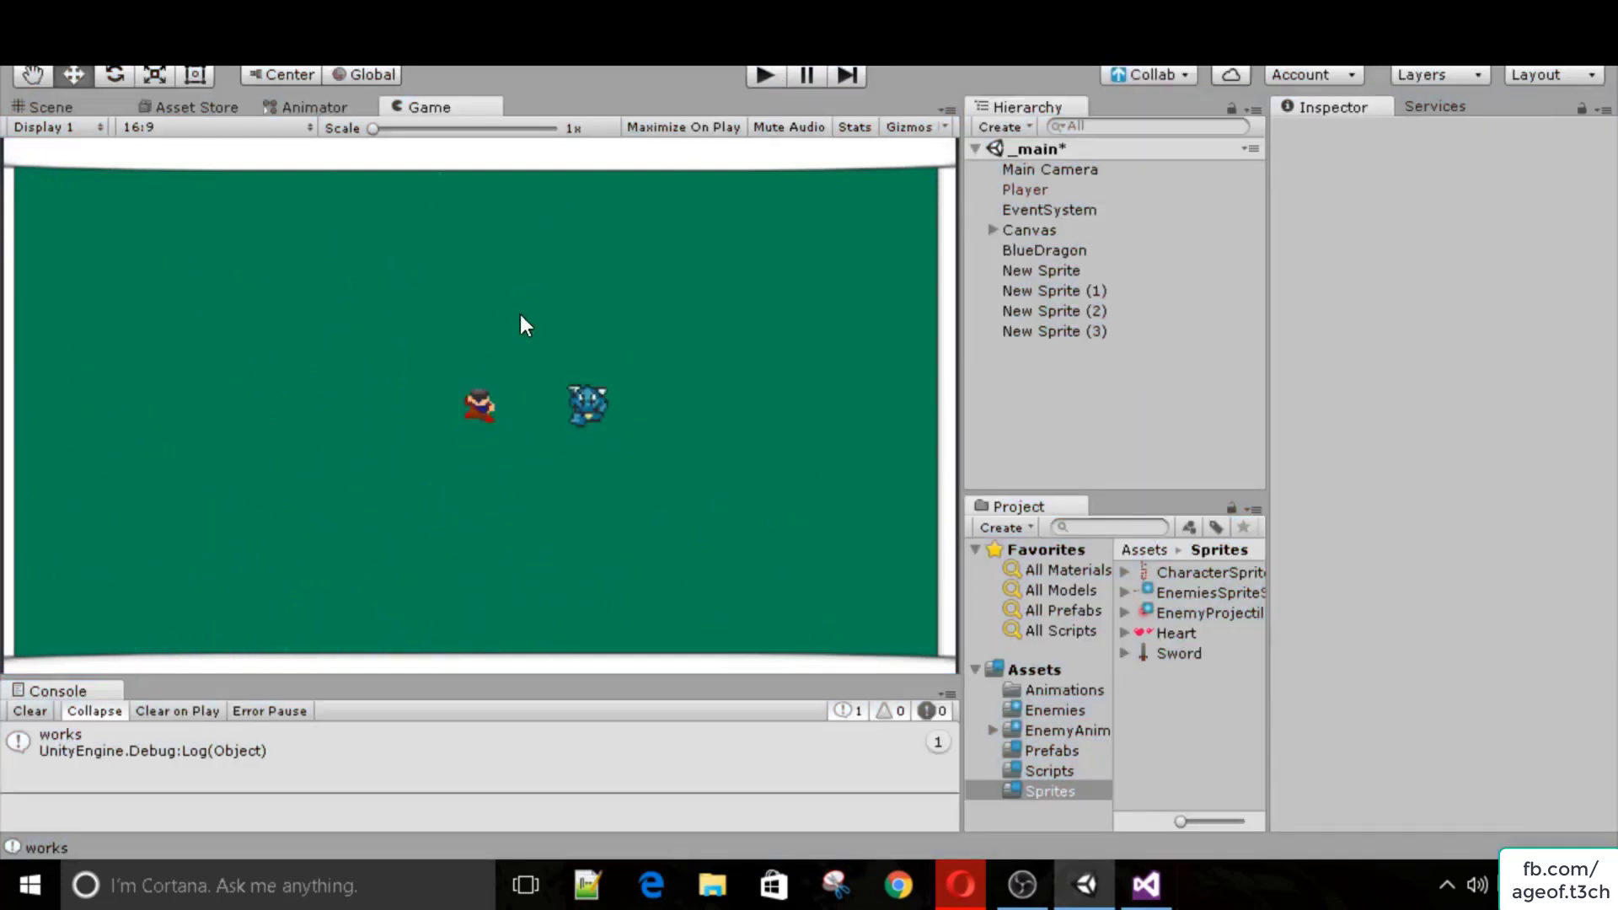
left_click(31, 711)
Playtest the scene by moving the player around and across the boundary walls near the blue dragon, and stop the game.
left_click(774, 77)
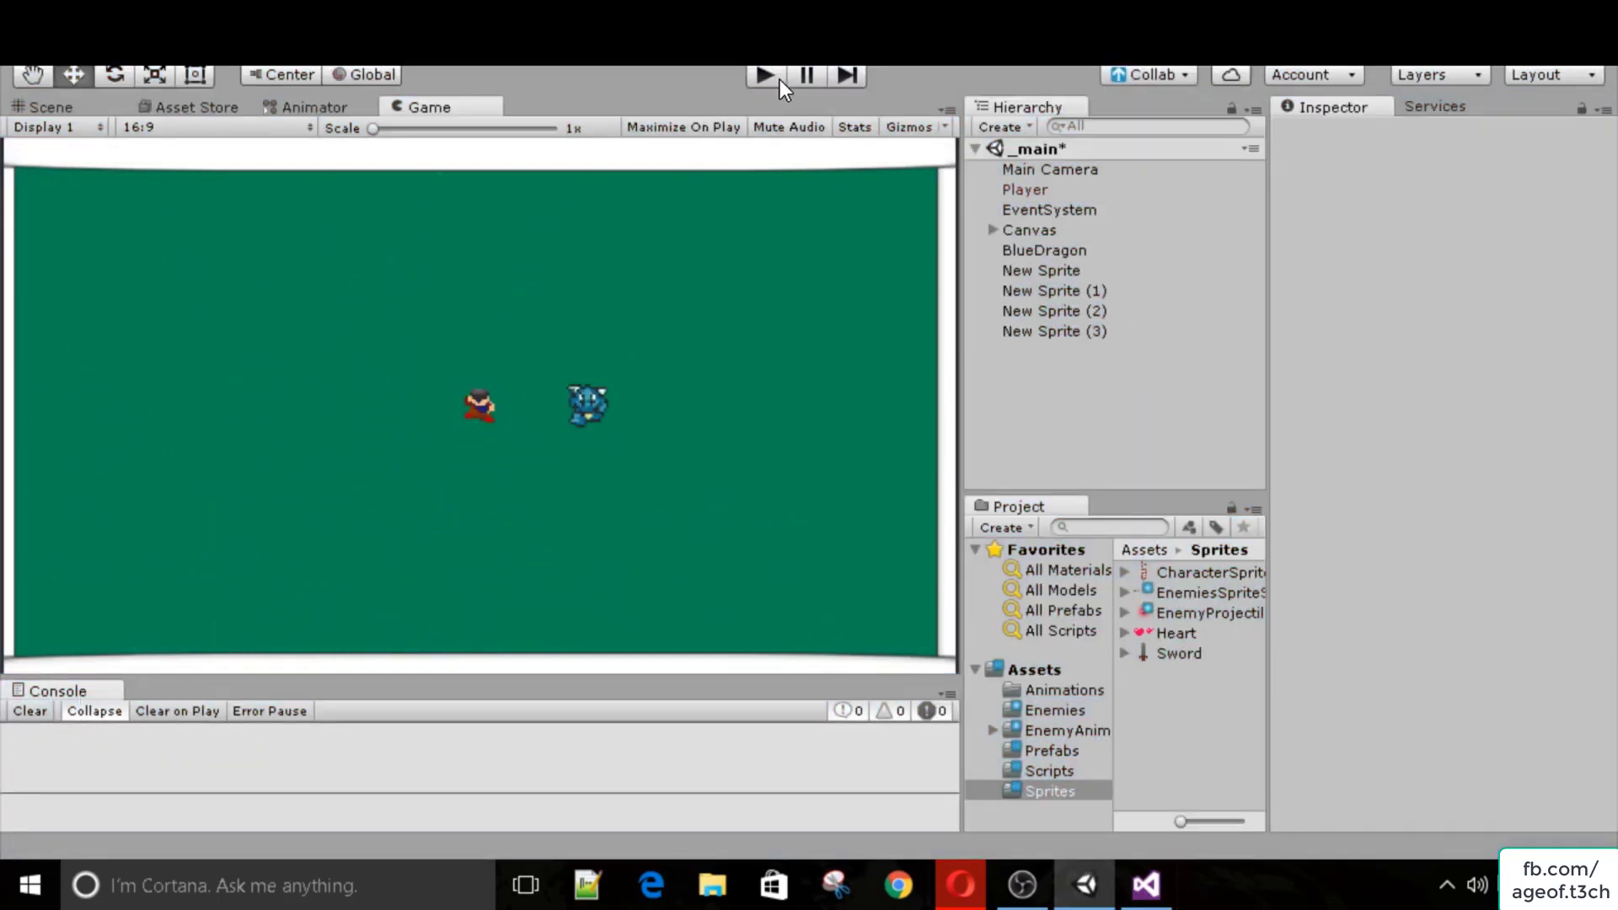
key("a")
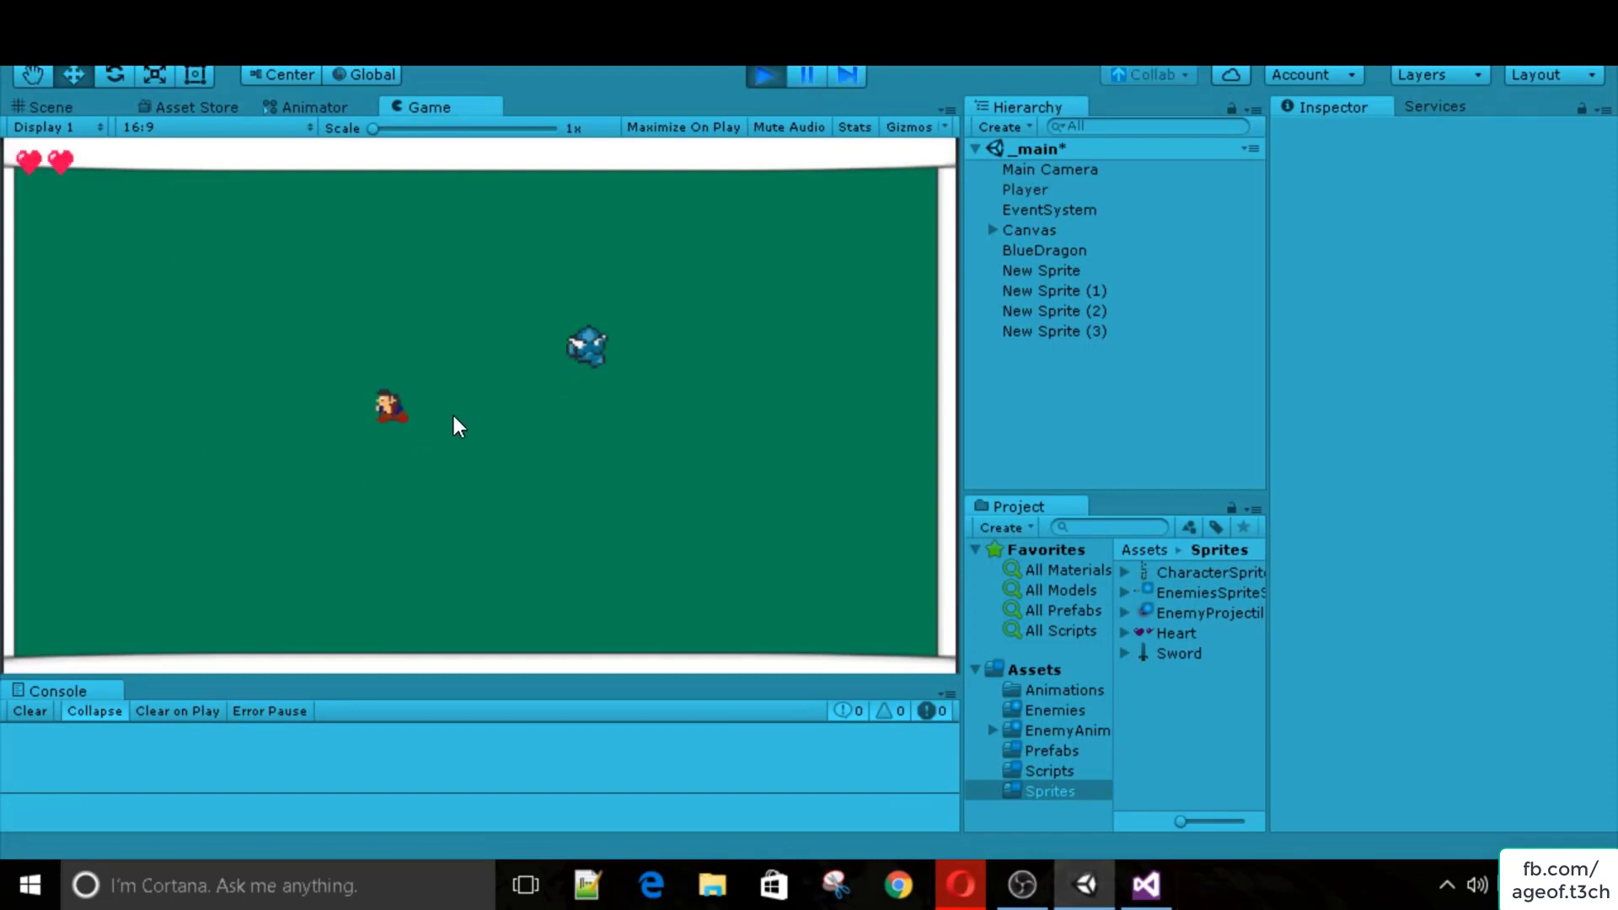
key("w")
key("a")
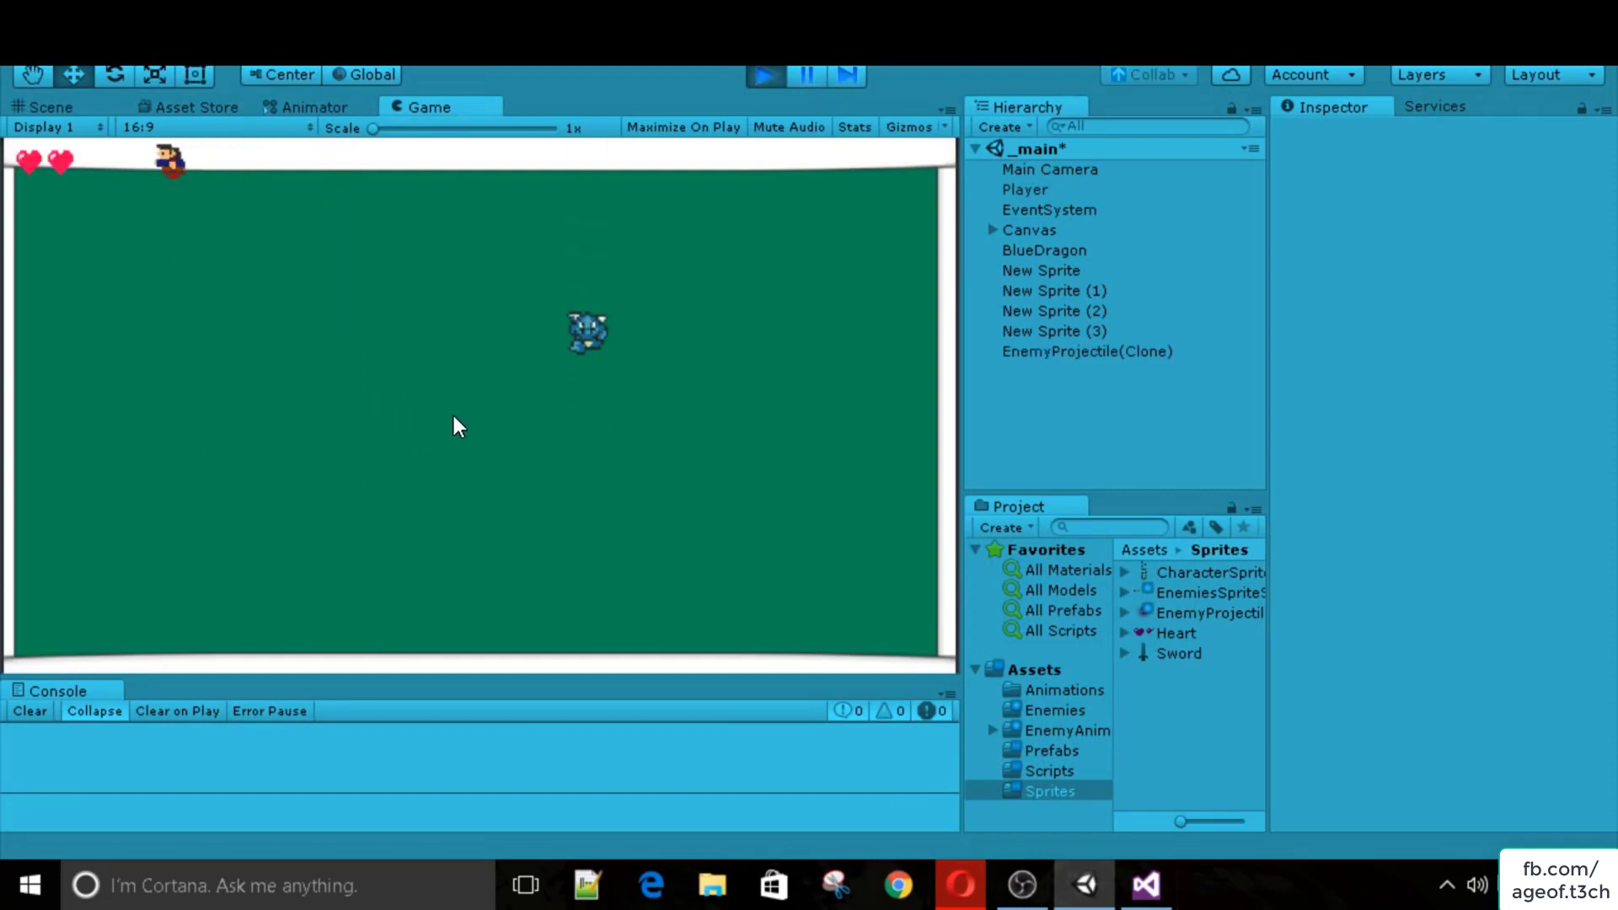
key("s")
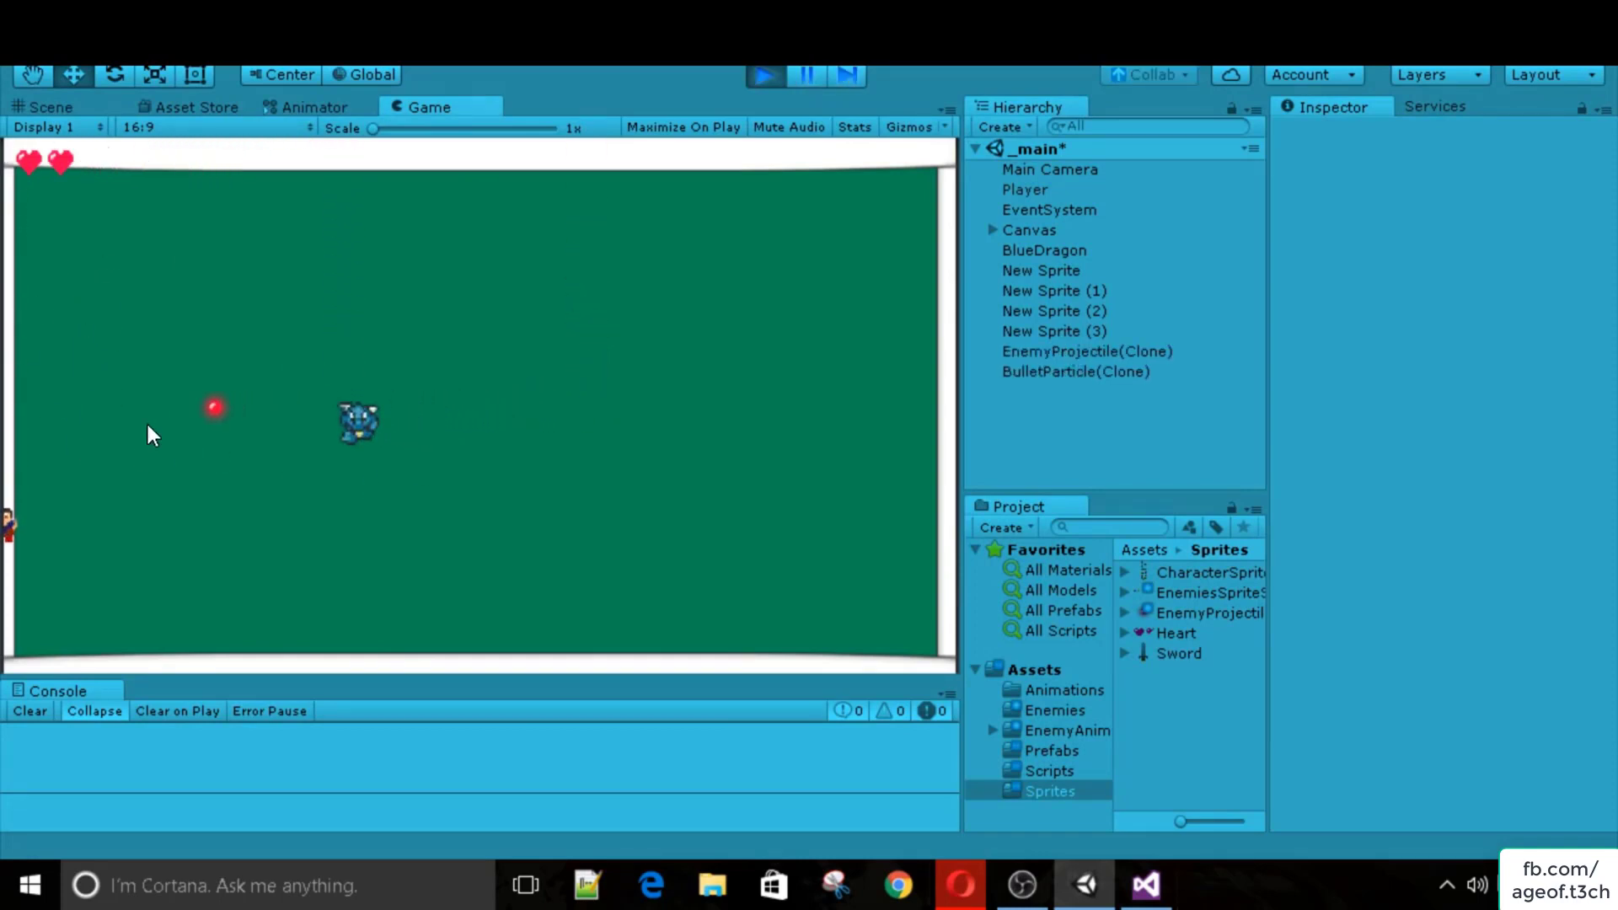
key("d")
key("d")
key("w")
key("s")
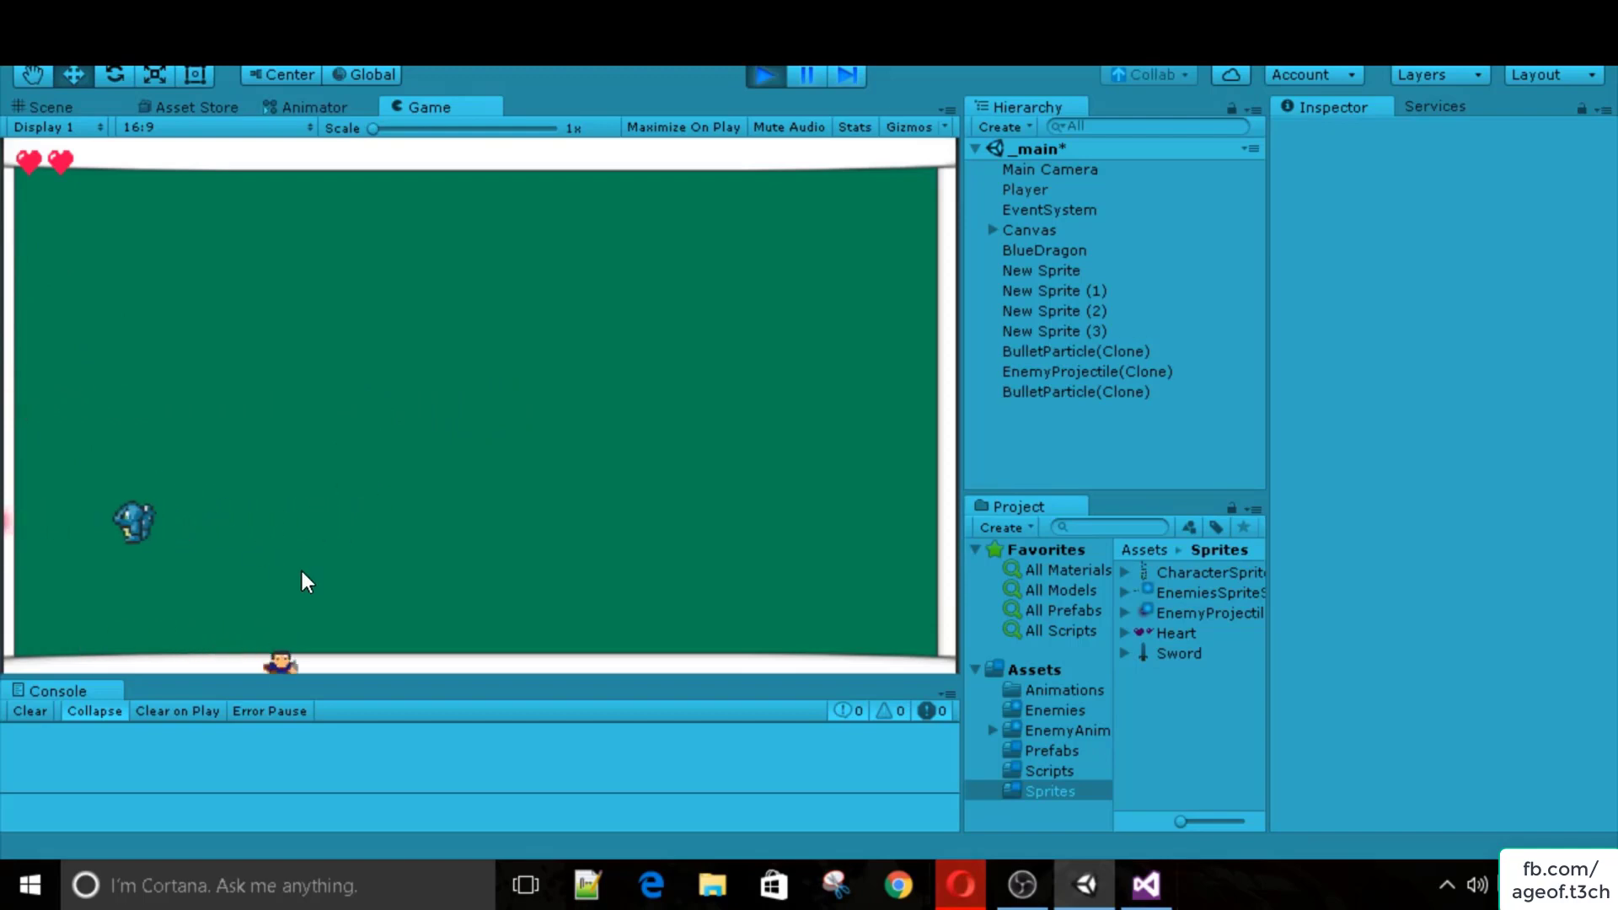
key("w")
key("d")
key("w")
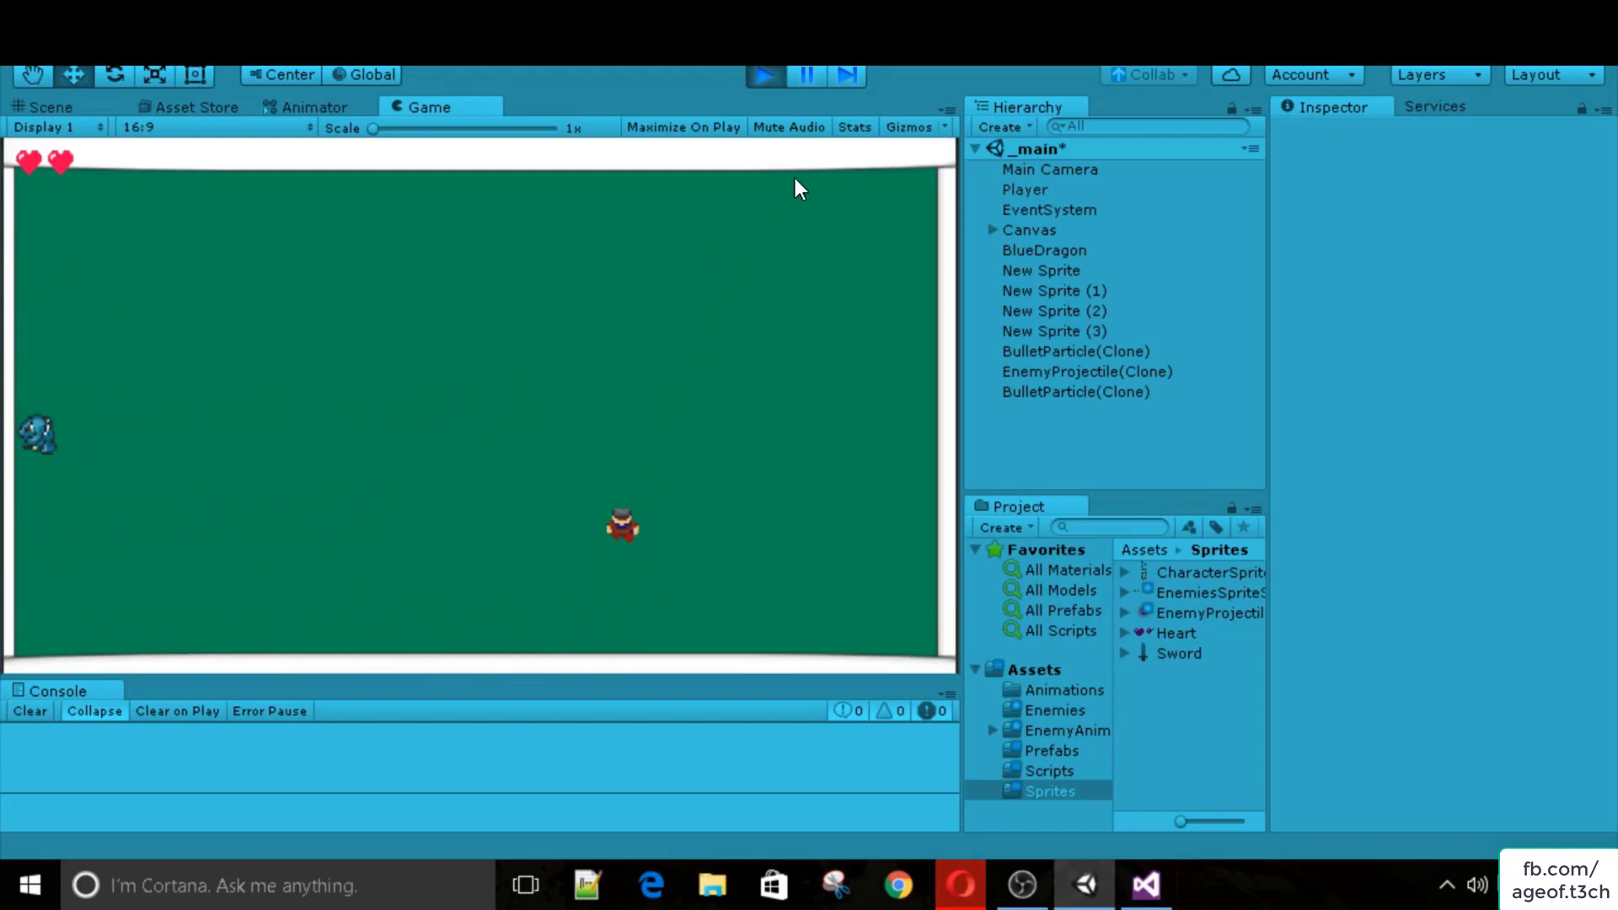
key("d")
key("s")
left_click(763, 76)
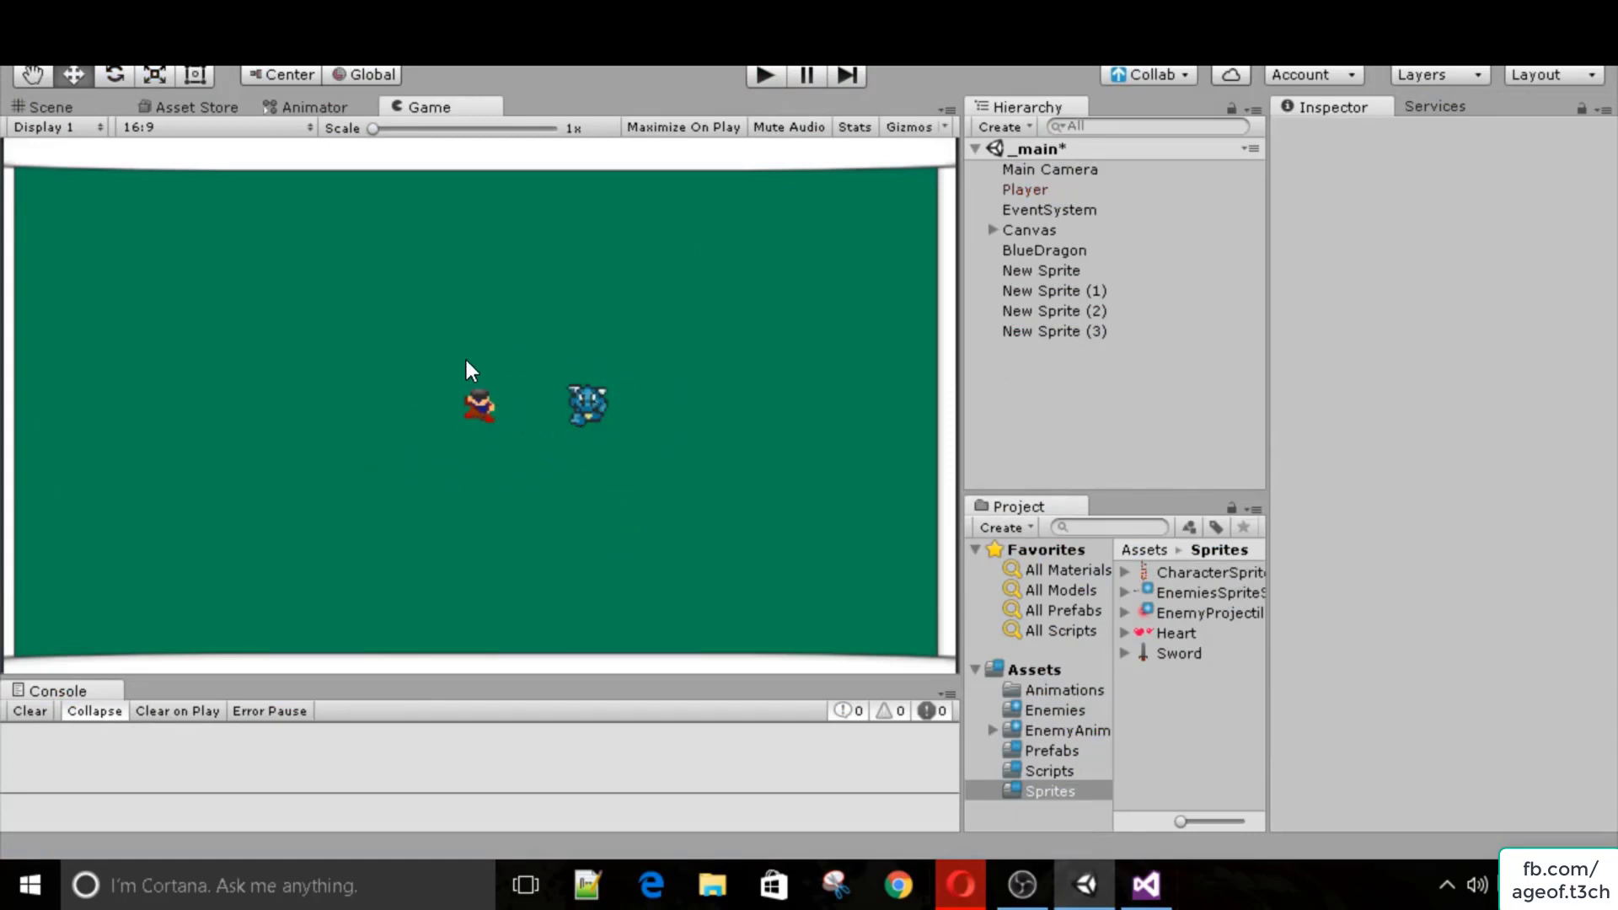
In Visual Studio, add GameObject.FindGameObjectWithTag("Player").GetComponent<Player>().canMove = true; below the canAttack line in Dragon.cs's OnTriggerEnter2D, and save the script.
left_click(1146, 885)
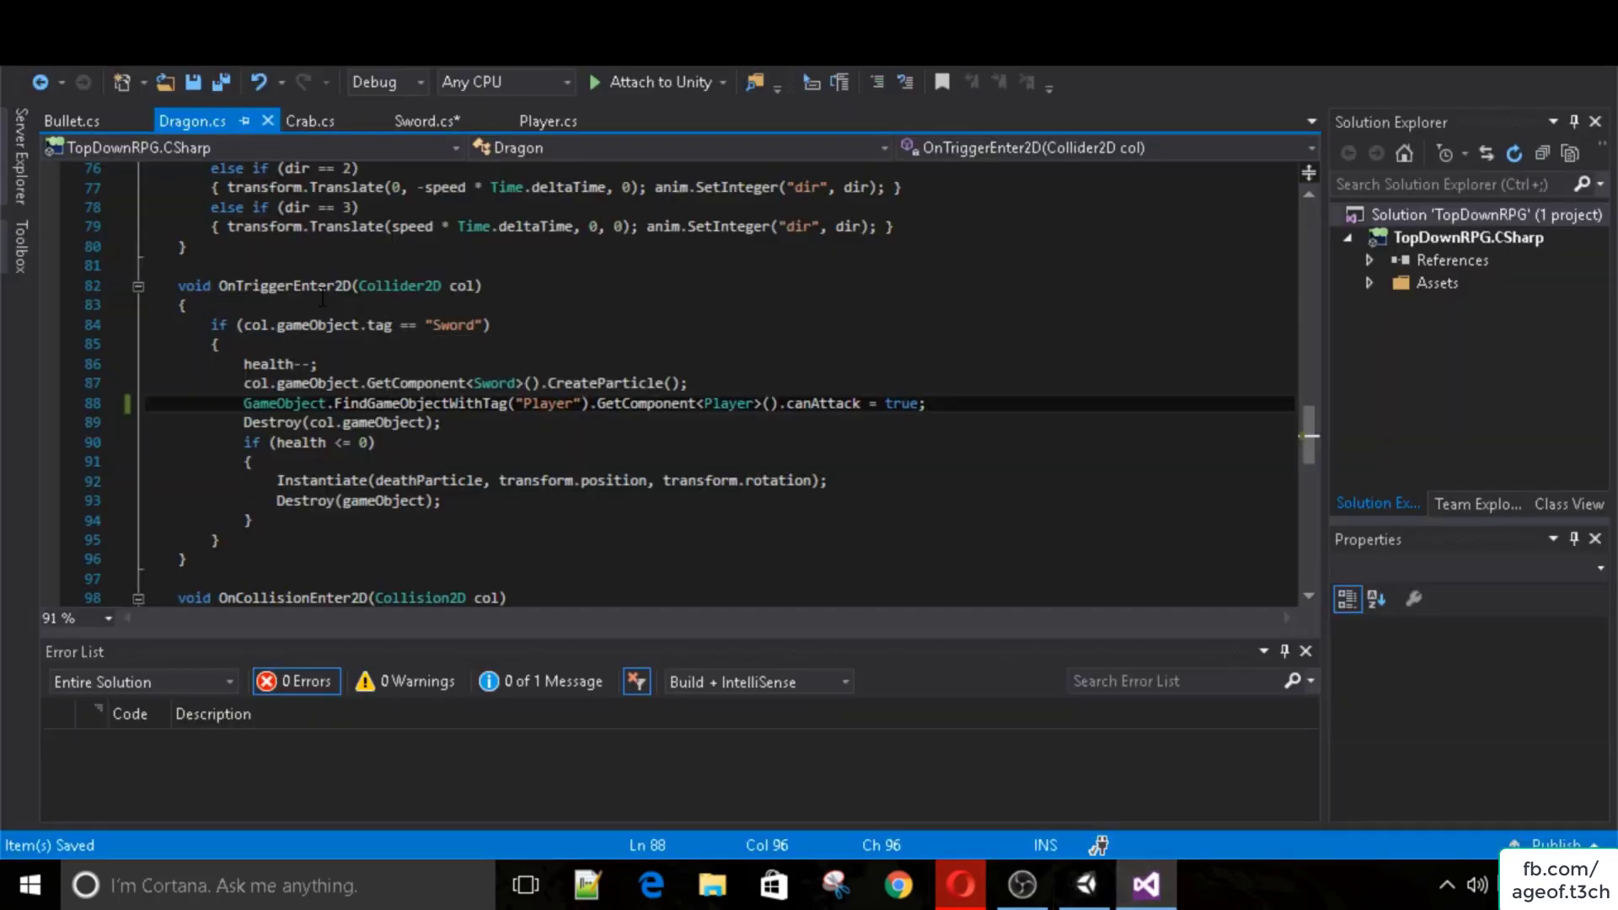
left_click_drag(211, 324, 497, 327)
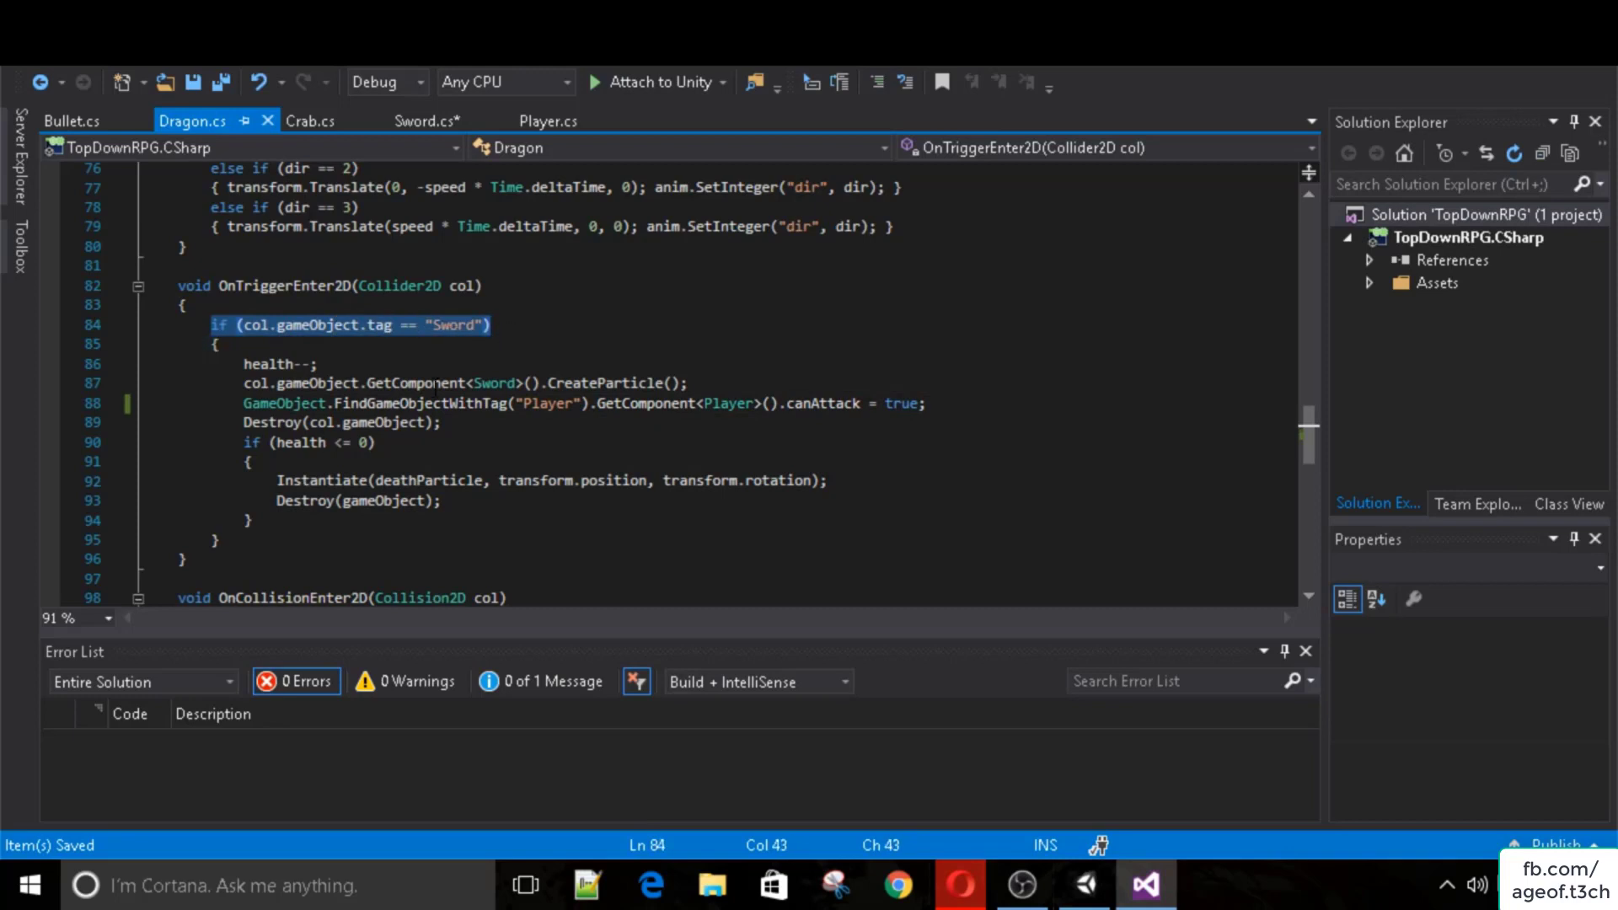
left_click_drag(788, 404, 927, 411)
left_click(946, 412)
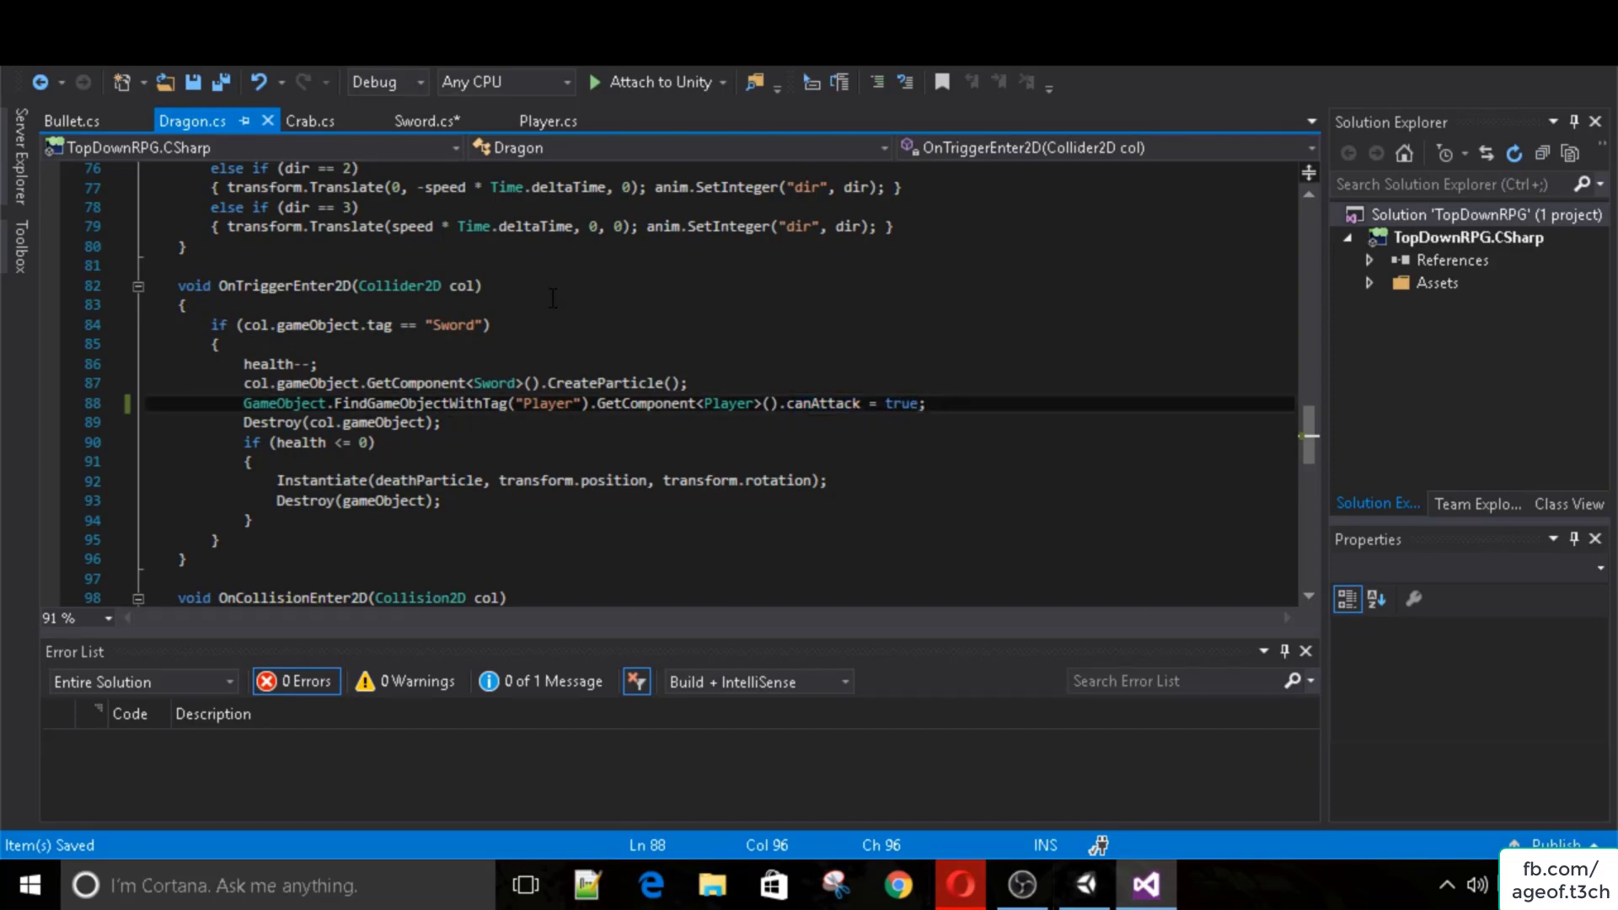
key("Return")
type("GameObject")
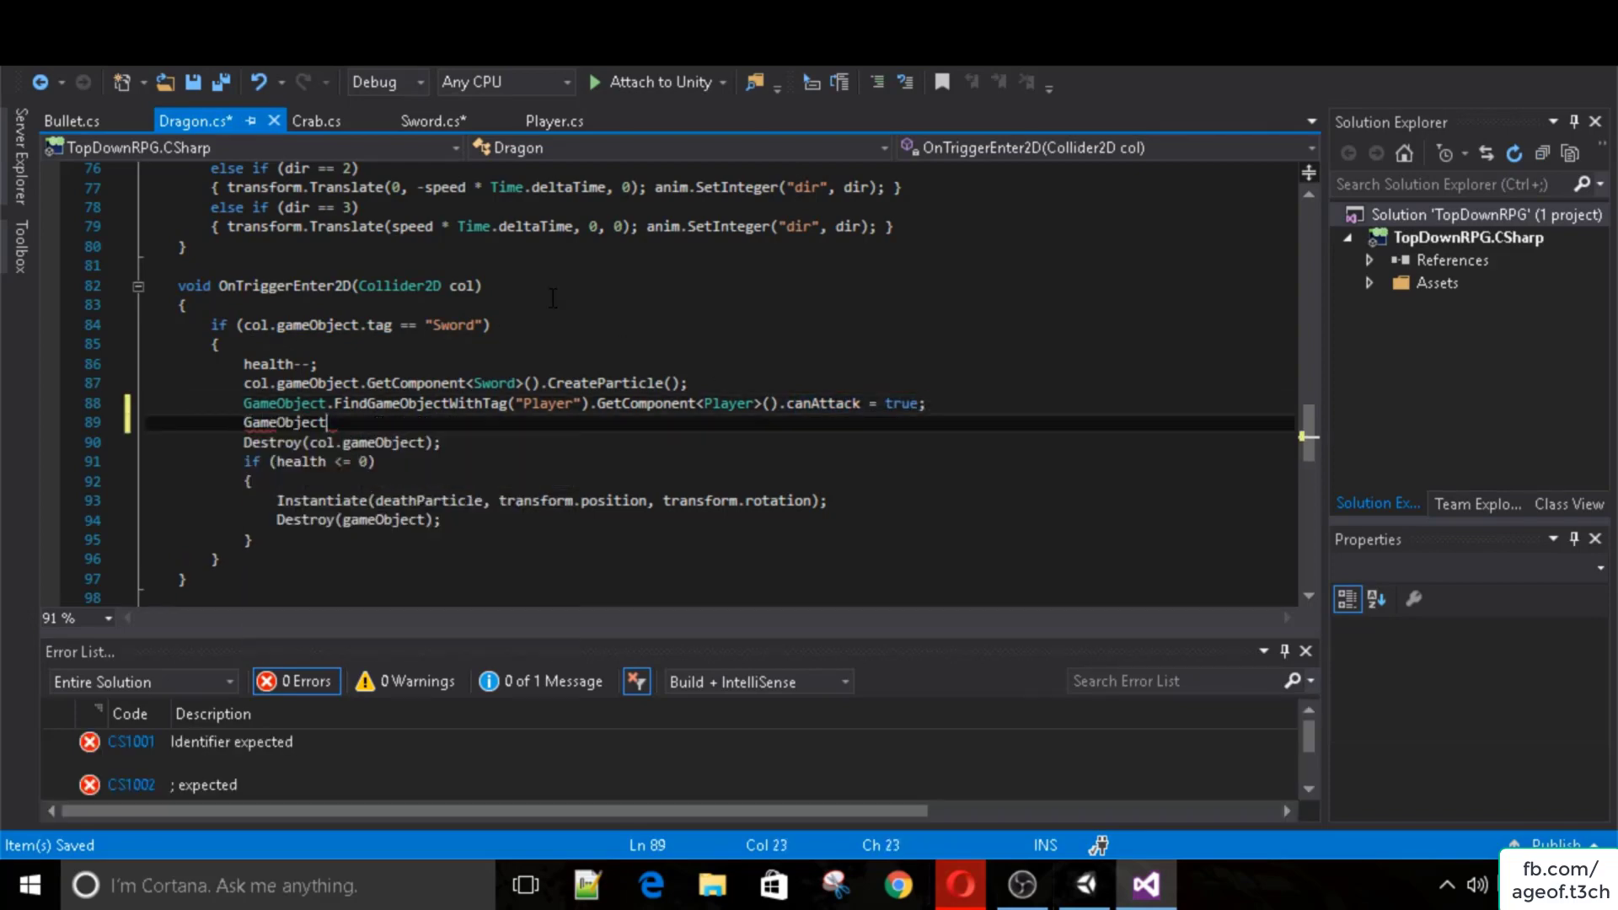
type(".Findgame")
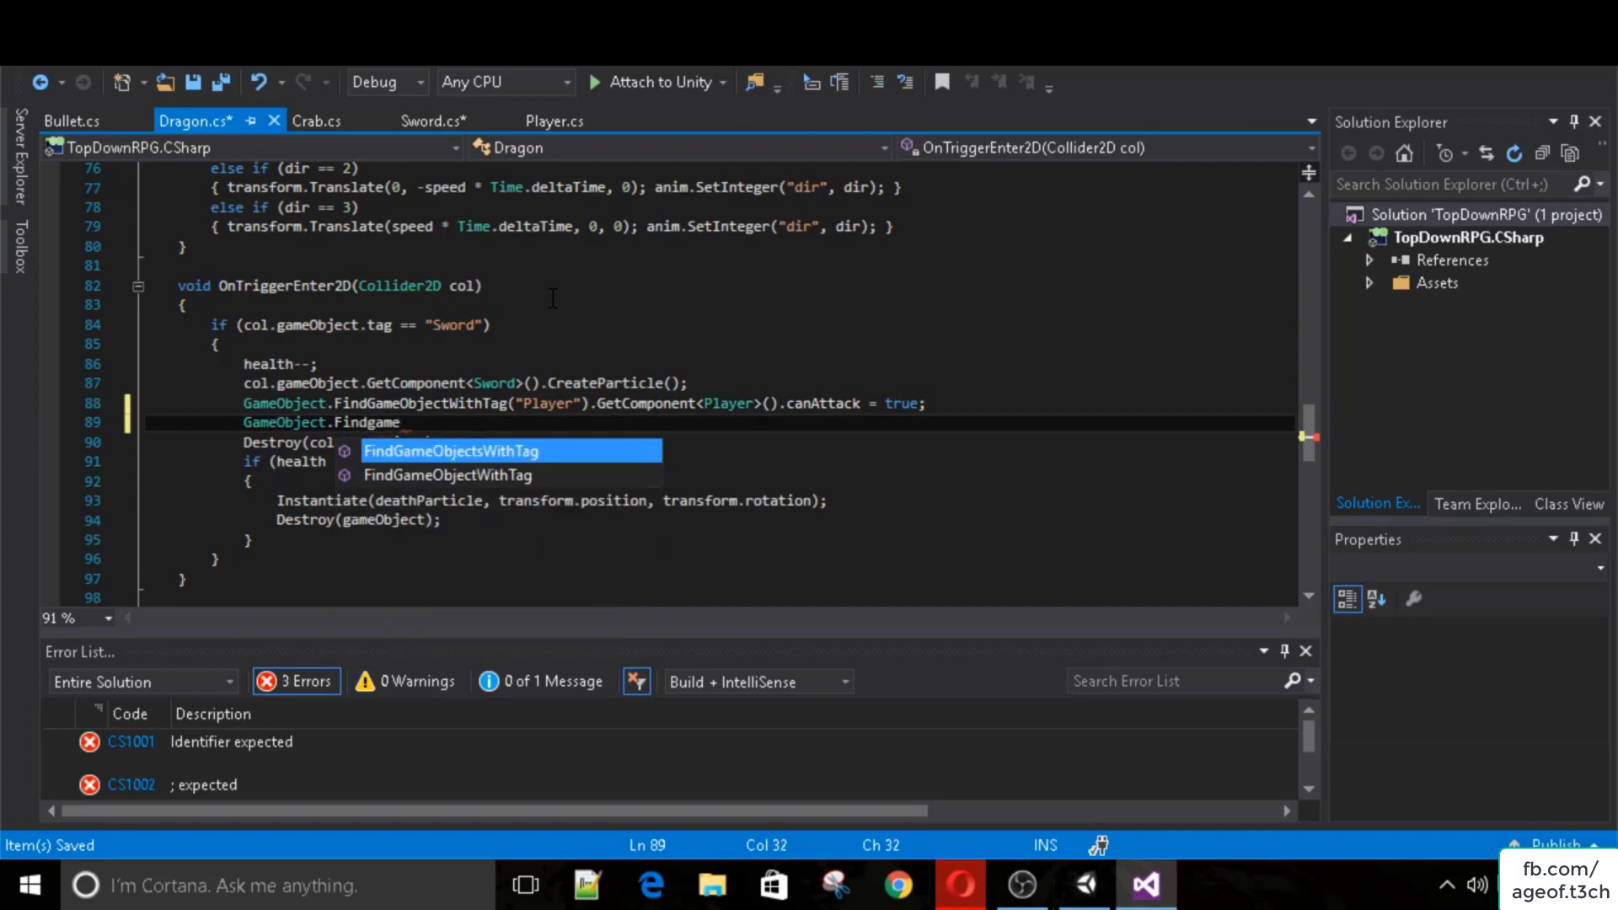
key("Down")
key("Tab")
type("(\"")
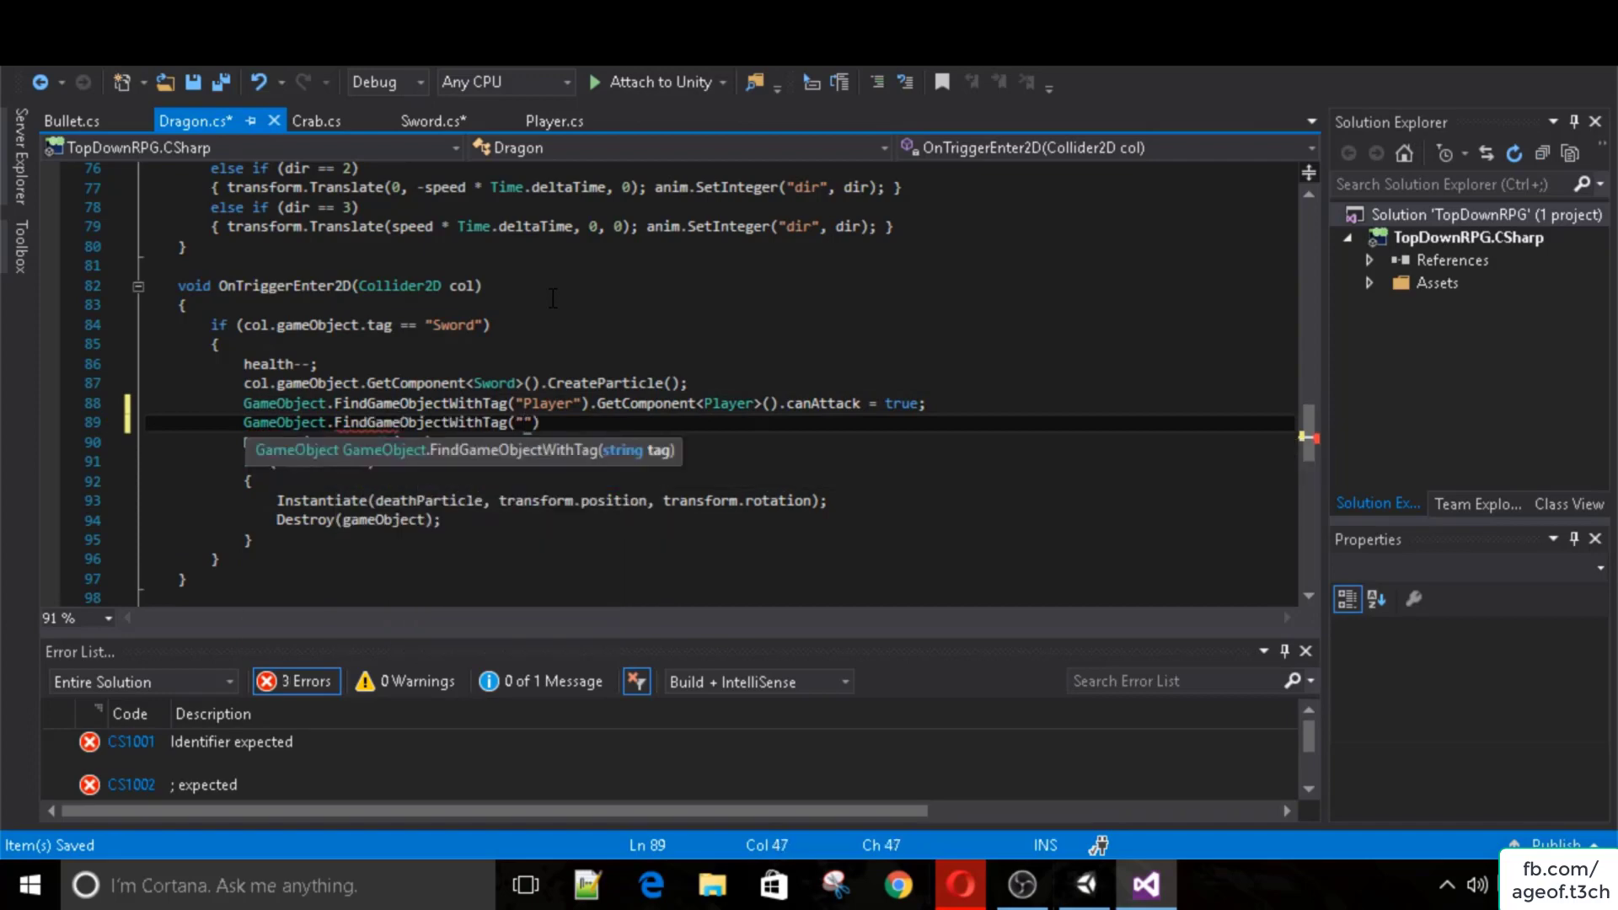
type("Player\").Ge")
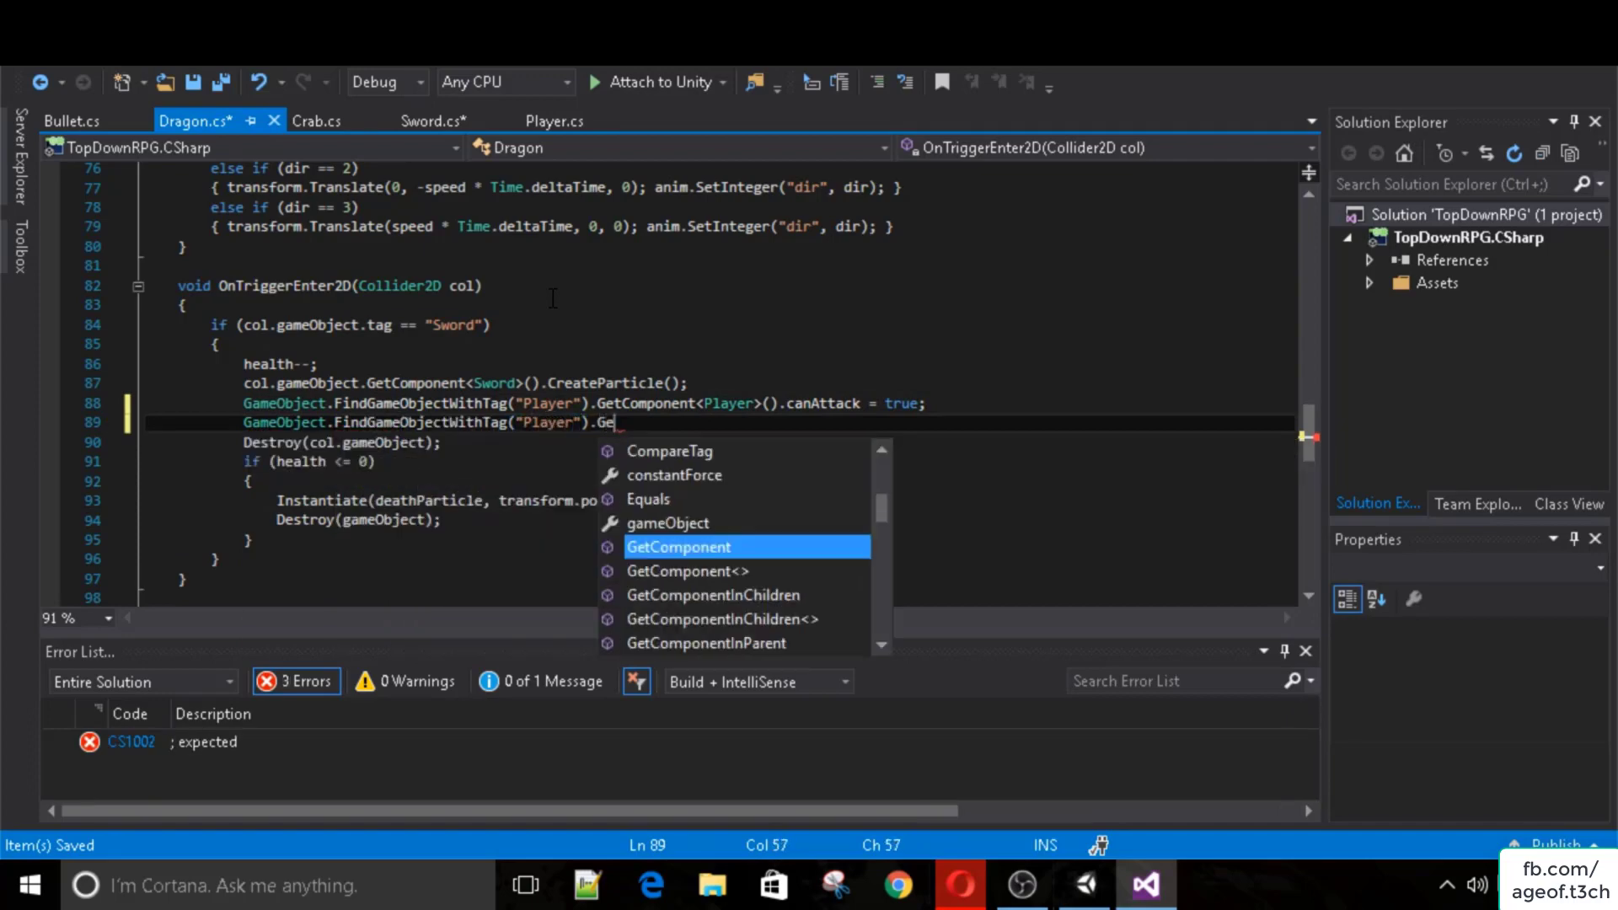
type("tComponent<Player")
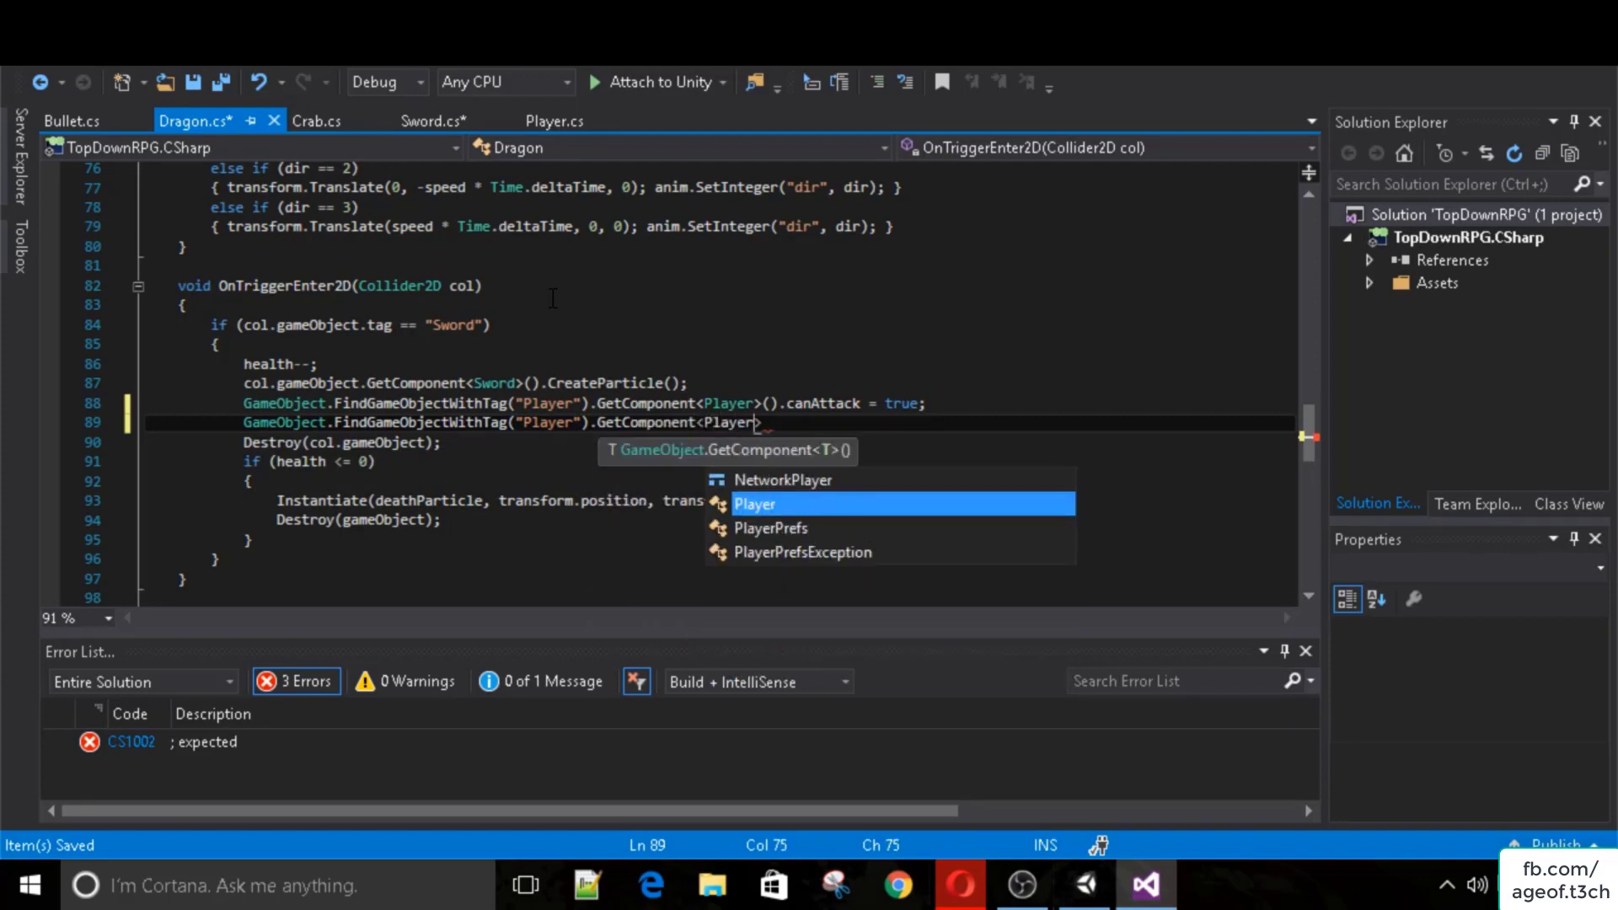
type(">().")
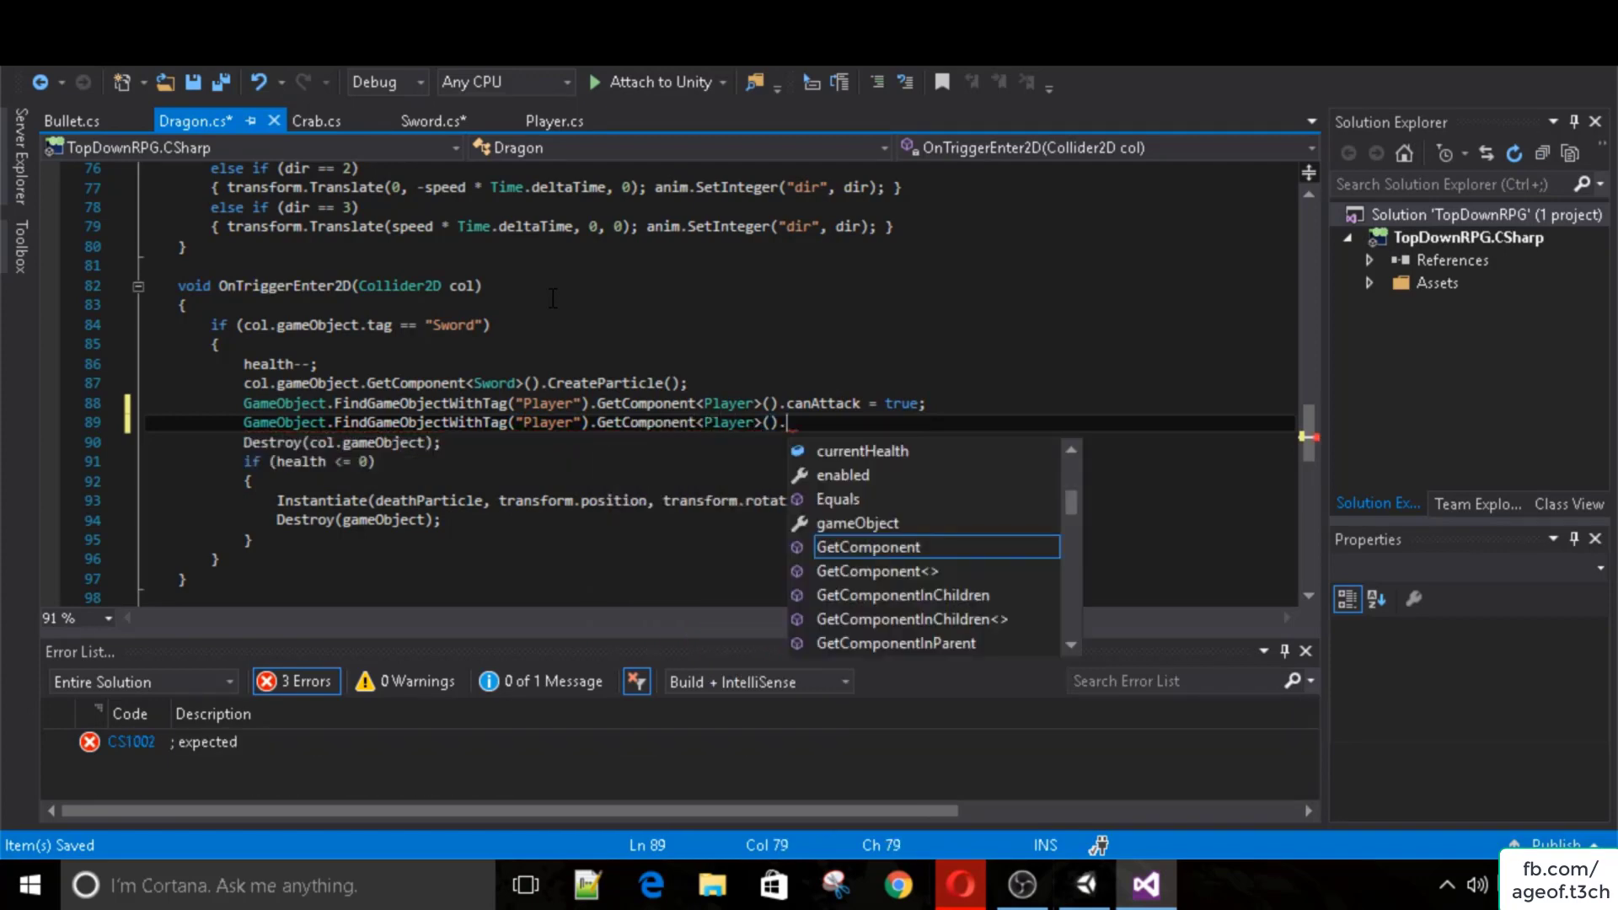
type("canMove =")
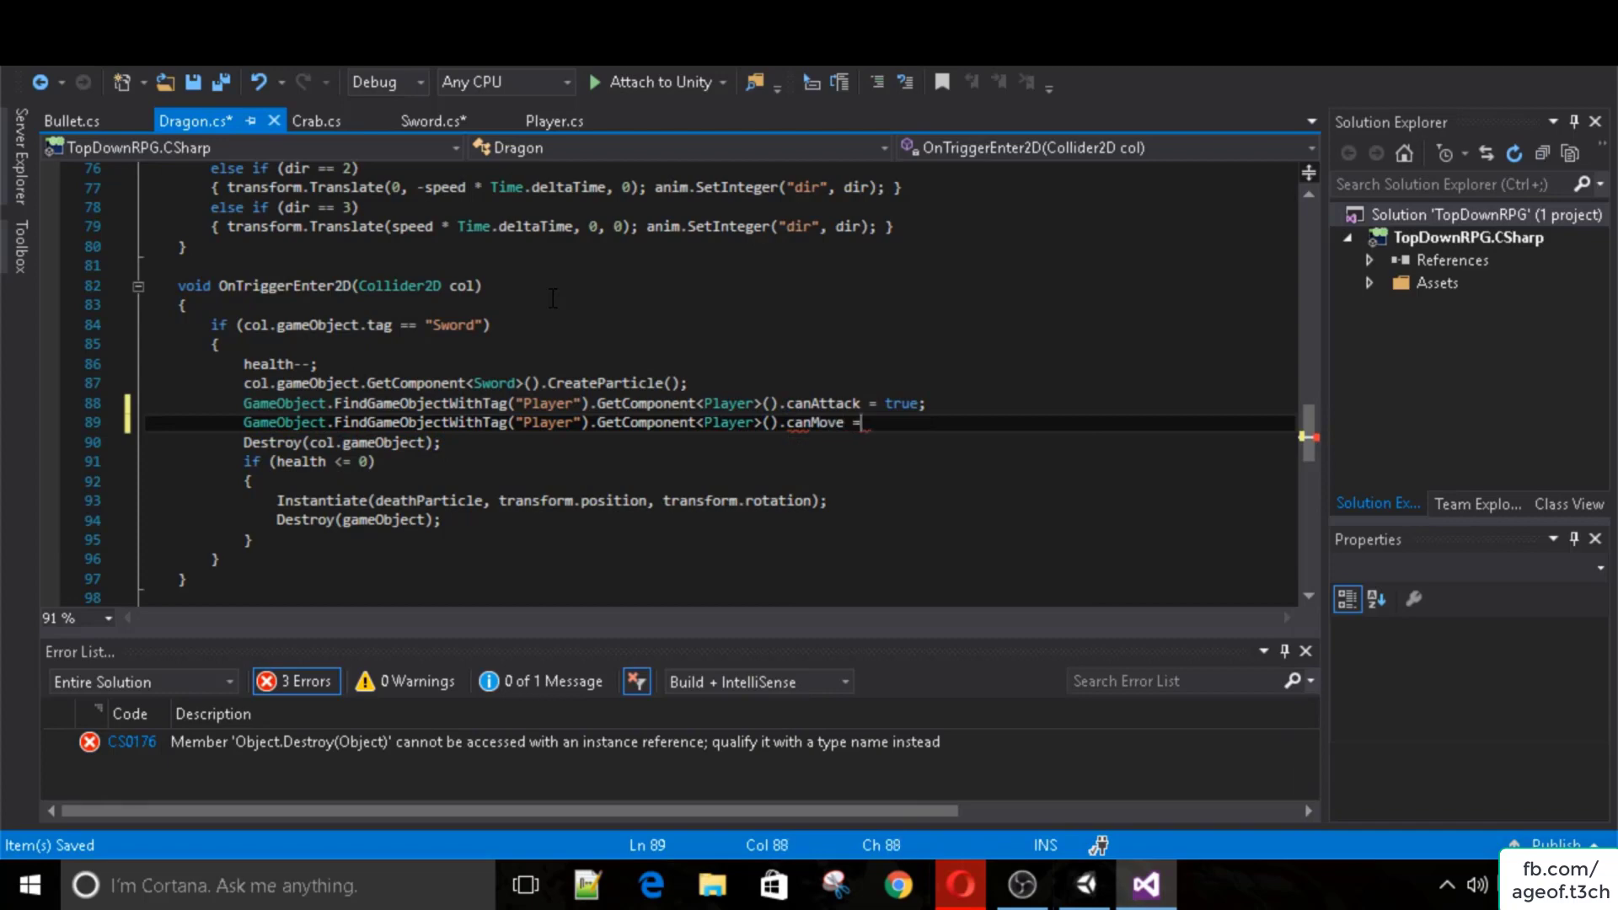
type(" true;")
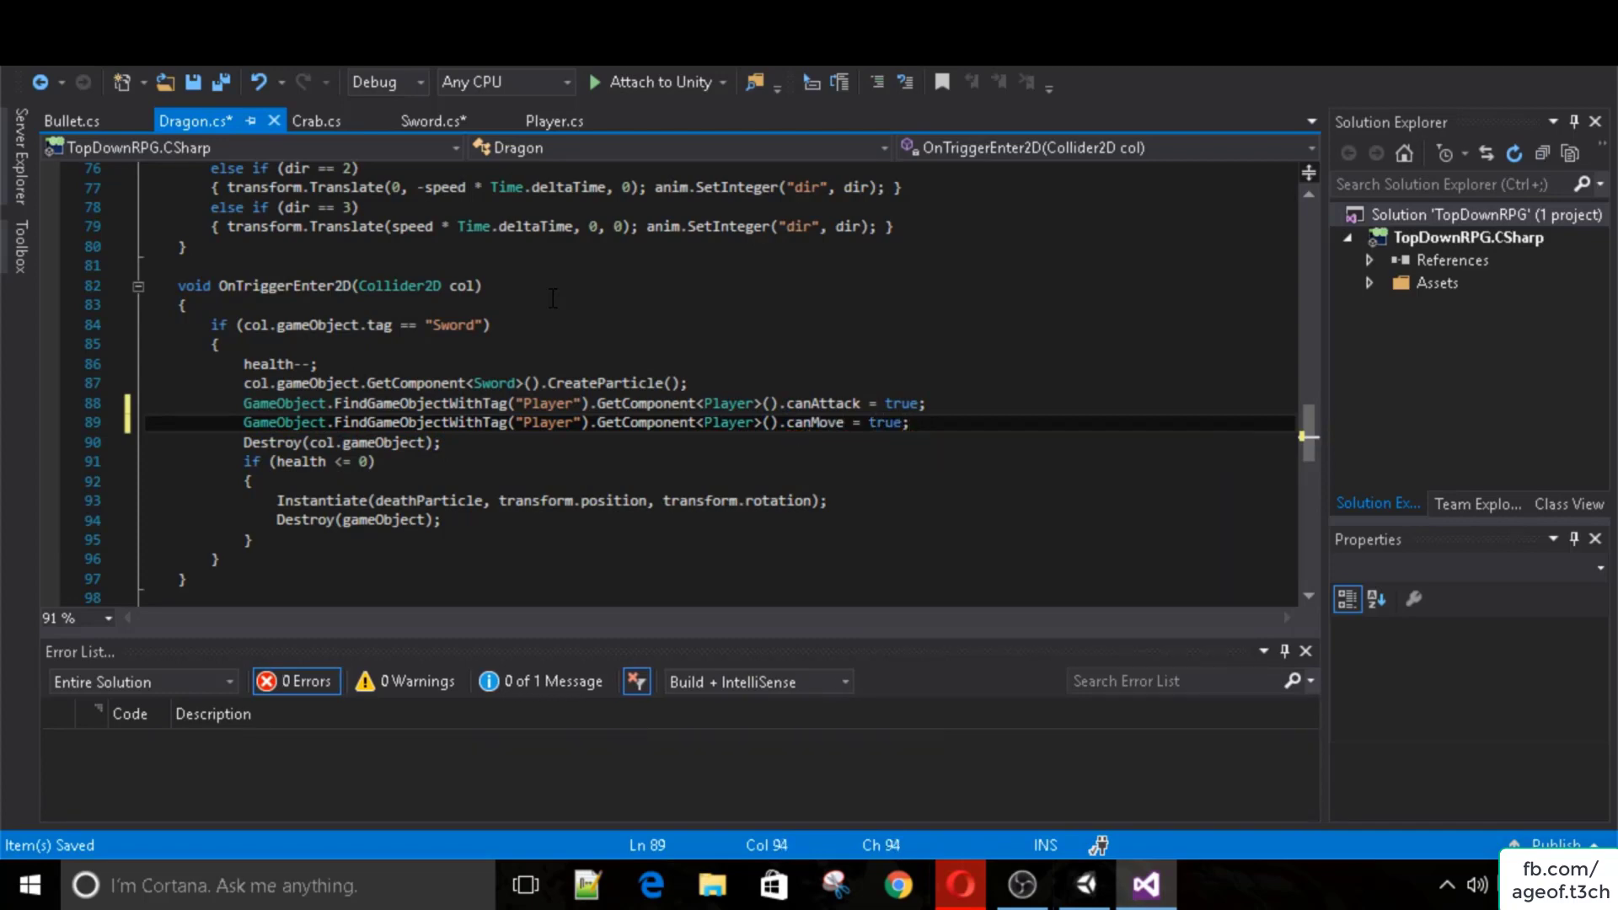
key("ctrl+s")
Switch to Unity and playtest attacking the blue dragon with the sword at close range, moving after each hit, and stop the game.
left_click(1086, 883)
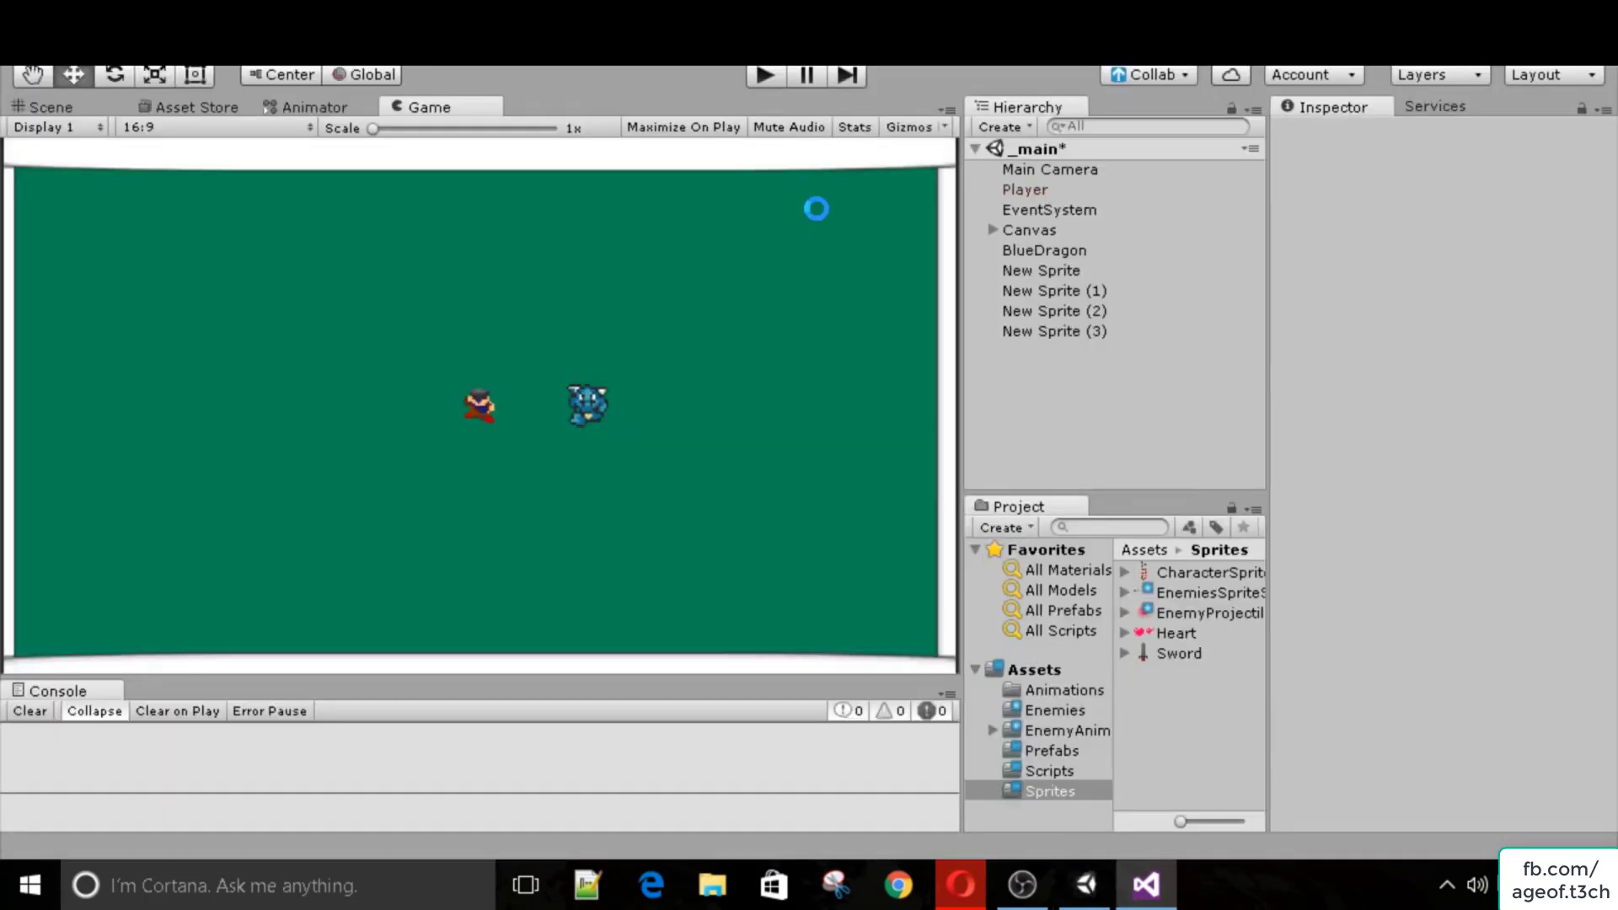
left_click(765, 81)
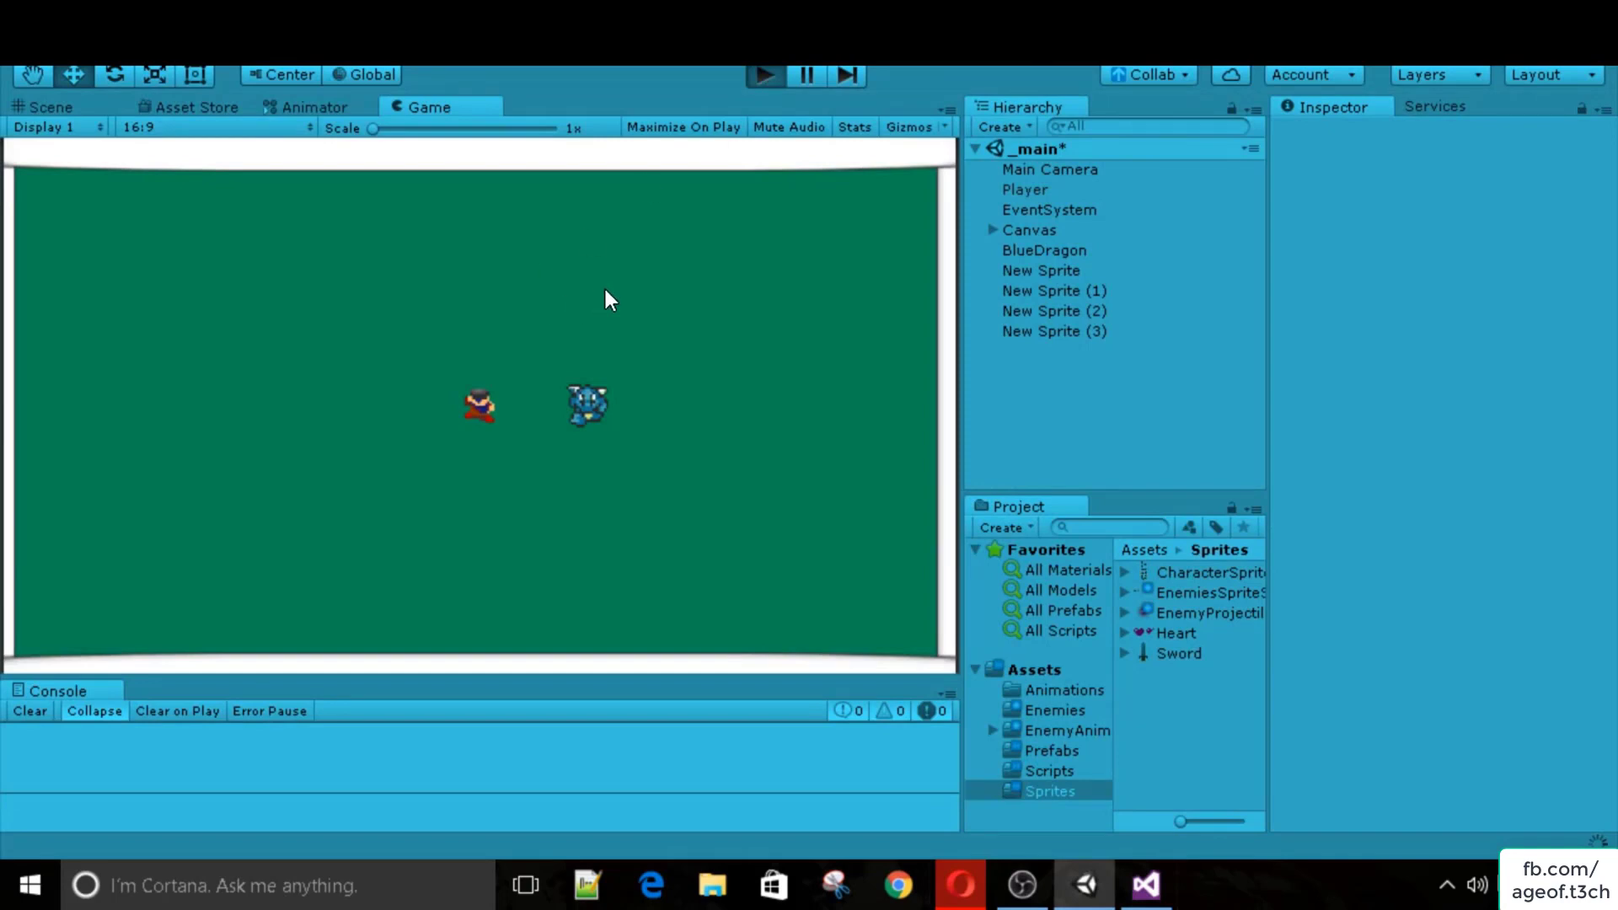
key("d")
key("s")
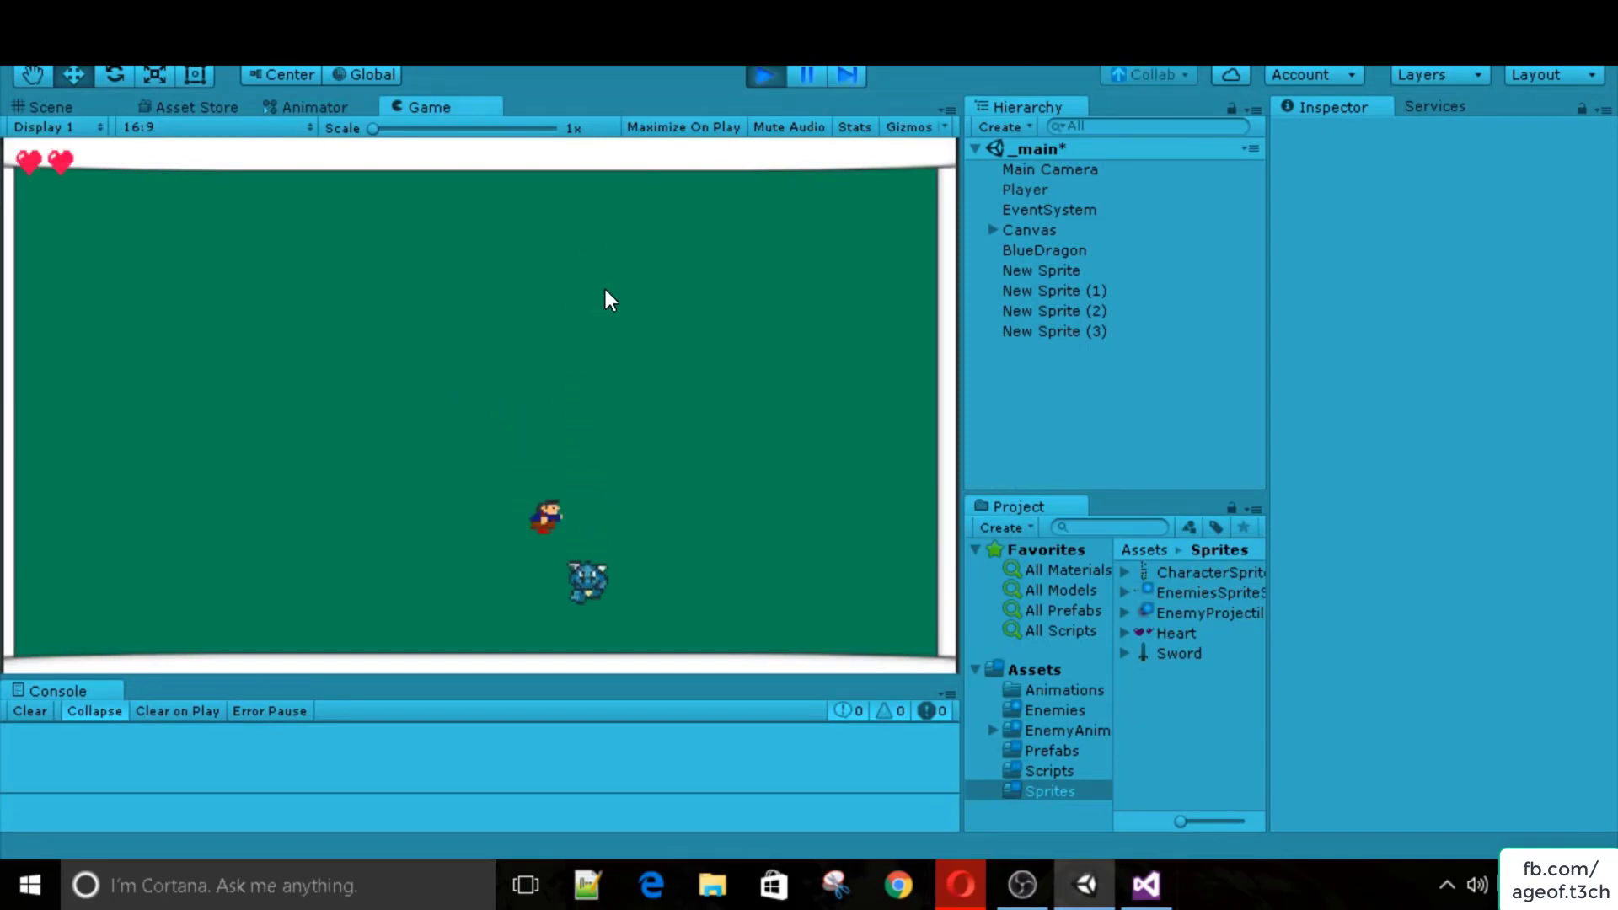
key("d")
key("s")
key("a")
key("space")
key("d")
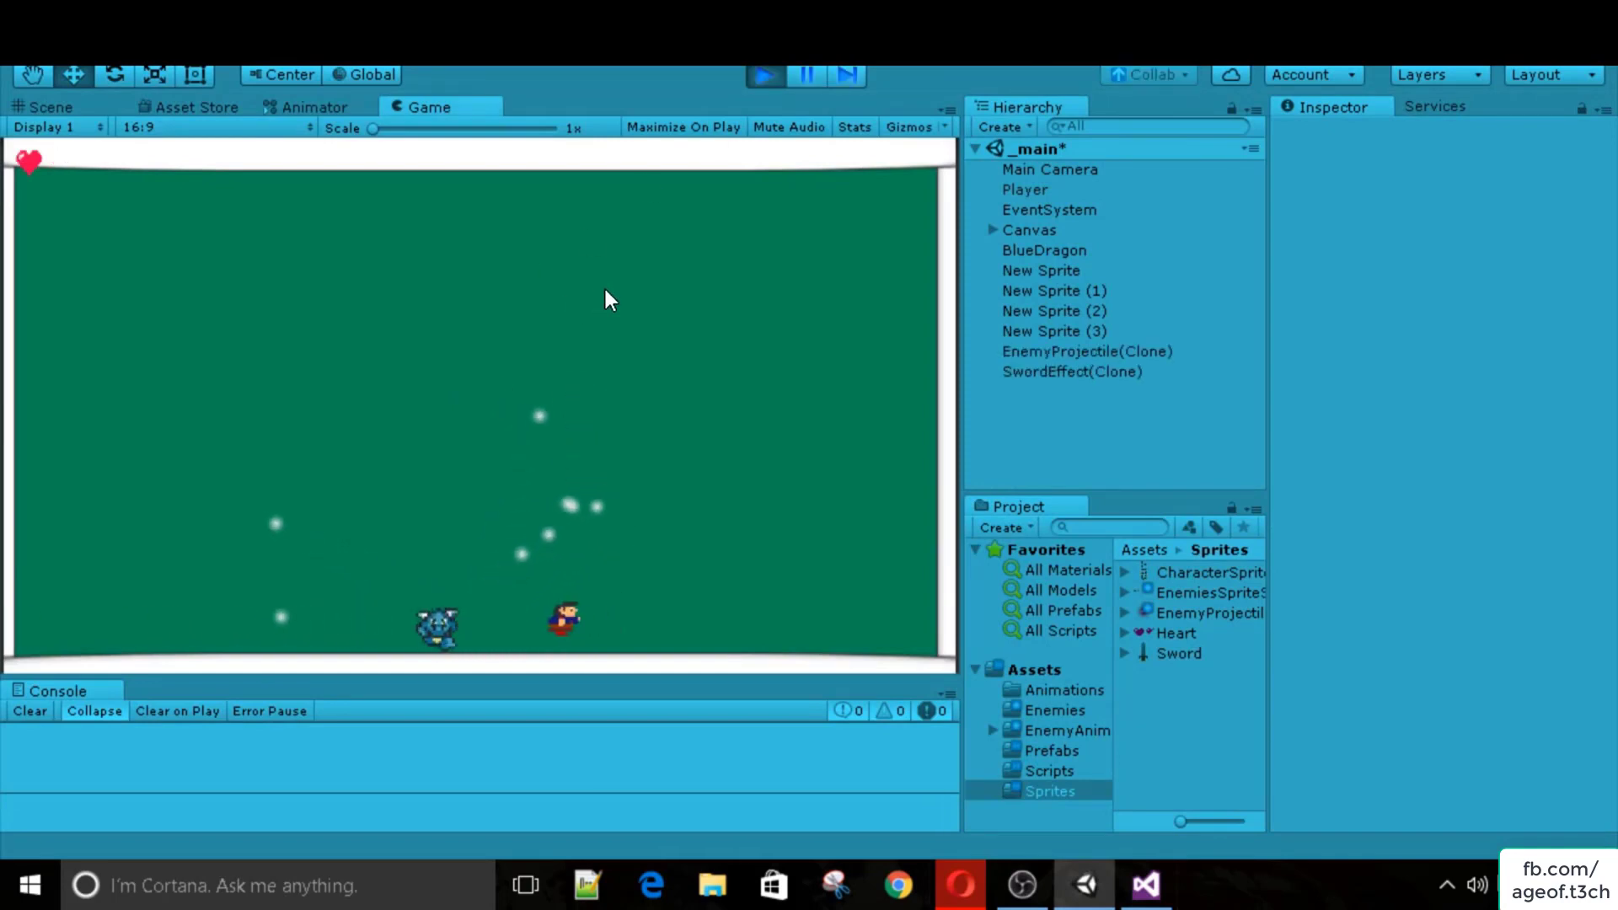
key("a")
key("space")
key("w")
key("d")
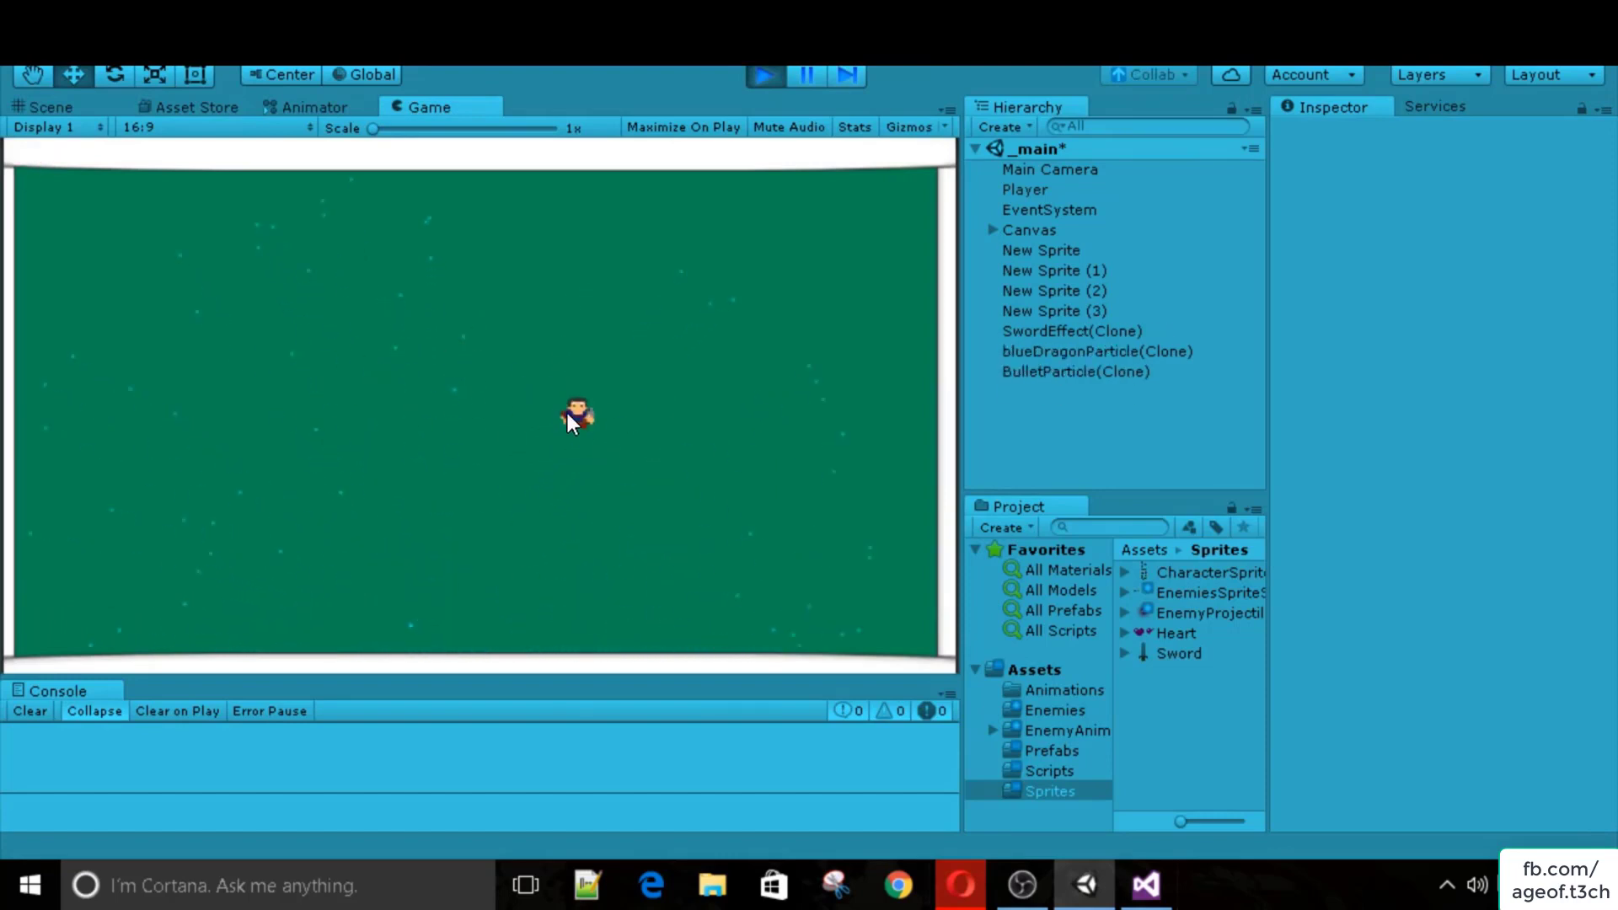
key("w")
left_click(762, 76)
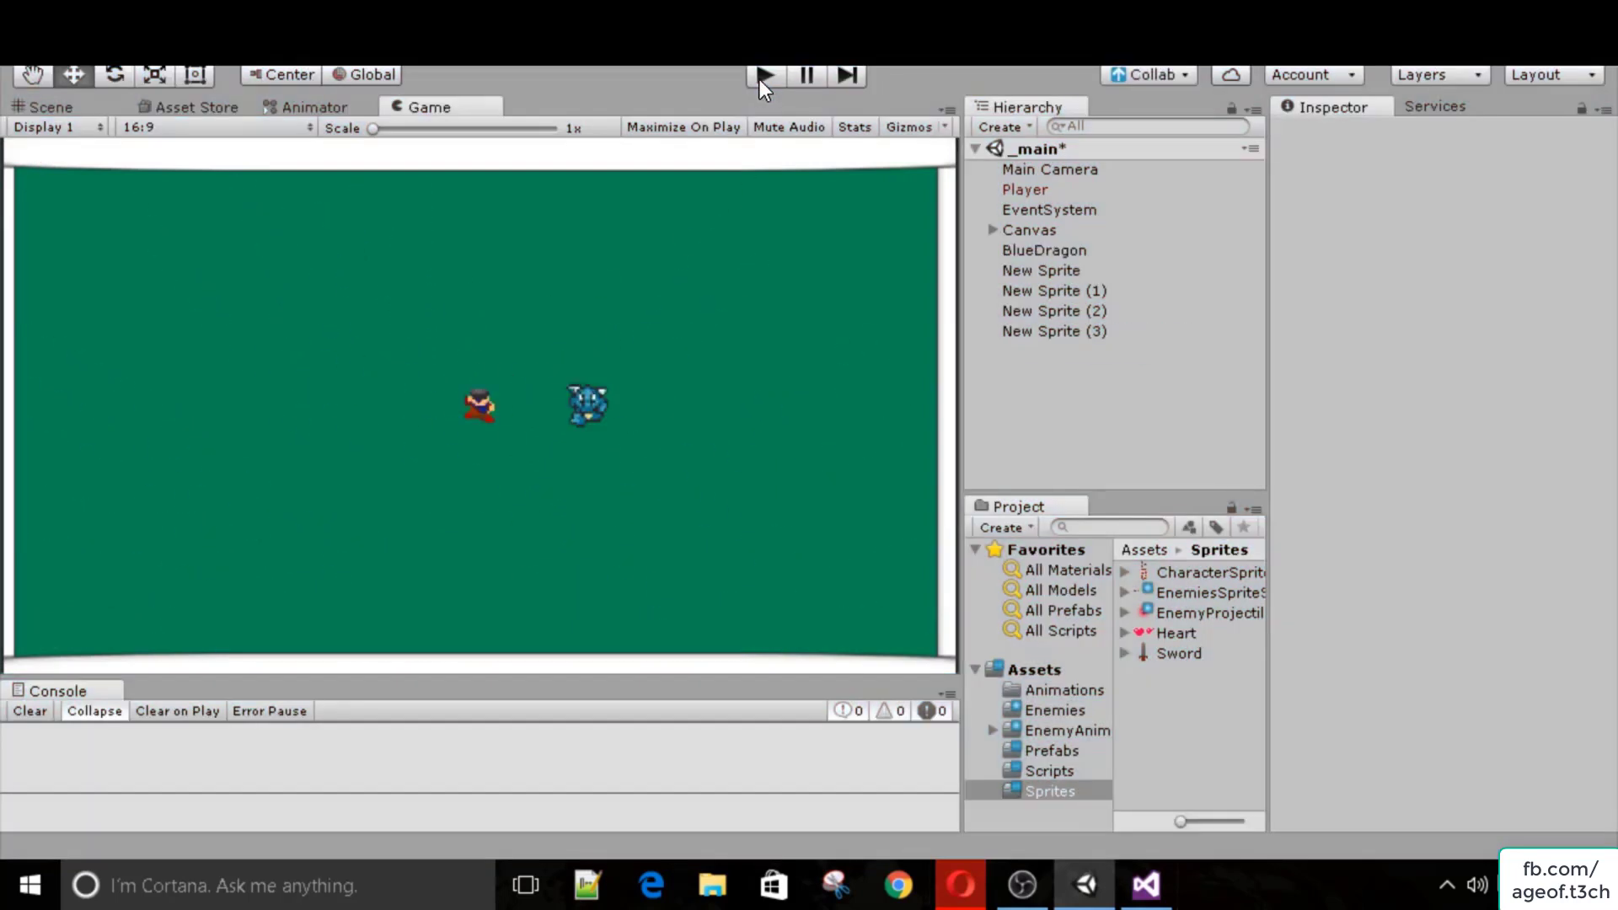
Run the game again and check the player's collision with the boundary wall by walking along and over it.
key("ctrl+p")
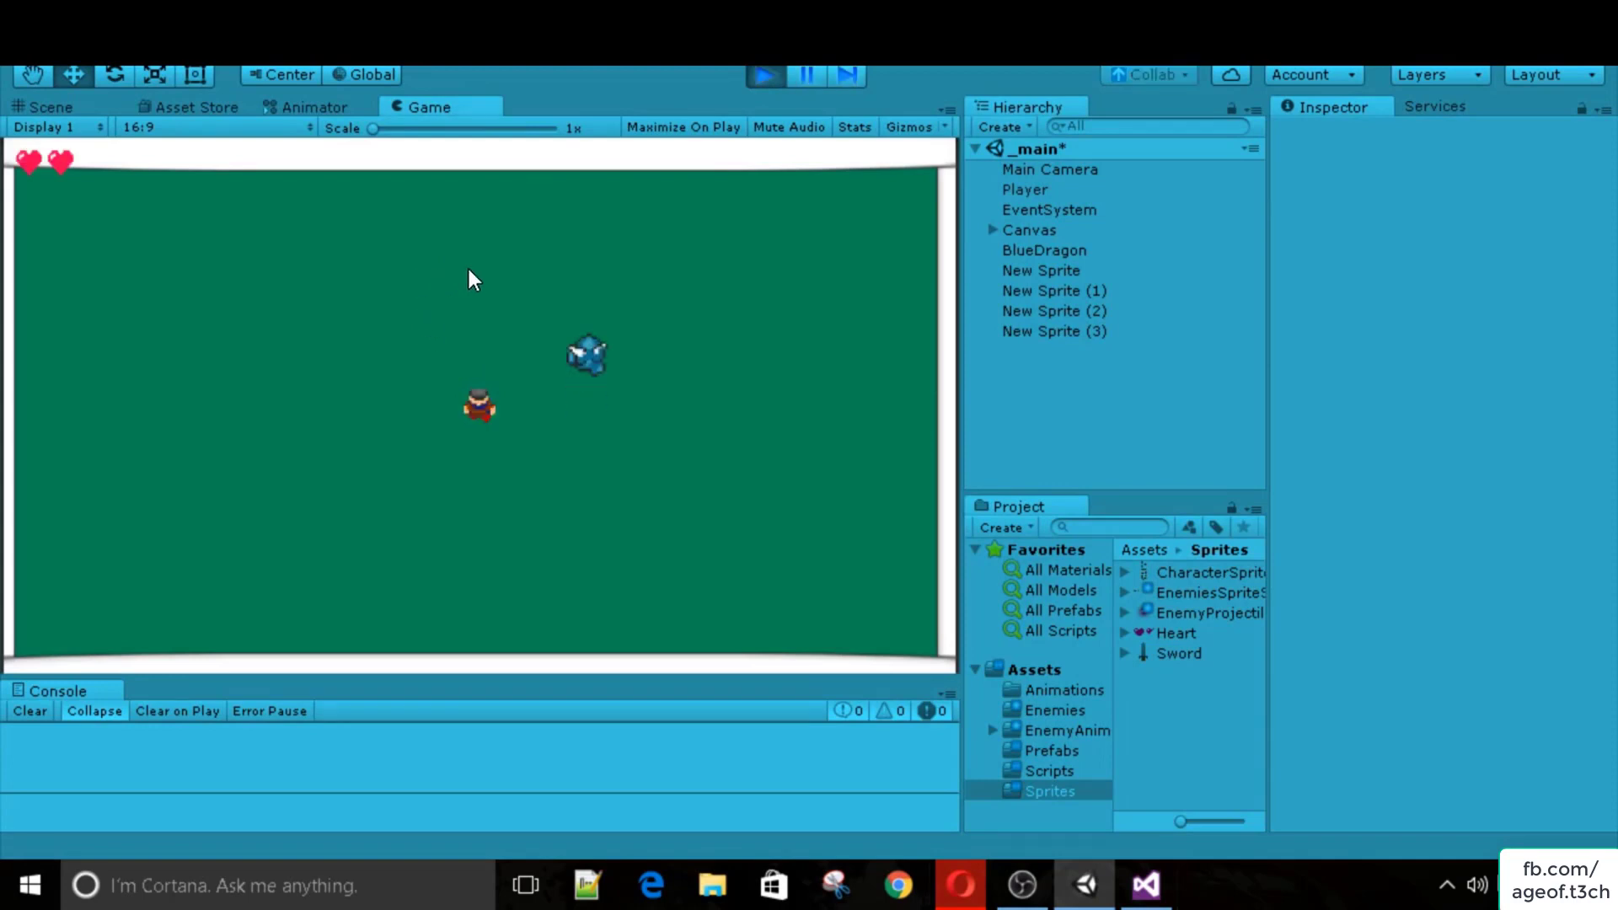
key("w")
key("a")
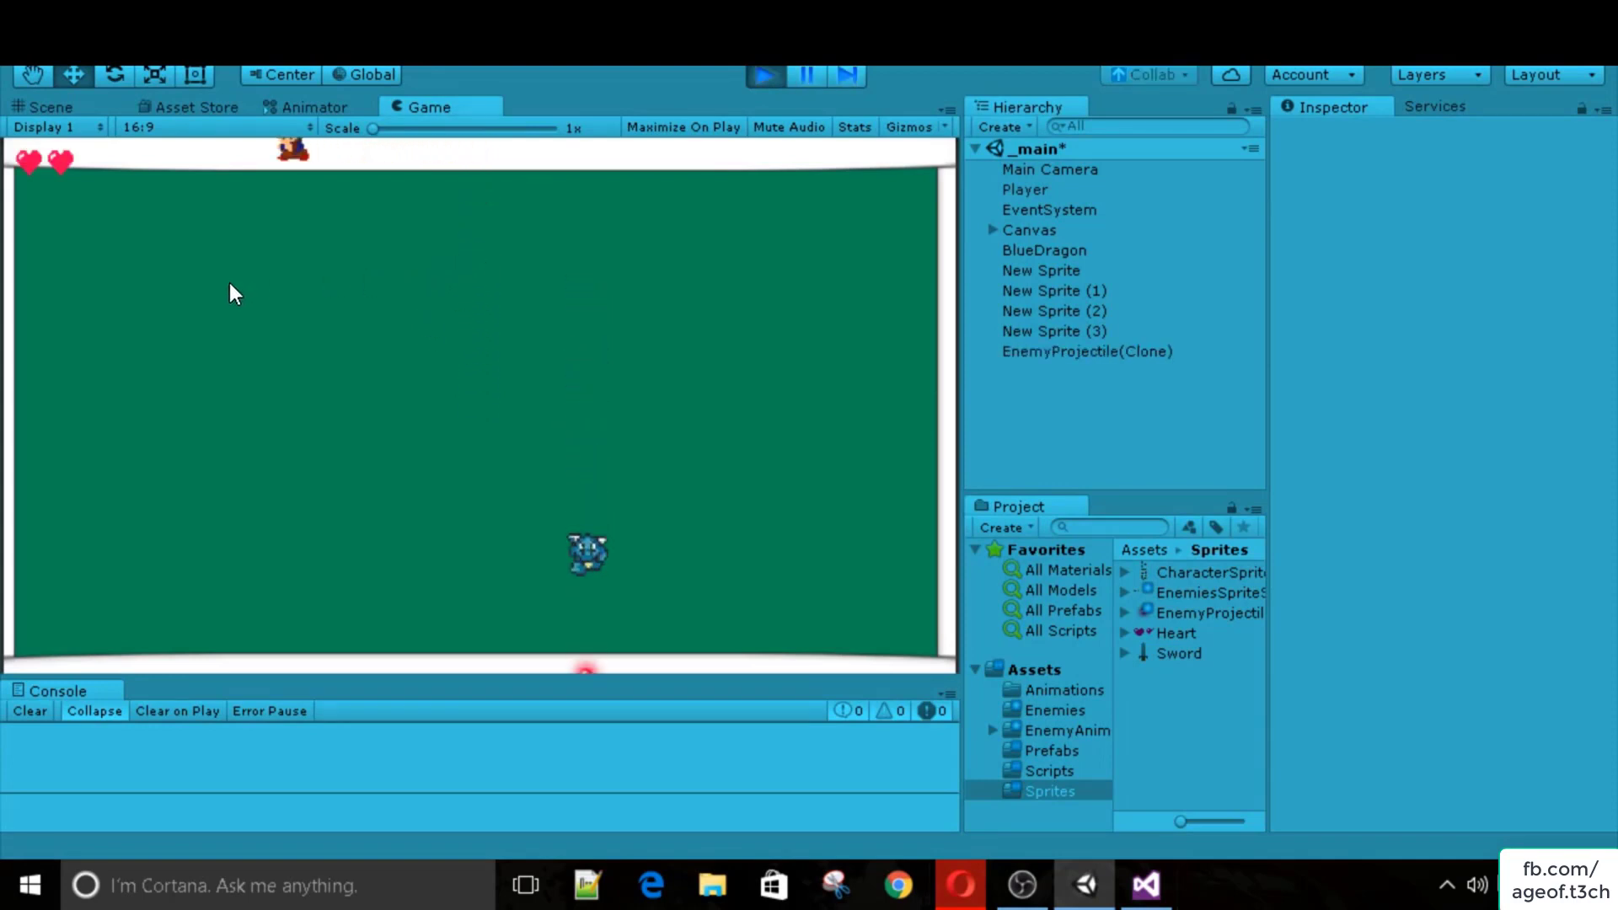
key("d")
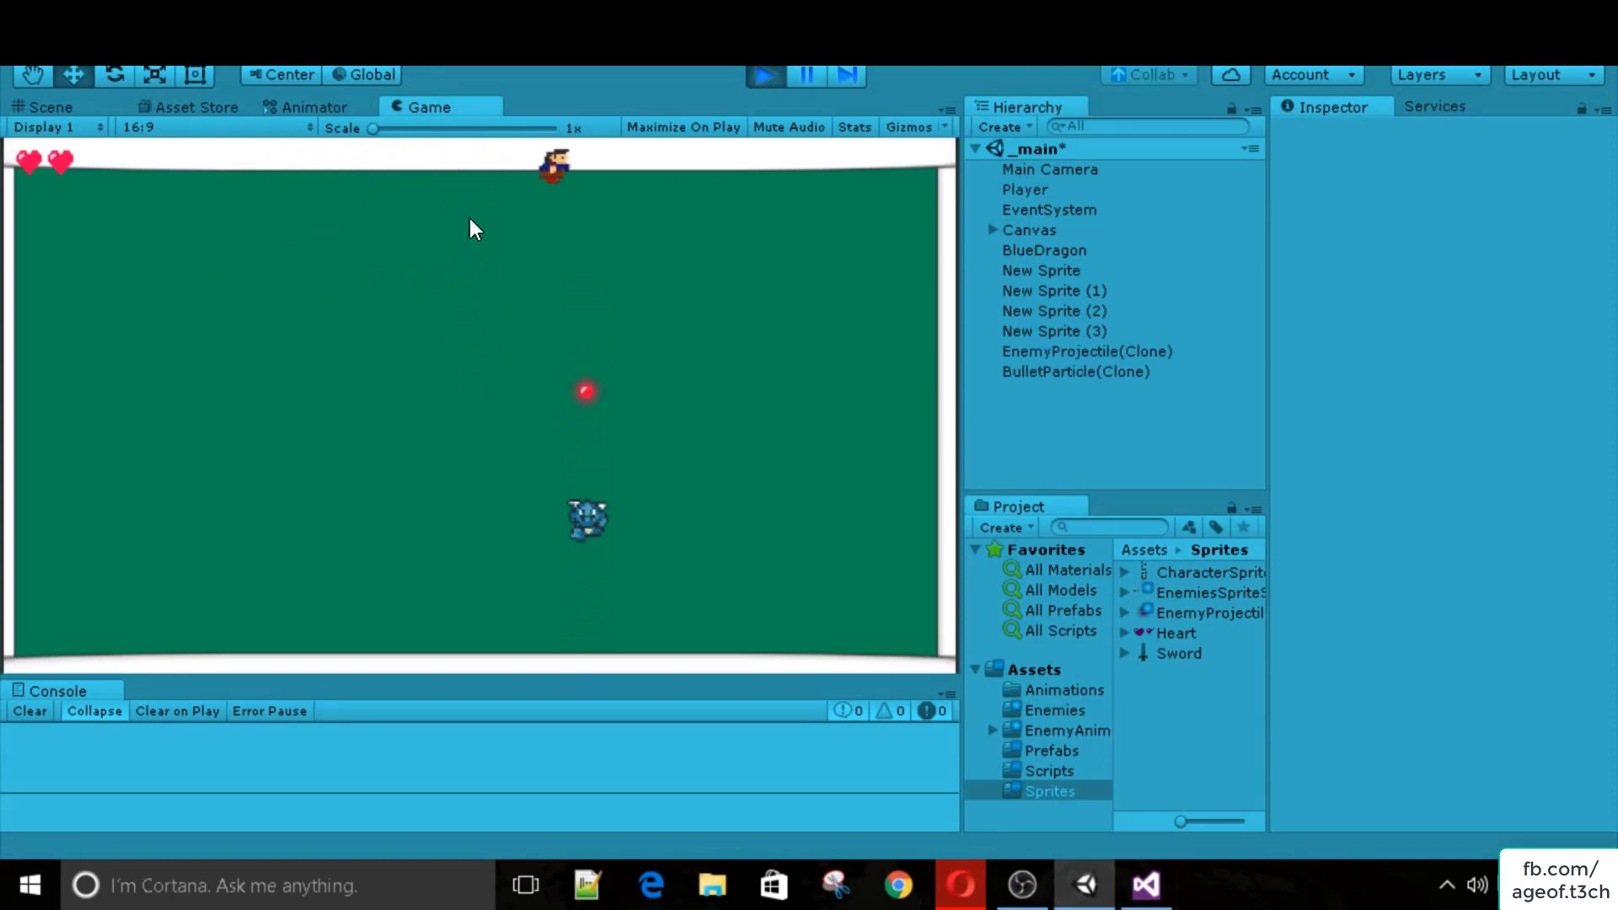
key("s")
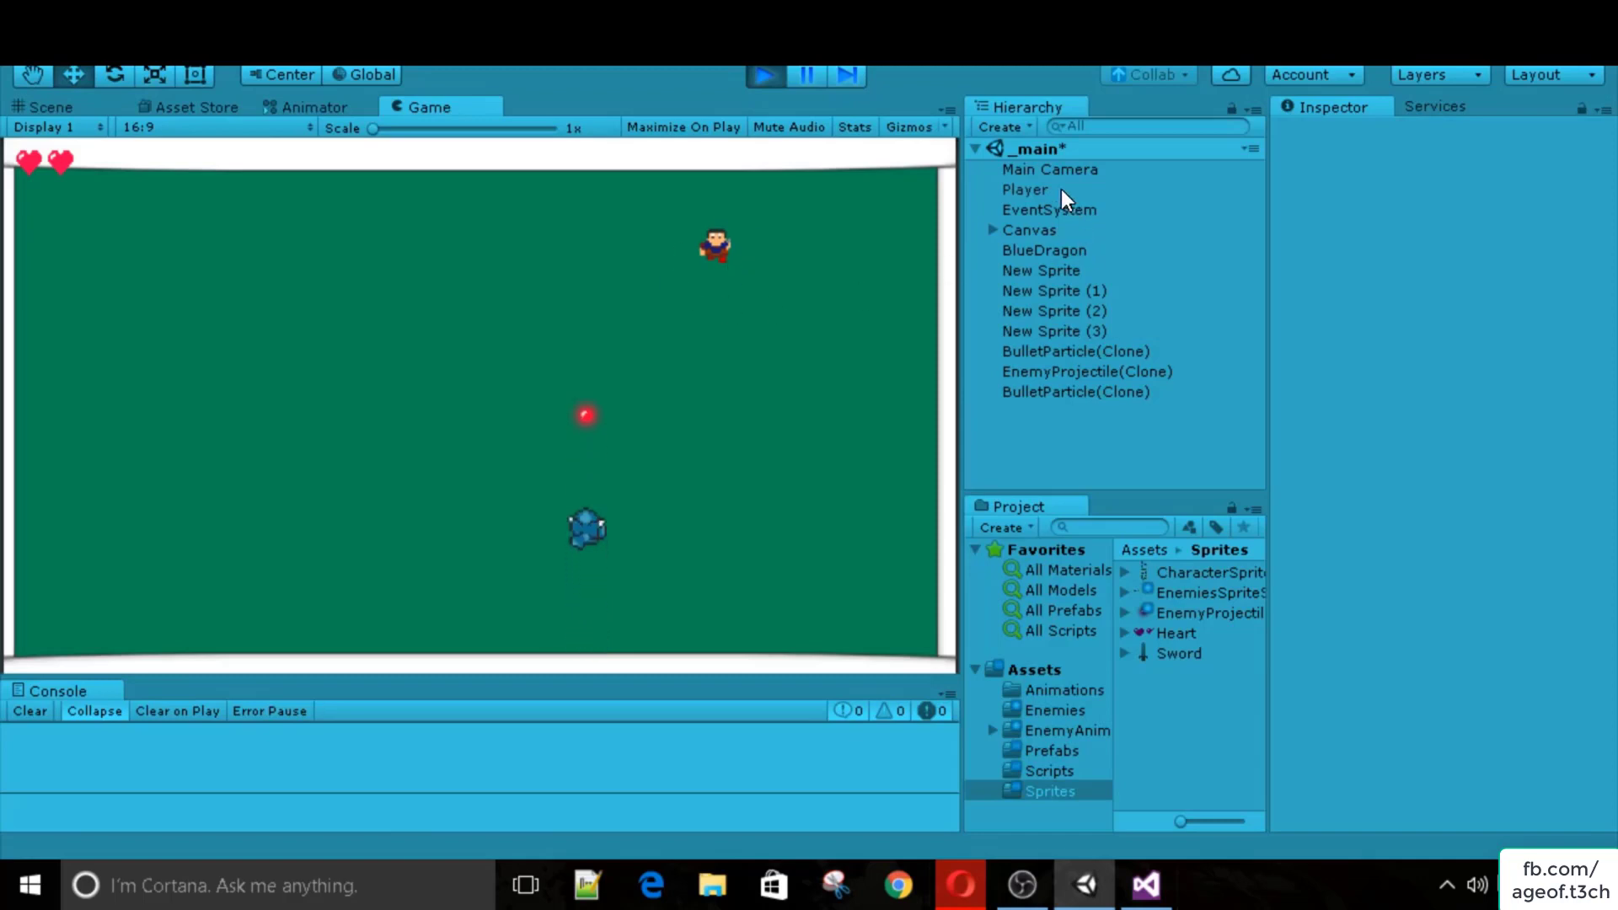
Inspect the Player object's components while moving it around in the running game, and stop the game.
left_click(1060, 189)
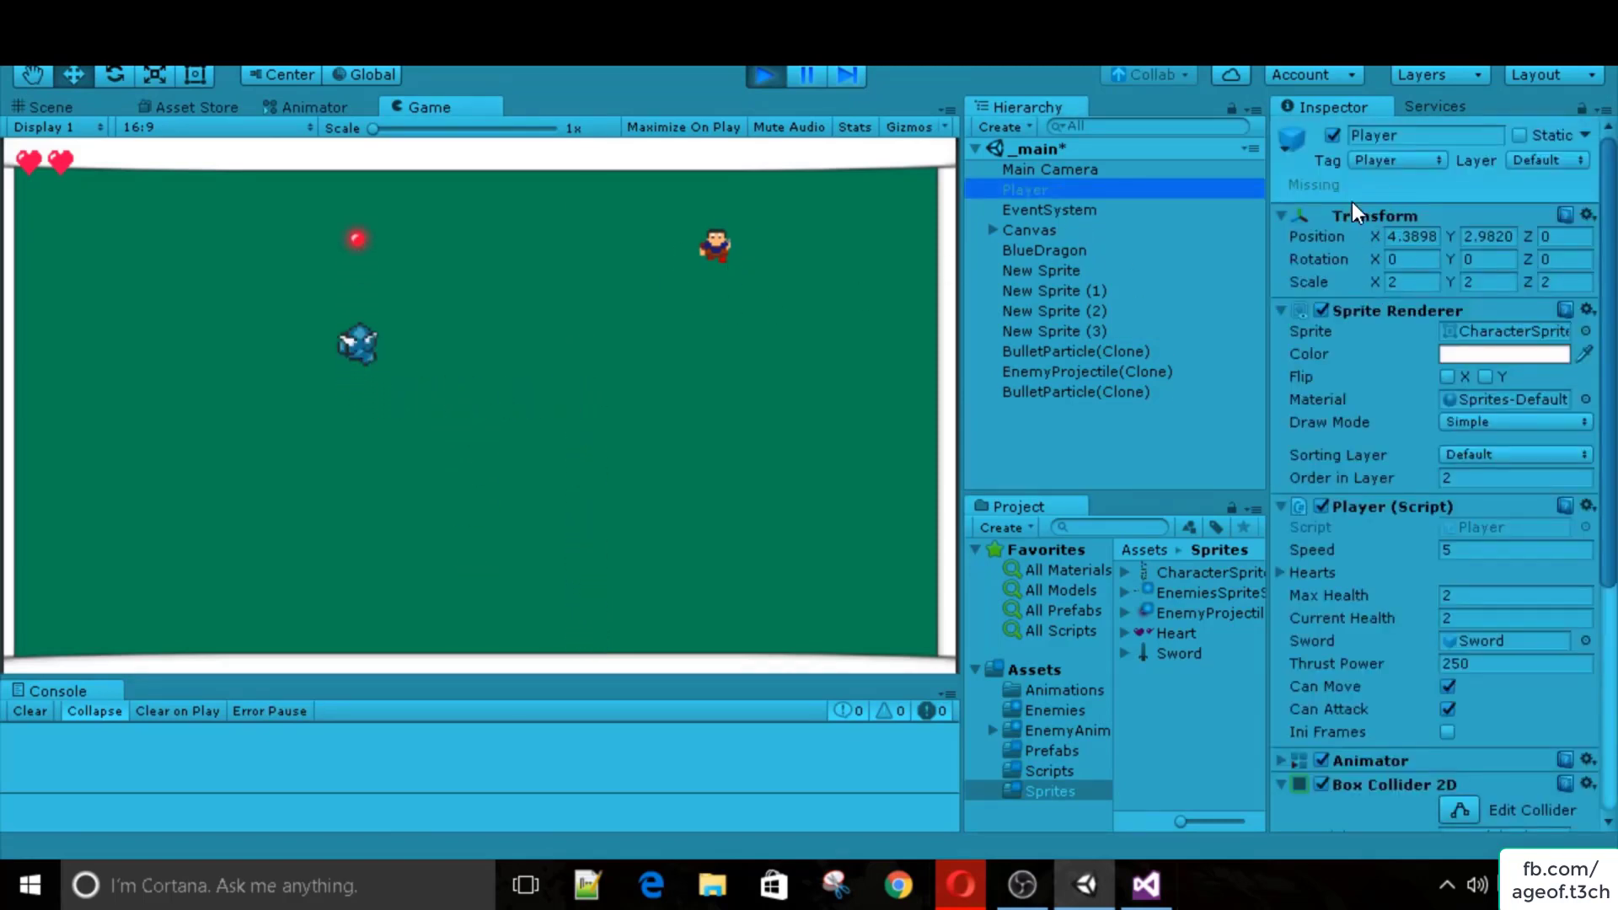
left_click(762, 271)
key("d")
key("w")
key("a")
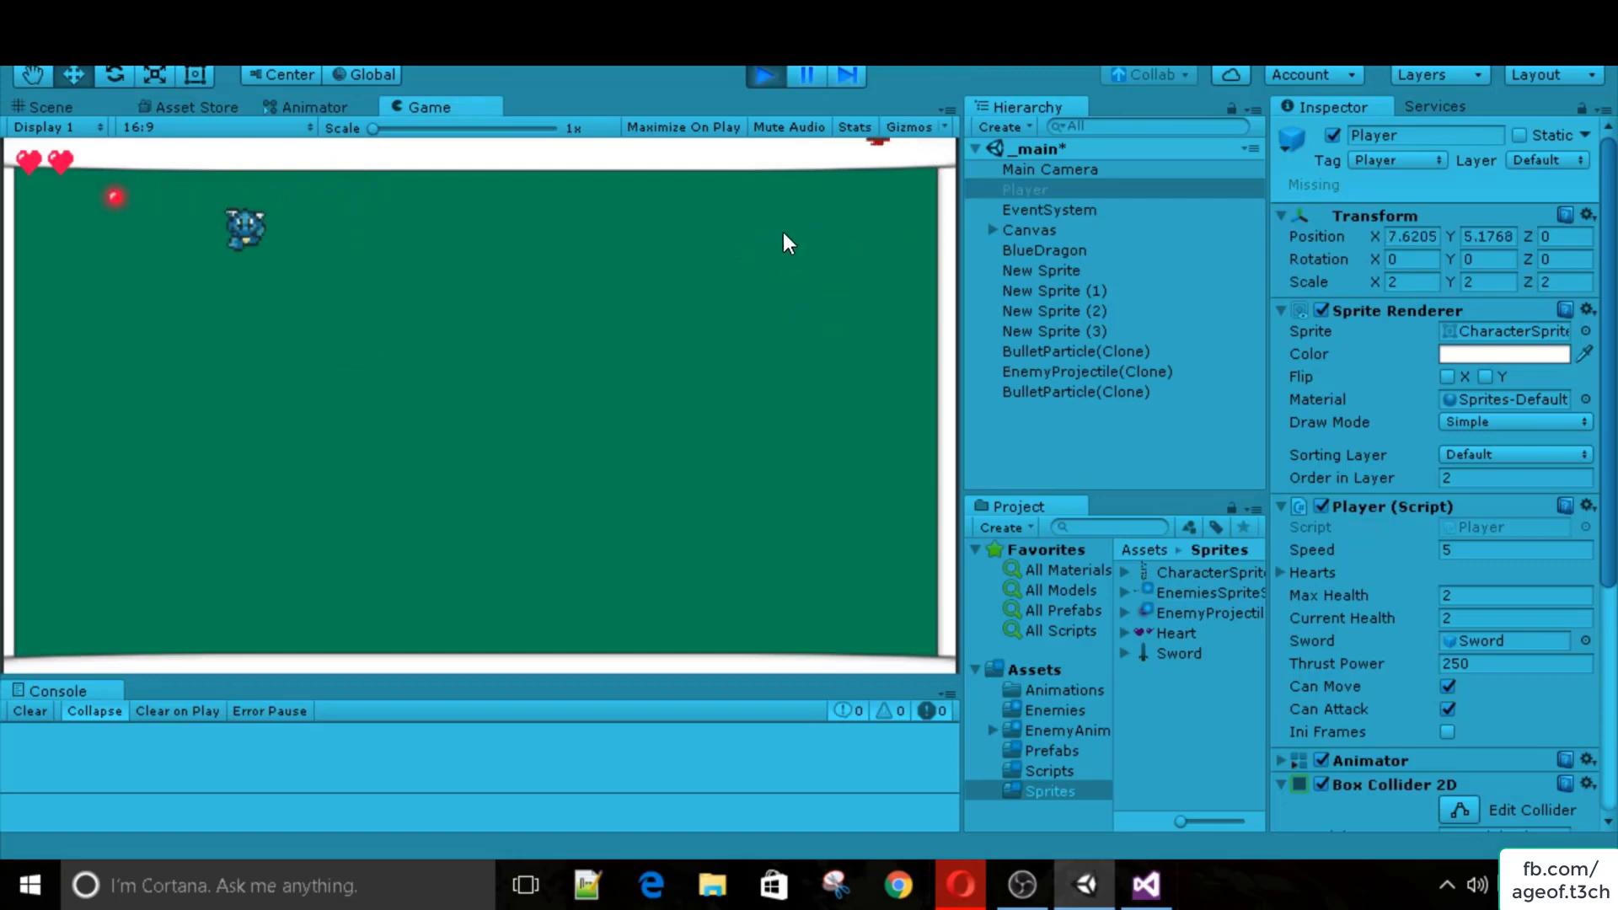
key("s")
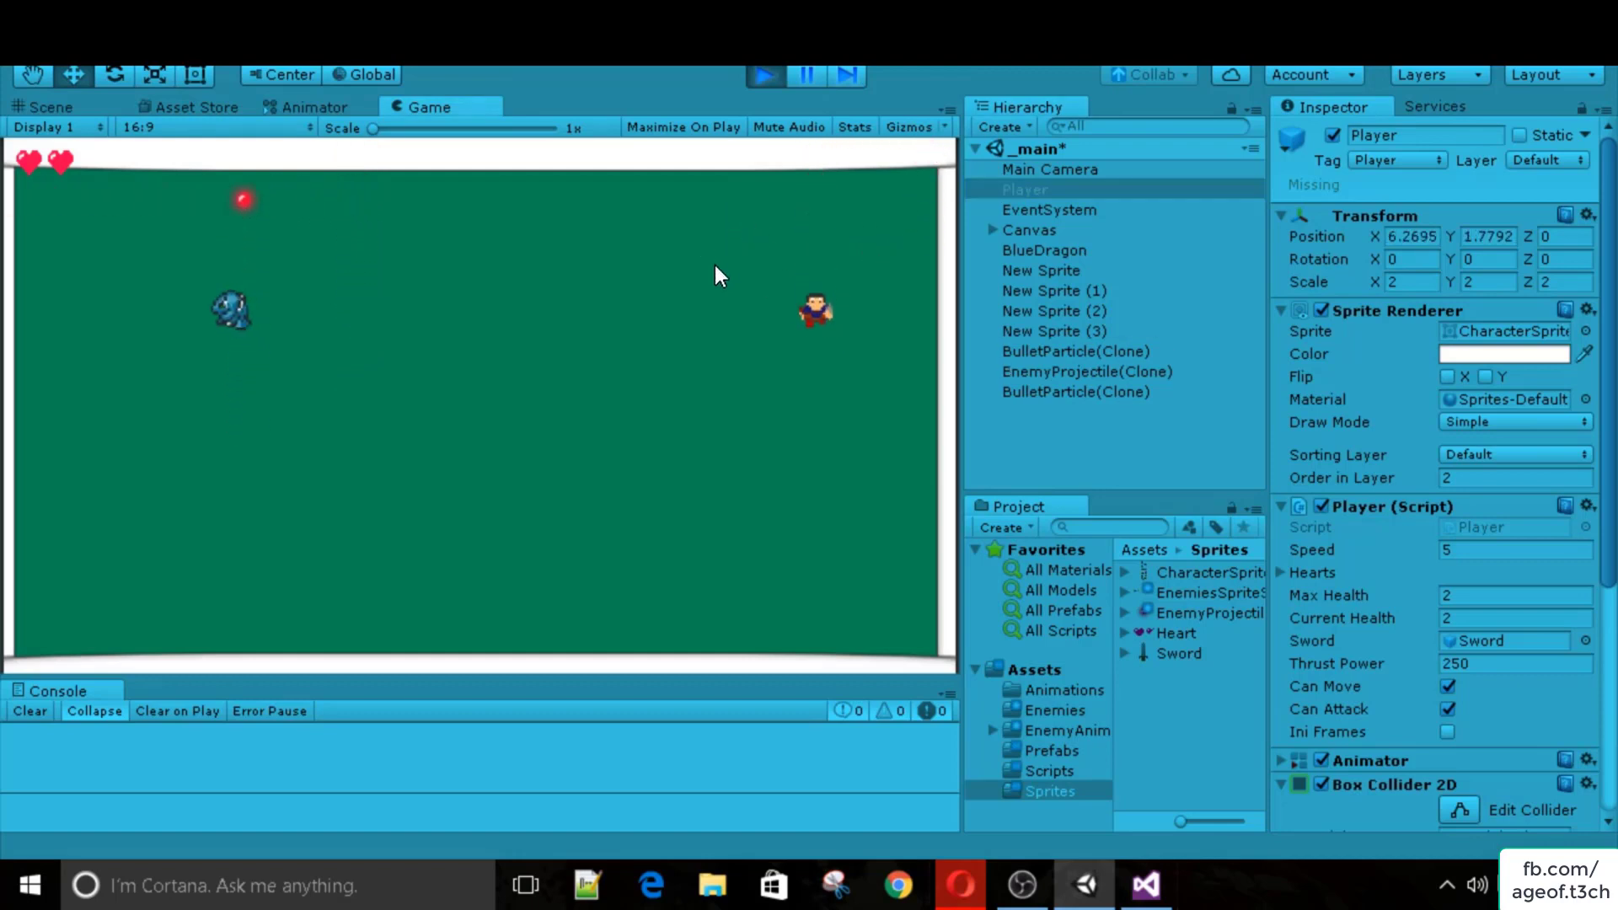
key("s")
scroll(1445, 307, "down", 5)
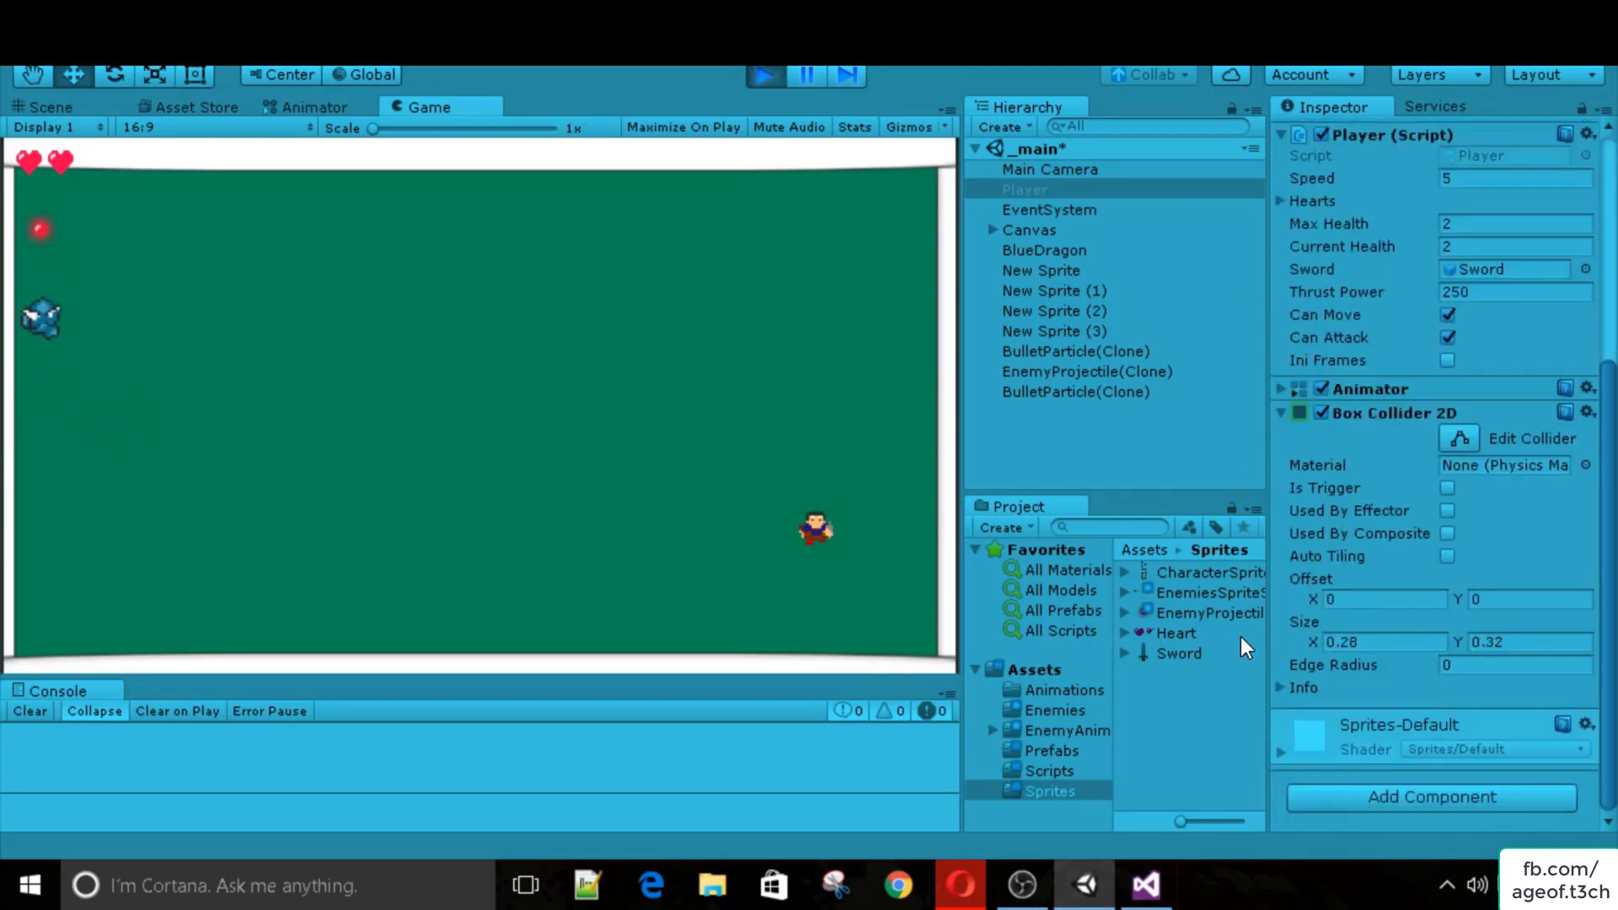
left_click(764, 75)
Try to add a Rigidbody component to the Player object.
left_click(1397, 796)
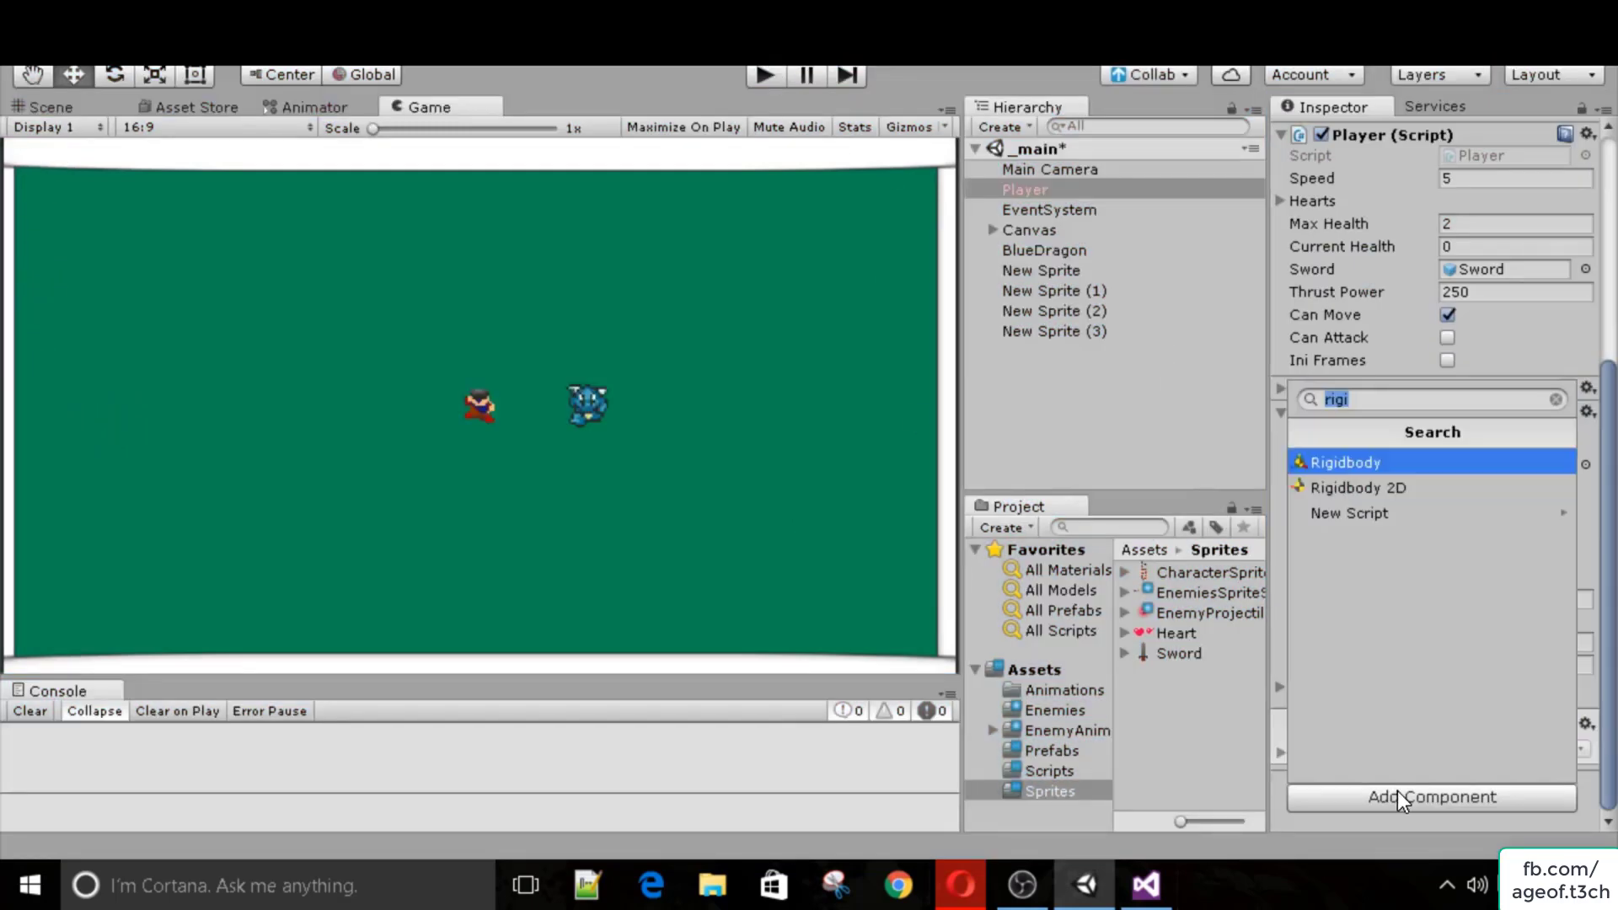
type("rigi")
key("Return")
key("Escape")
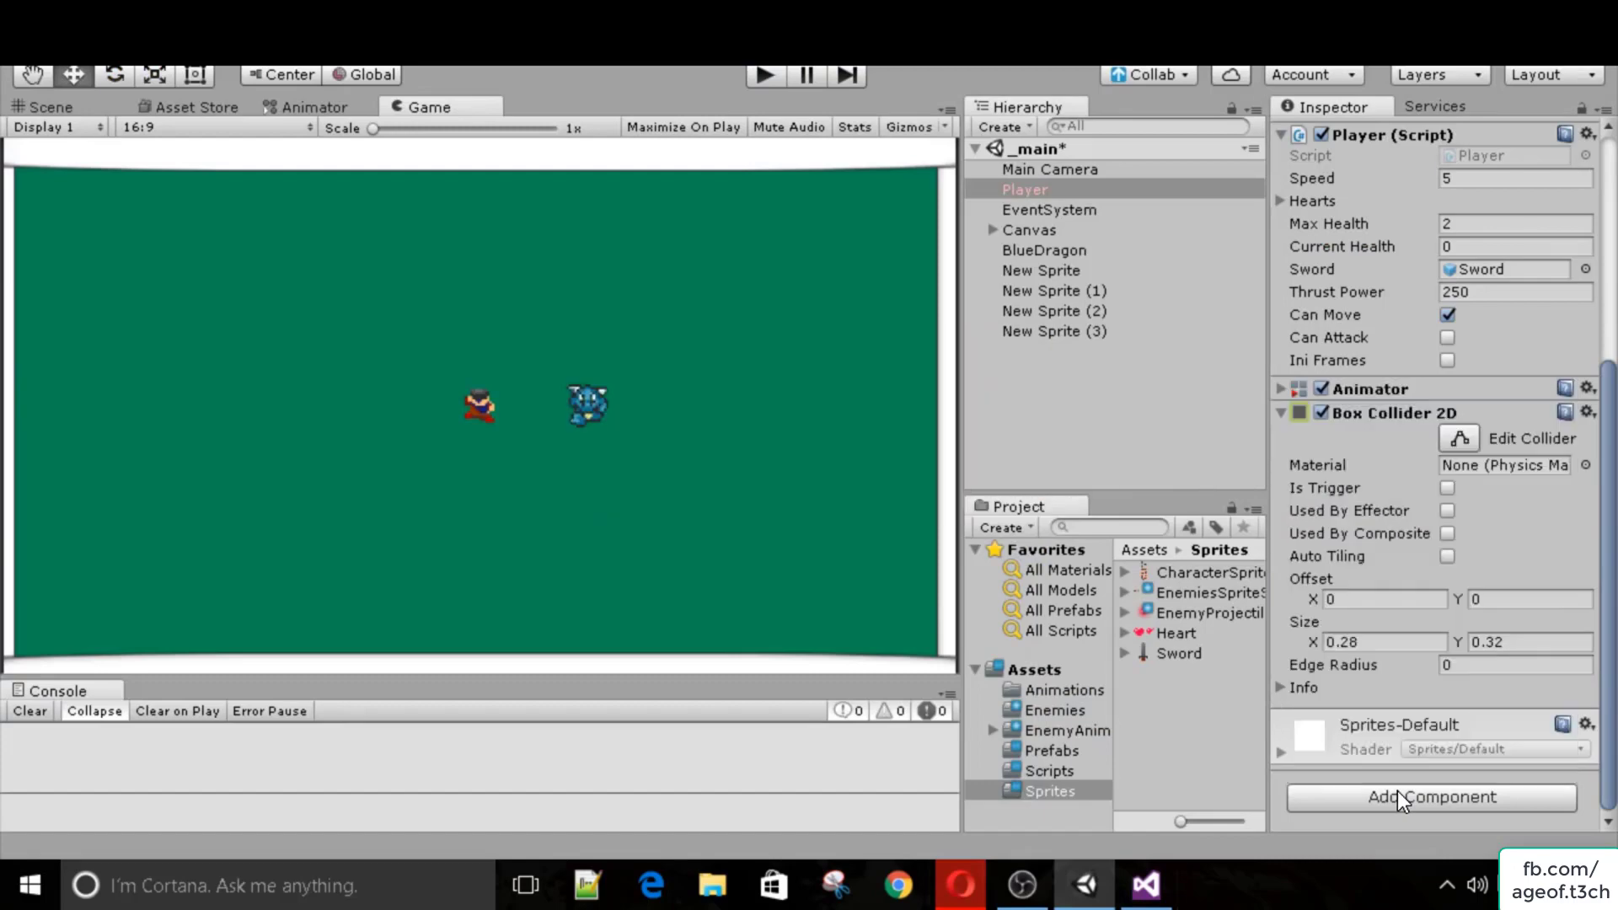
Add a Rigidbody 2D component to the Player with gravity scale 0 and rotation frozen on Z.
left_click(1397, 797)
type("rigid")
key("Down")
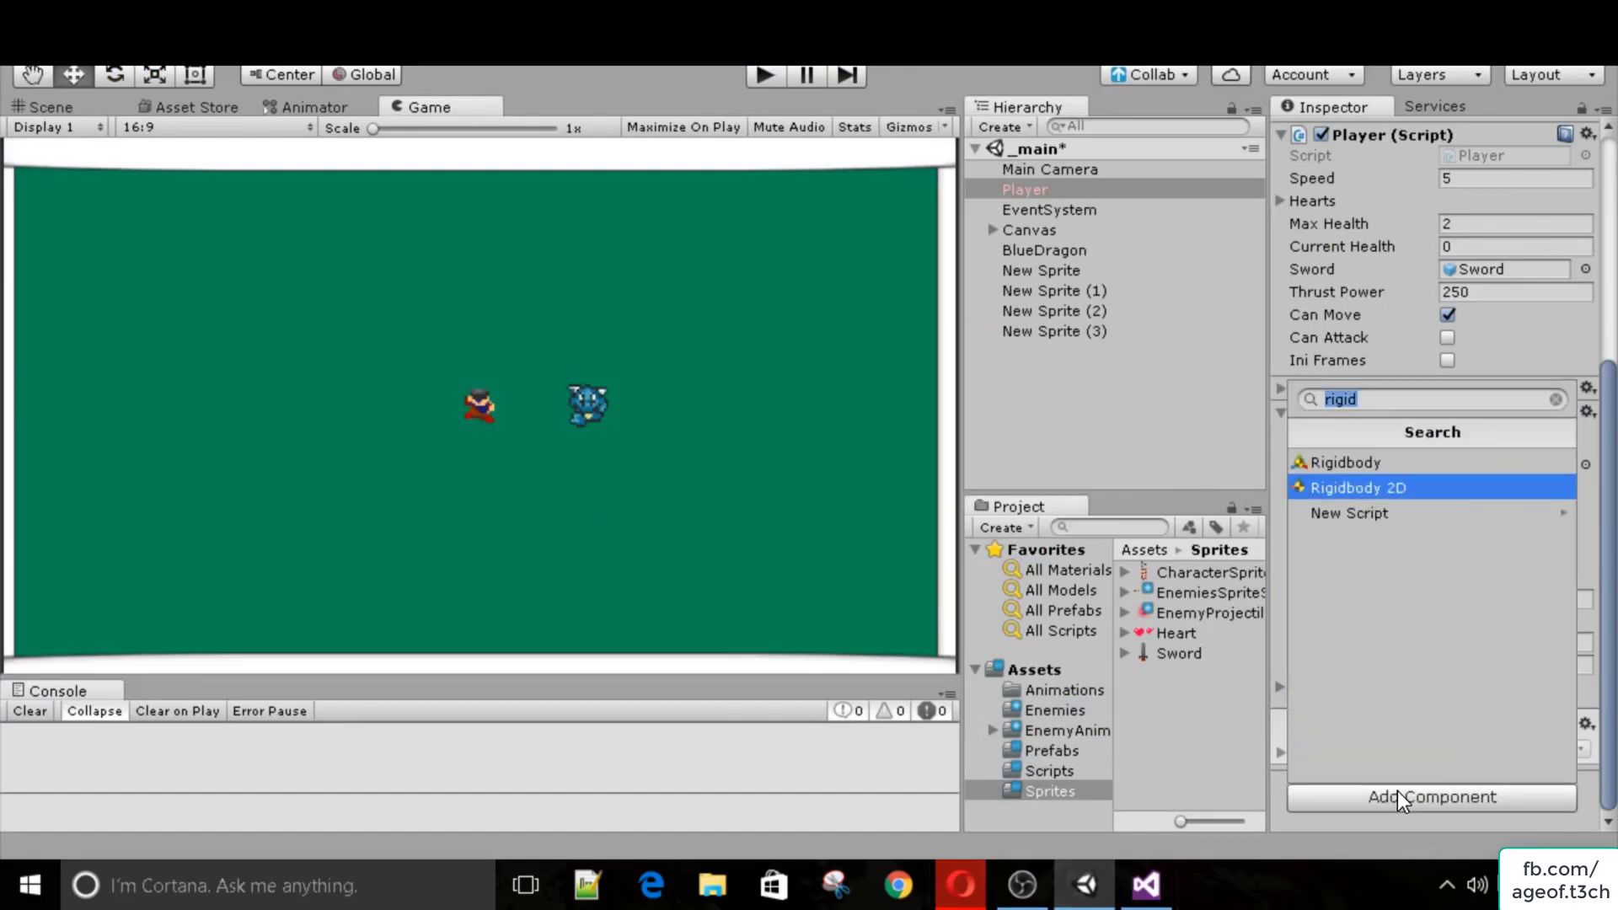
key("Return")
scroll(1281, 615, "down", 5)
left_click(1465, 527)
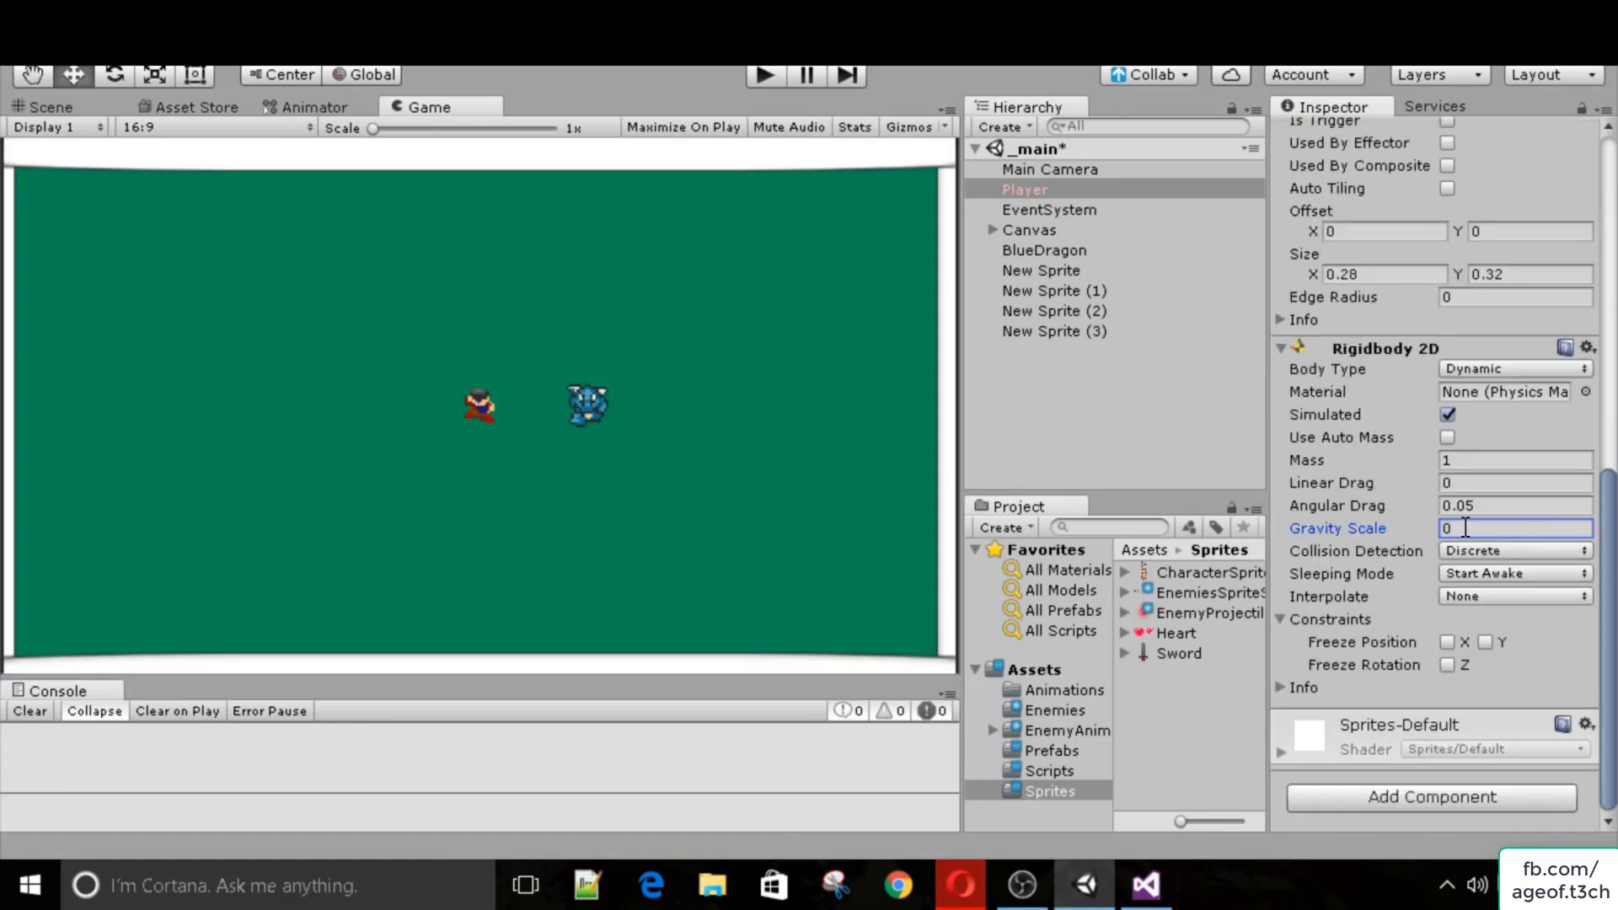
left_click(1448, 665)
left_click(1279, 347)
scroll(1281, 332, "up", 3)
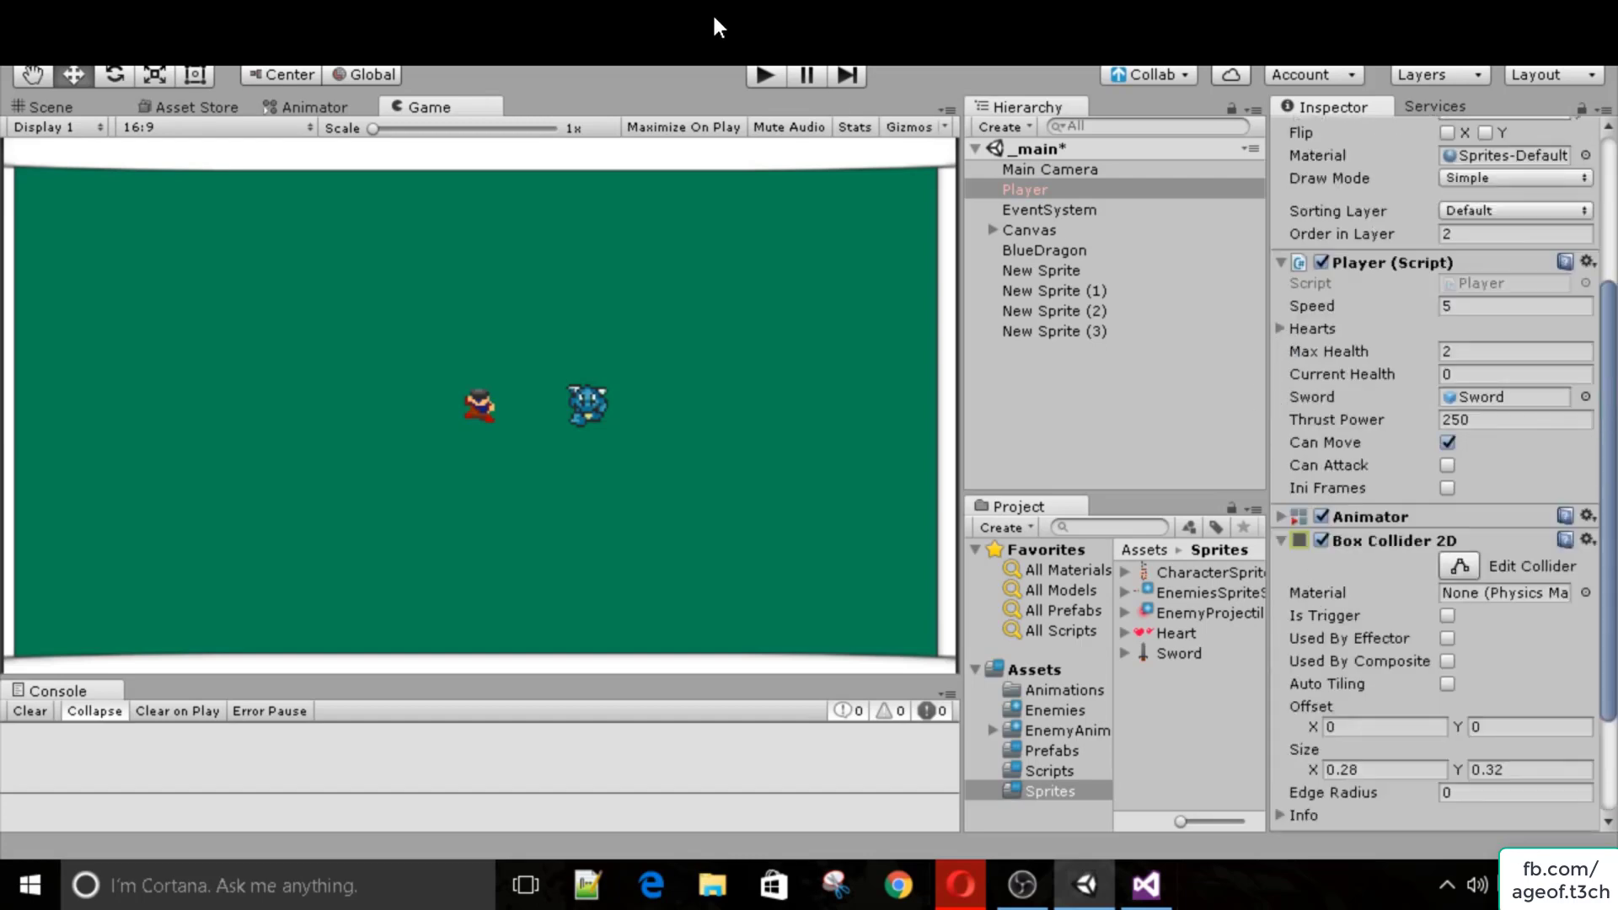
Run the game, walk the player against the boundary walls, throw the sword while moving, and stop the game.
left_click(764, 74)
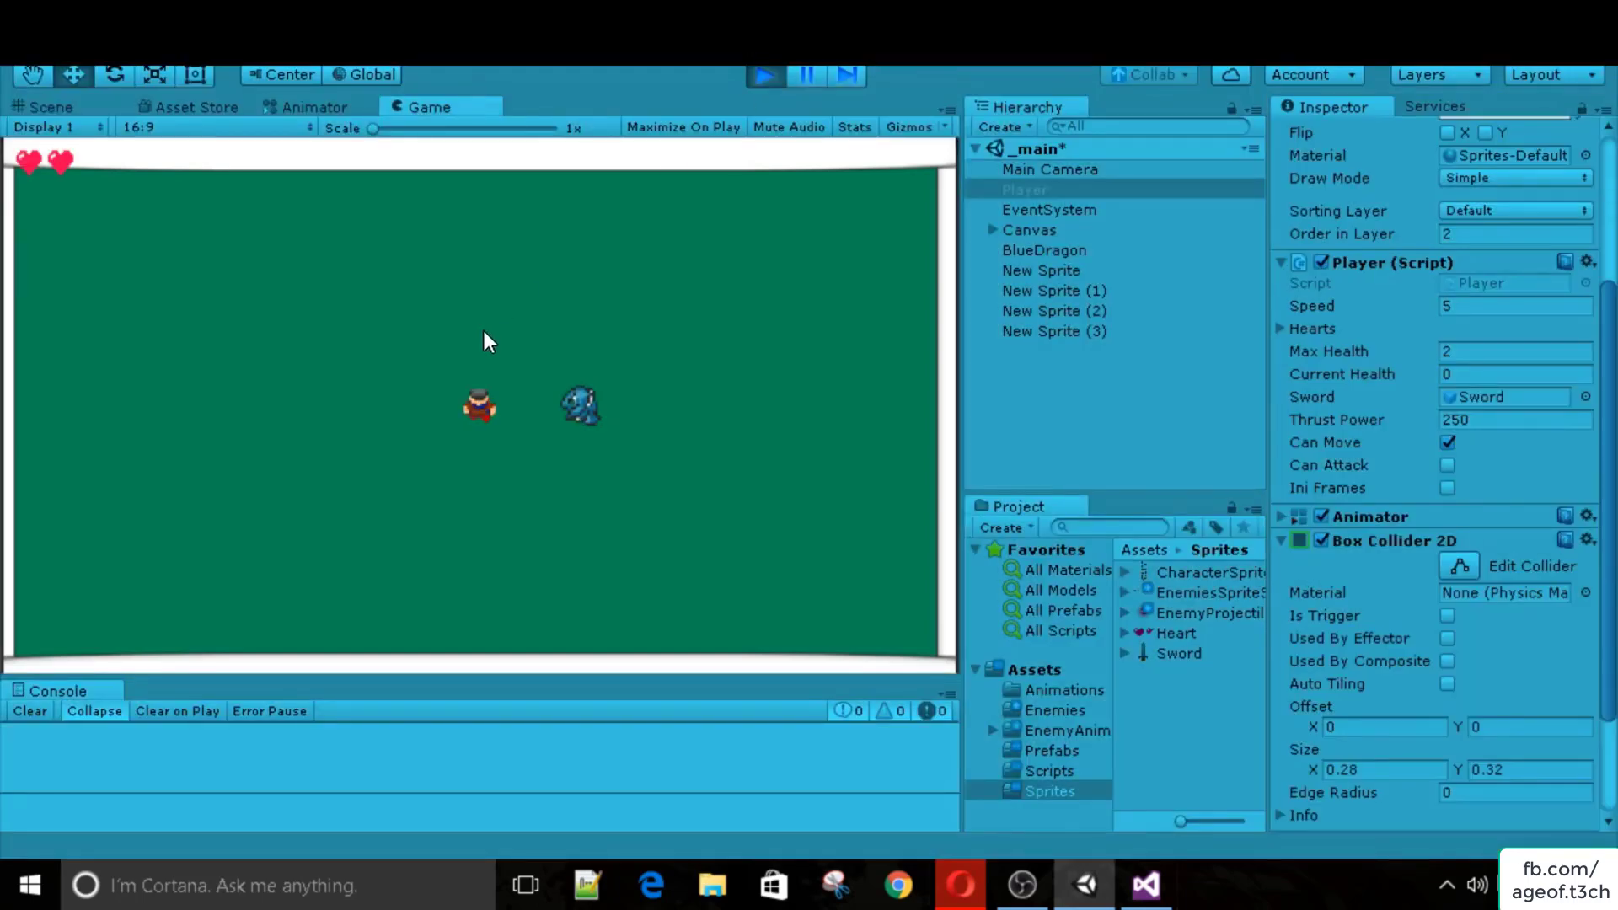
key("Up")
key("Right")
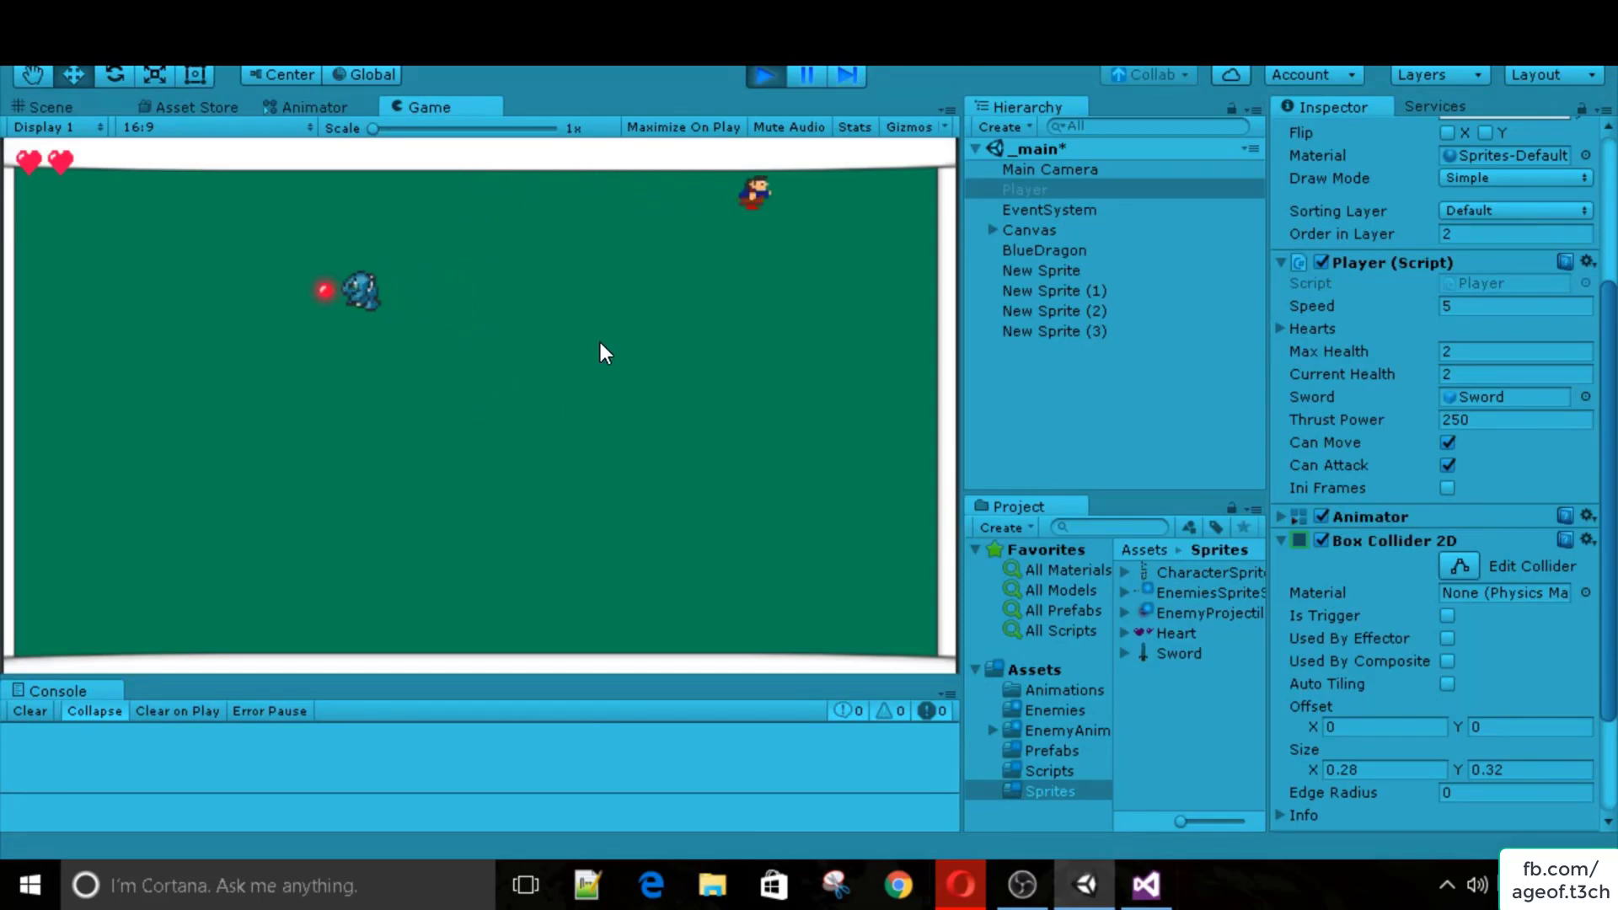
key("Down")
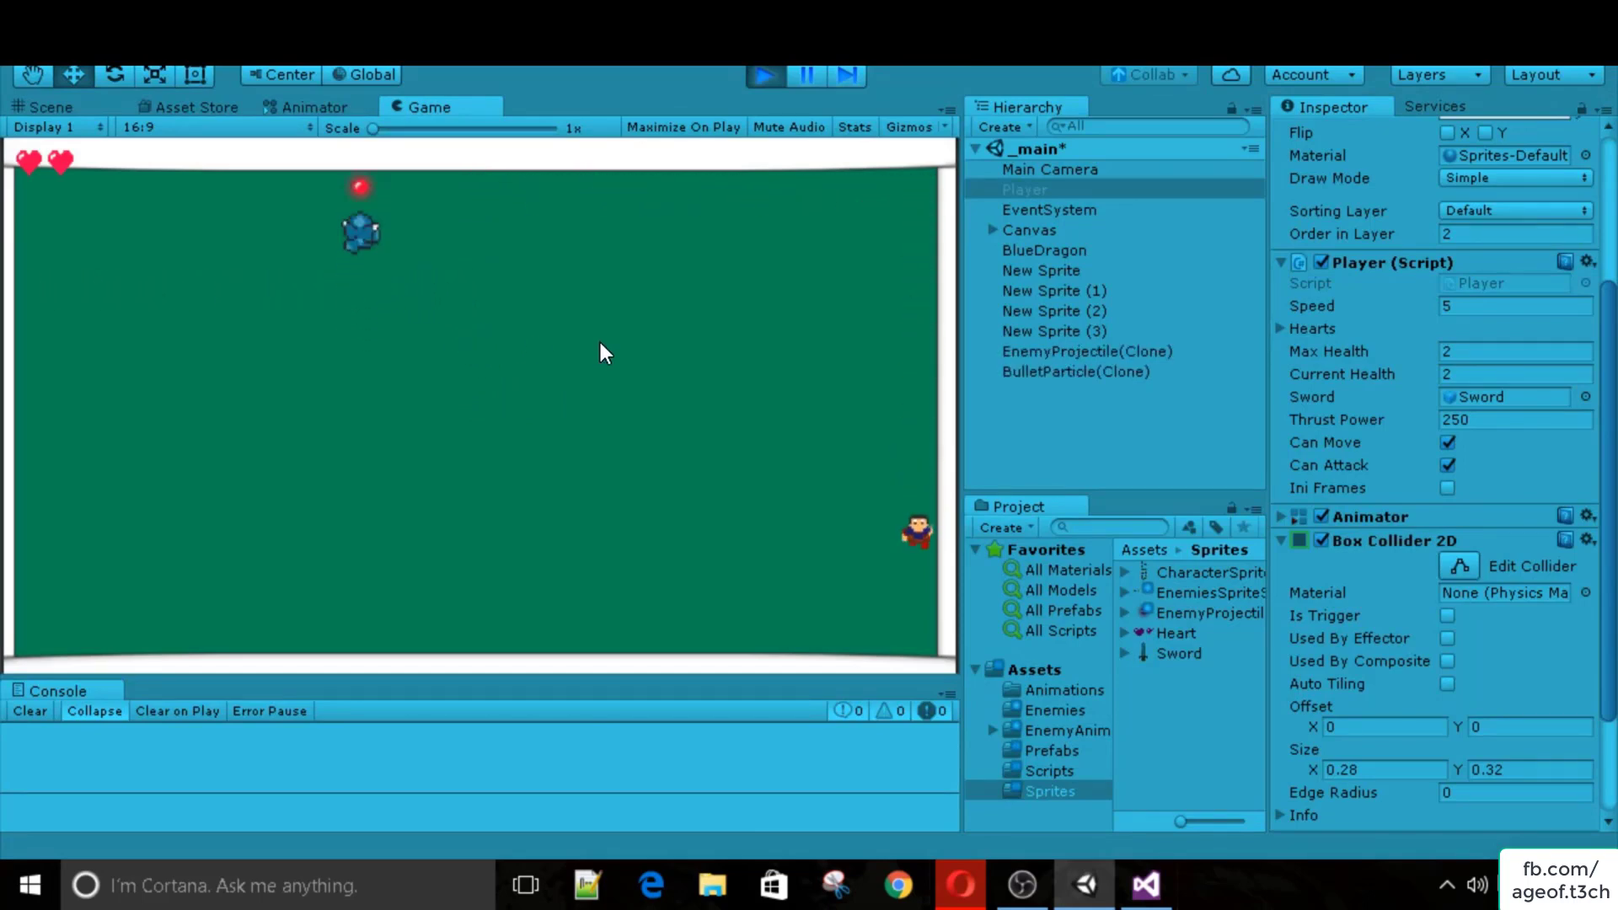
key("Left")
key("Up")
key("Left")
key("space")
key("Up")
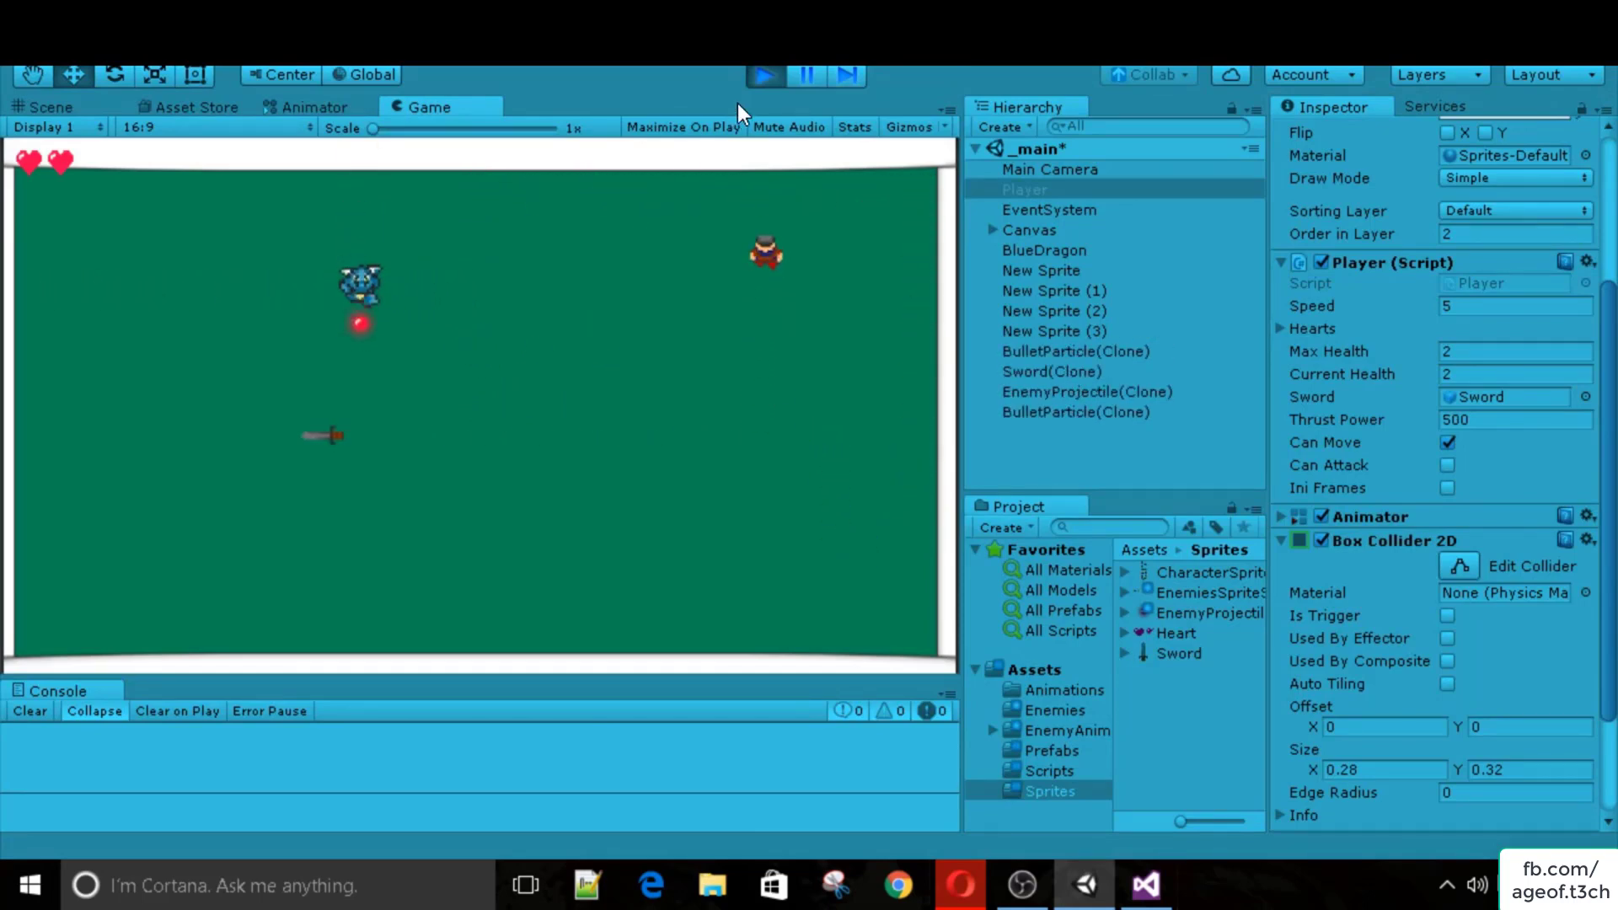
left_click(763, 75)
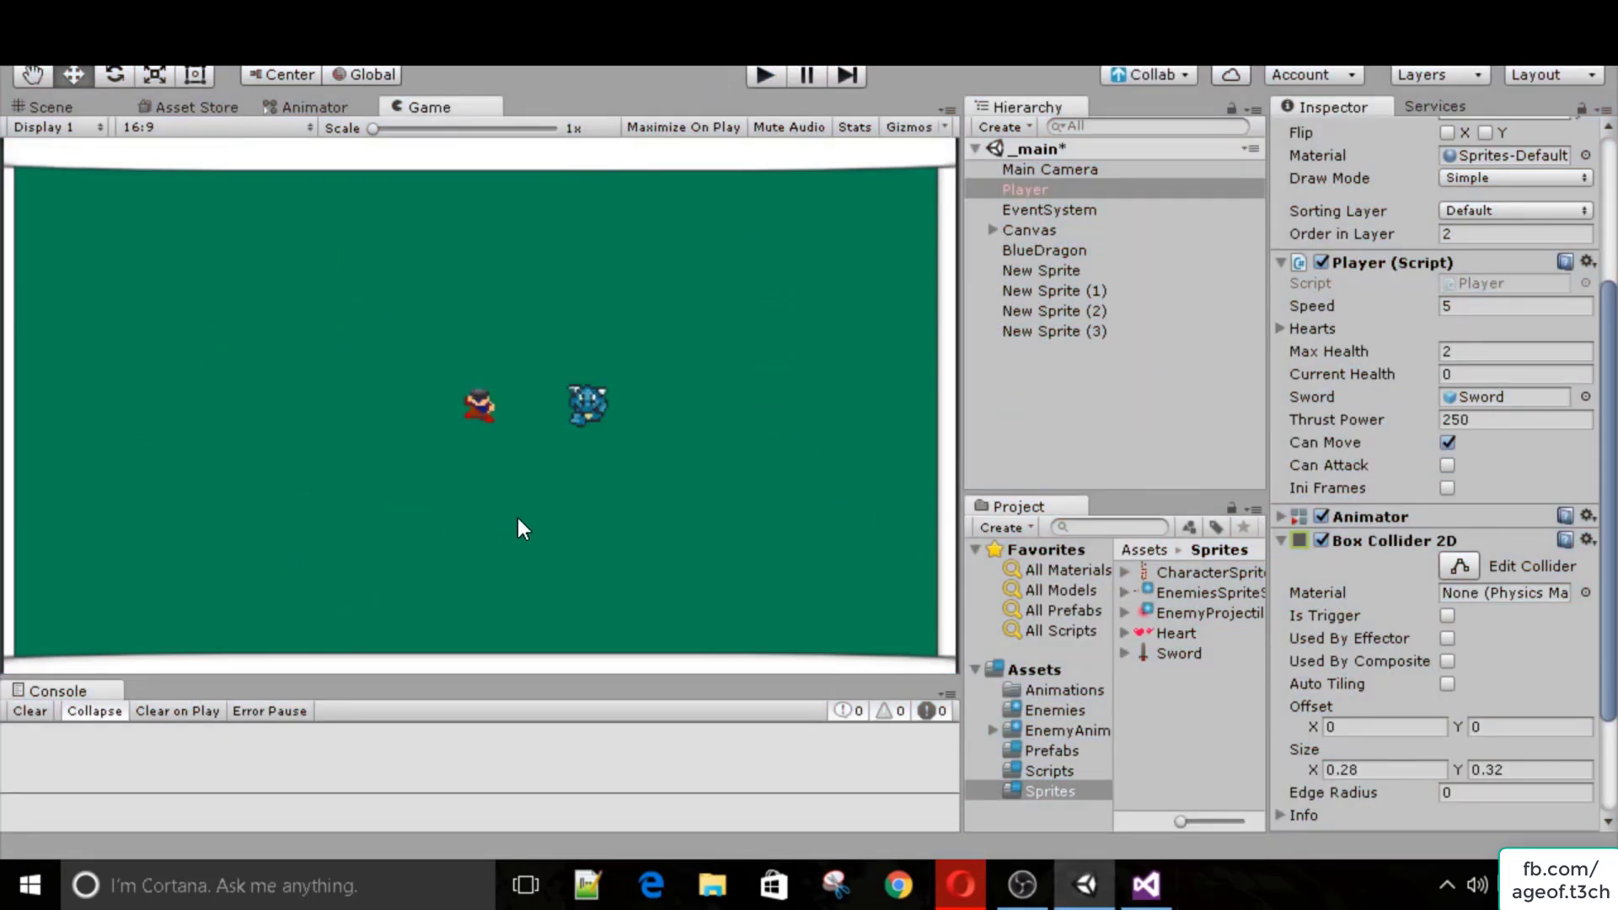
Import Enviroment.png from Downloads as a new asset into the Sprites folder.
left_click(1050, 792)
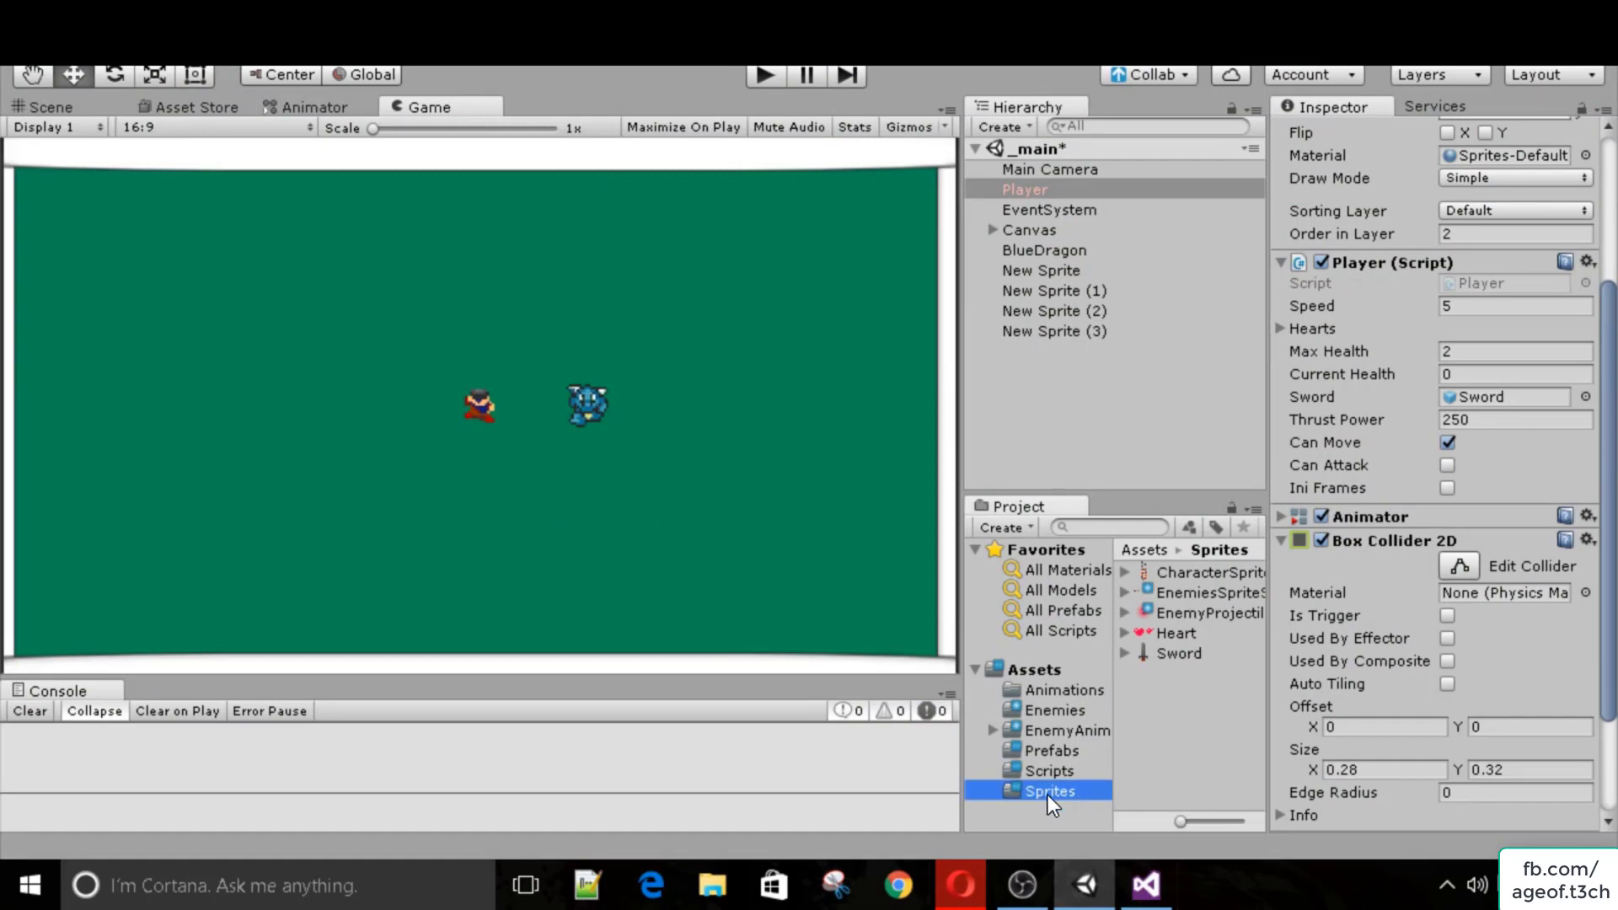
right_click(1151, 711)
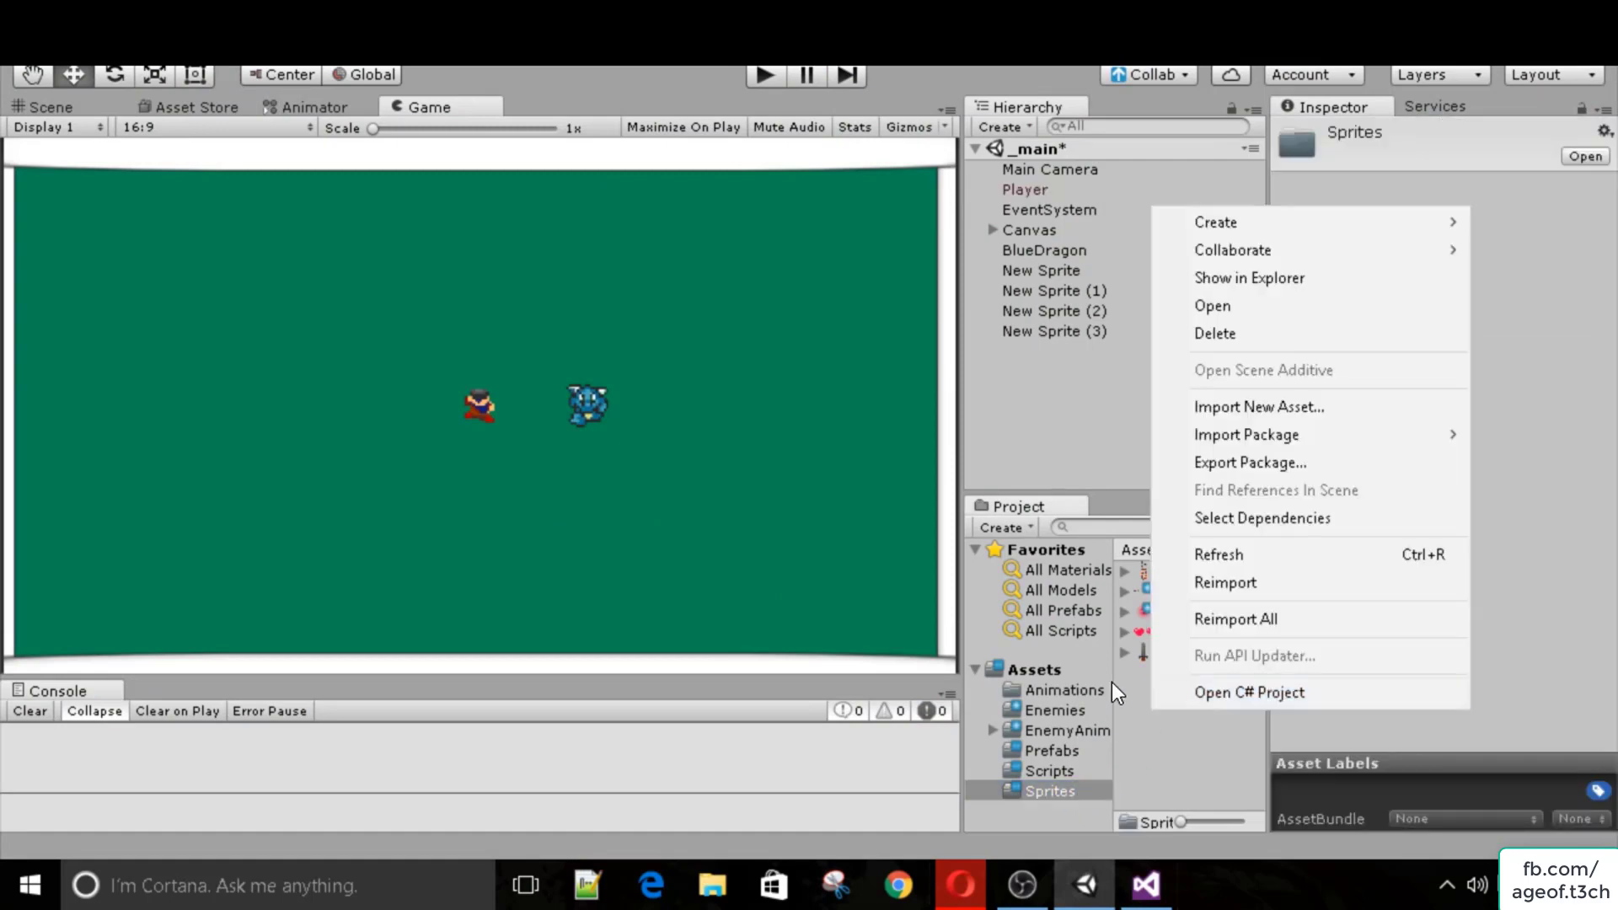
left_click(1195, 406)
left_click(362, 320)
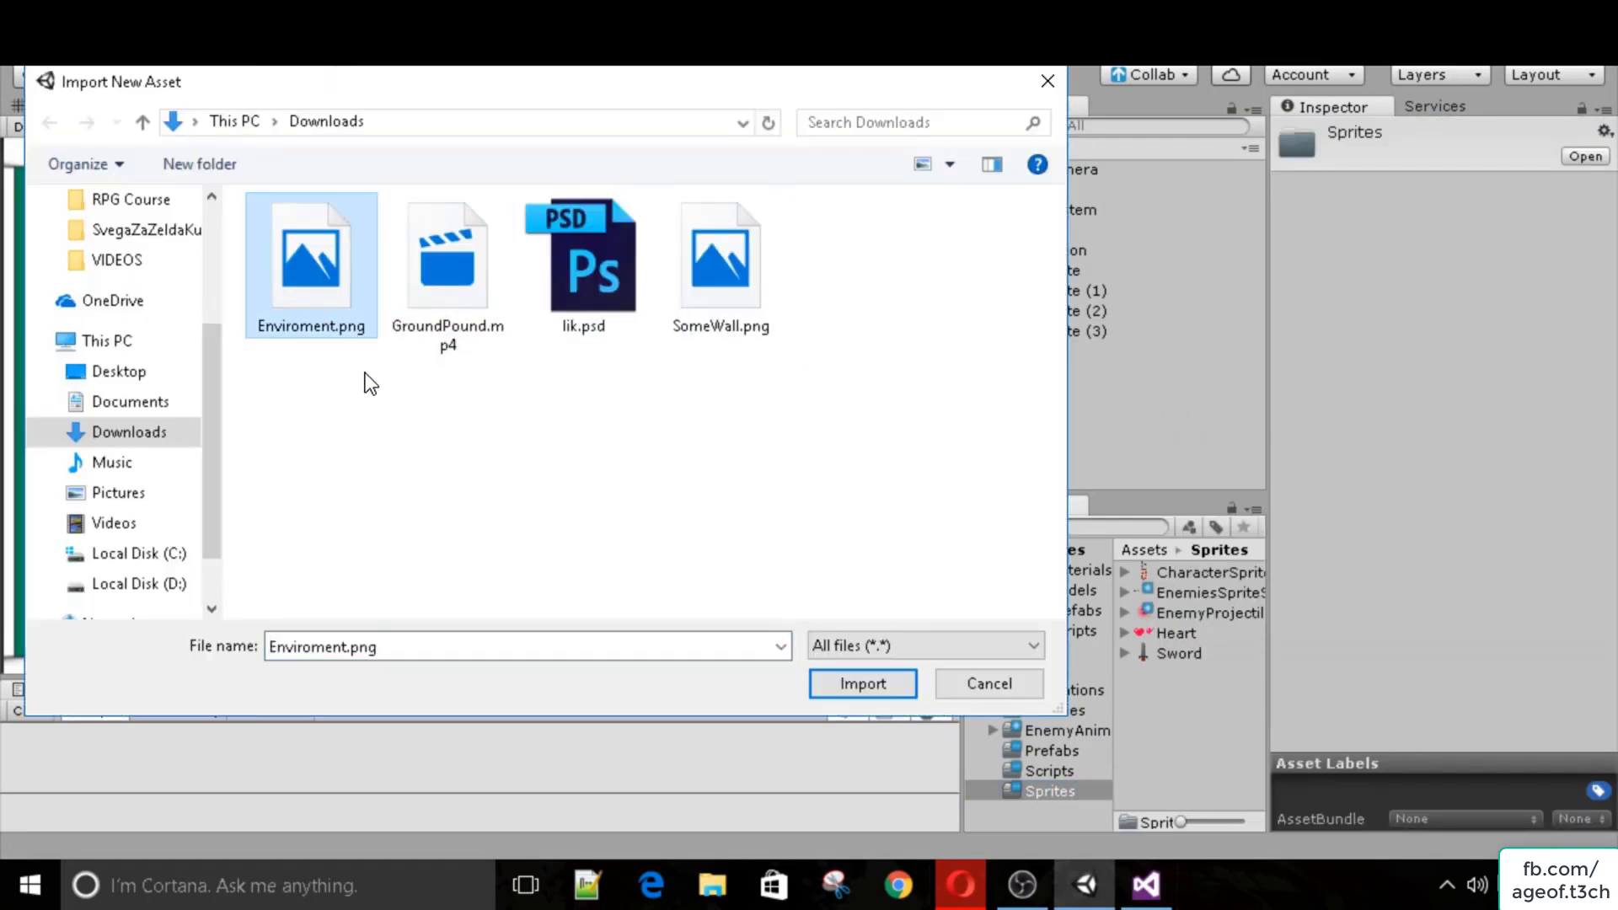
left_click(859, 684)
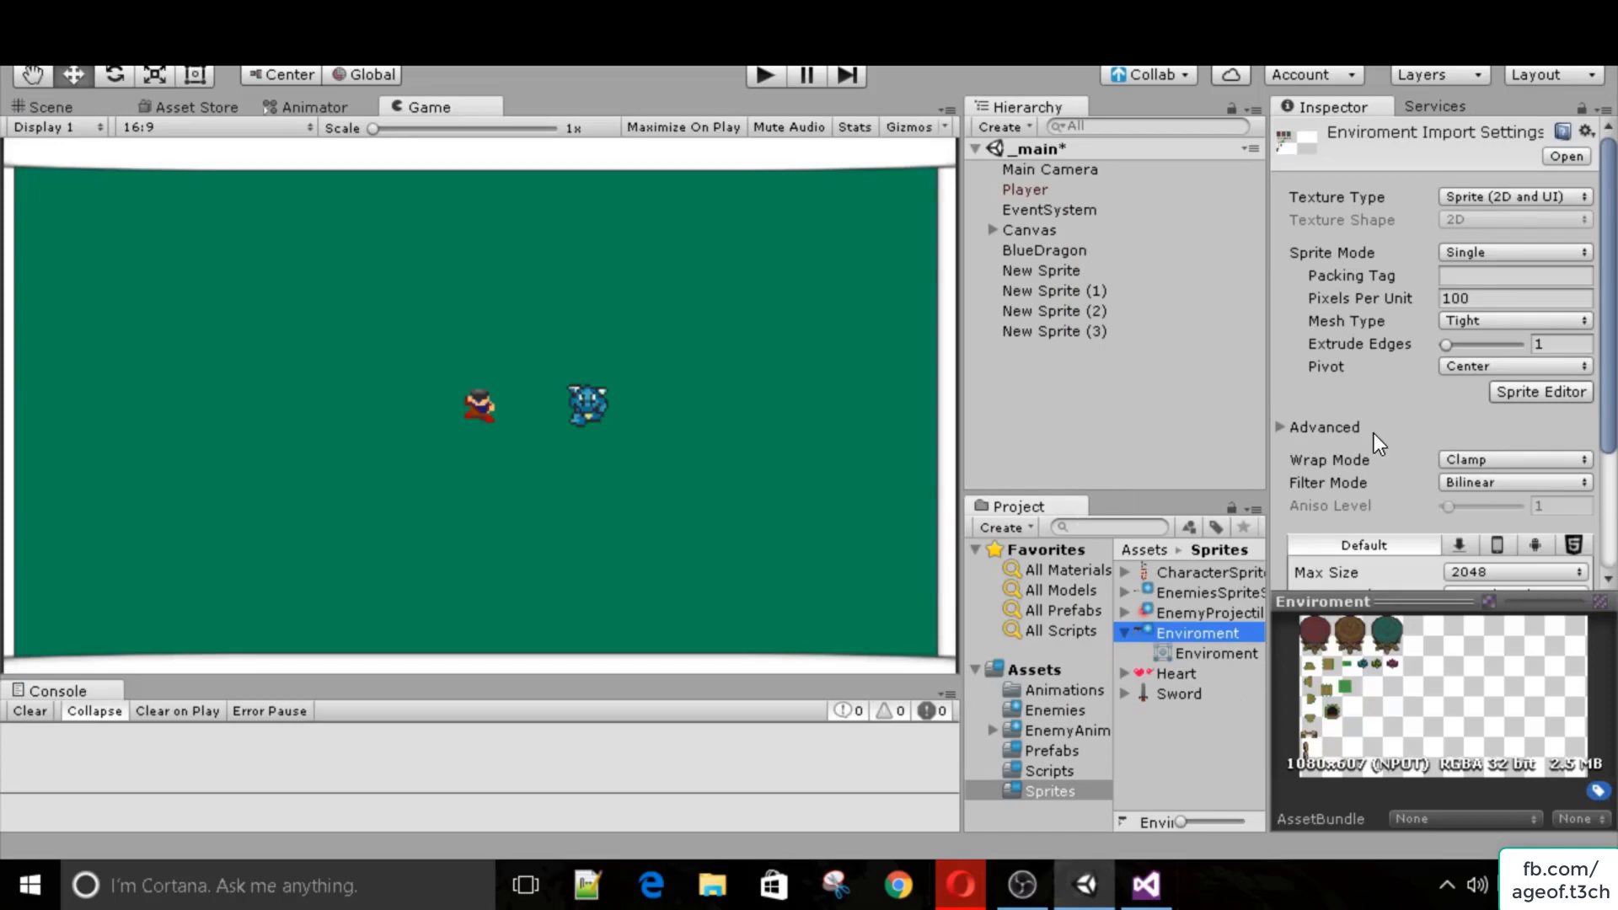
Set the Enviroment texture's sprite mode to Multiple and apply the import settings.
left_click(1484, 254)
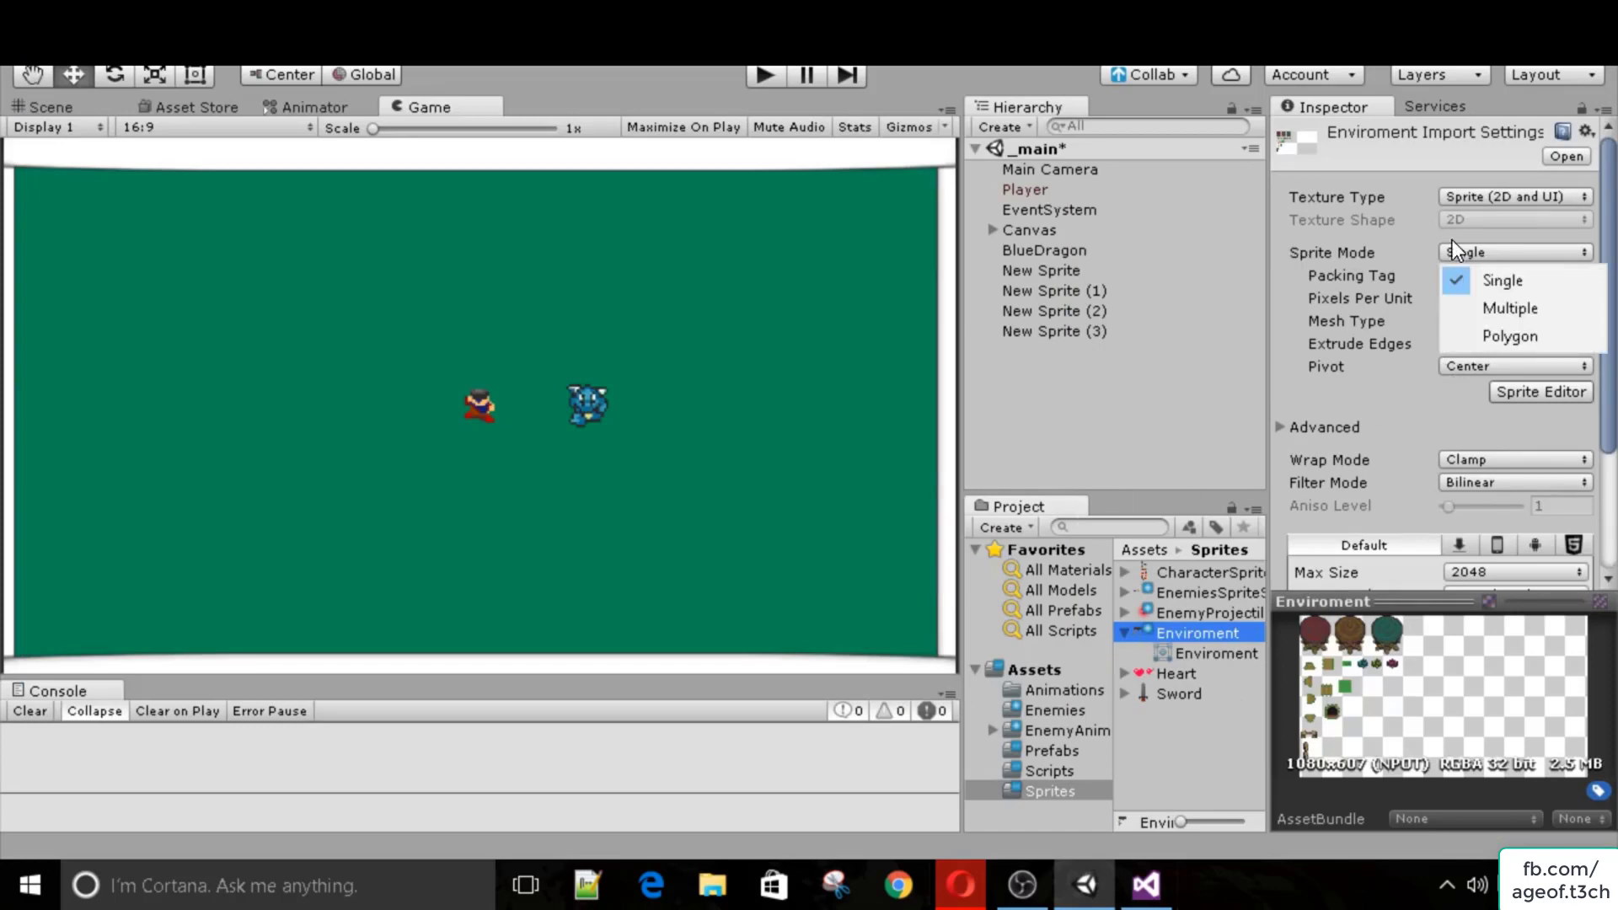
left_click(1510, 305)
scroll(1481, 462, "down", 3)
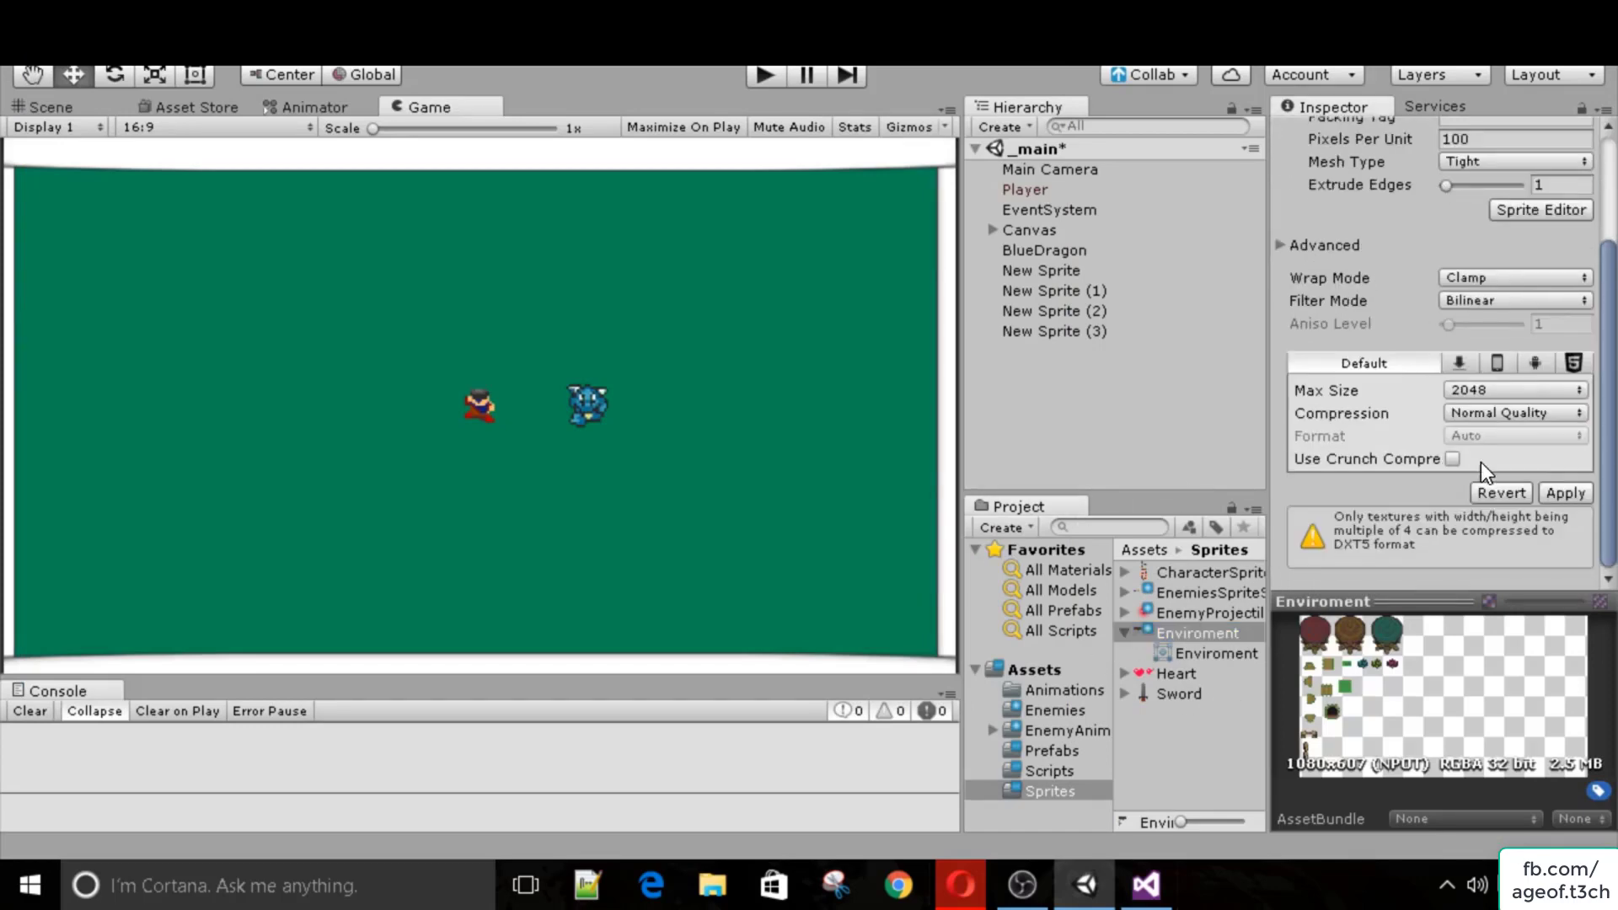
left_click(1583, 495)
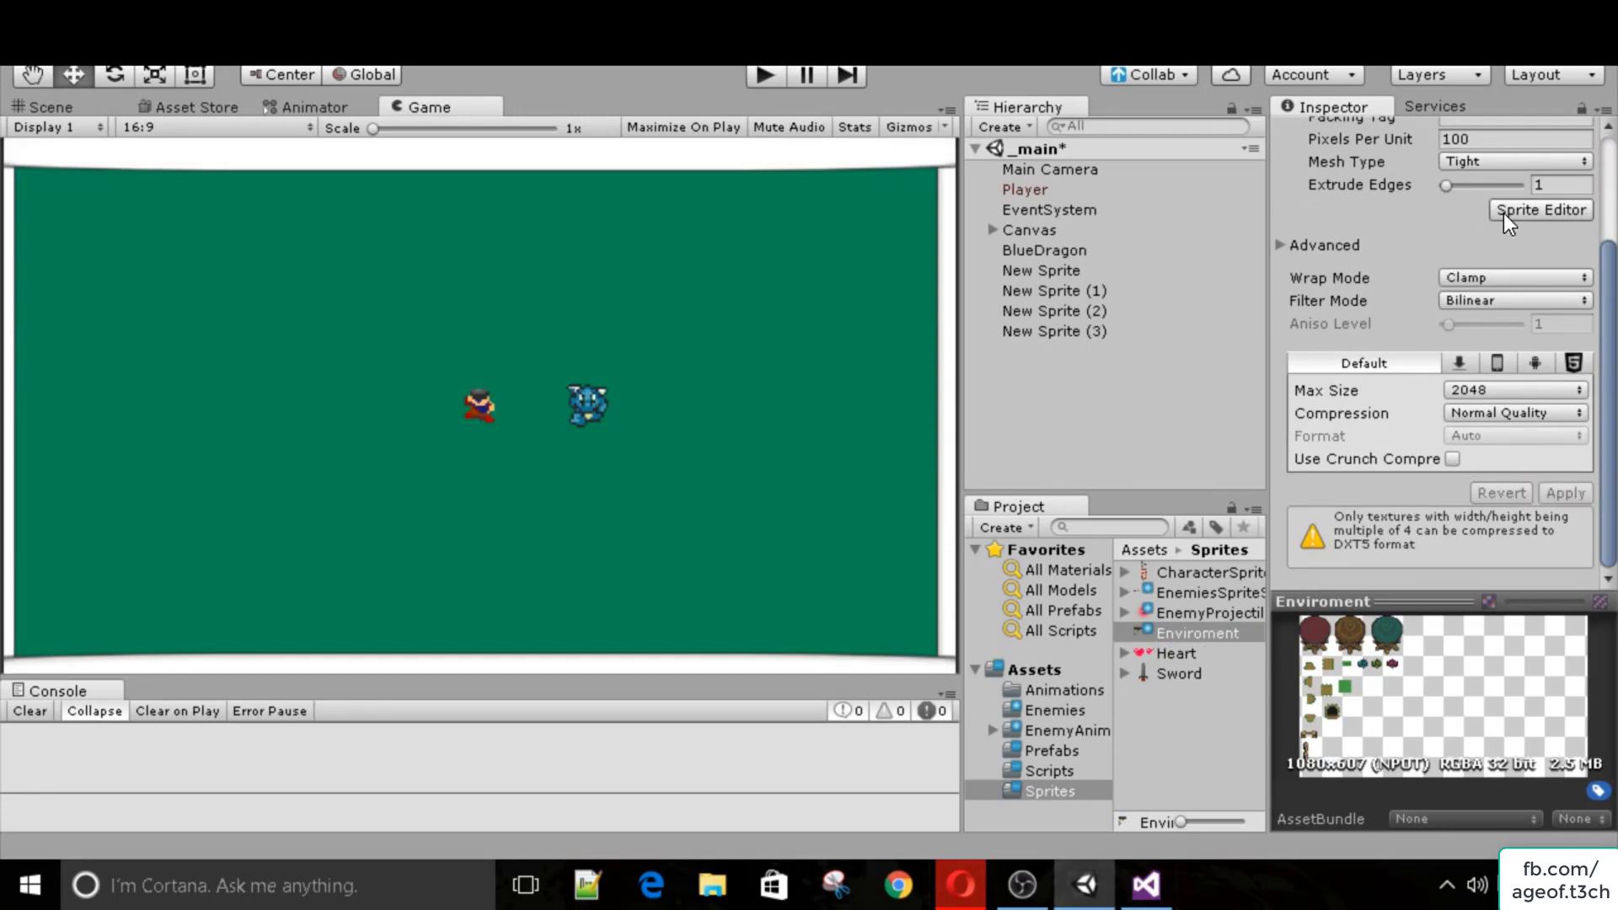
Slice the Enviroment sheet in the Sprite Editor with type Automatic and pivot Center, apply it and close the editor.
left_click(1503, 214)
left_click(145, 51)
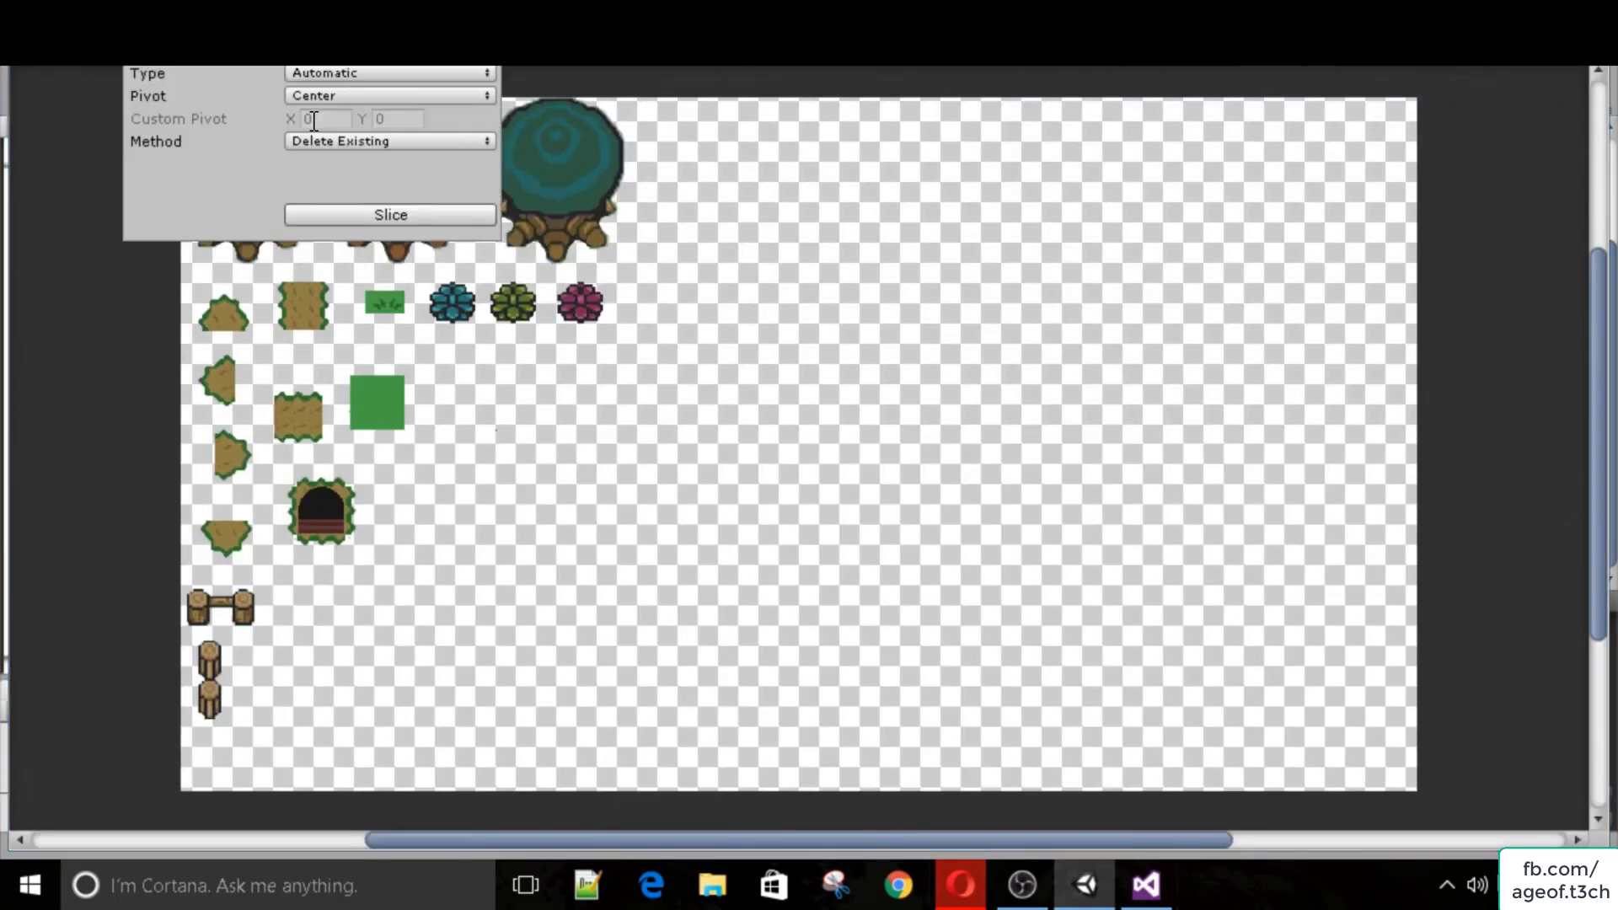
left_click(1339, 47)
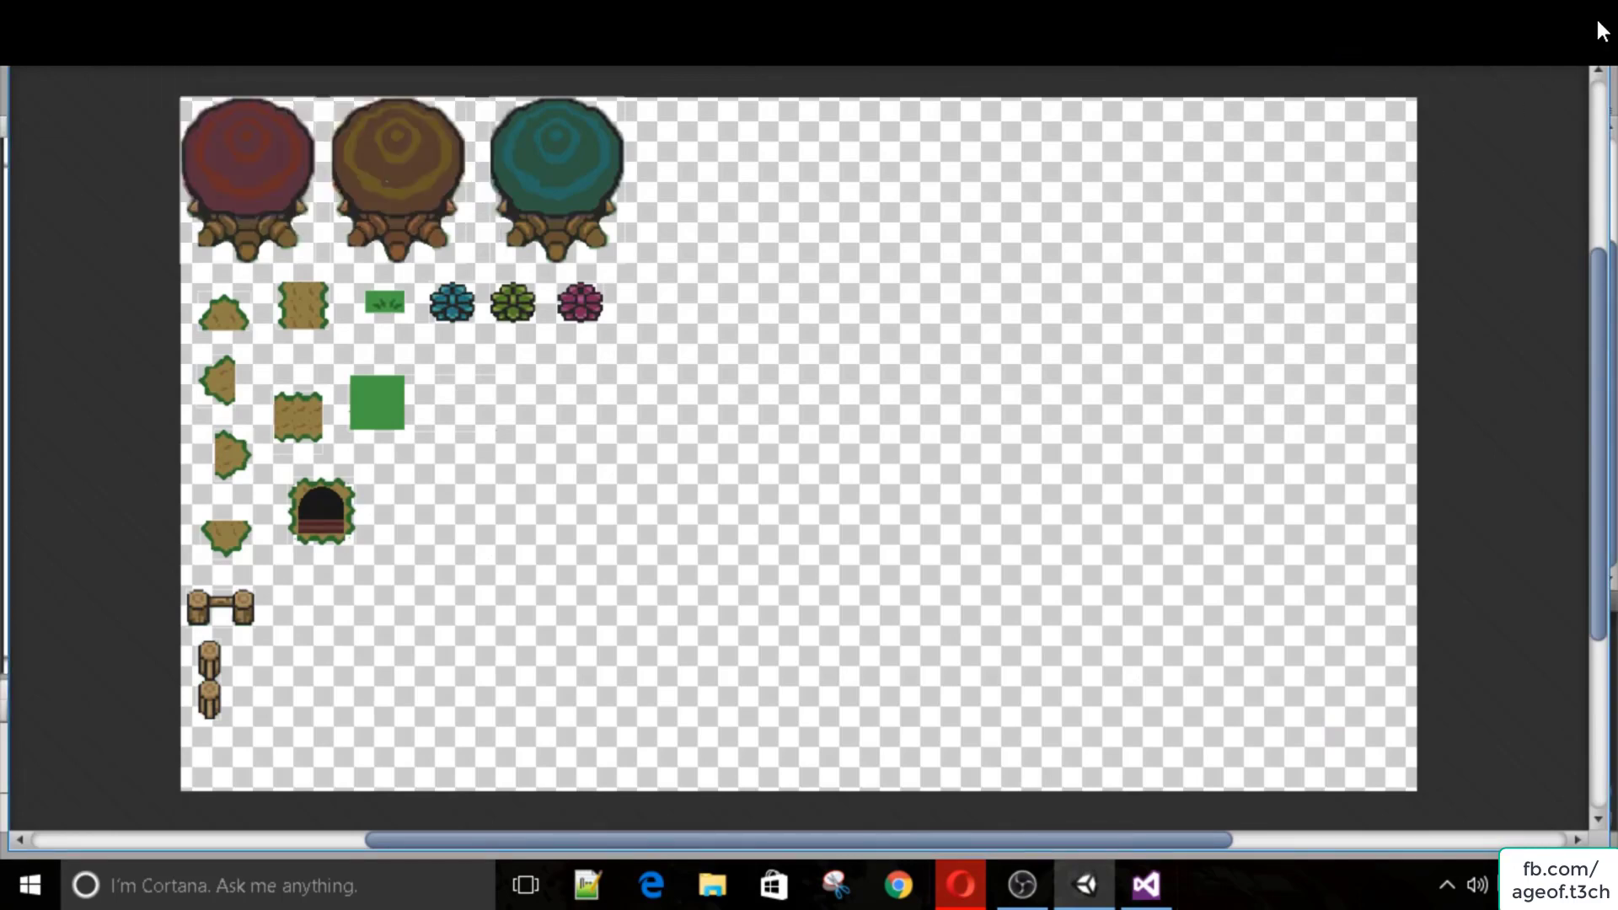
left_click(1601, 31)
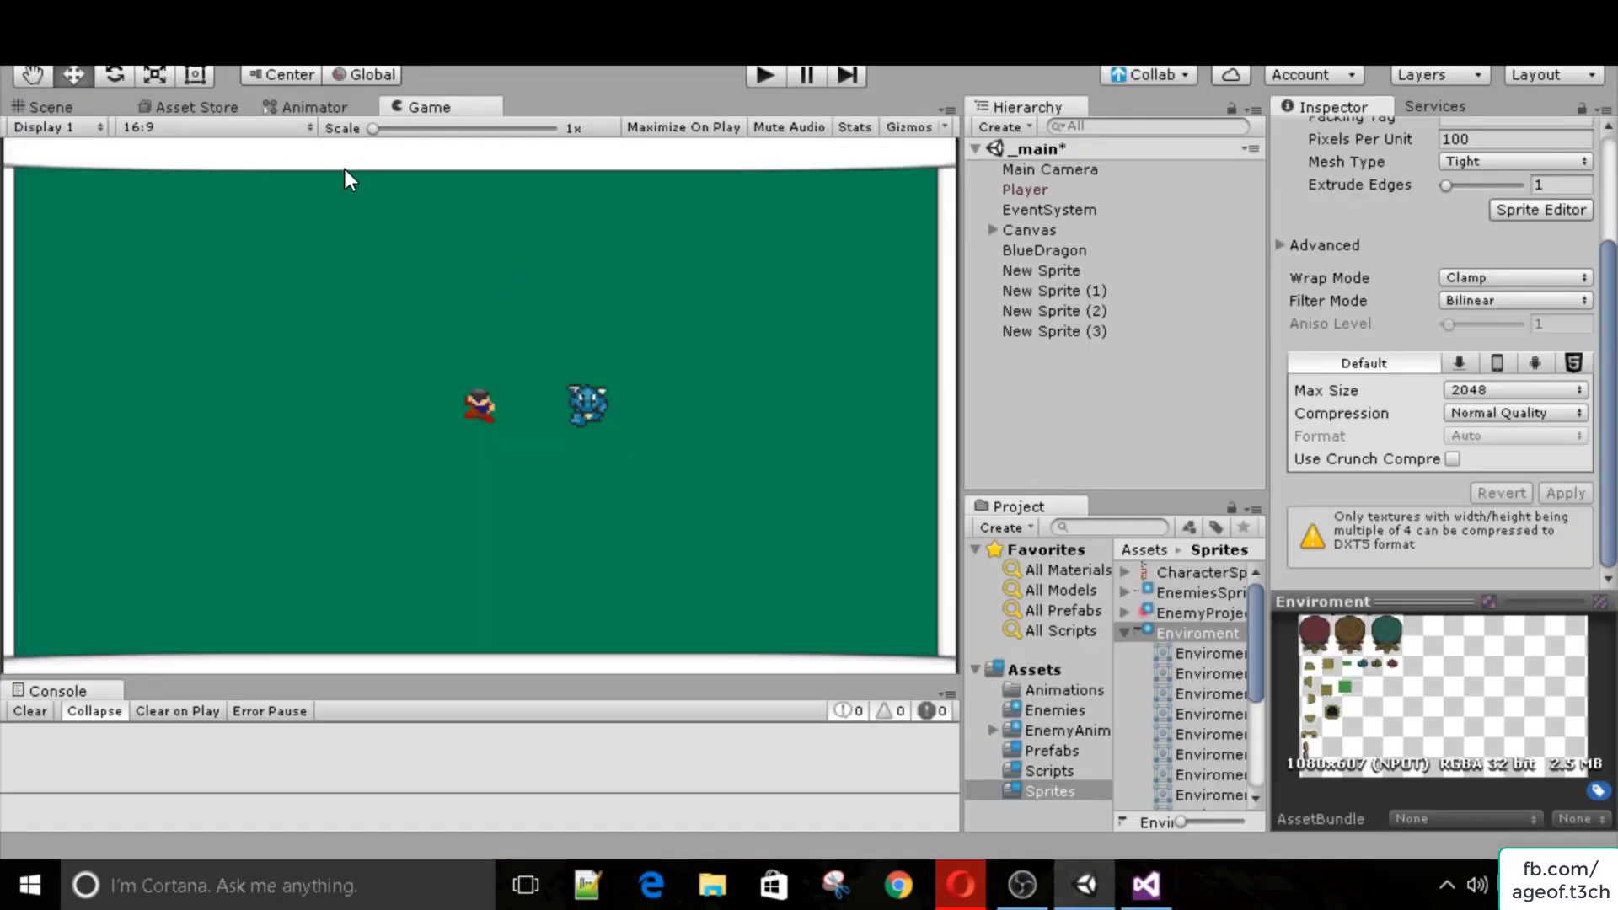
Delete the four white boundary wall sprites from the scene, keeping the Canvas, and return to the game view.
left_click(28, 110)
scroll(398, 331, "down", 5)
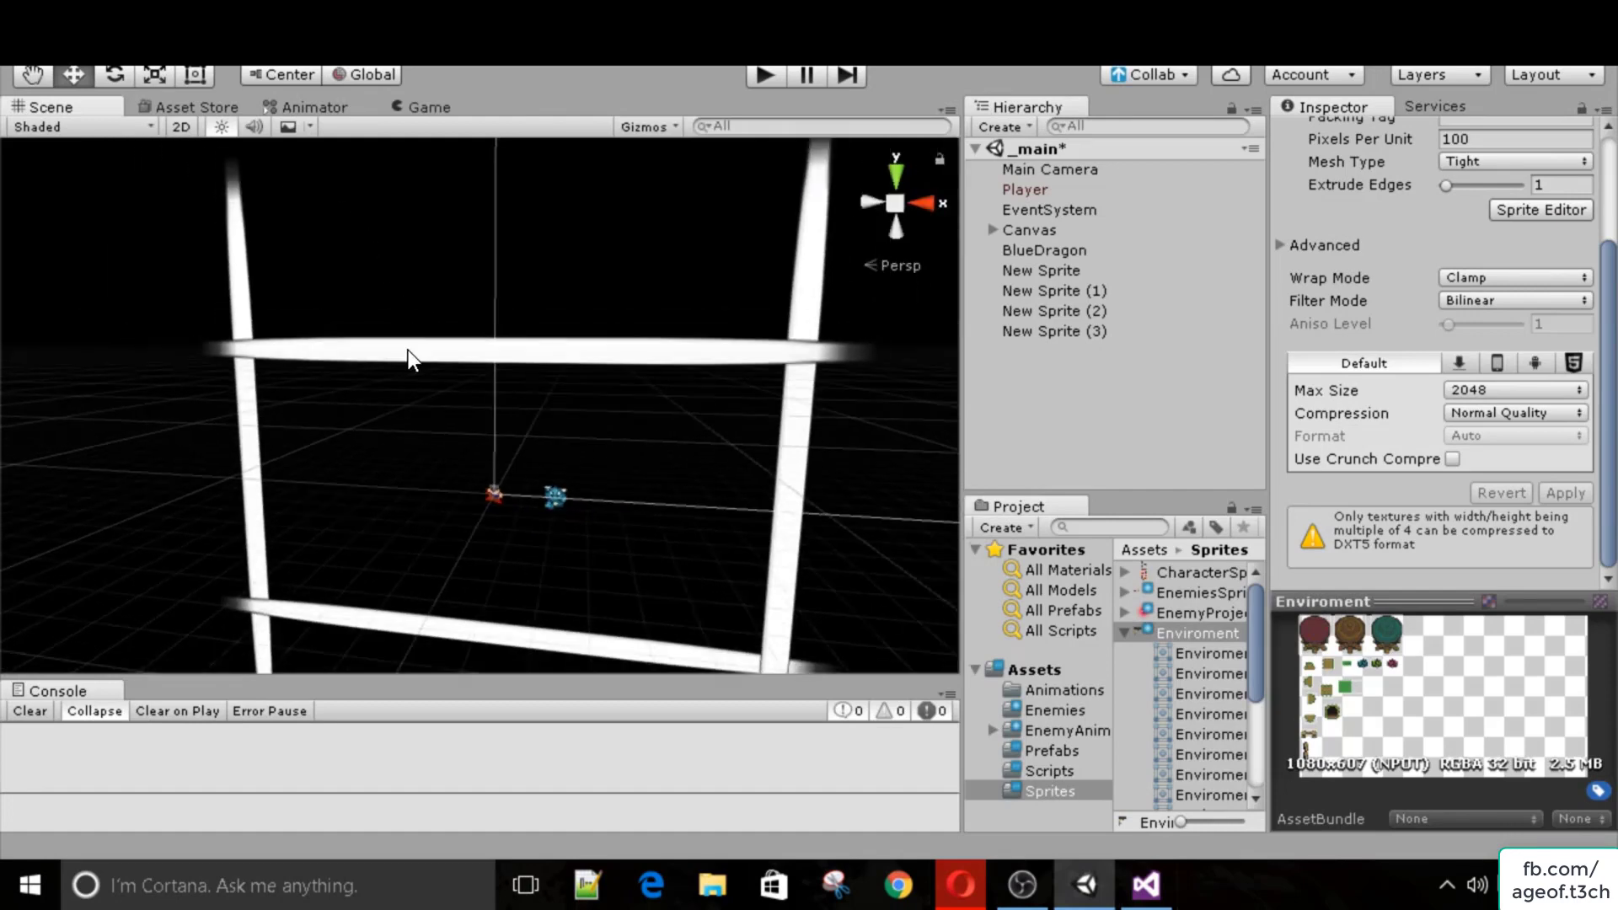
left_click(408, 351)
key("Delete")
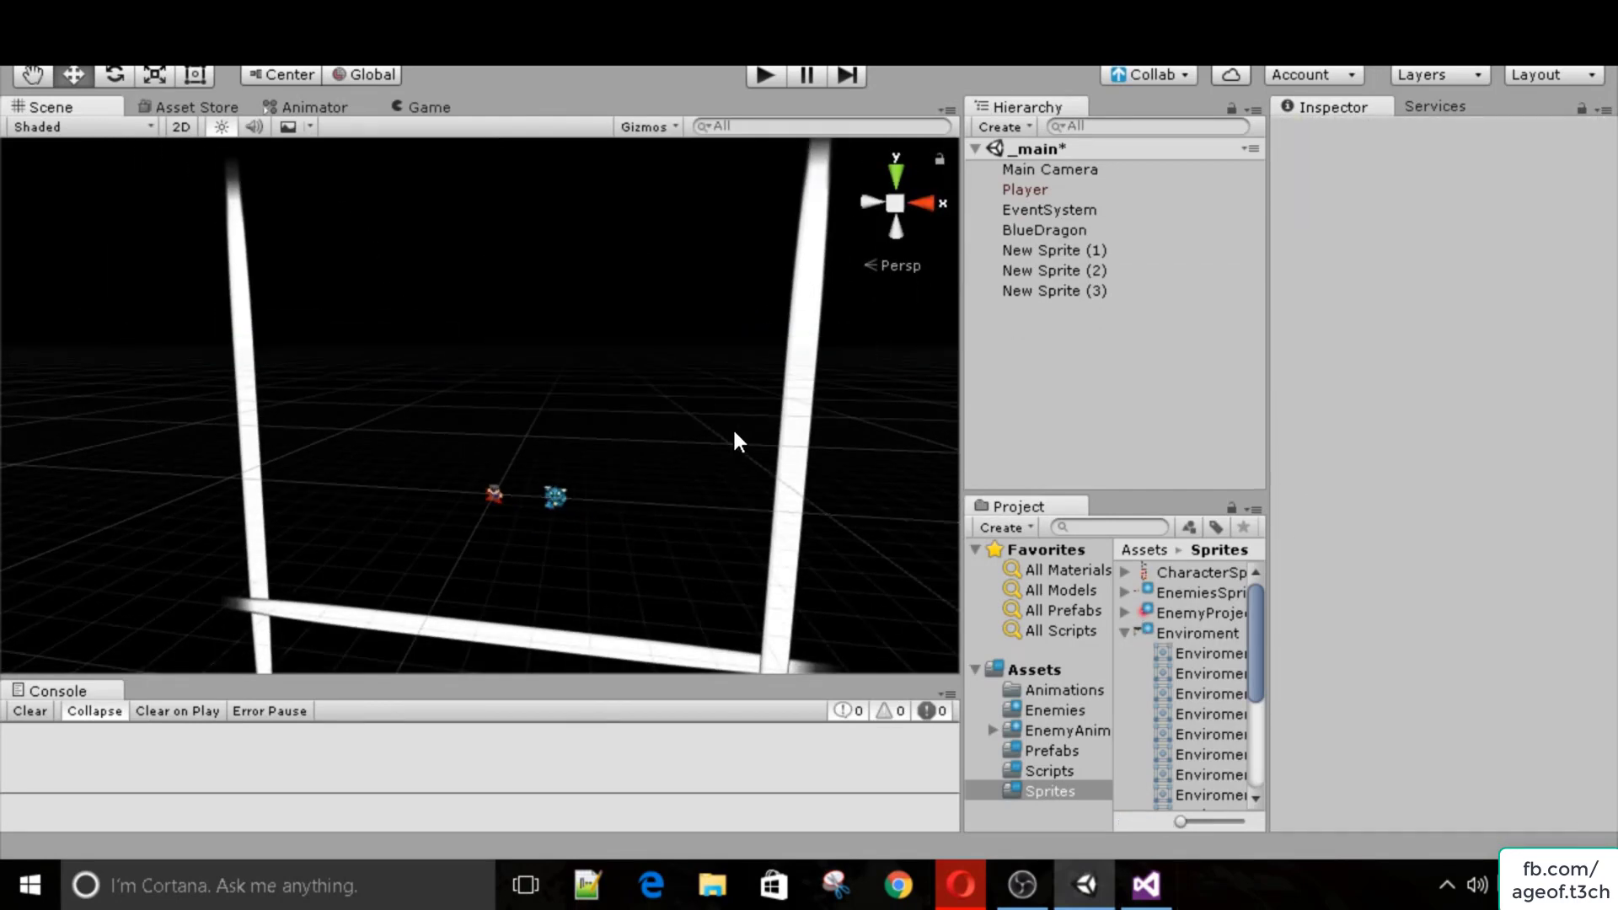
key("ctrl+z")
left_click(608, 647)
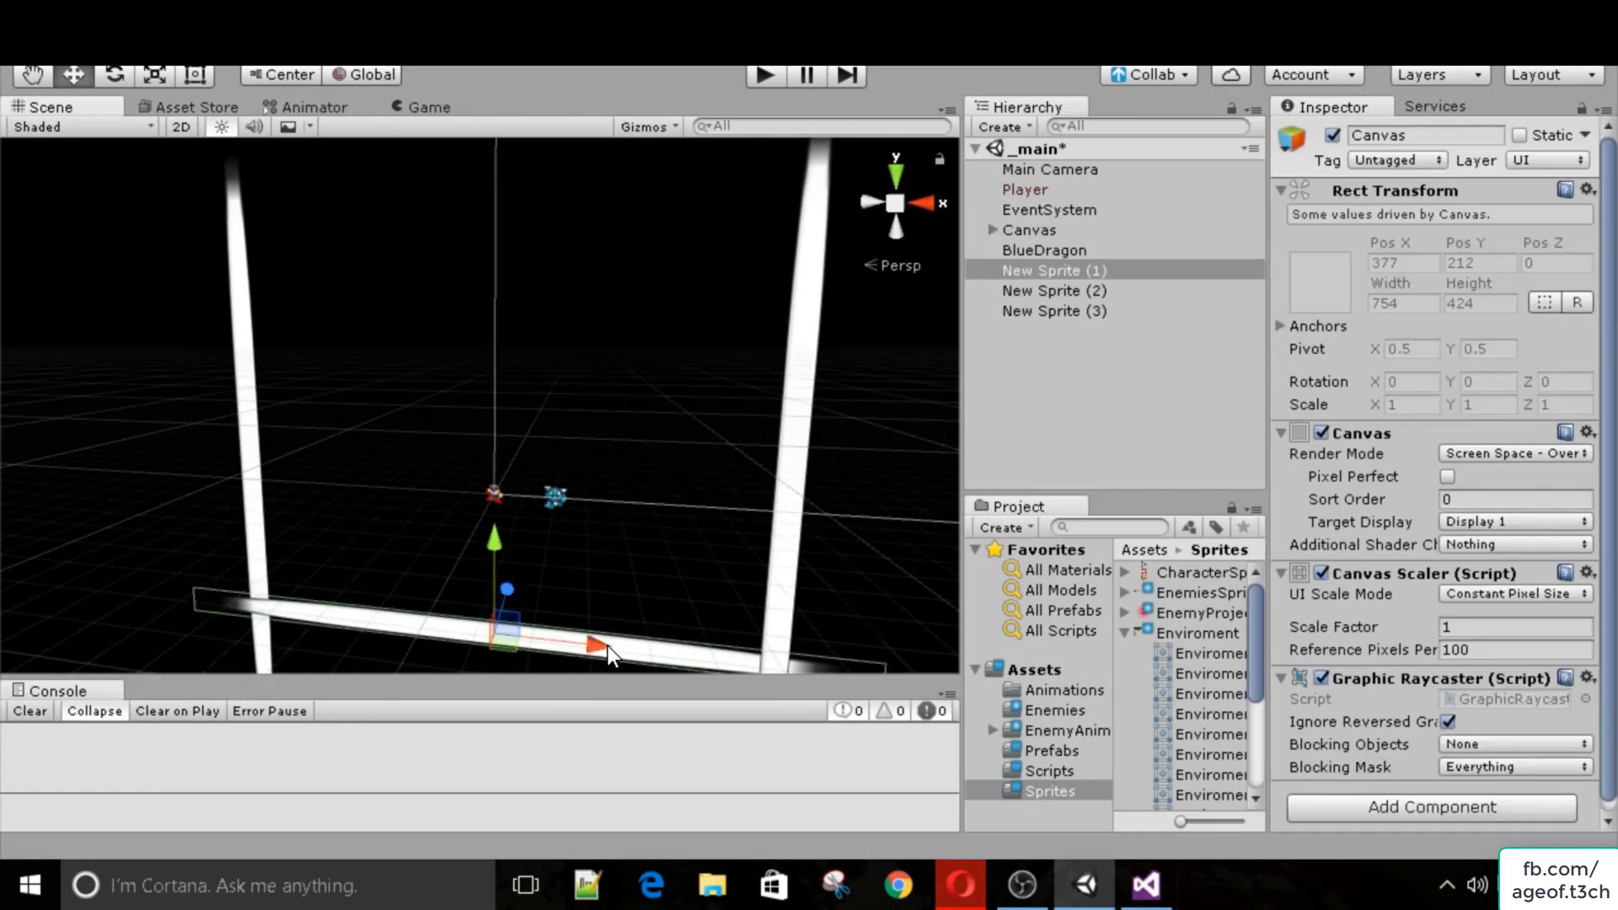
key("Delete")
left_click(251, 483)
key("Delete")
left_click(780, 573)
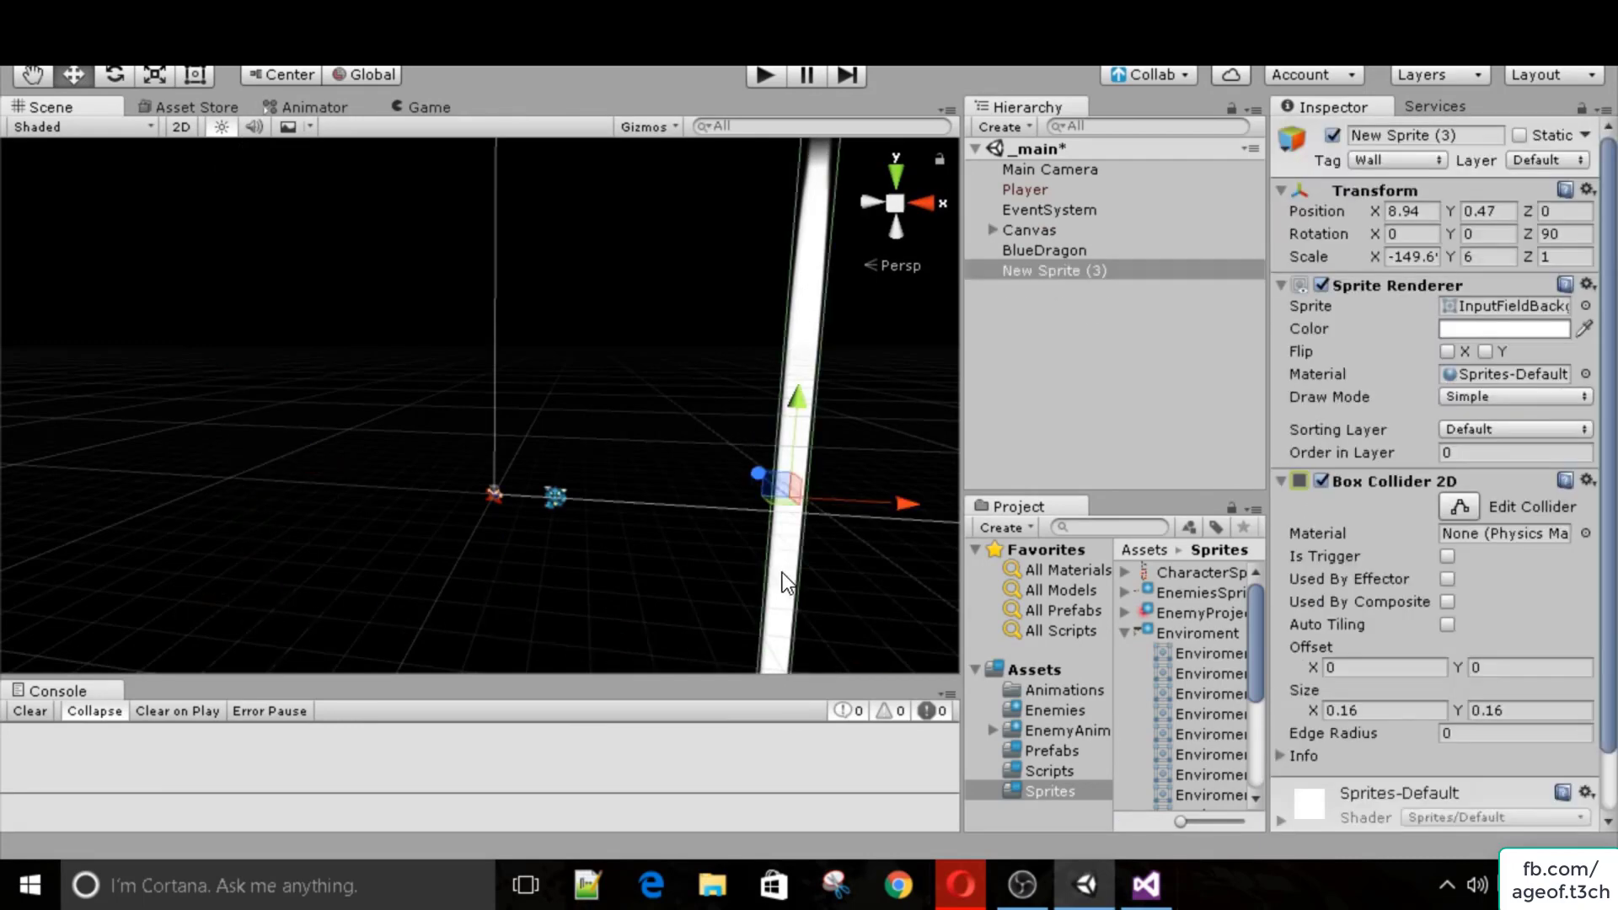
key("Delete")
left_click(439, 108)
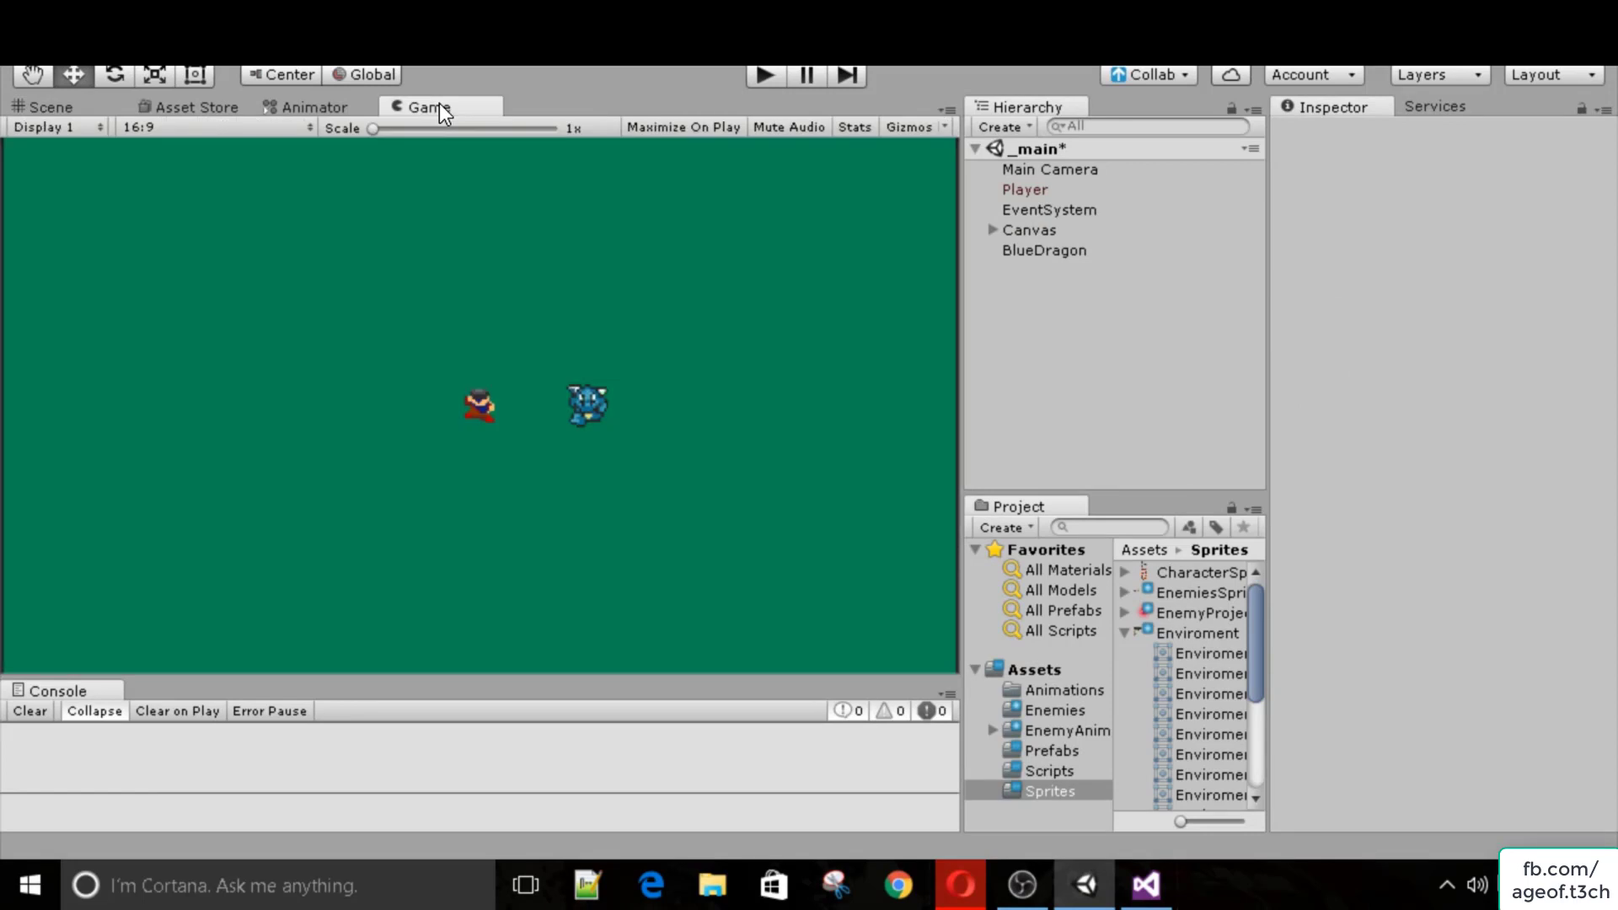
Preview the sliced Enviroment sprites one by one to examine the available trees, bushes, grass and wall pieces.
left_click(1188, 654)
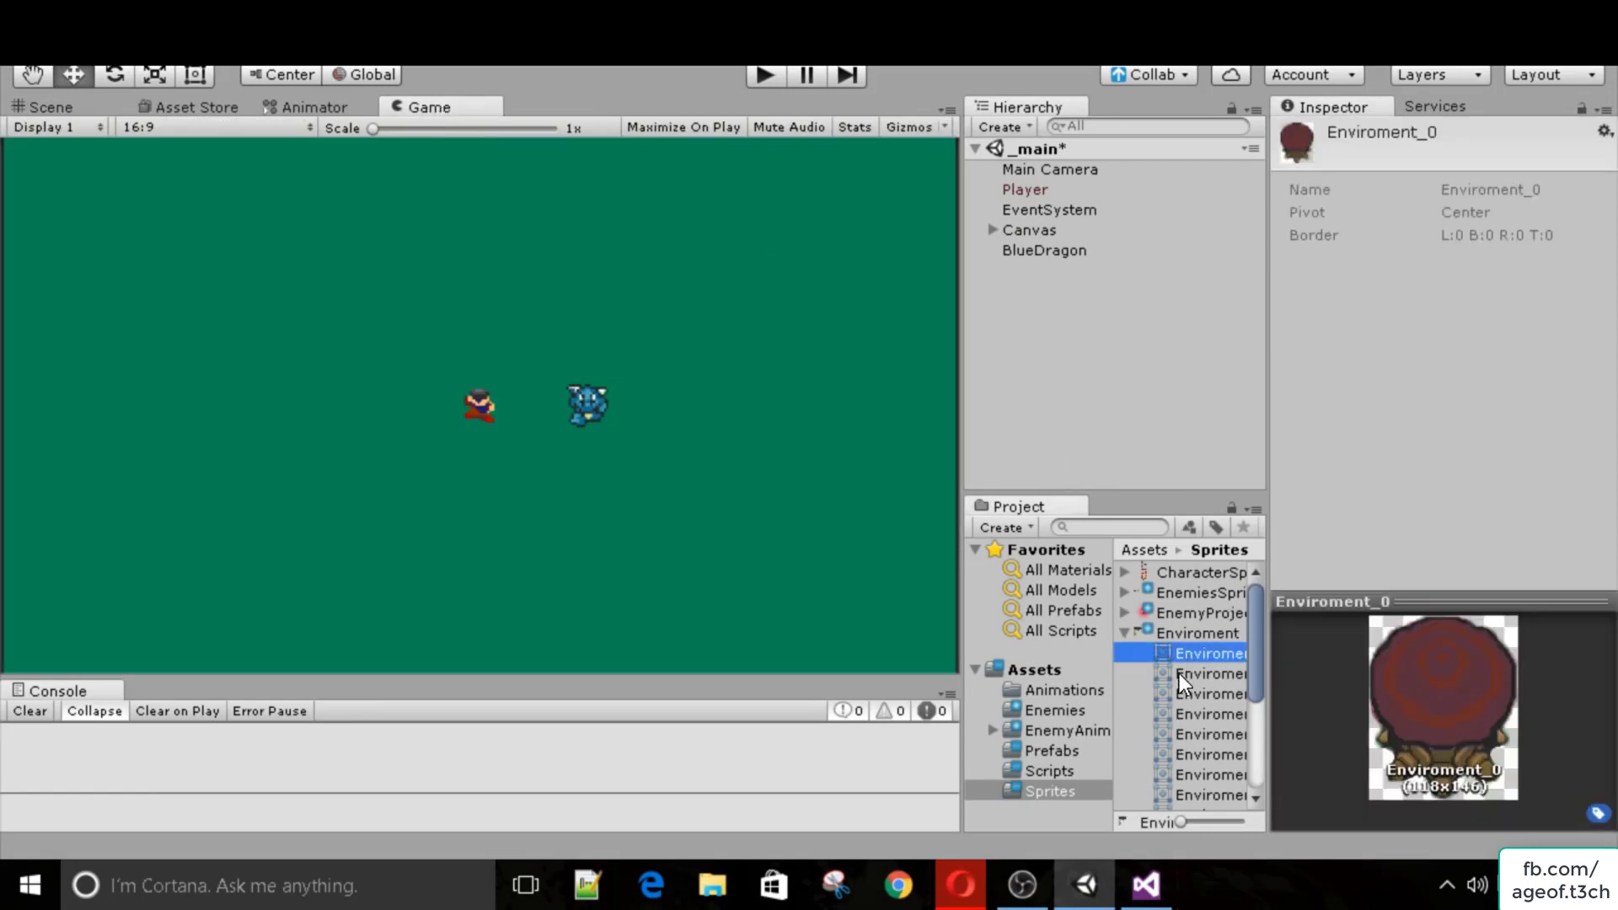
left_click(1180, 672)
left_click(1185, 695)
left_click(1184, 716)
scroll(1190, 738, "down", 3)
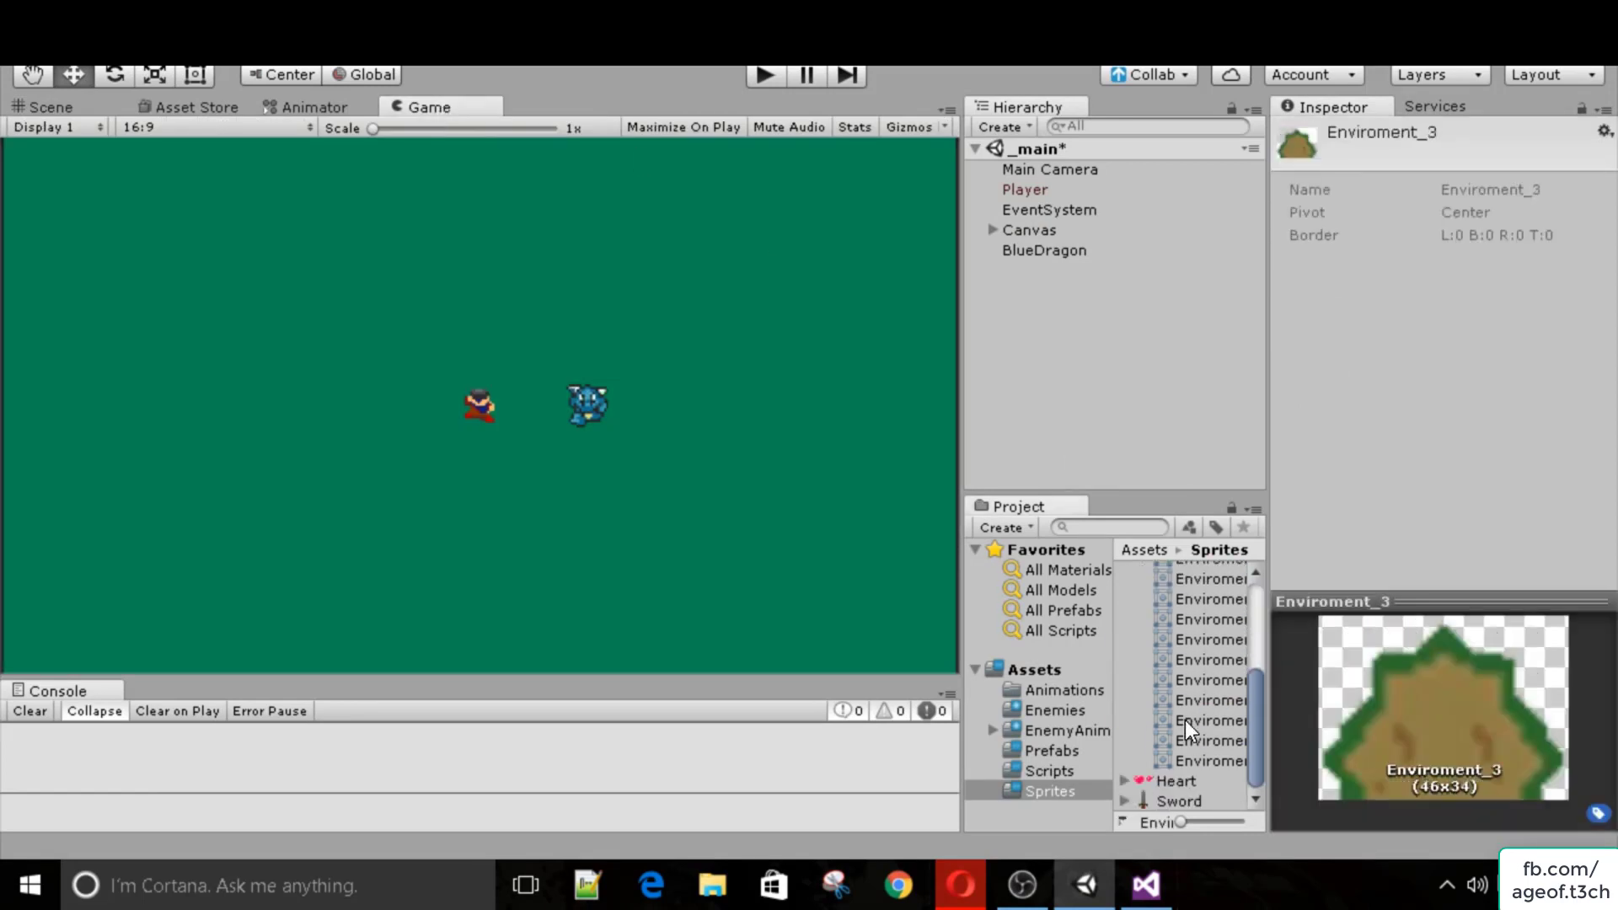
left_click(1188, 699)
left_click(1191, 679)
left_click(1191, 642)
left_click(1196, 618)
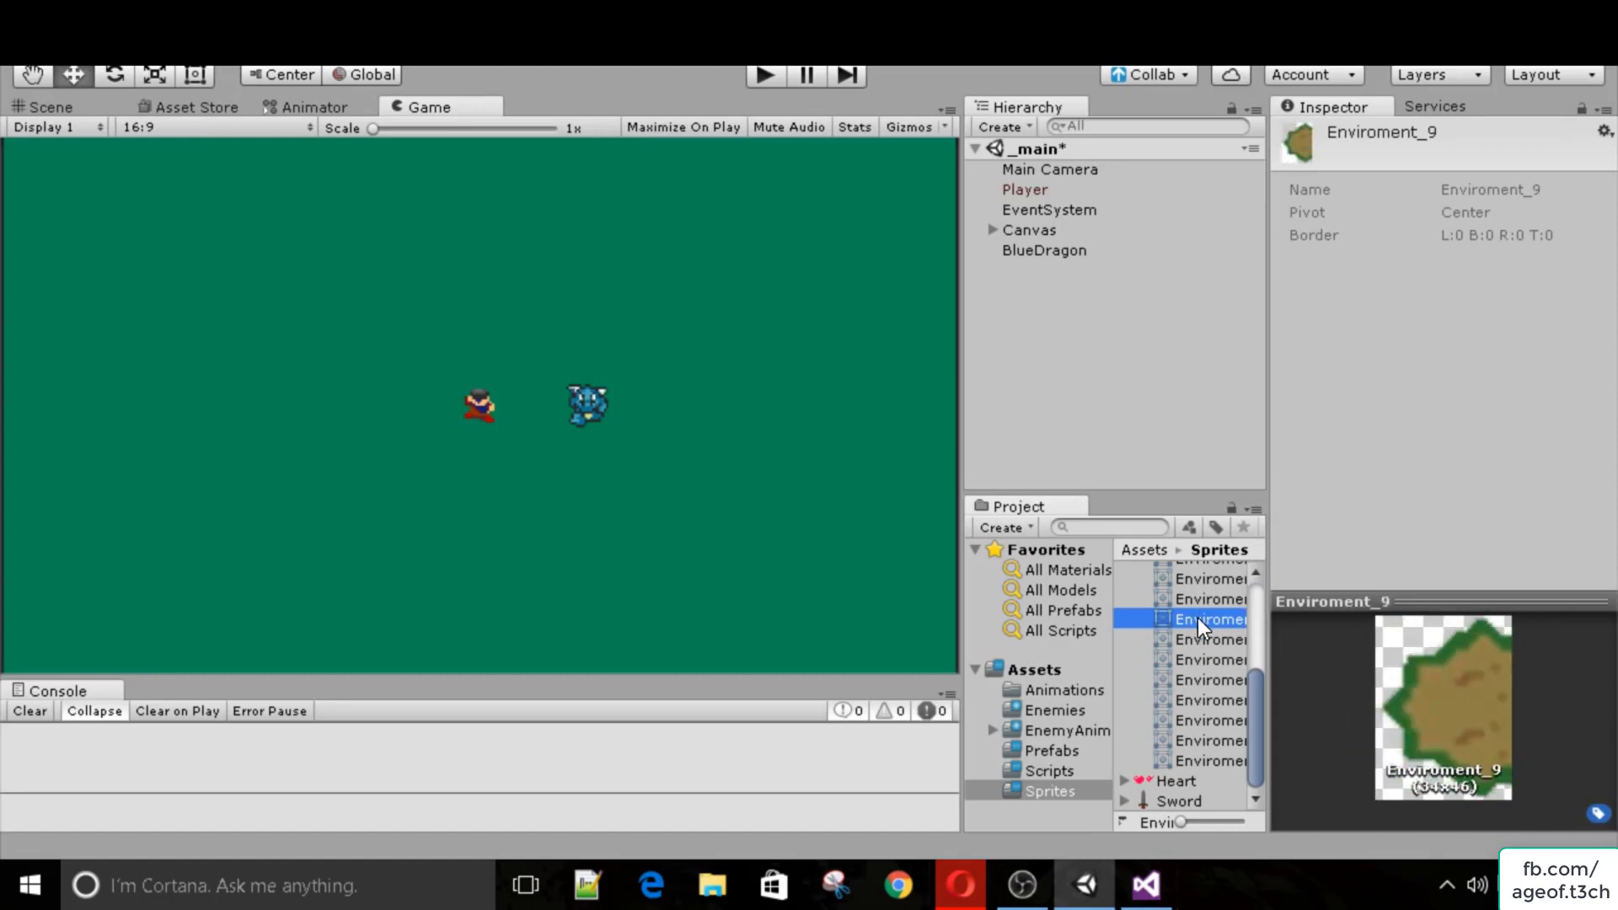
left_click(1196, 598)
left_click(1186, 581)
scroll(1169, 645, "up", 3)
left_click(1179, 644)
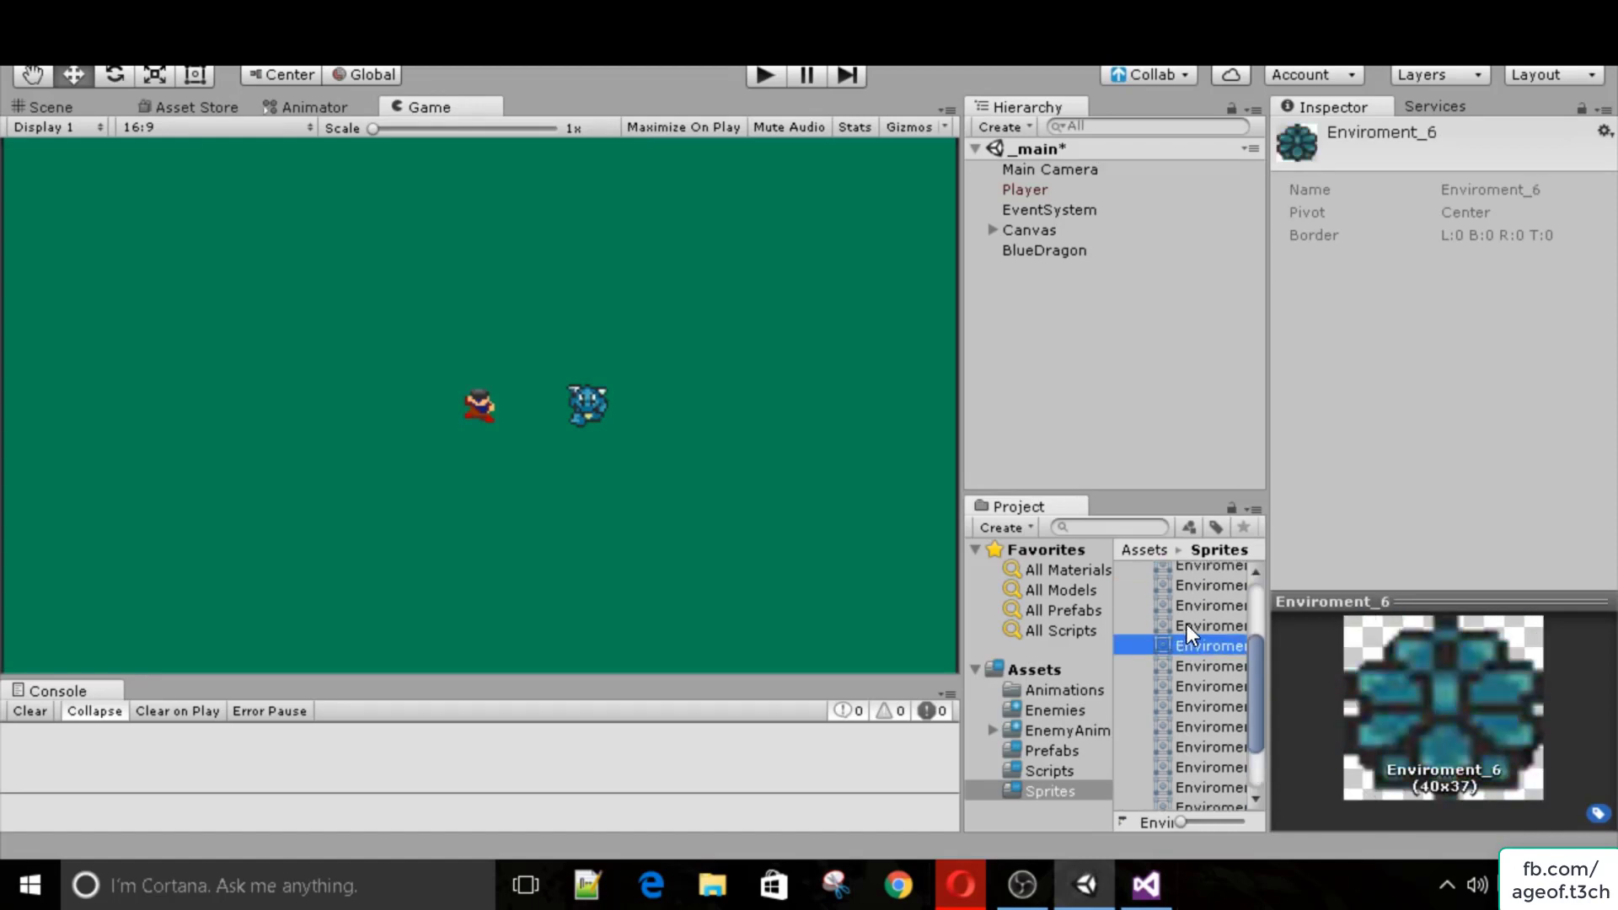
Place the Enviroment_5 grass sprite in the scene just below the blue dragon, at about X 2.46, Y 1.
left_click(1188, 625)
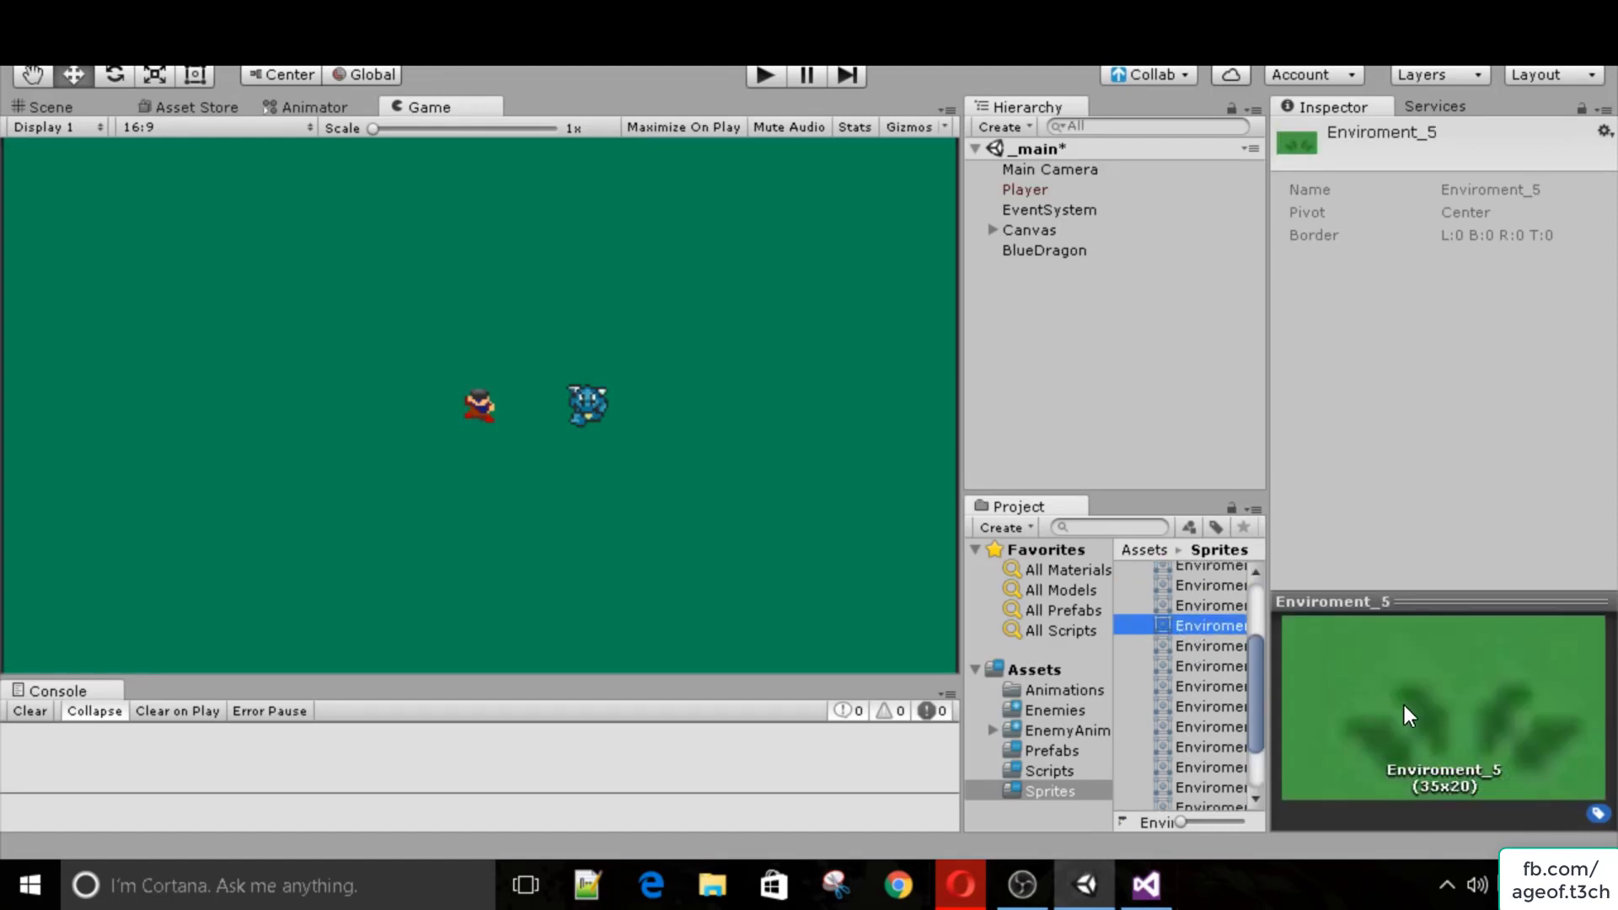
left_click_drag(1211, 623, 796, 594)
left_click(33, 127)
left_click(51, 107)
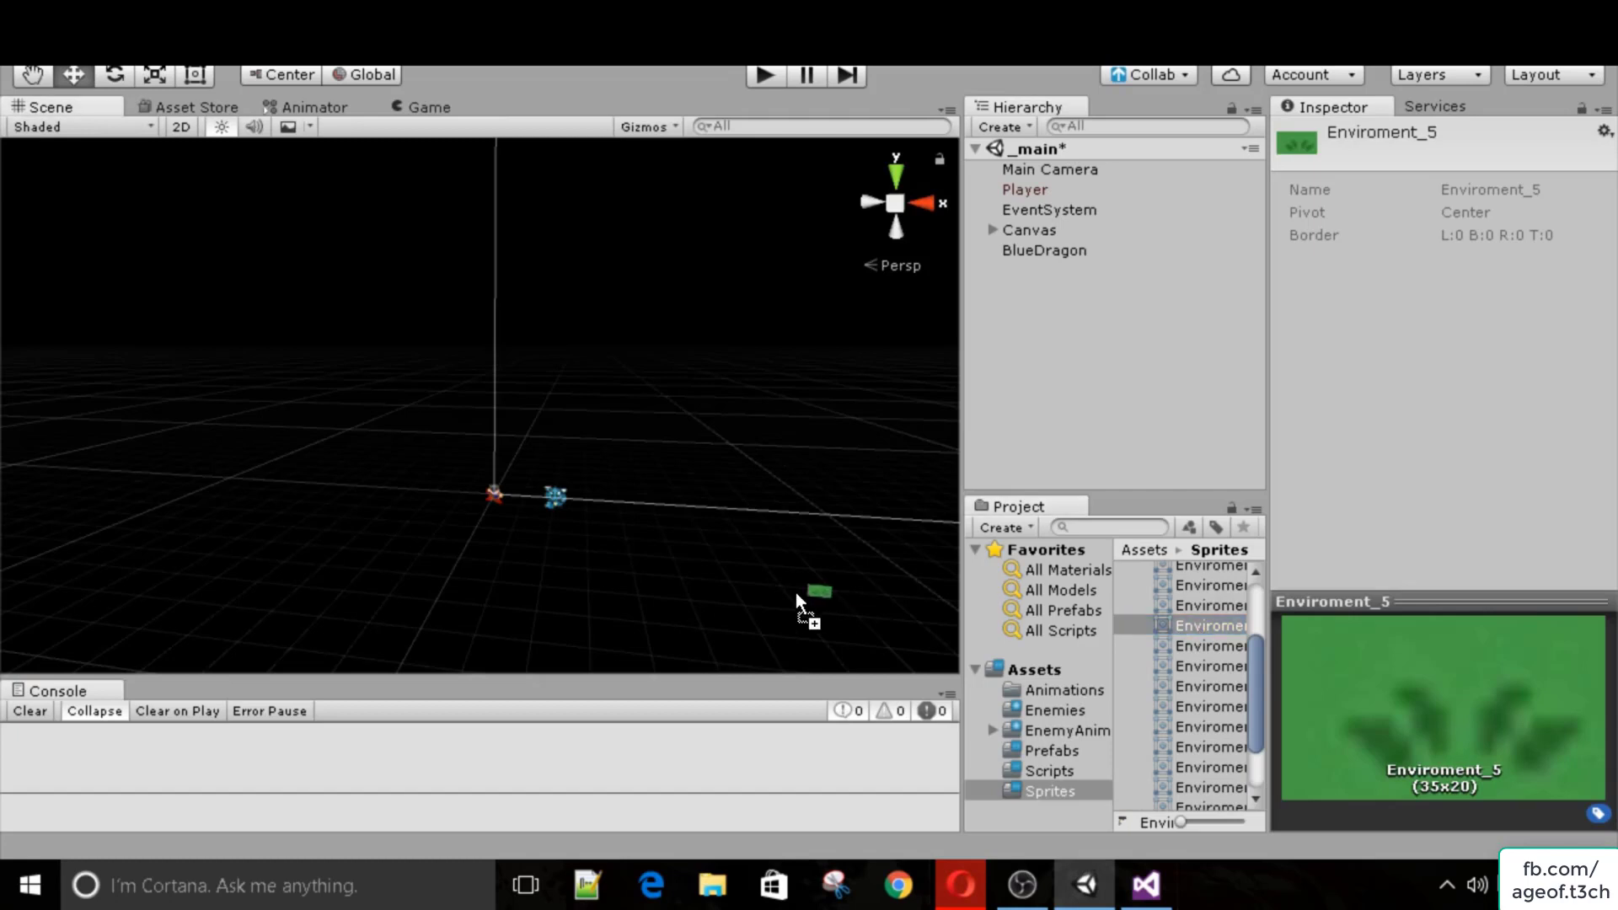
left_click_drag(563, 563, 564, 565)
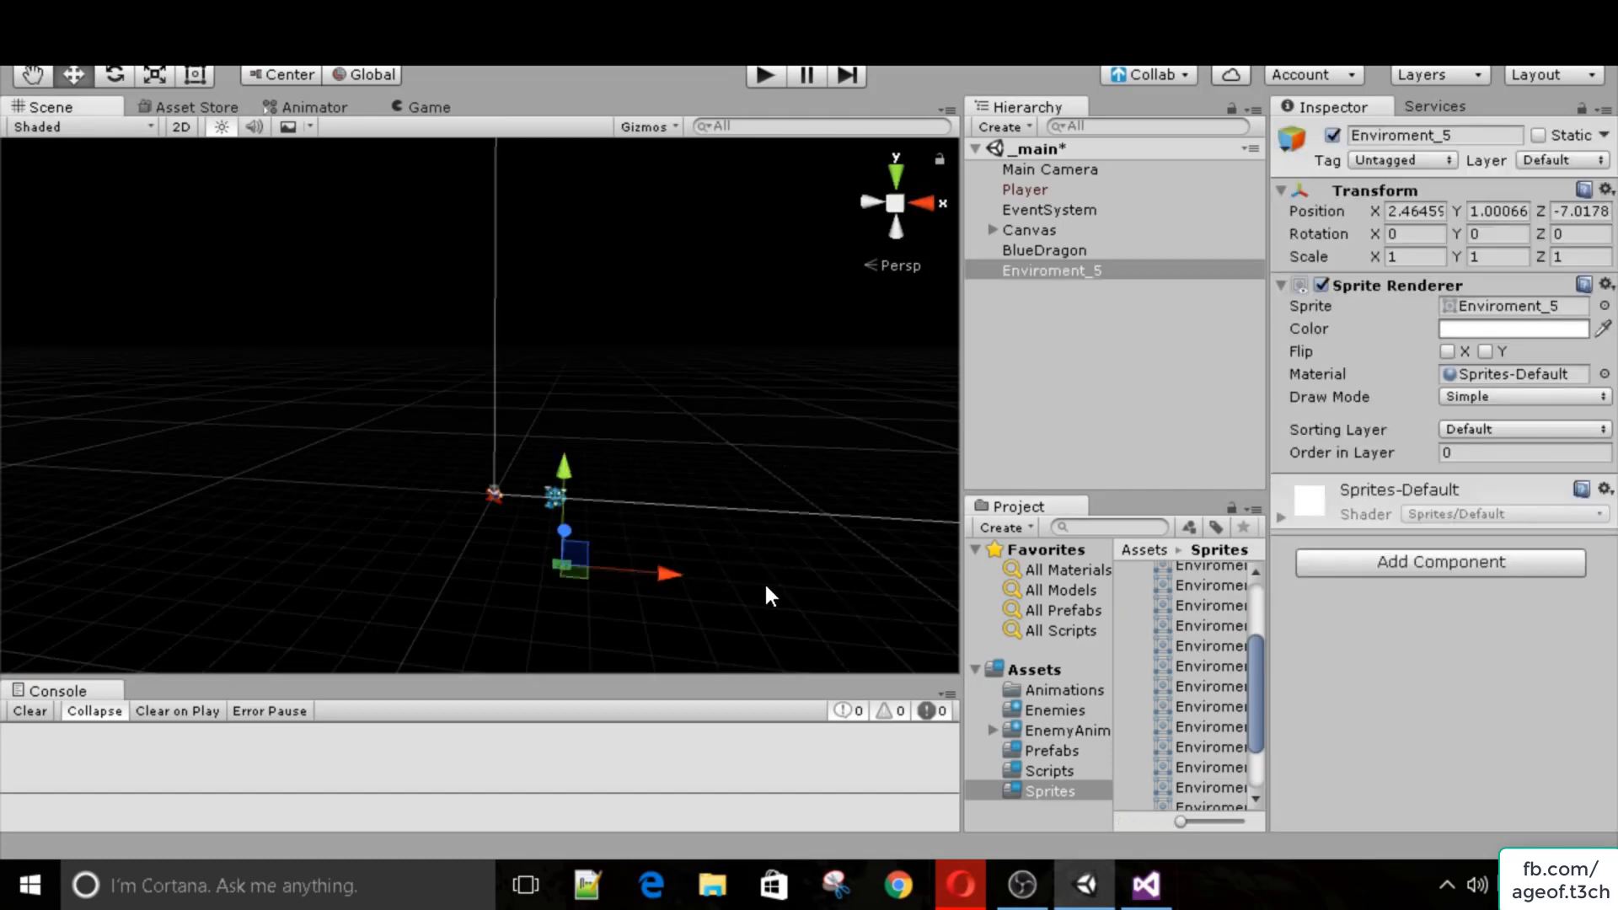
Rename the placed Enviroment_5 object to grass.
left_click(1028, 277)
left_click(1479, 136)
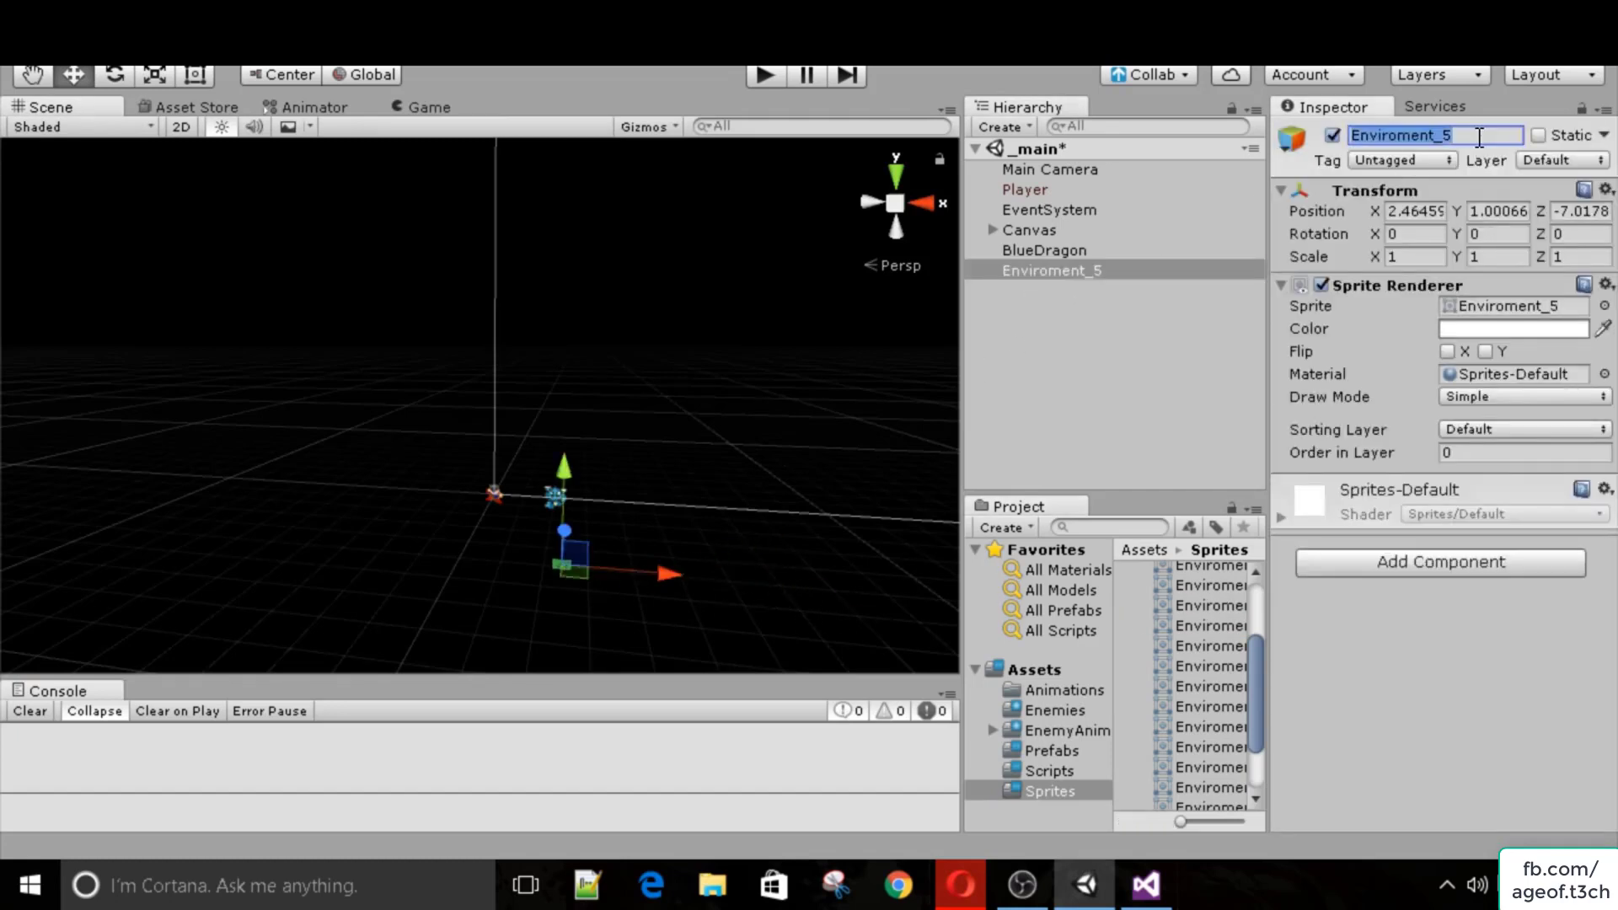
type("grass")
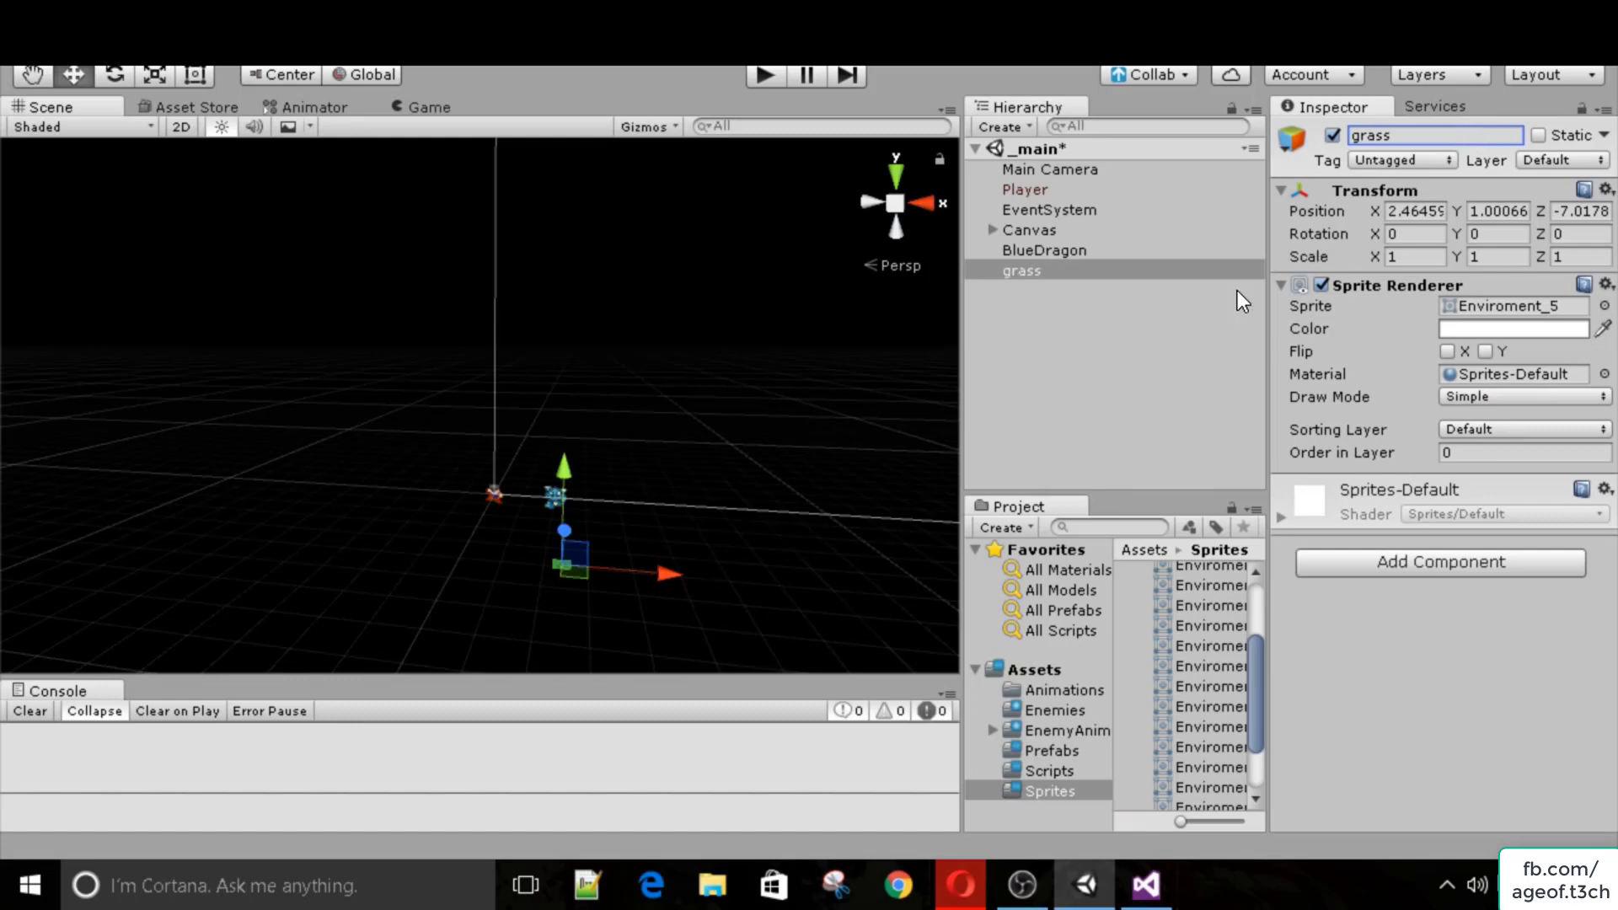
left_click(1026, 354)
Duplicate the grass object and raise the copy to Y 3.45.
left_click(1040, 276)
right_click(1040, 276)
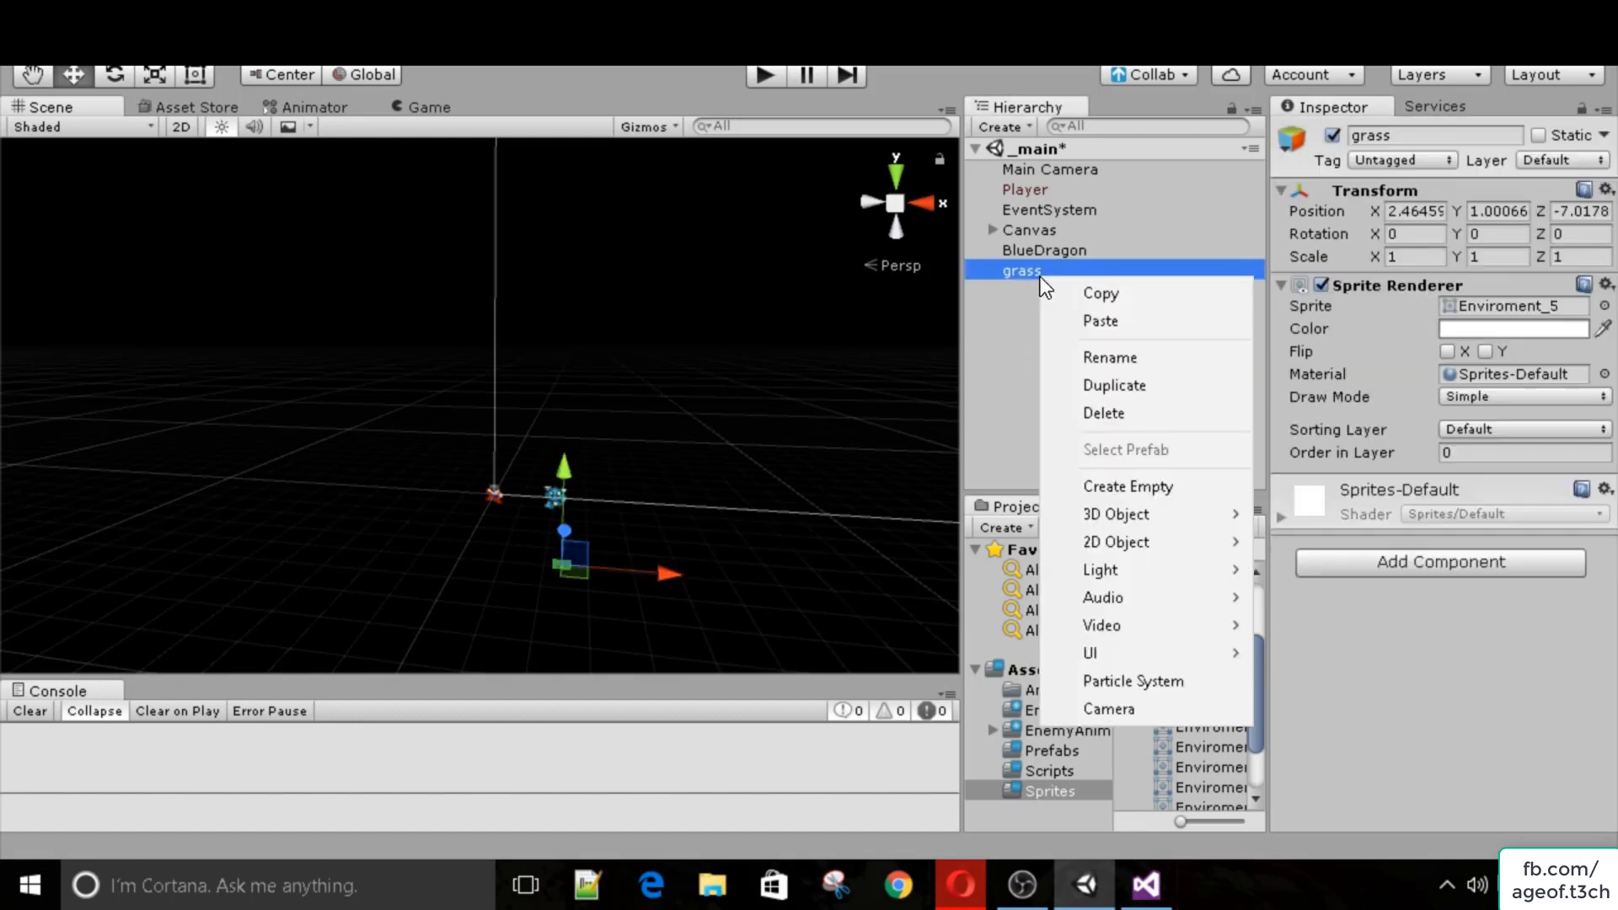
left_click(1114, 388)
left_click_drag(560, 475, 534, 353)
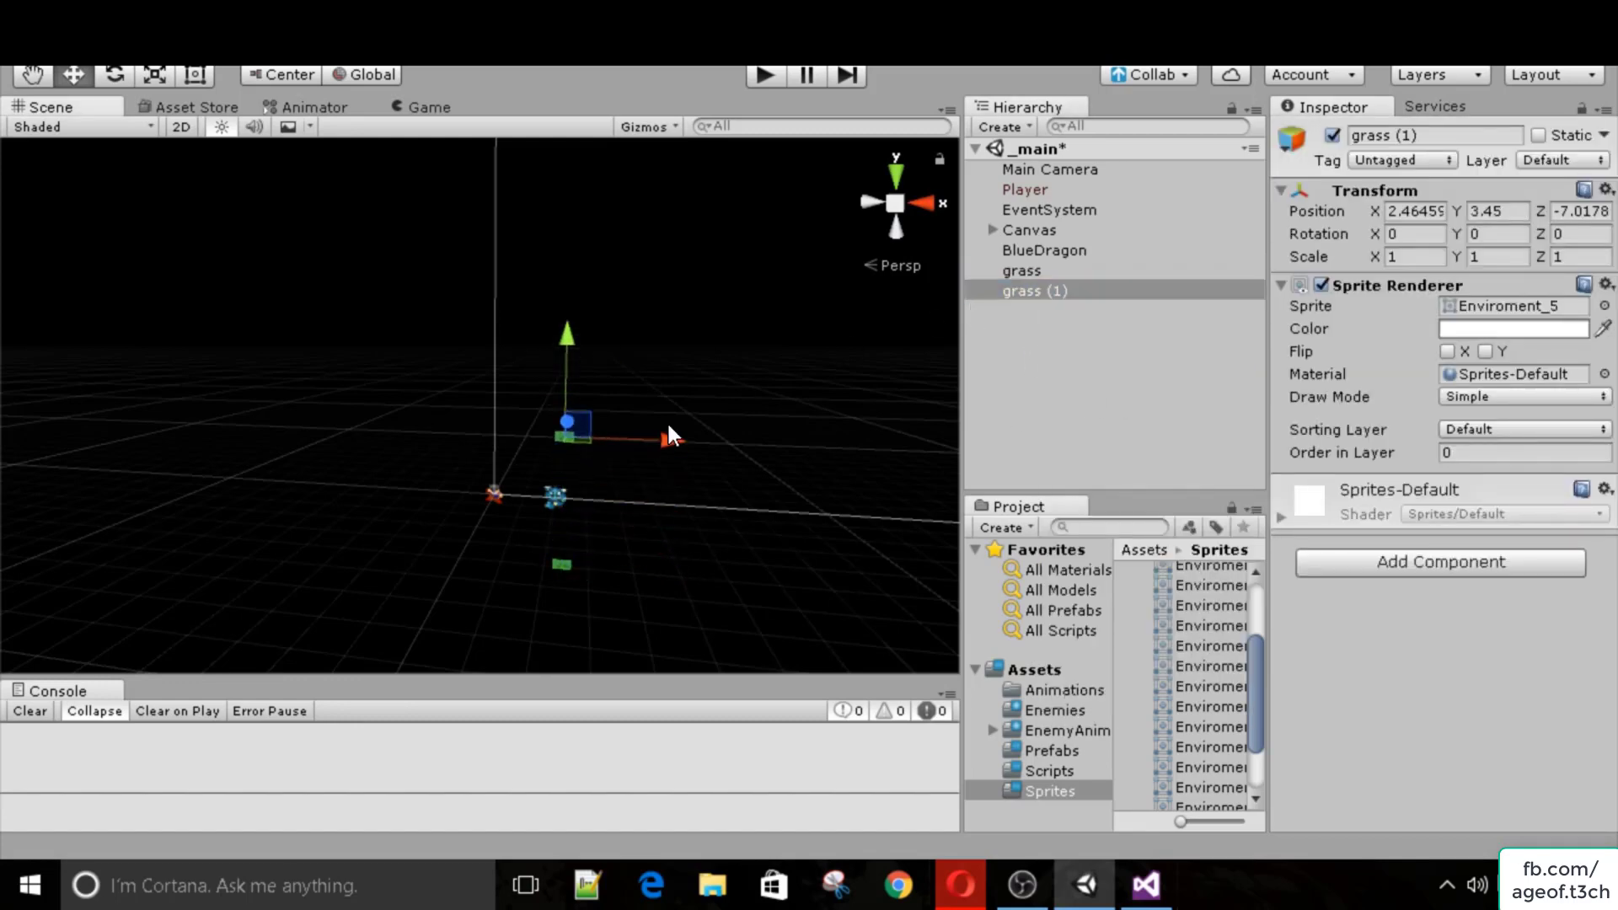
Shift grass (1) rightward, then duplicate it twice, placing the copies at X -1.64, Y 3.45 and X -1.64, Y 0.96.
left_click_drag(670, 434, 457, 423)
right_click(1005, 289)
left_click(1087, 391)
right_click(1055, 305)
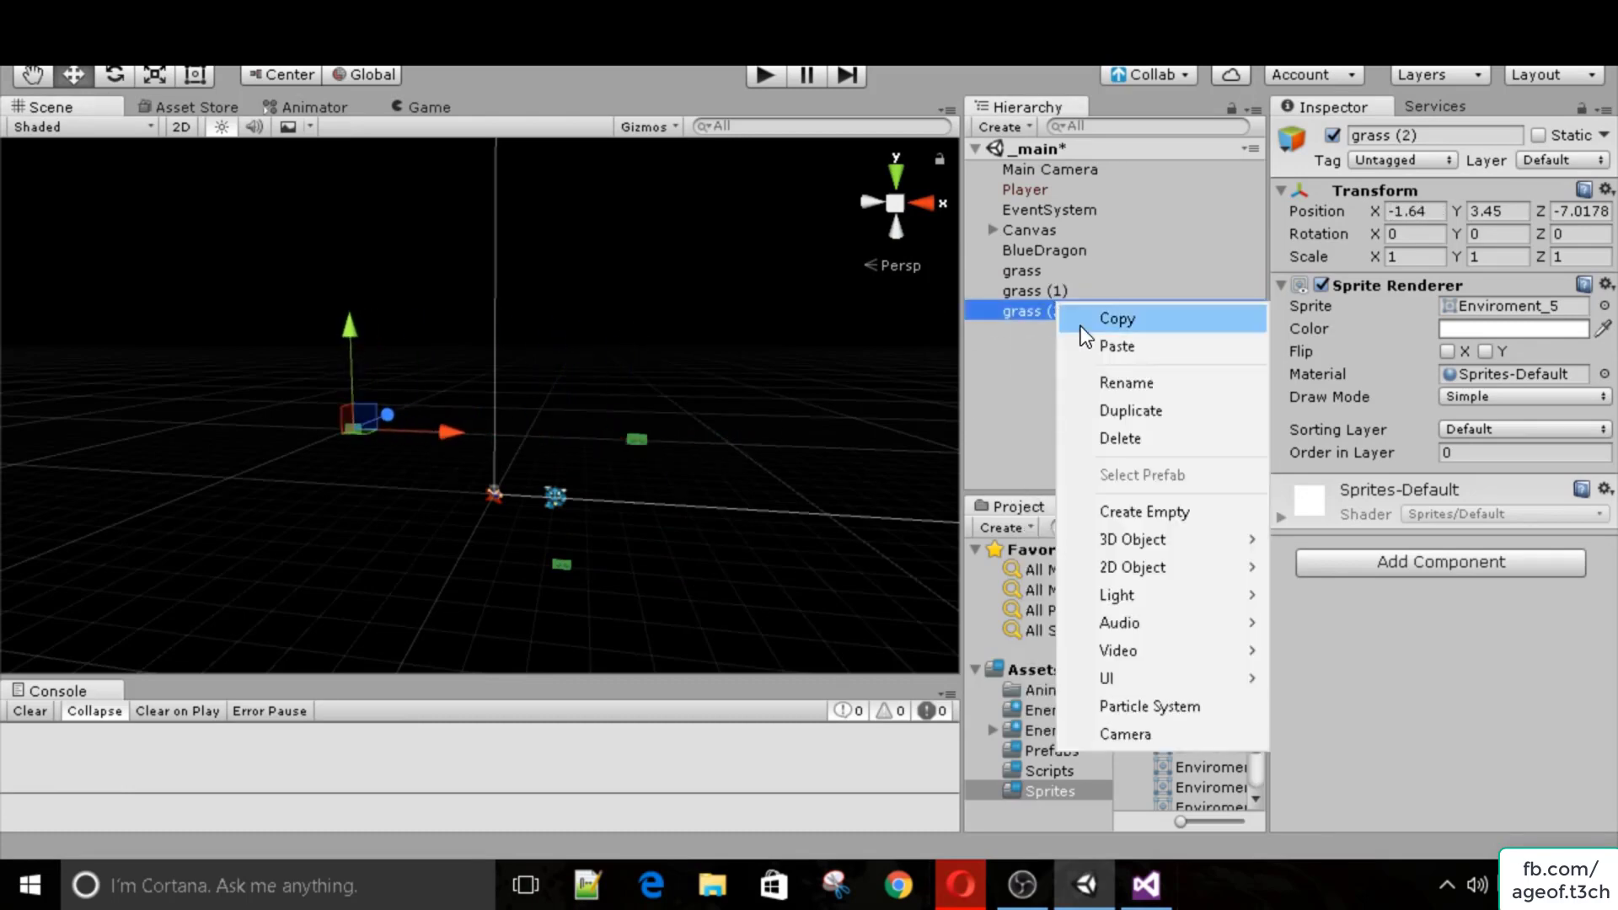
left_click(1130, 411)
left_click_drag(364, 337, 354, 463)
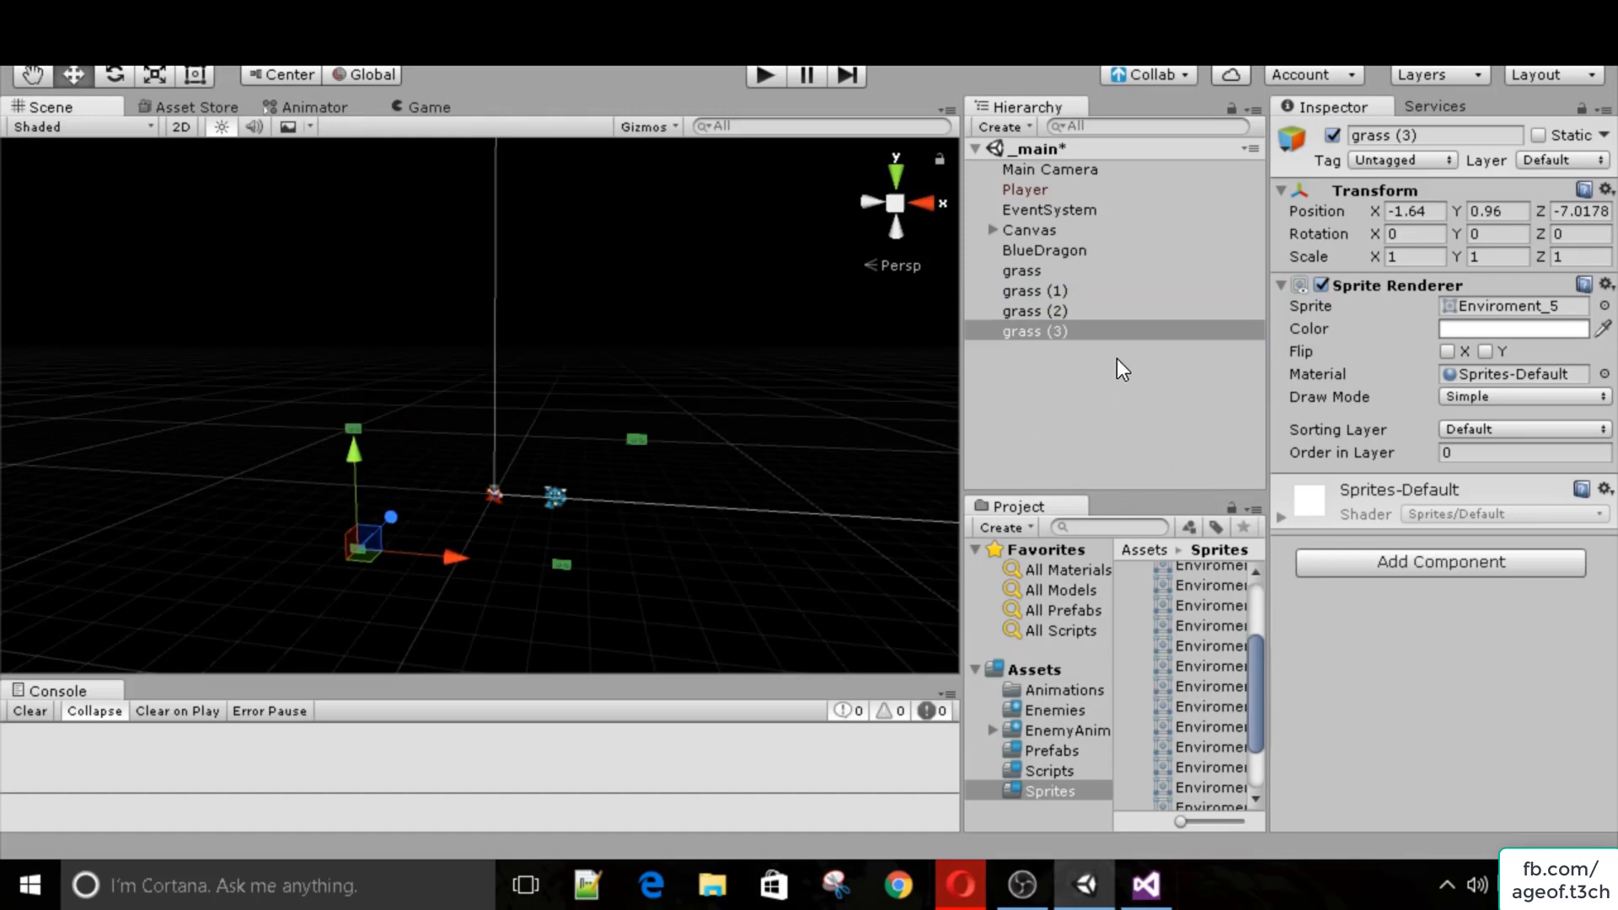
Duplicate grass (3) and place the copy at X 1.7, Y 2.59, just above the blue dragon.
right_click(1105, 330)
left_click(1156, 445)
left_click_drag(467, 559, 595, 585)
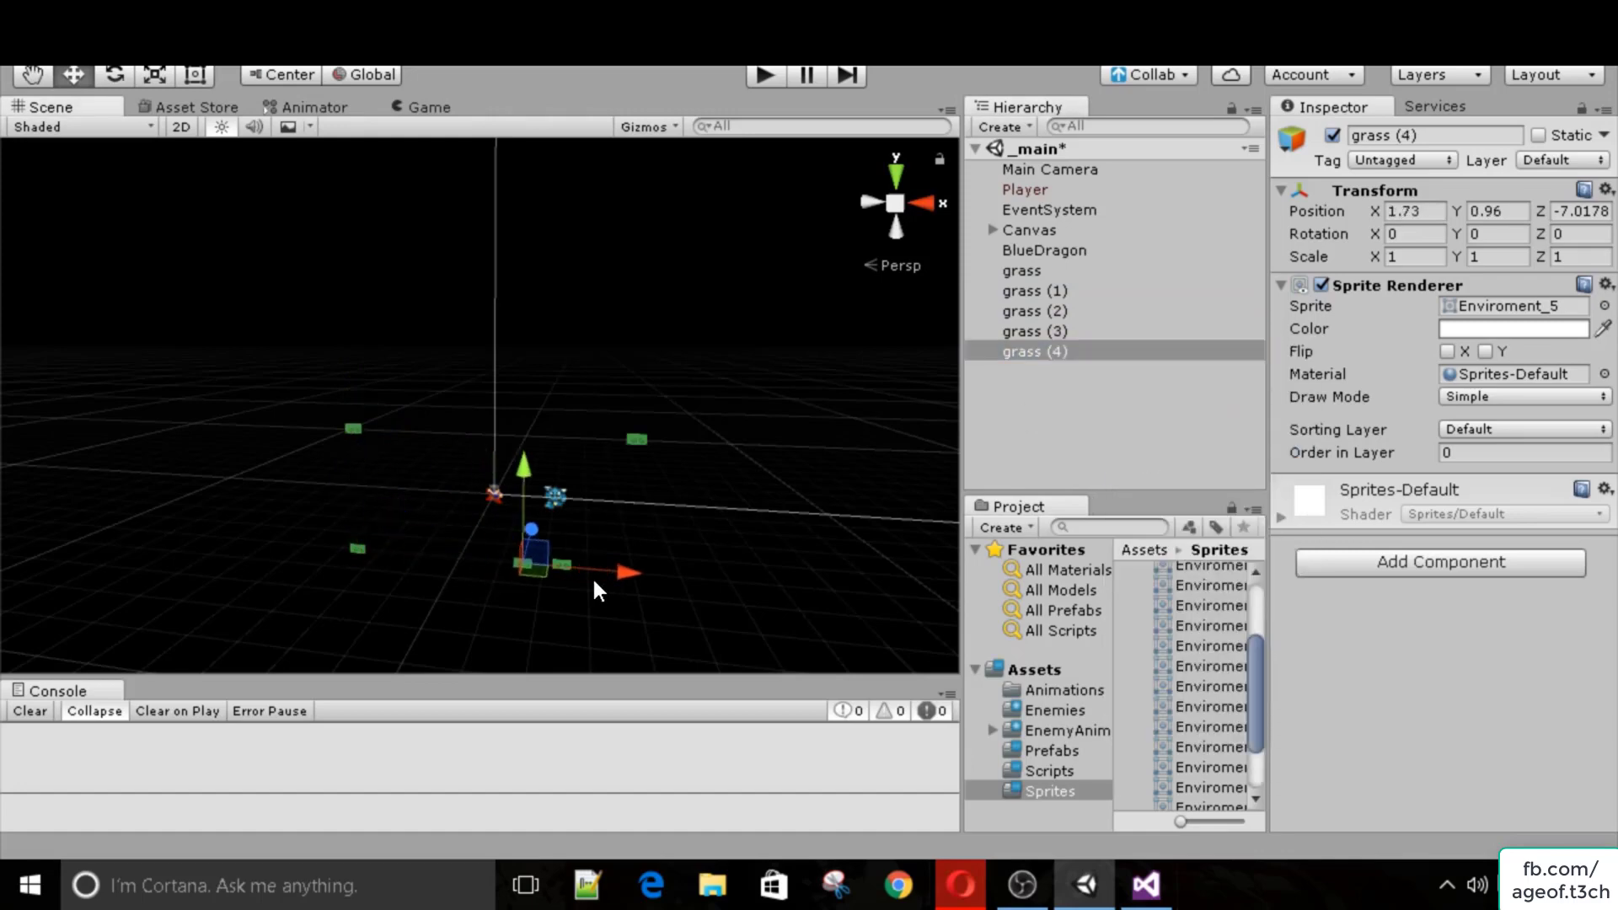
left_click_drag(537, 468, 840, 364)
Duplicate the grass twice more, placing one copy at the far left of the patch and the other at X 0.01, Y 2.
right_click(1030, 352)
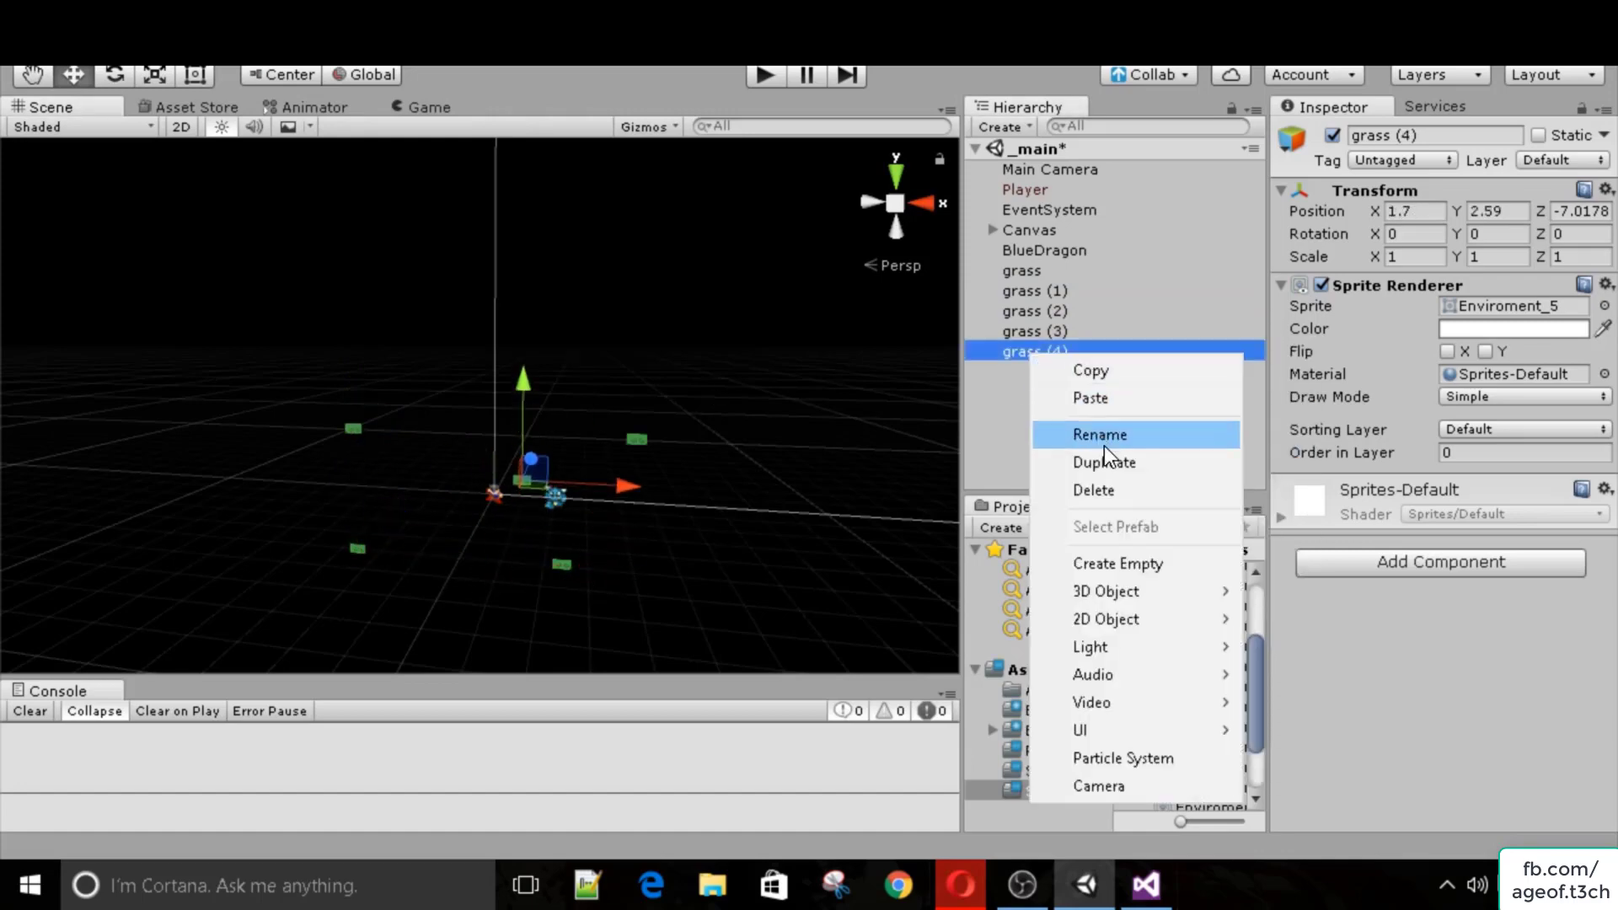
left_click(1103, 463)
left_click_drag(593, 477, 544, 484)
right_click(1121, 372)
left_click(1185, 470)
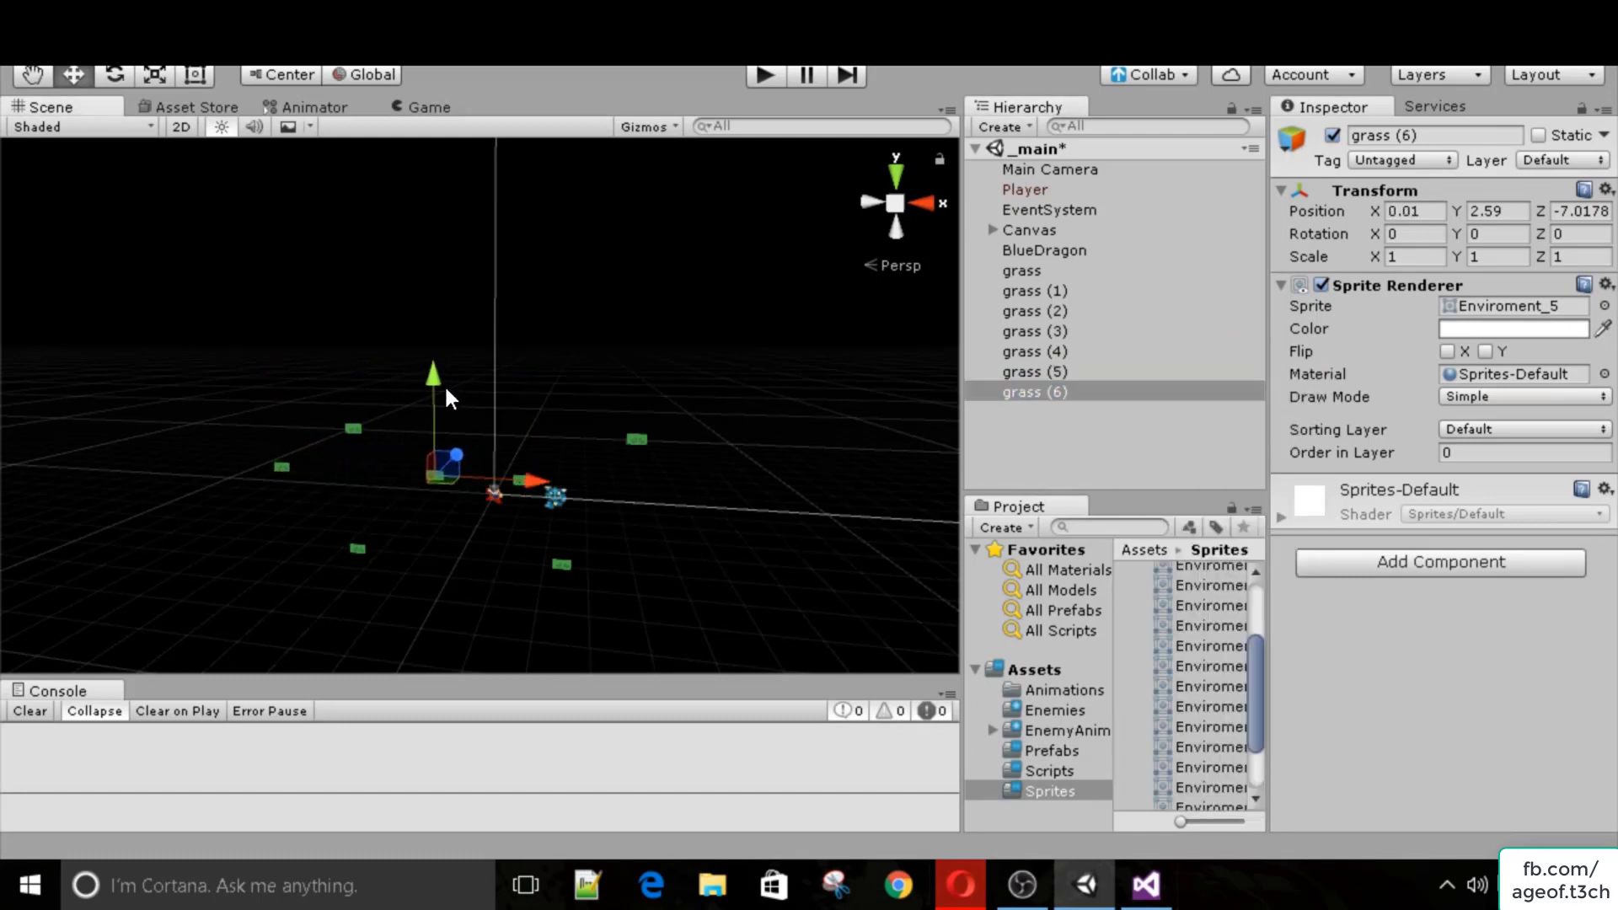
left_click_drag(438, 386, 442, 413)
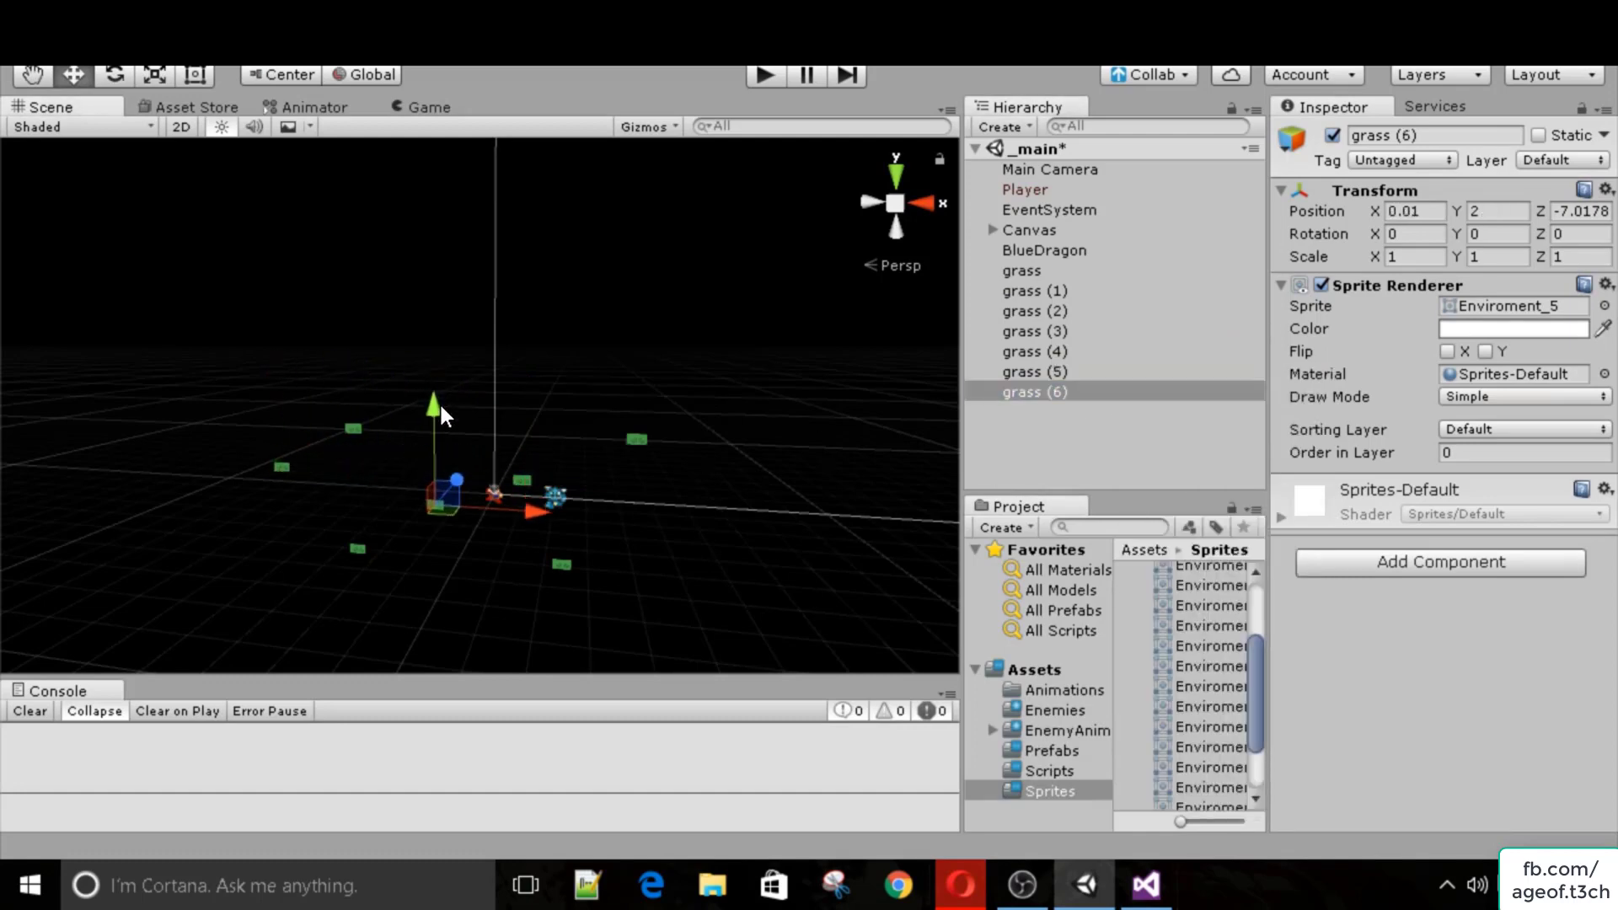
Make grass (1) through grass (6) children of the original grass object and collapse the group.
left_click(1008, 288)
left_click(1068, 394, "ctrl")
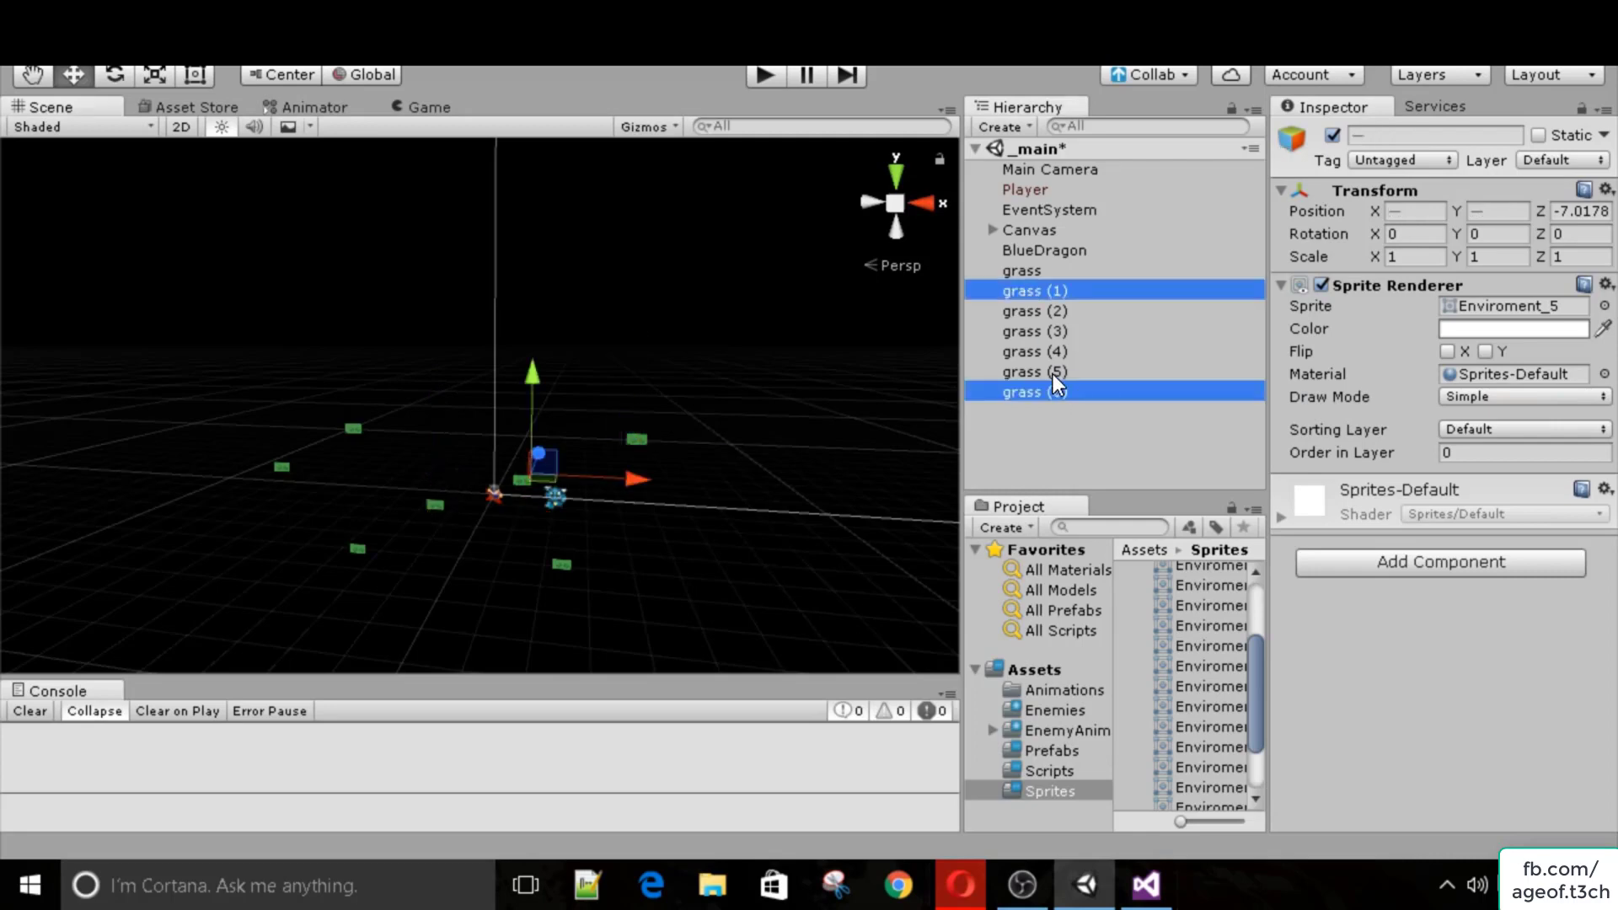
left_click(1057, 372, "ctrl")
left_click(1053, 351, "ctrl")
left_click(1050, 311, "ctrl")
left_click(1045, 331, "ctrl")
left_click_drag(1018, 289, 1060, 270)
left_click(1025, 269)
left_click(991, 271)
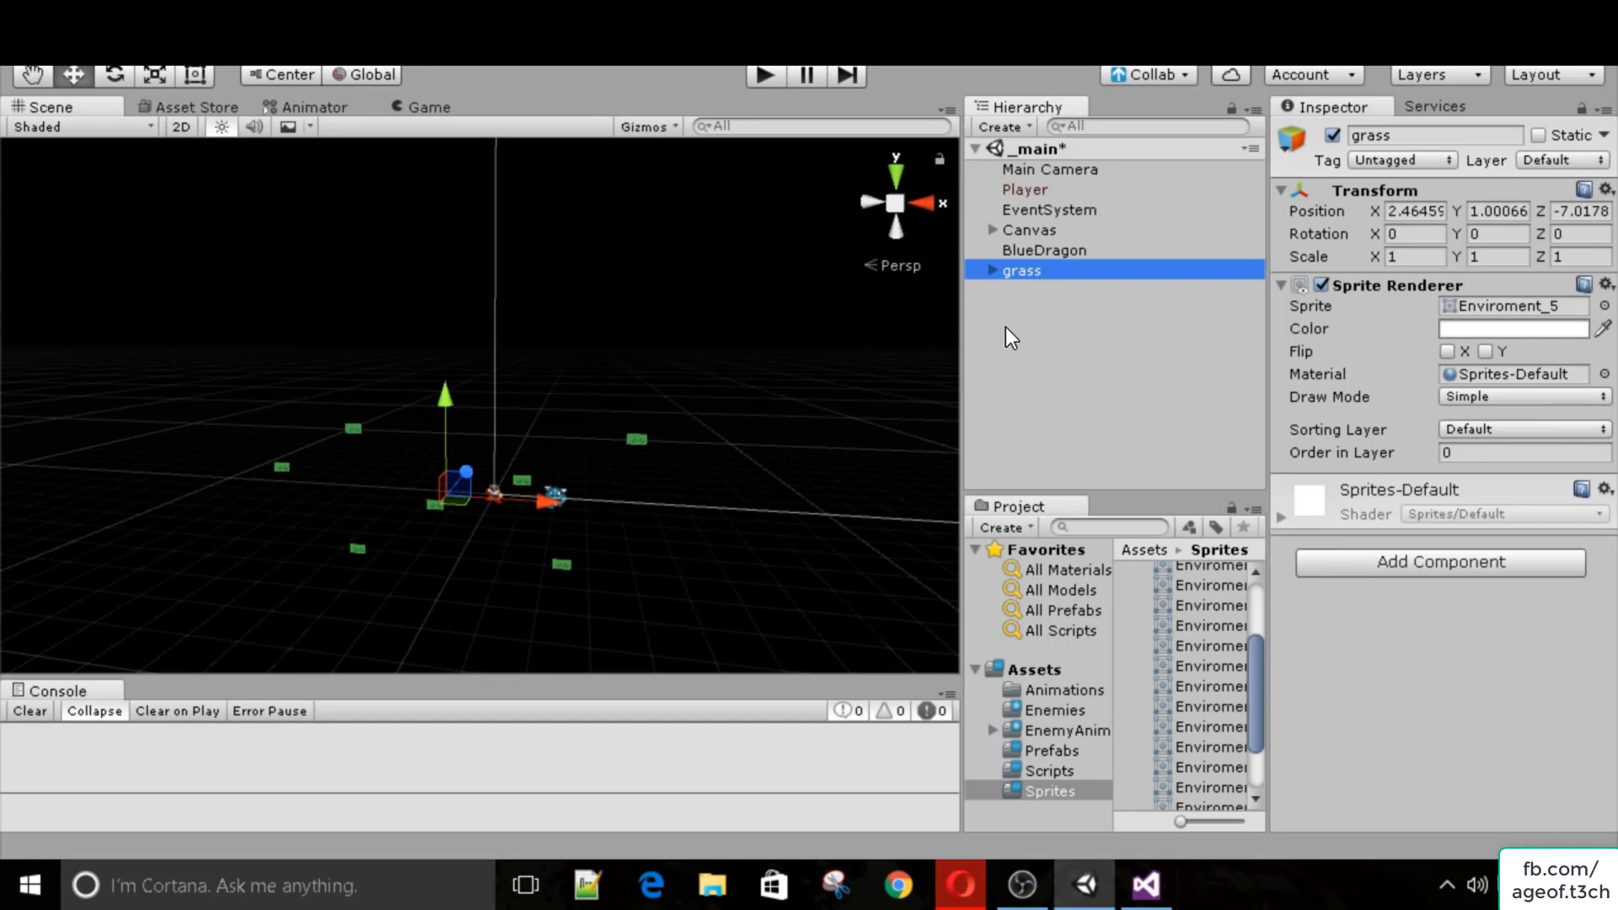
Try to match the Main Camera's background color to the grass by sampling the grass sprites in the Game view.
left_click(433, 107)
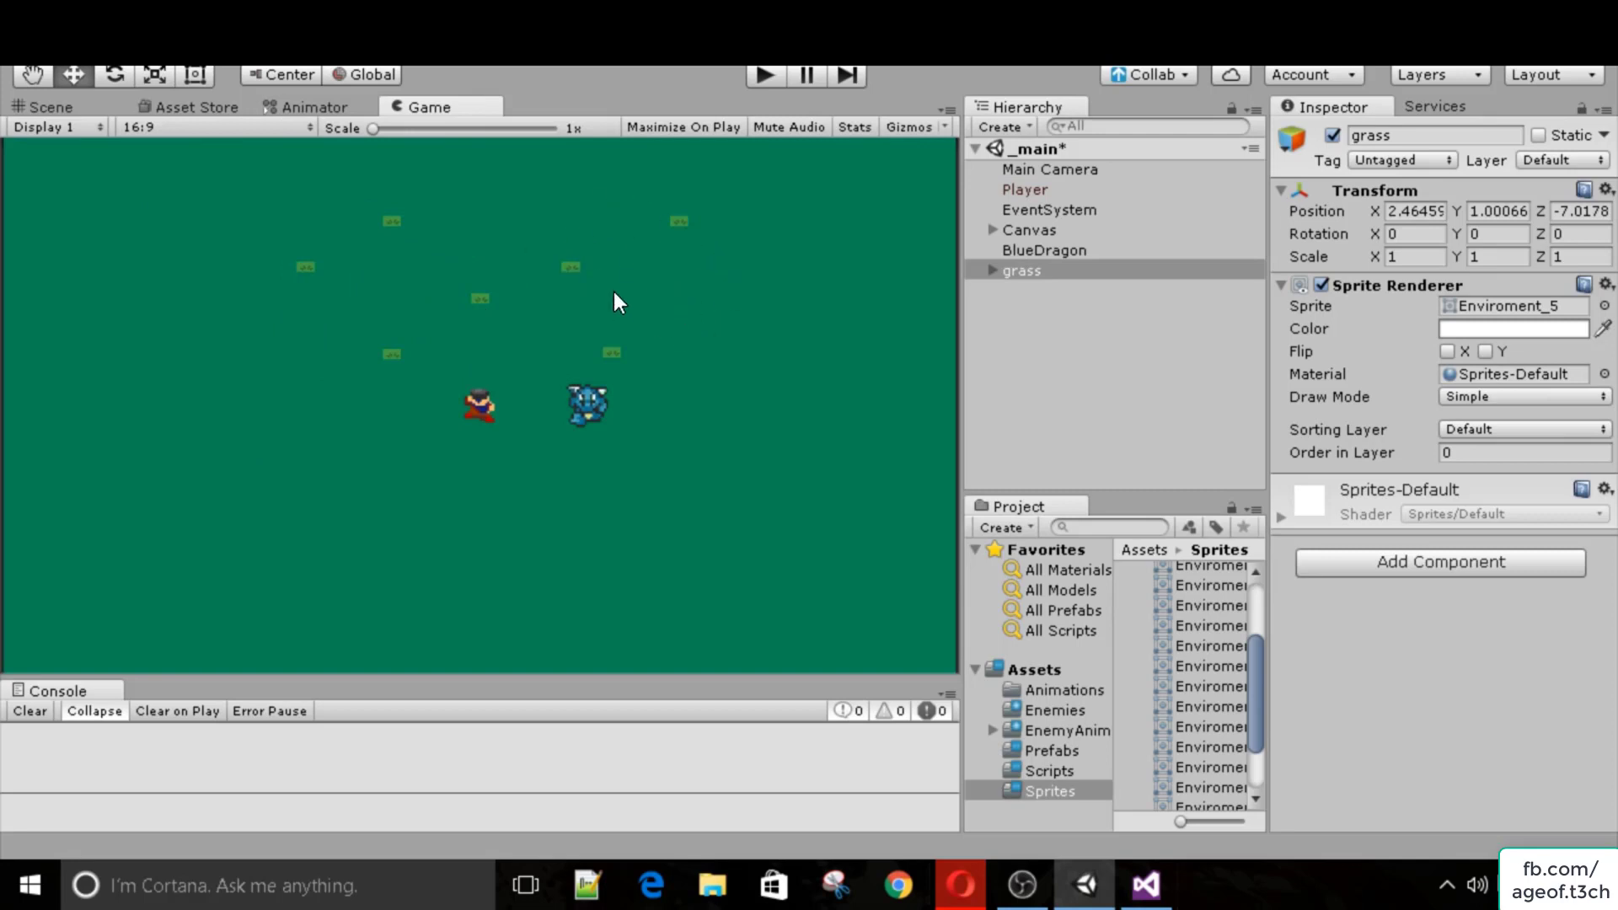
left_click(1050, 170)
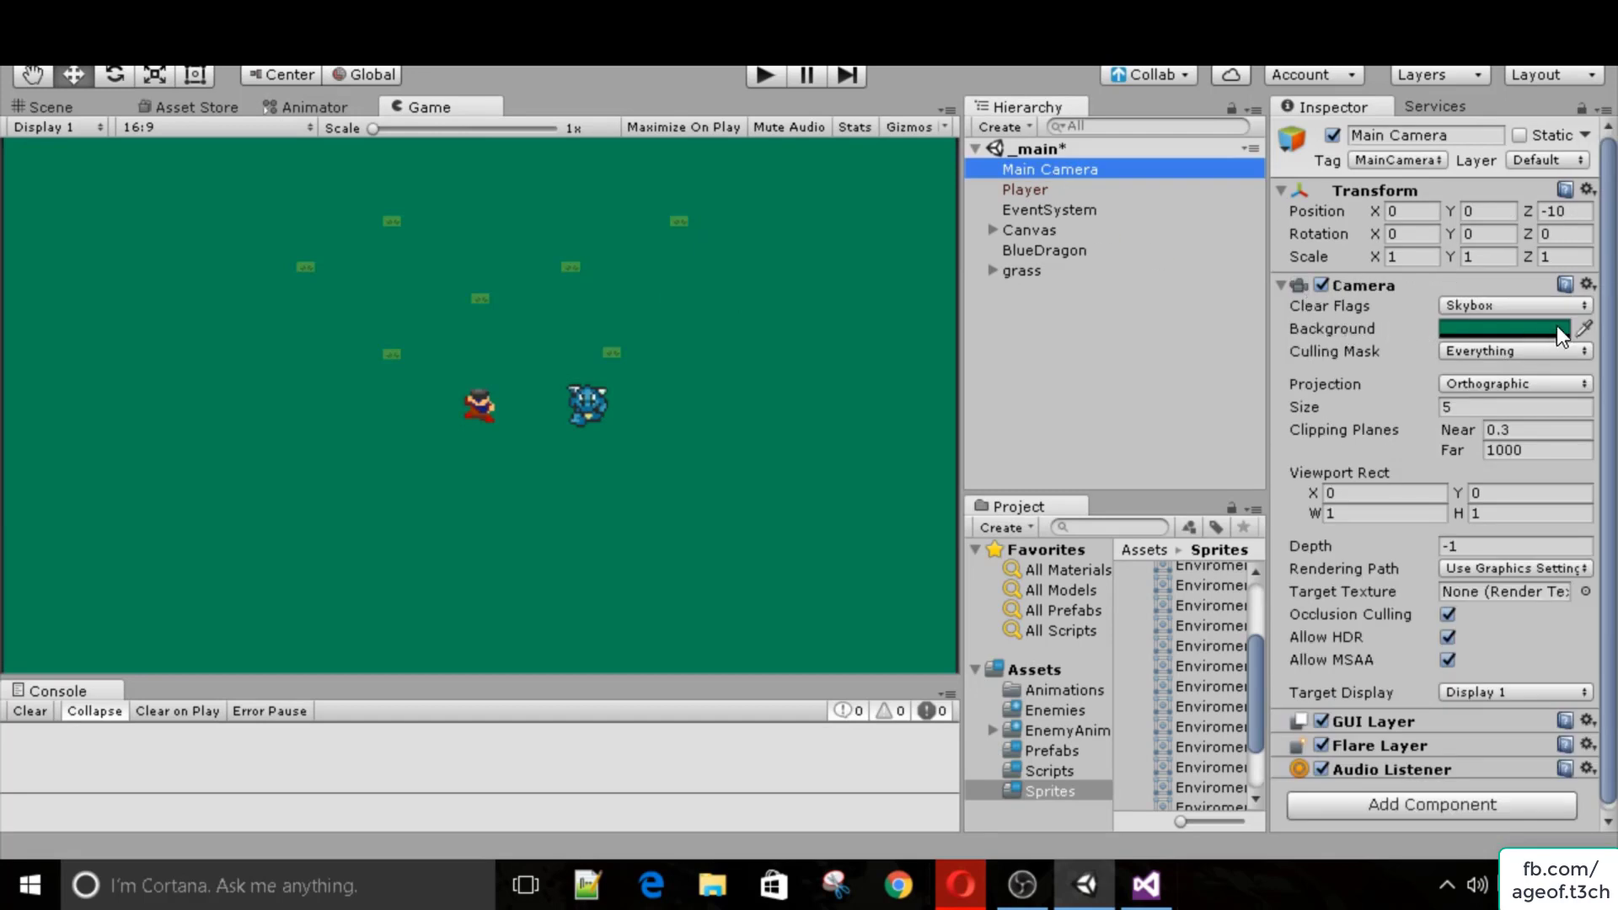
left_click(1584, 327)
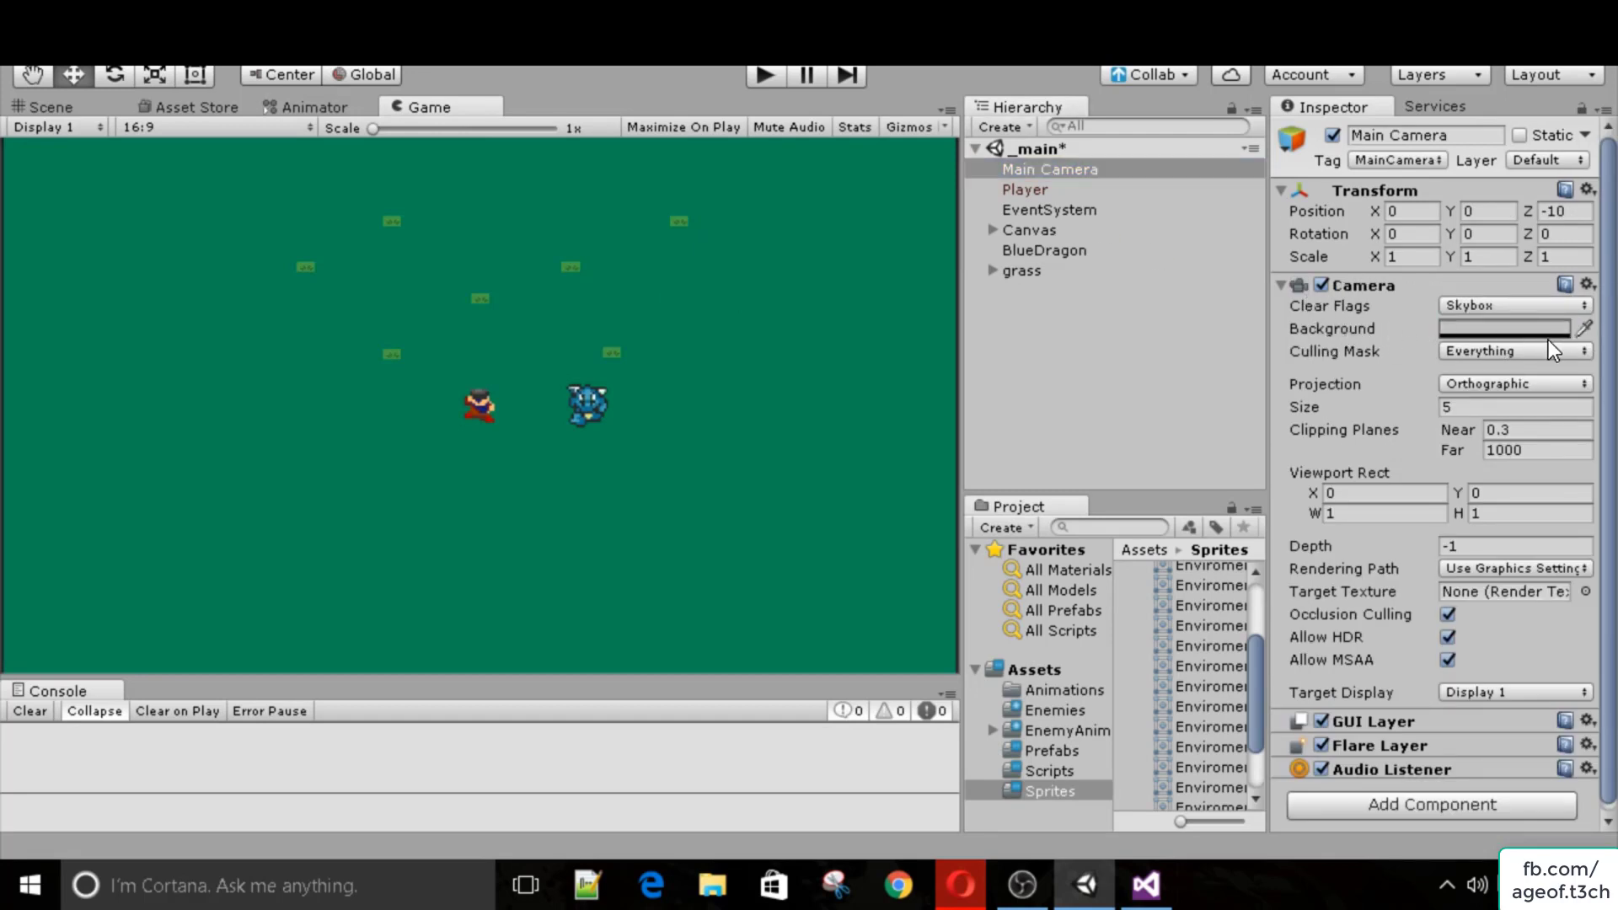
left_click(565, 267)
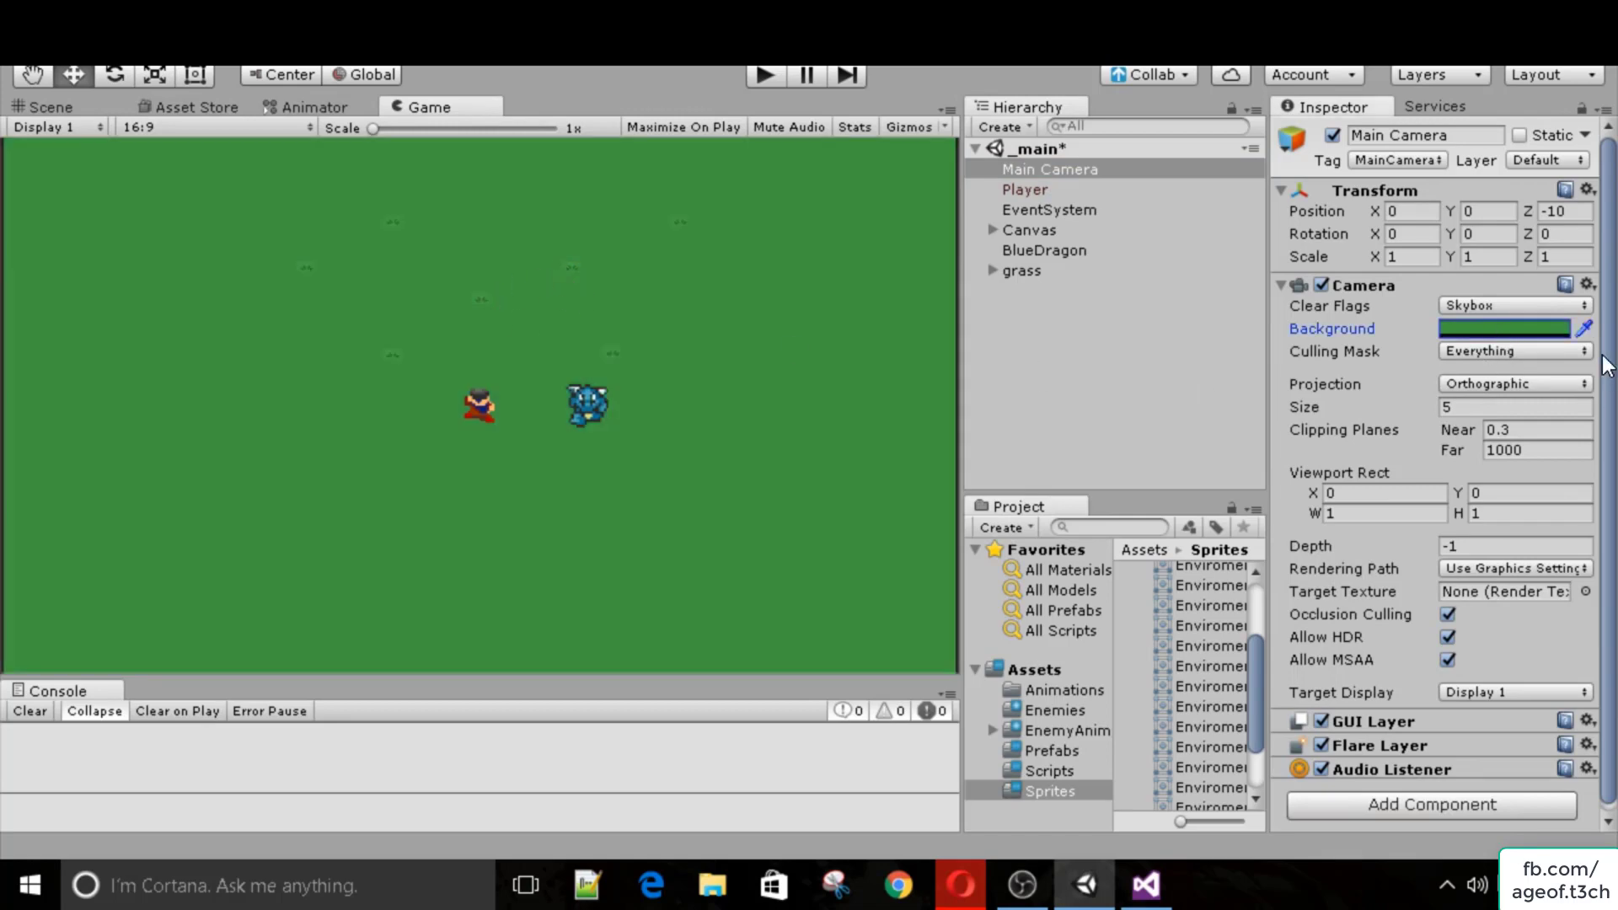
left_click(1585, 327)
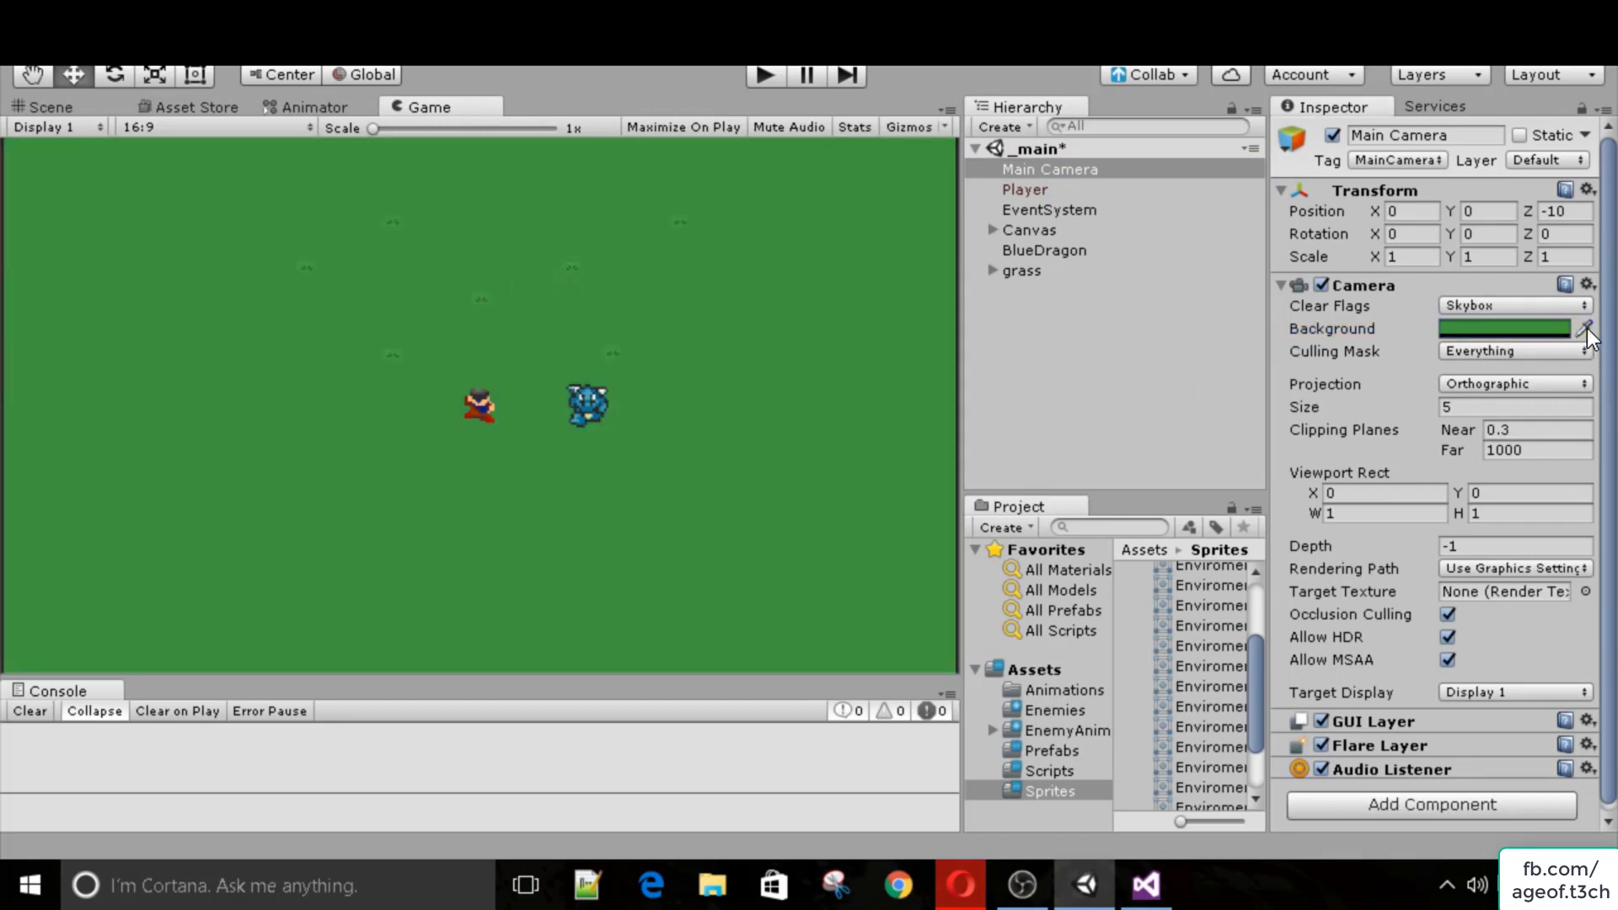
left_click(567, 266)
left_click(566, 263)
left_click(618, 354)
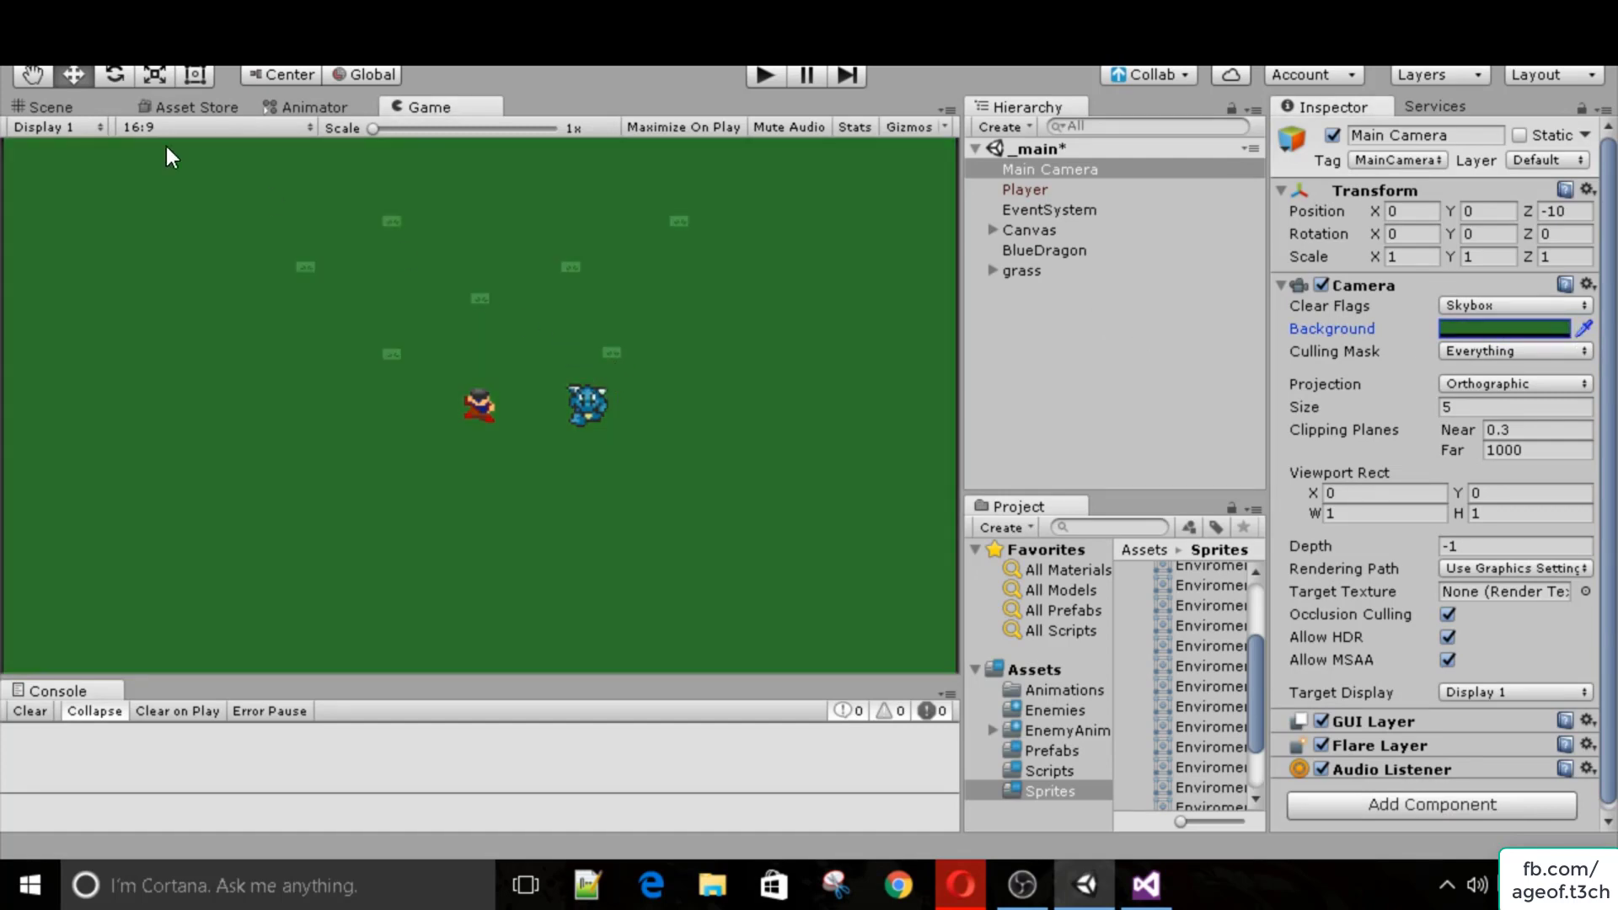
Sample the Main Camera's background color from the grass sprite below the dragon in the Scene view and check it in the Game view.
left_click(105, 111)
scroll(540, 524, "up", 6)
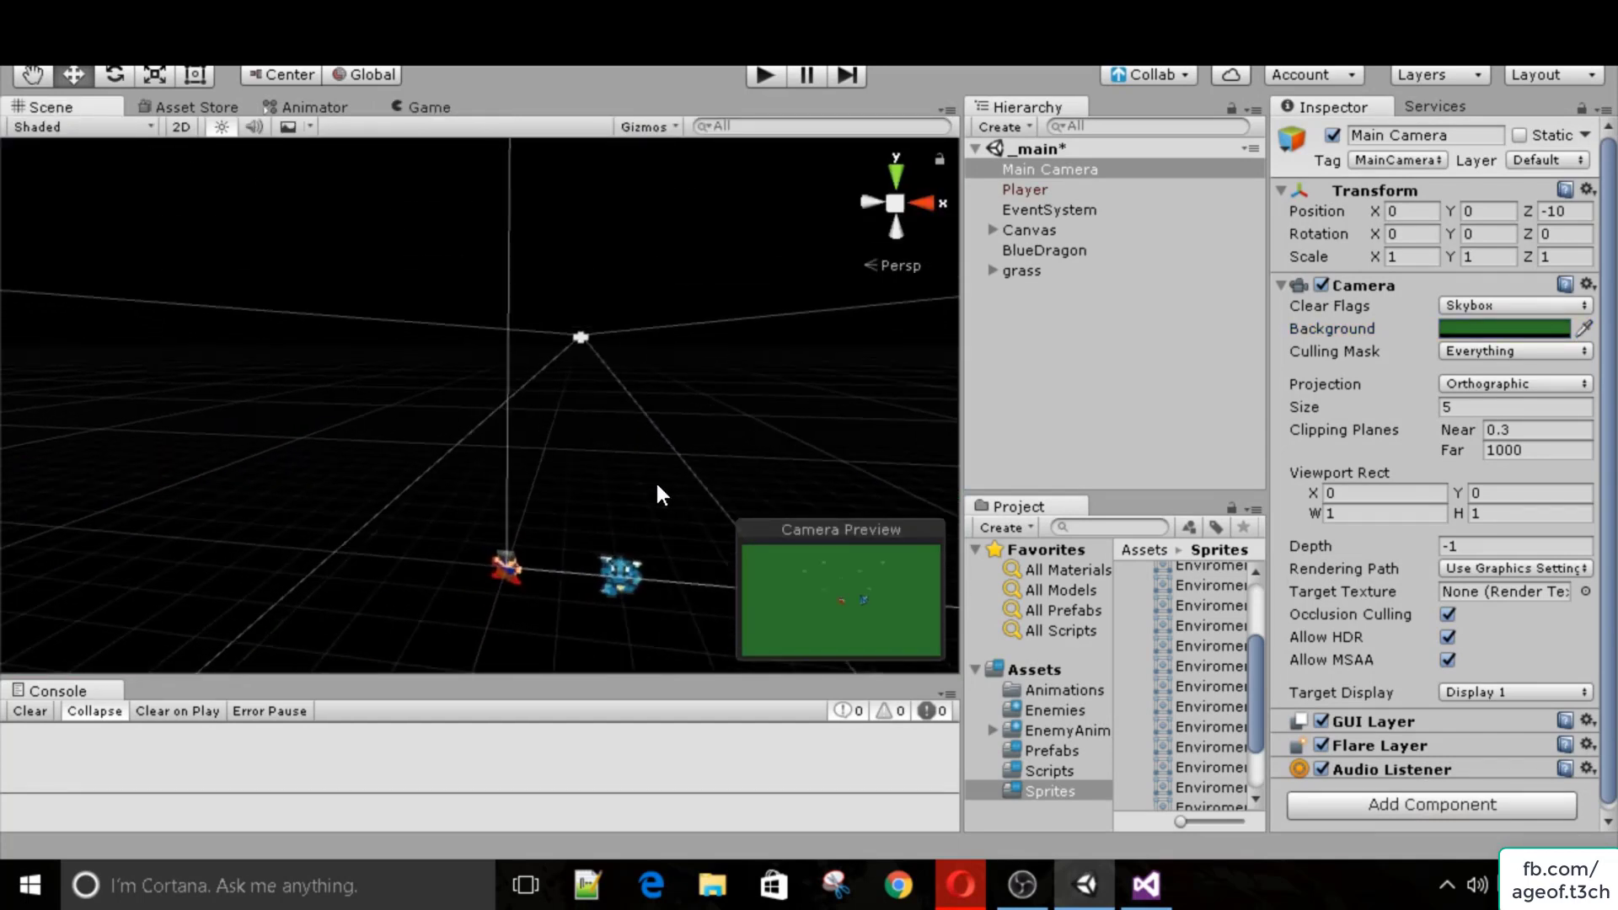
scroll(657, 485, "down", 3)
left_click(1586, 330)
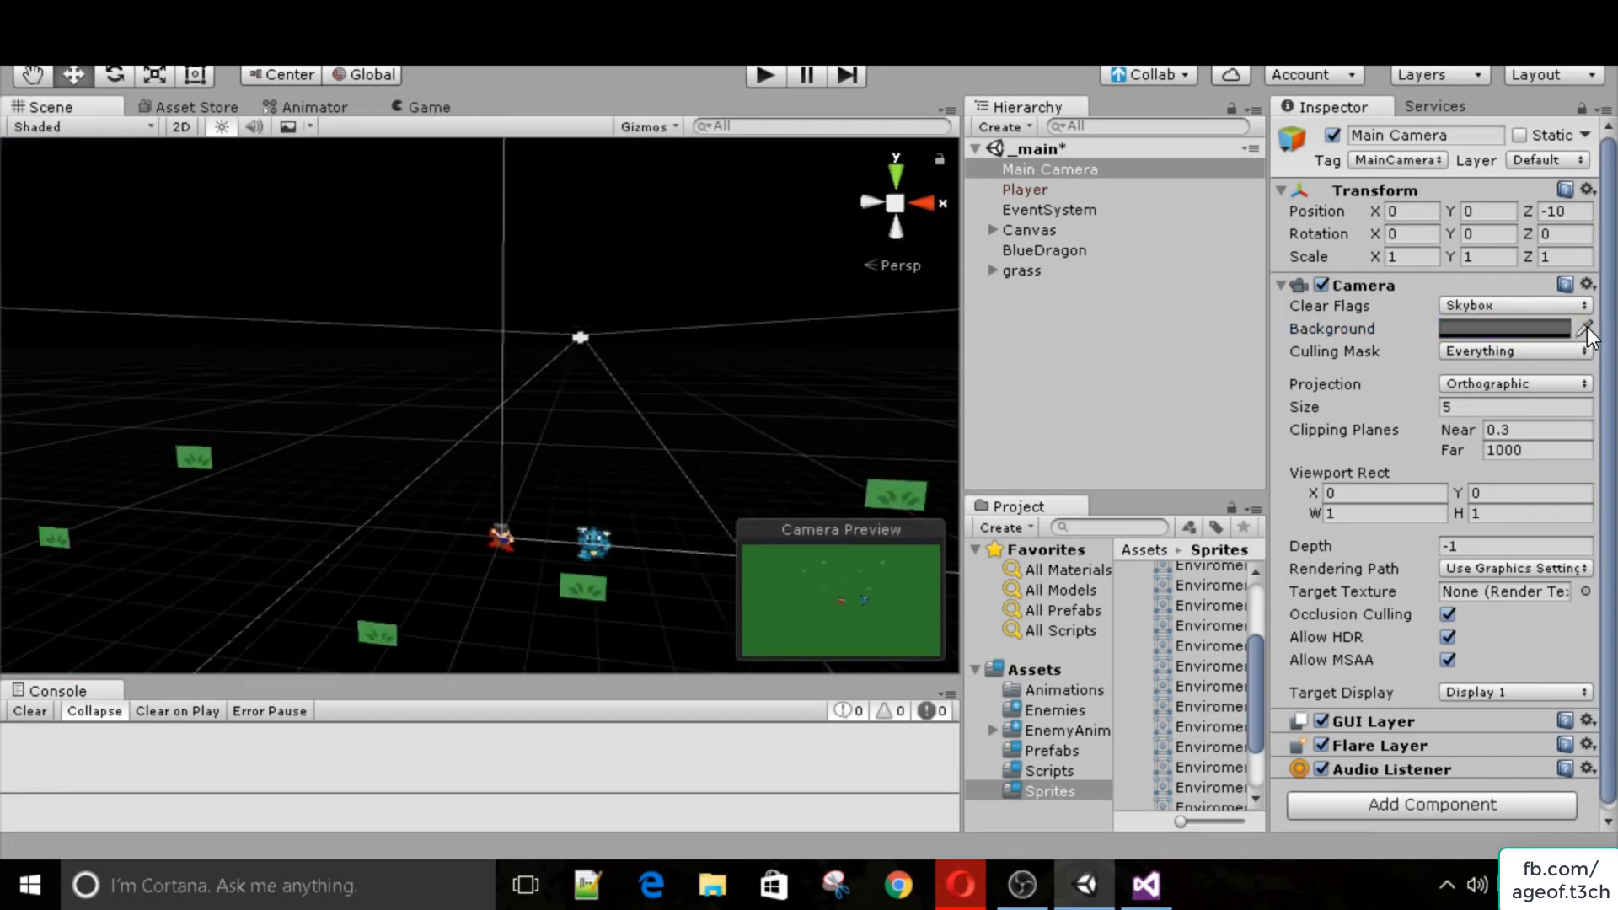
left_click(585, 580)
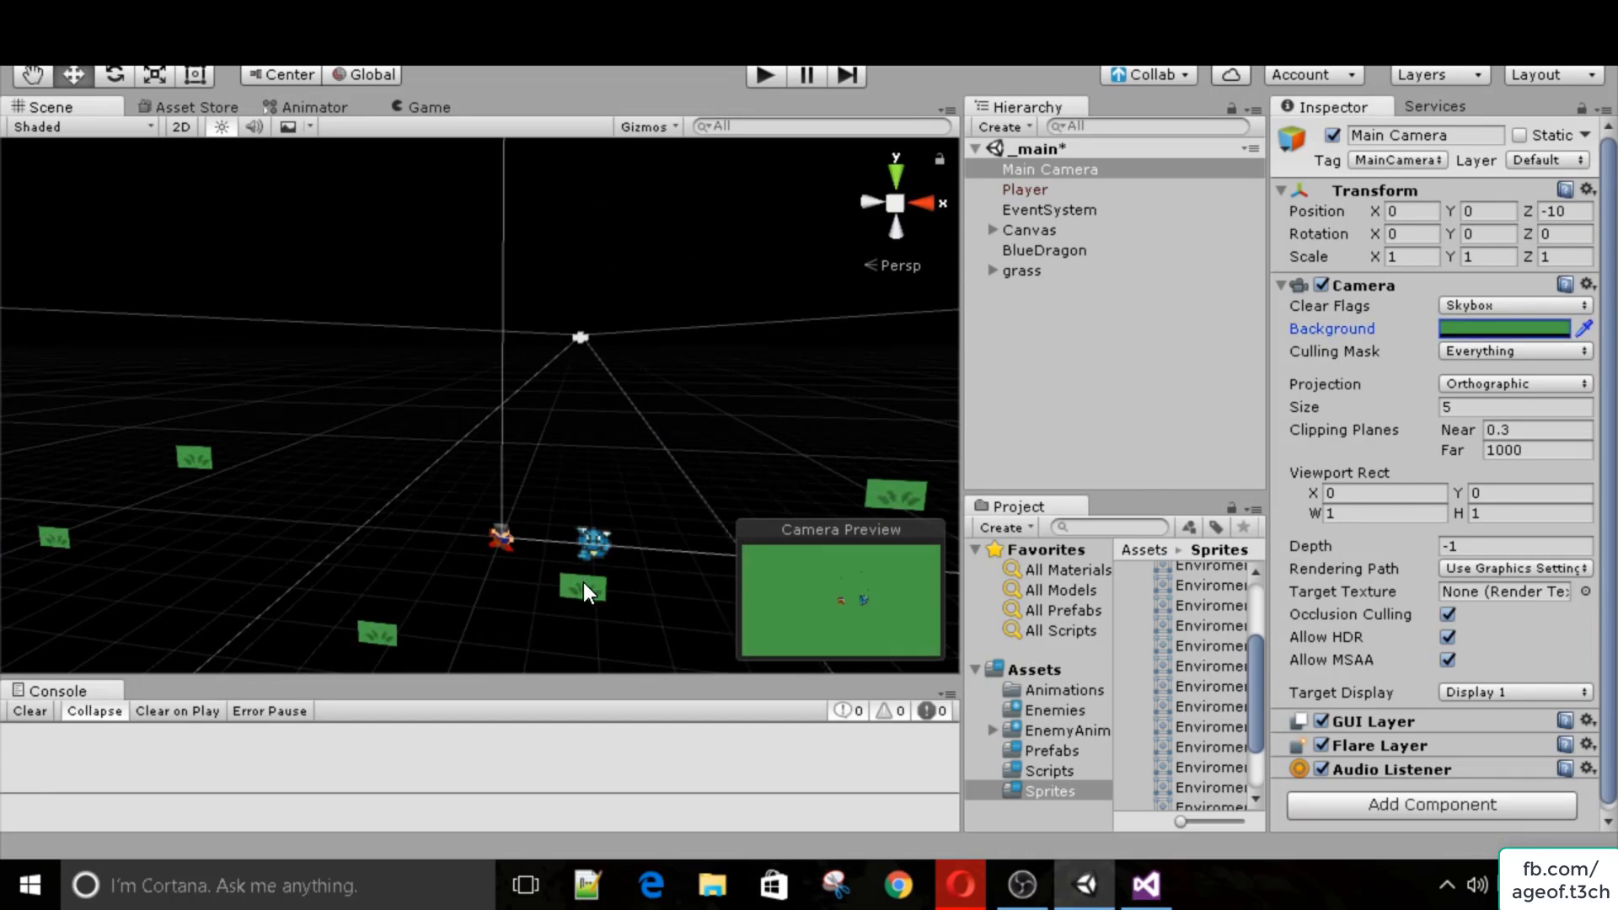
left_click(433, 113)
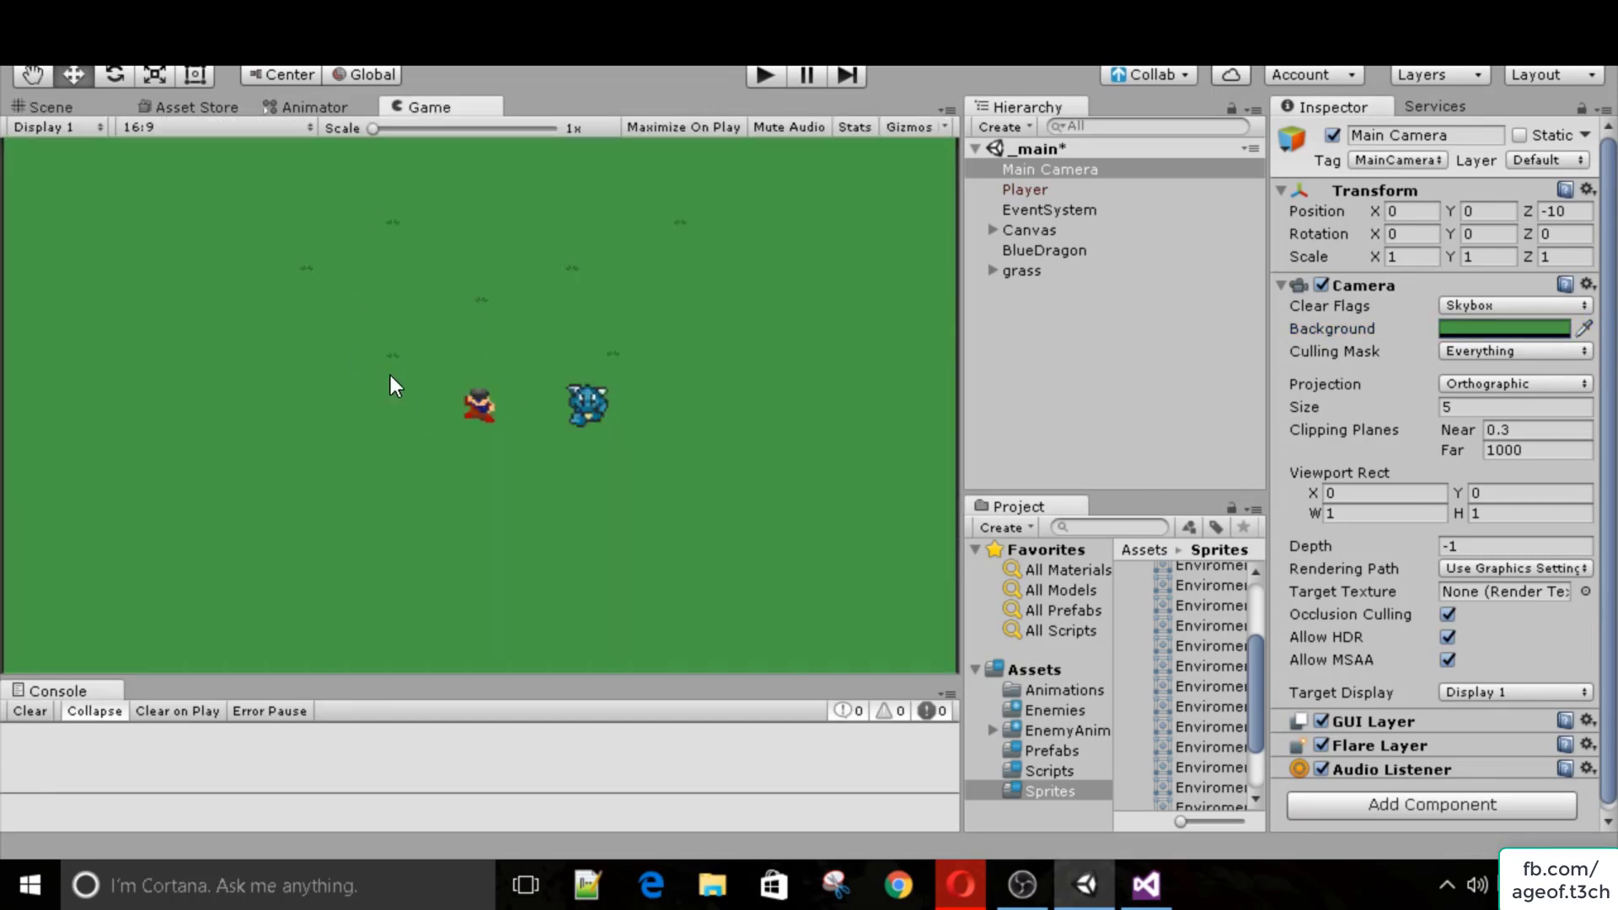
Duplicate the grass group, place the copy at X 3.3, Y 0.1, and check the layout in the Game view.
right_click(1019, 272)
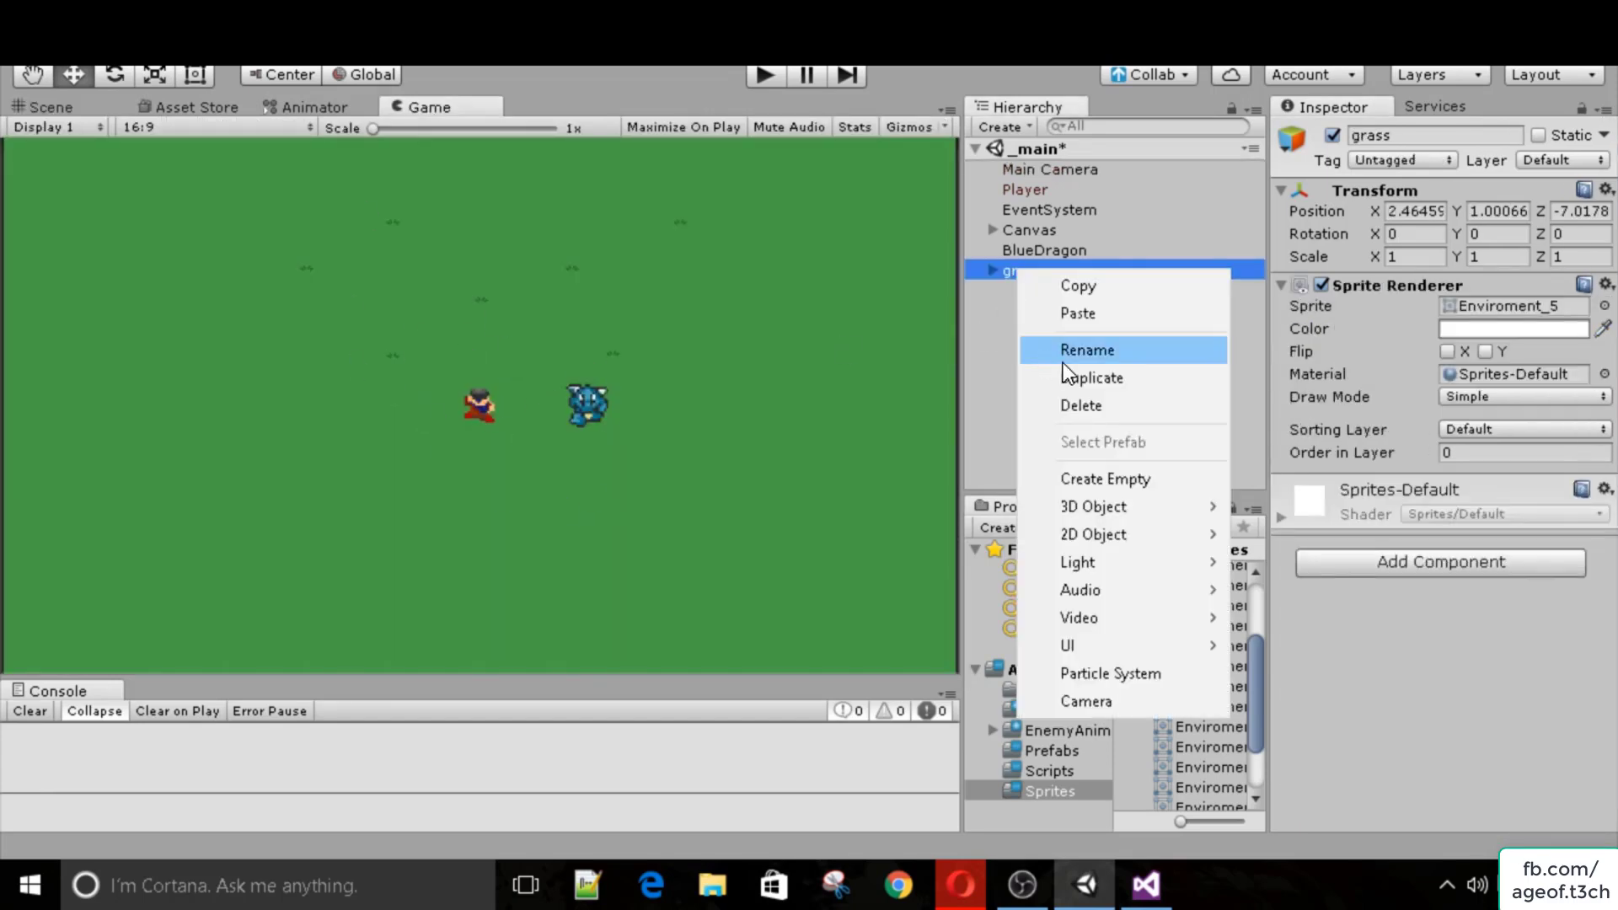
left_click(1095, 376)
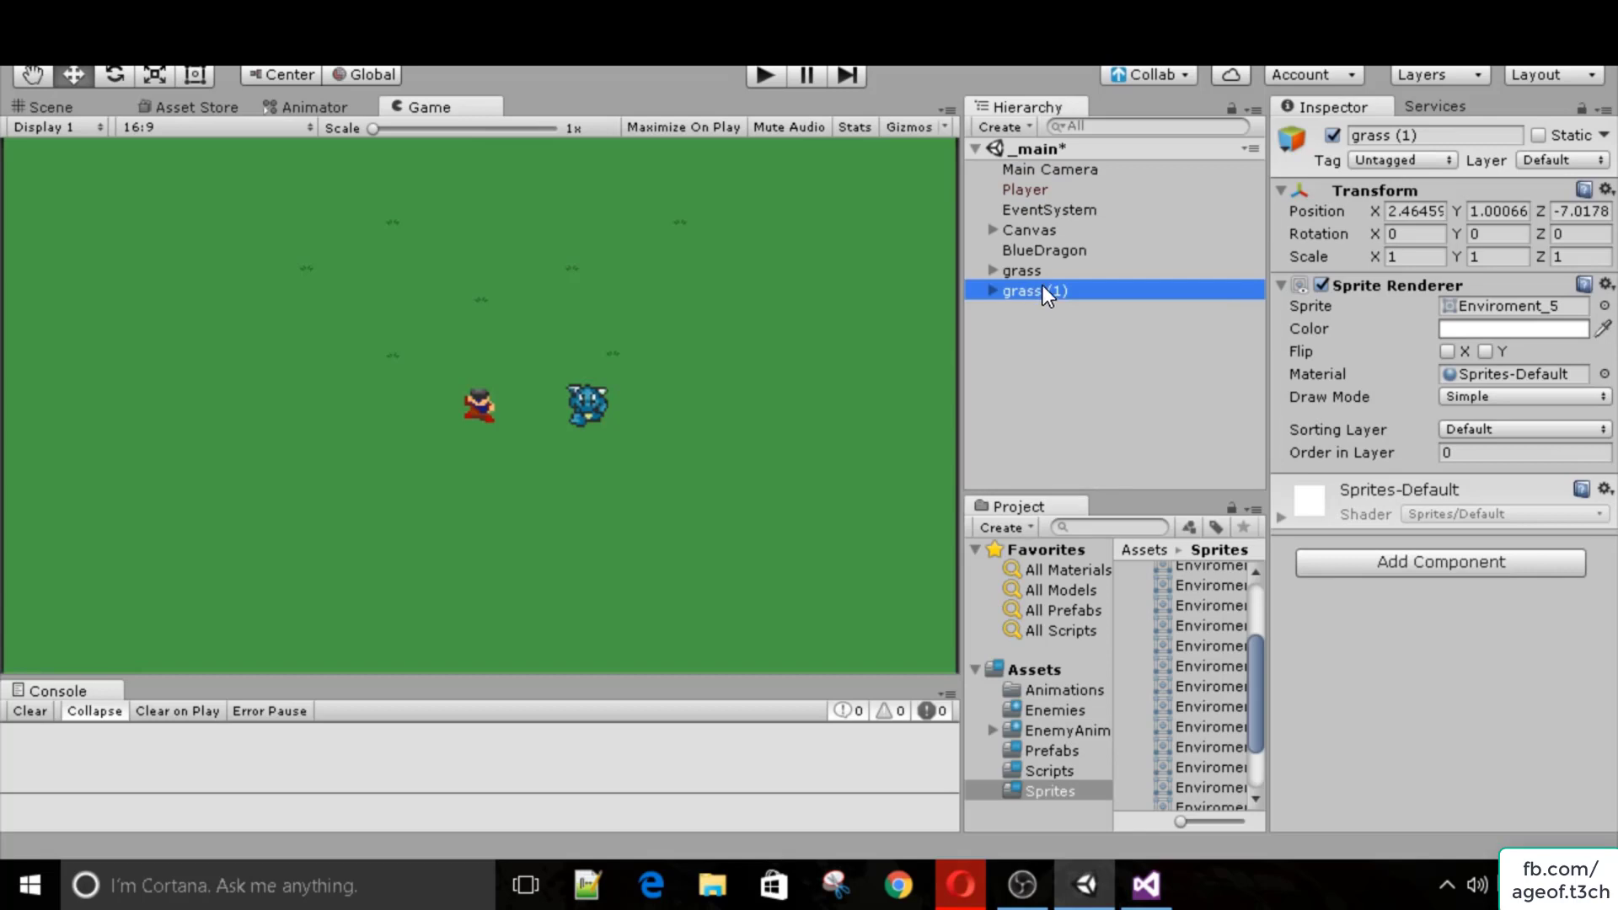
left_click(51, 107)
scroll(713, 416, "down", 5)
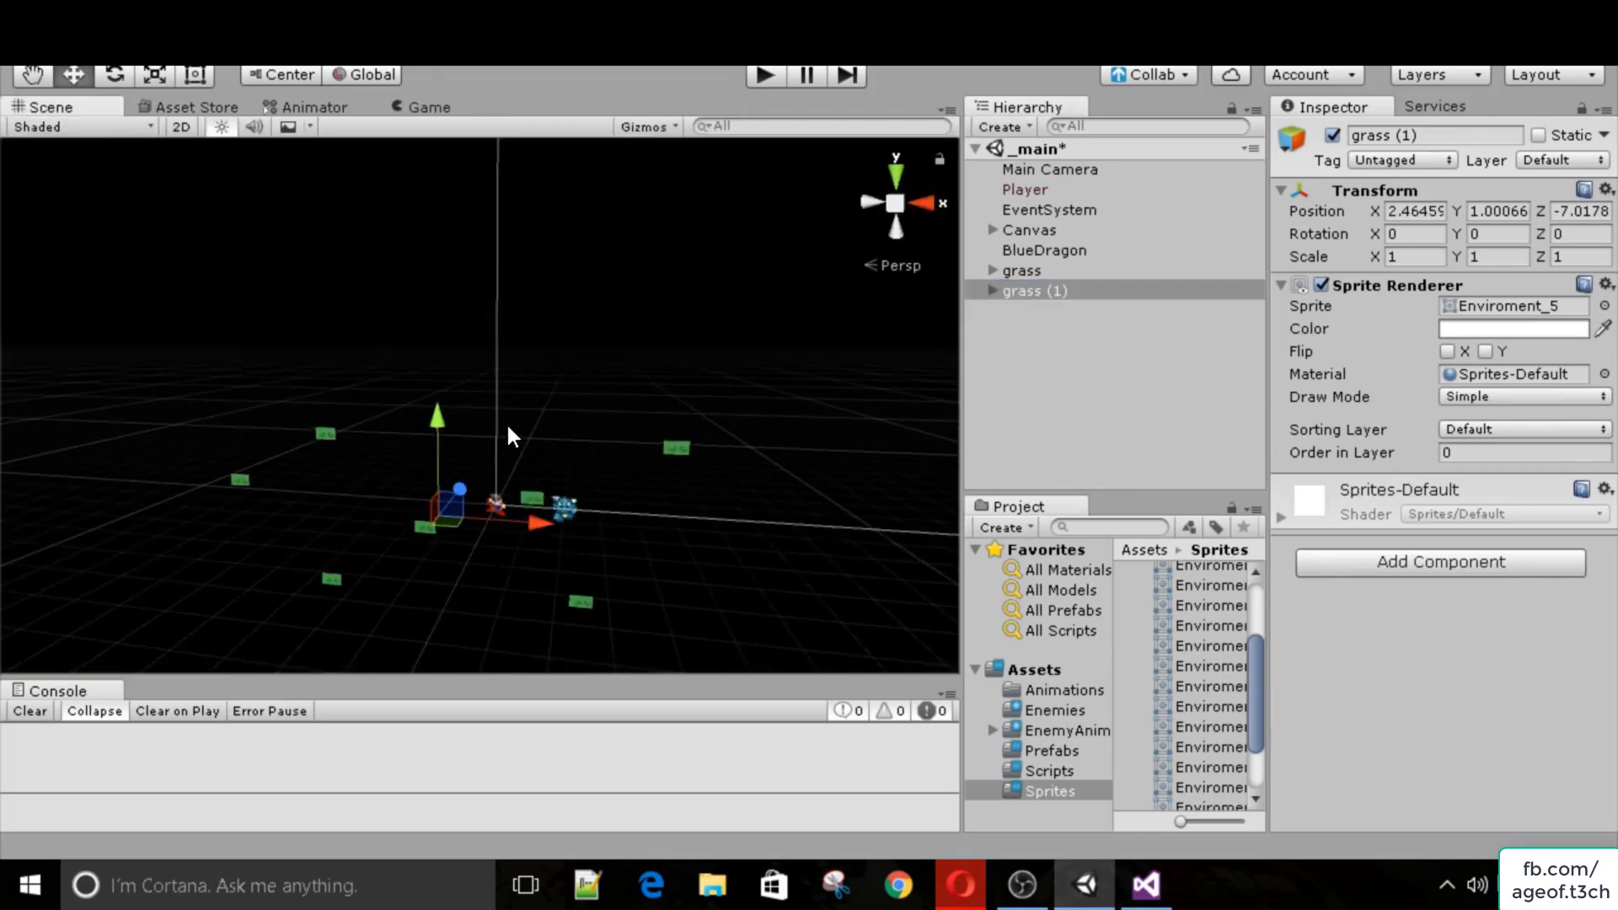
left_click_drag(439, 411, 447, 519)
left_click_drag(532, 608, 583, 608)
left_click_drag(494, 516, 492, 485)
left_click(424, 108)
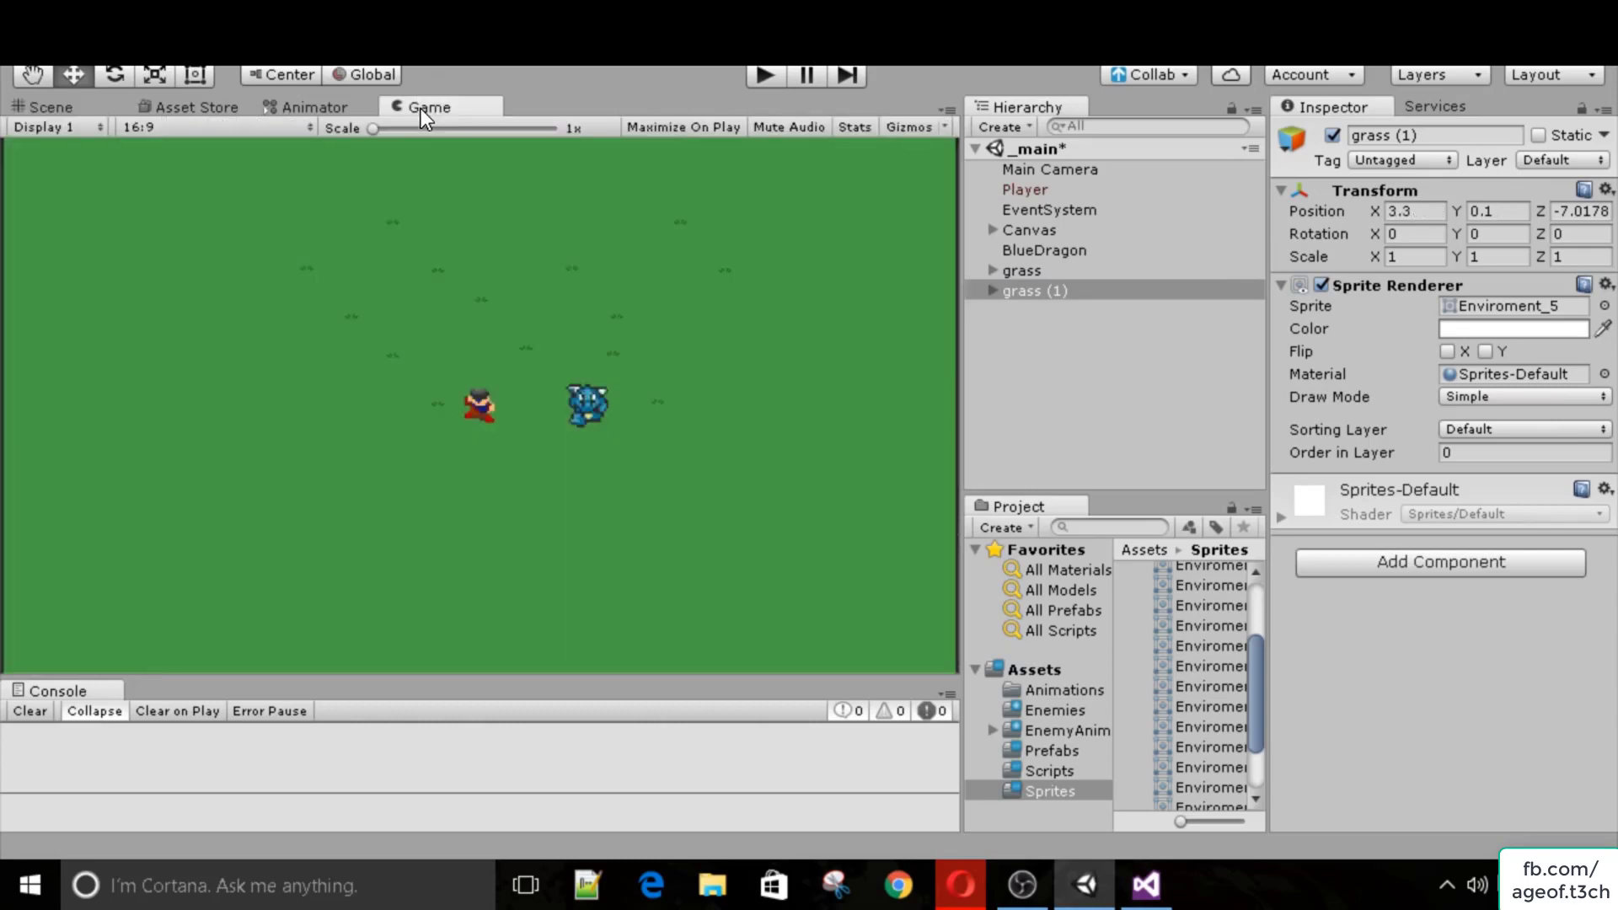
Duplicate both grass groups together and offset the copies down and to the left, checking the spread in the Game view.
left_click(1024, 270, "shift")
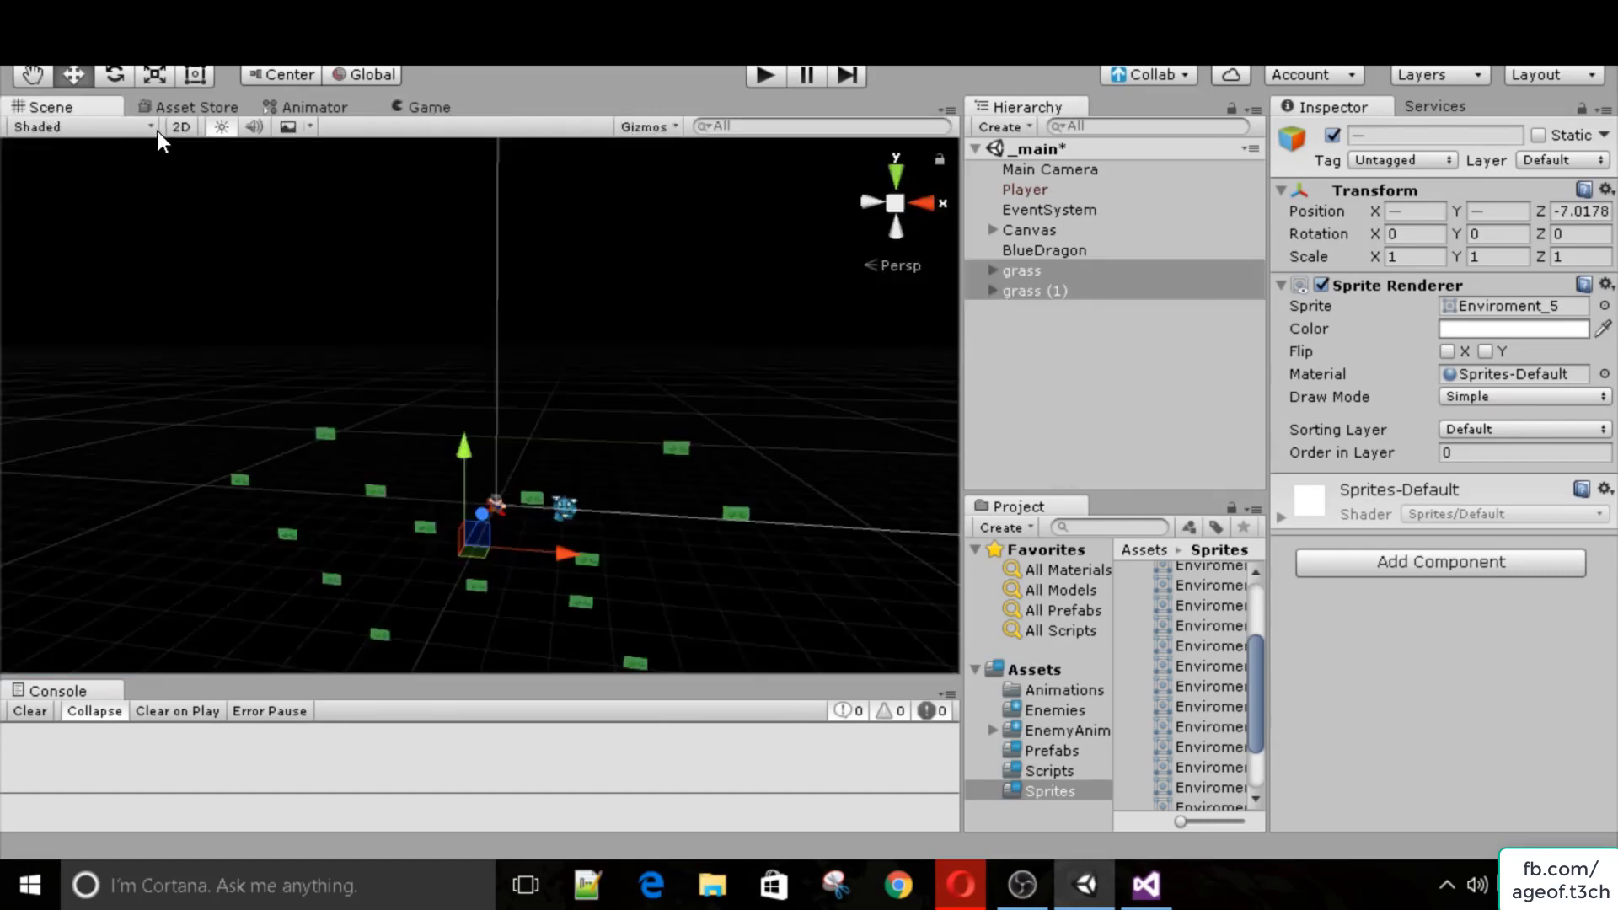
left_click(46, 108)
right_click(1019, 270)
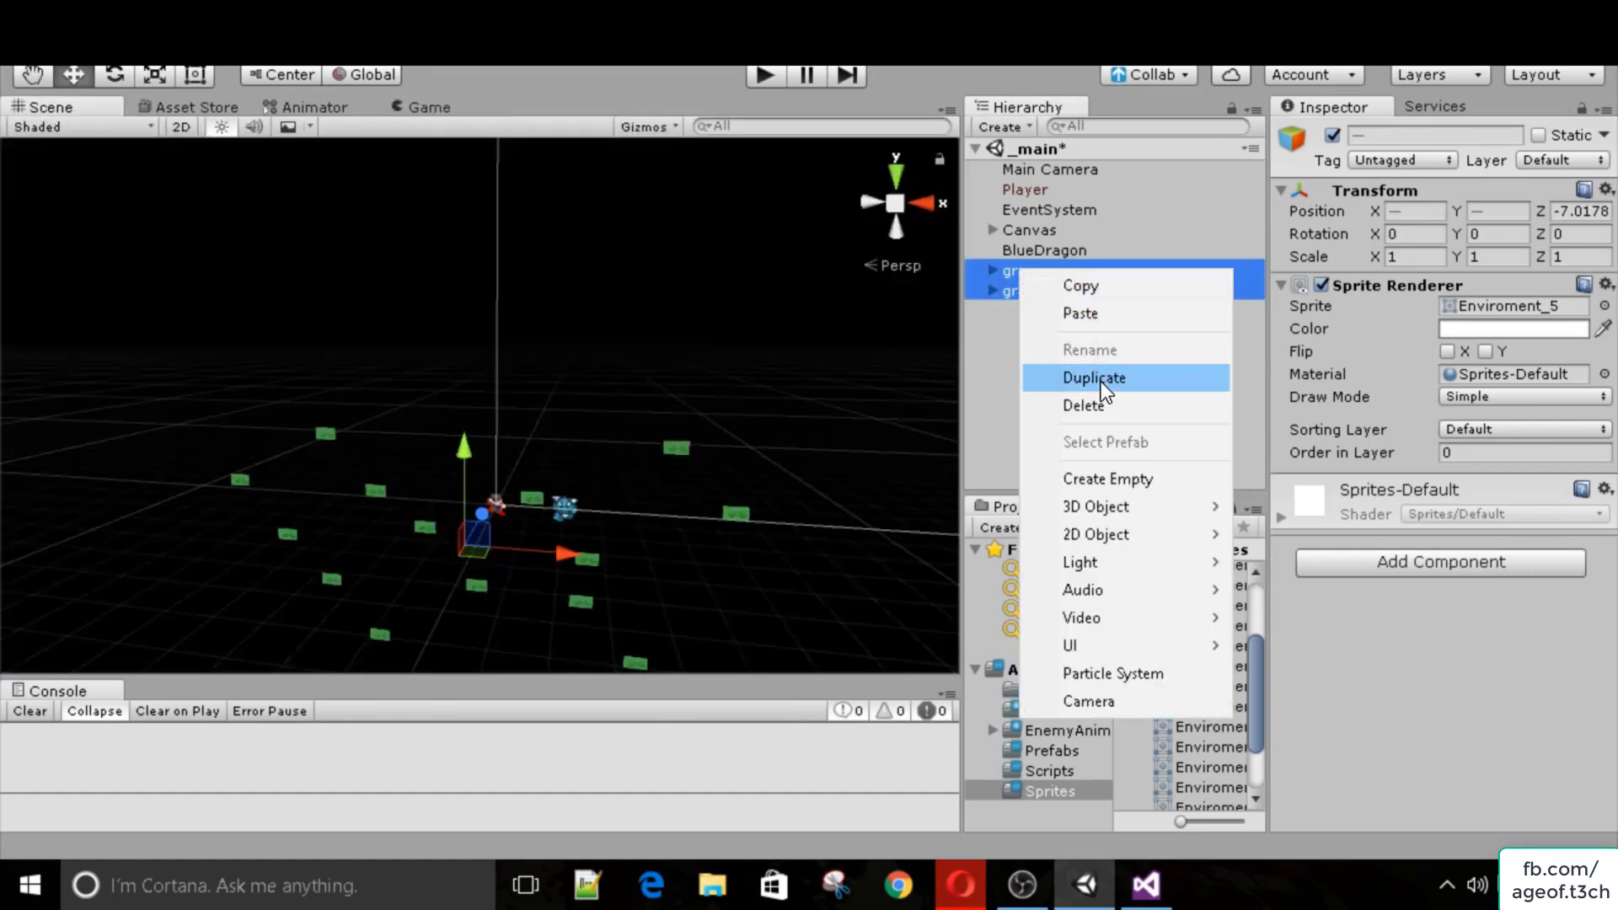
left_click(1095, 374)
left_click_drag(462, 456, 464, 487)
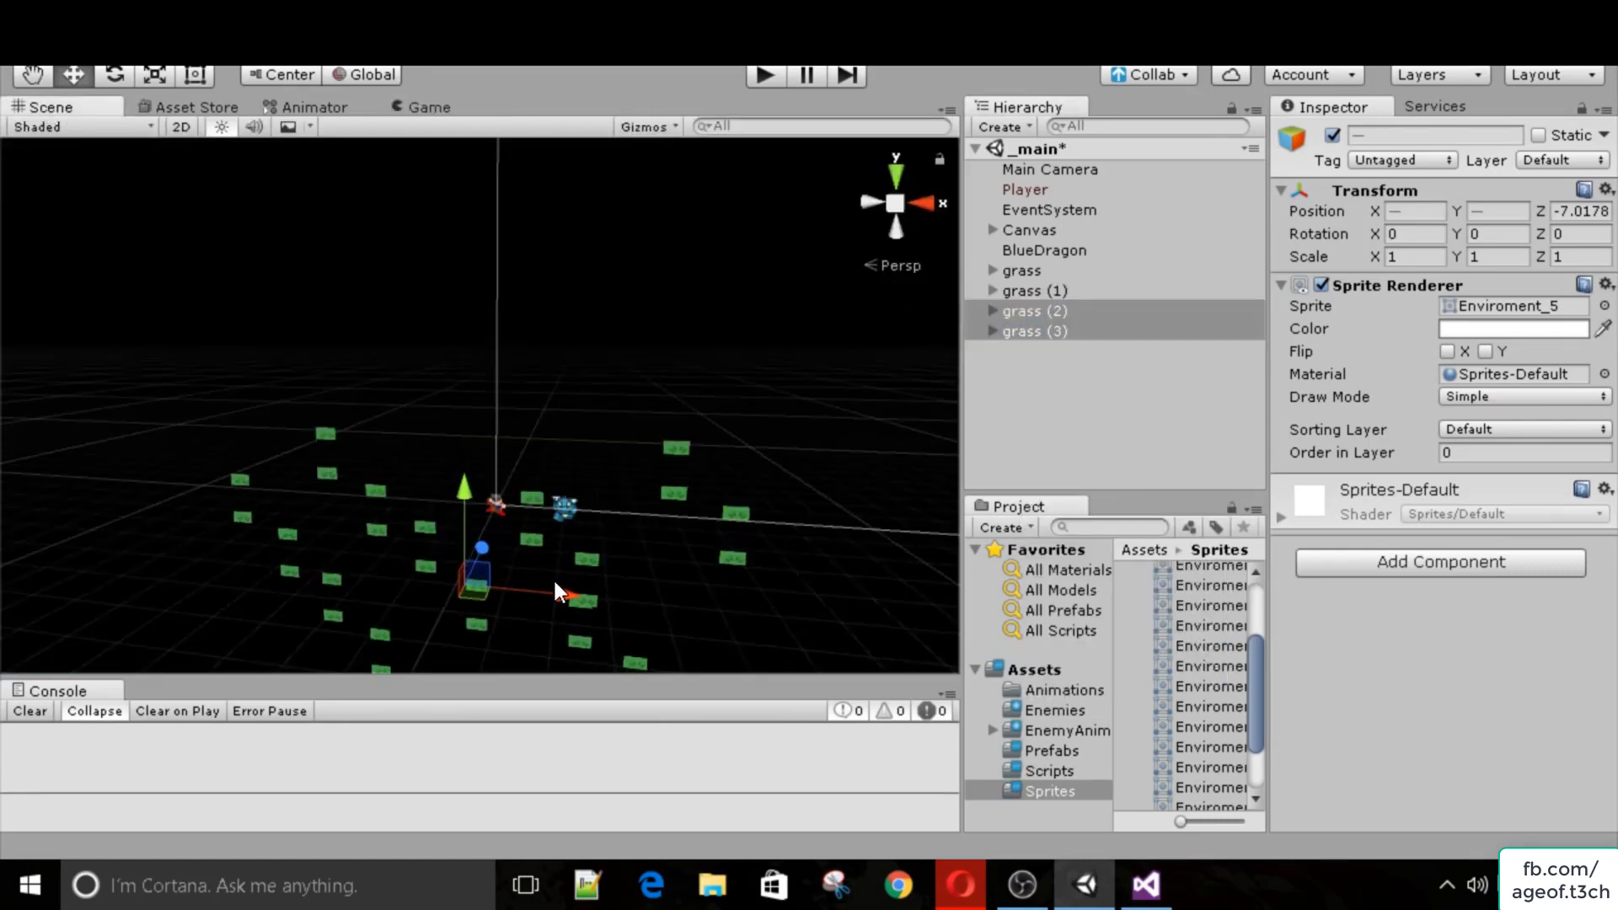
left_click_drag(553, 578, 505, 583)
left_click_drag(408, 485, 417, 519)
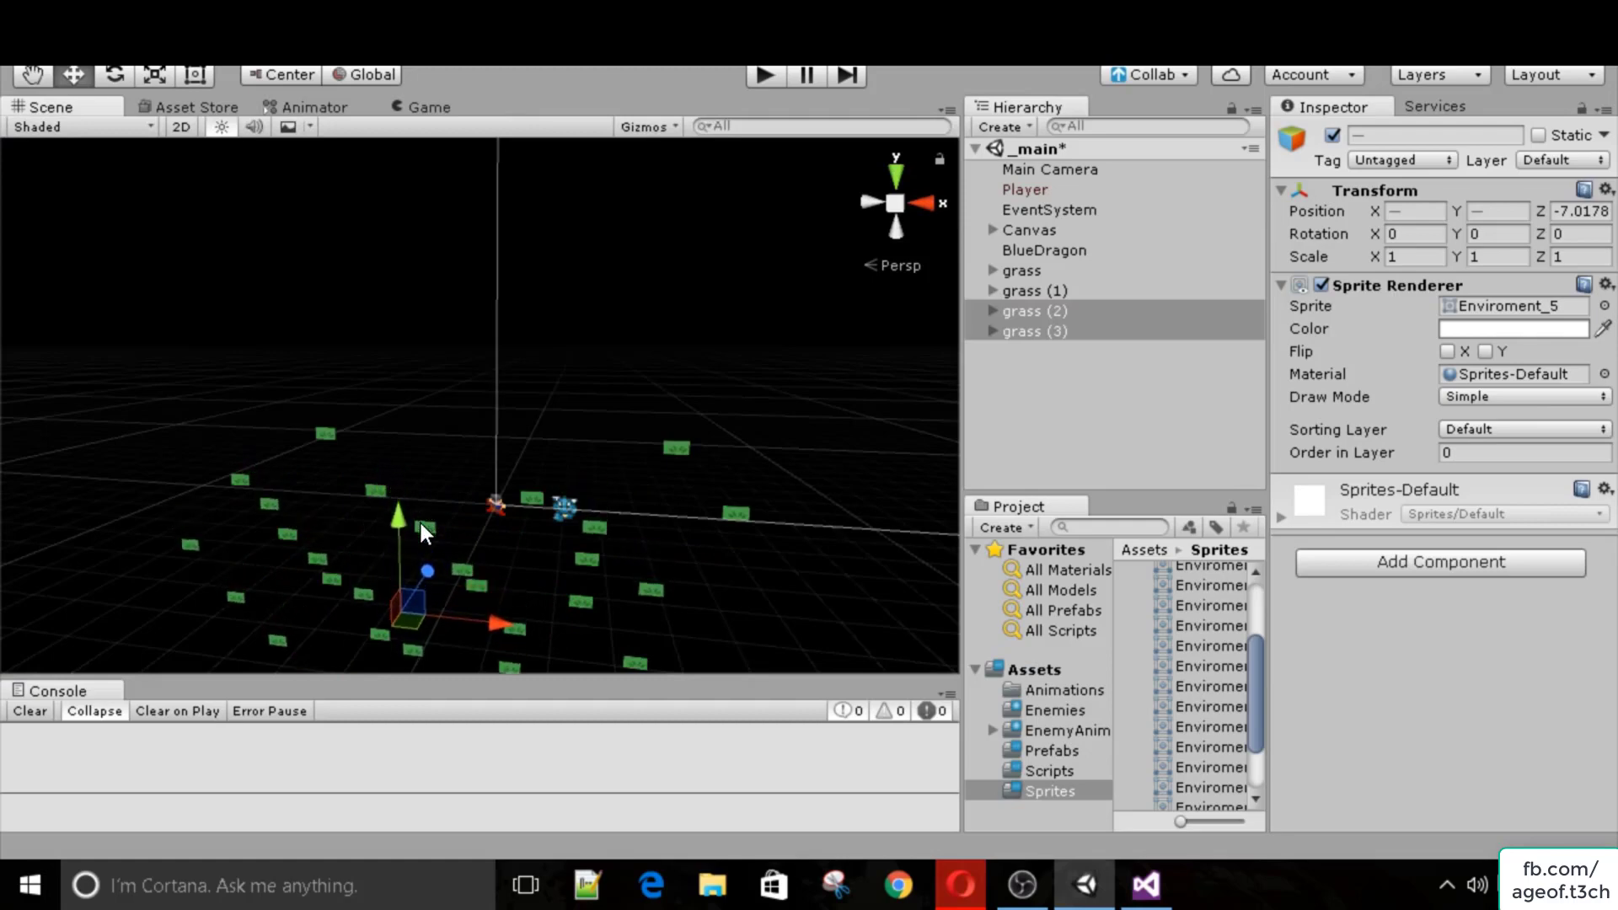
left_click_drag(503, 620, 447, 625)
left_click(425, 108)
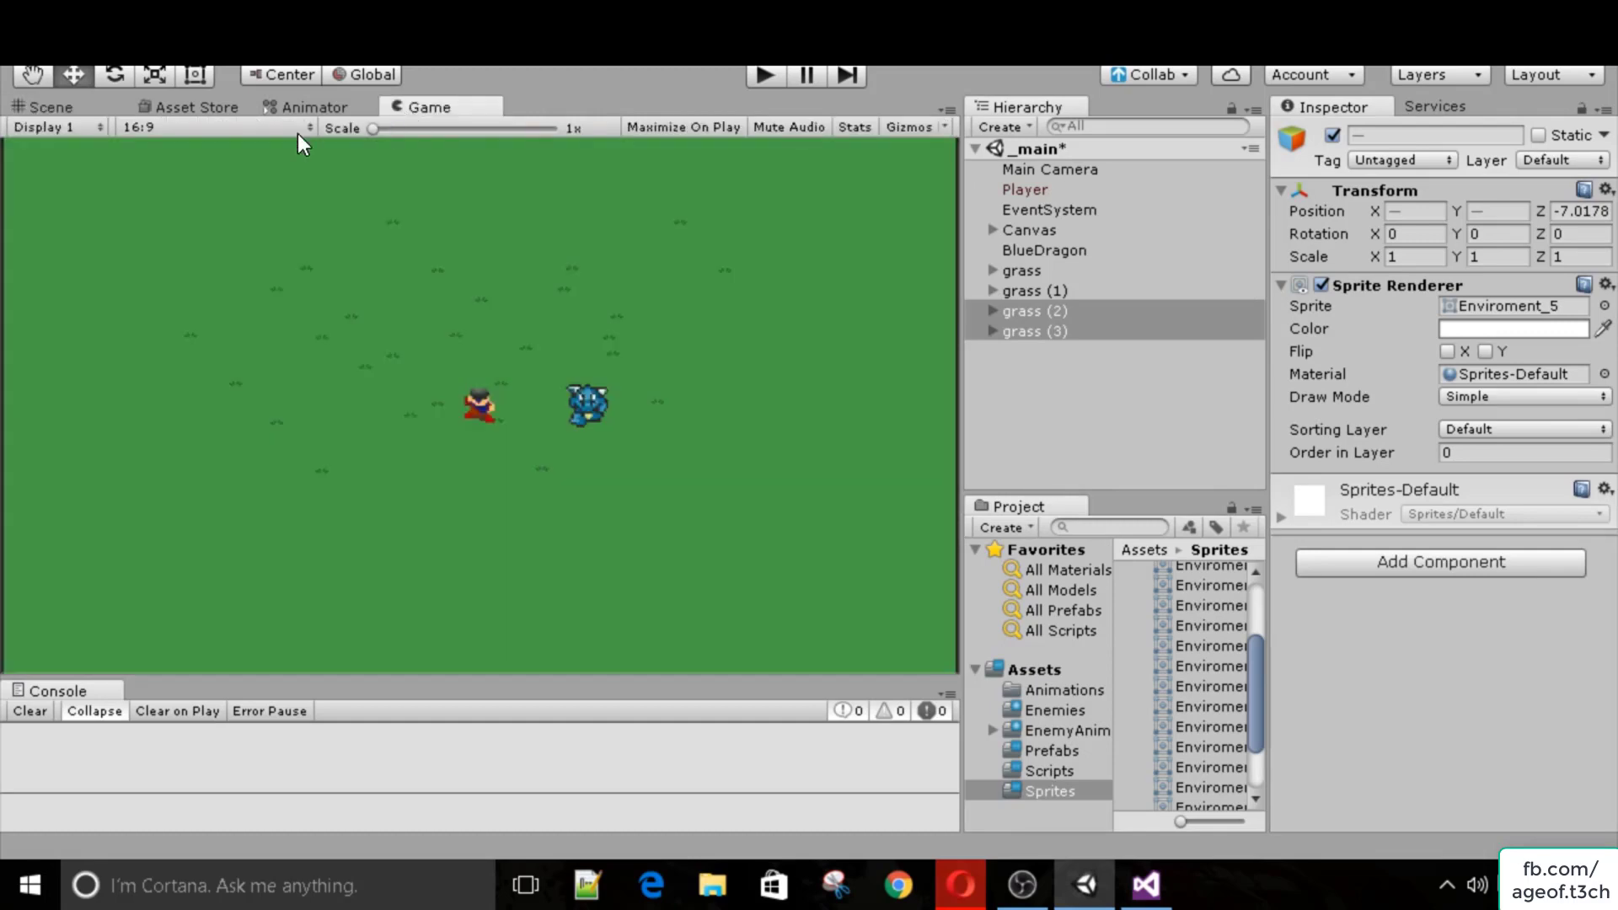
Move the grass (2) and grass (3) groups farther left and down to spread out the tufts, and recheck the Game view.
left_click(59, 107)
left_click_drag(428, 617, 382, 618)
left_click_drag(292, 507, 297, 548)
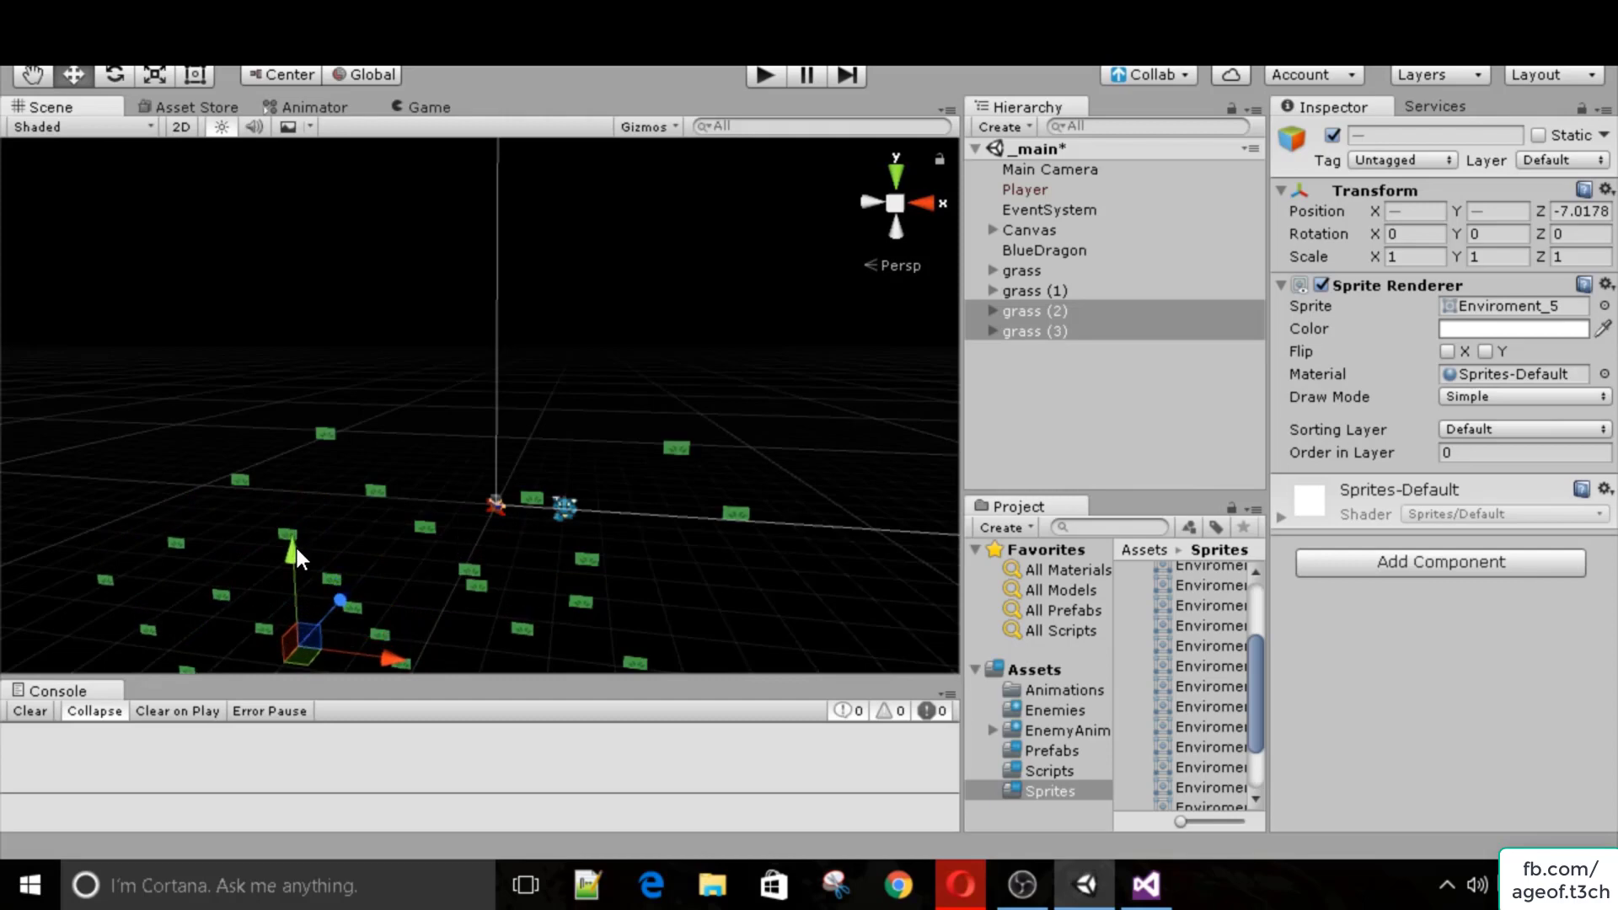
left_click(439, 108)
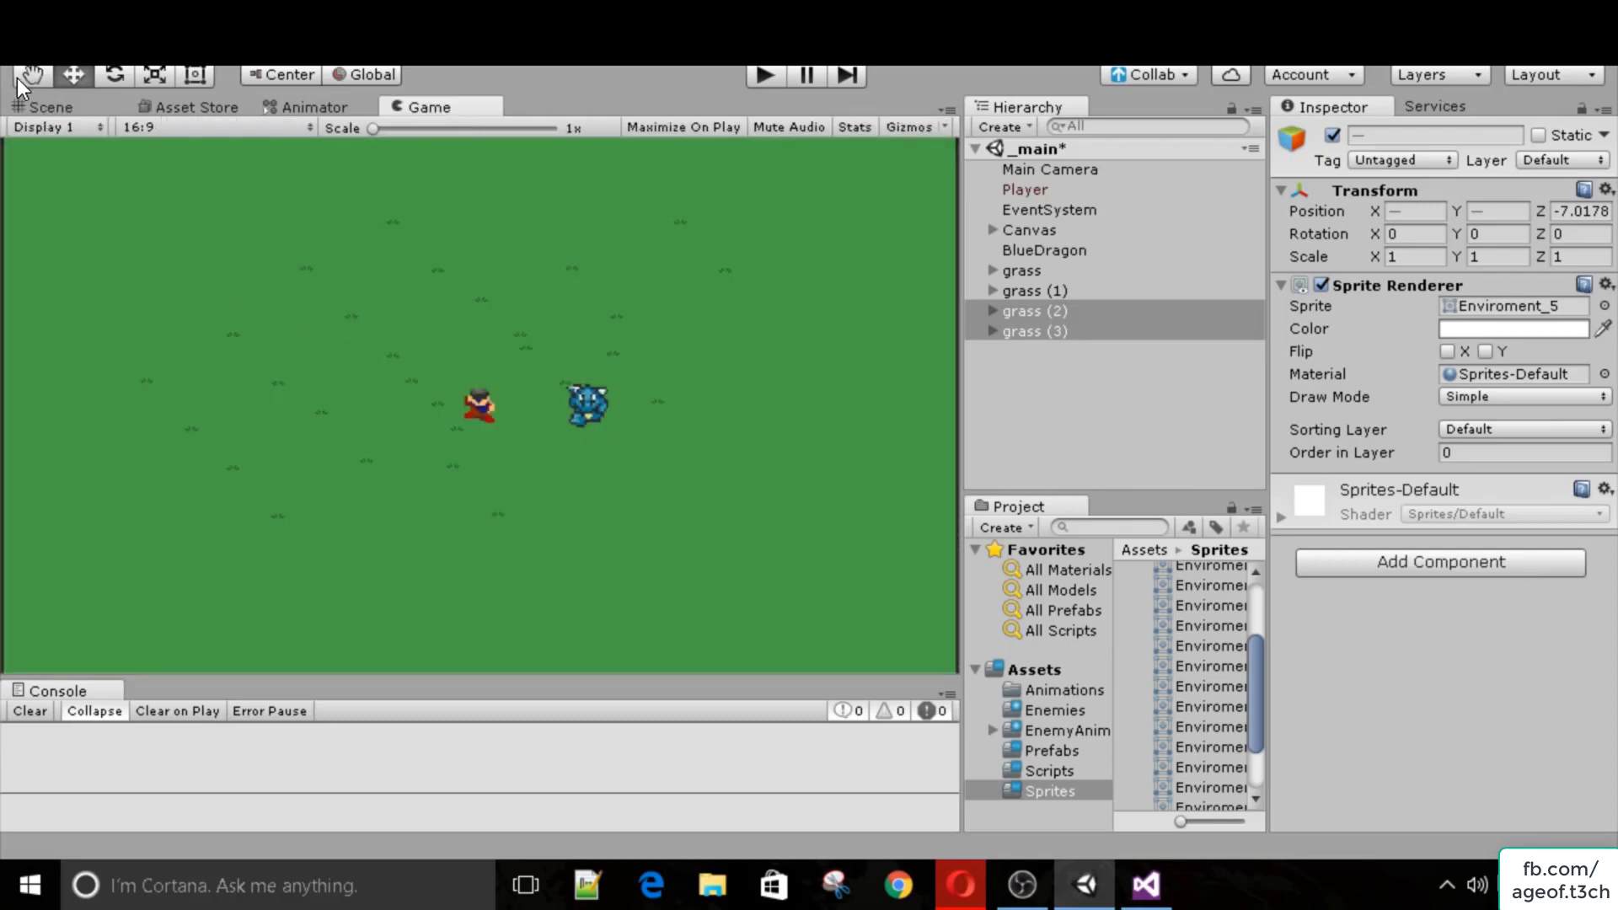
Duplicate all four grass groups, shift the copies right and down, and check the coverage in the Game view.
left_click(50, 108)
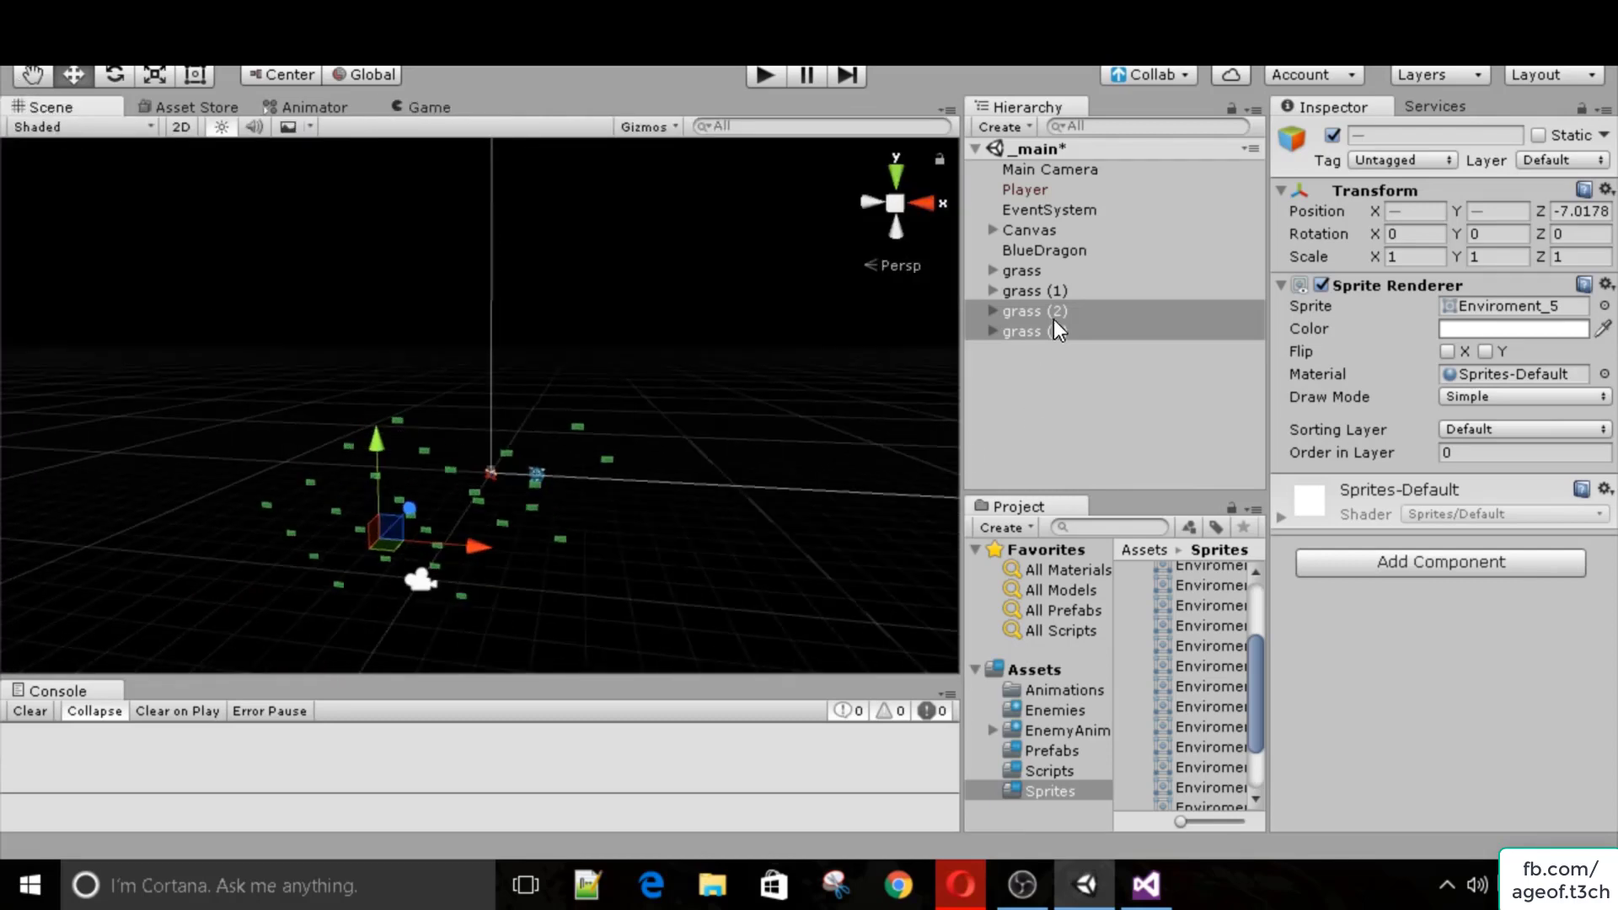
left_click(1035, 290, "shift")
left_click(1021, 269, "shift")
right_click(1031, 296)
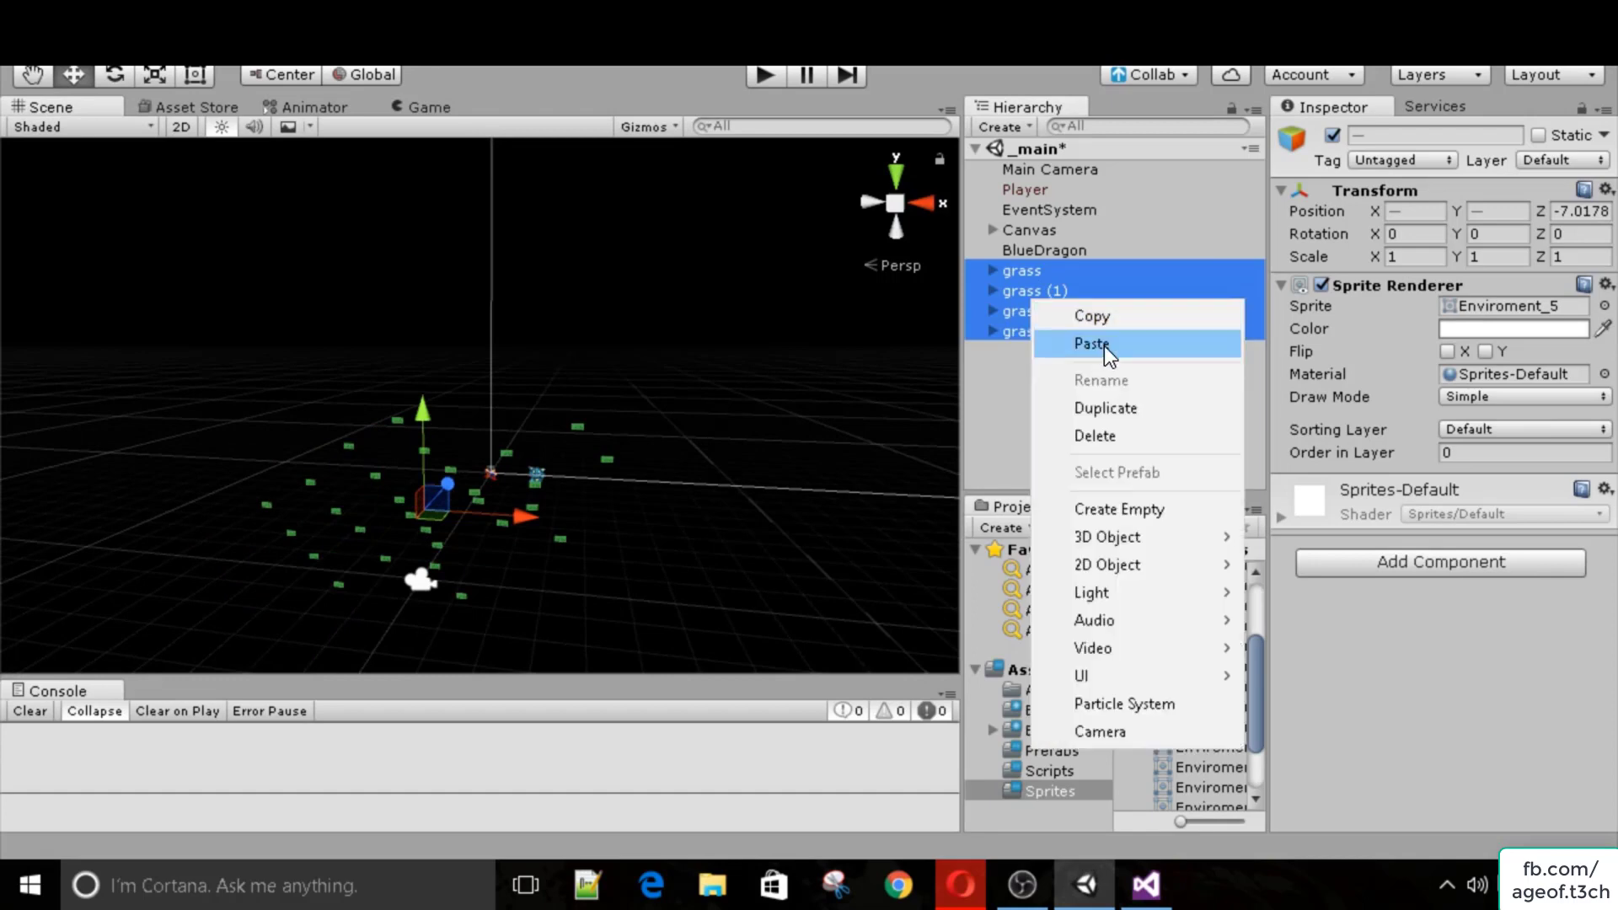
left_click(1119, 409)
left_click_drag(527, 517, 582, 525)
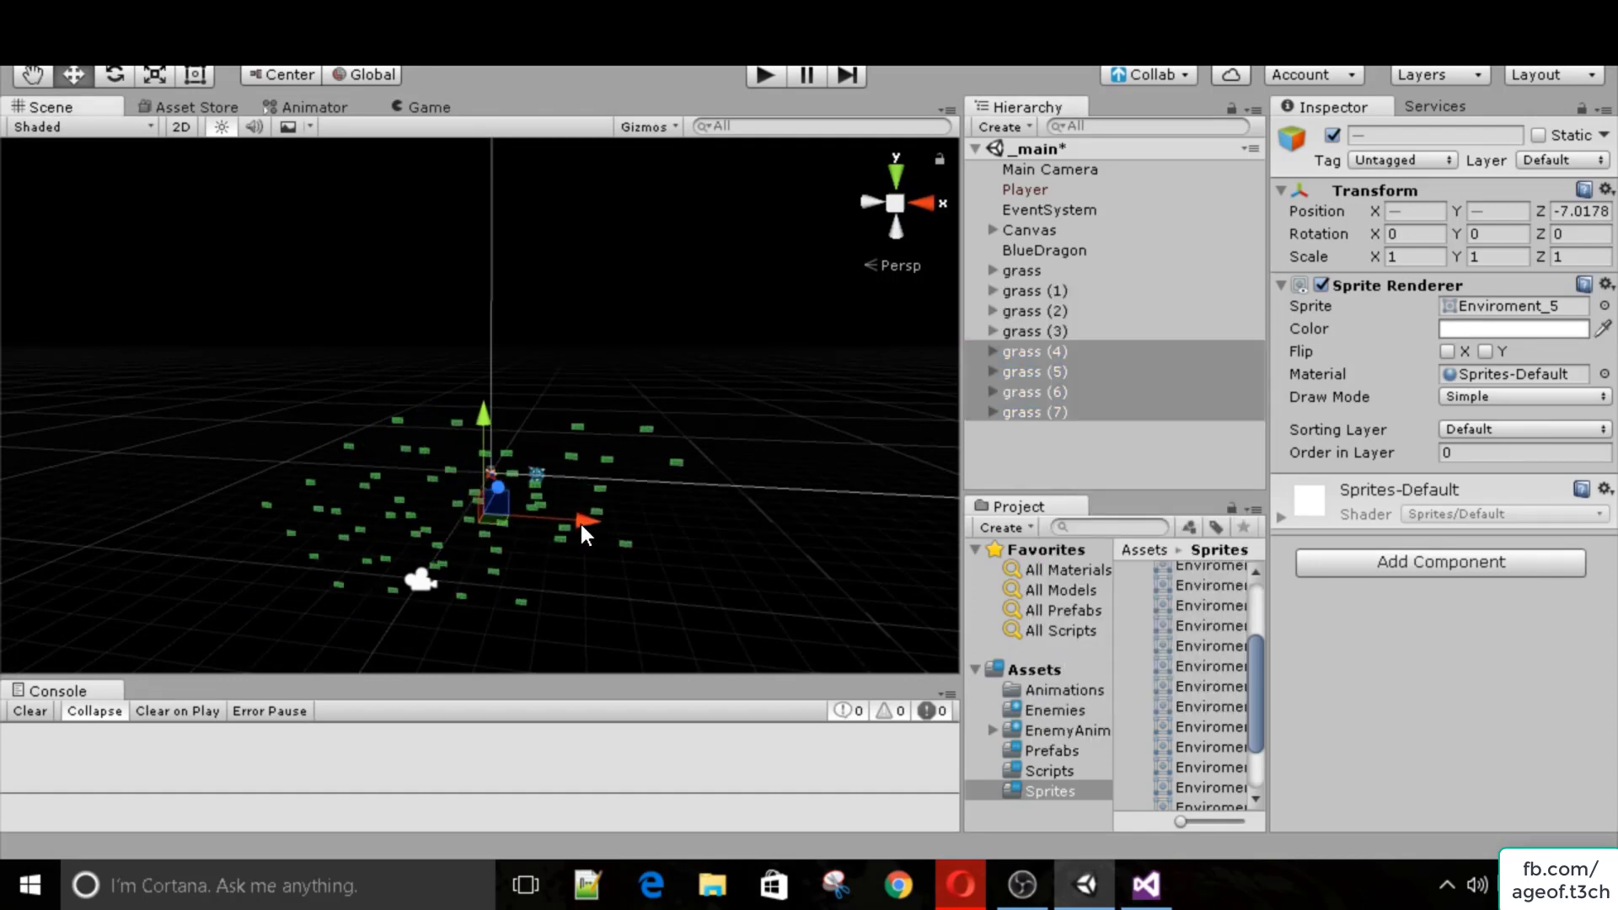
left_click_drag(479, 430, 474, 454)
left_click_drag(571, 546, 580, 547)
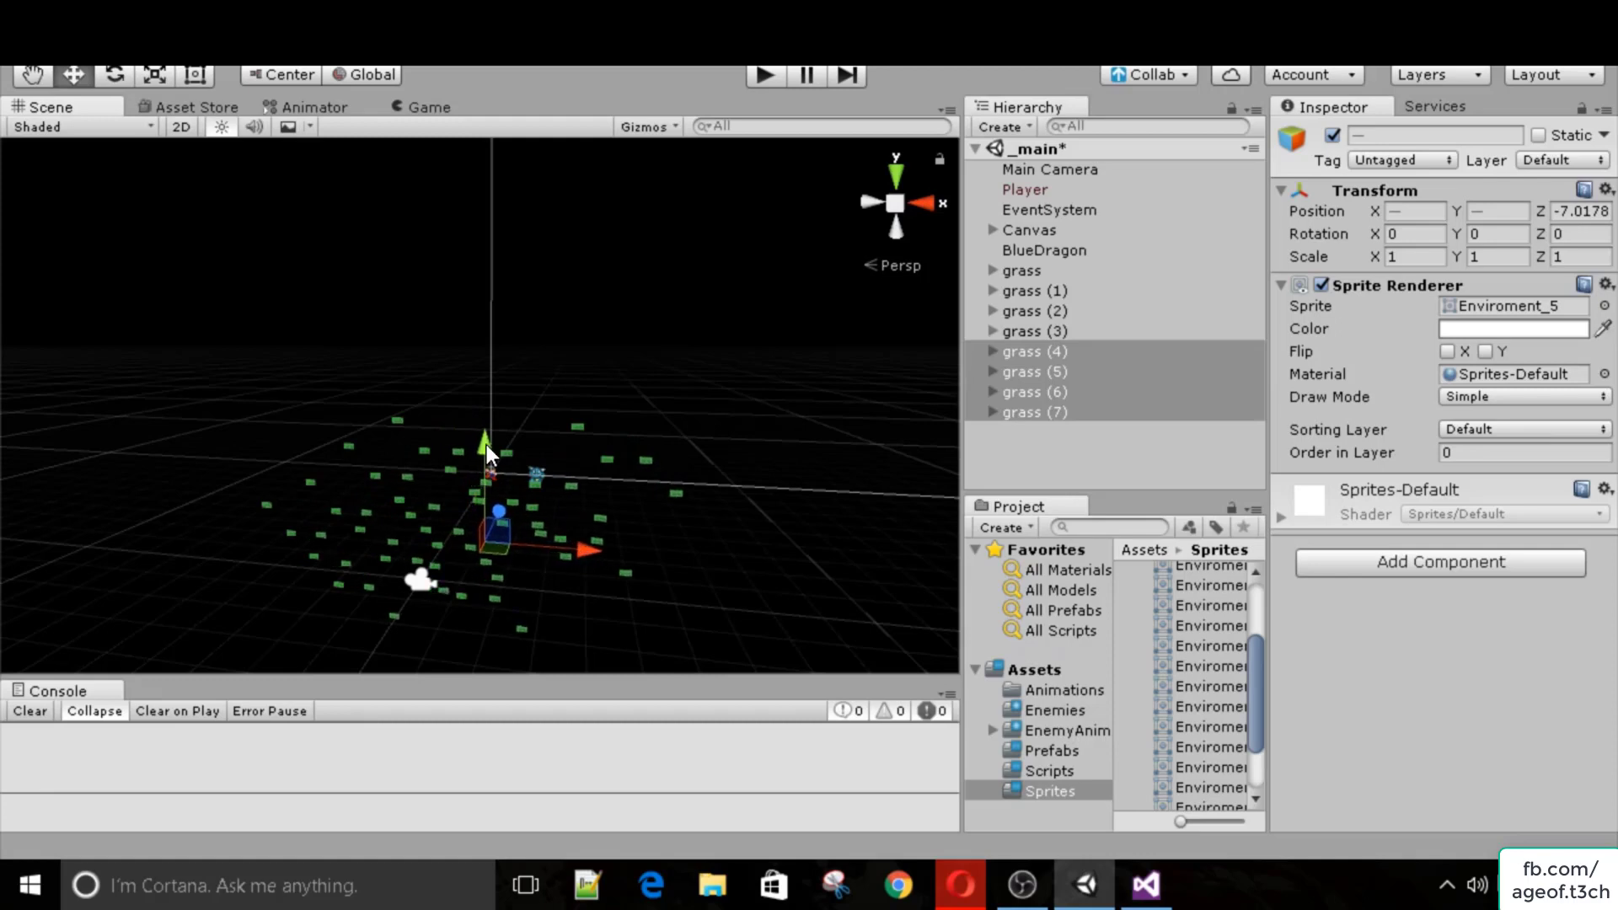
left_click_drag(487, 444, 478, 448)
left_click(429, 107)
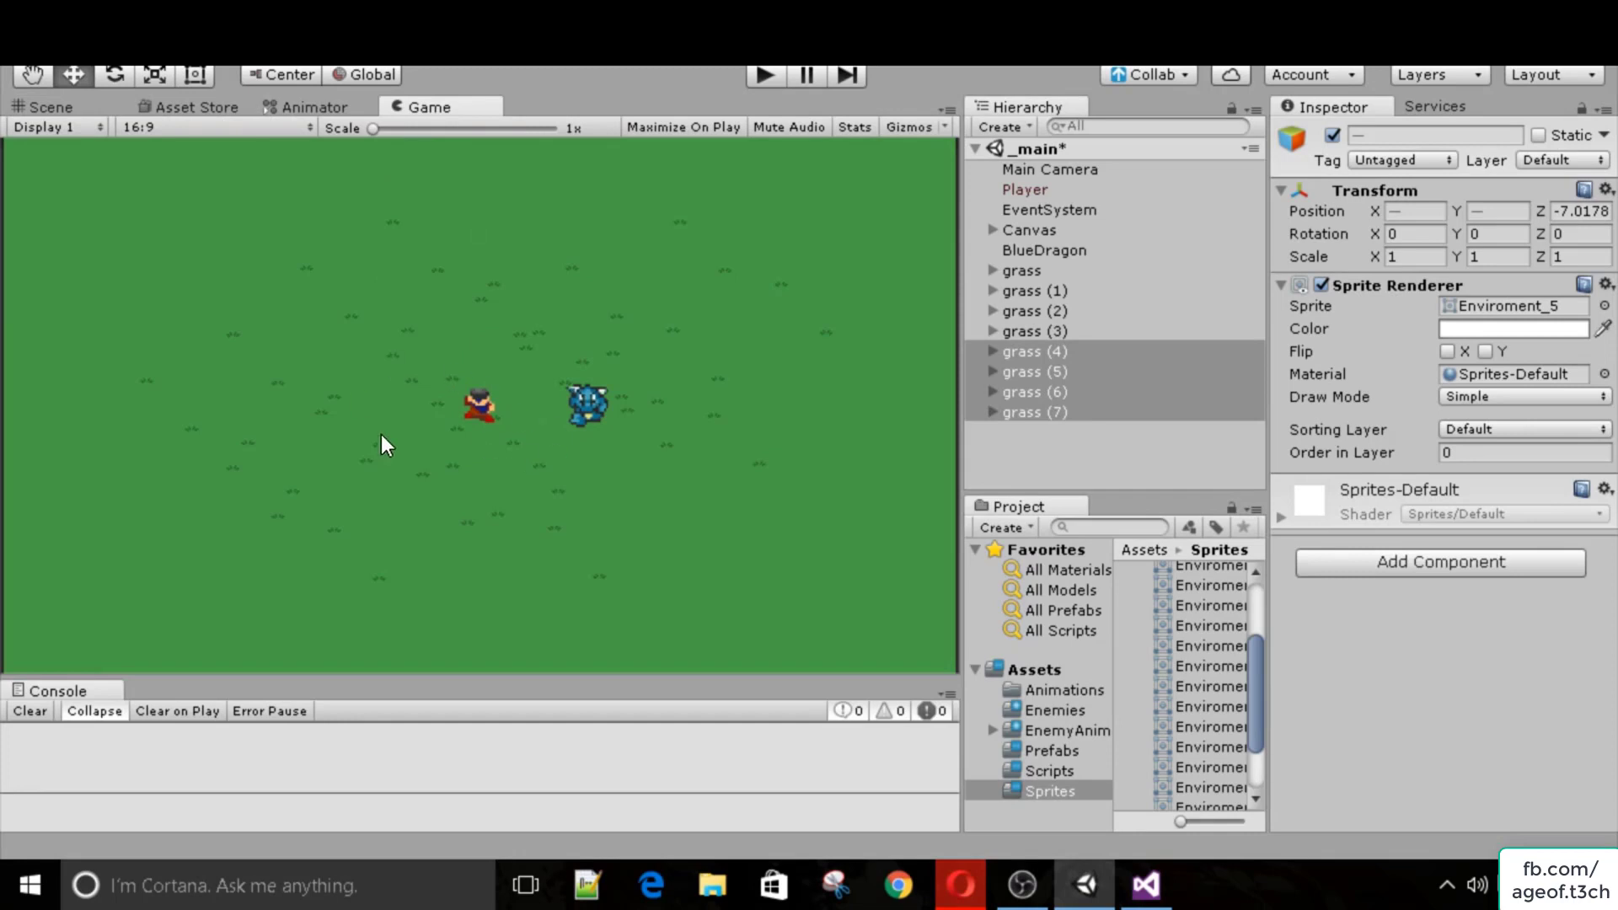
Duplicate the grass (4) to grass (7) groups, shift the copies up and to the left, and check the coverage in the Game view.
left_click(39, 105)
right_click(1046, 375)
left_click(1113, 483)
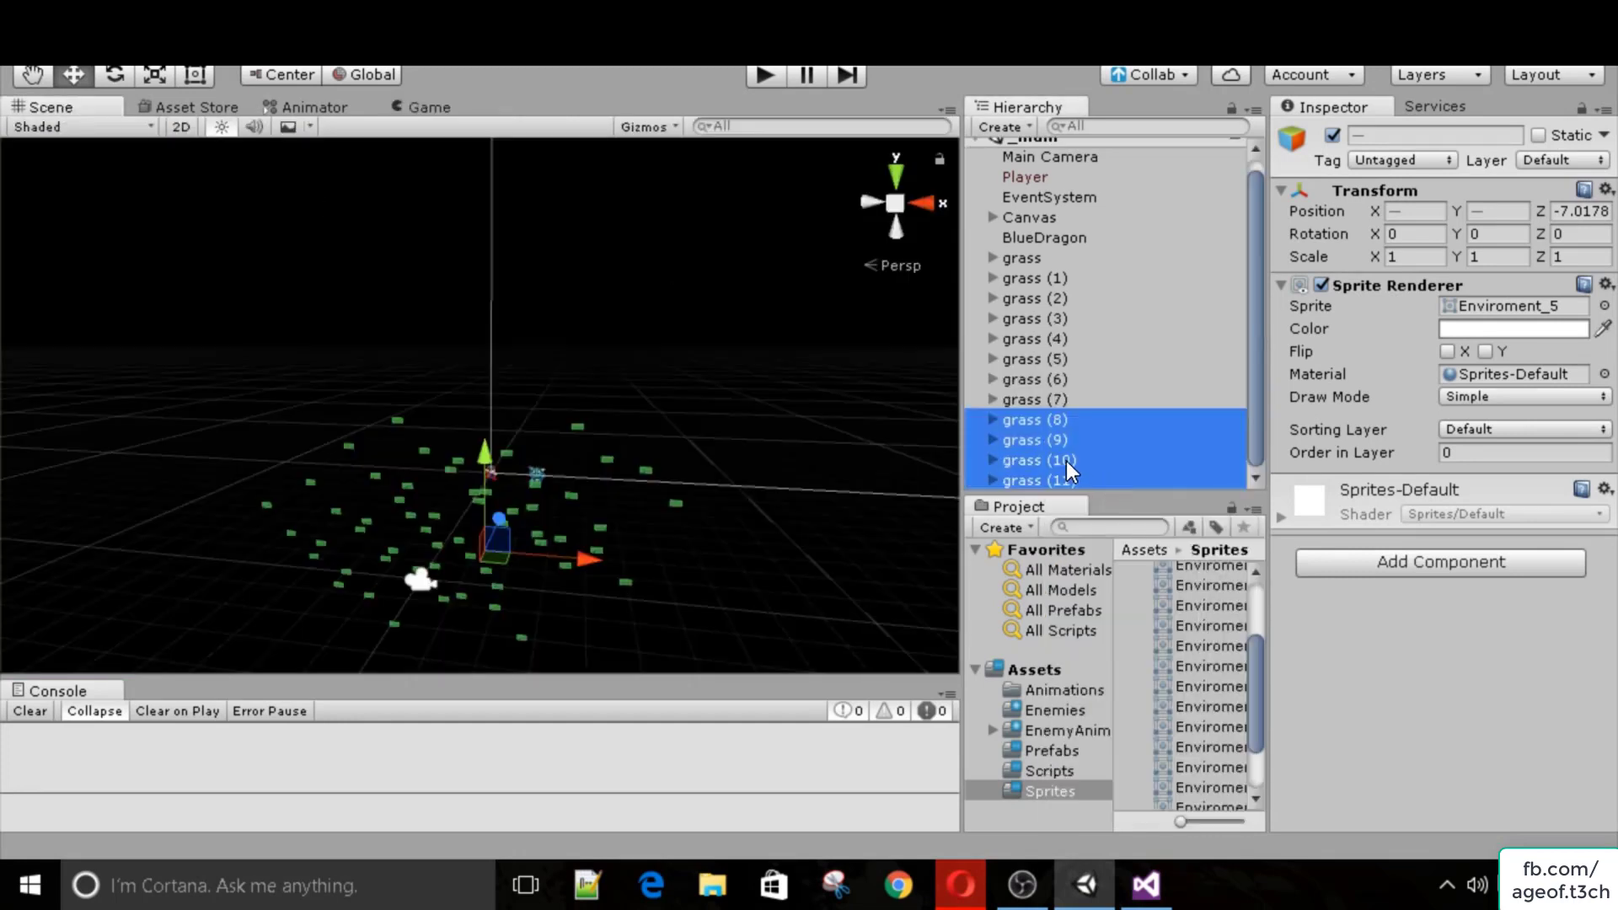
left_click_drag(477, 459, 480, 340)
left_click_drag(589, 423, 439, 414)
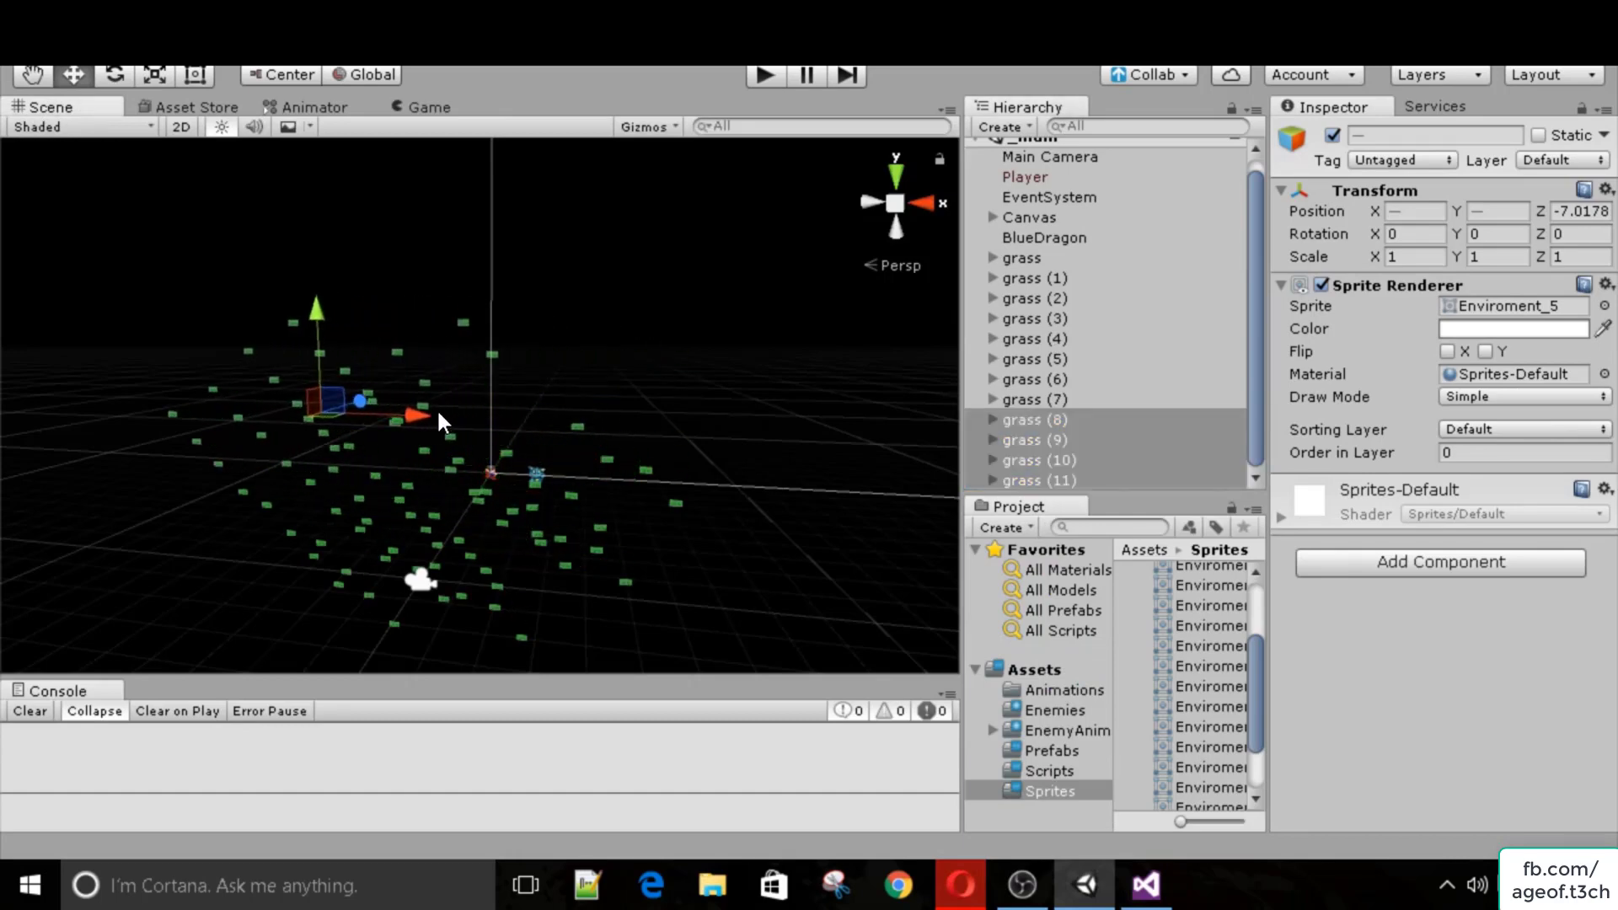
left_click_drag(310, 315, 310, 326)
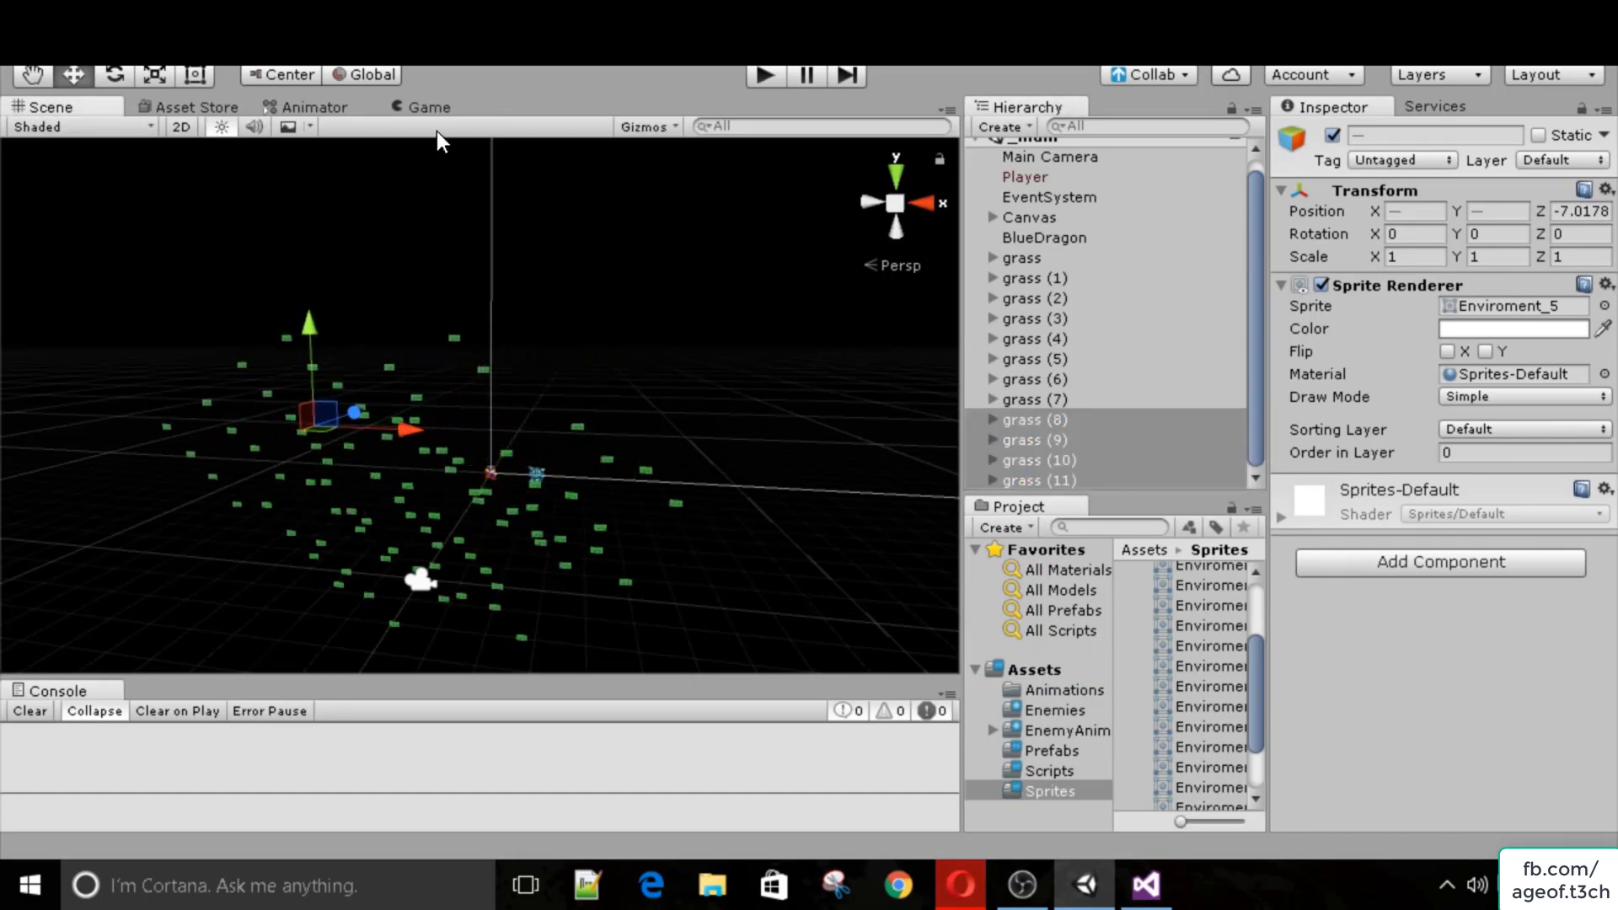
left_click(431, 107)
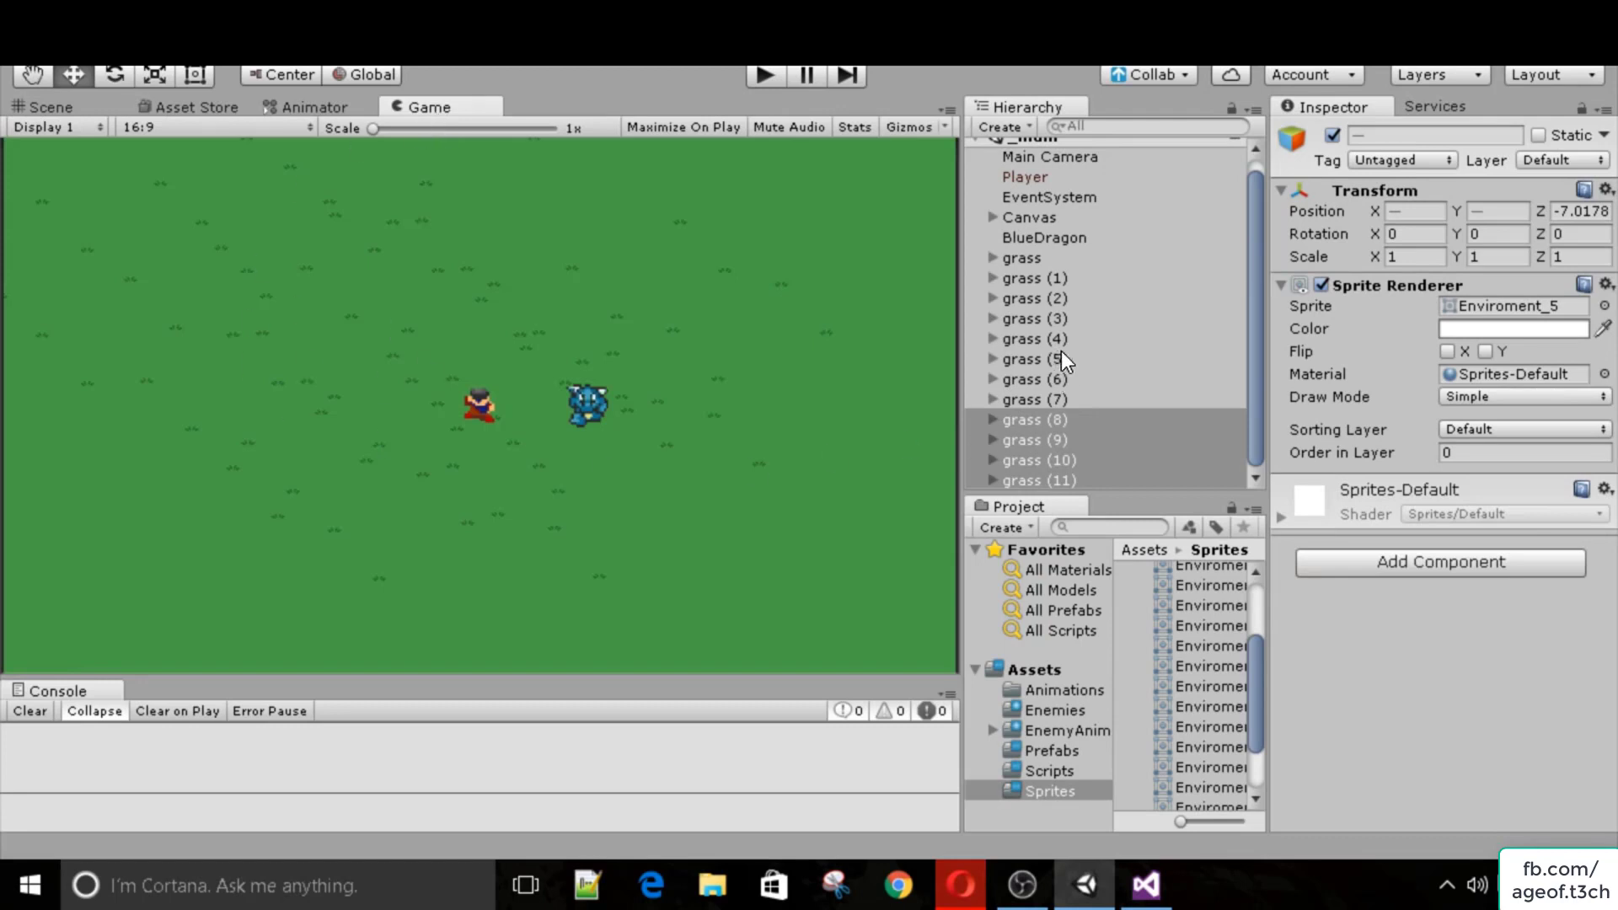
Nest the grass (1) through grass (11) groups under the grass object and collapse it in the hierarchy.
left_click(1033, 278)
left_click(1036, 299, "ctrl")
left_click(1043, 337, "ctrl")
left_click(1038, 319, "ctrl")
left_click(1039, 359, "ctrl")
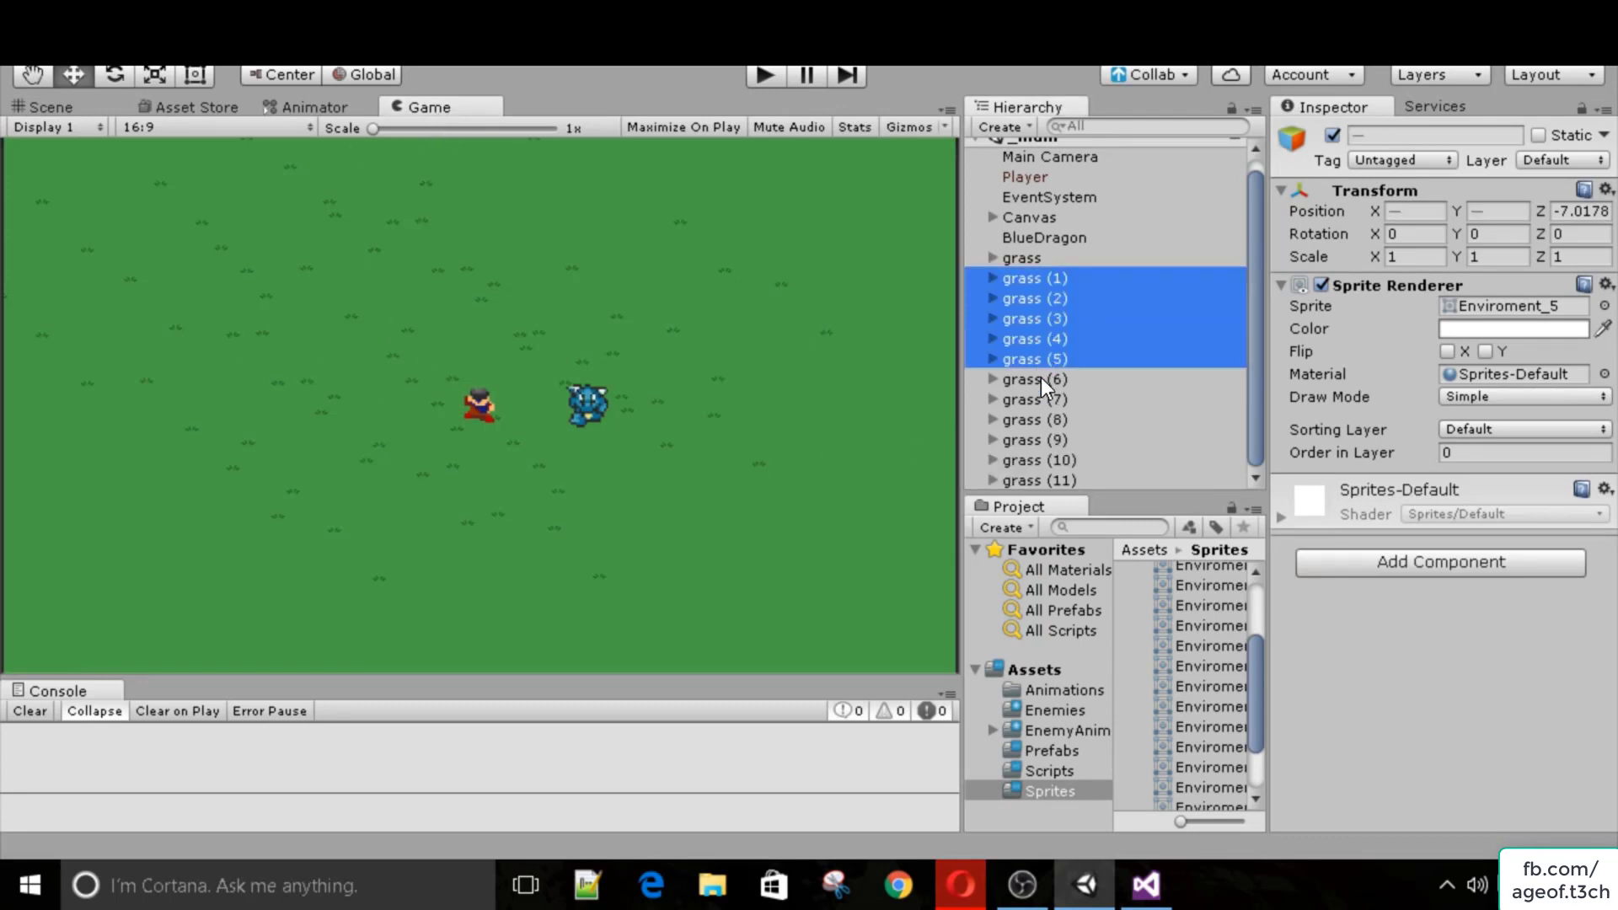
left_click(1039, 379, "ctrl")
left_click(1037, 399, "ctrl")
left_click(1038, 420, "ctrl")
left_click(1038, 439, "ctrl")
left_click(1040, 460, "ctrl")
left_click(1040, 479, "ctrl")
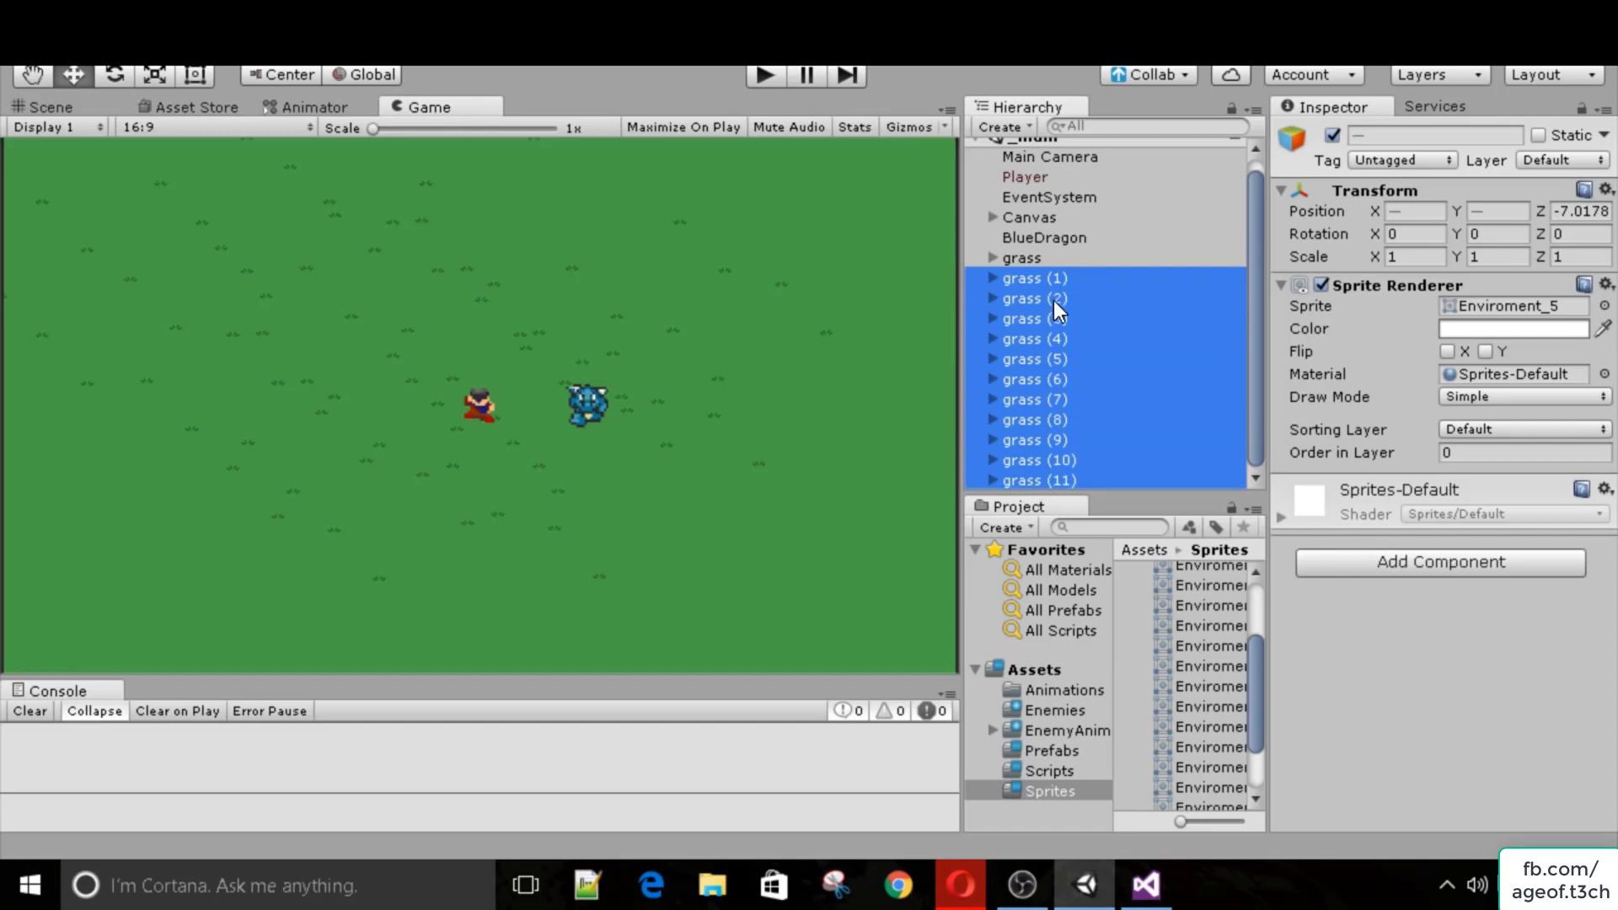
left_click_drag(1053, 300, 1079, 257)
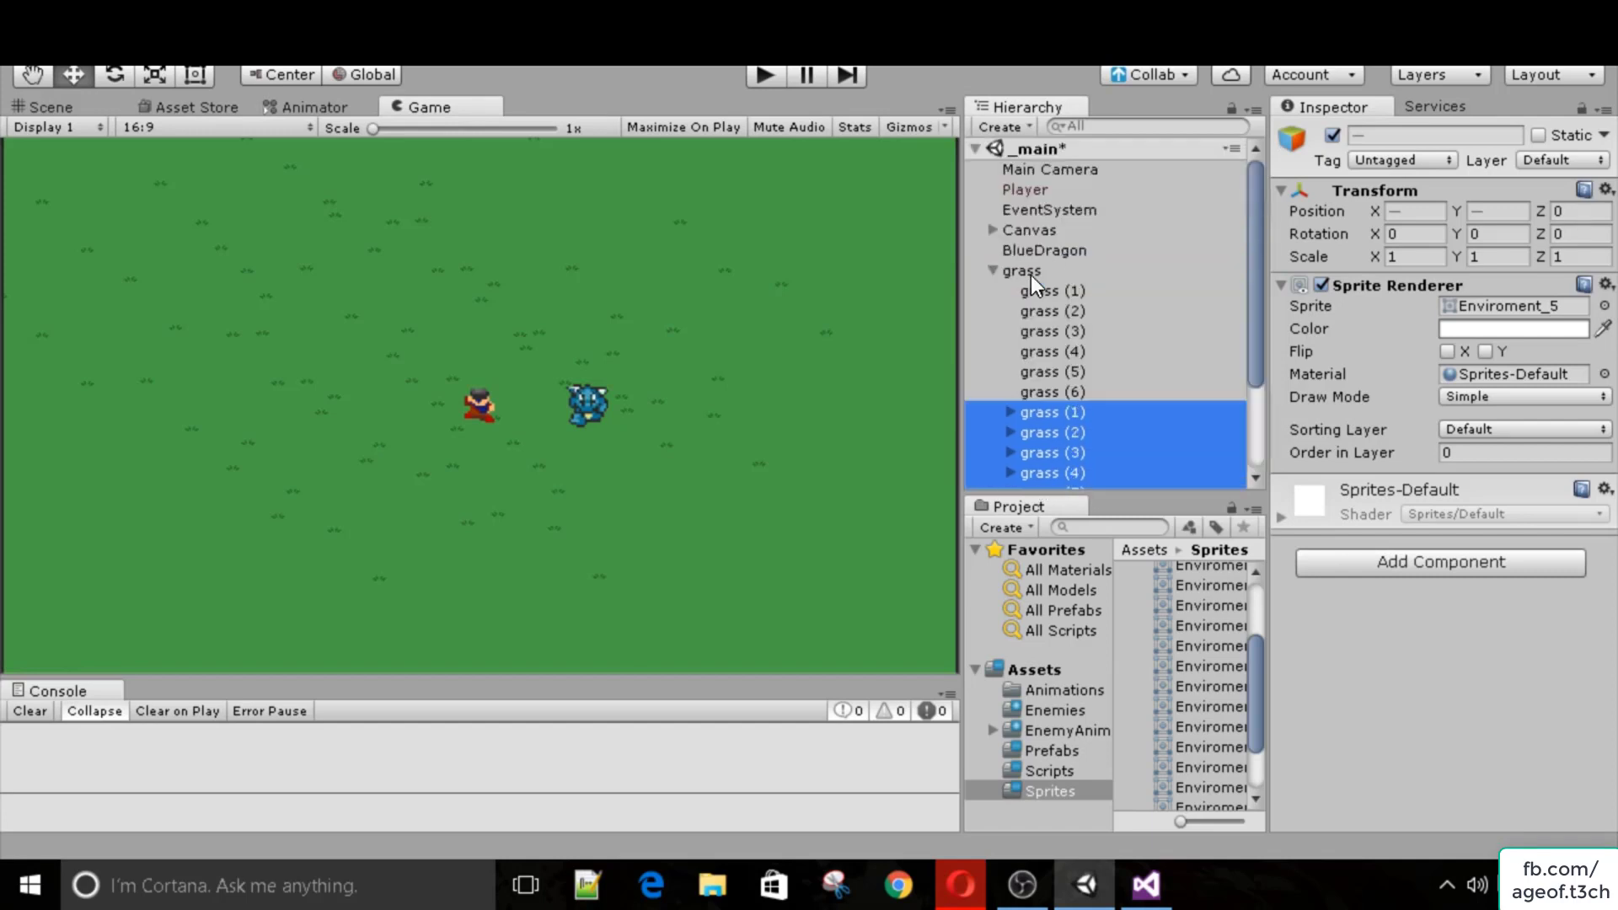
left_click(993, 271)
Try moving the whole parent grass group along X to 3.17, and undo the move.
left_click(1023, 271)
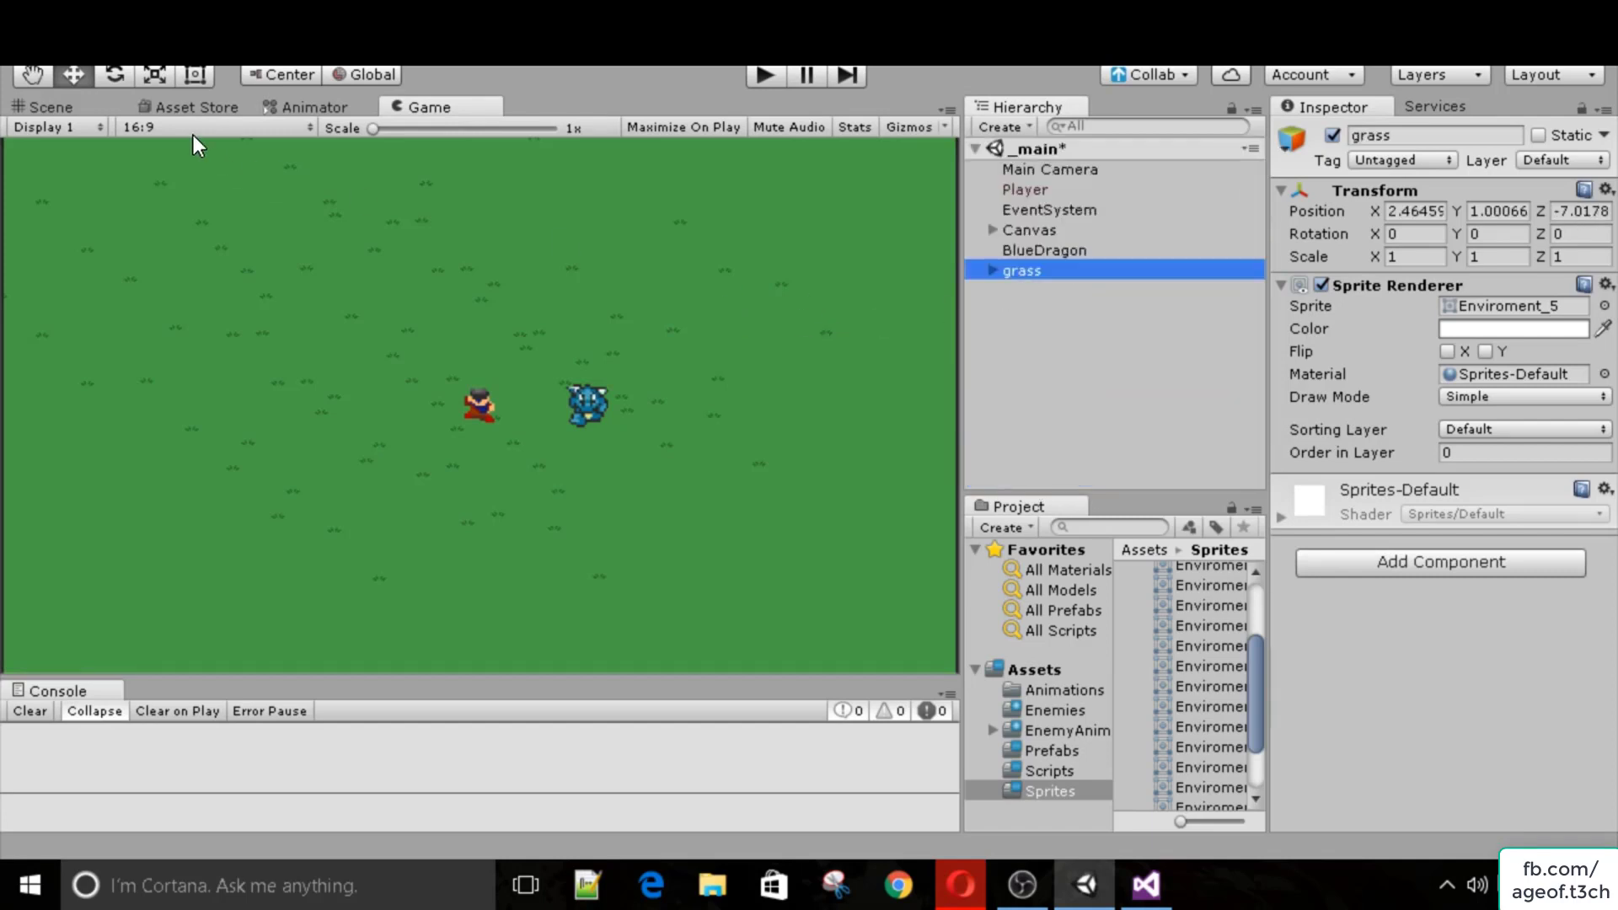
left_click(69, 108)
left_click_drag(486, 492, 510, 493)
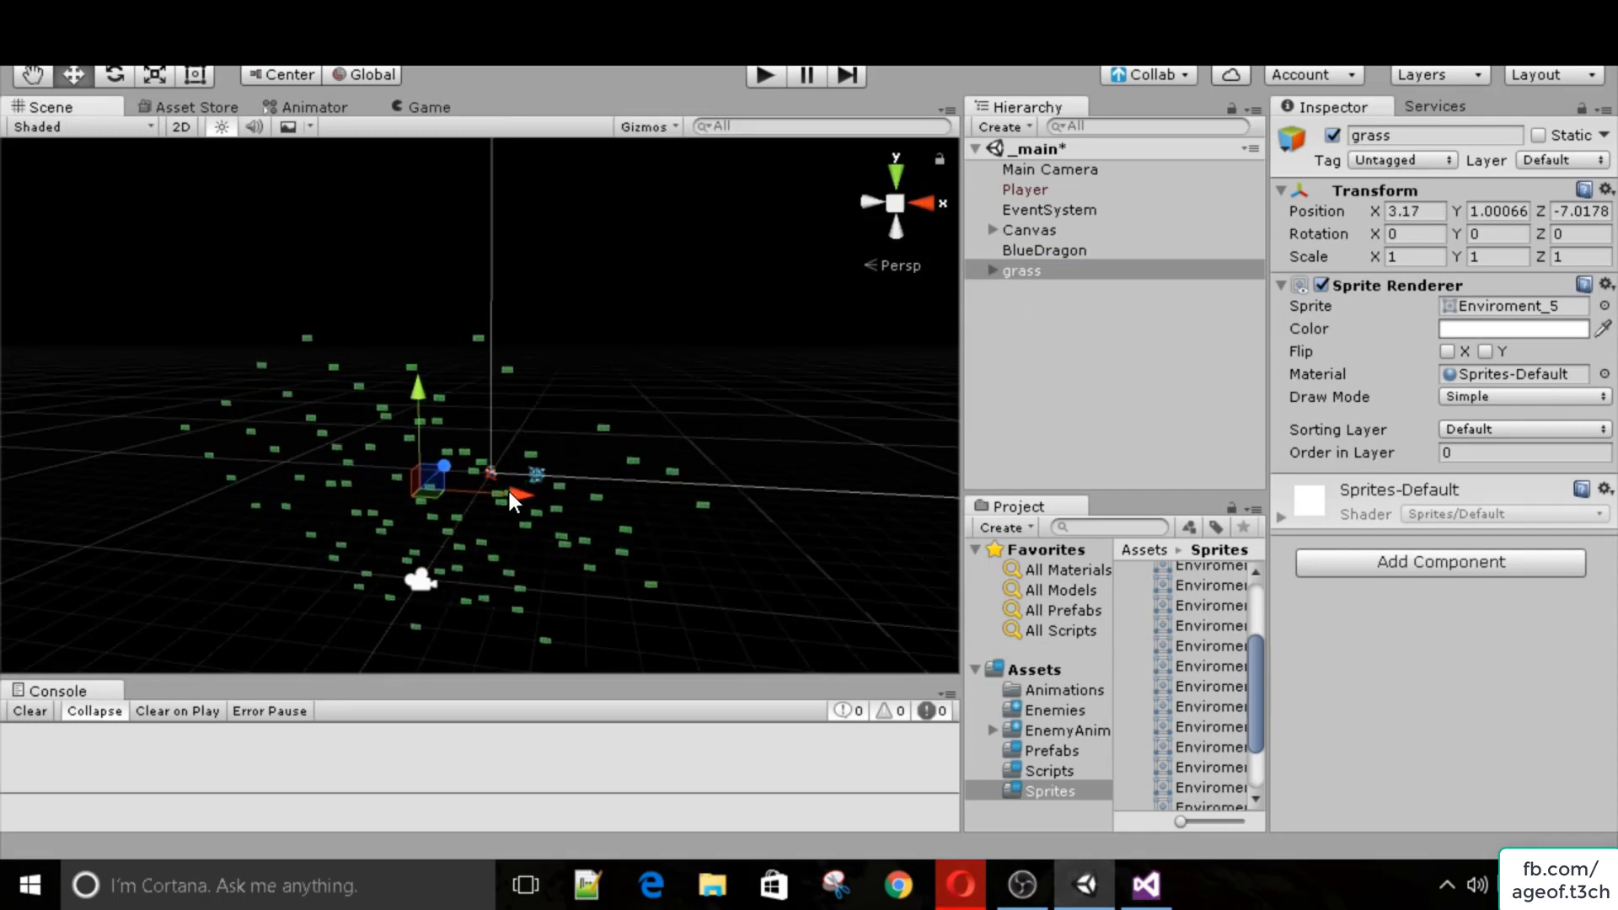
key("ctrl+z")
Playtest the game, moving and attacking around the dragon to check how the characters draw over the grass.
left_click(416, 111)
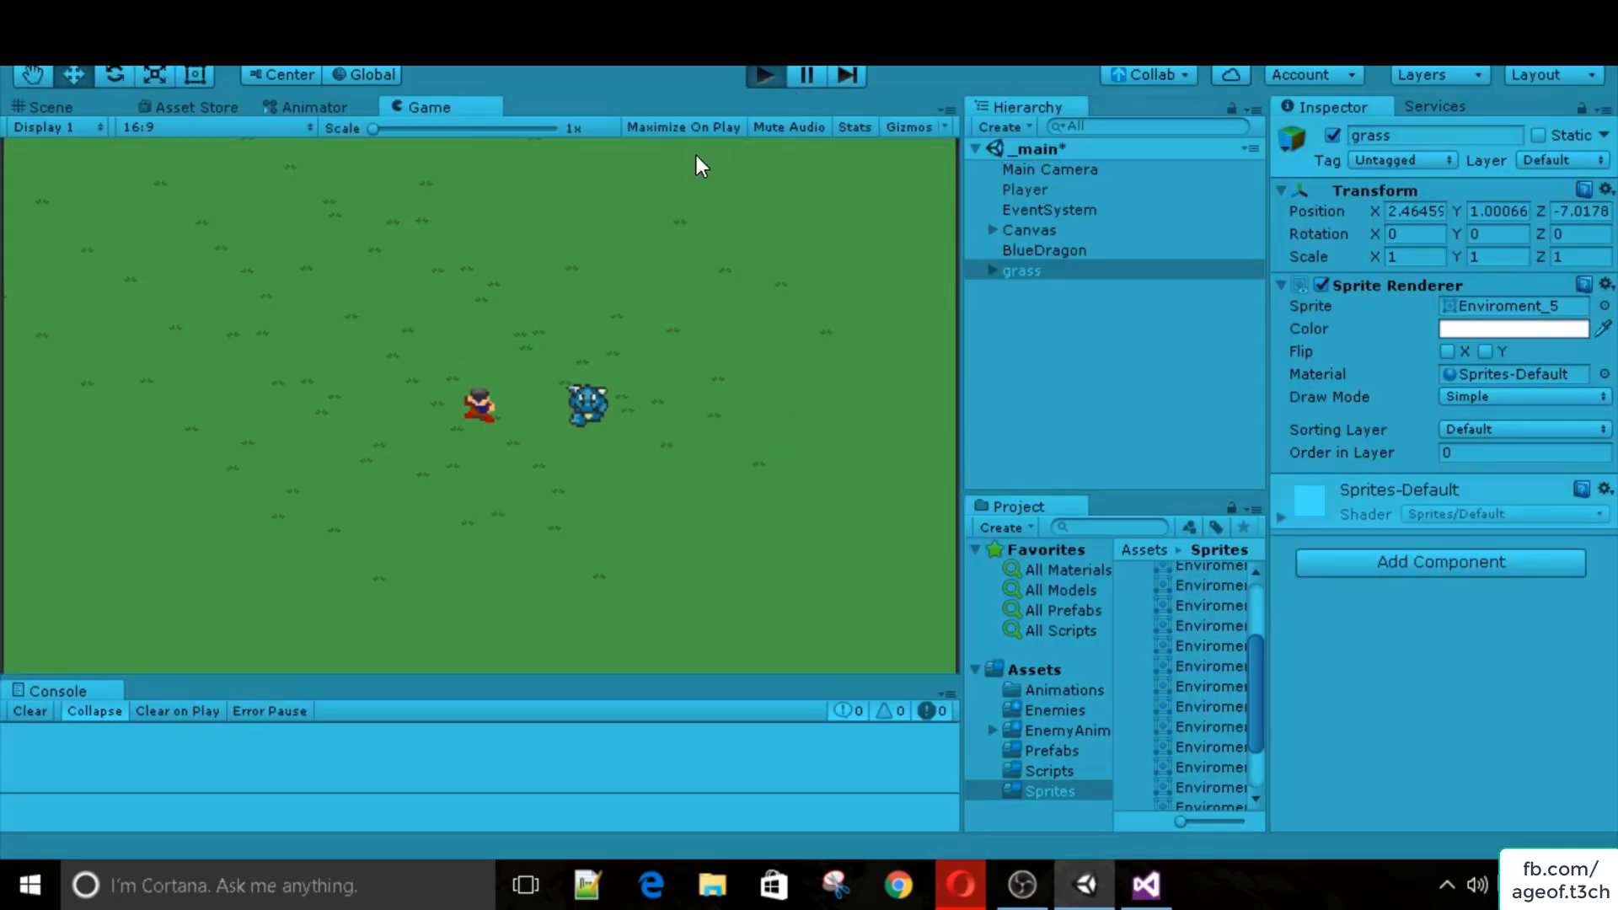
key("a")
key("w")
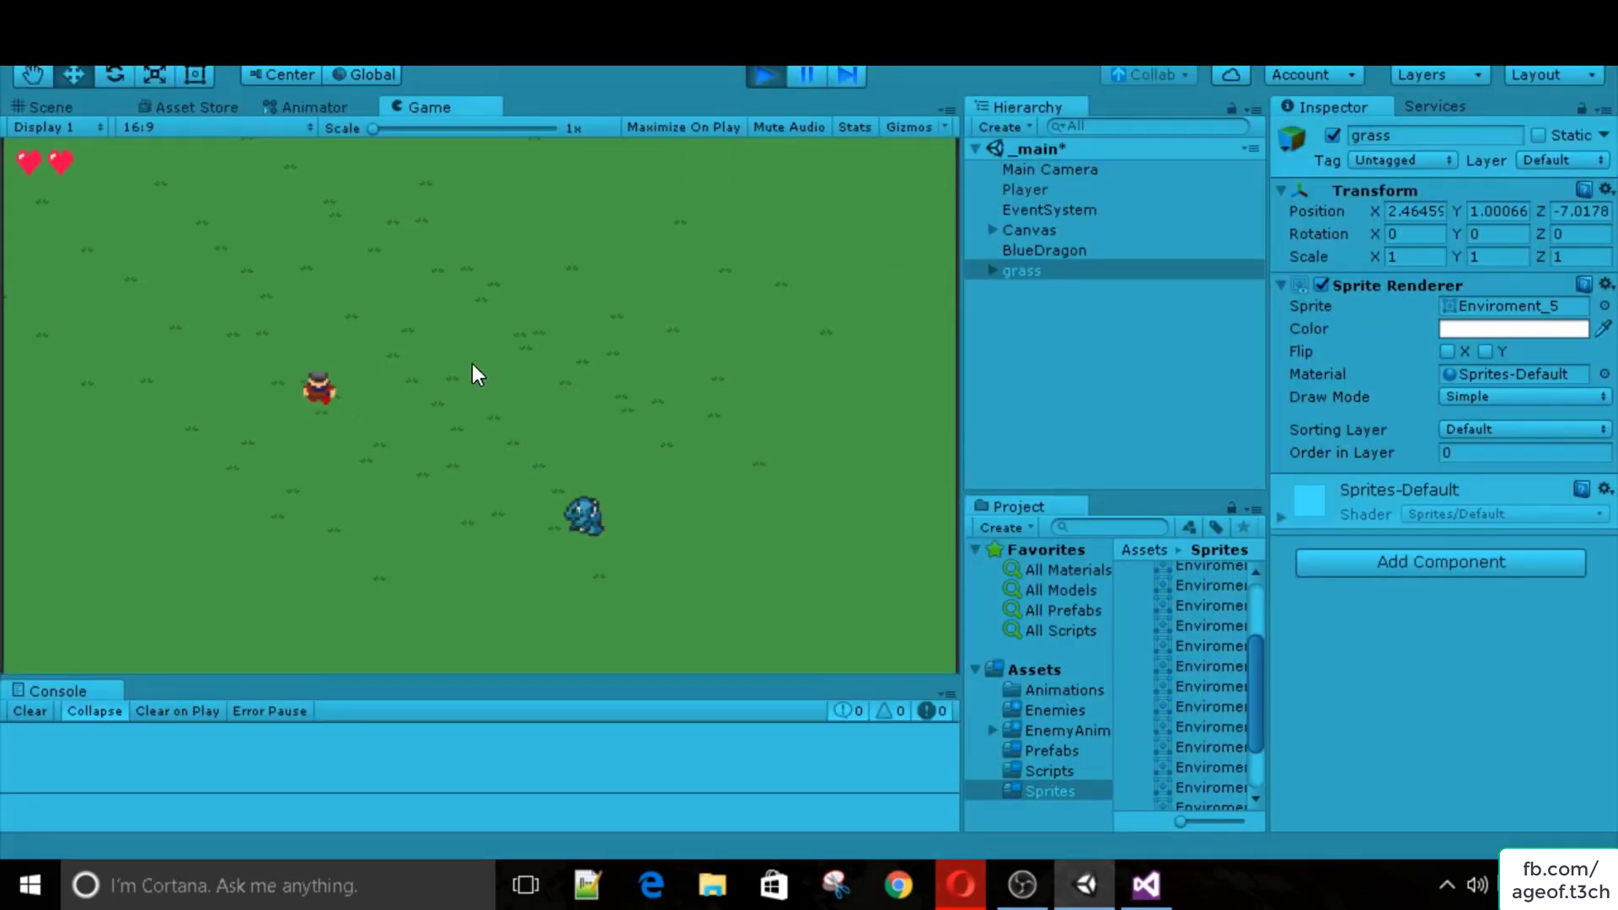
key("d")
key("space")
key("s")
key("a")
key("s")
key("w")
key("d")
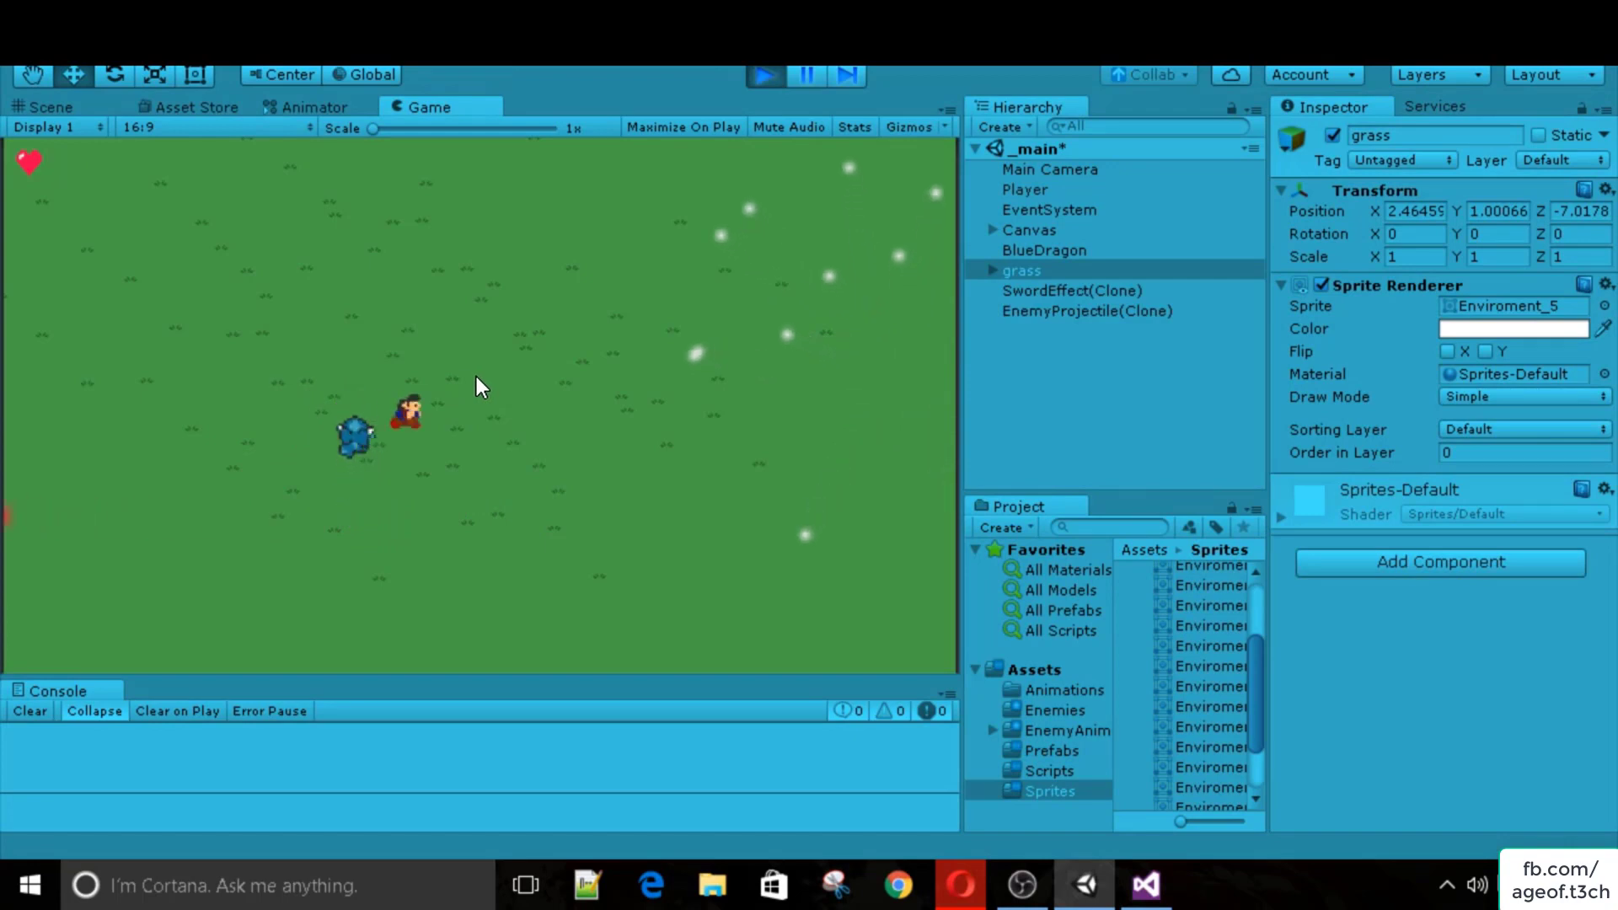
key("a")
key("w")
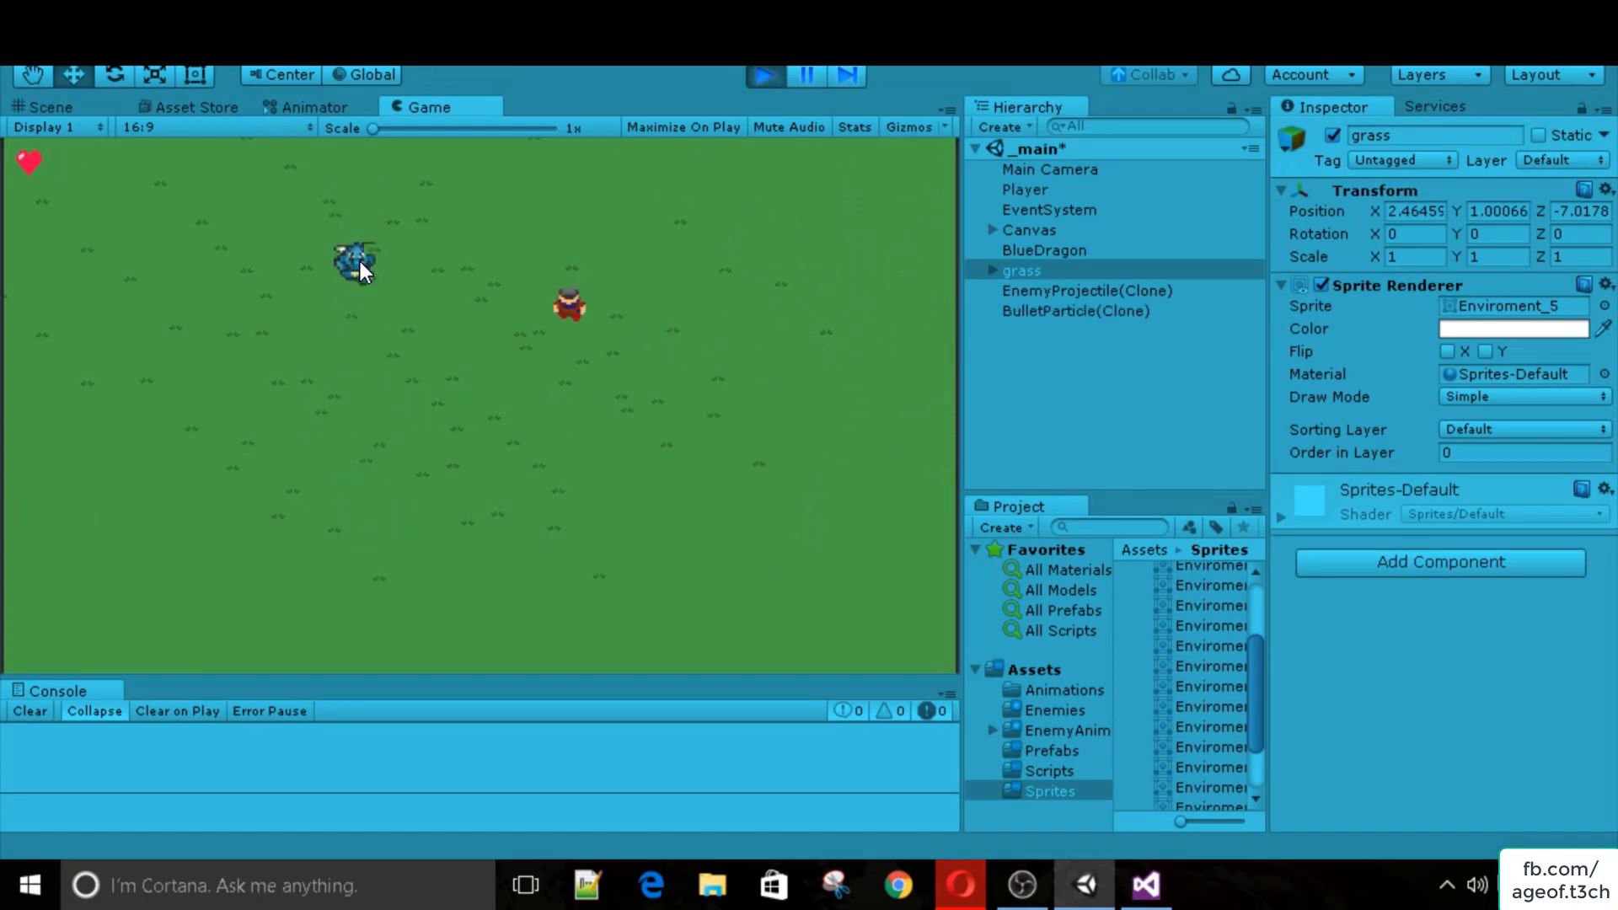
key("s")
left_click(763, 75)
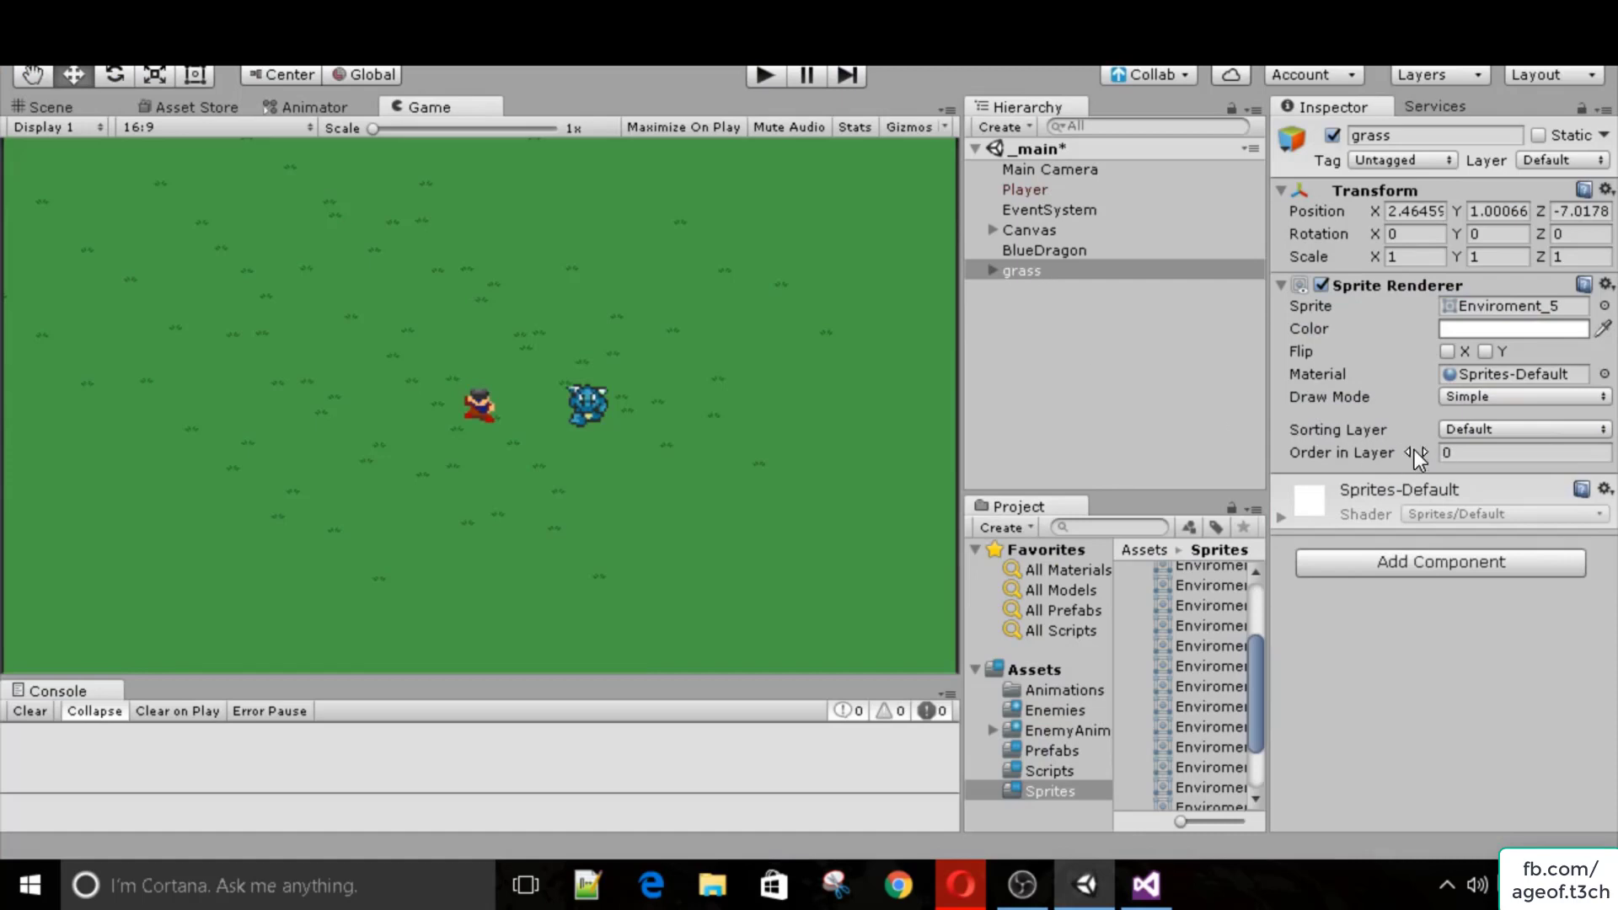
Examine the particle prefabs and the three crab enemy prefabs in the project assets.
left_click(1050, 768)
left_click(1079, 749)
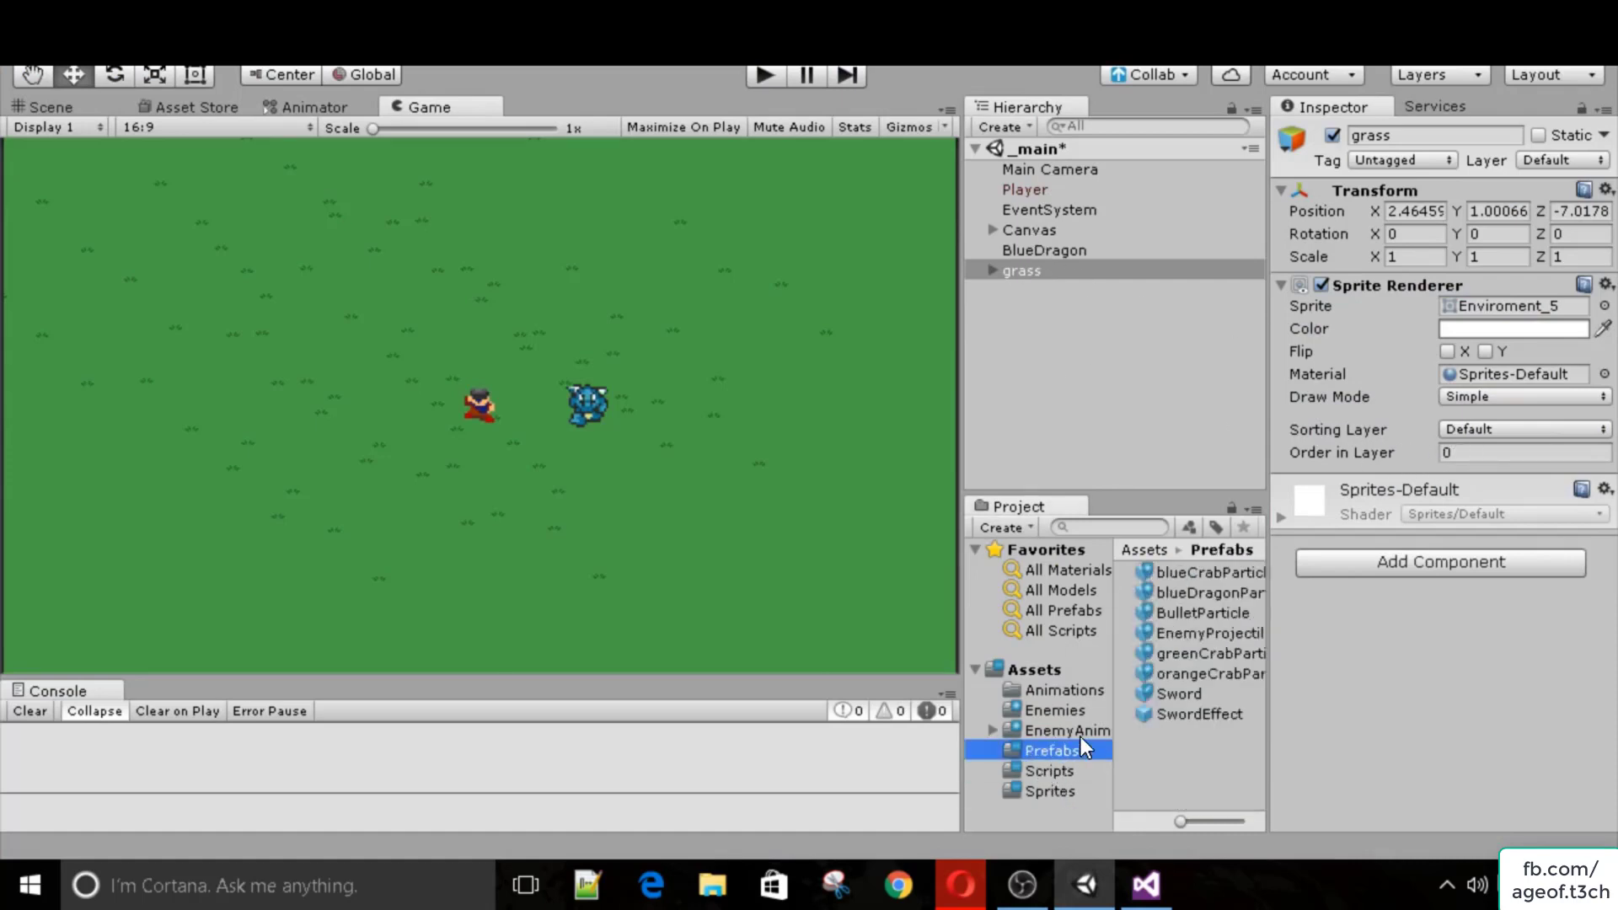
left_click(1194, 595)
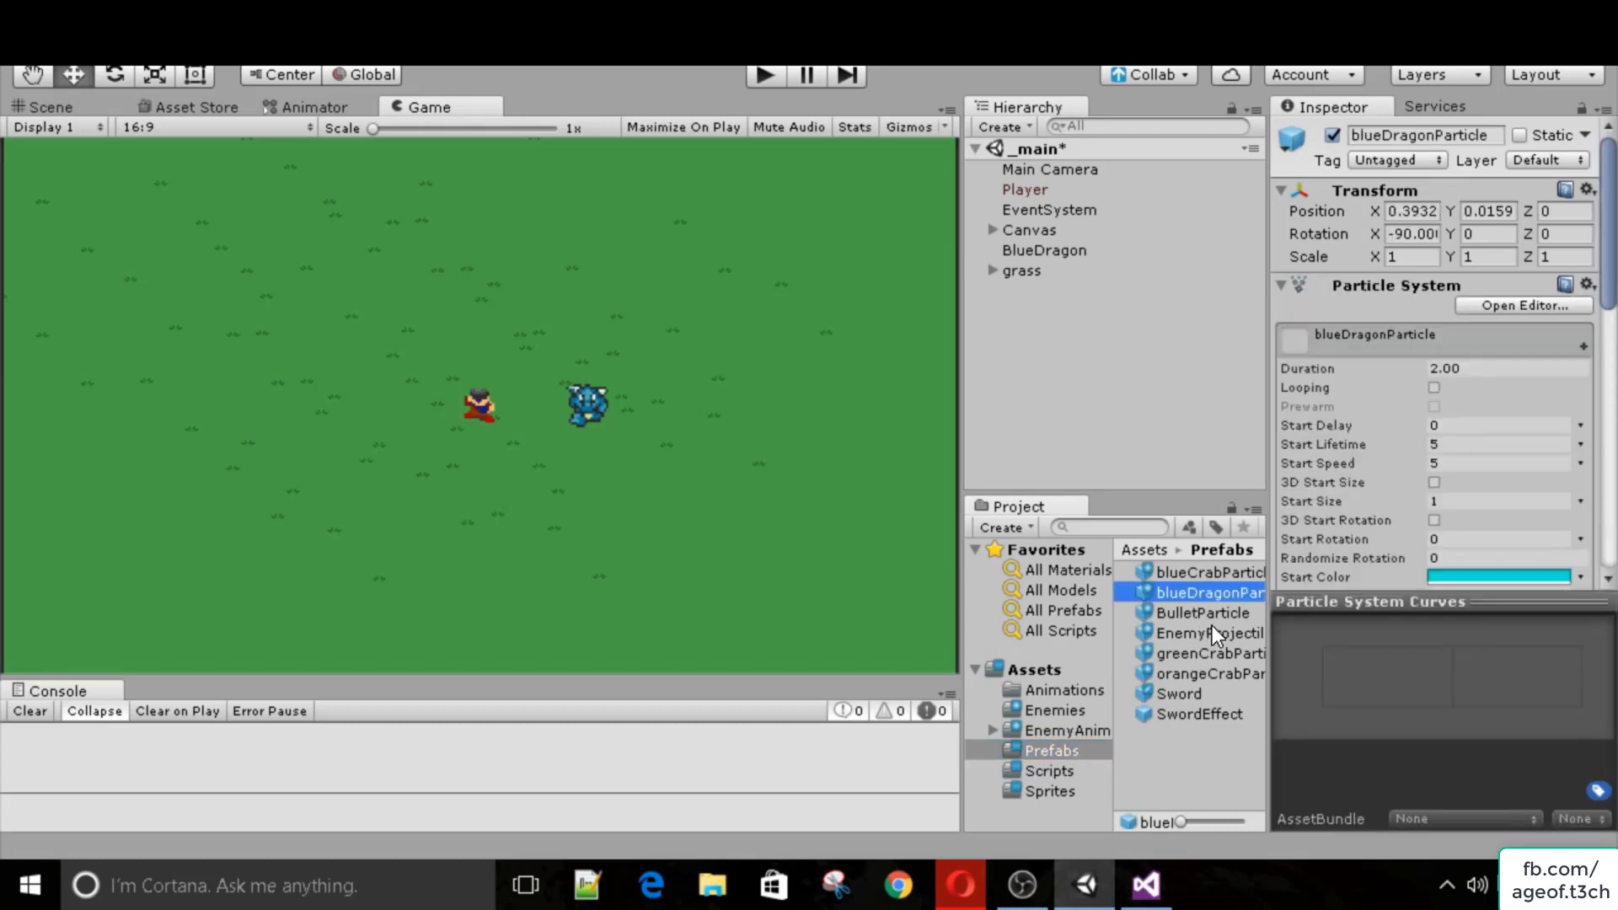
left_click(1192, 574)
left_click(1191, 615)
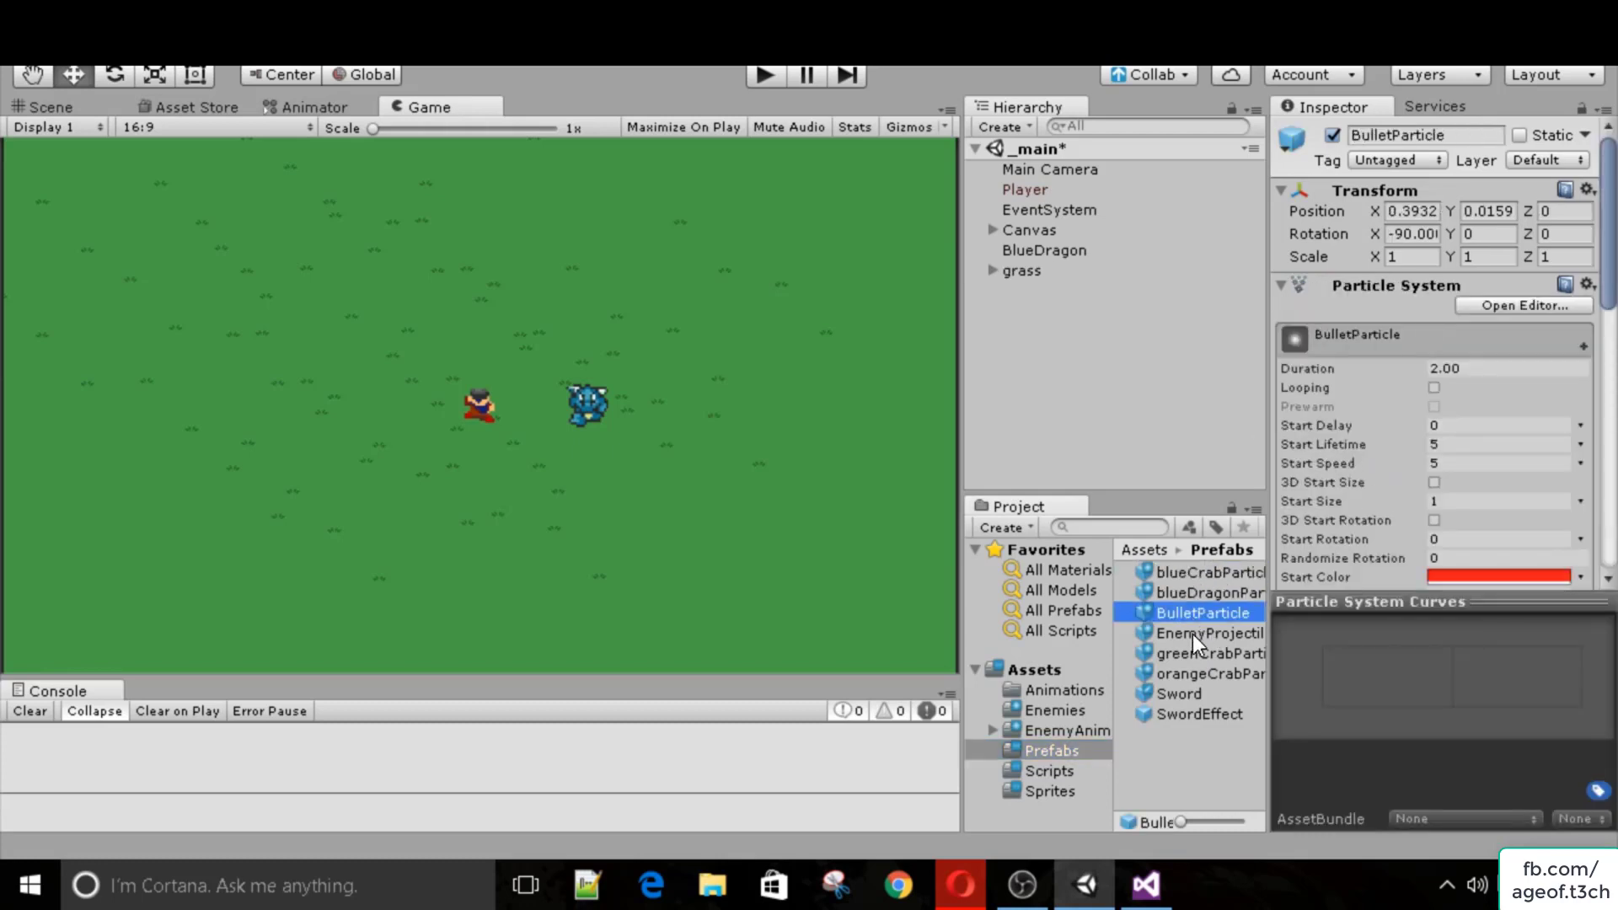
left_click(1188, 654)
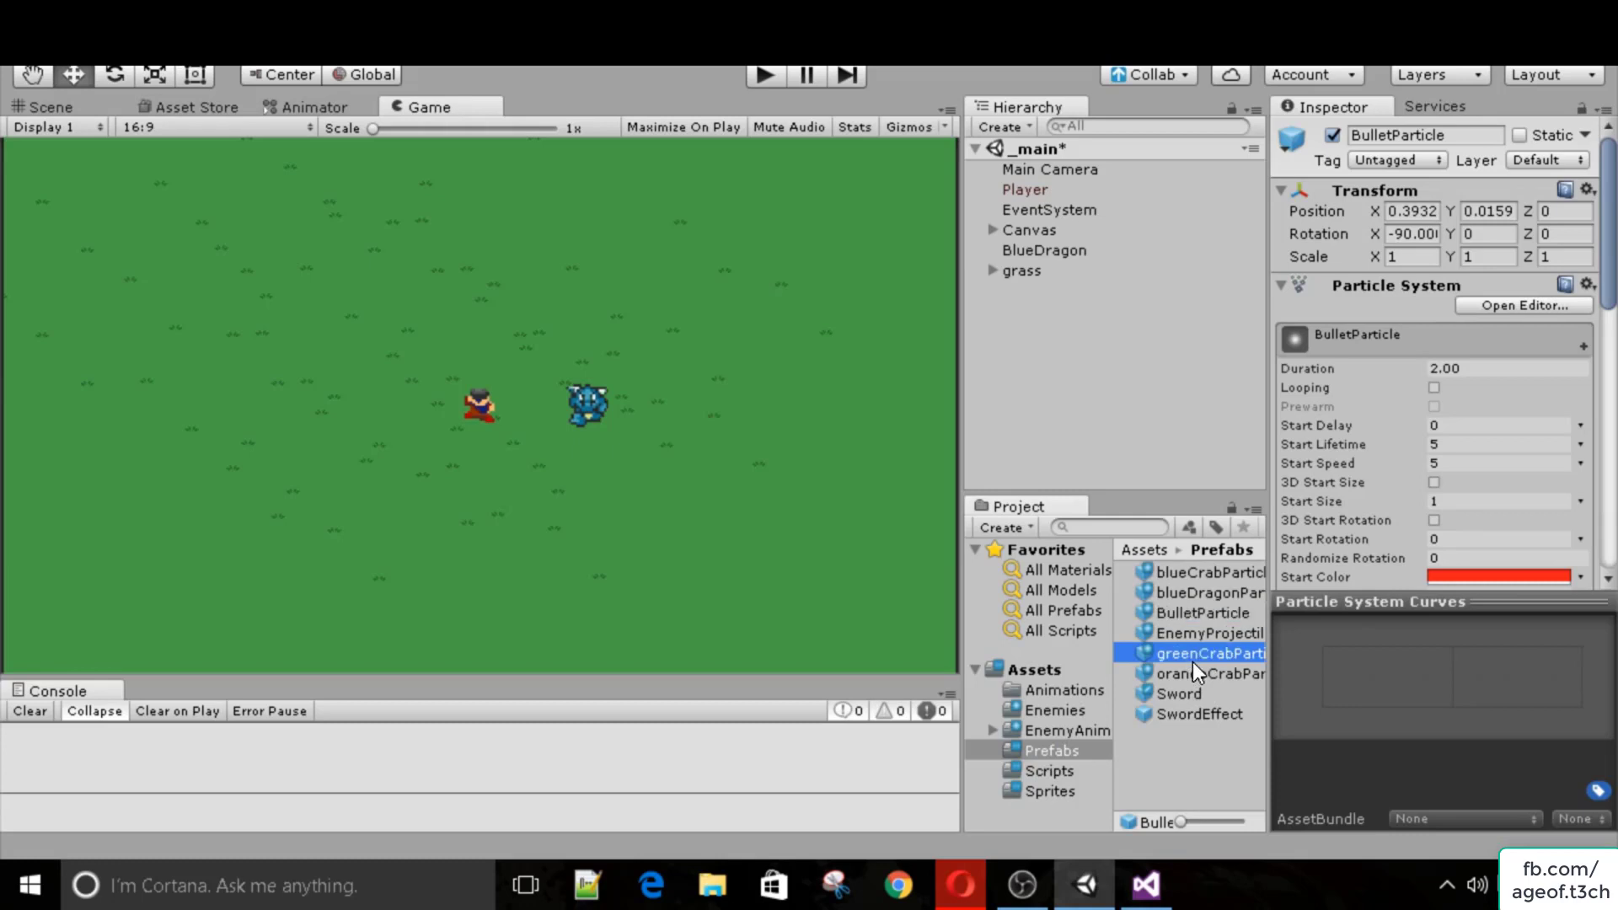
left_click(1064, 710)
left_click(1189, 576)
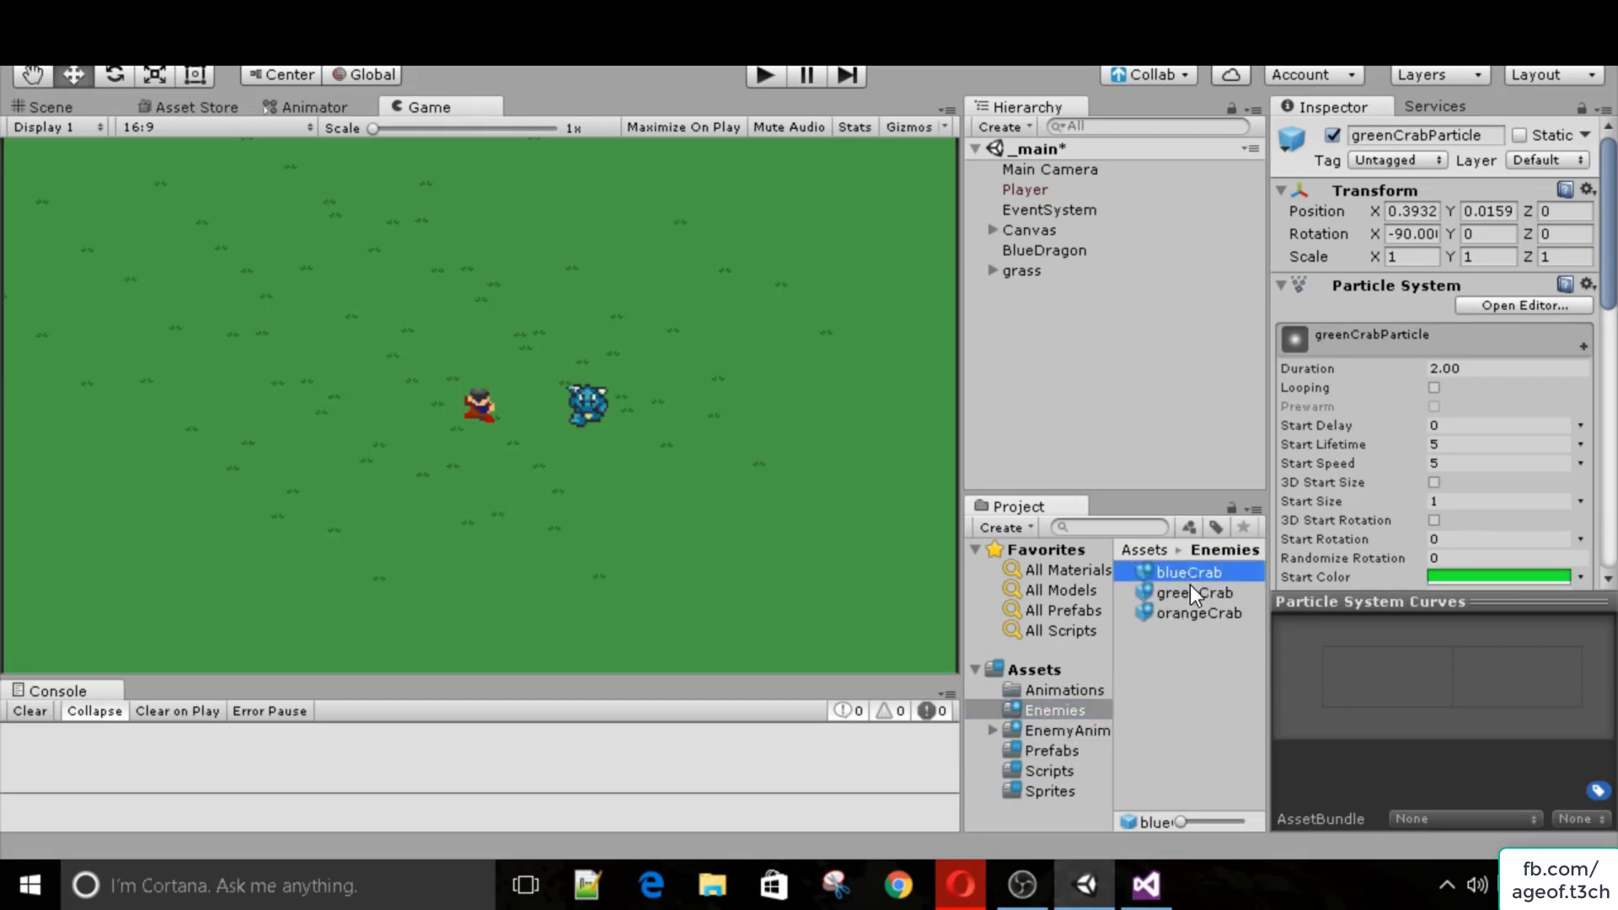
left_click(1195, 610)
left_click(1195, 595)
left_click(1191, 578)
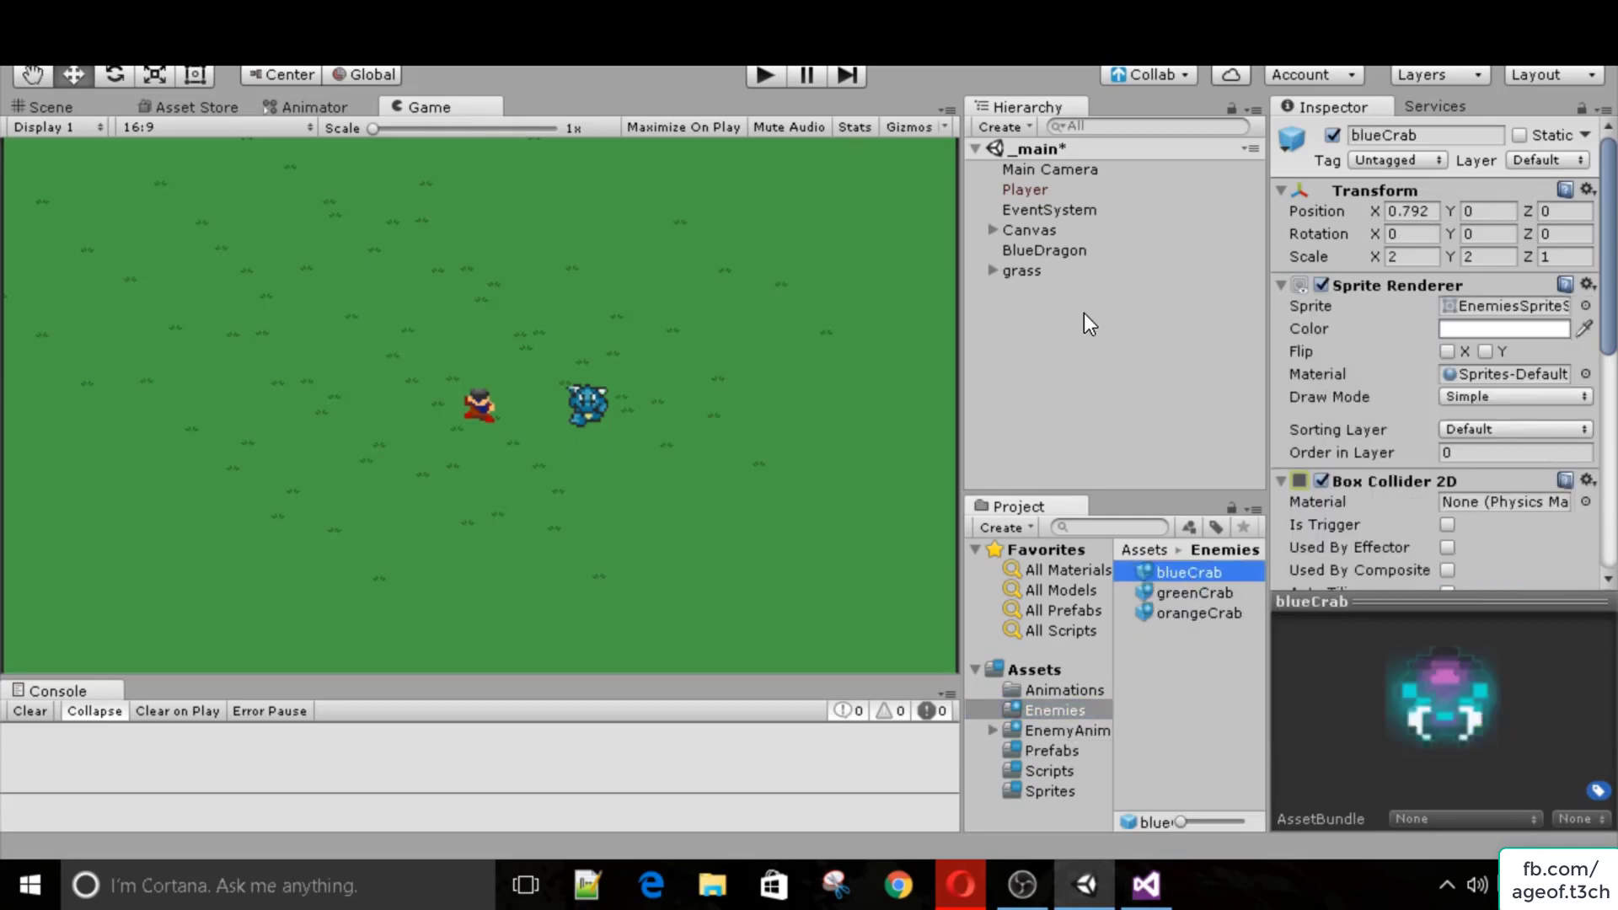
Set BlueDragon's sprite Order in Layer to 2 and save it as a prefab in the Enemies folder.
left_click(1073, 253)
left_click(1466, 453)
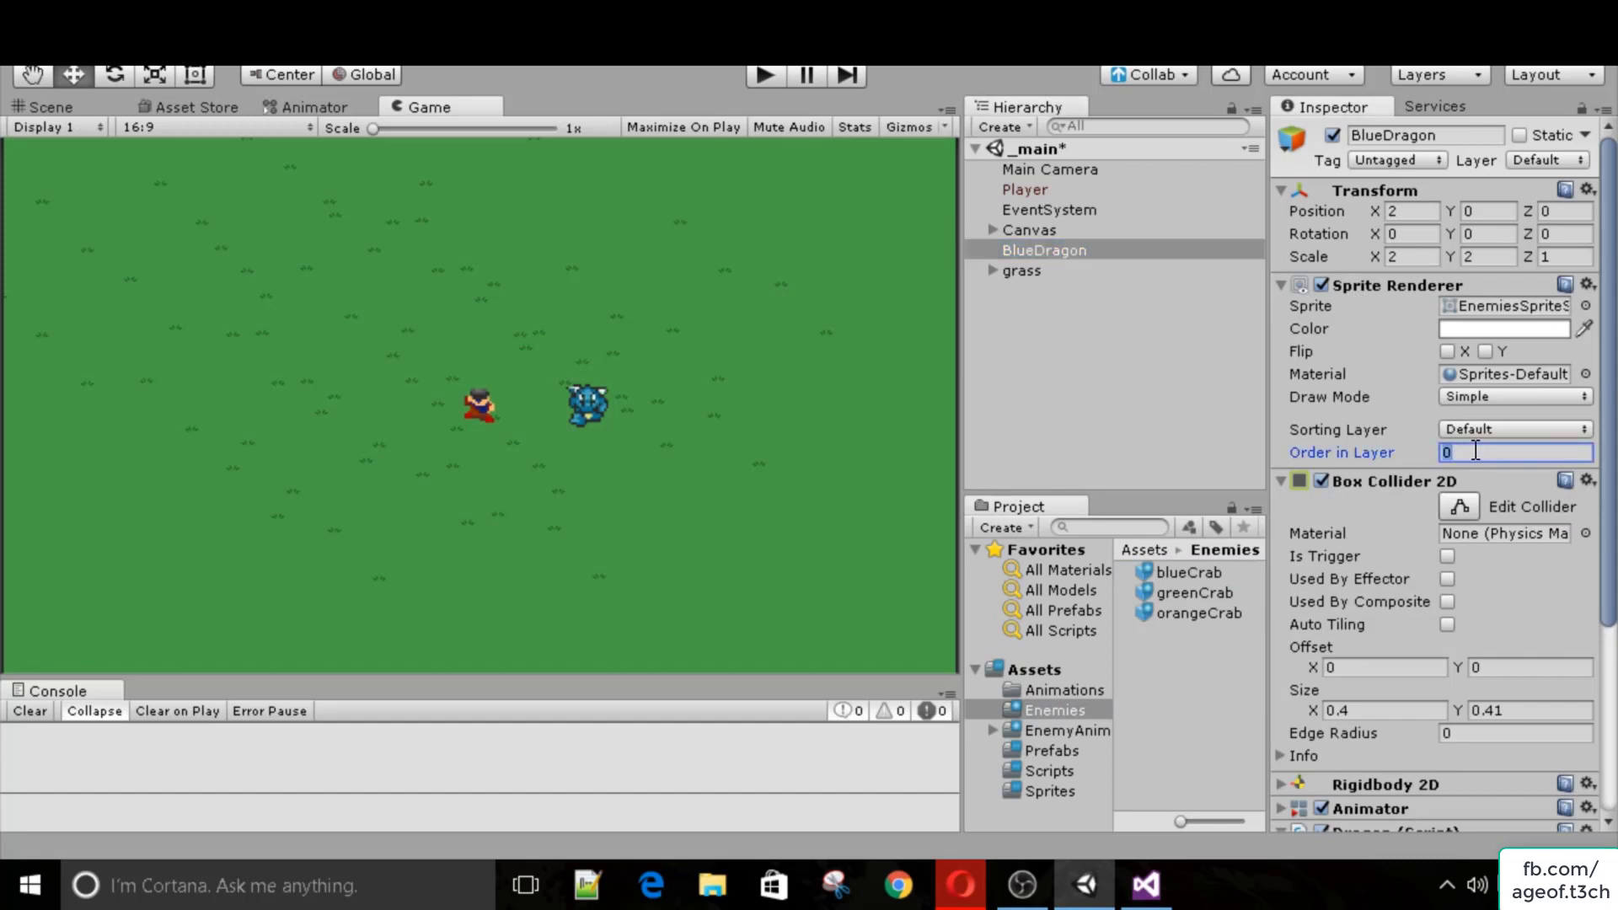
type("2")
left_click_drag(1092, 253, 1174, 644)
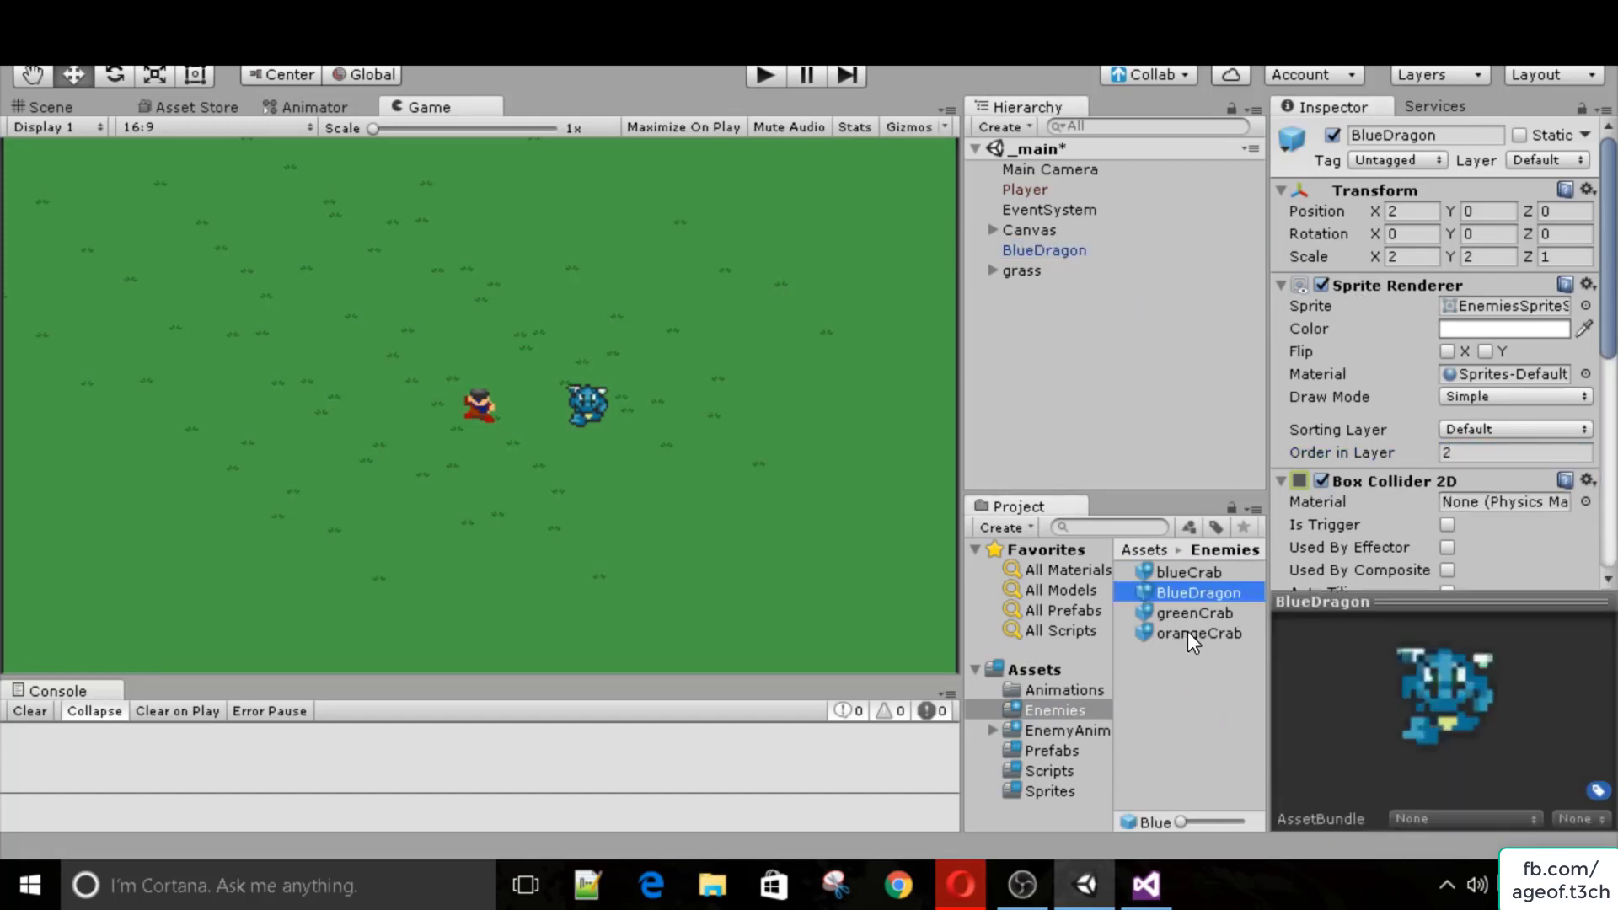
Set the sprite Order in Layer to 2 on the orangeCrab, greenCrab and blueCrab prefabs.
left_click(1186, 632)
left_click(1458, 459)
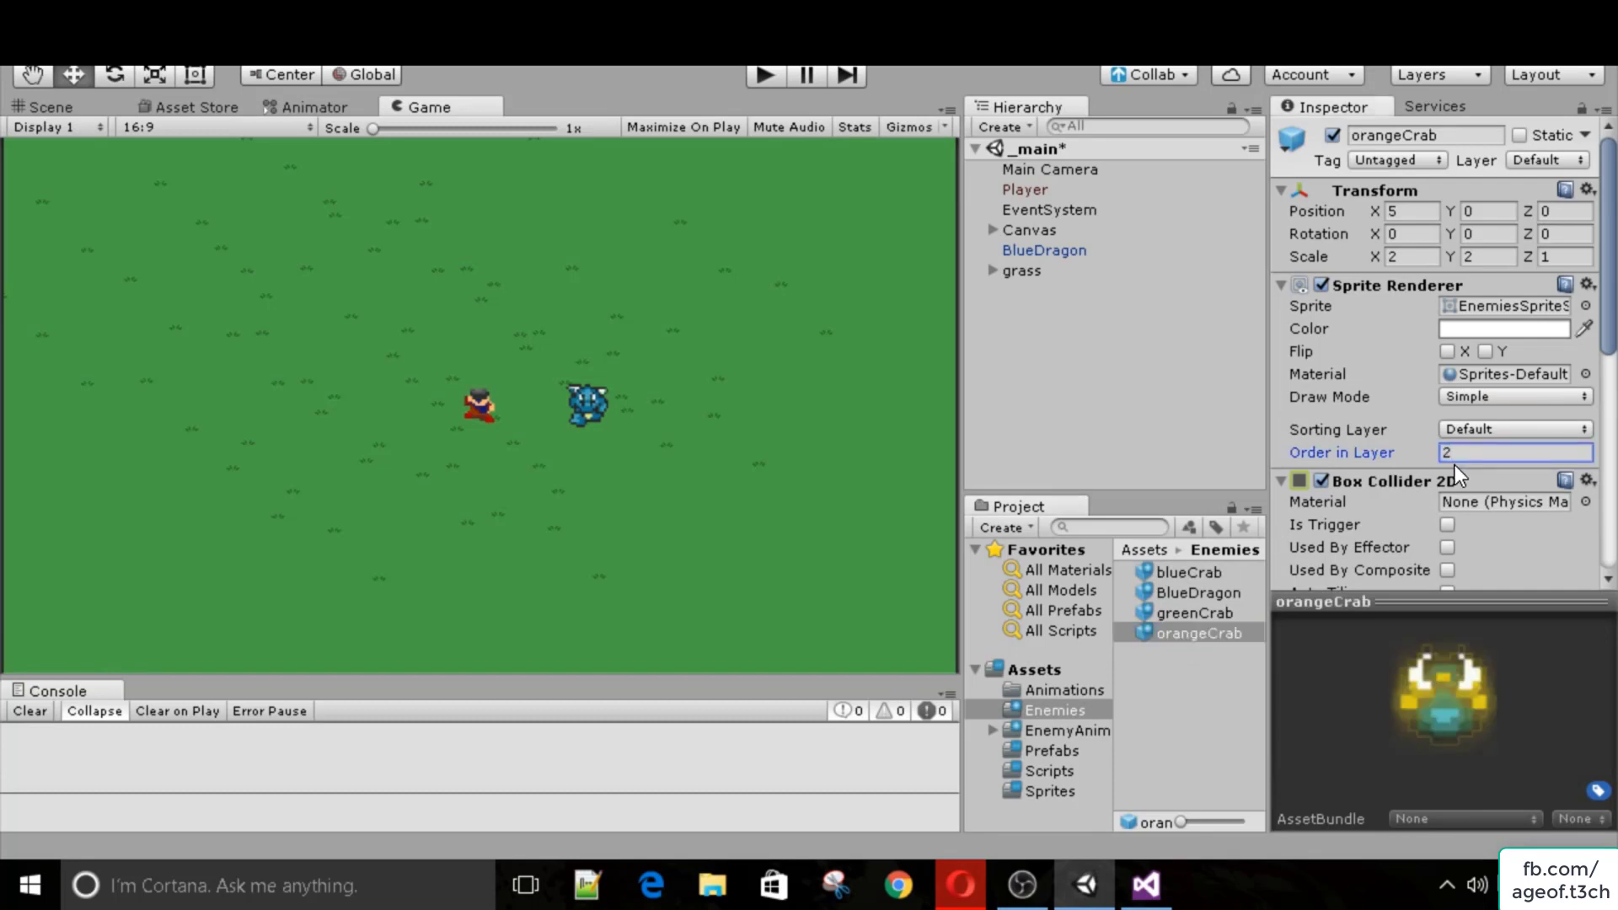
left_click(1213, 614)
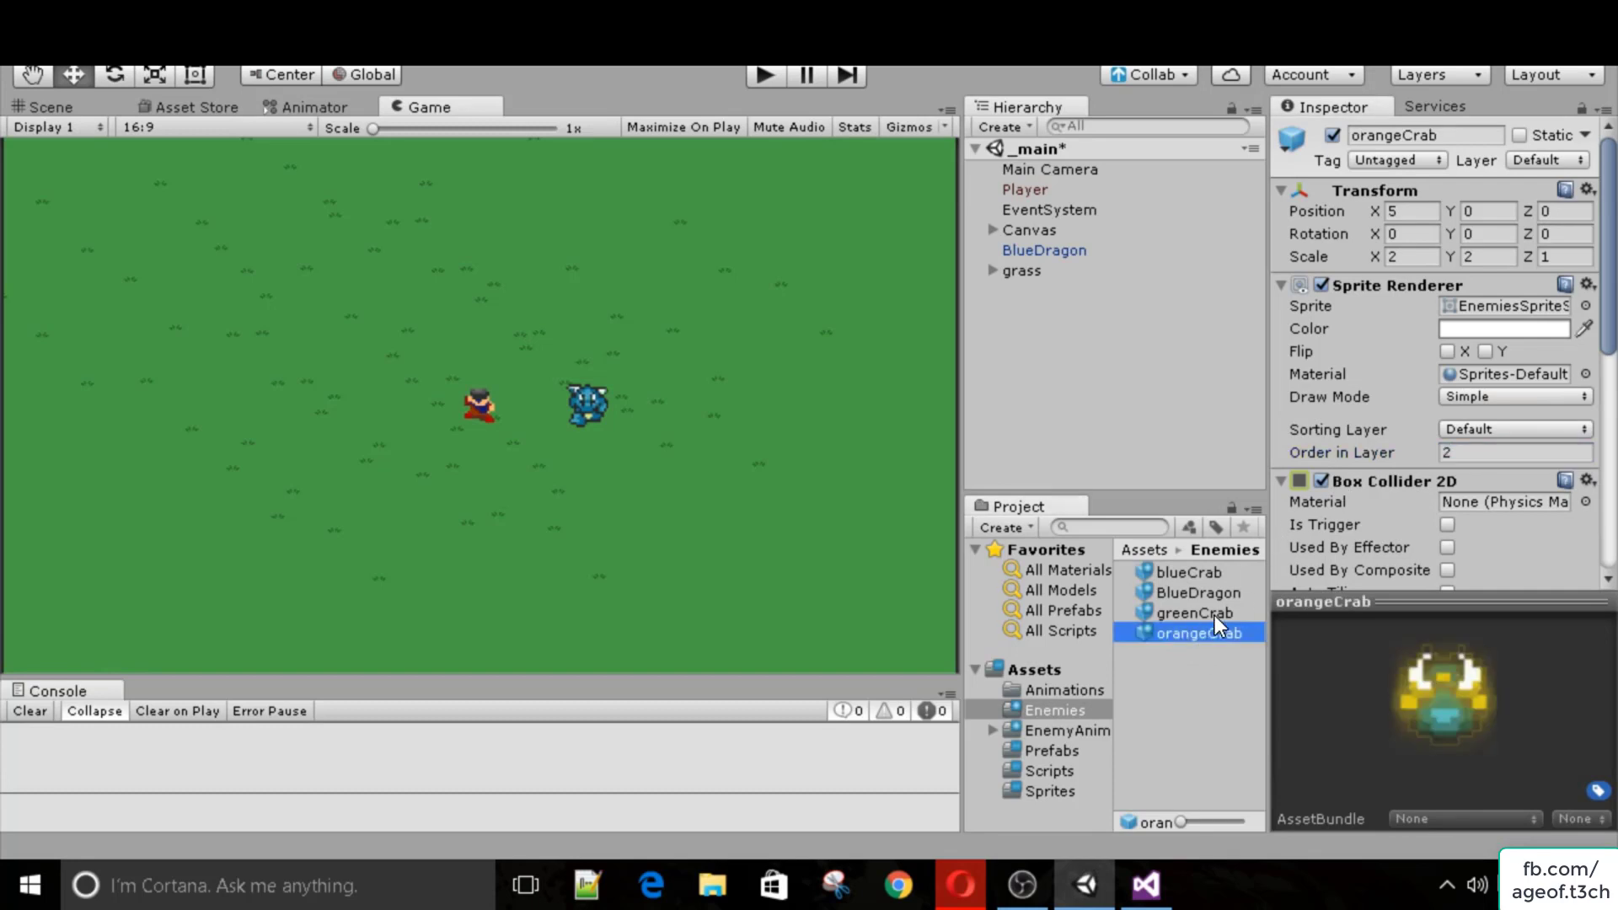
left_click(1488, 457)
type("2")
left_click(1206, 569)
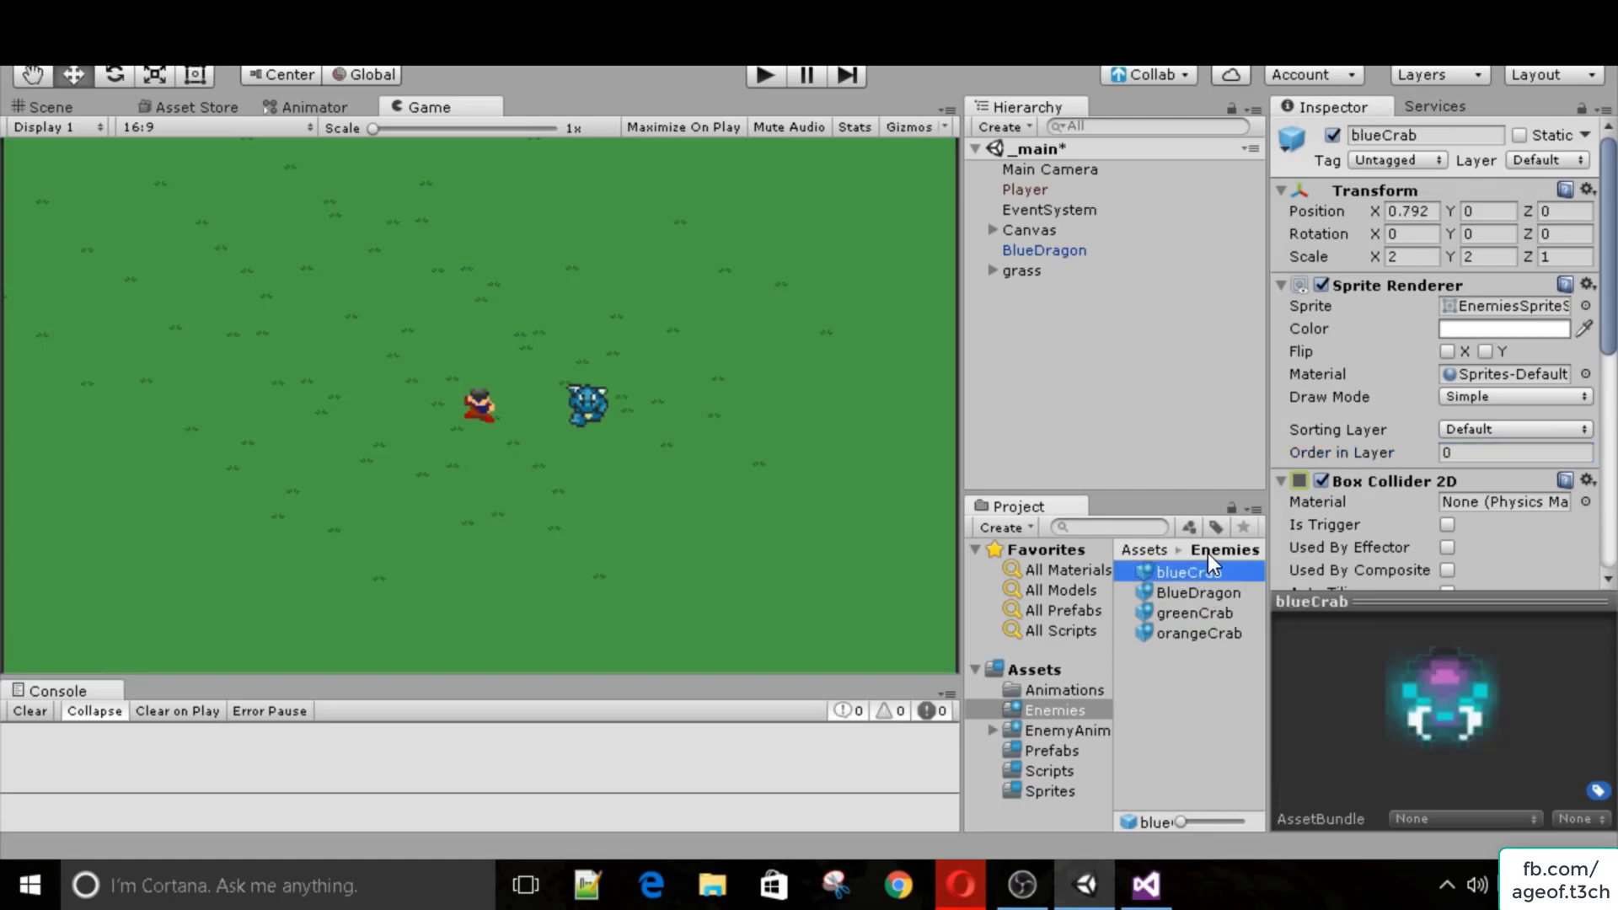
left_click(1496, 455)
type("2")
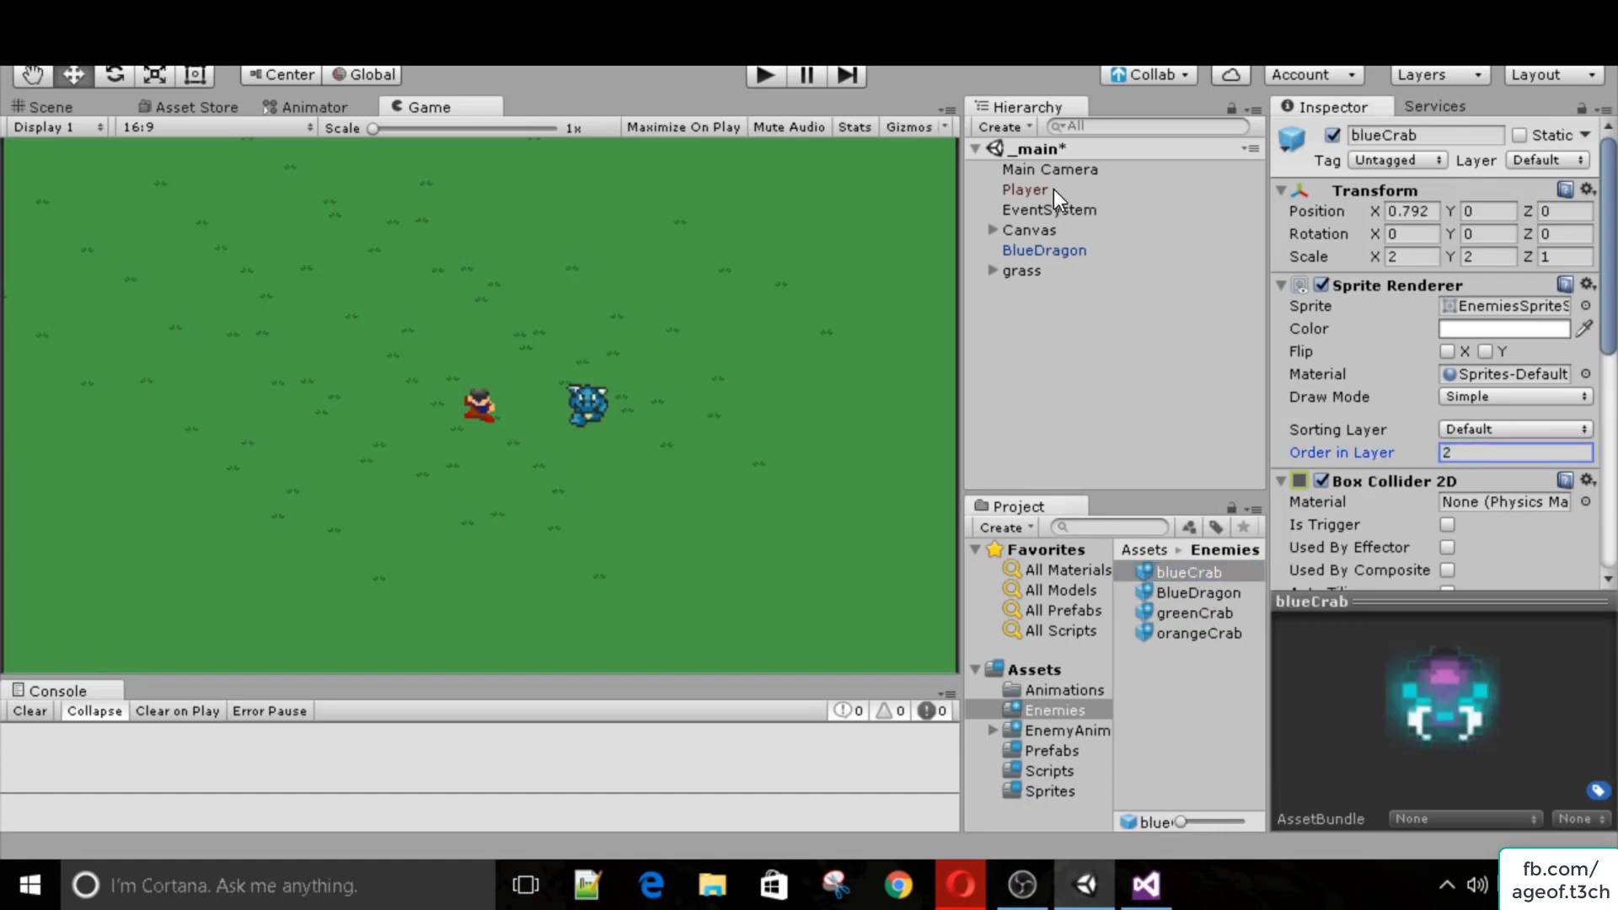
Playtest again with the new enemy layer order, moving the player around the dragon and throwing the sword.
left_click(762, 78)
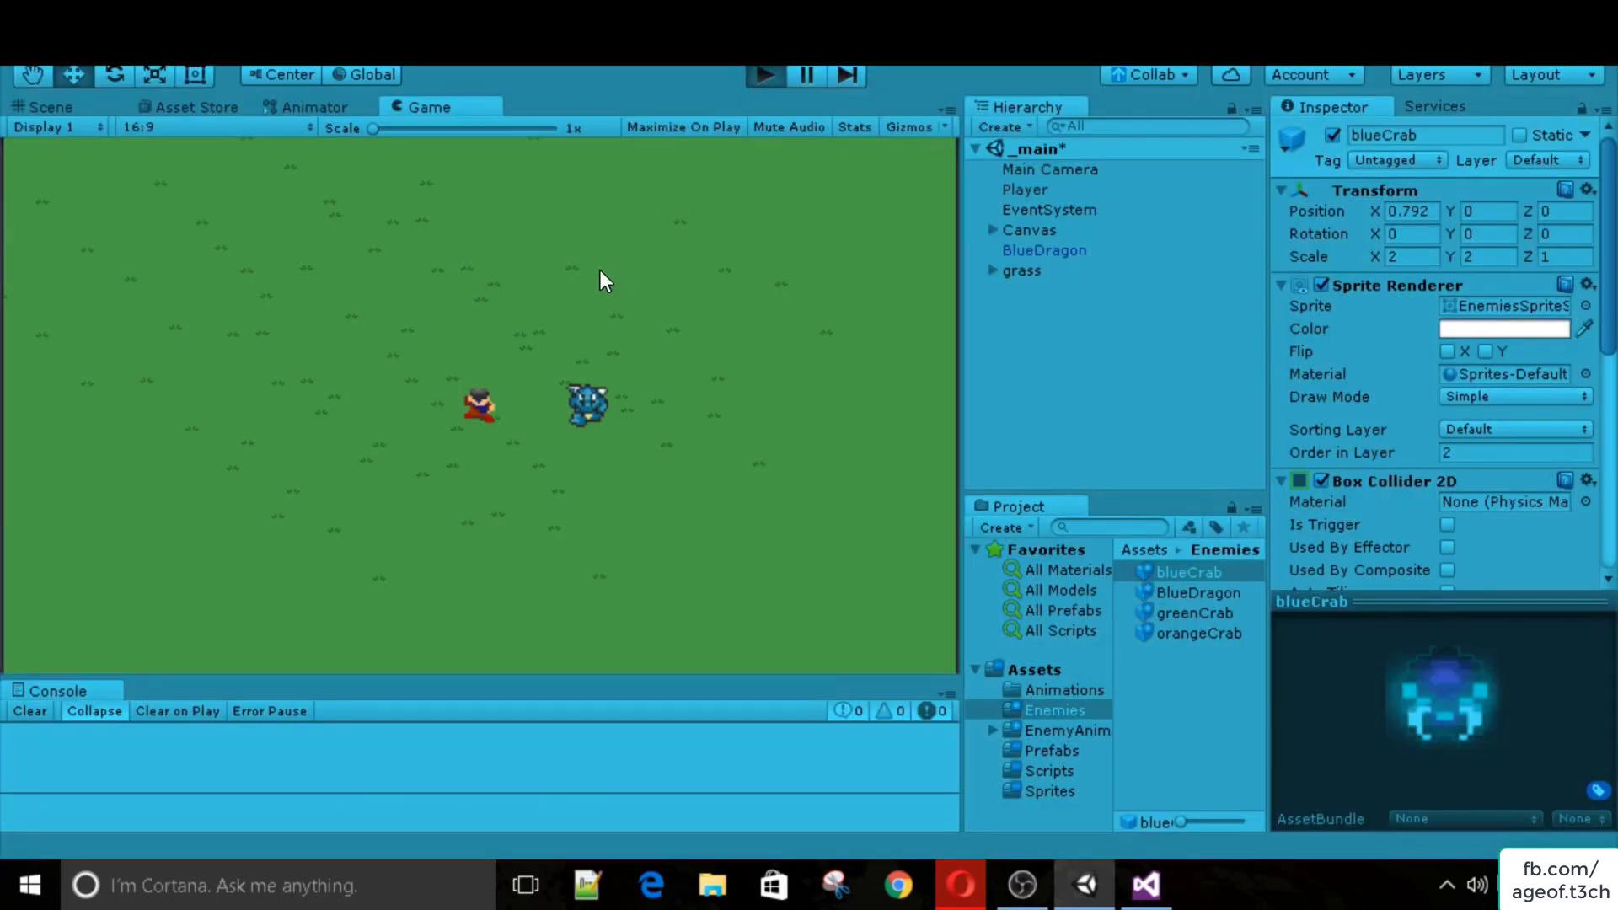
key("a")
key("w")
key("d")
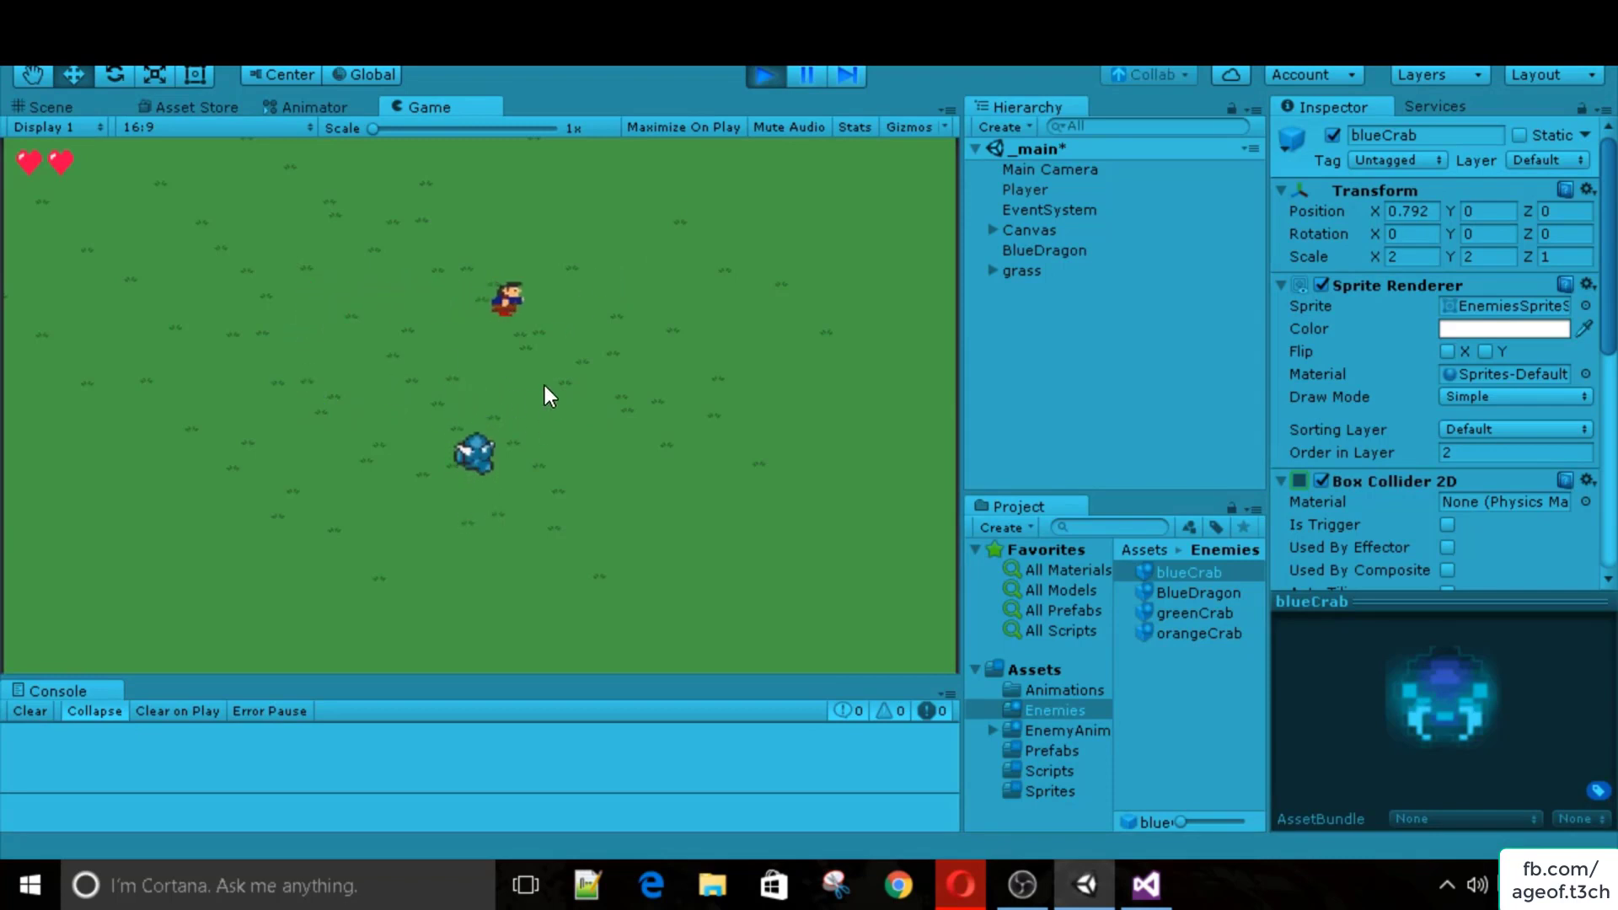
key("s")
key("a")
key("space")
key("d")
key("s")
key("a")
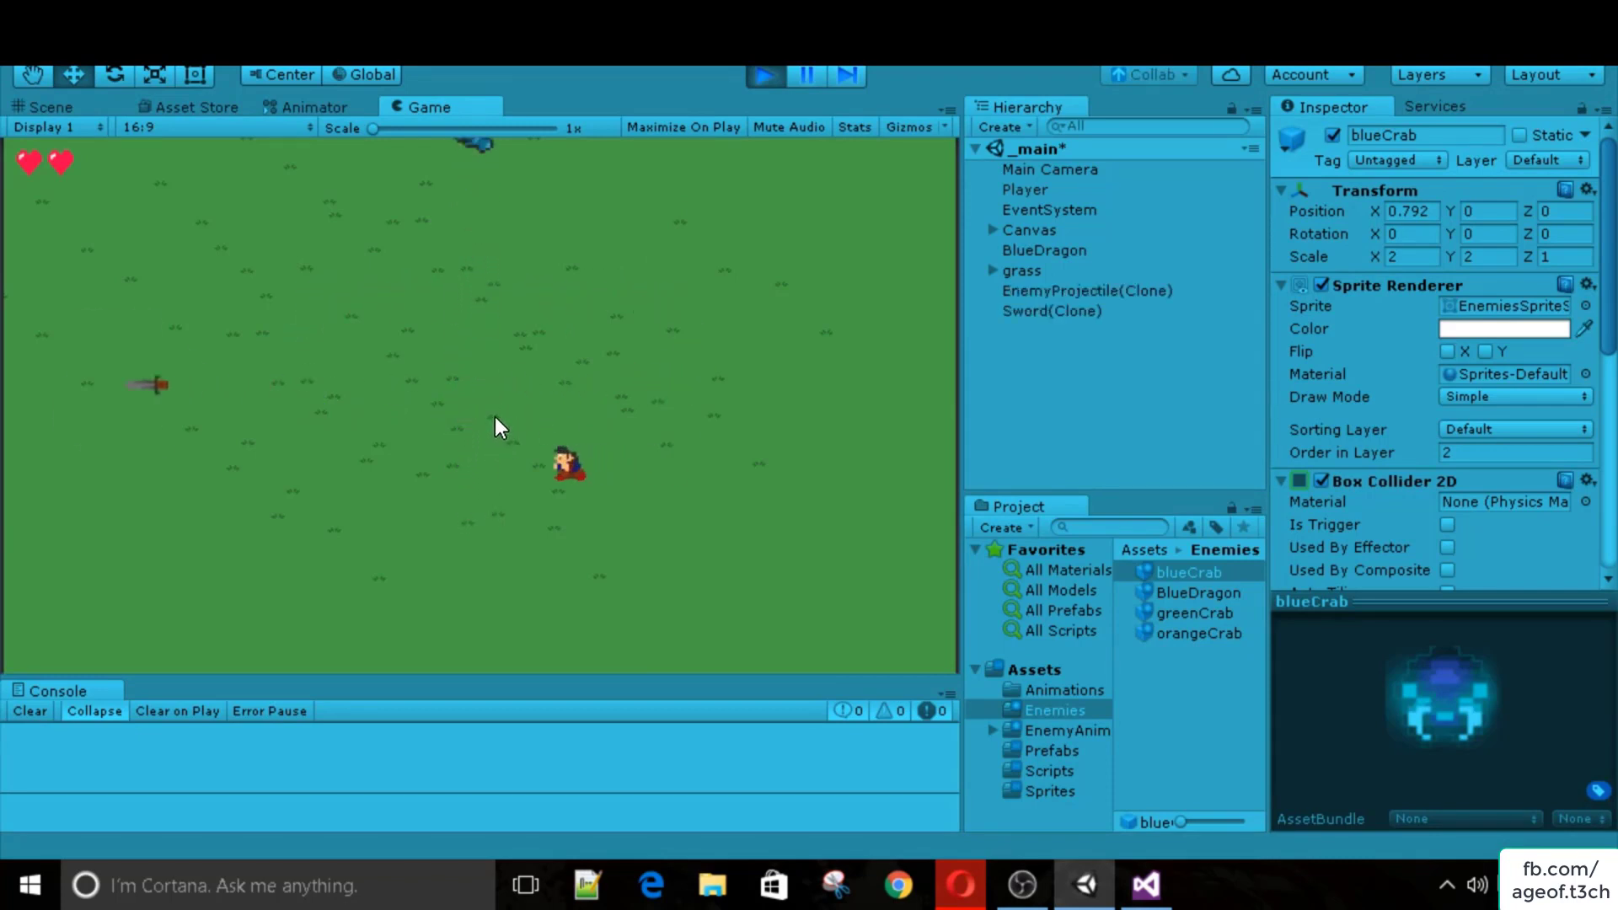
key("w")
key("d")
left_click(761, 78)
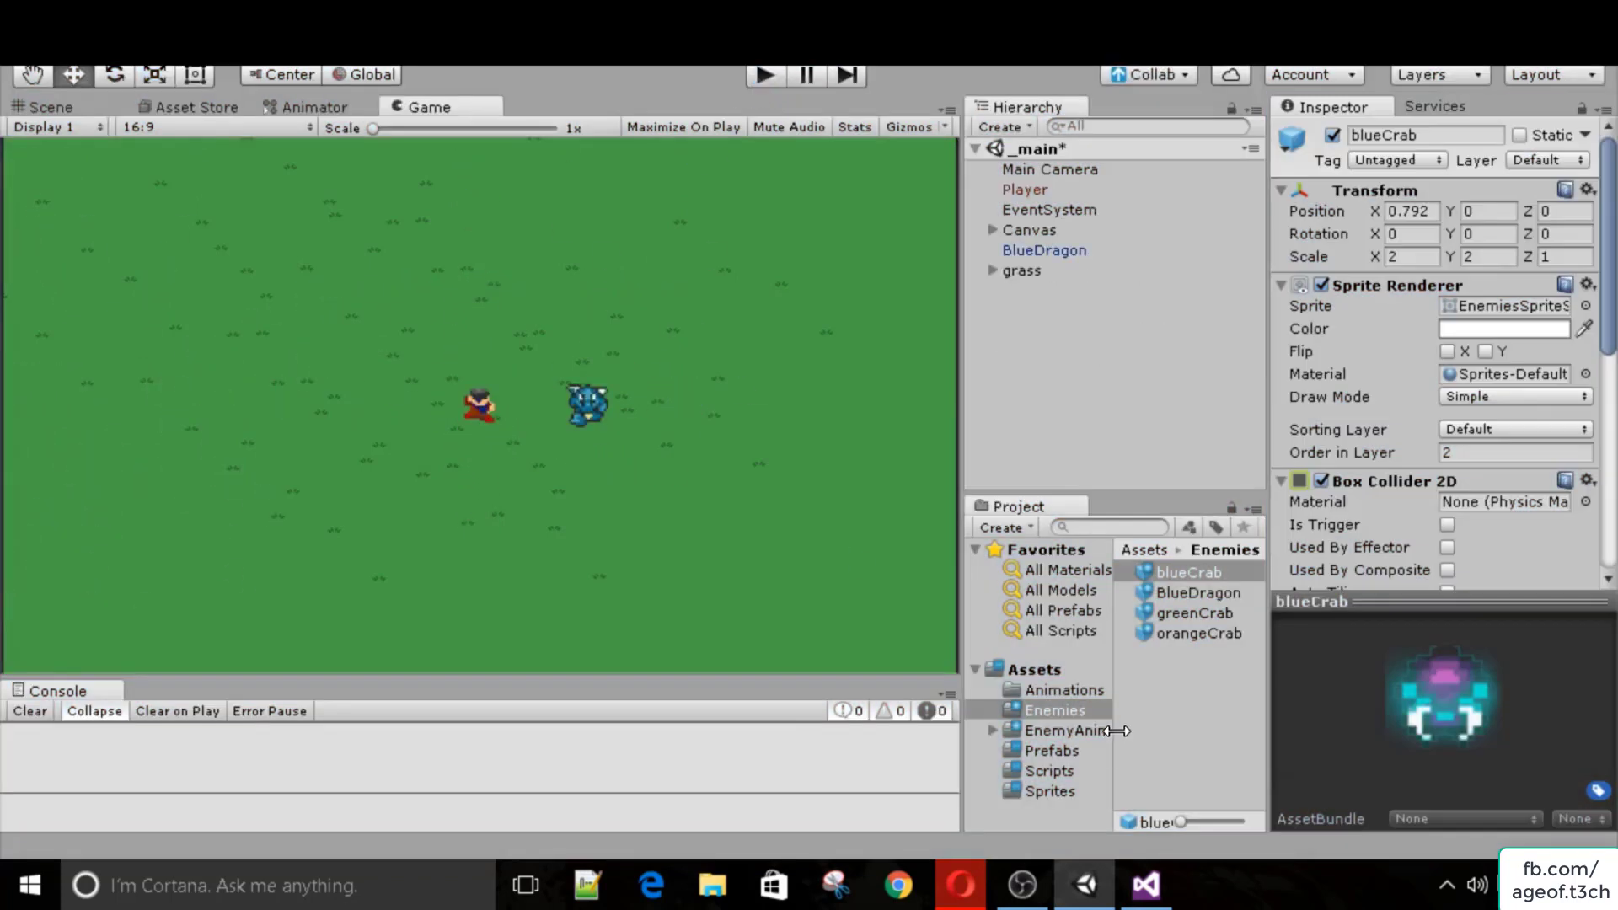
Set the EnemyProjectile prefab's sprite Order in Layer to 2.
left_click(1053, 750)
left_click(1200, 613)
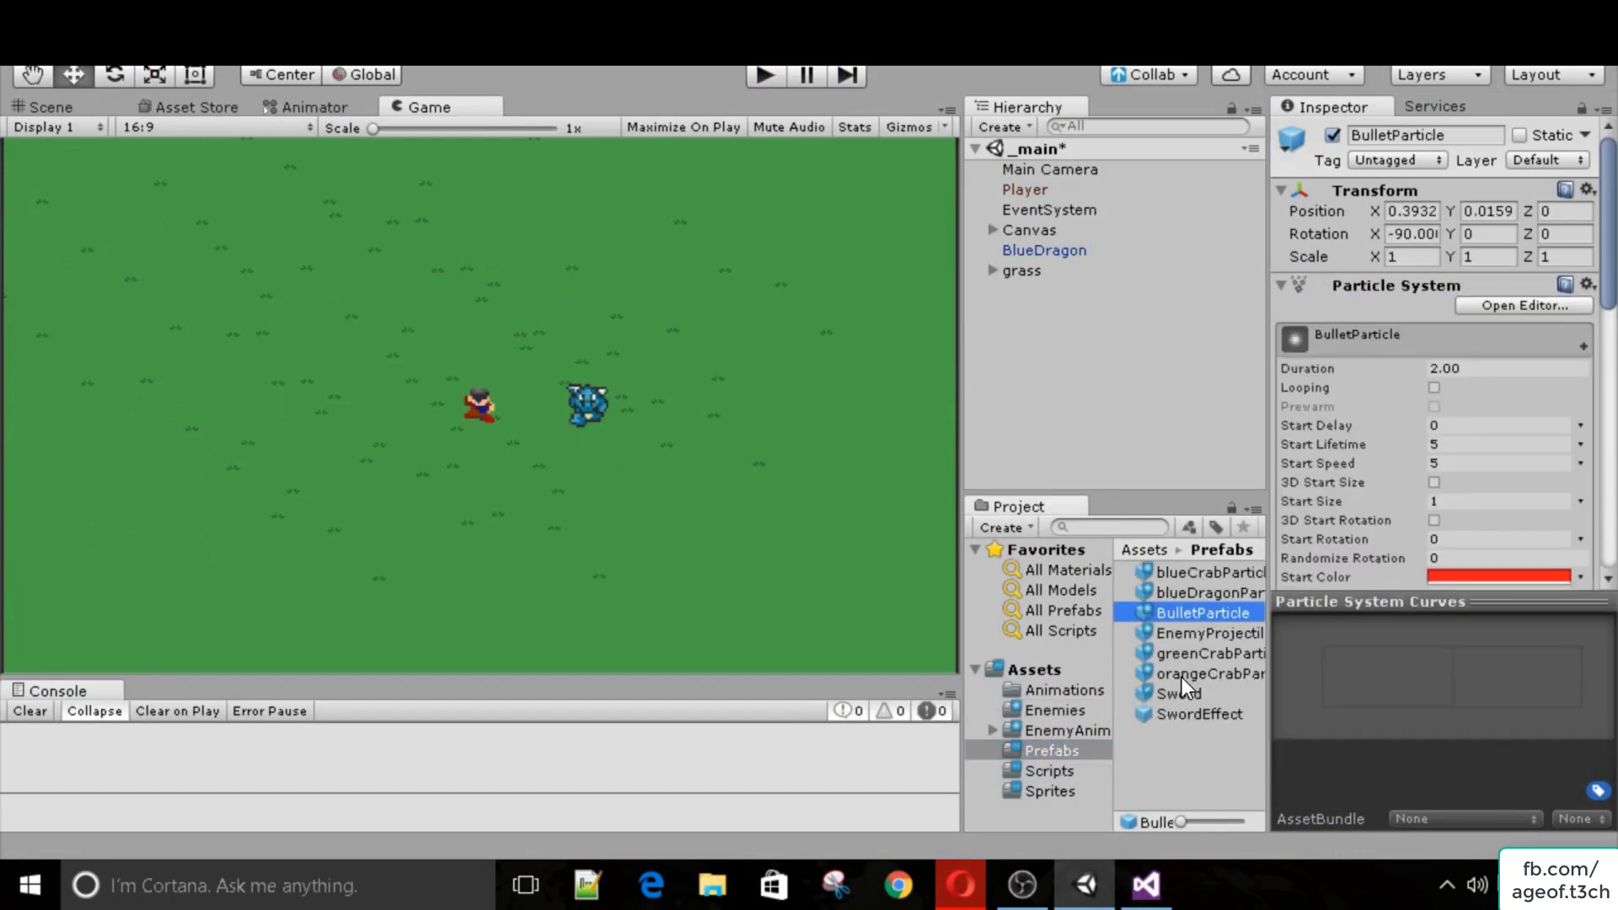
left_click(1180, 633)
scroll(1362, 499, "down", 5)
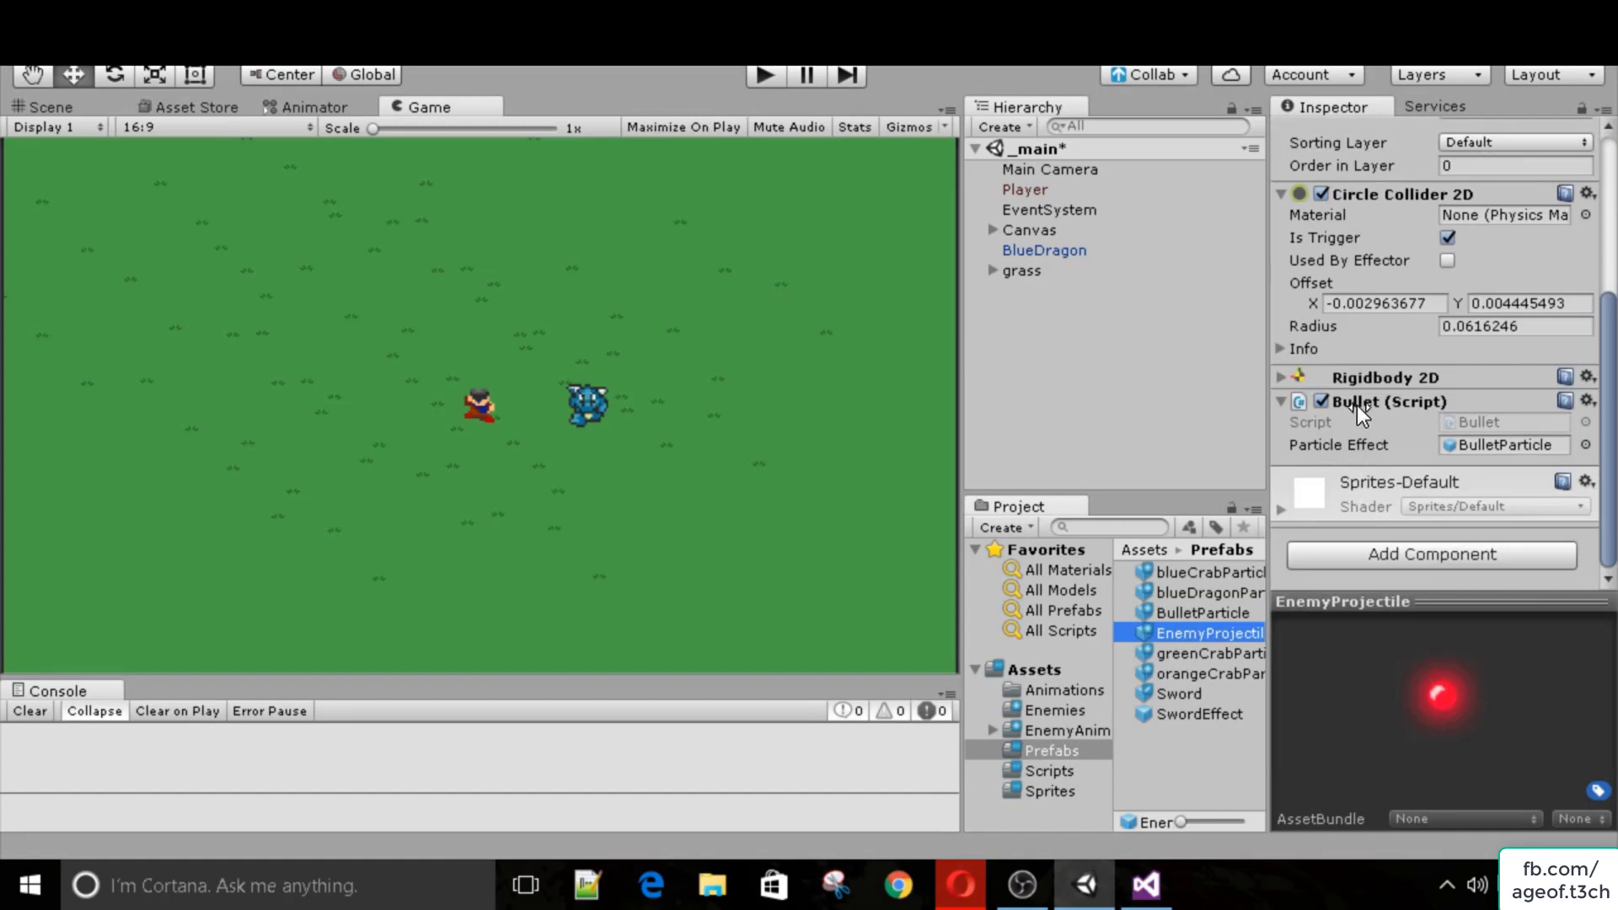
scroll(1333, 256, "up", 3)
left_click(1498, 242)
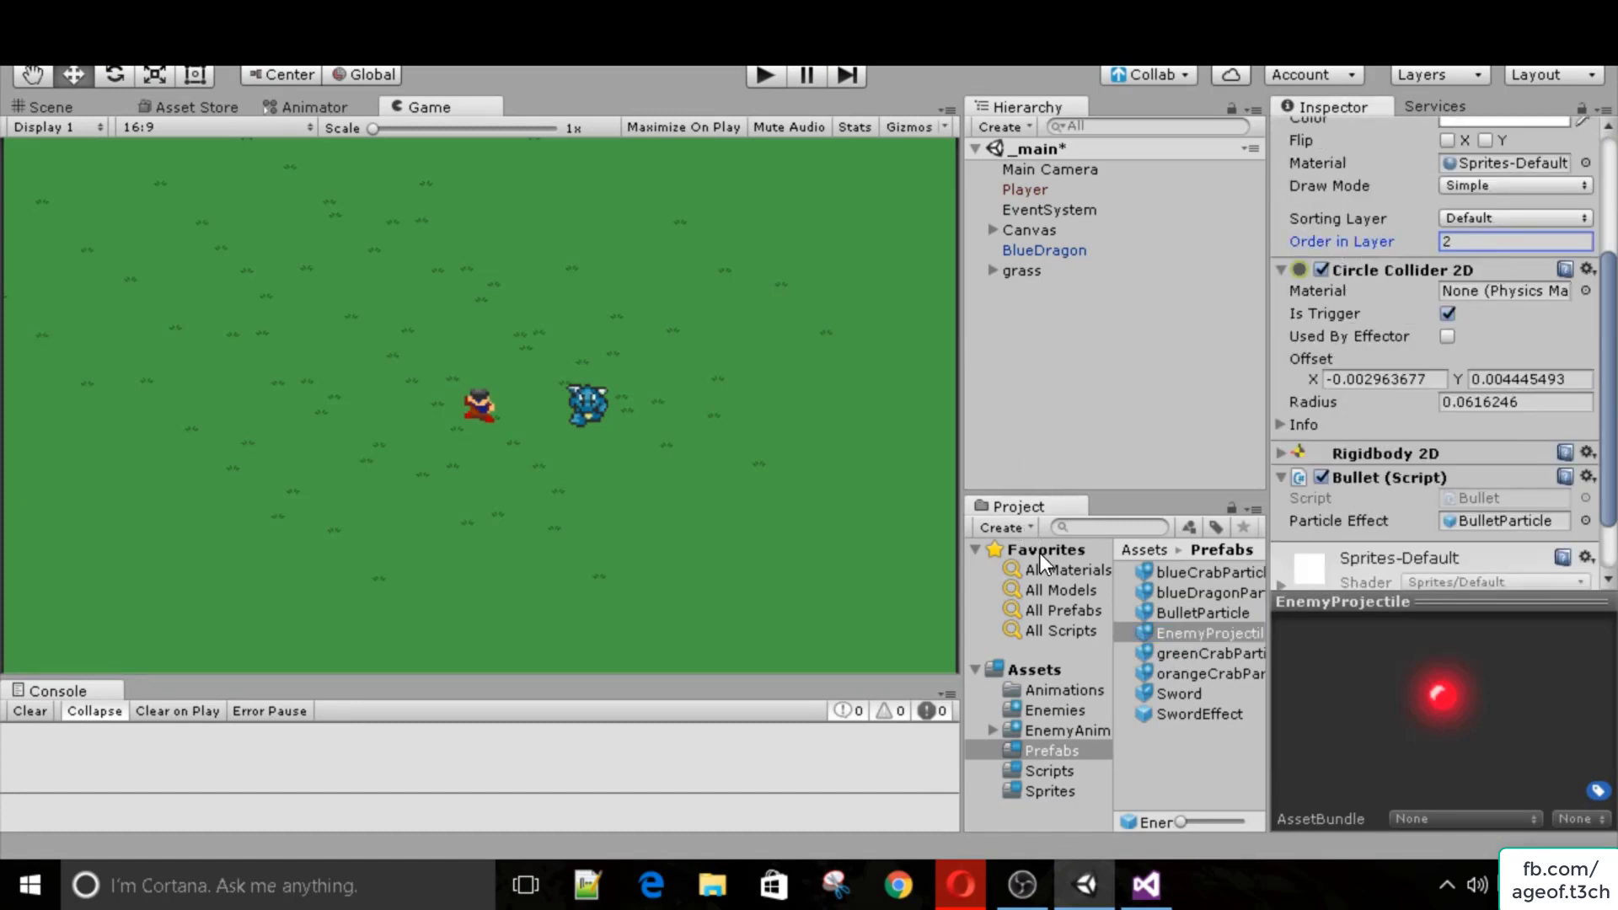
Create a folder named EnvironmentPrefabs inside Prefabs and save the grass object in it as a prefab.
left_click(1035, 772)
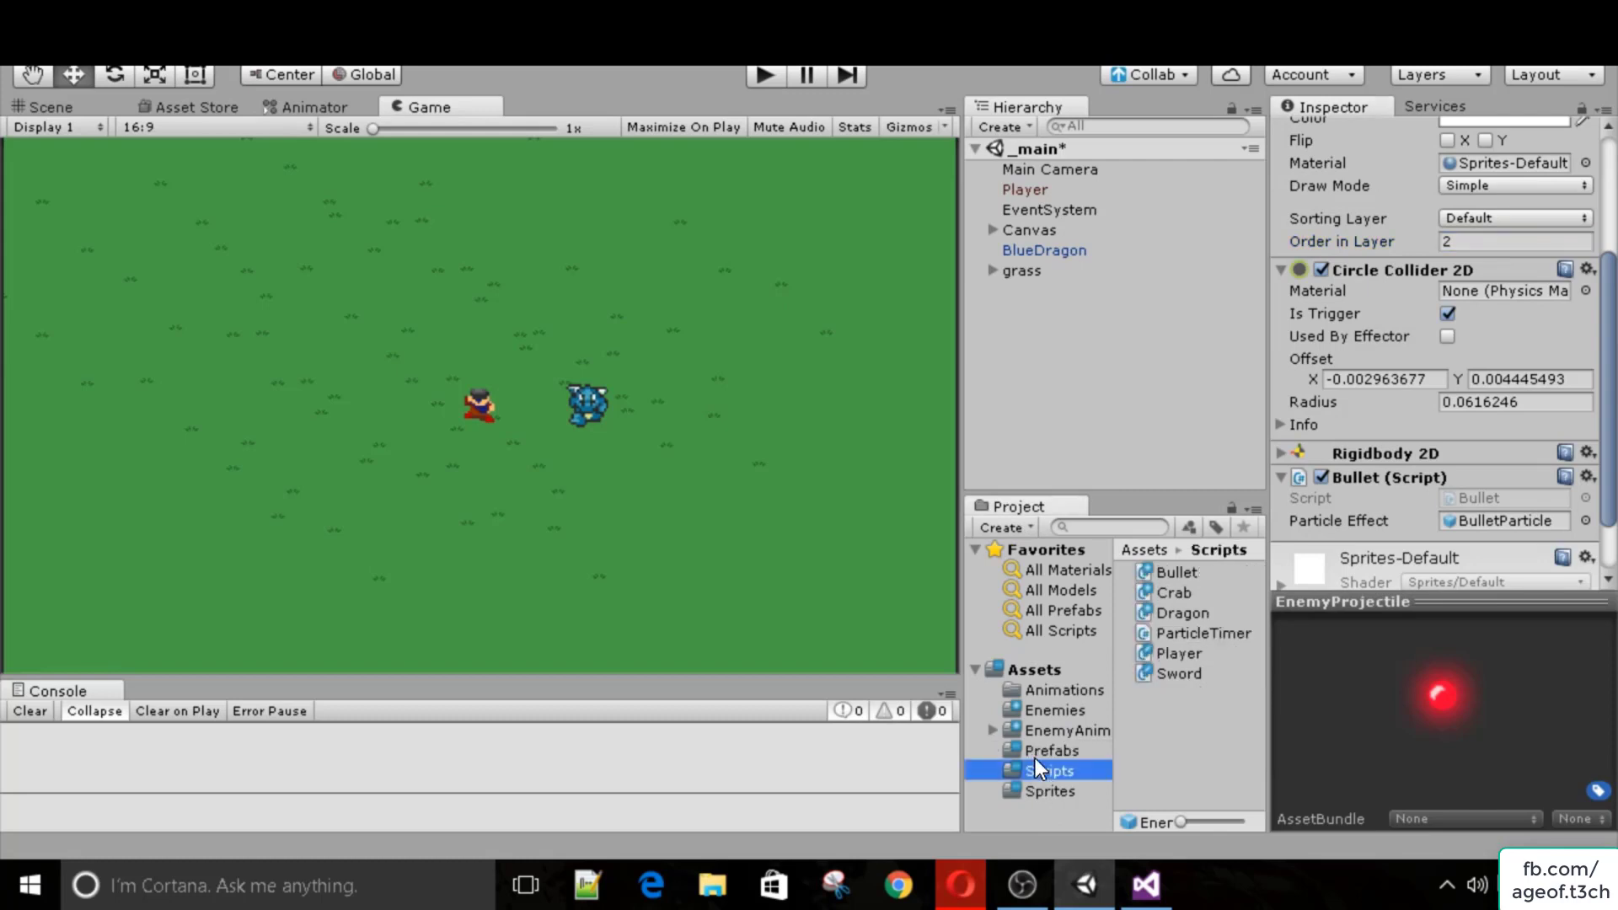
left_click(1050, 712)
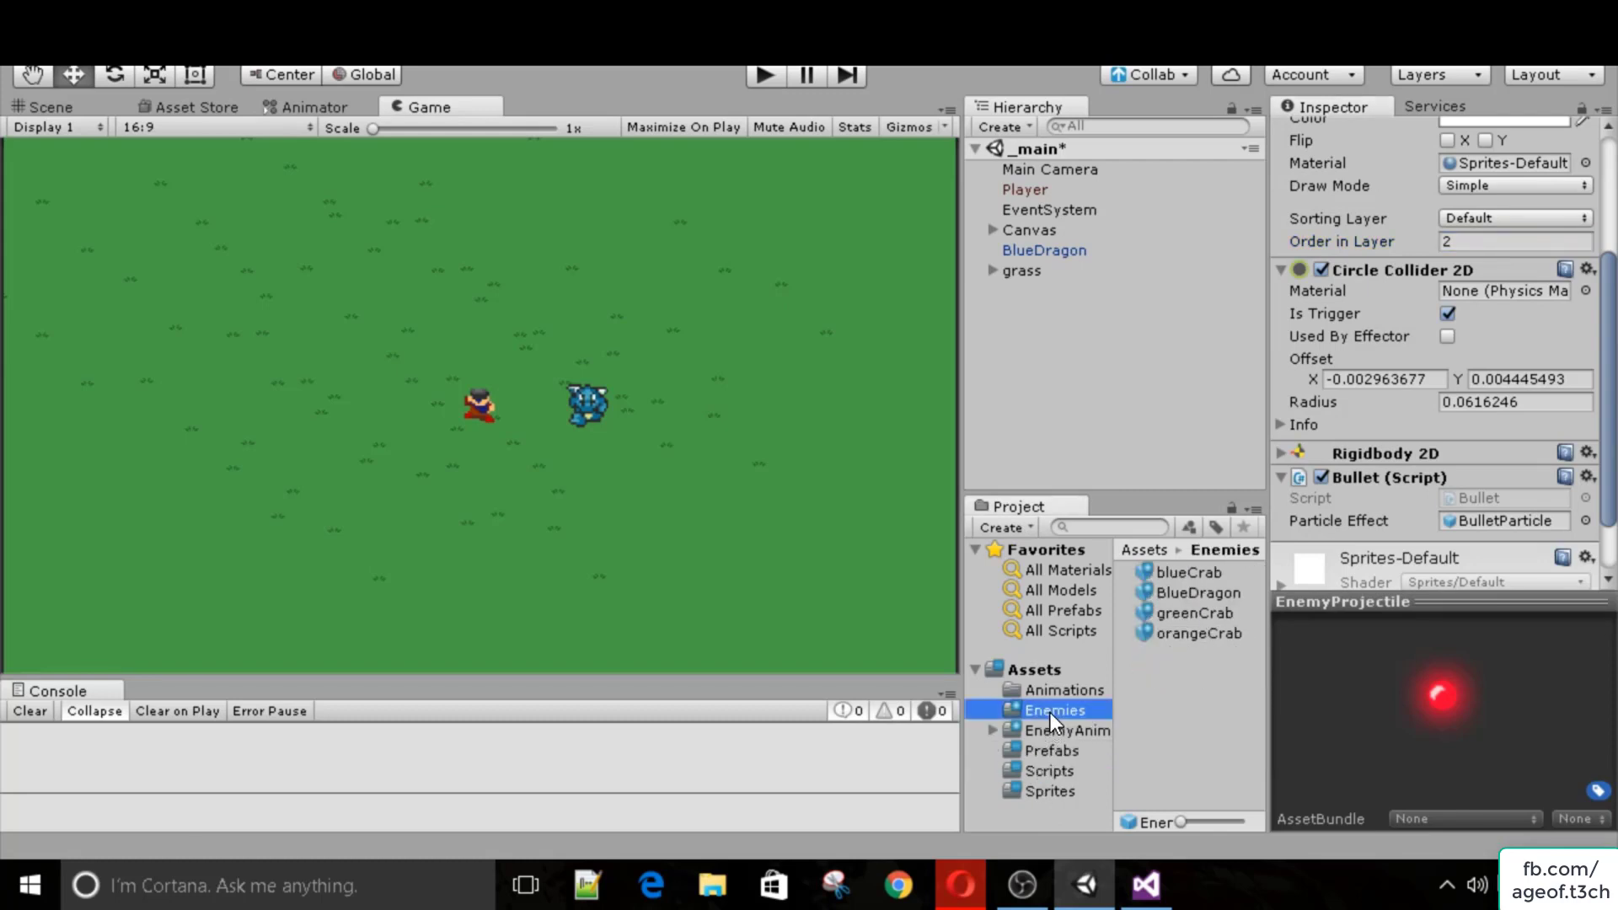
left_click(1023, 269)
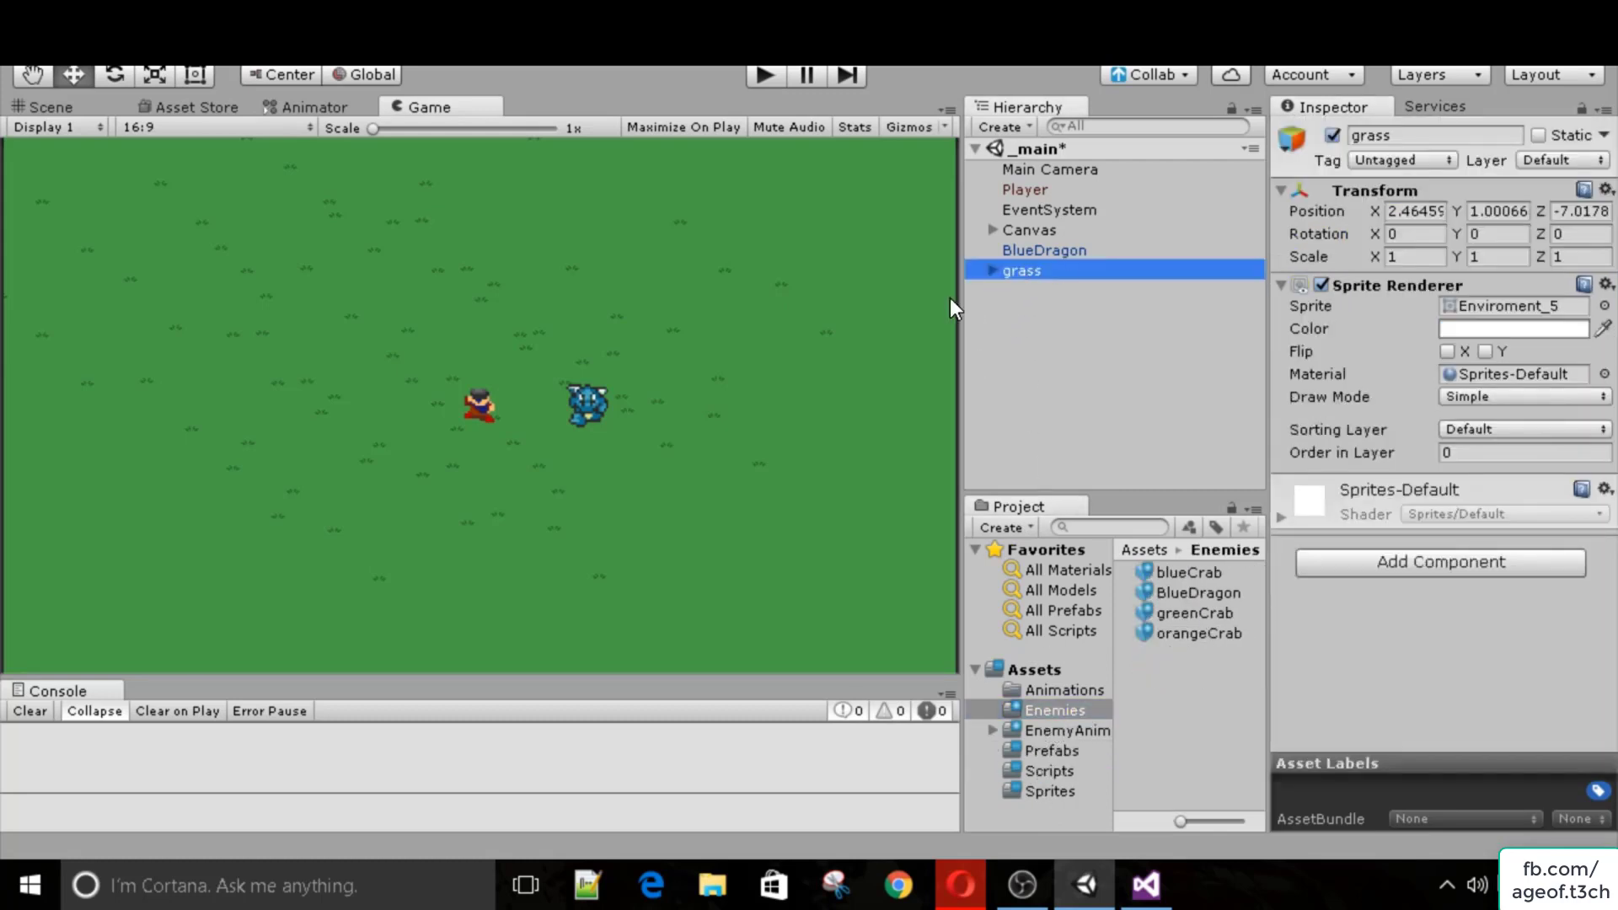
left_click(1049, 674)
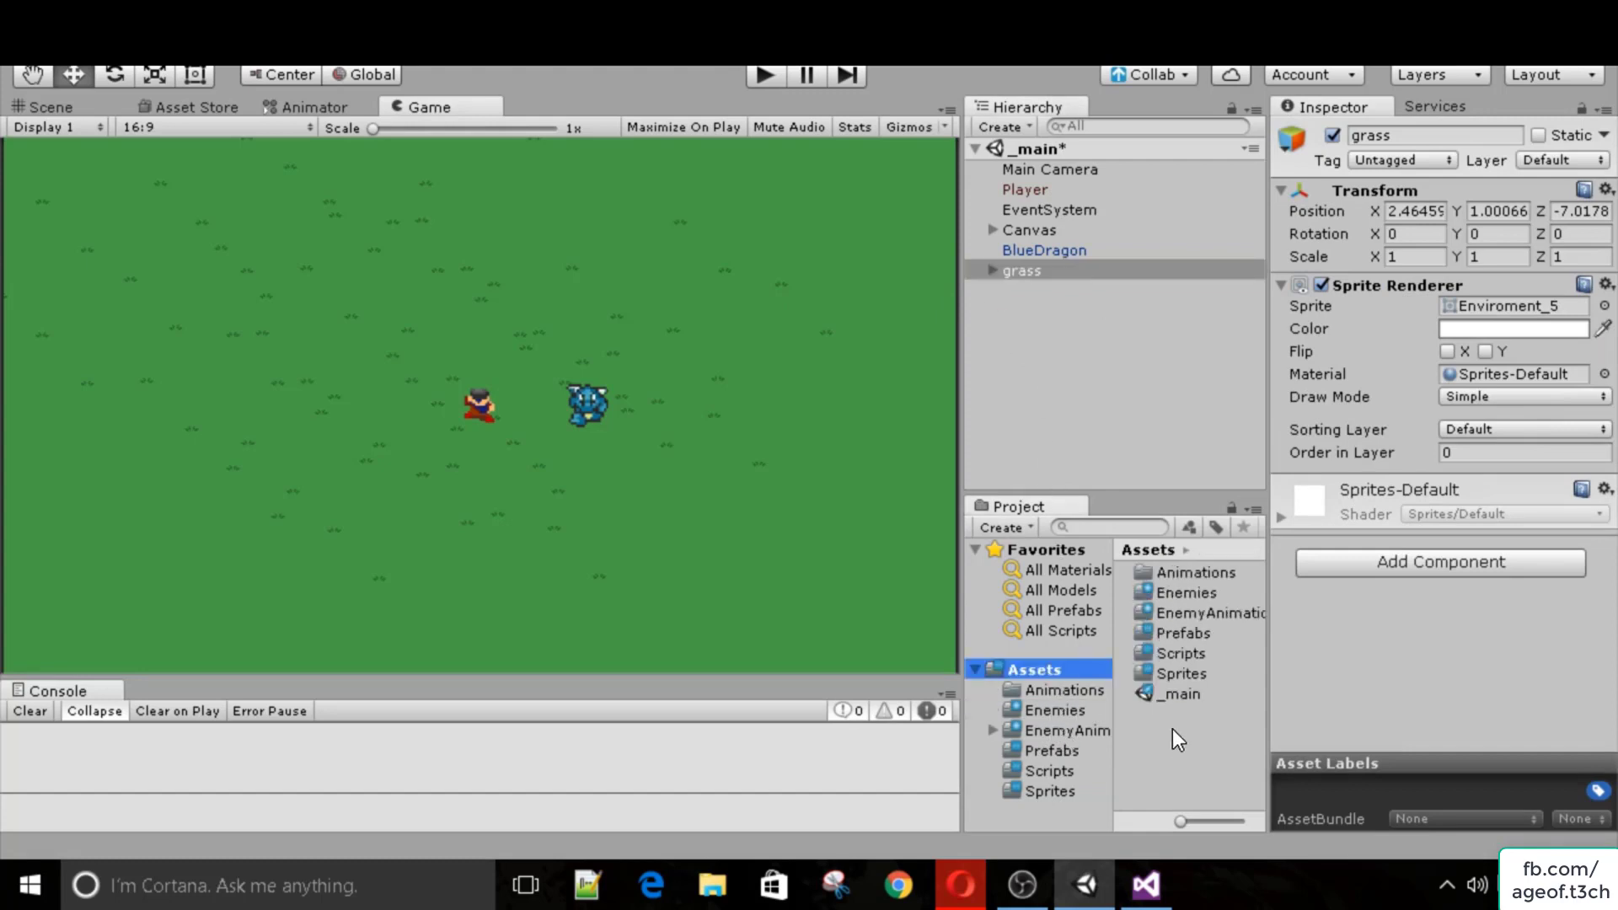
double_click(1175, 633)
right_click(1168, 758)
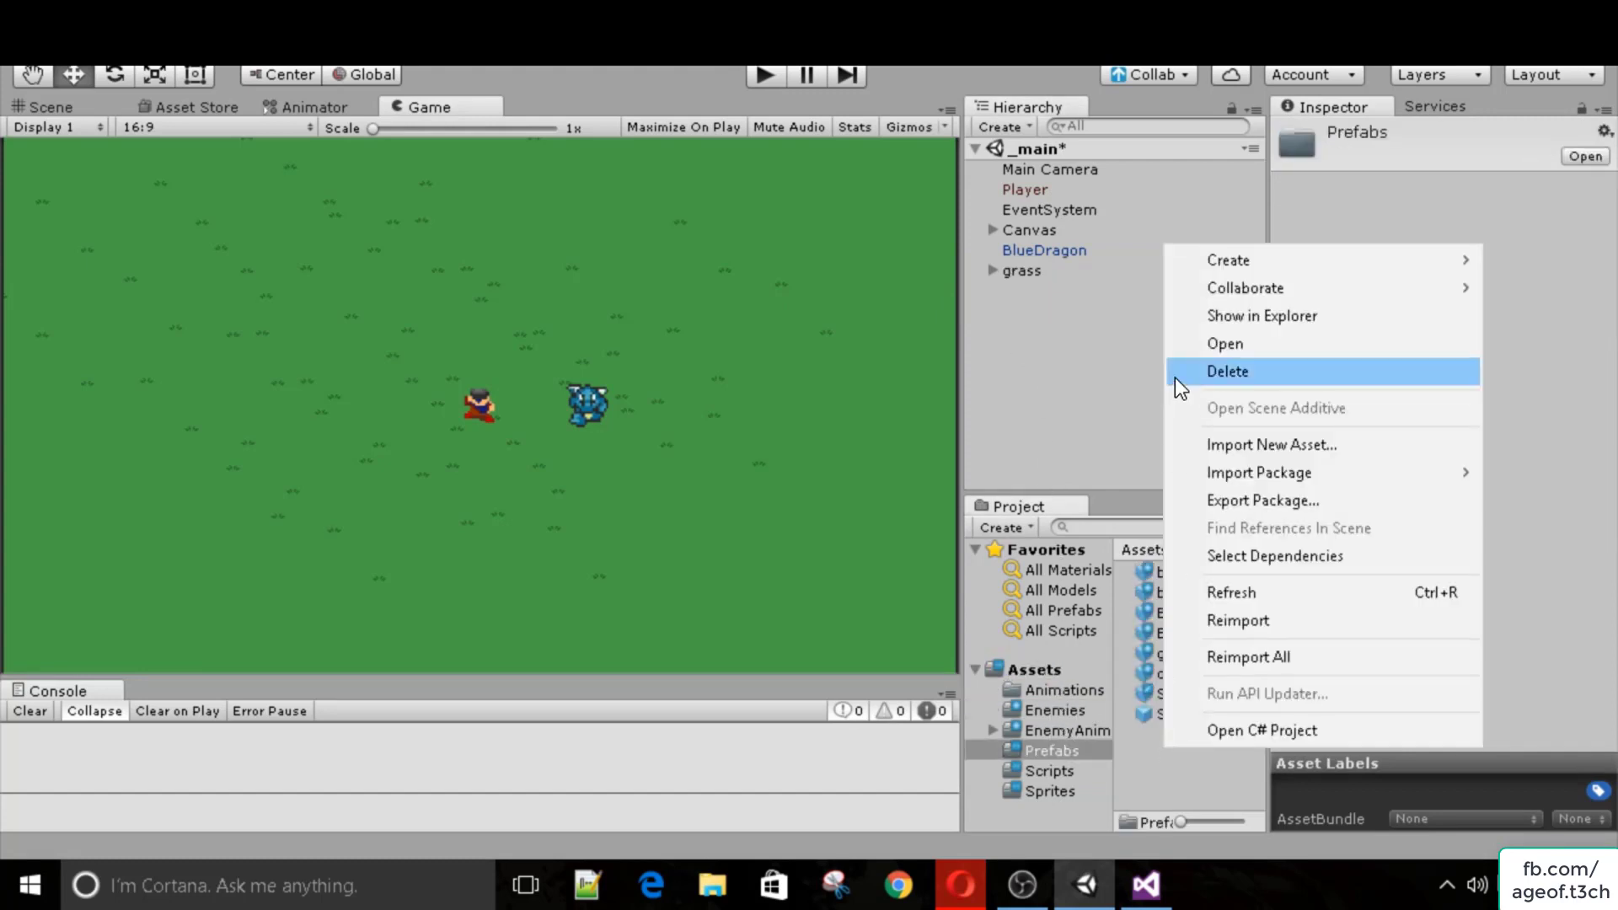
mouse_move(1220, 256)
left_click(1090, 226)
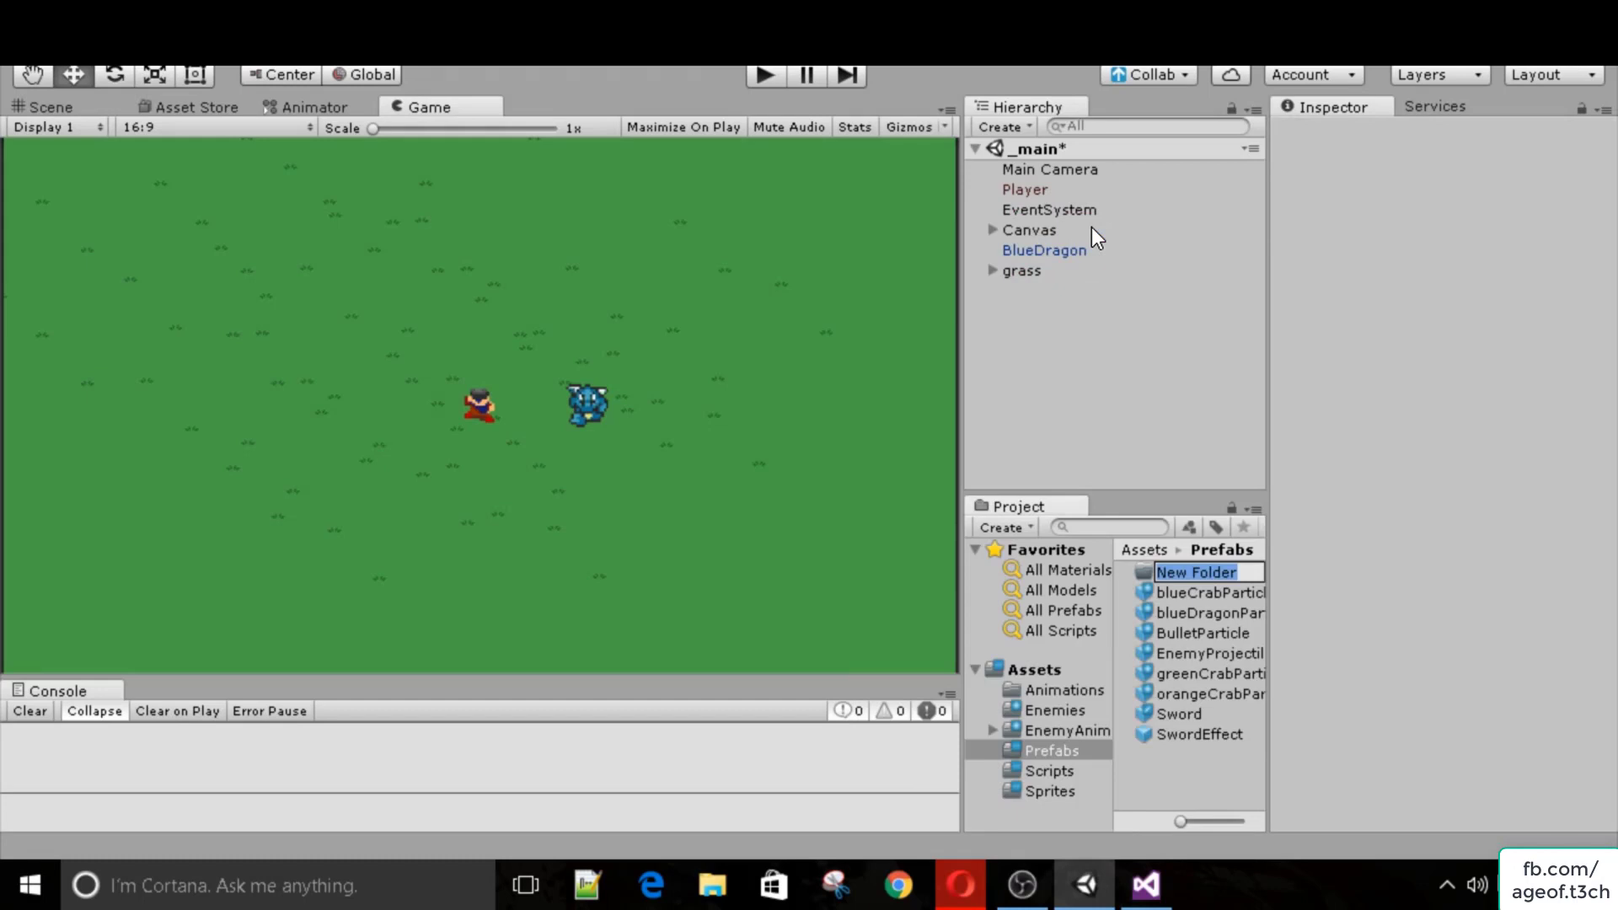
type("EnvironmentPrefabs")
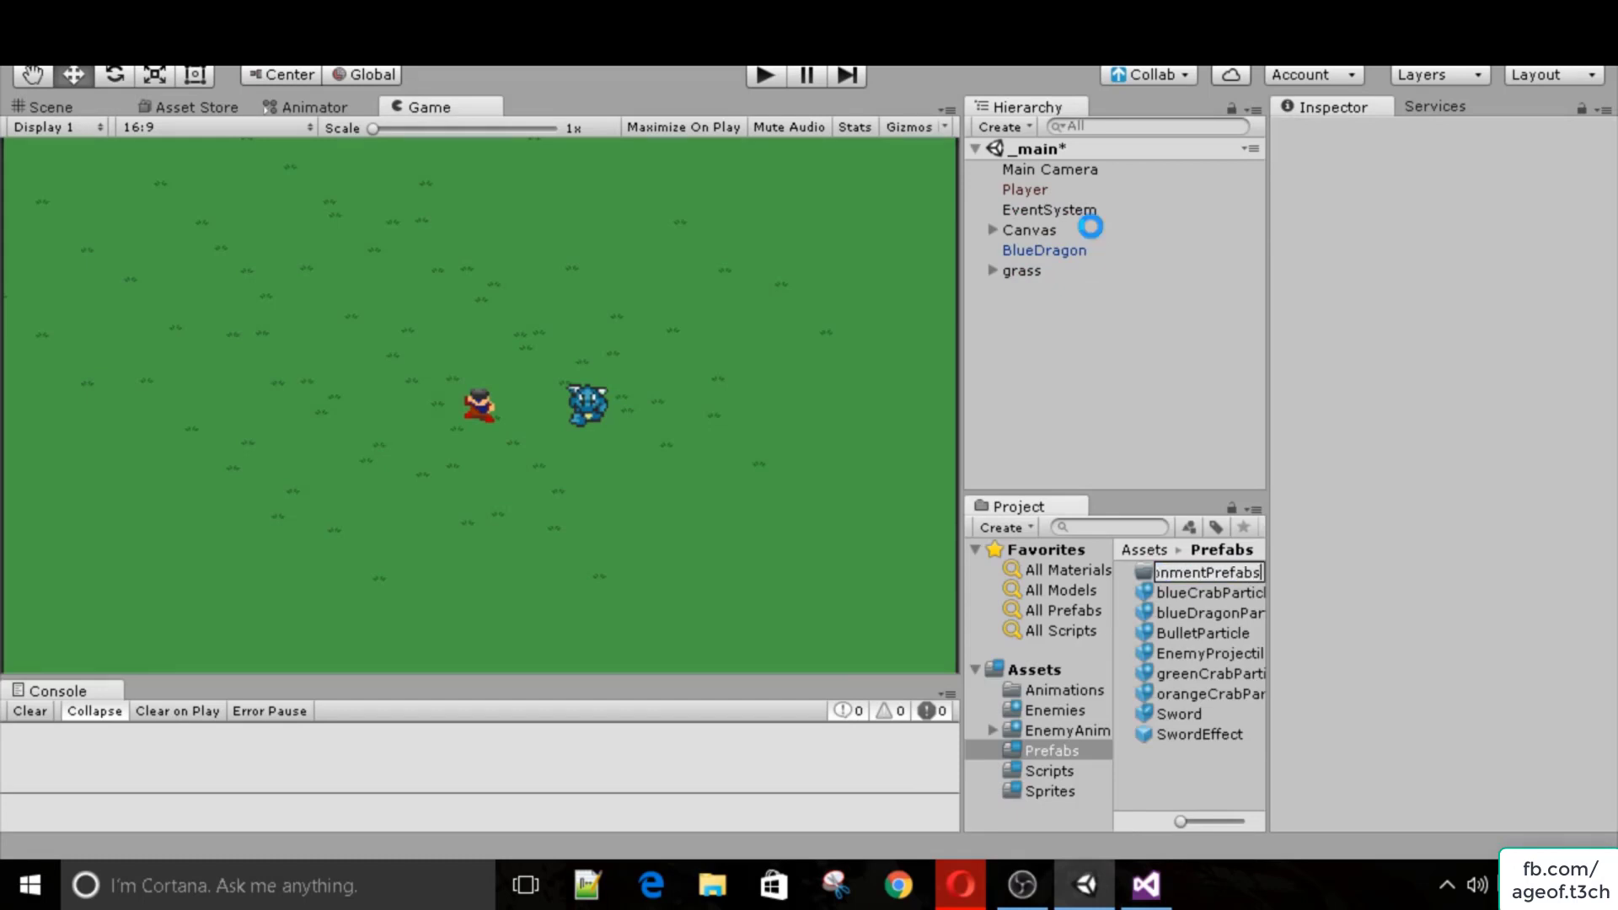
key("Return")
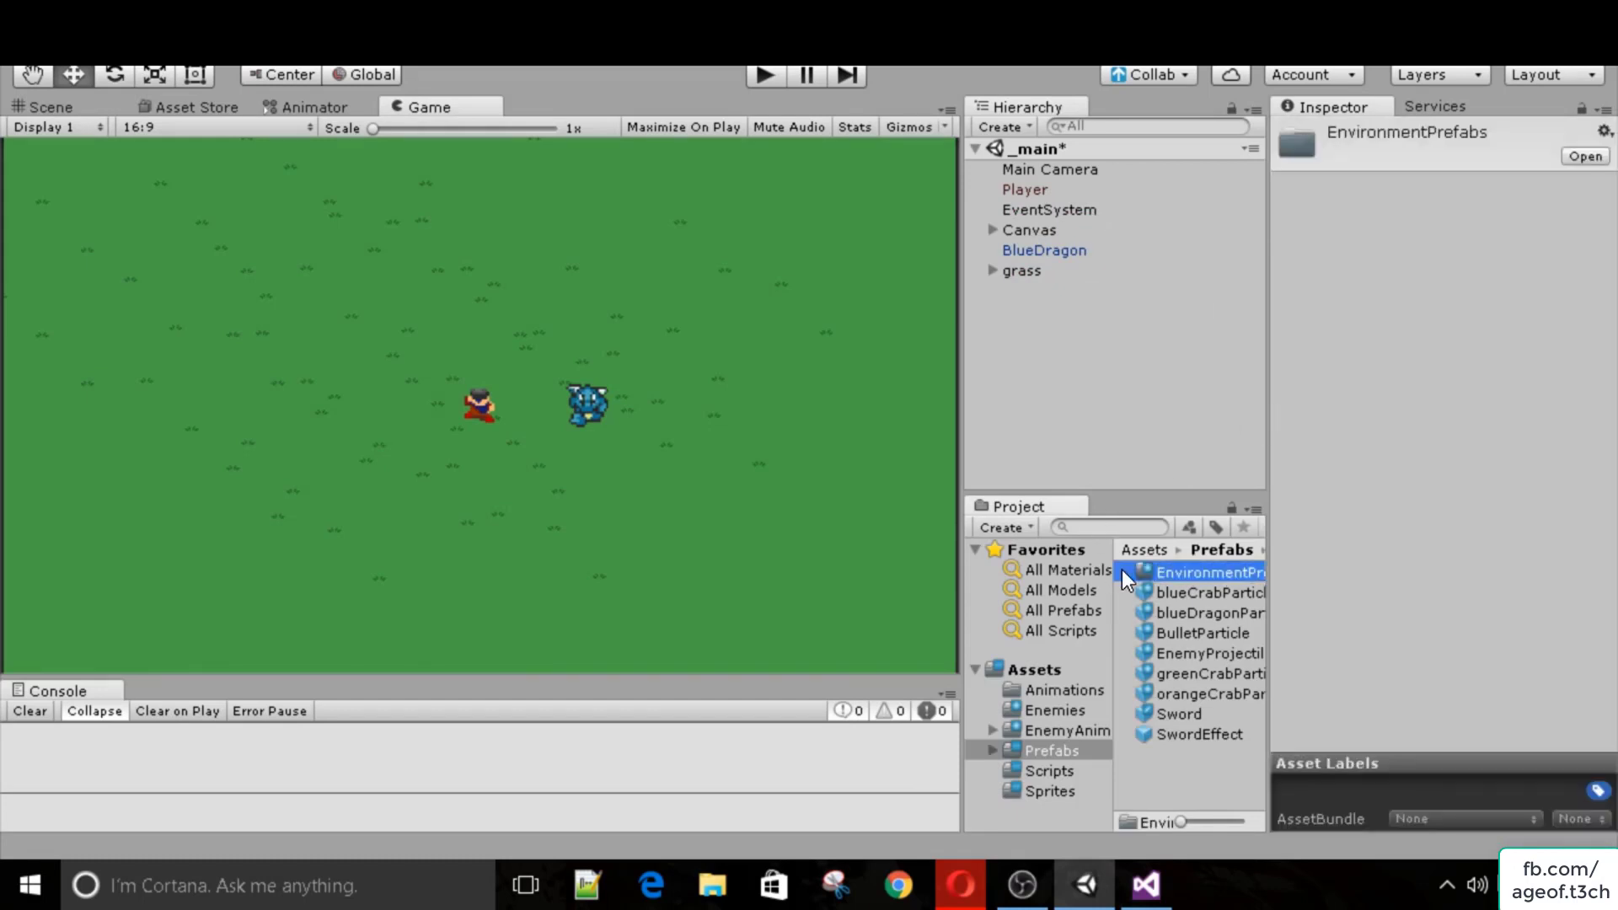
double_click(1165, 571)
left_click_drag(1023, 259, 1136, 651)
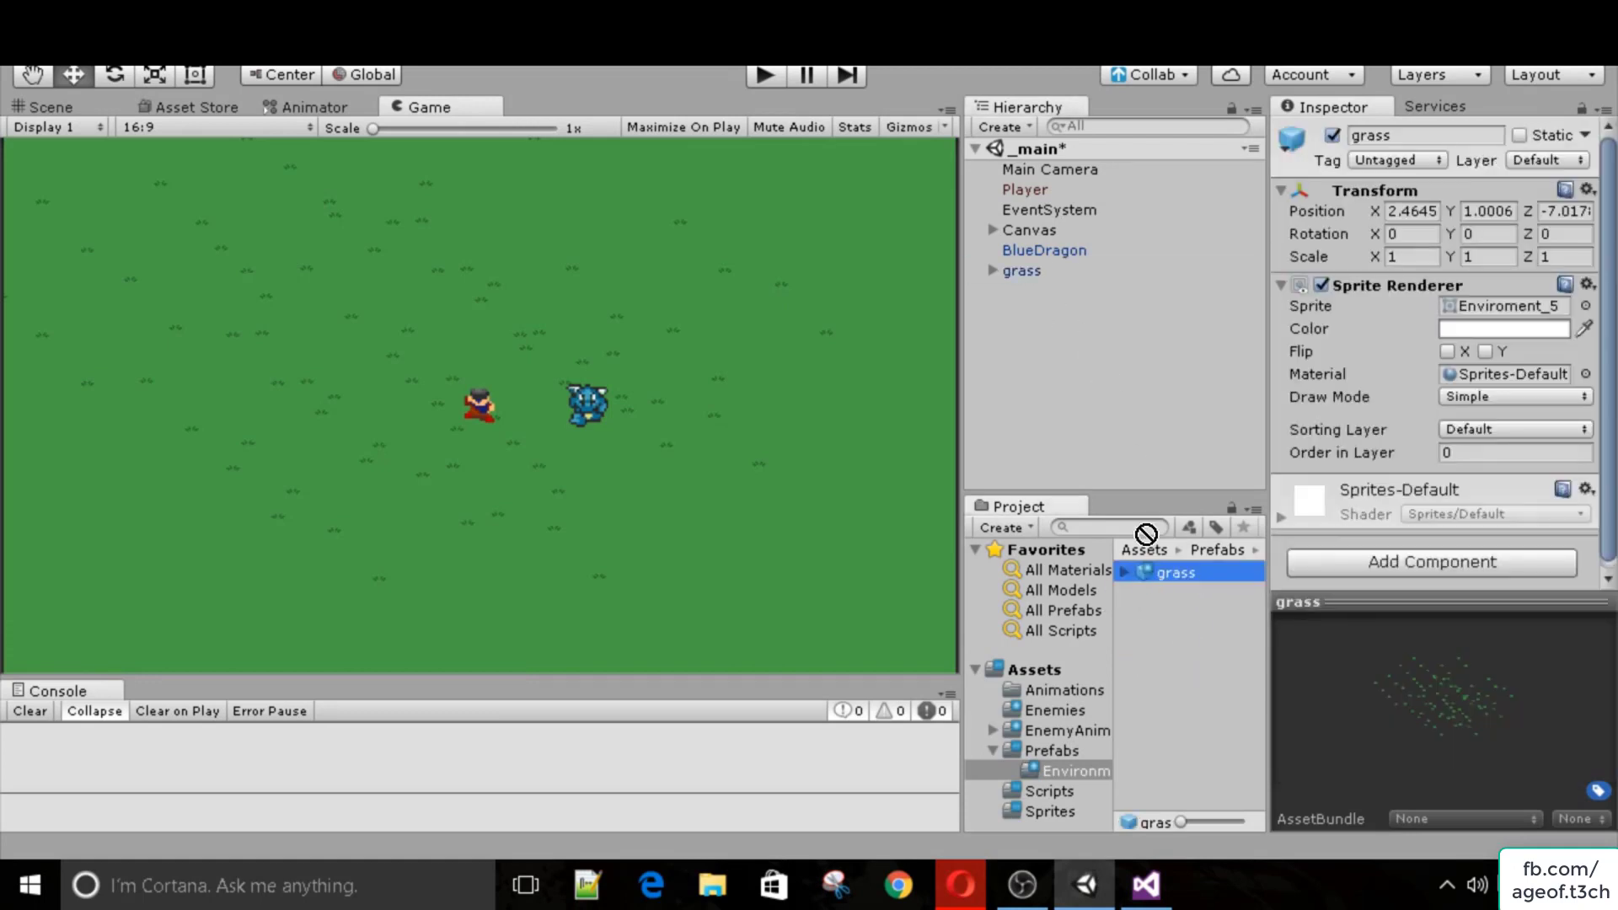
Place a second grass instance from the prefab in the scene and move it to about X 8.4, Y -2.34.
left_click_drag(1145, 535, 1090, 386)
left_click(1030, 289)
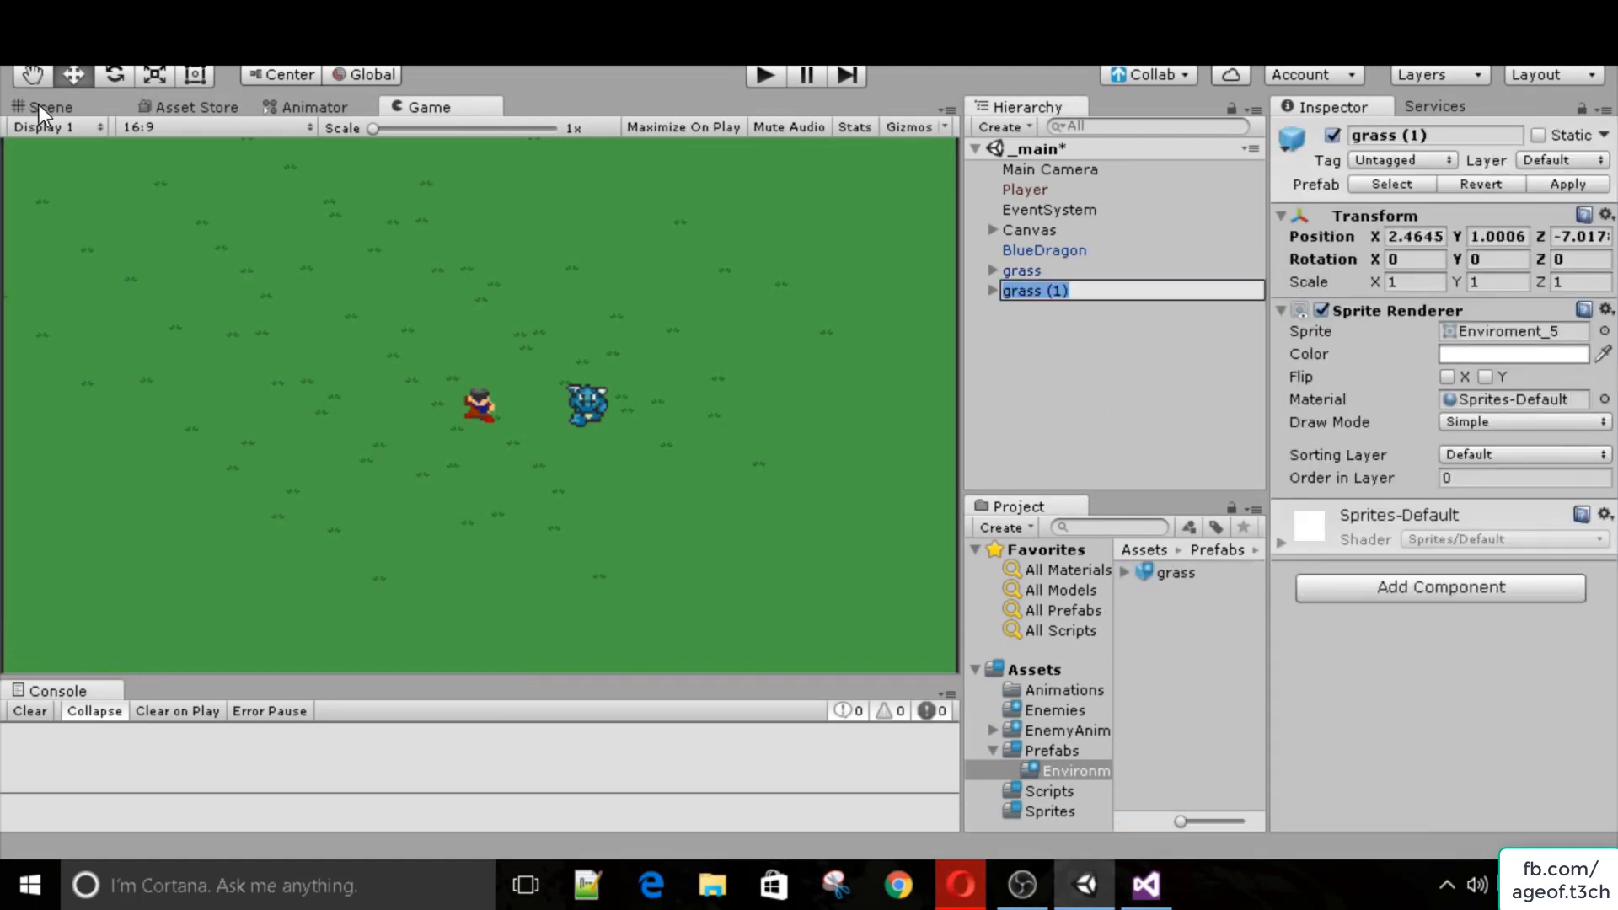
left_click(39, 105)
left_click_drag(383, 438, 386, 473)
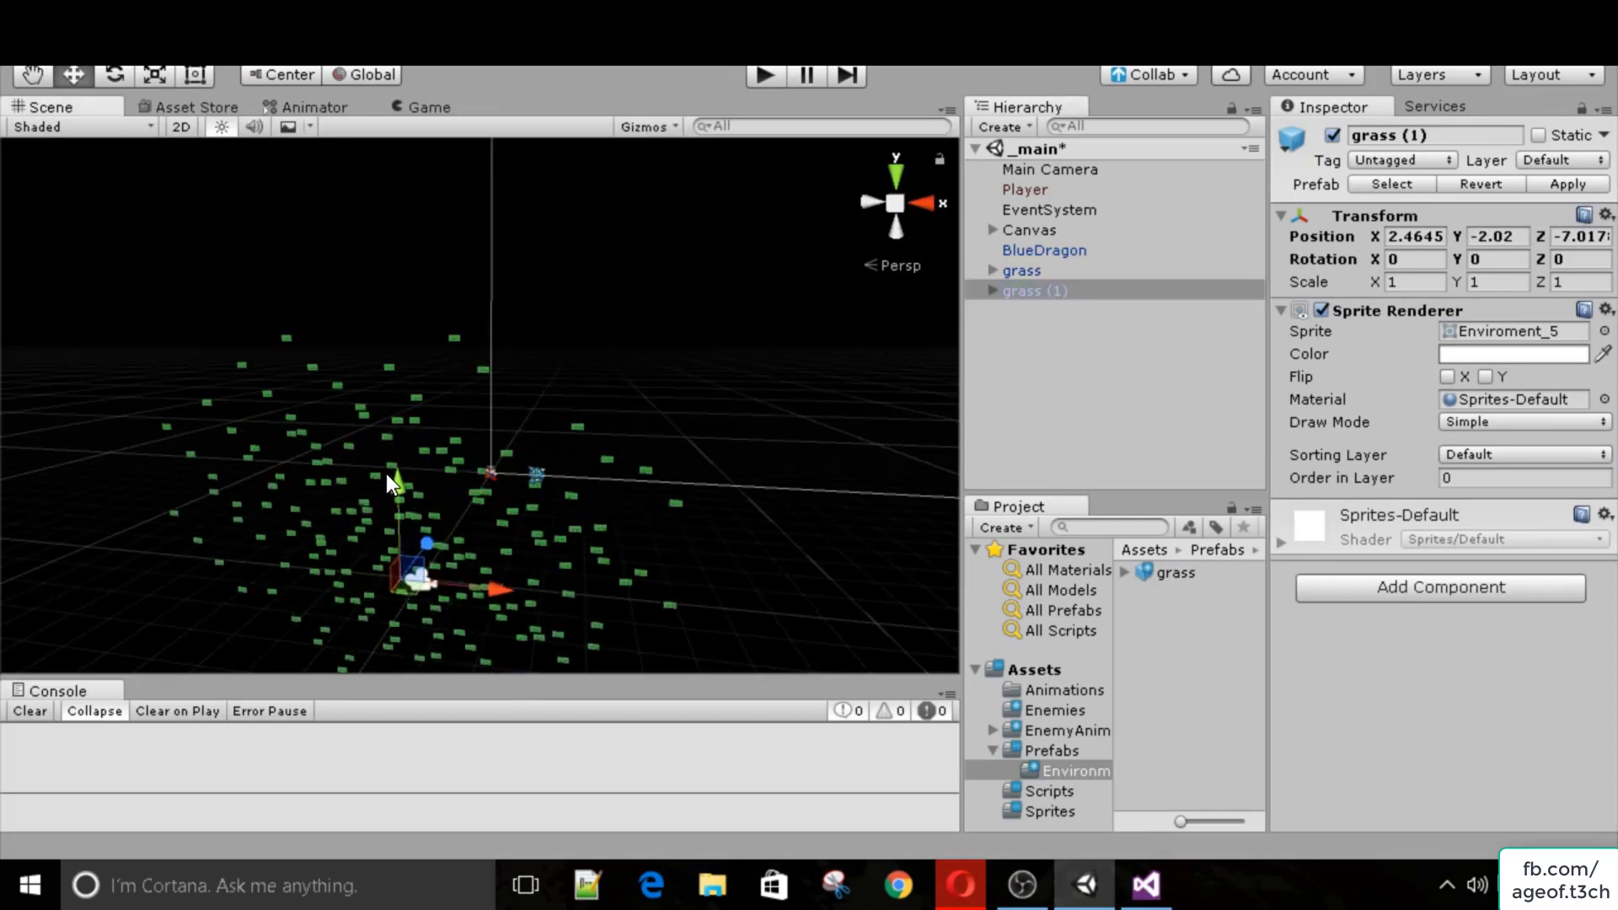
left_click_drag(497, 588, 686, 600)
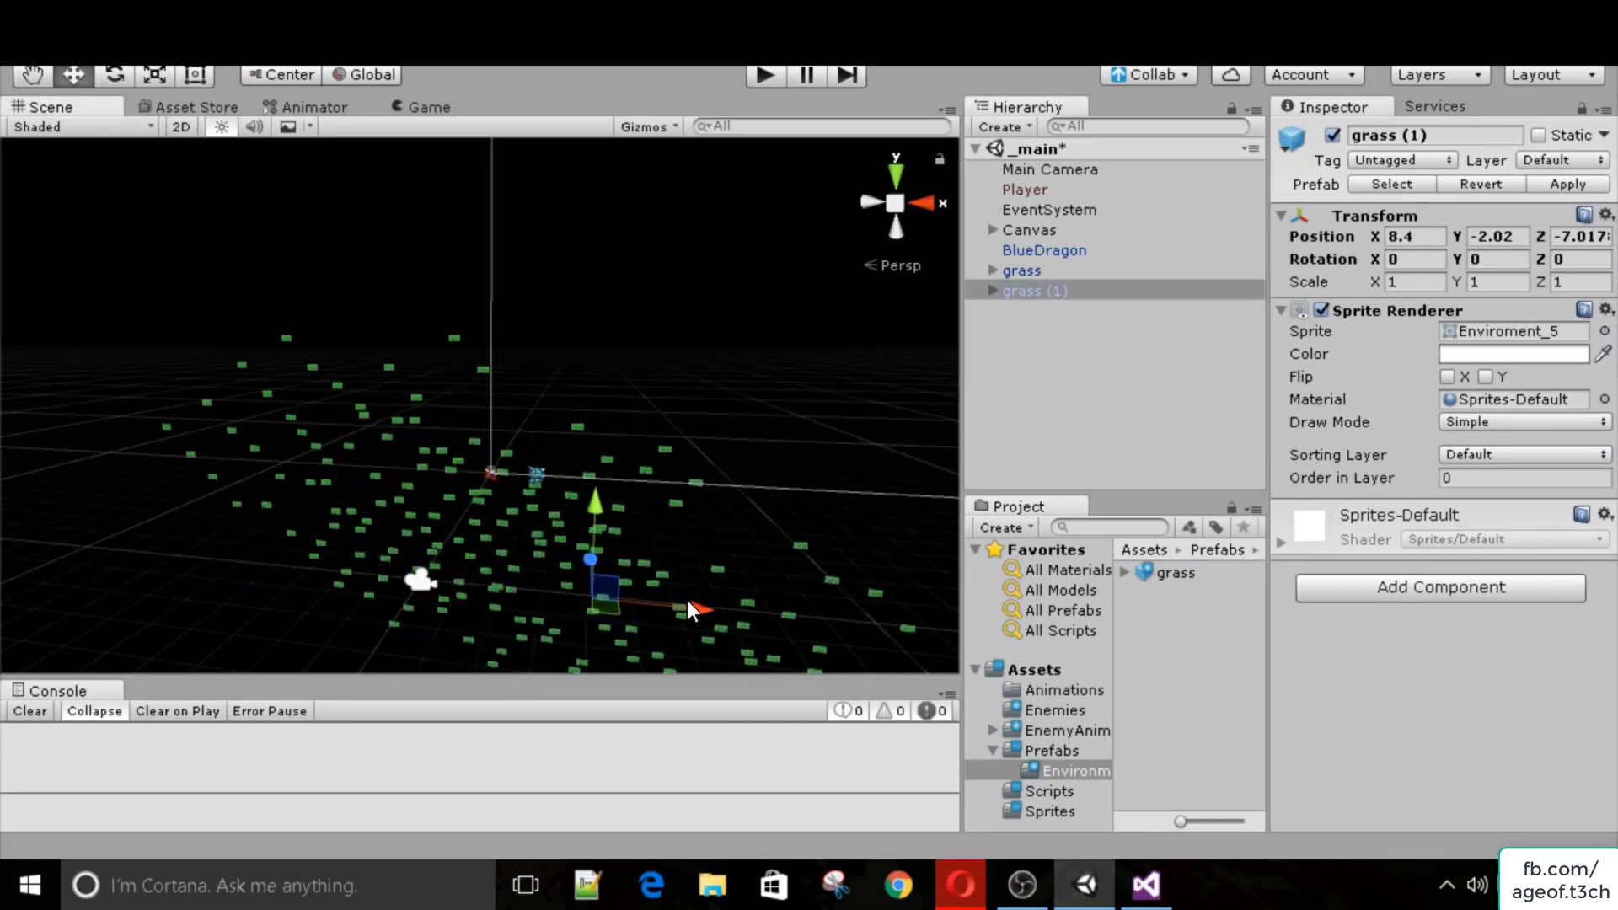
left_click_drag(598, 516, 600, 519)
left_click(428, 106)
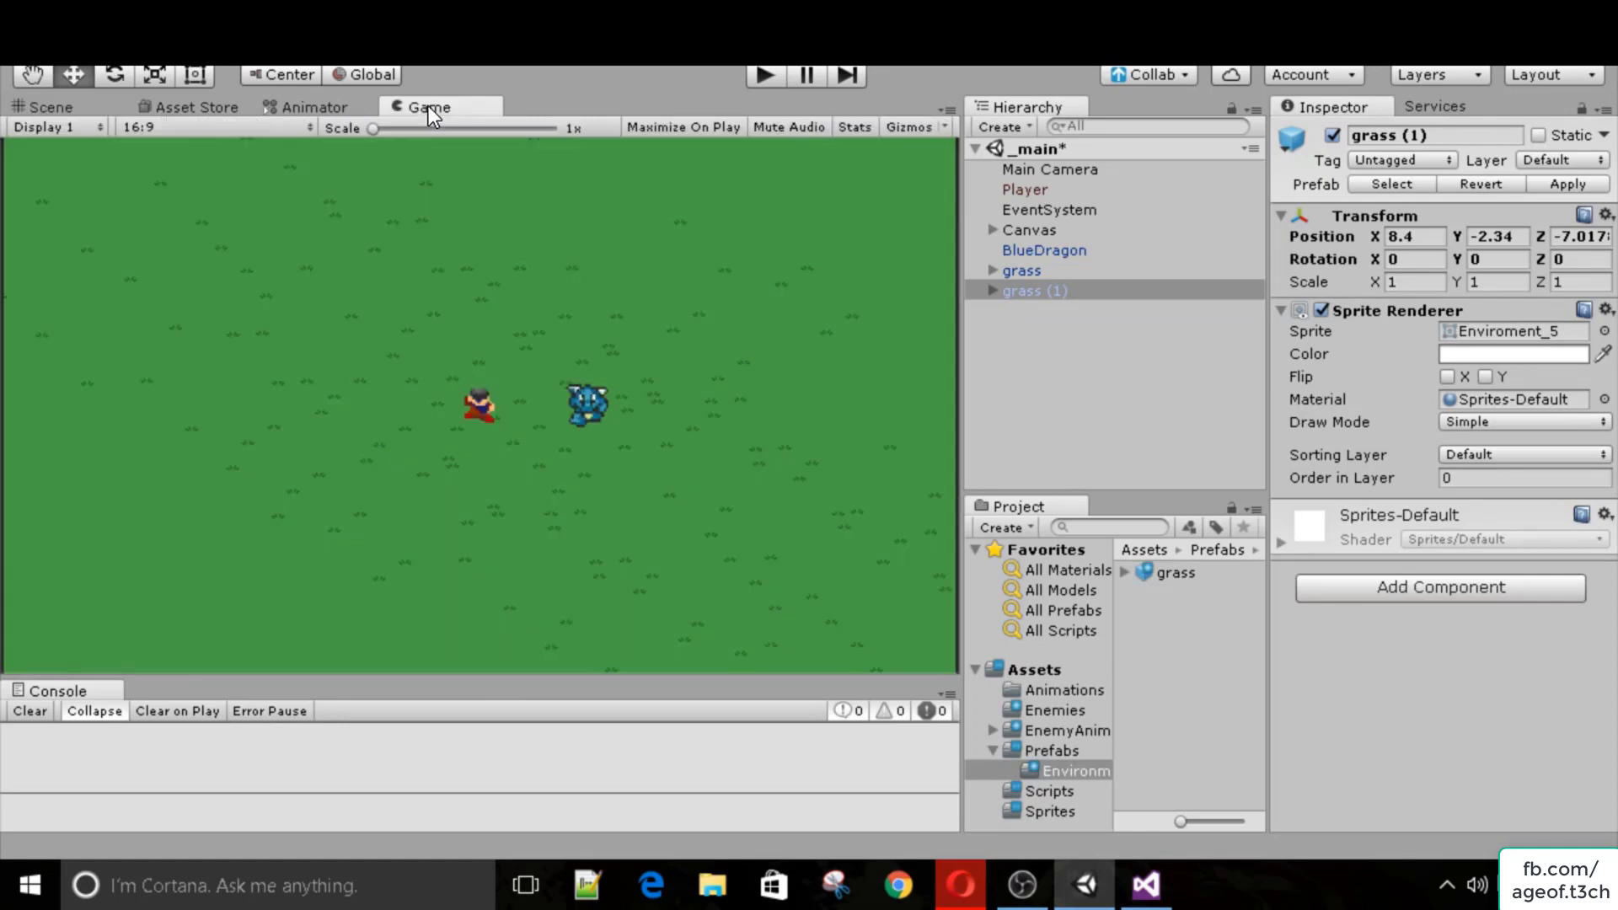
Delete the second grass instance from the scene.
left_click(1075, 277)
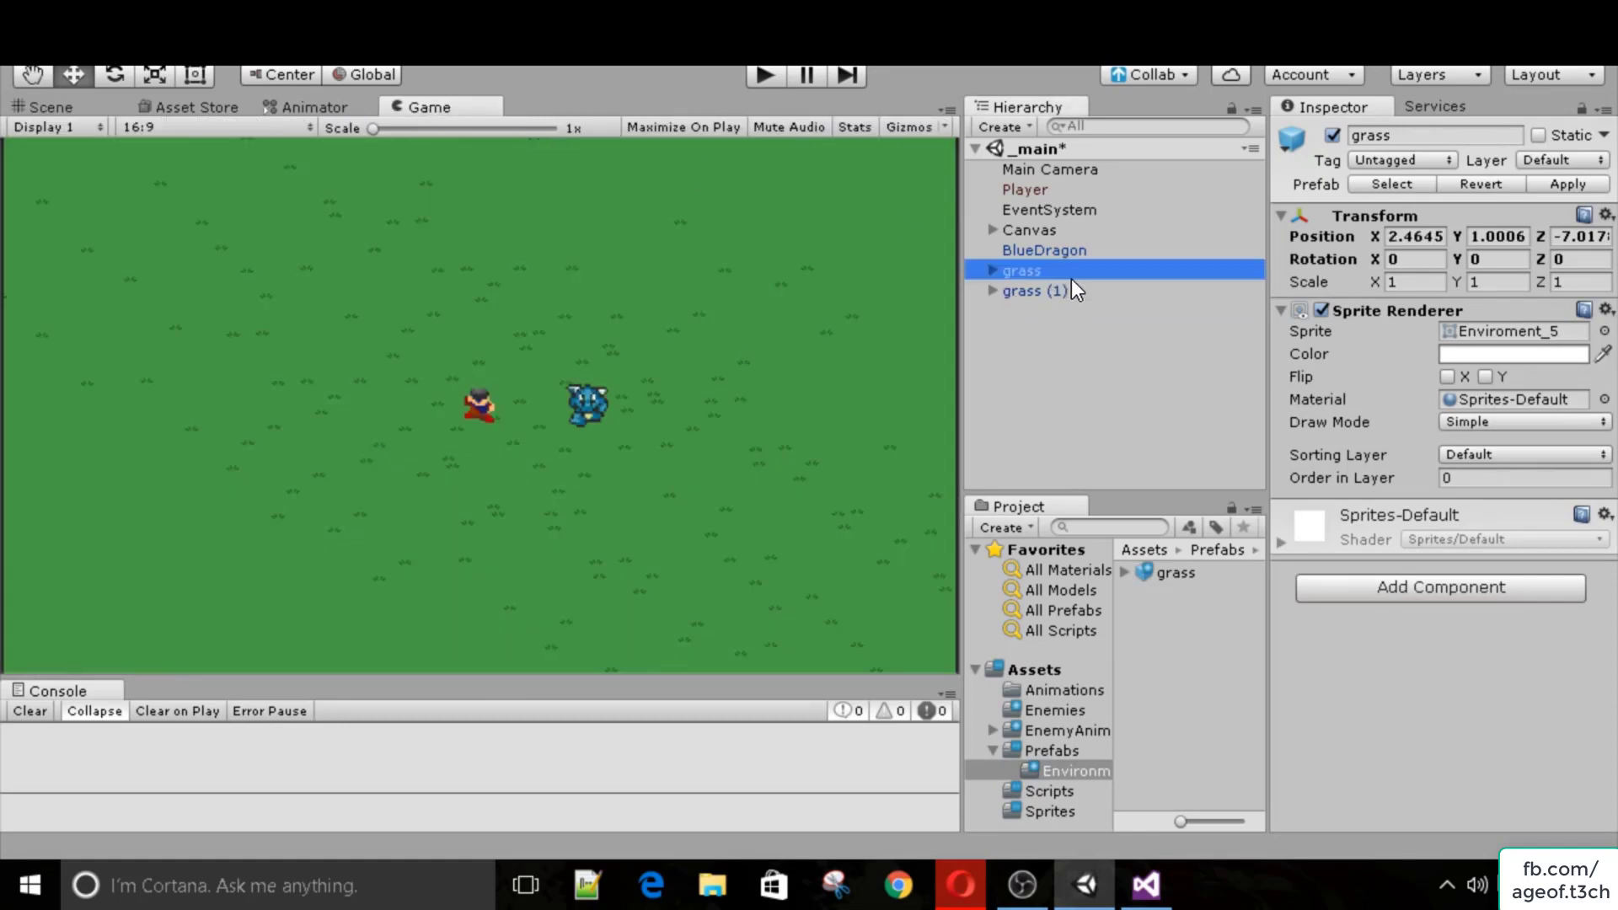
left_click(1063, 286)
key("Delete")
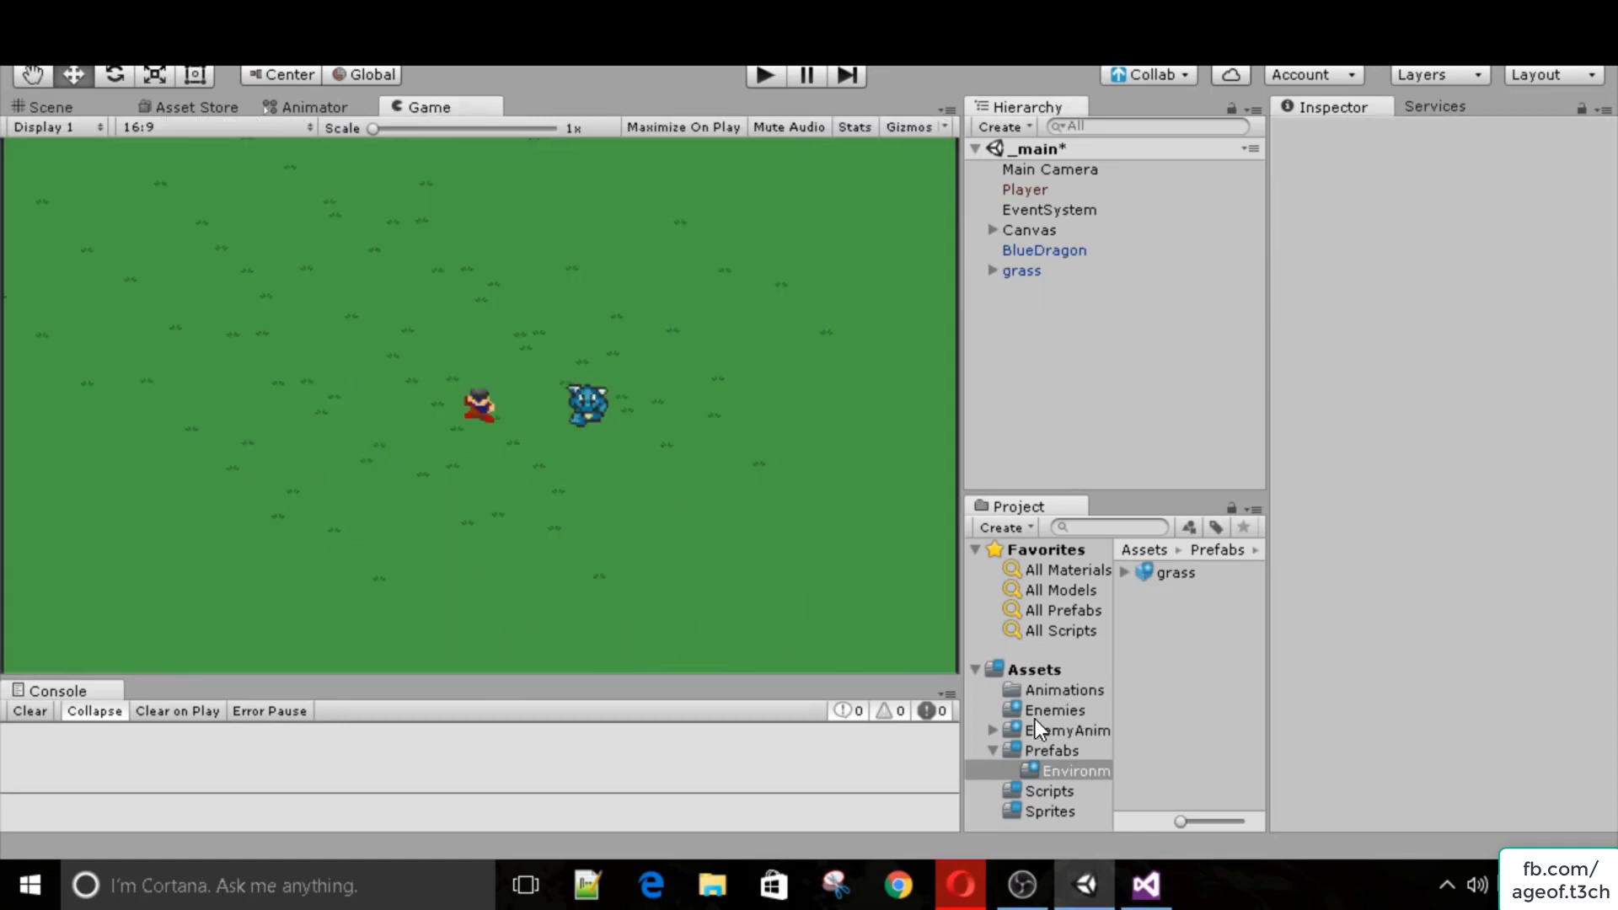
Add the red tree sprite Enviroment_0 from the Sprites folder to the scene.
left_click(1049, 792)
left_click(1049, 811)
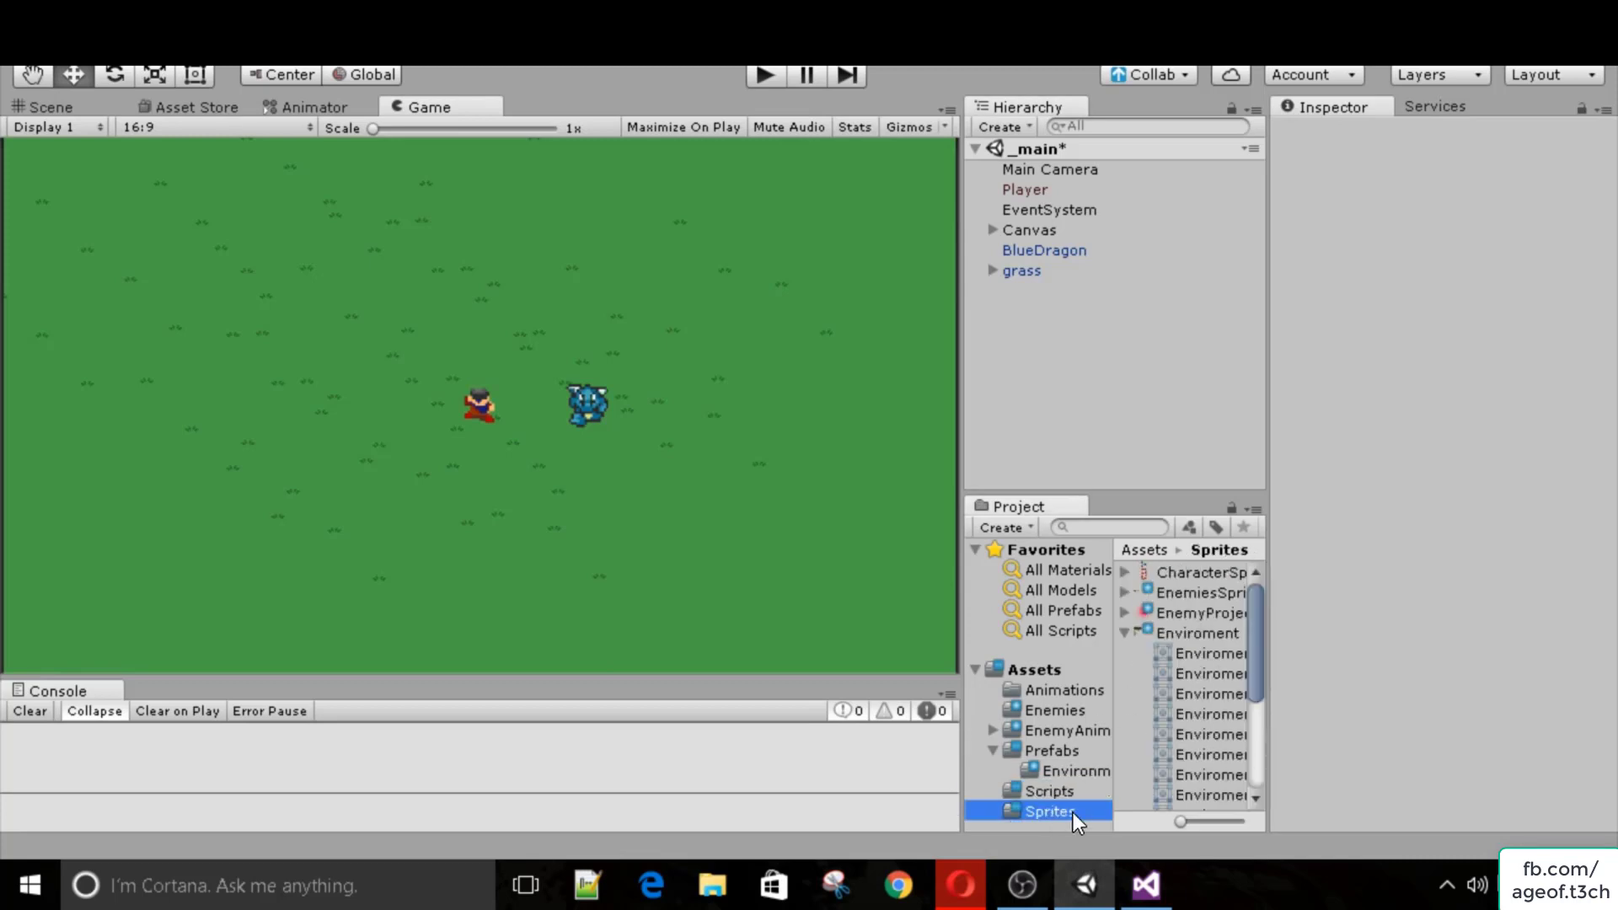
left_click(1204, 653)
left_click(1200, 673)
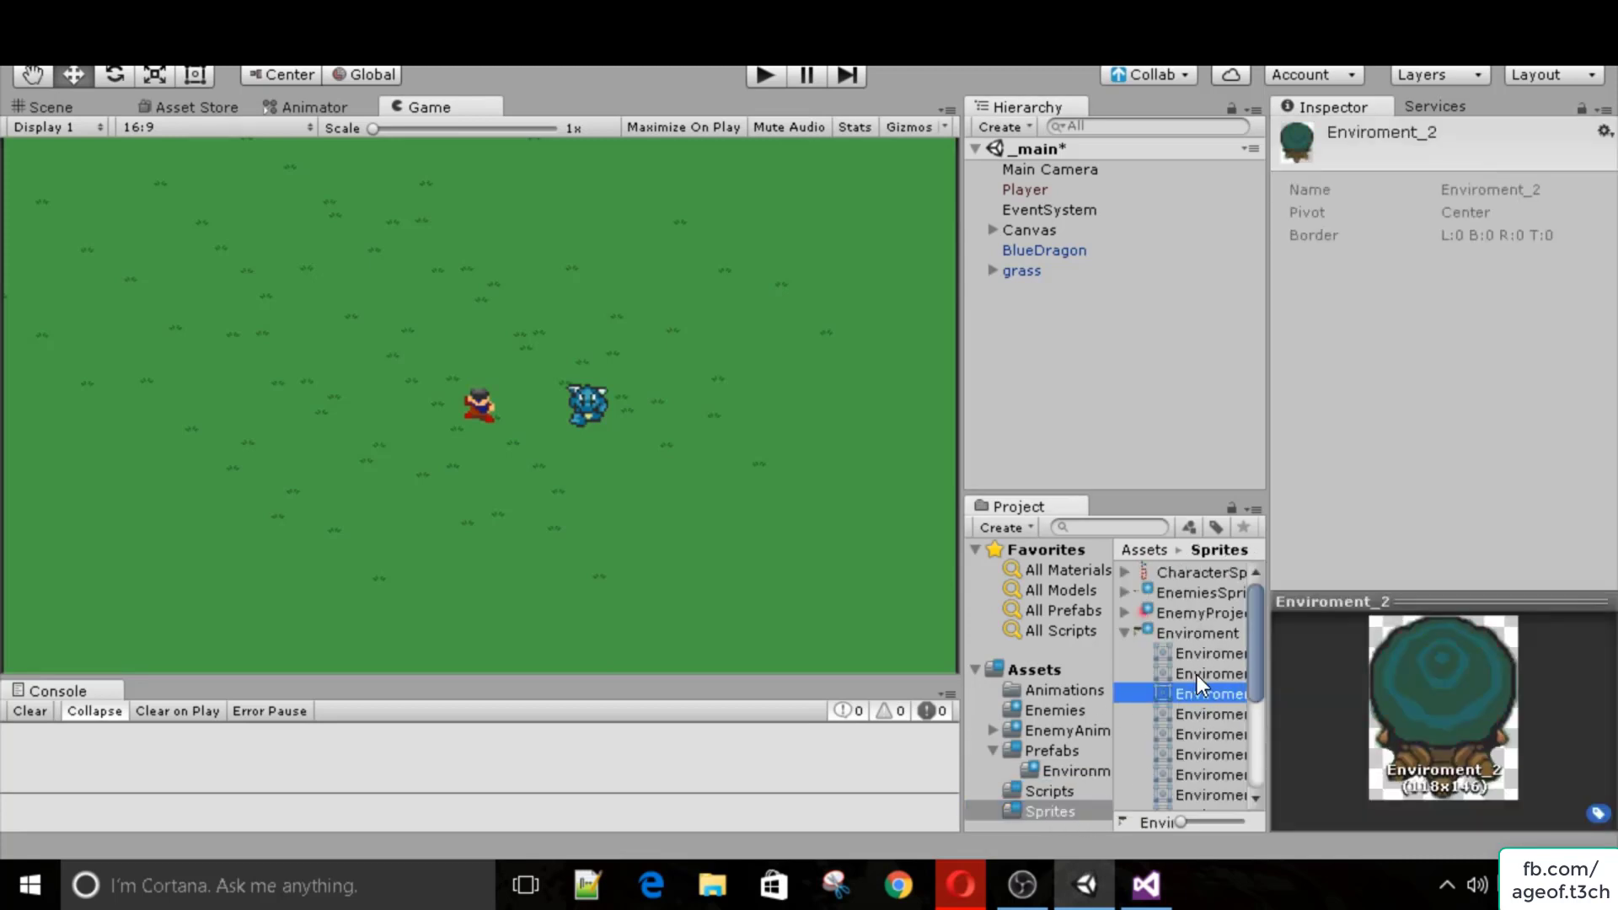
left_click(1196, 657)
left_click_drag(1196, 657, 1090, 419)
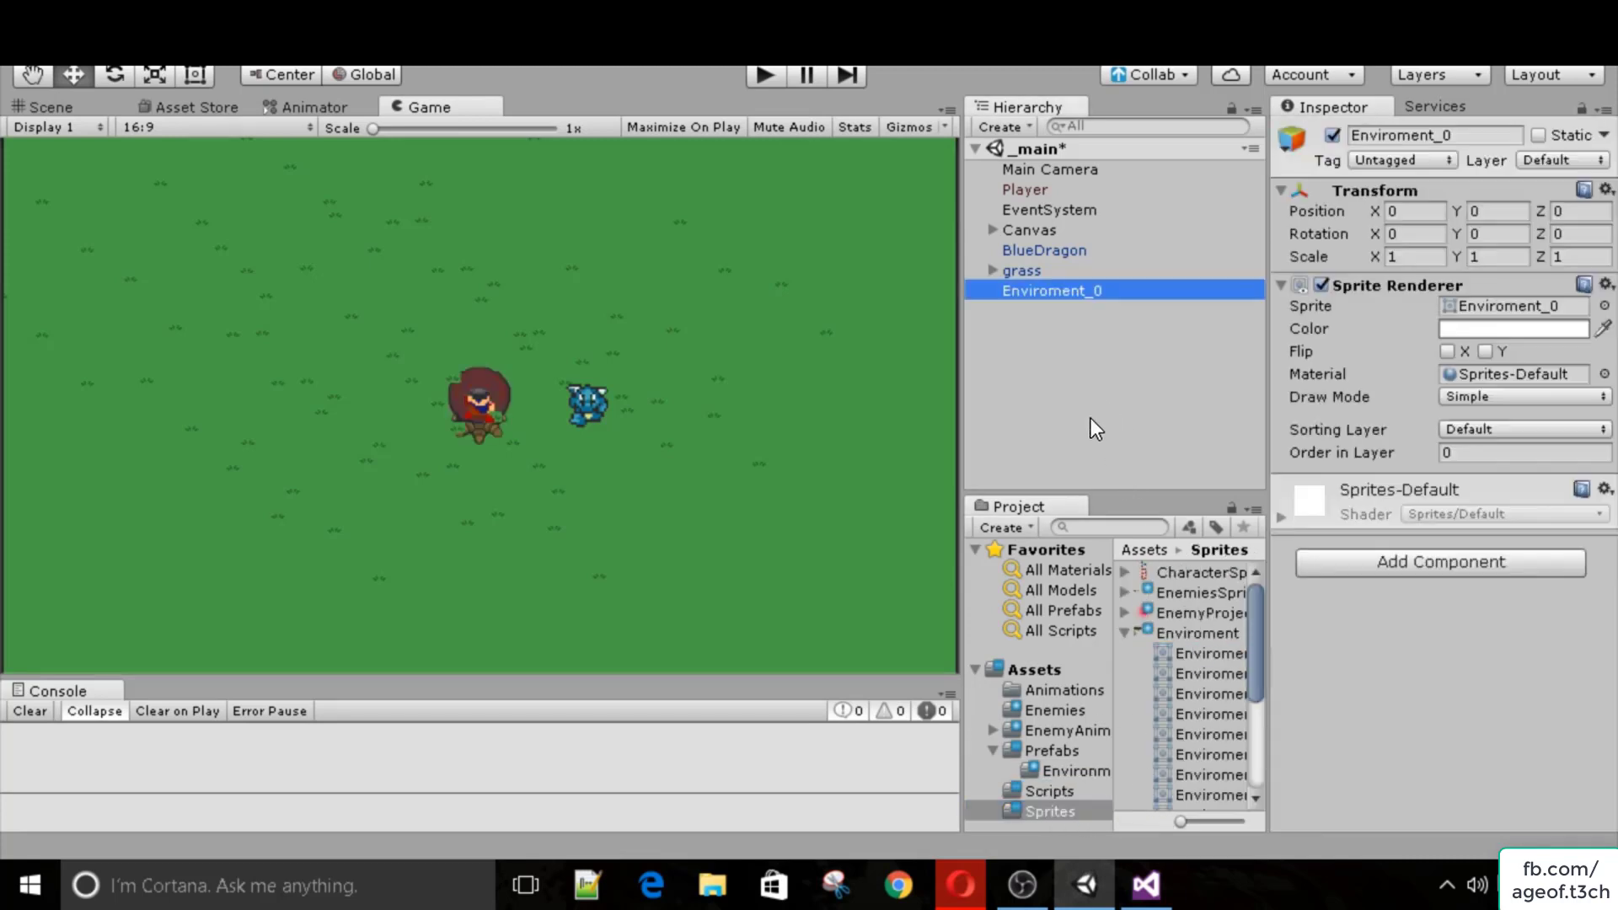
Set the red tree's scale to 2 in X and Y and its sprite Order in Layer to 5.
left_click(1408, 256)
type("2")
key("Tab")
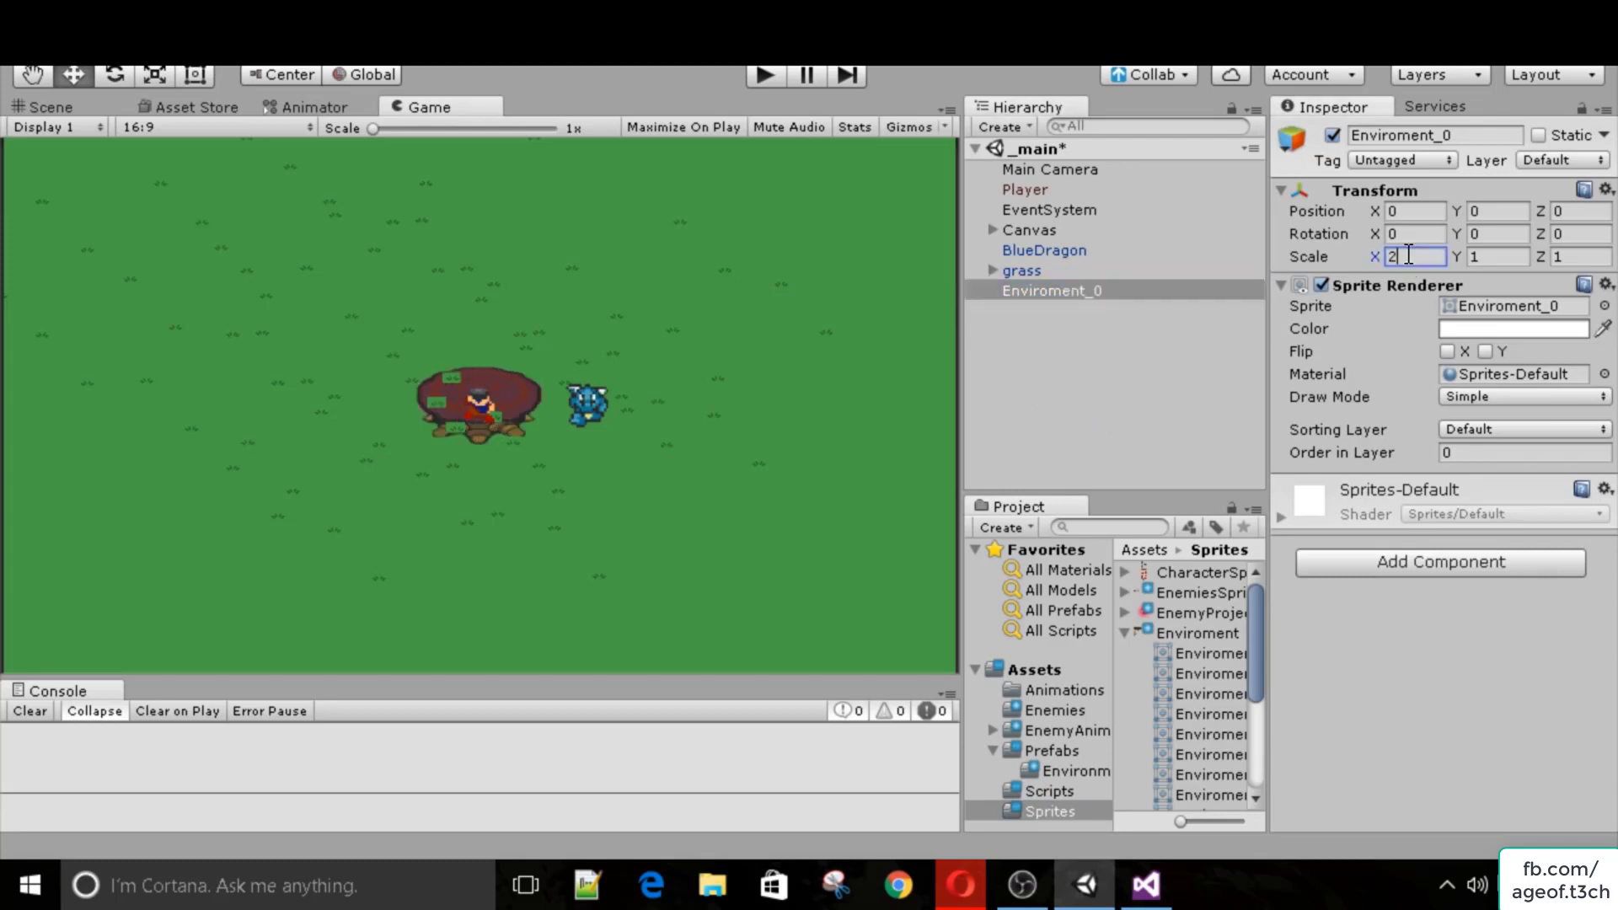
type("2")
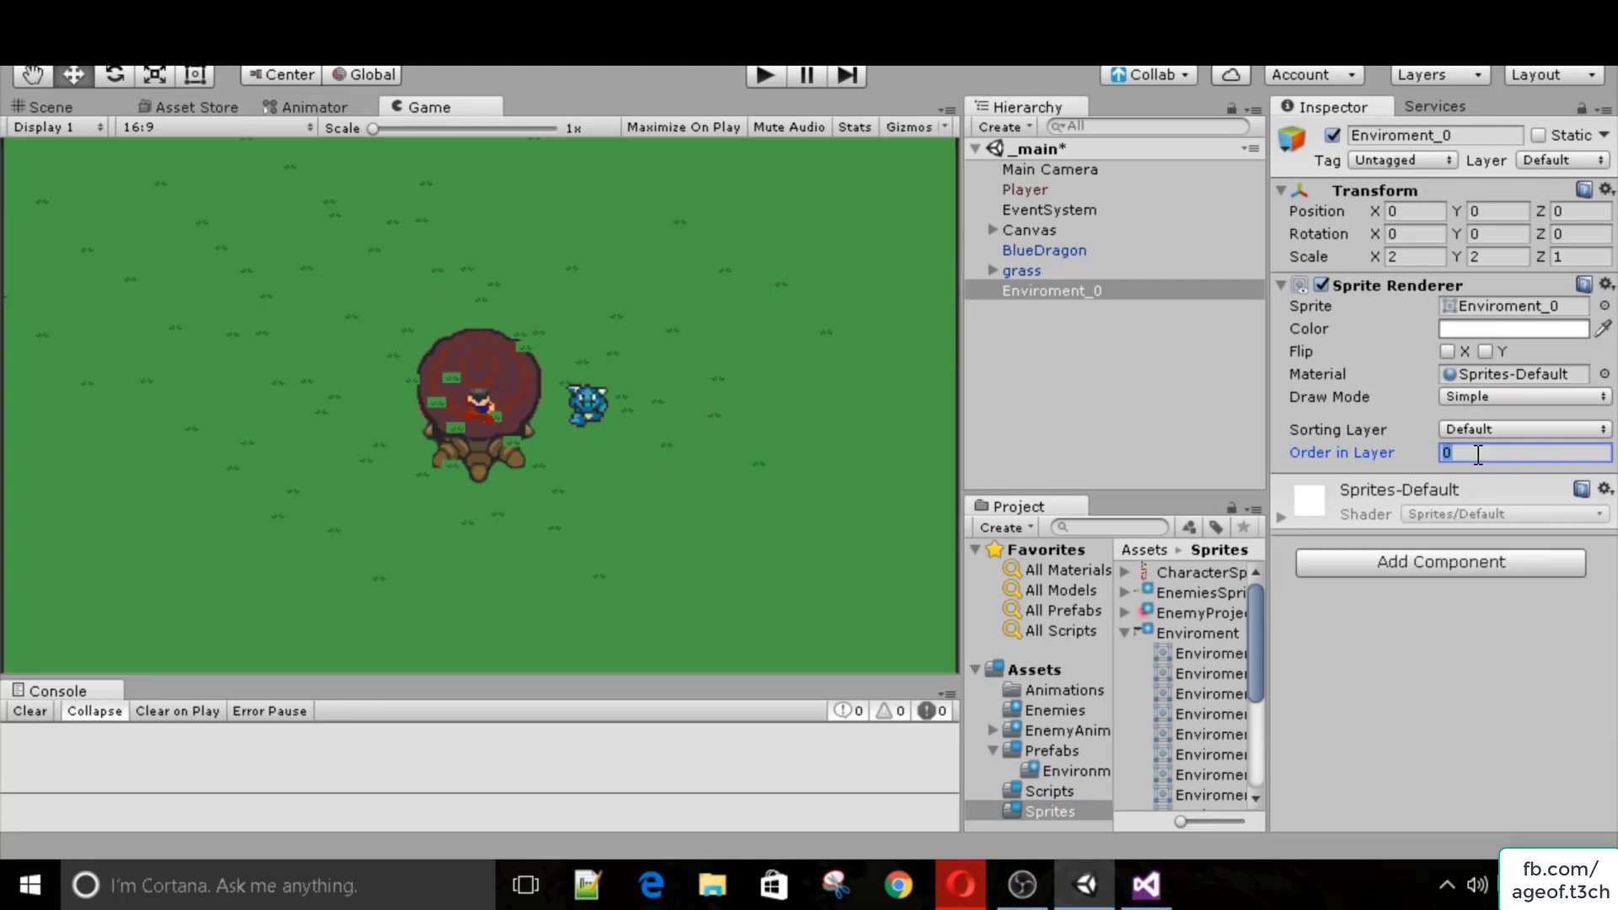
type("5")
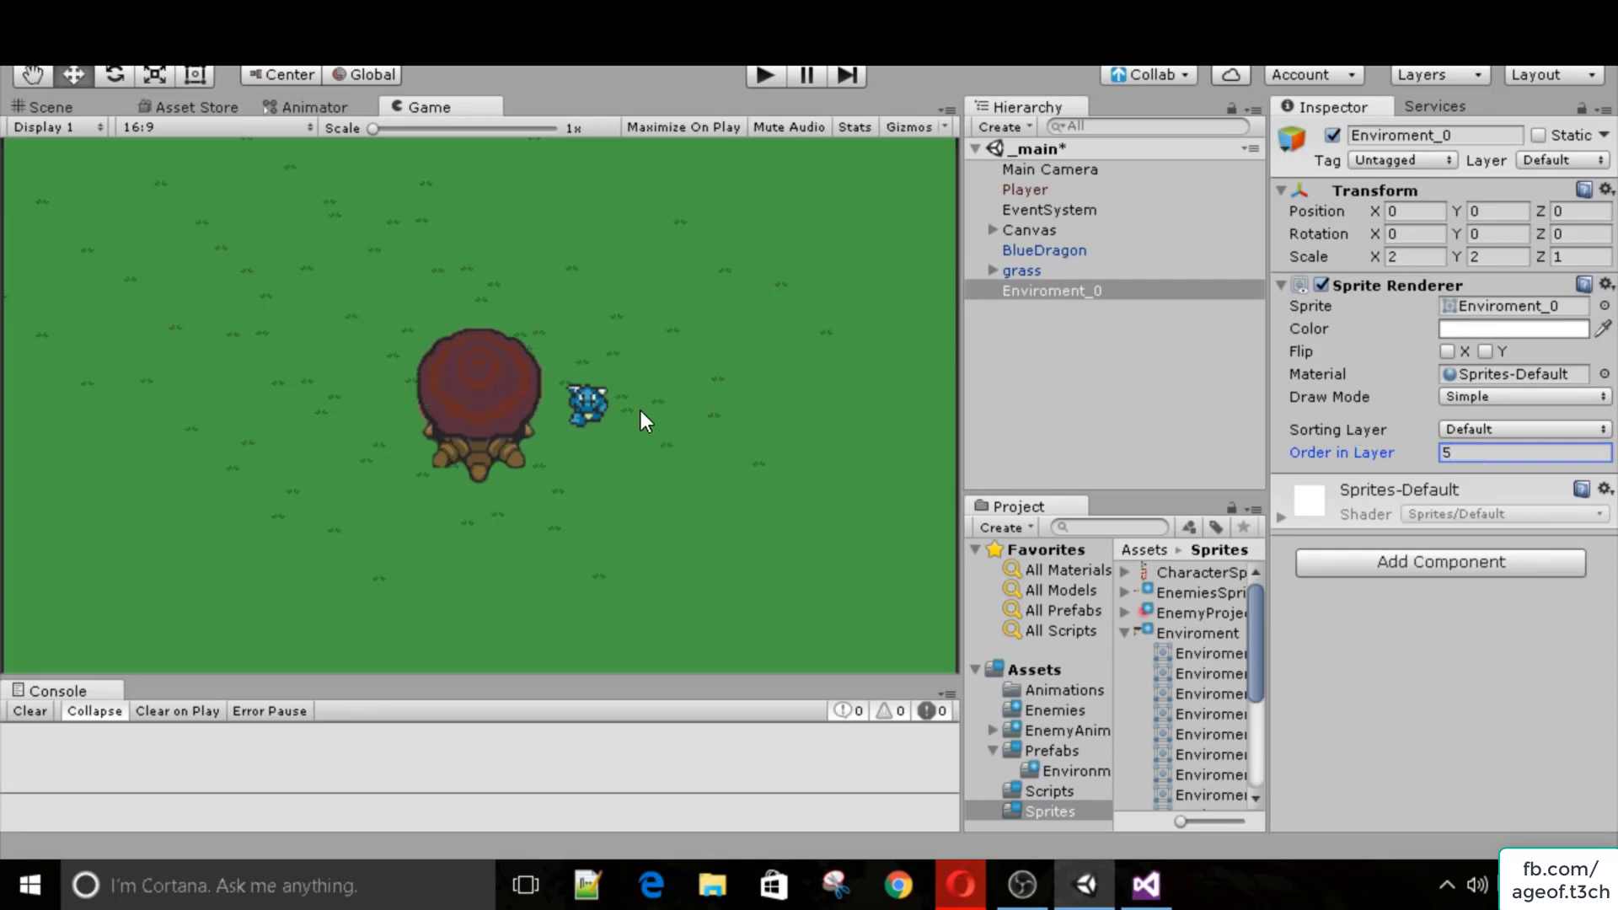
Set the red tree's X position to -4 and move it down to about Y -2.87.
left_click(1420, 216)
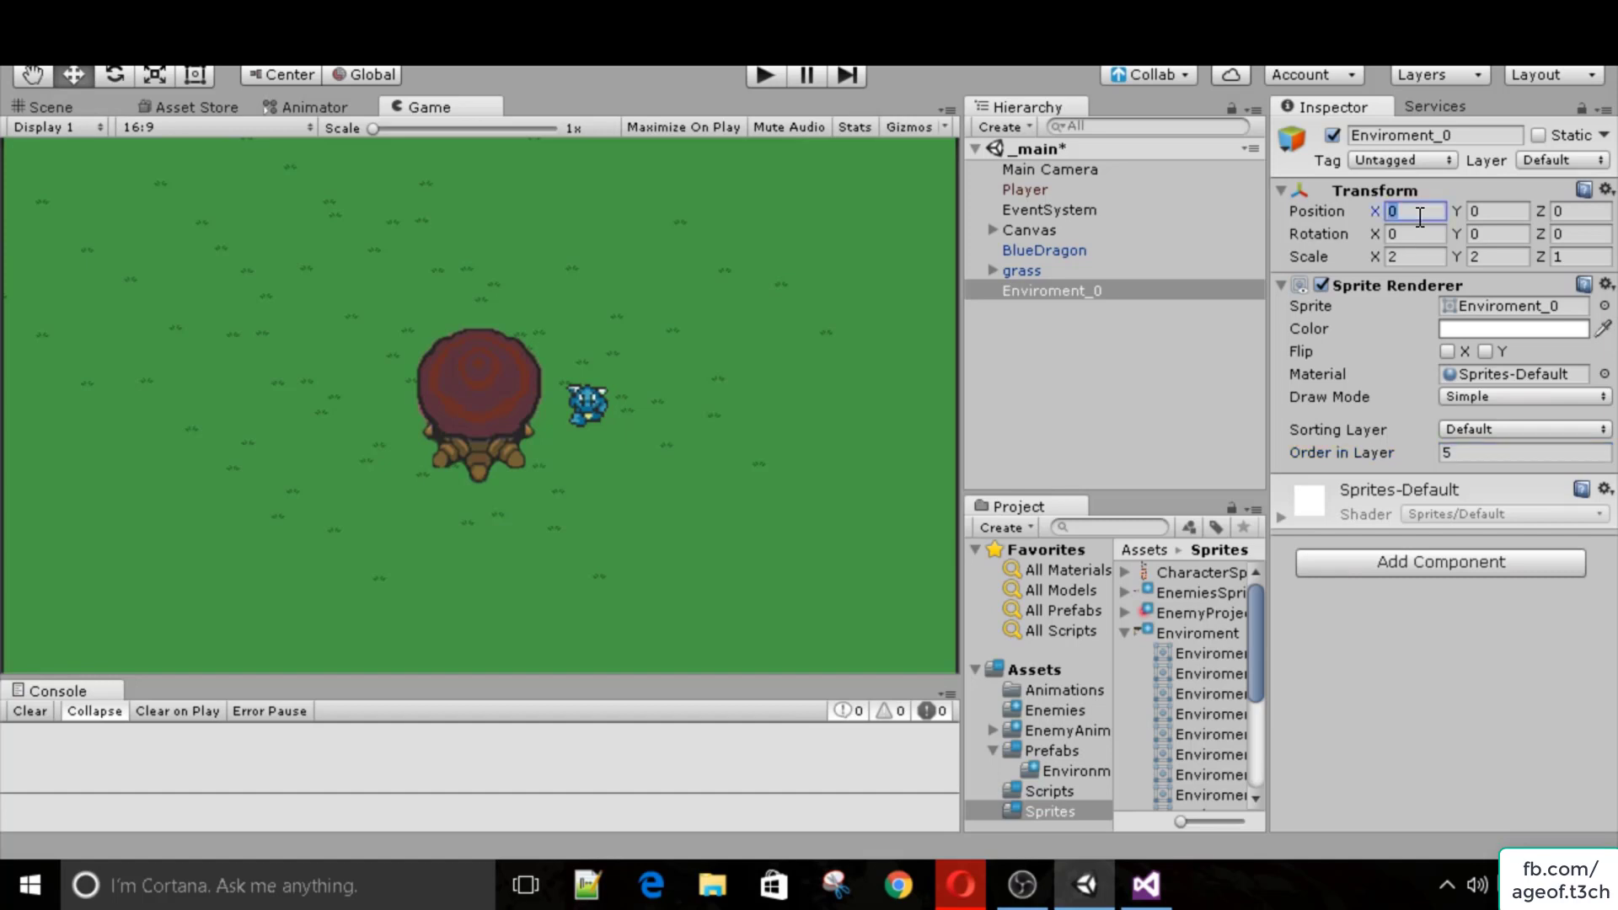
type("-4")
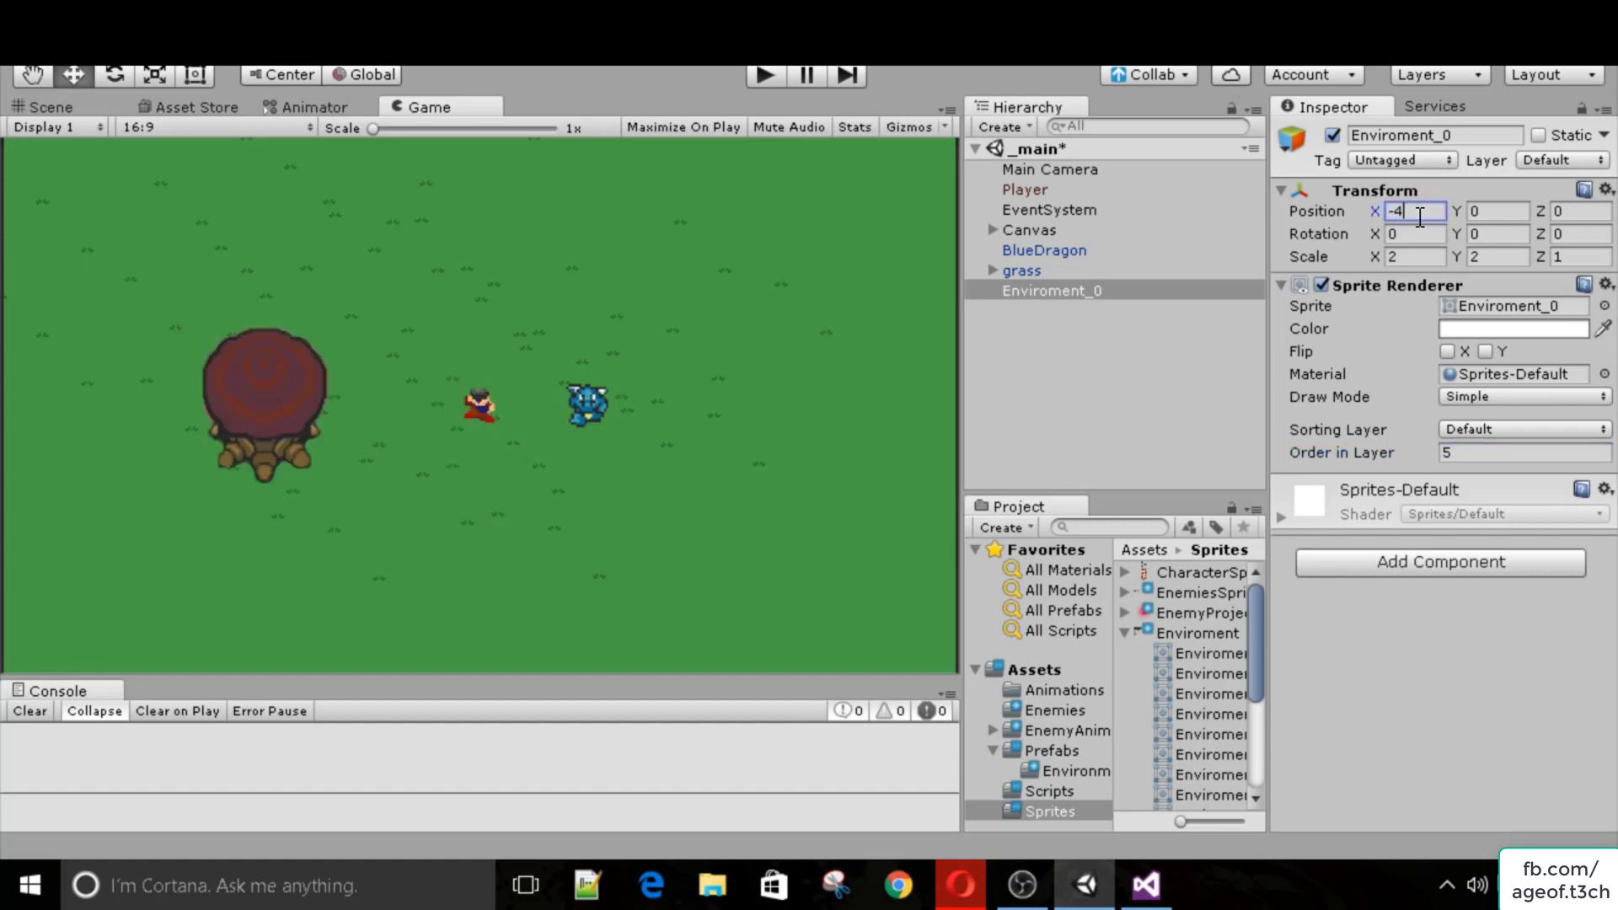
left_click(32, 109)
left_click_drag(393, 372, 392, 442)
left_click(426, 108)
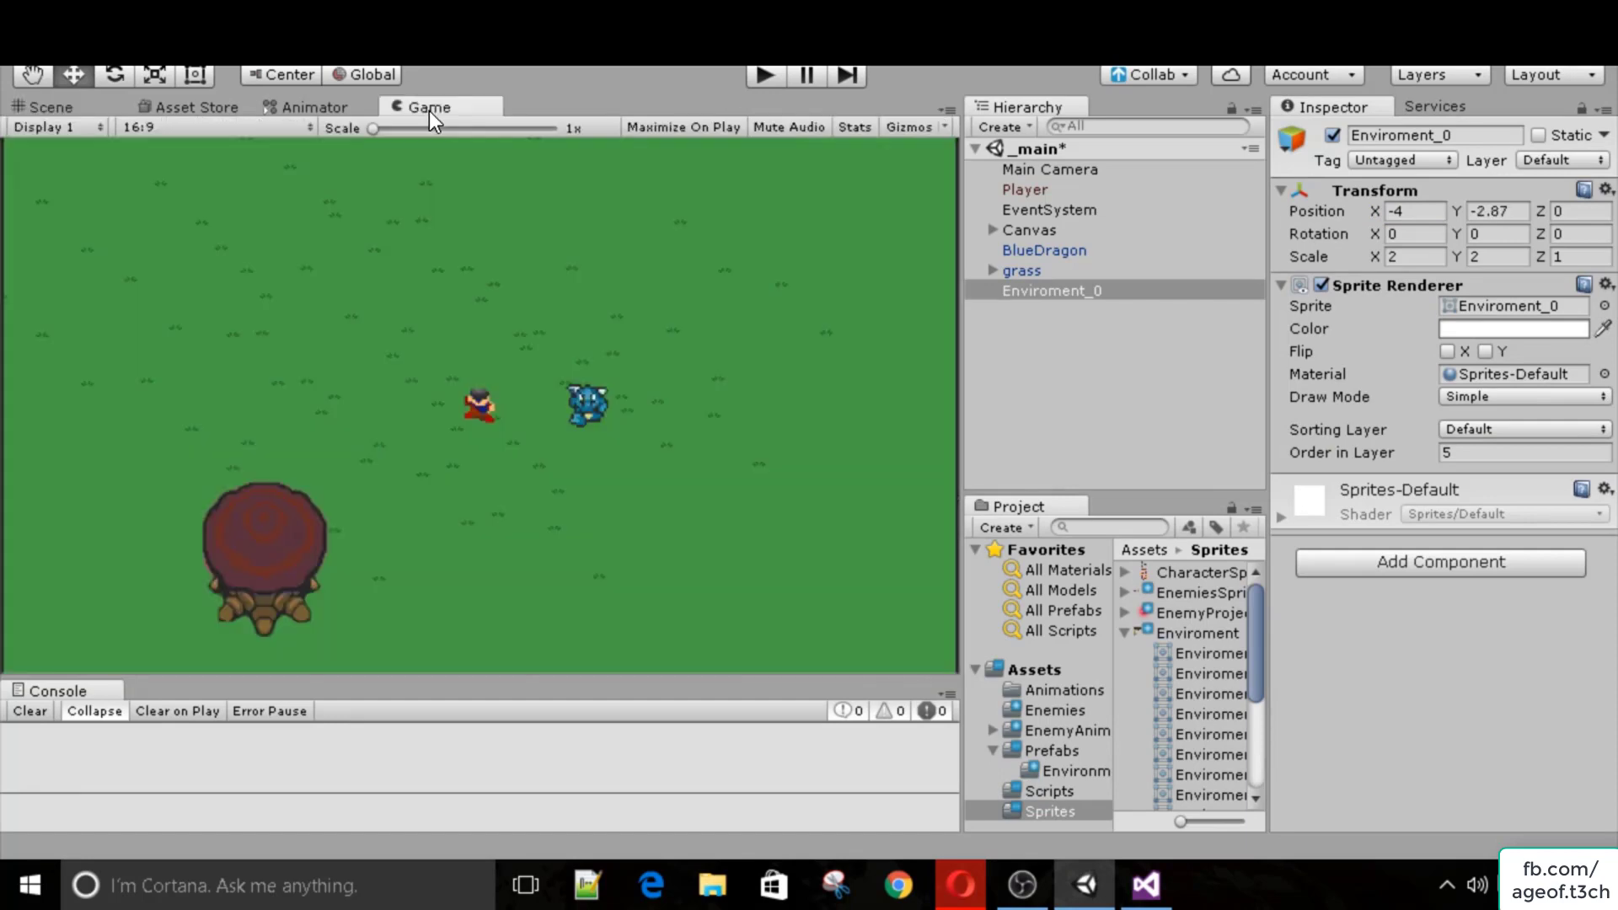
Add a Box Collider 2D component to the red tree.
left_click(36, 112)
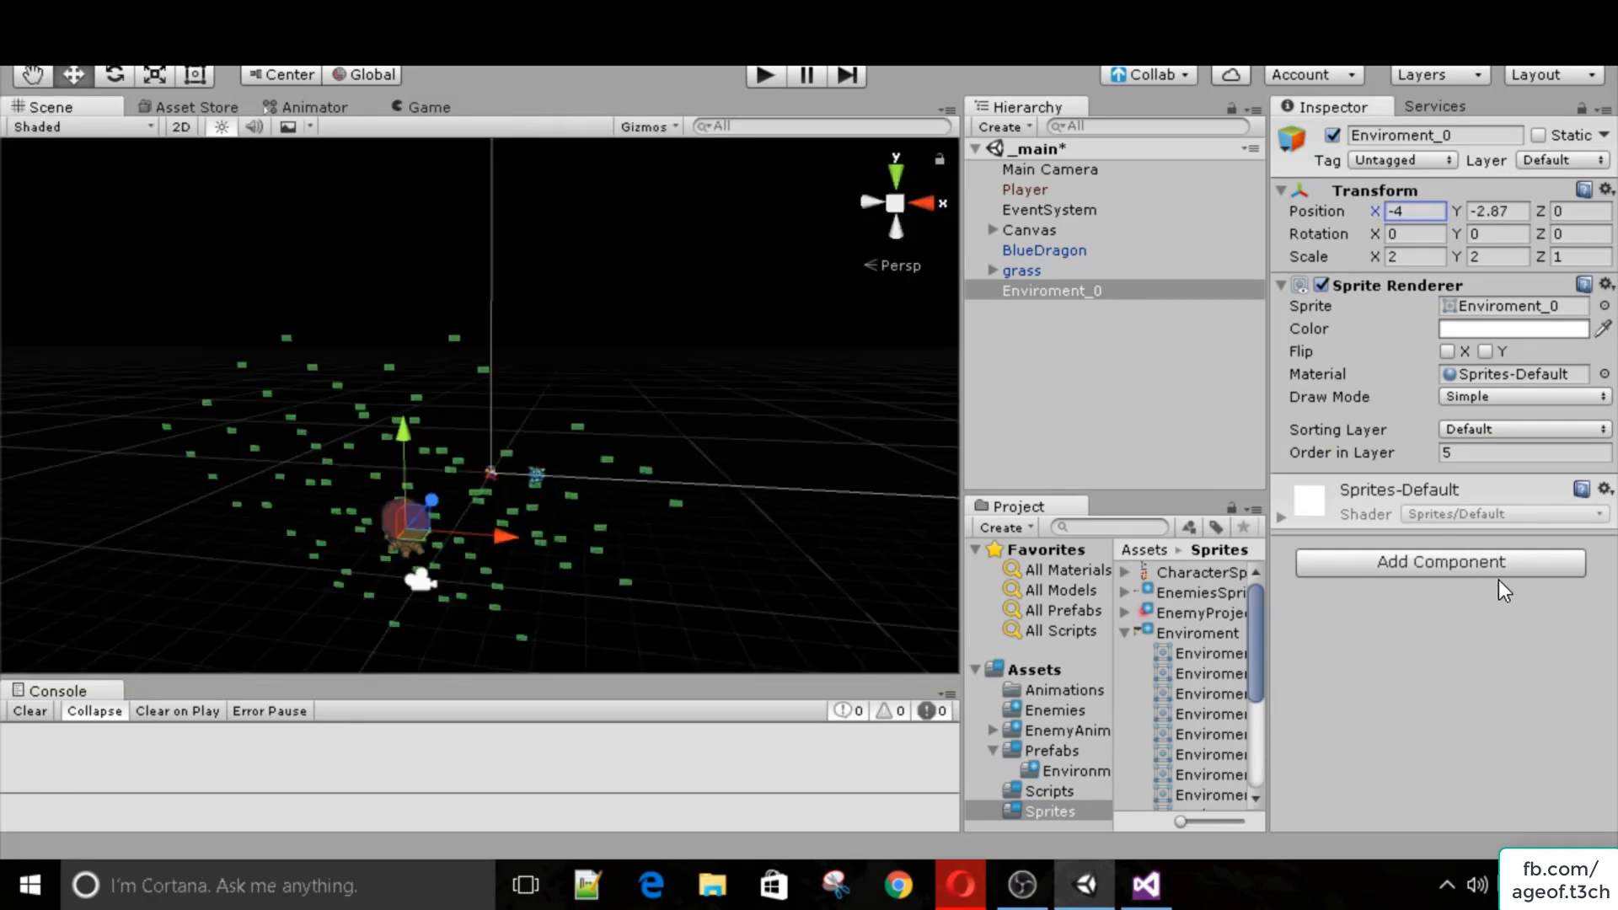
left_click(1478, 563)
type("box")
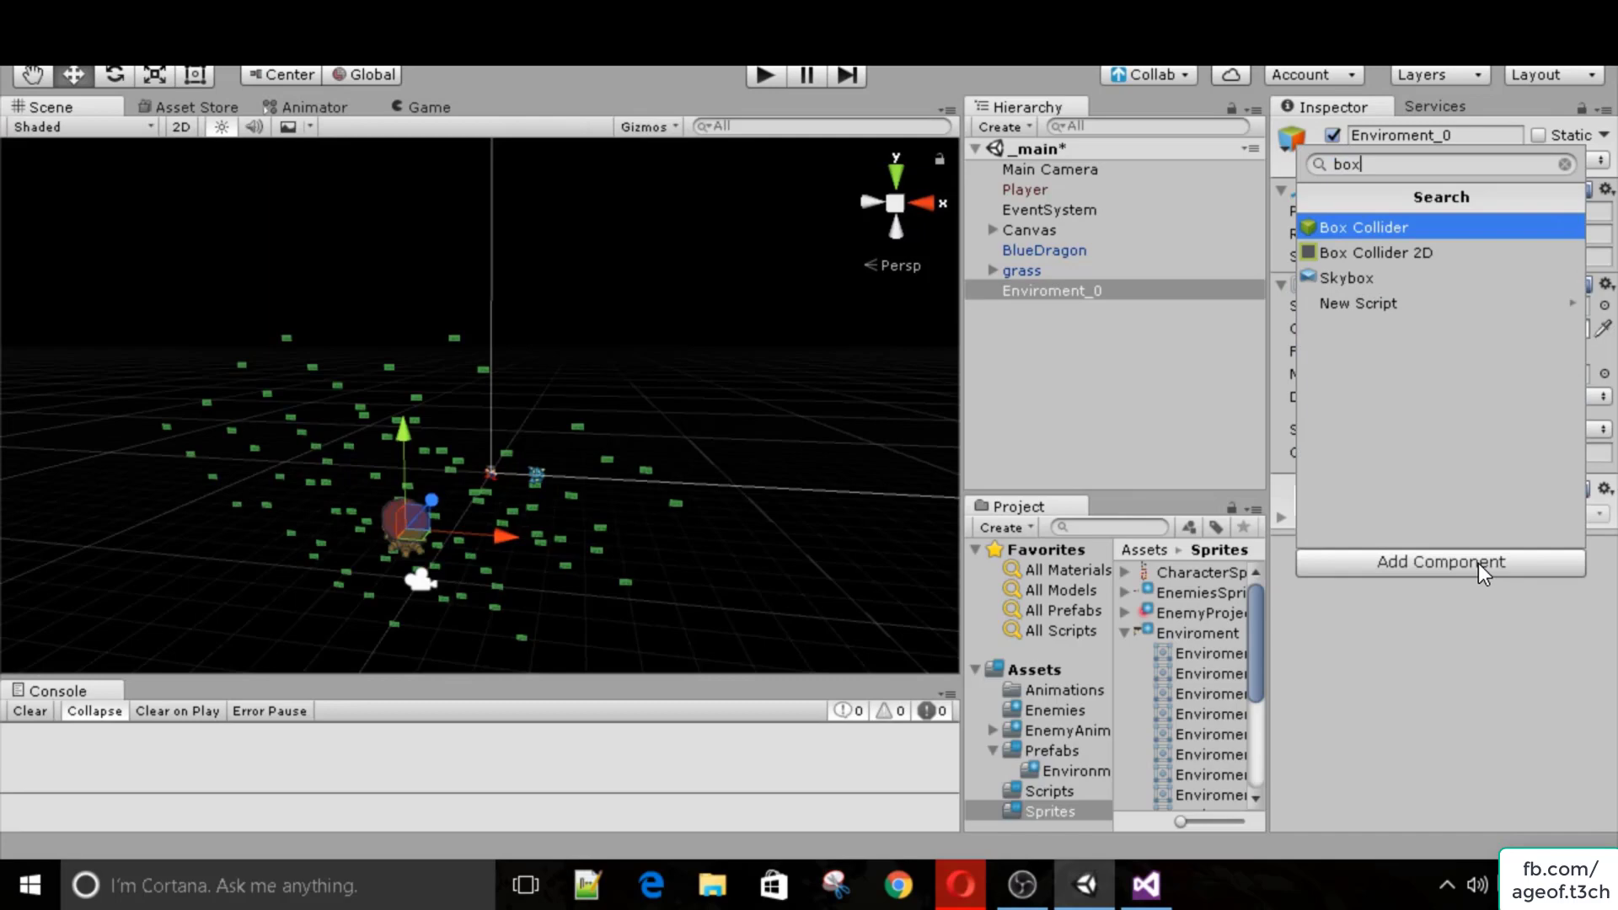
key("Down")
key("Return")
Shrink the tree's box collider vertically to a height of about 0.65 with a Y offset of about -0.16.
left_click_drag(376, 612, 348, 598, "alt")
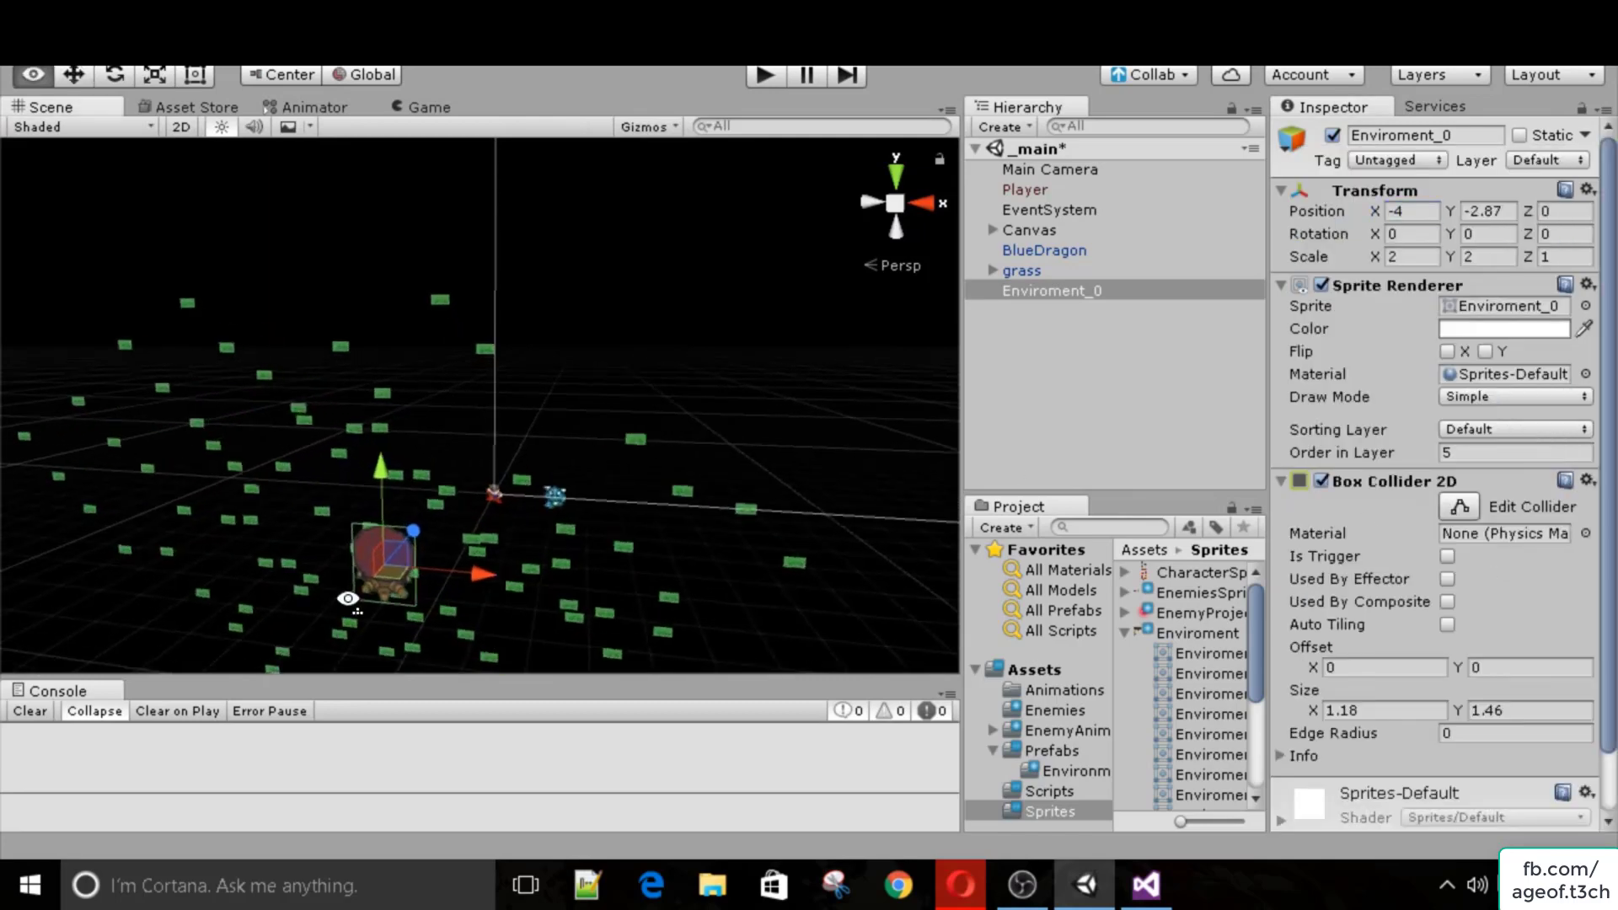
right_click_drag(348, 598, 270, 615)
scroll(376, 530, "up", 5)
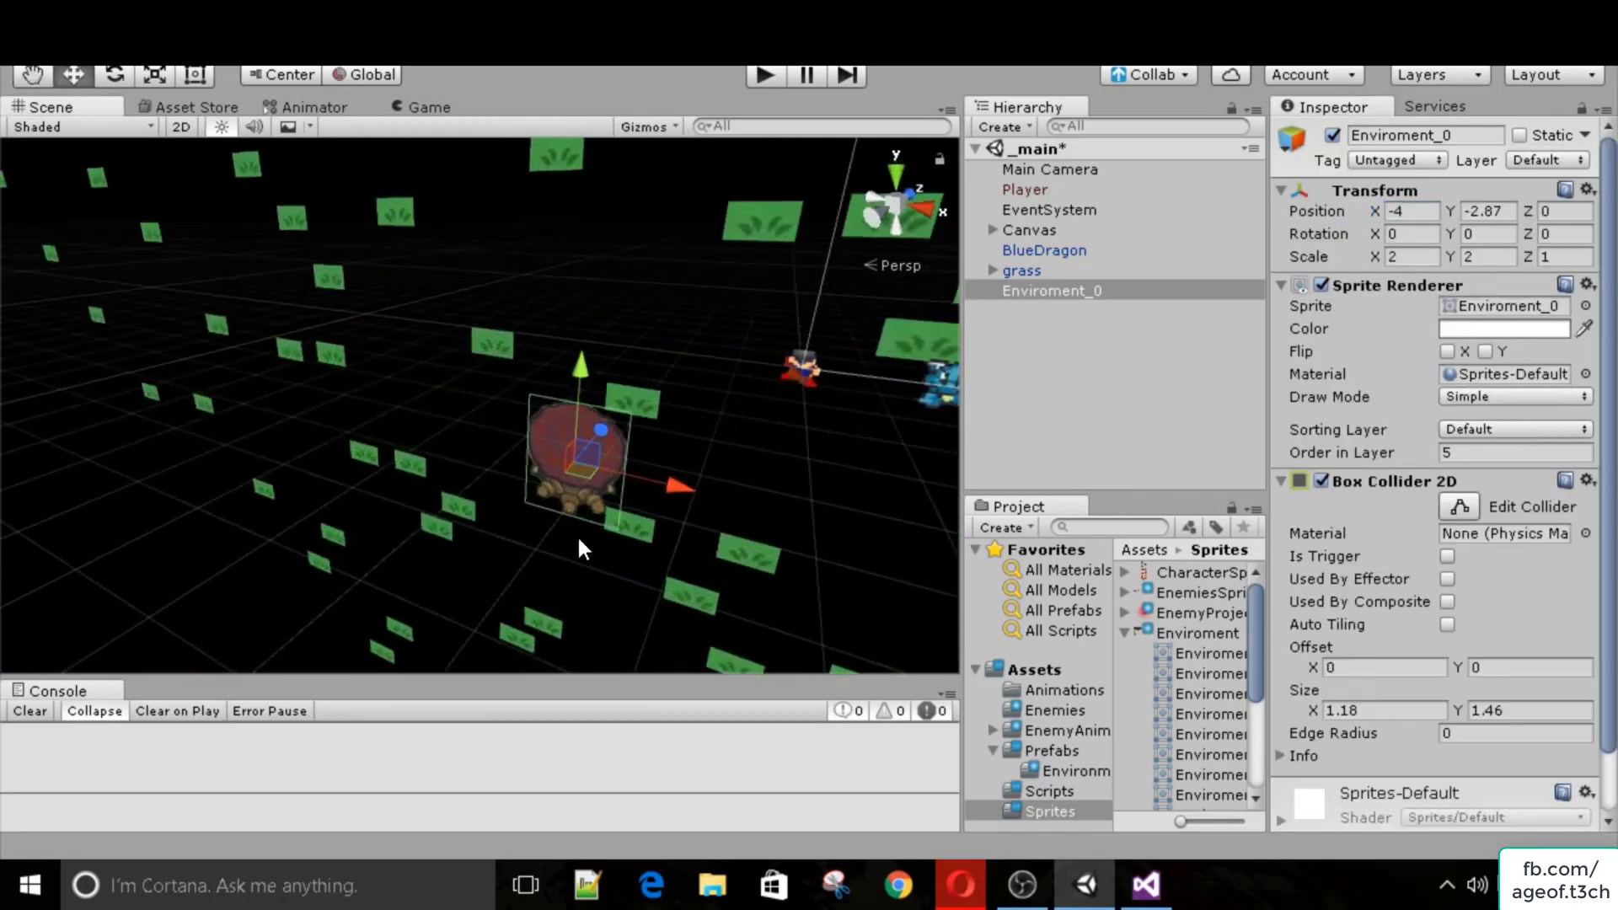
left_click(1457, 506)
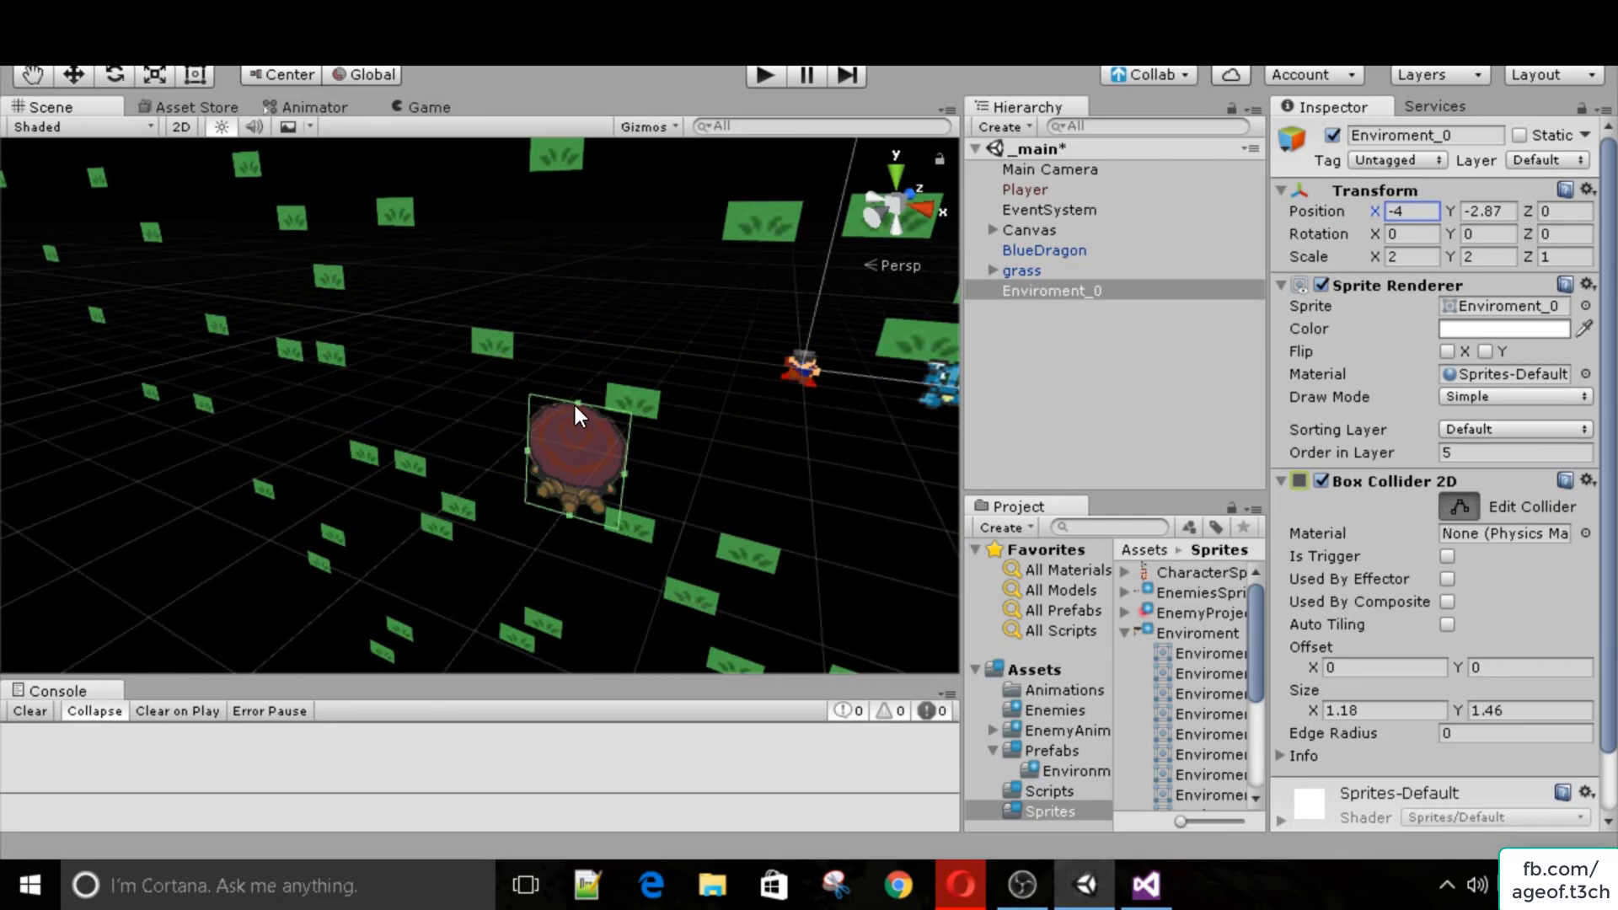
left_click_drag(576, 402, 576, 447)
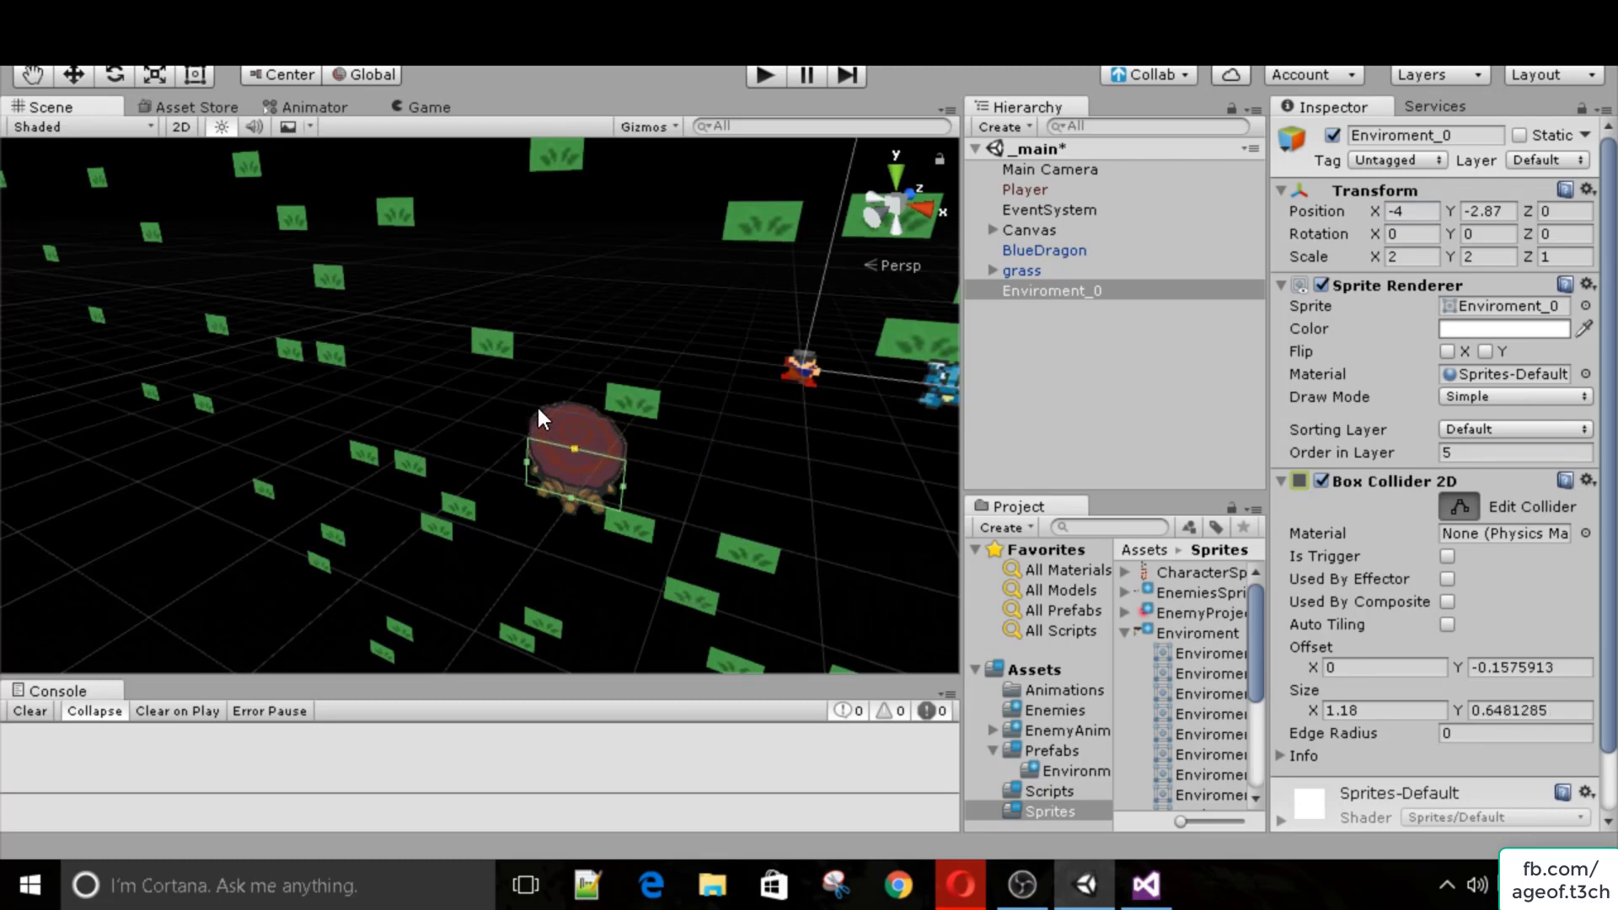
Playtest the game by walking the player around the red tree to check where its box collider blocks movement.
left_click(433, 108)
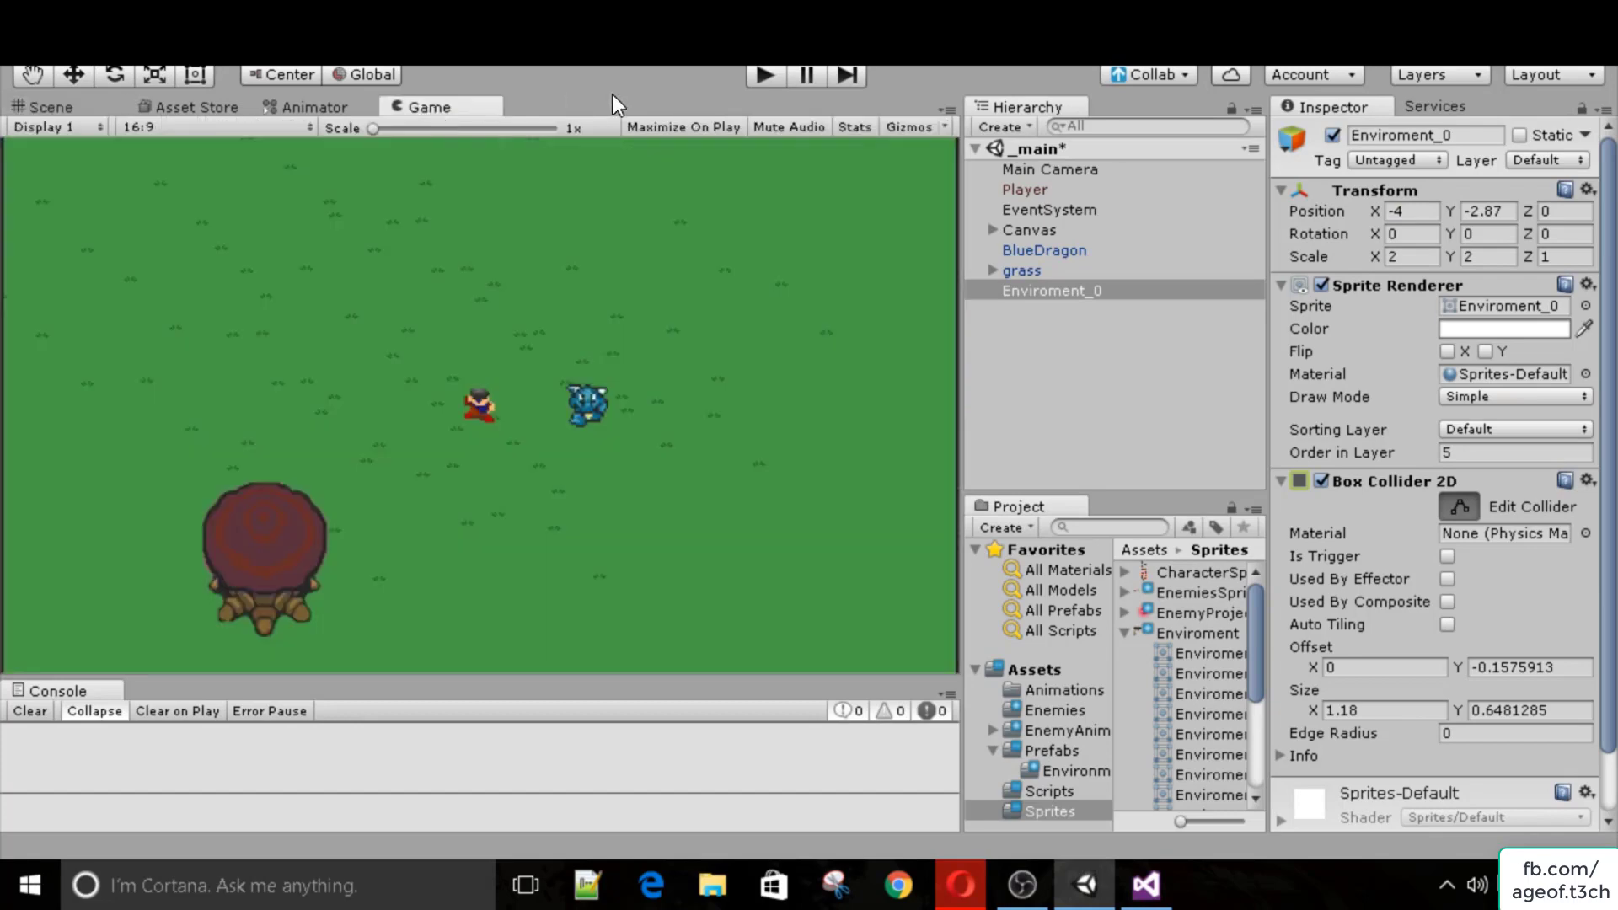
left_click(765, 74)
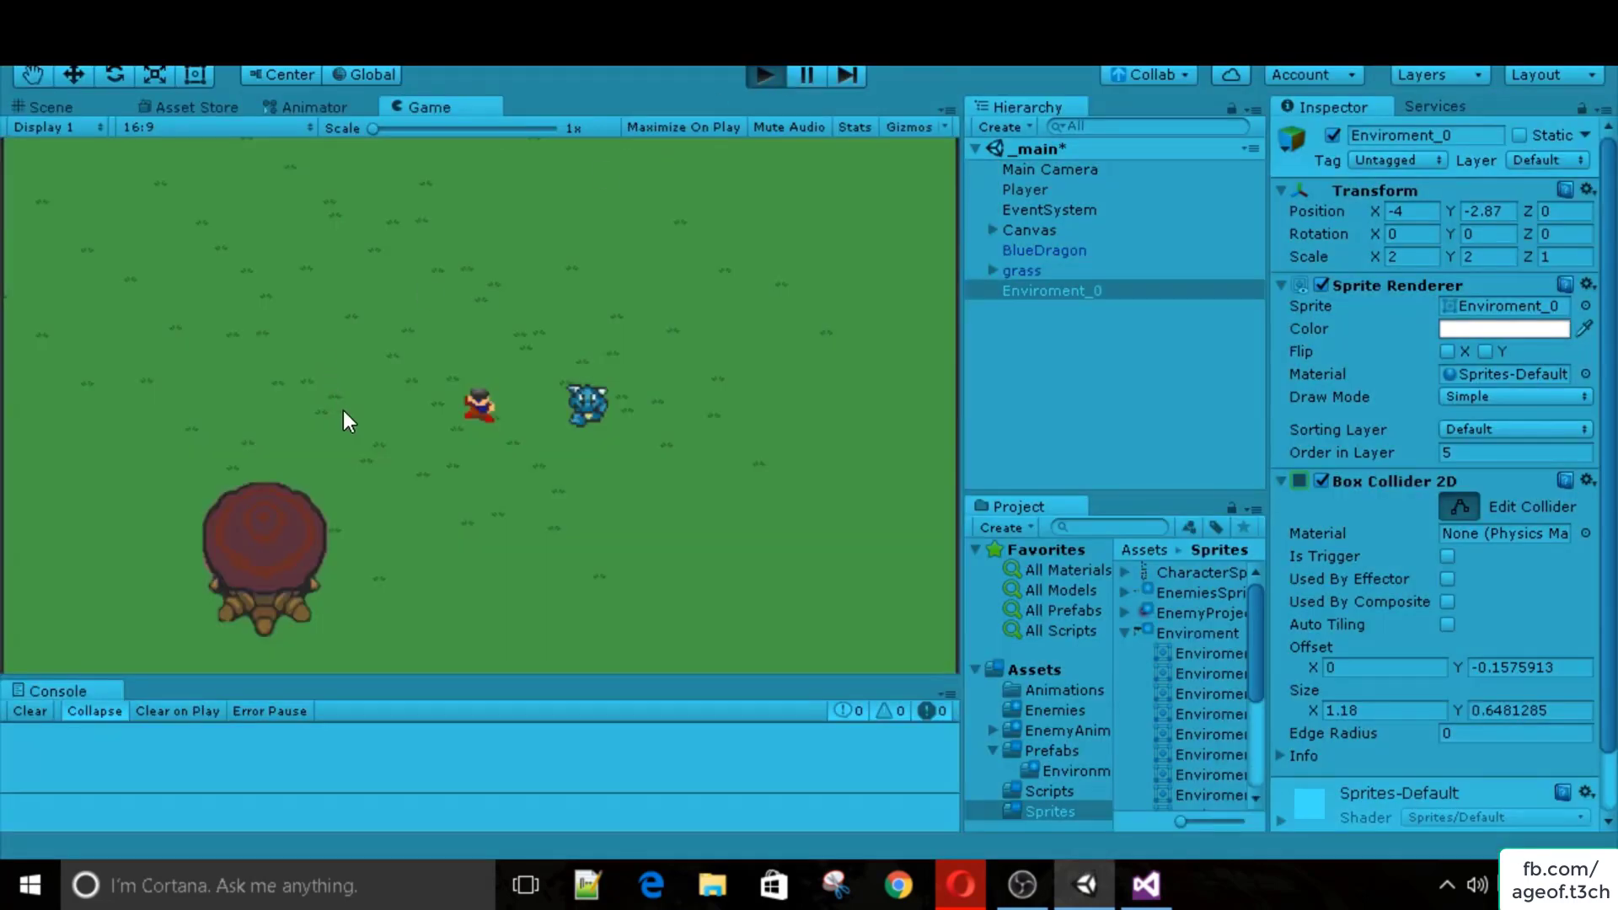
key("a")
key("s")
key("a")
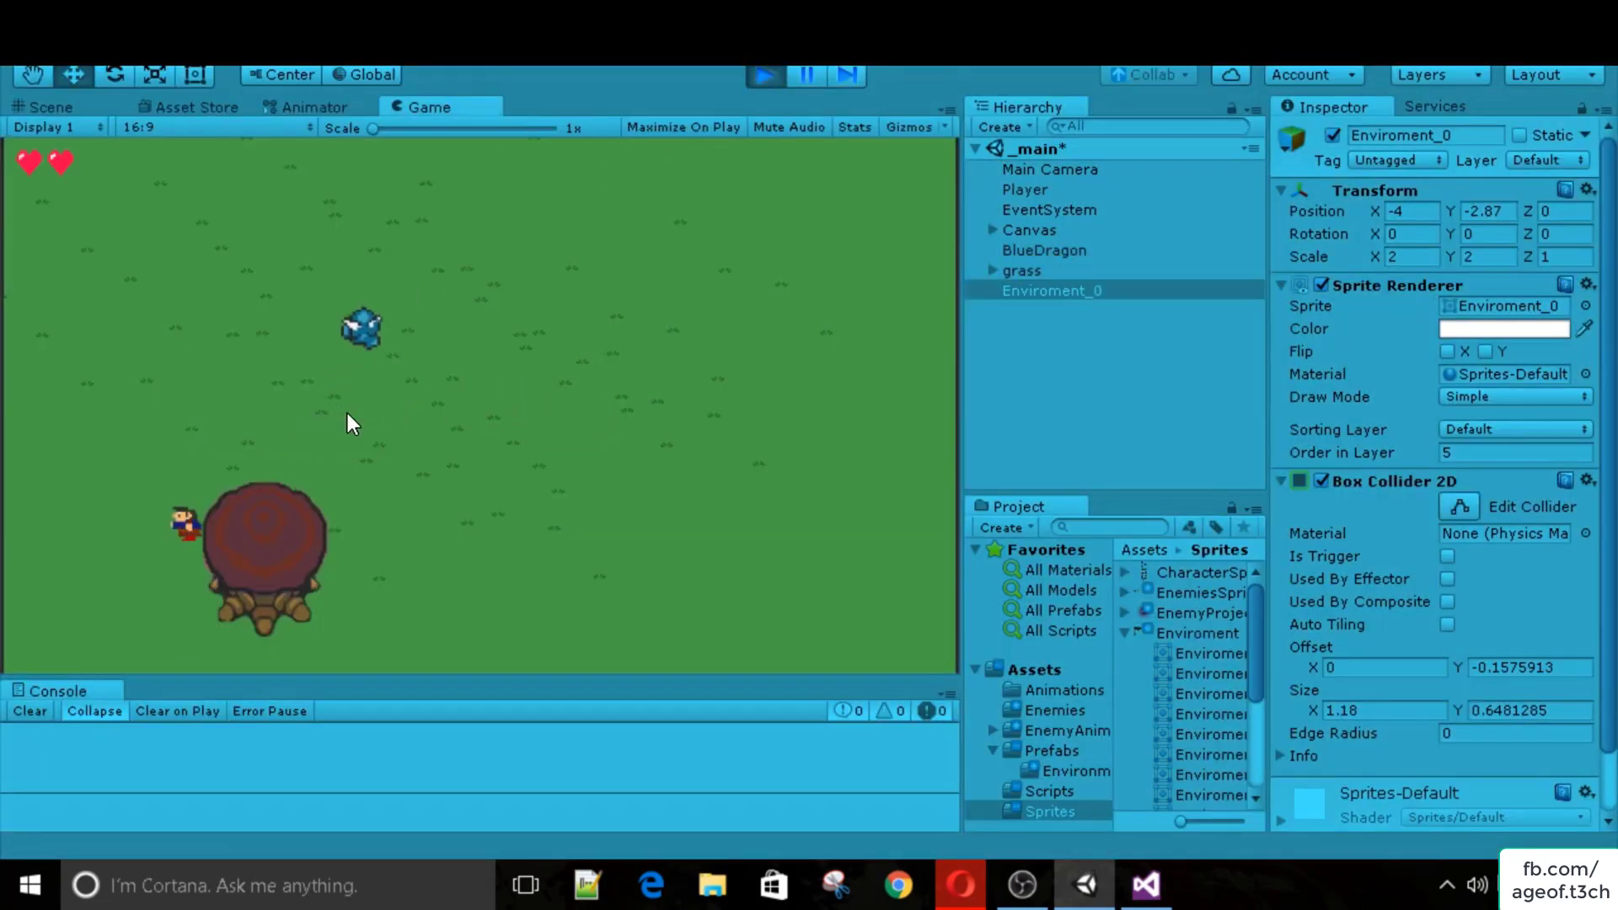
key("s")
key("d")
key("w")
key("d")
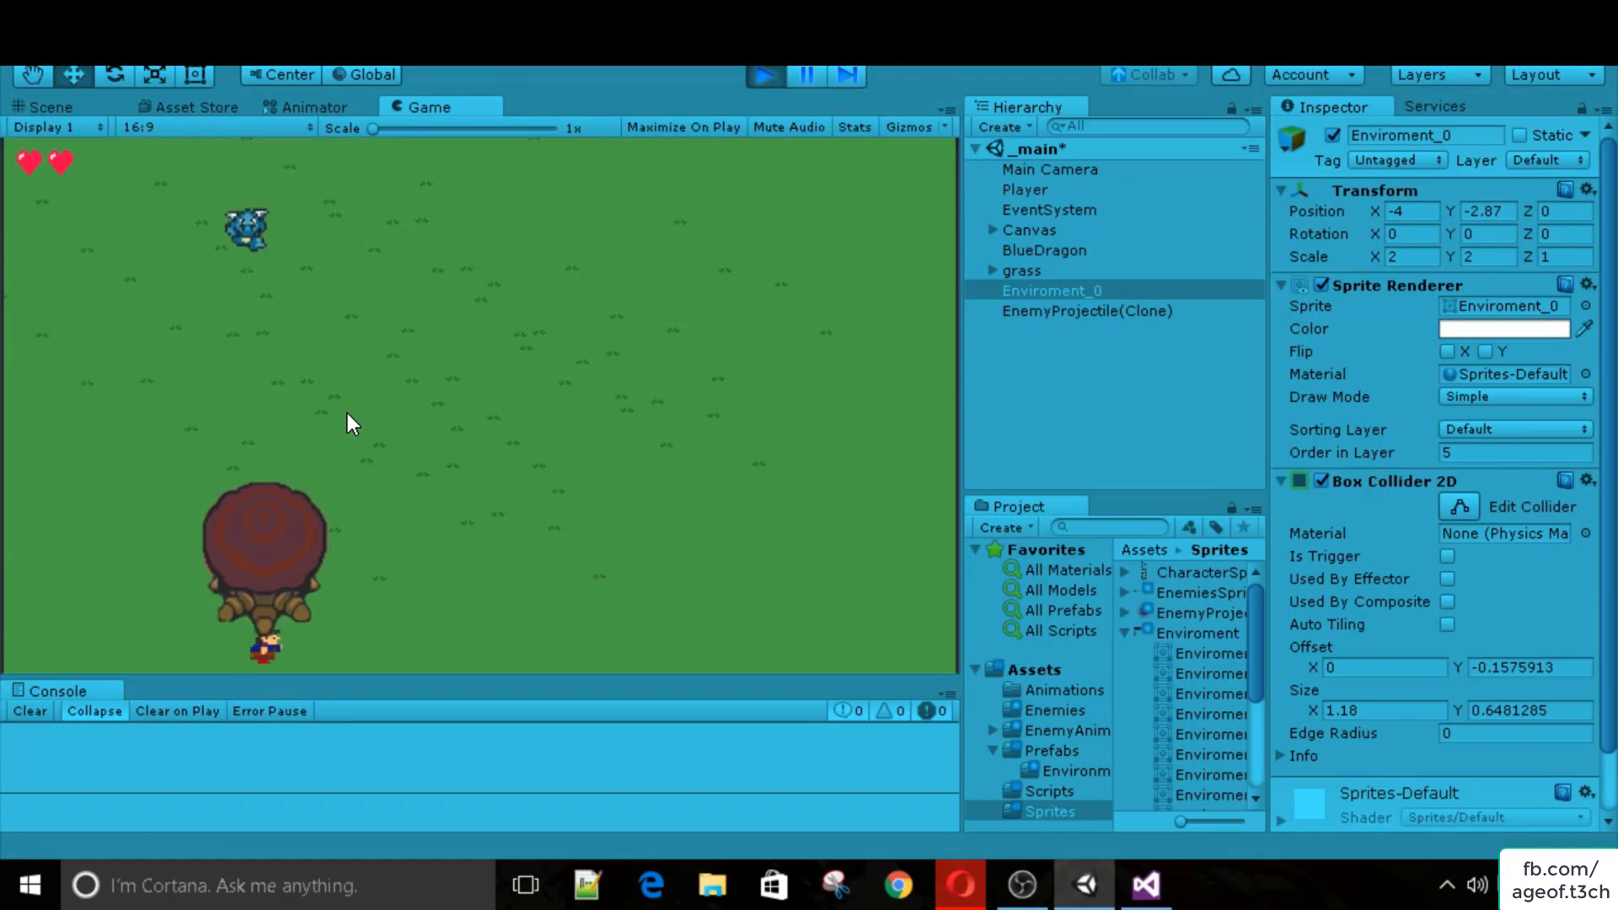
key("w")
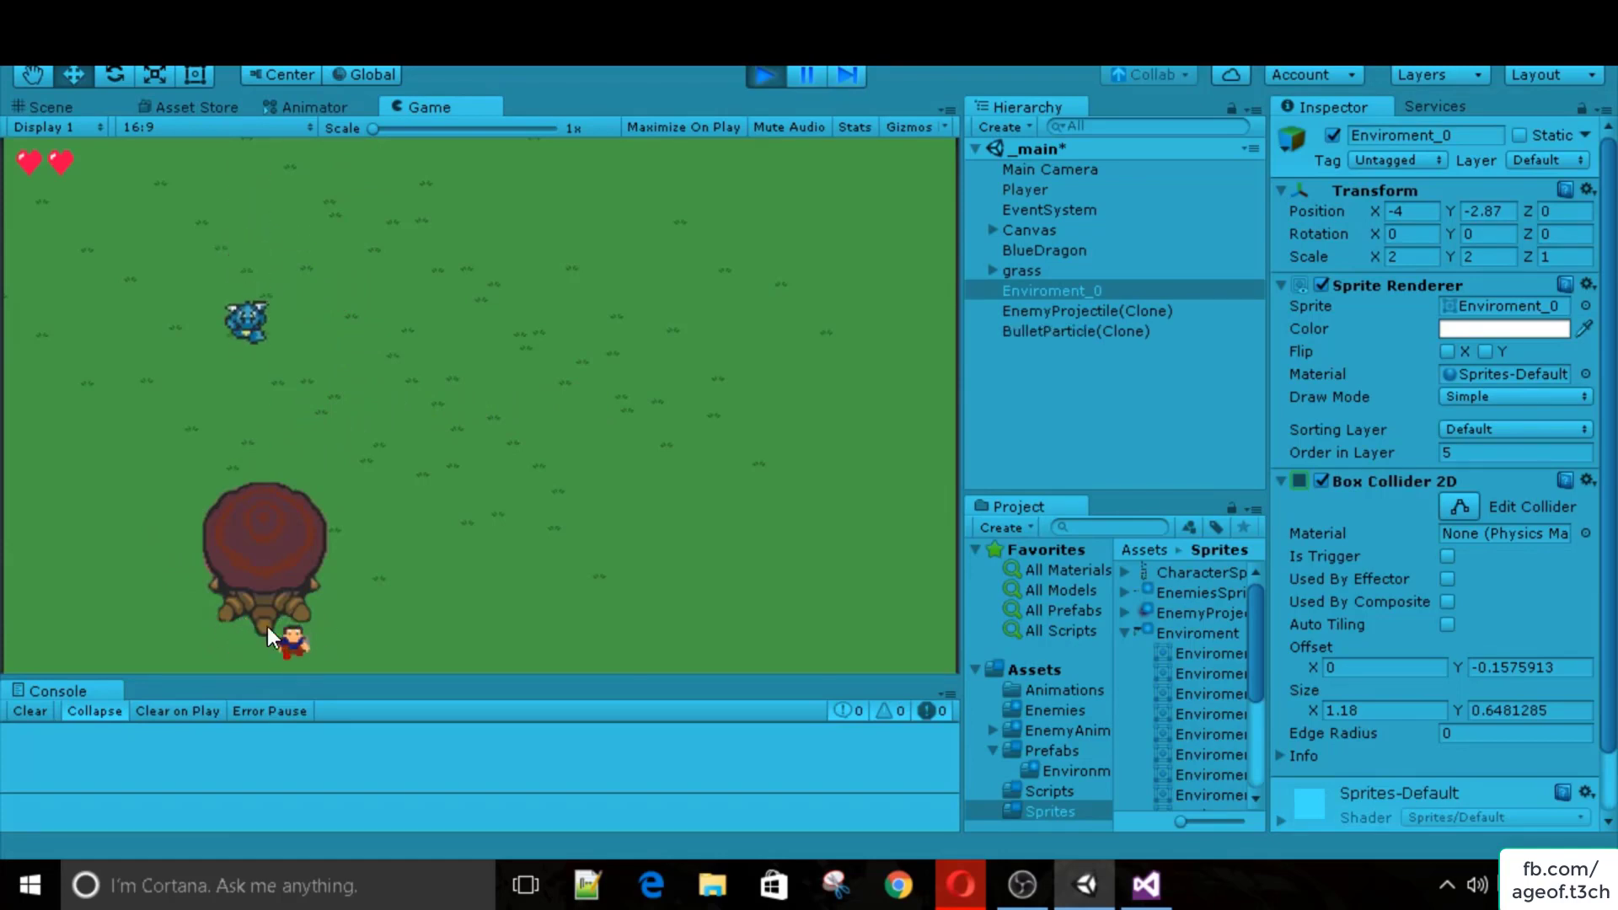
key("a")
key("w")
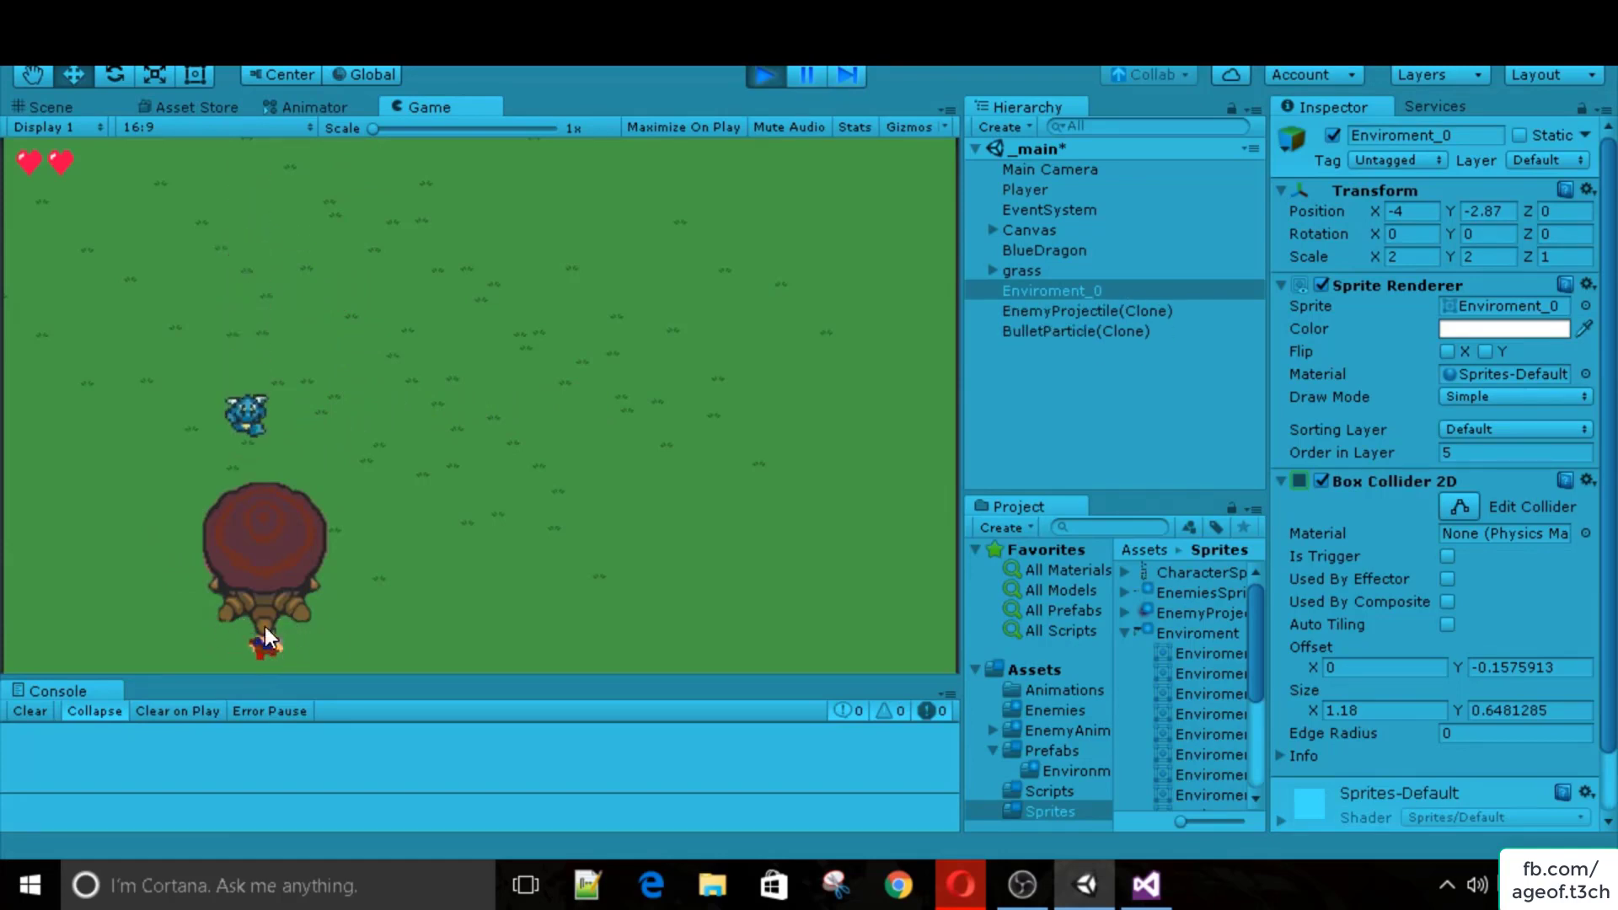
key("d")
key("w")
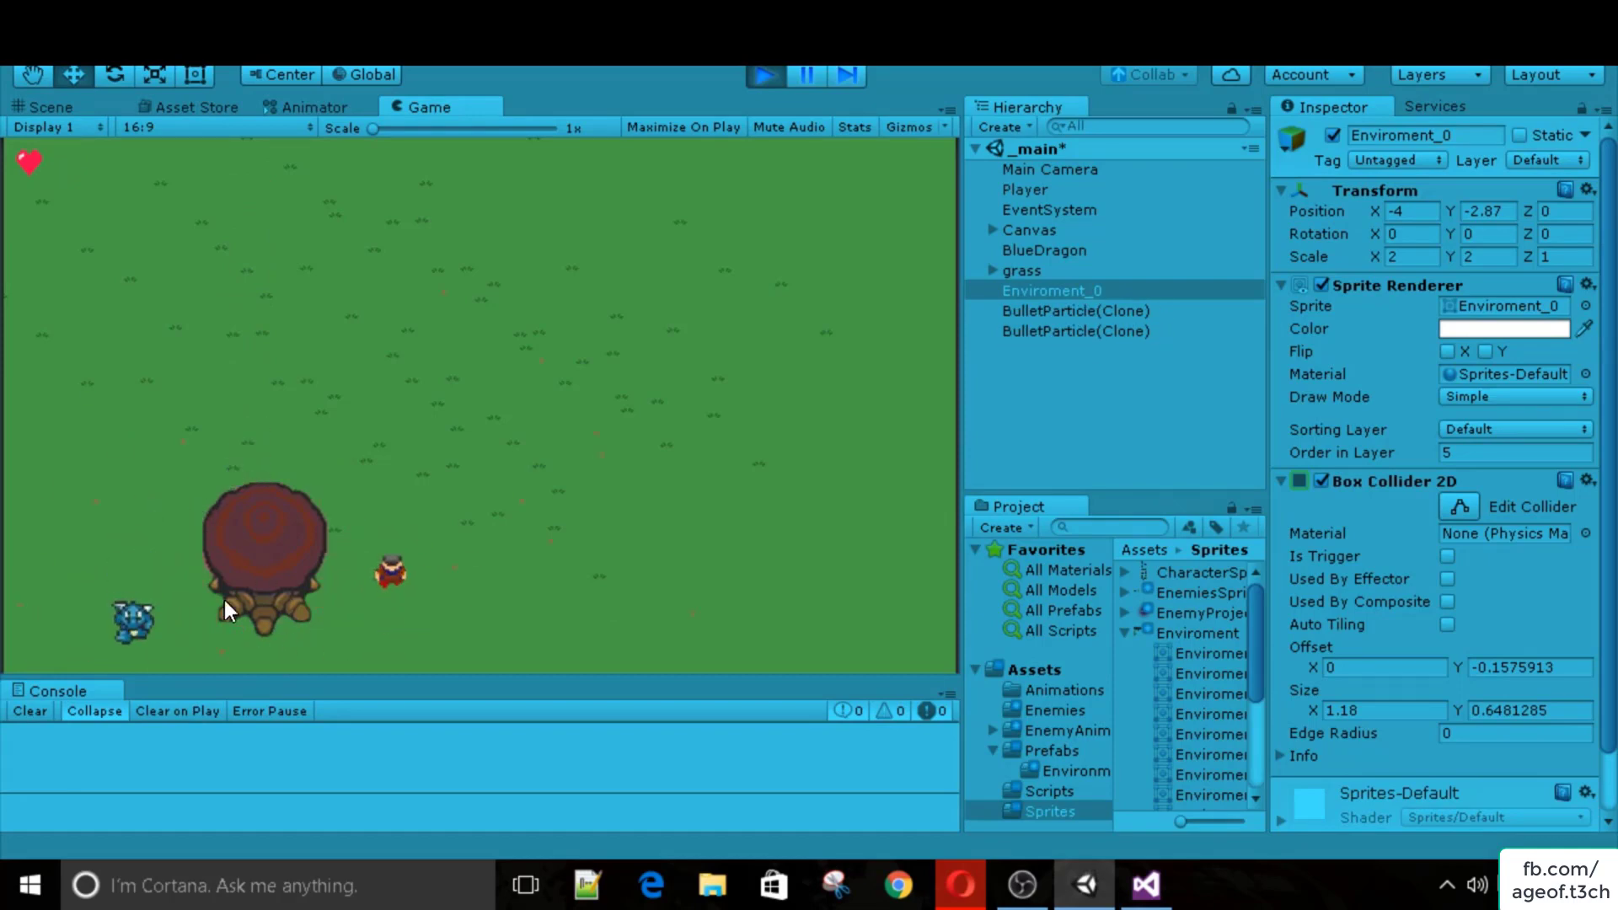
key("d")
left_click(764, 75)
Extend the tree's box collider downward to a height of about 0.84 with a Y offset of about -0.25.
left_click(50, 107)
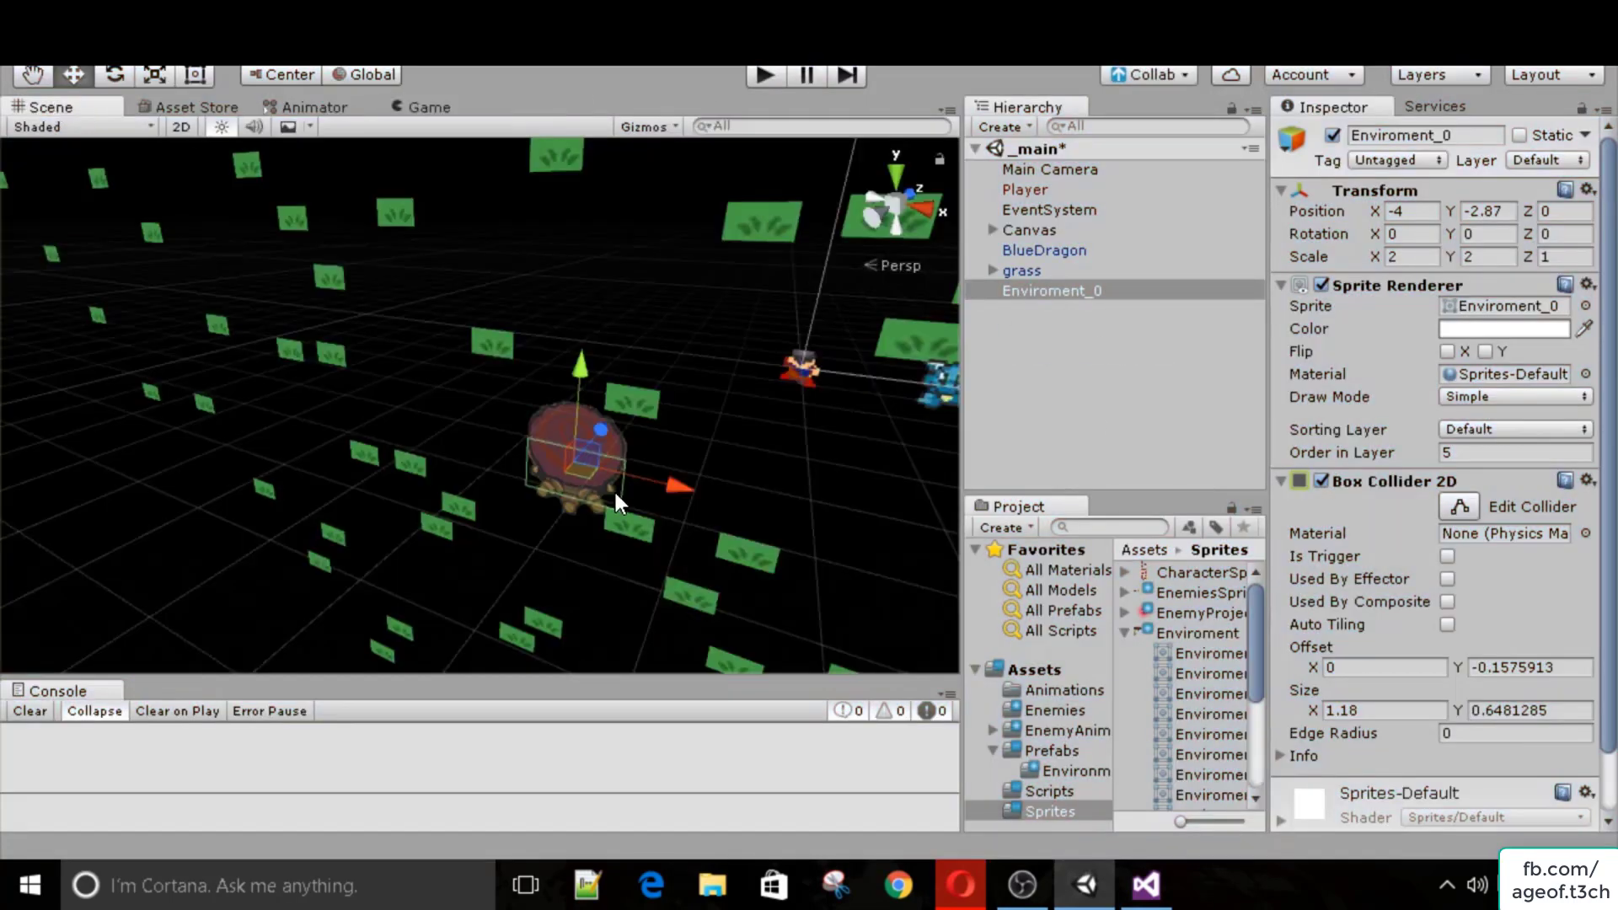
left_click(1459, 505)
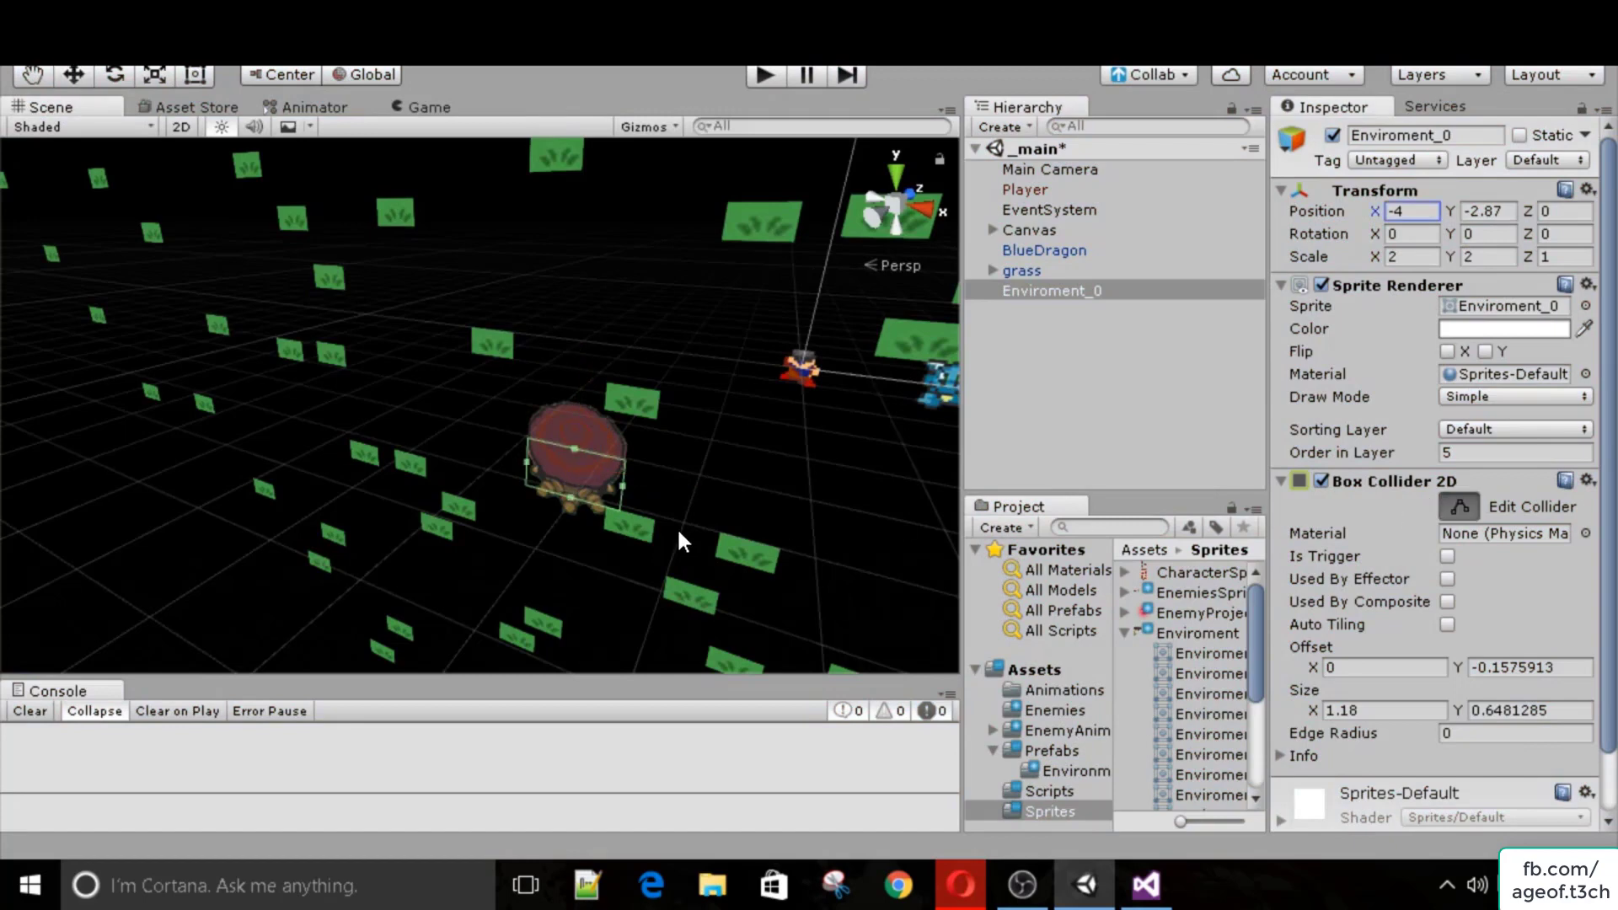
left_click_drag(569, 506, 618, 519)
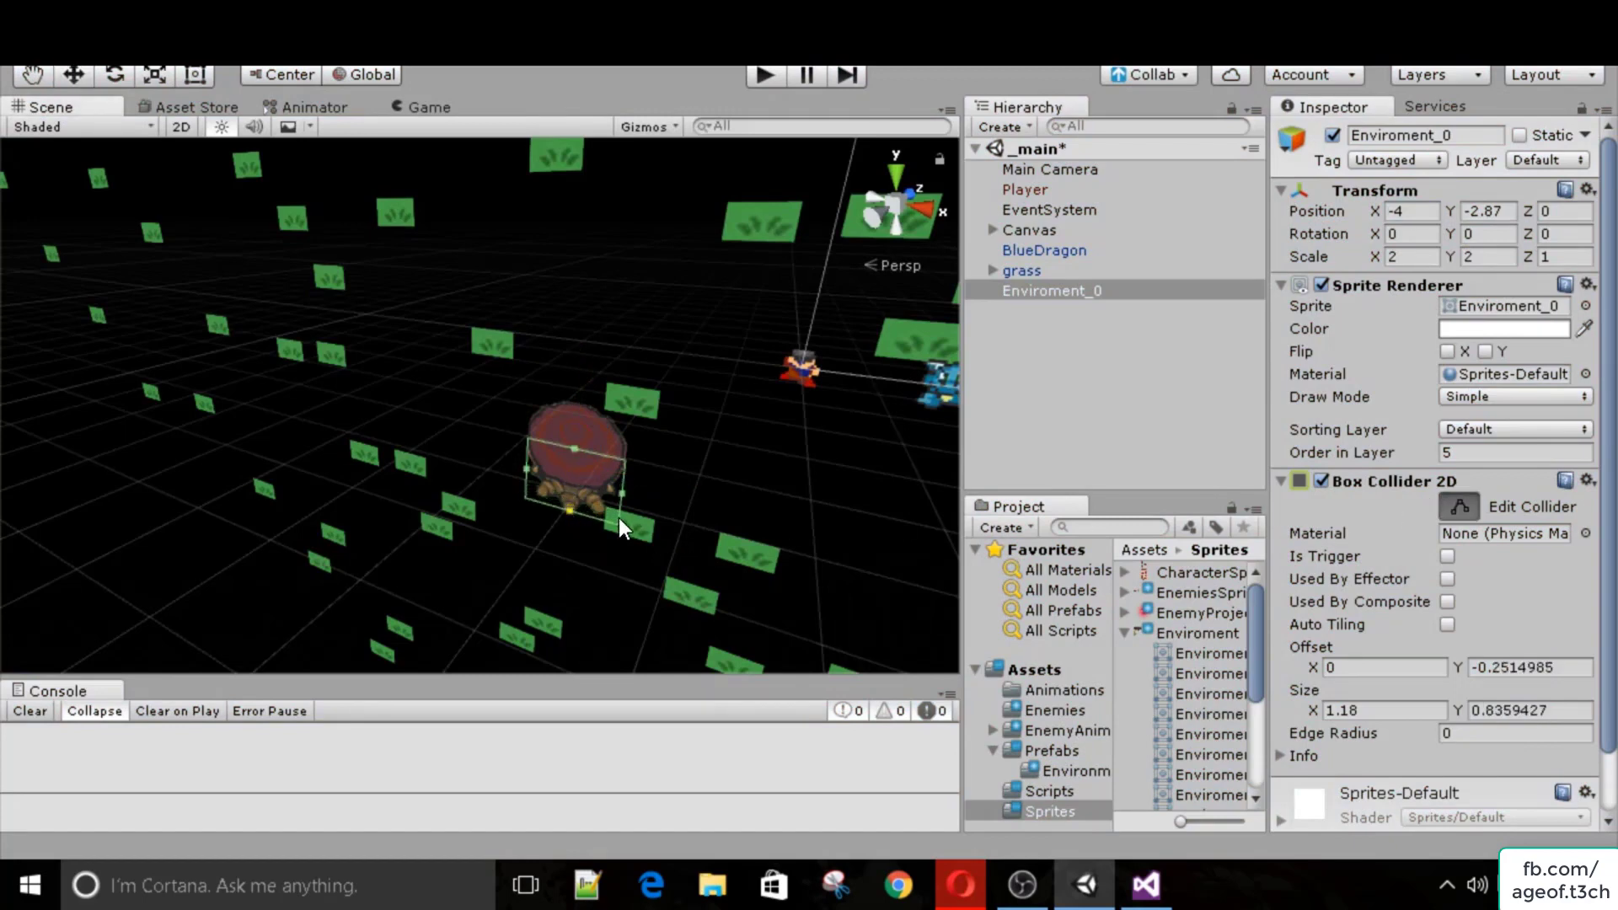
left_click(607, 516)
left_click(588, 427)
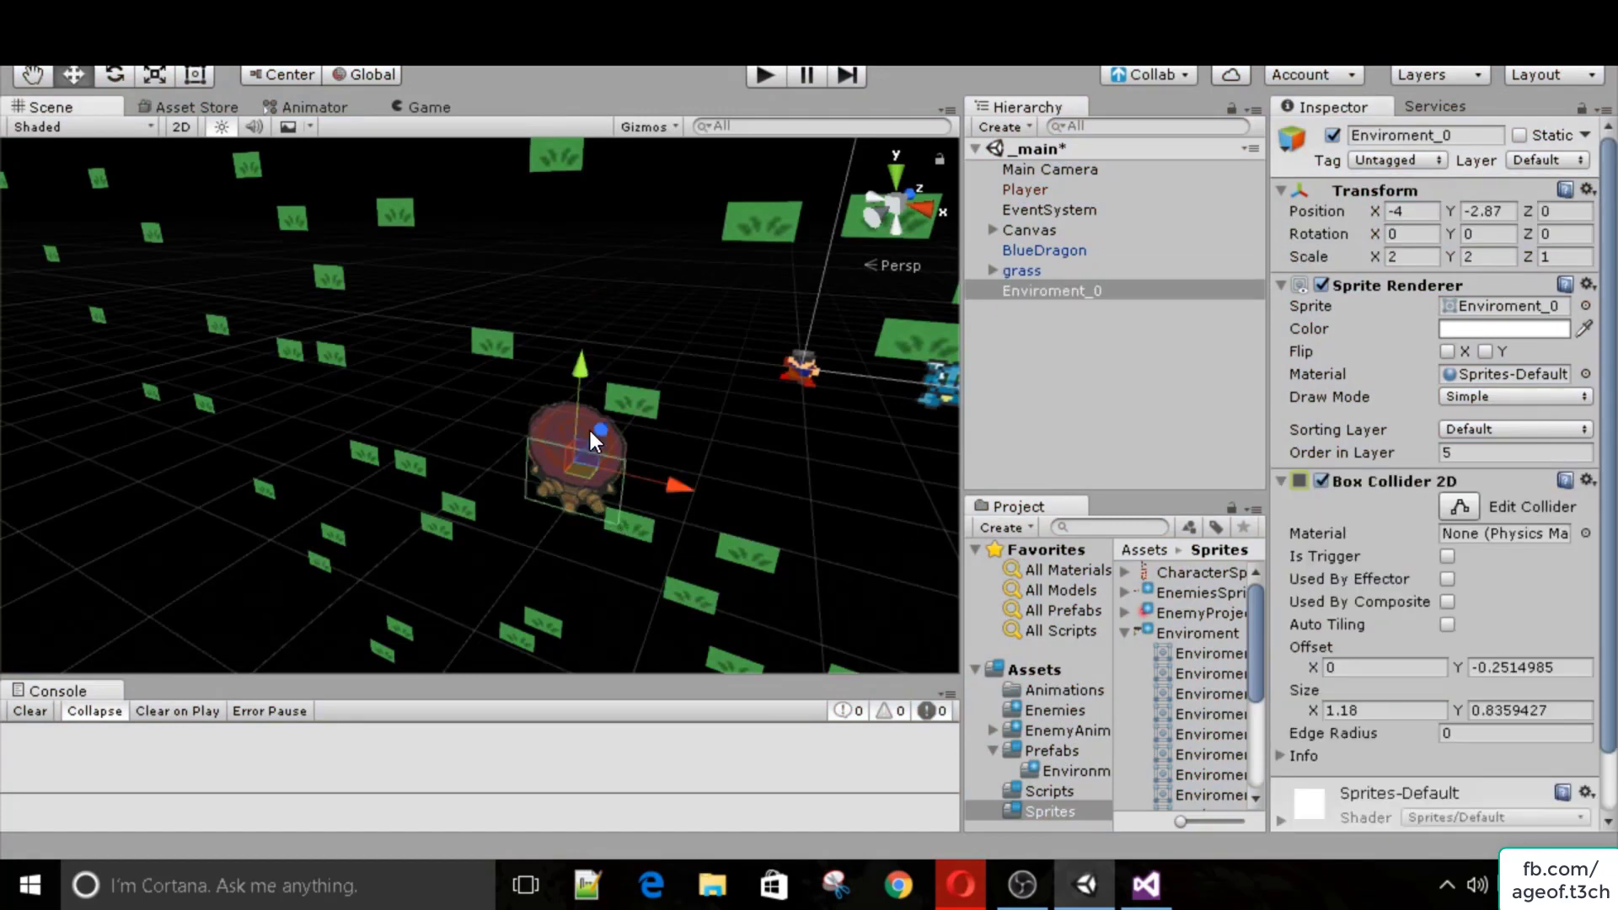
Add an Edge Collider 2D component to the red tree and remove its Box Collider 2D.
scroll(1374, 623, "down", 3)
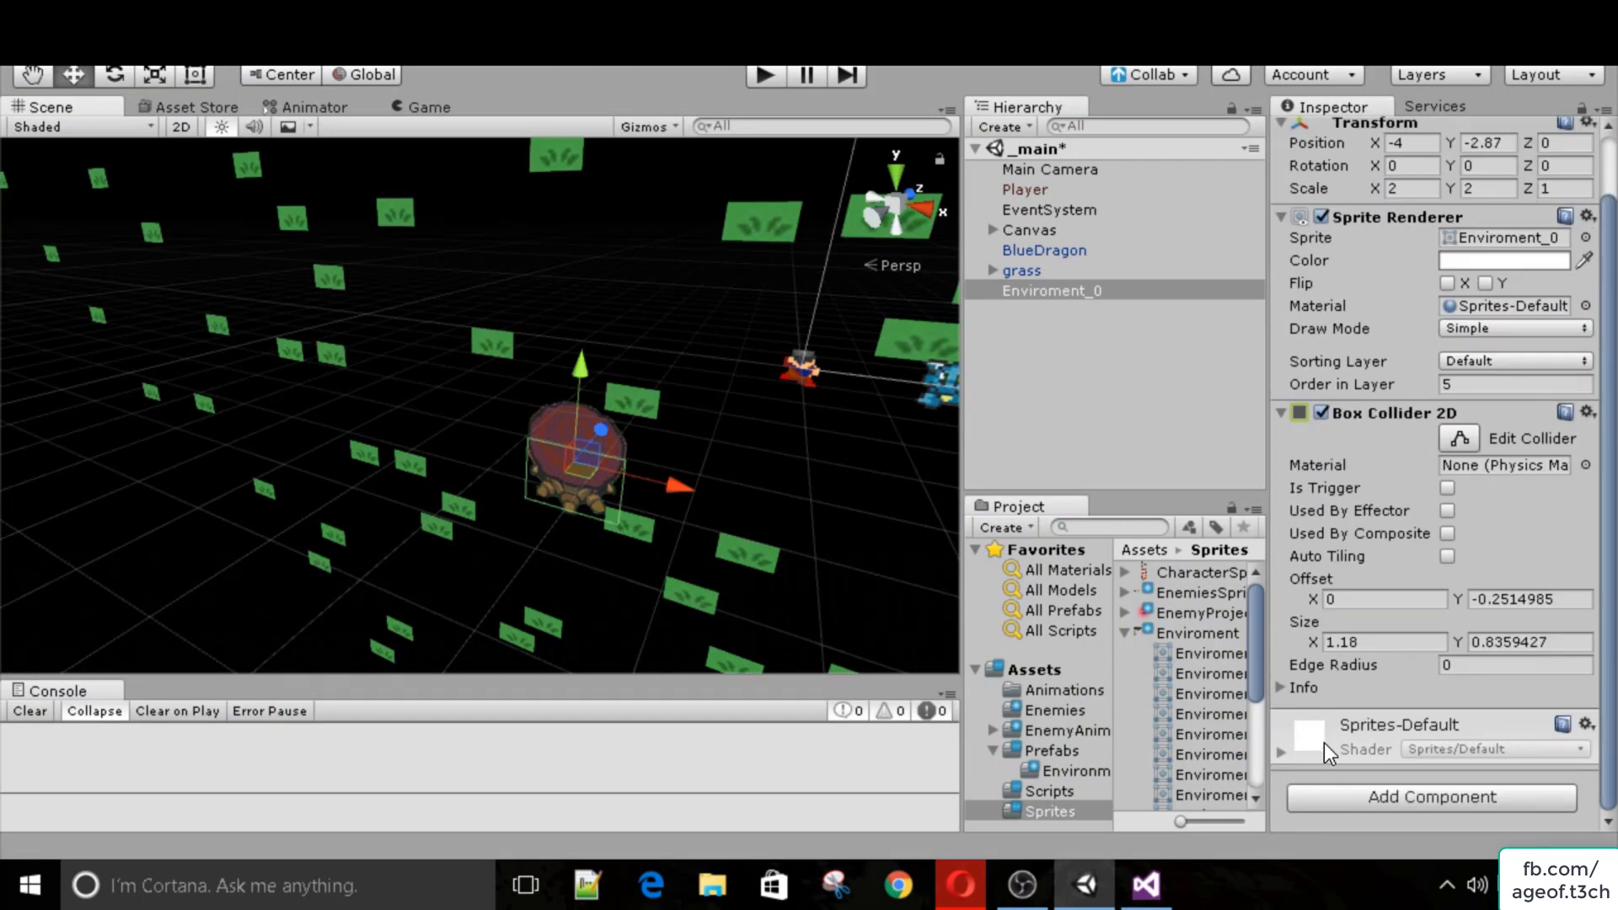
left_click(1348, 791)
type("mesh")
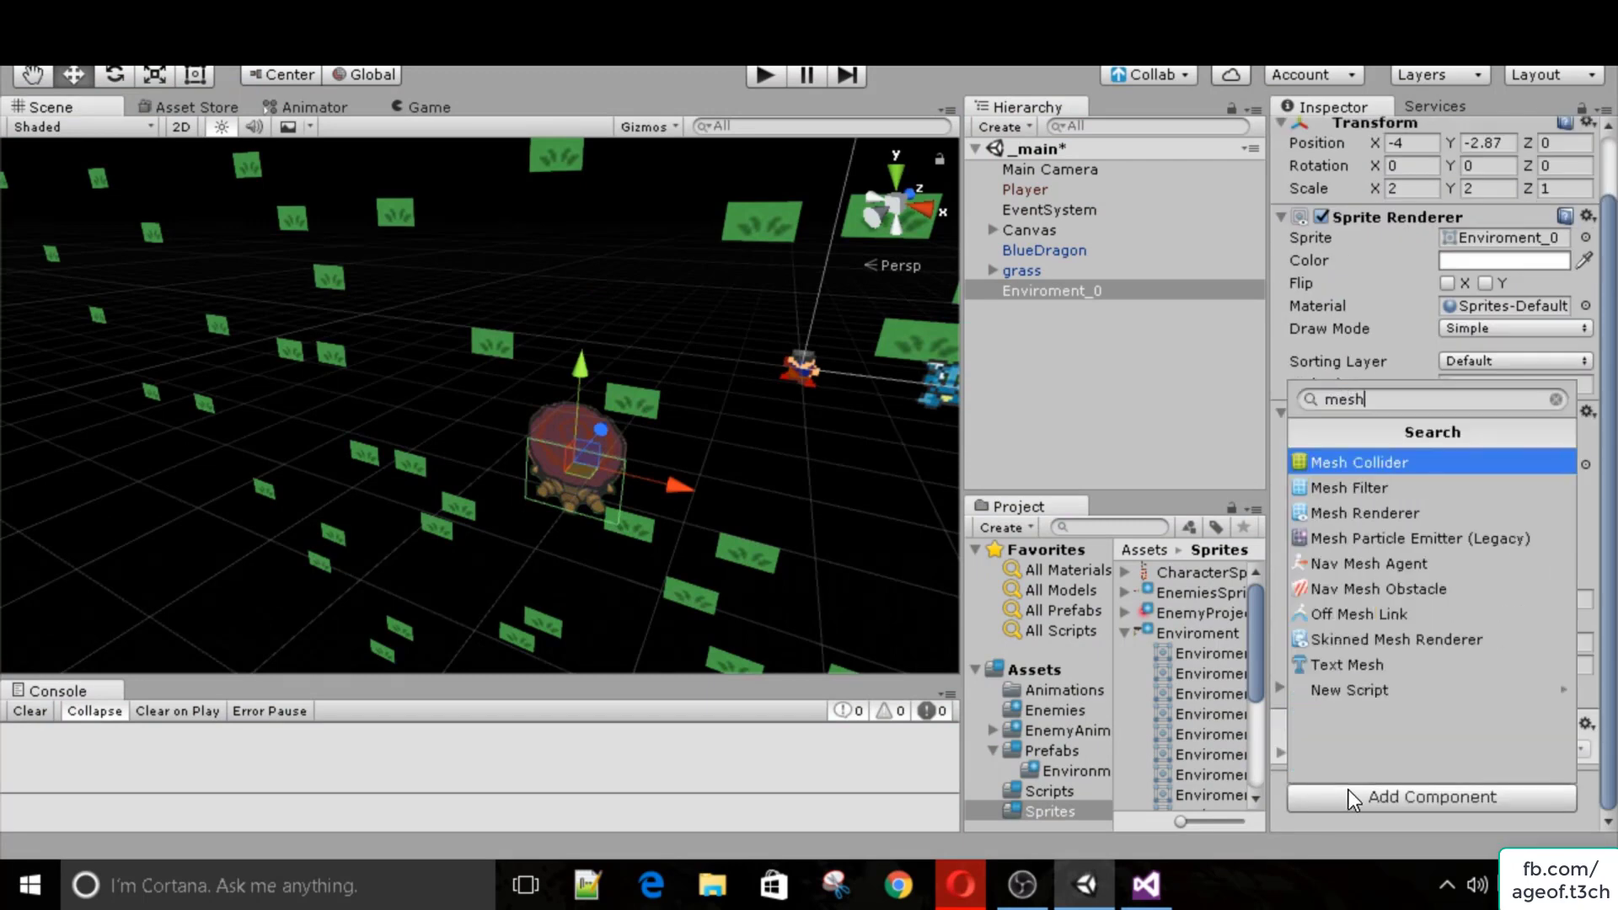
key("BackSpace")
key("BackSpace")
key("BackSpace")
key("BackSpace")
type("collider")
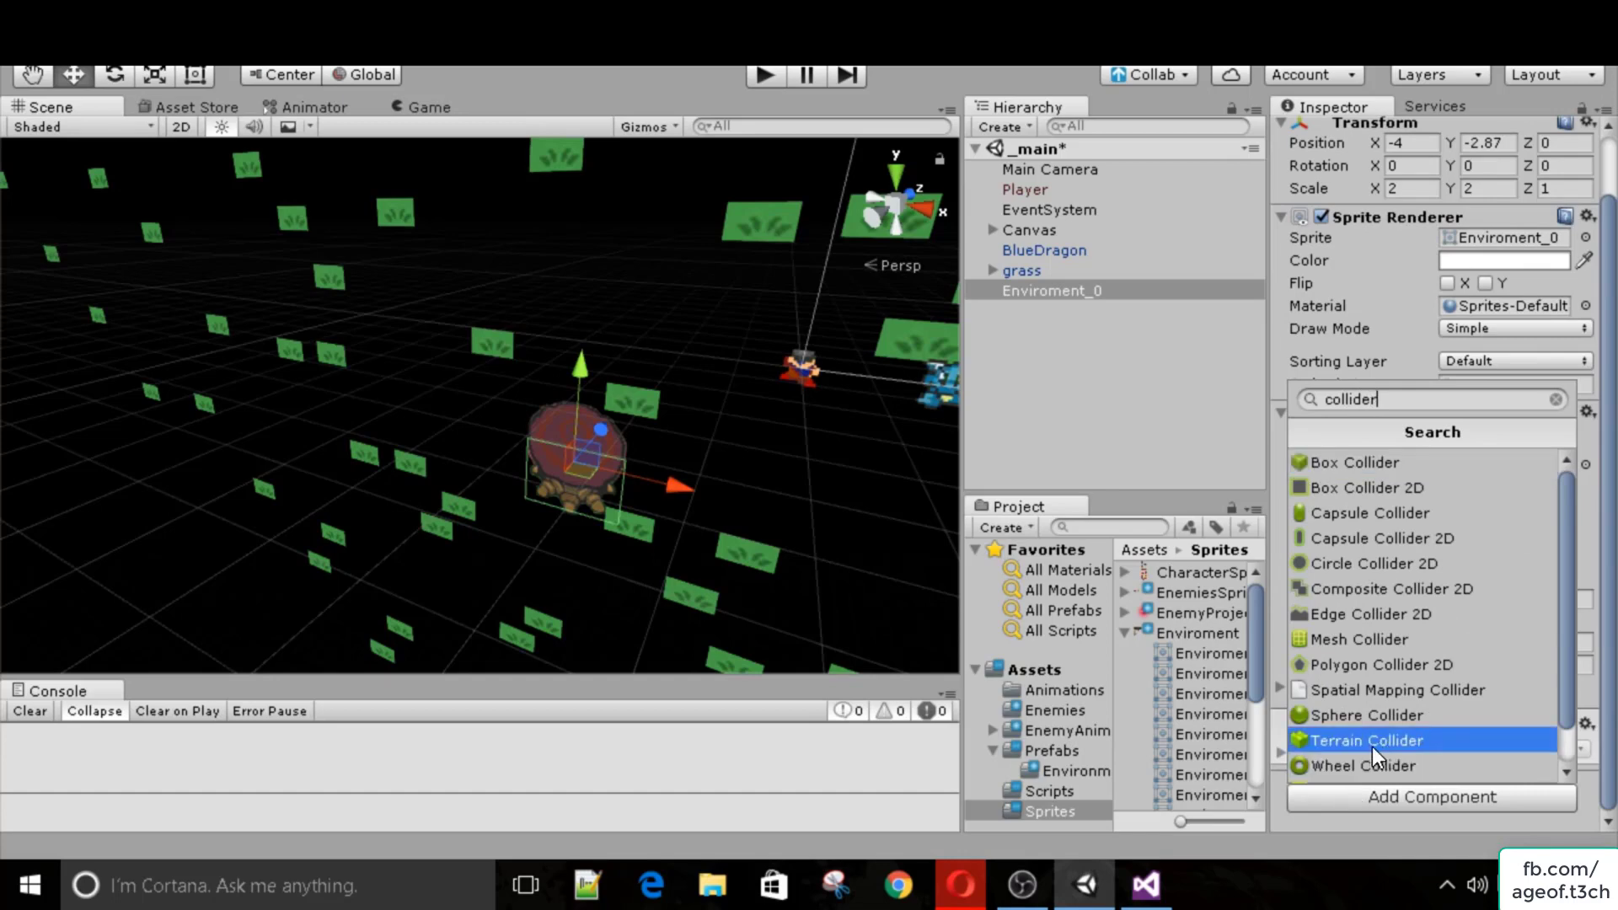
left_click(1368, 616)
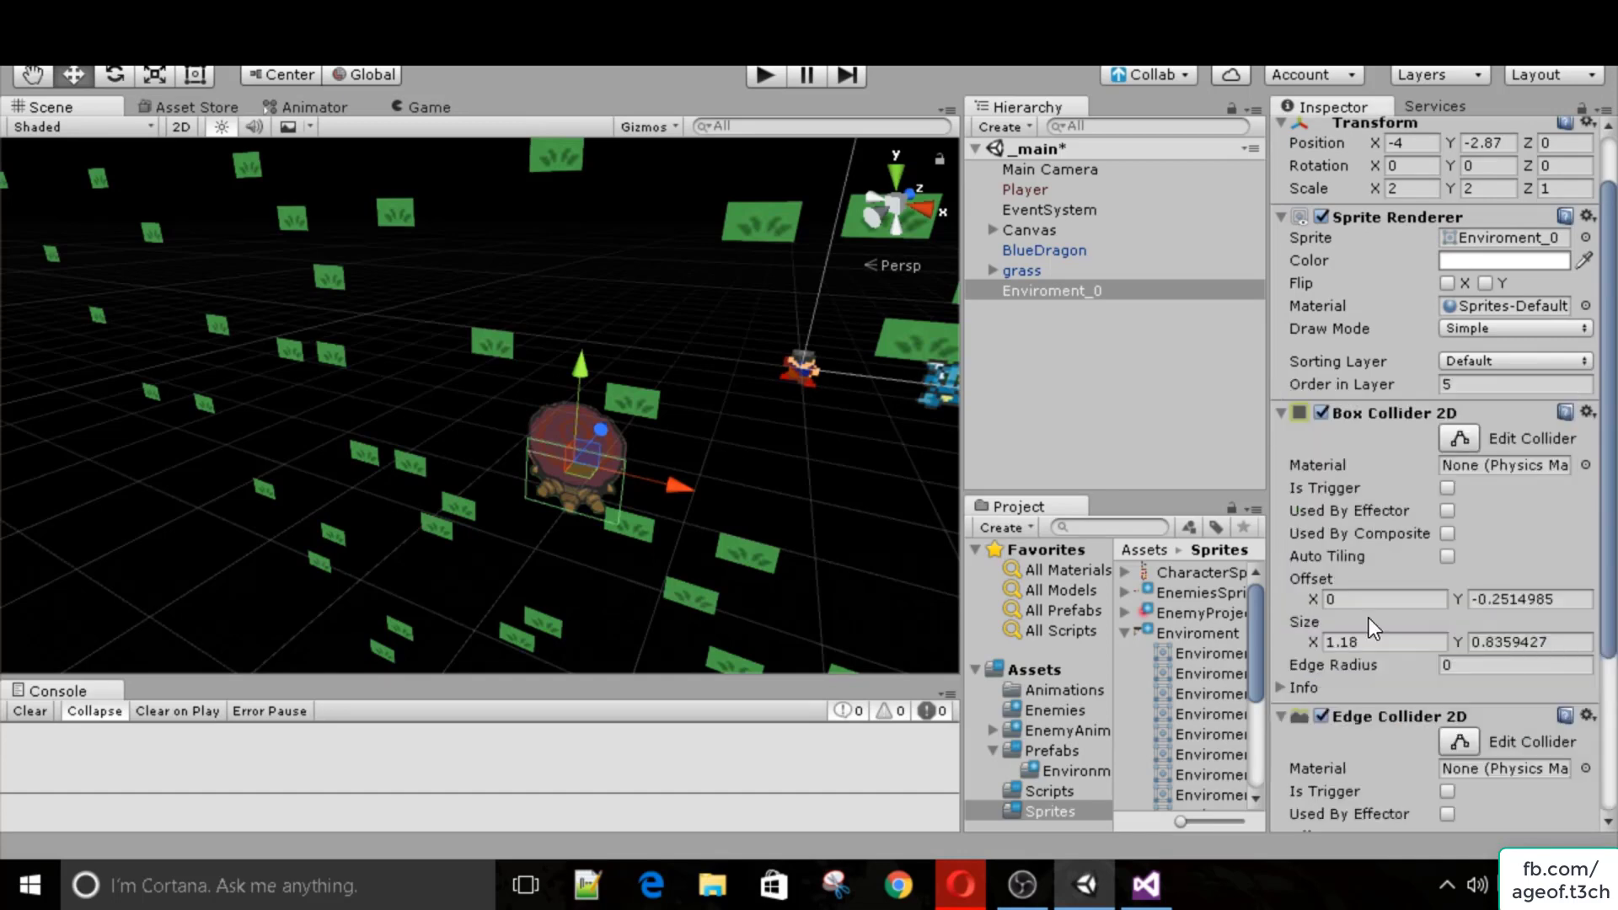
right_click(1343, 413)
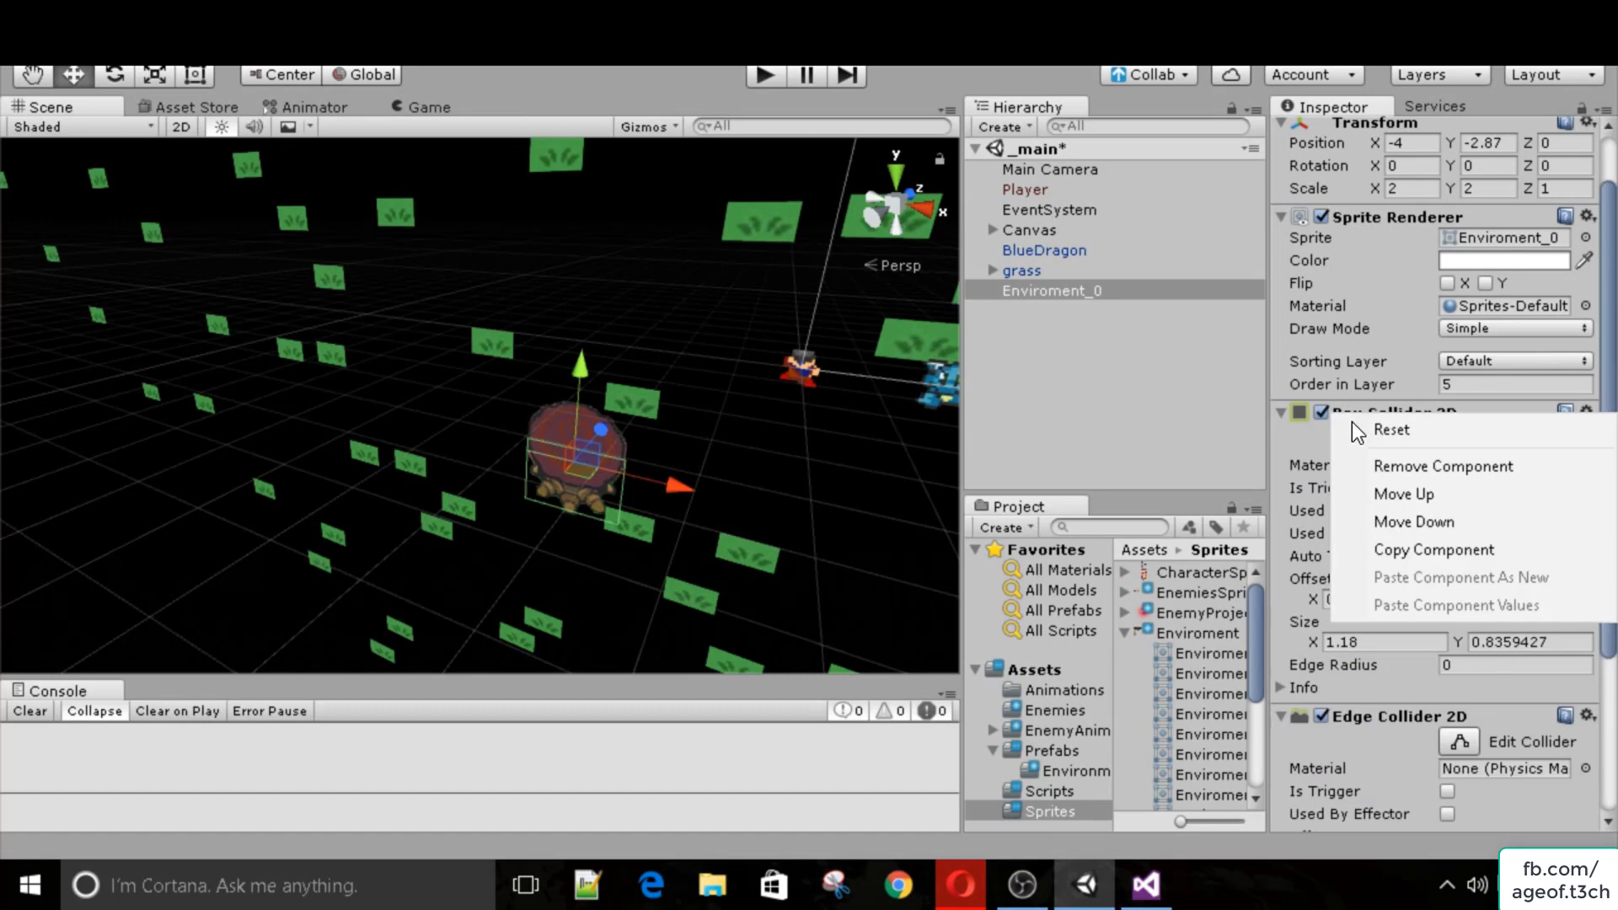
left_click(1392, 466)
Reshape the edge collider into a closed outline around the tree's lower crown and roots, and playtest the player against it.
left_click(1460, 504)
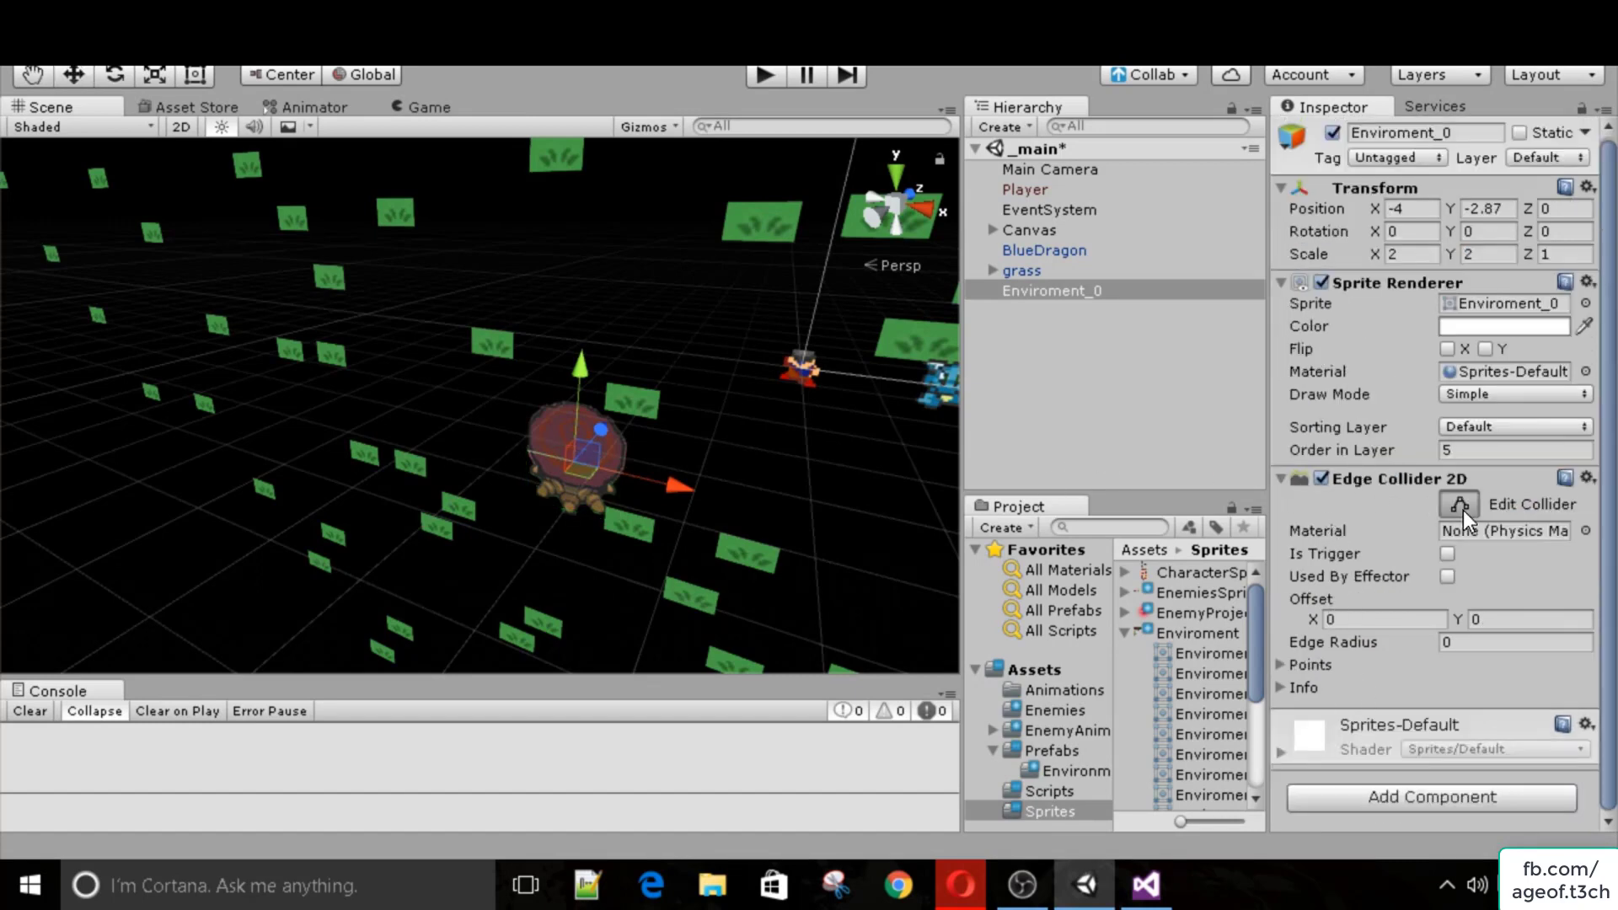
left_click_drag(659, 482, 593, 507)
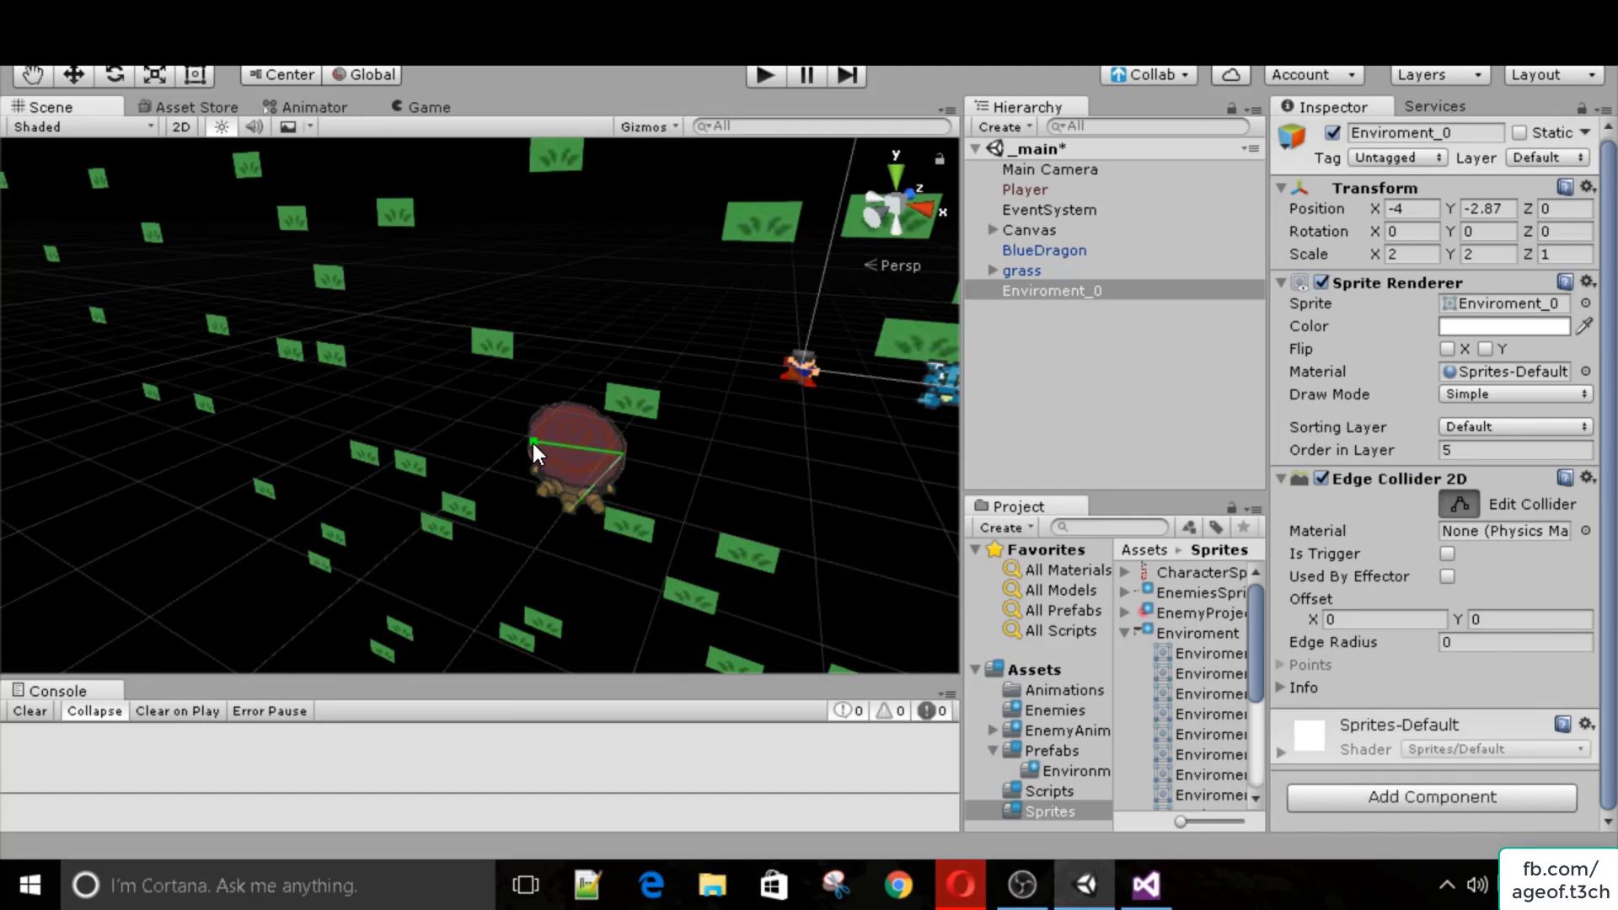
mouse_move(572, 501)
left_mouse_down()
mouse_move(553, 472)
mouse_move(551, 487)
left_mouse_up()
left_click_drag(559, 468, 603, 624, "alt")
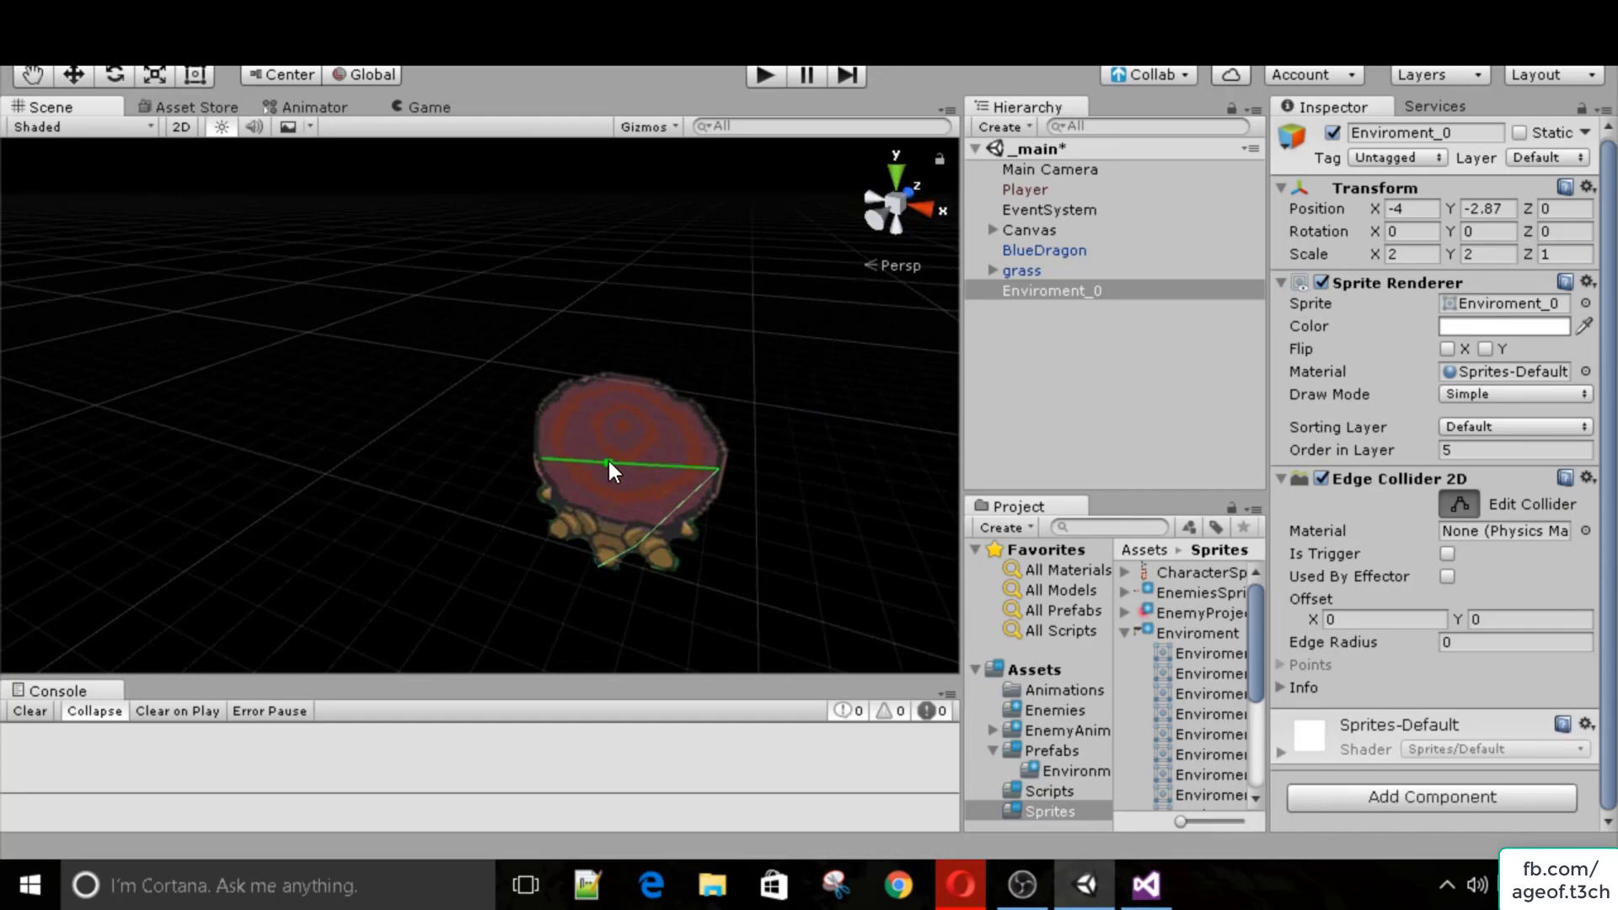
left_click_drag(605, 461, 539, 435)
left_click_drag(574, 517, 598, 554)
left_click_drag(573, 499, 548, 513)
left_click_drag(656, 528, 672, 561)
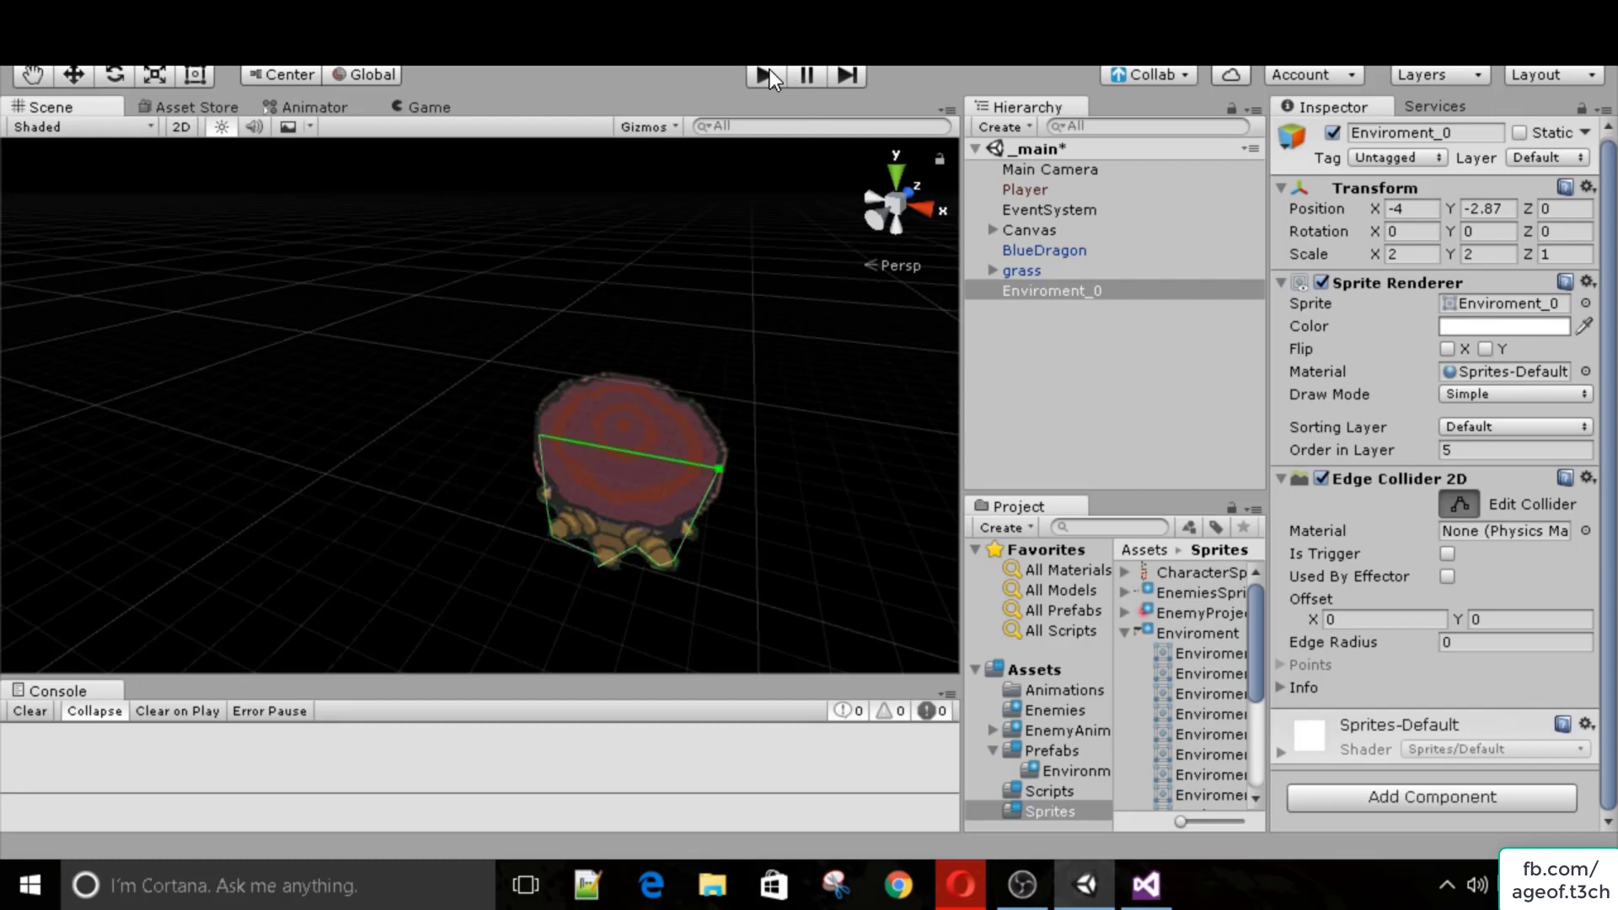
left_click(1459, 503)
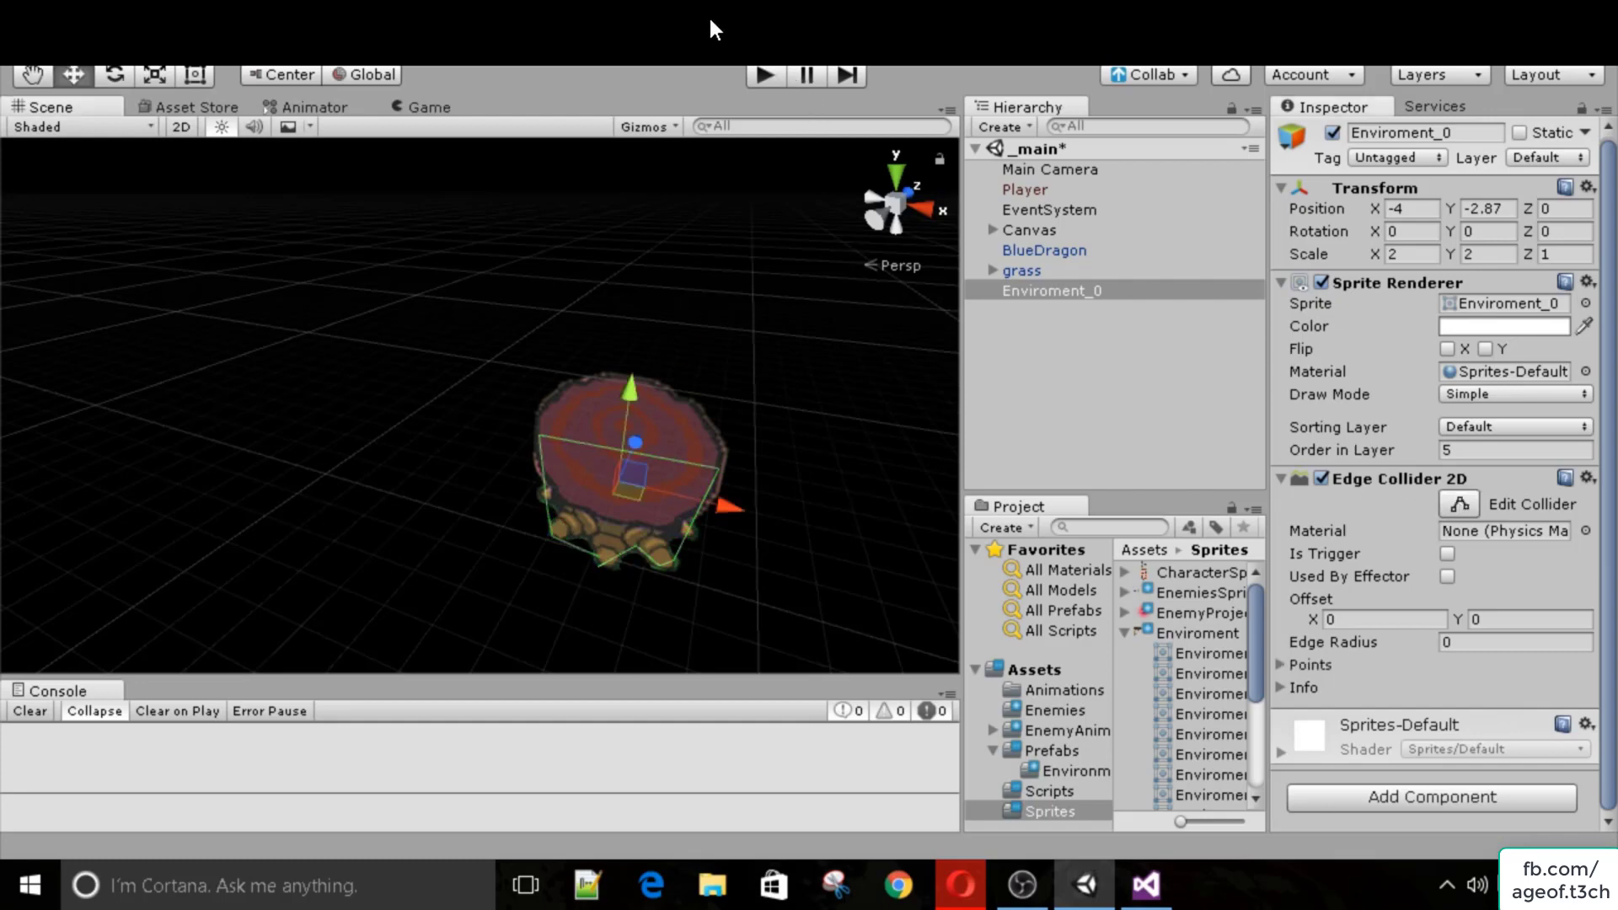
left_click(764, 75)
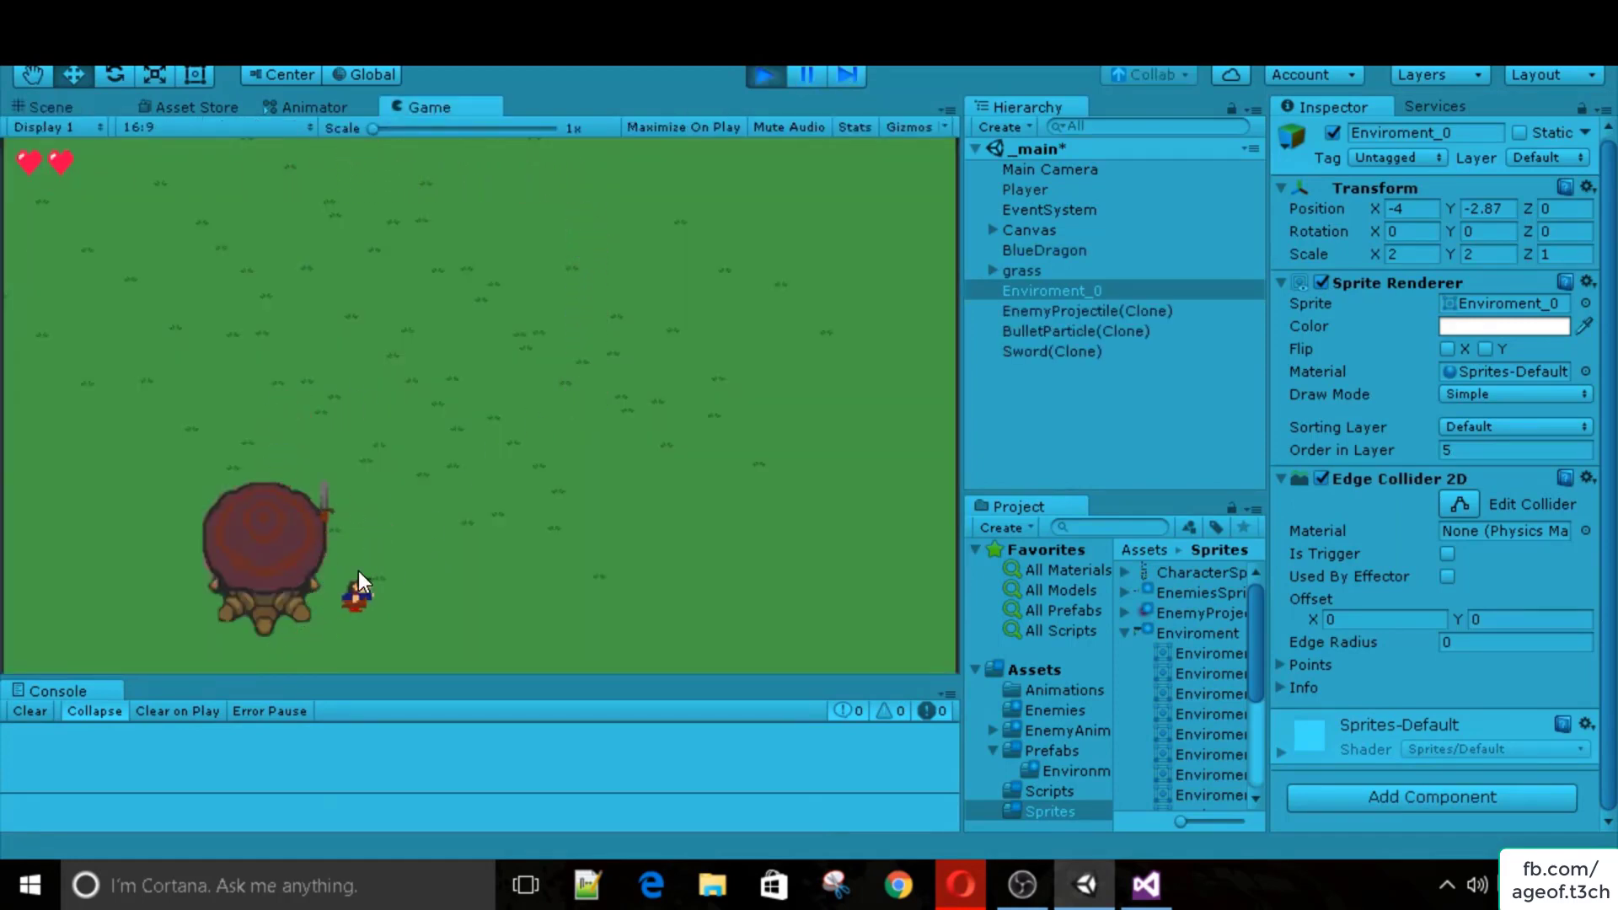
left_click(764, 75)
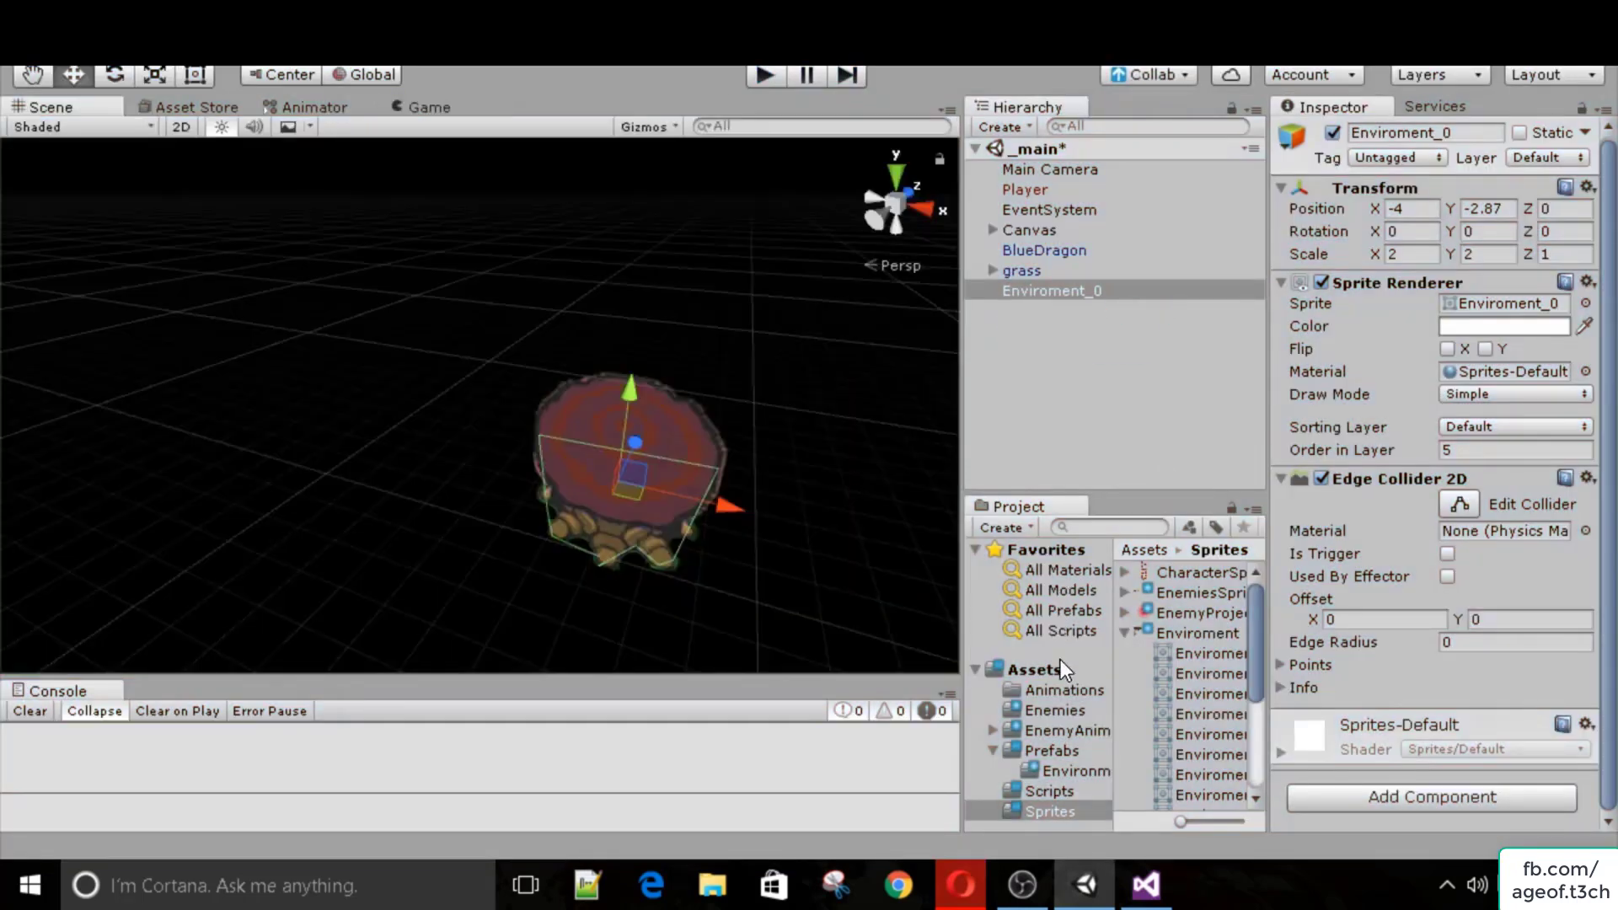
Rename the red tree object to Tree.
left_click(1069, 295)
left_click(1468, 135)
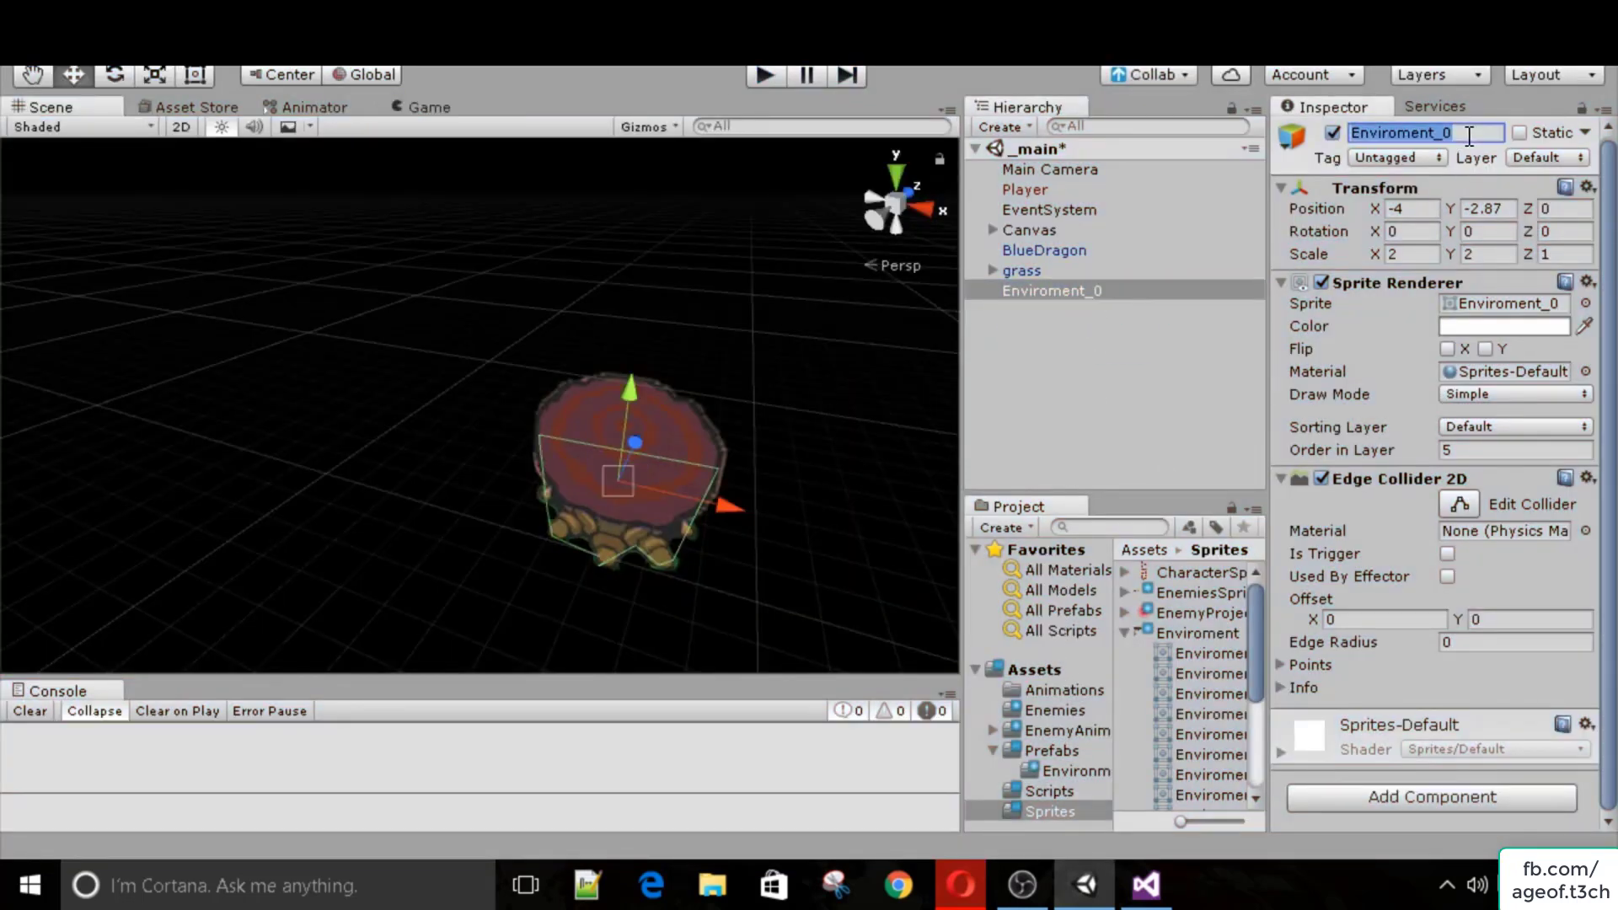
type("Tree")
key("Return")
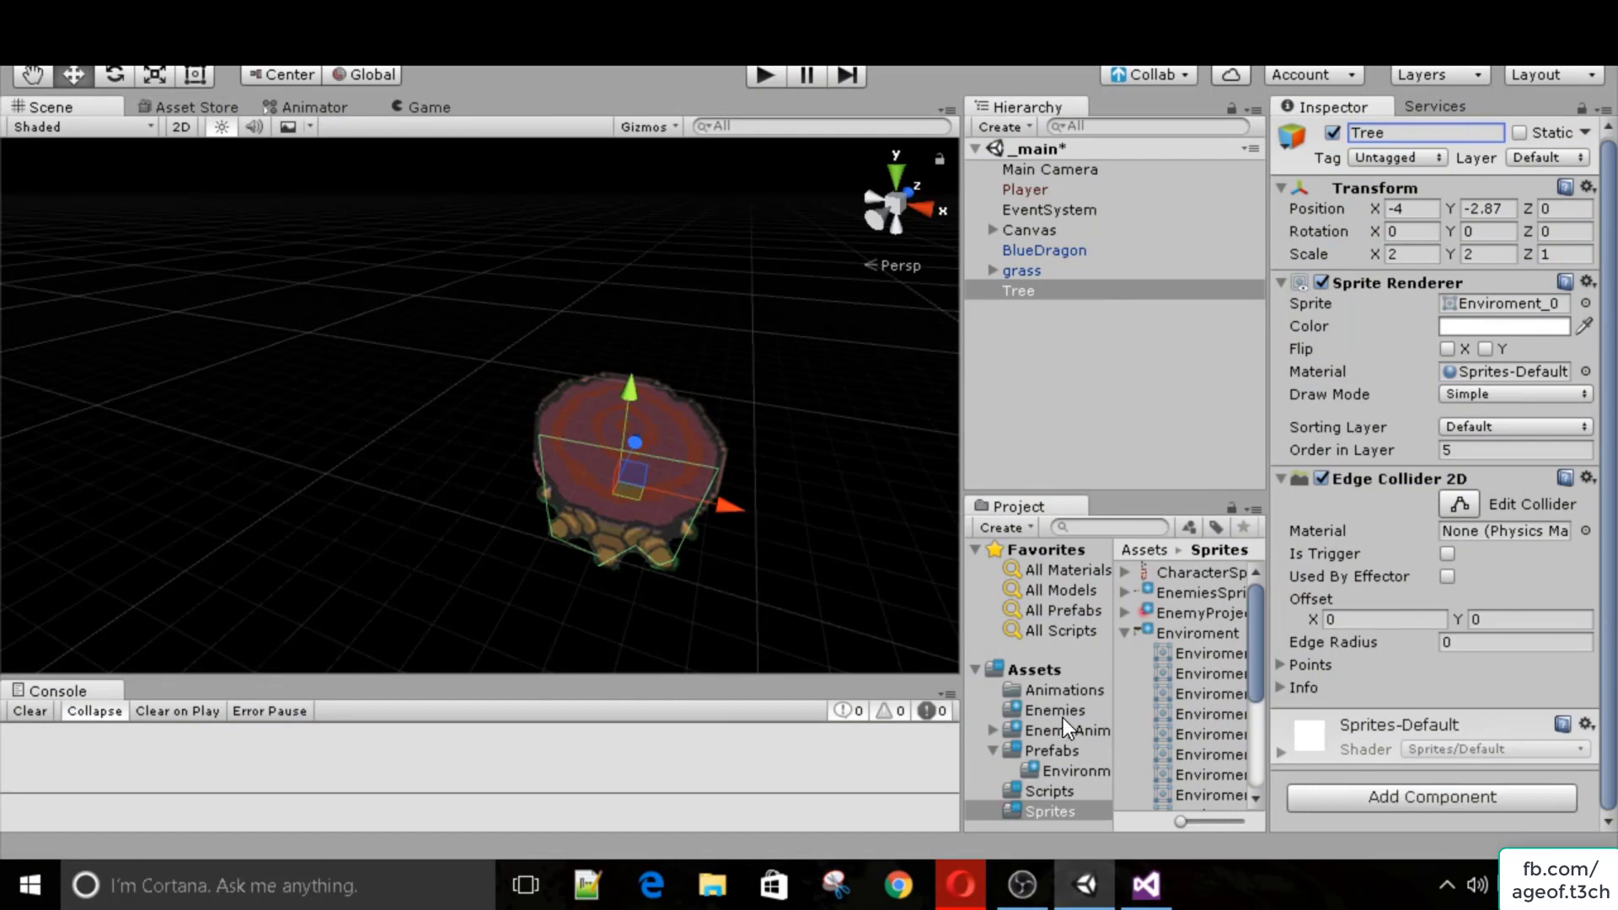
Save the Tree as a prefab in the environment subfolder of Prefabs and place a second tree at about X -5.01, Y 2.98.
left_click(1038, 748)
left_click(1050, 767)
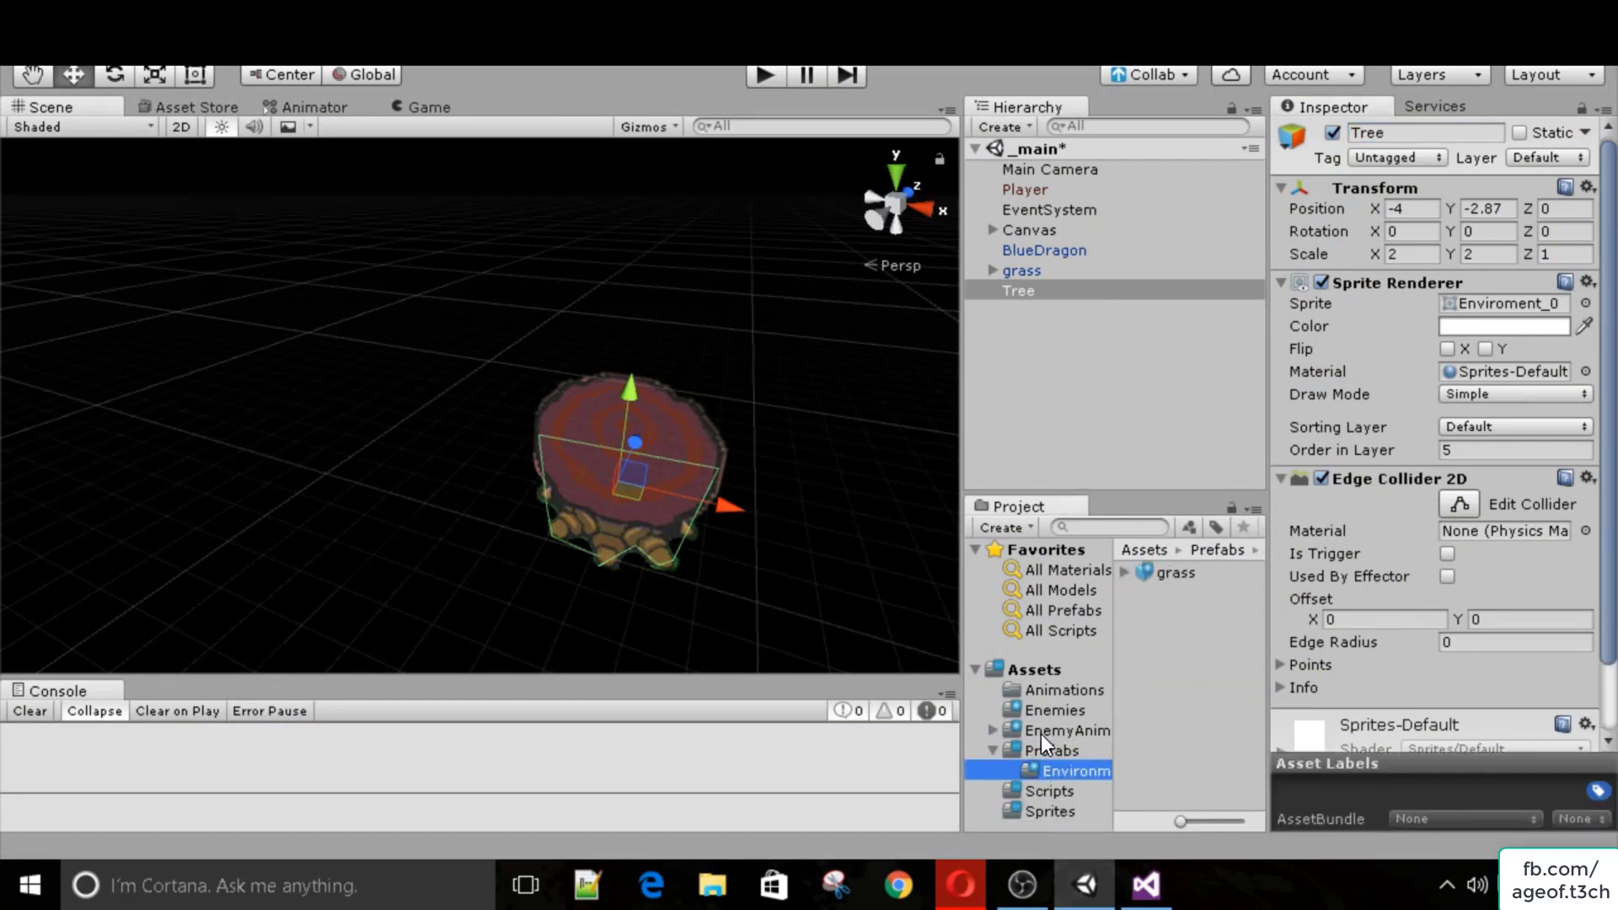
left_click_drag(1048, 295, 558, 270)
left_click(429, 107)
left_click(44, 108)
scroll(548, 337, "down", 5)
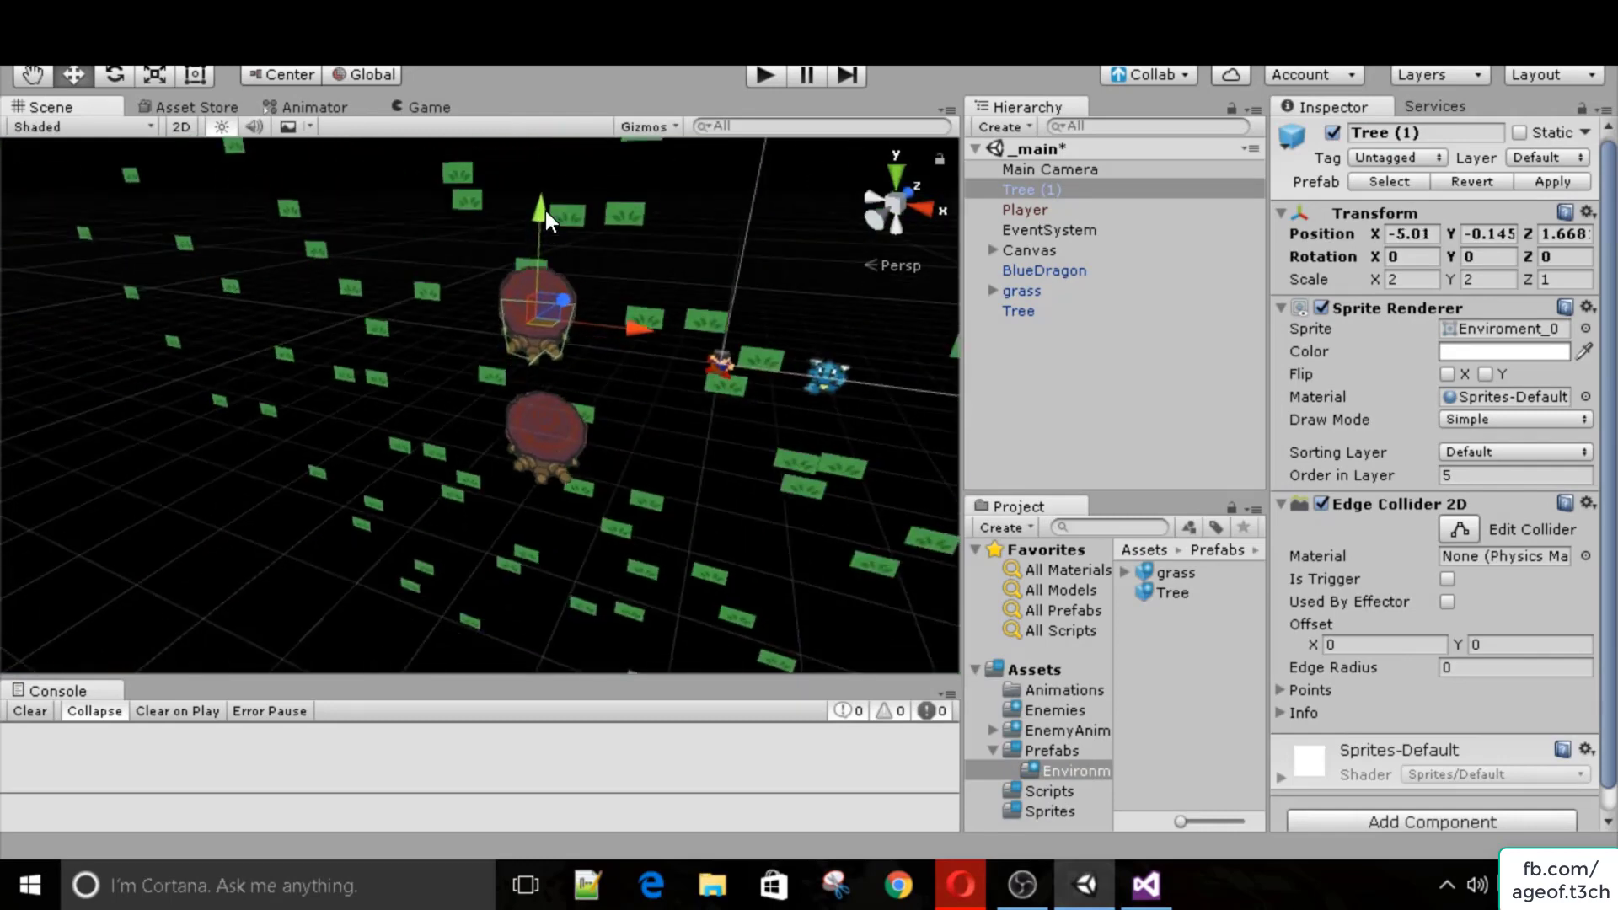
left_click_drag(544, 211, 539, 118)
left_click(438, 109)
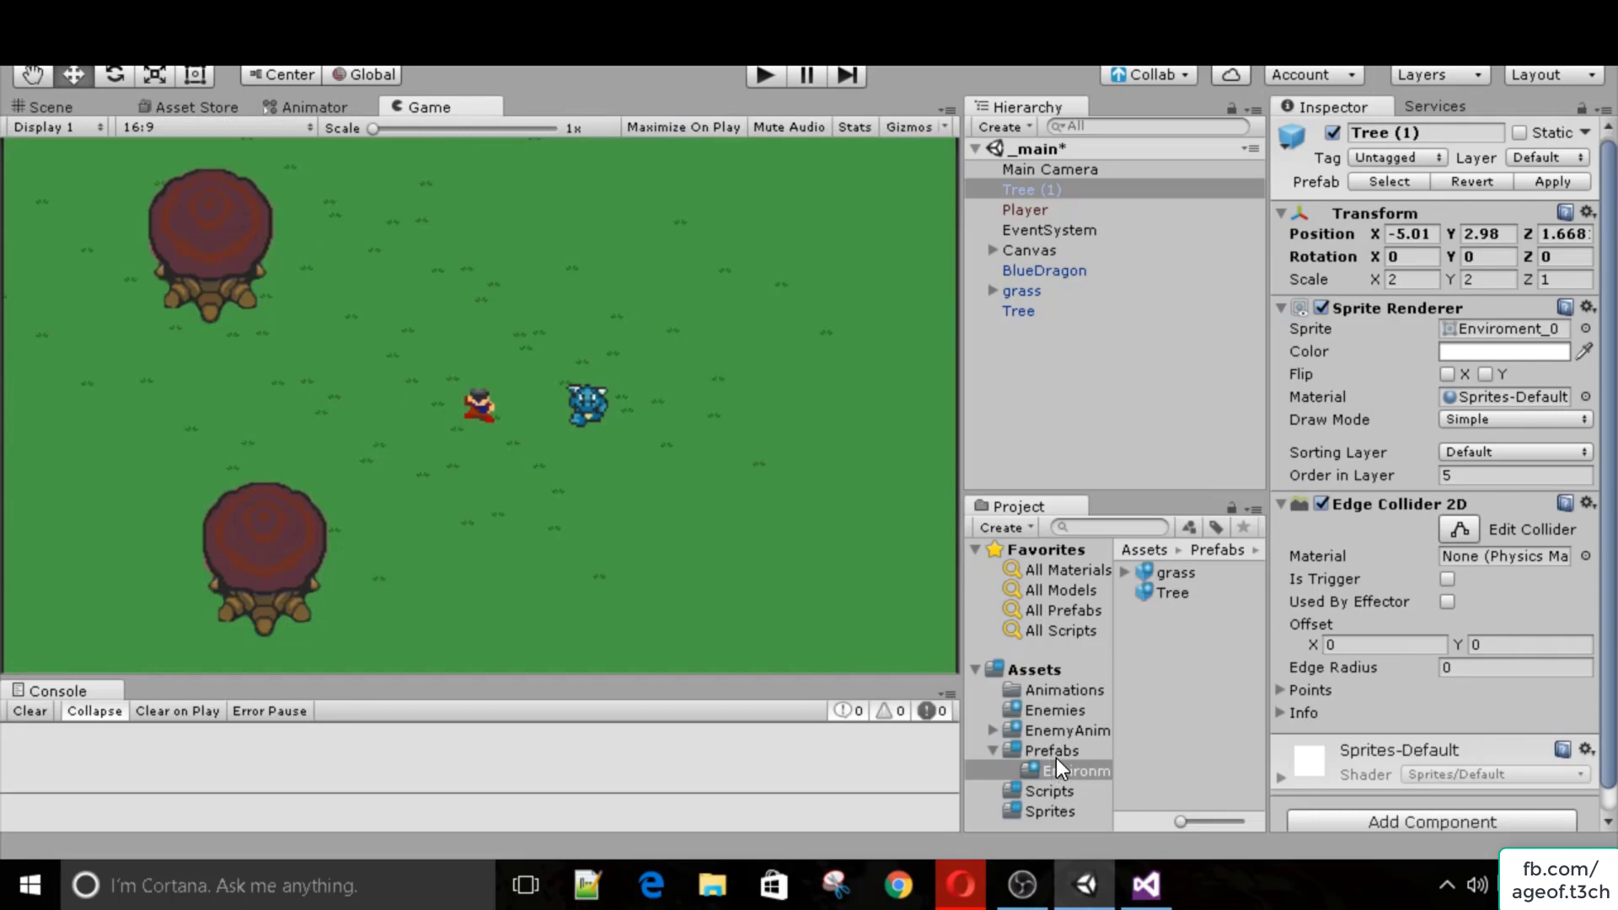
Browse the Enviroment sprites in the Sprites folder and add Enviroment_15 to the scene hierarchy.
left_click(1054, 712)
left_click(1059, 790)
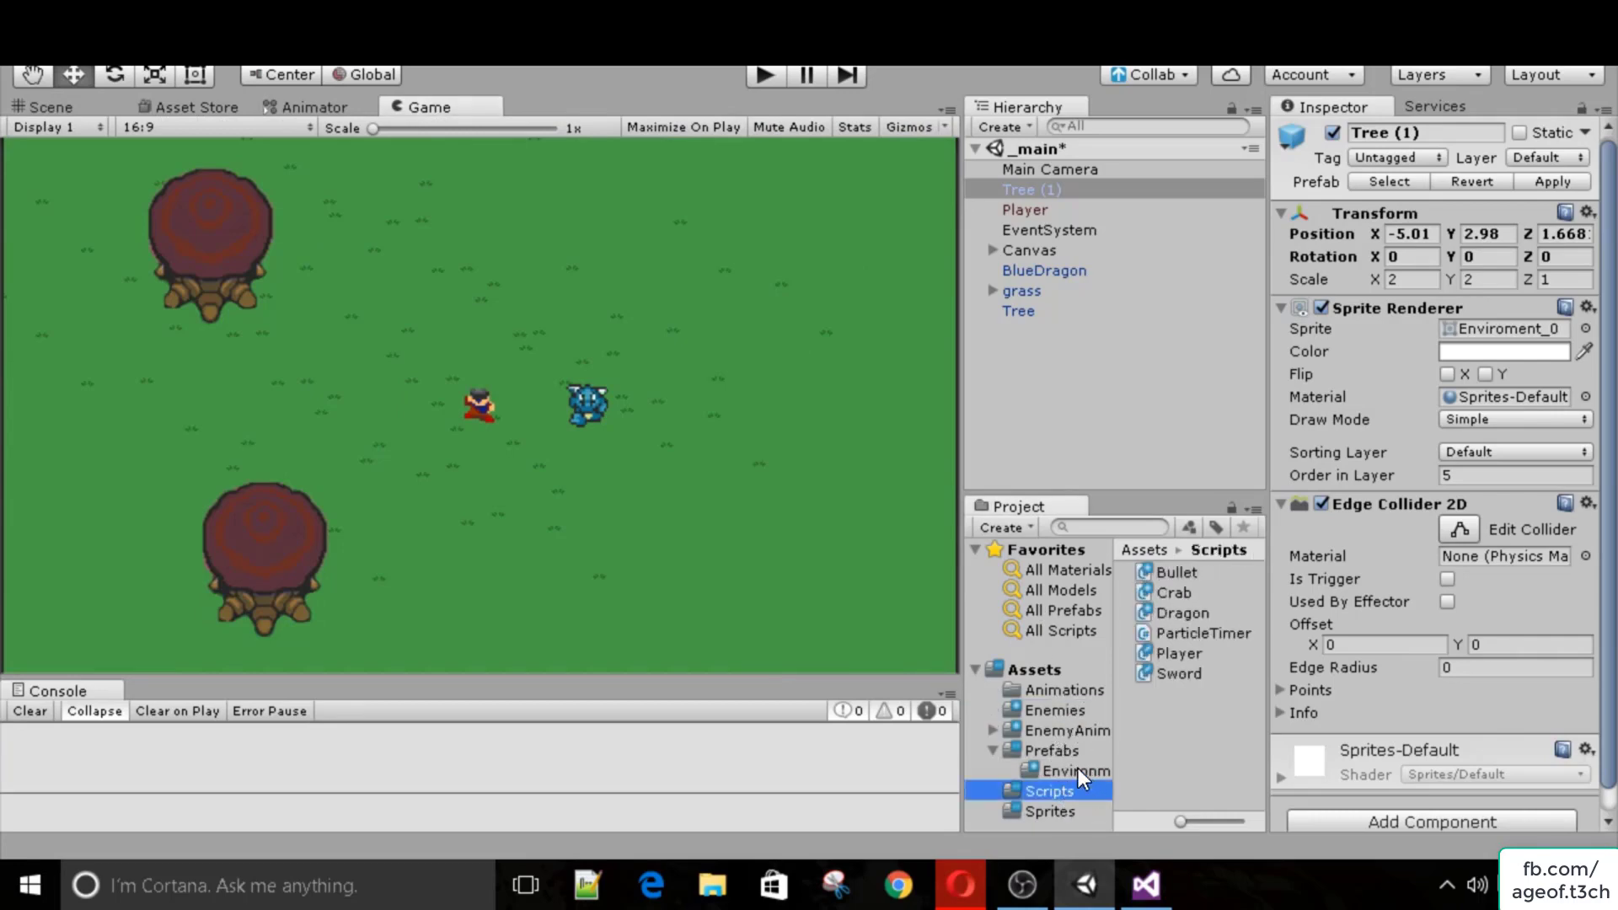
left_click(1057, 810)
left_click(1205, 751)
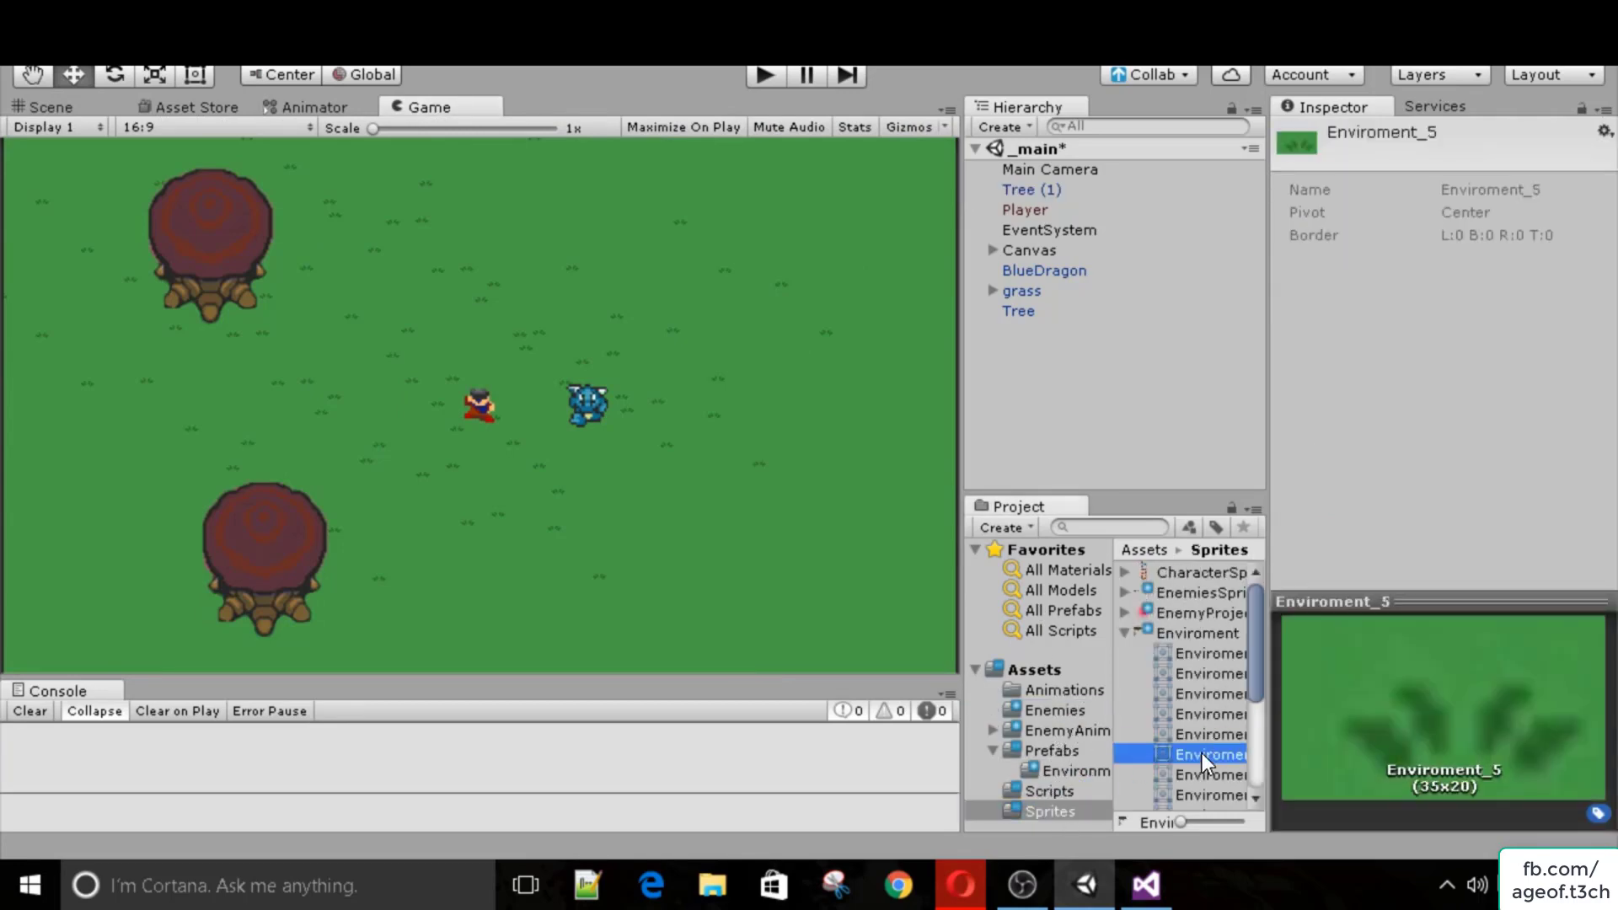
scroll(1201, 733, "down", 1)
left_click(1202, 743)
left_click(1201, 765)
left_click(1201, 784)
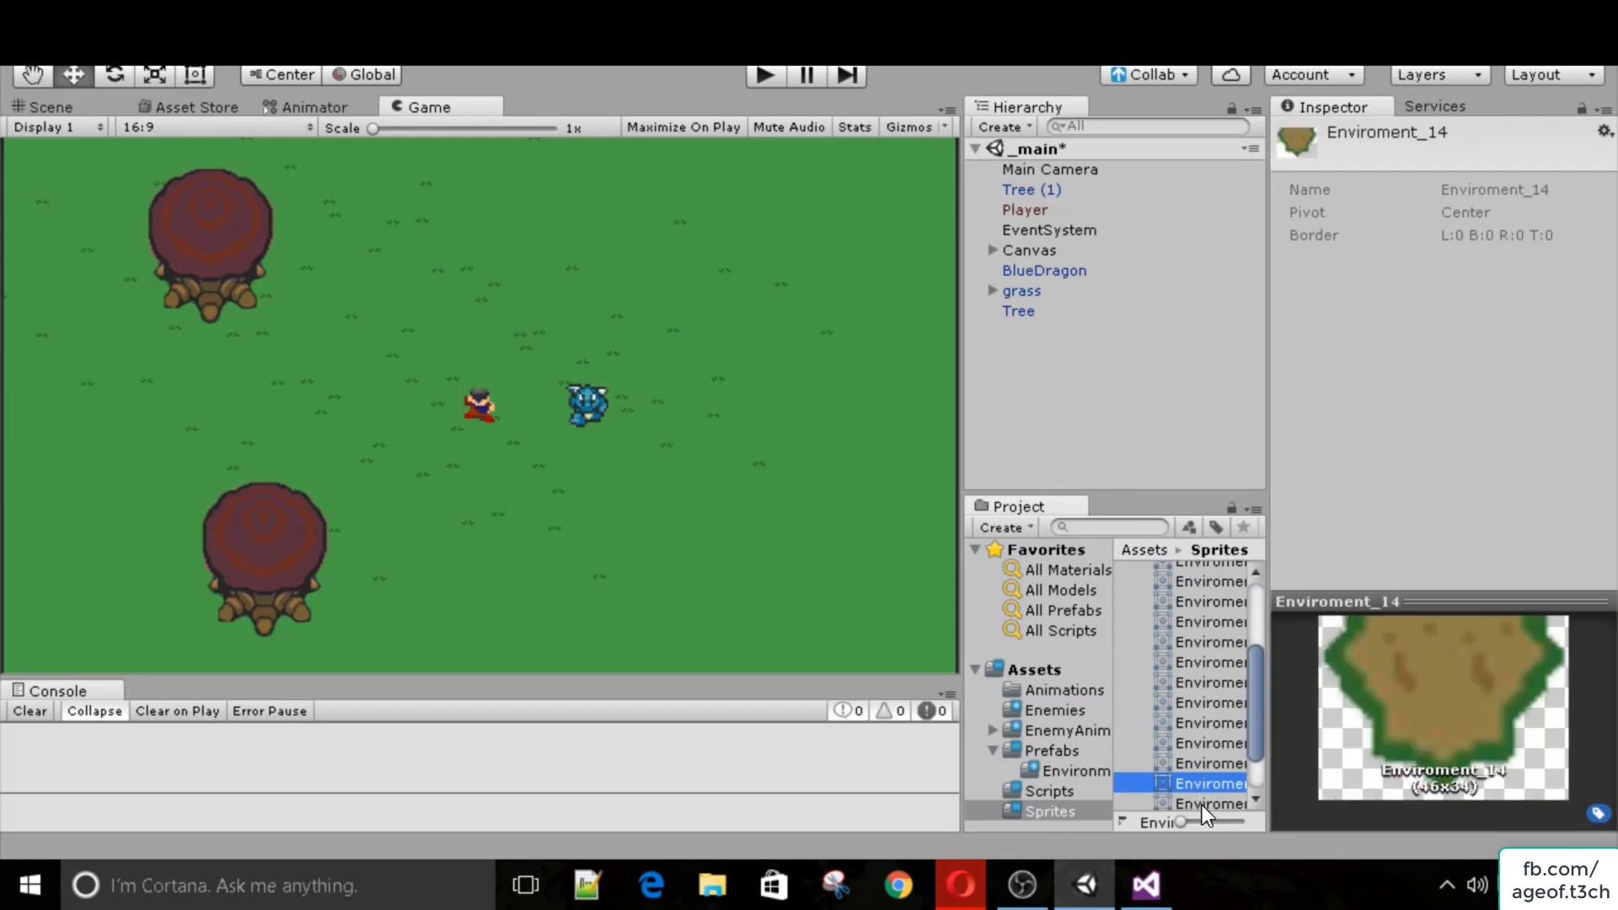
scroll(1200, 805, "down", 1)
left_click(1199, 761)
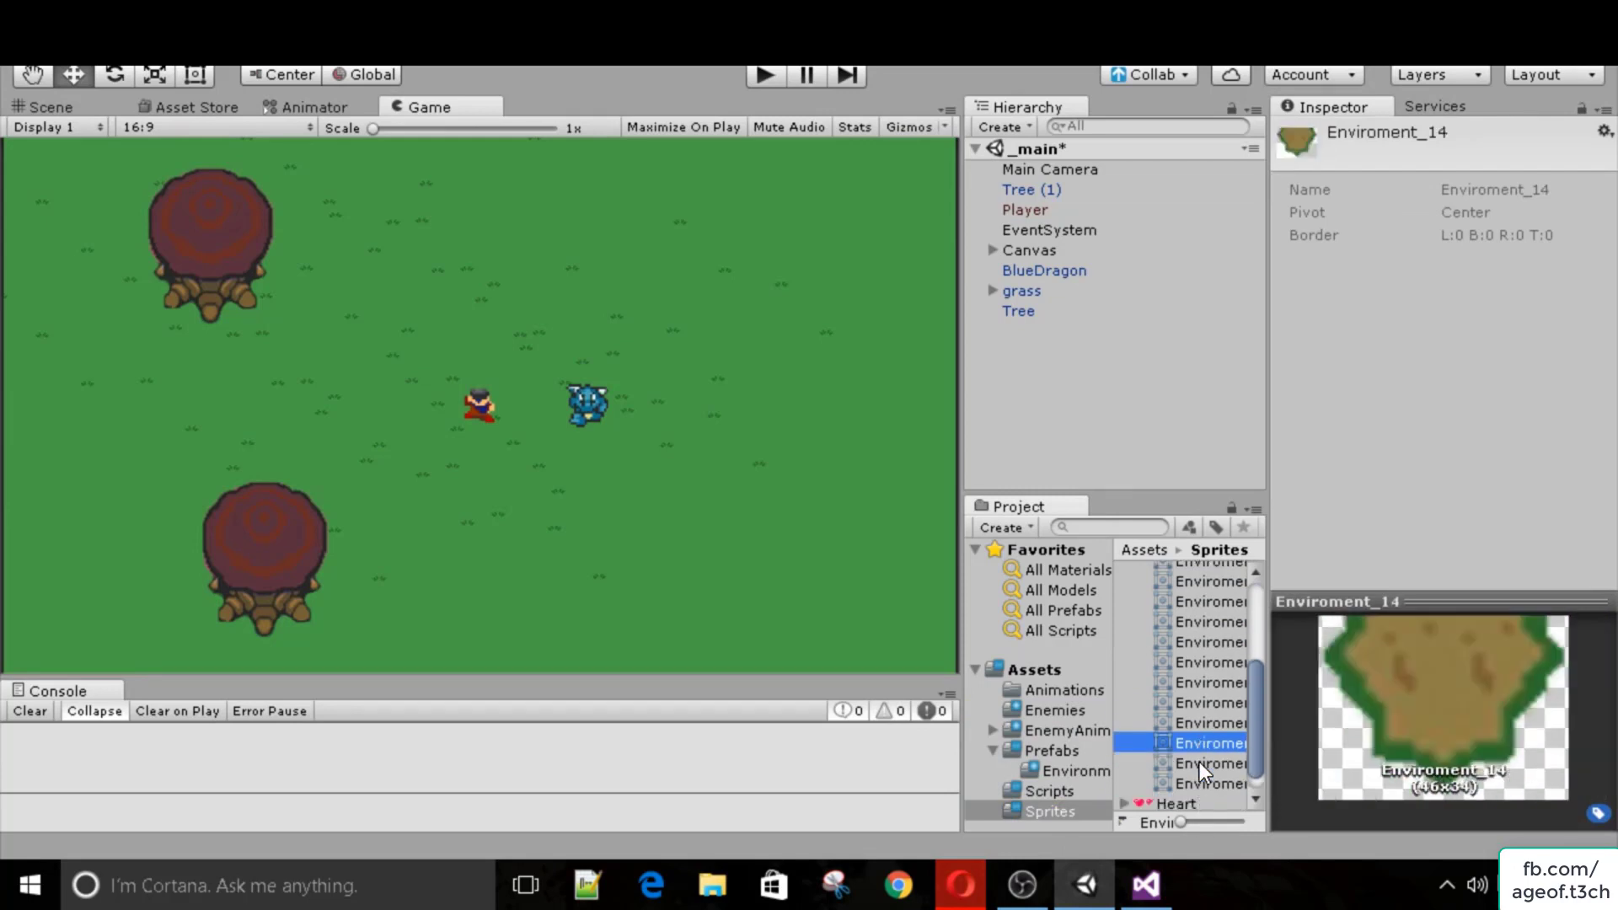
left_click_drag(1198, 768, 1068, 451)
Add the Enviroment_16 wooden post sprite to the scene hierarchy.
left_click(1199, 762)
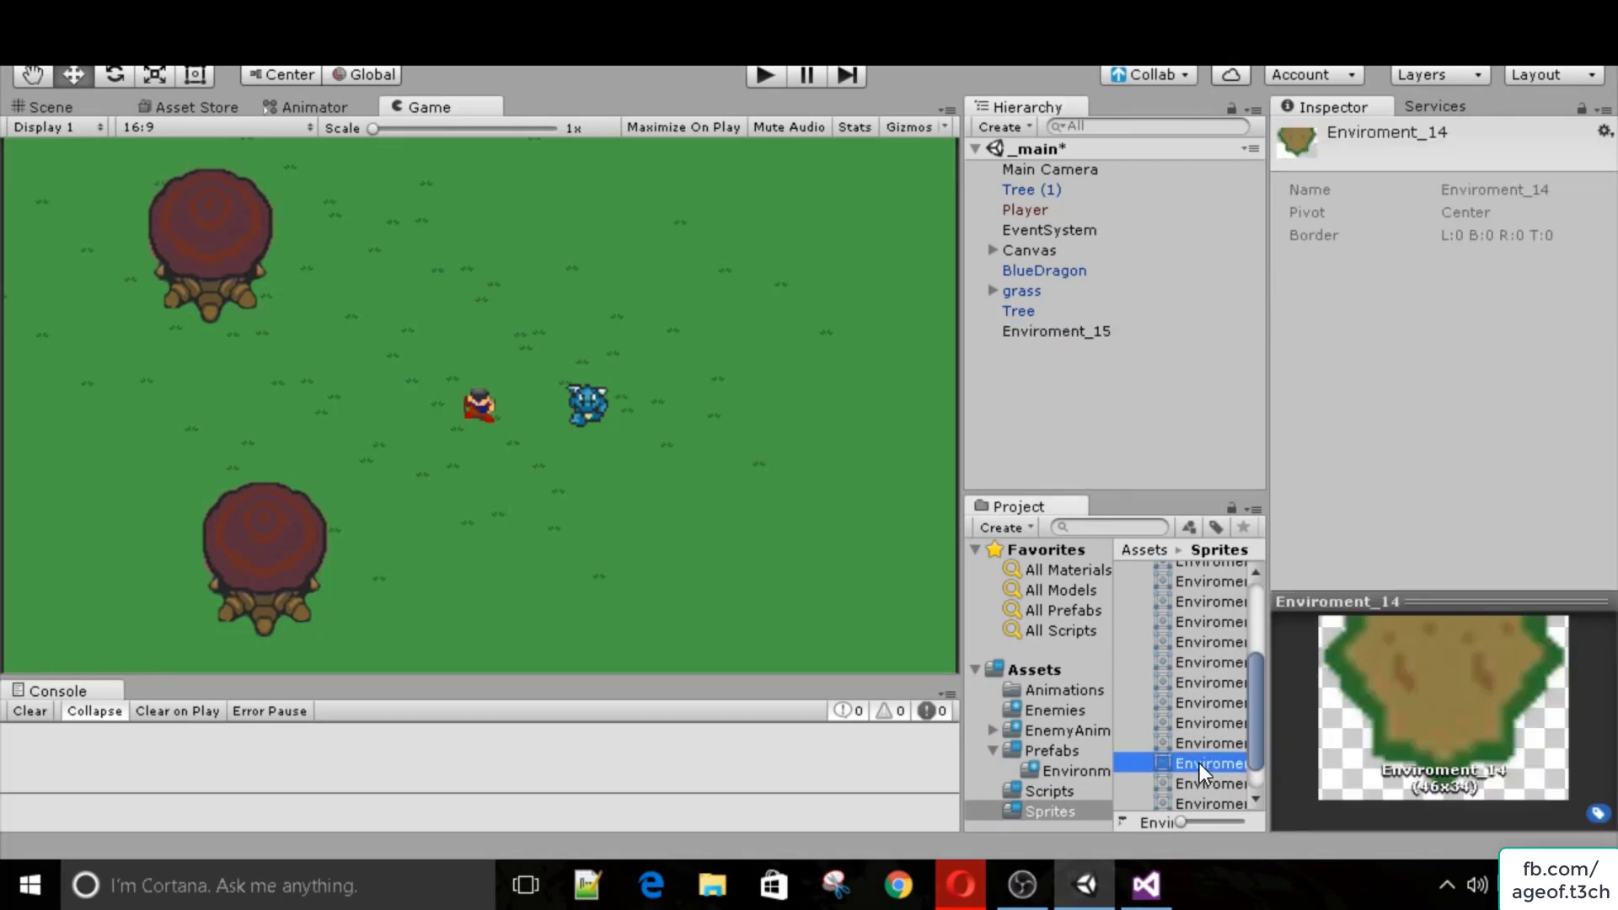
key("Down")
key("Down")
key("Up")
left_click(1201, 775)
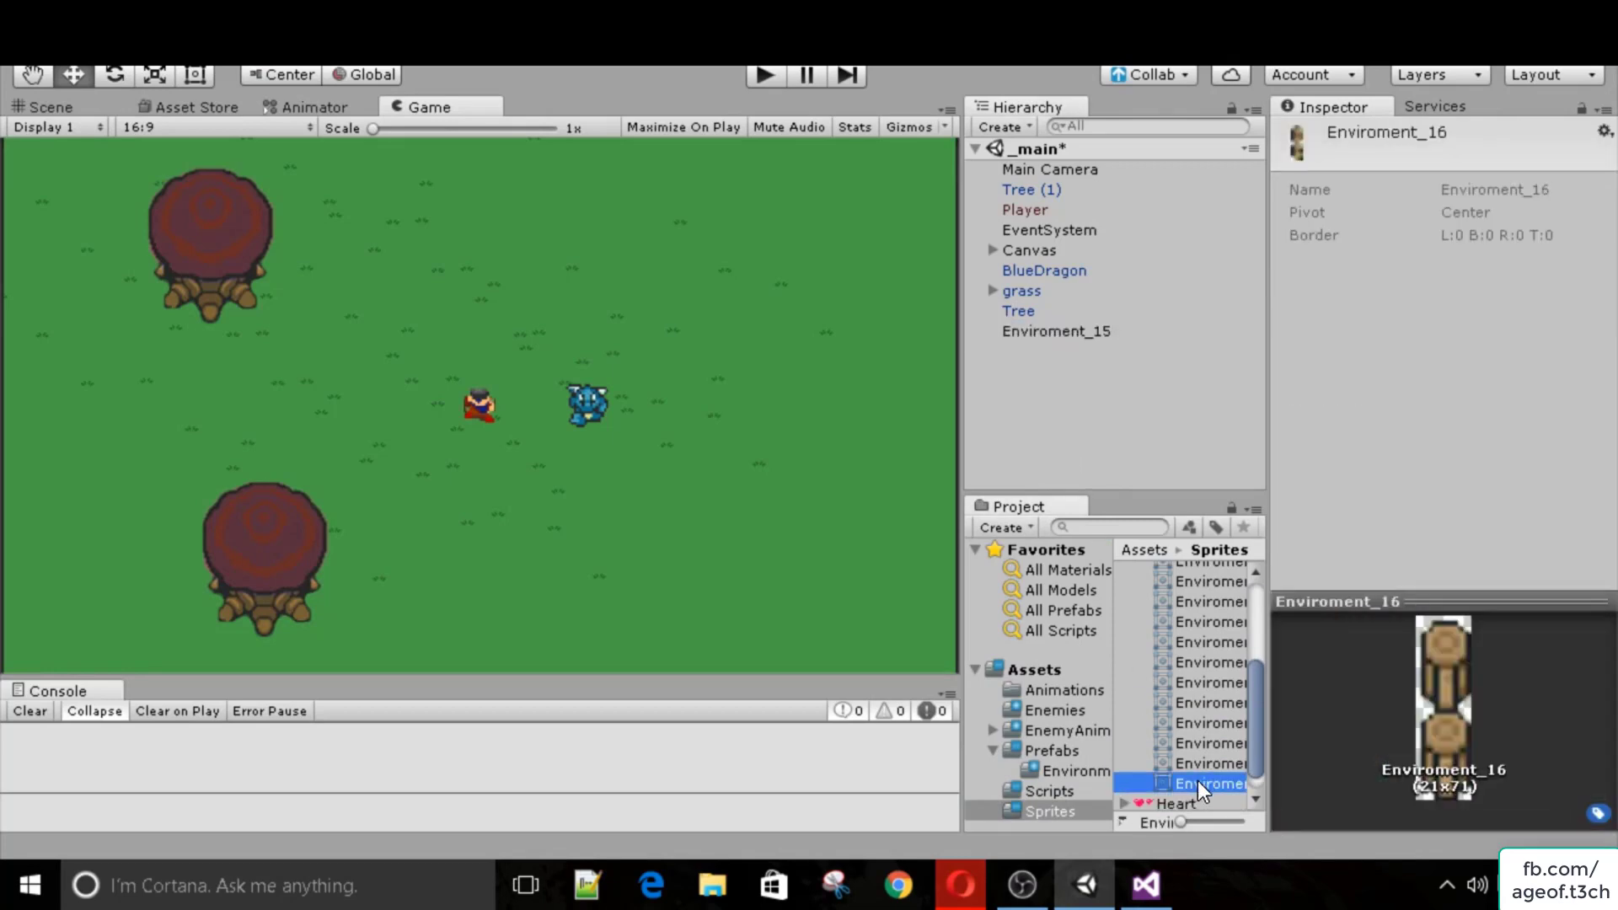
left_click_drag(1197, 780, 1078, 411)
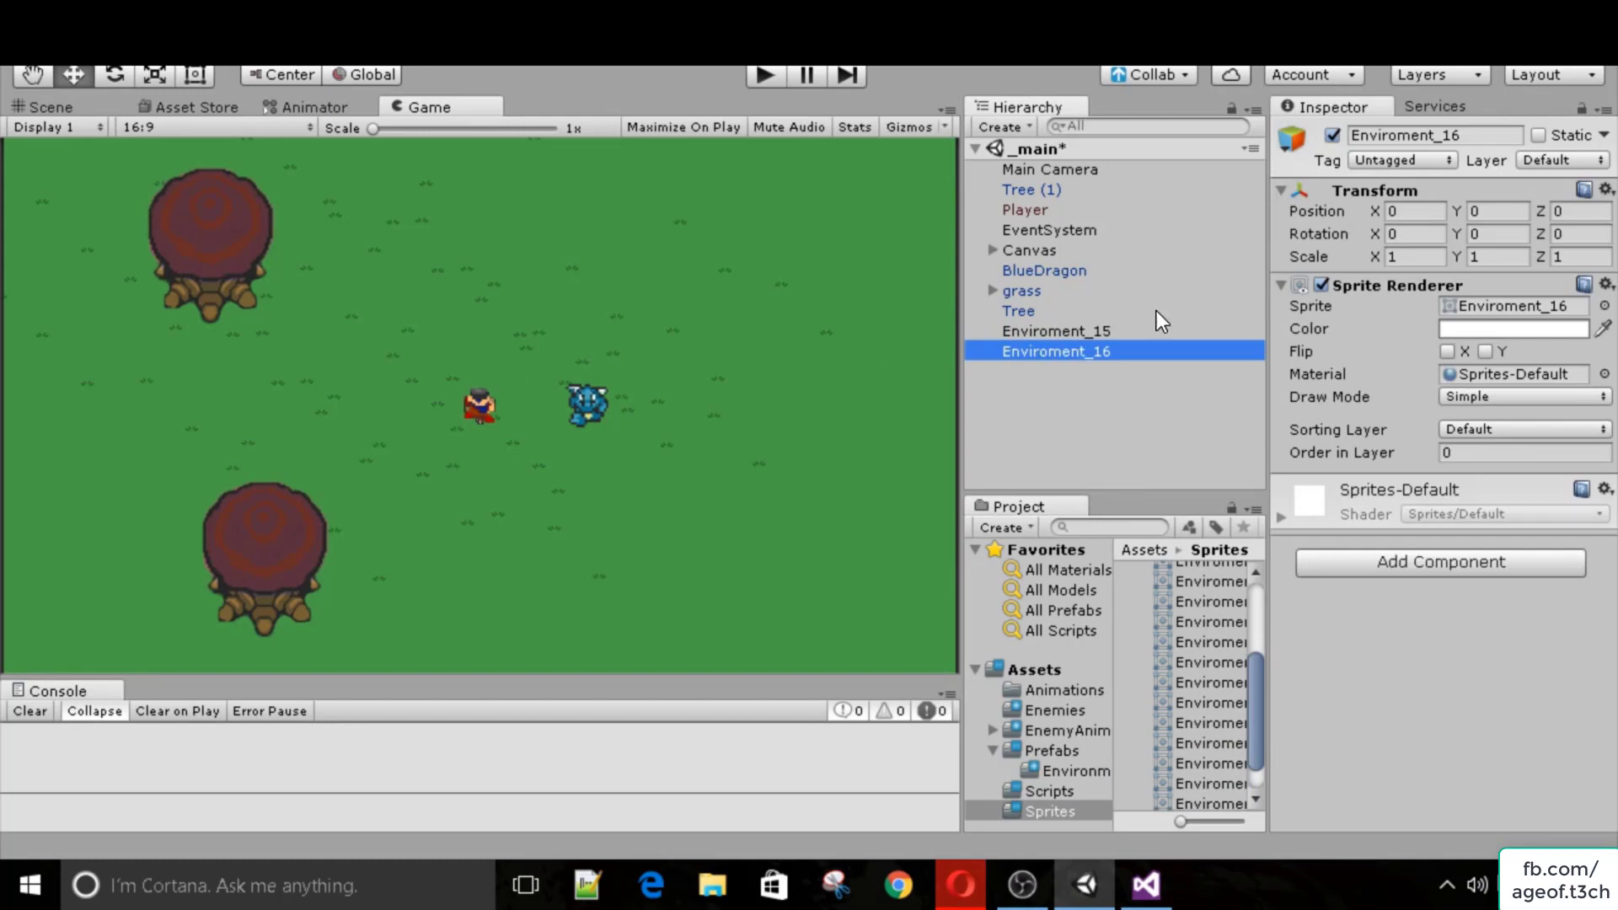
Set the X position of Enviroment_16 to -5 and of Enviroment_15 to -4.
left_click(1432, 211)
type("-5")
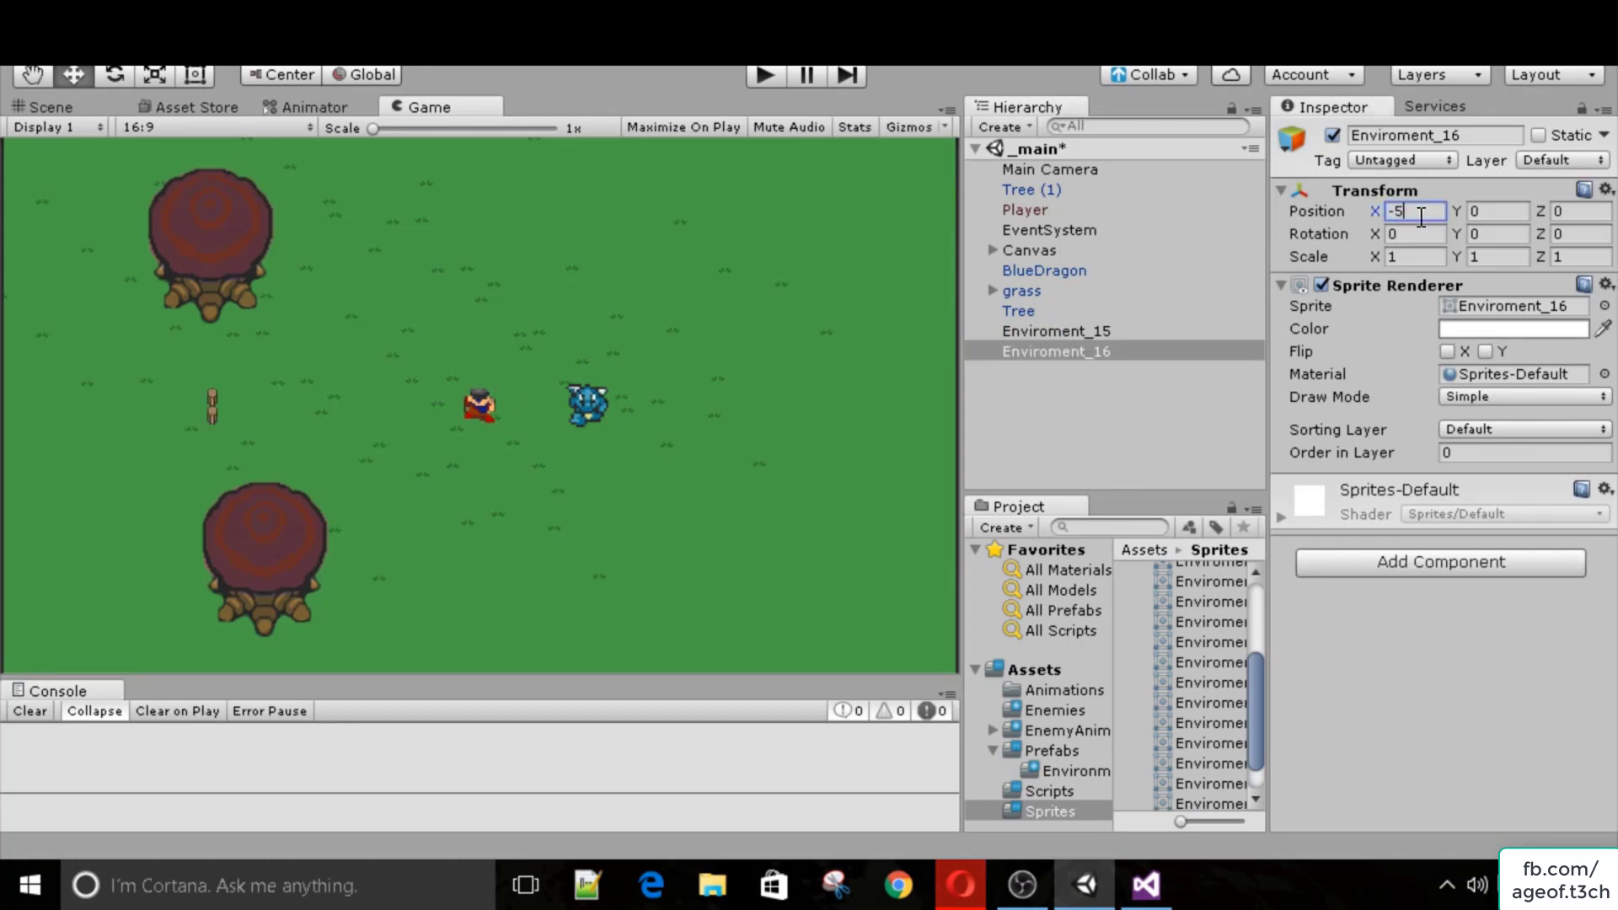
left_click(1150, 328)
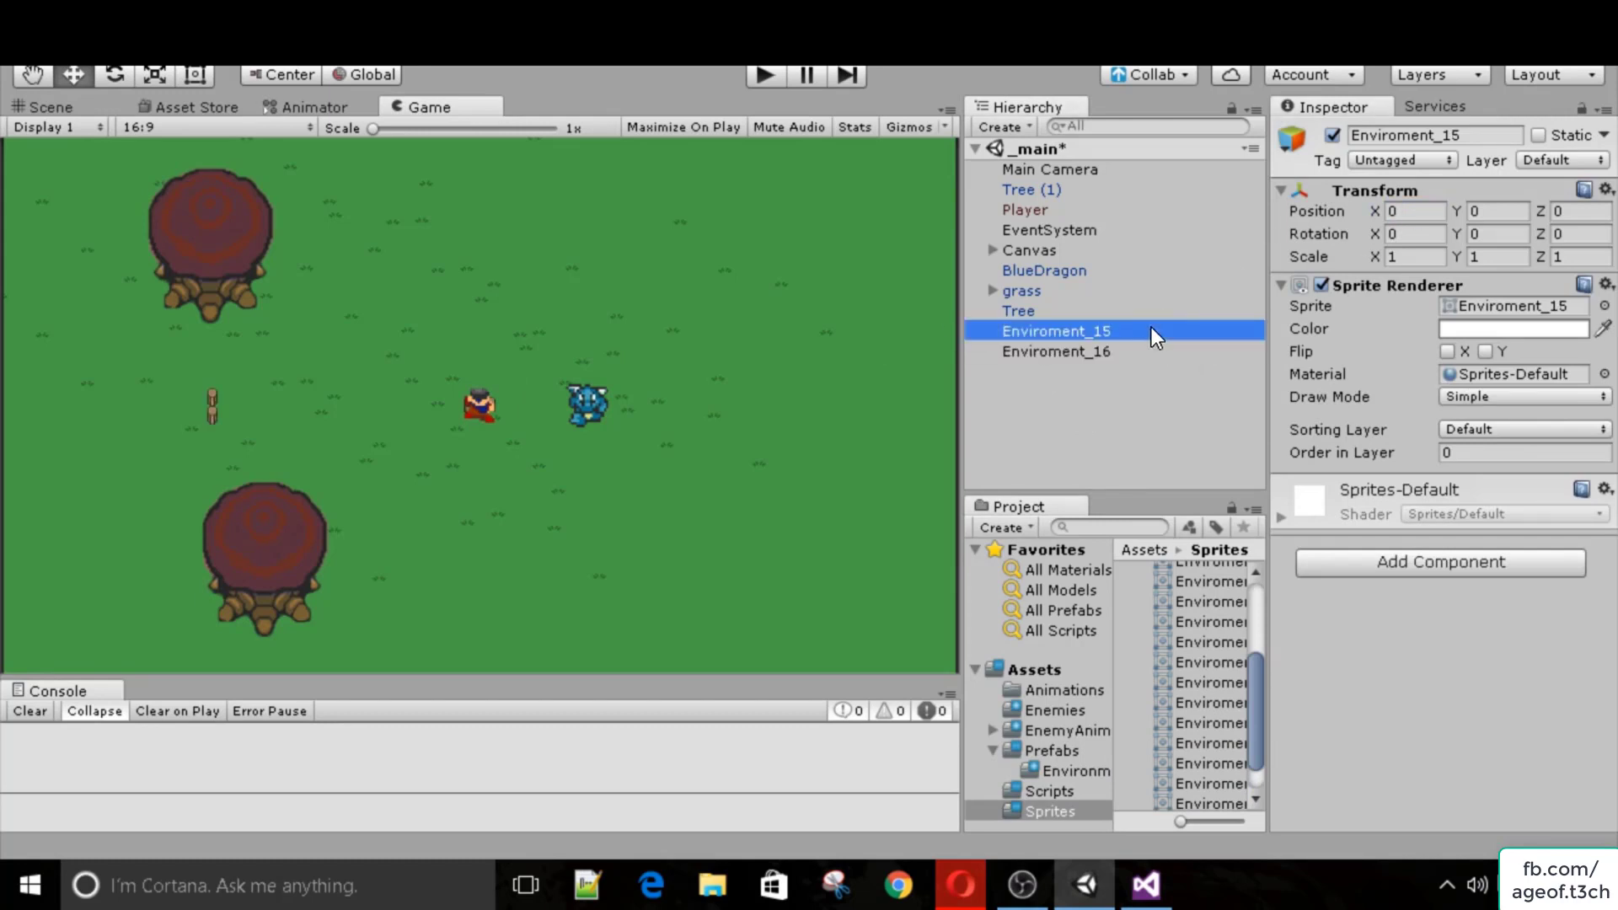
left_click(1413, 210)
type("-4")
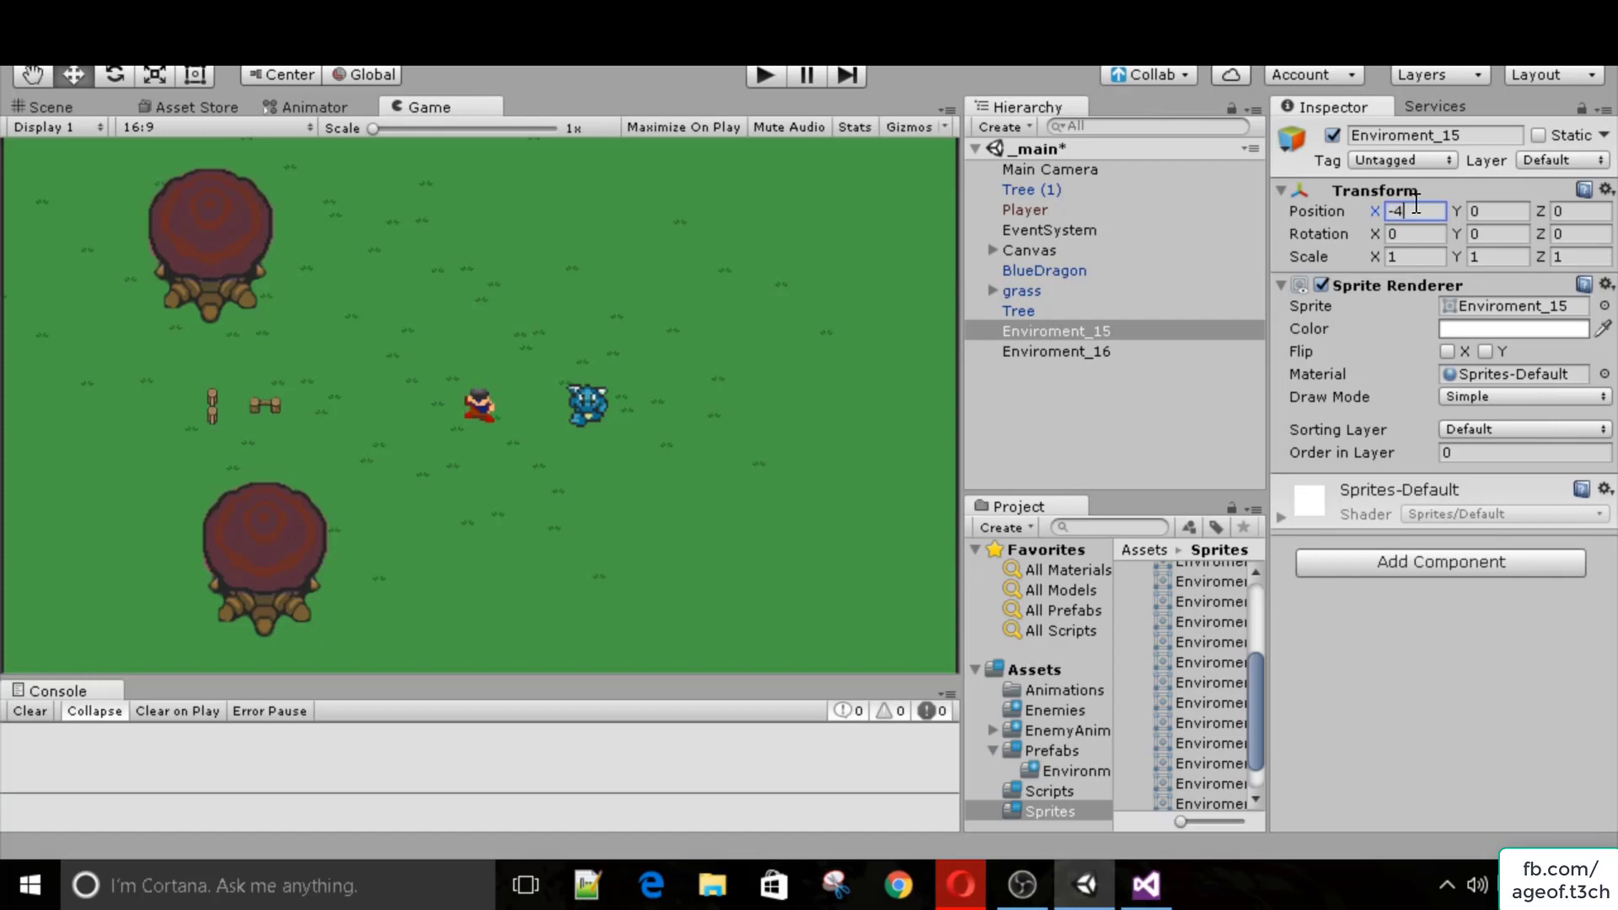
Scale both Enviroment_15 and Enviroment_16 to 2 in X and Y.
left_click(1418, 257)
type("2")
key("Tab")
type("2")
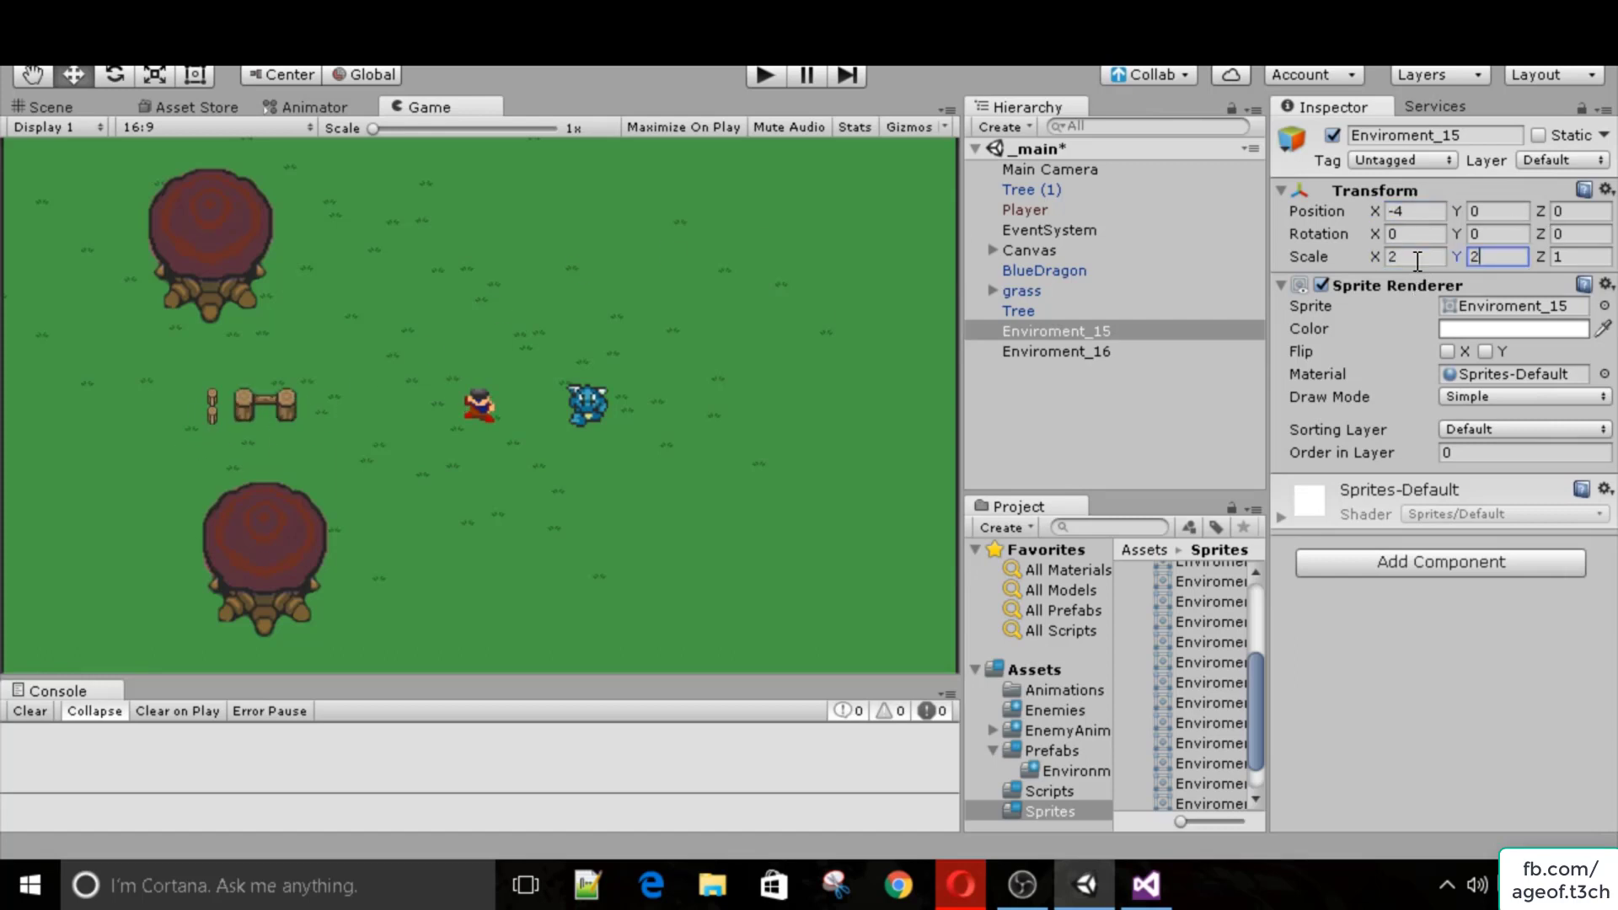
left_click(1095, 353)
left_click(1403, 257)
type("2")
key("Tab")
type("2")
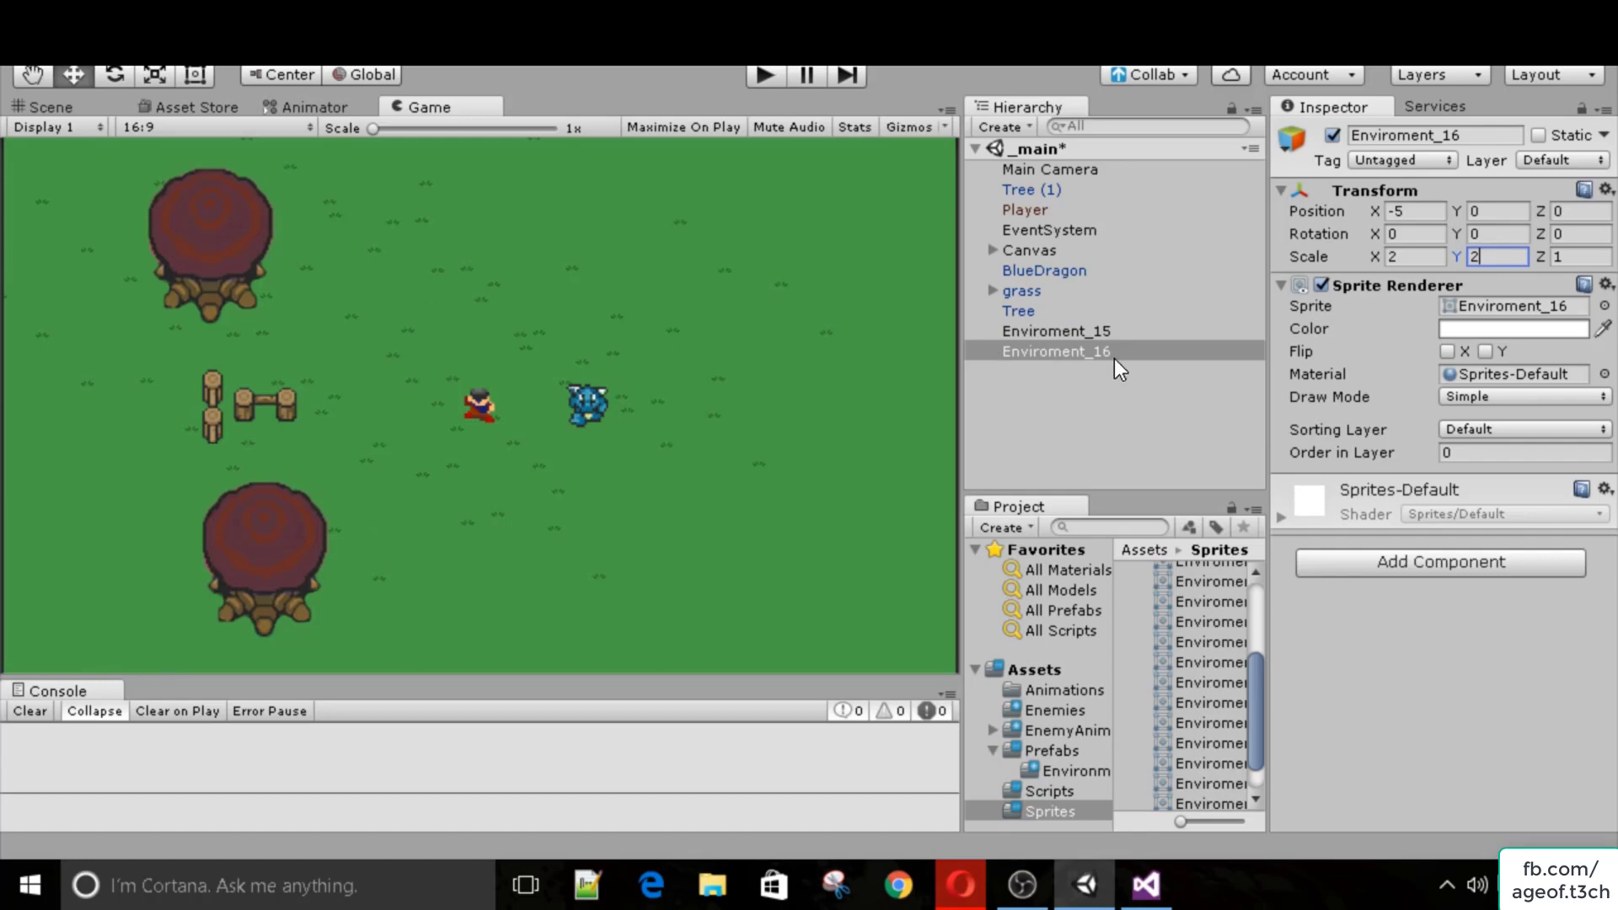
Rename the Enviroment_15 object to horizontalFence.
left_click(1100, 336)
left_click(1100, 335)
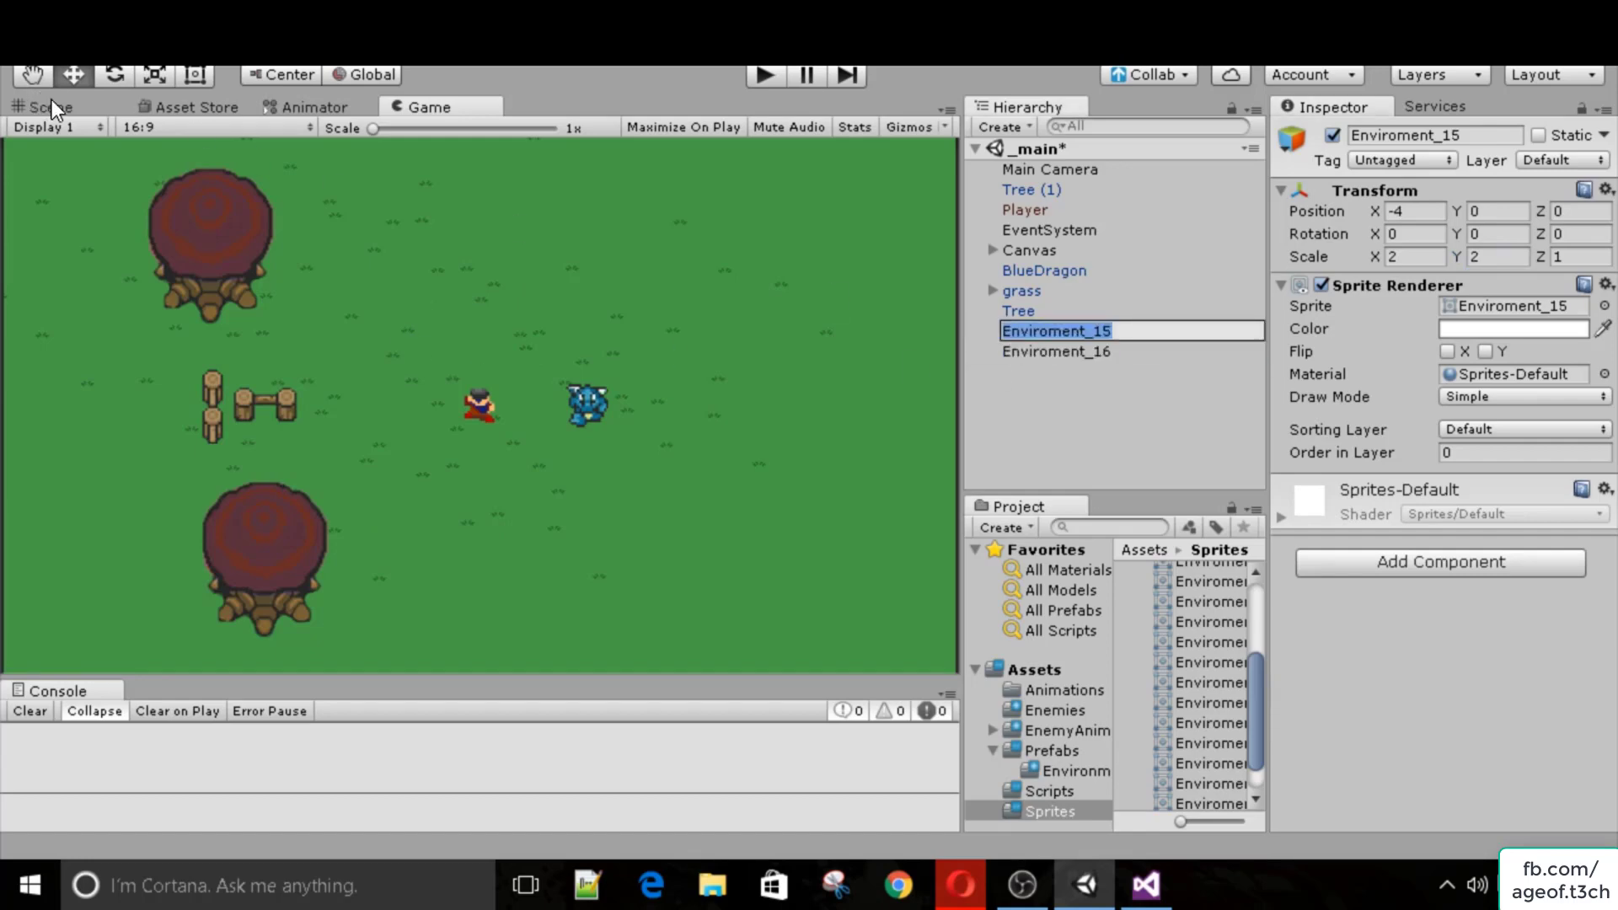
left_click(55, 110)
double_click(1024, 332)
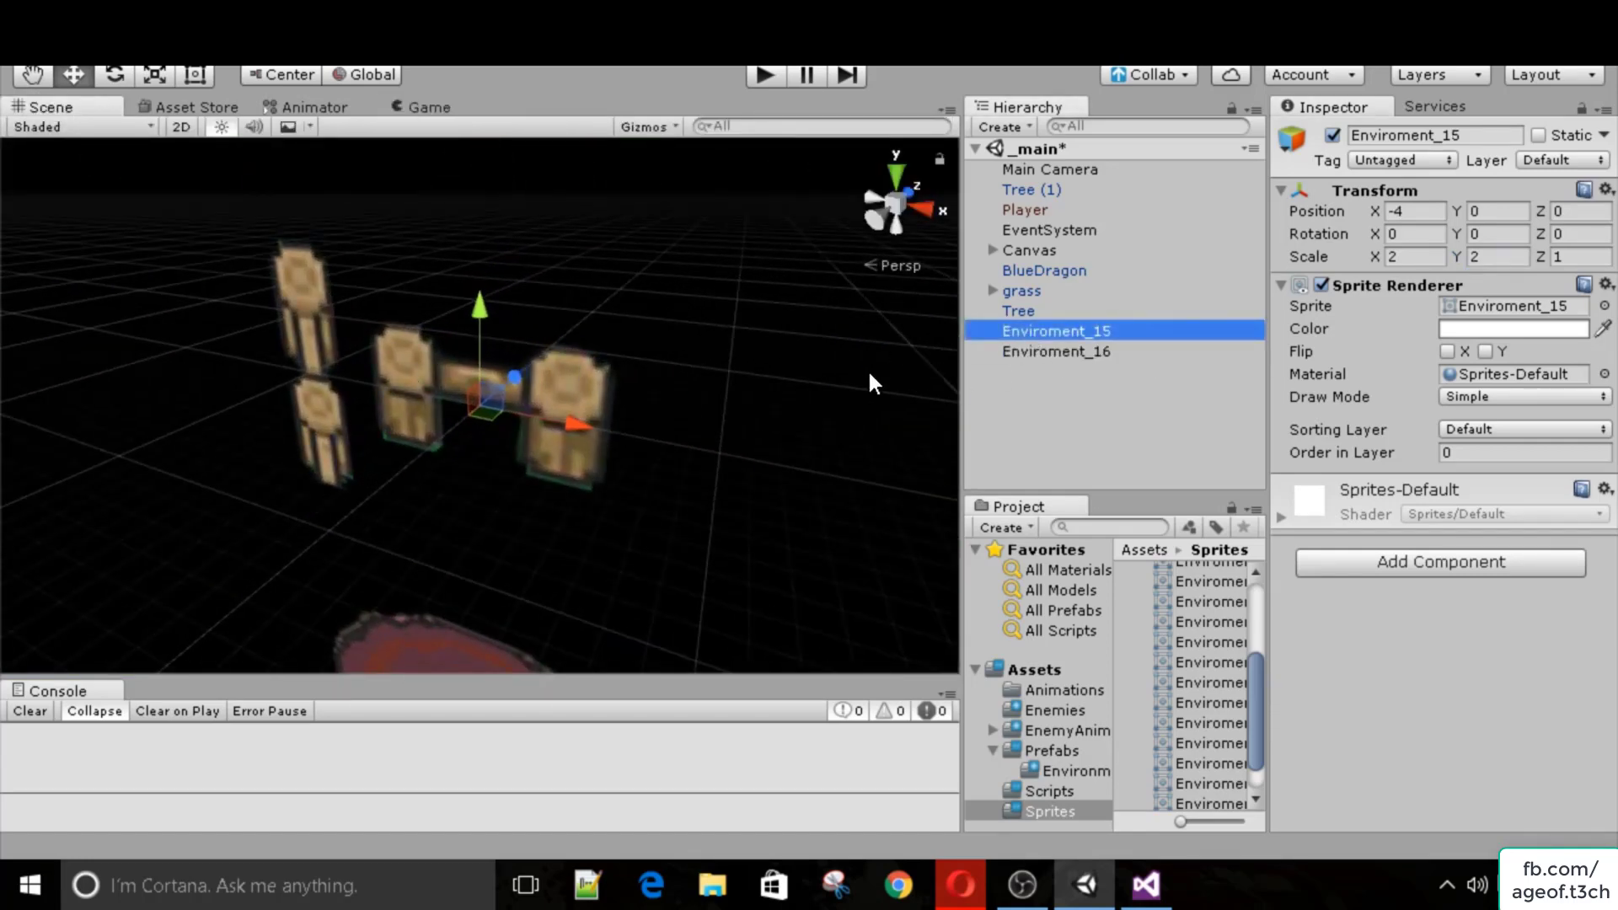
left_click(1493, 136)
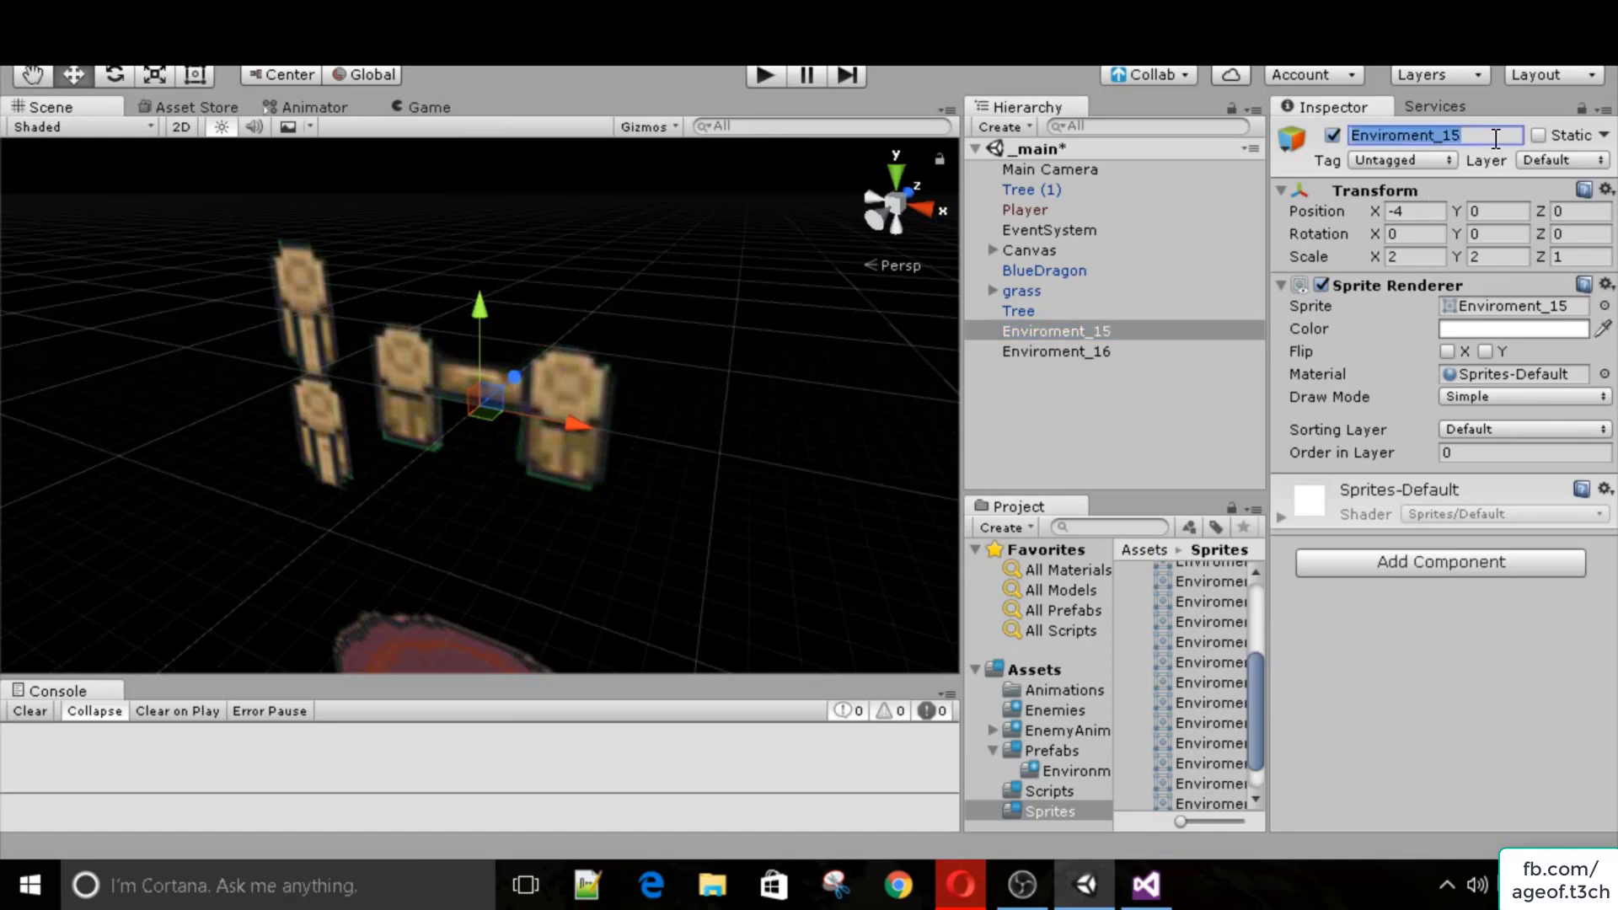
type("horizontal")
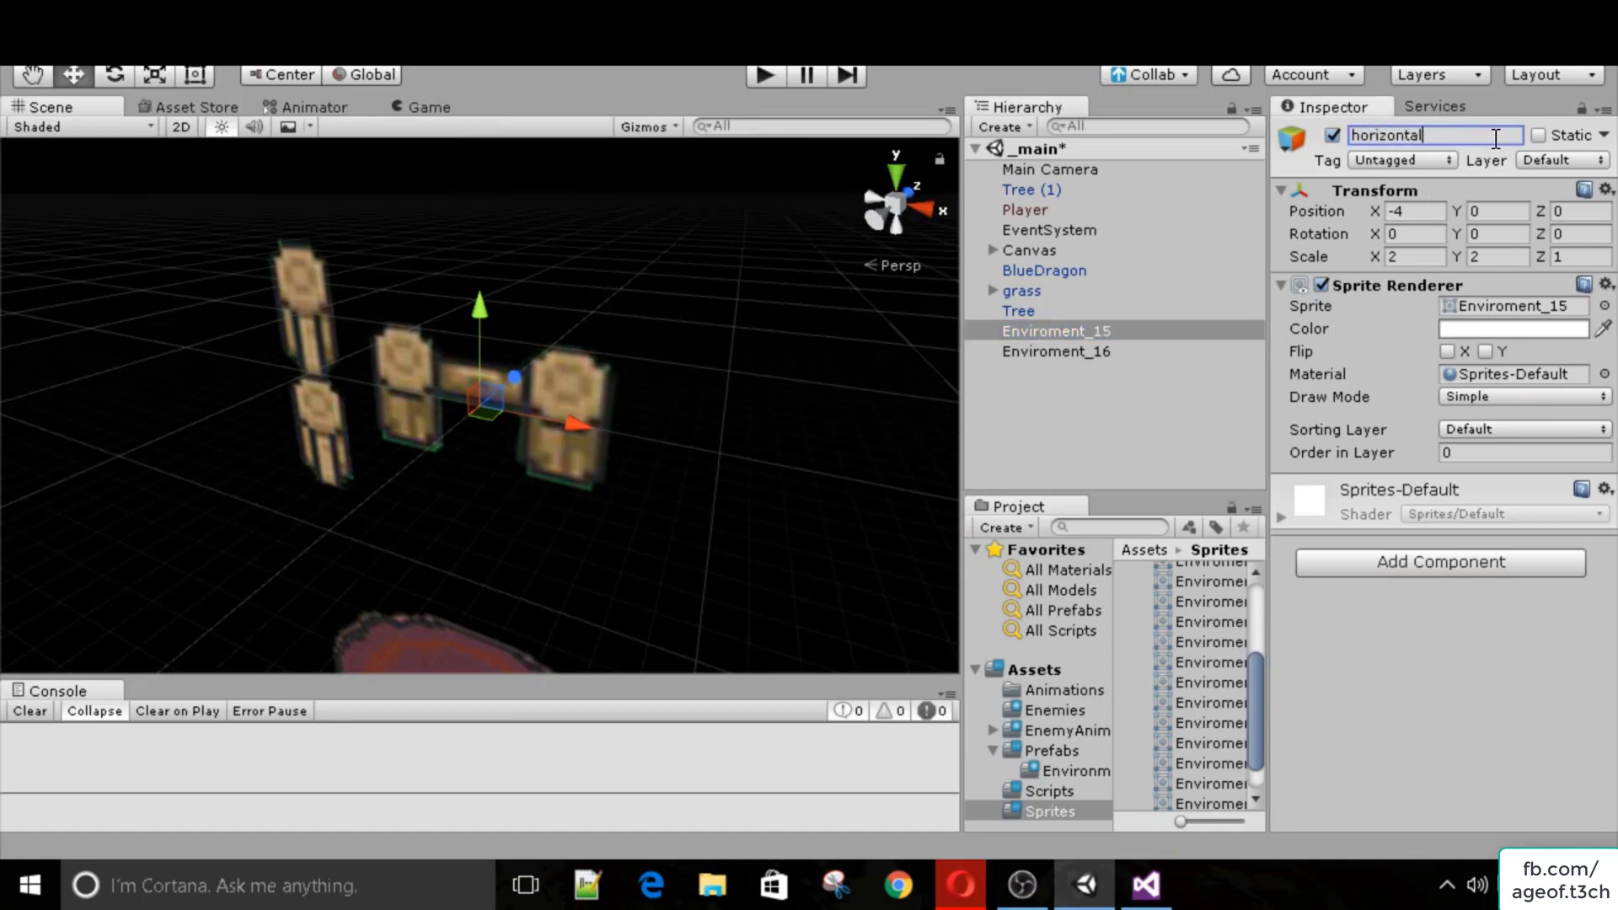
type("Fence")
key("Return")
Rename the Enviroment_16 object to VerticalFence.
left_click(1119, 352)
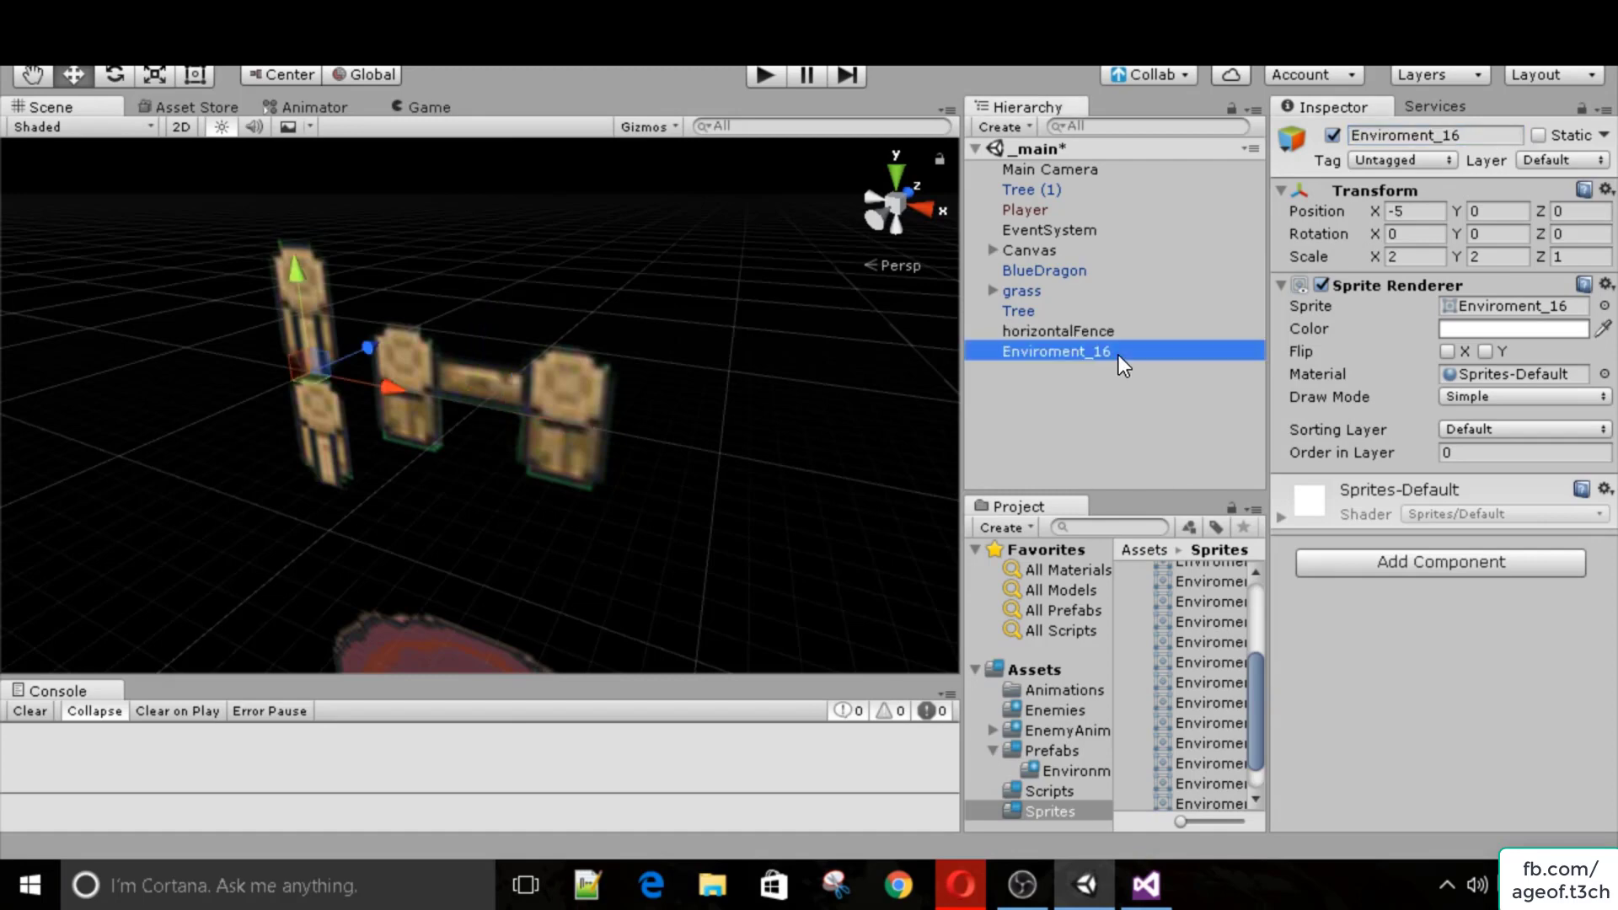
left_click(1484, 135)
type("VerticalFence")
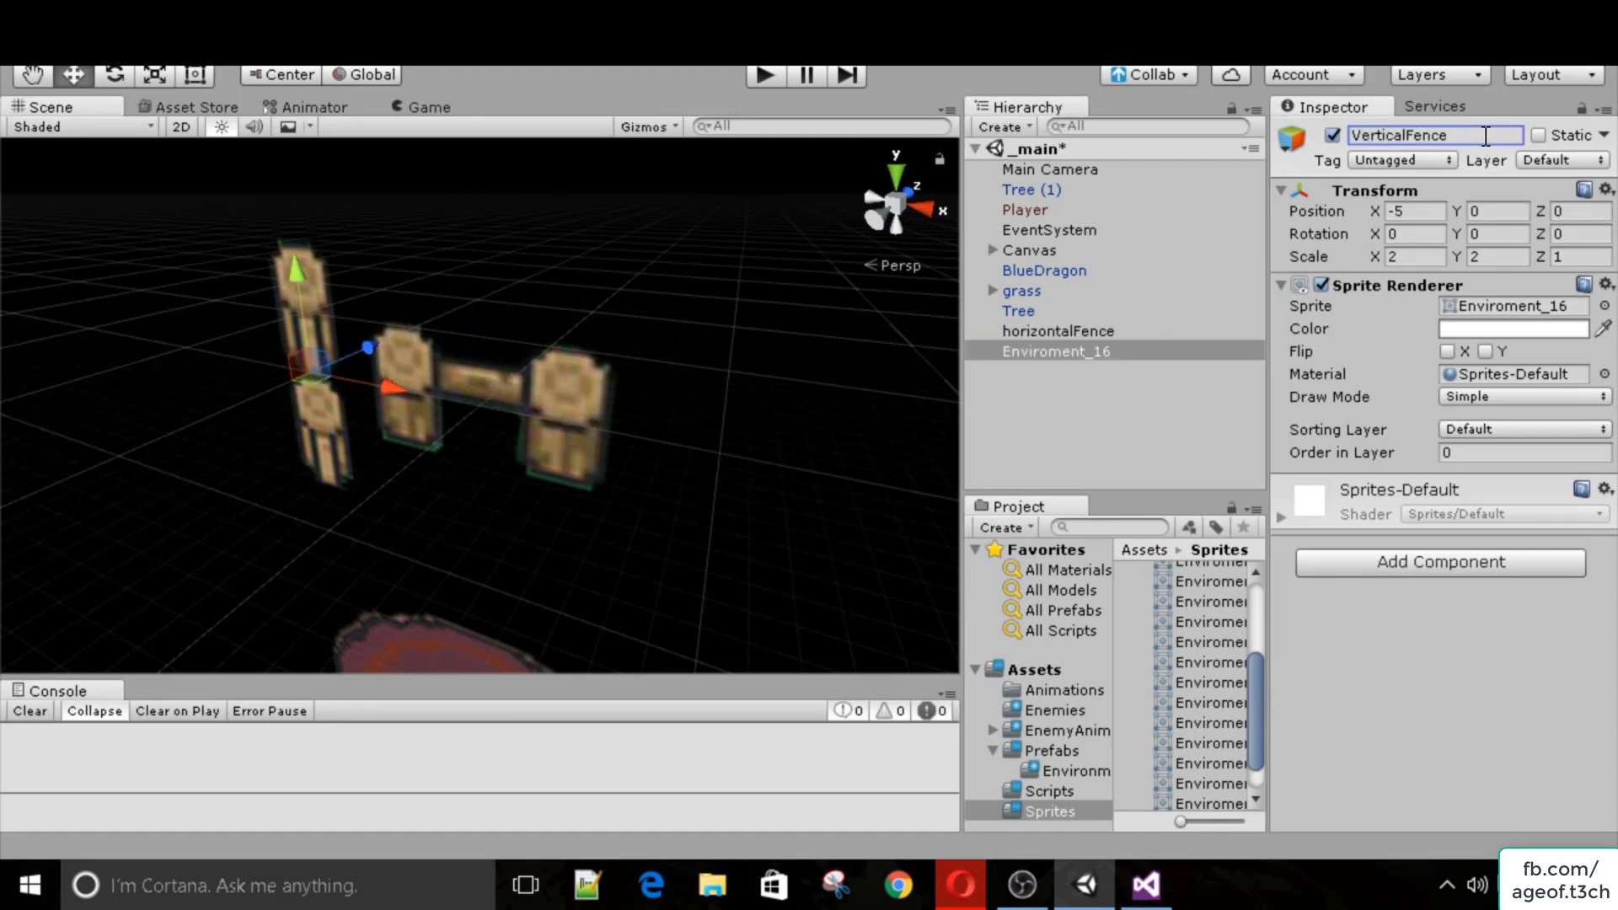
key("Return")
Add a Box Collider 2D component to the VerticalFence object.
left_click(1408, 559)
type("box")
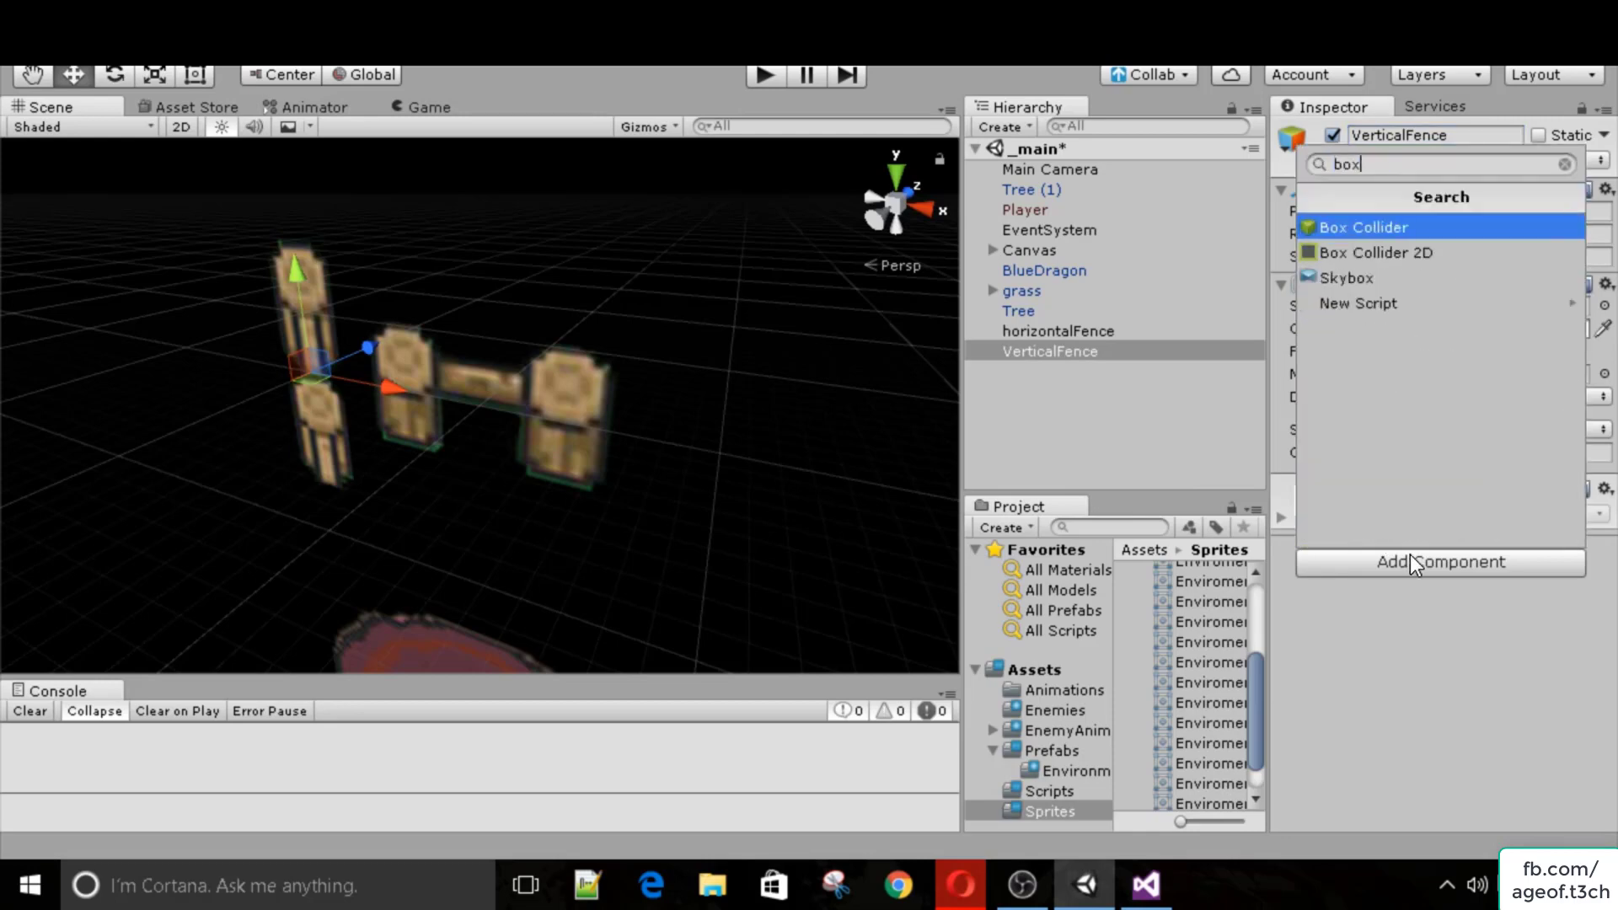
key("Down")
key("Return")
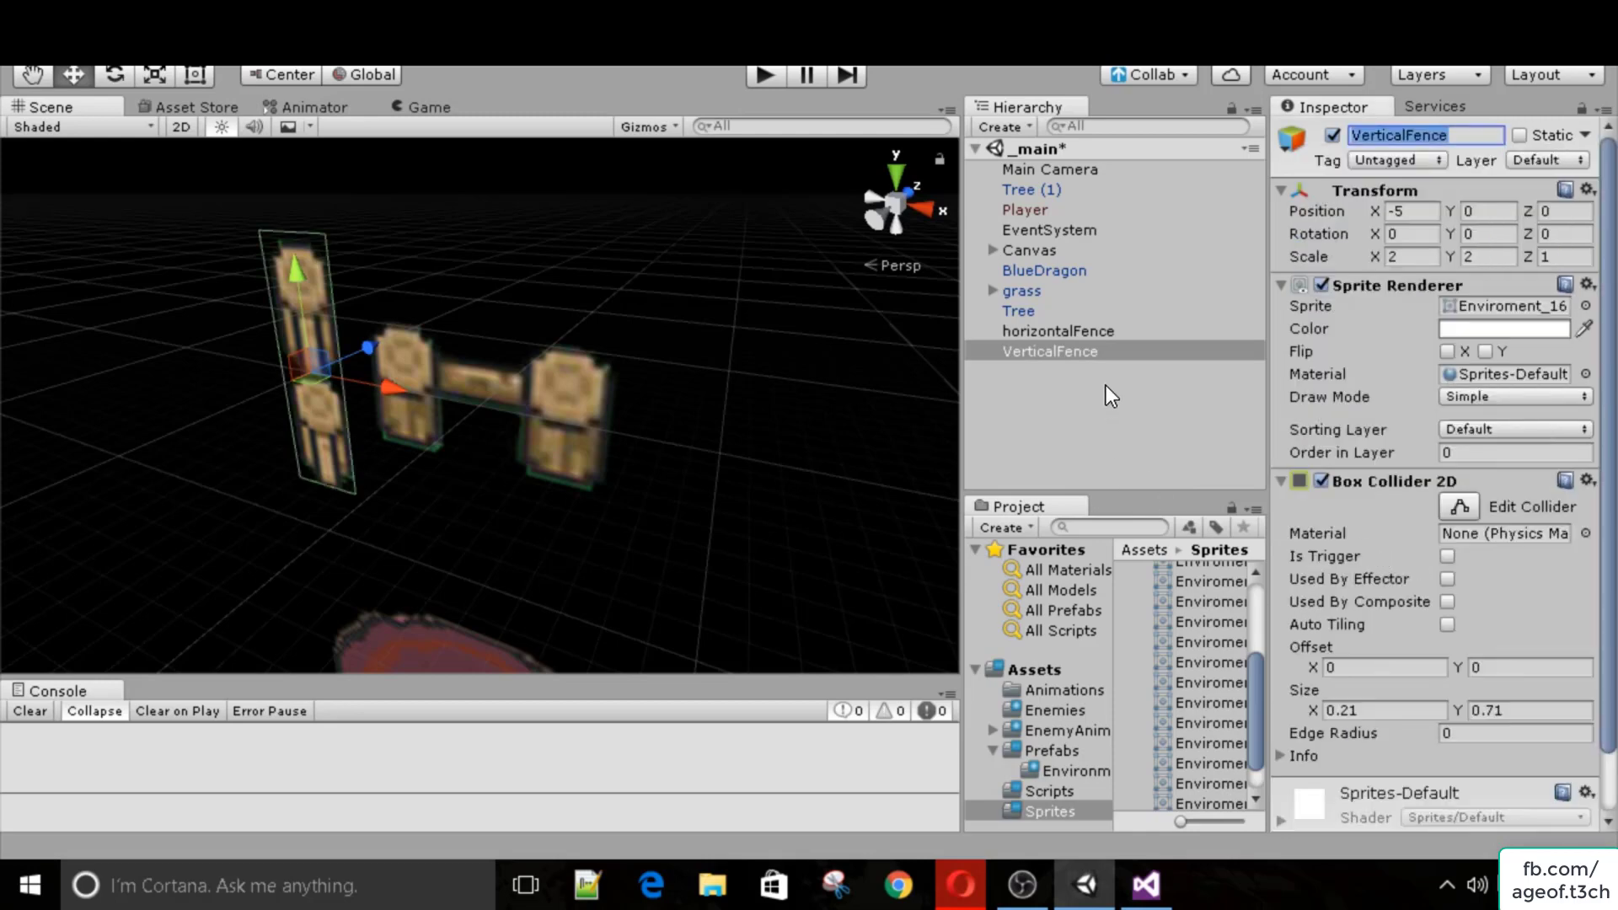
left_click(1110, 332)
left_click(1464, 136)
type("b")
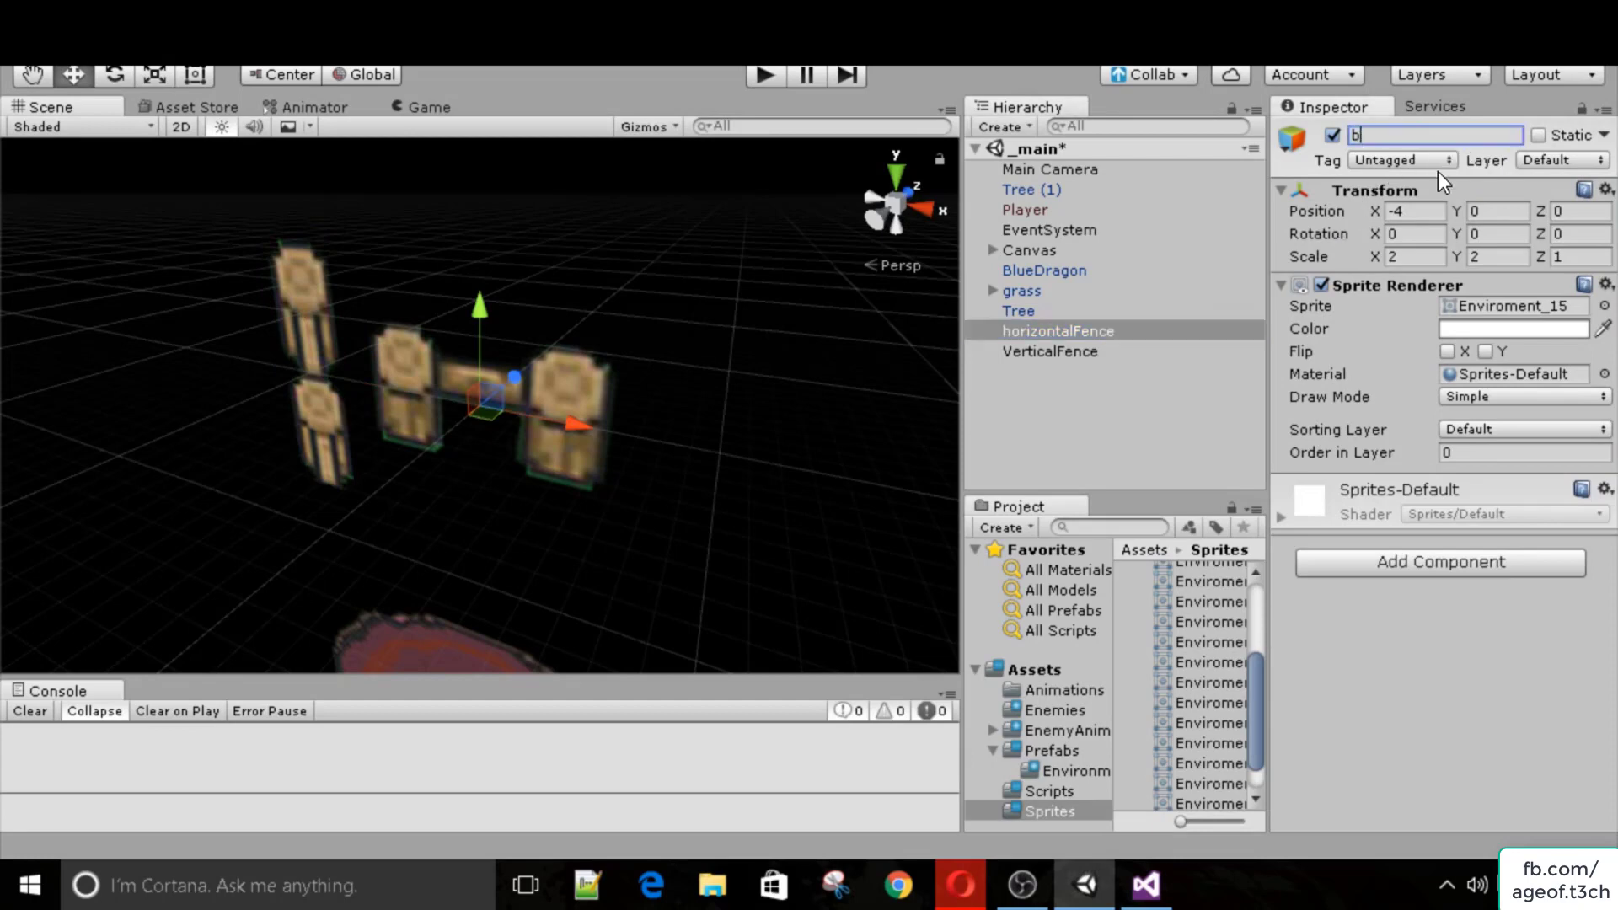
type("ox")
key("BackSpace")
key("BackSpace")
key("BackSpace")
key("ctrl+z")
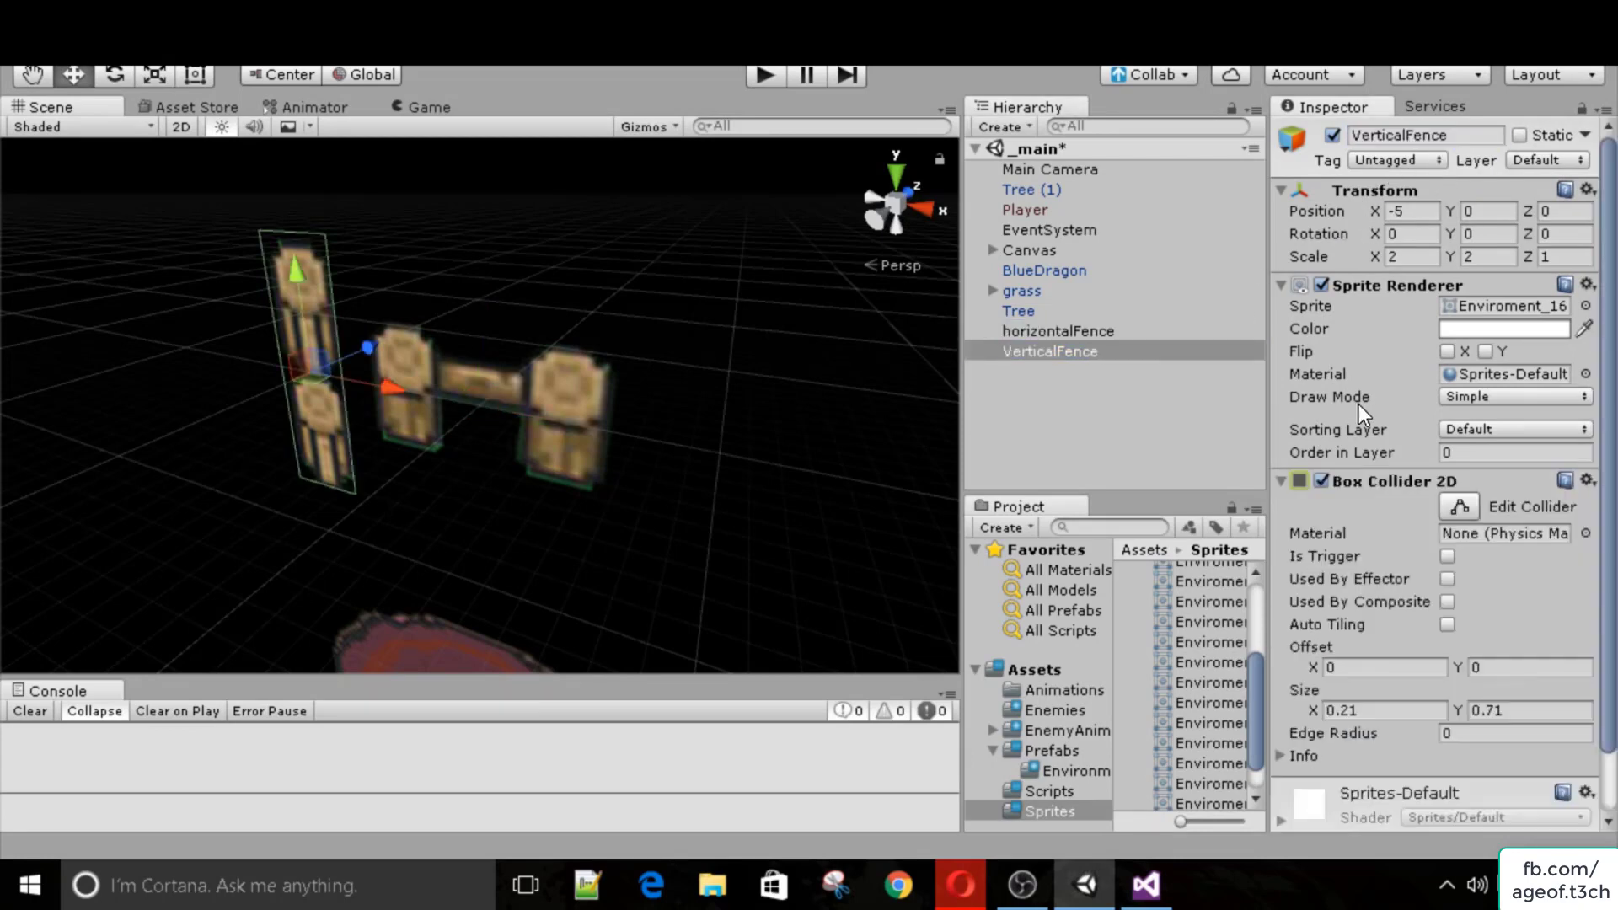
Add a Box Collider 2D component to the horizontalFence object.
scroll(1358, 403, "down", 3)
left_click(1075, 329)
left_click(1378, 555)
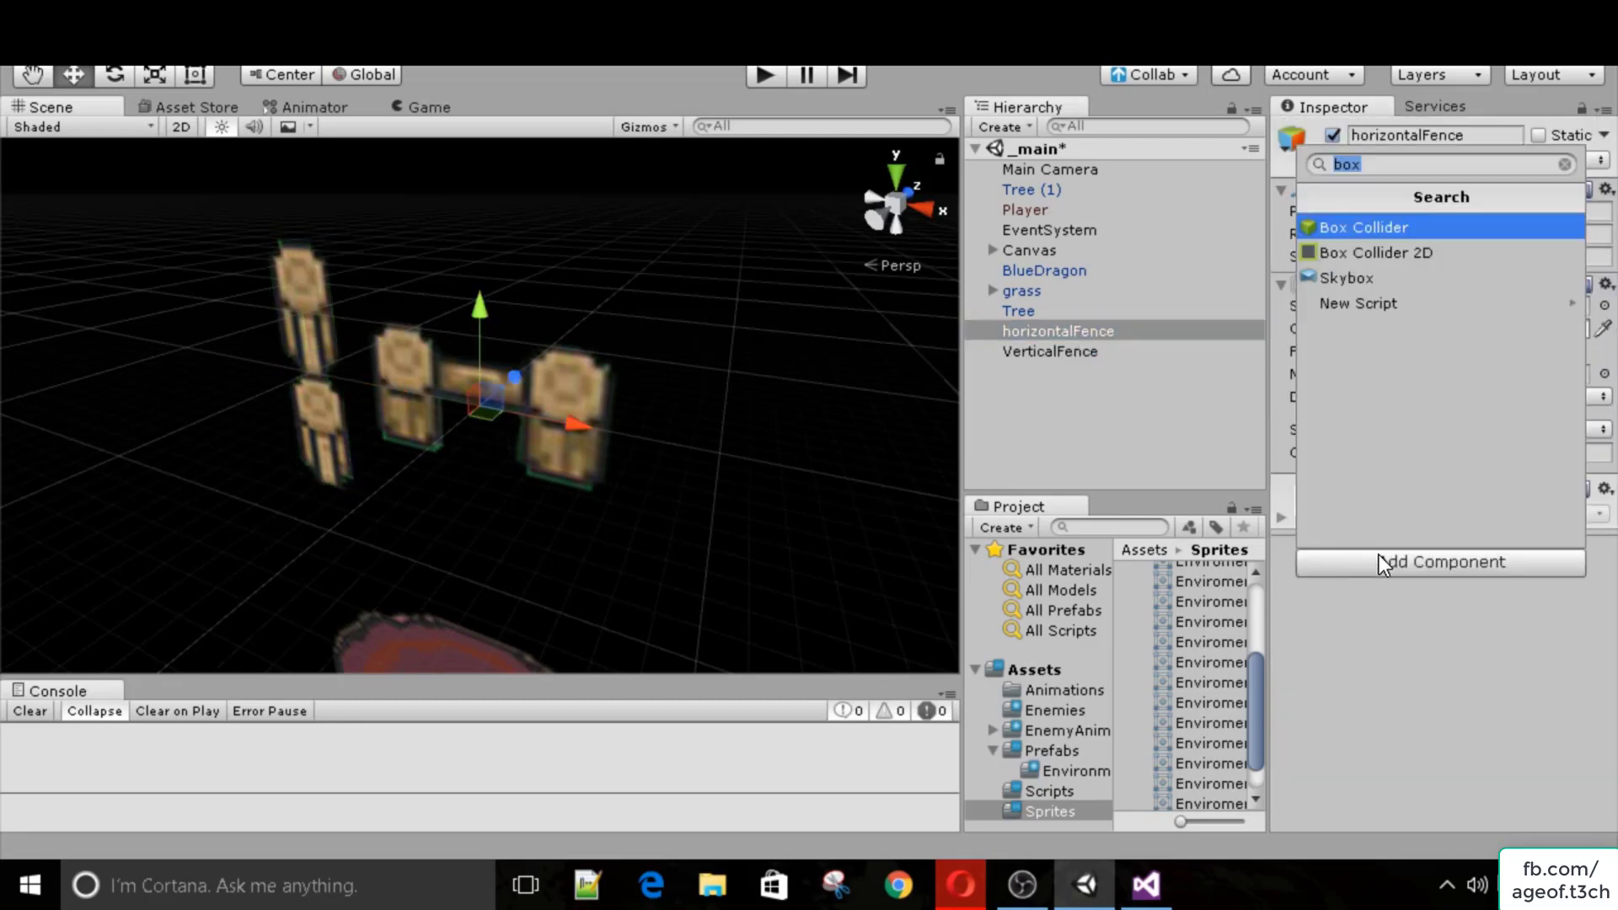
type("box")
key("Down")
key("Return")
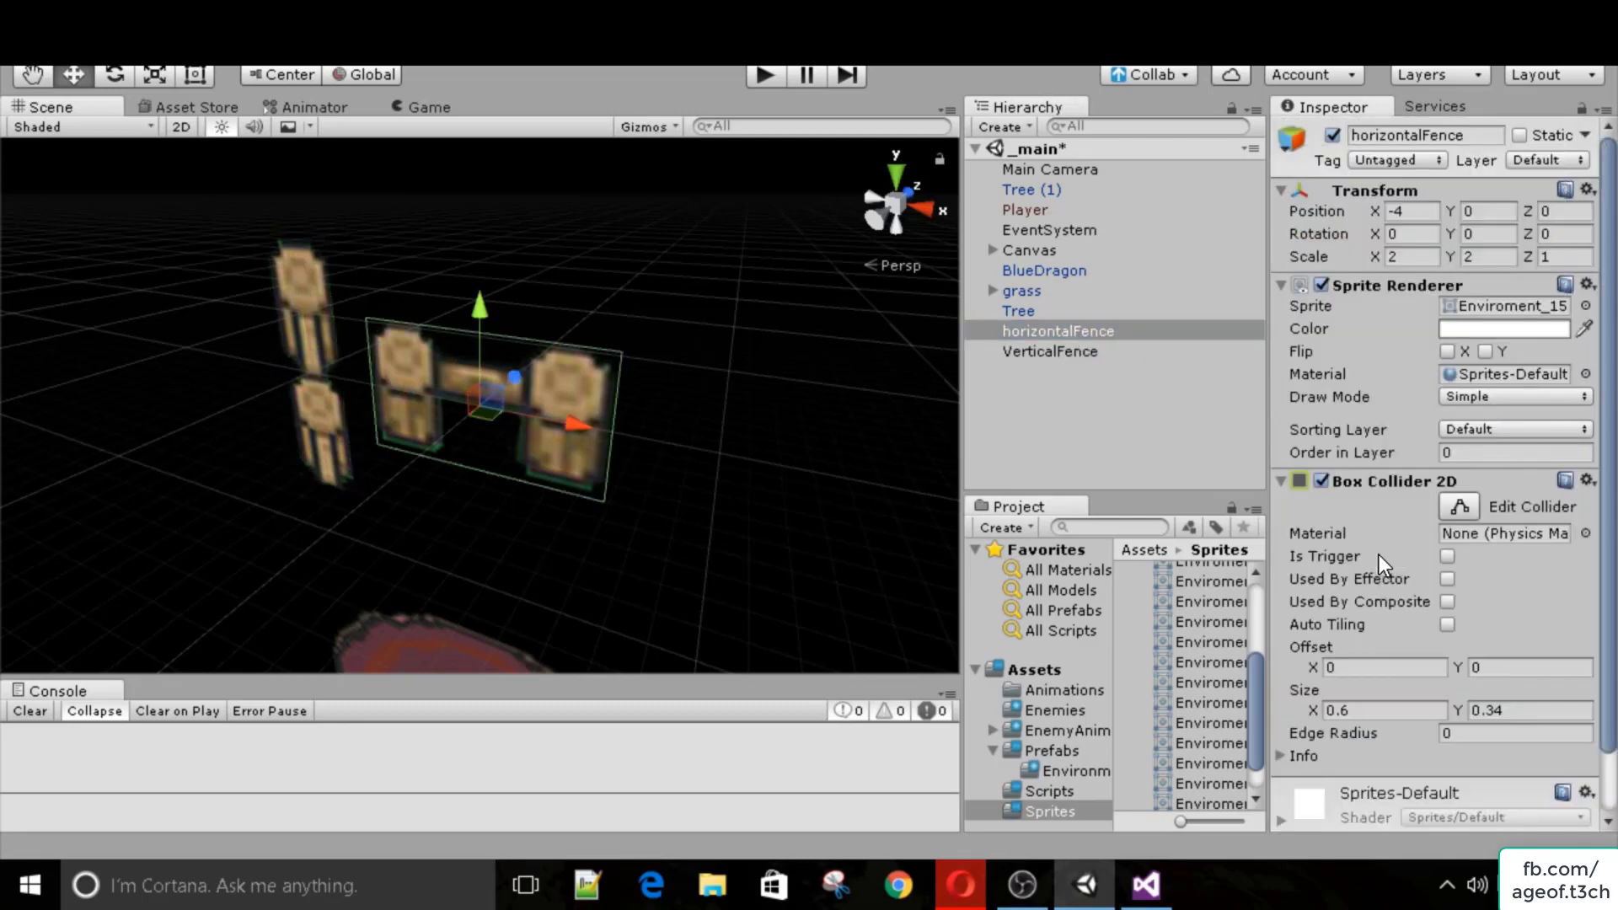
scroll(1379, 554, "down", 2)
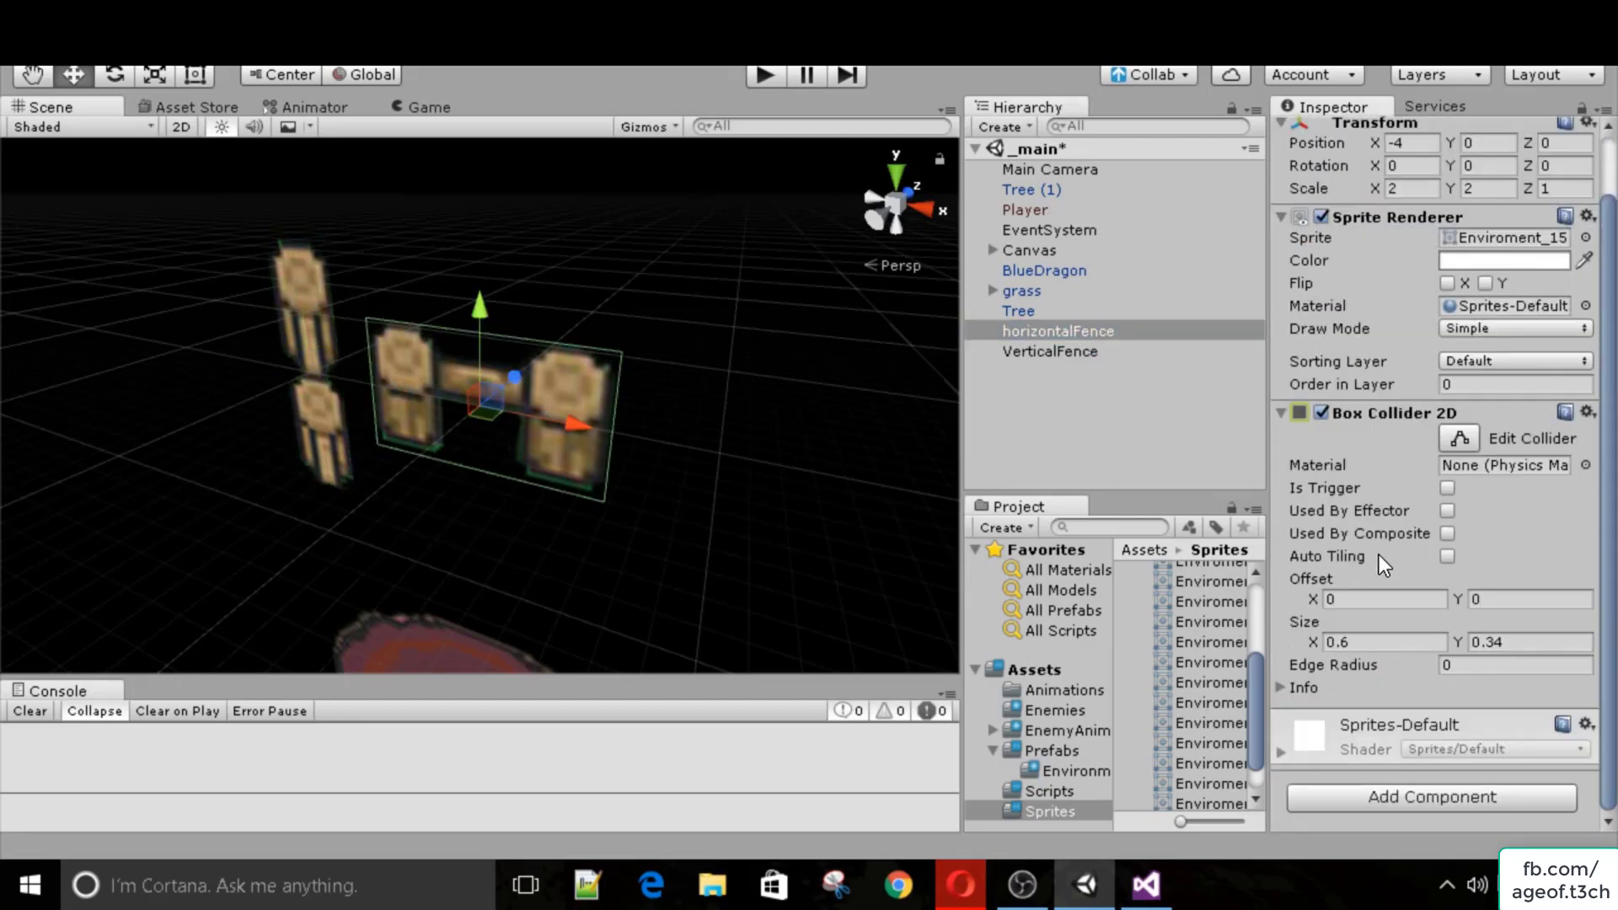
Save VerticalFence and horizontalFence as prefabs in the environment subfolder of Prefabs.
left_click(1068, 767)
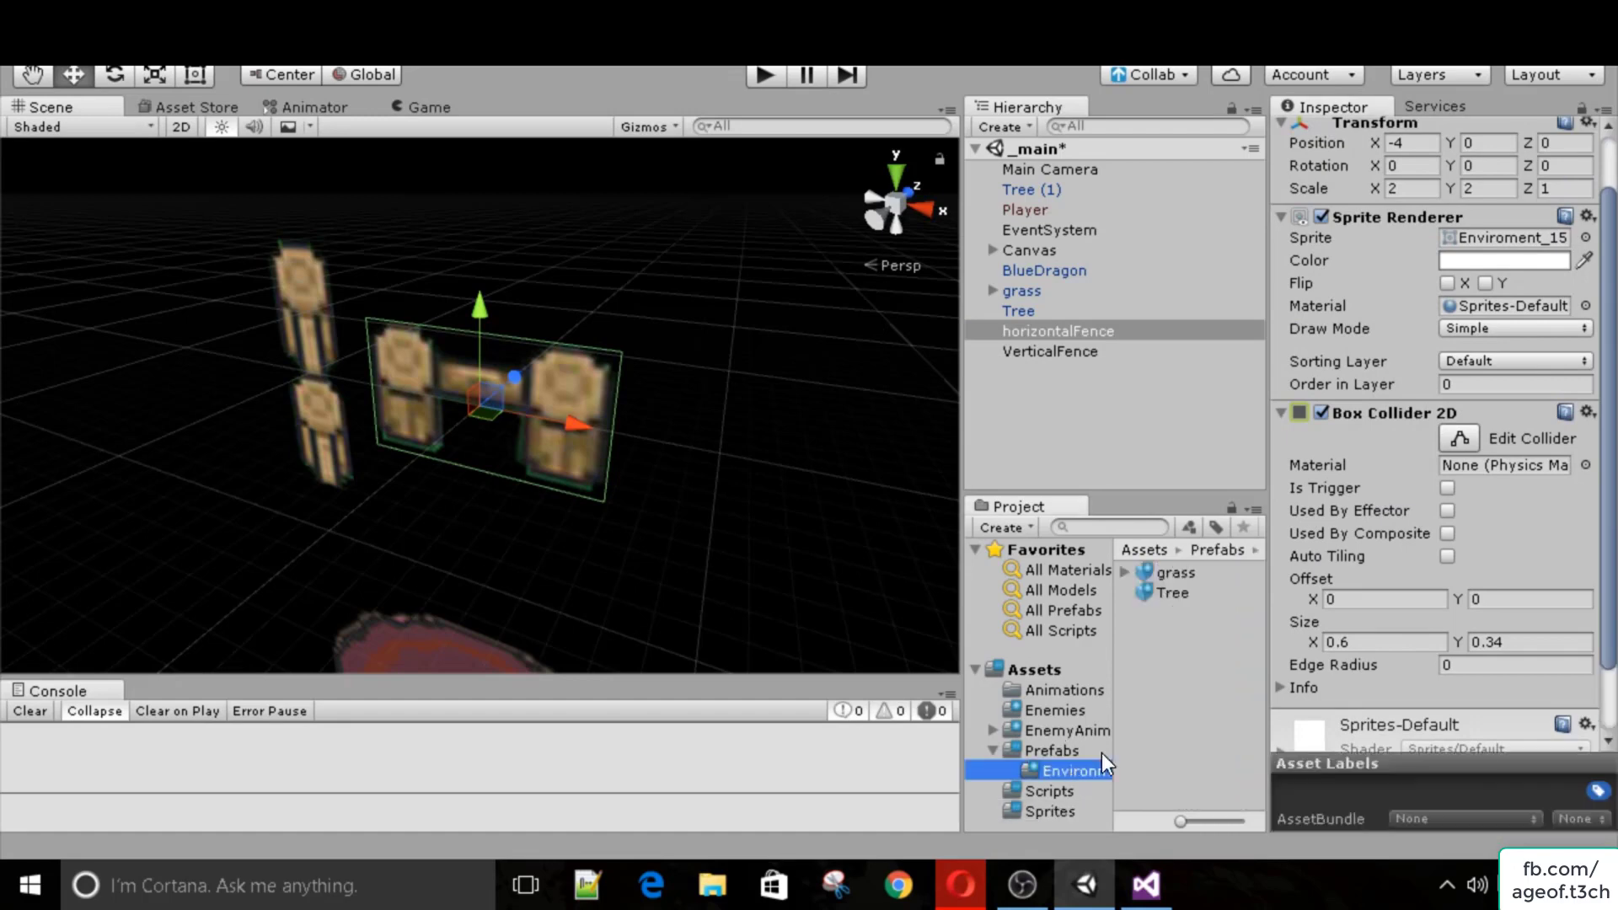
left_click(1093, 352, "ctrl")
left_click_drag(1070, 332, 1167, 653)
left_click(1078, 372)
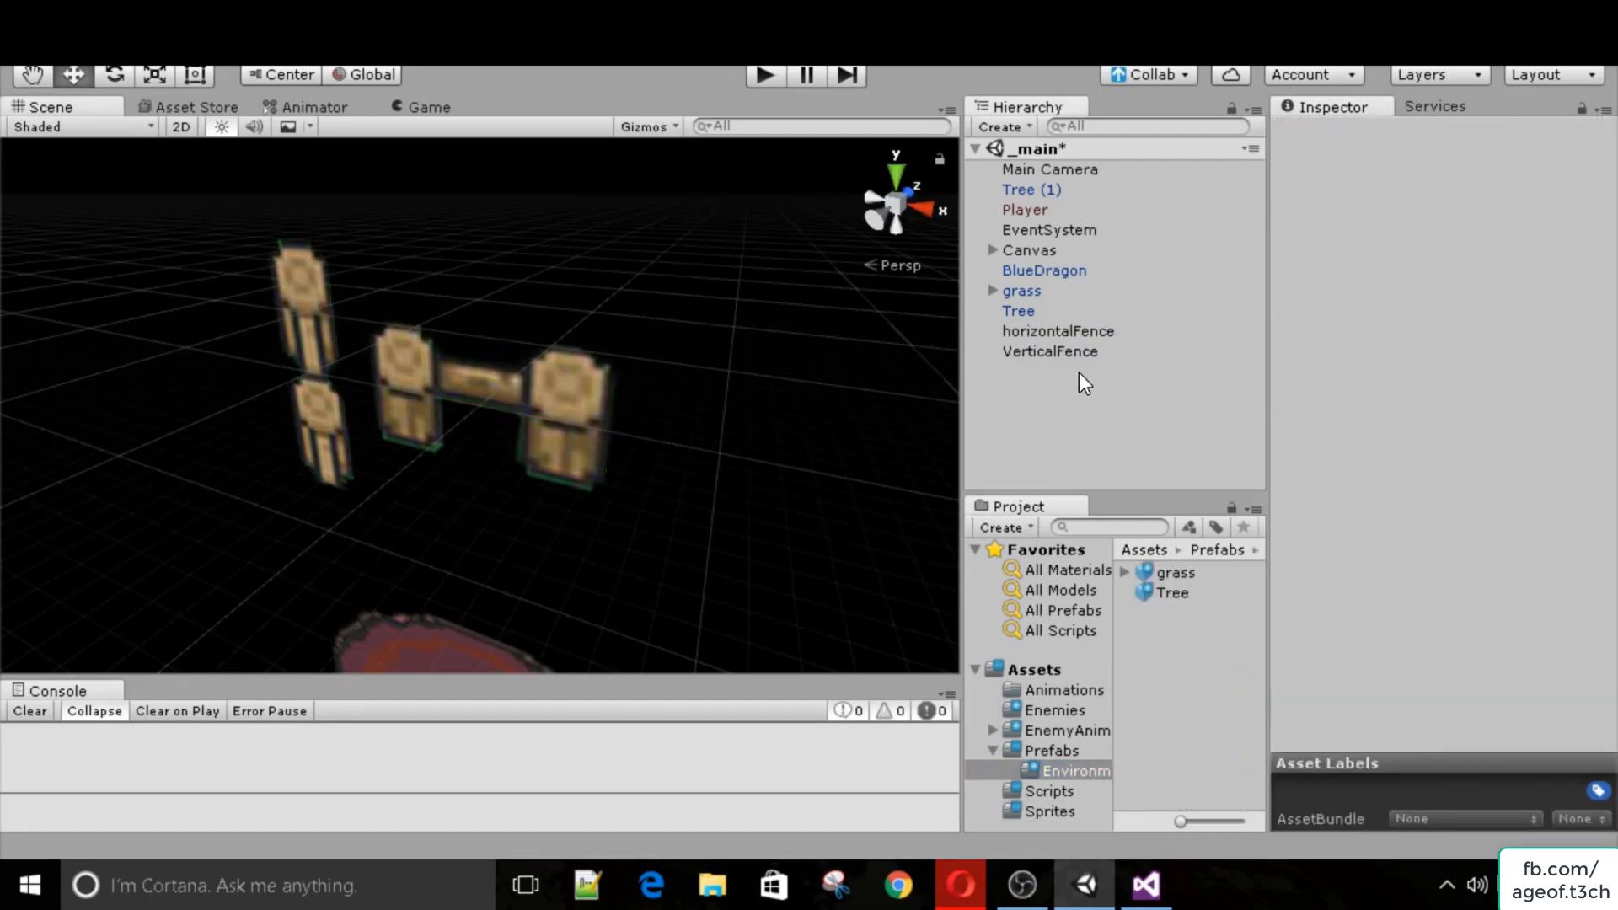
left_click_drag(1053, 351, 1192, 712)
left_click_drag(1057, 331, 1176, 679)
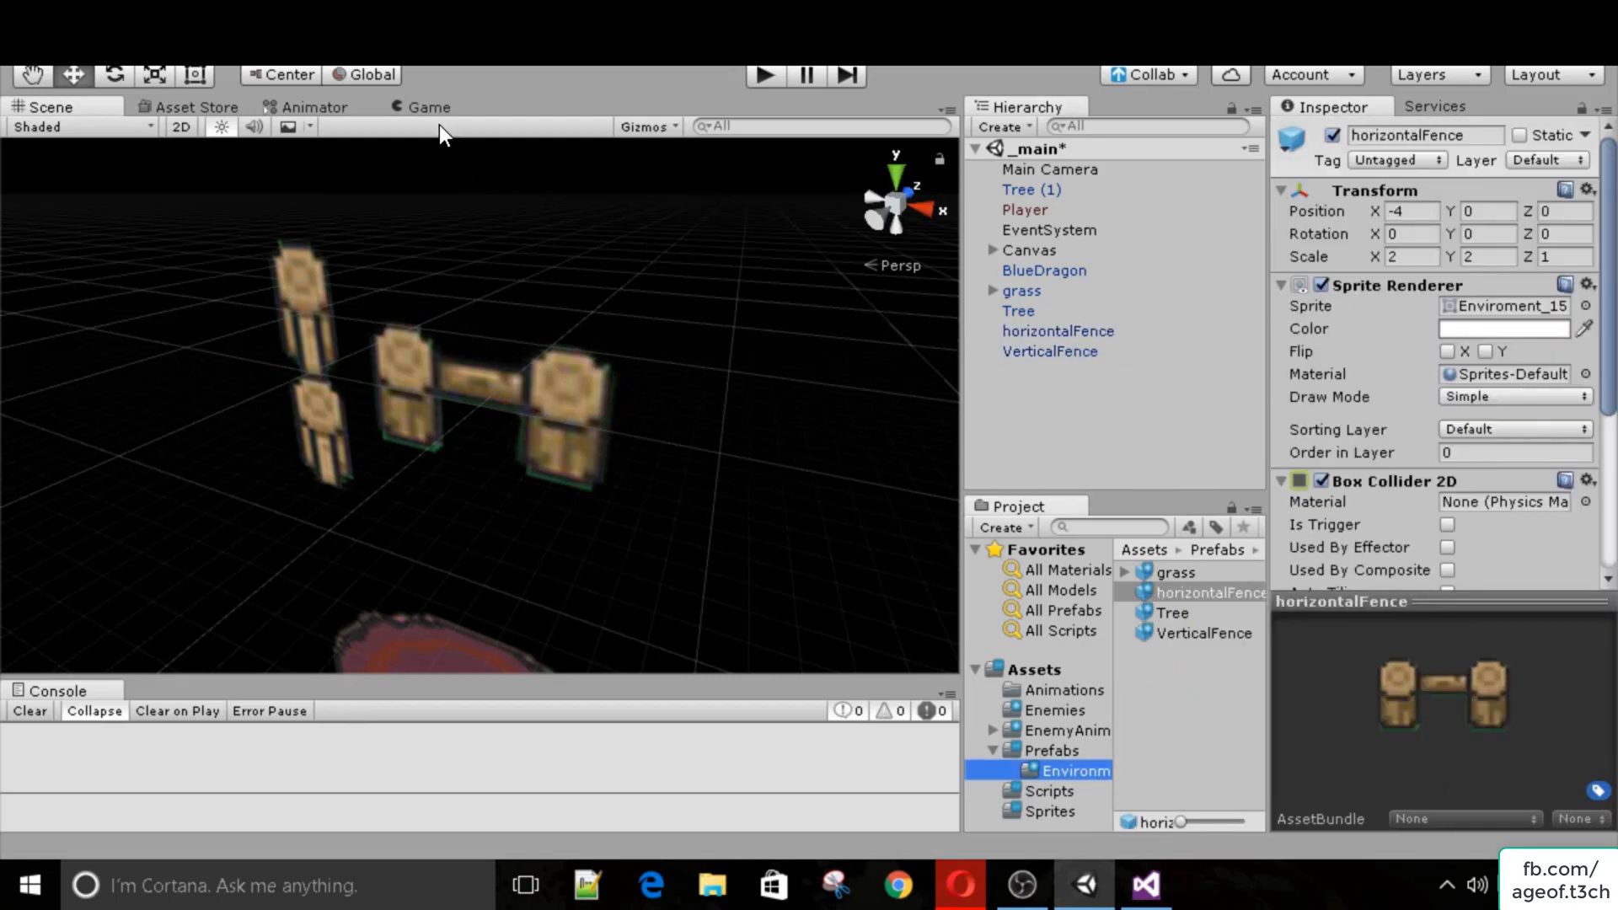
Tag the horizontalFence prefab as Wall.
left_click(434, 107)
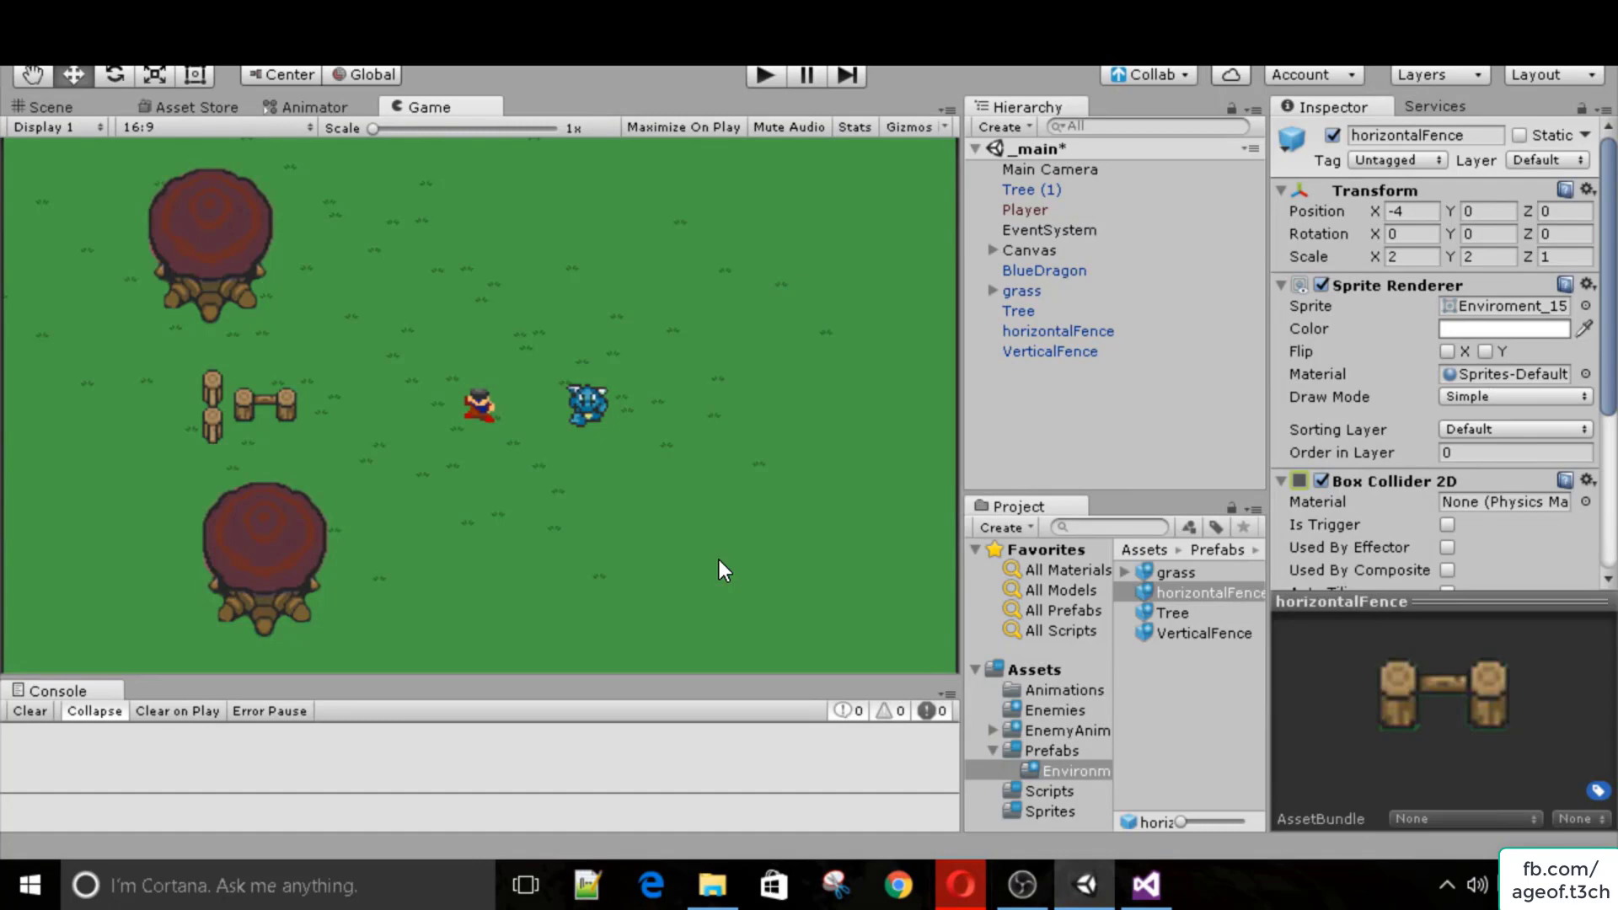
left_click(1166, 614)
left_click(1172, 633)
left_click(1180, 588)
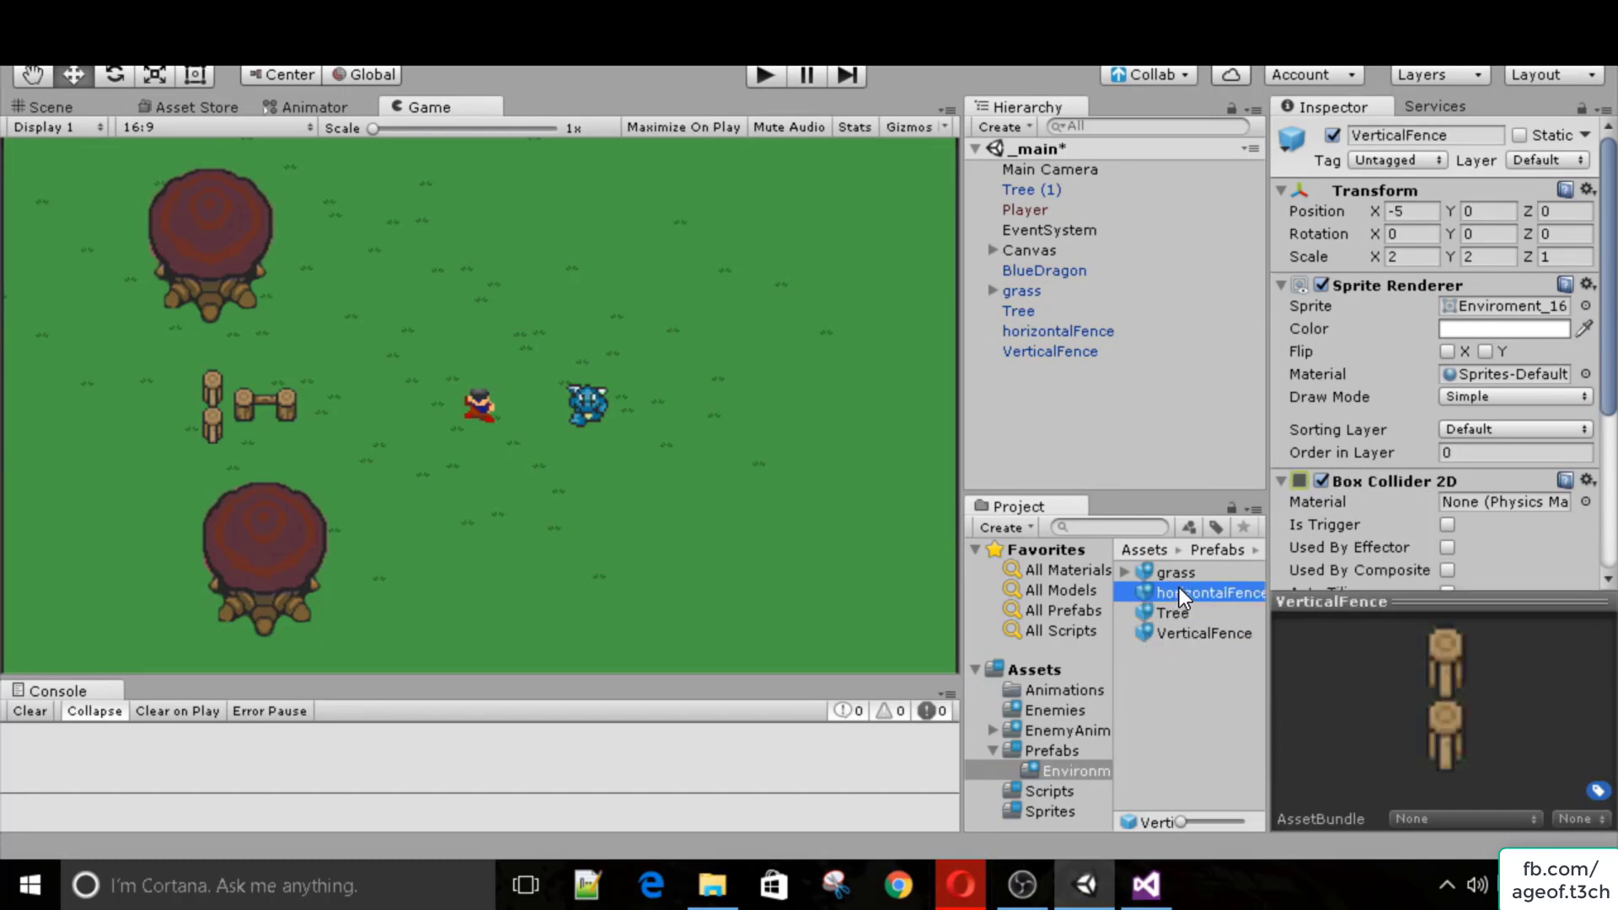
left_click(1169, 607)
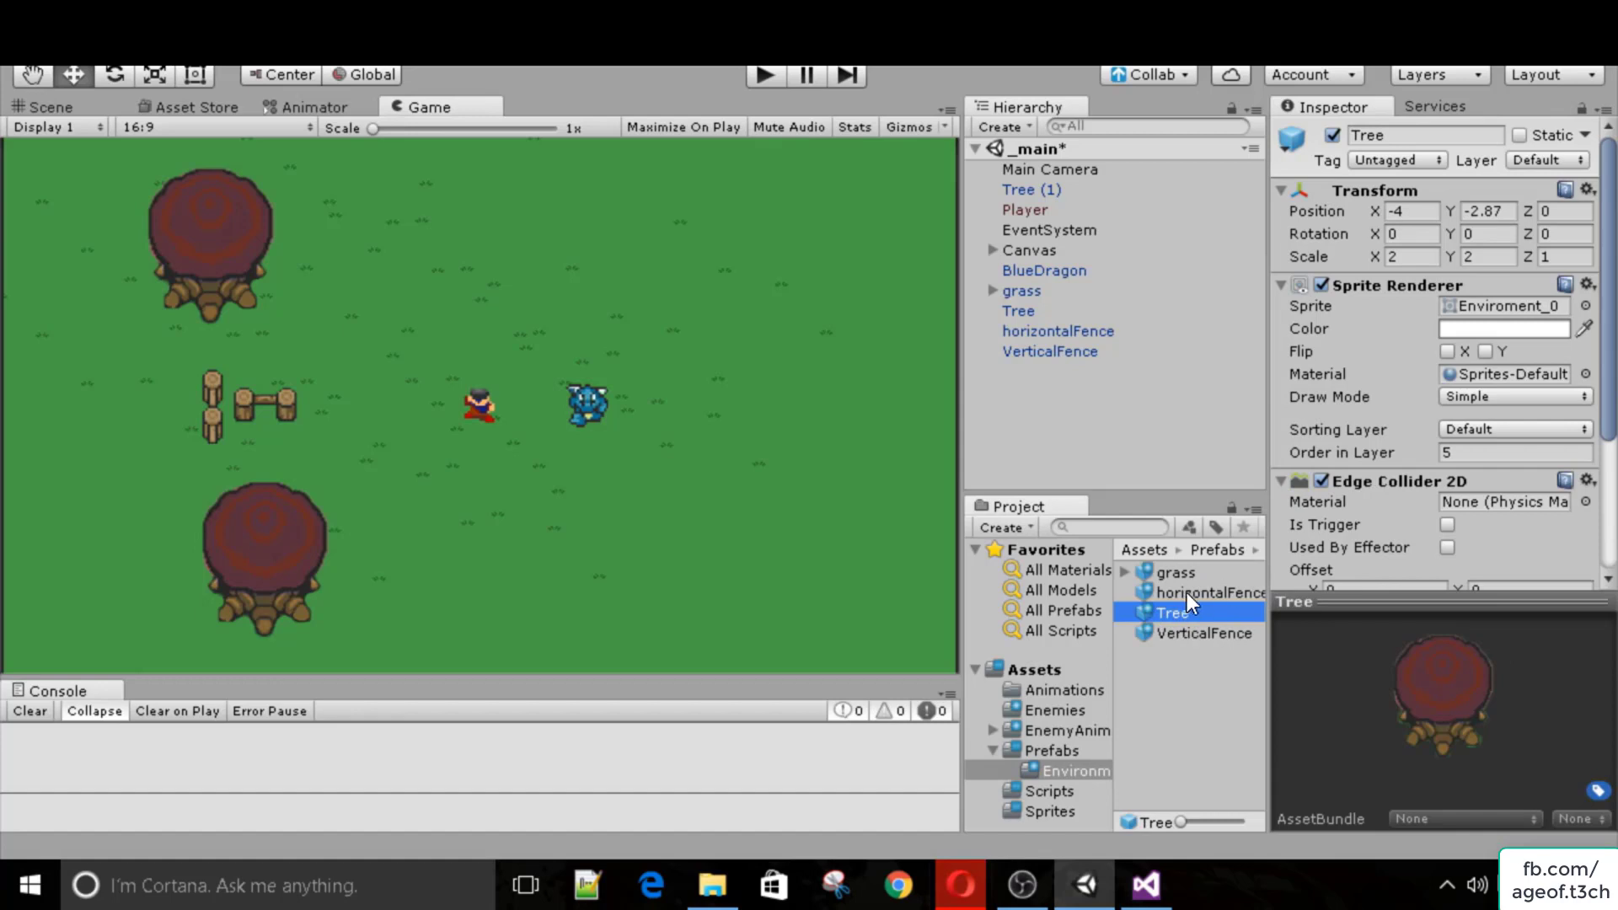
left_click(1186, 593)
left_click(1381, 160)
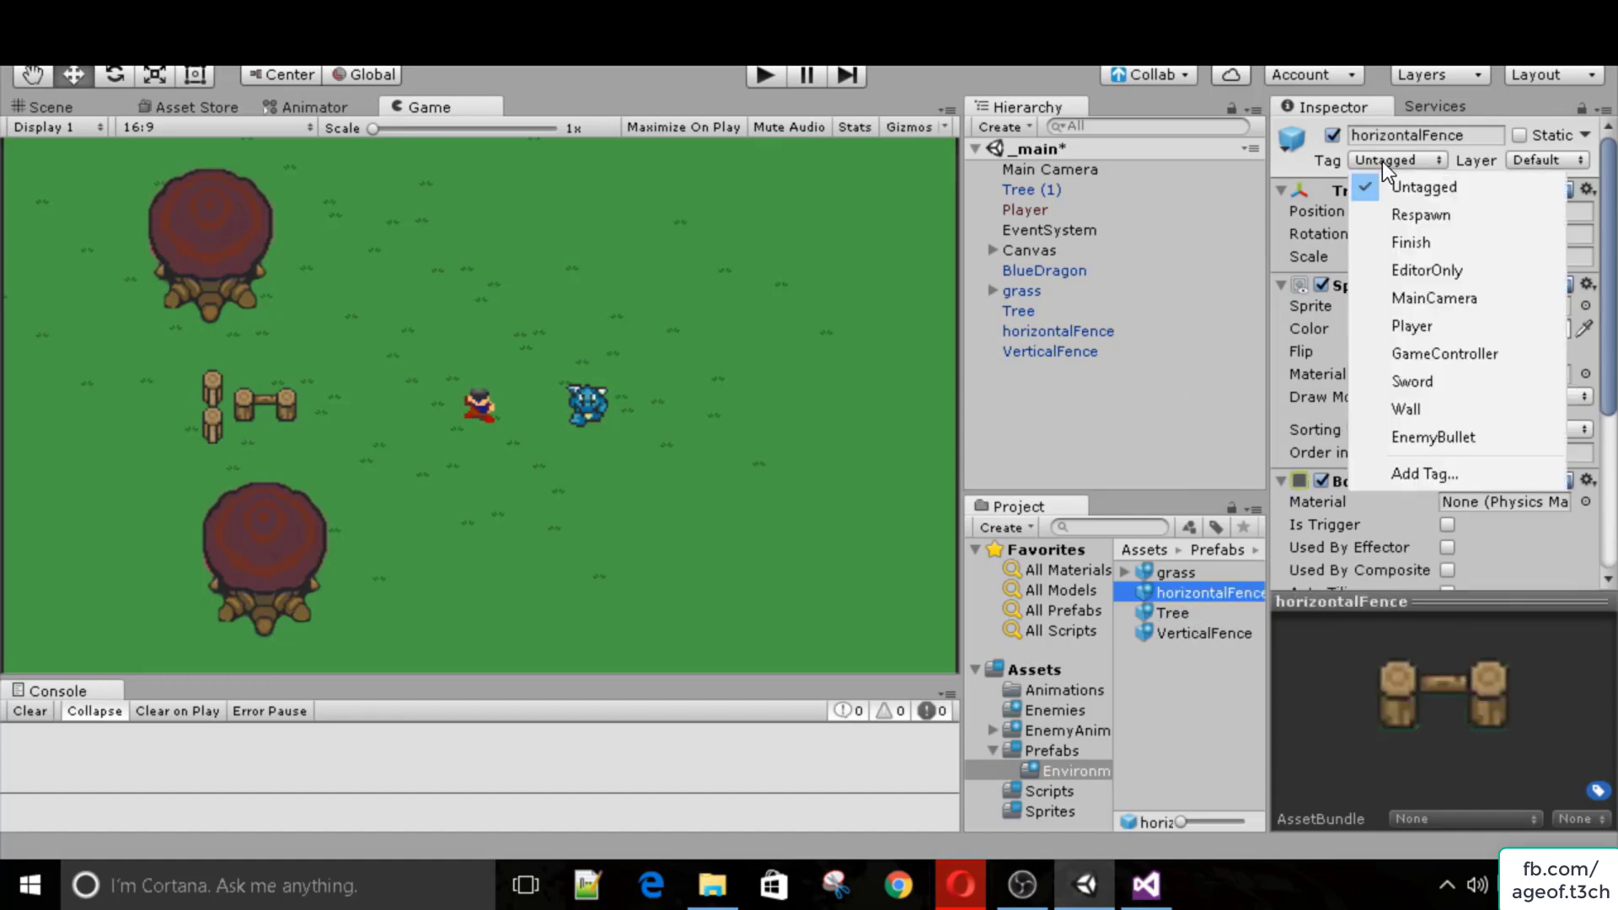
left_click(1422, 408)
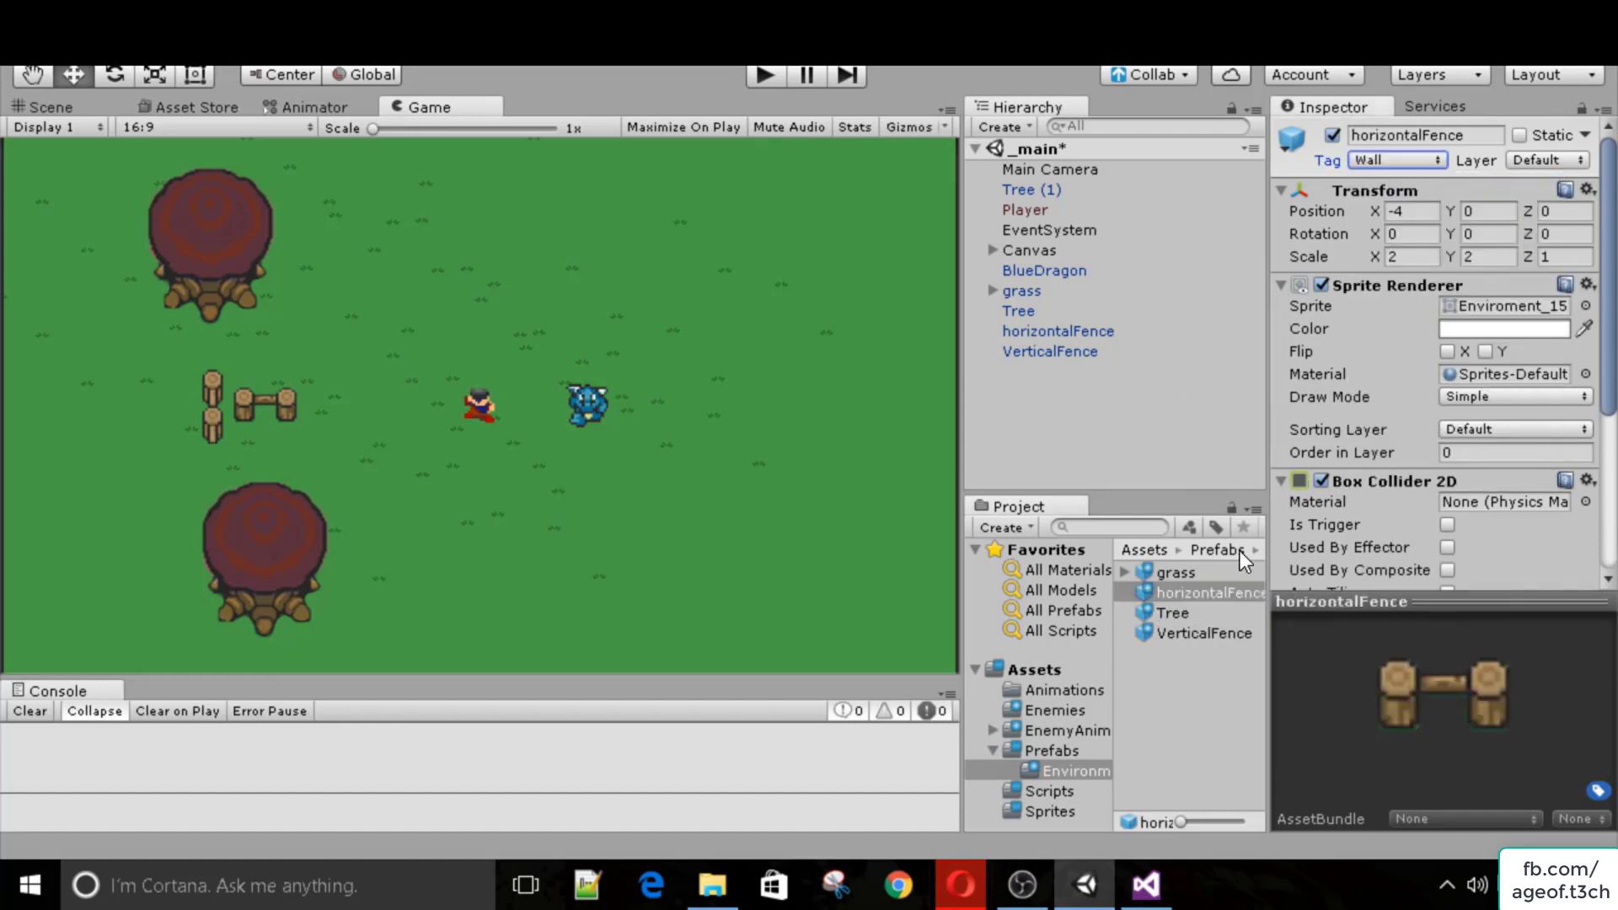
Tag the Tree and VerticalFence prefabs as Wall.
left_click(1220, 613)
left_click(1413, 163)
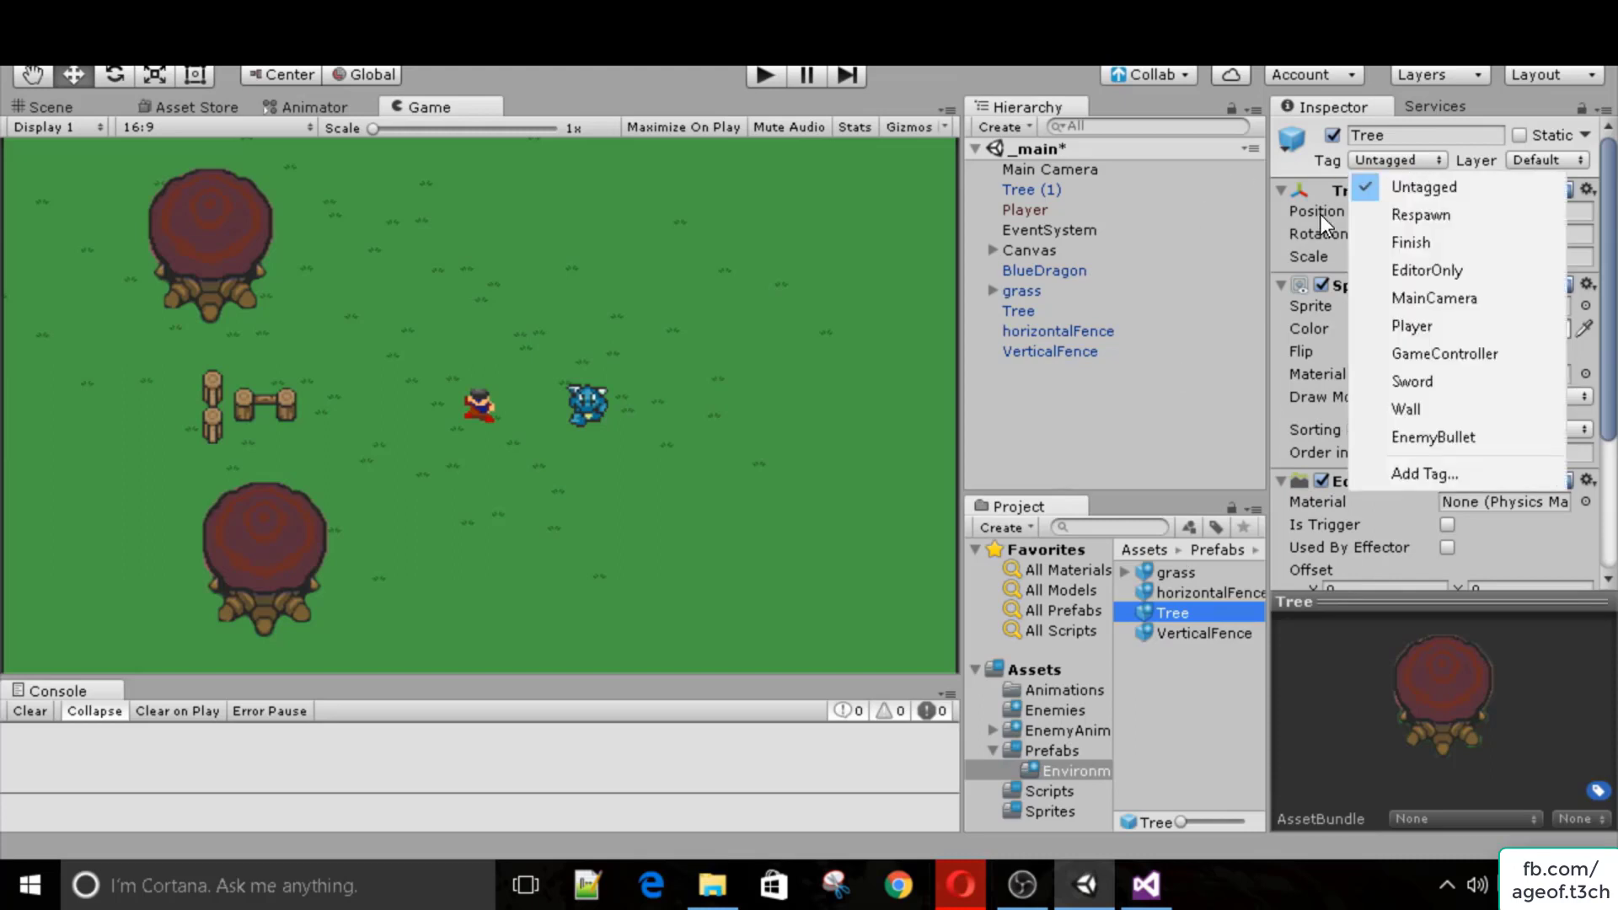
left_click(1406, 409)
left_click(1171, 628)
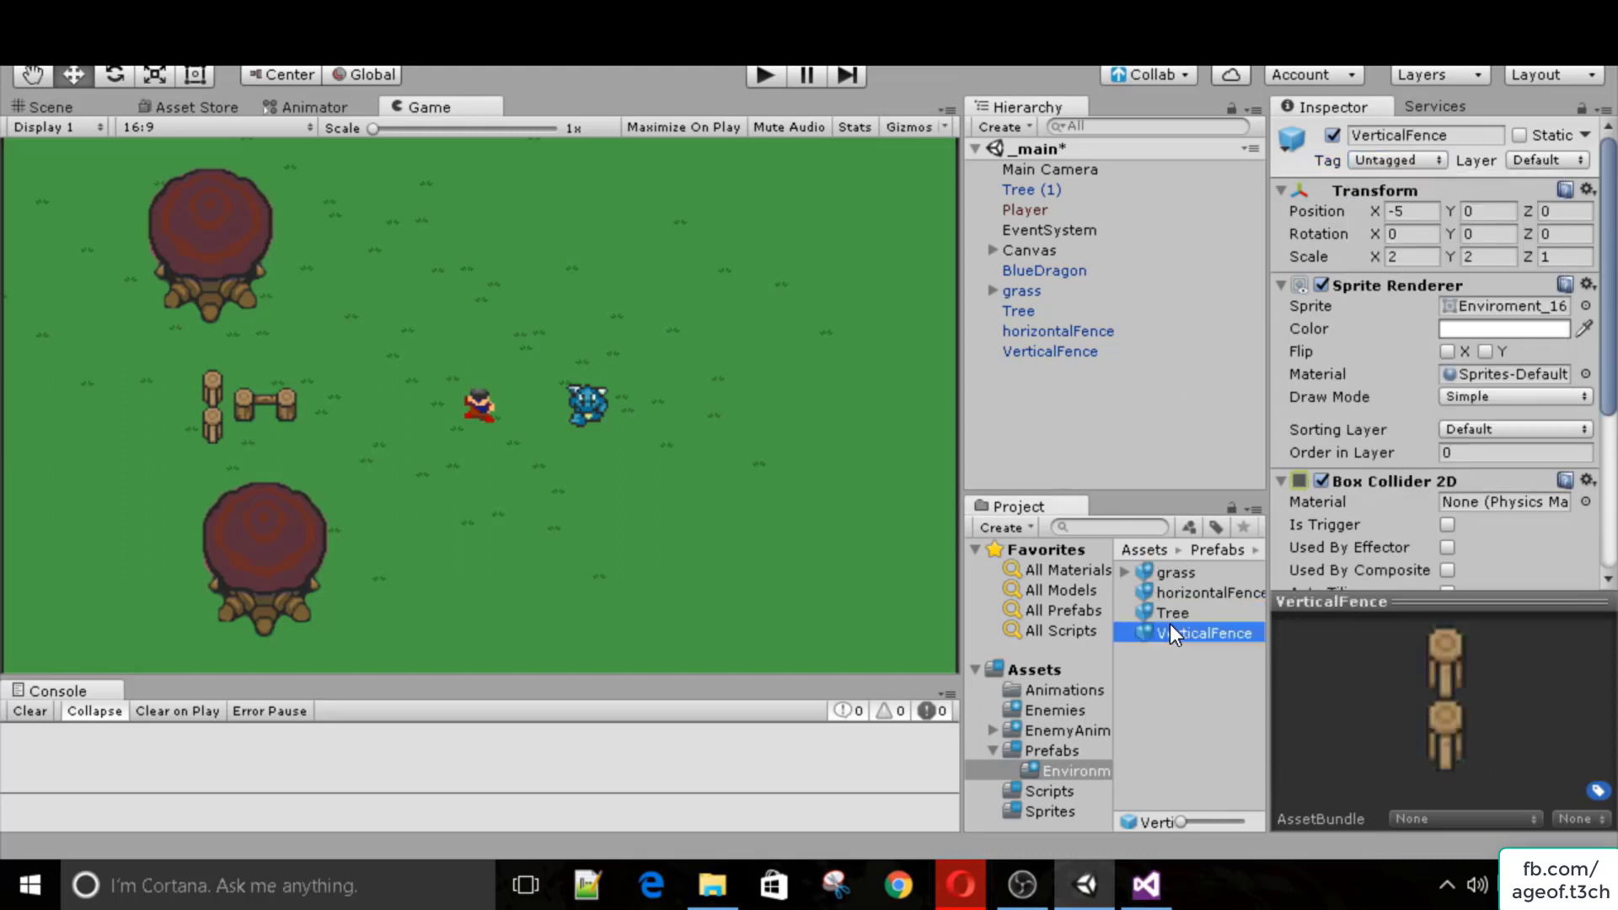
left_click(1381, 160)
left_click(1405, 409)
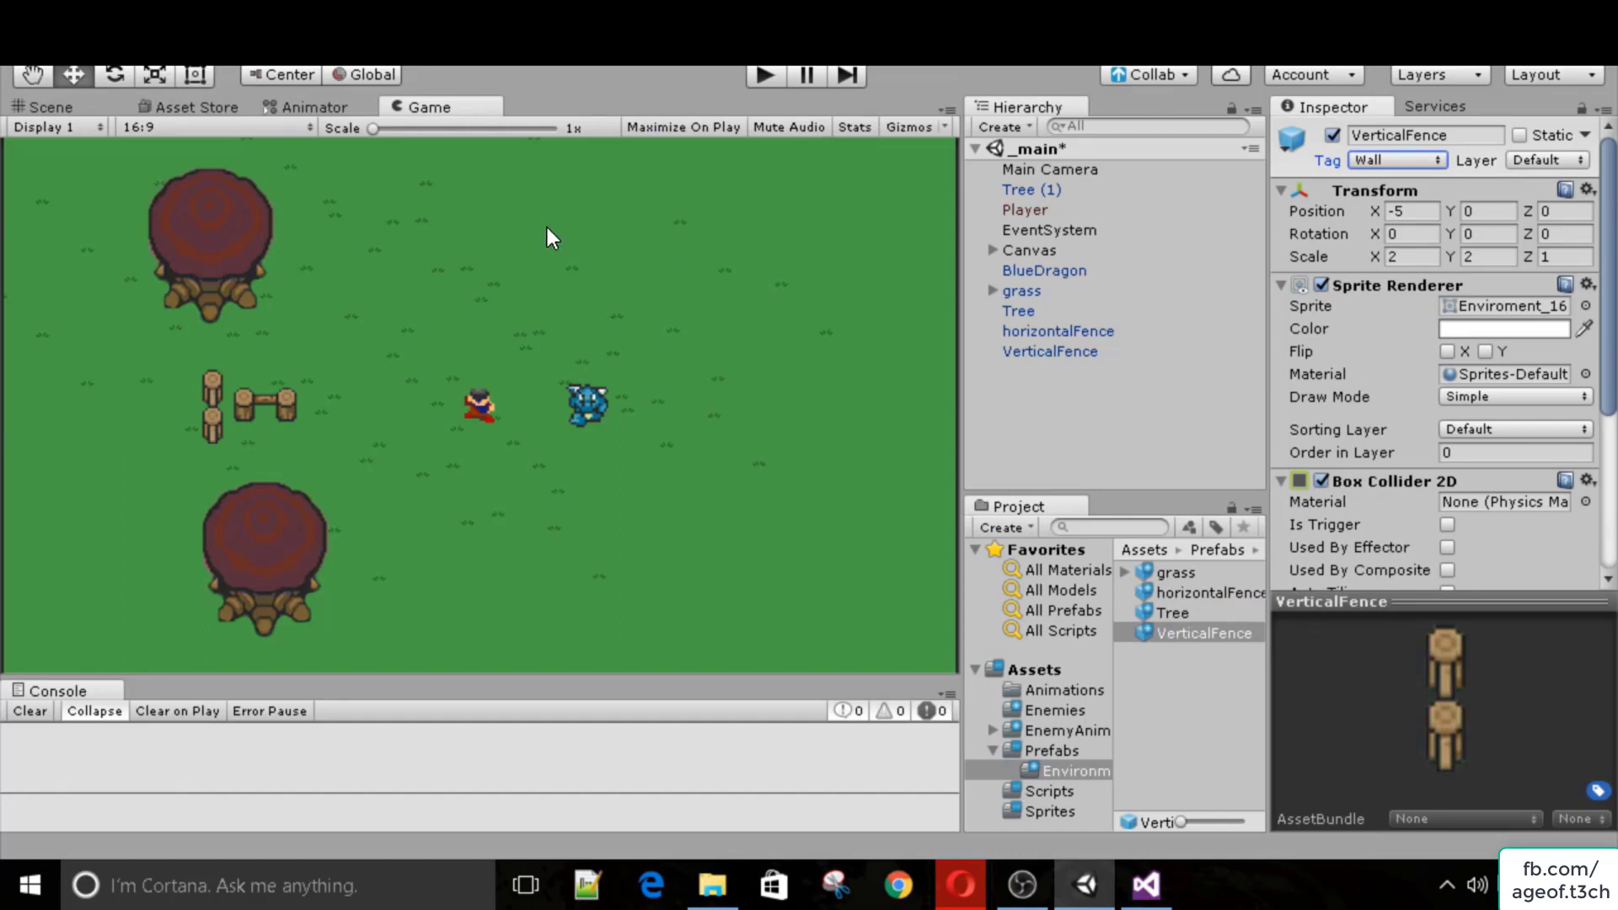
Dock the Scene view beneath the Game view and raise the horizontalFence object to about Y 0.99.
left_click_drag(71, 108, 458, 548)
left_click_drag(449, 393, 451, 408)
scroll(518, 564, "down", 6)
right_click_drag(517, 564, 751, 499)
left_click(1036, 330)
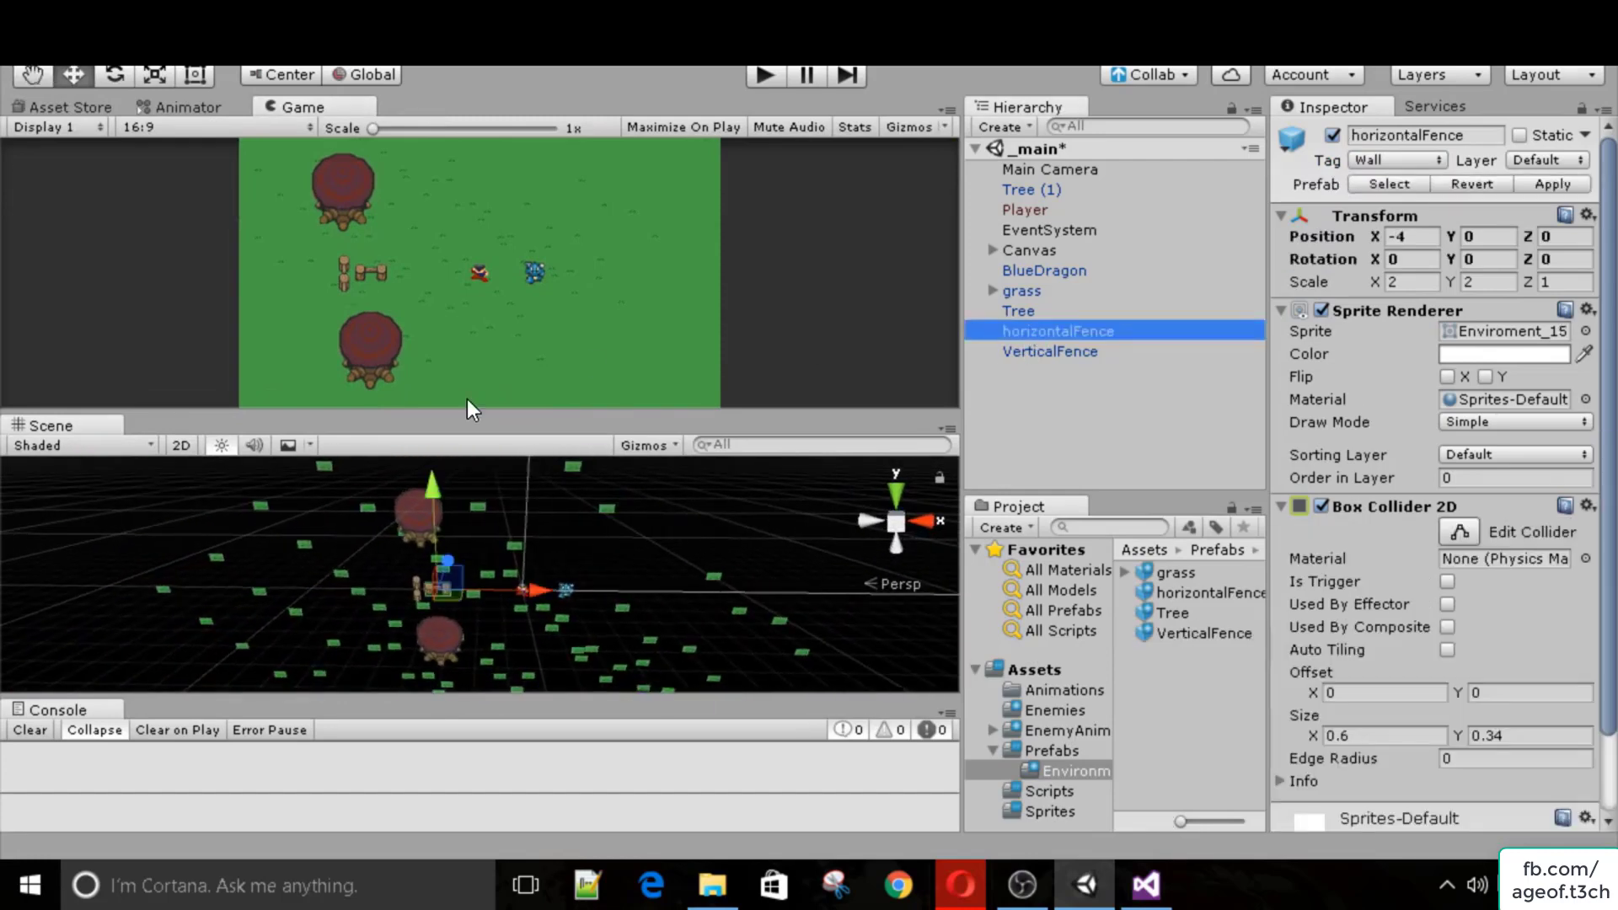
mouse_move(442, 477)
left_mouse_down()
mouse_move(443, 453)
mouse_move(444, 472)
left_mouse_up()
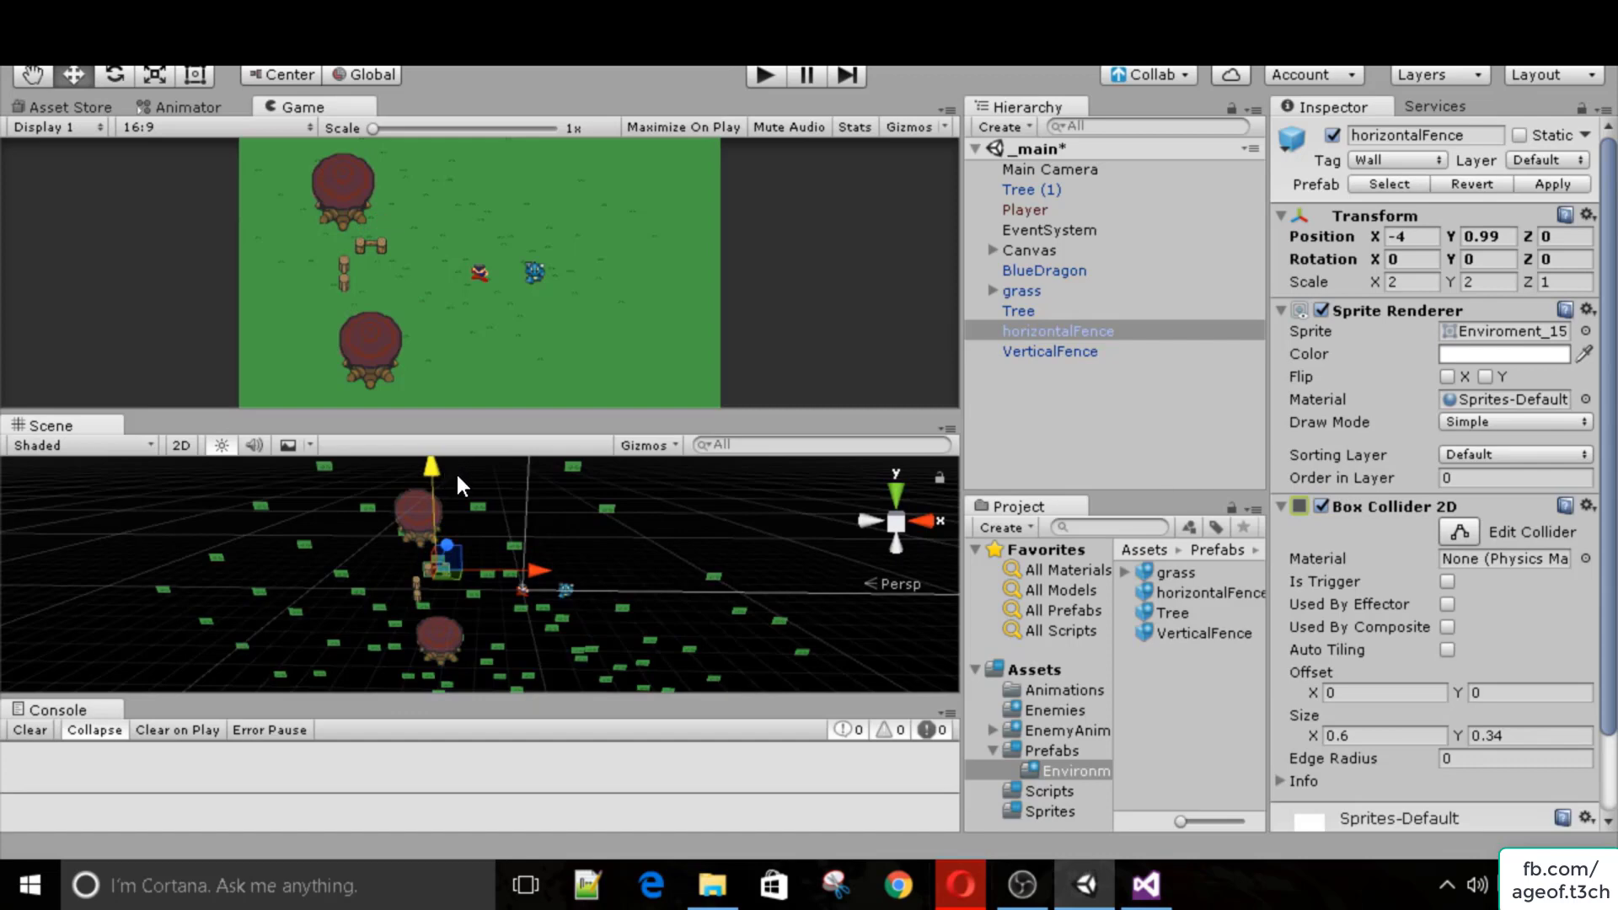
Set the grass prefab's Order in Layer to -5.
left_click(1168, 576)
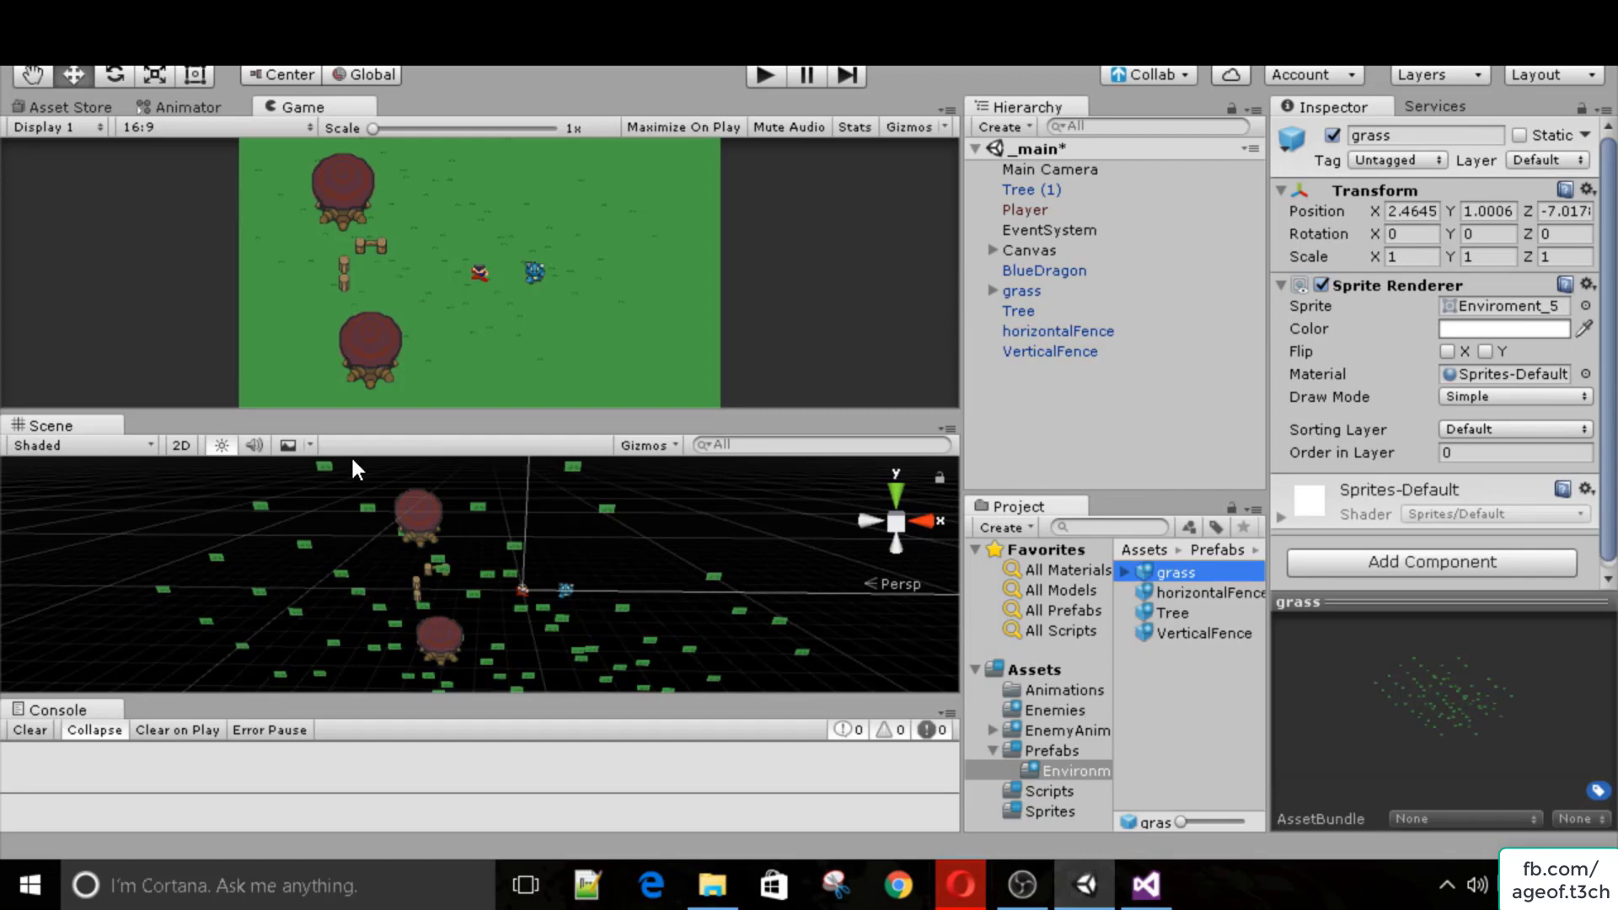
left_click(1470, 464)
left_click(1471, 453)
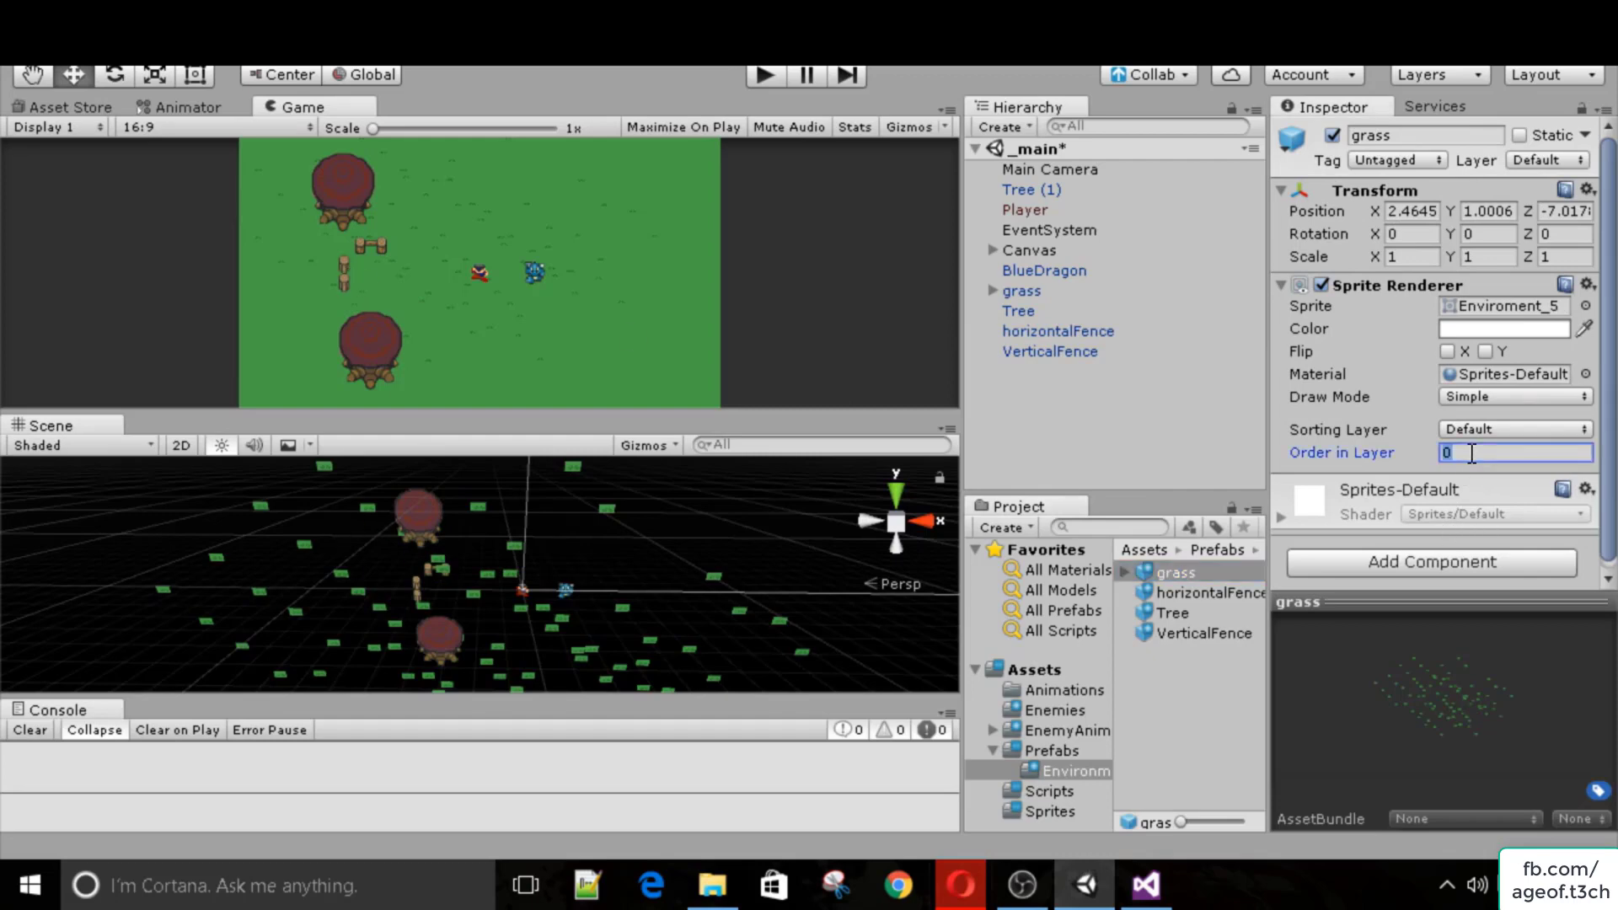
type("-5")
Move the horizontalFence object up to about Y 1.36, beside the base of the upper tree.
left_click(1024, 331)
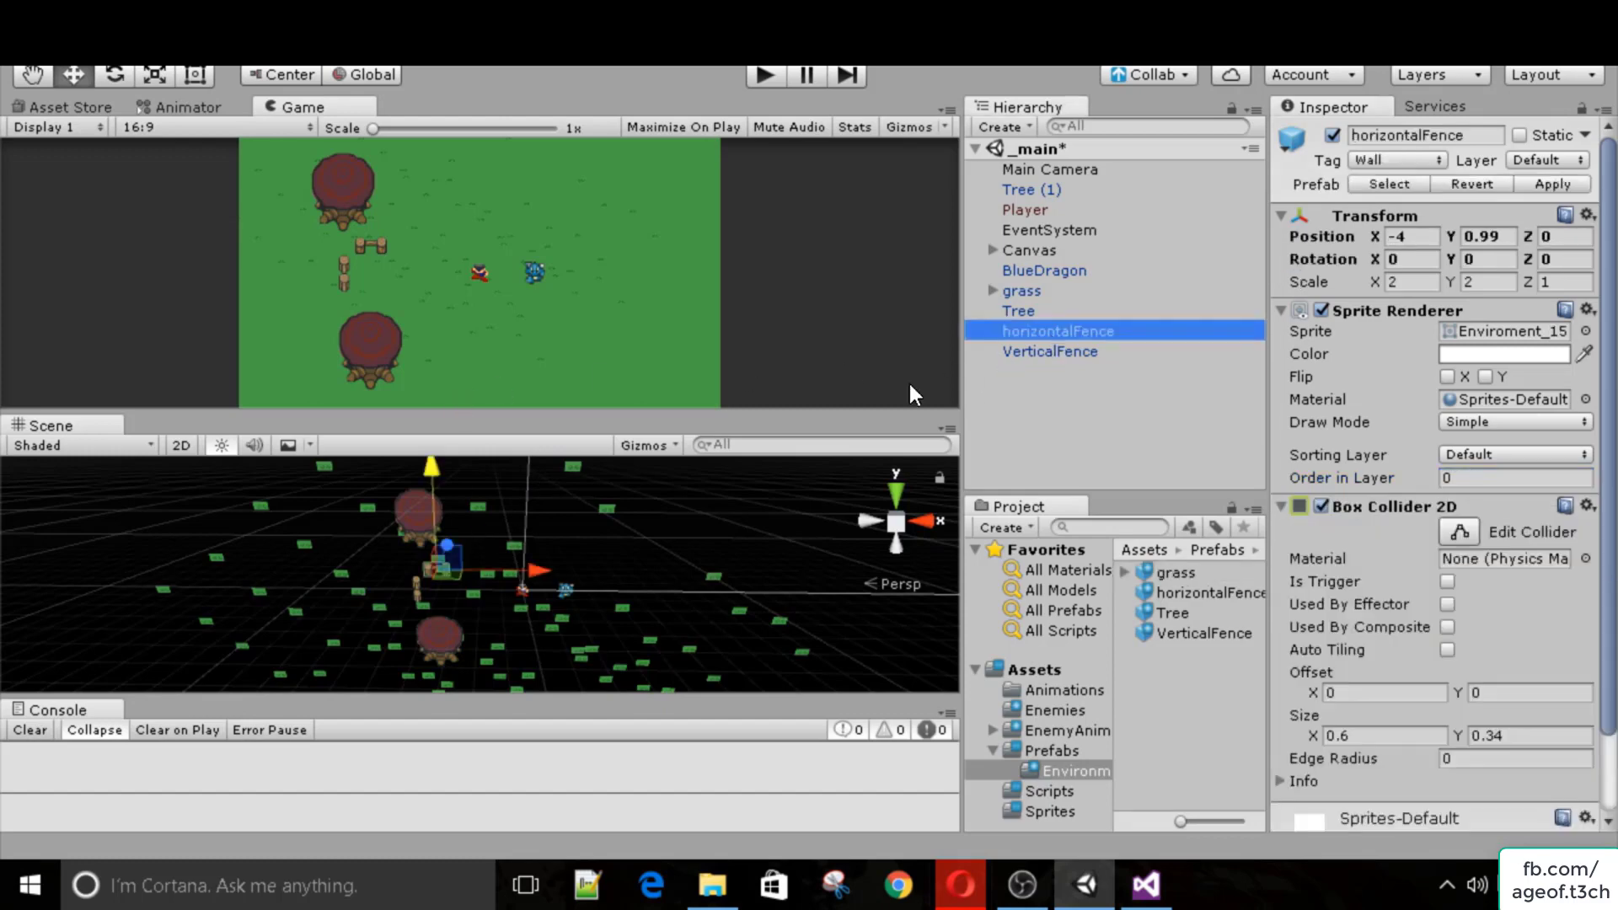
left_click_drag(432, 456, 437, 461)
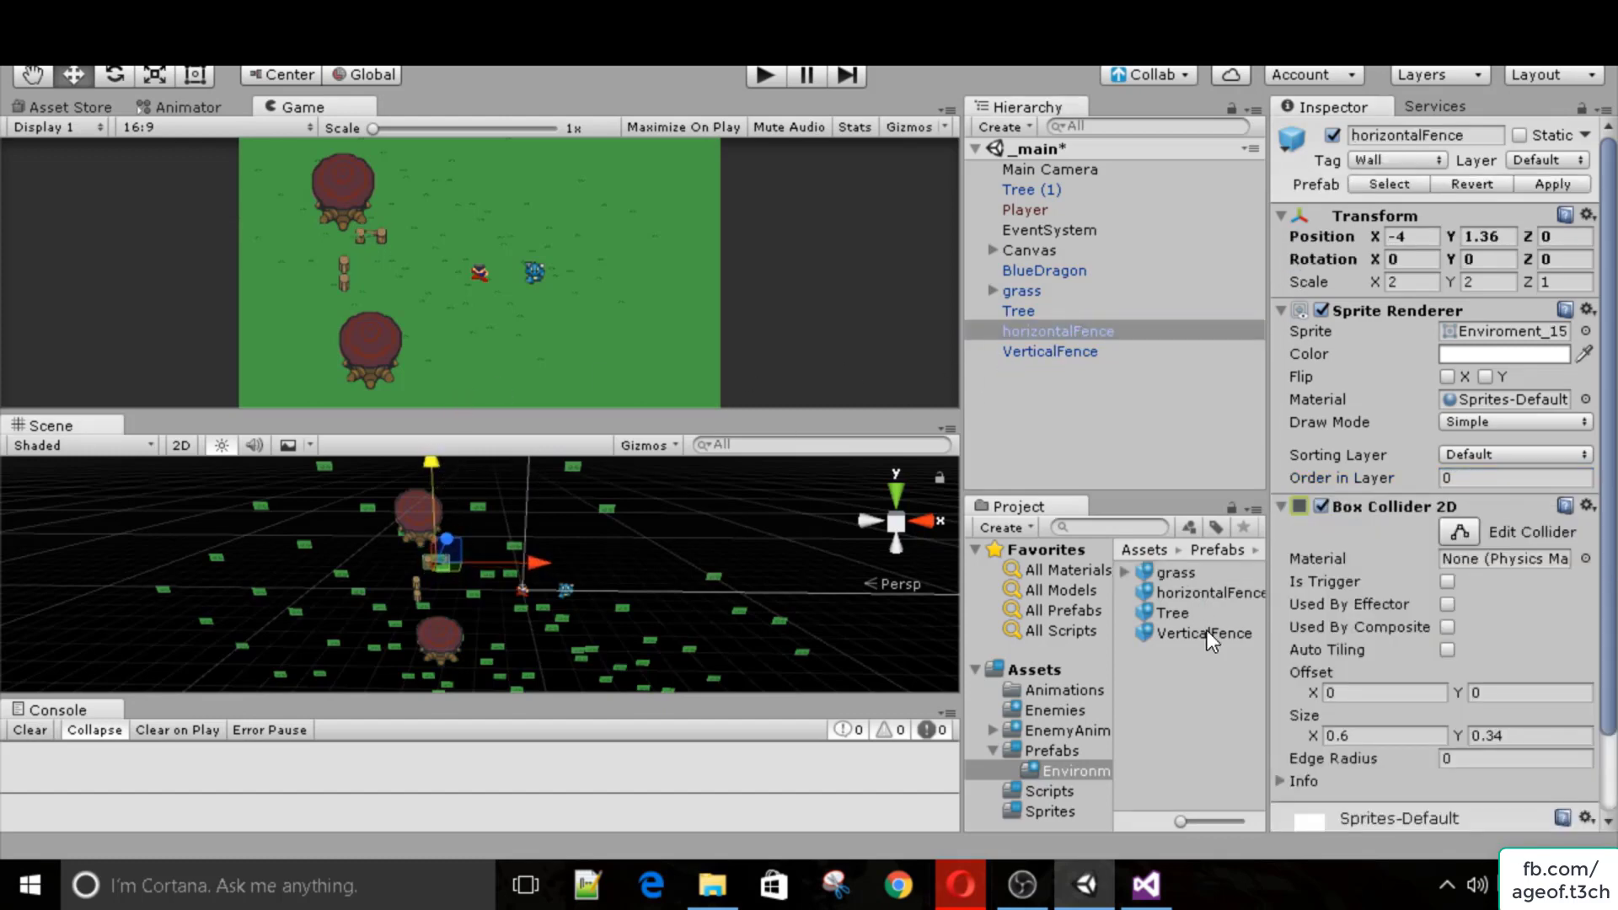
Set Order in Layer to 2 on the horizontalFence and VerticalFence prefabs.
left_click(1201, 570)
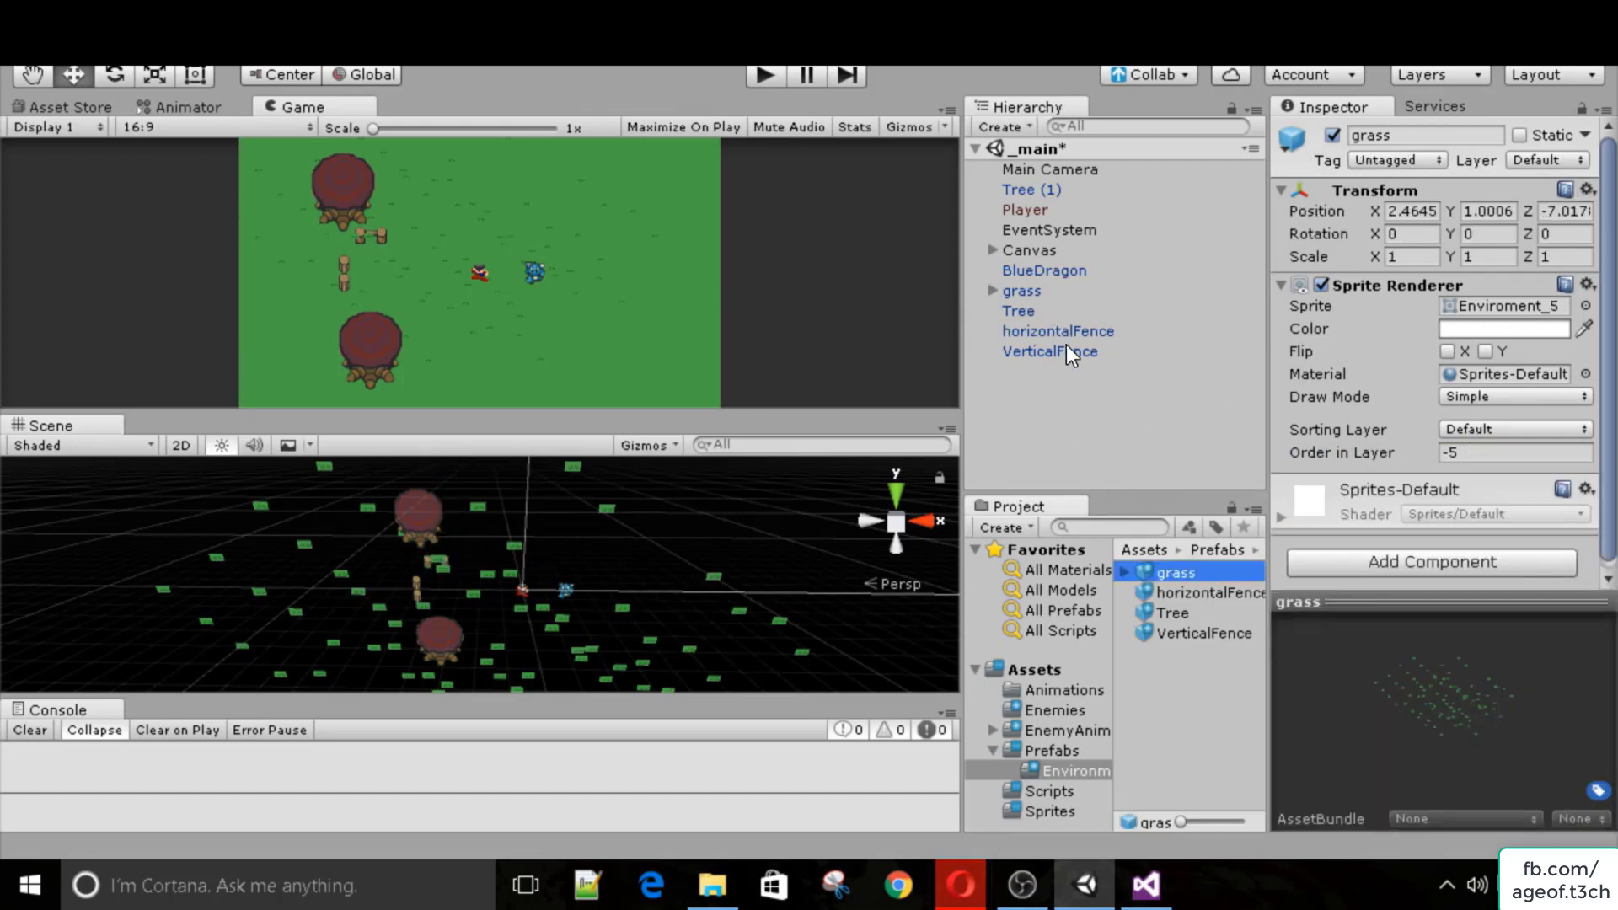
left_click(1190, 594)
left_click(1508, 453)
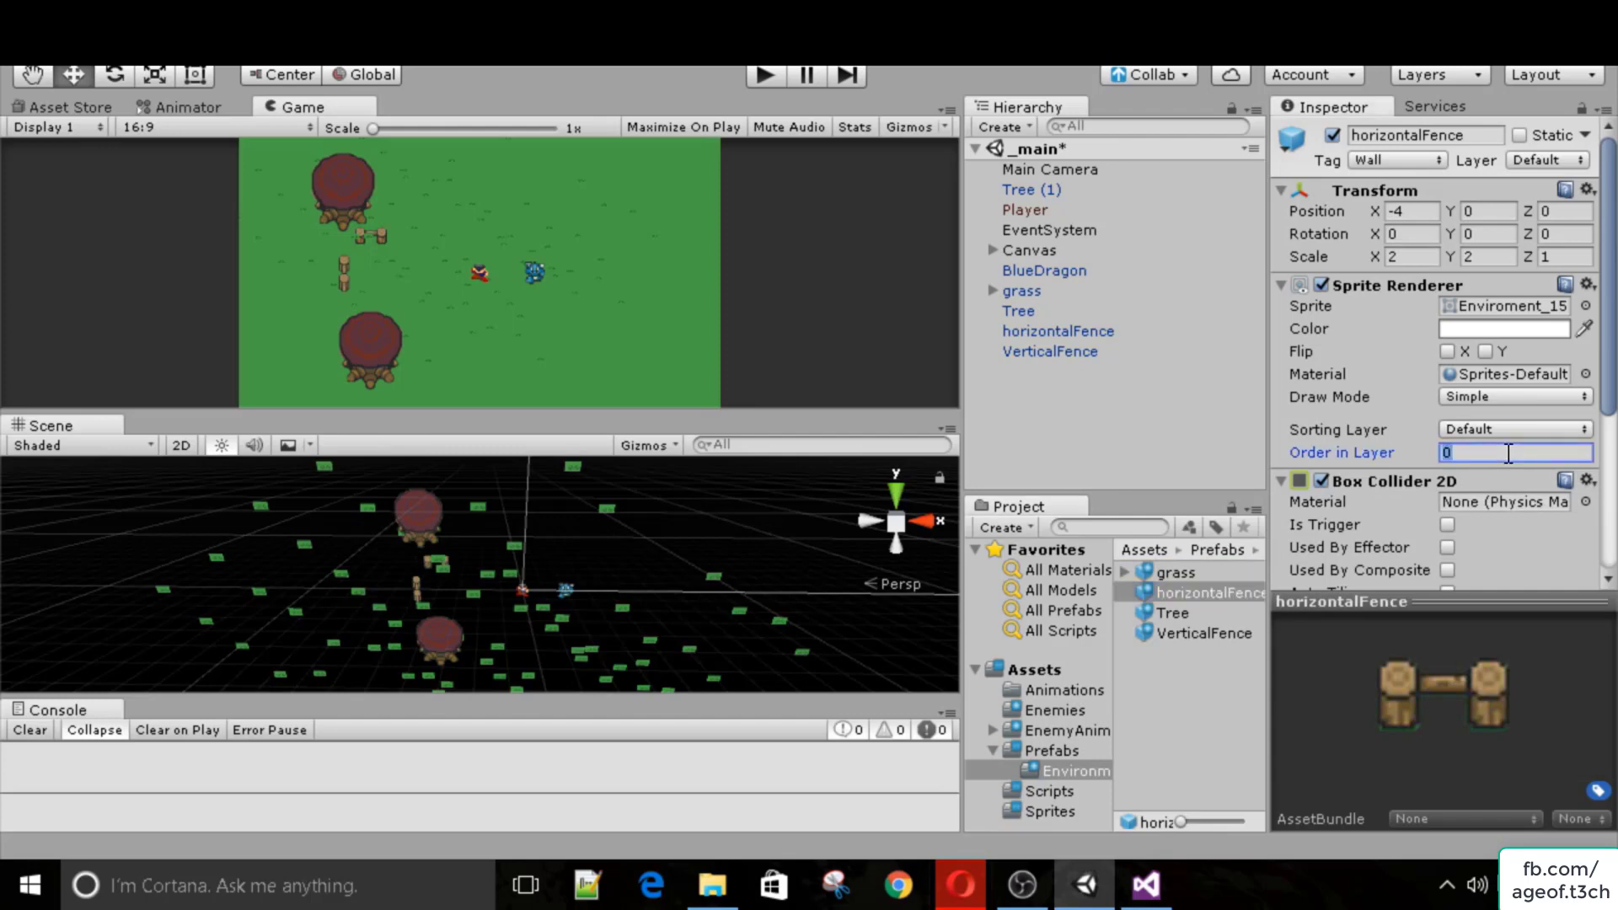
type("2")
left_click(1200, 634)
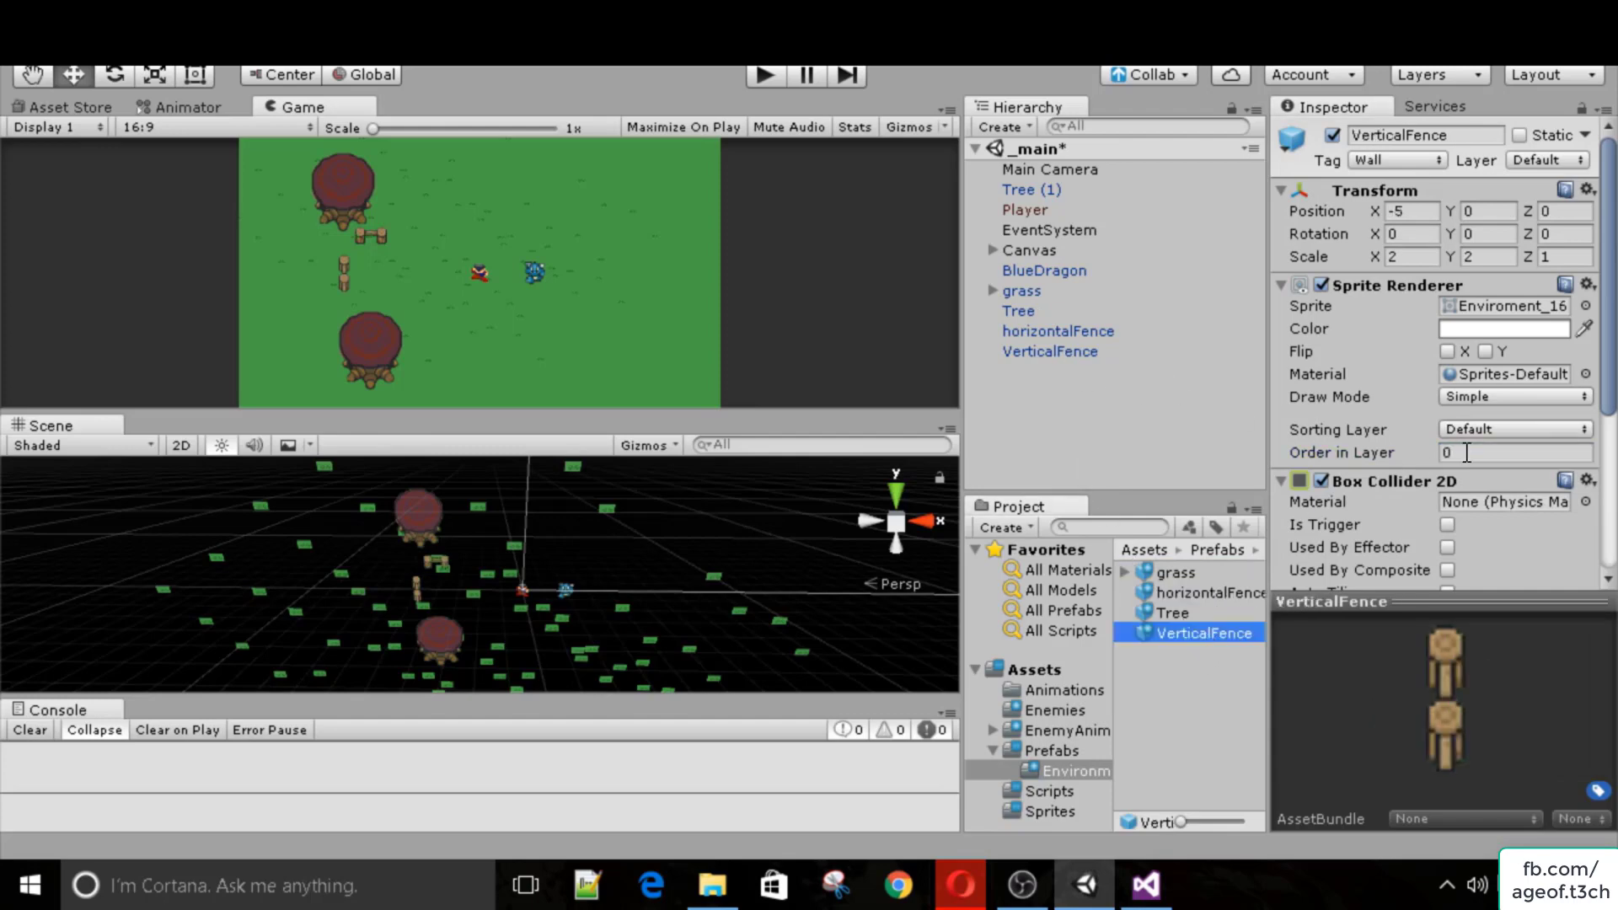
left_click(1478, 451)
type("2")
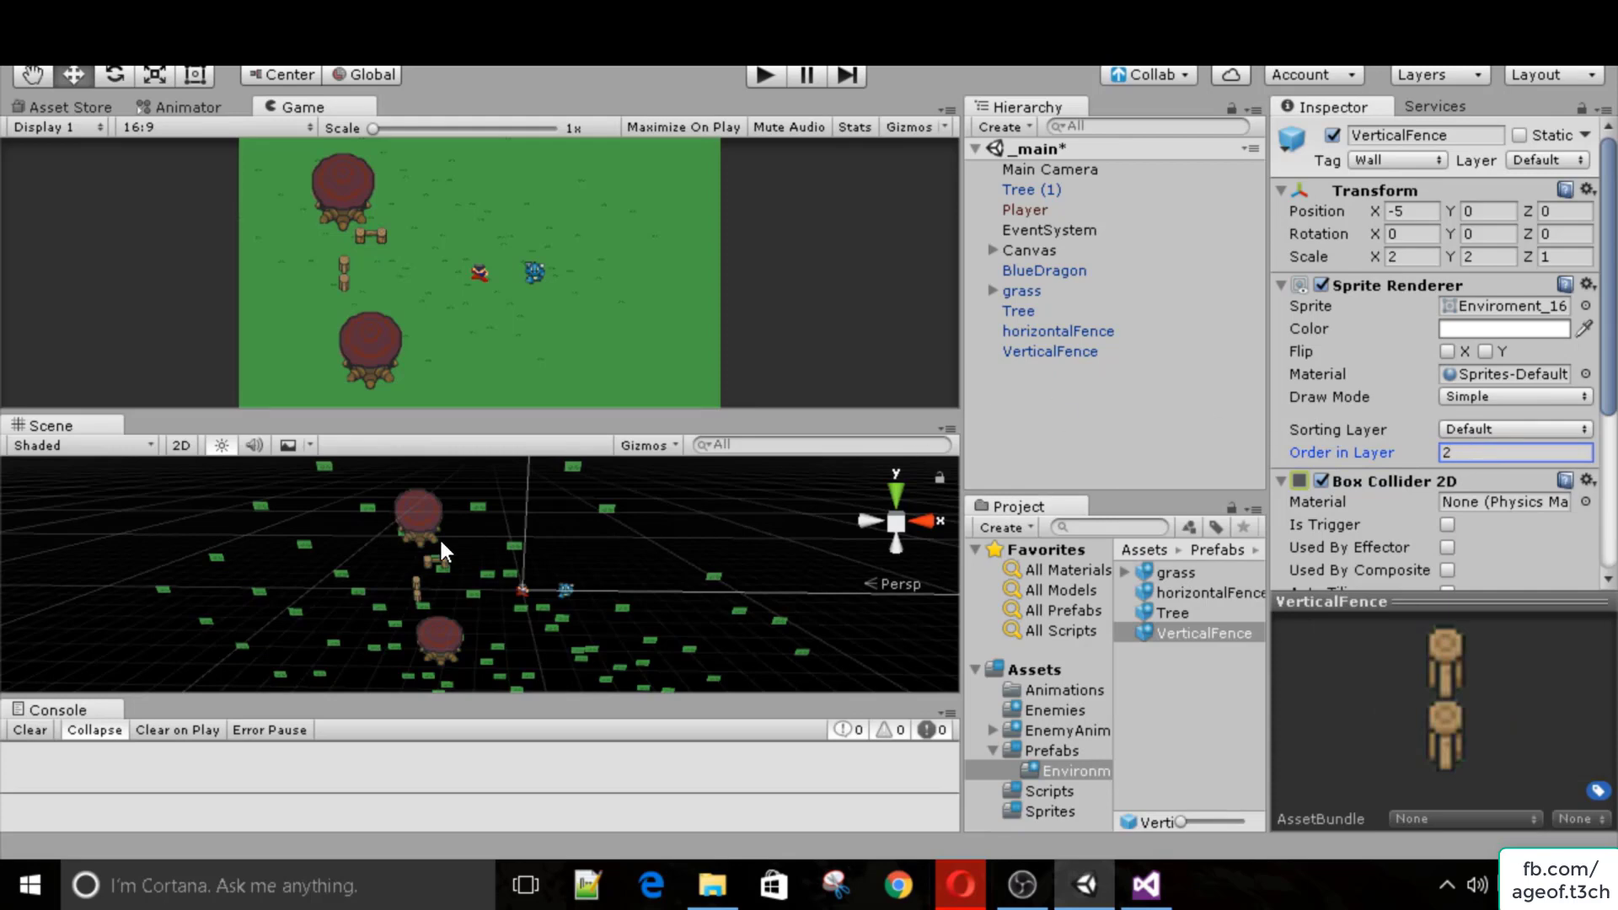
Move the horizontalFence object to the left edge of the game area, at about X -8.1, Y 0.87.
left_click(1079, 350)
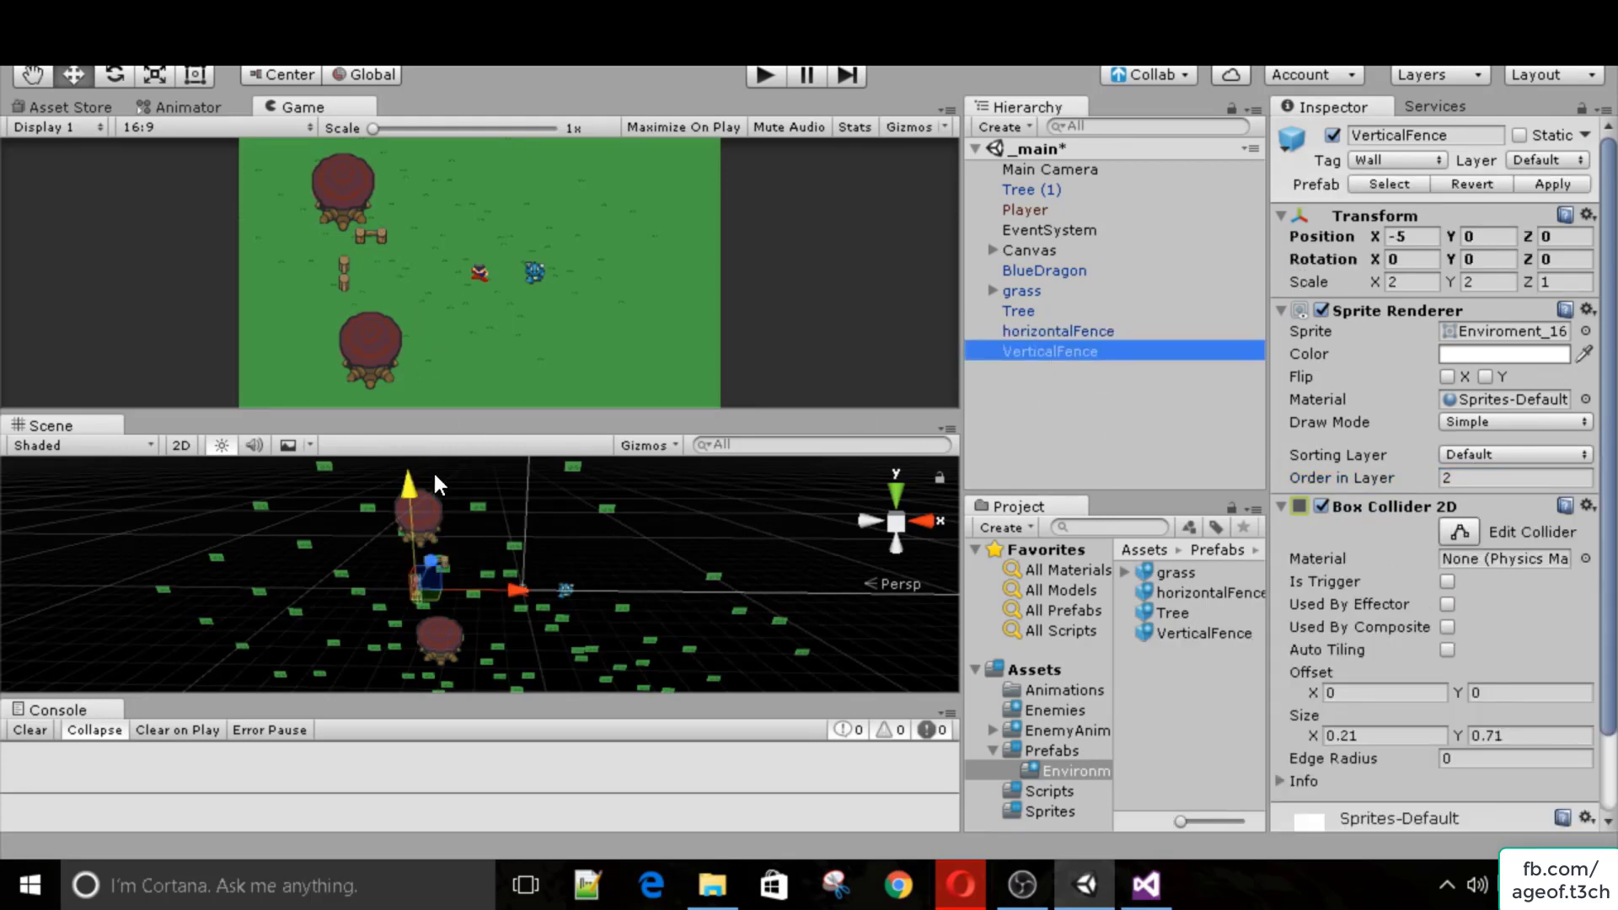
left_click(1119, 337)
mouse_move(443, 475)
left_mouse_down()
mouse_move(433, 455)
mouse_move(428, 482)
left_mouse_up()
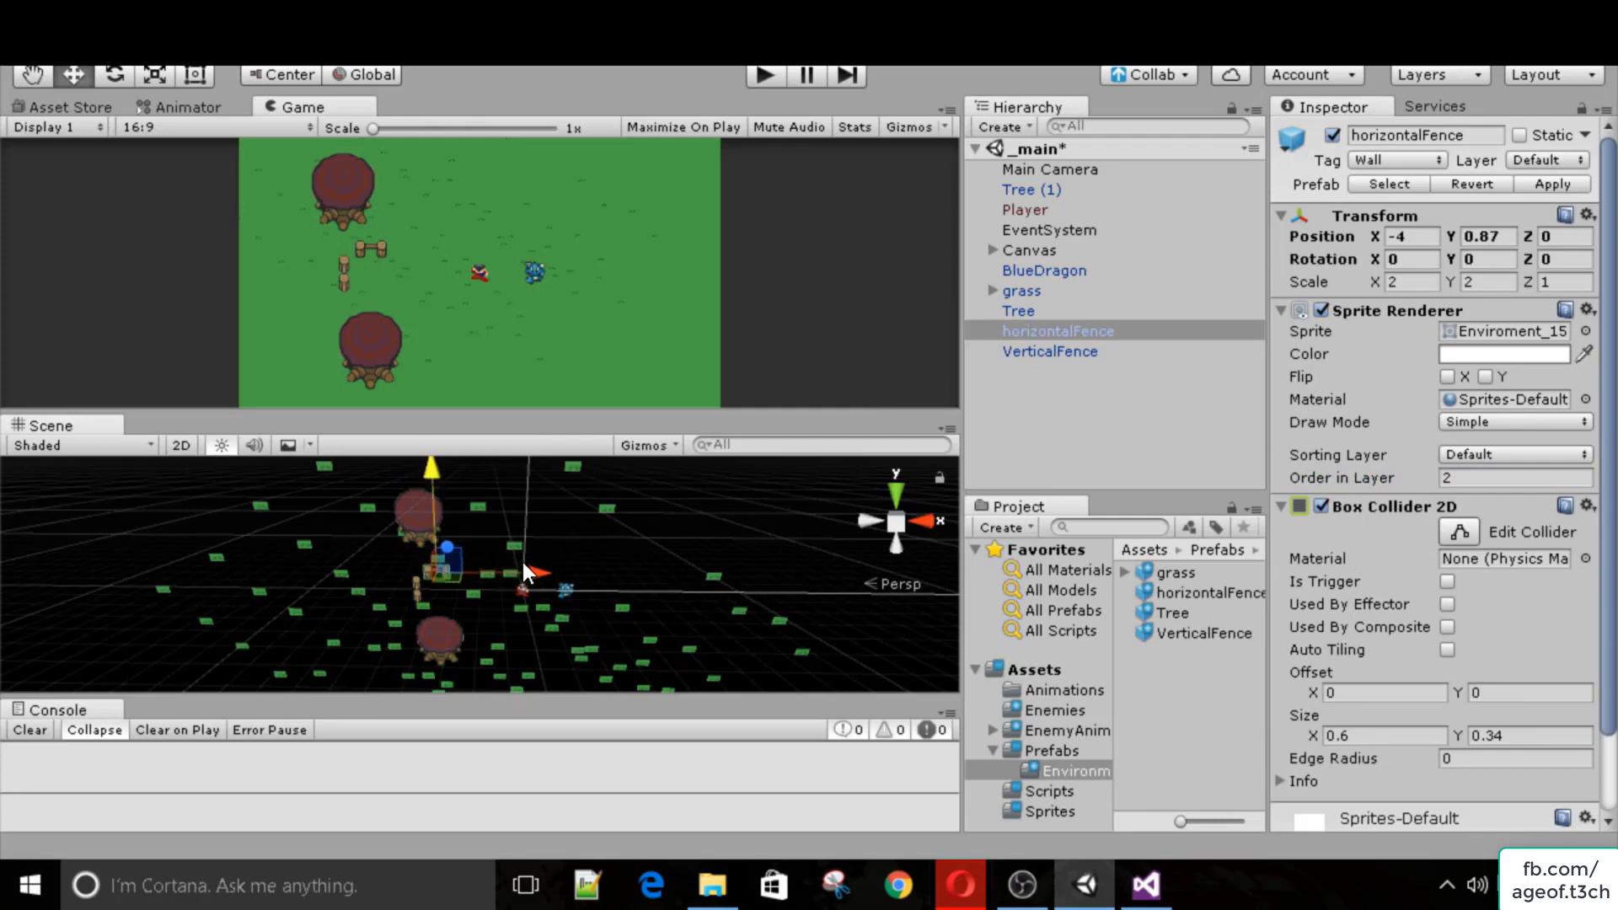
left_click_drag(523, 562, 421, 585)
left_click(440, 583)
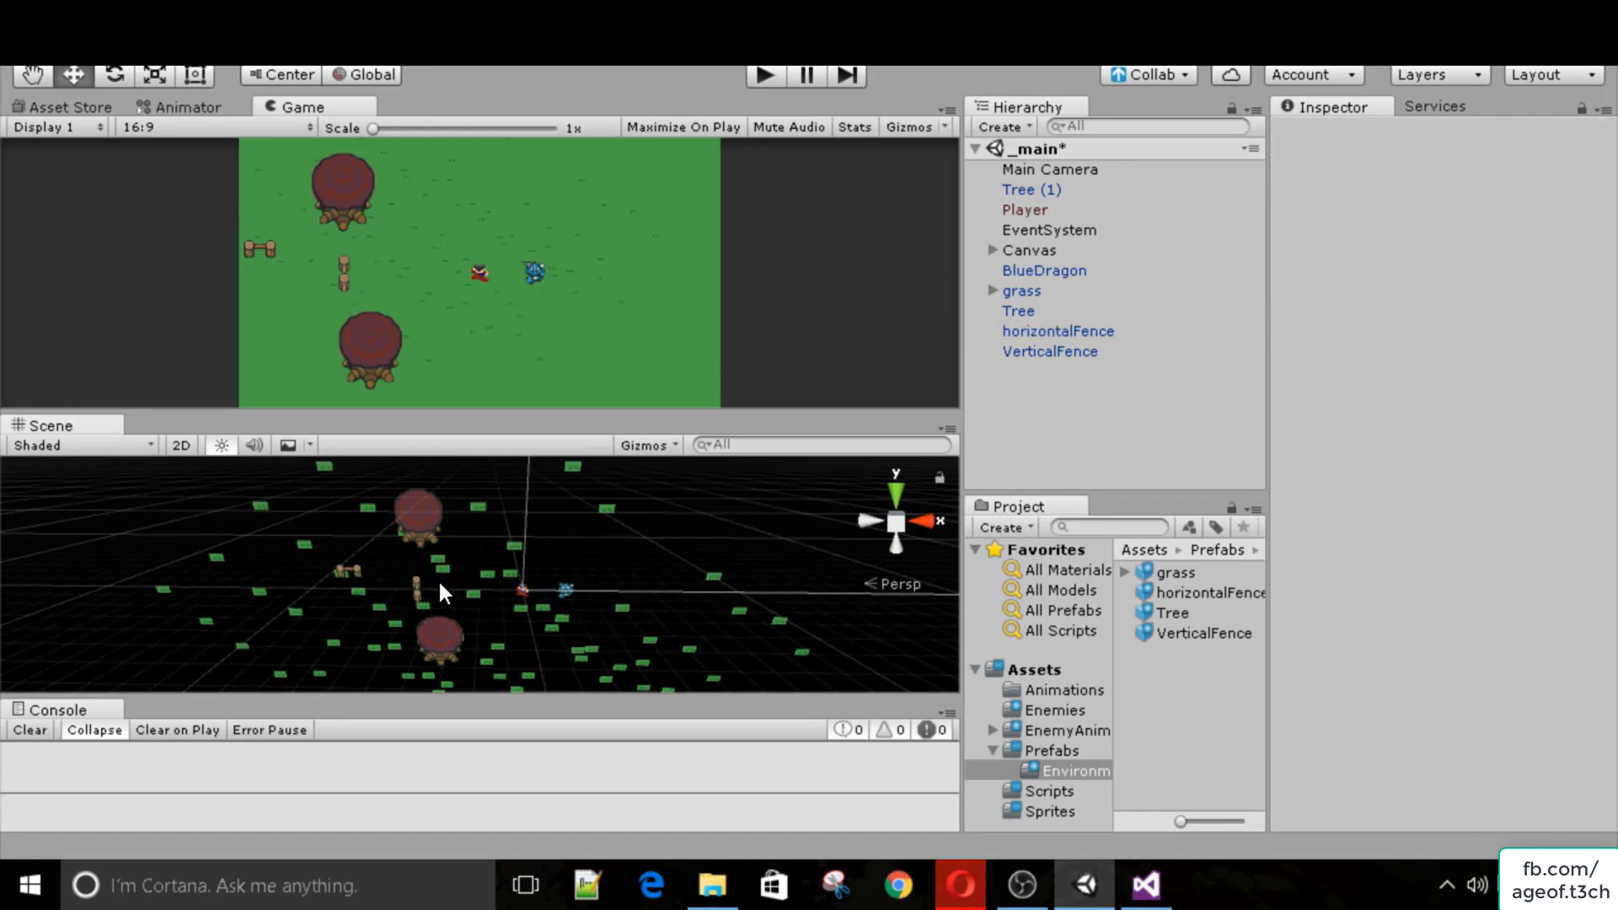
Move the VerticalFence object beneath the horizontal fence's left end, at about X -8.53, Y -0.25, undoing the final upward nudge.
left_click(1034, 351)
left_click_drag(507, 583, 442, 593)
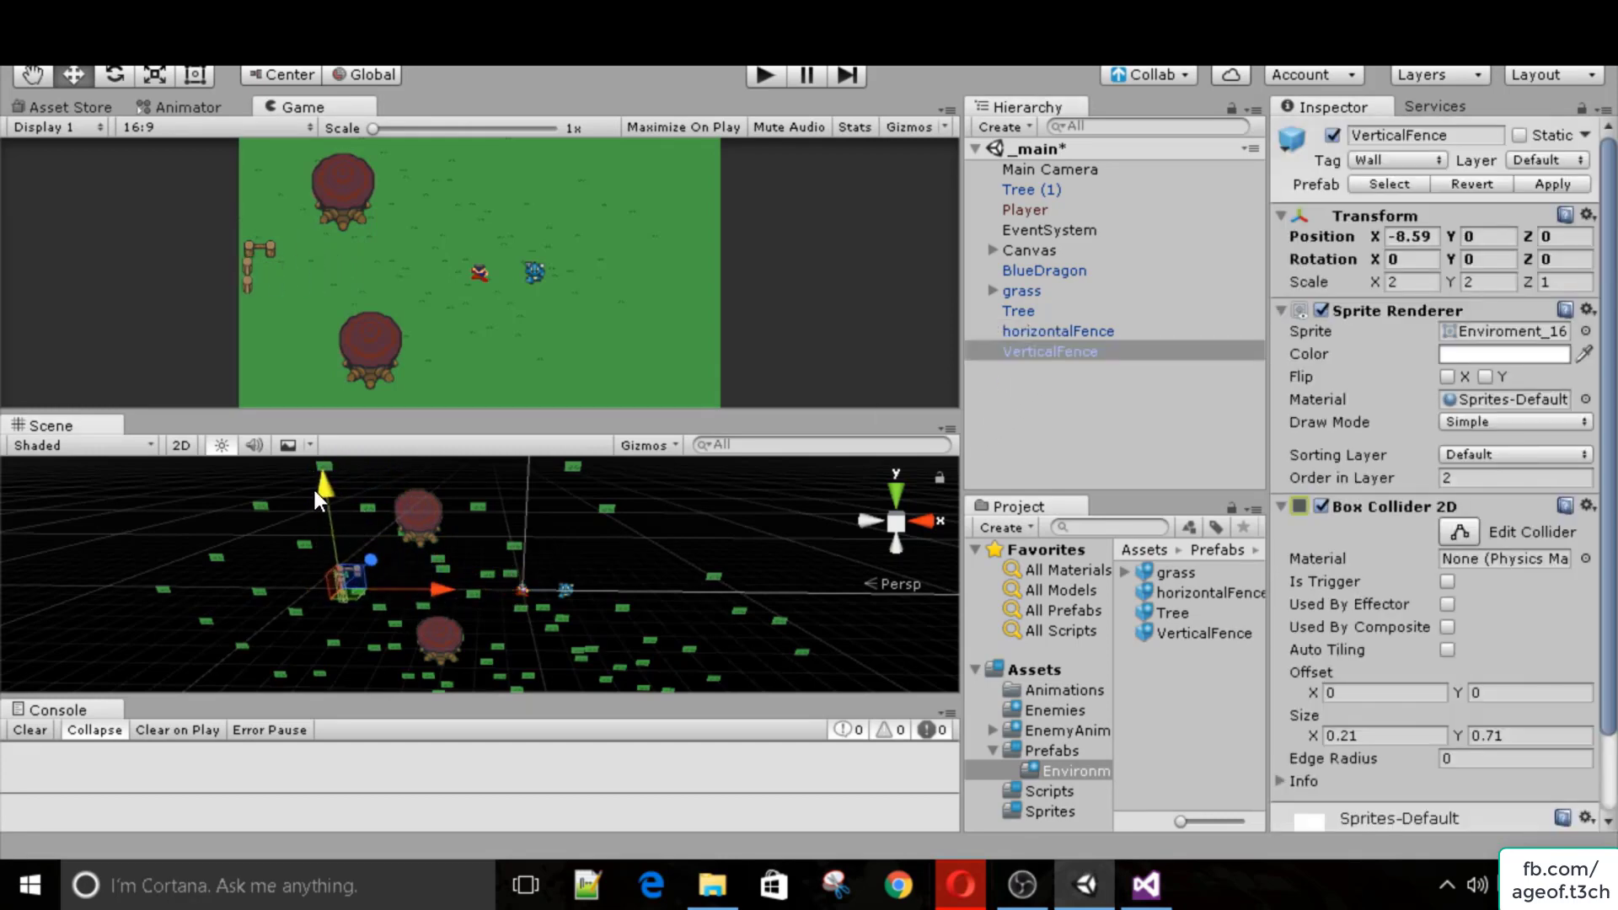
left_click_drag(312, 487, 315, 494)
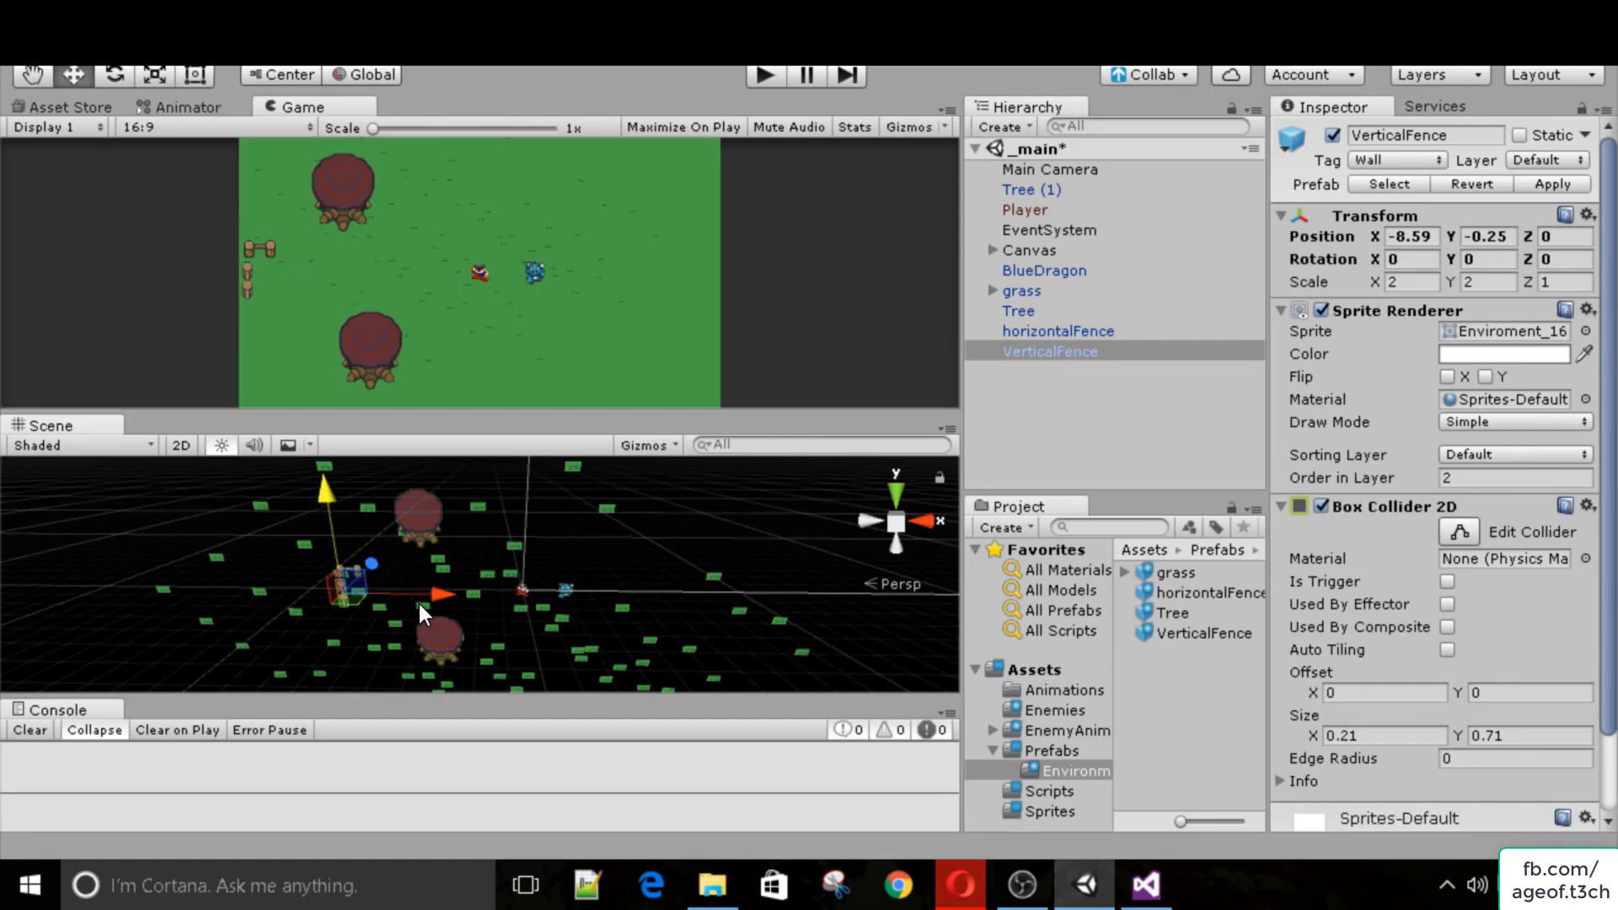
left_click_drag(327, 482, 326, 479)
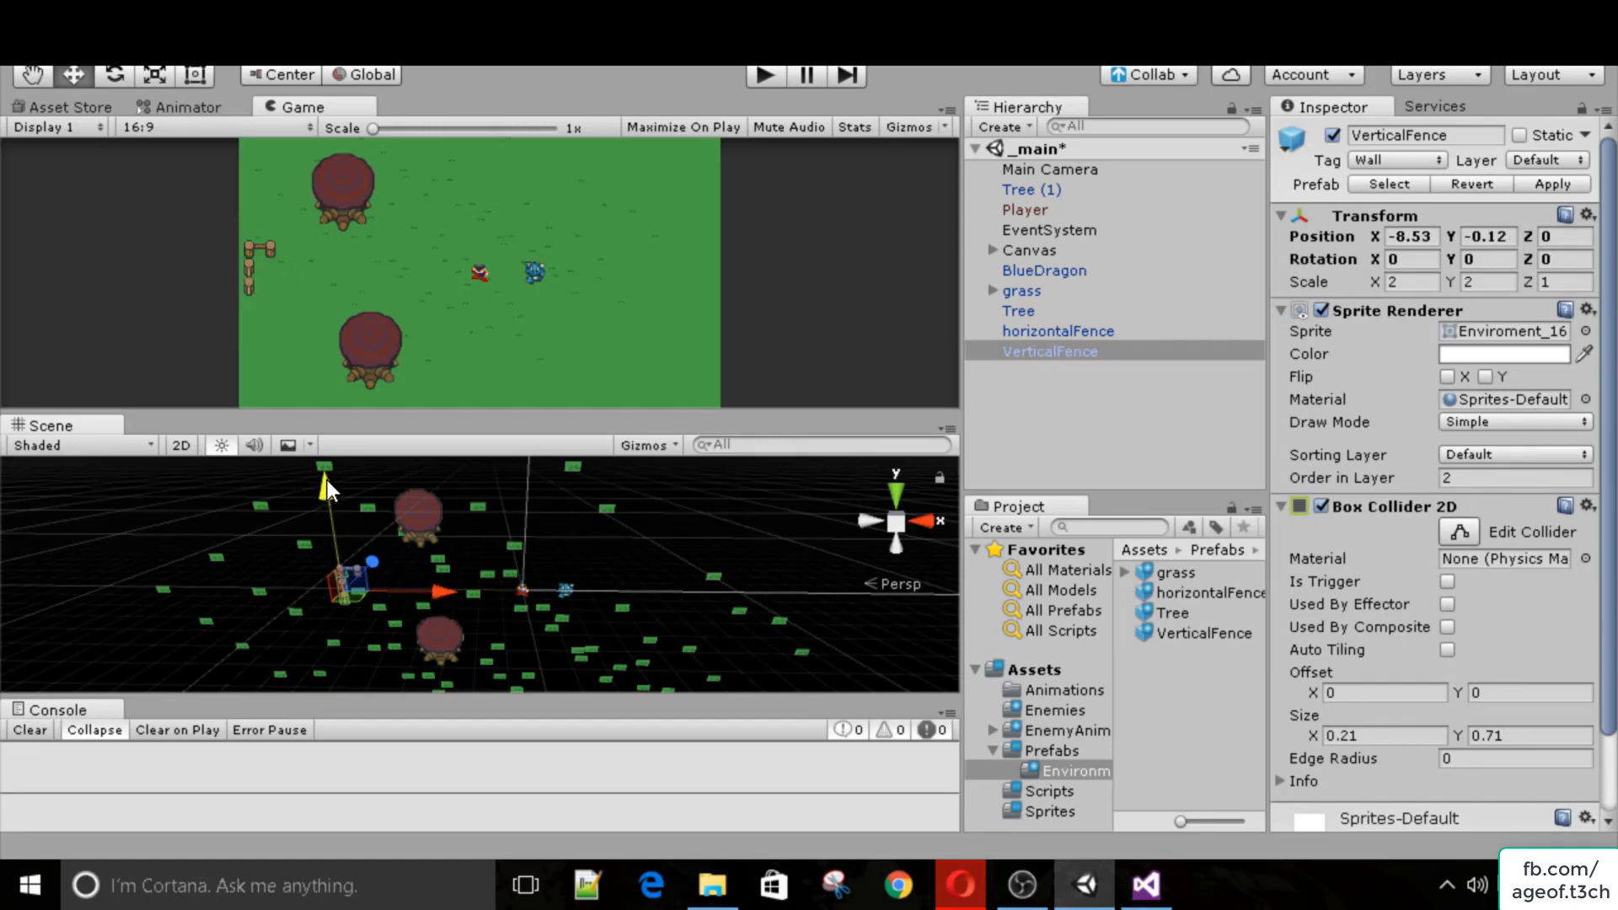
key("ctrl+z")
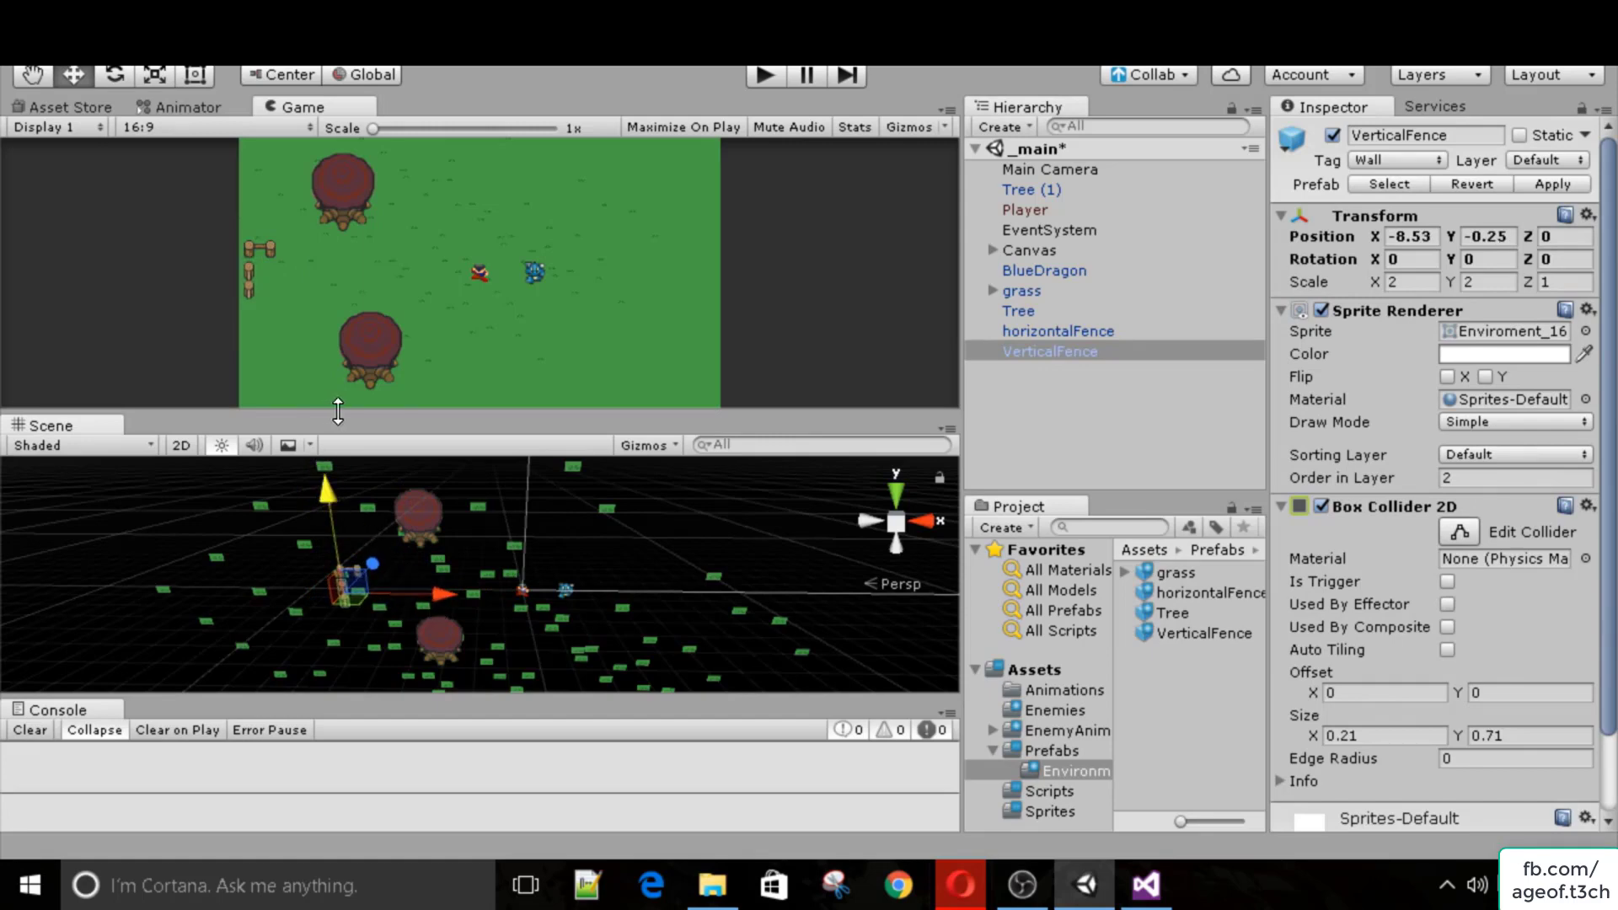
Move the lower Tree object to the foot of the vertical fence, at about X -7.61, Y -1.65.
left_click(1041, 310)
left_click_drag(510, 638, 446, 652)
left_click_drag(345, 537, 352, 520)
left_click_drag(436, 622, 439, 623)
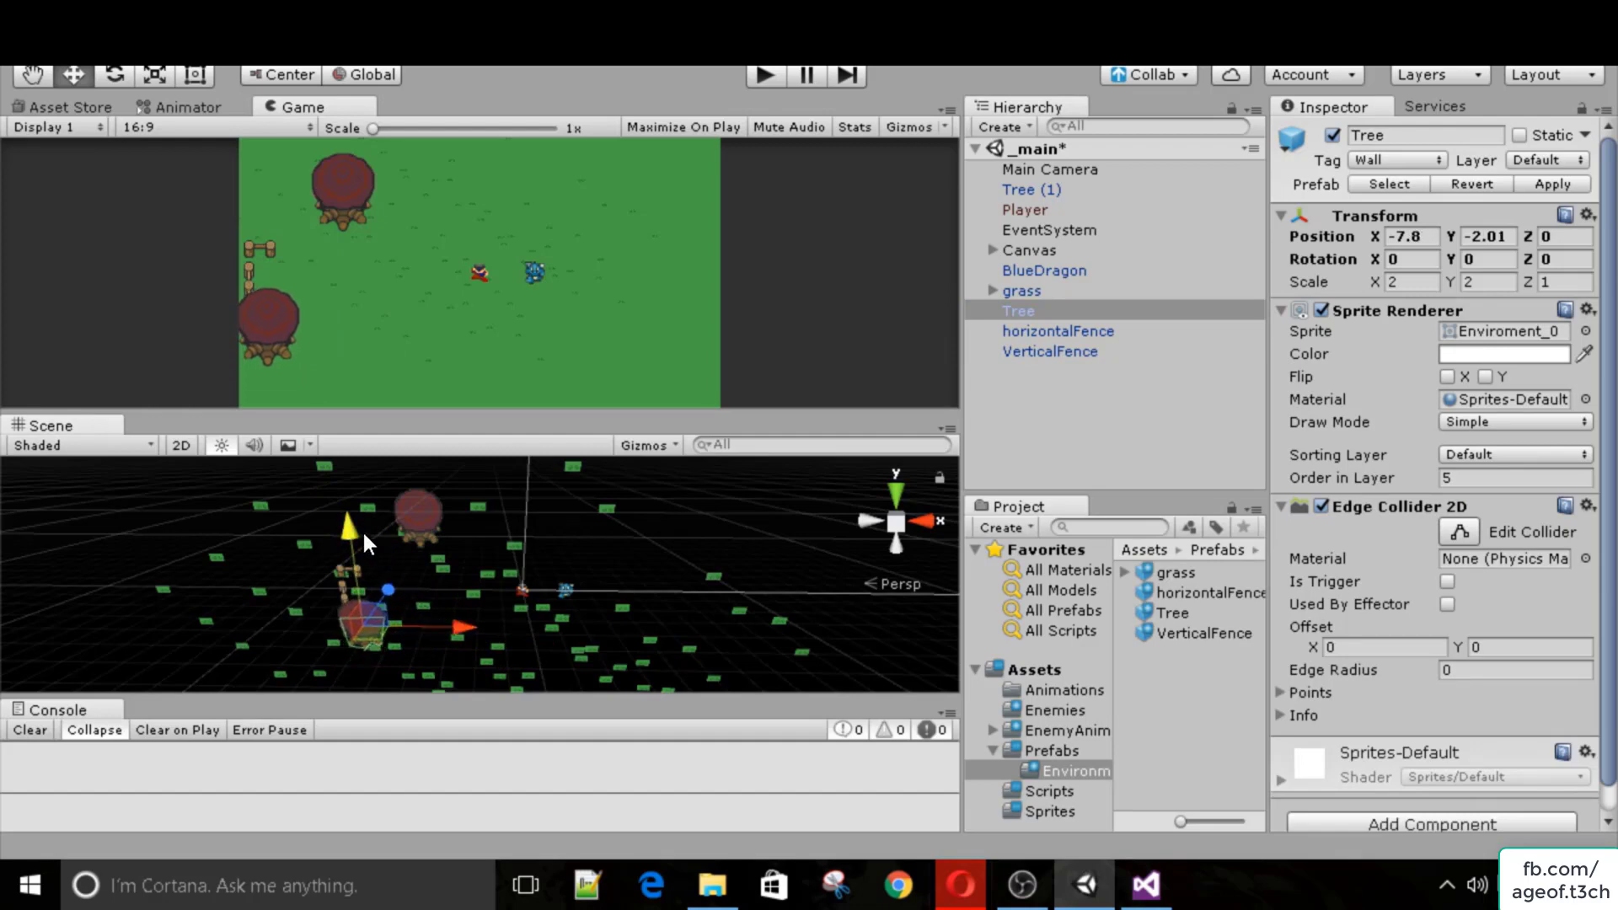
left_click_drag(362, 529, 363, 528)
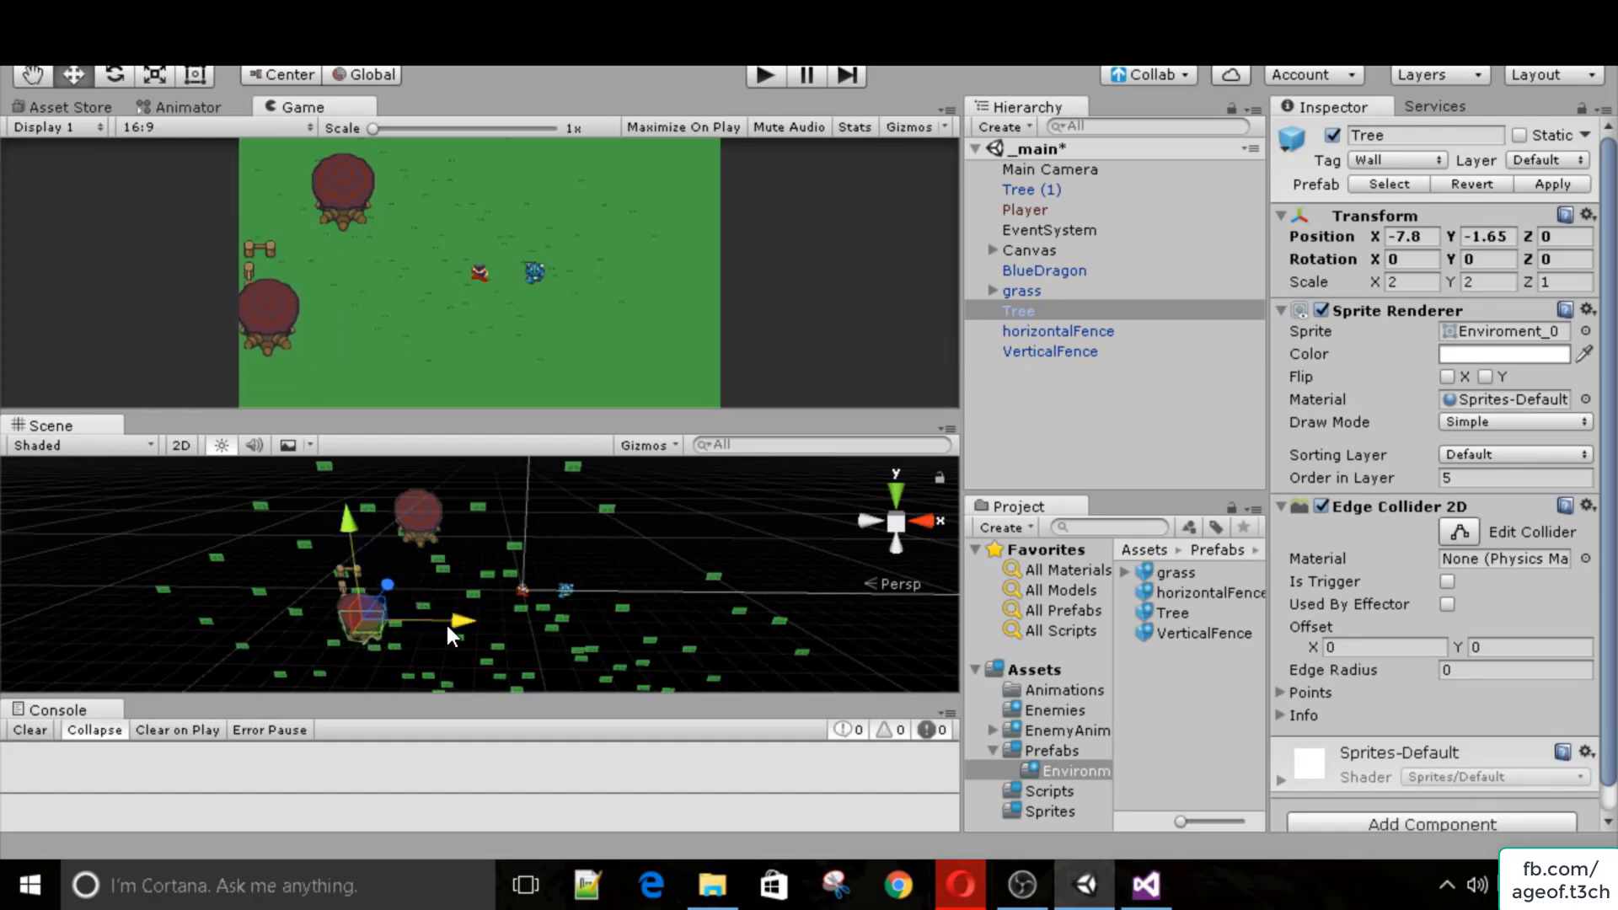
left_click_drag(447, 622, 439, 623)
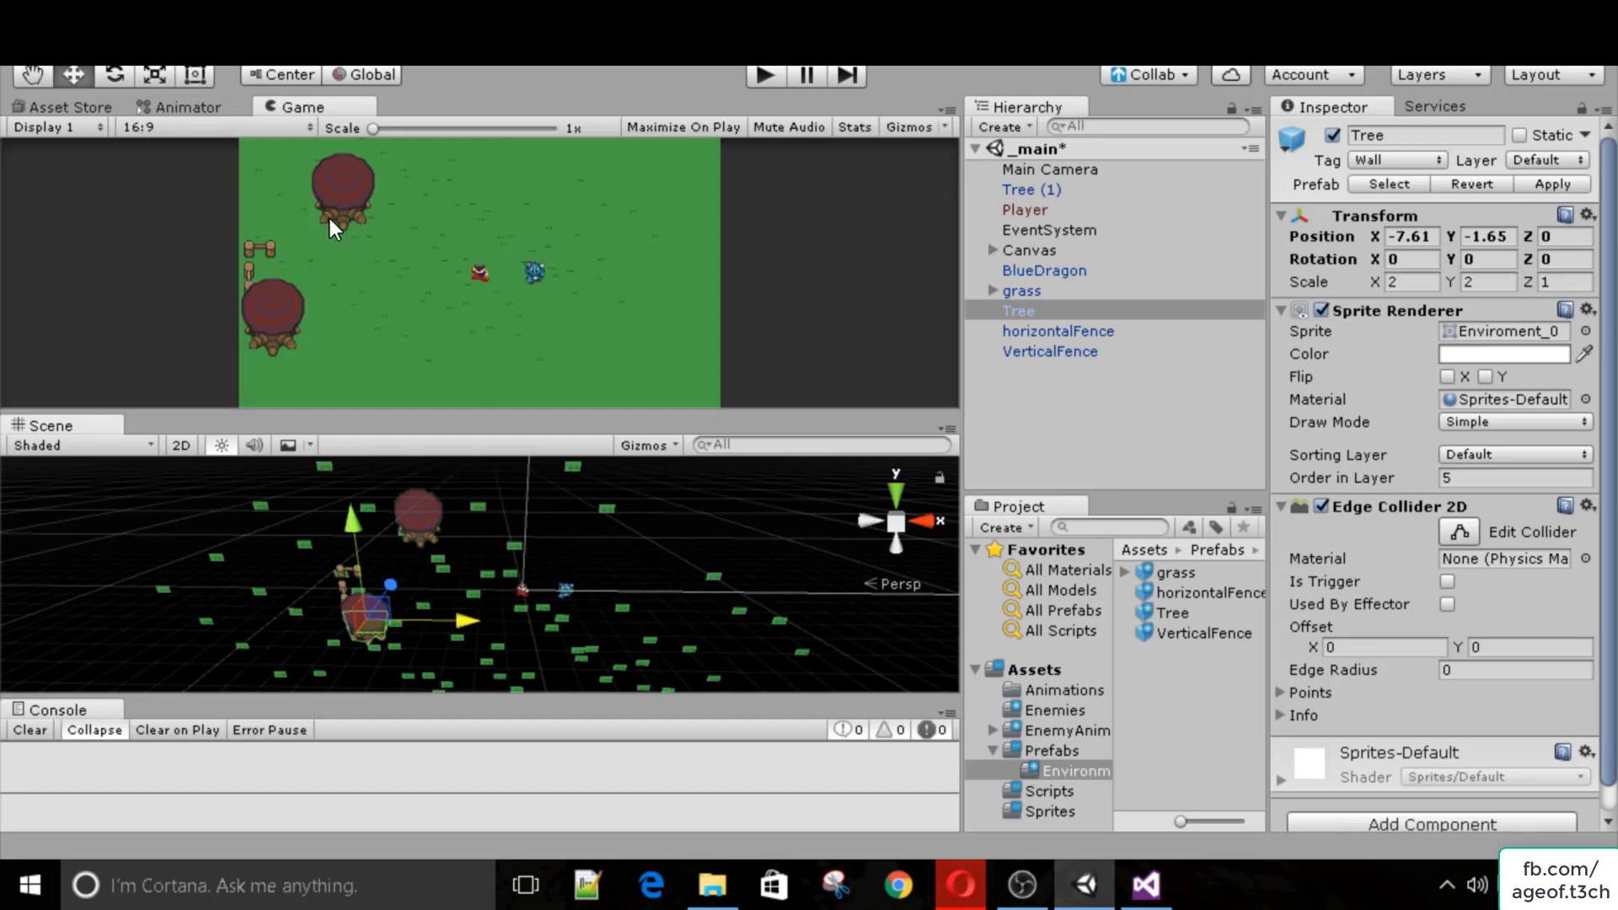
Duplicate the horizontalFence object and shift the copy right to about X -6.96, continuing the fence.
left_click(1055, 332)
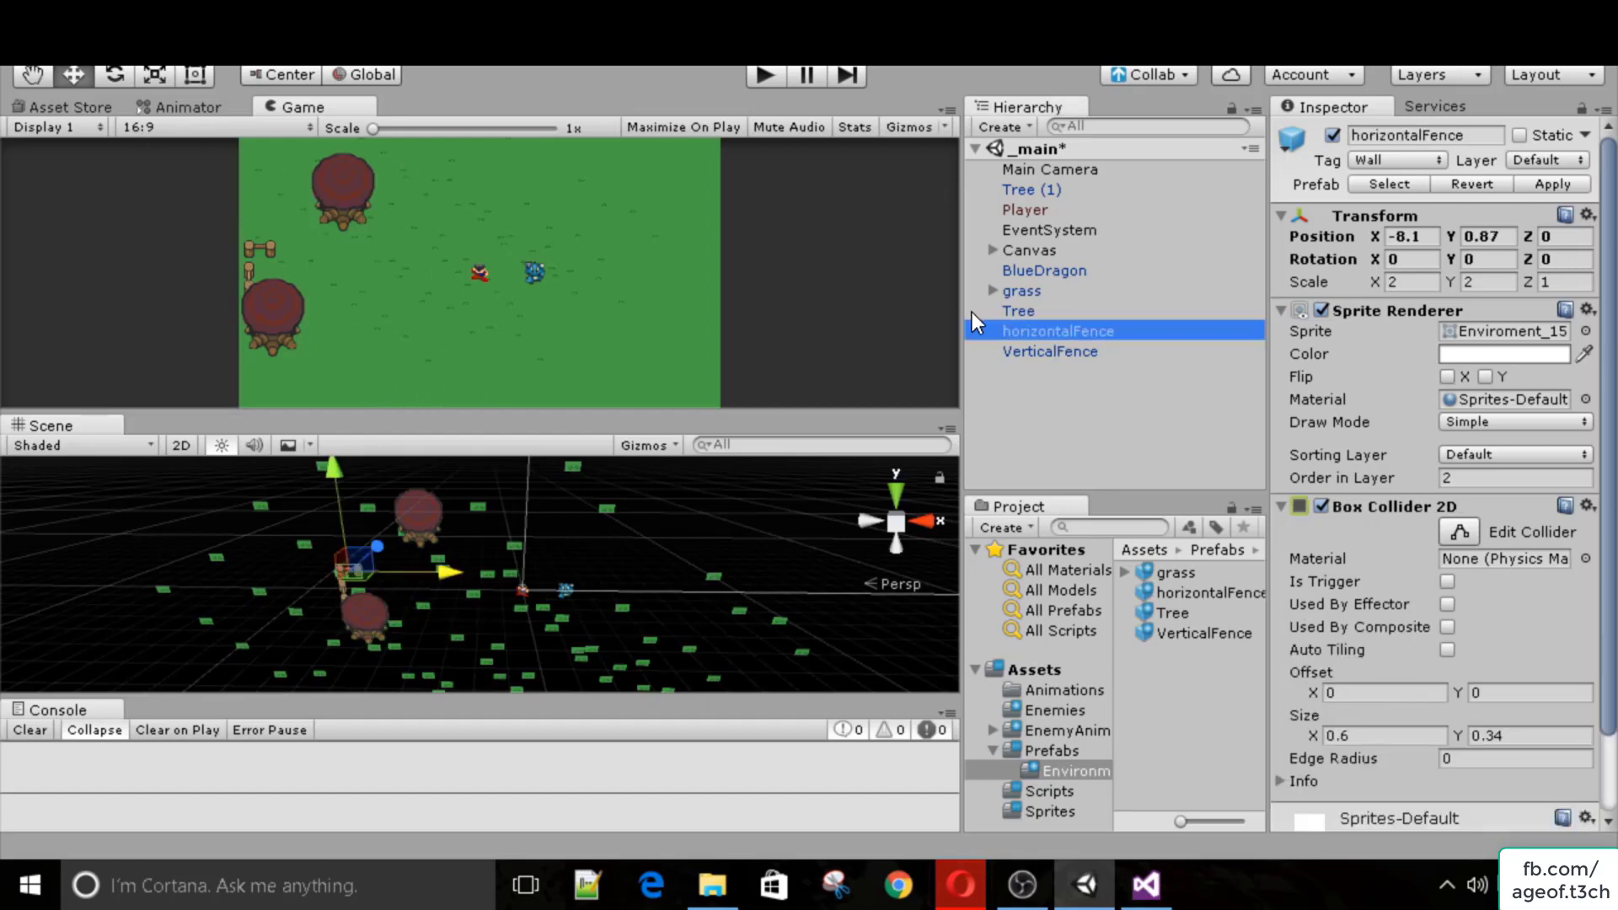
right_click(1055, 325)
left_click(1141, 428)
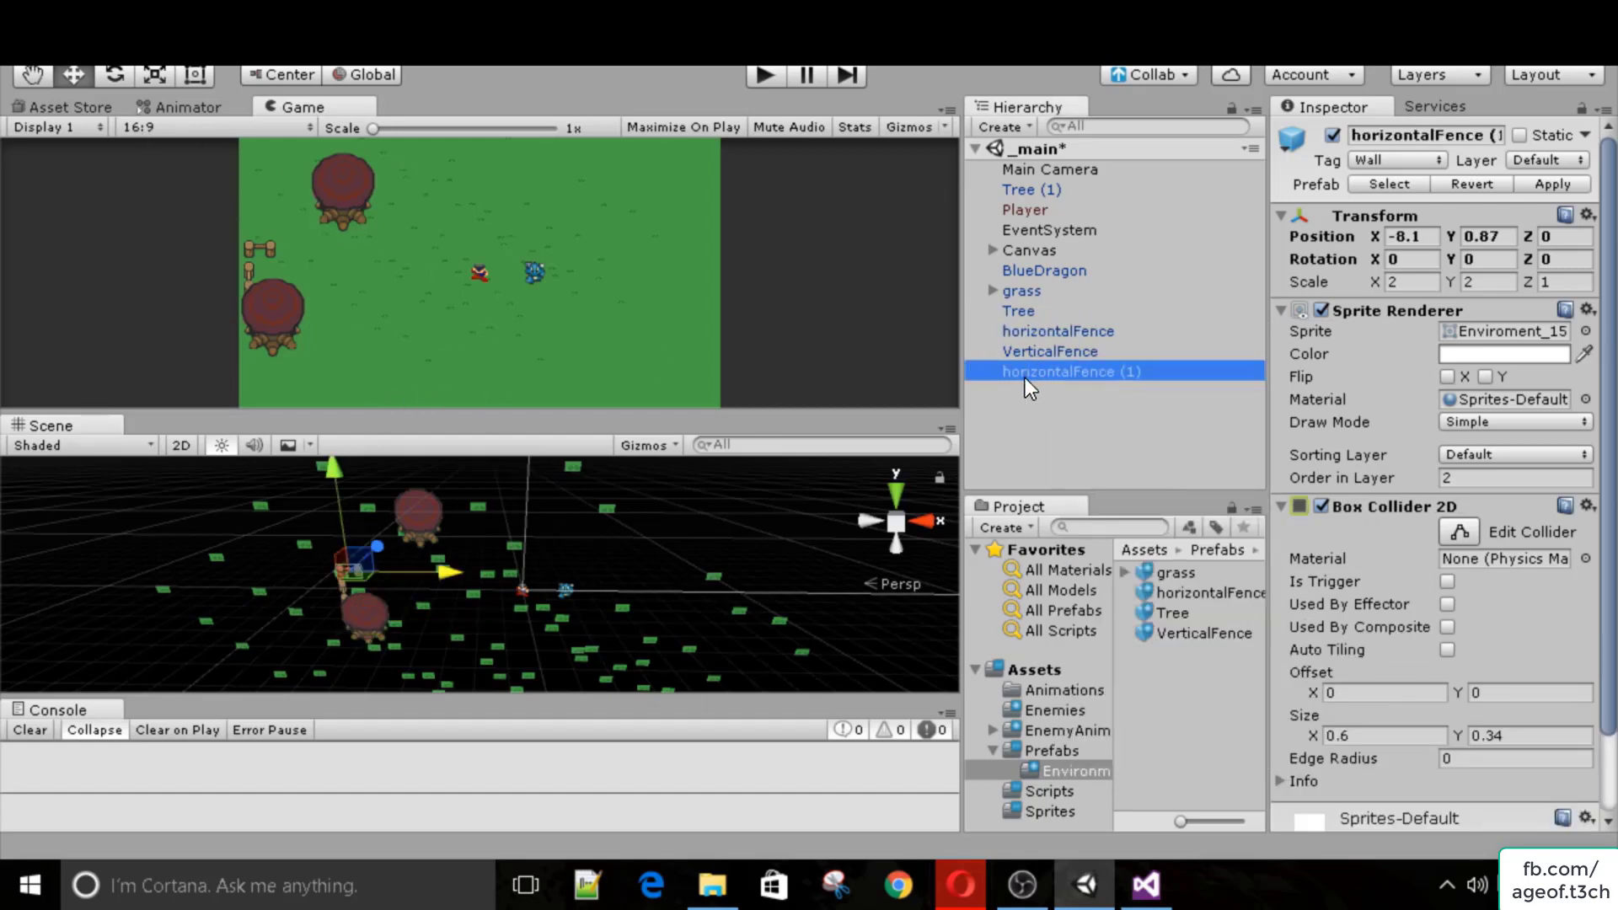
left_click_drag(449, 573, 463, 575)
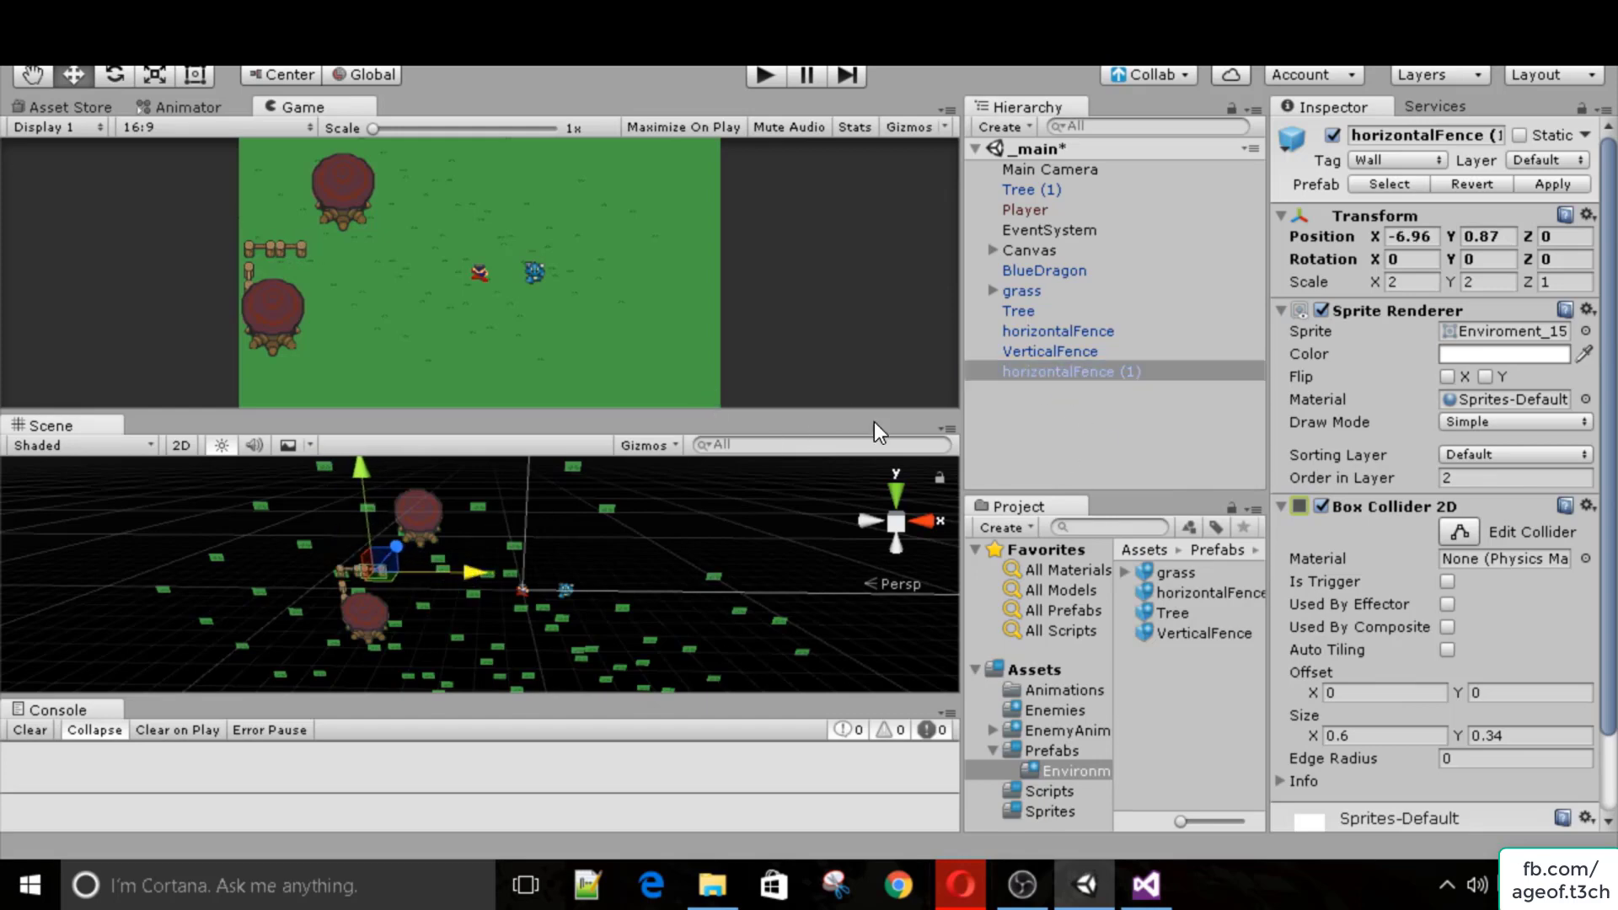
Duplicate both horizontal fence pieces together and slide the copies right to extend the row to four pieces.
left_click(1084, 330, "ctrl")
right_click(1081, 379)
left_click(1163, 476)
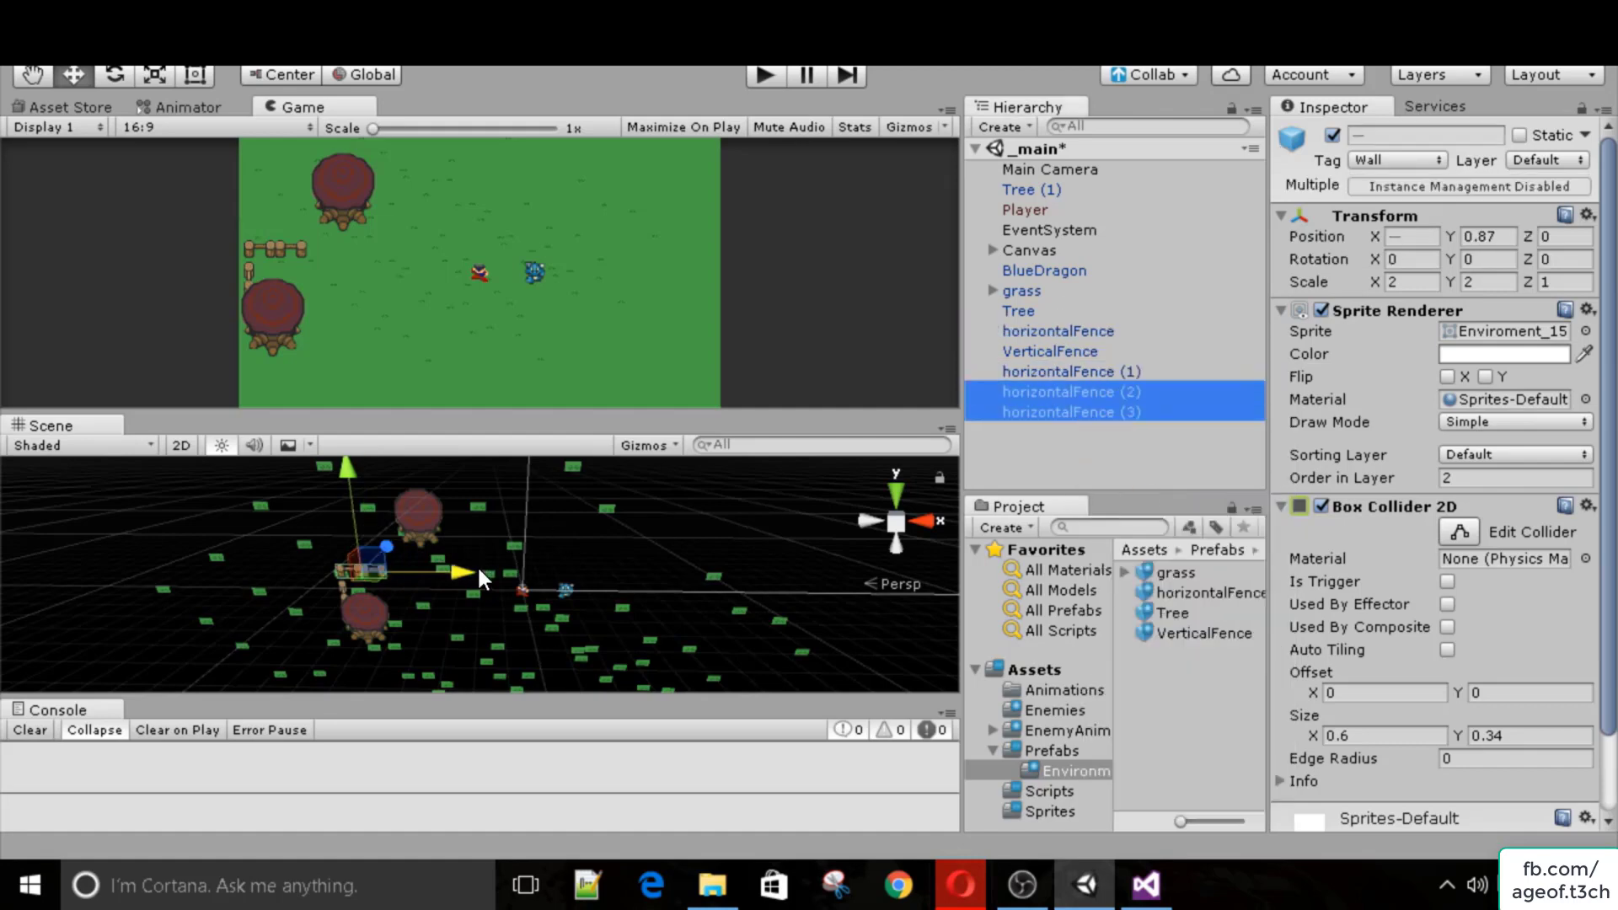
left_click_drag(478, 571, 513, 574)
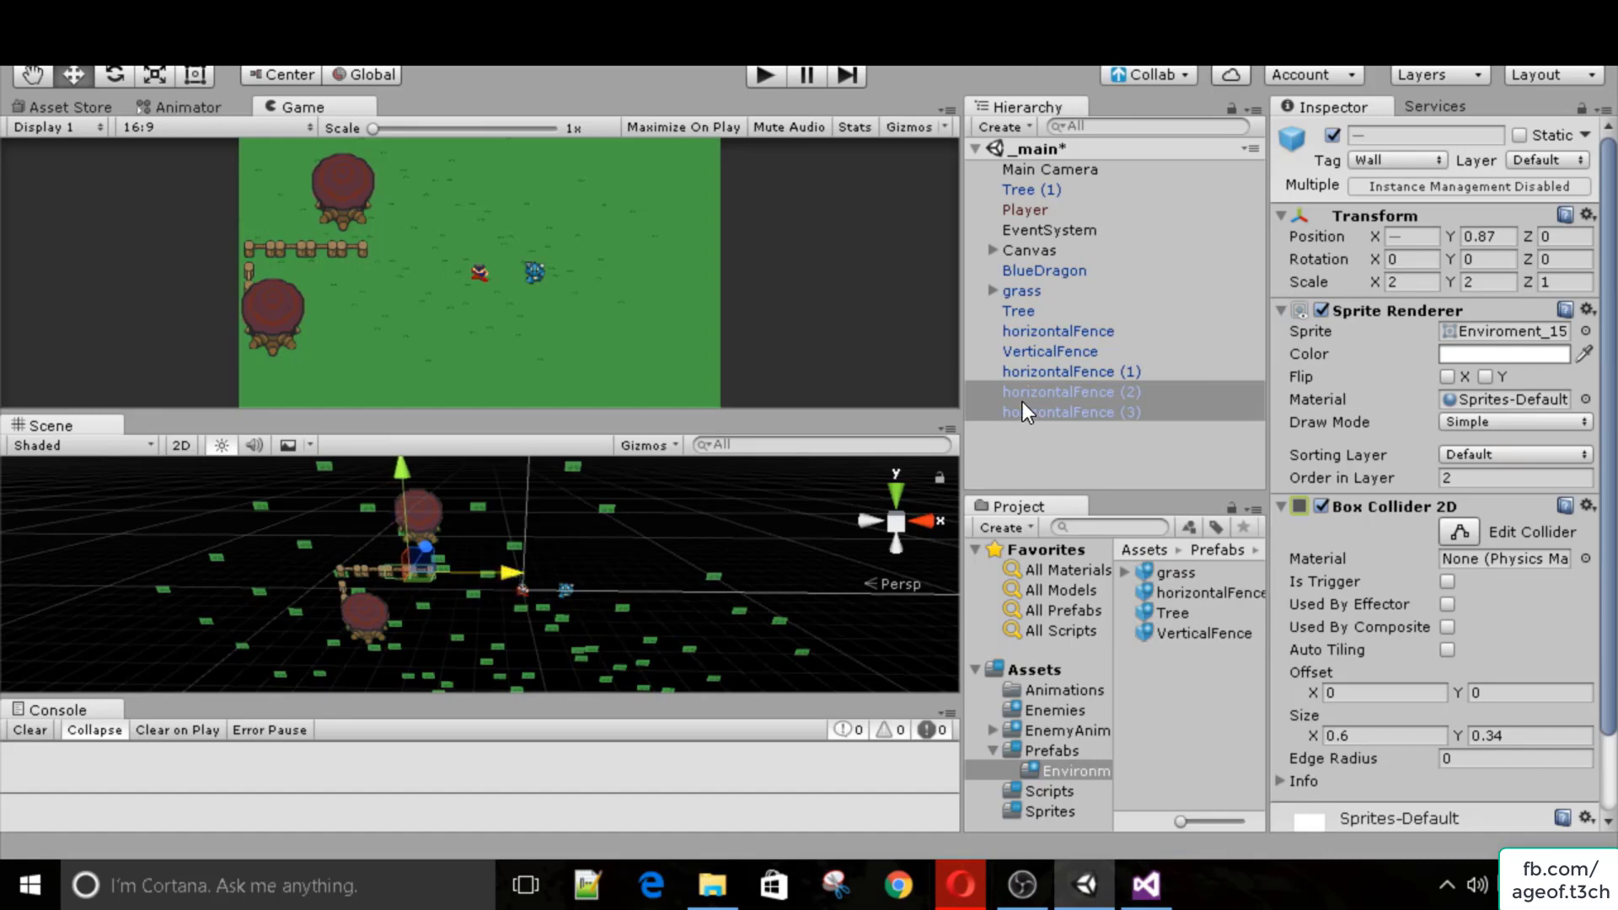
Make the three copied fence pieces children of the original horizontalFence object and collapse the group.
left_click(1045, 376, "ctrl")
left_click_drag(1068, 371, 1109, 332)
left_click(994, 332)
left_click(1030, 334)
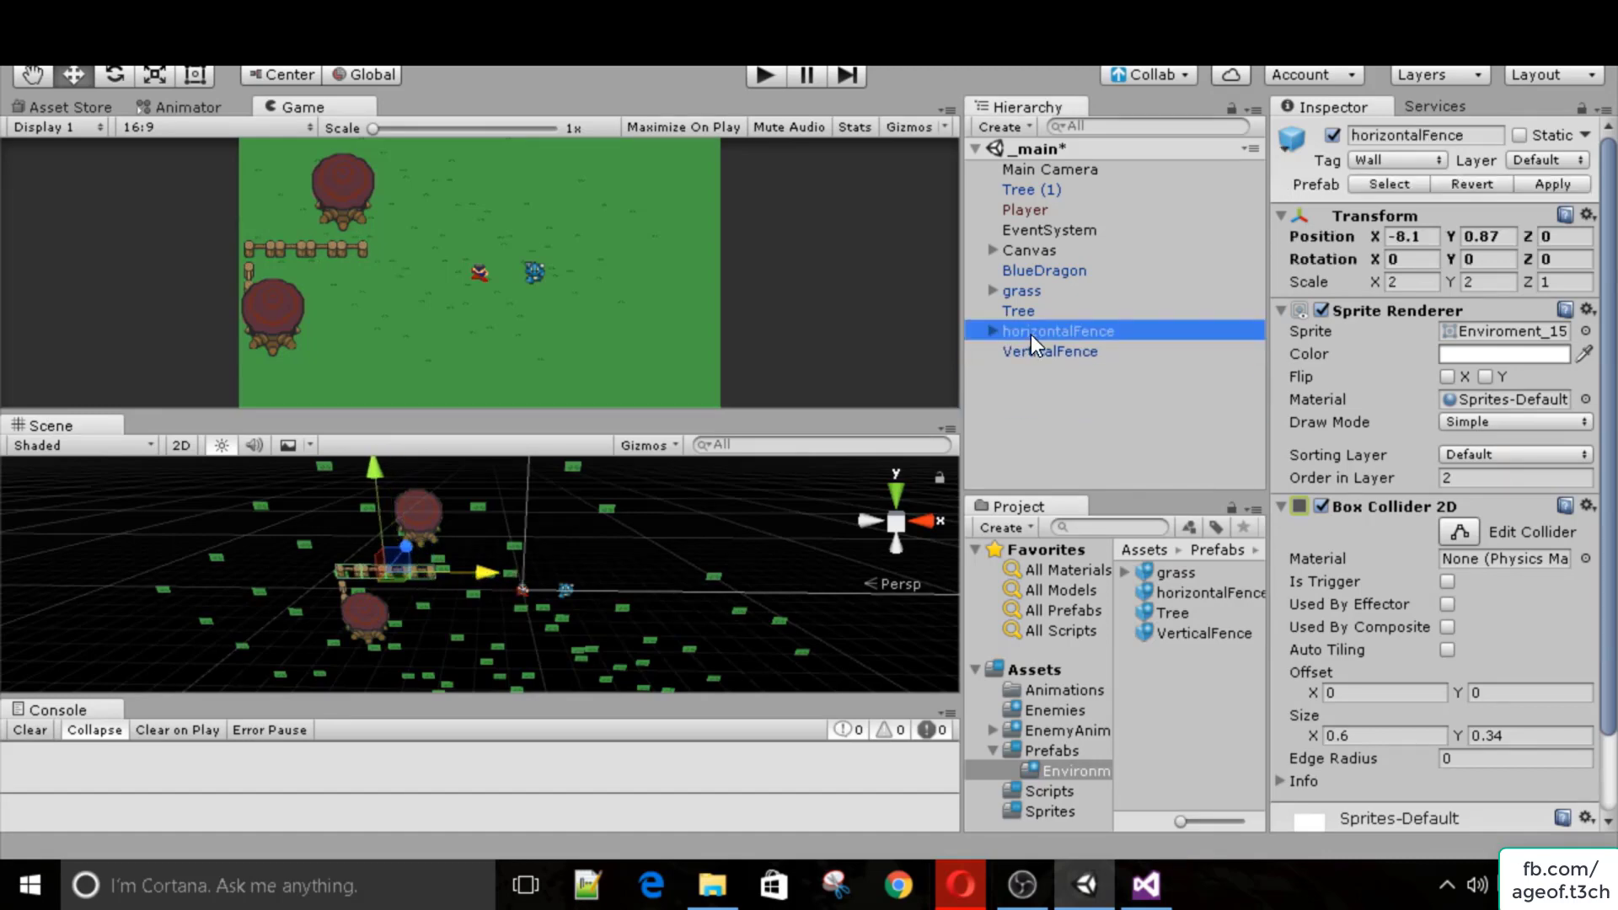
Duplicate the horizontalFence group and place the copy beside the lower tree, at about X -6.32, Y -2.25.
right_click(1034, 330)
left_click(1134, 432)
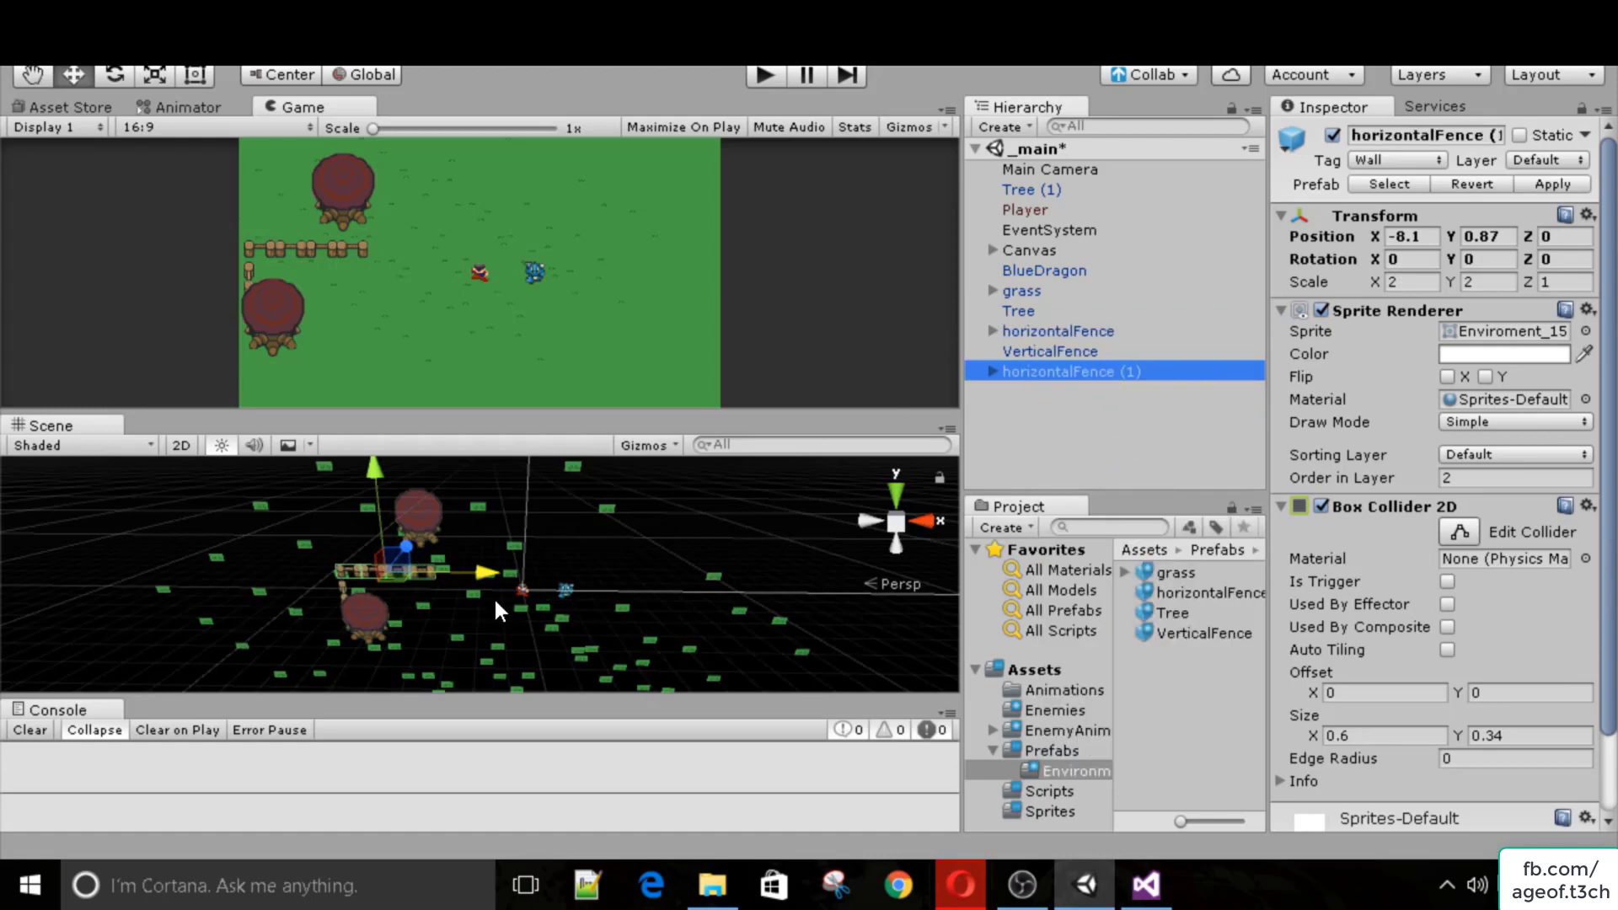
left_click_drag(375, 479, 395, 558)
left_click_drag(497, 650, 529, 655)
left_click_drag(418, 558, 435, 533)
left_click_drag(551, 621, 536, 628)
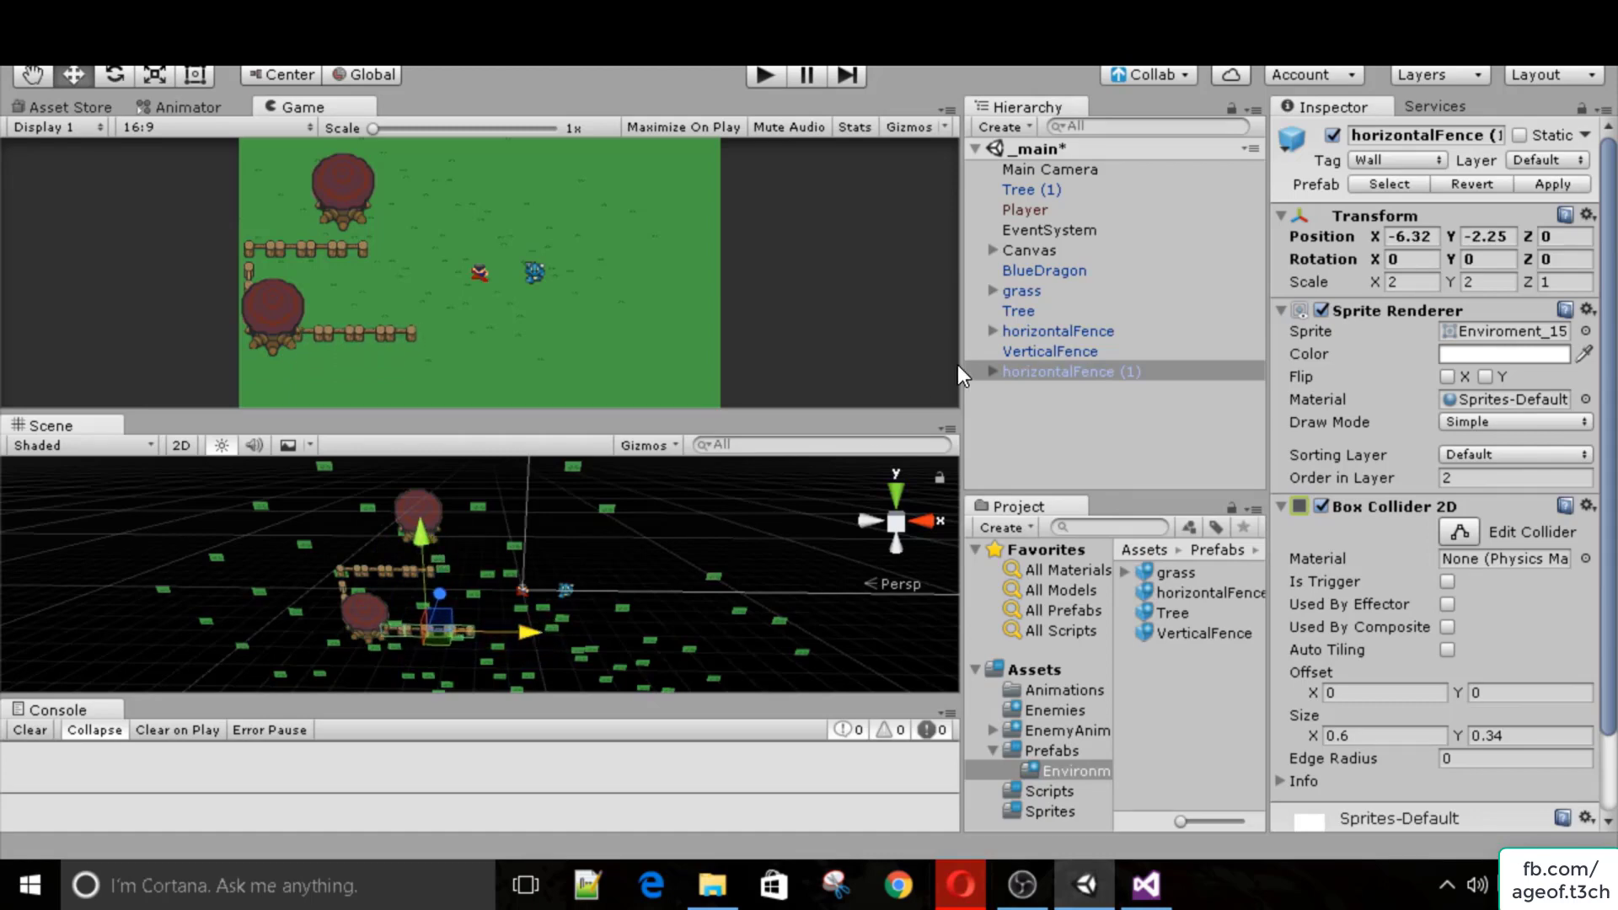
Duplicate the lower fence row twice along the same line, placing the copies at about X 0.94 and X 5.5.
right_click(1073, 371)
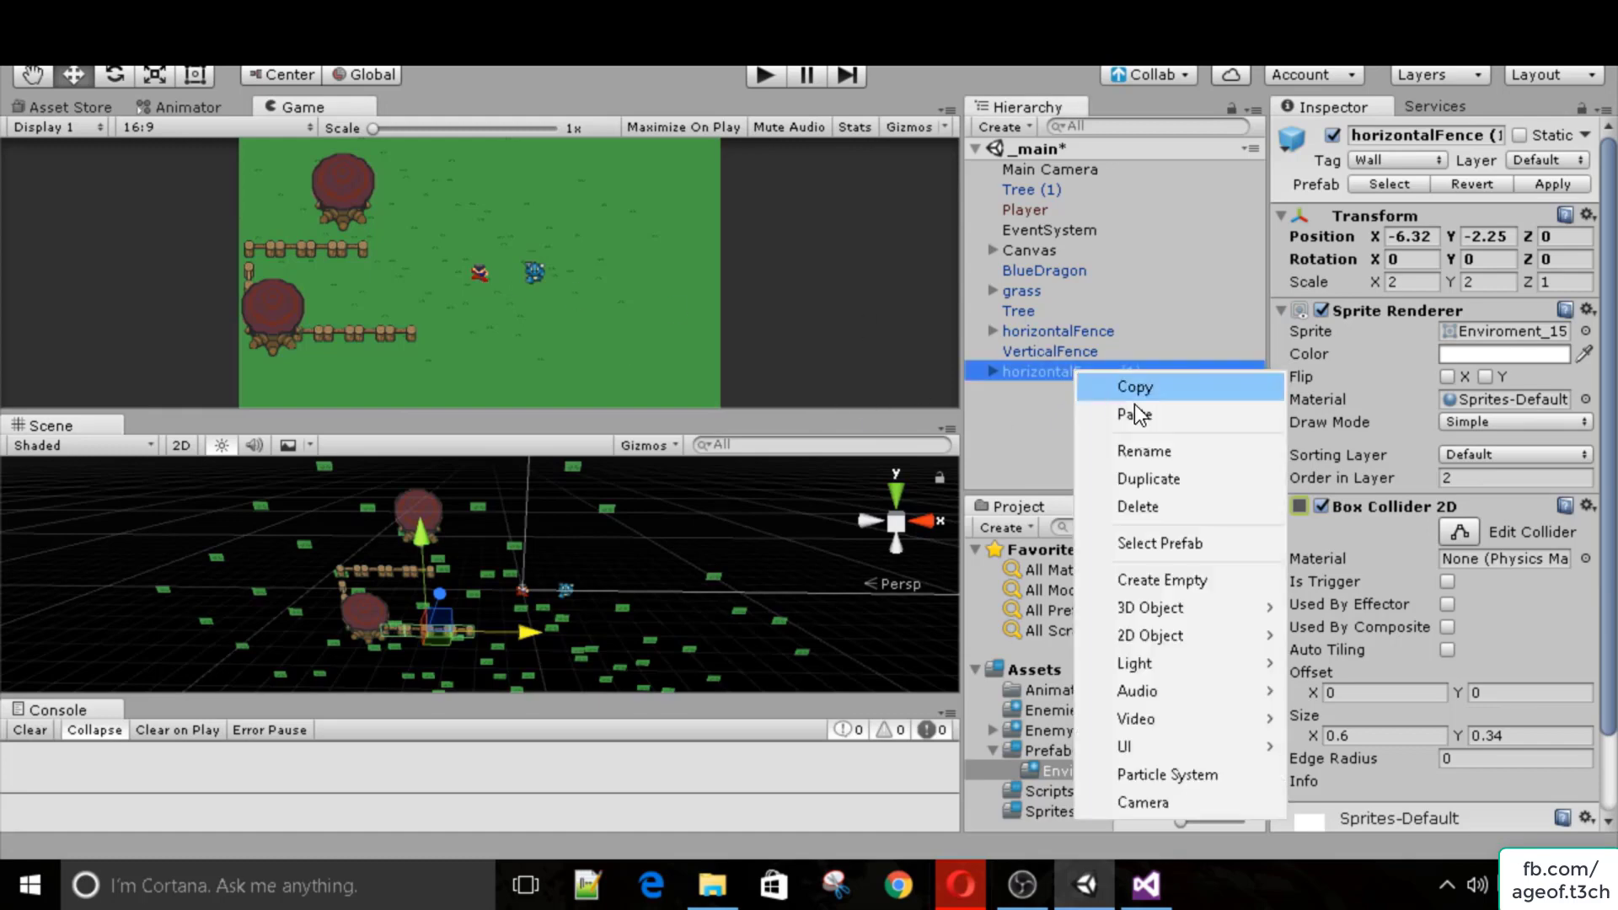
left_click(1149, 477)
left_click_drag(527, 633, 659, 629)
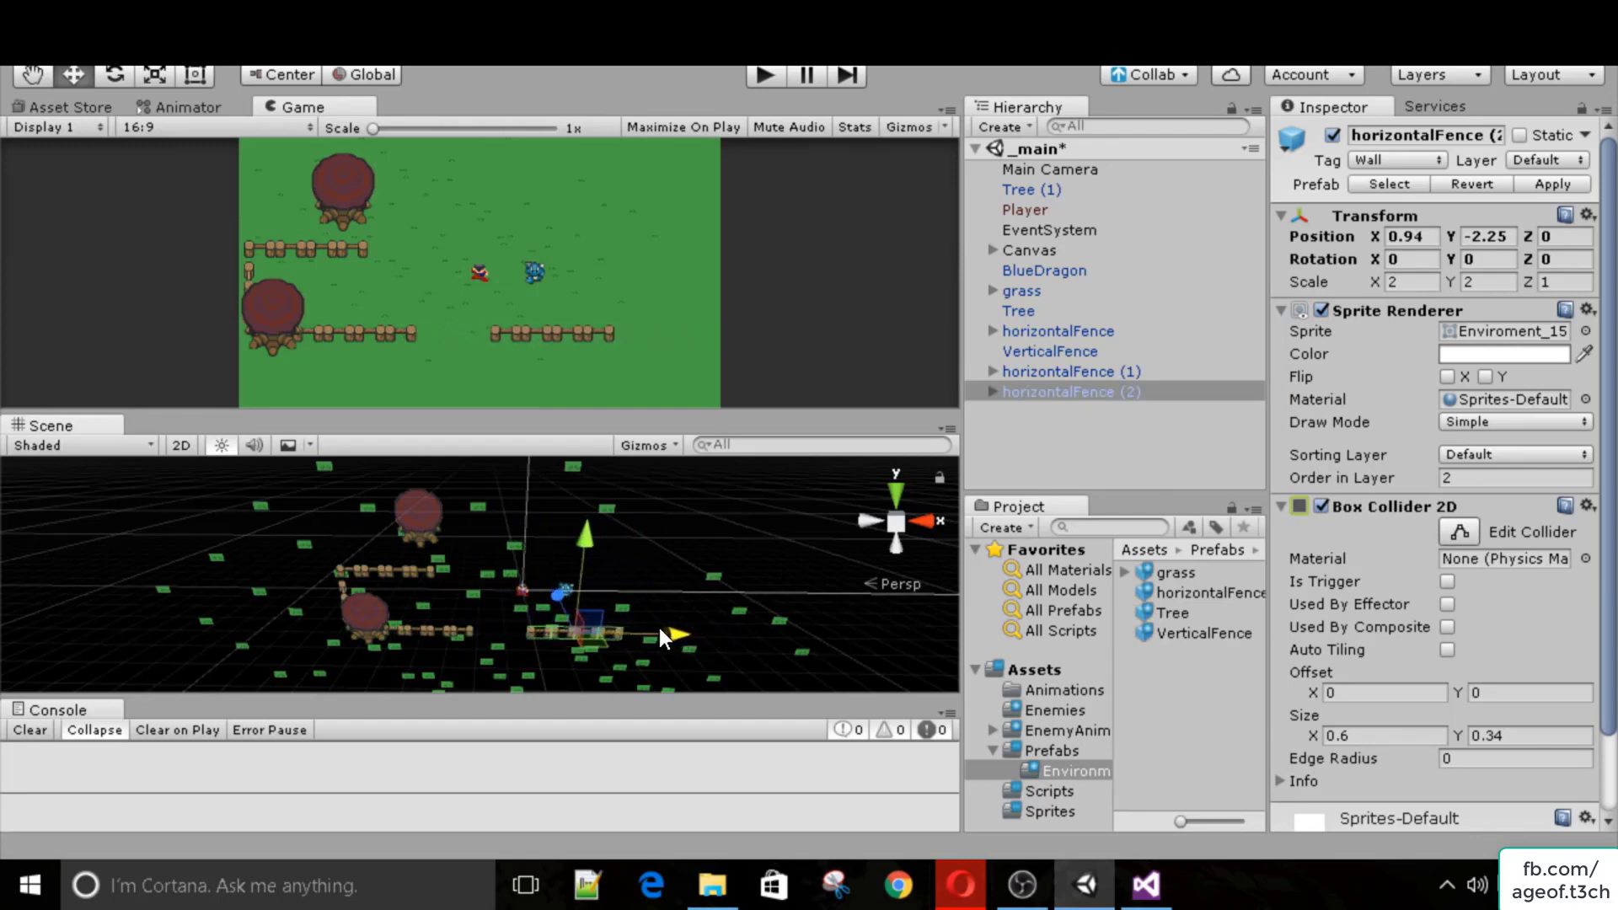
left_click(1049, 392)
right_click(1050, 392)
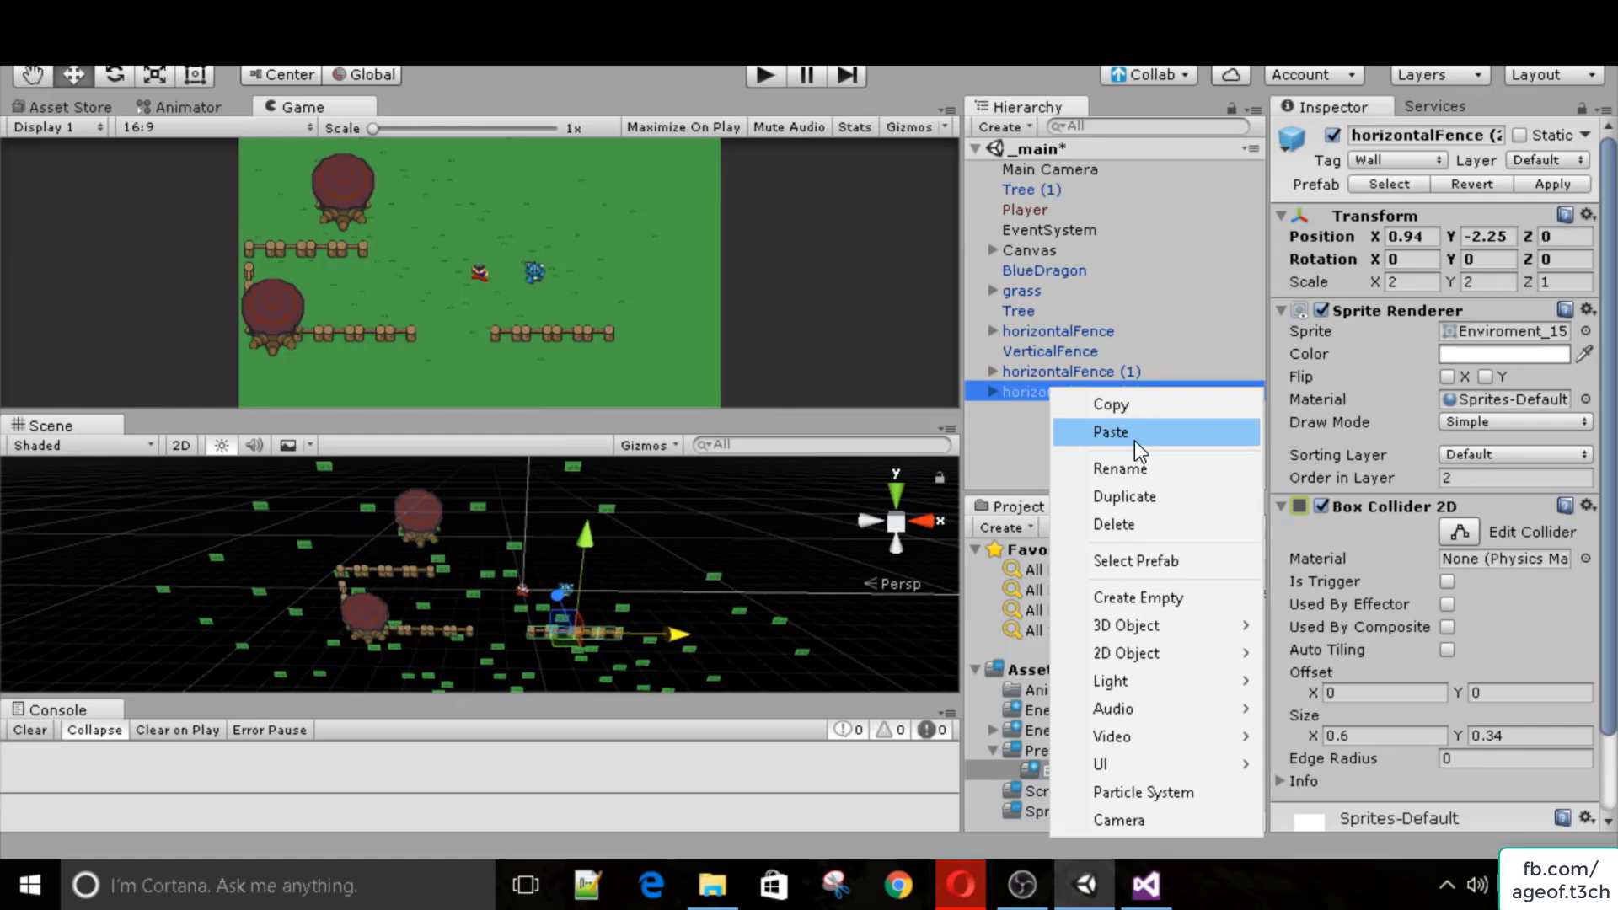
left_click(1122, 497)
left_click_drag(676, 632, 762, 627)
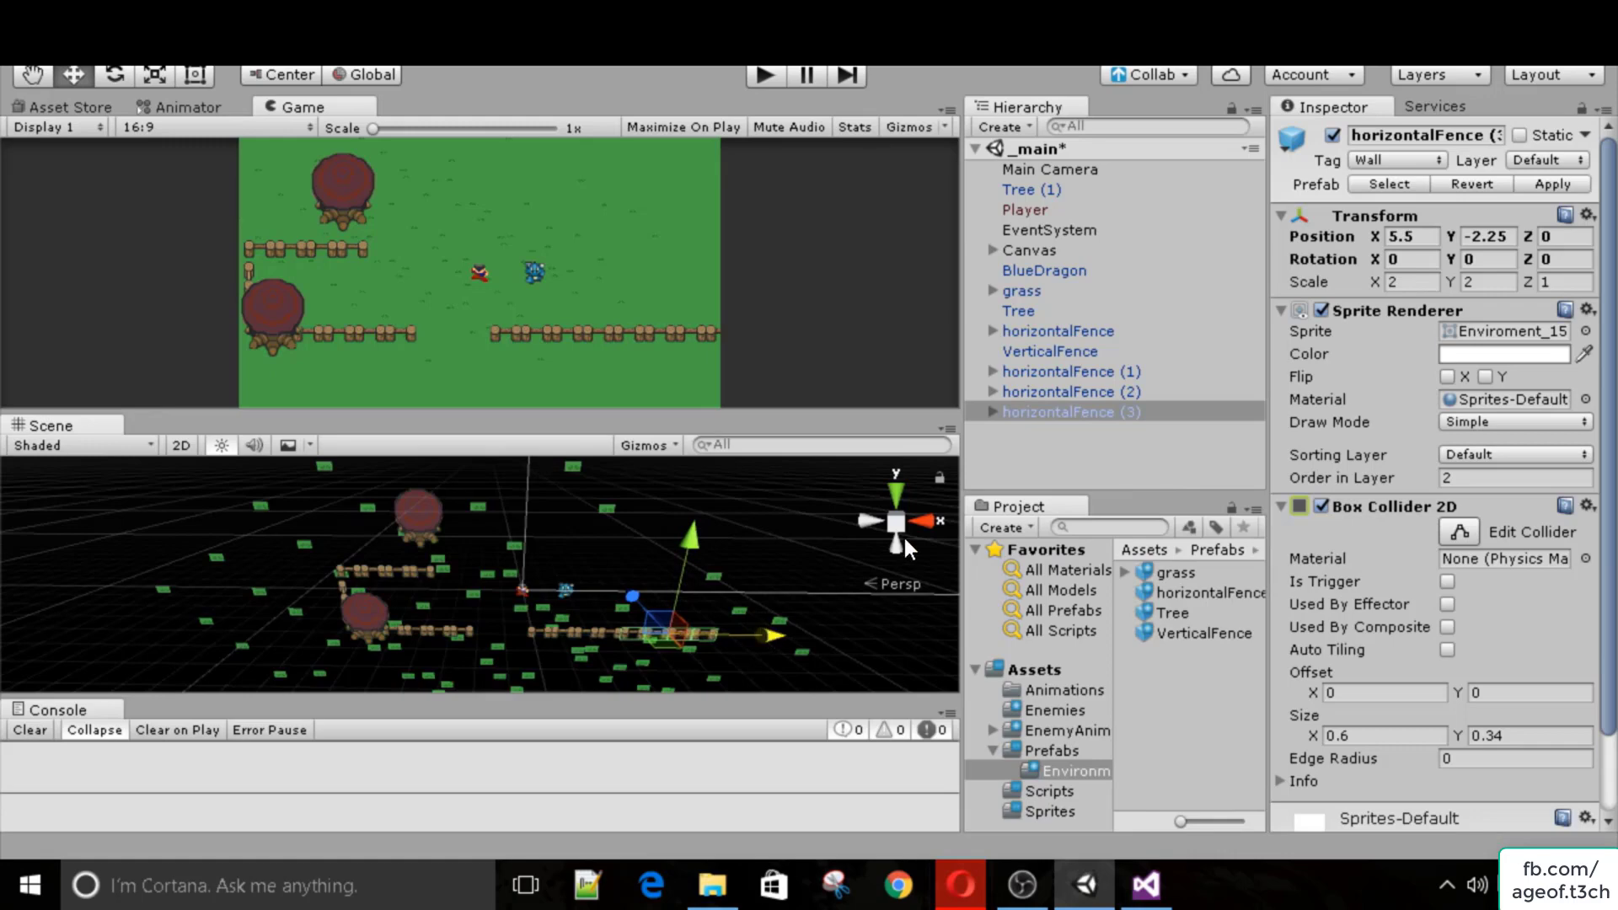
Make the three lower fence rows children of the original horizontalFence object and collapse it.
left_click(1075, 389, "shift")
left_click(1048, 372, "shift")
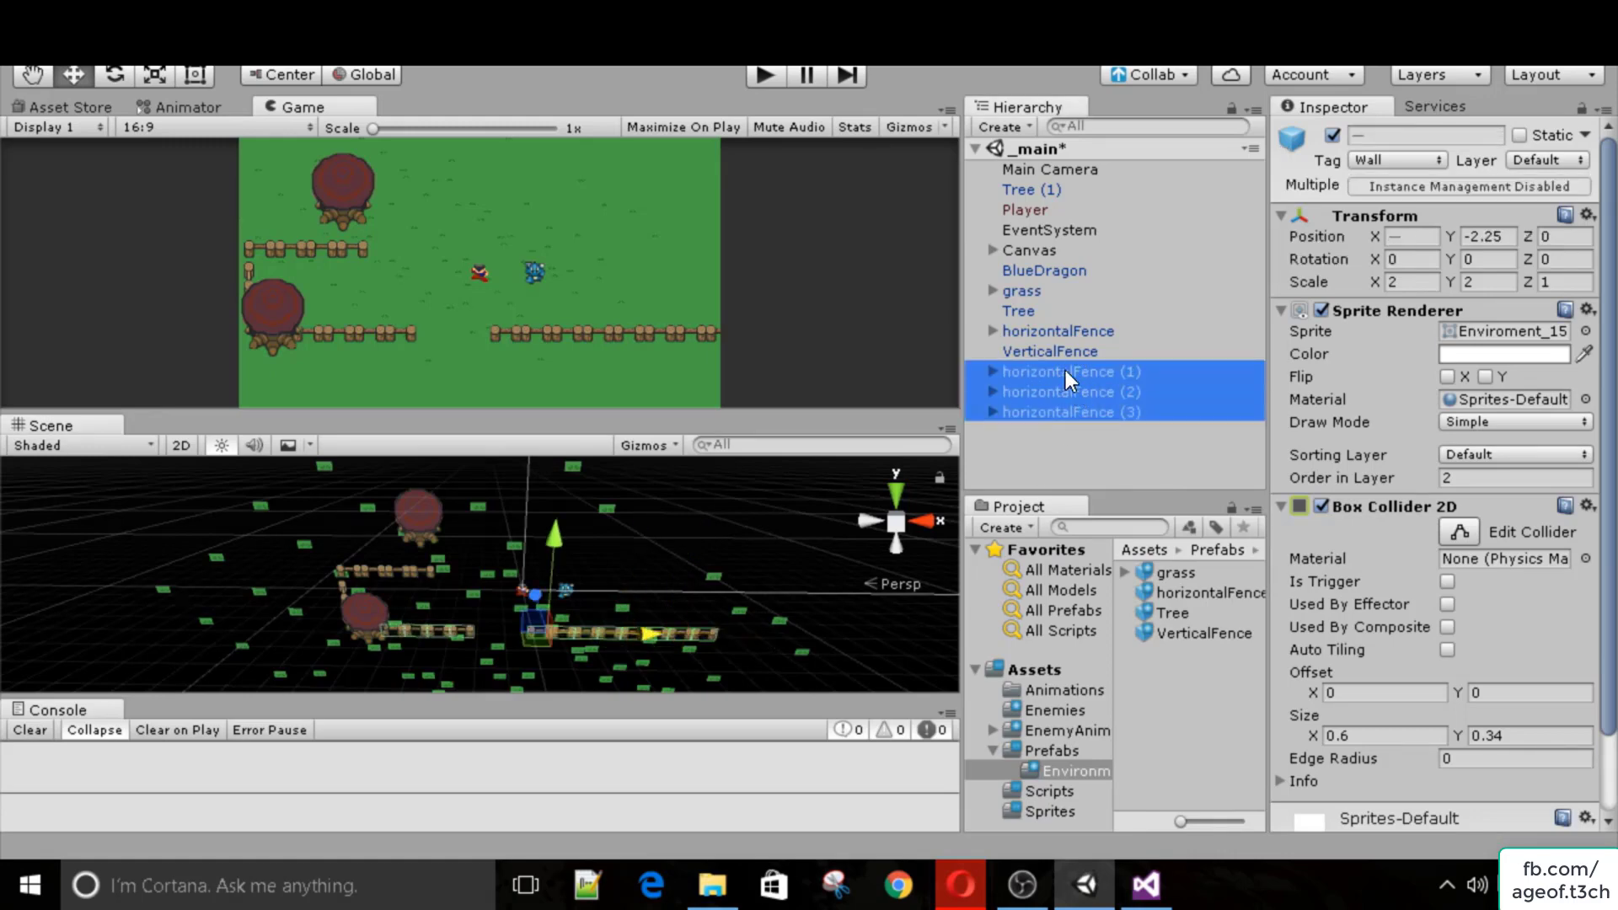
left_click_drag(1074, 371, 1095, 330)
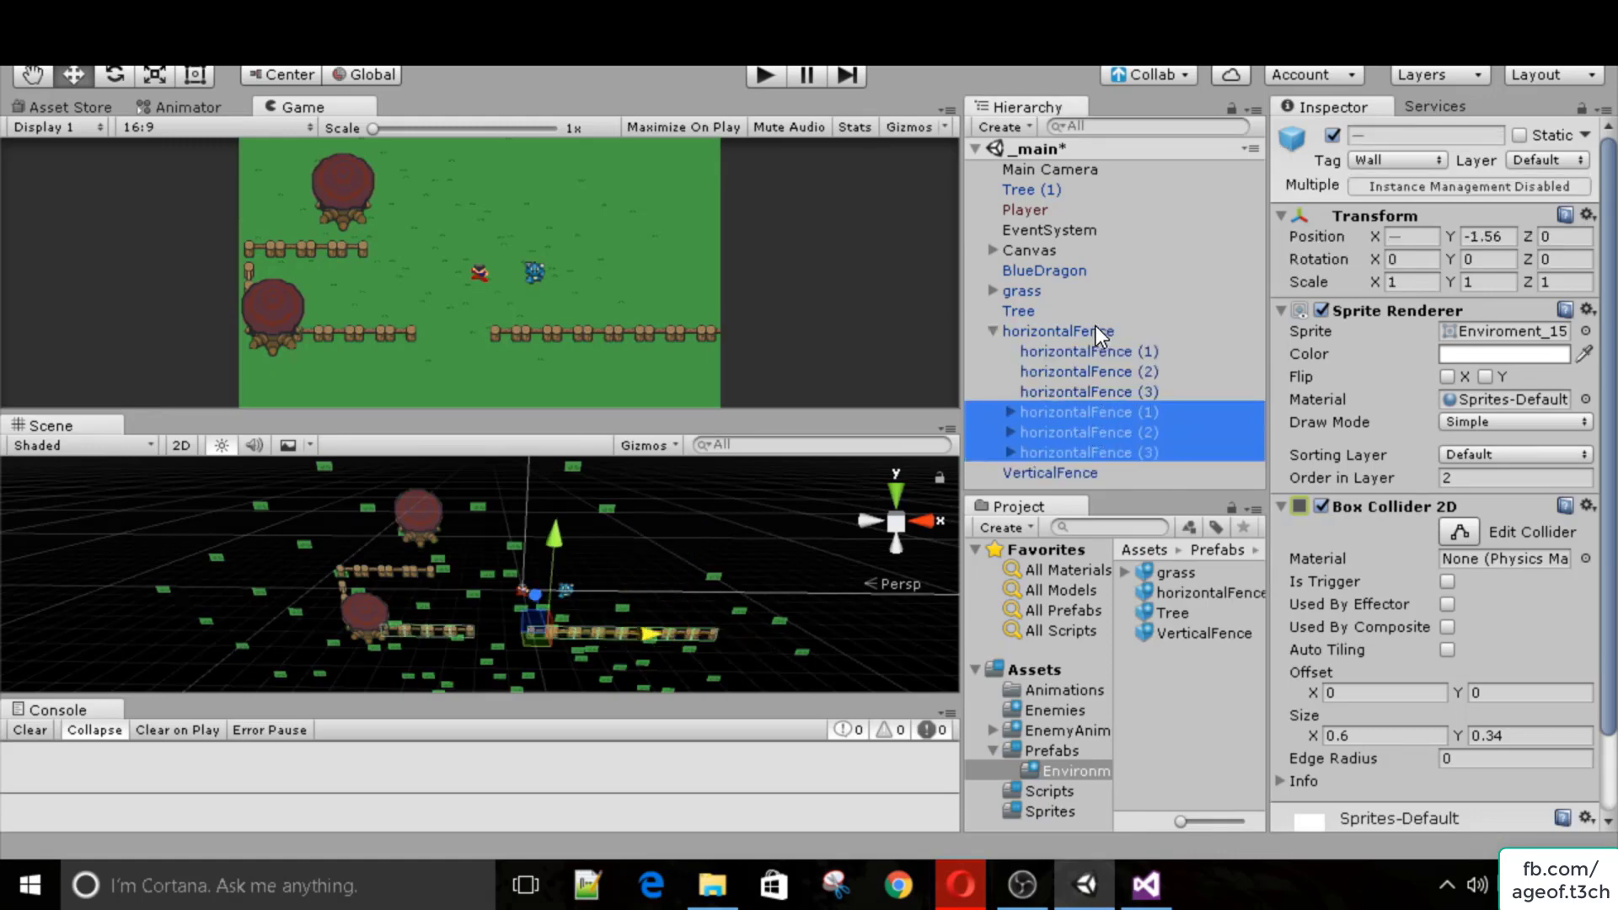
left_click(992, 332)
left_click(1045, 334)
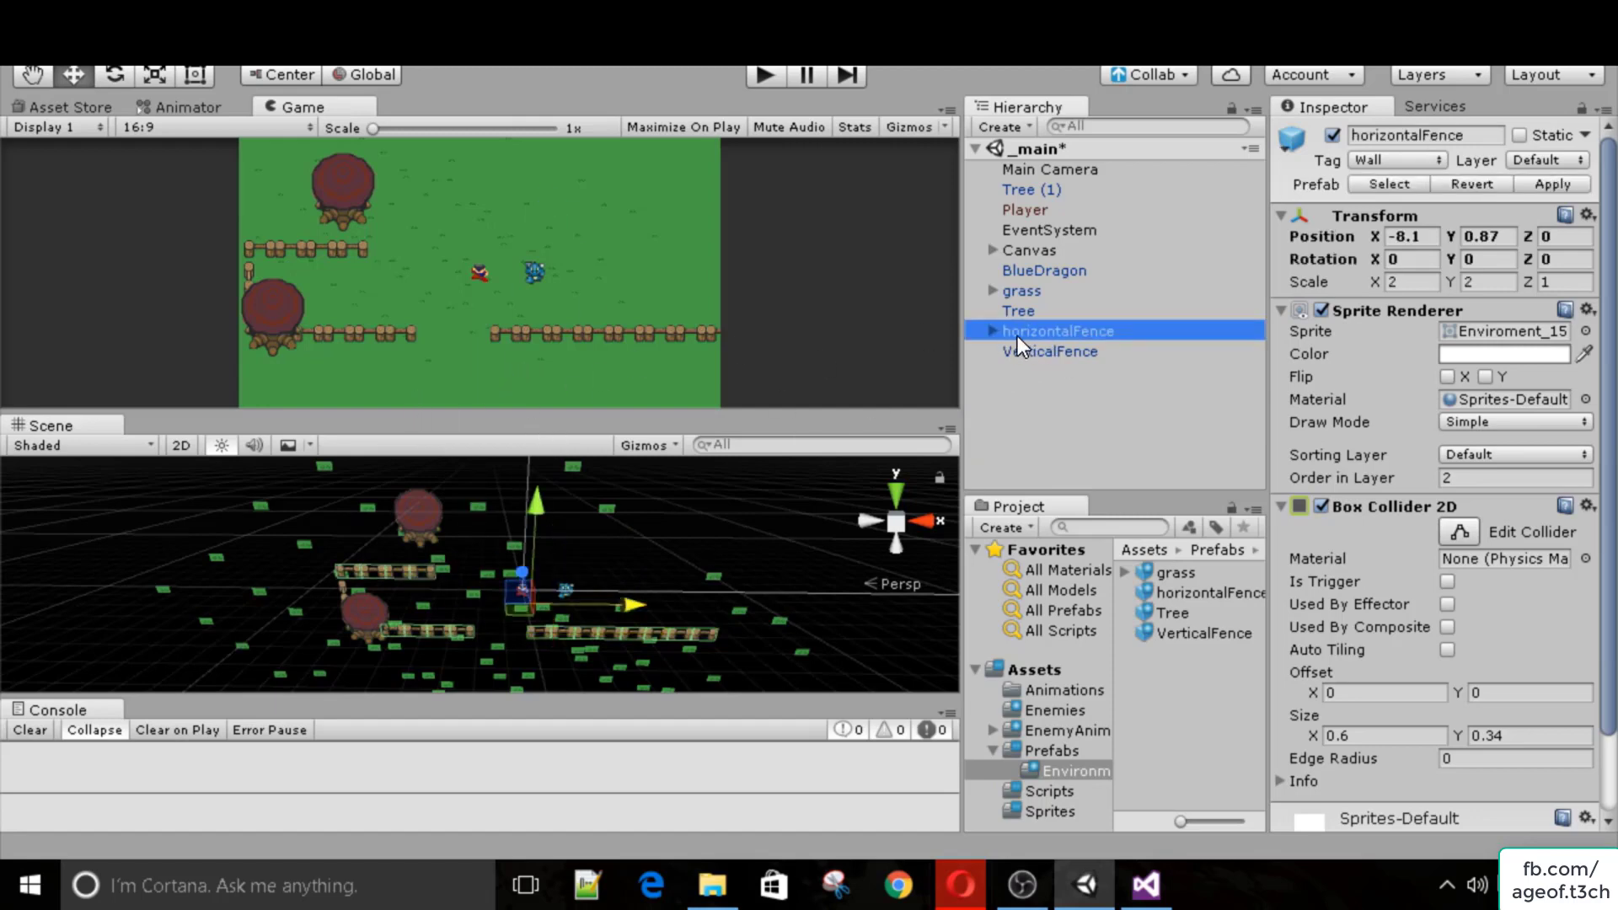
Duplicate the middle lower fence row and raise the copy above the blue dragon, to about local Y -0.06.
left_click(991, 331)
left_click(1054, 411)
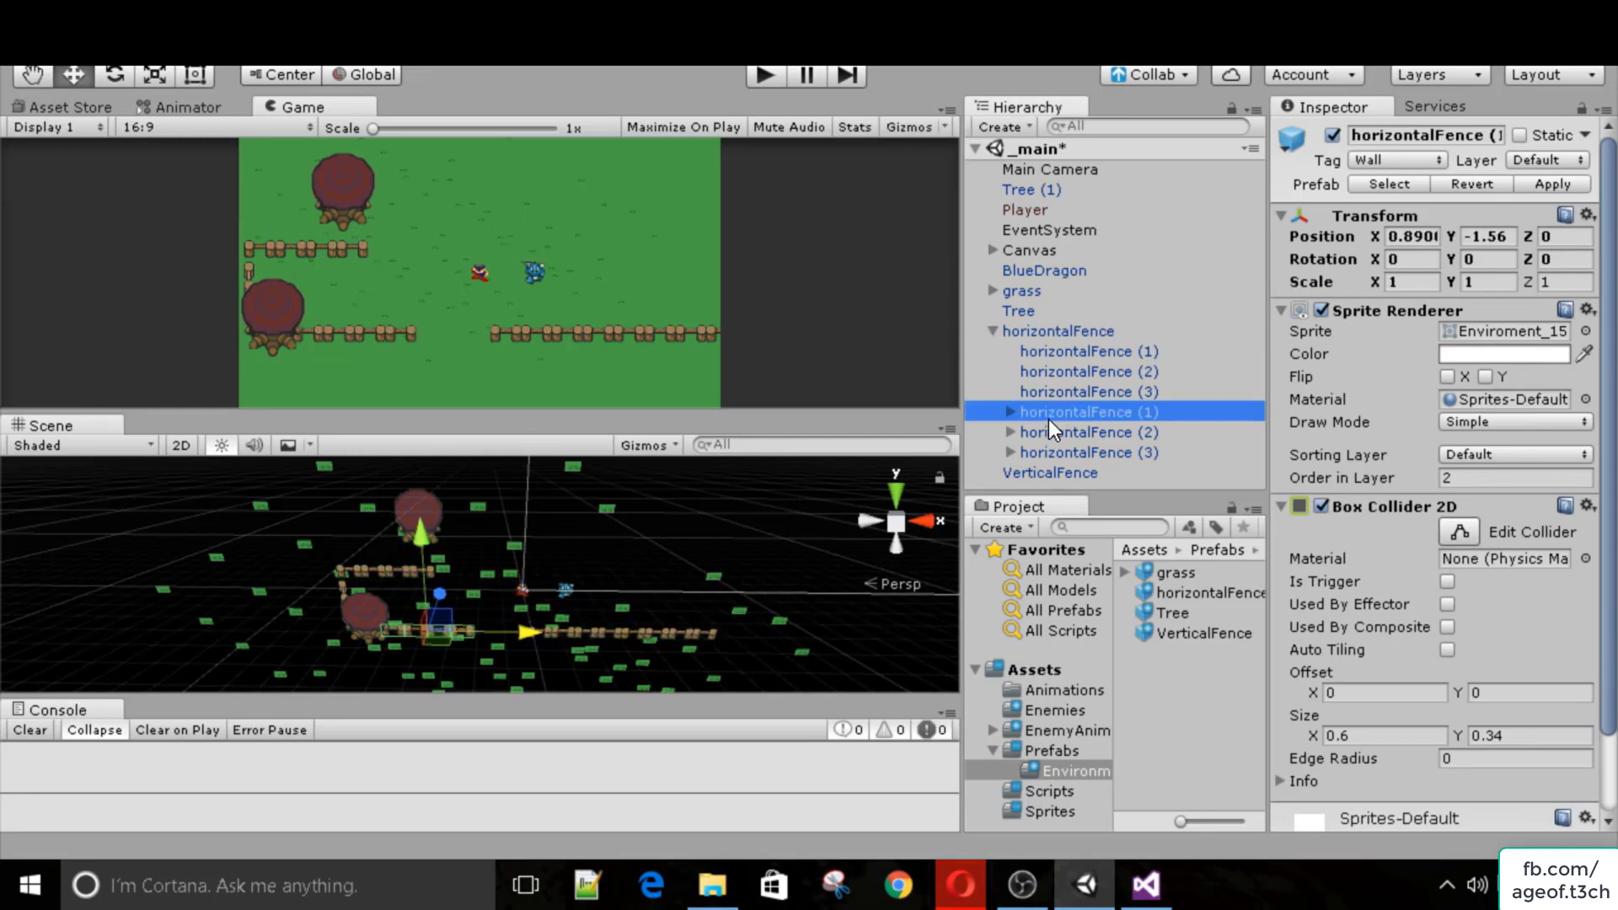
left_click(1048, 425)
right_click(1045, 428)
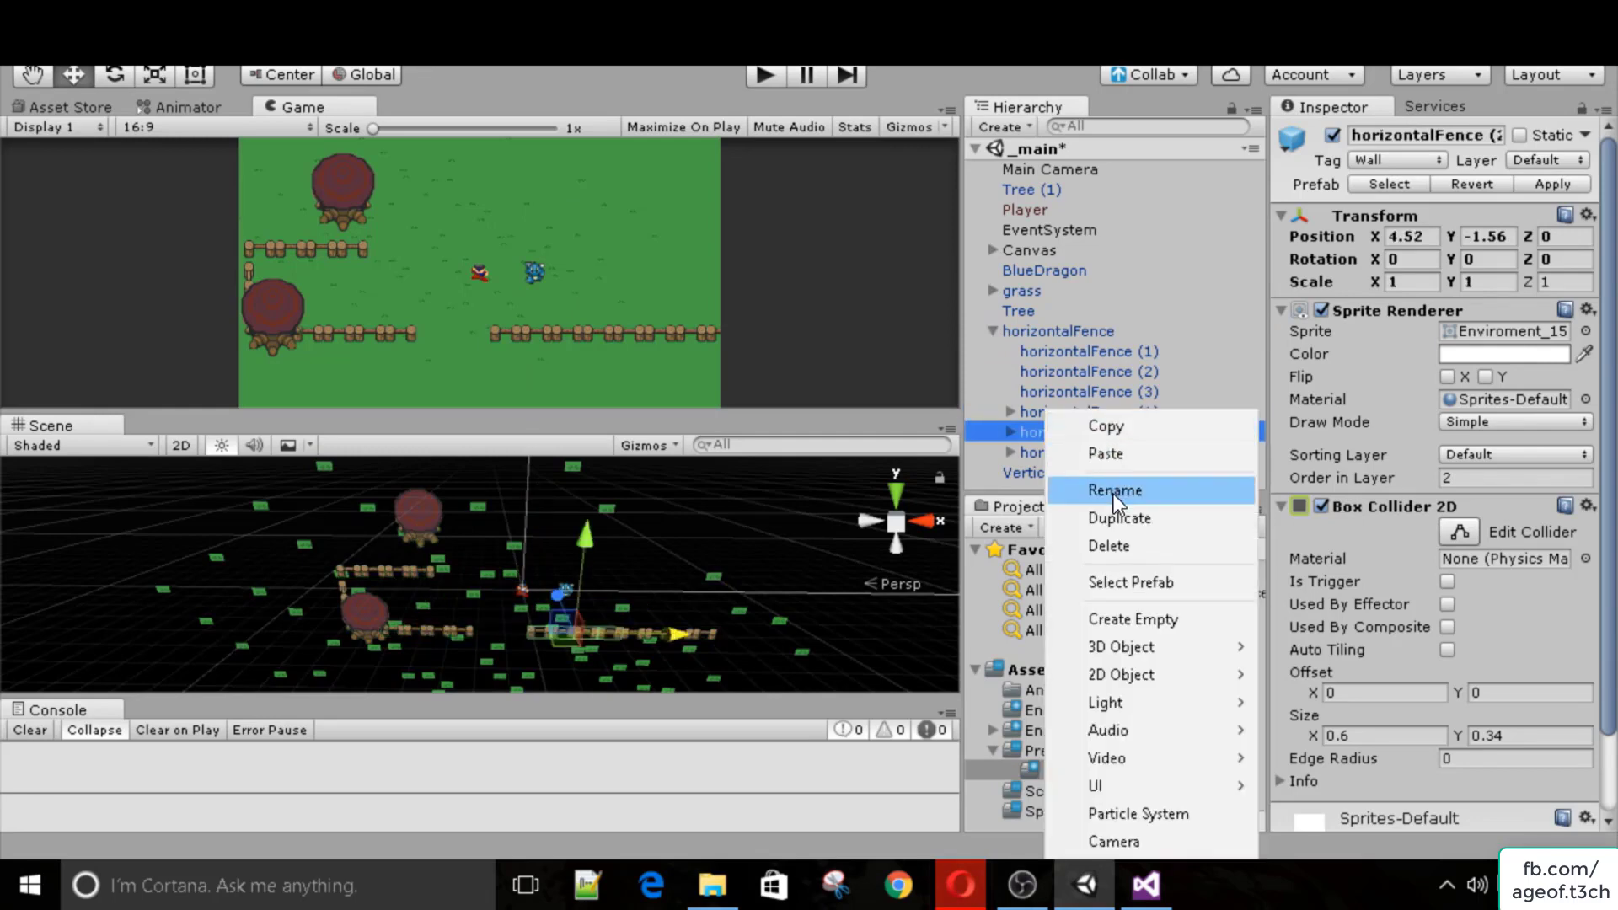
left_click(1115, 516)
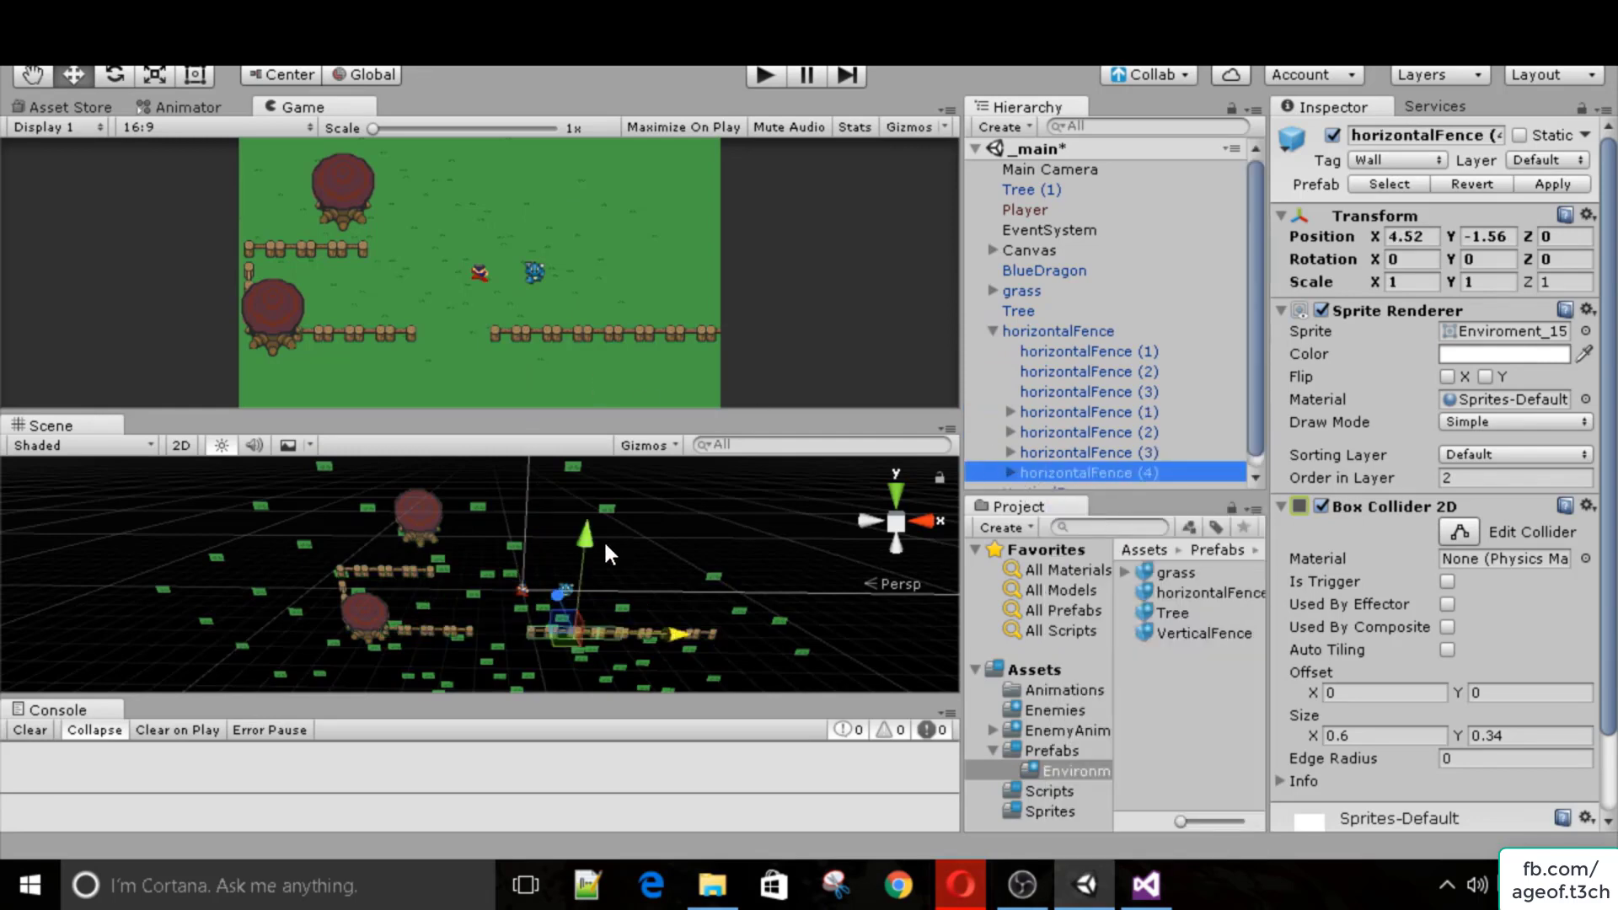
left_click_drag(590, 539, 577, 489)
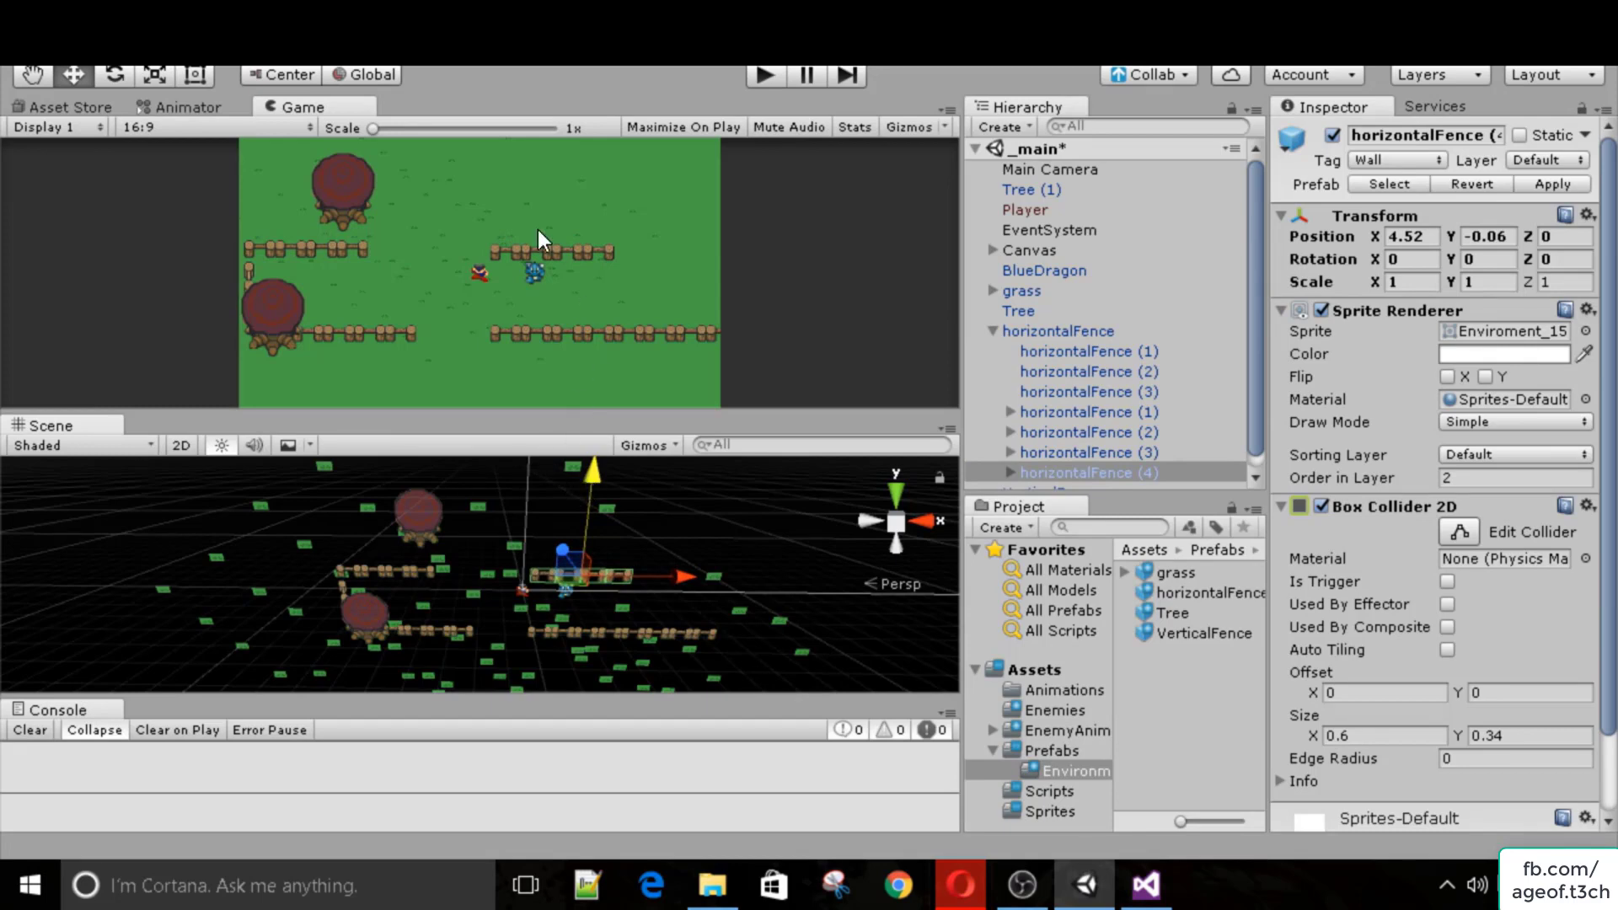
Duplicate the fence row above the blue dragon, move the copy along the same line to about local X 6.77, and collapse horizontalFence.
scroll(1069, 460, "down", 1)
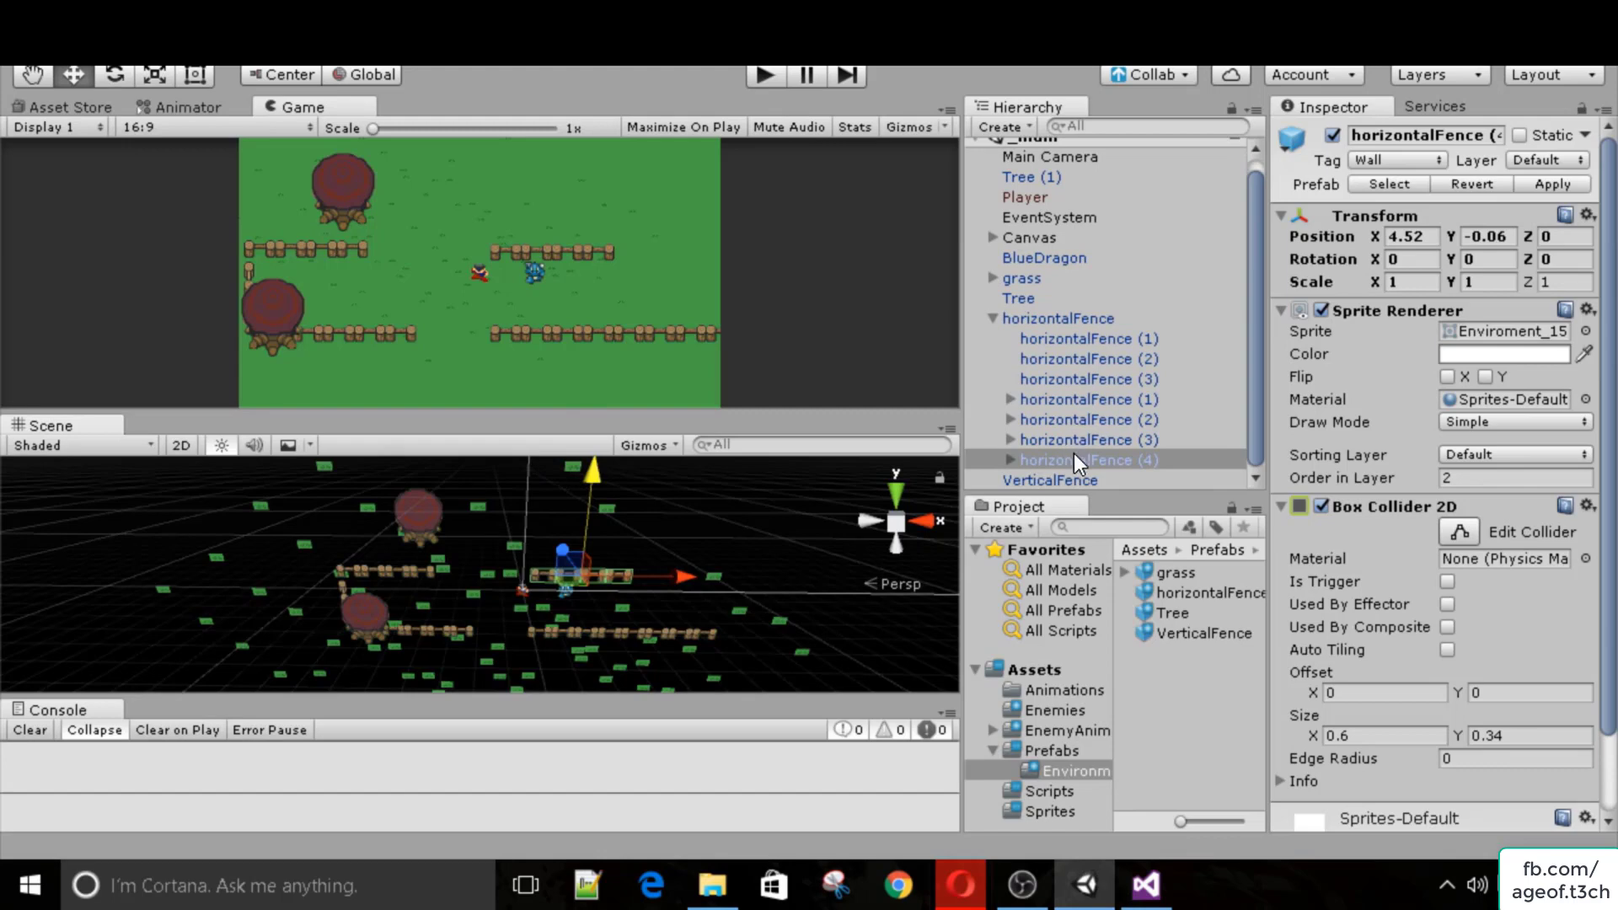
right_click(1073, 457)
left_click(1140, 111)
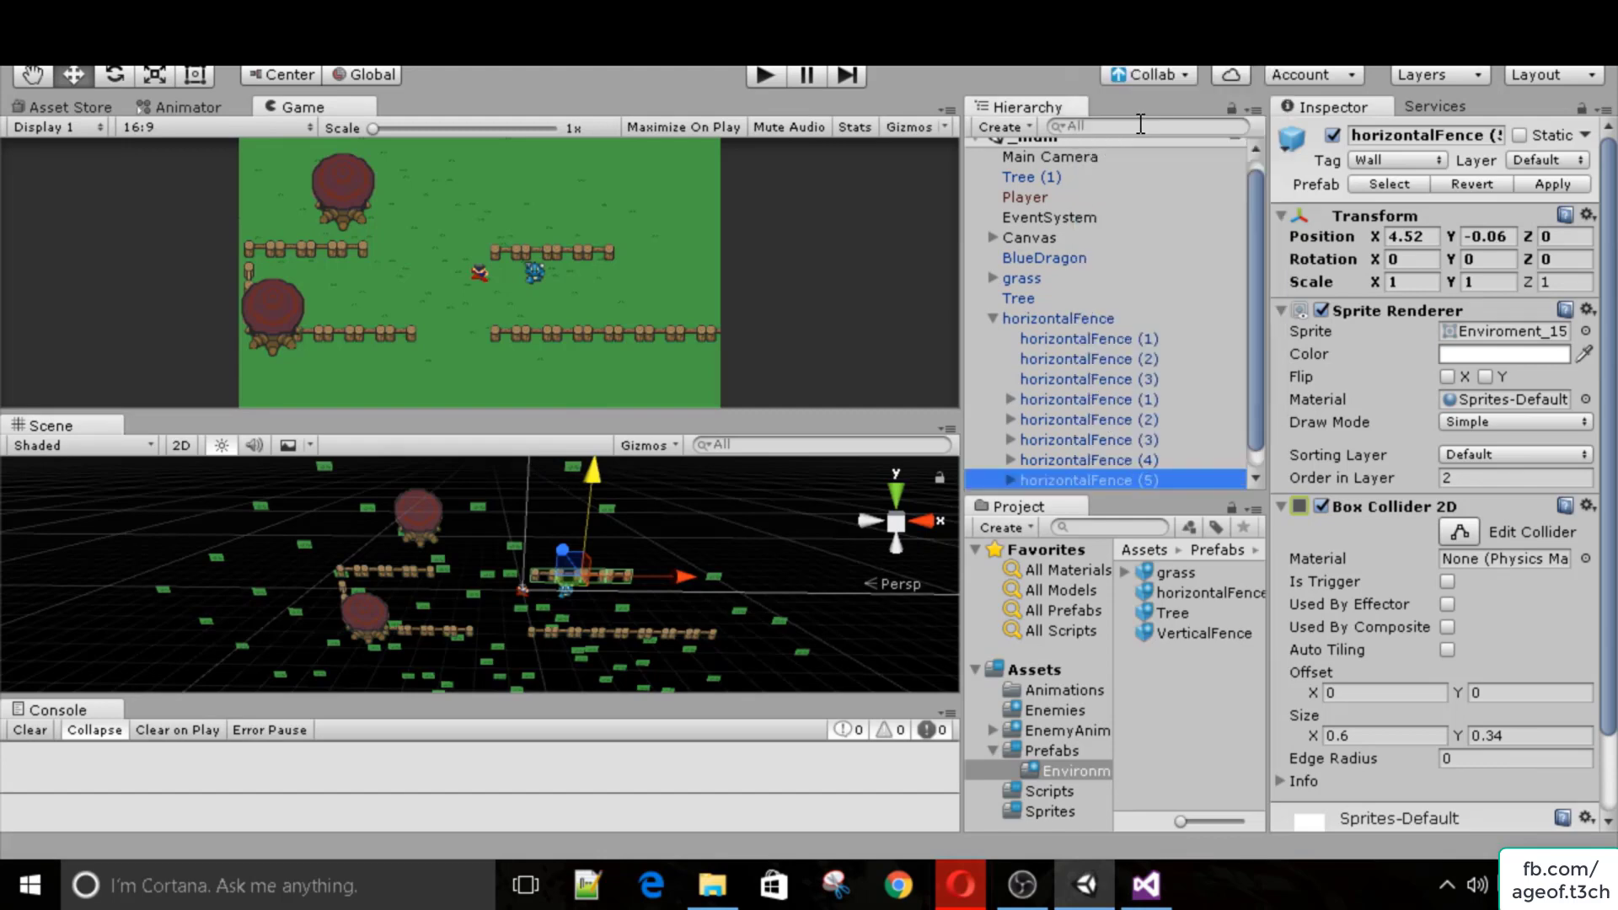
left_click_drag(683, 577, 775, 588)
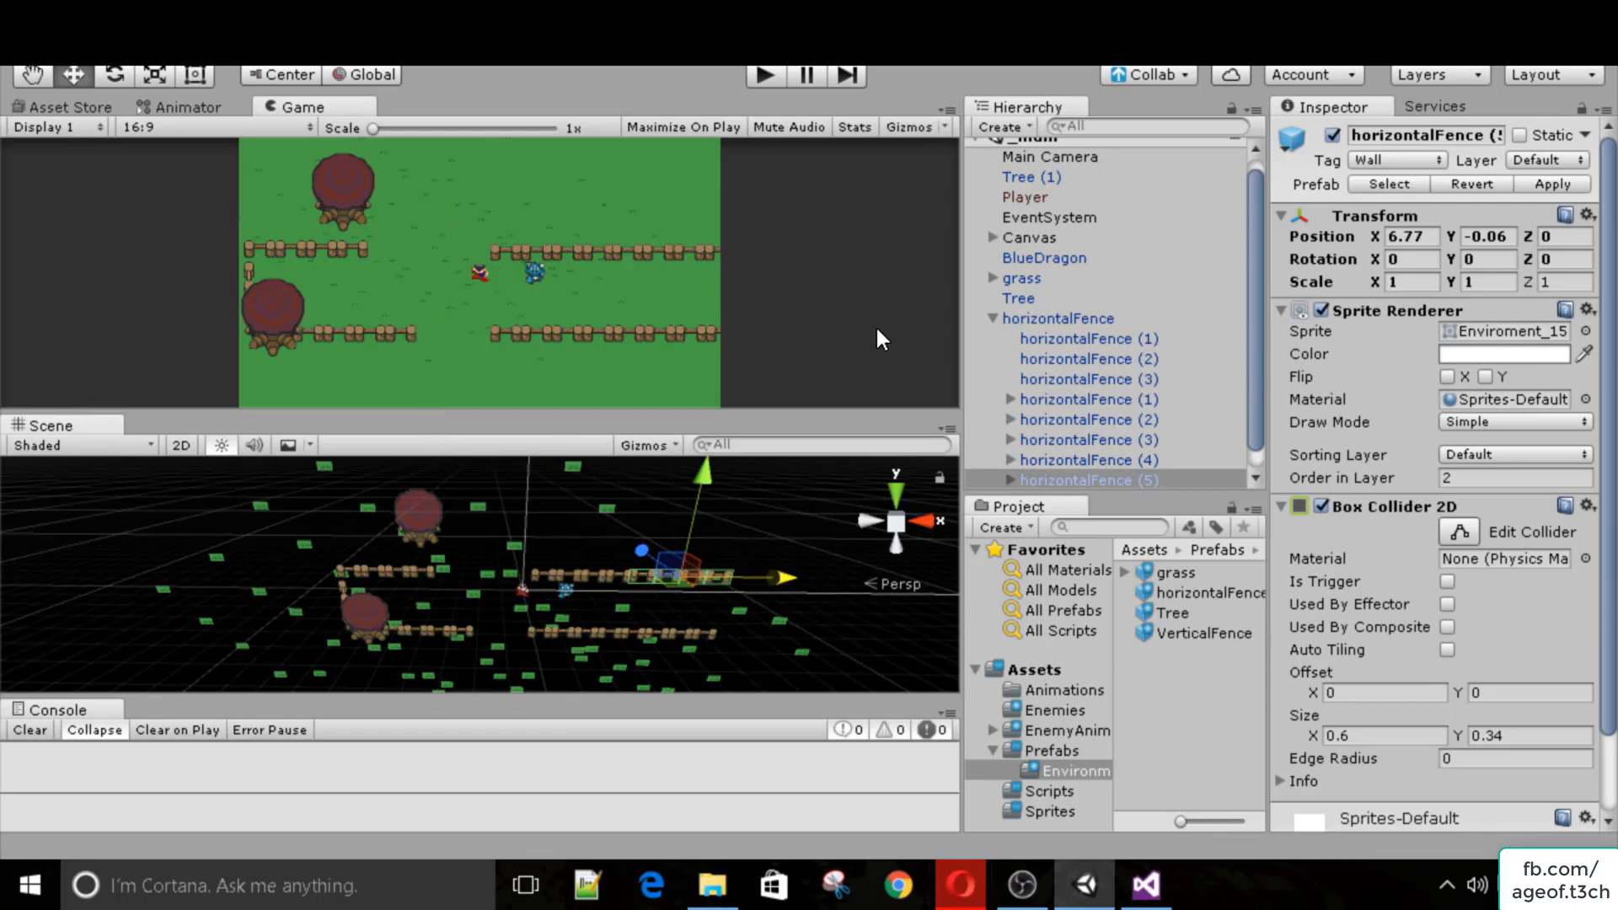
left_click(999, 322)
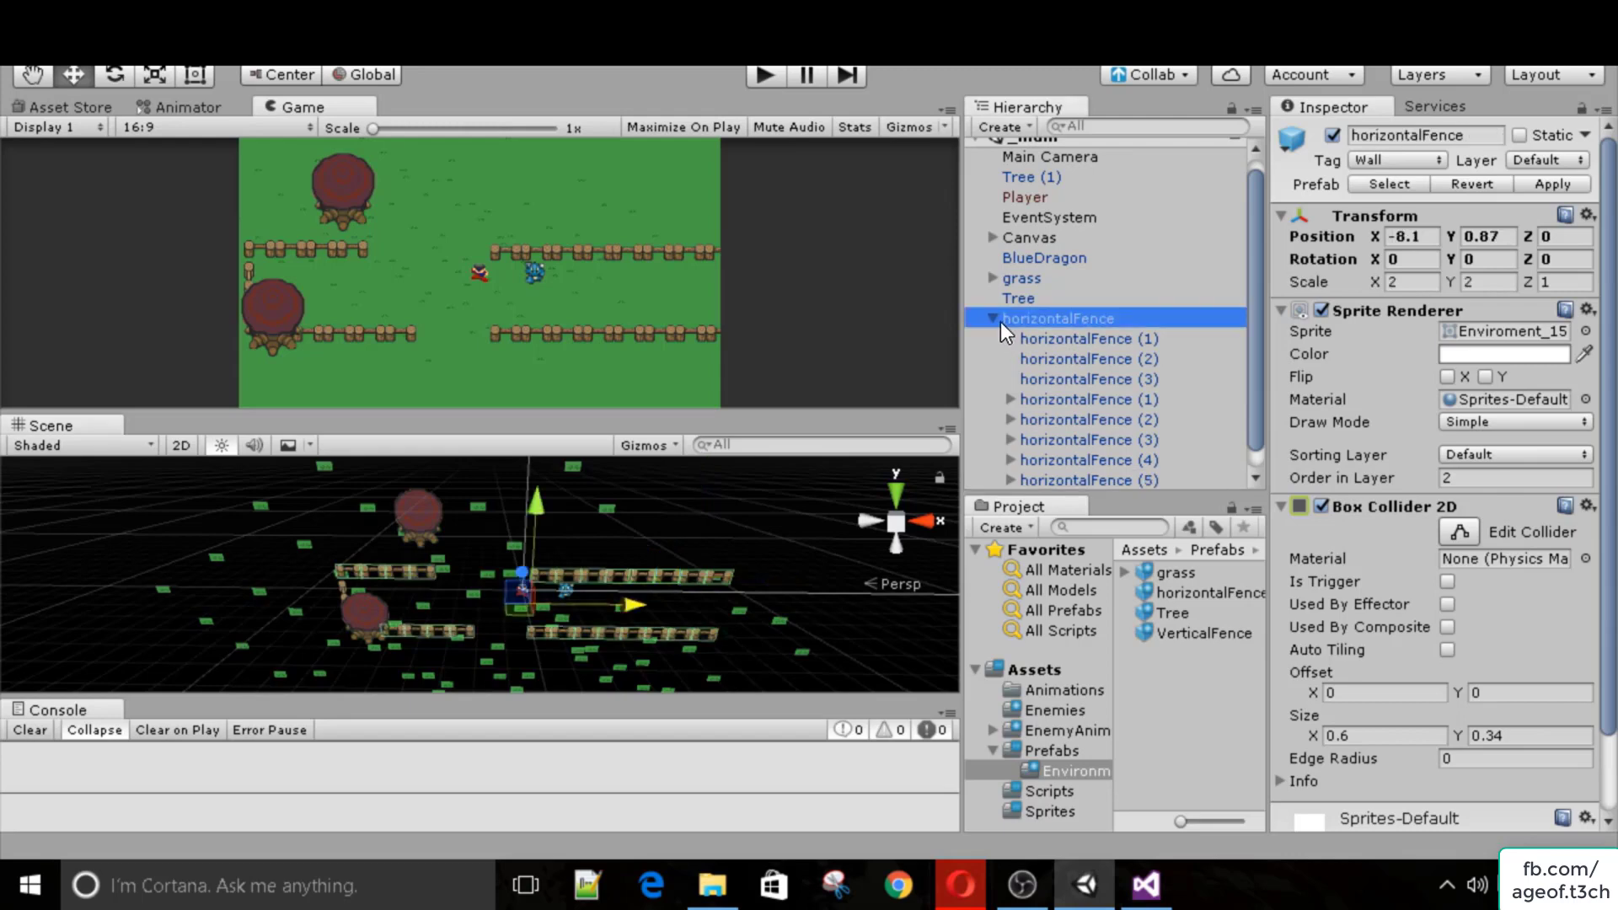
left_click(994, 320)
Duplicate VerticalFence and place the copy at the inner end of the lower-left fence row, at about X -2.1, Y -2.57.
left_click(1049, 352)
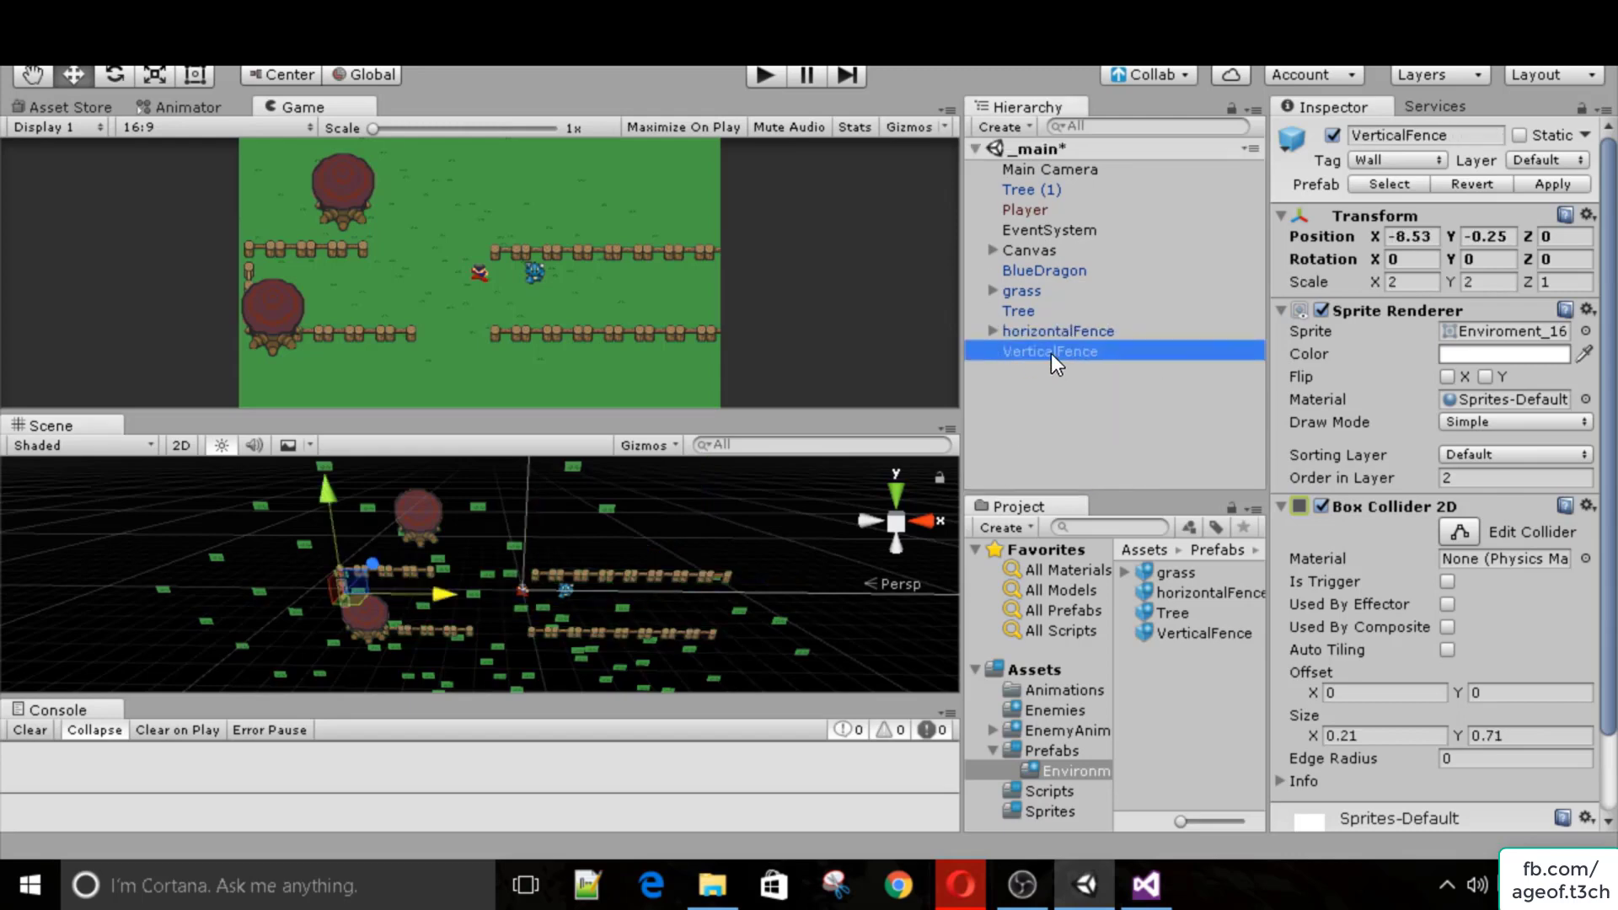
right_click(1049, 352)
left_click(1134, 463)
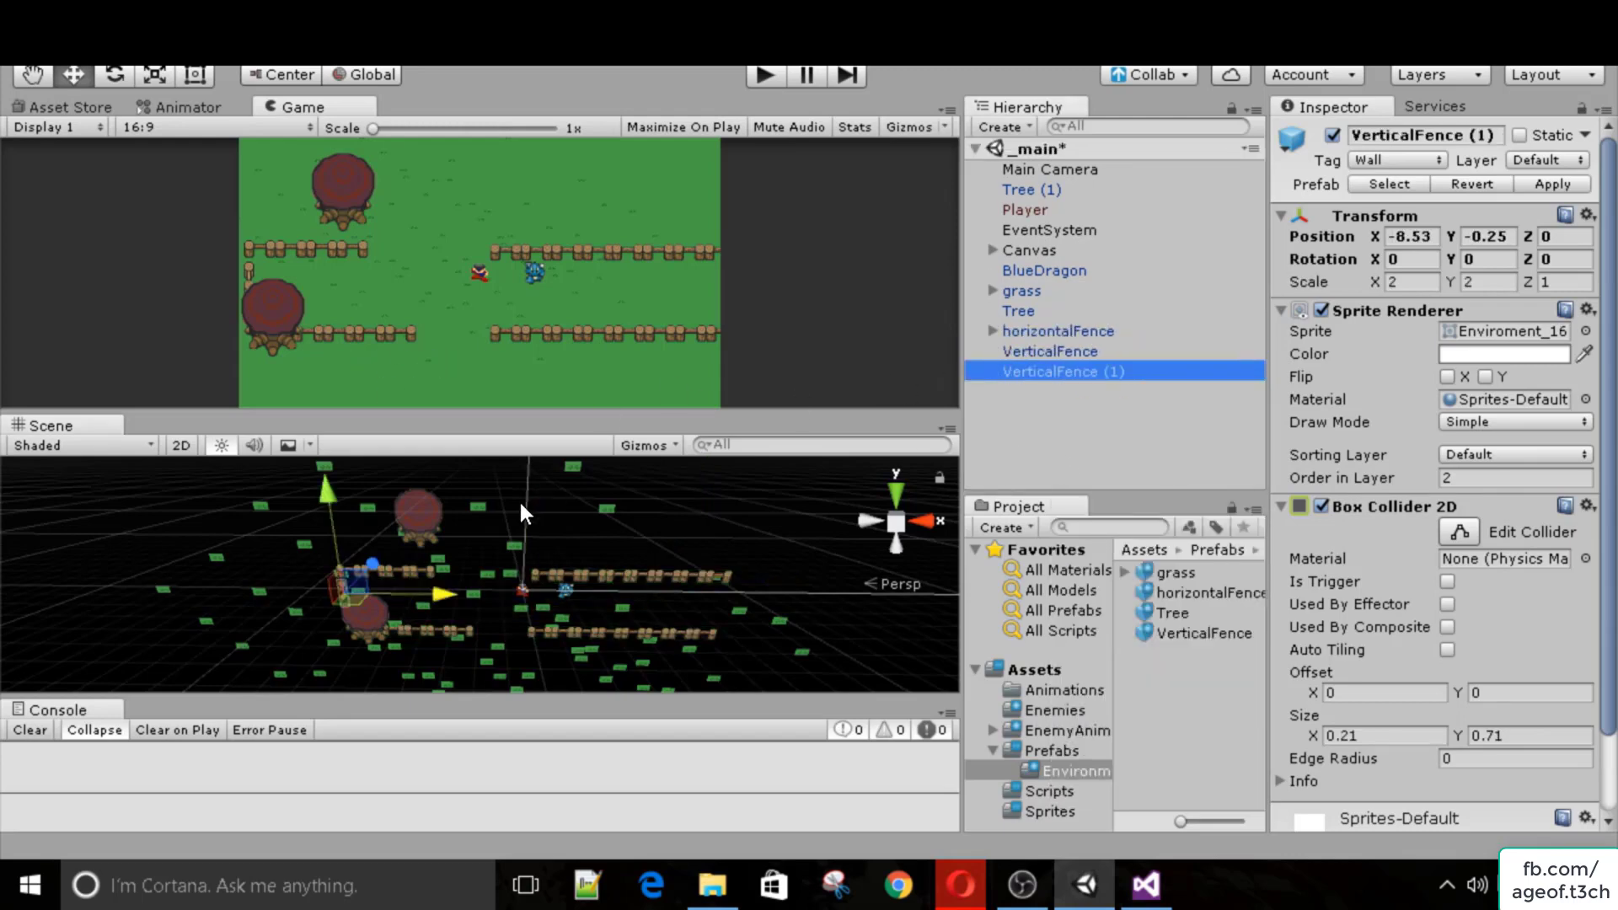
left_click_drag(371, 560, 516, 556)
left_click_drag(483, 501, 489, 560)
left_click_drag(582, 652, 571, 651)
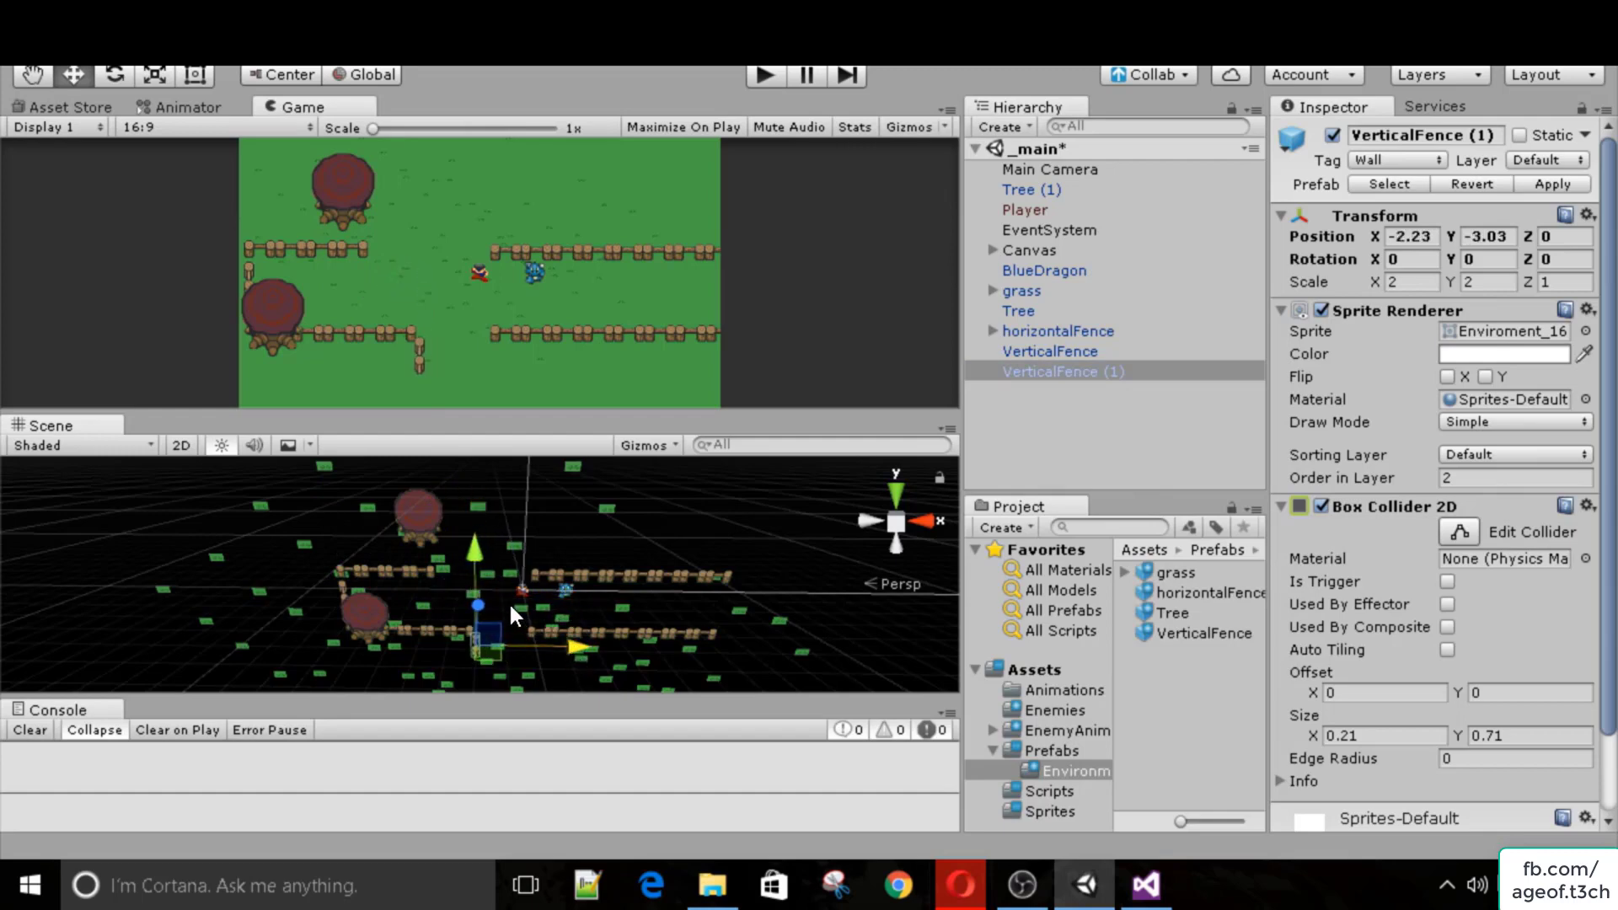
left_click_drag(473, 547, 478, 543)
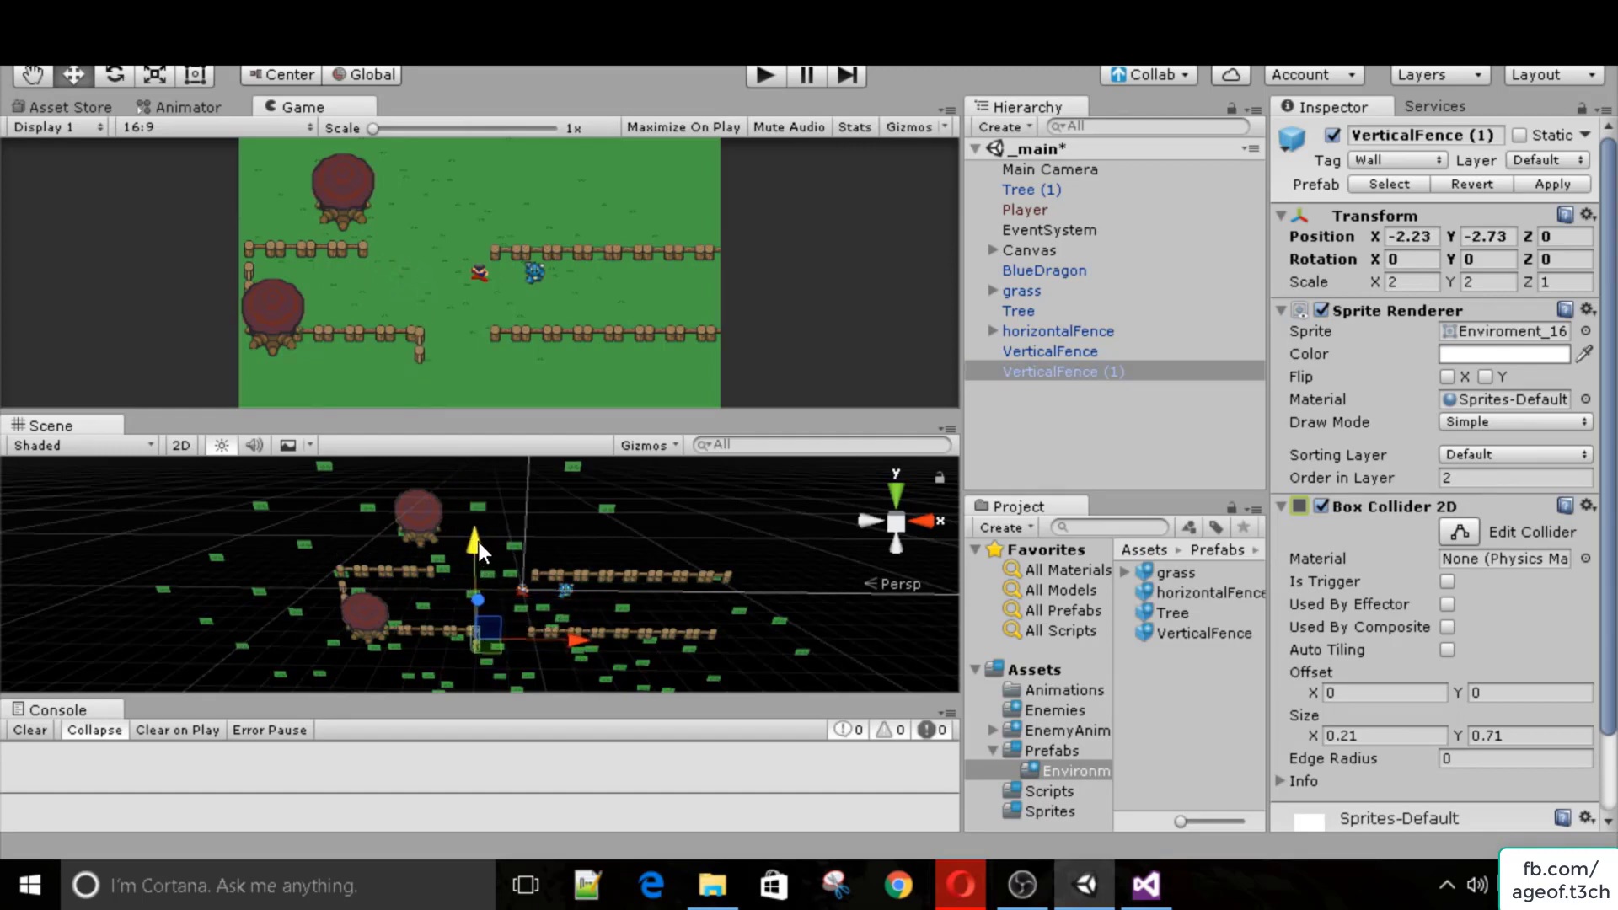
left_click_drag(568, 640, 571, 640)
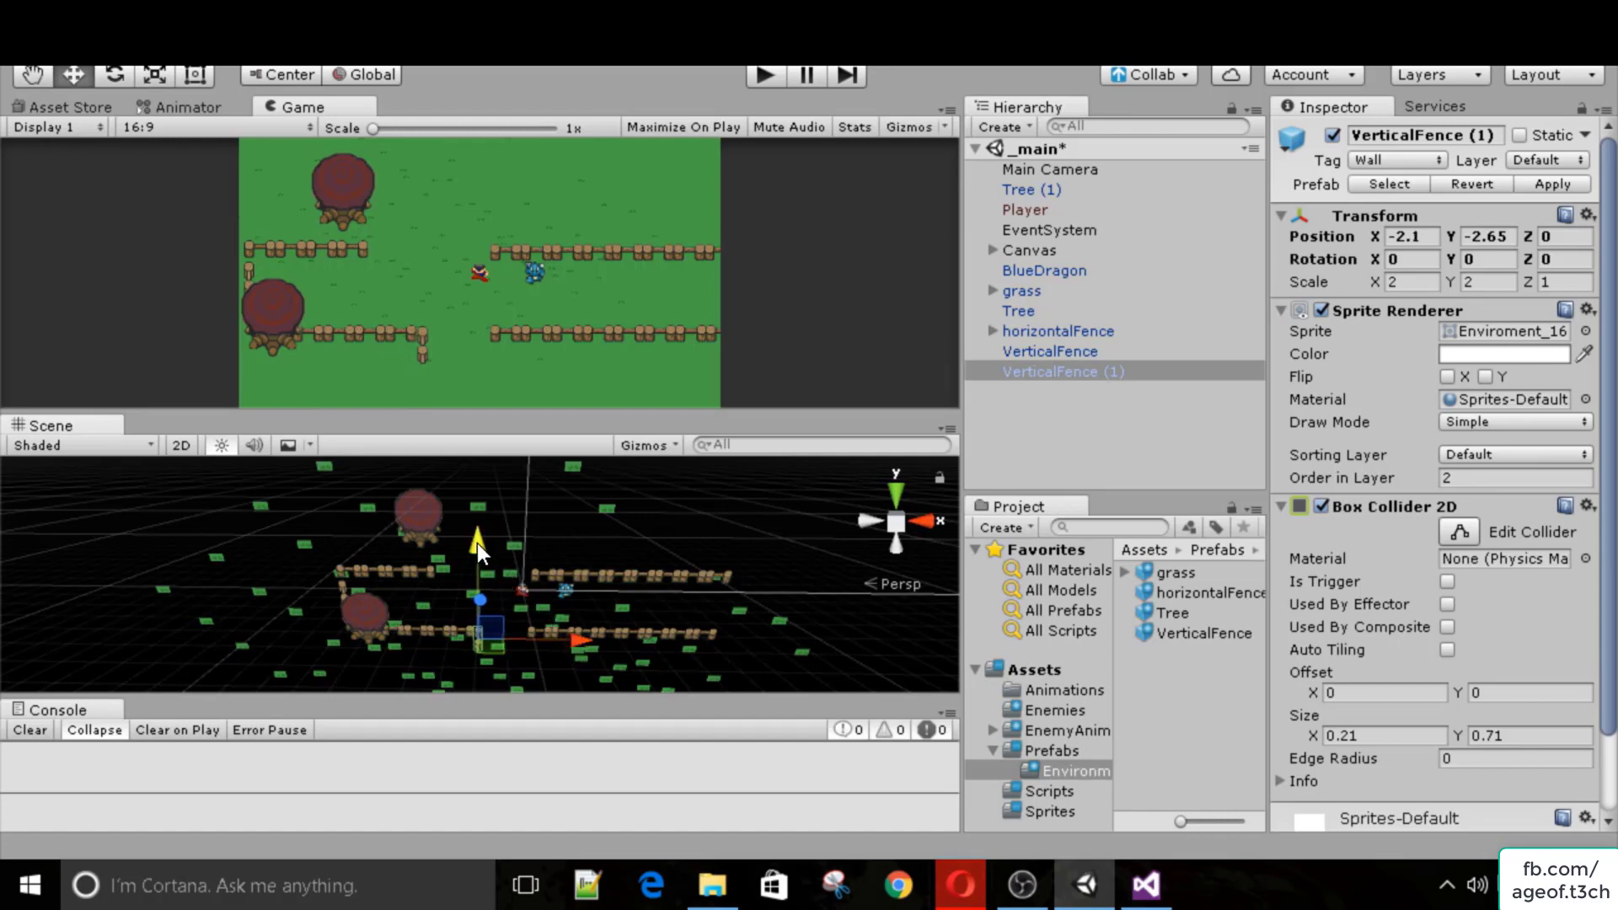
left_click_drag(477, 545, 477, 542)
Extend the new vertical fence downward with two duplicates at about Y -3.77 and Y -5.03.
right_click(1030, 373)
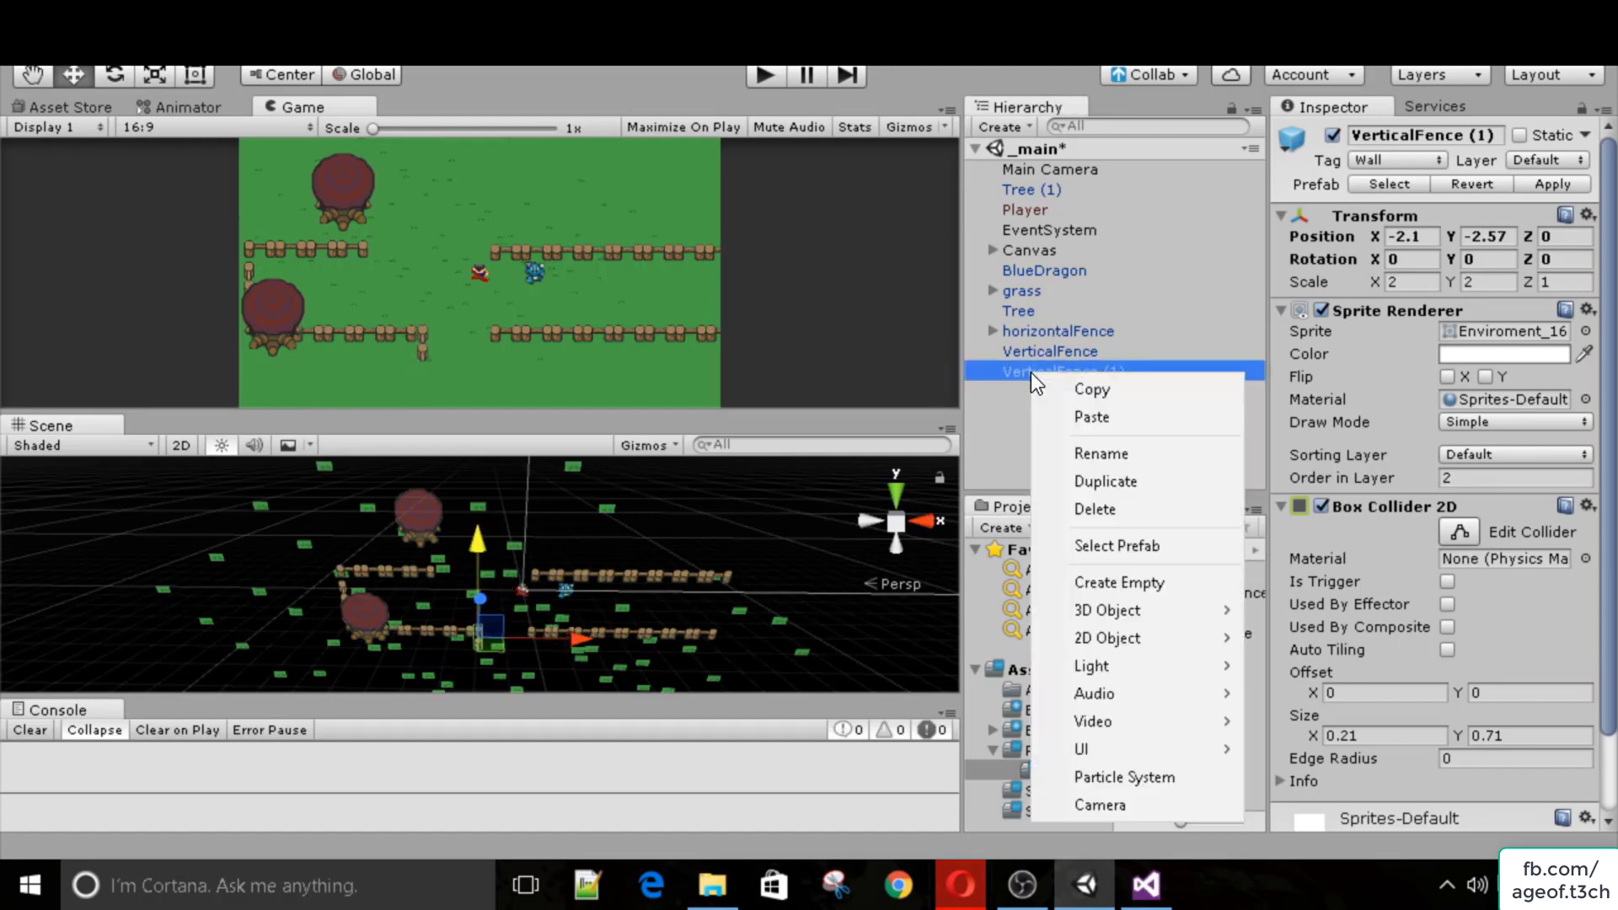
left_click(1104, 481)
left_click_drag(477, 543, 477, 563)
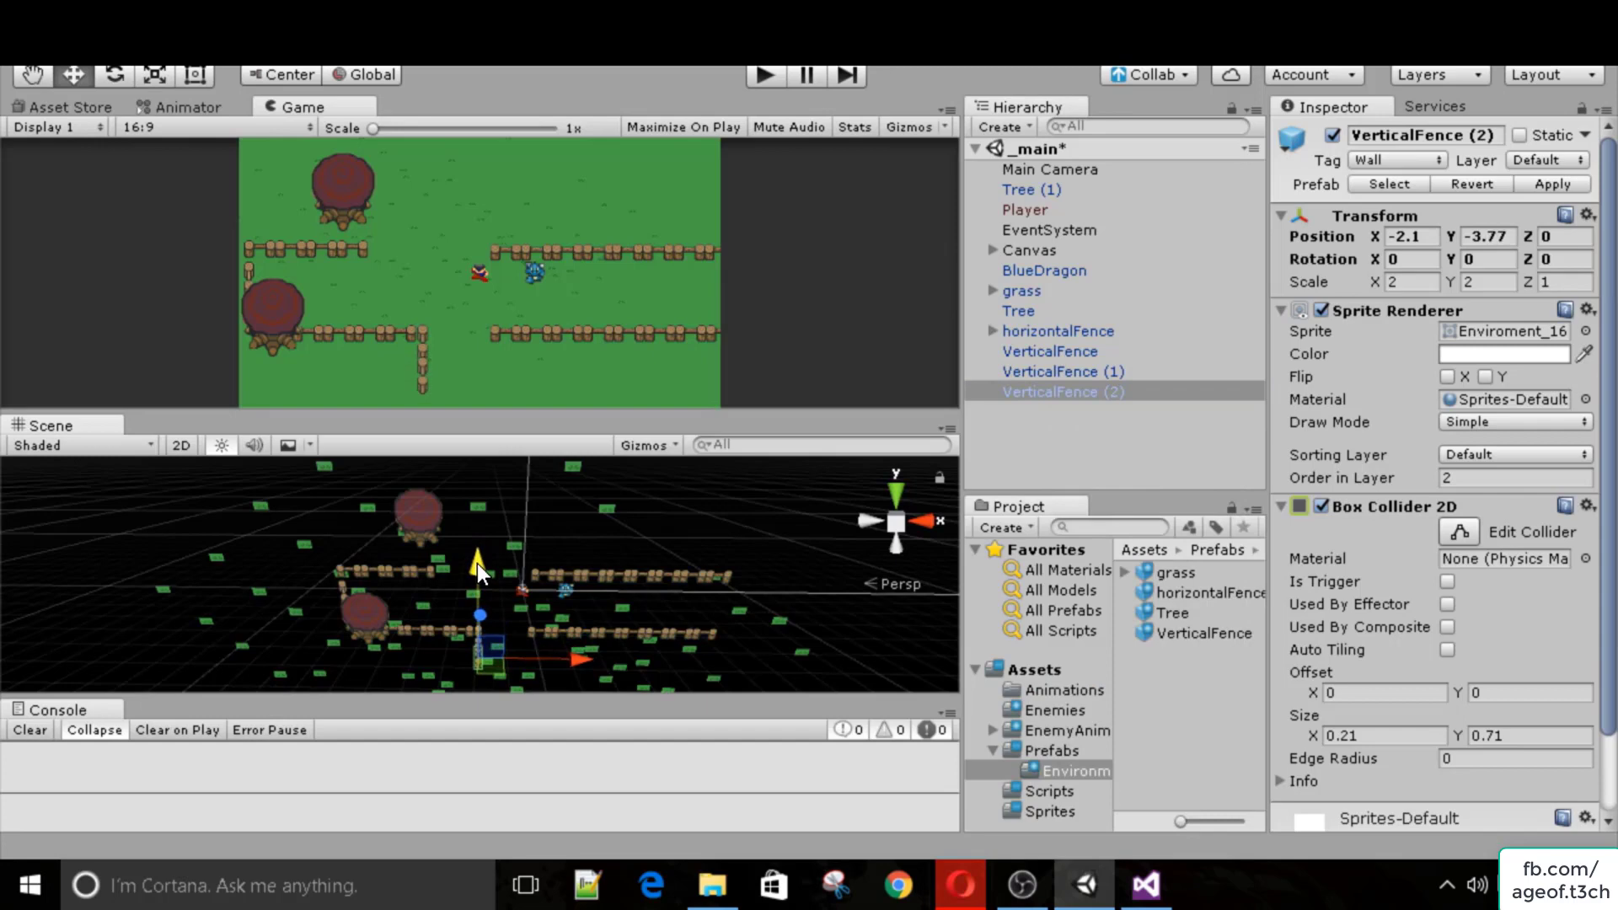
right_click(1088, 384)
left_click(1166, 493)
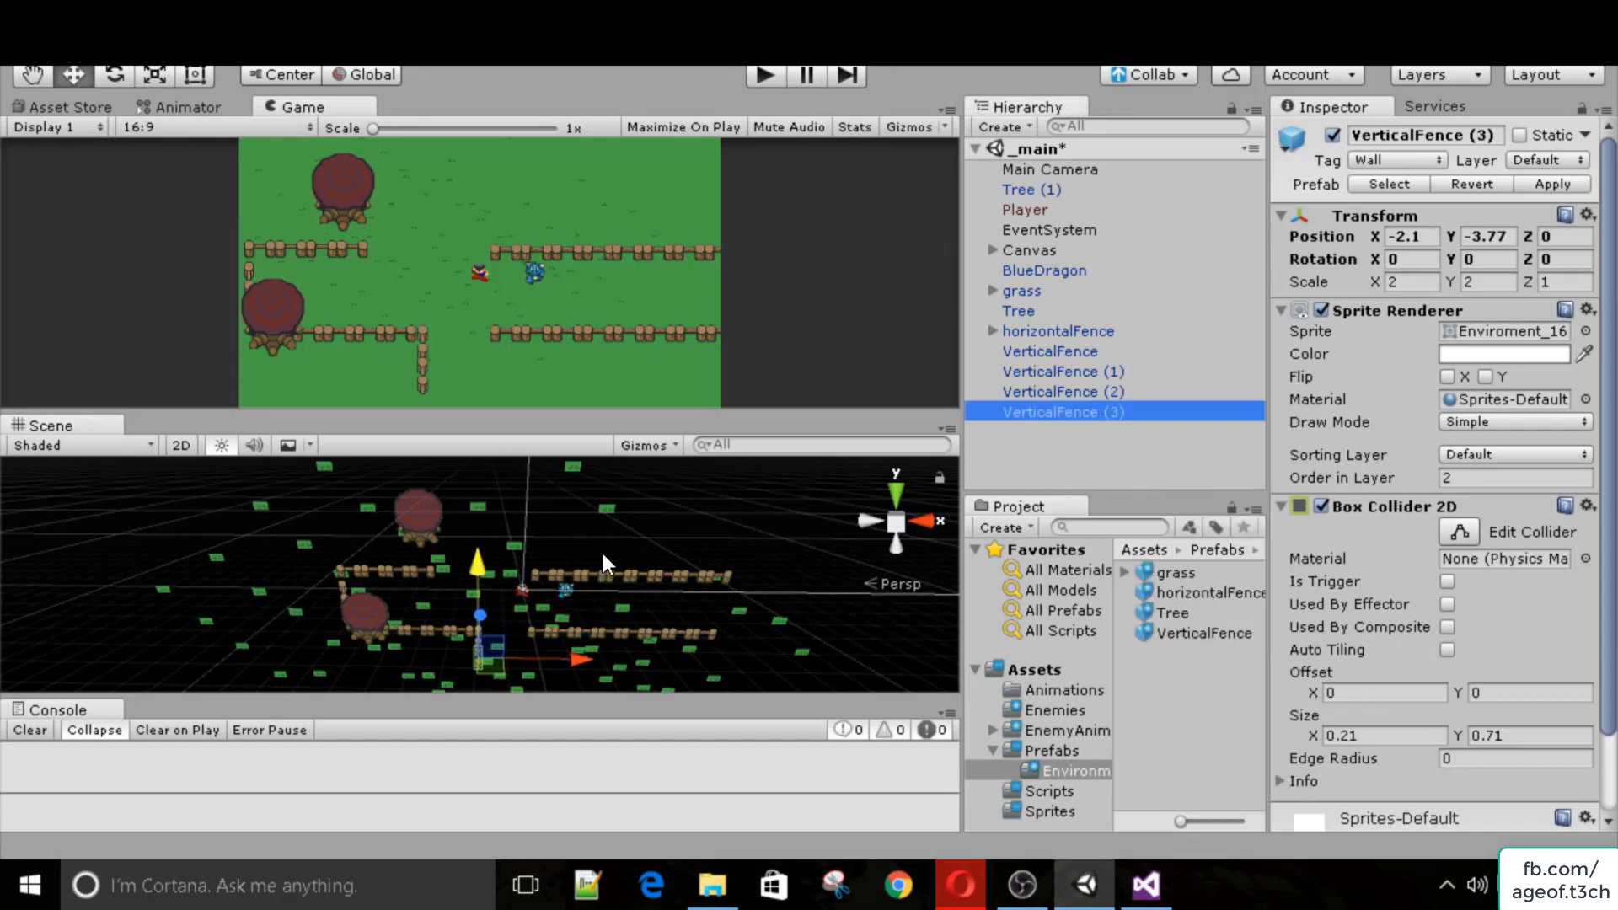
left_click_drag(481, 581, 479, 601)
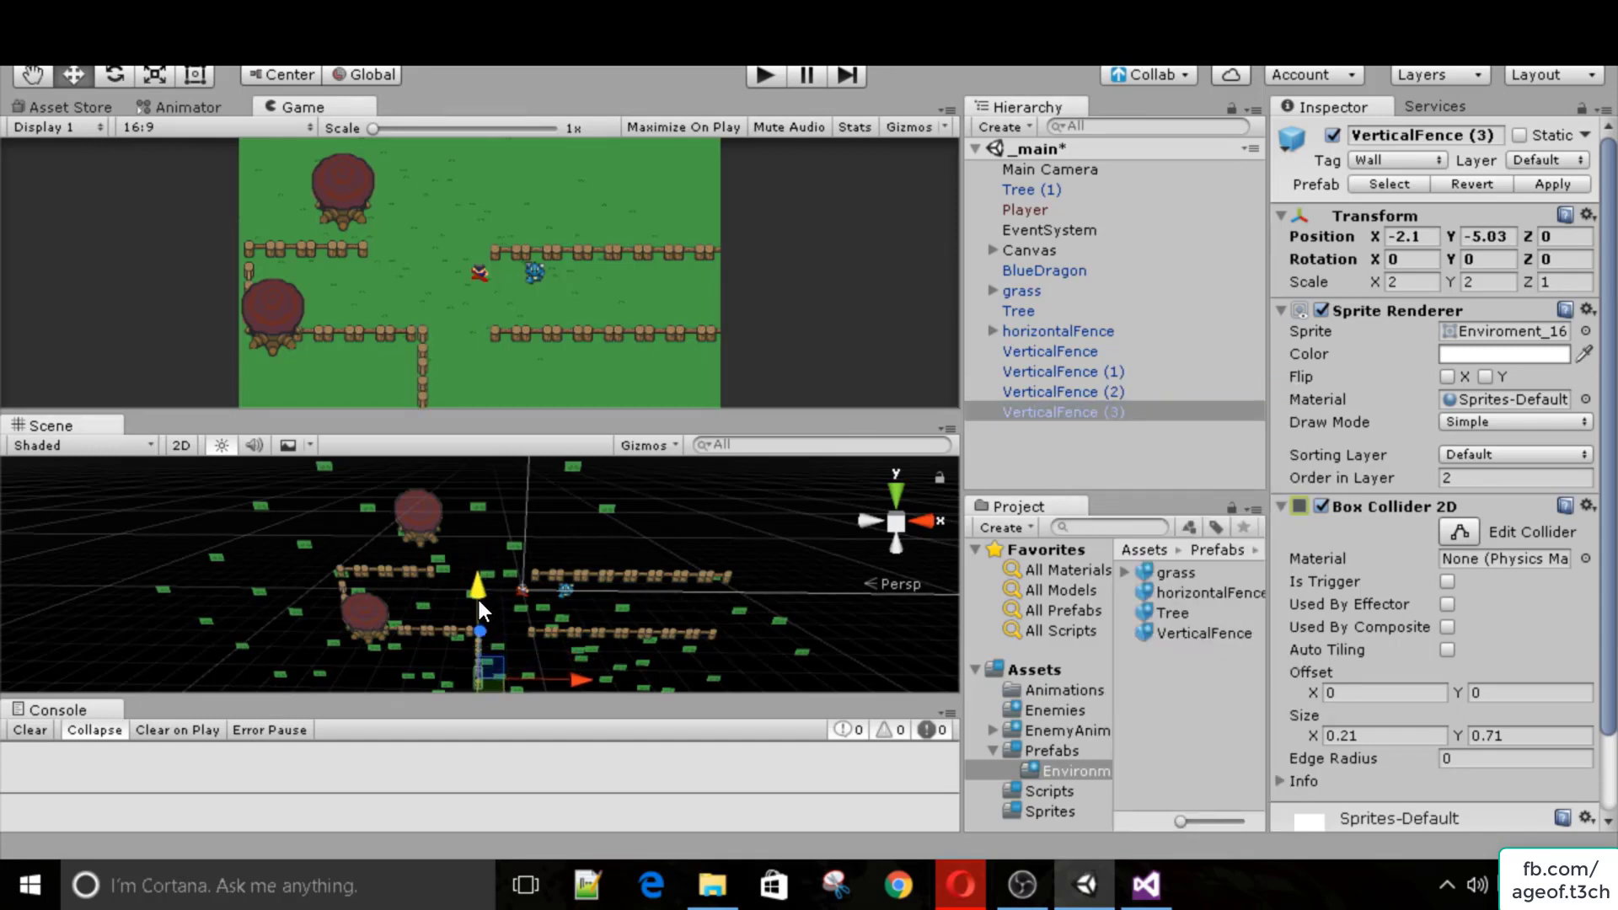
Duplicate the three lower vertical fence pieces together and move the copies across the path to about X 0.19.
left_click(1050, 393, "shift")
left_click(1053, 372, "shift")
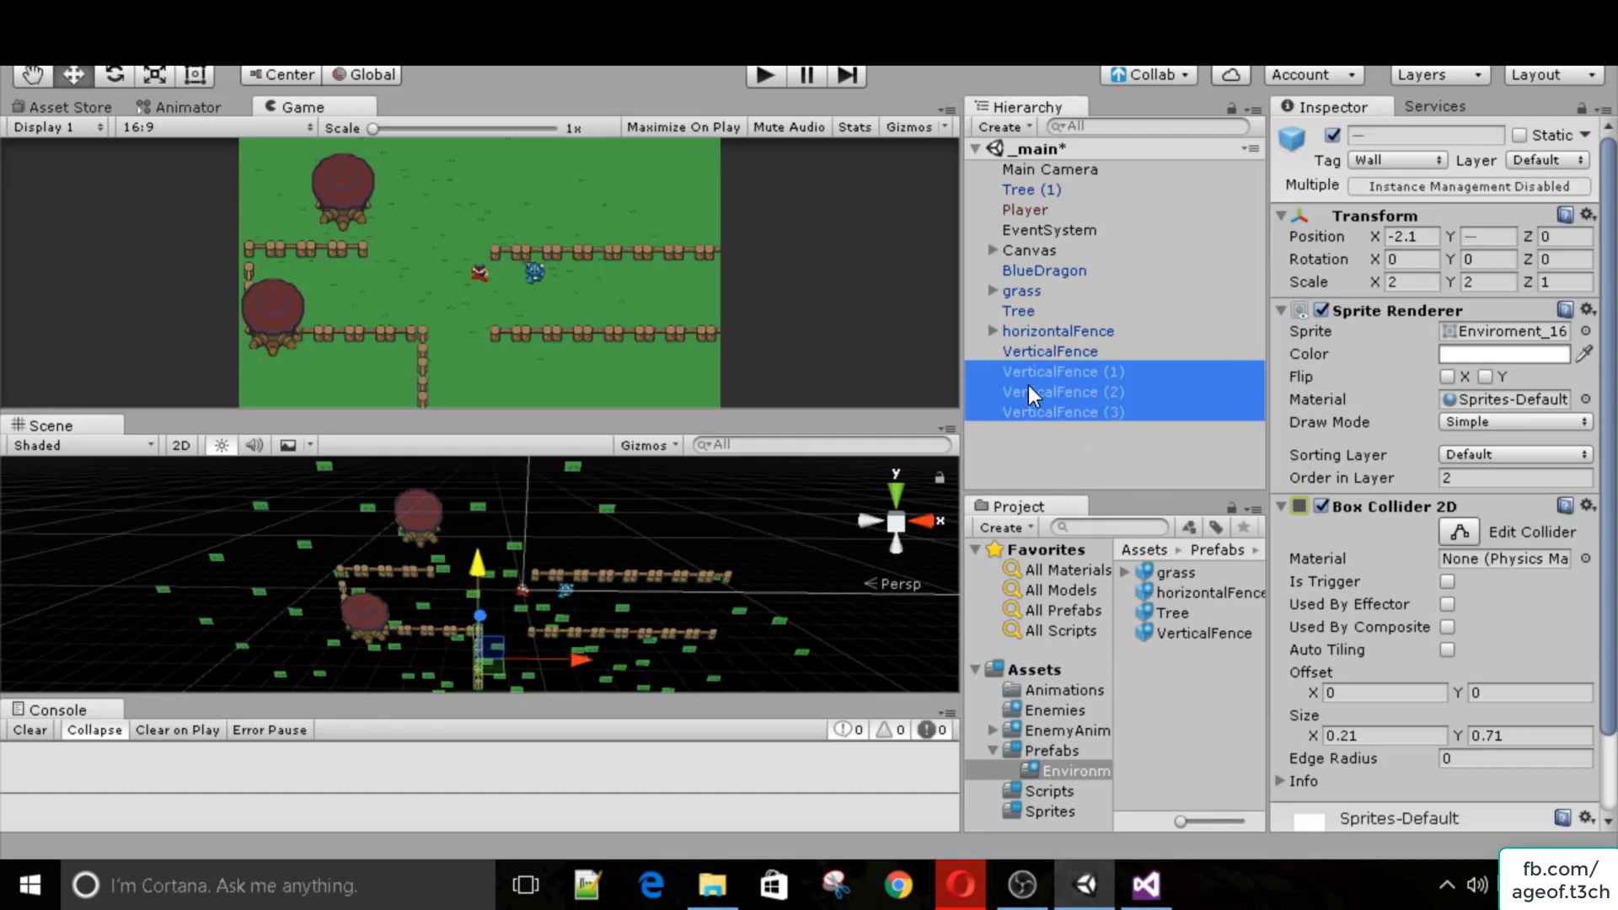
right_click(1032, 373)
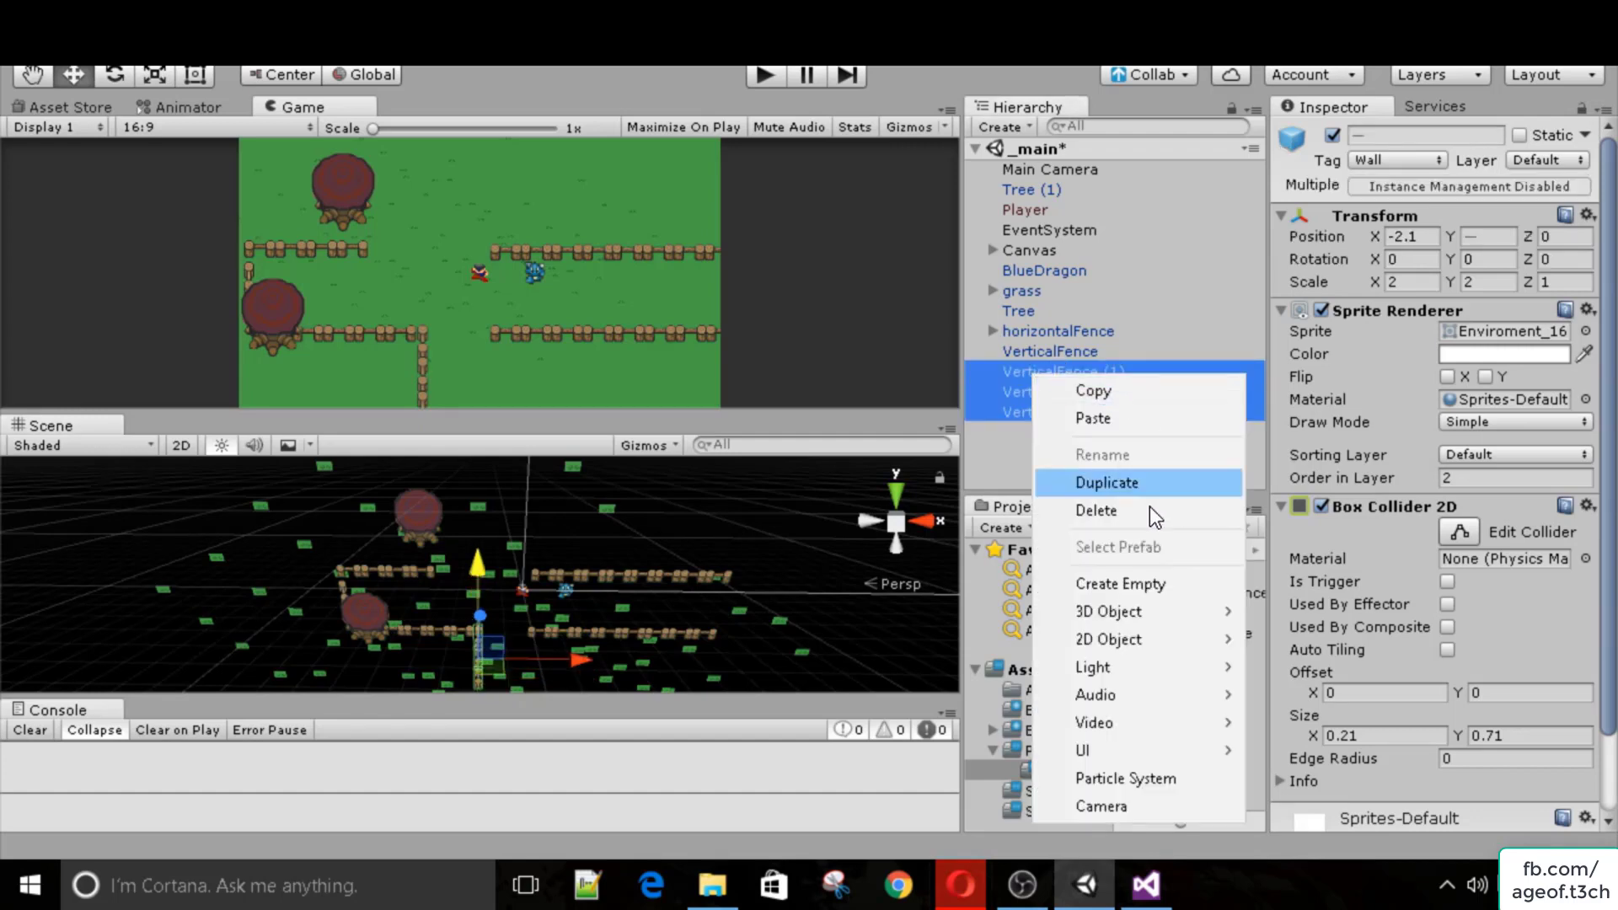
left_click(1125, 487)
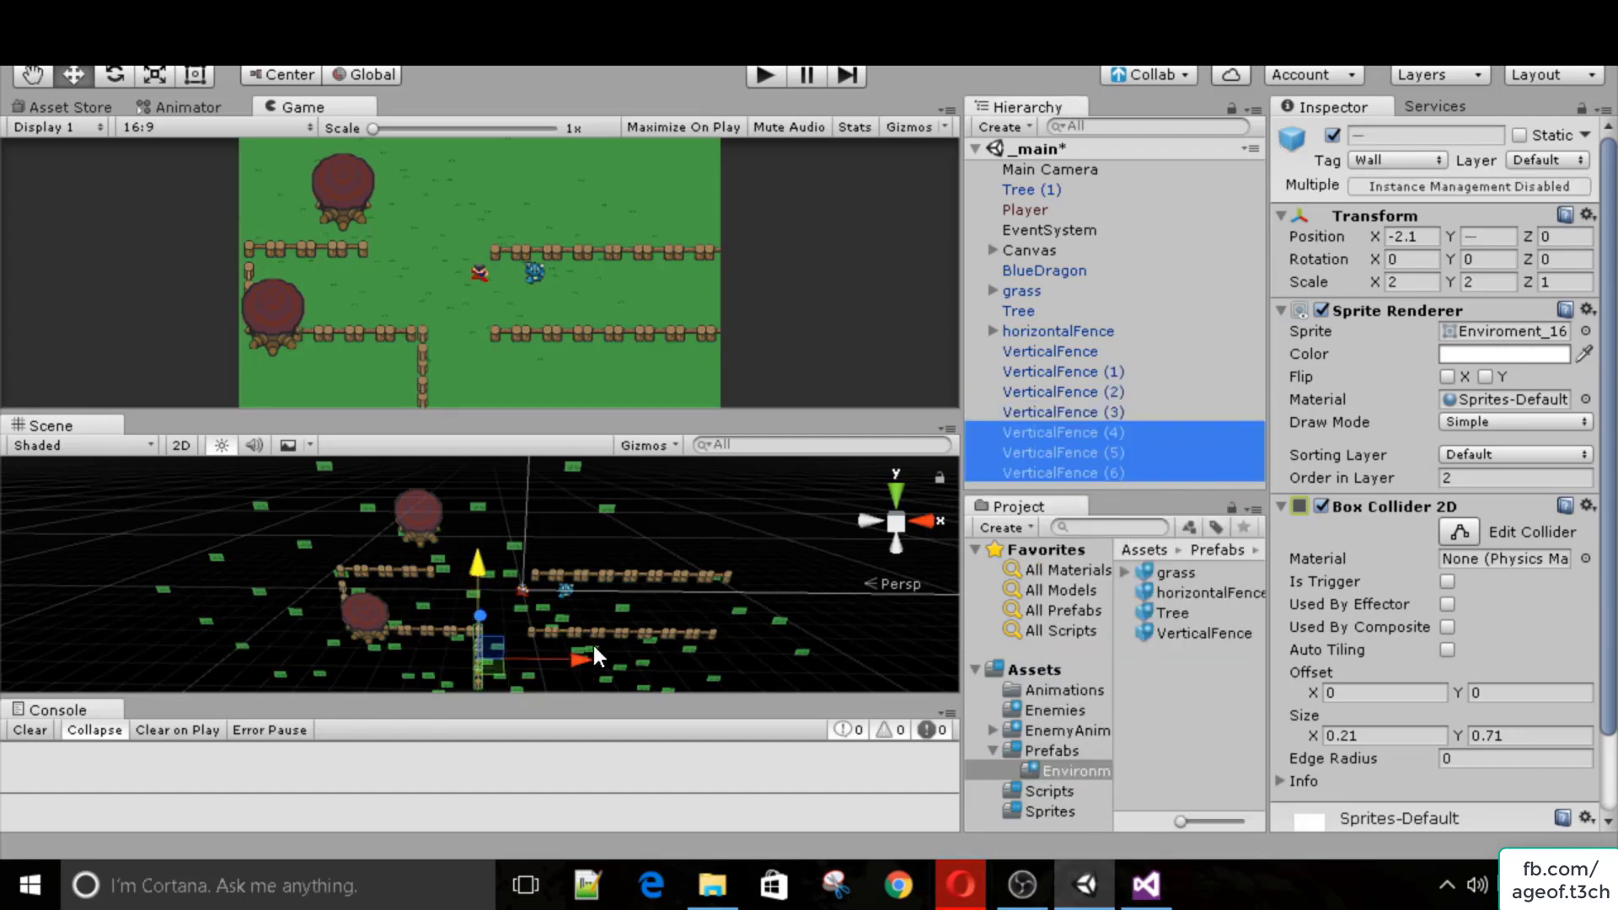
mouse_move(594, 647)
left_mouse_down()
mouse_move(627, 651)
mouse_move(603, 647)
left_mouse_up()
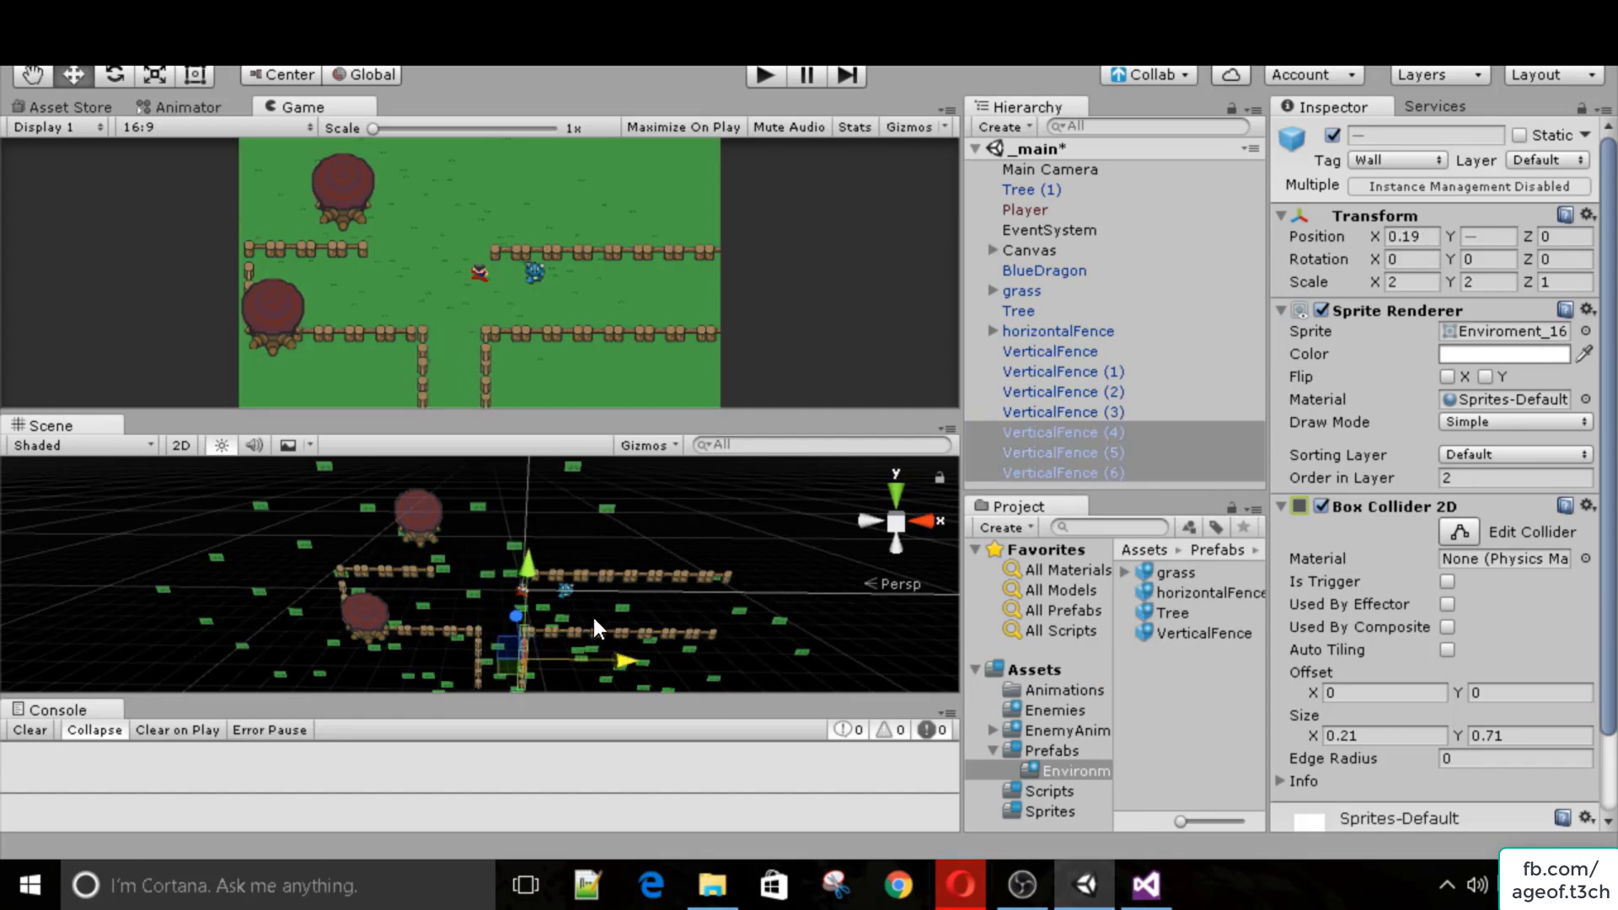
left_click(1070, 408, "shift")
left_click(1070, 393, "shift")
left_click(1075, 377, "shift")
right_click(1067, 408)
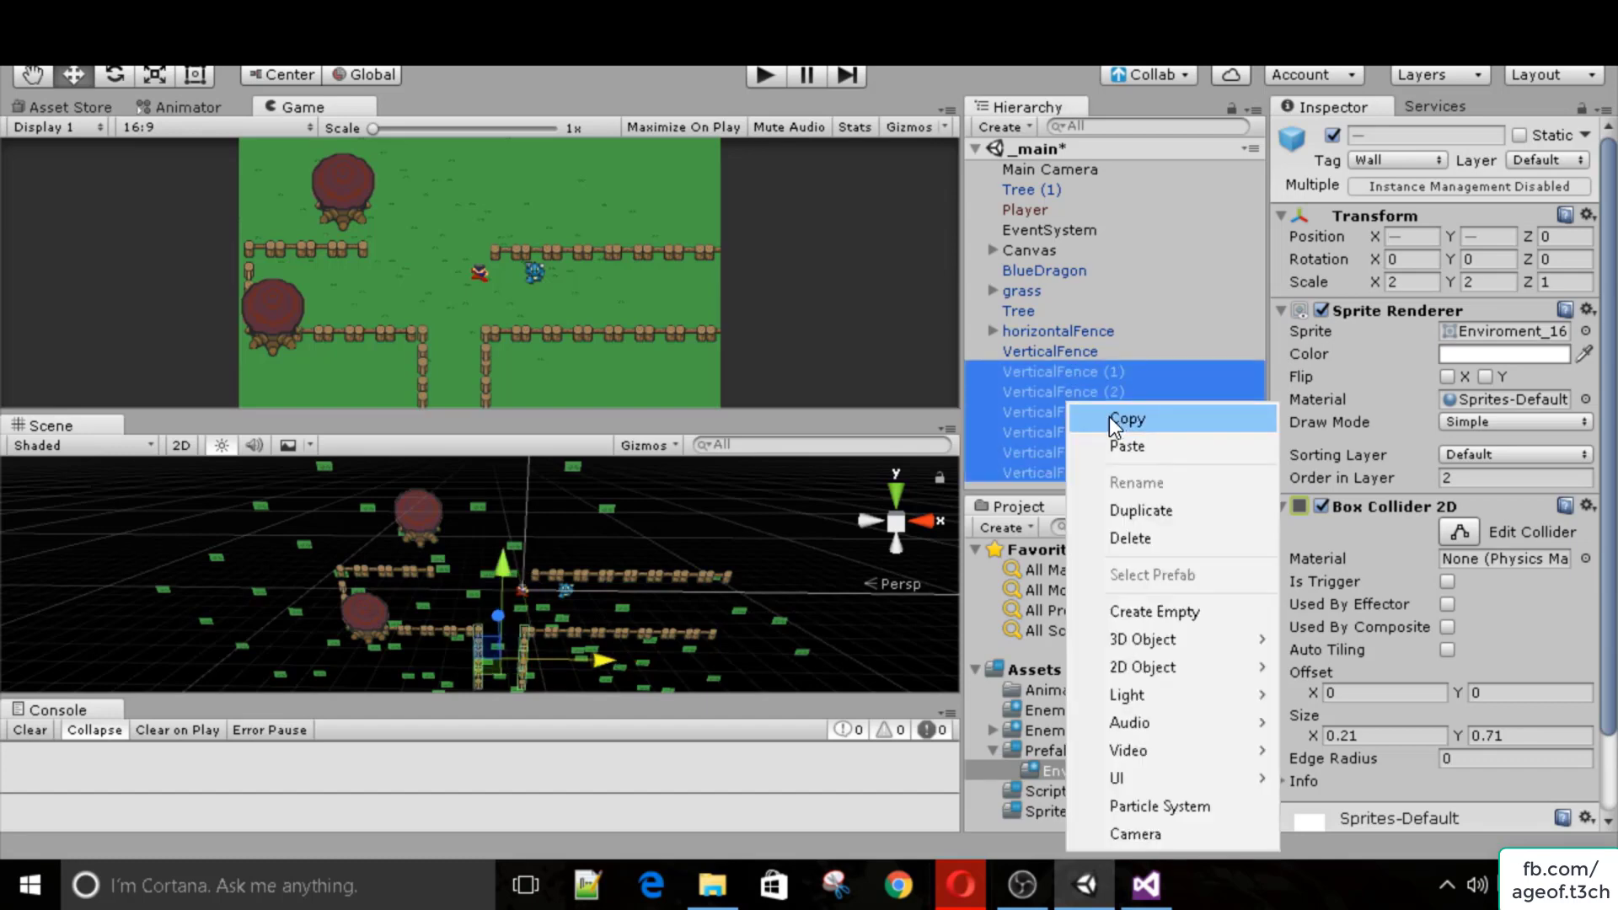
left_click(1021, 370)
left_click(1022, 372)
Make VerticalFence (2) through VerticalFence (6) children of VerticalFence (1) and collapse the group.
left_click(1061, 473)
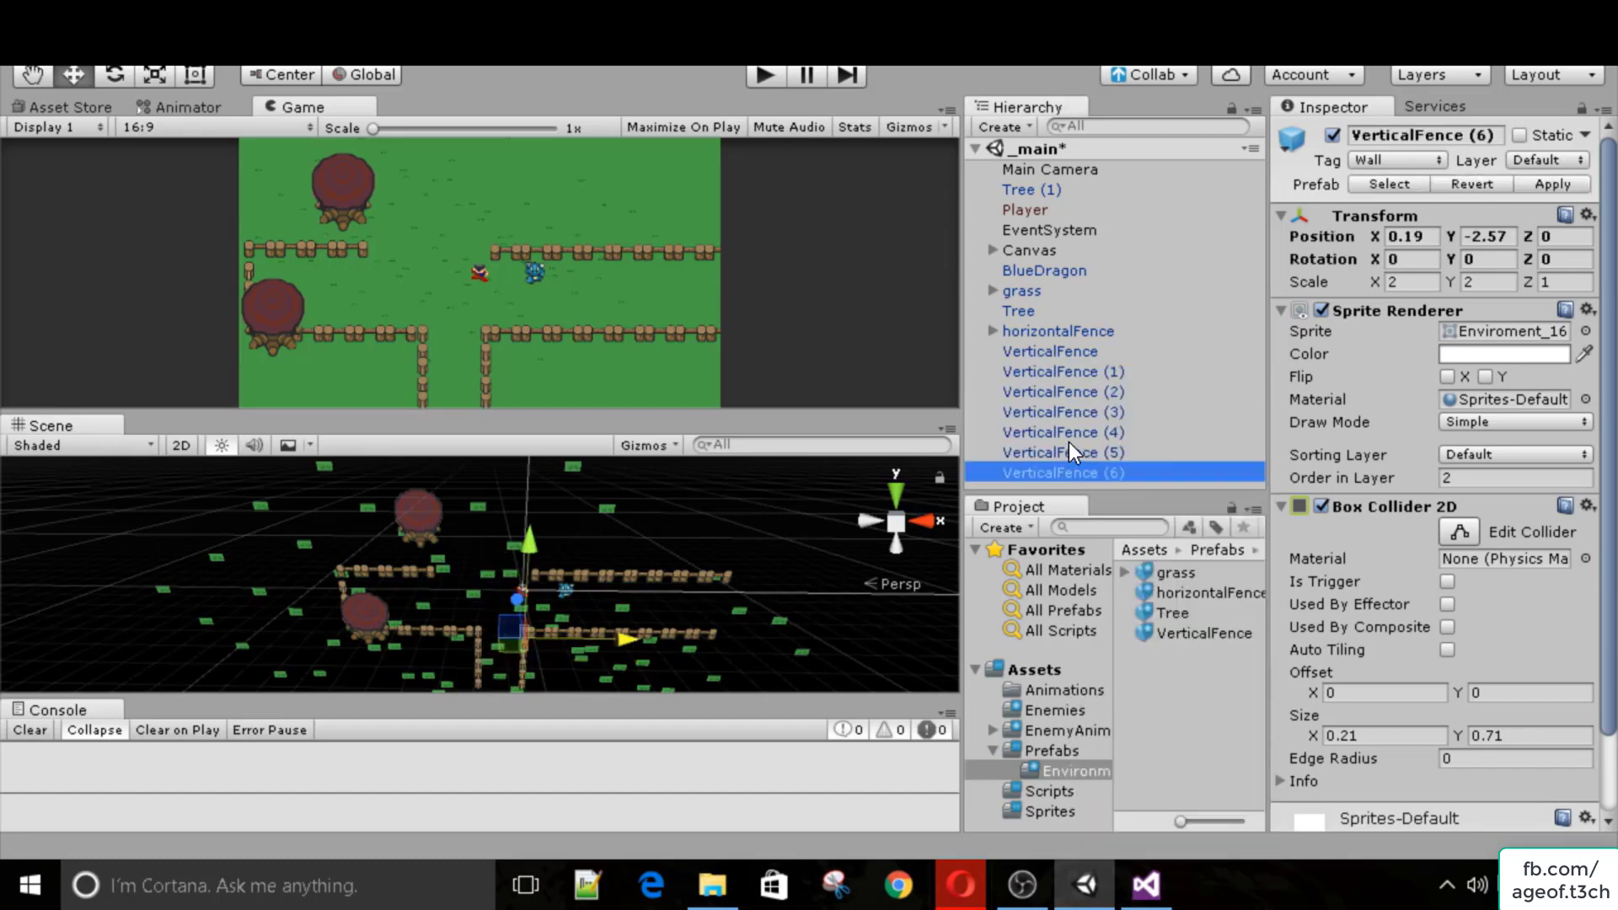
left_click(1069, 447, "shift")
left_click(1073, 432, "shift")
left_click(1080, 411, "shift")
left_click(1085, 391, "shift")
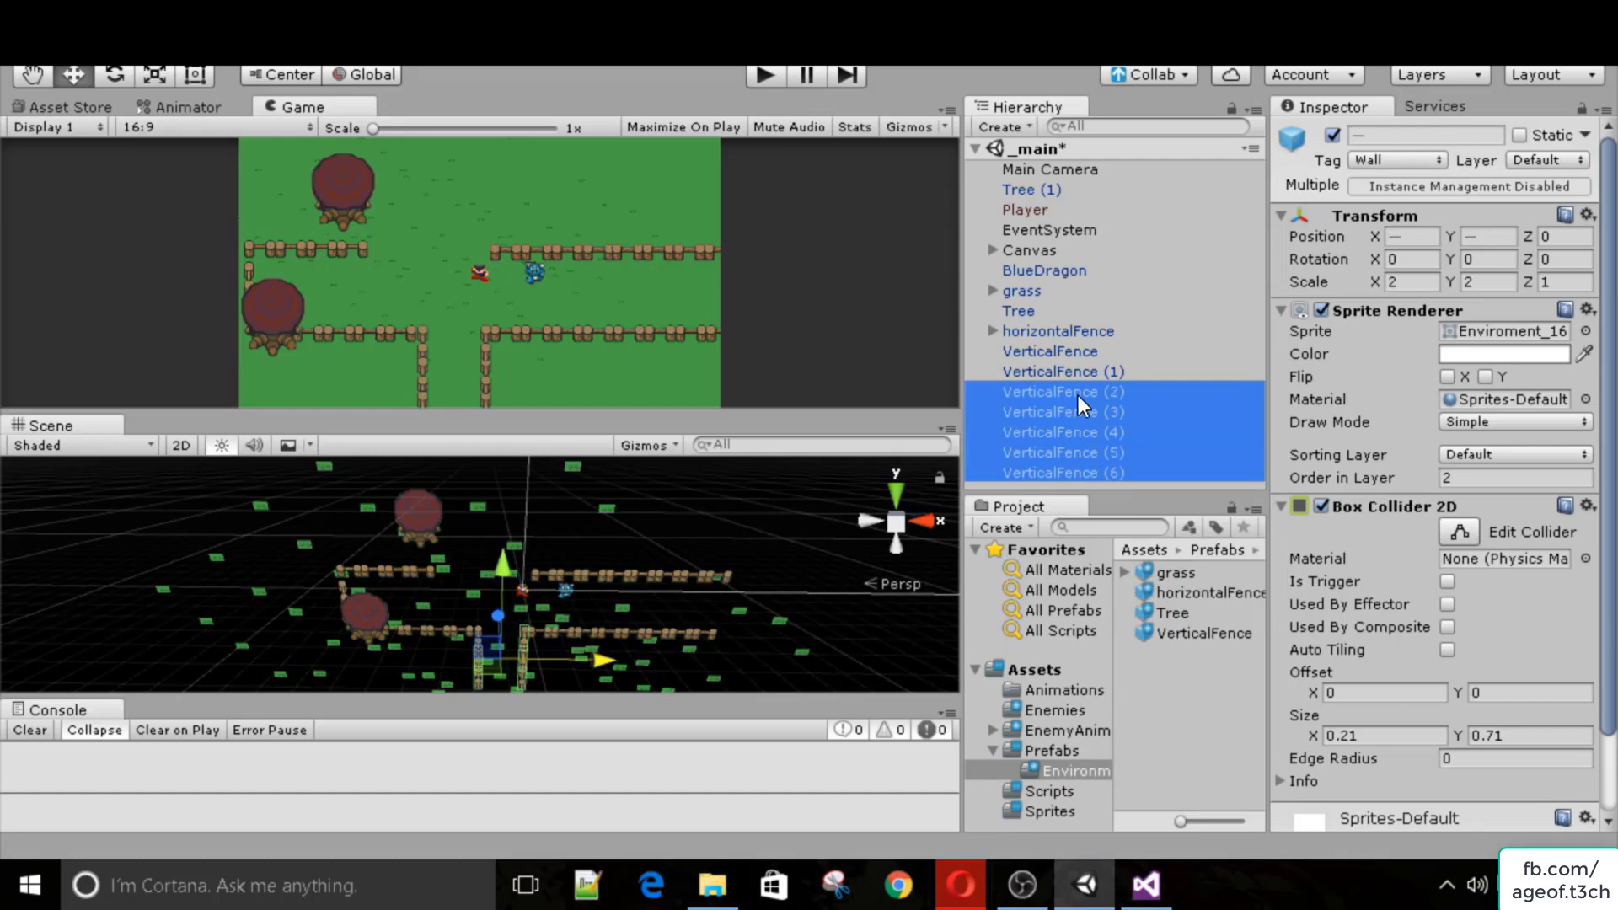
left_click_drag(1078, 396, 1093, 372)
left_click(989, 372)
Duplicate the VerticalFence (1) group and raise the copy above the crossing to about Y 3.53.
right_click(1045, 373)
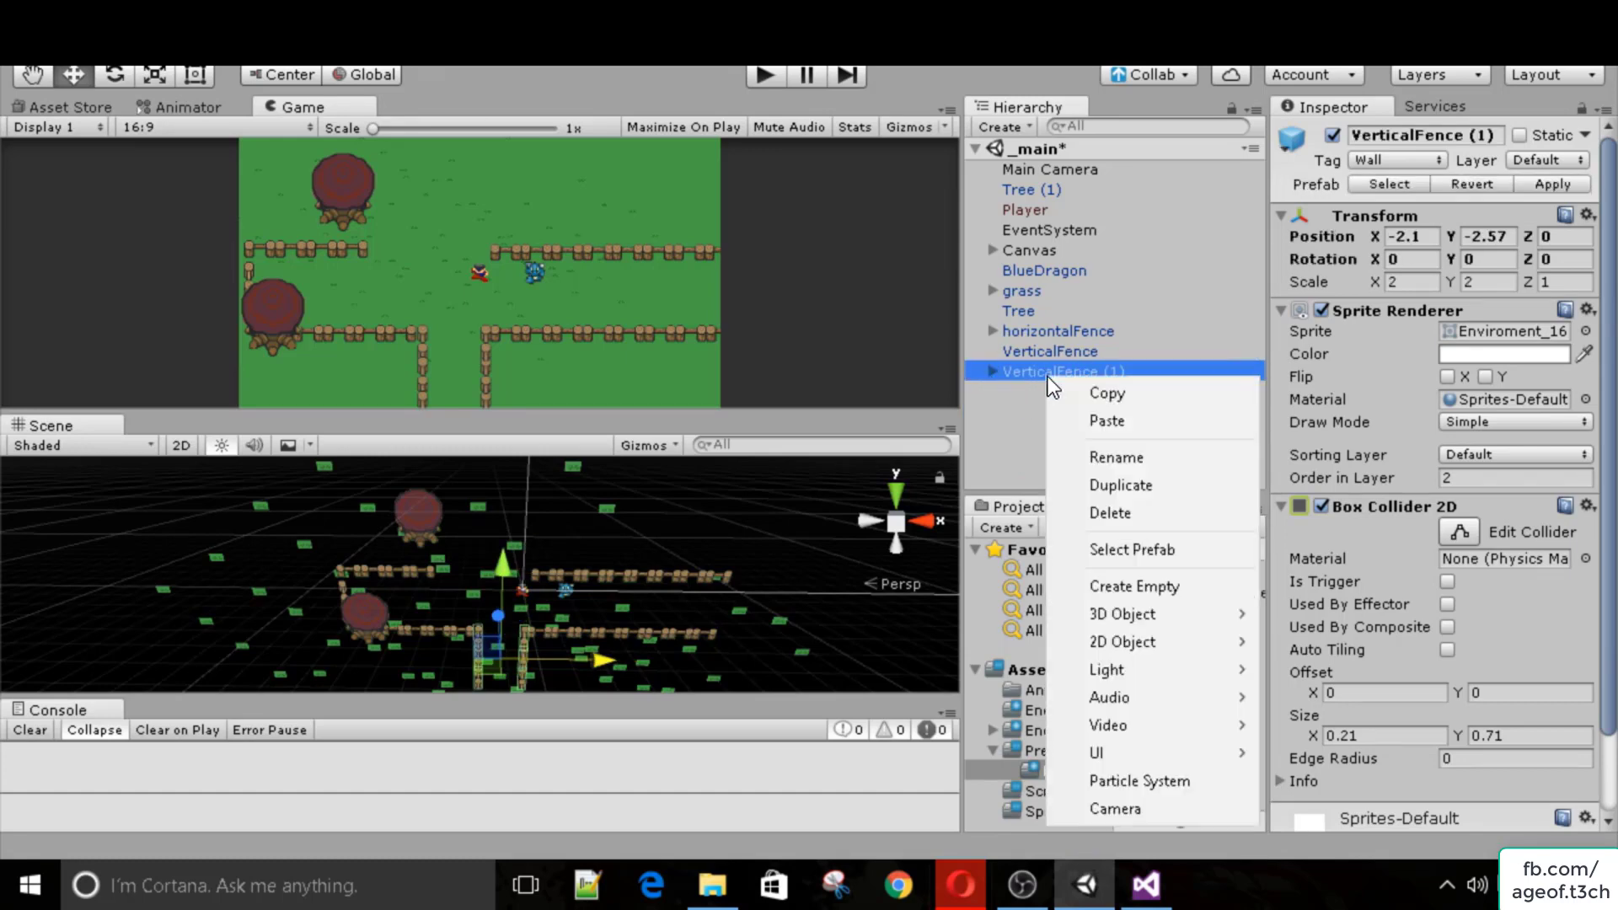
left_click(1096, 484)
left_click_drag(498, 563, 478, 464)
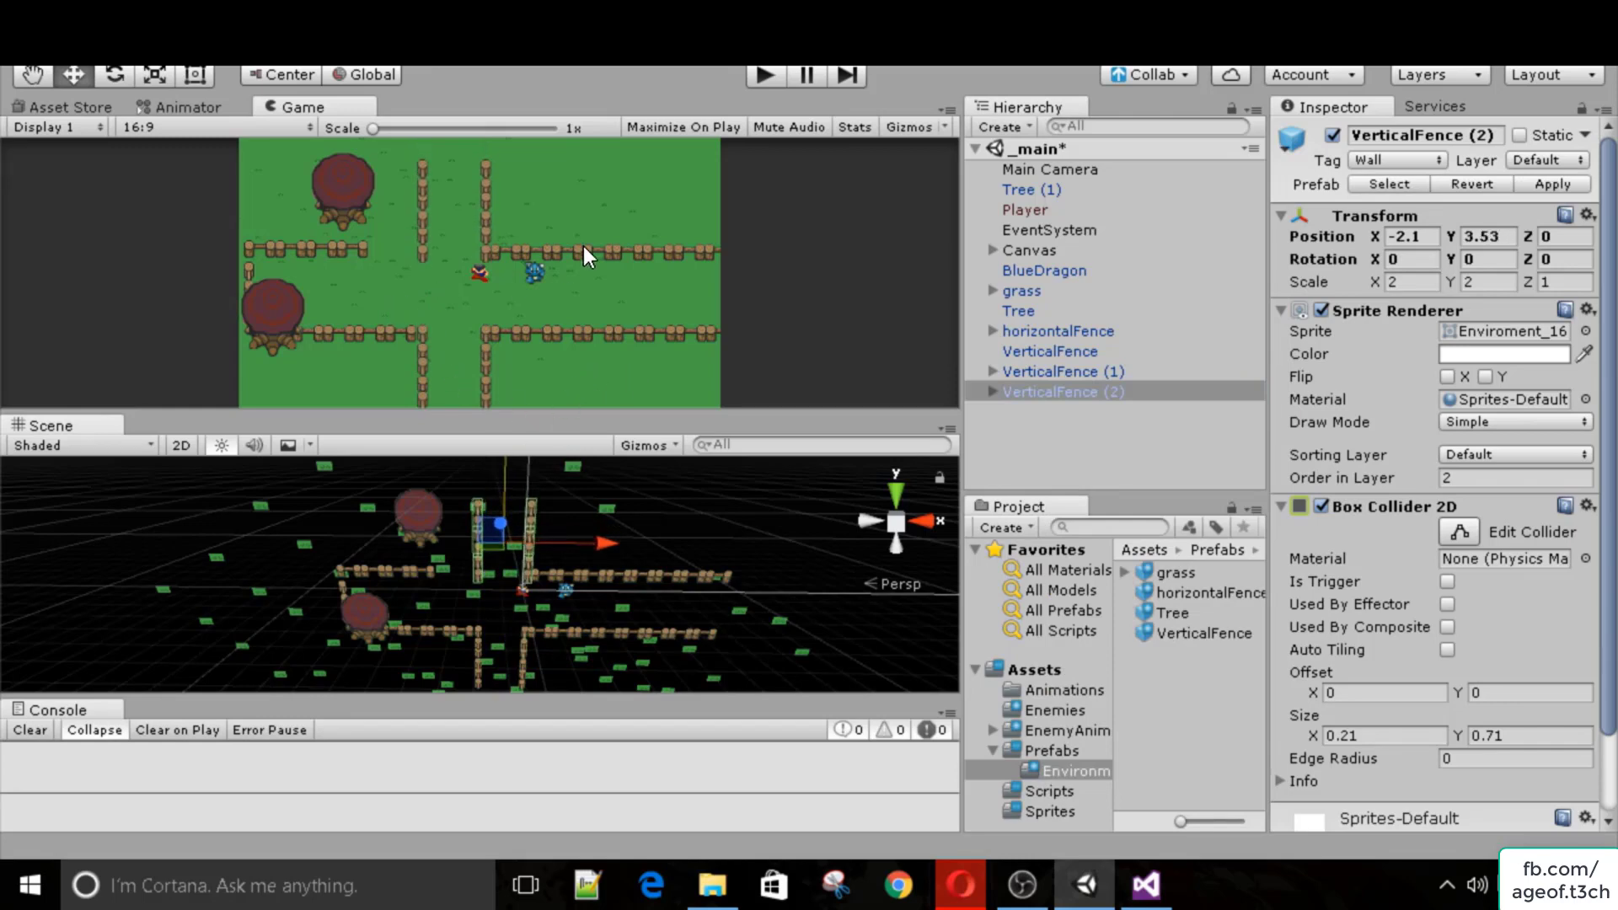
left_click_drag(497, 507, 518, 533)
left_click_drag(500, 474, 502, 474)
Add a horizontalFence prefab to the inner end of the upper-left fence row, at about X -3.53, Y 0.86.
left_click_drag(1186, 596, 421, 647)
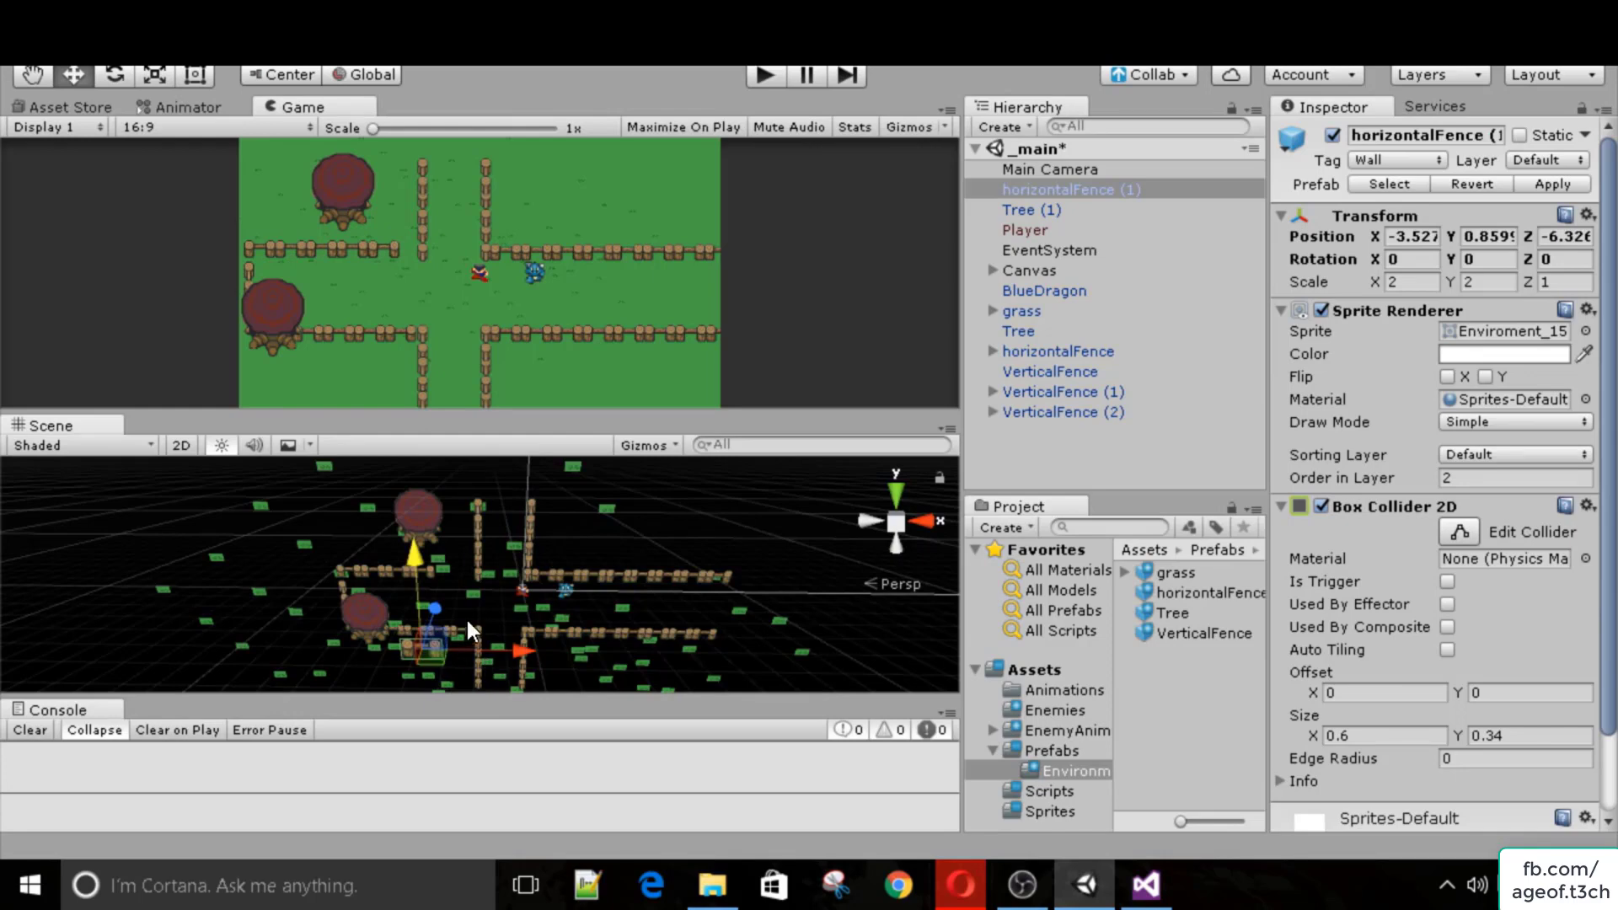
scroll(455, 623, "up", 8)
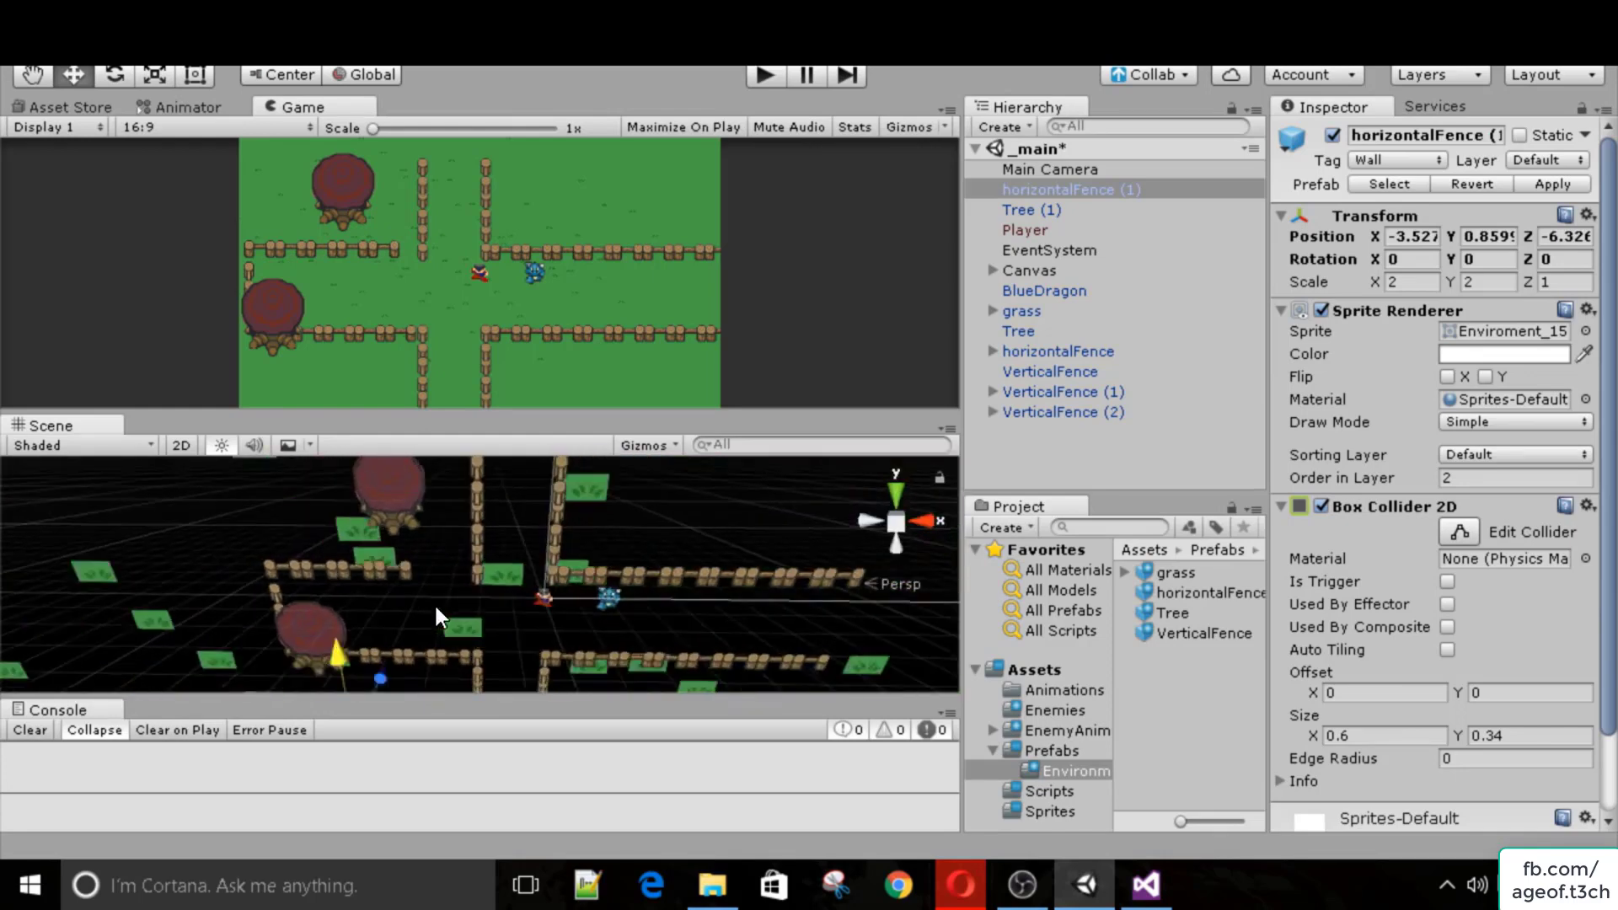
scroll(437, 618, "down", 3)
scroll(435, 600, "down", 3)
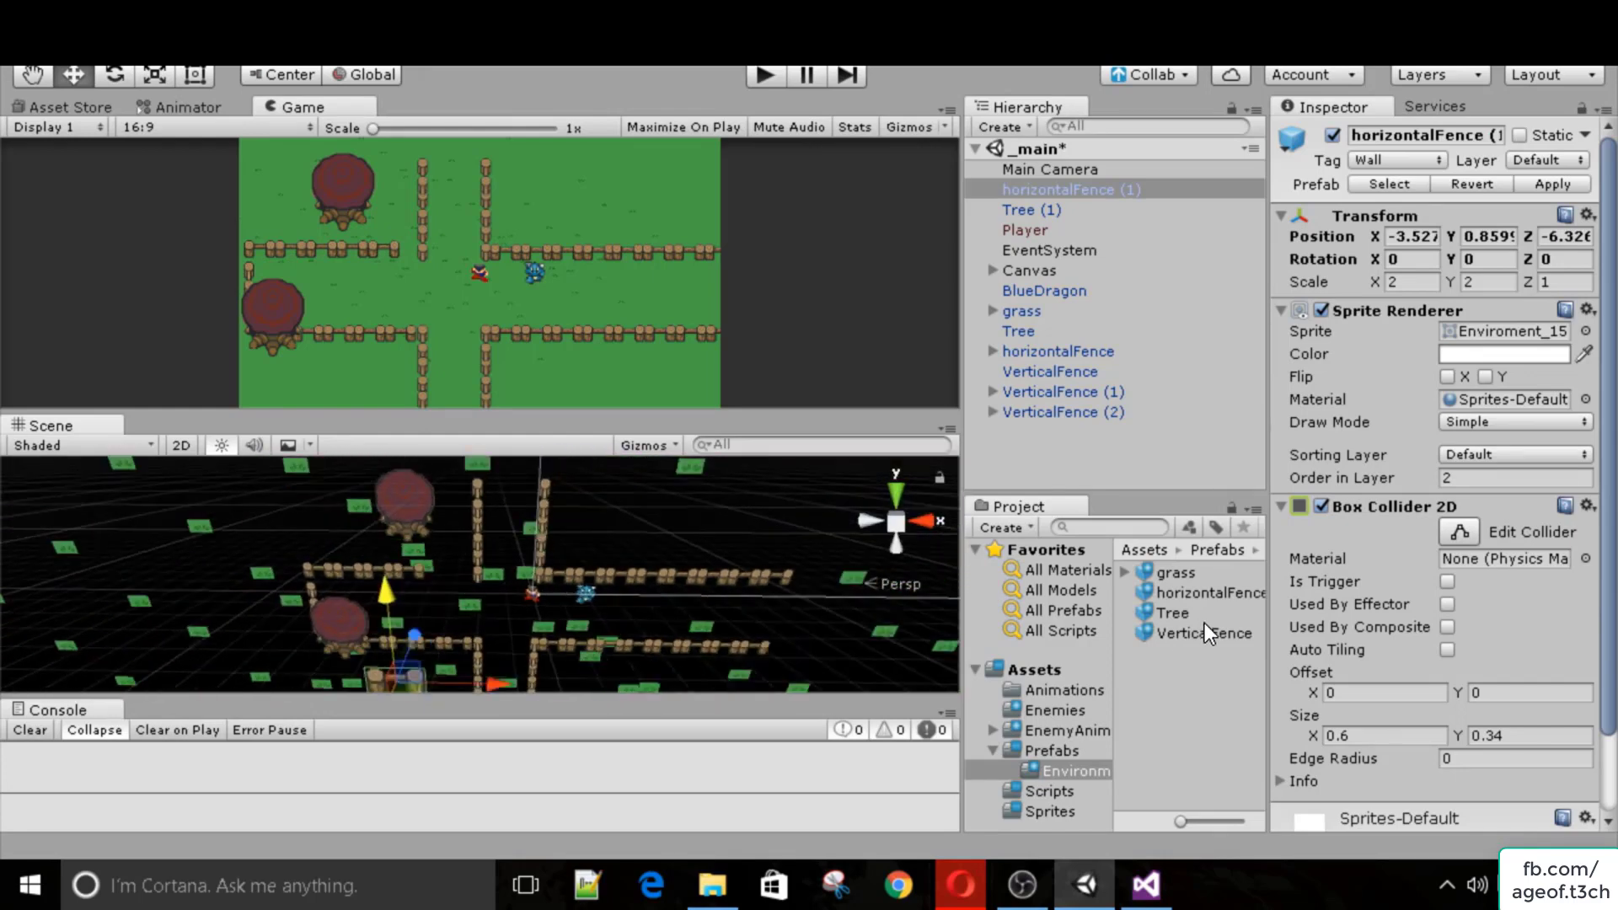
Add a VerticalFence prefab to the upper end of each upper vertical fence, placing the left one at about X -2.1, Y 4.96.
left_click_drag(1196, 636, 554, 464)
scroll(568, 481, "down", 5)
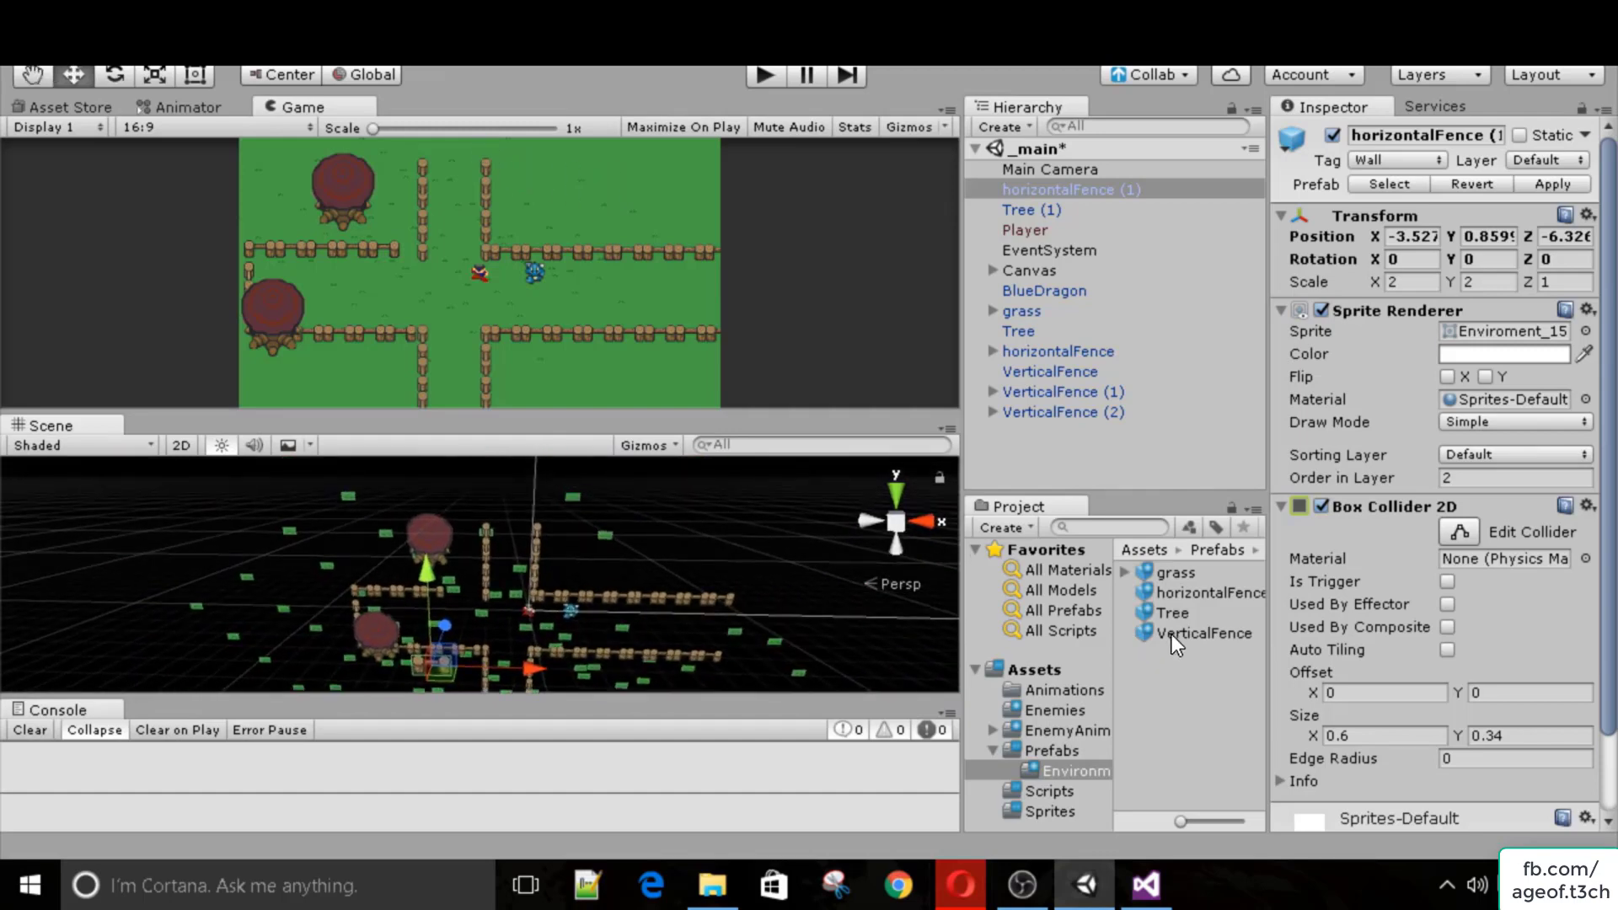
left_click_drag(1171, 636, 563, 533)
left_click_drag(1176, 641, 486, 538)
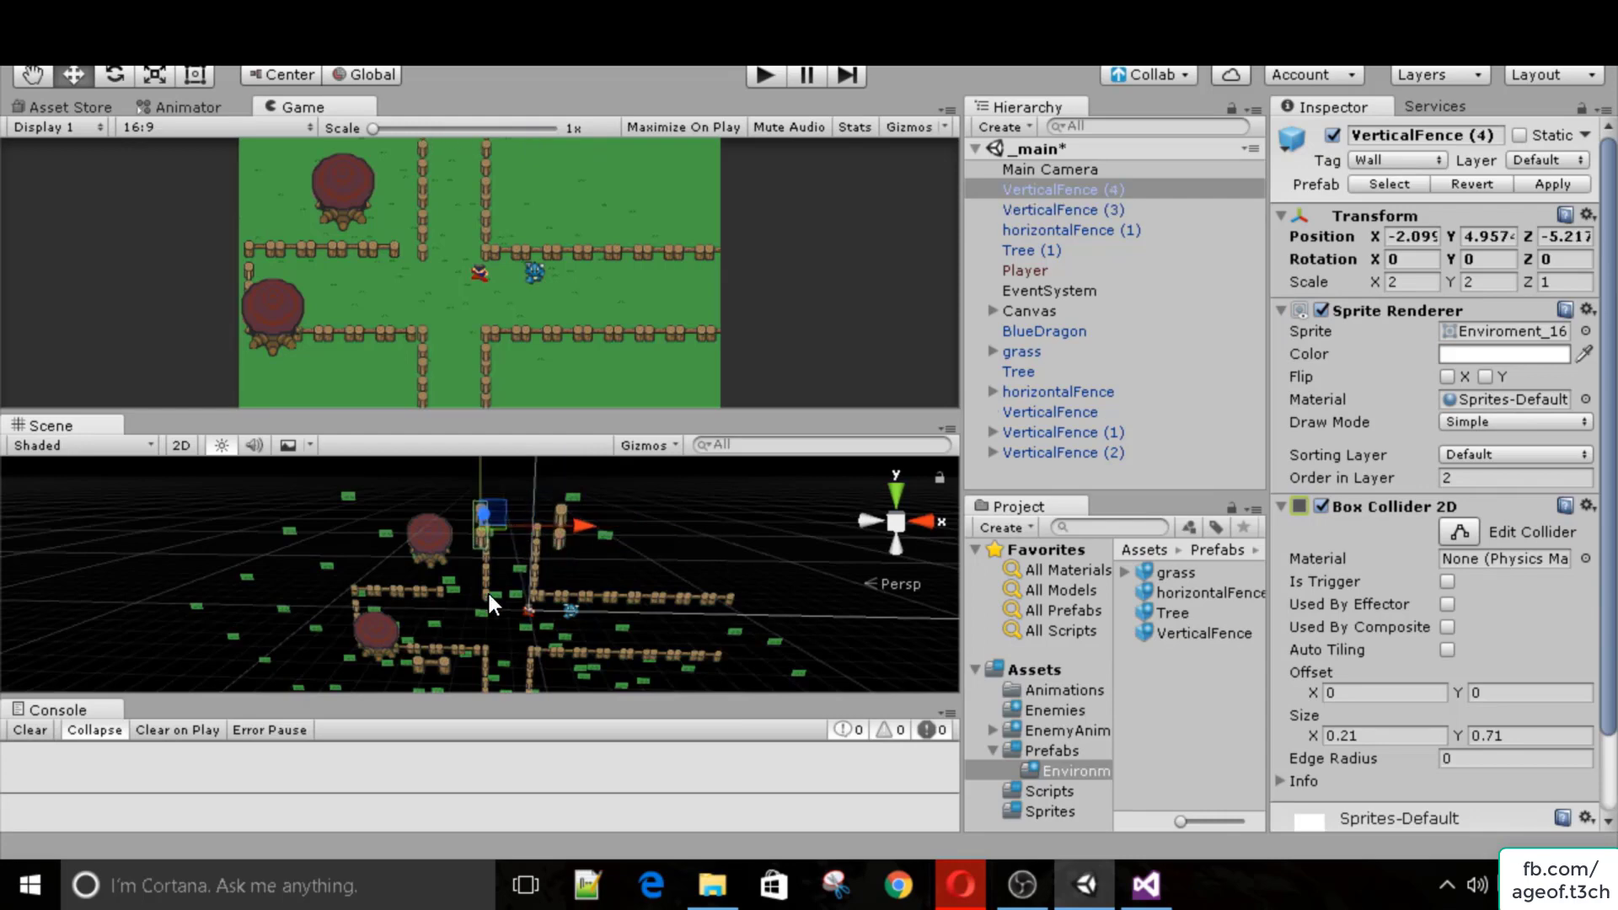
Try to duplicate horizontalFence (2) in the upper-left row and move the copy to about local X 0.39.
left_click(428, 589)
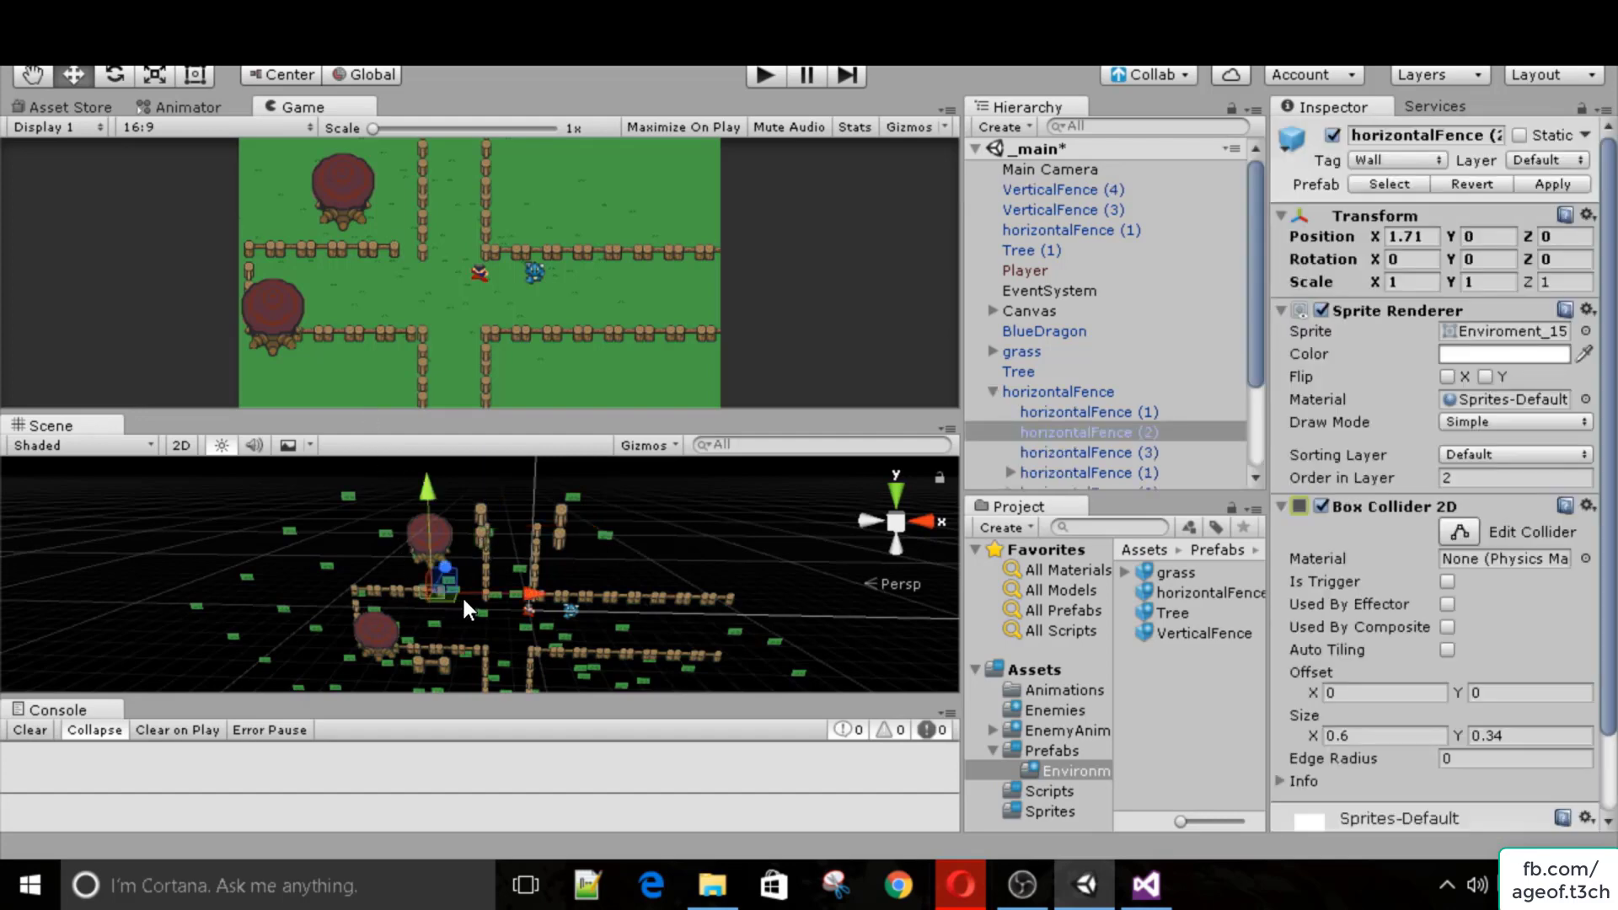
key("ctrl+d")
left_click_drag(529, 585, 477, 553)
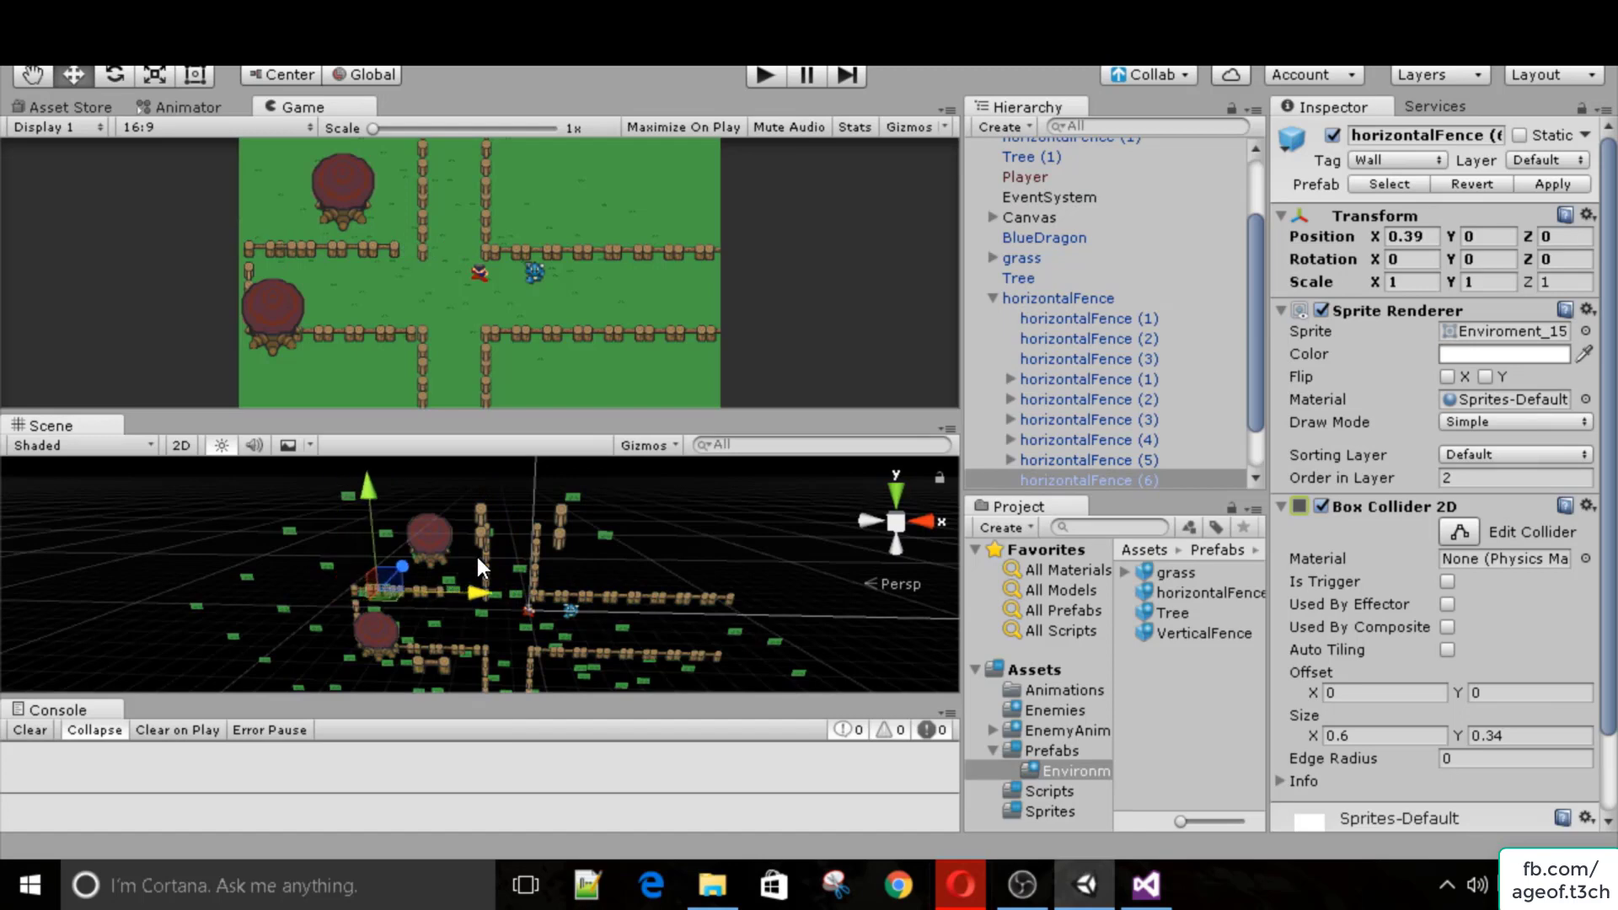
Spread the upper-left fence row toward the vertical fence, moving its added end piece to about X -3.06 and horizontalFence (3) to about local X 1.21.
left_click(418, 652)
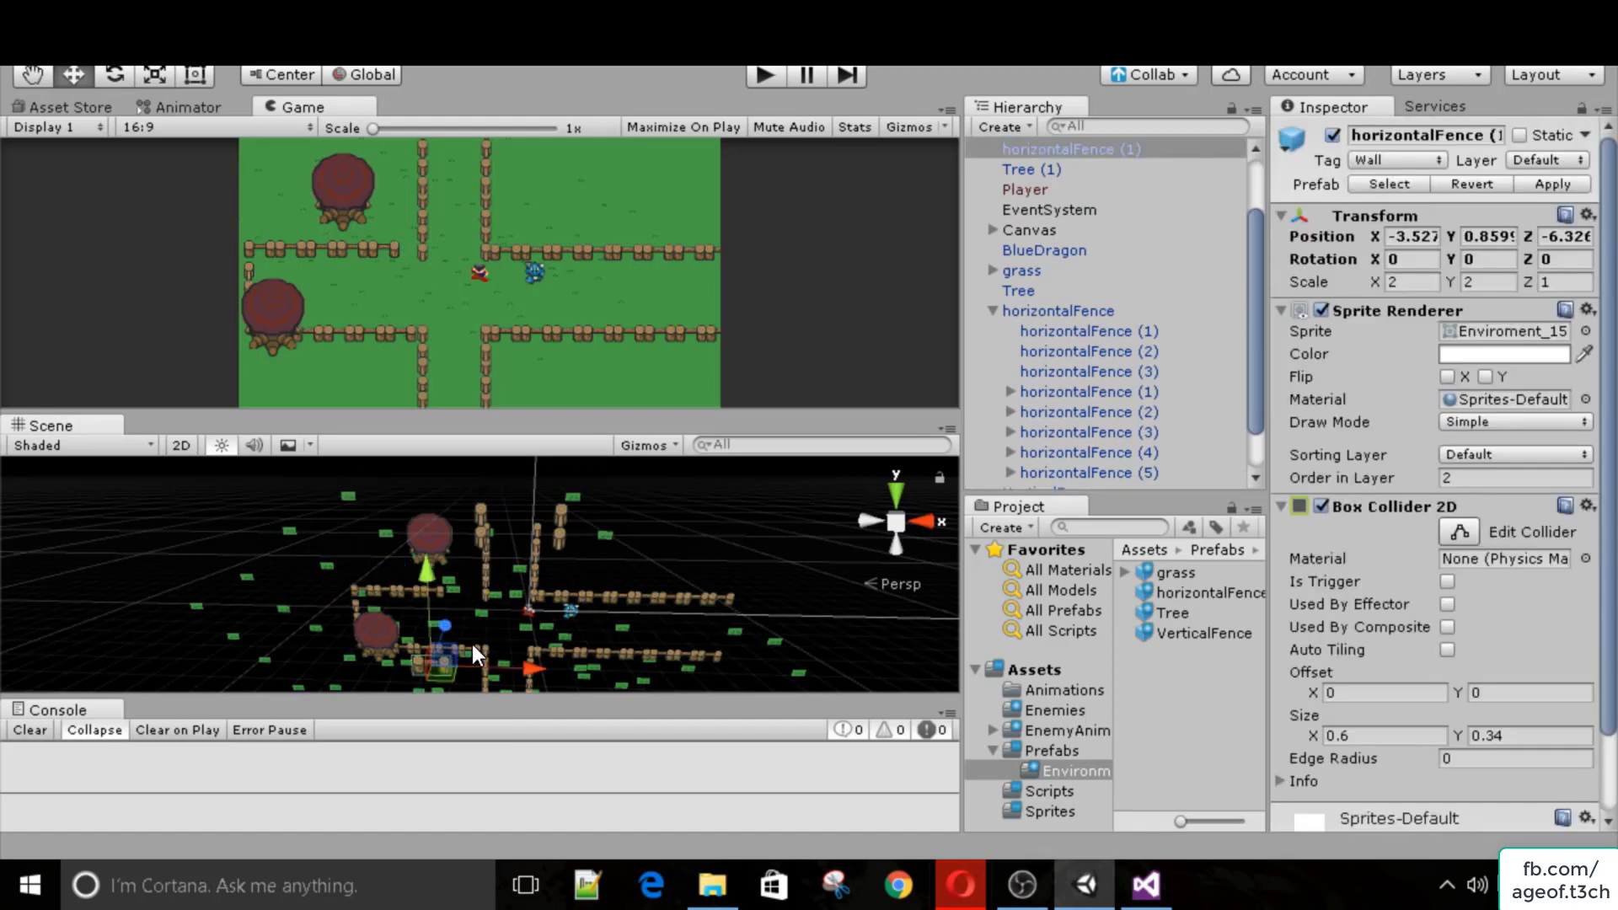
left_click_drag(532, 667, 542, 667)
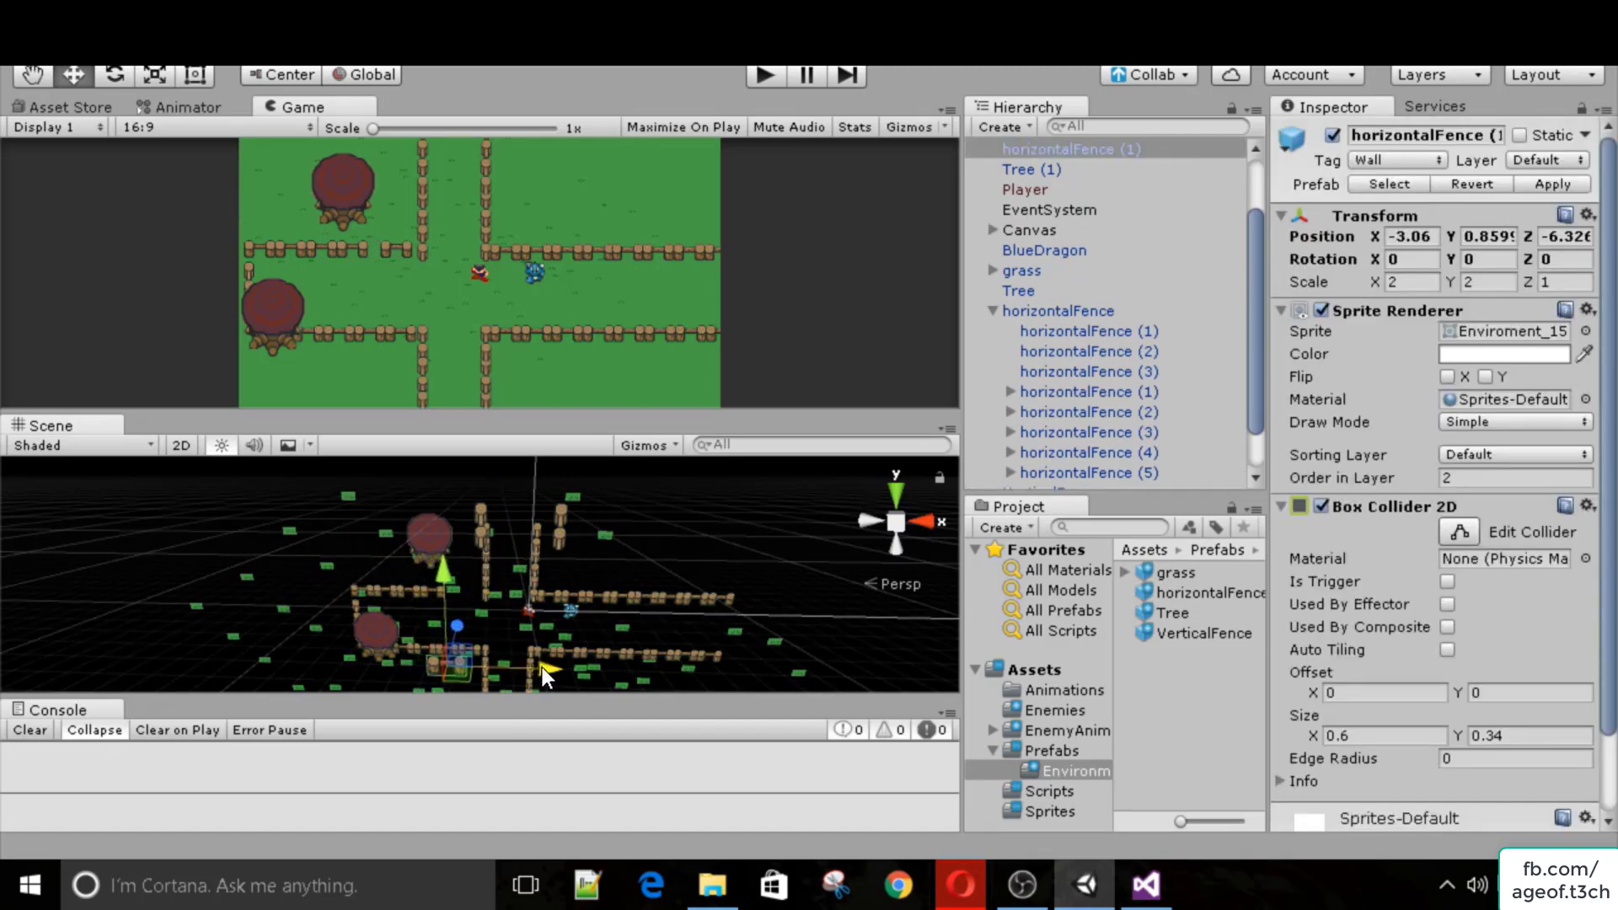
left_click(418, 589)
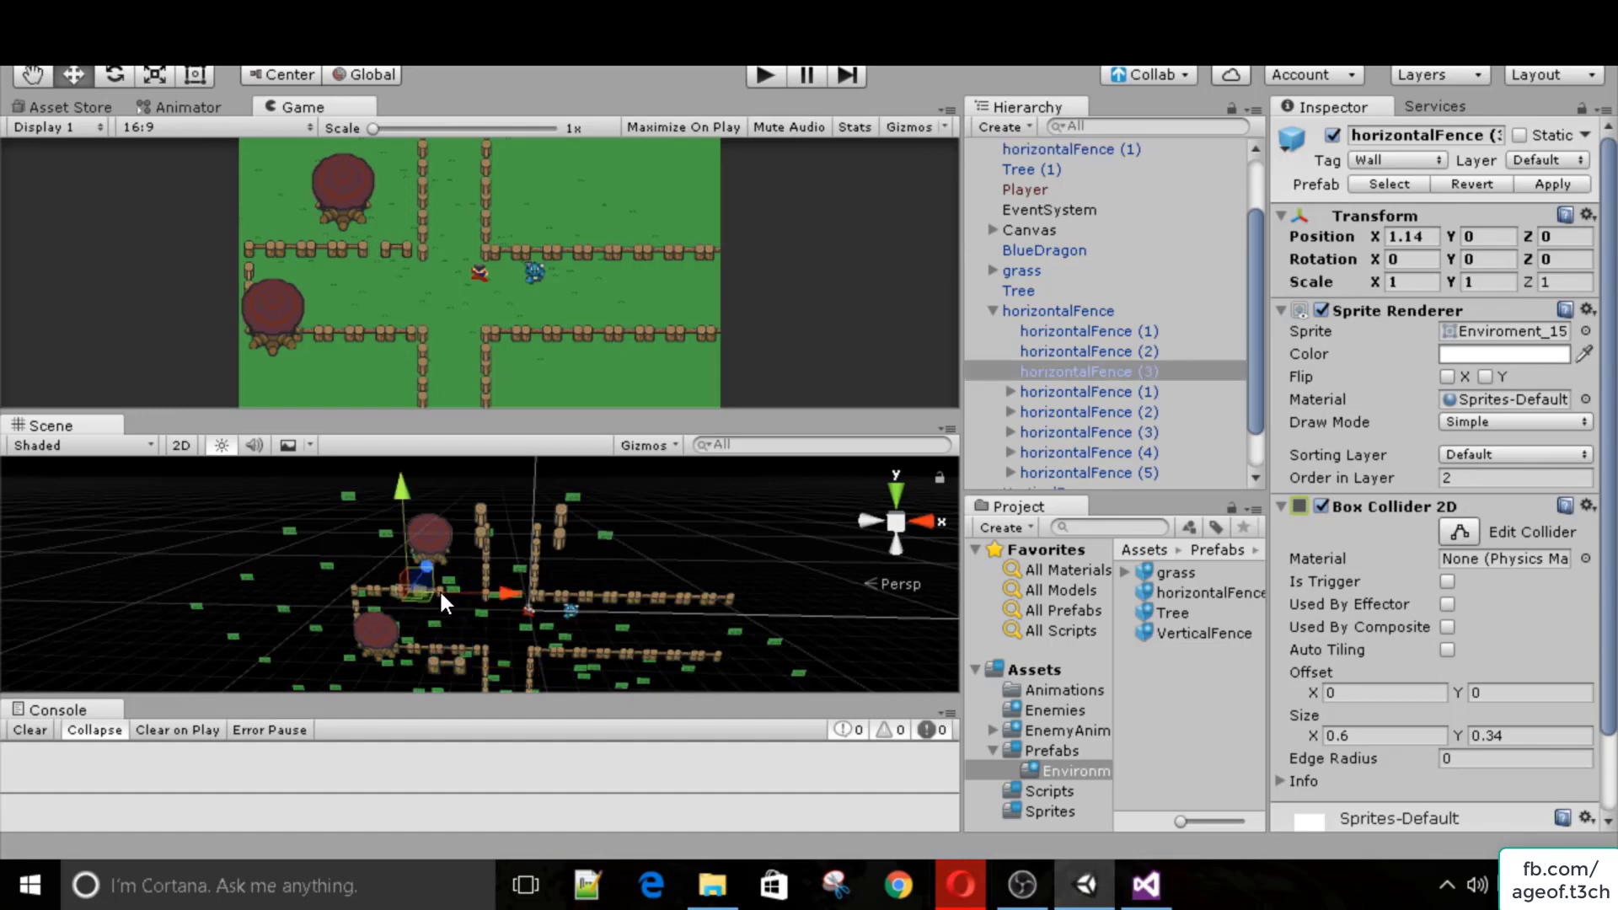
scroll(433, 593, "up", 5)
left_click(382, 600)
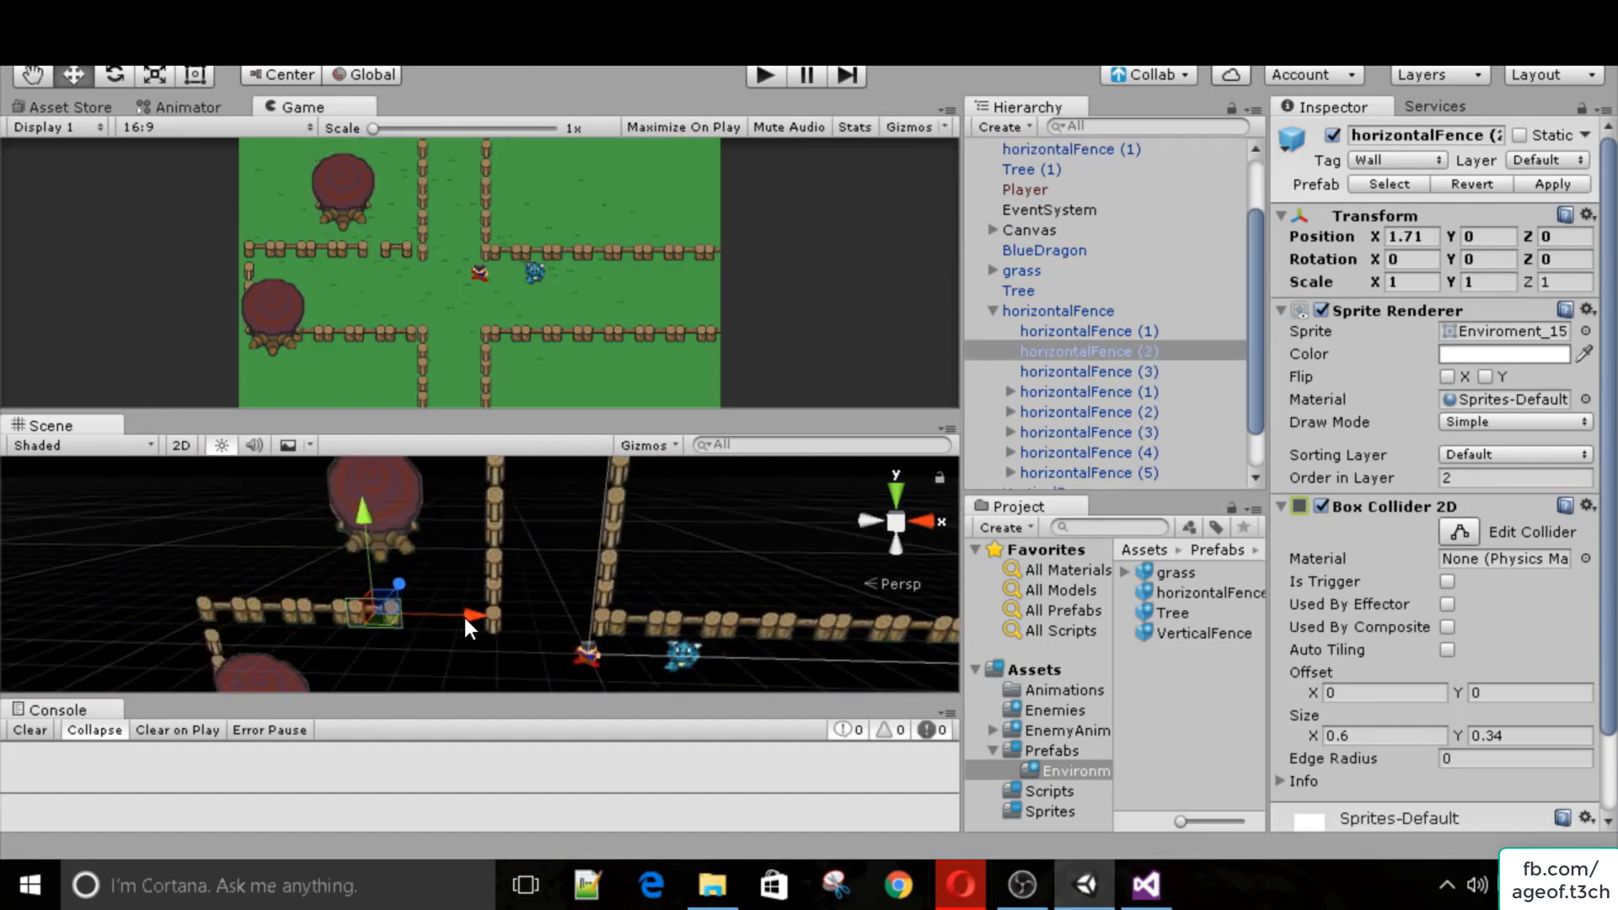
left_click(323, 606)
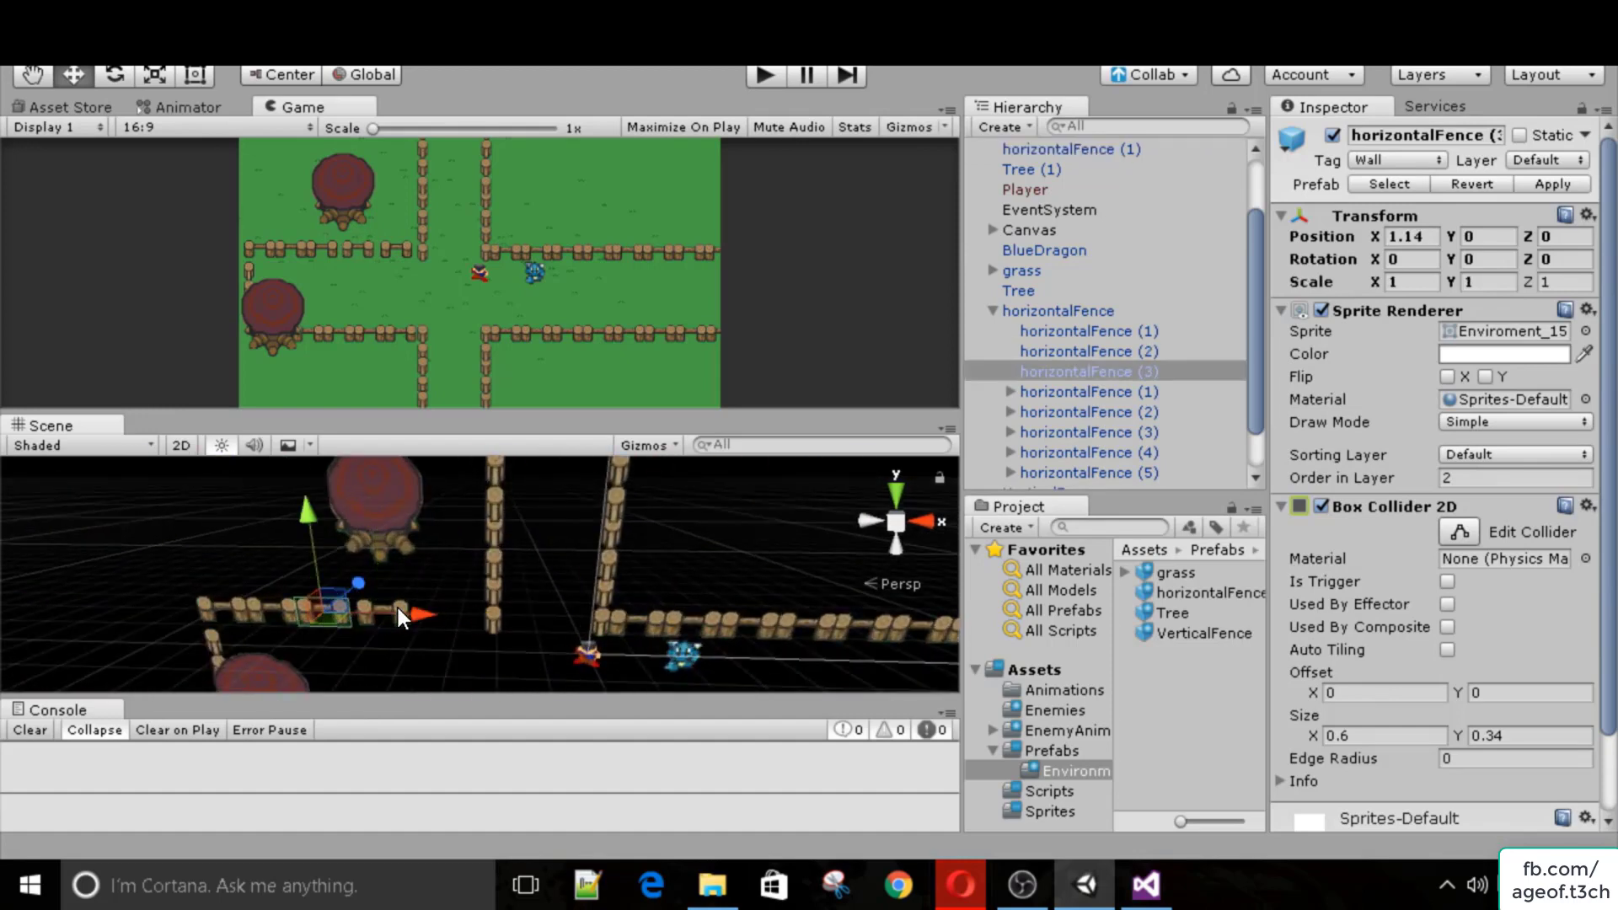
left_click_drag(398, 608, 418, 615)
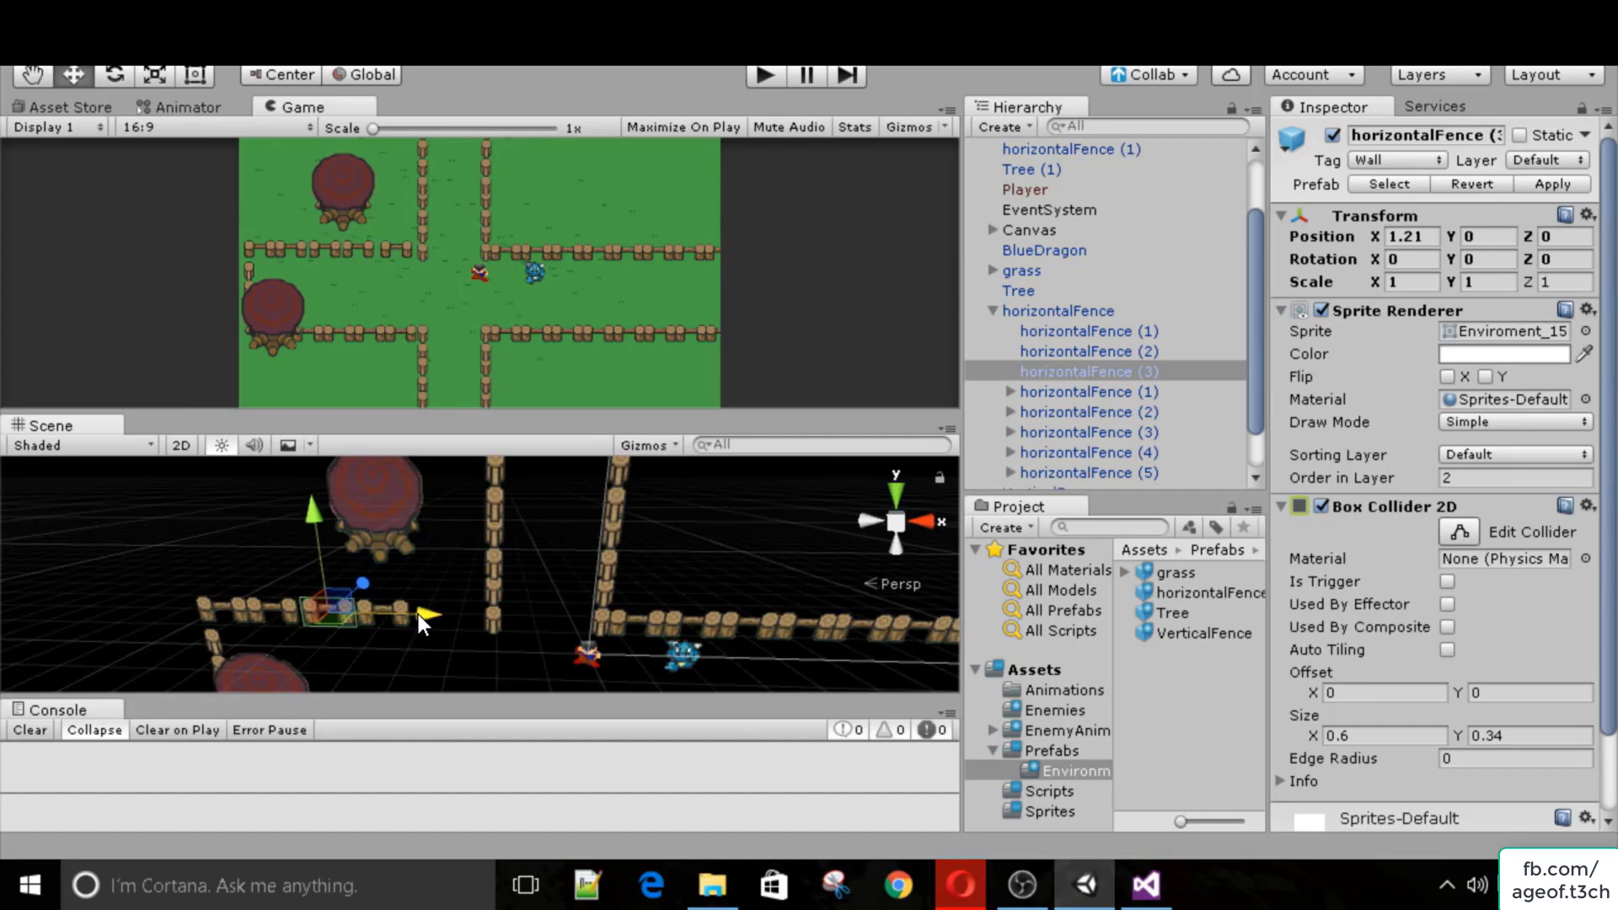
Play-test the scene by walking the player along the fenced paths and attacking around the BlueDragon, and stop play mode.
left_click(264, 614)
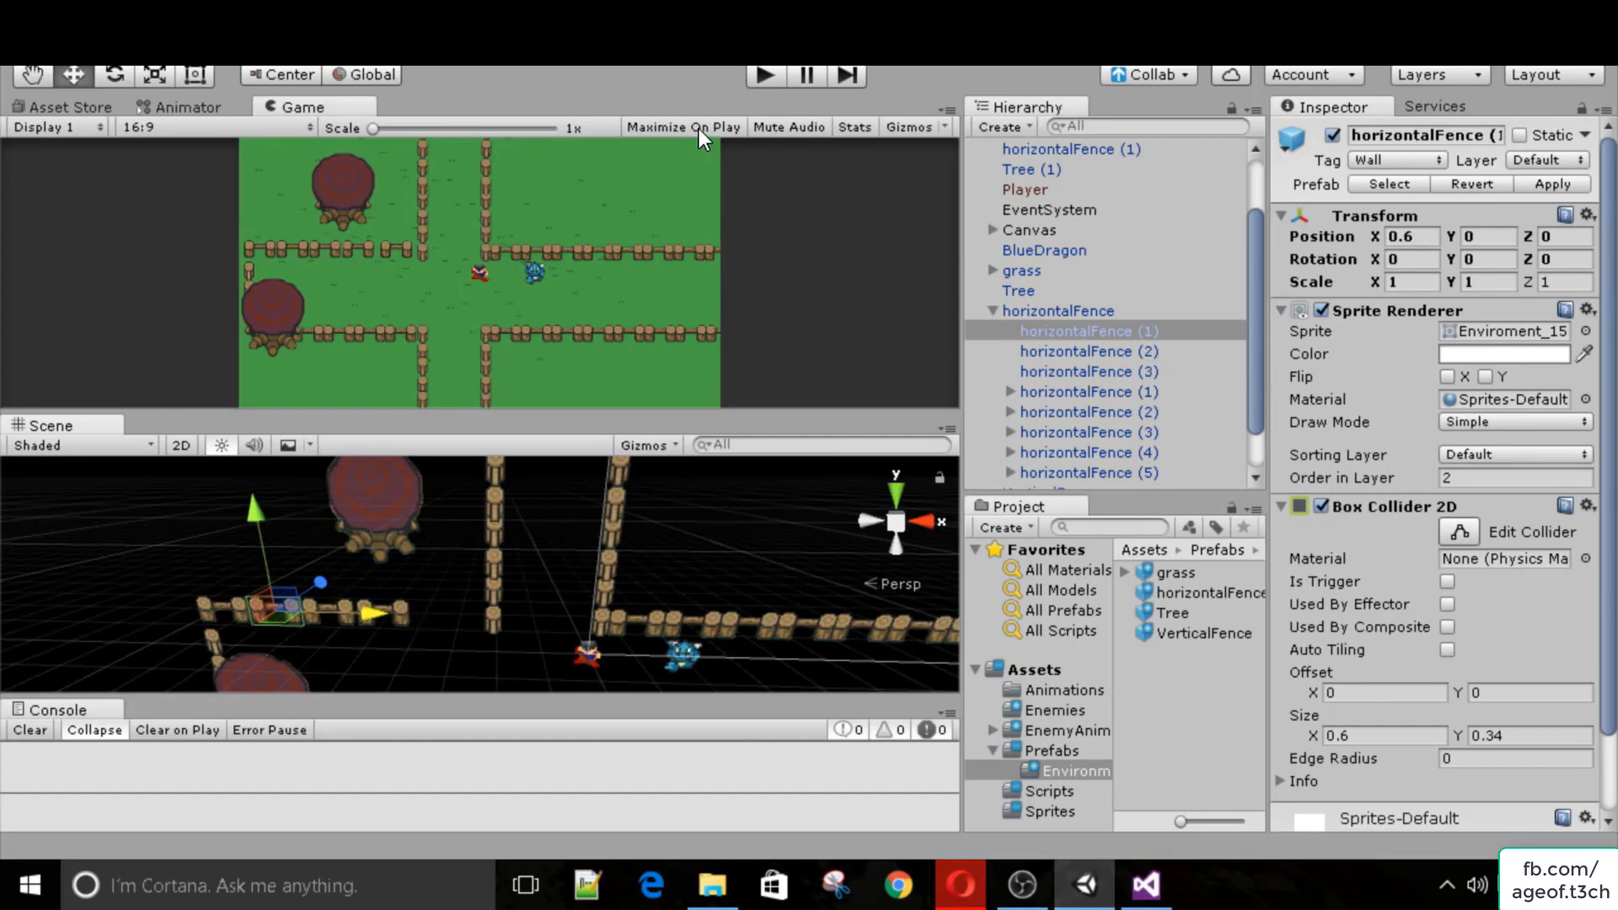
left_click(757, 75)
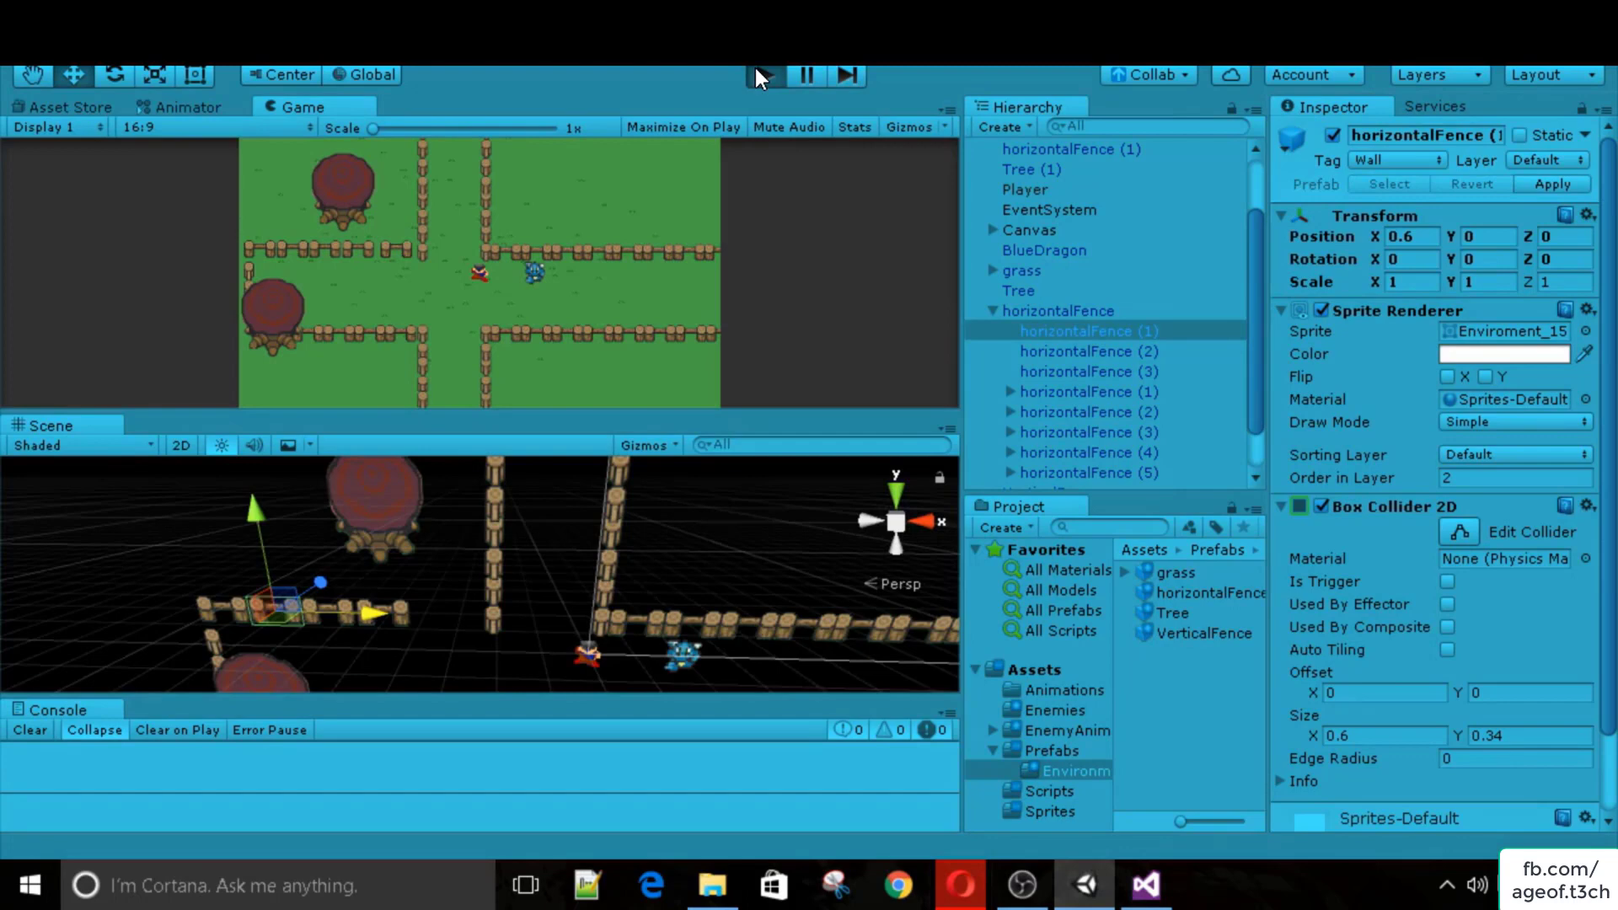
key("s")
key("a")
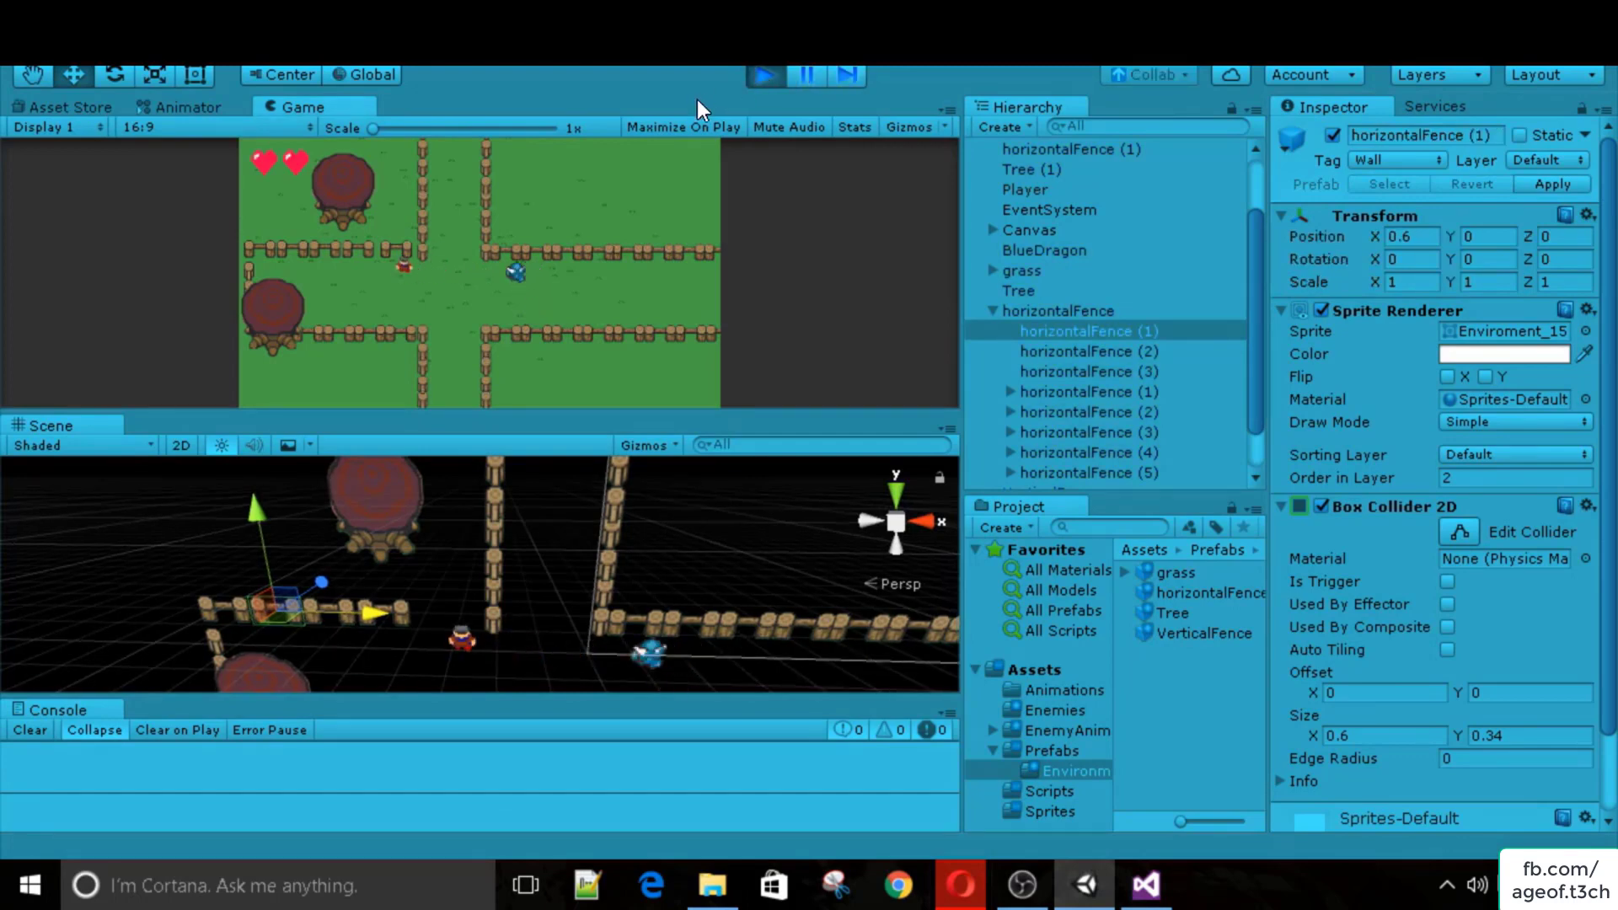
key("s")
key("space")
key("a")
key("d")
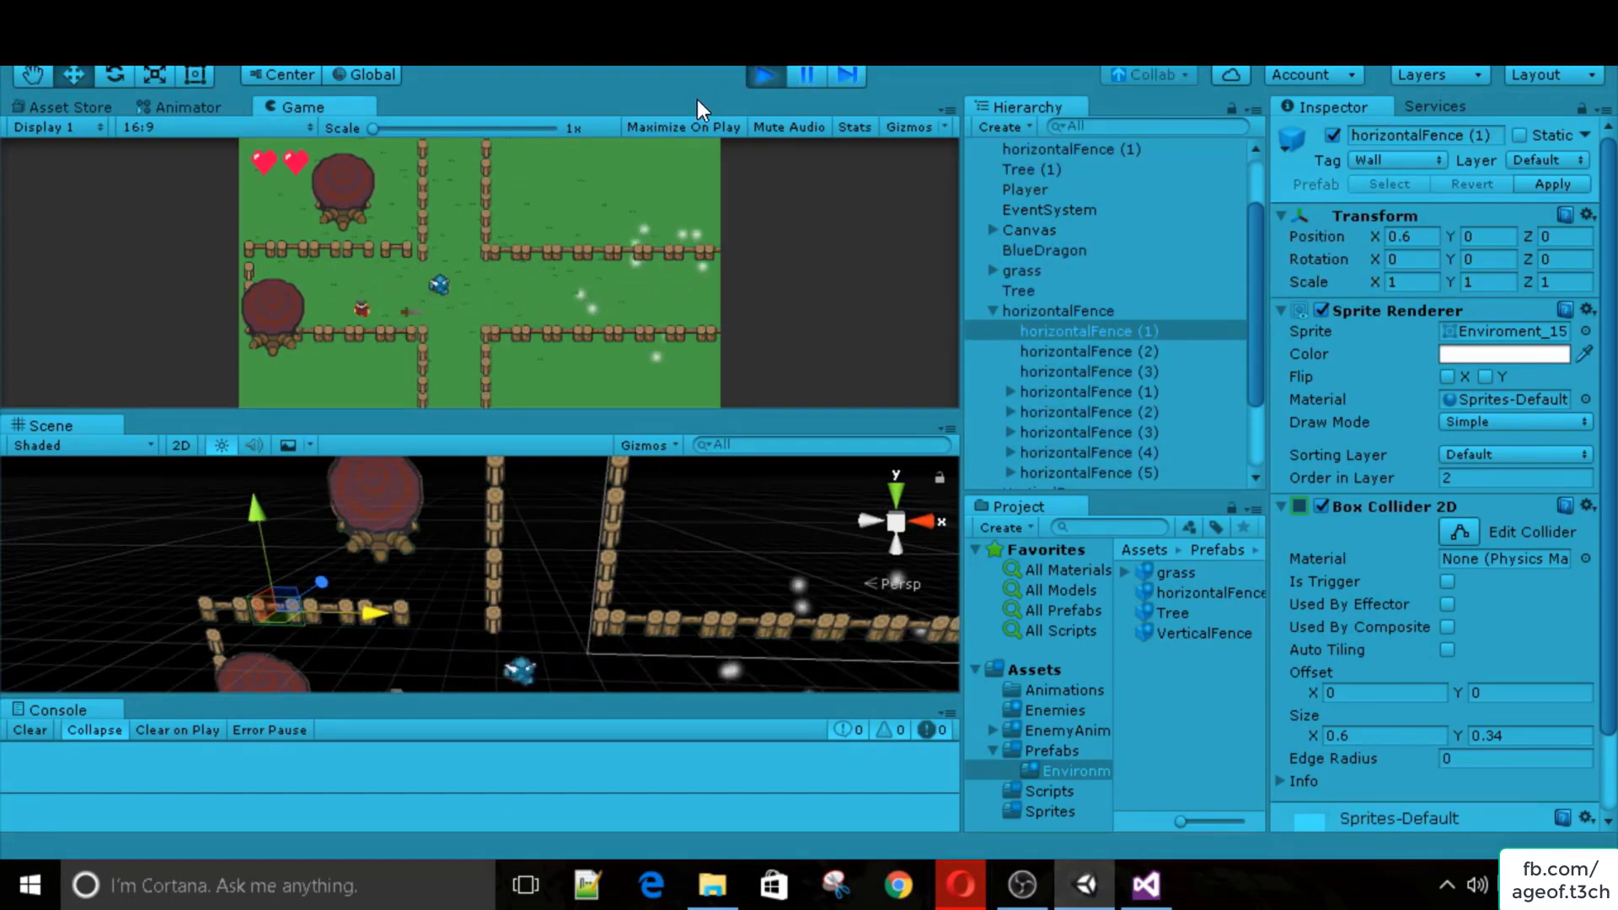
key("space")
key("a")
key("w")
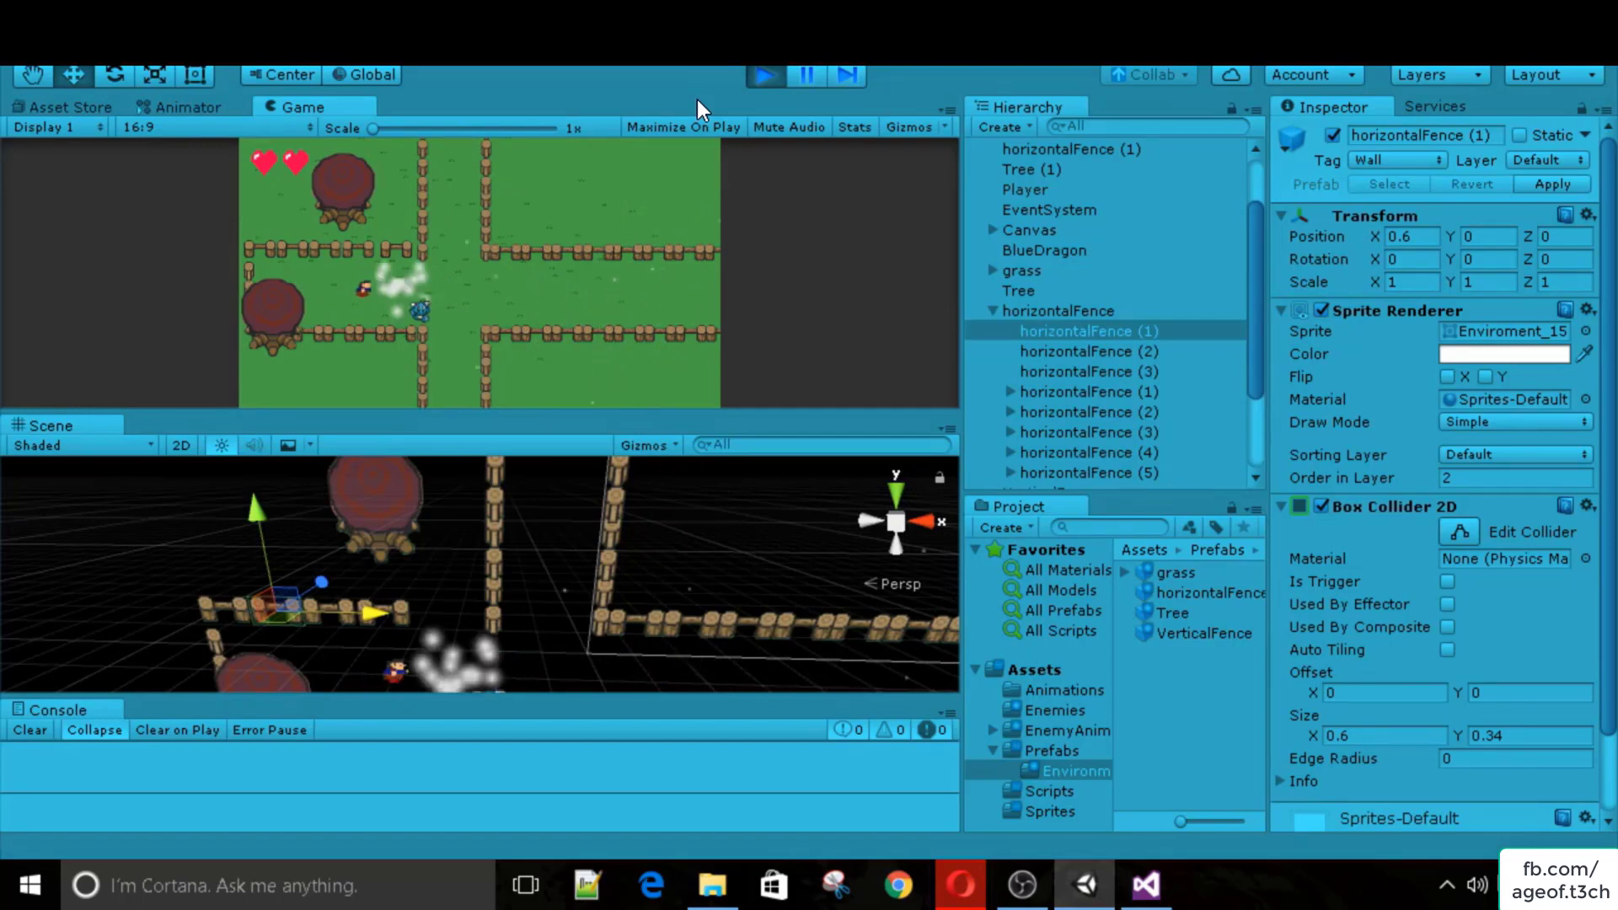
left_click(764, 76)
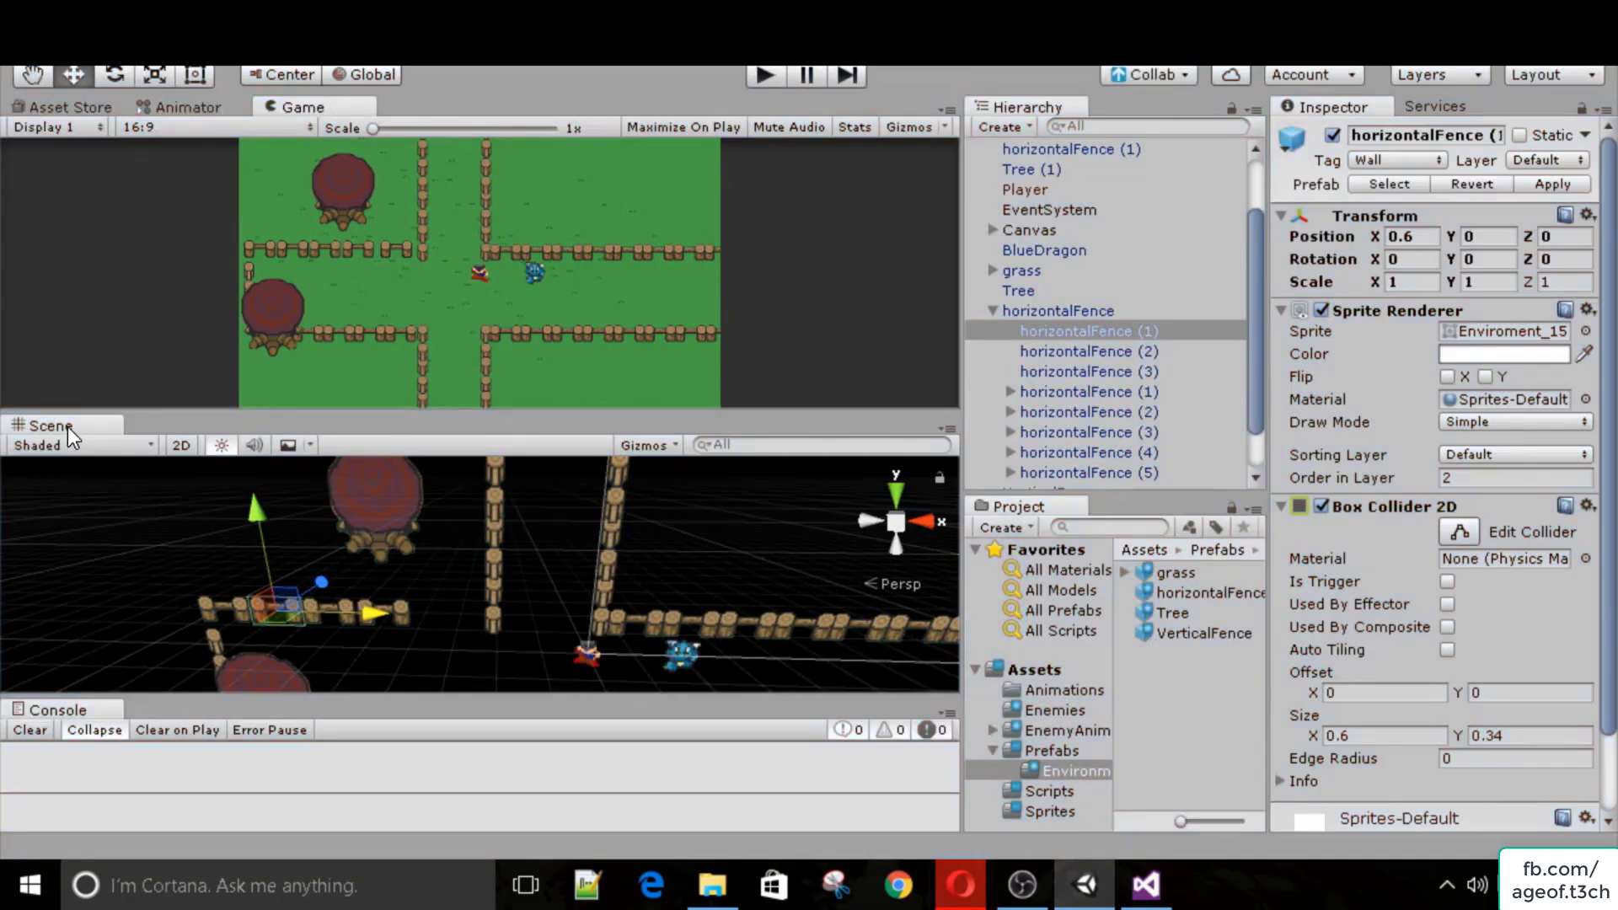
Dock the Scene view in the same group as the Game view, show the Game view, and collapse the horizontalFence hierarchy.
left_click_drag(64, 433, 29, 106)
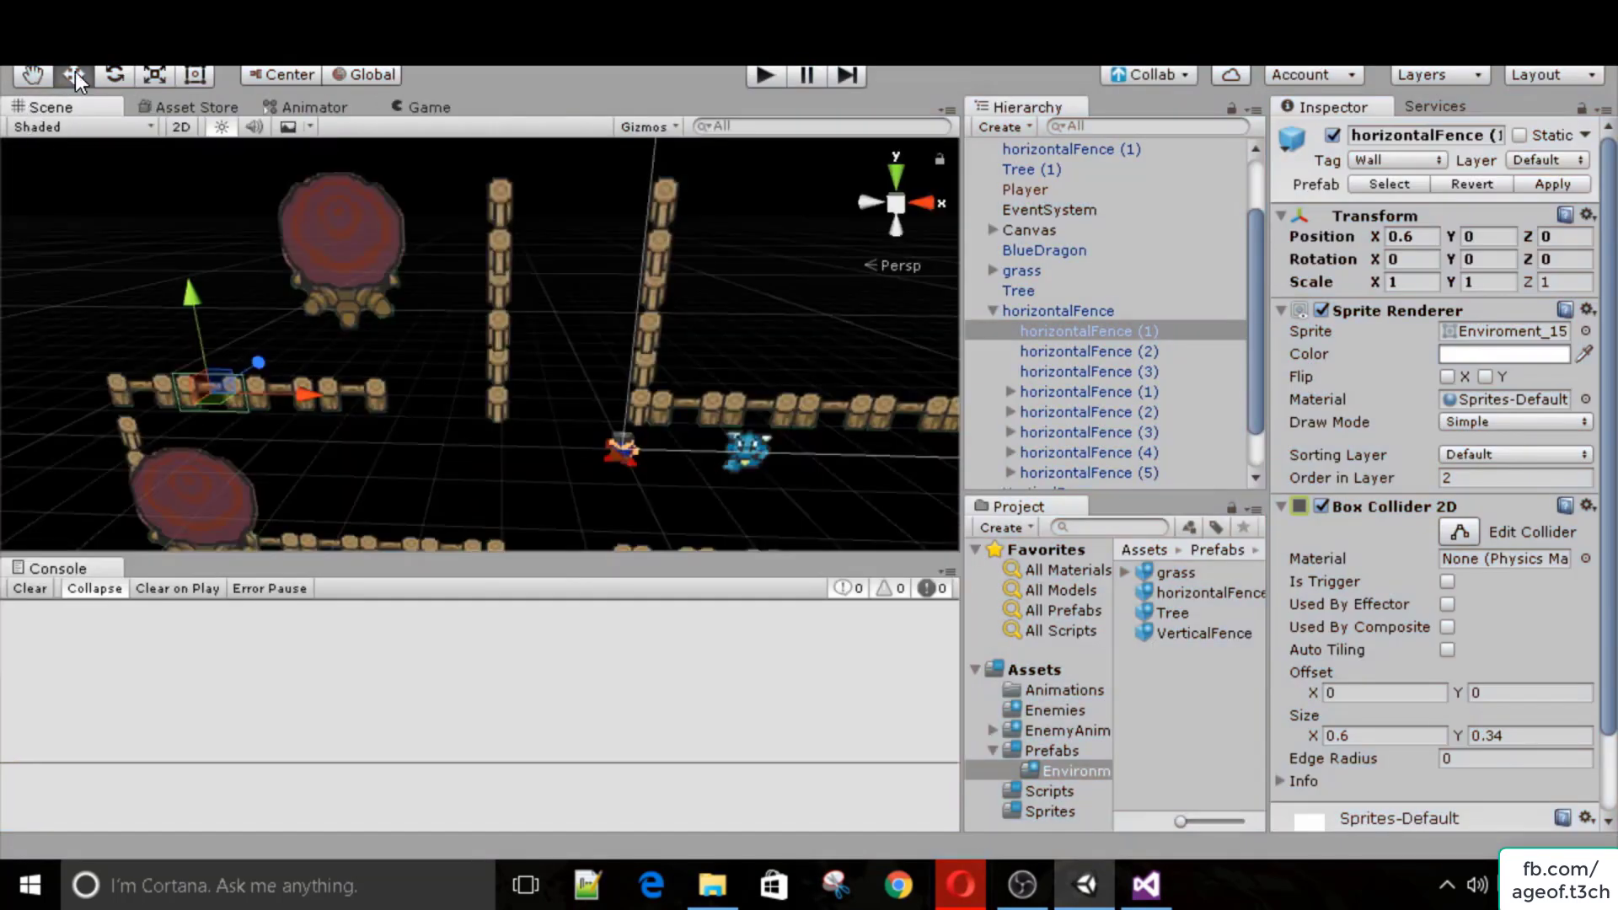
left_click(430, 107)
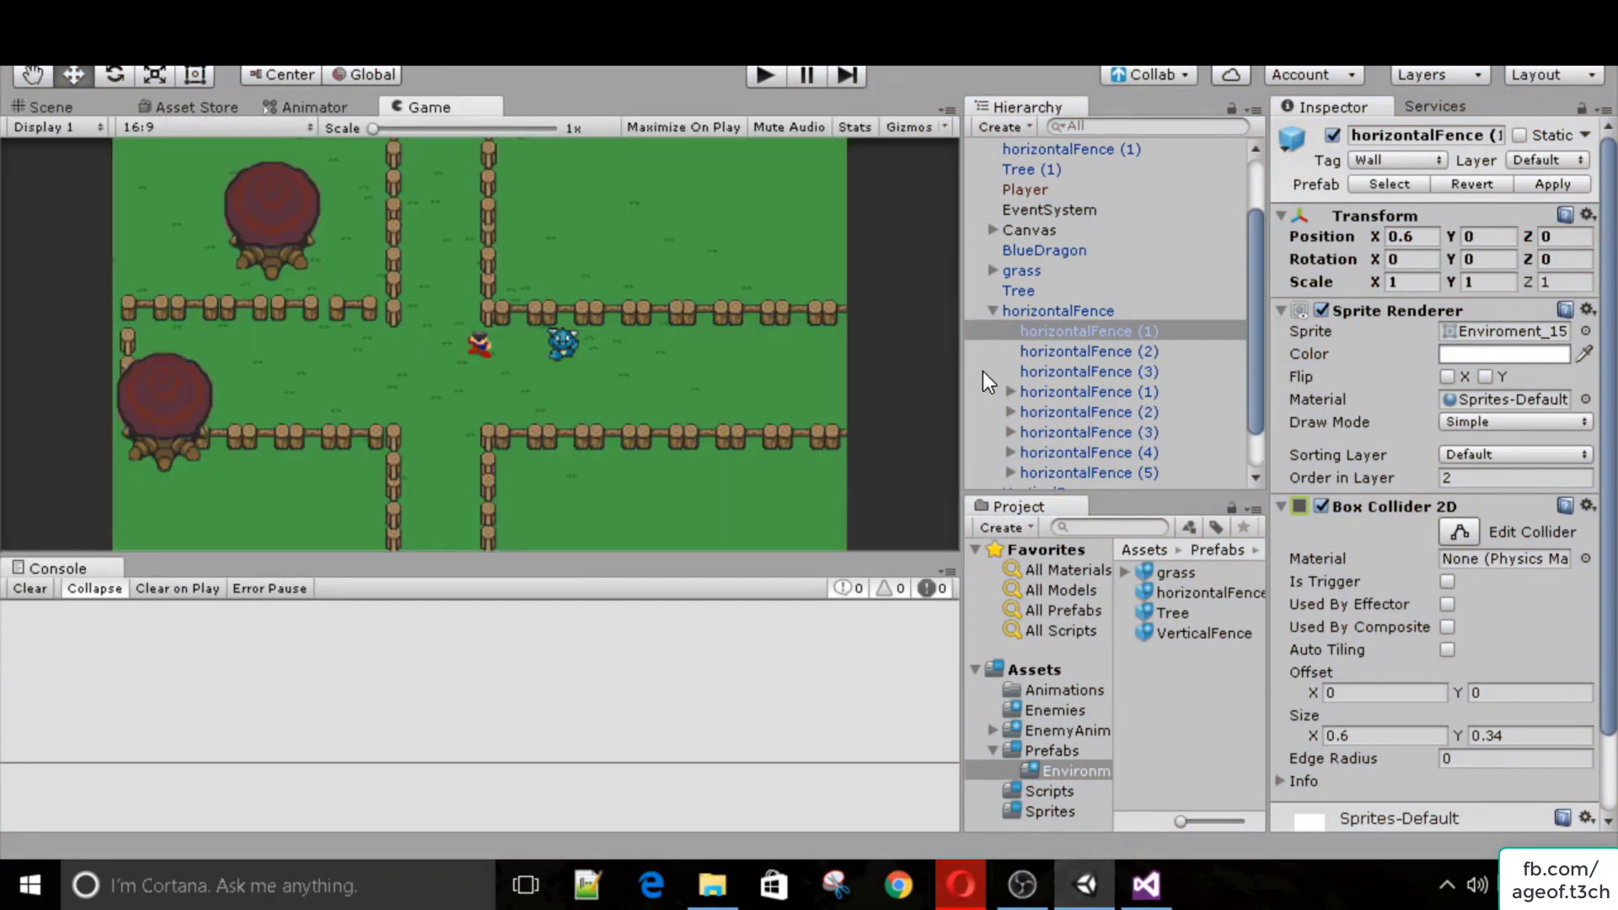
left_click(992, 311)
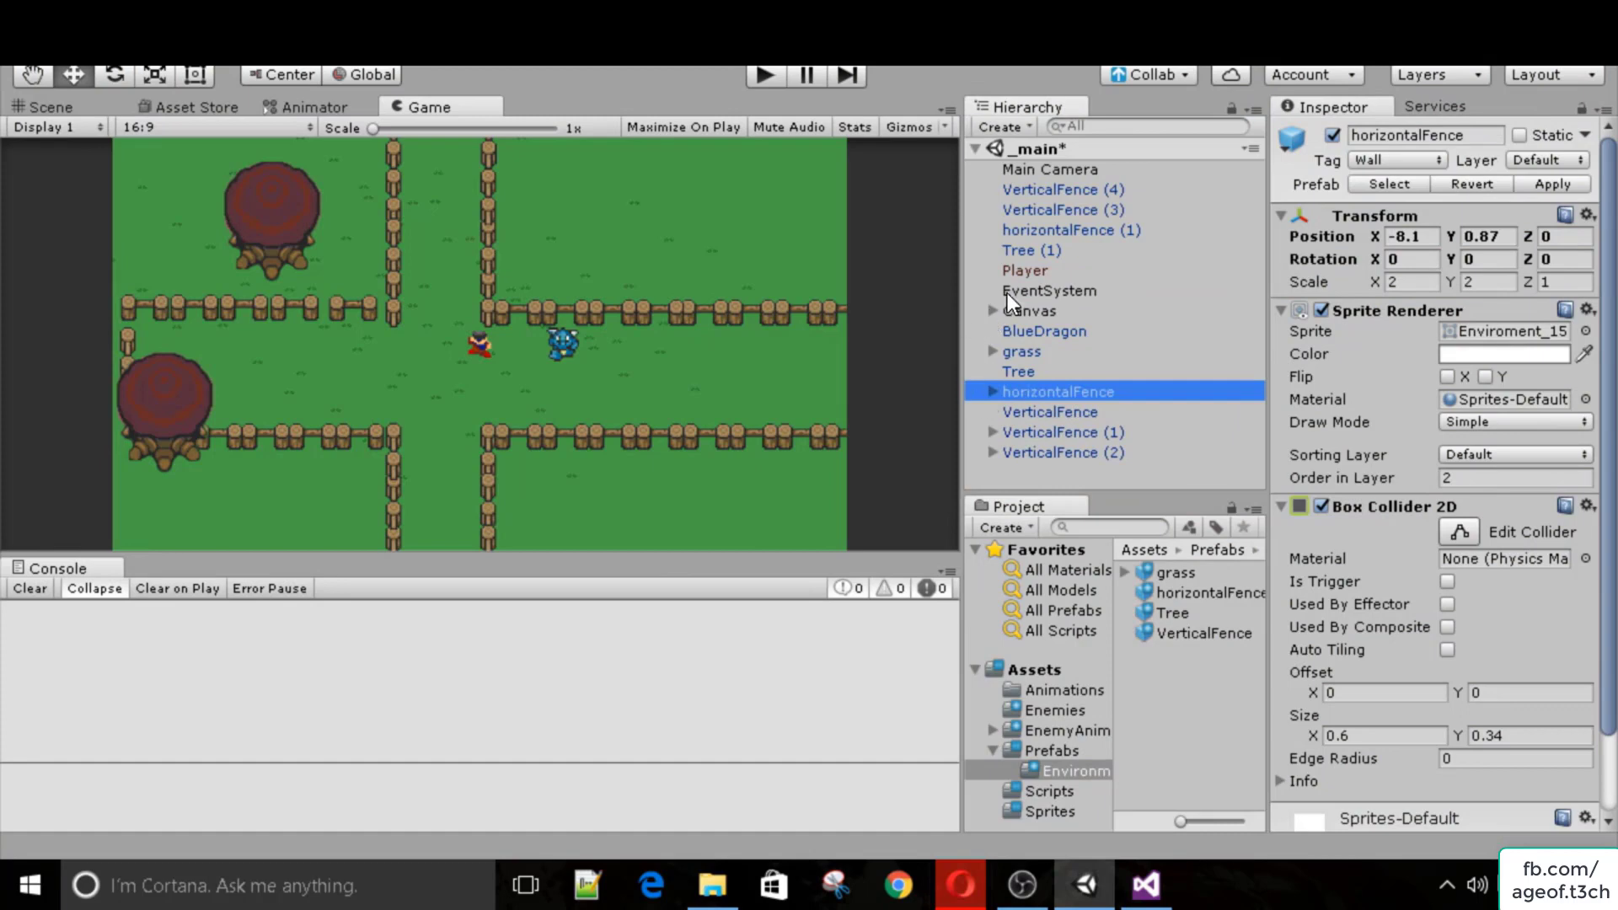
Create an empty GameObject in the scene and name it levelAssets.
left_click(1018, 126)
left_click(1026, 154)
left_click(1453, 137)
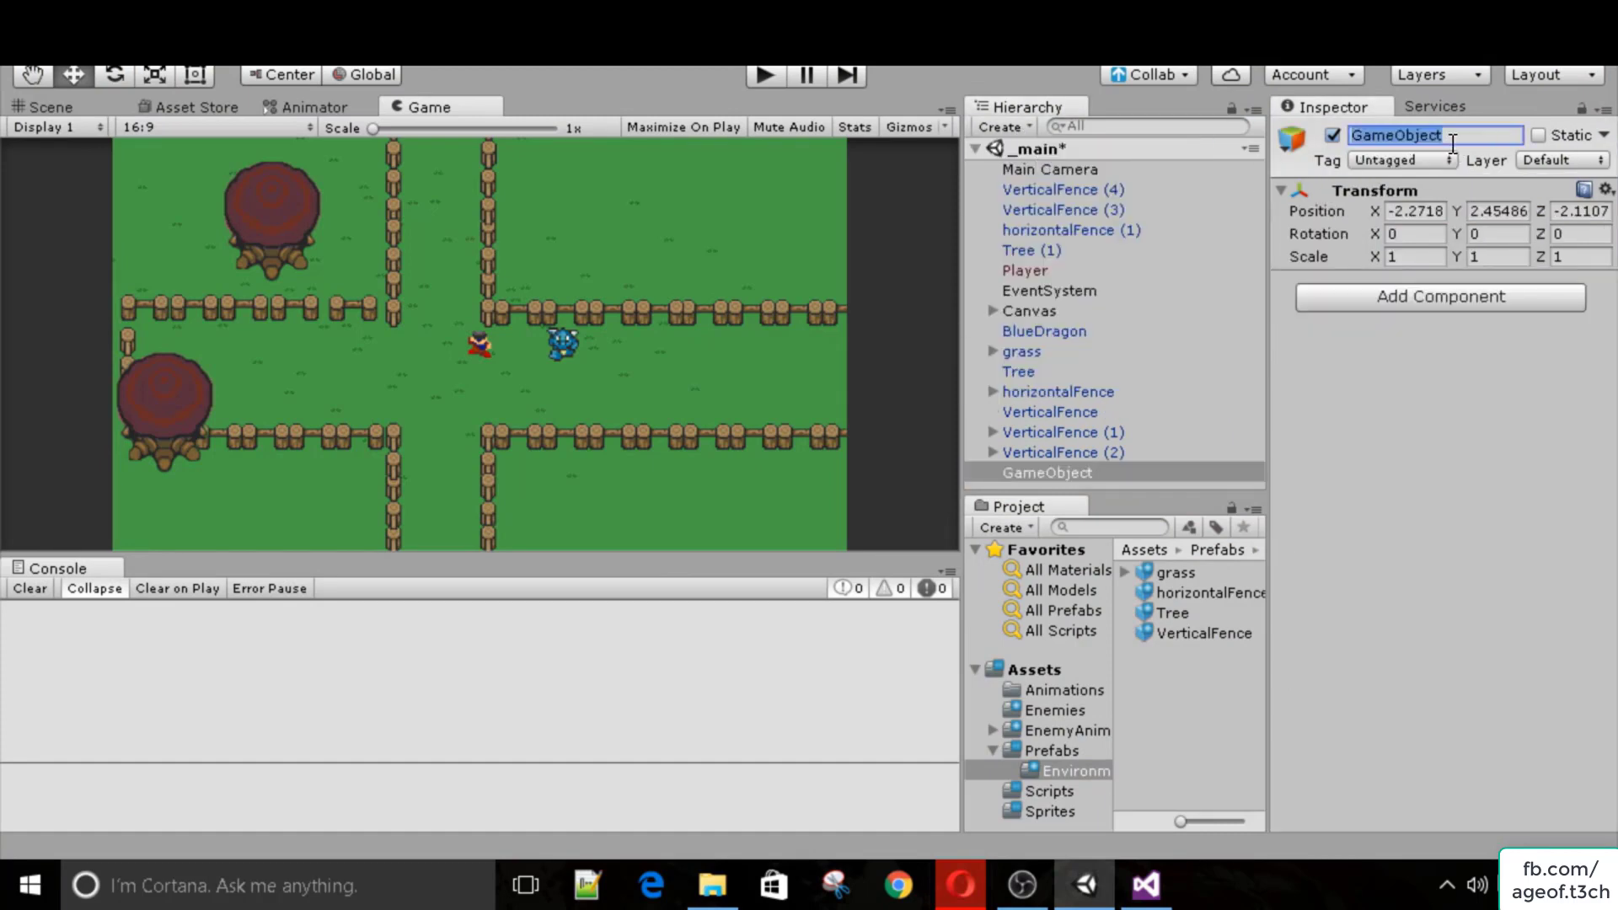
type("levelAssets")
key("Return")
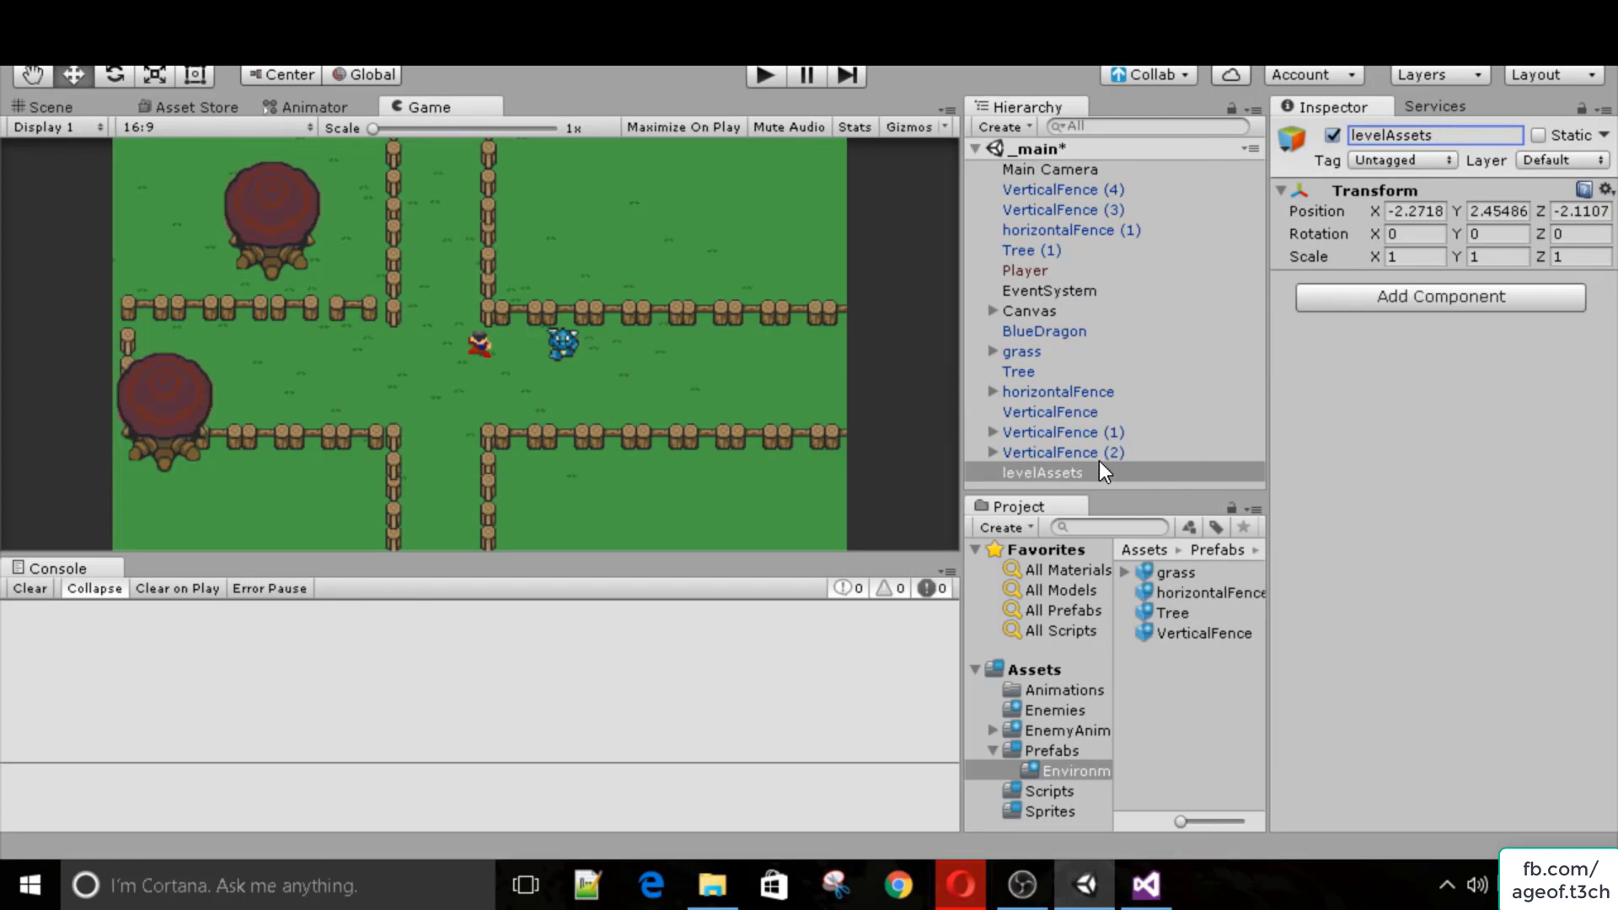
Parent grass, Tree, horizontalFence, VerticalFence, VerticalFence (1) and VerticalFence (2) under levelAssets.
left_click(1068, 452)
left_click(1065, 437, "ctrl")
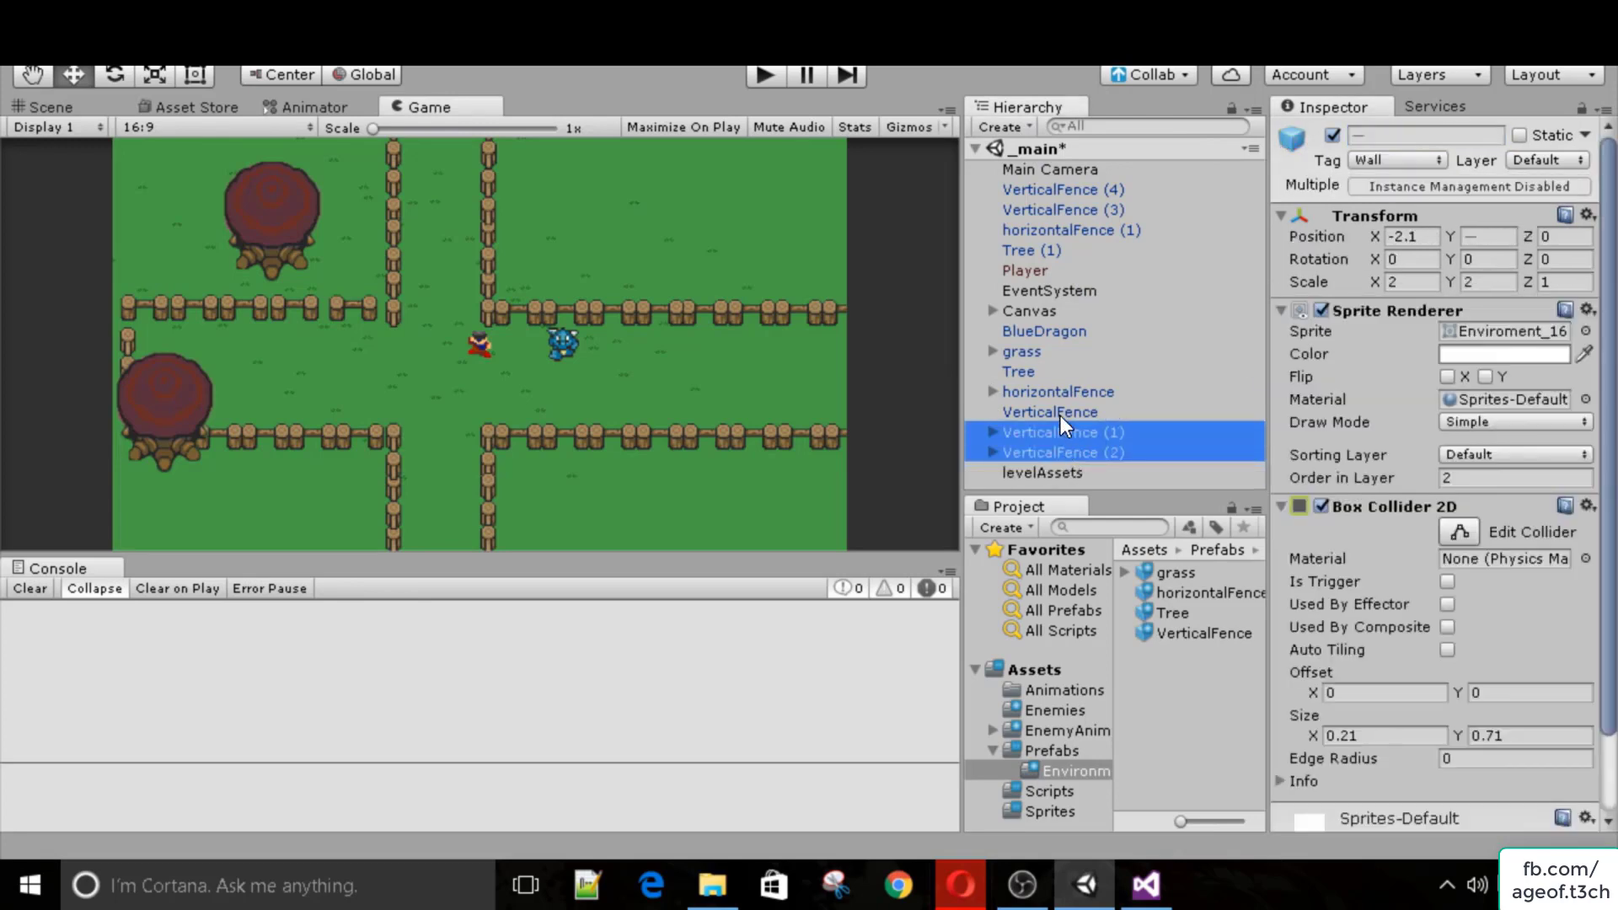
left_click(1060, 415, "ctrl")
left_click(1060, 396, "ctrl")
left_click(1052, 371, "ctrl")
left_click(1062, 354, "ctrl")
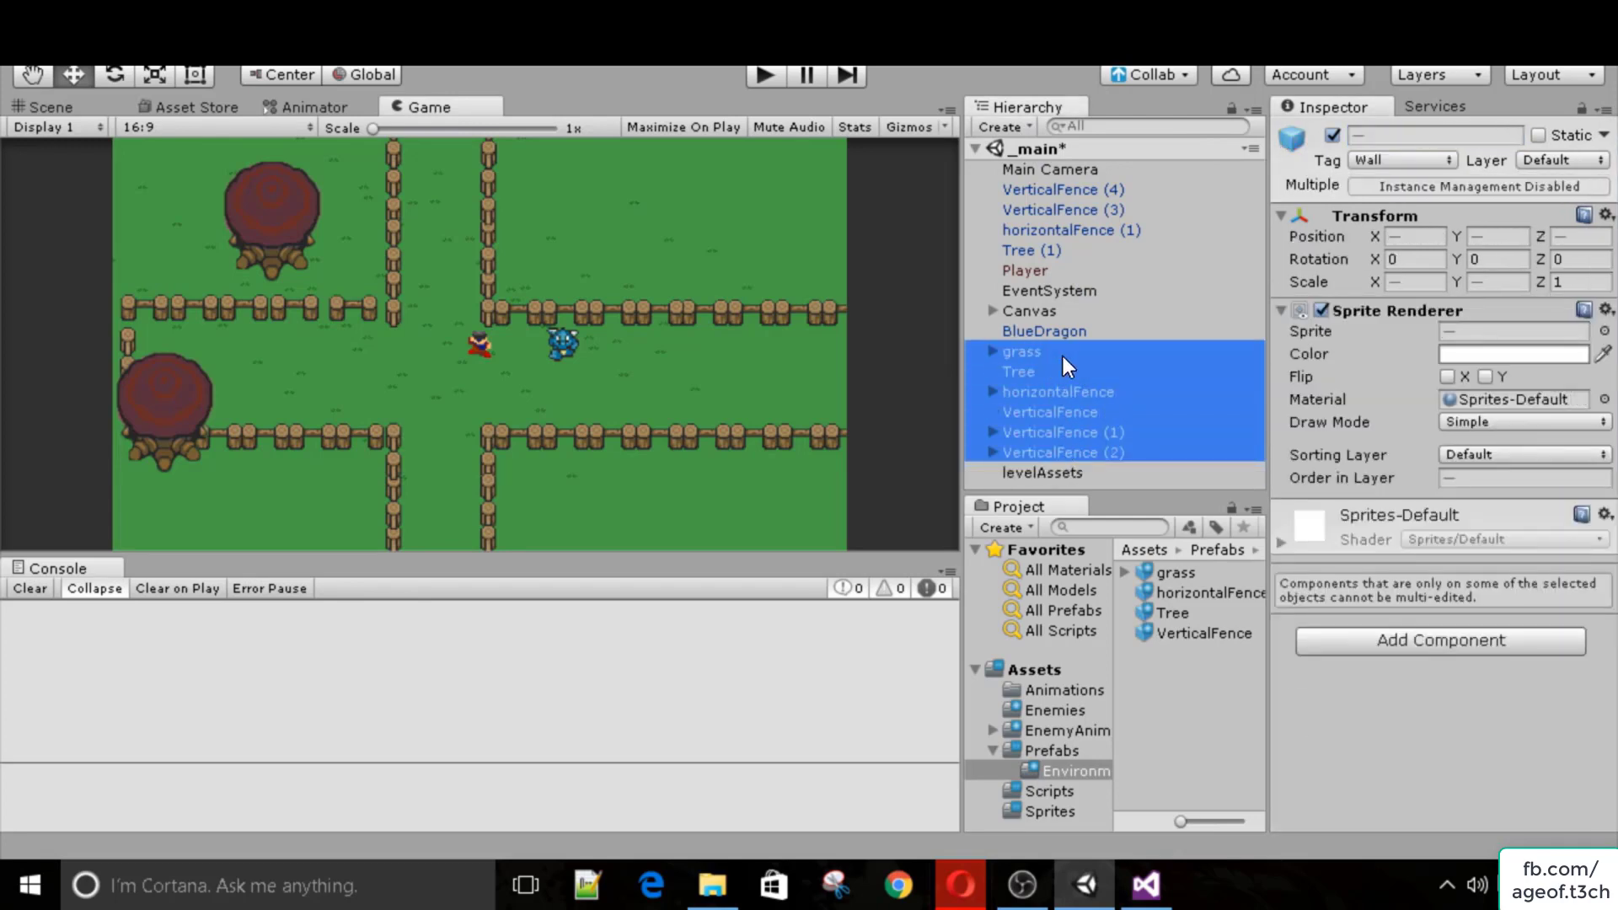
left_click_drag(1004, 346, 1068, 472)
left_click(1003, 351)
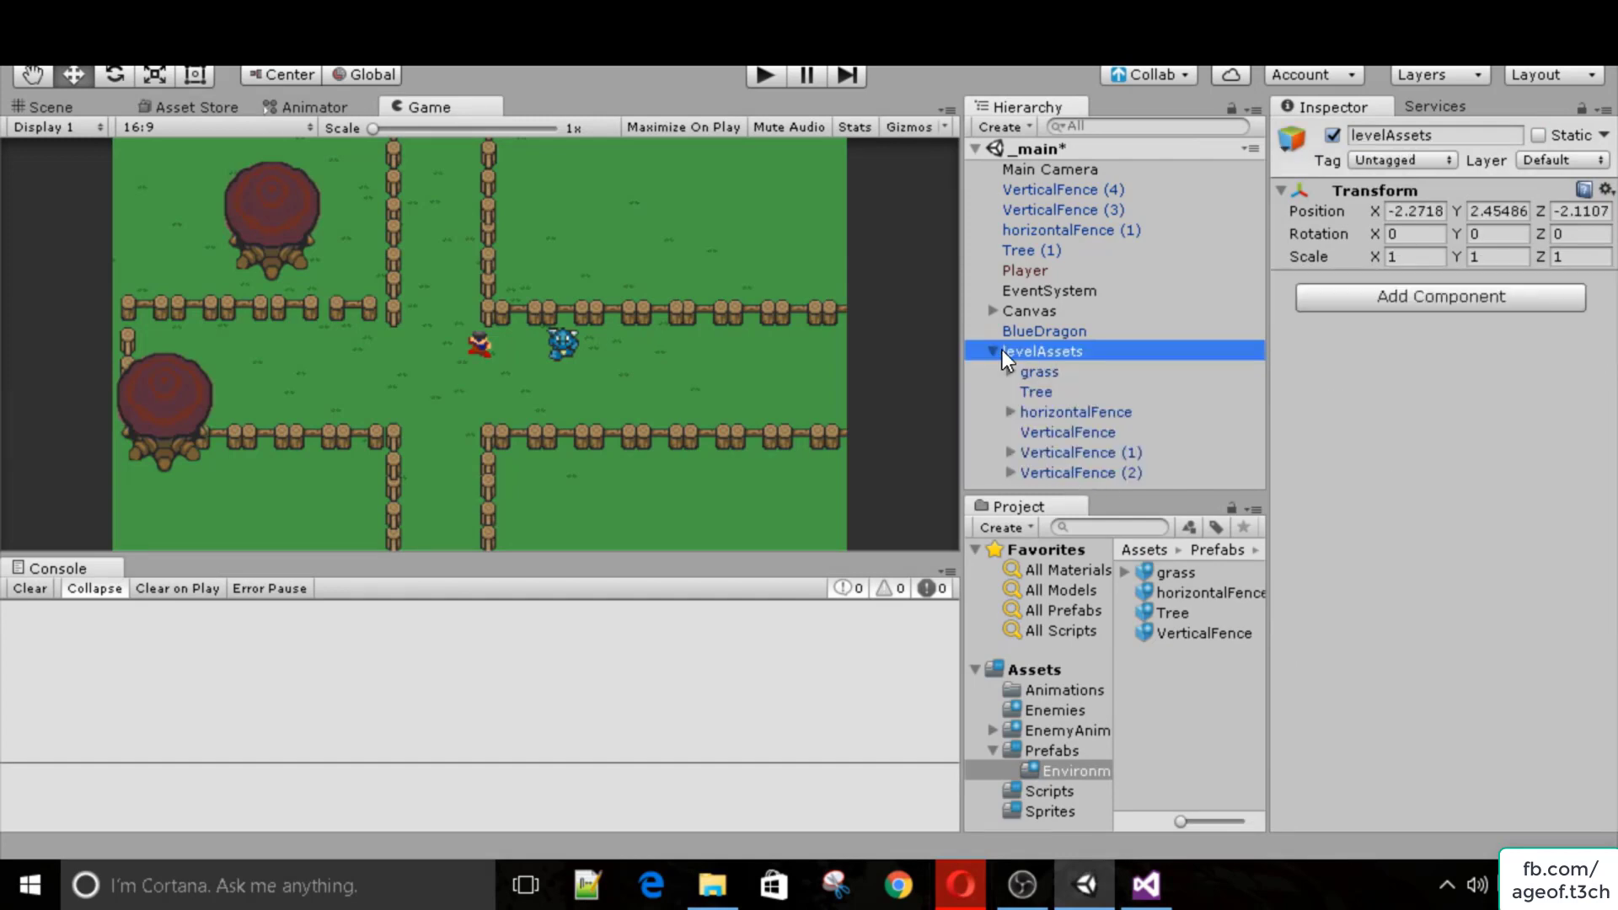
left_click(994, 351)
Parent Tree (1), horizontalFence (1), VerticalFence (3) and VerticalFence (4) under levelAssets and collapse the group.
left_click_drag(1045, 251, 1069, 352)
left_click(1075, 231)
left_click(1061, 189, "shift")
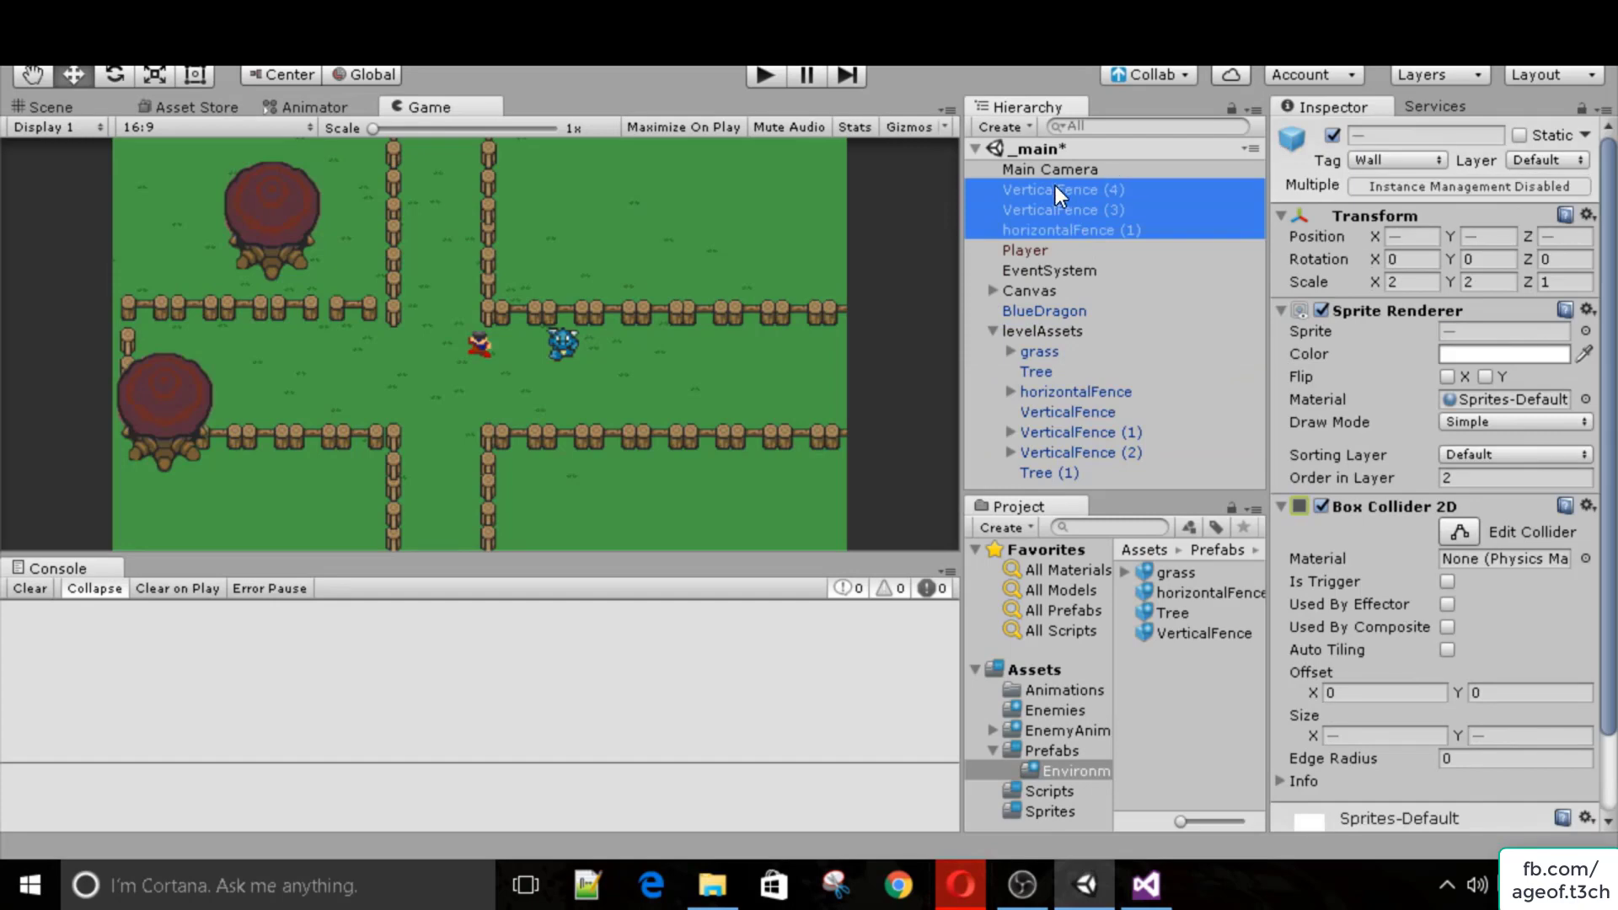
left_click_drag(1061, 189, 1054, 326)
left_click(990, 270)
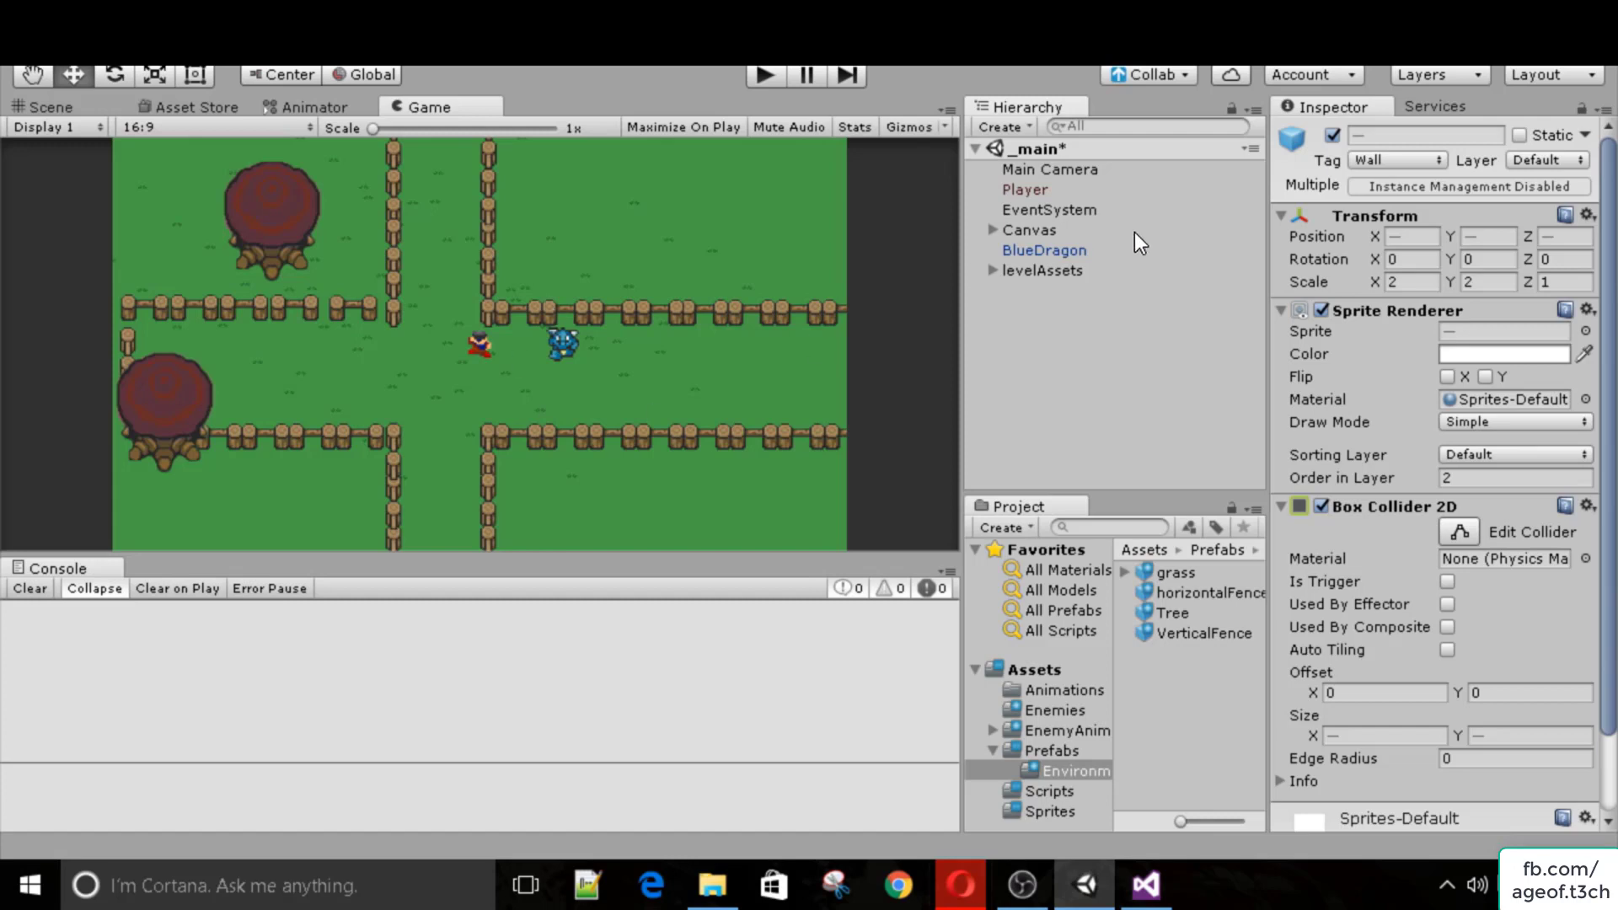
Replace the BlueDragon in the scene with a blueCrab prefab from the Enemies folder.
left_click(1035, 248)
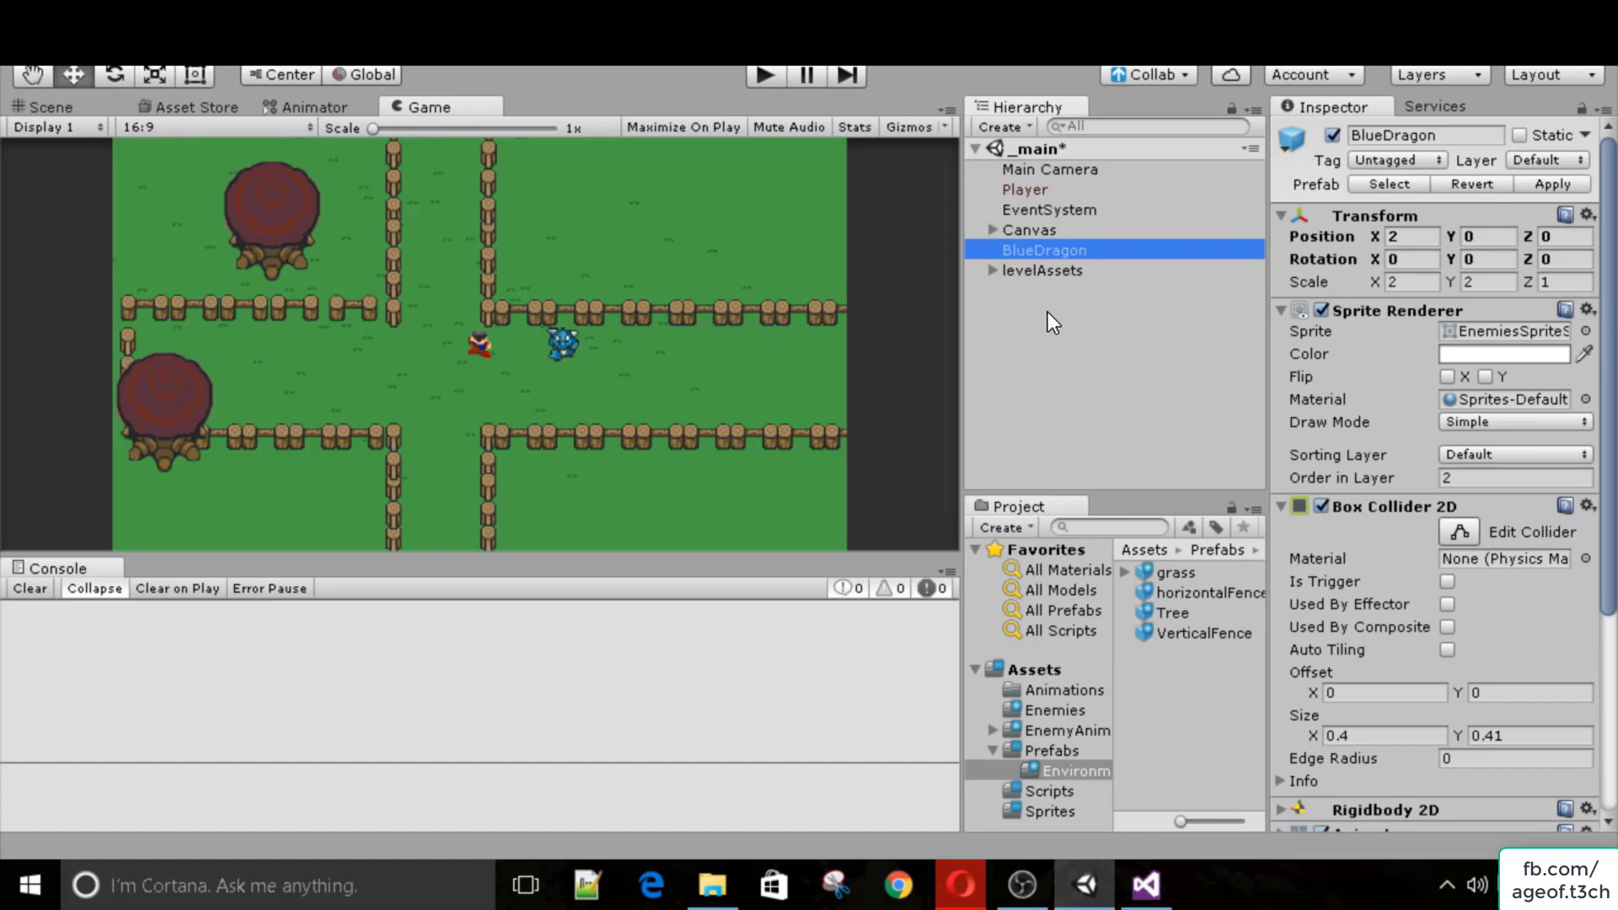
key("Delete")
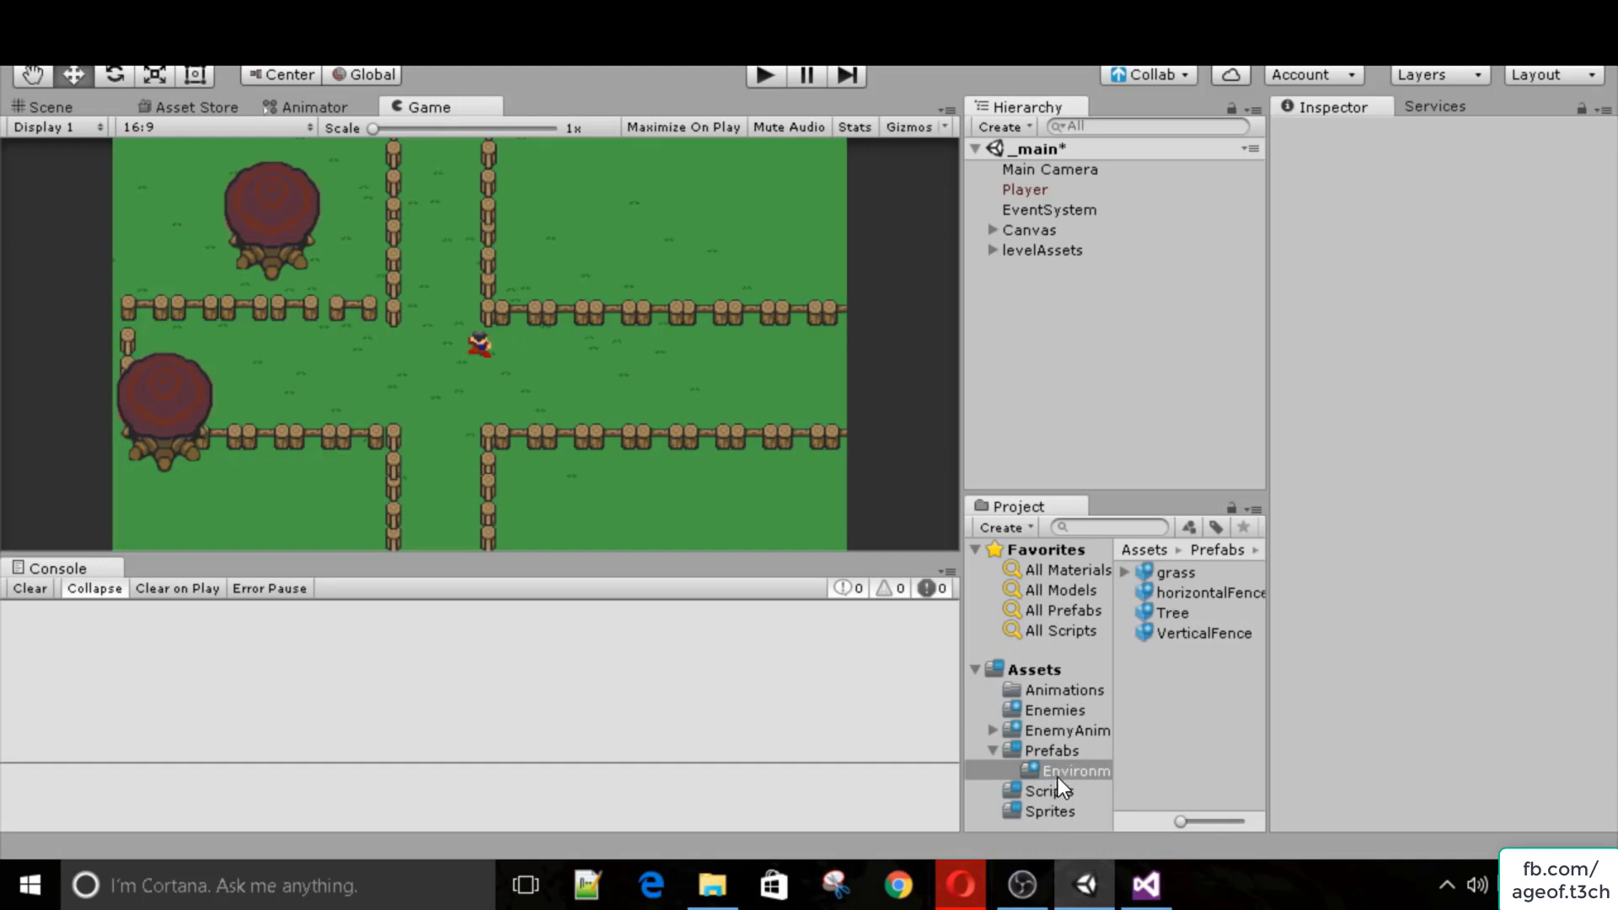
left_click(1069, 712)
left_click(1195, 592)
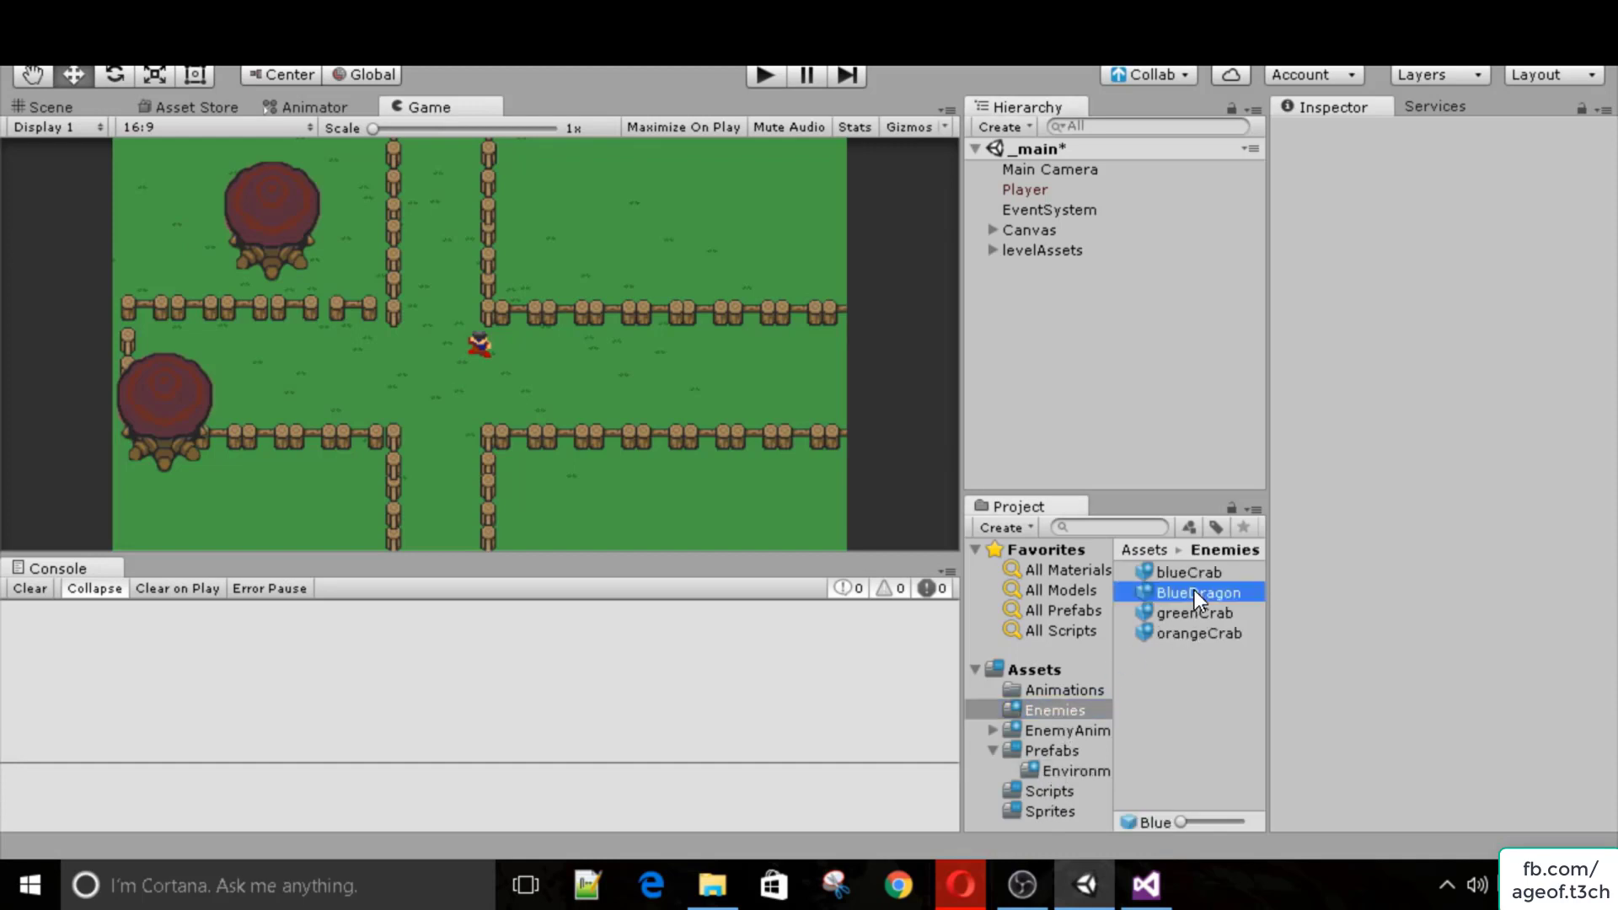
left_click(1203, 574)
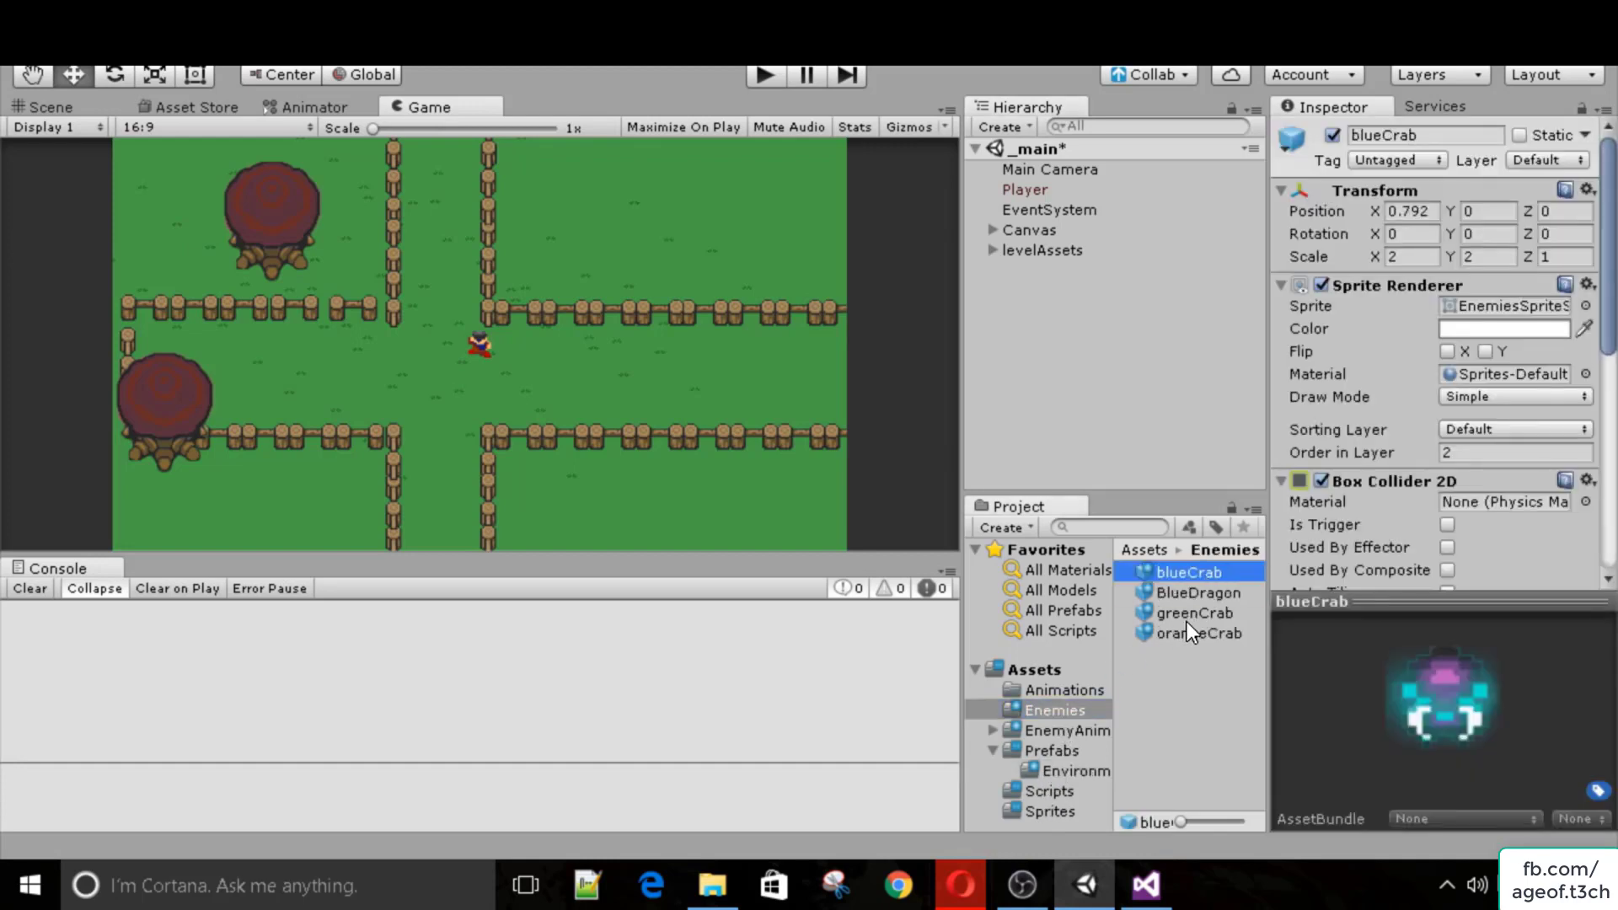
left_click(1187, 621)
left_click(1186, 637)
left_click_drag(1193, 576, 1124, 478)
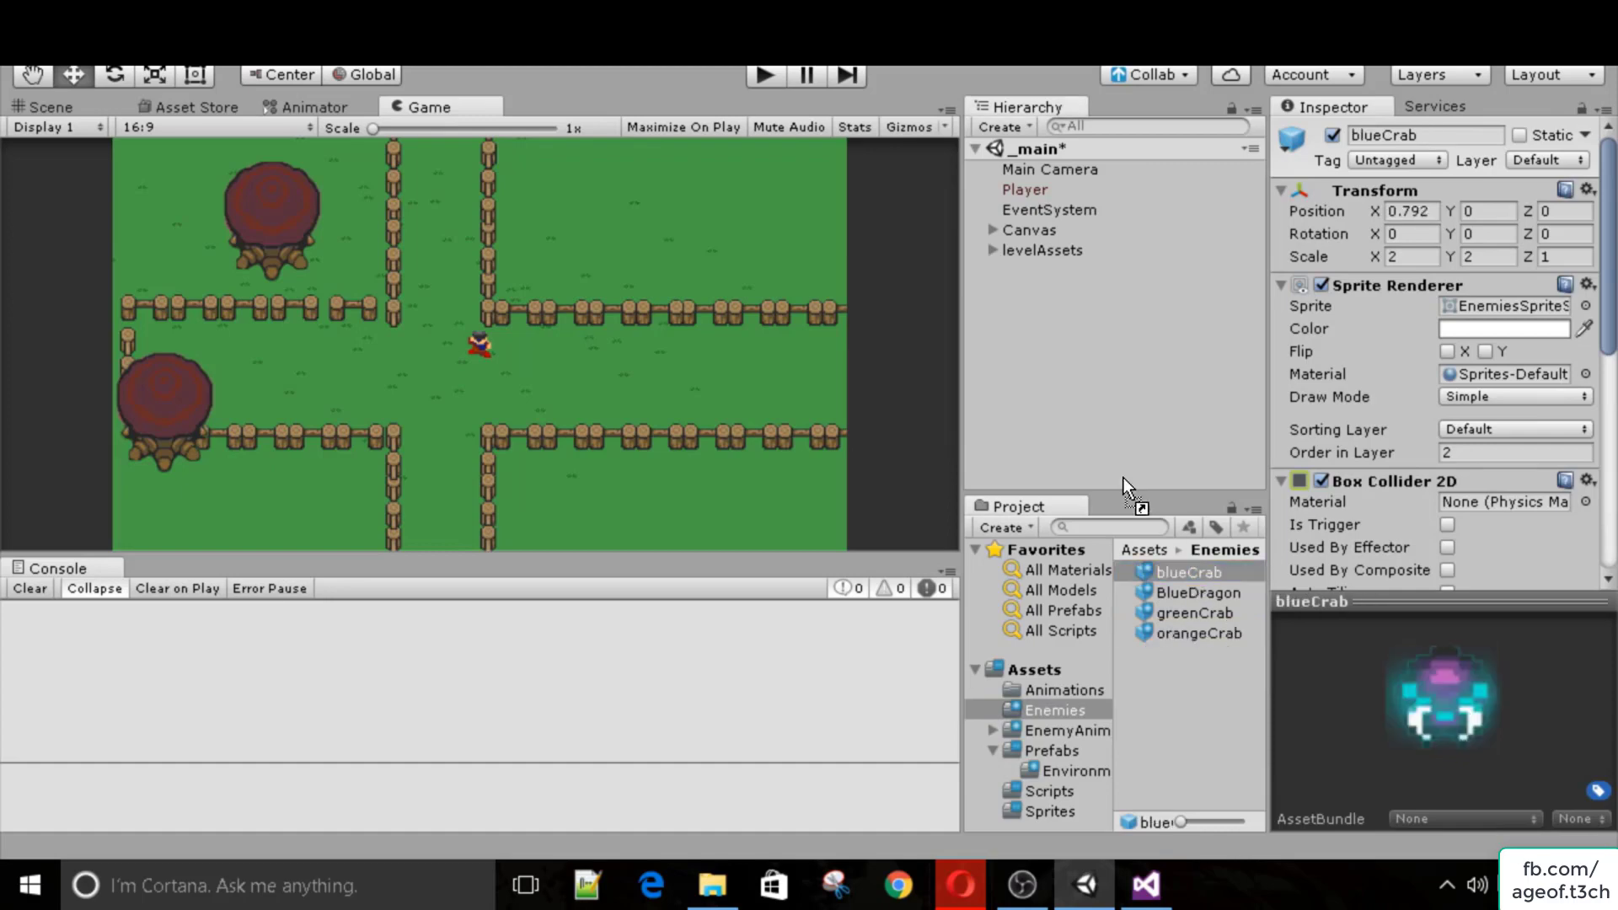
left_click_drag(1049, 391, 1048, 391)
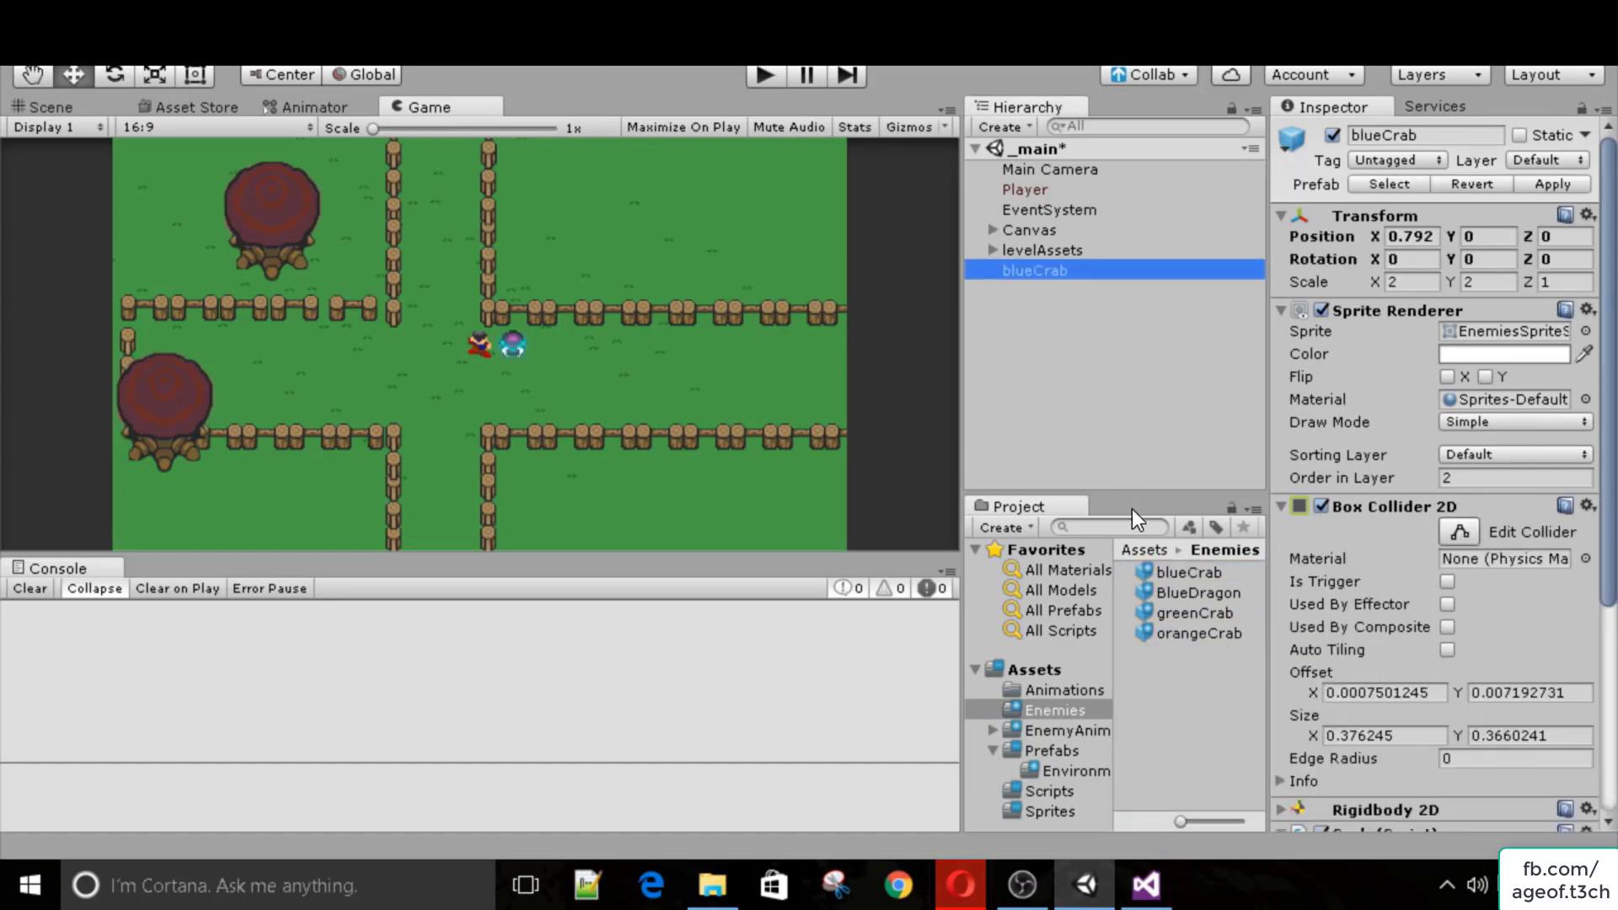
Add a second blueCrab prefab to the scene and set its X position to 5.
left_click_drag(1196, 573, 1062, 276)
left_click(1410, 238)
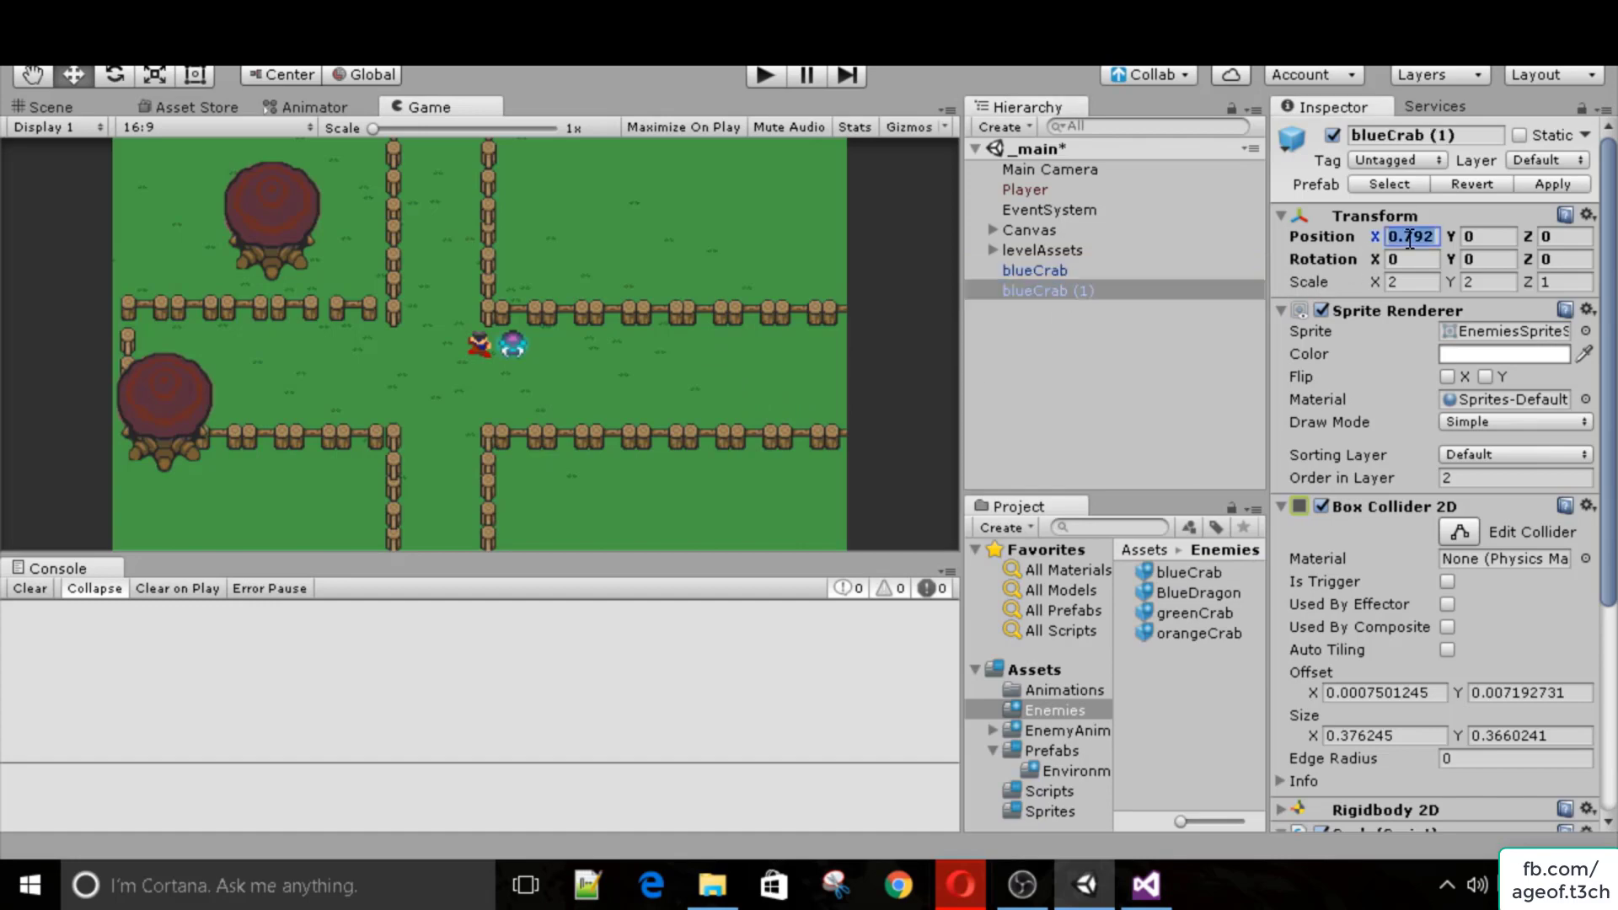
type("5")
left_click(44, 107)
left_click(1036, 291)
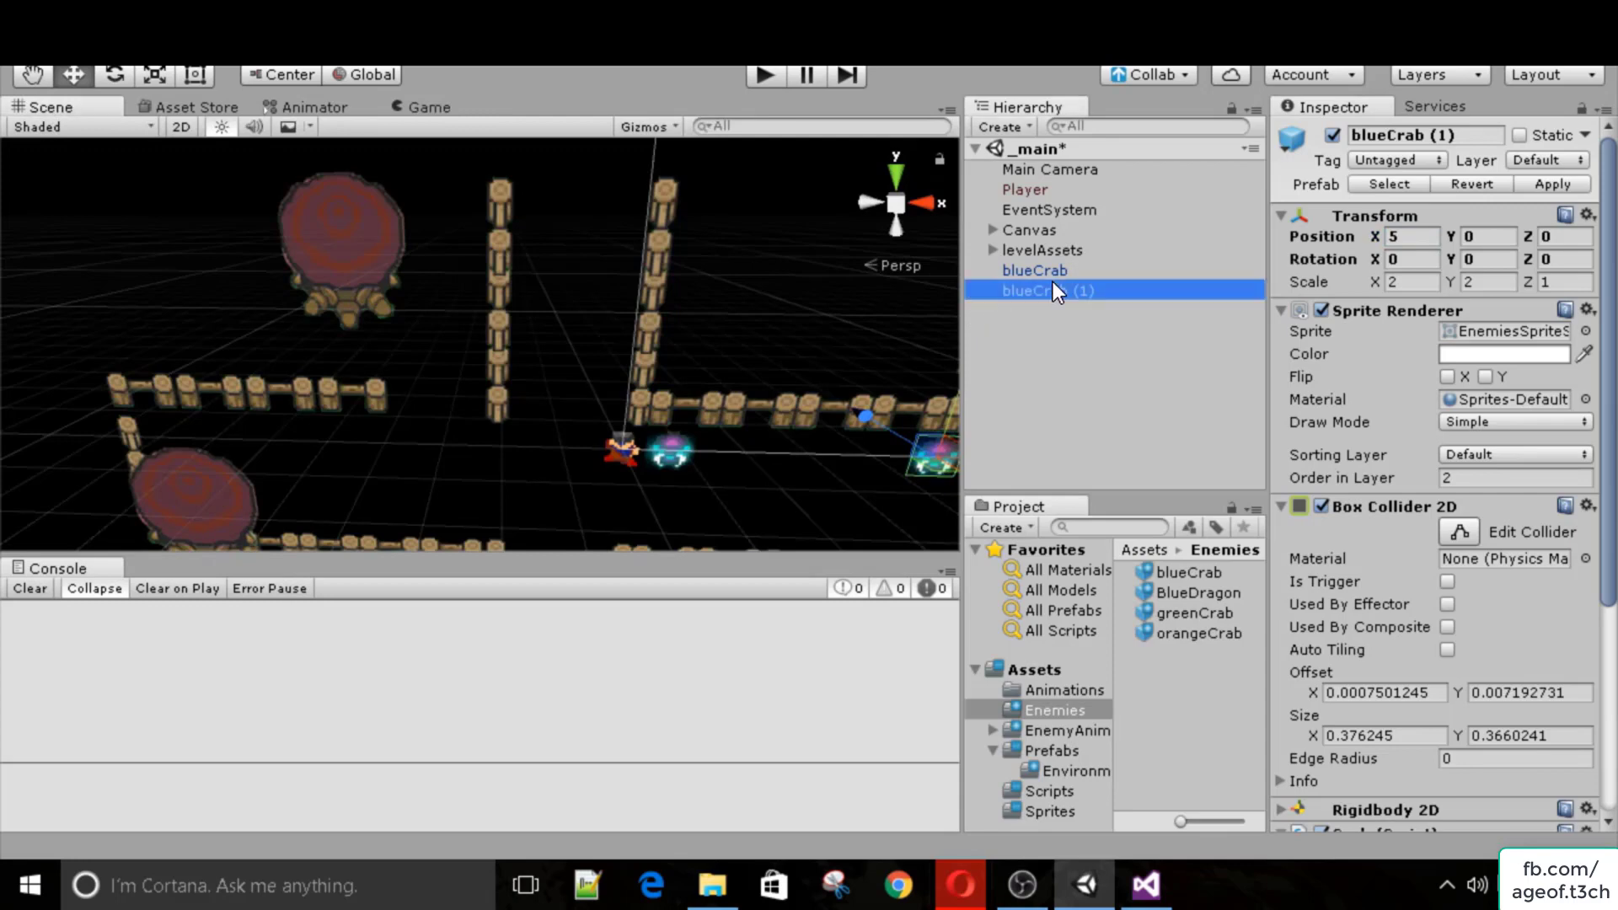
Move the first blueCrab between the upper vertical fences, to about X -0.9, Y 2.68.
left_click(1045, 270)
left_click_drag(813, 428, 669, 449)
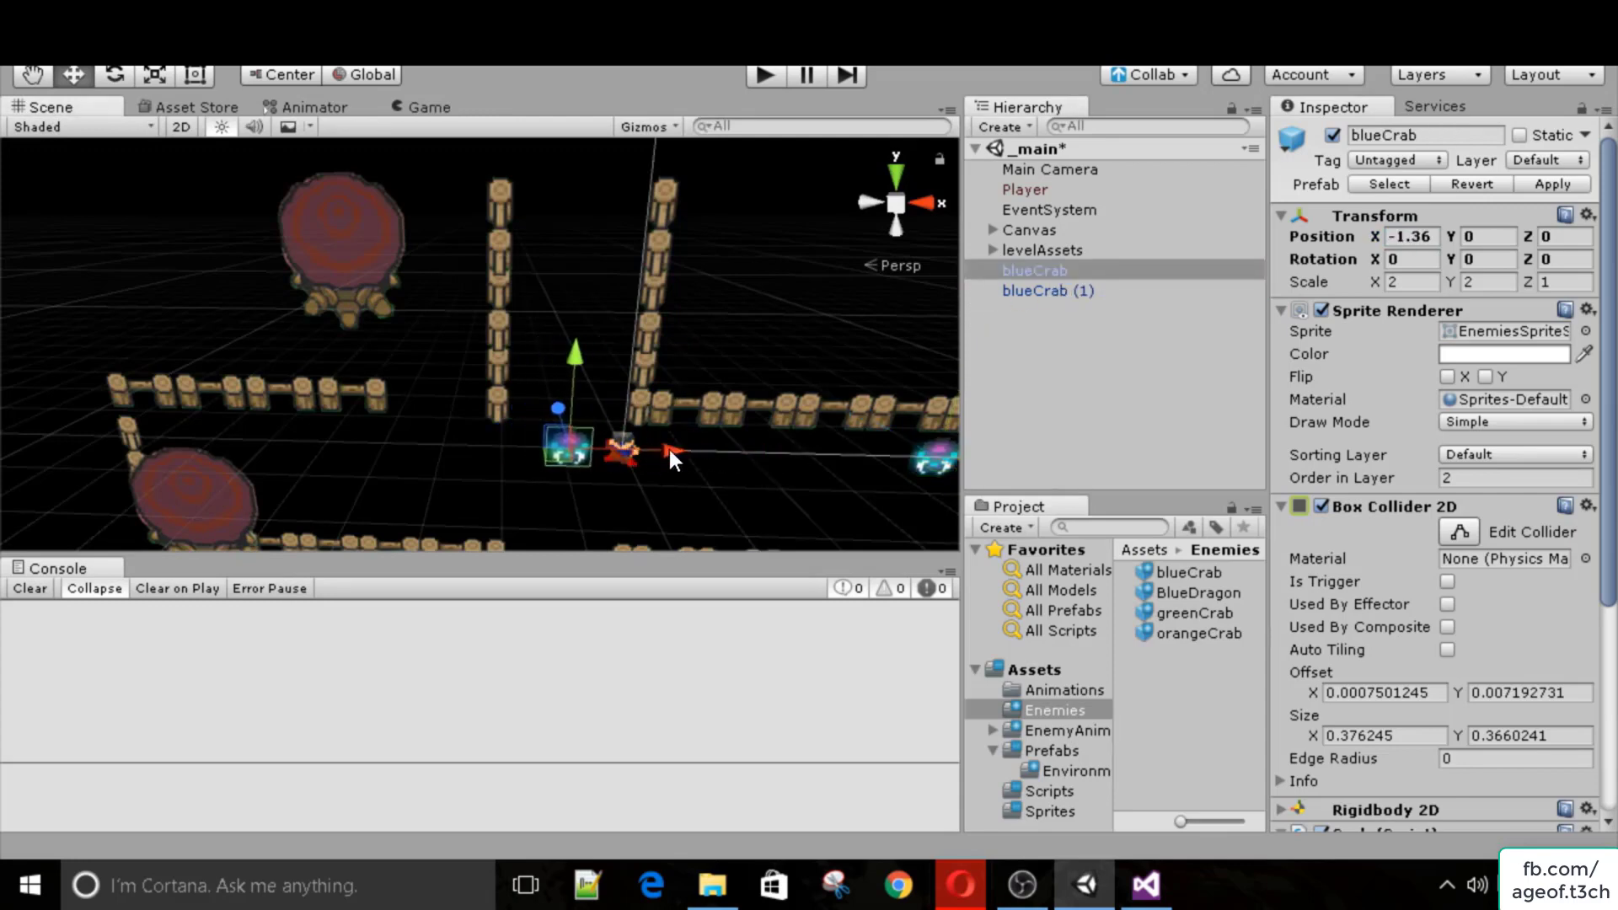
left_click_drag(565, 354, 514, 185)
left_click(430, 108)
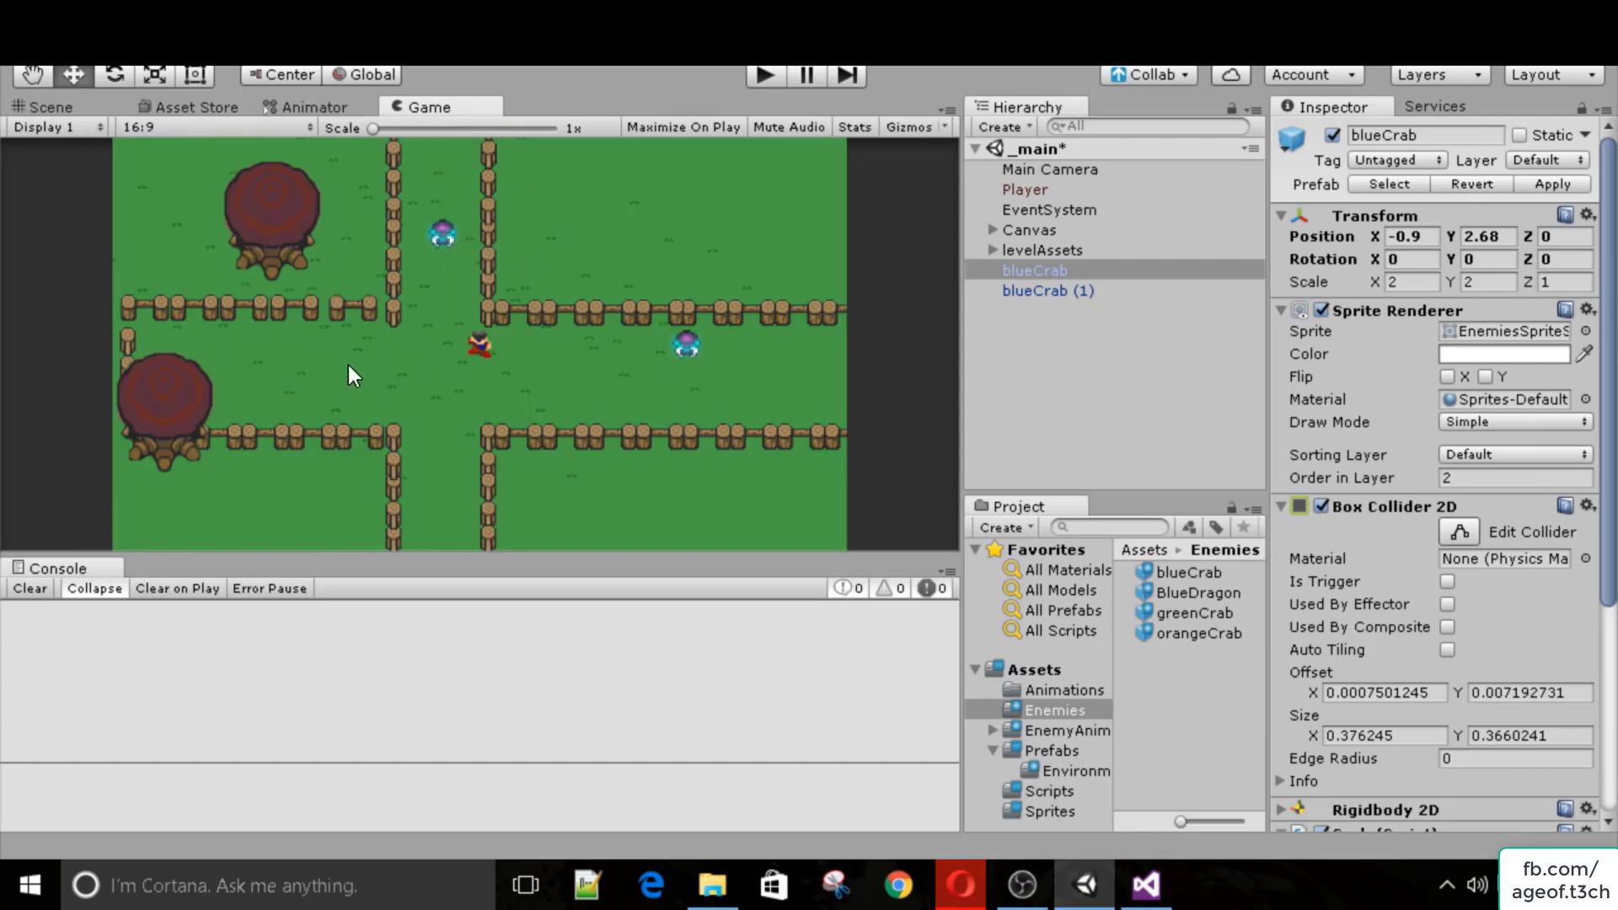
Play-test the scene by walking the player around the fenced paths to check how both blueCrabs move and collide with the fences.
key("e")
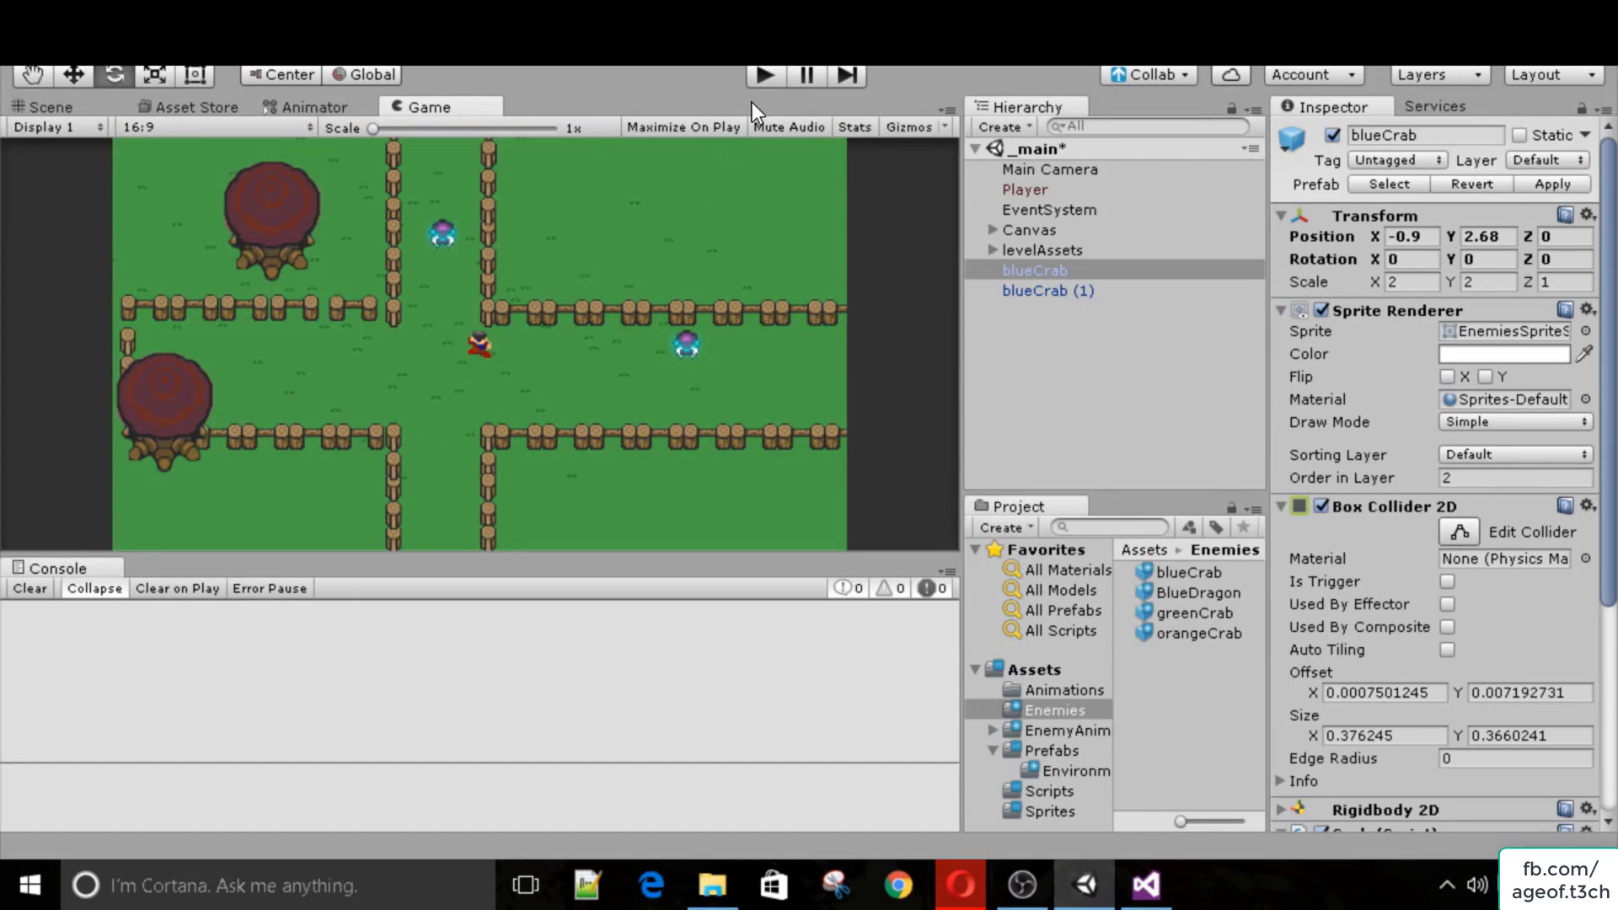
left_click(766, 76)
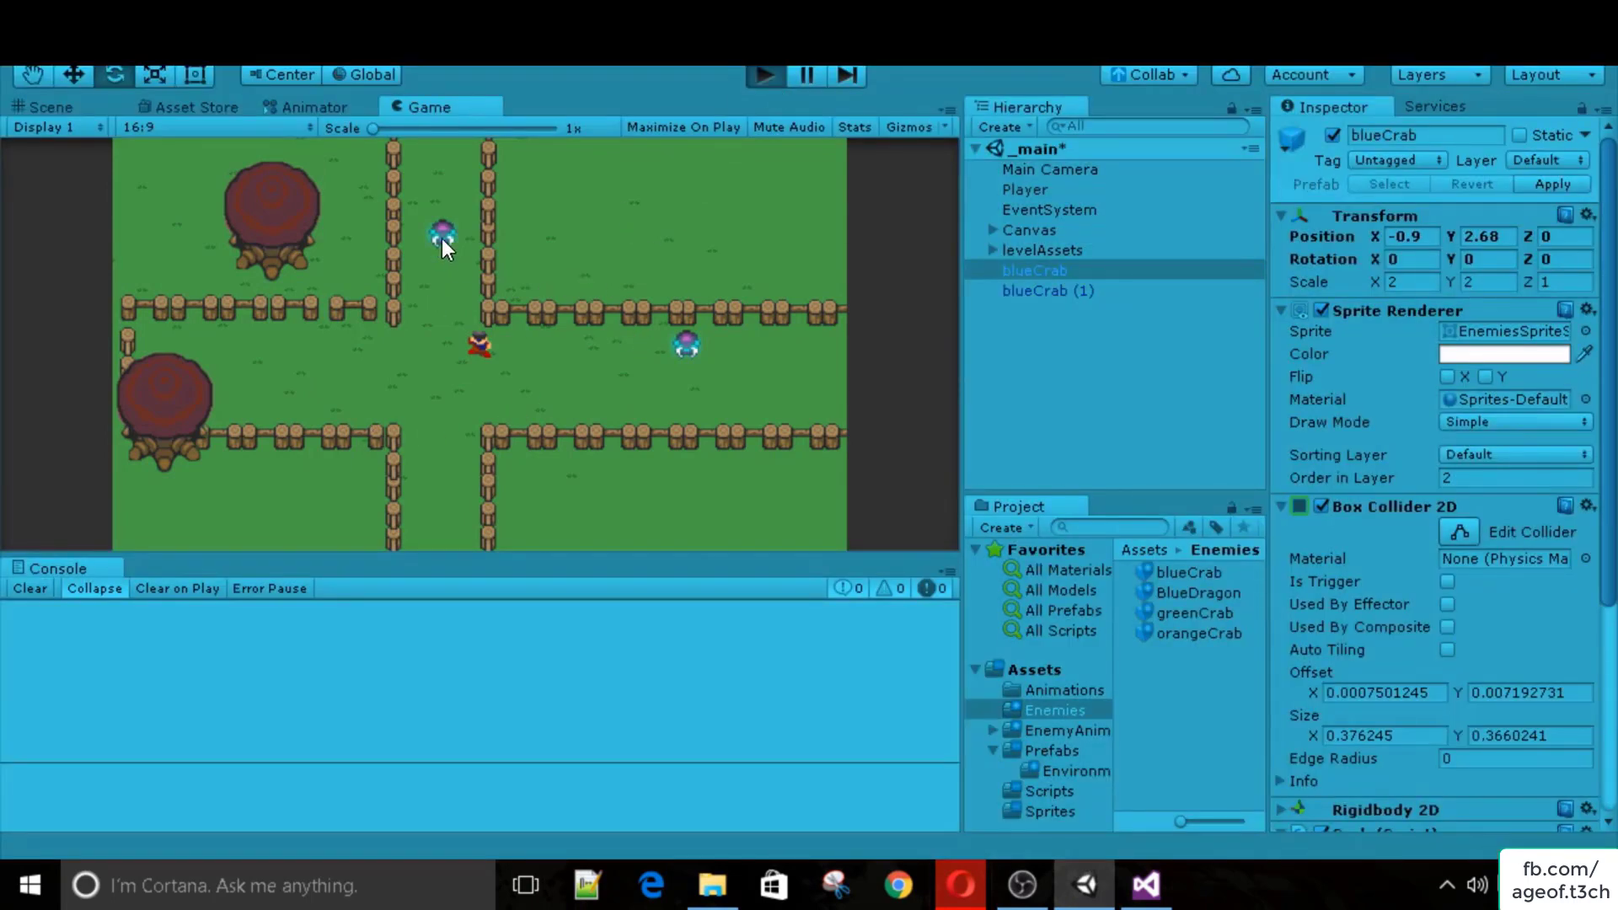
key("s")
key("a")
key("w")
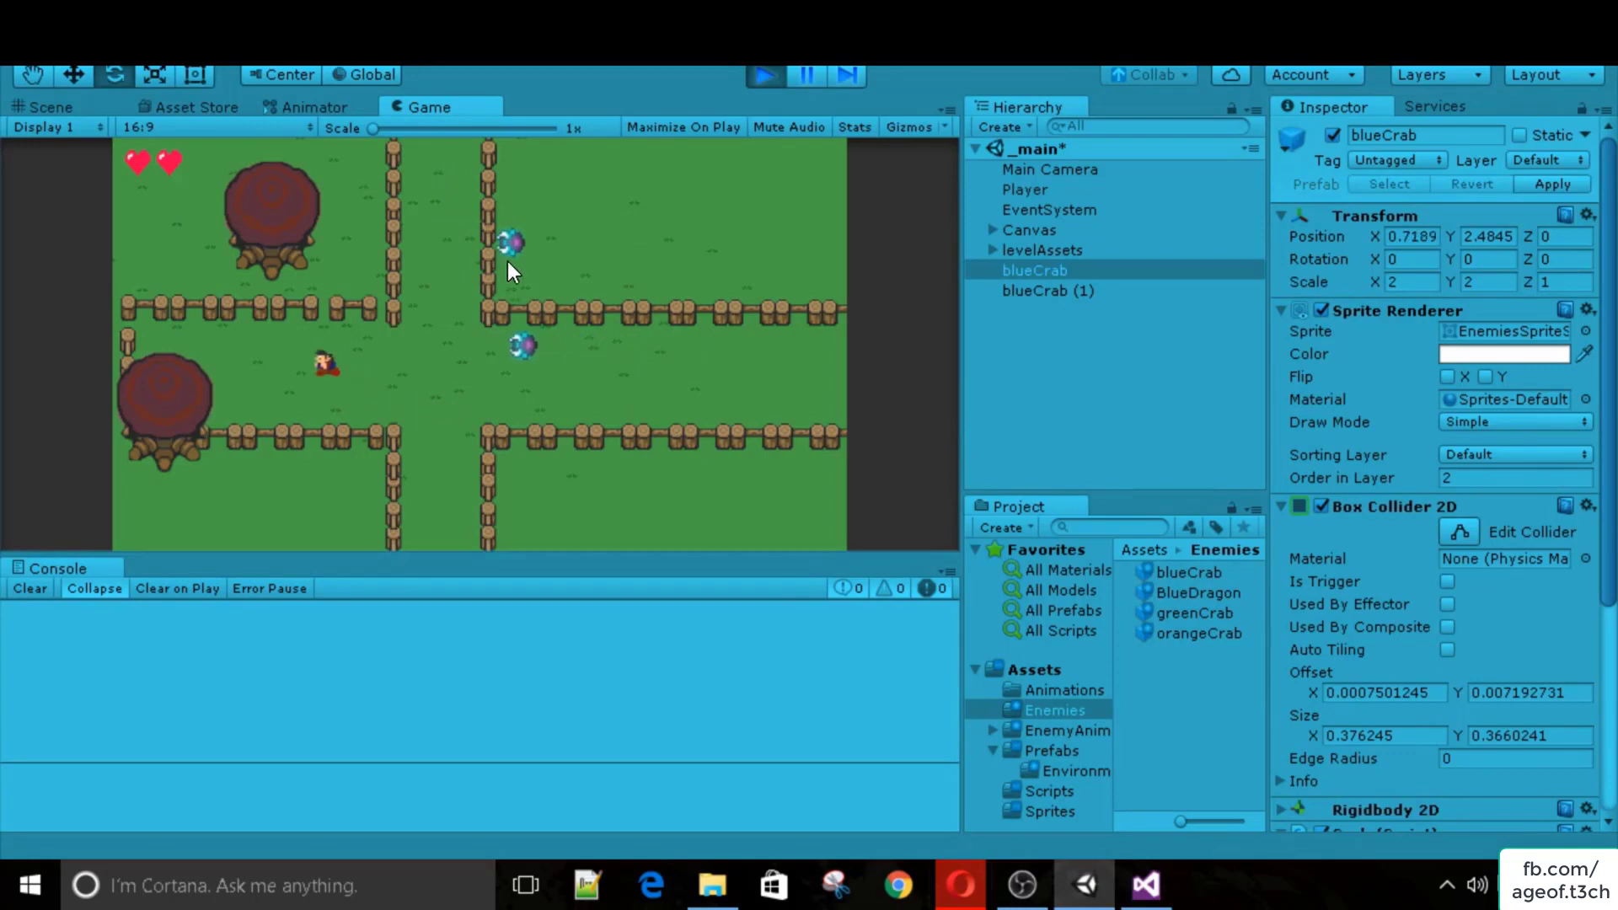
key("d")
key("w")
key("s")
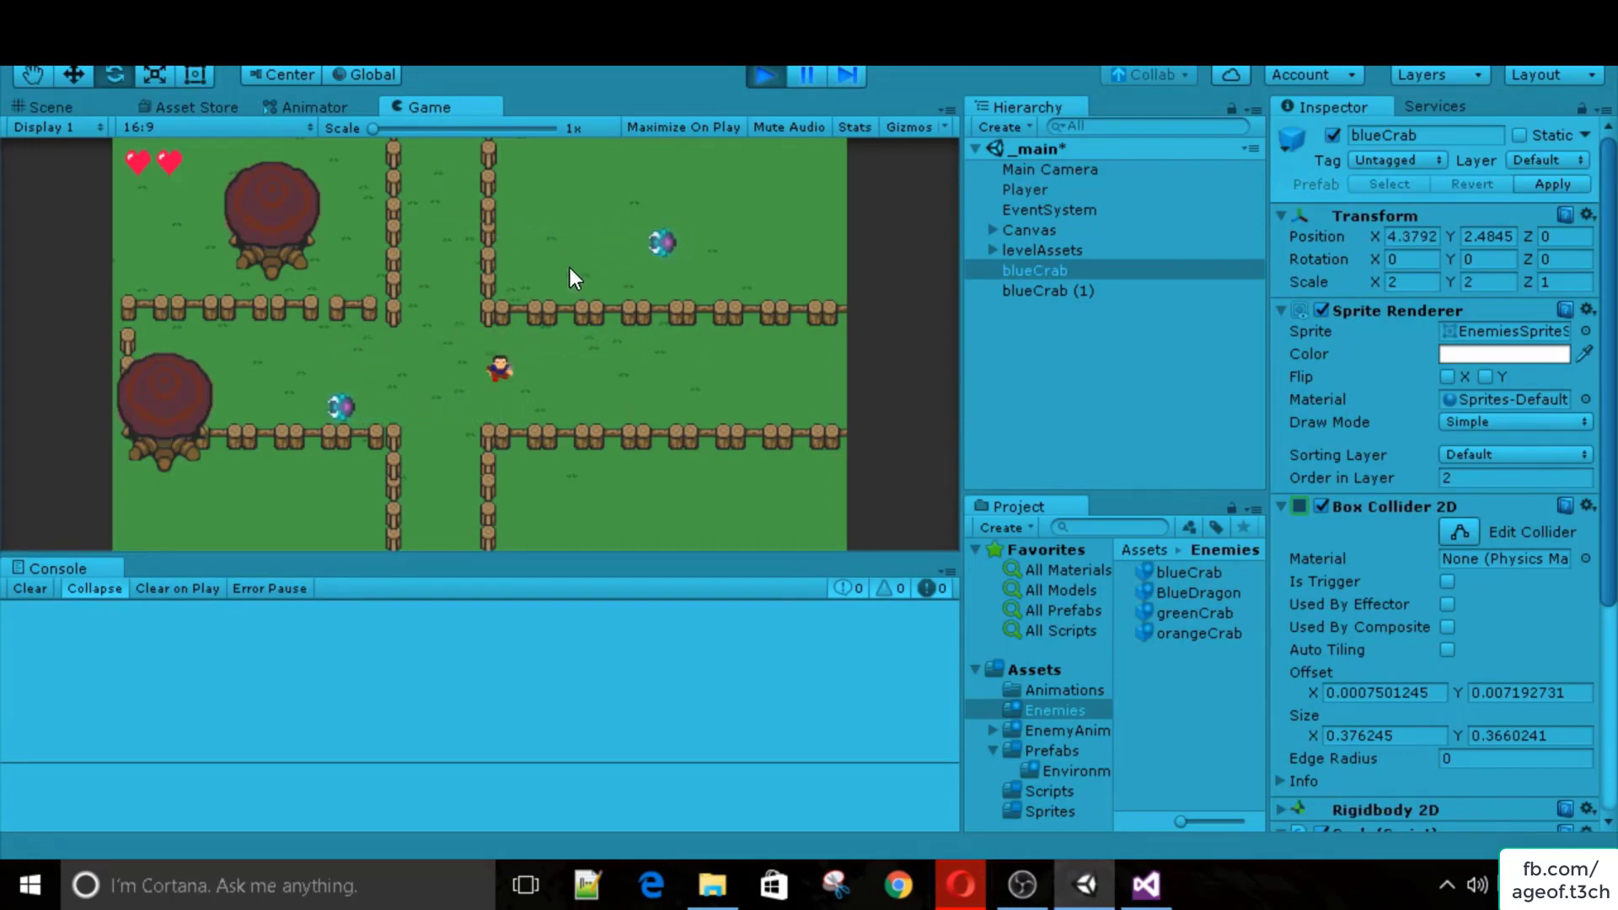
key("a")
key("d")
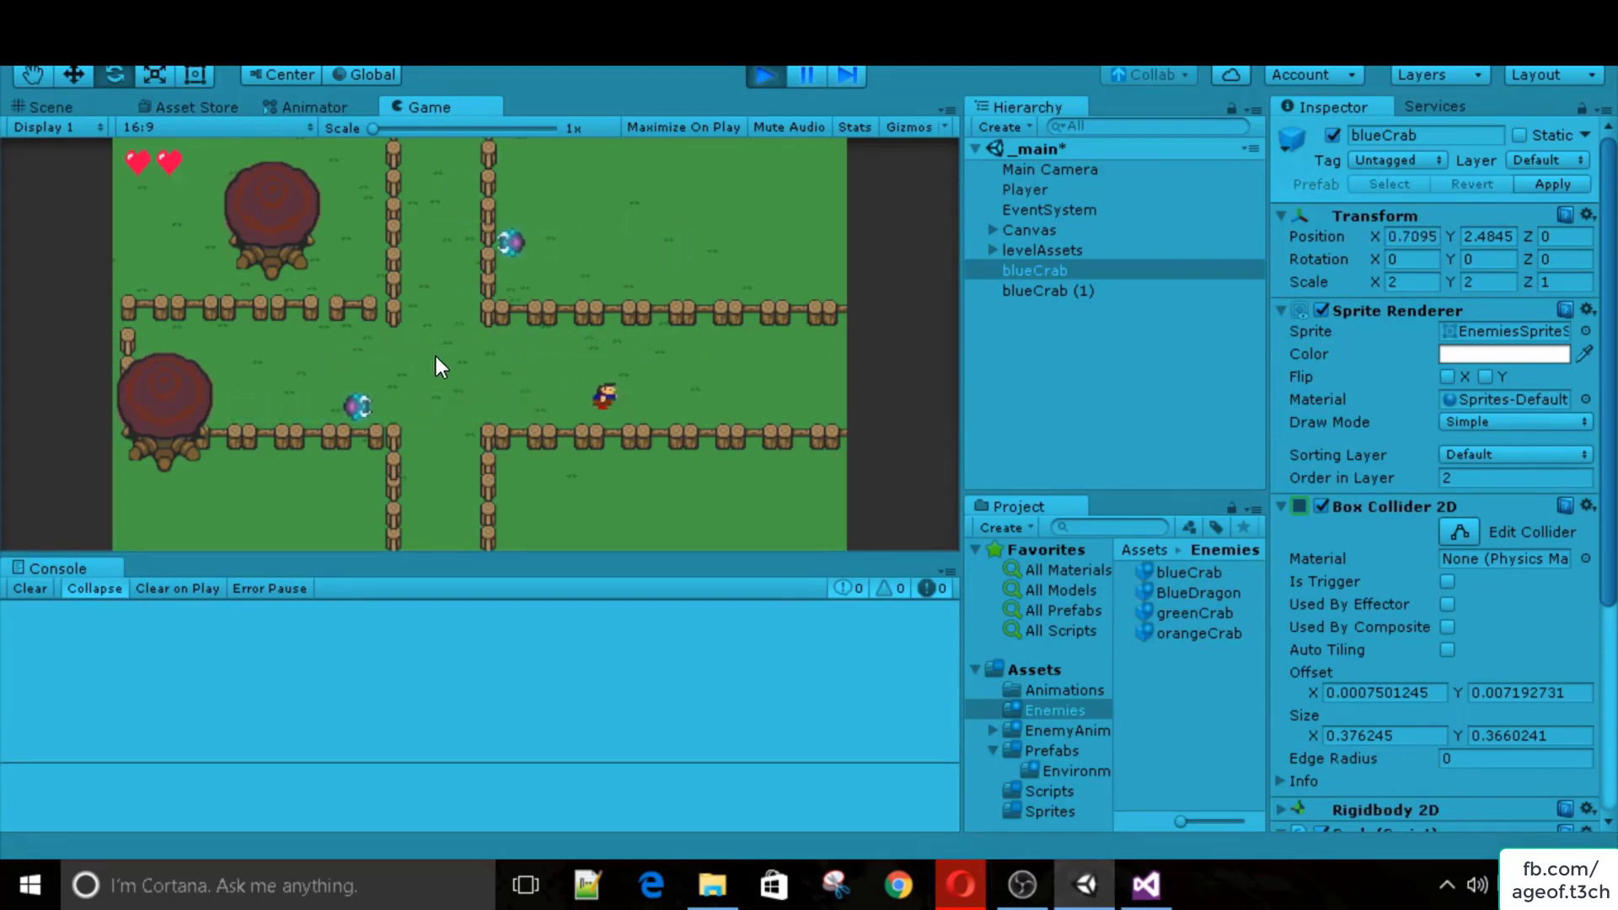
key("w")
key("a")
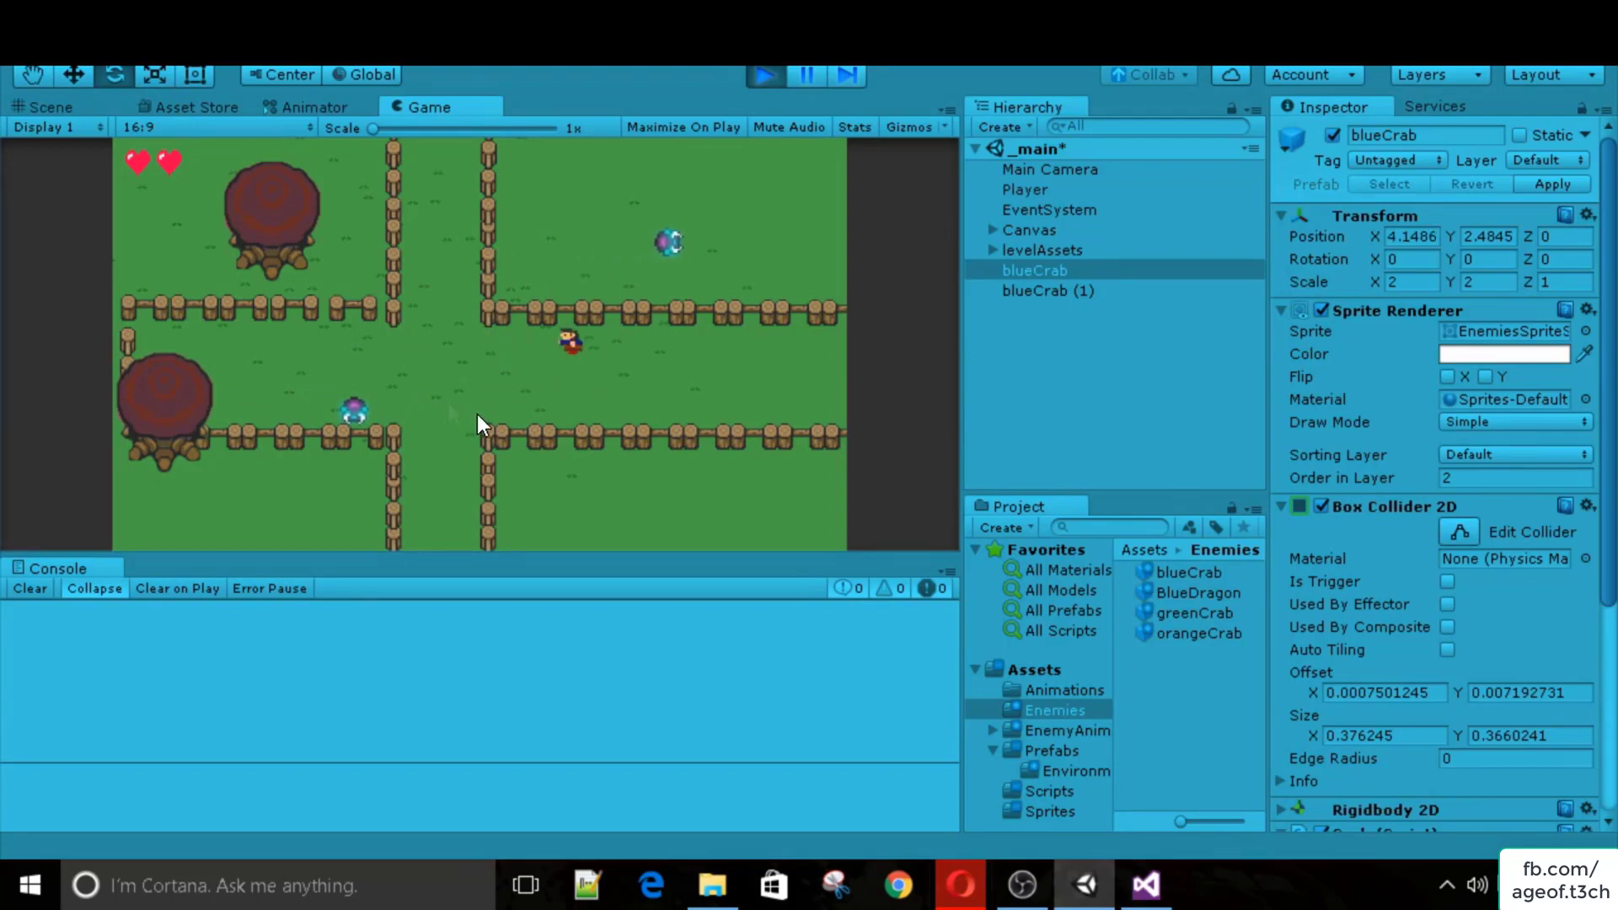
key("a")
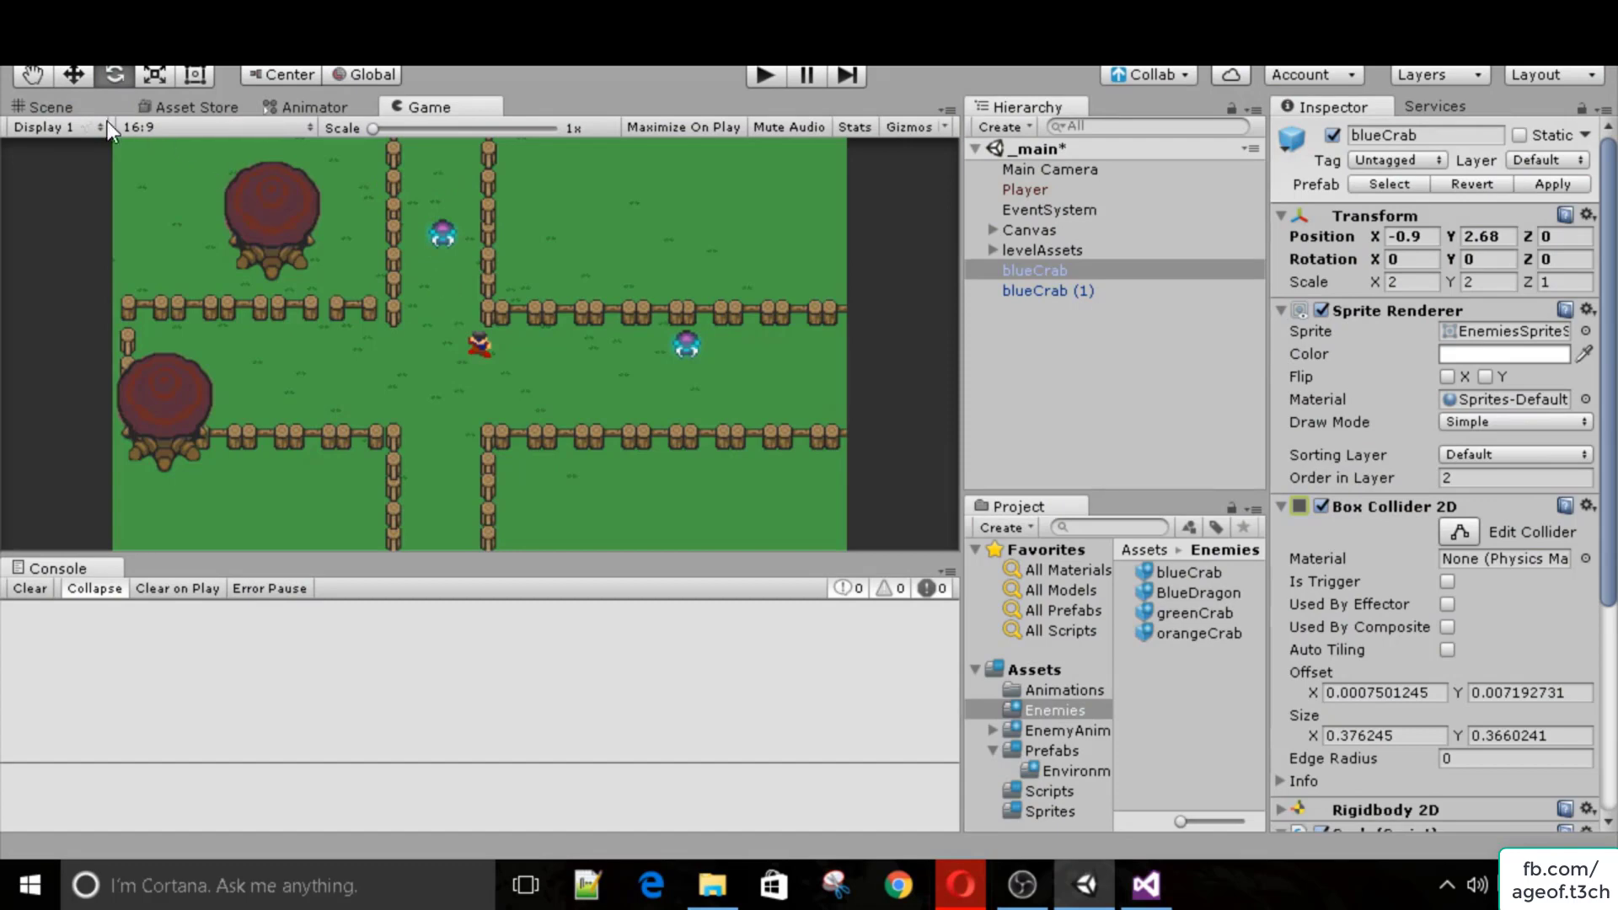
Frame the blueCrab between the upper vertical fences in the Scene view.
left_click(78, 113)
key("f")
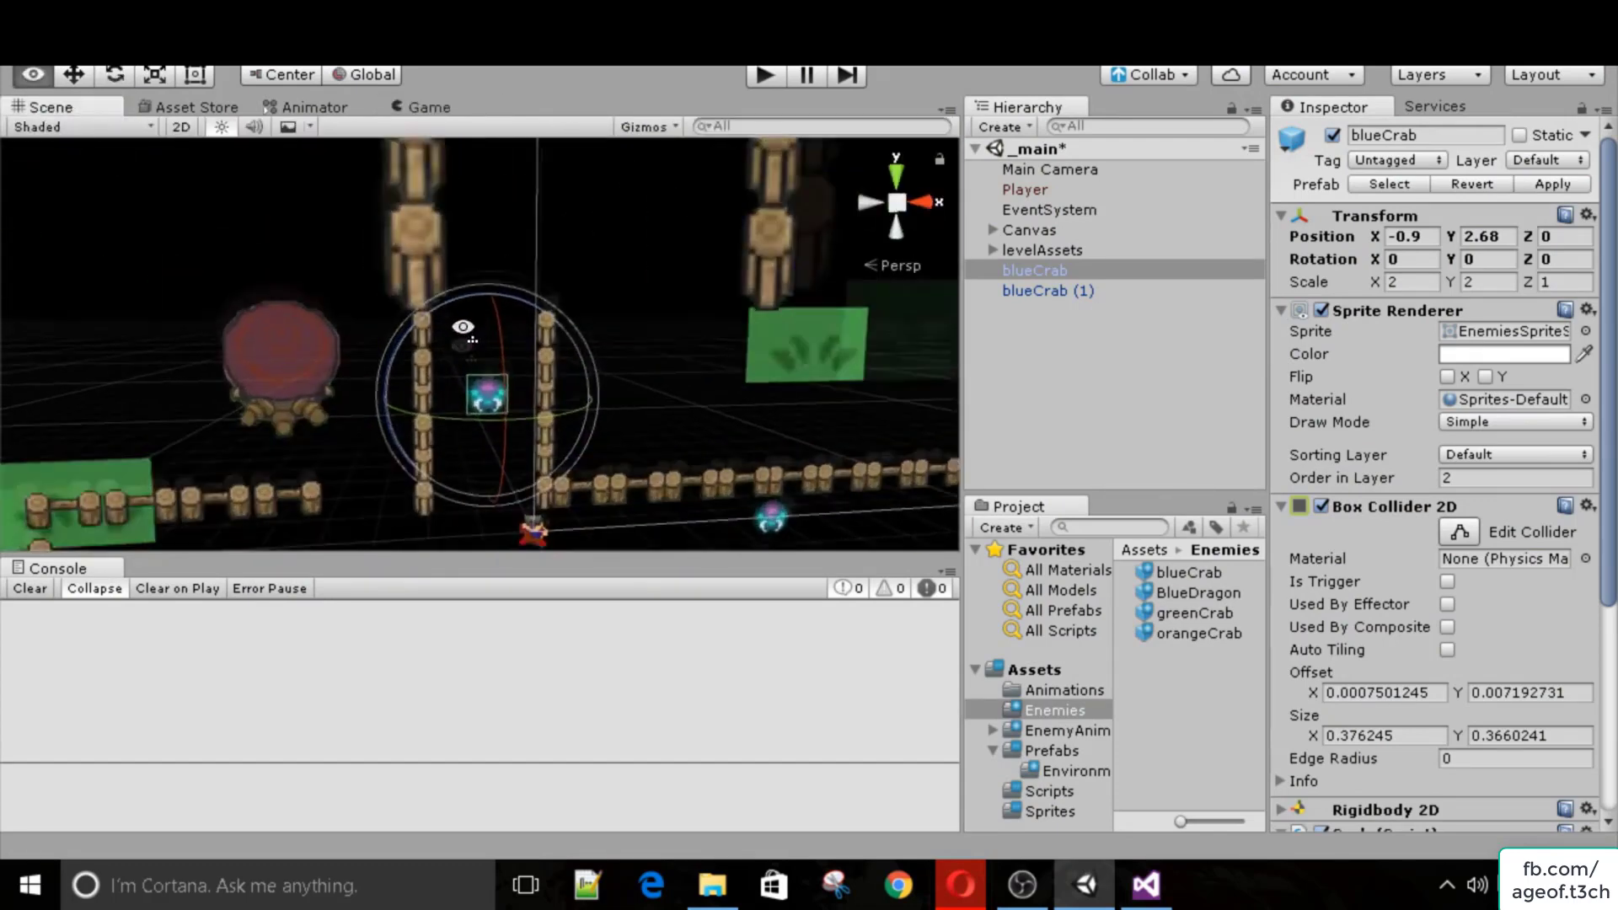
Create a new 2D sprite object in the scene and assign the built-in Background image as its sprite.
left_click(1005, 127)
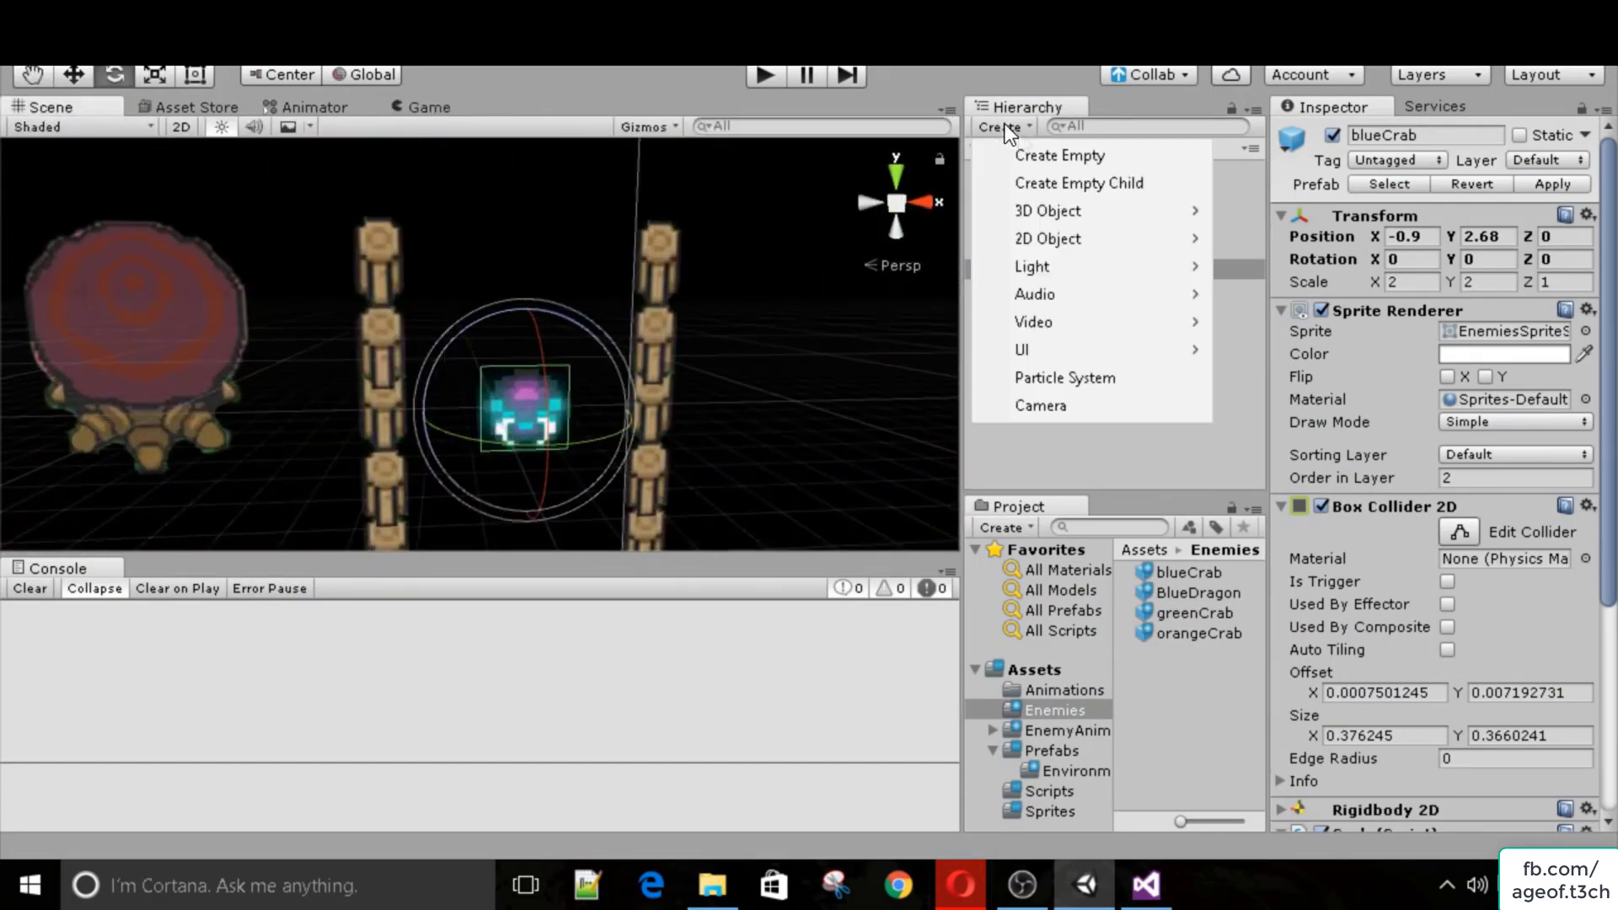
mouse_move(1075, 242)
left_click(1226, 239)
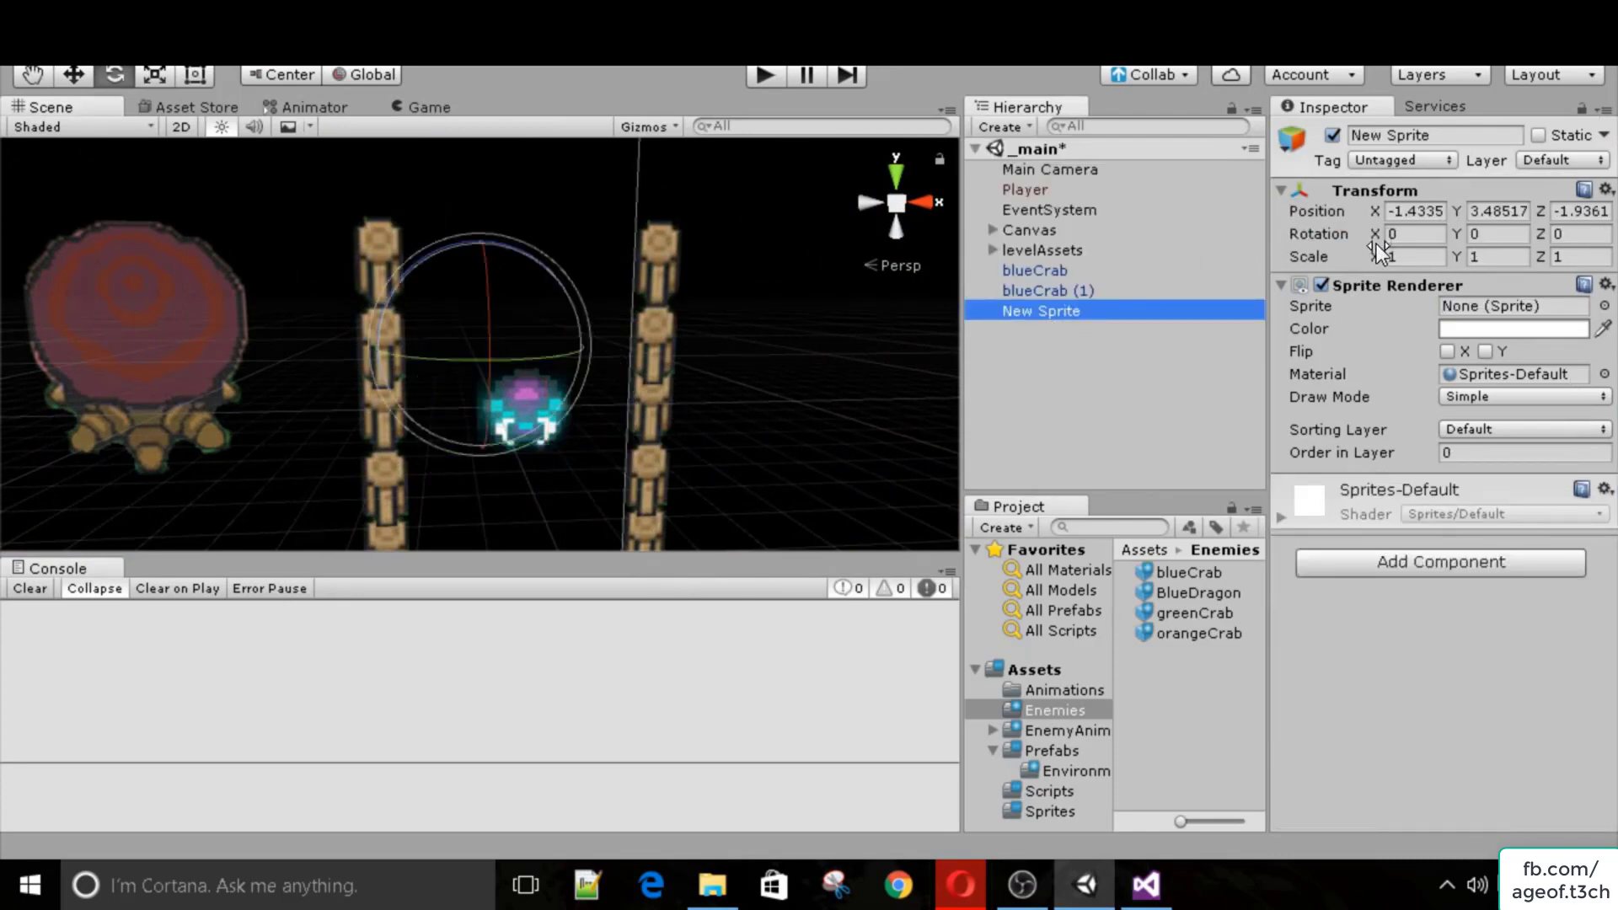
left_click(1604, 306)
scroll(829, 530, "down", 15)
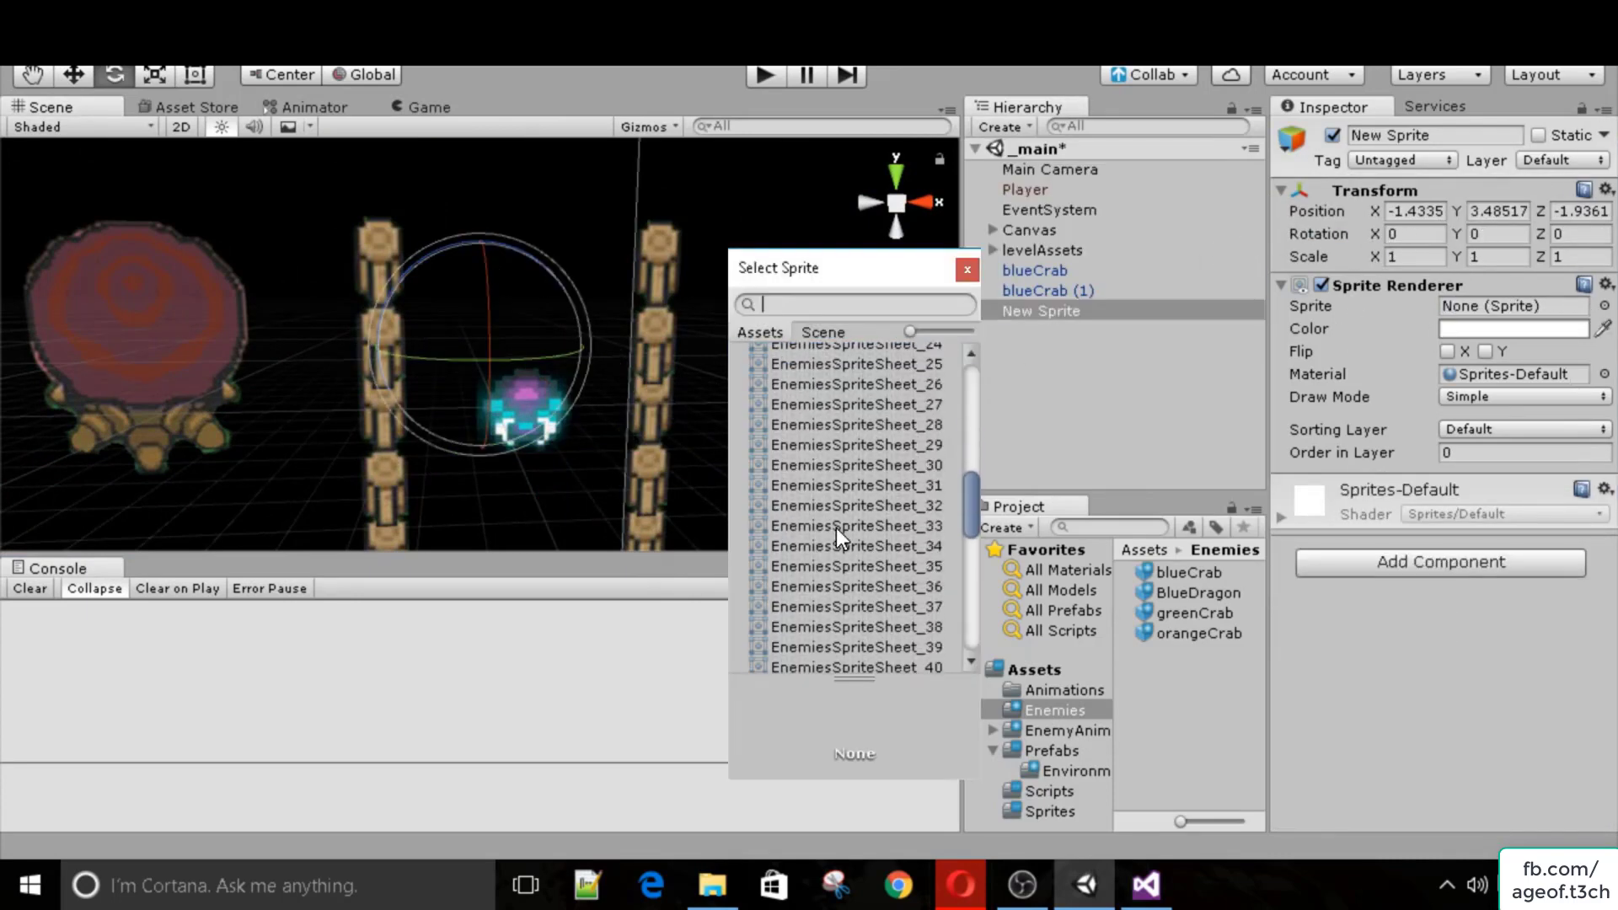
scroll(838, 513, "down", 5)
left_click(815, 542)
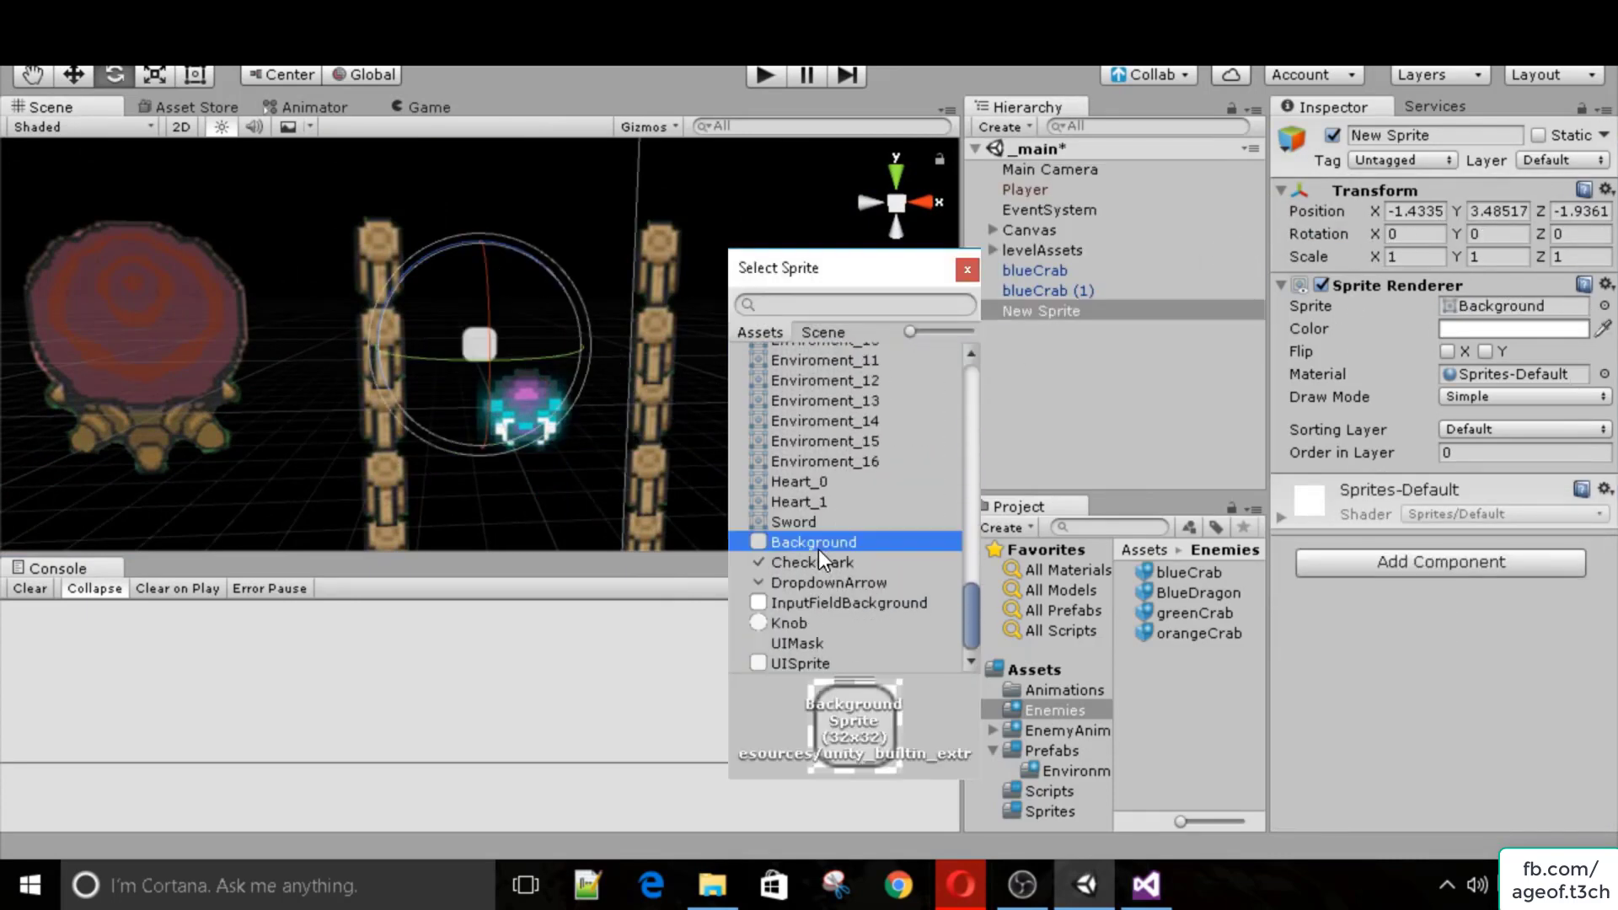
left_click(966, 270)
Add a Box Collider 2D to the new sprite and set its X scale to 10.
left_click(1363, 566)
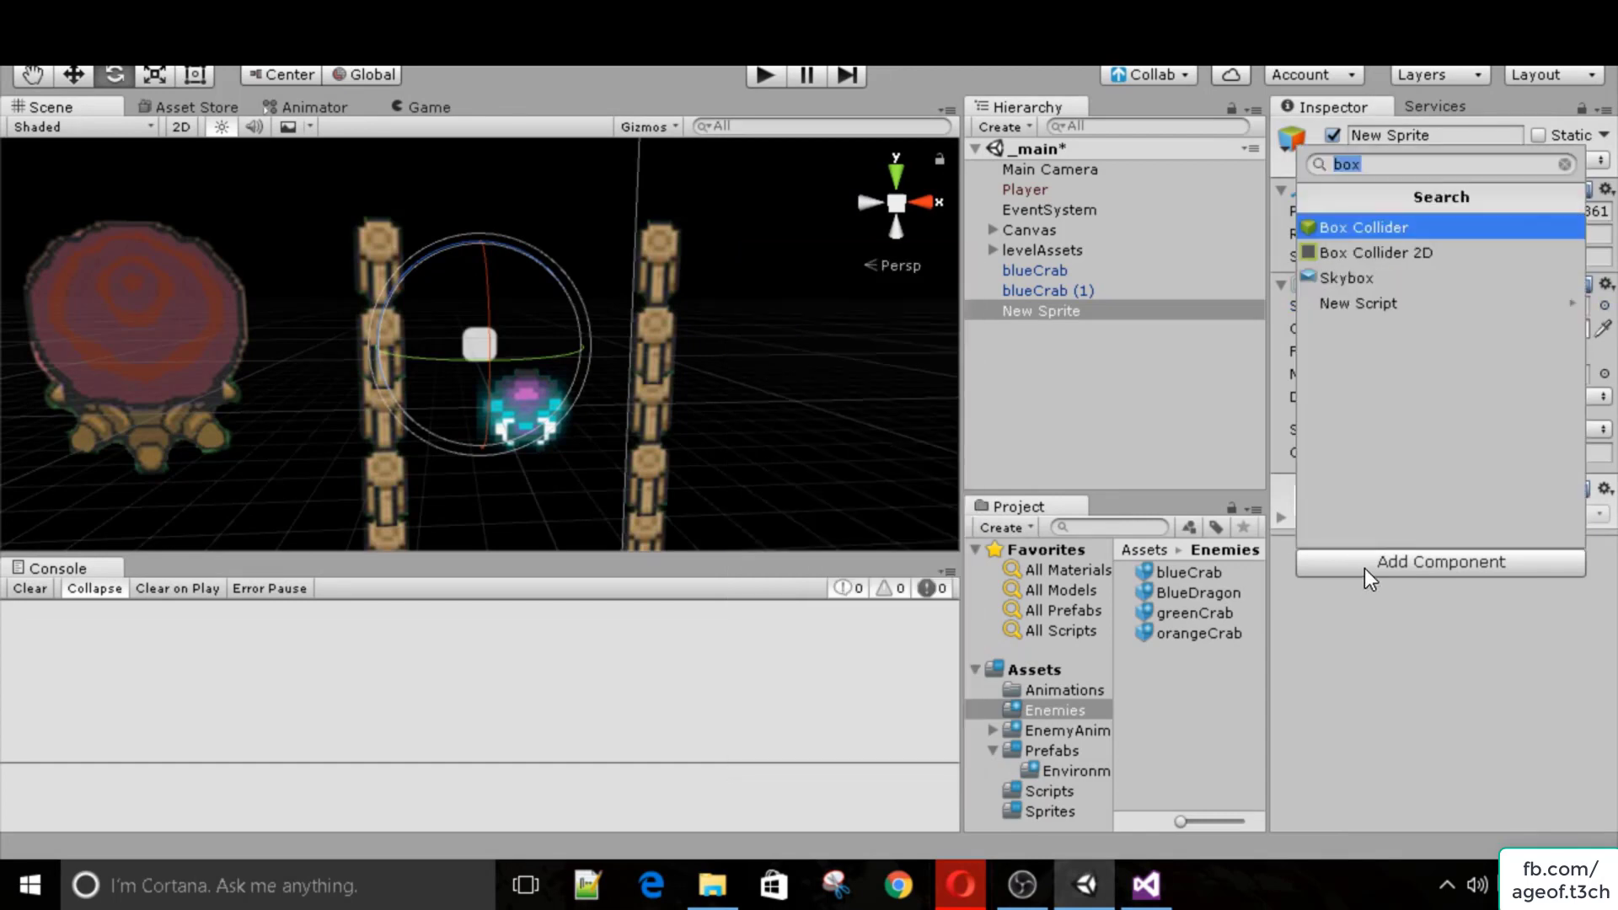
key("Down")
key("Return")
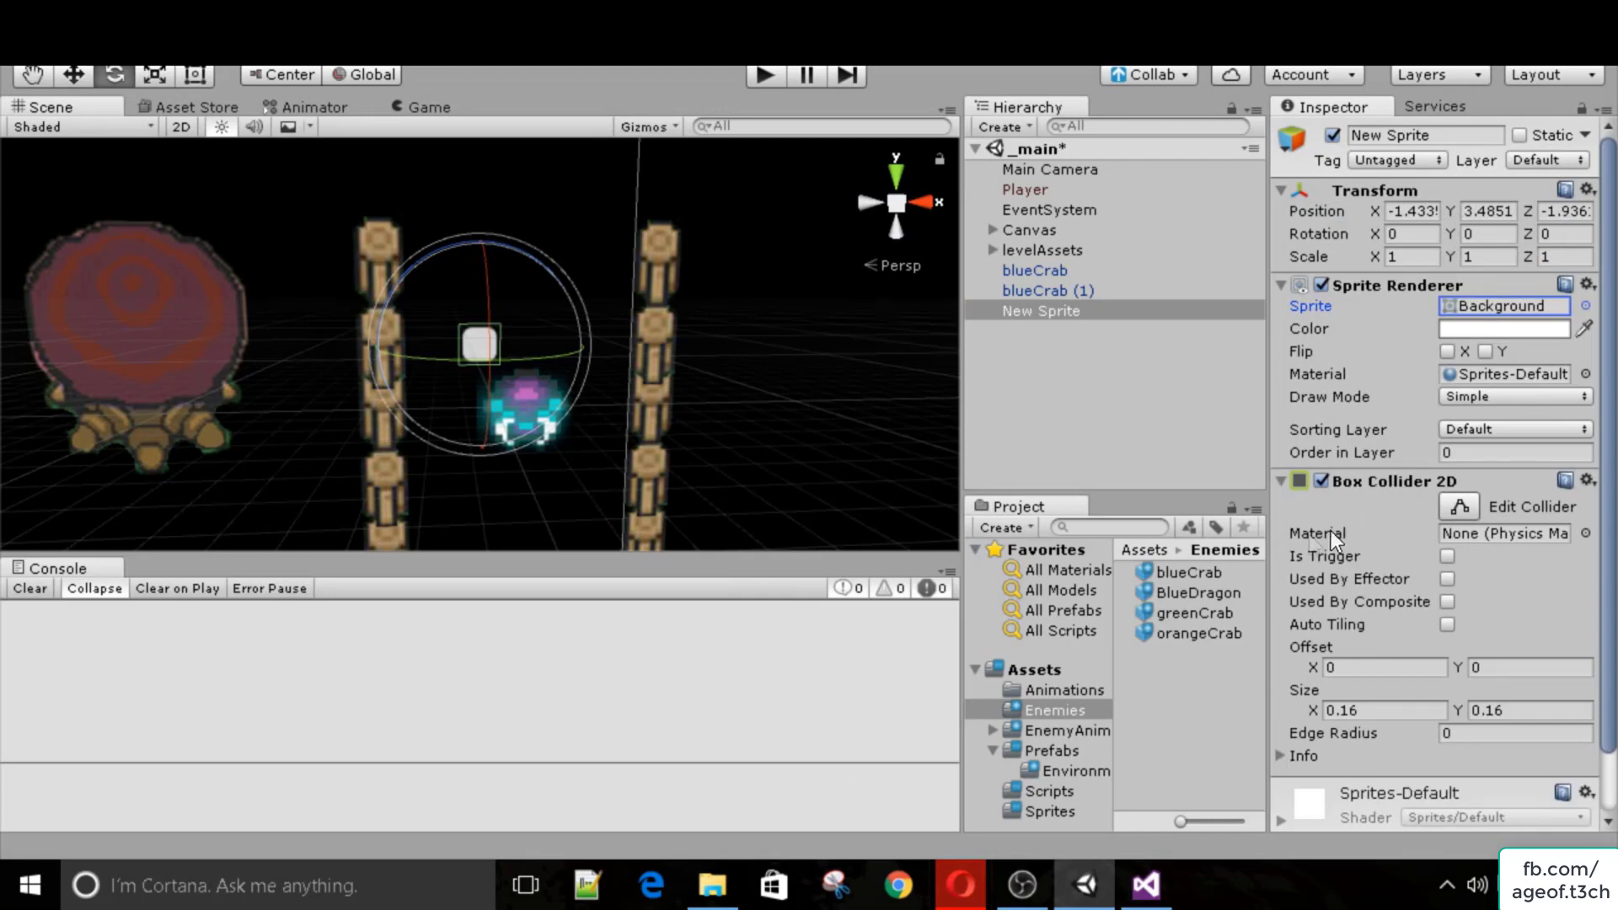
left_click(1416, 254)
type("5")
key("BackSpace")
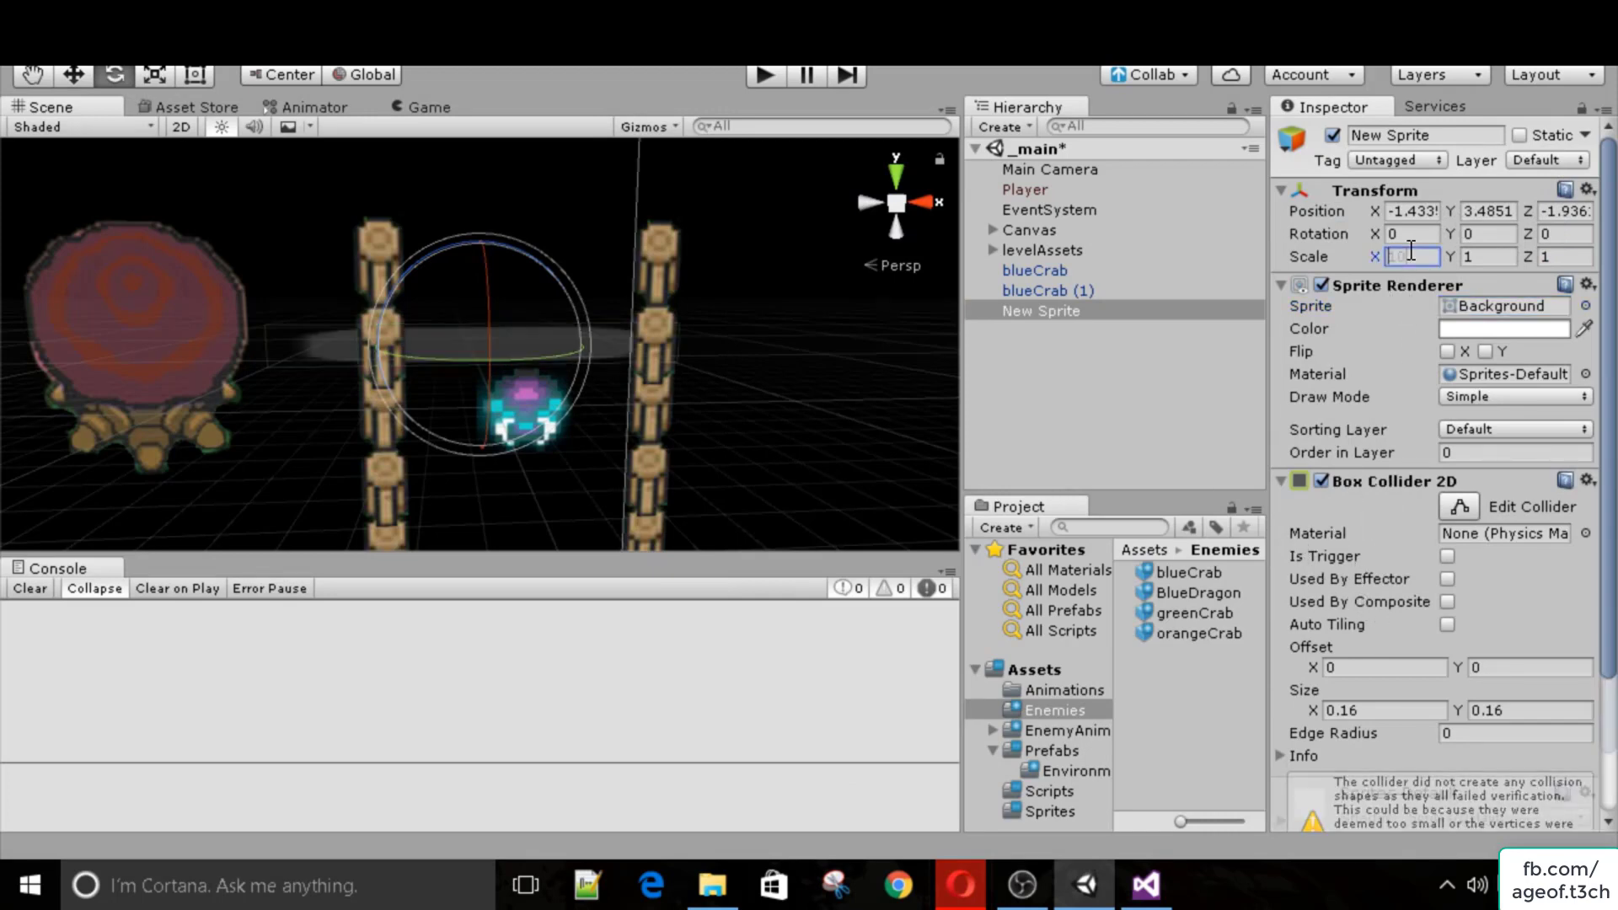
type("10")
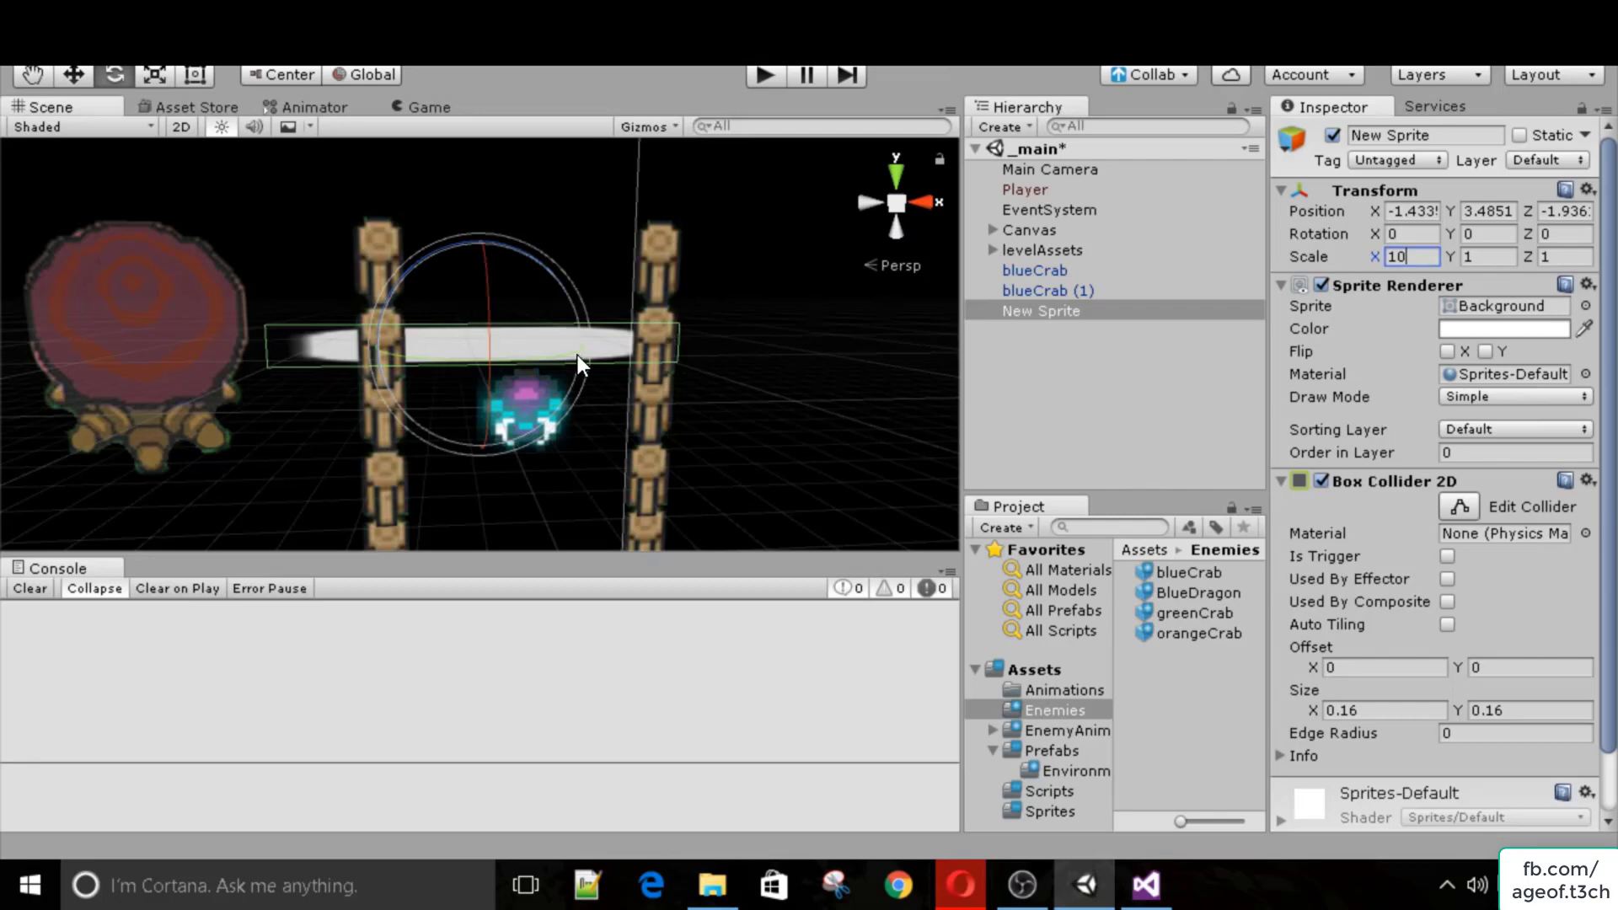
Move the stretched sprite across the top opening of the upper fence corridor, at about X -1.23, Y 3.88.
key("w")
left_click_drag(578, 355, 617, 341)
left_click_drag(519, 251, 520, 139)
left_click_drag(602, 227, 614, 234)
scroll(532, 199, "down", 3)
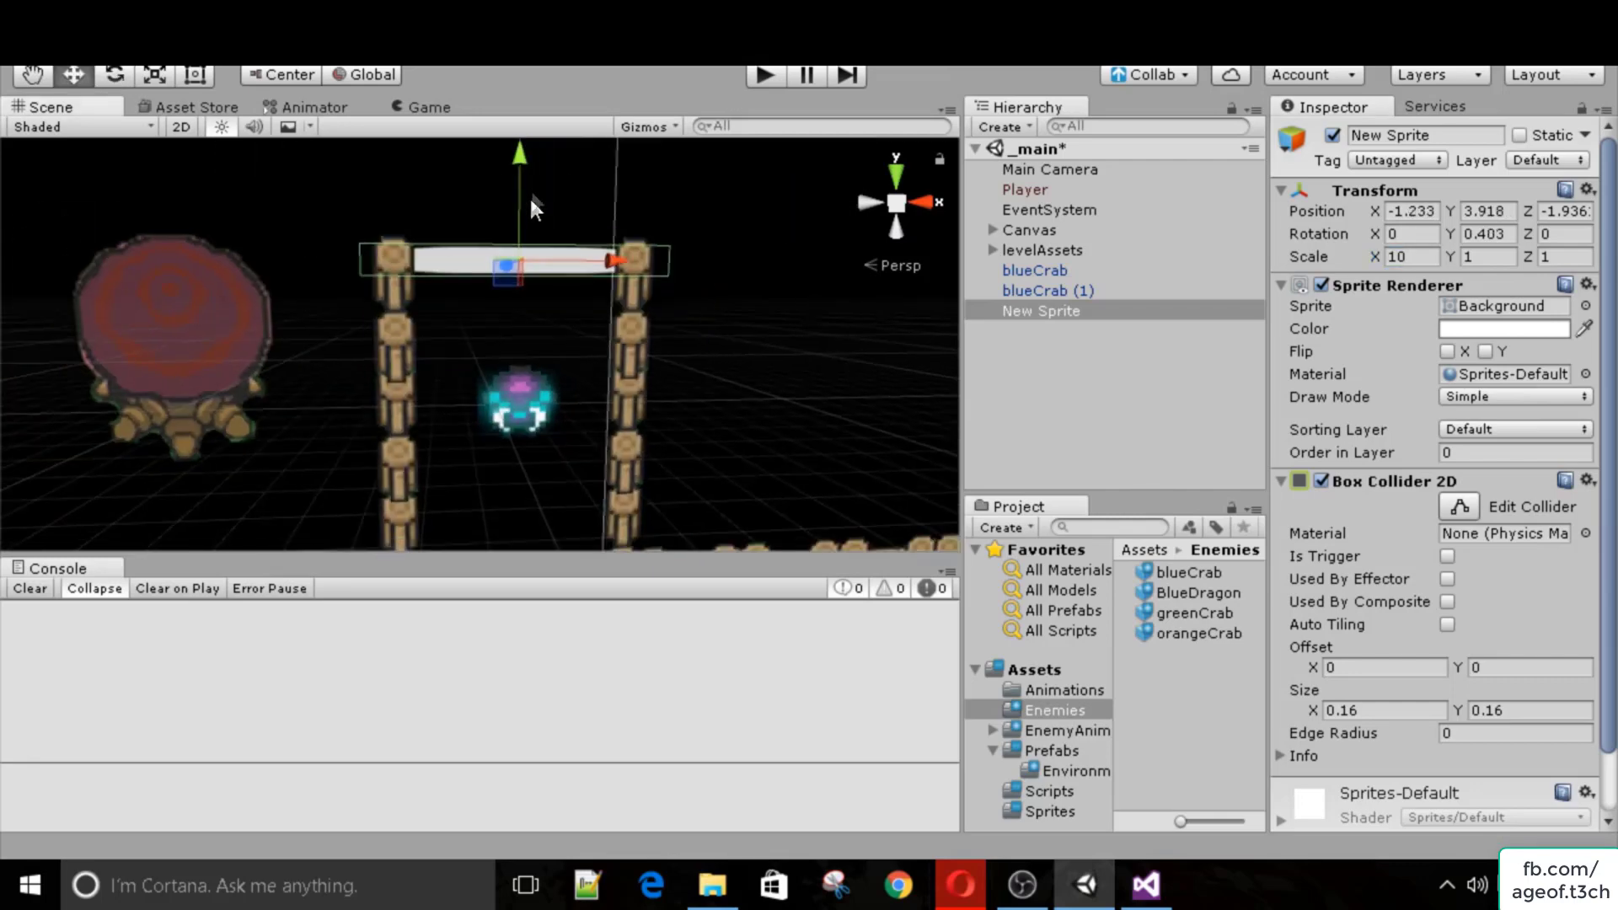
Tag the new sprite as Wall and disable its Sprite Renderer.
left_click(1397, 159)
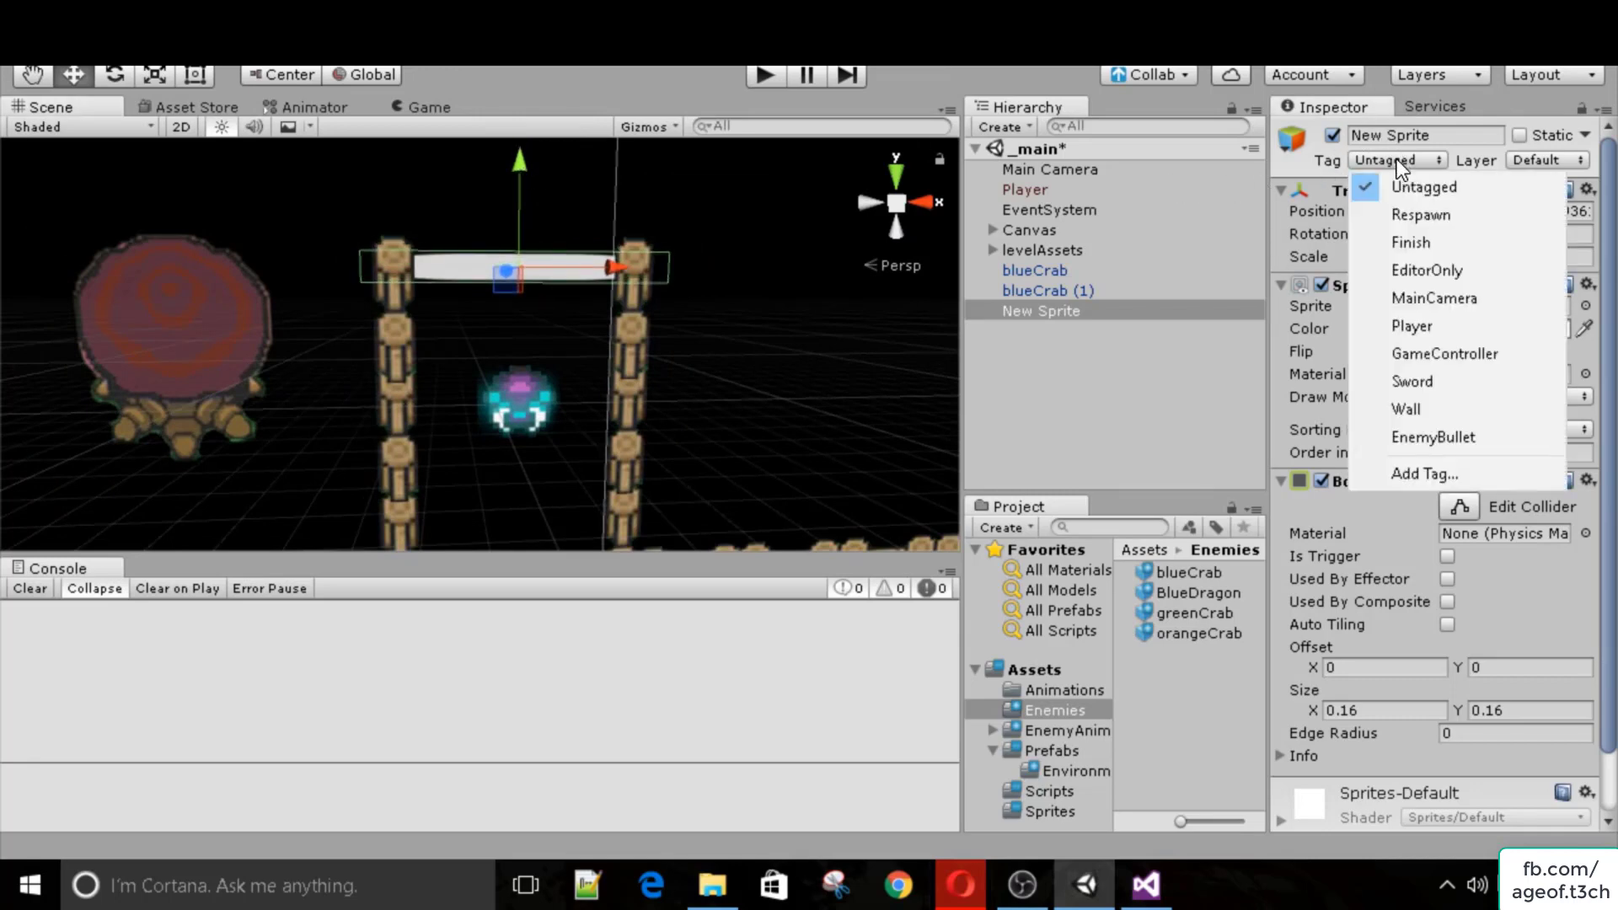
left_click(1417, 409)
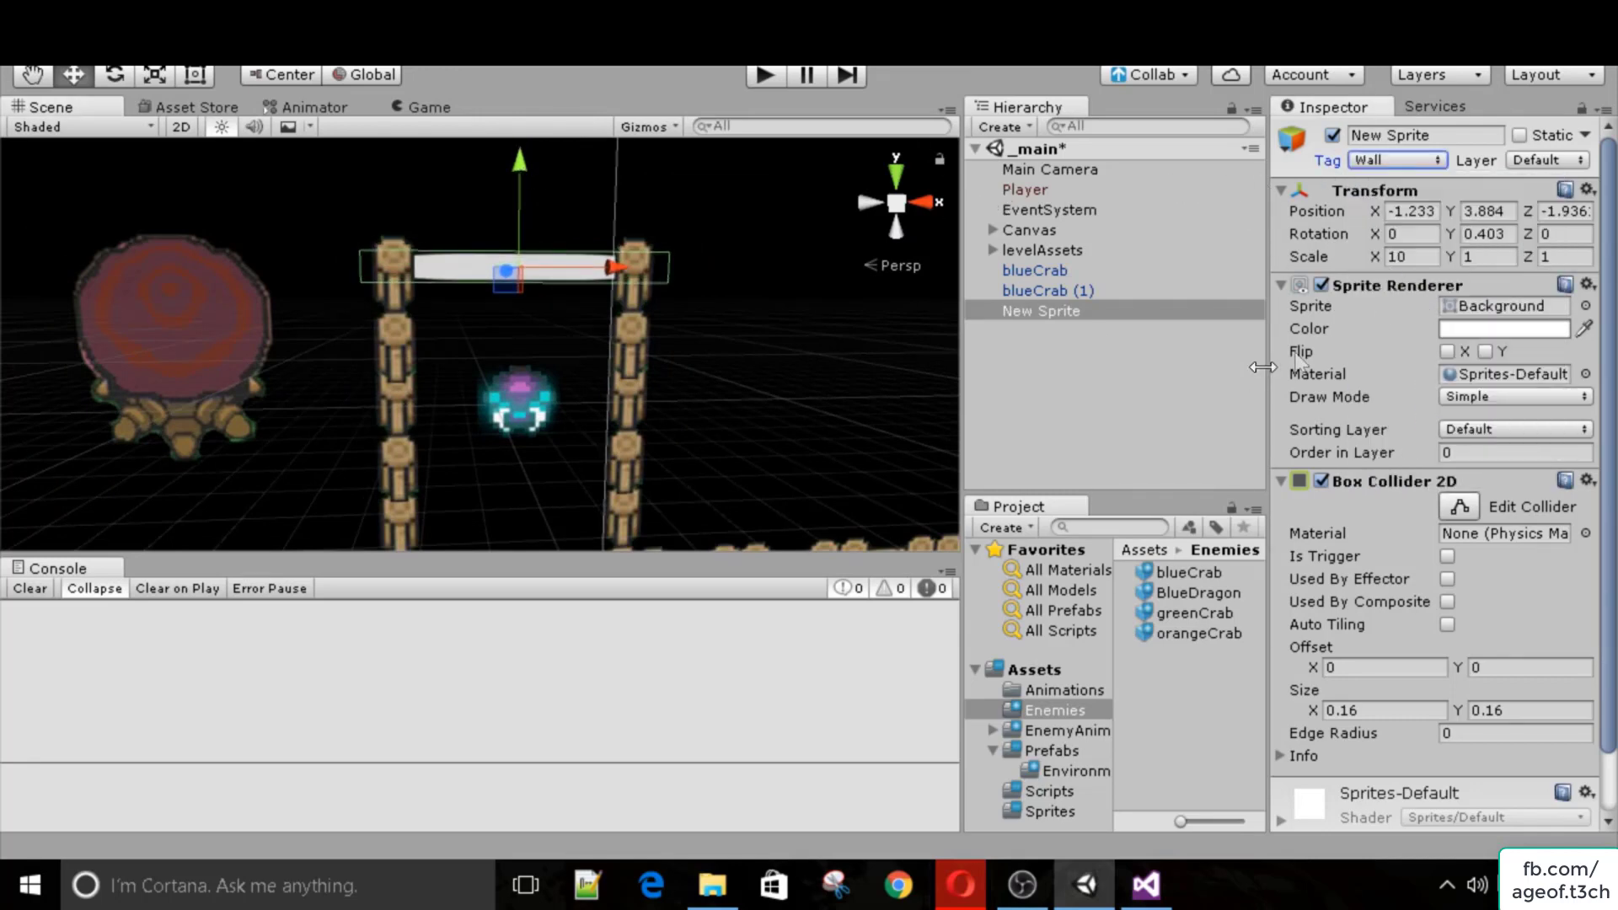
left_click(1321, 285)
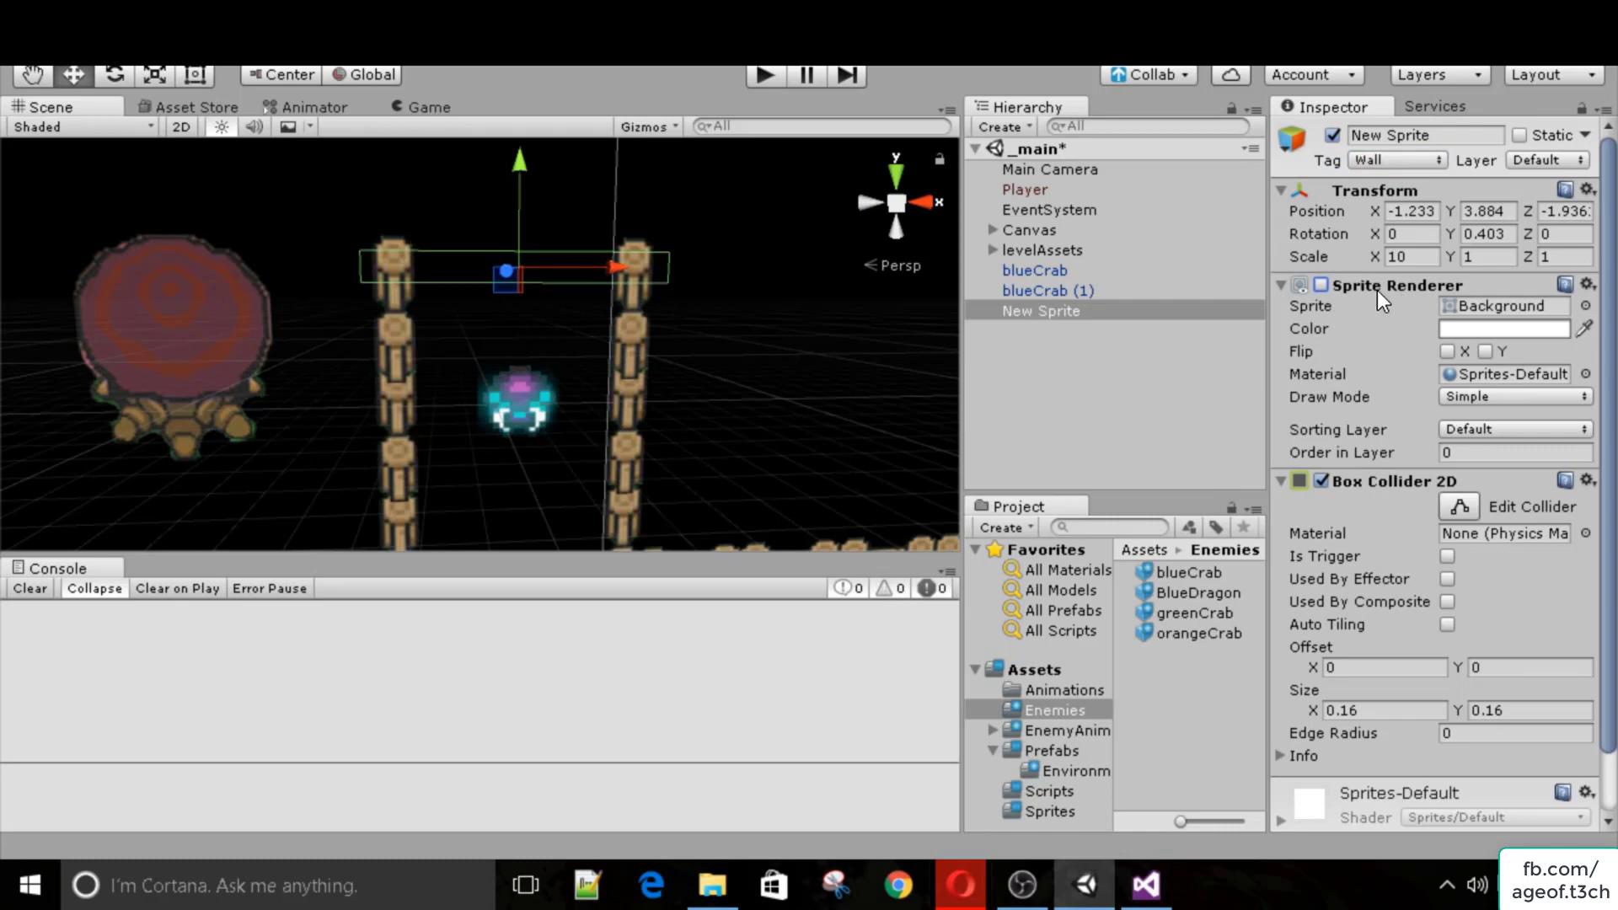
Rename the new sprite object as BoundaryTop.
left_click(1043, 311)
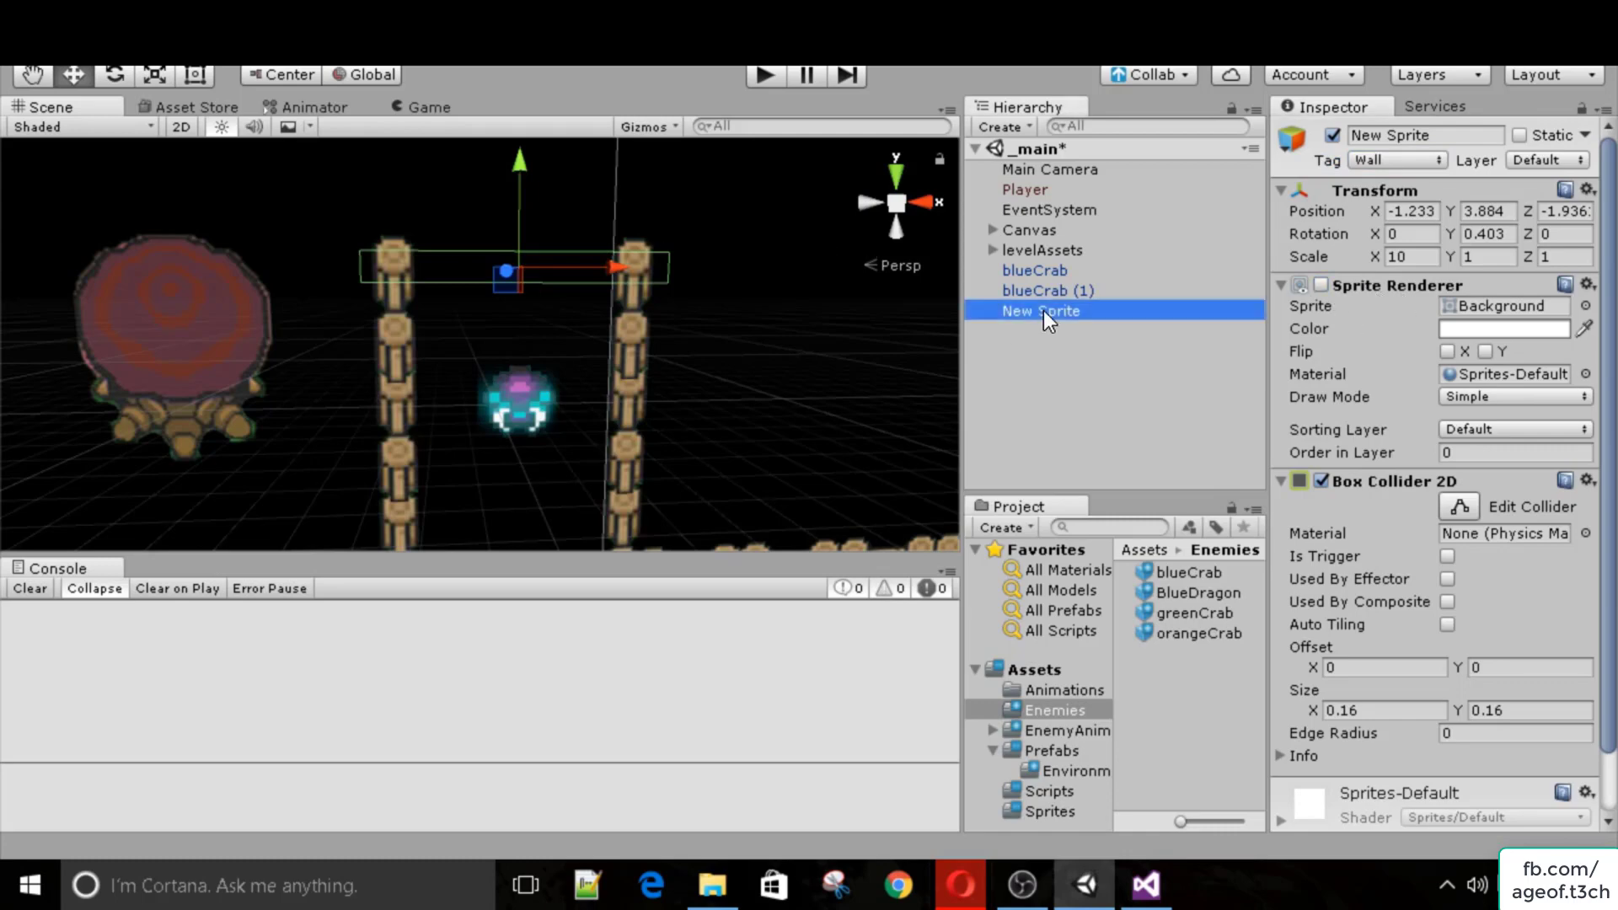
left_click(1442, 128)
type("Boundar")
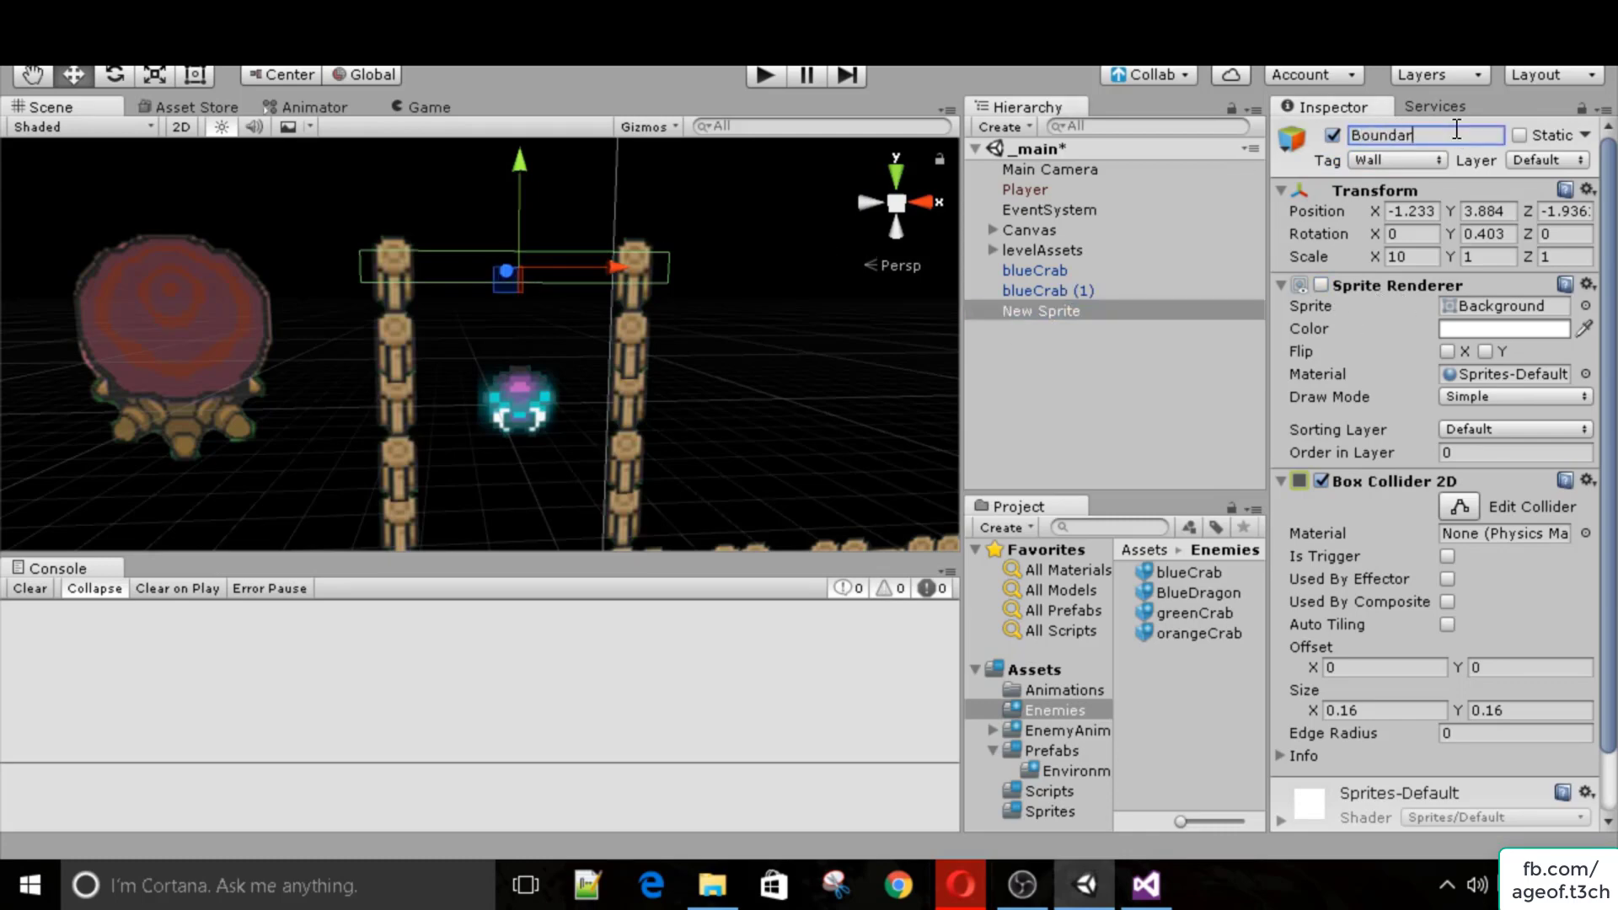
type("yTop")
key("Return")
Duplicate BoundaryTop and move the copy down to about Y -3.32, across the bottom opening of the lower fence corridor.
right_click(1095, 312)
left_click(1146, 419)
scroll(568, 315, "down", 5)
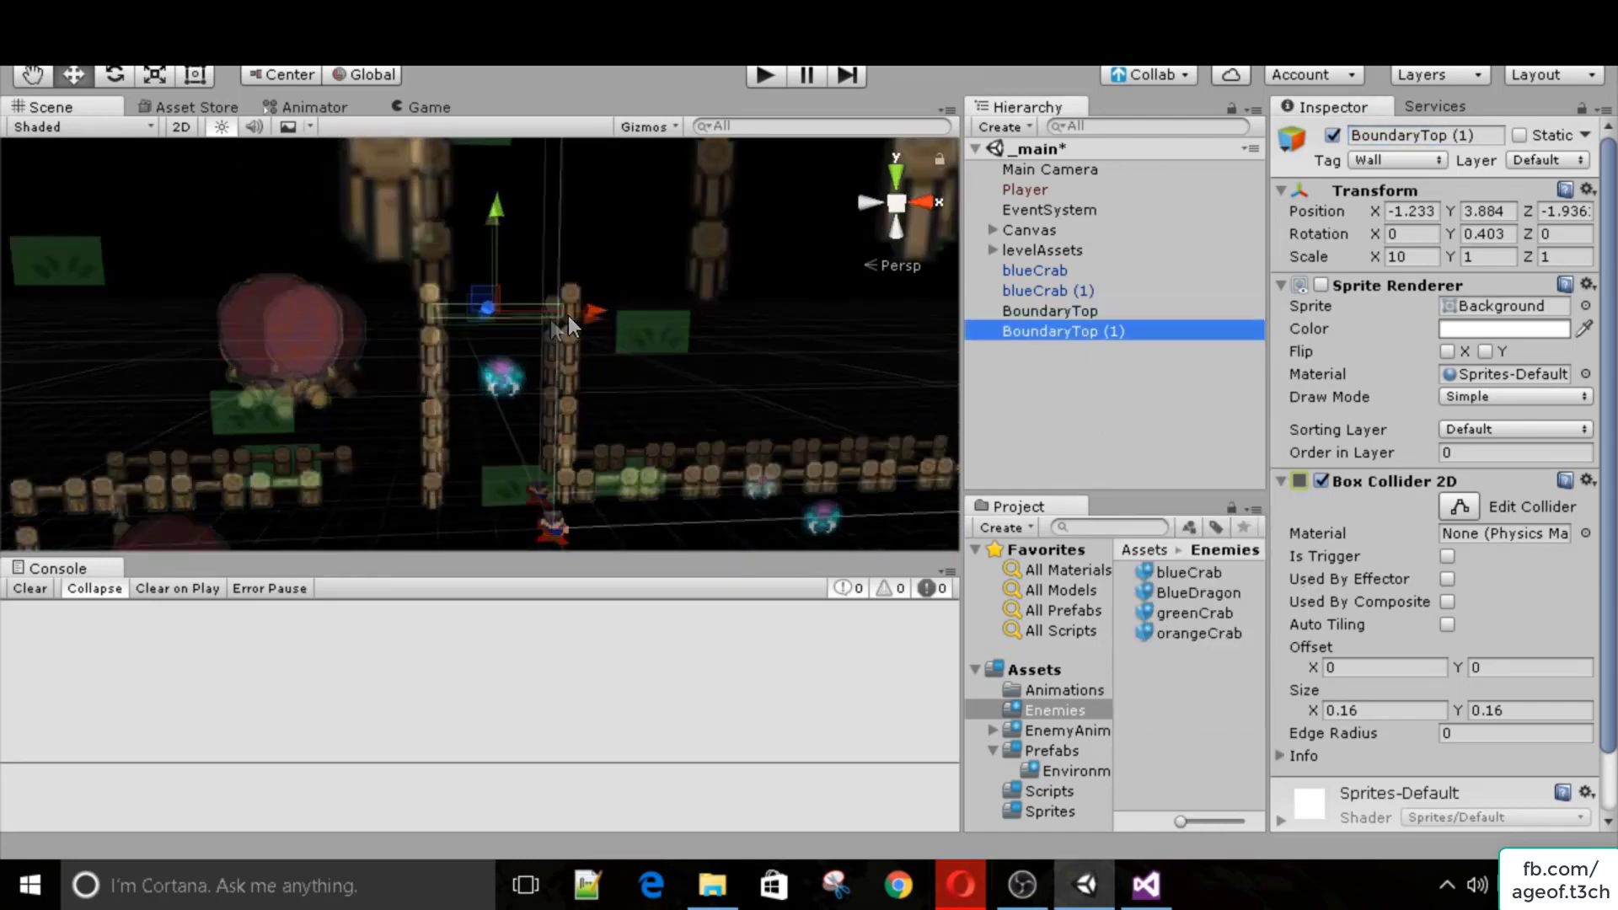
left_click_drag(485, 226, 475, 430)
right_click_drag(477, 433, 476, 609)
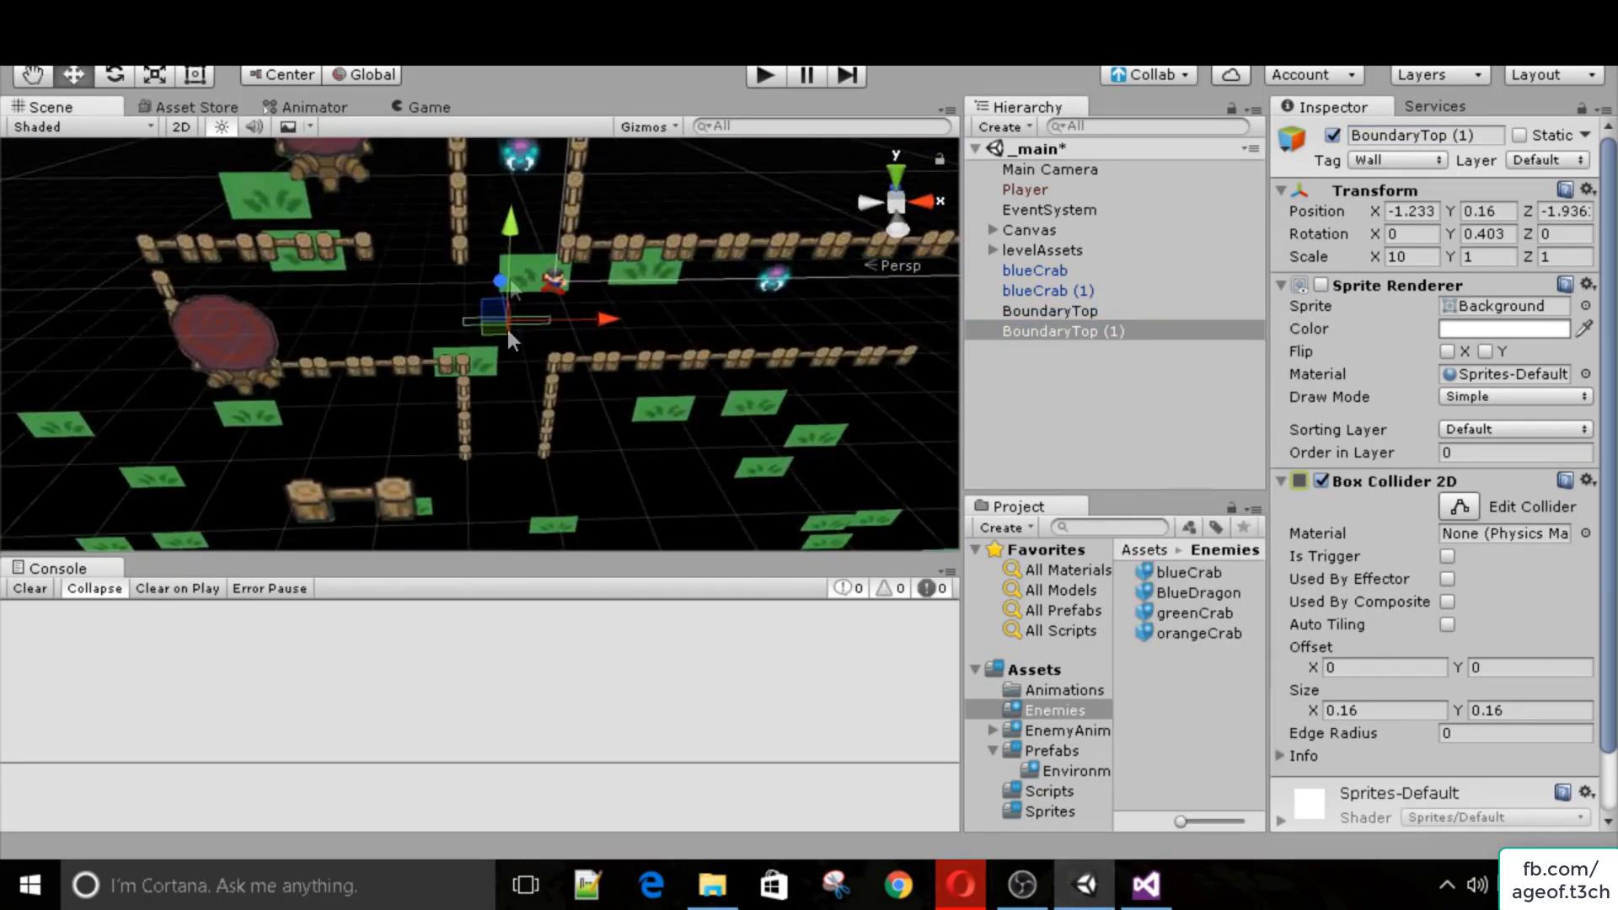
left_click_drag(508, 331, 504, 461)
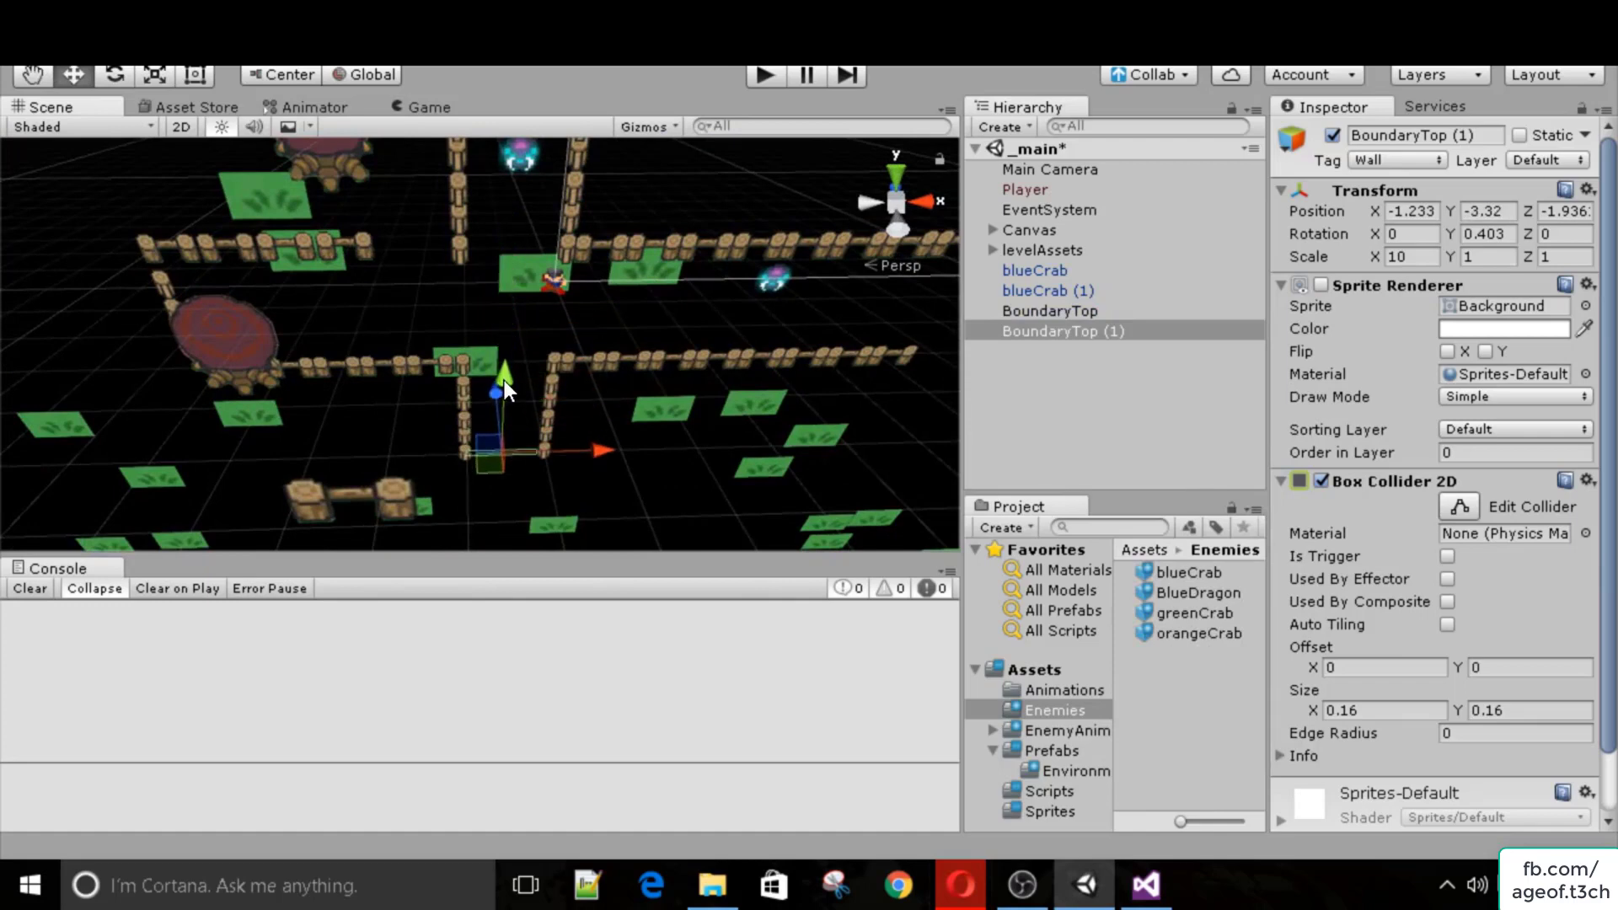
Try to rename the duplicated lower boundary as BoundaryBottom.
left_click(1093, 333)
left_click(1470, 135)
type("Bou")
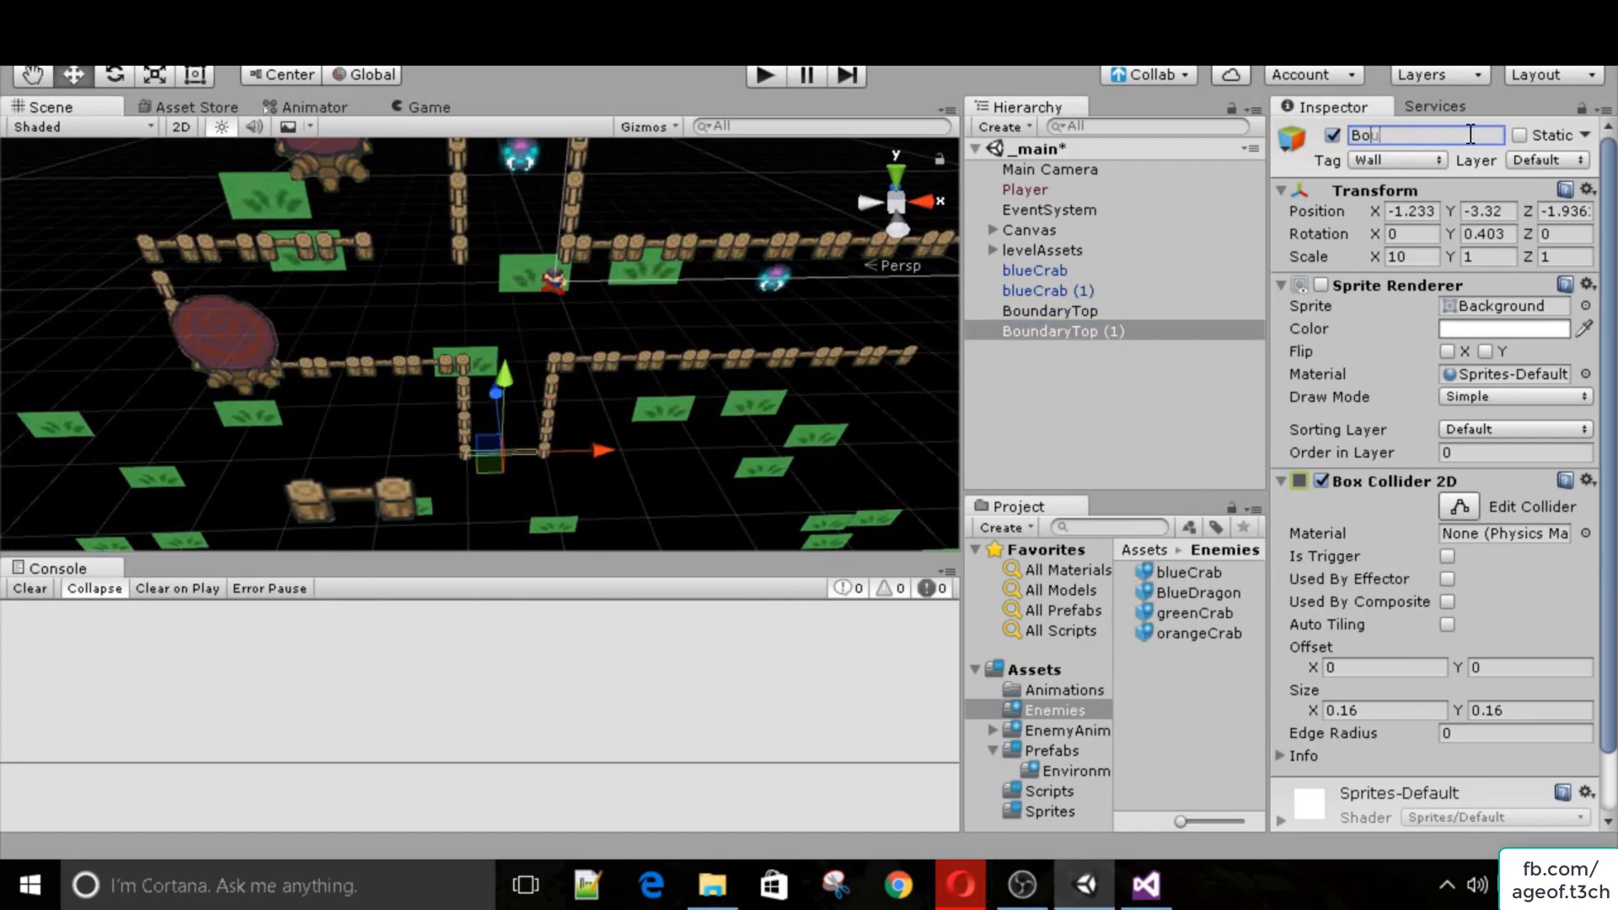
type("ndaryBottom")
Duplicate the lower boundary and move the copy into the right-hand fence corridor, at about X 5.58, Y -0.16.
right_click(1116, 334)
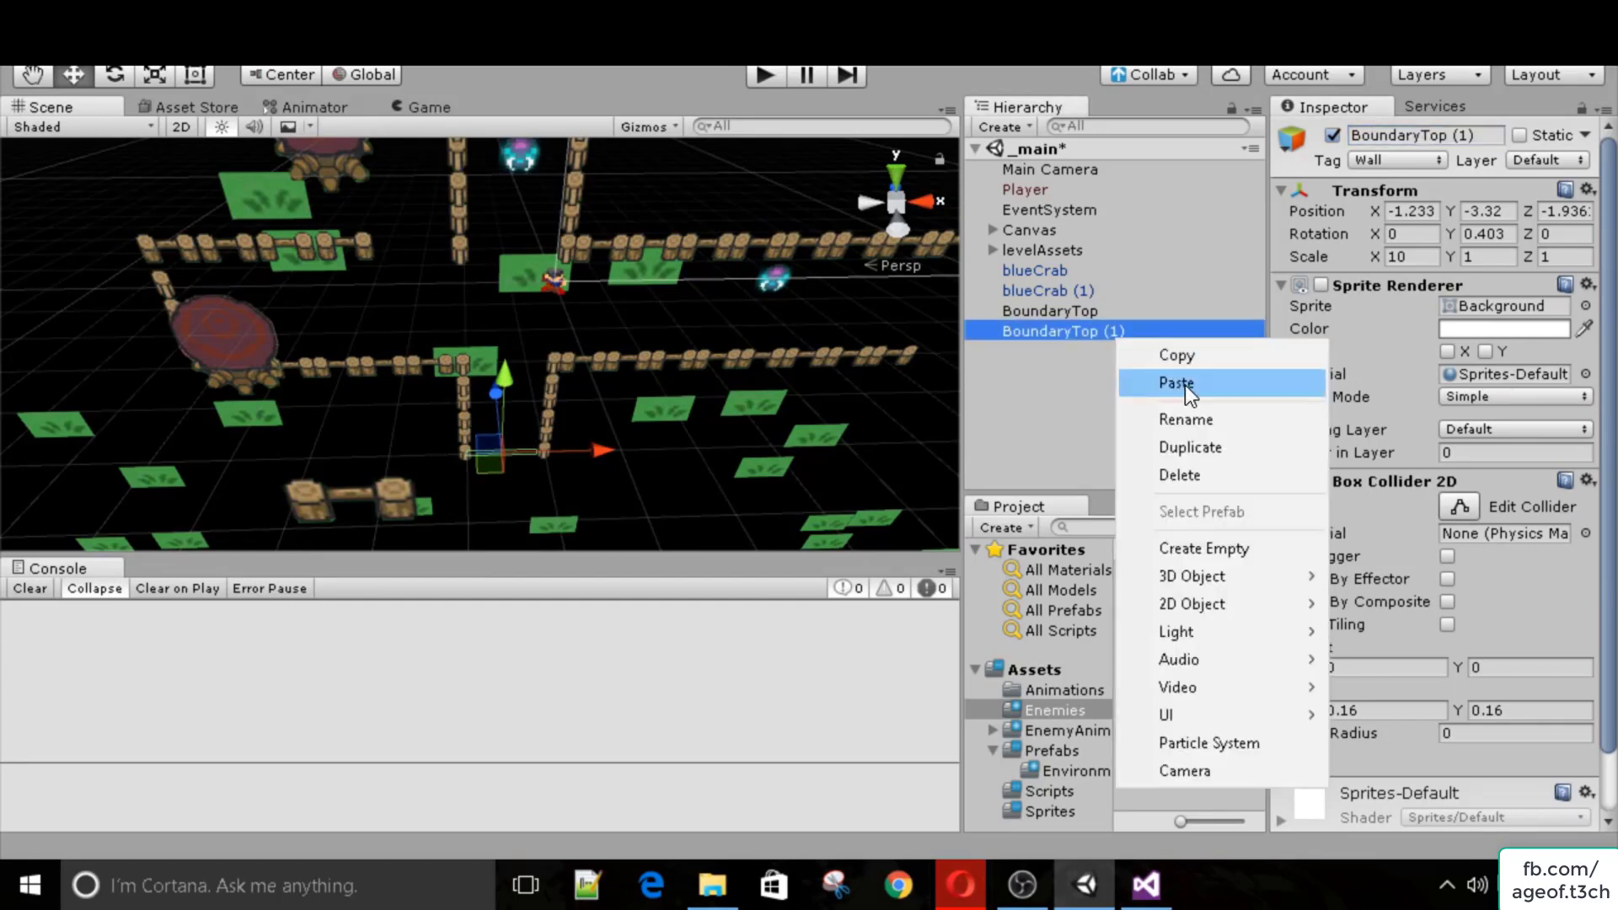
left_click(1191, 447)
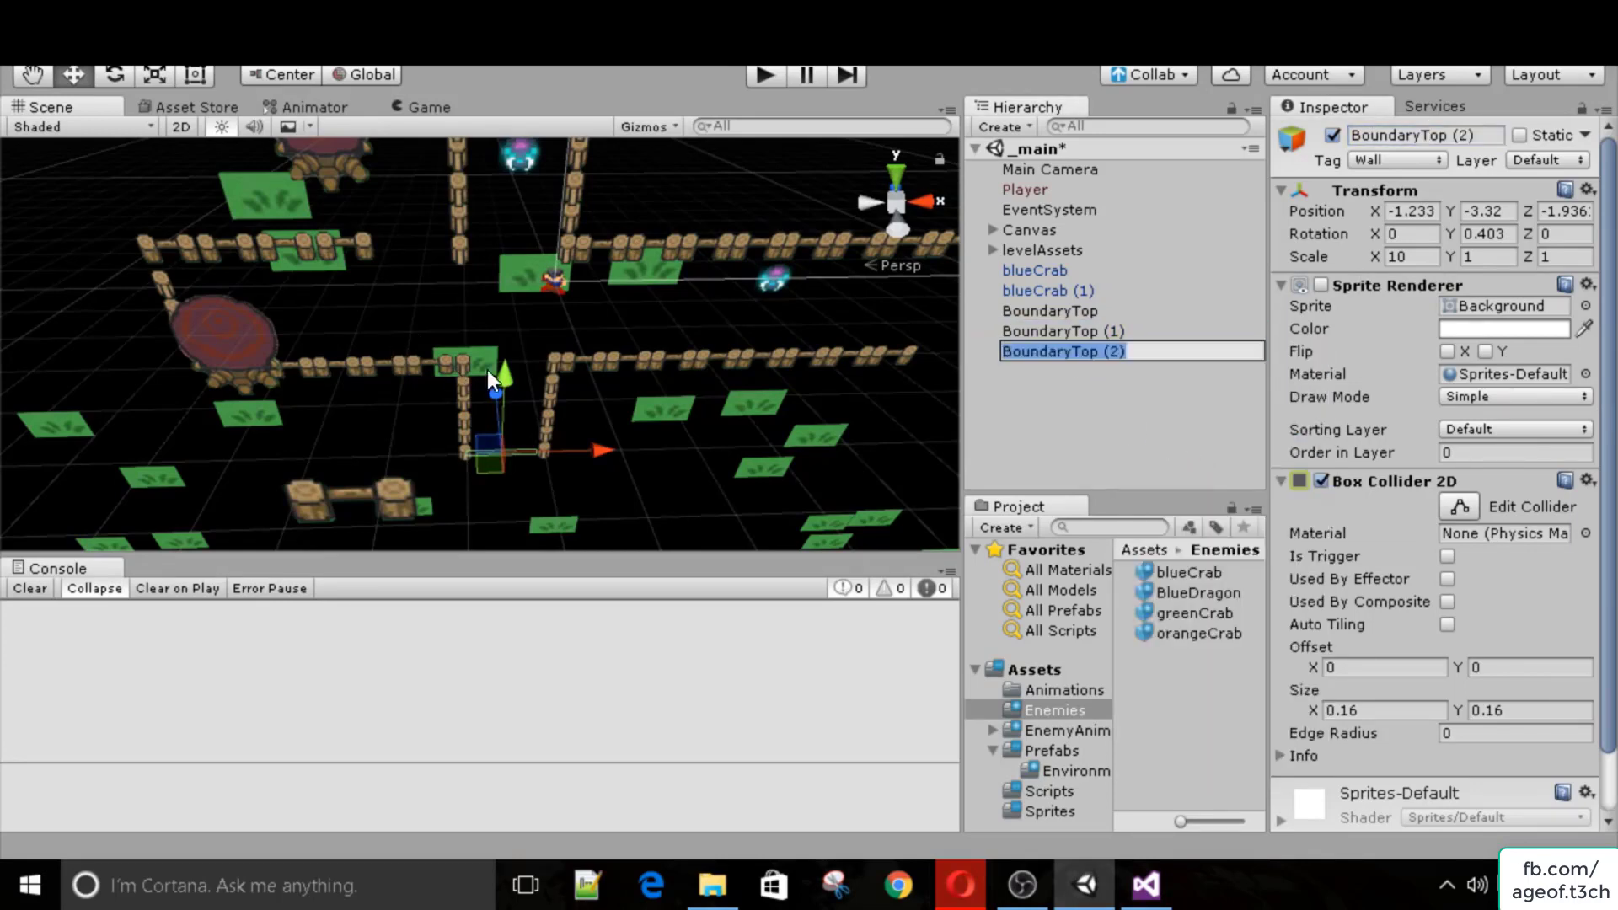
left_click_drag(500, 373, 514, 265)
left_click_drag(589, 337, 959, 322)
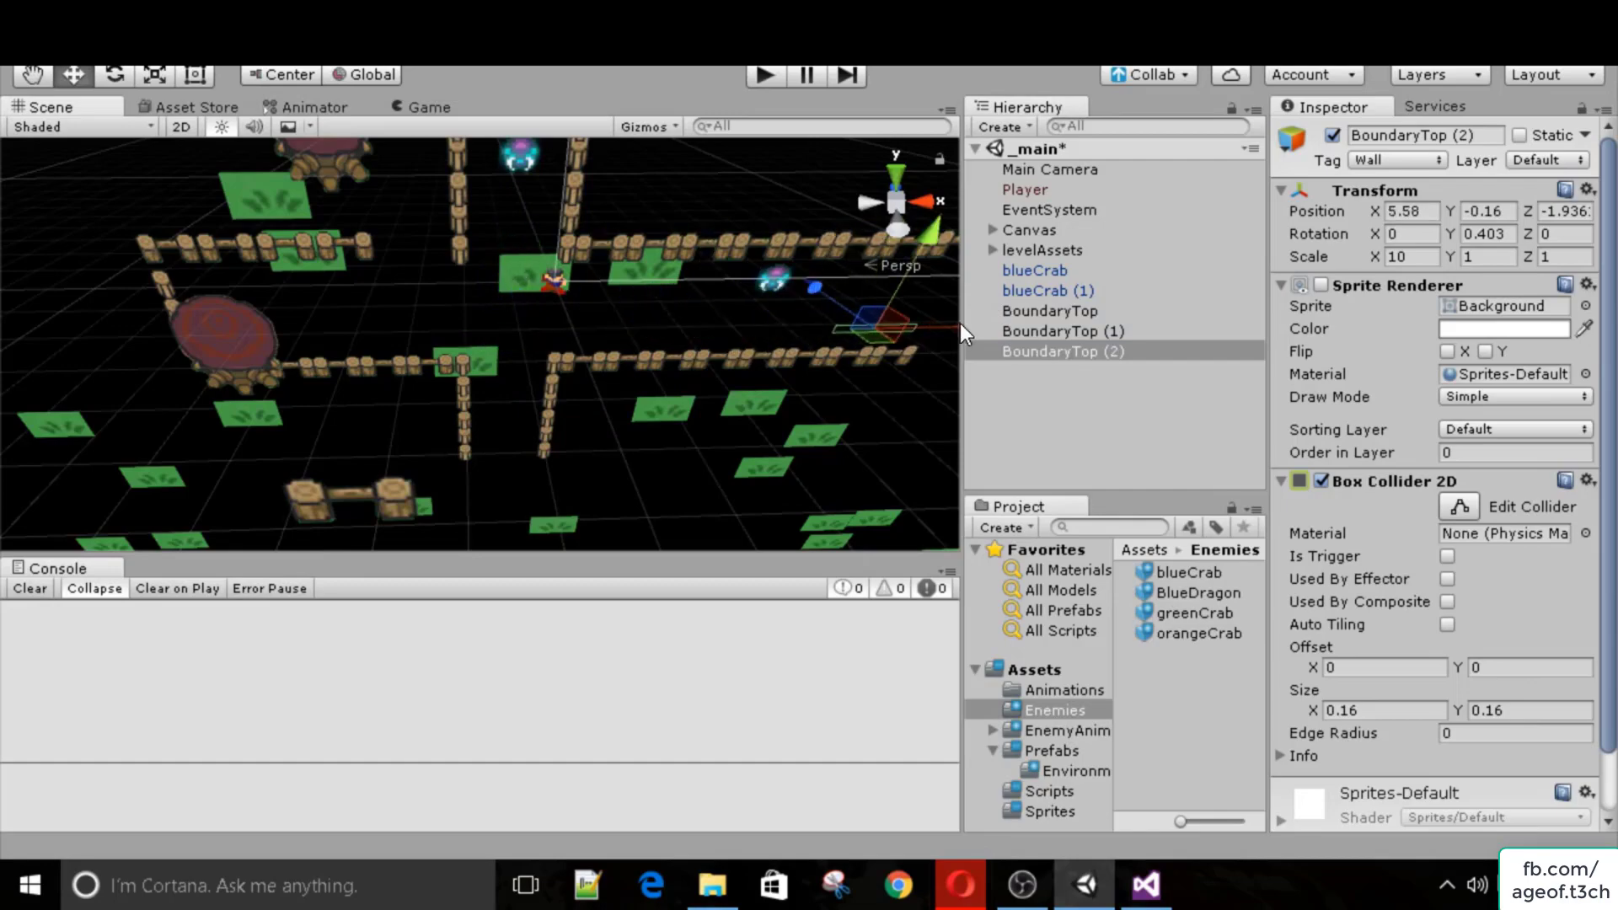
Rotate the second boundary copy upright with a Z rotation of 90 and set its X scale to 20.
key("e")
left_click_drag(786, 308, 822, 275)
right_click_drag(822, 274, 706, 281)
left_click_drag(655, 281, 810, 251)
left_click(800, 251)
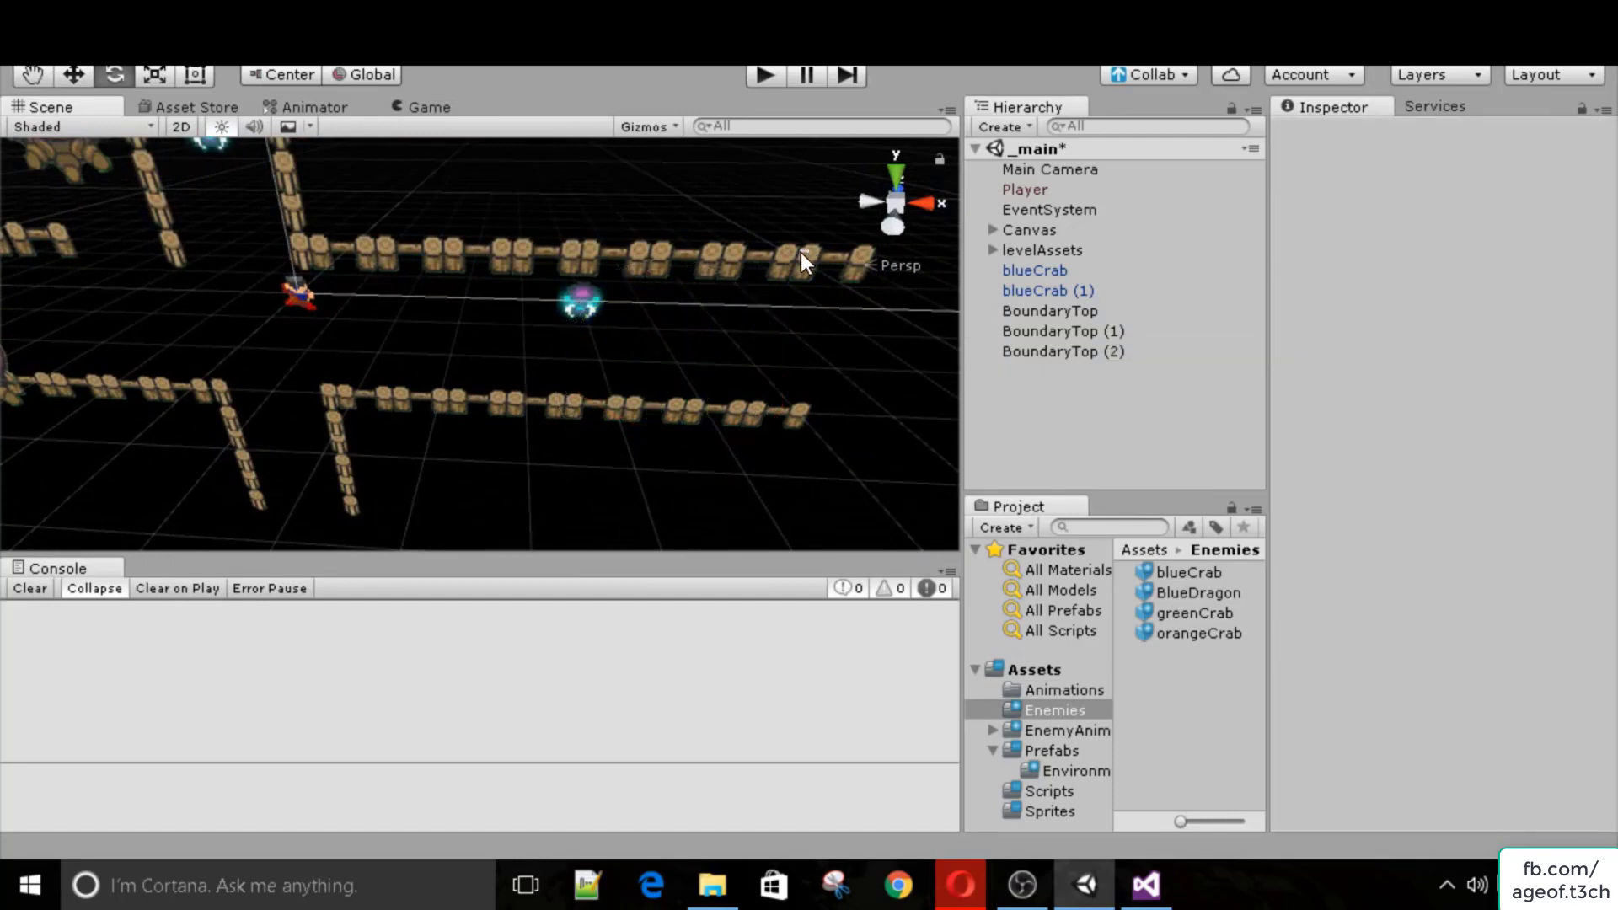
left_click(1073, 350)
left_click(1563, 235)
type("90")
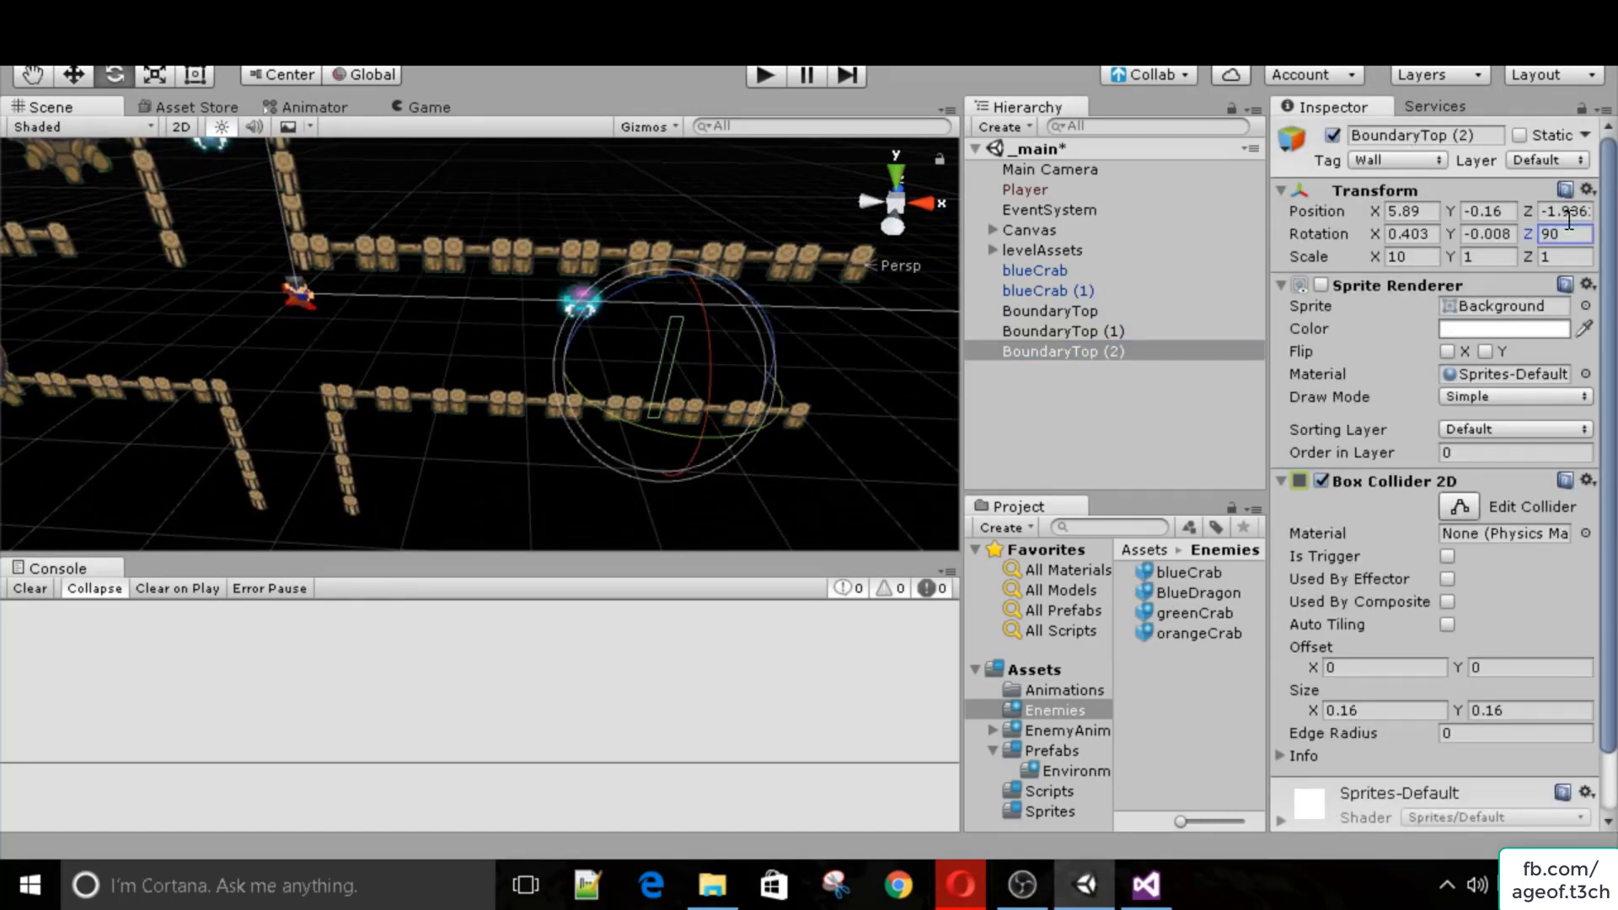
left_click(1424, 257)
type("20")
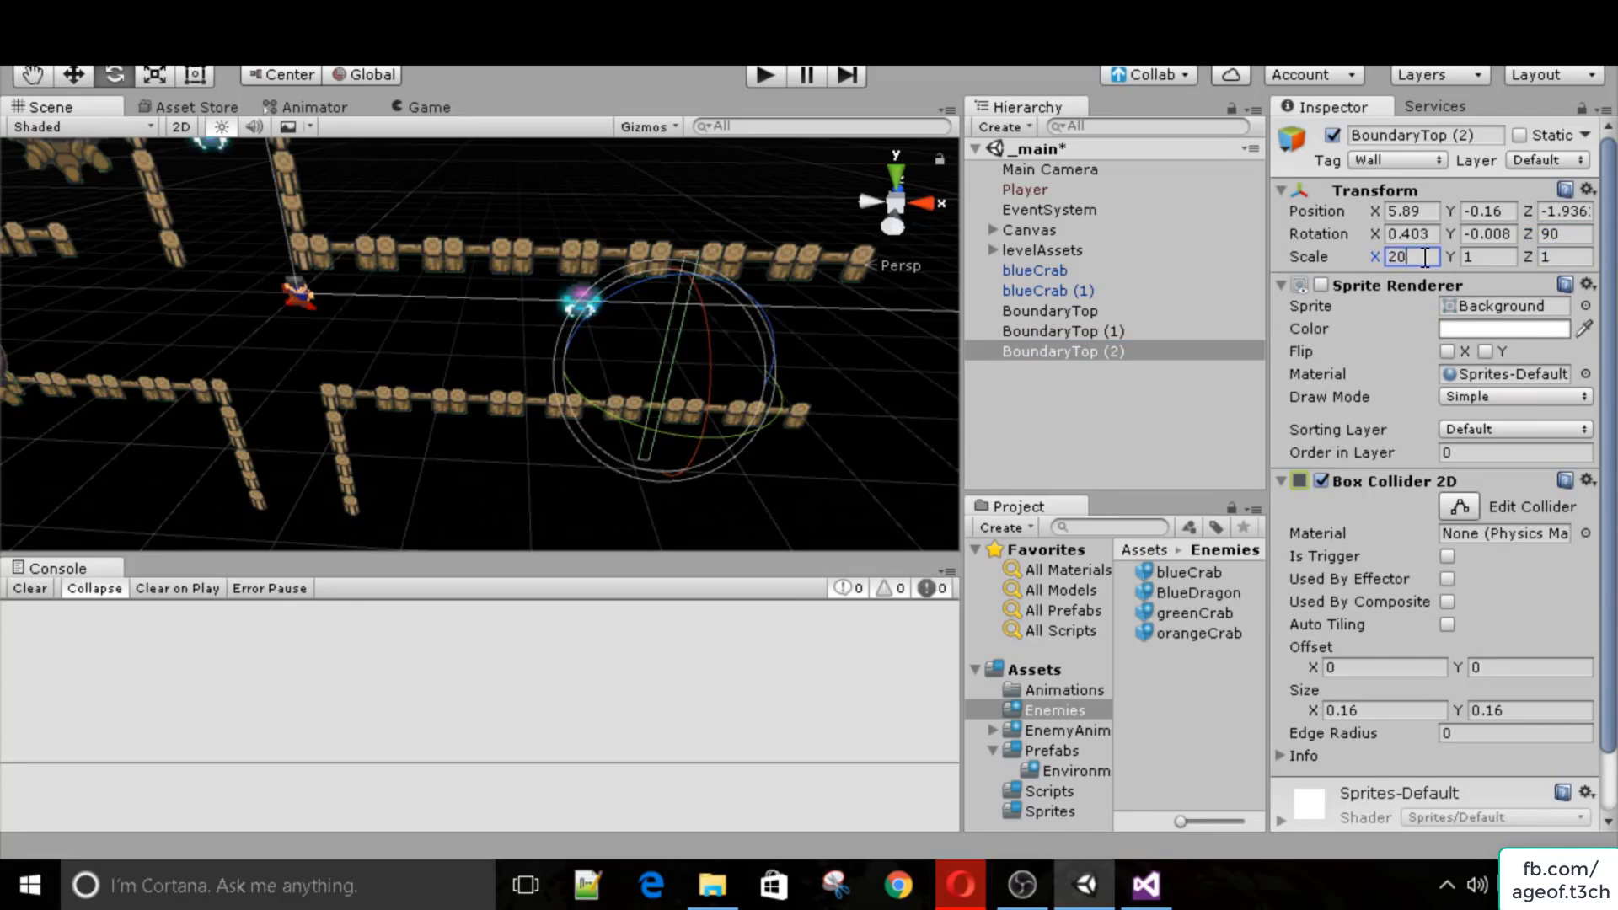
Move the upright boundary across the right end of the horizontal fence corridor, at about X 7.73, Y 0.18.
left_click(1065, 366)
left_click(1065, 352)
key("w")
left_click_drag(762, 372, 915, 373)
left_click_drag(851, 294, 857, 276)
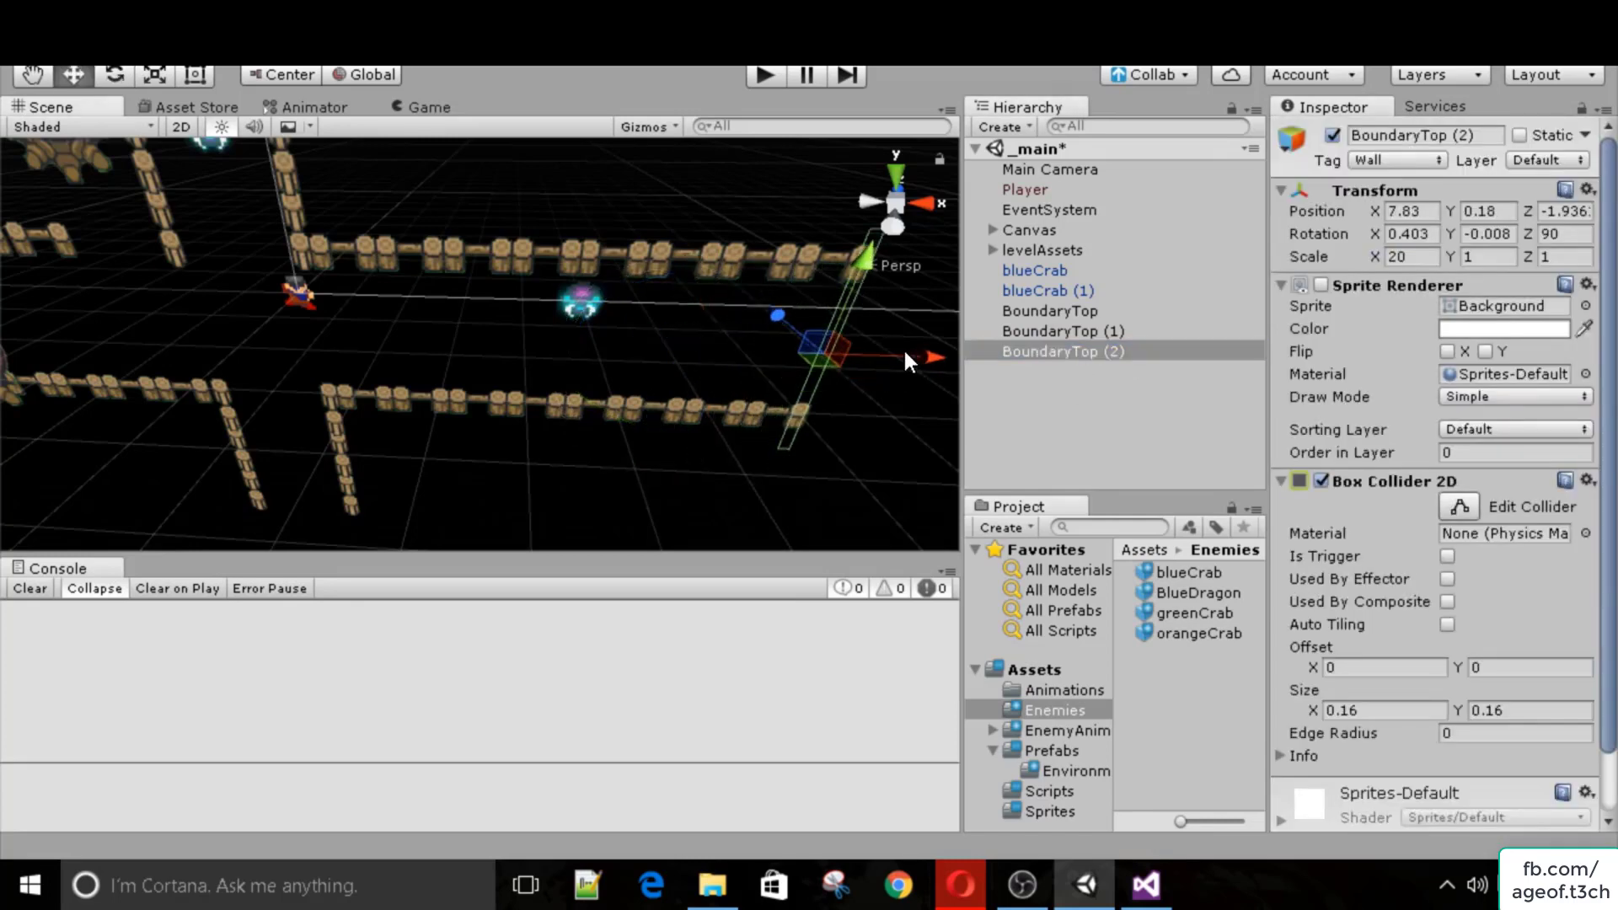
left_click_drag(903, 348, 893, 348)
Set the upright boundary's Y scale to 2 and rename it as BoundaryRight.
left_click(1507, 257)
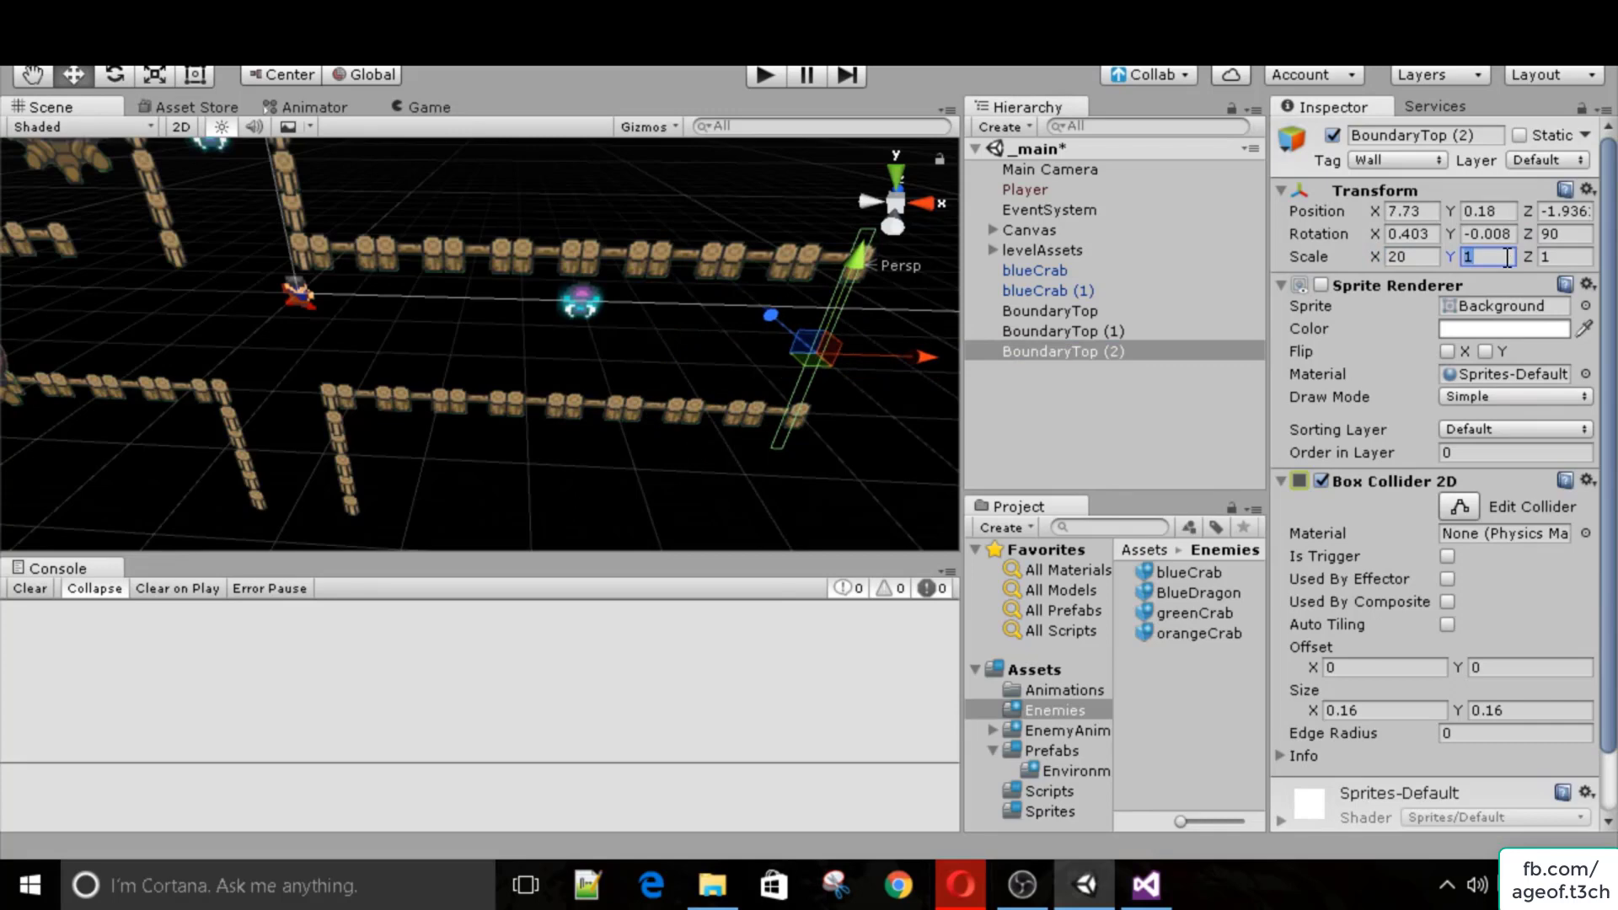
type("2")
left_click(1433, 134)
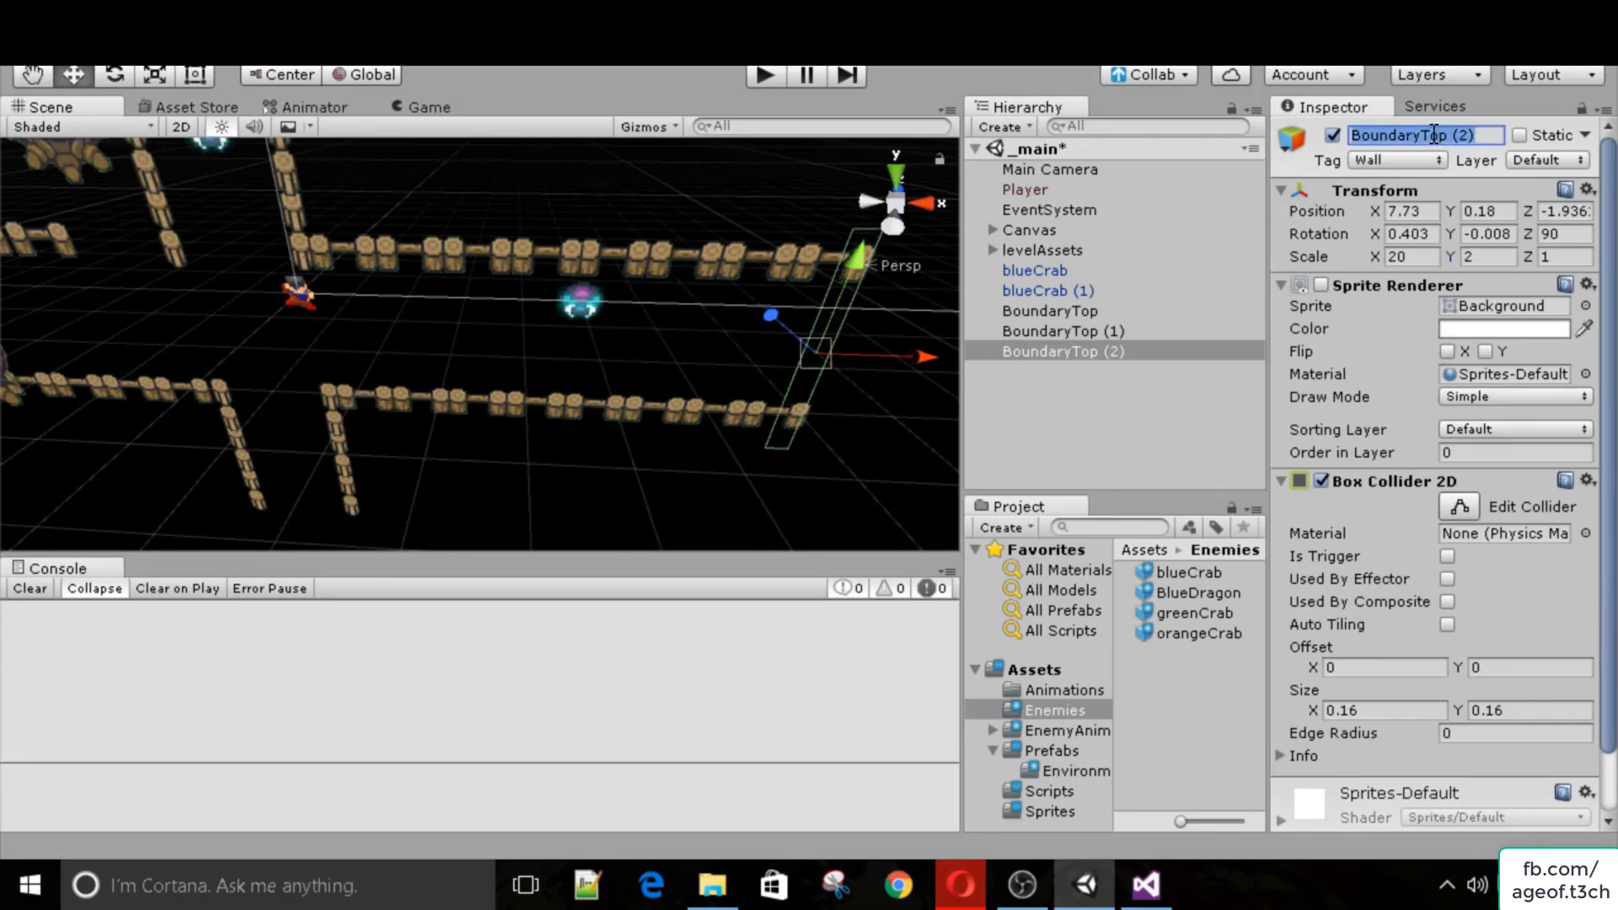
type("BoundaryLef")
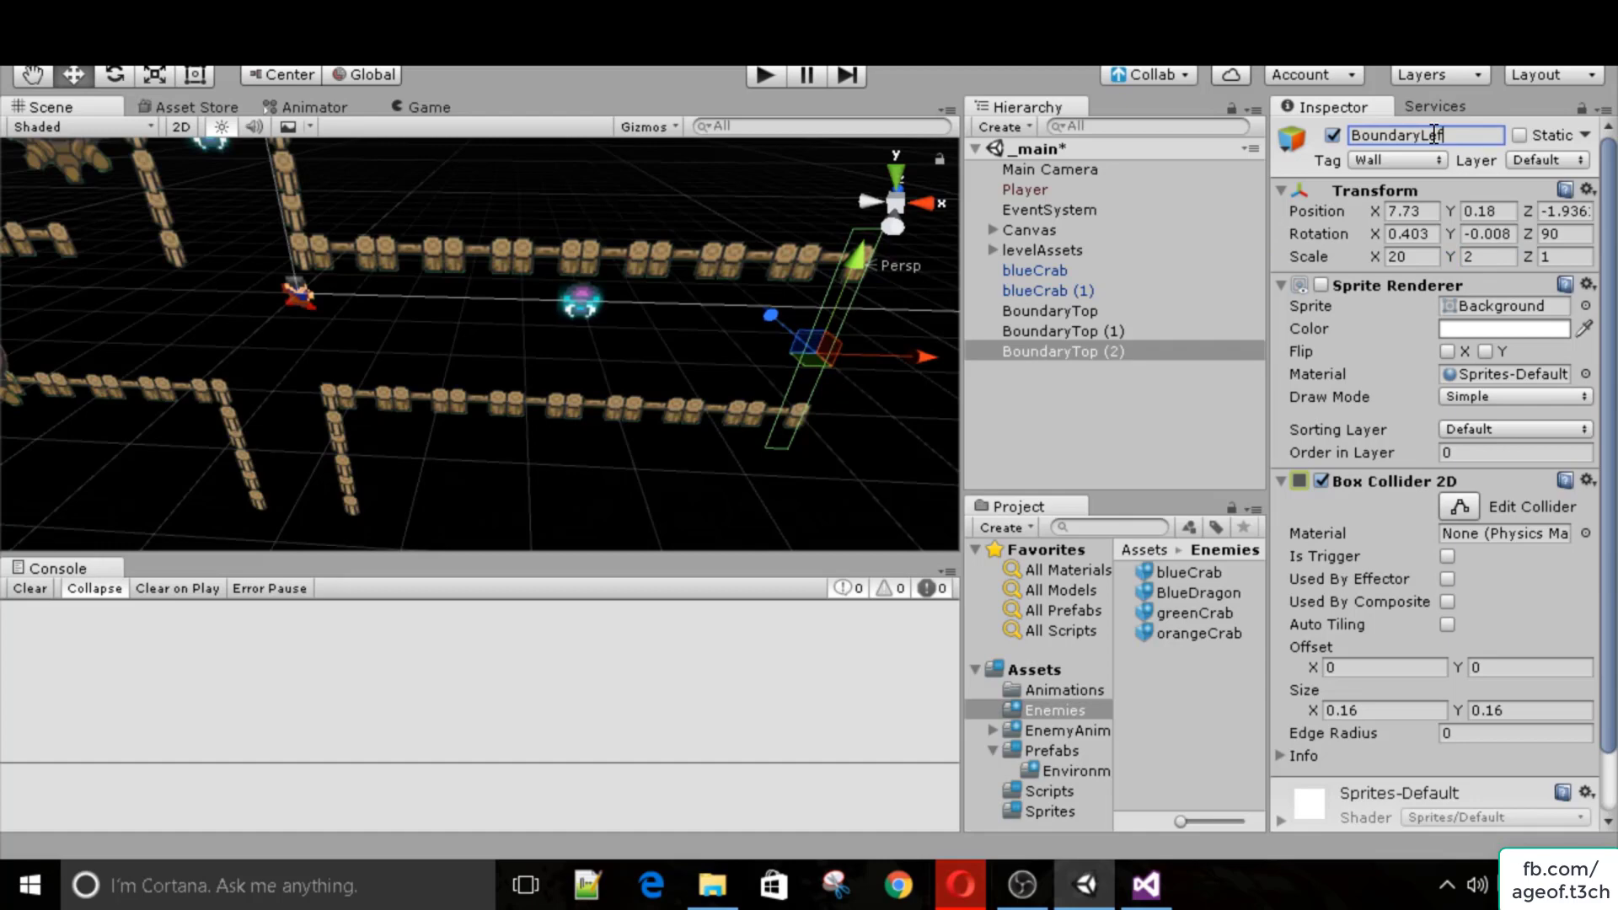
key("BackSpace")
type("Right")
key("Return")
Rename the boundary across the lower corridor, BoundaryTop (1), as BoundaryBottom.
left_click(1087, 331)
left_click(1480, 136)
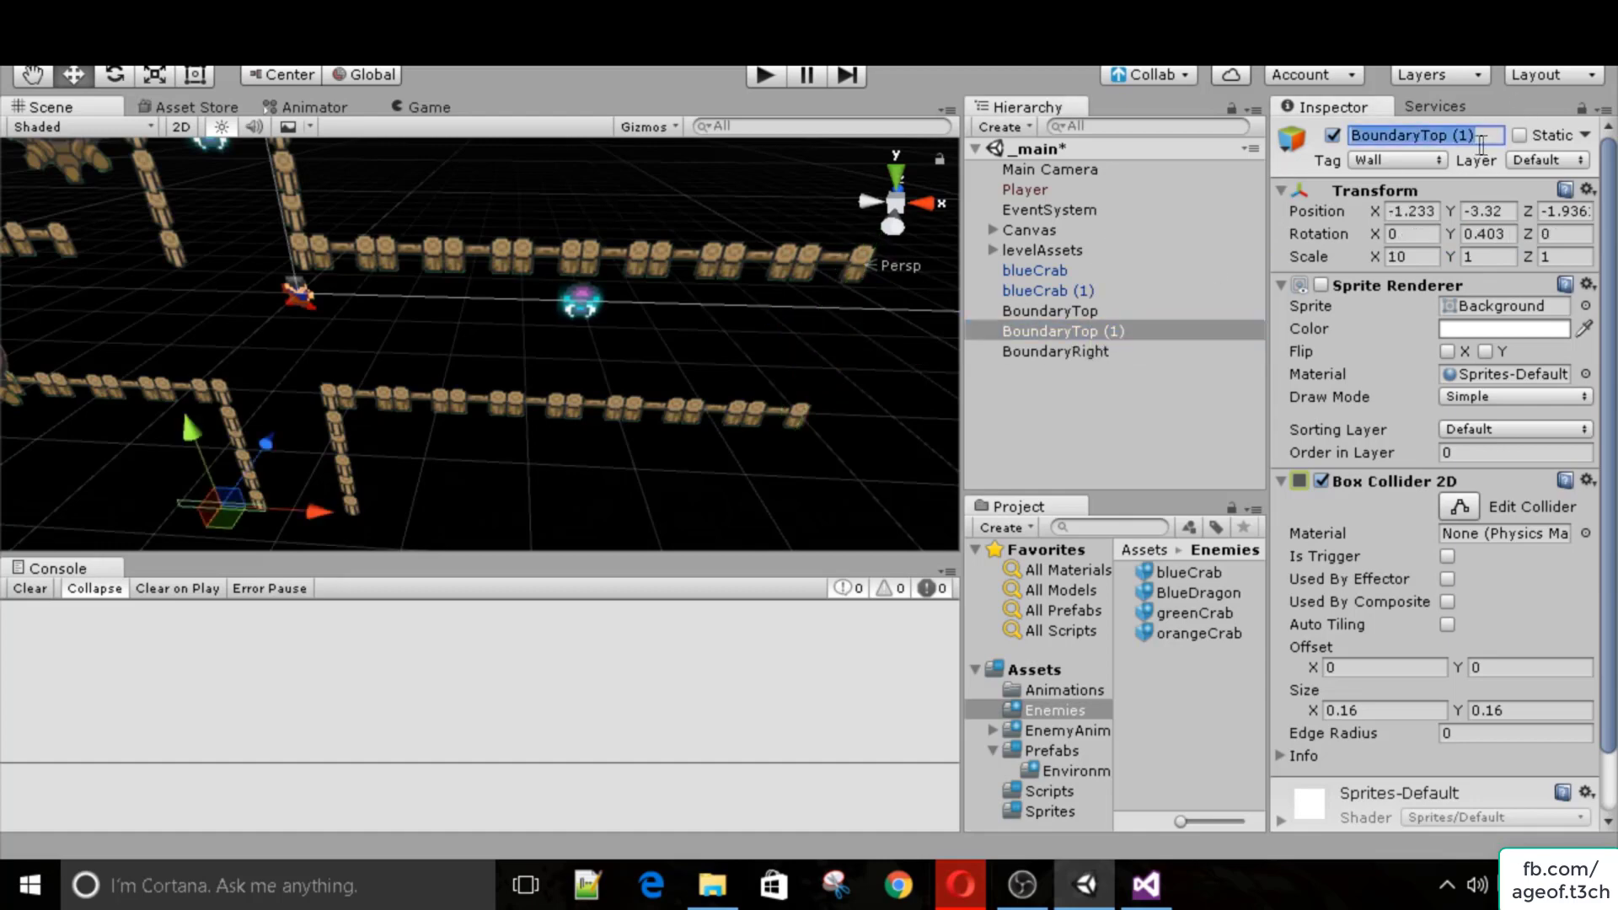
type("BoundaryBottom")
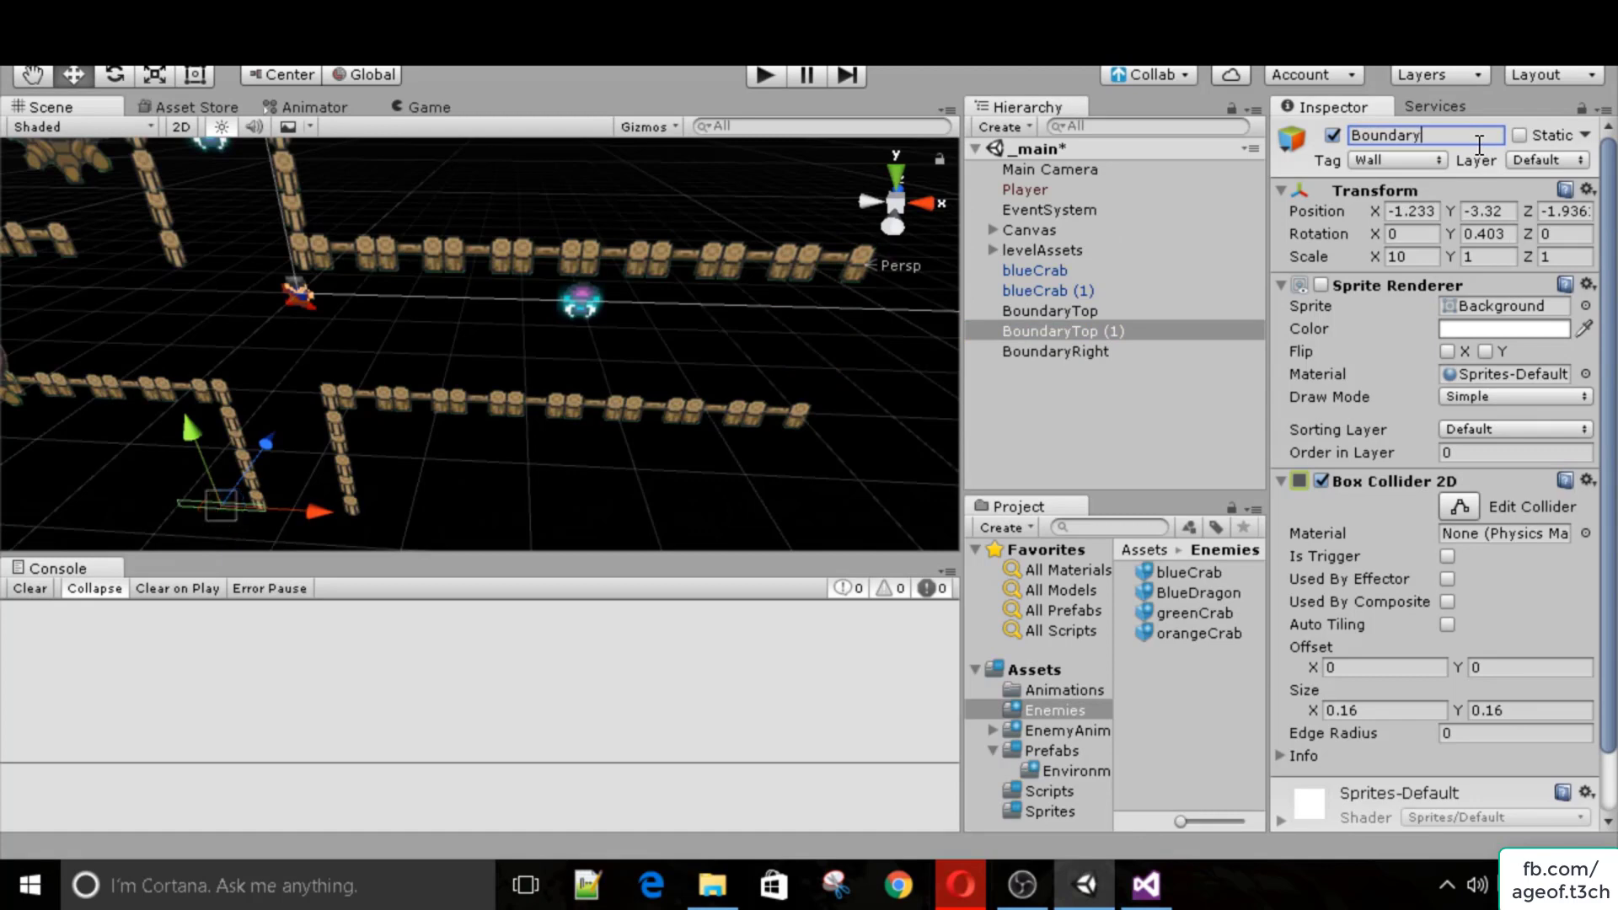
key("Return")
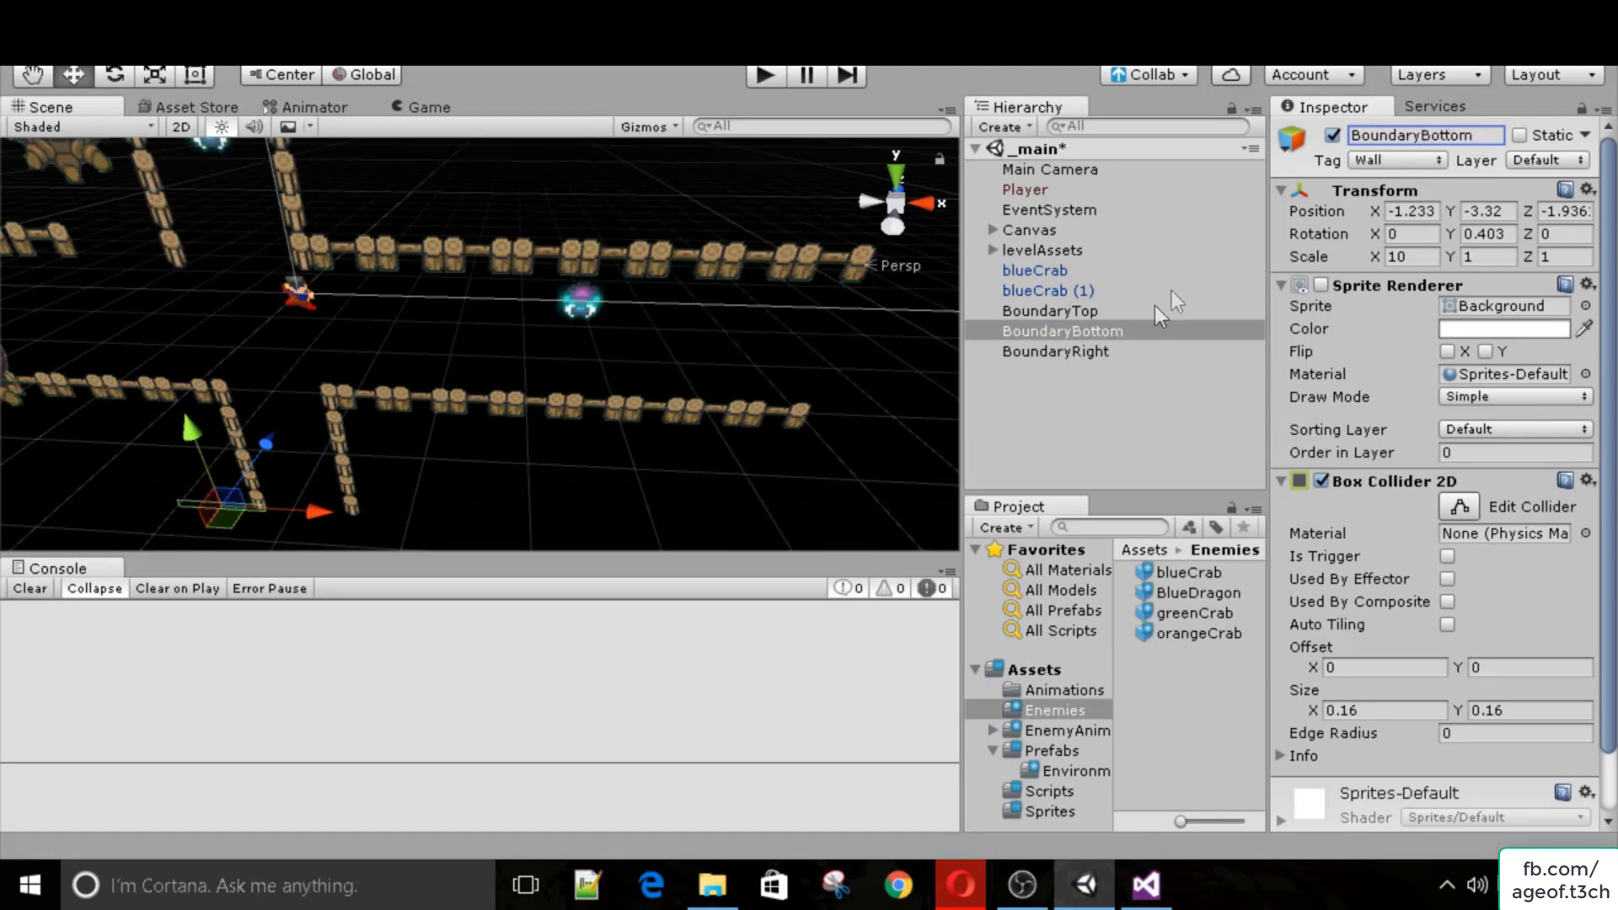
Move the blueCrab in the upper fence corridor slightly left, to about X -1.08.
left_click(1129, 352)
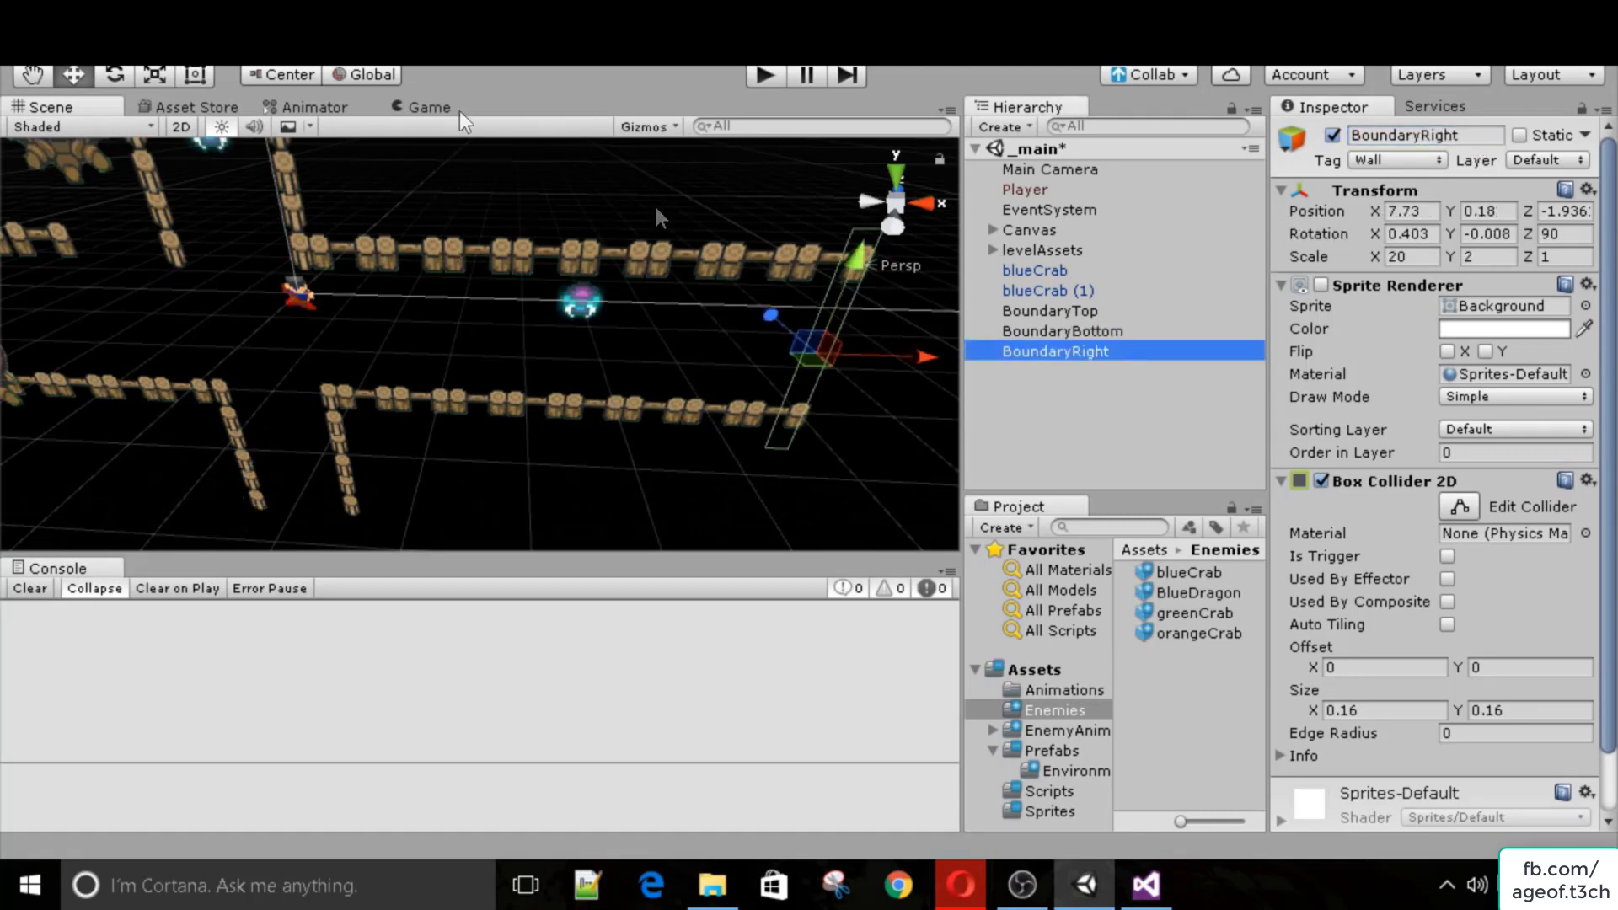
left_click(430, 108)
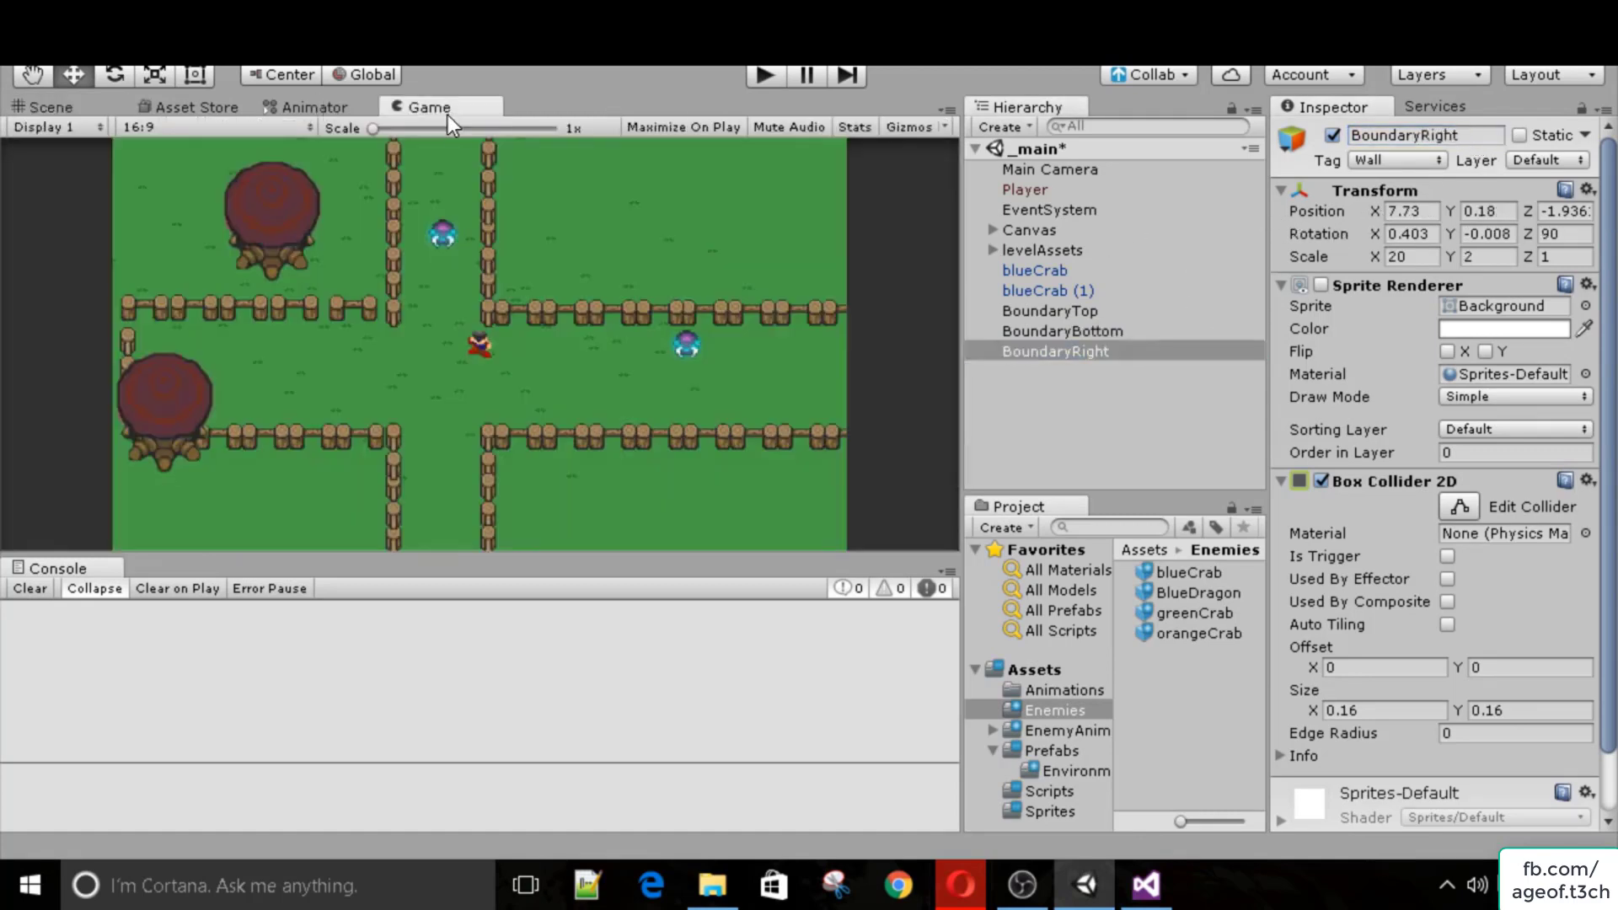
left_click(1075, 297)
left_click(50, 107)
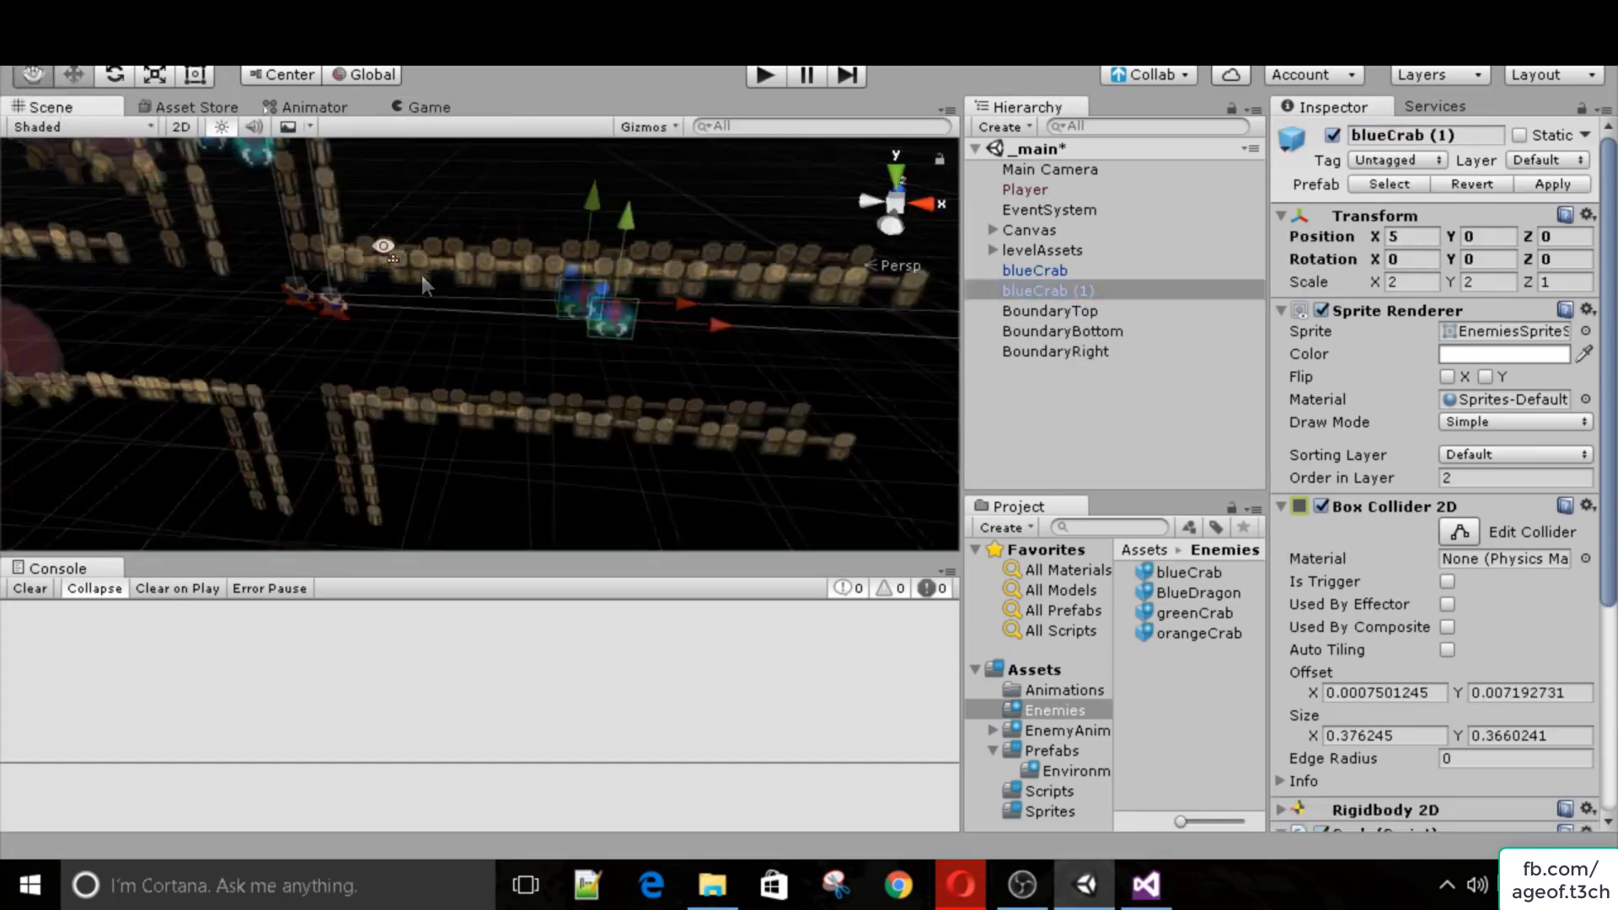
right_click_drag(421, 274, 370, 211)
left_click(362, 187)
scroll(377, 246, "down", 4)
left_click_drag(469, 214, 451, 208)
Run the scene in the Game view to test the crabs against the boundaries.
left_click(429, 107)
left_click(765, 75)
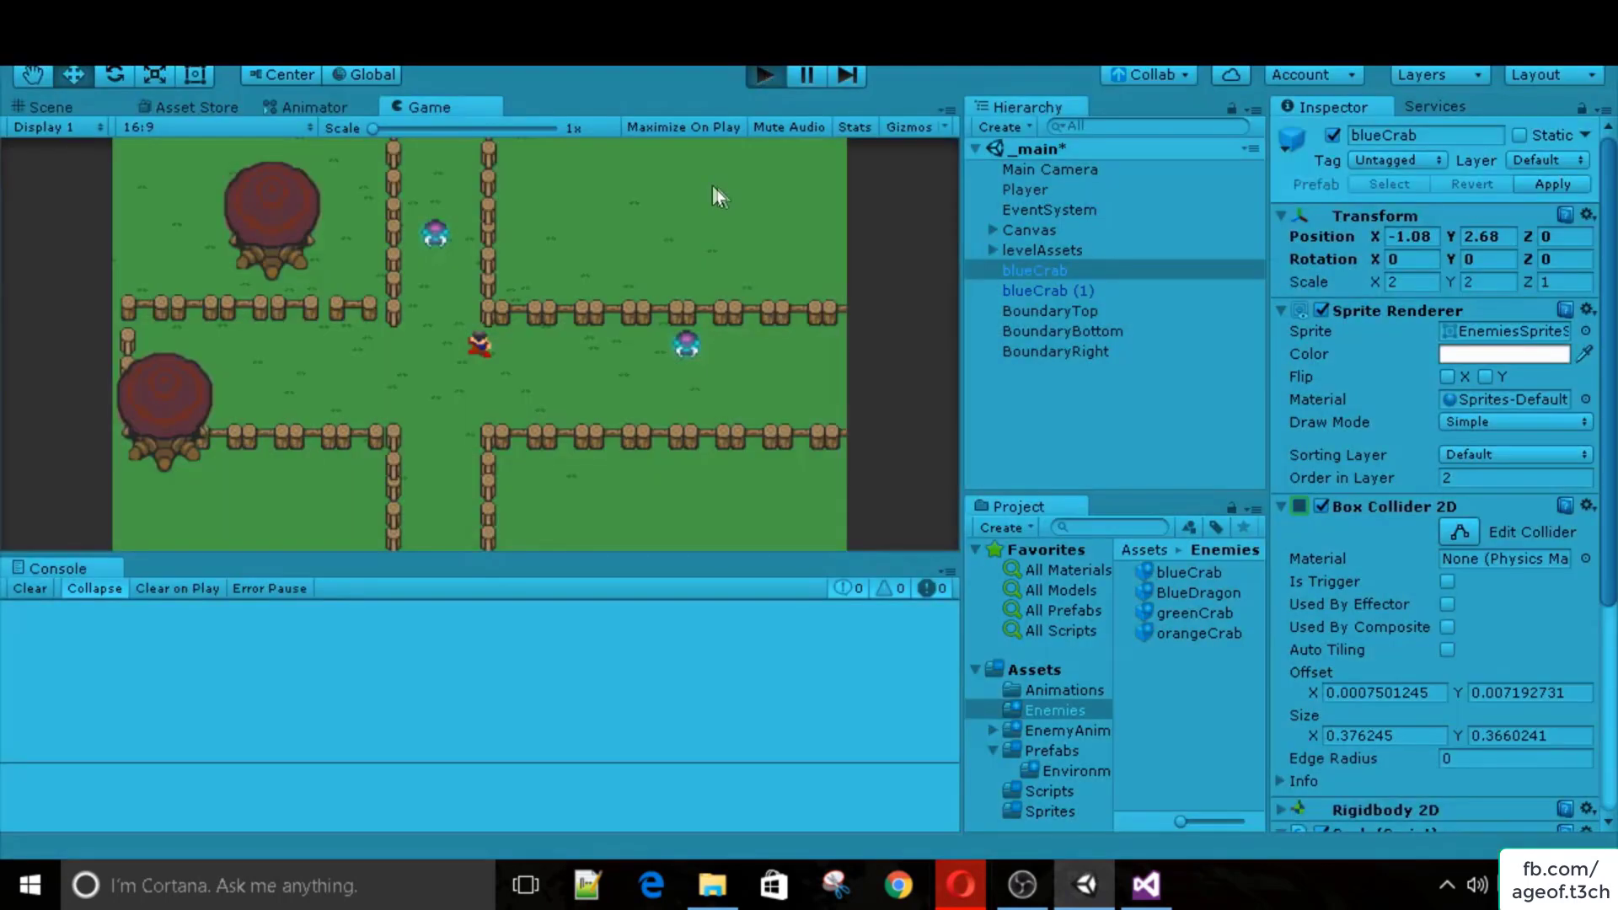
Walk the player through the left and upper fence corridors while watching how the crabs move against the walls.
key("Left")
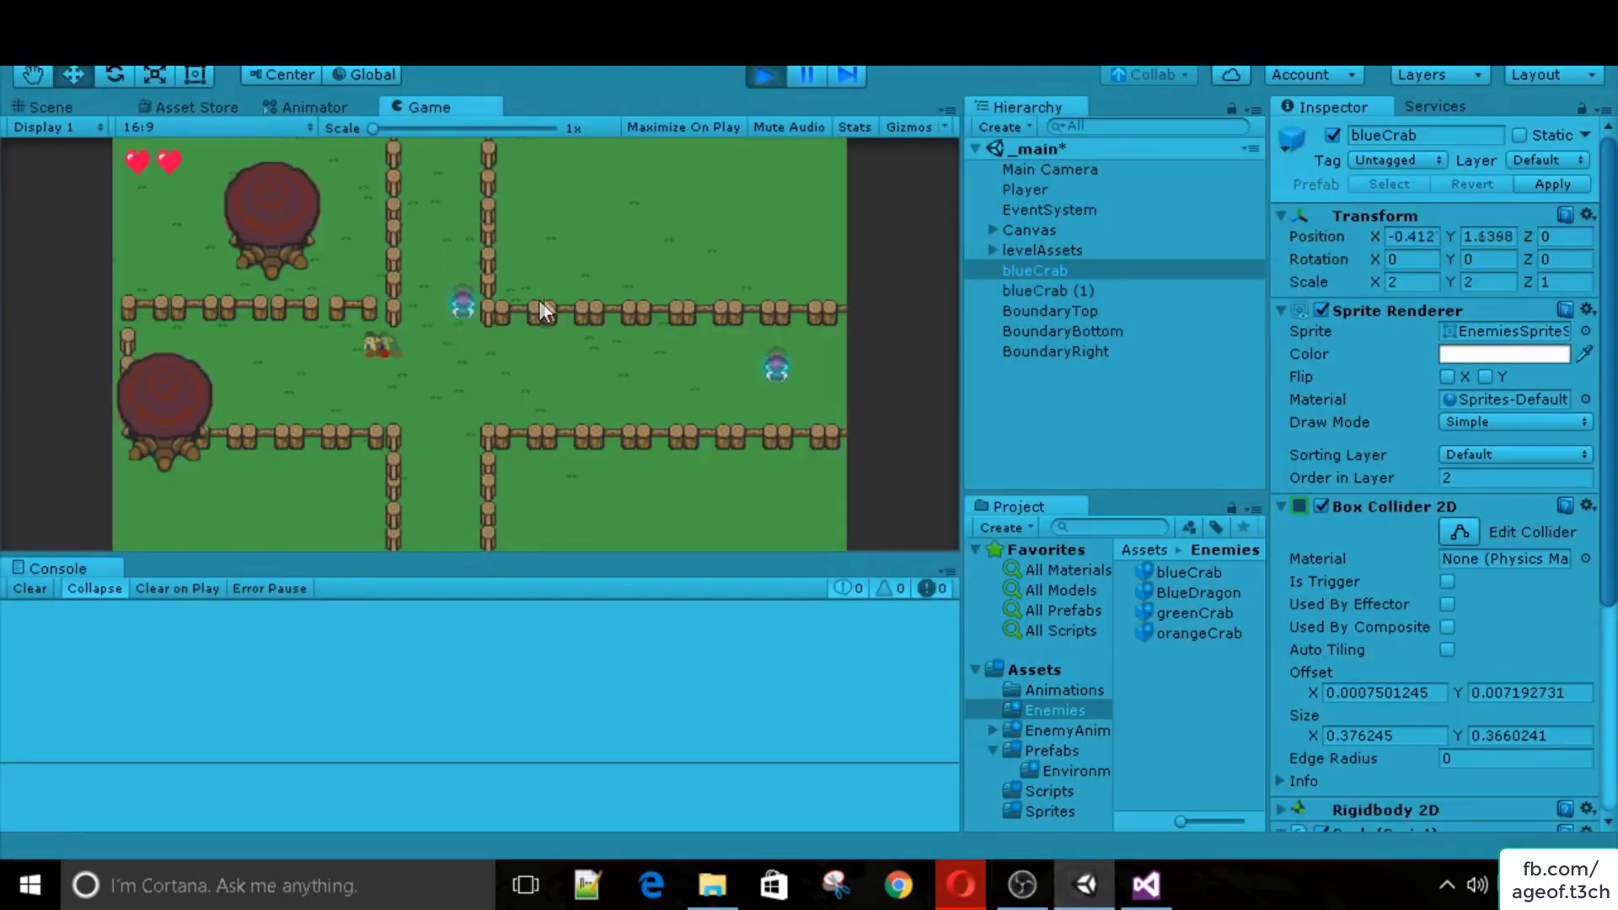
key("Right")
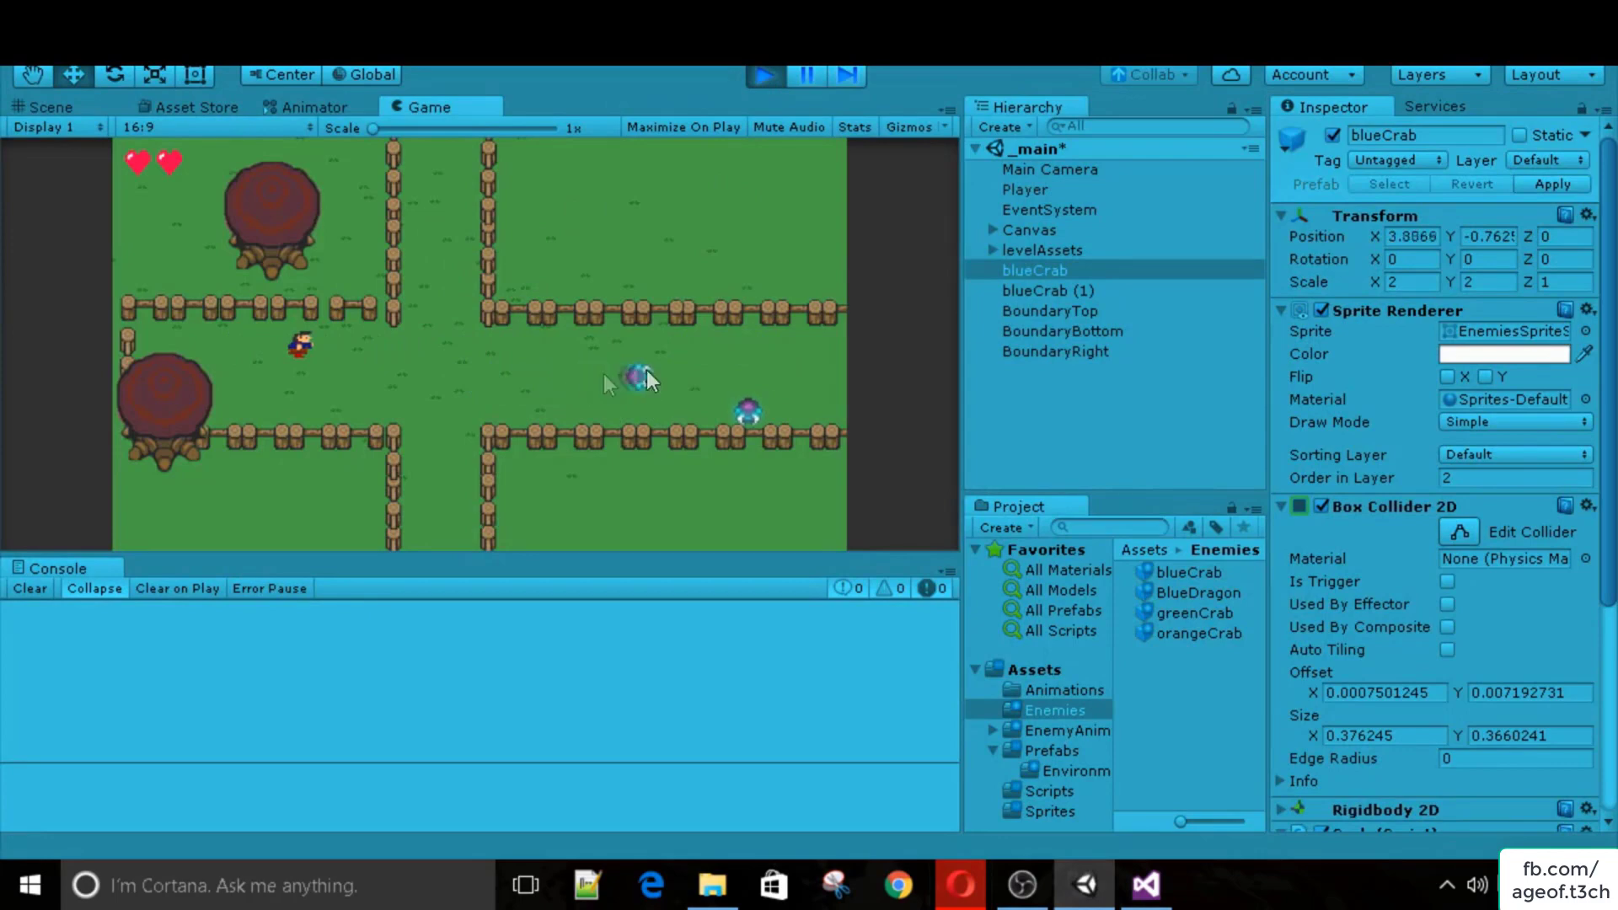
key("Right")
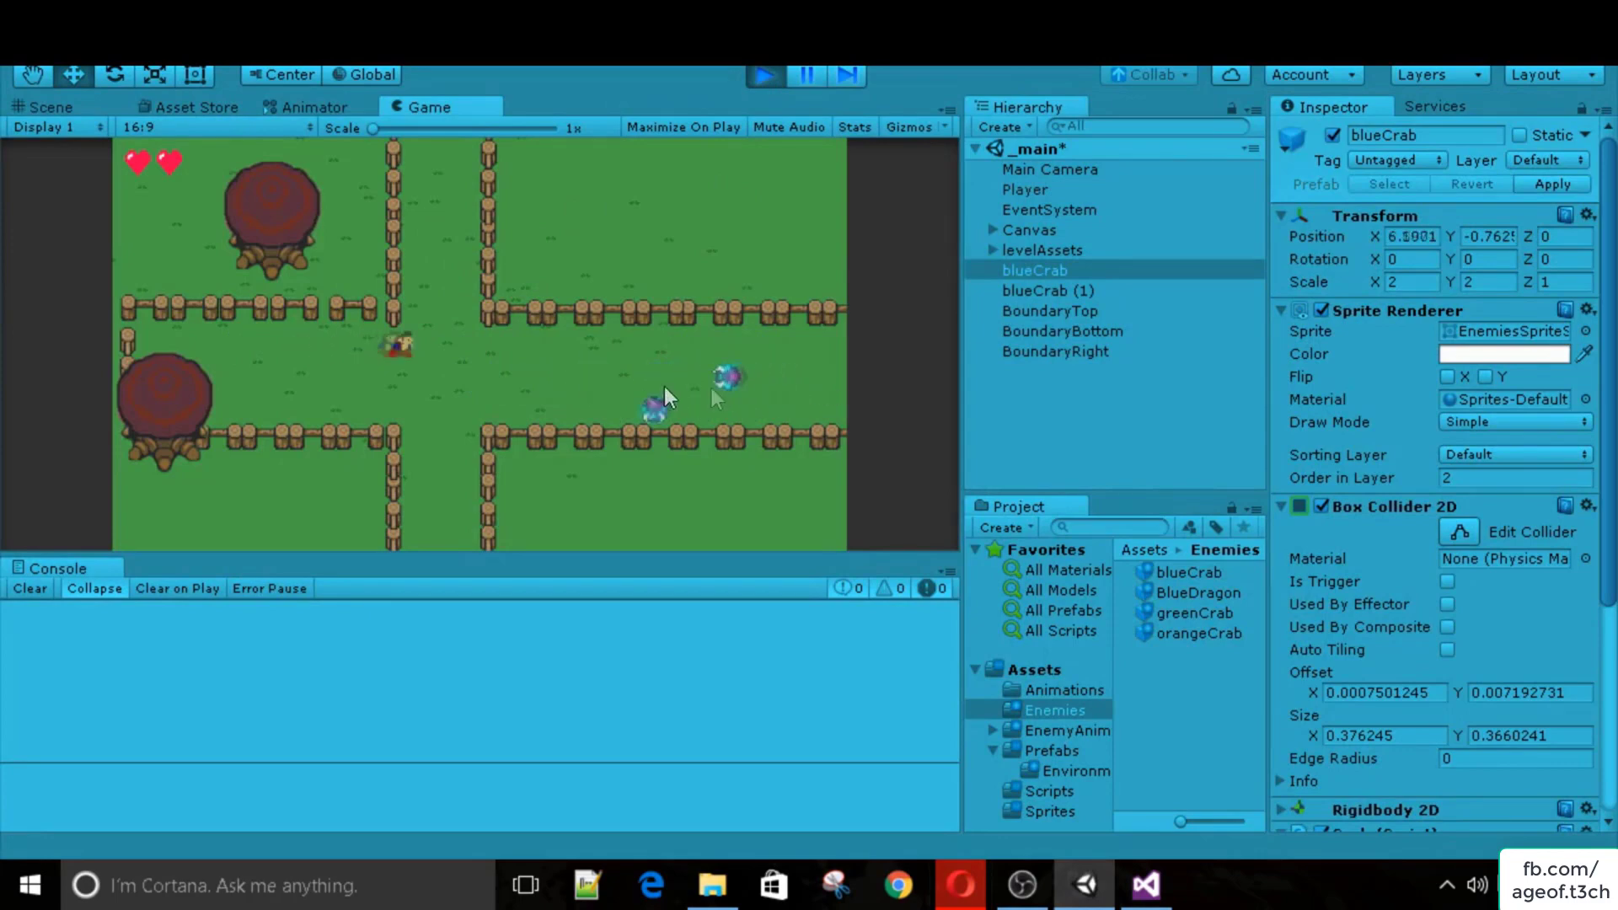
key("Up")
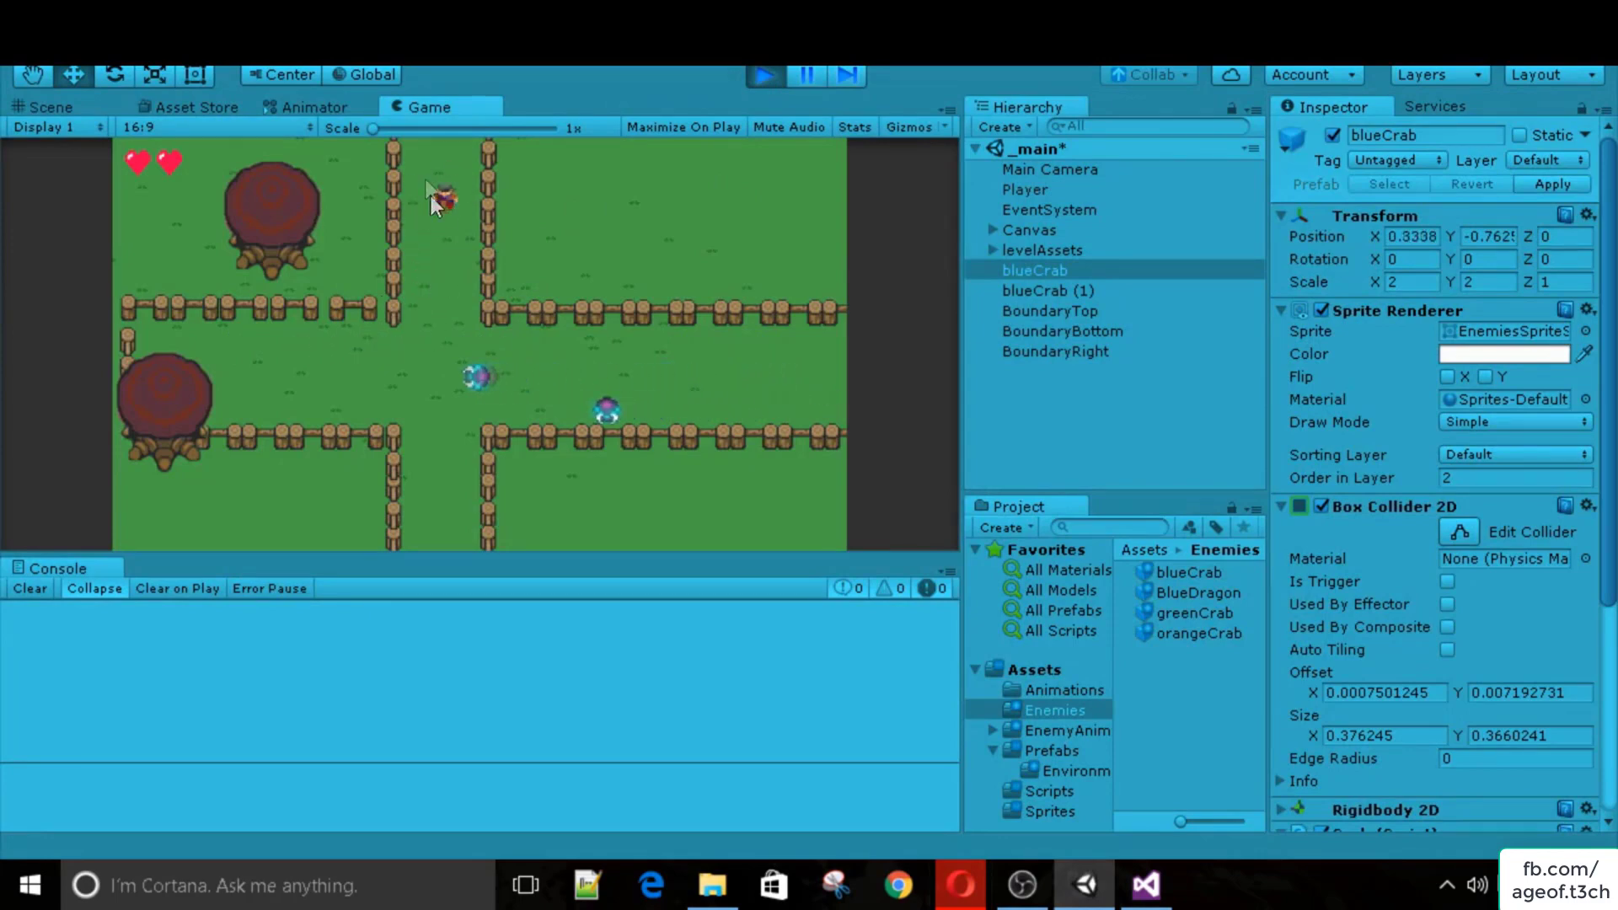
key("Down")
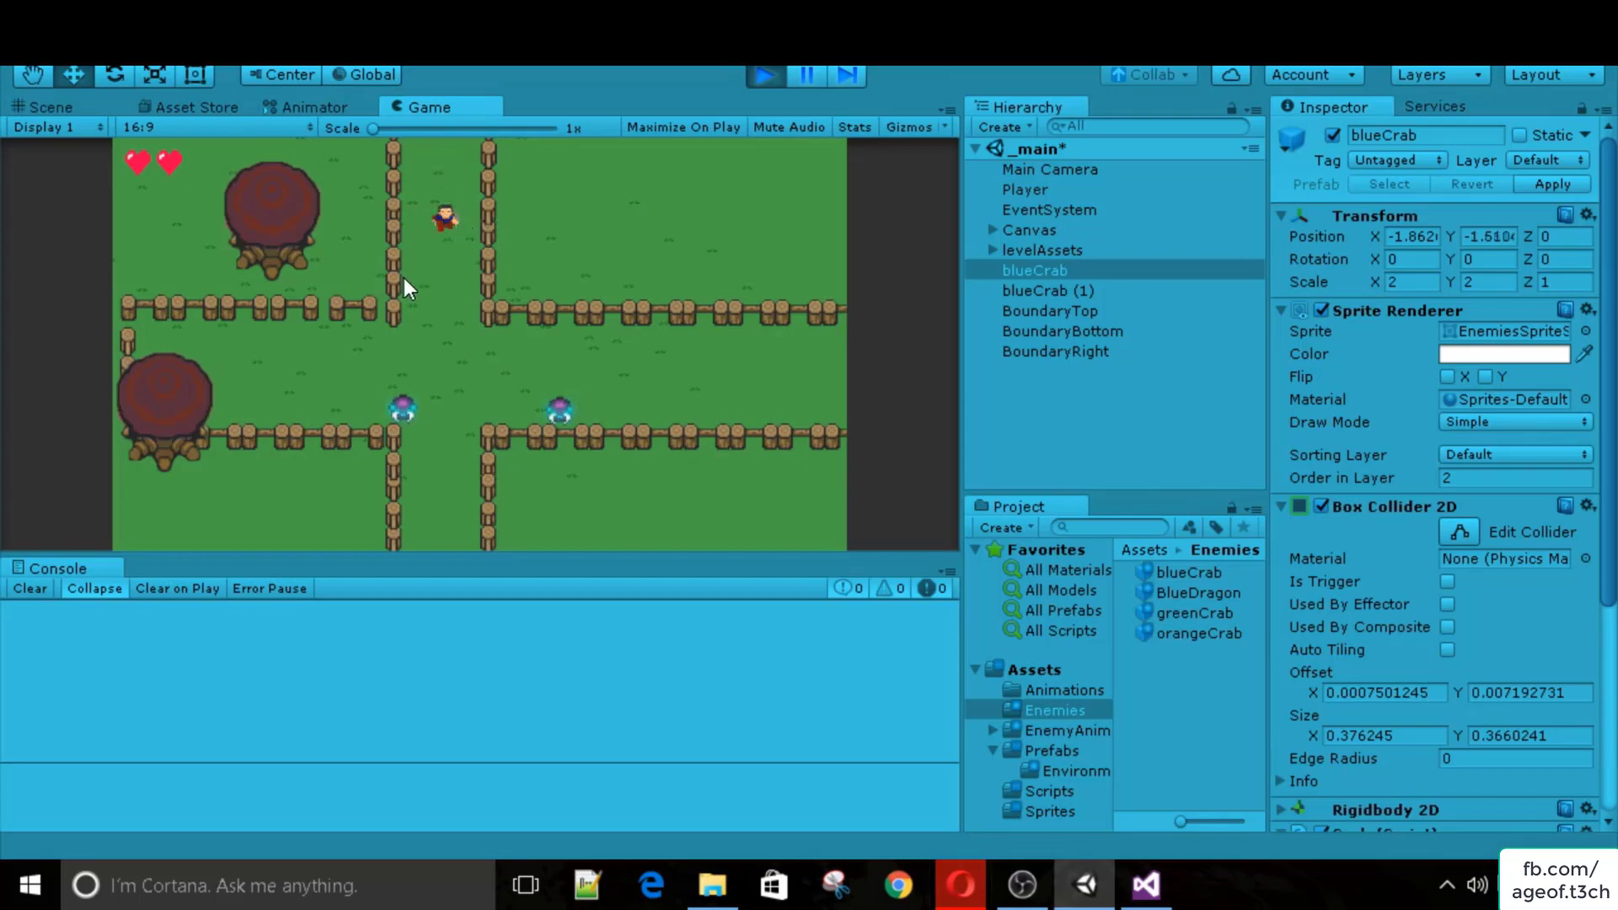
key("Left")
key("Down")
key("Right")
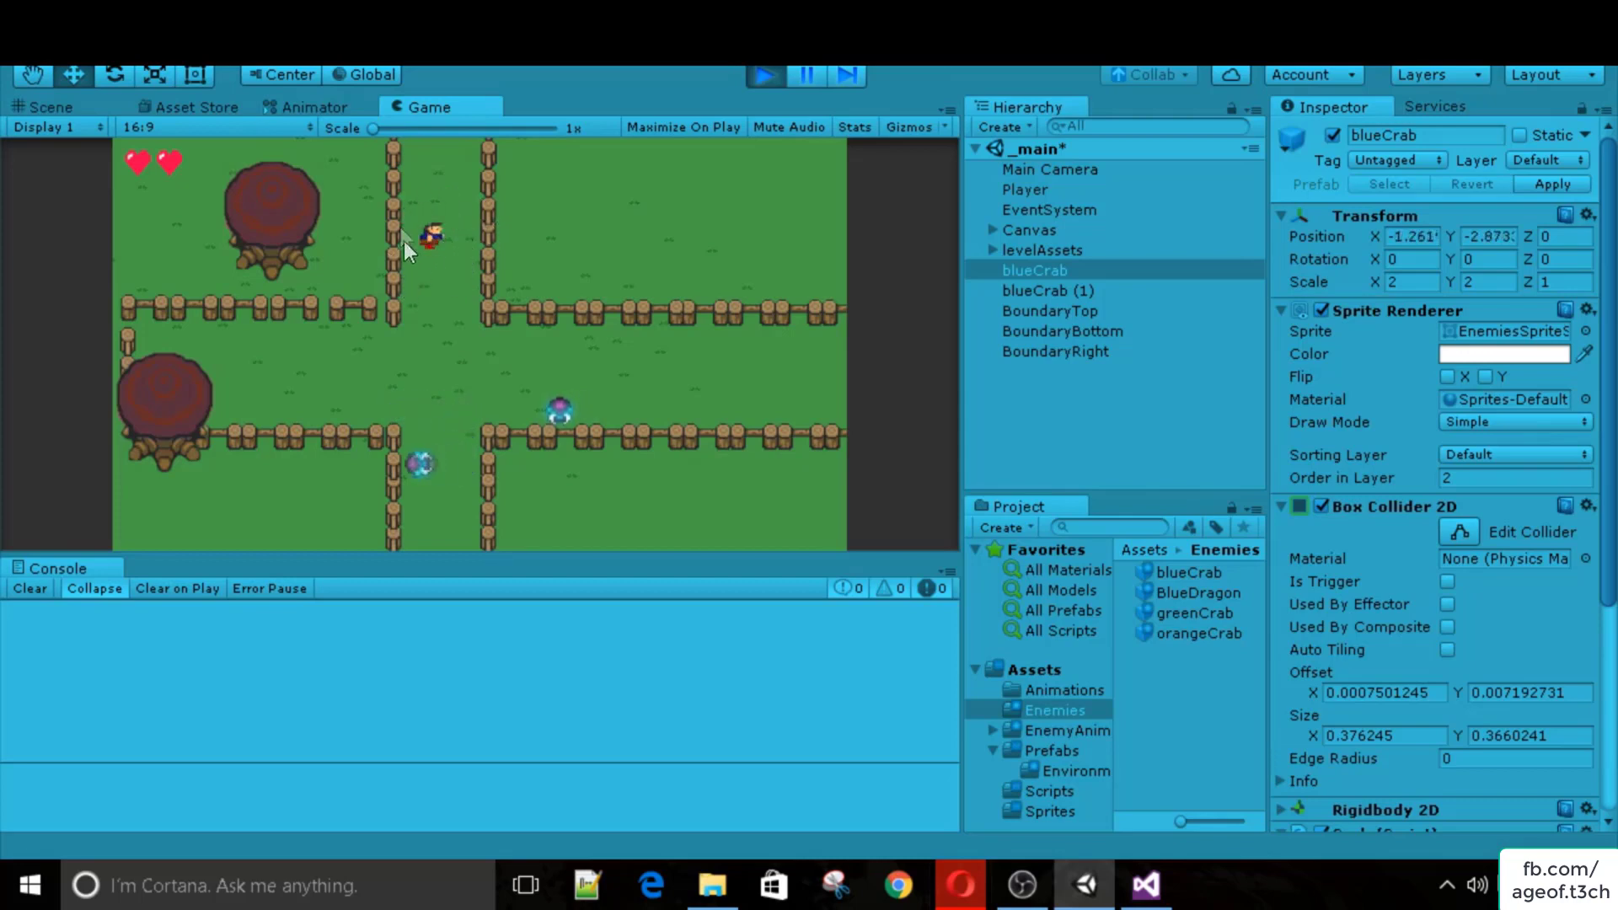
key("Down")
key("Up")
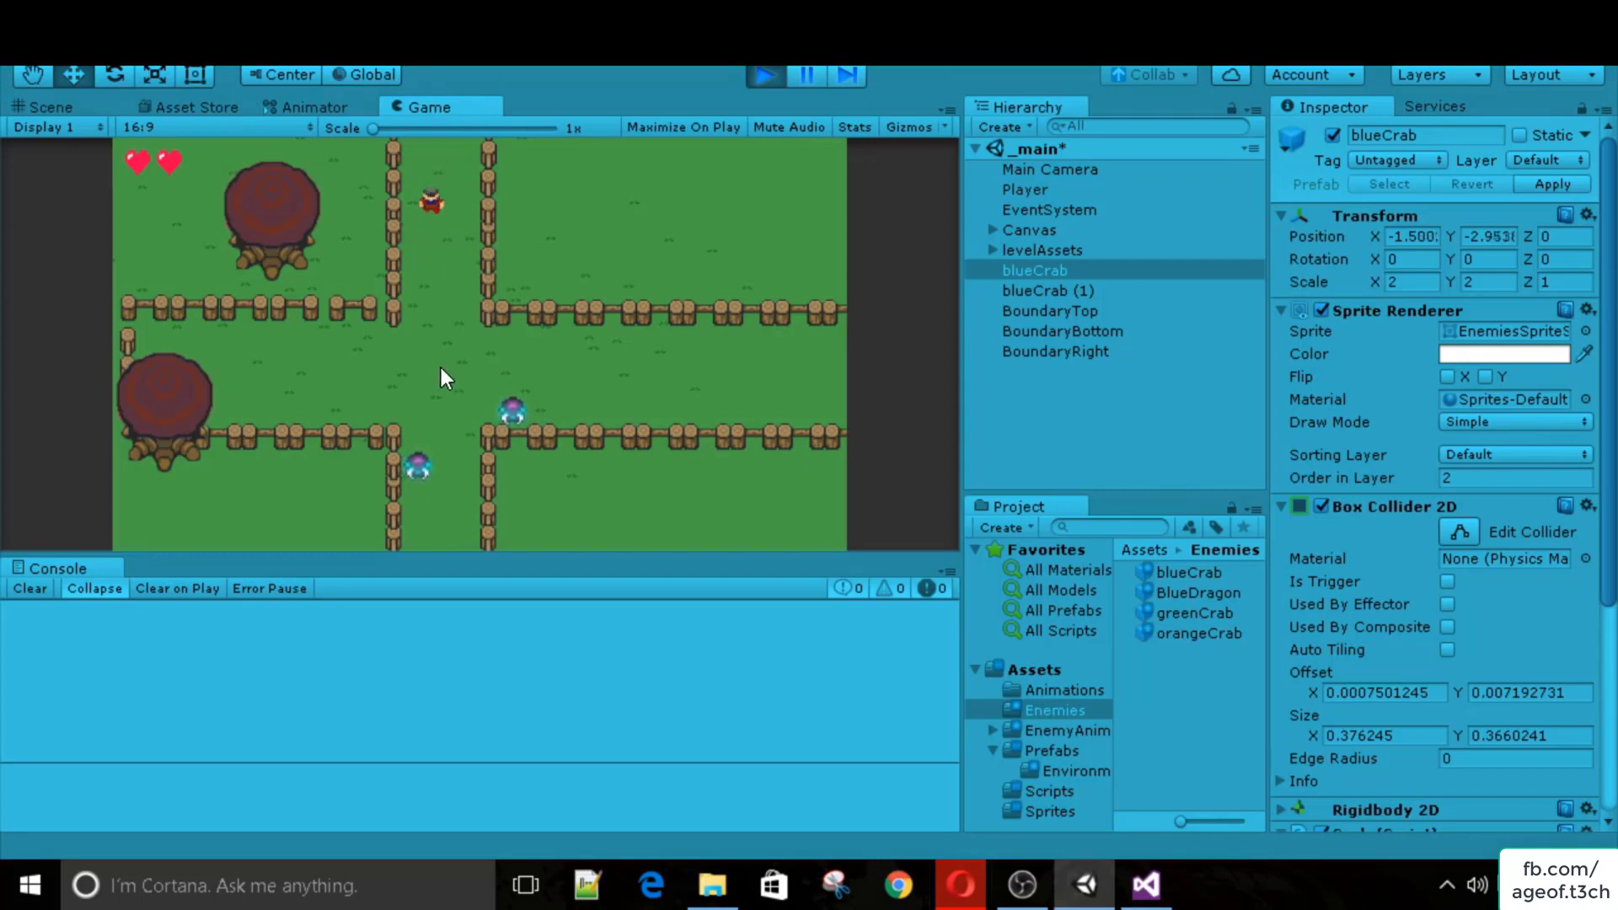
Destroy both blue crabs with the player's sword attack from the corridors and stop play mode.
key("Down")
key("space")
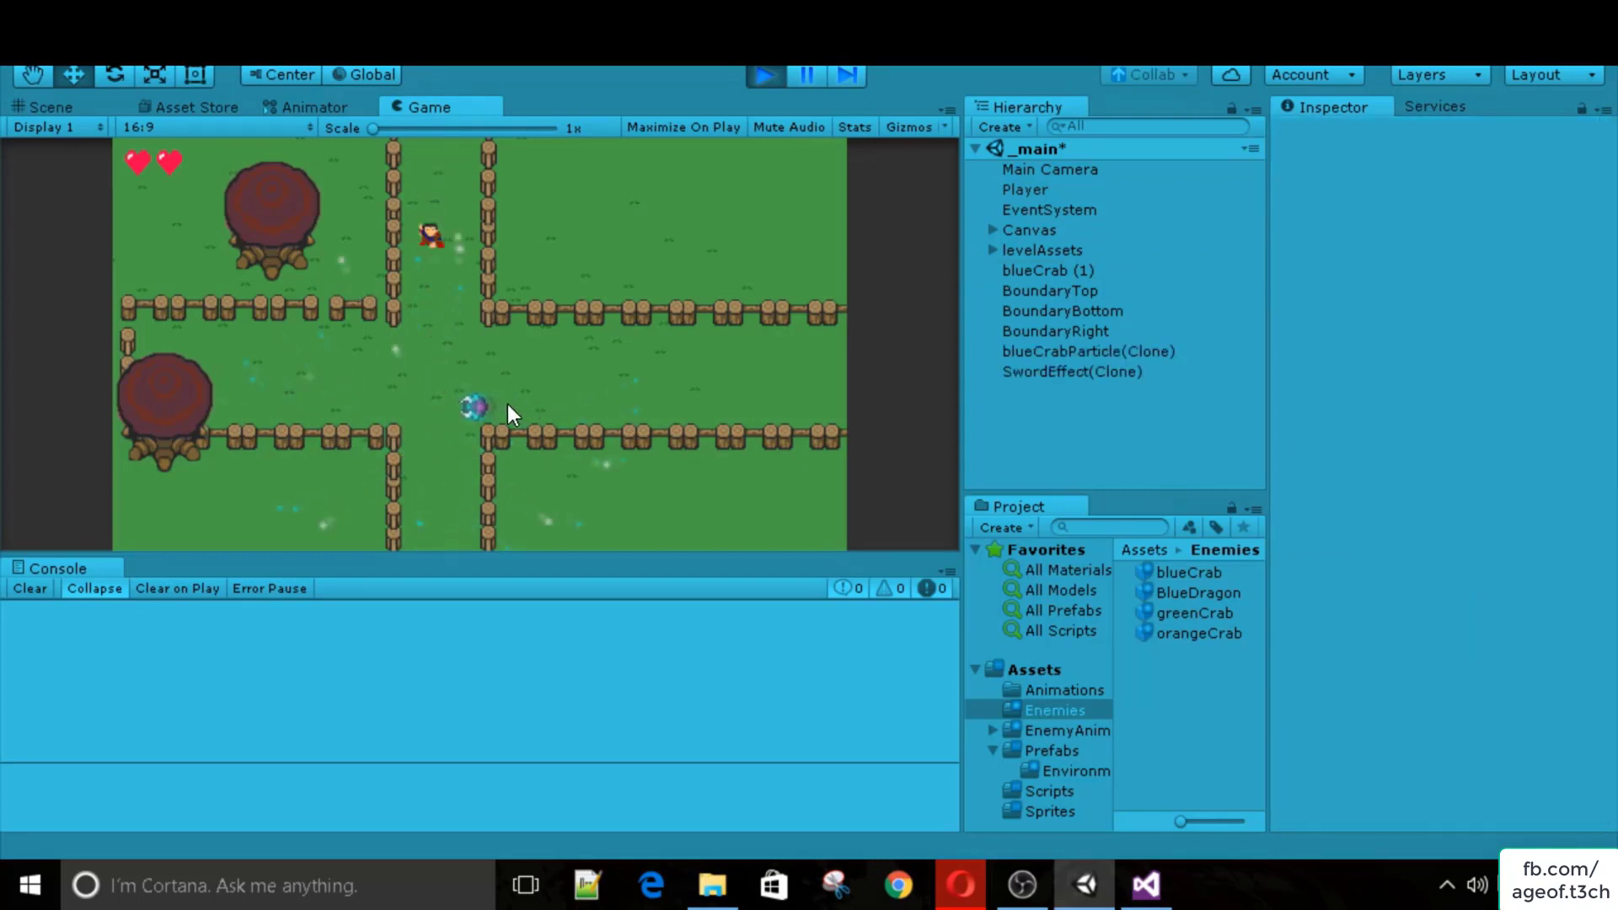
key("Down")
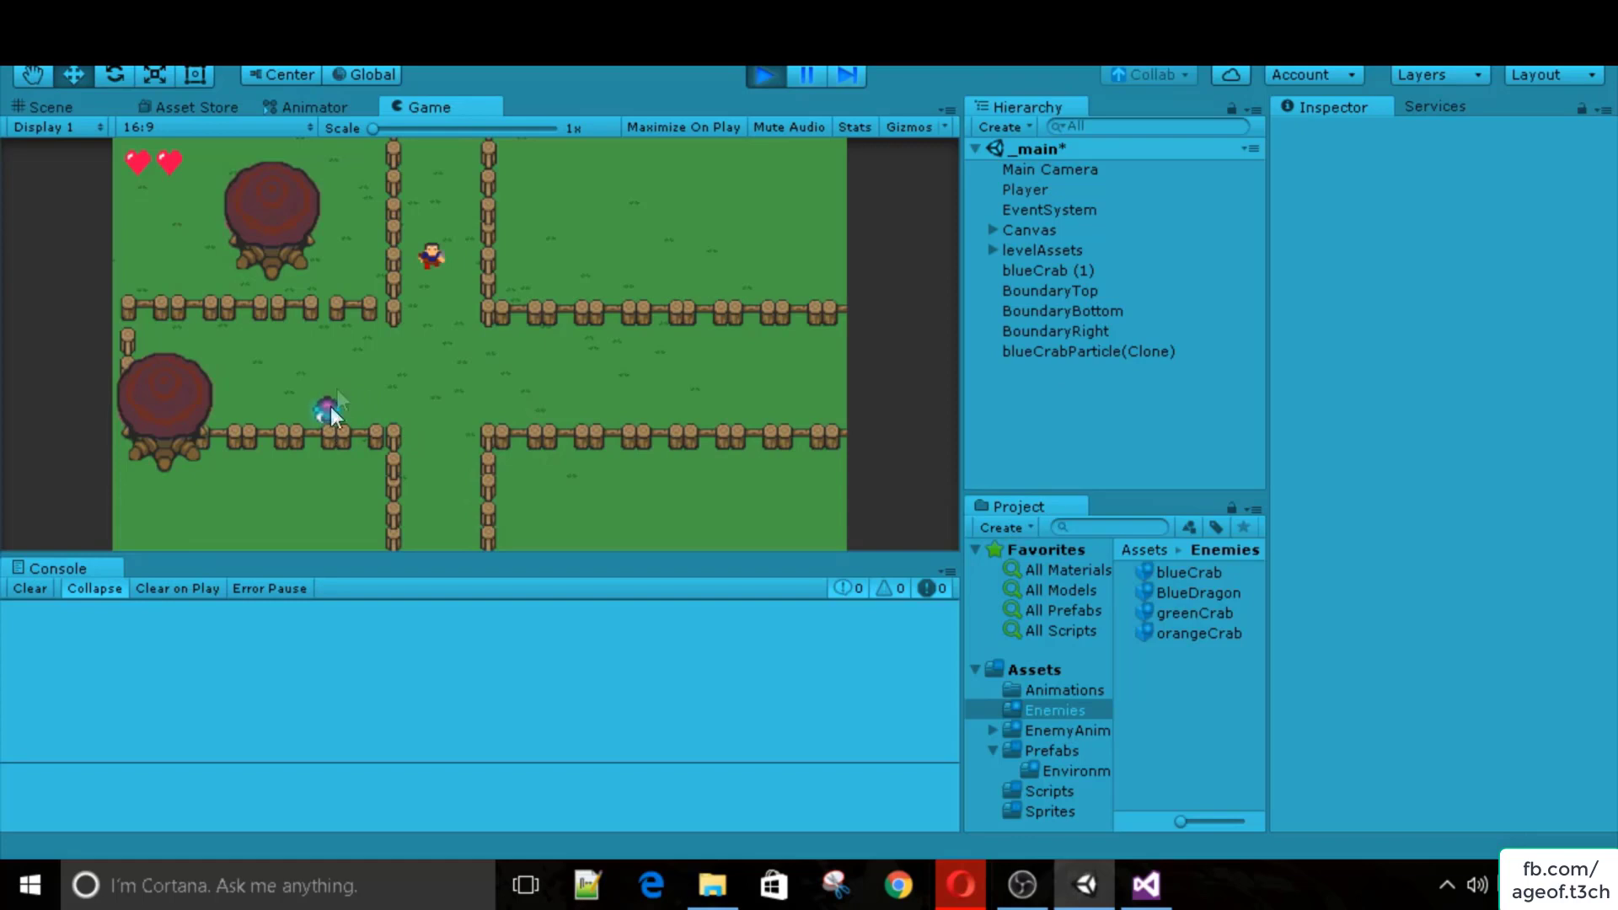
key("Down")
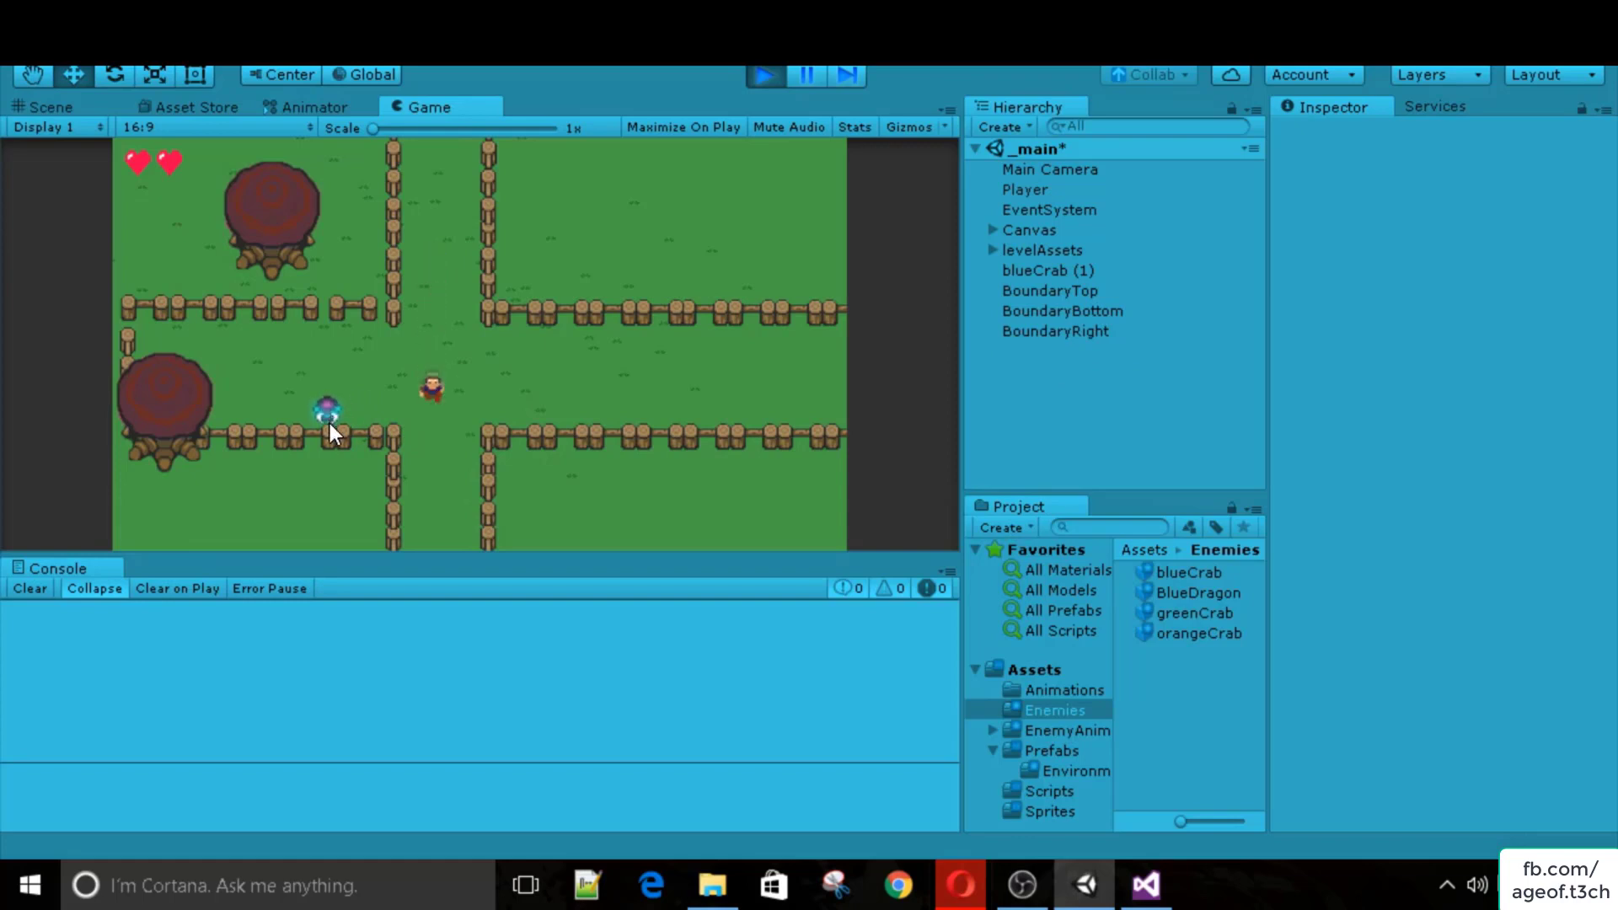
key("Left")
key("Right")
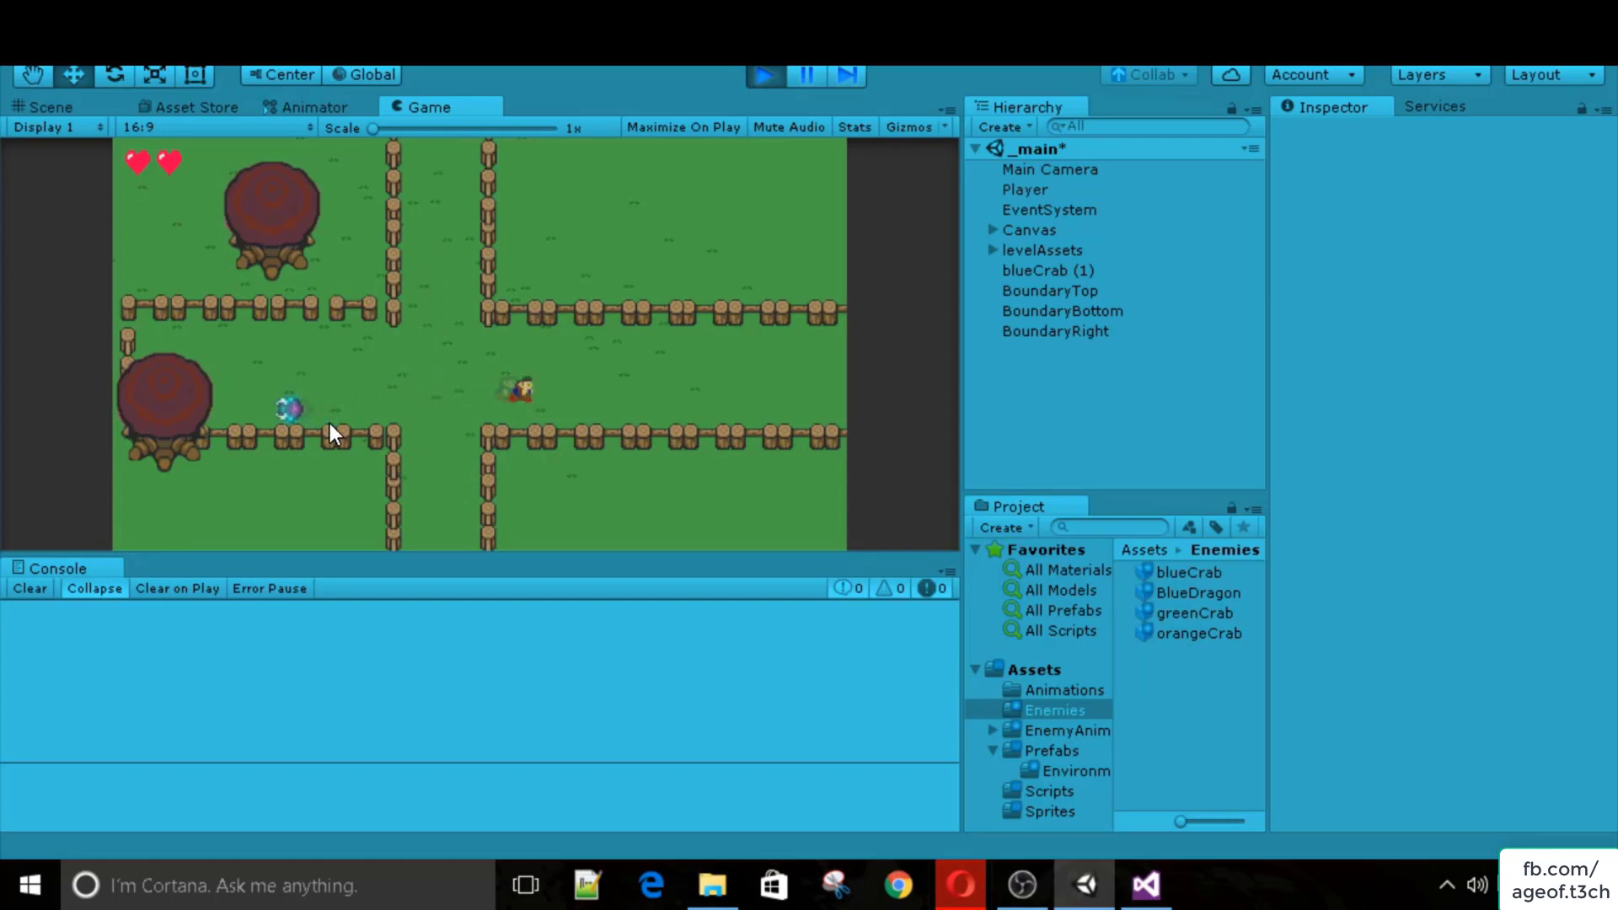
key("Down")
key("space")
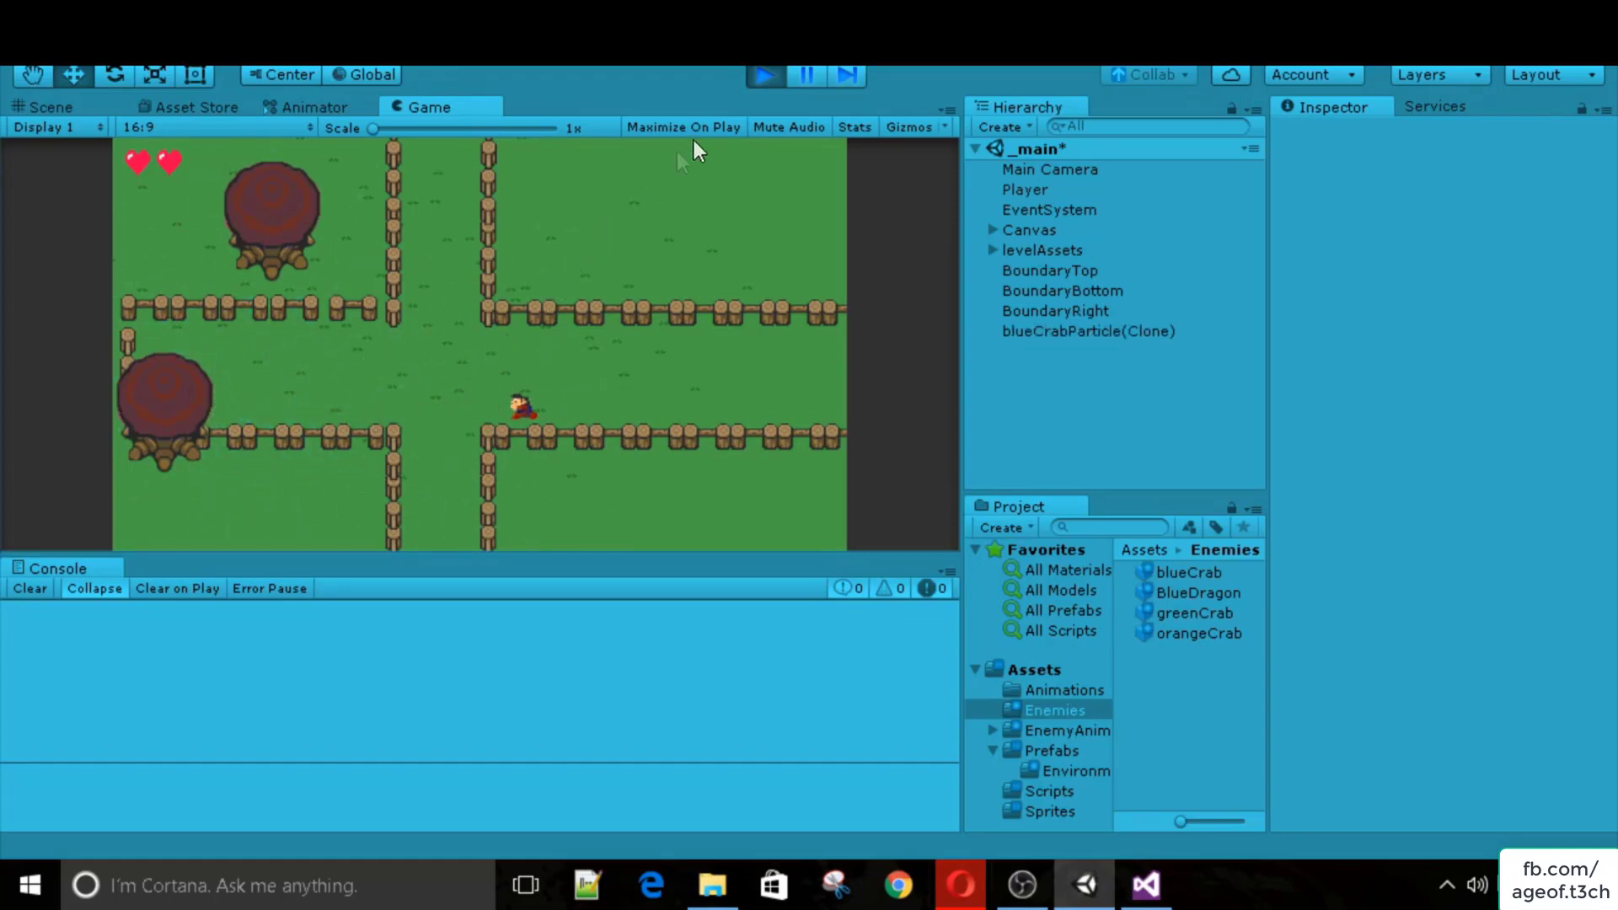
left_click(764, 75)
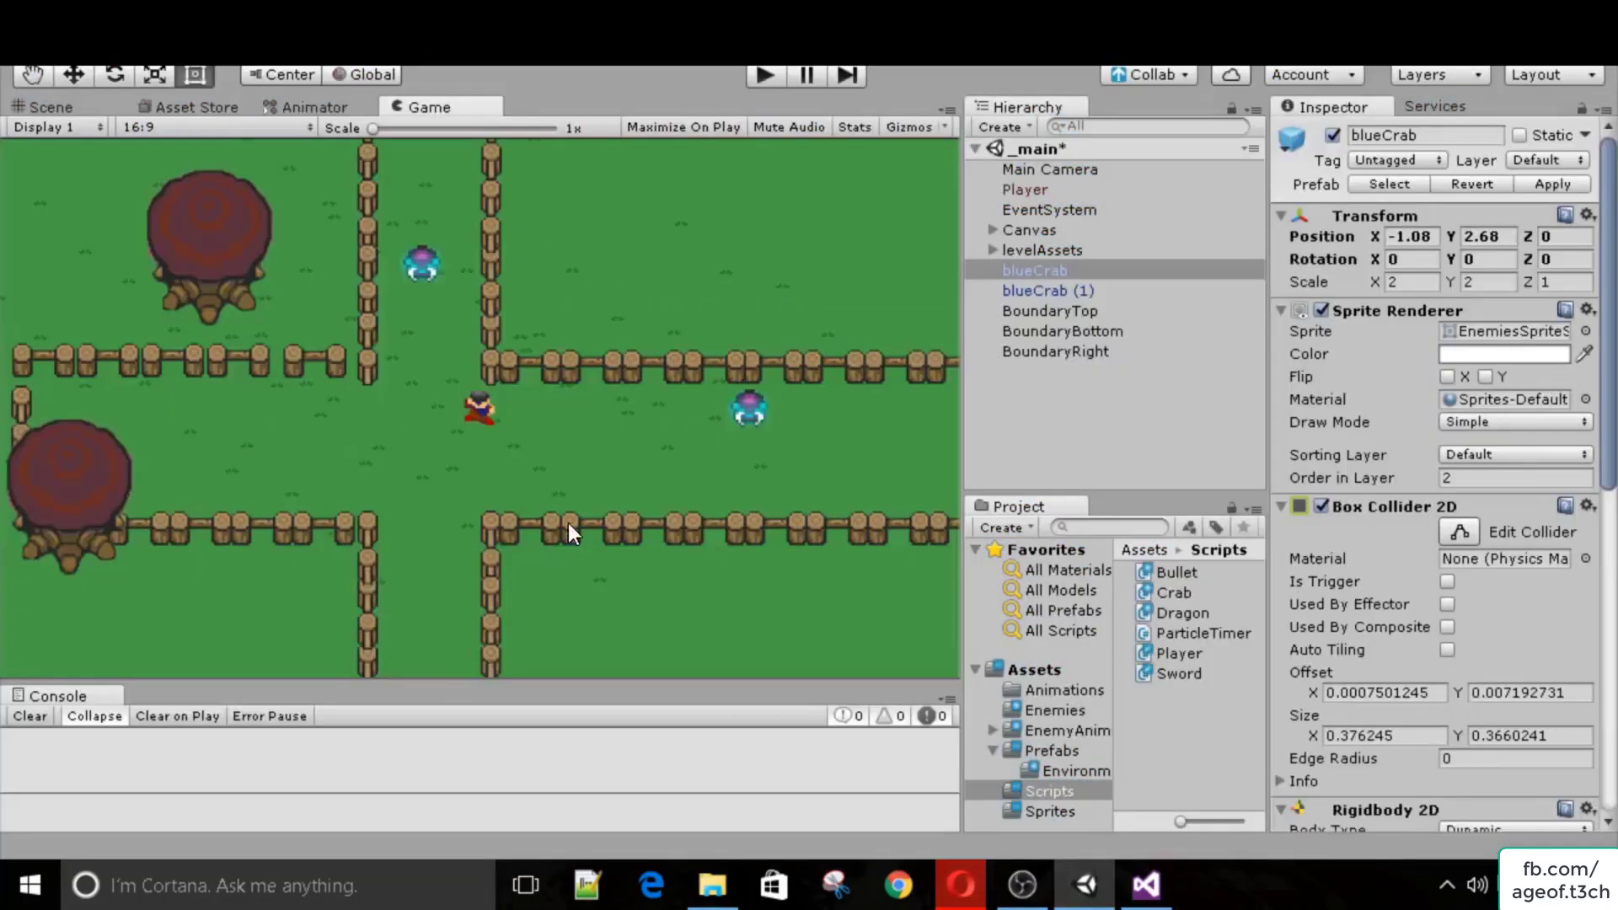
Run the scene again, walk the player around the crossroads while watching the crabs' wall collisions, and stop the run.
left_click(751, 80)
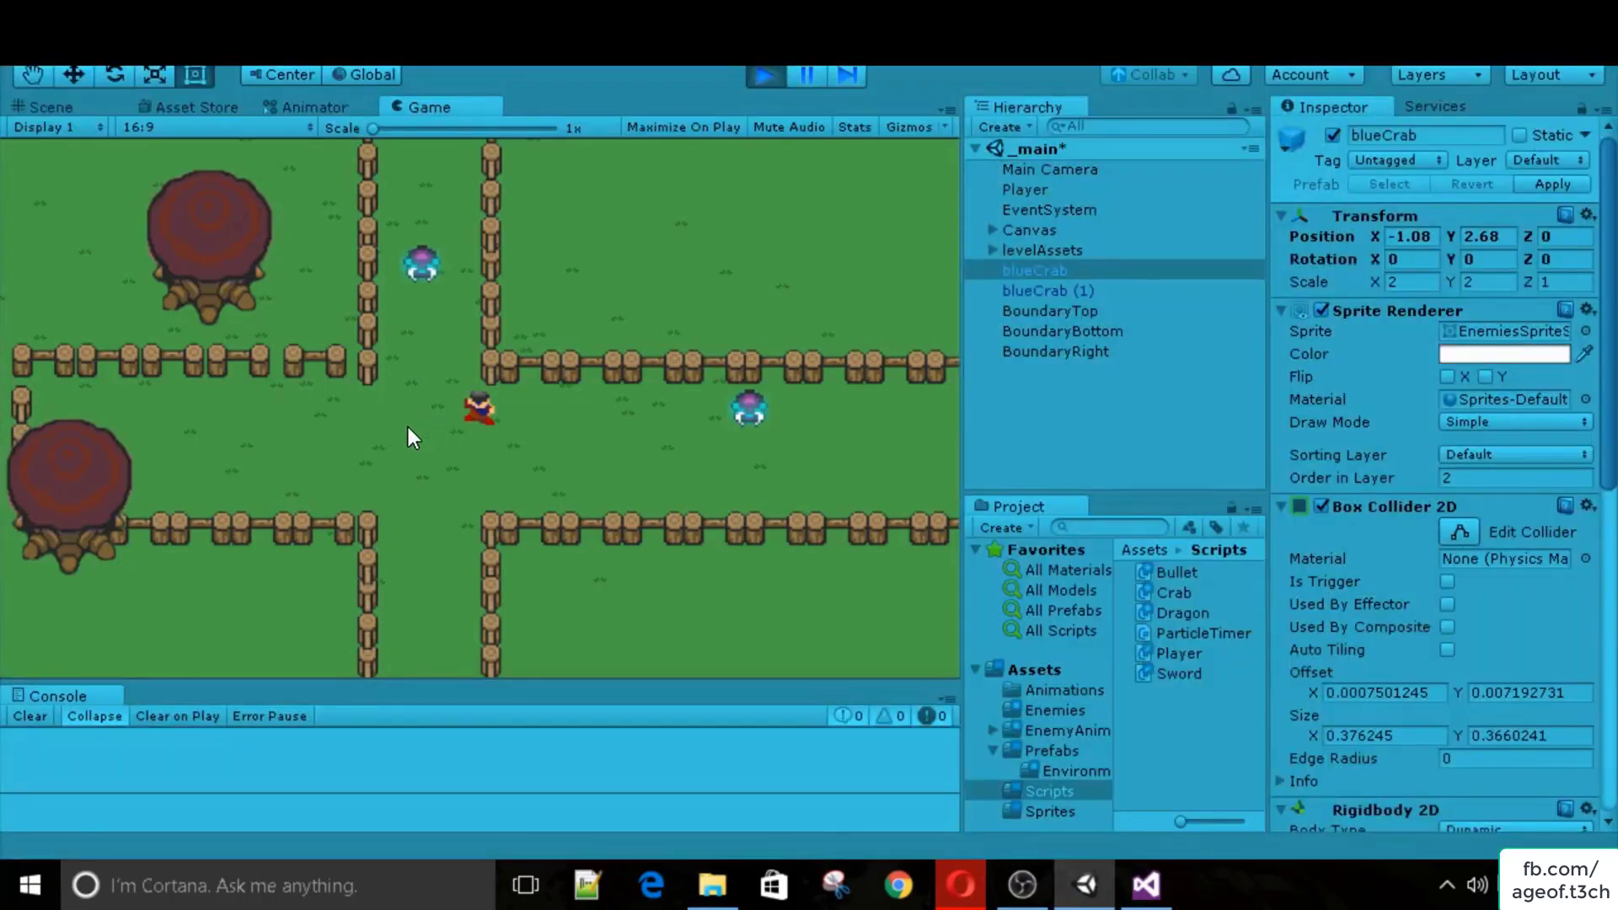
key("a")
key("s")
key("d")
key("w")
key("d")
key("w")
key("a")
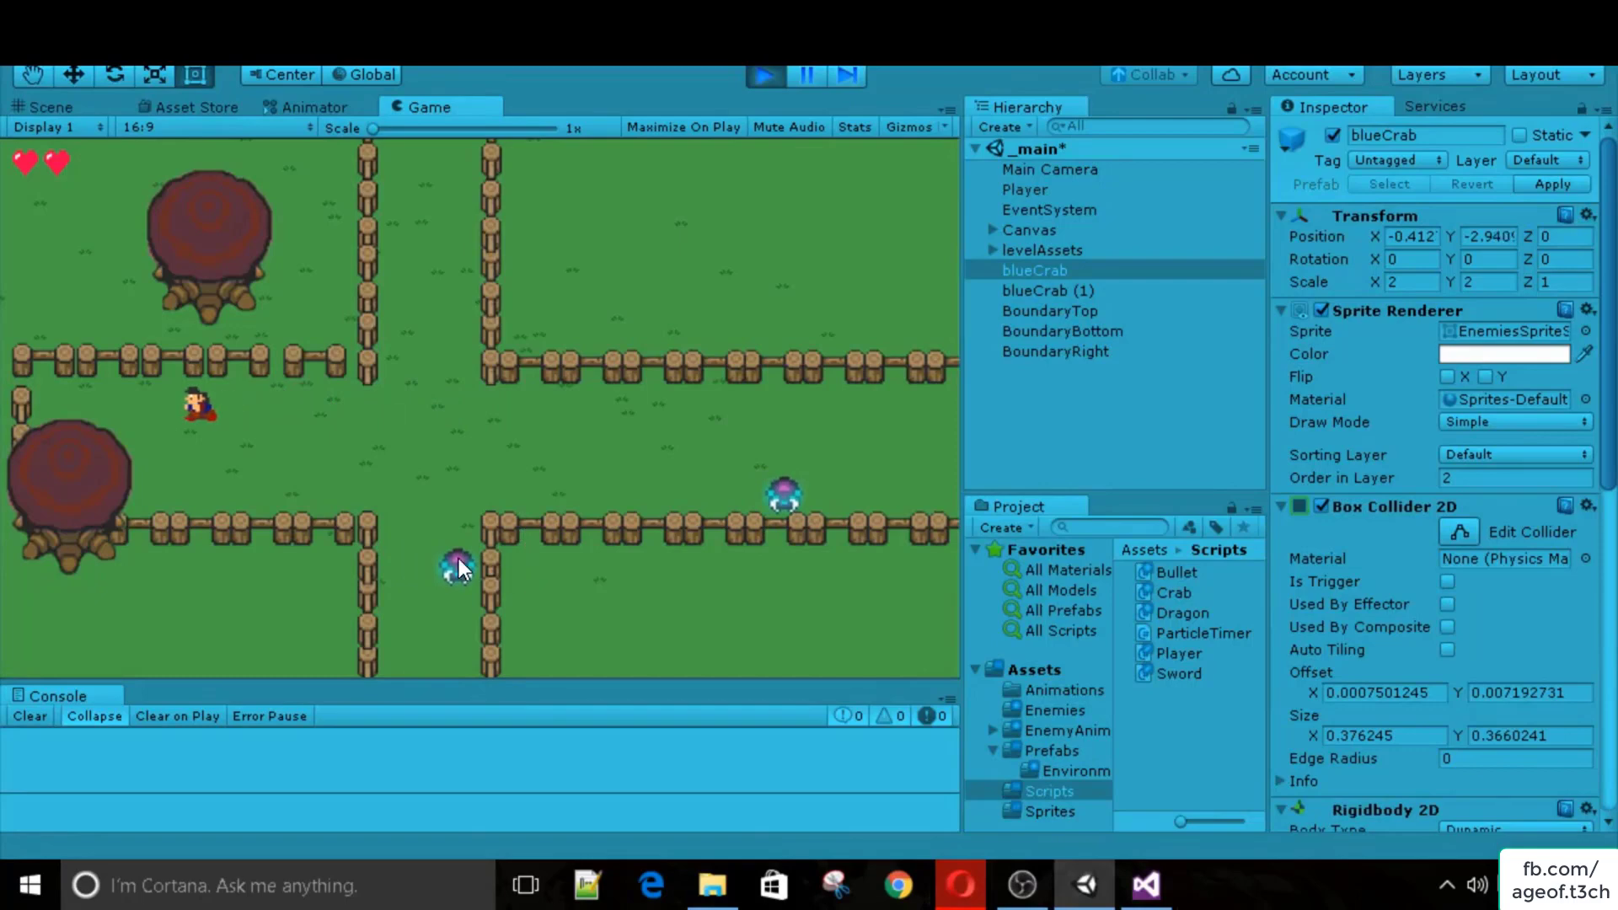
key("d")
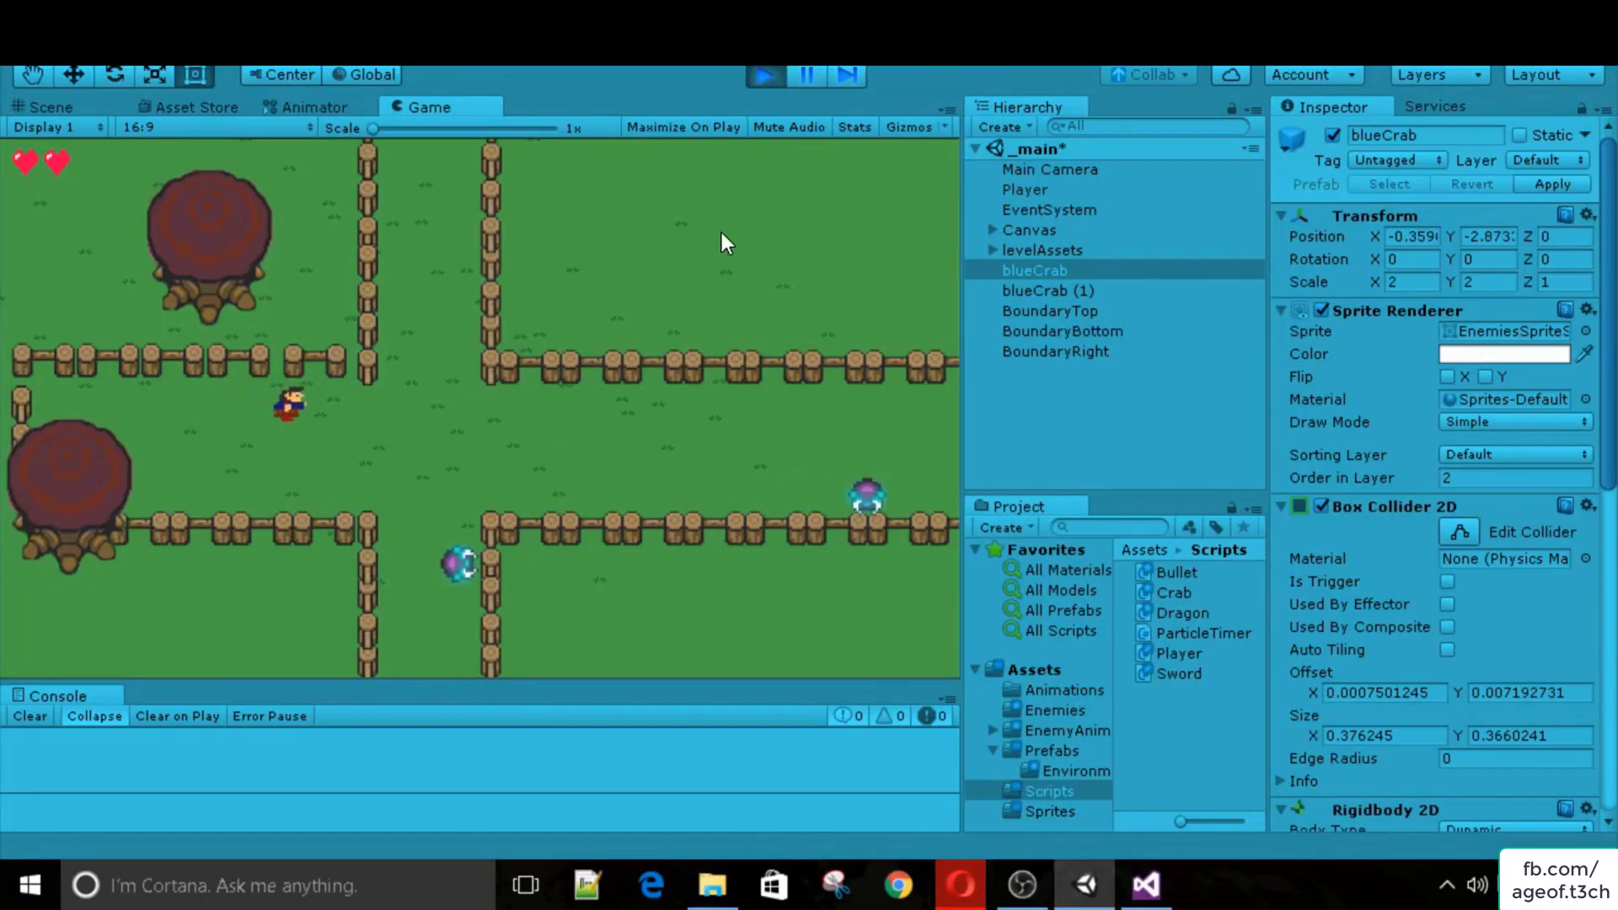
left_click(763, 74)
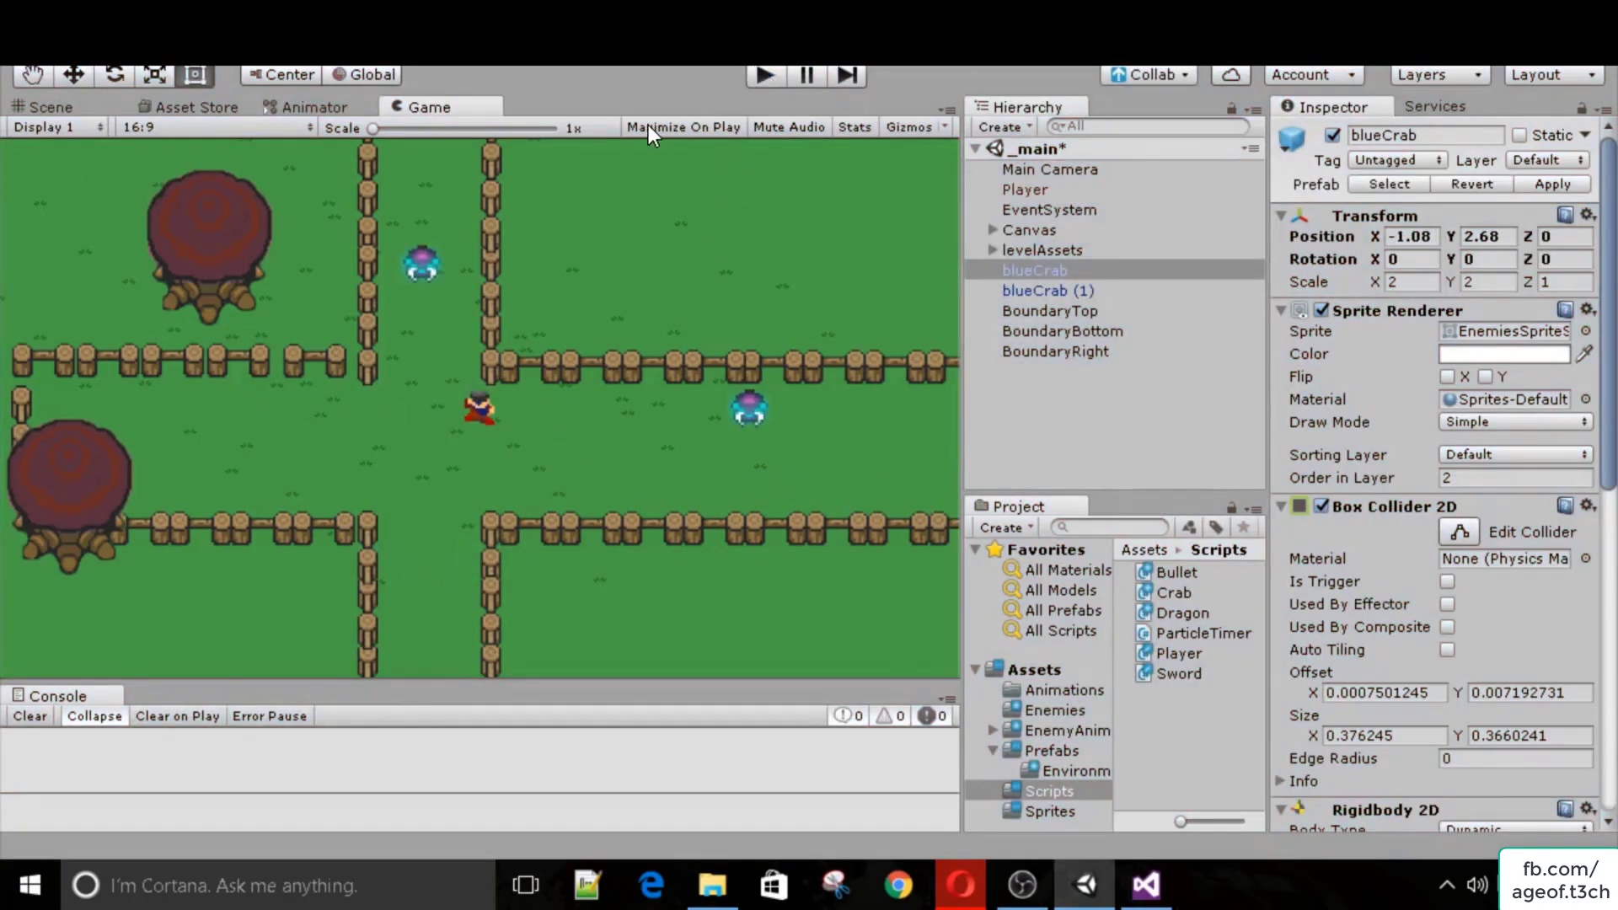
Switch to Visual Studio and replace the random direction assignment in the Wall collision branch of Crab.cs with direction--;.
left_click(1147, 885)
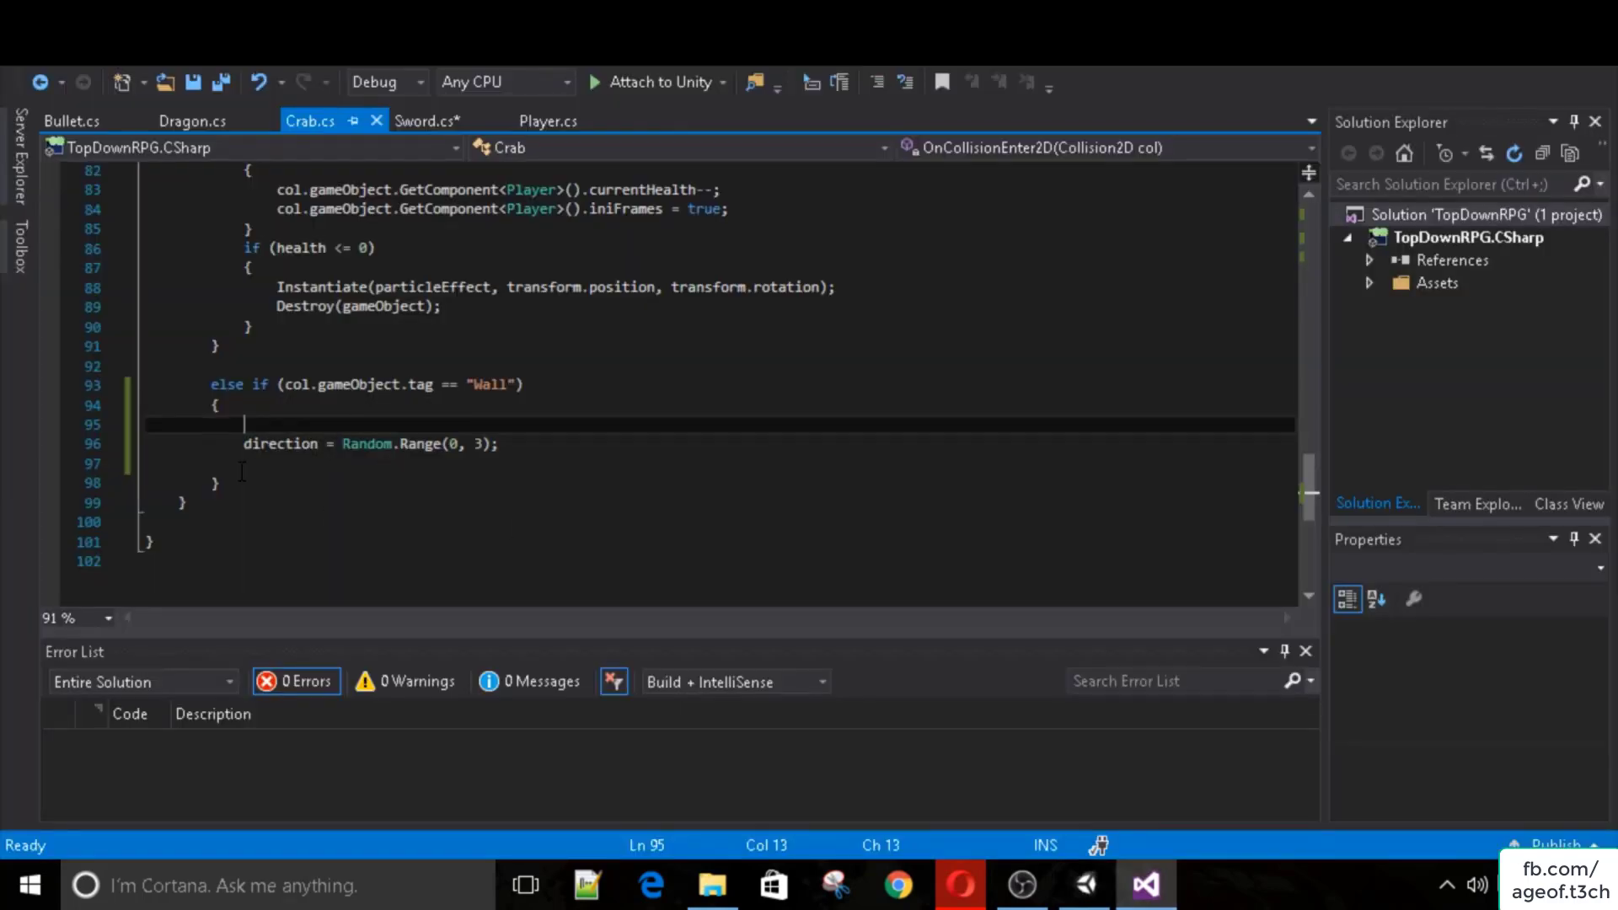
left_click_drag(242, 472, 524, 453)
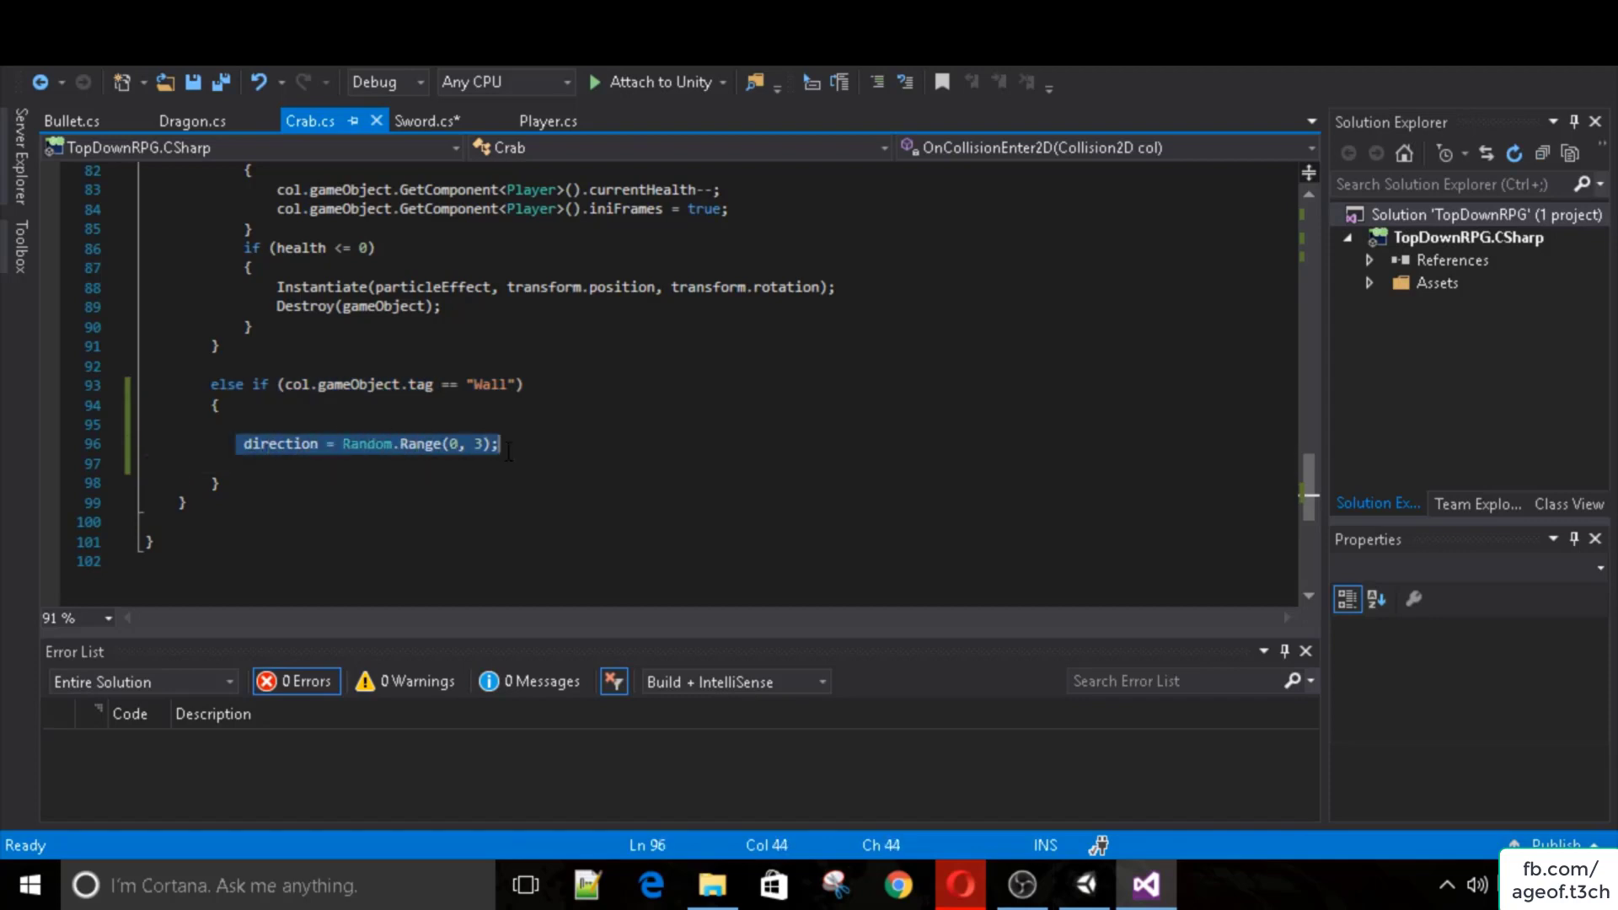
left_click(498, 454)
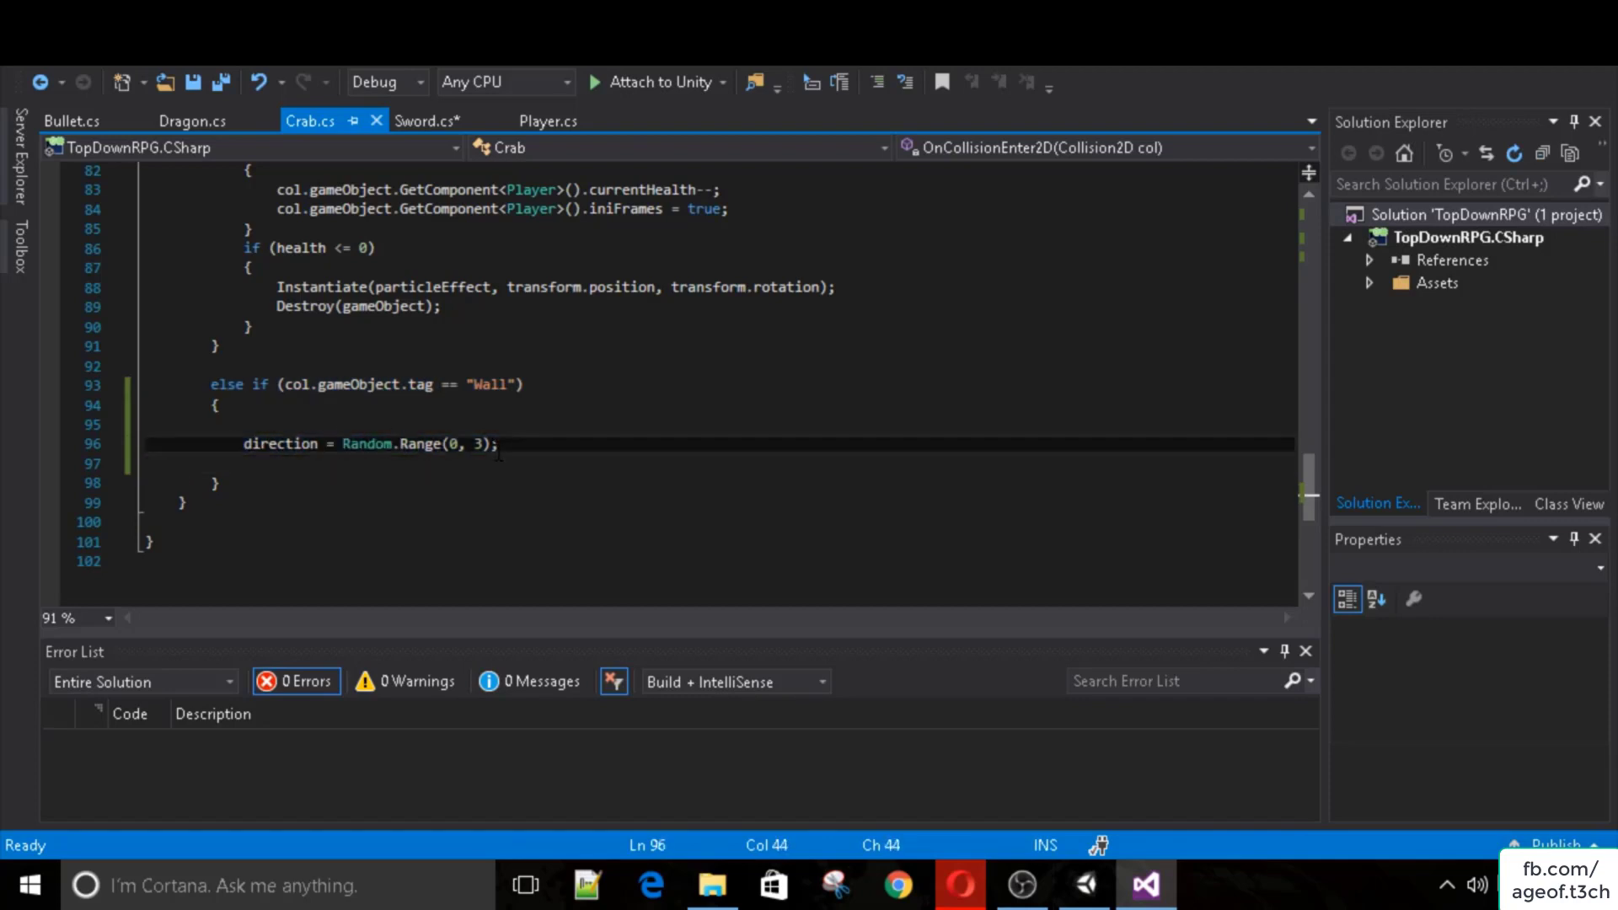
left_click(344, 445)
left_click_drag(342, 455, 249, 435)
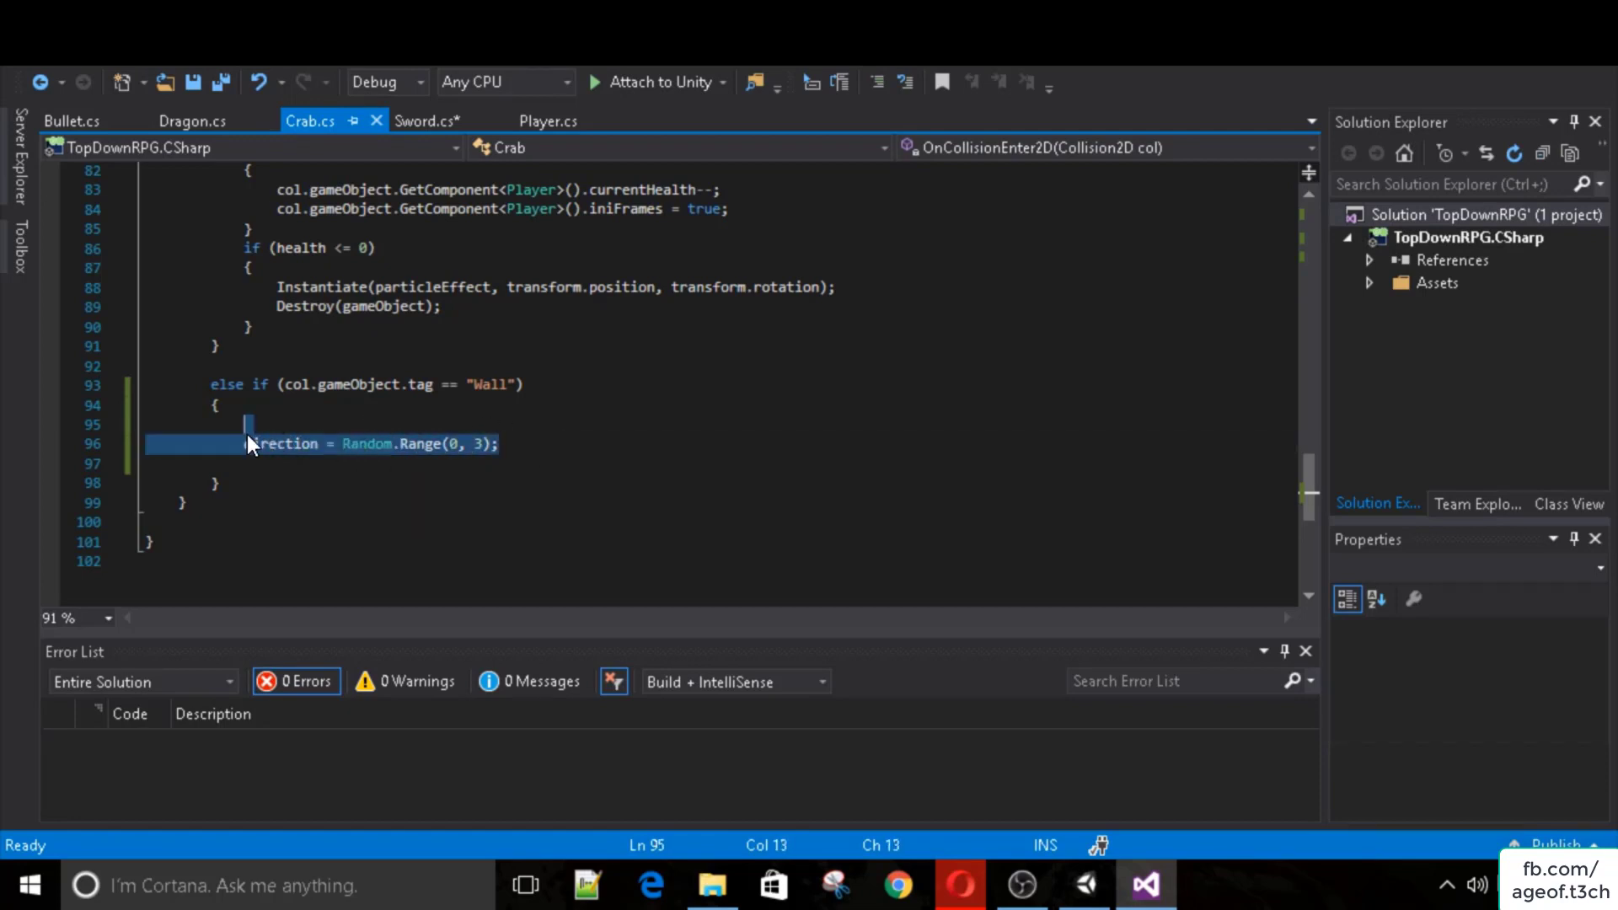
type("direction")
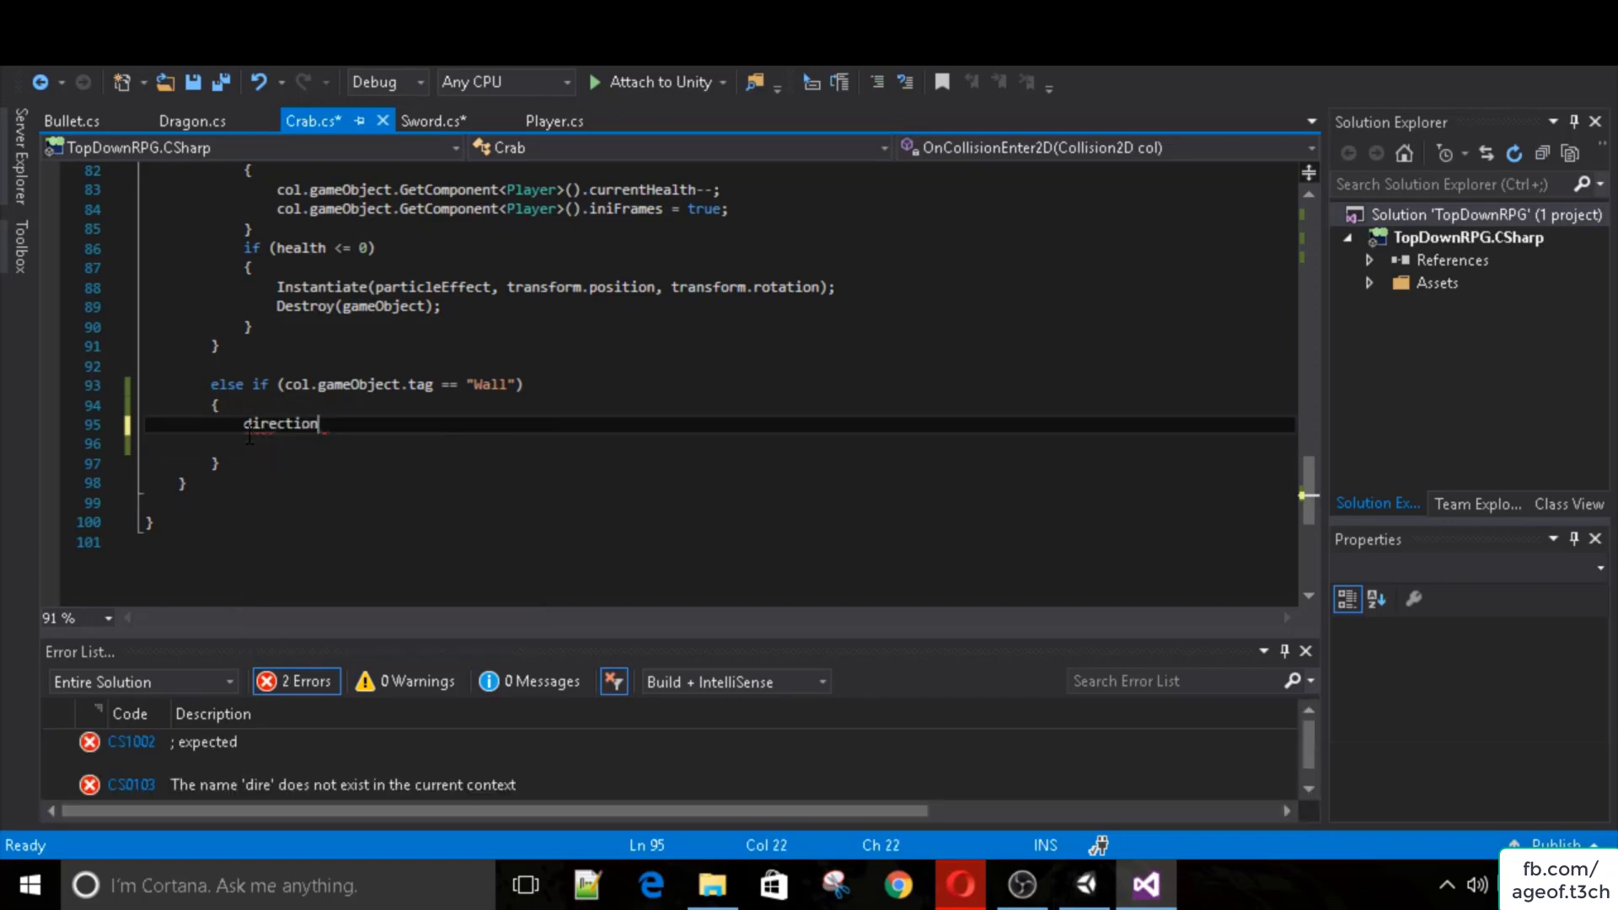
type("--;")
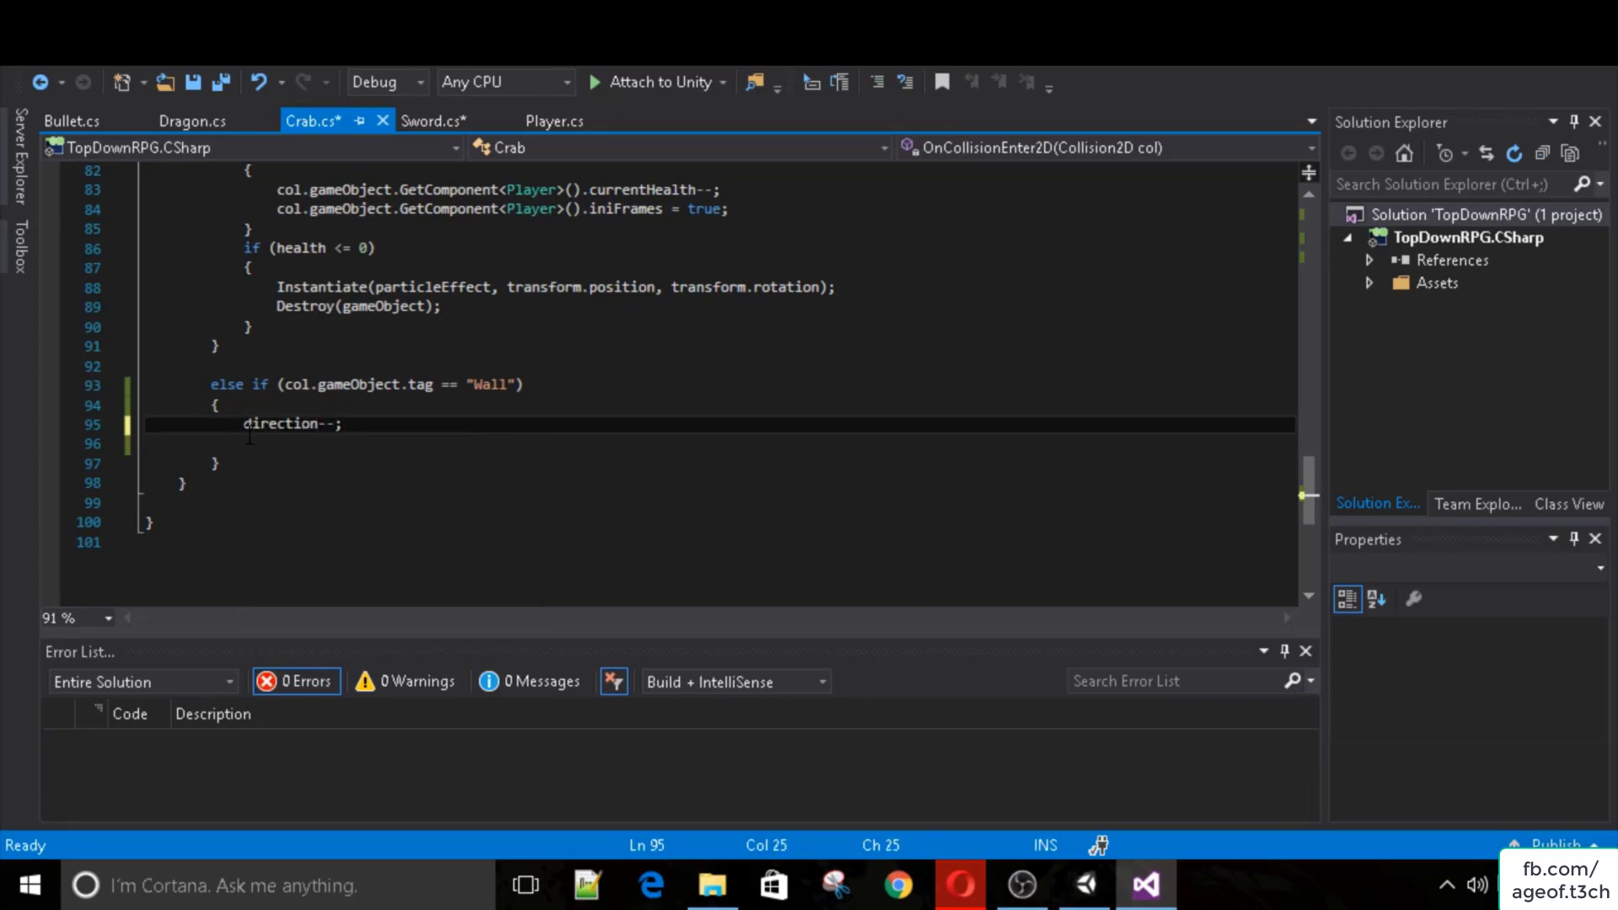
Below the decrement, add an if (direction < 0) check that sets direction = 3, and save Crab.cs.
key("Return")
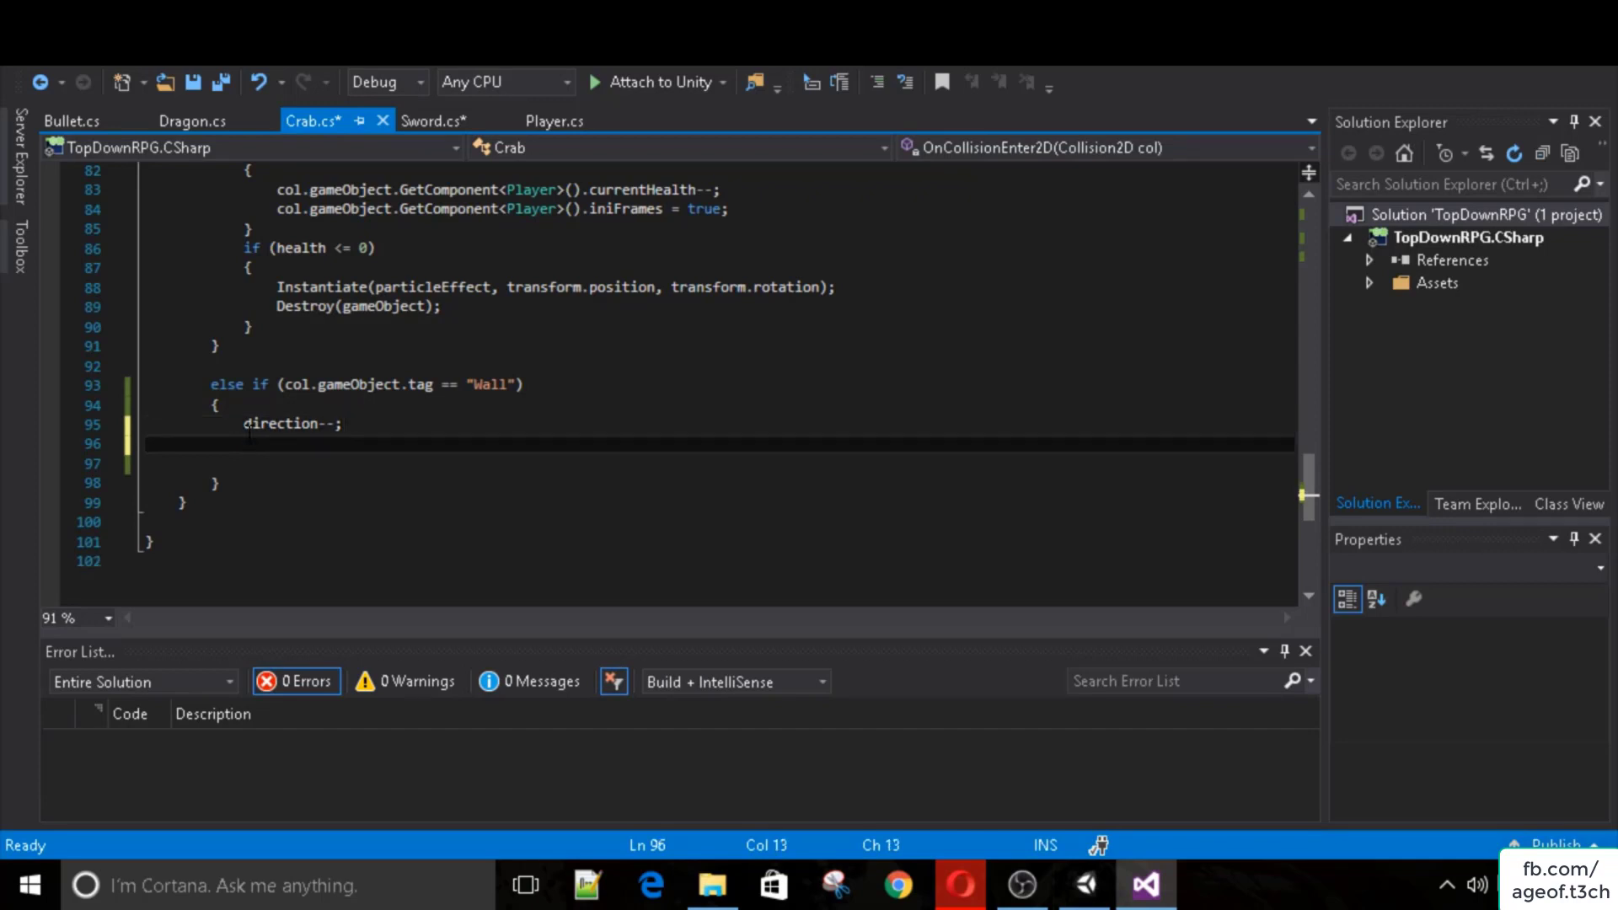
type("if(direction")
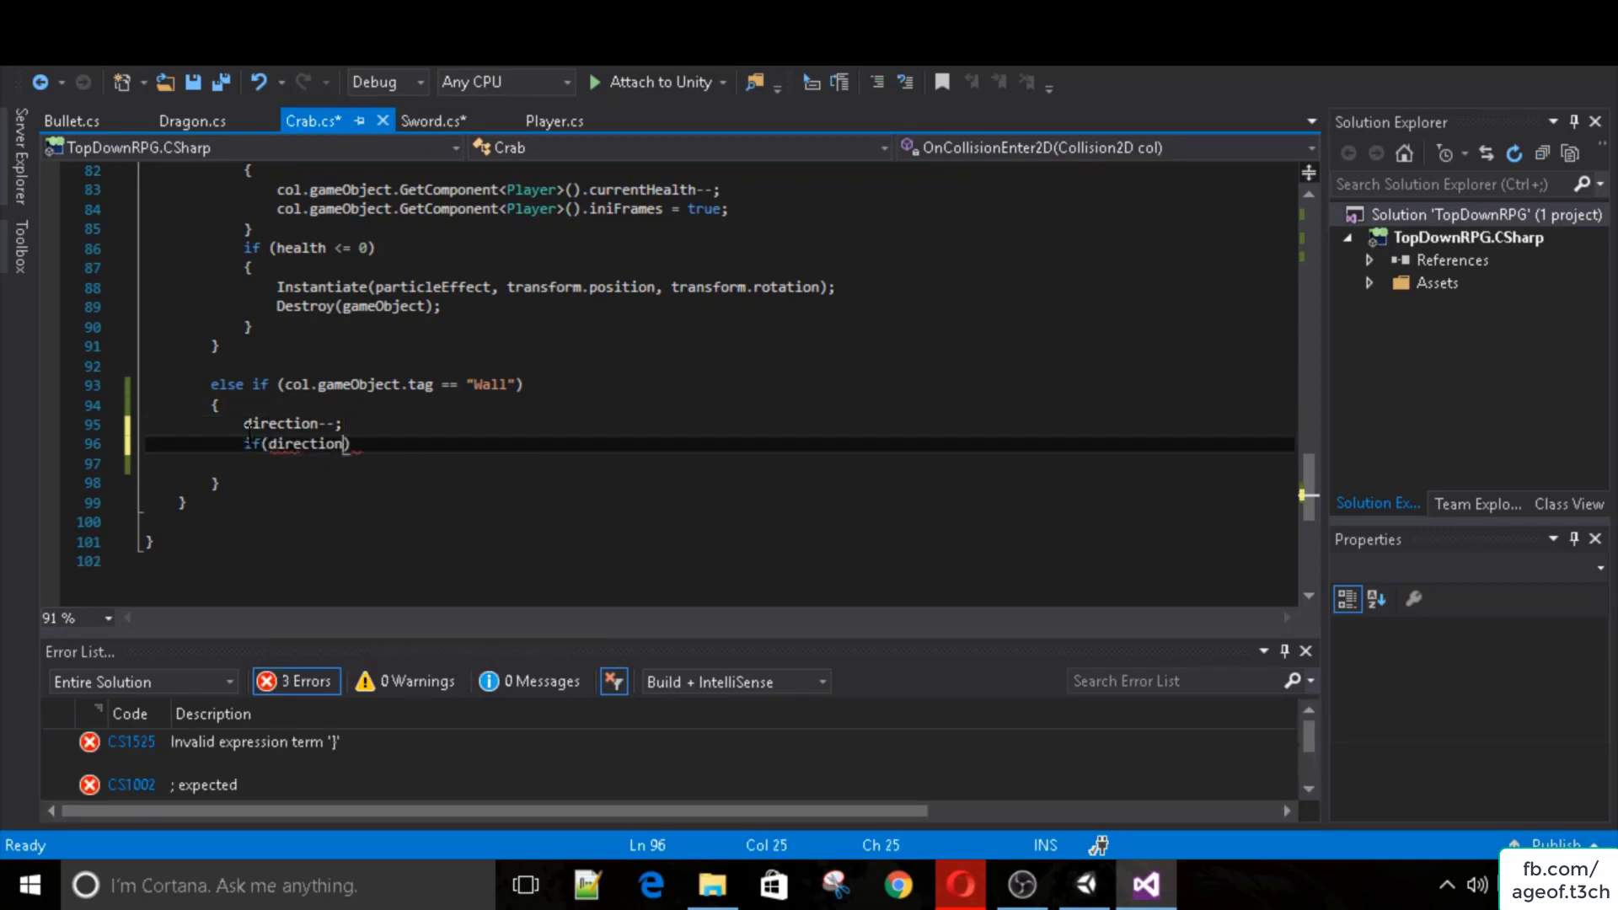
type("<=")
key("Return")
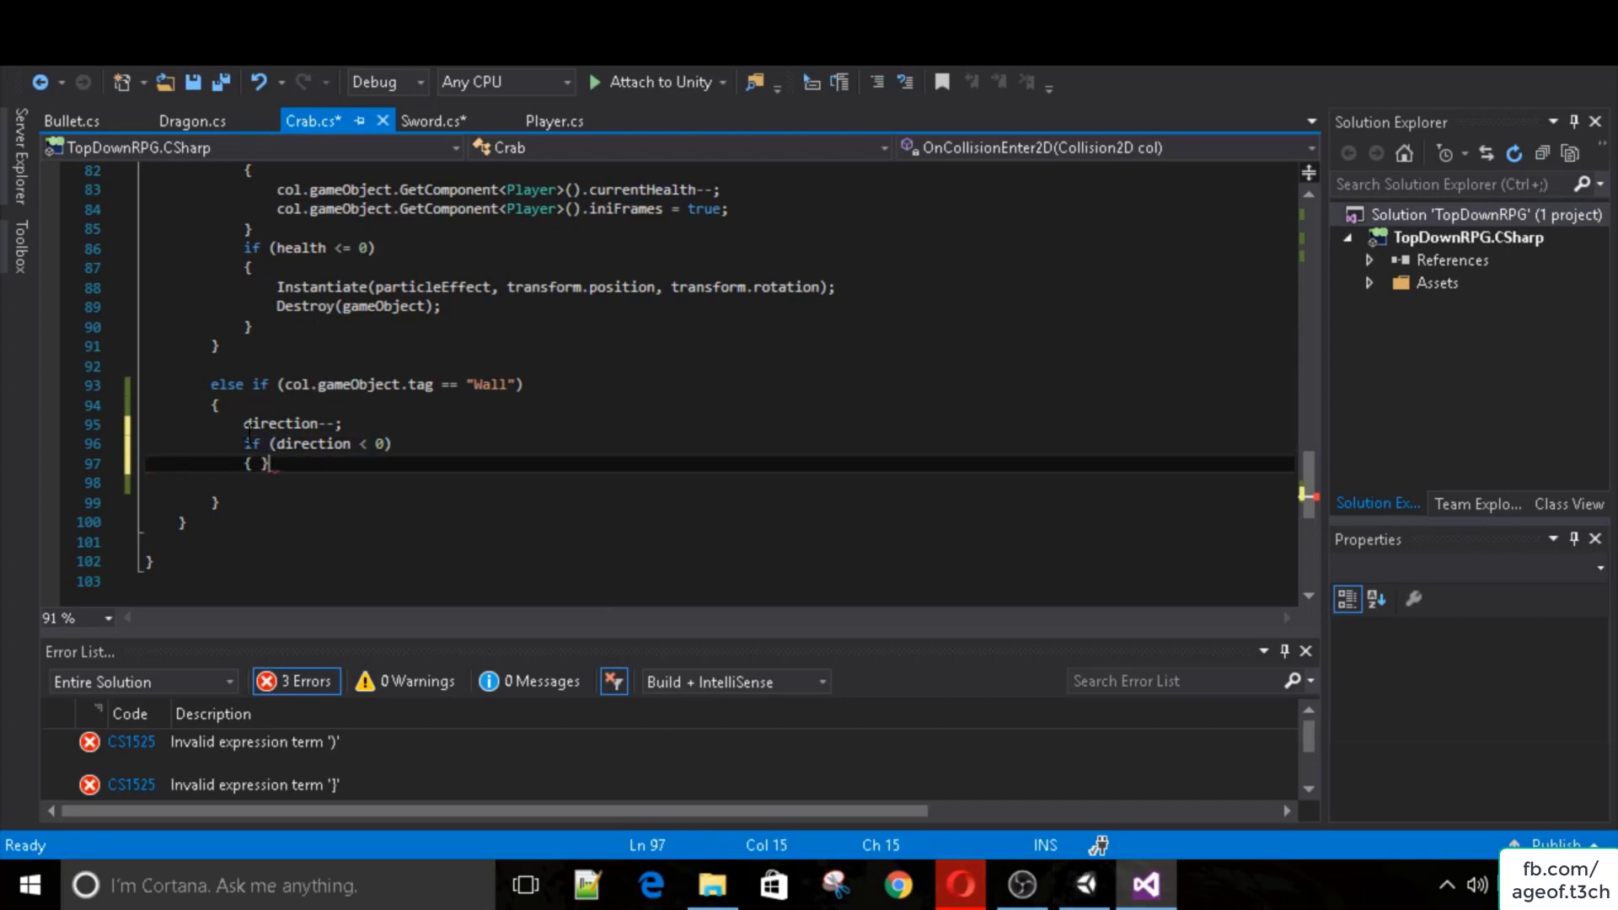
type("direction=3;")
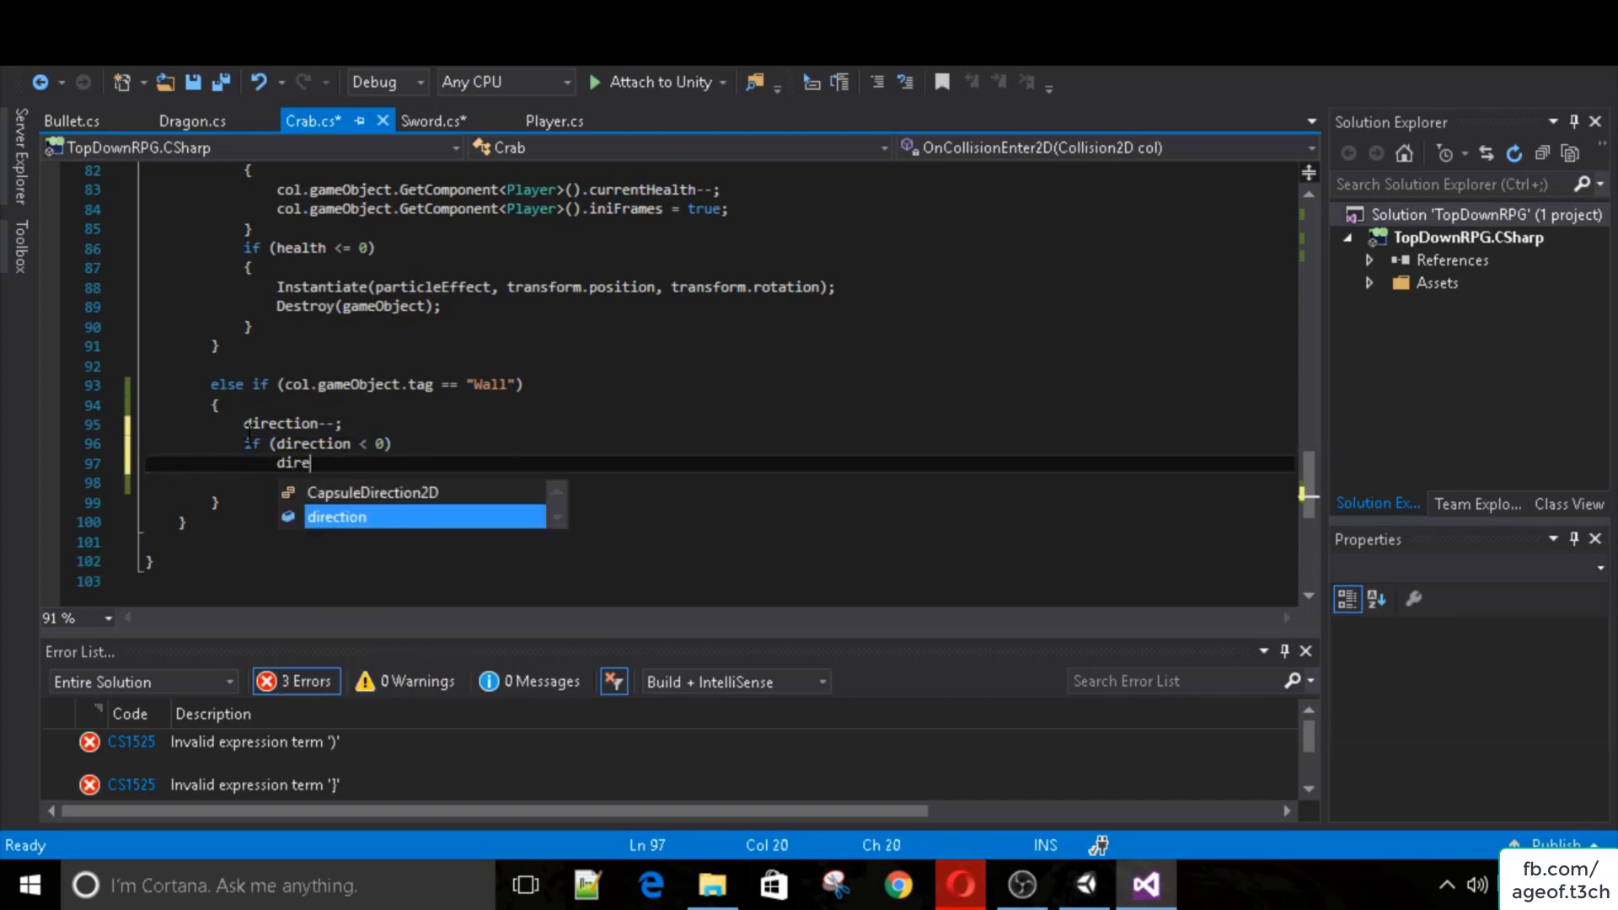
key("ctrl+s")
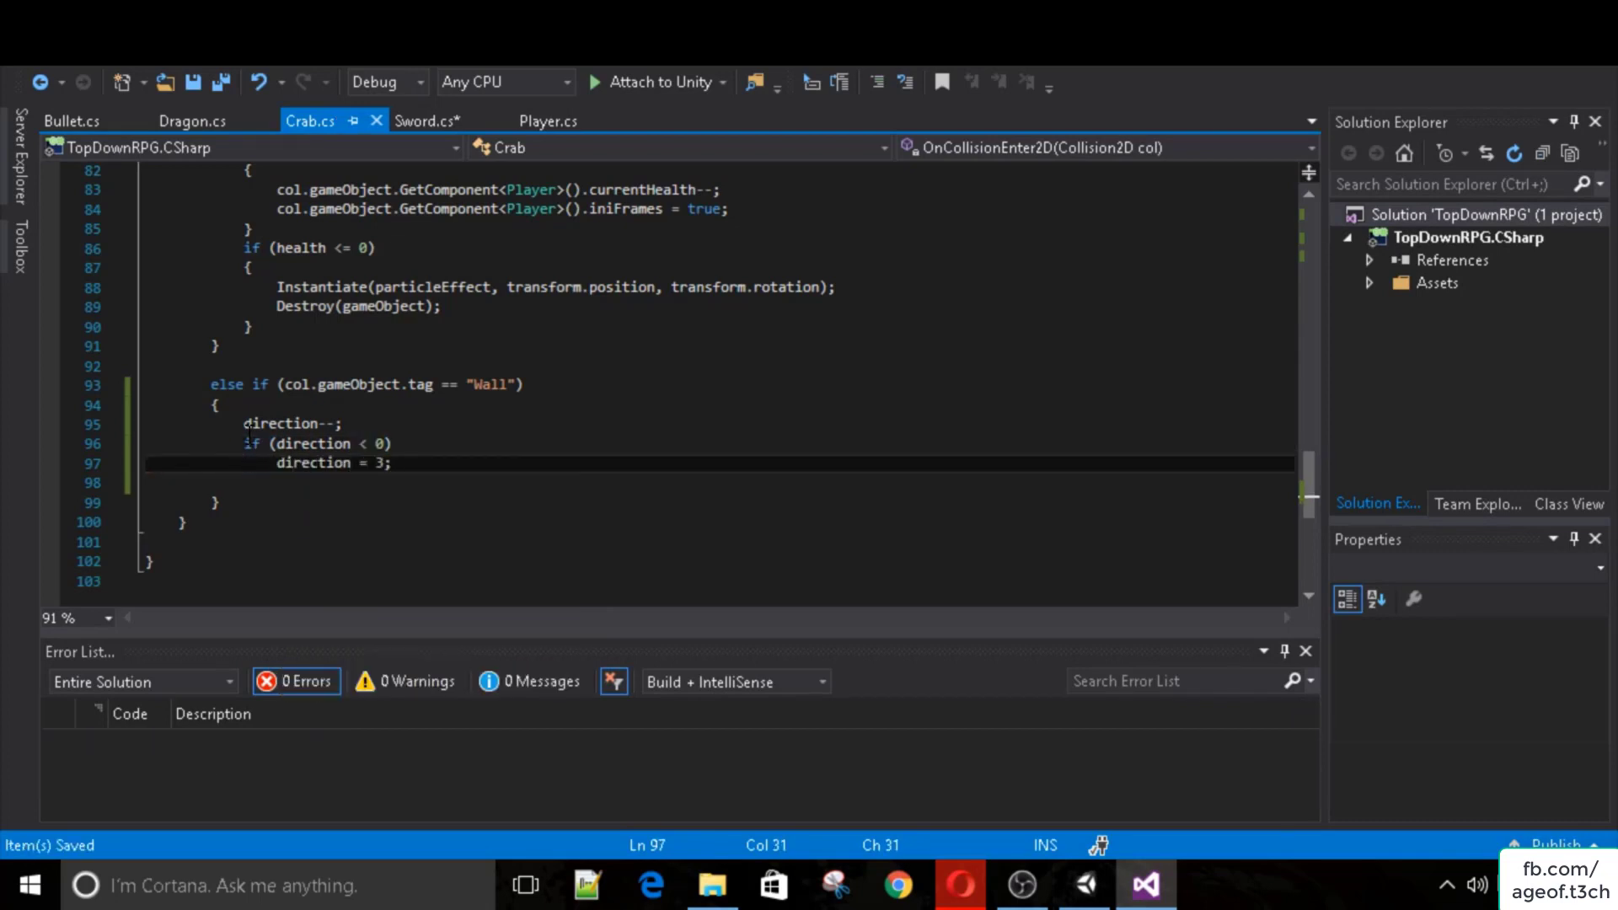
Review the direction decrement and its below-zero reset in the Wall collision branch line by line.
left_click(362, 424)
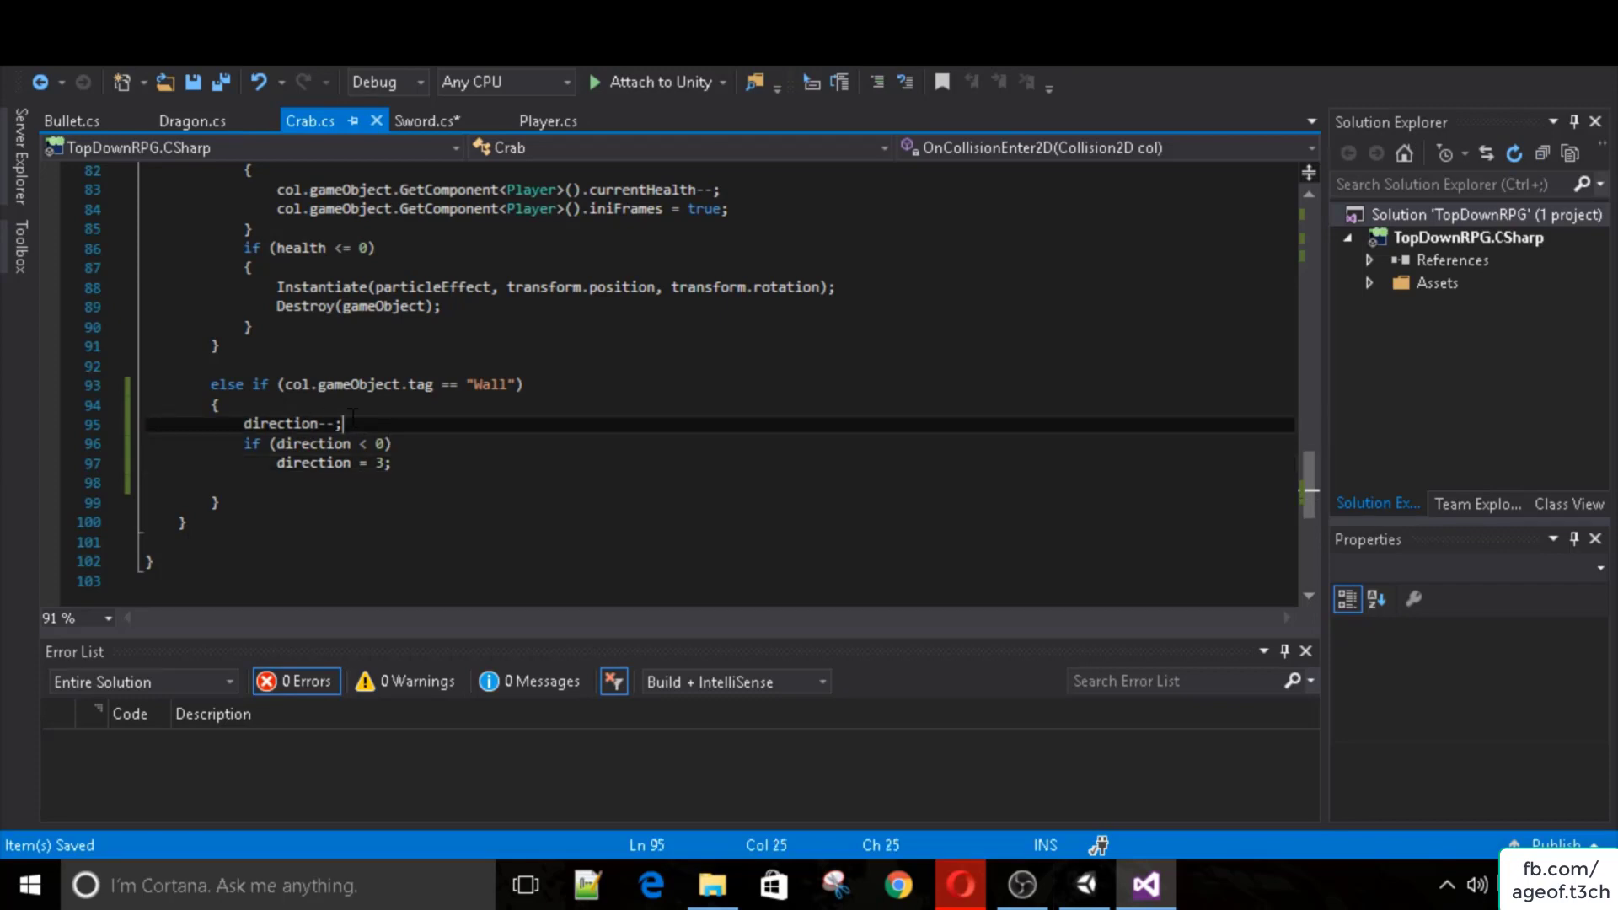
left_click_drag(371, 423, 248, 425)
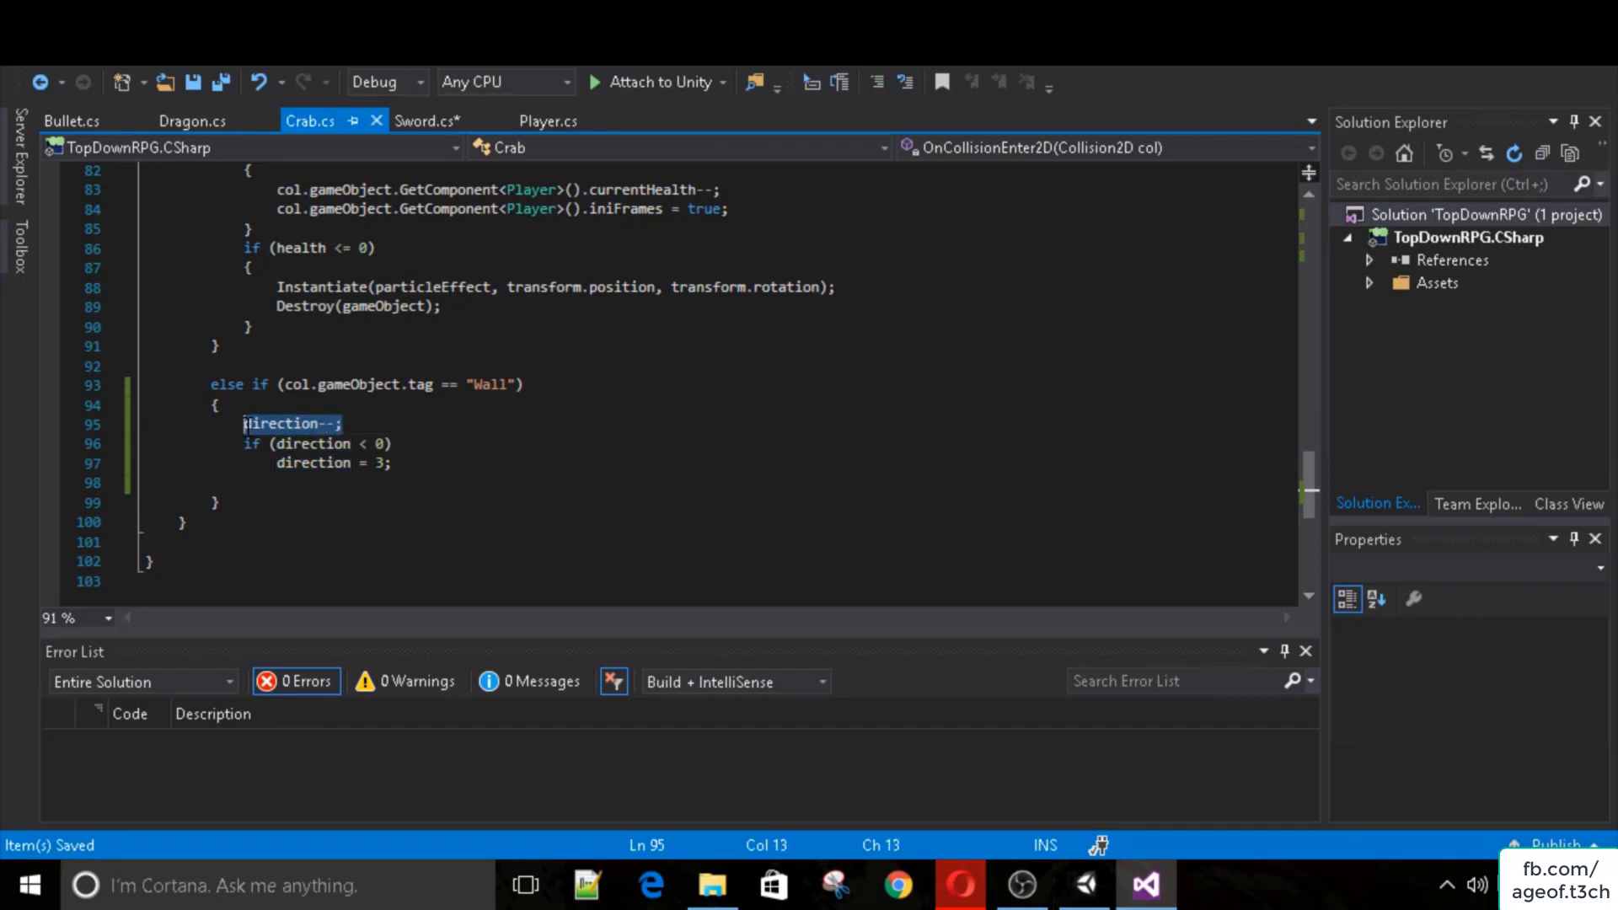
left_click_drag(407, 447, 270, 447)
left_click(430, 450)
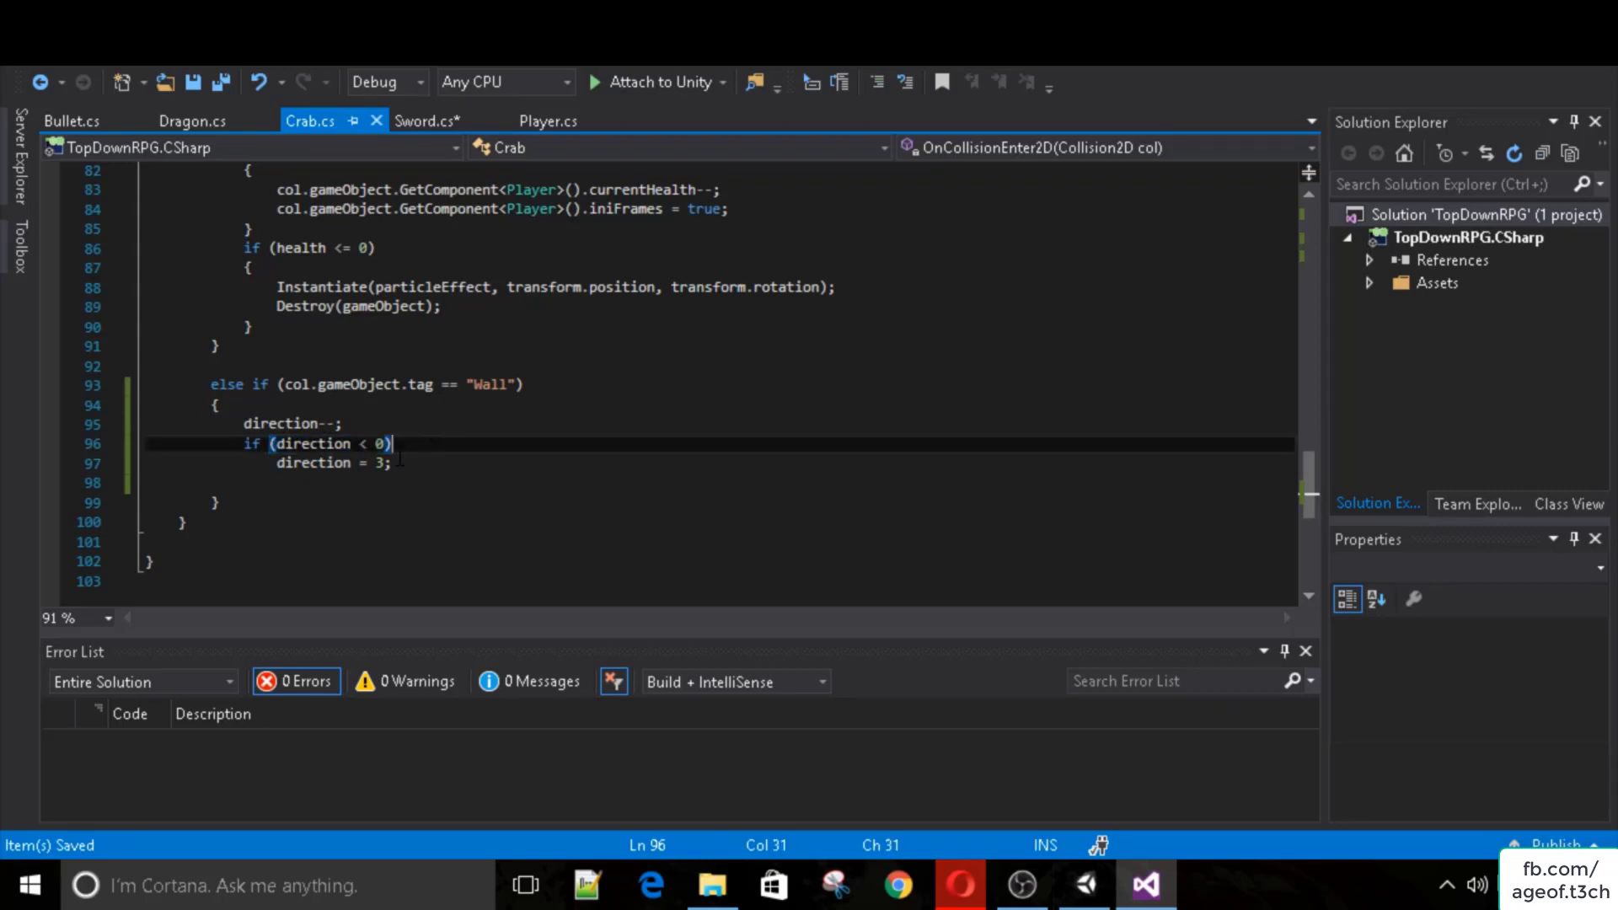
left_click_drag(395, 462, 271, 462)
left_click(440, 455)
Shorten the initial value of the timer field at the top of the Crab class to 1f.
scroll(457, 442, "up", 17)
scroll(442, 426, "up", 1)
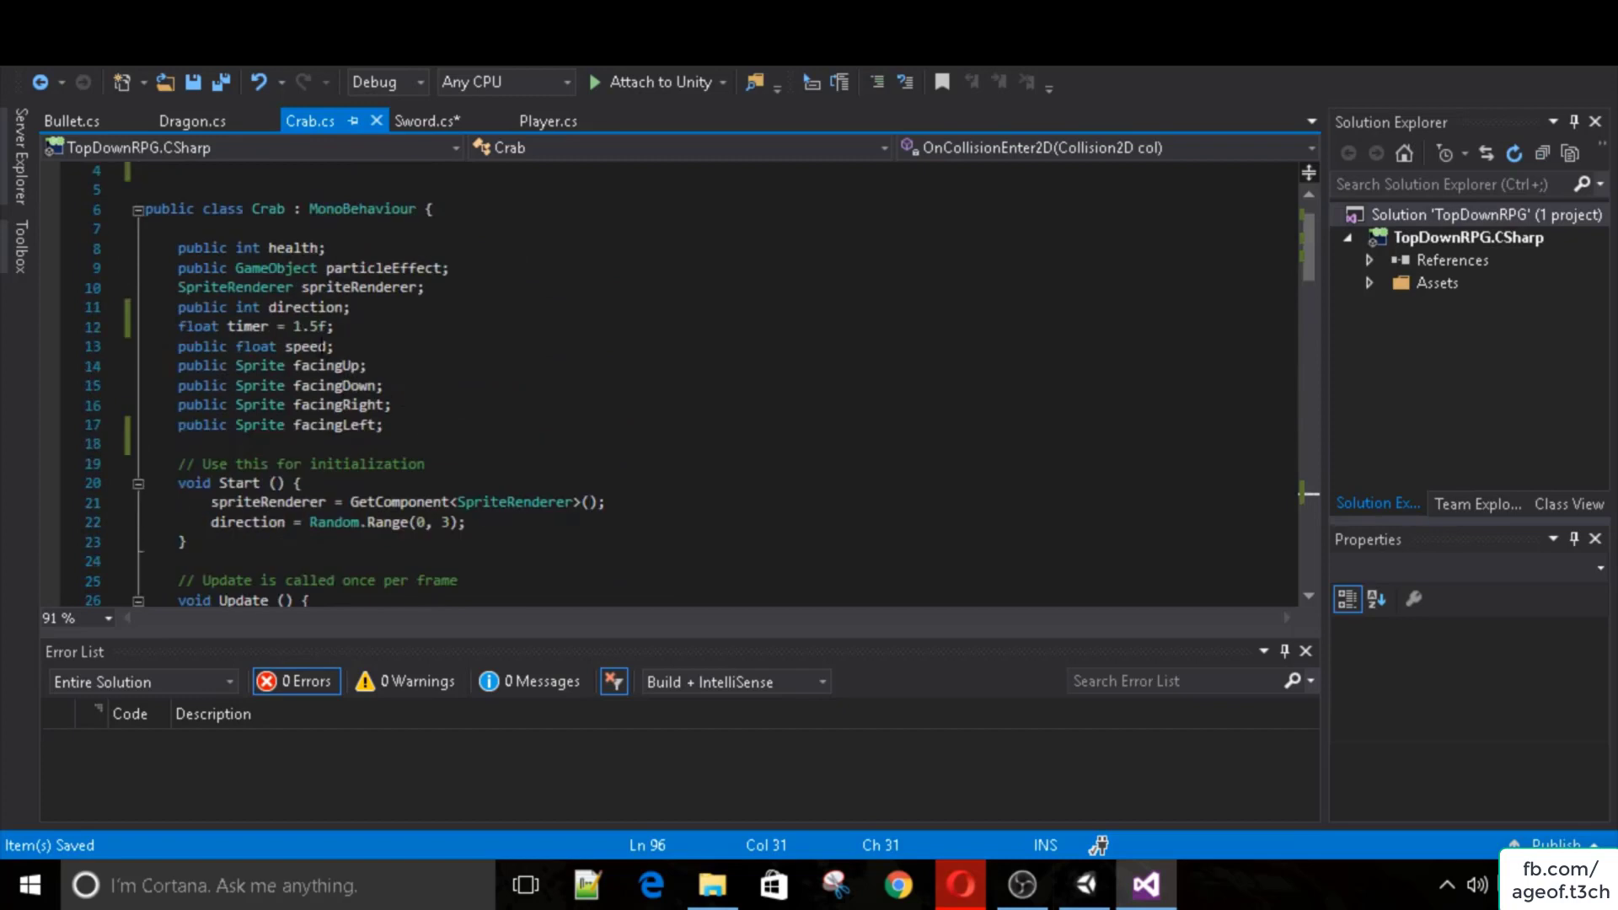
left_click(319, 327)
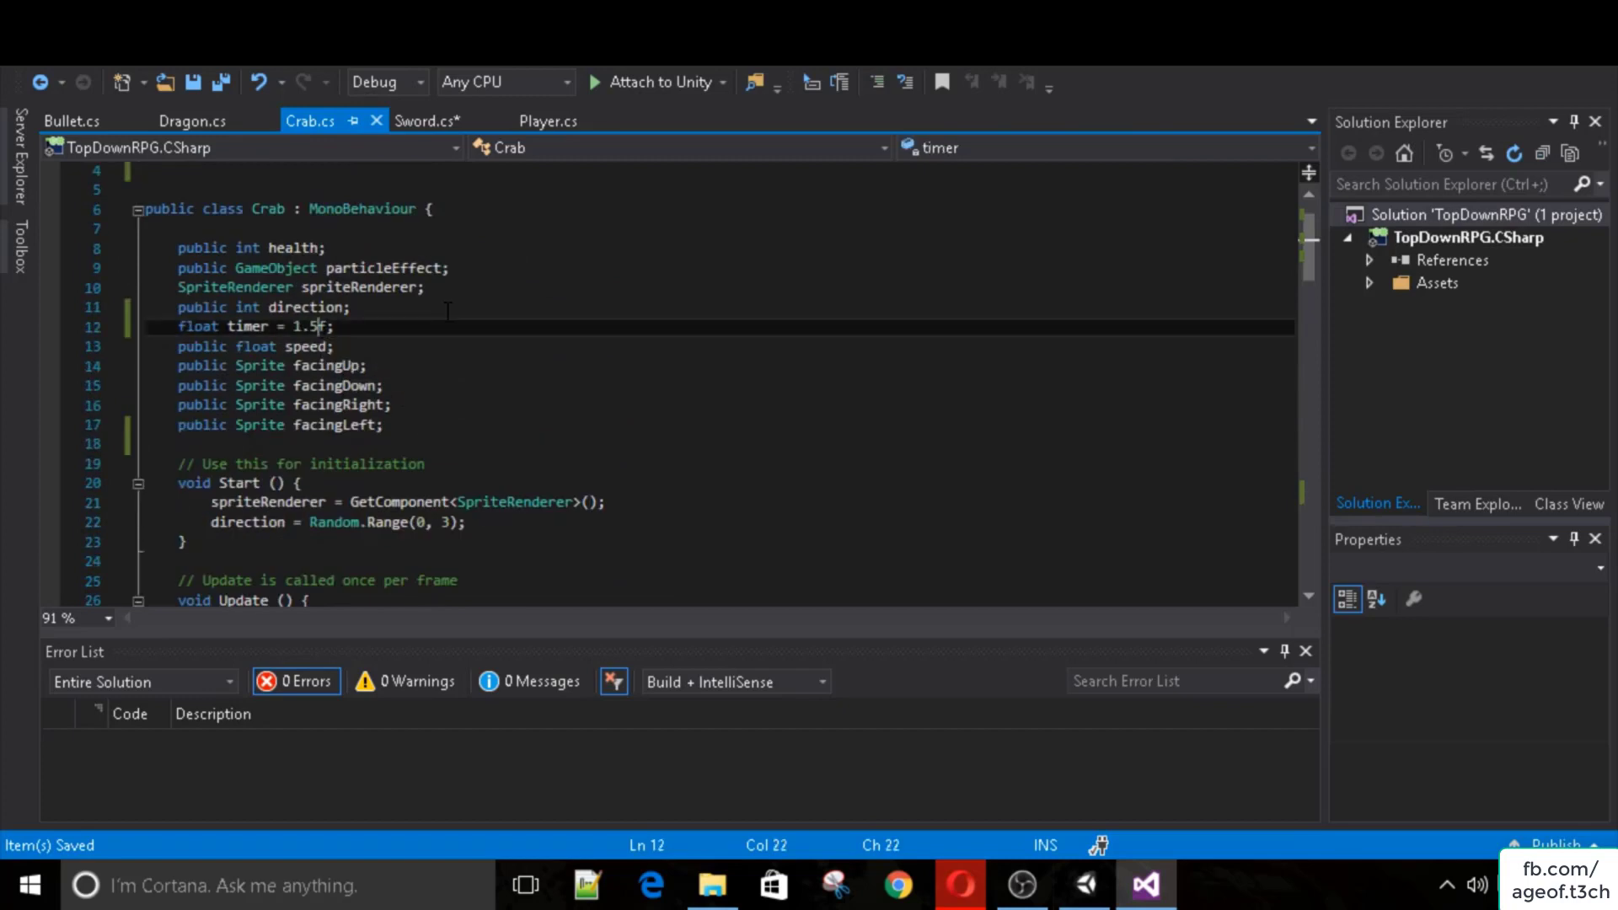
key("BackSpace")
key("BackSpace")
Switch to Unity, set the blueCrab's Rigidbody 2D collision detection to Continuous, and apply the change to its prefab.
left_click(1087, 880)
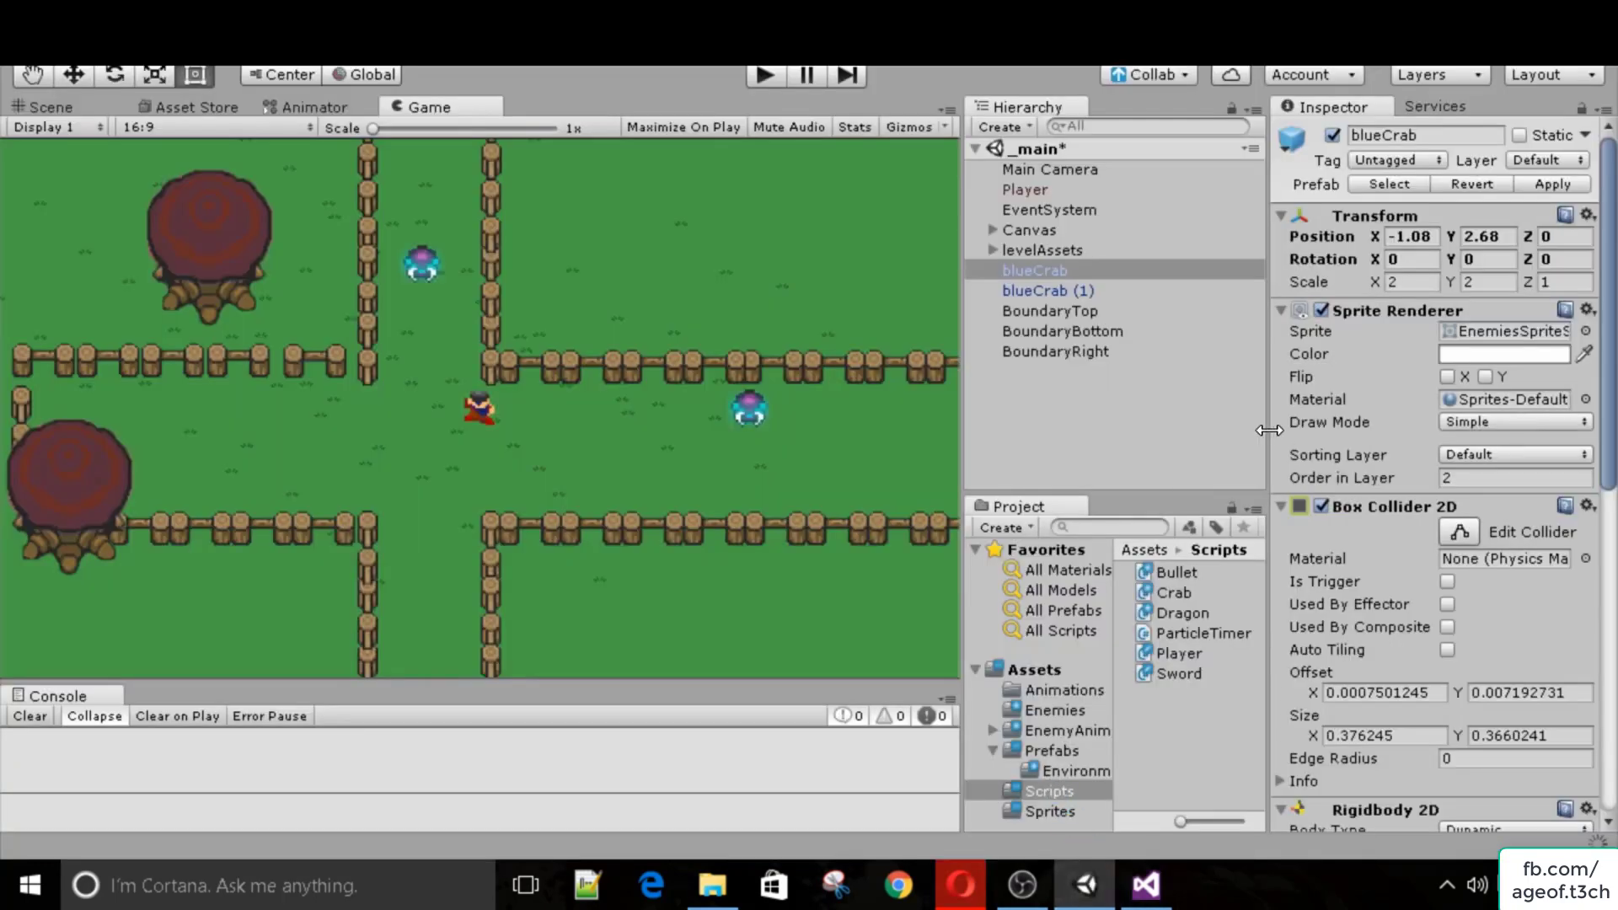
scroll(1313, 376, "down", 6)
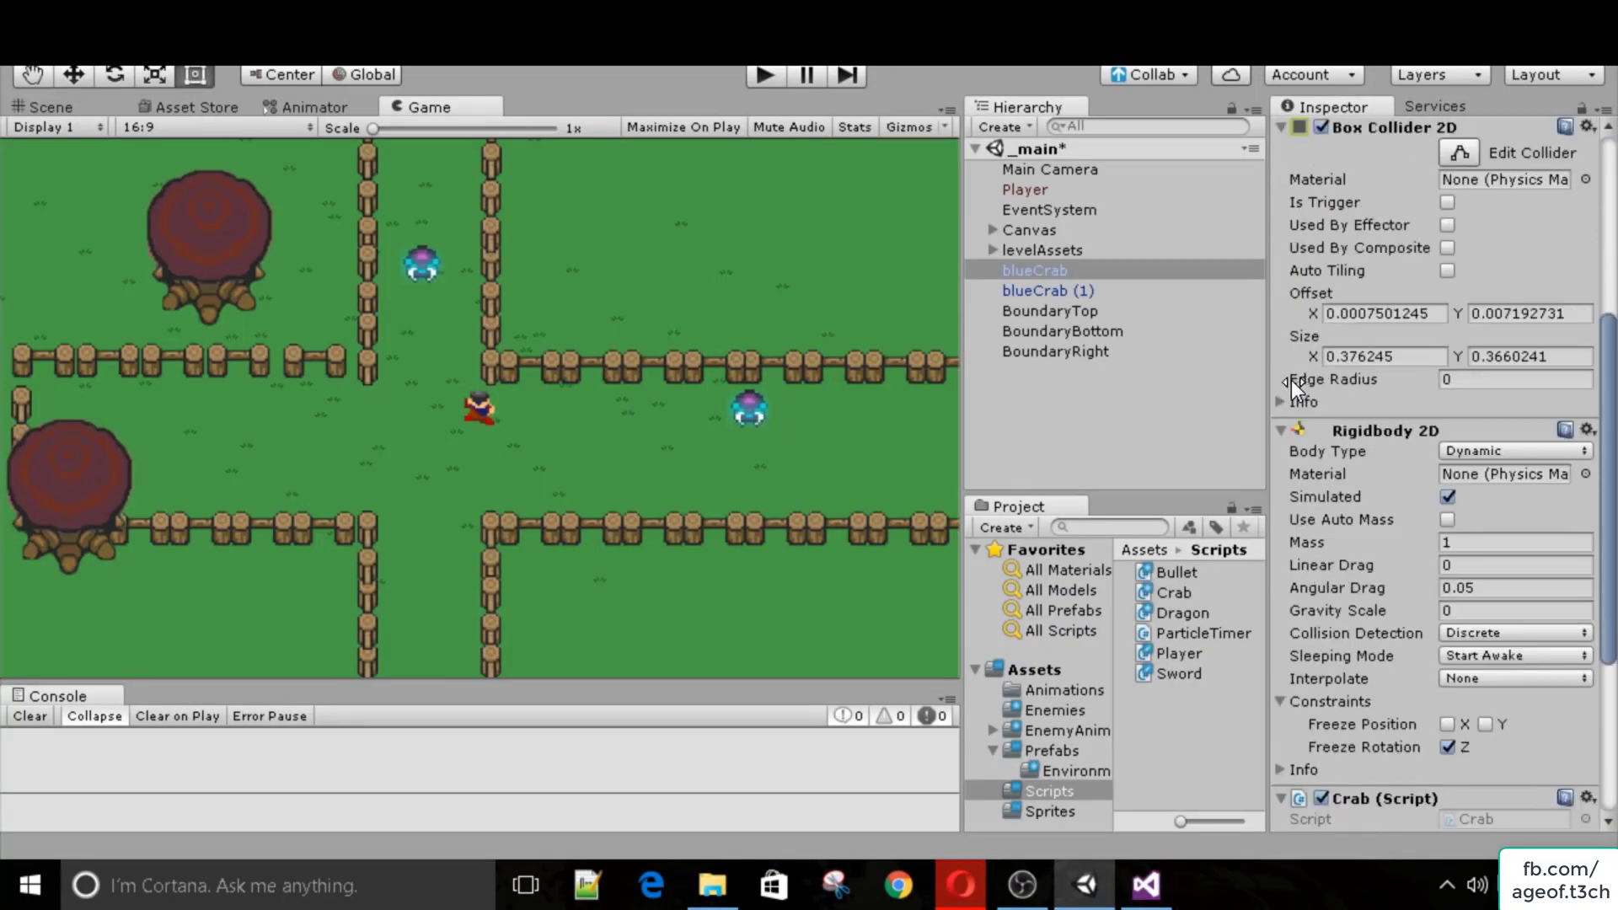
left_click(1064, 266)
scroll(1337, 342, "down", 3)
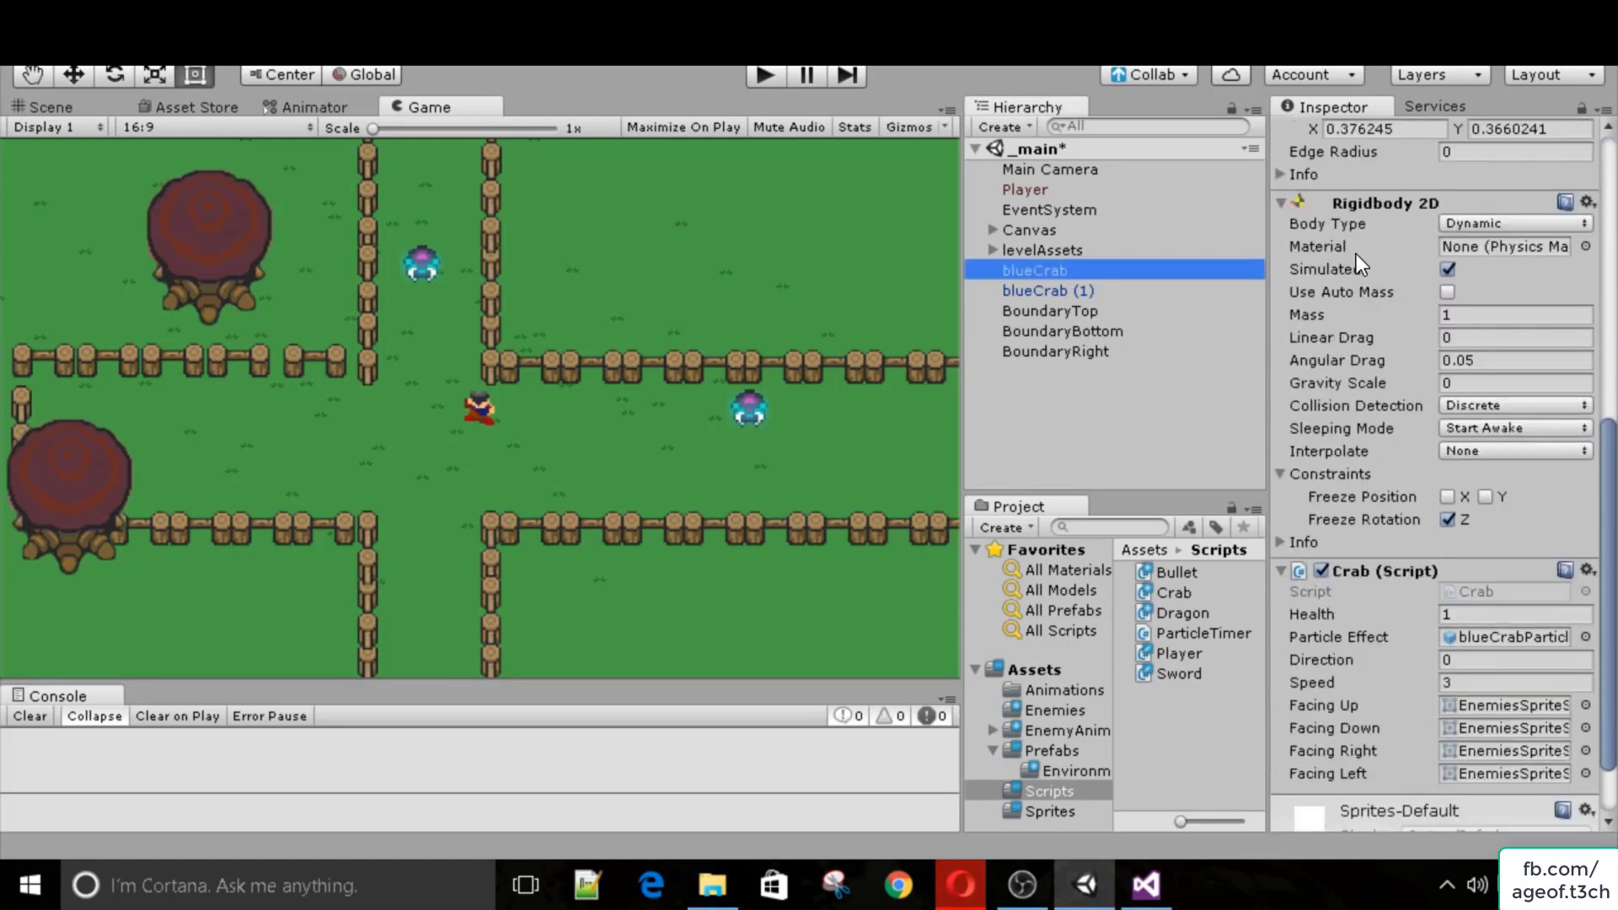
left_click(1463, 406)
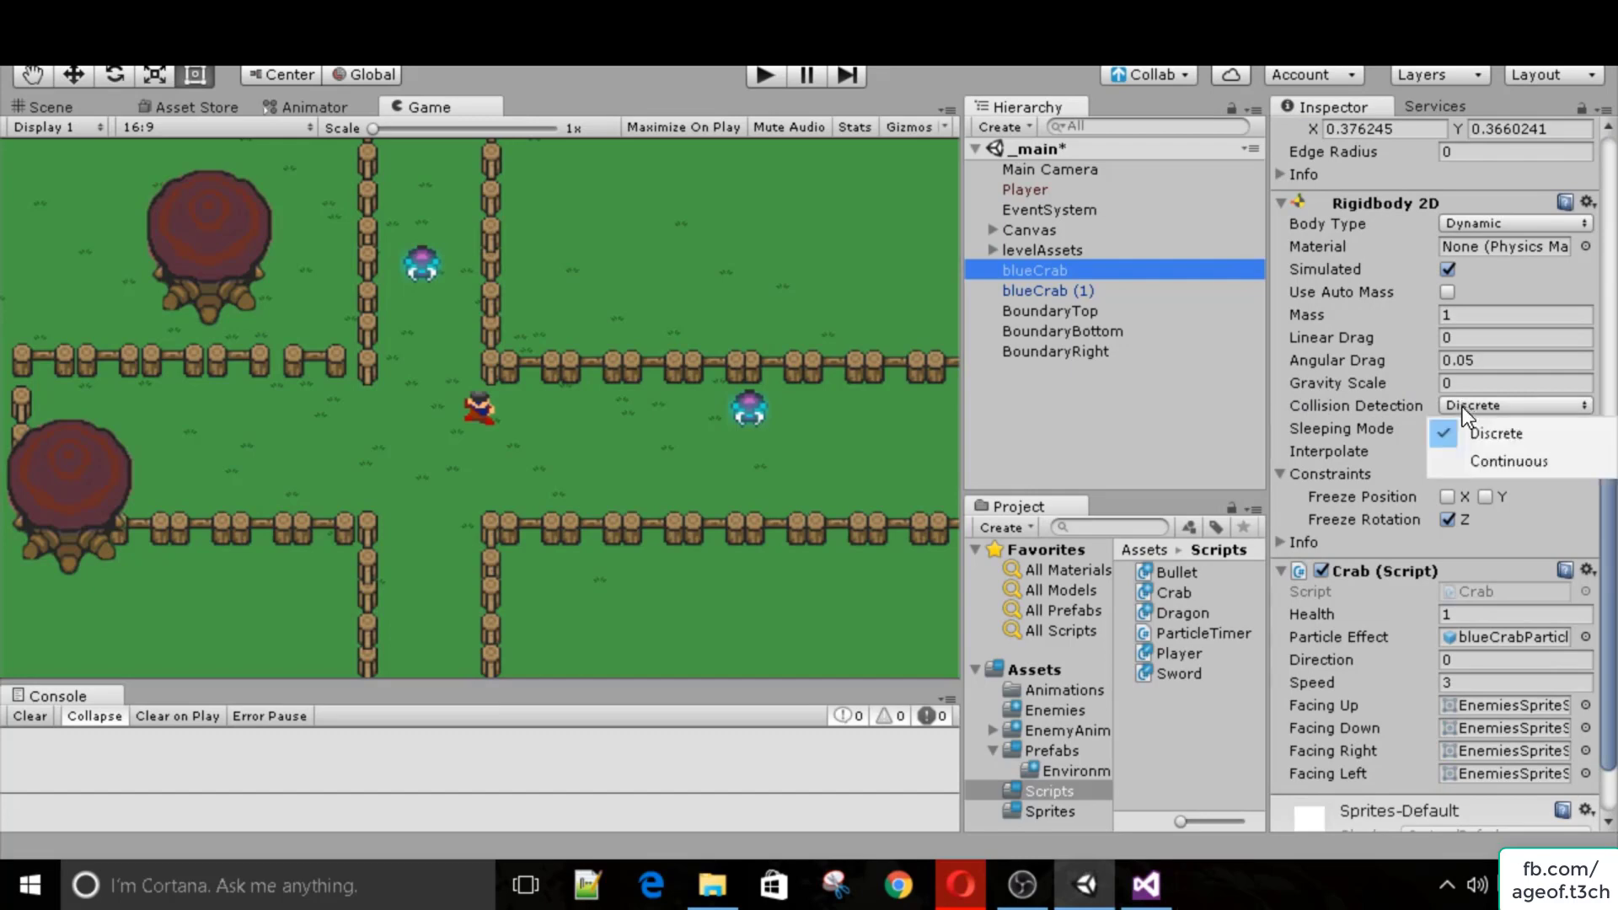
left_click(1468, 457)
left_click(1468, 457)
left_click(1358, 442)
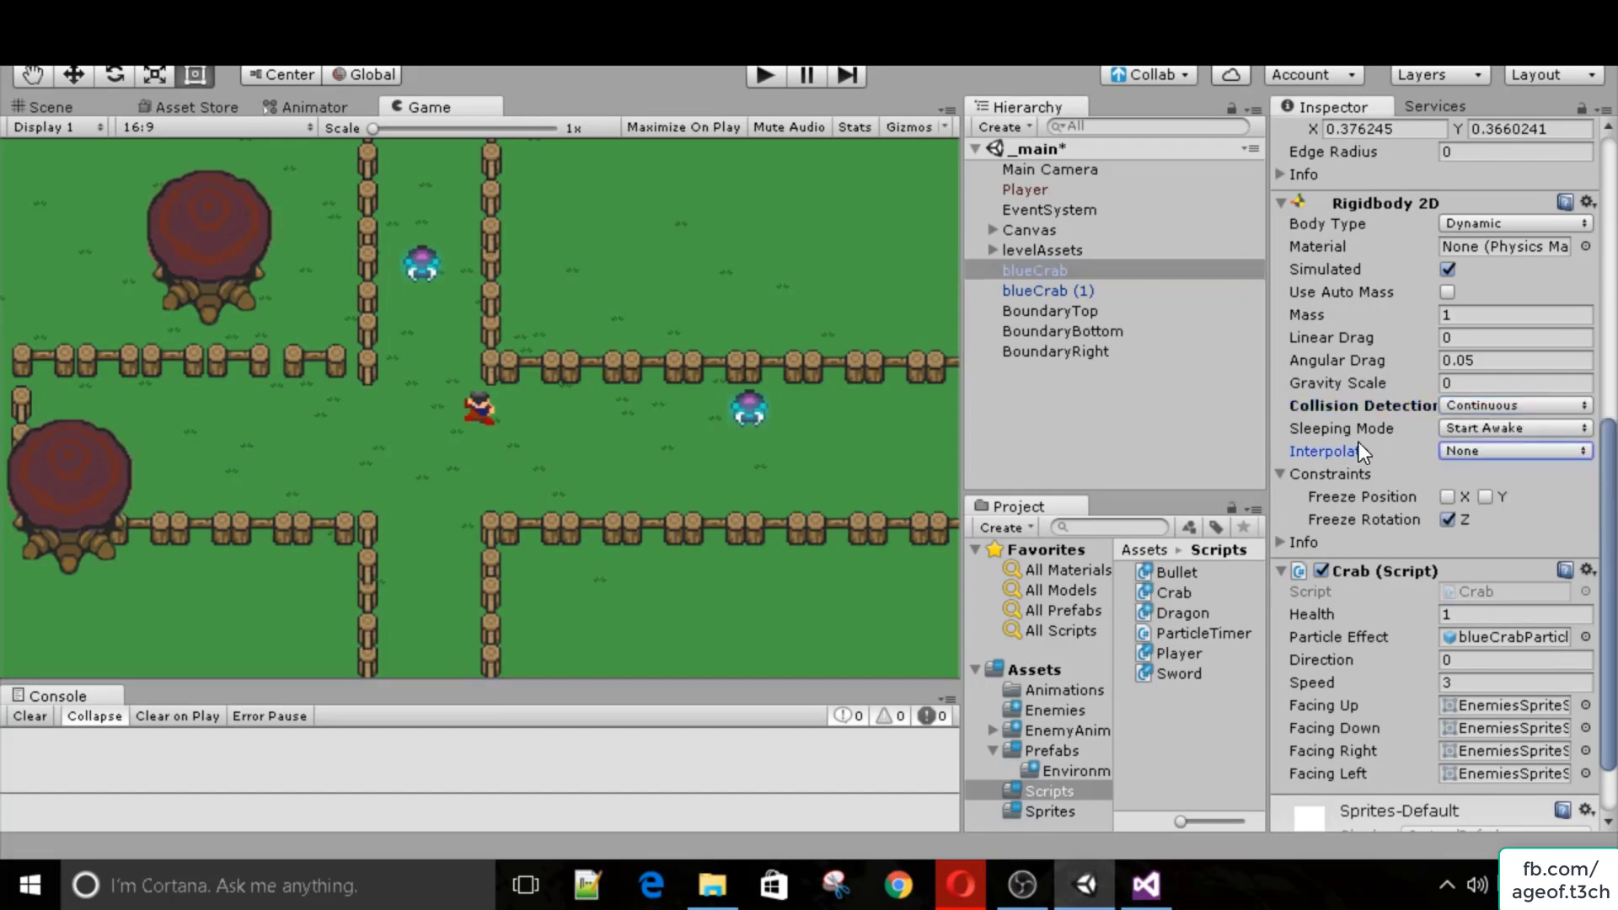
scroll(1495, 167, "up", 9)
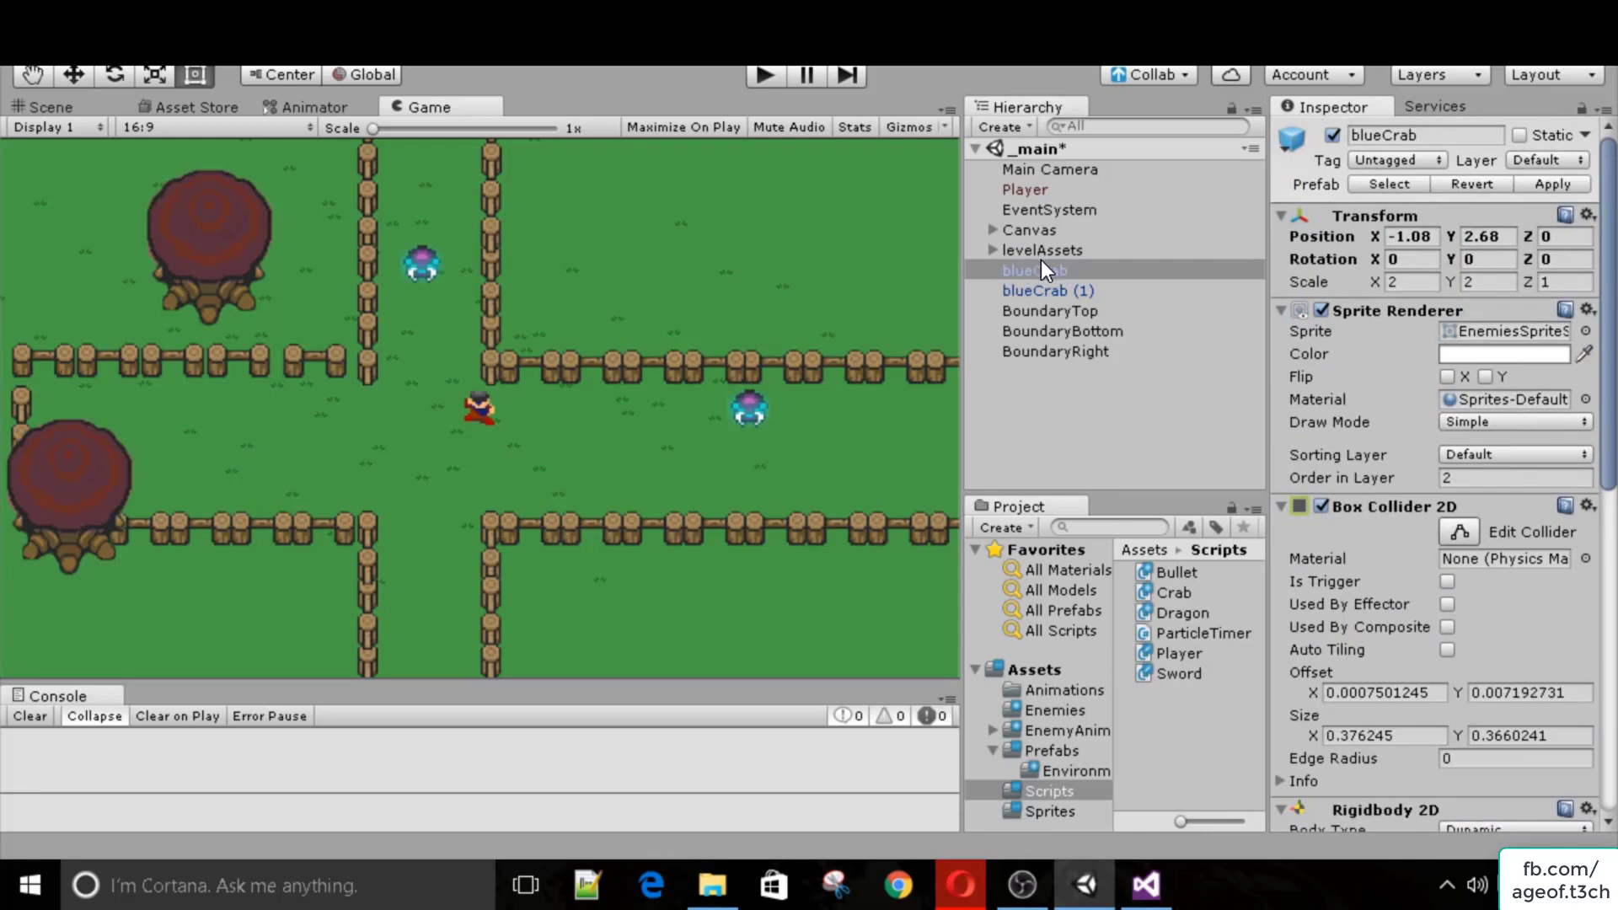
left_click(1547, 180)
Start play mode and walk the player around the fenced paths while watching how the crabs turn at the walls.
left_click(763, 77)
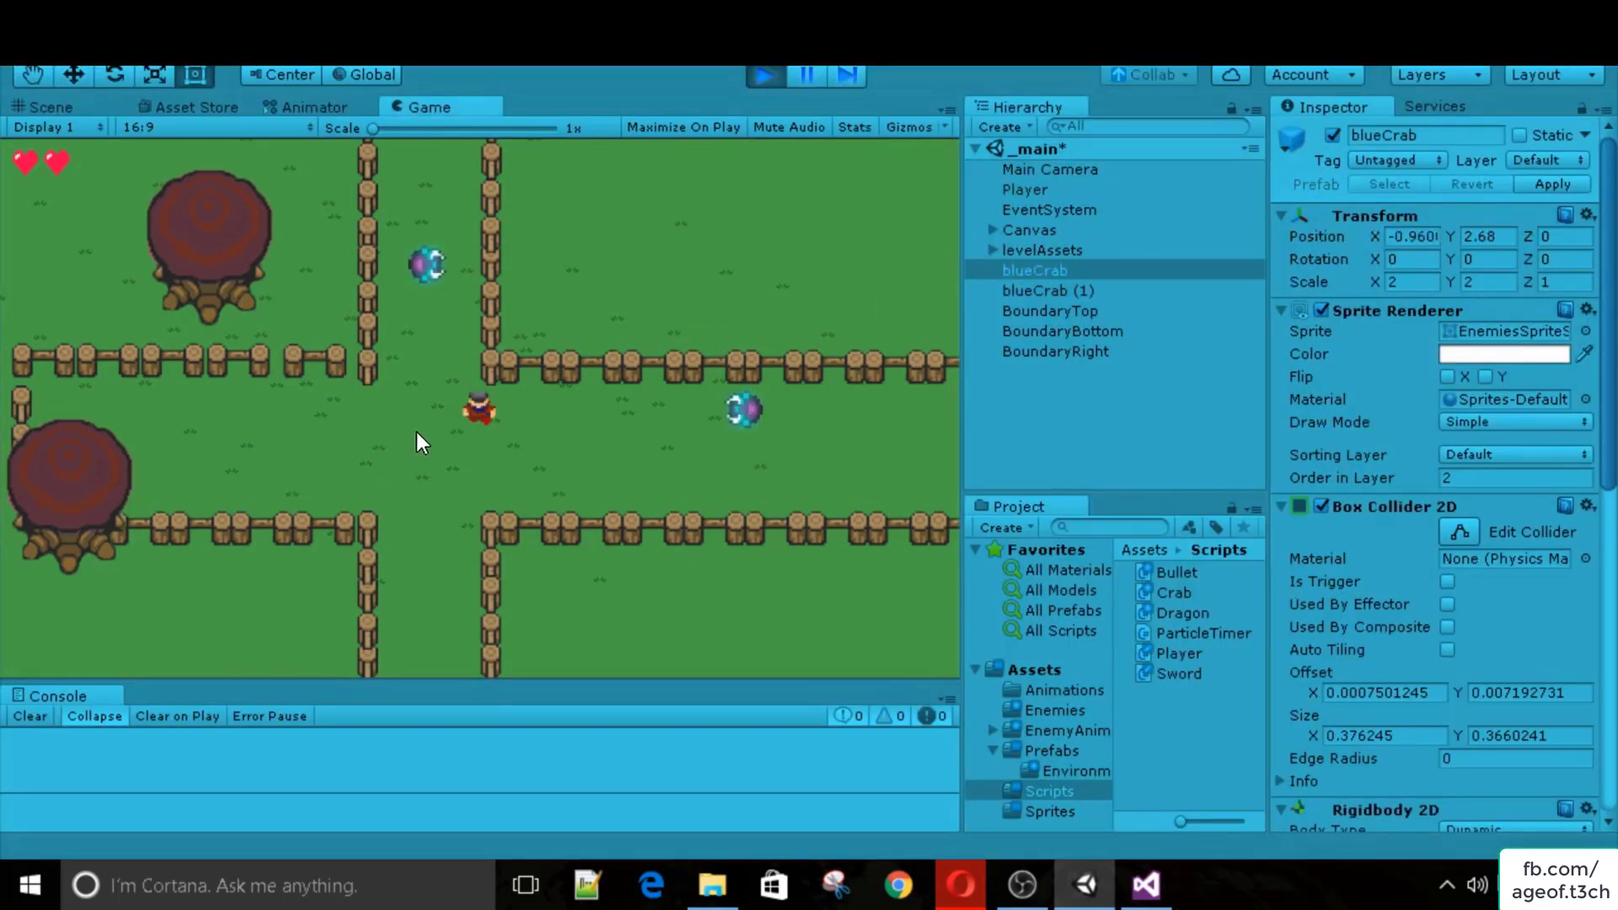
key("s")
key("a")
key("w")
key("a")
key("w")
key("d")
key("s")
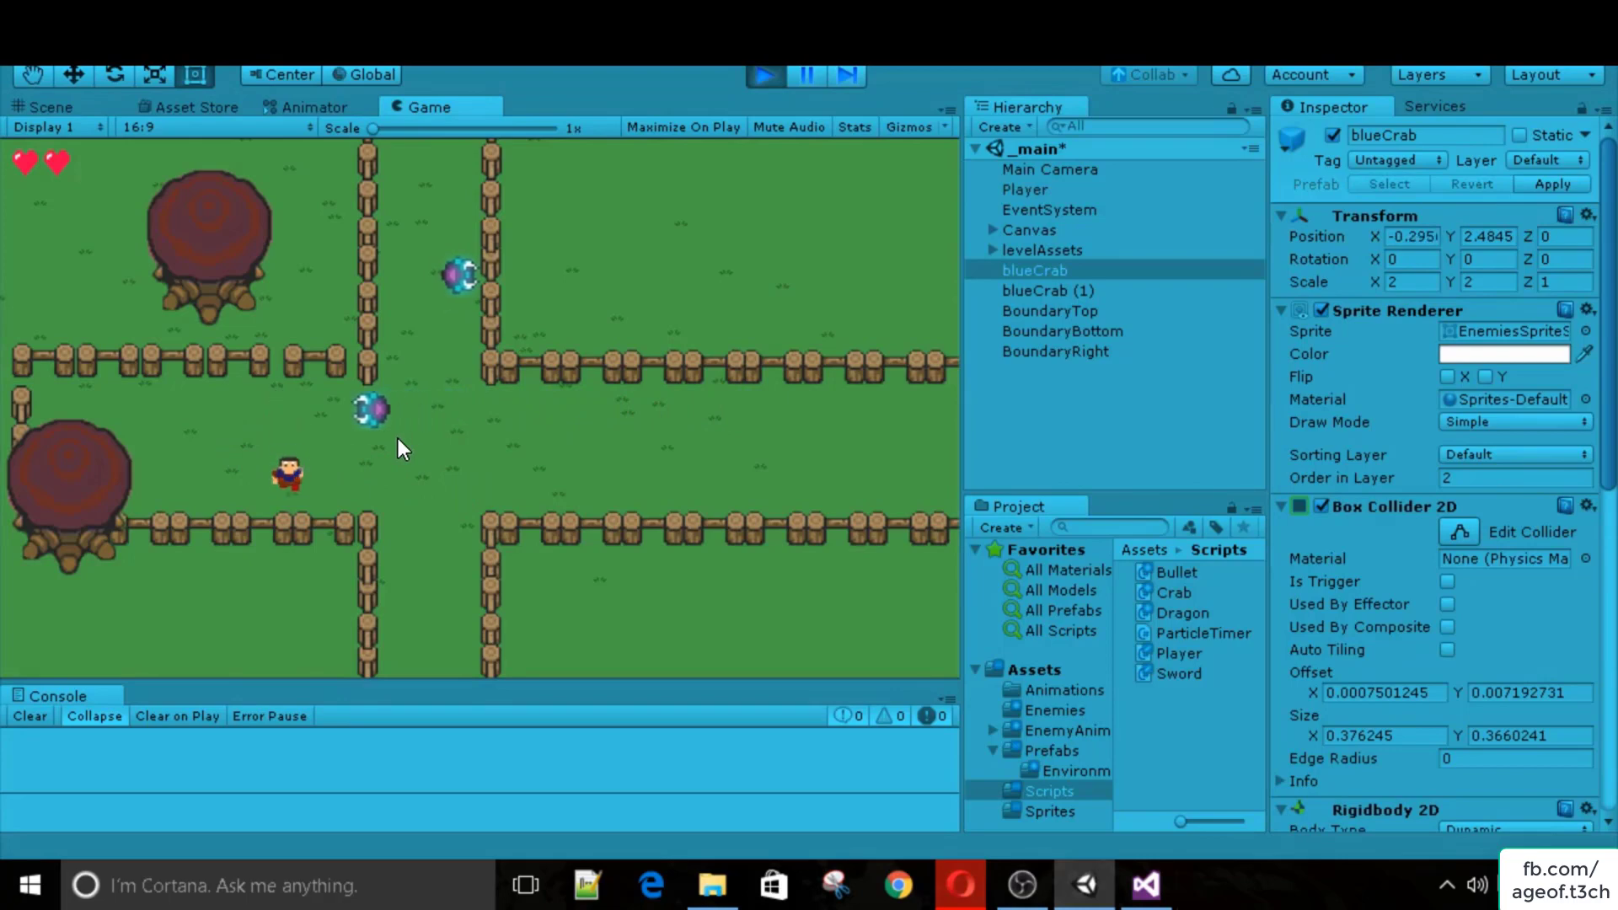
key("d")
key("a")
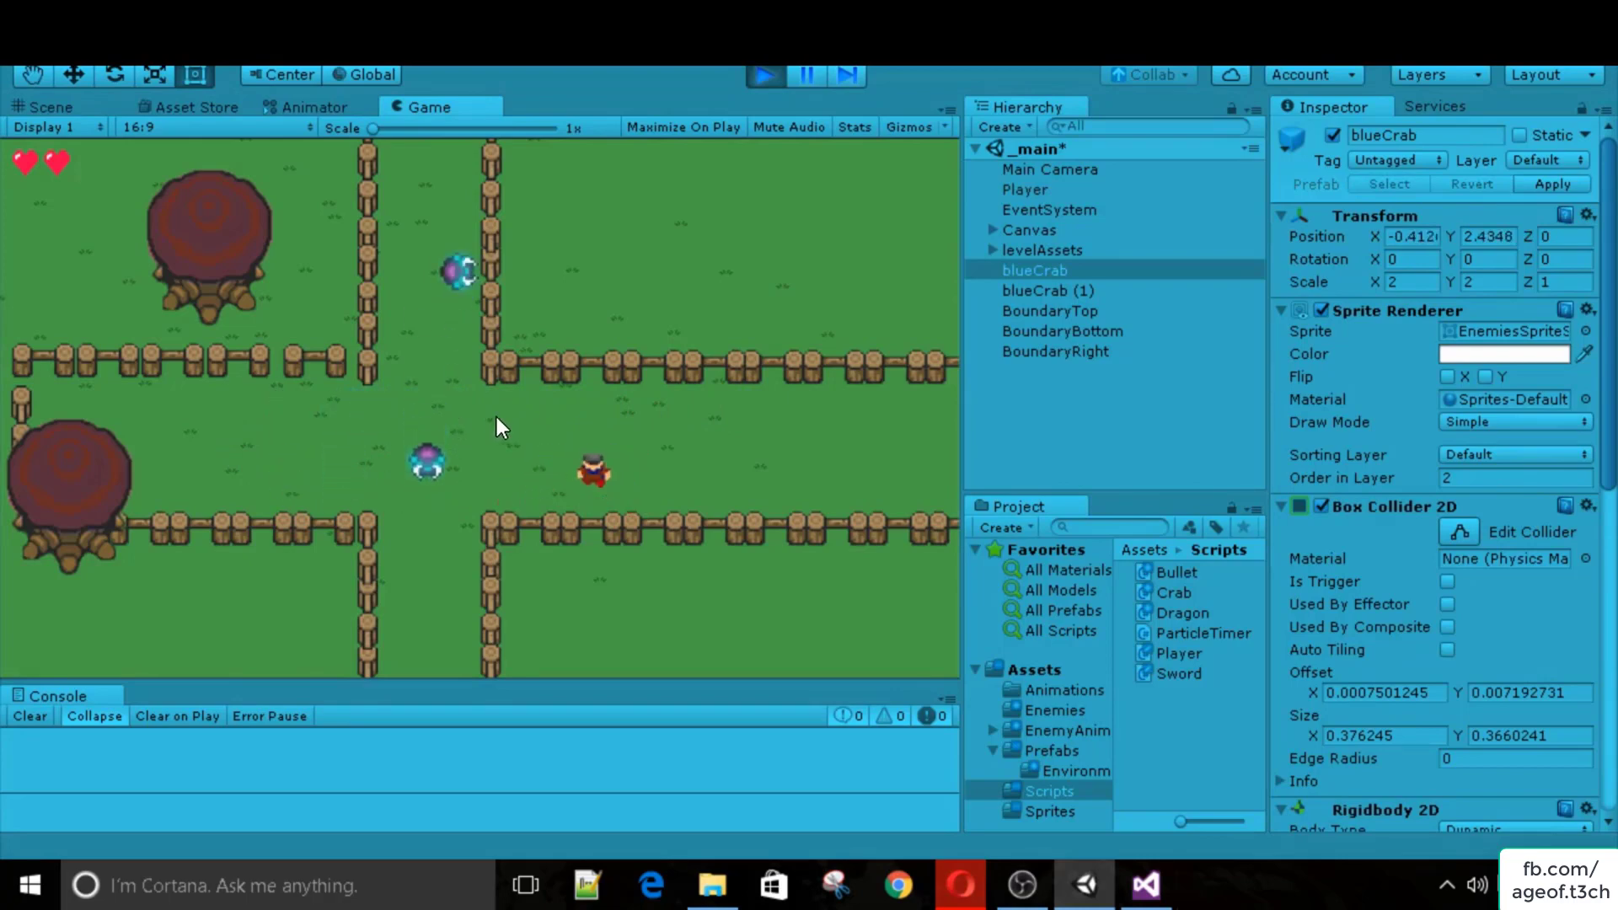
key("w")
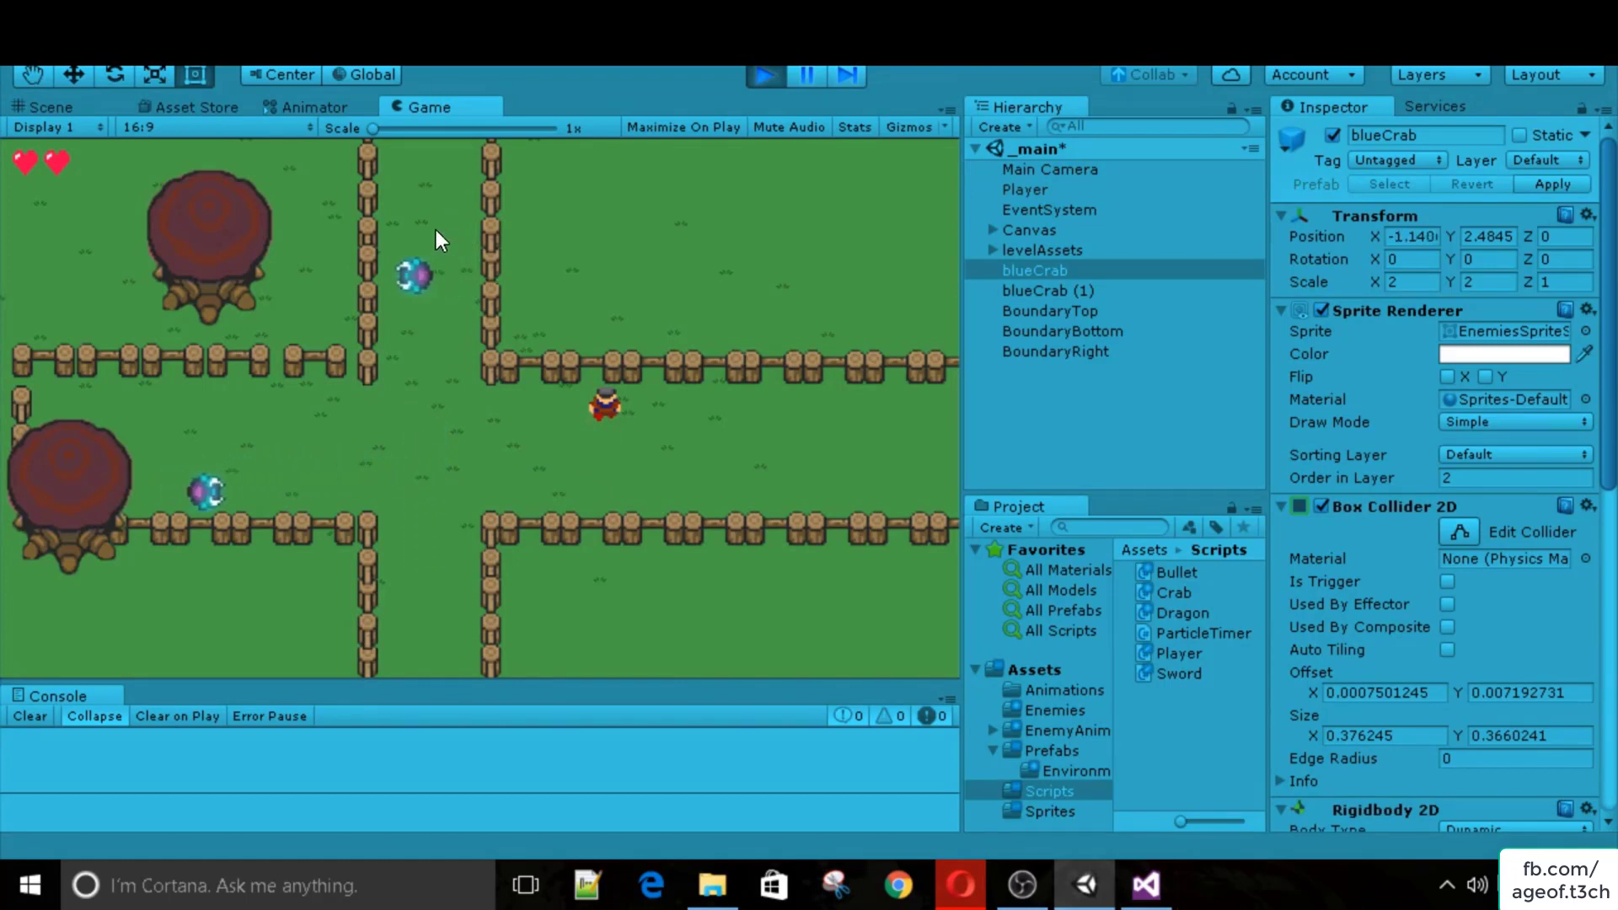
Steer the player toward each of the two crabs and attack them with the sword.
key("a")
key("s")
key("a")
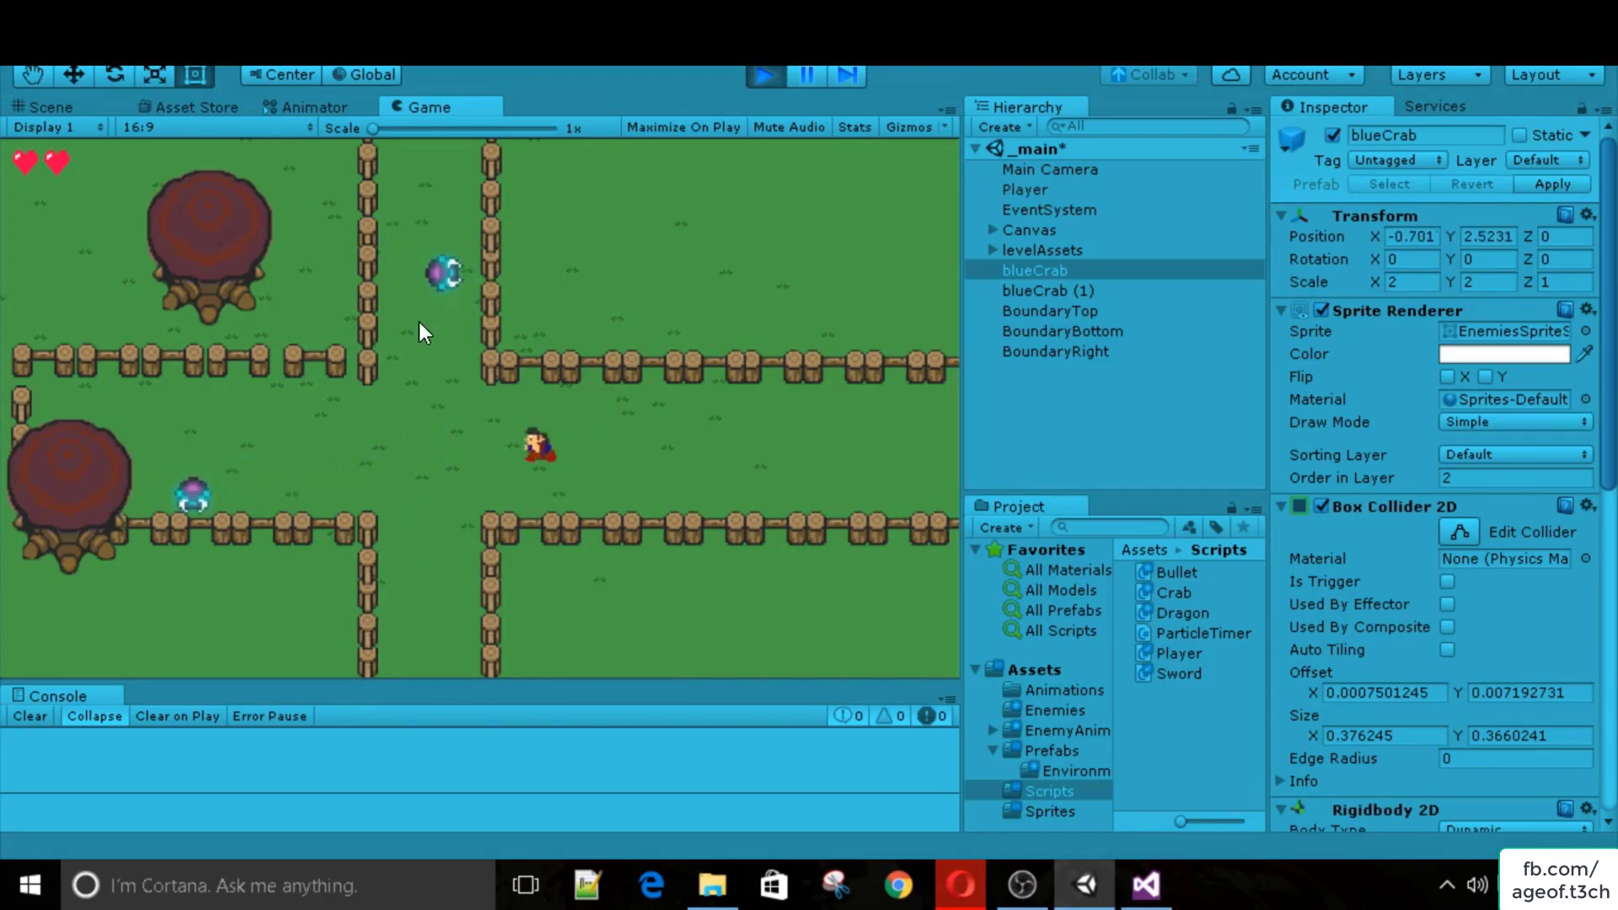
key("s")
key("d")
key("a")
key("space")
key("d")
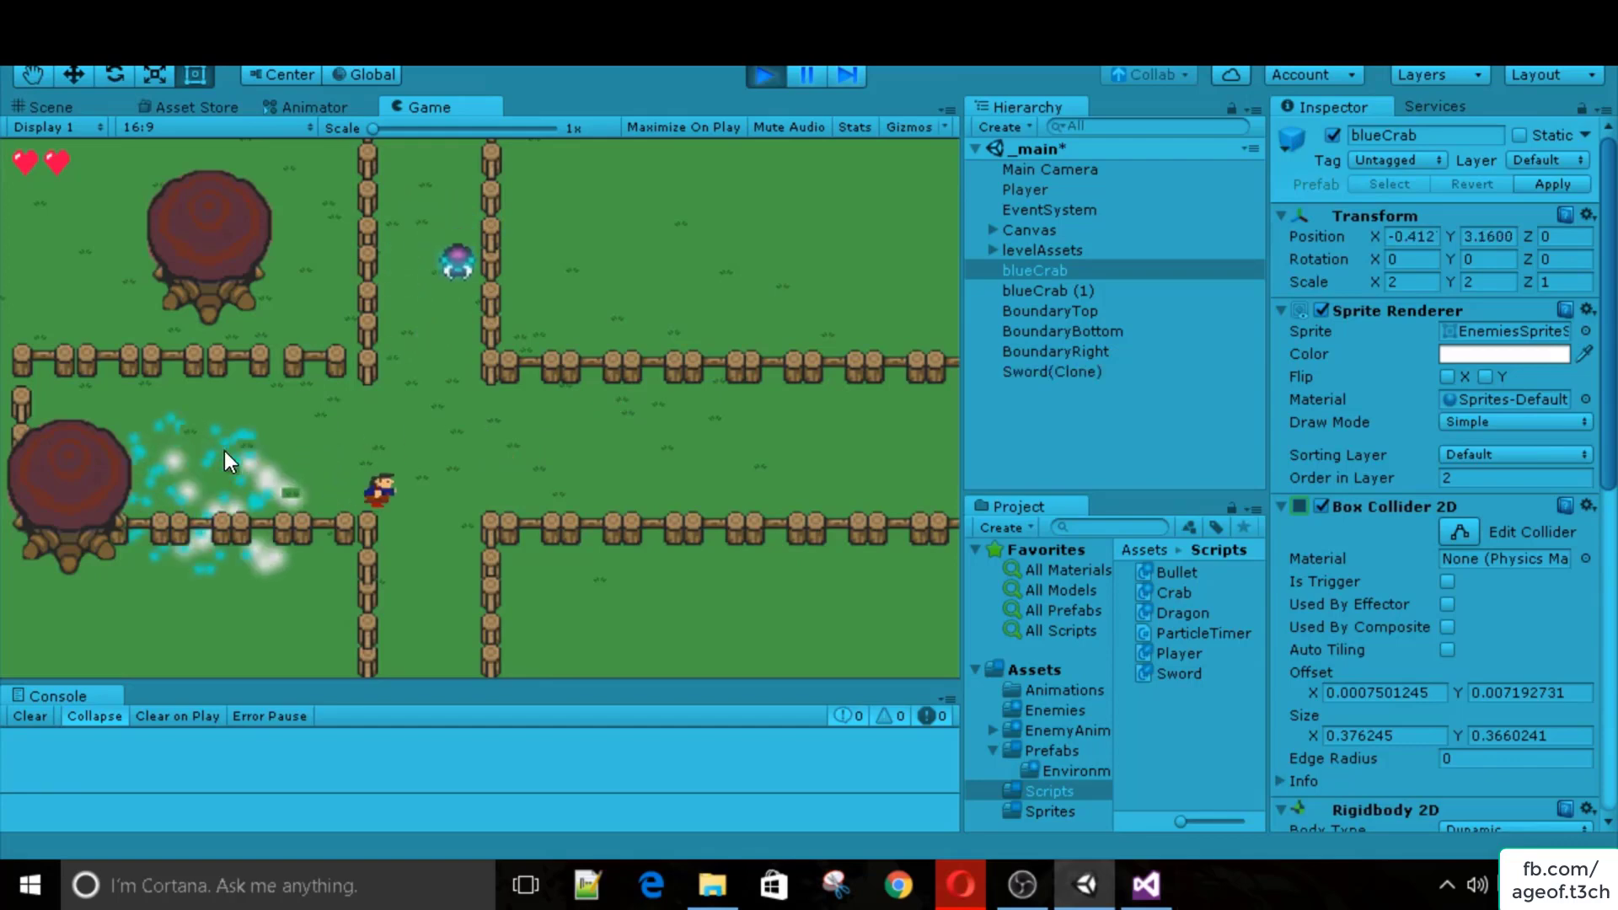
key("w")
key("space")
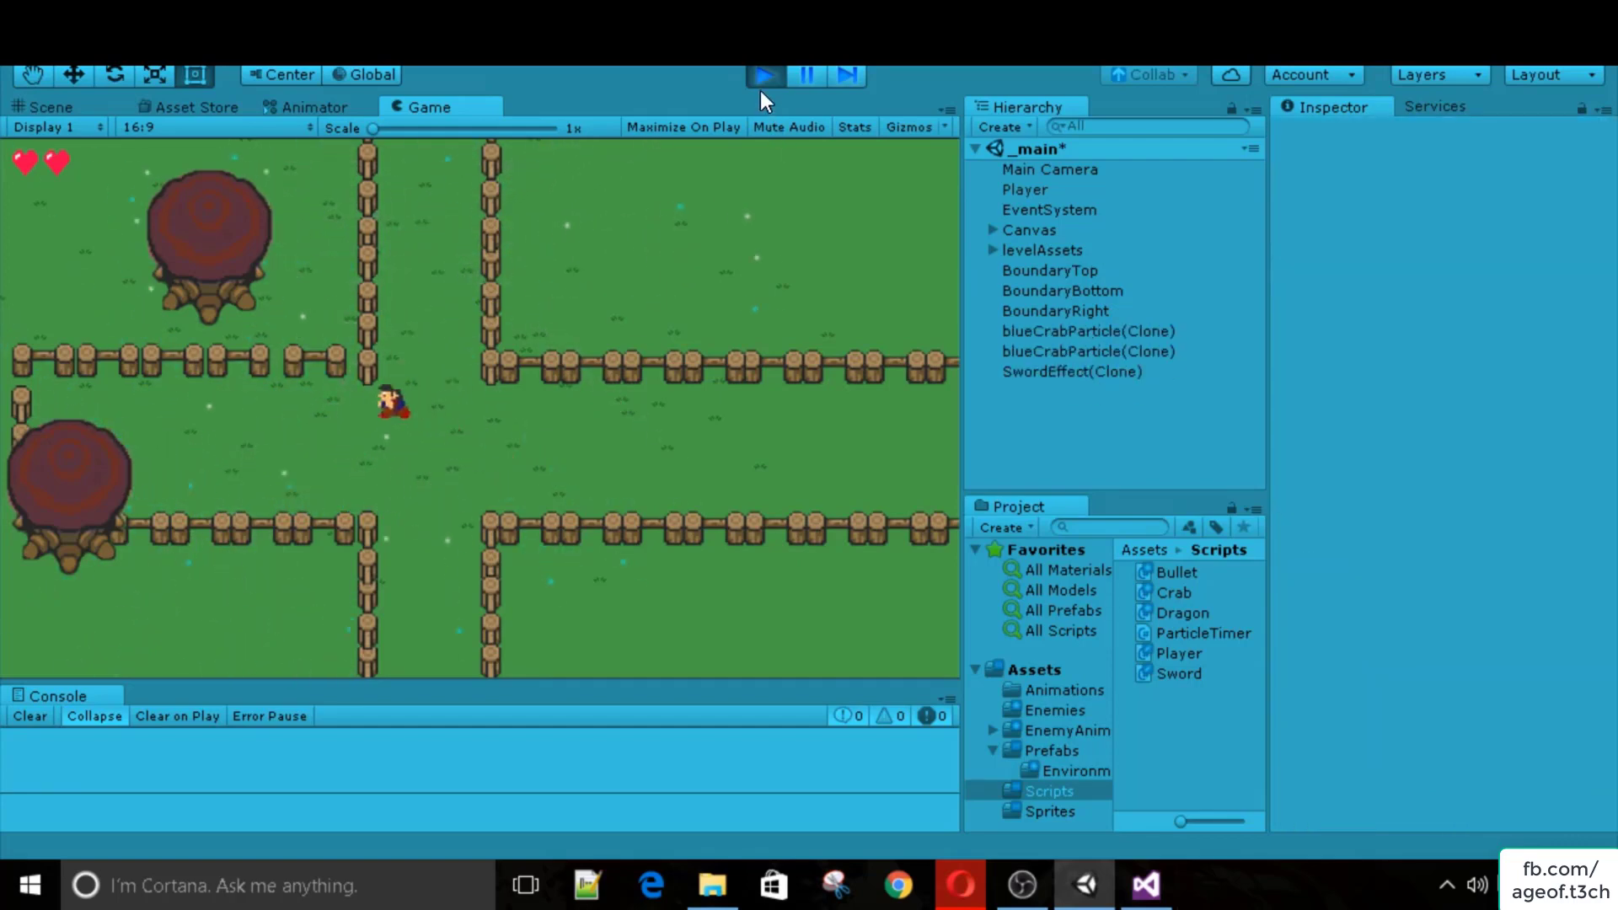
Stop play mode and save the _main scene.
left_click(764, 75)
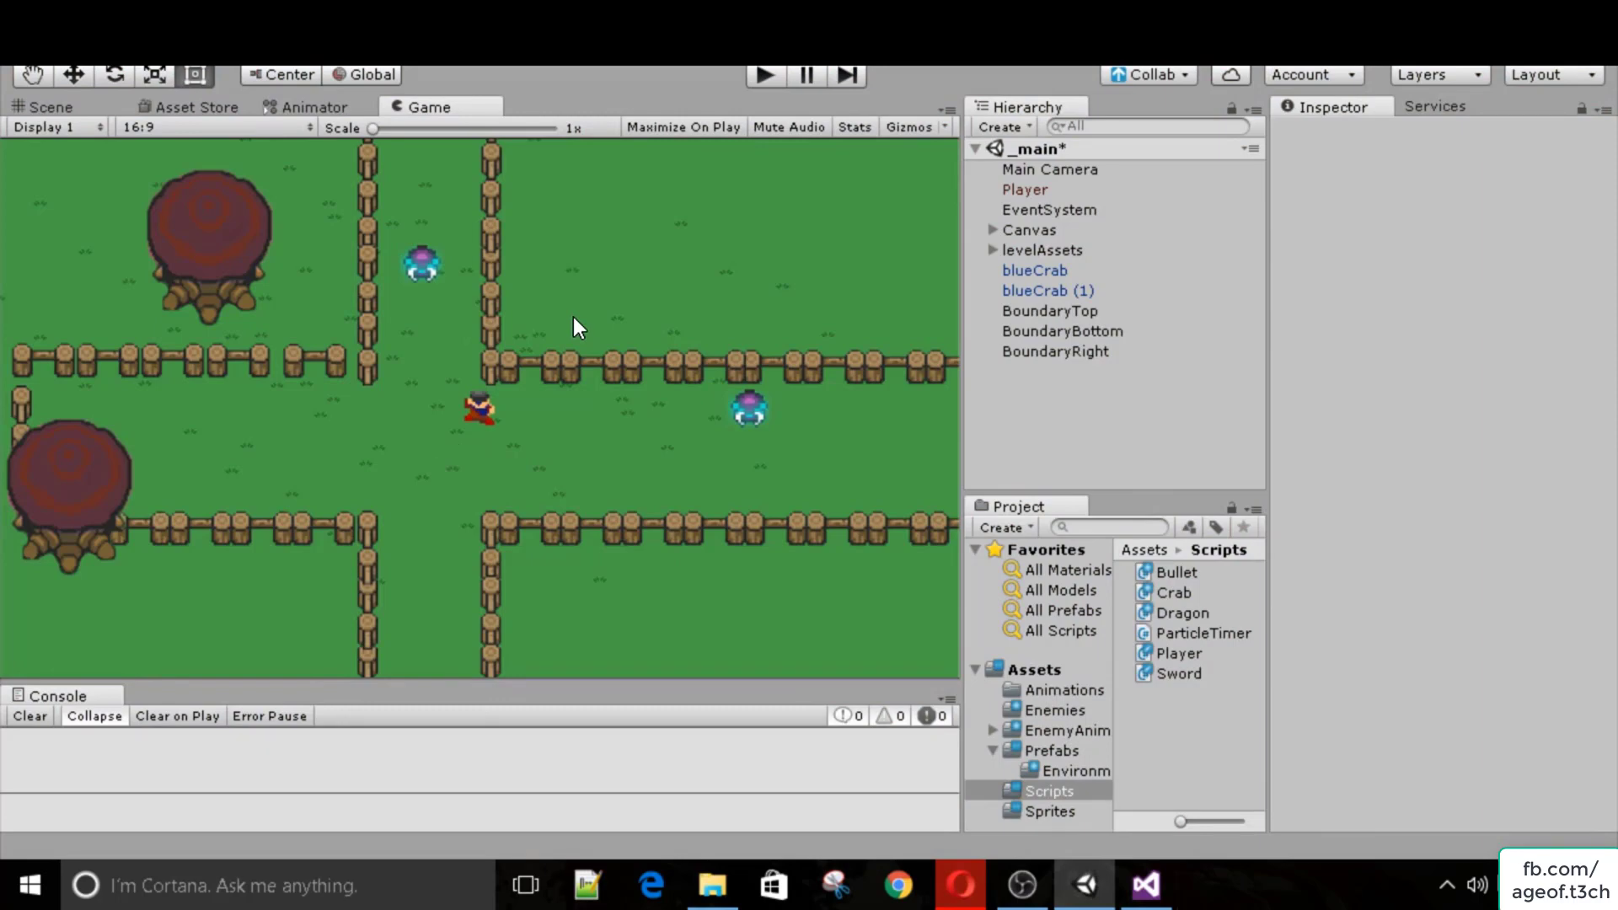
left_click(12, 59)
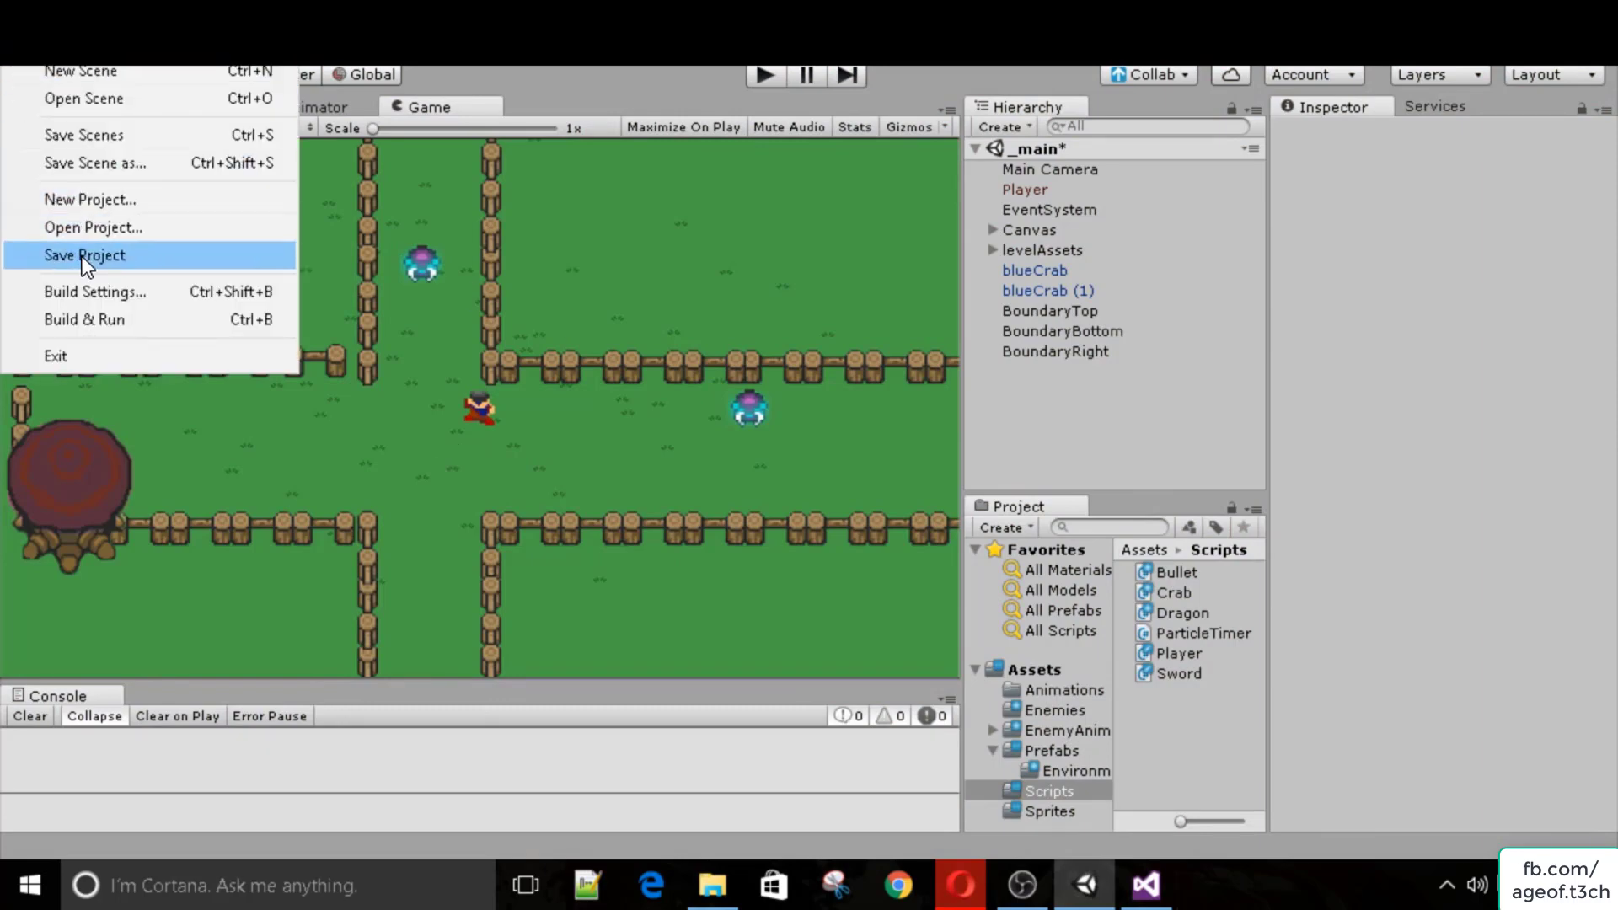
left_click(89, 136)
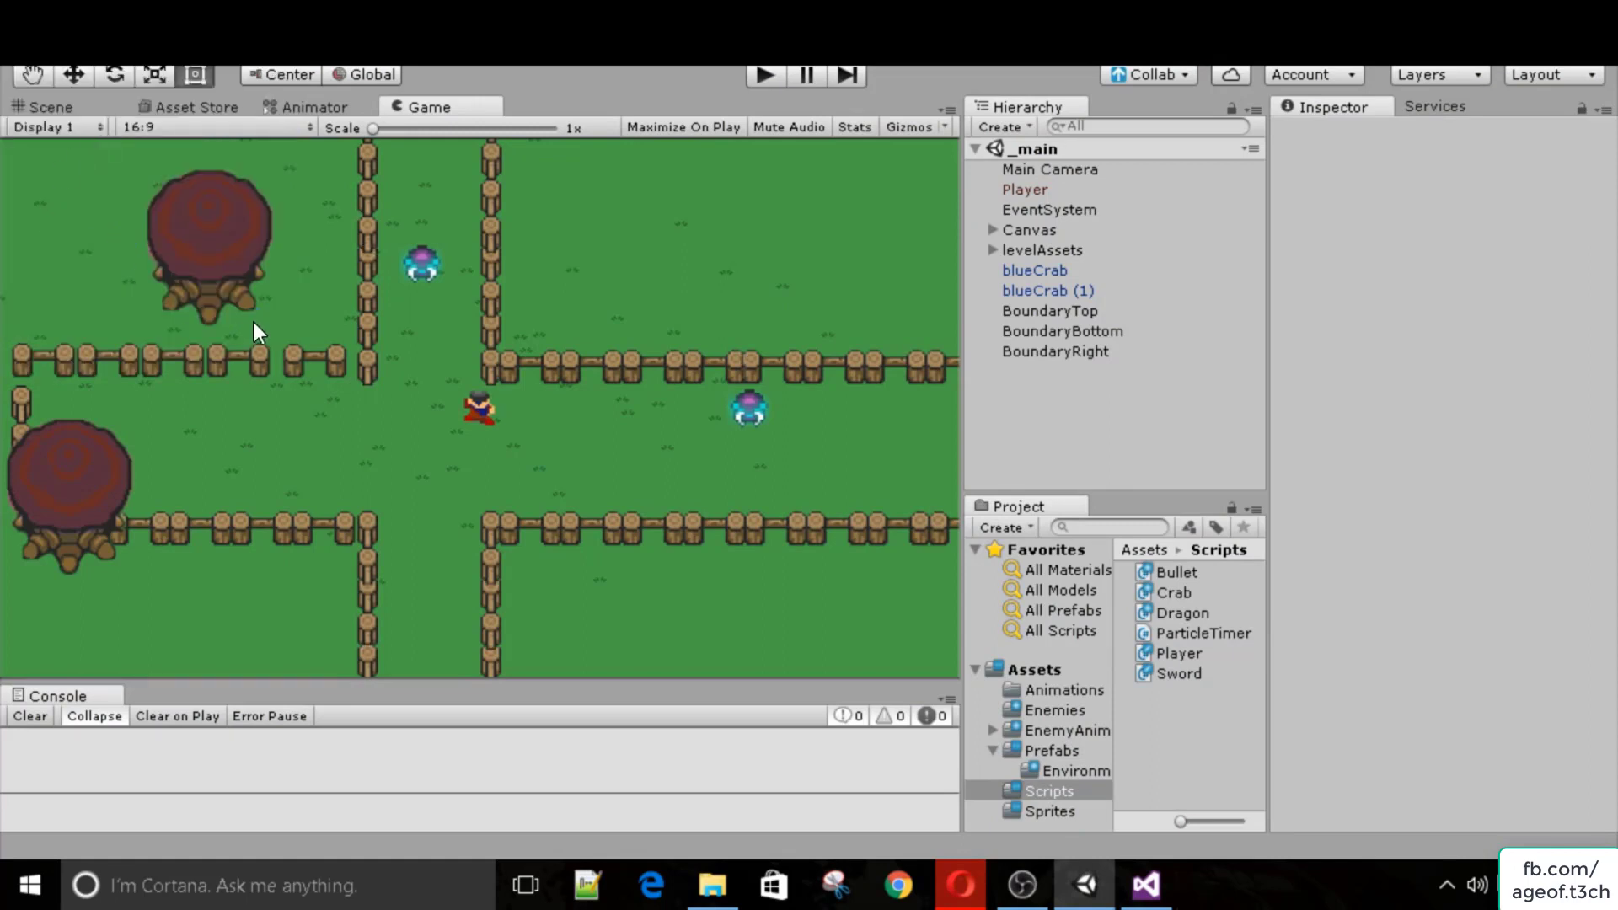
Examine the objects grouped under levelAssets and locate the horizontal and vertical fence groups in the scene view.
left_click(1023, 251)
left_click(992, 250)
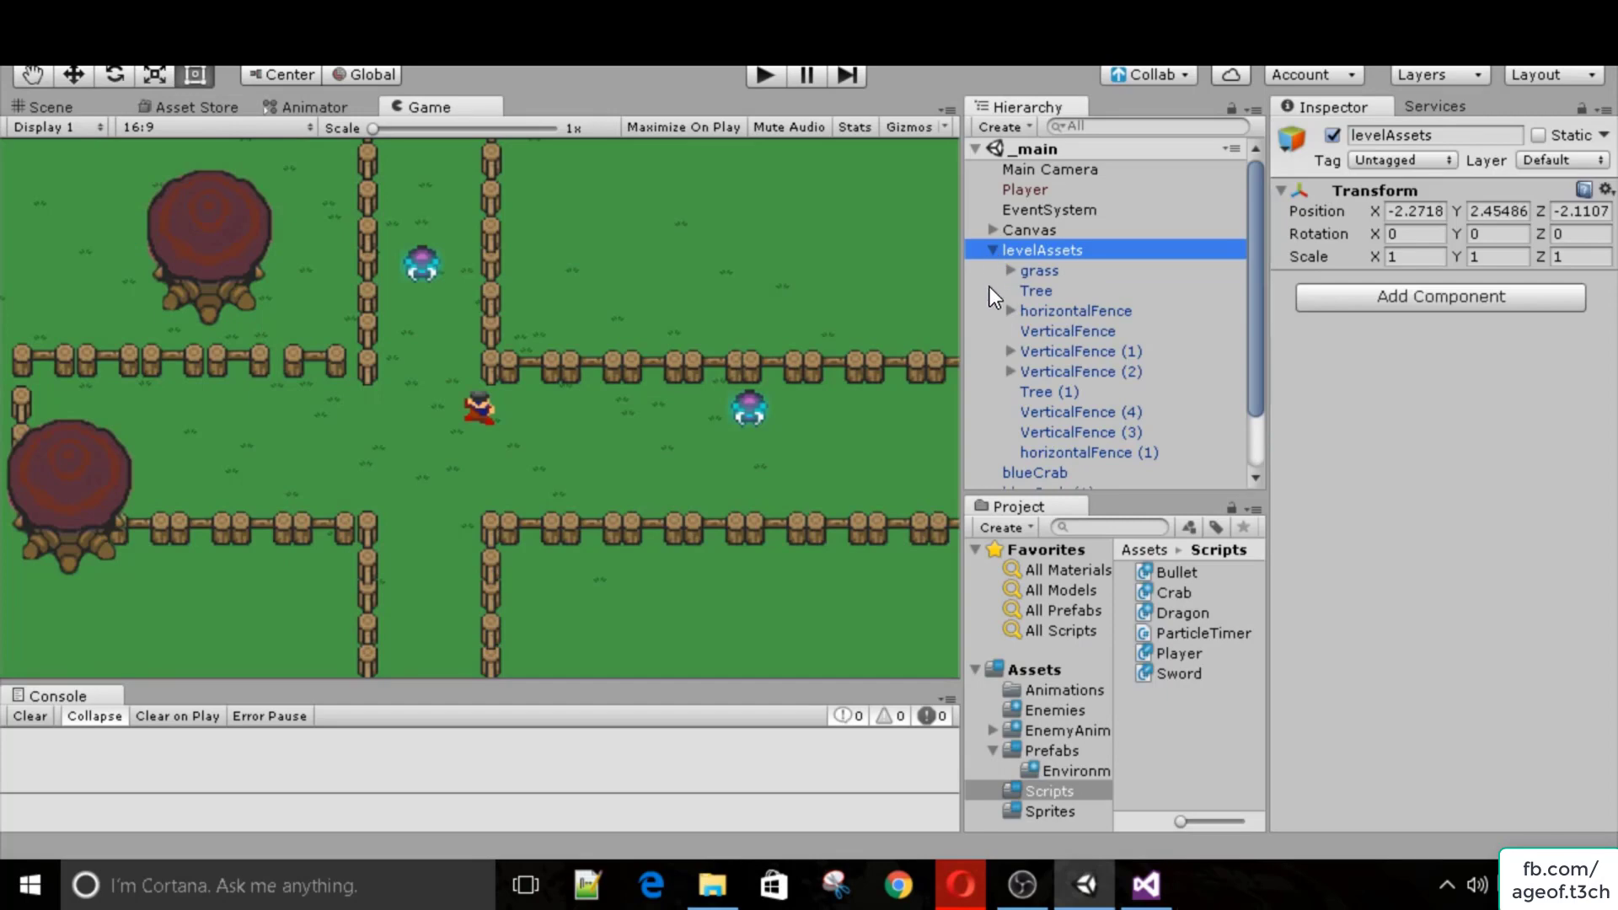
scroll(989, 290, "down", 2)
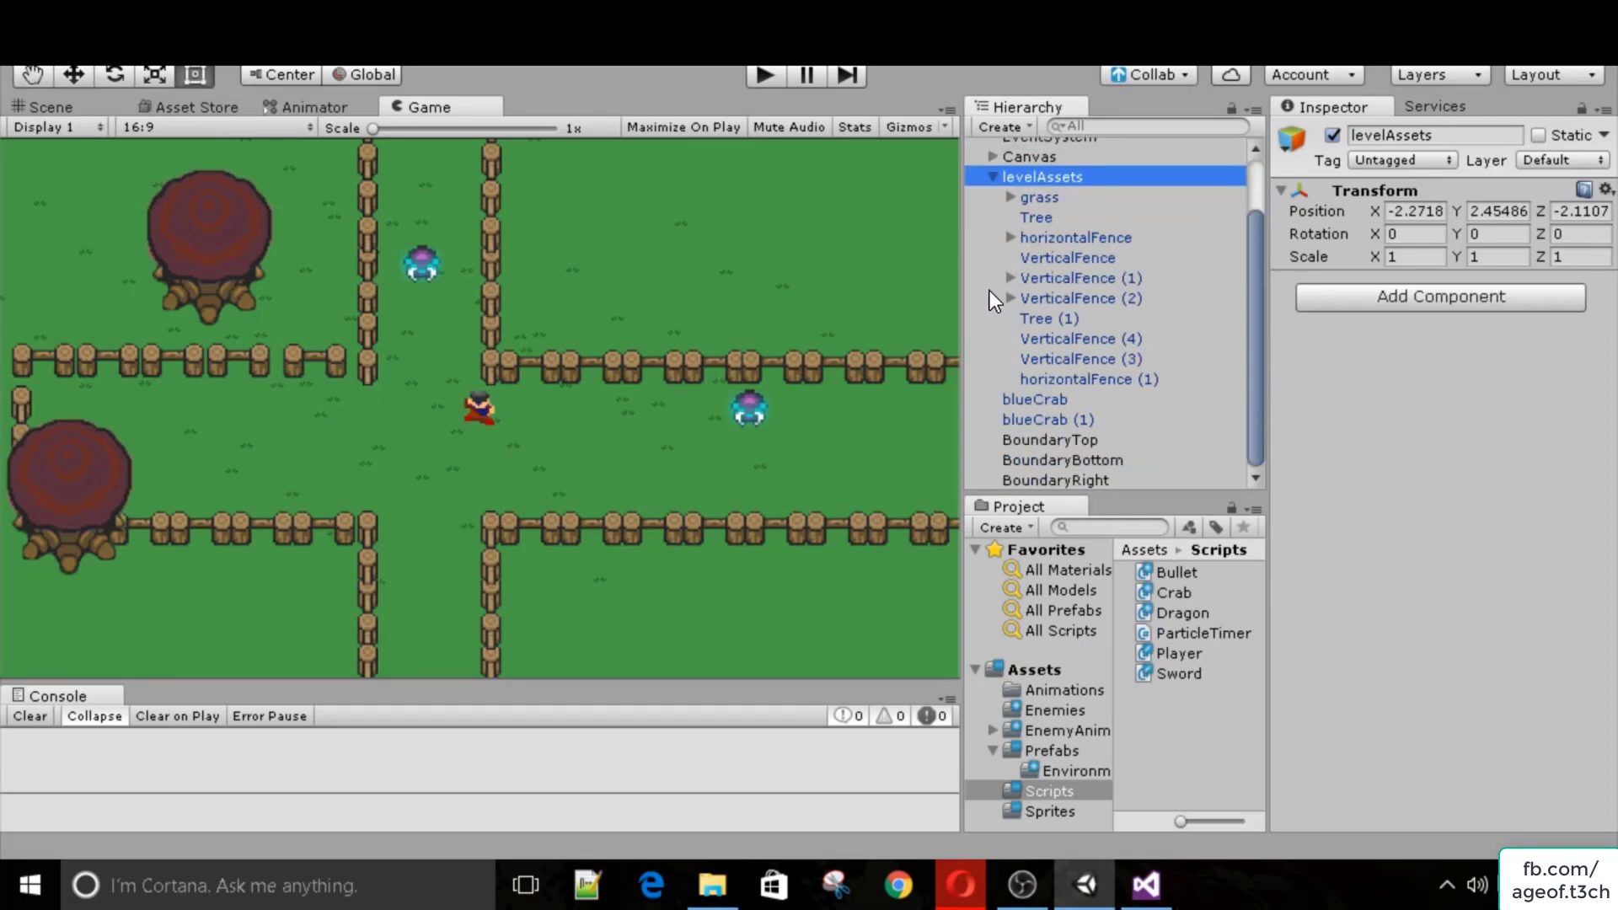
scroll(989, 290, "up", 2)
left_click(994, 250)
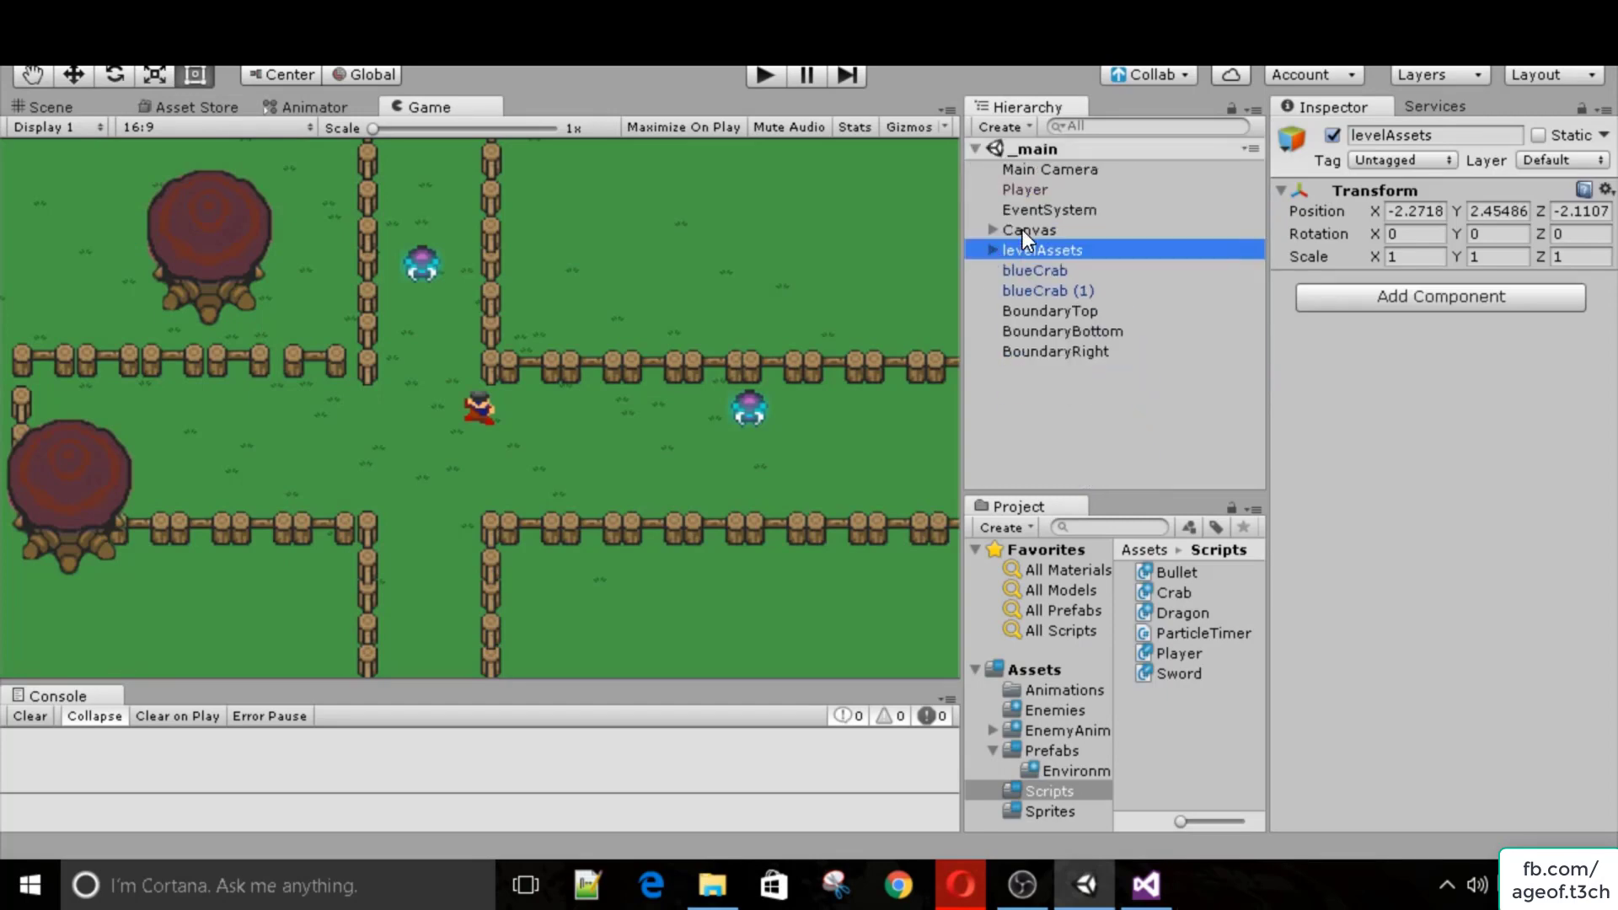
left_click(996, 250)
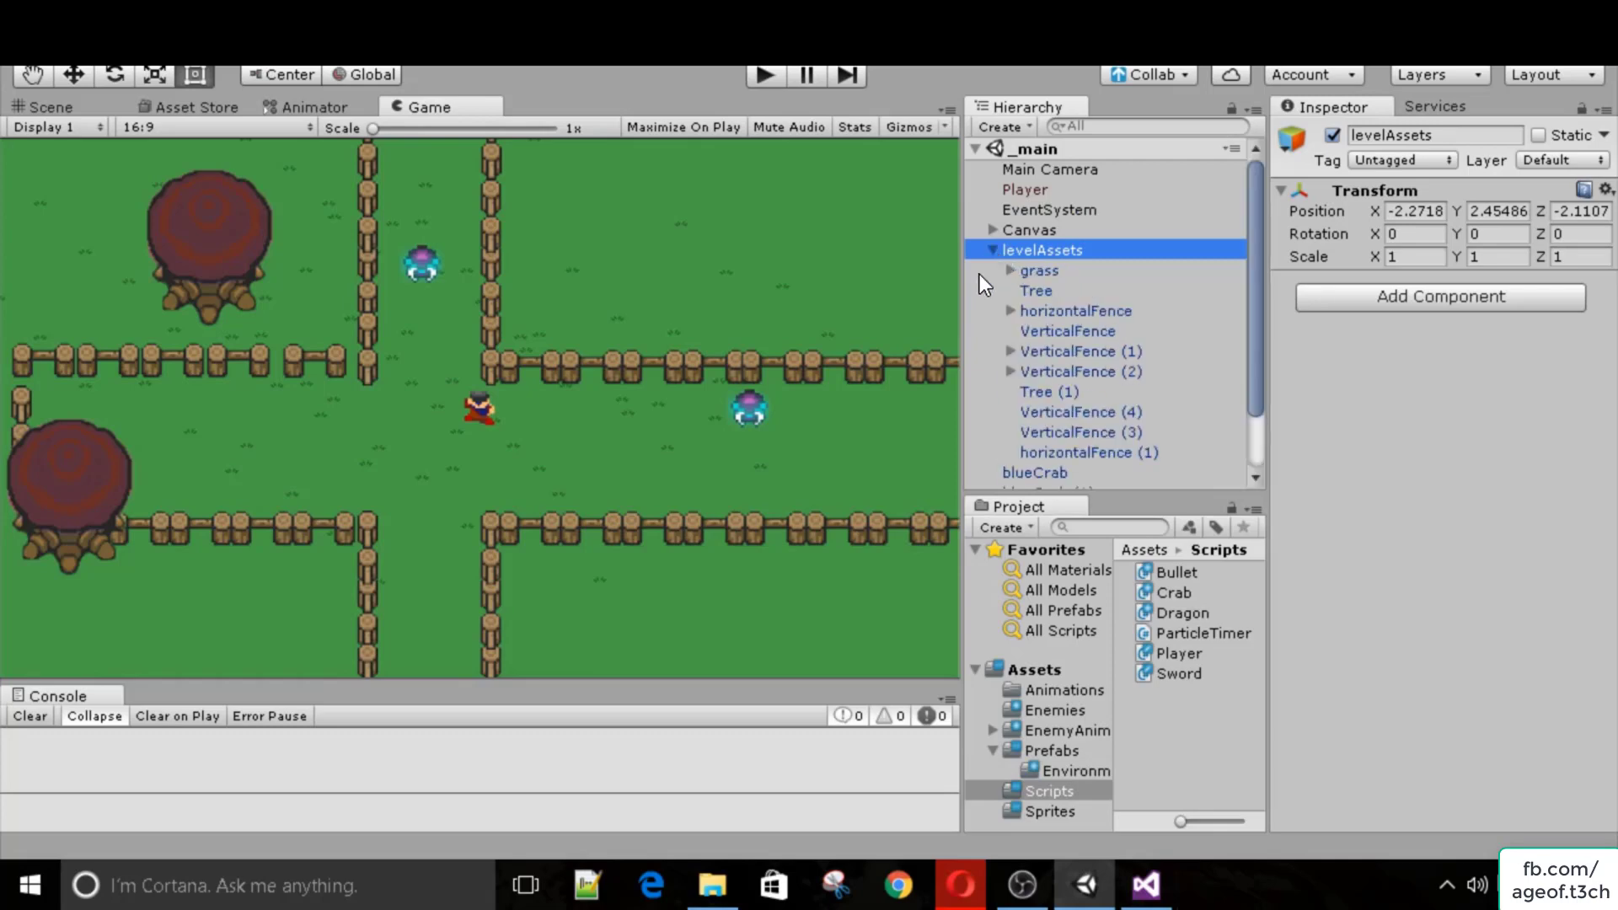
left_click(1023, 306)
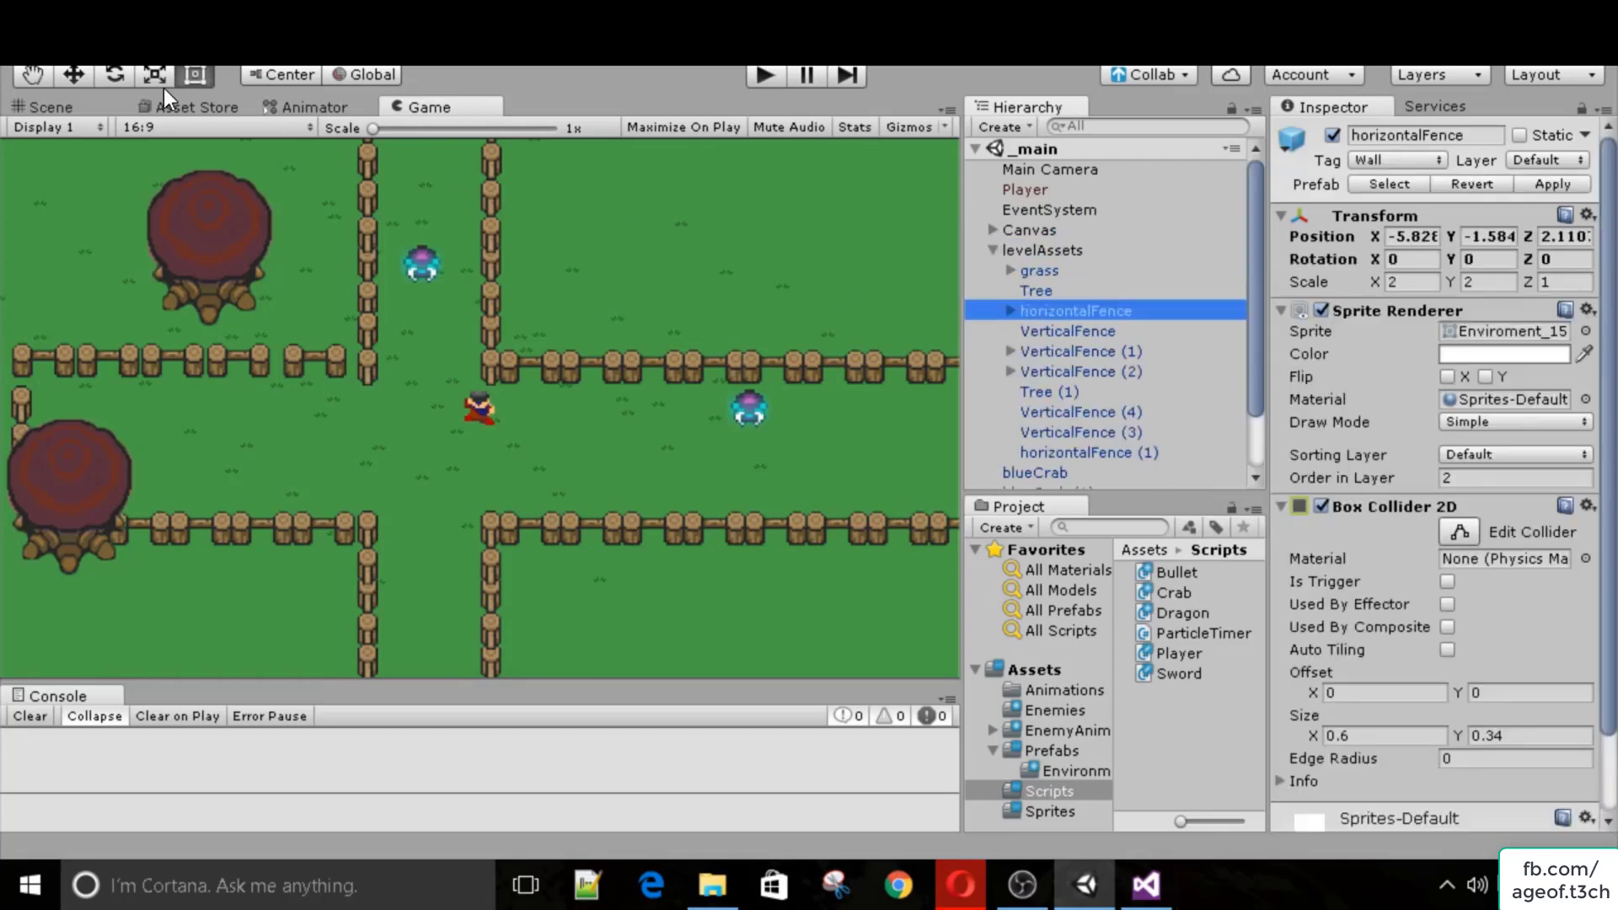
left_click(42, 106)
scroll(759, 269, "down", 4)
middle_click_drag(679, 271, 696, 235)
left_click(1113, 353)
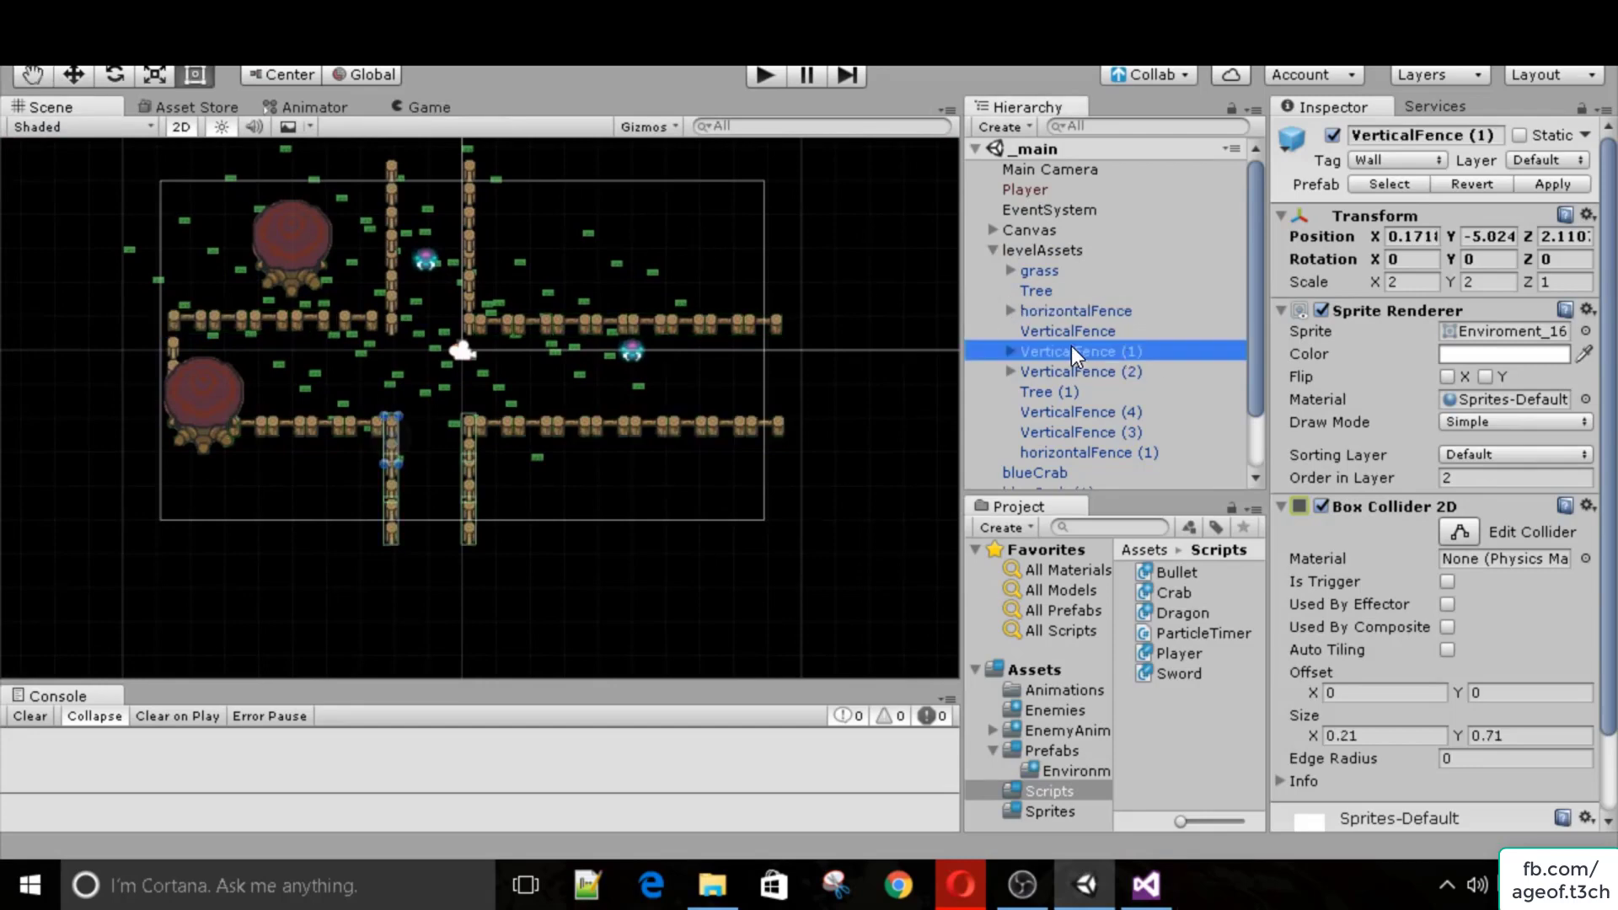
left_click(1067, 373)
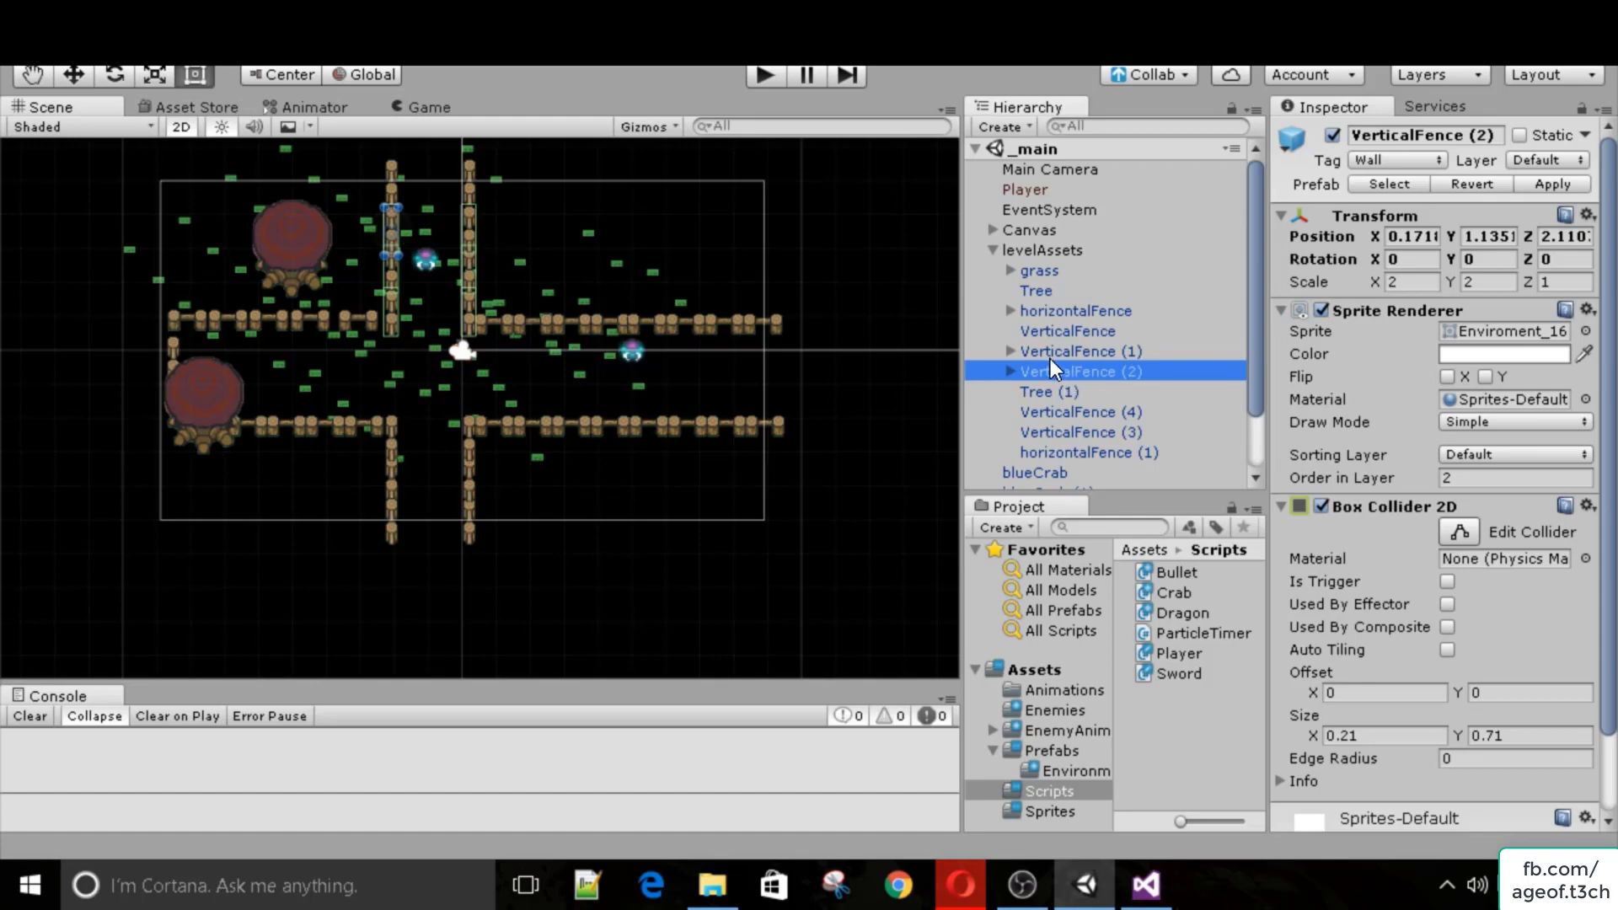
Show the environment prefabs folder and rename VerticalFence (2) to VerticalFenceGroupe.
left_click(1051, 770)
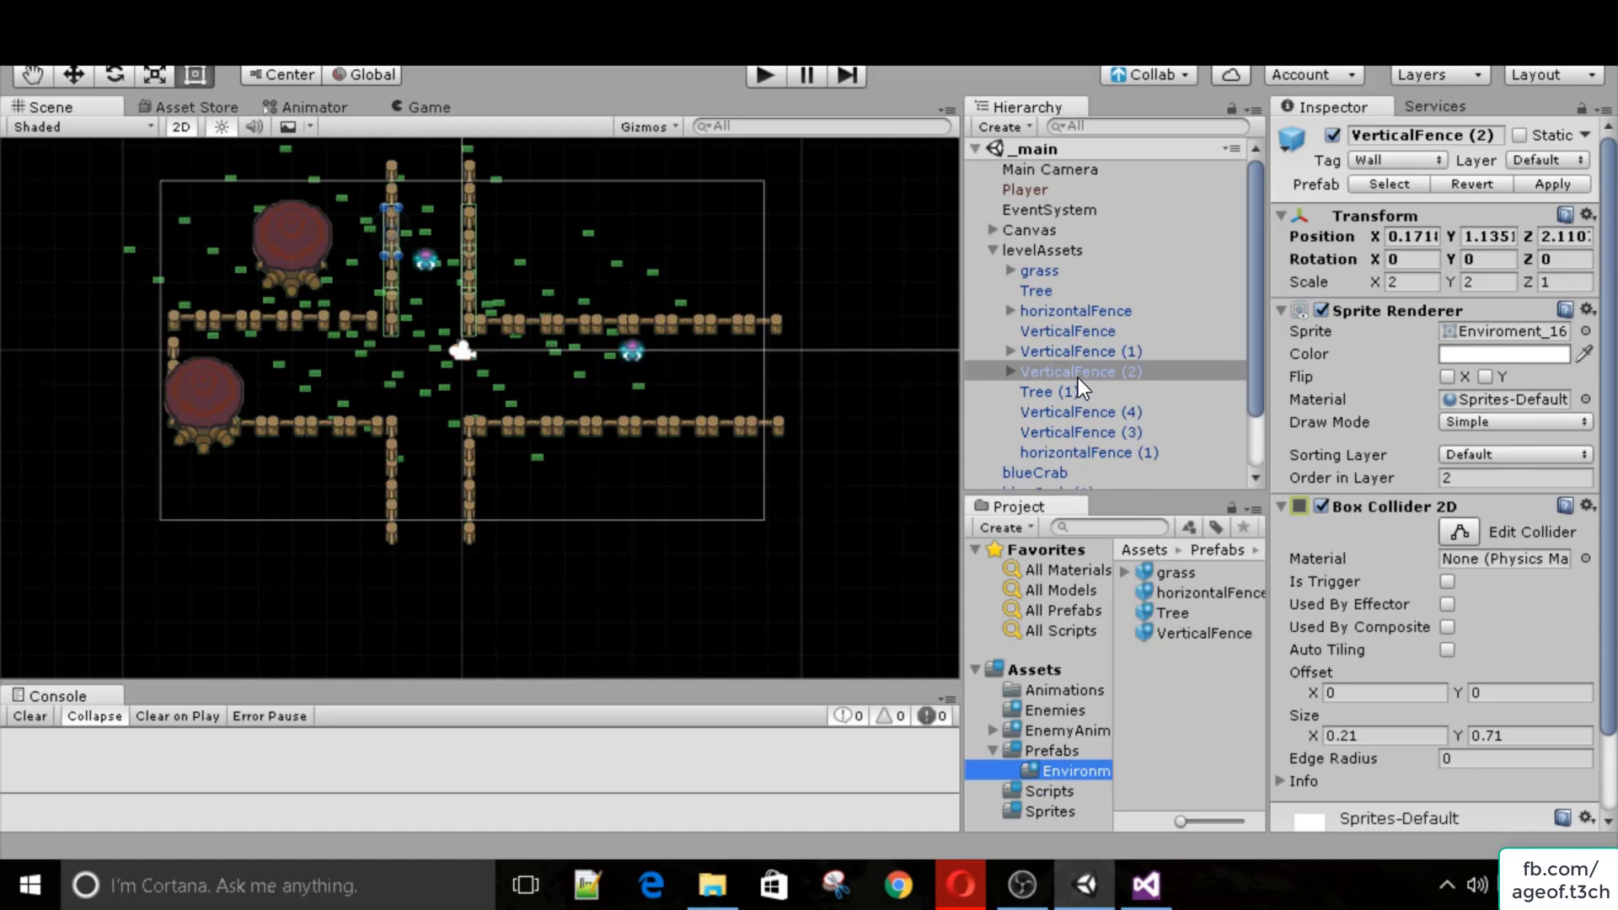
left_click(1069, 370)
left_click(1443, 137)
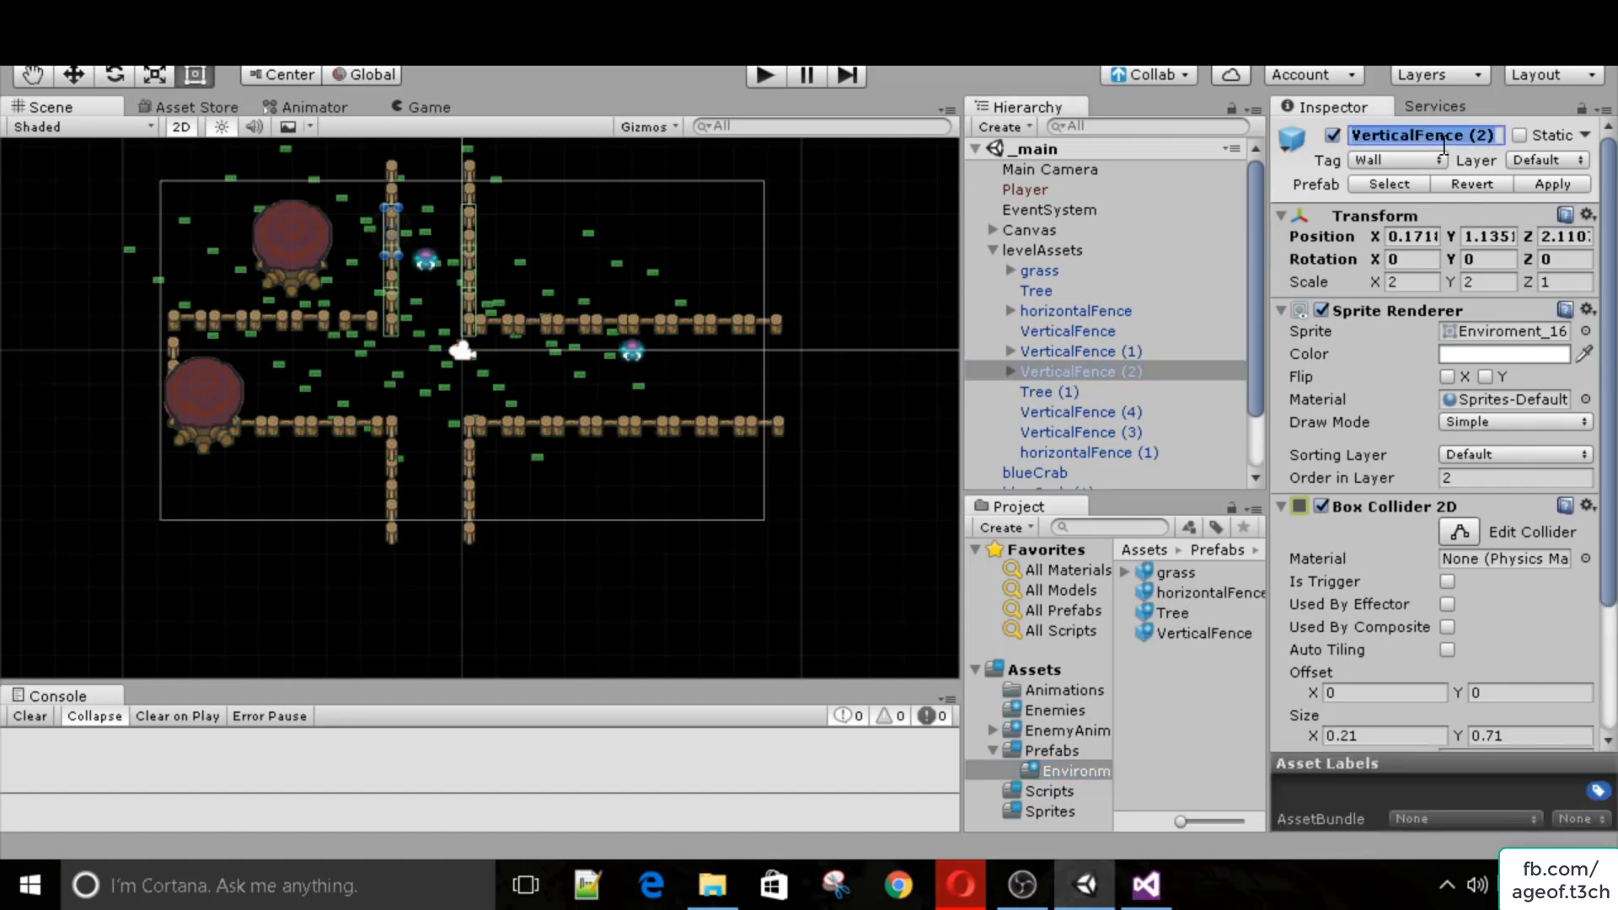
type("VerticalFenceG")
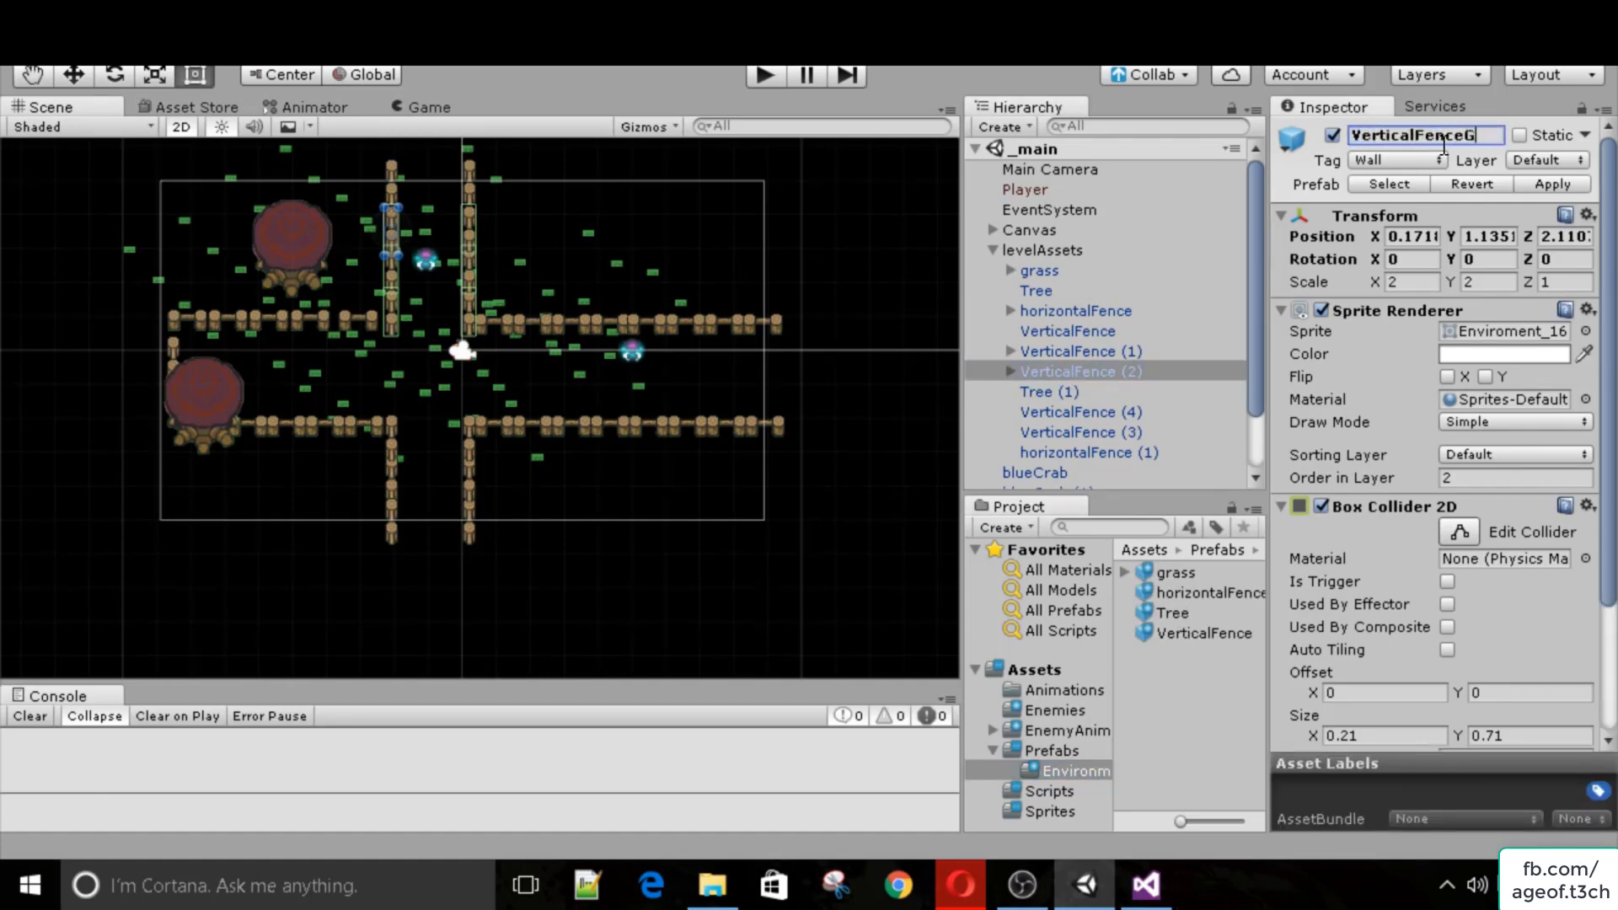
type("roupe")
key("Return")
Collapse the levelAssets group and store it as a prefab in the environment prefabs folder.
left_click(1013, 246)
left_click(994, 251)
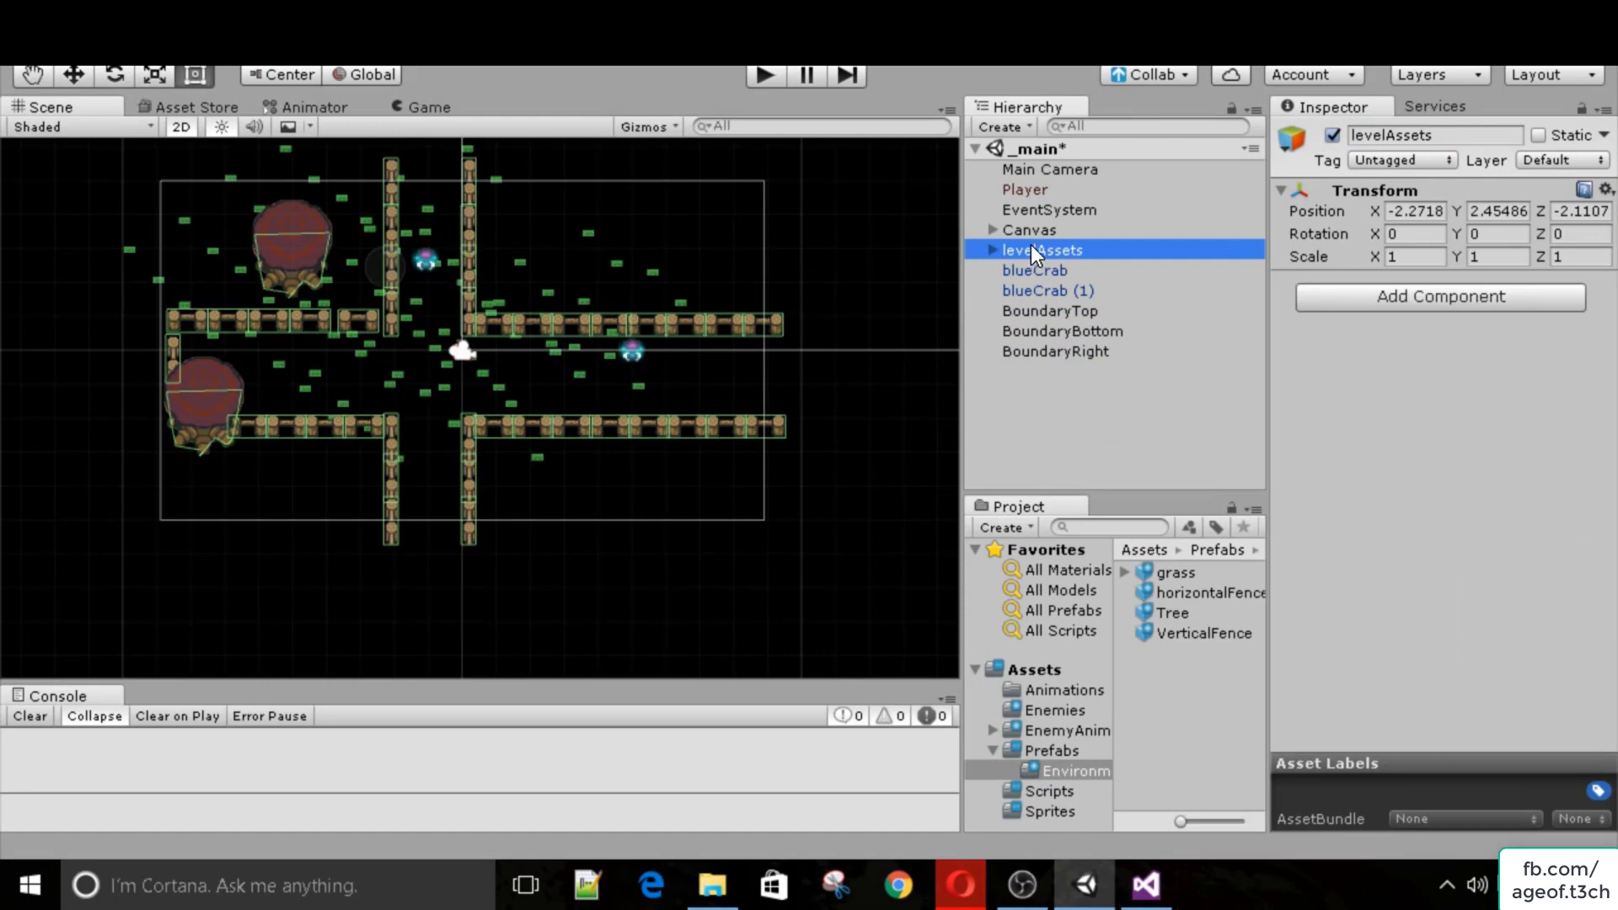
left_click_drag(1030, 244, 1188, 674)
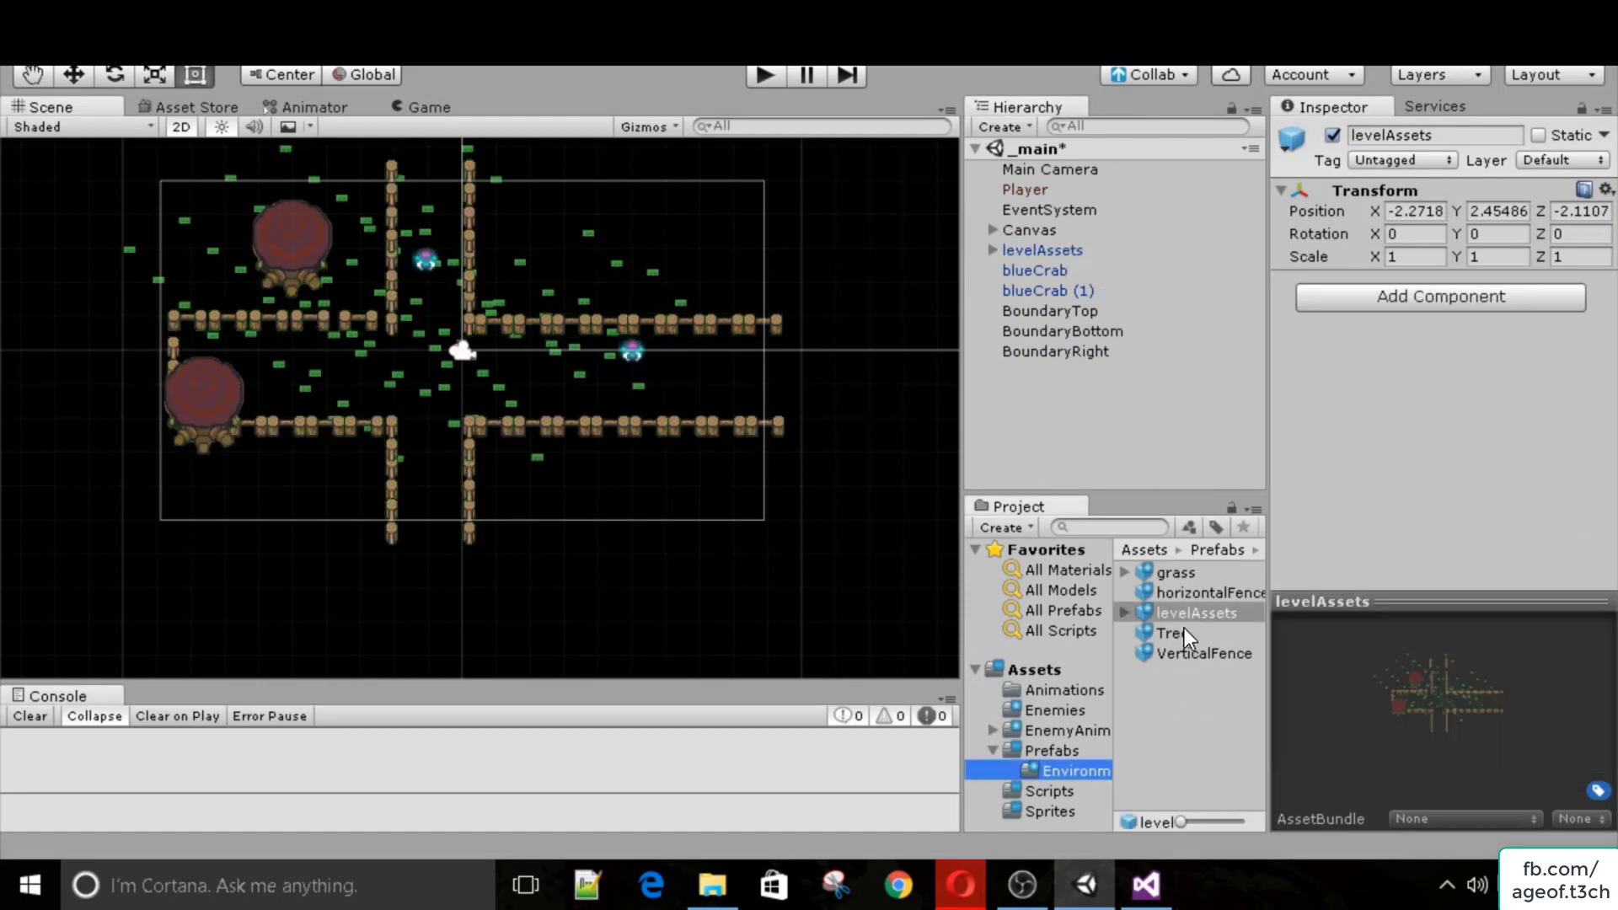
Try to rename the levelAssets object to level1Assets.
left_click(1463, 136)
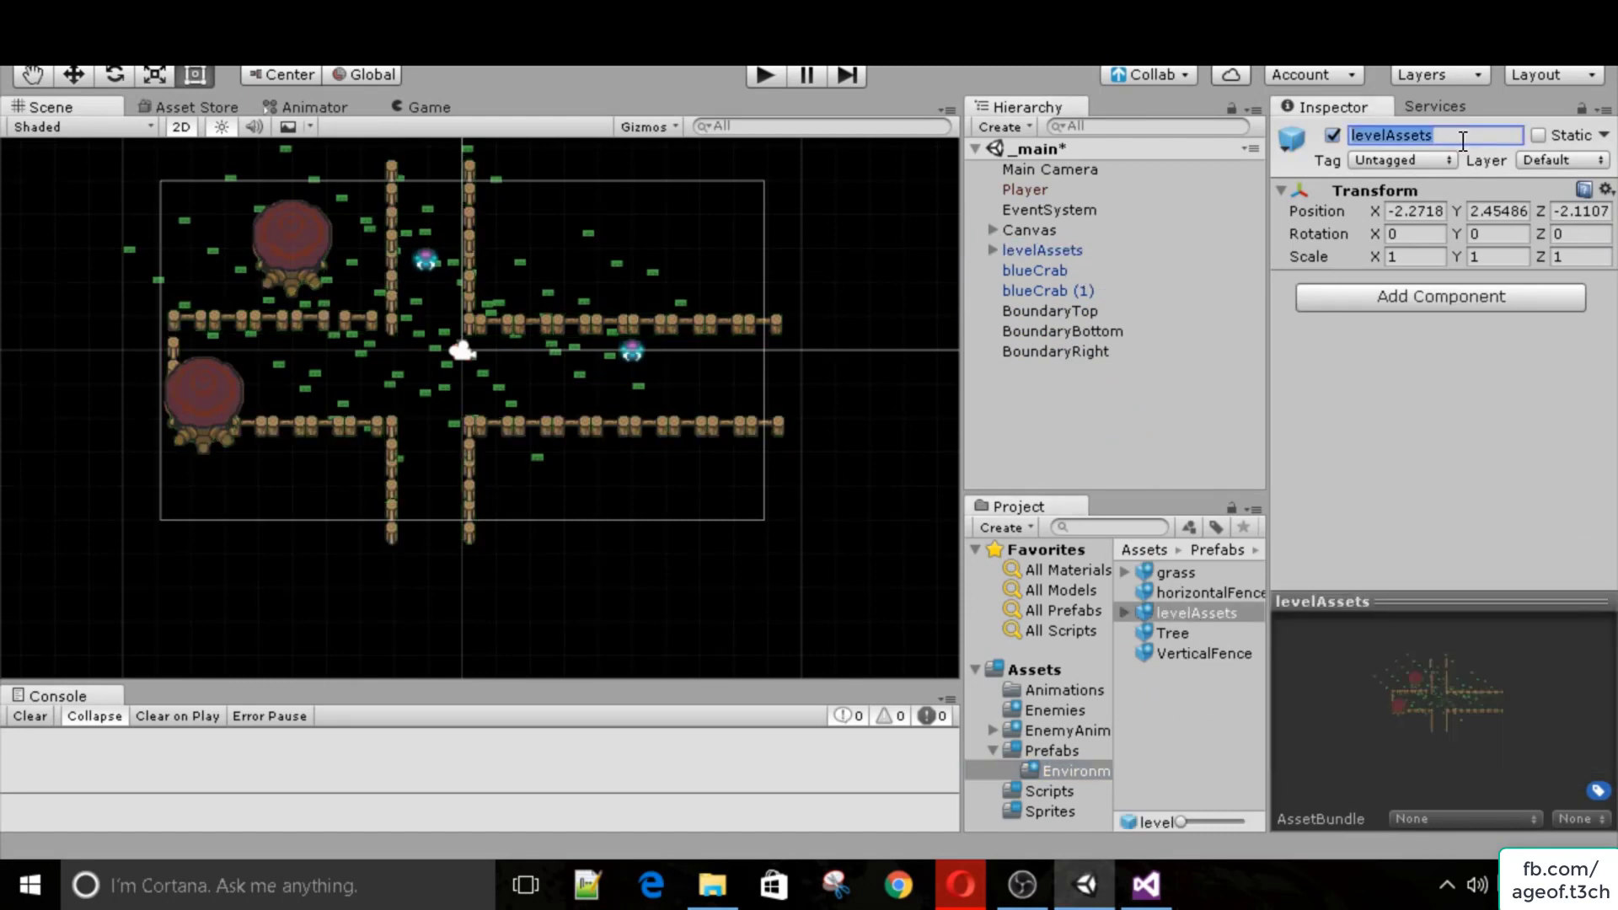
type("level1Ass")
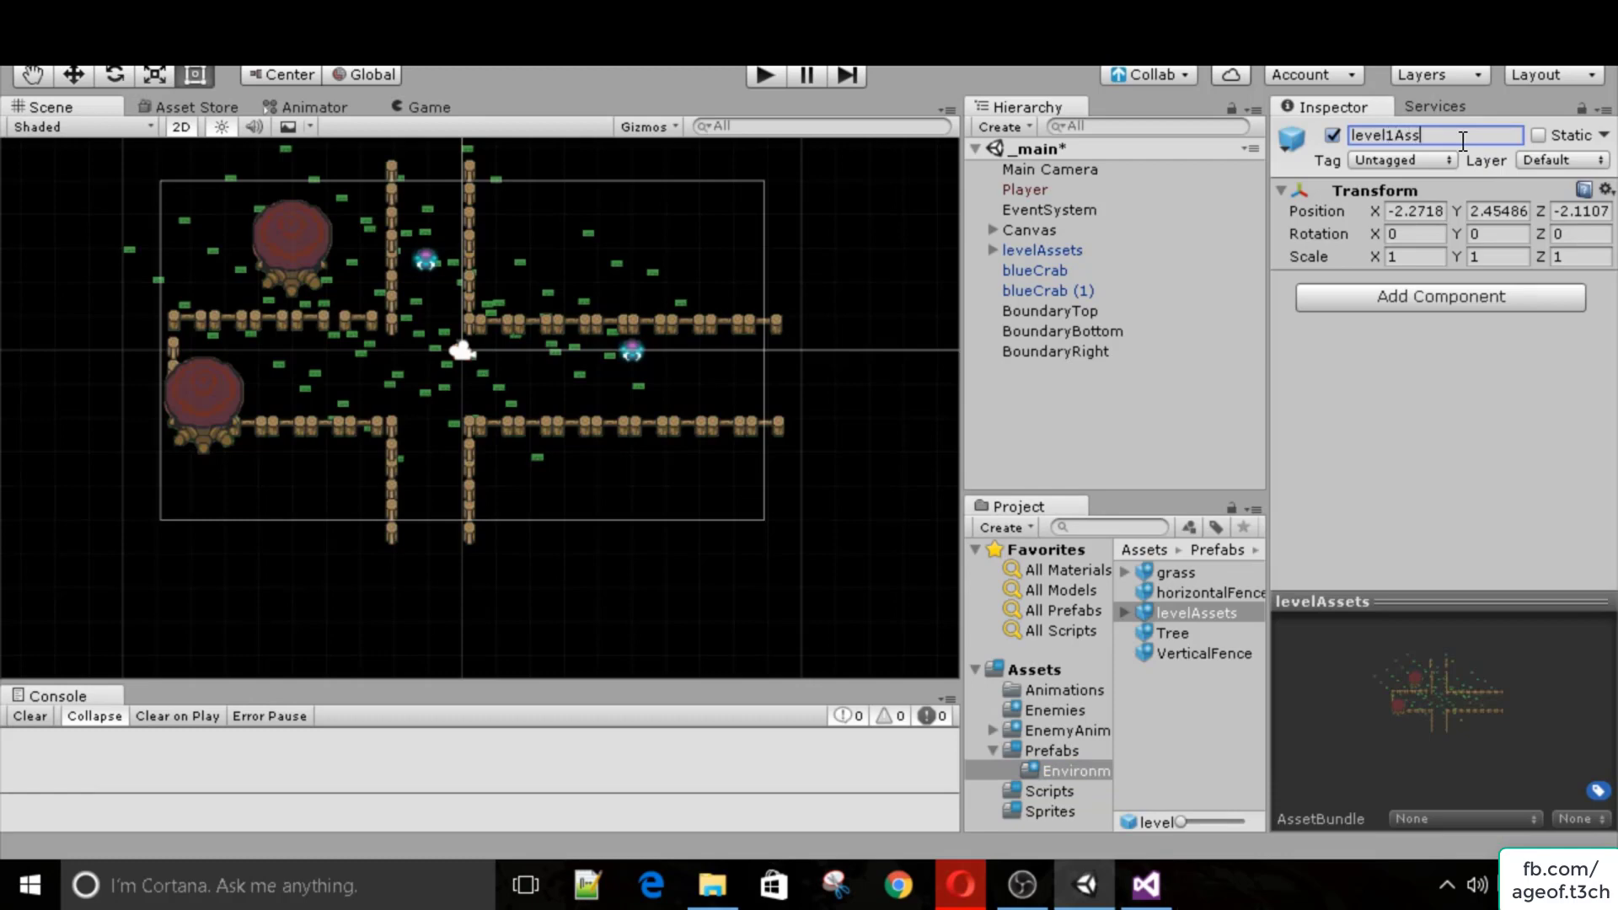
type("ets")
key("Return")
Go to the project's root Assets folder and save the _main scene with the new level prefab.
left_click(1034, 679)
left_click(18, 44)
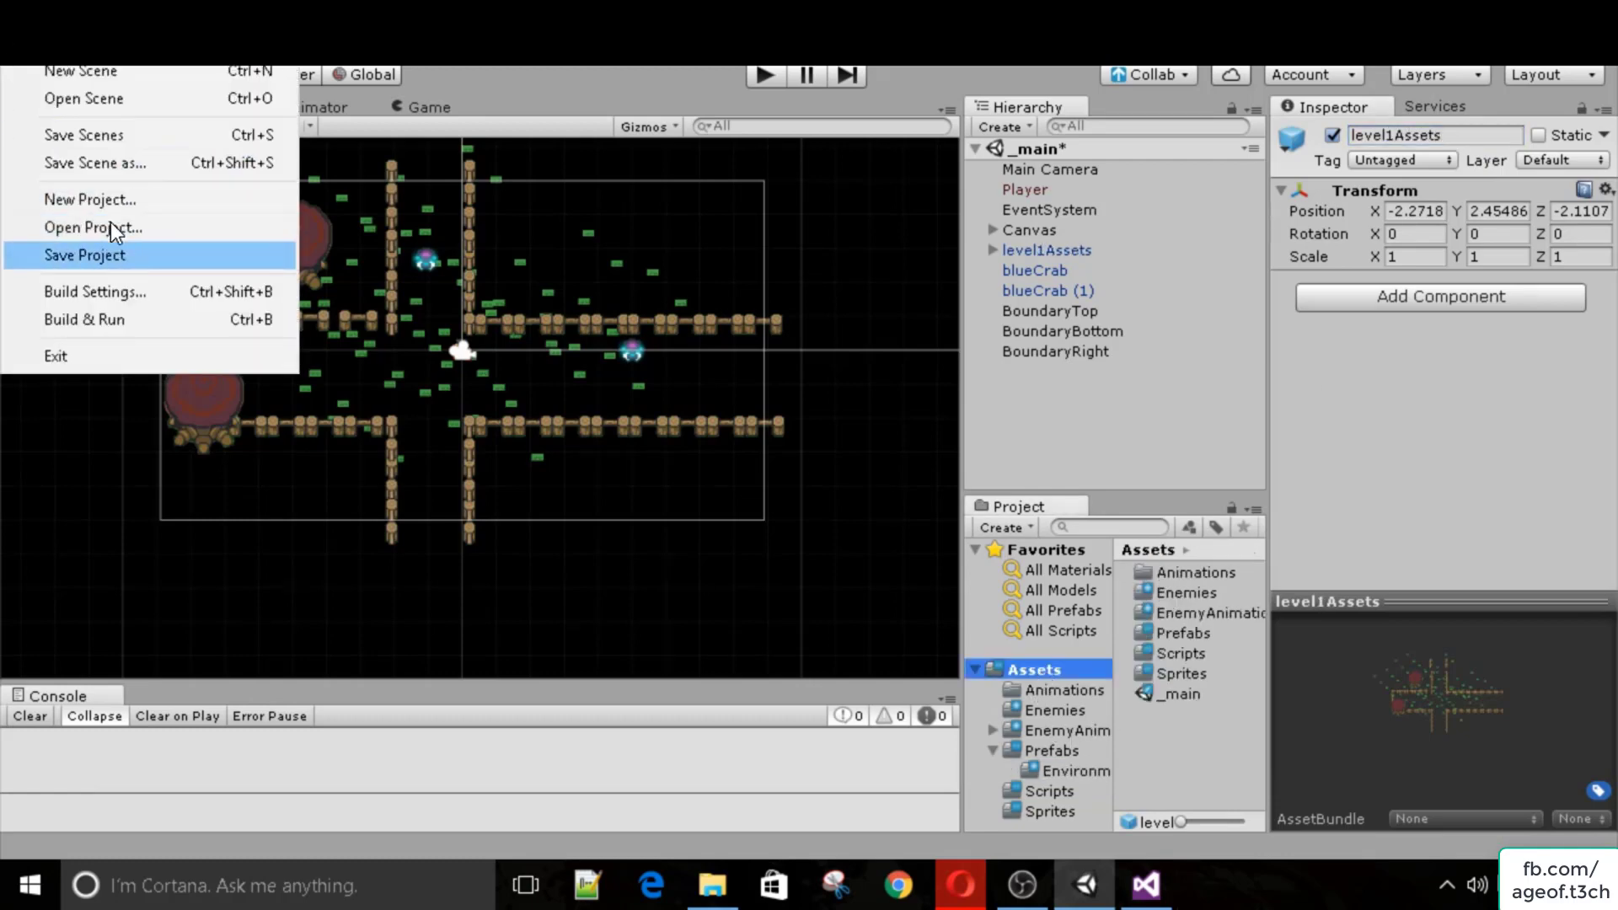
left_click(50, 135)
Create a new empty scene and save it in the Assets folder as sceneDown.
left_click(29, 48)
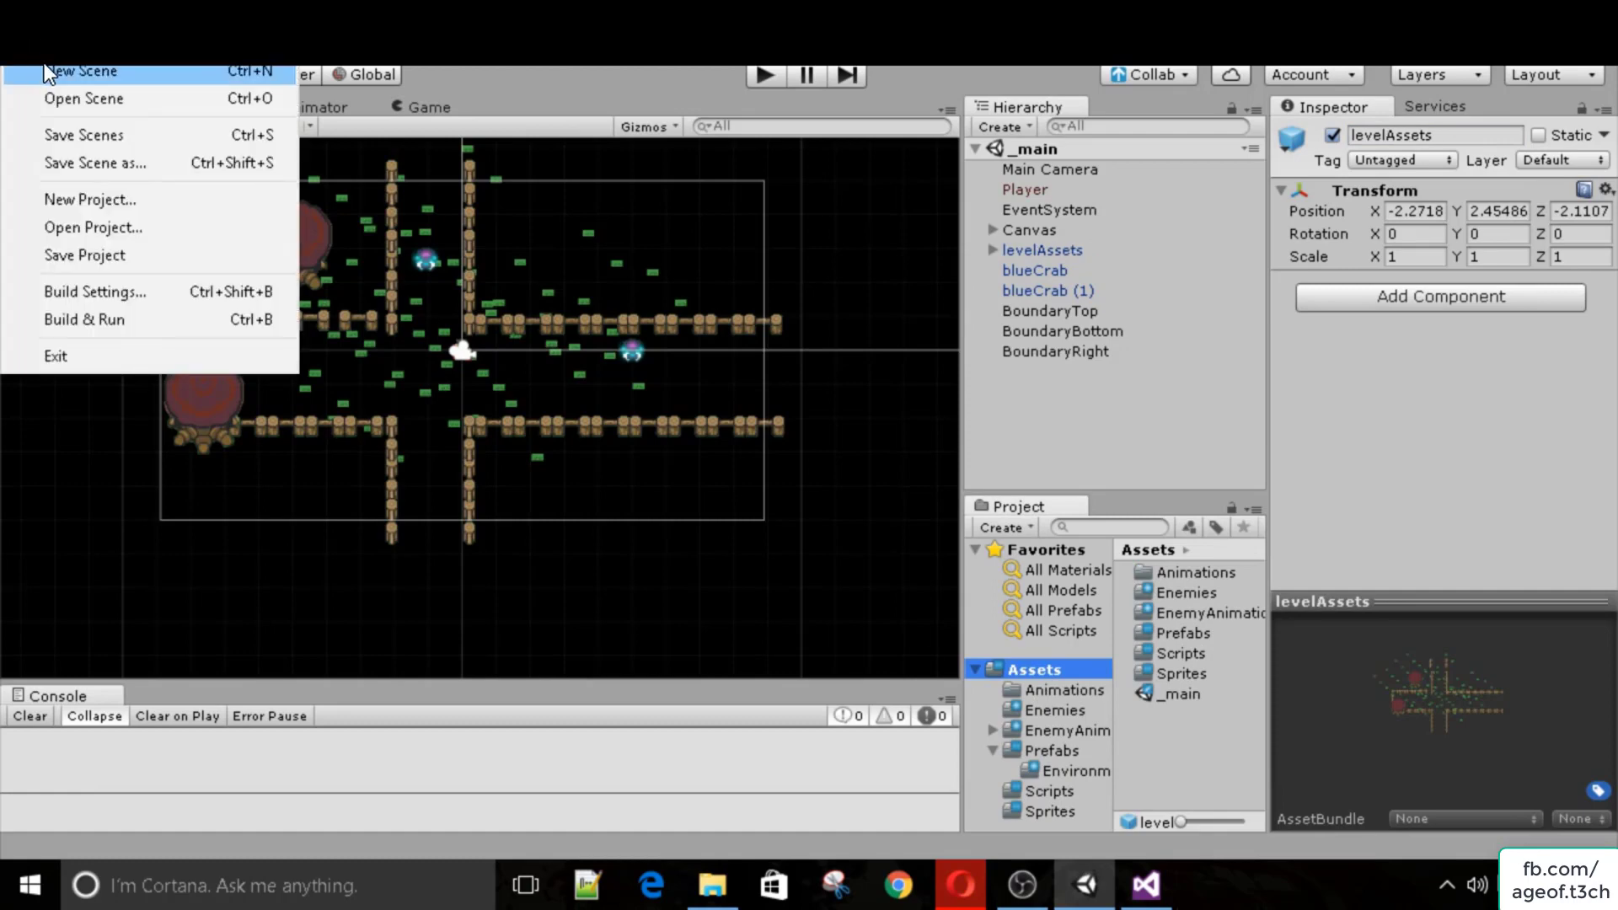
left_click(42, 62)
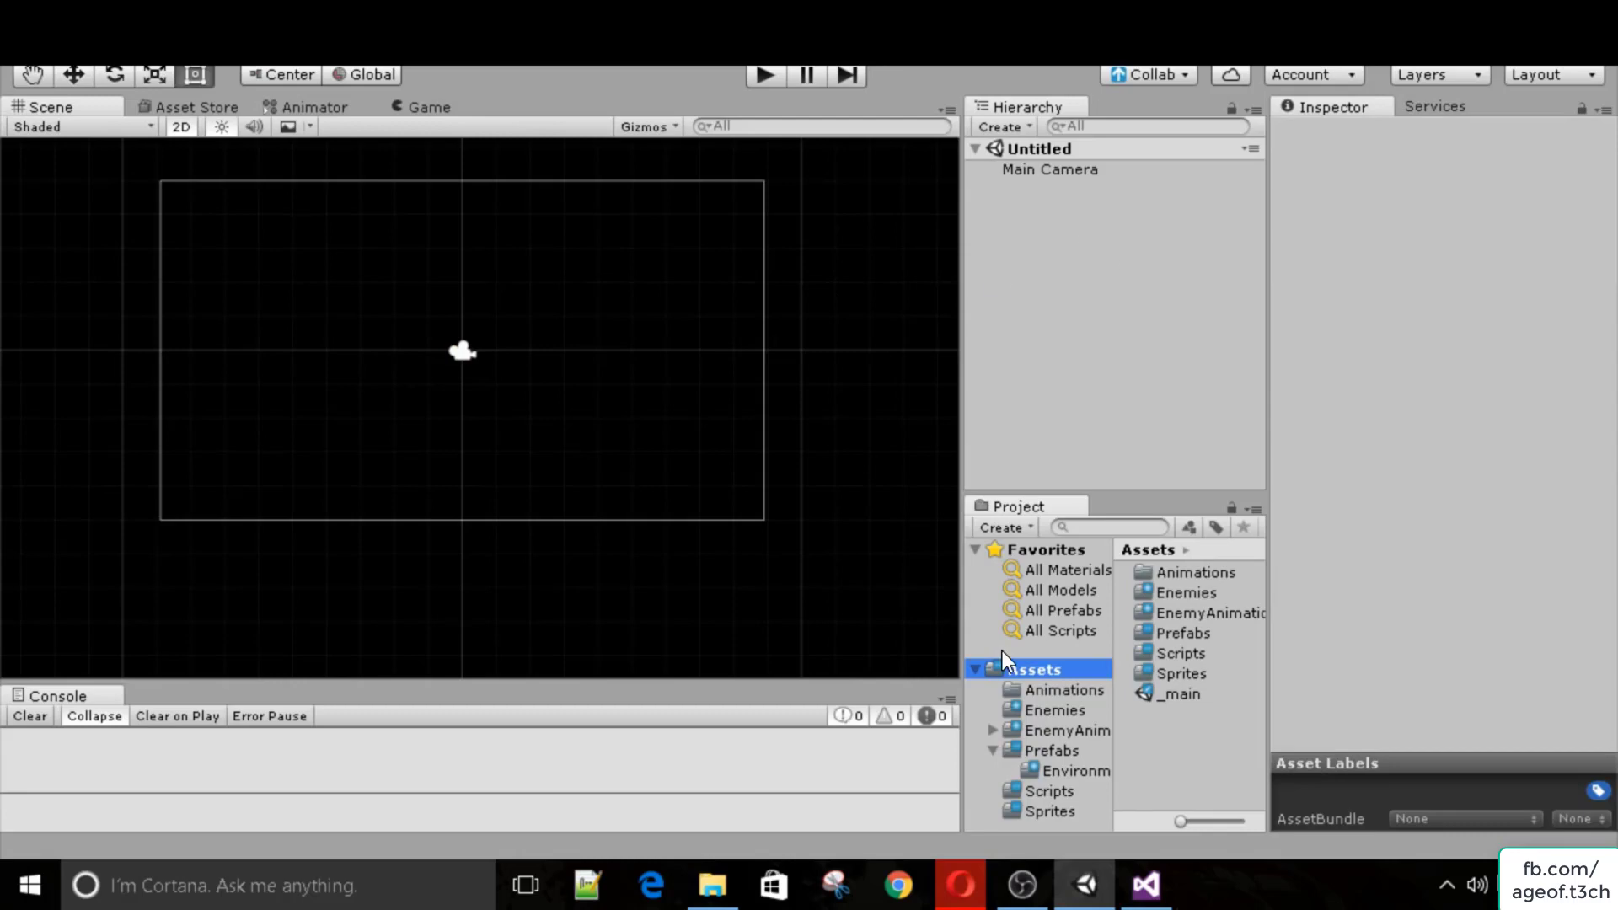
left_click(23, 43)
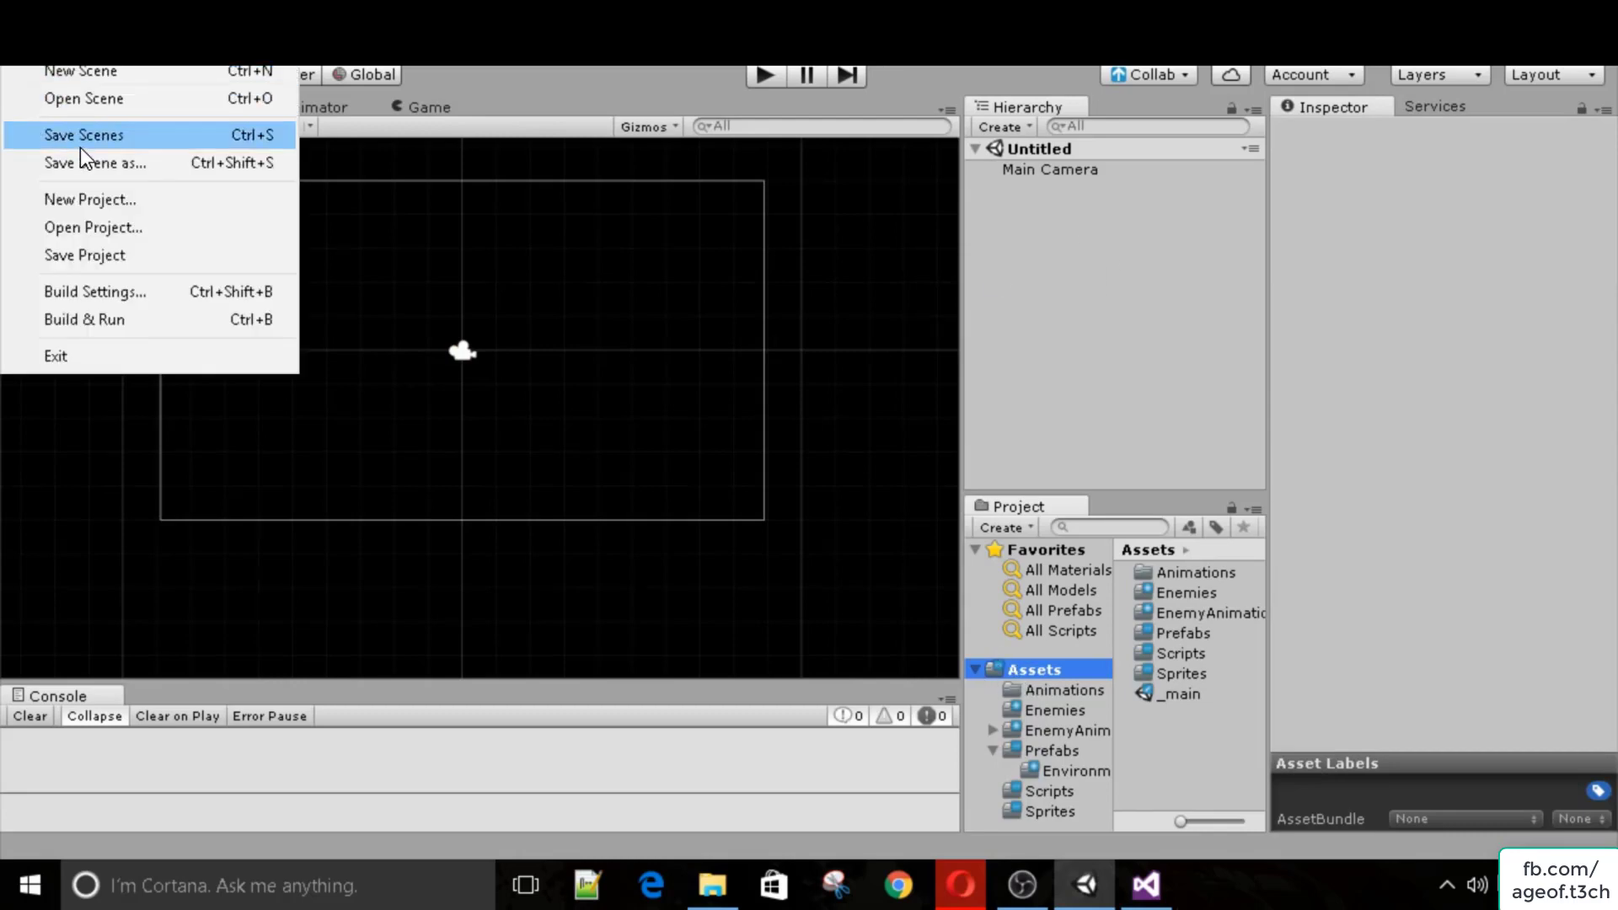
left_click(79, 138)
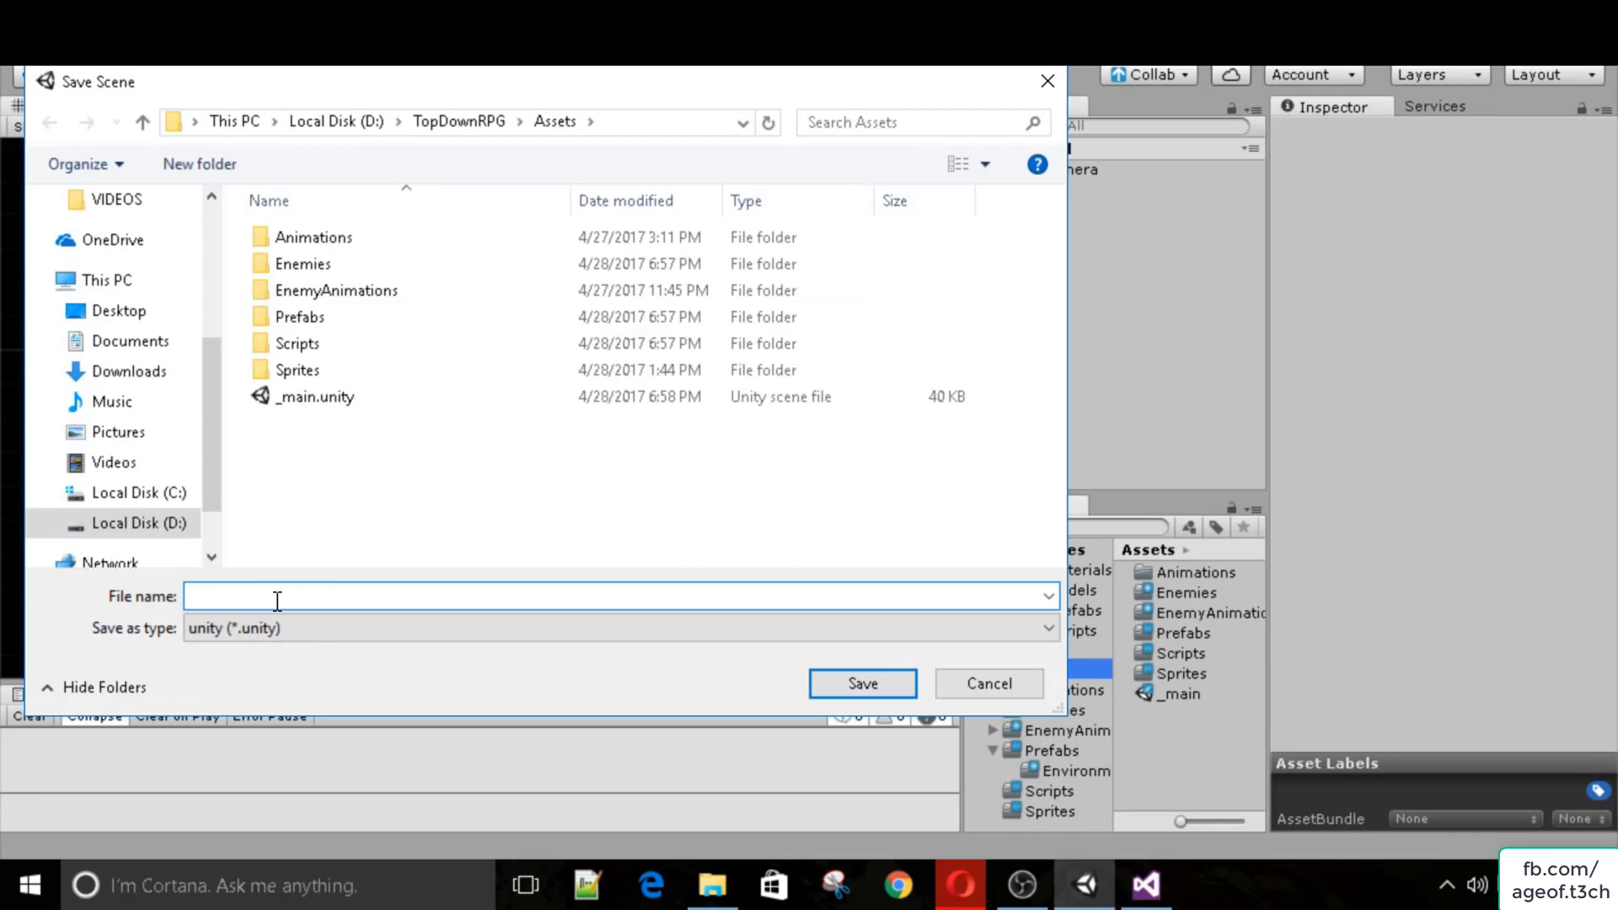
type("town")
key("BackSpace")
key("BackSpace")
key("BackSpace")
key("BackSpace")
type("sceneDown")
key("Return")
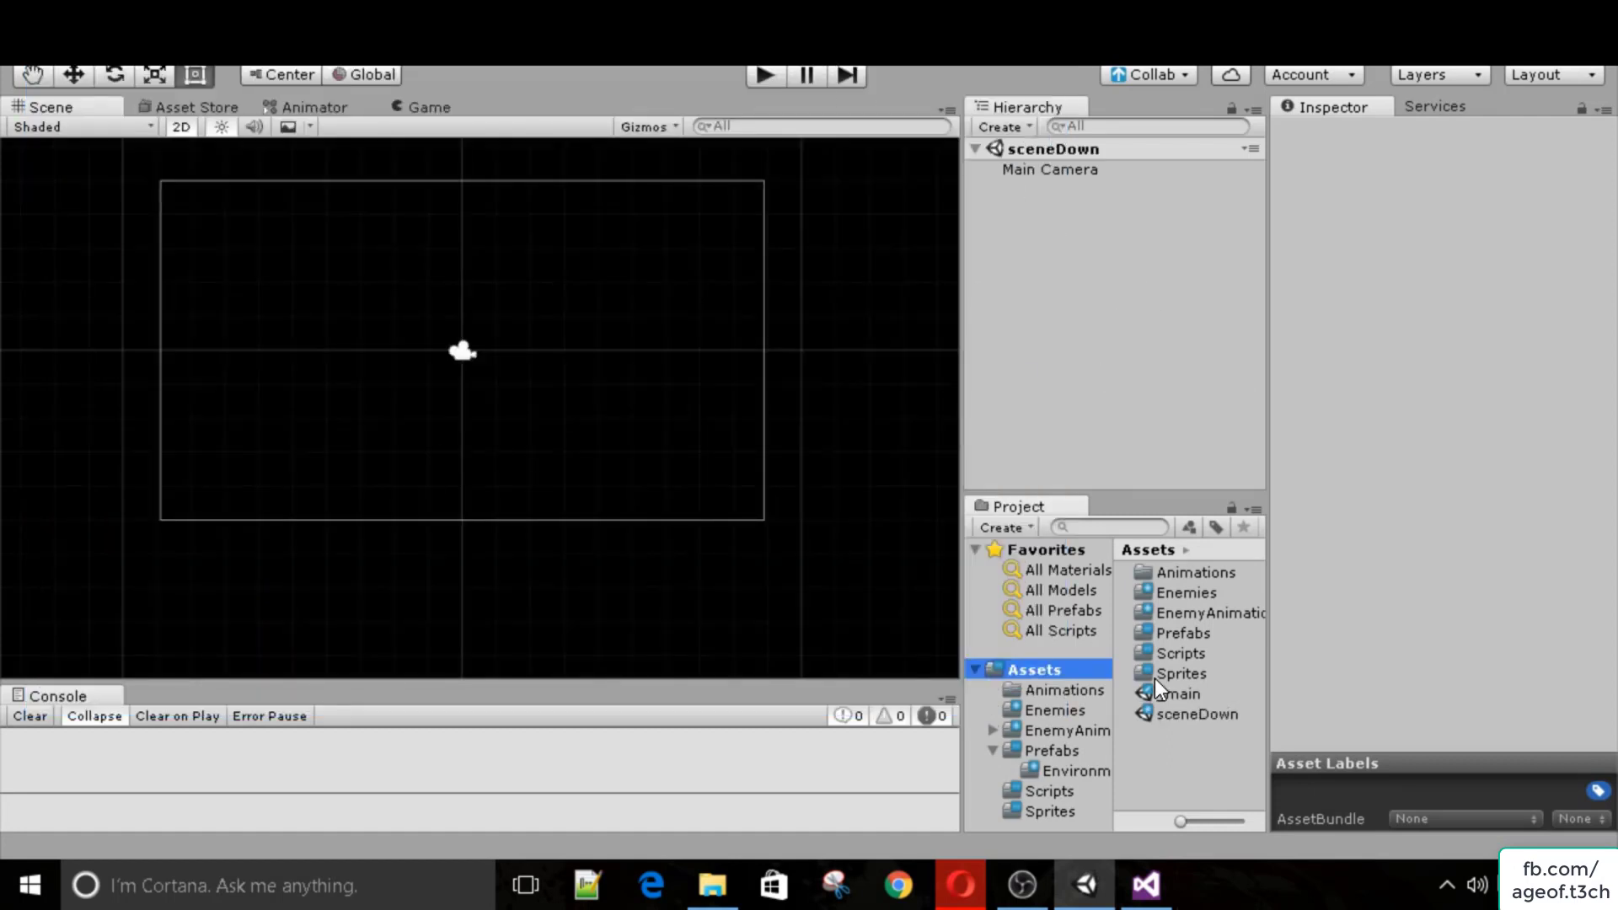
Add the levelAssets prefab from the environment prefabs folder to the sceneDown scene.
left_click(1179, 673)
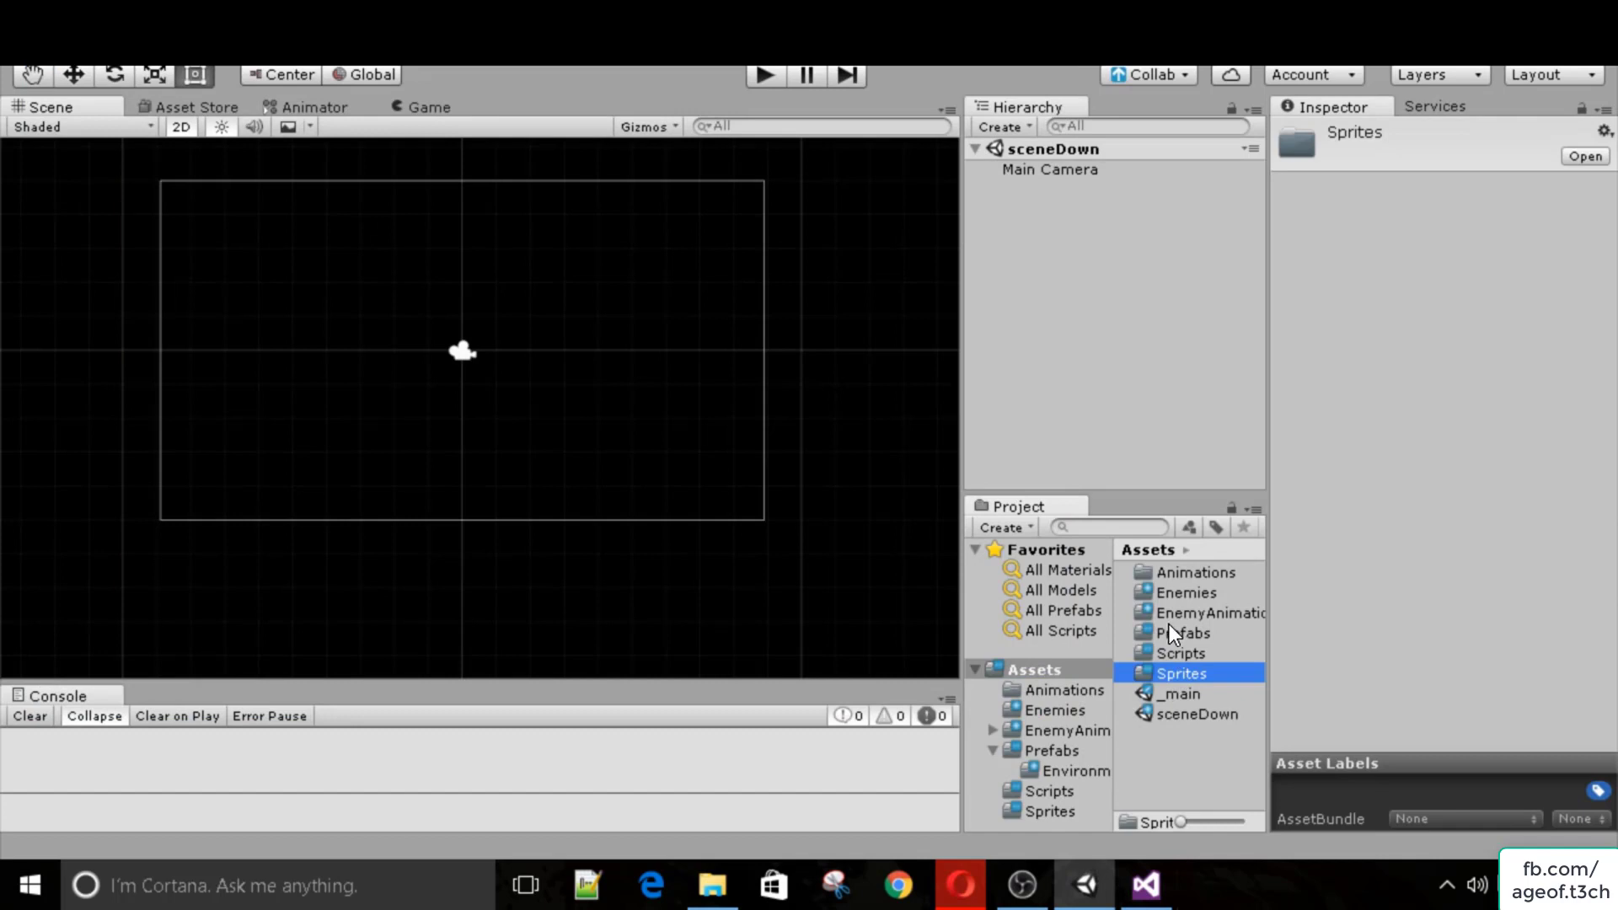
left_click(1170, 615)
double_click(1165, 630)
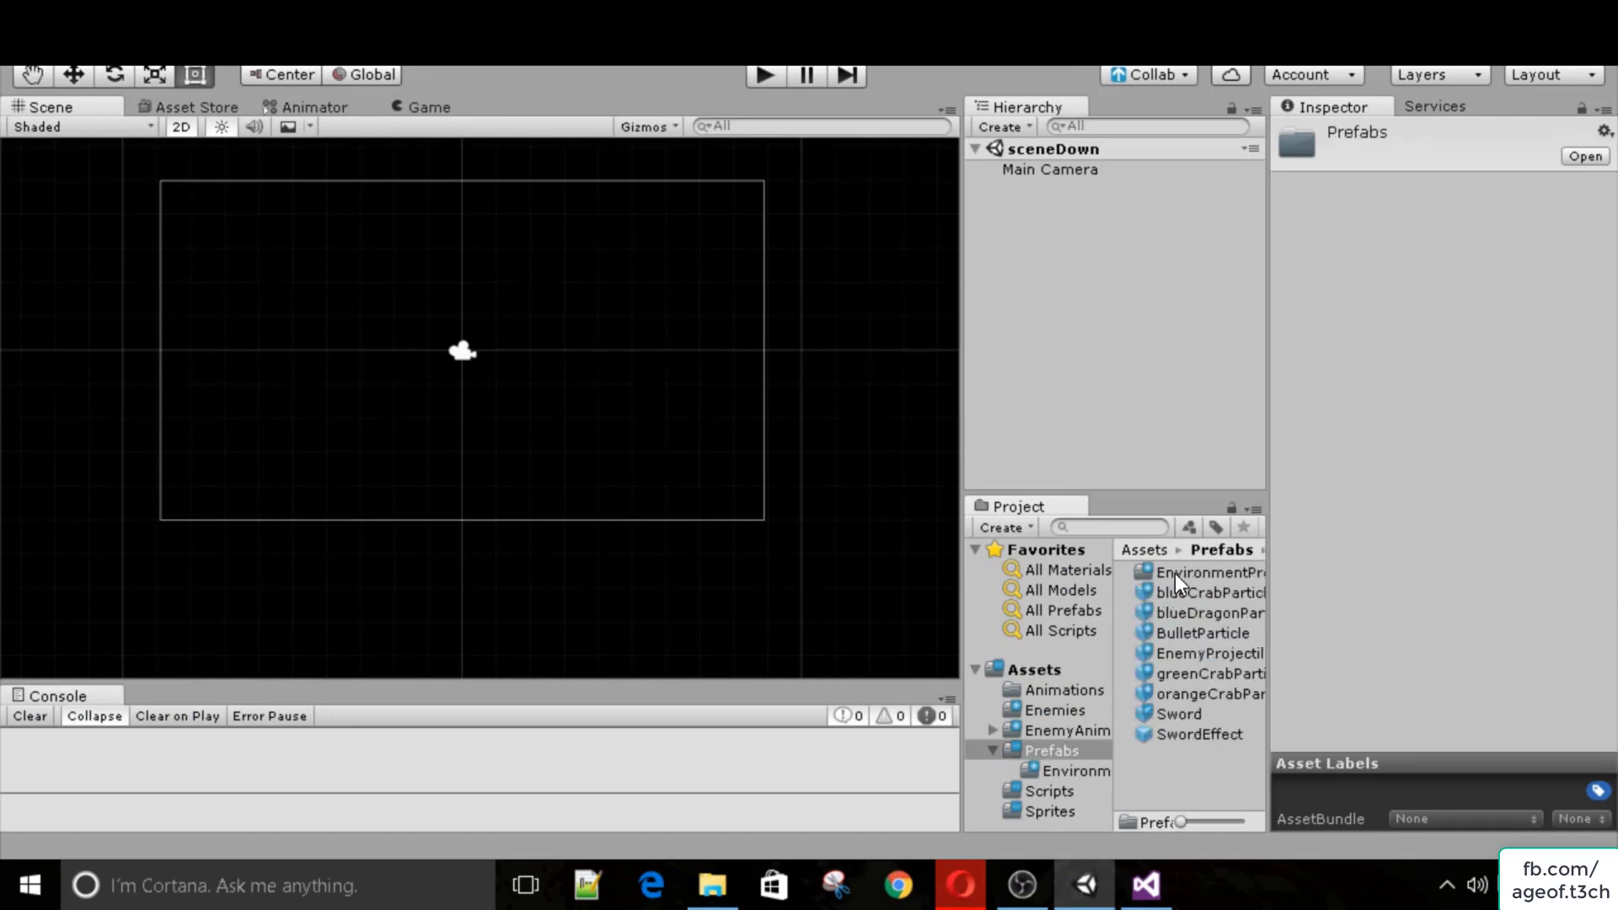
double_click(1179, 570)
left_click_drag(1175, 654, 1085, 307)
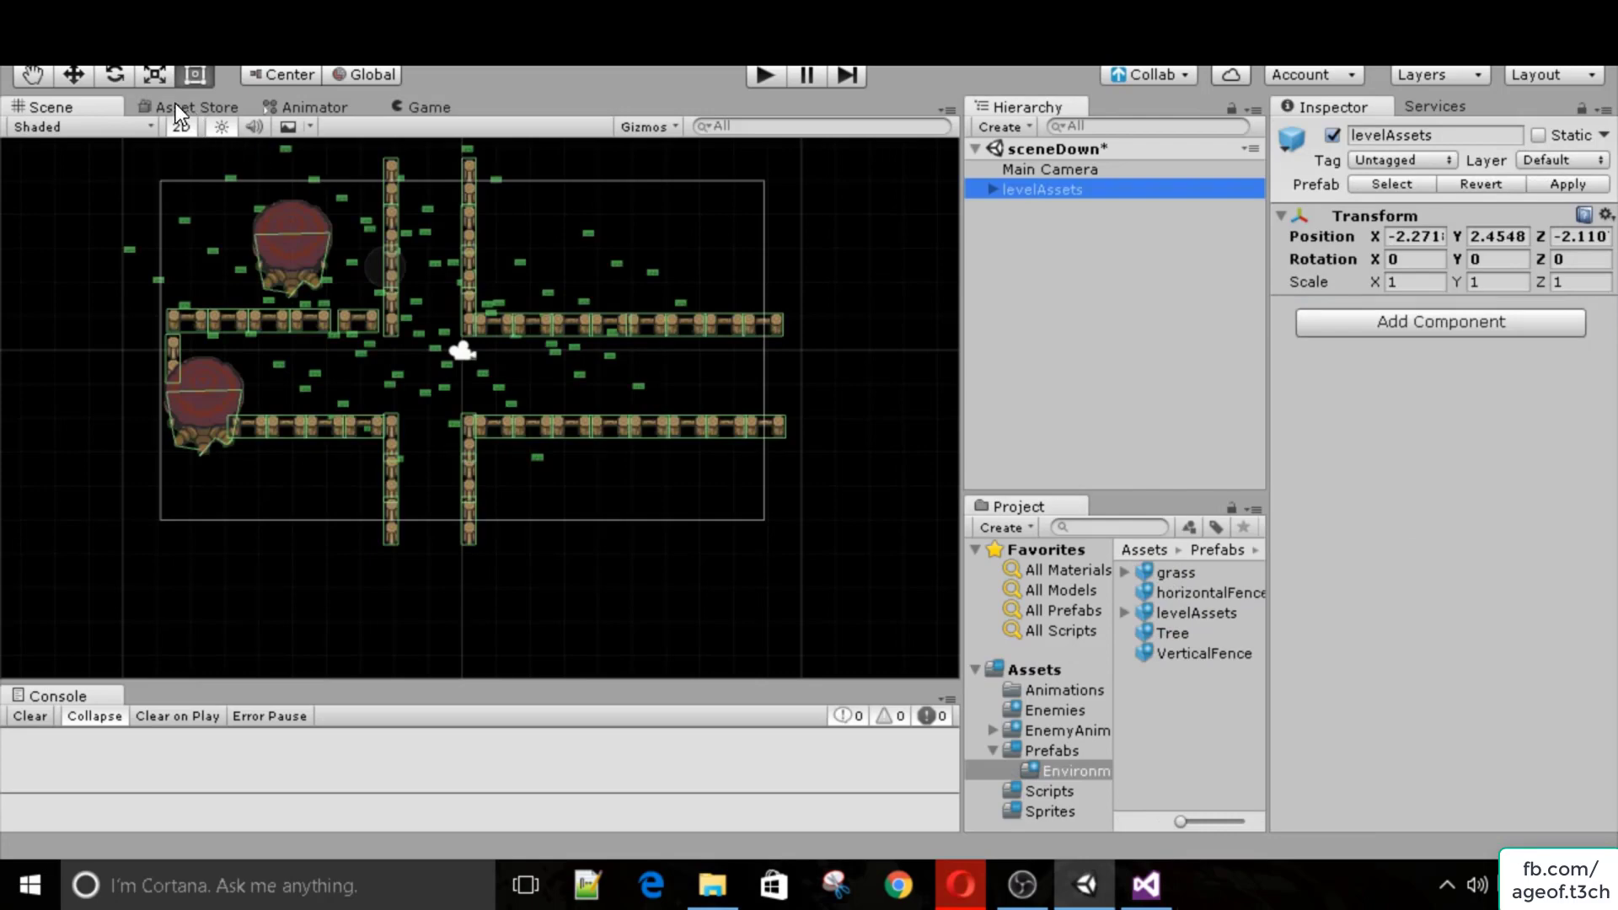
Set the Main Camera's background to the green sampled from a grass sprite in the game view.
left_click(441, 107)
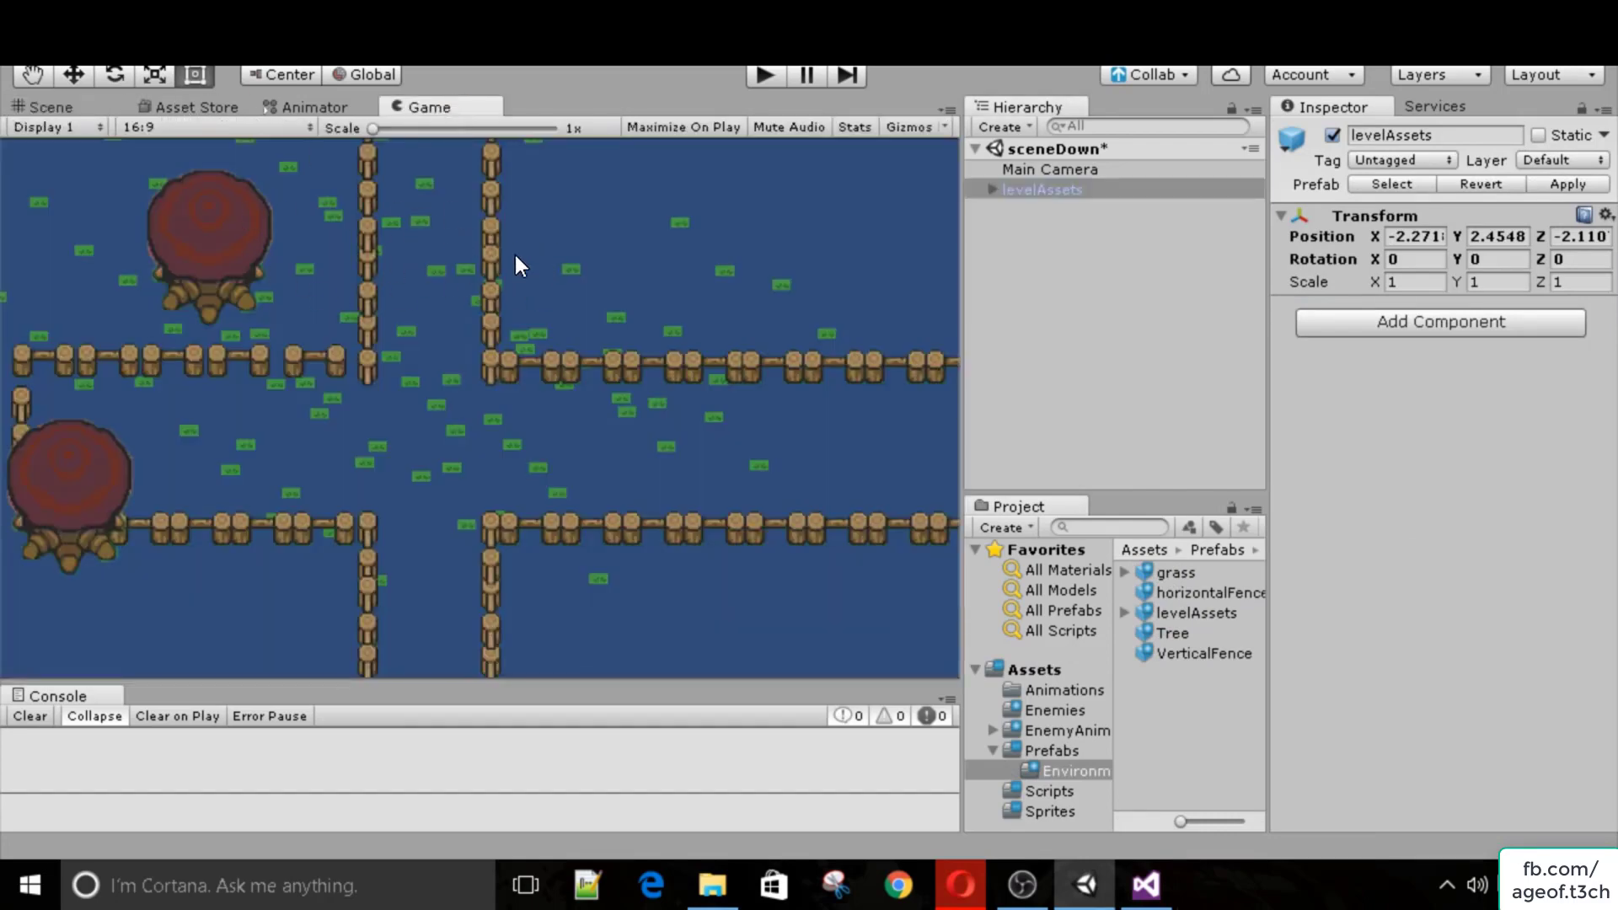
left_click(1016, 169)
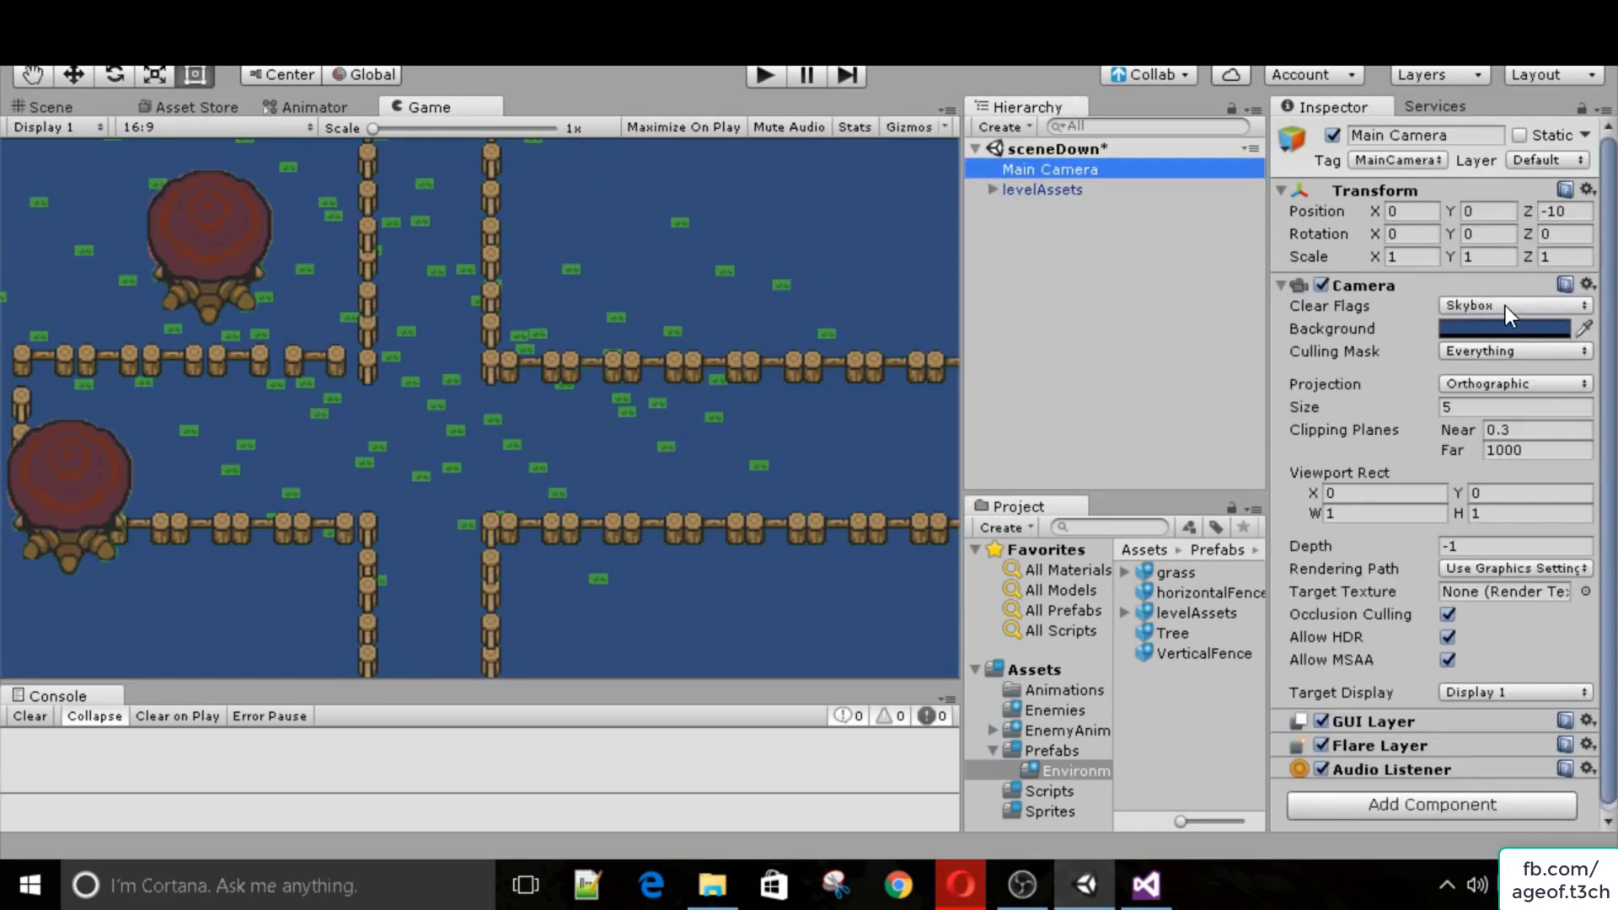
left_click(1583, 328)
left_click(824, 334)
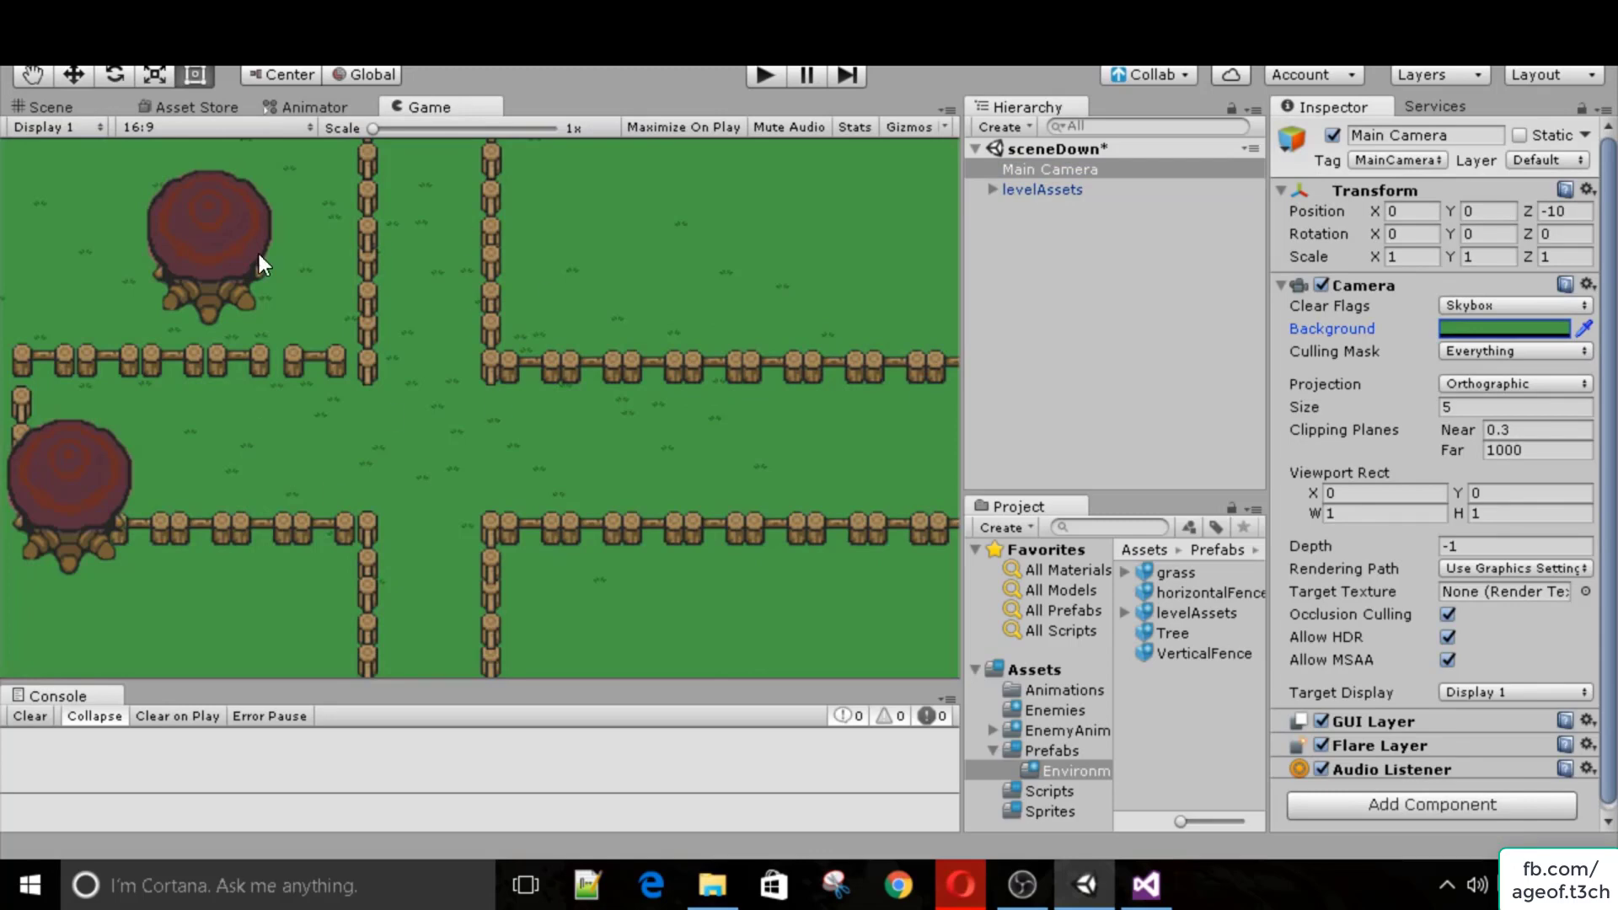
Delete Tree and Tree (1) from the levelAssets group, accepting the break of the prefab instance.
left_click(989, 189)
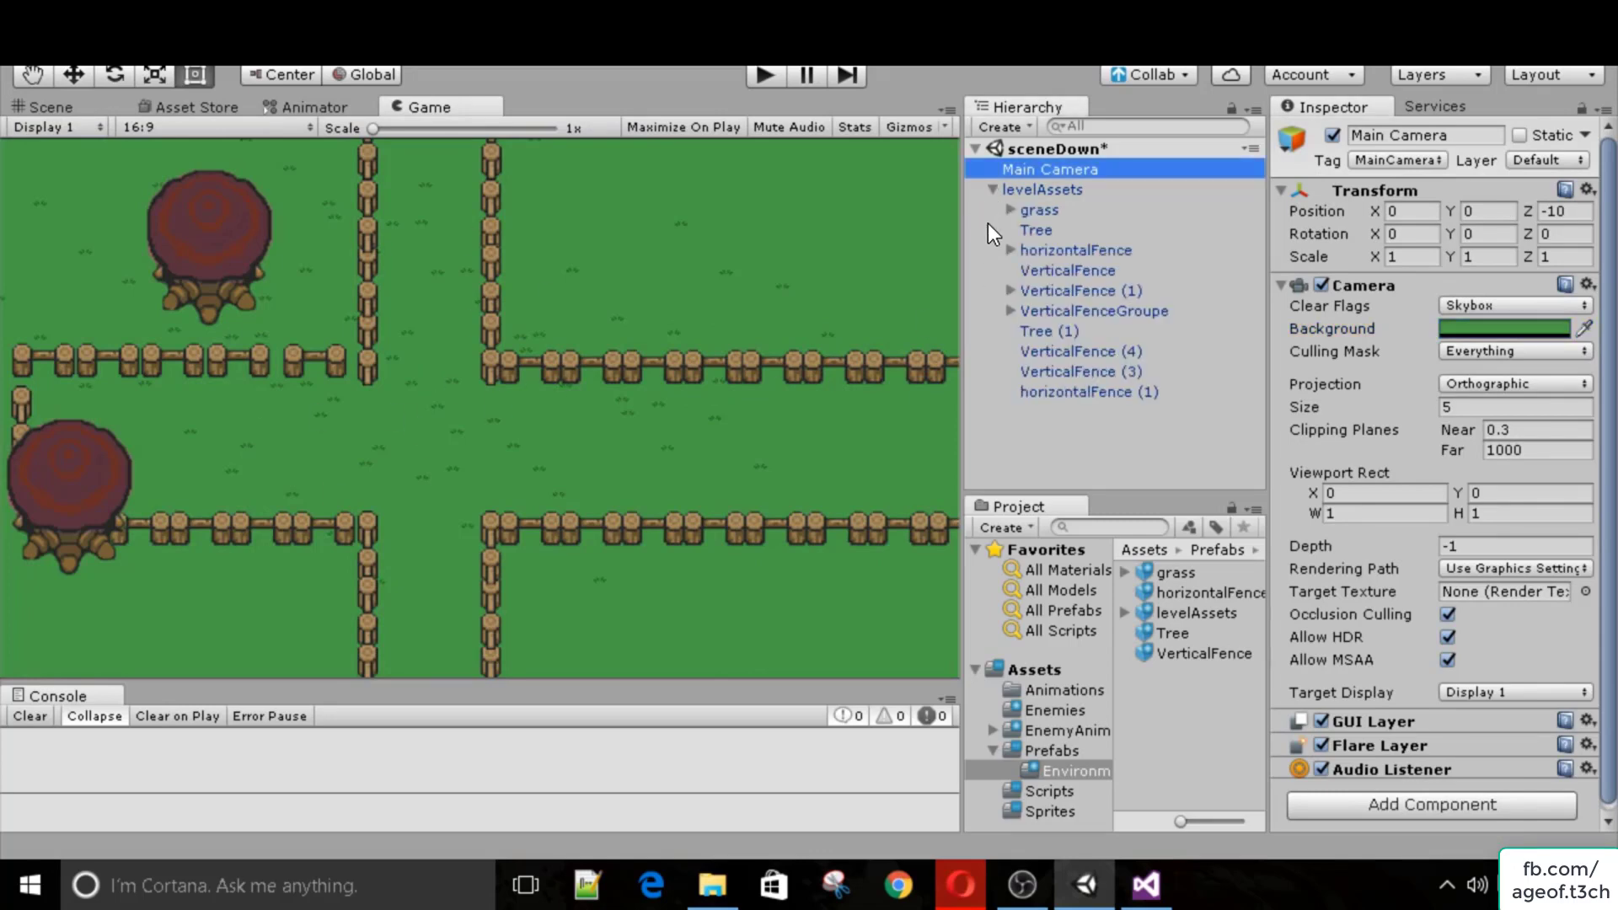
left_click(1036, 230)
key("Delete")
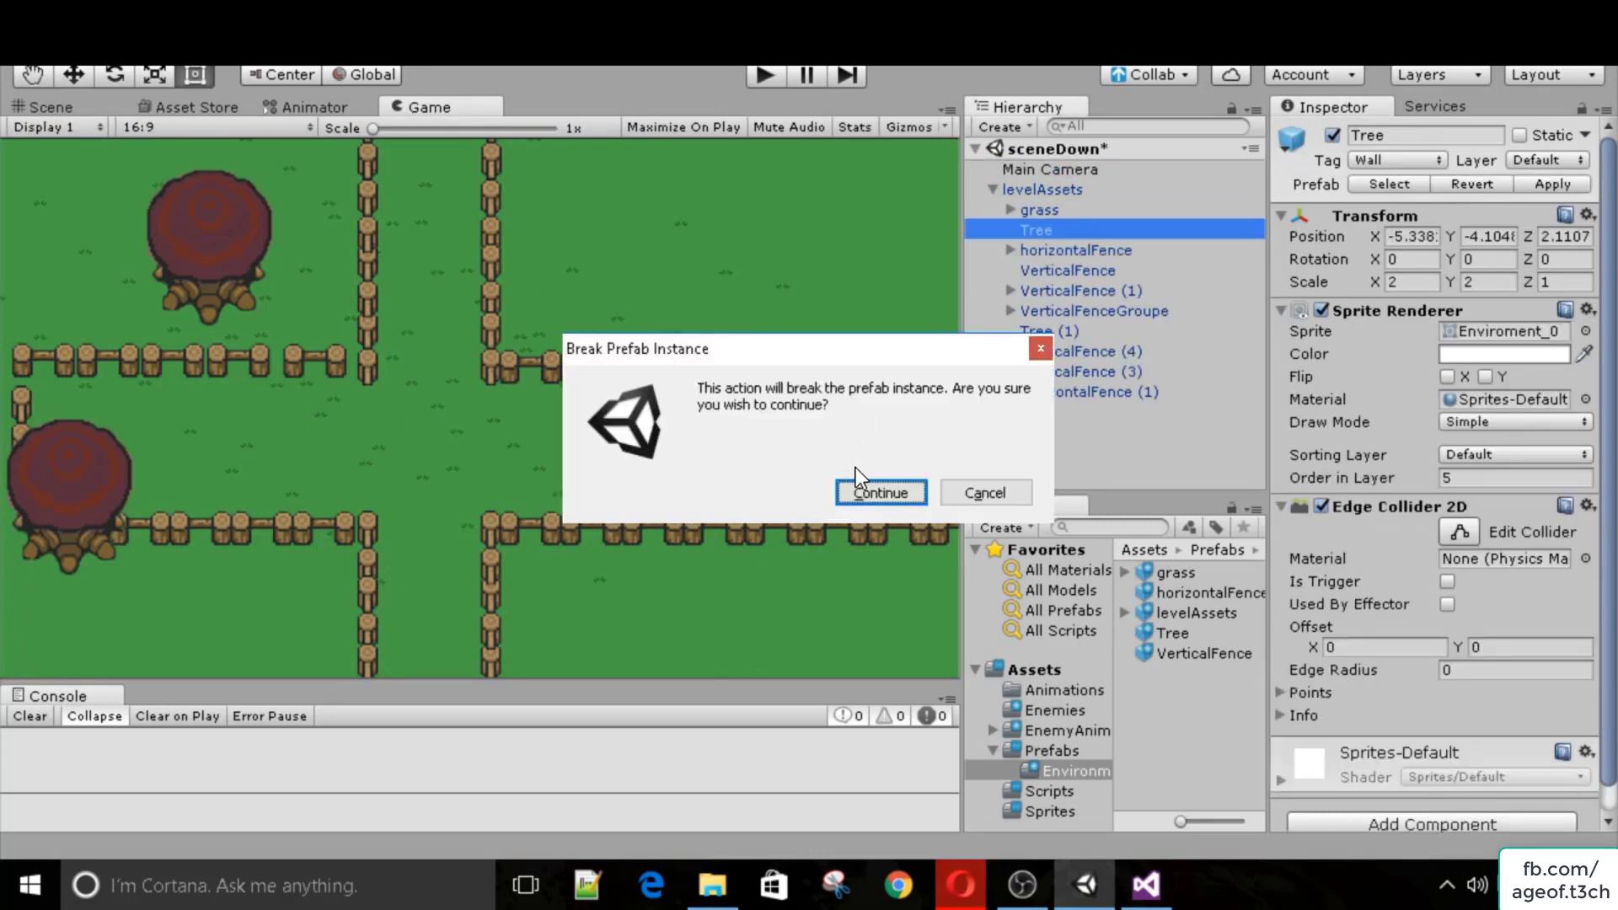
left_click(863, 488)
left_click(1051, 309)
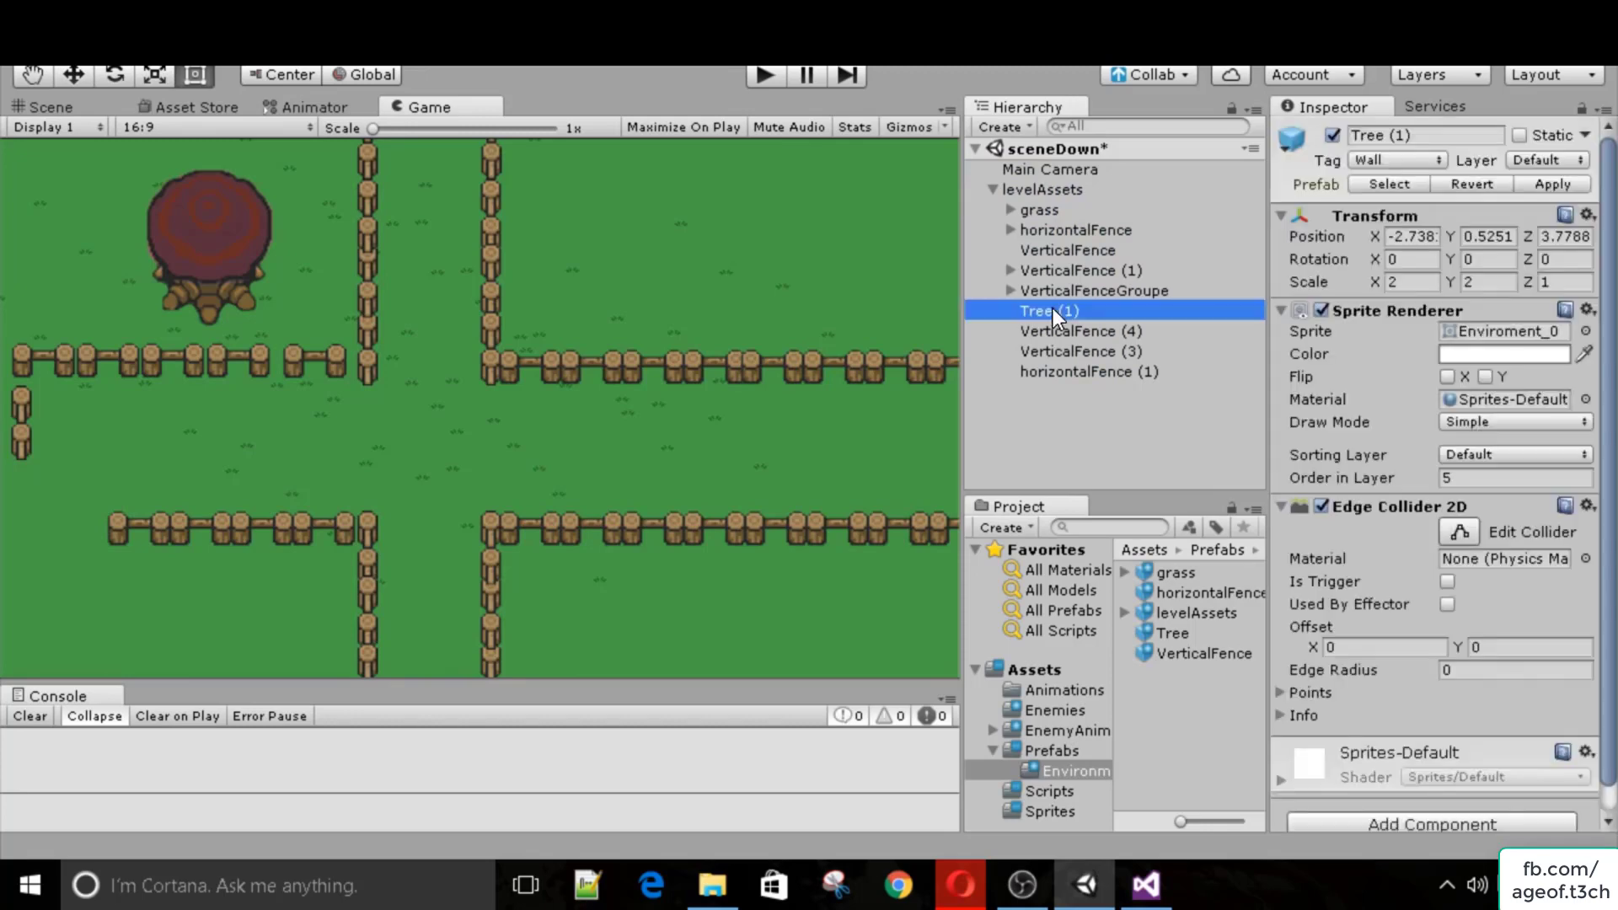
key("Delete")
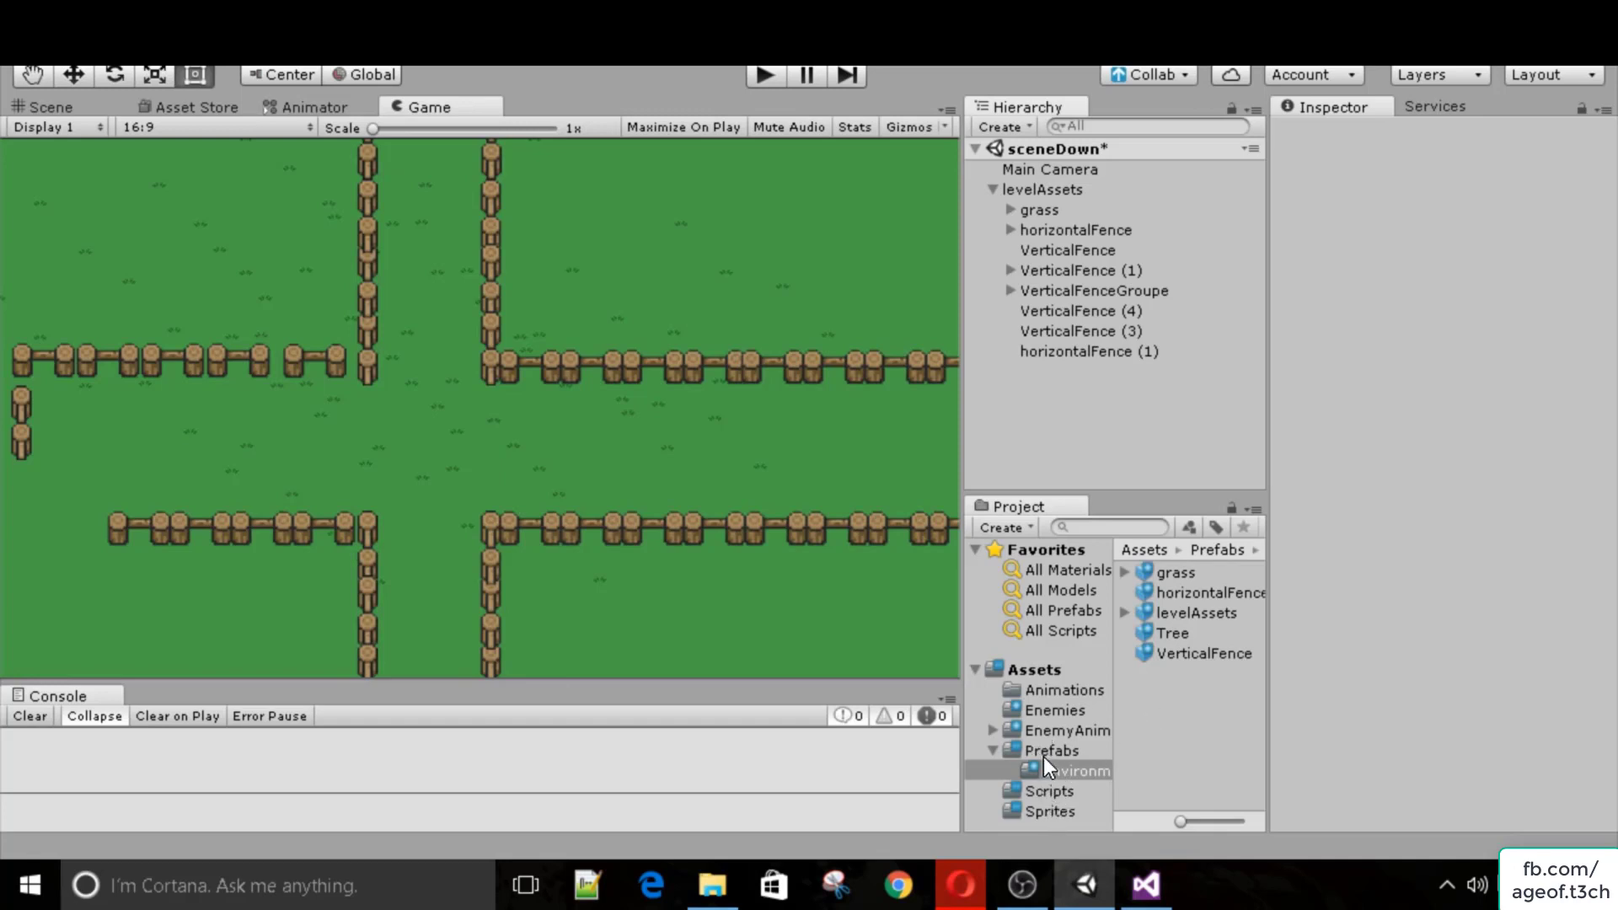
Open the _main scene from the root Assets folder, saving the changes made to sceneDown.
left_click(1057, 750)
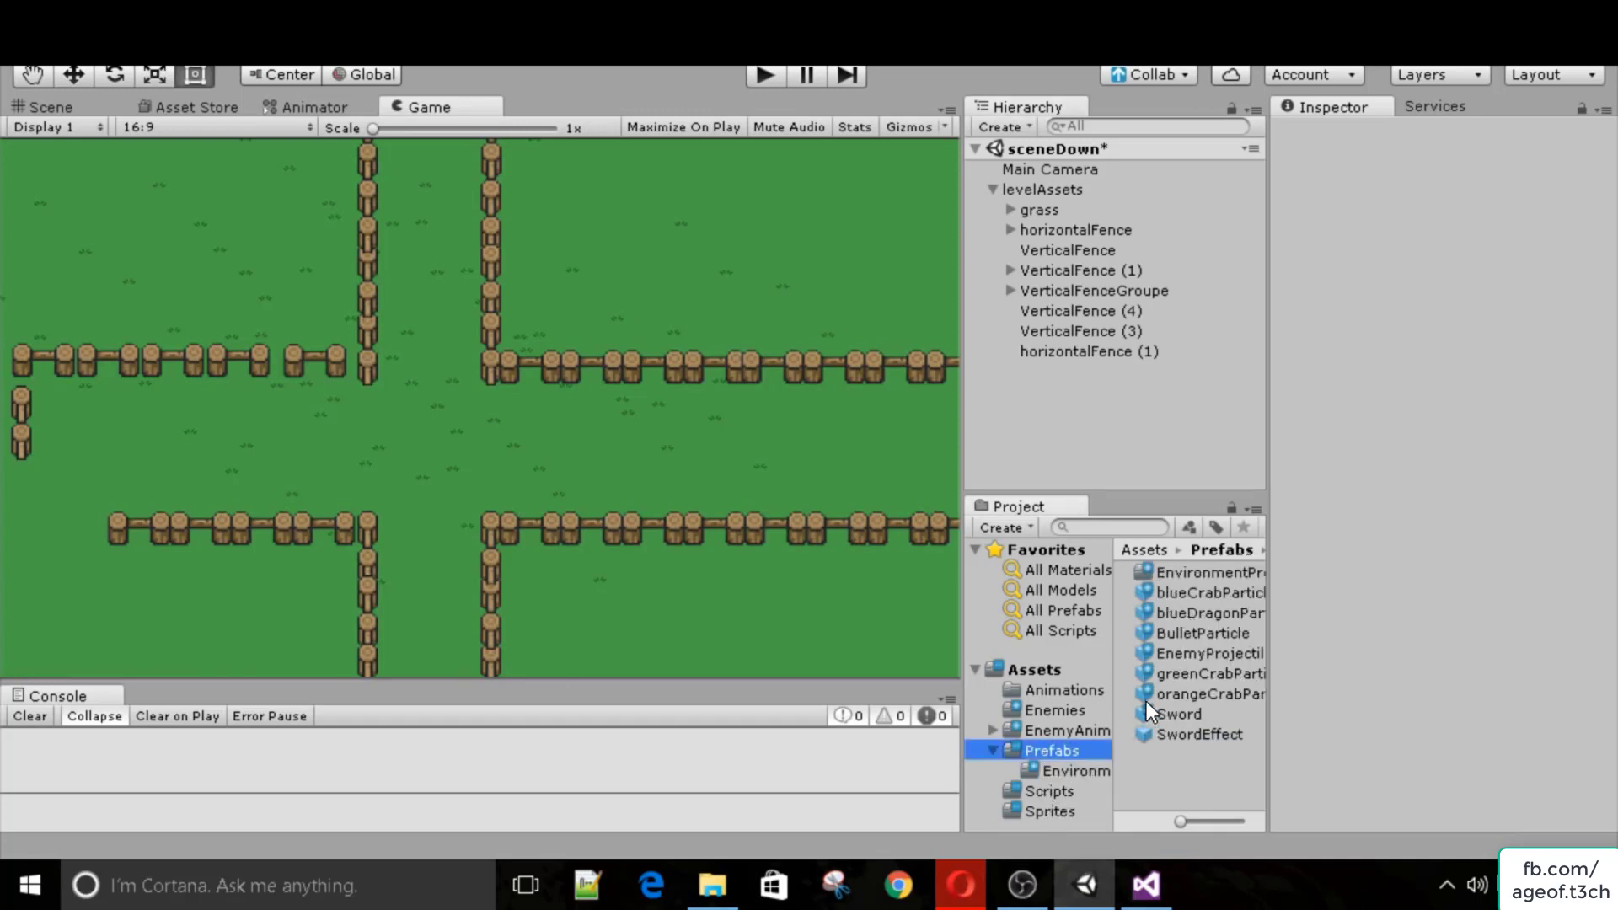
left_click(1035, 669)
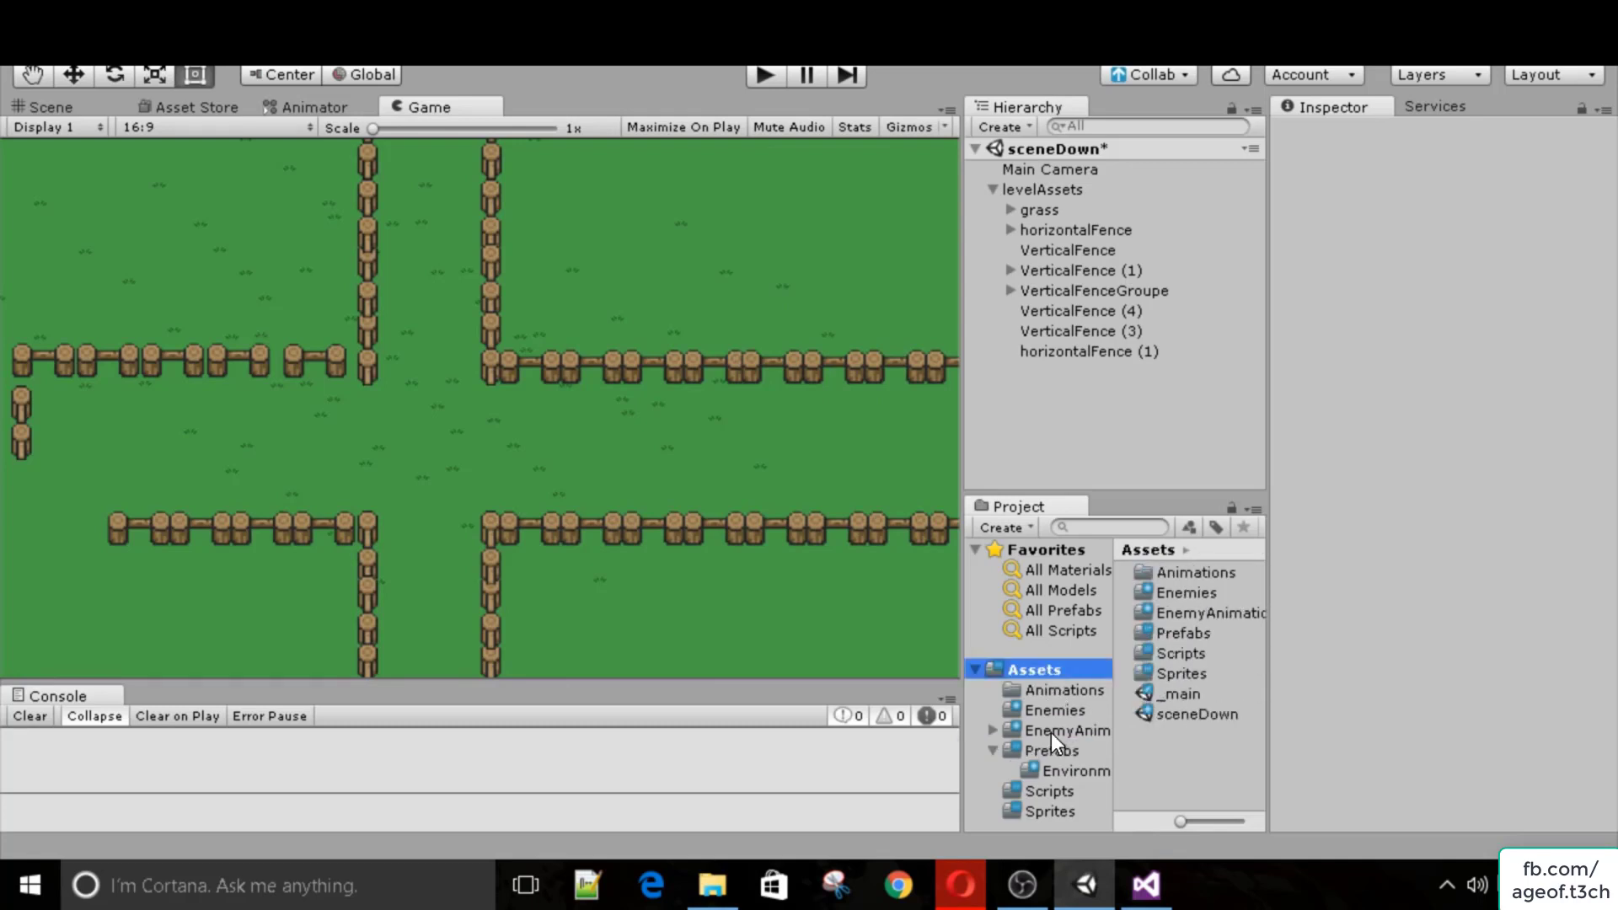
double_click(1183, 693)
left_click(801, 502)
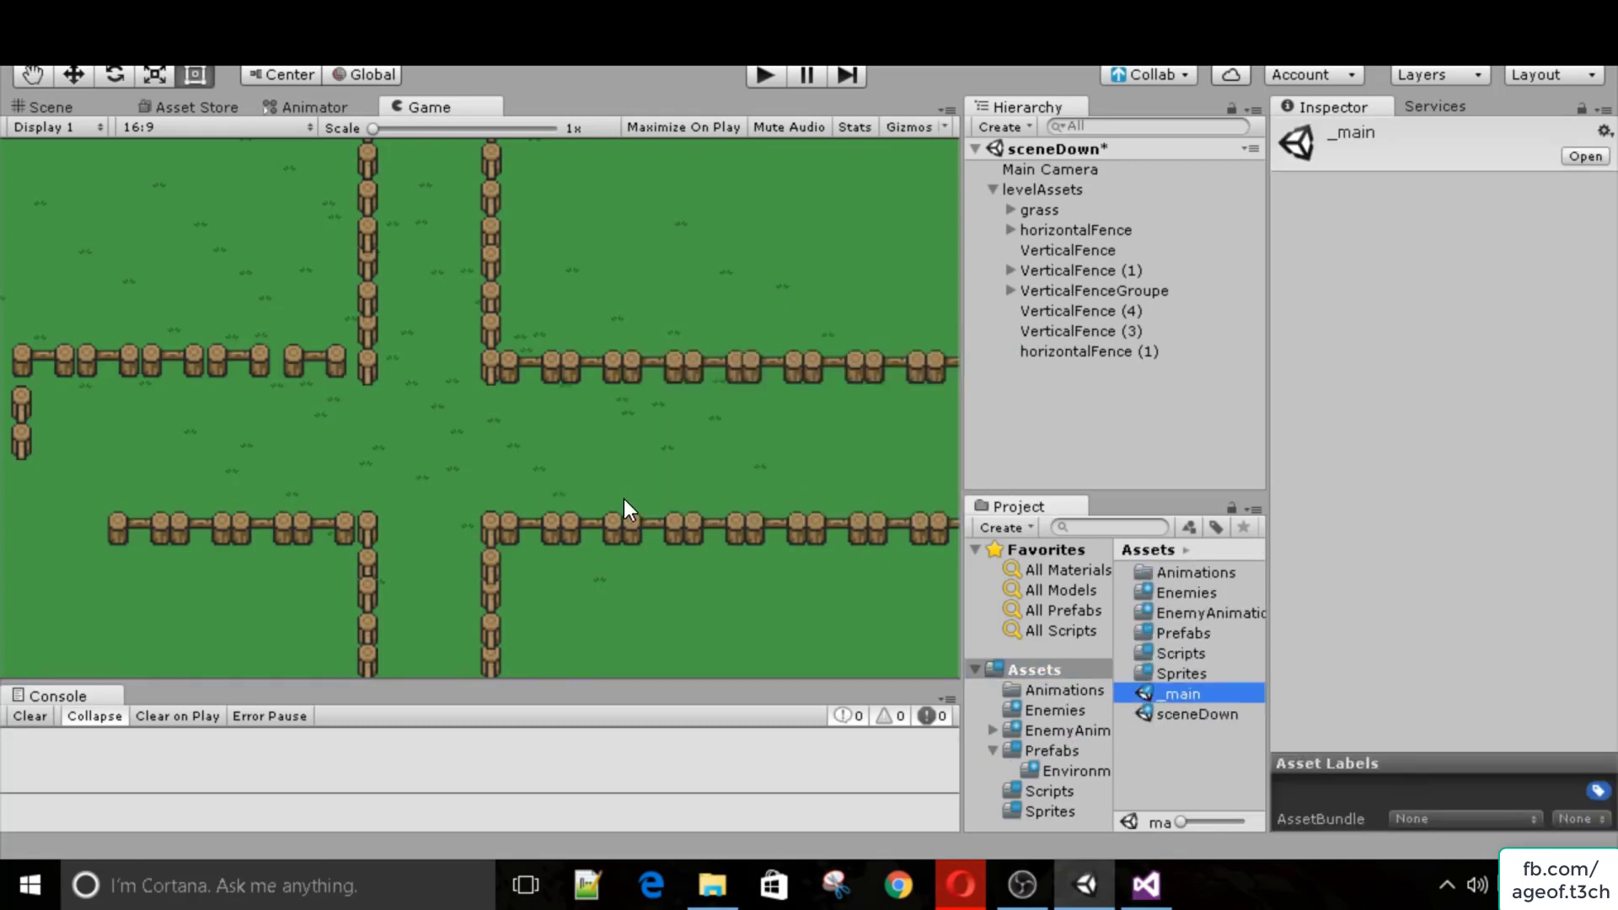
Store the Player as a prefab in the Prefabs folder and replace the scene's Player with an instance of that prefab.
double_click(1184, 630)
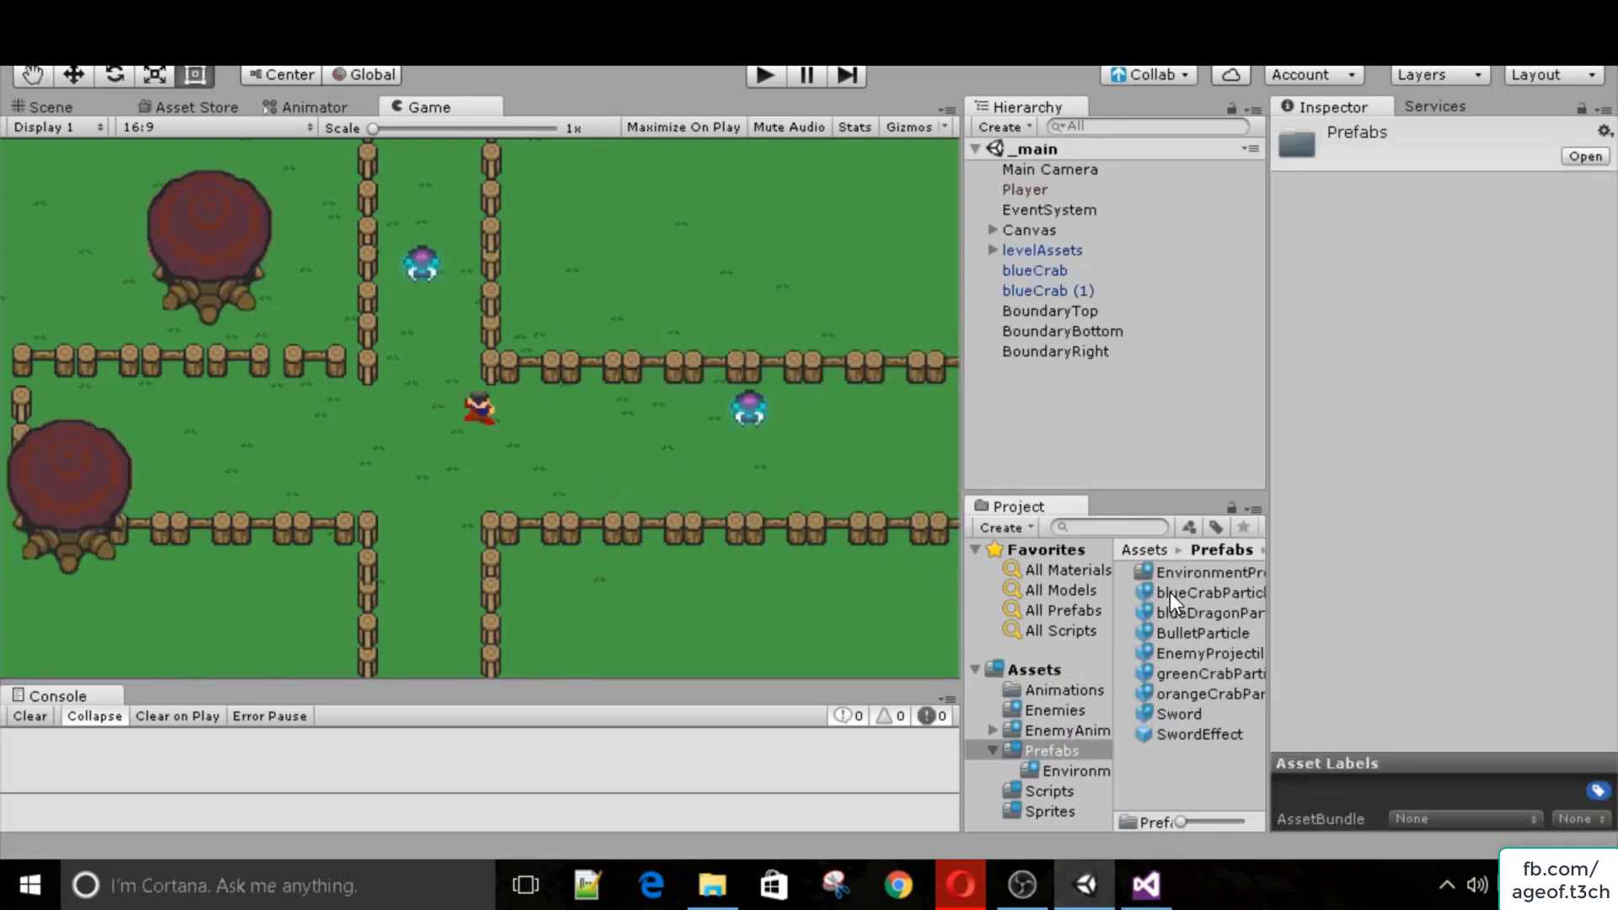
left_click(1026, 190)
left_click_drag(1025, 194, 1200, 775)
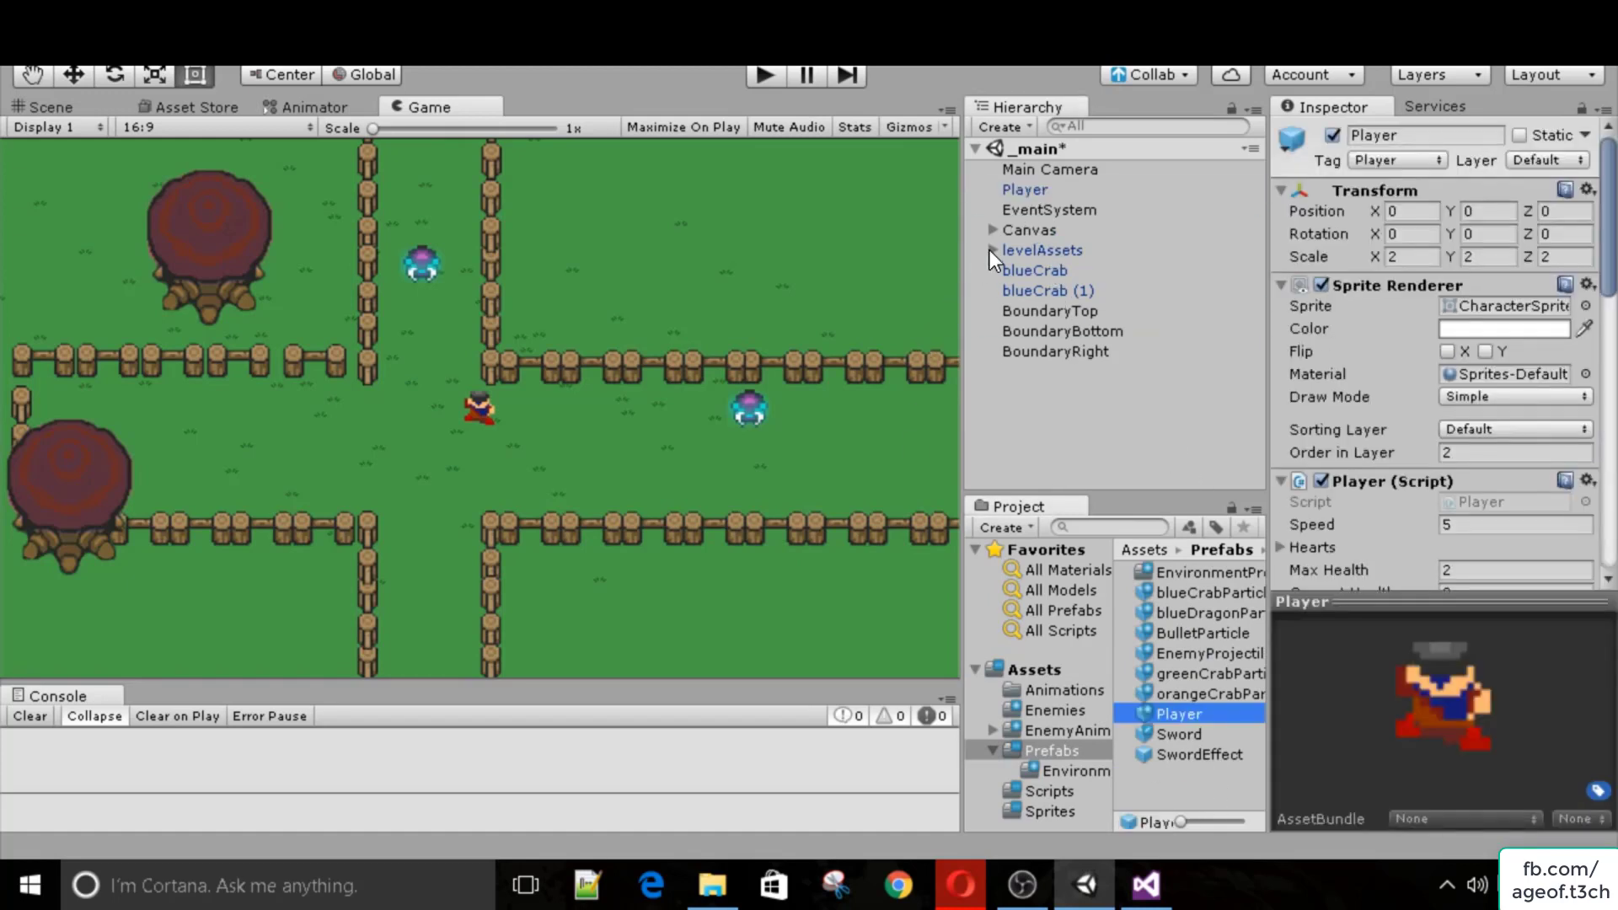
left_click(1045, 192)
key("Delete")
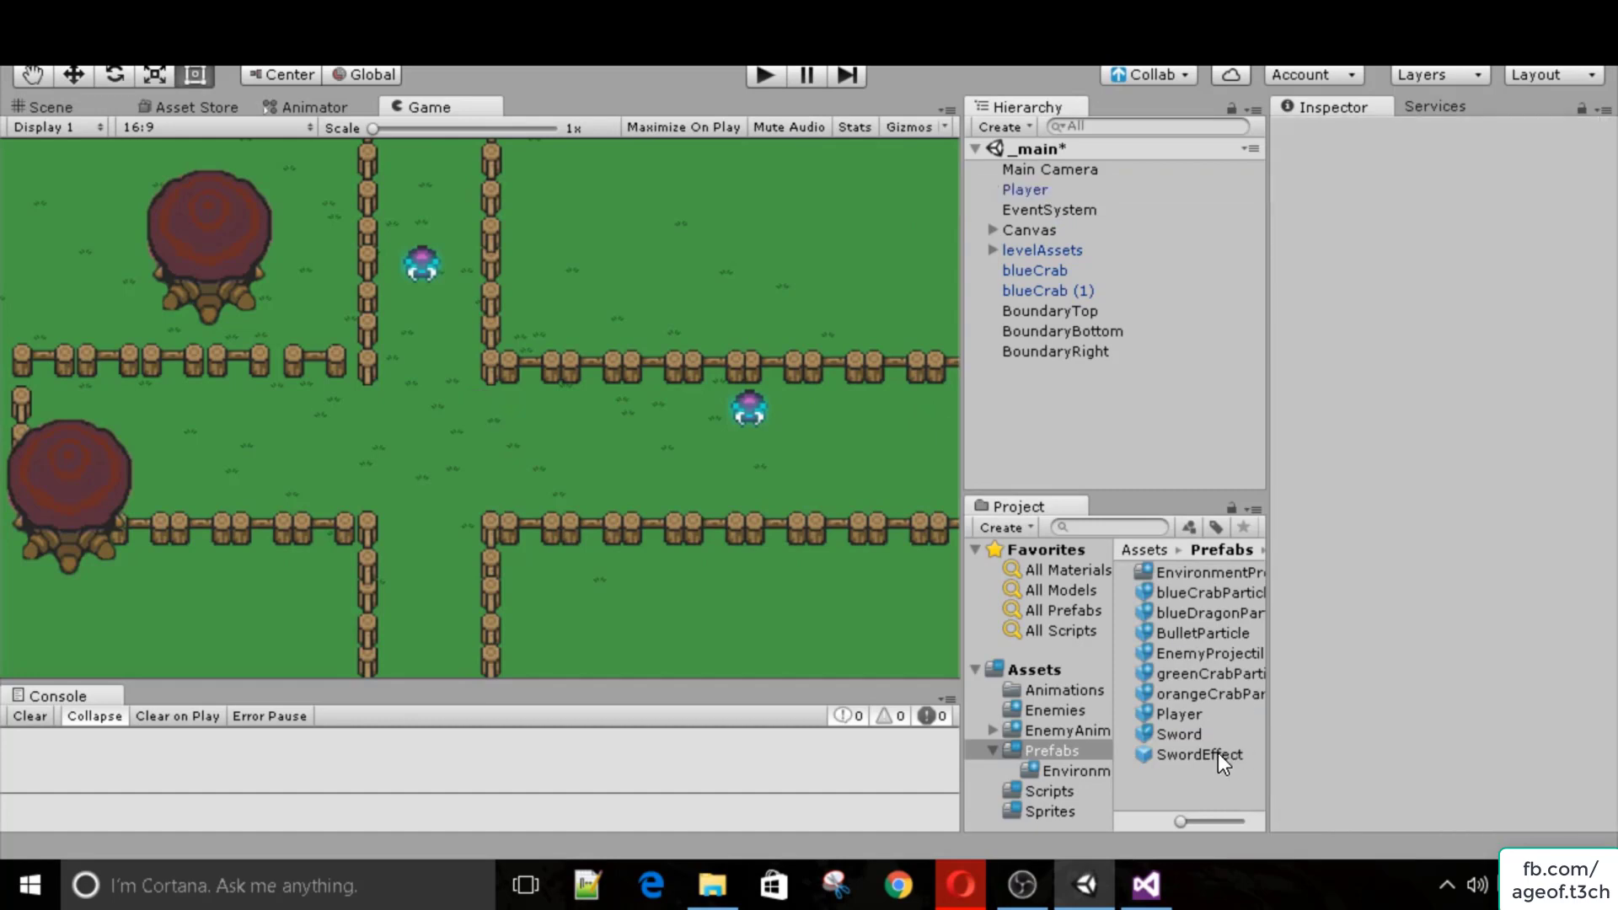
left_click_drag(1189, 715, 1099, 423)
Move the Player beside the lower-left tree, to about X -5.87, Y -0.9, and check it in the game view.
left_click(44, 107)
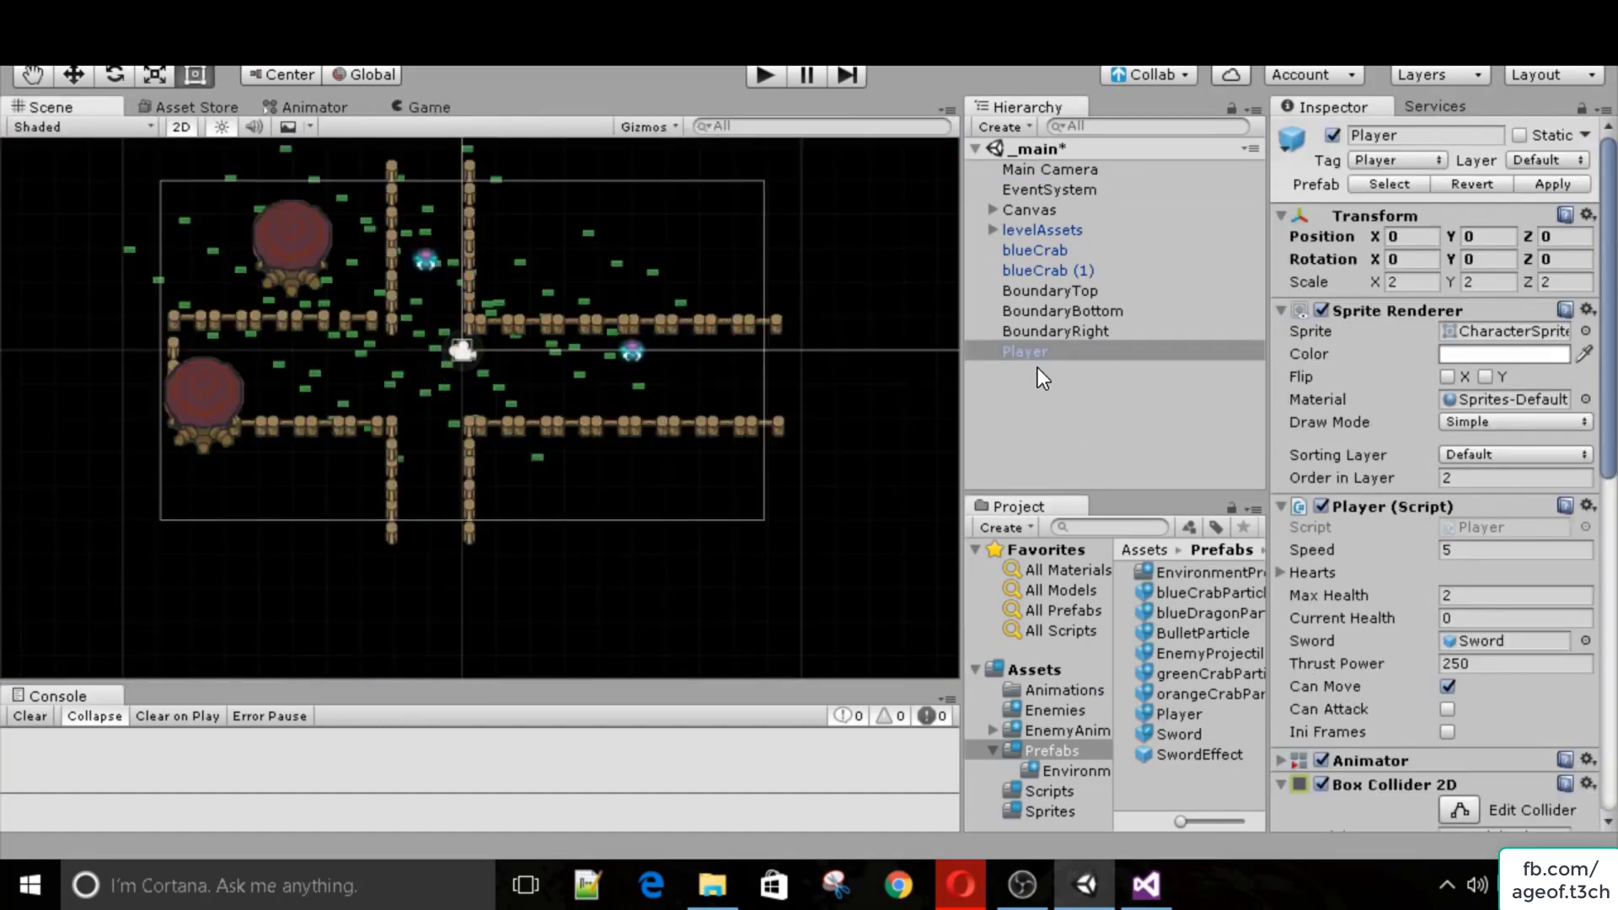
key("w")
left_click_drag(554, 349, 362, 350)
left_click_drag(270, 256, 261, 288)
left_click(422, 108)
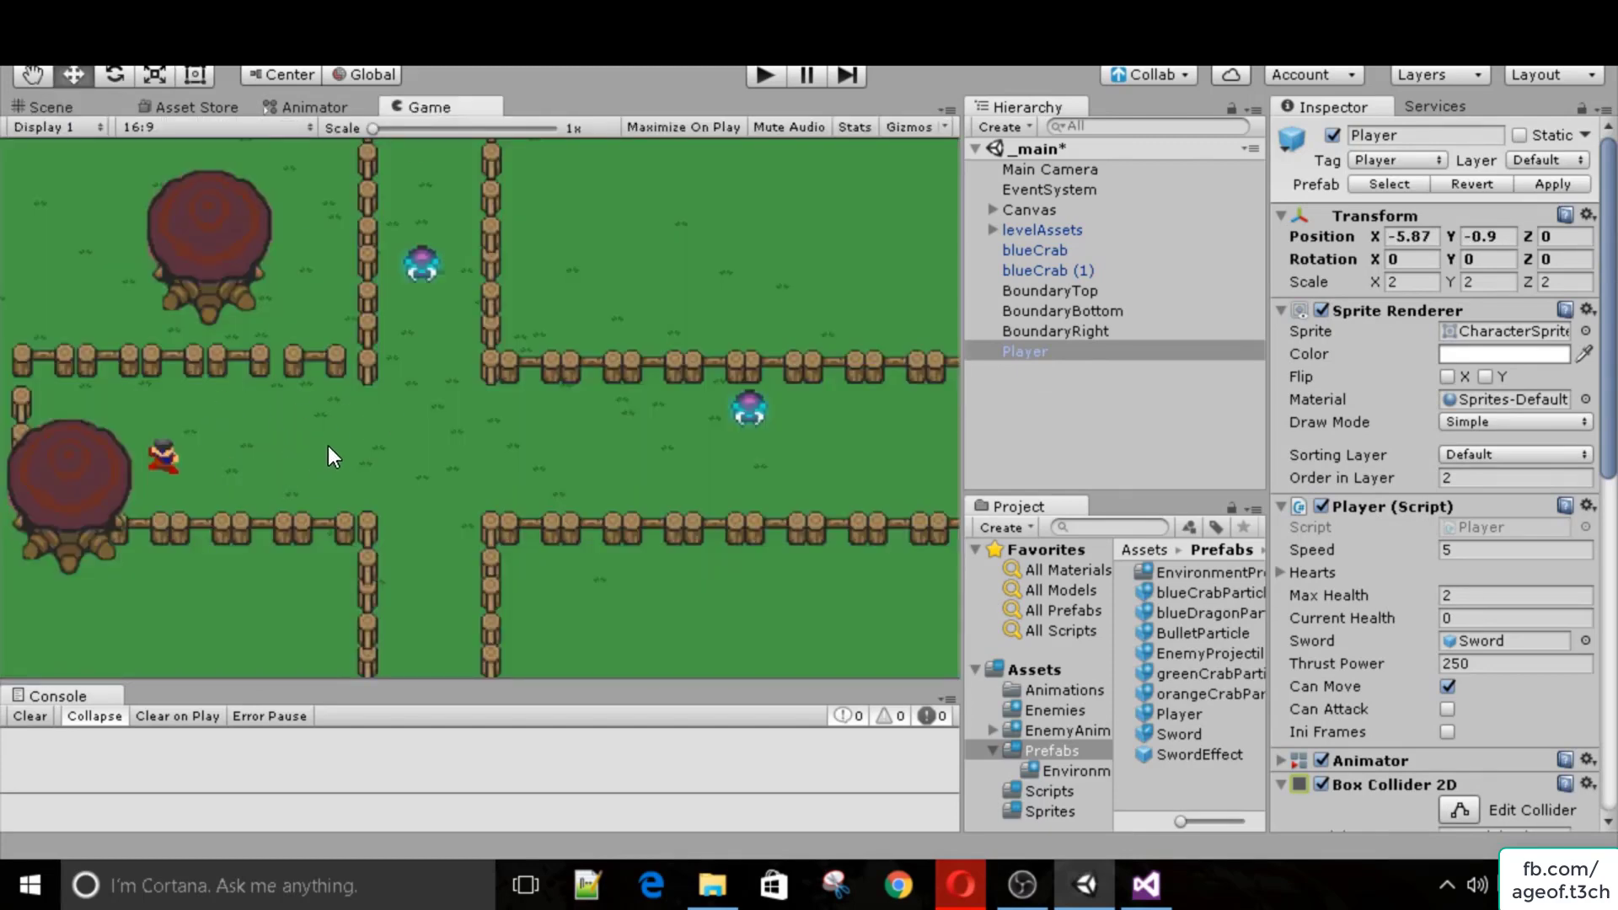
Save the _main scene and open the sceneDown scene.
left_click(44, 49)
left_click(54, 130)
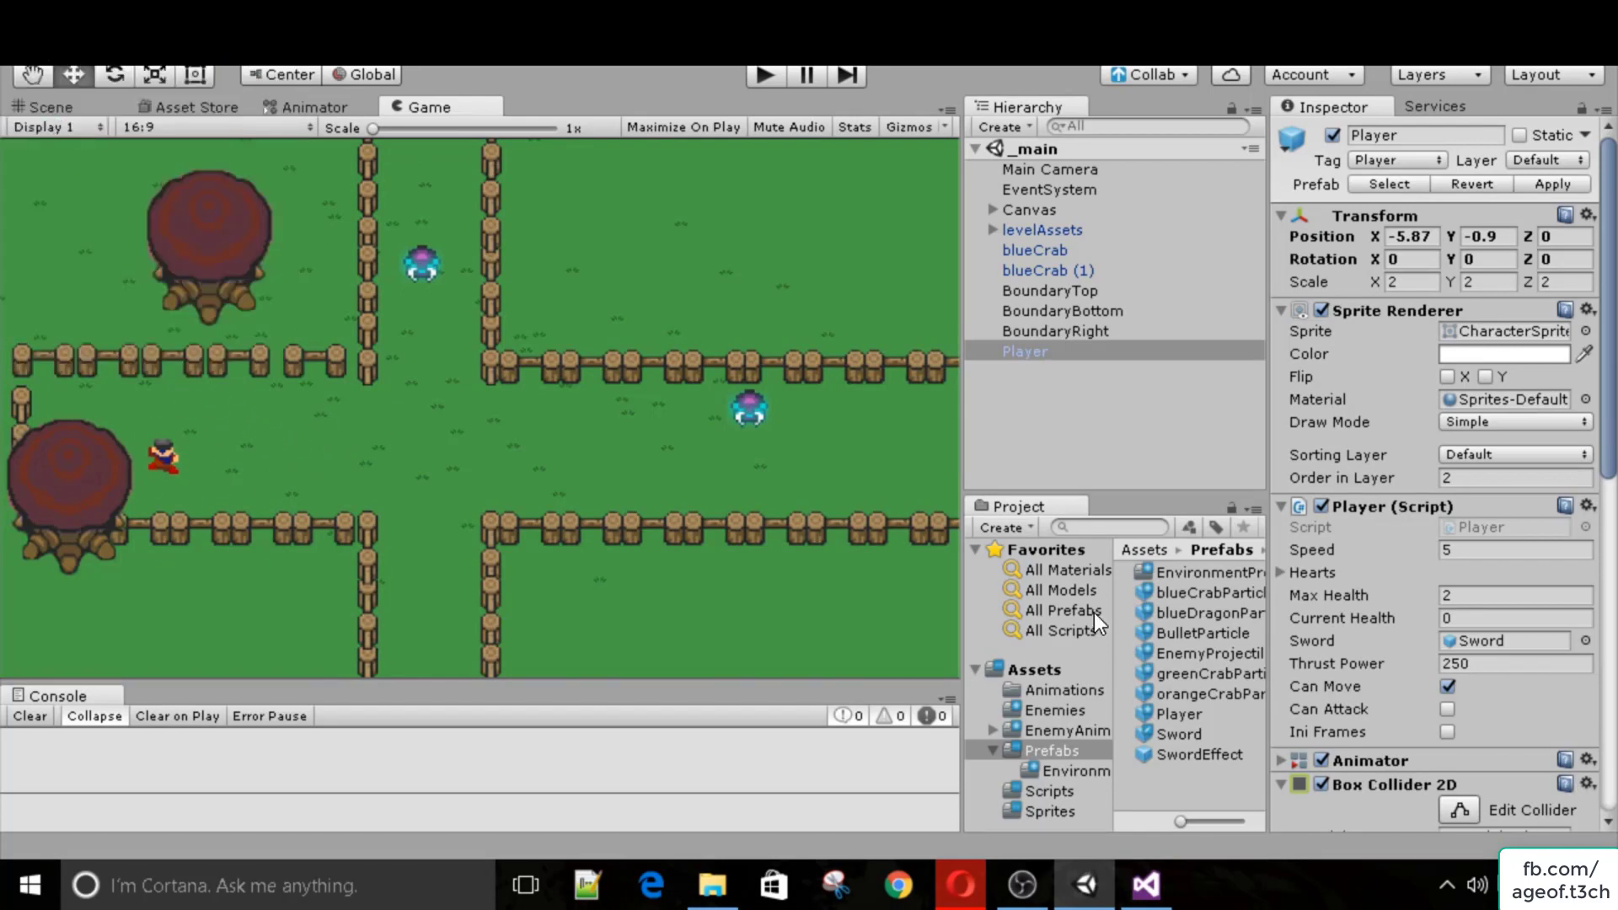
left_click(1034, 667)
double_click(1196, 715)
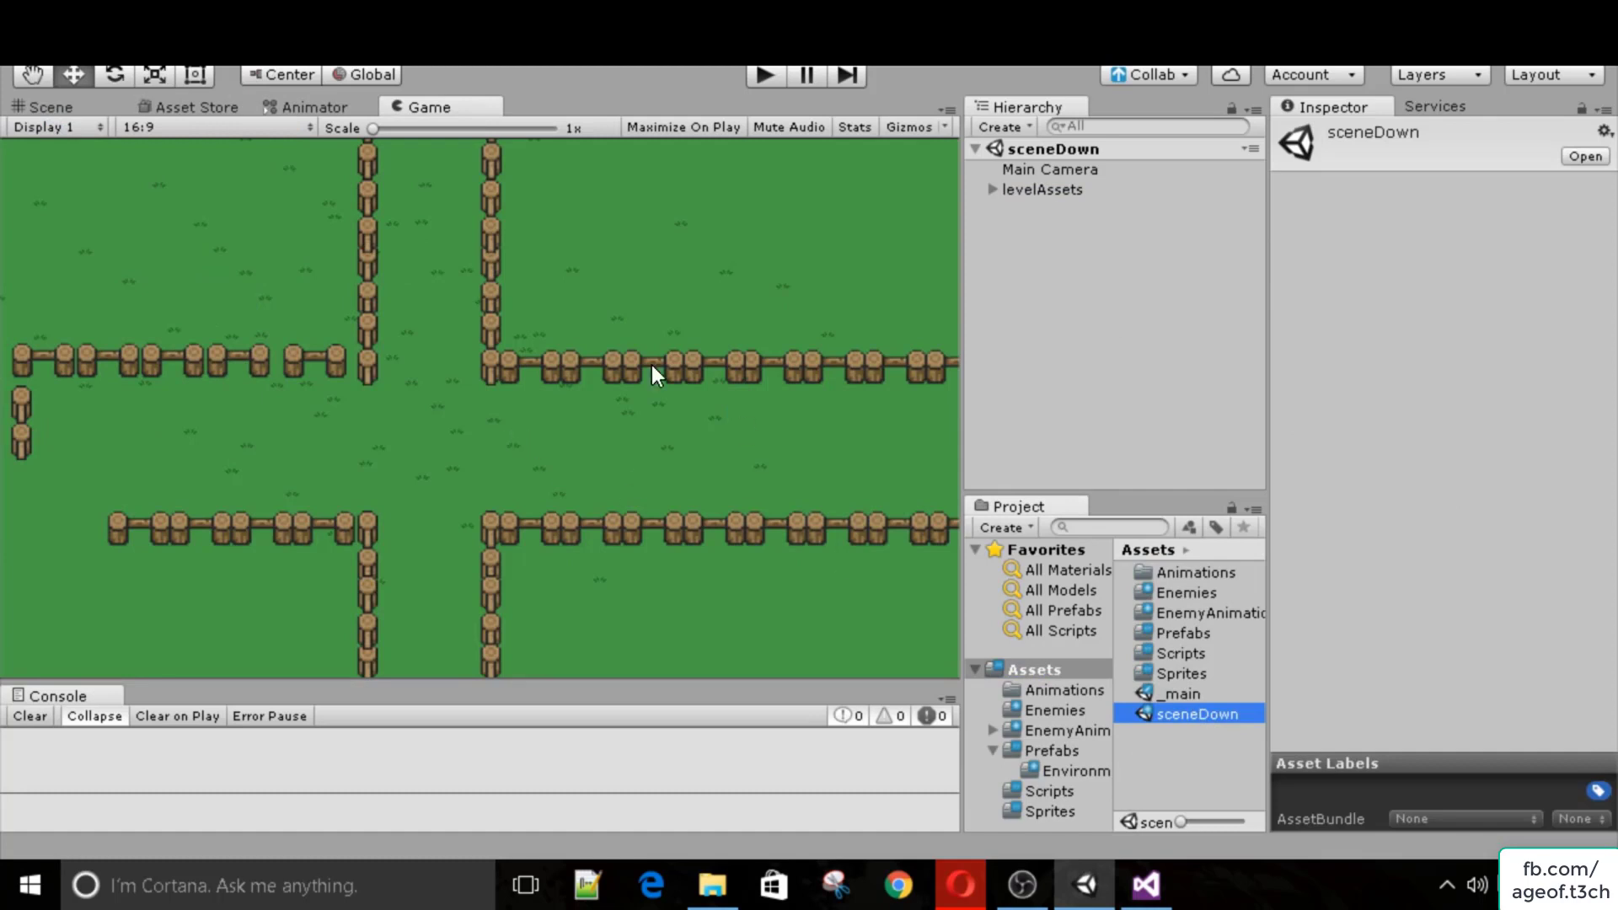
Add the Player prefab to sceneDown and place it between the upper vertical fences at about X -1.23, Y 2.51.
double_click(1183, 633)
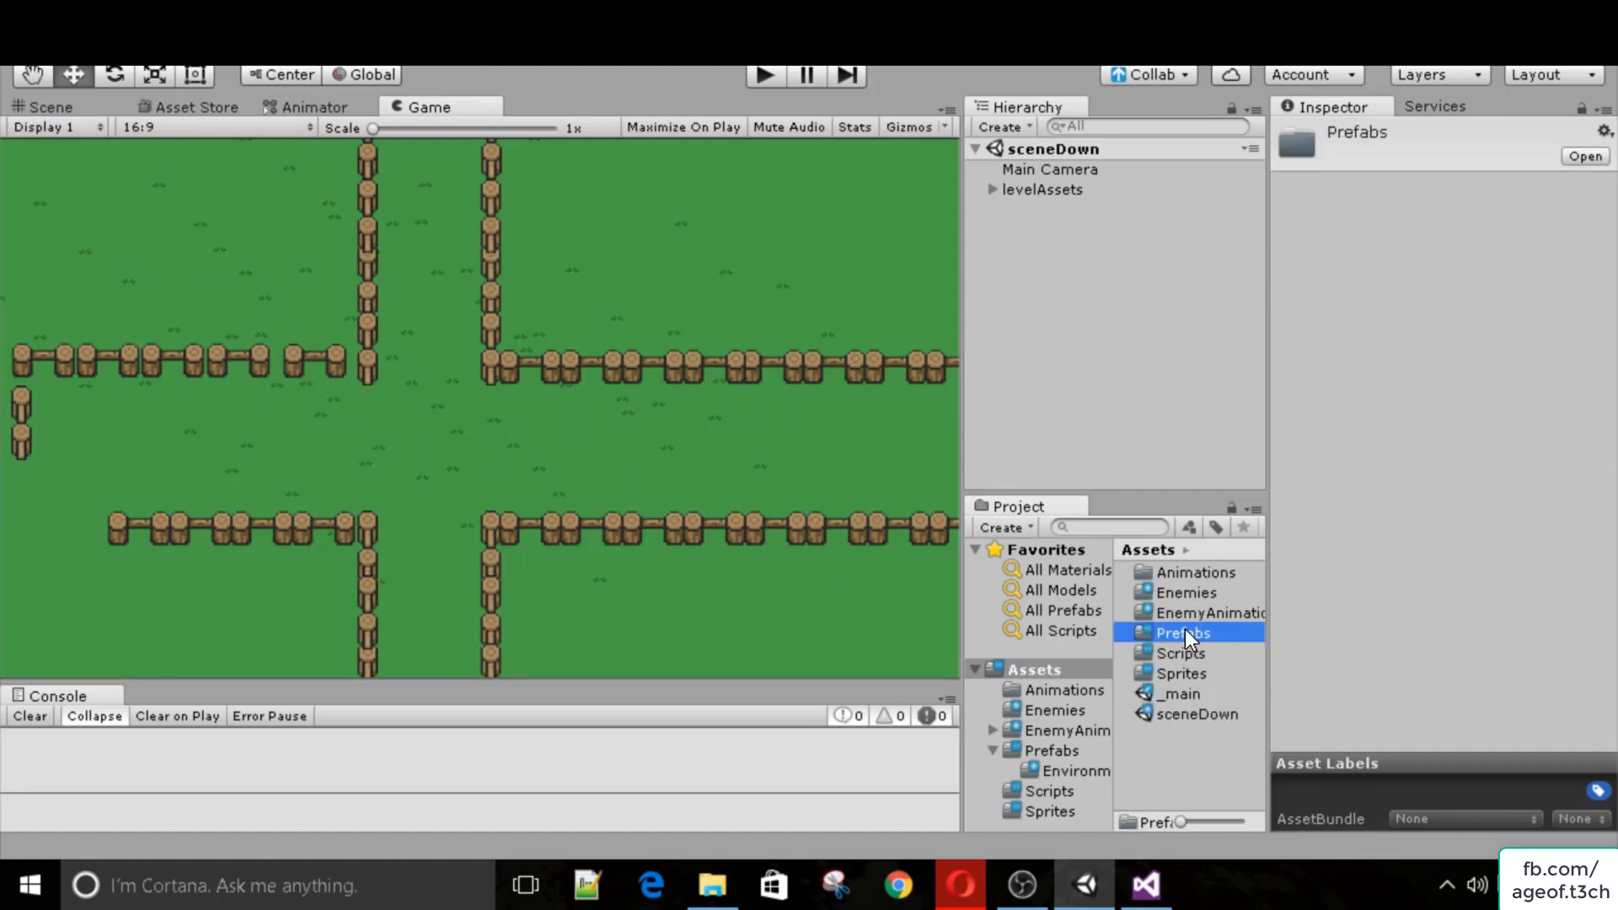
left_click_drag(1174, 713, 1043, 343)
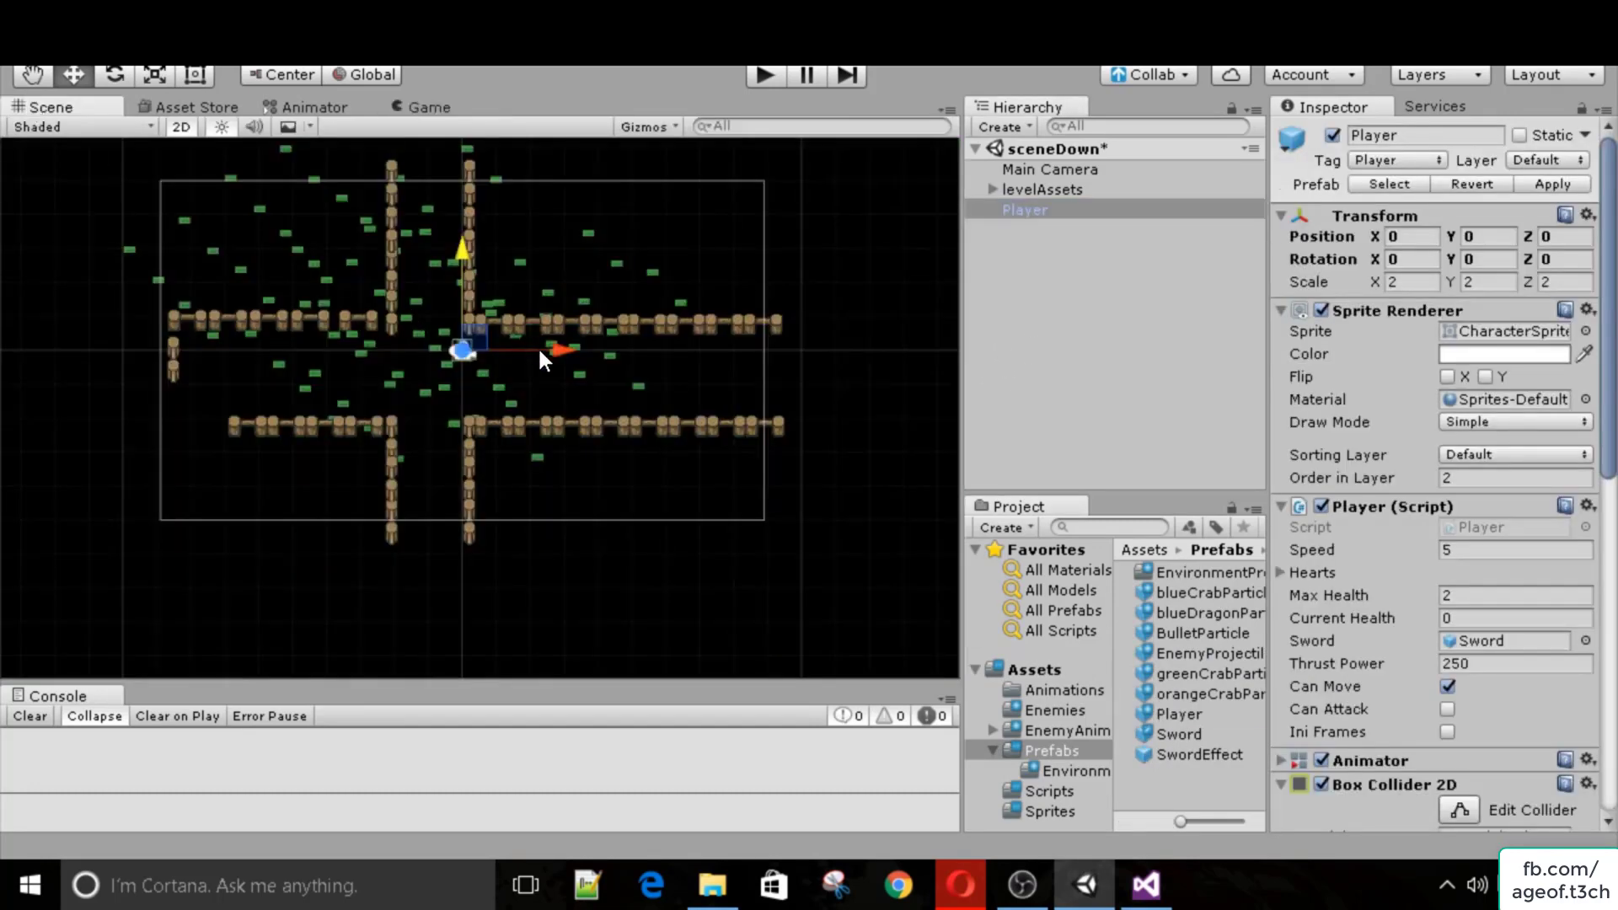
left_click_drag(539, 358, 483, 328)
left_click_drag(420, 253, 423, 165)
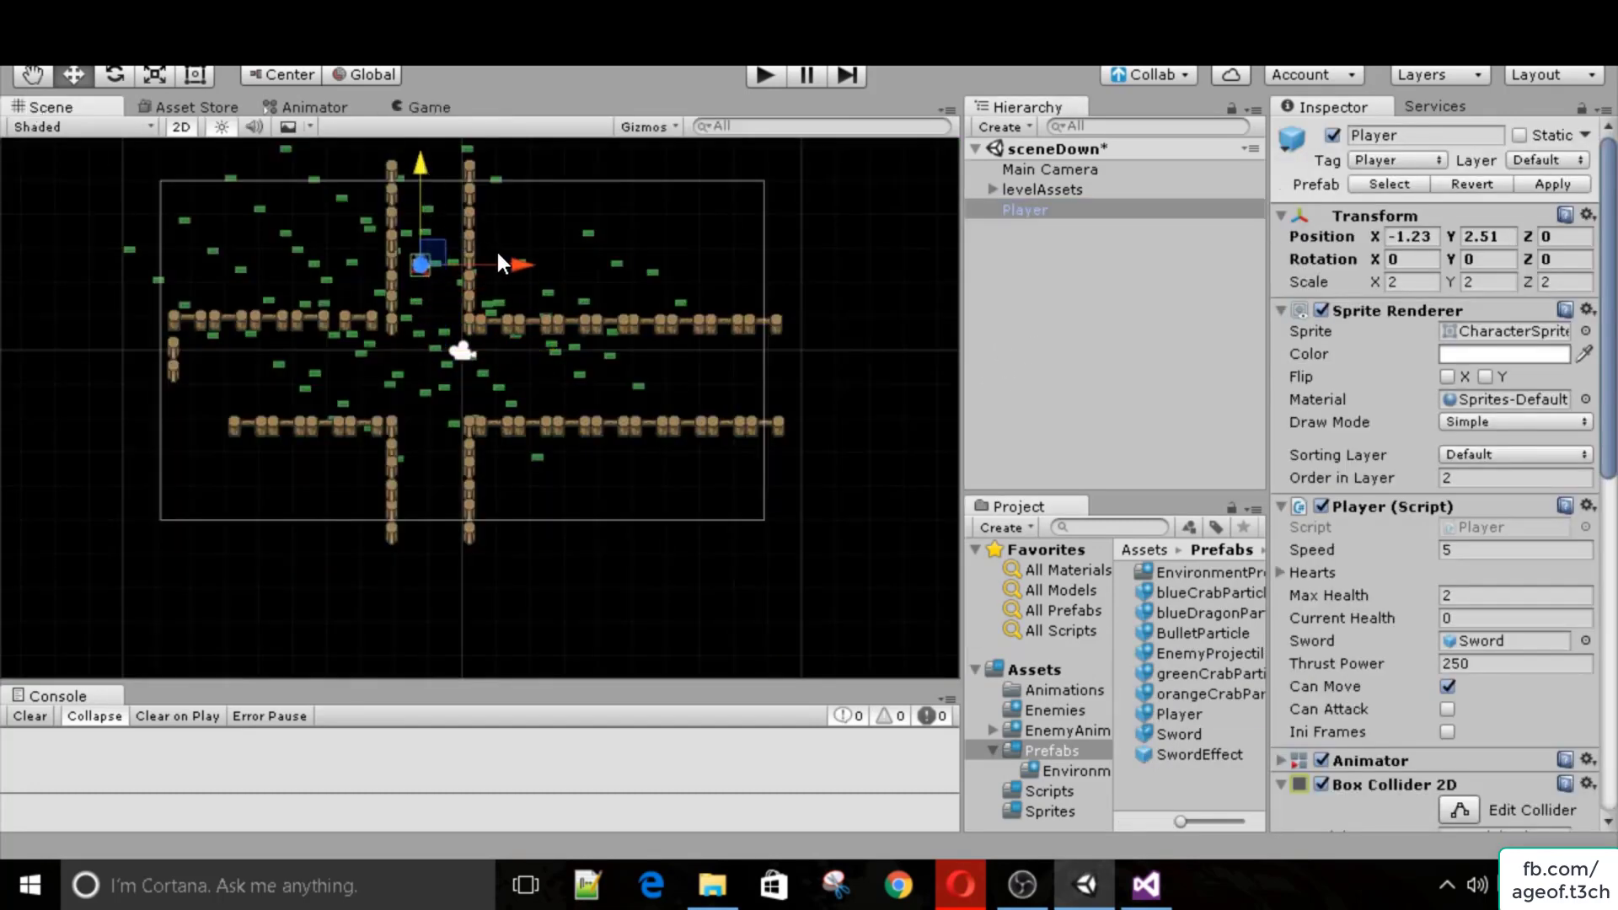
left_click(467, 257)
left_click(425, 107)
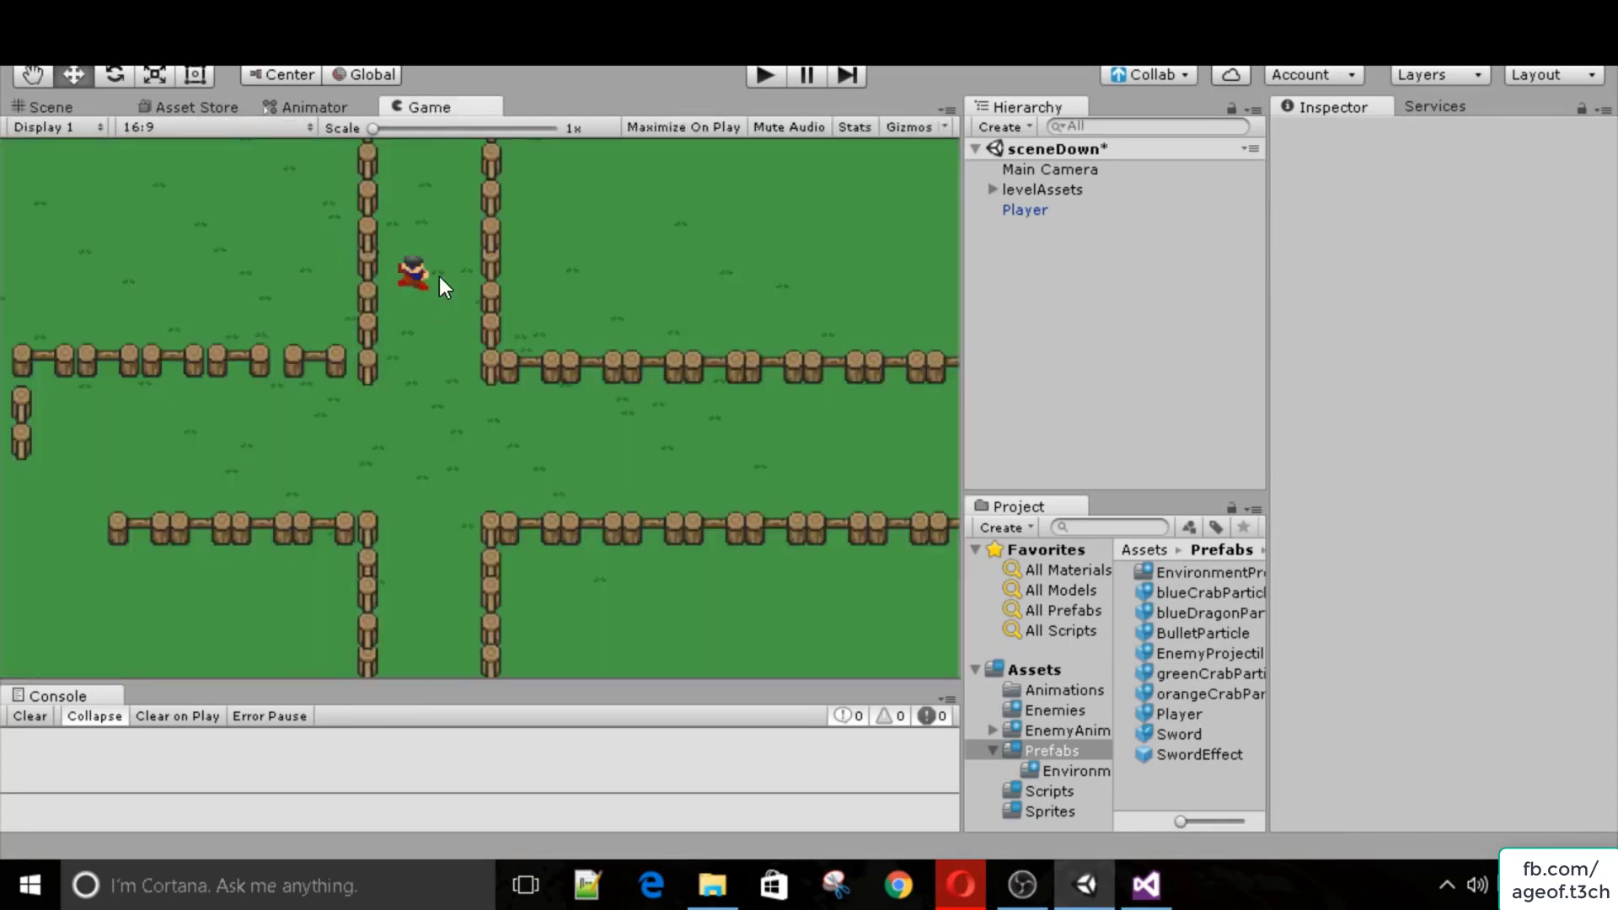
Delete VerticalFence (2) from the VerticalFenceGroupe inside levelAssets.
left_click(992, 190)
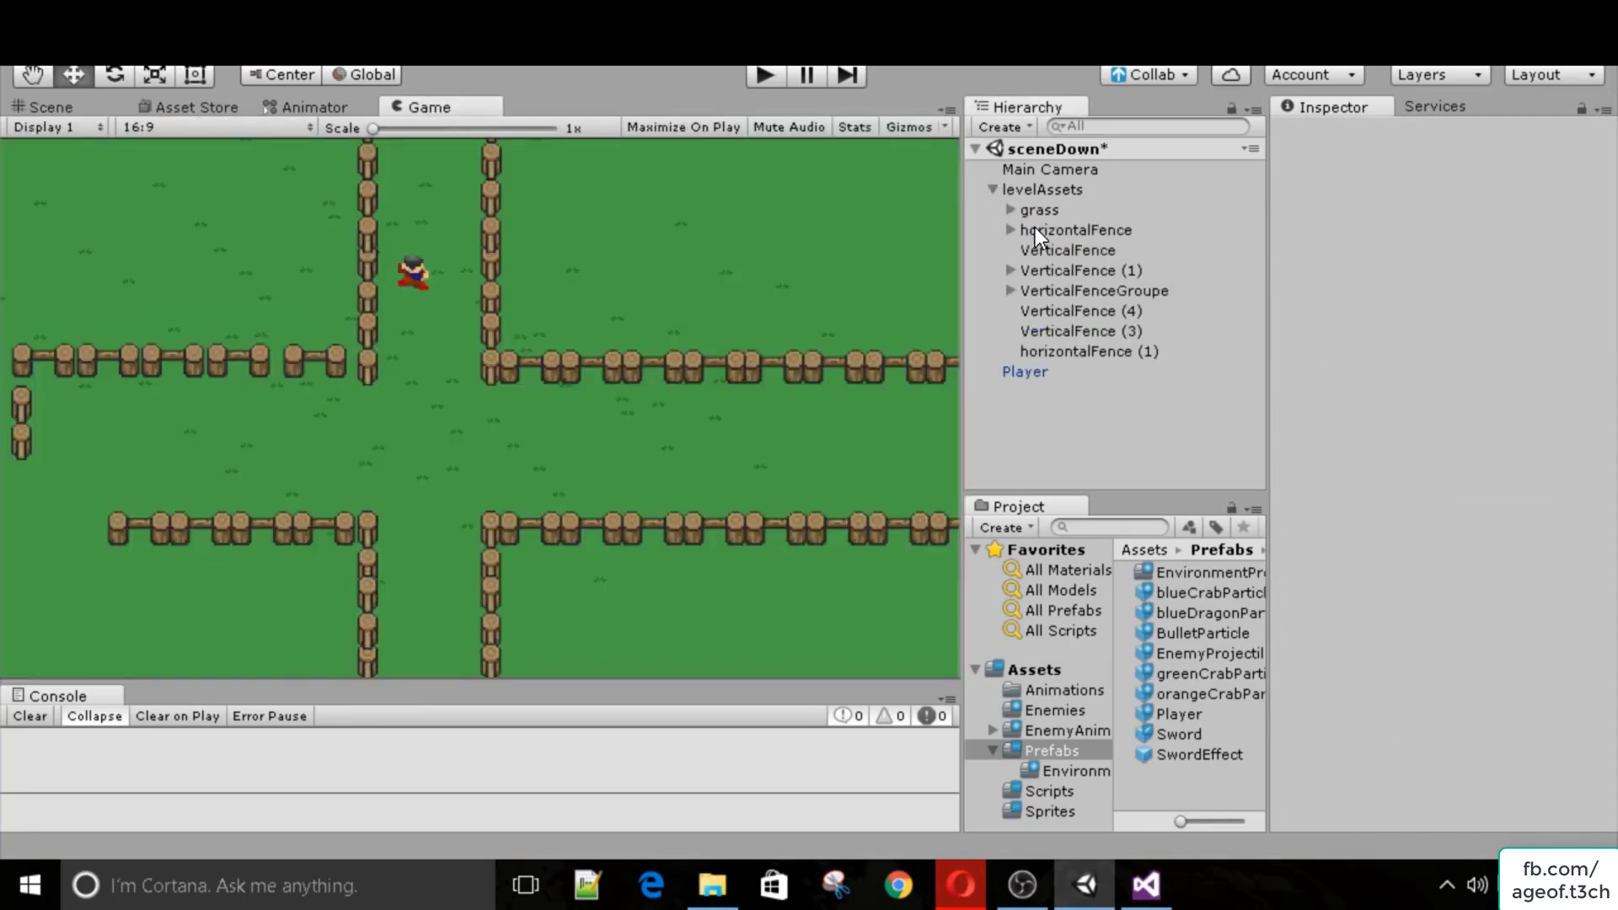
left_click(1018, 229)
left_click(1009, 229)
left_click(97, 107)
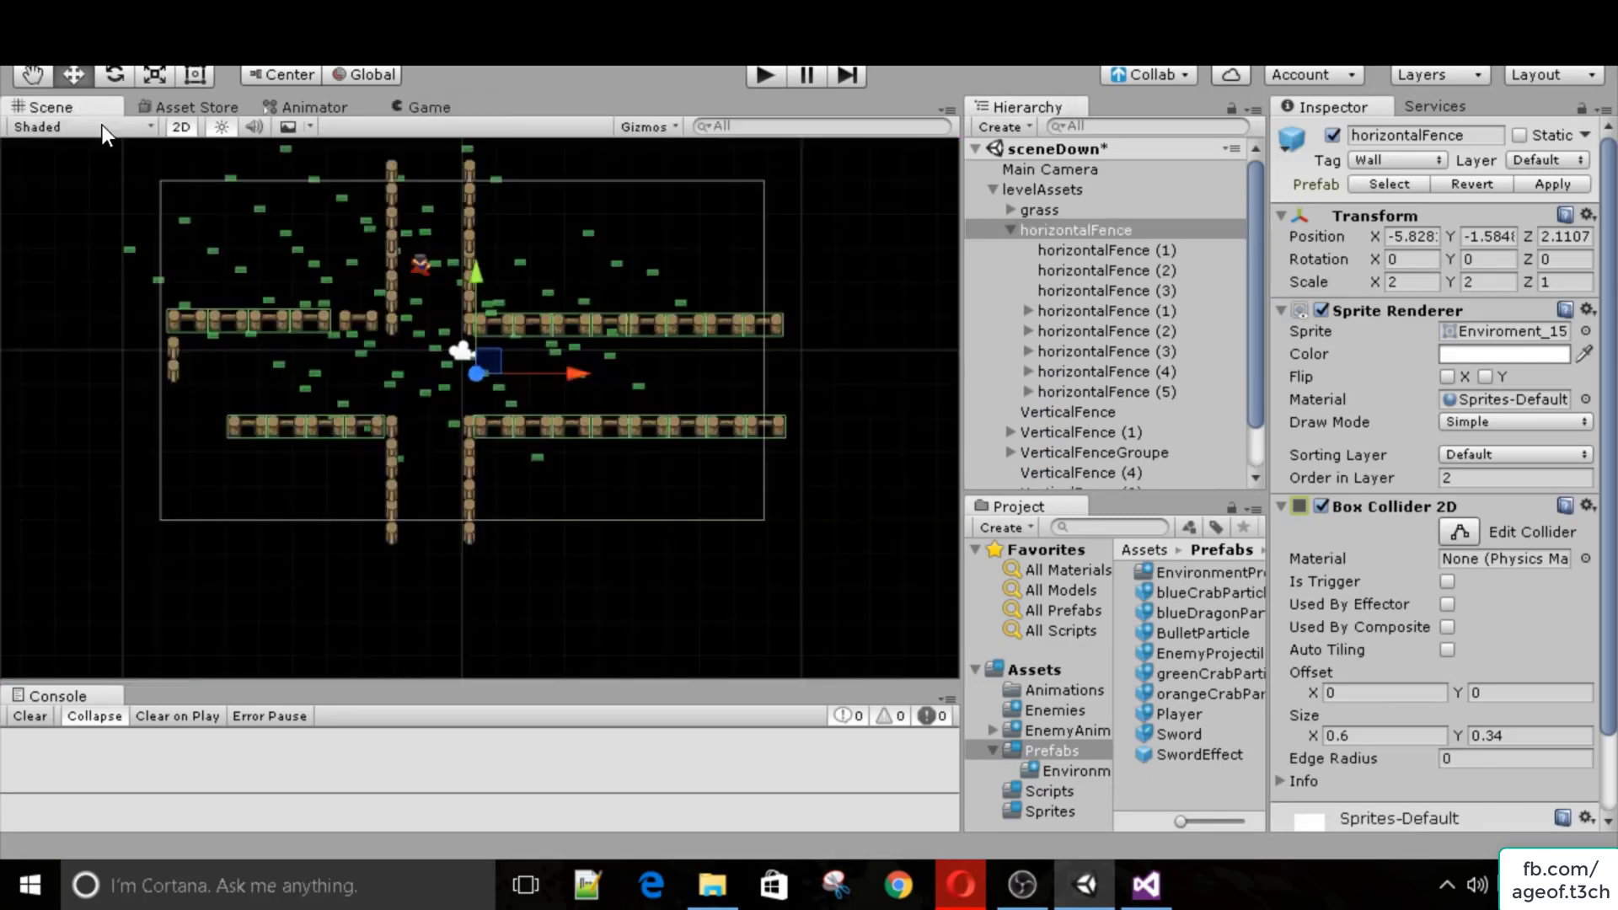
left_click(389, 257)
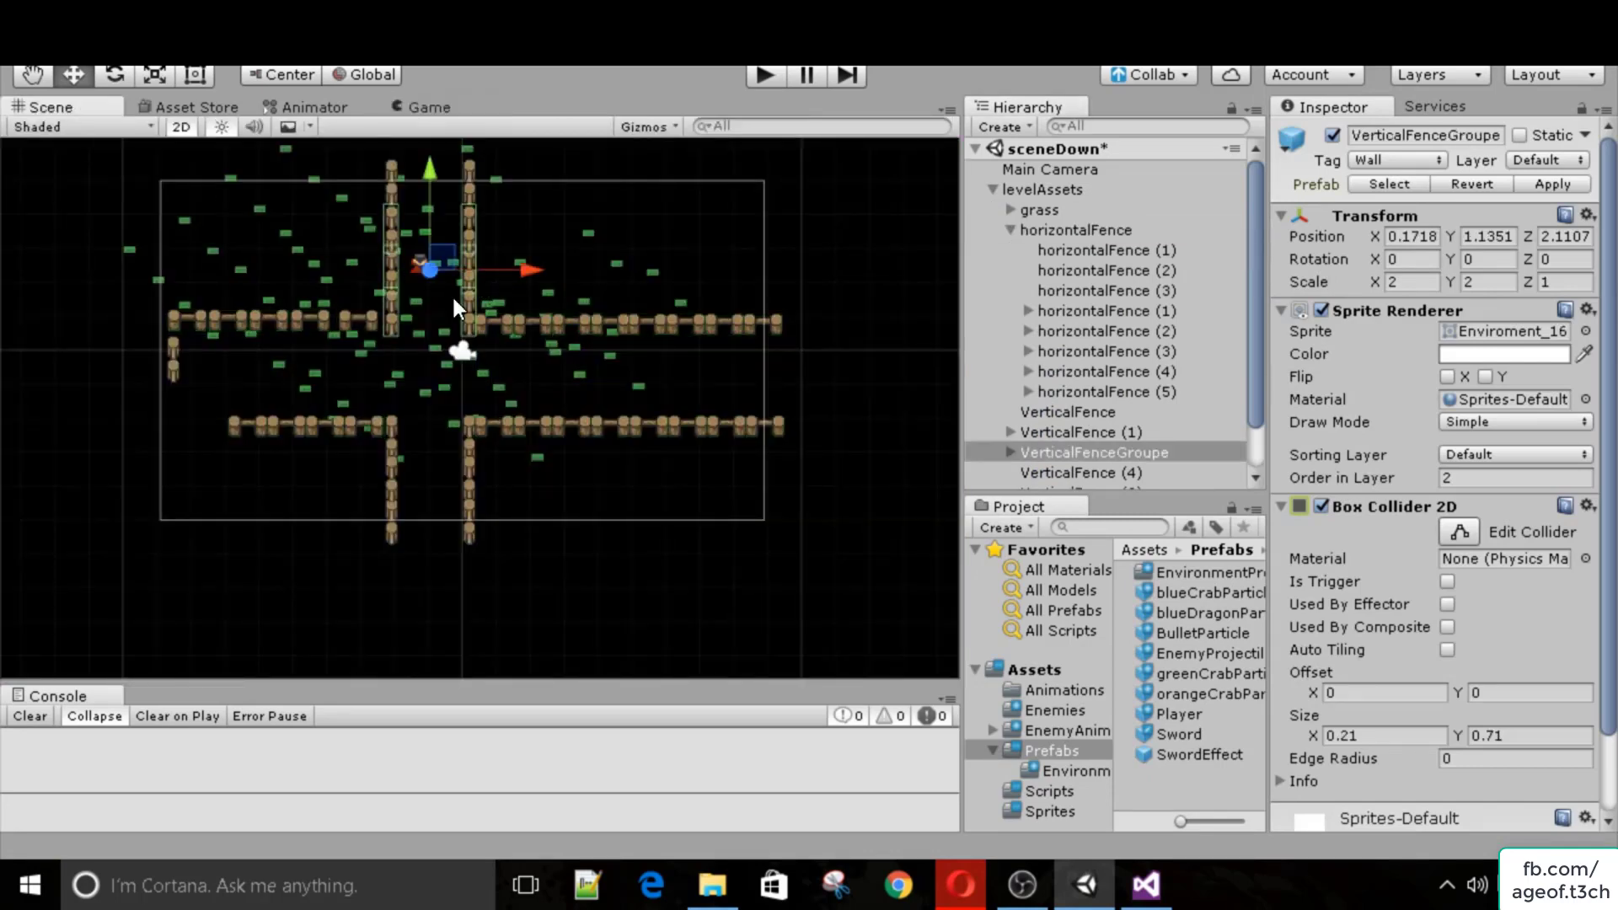
left_click(1010, 452)
scroll(1035, 454, "down", 3)
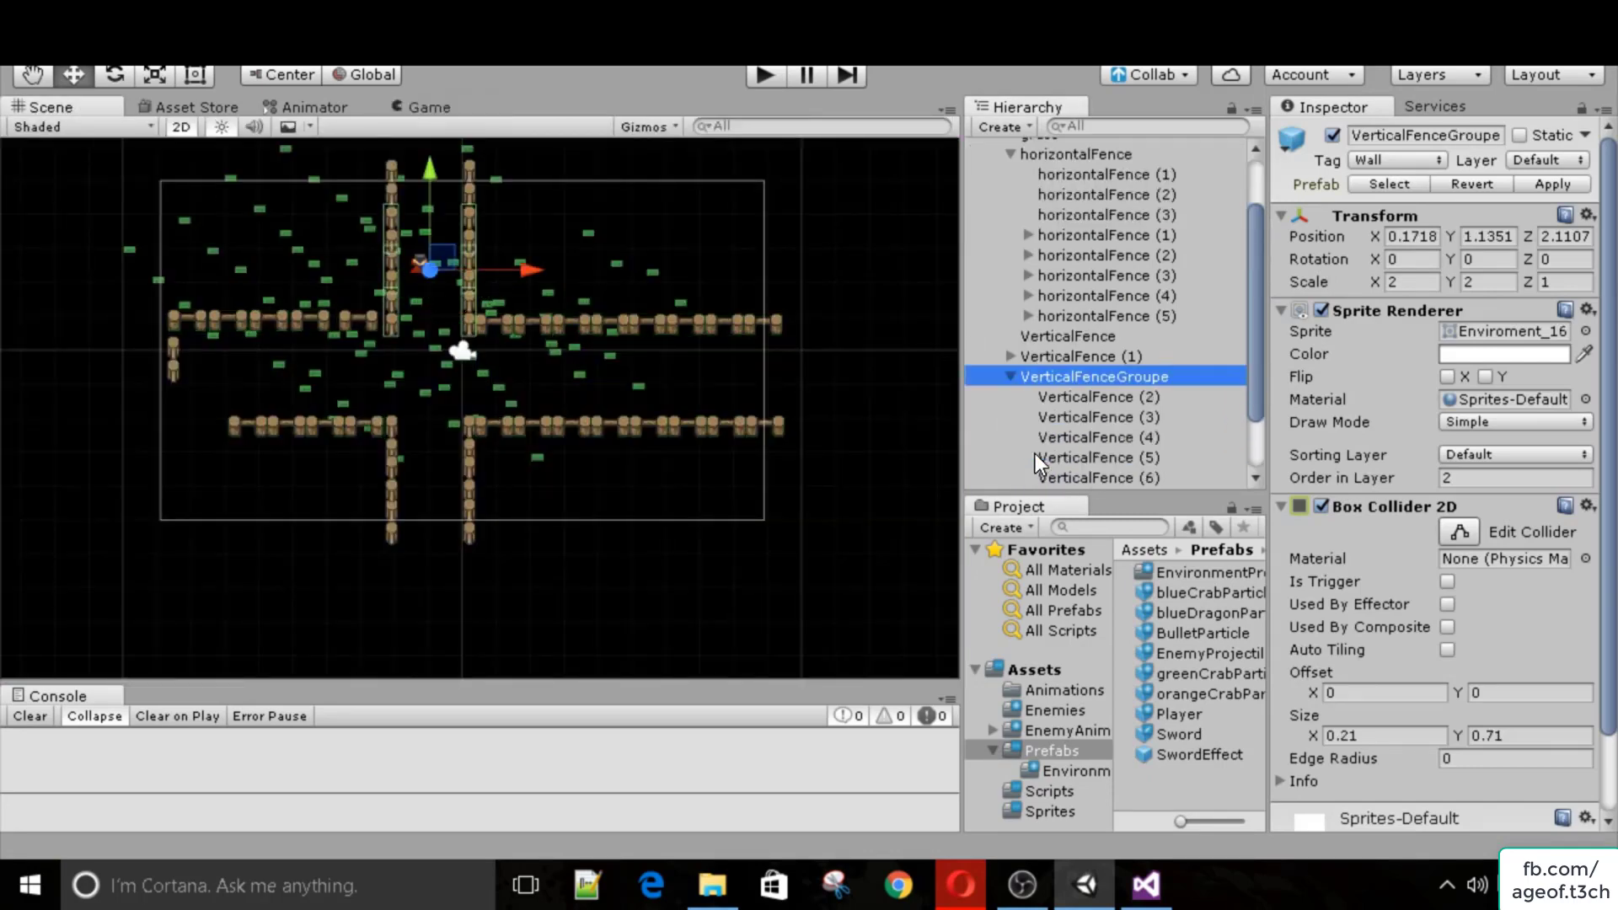
left_click(1073, 326)
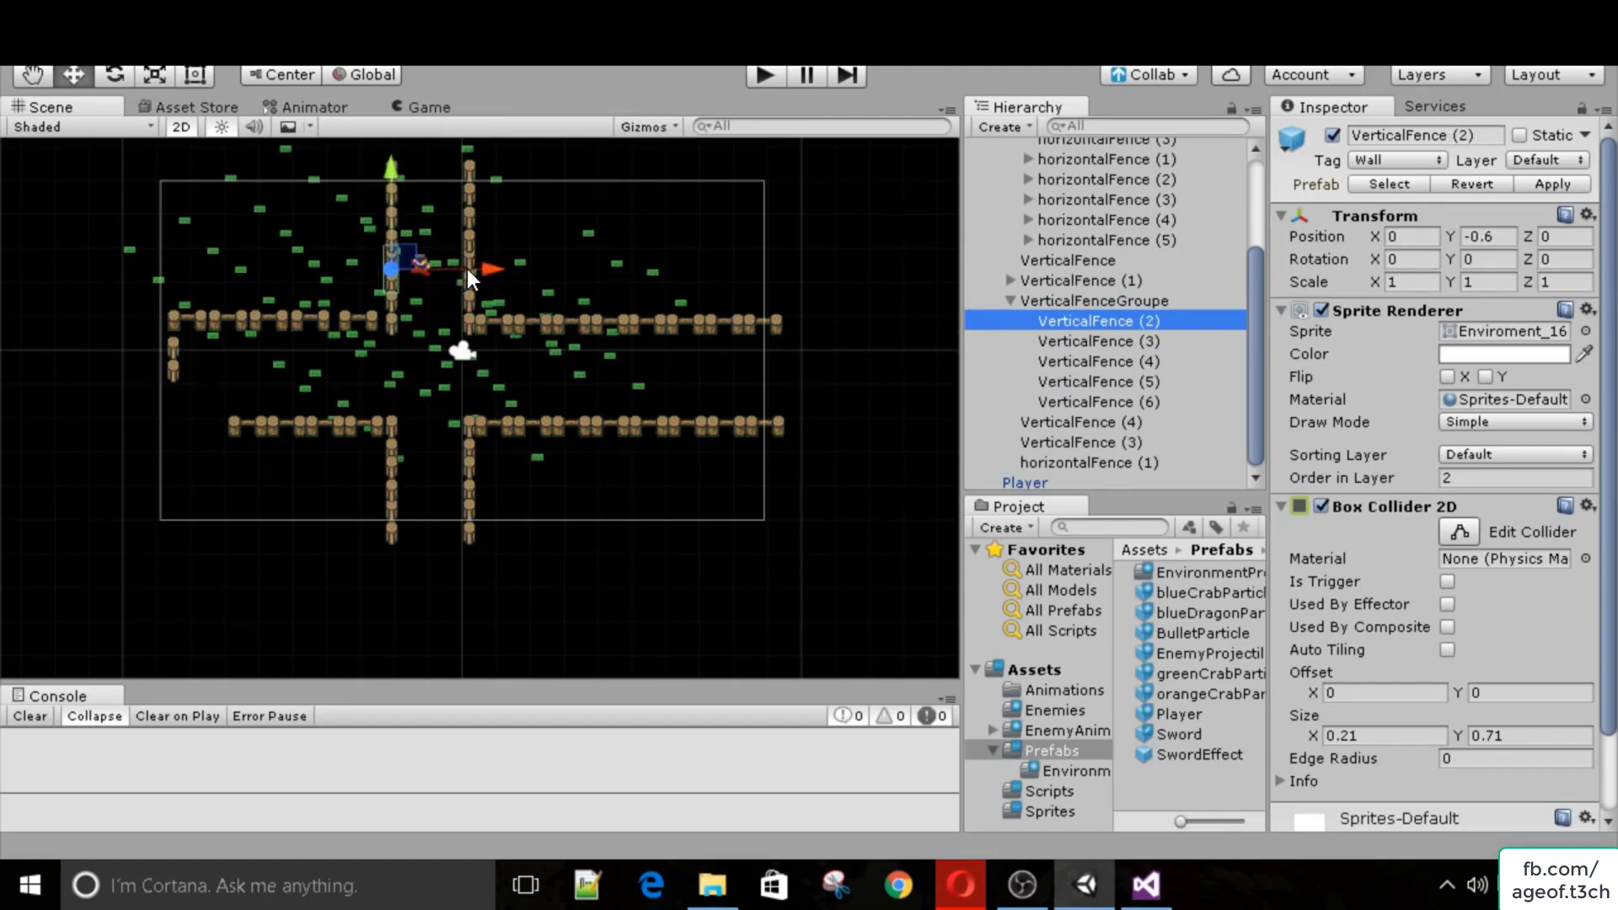
key("Delete")
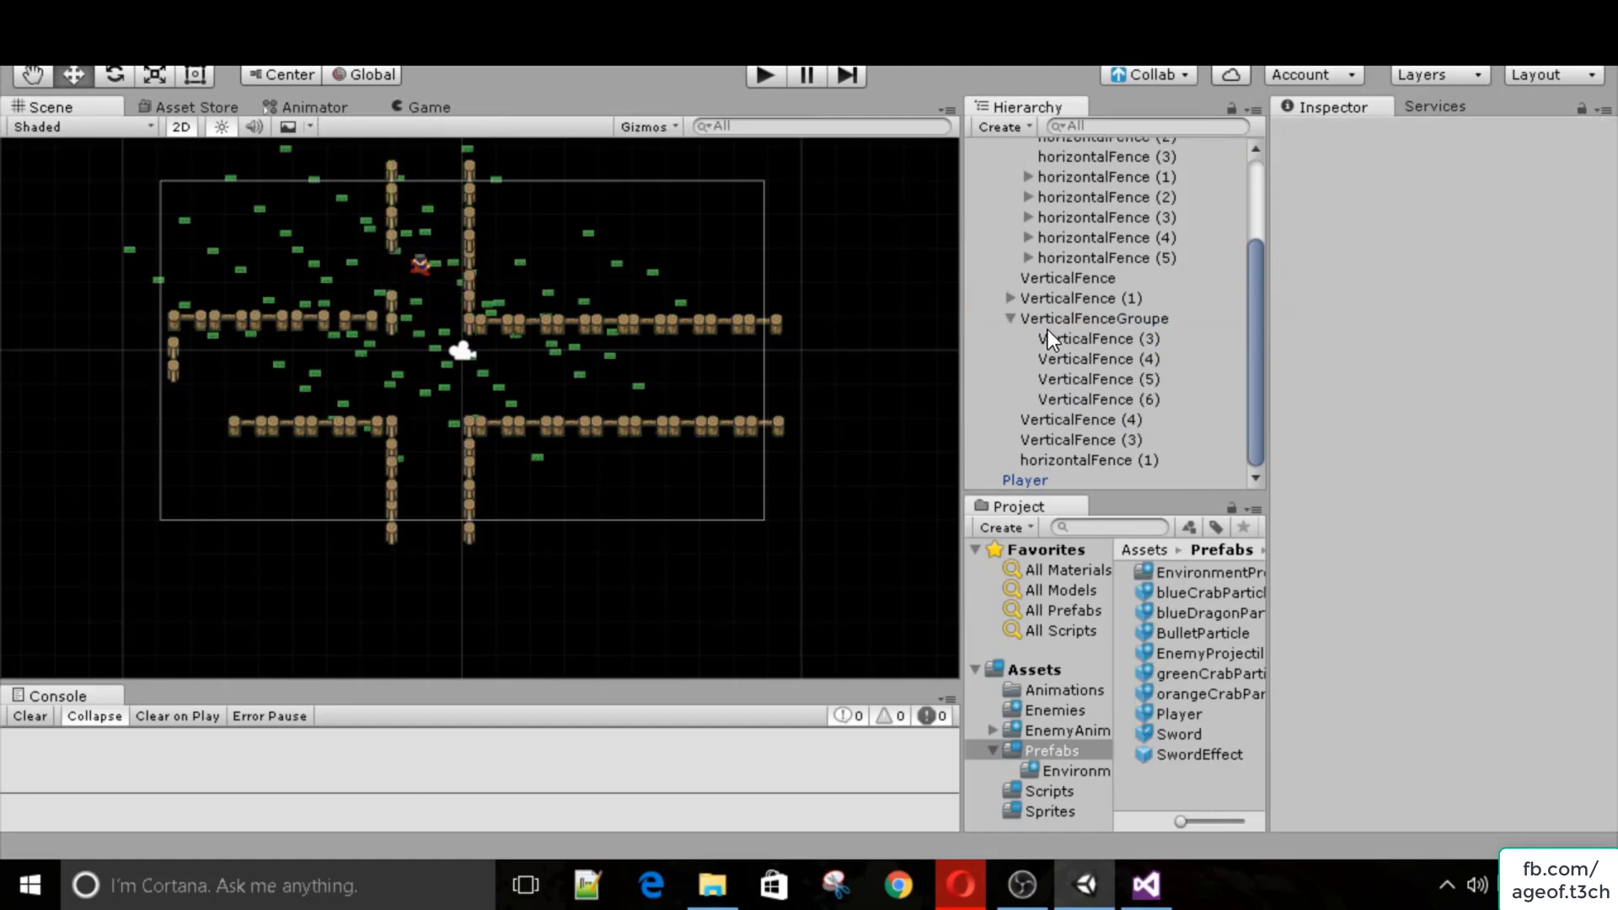
Delete VerticalFence (3), (5) and (4) from the VerticalFenceGroupe, keeping only VerticalFence (6) under it.
left_click(1075, 337)
key("Delete")
left_click(464, 274)
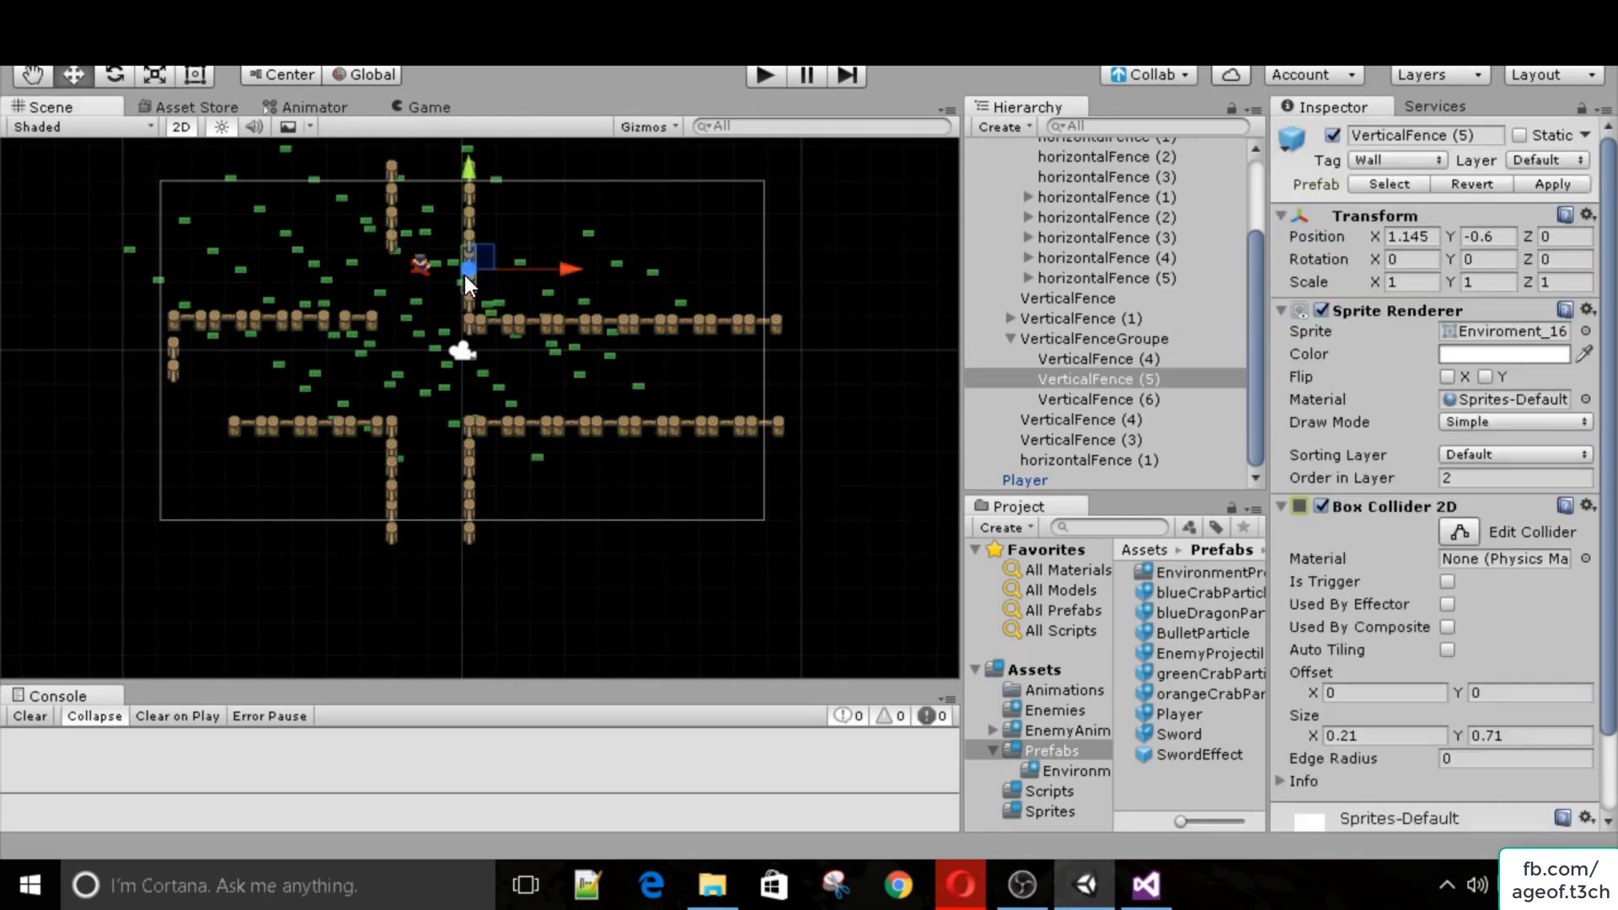
key("Delete")
left_click(463, 305)
key("Delete")
Raise the horizontalFence group to about Y 0.36 and the separate horizontalFence (1) piece to about Y 0.31.
left_click(346, 320)
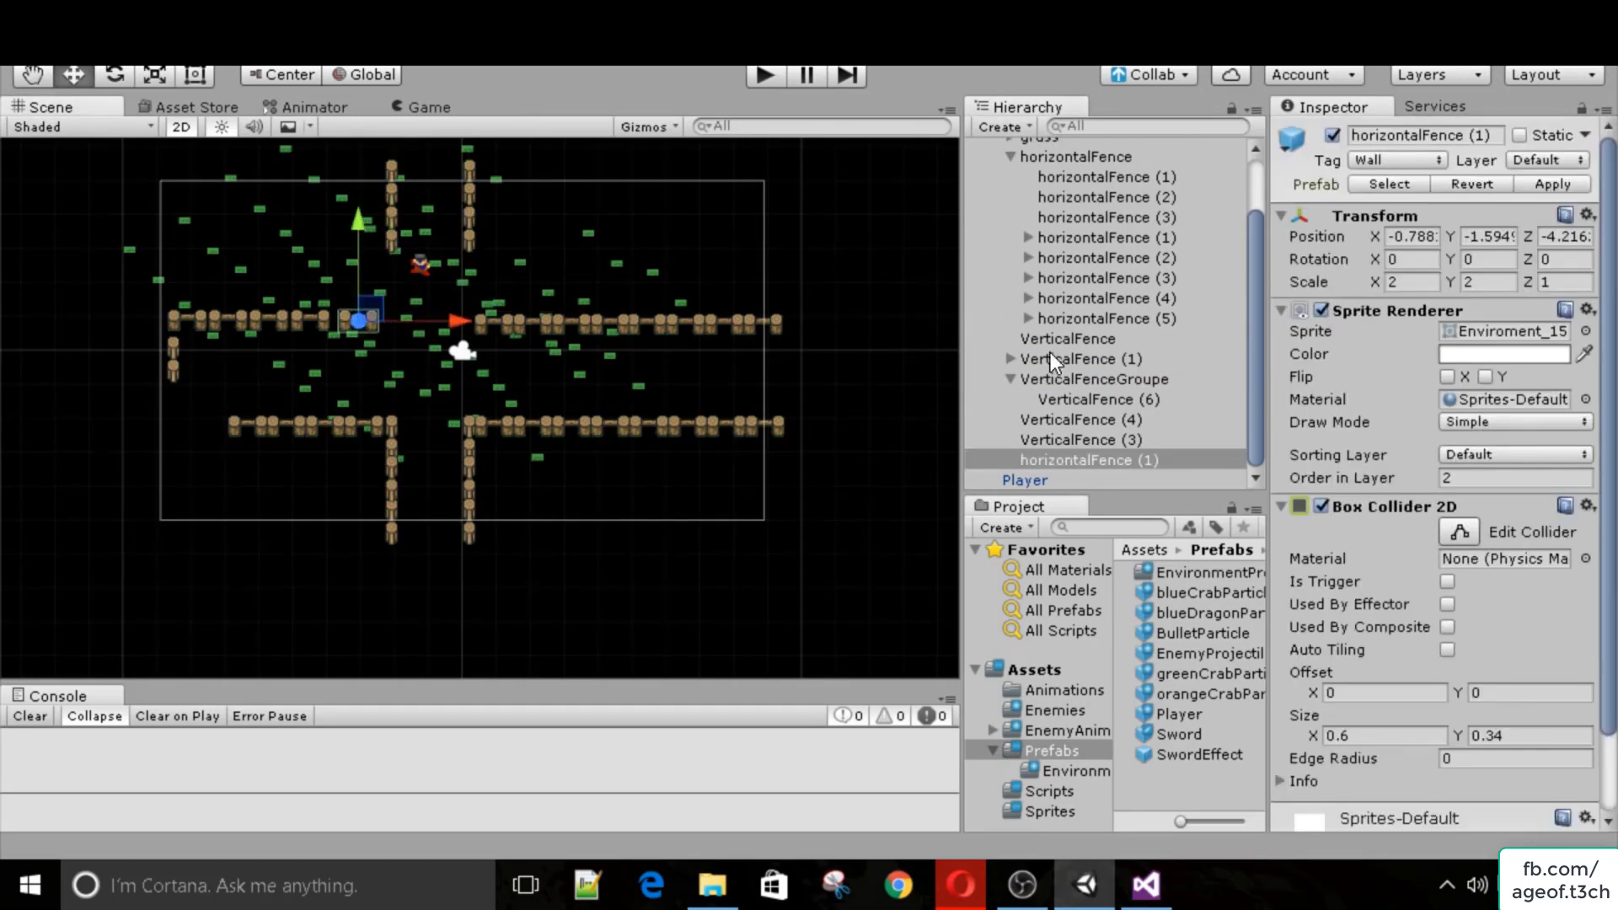
left_click(1053, 362)
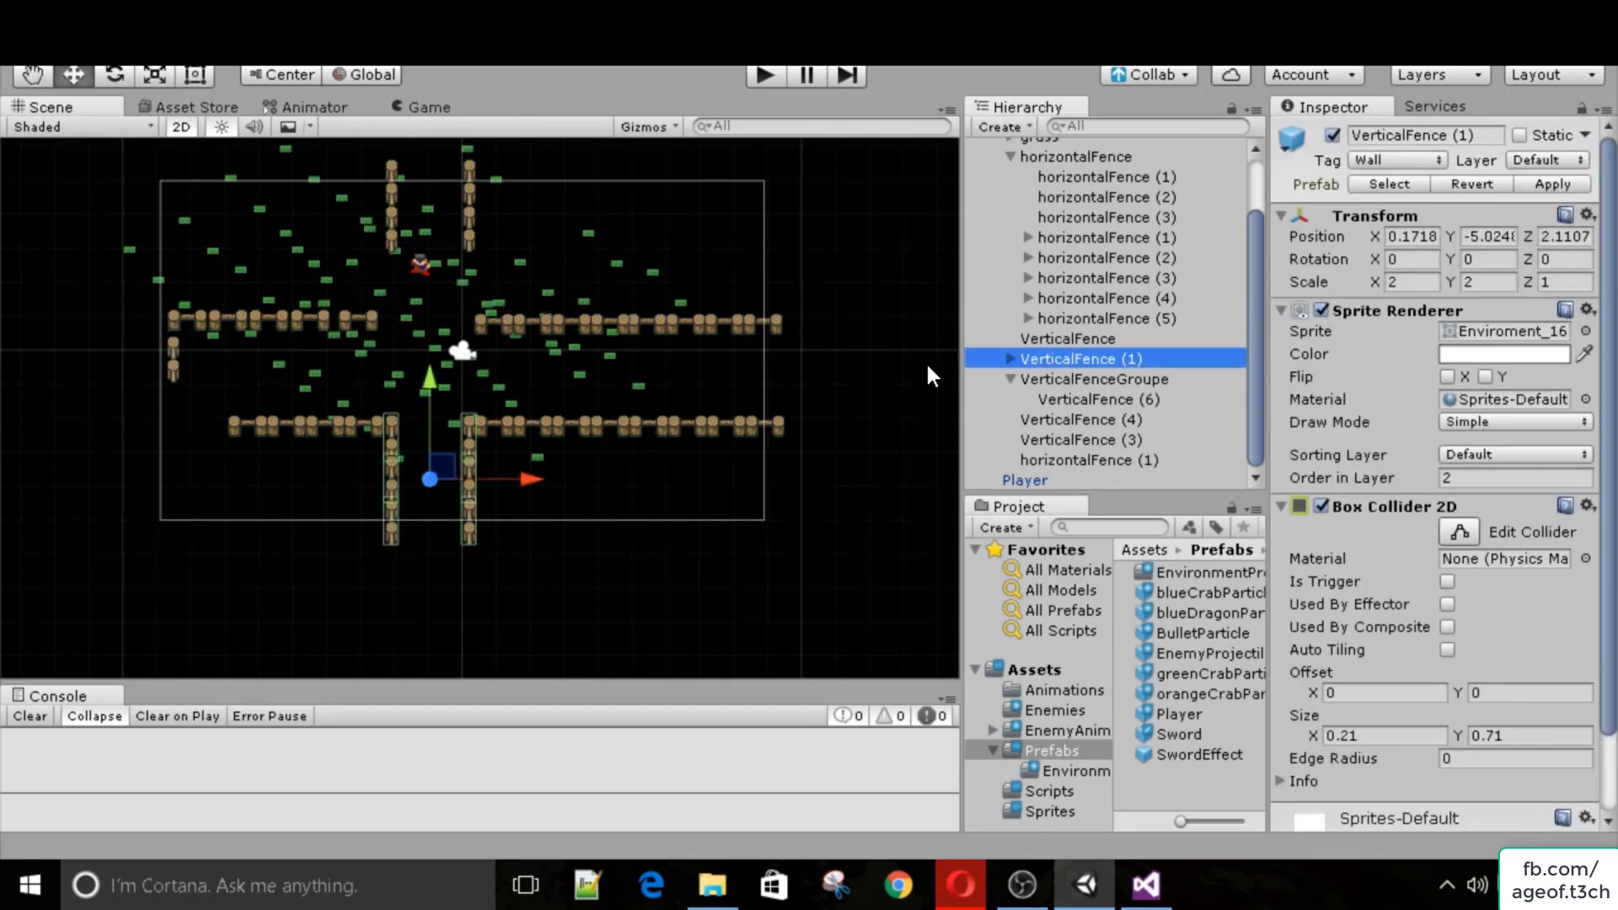
left_click(1079, 374)
scroll(1070, 305, "up", 3)
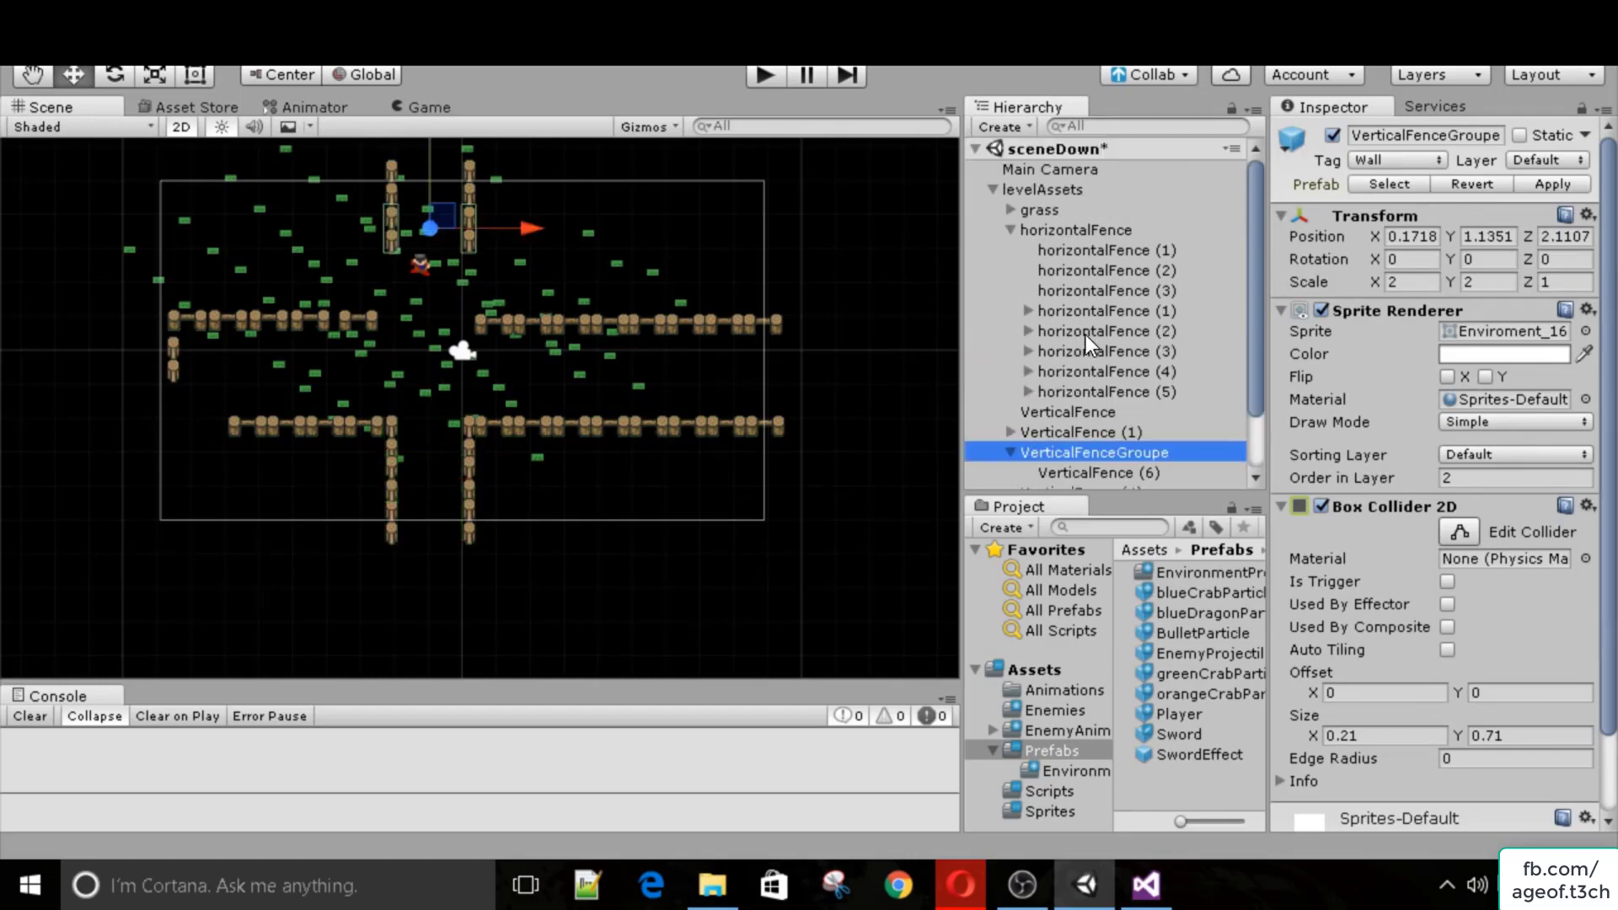
left_click(1065, 231)
left_click_drag(480, 276, 485, 210)
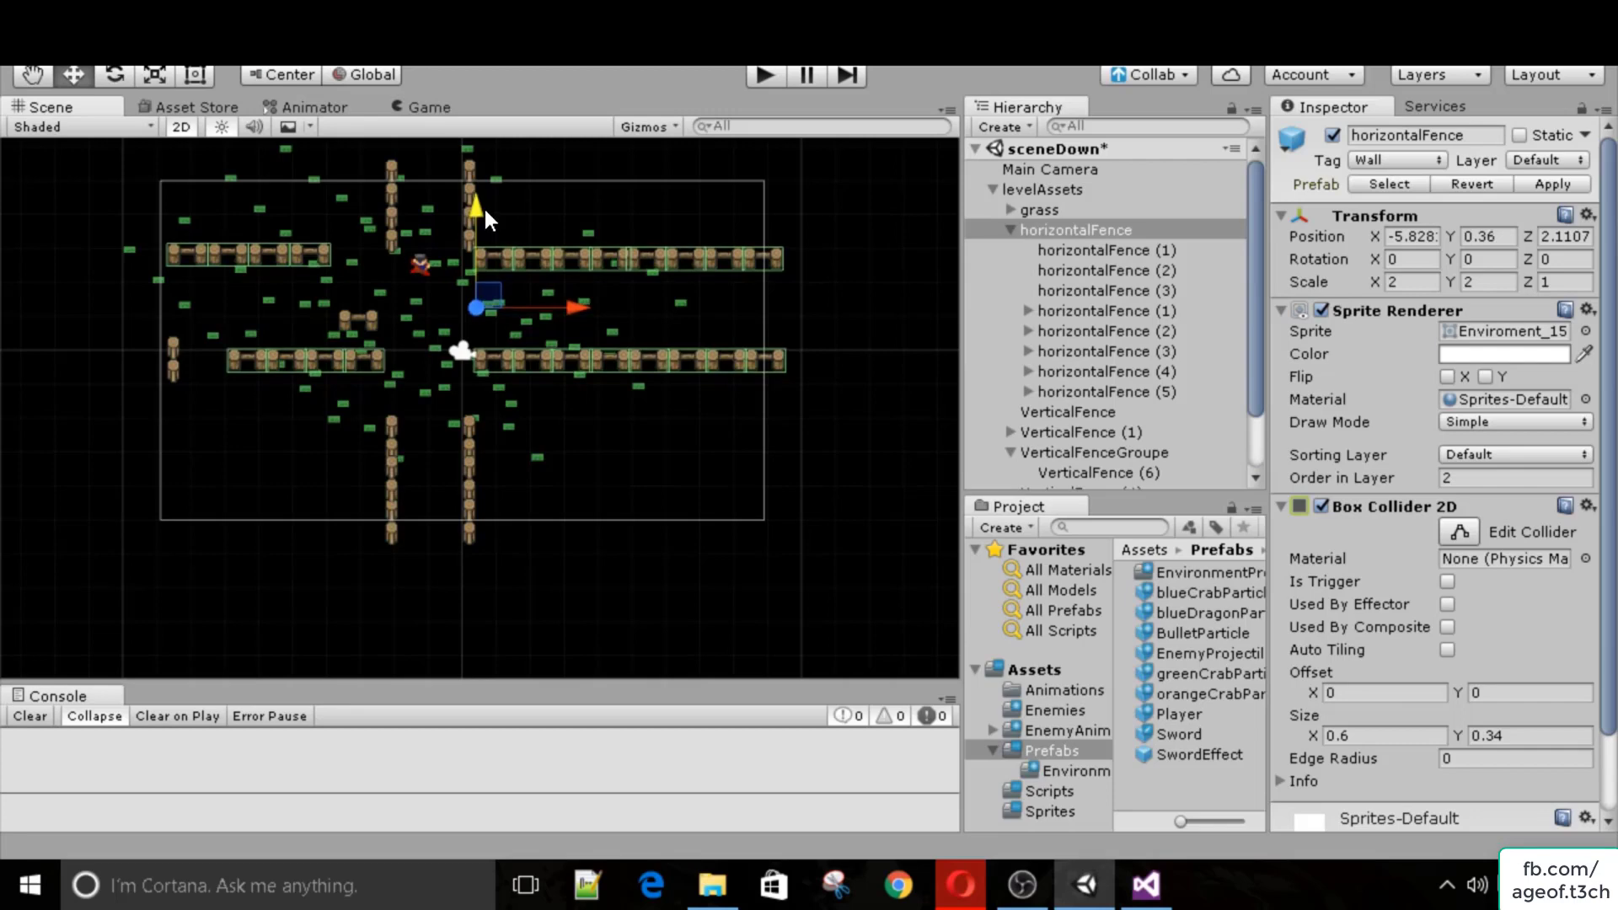
left_click(352, 315)
left_click_drag(347, 226, 347, 158)
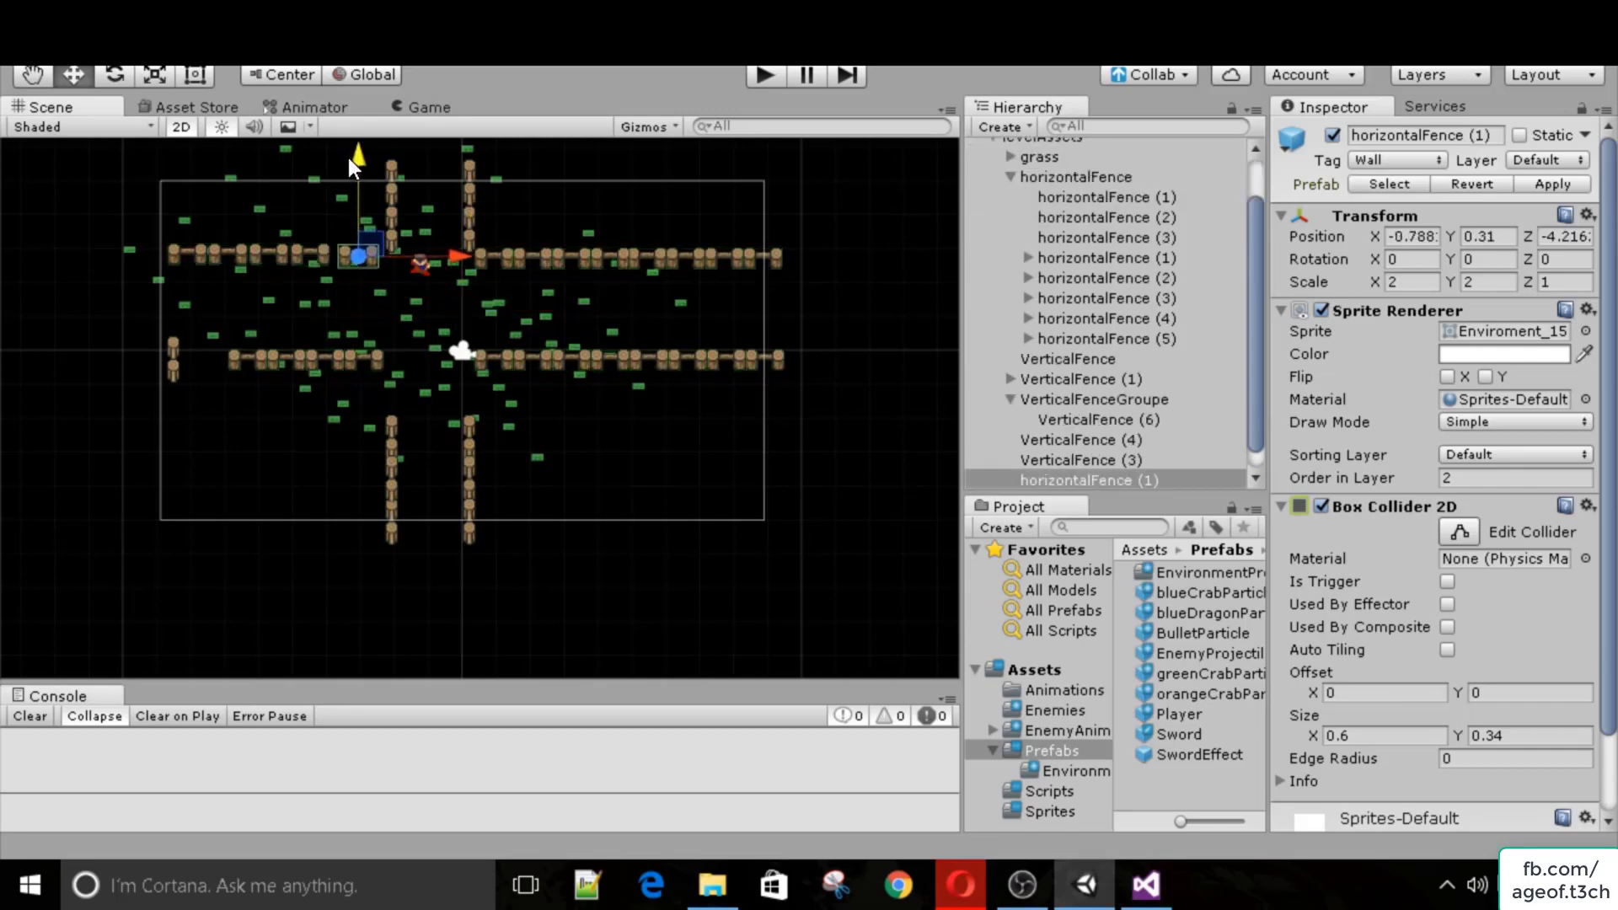
Lower the lower-right fence rows, horizontalFence (2) to about Y -2.38 and horizontalFence (3) level with it.
left_click(231, 364)
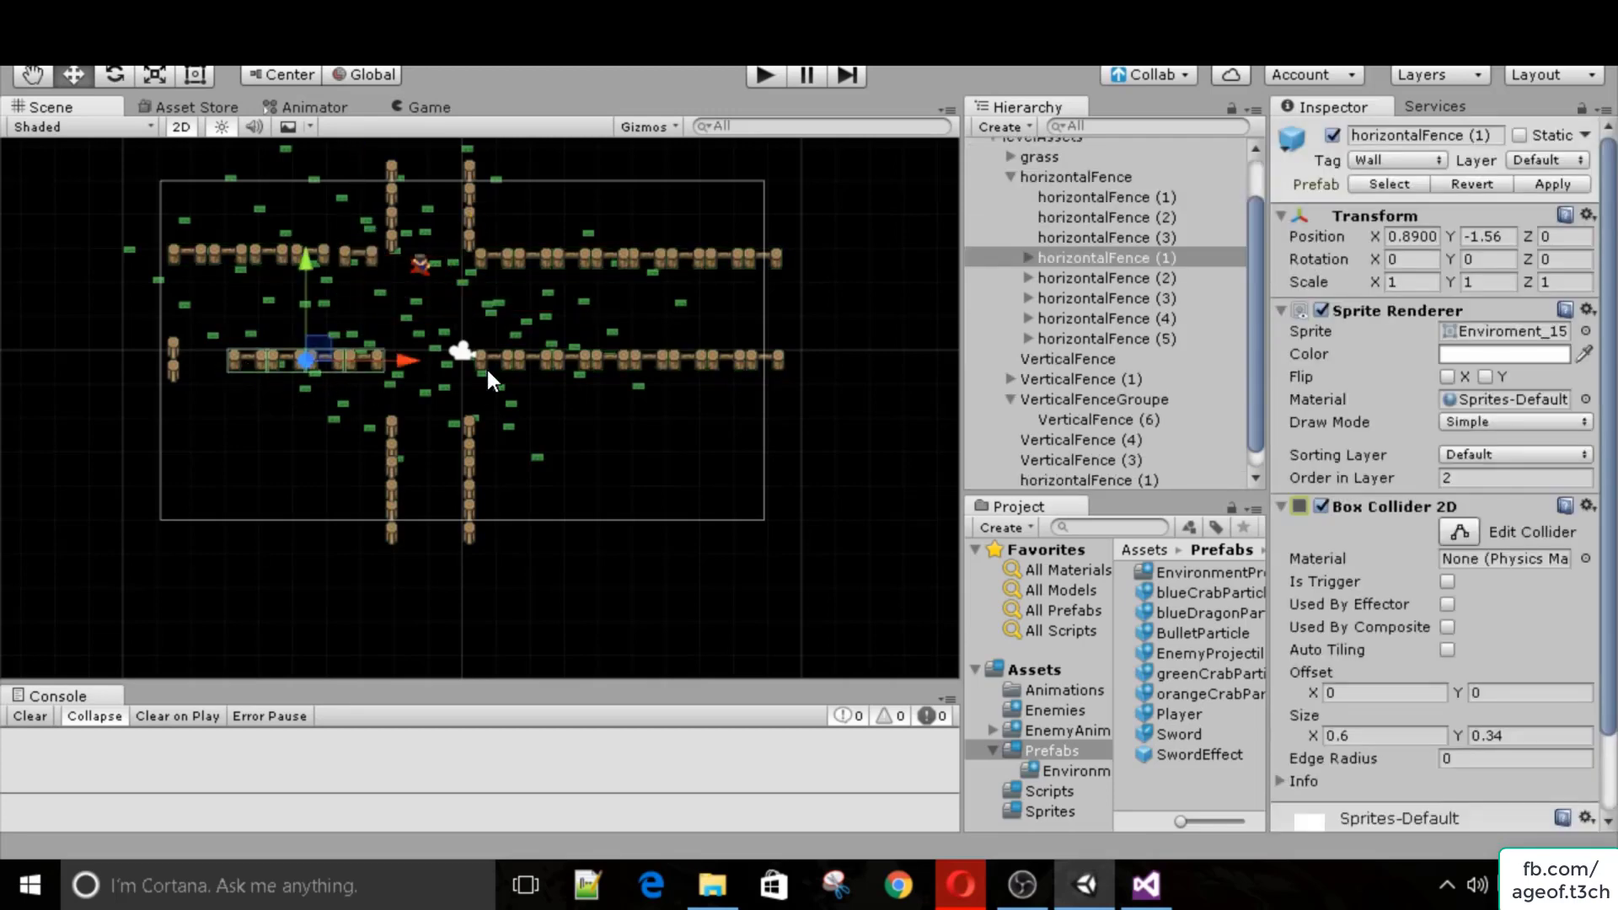
left_click(557, 357)
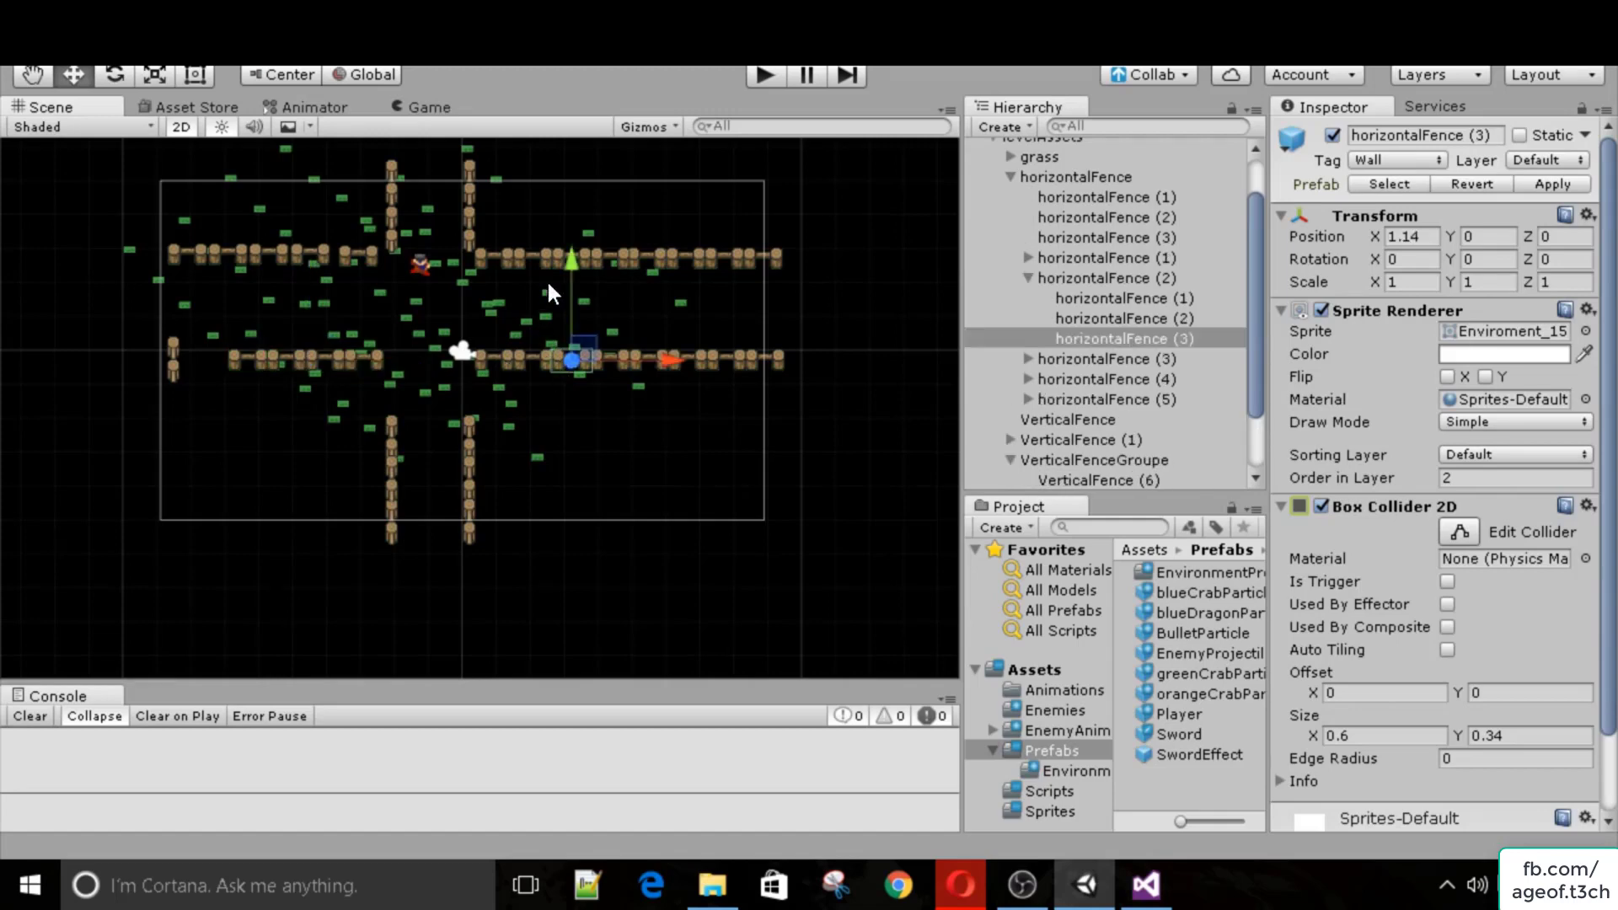
left_click(513, 360)
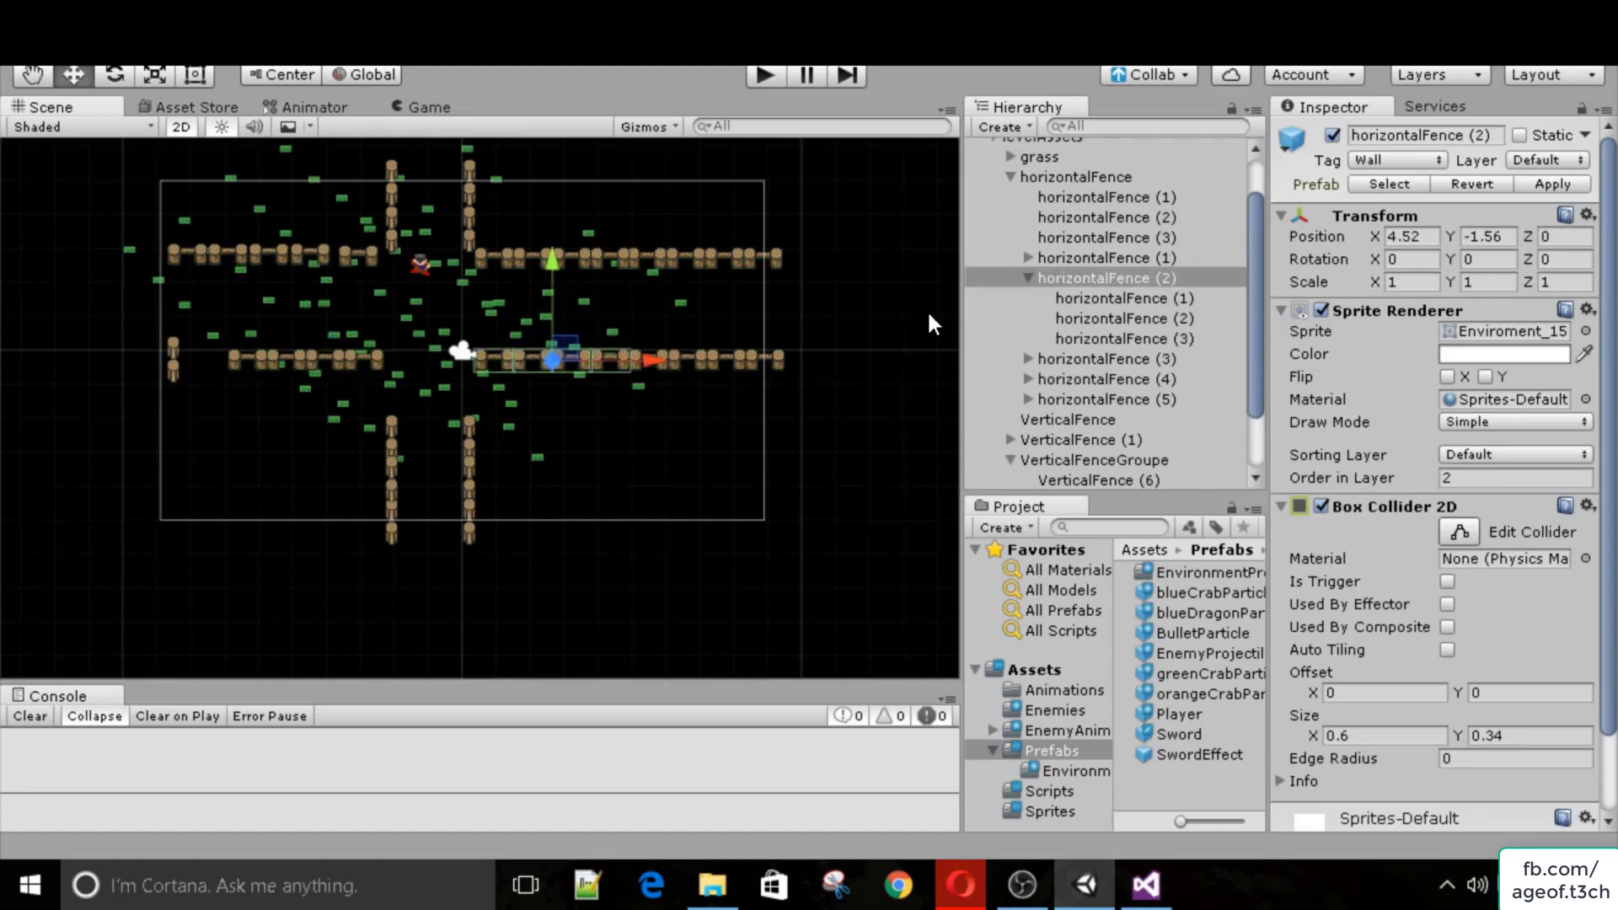
left_click_drag(541, 266, 532, 321)
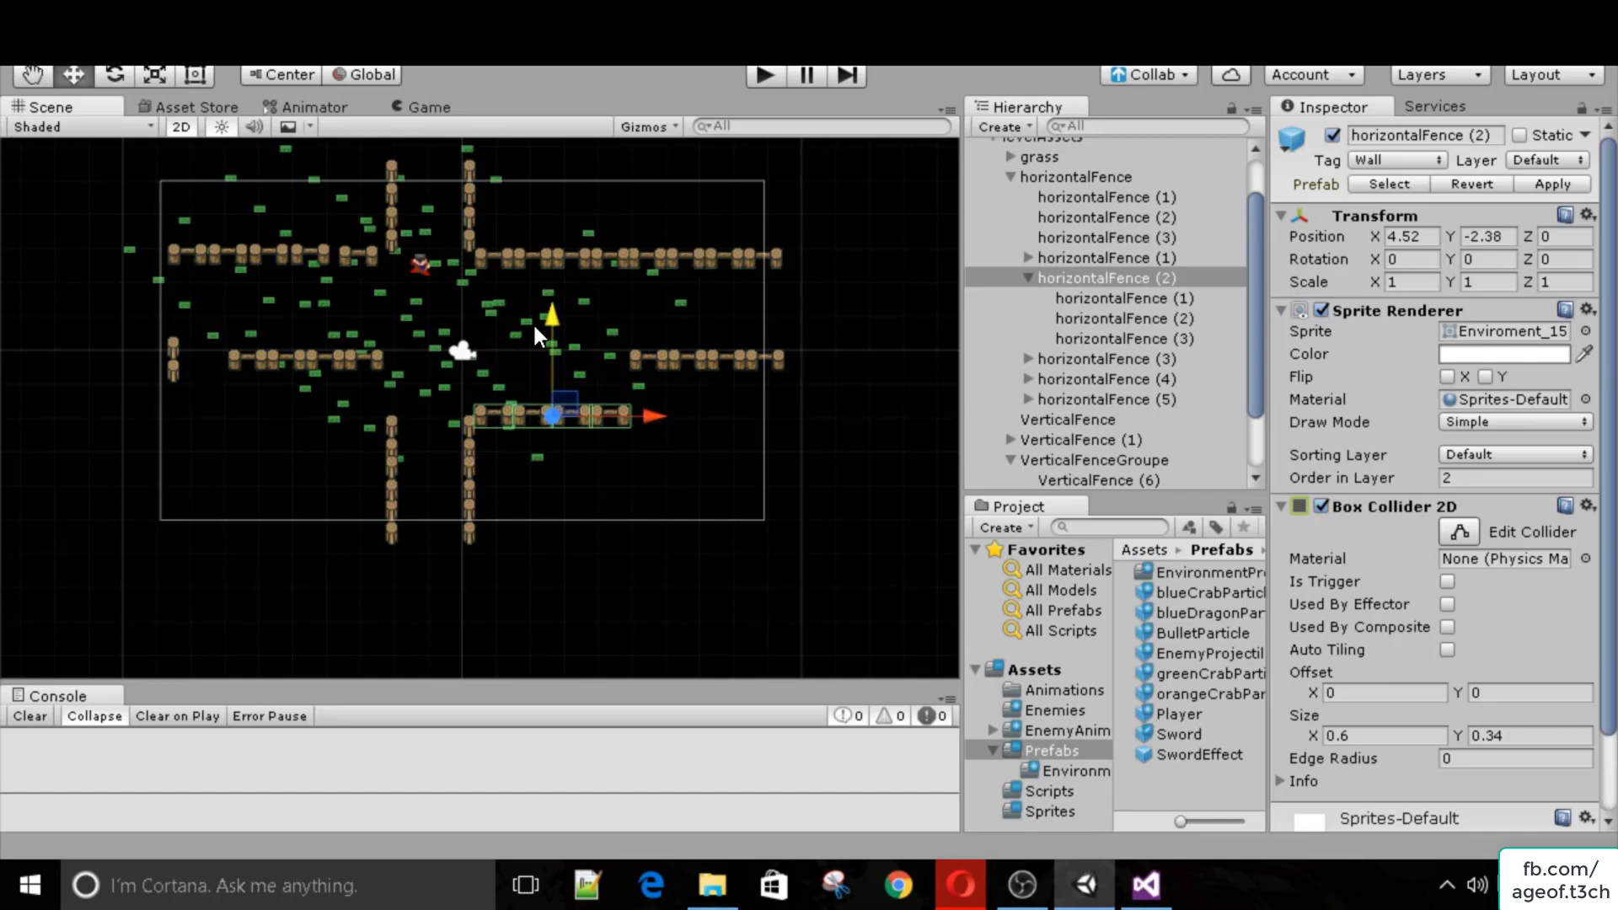
left_click(713, 344)
left_click(668, 365)
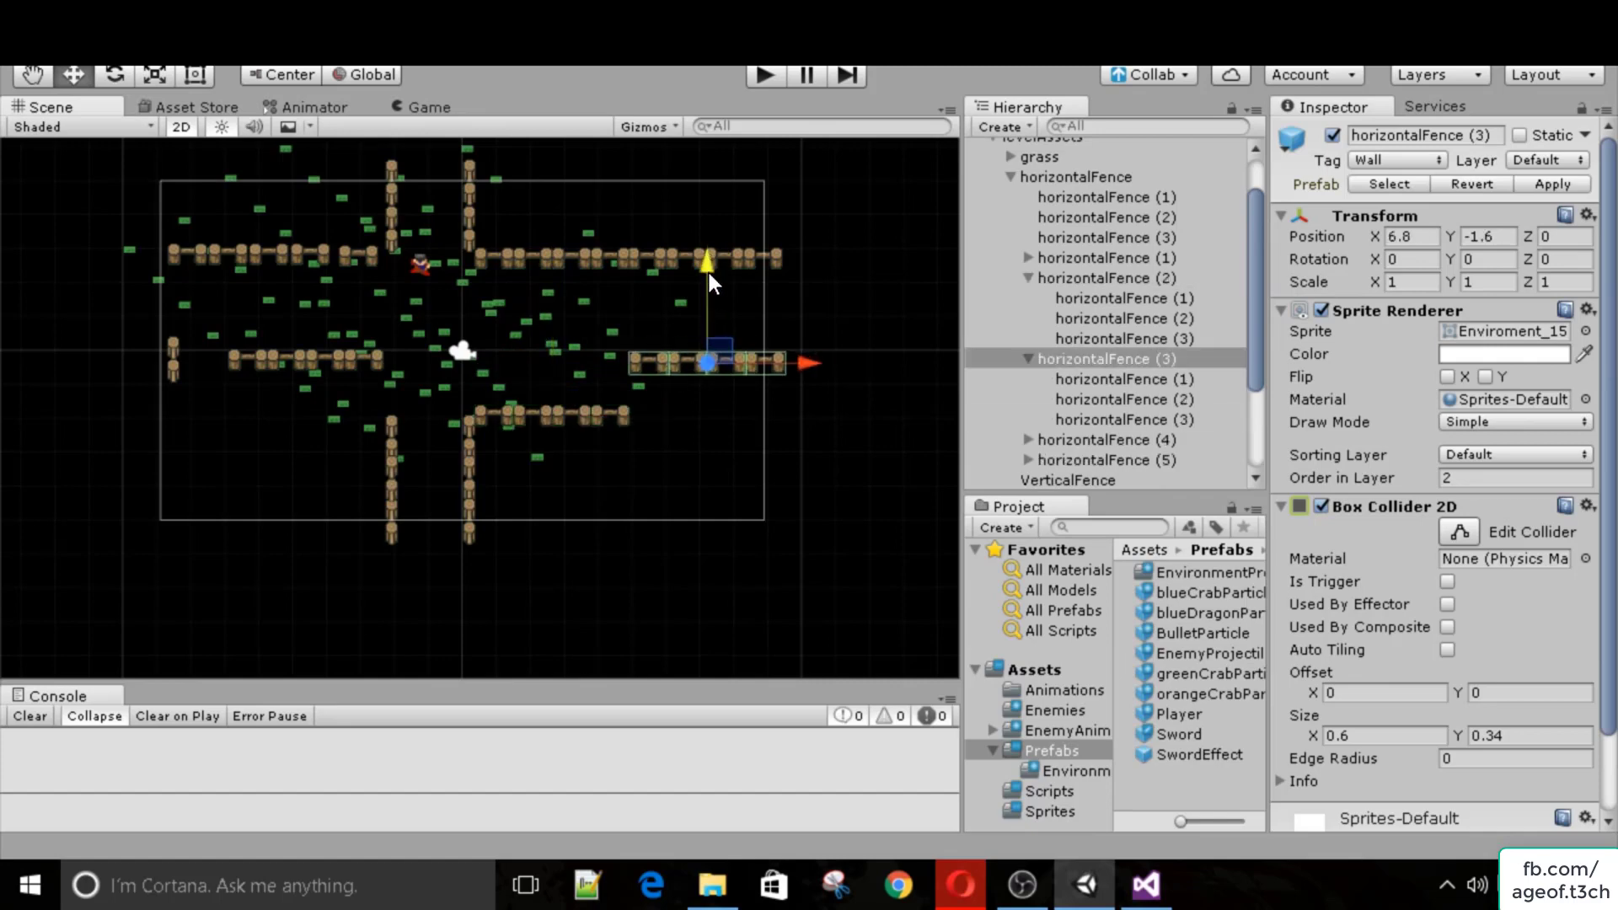
left_click_drag(707, 271, 711, 307)
Lower the whole lower-left fence row, horizontalFence (1), until it meets the top of the lower vertical fence.
left_click(339, 359)
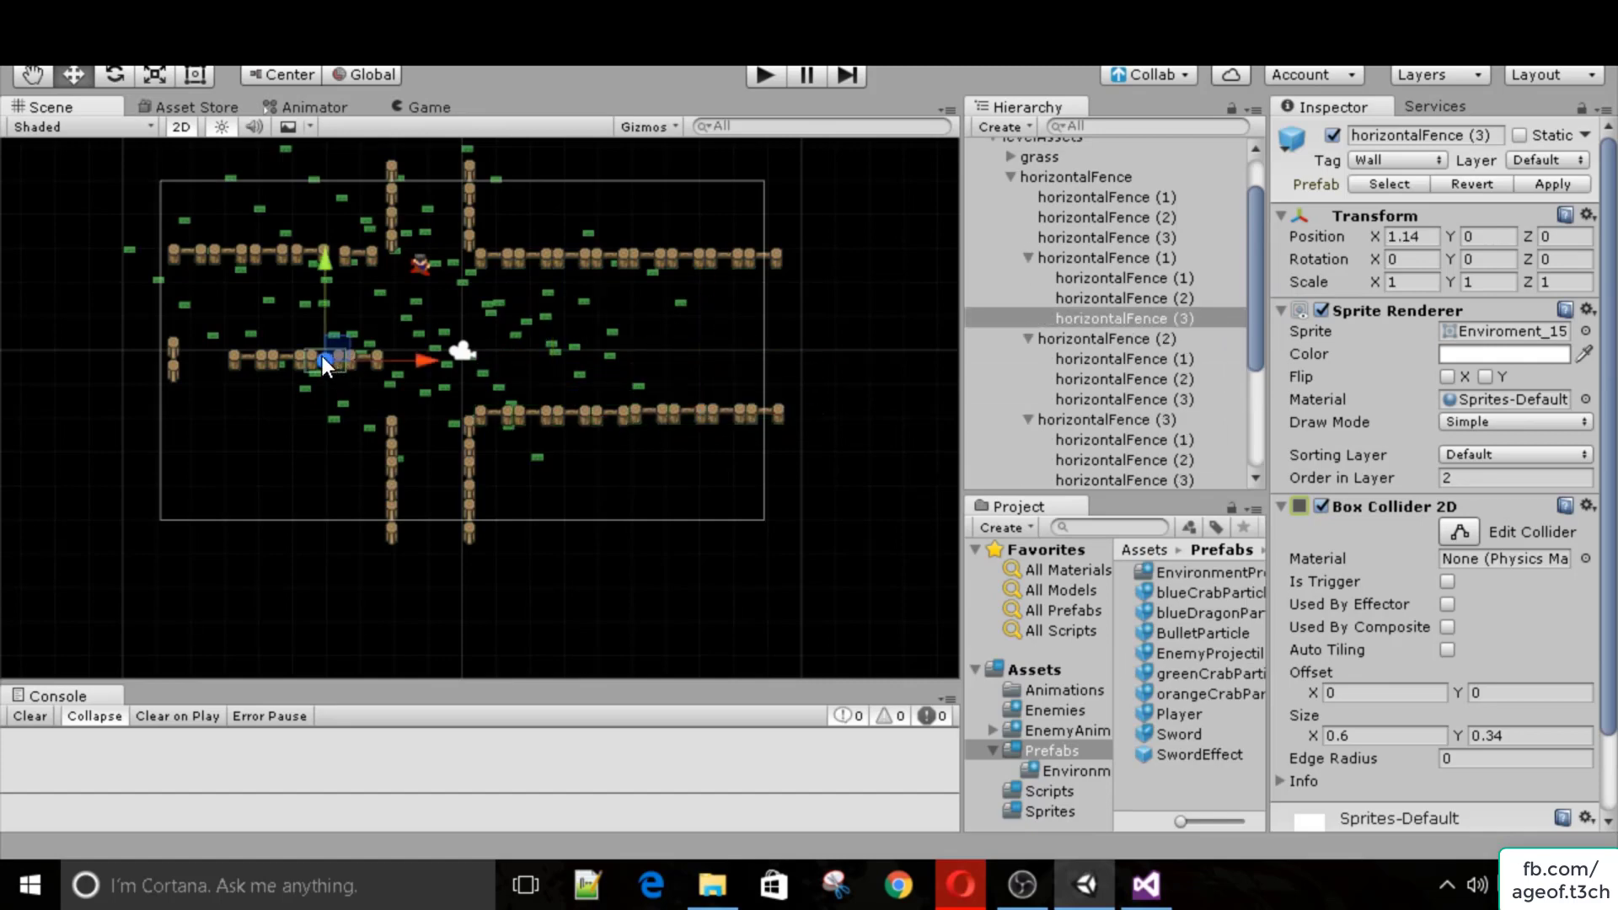
left_click(288, 361)
left_click_drag(247, 361, 284, 364)
left_click_drag(301, 272, 305, 334)
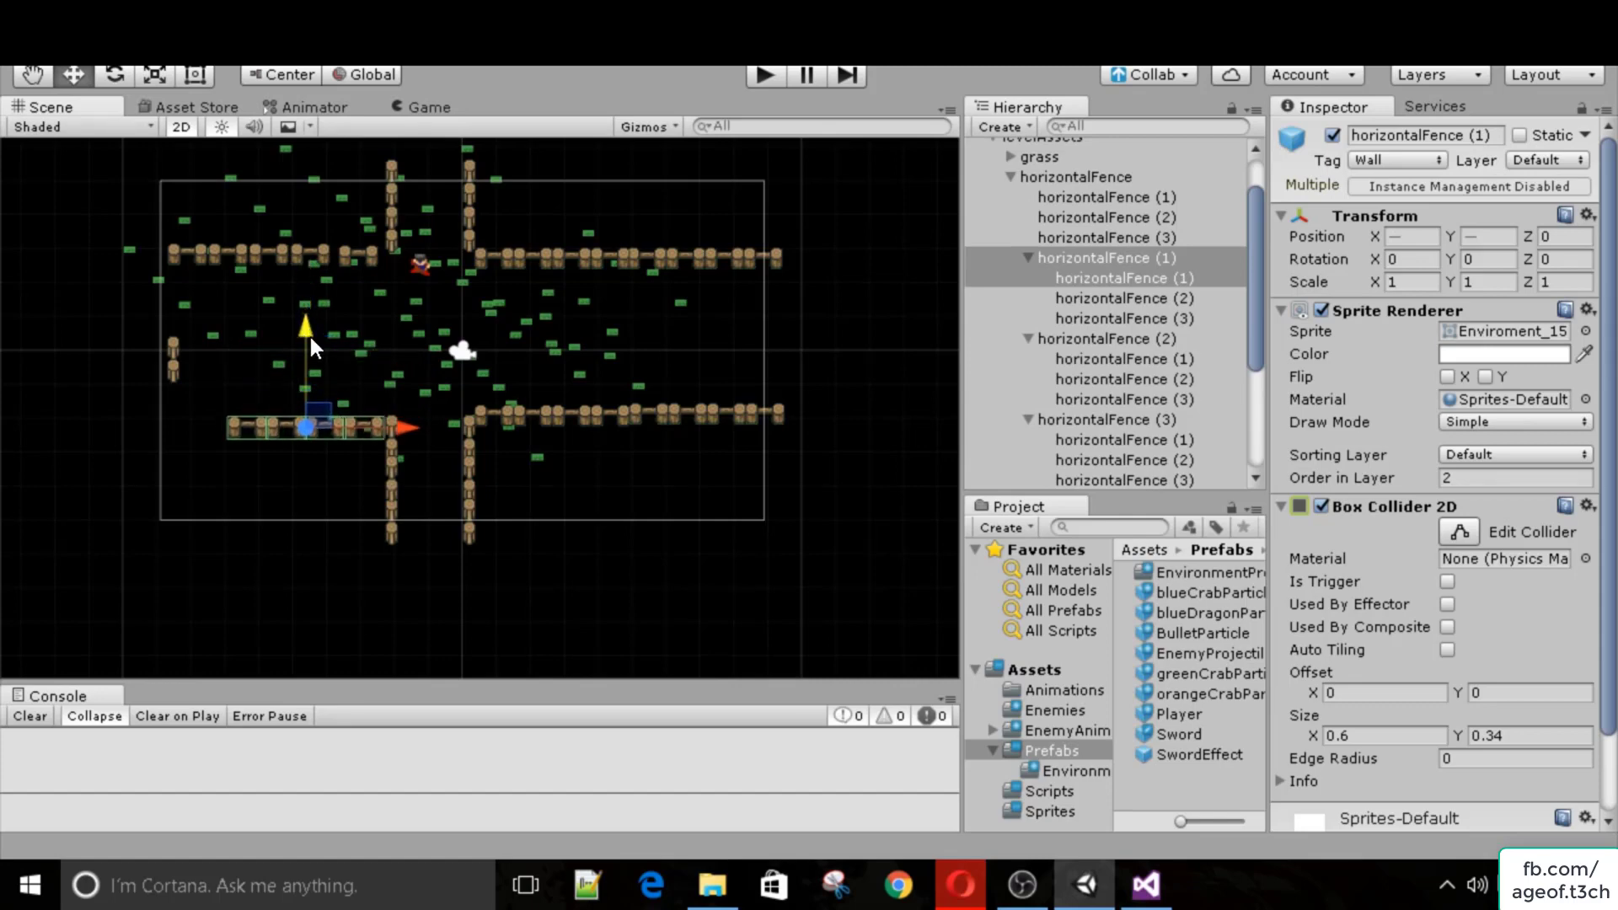
Extend the lower-left fence row outward with duplicated horizontal pieces until it passes beneath the left vertical fence.
left_click(242, 426)
left_click(213, 408)
left_click(295, 428)
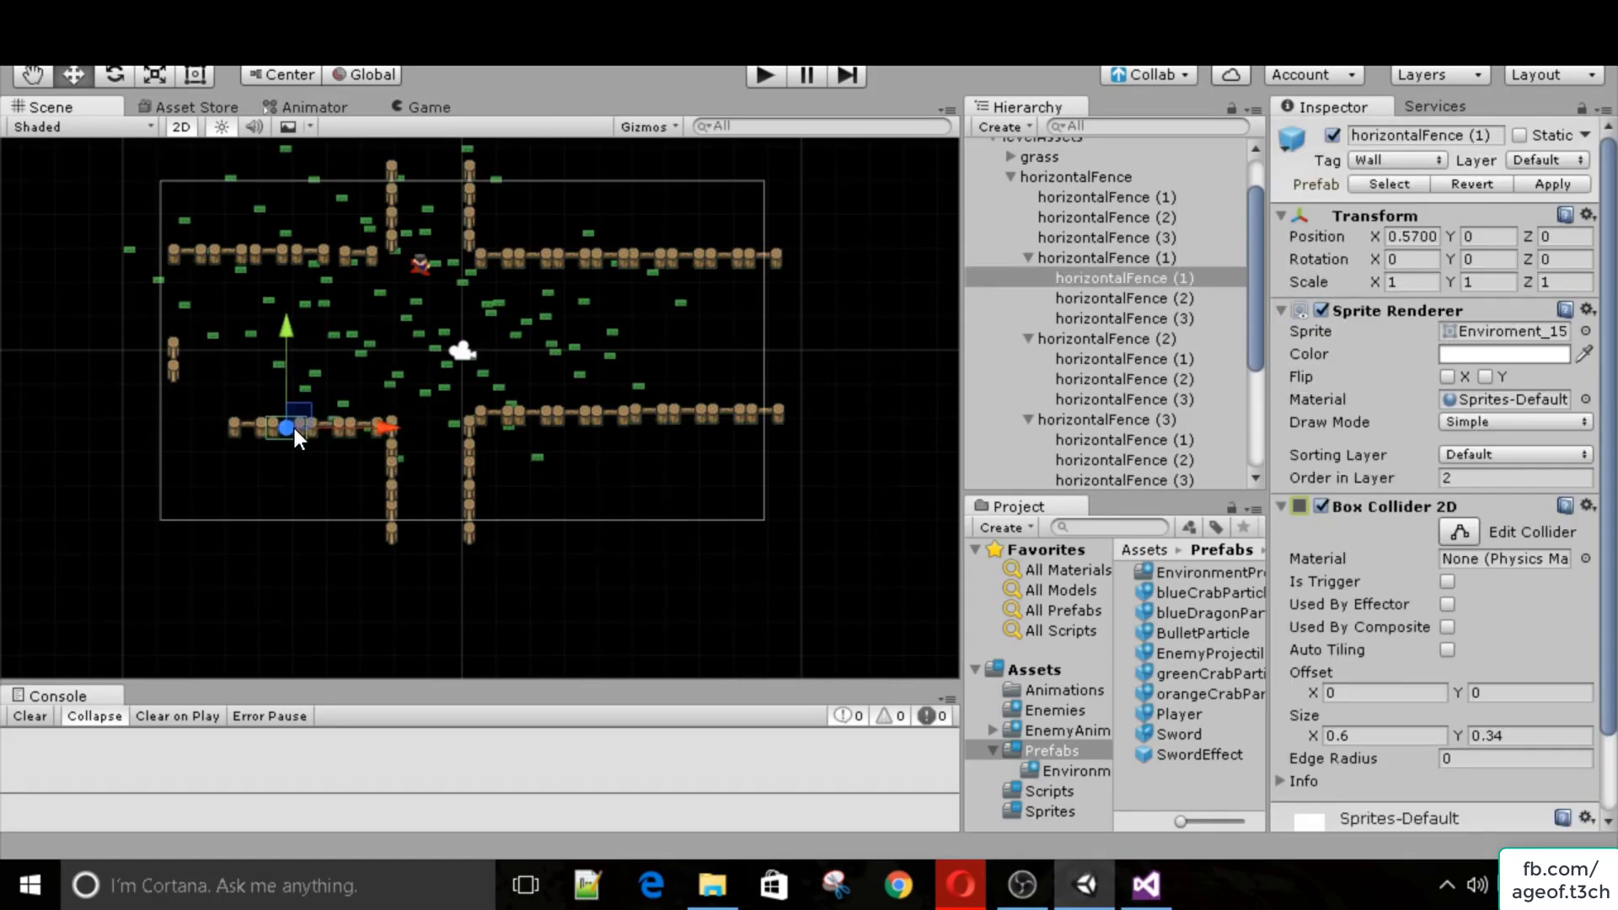
key("ctrl+d")
left_click_drag(372, 426, 285, 426)
key("ctrl+d")
Duplicate the left vertical fence piece and stack the copies between the two horizontal rows, the last at about Y -3.86.
left_click(173, 365)
key("ctrl+d")
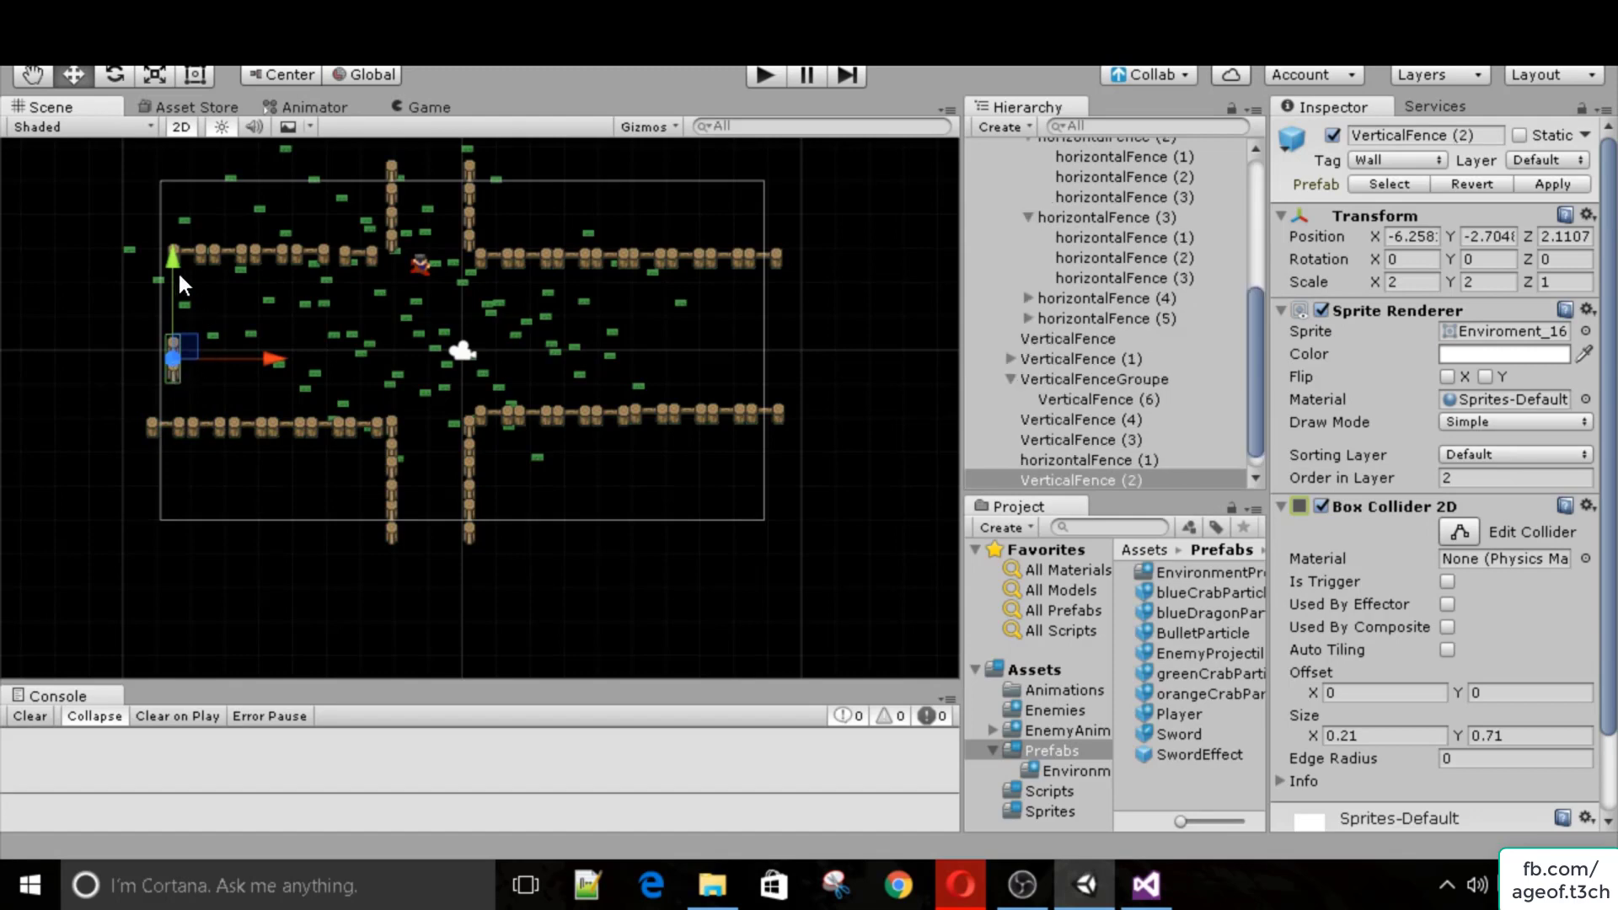
left_click_drag(176, 270, 163, 317)
key("ctrl+d")
key("ctrl+d")
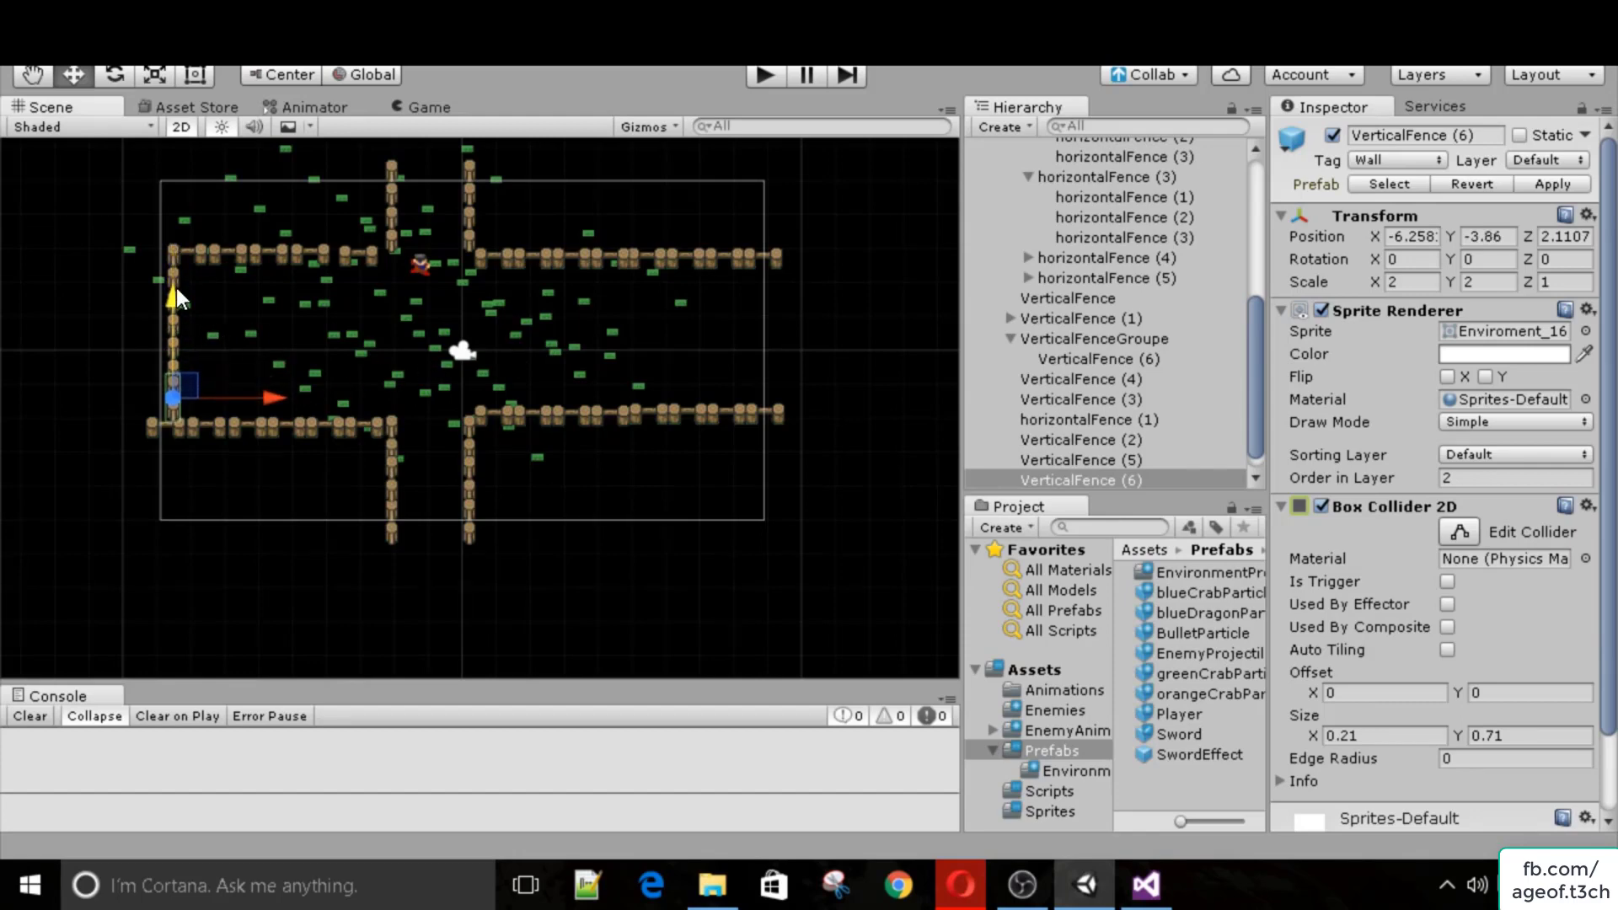
Duplicate the left column of vertical fences, place the copies at about X 11.07 on the right side, and check the game view.
left_click(174, 274)
left_click(170, 310, "ctrl")
left_click(171, 354, "ctrl")
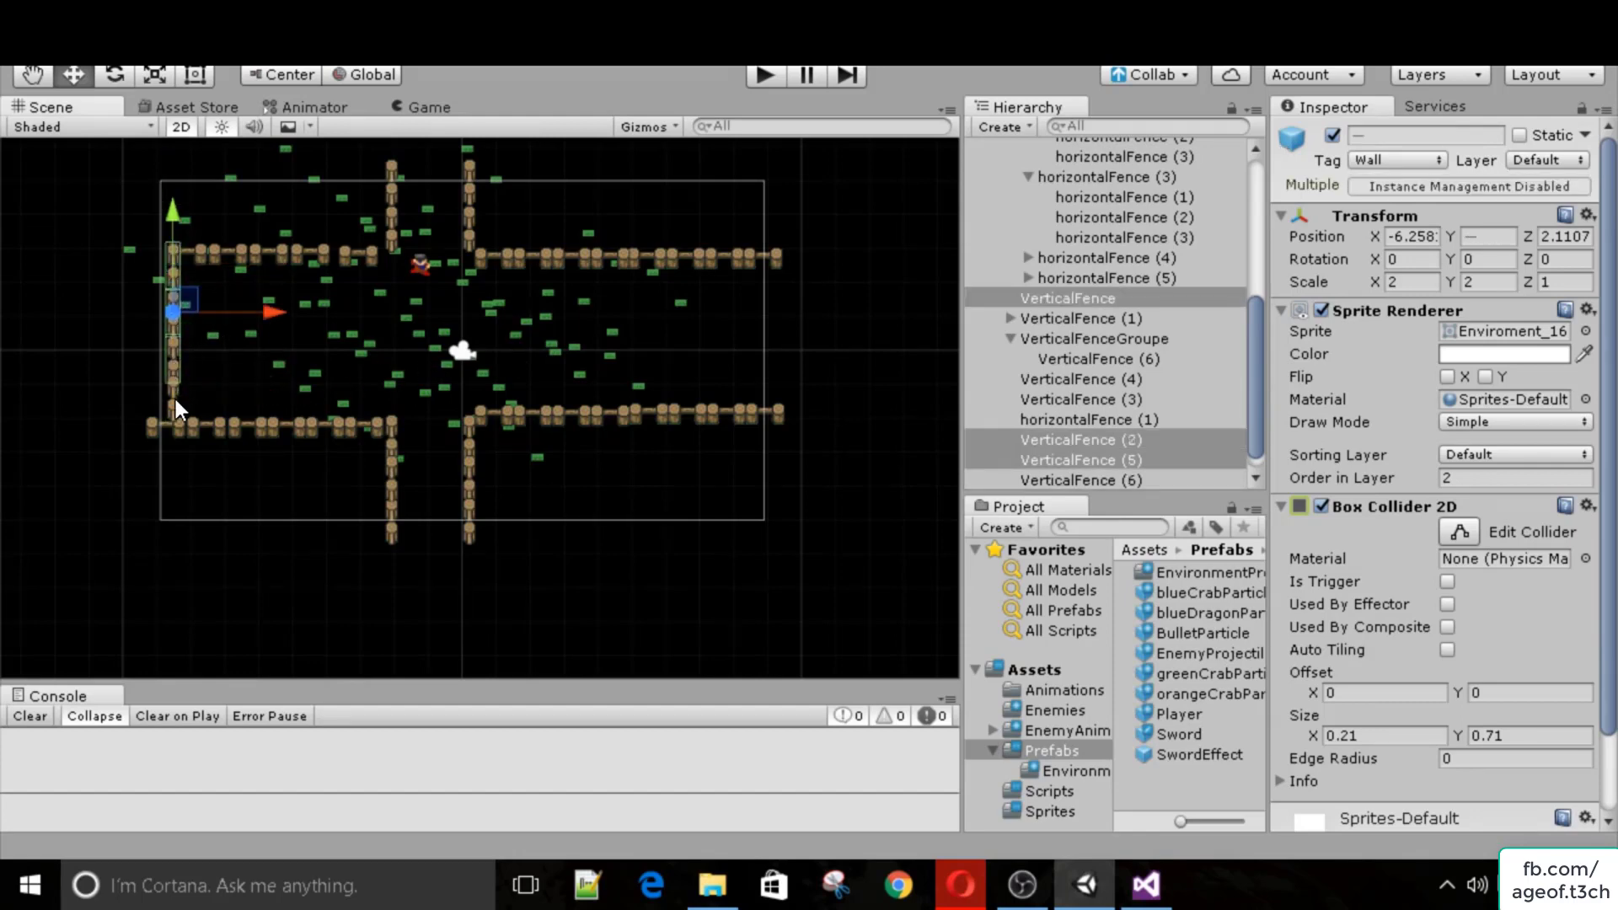
key("ctrl+d")
left_click_drag(260, 340, 863, 335)
left_click(431, 108)
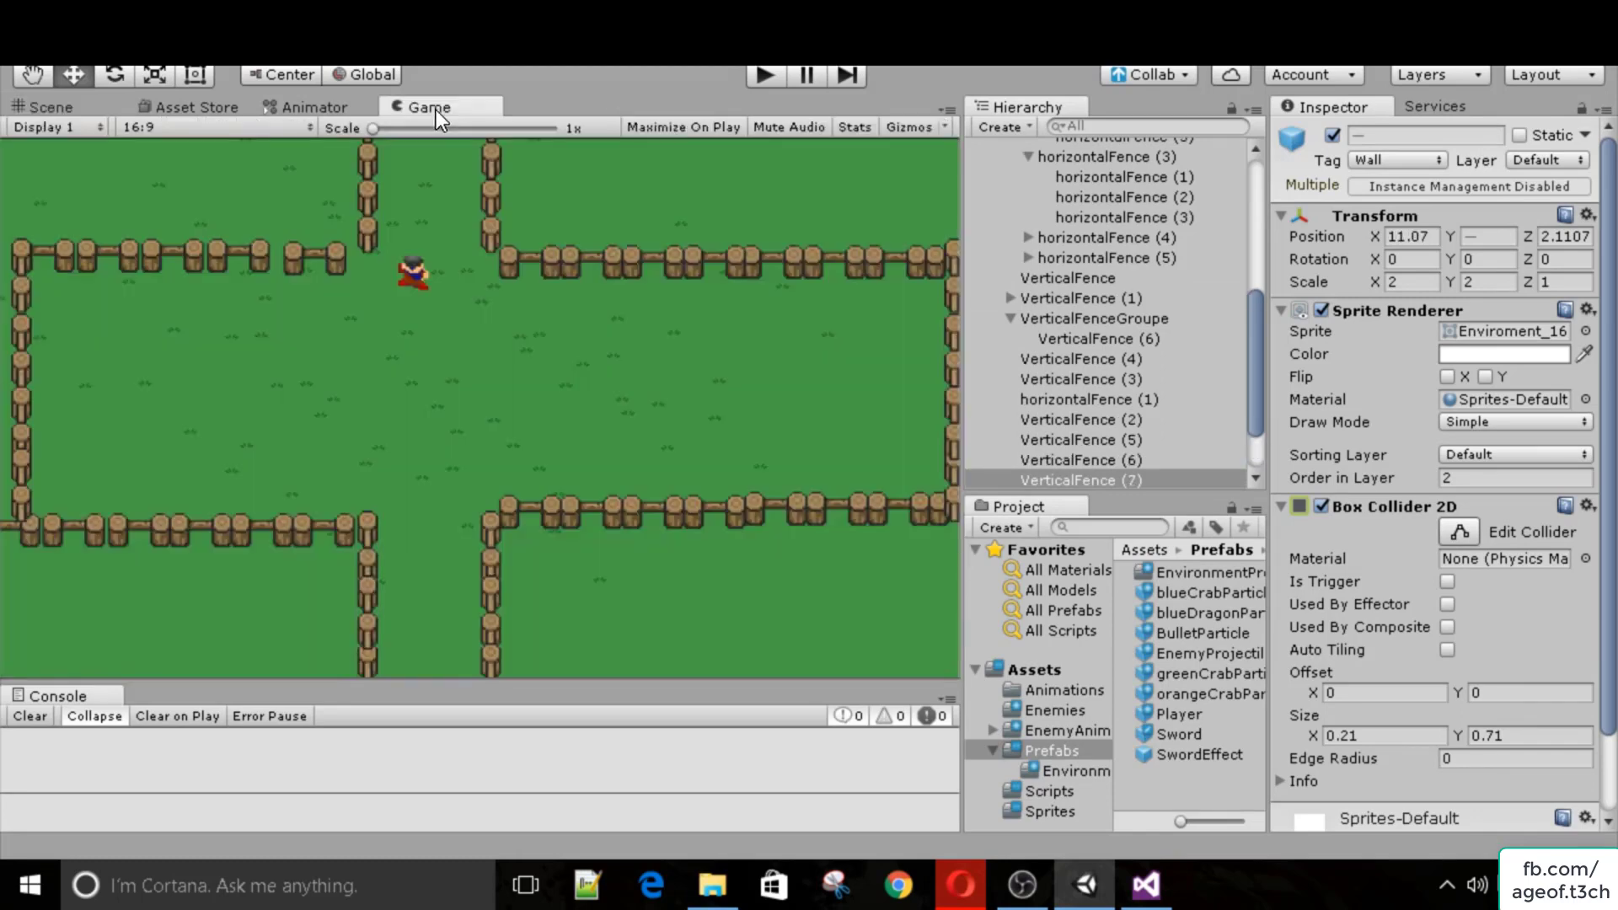
Delete the outermost piece of the lower-left fence row and check the result in the game view.
left_click(44, 108)
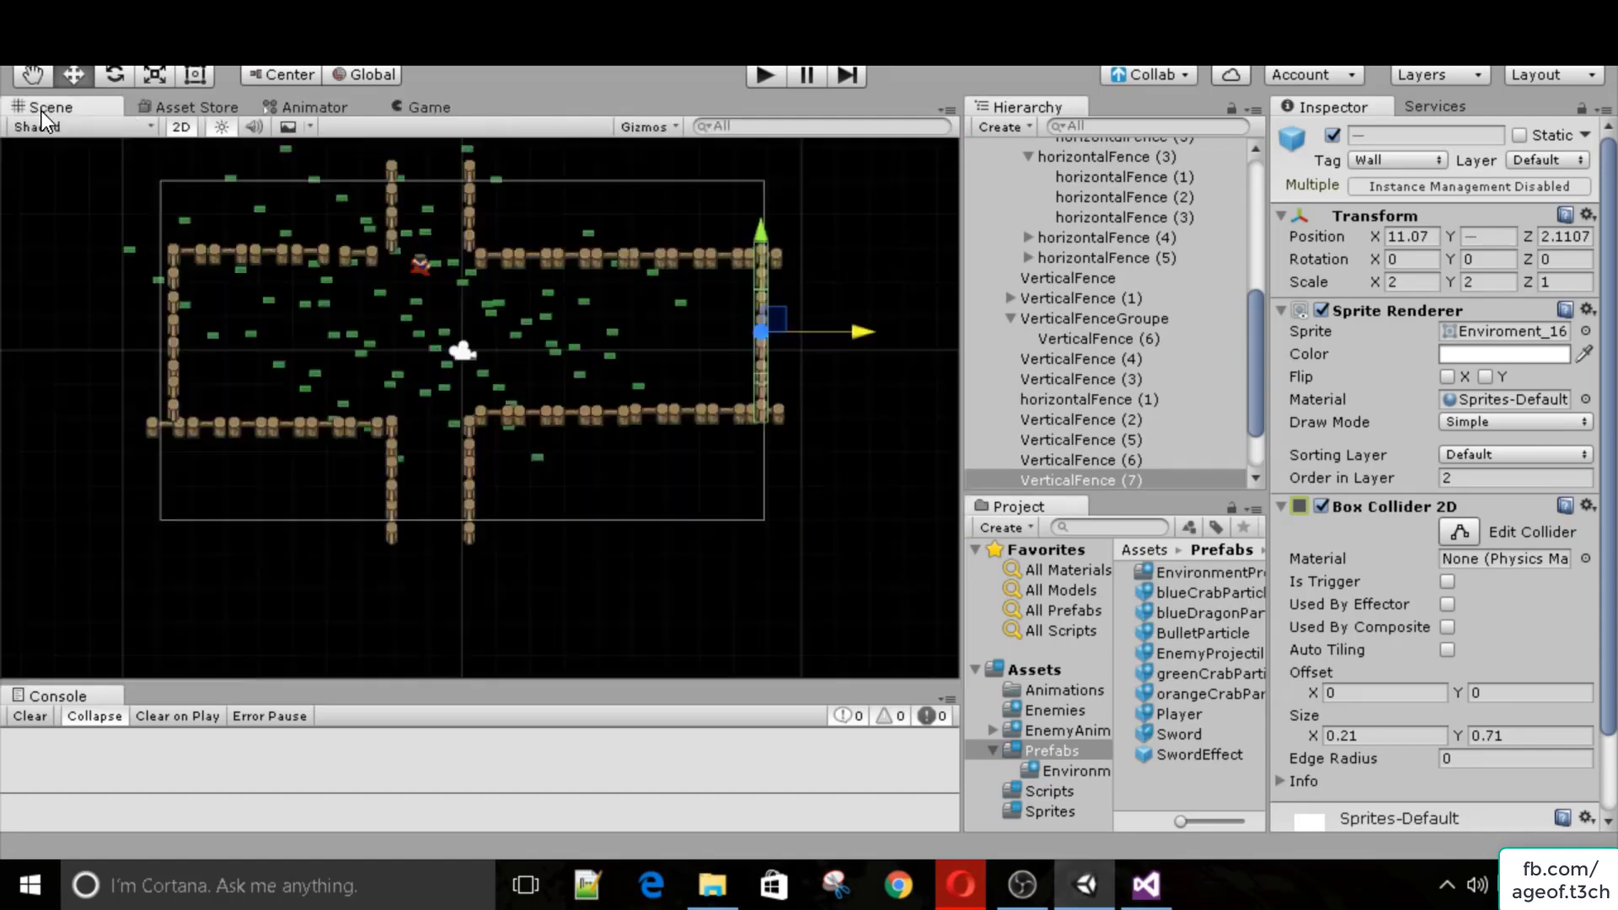
left_click(157, 431)
key("Delete")
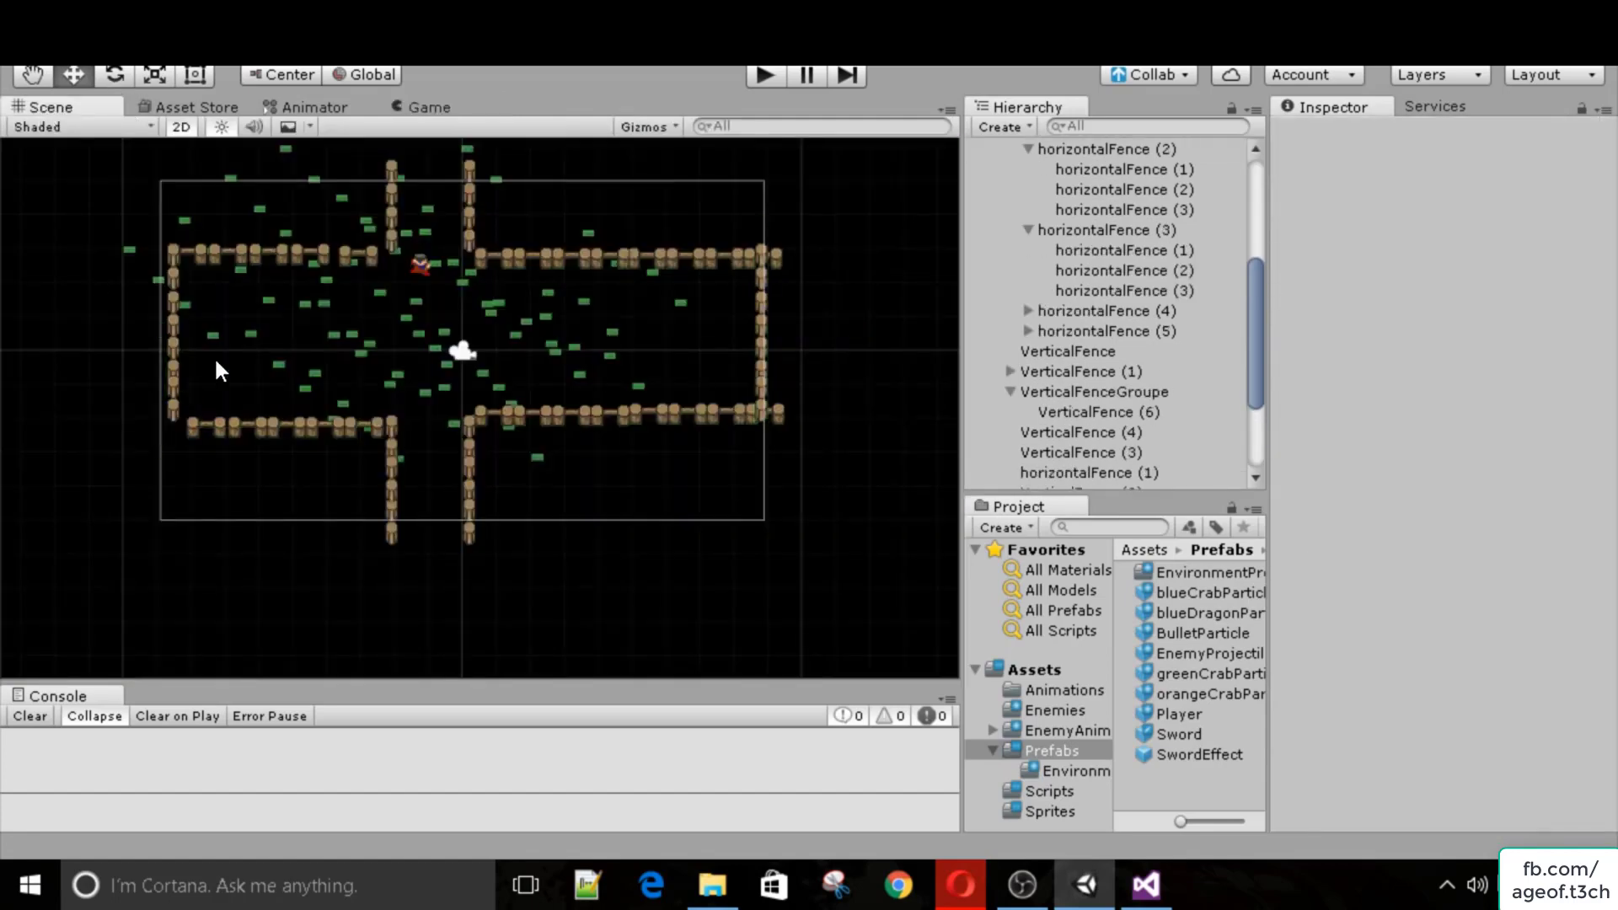
left_click(429, 107)
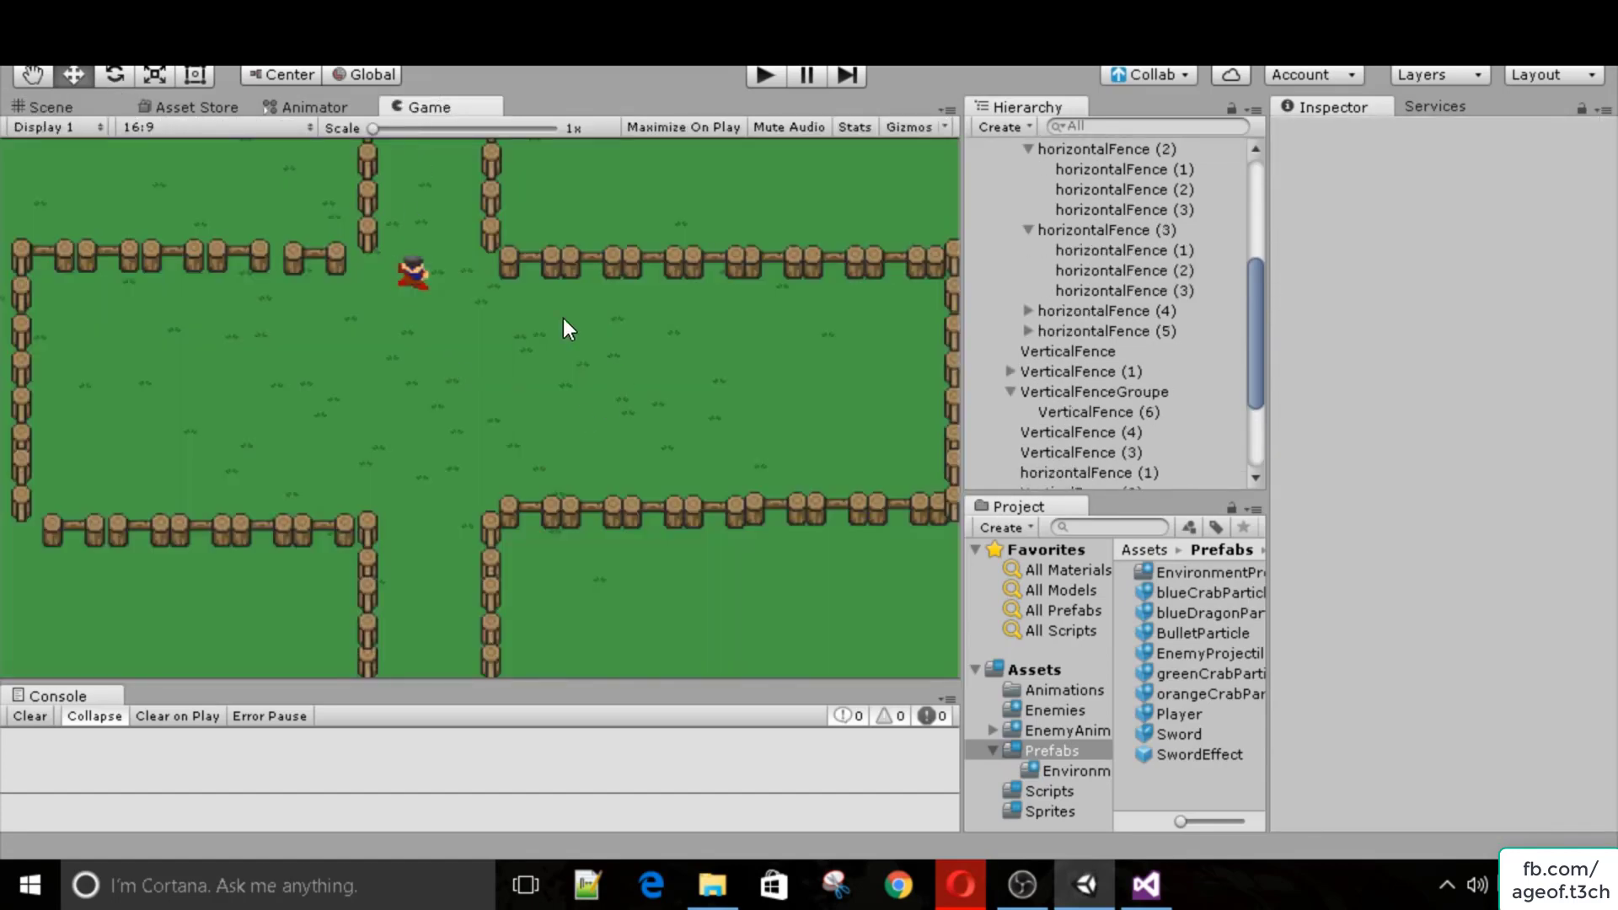
Raise the separate horizontalFence (1) piece in the upper-left row to about Y 0.42 and check the game view.
left_click(59, 115)
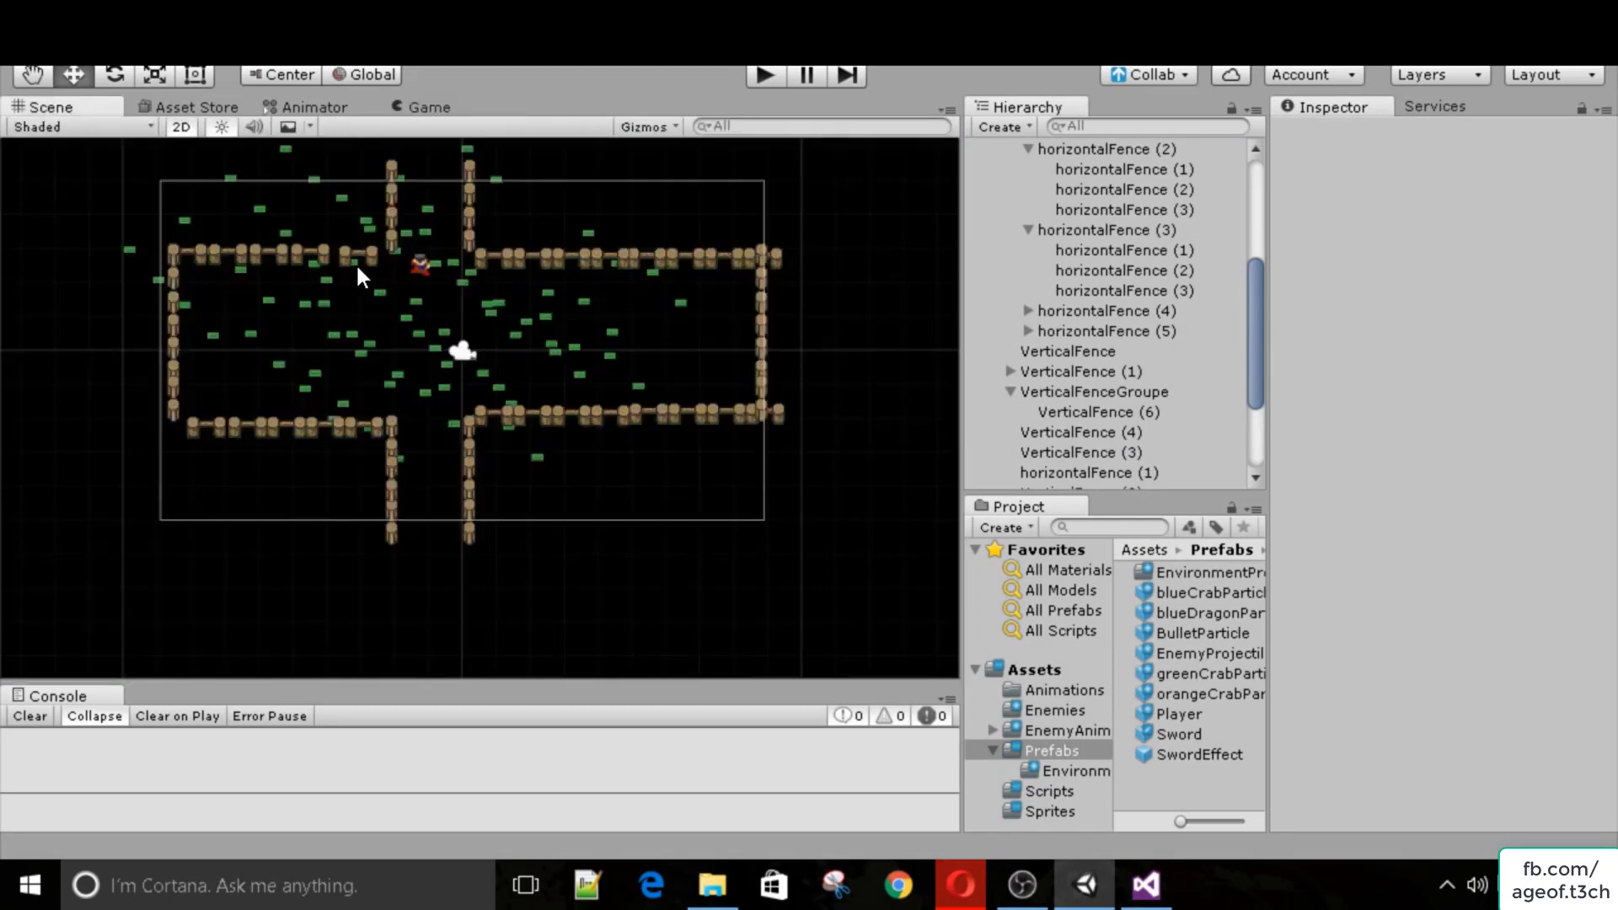
left_click(356, 260)
left_click(425, 108)
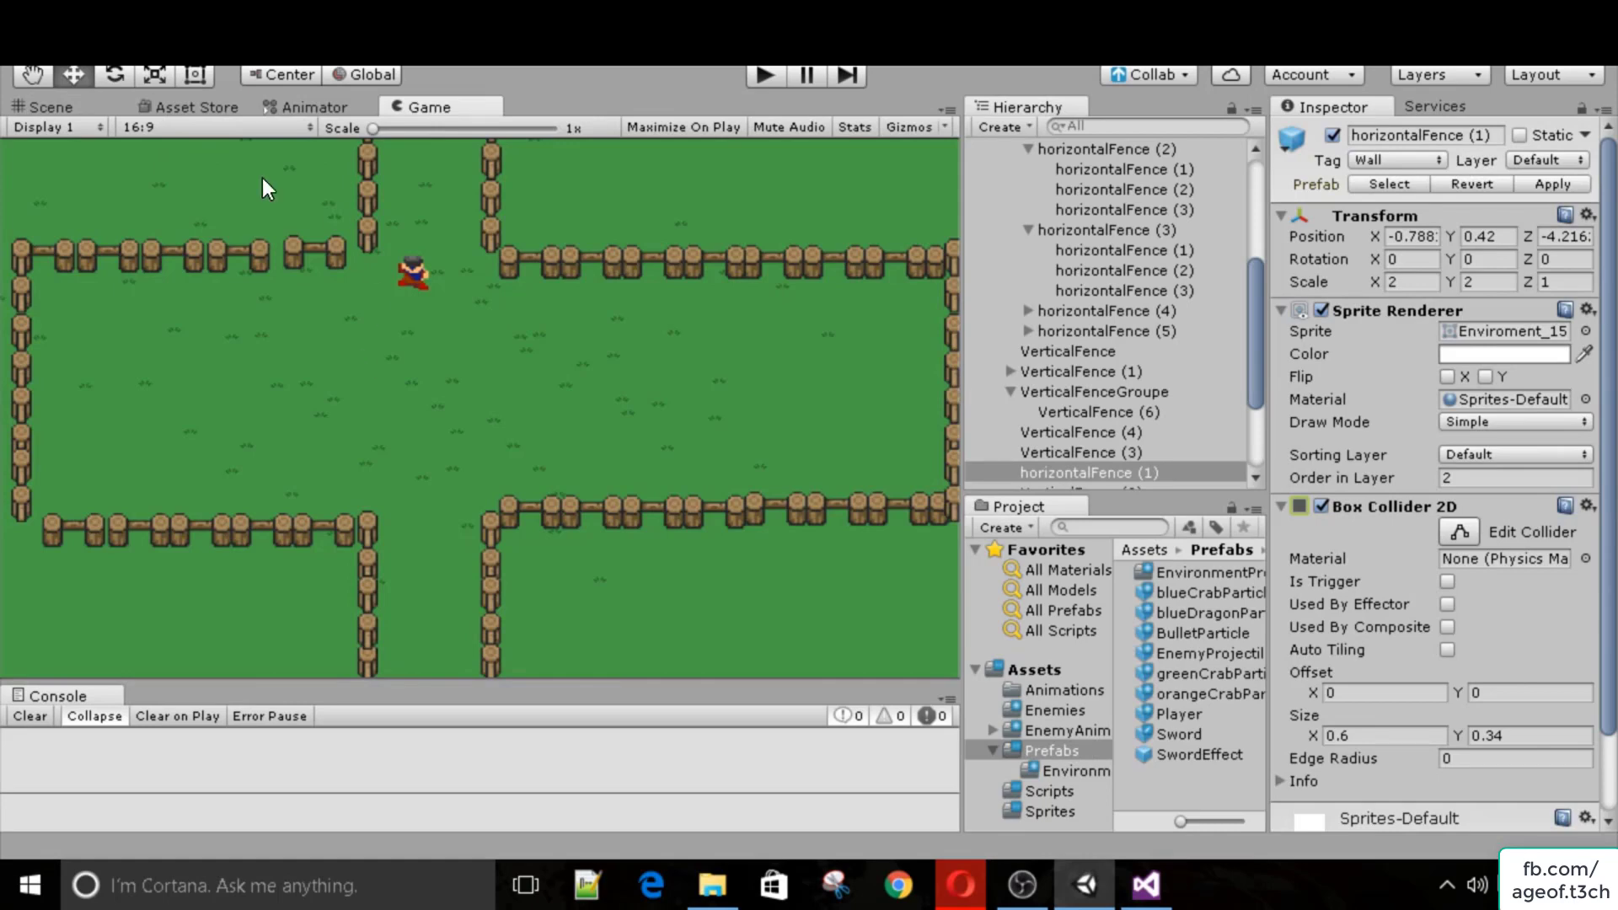
Lower the VerticalFenceGroupe to about Y 0.89 so it meets the upper horizontal rows, and check the game view.
left_click(83, 110)
left_click(382, 221)
left_click(391, 215)
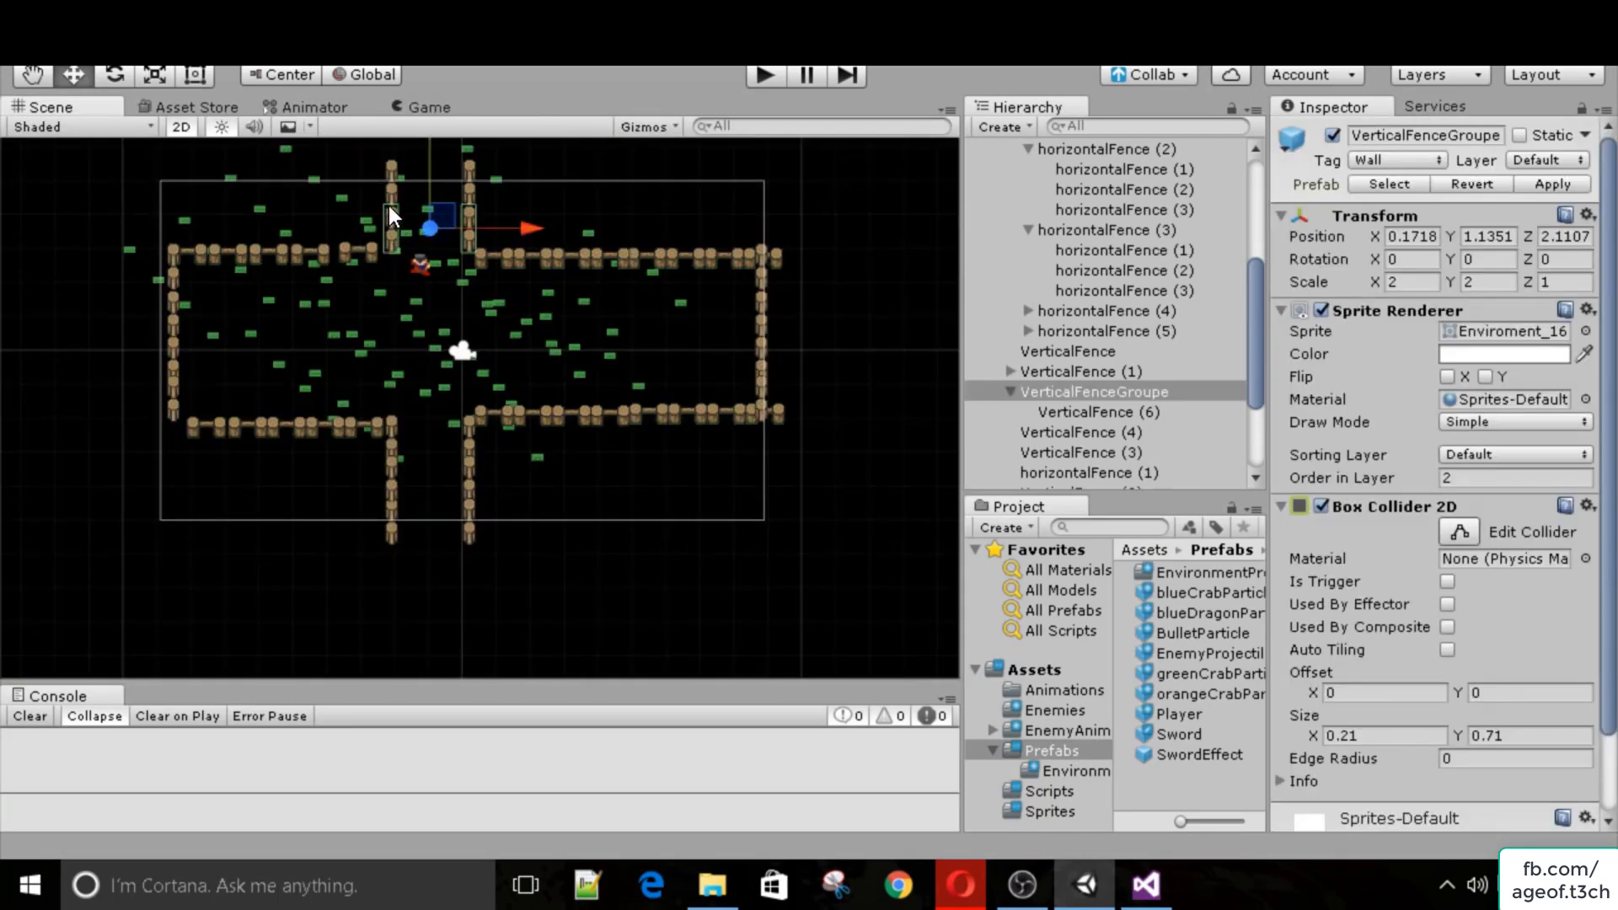
scroll(436, 194, "down", 1)
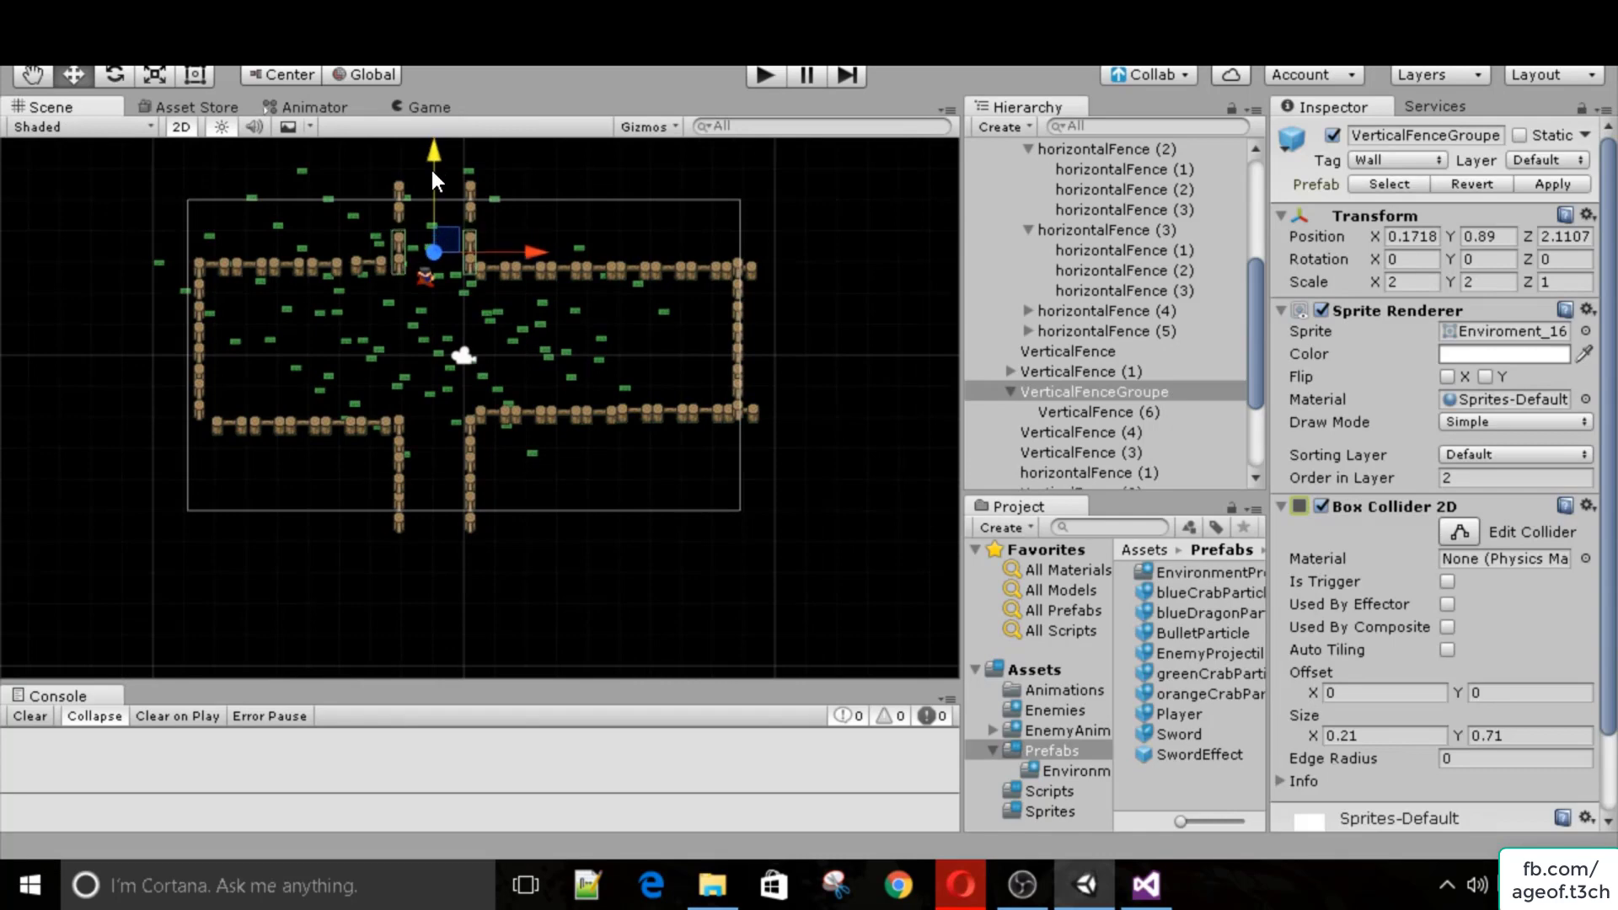
left_click(497, 271)
left_click(429, 108)
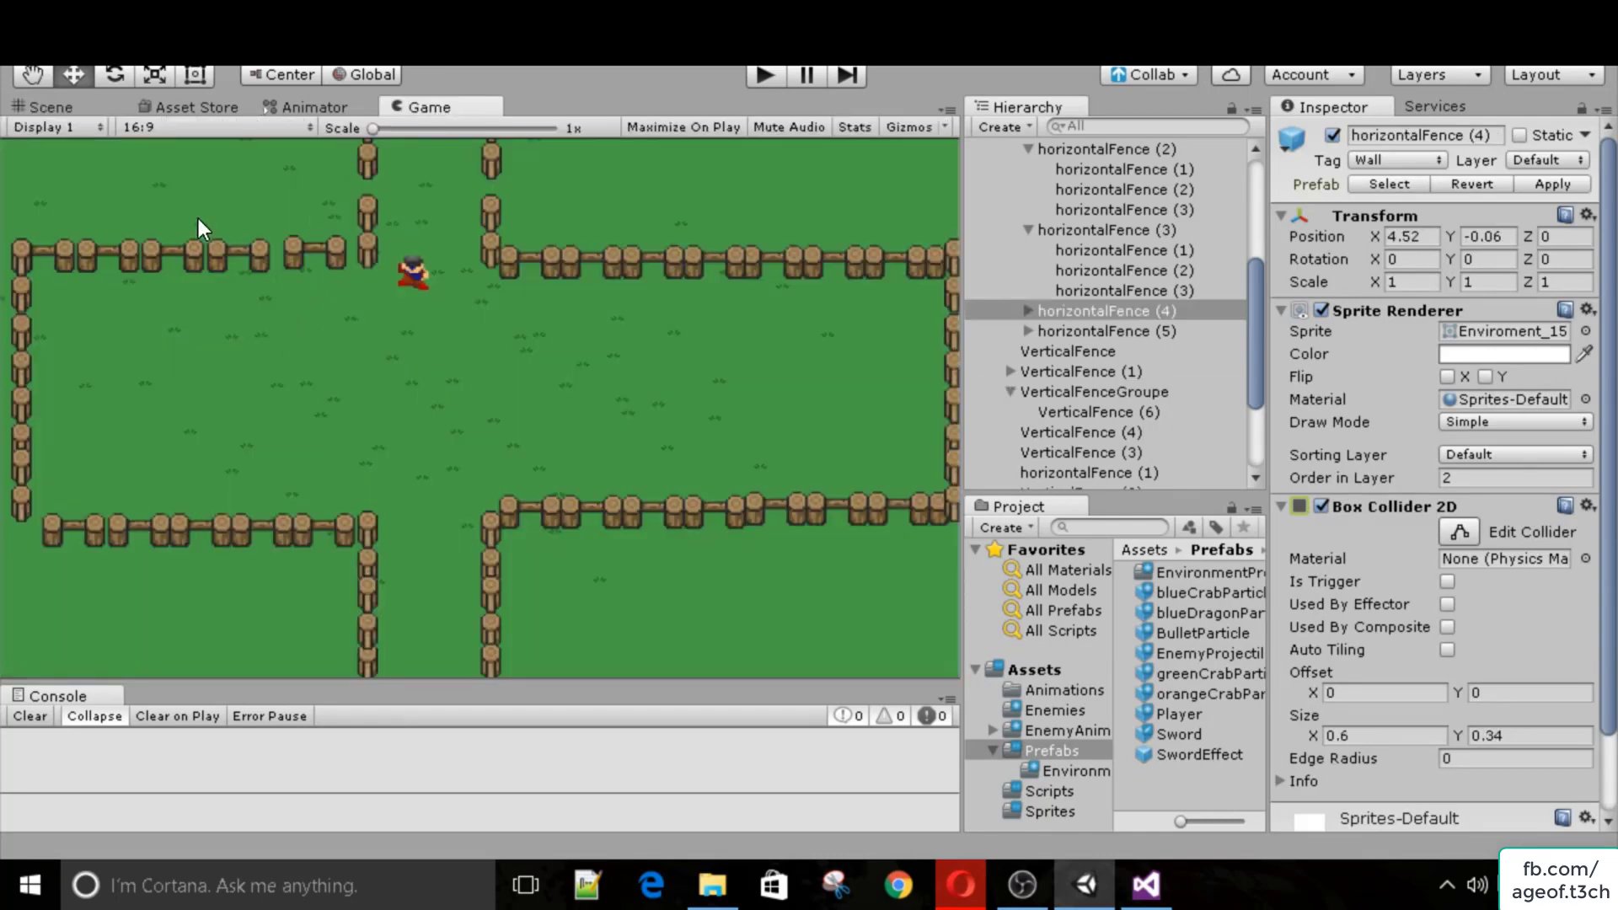
Move the separate horizontalFence (1) piece to about X -0.87, Y 0.38 and check it in the game view.
key("ctrl+1")
left_click(368, 266)
left_click_drag(370, 168, 369, 171)
left_click_drag(469, 265, 467, 266)
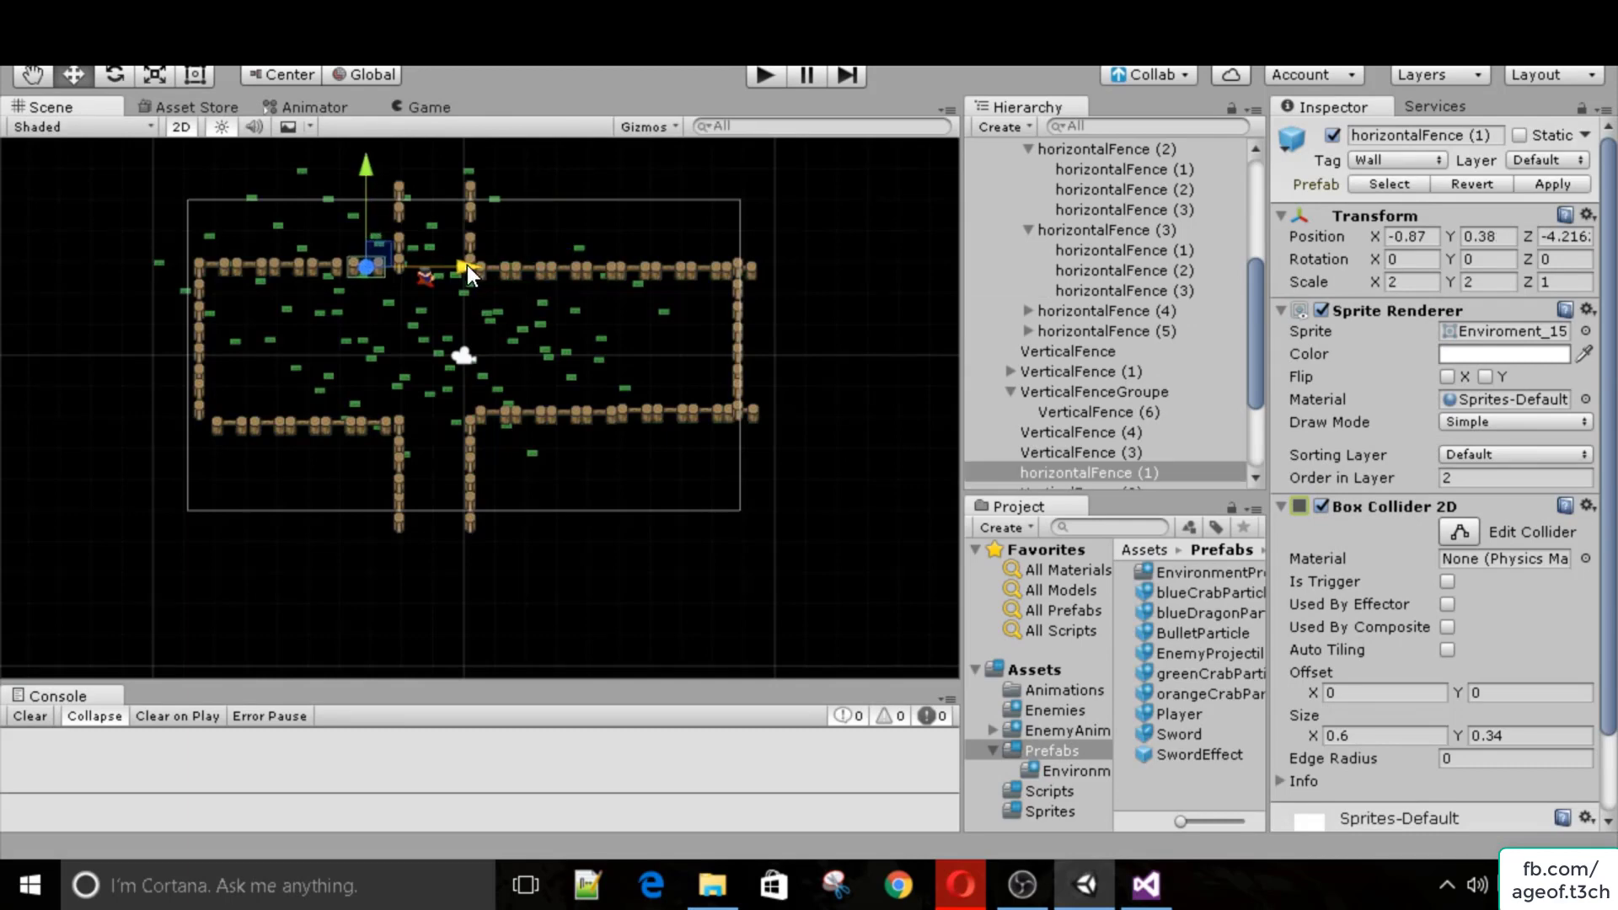
left_click(438, 113)
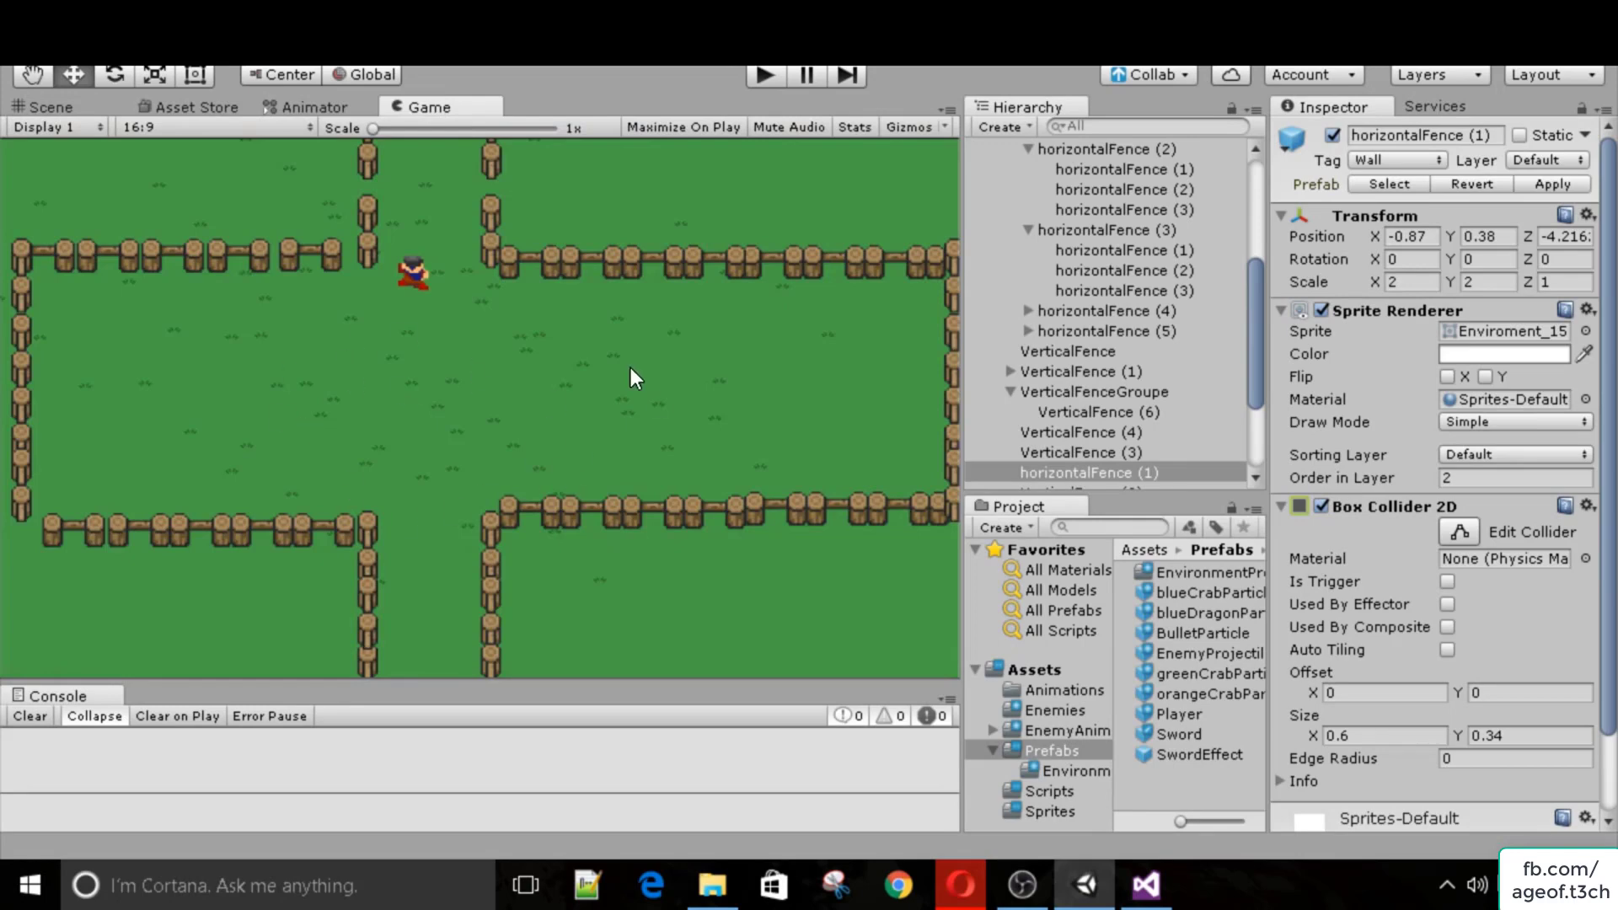
Find the blue plant sprite Enviroment_6 in the Sprites folder and add it to the root of sceneDown.
left_click(1045, 792)
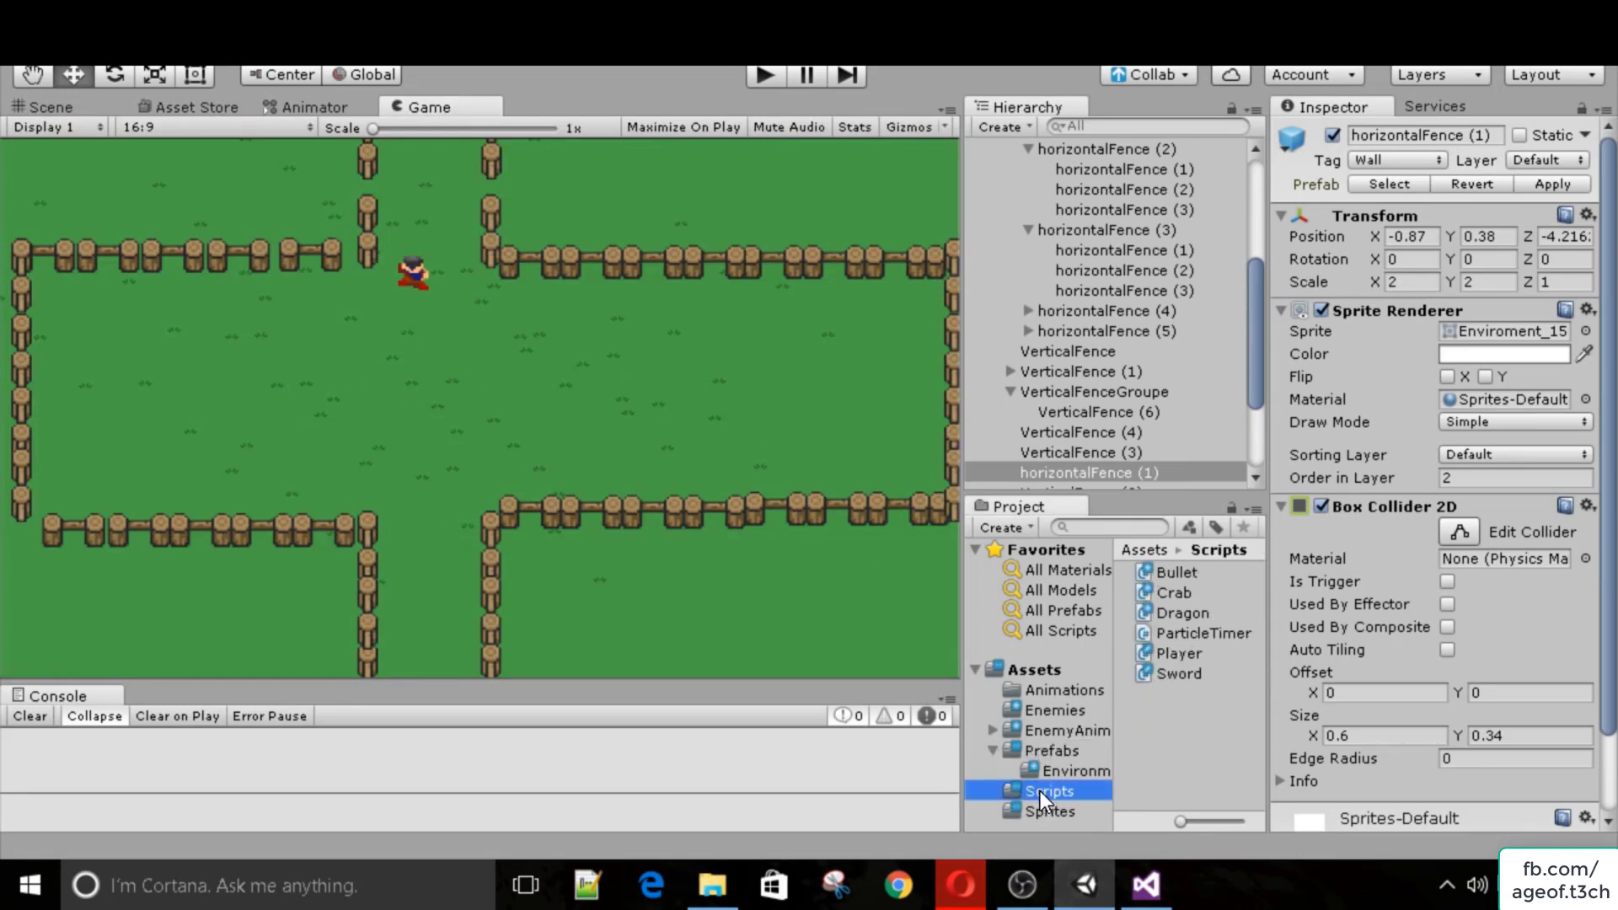
left_click(1045, 807)
left_click(1190, 674)
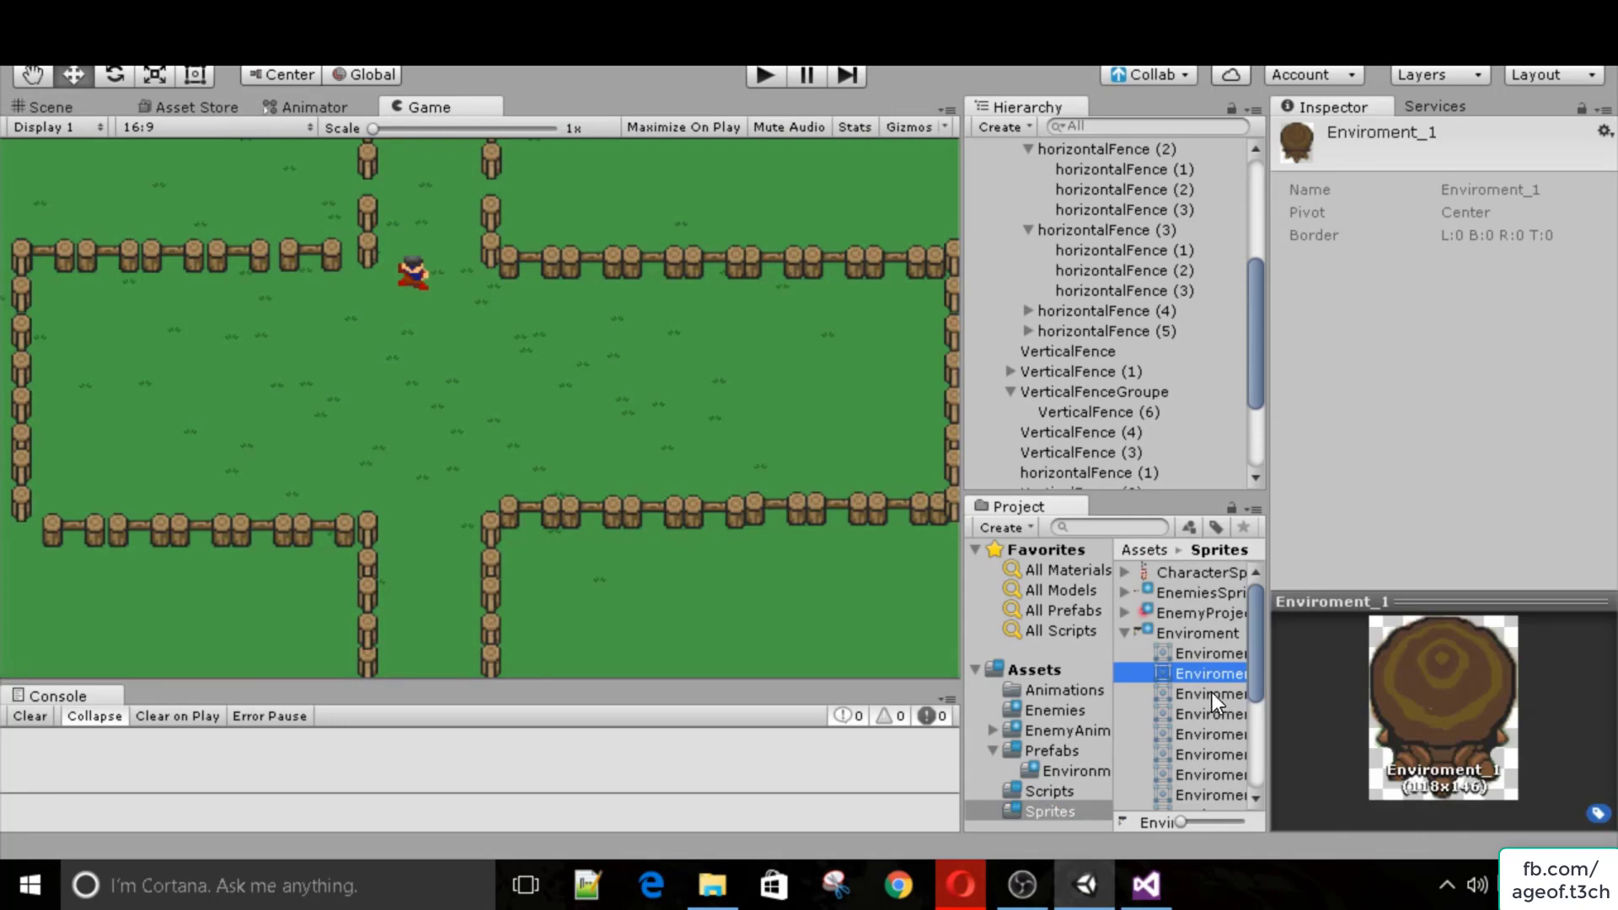
left_click(1206, 693)
key("Down")
key("Down")
key("Down")
key("Down")
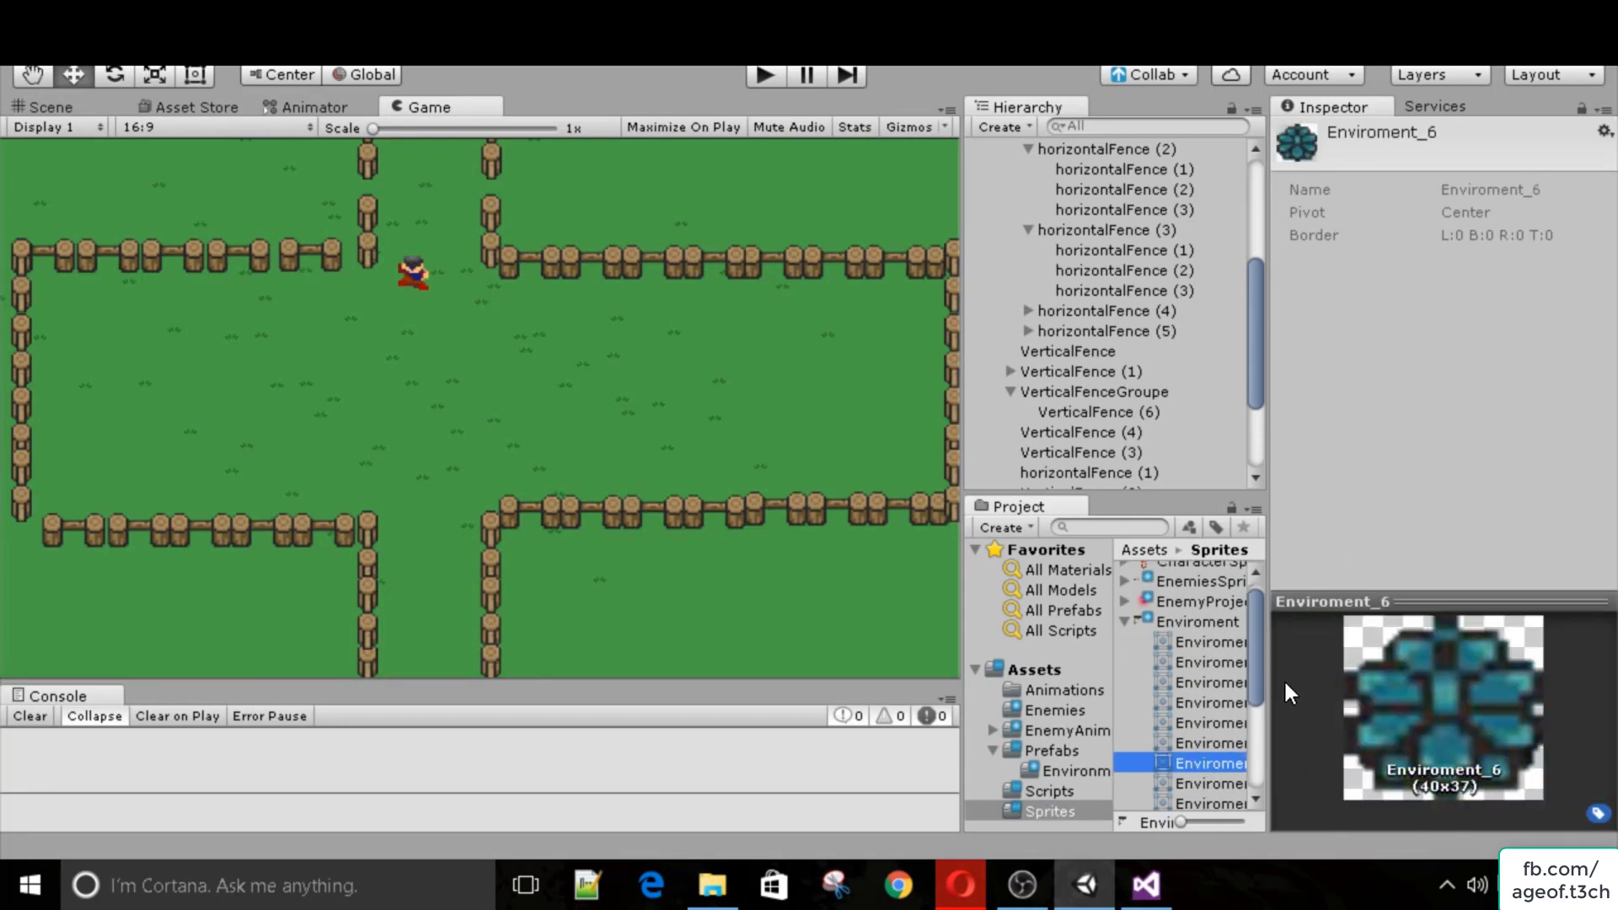
scroll(1014, 310, "up", 5)
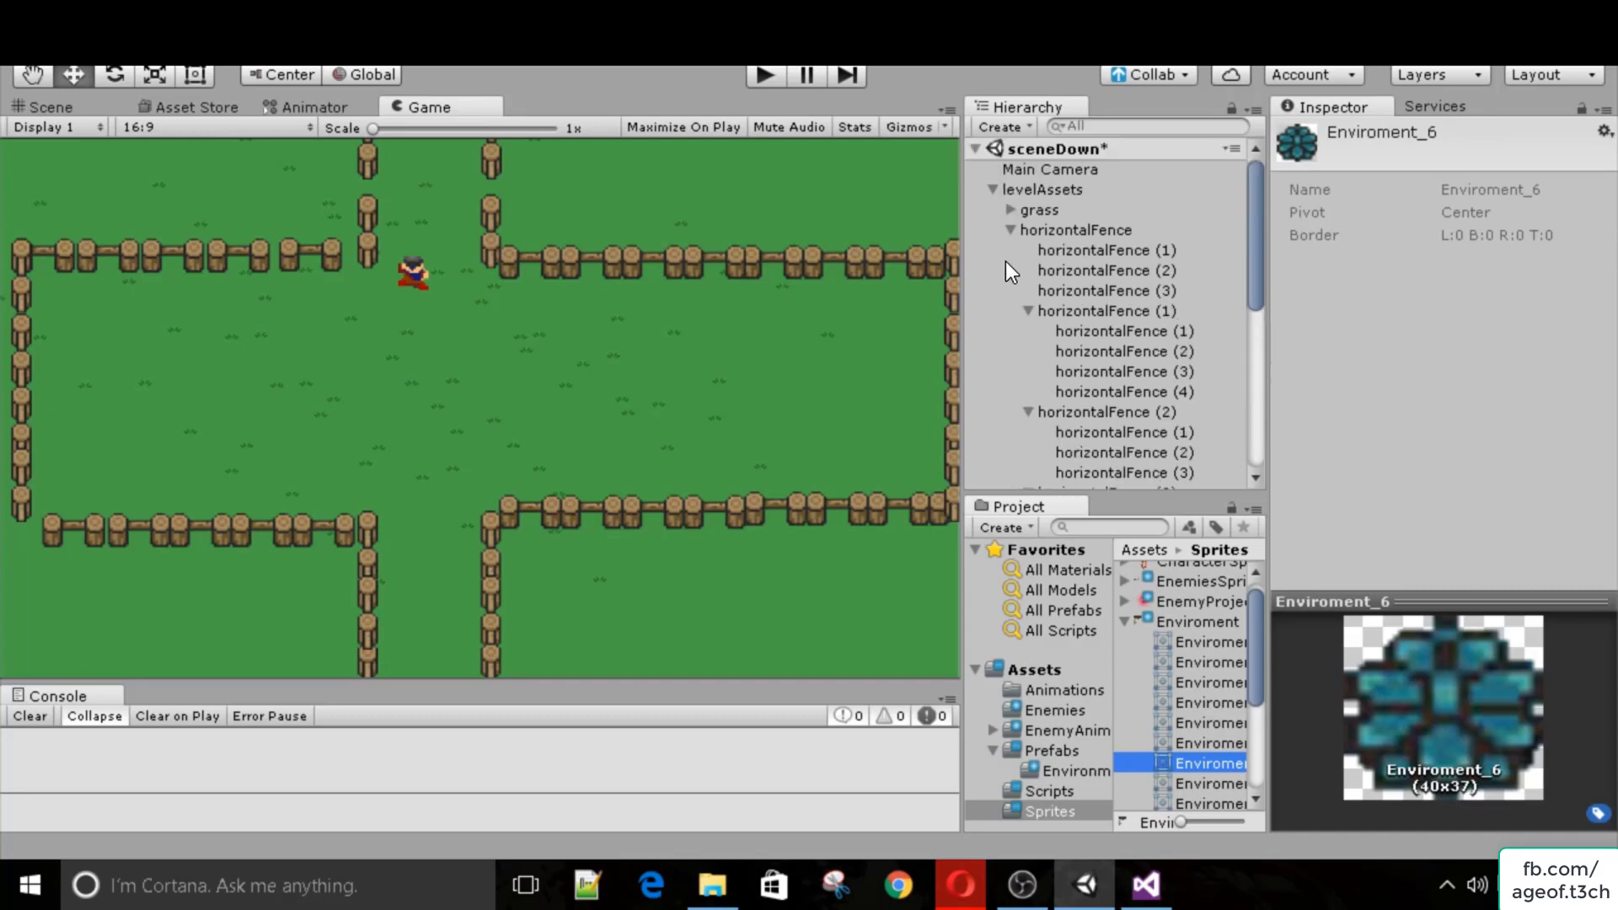
left_click(992, 190)
left_click_drag(1198, 758, 1093, 370)
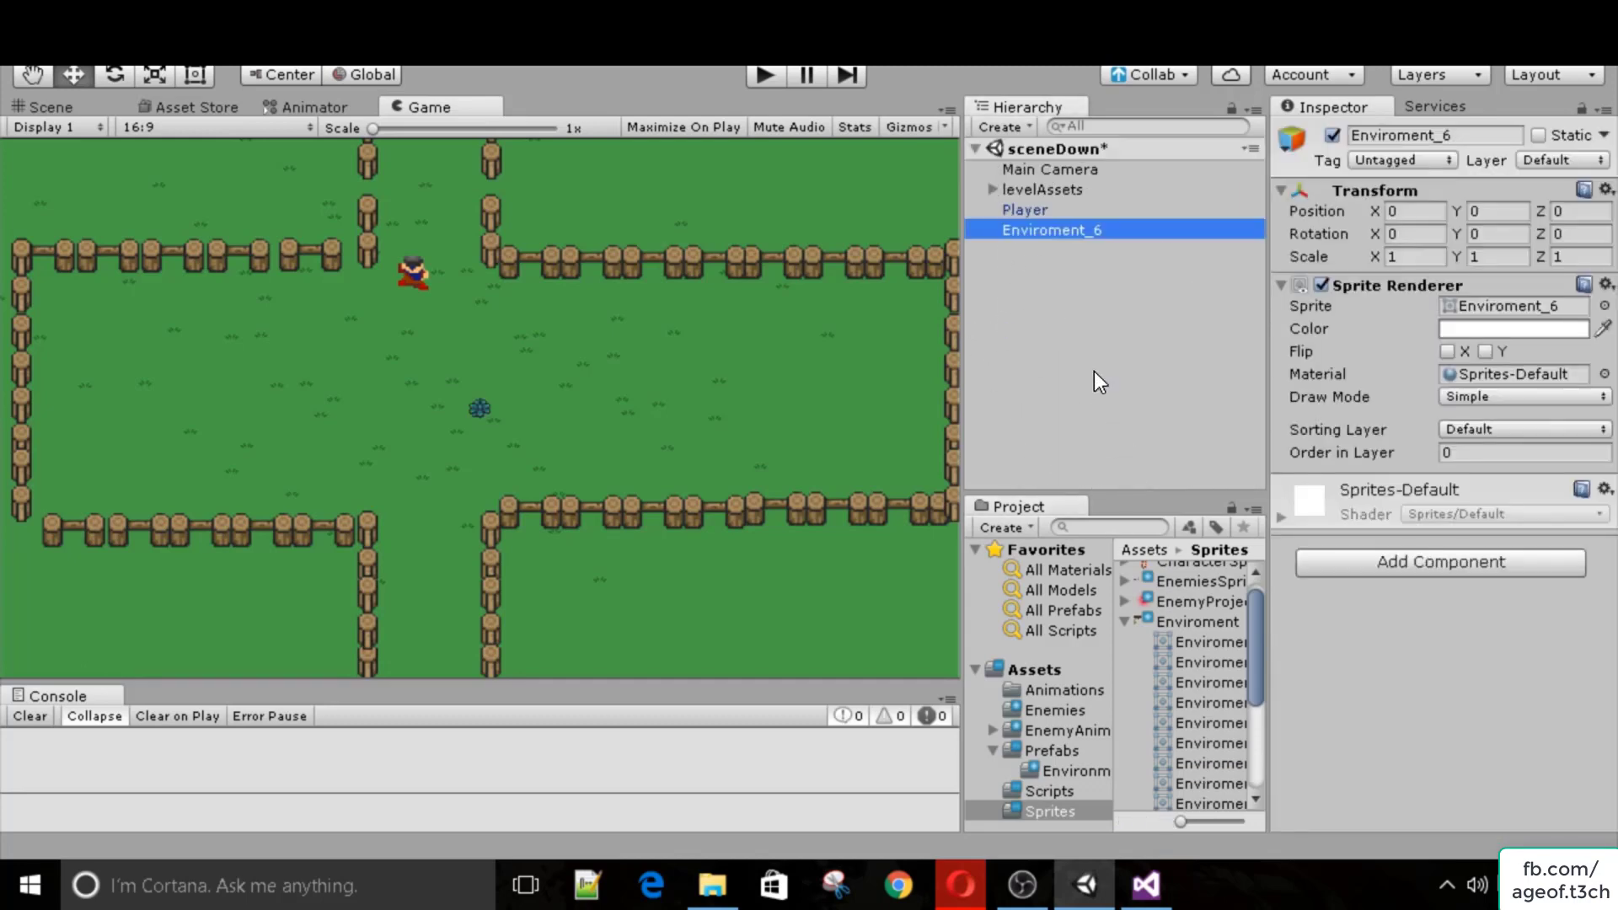
Add a Box Collider 2D component to the Enviroment_6 object.
left_click(1044, 231)
left_click(1144, 305)
left_click(1038, 234)
left_click(1384, 563)
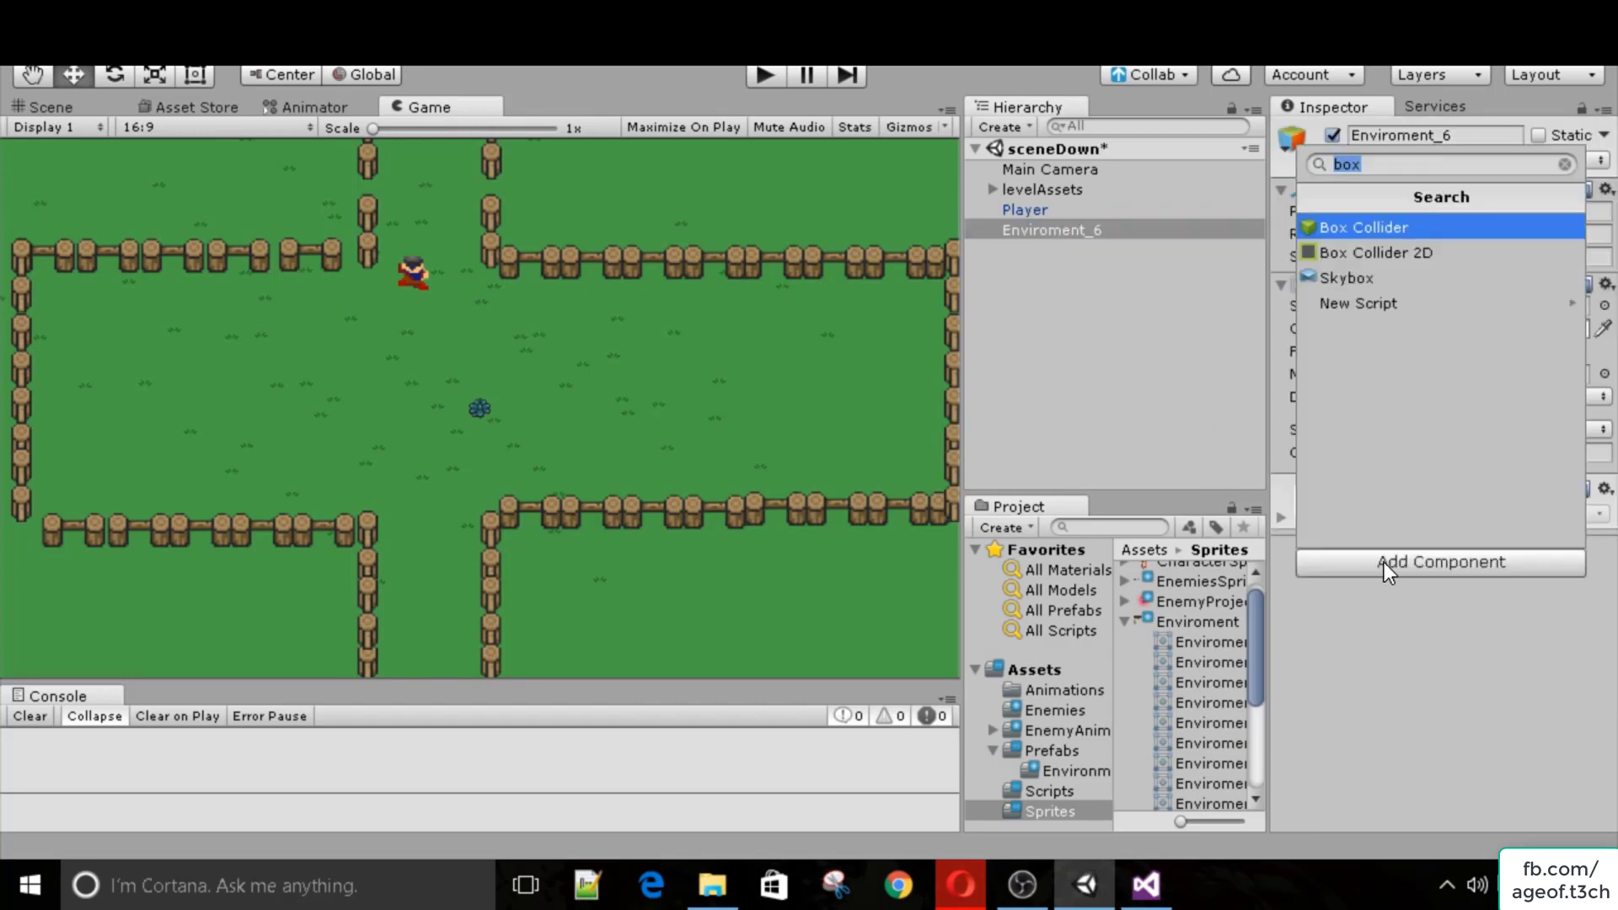
key("Down")
key("Return")
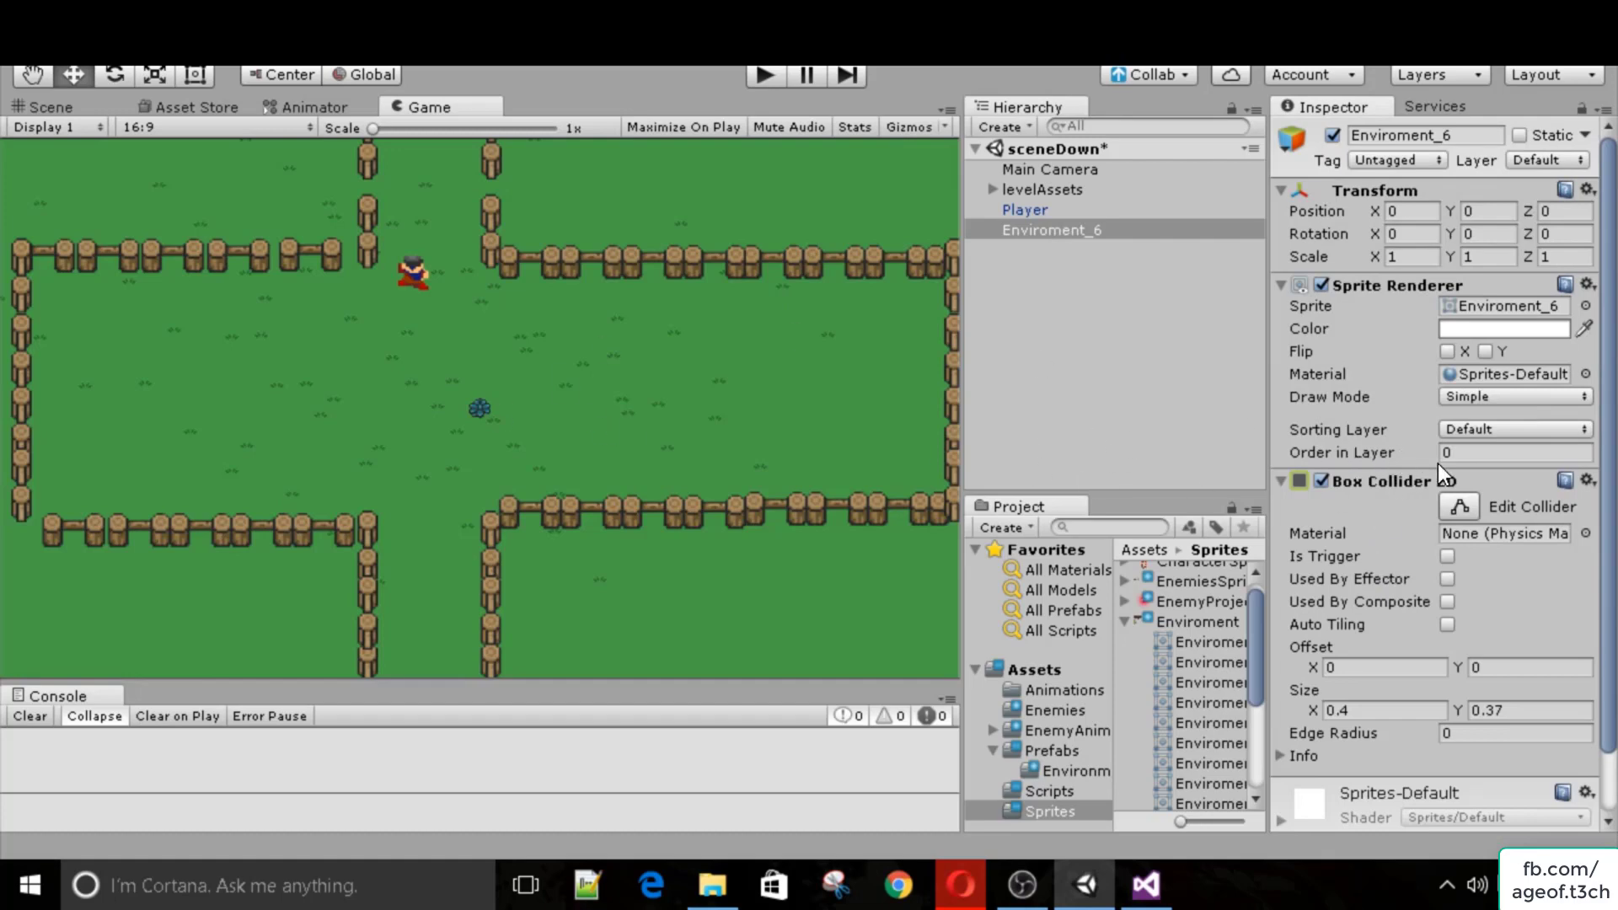
Set the Enviroment_6 sprite's order in layer to 2 and rename the object grass.
left_click(1483, 452)
type("2")
left_click(1070, 225)
left_click(1470, 136)
type("grass")
key("Return")
scroll(1289, 421, "down", 2)
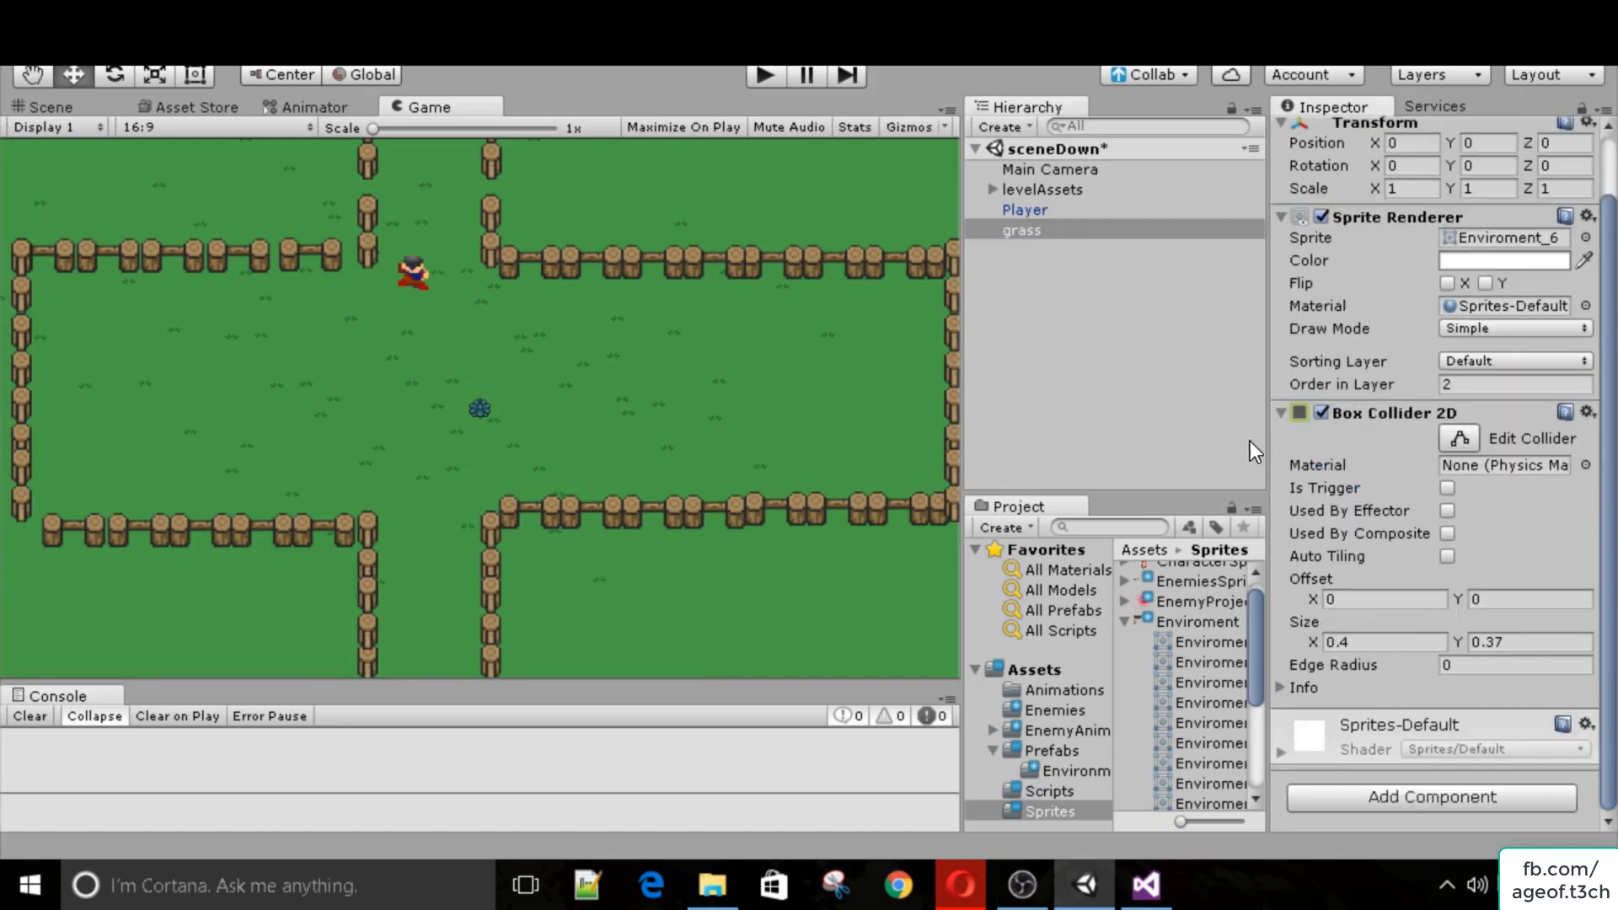
Save the grass object as a new prefab in the environment subfolder of Prefabs.
left_click(1045, 790)
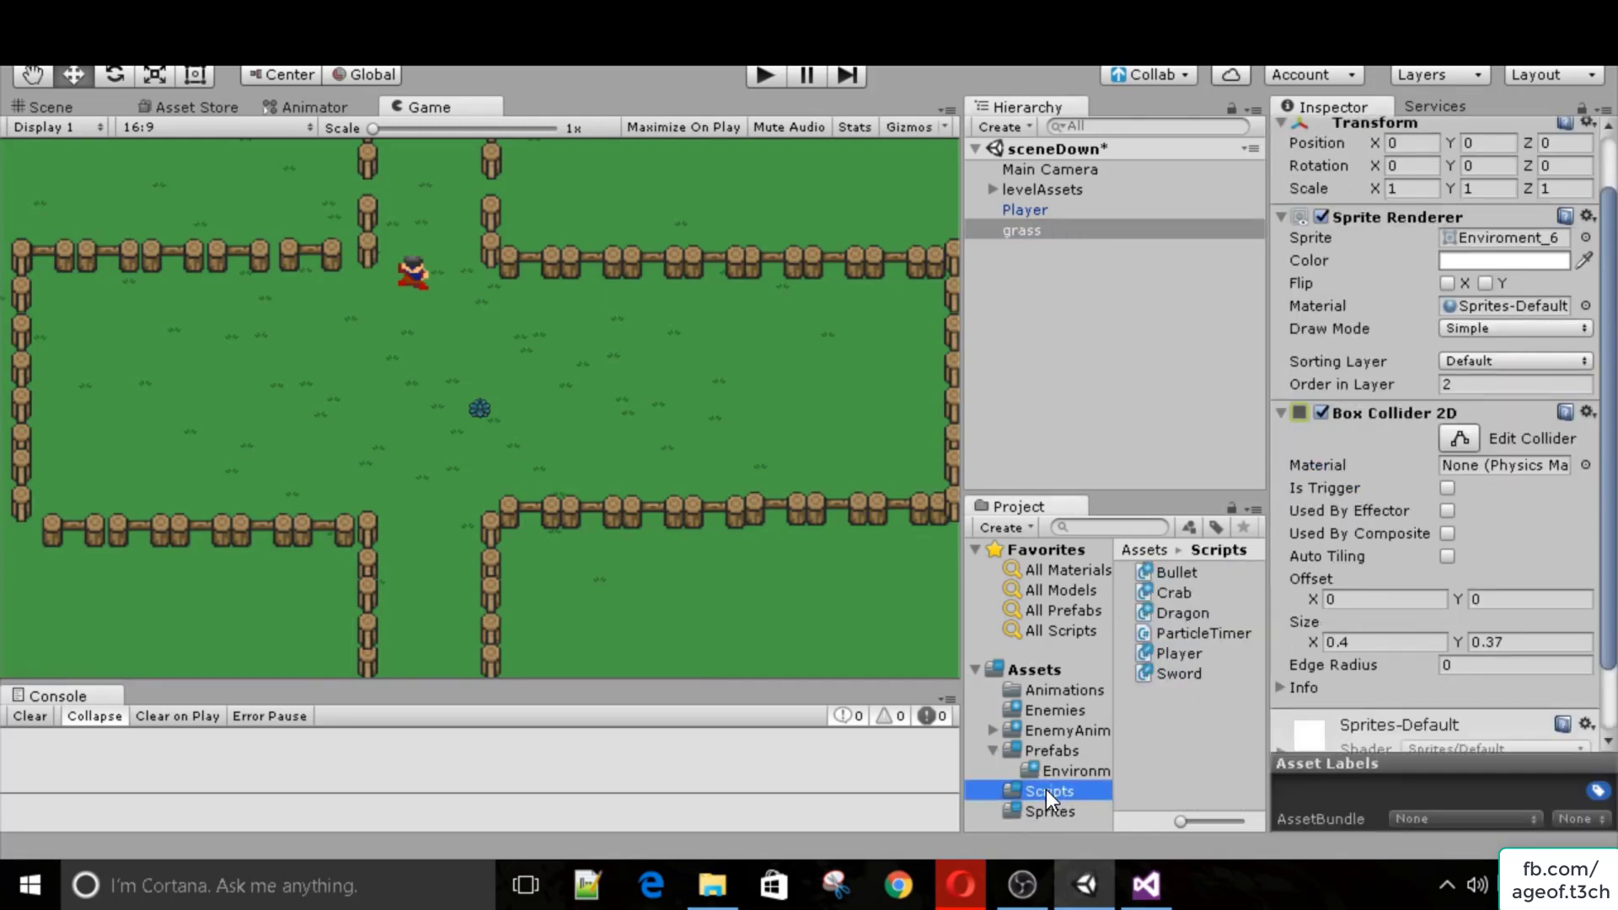
left_click(1058, 747)
left_click(1063, 770)
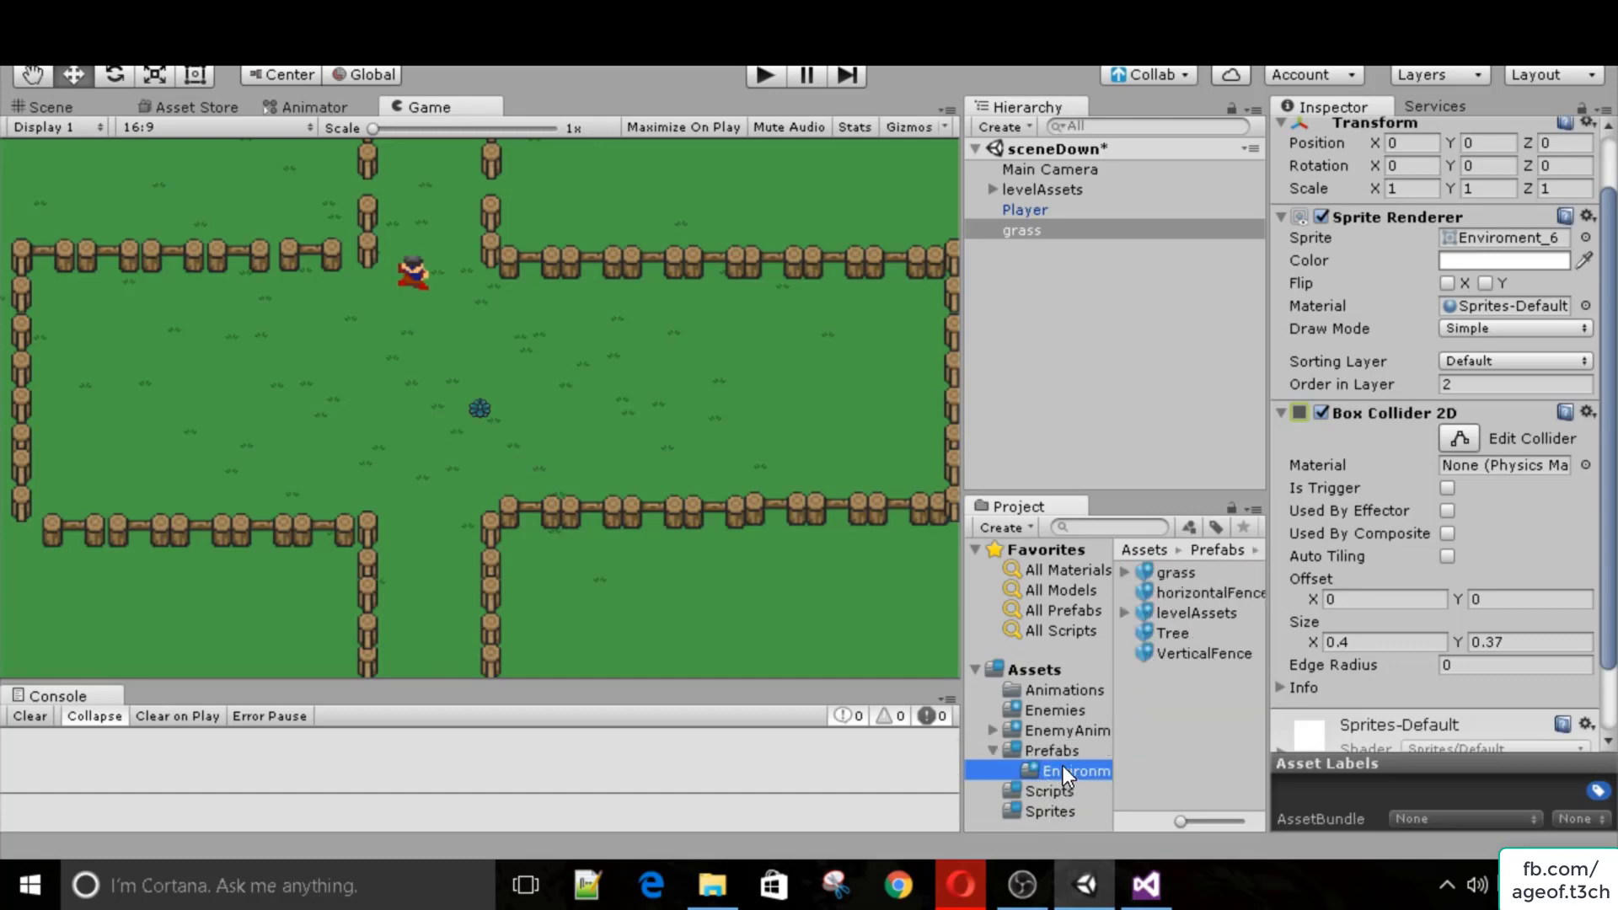
left_click_drag(1027, 229, 1175, 699)
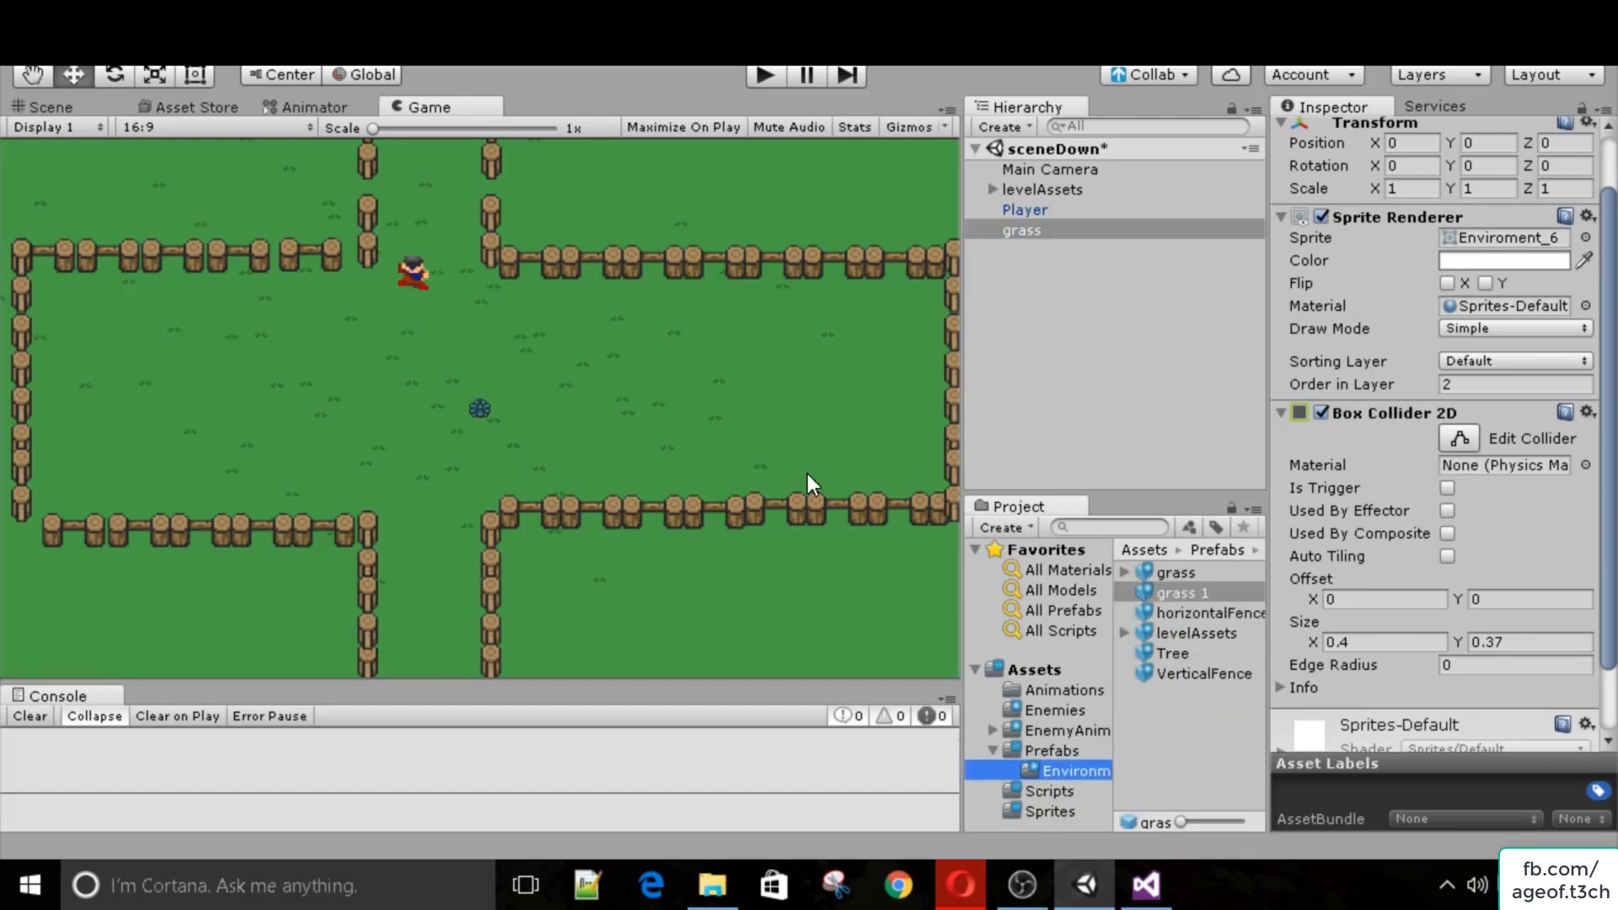
Place four instances of the grass 1 prefab around the fenced area, two on each side, and check the game view.
left_click(47, 107)
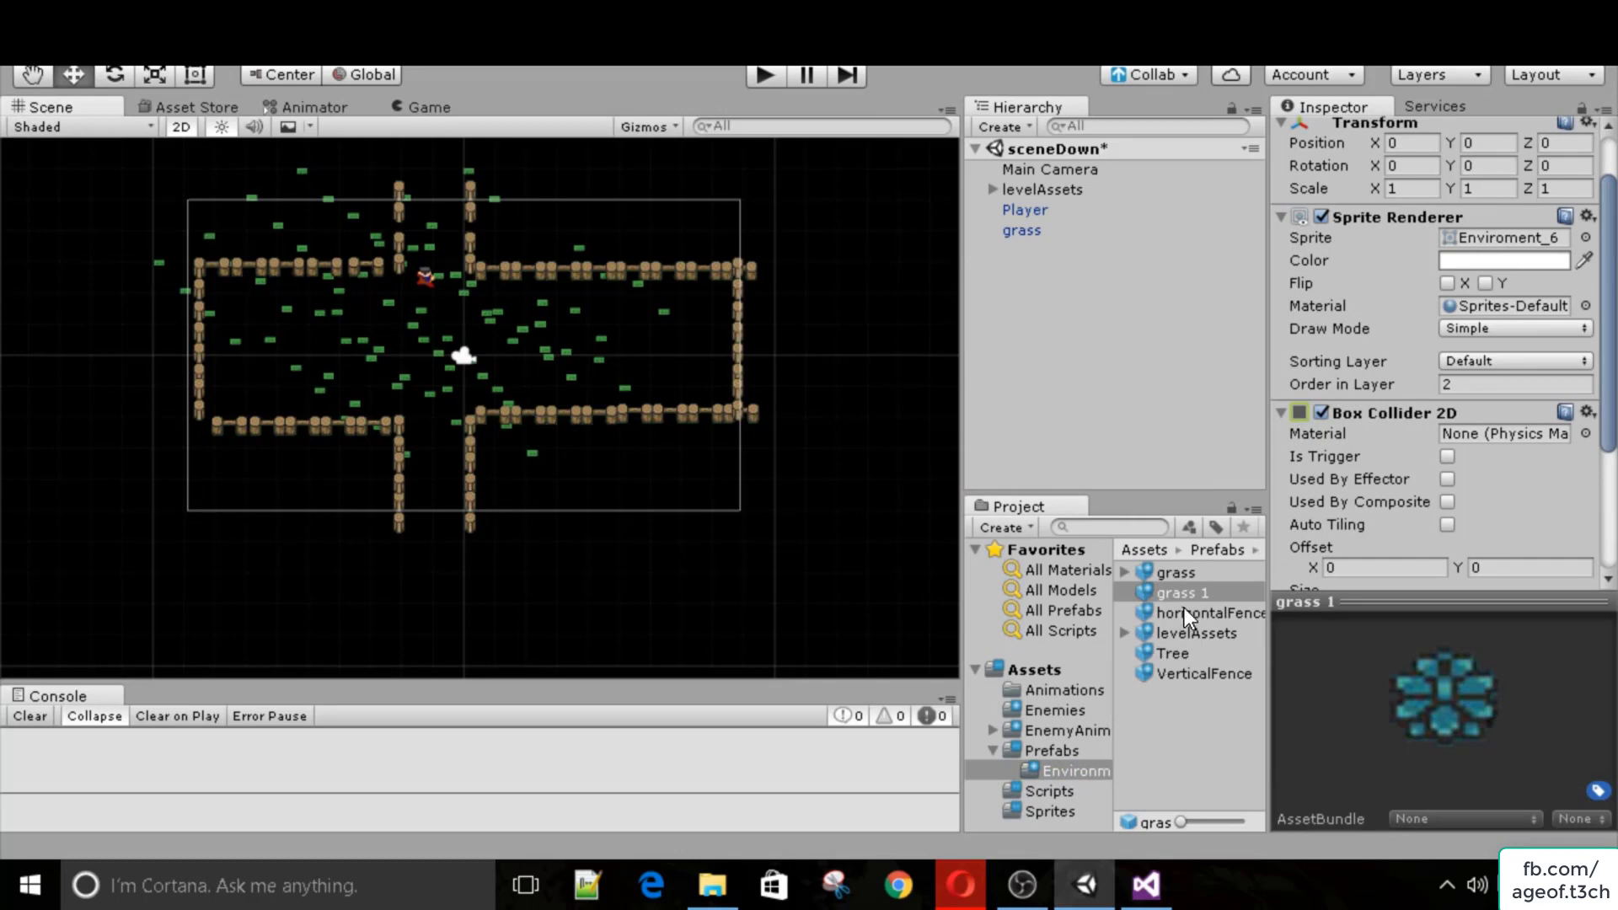
left_click_drag(1176, 593, 563, 392)
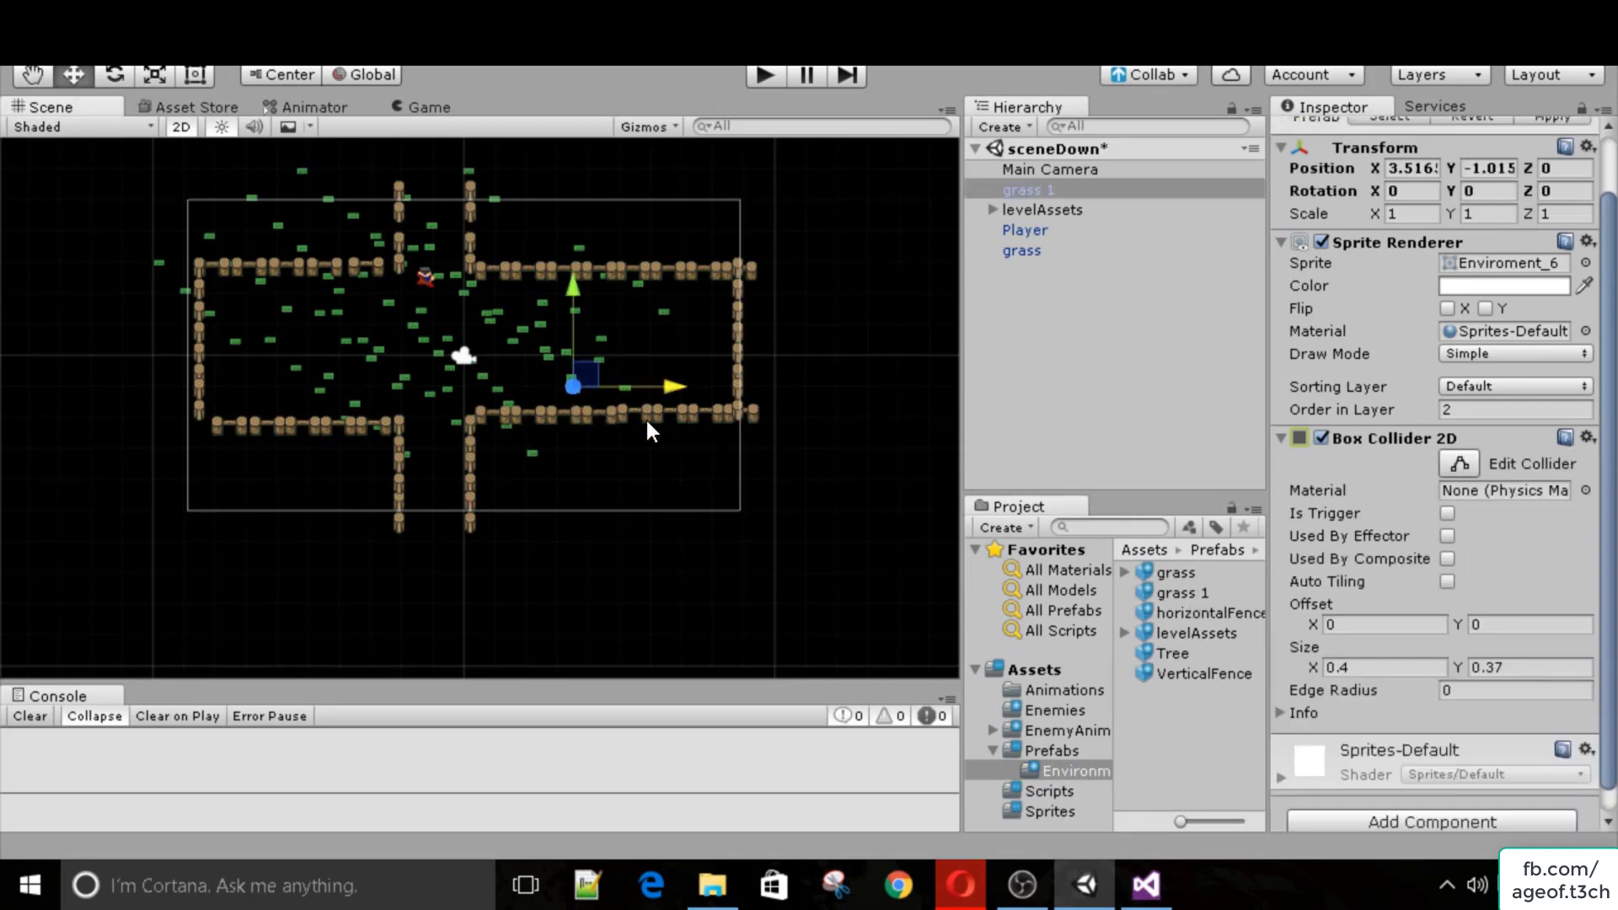
left_click_drag(1181, 593, 330, 380)
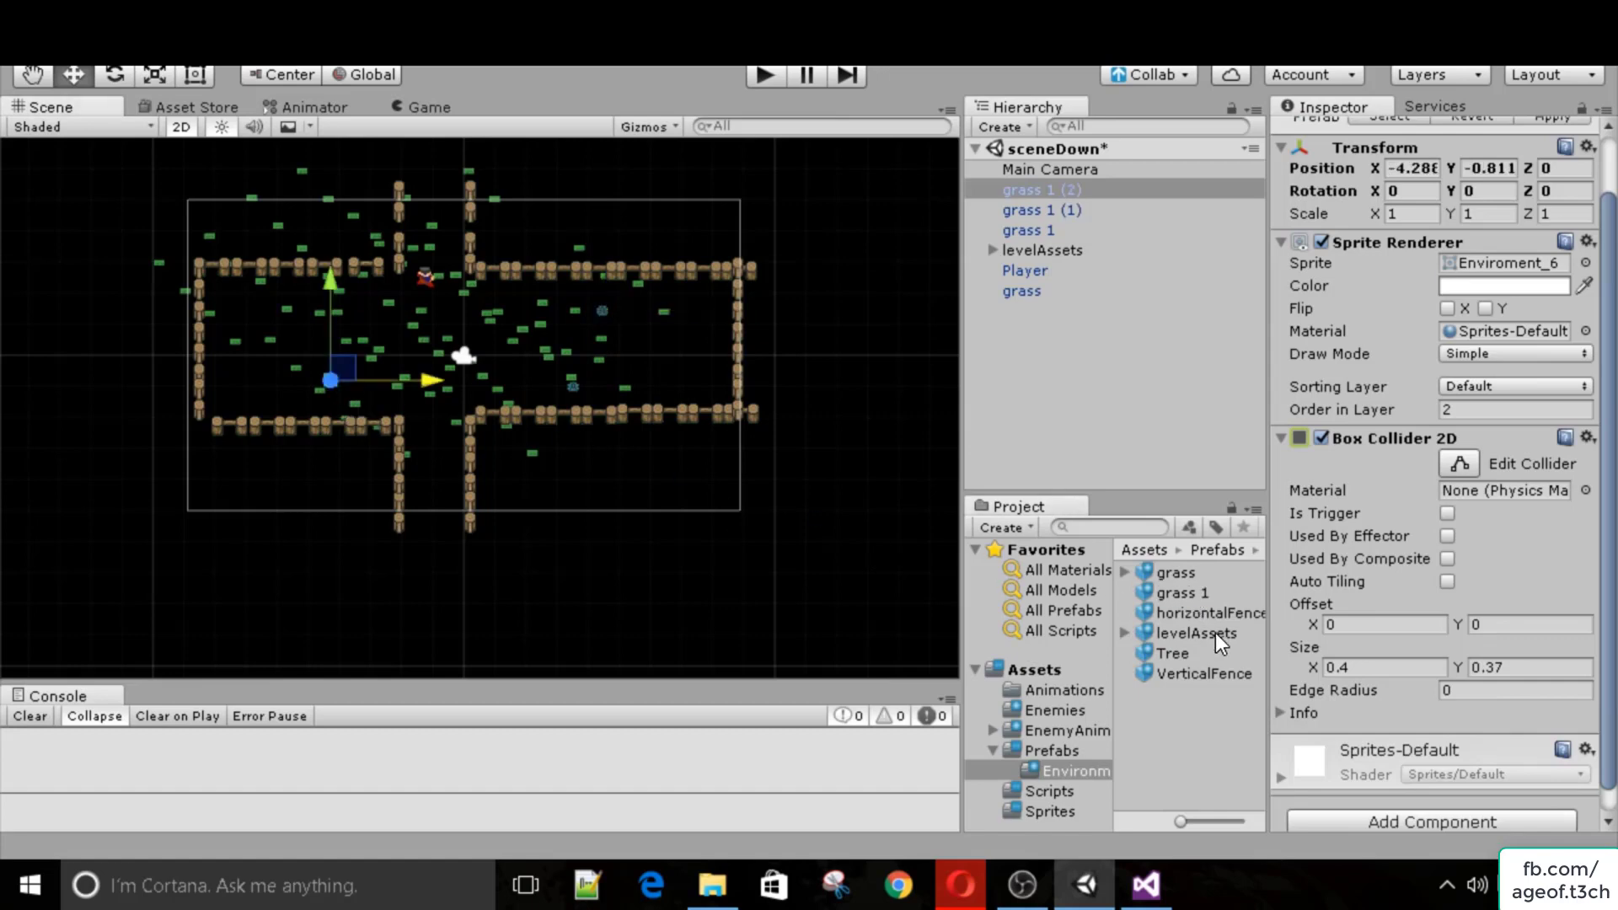
left_click_drag(1183, 593, 246, 314)
left_click(430, 107)
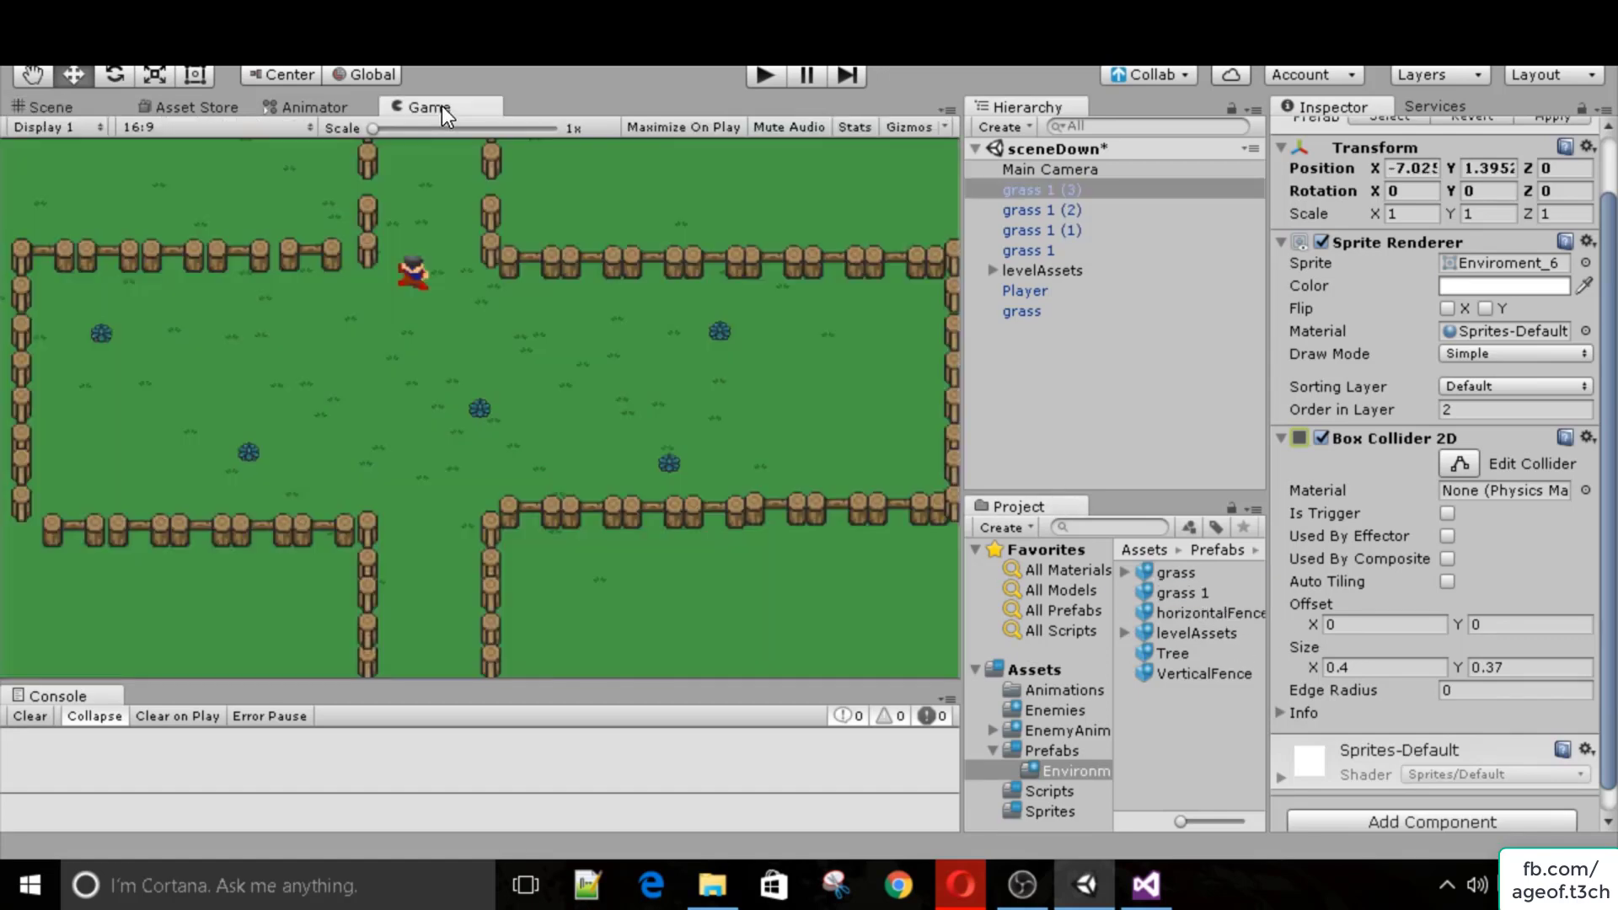
Add the Tree prefab to the scene and move it inside the fenced area to about X -6.08, Y -0.05.
left_click_drag(1176, 659, 1105, 384)
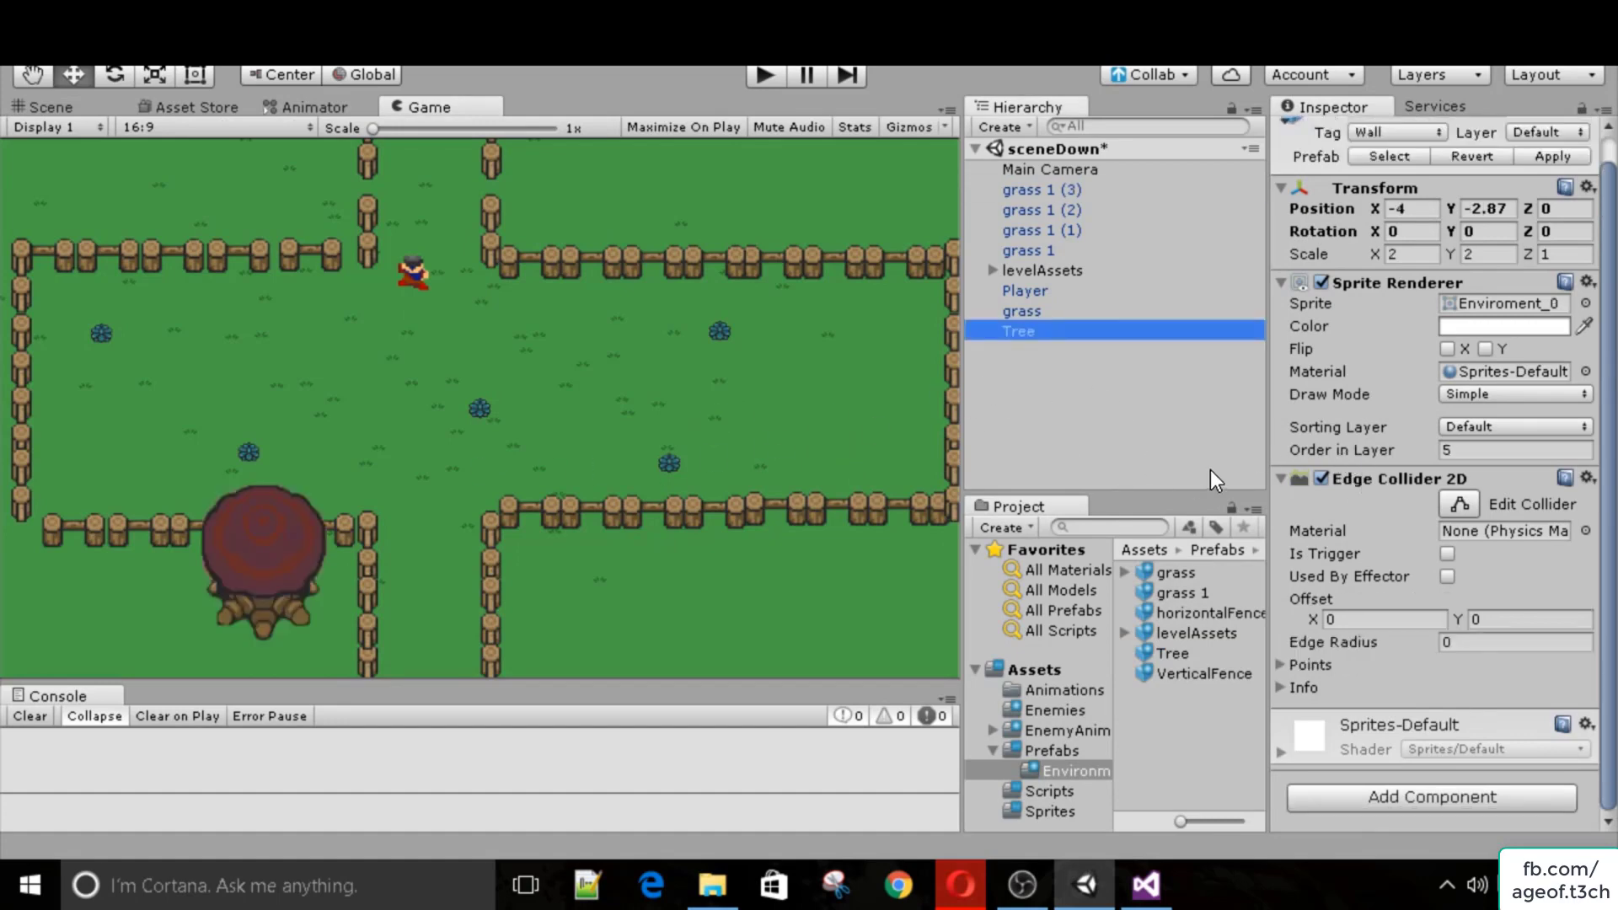
left_click(42, 108)
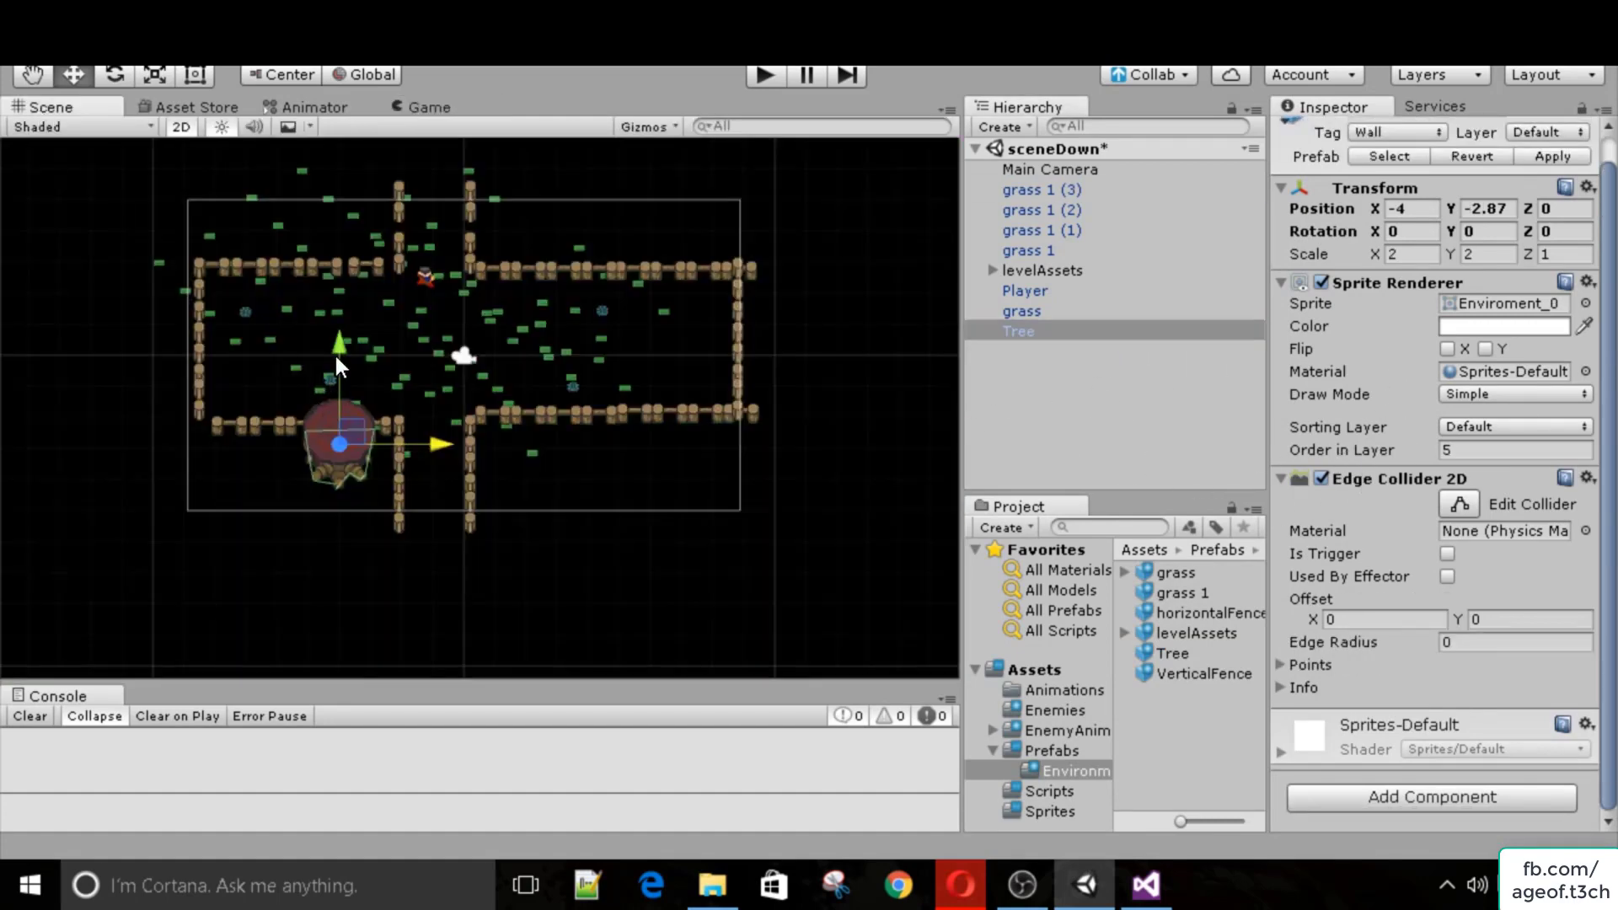
left_click_drag(335, 352, 334, 239)
left_click_drag(430, 324, 372, 335)
left_click_drag(272, 216, 272, 245)
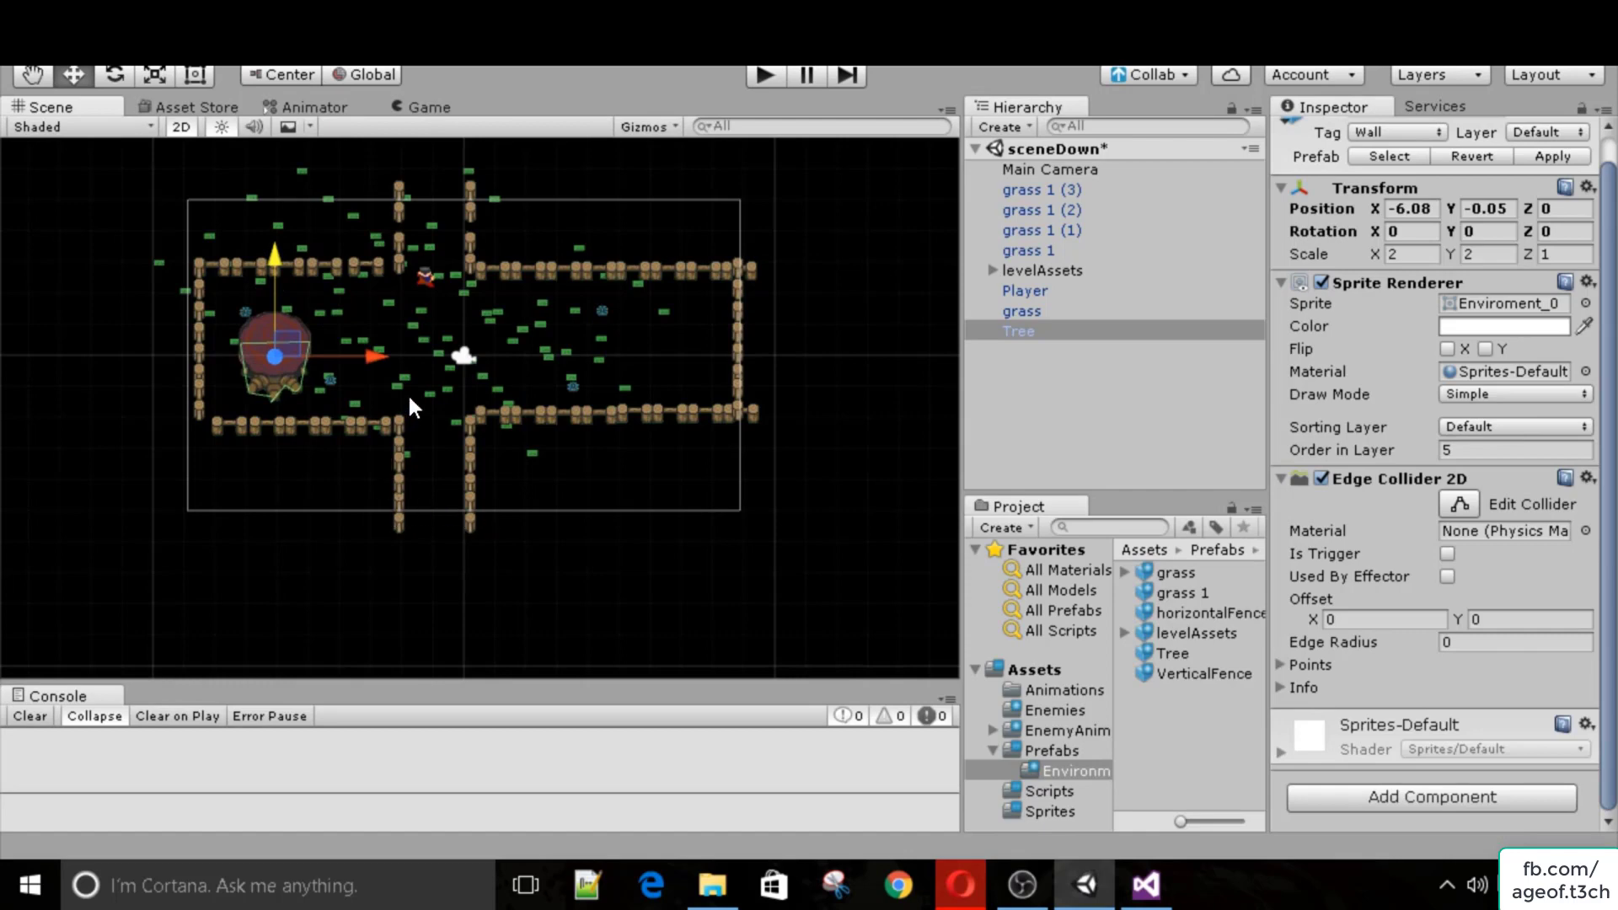
Duplicate a horizontal fence piece from the lower-left row and place the copy across the left half of the lower corridor.
left_click(355, 424)
left_click(411, 428)
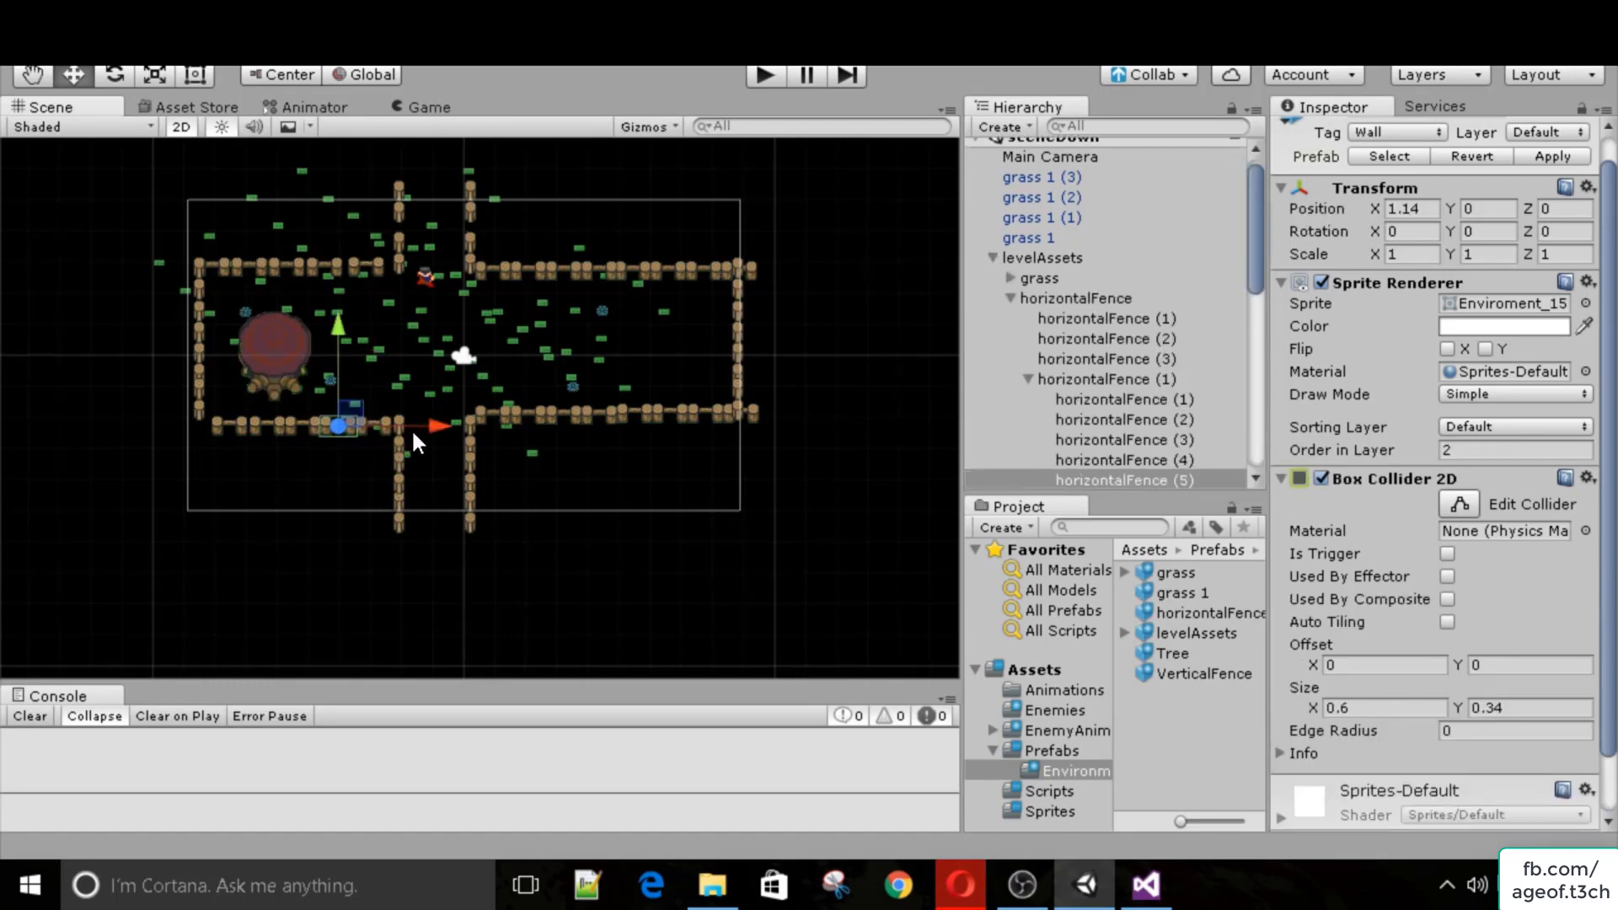
left_click_drag(501, 431, 504, 428)
left_click_drag(420, 342, 421, 402)
left_click_drag(509, 498, 514, 501)
Duplicate the corridor fence piece, place the copy at about X 2.91, Y -1.21 to close the lower exit, and check the game view.
key("ctrl+d")
left_click_drag(430, 429, 524, 445)
left_click_drag(433, 332, 443, 388)
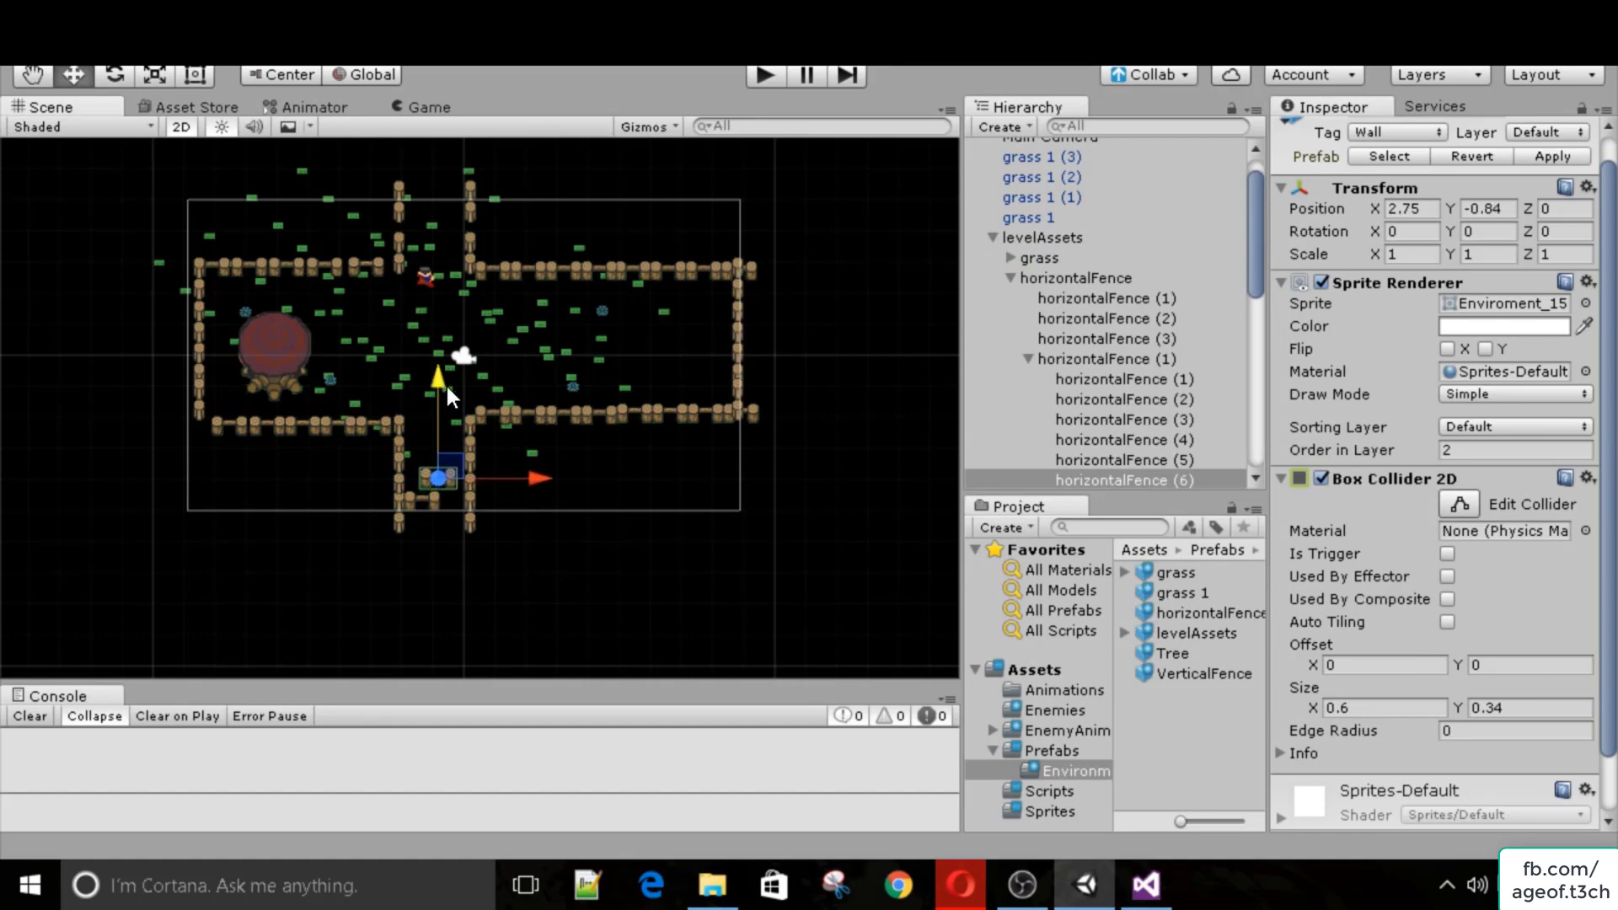
left_click_drag(532, 492, 544, 493)
left_click_drag(439, 378, 448, 401)
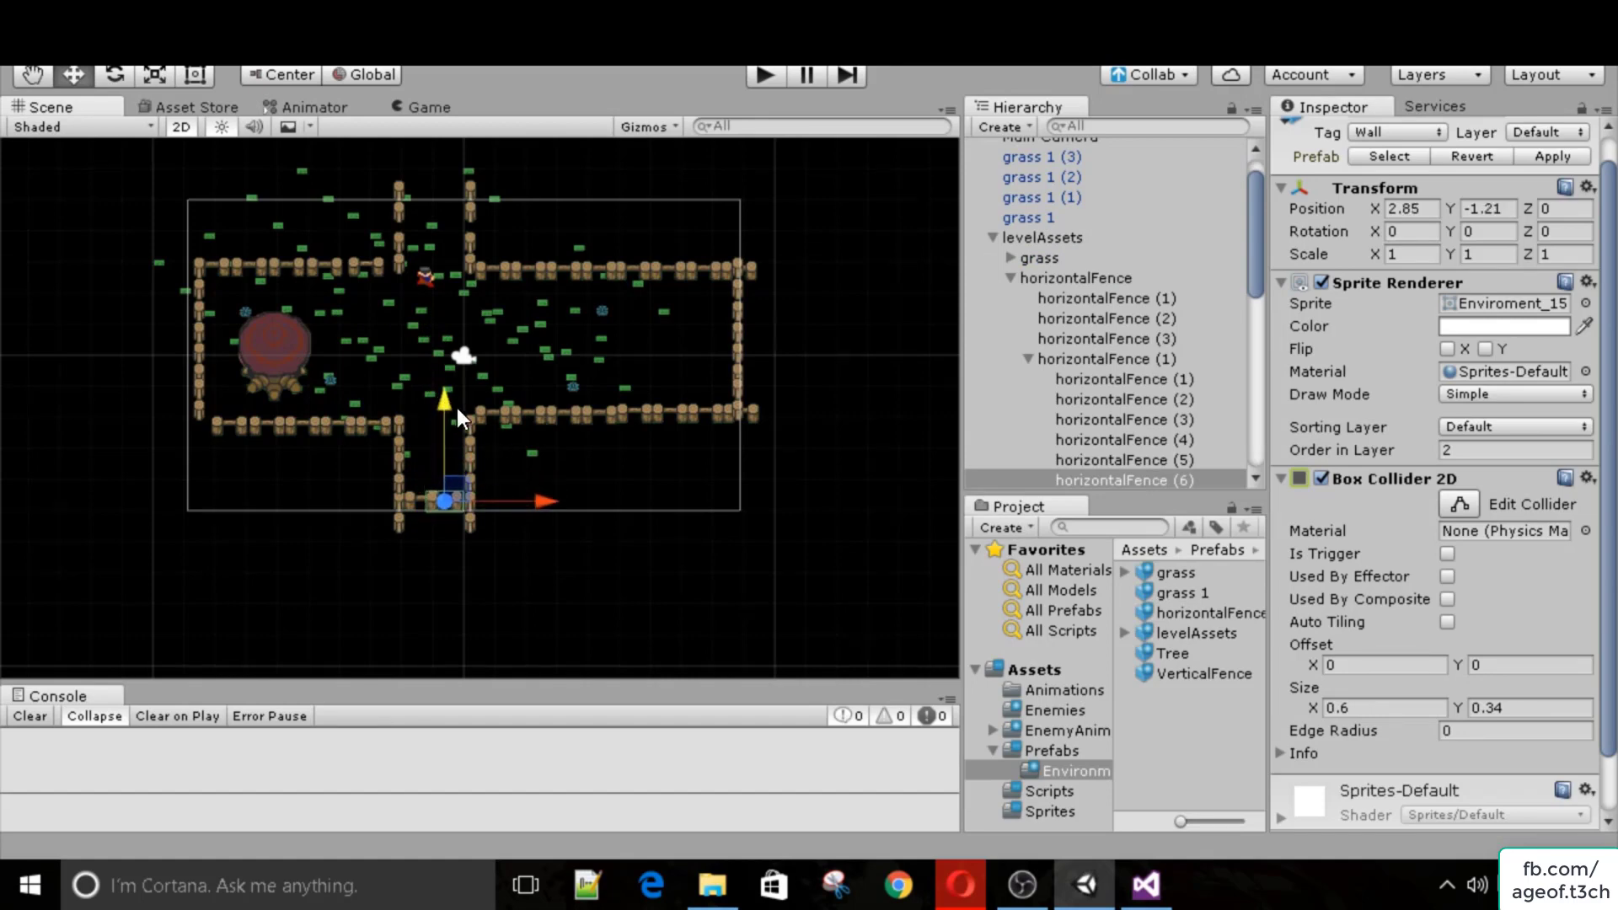
left_click_drag(535, 497, 539, 497)
left_click_drag(447, 413, 443, 406)
left_click(432, 108)
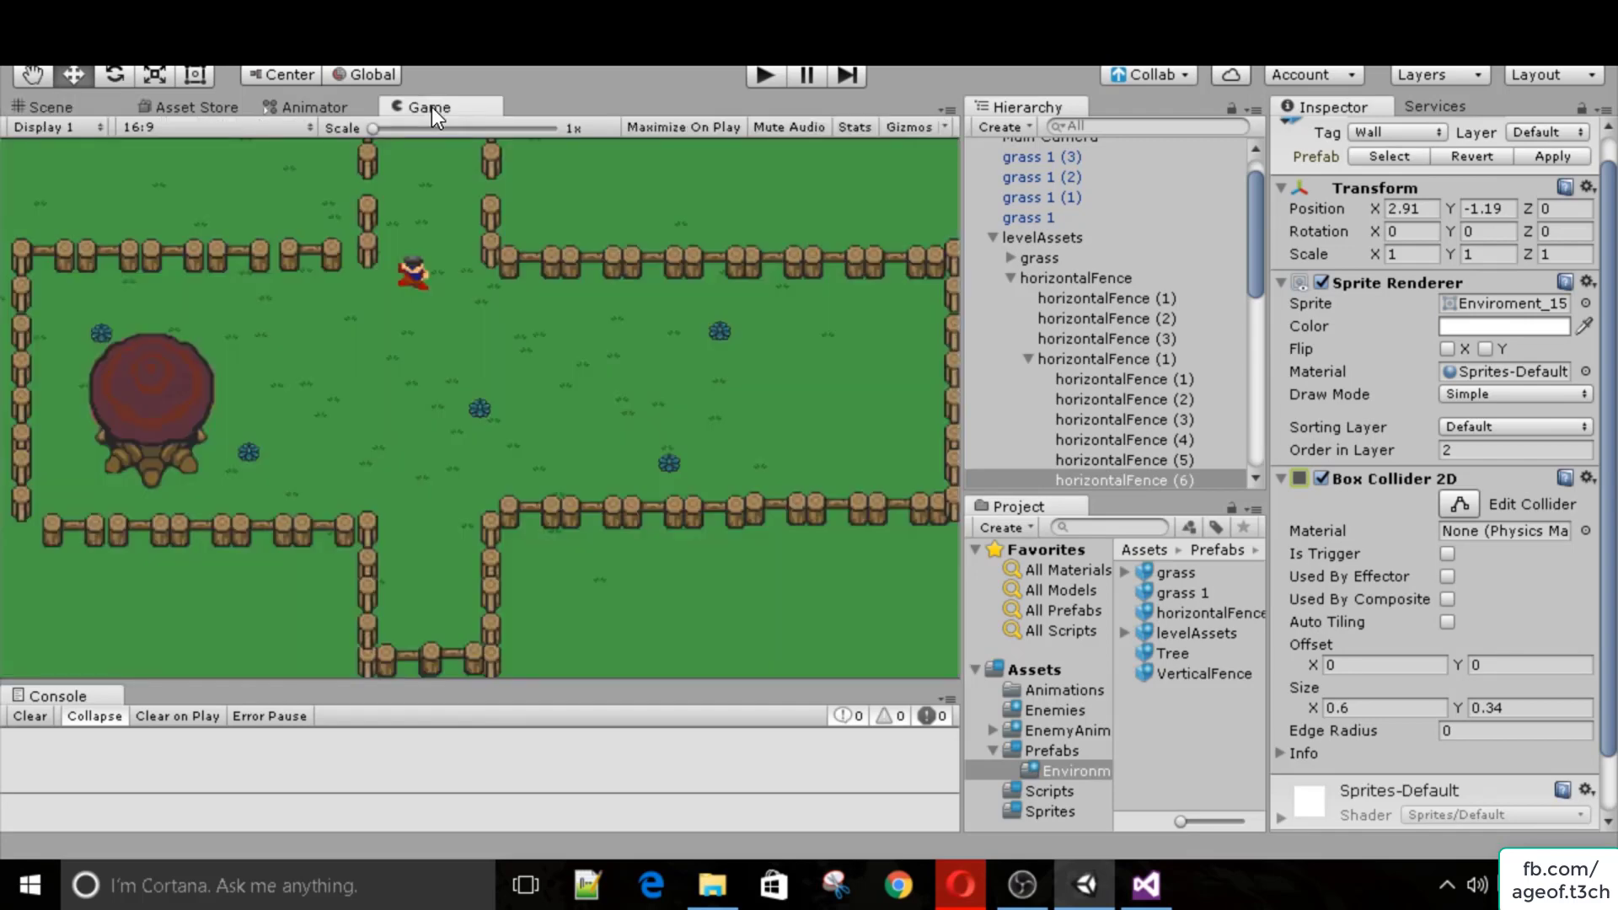
key("ctrl+1")
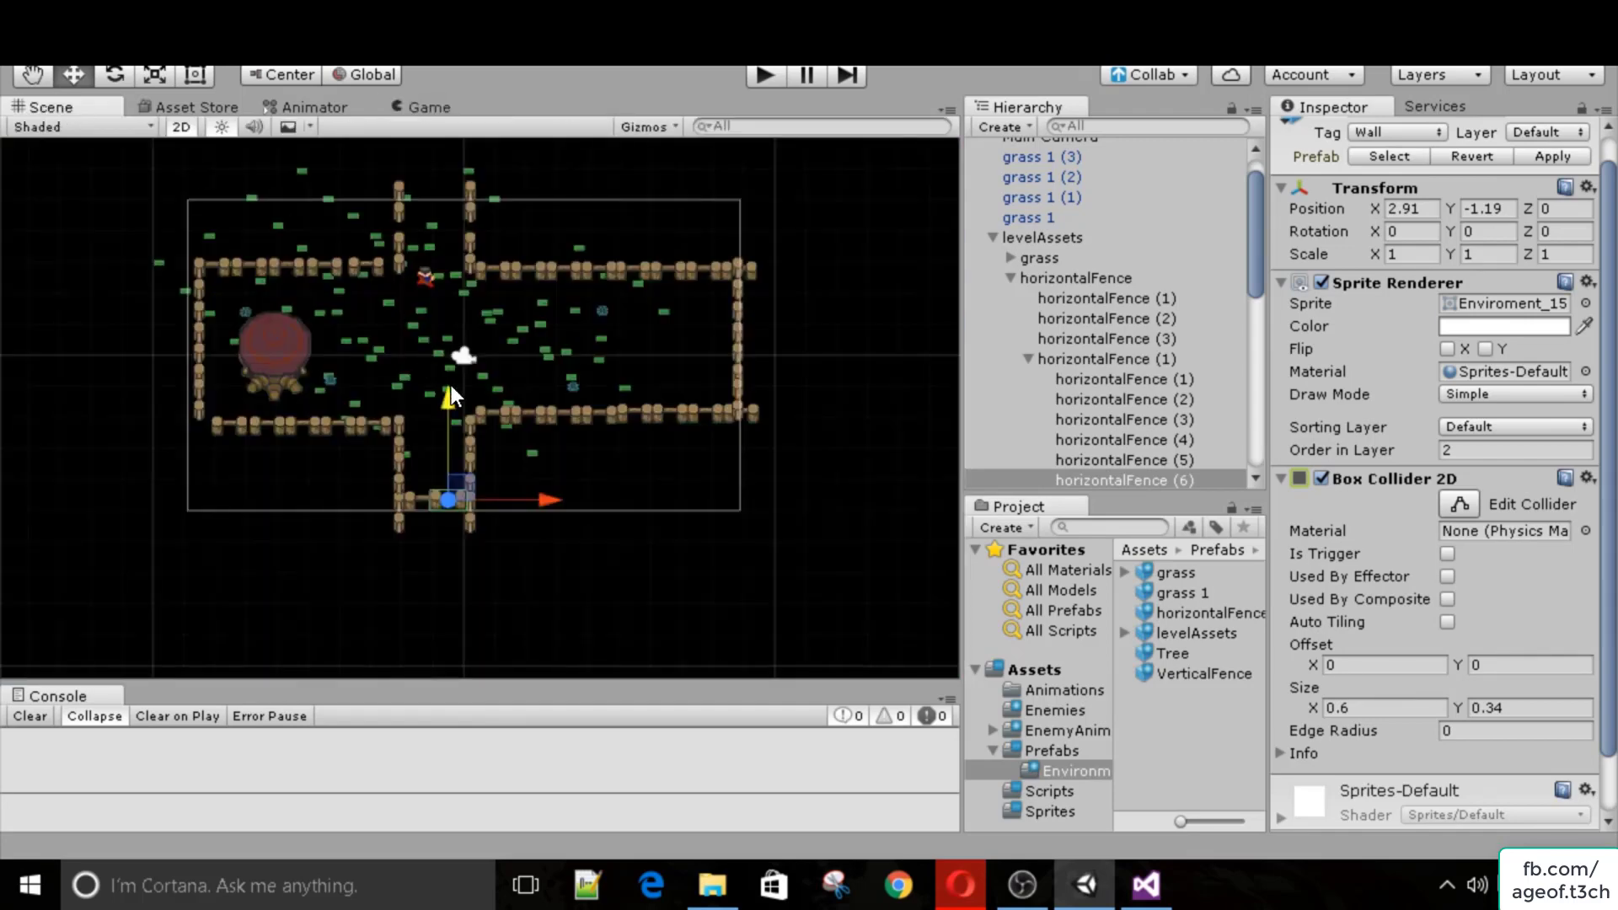
left_click_drag(452, 386, 452, 385)
left_click(431, 108)
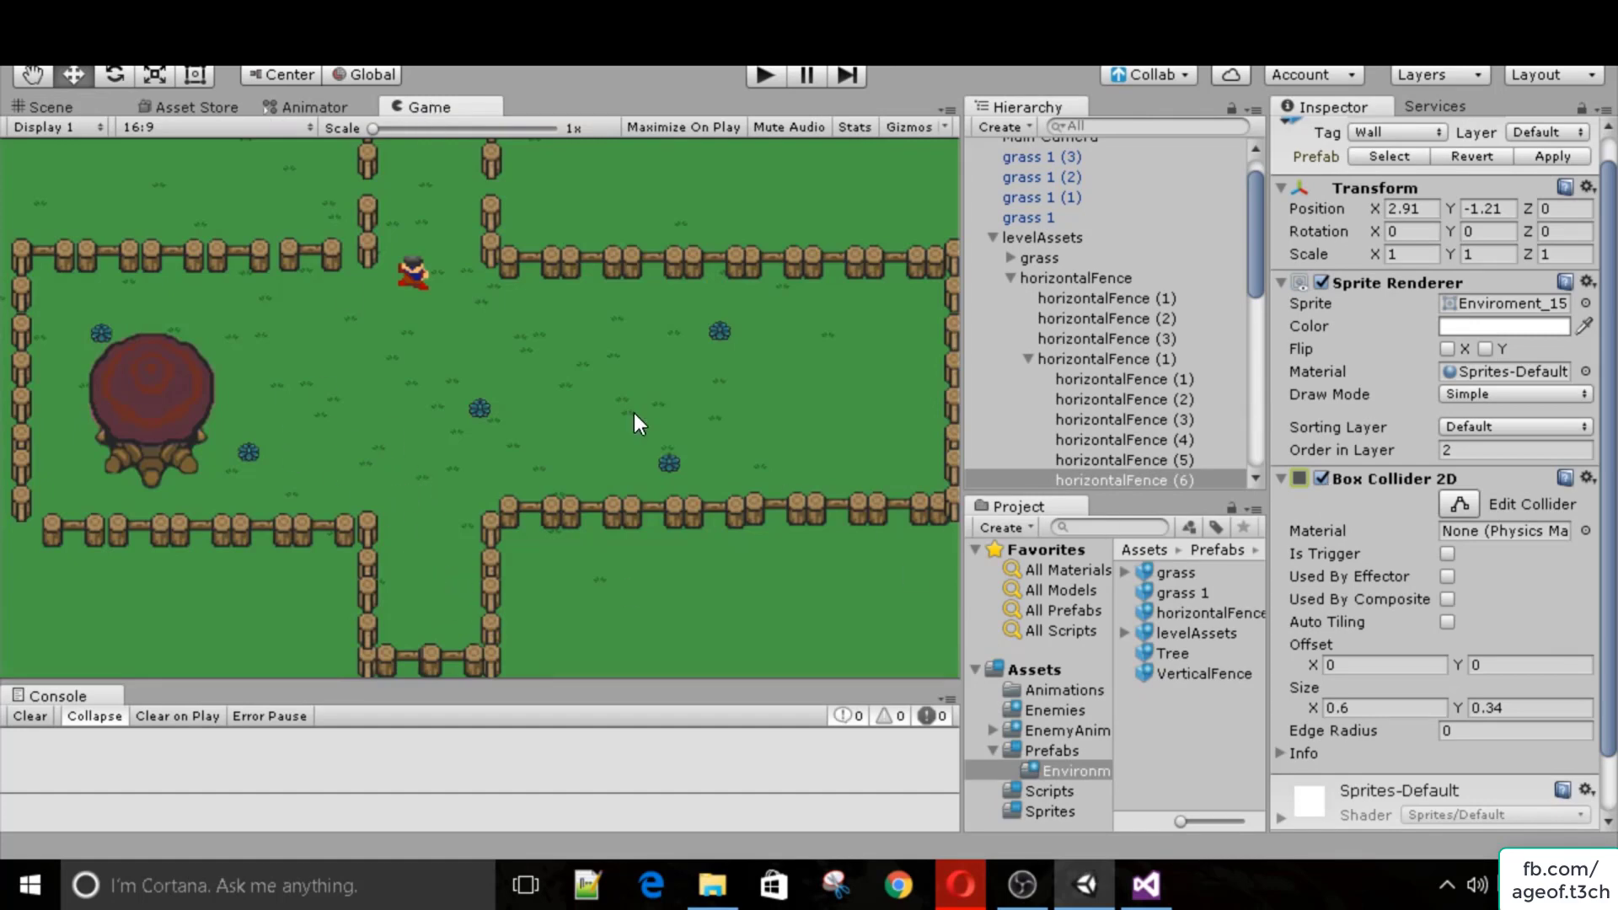
Add the BlueDragon, orangeCrab and greenCrab enemy prefabs to sceneDown, with the dragon above the lower corridor and the green crab beside the tree.
left_click(1054, 710)
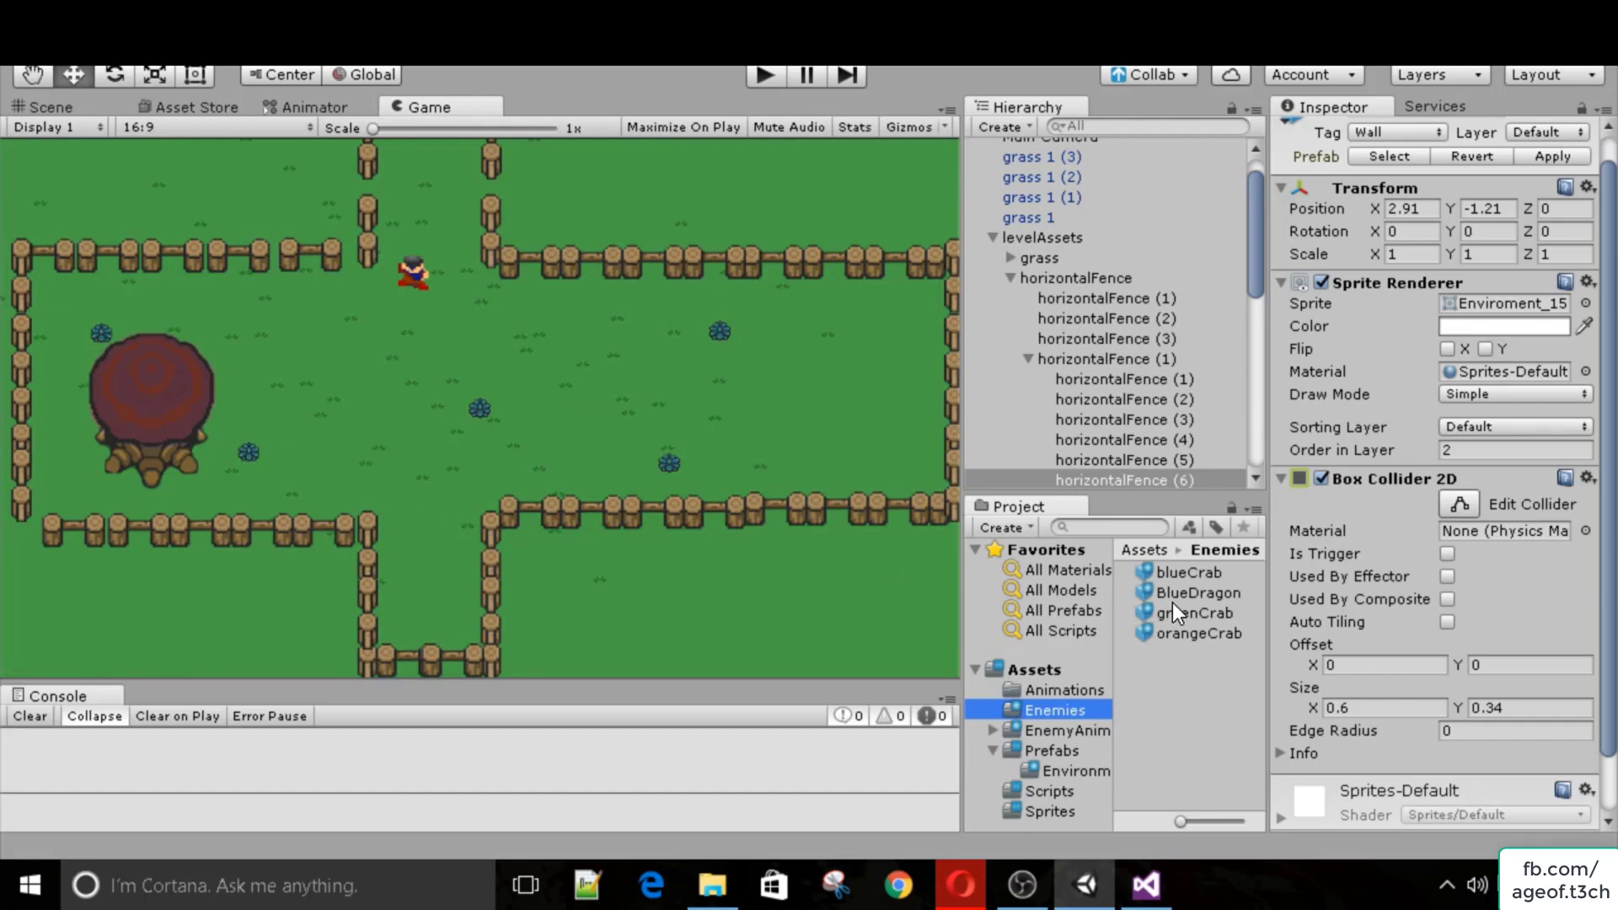
scroll(1045, 319, "up", 2)
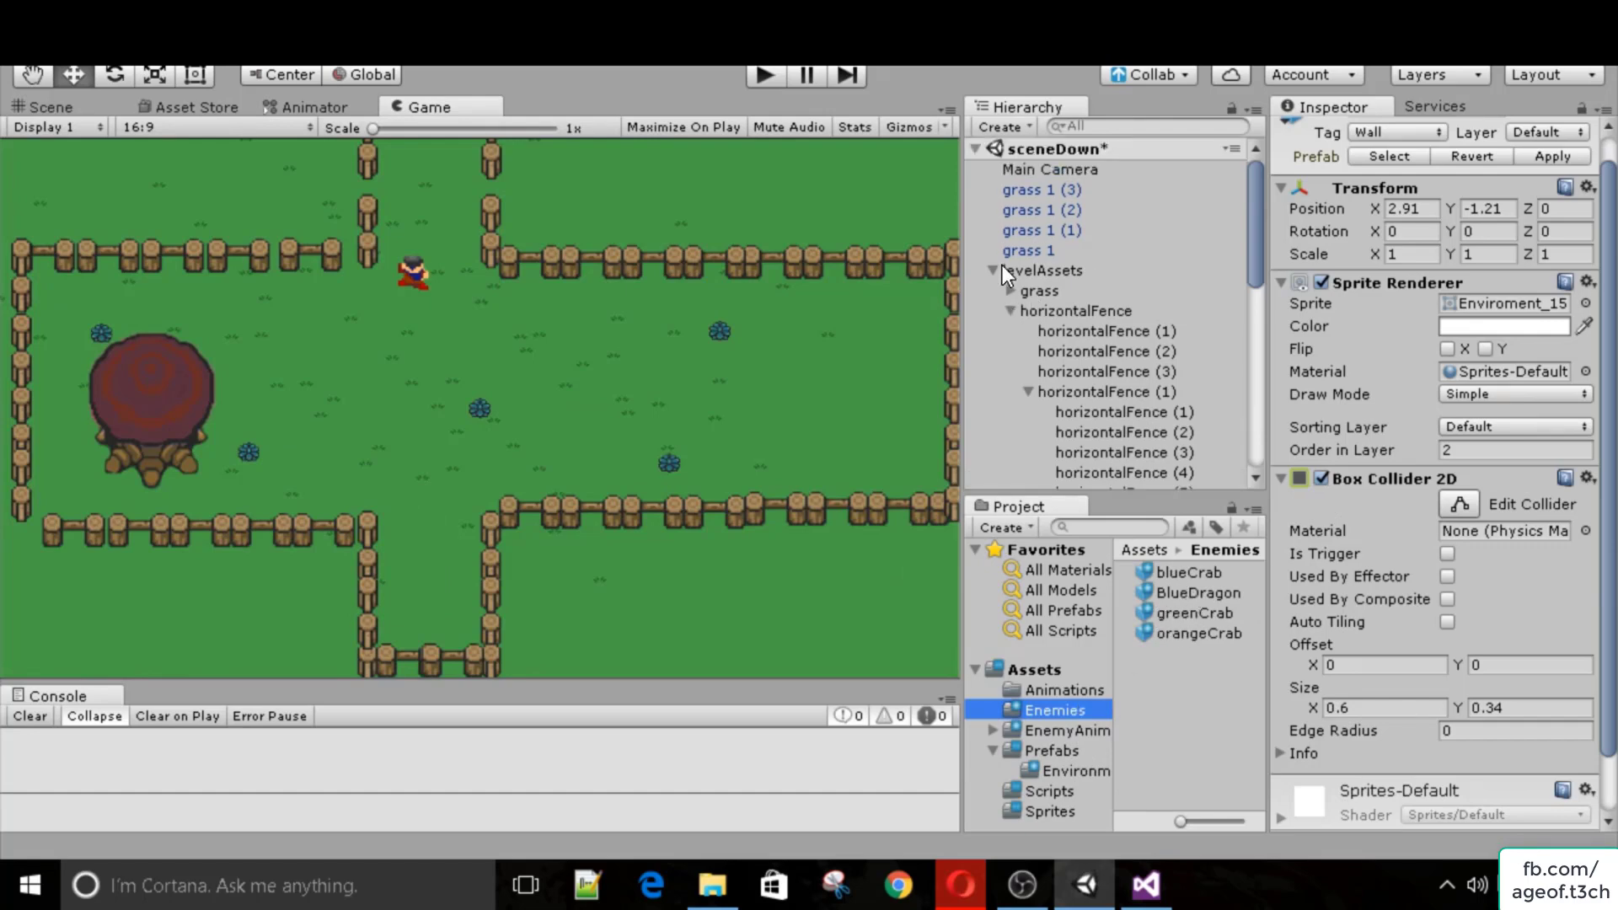
left_click(991, 270)
left_click(59, 107)
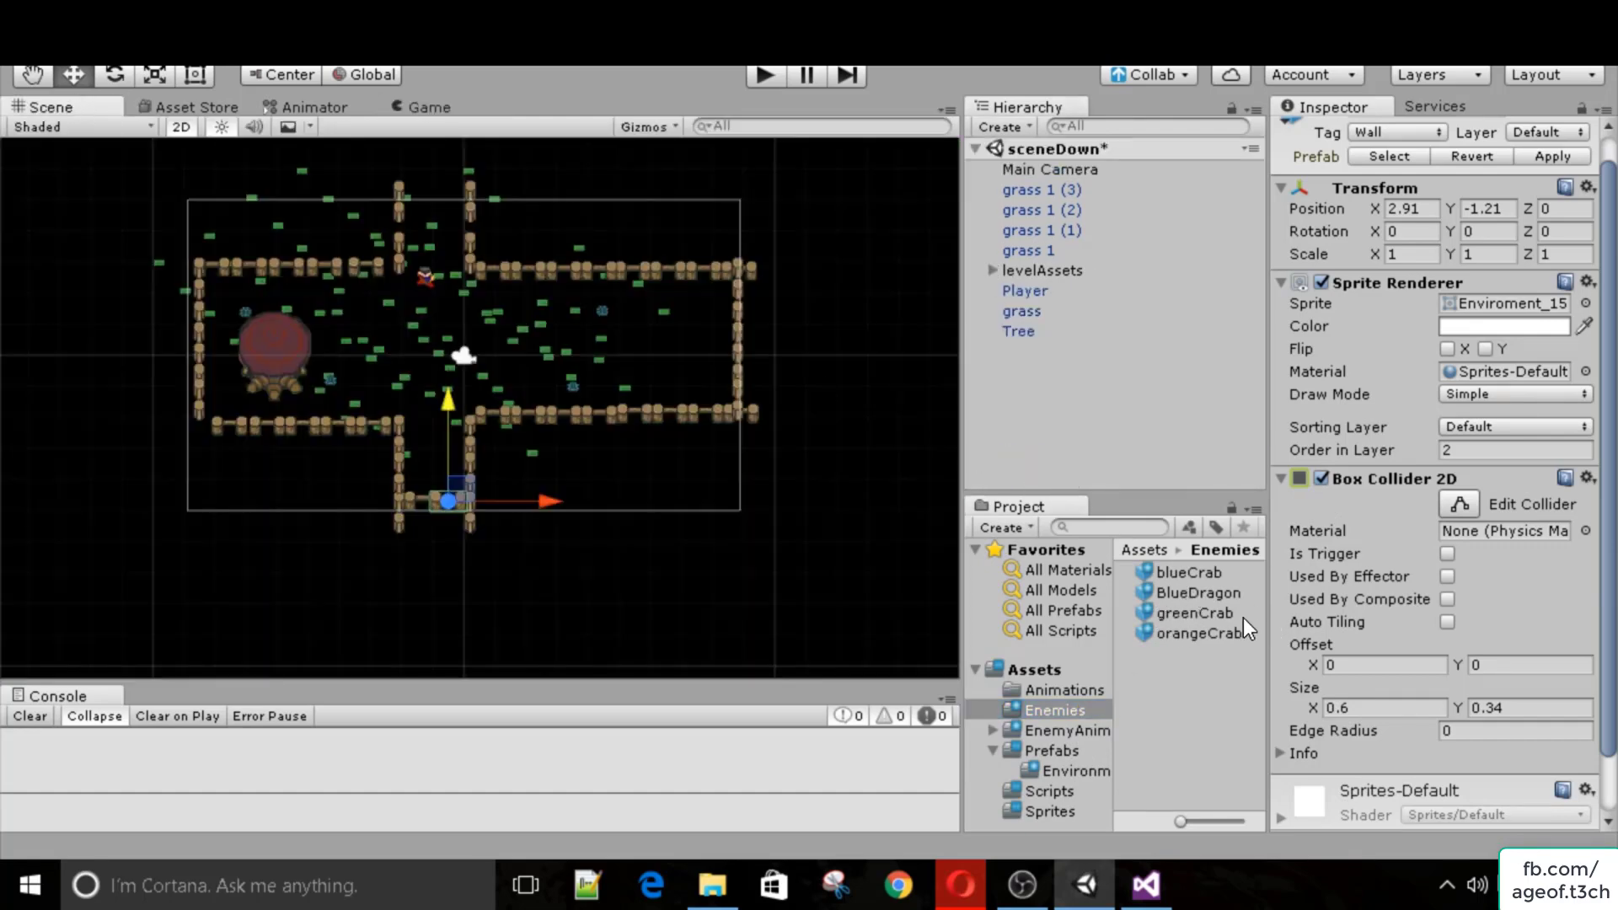
left_click_drag(1215, 594, 432, 403)
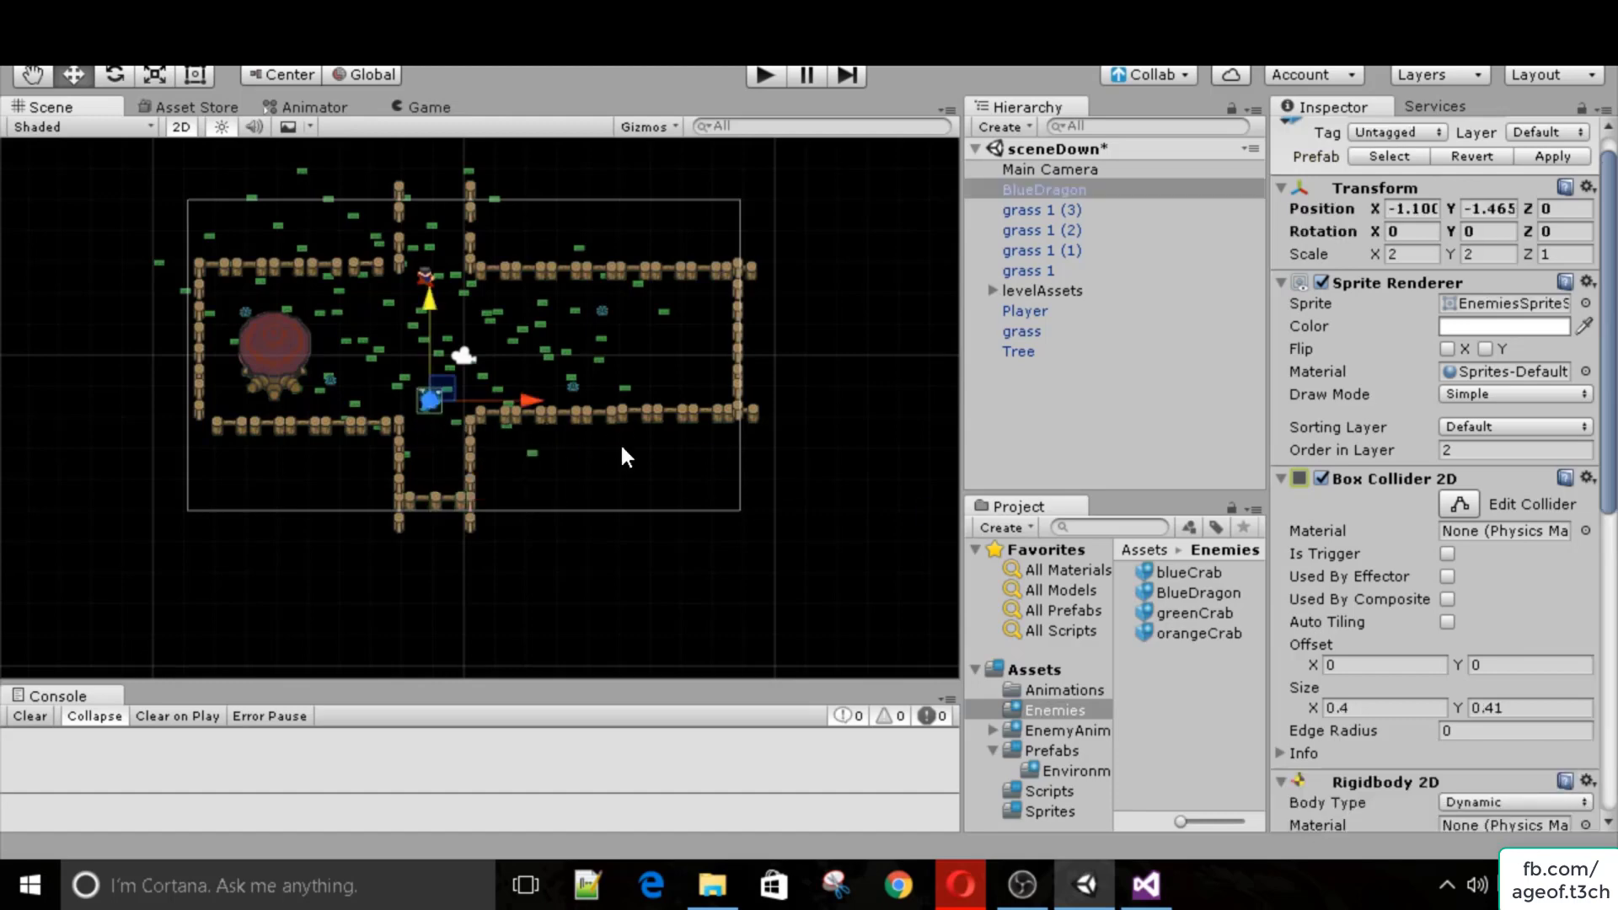
left_click_drag(1197, 633, 1075, 460)
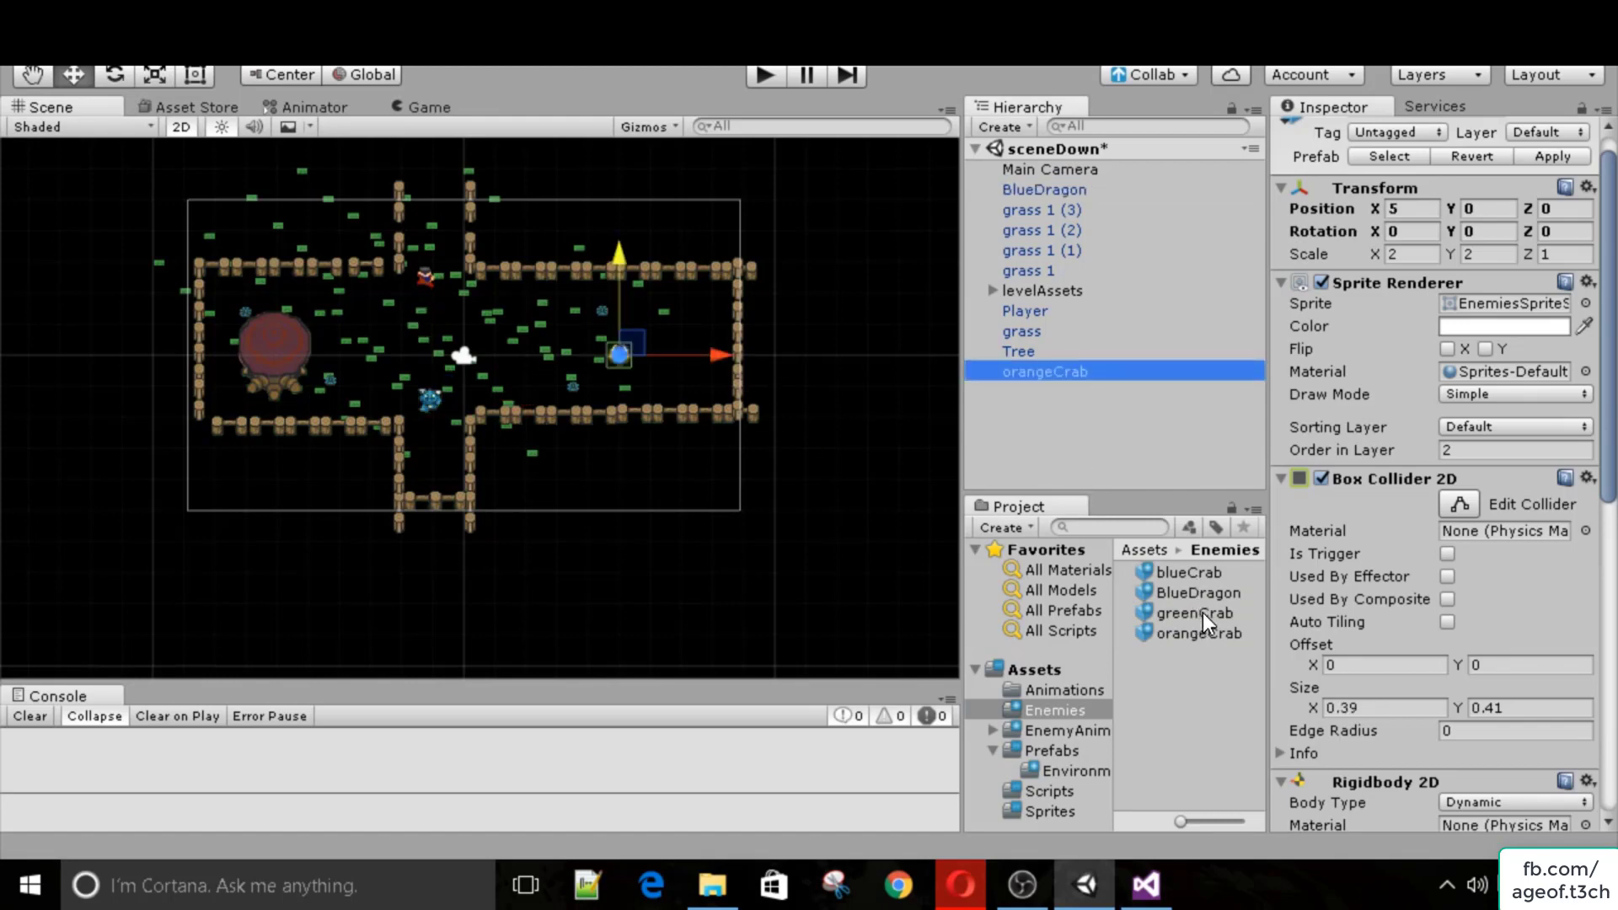
left_click_drag(1201, 613, 417, 346)
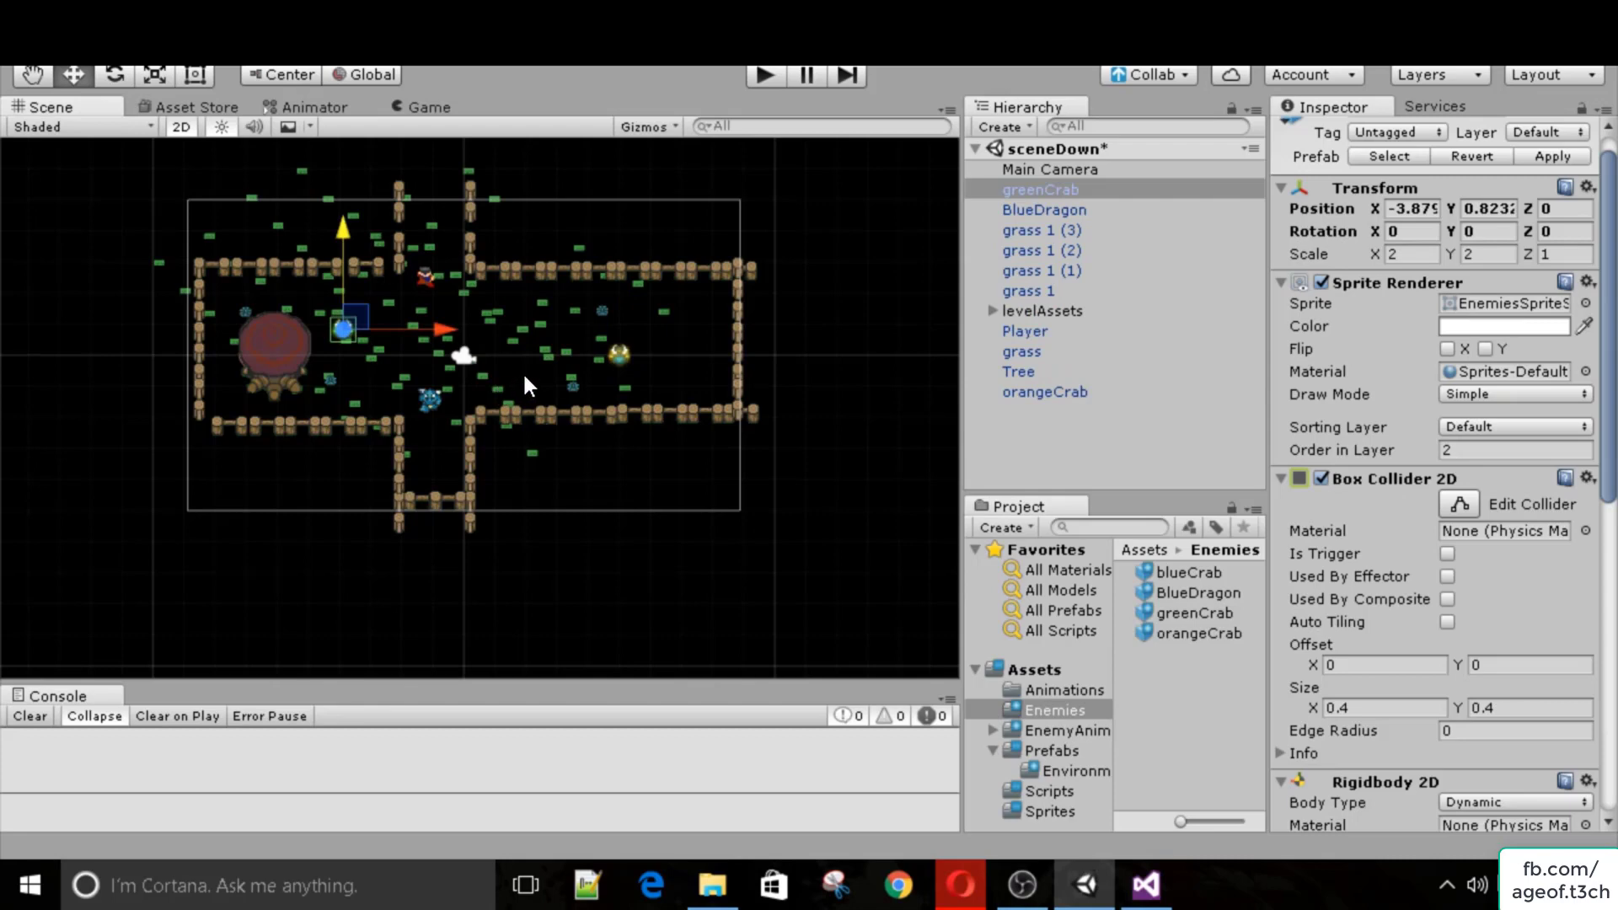
Make the four grass 1 instances children of levelAssets.
left_click(1065, 270)
left_click(1033, 290, "ctrl")
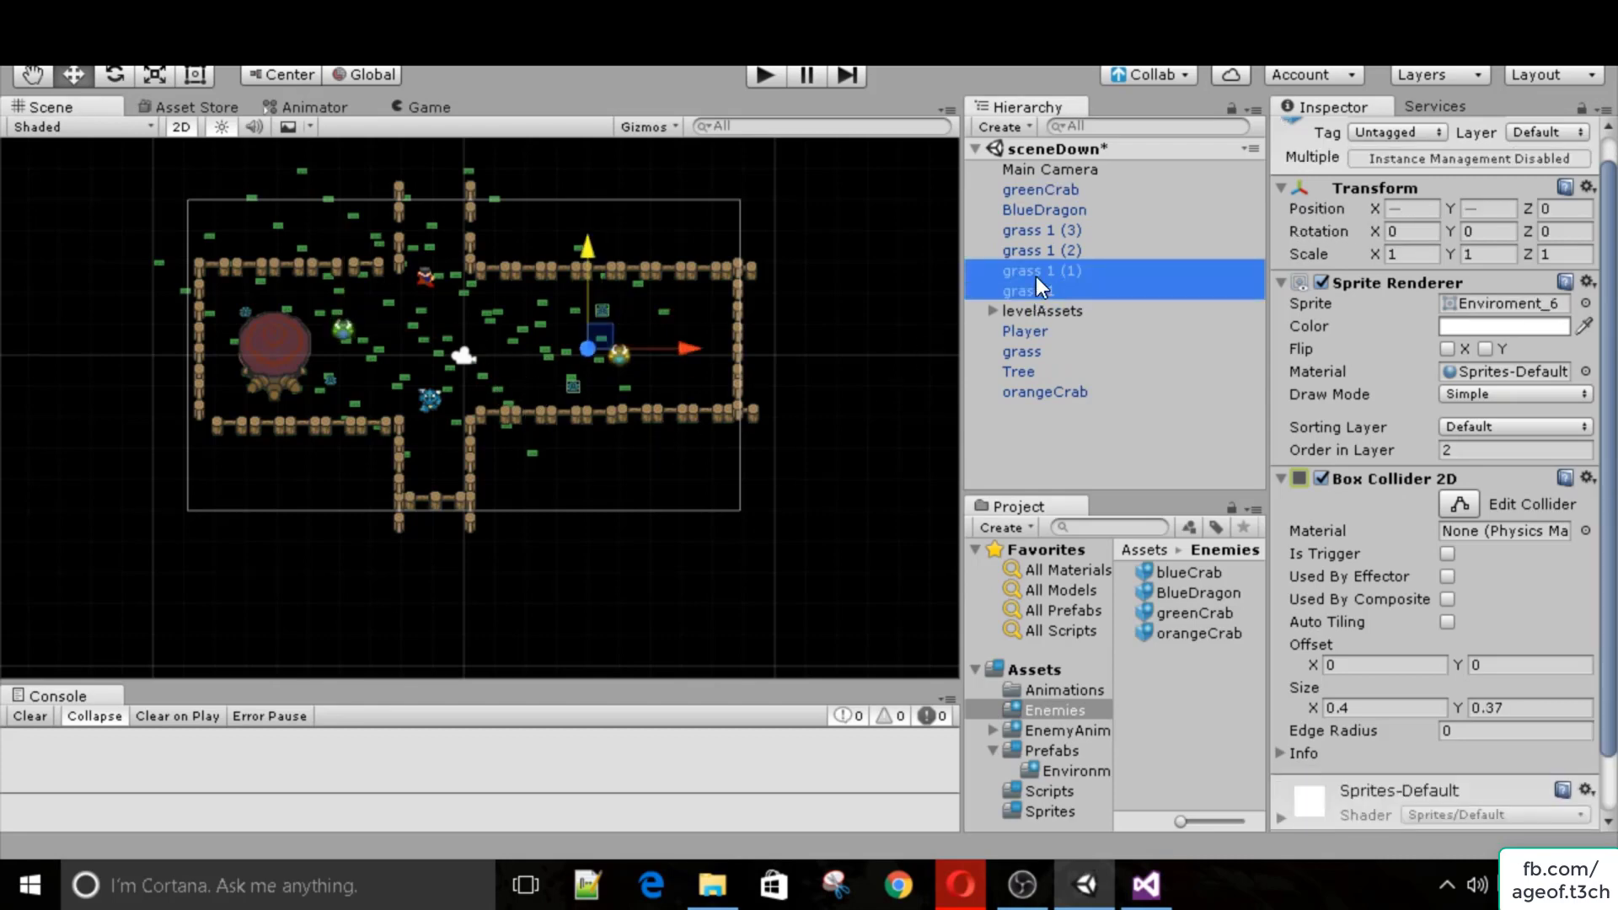
left_click(1043, 250, "ctrl")
left_click(1047, 227, "ctrl")
left_click_drag(1023, 221, 1065, 314)
scroll(1017, 297, "up", 6)
left_click(993, 230)
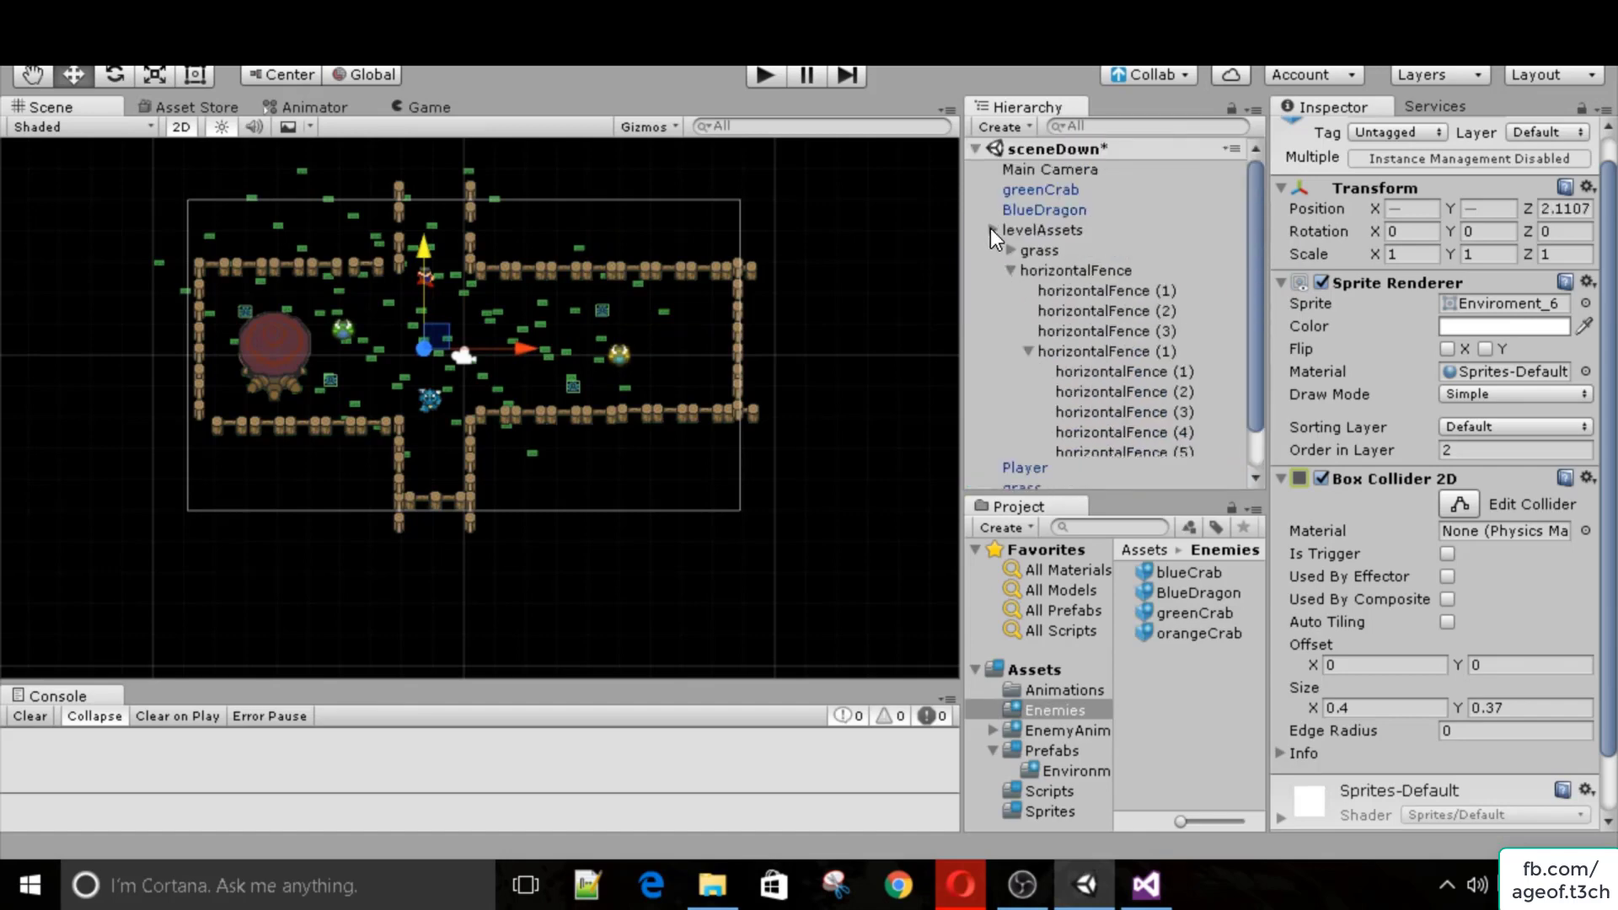
Make the remaining grass object and the Tree children of levelAssets, and collapse the group.
left_click(1025, 270)
left_click(1049, 291, "ctrl")
left_click_drag(1034, 275, 1068, 229)
scroll(1058, 301, "up", 8)
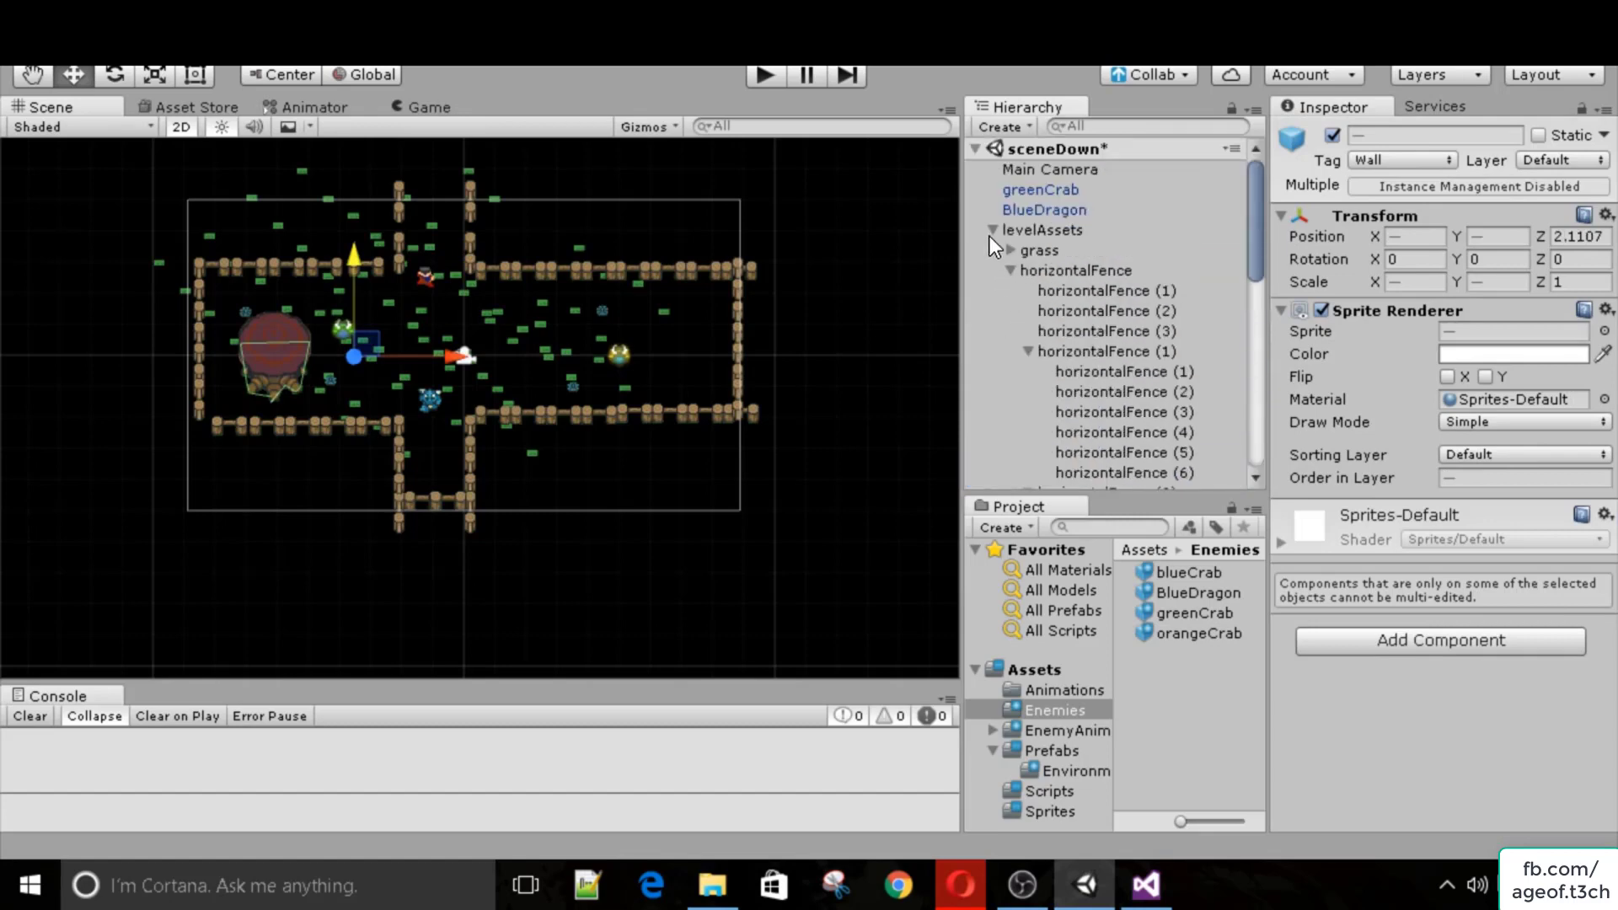
left_click(992, 230)
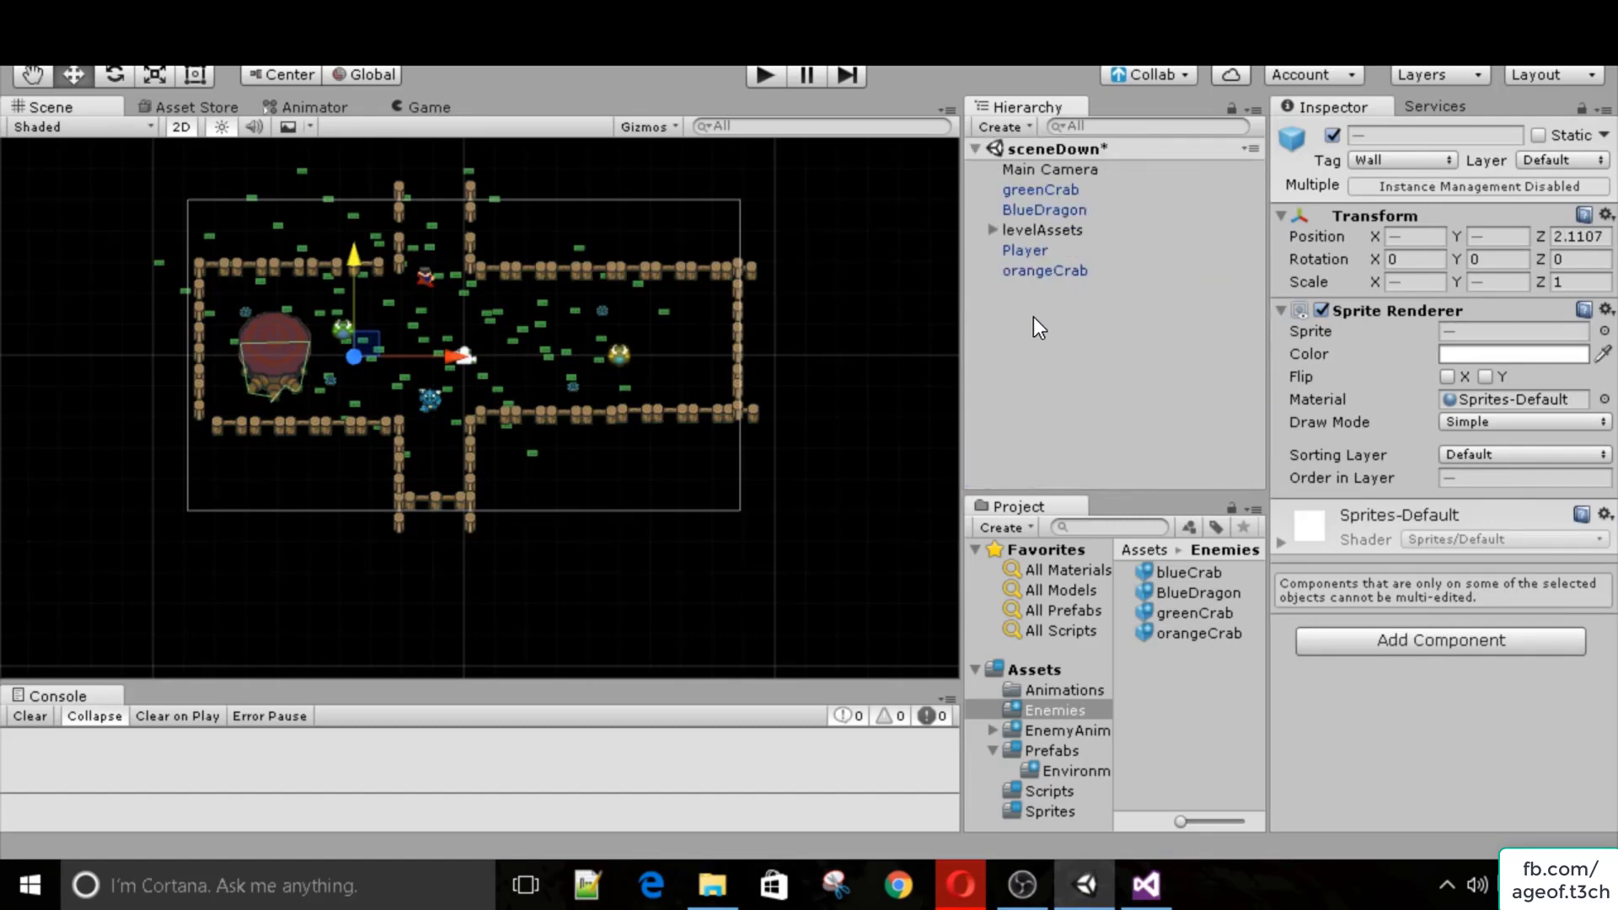
Import Potion.PNG from the desktop's RPG Course folder into the Sprites folder.
left_click(1047, 811)
scroll(1165, 675, "down", 3)
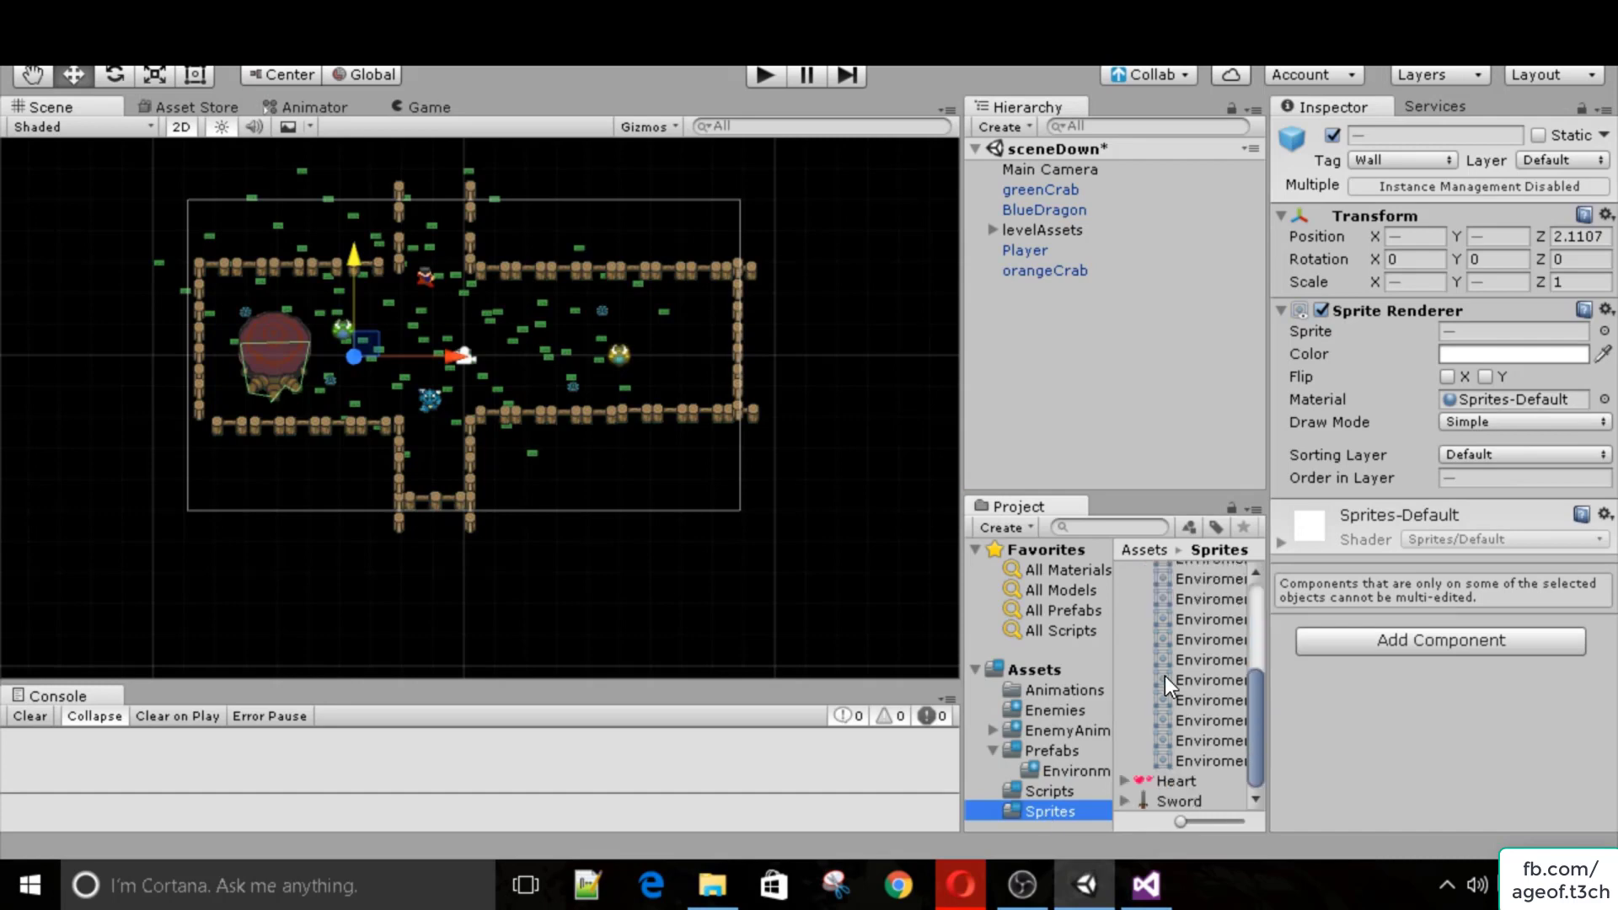
scroll(1164, 676, "up", 3)
left_click(1126, 632)
right_click(1154, 711)
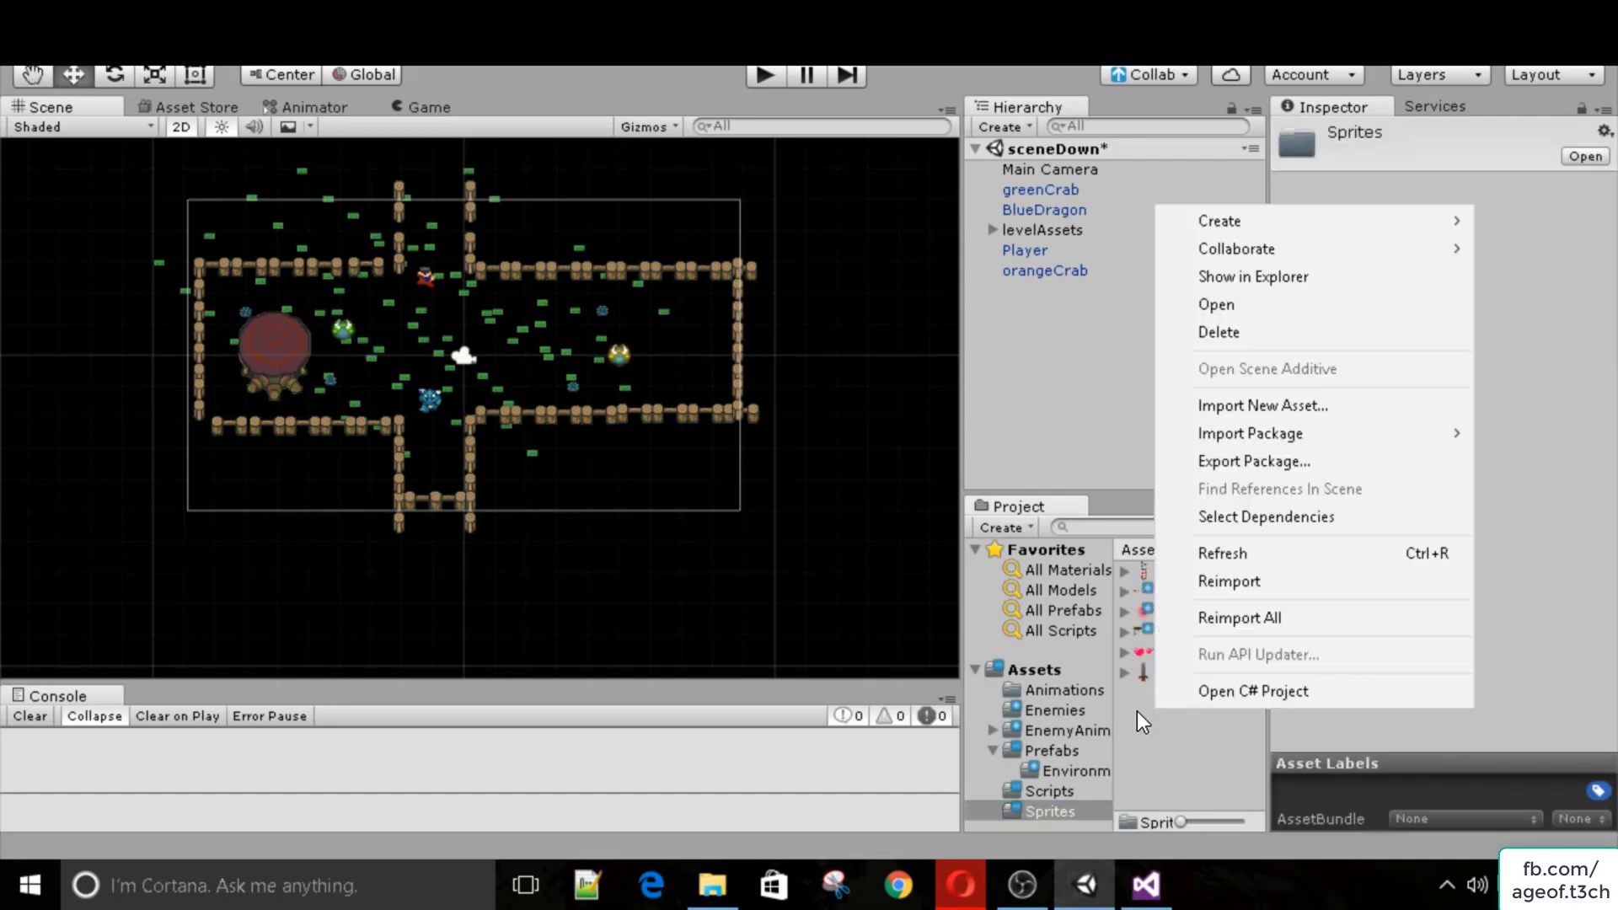
left_click(1196, 405)
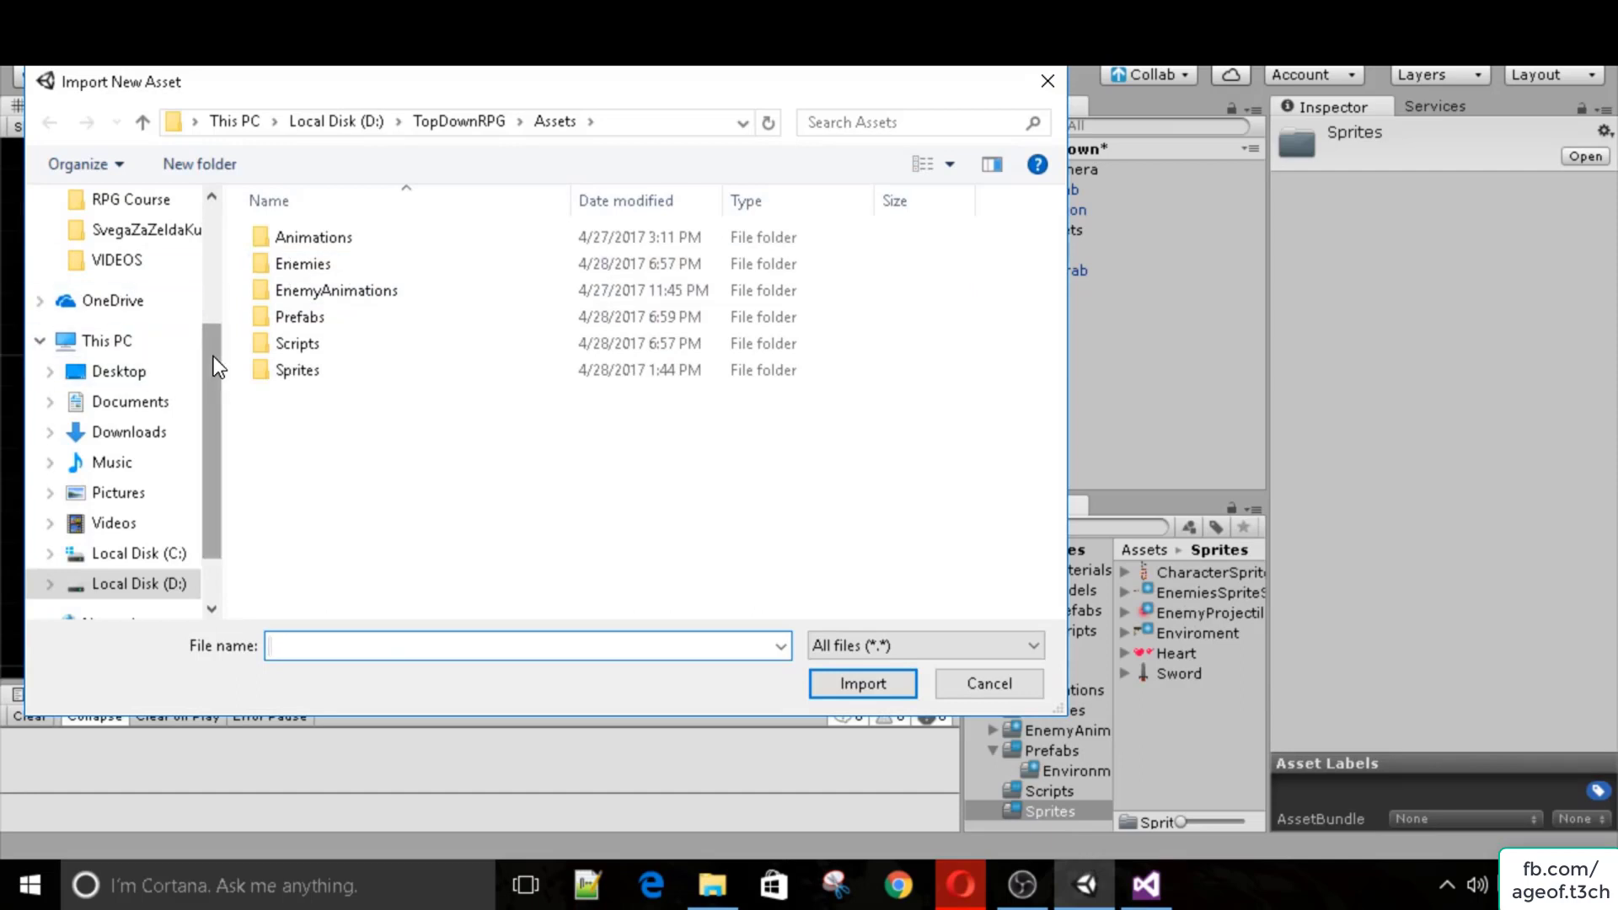
left_click(126, 370)
double_click(326, 258)
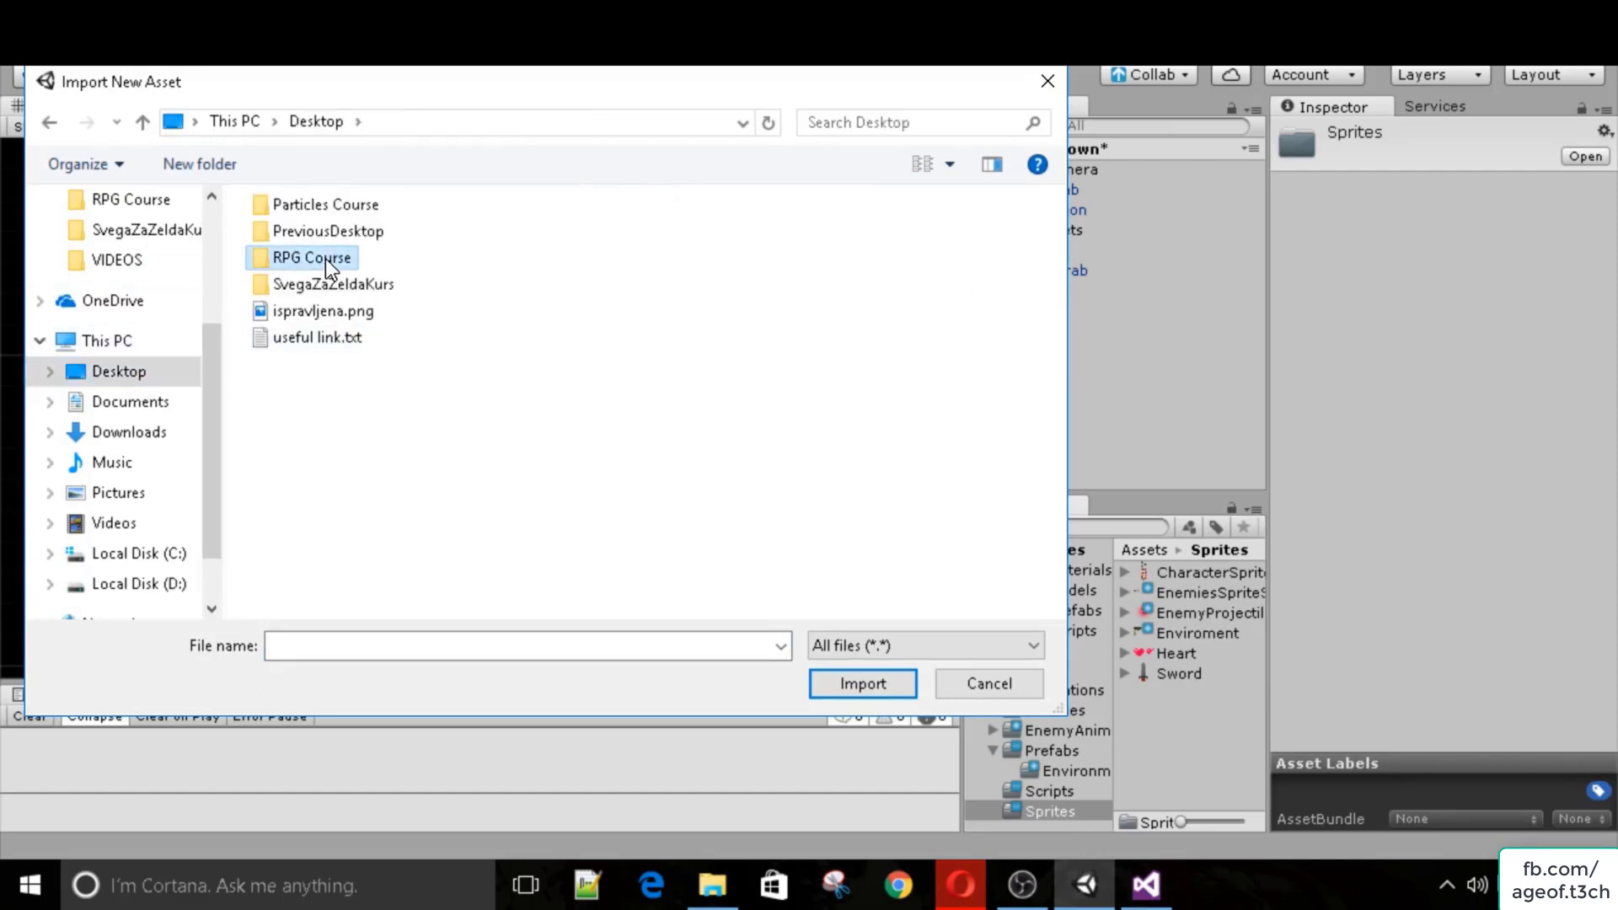
left_click(969, 330)
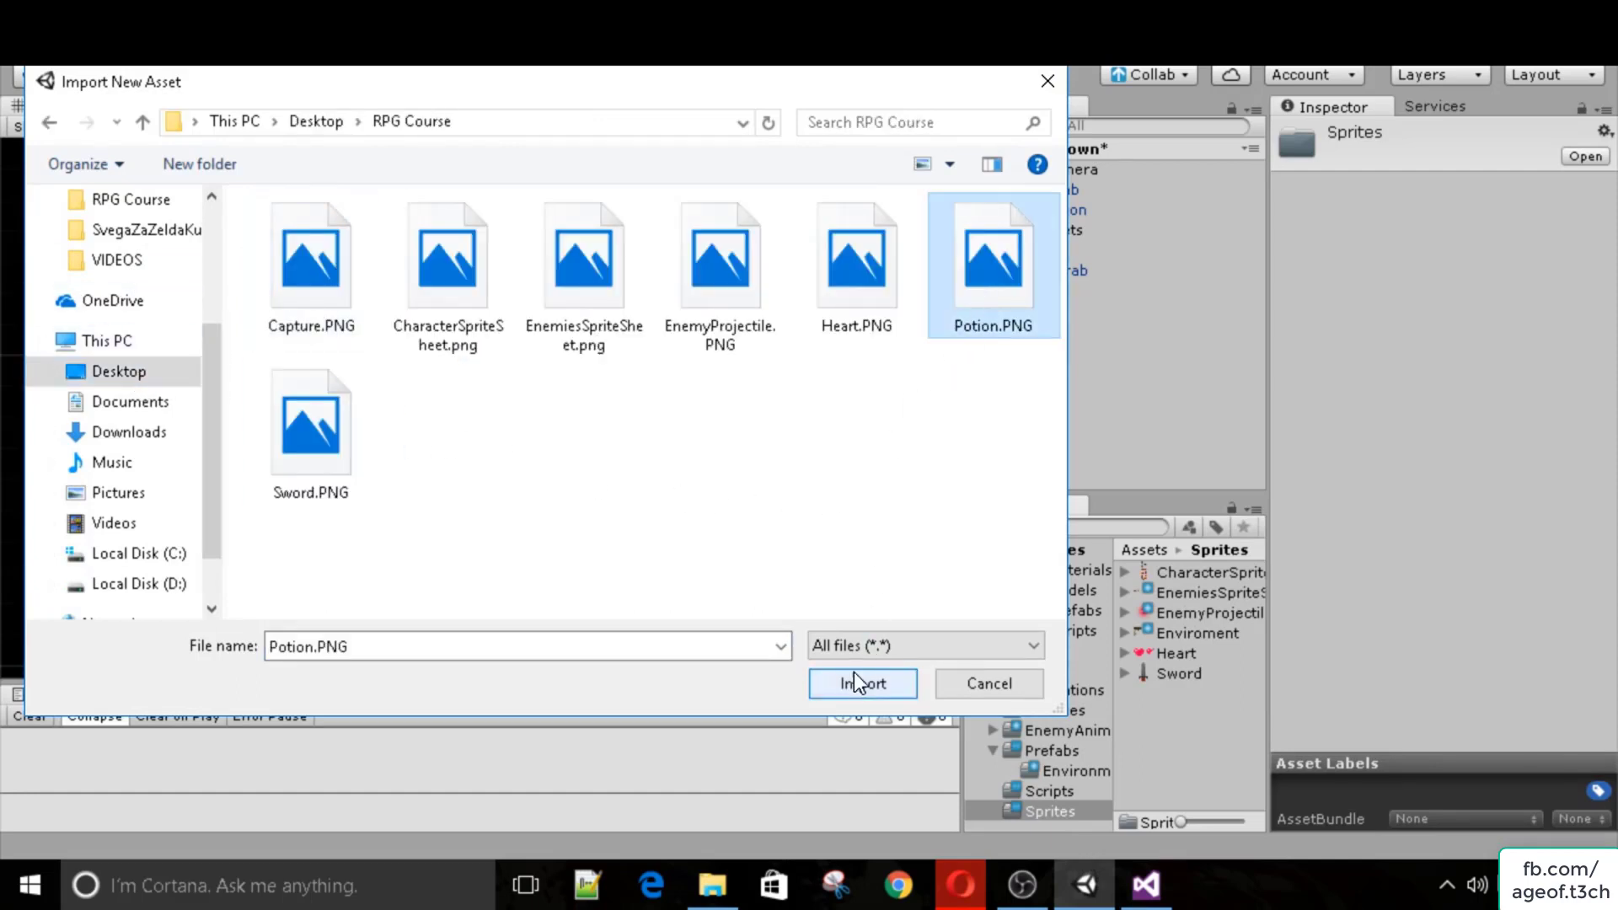
left_click(861, 683)
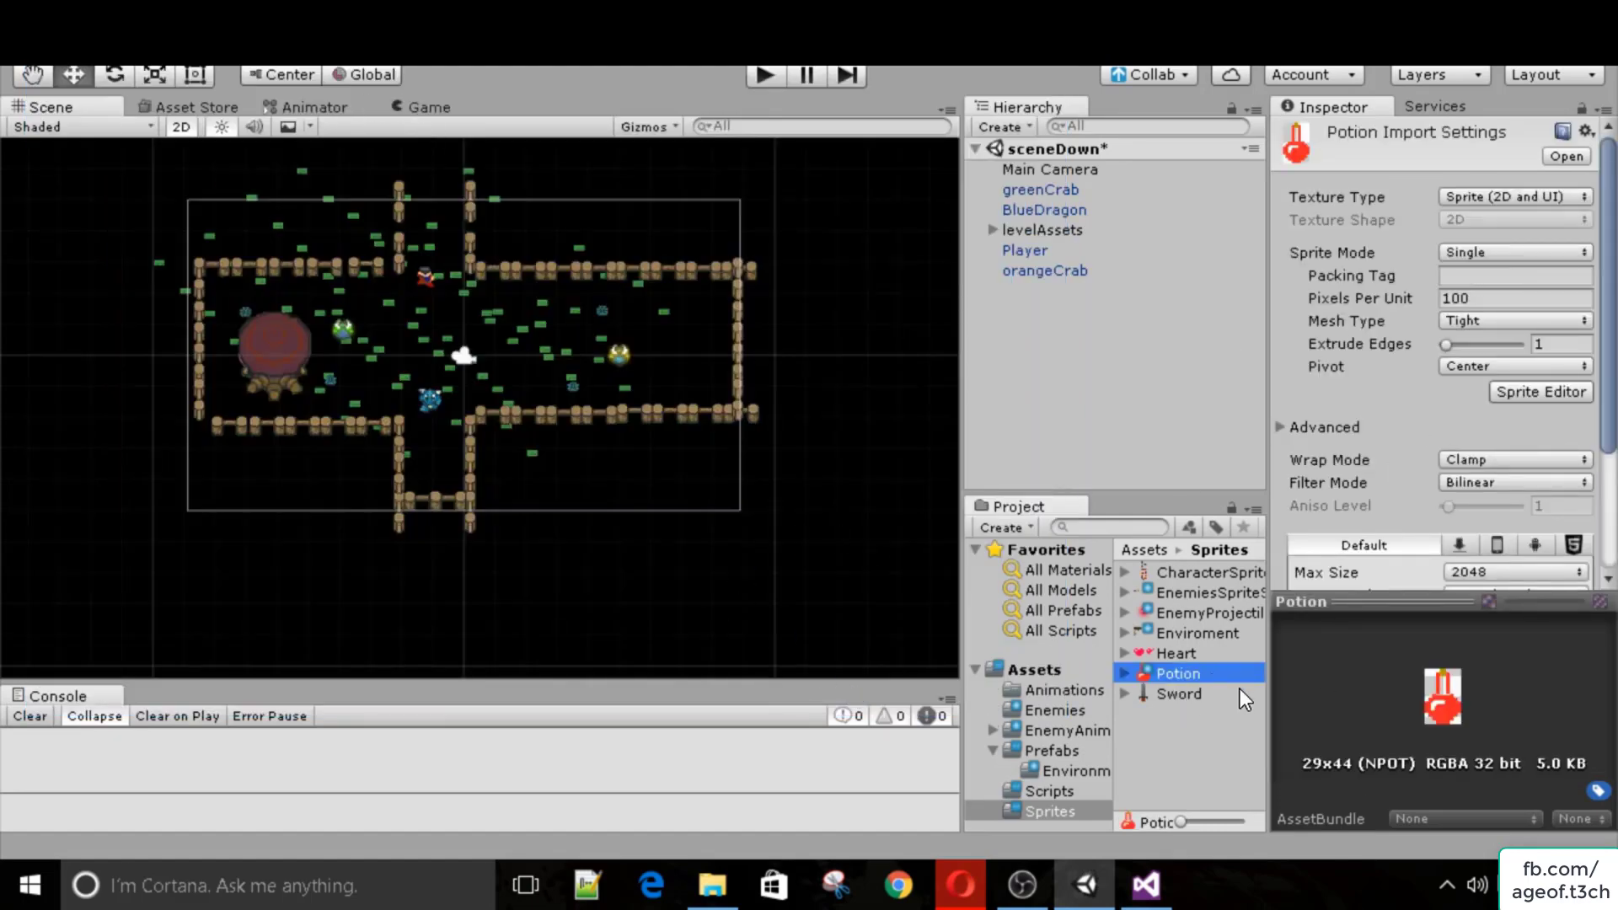
Place the Potion sprite in the scene at about X -0.24, Y 1.19 and scale it to 2 on X and Y.
left_click_drag(1179, 676, 456, 320)
left_click(433, 109)
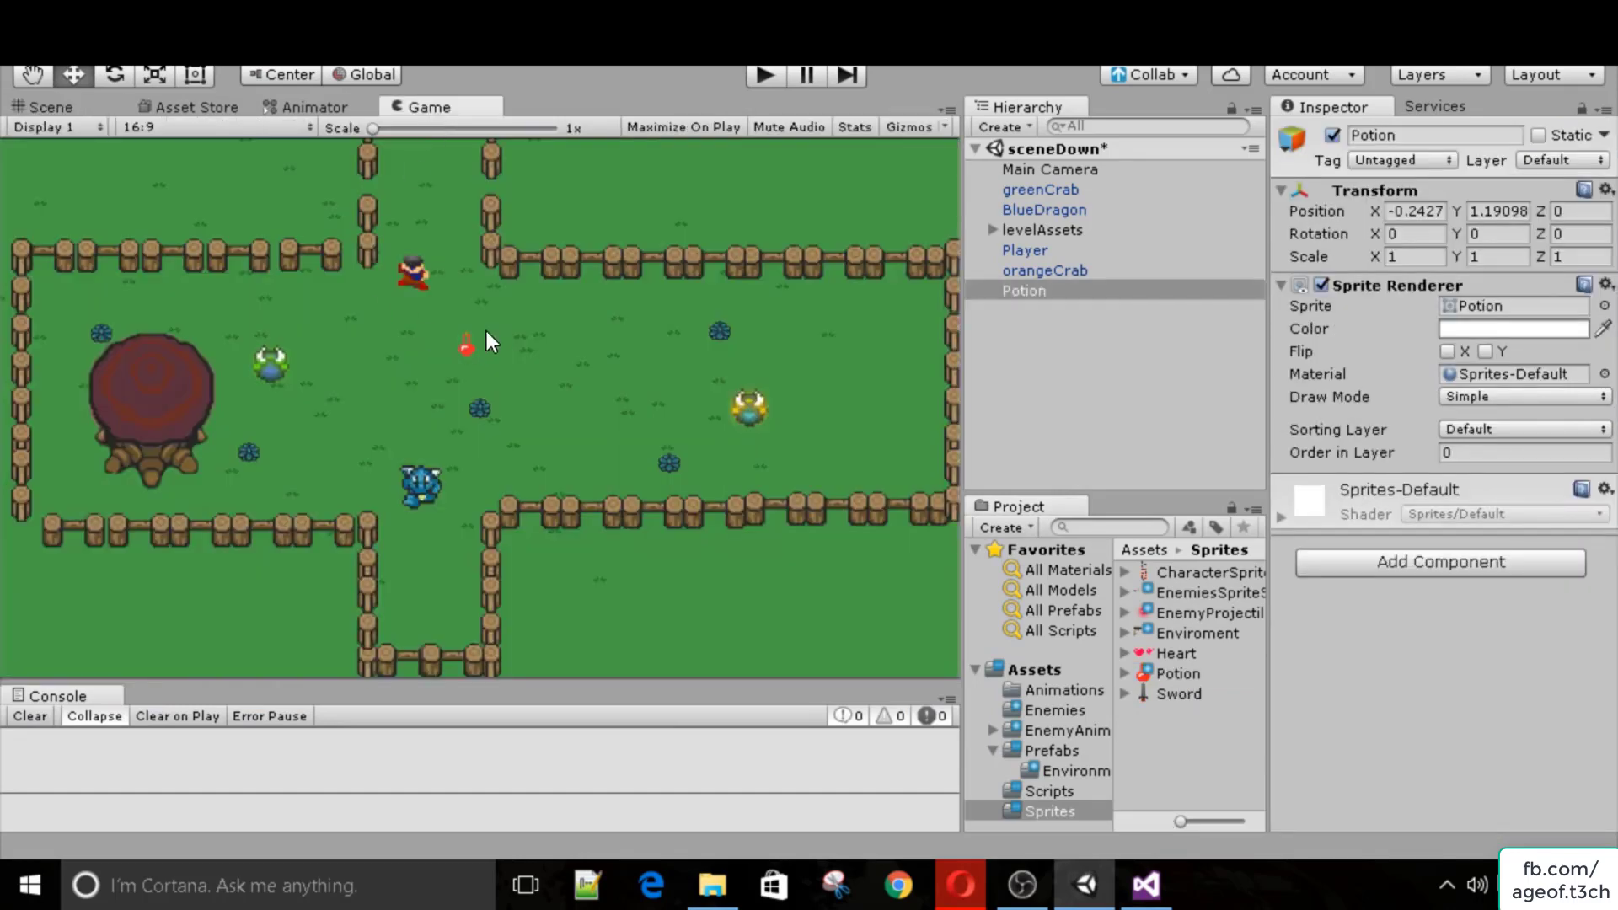
left_click(1068, 295)
left_click(1414, 257)
type("2")
key("Tab")
type("2")
Set the Potion's scale to 1 on X and Y.
left_click(1414, 257)
type("1")
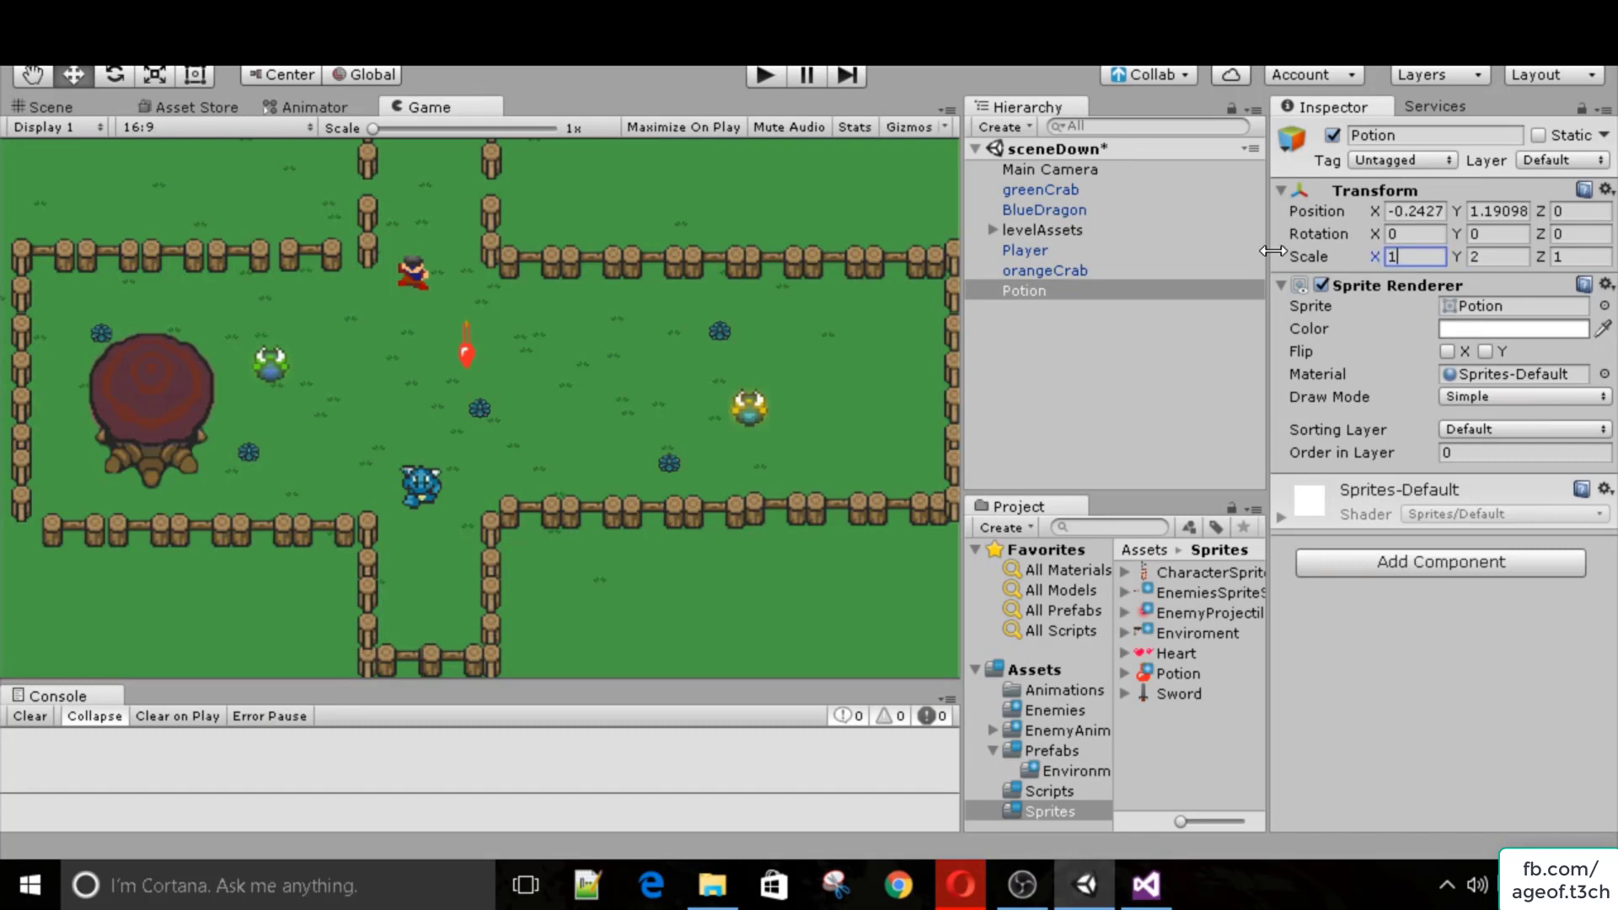
key("Tab")
type("1")
Add a Box Collider 2D to the Potion, enable Is Trigger and collapse the component.
left_click(1392, 569)
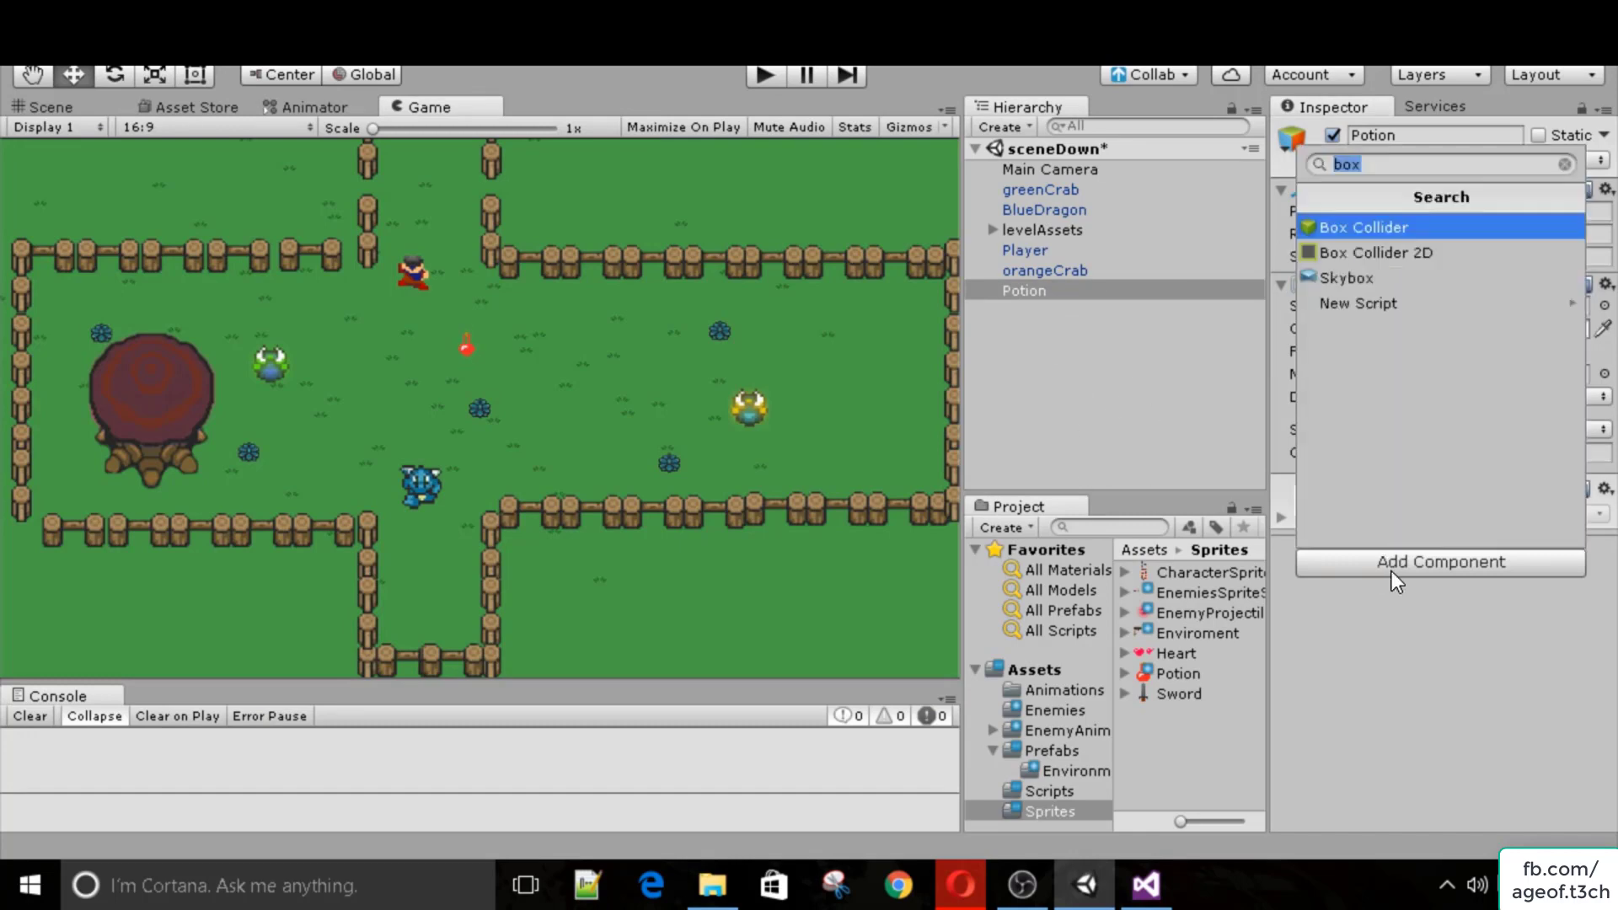
type("box")
key("Down")
key("Return")
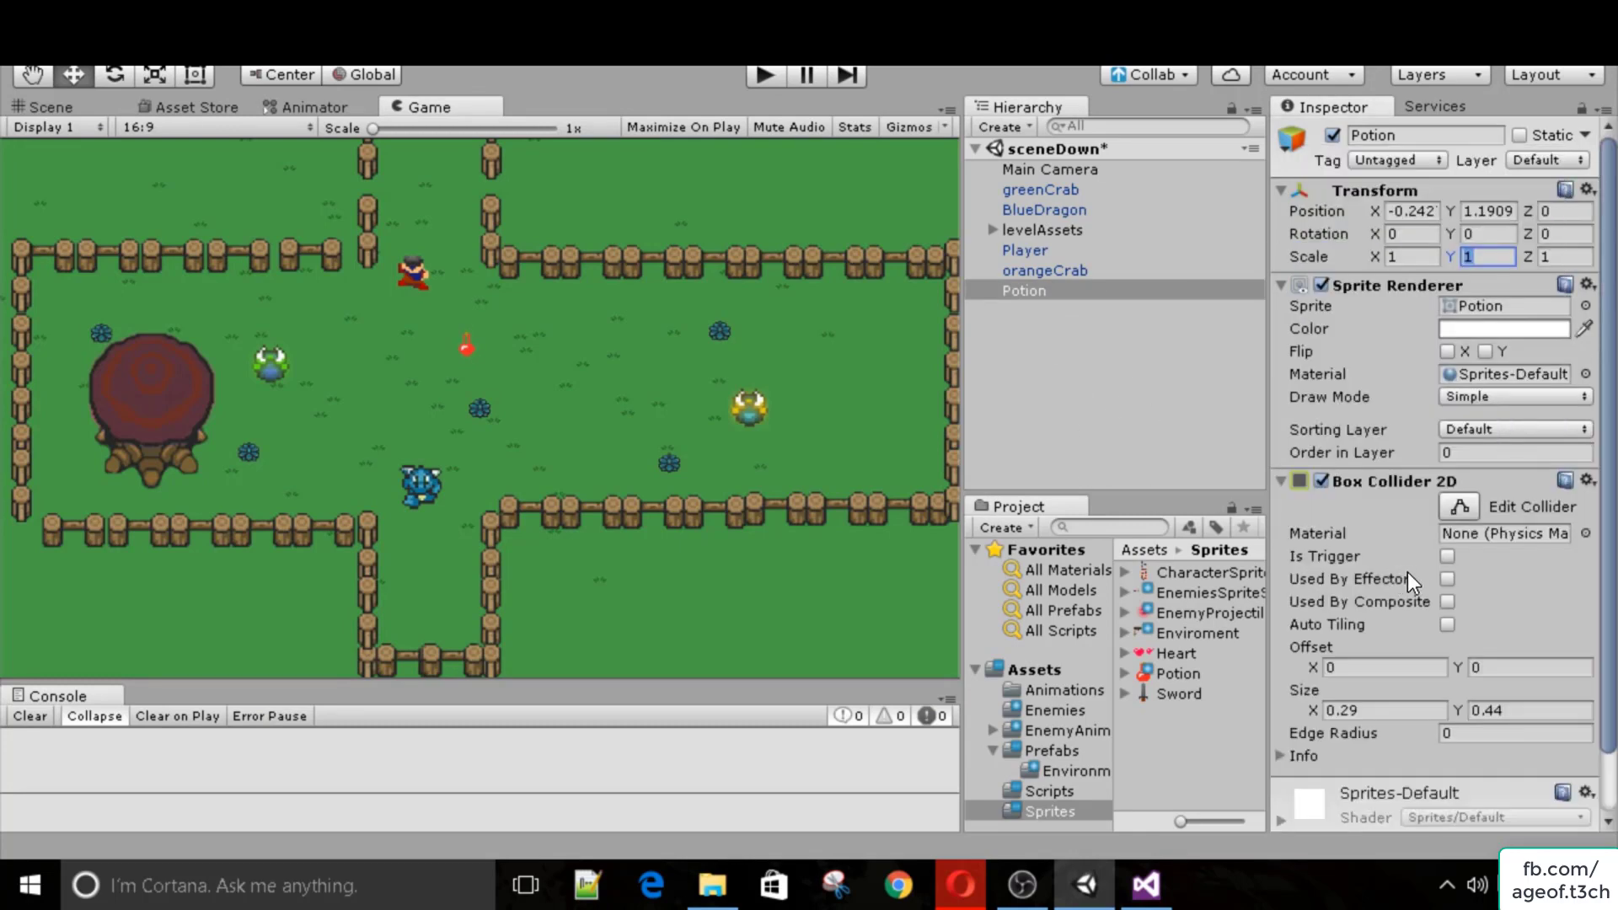
left_click(1447, 556)
left_click(1281, 481)
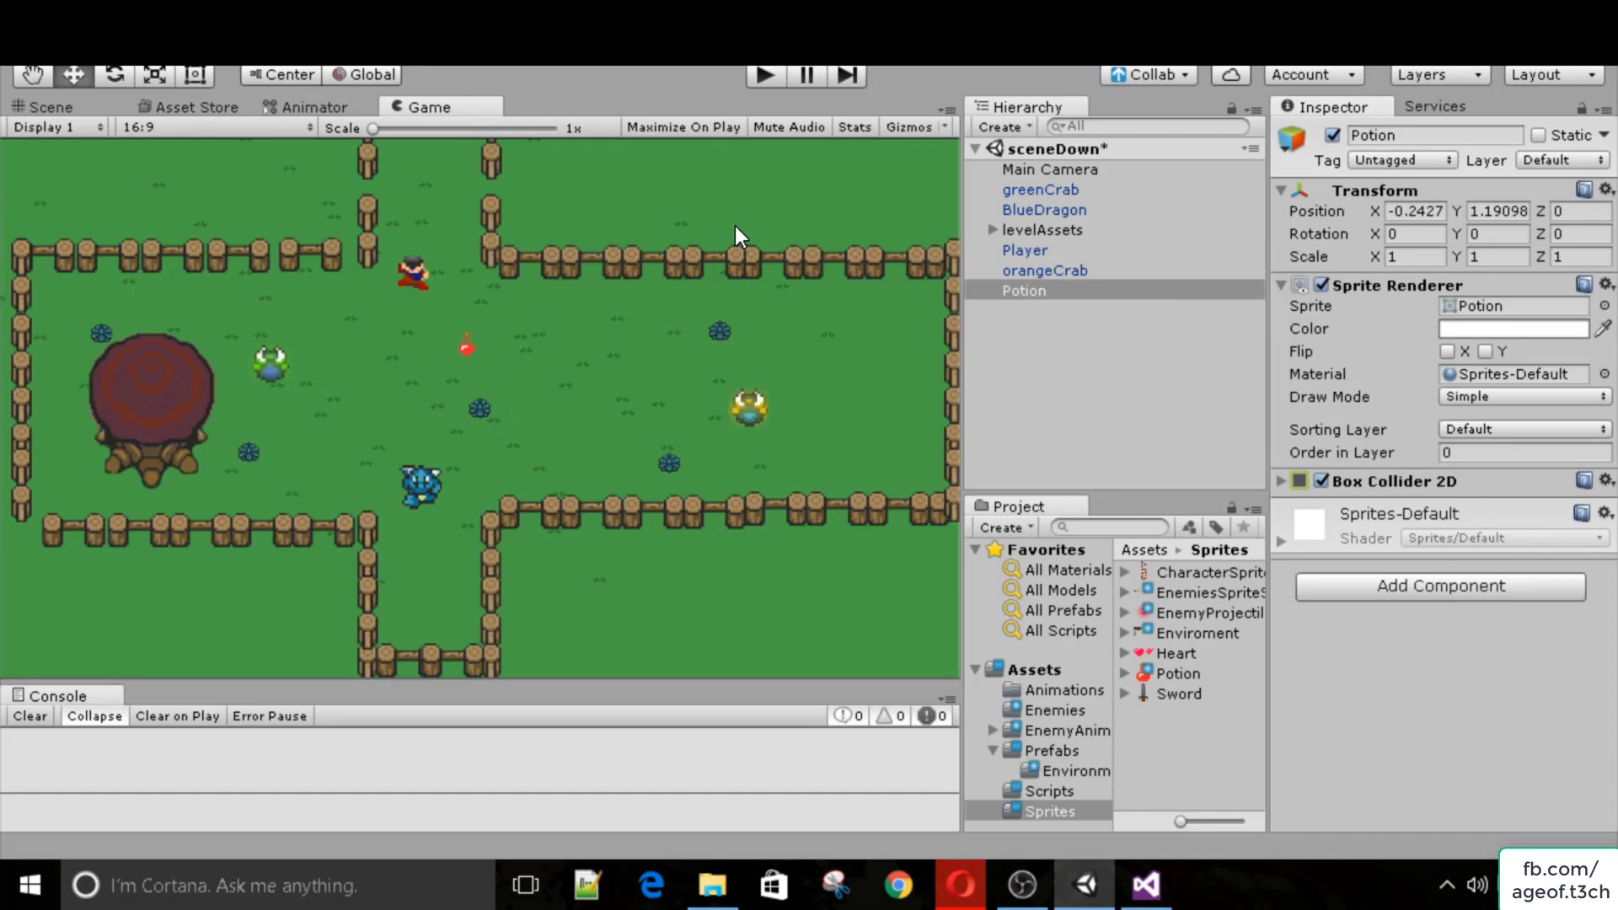
left_click(991, 752)
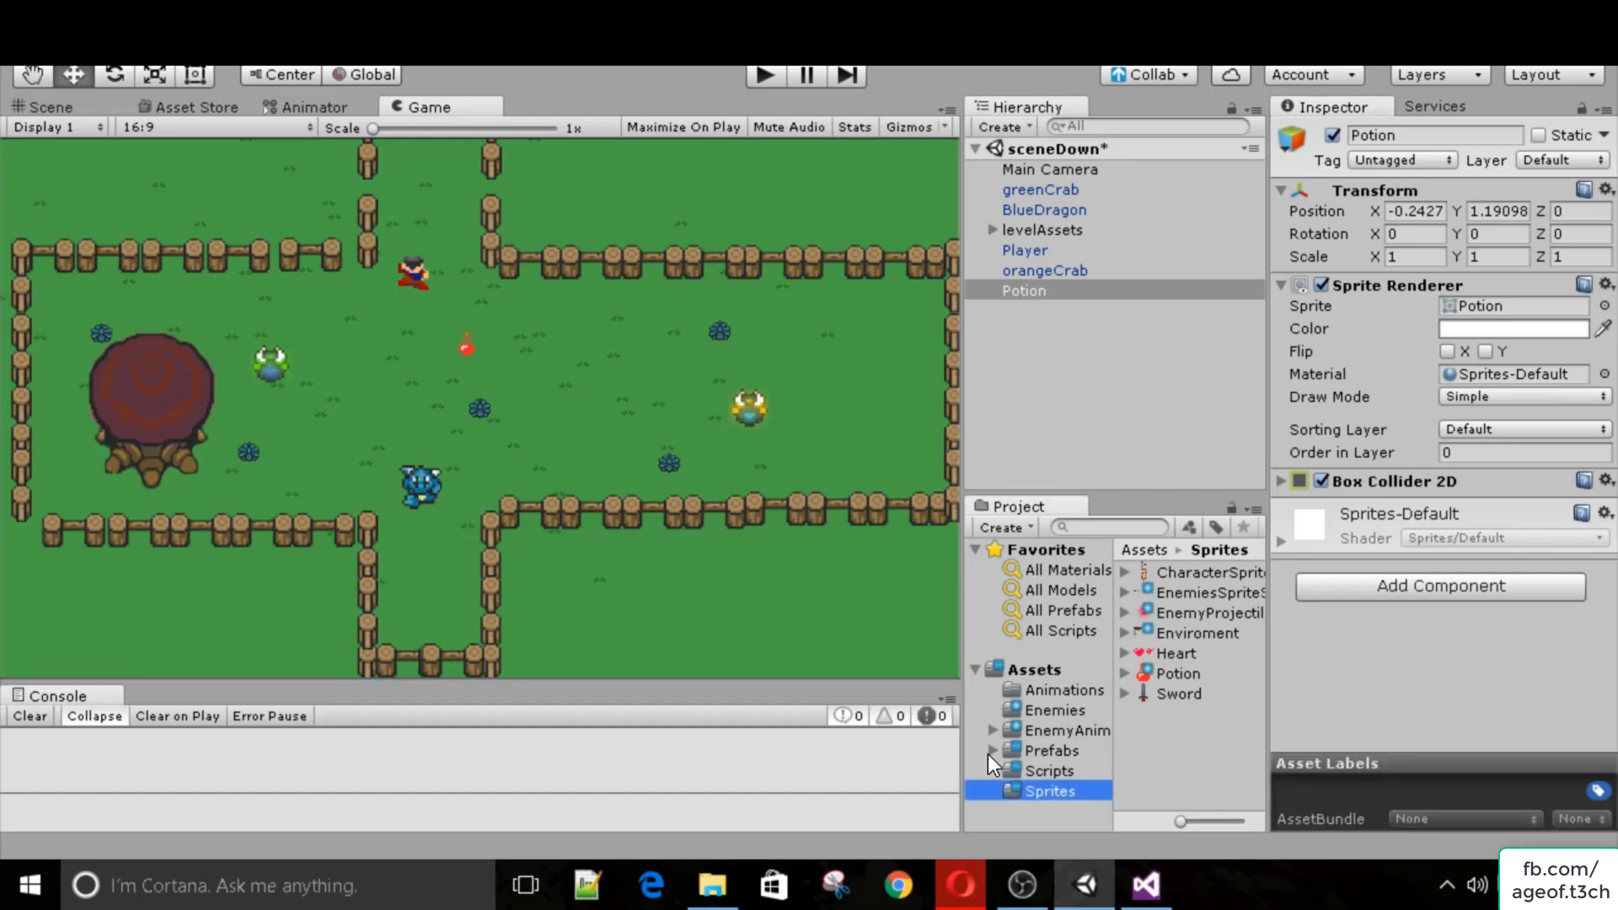
left_click(1045, 770)
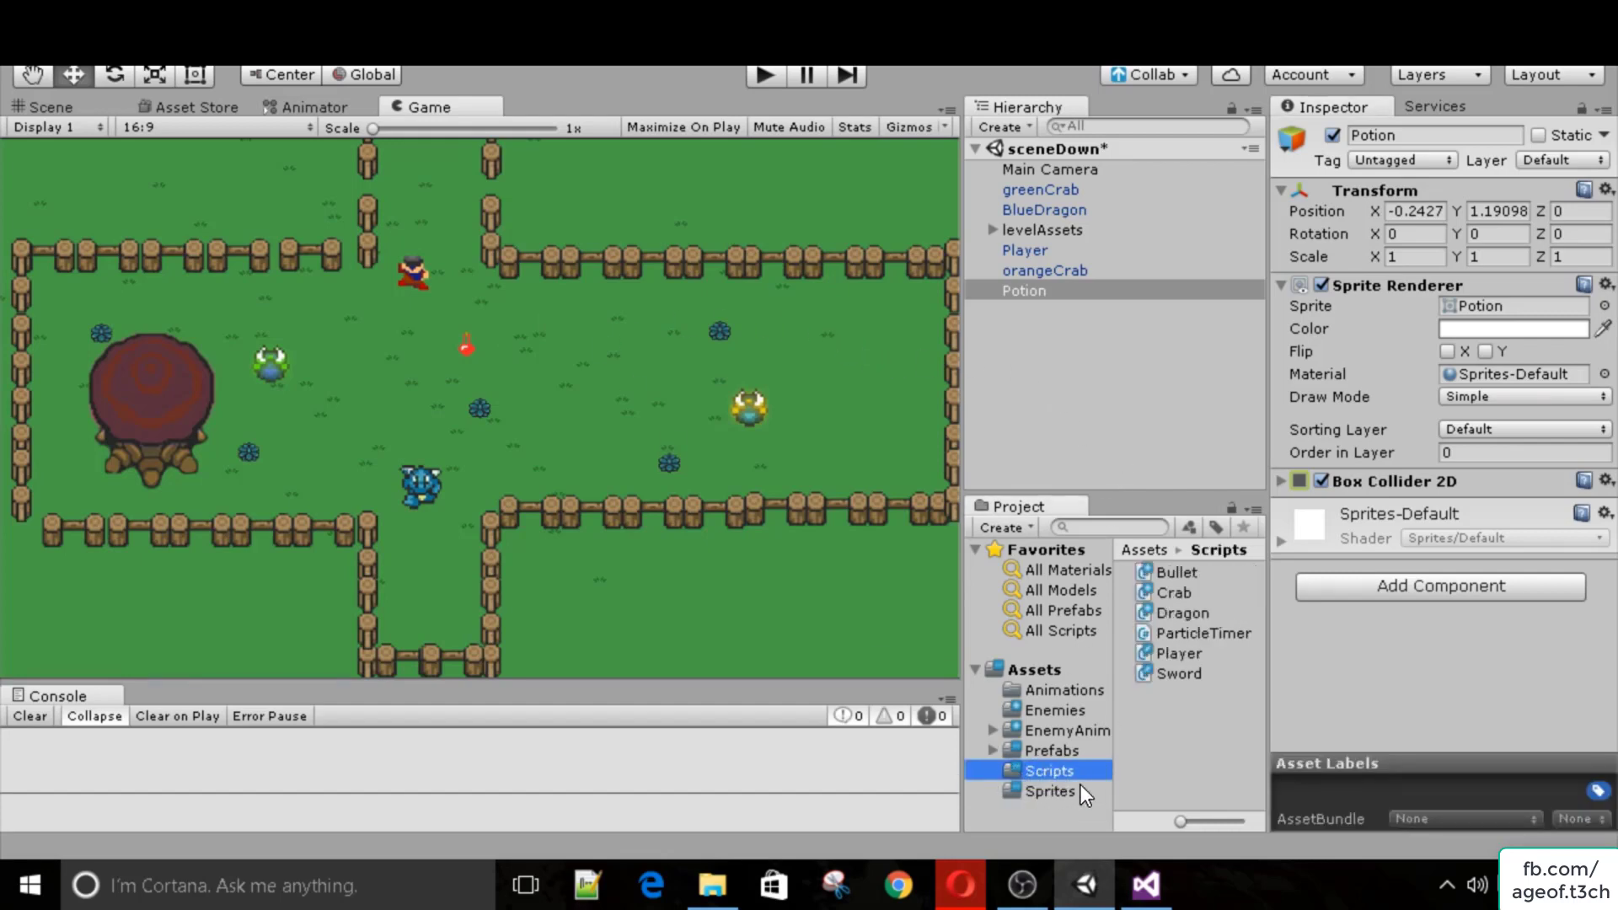
right_click(1177, 730)
mouse_move(1255, 245)
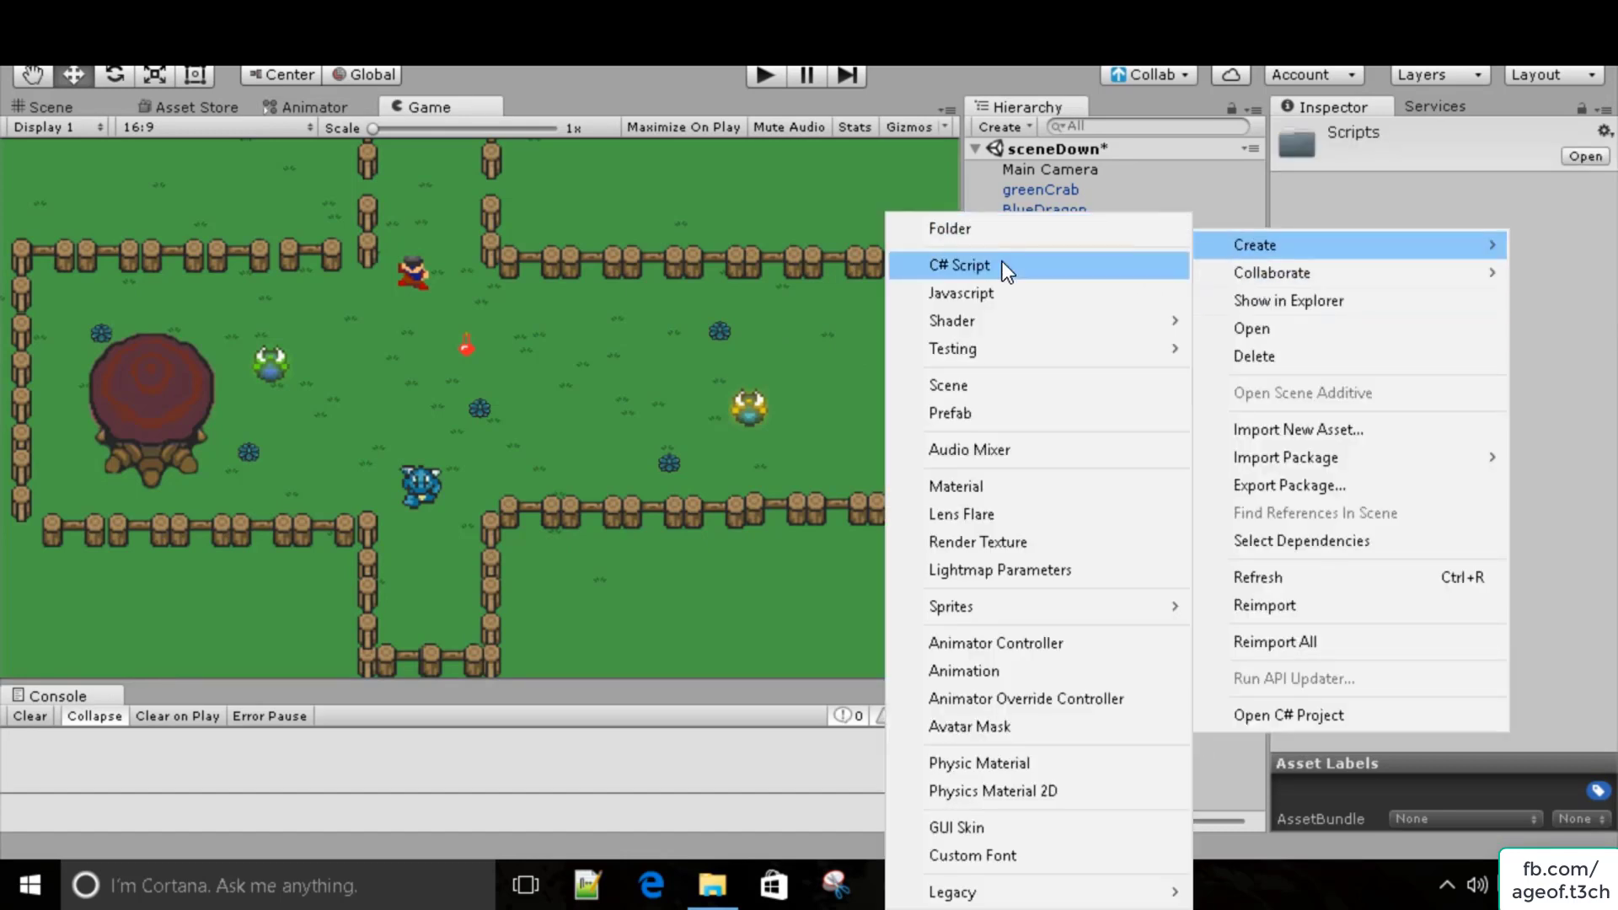
left_click(1065, 109)
Create a new tag named Potion from the Potion object's tag options.
left_click(1038, 292)
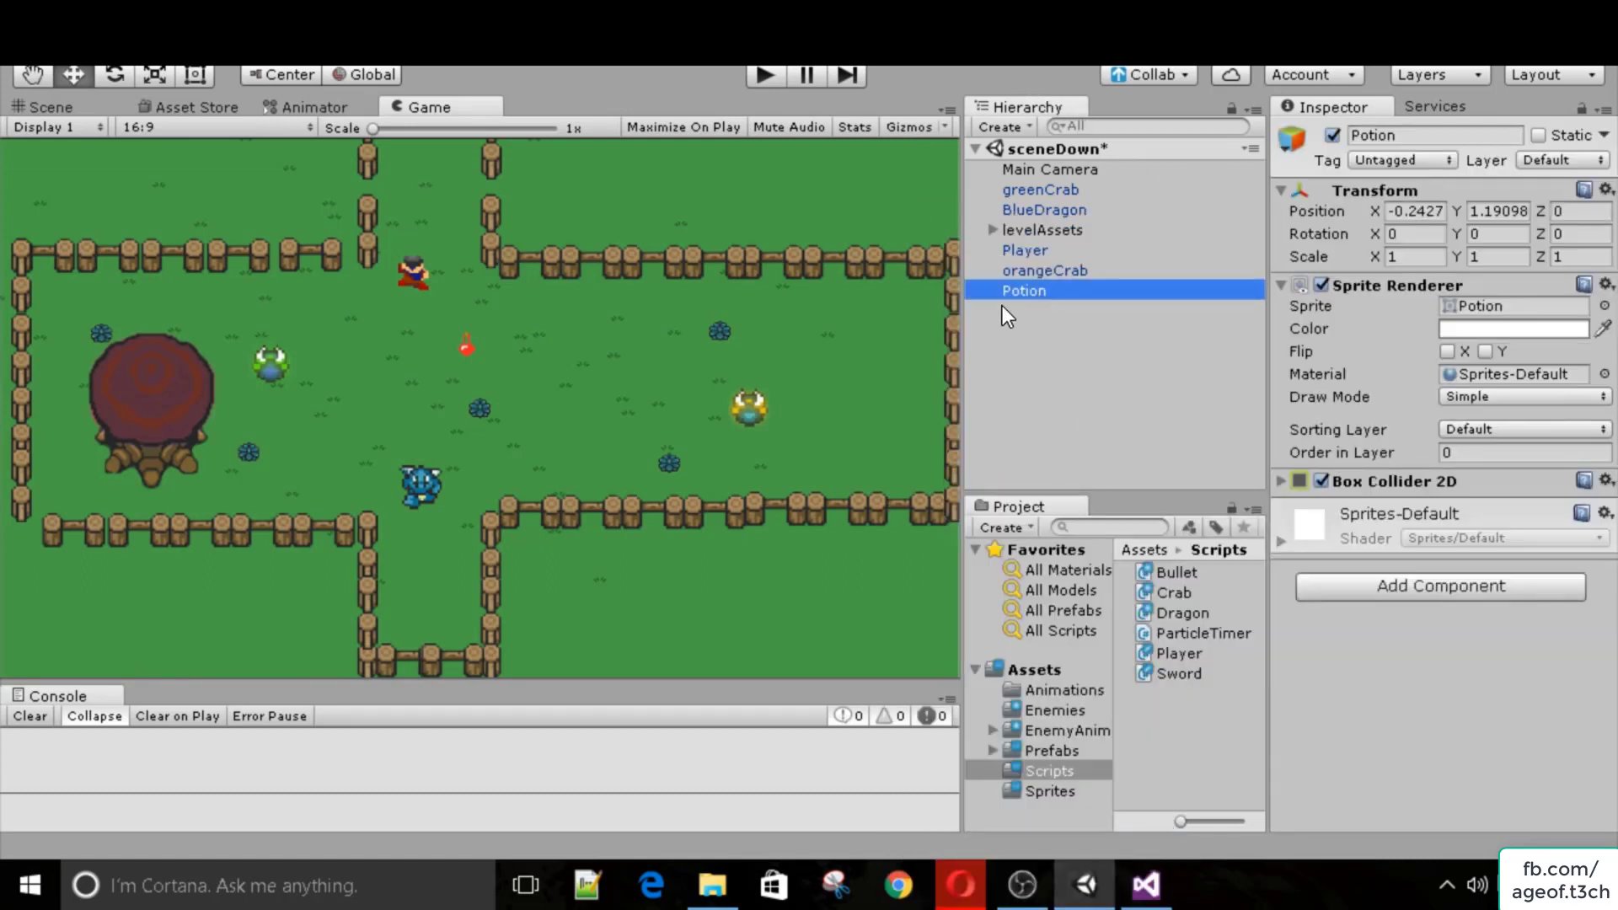
left_click(1402, 160)
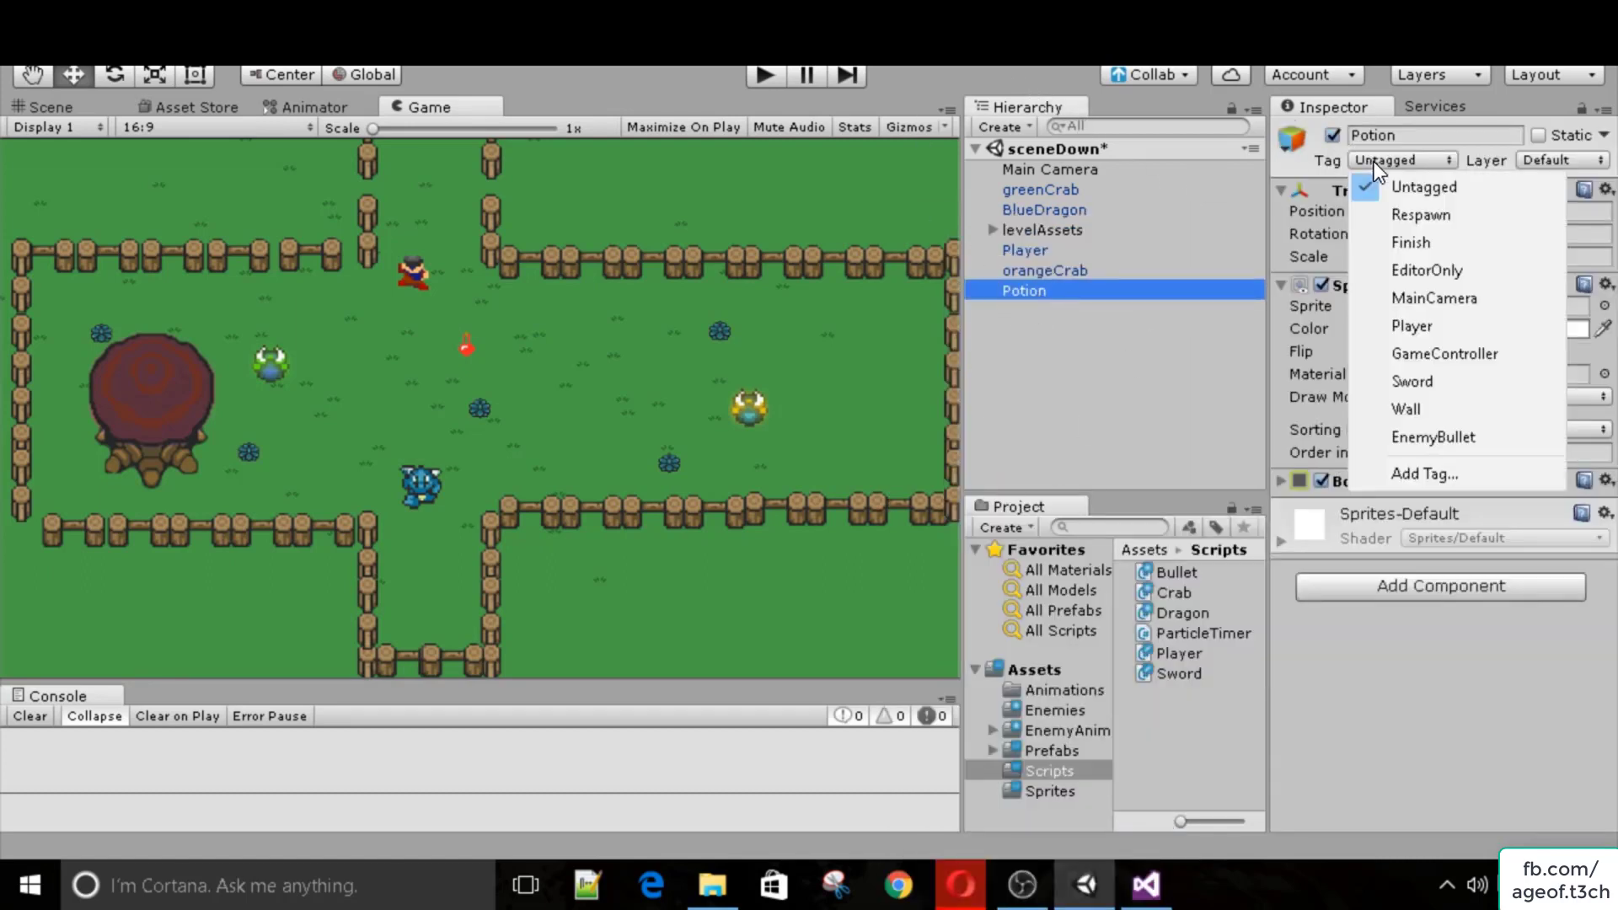
left_click(1419, 476)
left_click(1561, 293)
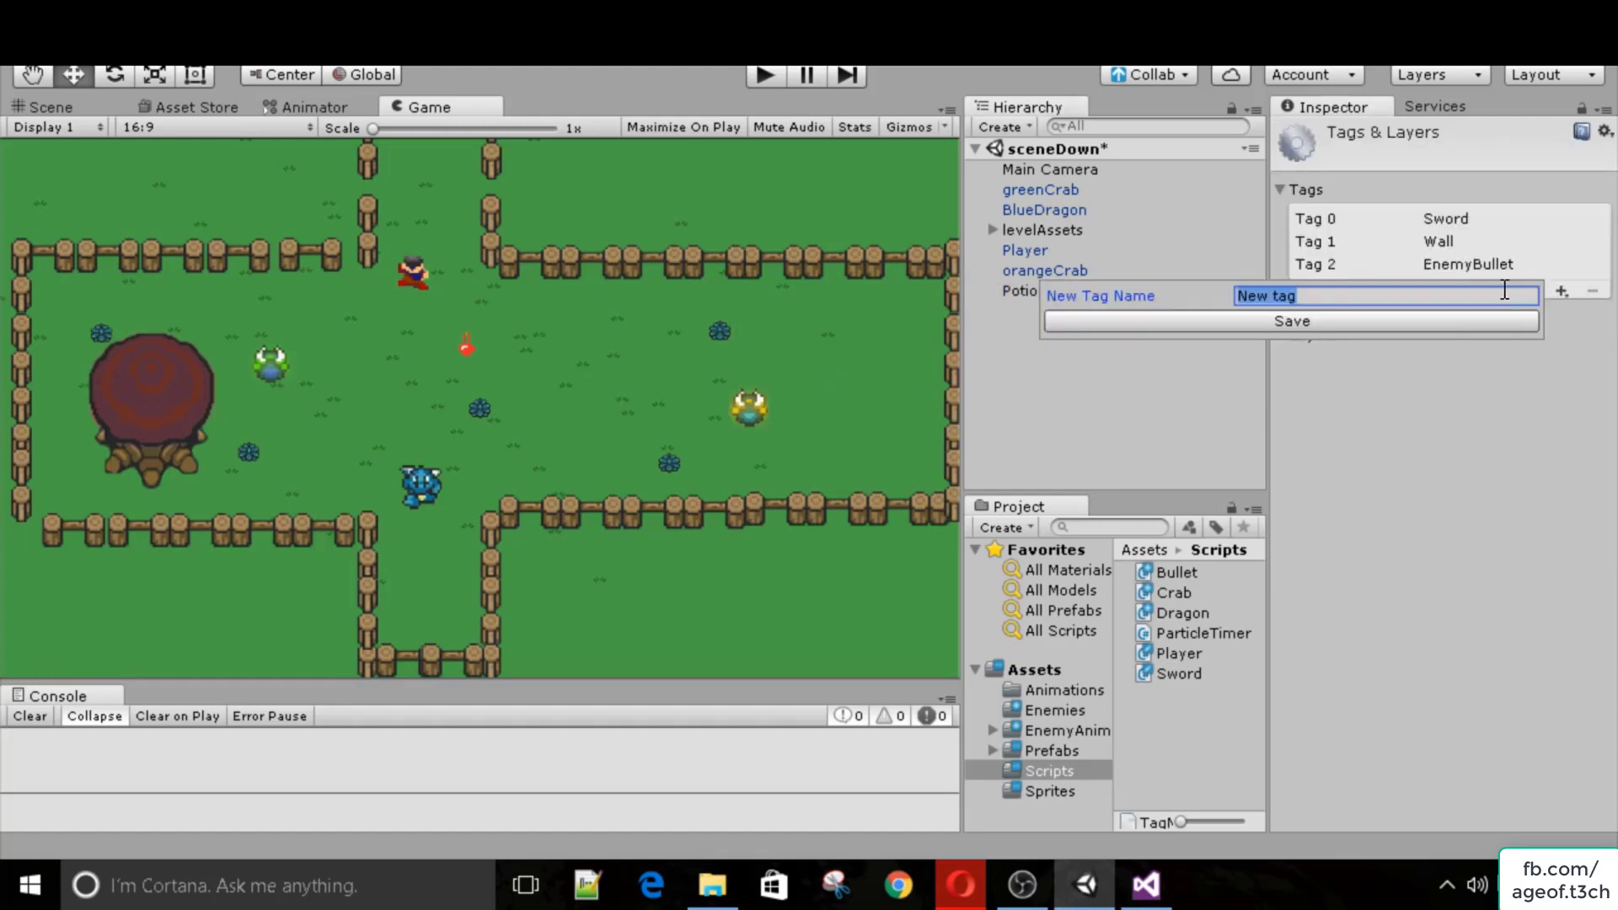
type("Potion")
key("Return")
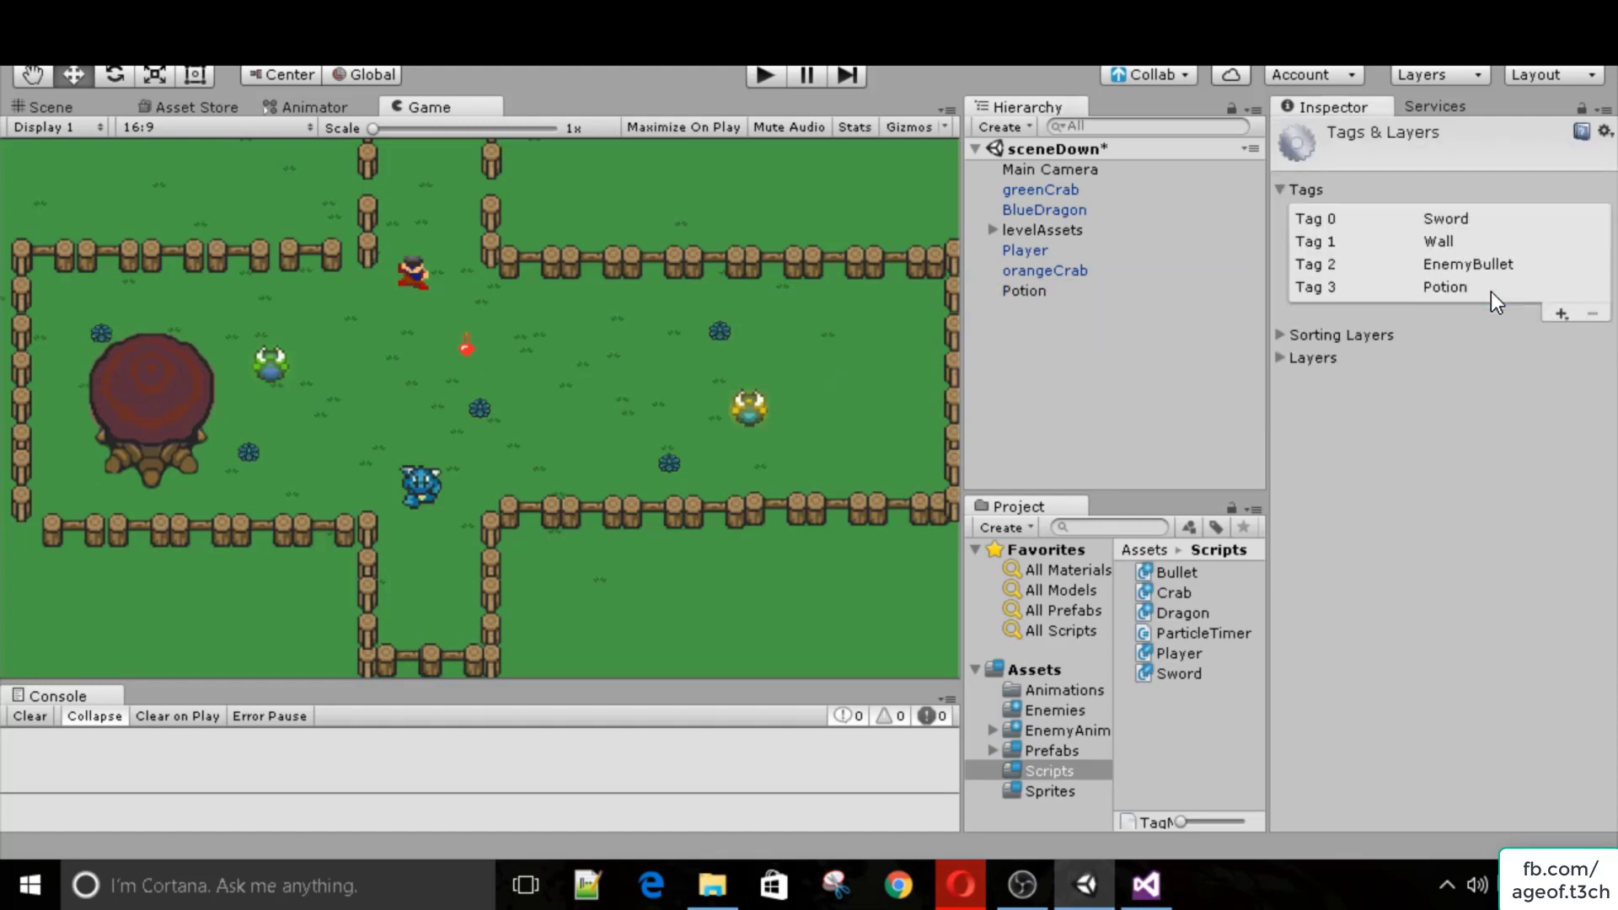
Assign the Potion tag to the Potion object.
left_click(1065, 288)
left_click(1384, 160)
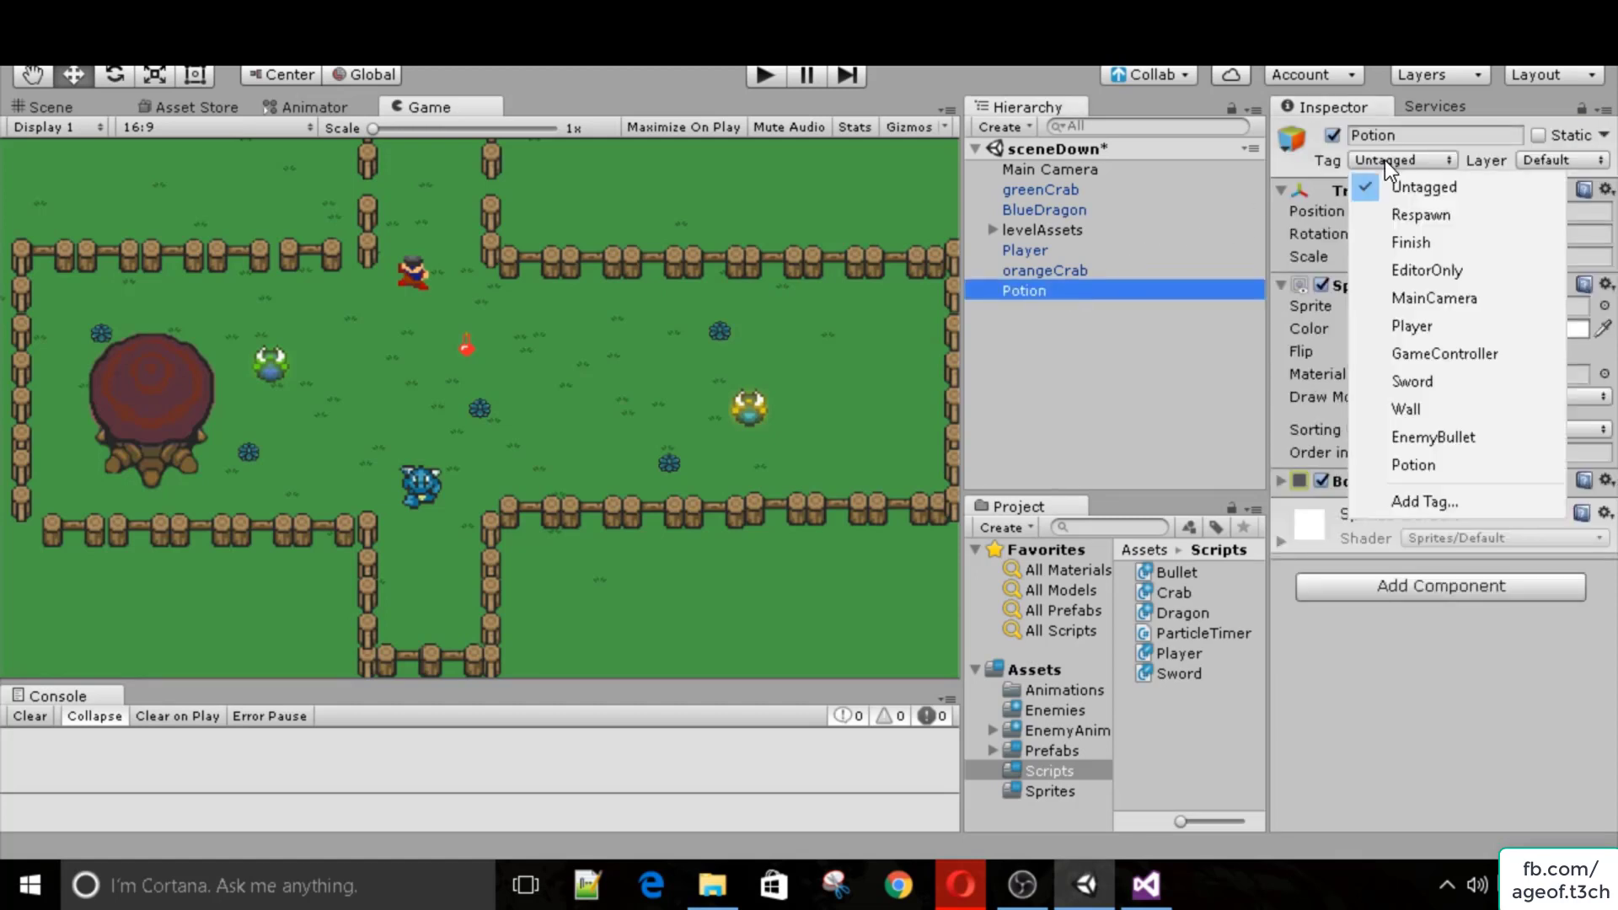
left_click(1387, 456)
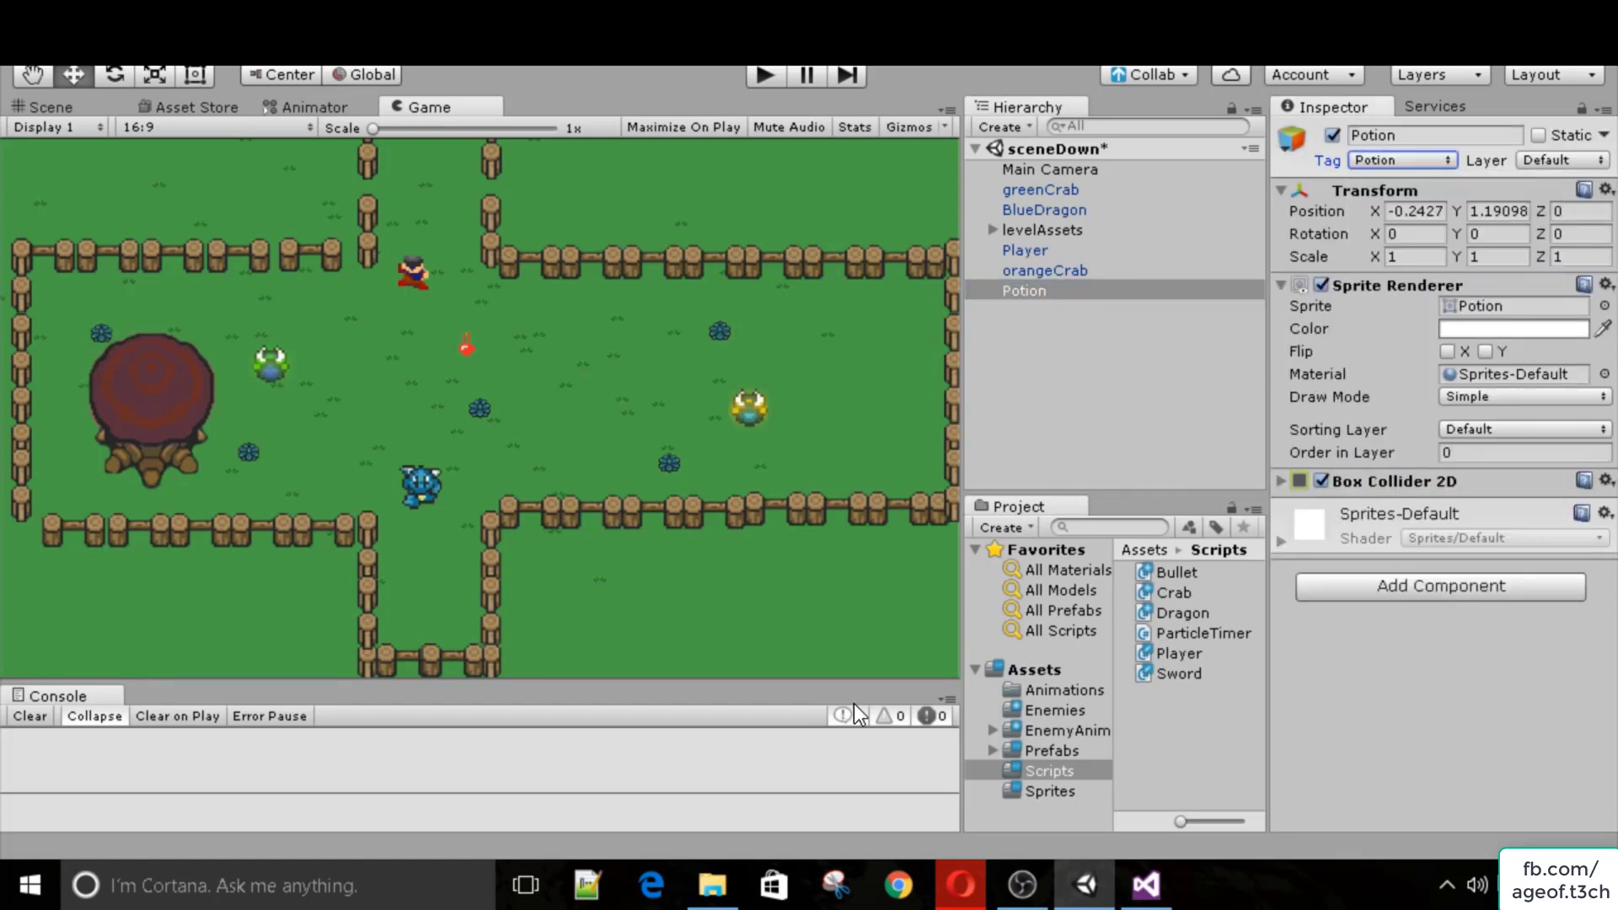
In Visual Studio's Player.cs, add an if block for col.gameObject.tag == "Potion" after the EnemyBullet block in OnTriggerEnter2D.
left_click(1150, 895)
left_click(550, 126)
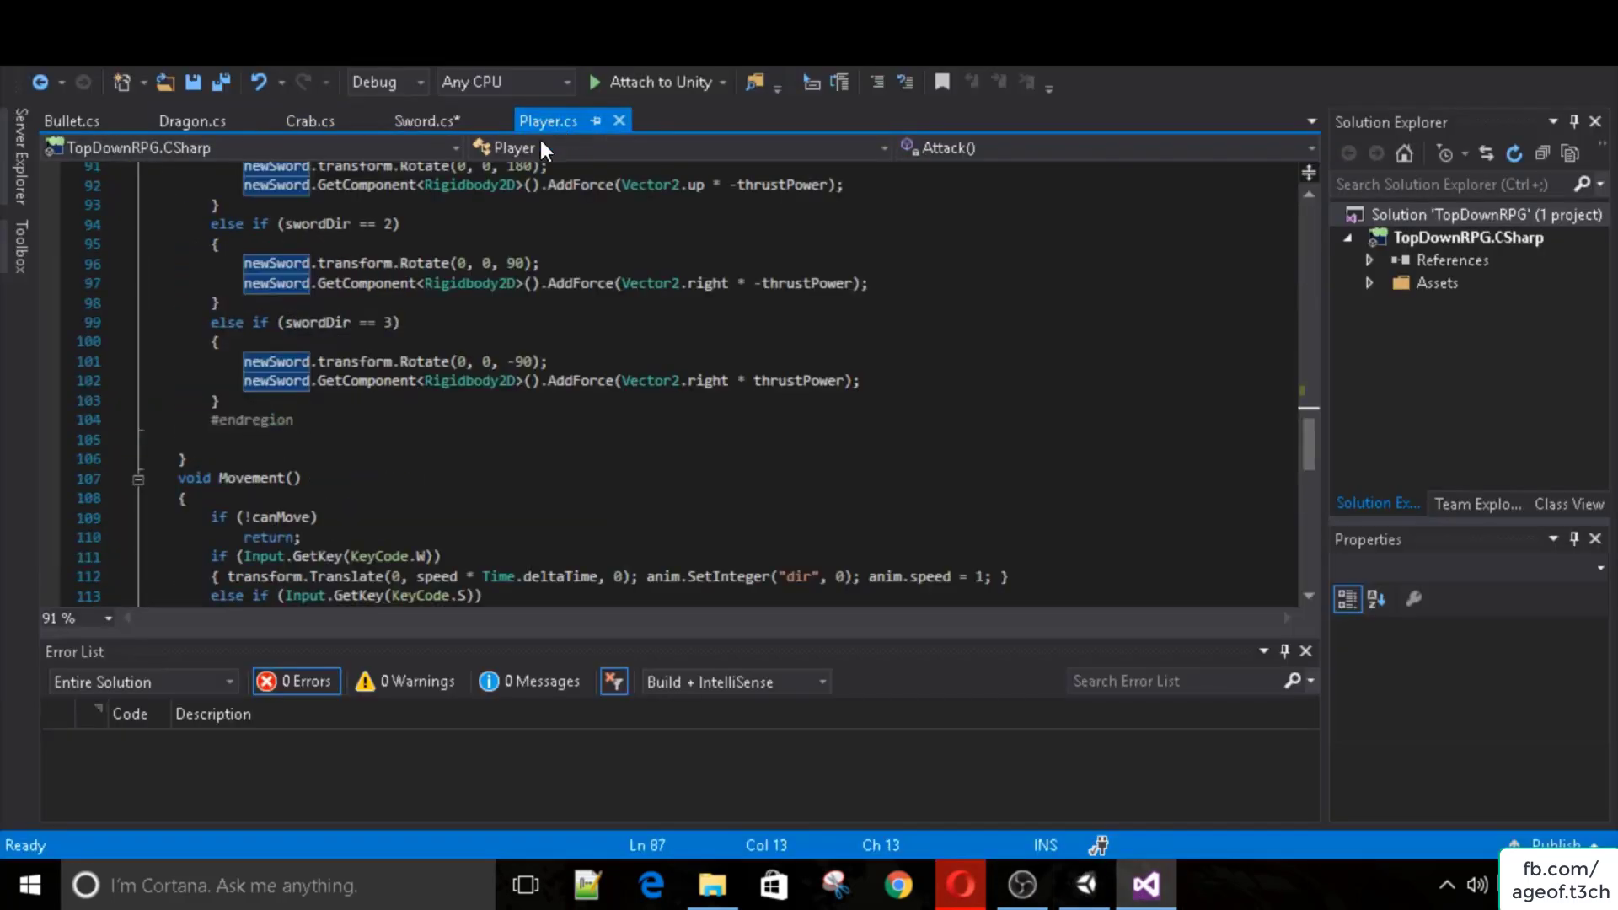
scroll(327, 430, "down", 9)
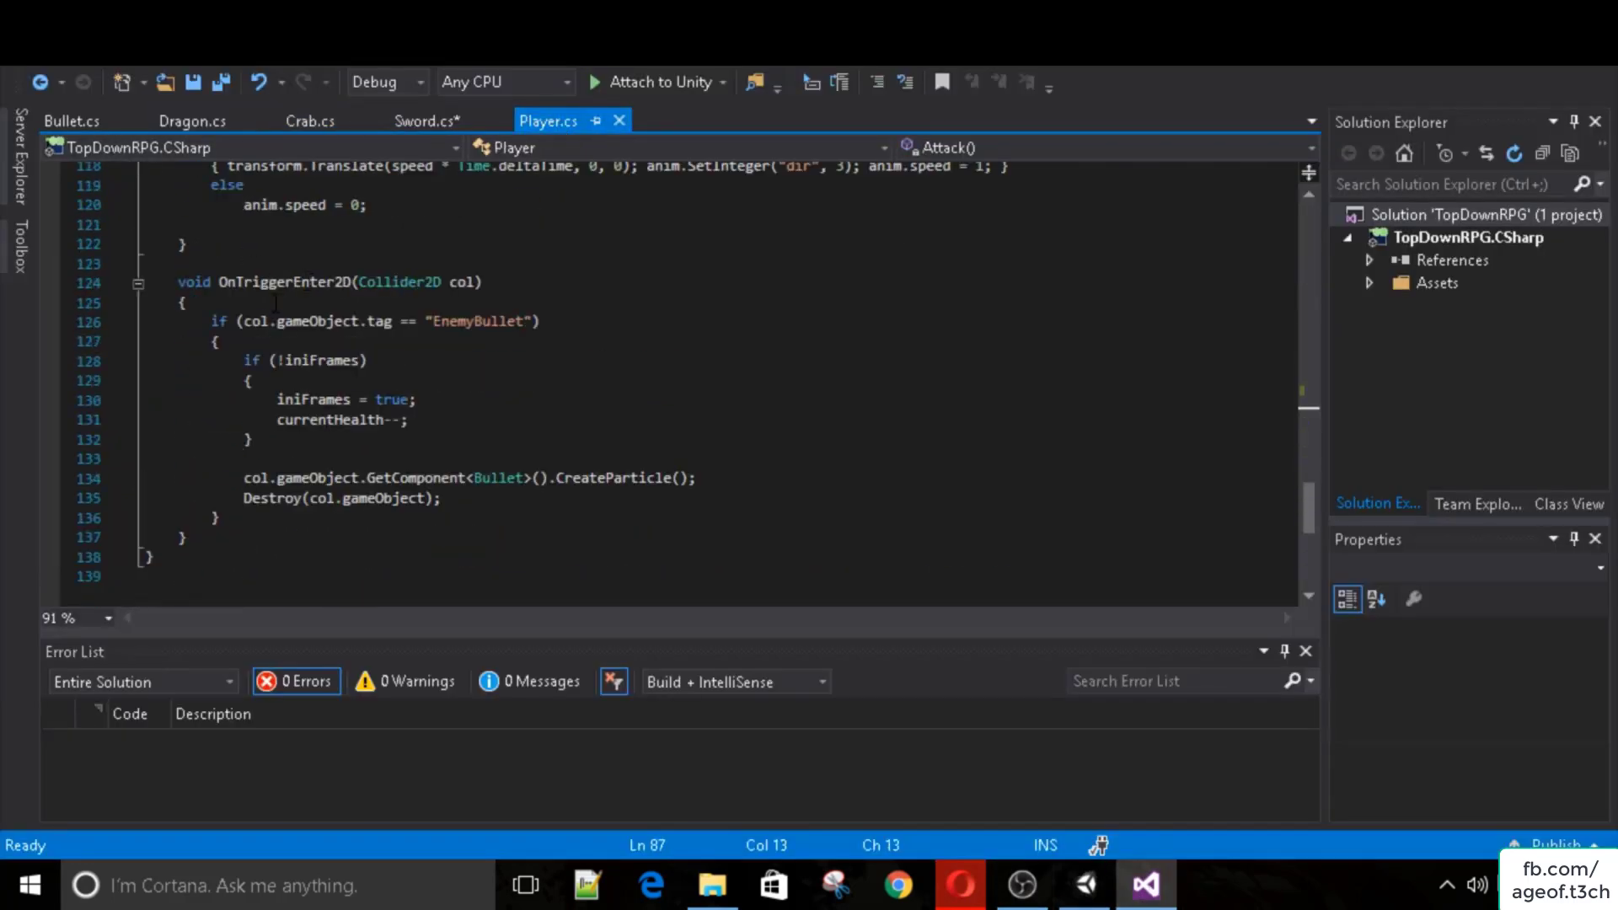
left_click(261, 519)
key("Return")
type("i")
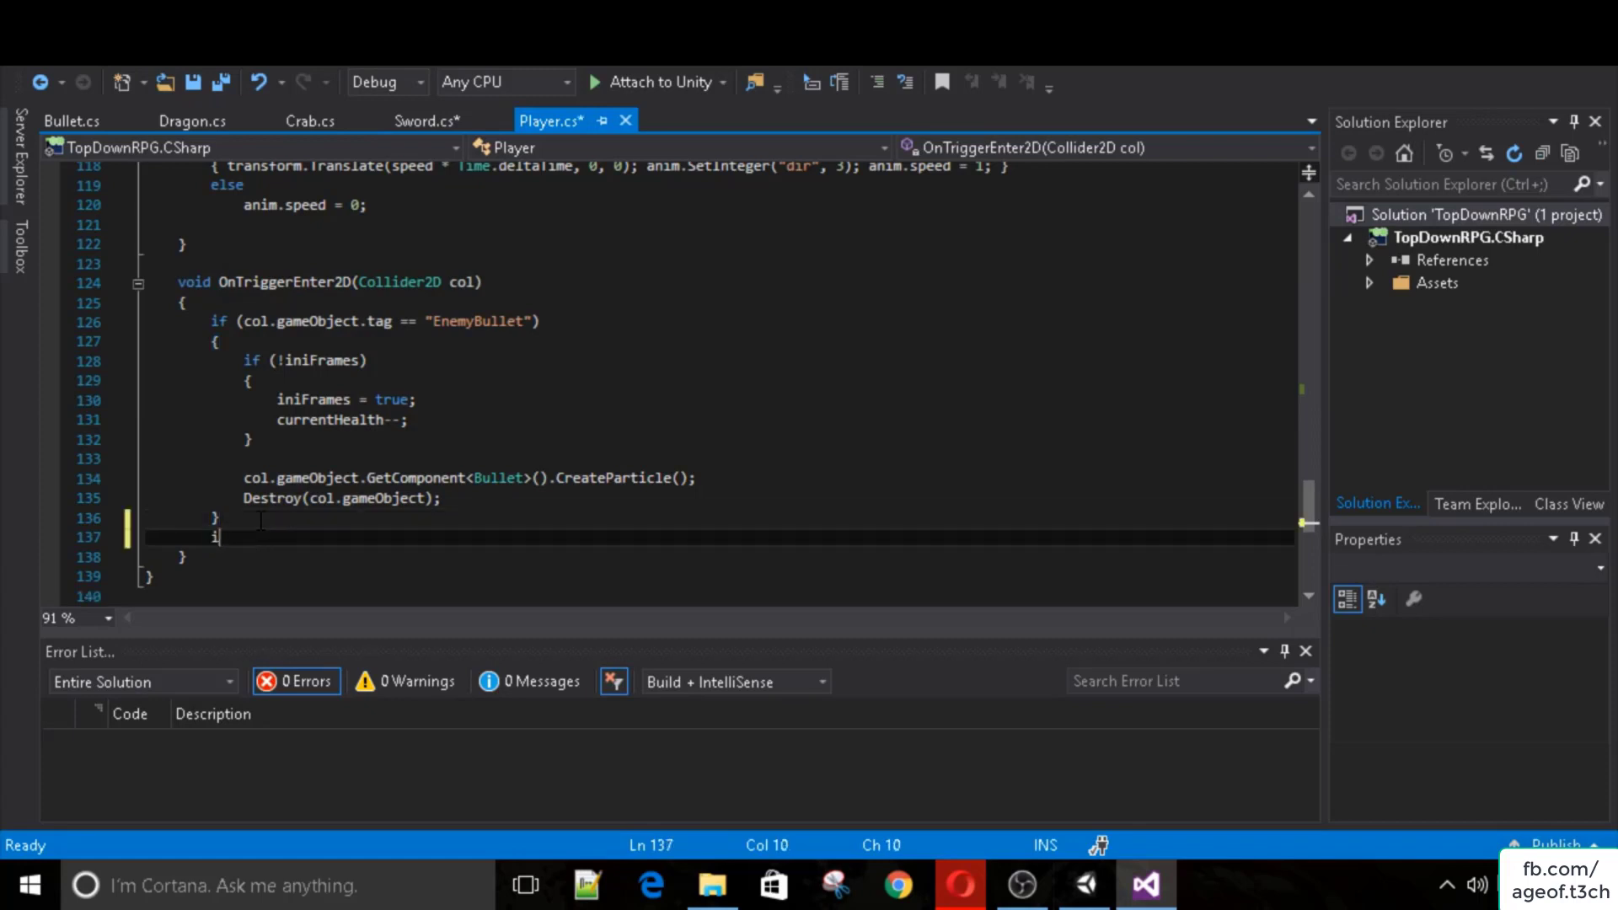
type("f(col.game")
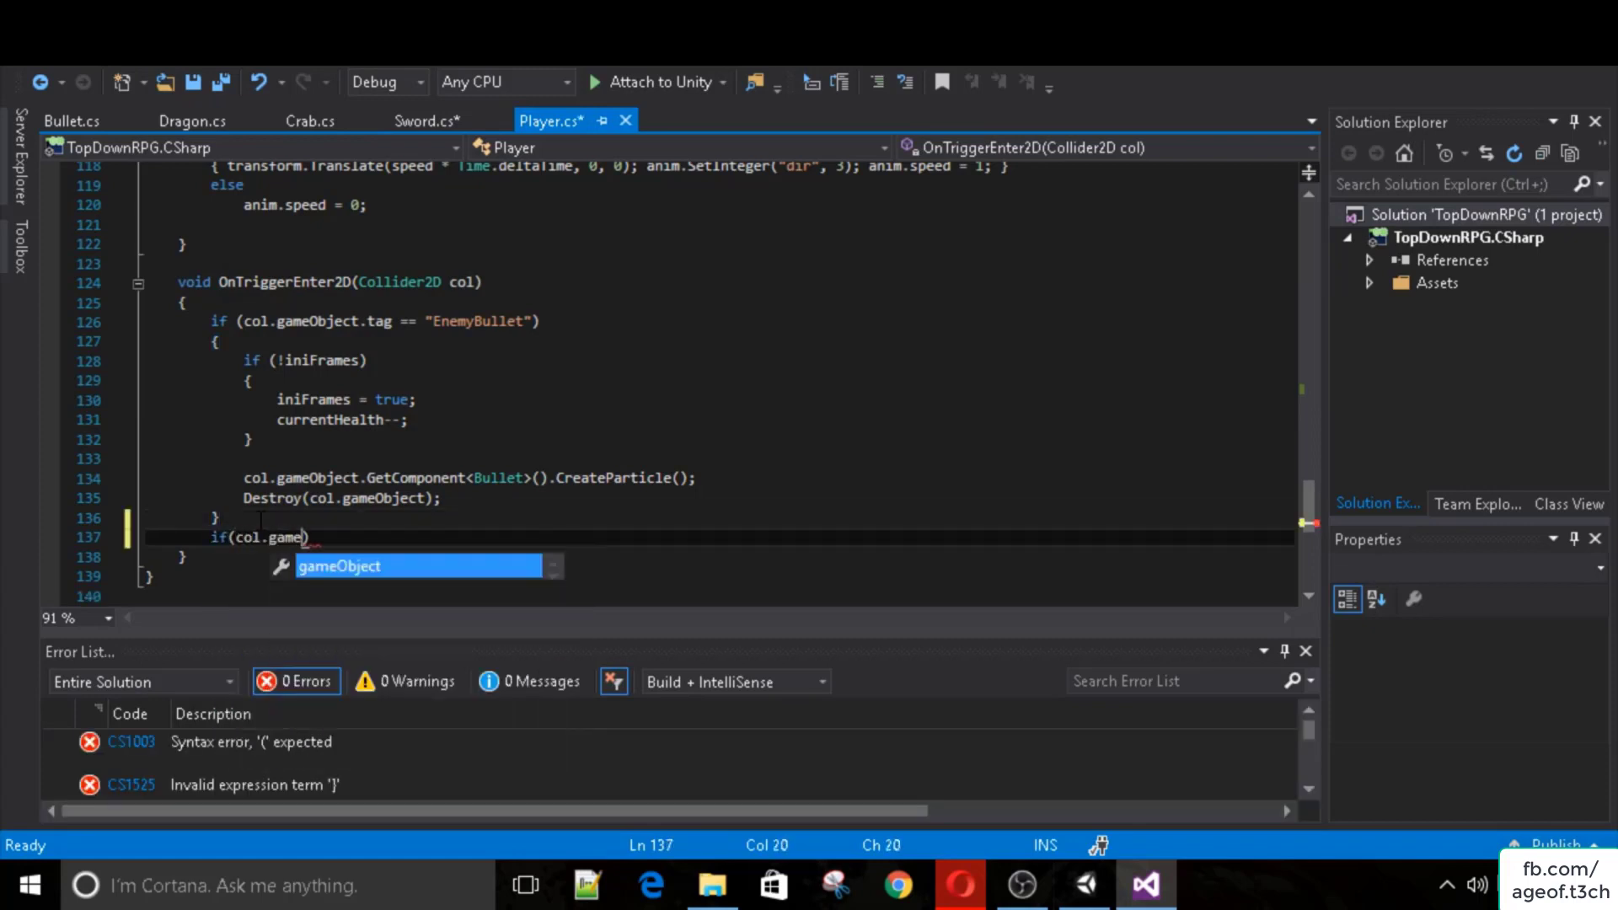
type("Object.tag == ")
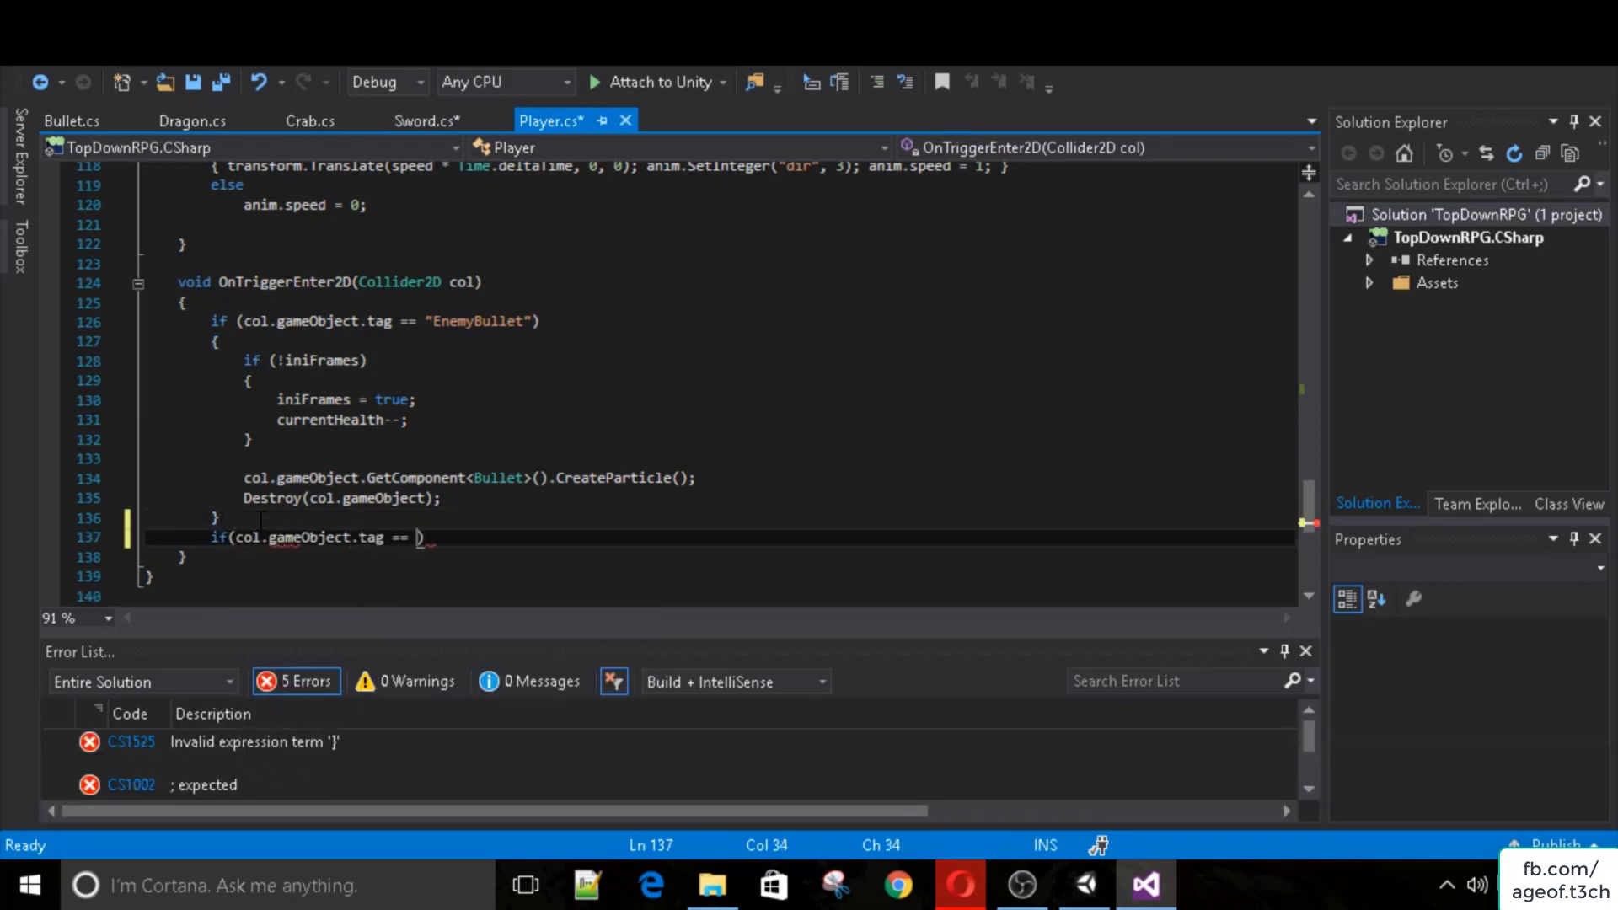
type("\"Potion\")")
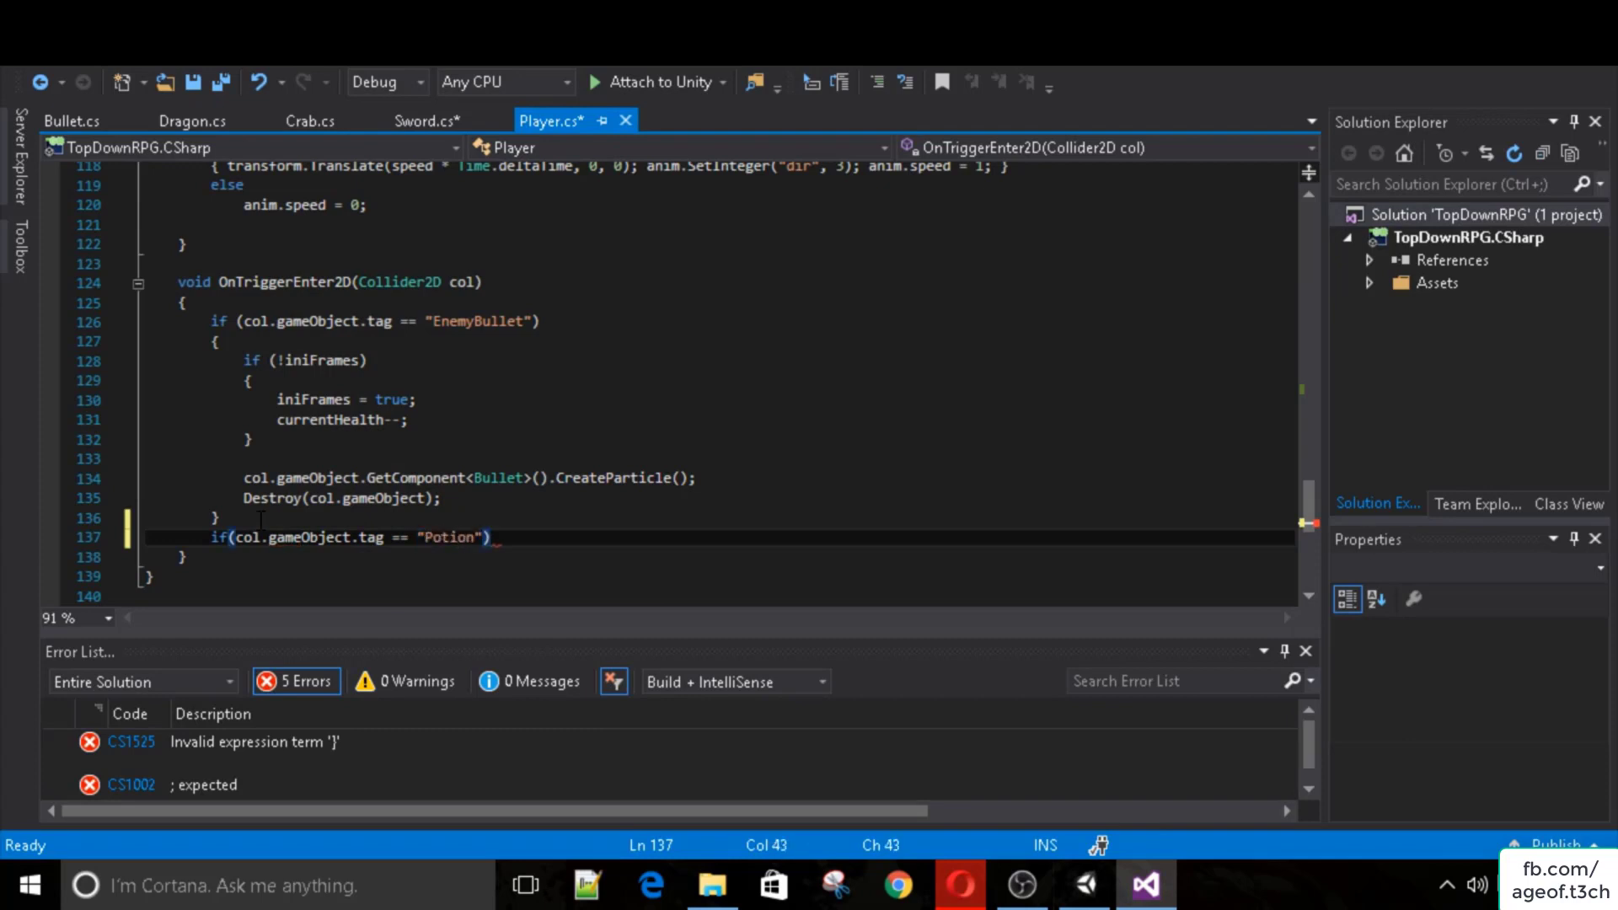
key("Return")
type("{")
key("Return")
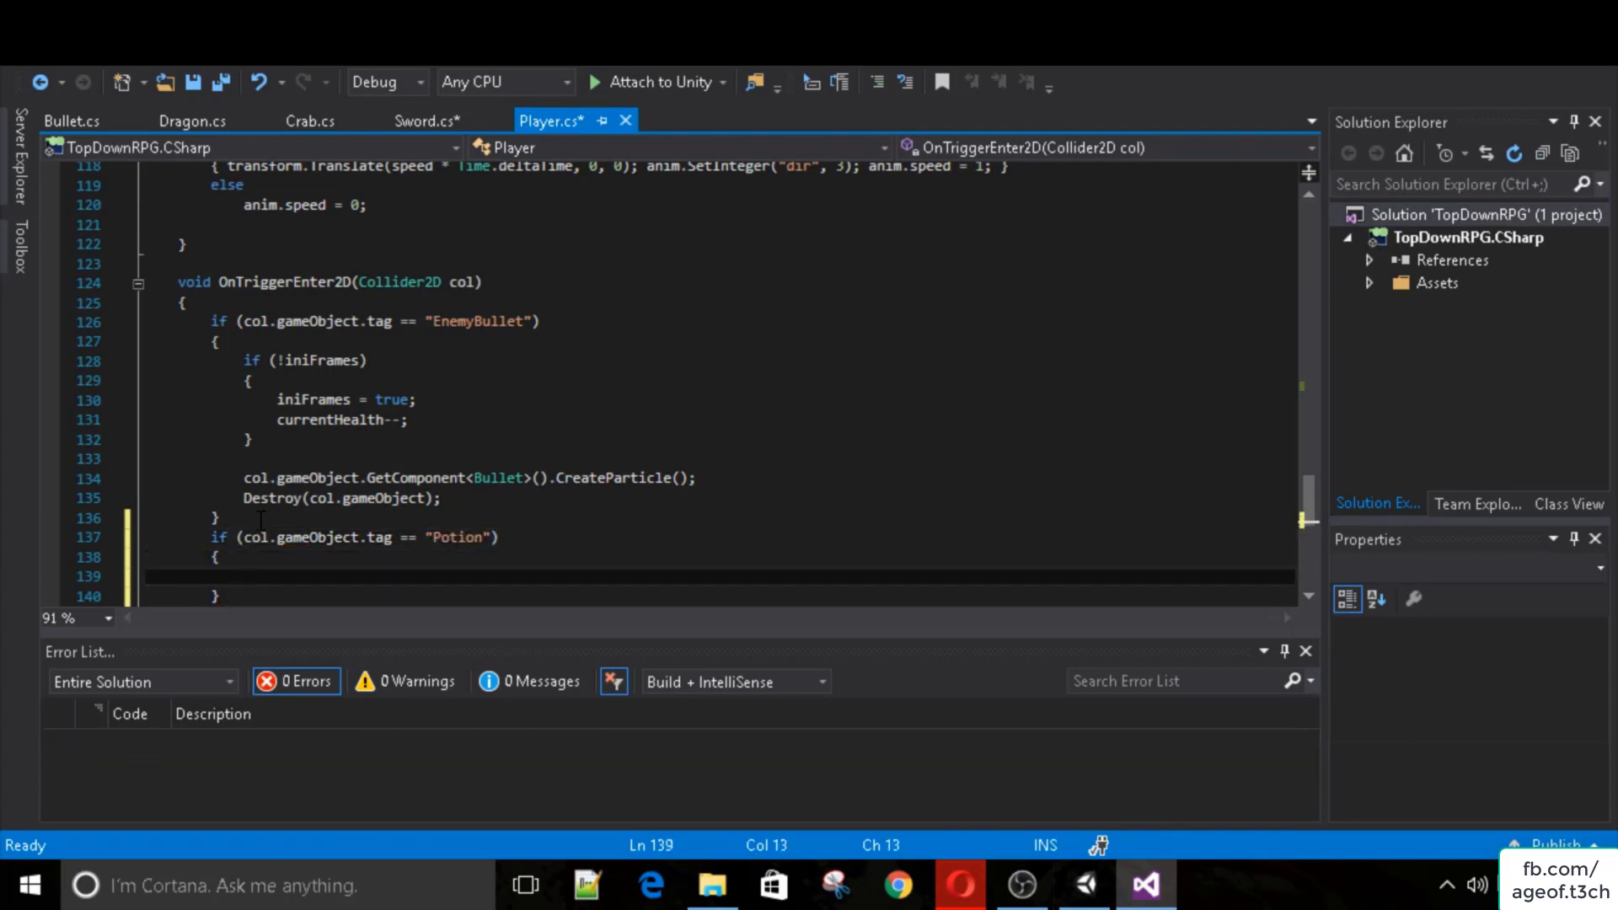
Inside the Potion block, add maxHealth++; and currentHealth = maxHealth; and save Player.cs.
type("maxHealth++;")
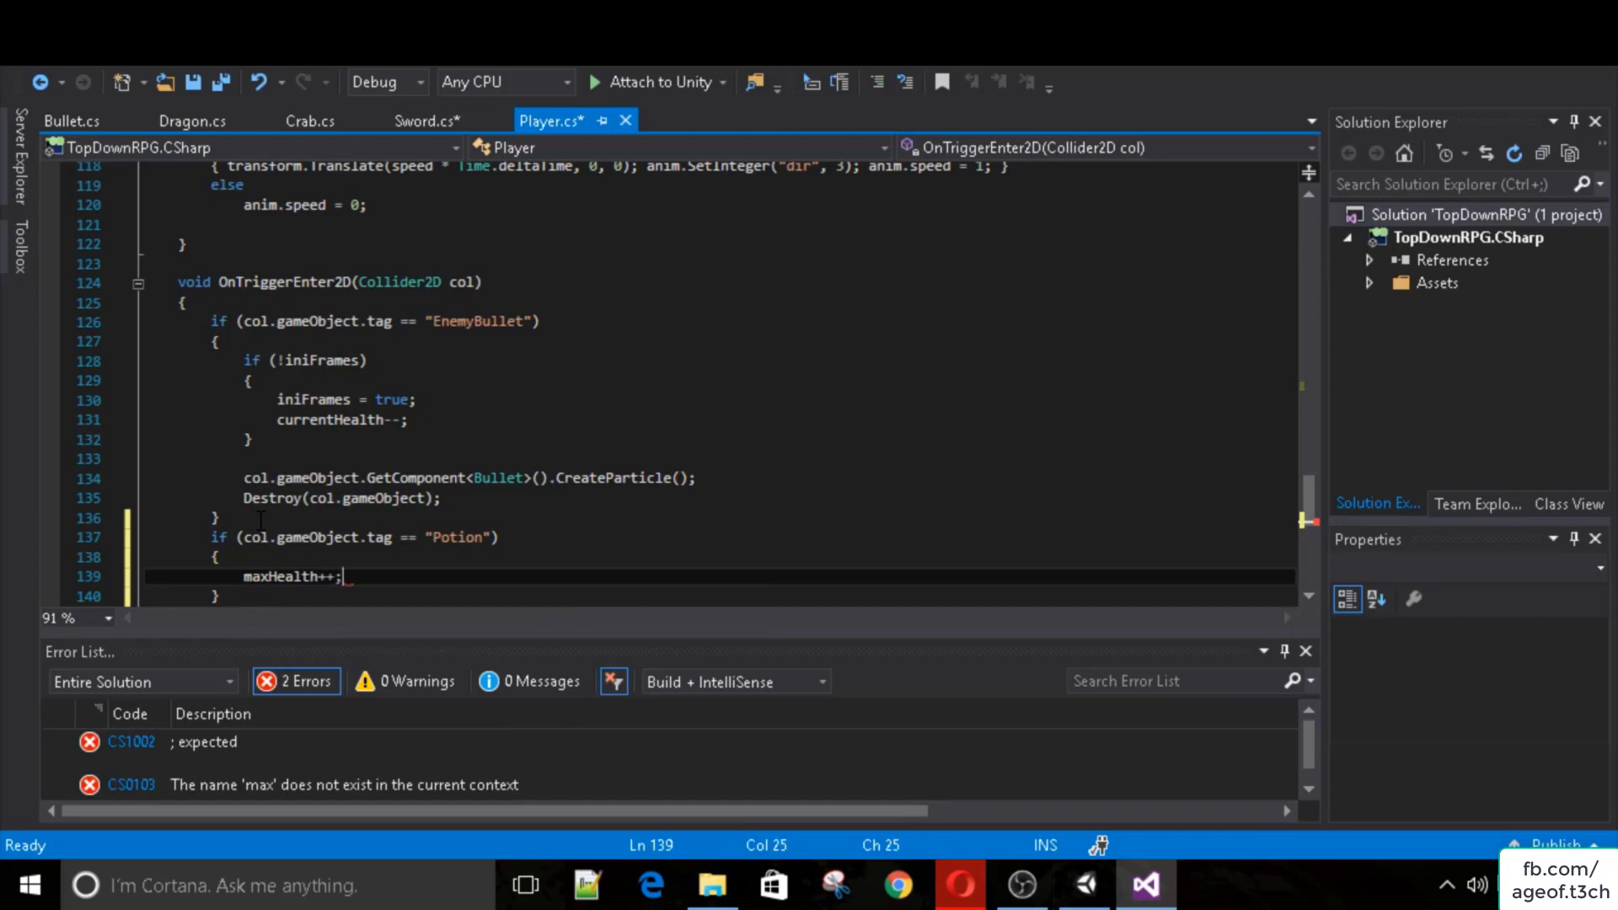
key("Return")
type("currentHealth")
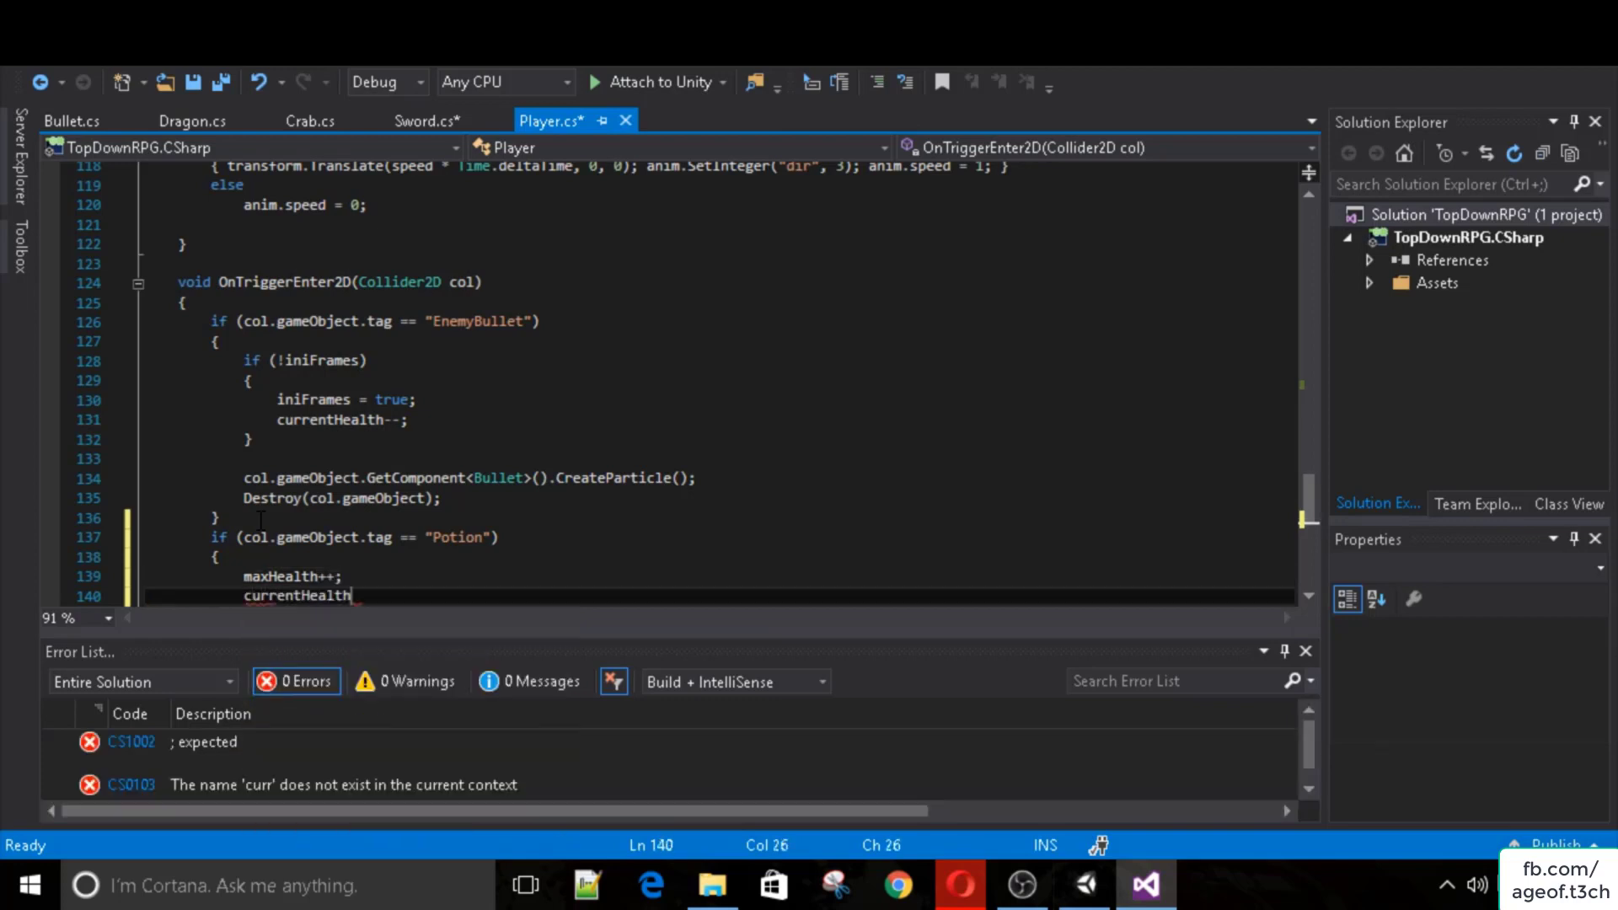
type(" = maxHealth;")
key("ctrl+s")
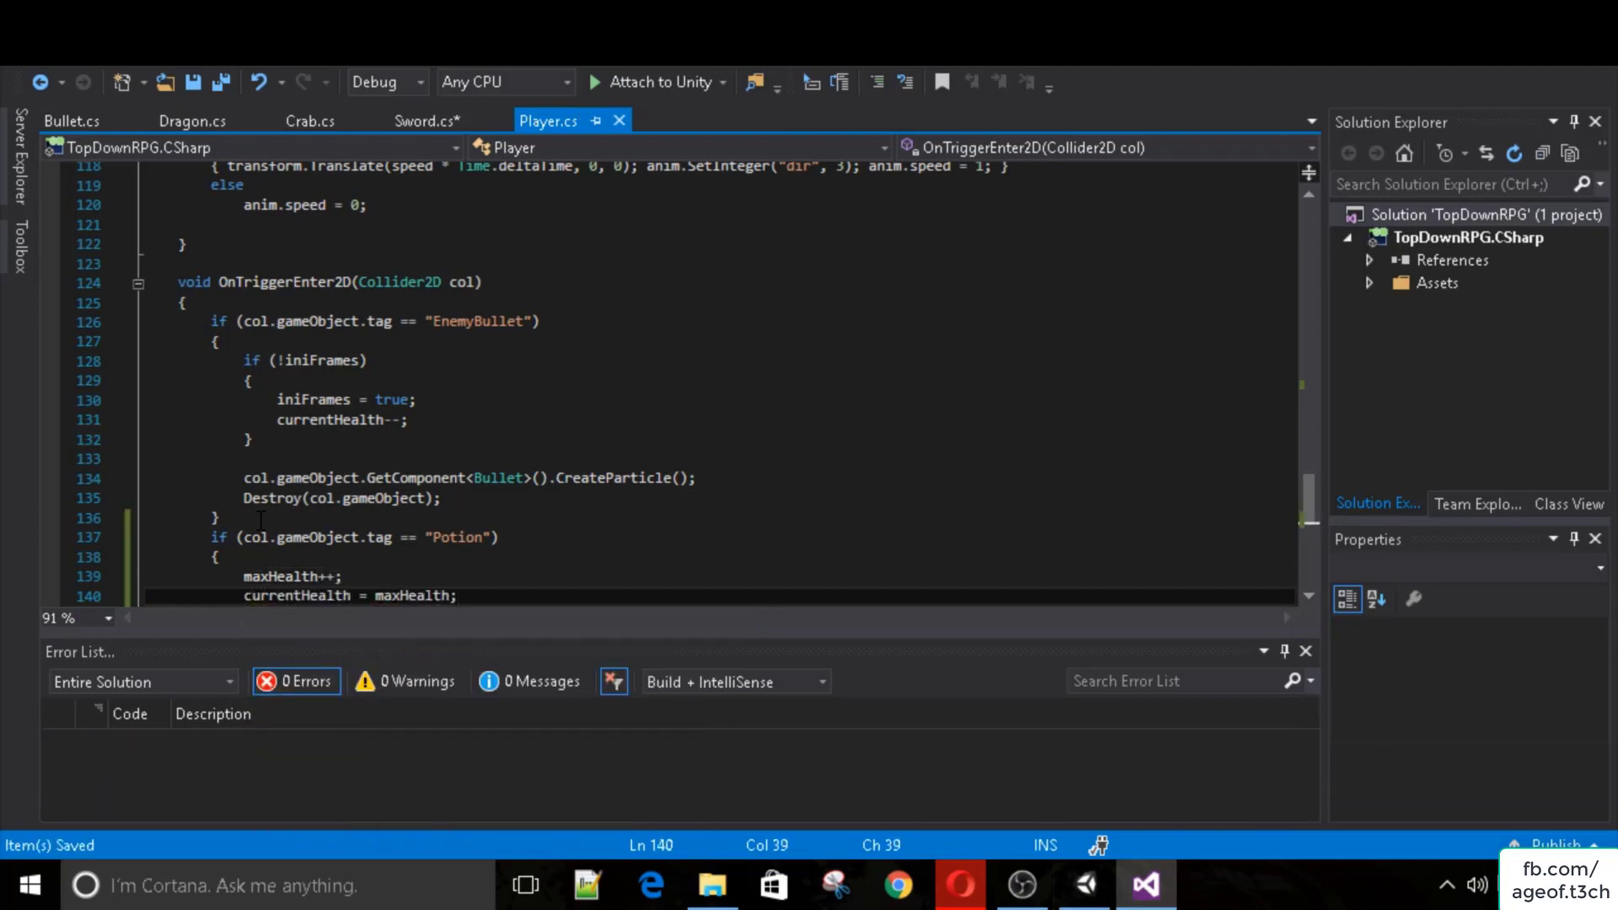
Add Destroy(col.gameObject); below the health lines in the Potion block and save the script.
scroll(260, 520, "down", 1)
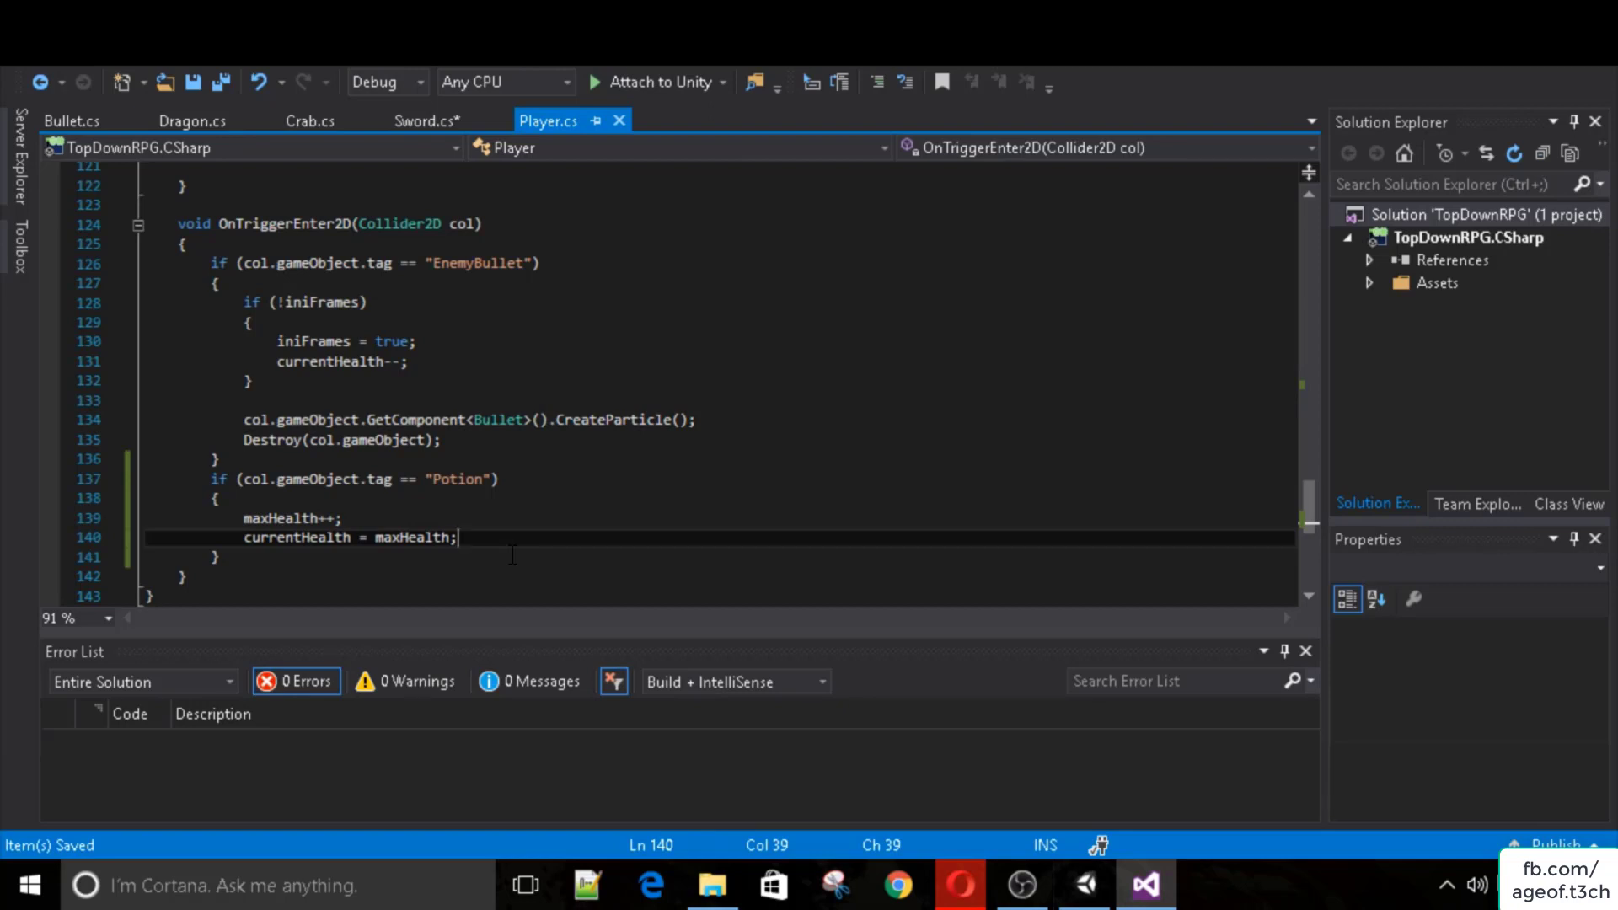
key("Return")
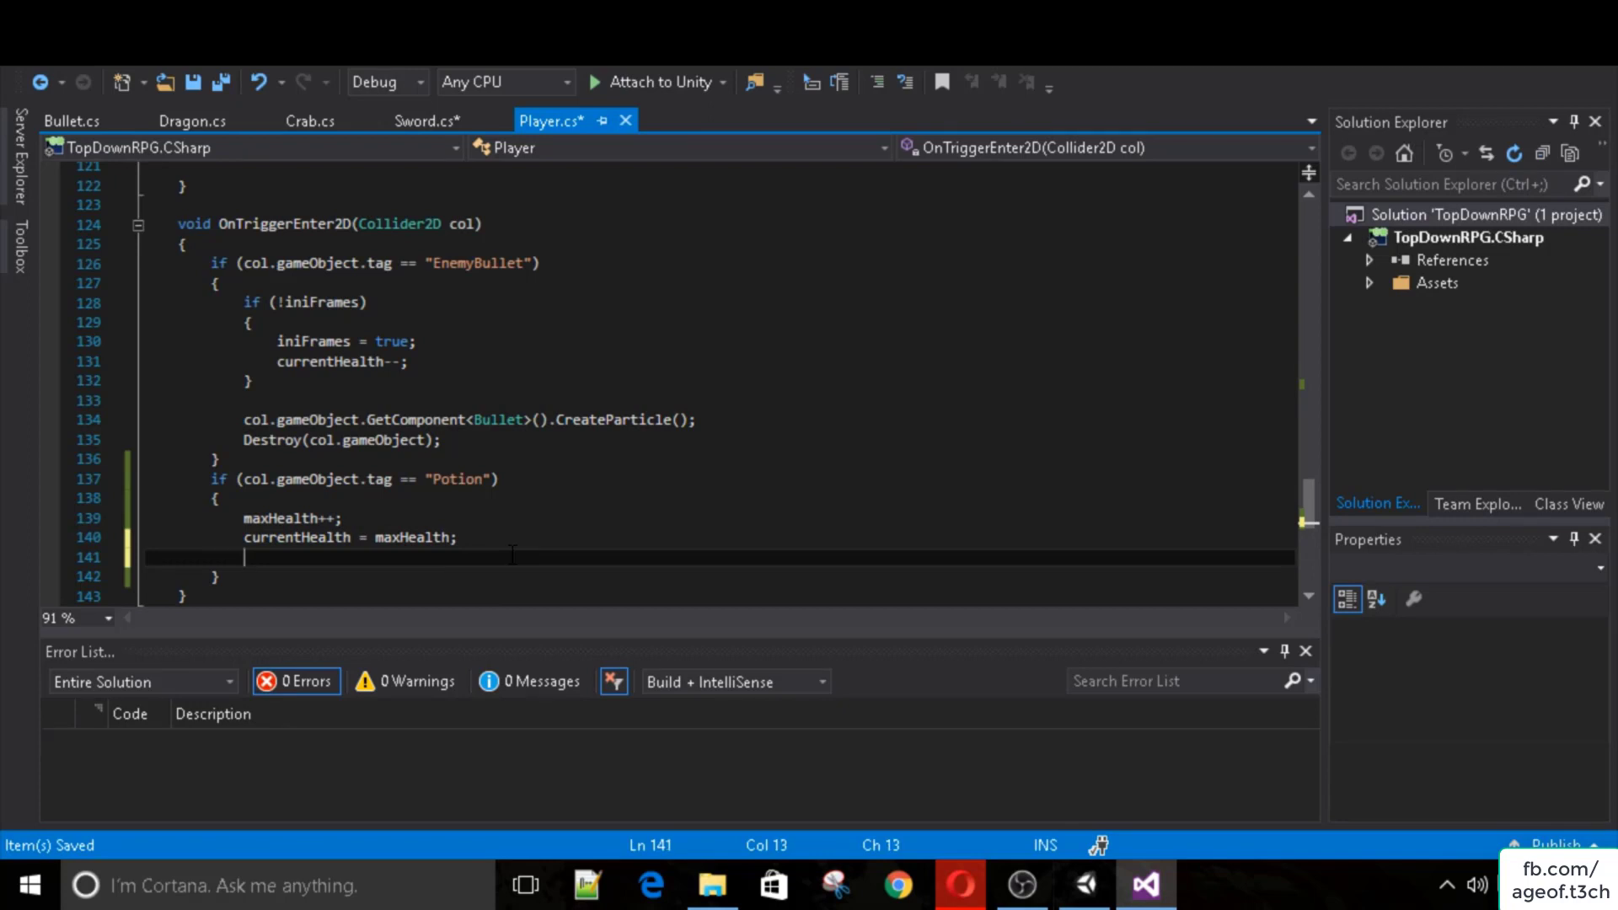
type("col")
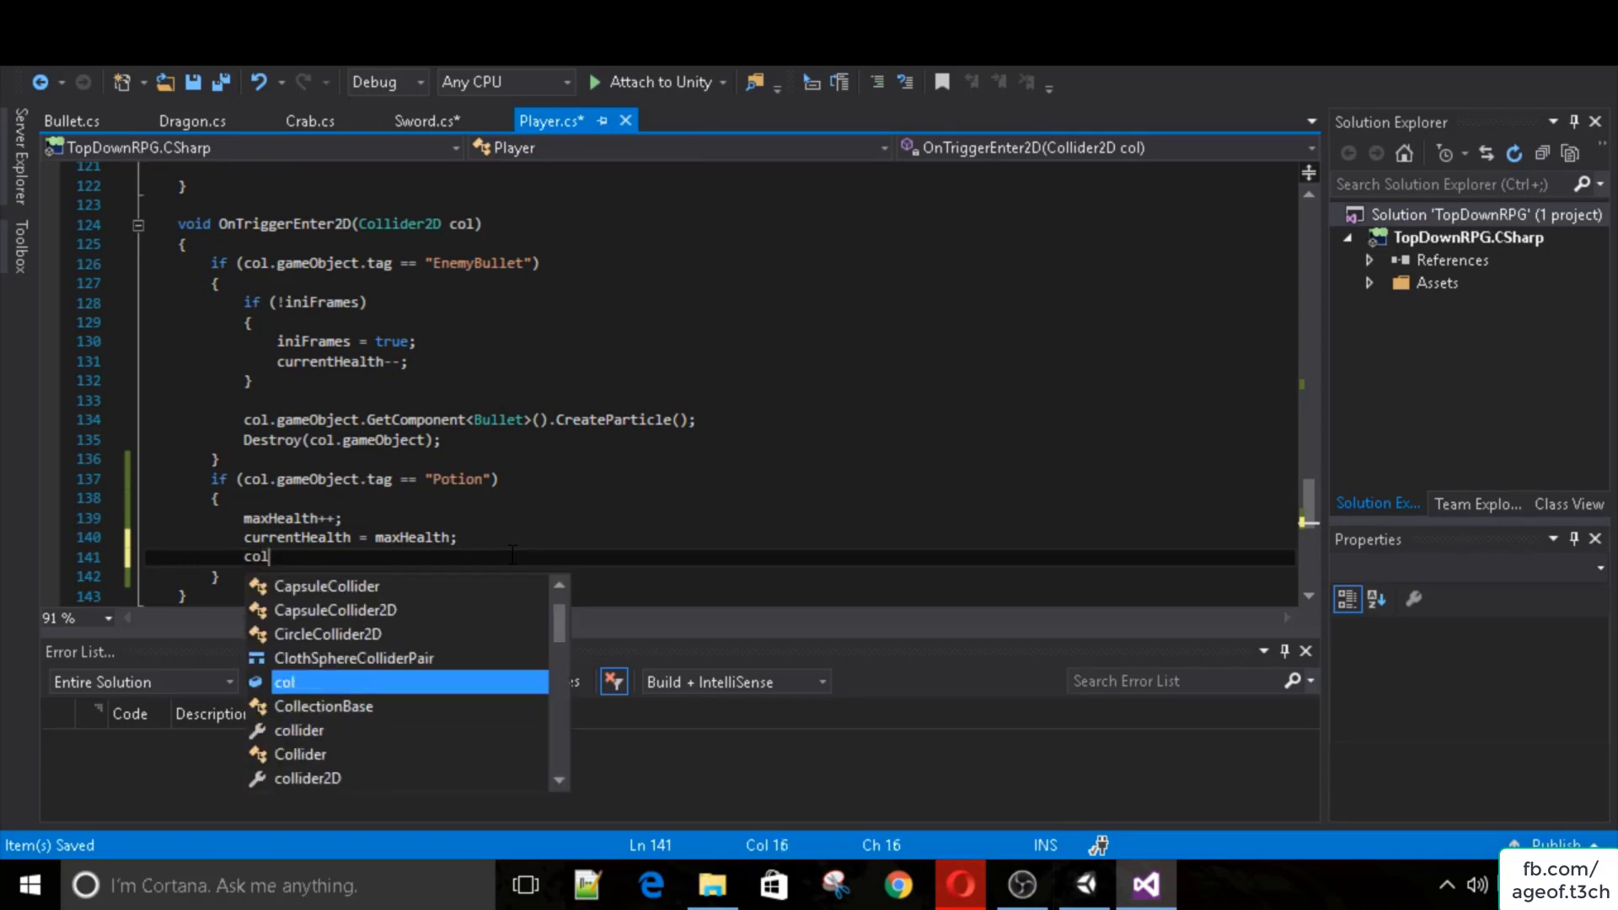
key("BackSpace")
key("BackSpace")
key("BackSpace")
type("Destroy")
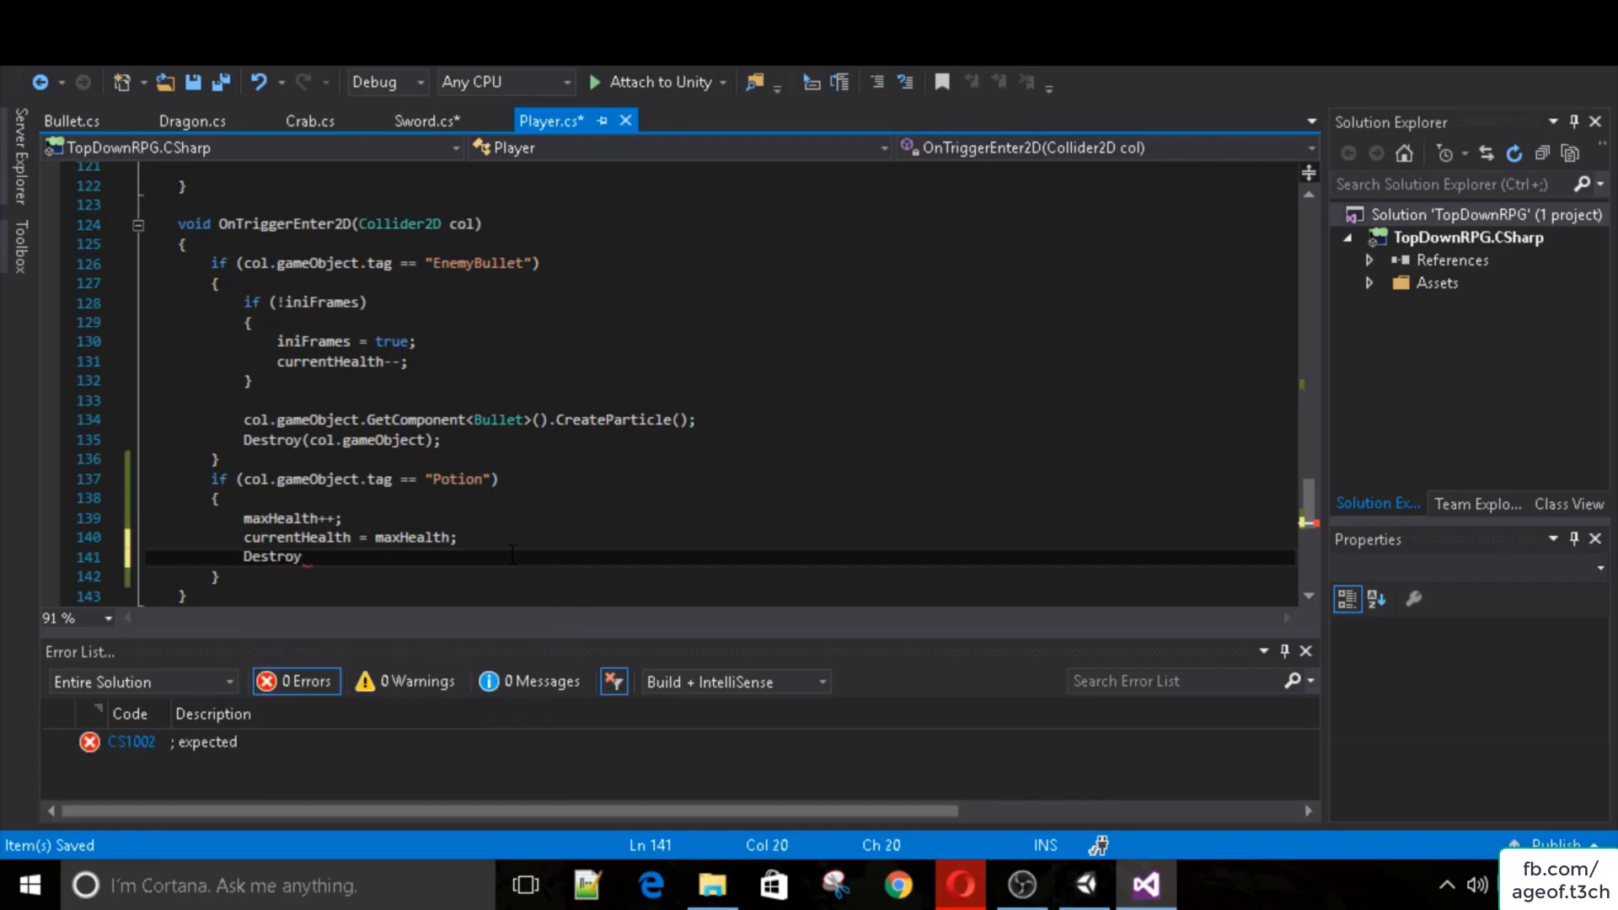
type("(col.gameObject);")
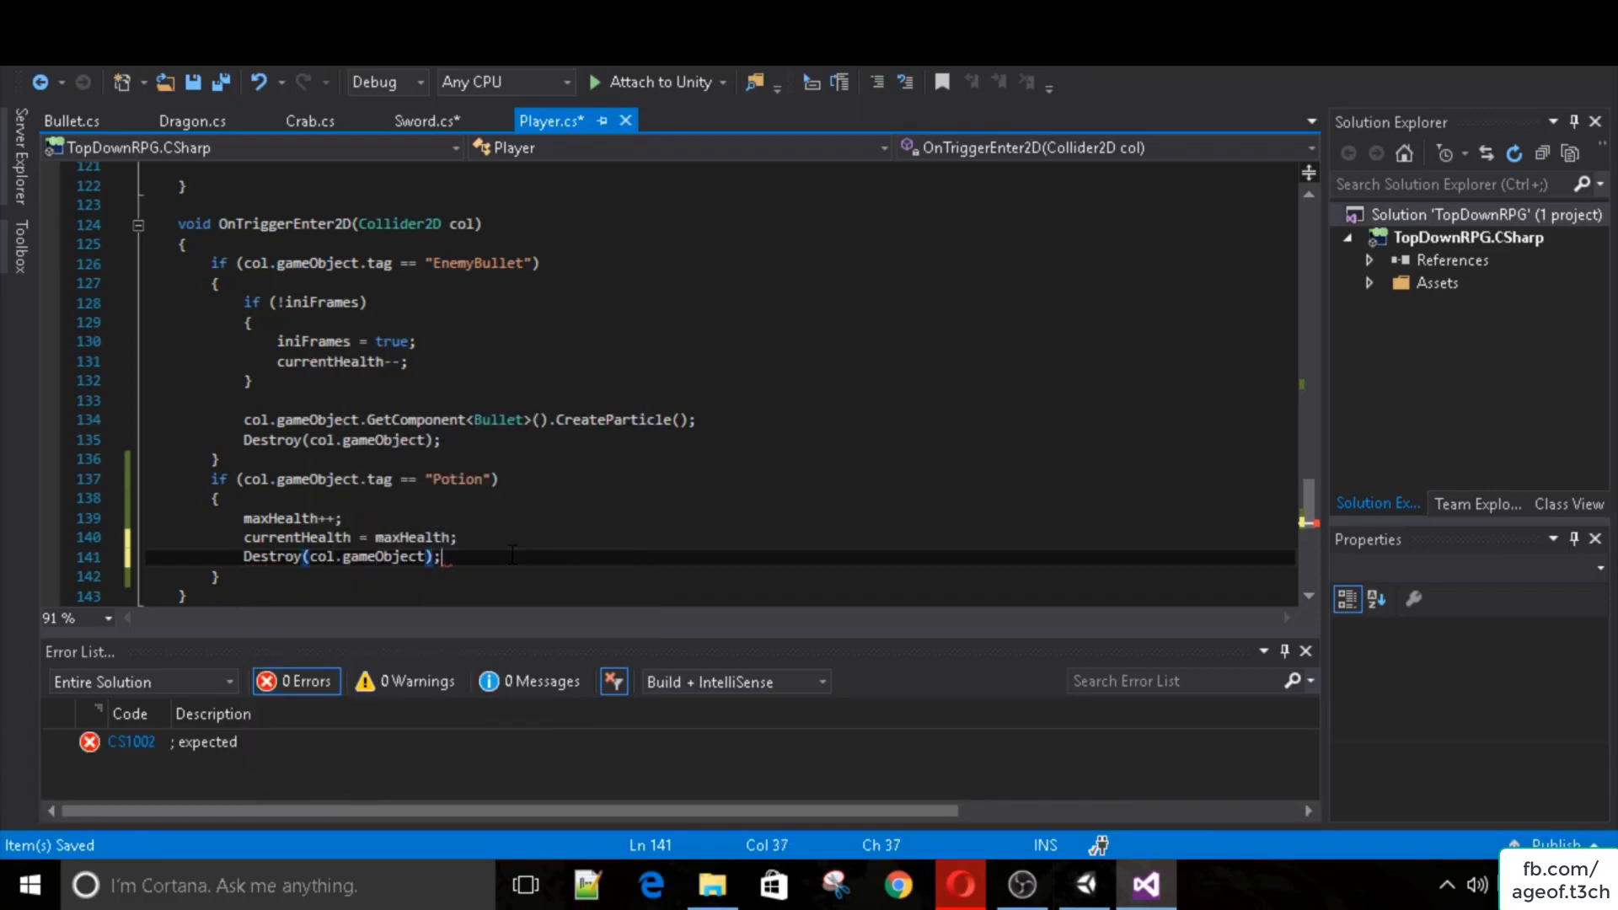
key("ctrl+s")
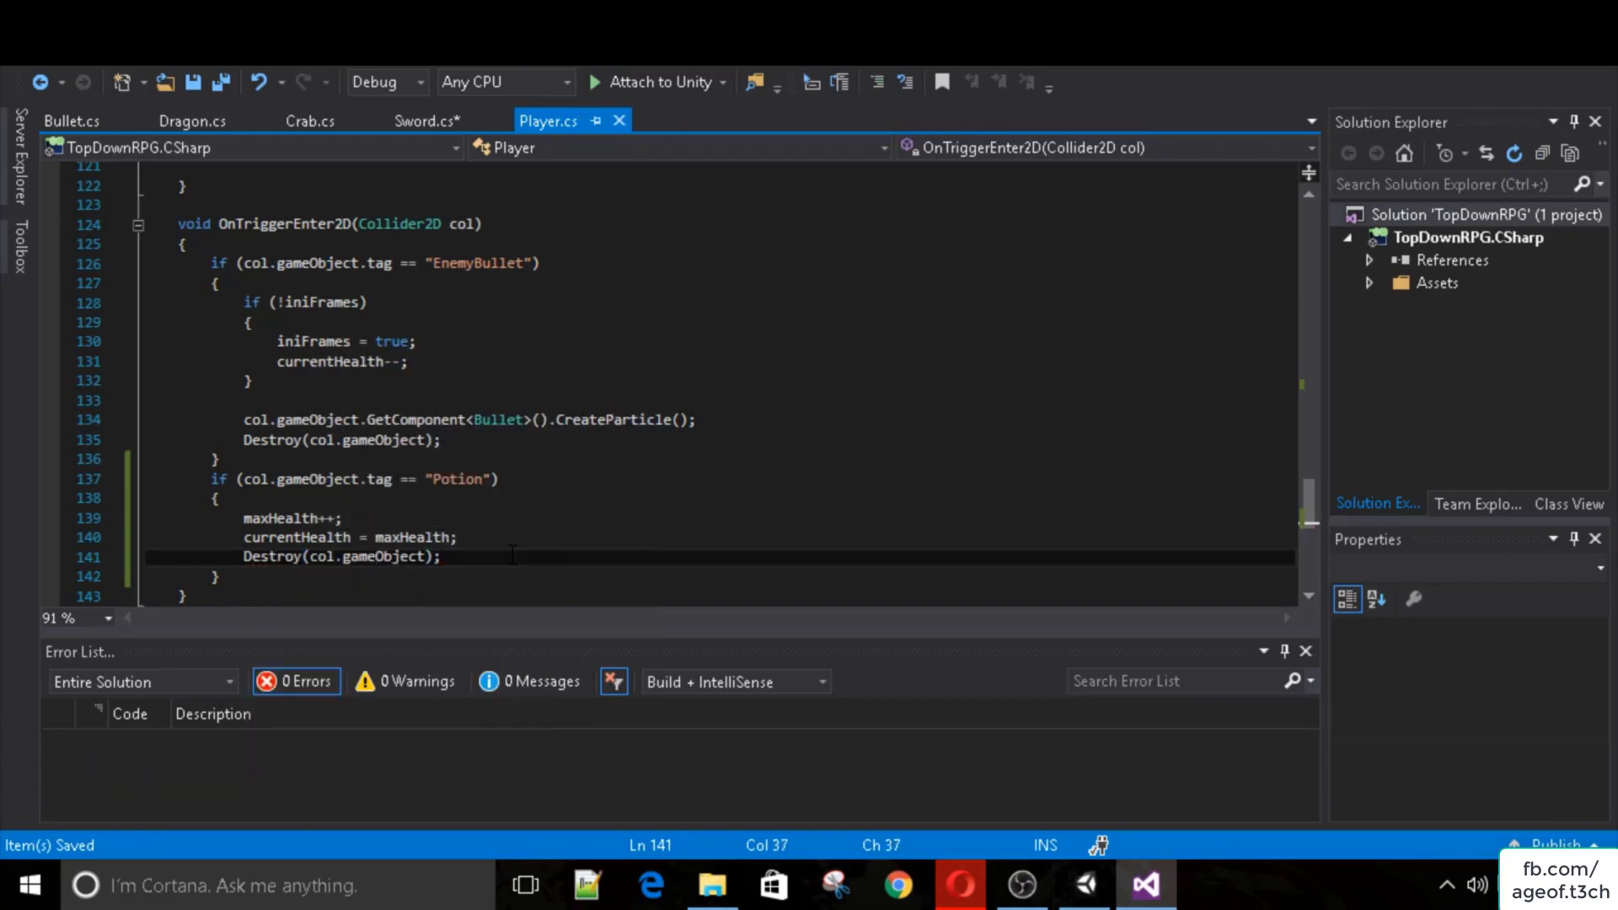
Return to Unity, test sceneDown in play mode by moving the player around, and stop the game.
left_click(1086, 884)
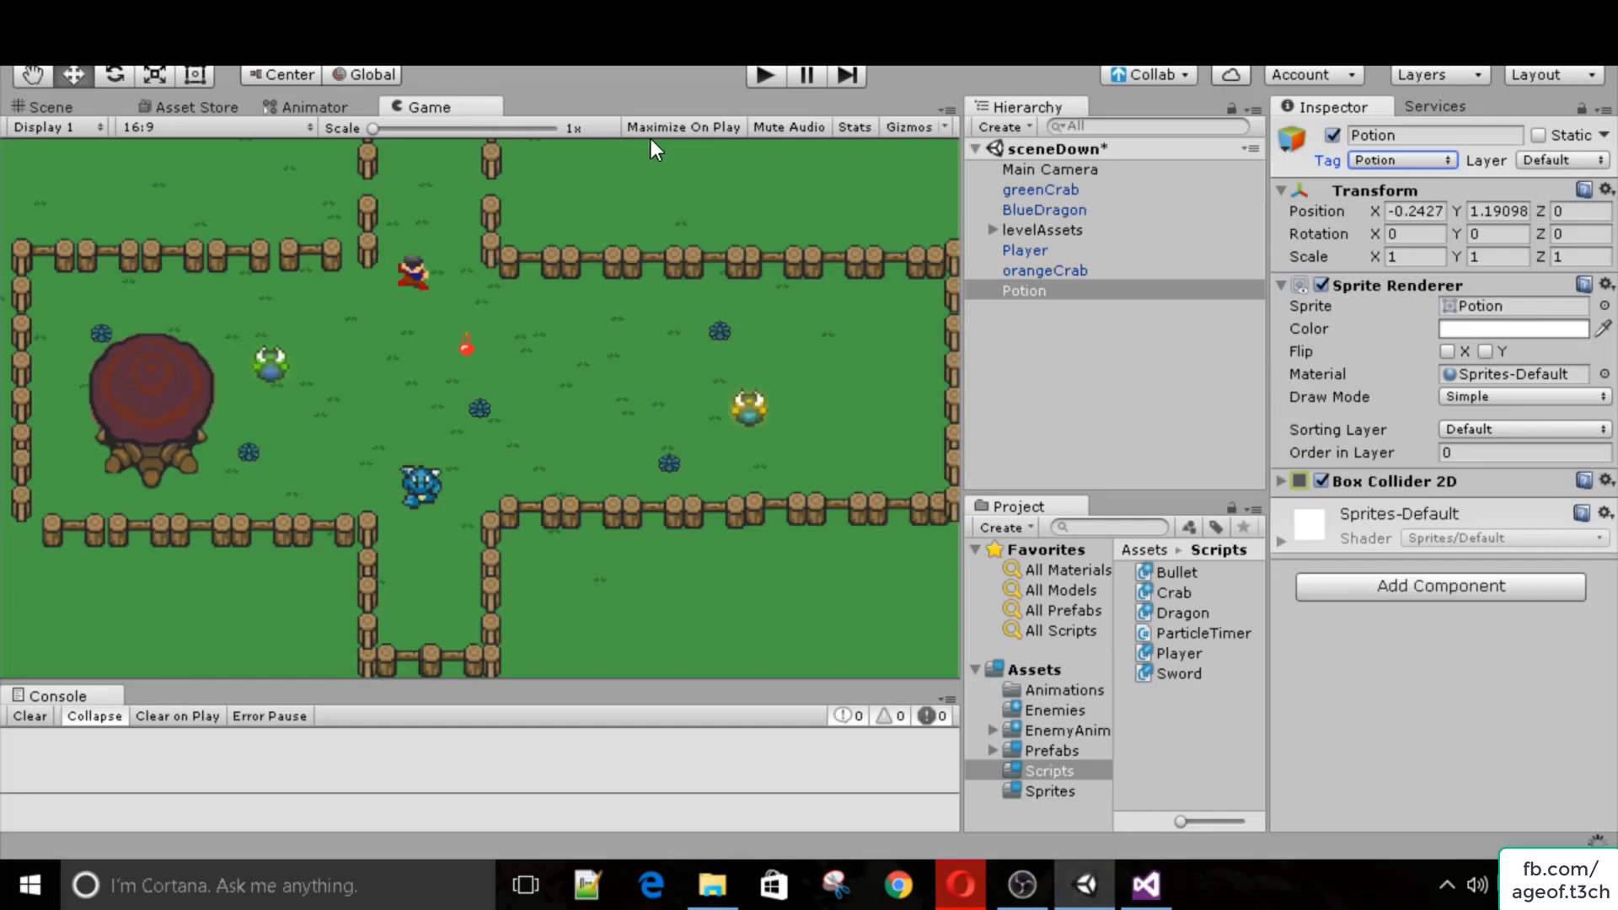
left_click(765, 77)
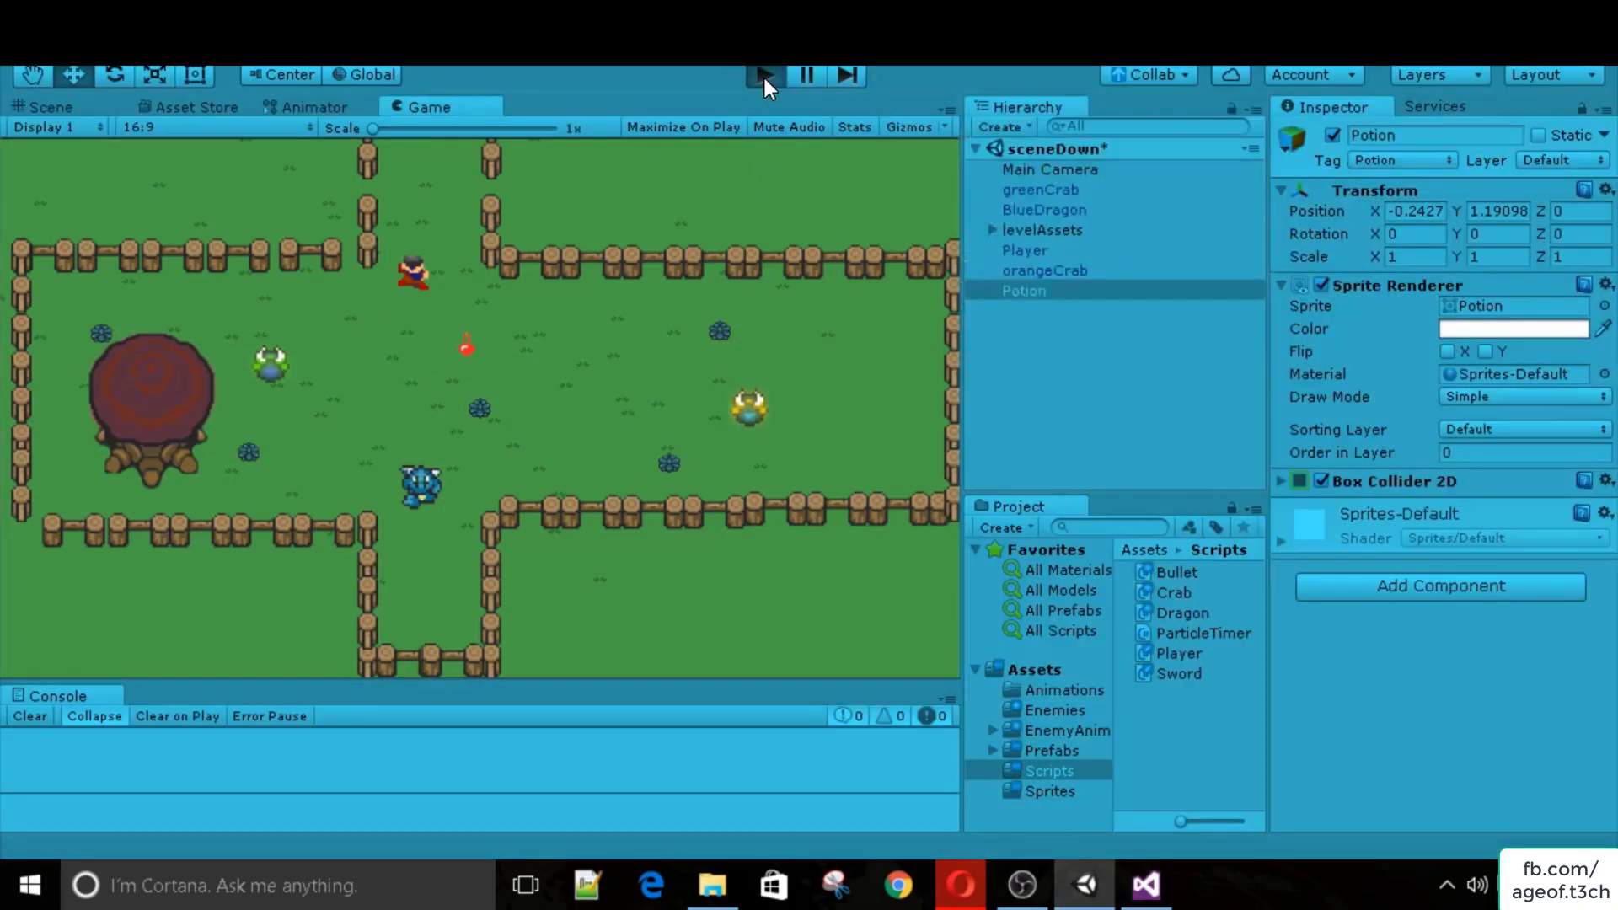
key("w")
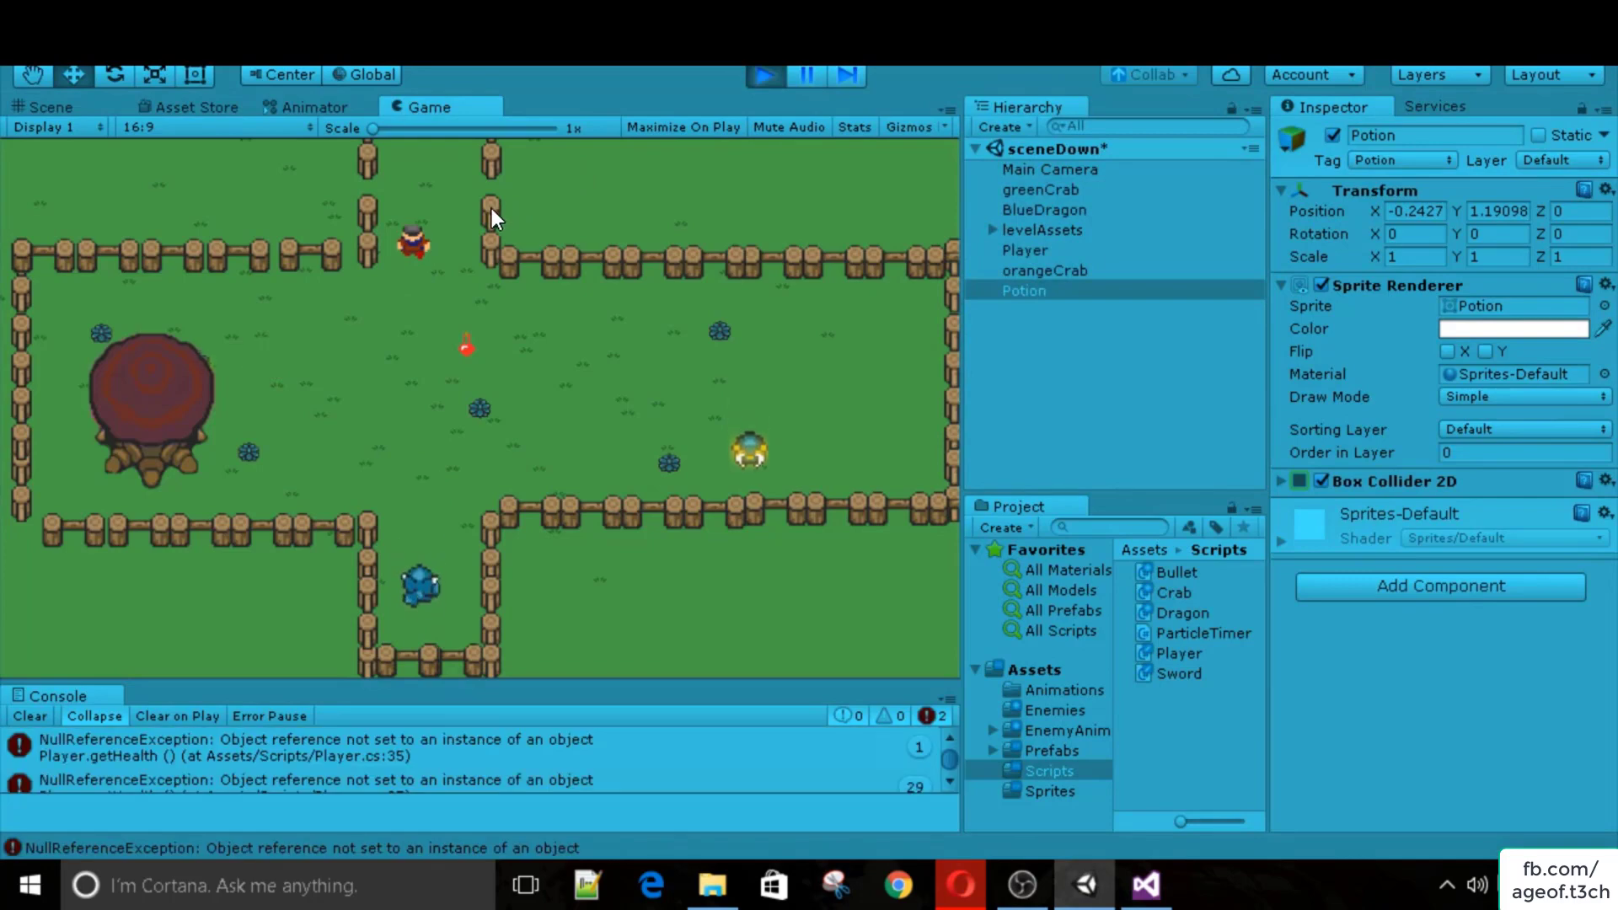
key("a")
key("s")
key("d")
key("w")
left_click(763, 78)
Examine the Player object's Rigidbody 2D and Player script settings in sceneDown.
left_click(1050, 253)
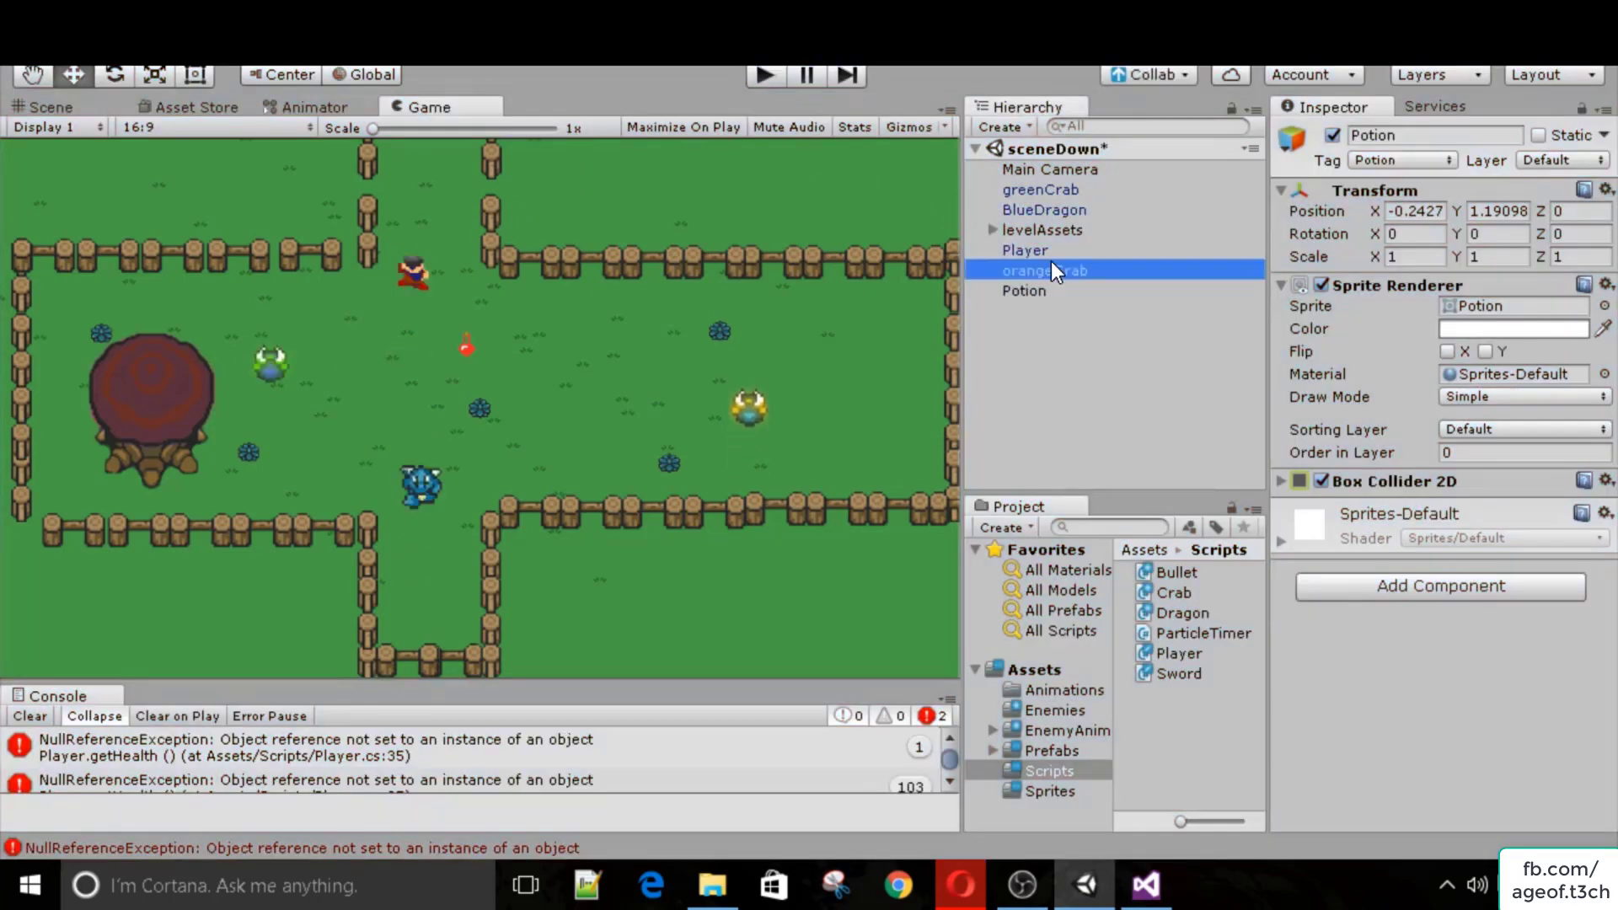
scroll(1398, 403, "down", 8)
scroll(1390, 403, "down", 1)
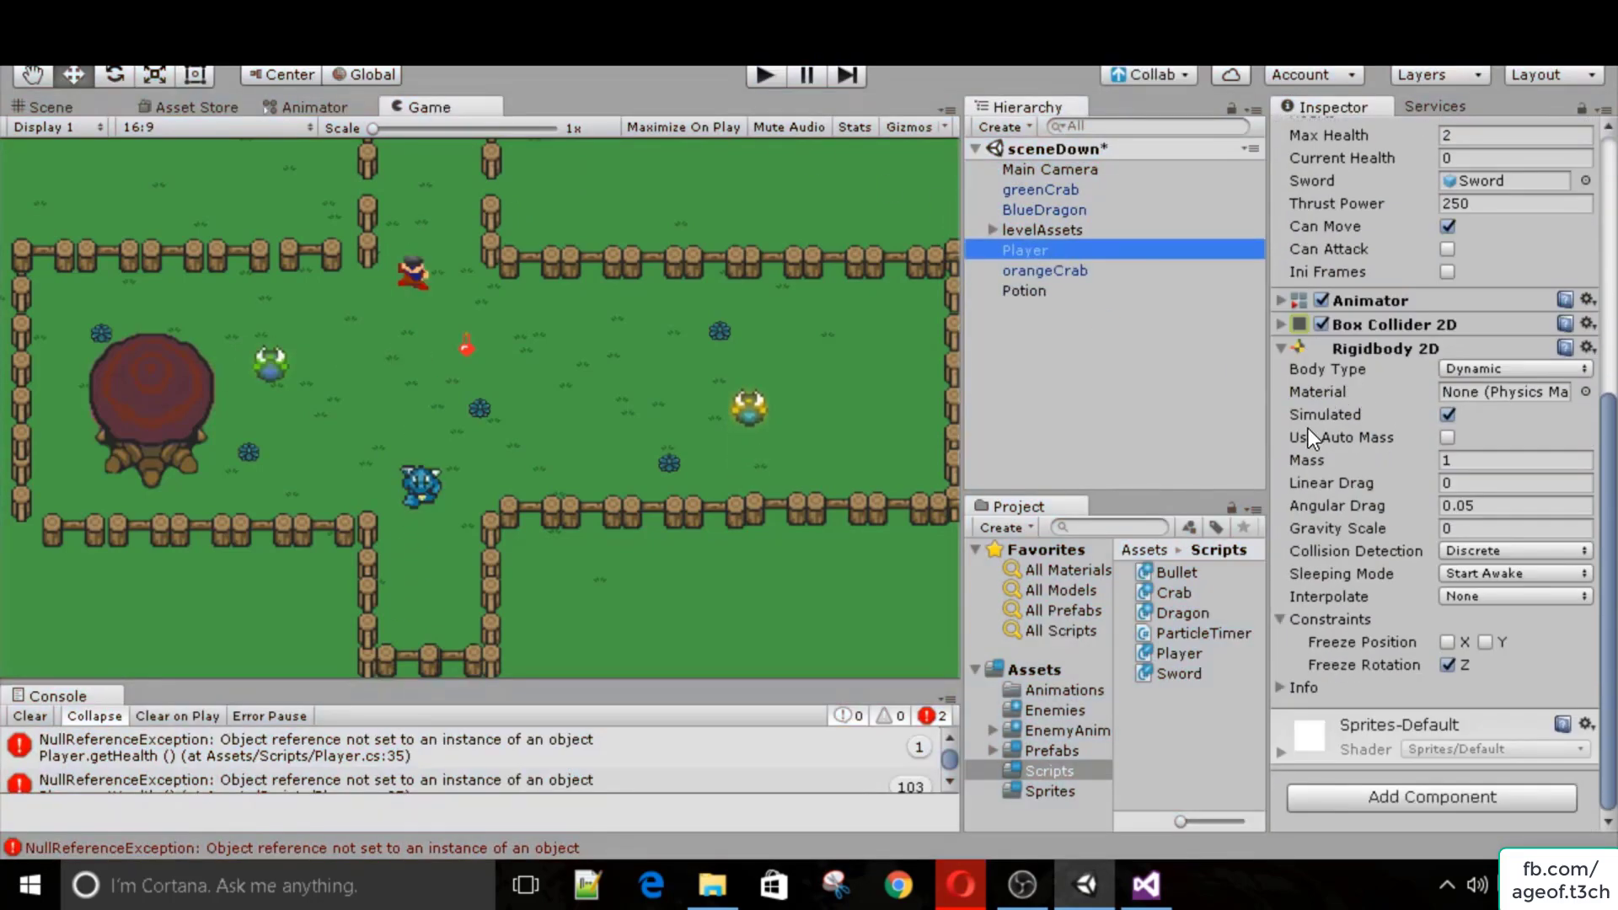
scroll(1307, 428, "up", 8)
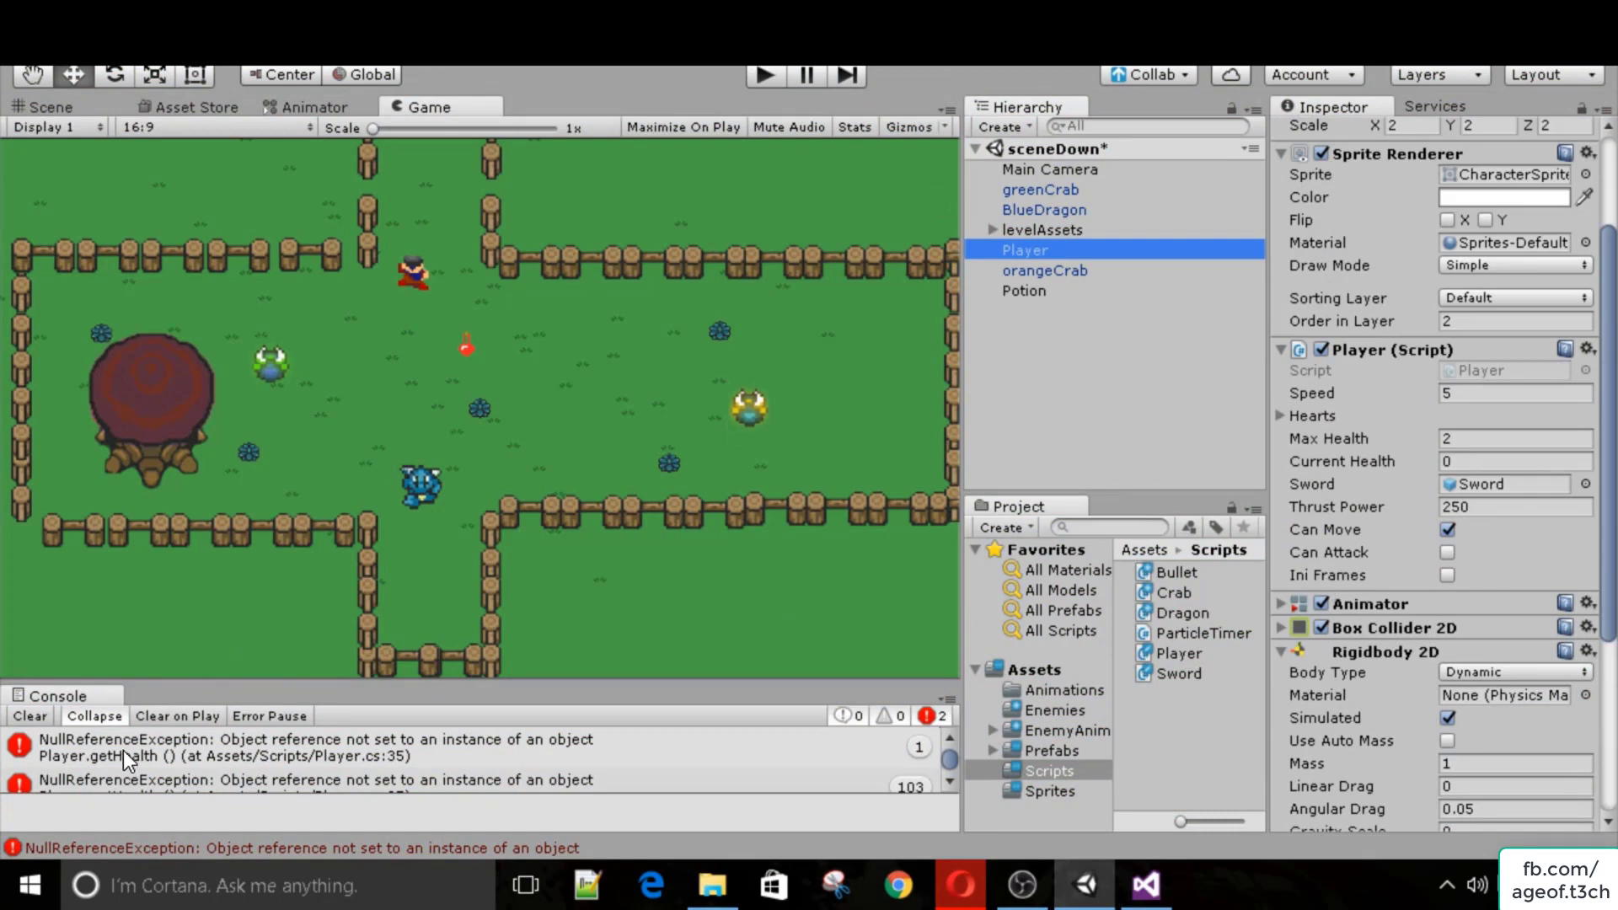
Expand the Player script's Hearts array, clear the console errors and save the sceneDown scene.
left_click(1281, 416)
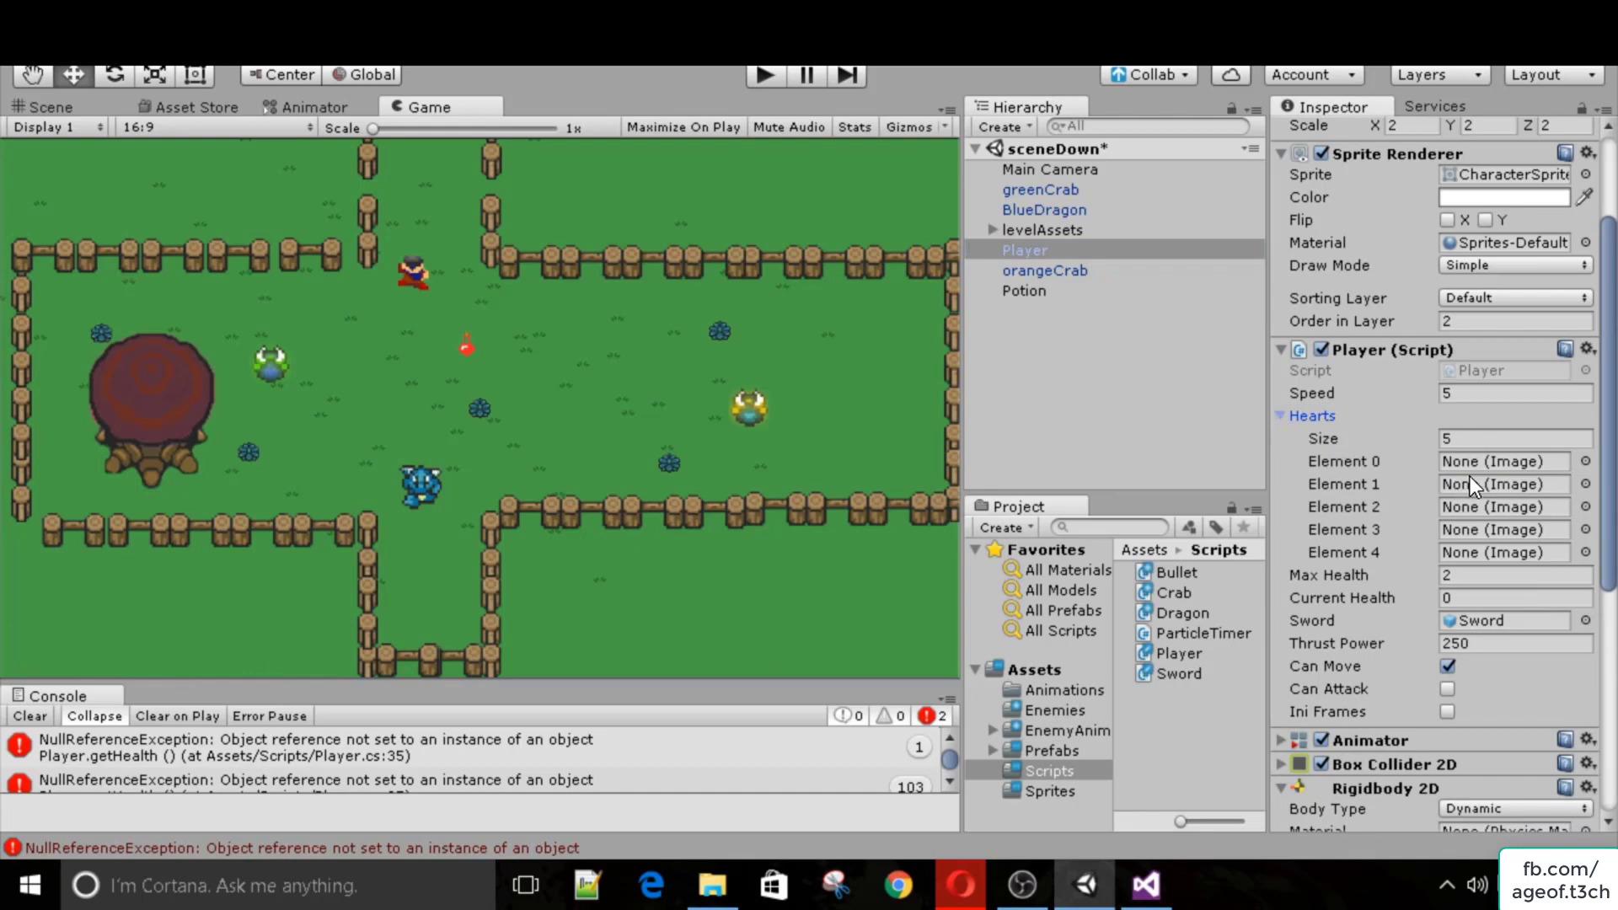
left_click(34, 716)
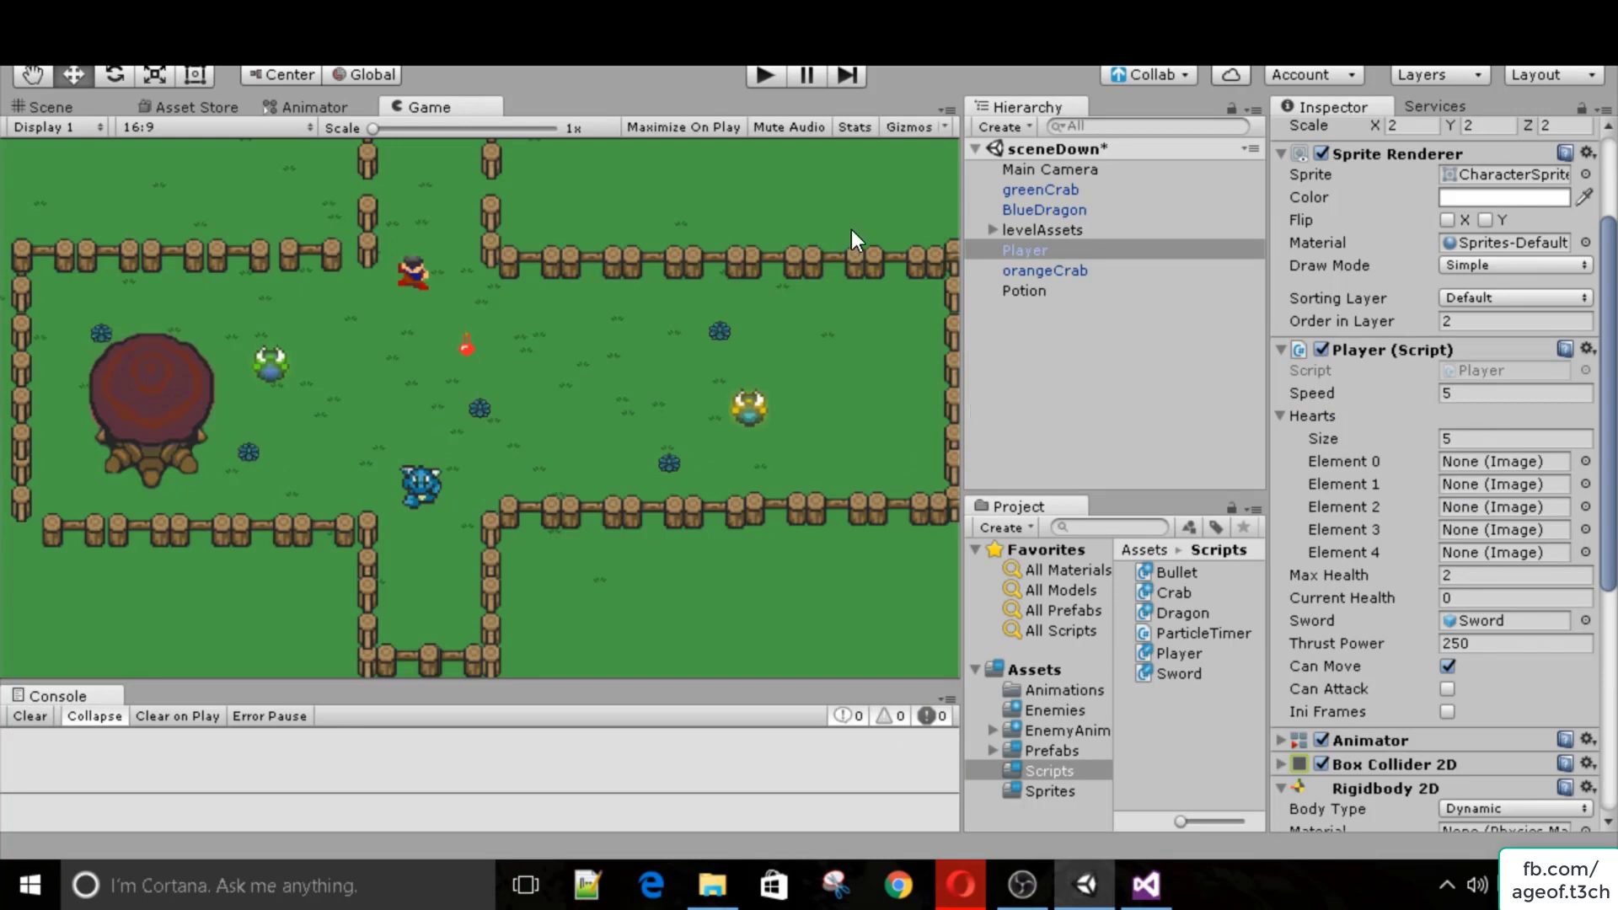
left_click(8, 47)
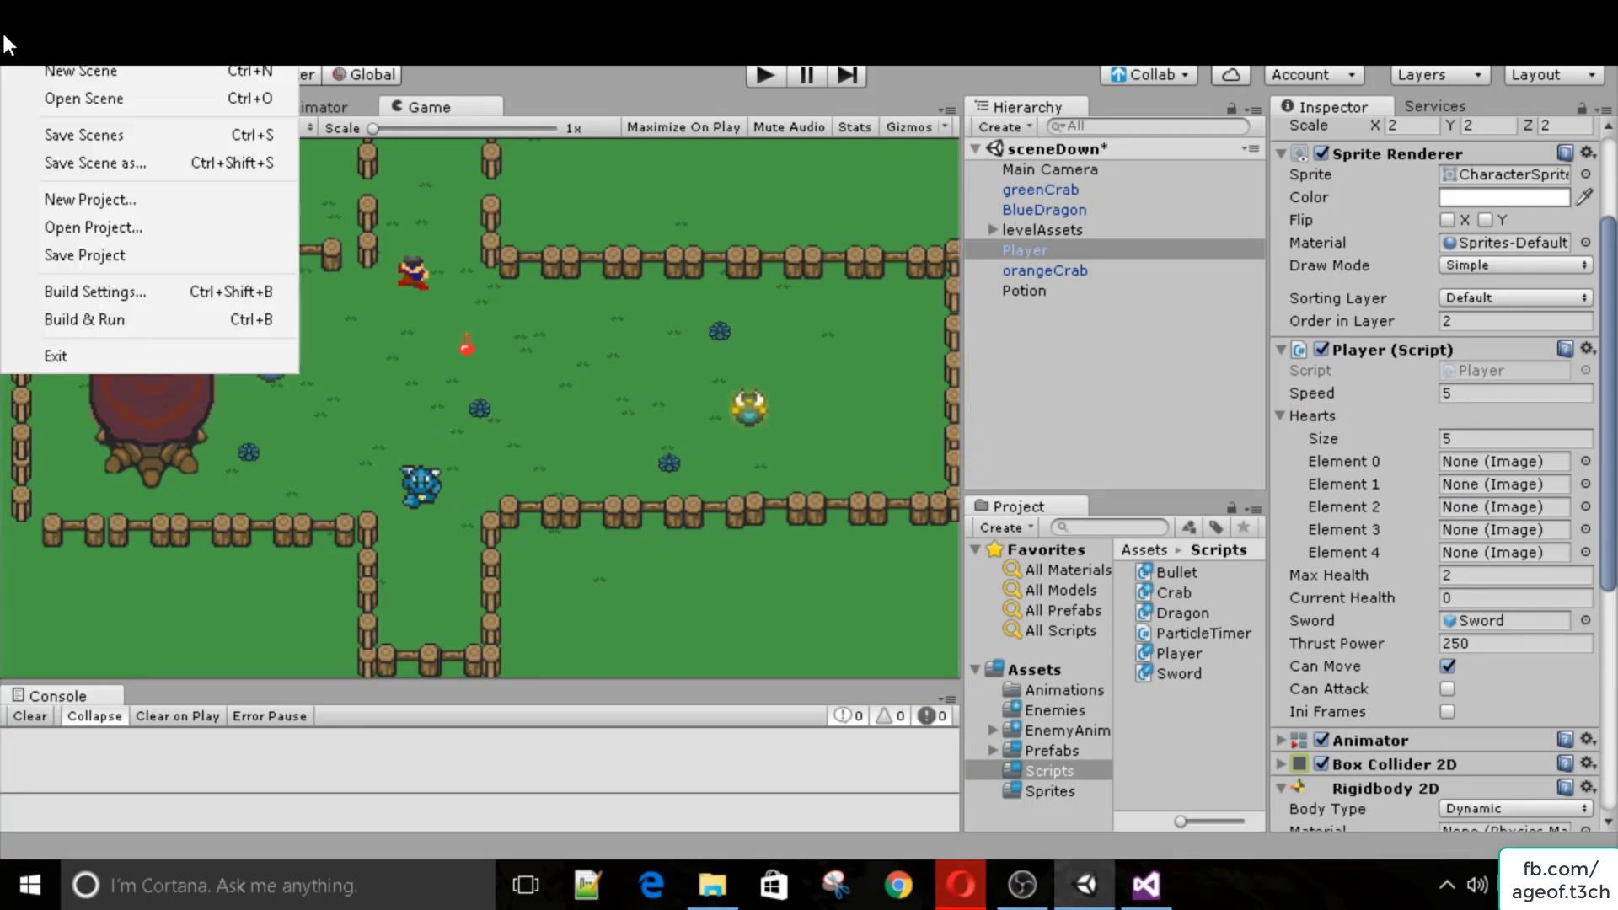
left_click(104, 138)
Open the _main scene and turn its Canvas into a prefab in the Prefabs folder.
left_click(1060, 669)
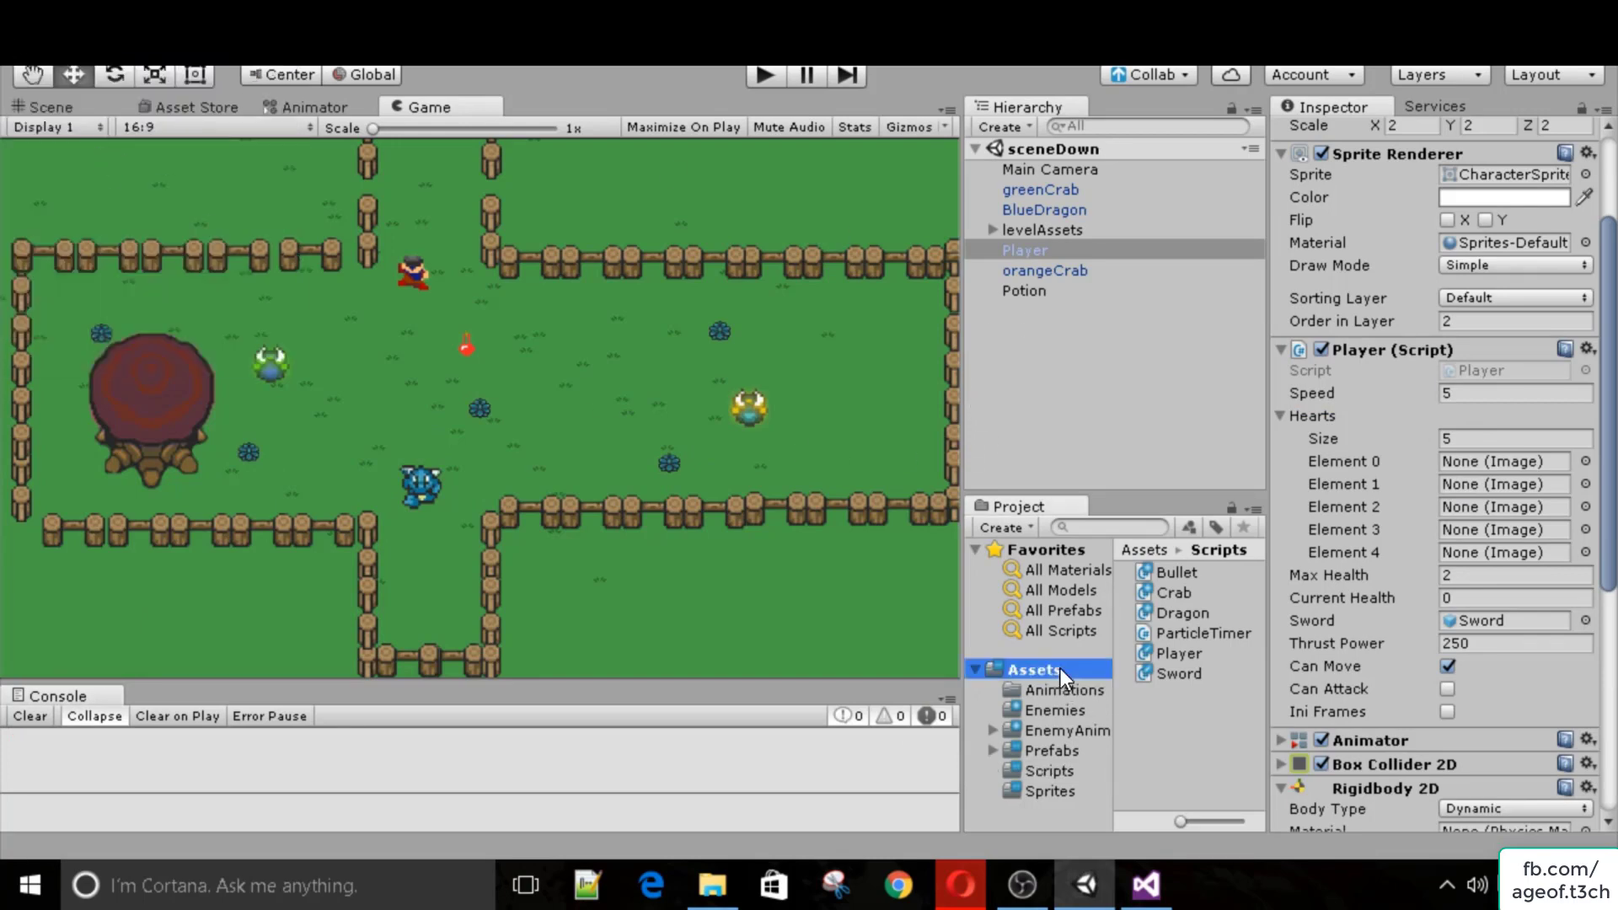
double_click(1201, 696)
left_click(1027, 210)
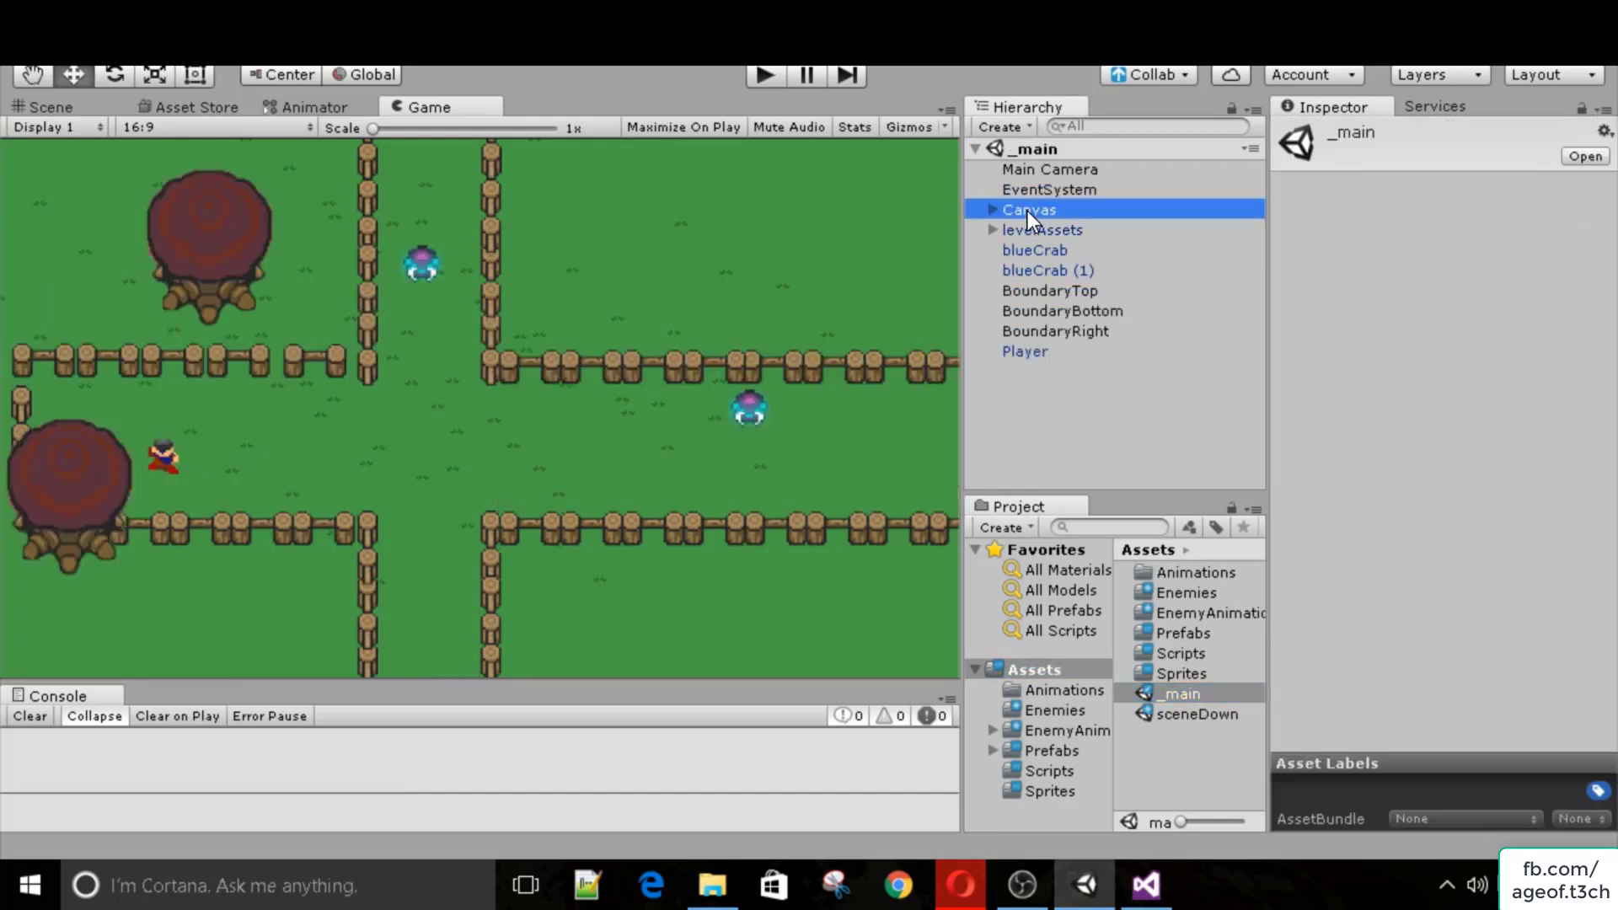
double_click(1171, 629)
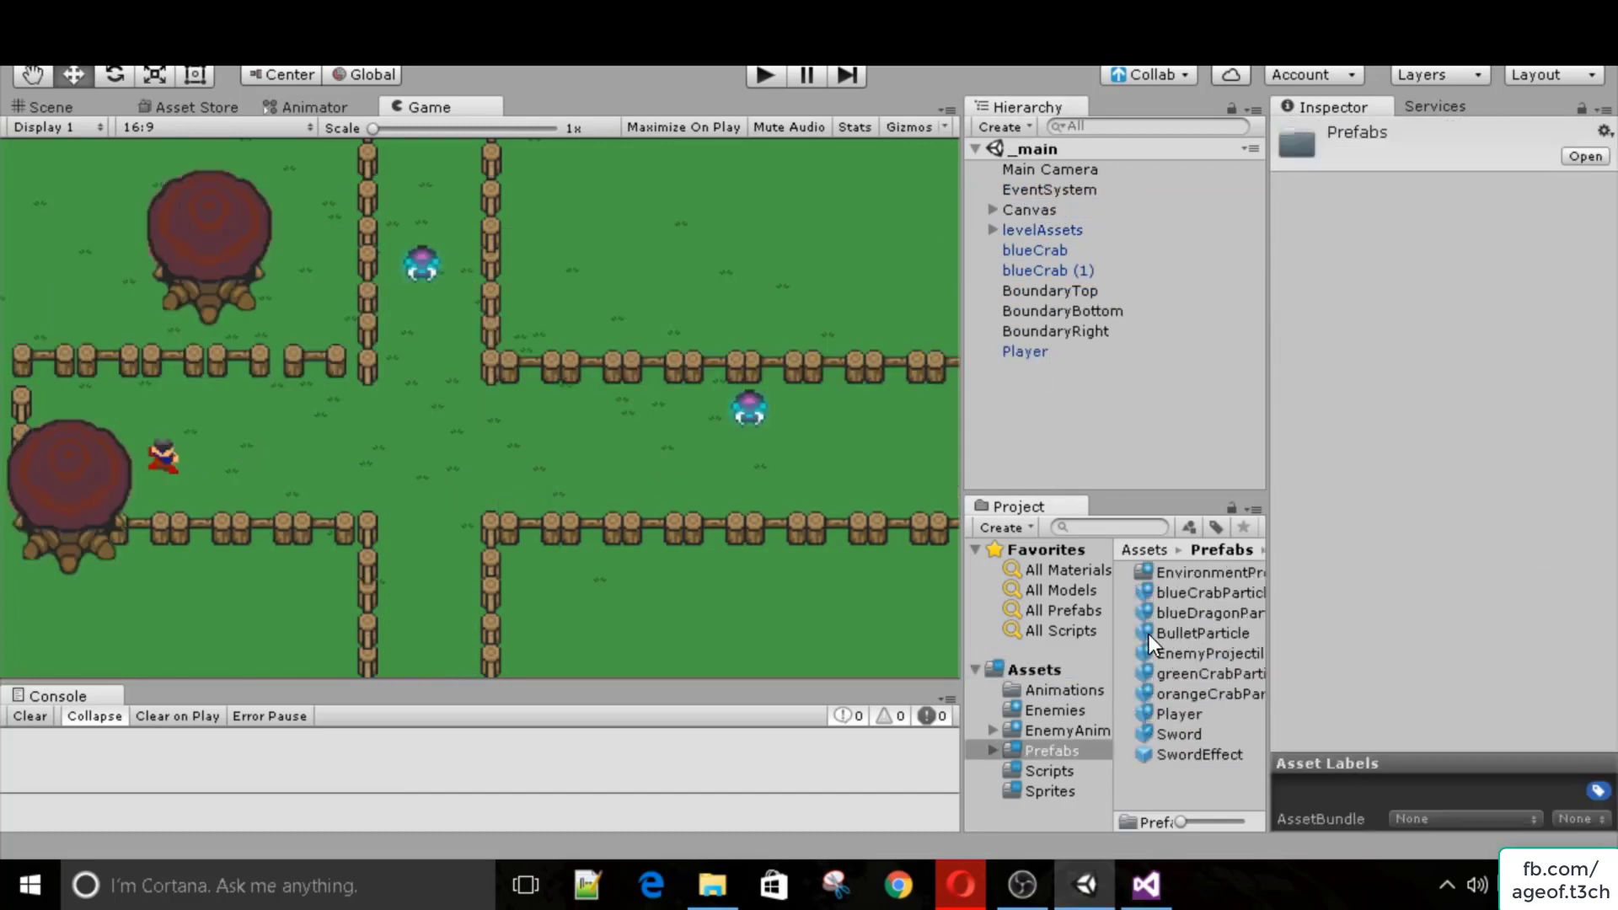
left_click(1049, 230)
left_click(1019, 208)
left_click_drag(1188, 754, 1174, 761)
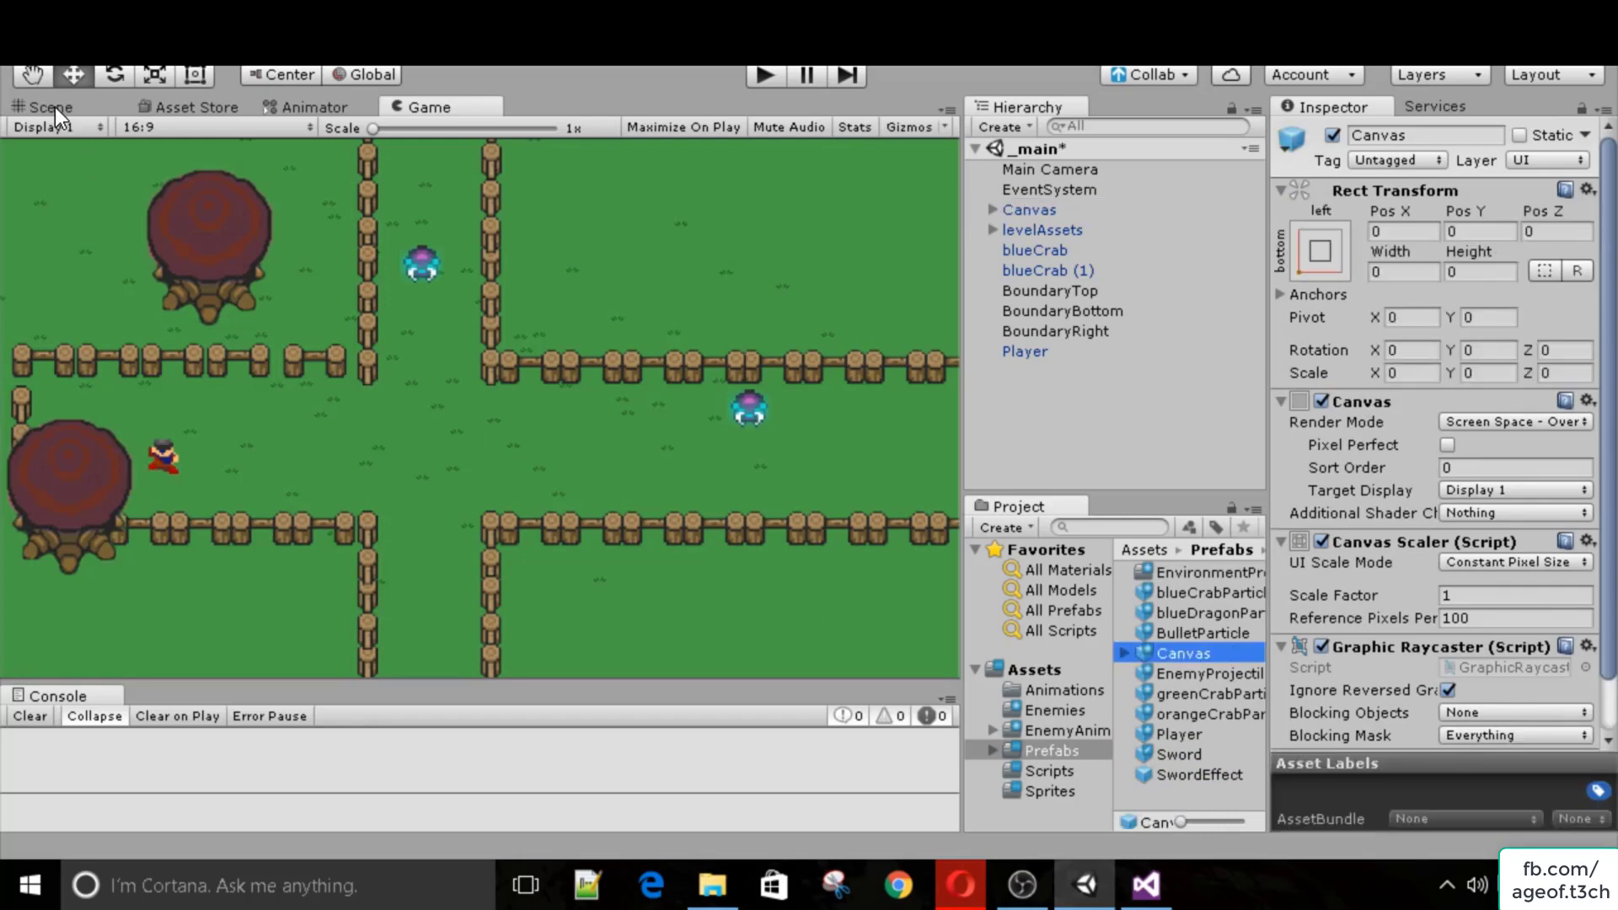
Reopen the sceneDown scene, saving the changes made to _main.
left_click(1033, 668)
double_click(1201, 710)
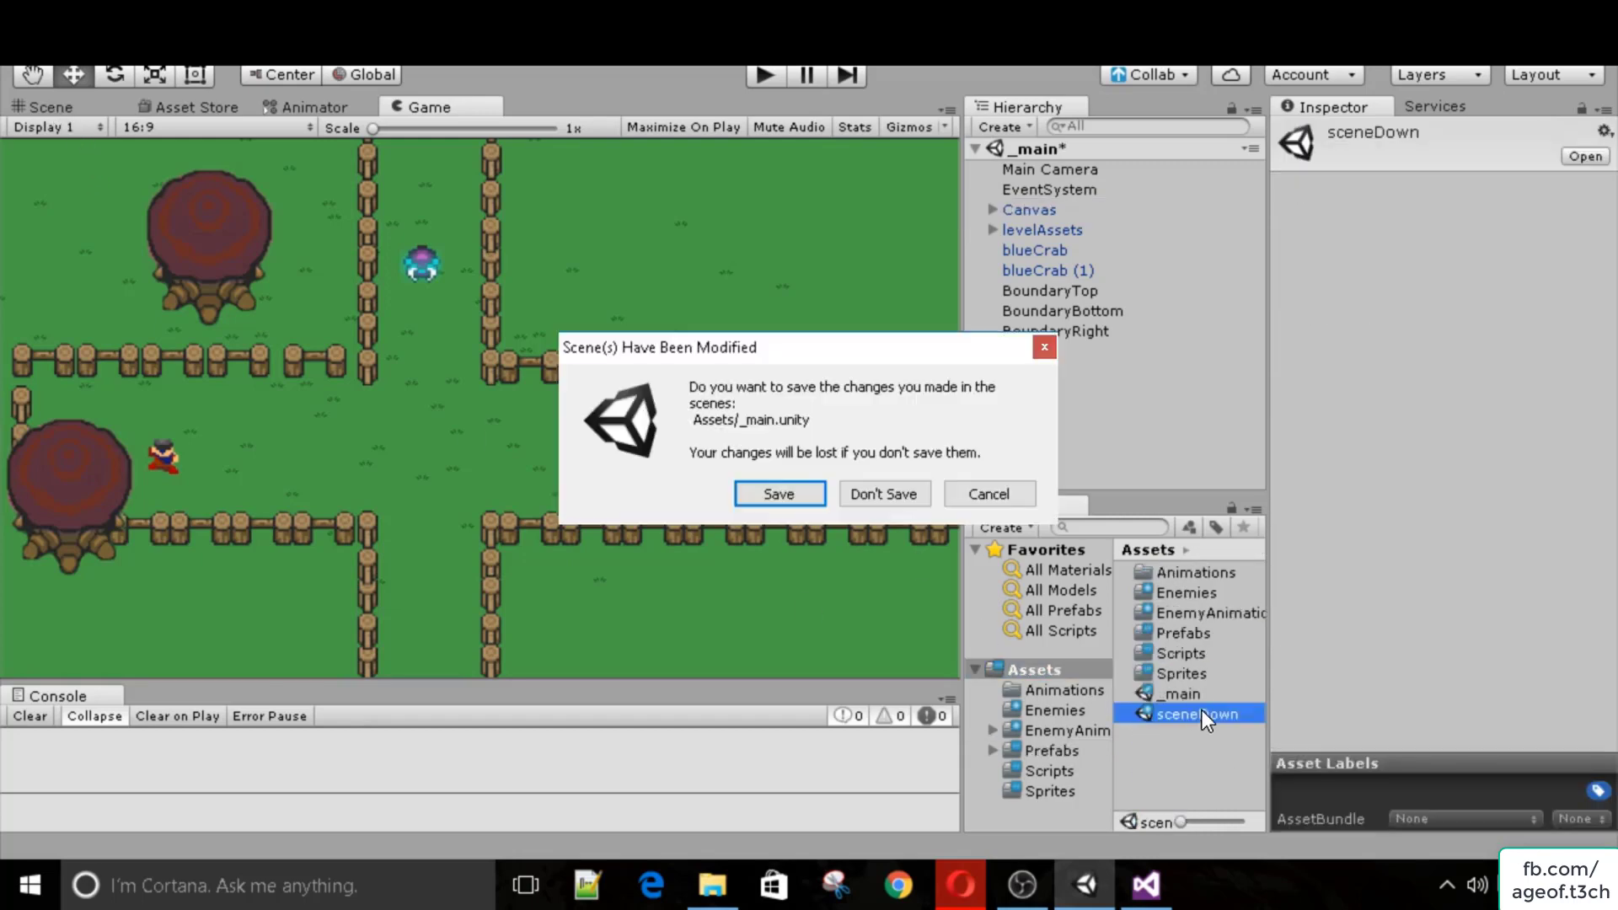
left_click(779, 492)
Add the Canvas prefab to sceneDown and check the heart images nested under it.
left_click(1179, 632)
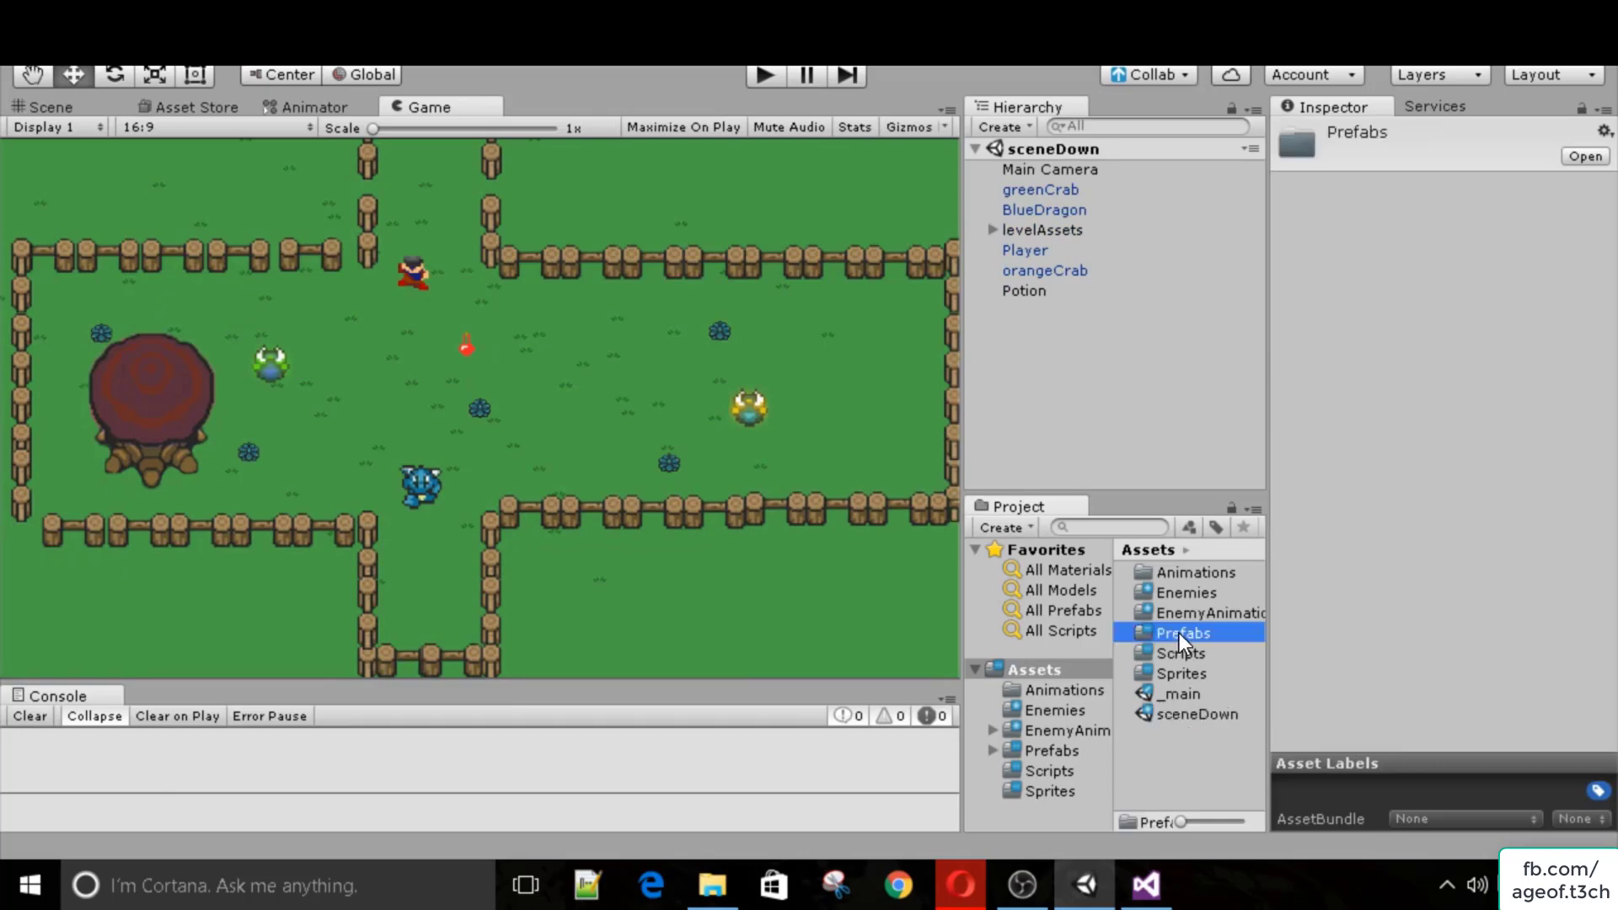
double_click(1163, 638)
left_click_drag(1176, 655, 1105, 396)
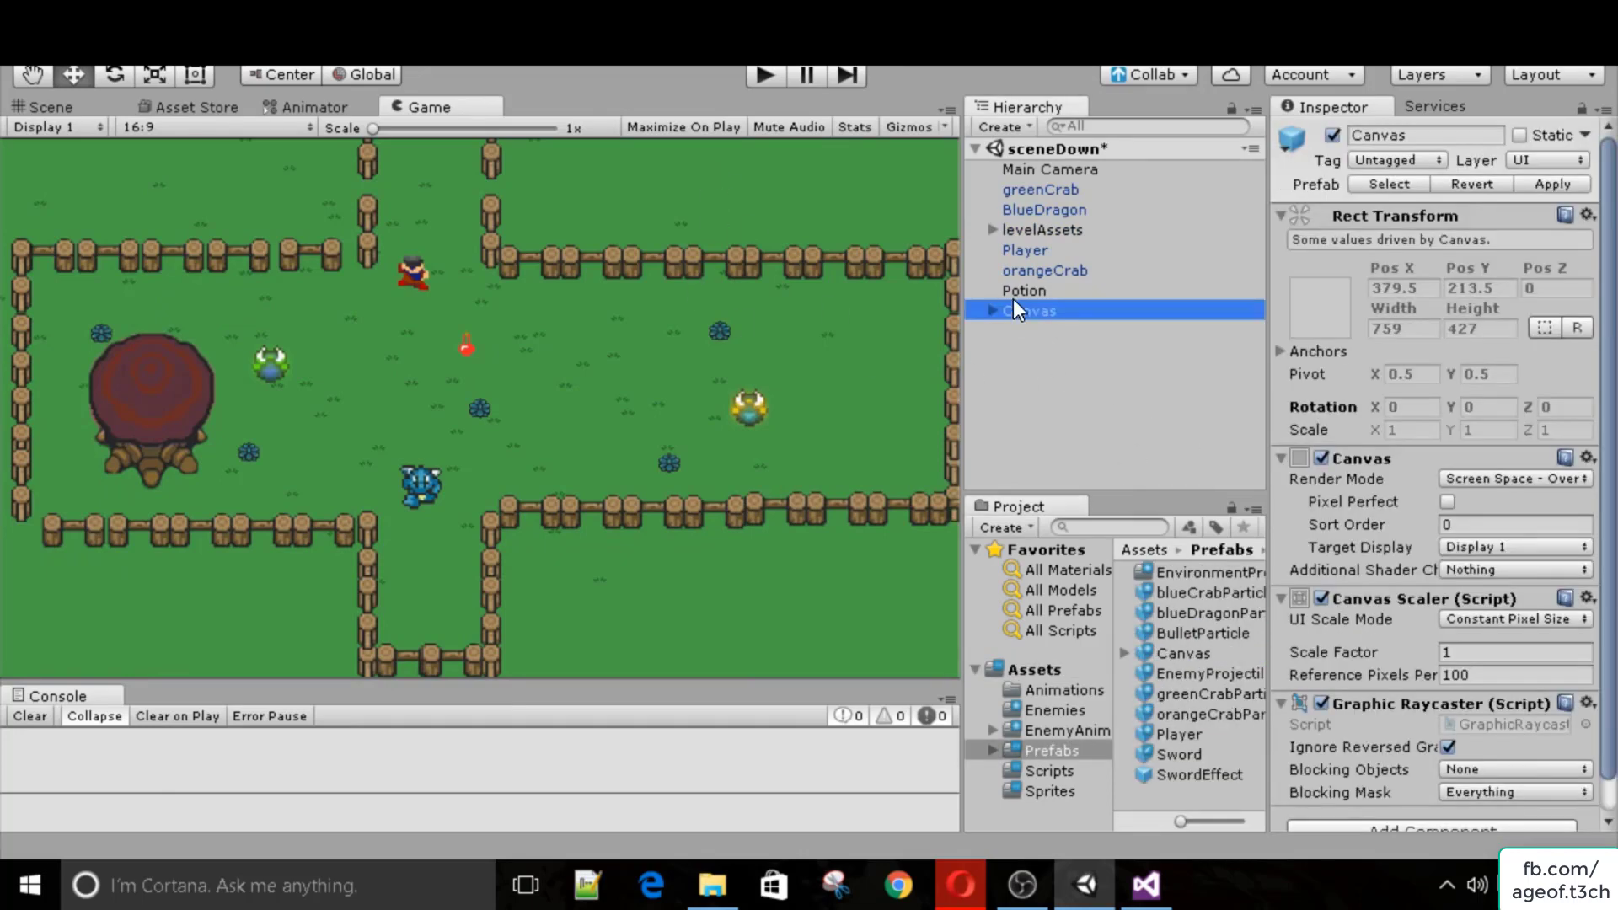
left_click(993, 310)
left_click(1046, 331)
left_click(1048, 352)
left_click(1028, 330)
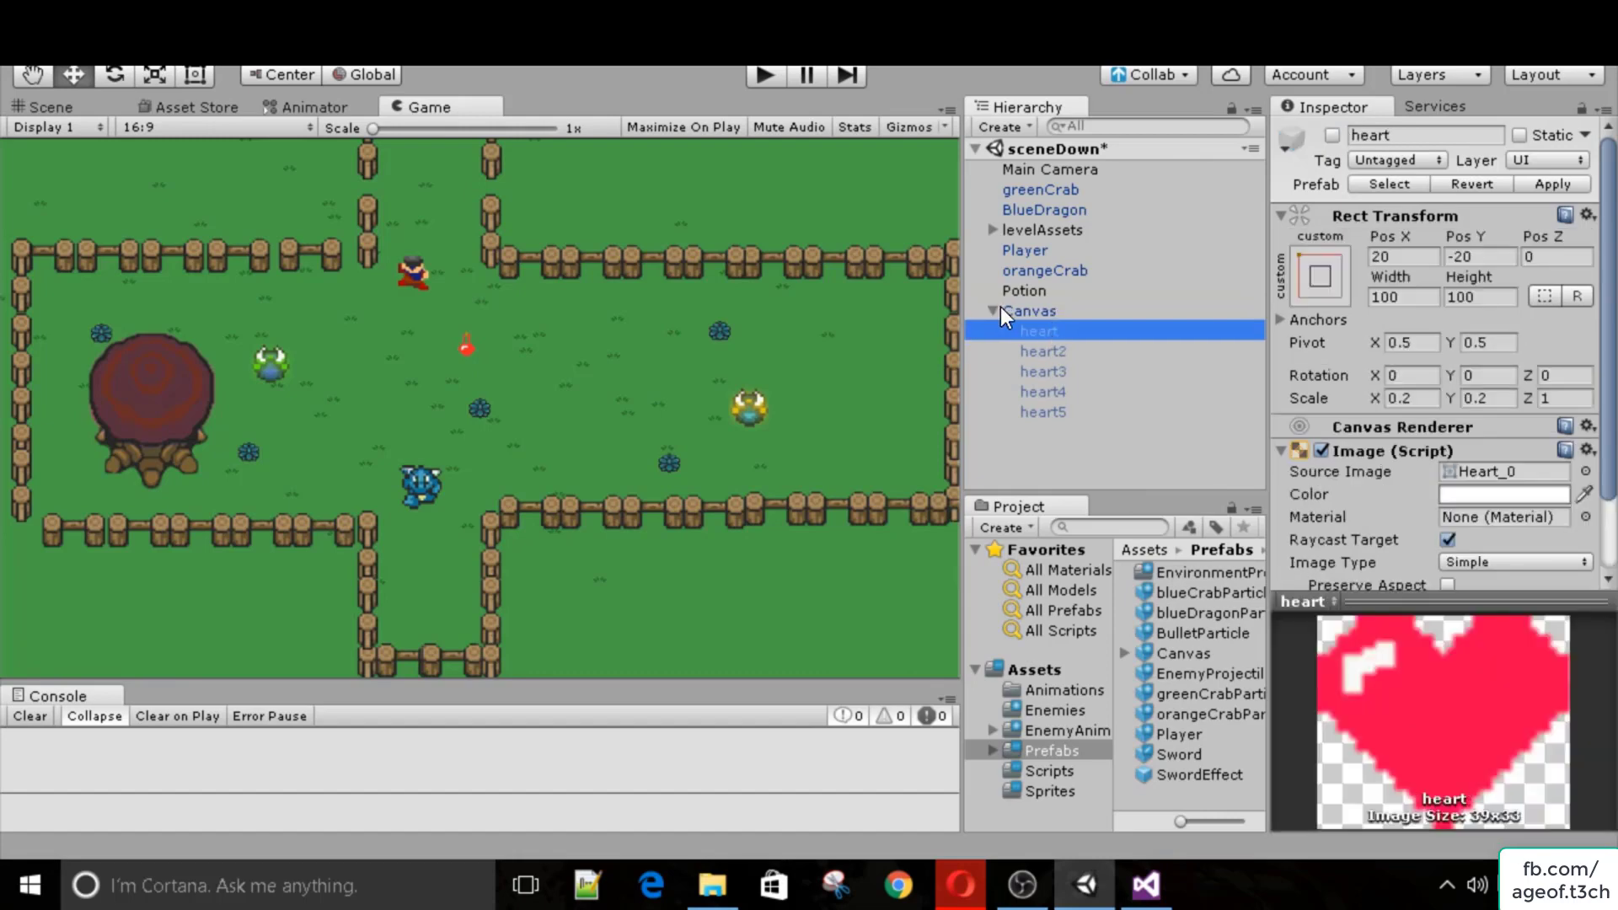
left_click(1002, 310)
left_click(991, 310)
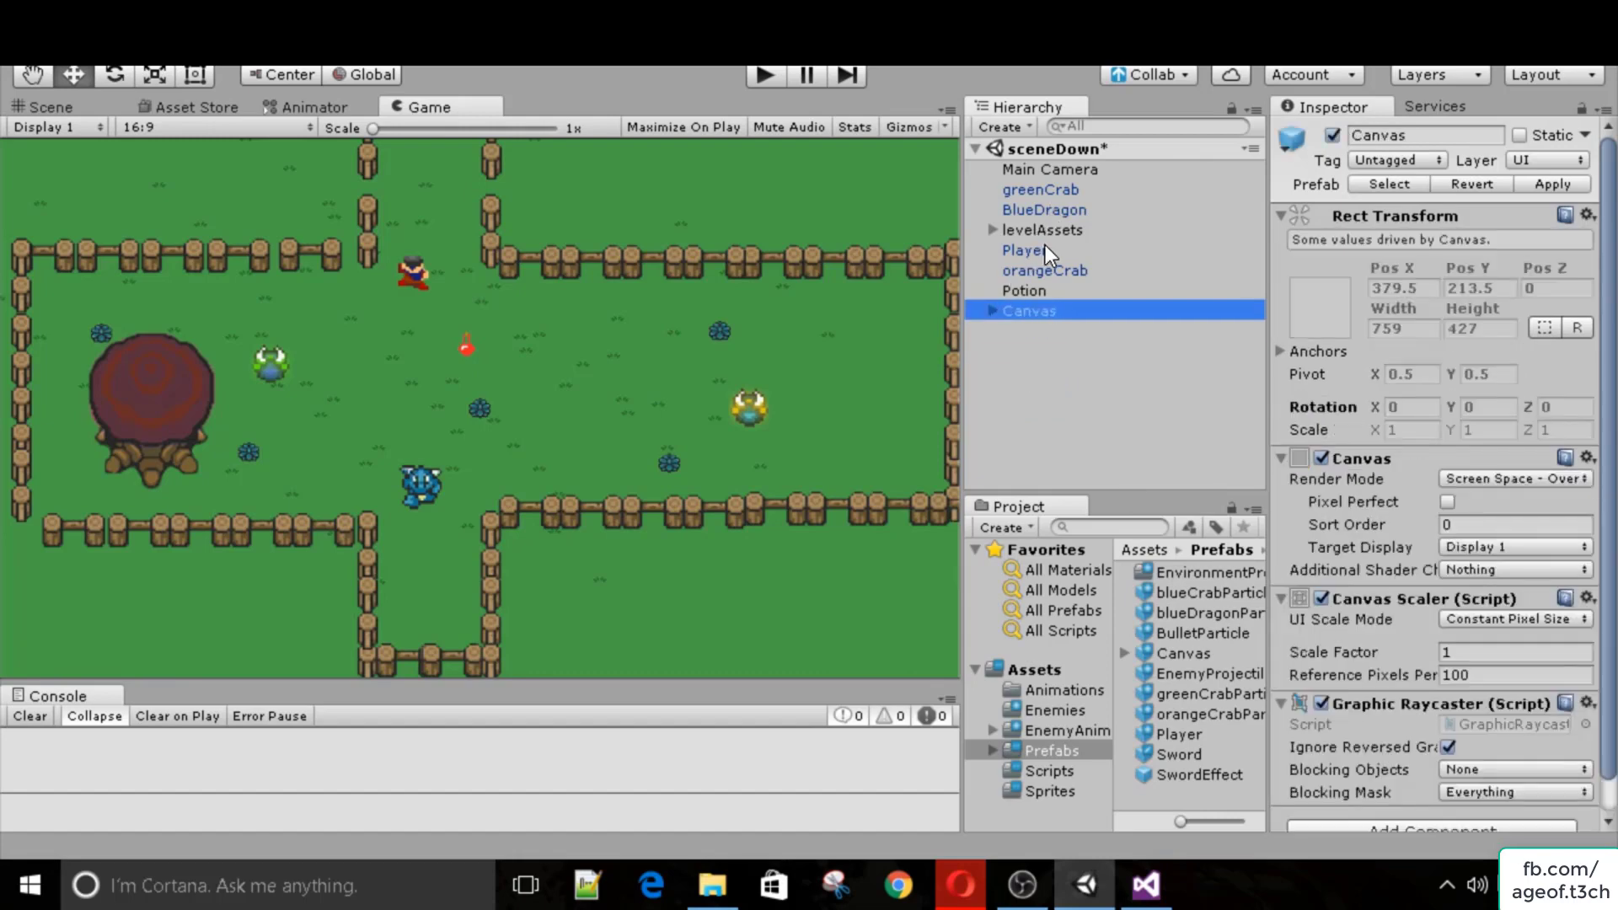
Select the Player in sceneDown, expand the Canvas hearts in the Hierarchy and lock the Inspector on the Player.
left_click(1025, 251)
scroll(1463, 432, "down", 5)
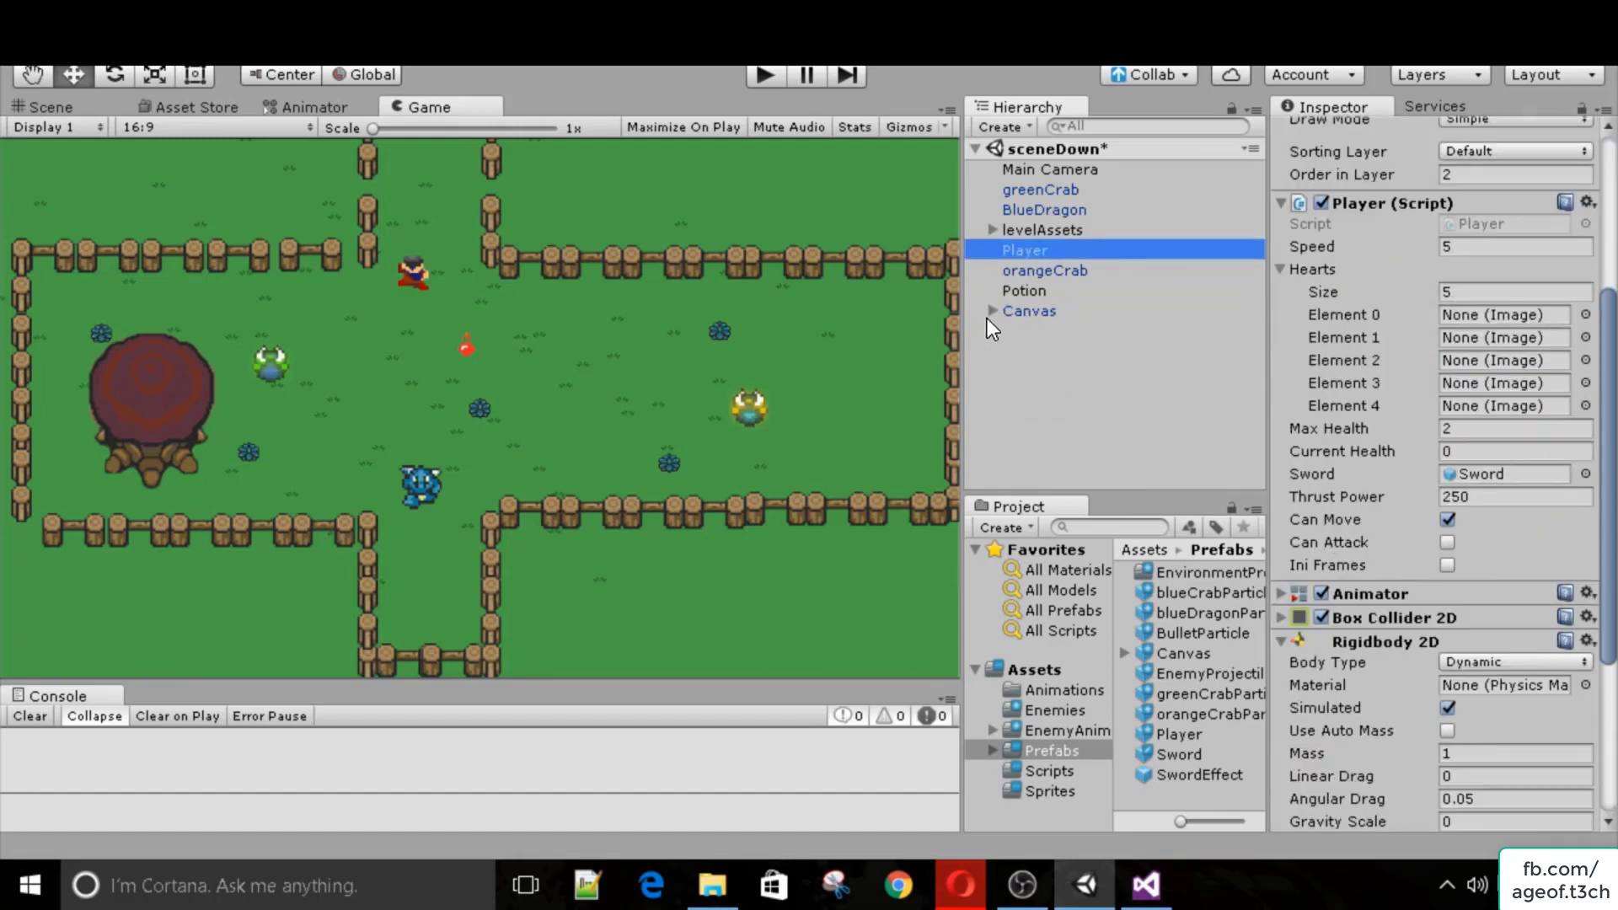
left_click(1460, 292)
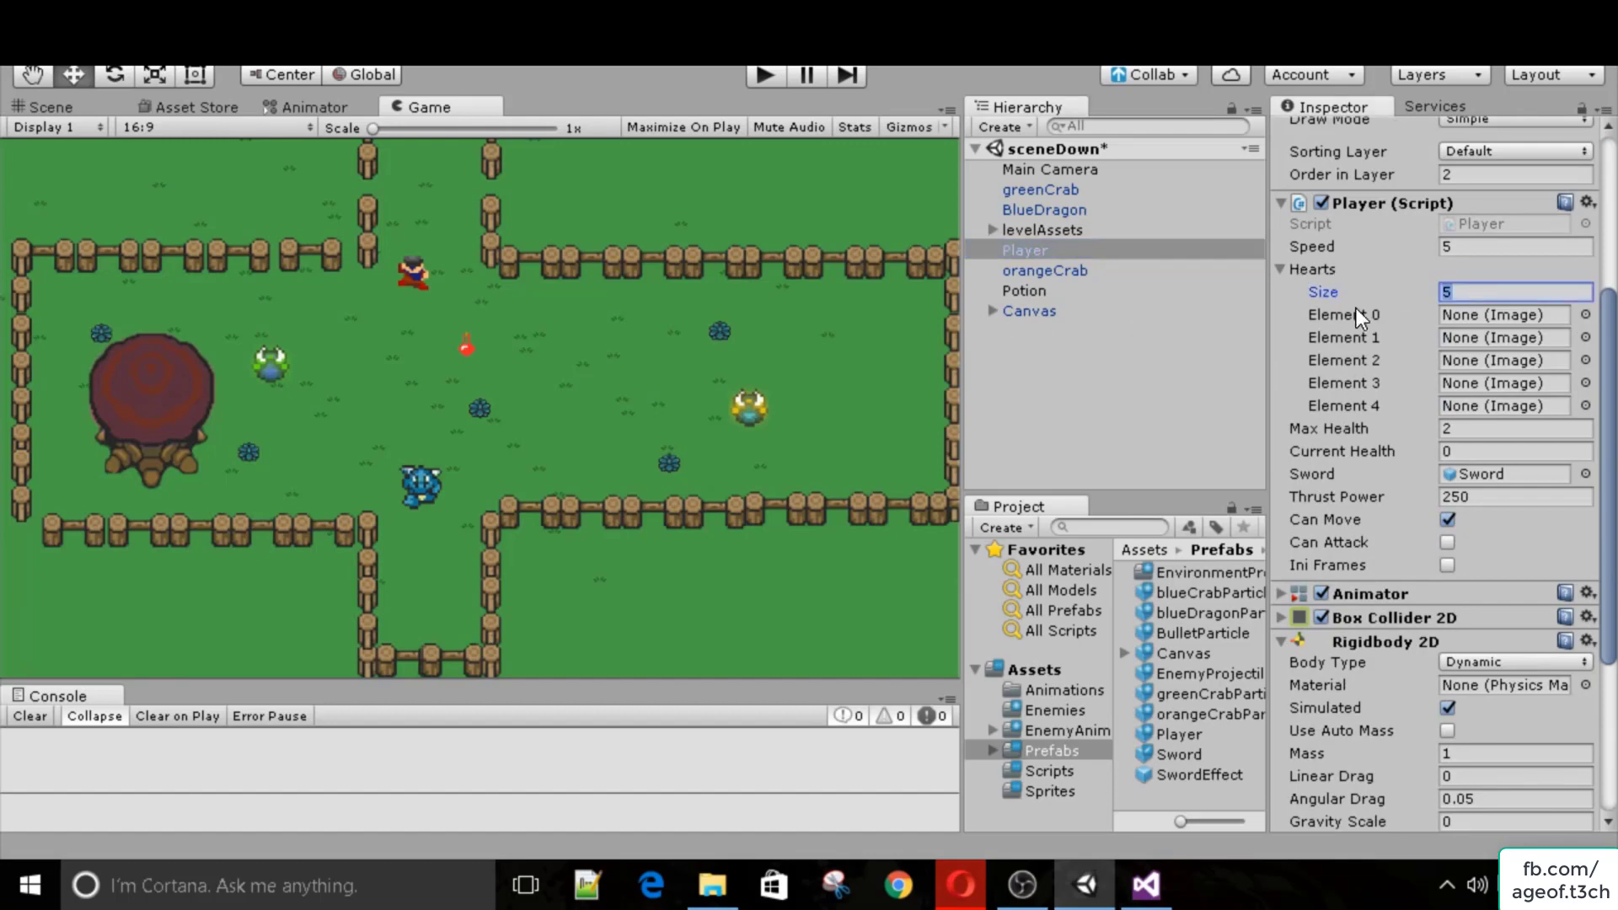
left_click(992, 311)
left_click(1046, 330, "ctrl")
left_click(1053, 352, "ctrl")
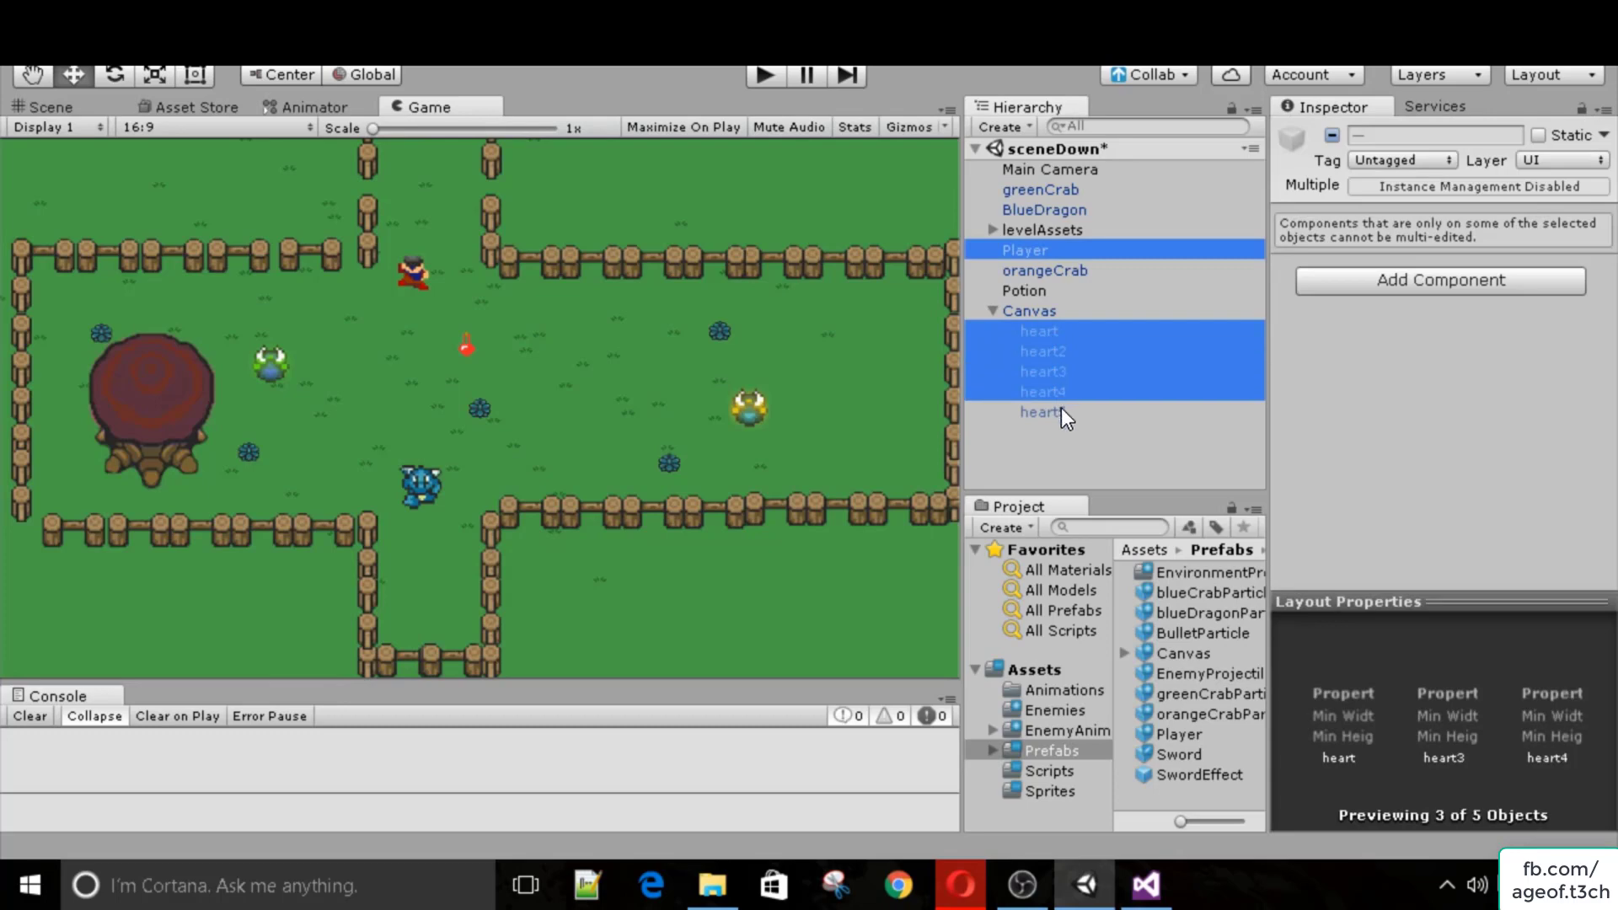
left_click(1191, 250)
left_click(1573, 108)
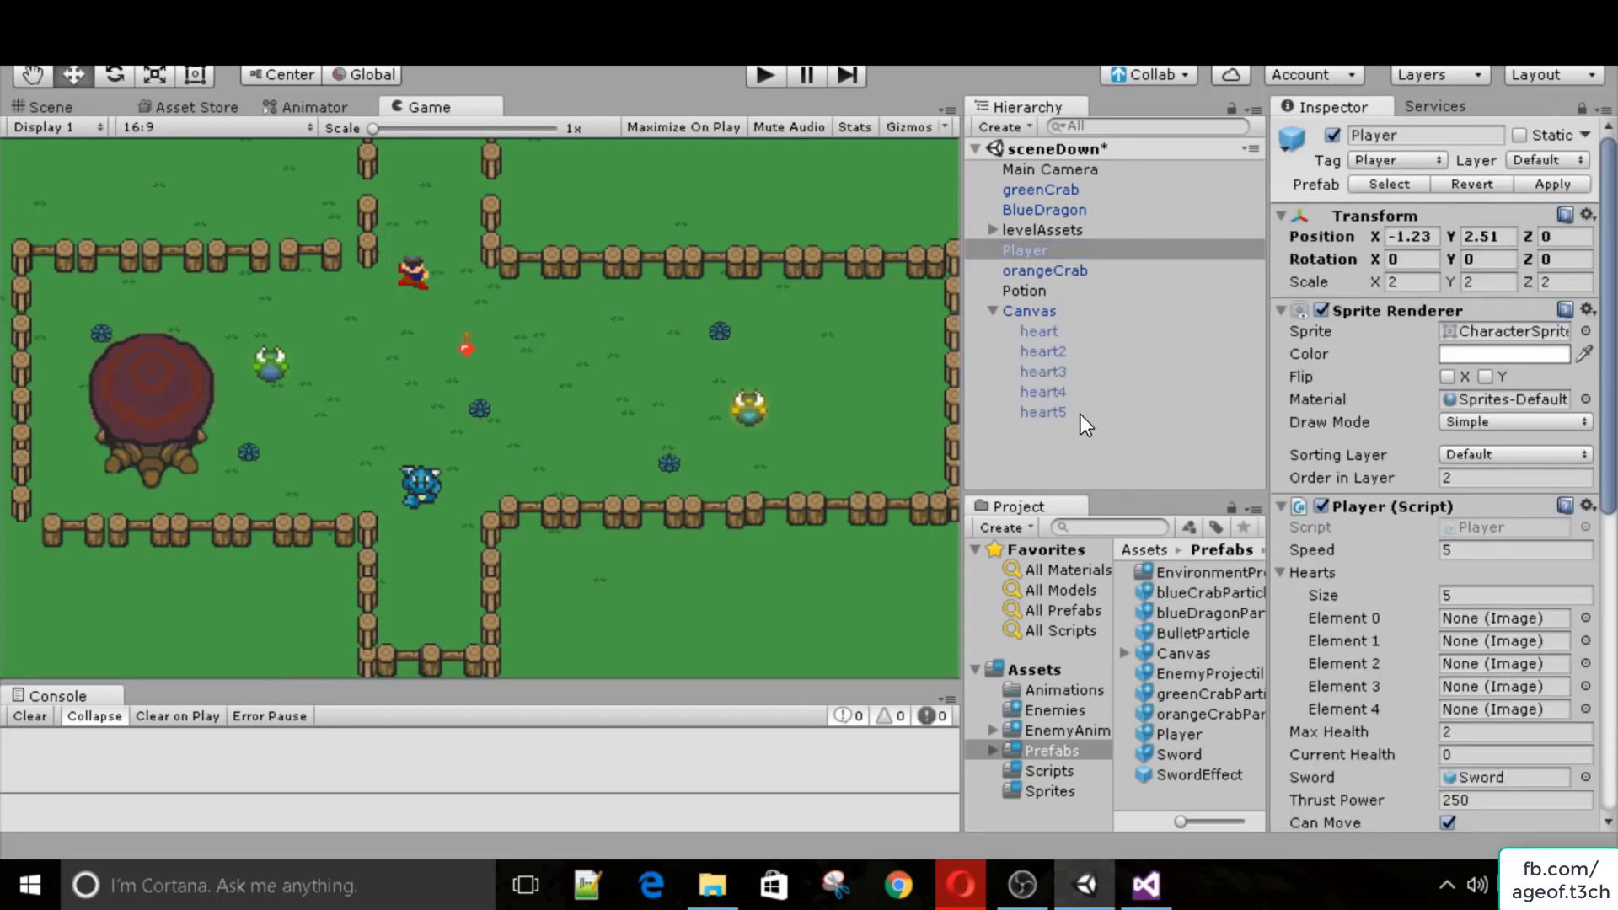
Try adding heart through heart5 to the Player's Hearts array, and empty the array by setting its size to 0.
left_click_drag(1080, 413, 1333, 574)
scroll(1333, 574, "down", 3)
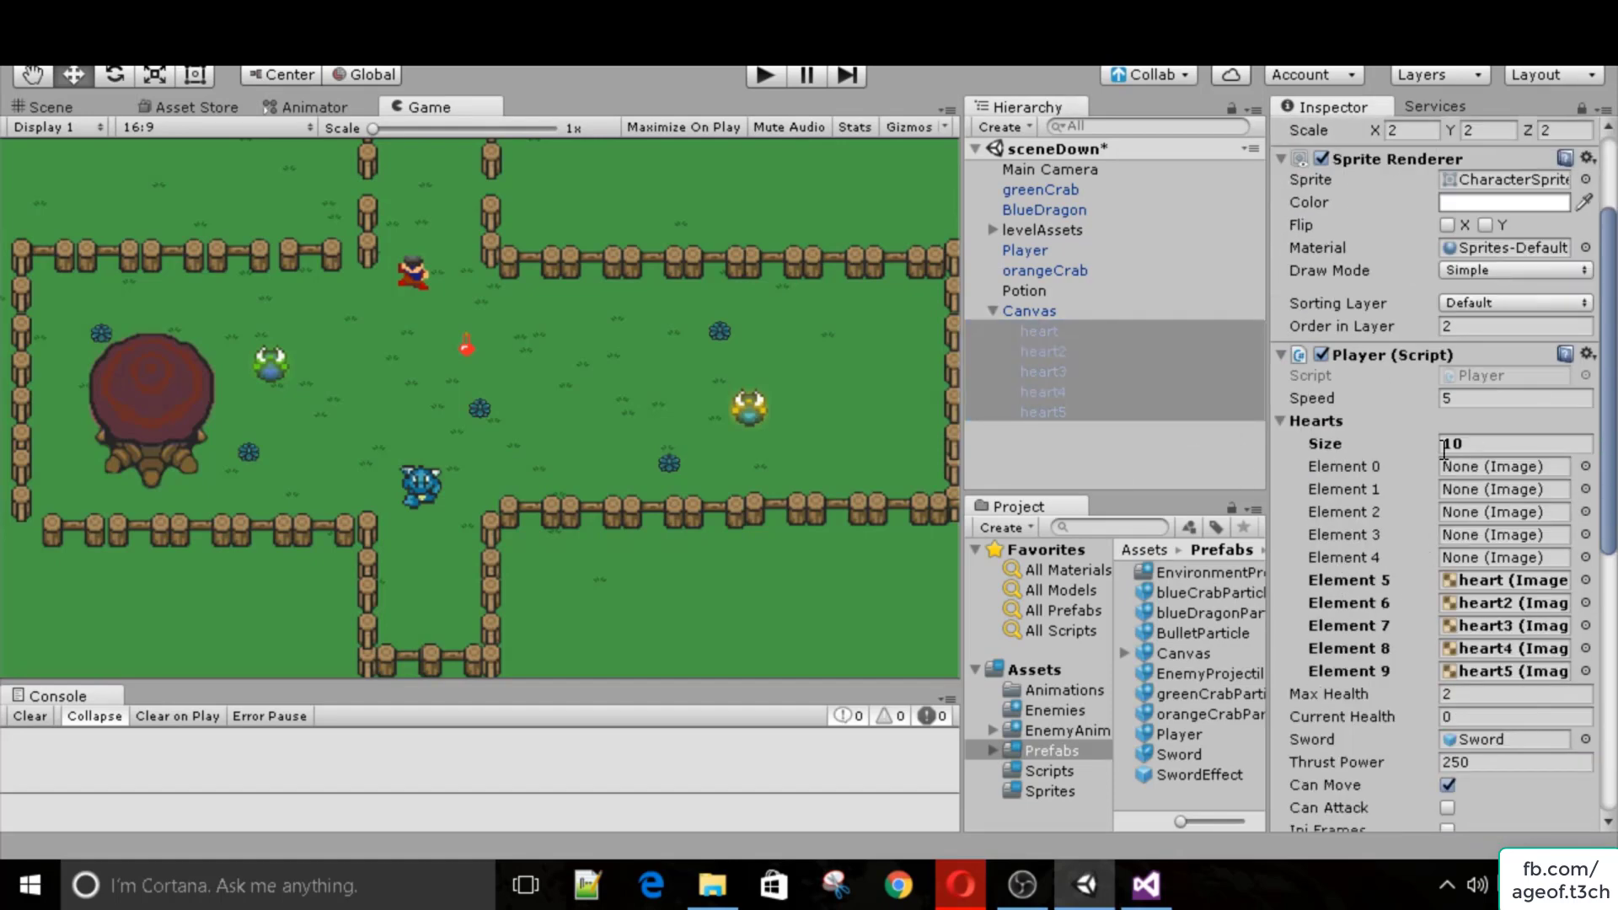
left_click(1382, 448)
type("0")
key("Return")
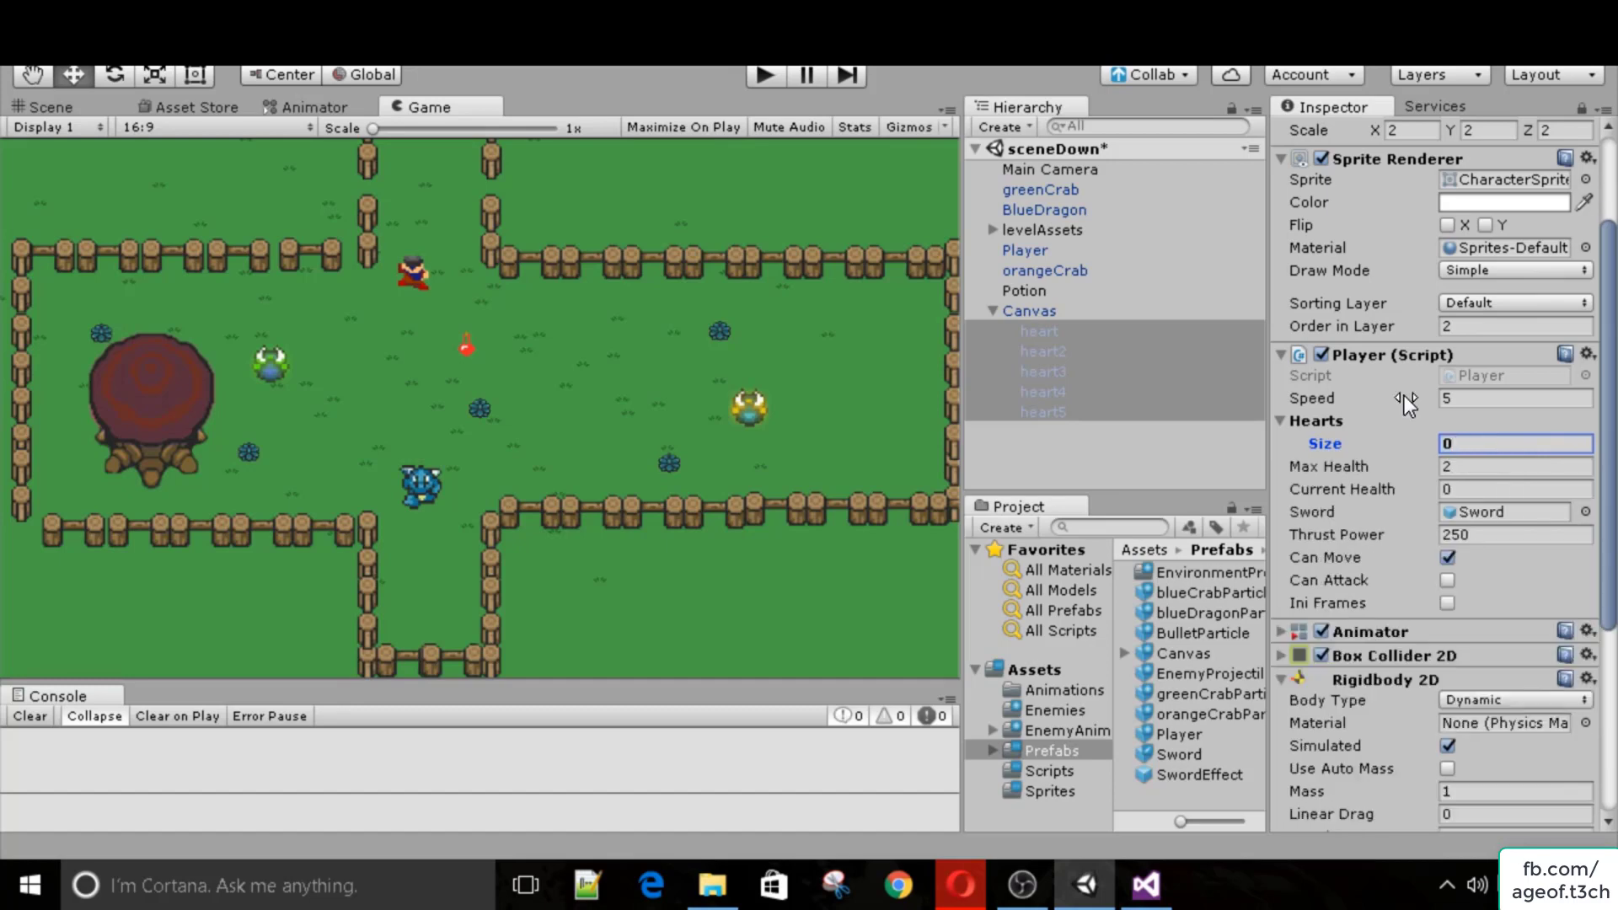
Assign heart, heart2, heart3, heart4 and heart5 together to the Player's emptied Hearts array, and collapse the lists.
left_click_drag(1035, 341, 1219, 368)
mouse_move(1351, 433)
left_mouse_down()
mouse_move(1327, 443)
mouse_move(1426, 441)
mouse_move(1367, 428)
left_mouse_up()
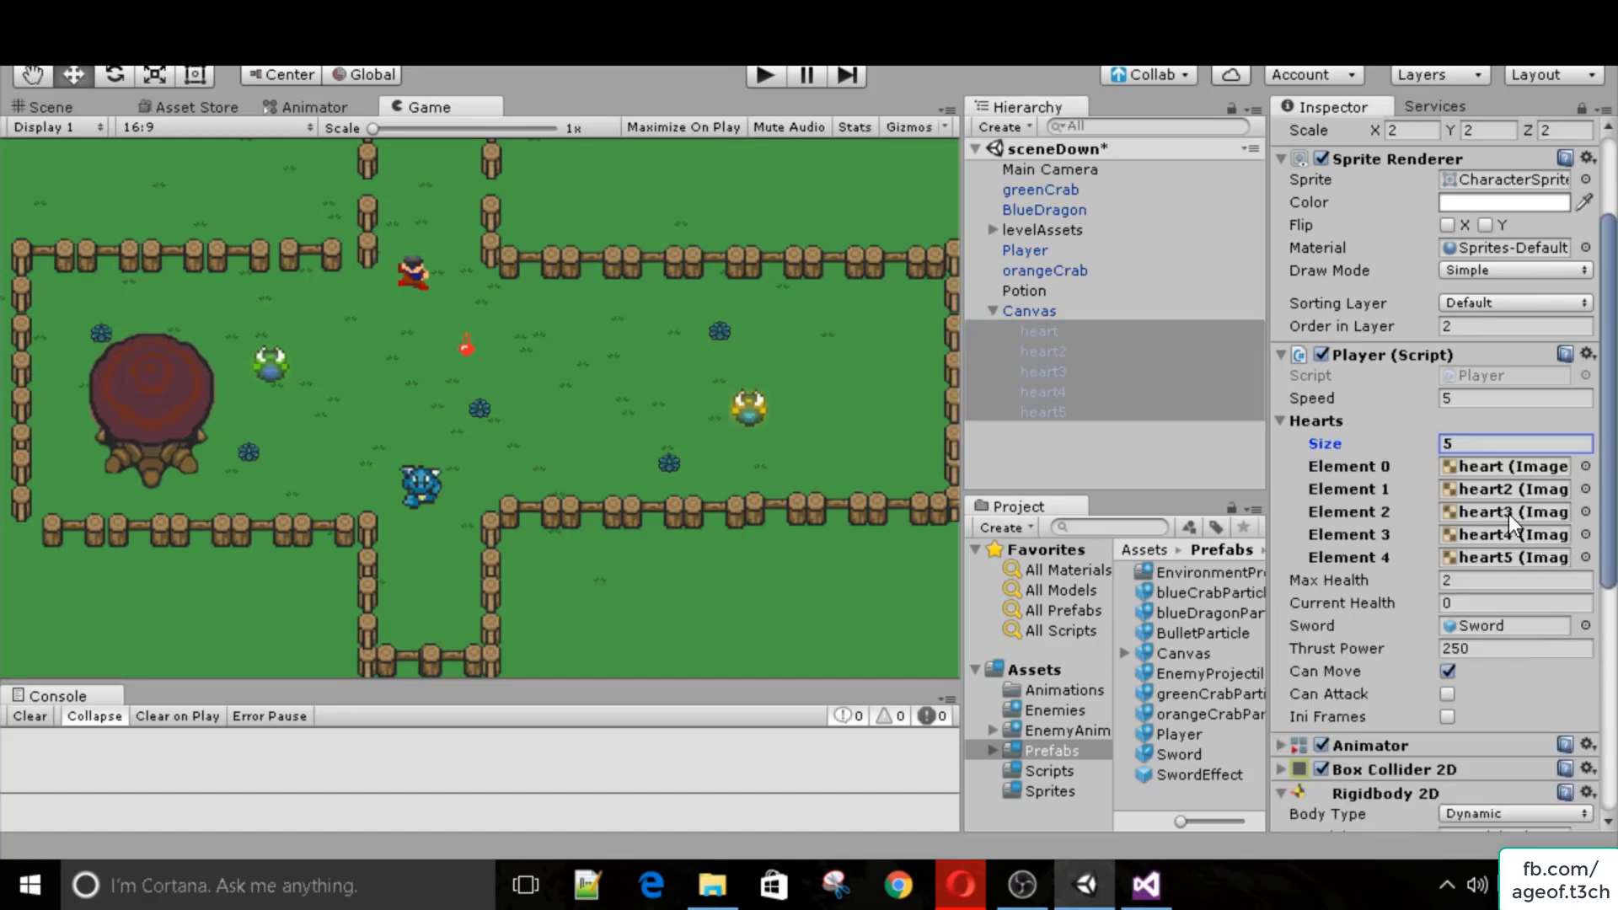
left_click(1281, 421)
left_click(993, 311)
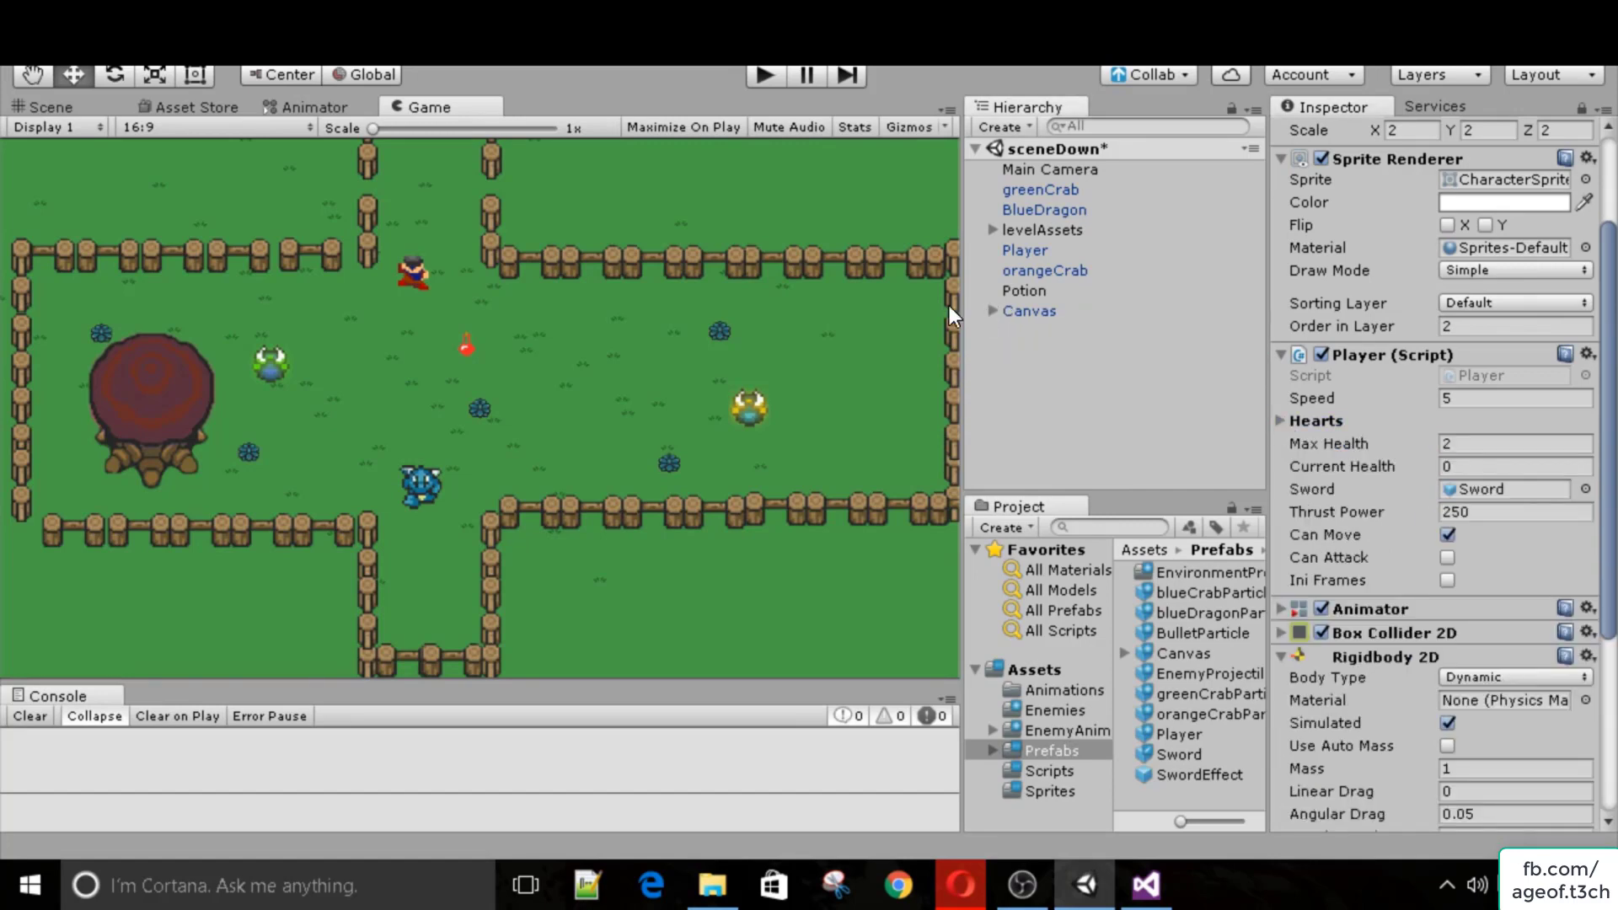
Run sceneDown in play mode and move the player onto the potion to test the health pickup.
left_click(763, 76)
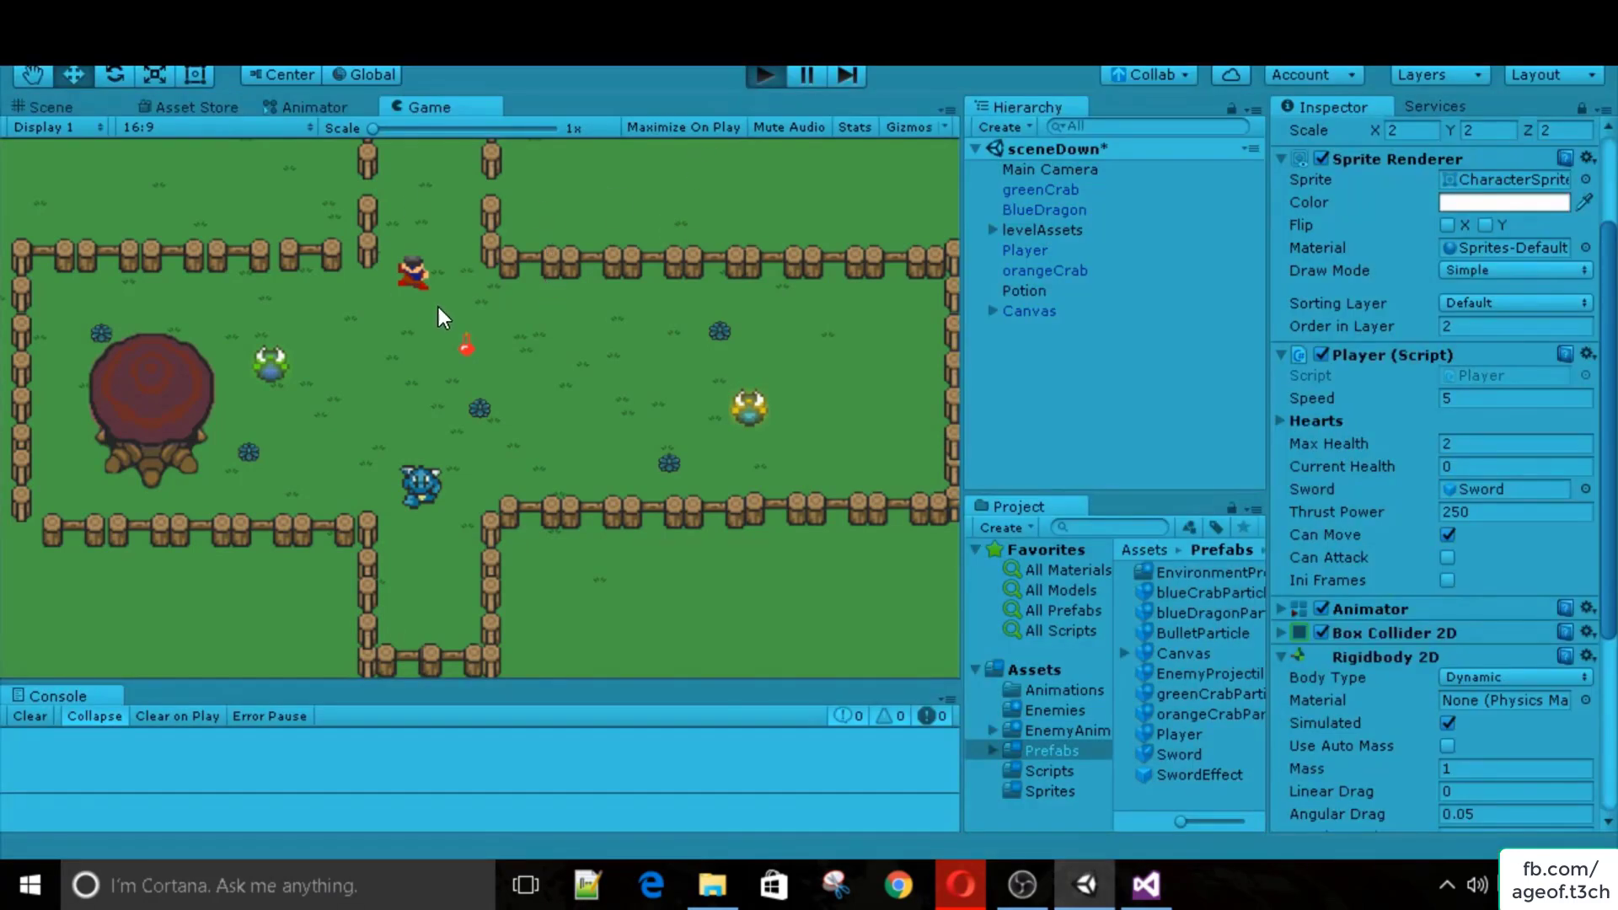
key("a")
key("s")
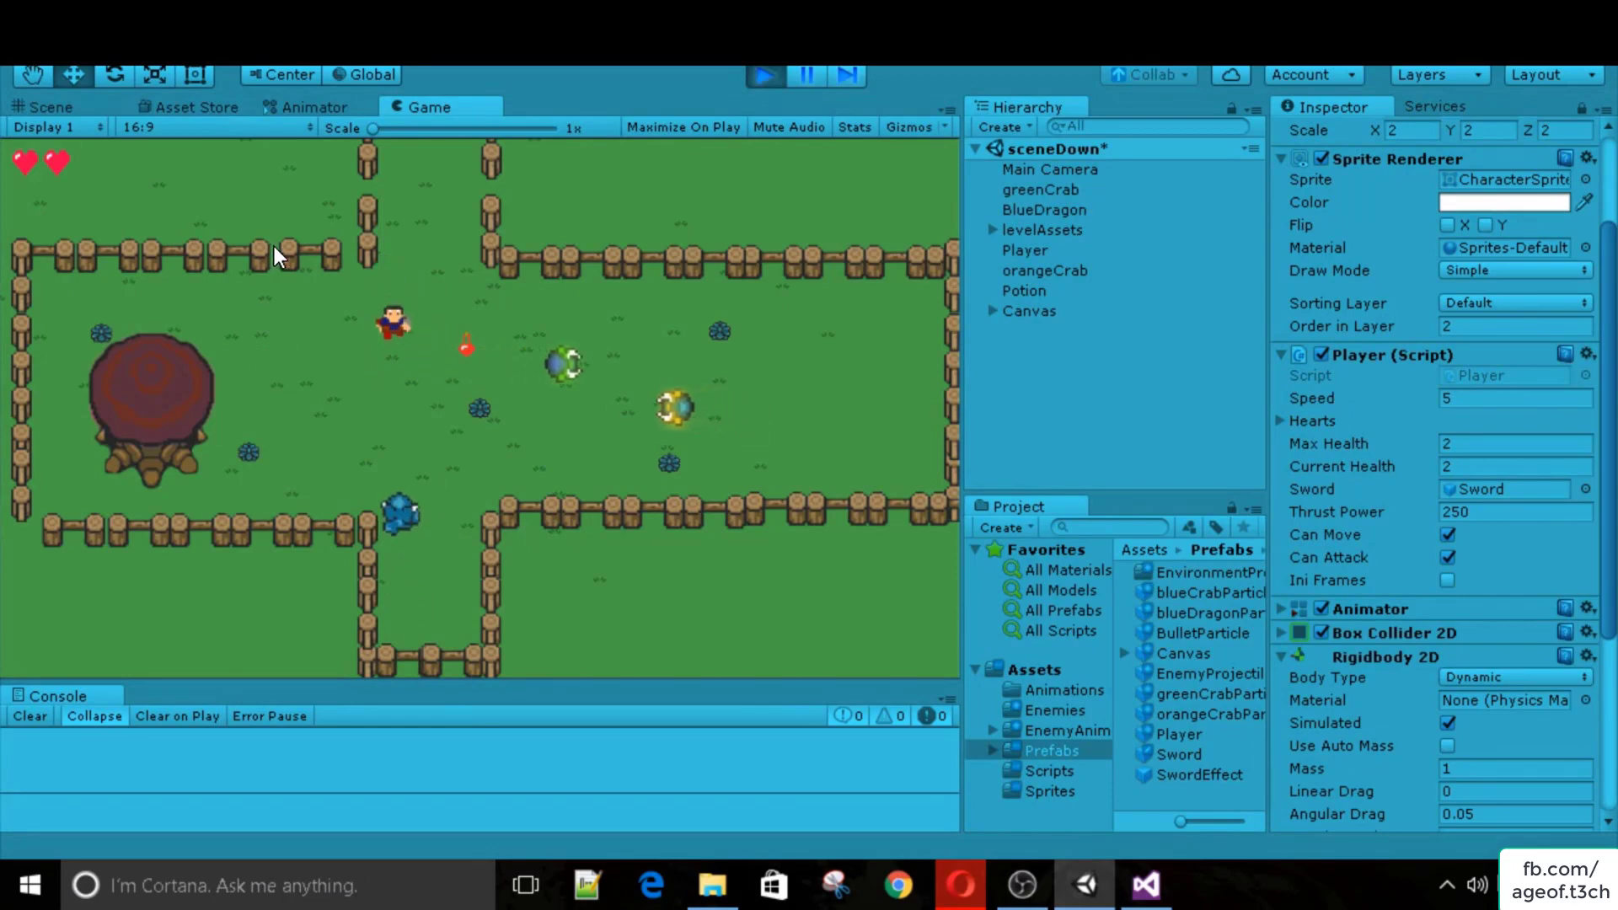
key("d")
key("w")
key("s")
key("space")
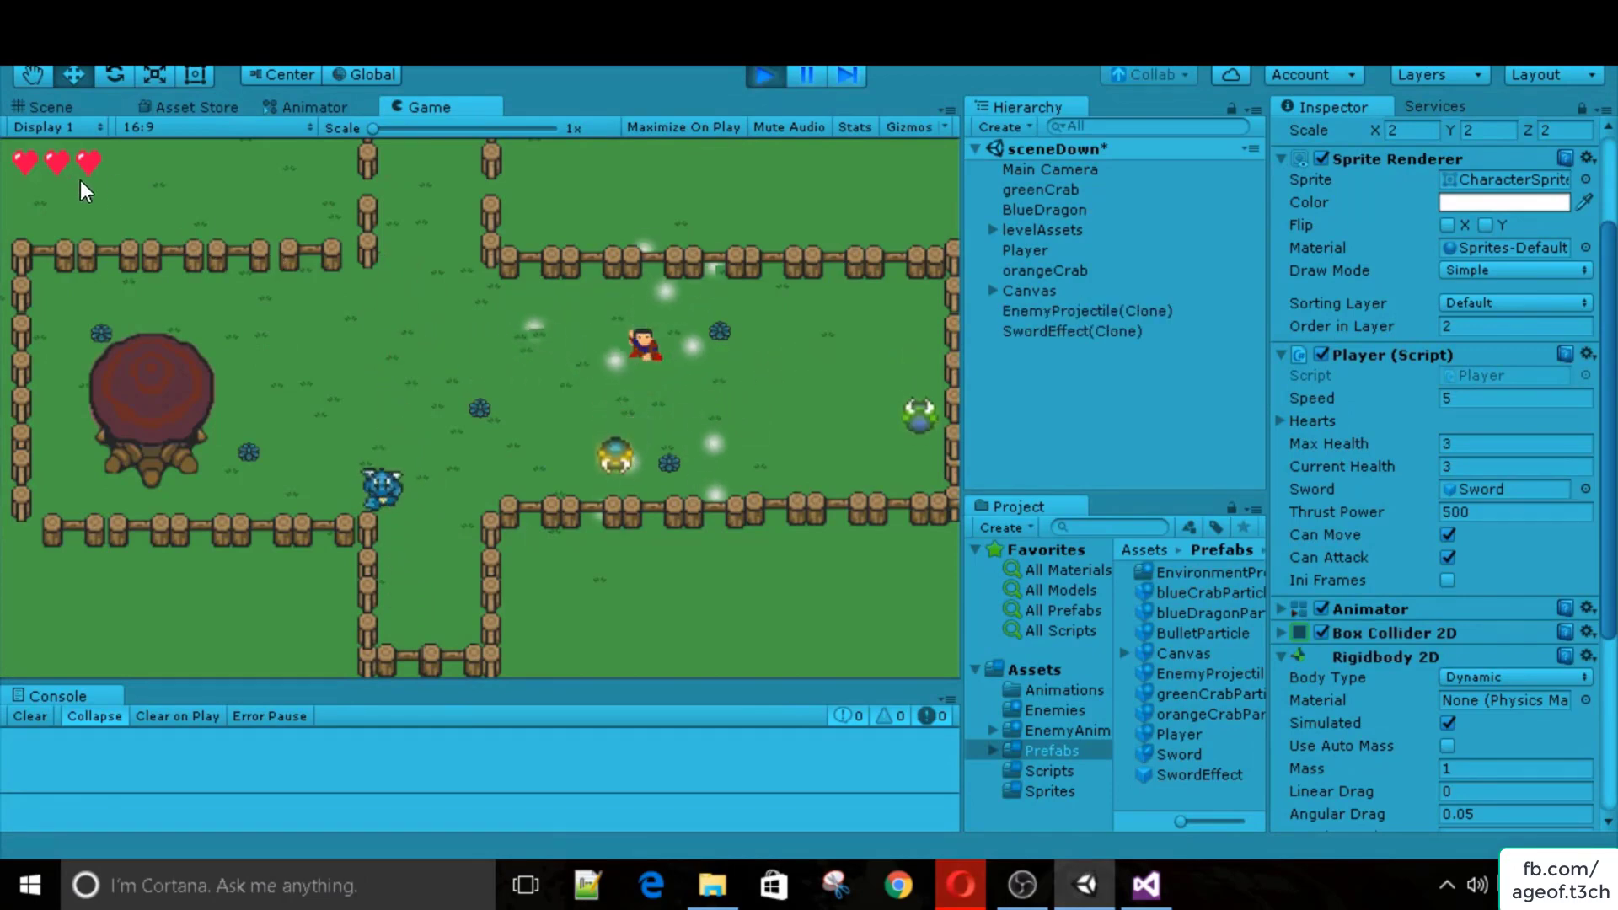
Test sword attacks and enemy damage by fighting around sceneDown with the player, and stop the game.
key("a")
key("s")
key("a")
key("d")
key("space")
key("a")
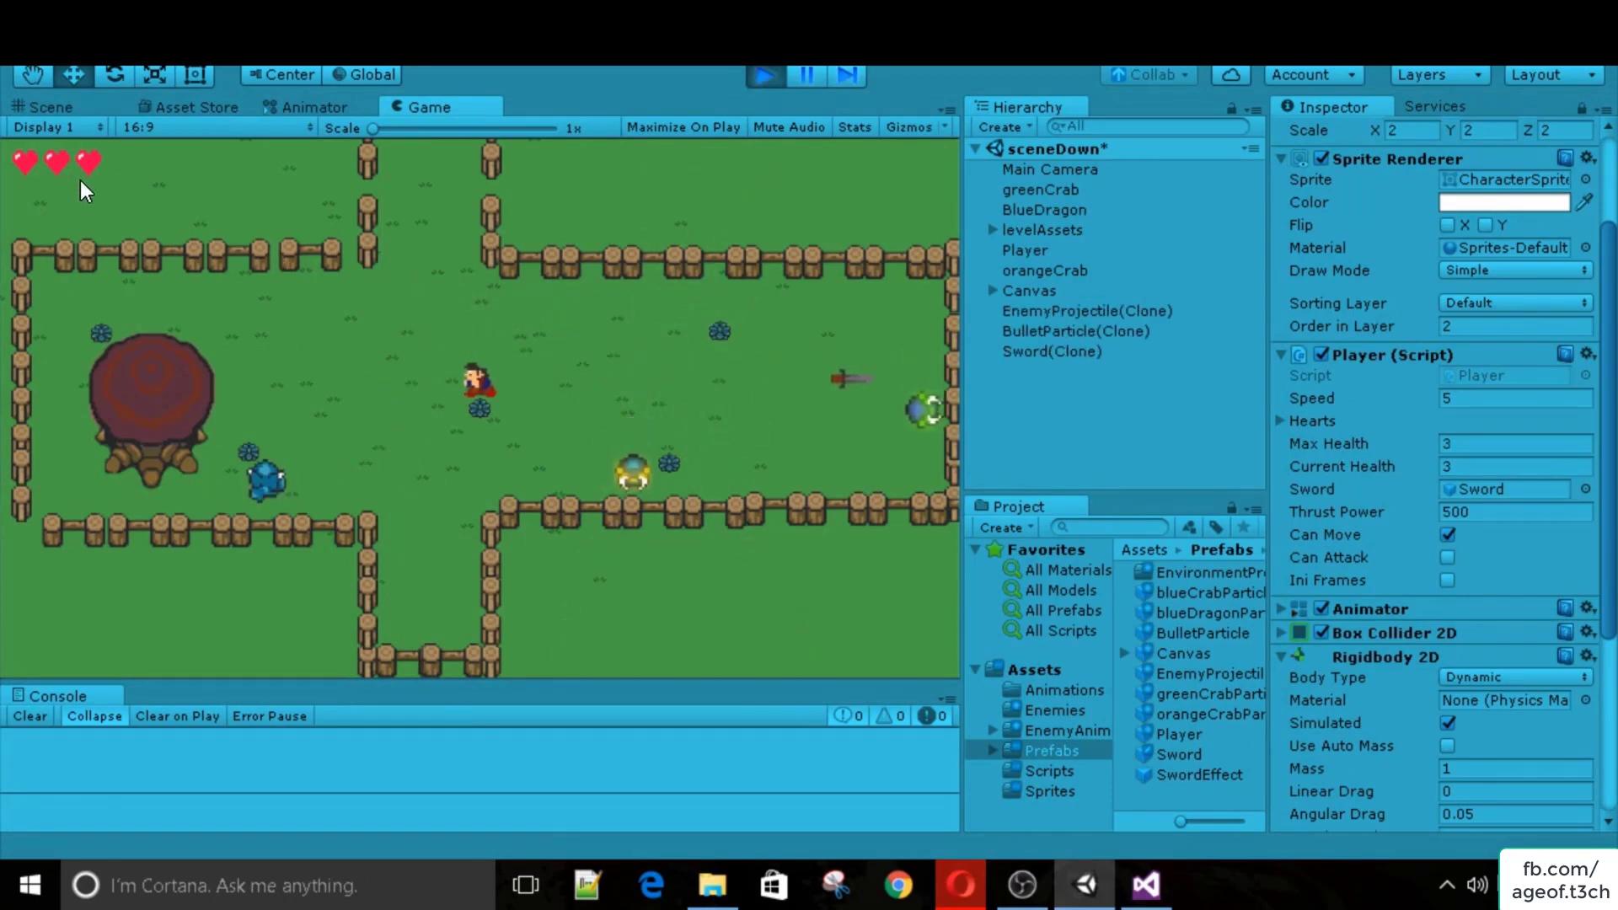
key("w")
key("d")
key("d")
key("s")
key("w")
key("d")
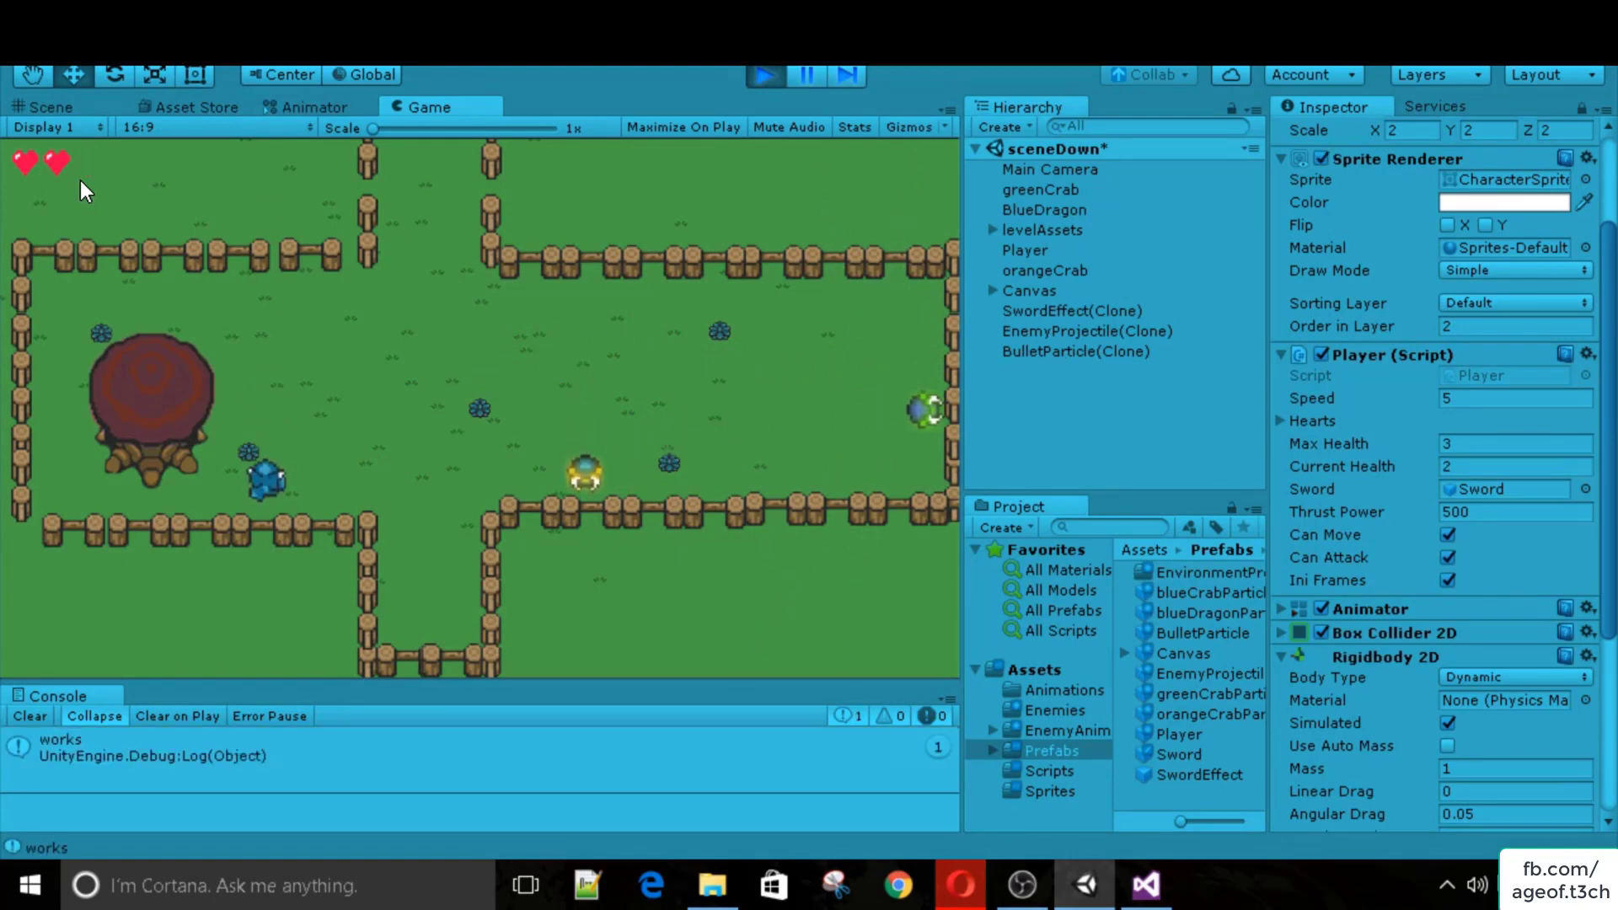
key("space")
key("a")
key("s")
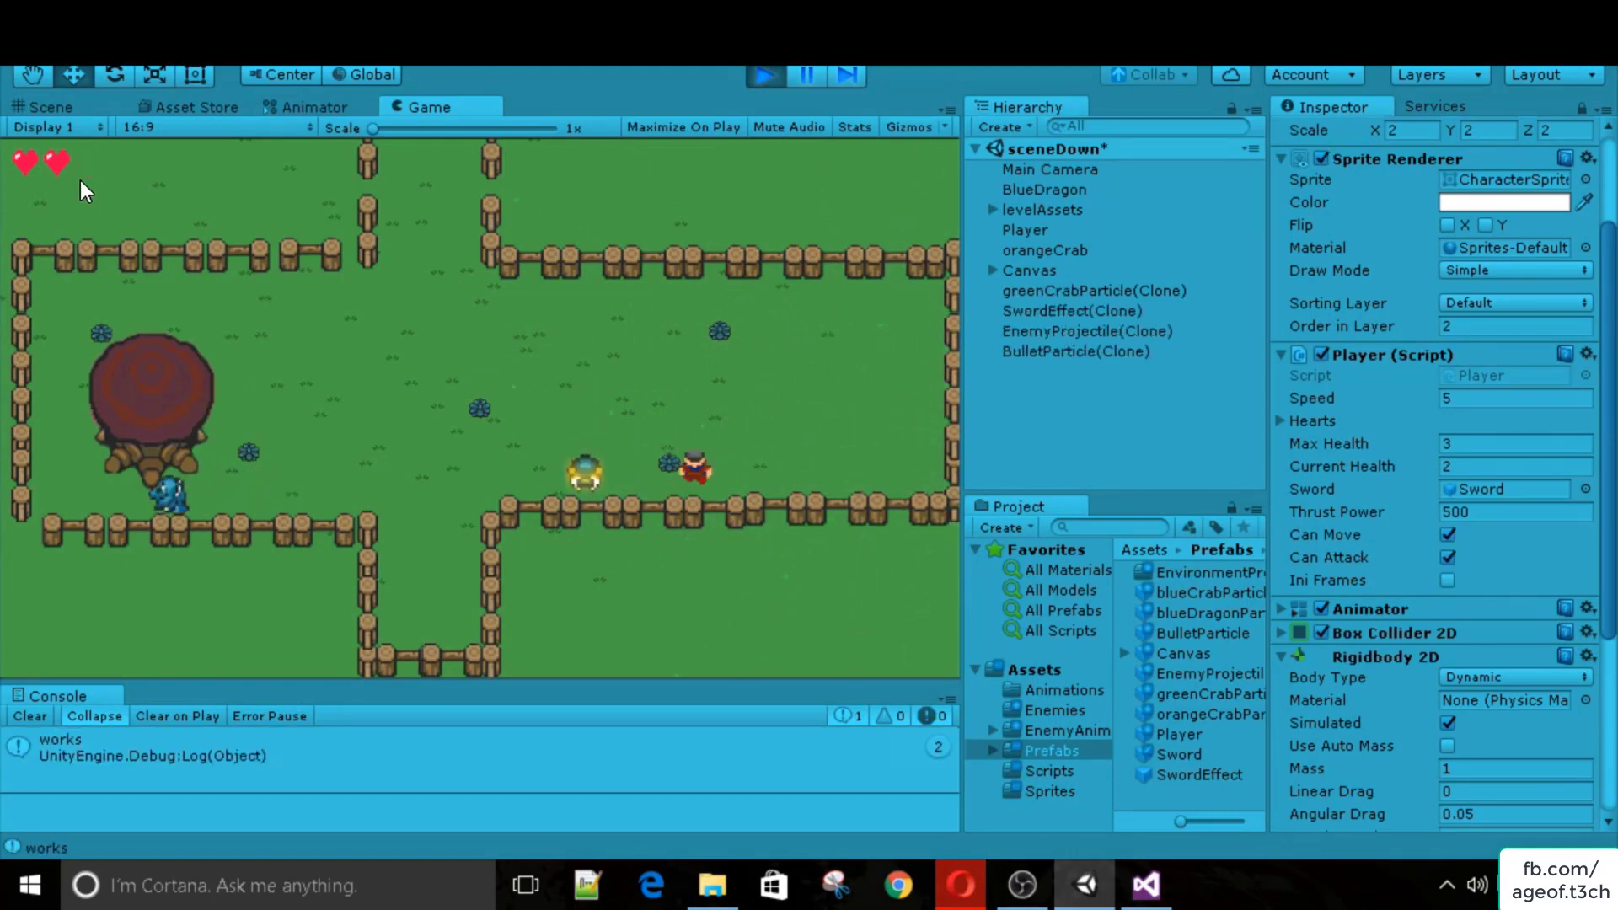
key("w")
key("a")
key("w")
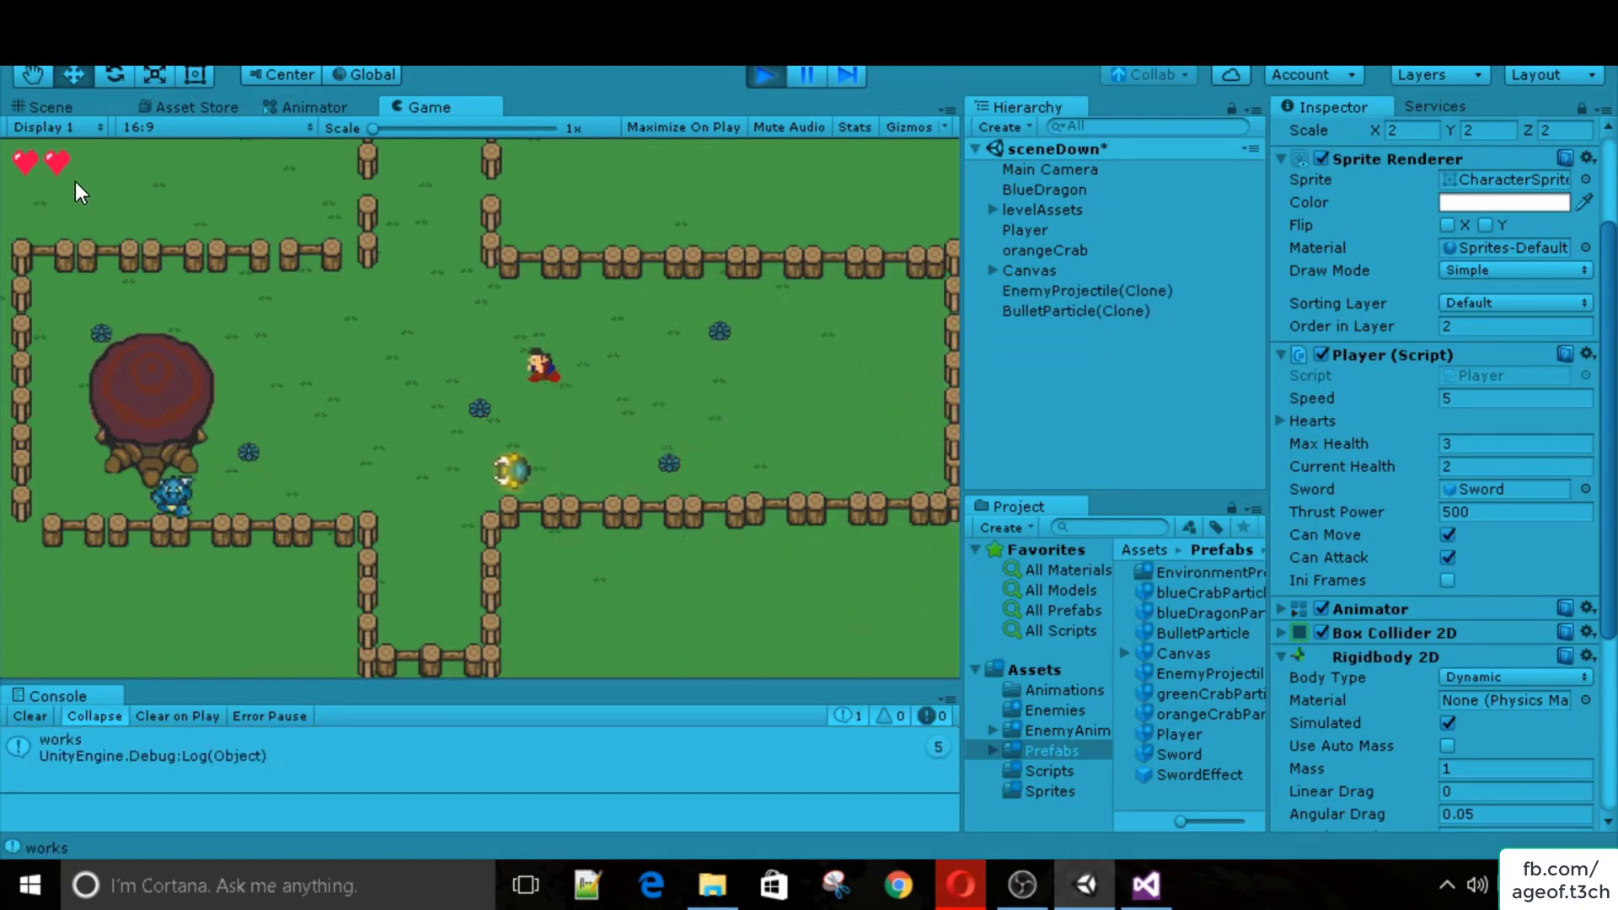
key("w")
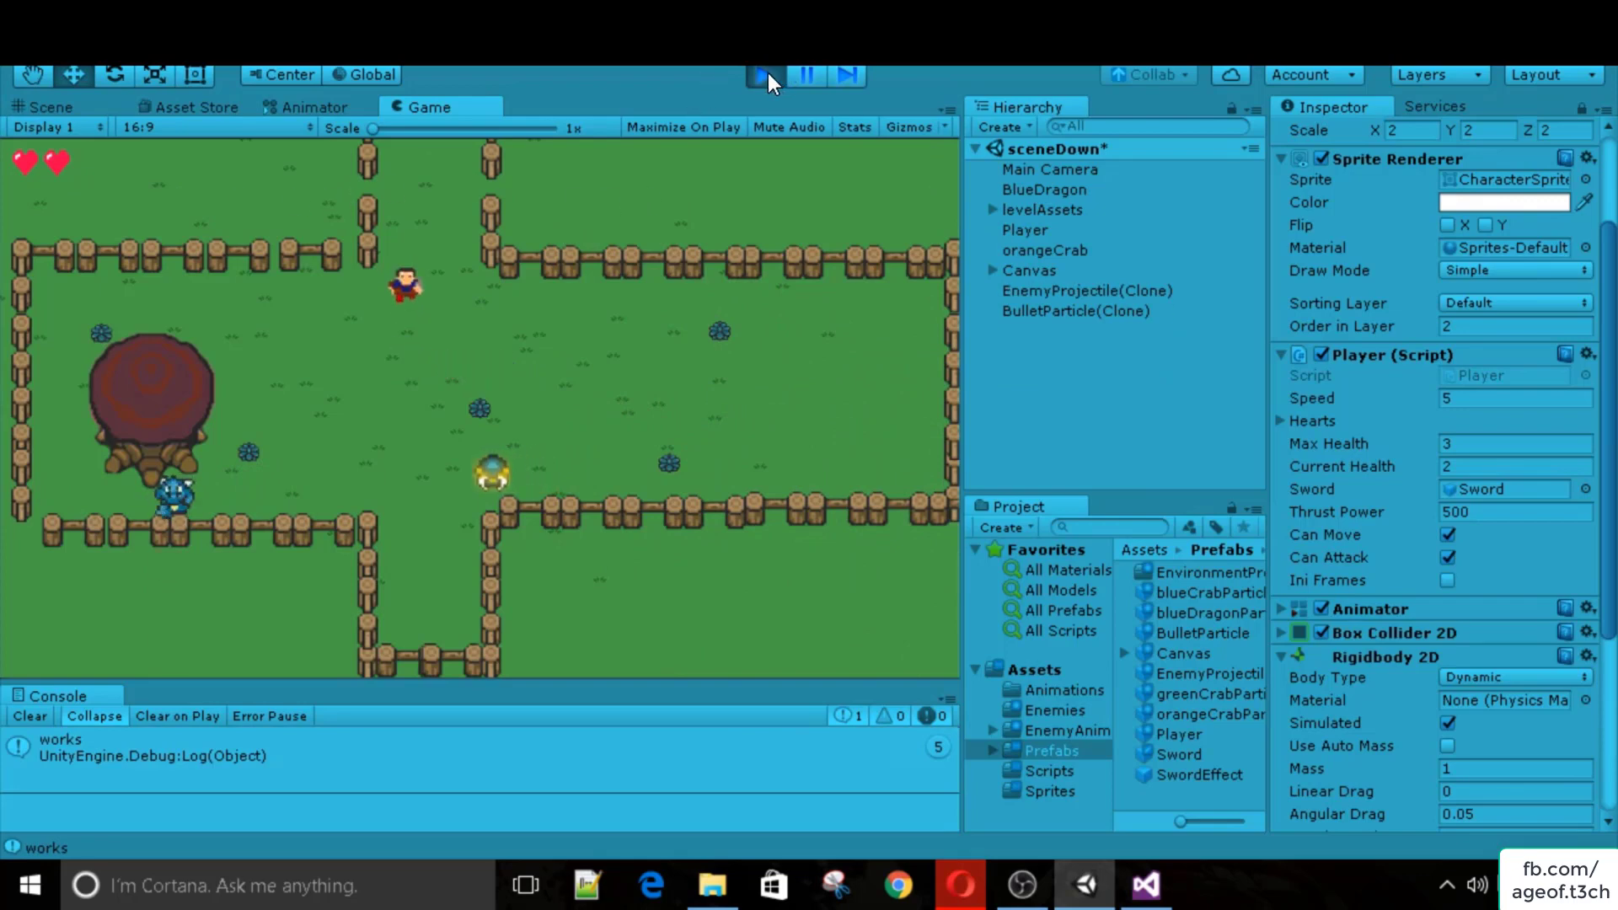
left_click(765, 75)
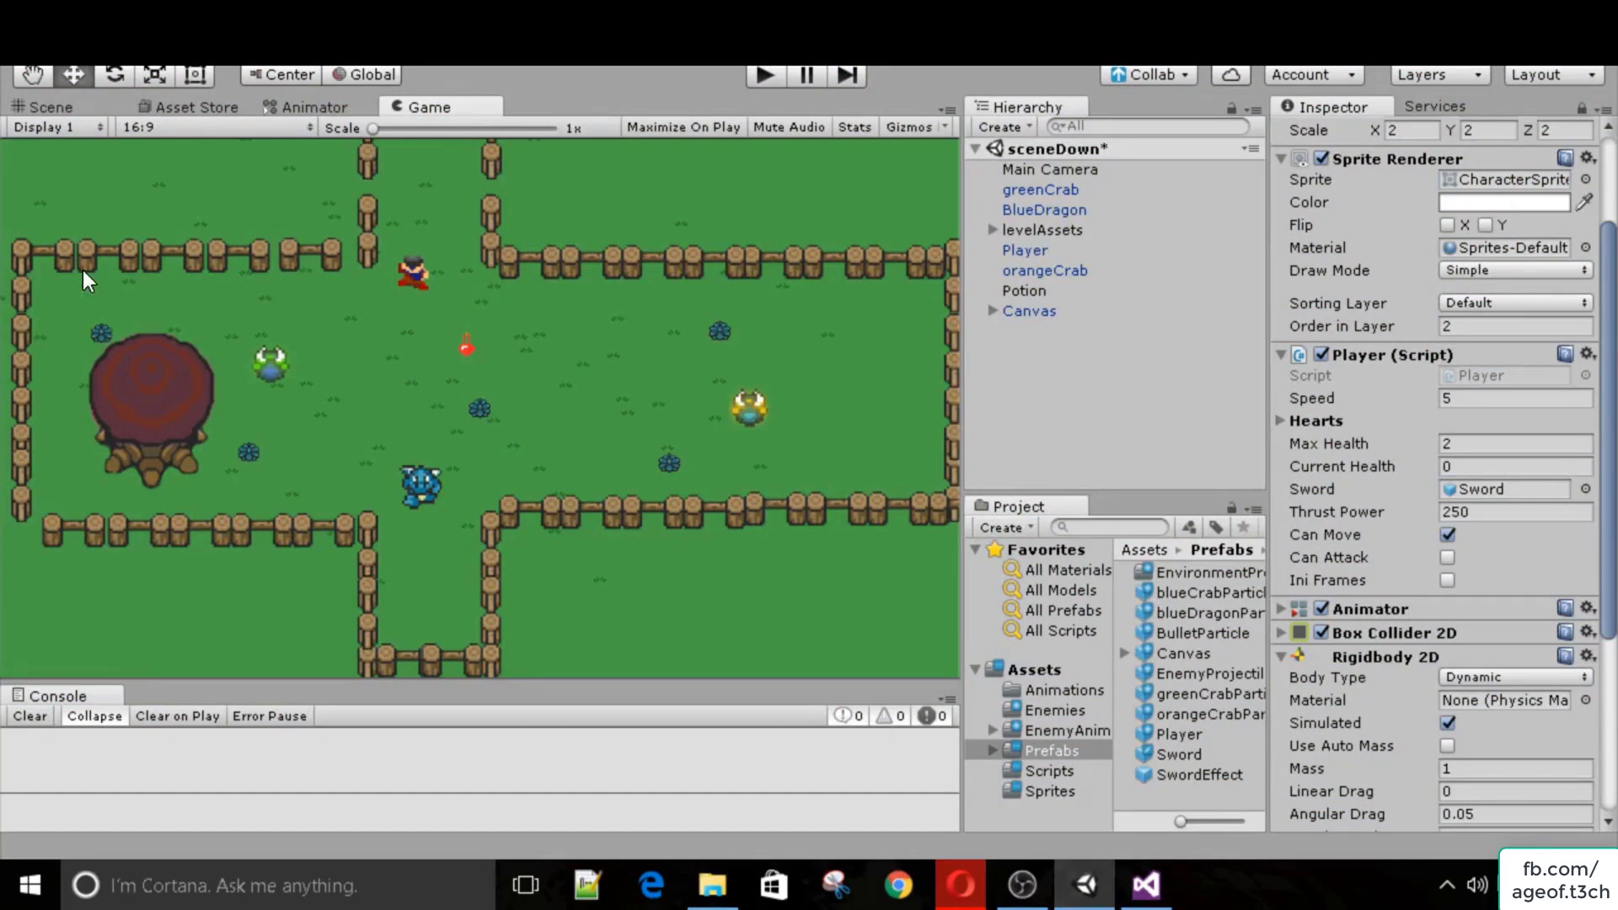
Unlock the Inspector and make the Potion object a prefab in the Prefabs folder.
left_click(1025, 295)
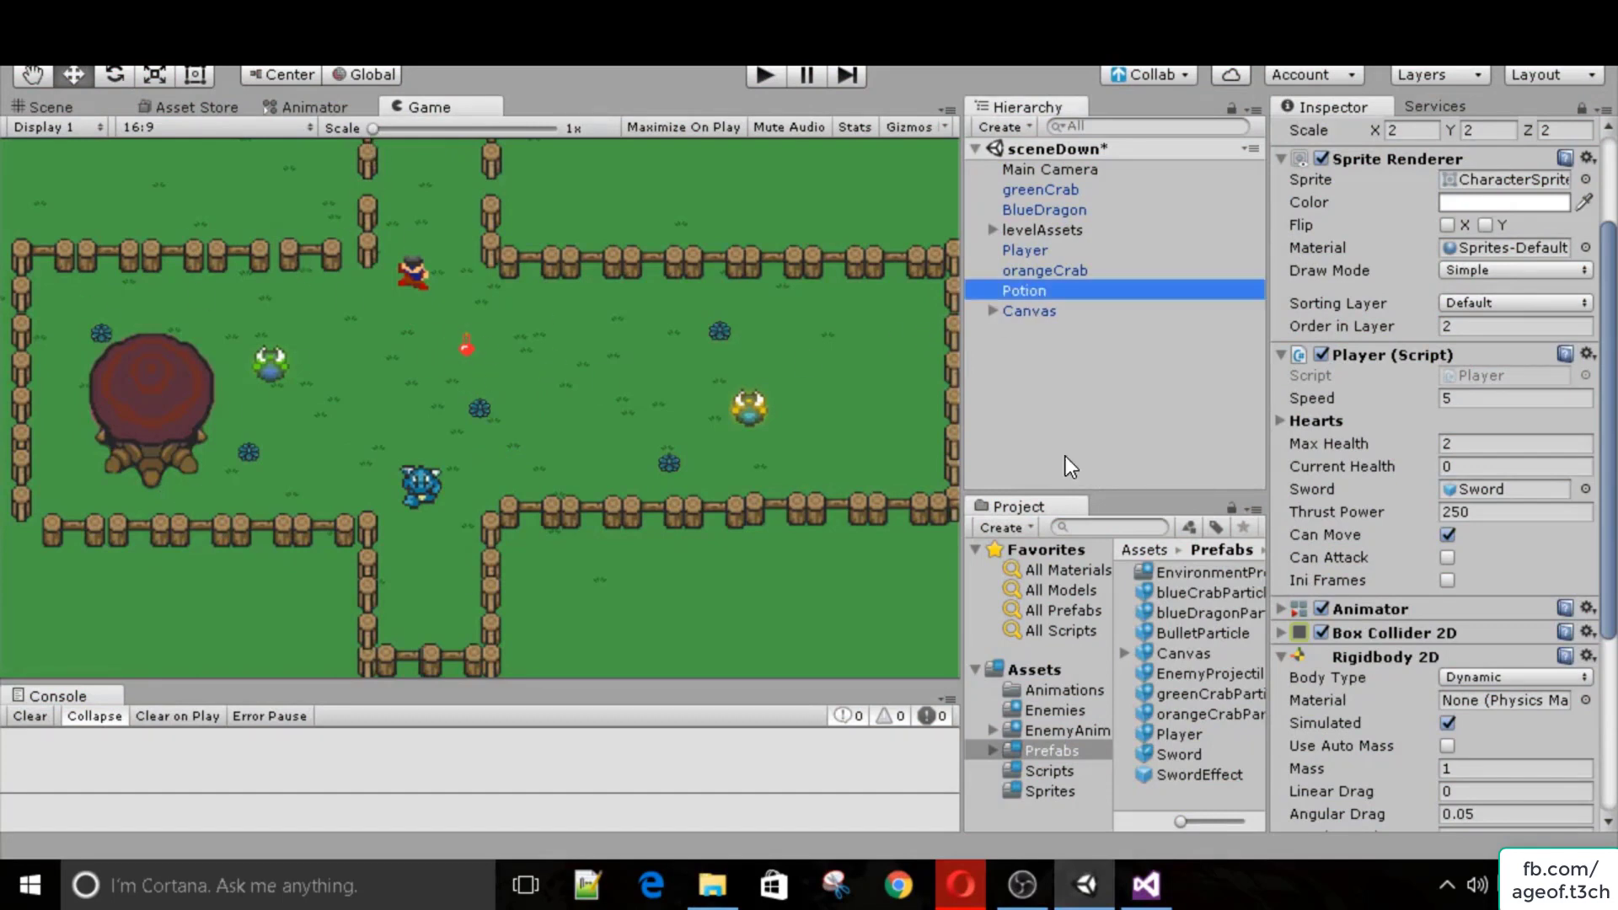
scroll(1432, 337, "up", 3)
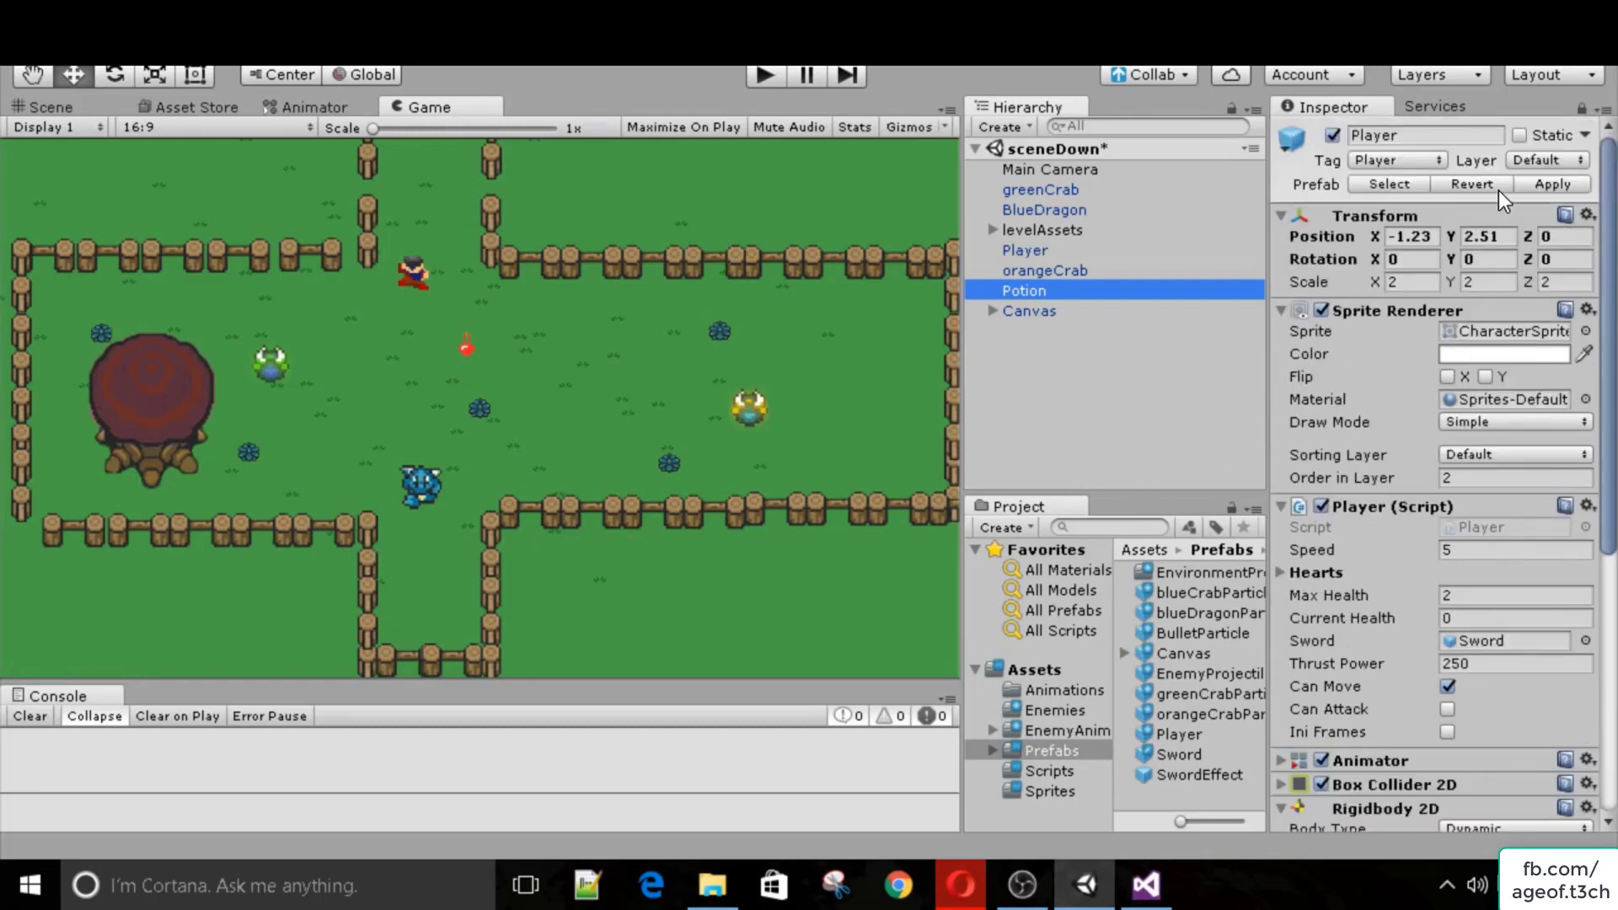
left_click(1580, 108)
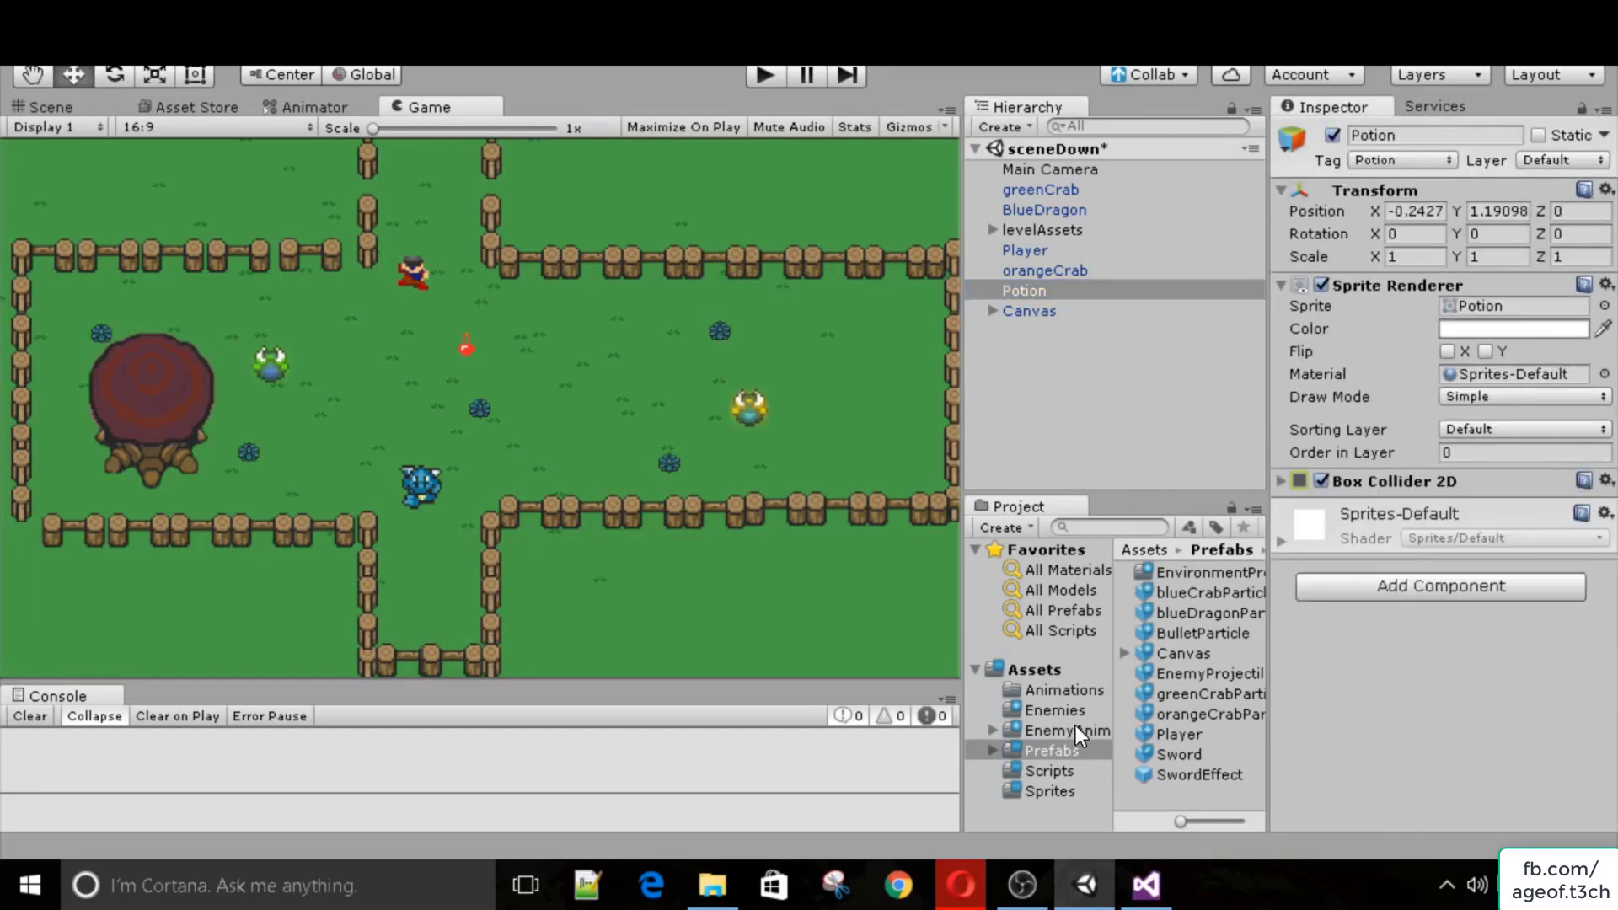
left_click(1025, 291)
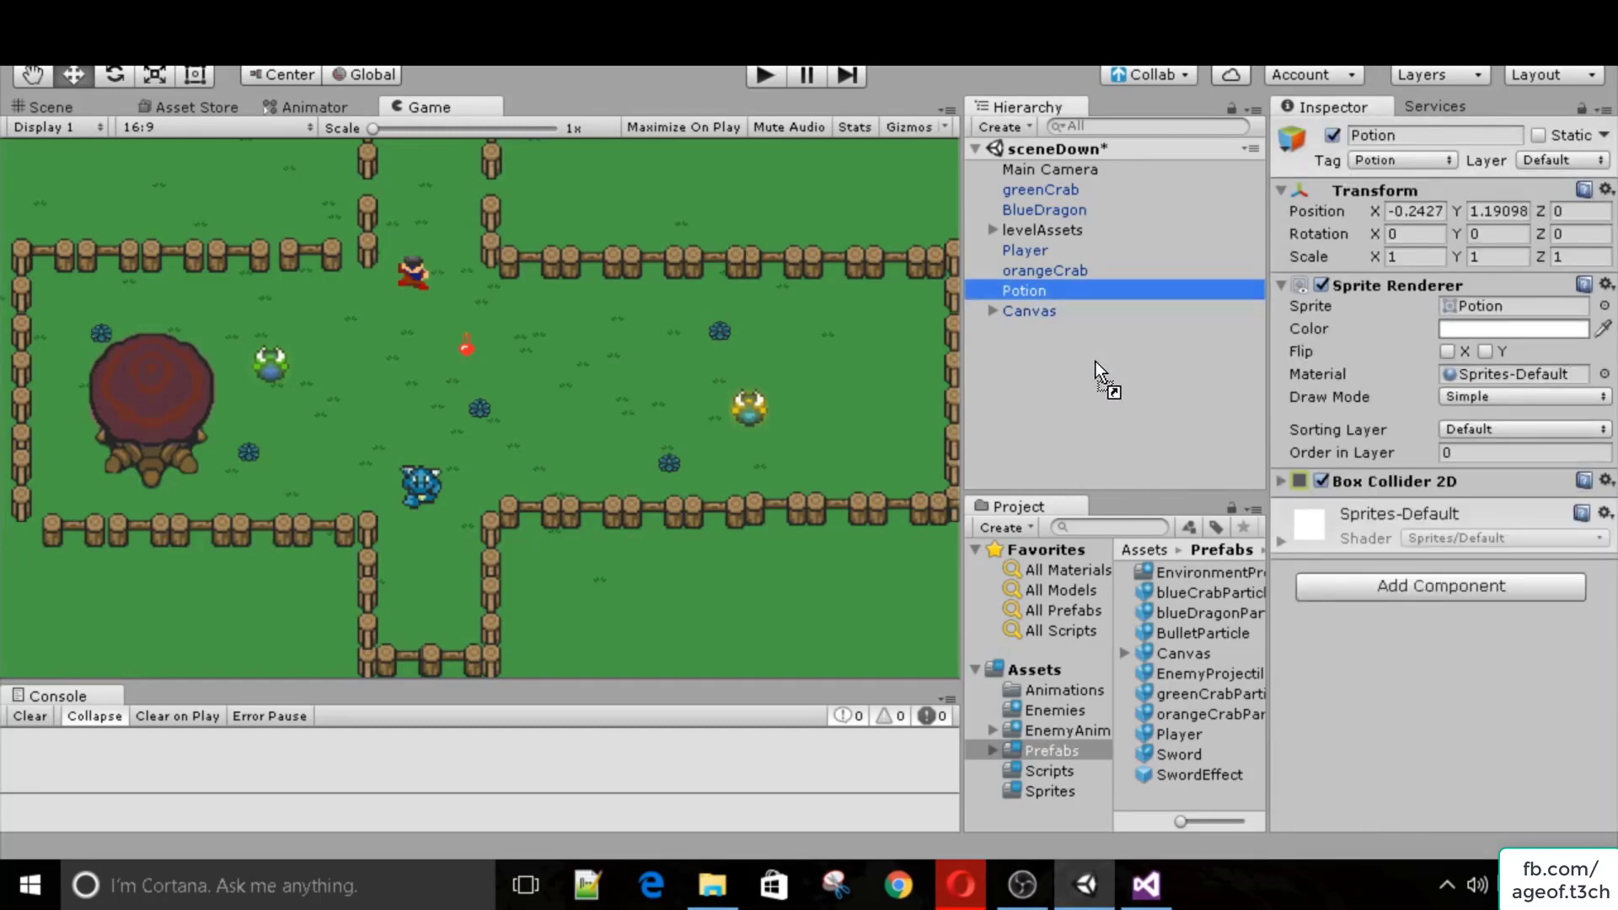
left_click_drag(1163, 793, 1152, 793)
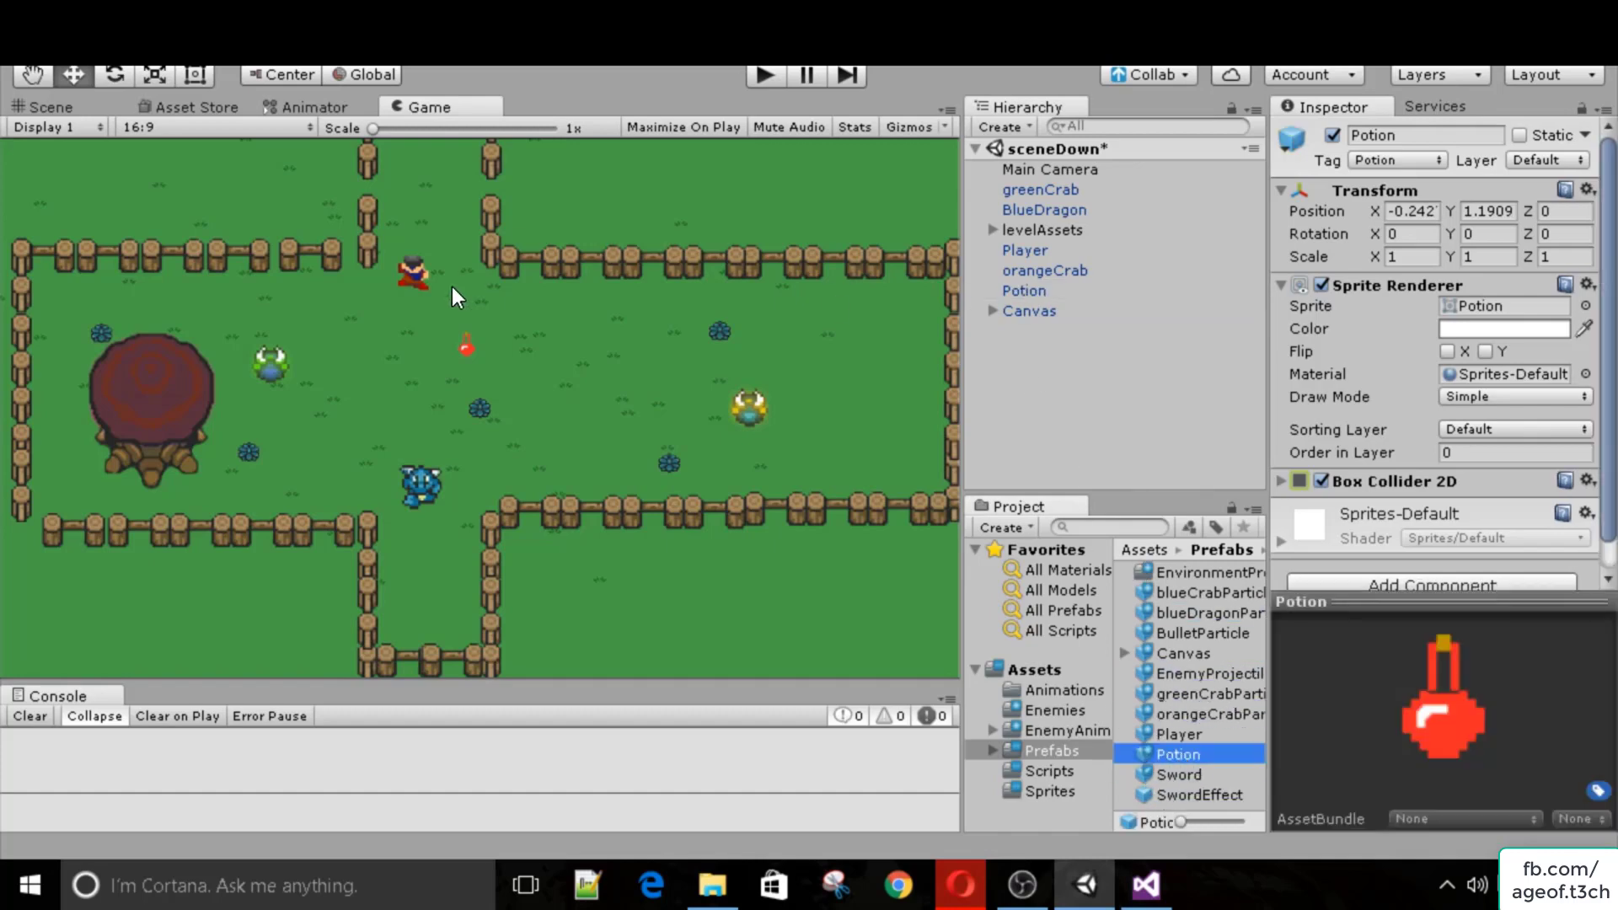
Add a second Potion prefab instance to sceneDown, move it beside the first at X 0.323, and show the Game view.
left_click_drag(1159, 751, 1074, 372)
key("ctrl+1")
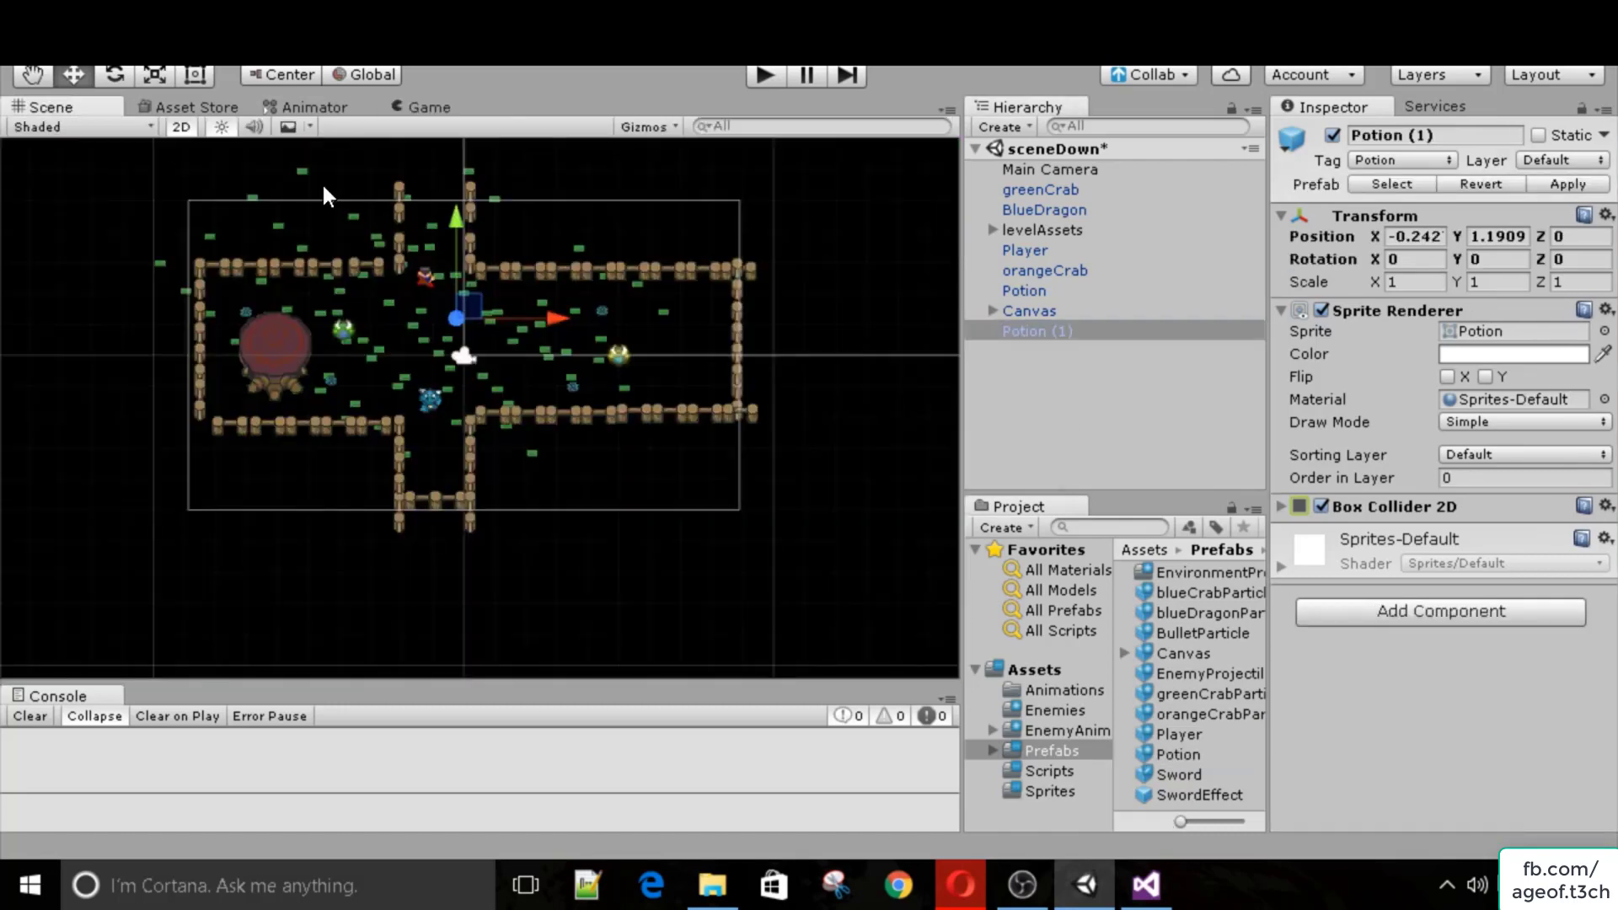
double_click(1015, 329)
left_click_drag(578, 407, 830, 408)
scroll(800, 361, "down", 10)
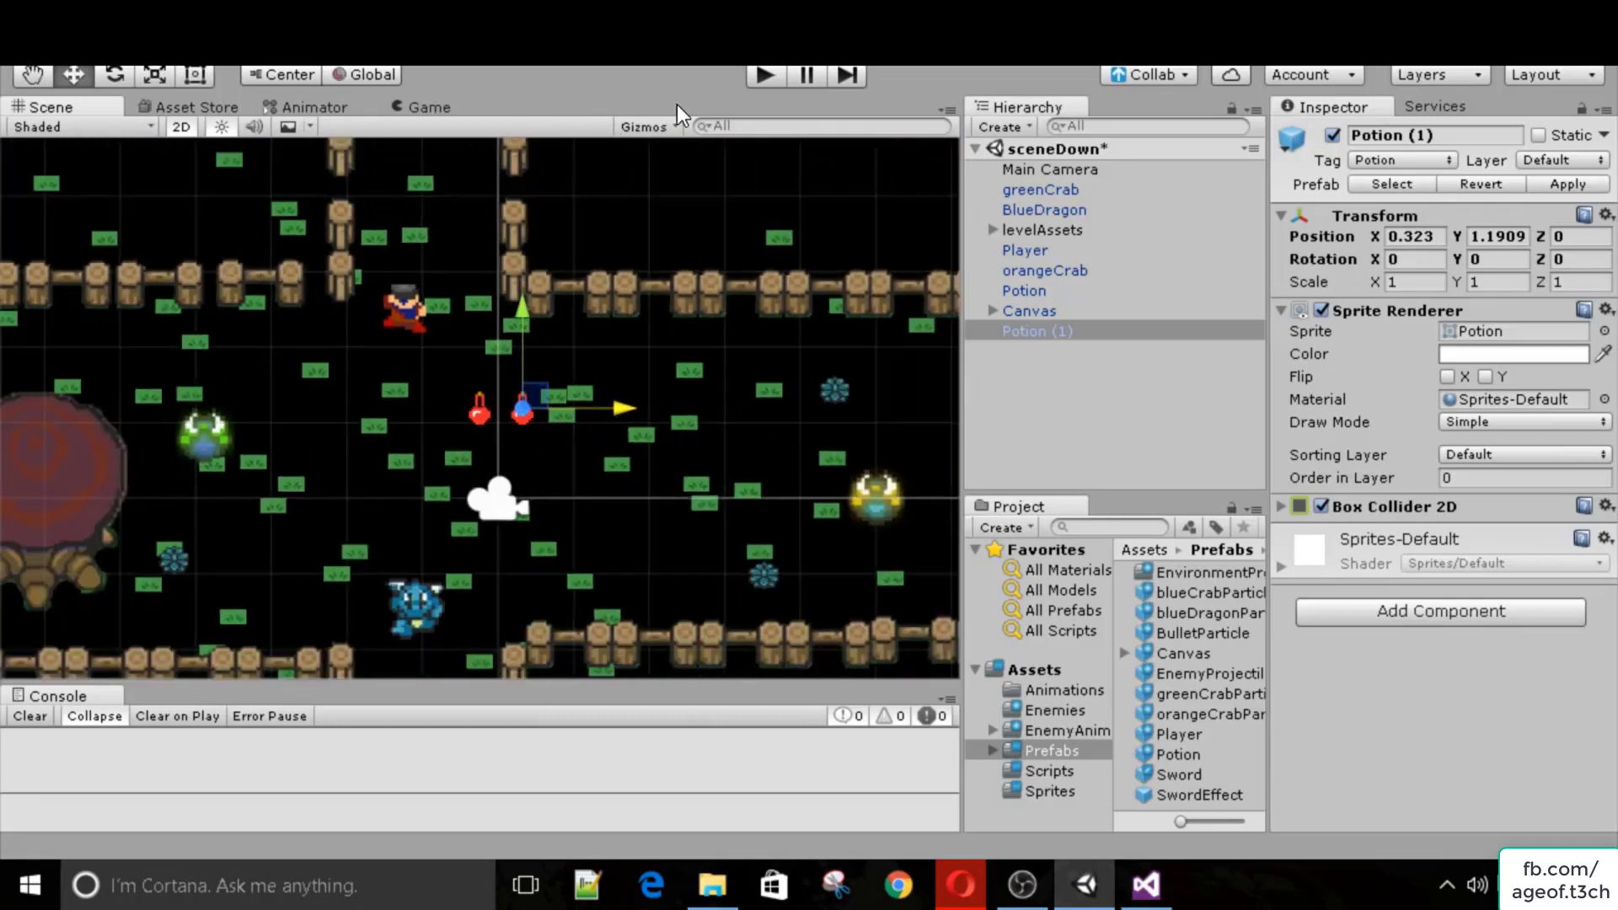
left_click(437, 103)
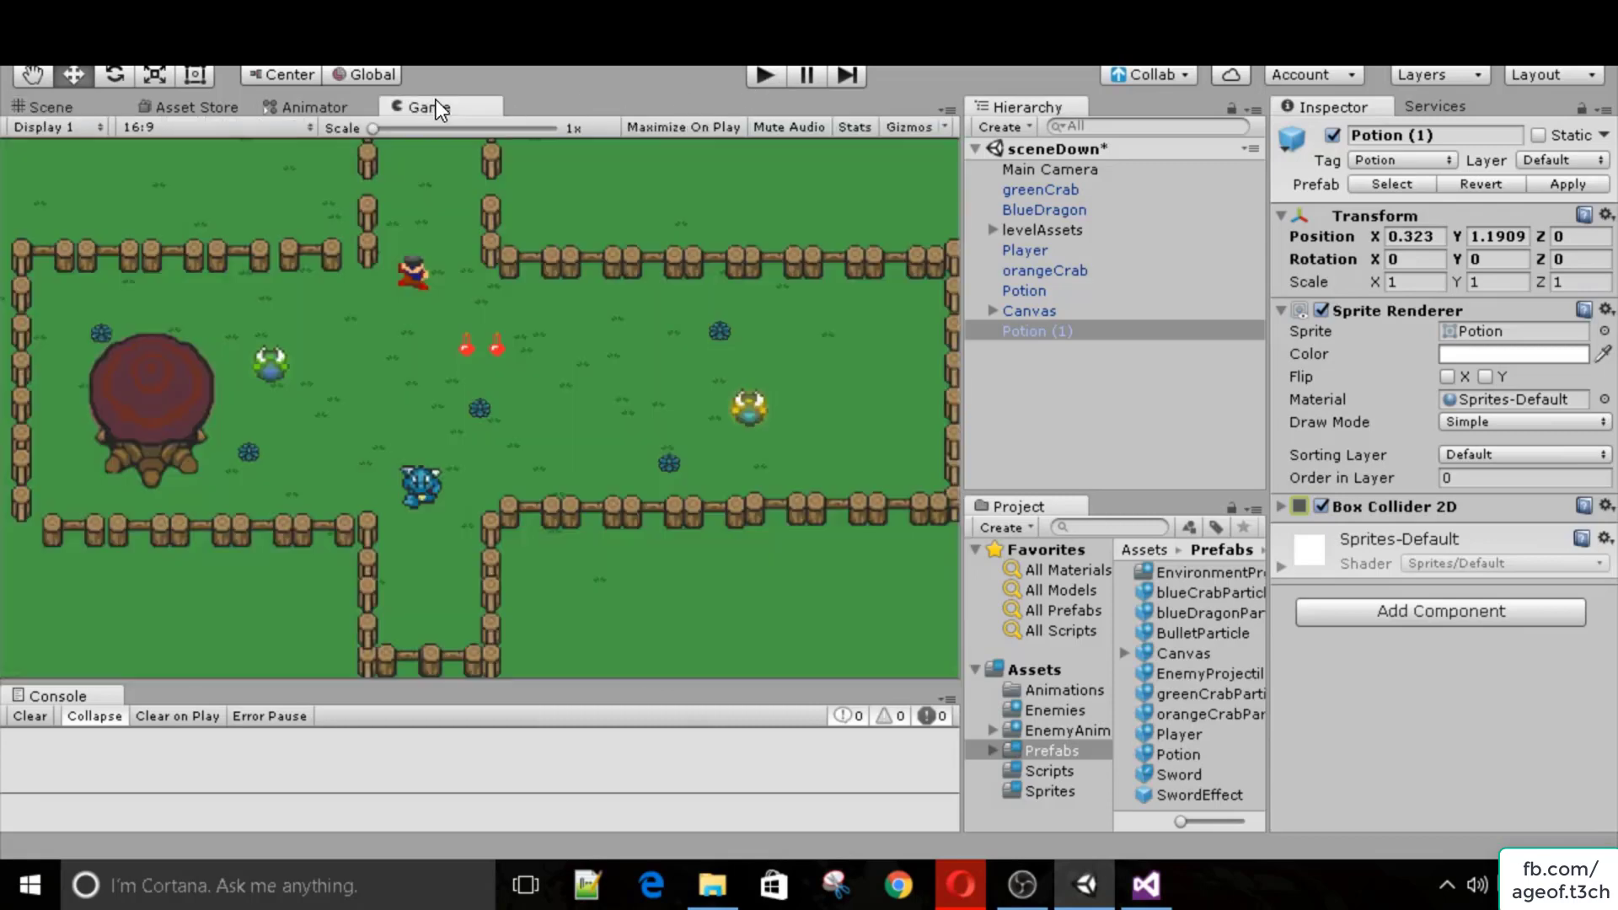
Run sceneDown, collect both potions with the player, and check the individual hearts under the Canvas.
left_click(762, 77)
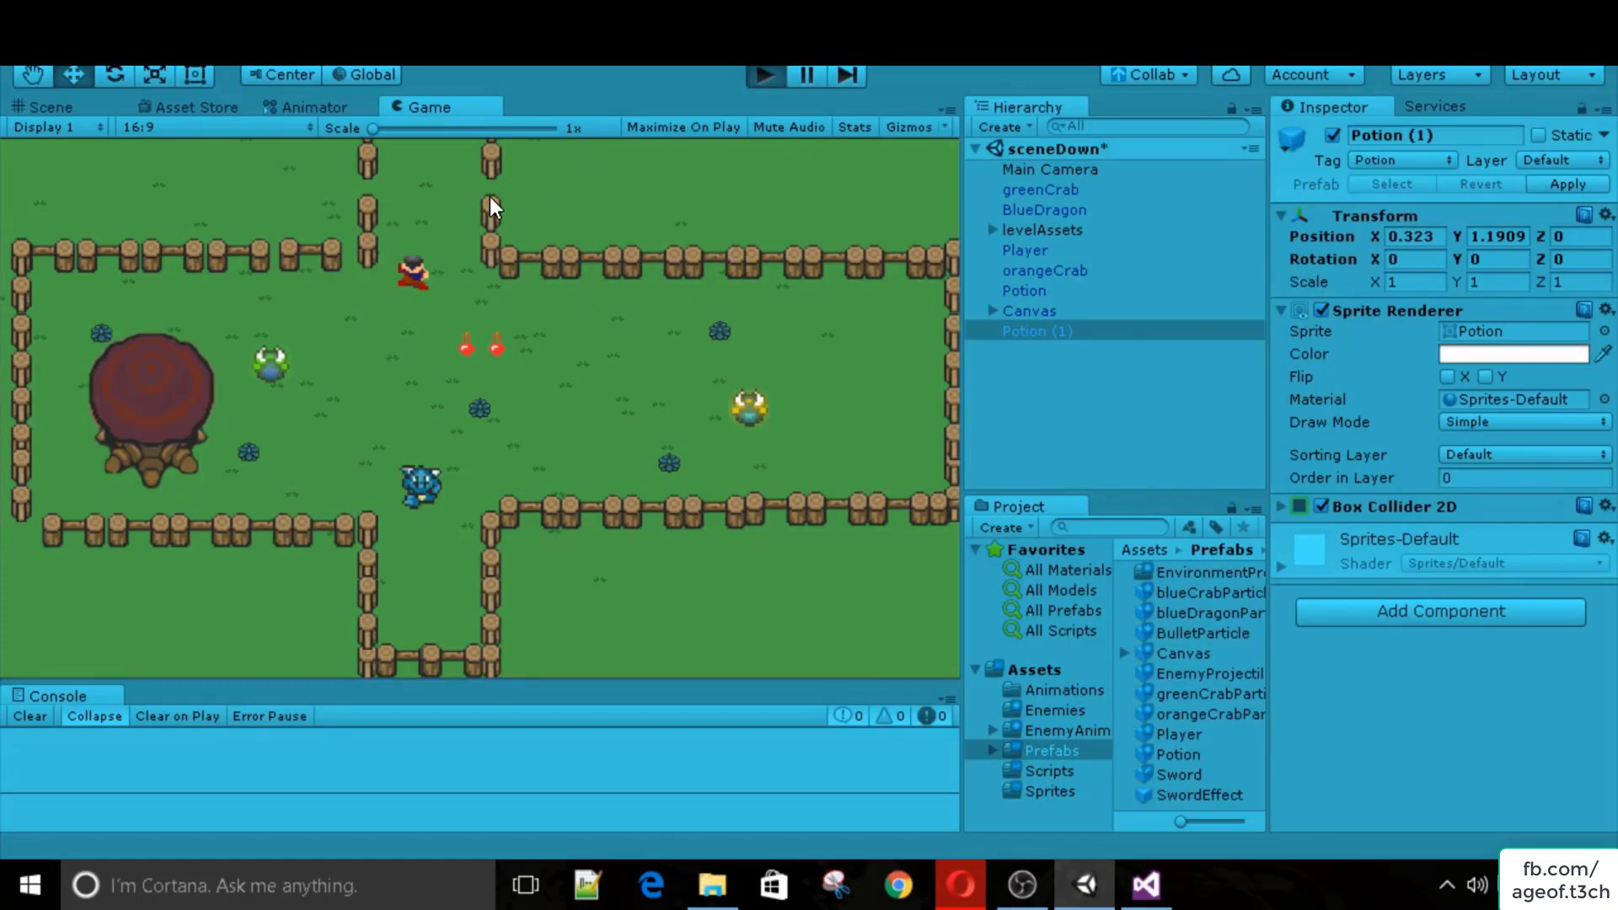
key("s")
key("d")
key("w")
key("d")
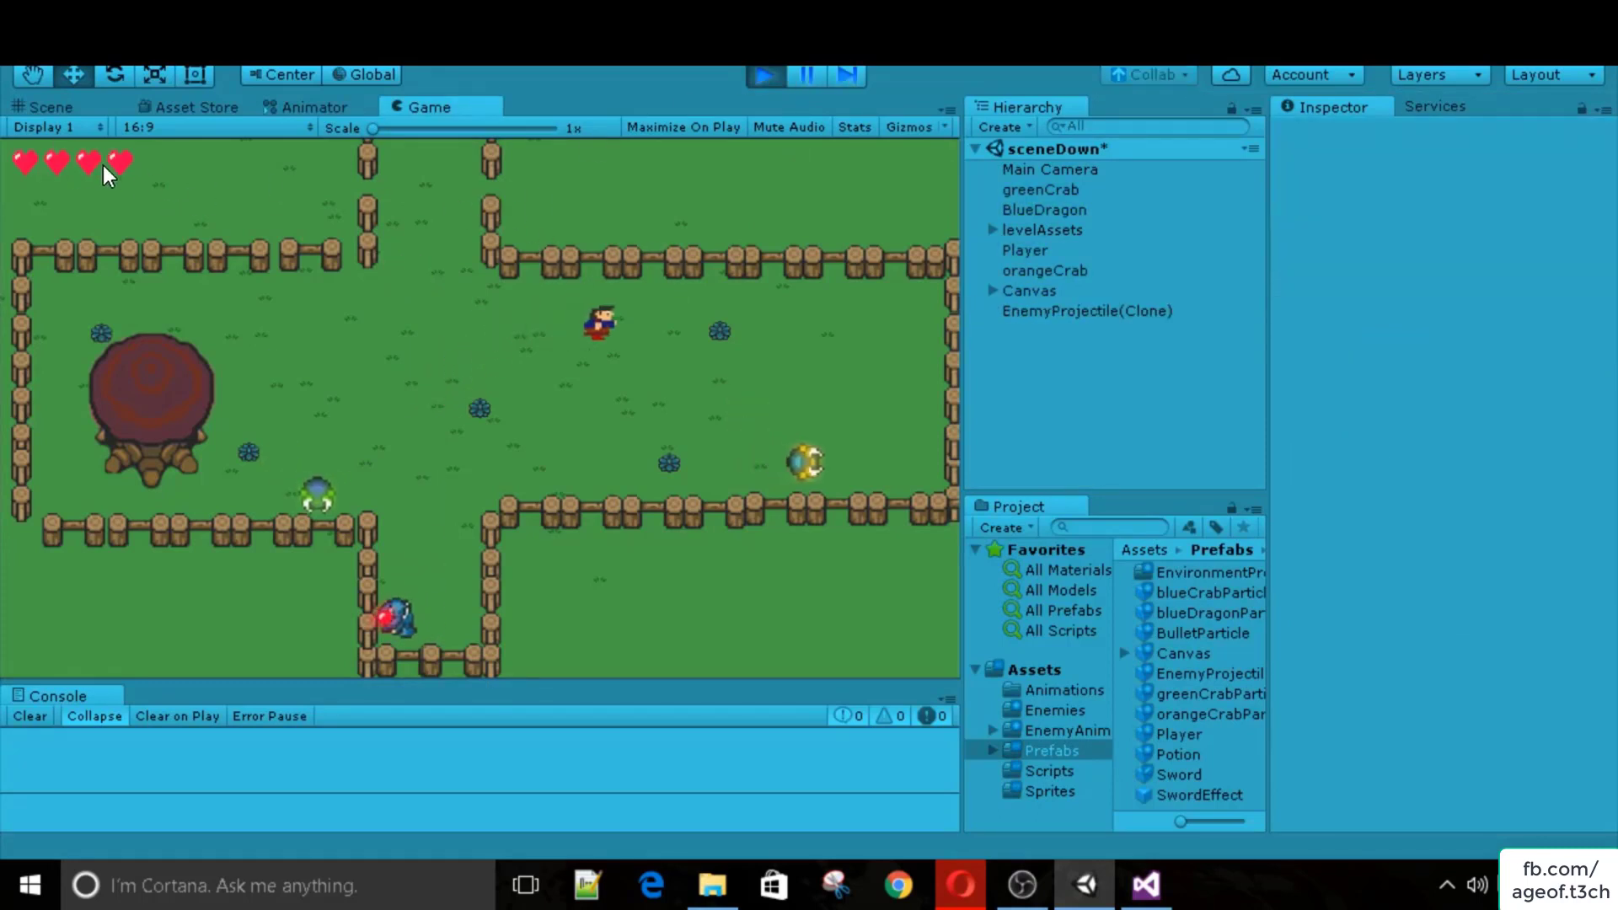
left_click(992, 290)
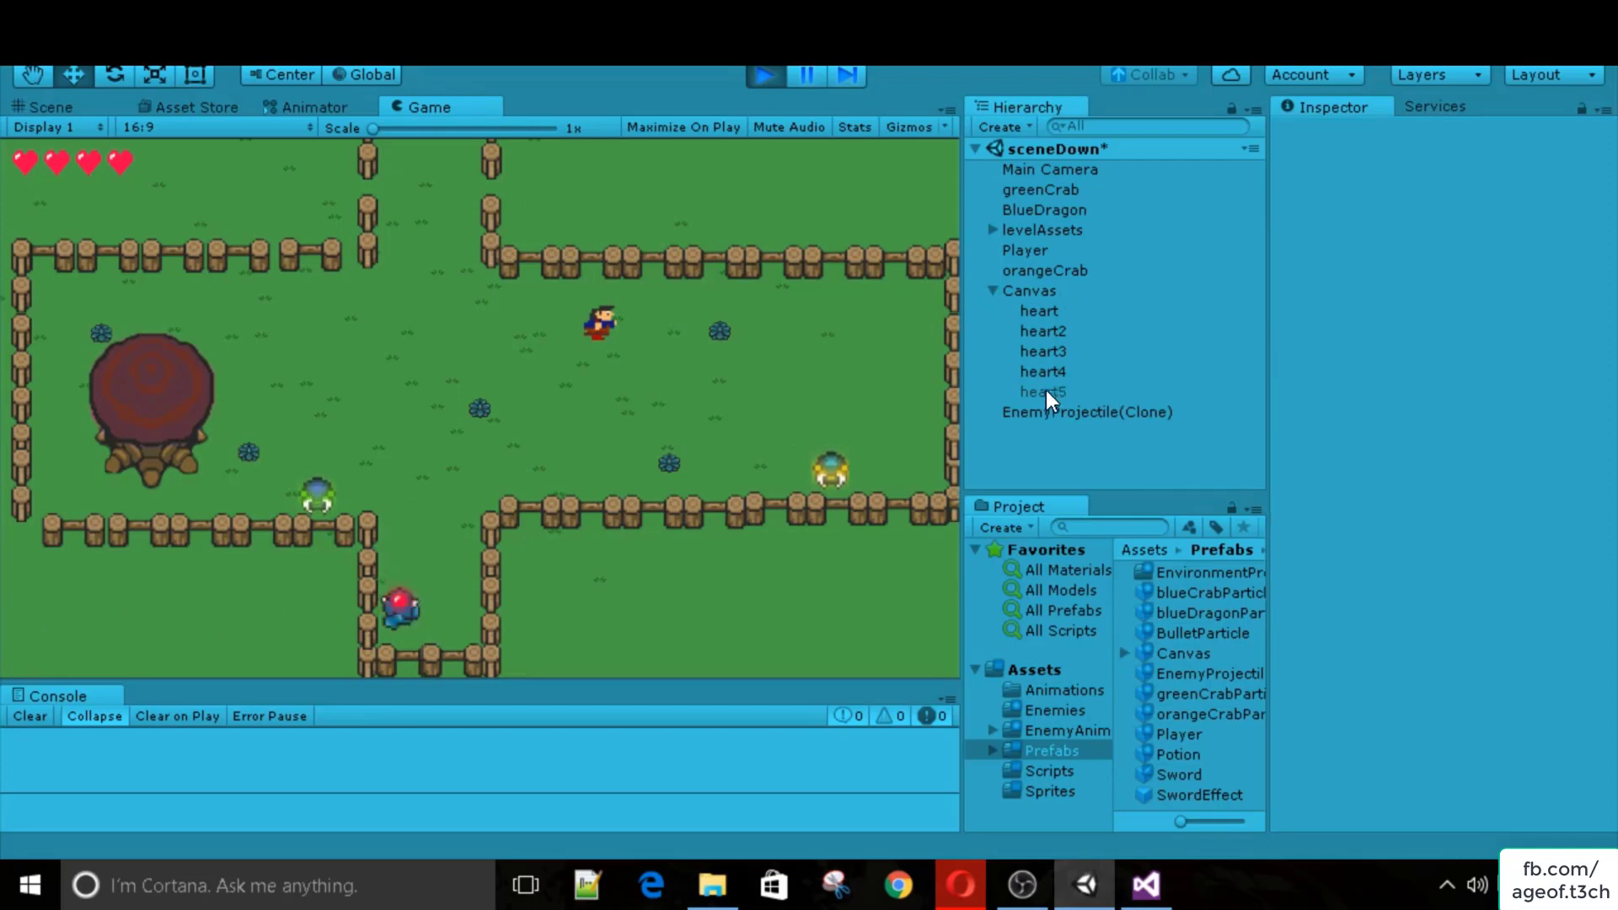
left_click(992, 291)
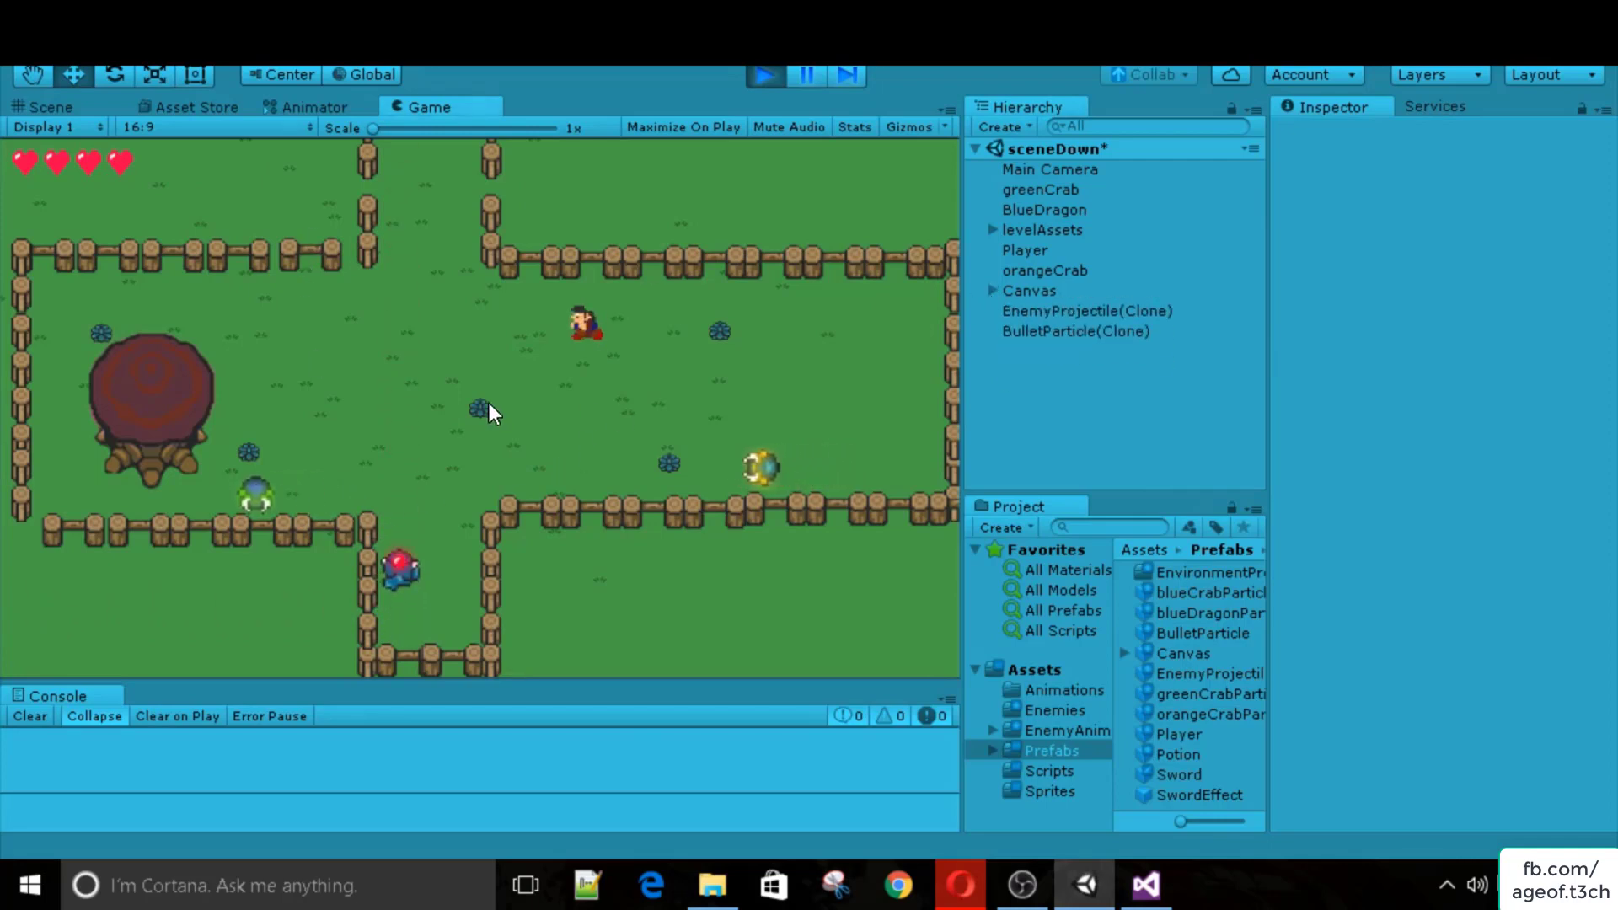
Move the player around the middle of sceneDown after the pickups to test movement, and stop the game.
key("a")
key("s")
key("a")
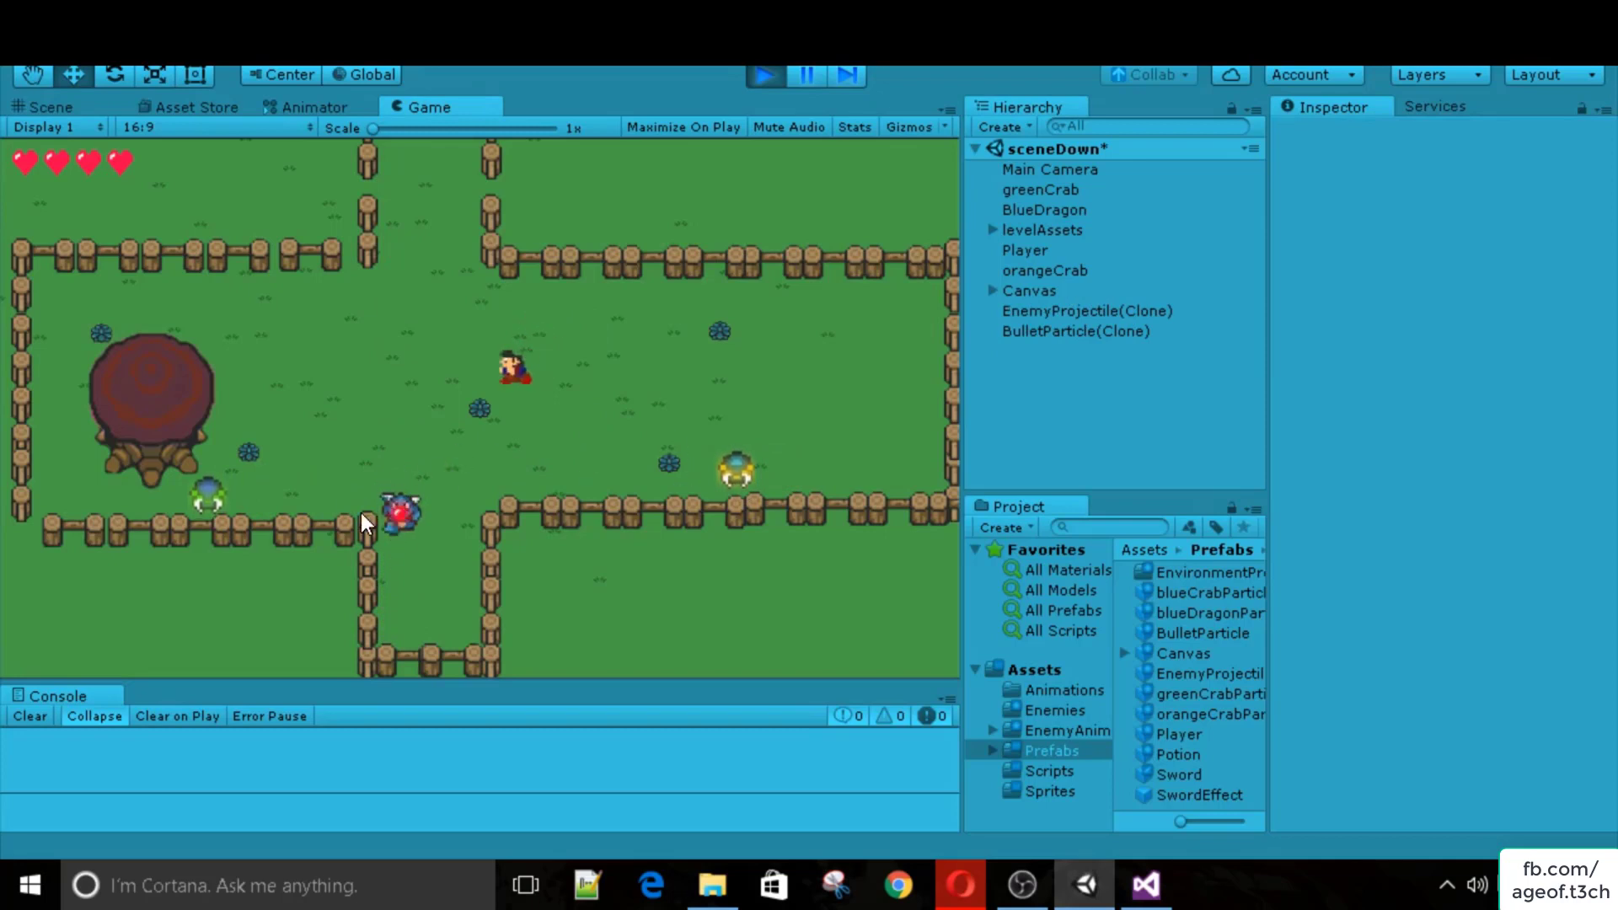
key("w")
key("d")
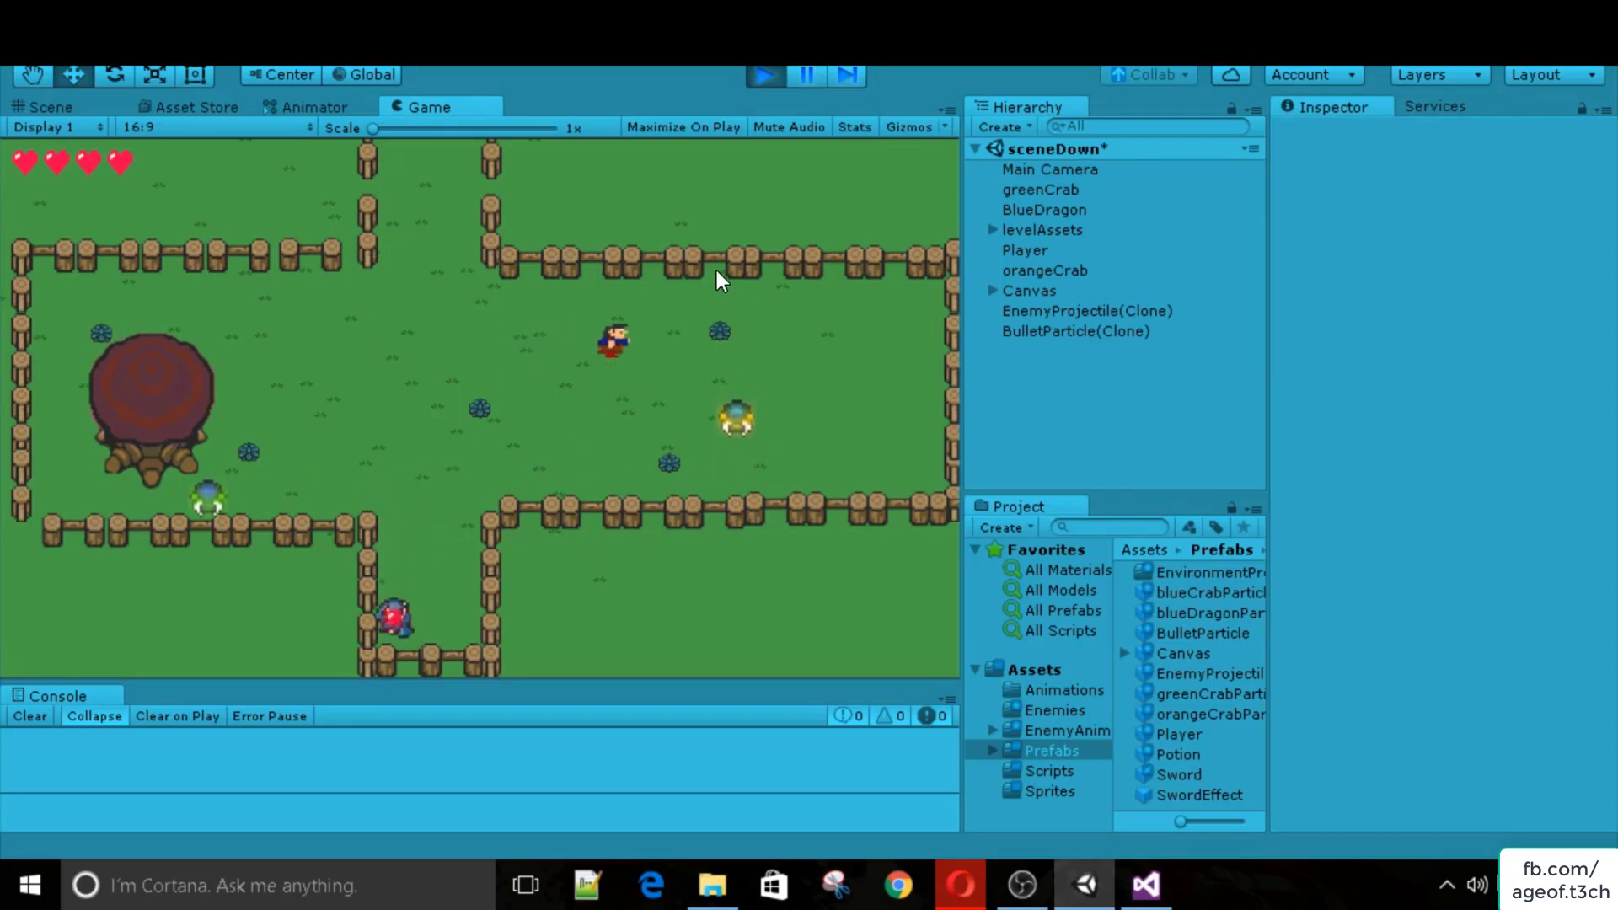
key("s")
key("a")
key("w")
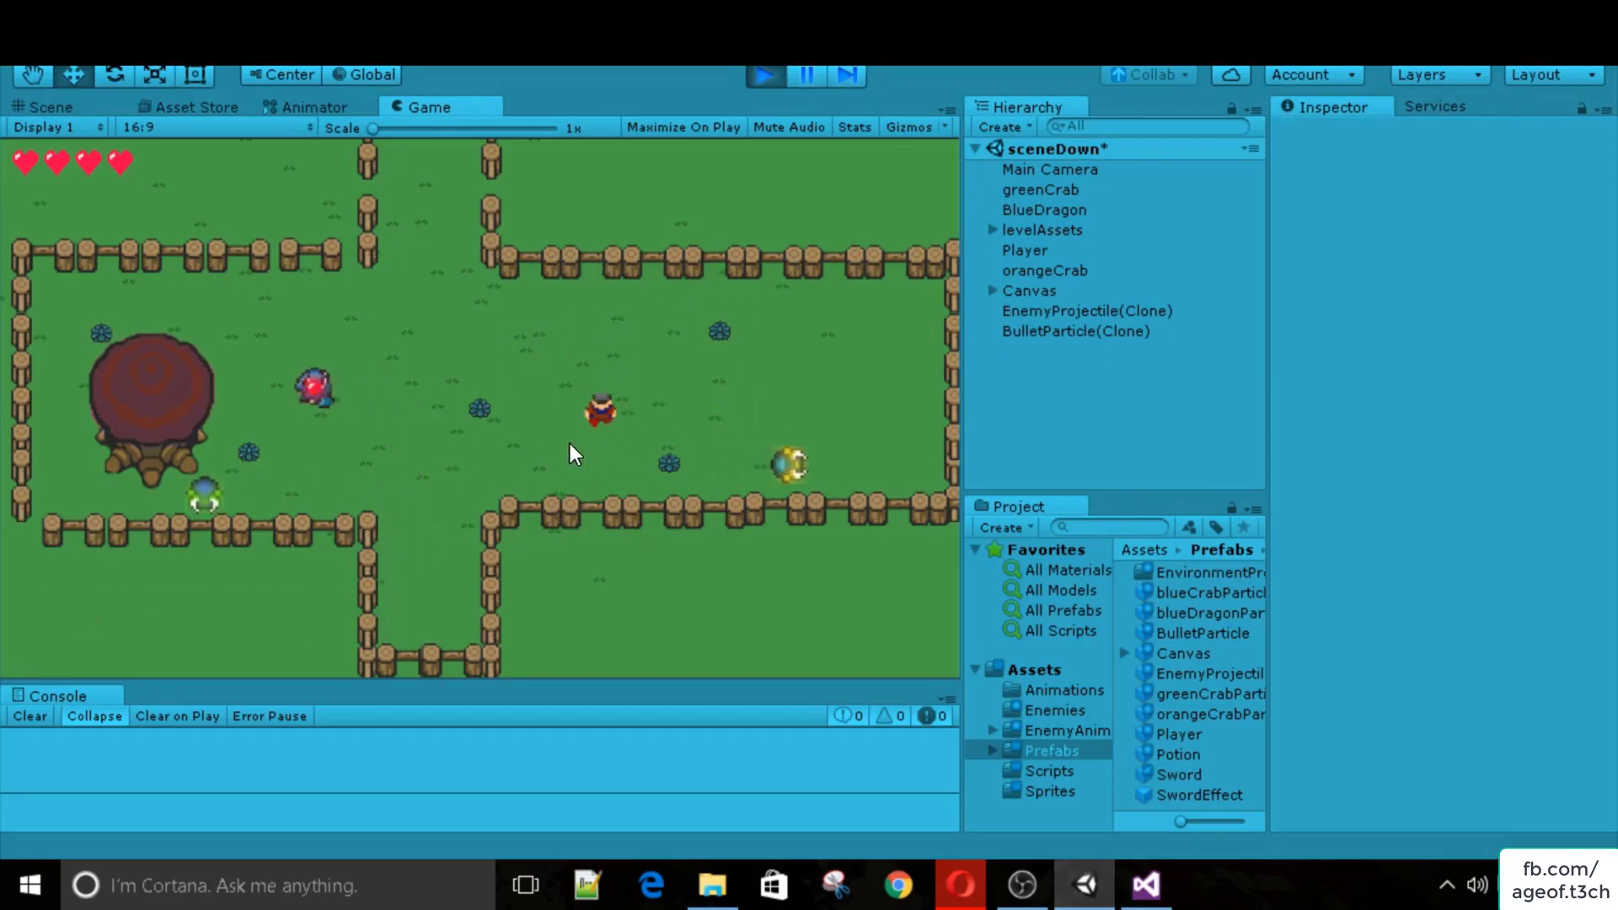
key("a")
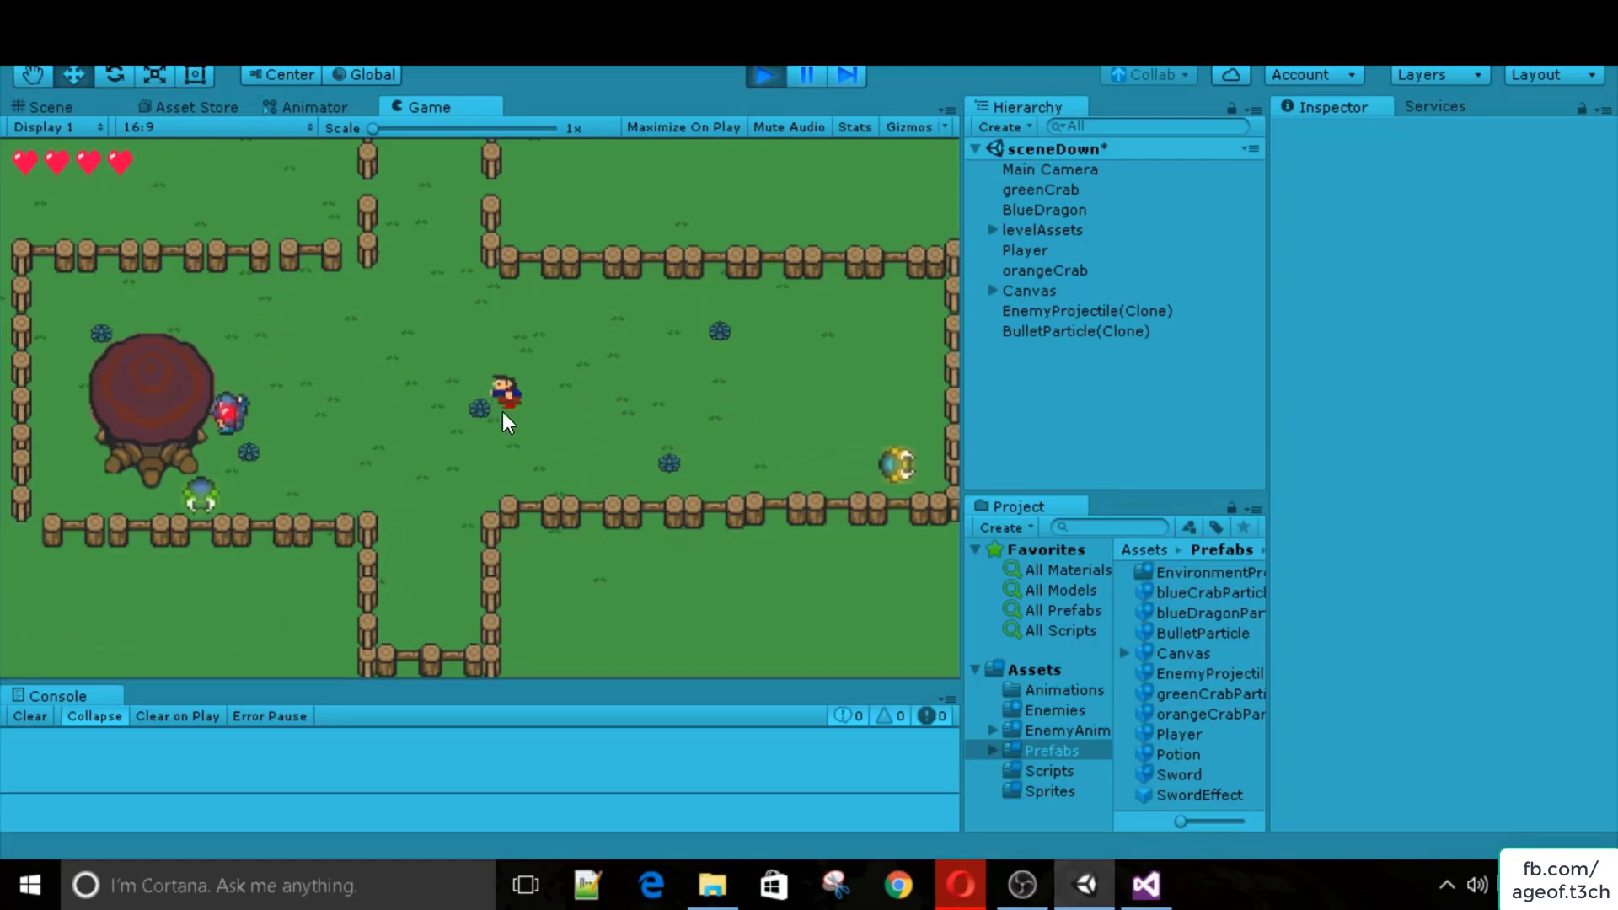
left_click(758, 75)
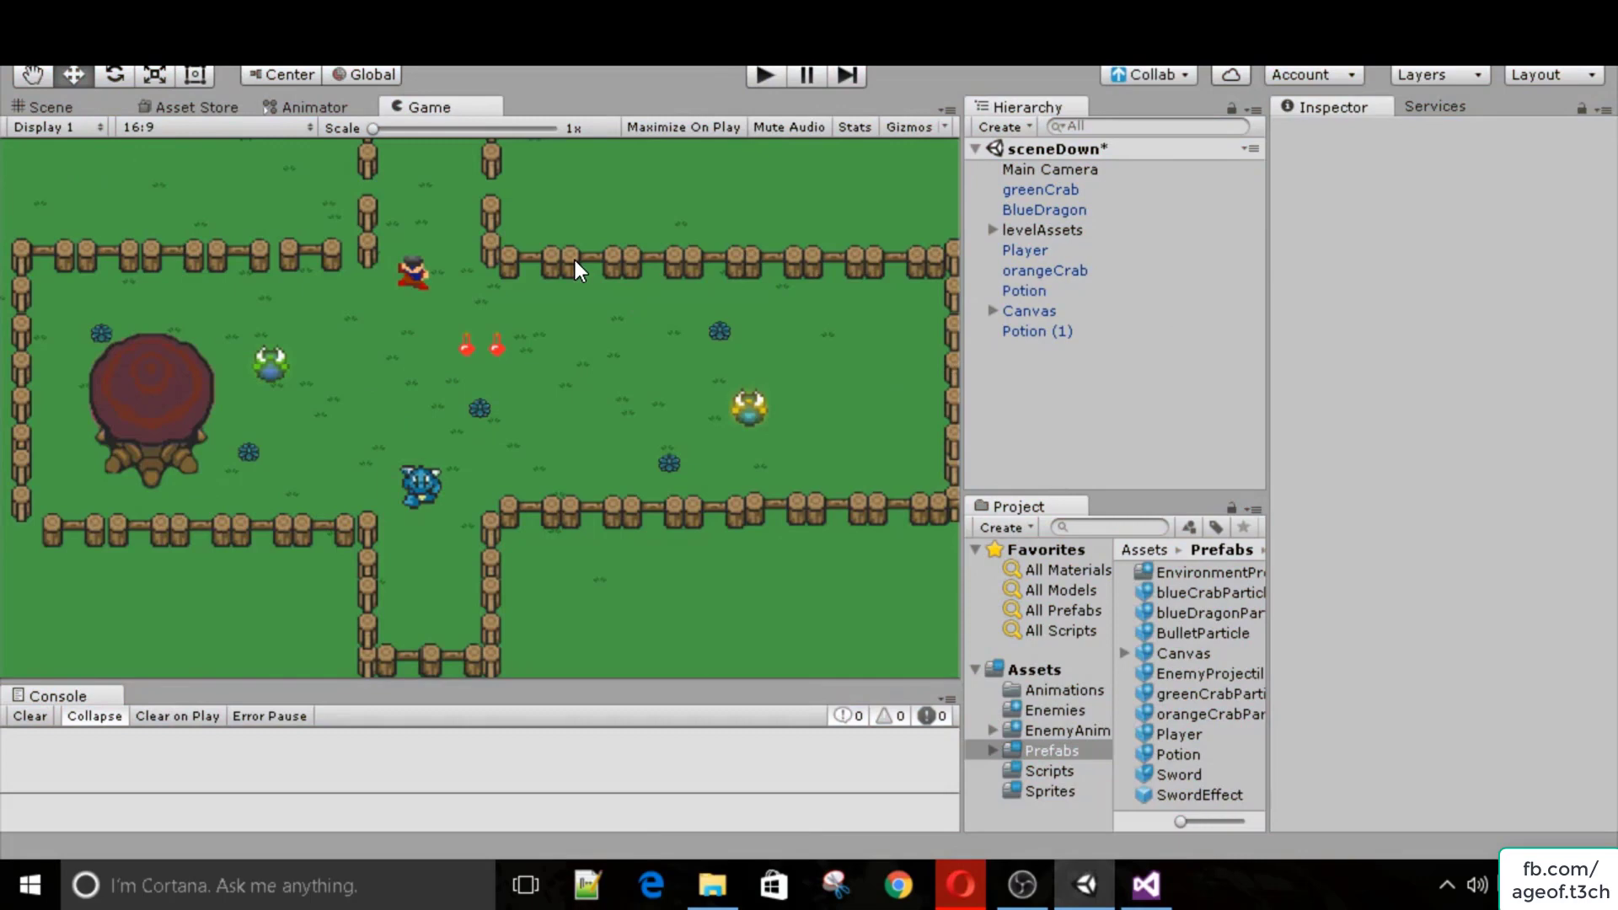
Delete the duplicate Potion (1) object from sceneDown.
left_click(1080, 310)
left_click(1070, 330)
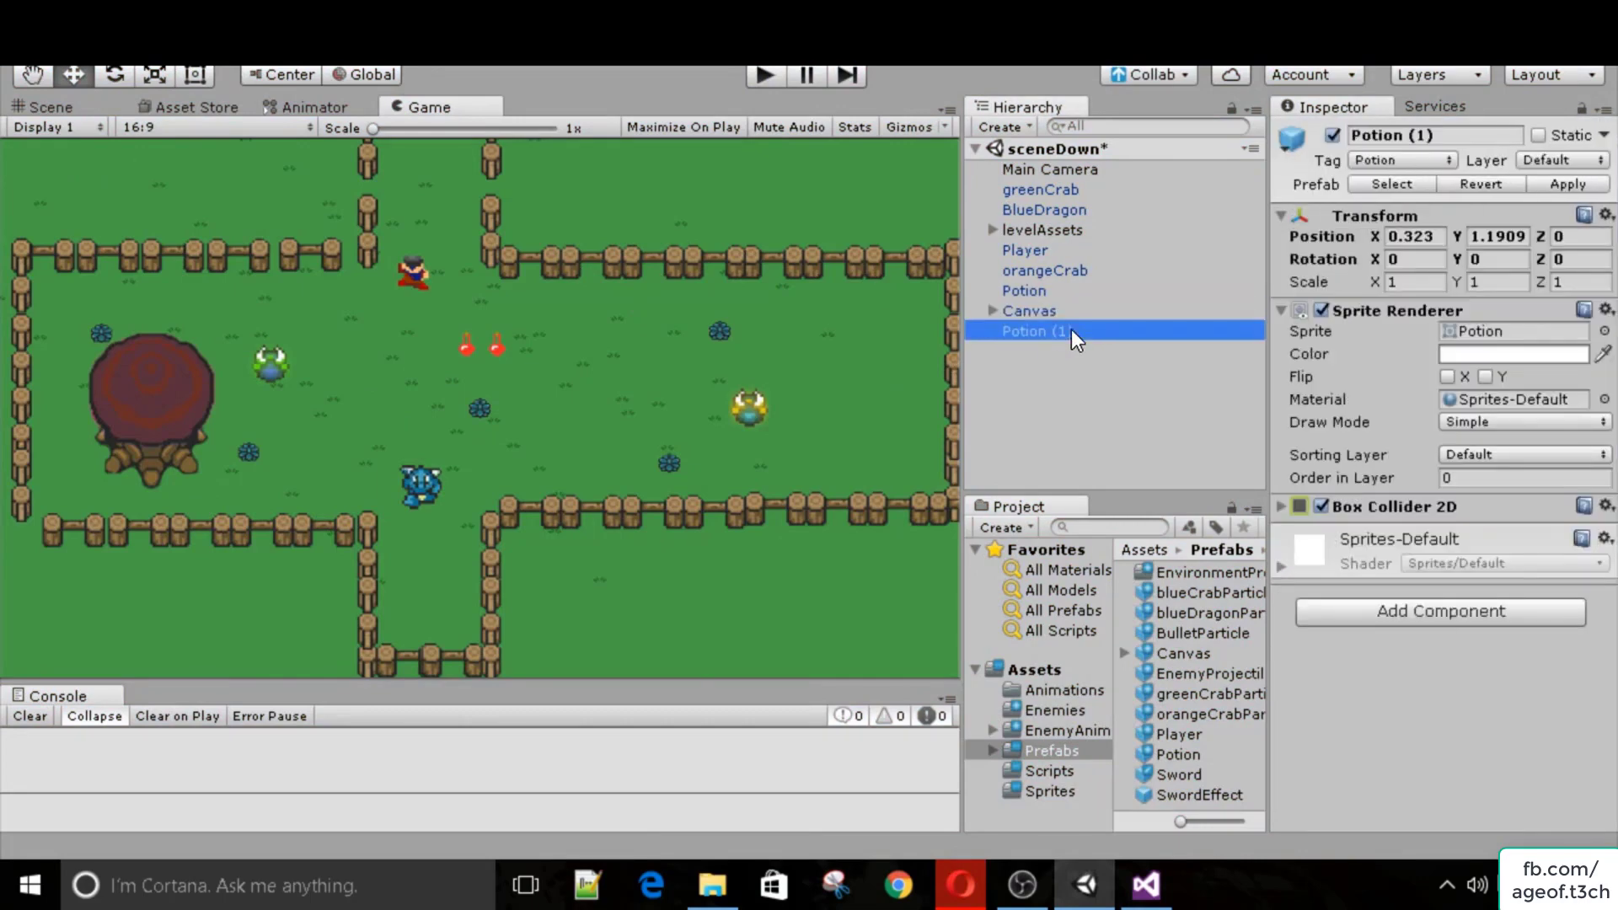
key("Delete")
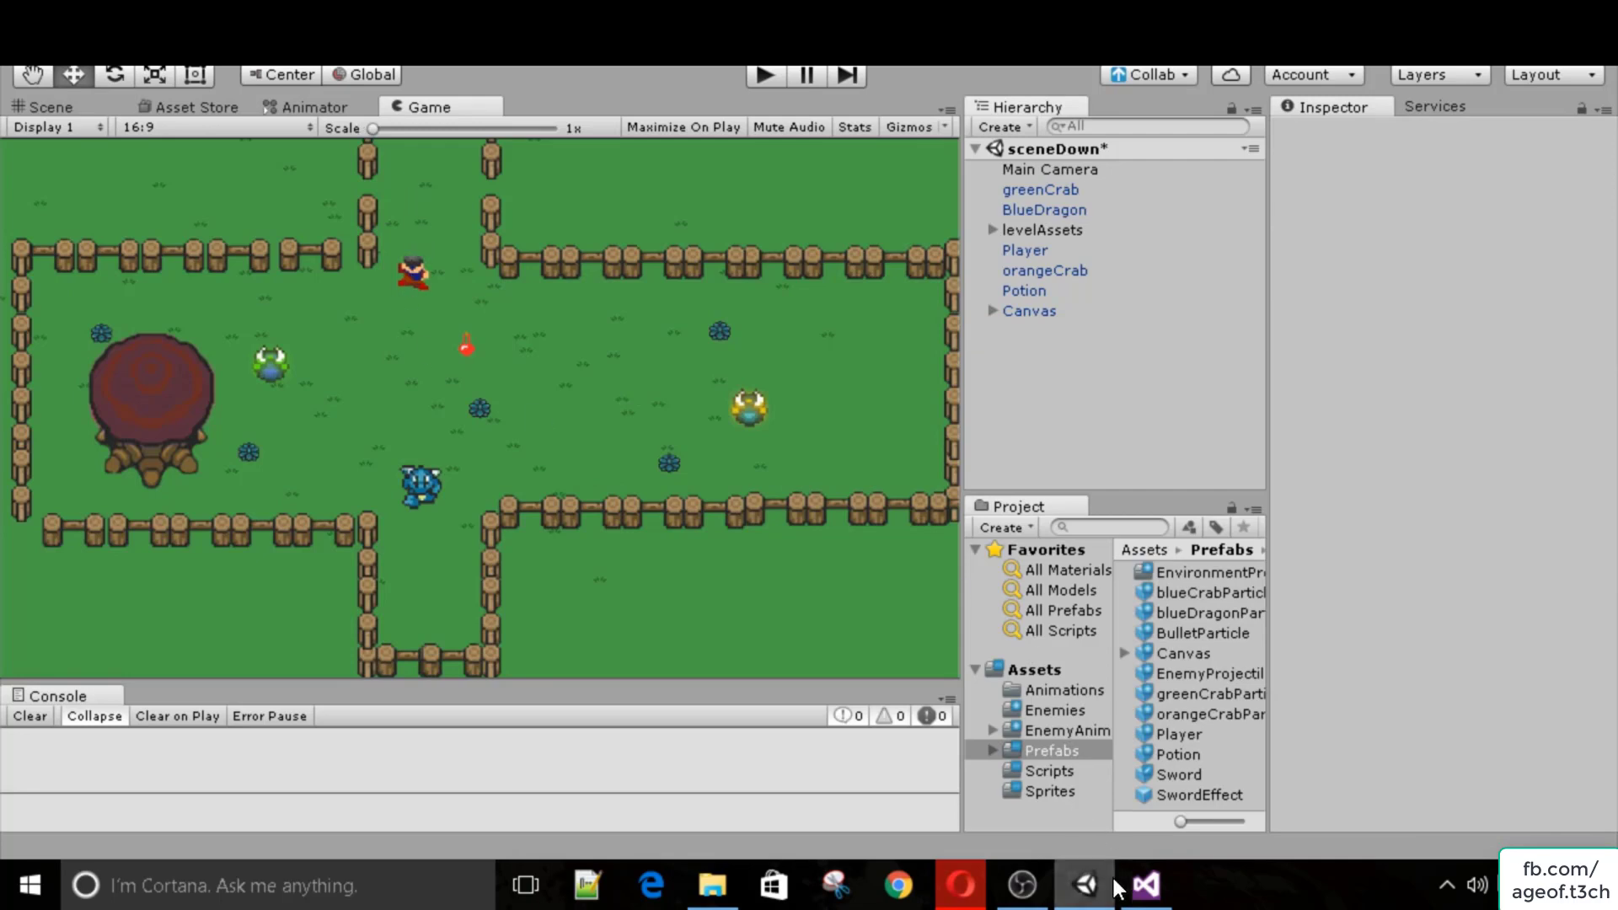
Switch to Visual Studio and examine the full-health condition and thrustPower assignment in the Attack() method of Player.cs.
left_click(1146, 885)
scroll(345, 372, "up", 2)
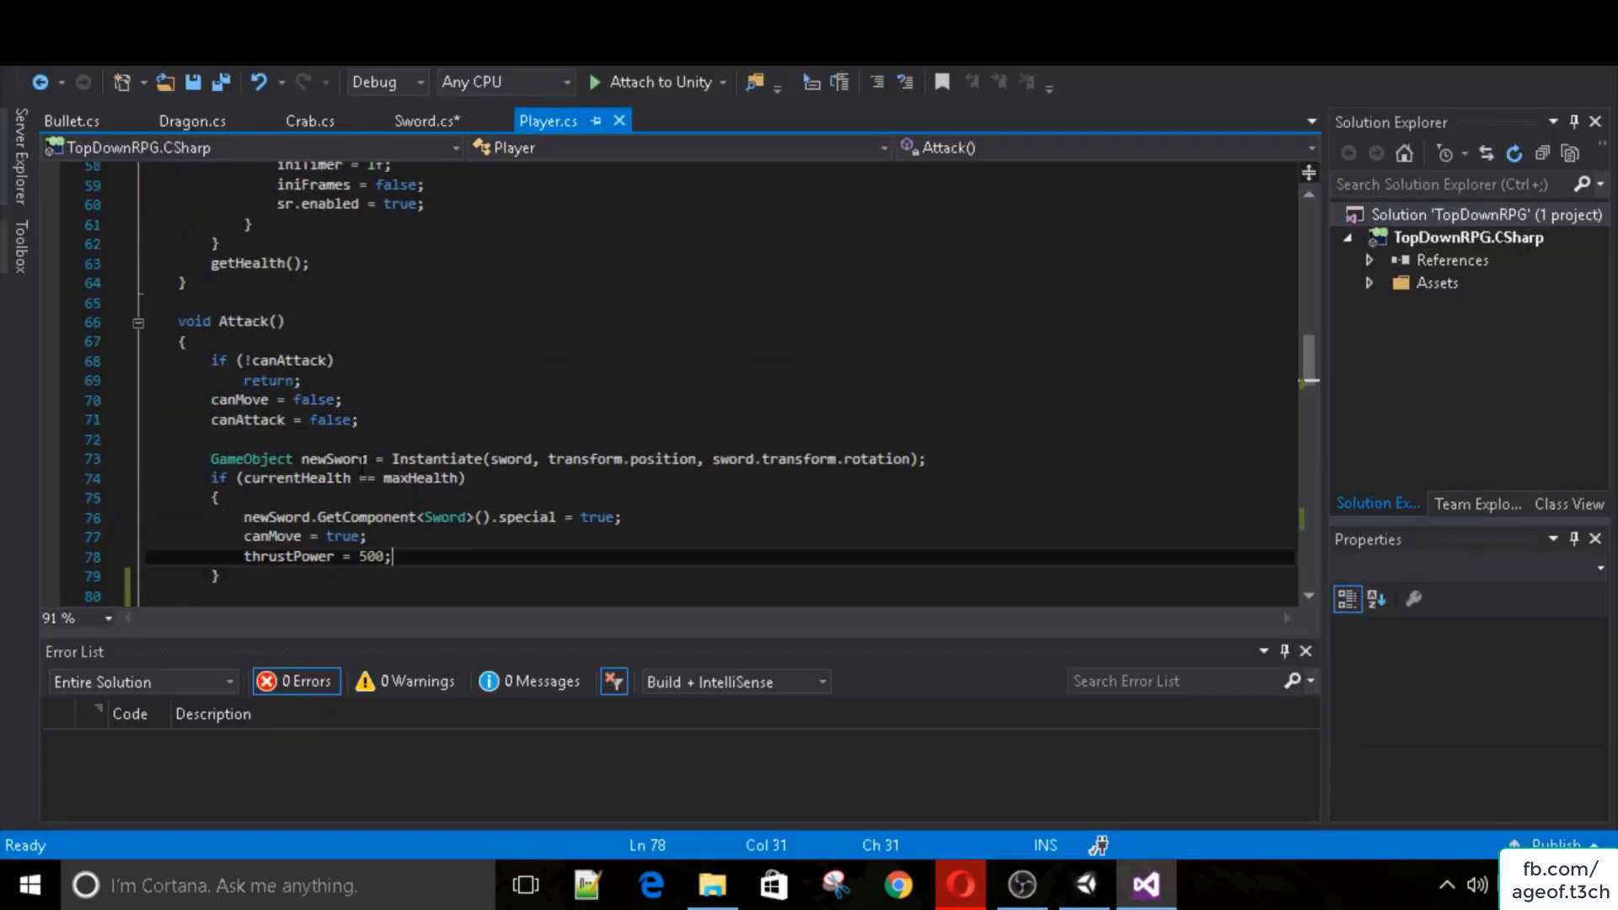
scroll(320, 438, "down", 1)
scroll(305, 498, "up", 1)
scroll(291, 437, "down", 1)
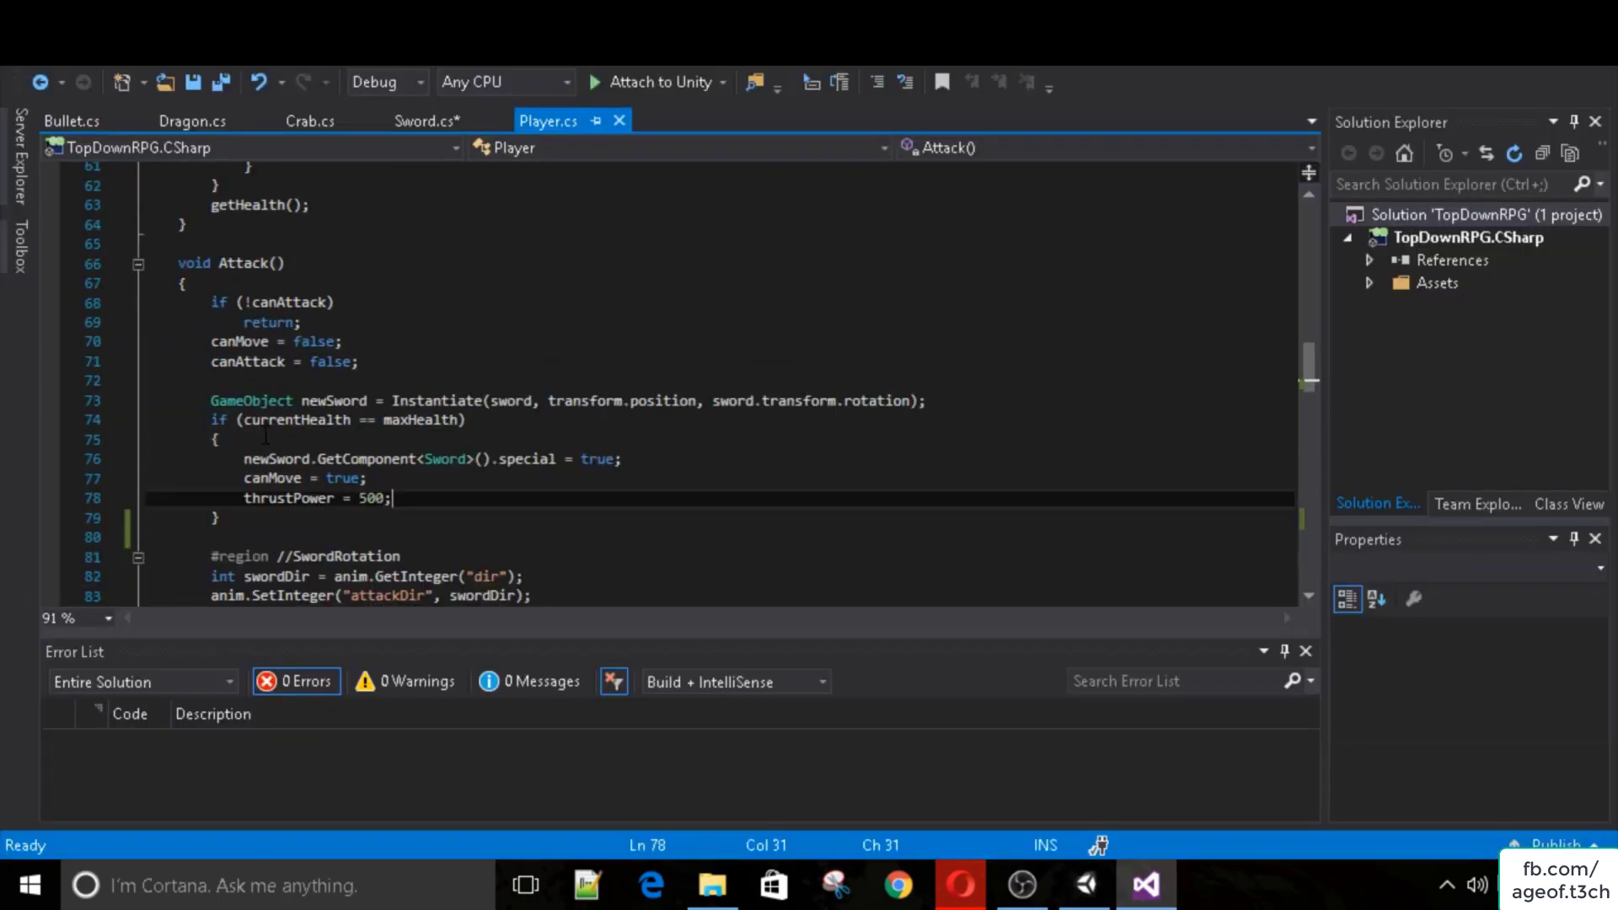
left_click_drag(261, 418, 468, 421)
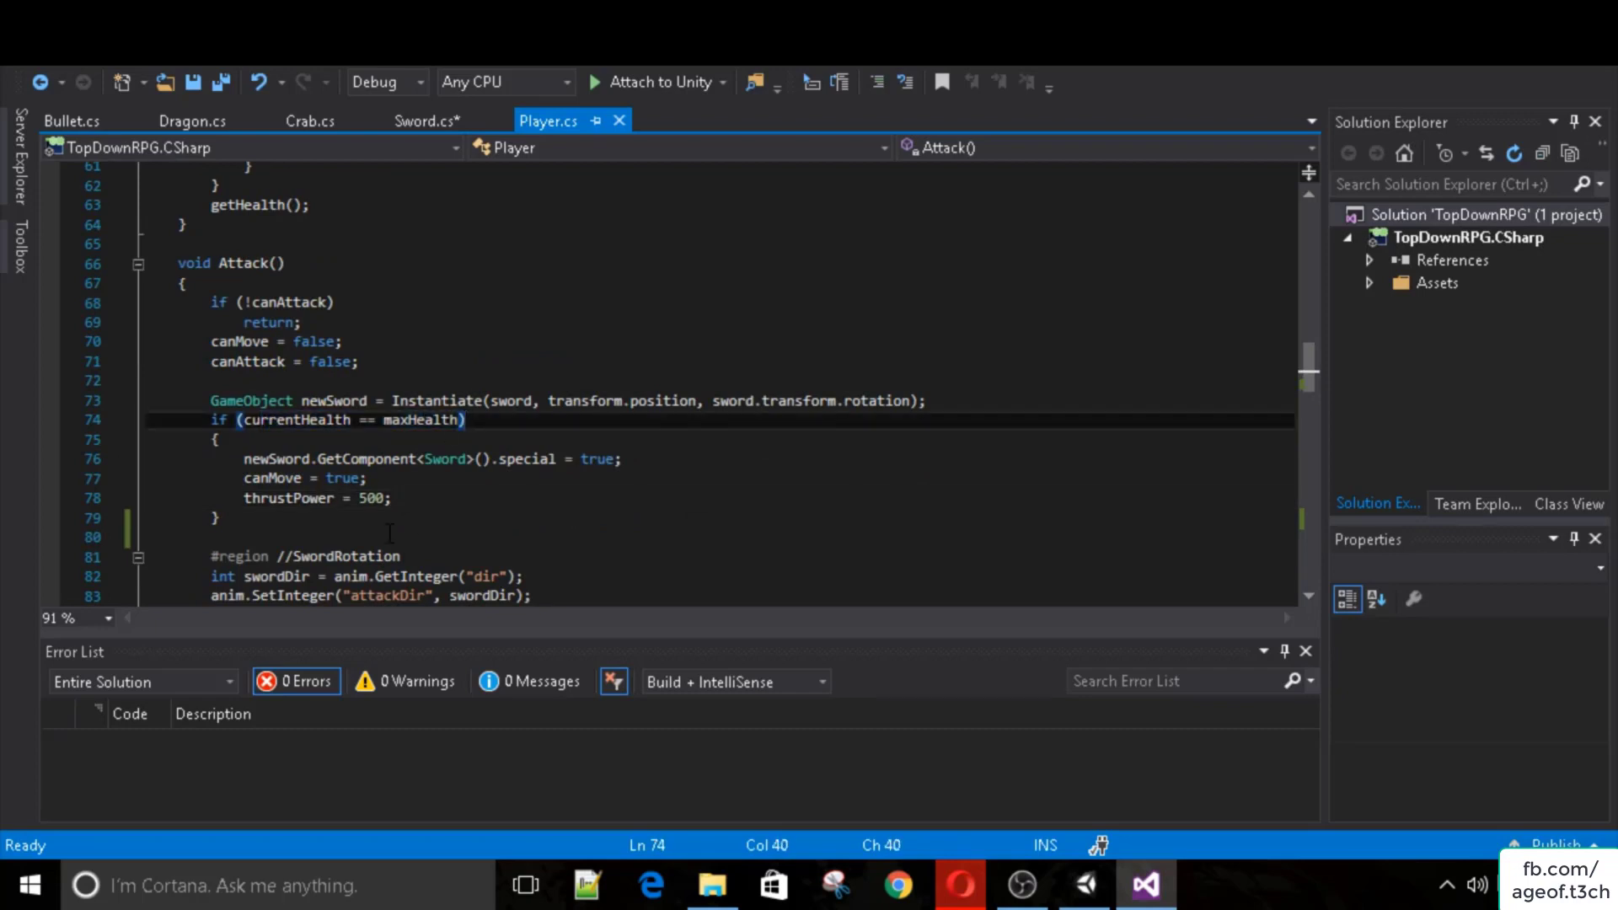
left_click_drag(394, 498, 245, 501)
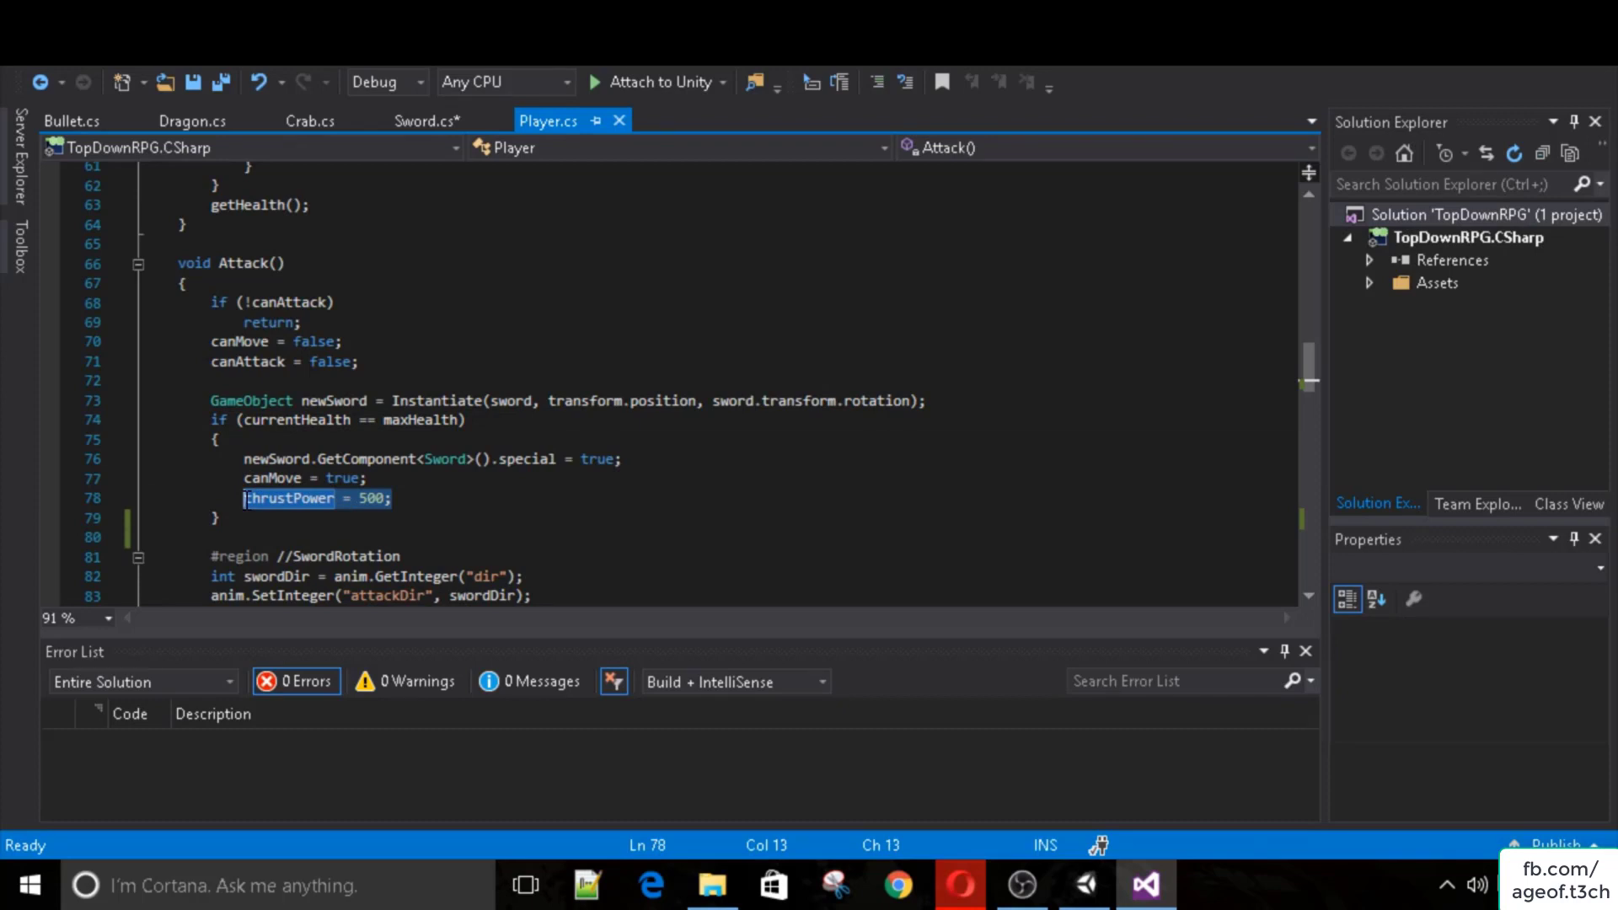
mouse_move(398, 497)
left_mouse_down()
mouse_move(244, 502)
mouse_move(393, 505)
left_mouse_up()
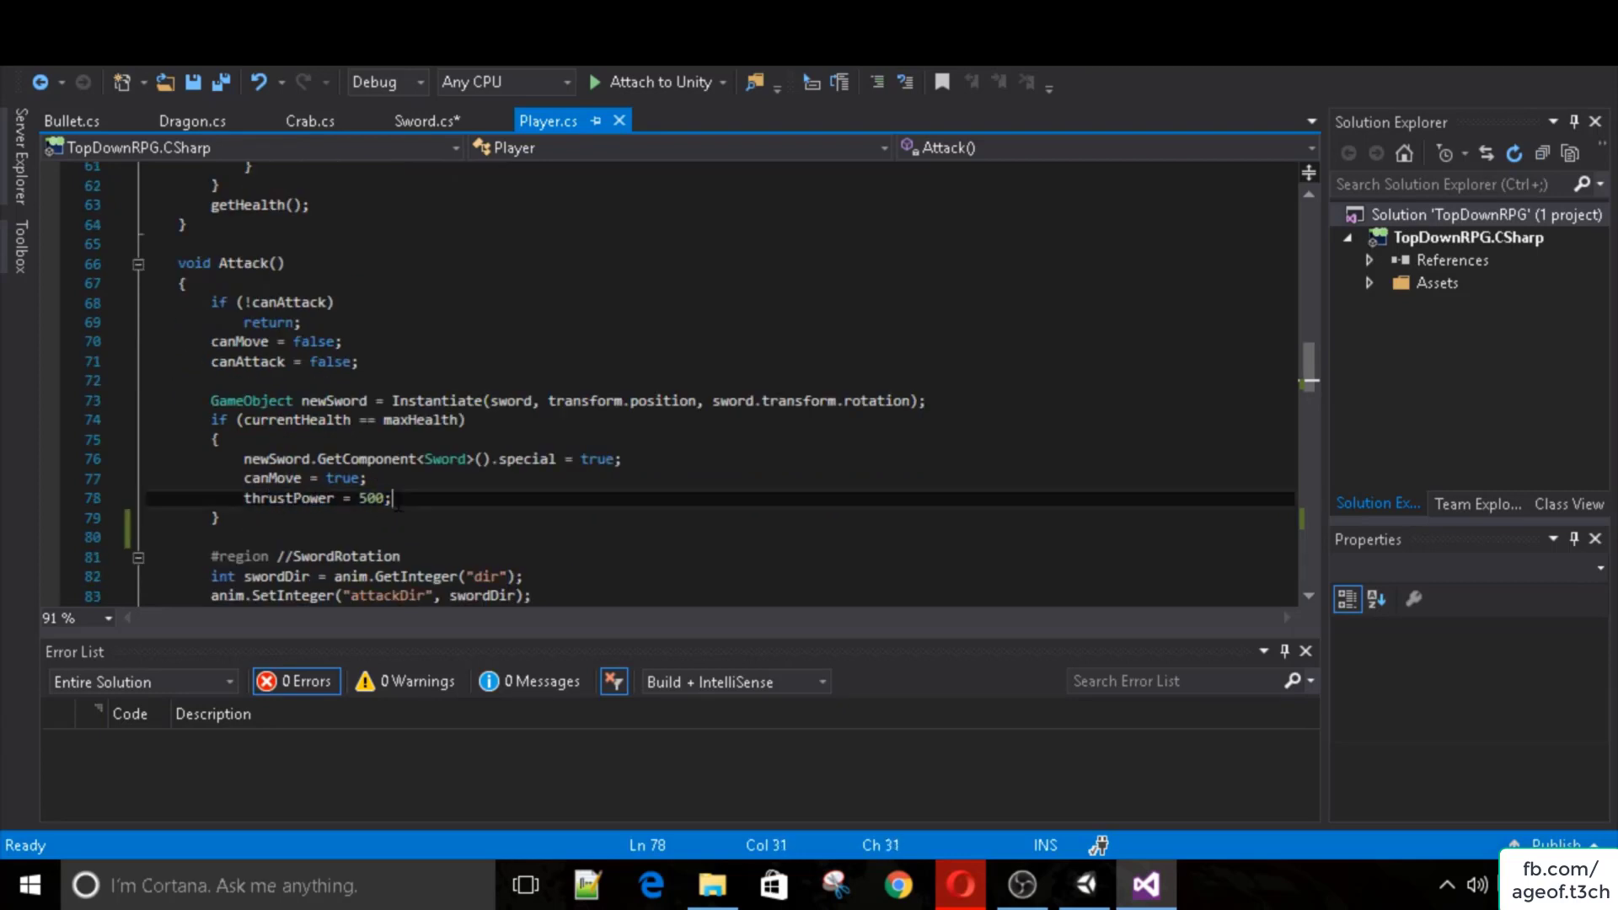
Check the Player's Thrust Power in Unity, add thrustPower = 250; before the sword instantiation in Attack(), and save Player.cs.
left_click(324, 380)
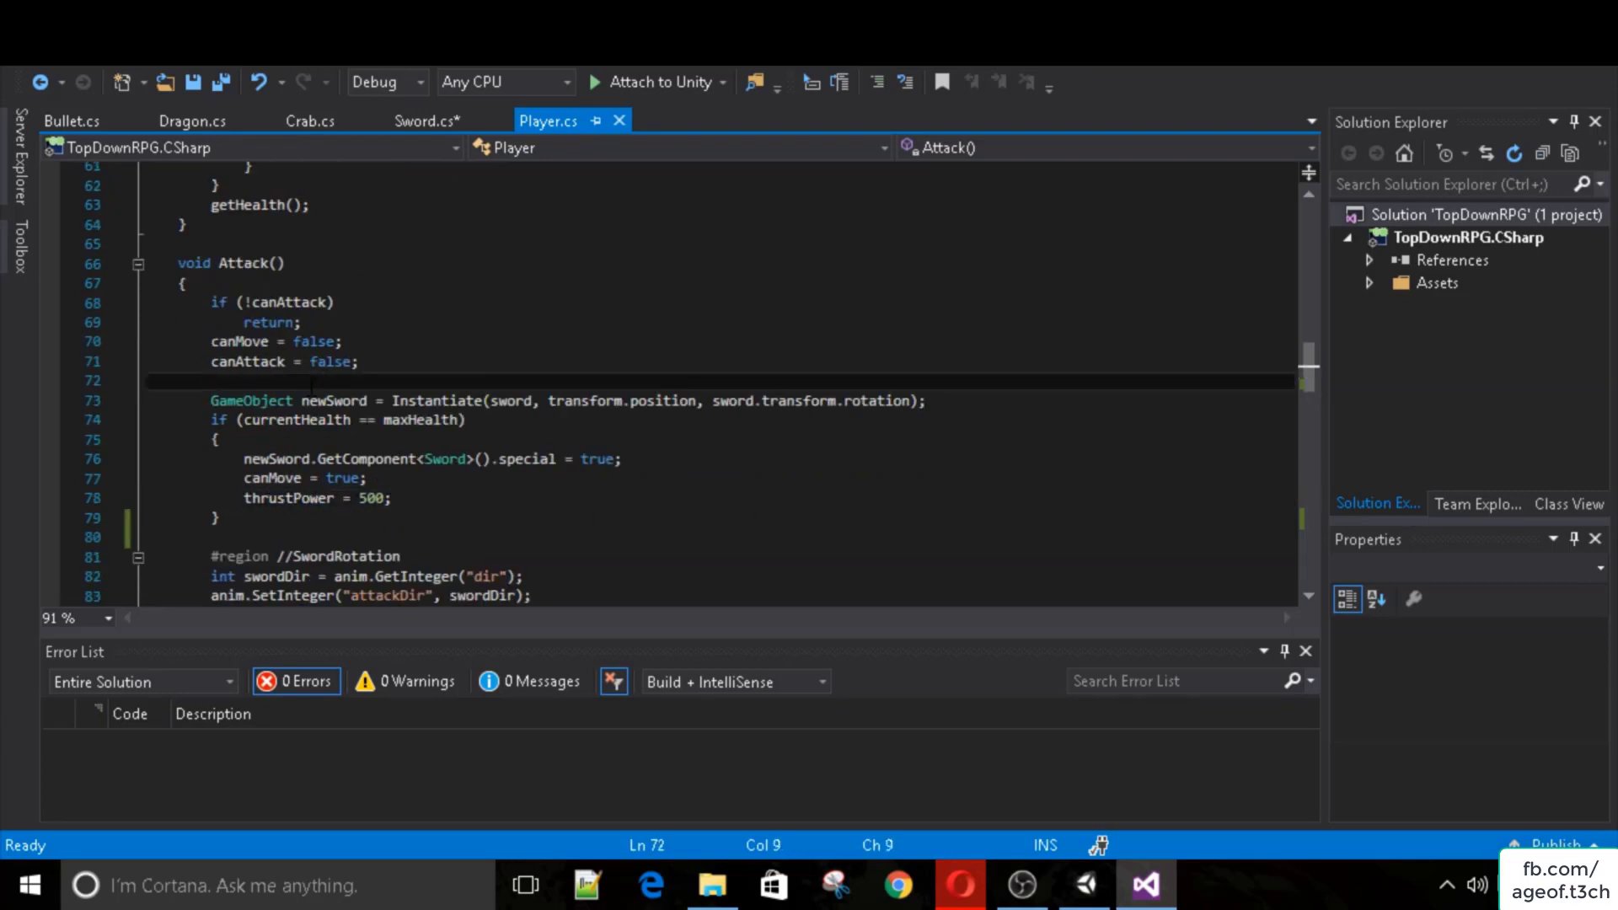
type("thrustPower =")
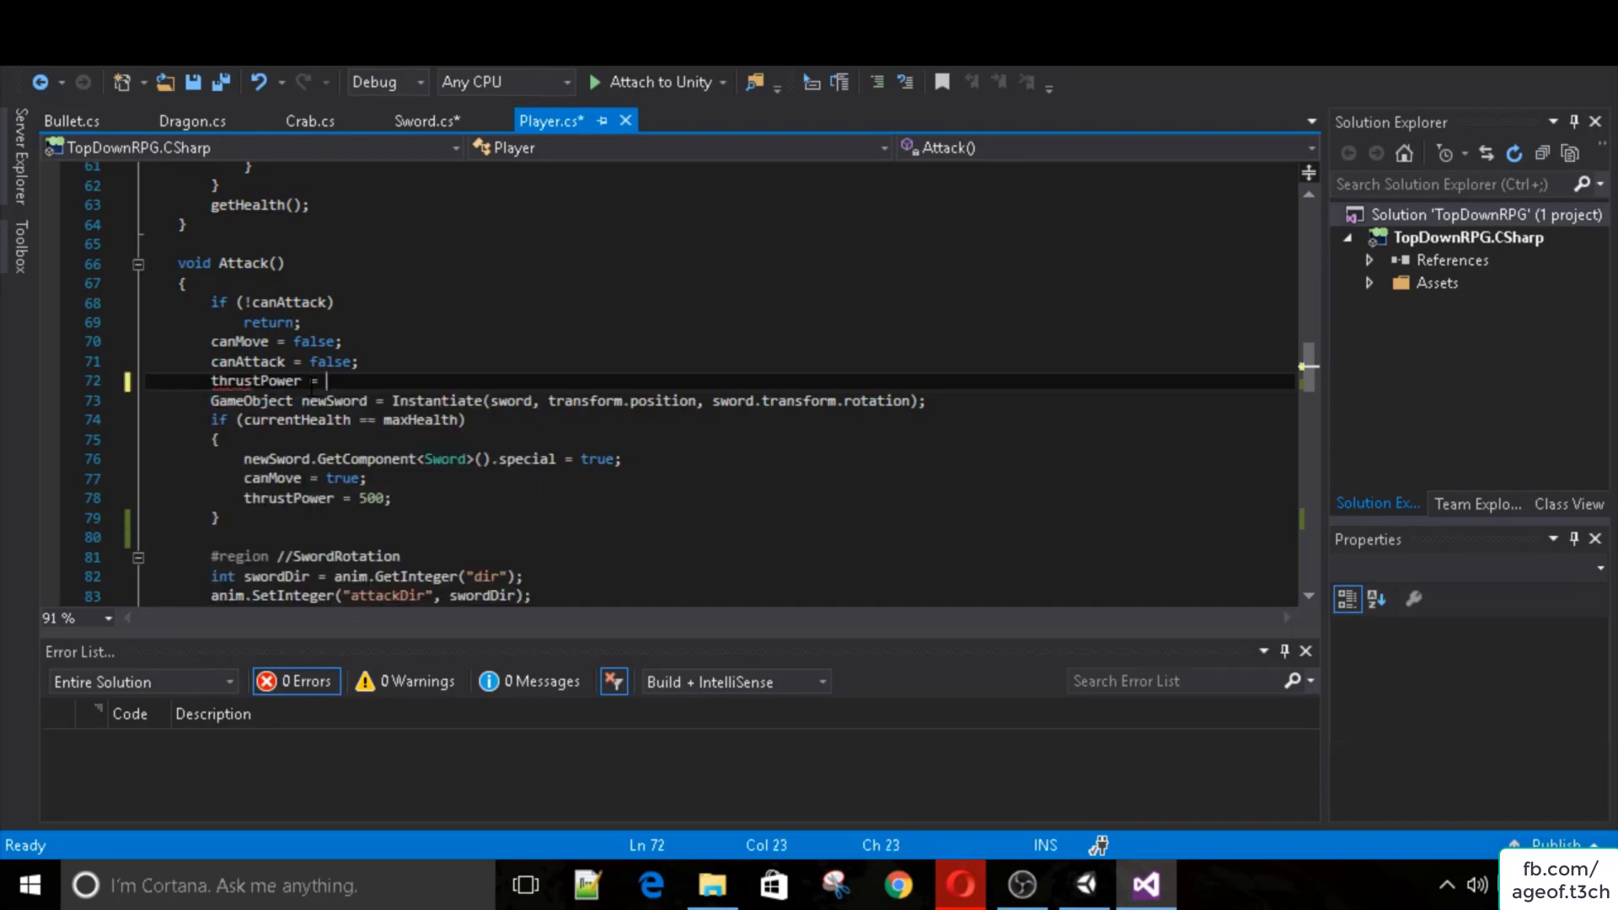
scroll(312, 385, "up", 2)
scroll(313, 385, "down", 2)
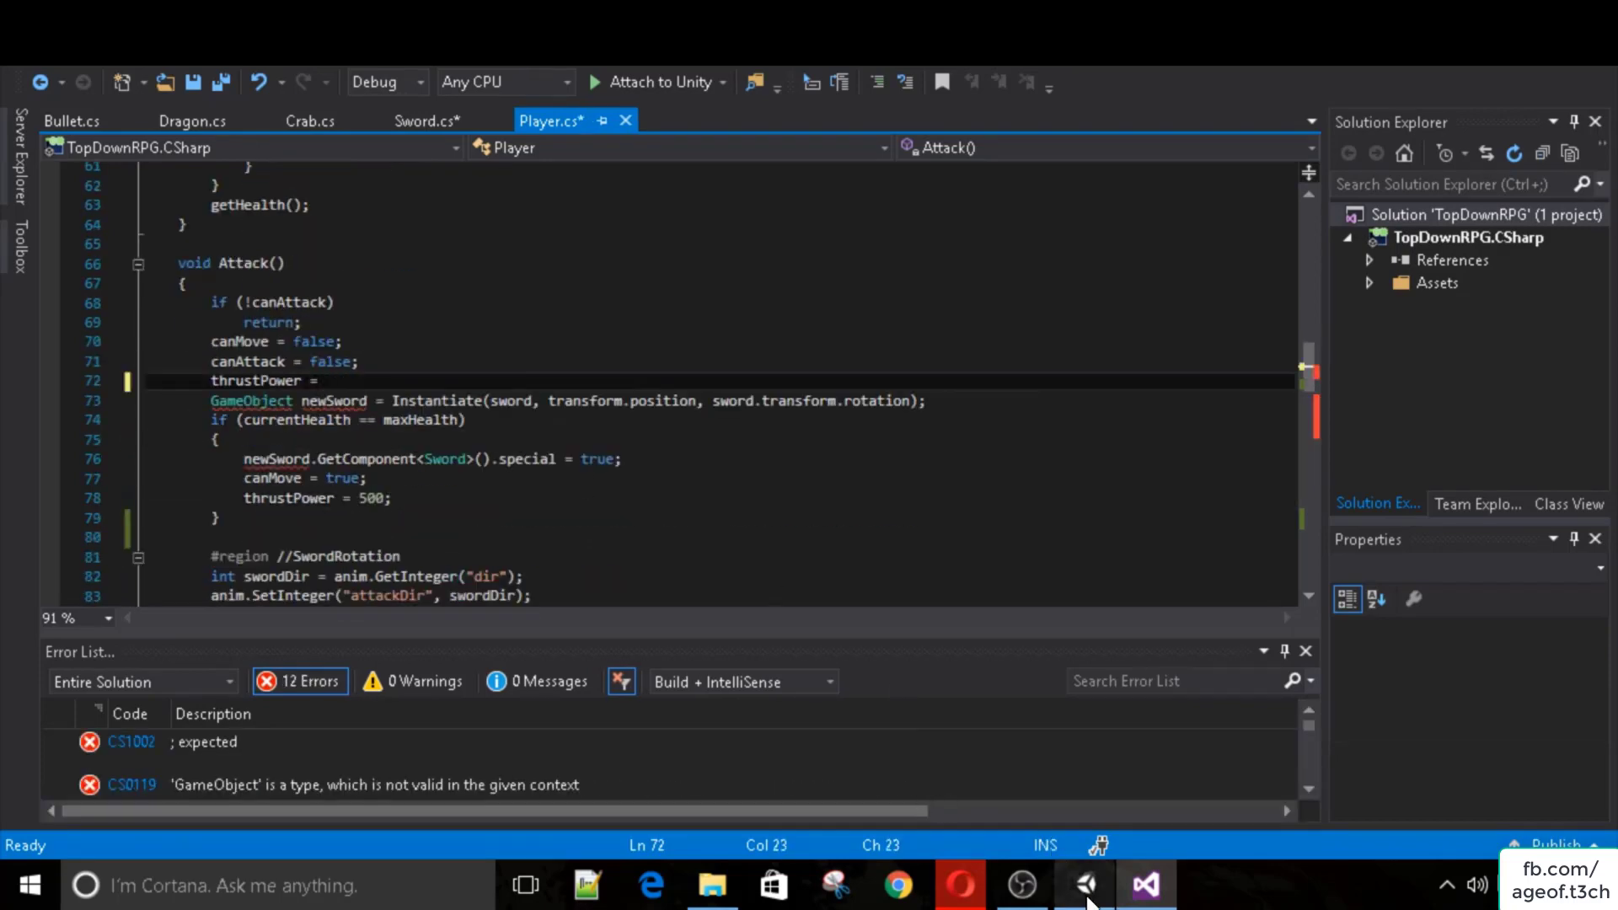
left_click(1087, 895)
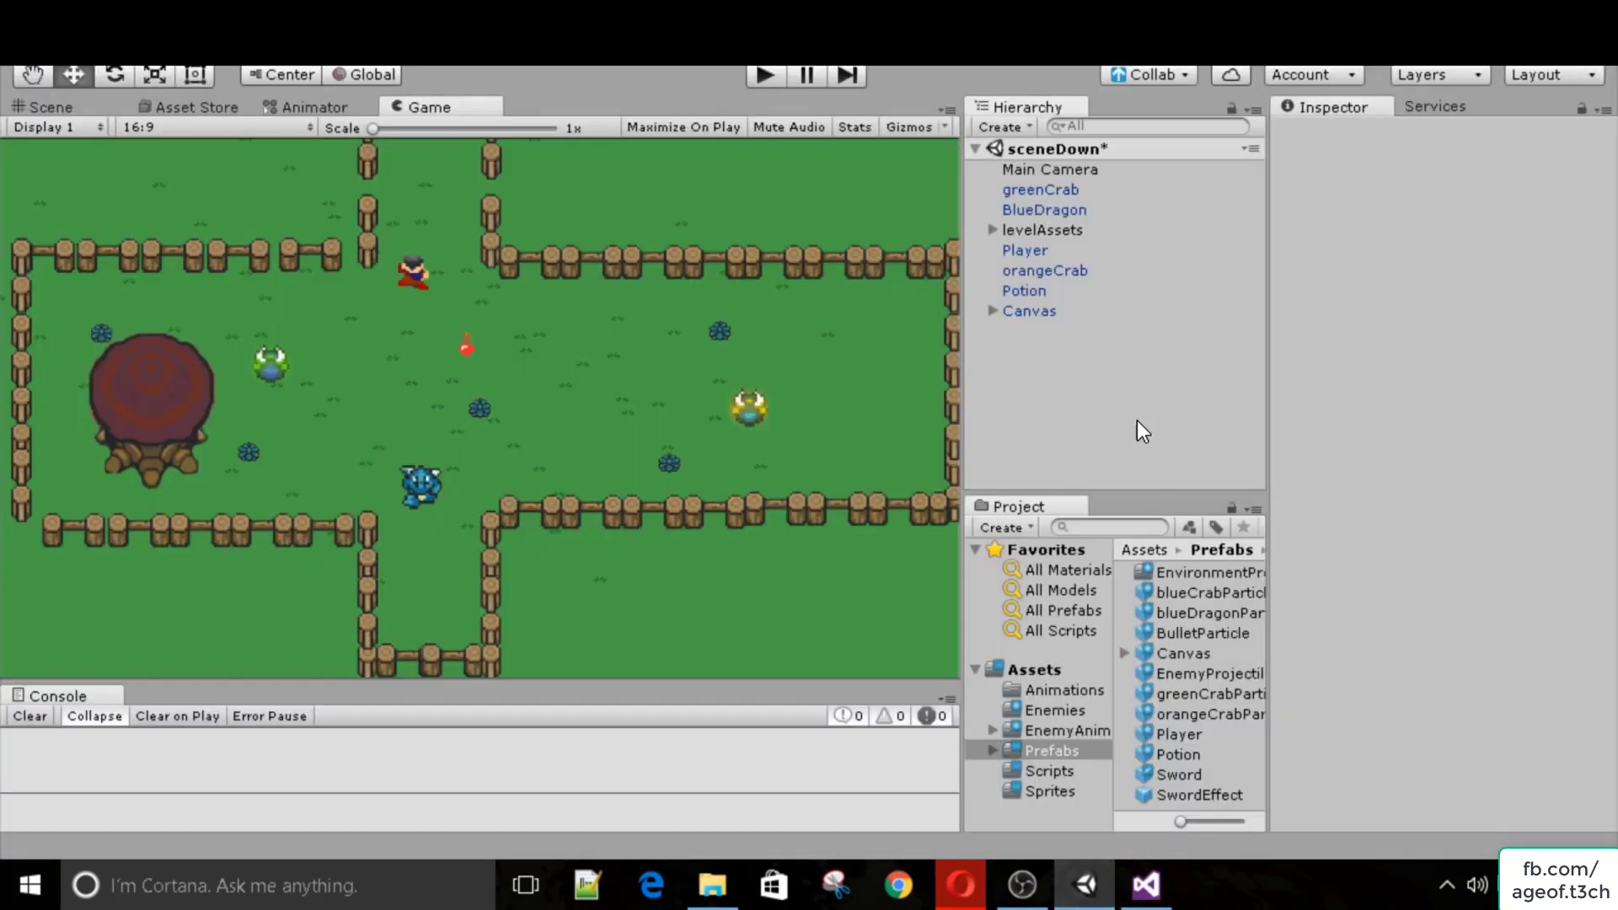
left_click(1043, 230)
left_click(1033, 246)
scroll(1406, 421, "down", 2)
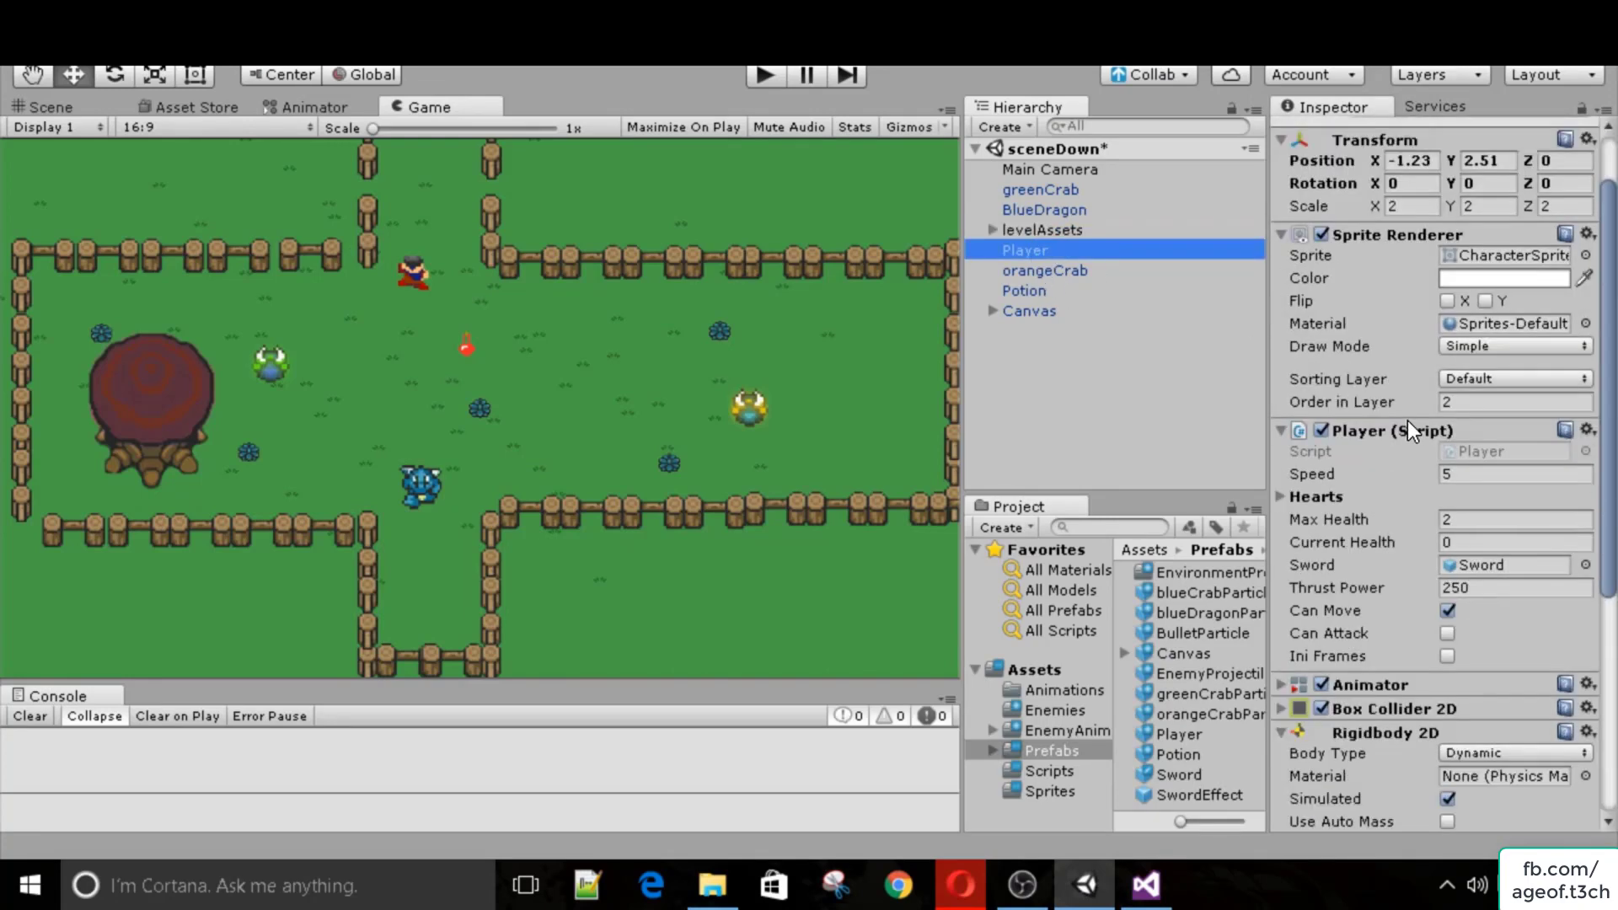
key("alt+Tab")
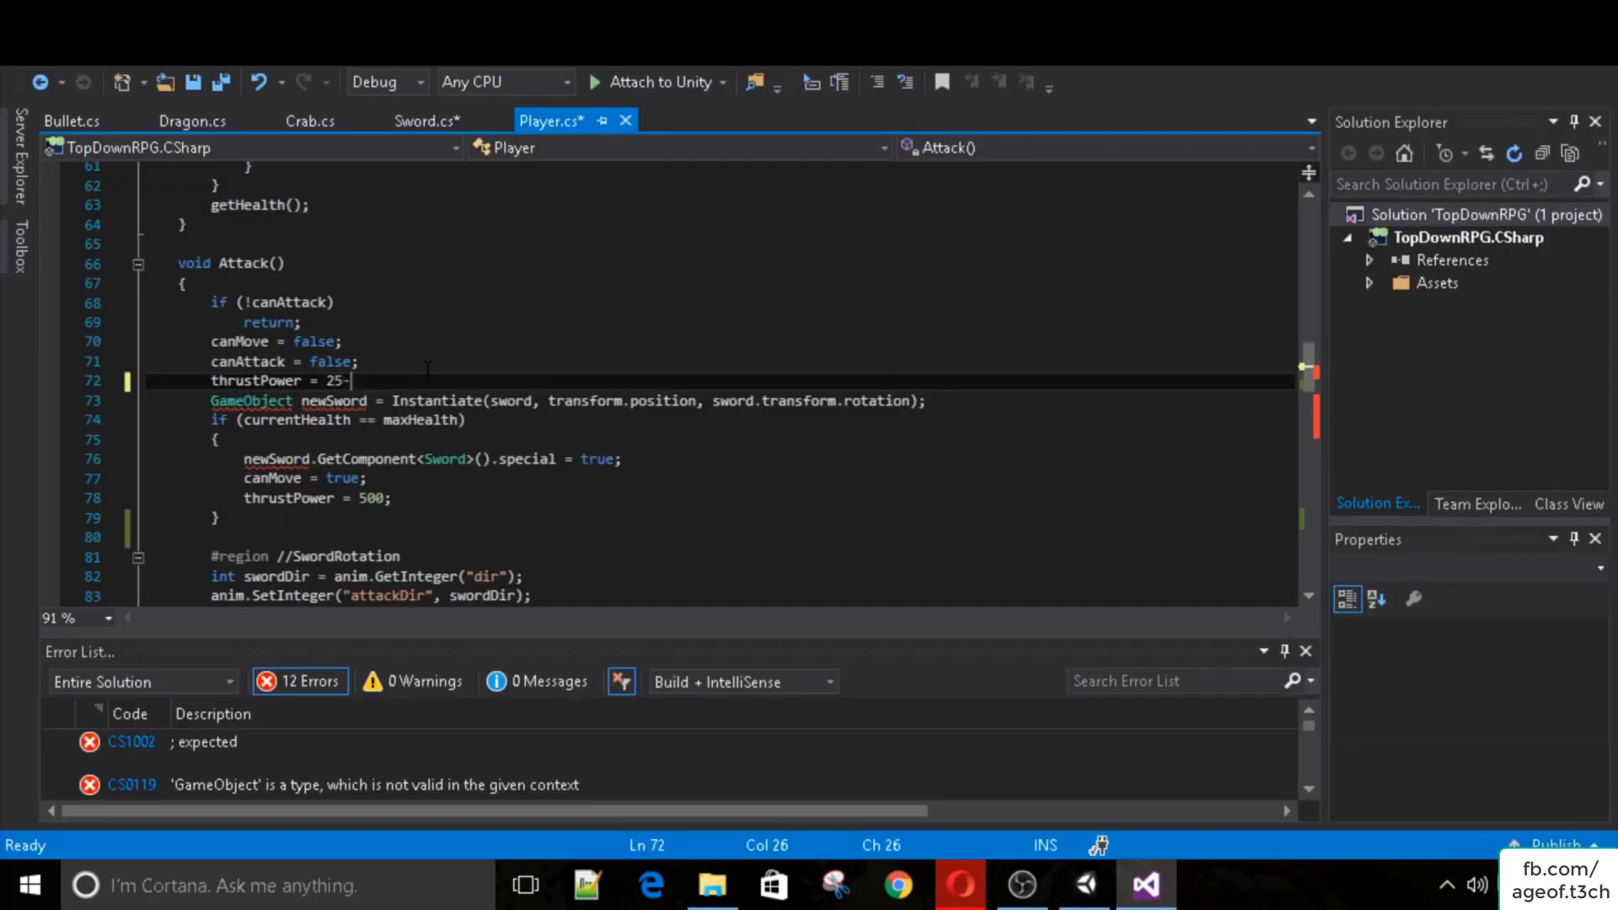
key("ctrl+s")
Insert the condition if(!maxHealth==5) above maxHealth++ in the Potion branch of OnTriggerEnter2D, and save Player.cs.
scroll(427, 370, "down", 10)
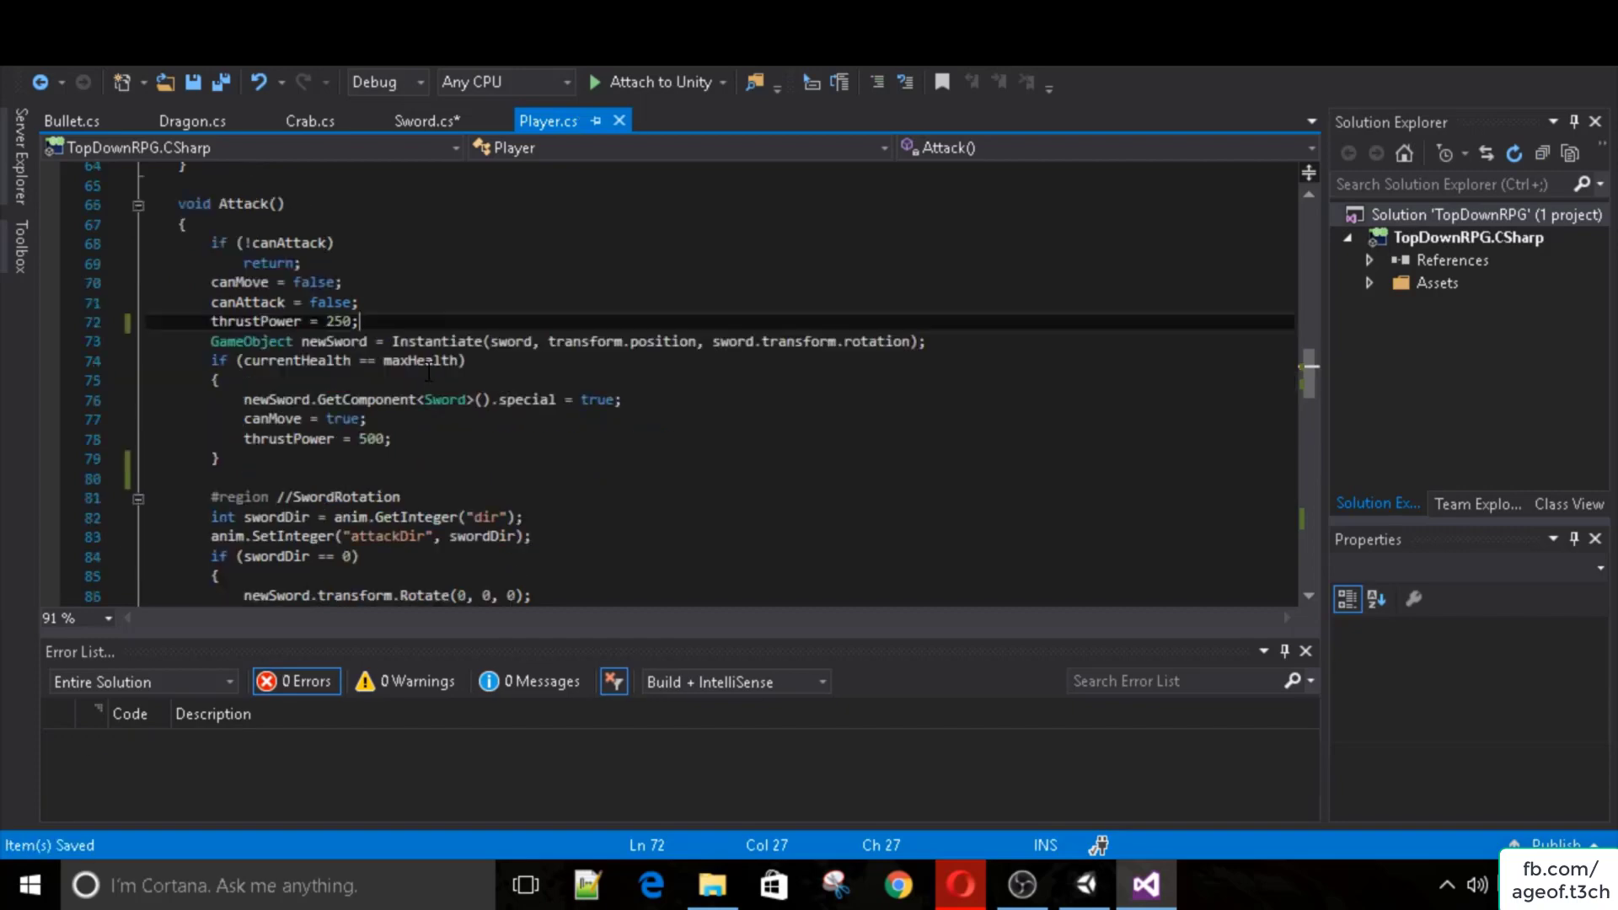
scroll(427, 368, "down", 14)
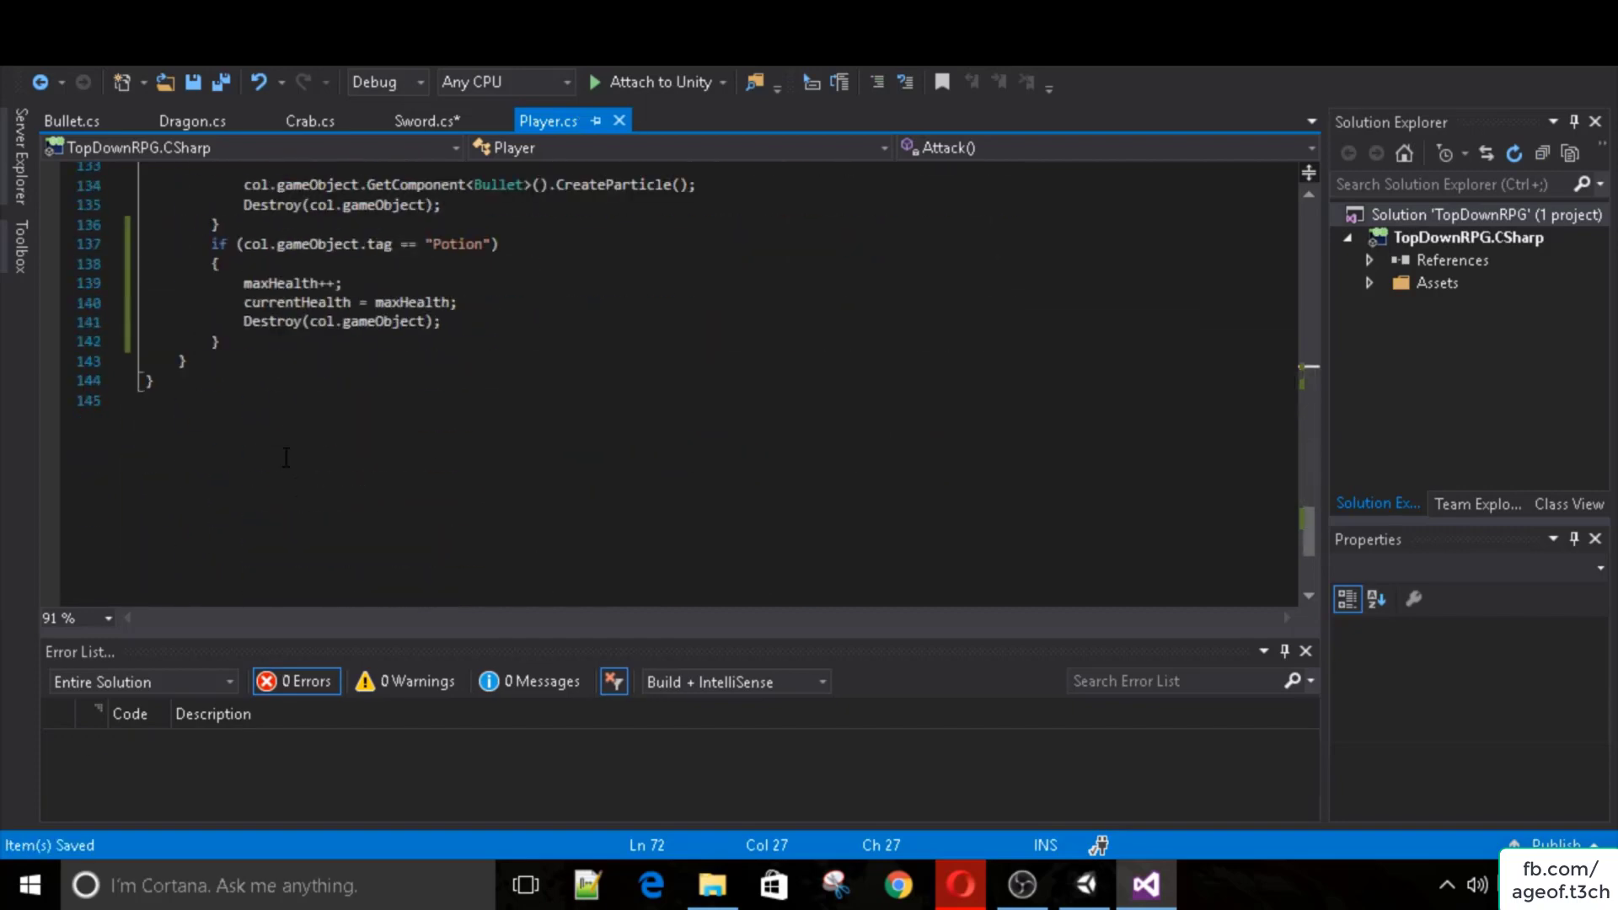
left_click(401, 263)
key("Return")
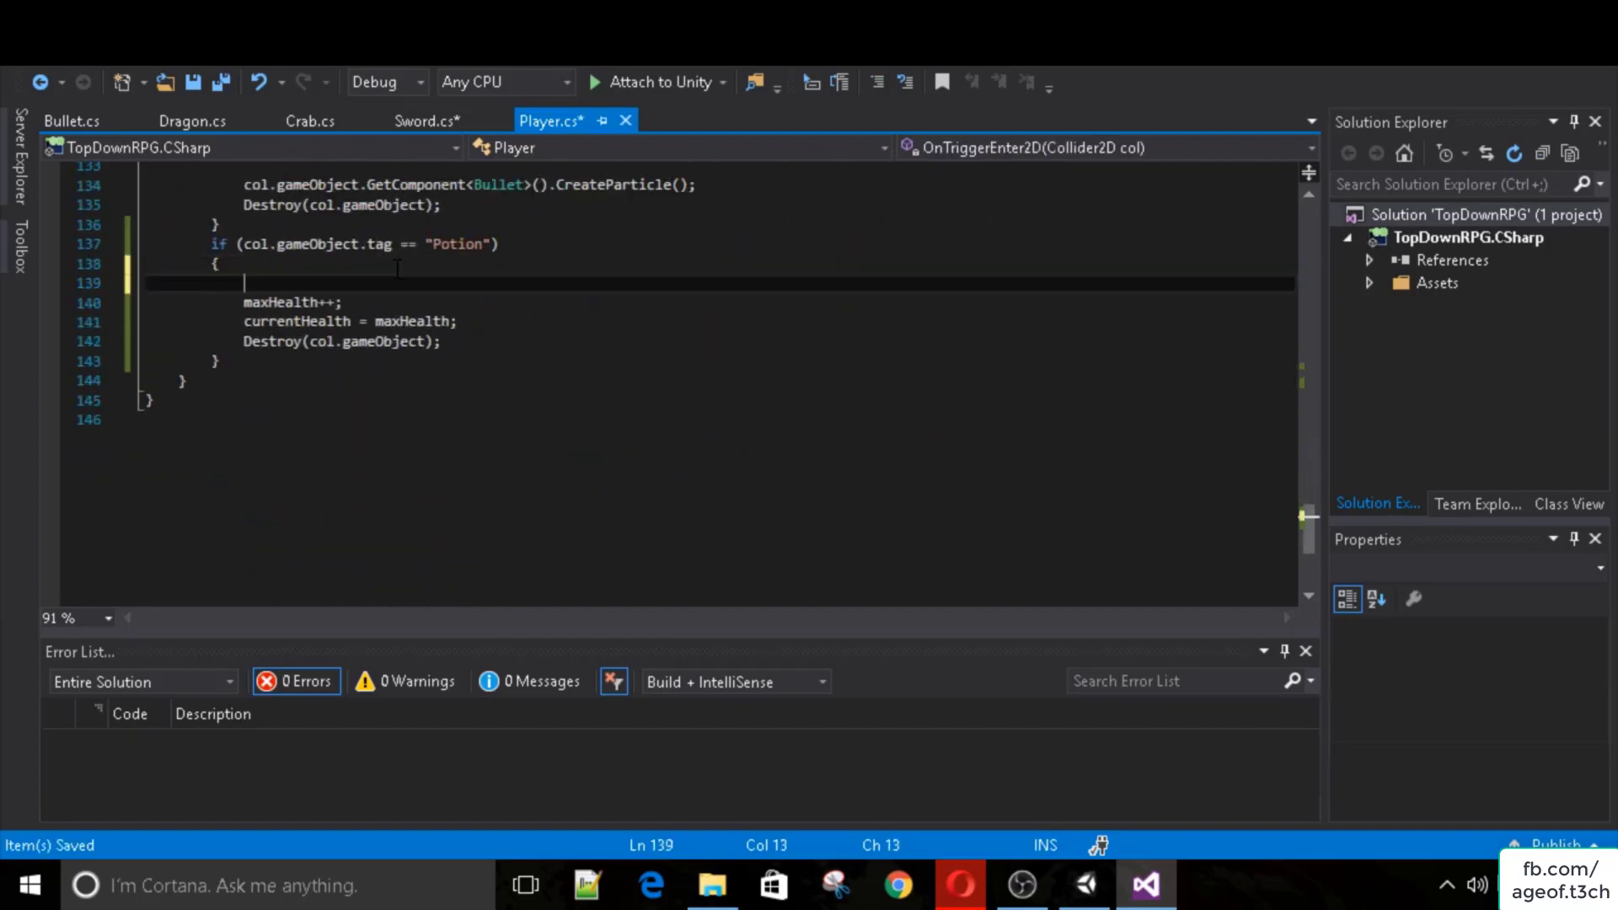
type("if(maxHealth")
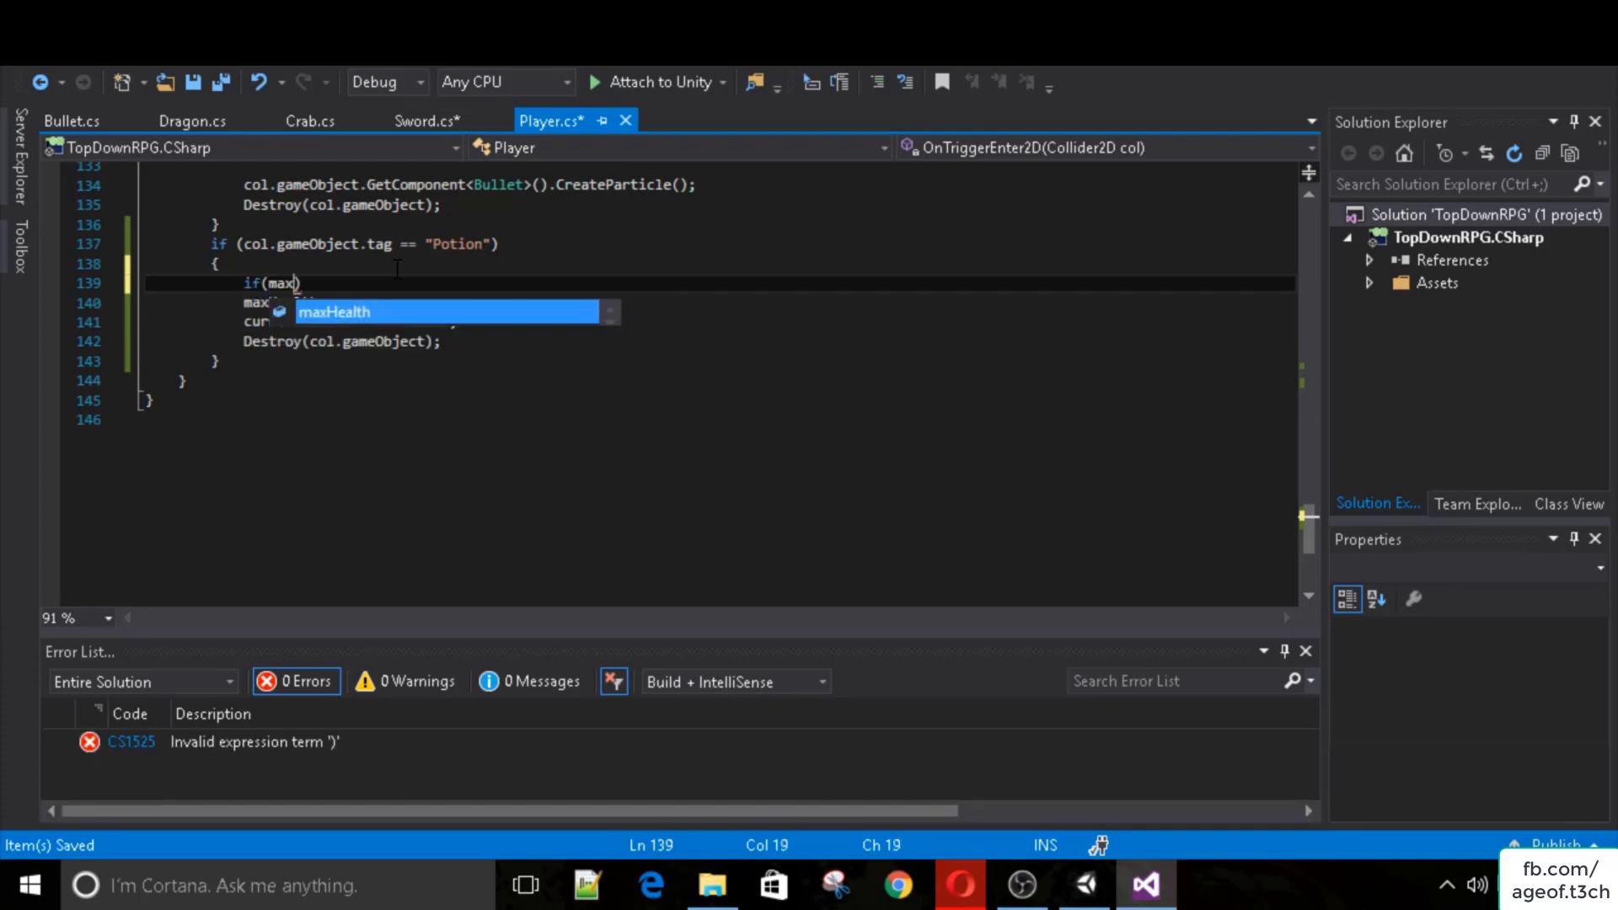
type(">")
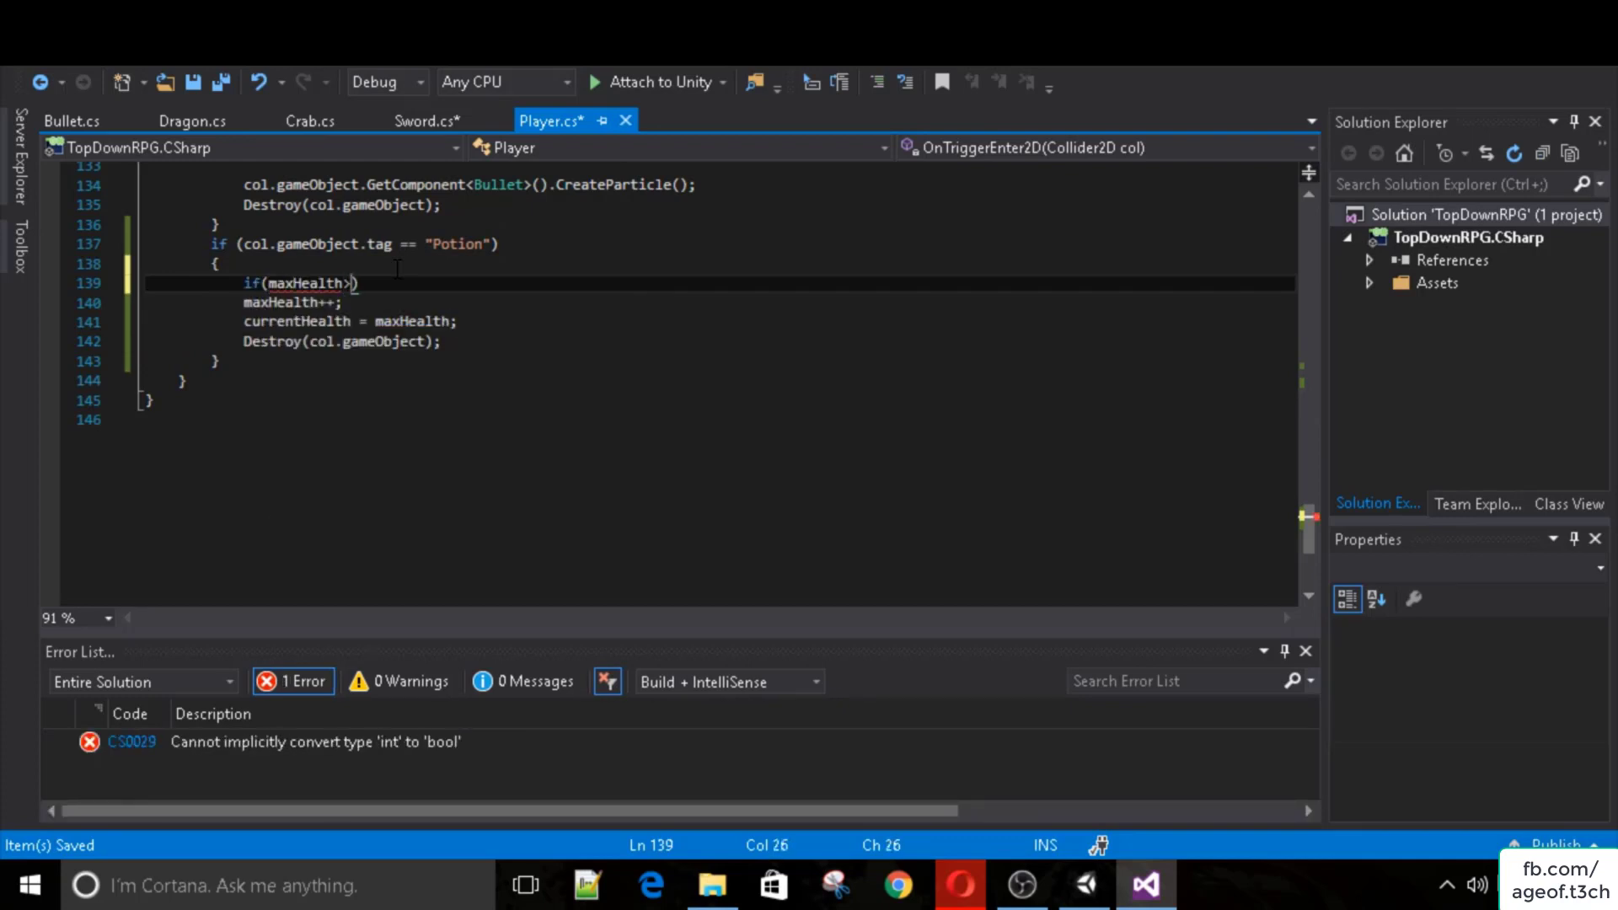
key("BackSpace")
type("==5")
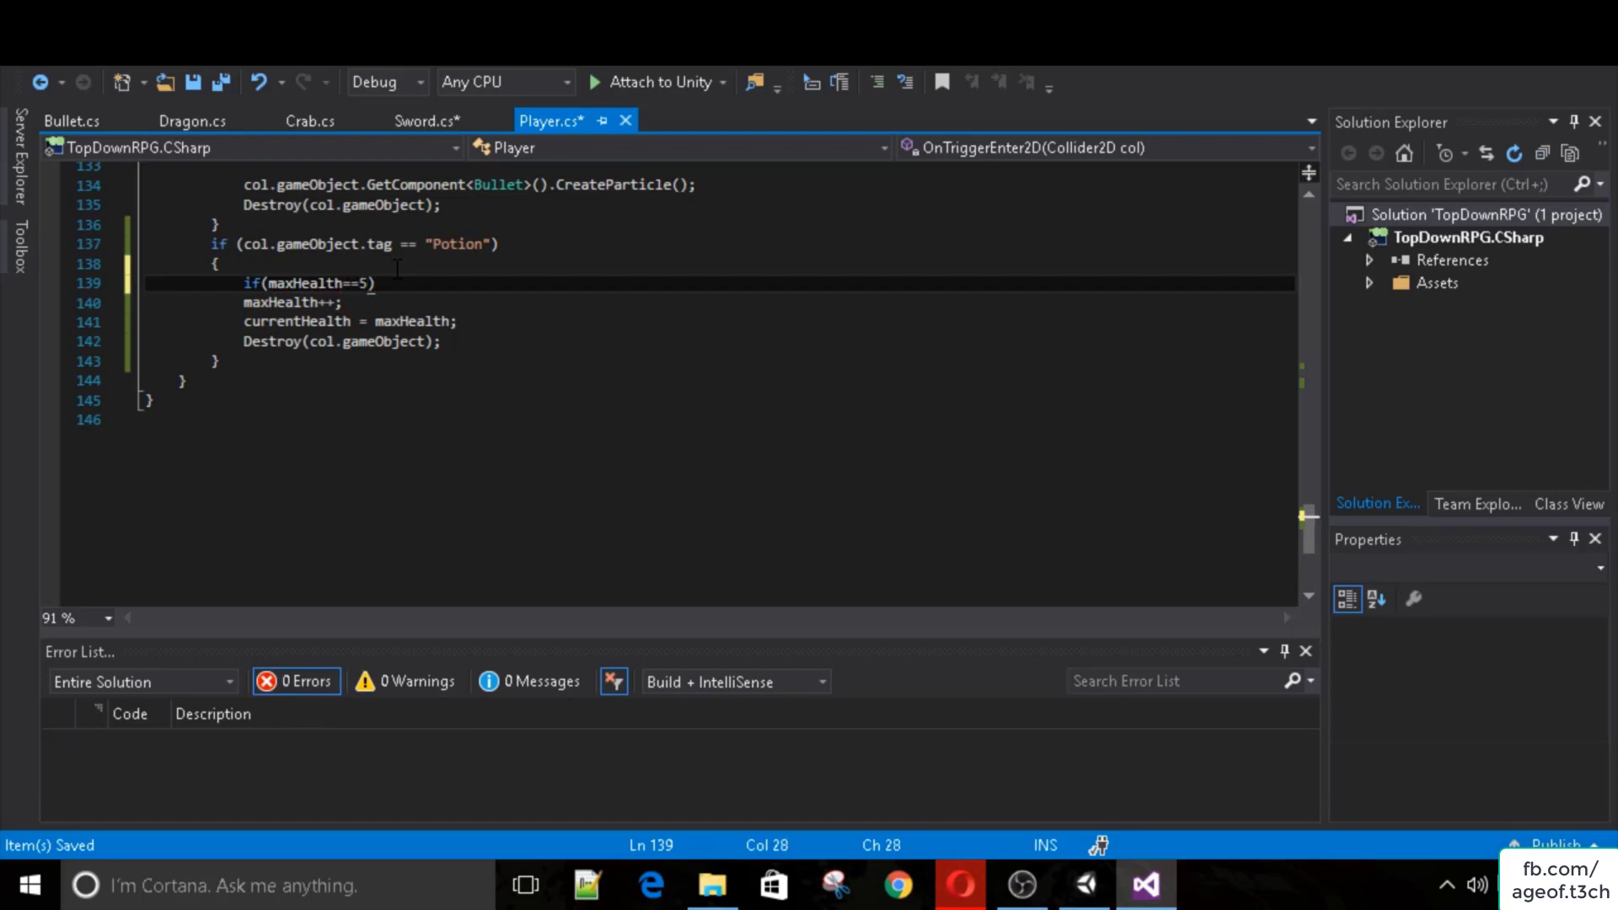
type("!")
key("ctrl+s")
left_click(422, 301)
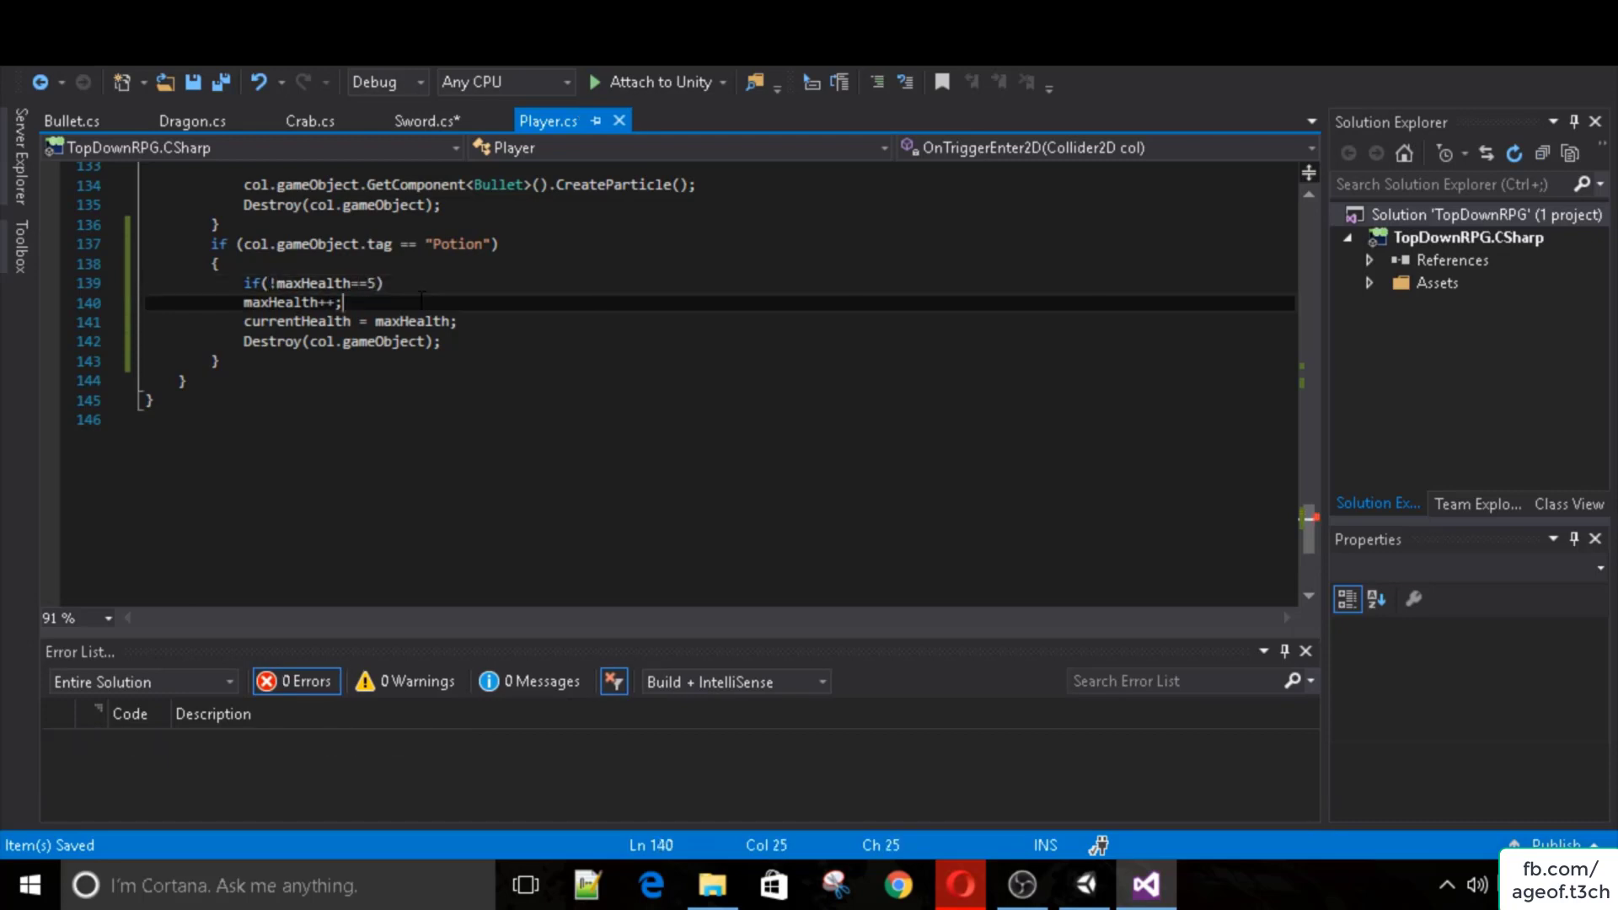
Add a return; statement under the new maxHealth condition in the Potion branch, and inspect the flagged maxHealth expression.
left_click(440, 287)
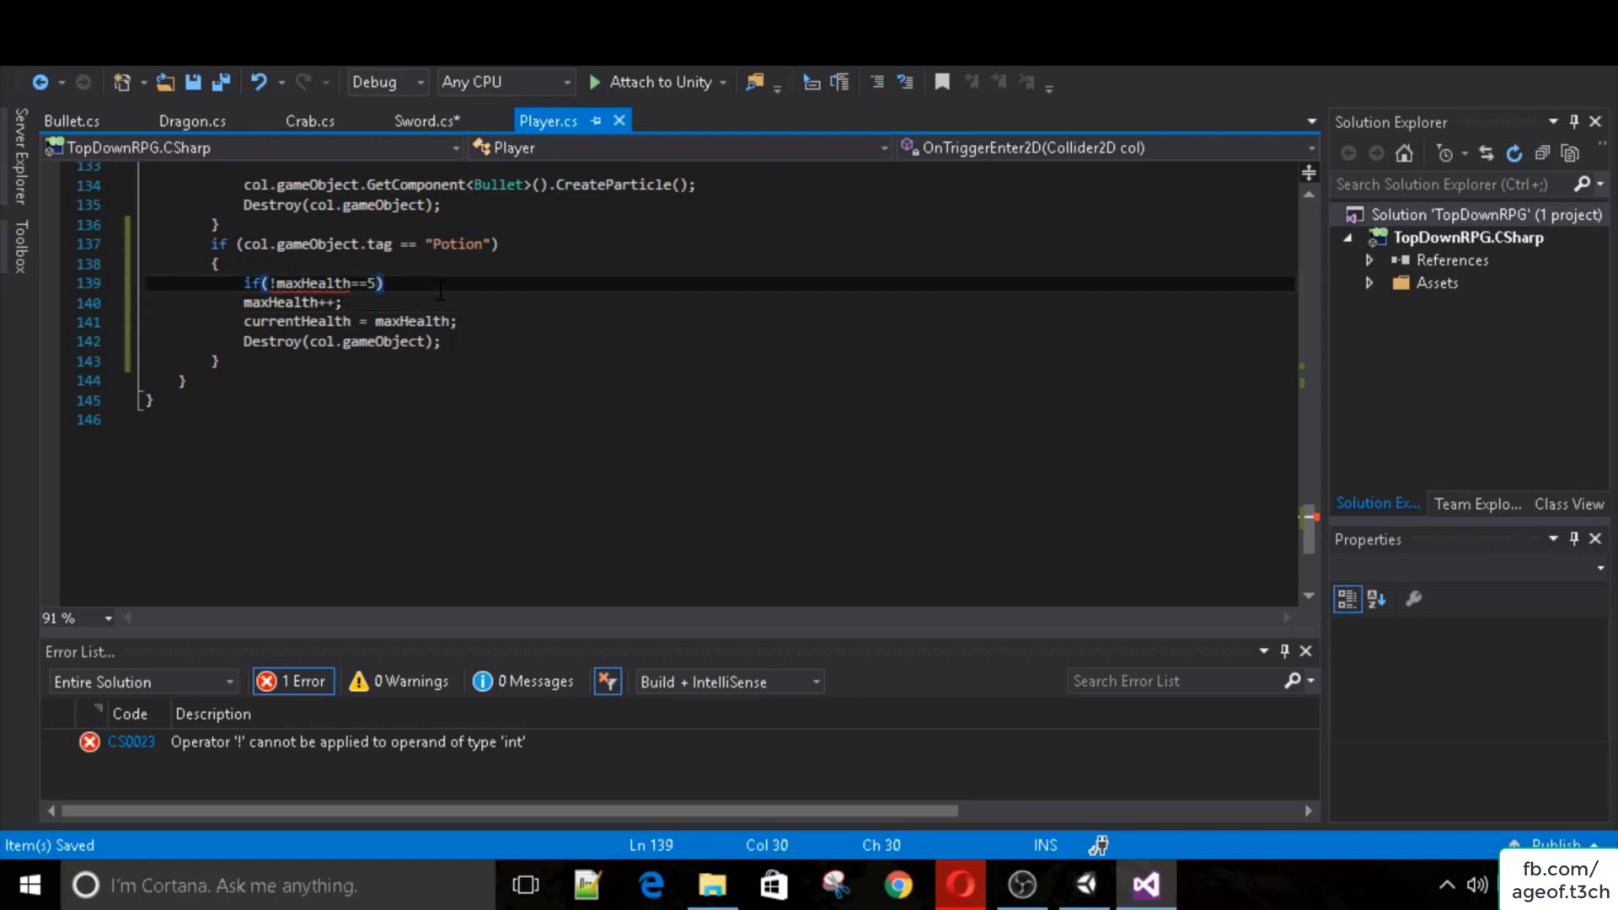
key("Return")
type("return;")
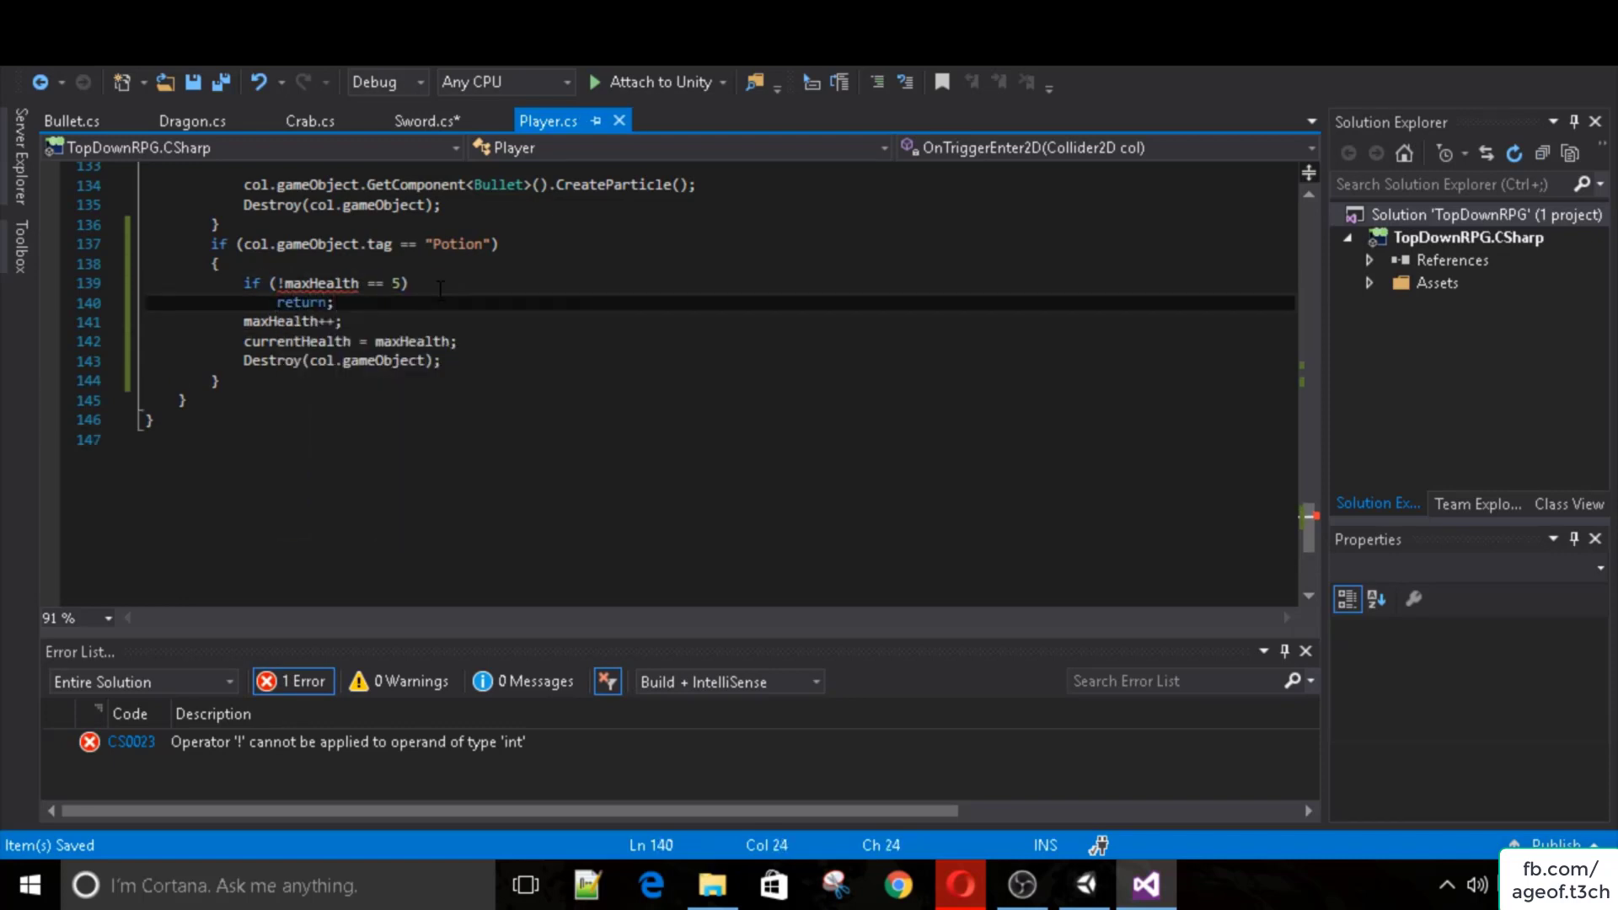
mouse_move(360, 283)
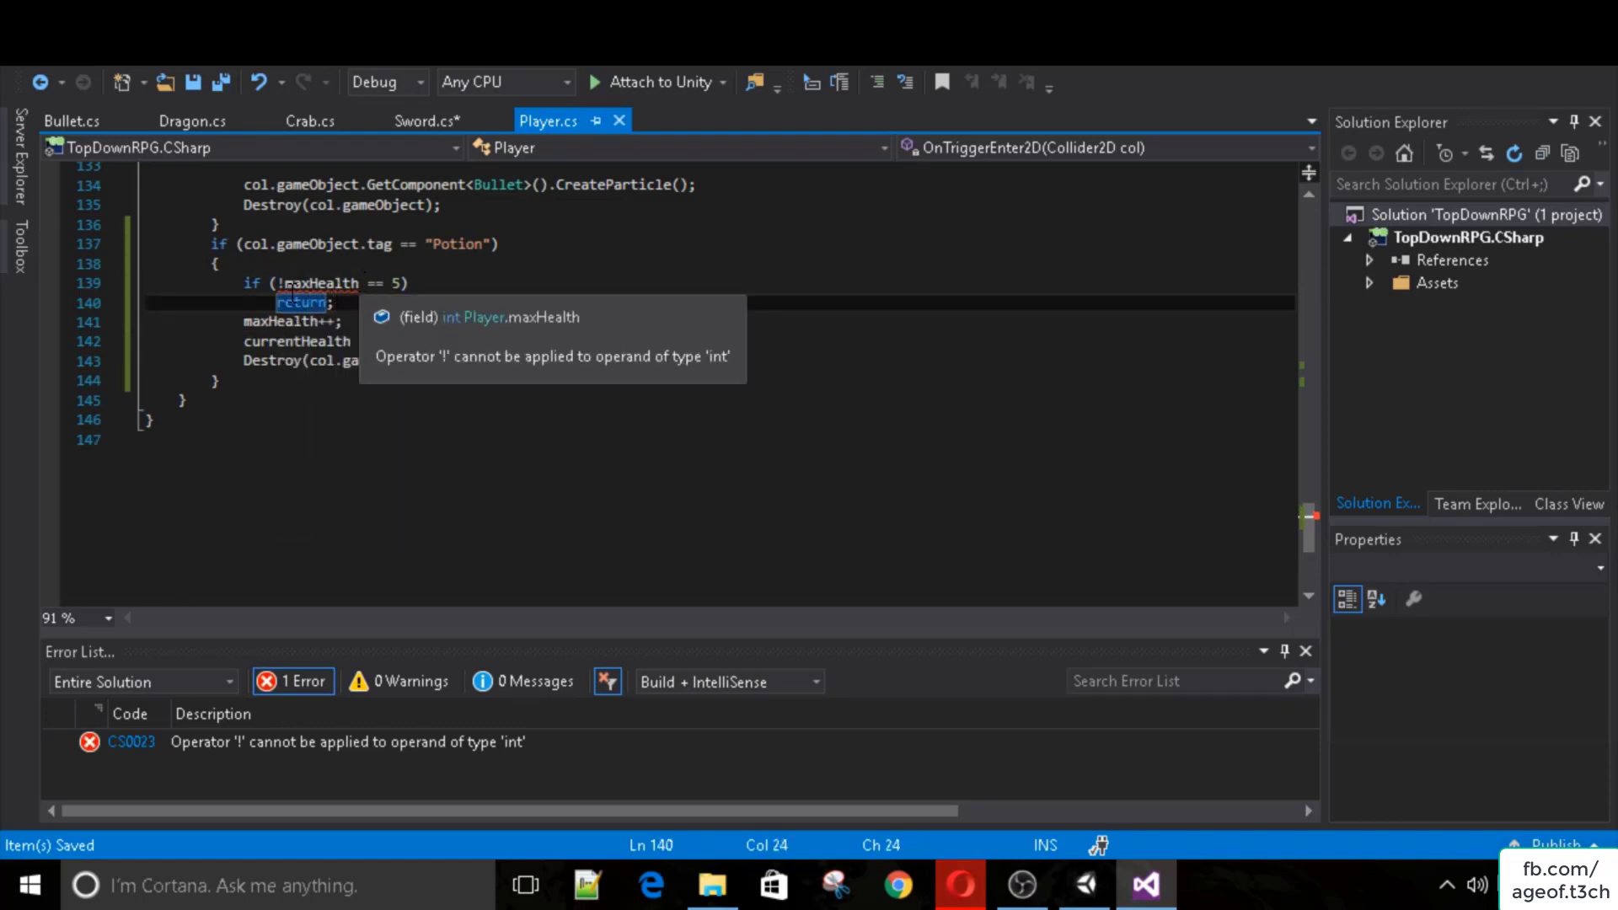
Correct the condition in the Potion branch to if (maxHealth != 5) and save Player.cs.
left_click(279, 283)
key("BackSpace")
left_click(369, 284)
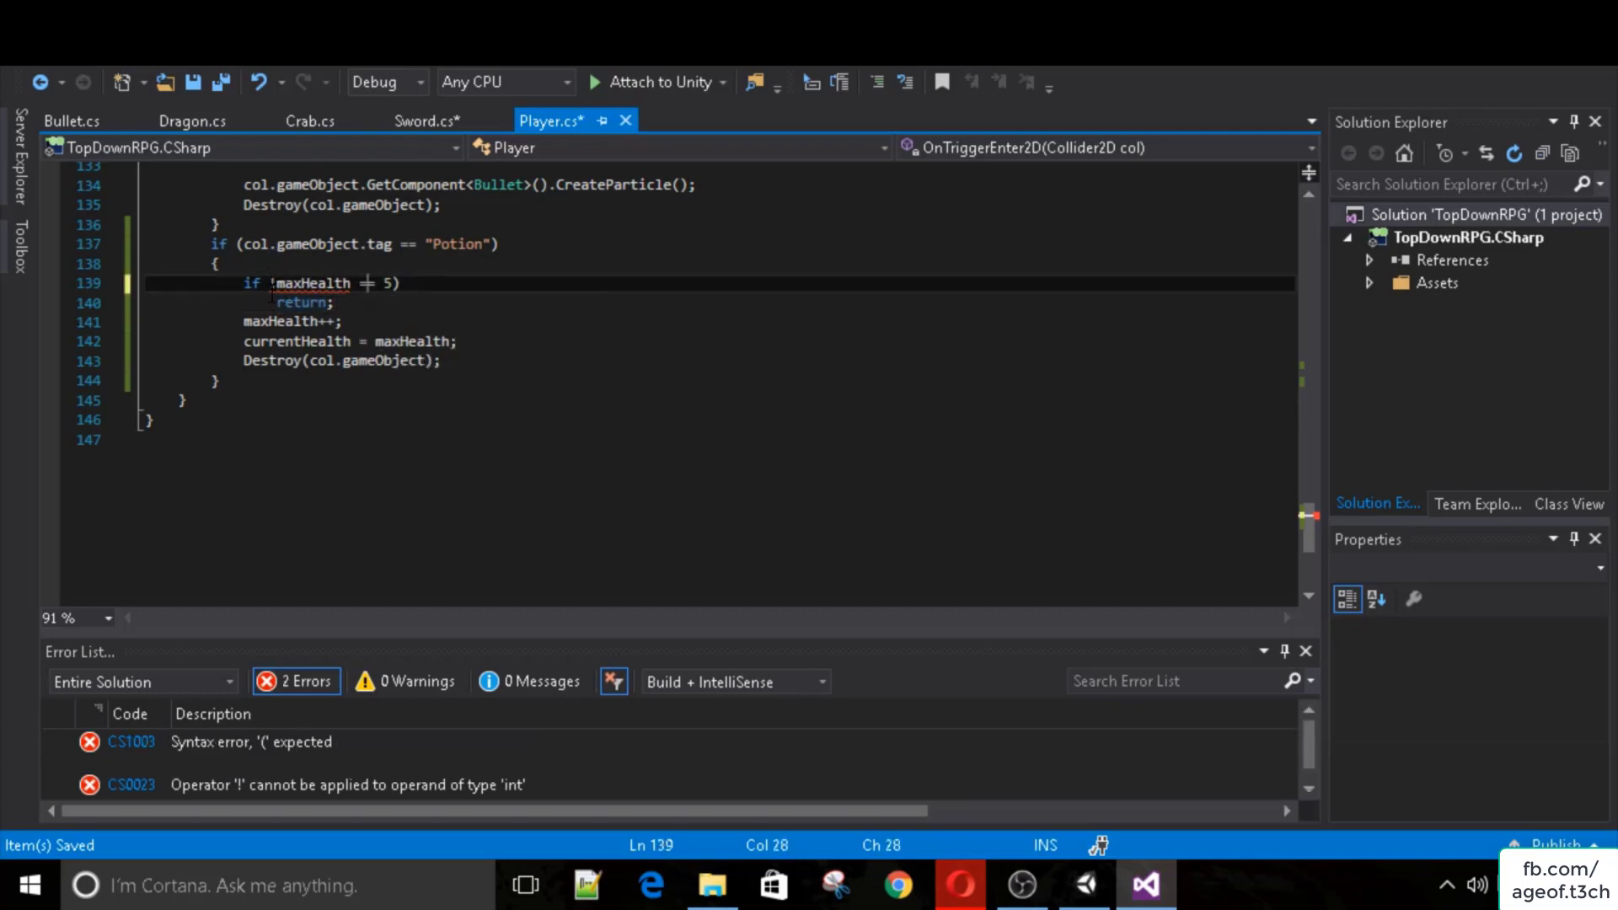
key("Delete")
type("(")
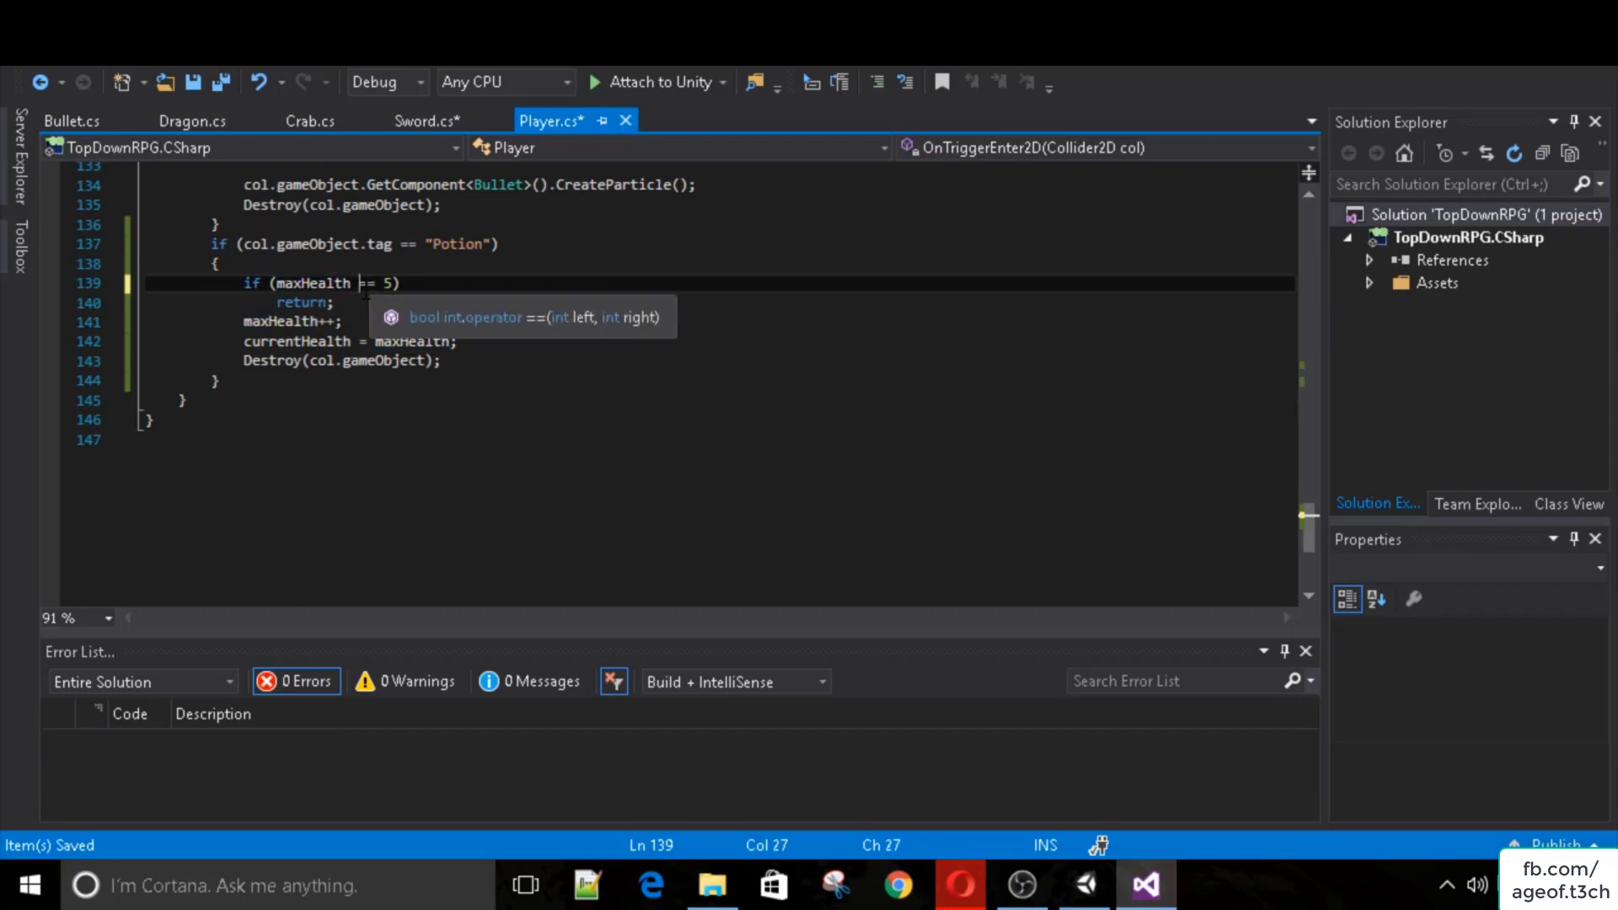
key("ctrl+s")
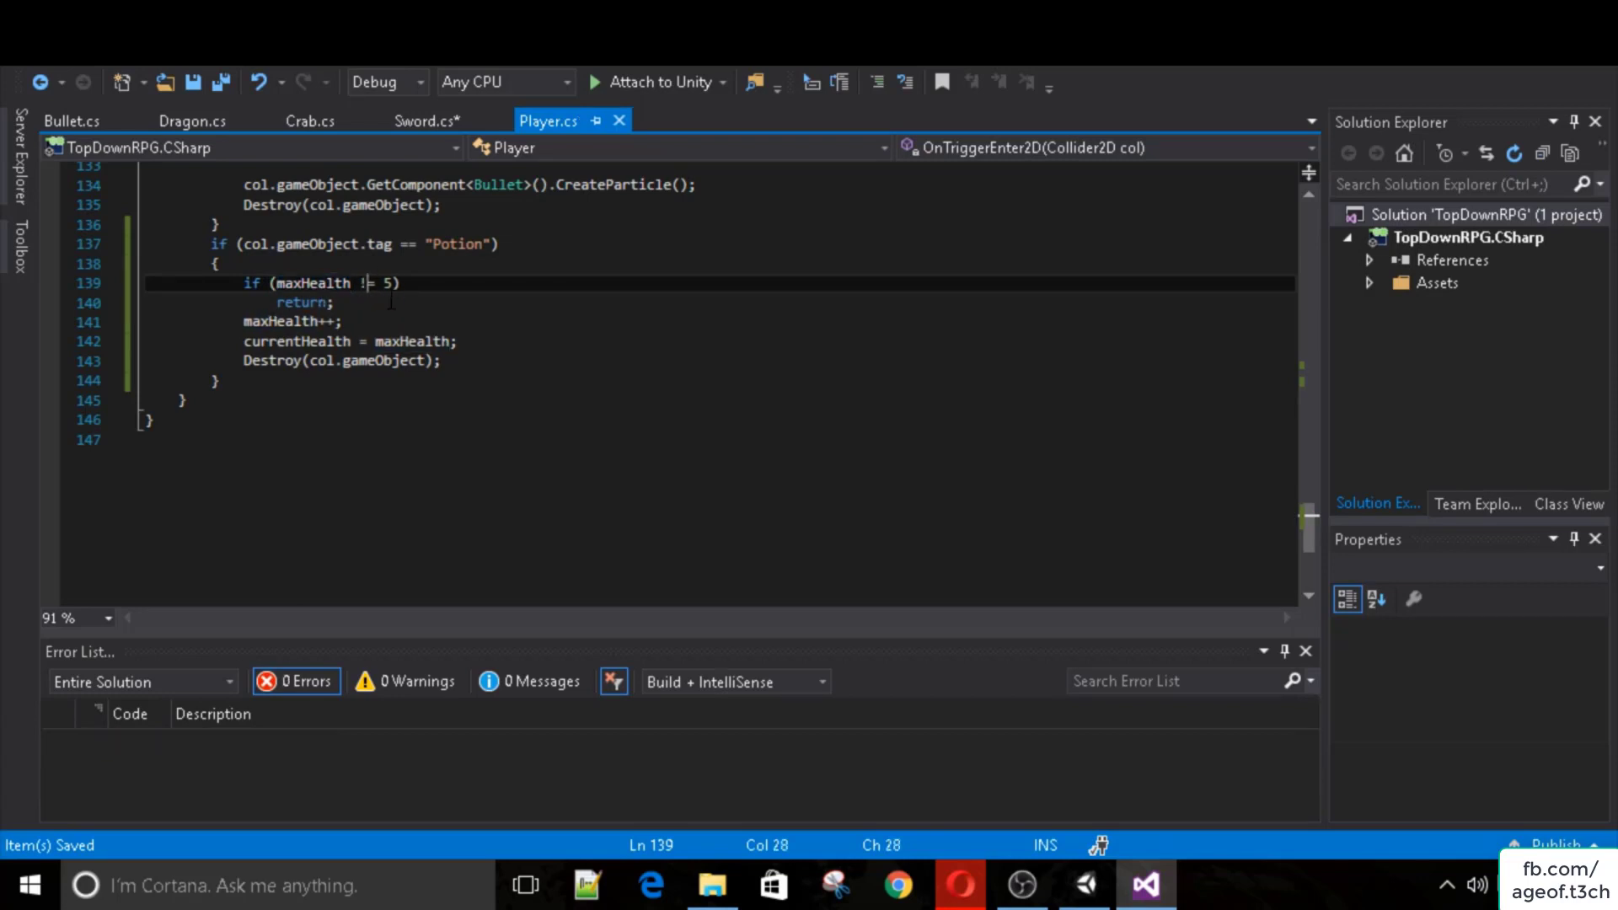
Review the maxHealth != 5 comparison and the return statement beneath it in the Potion branch.
key("Right")
key("Right")
key("Right")
key("Right")
left_click_drag(353, 283, 402, 283)
left_click(404, 283)
double_click(364, 289)
double_click(312, 302)
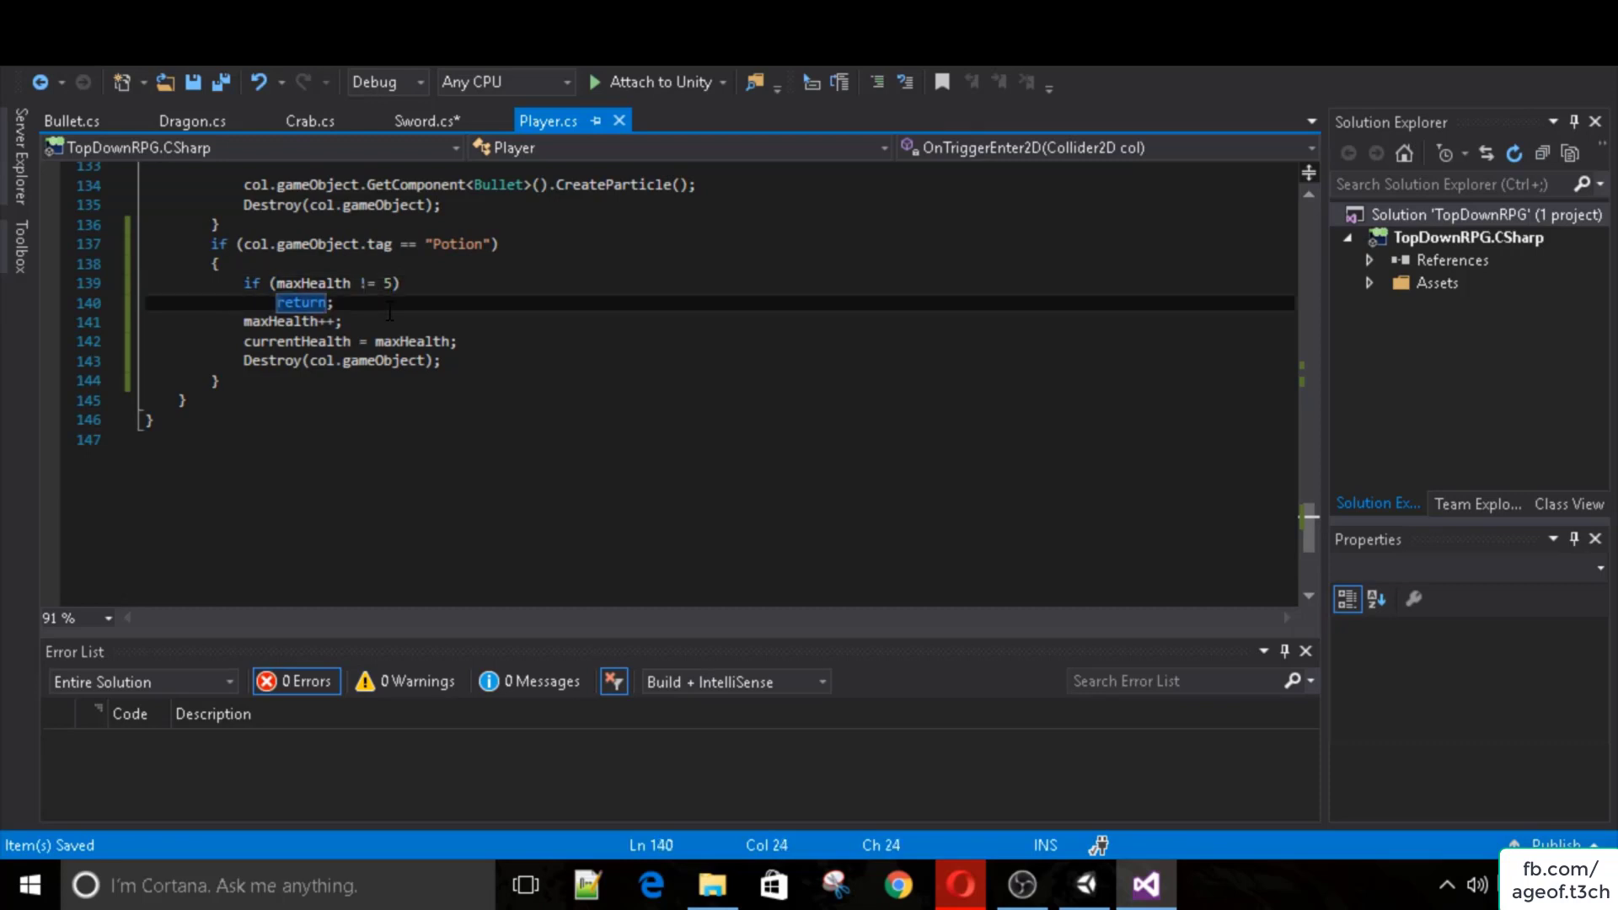
Change the comparison in the Potion branch to maxHealth >= 5 and save Player.cs.
left_click(372, 283)
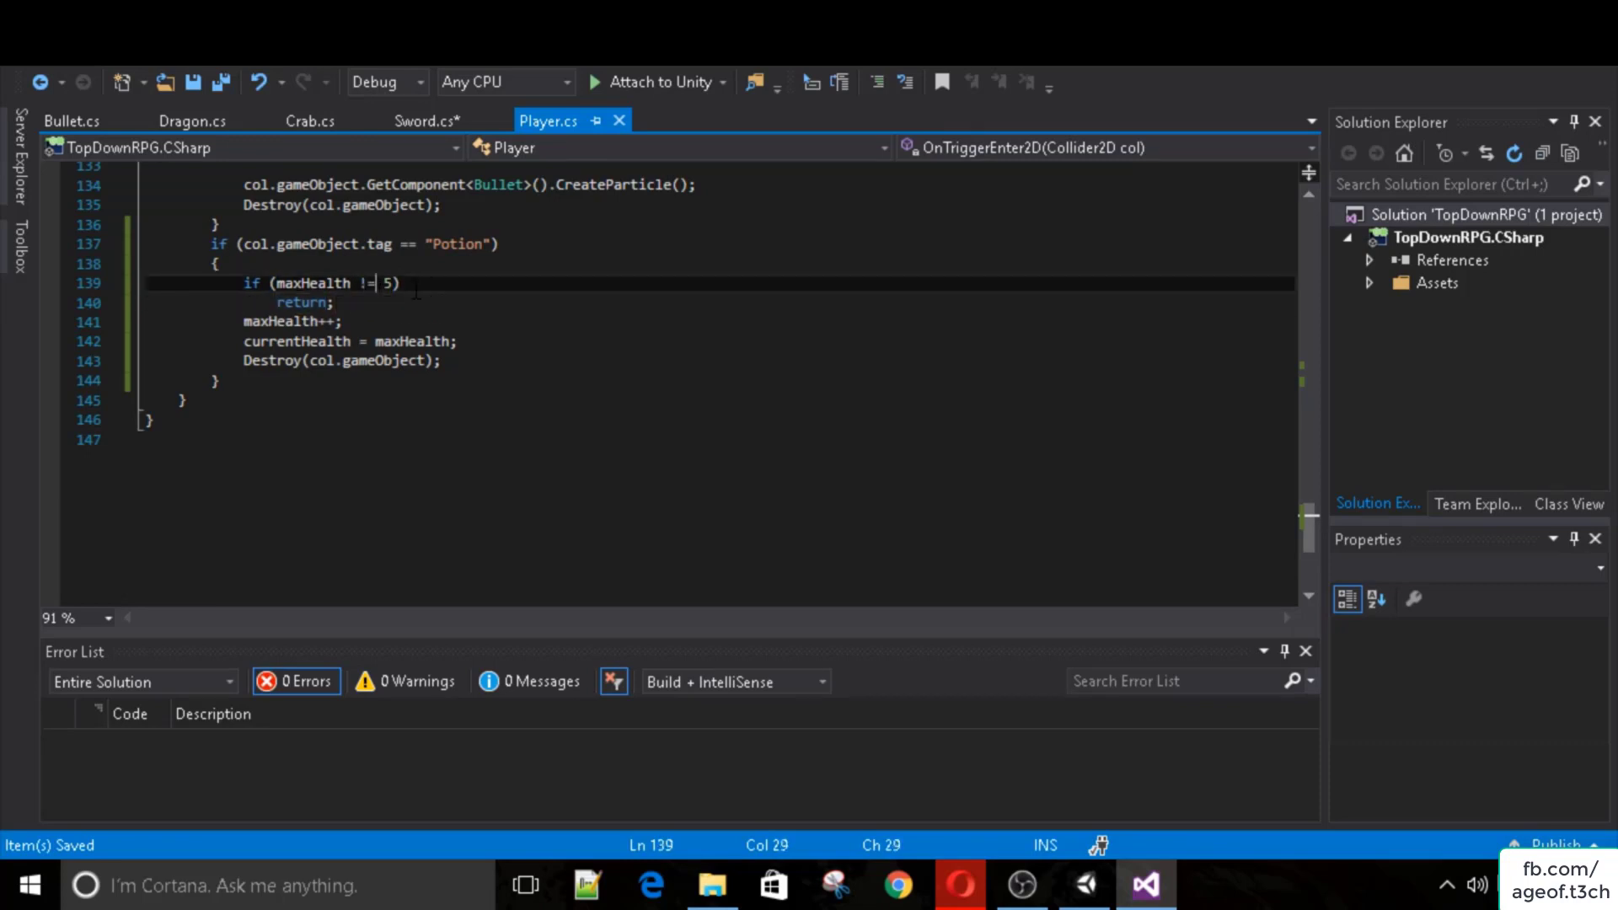
key("Delete")
key("BackSpace")
key("BackSpace")
type("<")
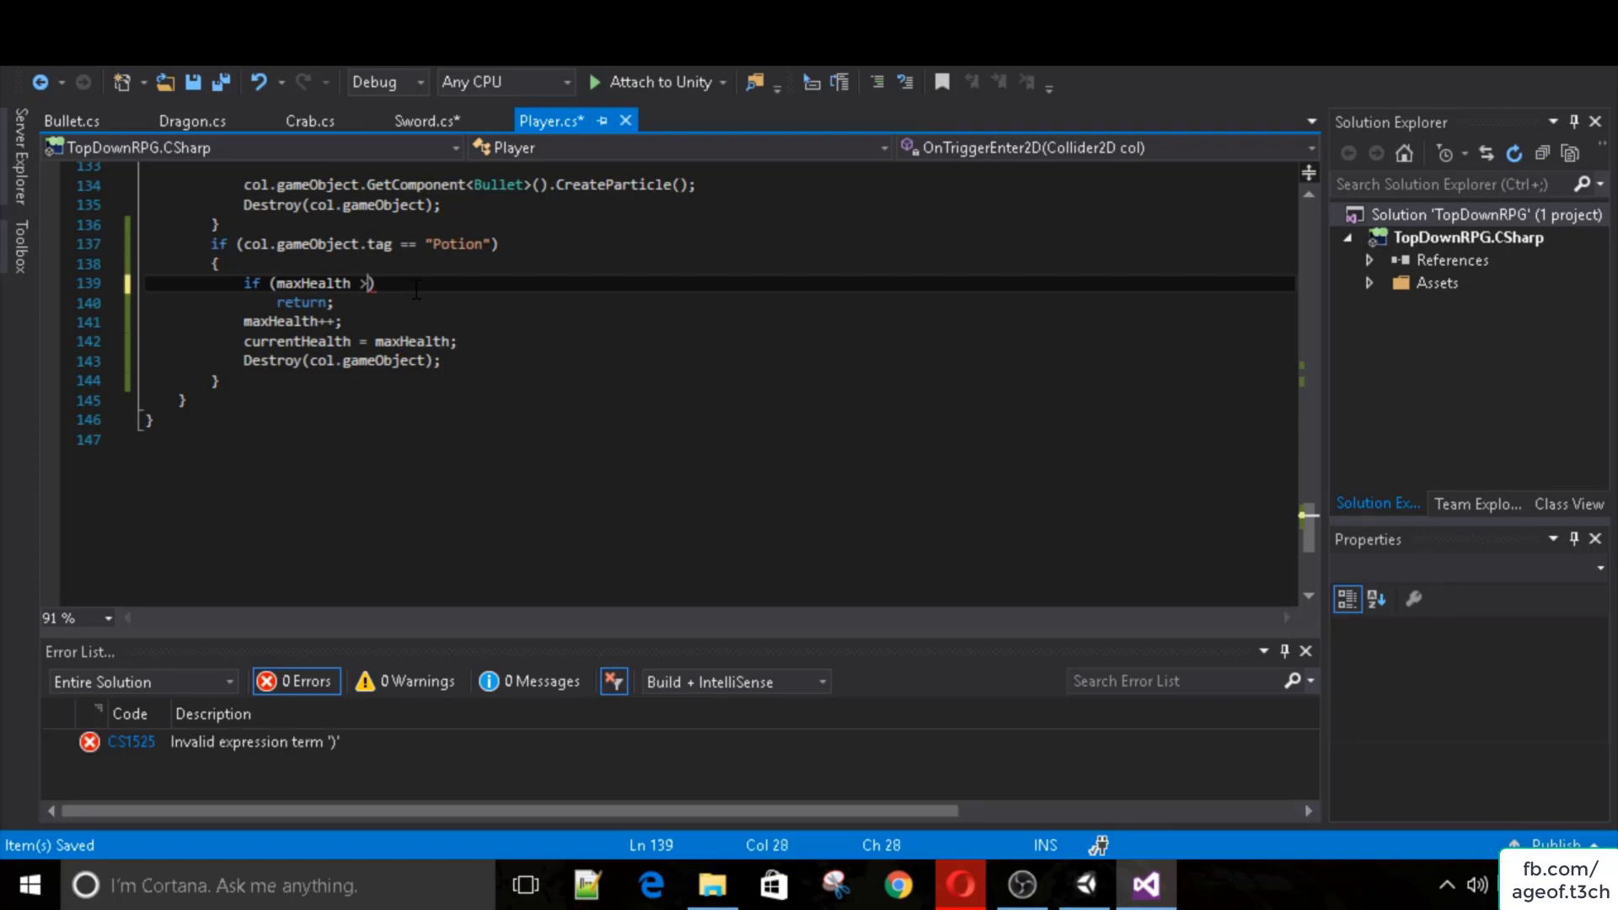
type("=5")
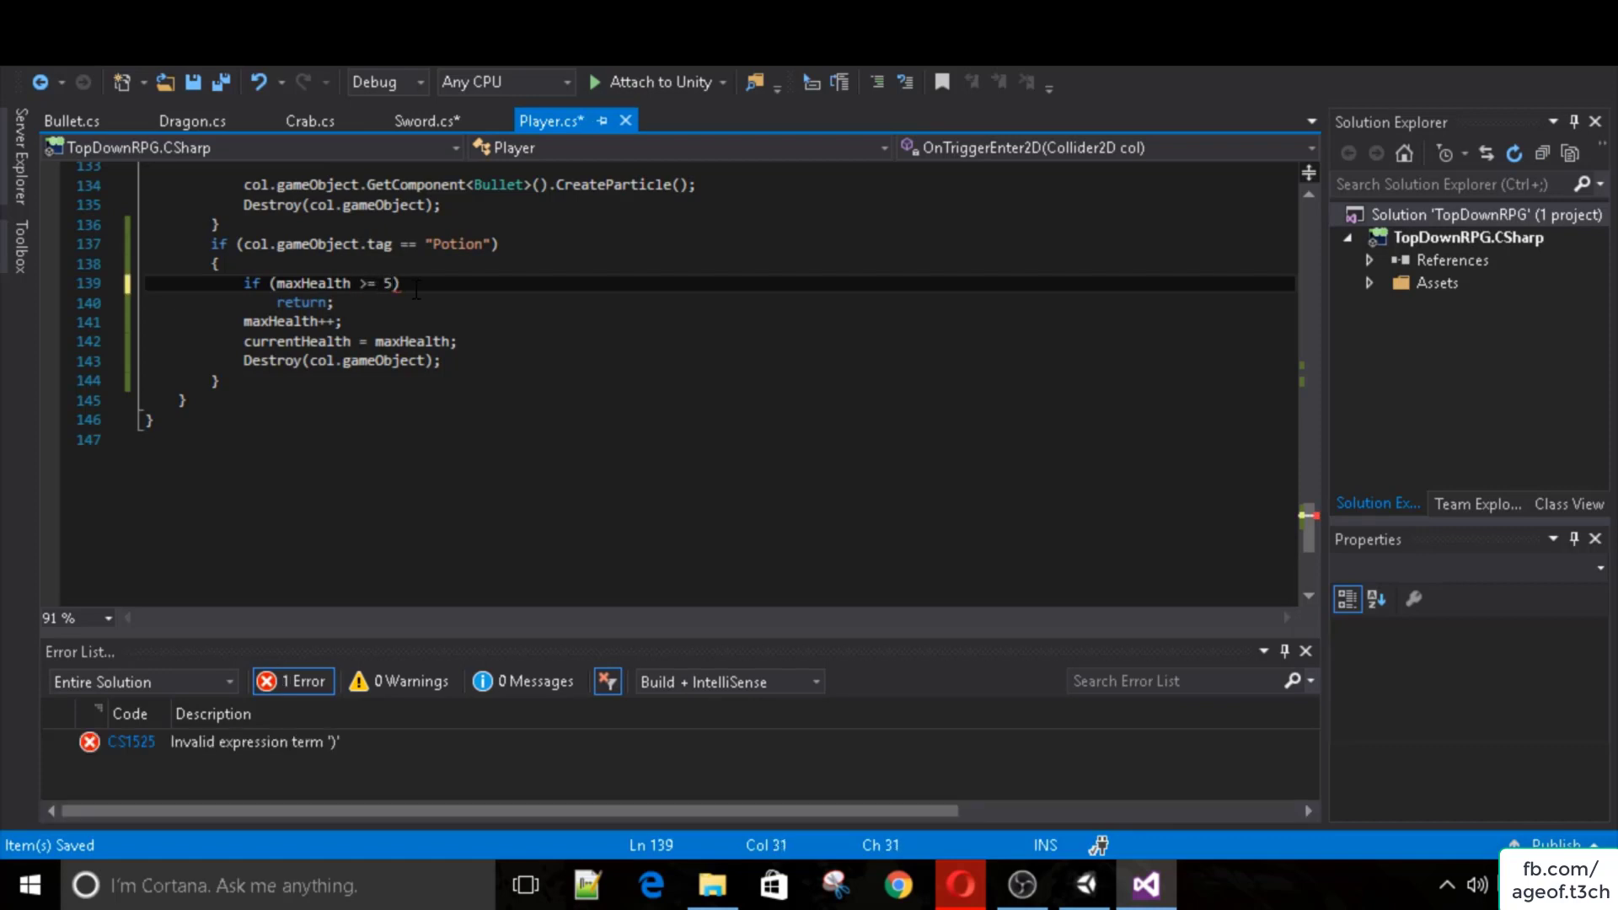
key("ctrl+s")
left_click(368, 304)
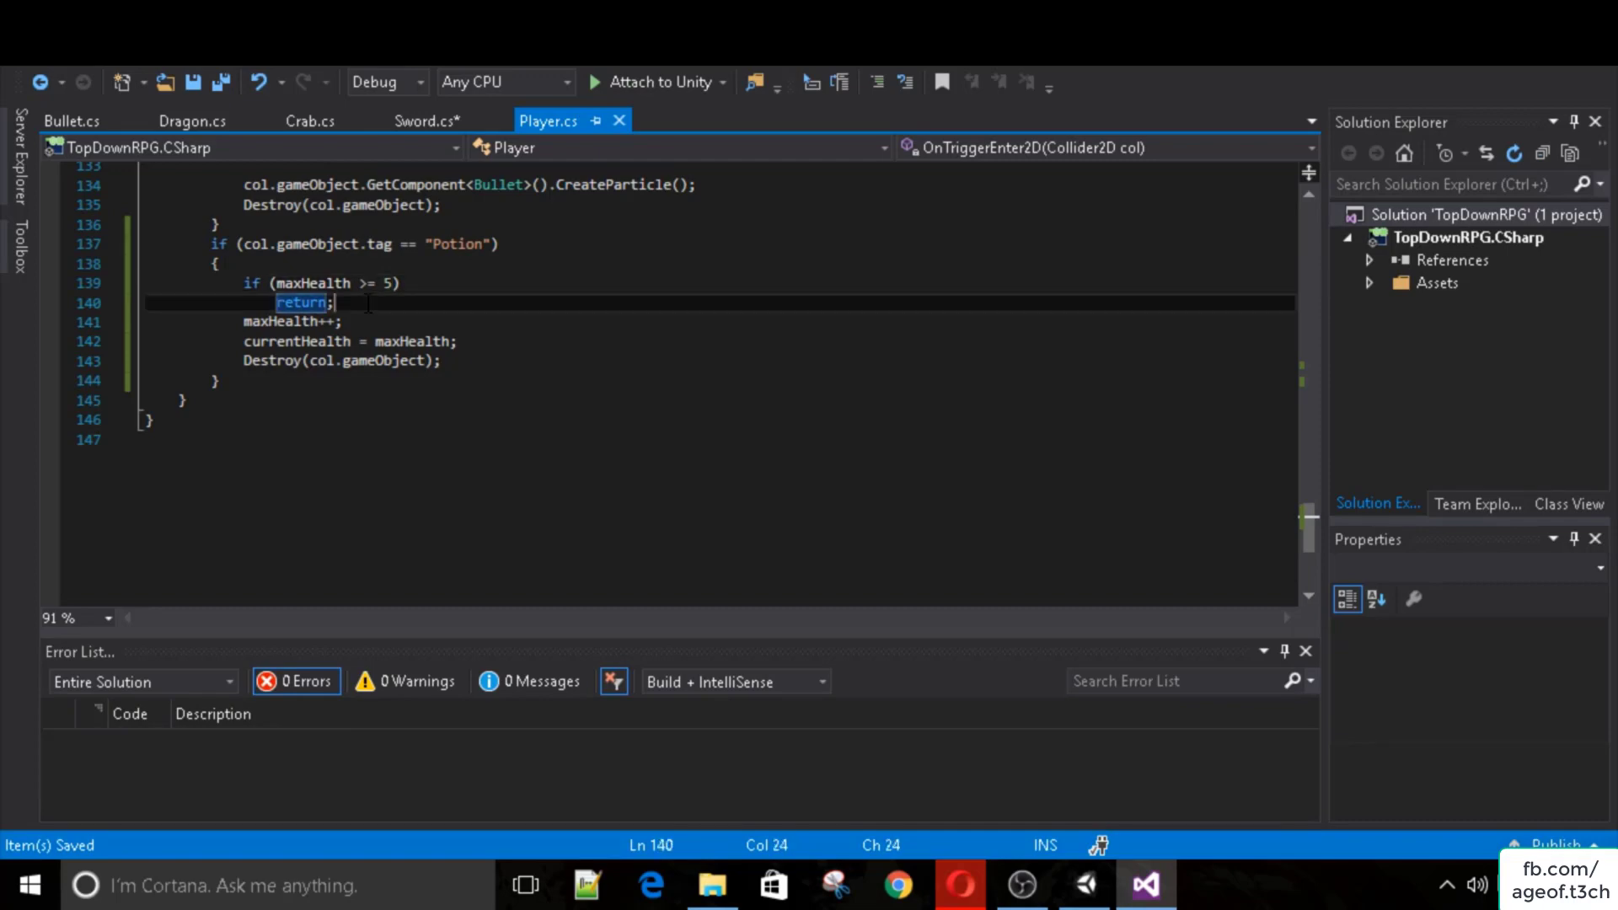
Switch to Unity and make four copies of the Potion in the Scene view, spacing them in a horizontal row beside the original.
left_click(1084, 884)
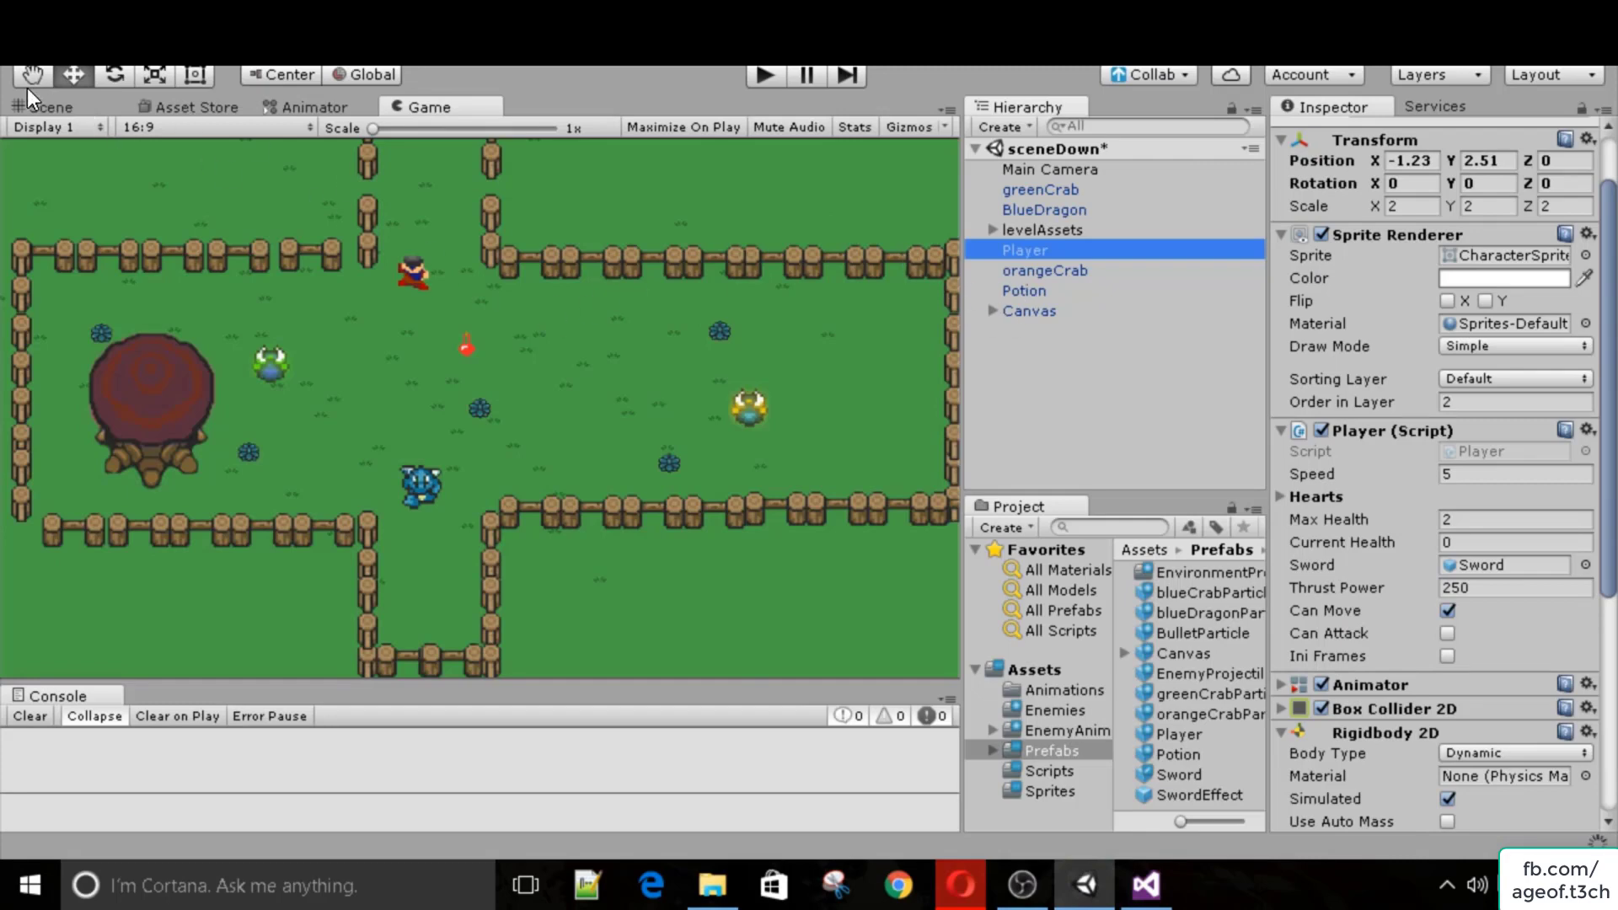
left_click(39, 106)
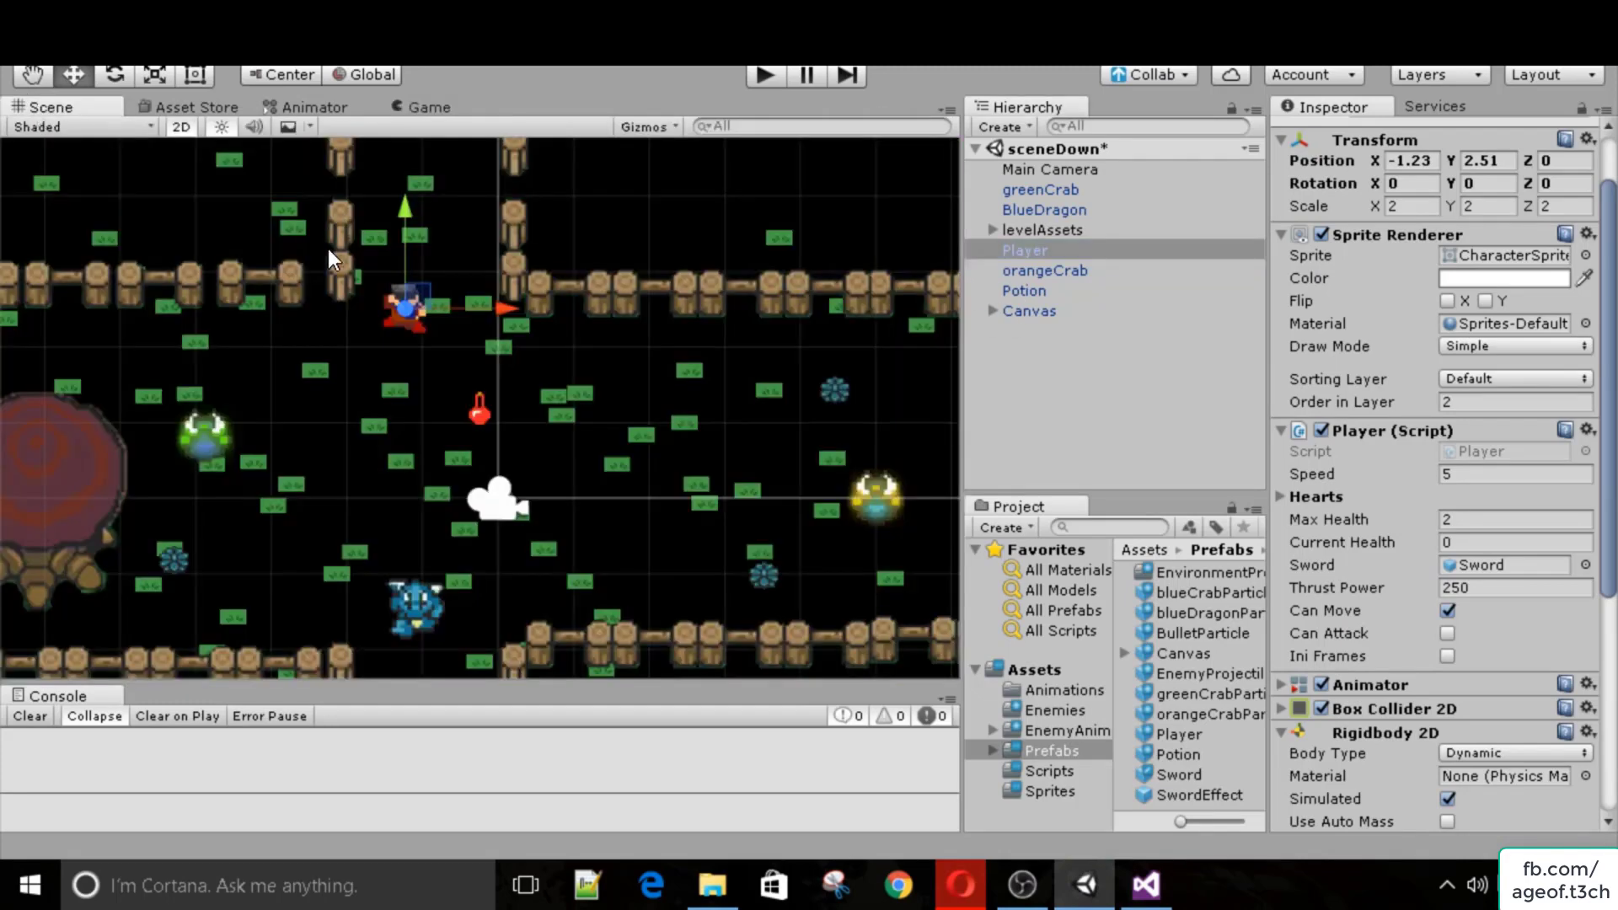
left_click(473, 406)
key("ctrl+c")
key("ctrl+v")
left_click_drag(576, 408, 676, 404)
key("ctrl+v")
key("ctrl+v")
left_click_drag(569, 408, 760, 407)
key("ctrl+v")
left_click_drag(568, 403, 802, 403)
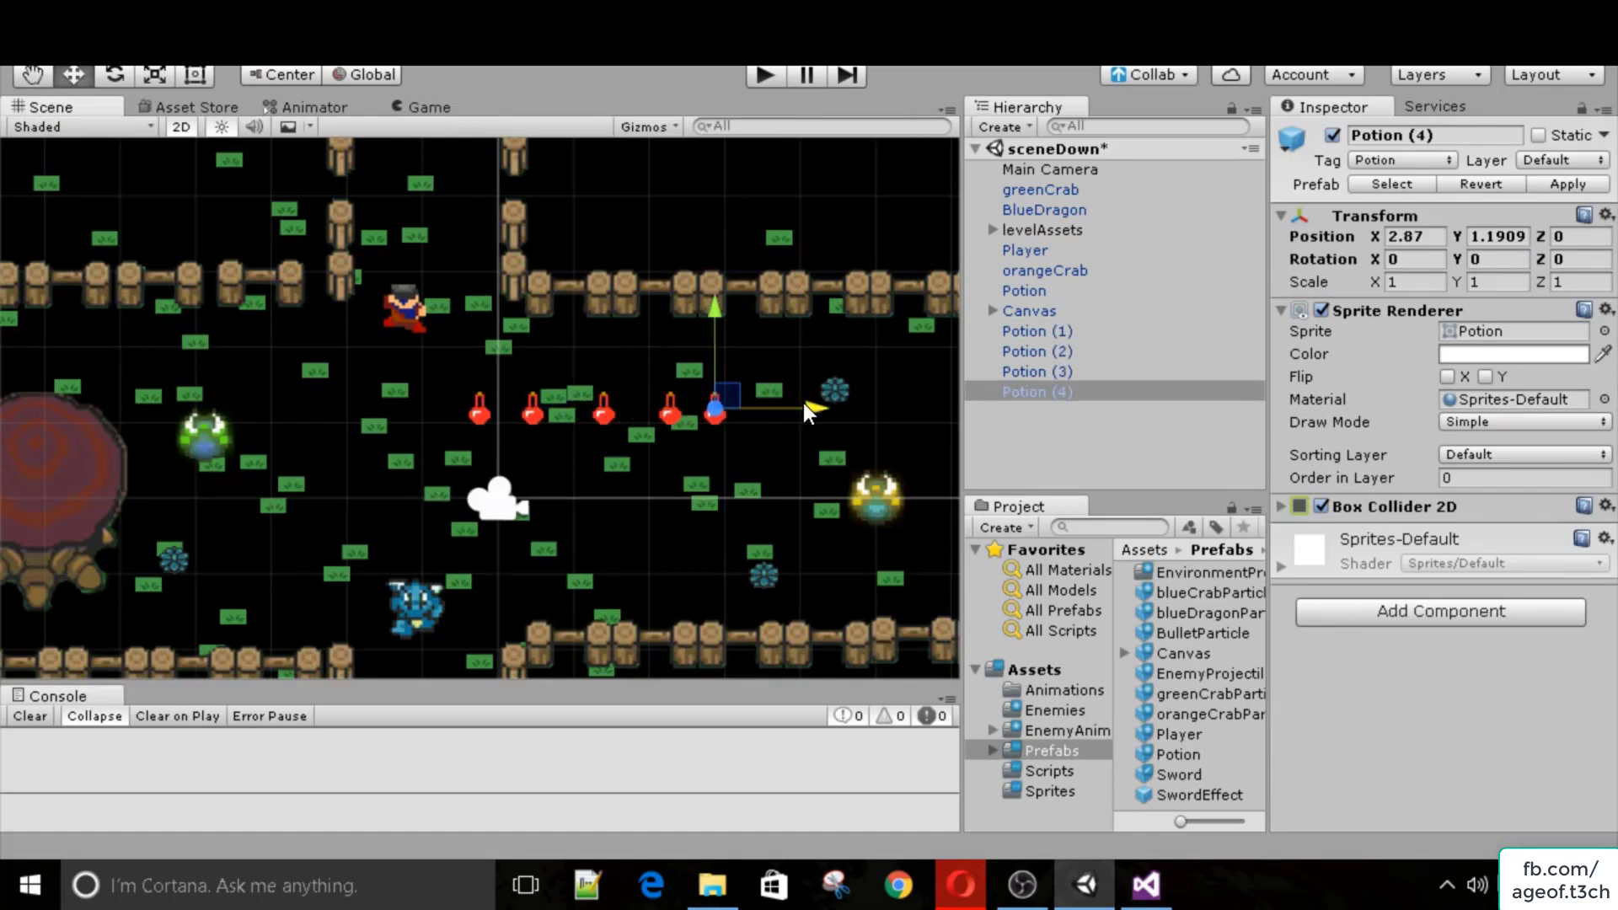
Run the game, collect the first three potions and walk the Player around the remaining two.
left_click(762, 75)
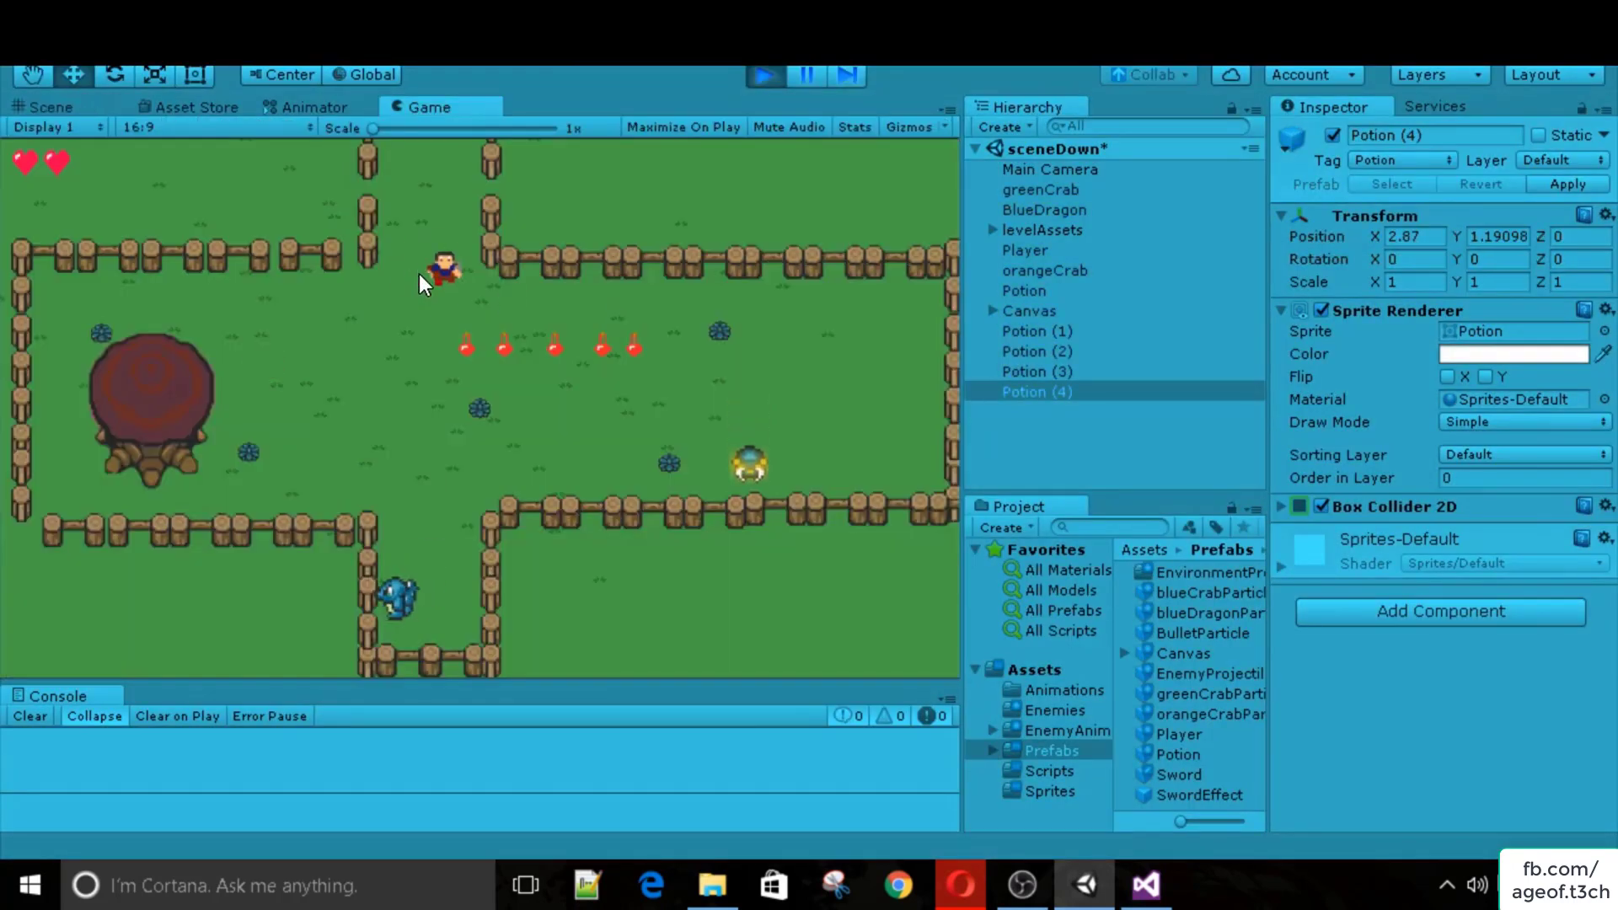
key("Down")
key("Right")
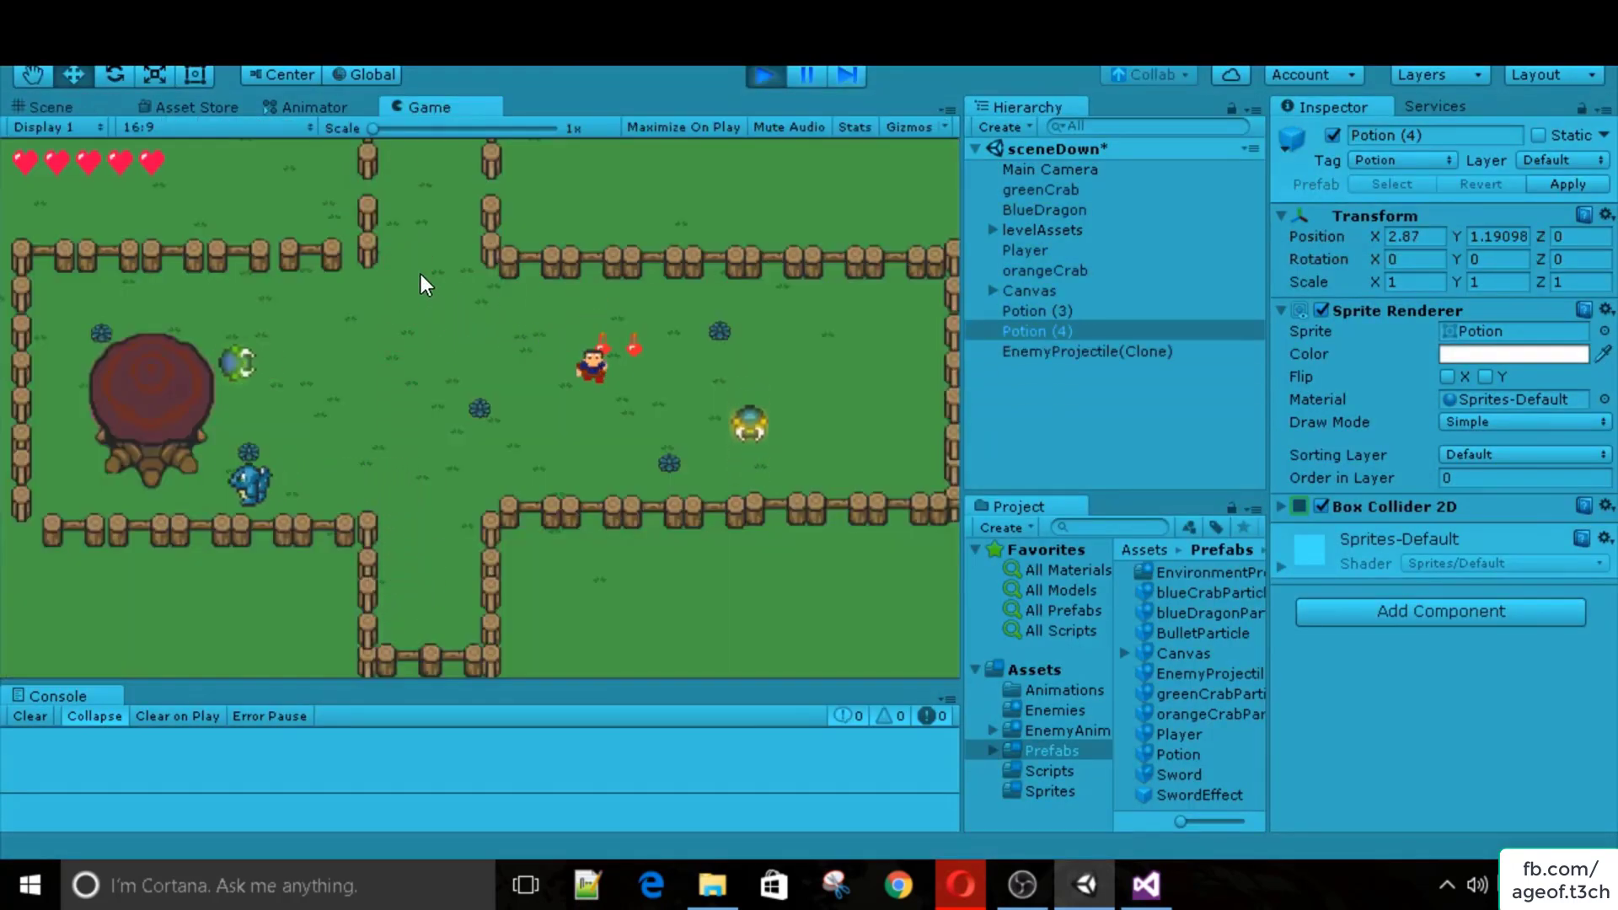
key("Right")
key("Up")
key("Left")
key("Down")
key("Right")
key("Up")
key("Down")
key("Left")
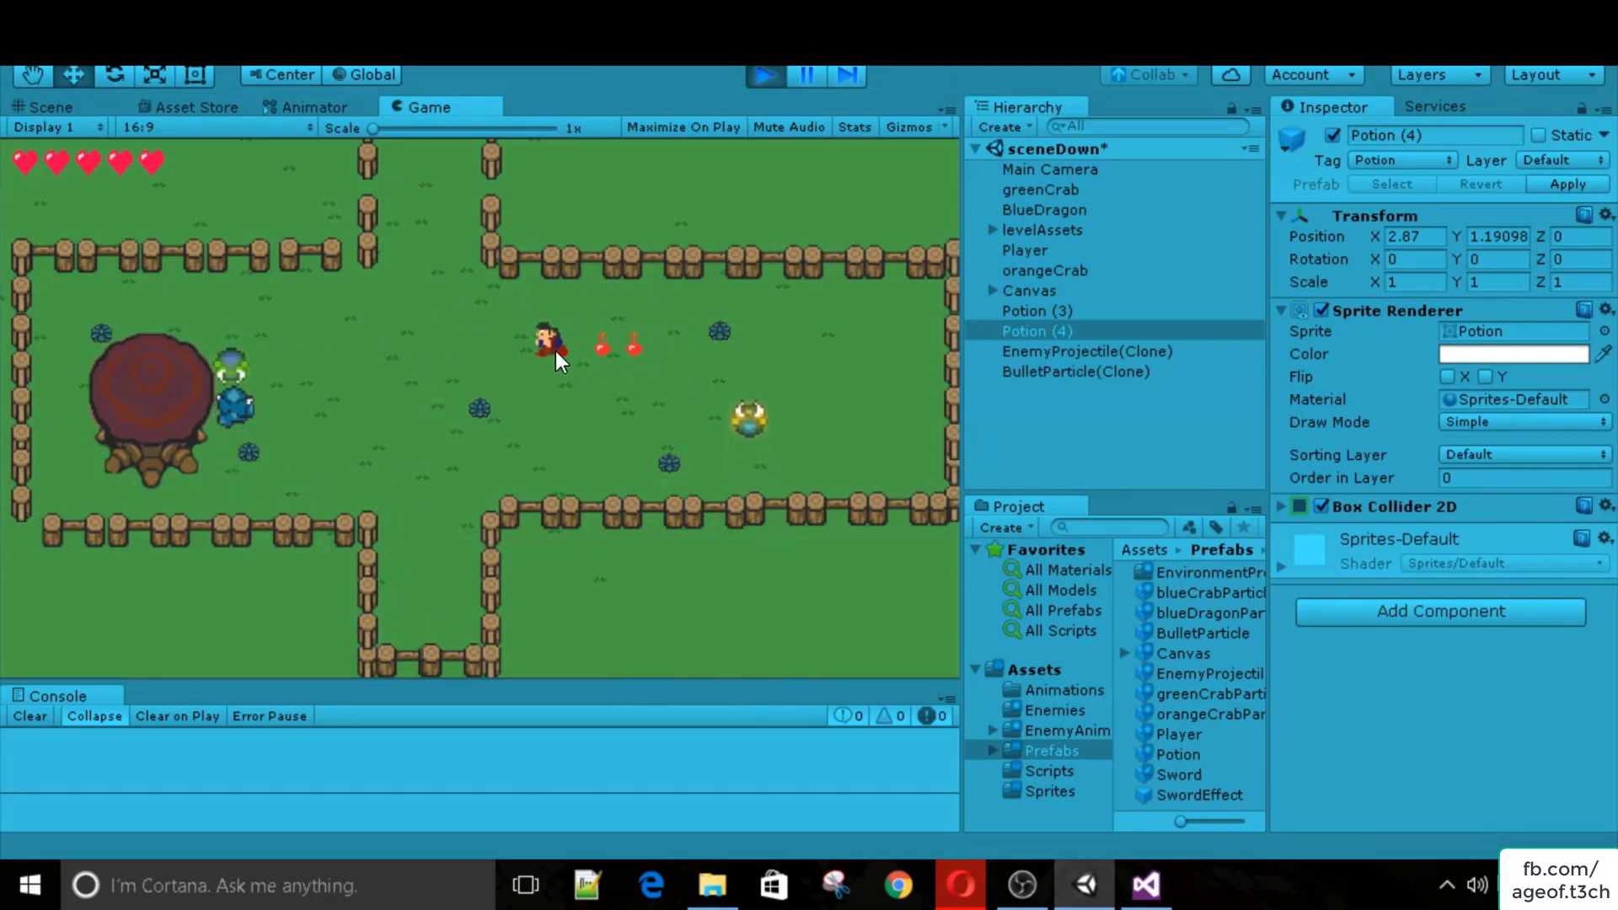
Test a full-health sword attack and move the Player across the uncollected potions.
key("Down")
key("space")
key("Left")
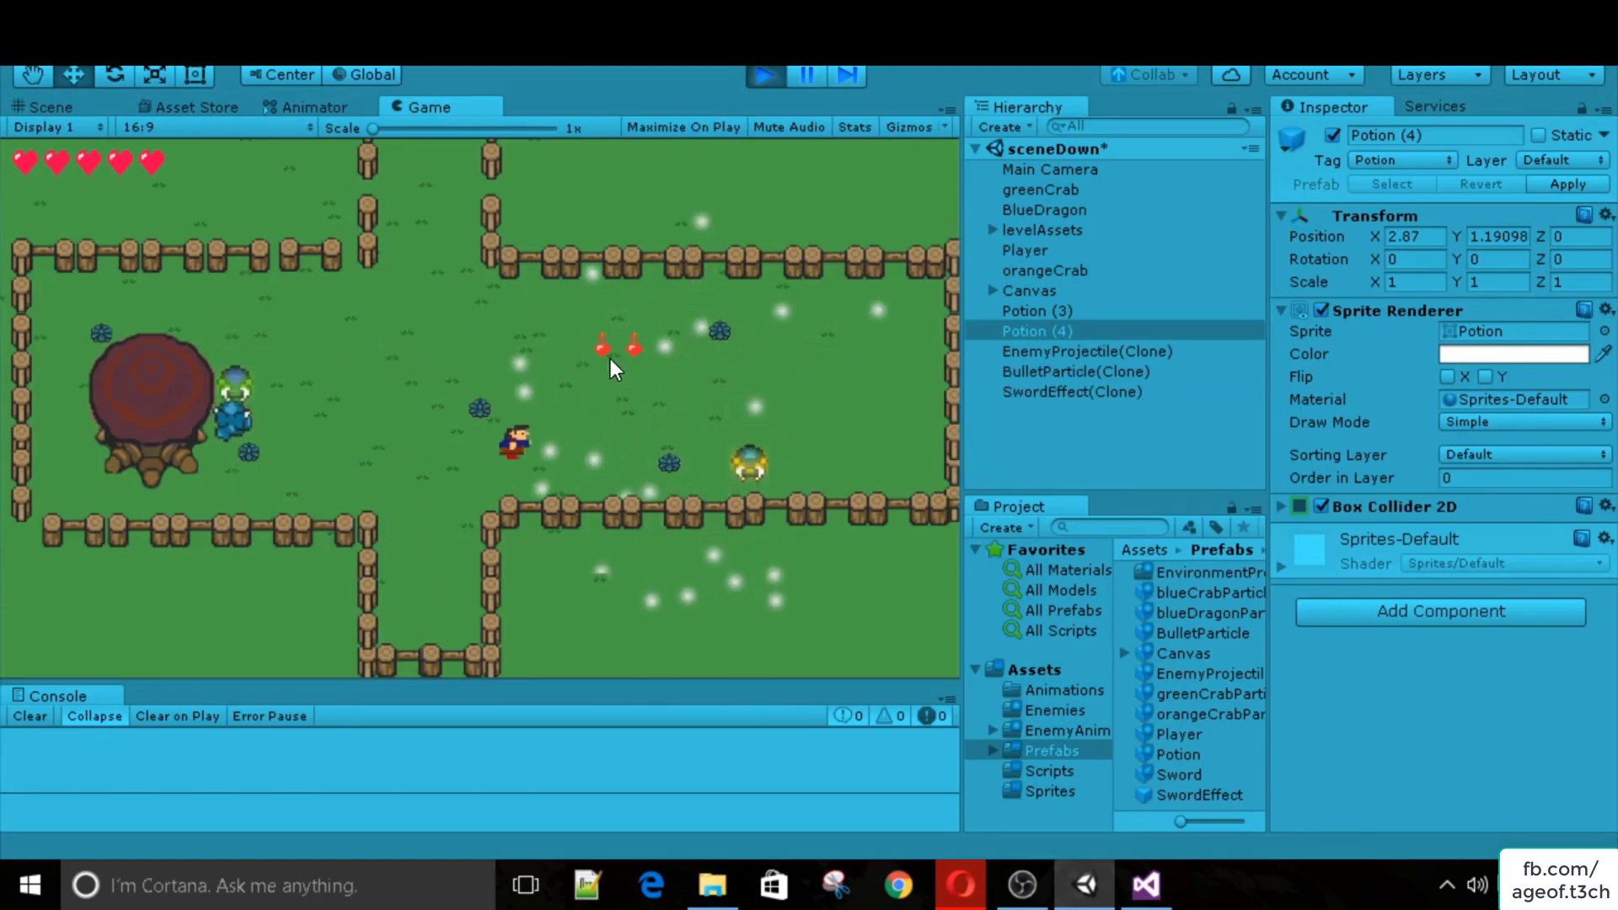
key("Right")
key("Up")
key("Left")
key("Down")
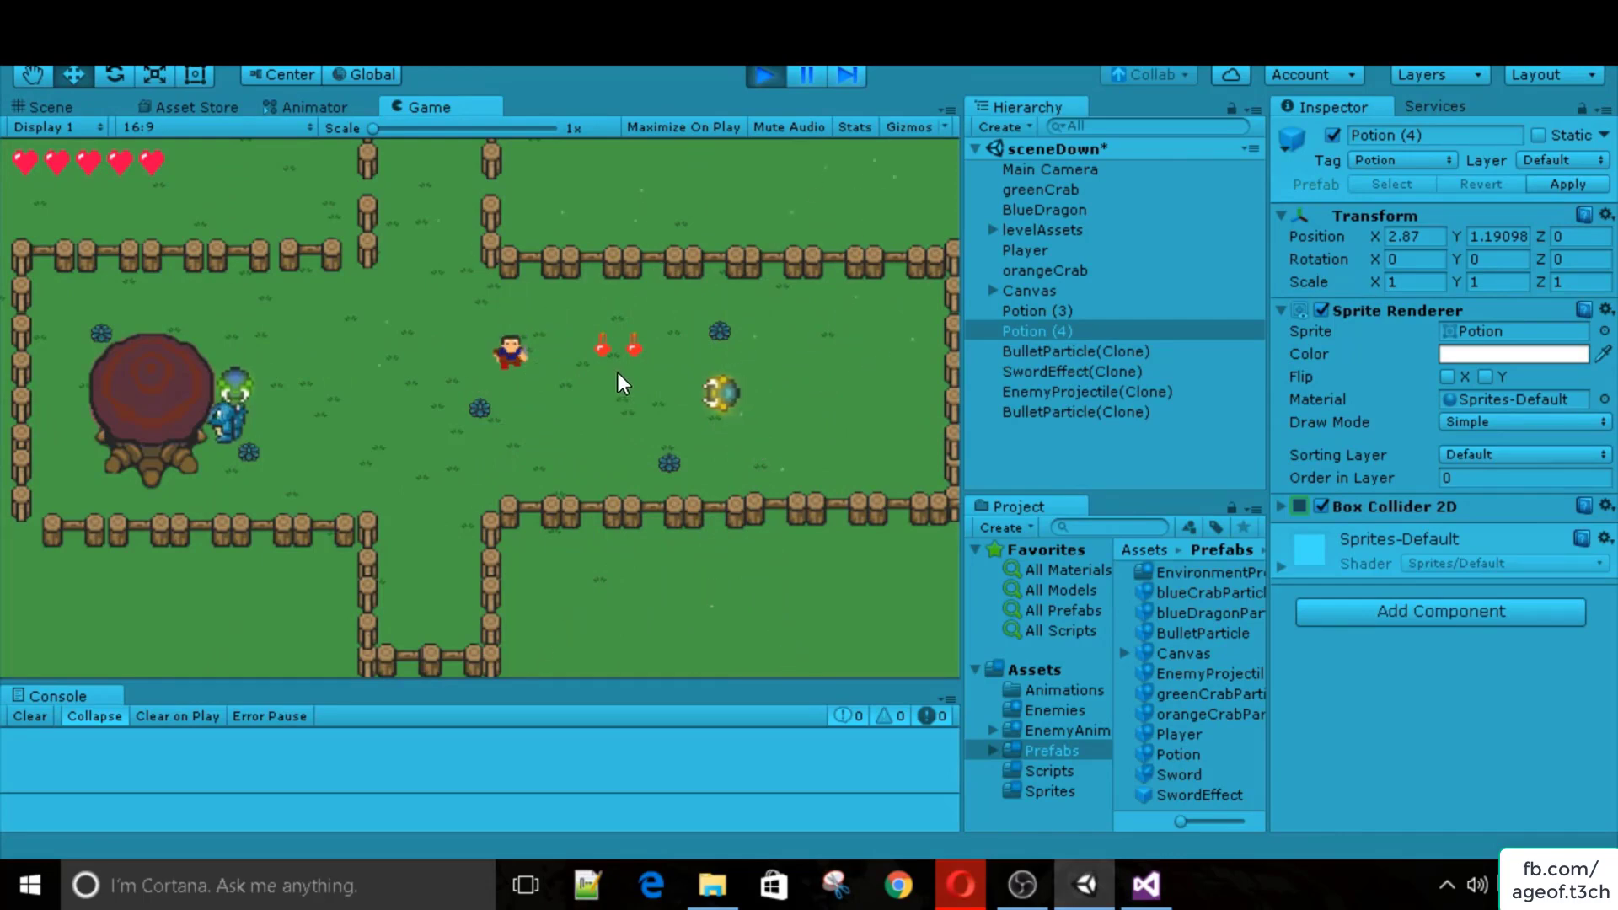
key("Up")
key("Right")
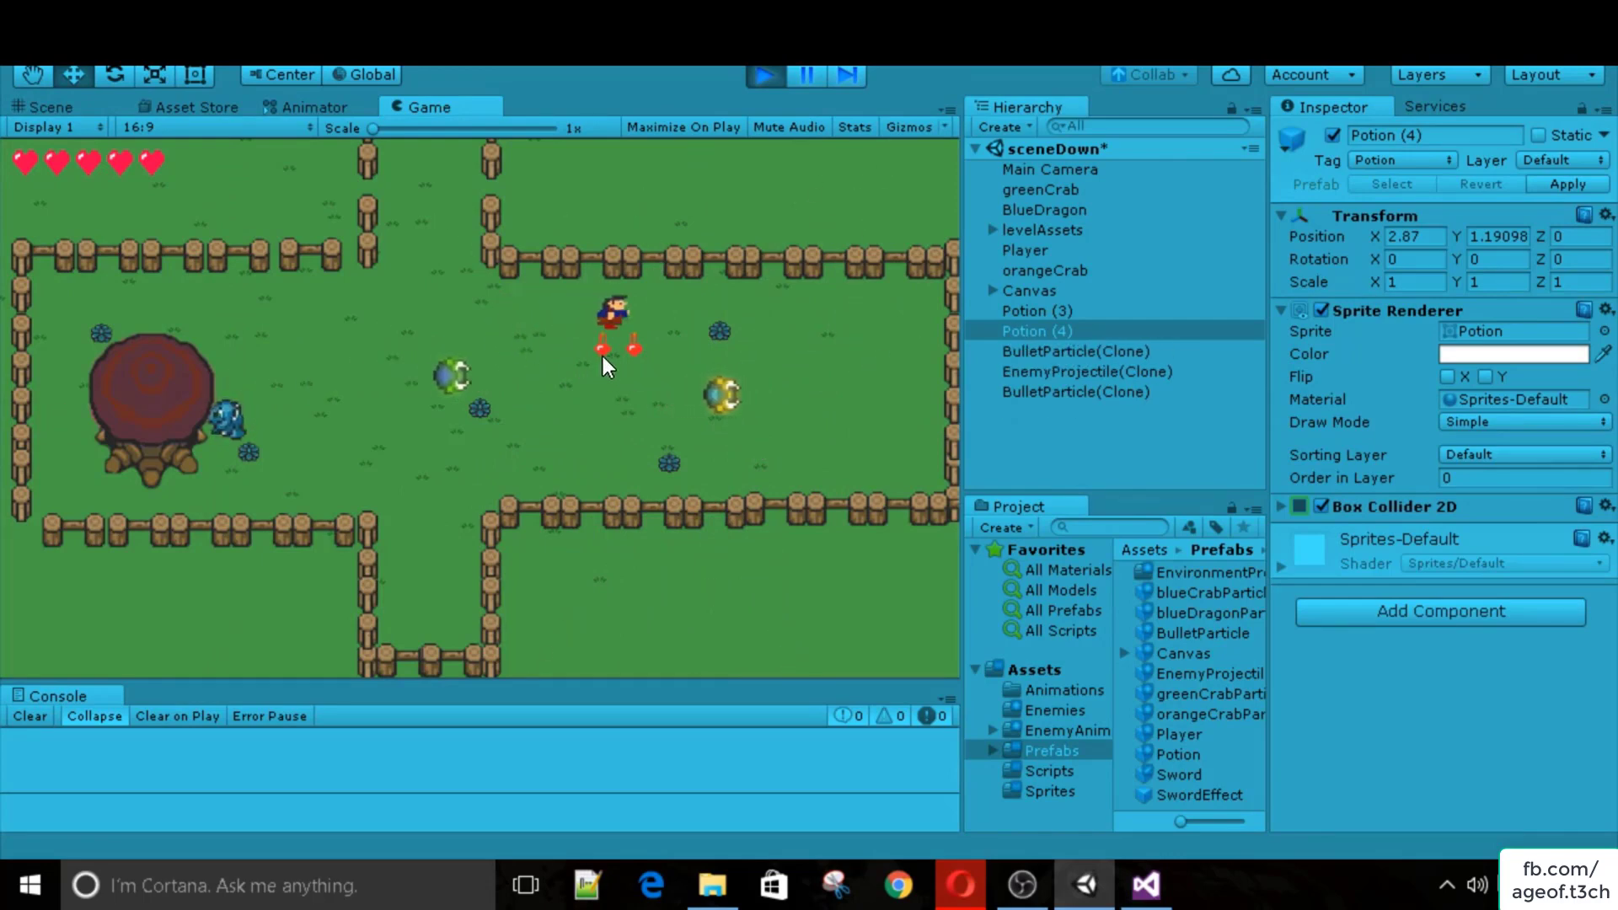
key("Left")
key("Down")
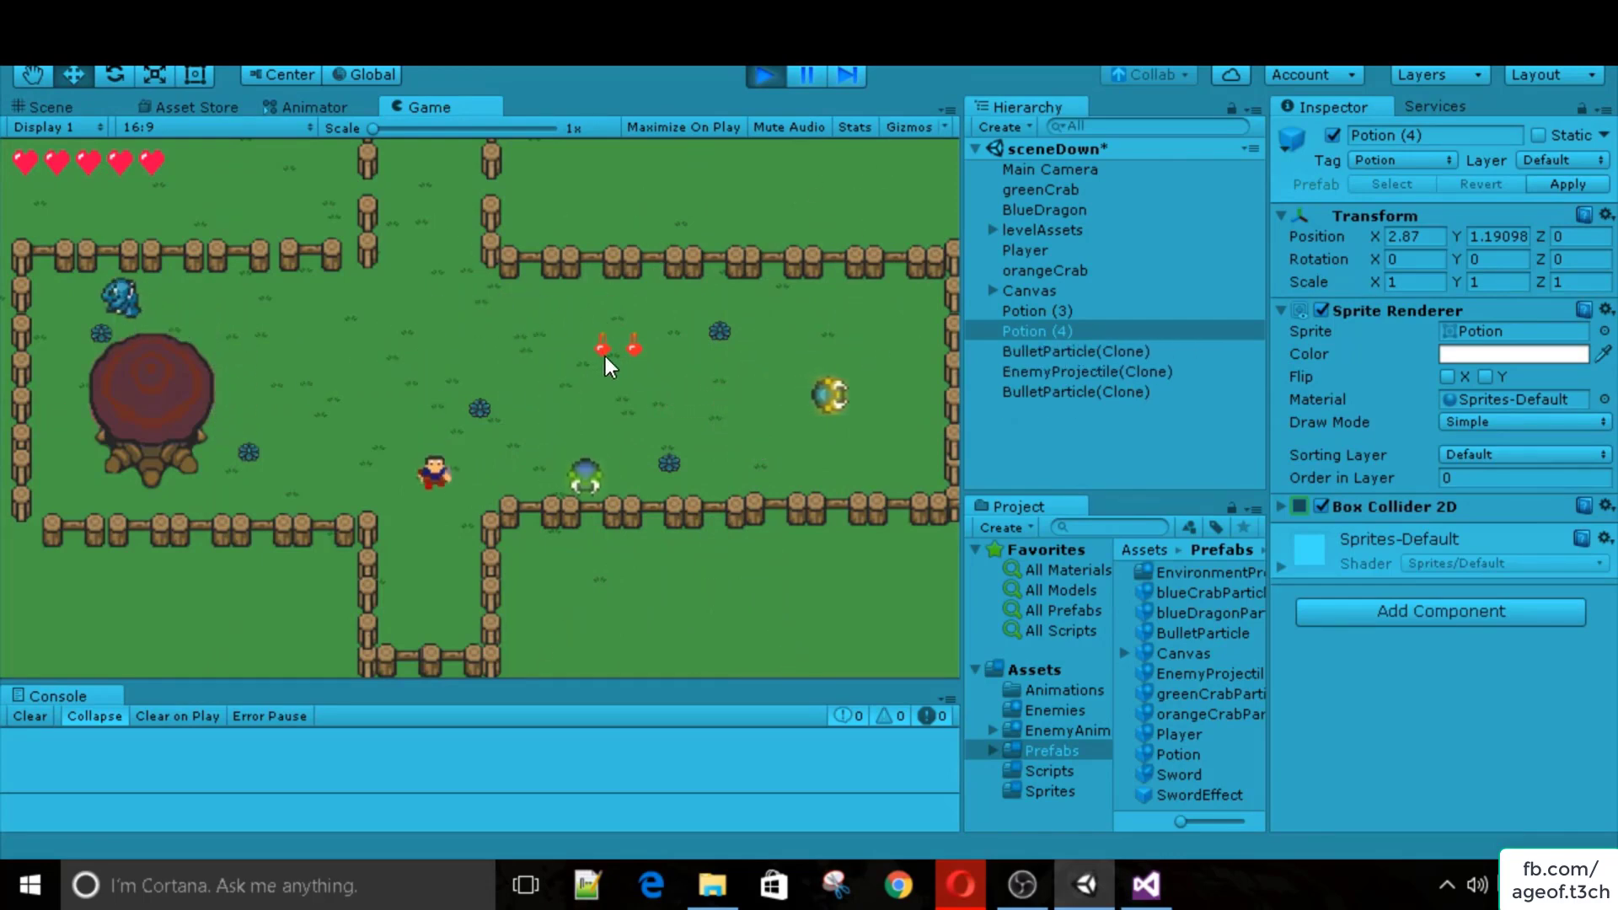
Attack once more with the sword, approach the potions and let the Player take damage.
key("Left")
key("space")
key("Up")
key("Right")
key("Down")
key("Right")
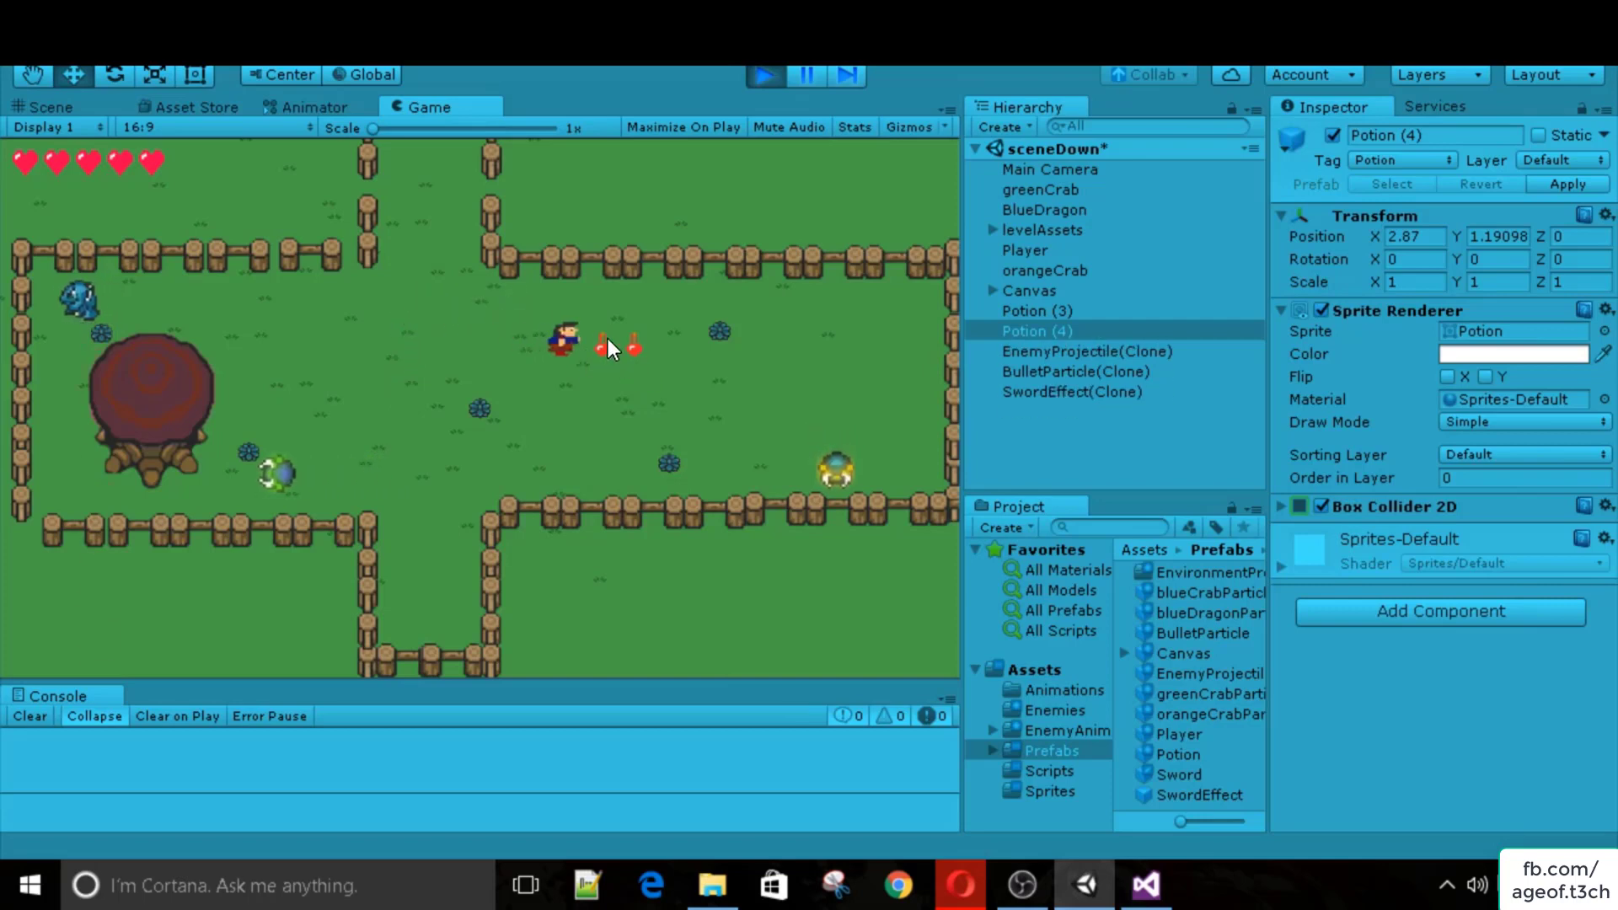
key("Left")
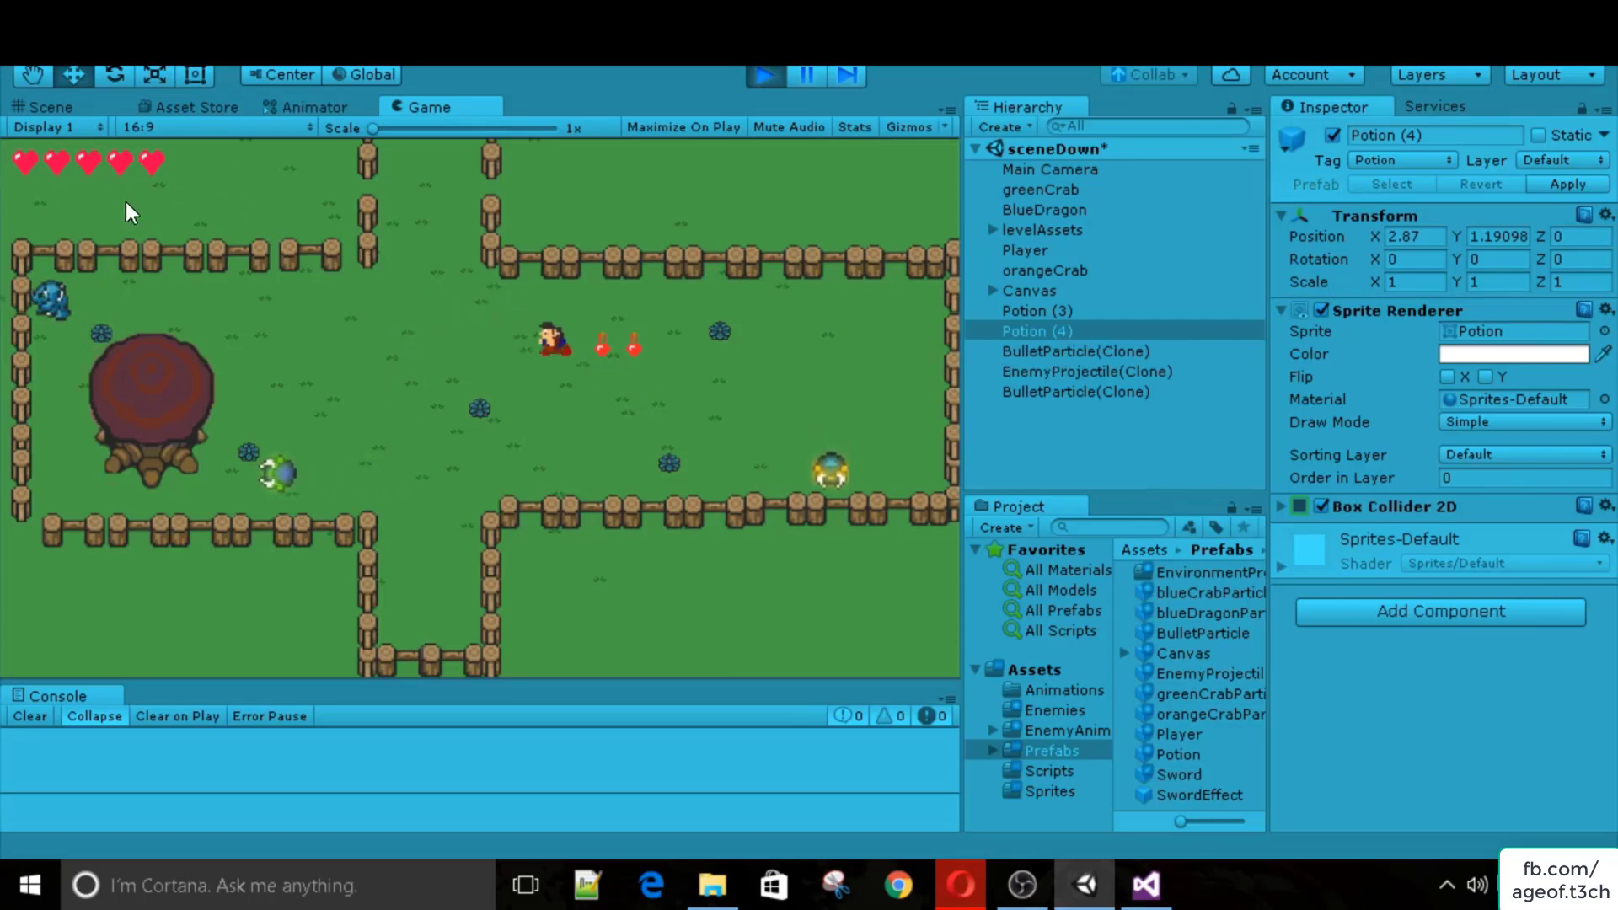
key("Down")
key("Up")
key("Right")
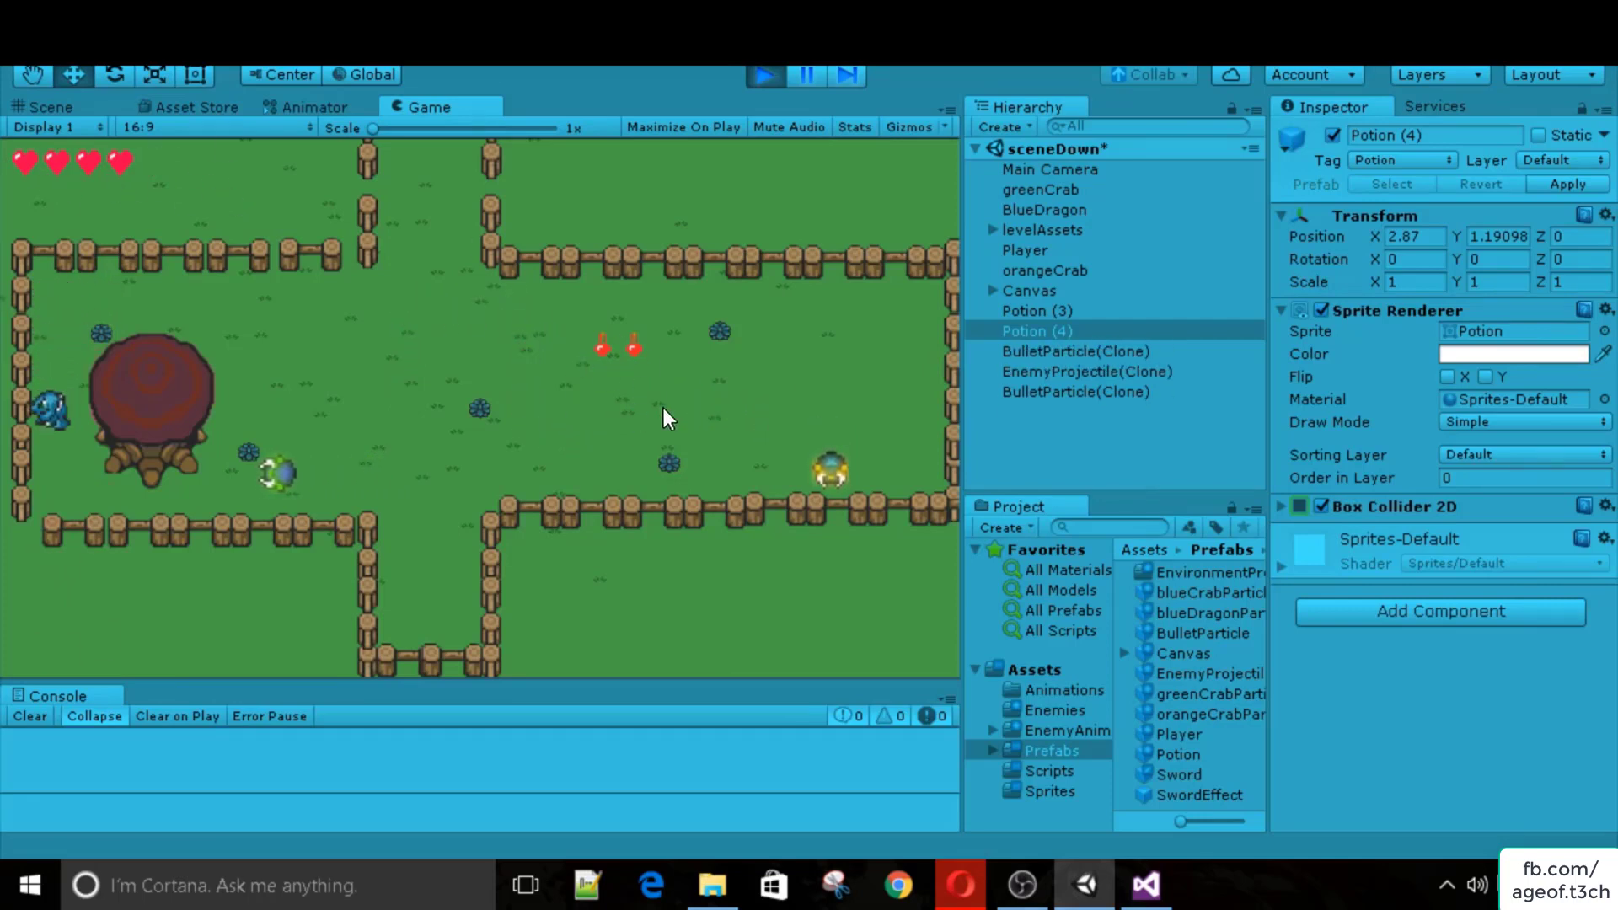
Walk the damaged Player over the two remaining potions to test whether they restore health.
key("Up")
key("Left")
key("Up")
key("Left")
key("Down")
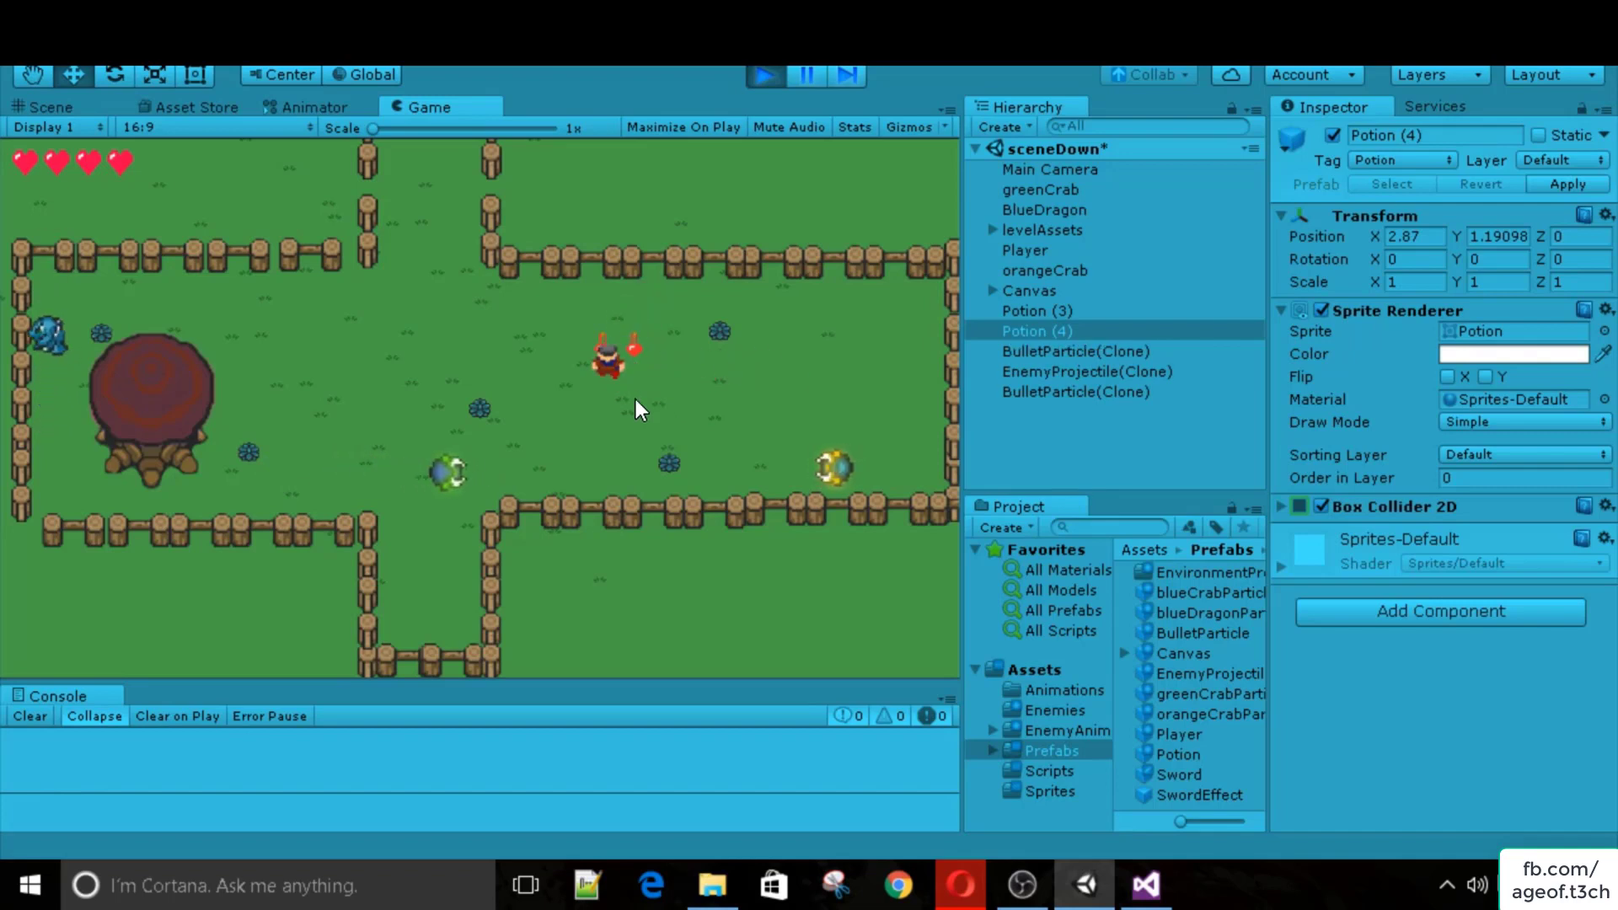
key("Right")
key("Down")
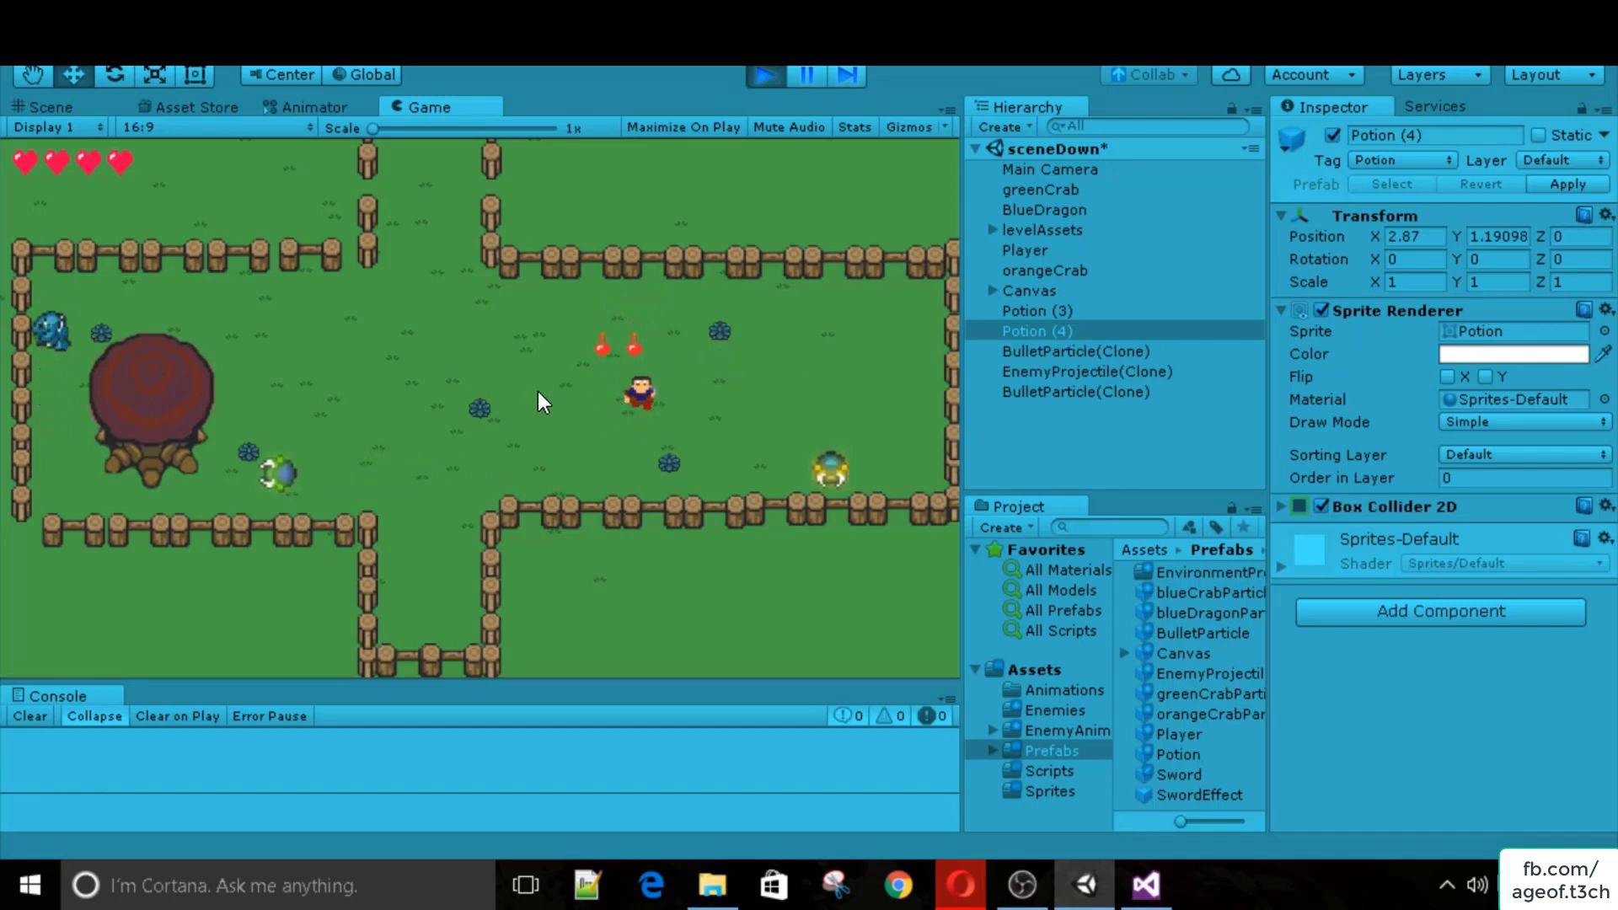
Retest the potions from other directions, attack with the sword at reduced health, and stop the game.
key("w")
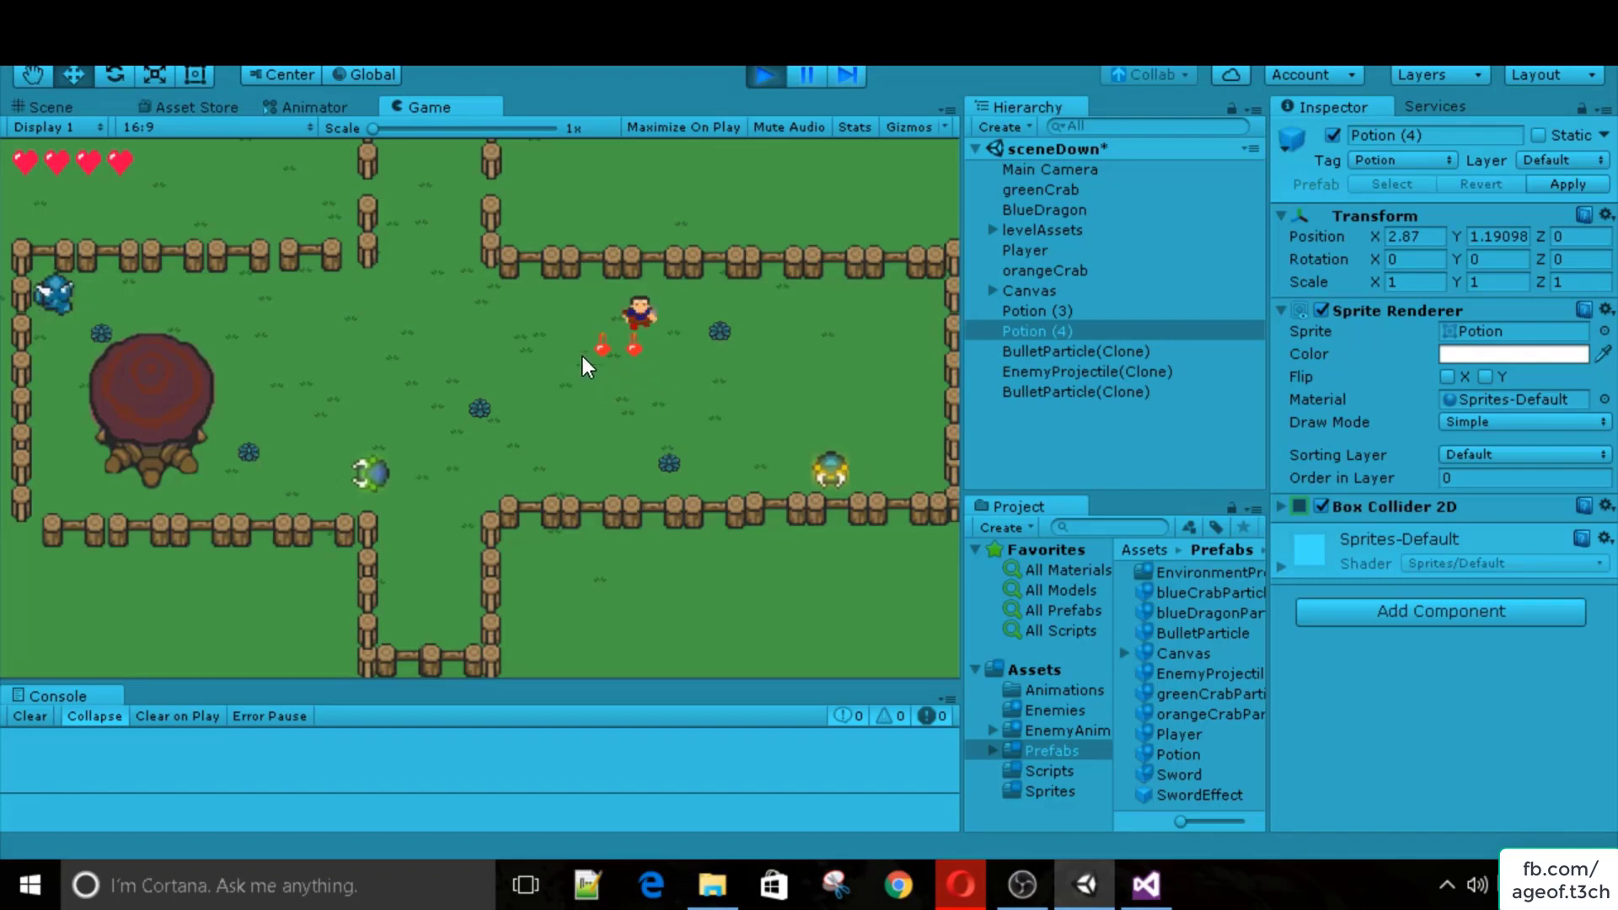
key("s")
key("s")
key("s")
key("a")
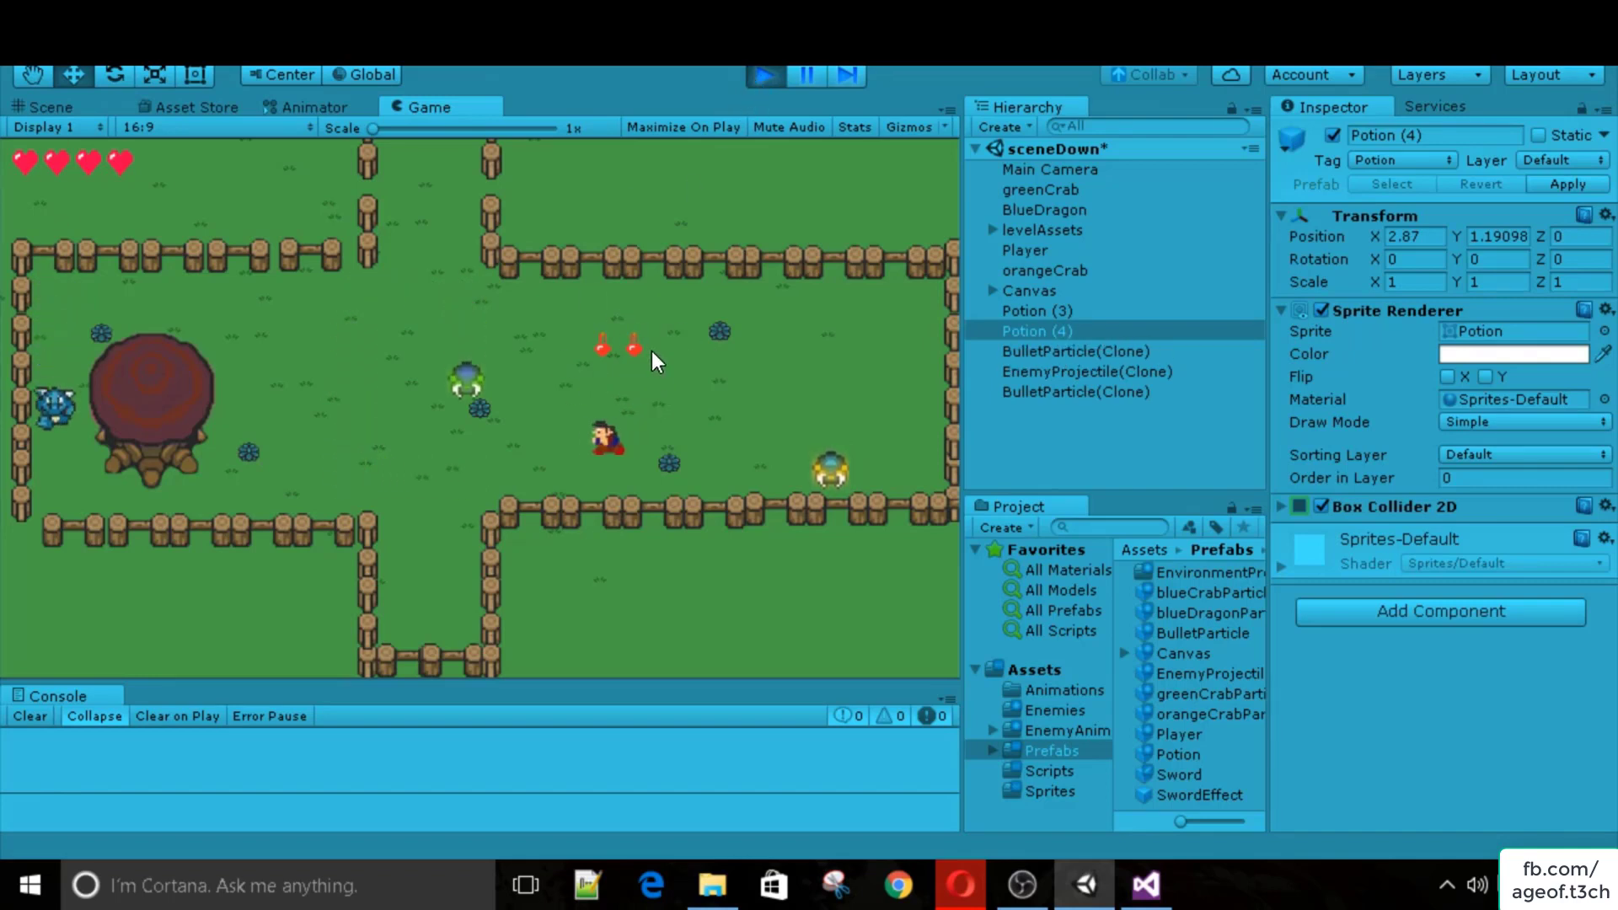
key("space")
key("w")
key("d")
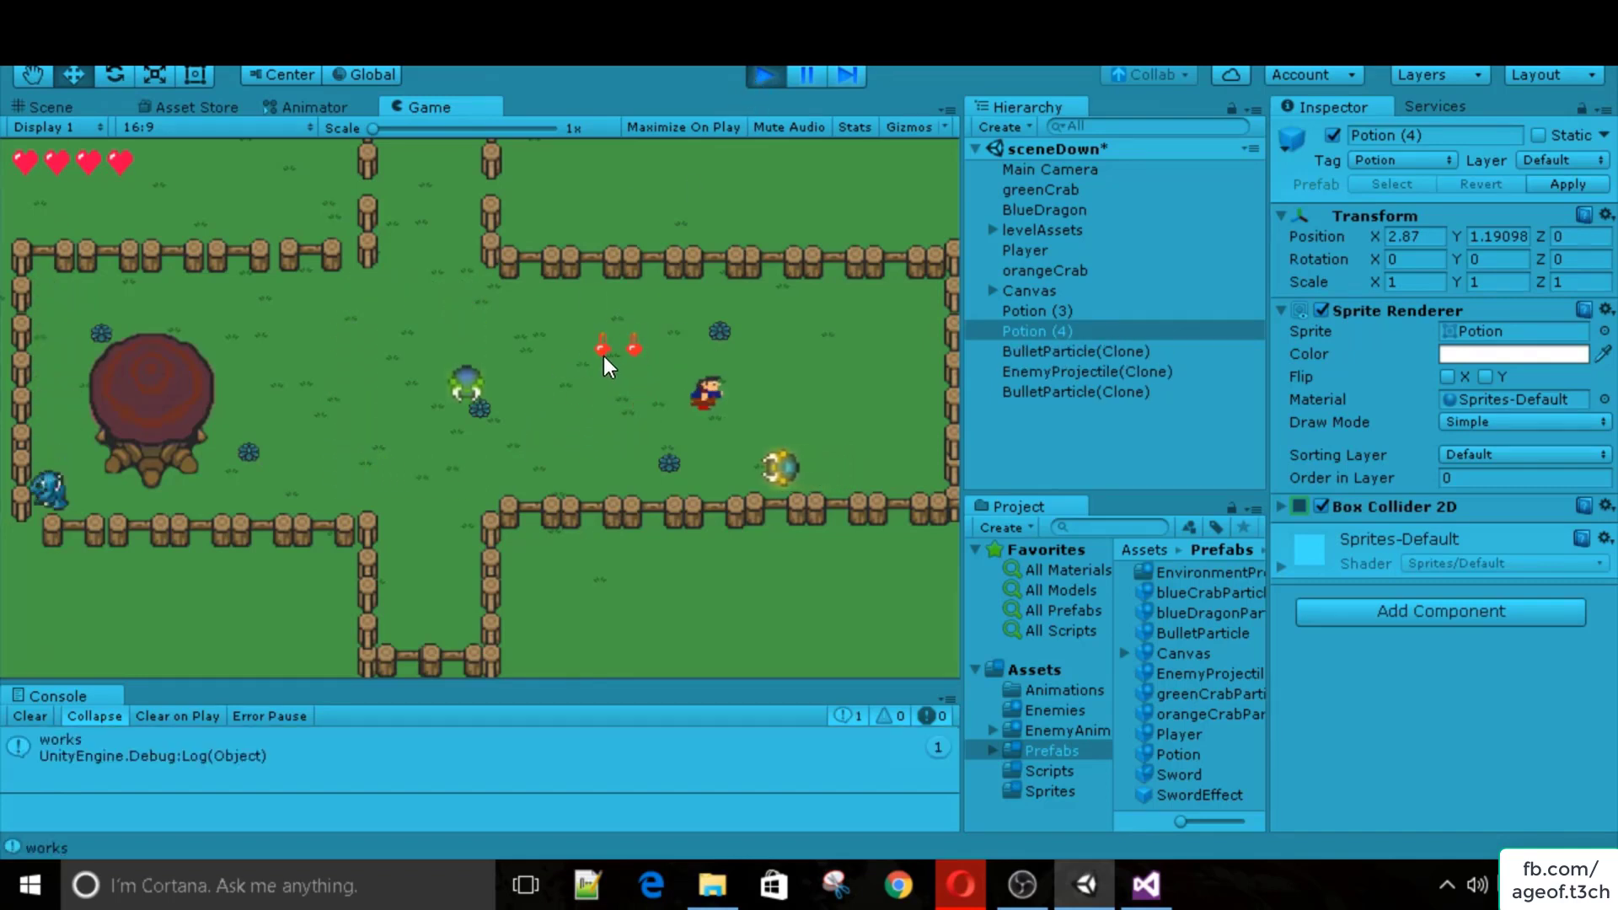
key("w")
key("d")
left_click(764, 75)
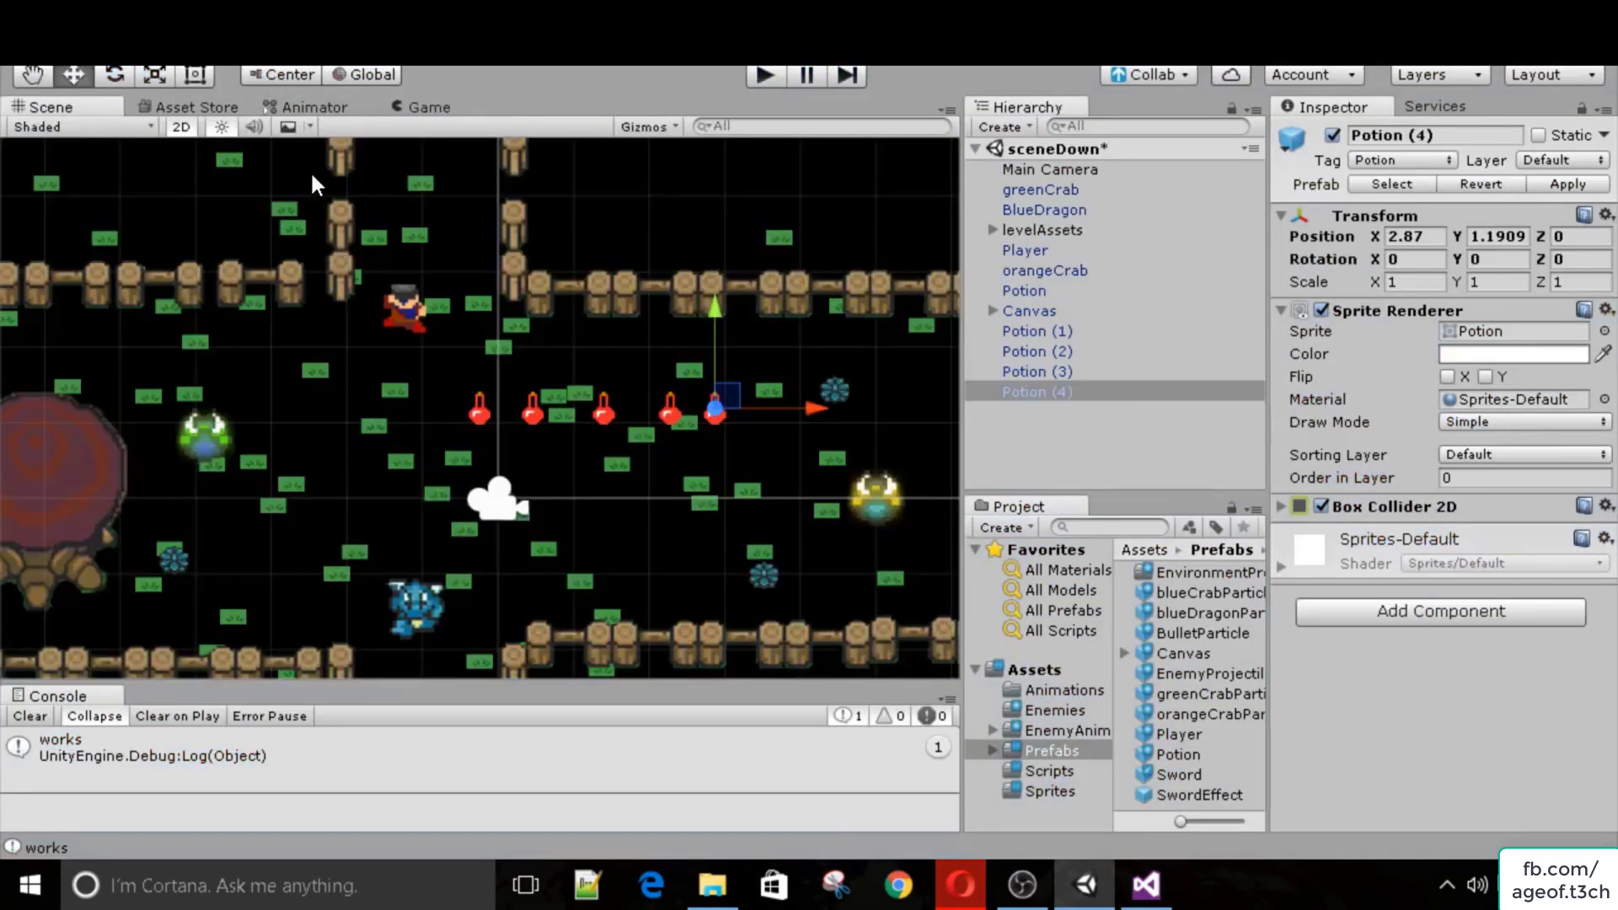
Switch to Visual Studio, insert currentHealth = maxHealth; above the maxHealth >= 5 check in the Potion branch, and save Player.cs.
left_click(1146, 885)
left_click(294, 323)
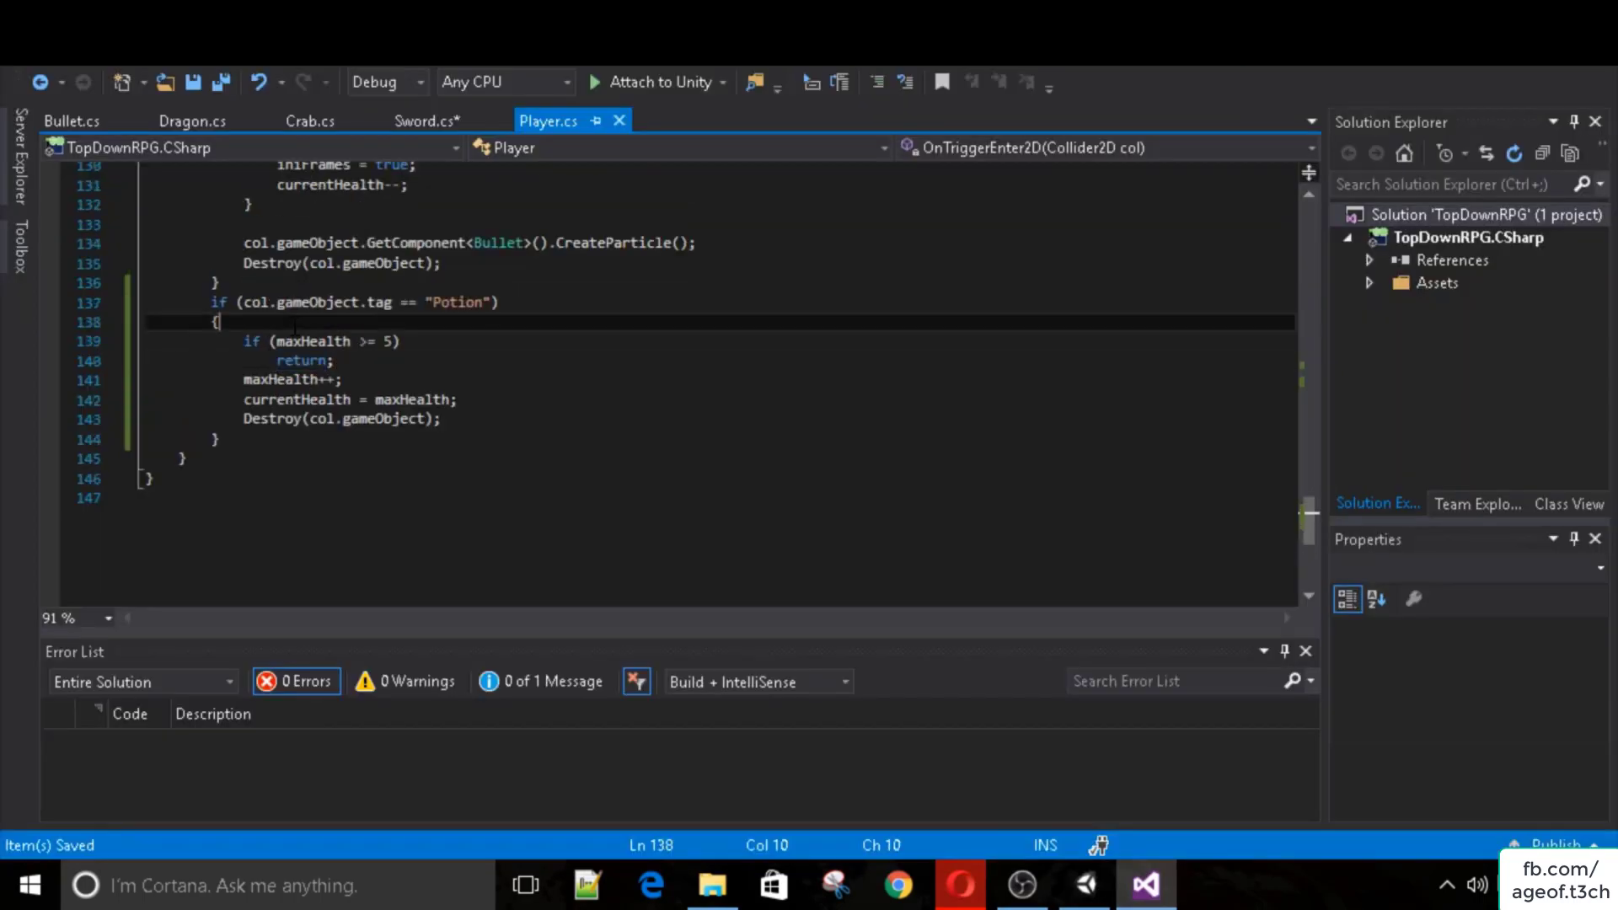
key("Return")
type("currentHealth = maxHealth;")
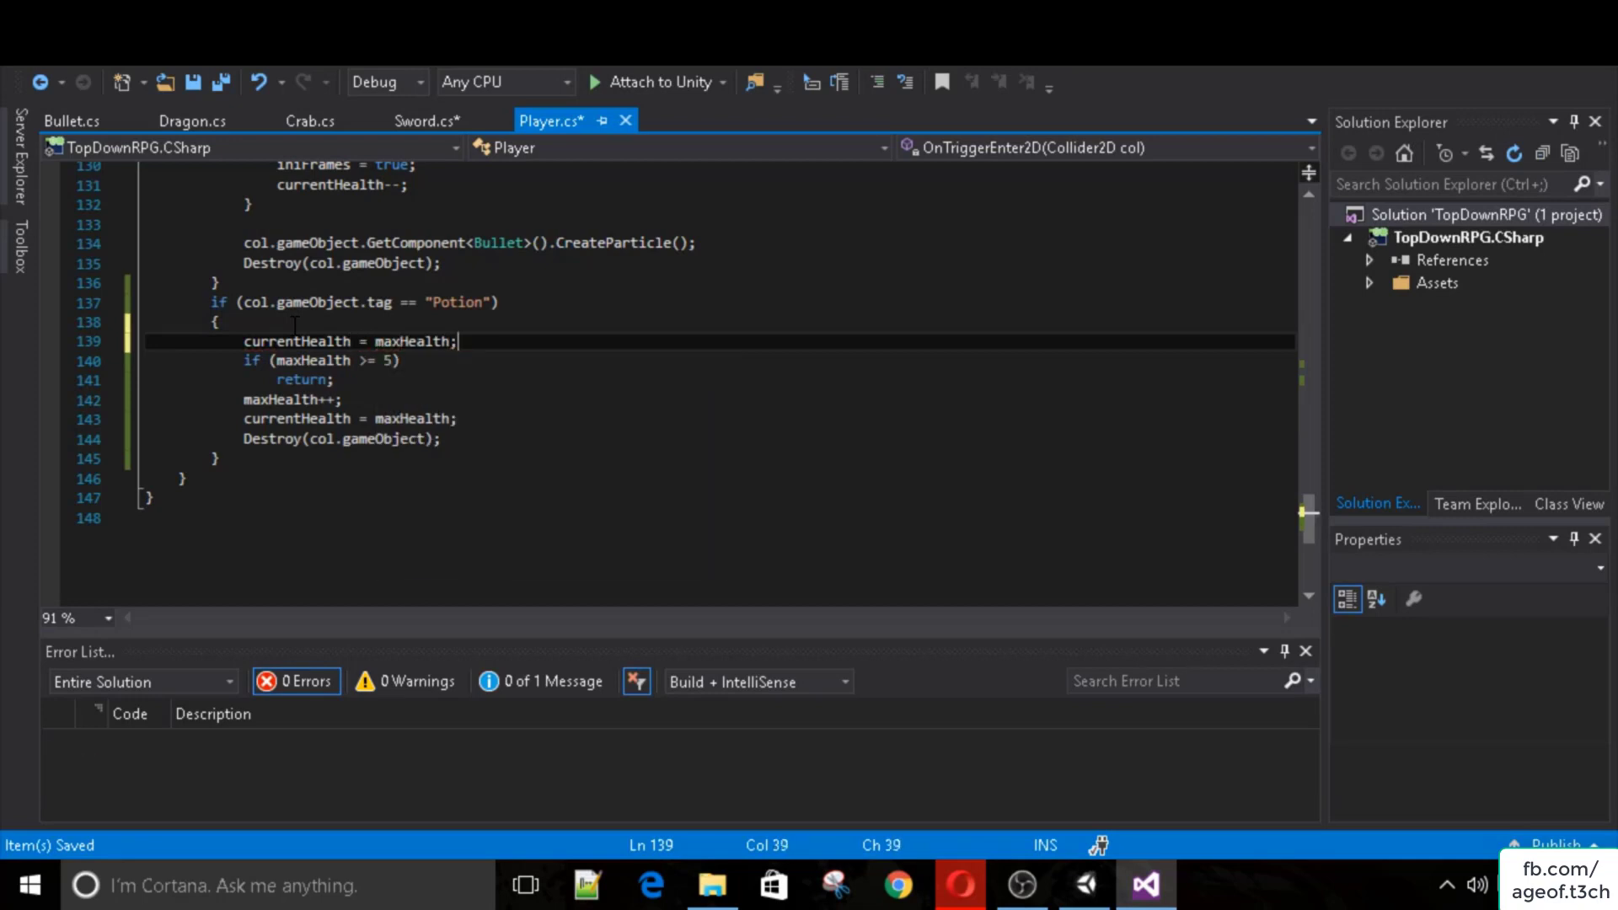
key("ctrl+s")
Return to Unity and run the game to test the updated potion healing.
left_click(1081, 891)
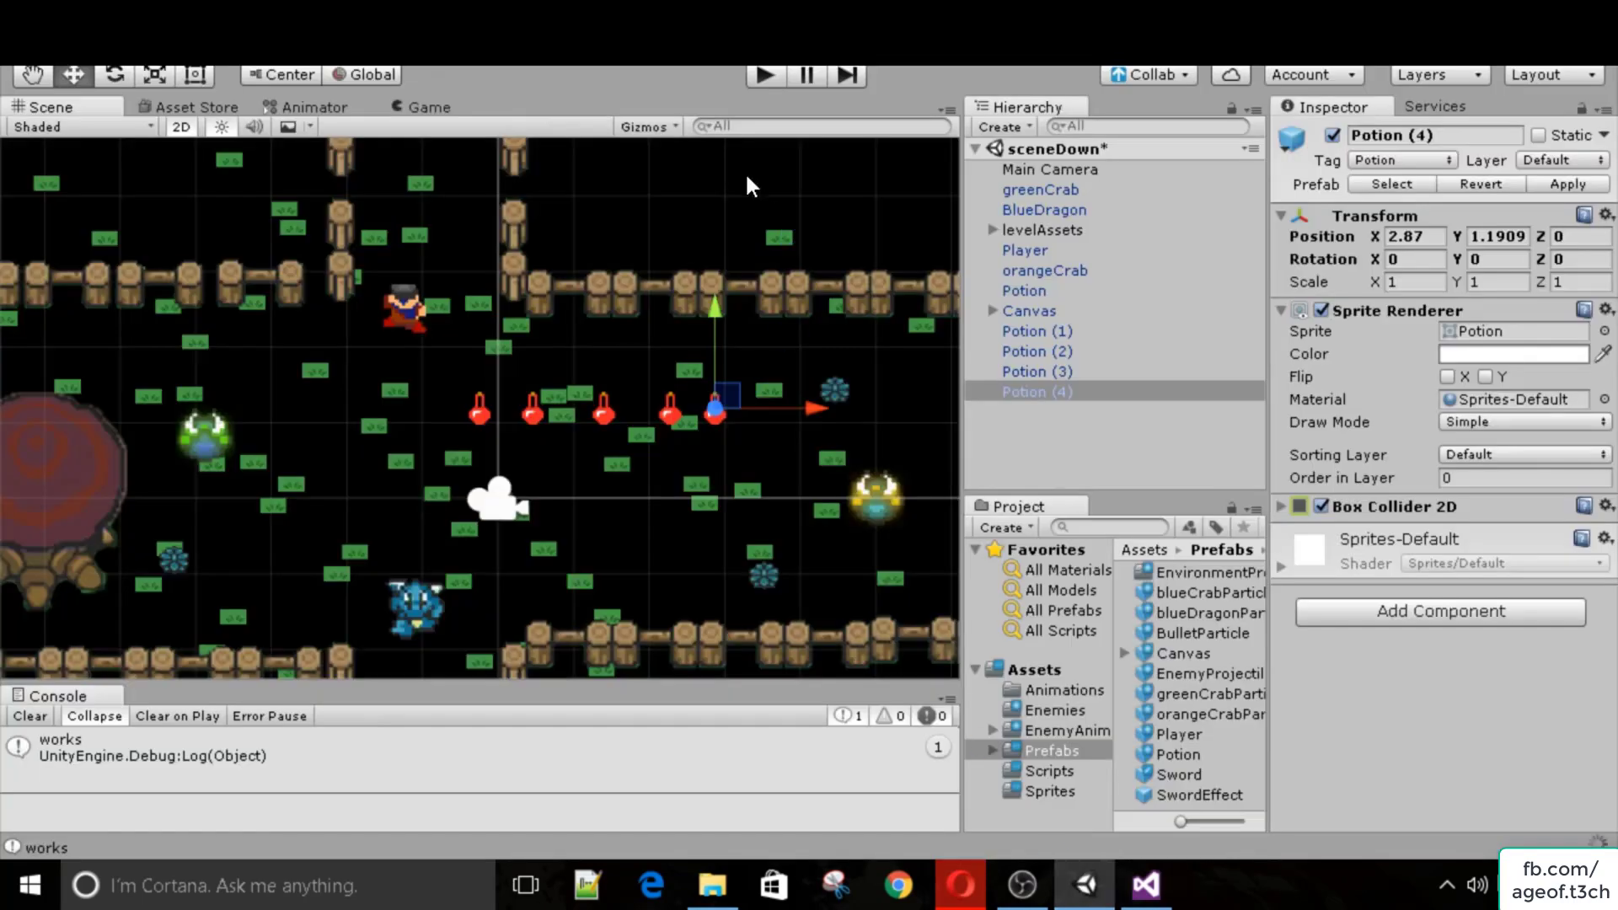
left_click(762, 77)
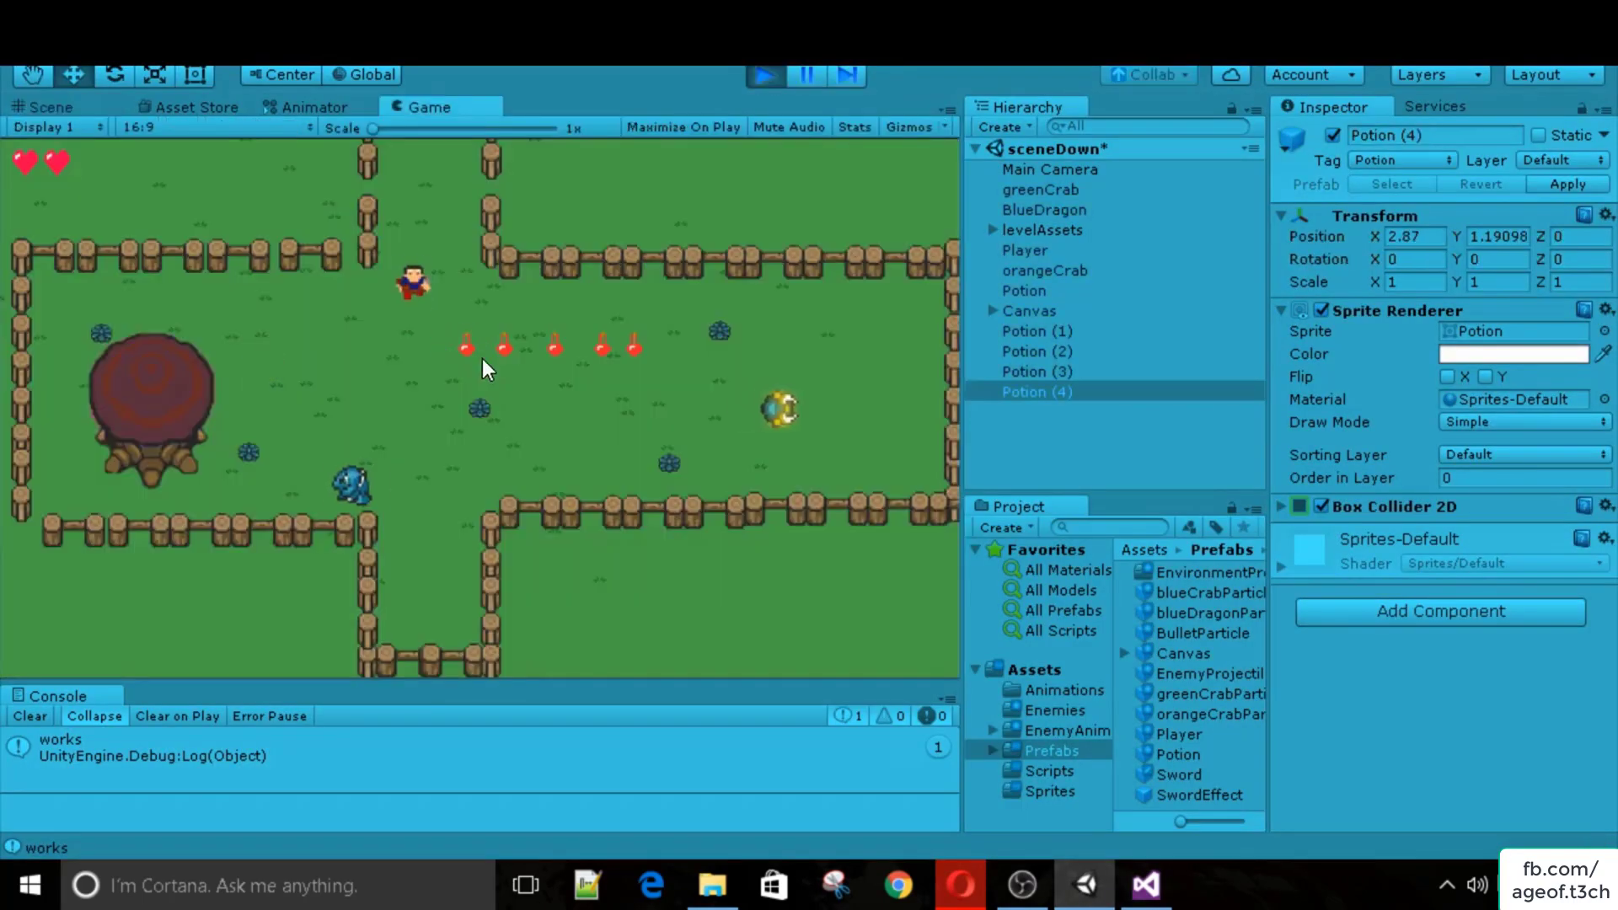
Walk the player through the first three potions in the running game to test the health pickup.
key("s")
key("d")
key("s")
key("d")
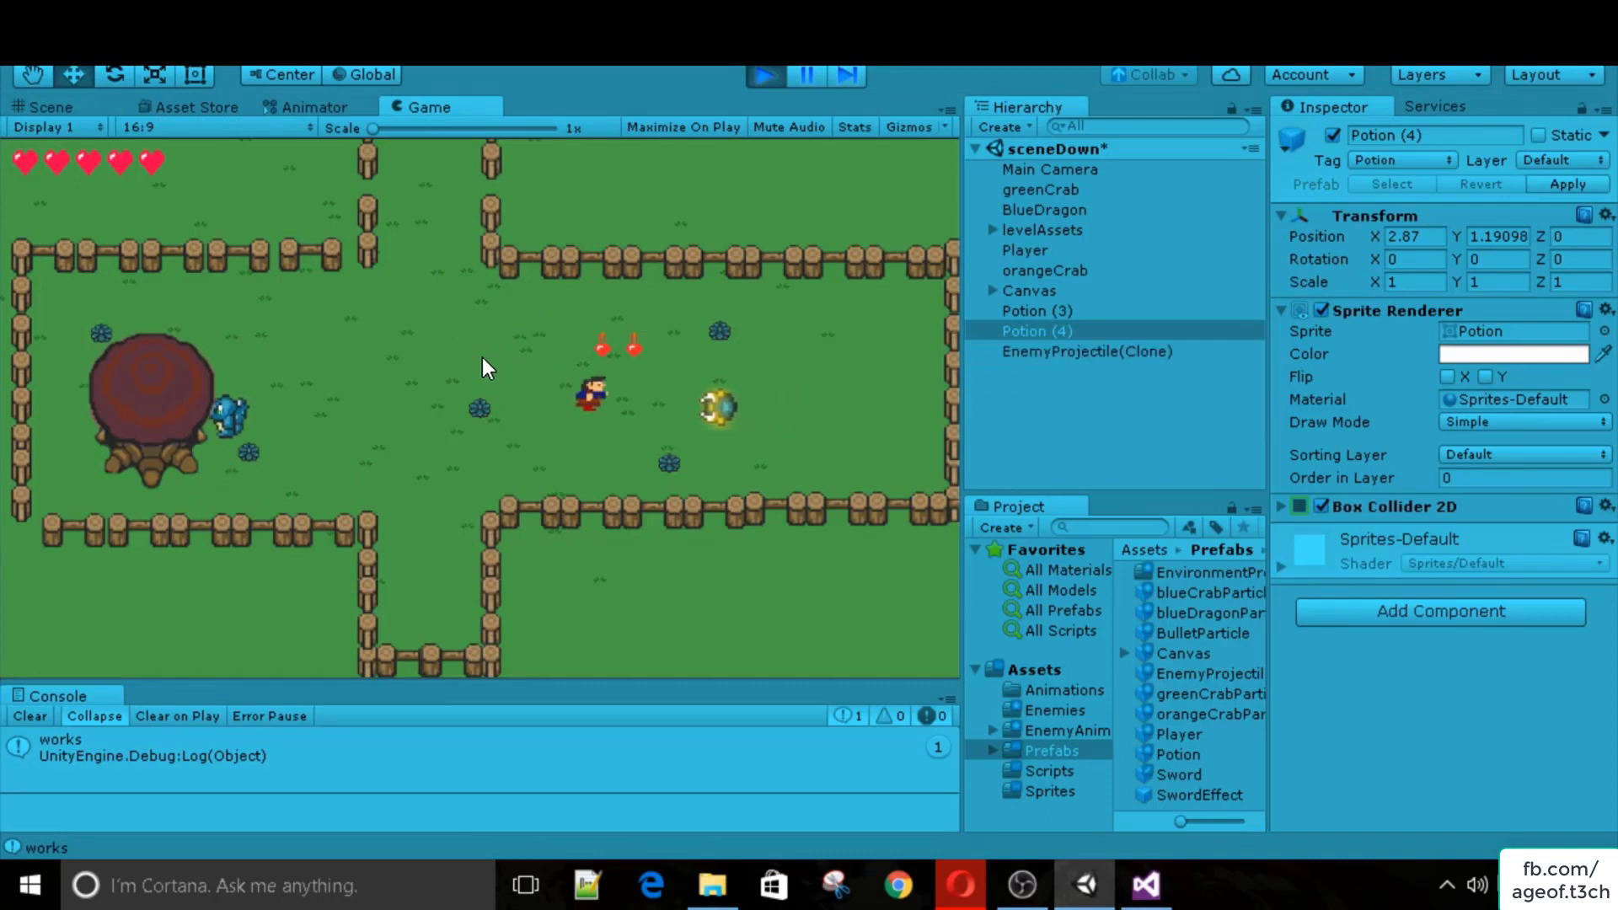
Take damage from the enemies and touch a remaining potion to test healing at maximum health.
key("w")
key("d")
key("a")
key("s")
key("a")
key("w")
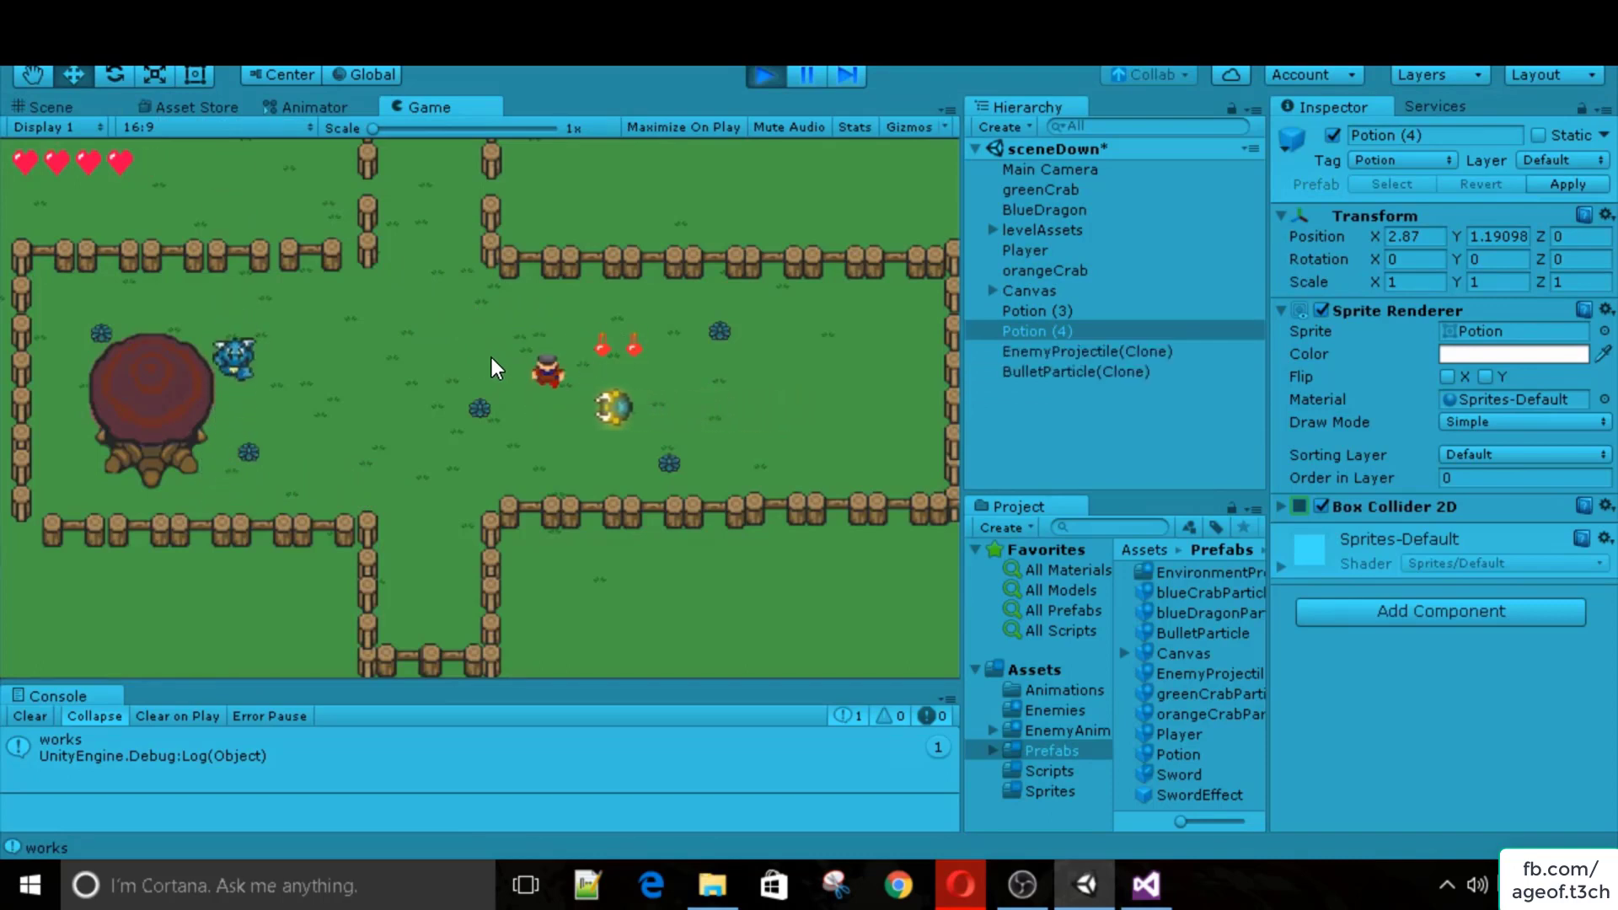
key("d")
key("w")
key("a")
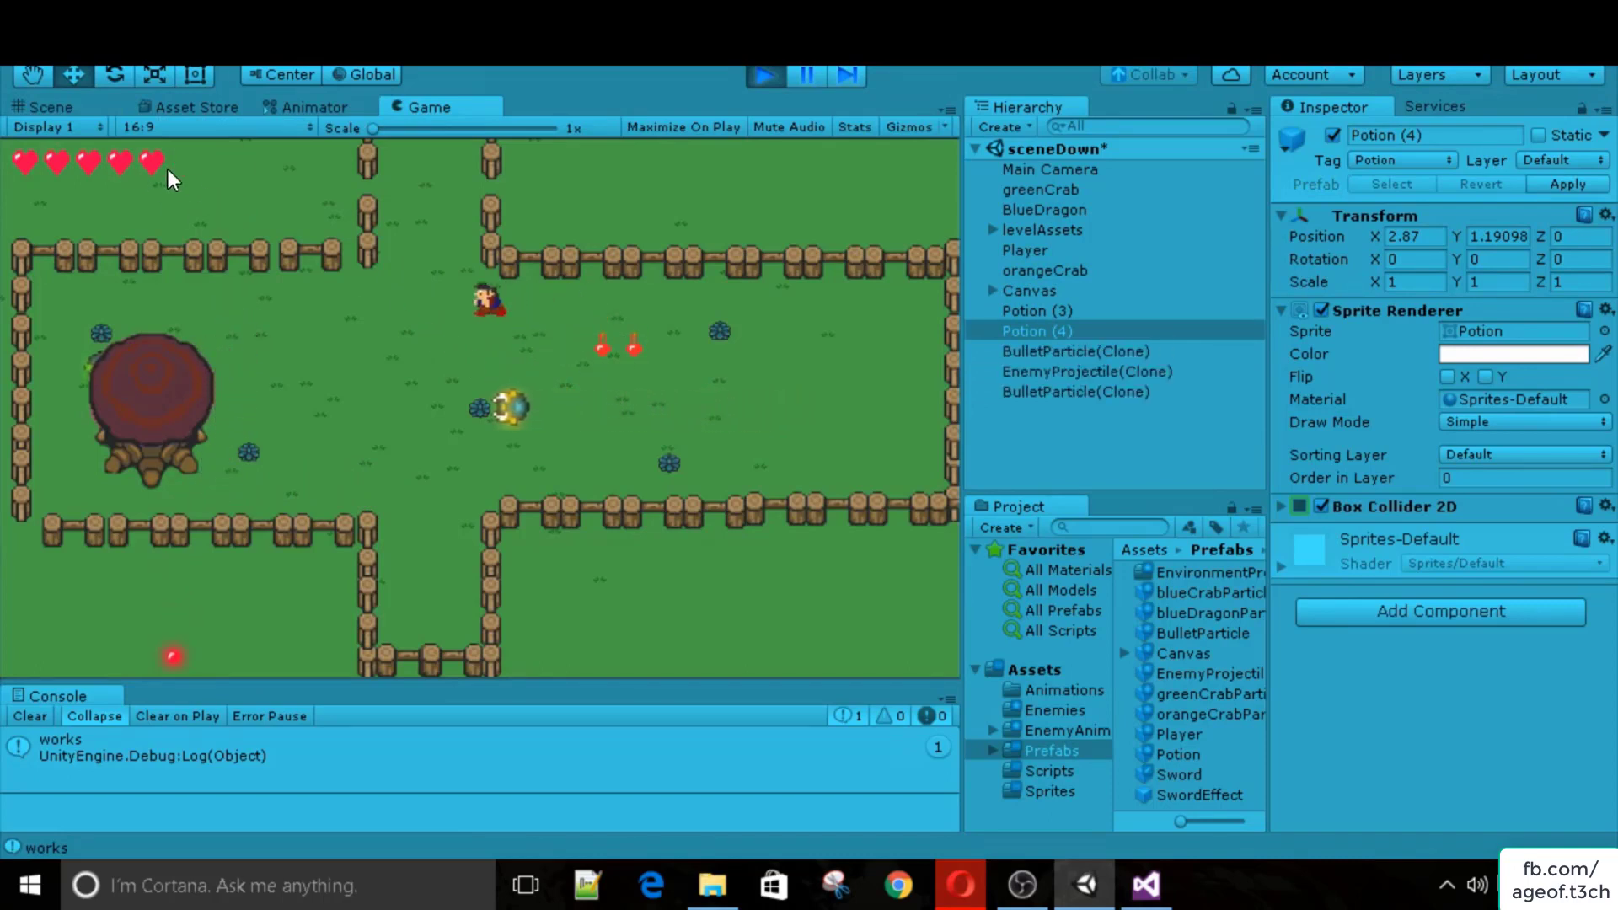
Attack with the sword, walk back toward the remaining potions and stop the game.
key("s")
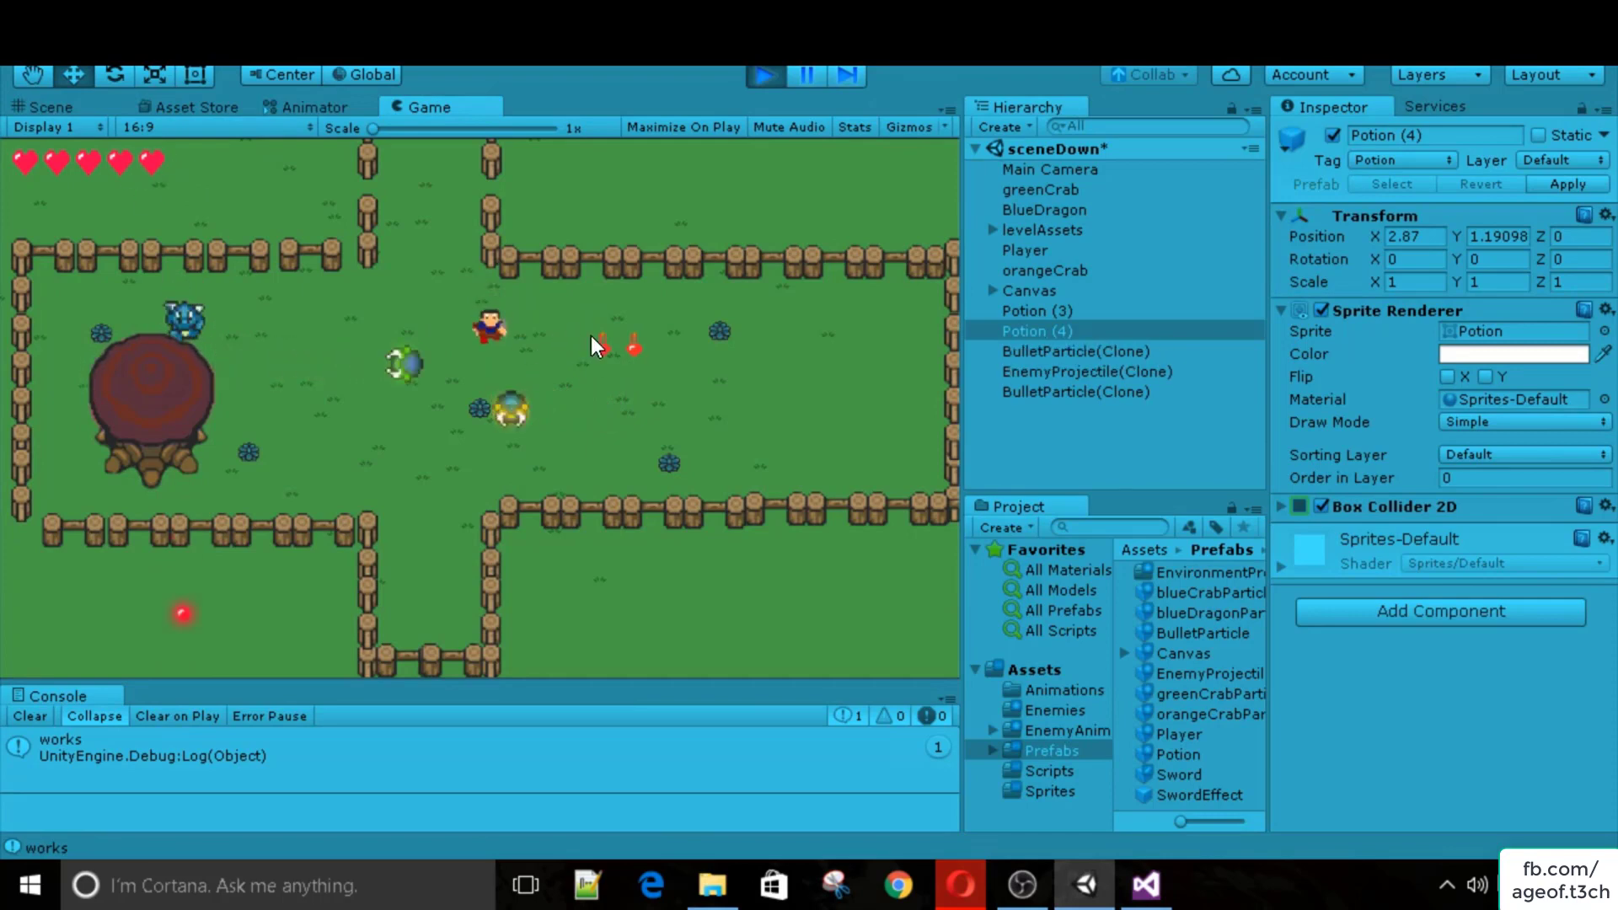
key("space")
key("w")
key("d")
left_click(762, 78)
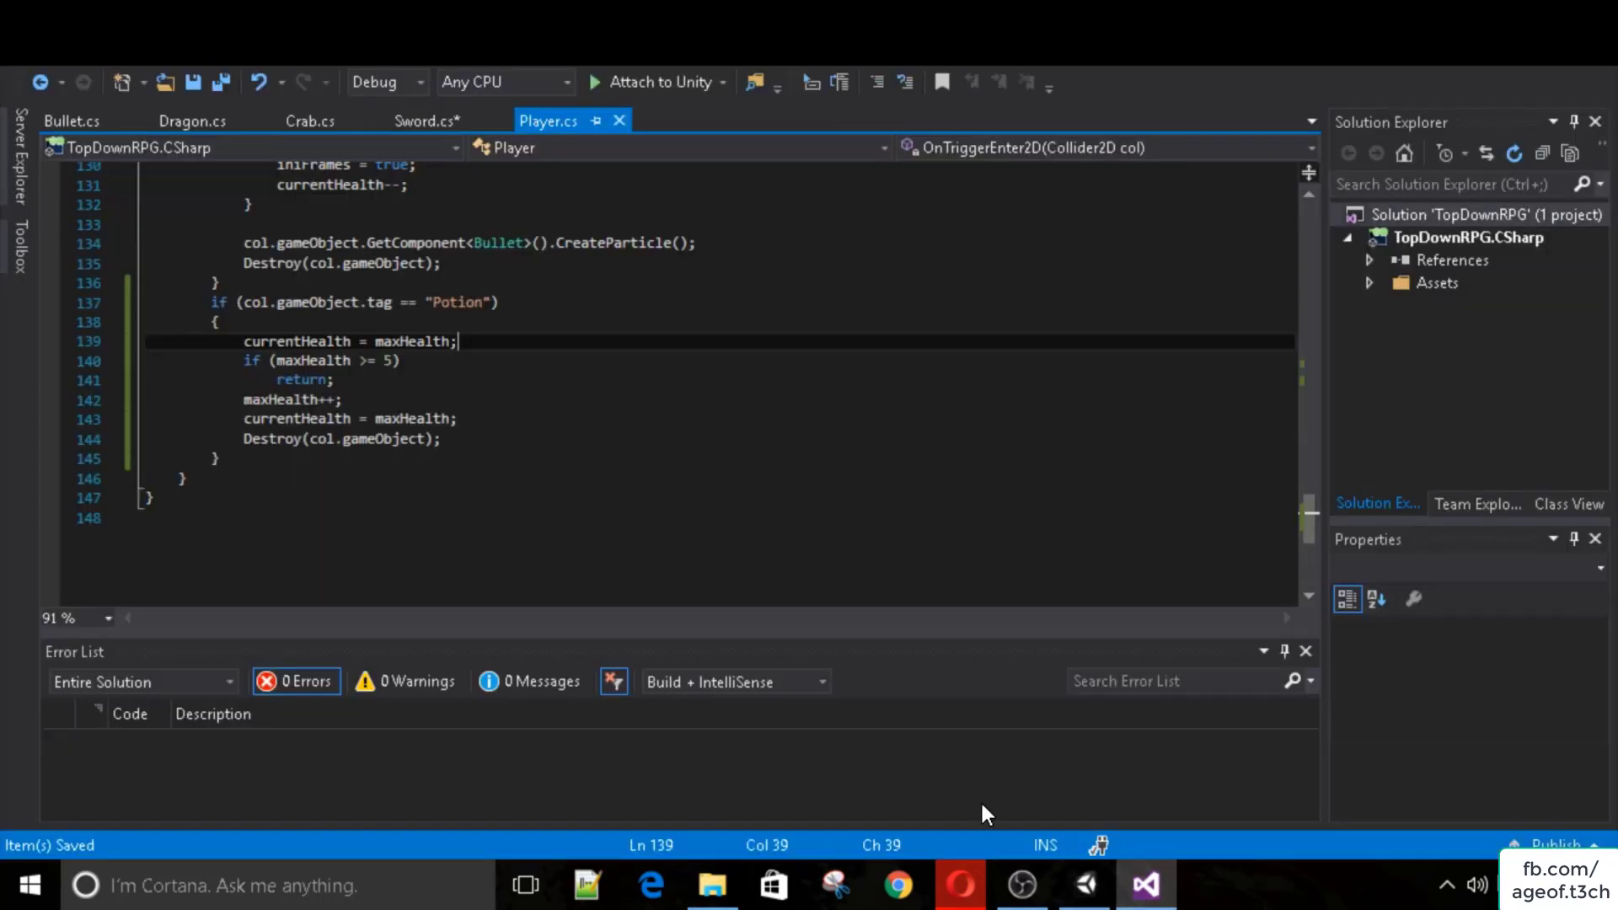
In Player.cs in Visual Studio, move Destroy(col.gameObject); directly below the first currentHealth = maxHealth; line of the Potion block.
left_click(1146, 885)
left_click_drag(439, 440, 245, 443)
key("ctrl+c")
key("BackSpace")
left_click(464, 347)
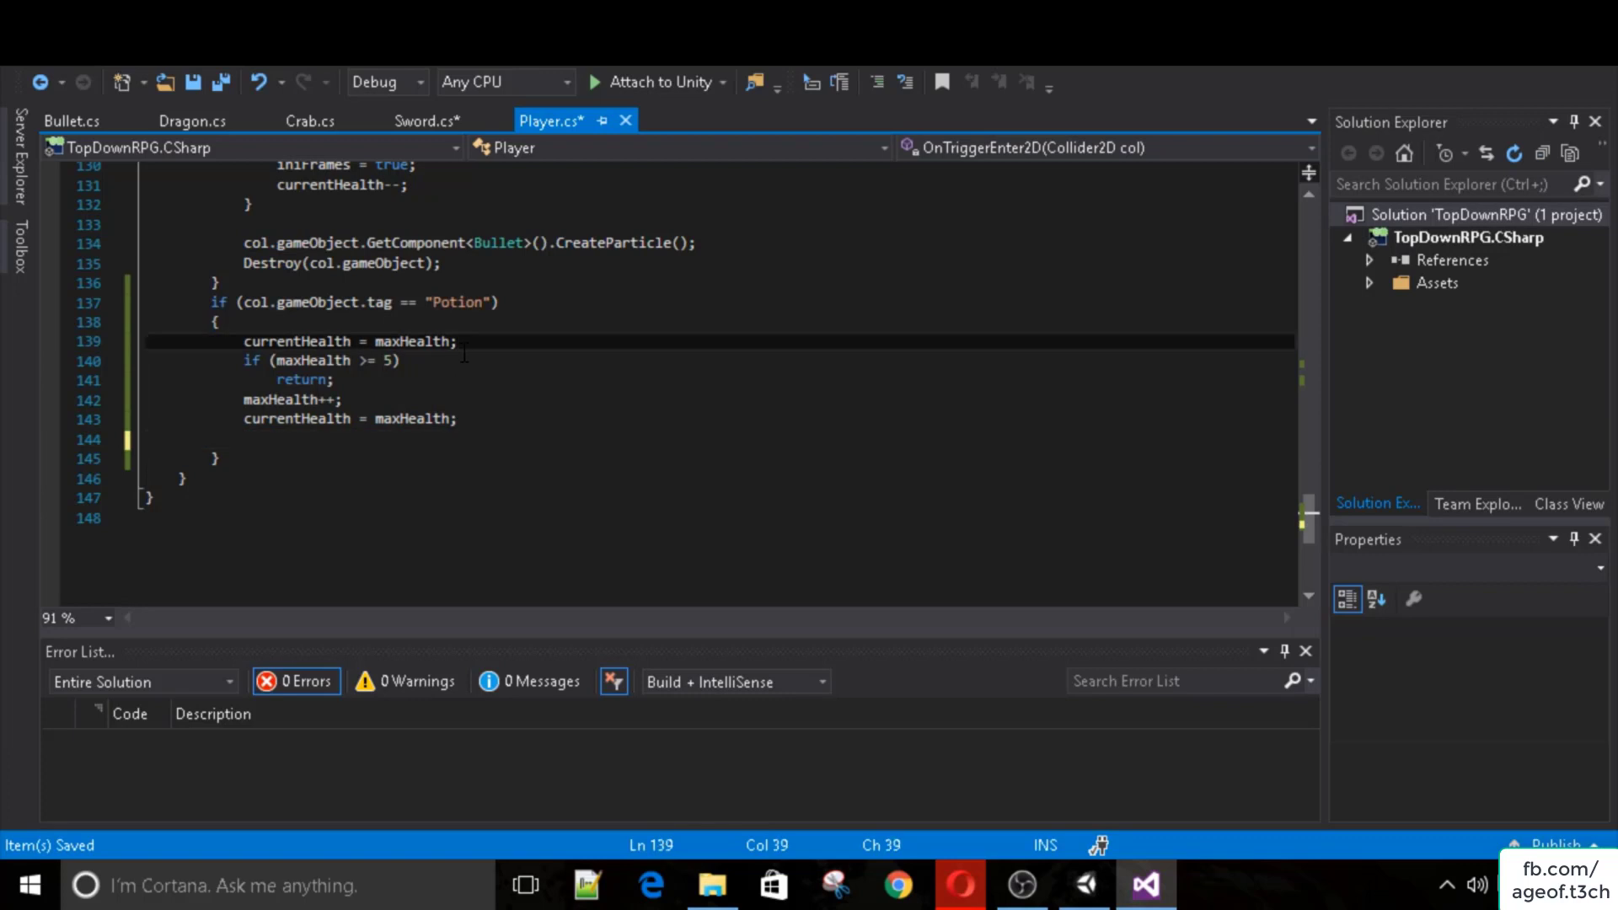
key("Return")
key("ctrl+v")
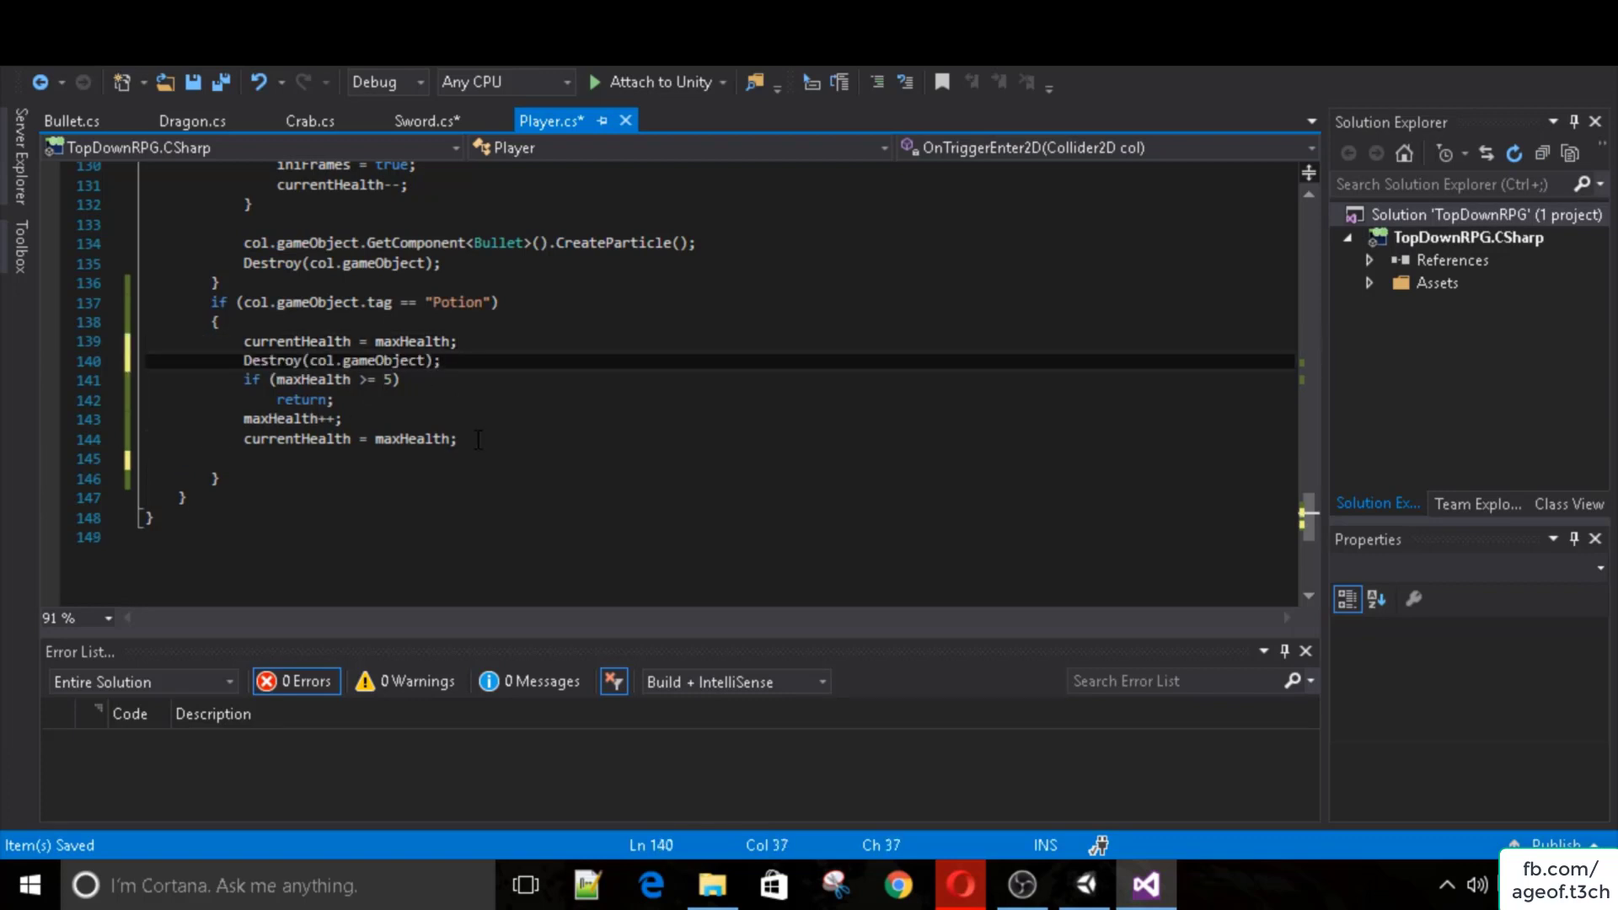
Delete the currentHealth = maxHealth; line after maxHealth++; and add a blank line before the maxHealth >= 5 check.
left_click_drag(457, 439, 243, 443)
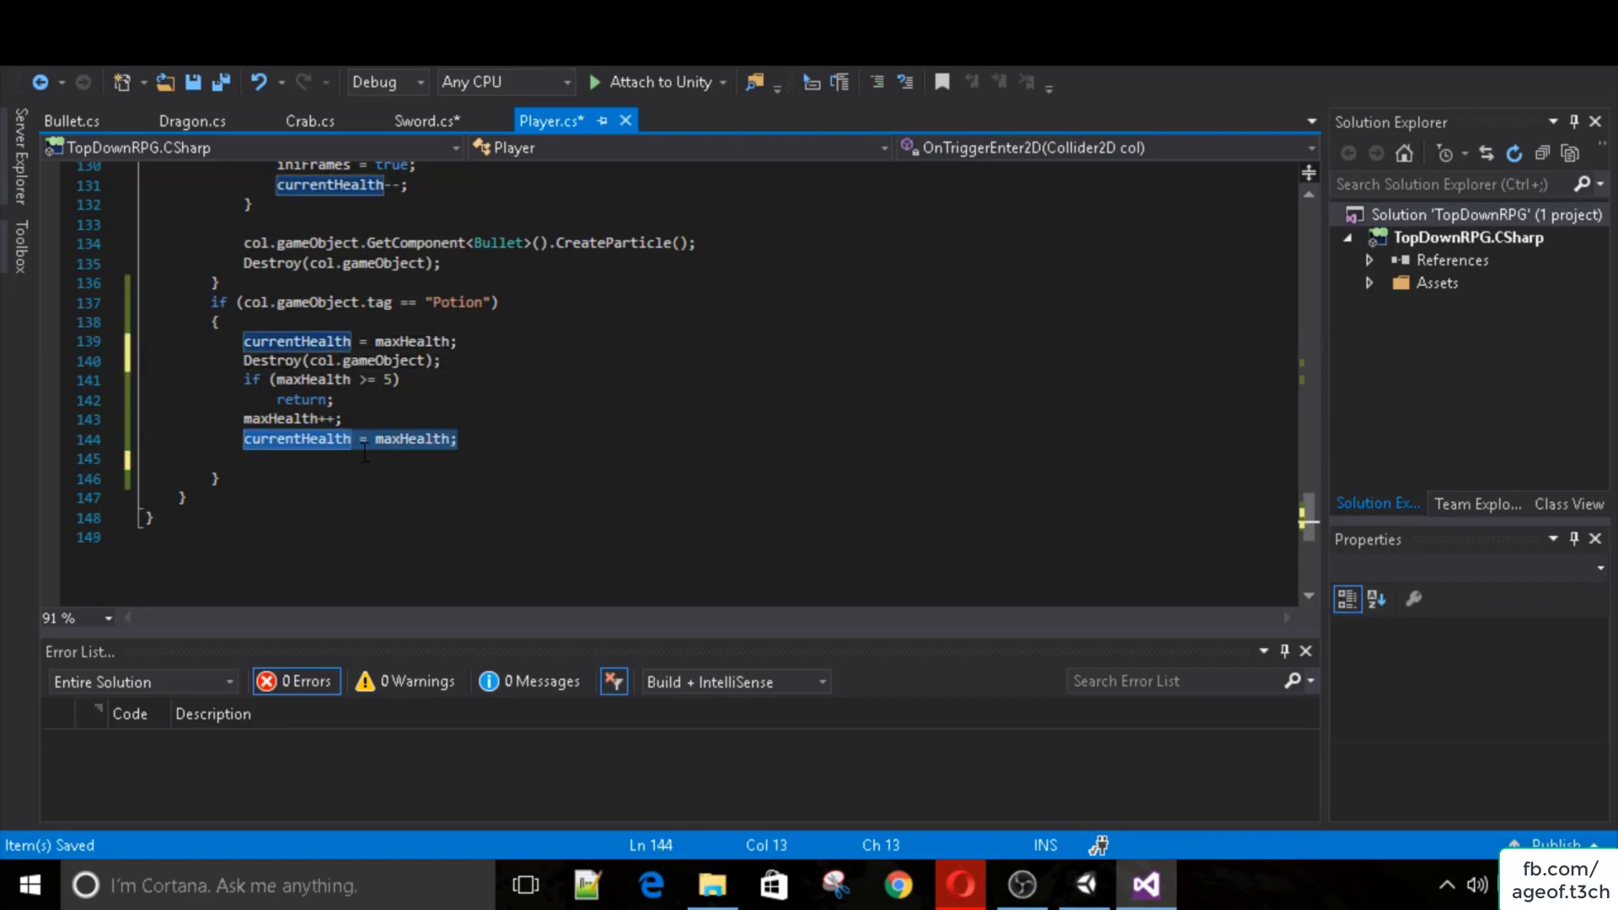
key("BackSpace")
left_click(383, 401)
left_click(461, 359)
key("Return")
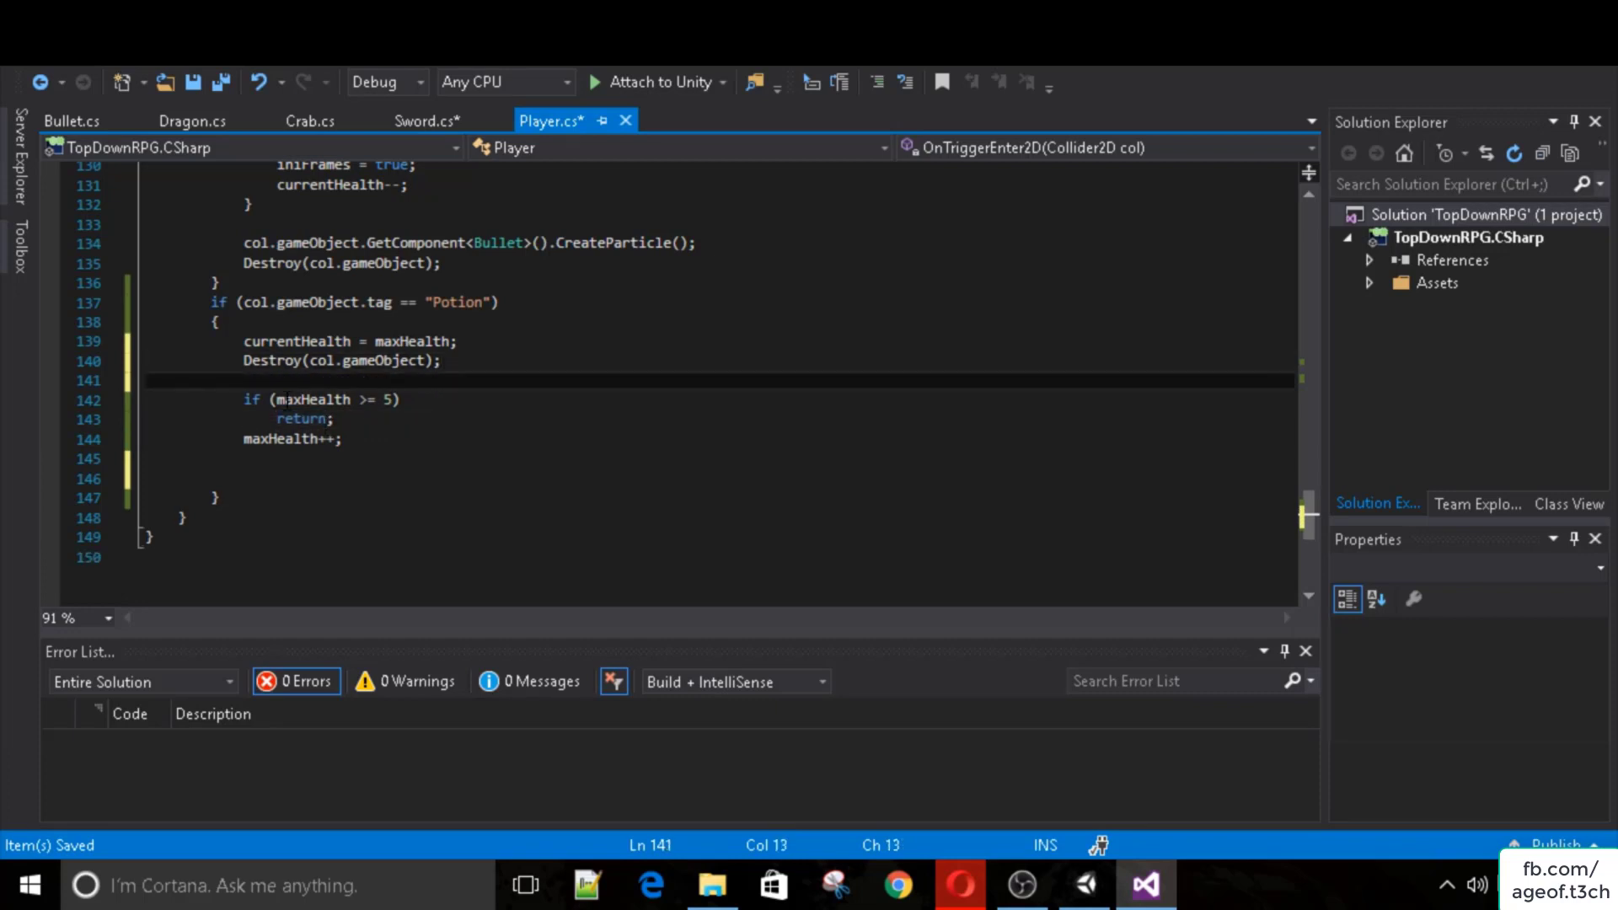
Review the heal, destroy and max-health lines of the Potion block and save Player.cs.
left_click_drag(345, 439, 247, 398)
left_click(362, 439)
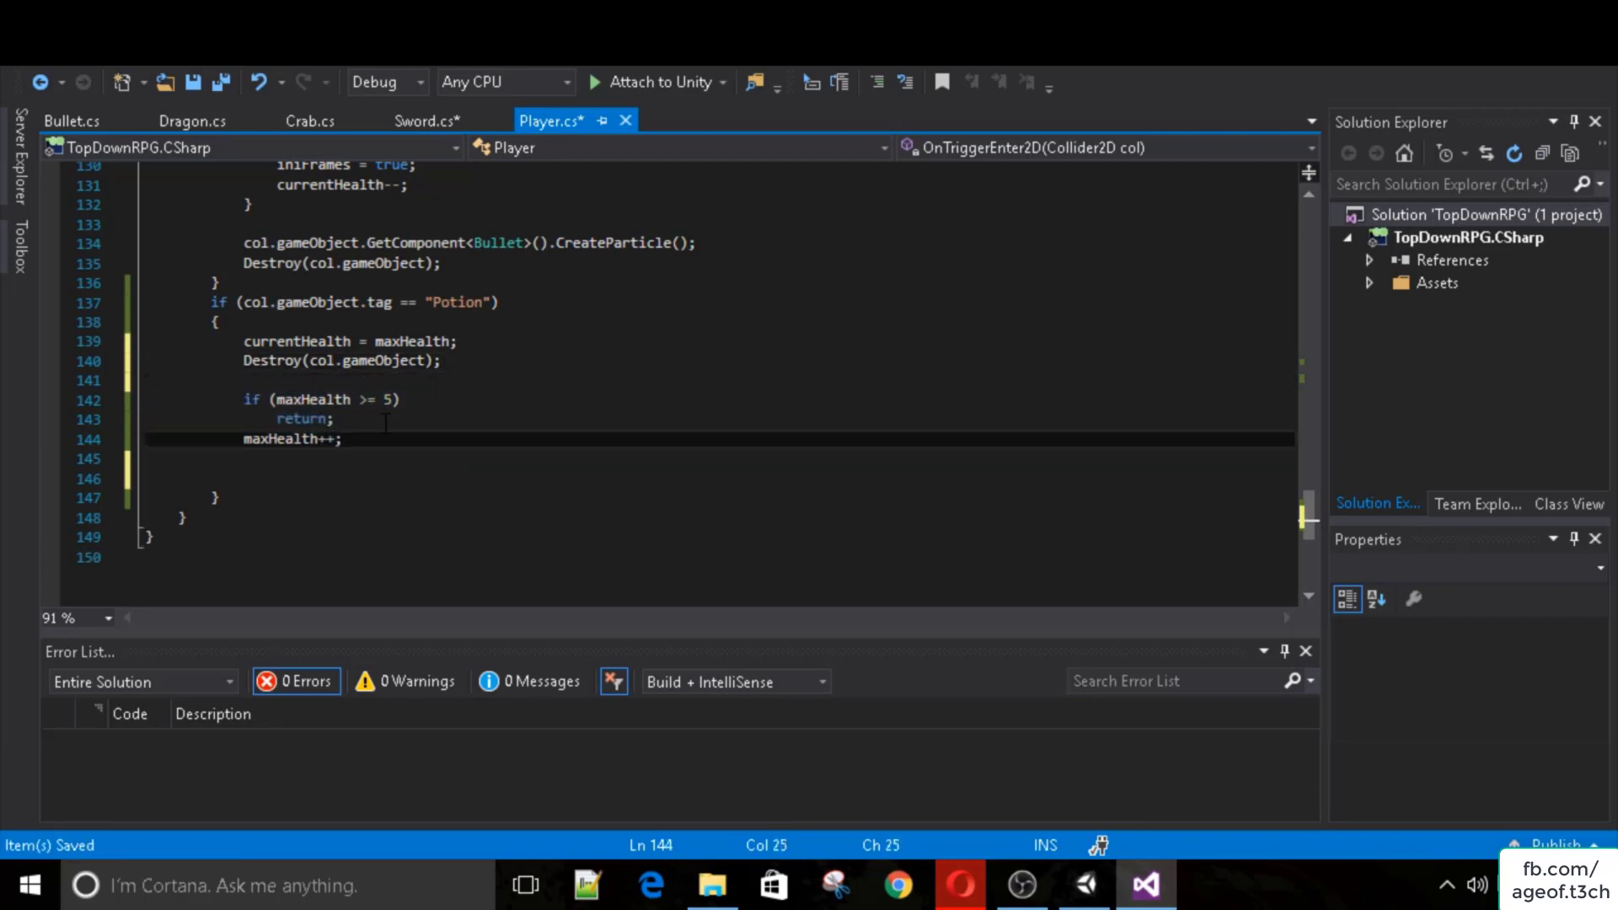
left_click_drag(362, 439, 245, 399)
left_click(367, 438)
left_click_drag(243, 341, 440, 360)
left_click(441, 360)
key("ctrl+s")
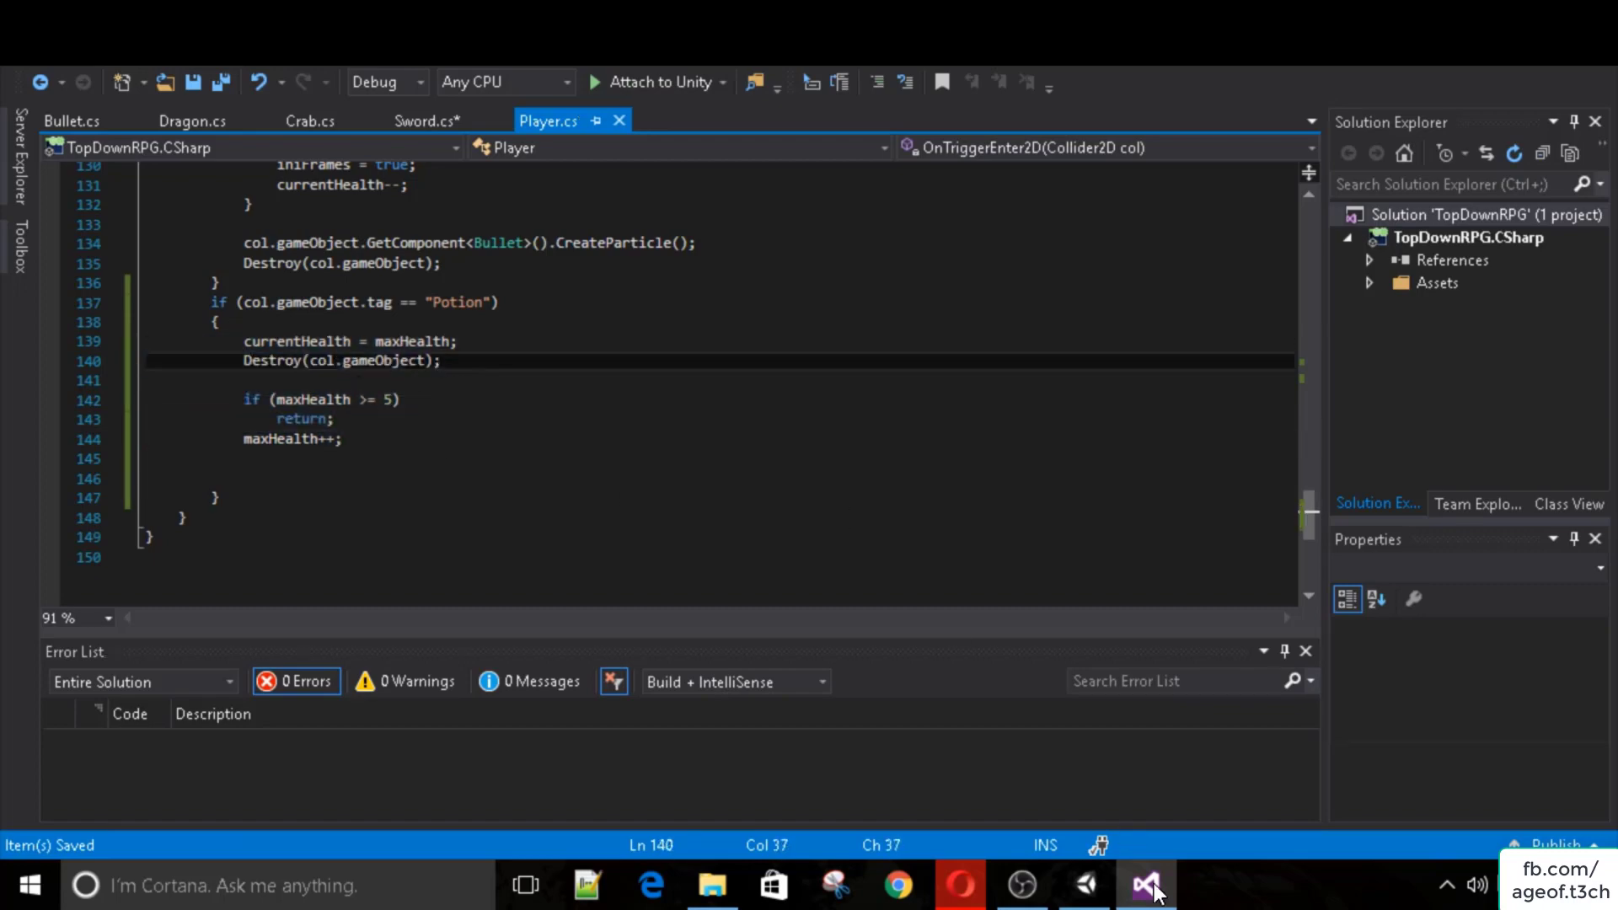
Switch to Unity, run the game and walk the player through the first four potions.
left_click(1086, 885)
left_click(773, 78)
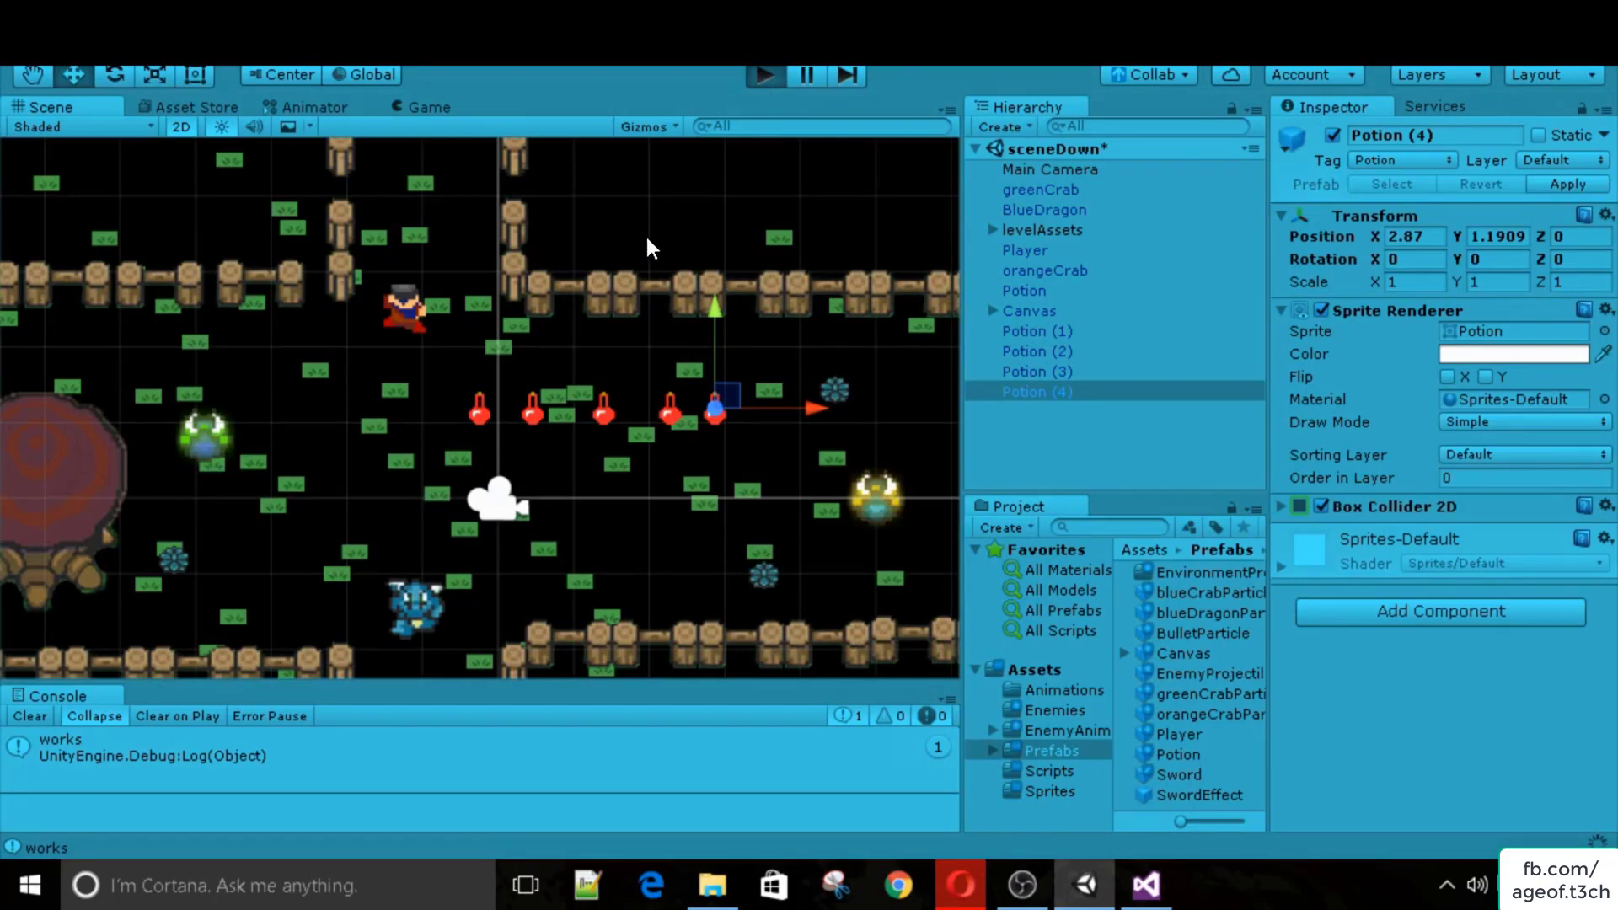
key("s")
key("d")
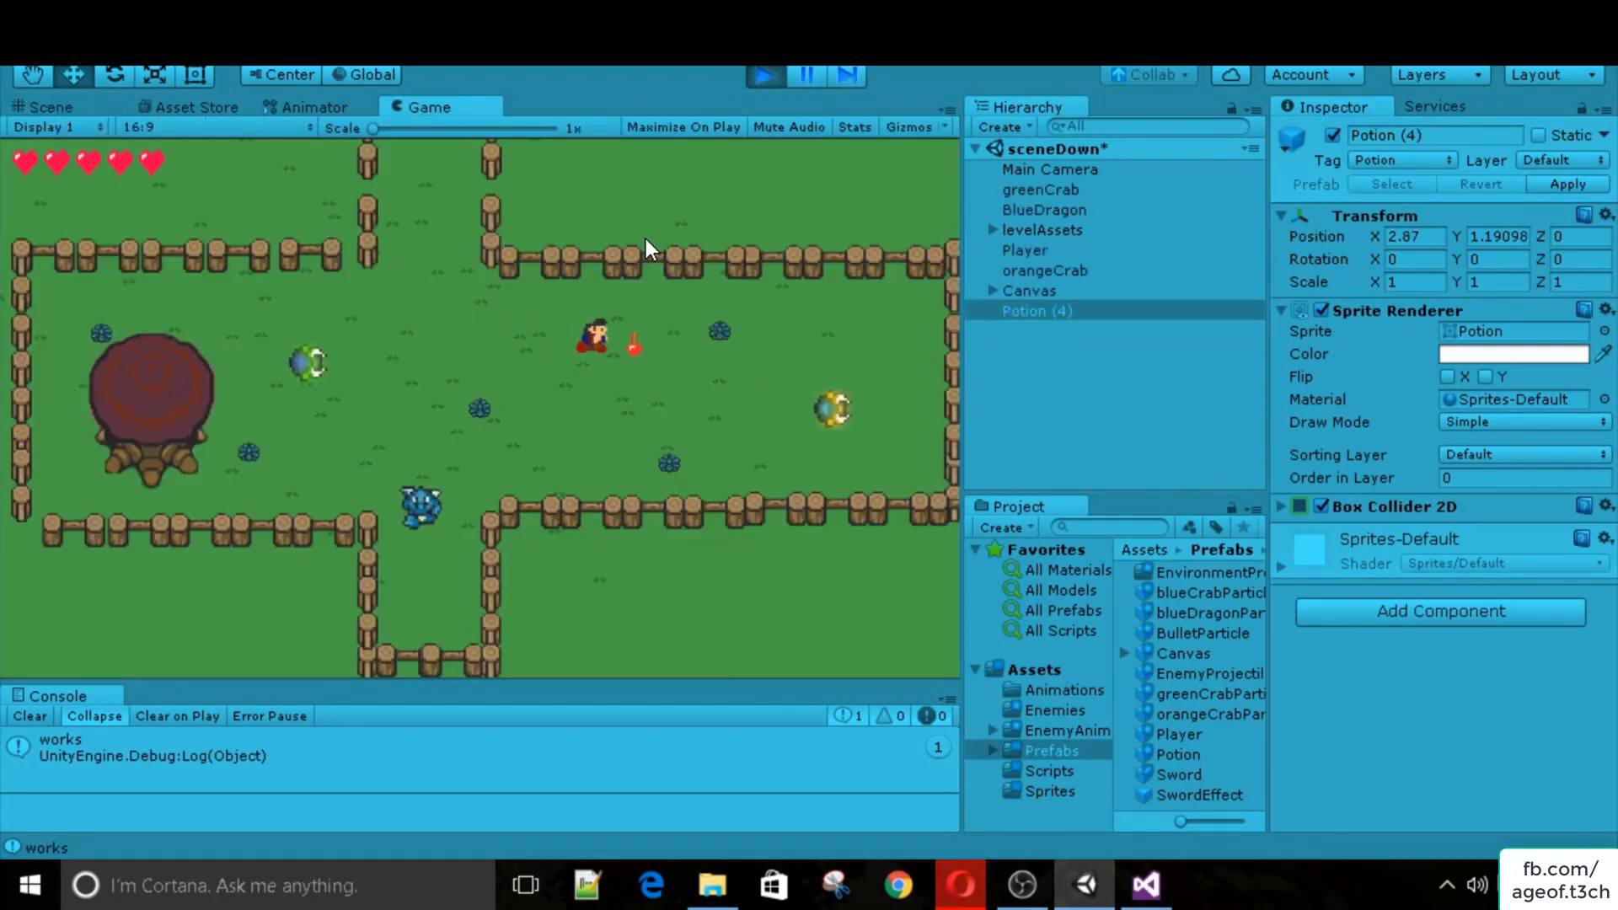
Throw the sword and move the player among the crabs until an enemy deals damage.
key("s")
key("d")
key("w")
key("a")
key("space")
key("s")
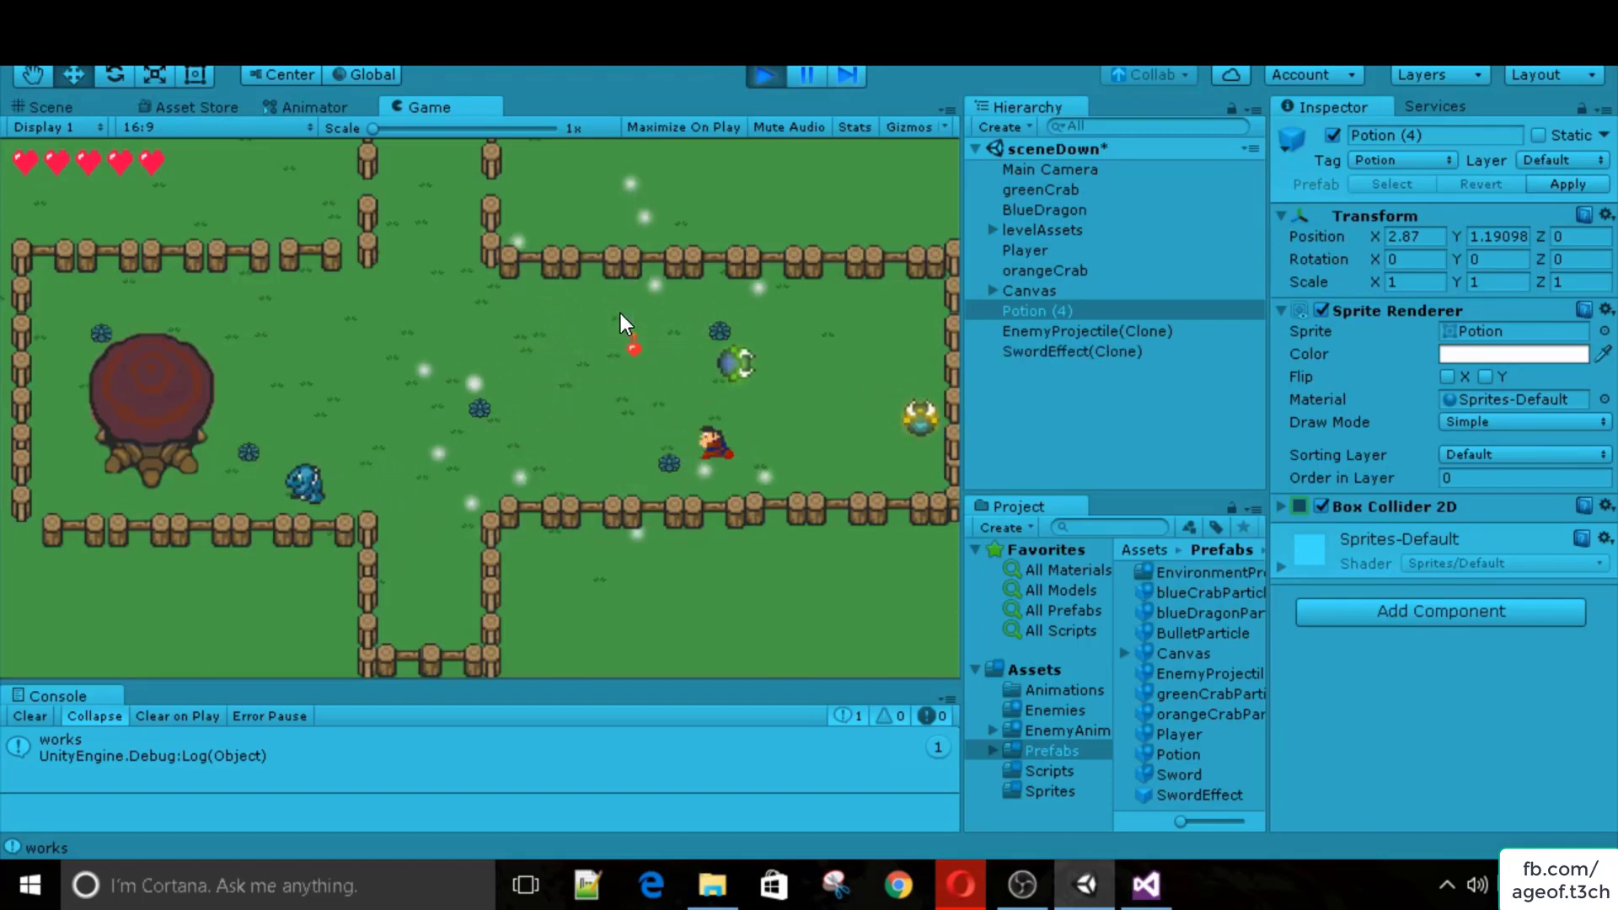
key("w")
key("d")
key("d")
key("s")
key("a")
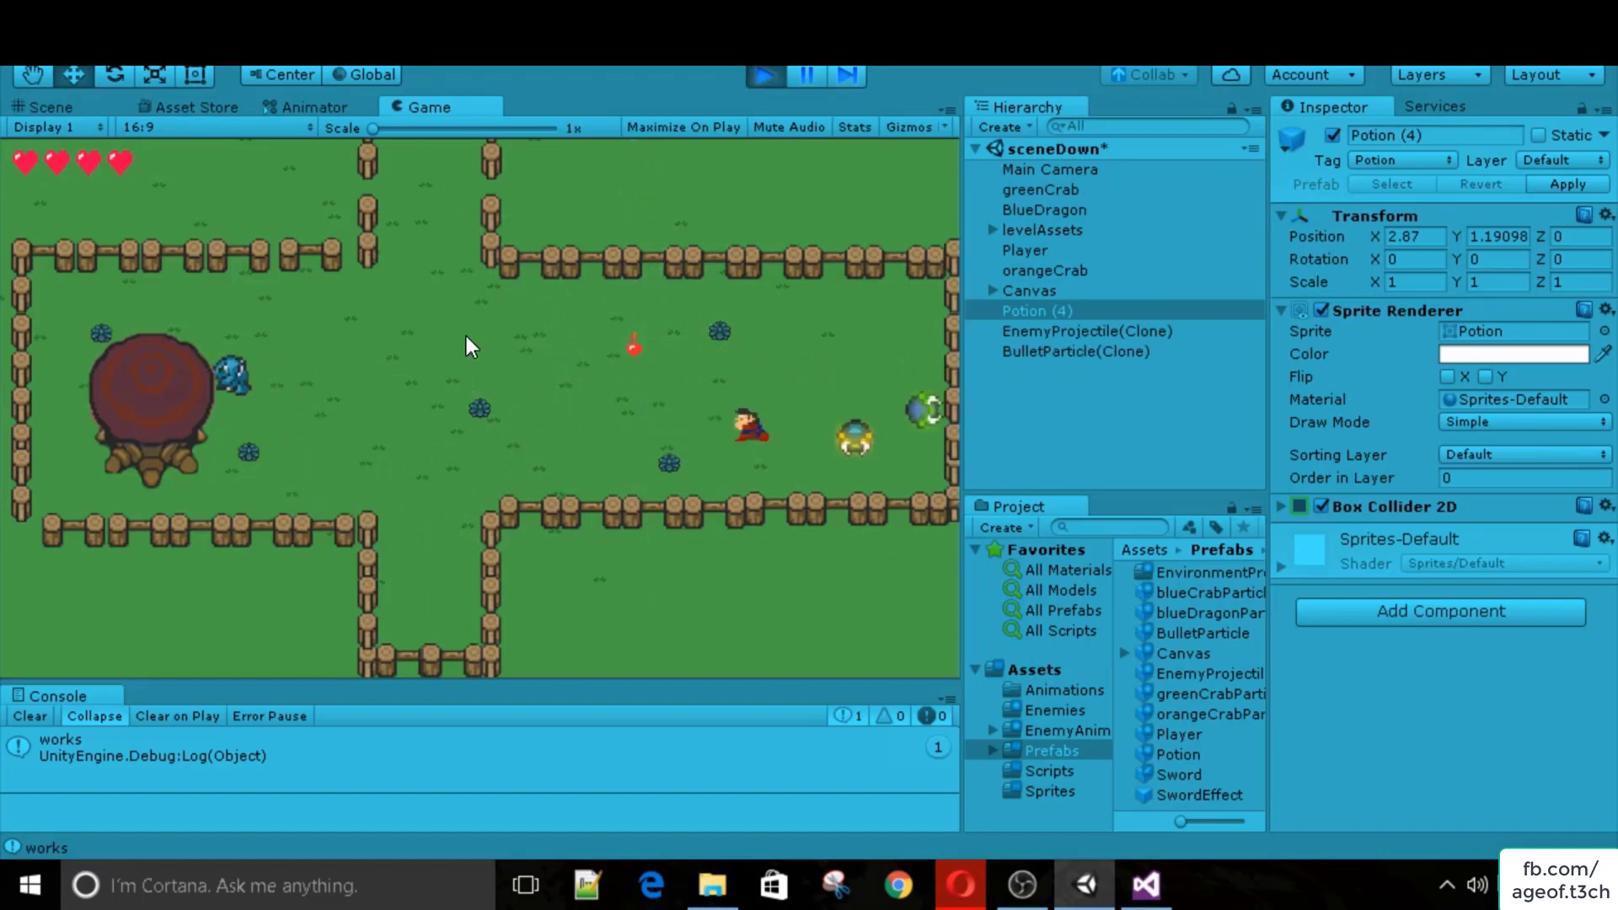
Pick up the last potion to test healing at five maximum hearts, and stop the game.
key("a")
key("w")
key("s")
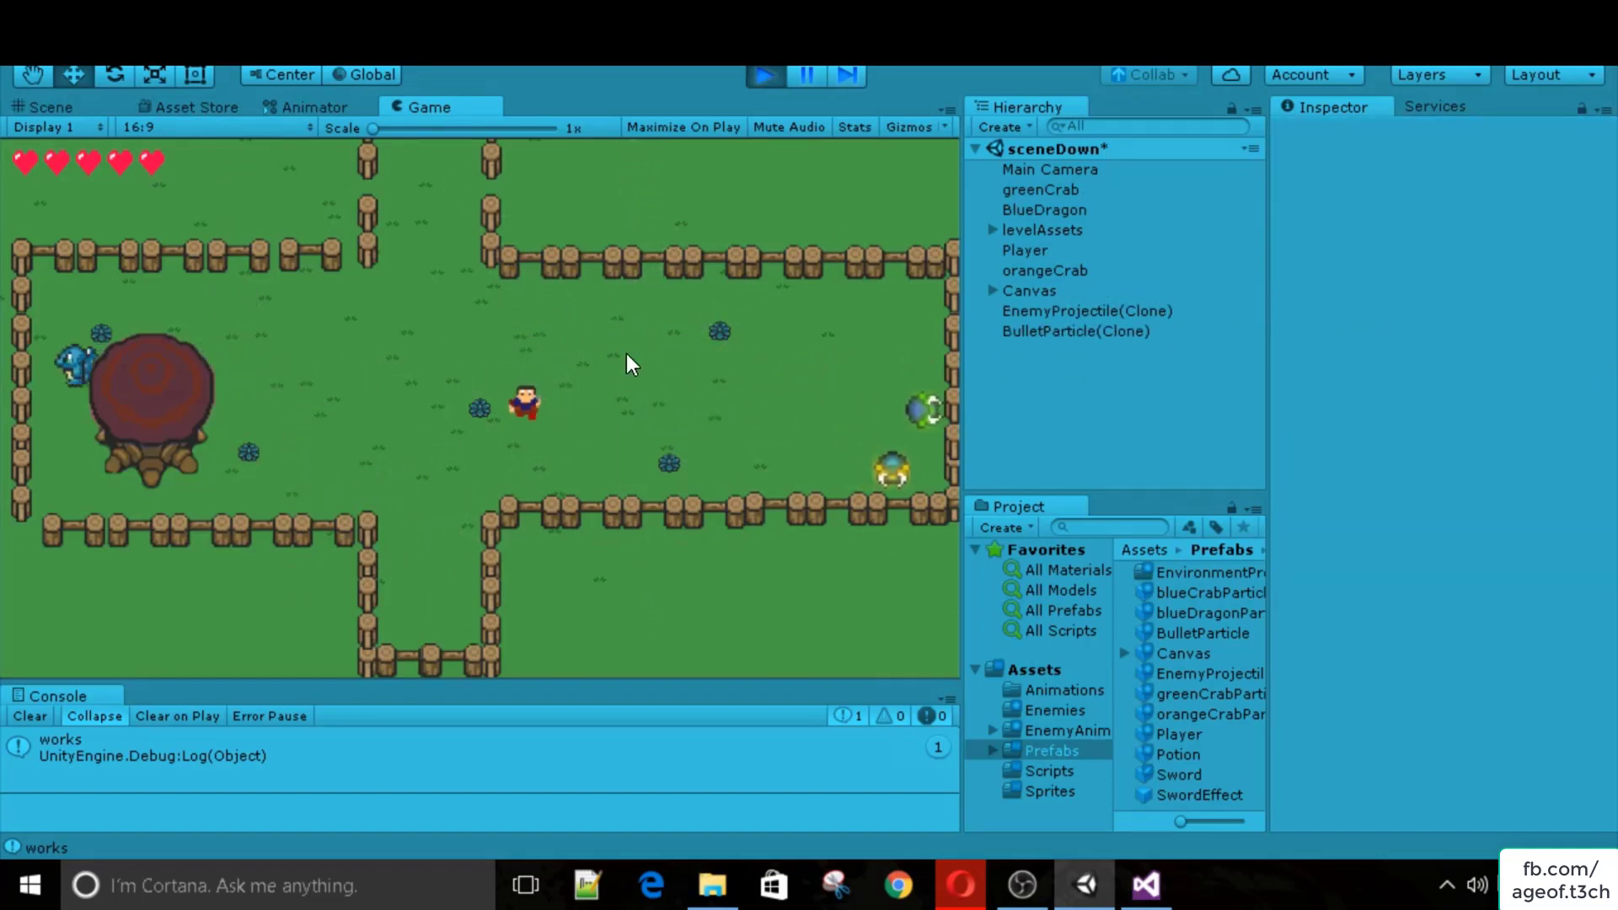
left_click(763, 74)
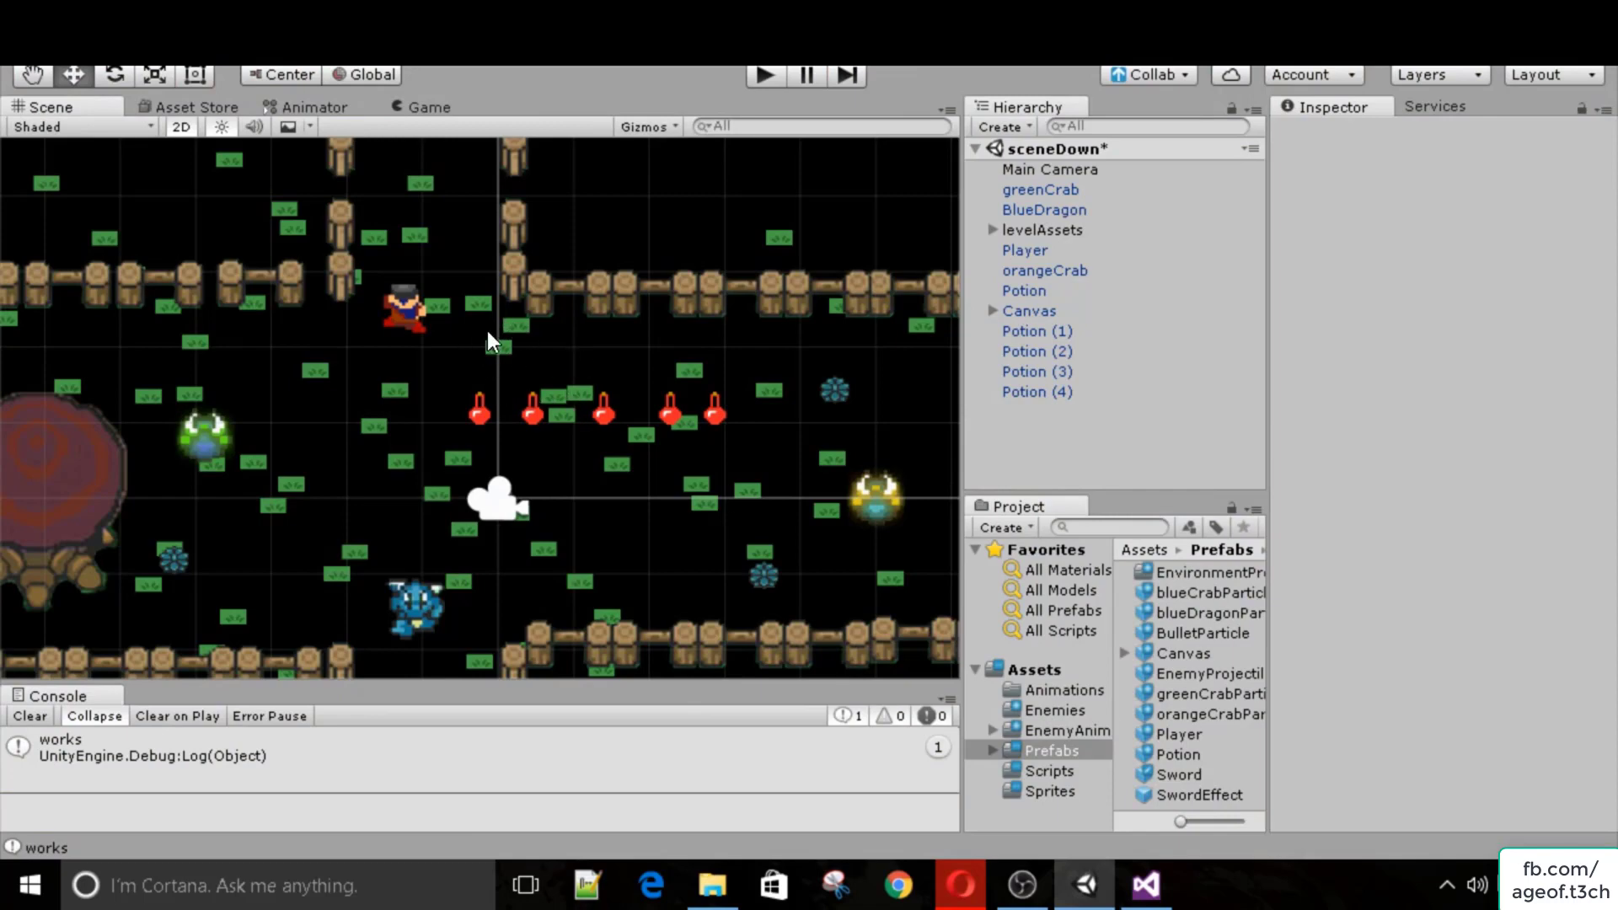
Find the Sword prefab in the project's assets and check its Order in Layer setting.
left_click(1050, 714)
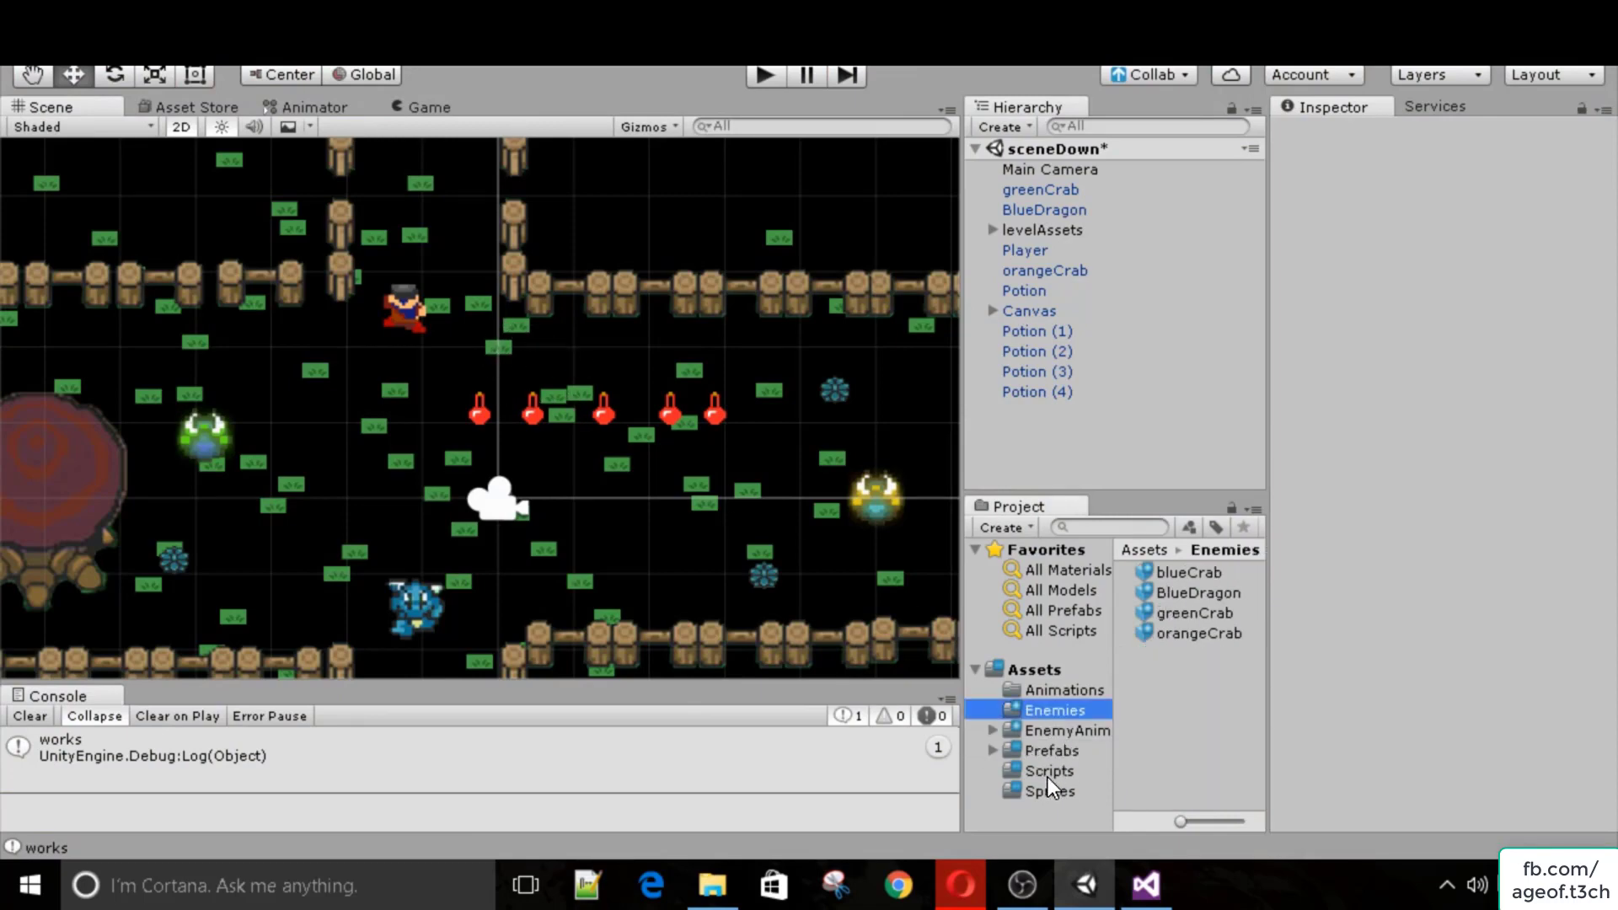
left_click(1048, 787)
left_click(1188, 692)
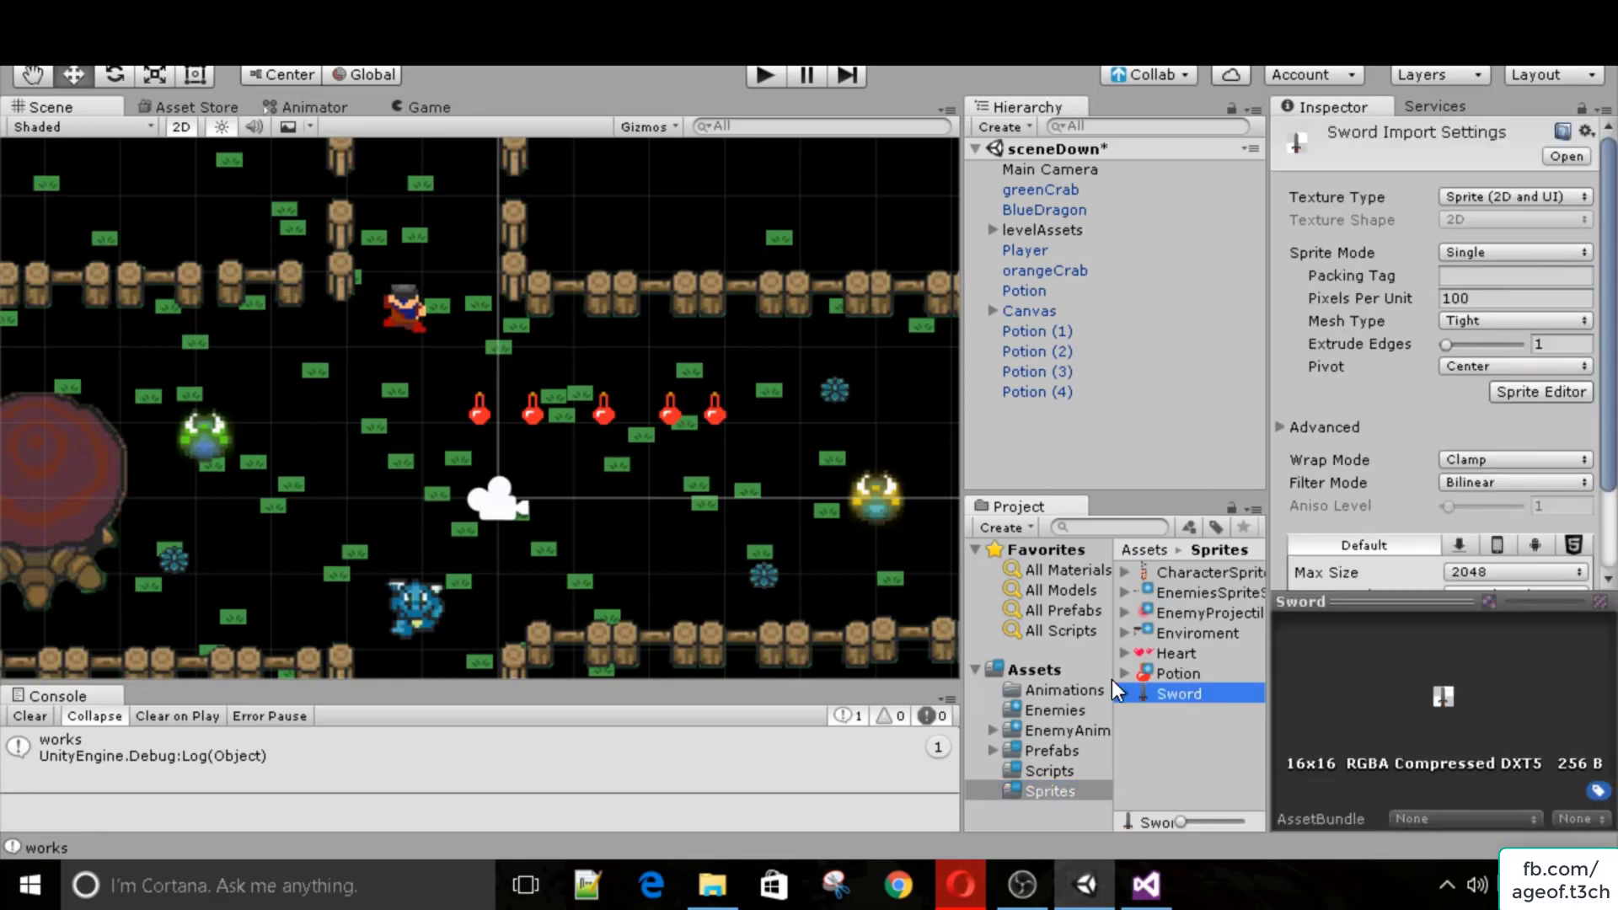
left_click(1053, 750)
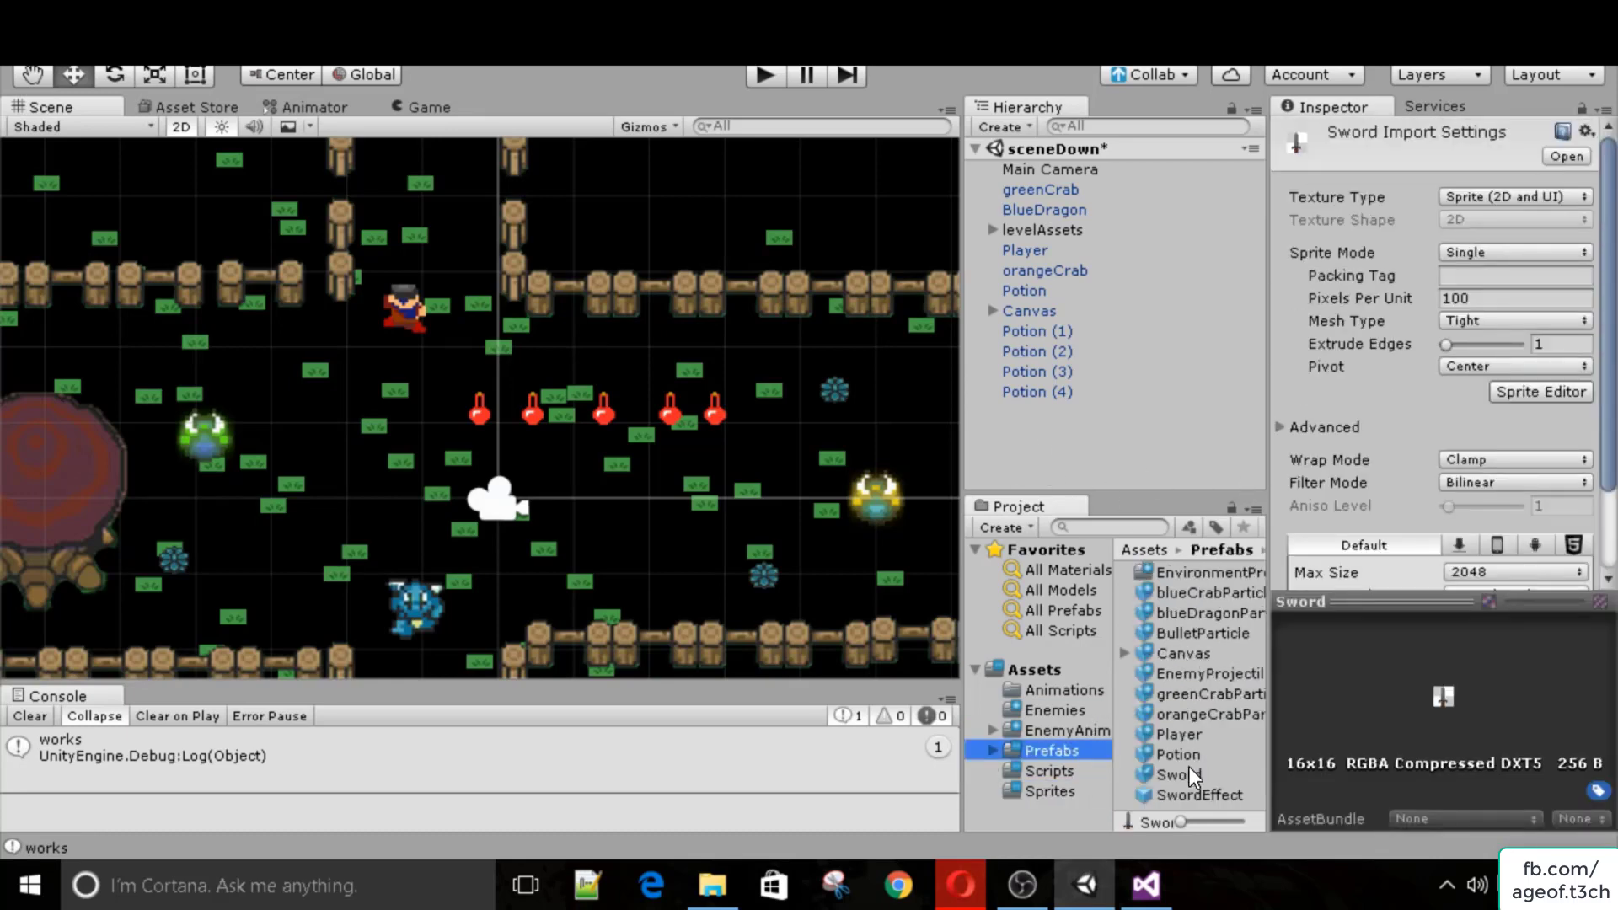
left_click(1179, 773)
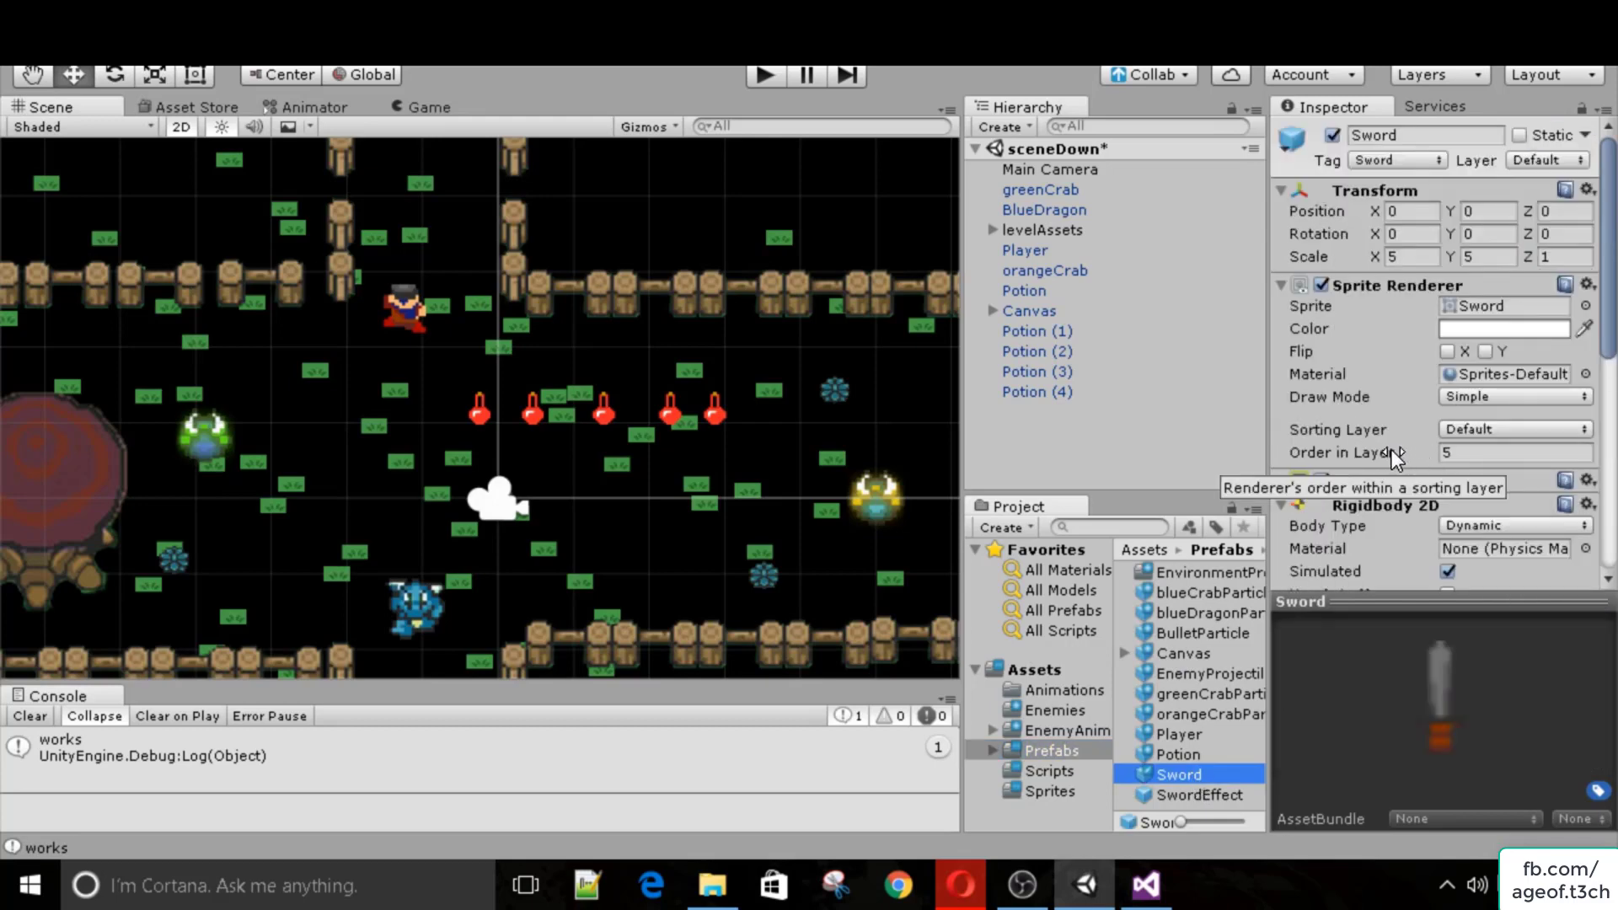
left_click(1491, 453)
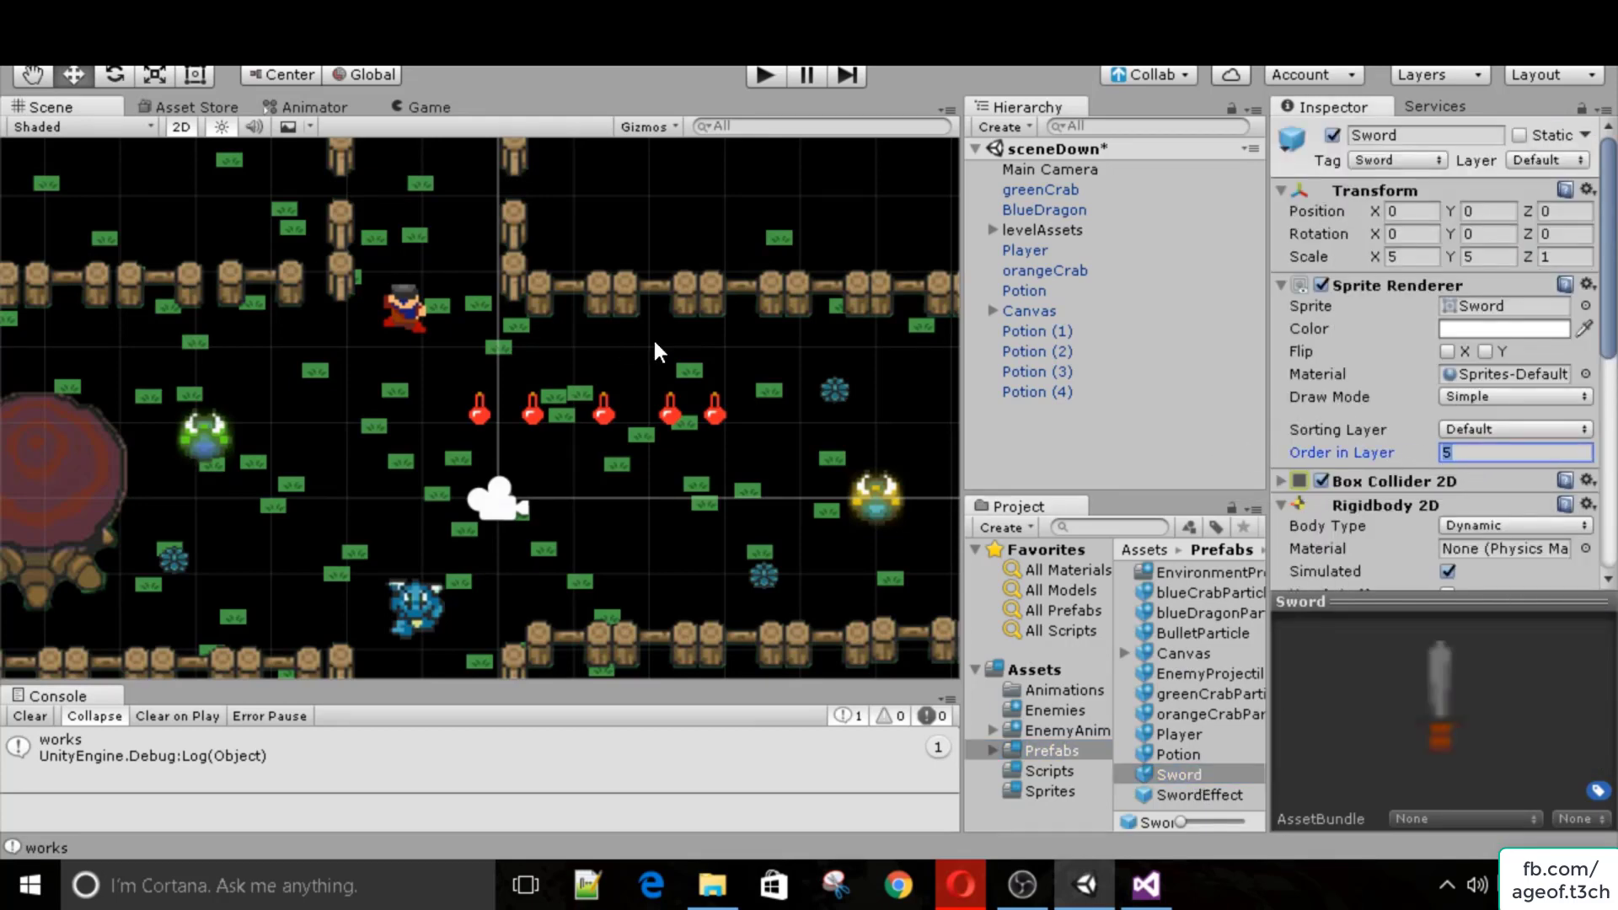
Run the game and throw the sword repeatedly to check how it displays over the scene.
left_click(762, 79)
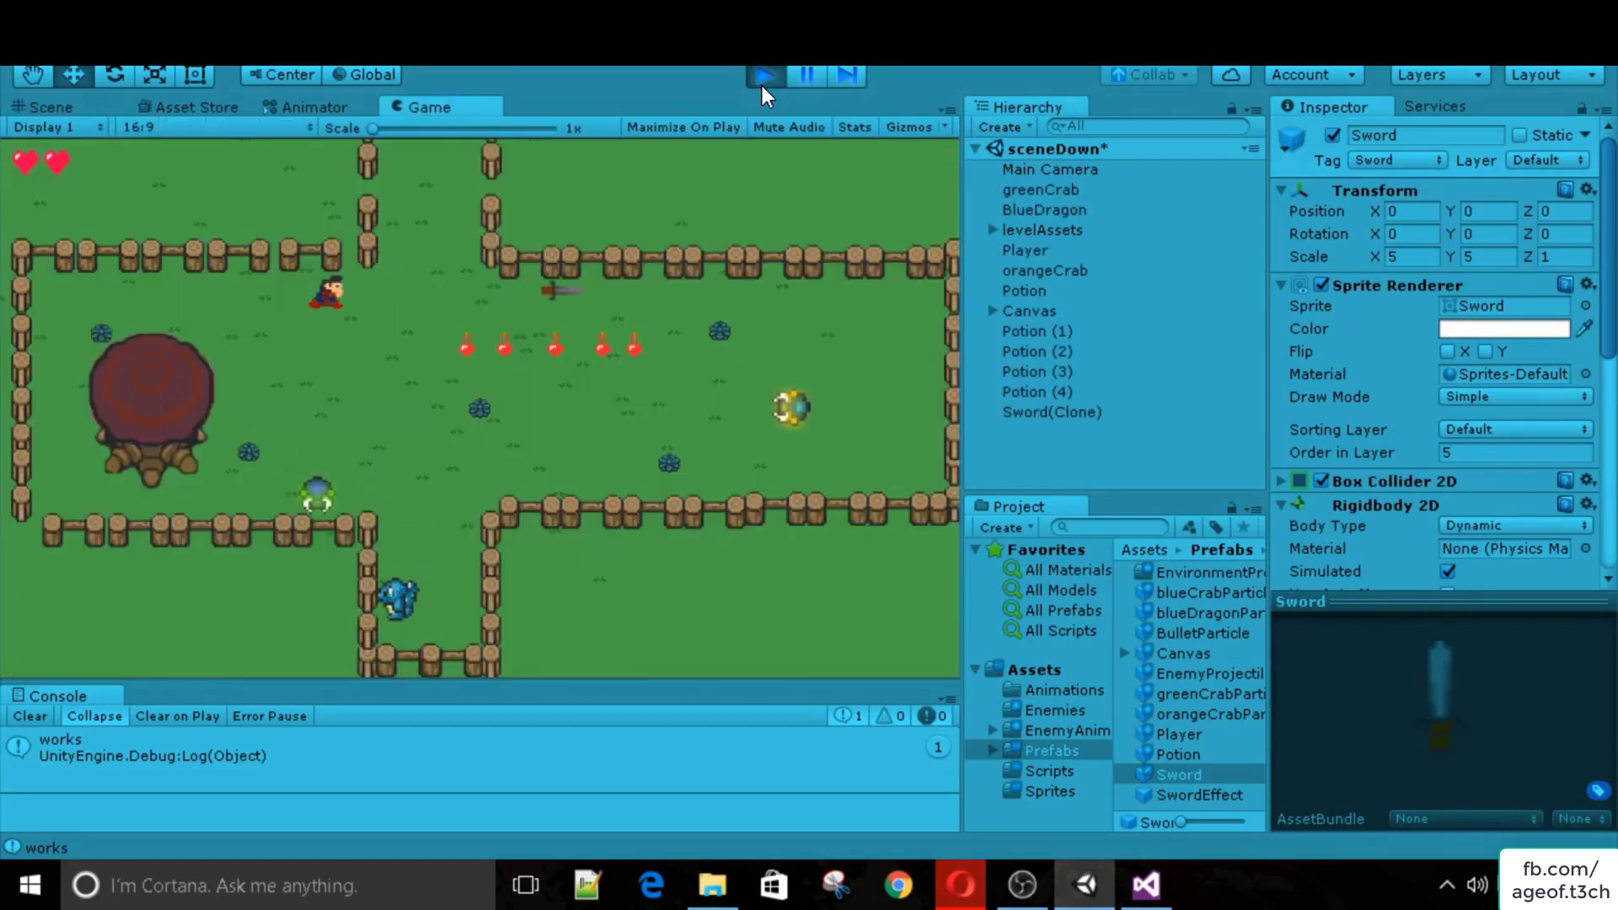
key("d")
key("s")
key("d")
key("space")
key("s")
key("d")
key("space")
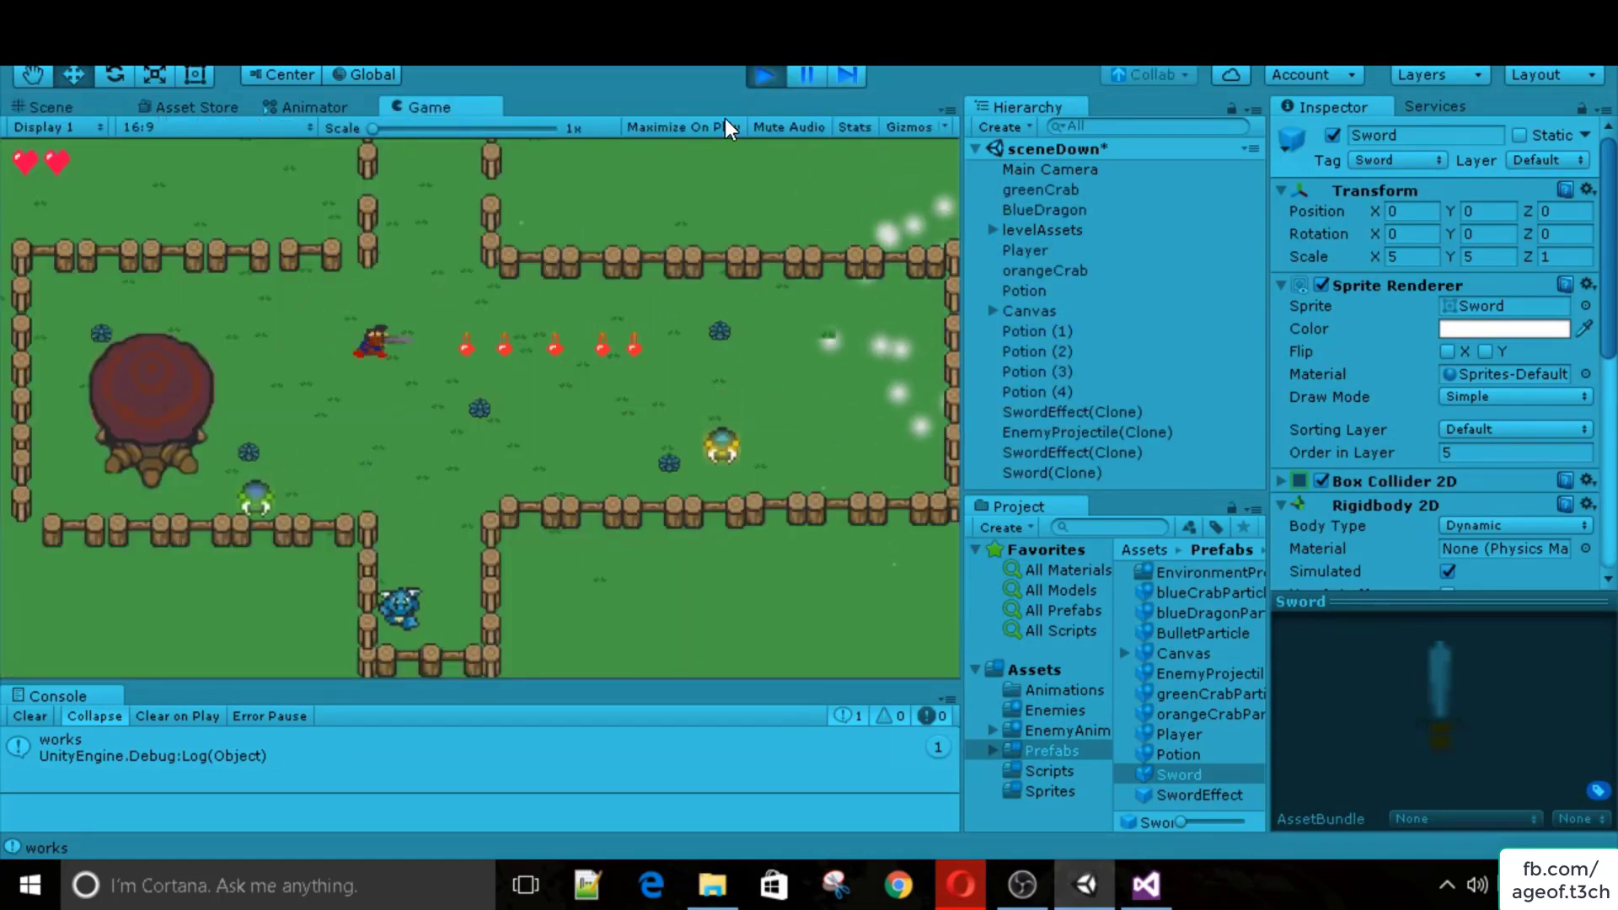
Collect the potions up to the second-to-last one and throw the sword again.
key("d")
key("w")
key("d")
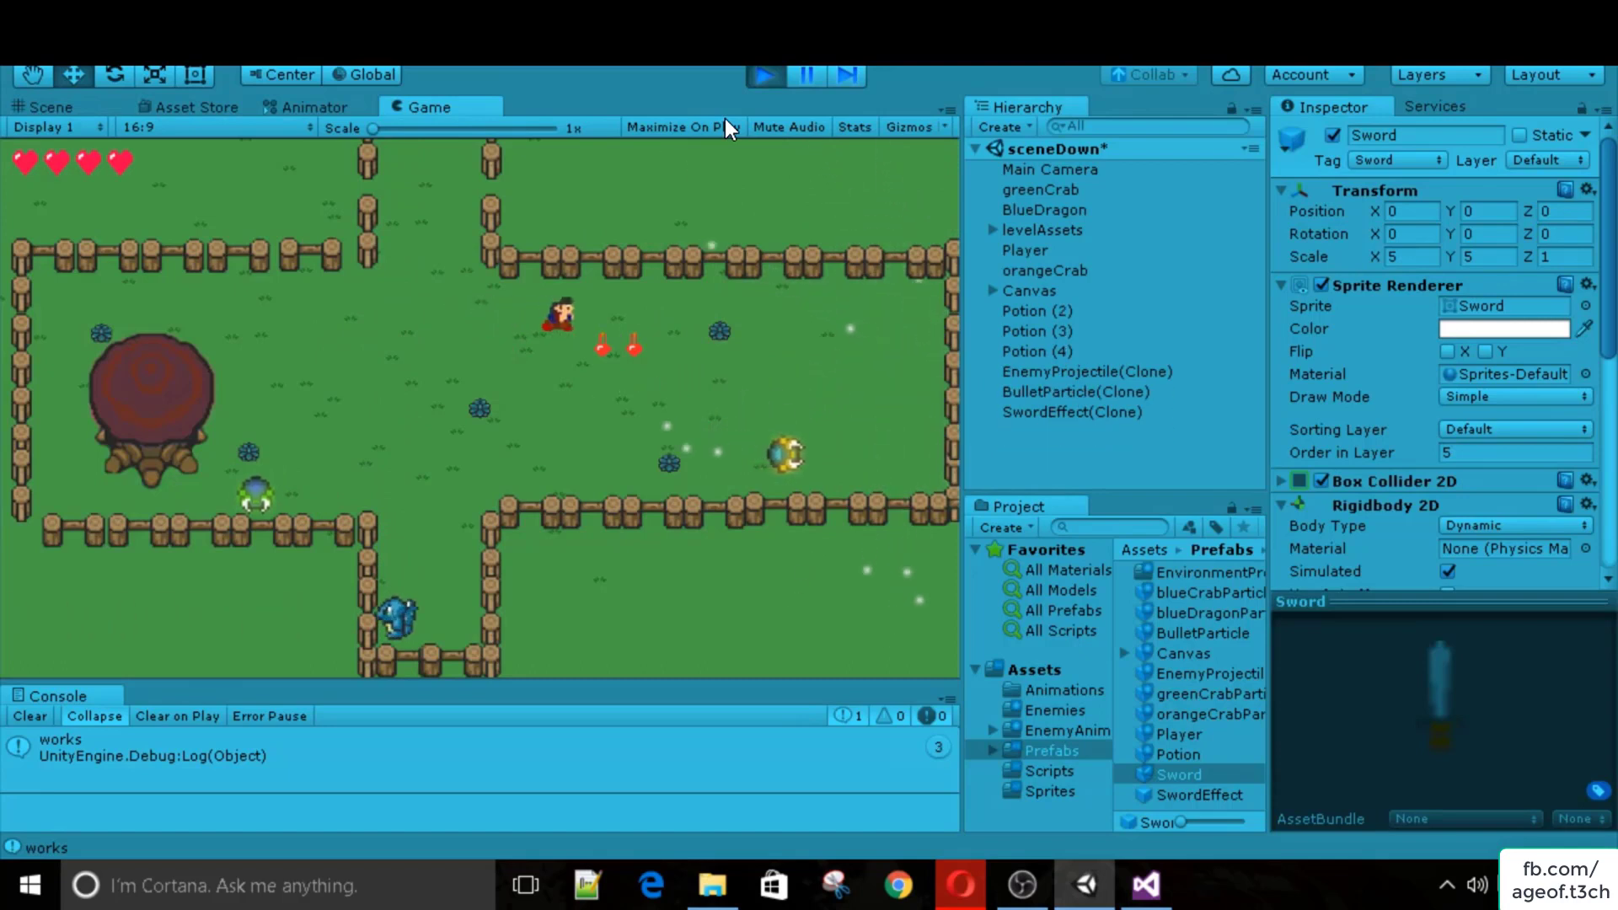
key("s")
key("a")
key("d")
key("w")
key("a")
key("space")
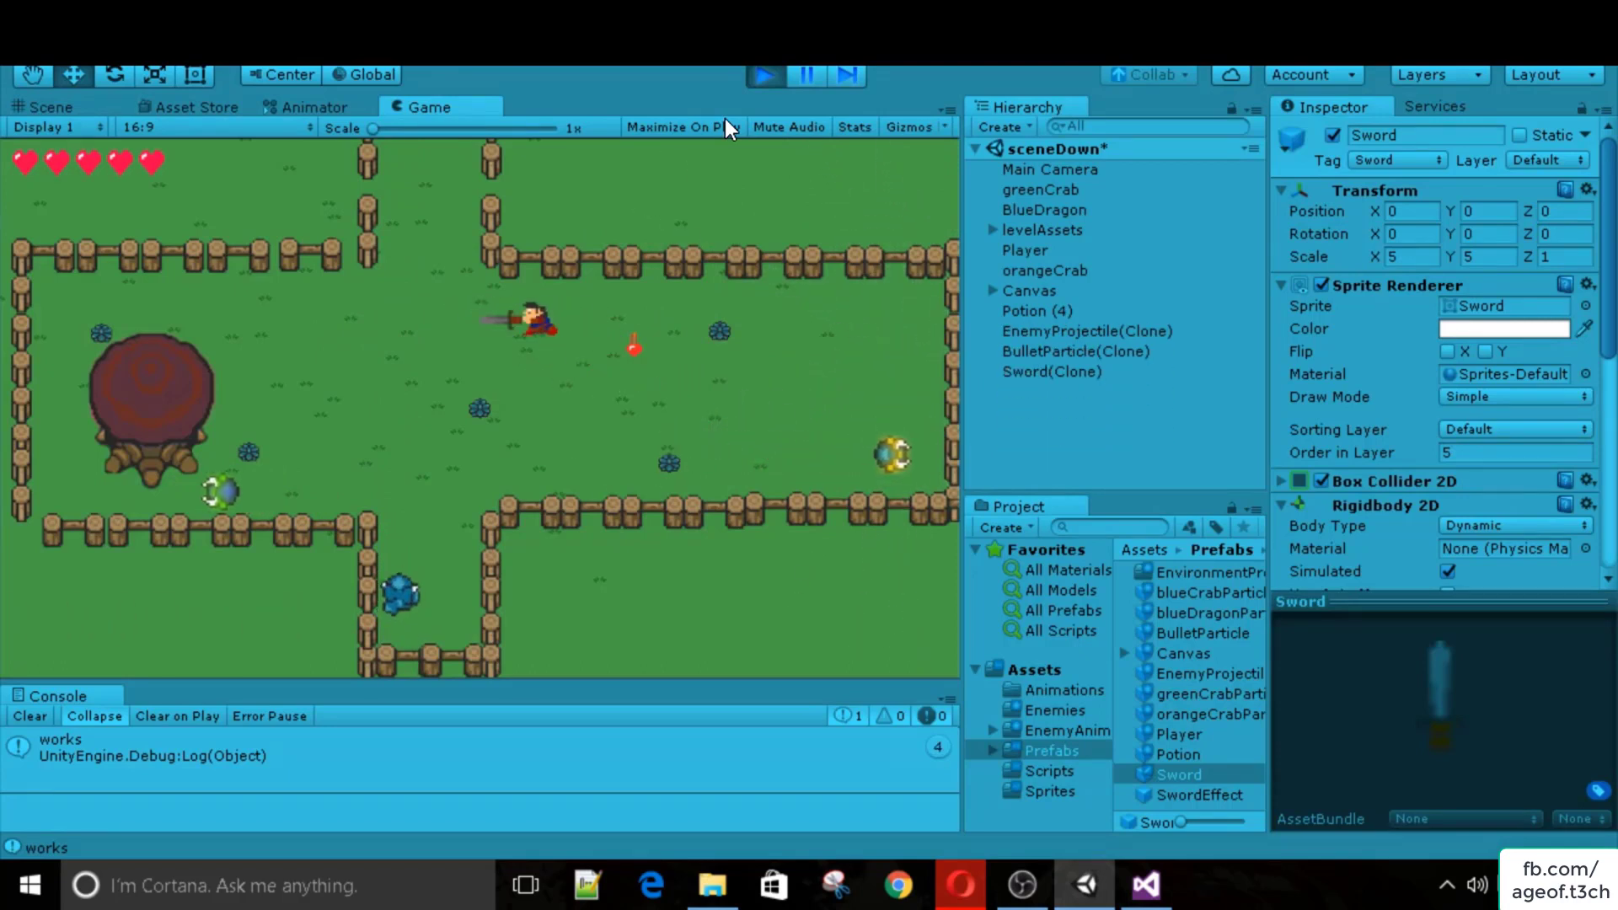
Walk the player around the area near the bushes and stop the game.
key("s")
key("d")
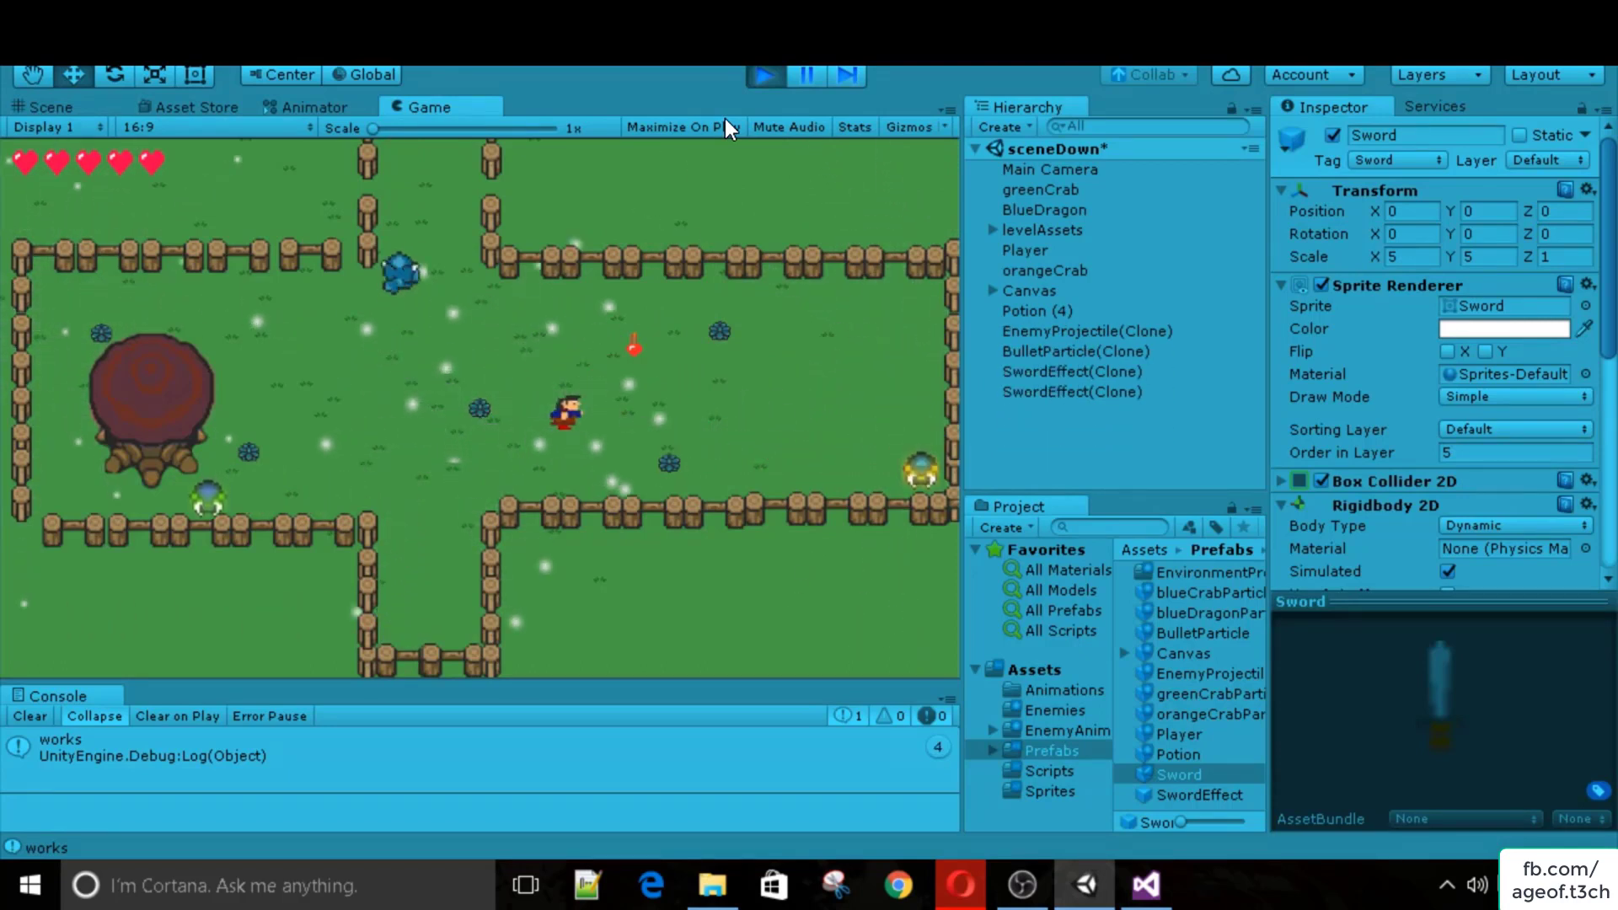
key("a")
key("w")
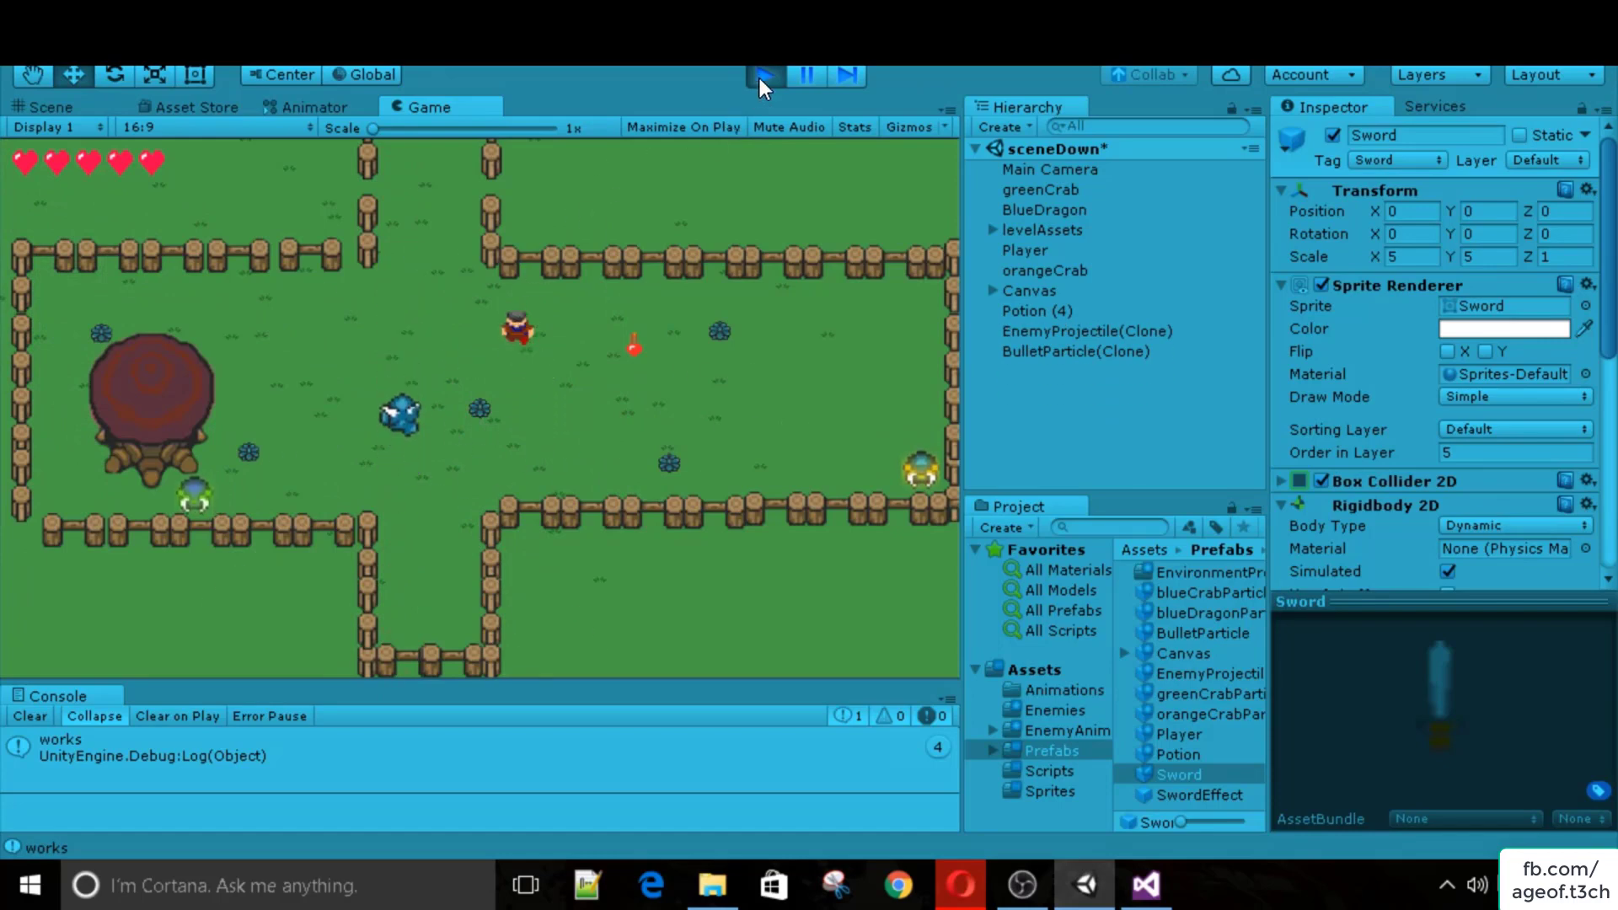
left_click(757, 75)
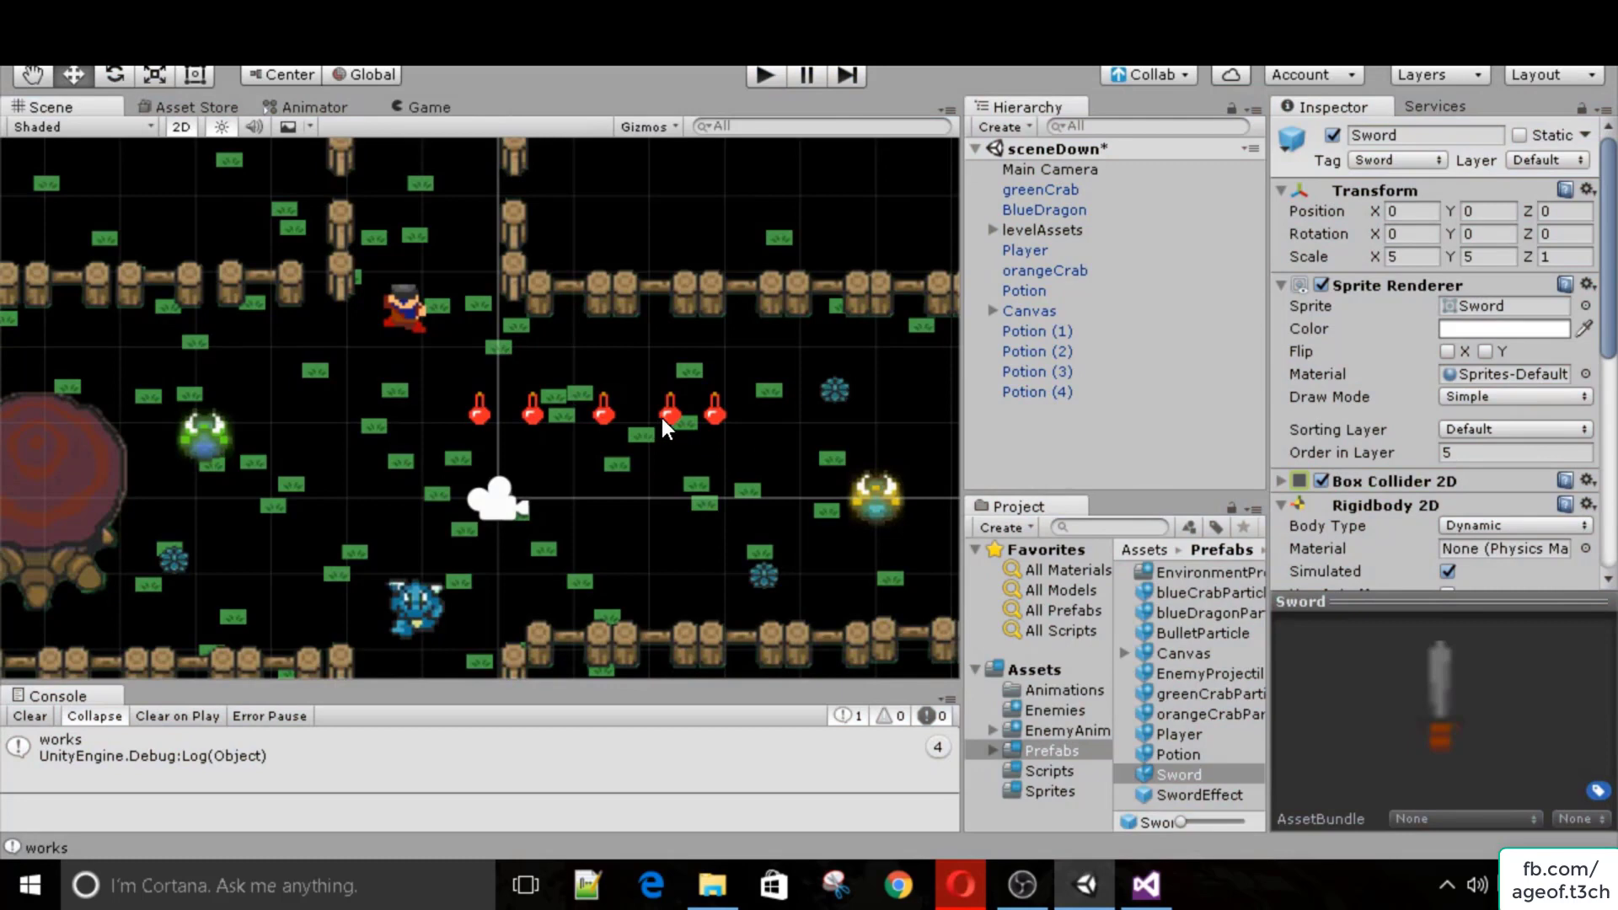
Rename the grass 1 prefab in the environment prefabs folder to bush.
double_click(1204, 572)
left_click(1176, 573)
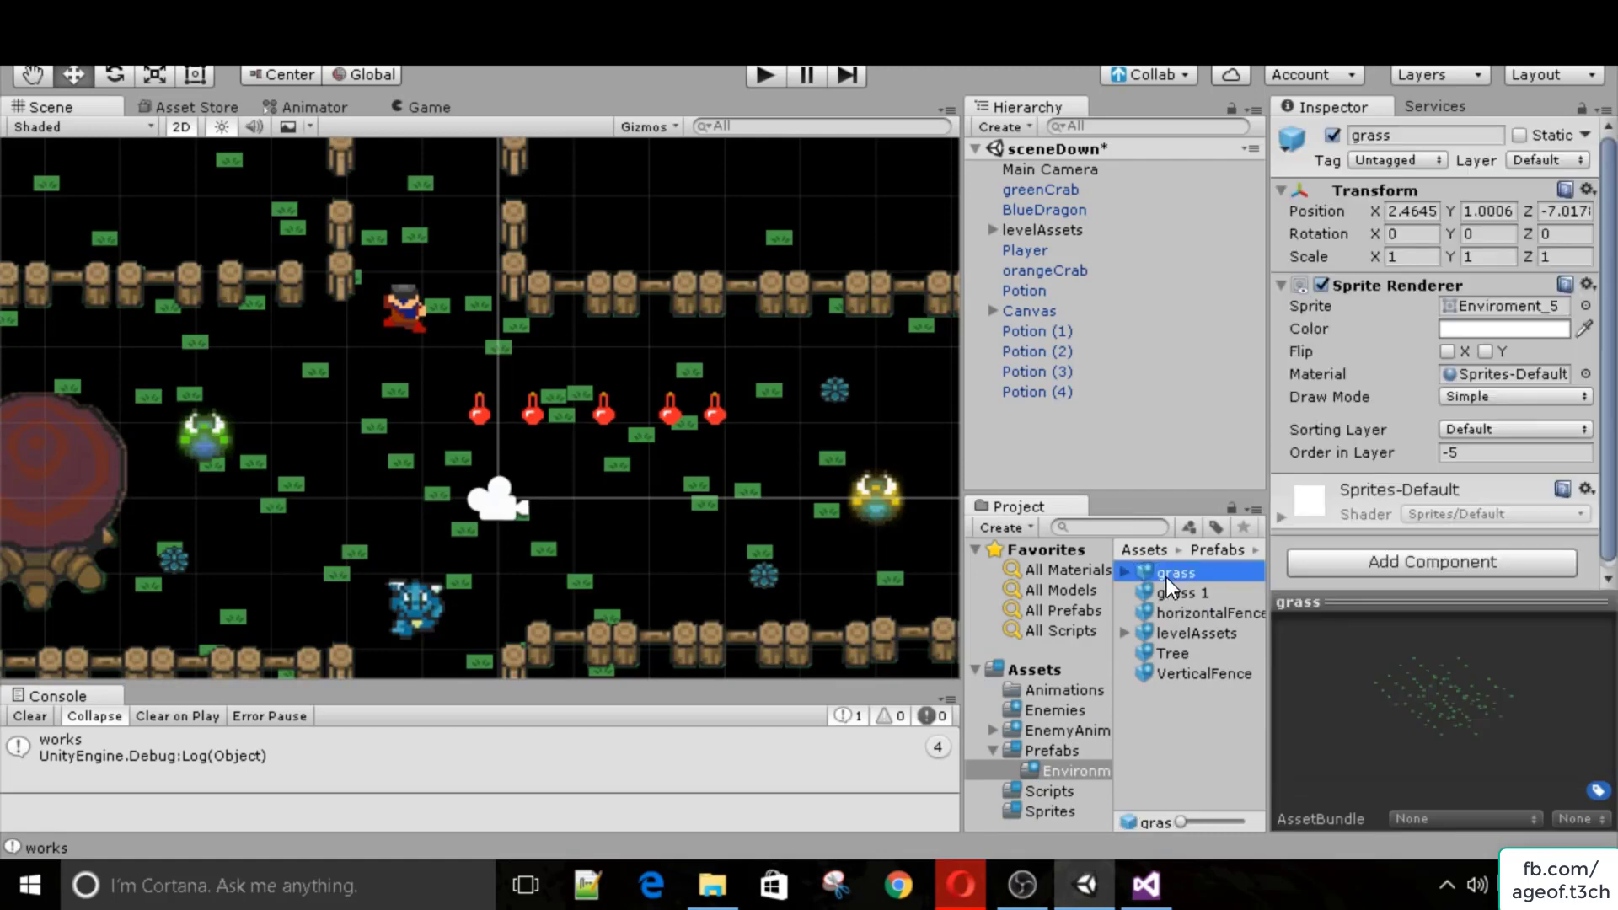
left_click(1169, 592)
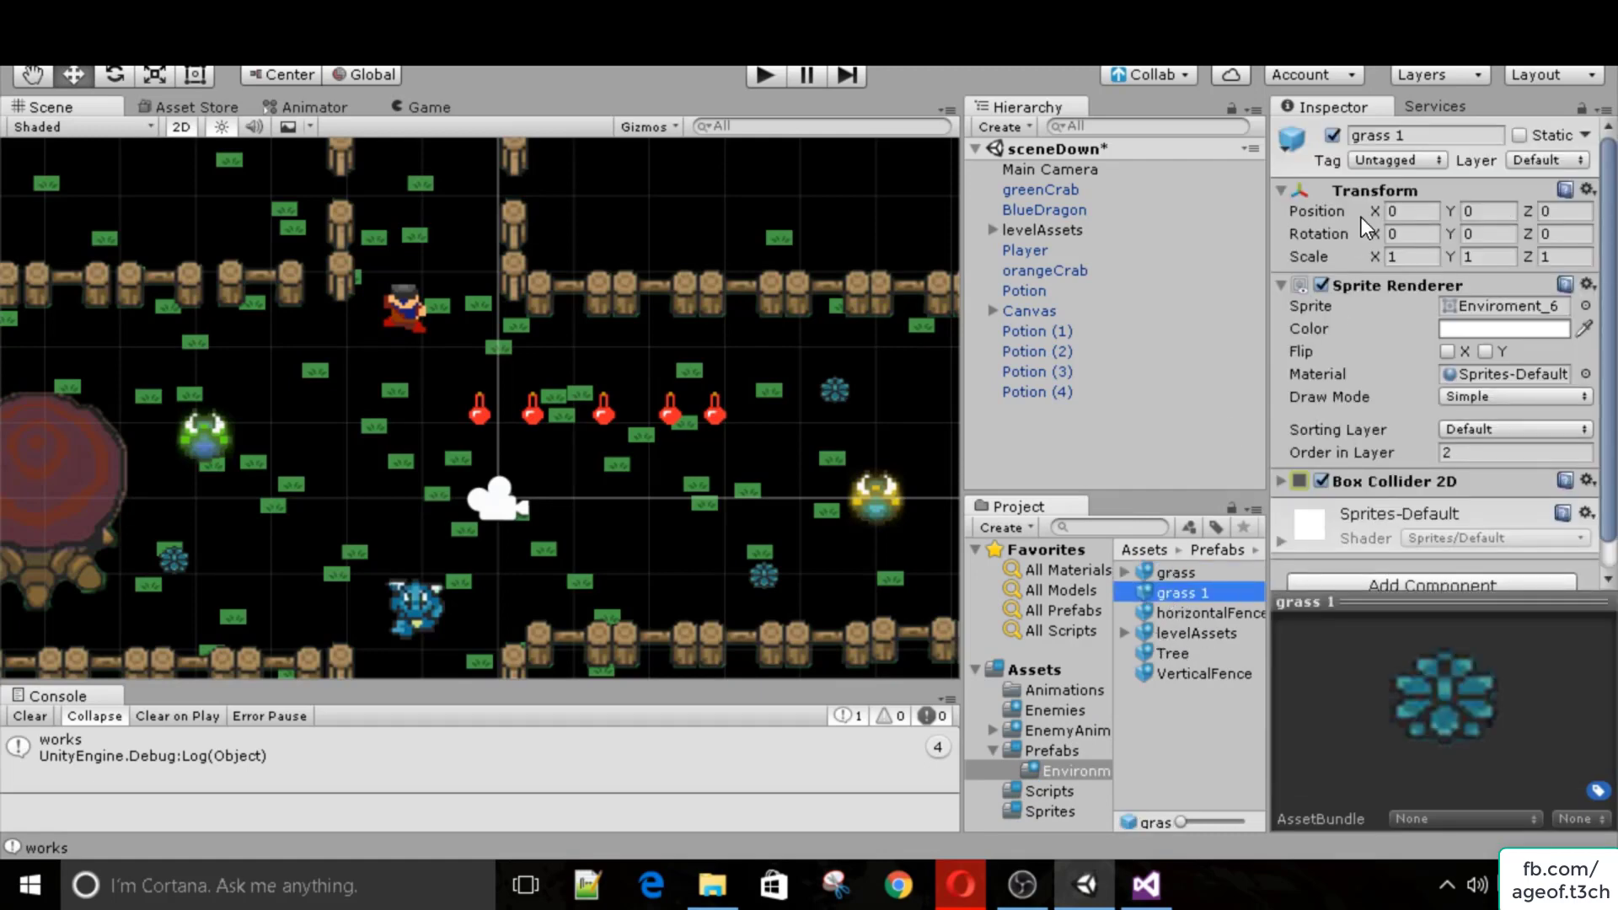
left_click(1430, 132)
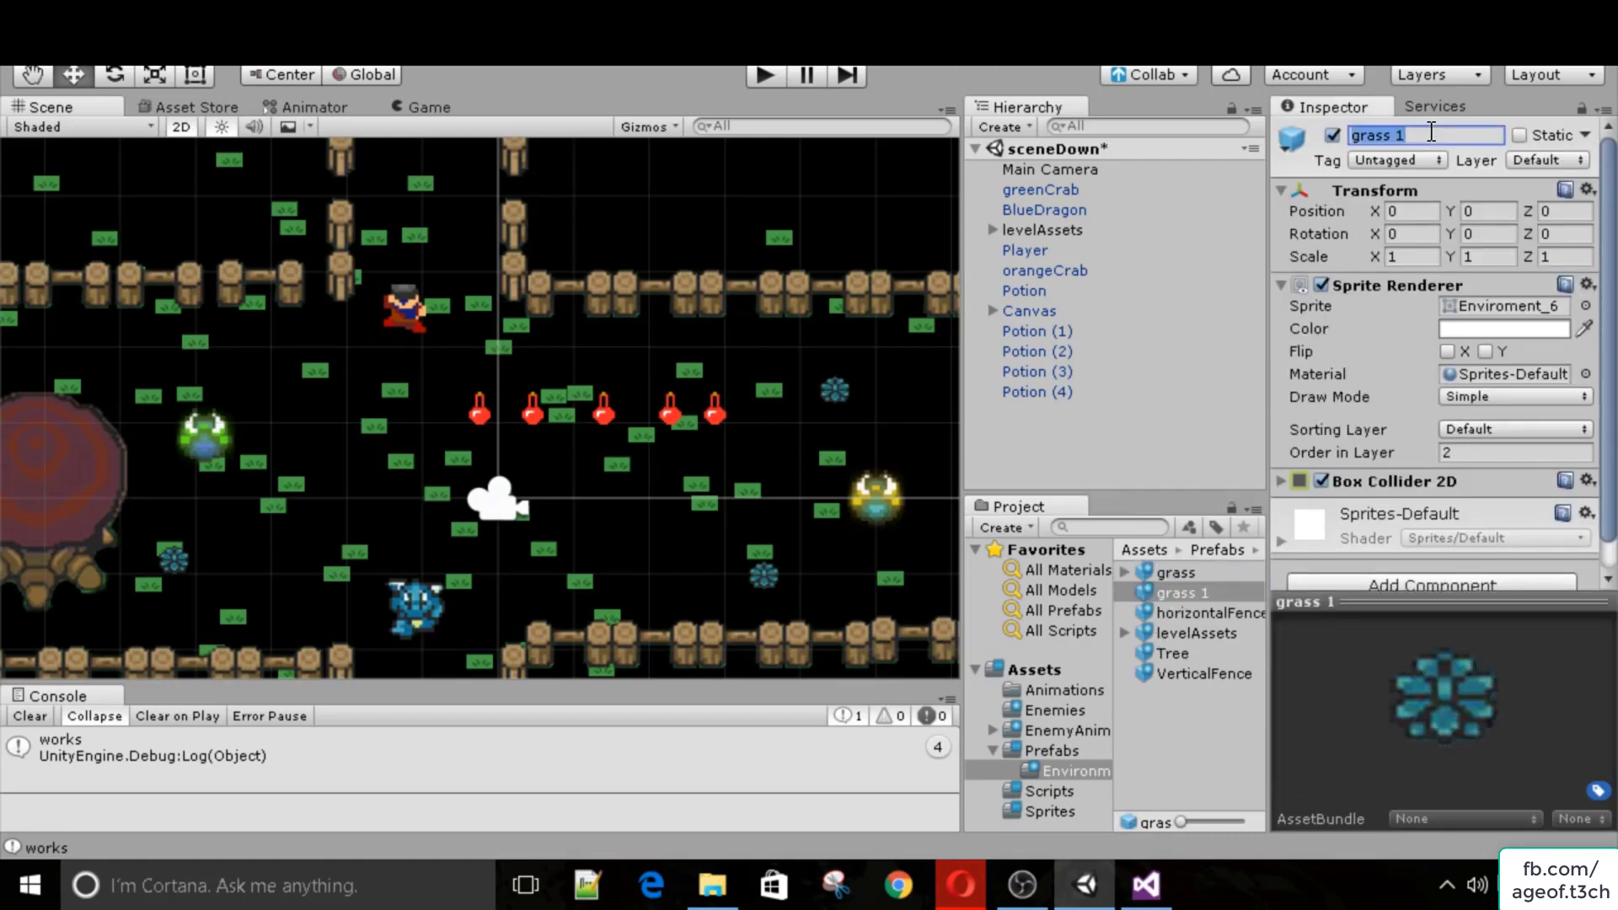
type("bush")
Remove the Box Collider 2D component from the bush prefab and run the game.
scroll(1342, 303, "down", 1)
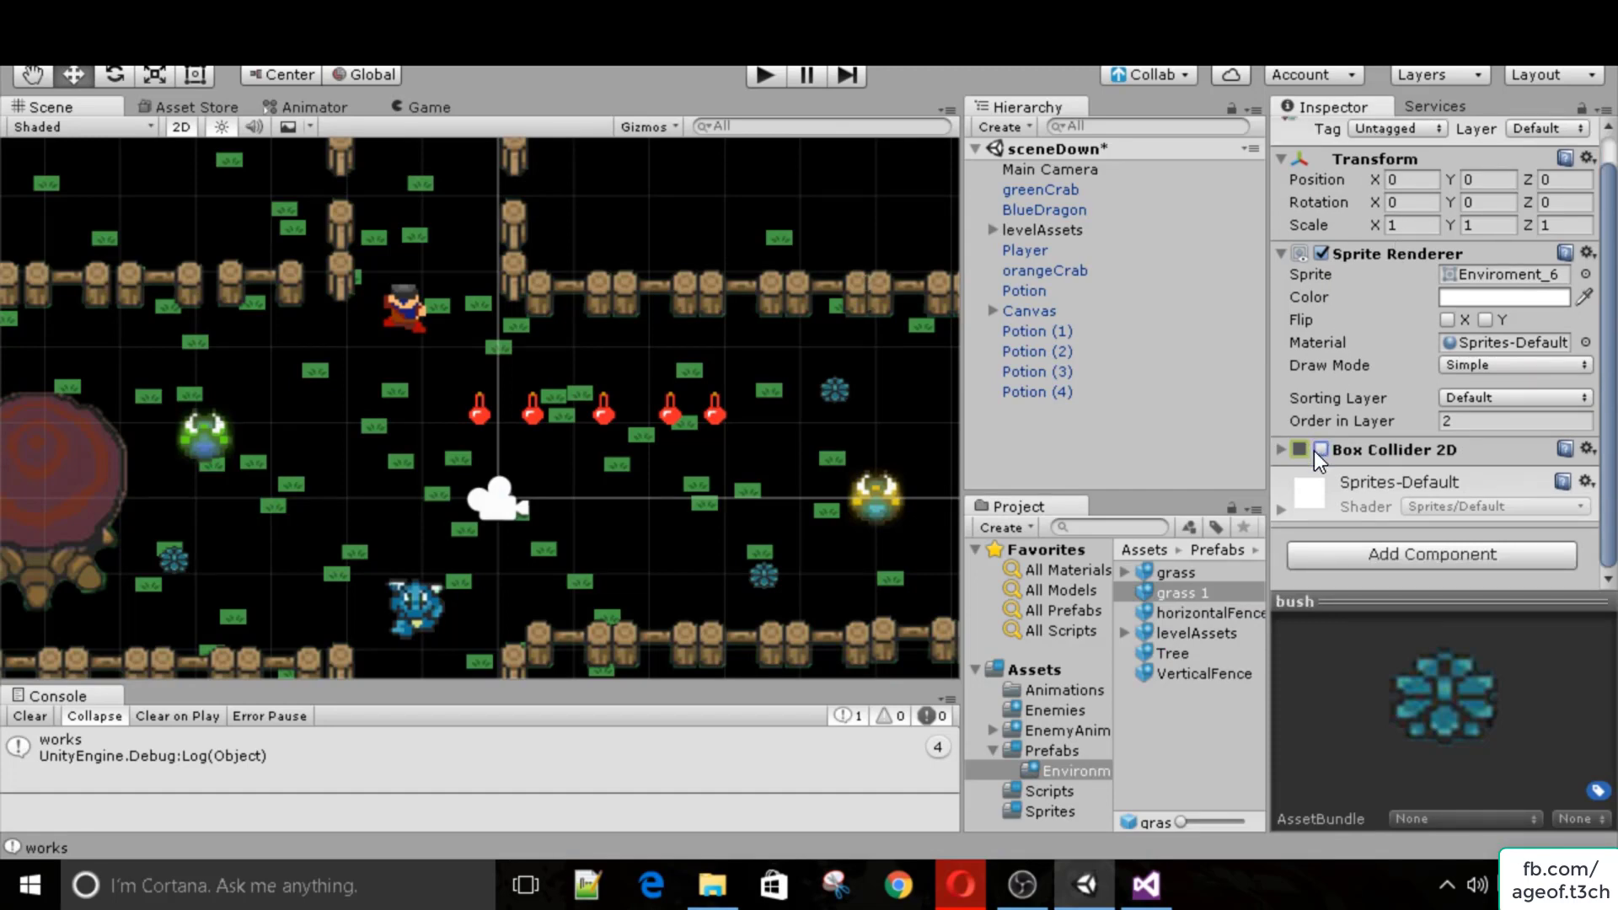
right_click(1353, 449)
left_click(1382, 489)
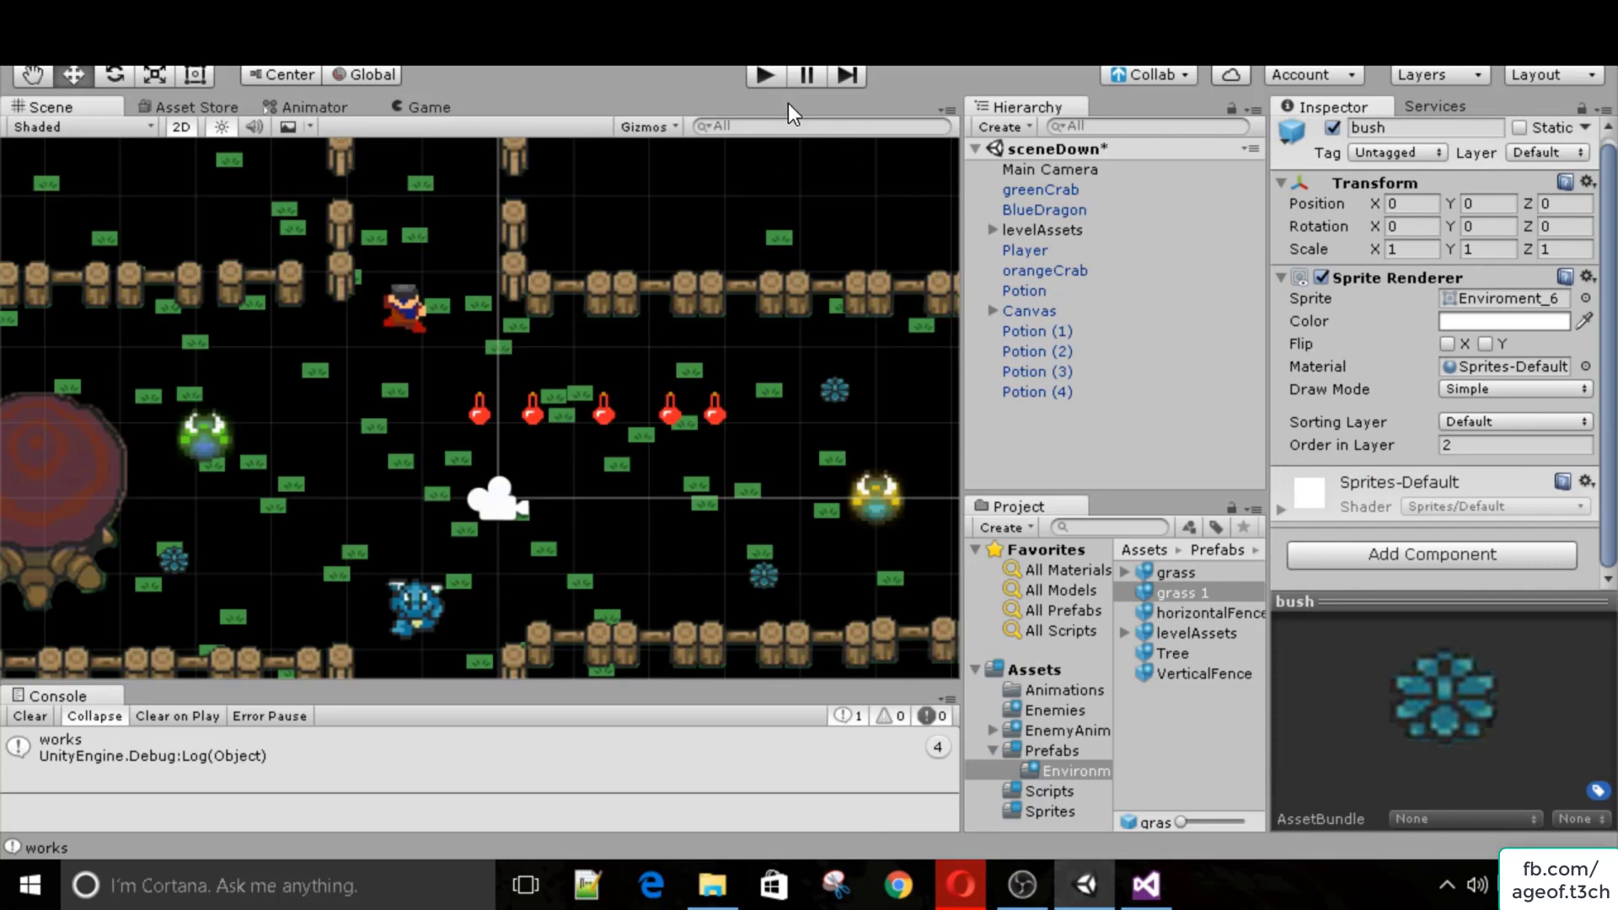
left_click(764, 75)
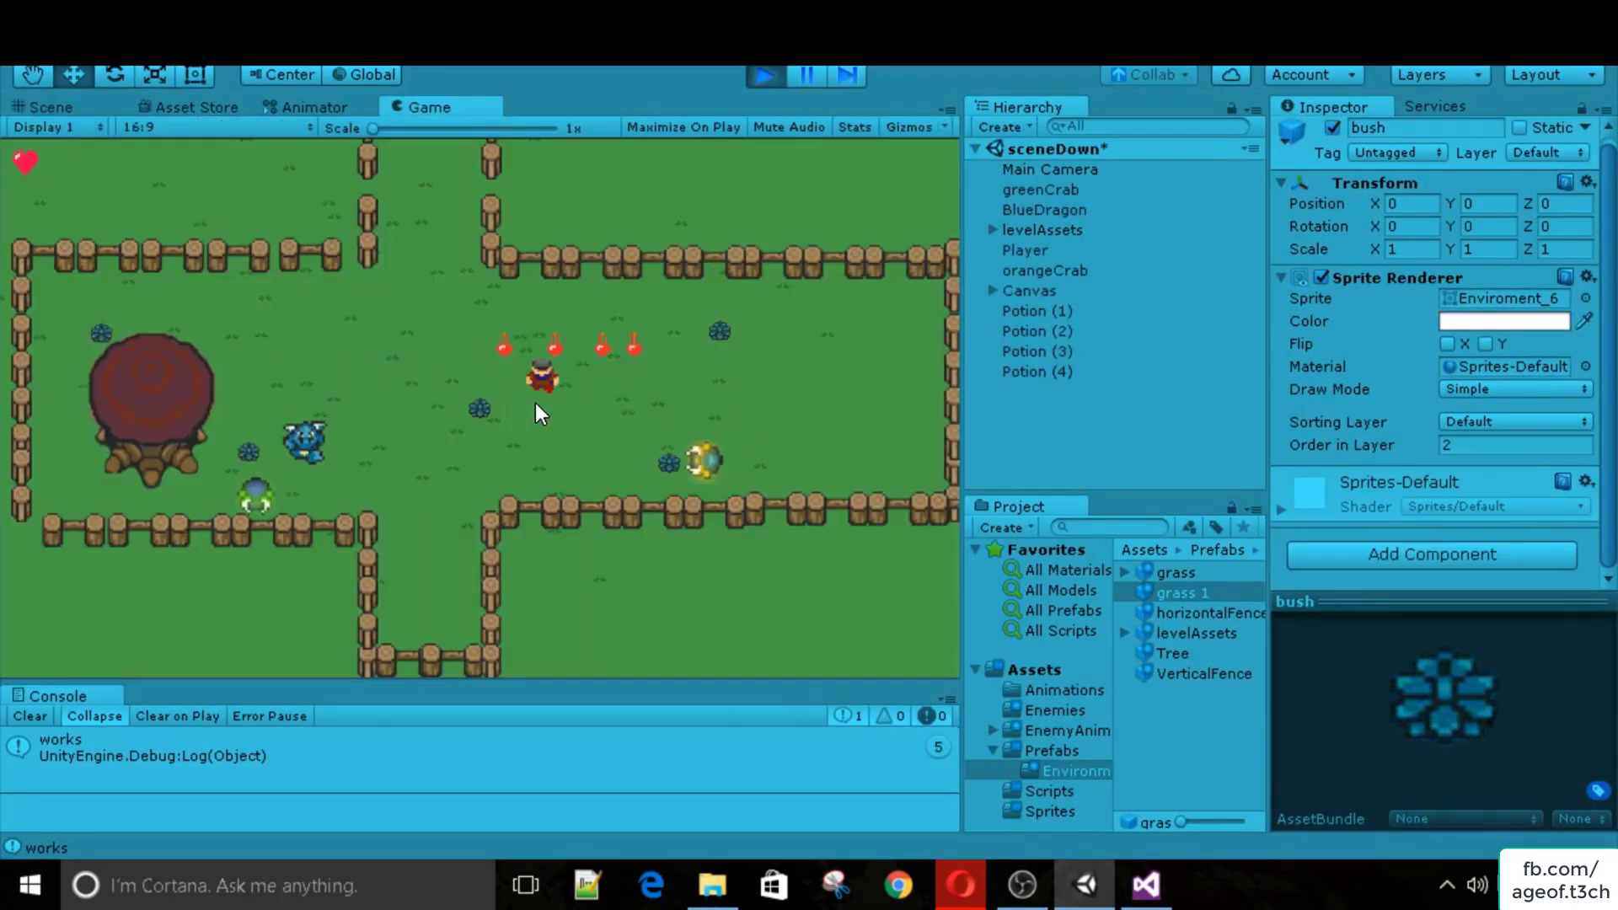
Collect the potions except the leftmost remaining one and throw the sword across the level.
key("w")
key("d")
key("s")
key("a")
key("space")
key("s")
key("w")
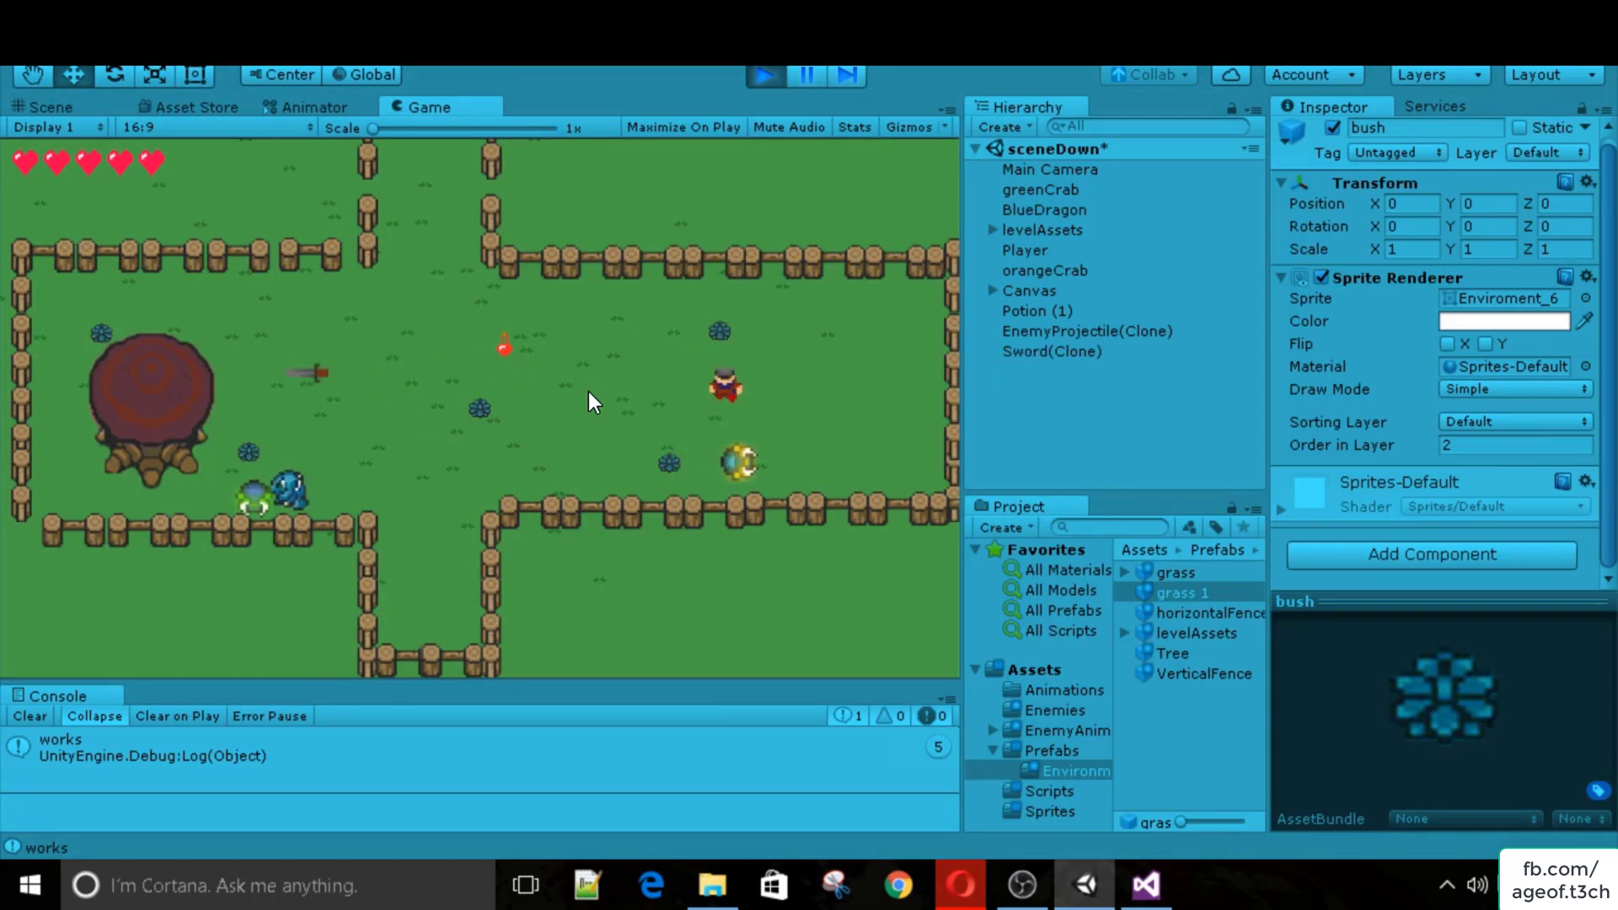
Collect the last remaining potion and throw the sword at full health.
key("a")
key("s")
key("a")
key("space")
key("w")
key("a")
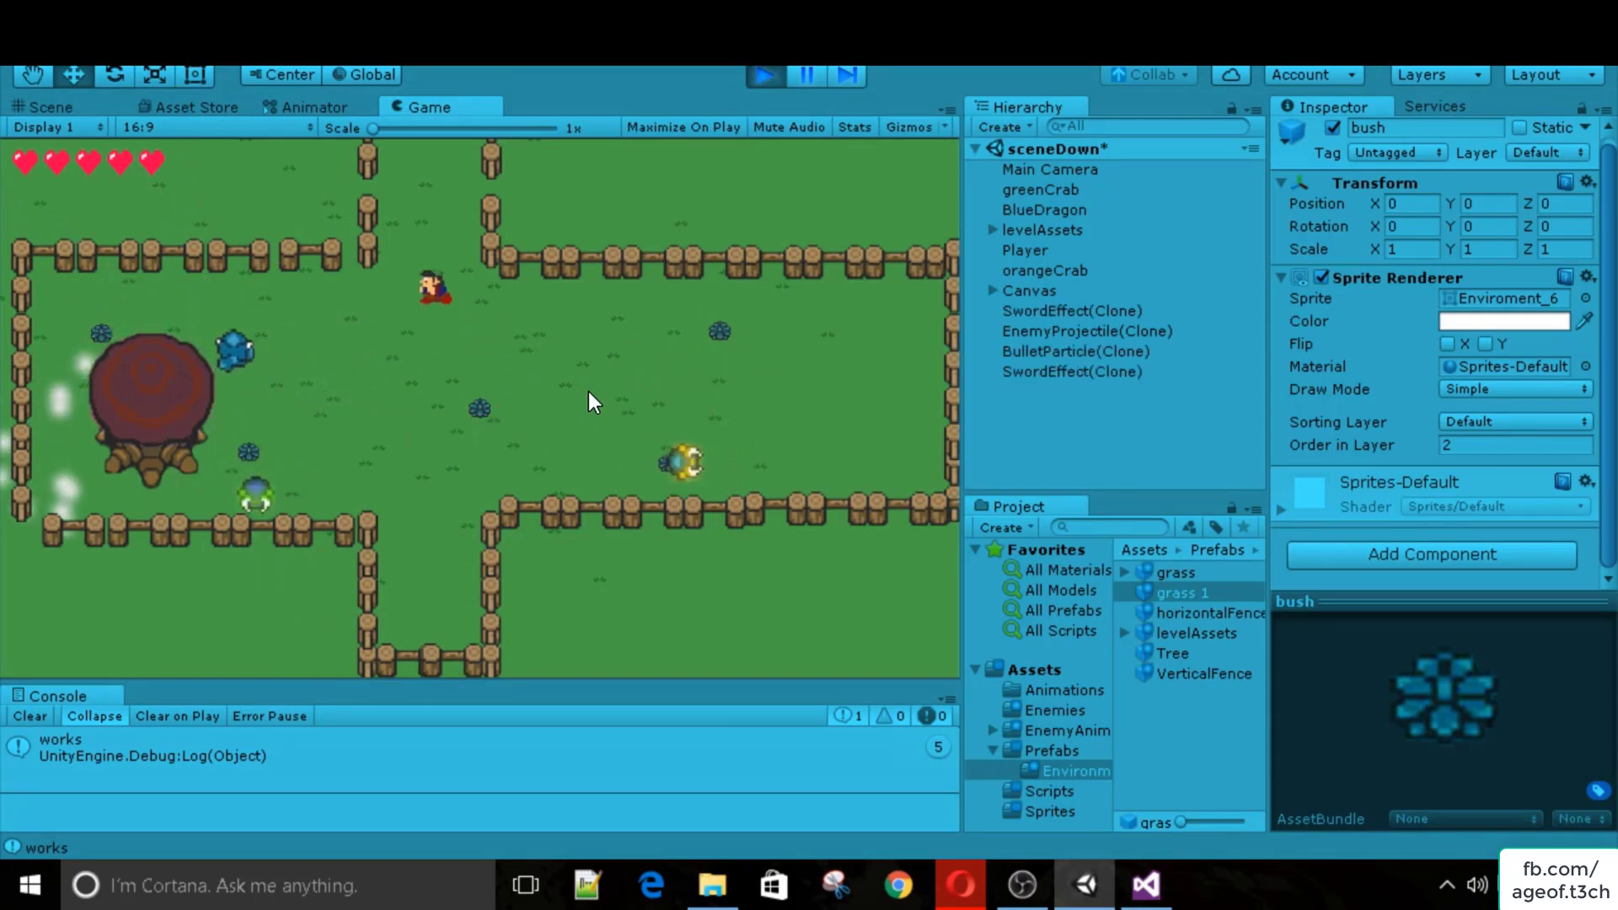
Walk the player around the bushes to test their collisions, throw the sword once more and stop the game.
key("s")
key("d")
key("a")
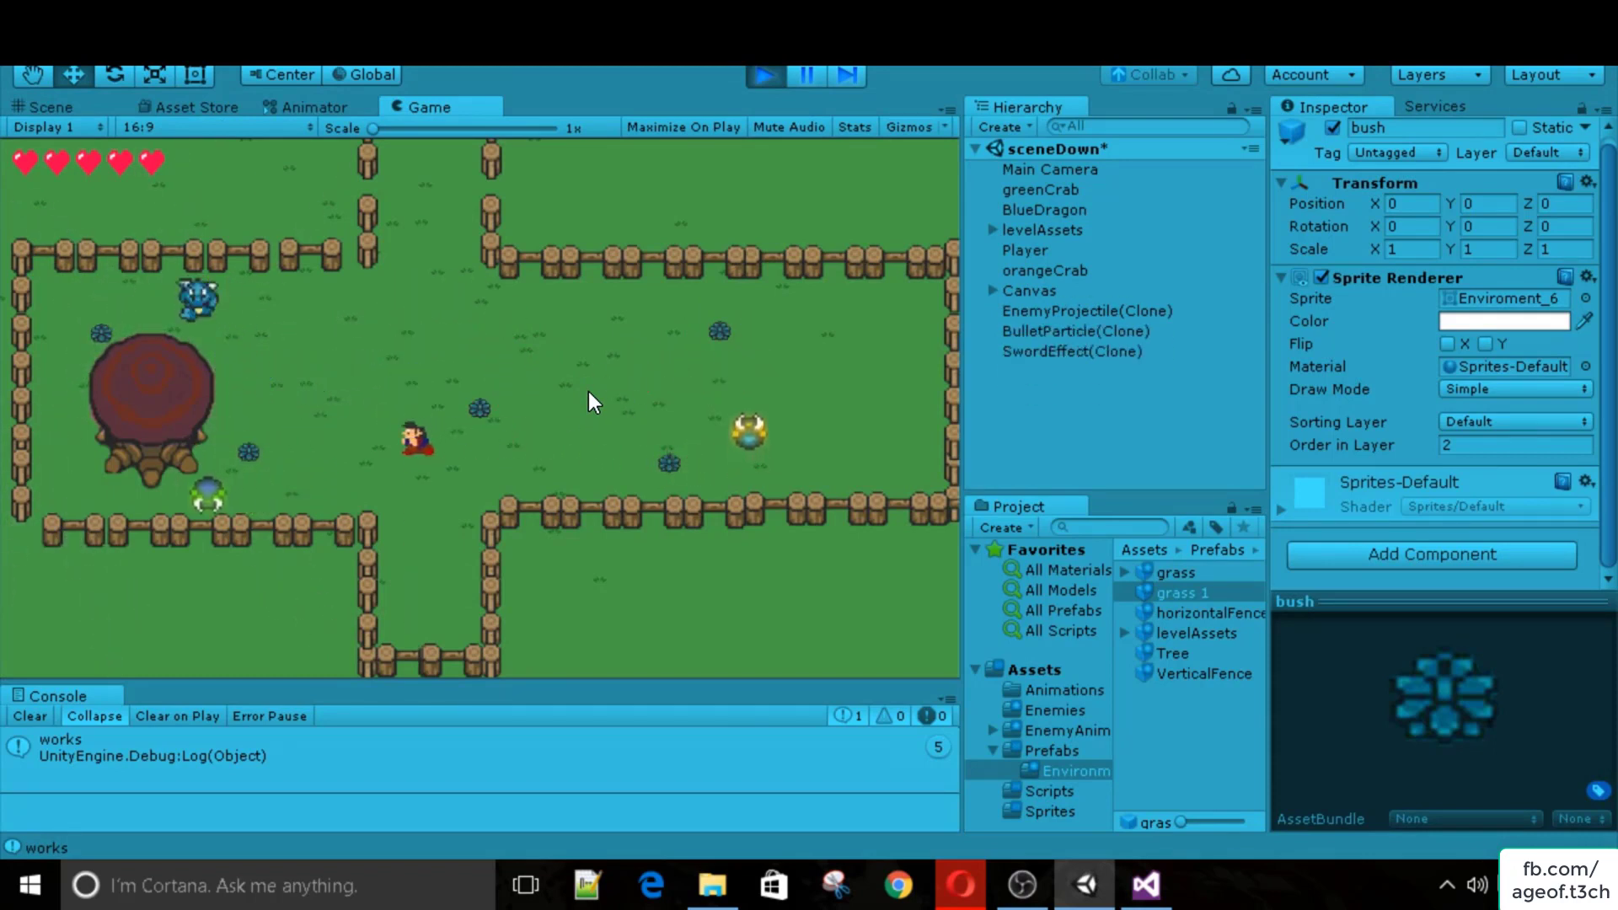
key("w")
key("a")
key("space")
key("d")
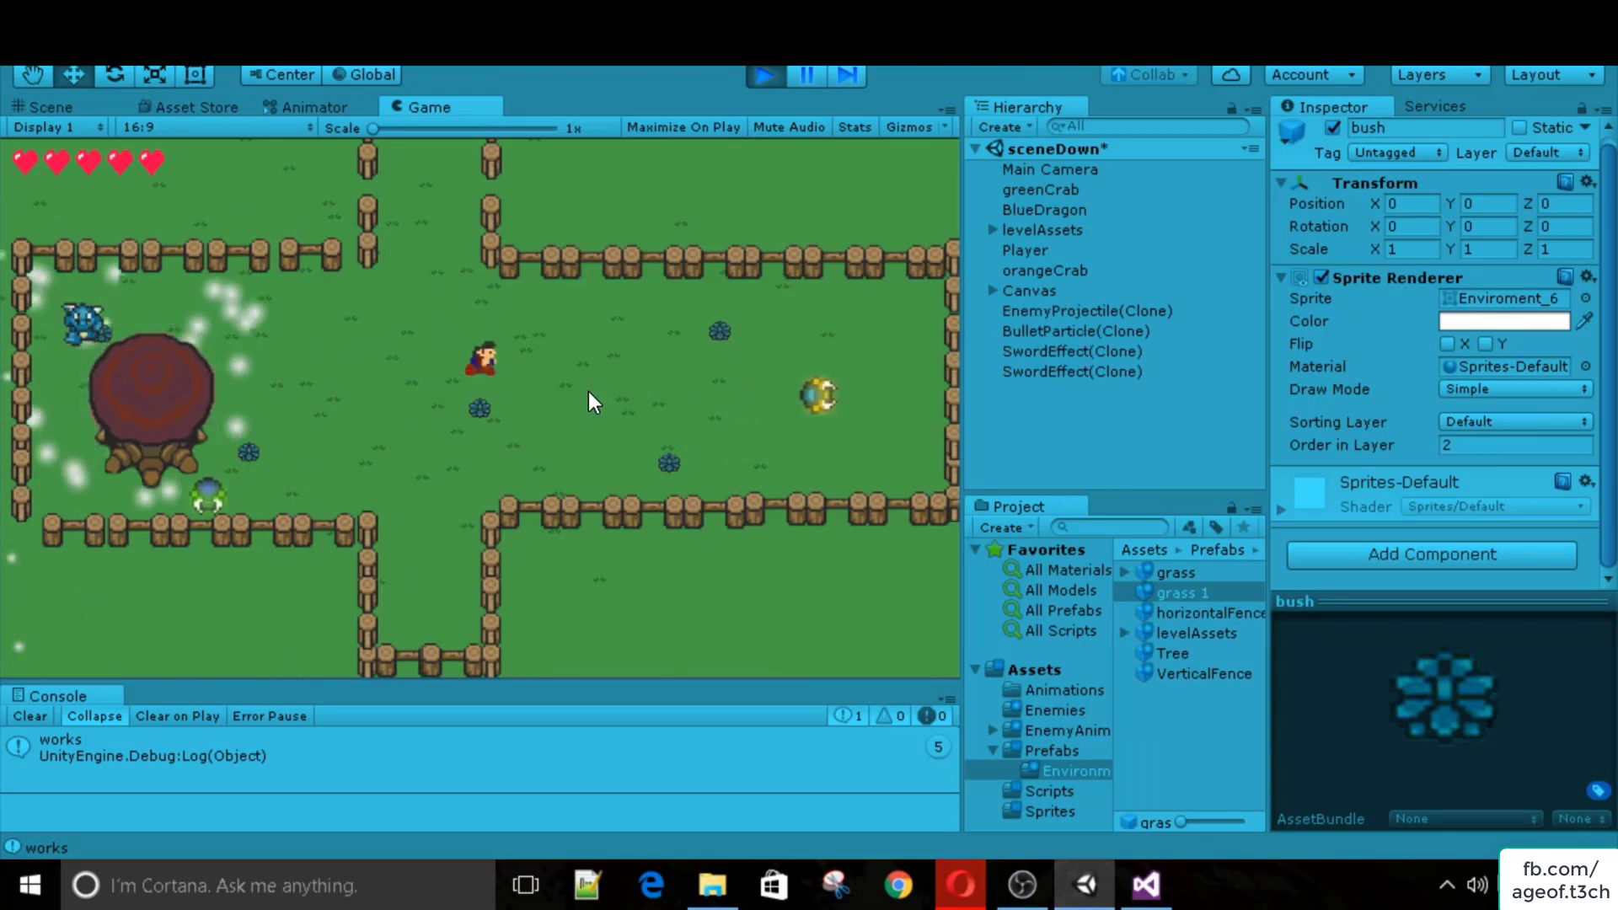
key("d")
key("s")
key("a")
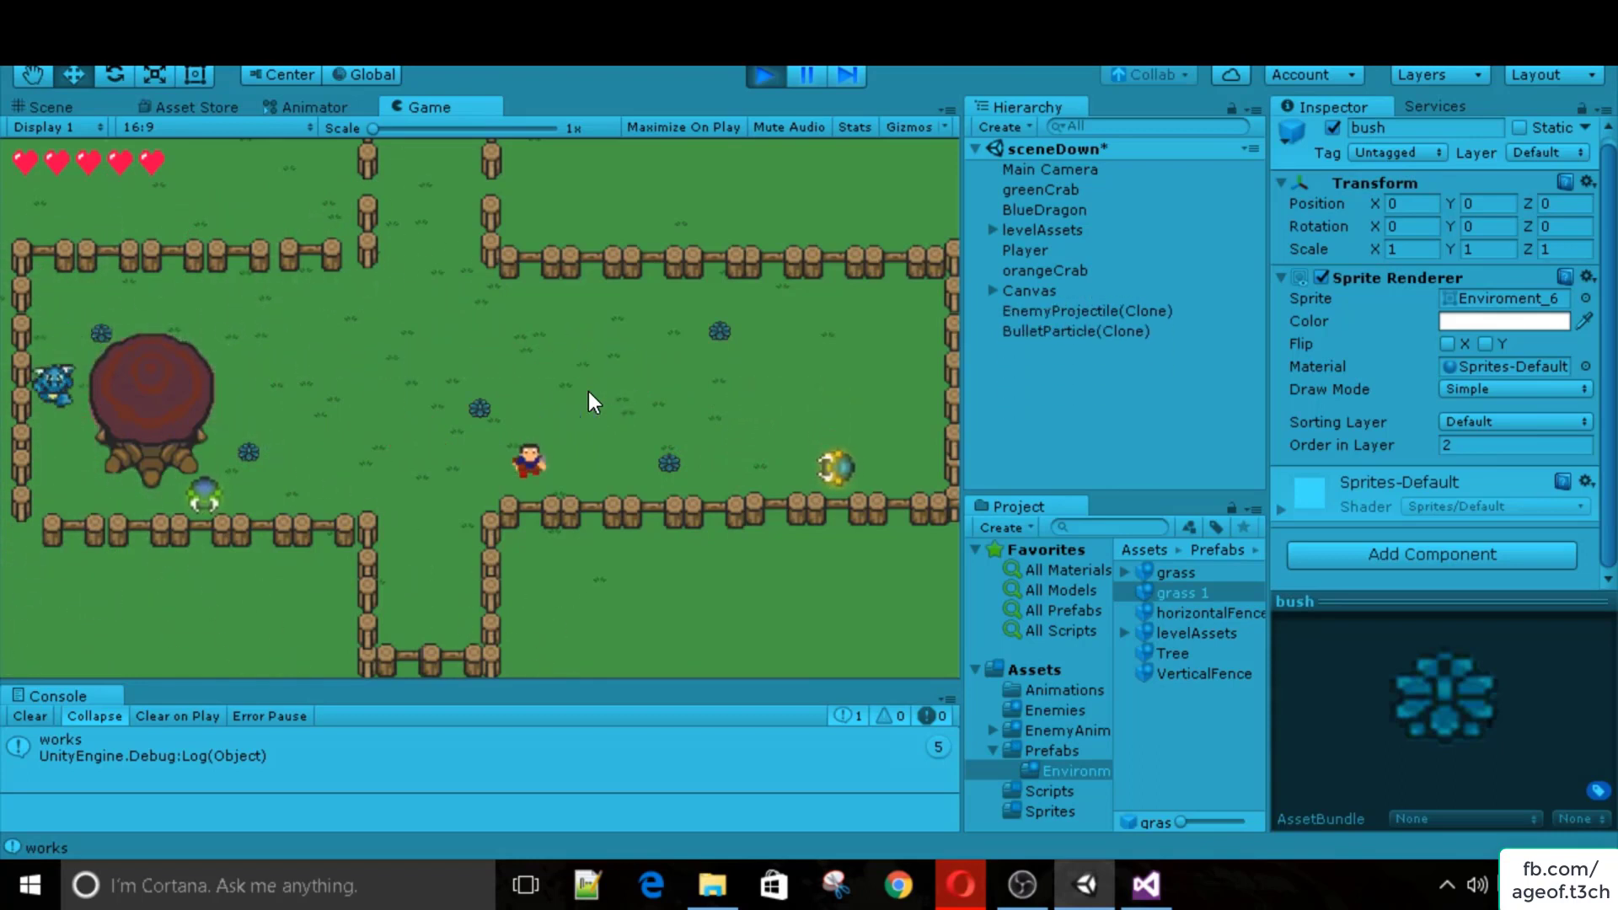
key("a")
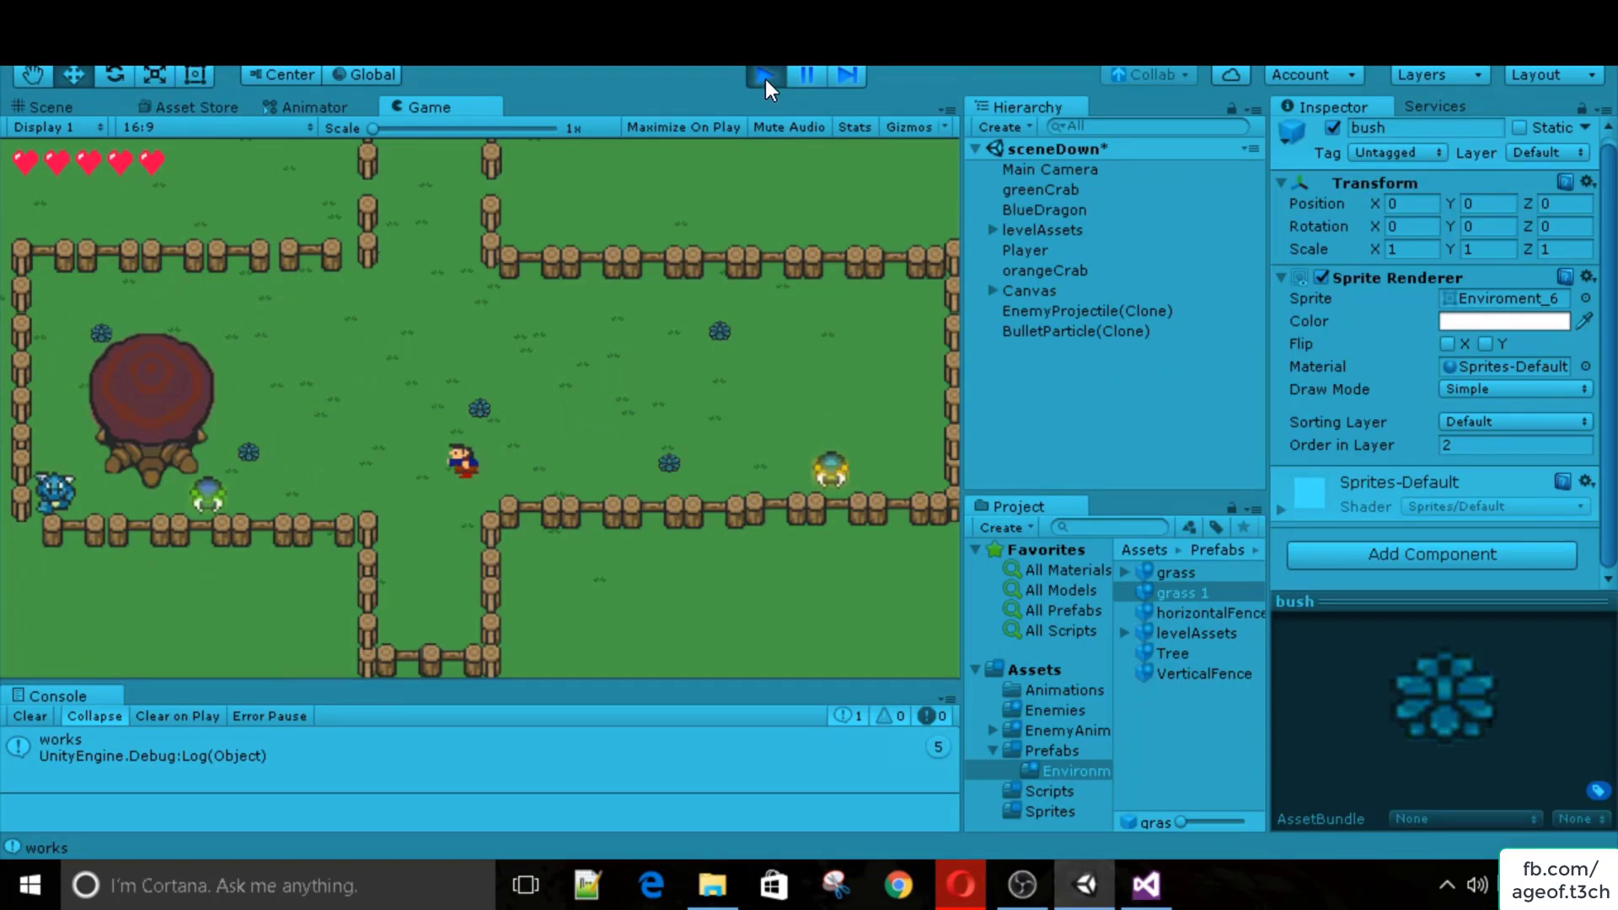
left_click(758, 76)
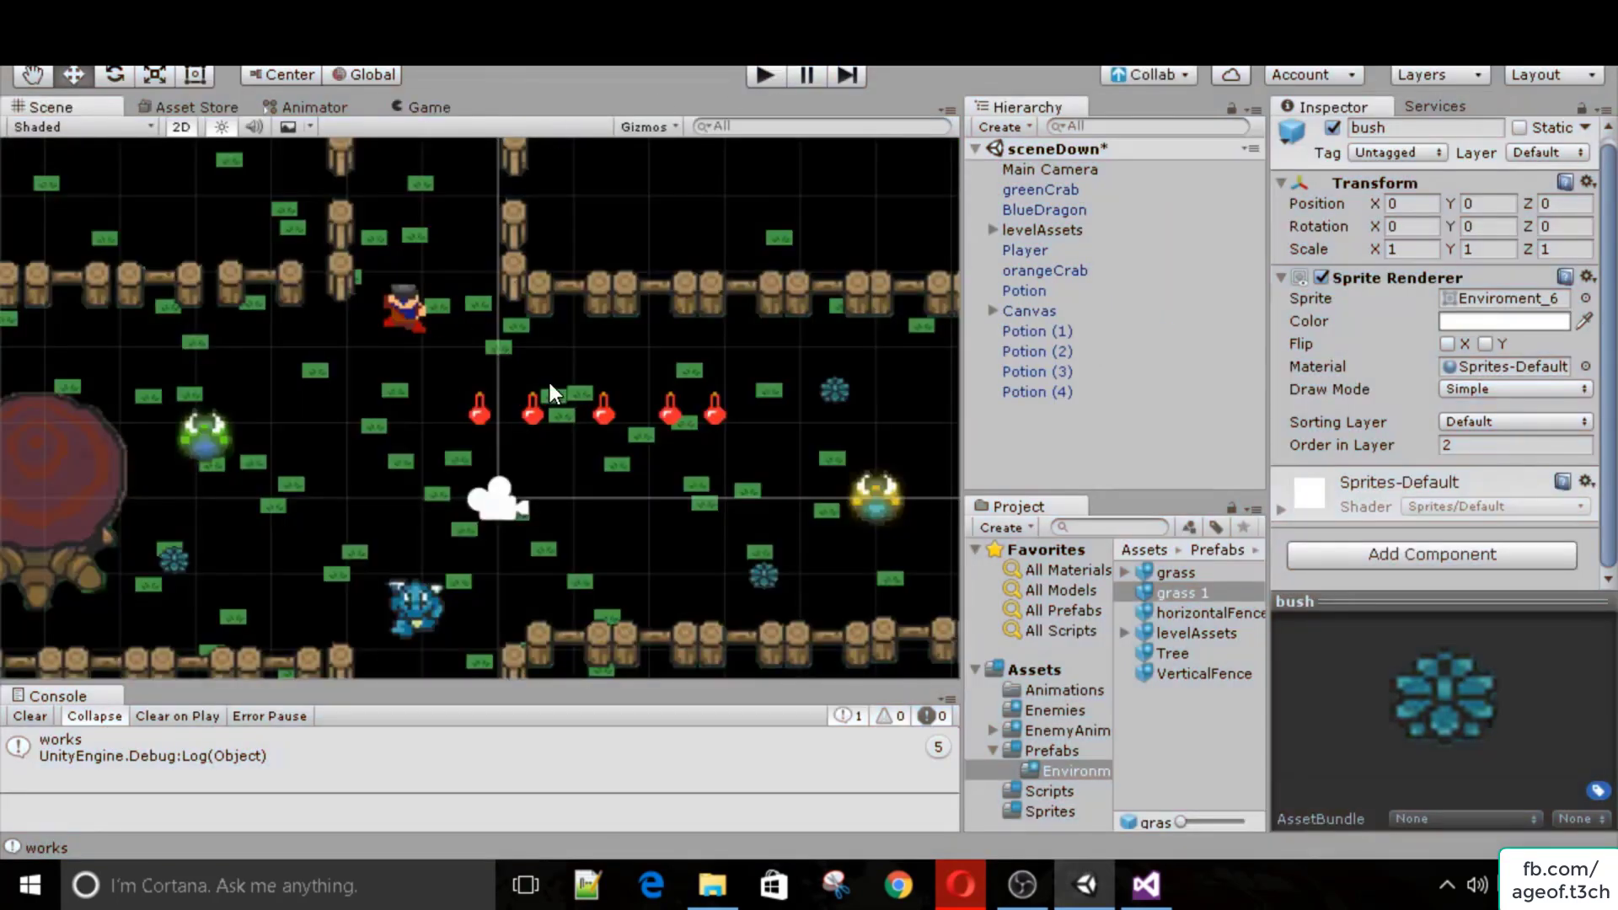
Delete the duplicates Potion (1) to Potion (4) from the scene, keeping only the original Potion.
left_click(1041, 391)
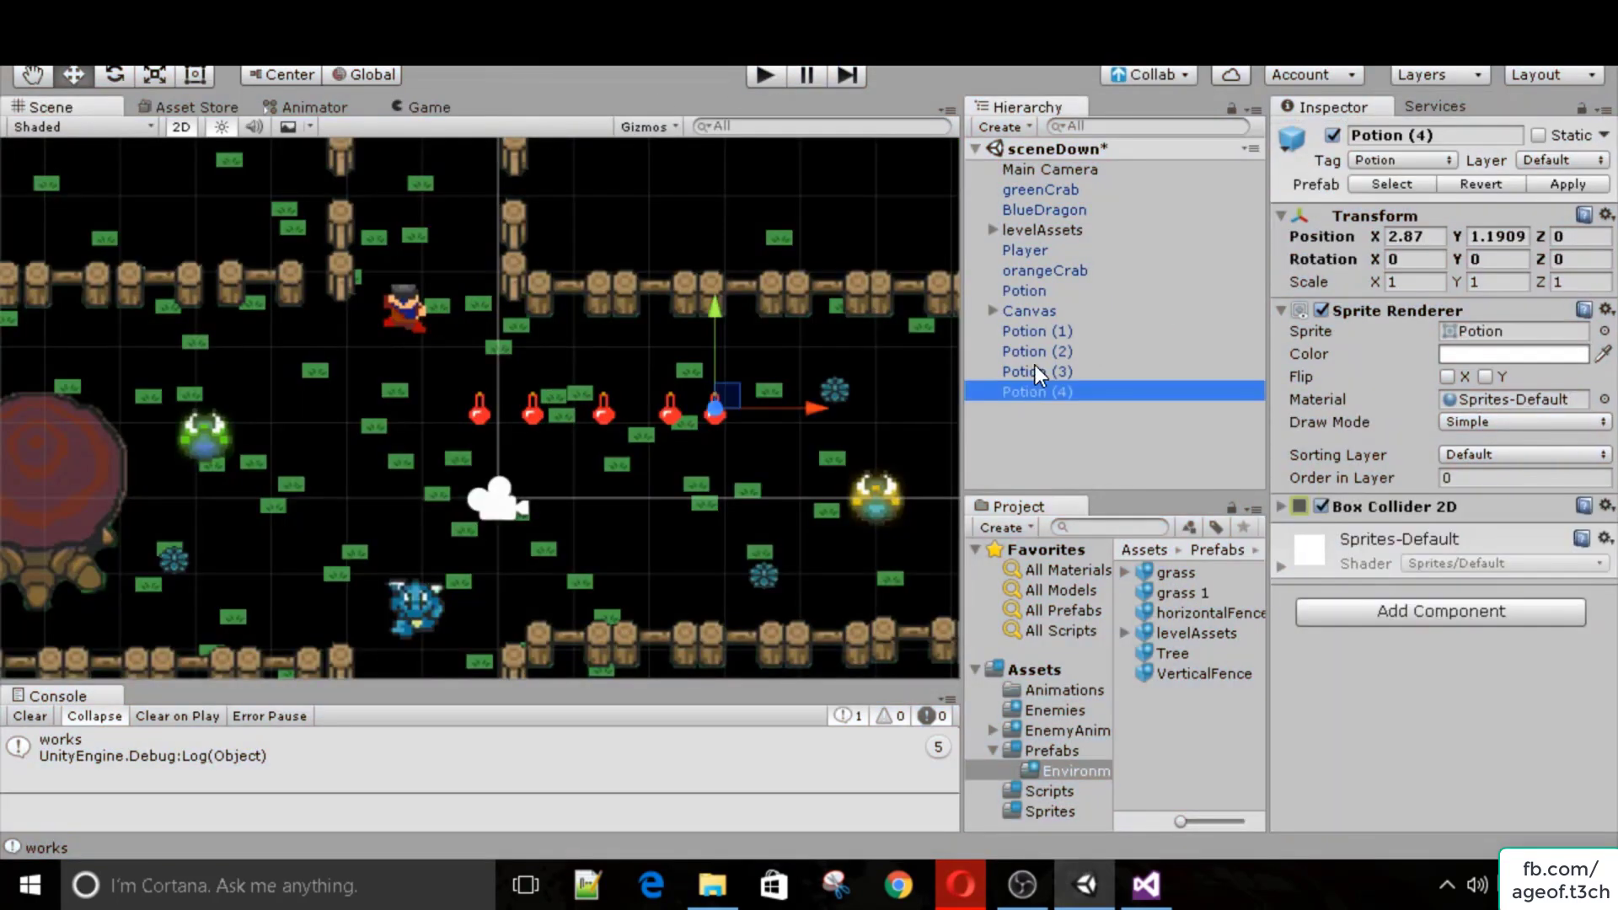
key("Delete")
left_click(1035, 371)
key("Delete")
left_click(1022, 333)
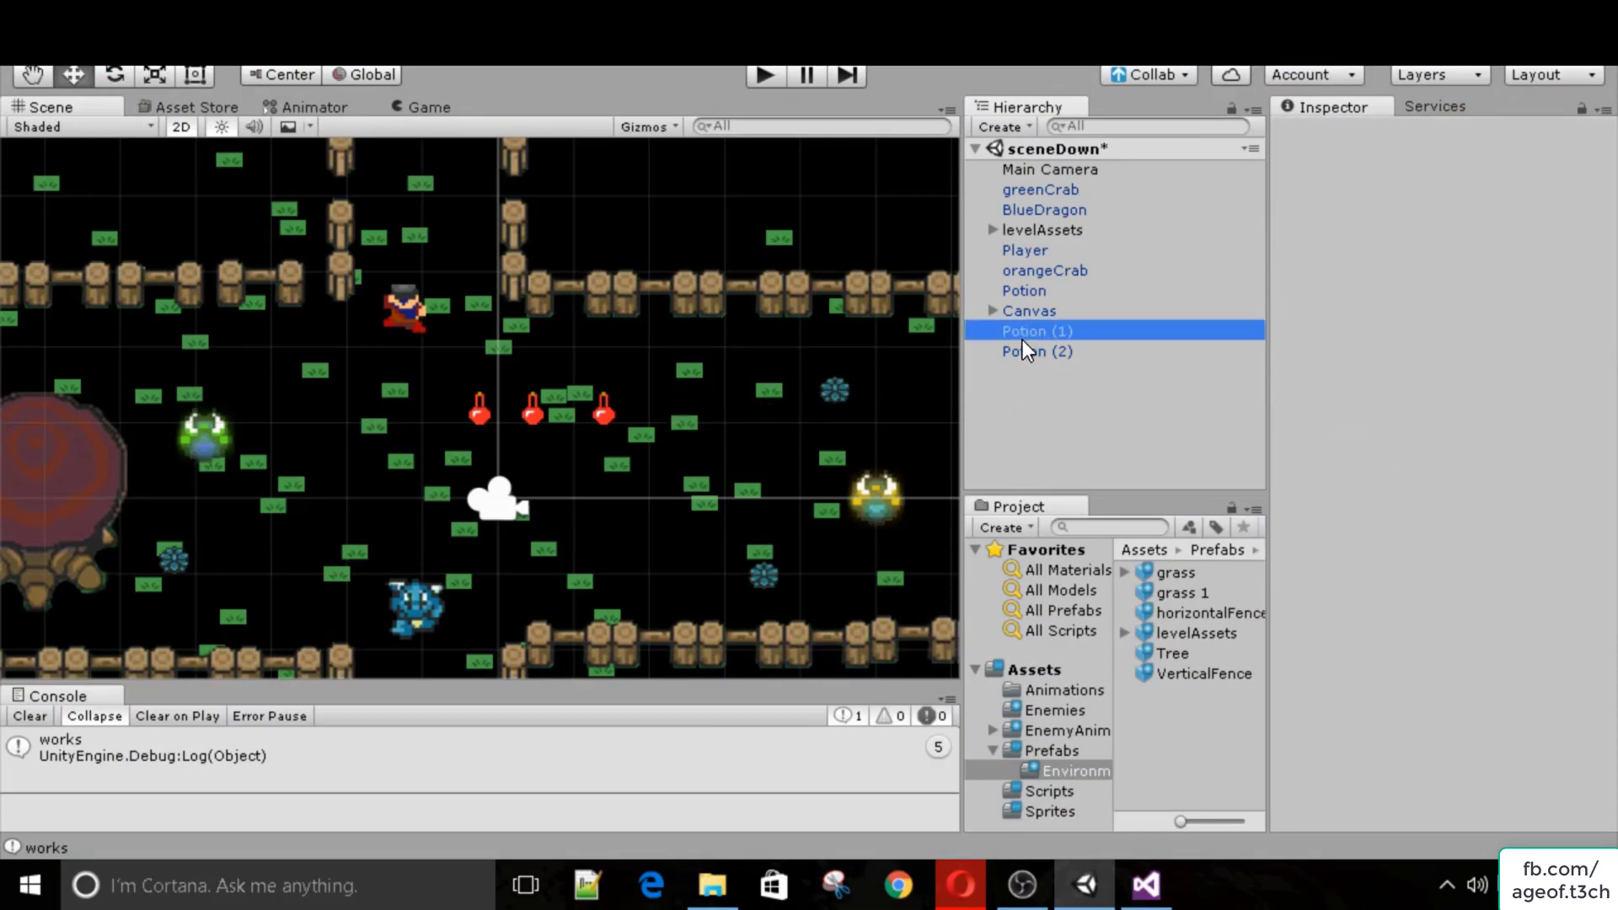
key("Delete")
left_click(1029, 336)
key("Delete")
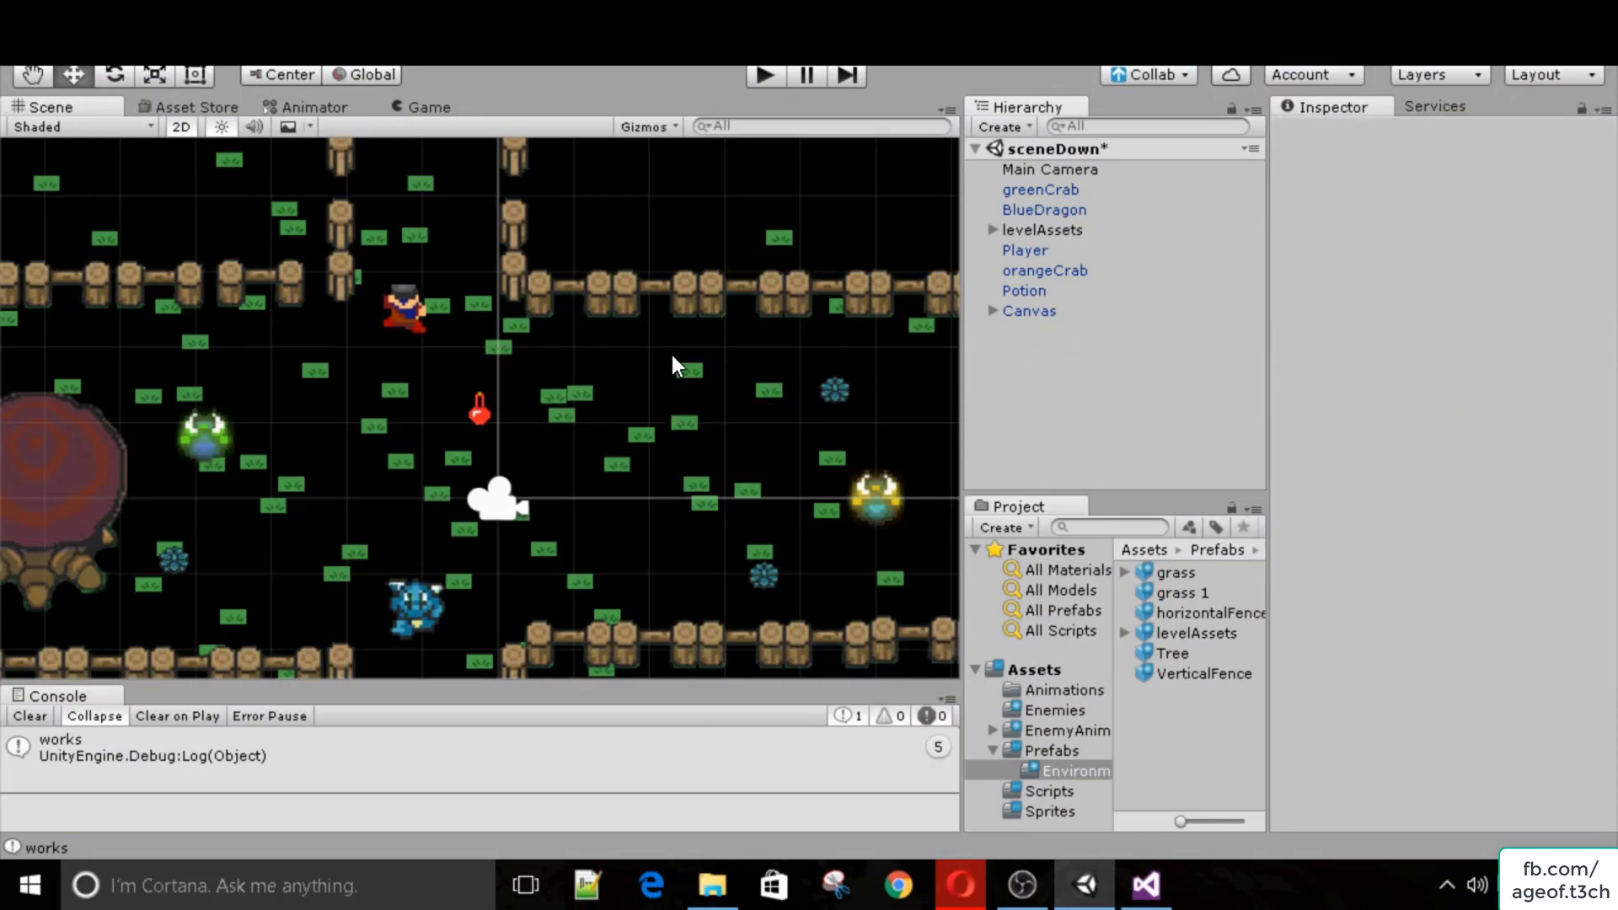
Move the remaining potion into the lower fenced passage at about X -1.02, Y -3.72, and clear the console.
left_click(482, 406)
scroll(494, 430, "down", 3)
scroll(497, 451, "down", 1)
left_click_drag(489, 315, 472, 362)
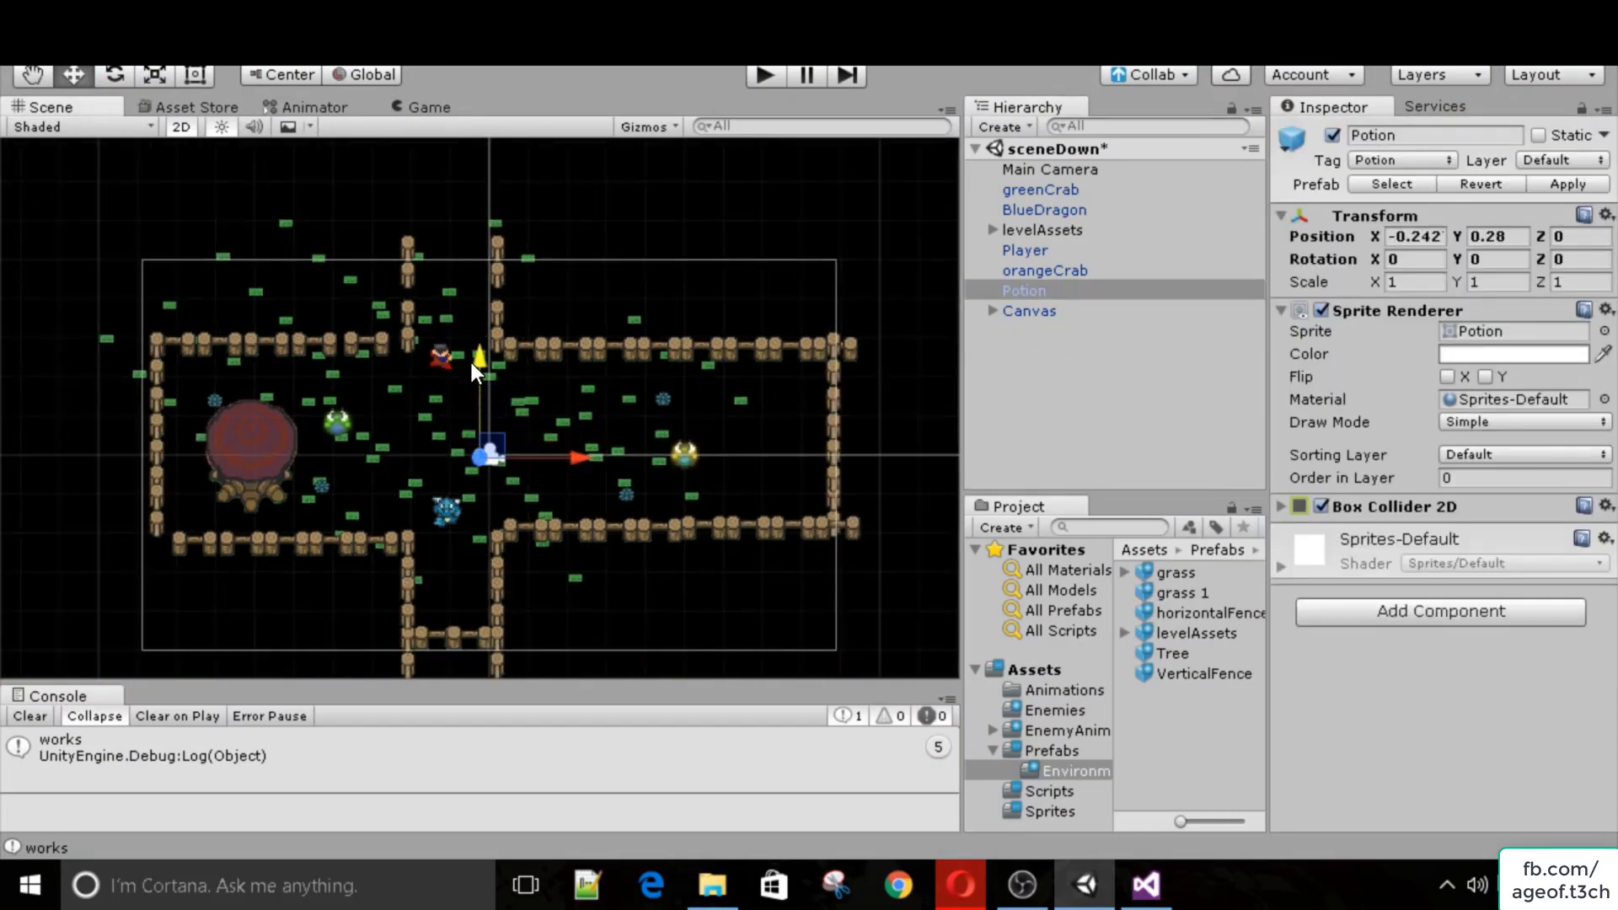
left_click_drag(580, 467, 546, 471)
left_click_drag(453, 367, 438, 499)
left_click(433, 109)
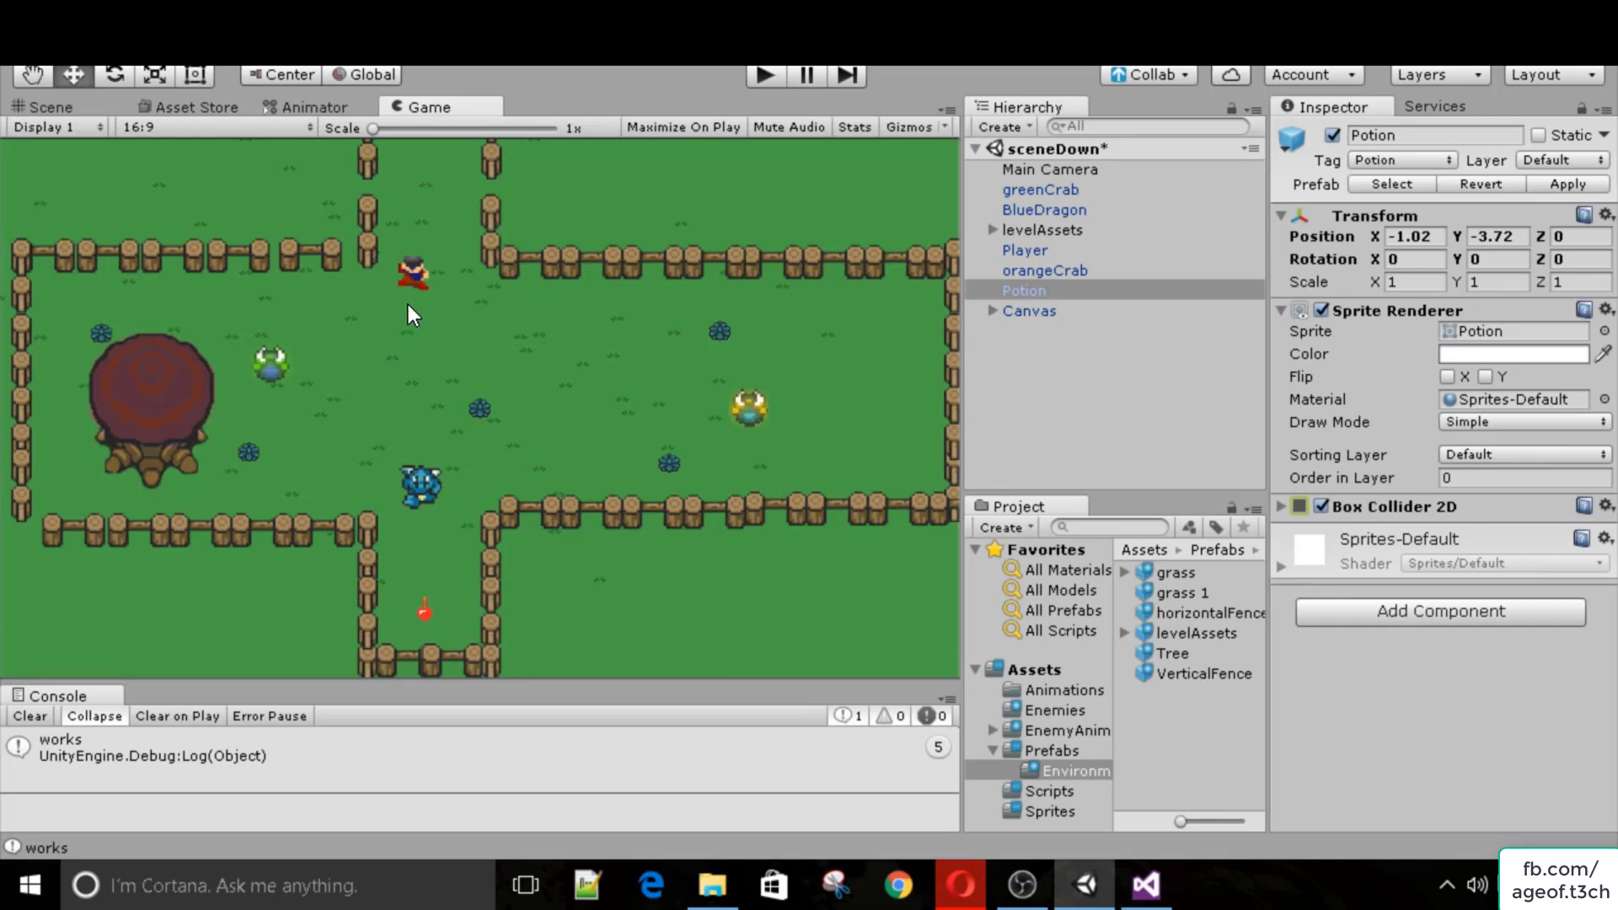
left_click(23, 715)
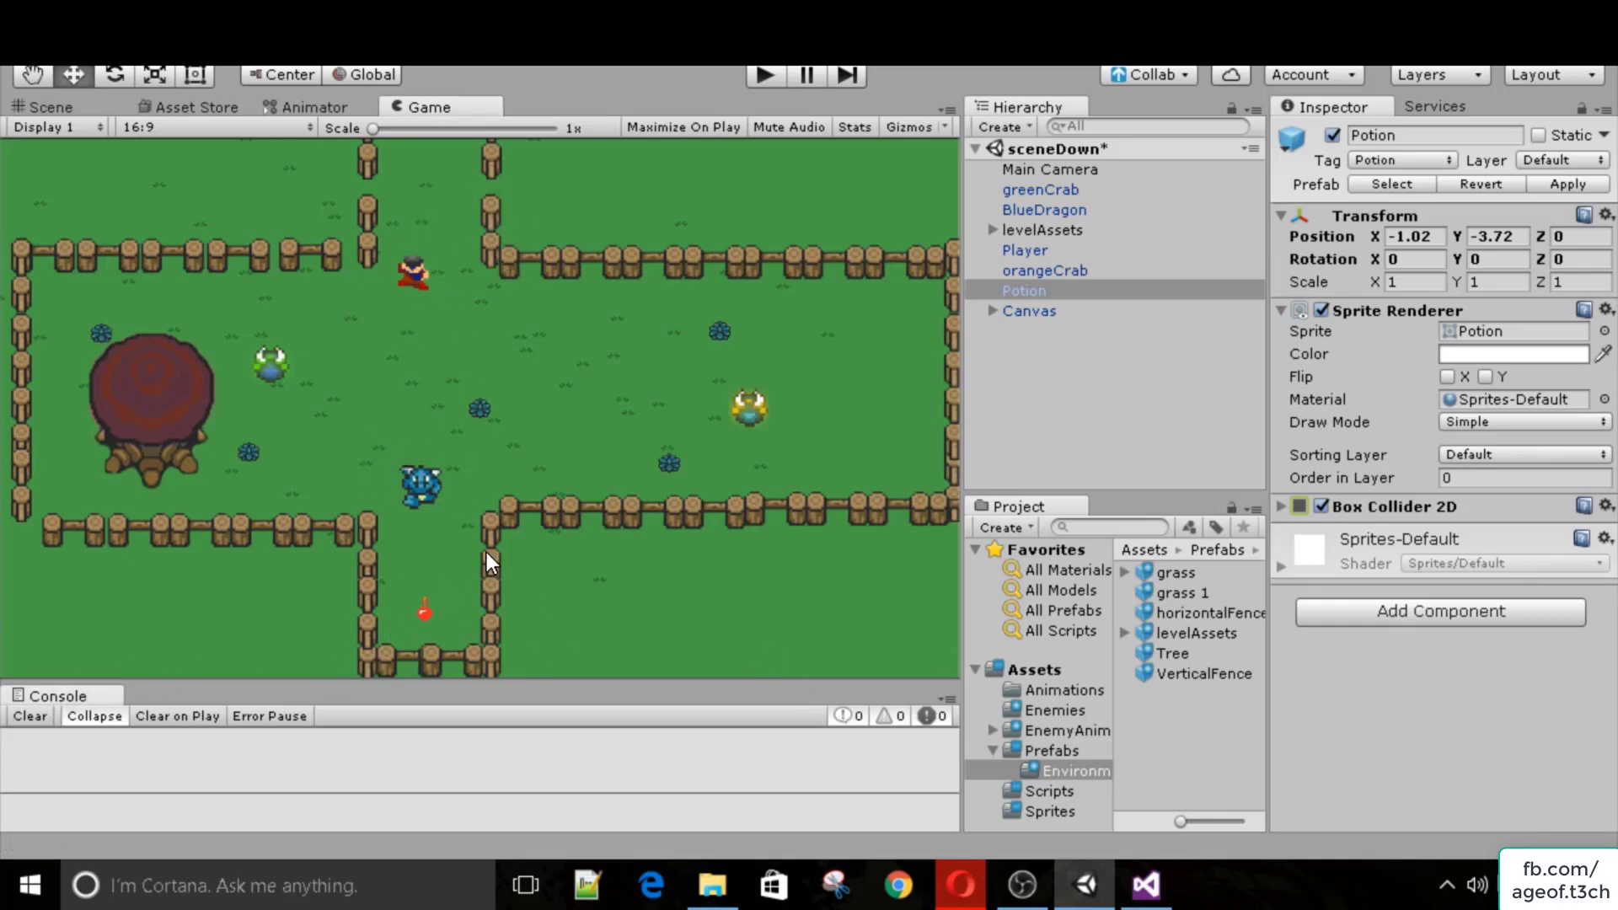
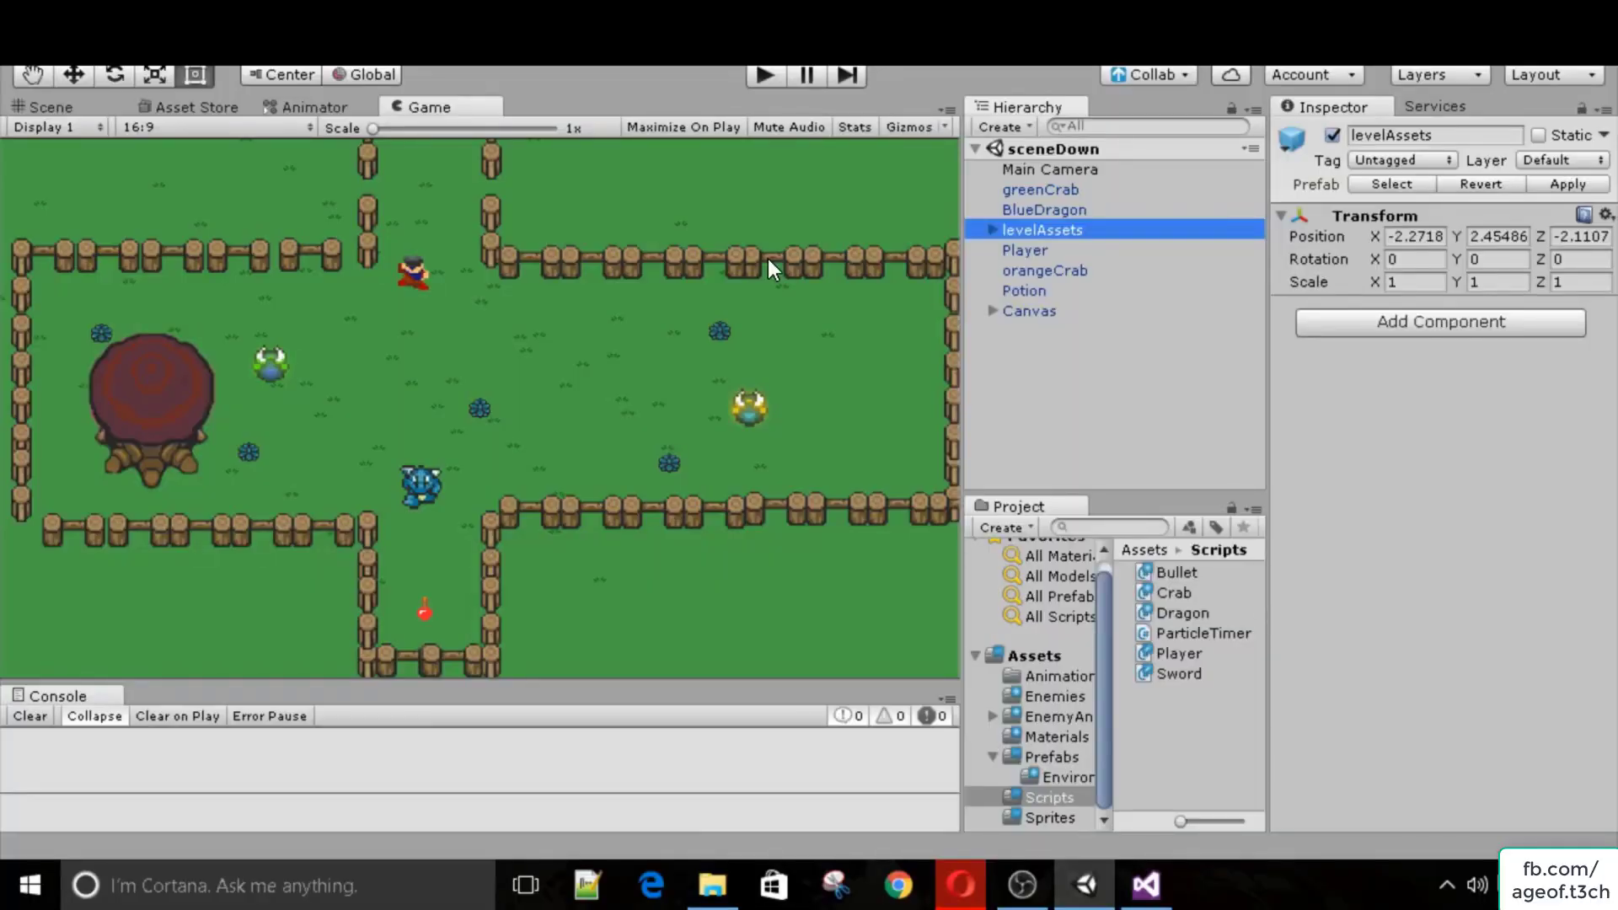
Run the game, throw the sword and move the player around to observe how the crabs and dragon move.
left_click(764, 77)
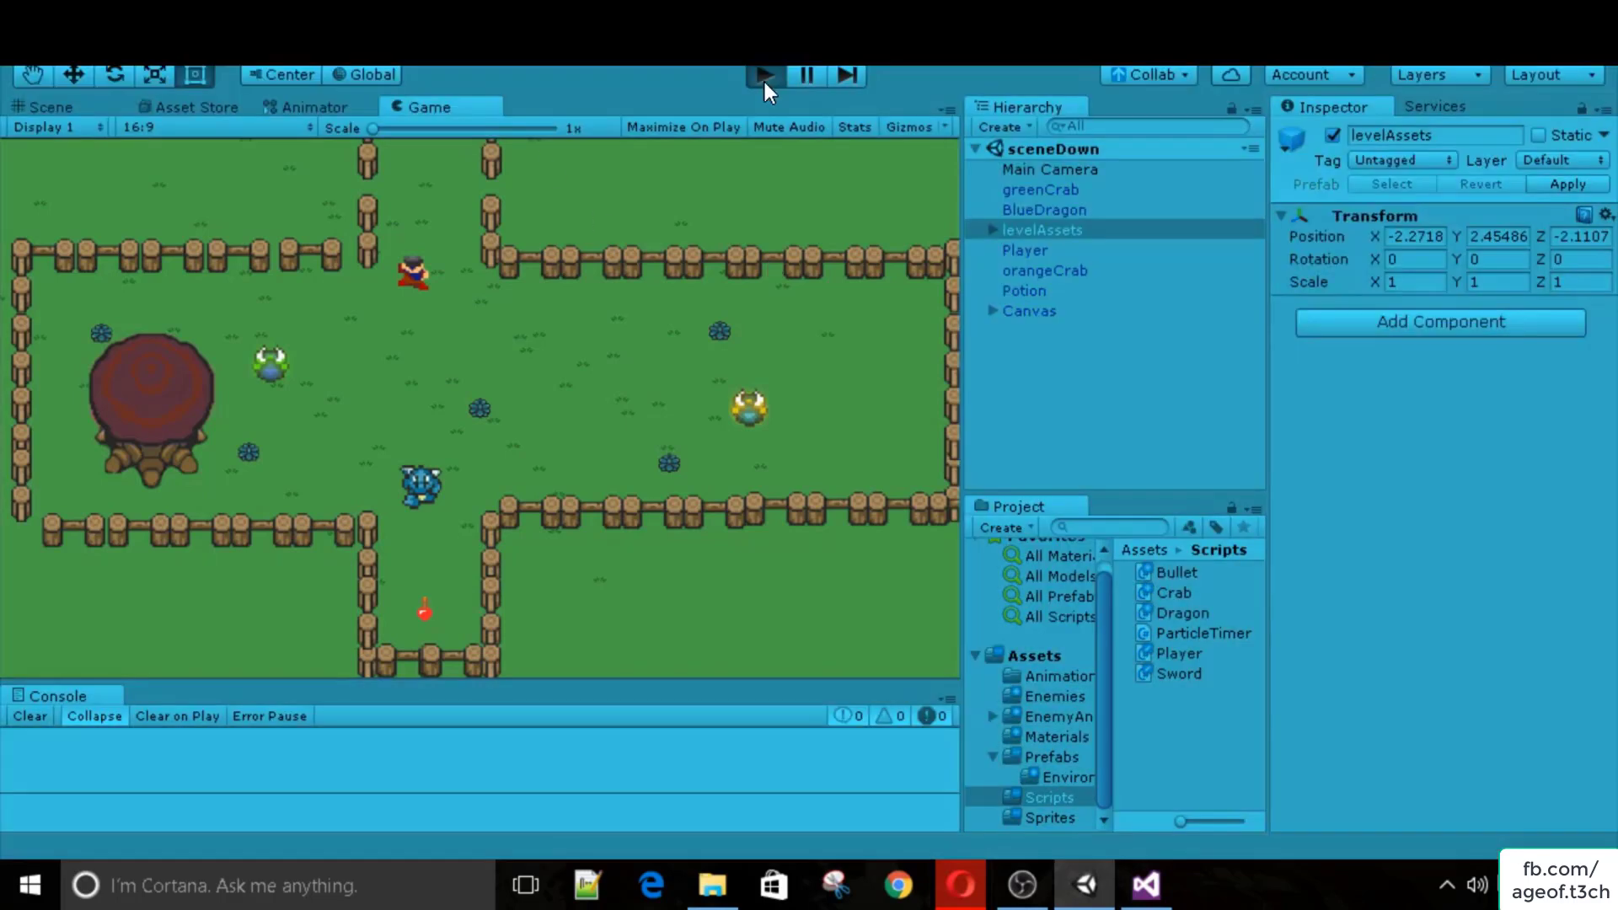
key("s")
key("d")
key("space")
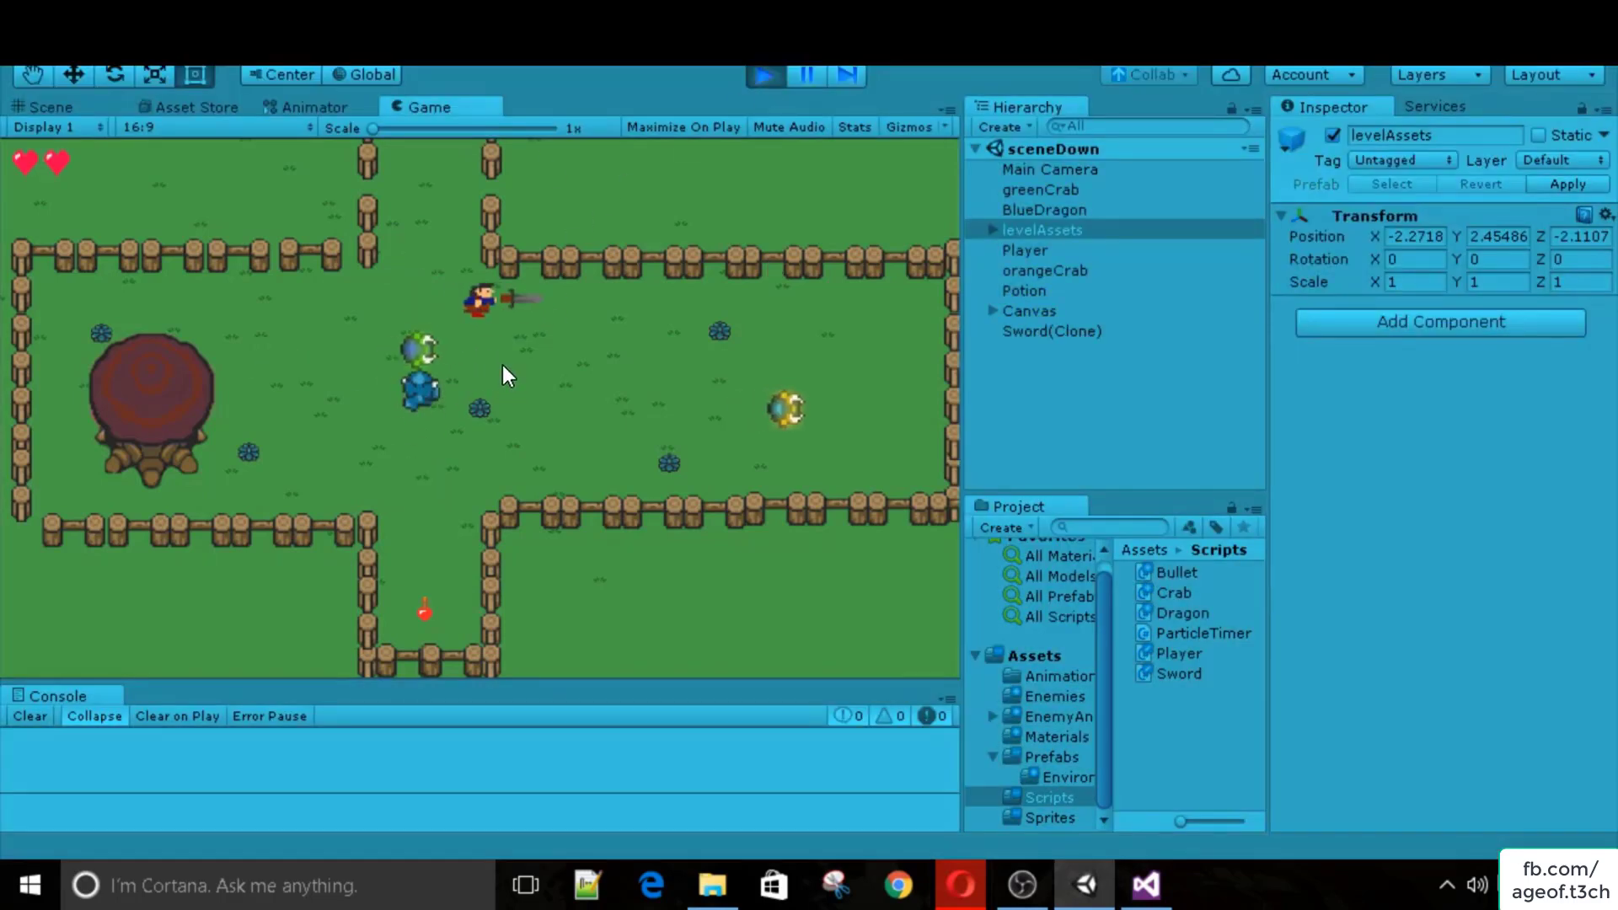
key("a")
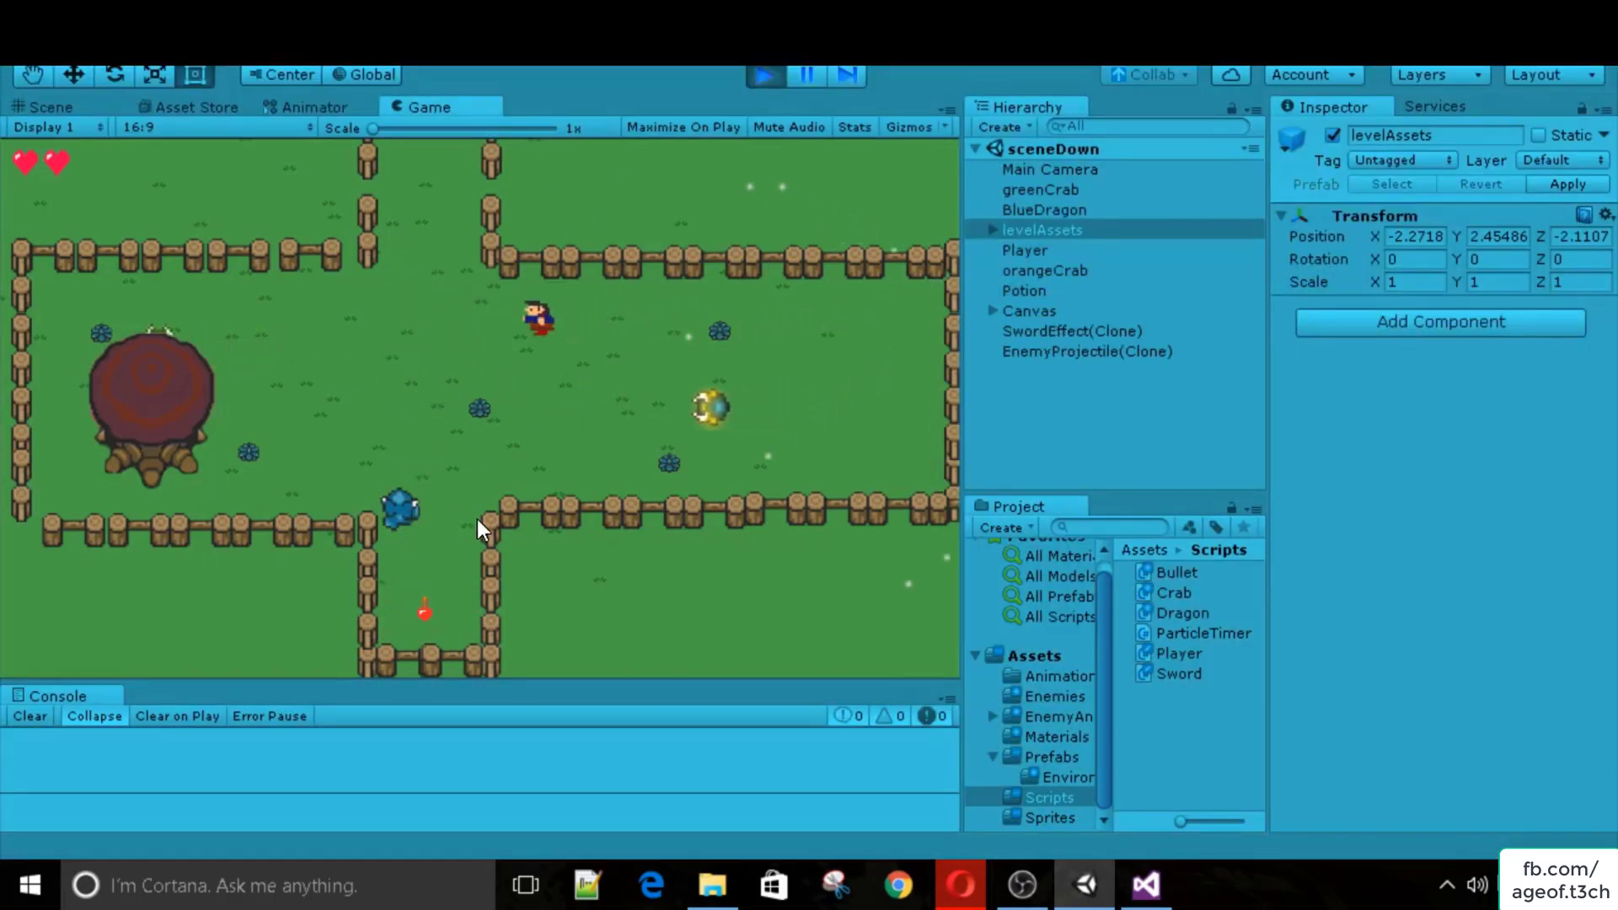
key("a")
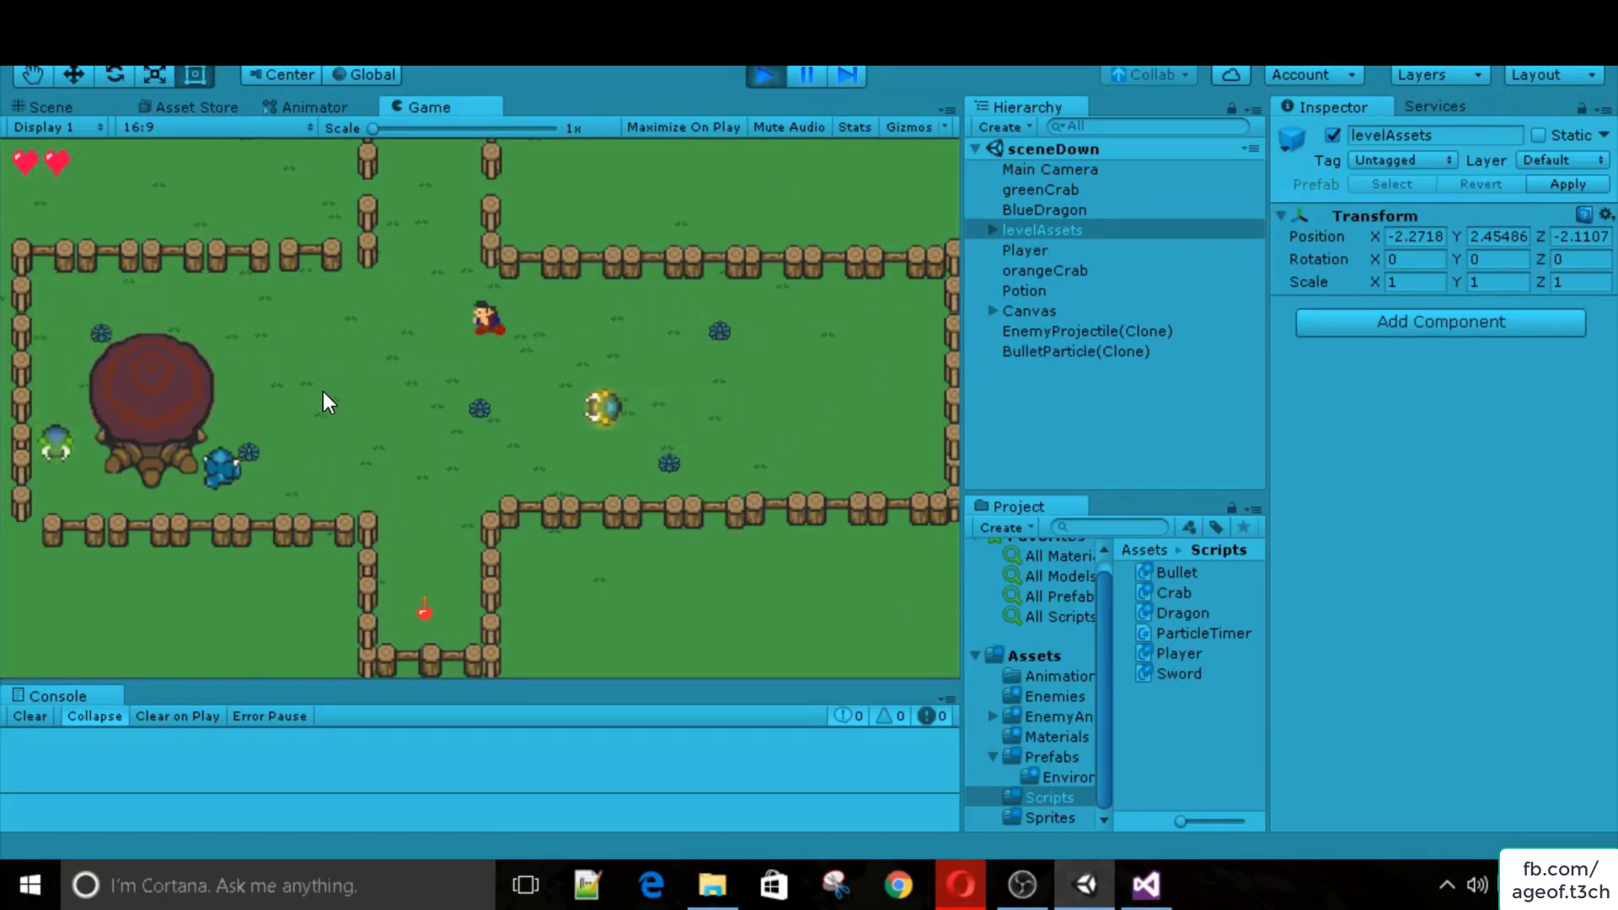
key("w")
key("d")
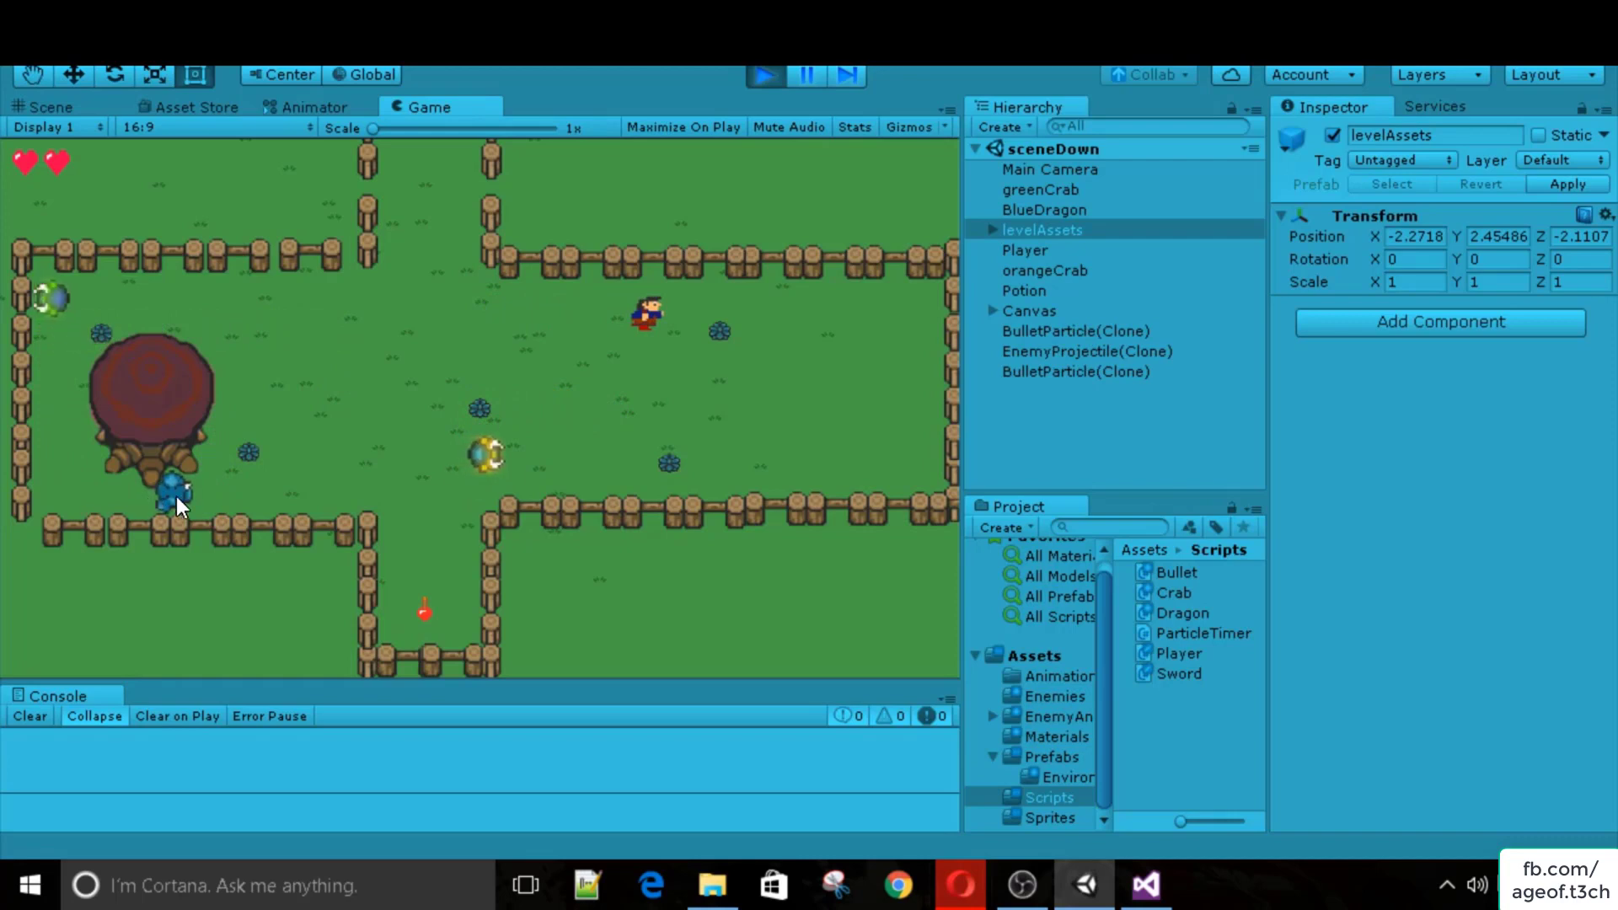
Throw the sword over the tree toward the enemies along the fence and stop the game.
key("a")
key("a")
key("space")
key("a")
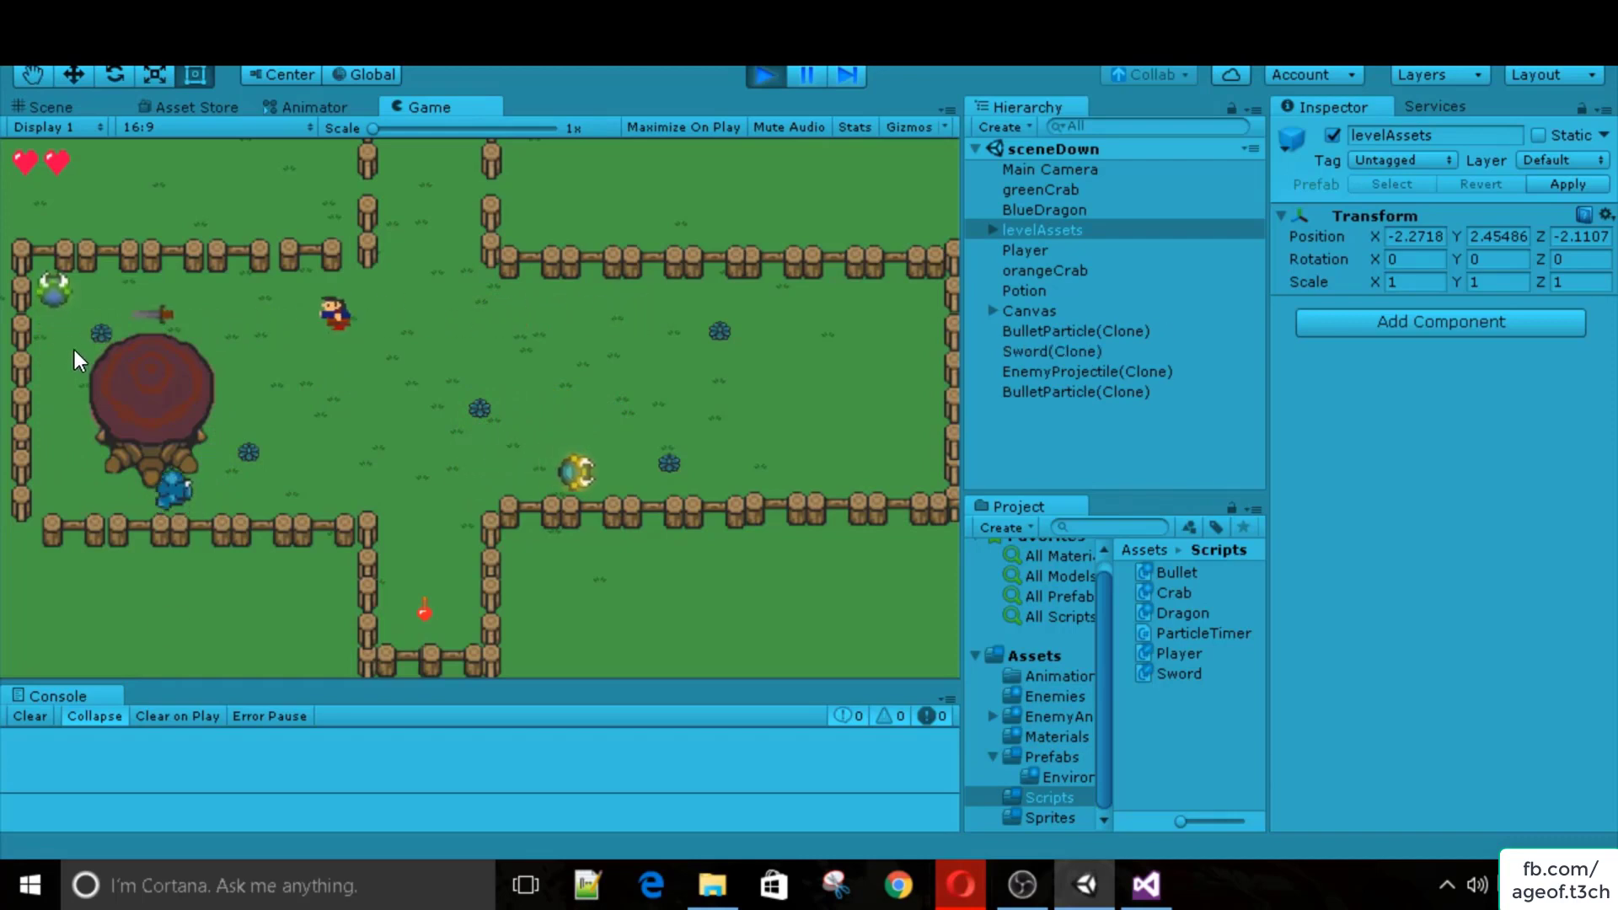
key("d")
left_click(764, 76)
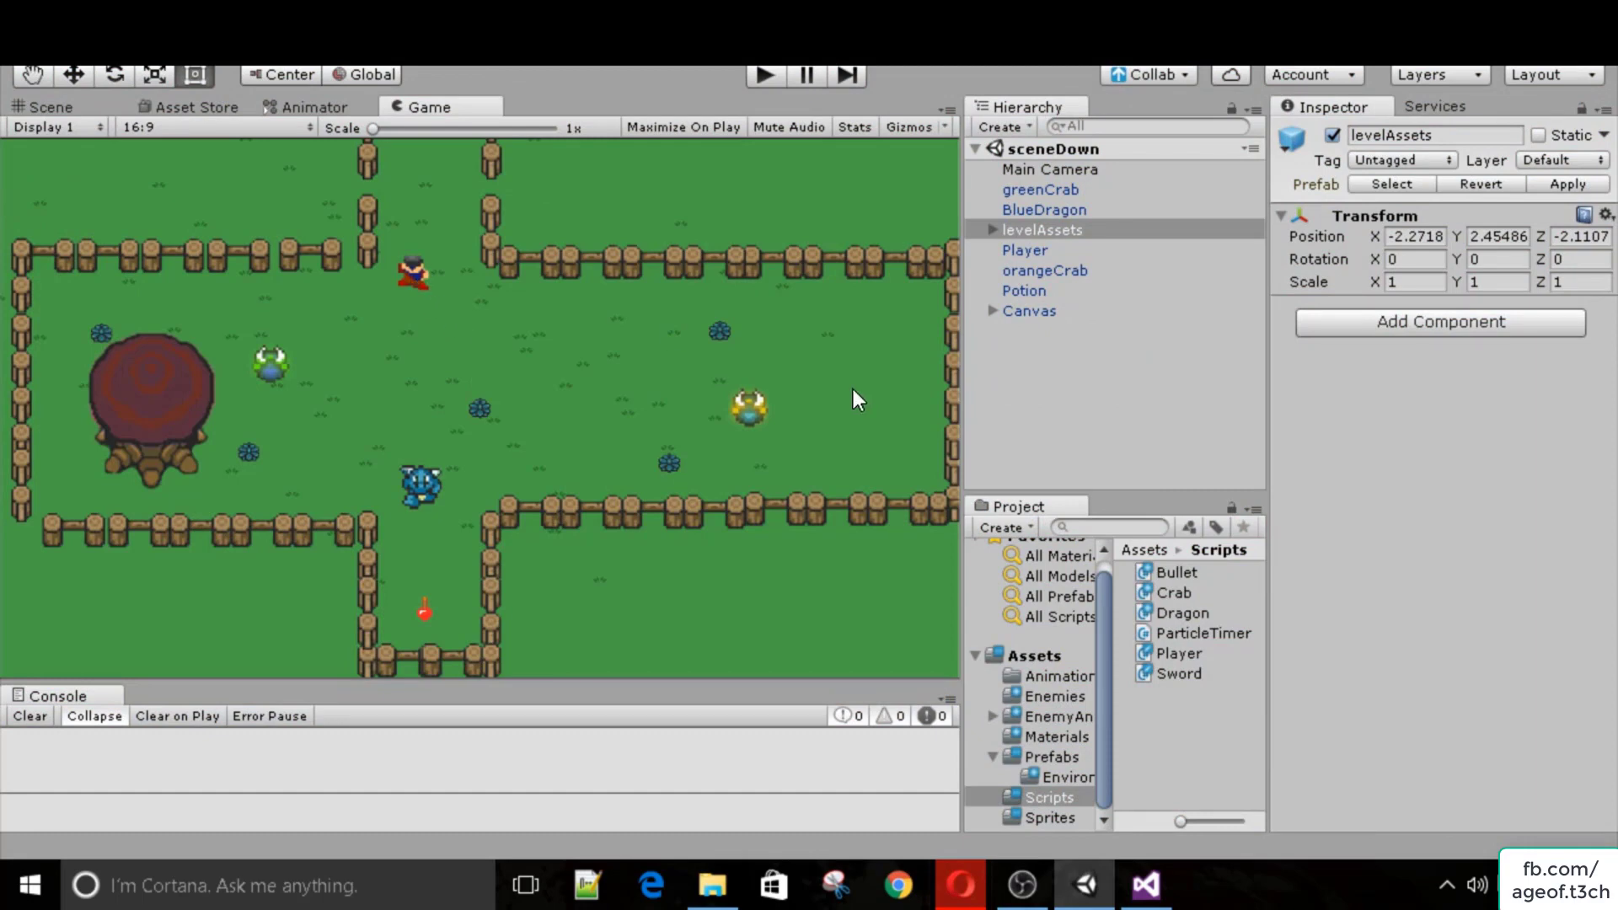
Switch to Visual Studio and delete the direction decrement and wrap-around code from the Wall collision branch in Crab.cs.
left_click(1161, 865)
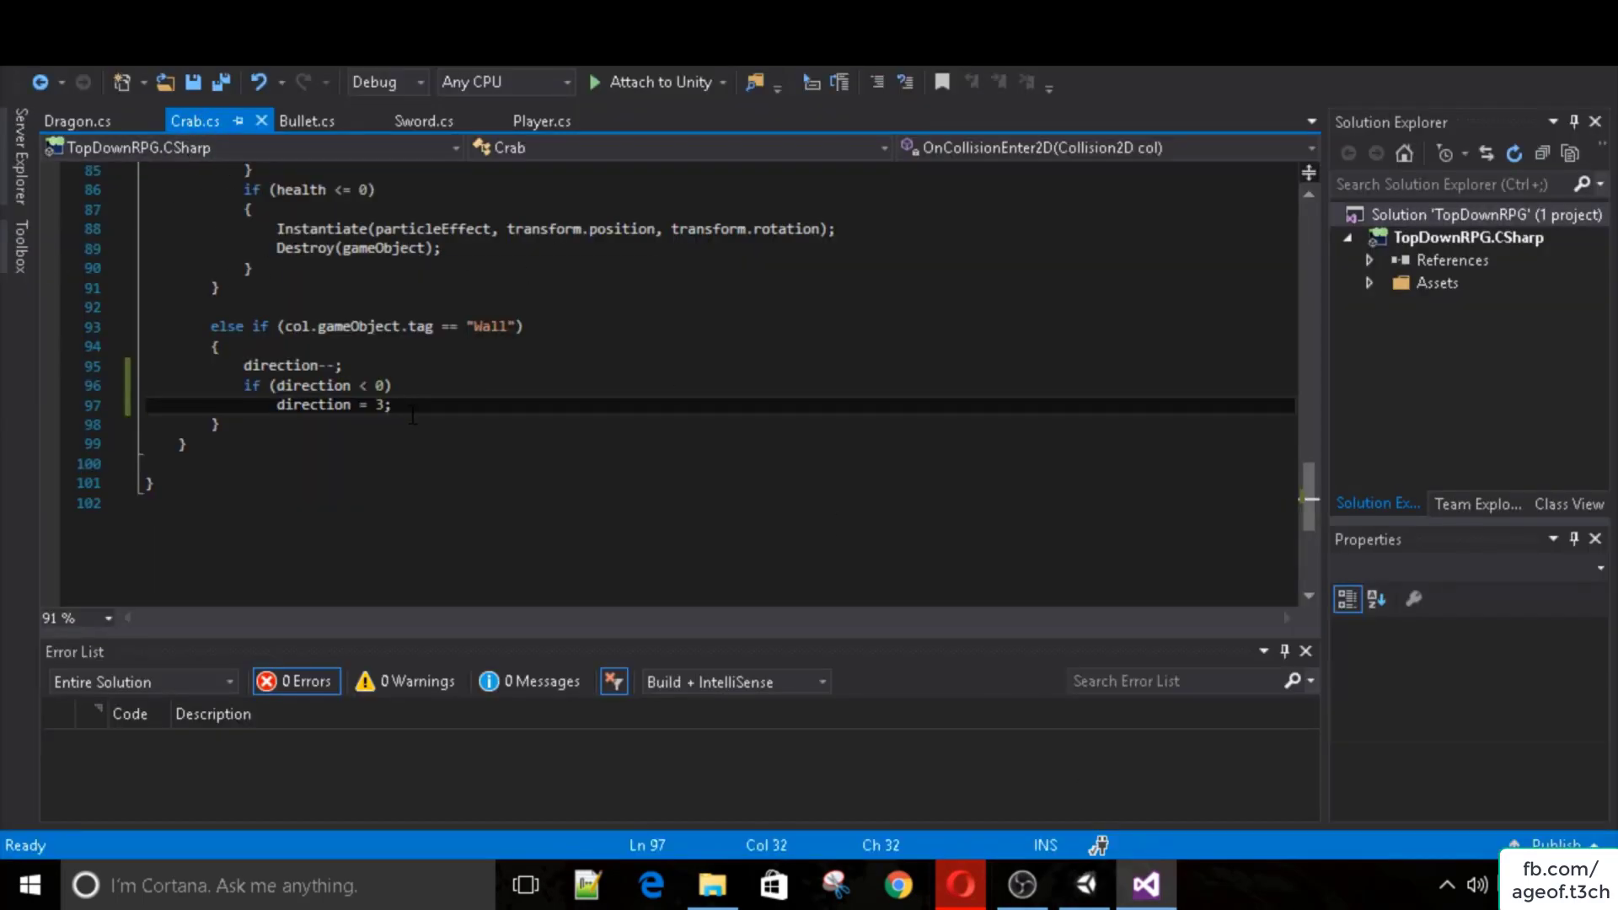
scroll(254, 452, "up", 1)
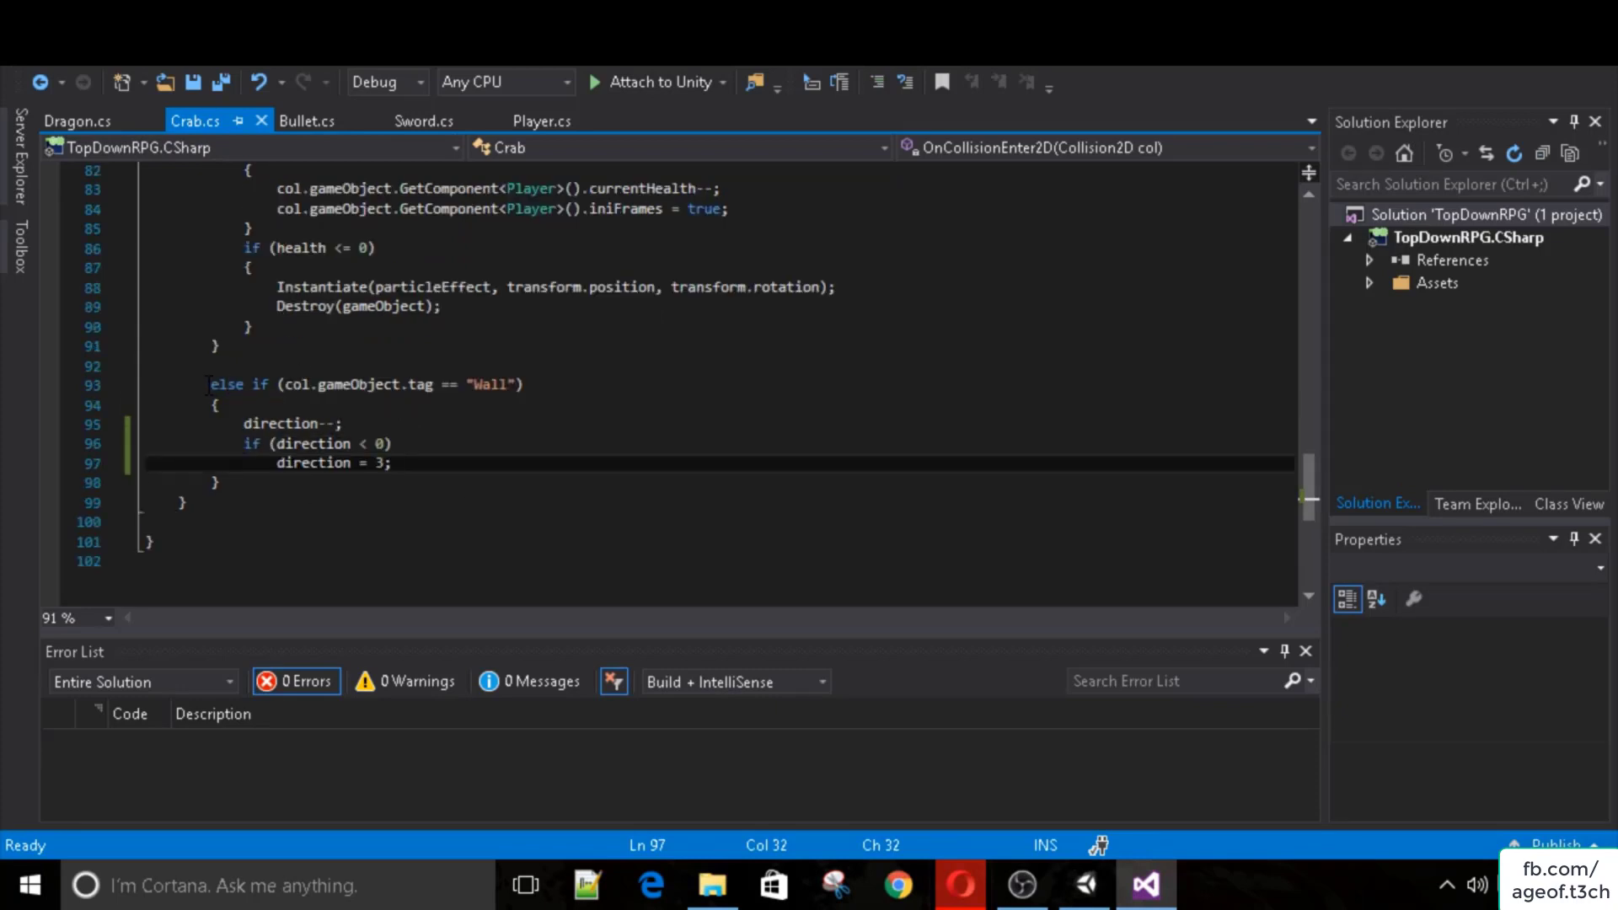
left_click_drag(209, 385, 566, 385)
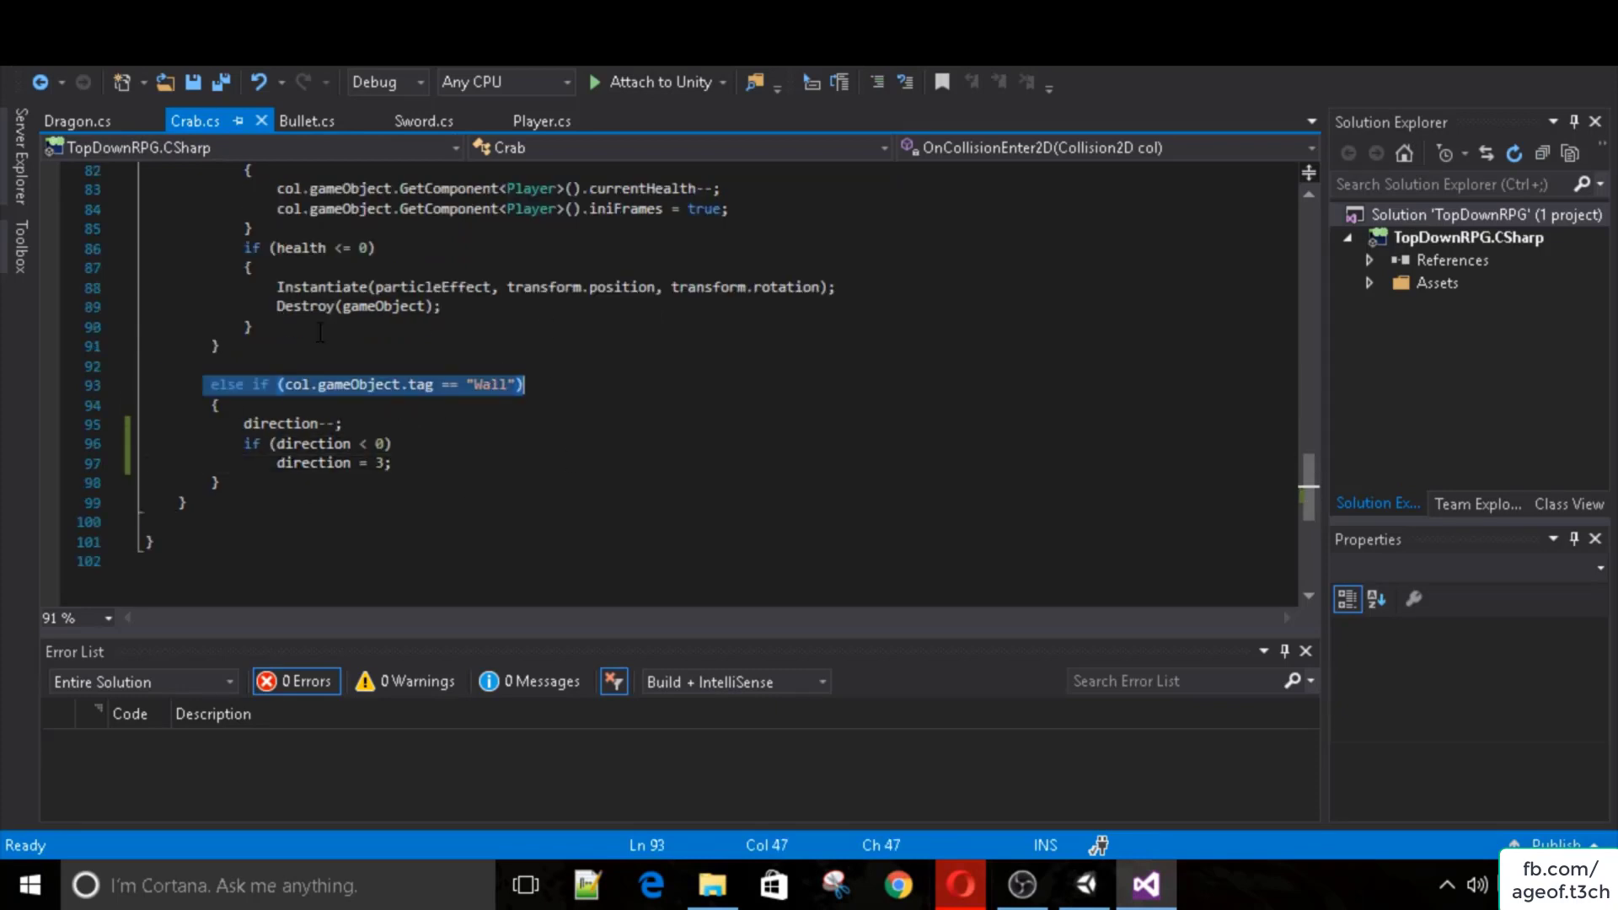
left_click_drag(410, 462, 244, 426)
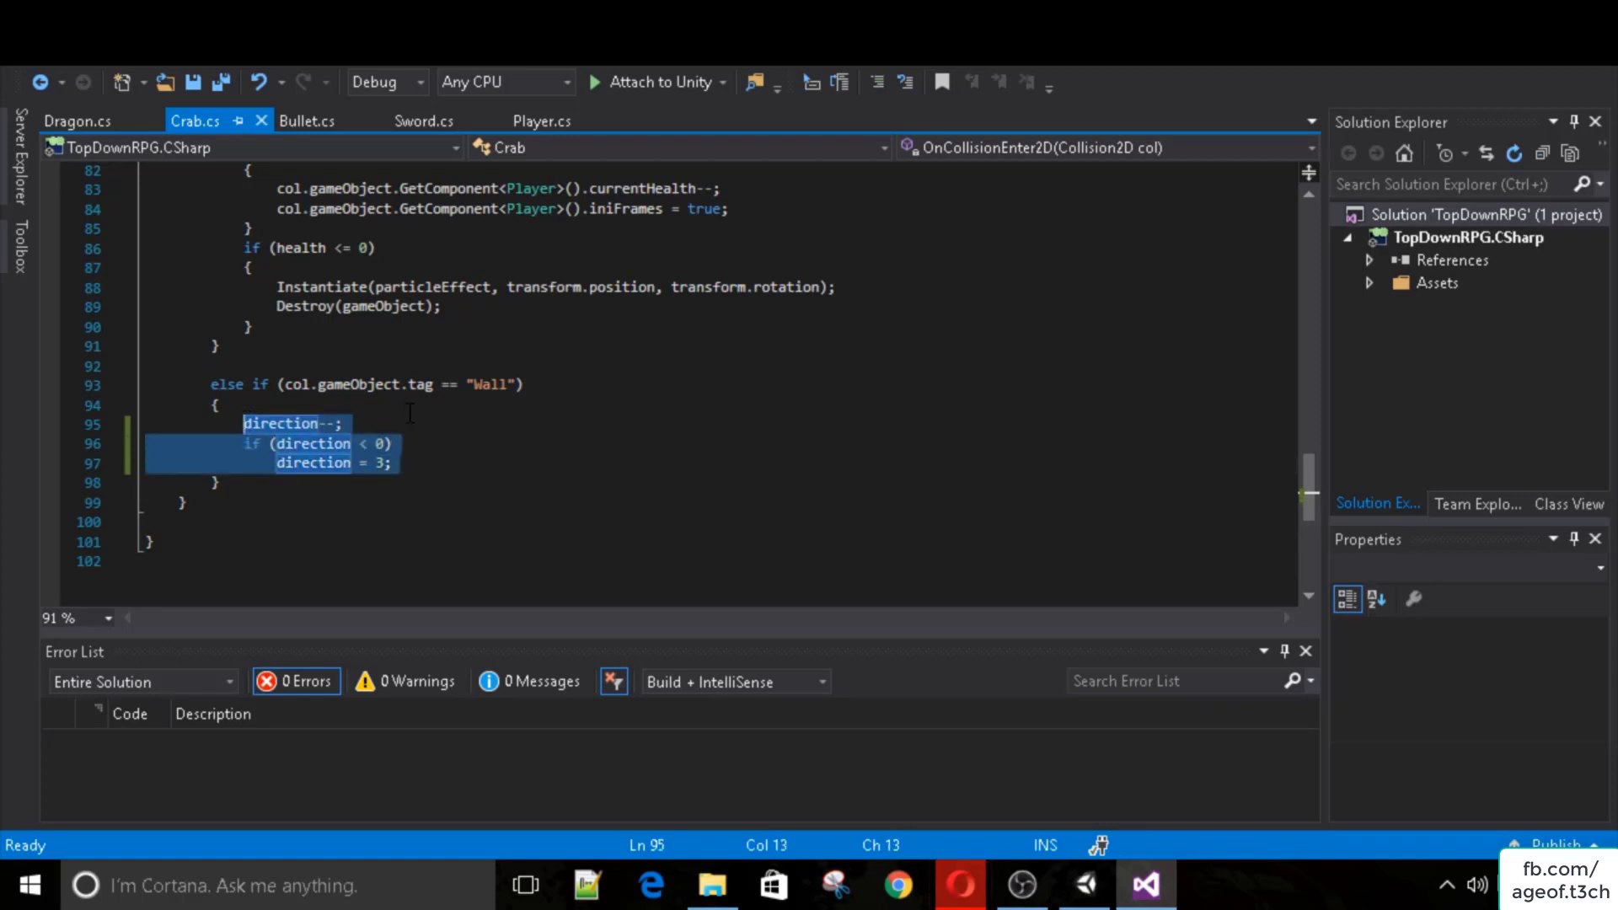
key("Return")
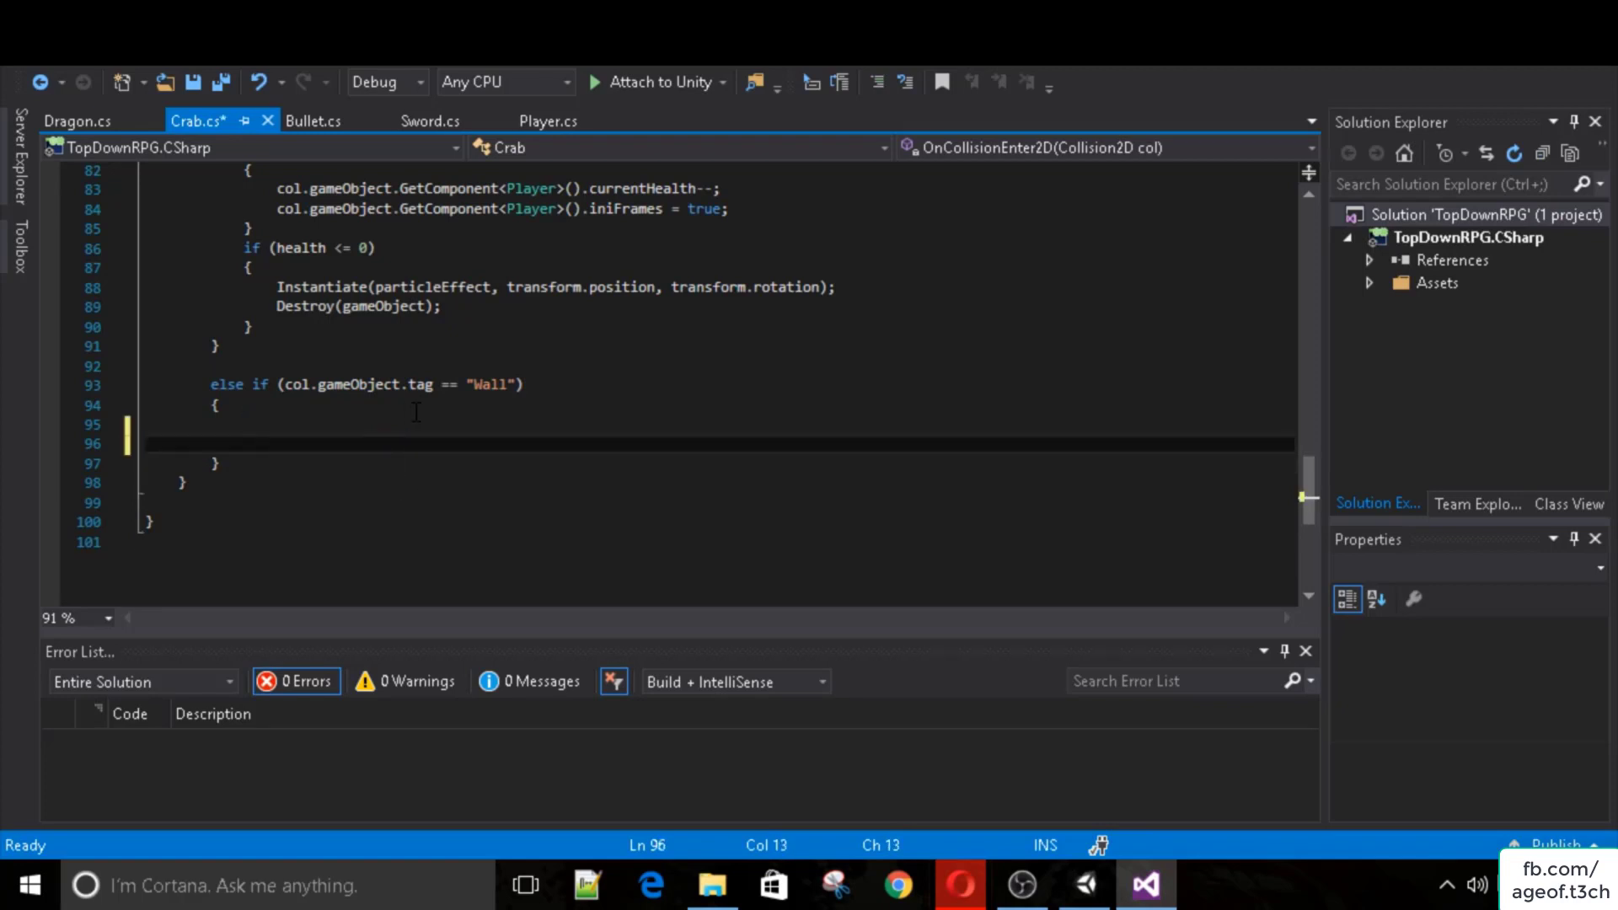
Add a check in the Wall branch that sets direction to 3 when direction == 0.
type("if(direction==0)")
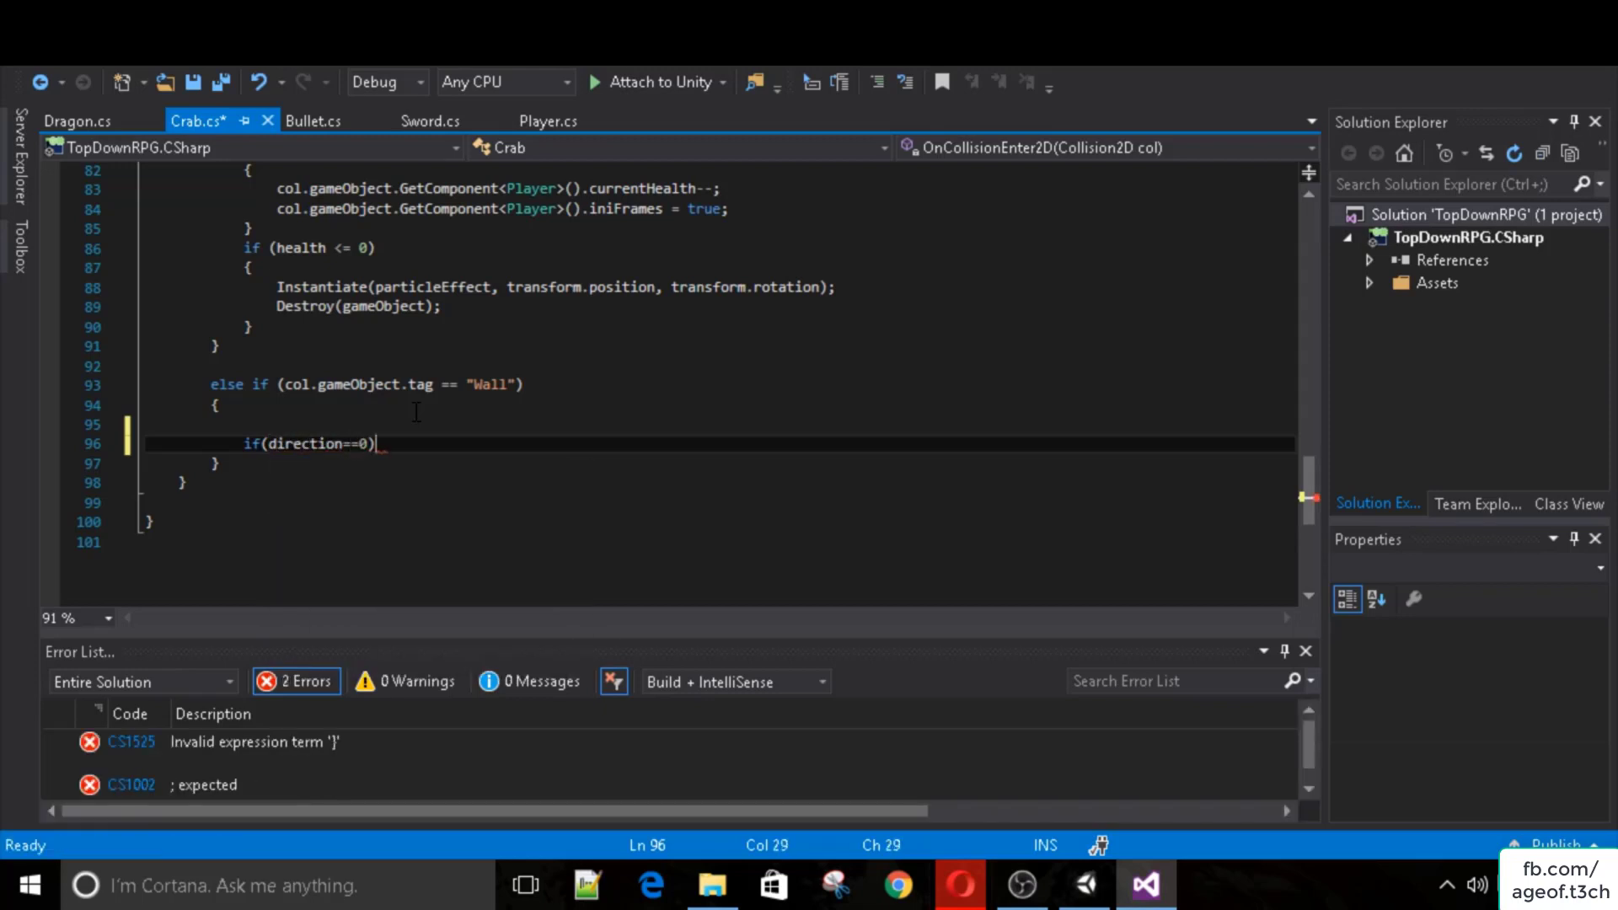
key("Return")
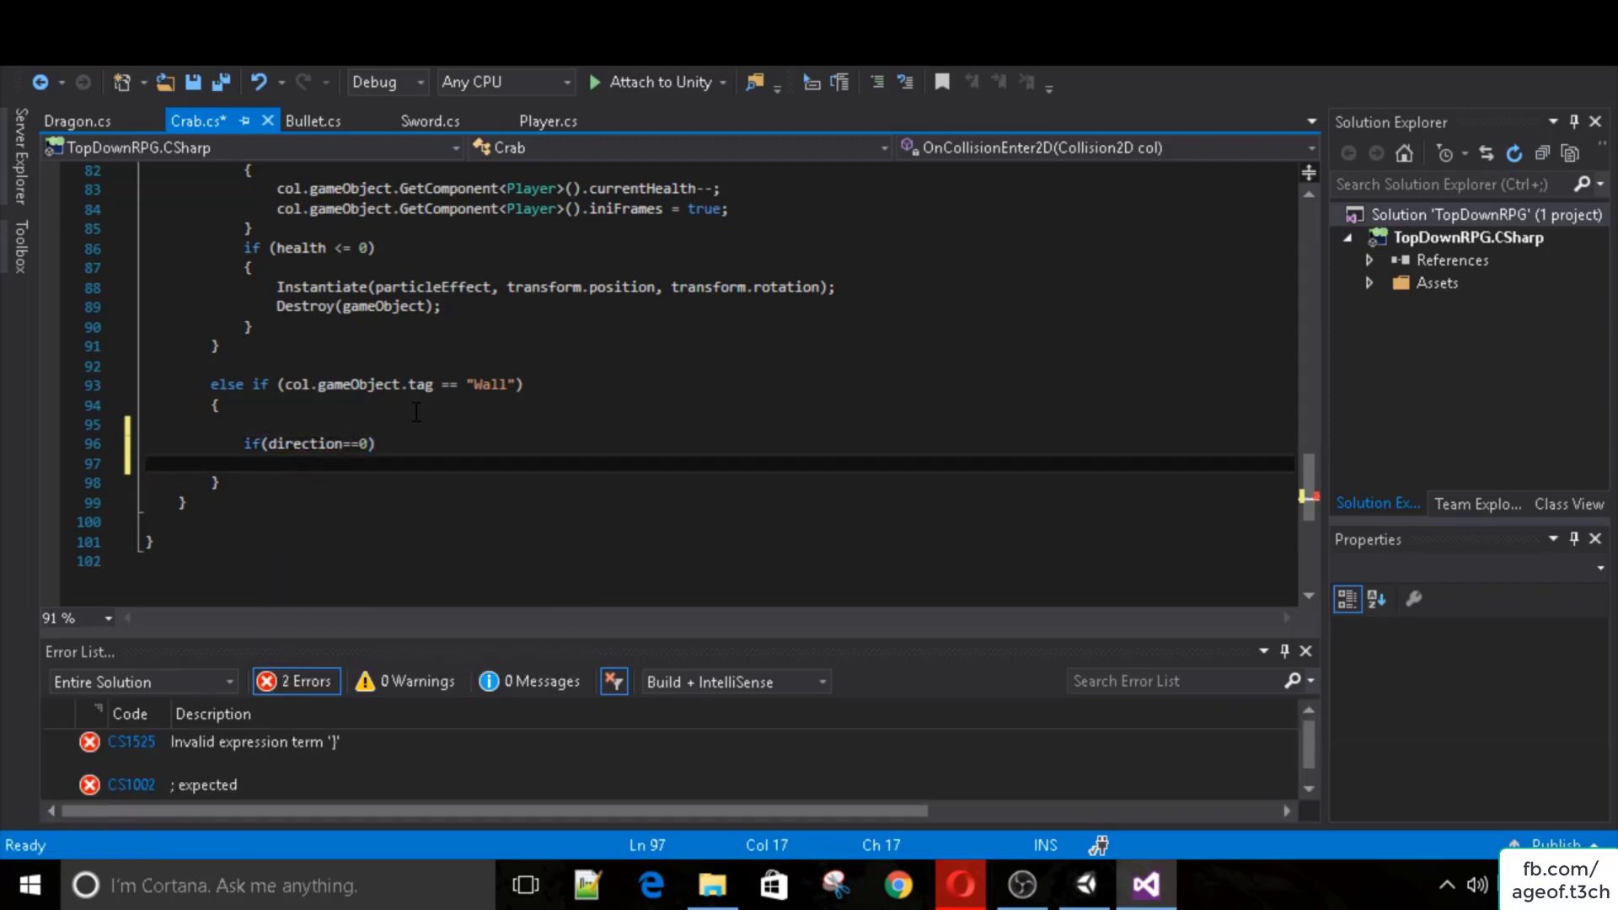
scroll(507, 481, "up", 16)
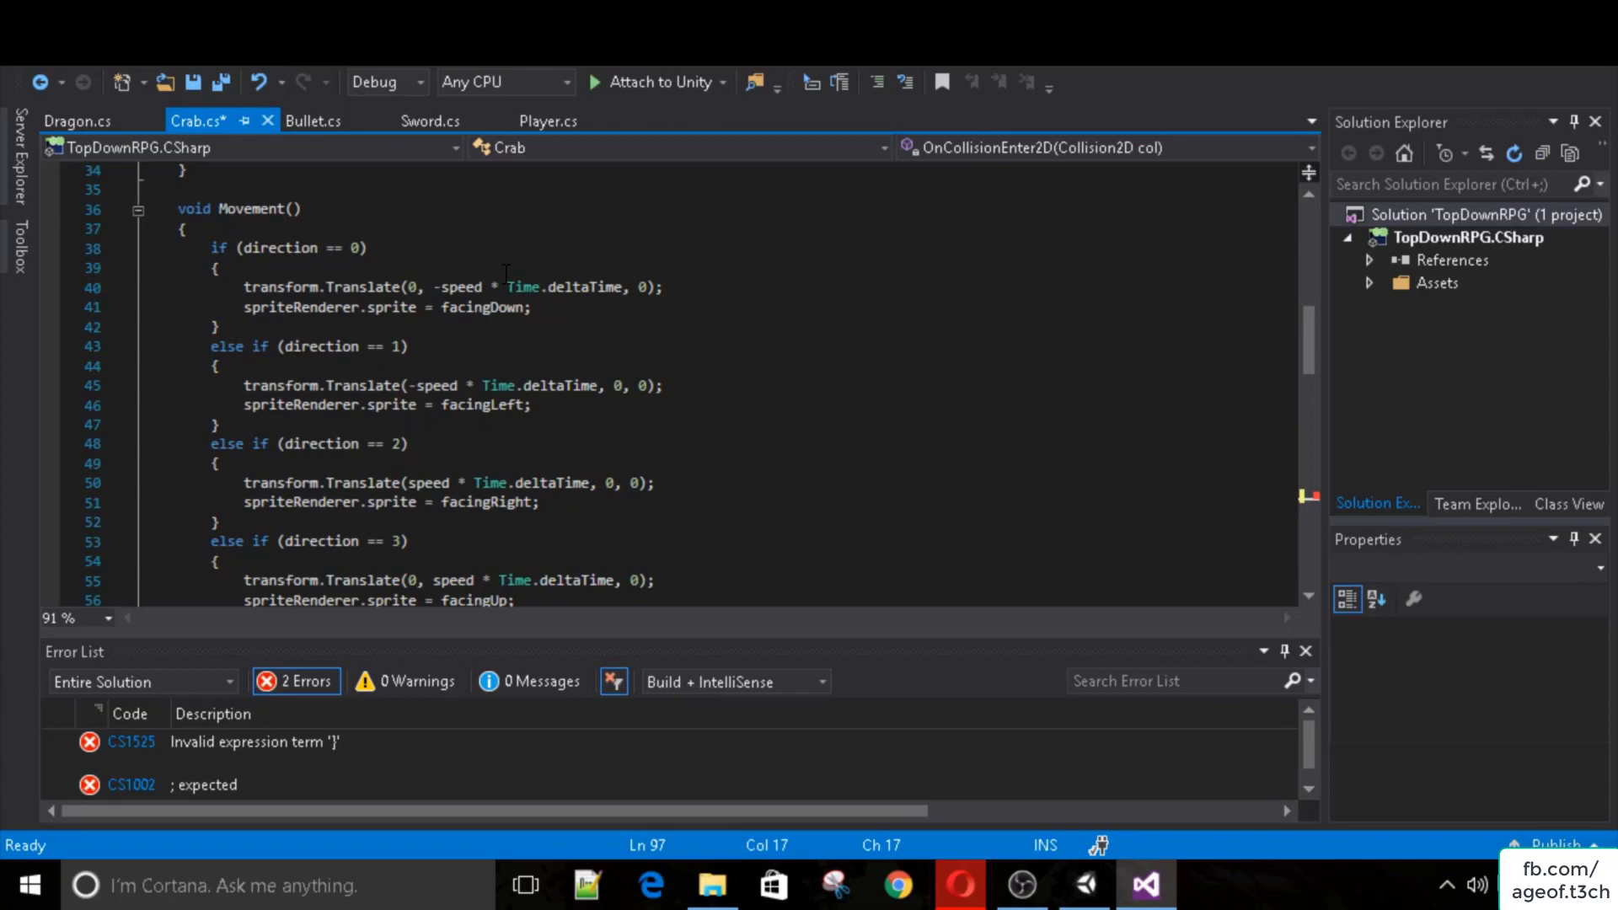
scroll(506, 274, "down", 1)
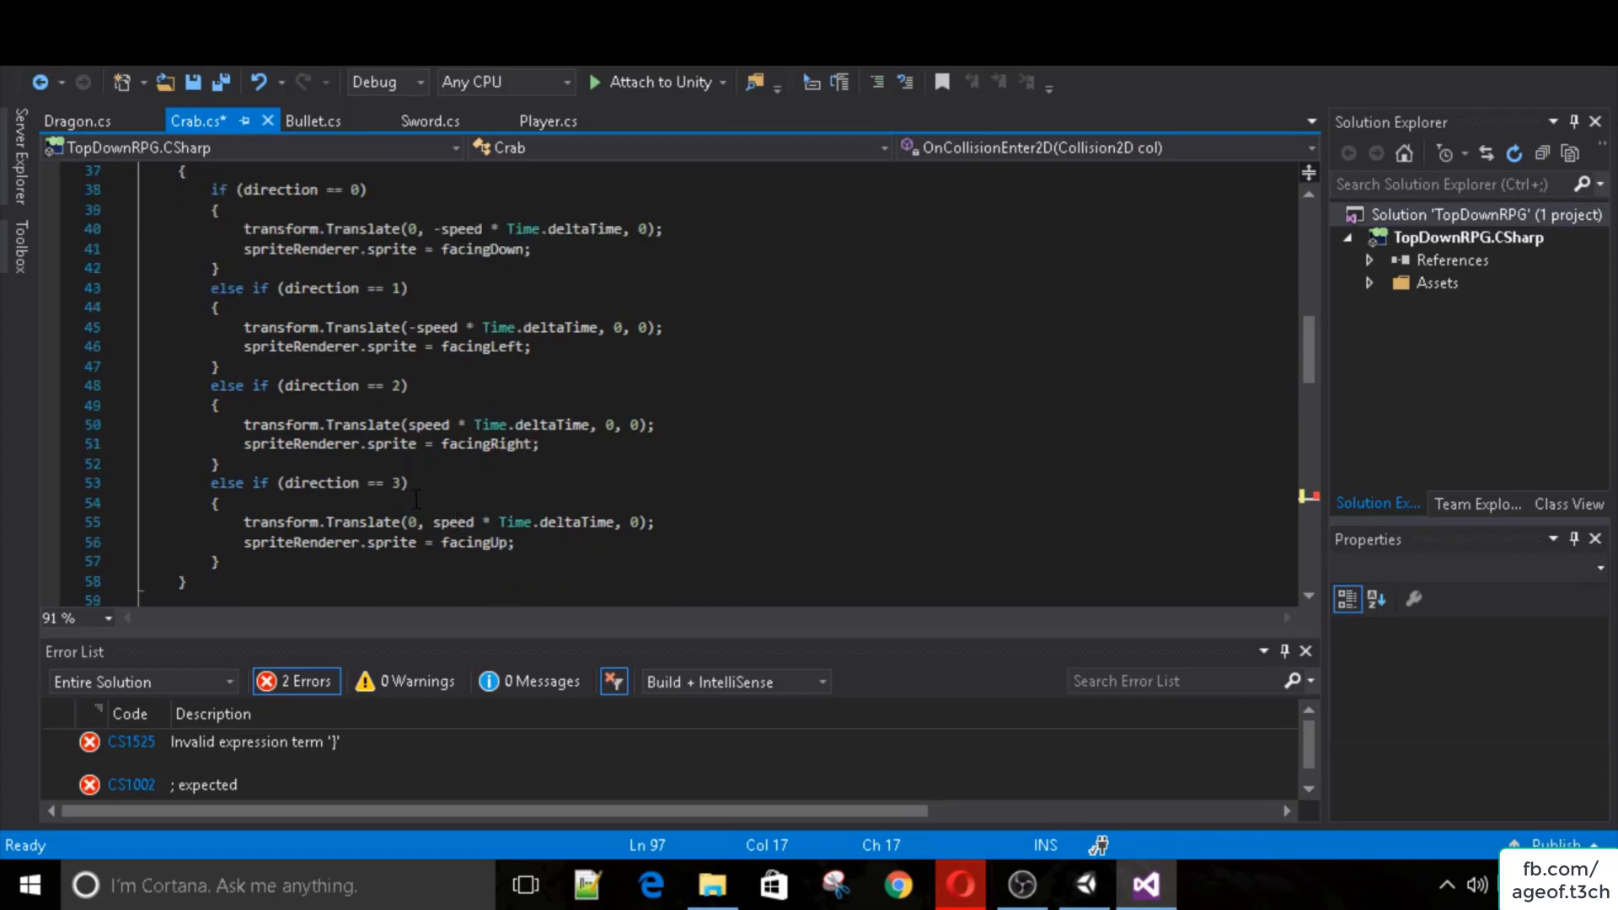
scroll(413, 497, "down", 15)
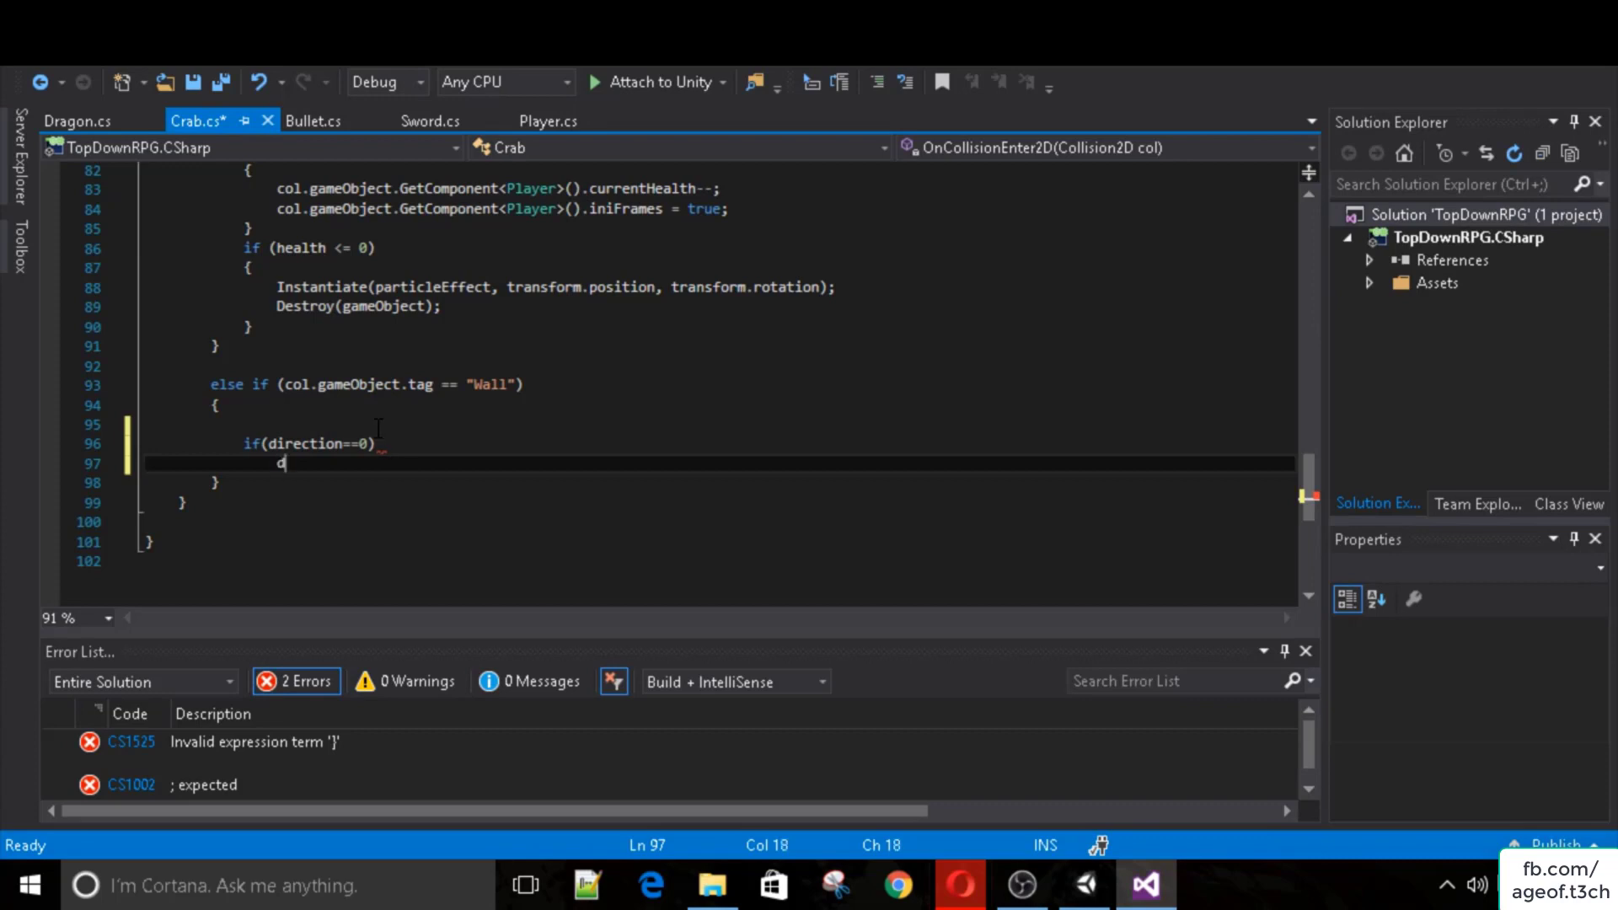
type("irection = 3;")
key("Return")
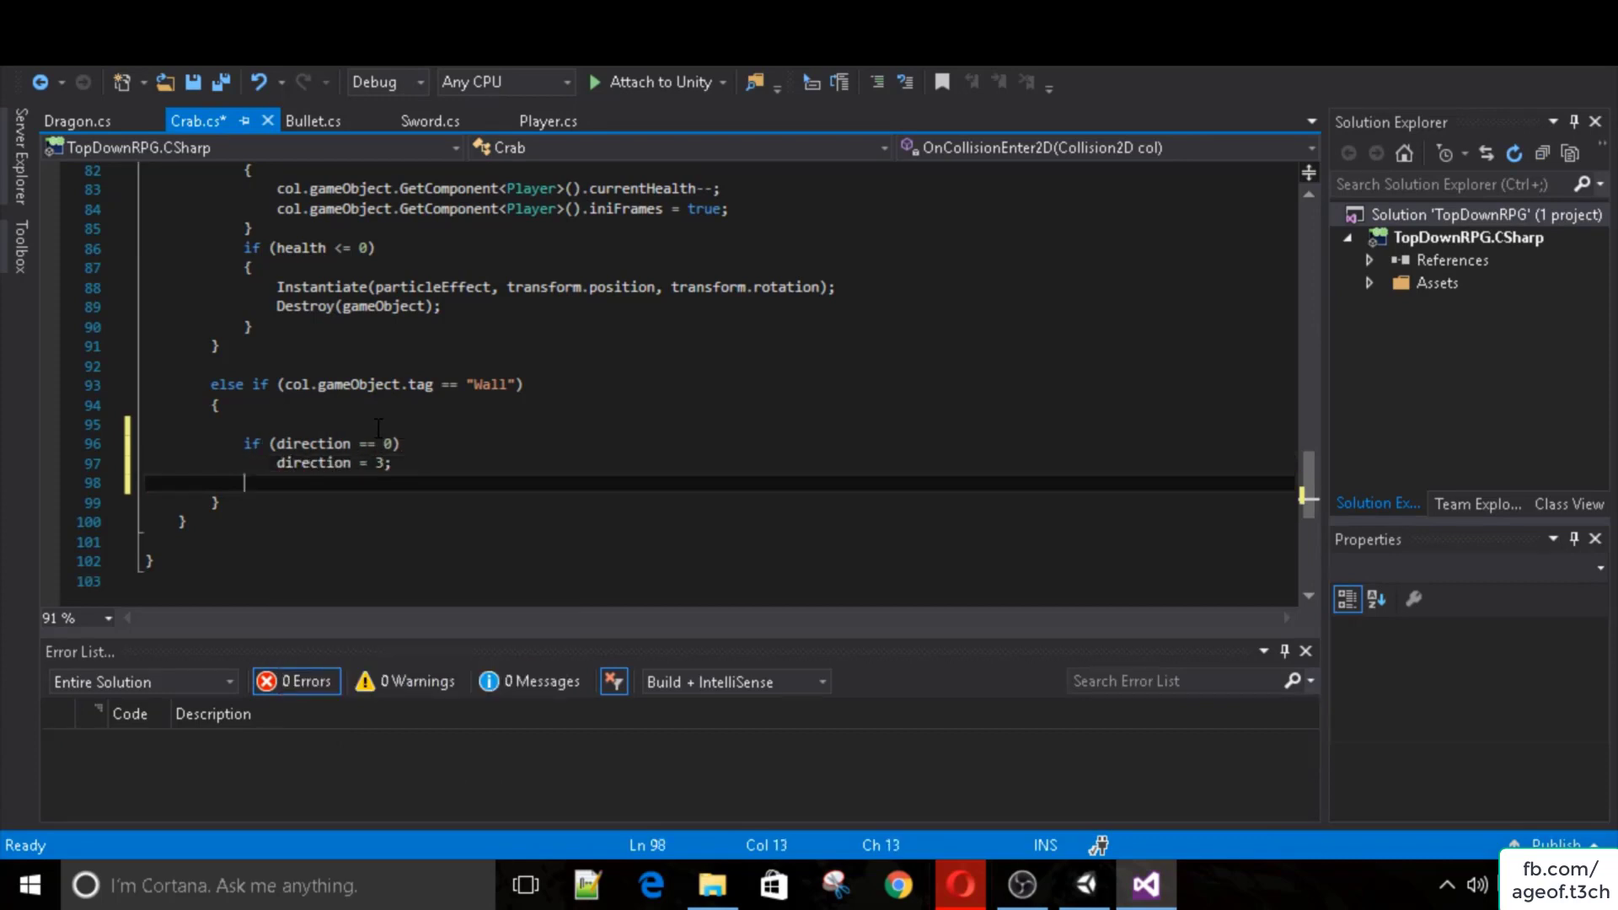
Add an else-if to the Wall branch that sets direction to 2 when direction == 1.
type("else if")
type("(")
key("BackSpace")
type("if(dir")
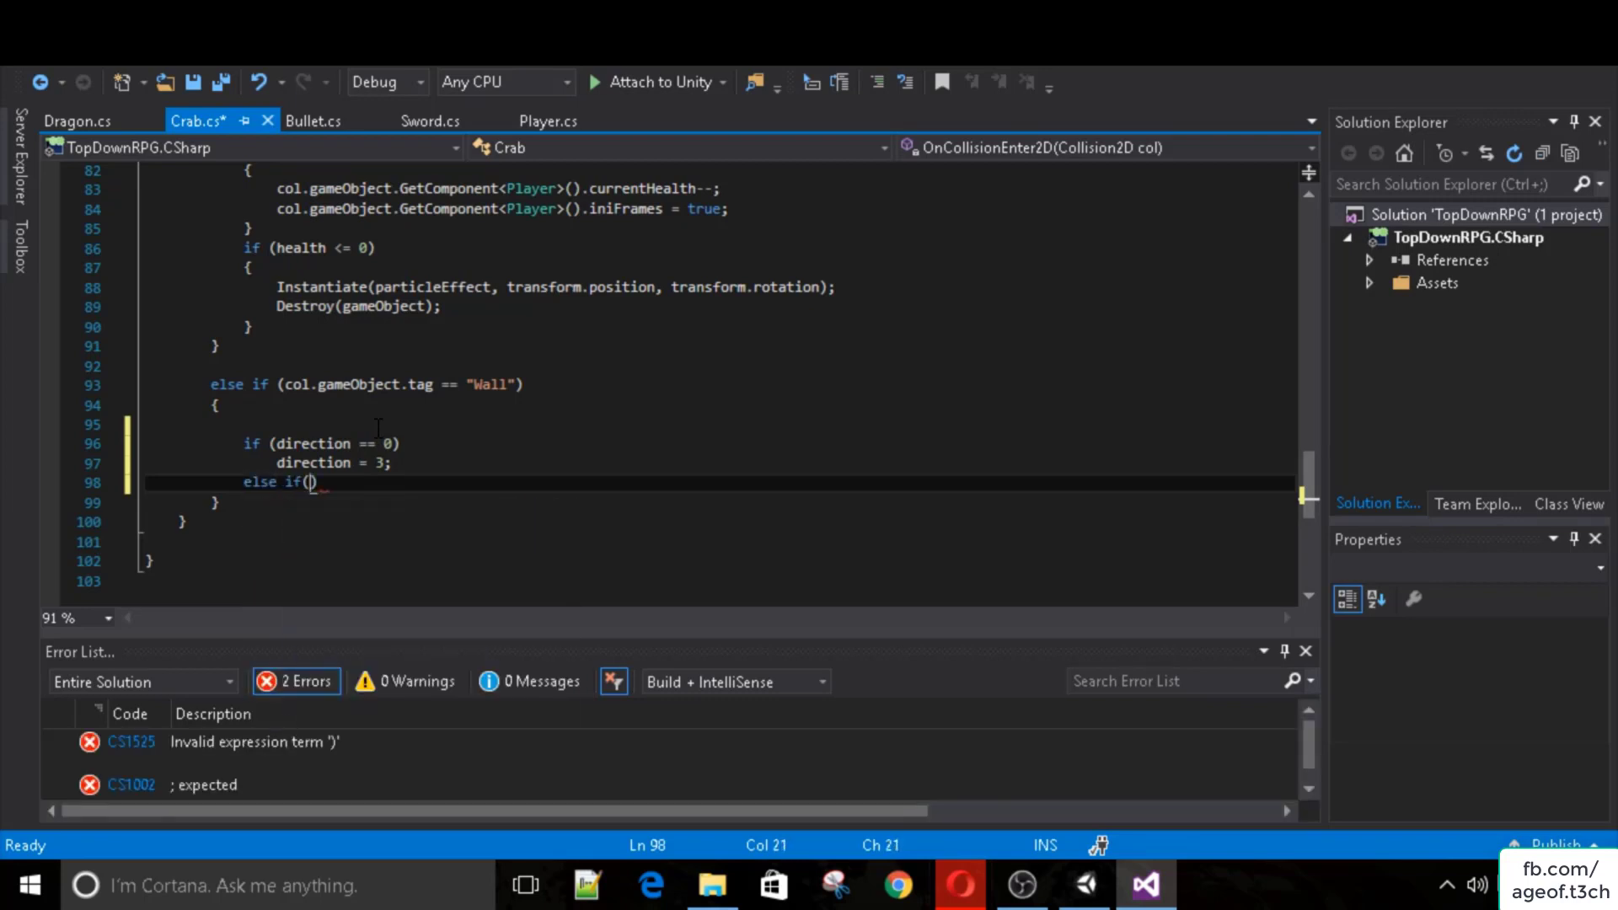
type("ection =1")
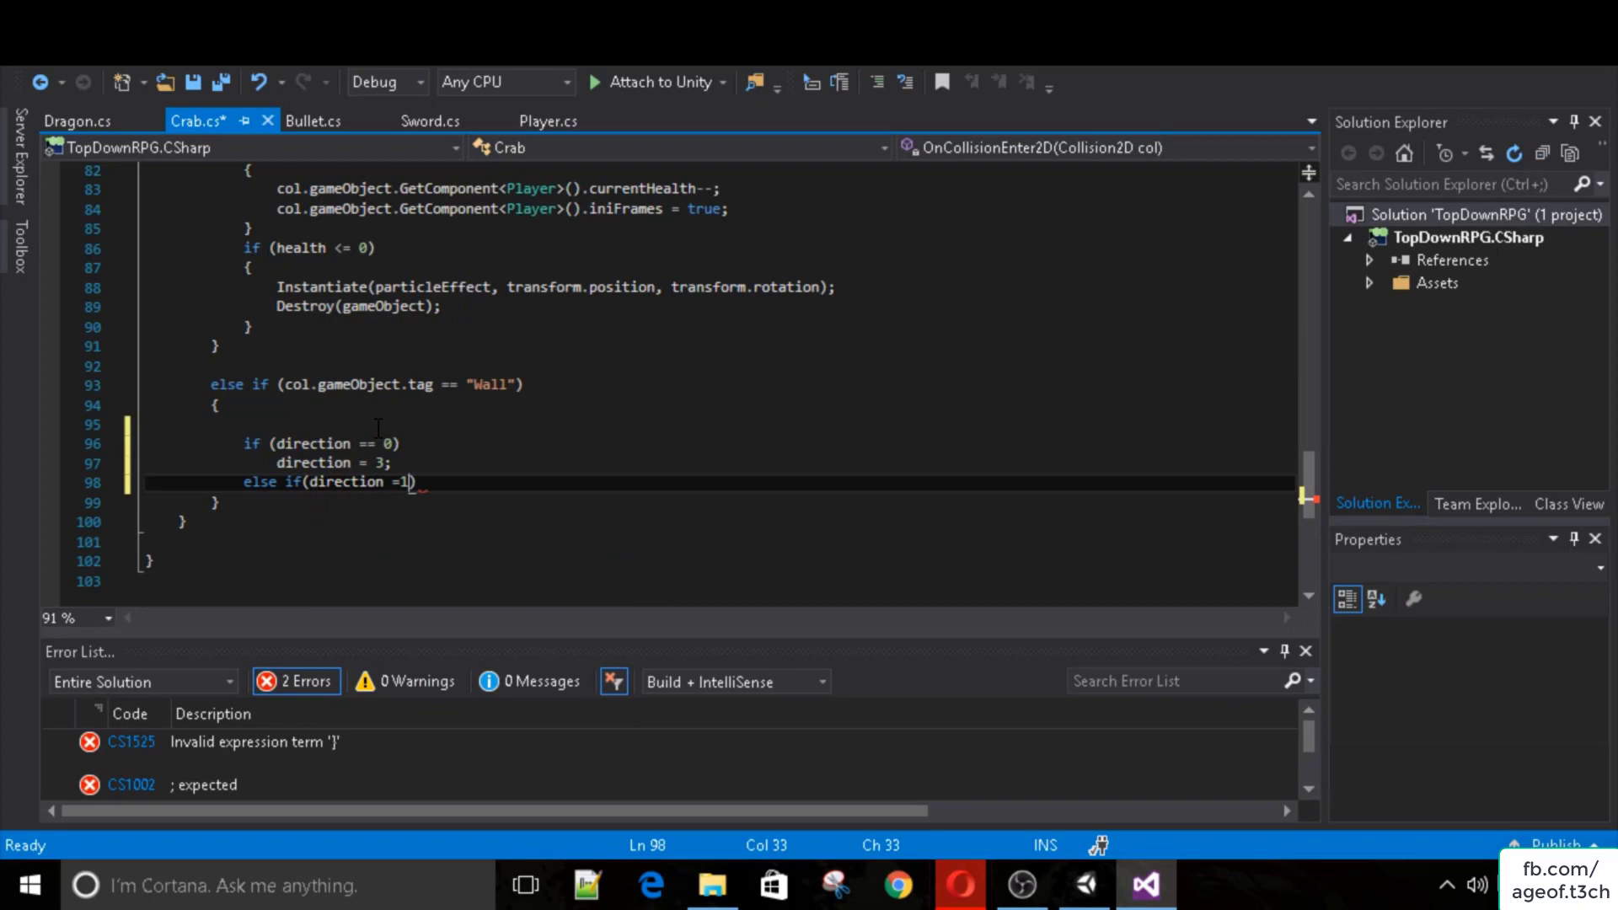
key("Right")
key("Return")
key("ctrl+space")
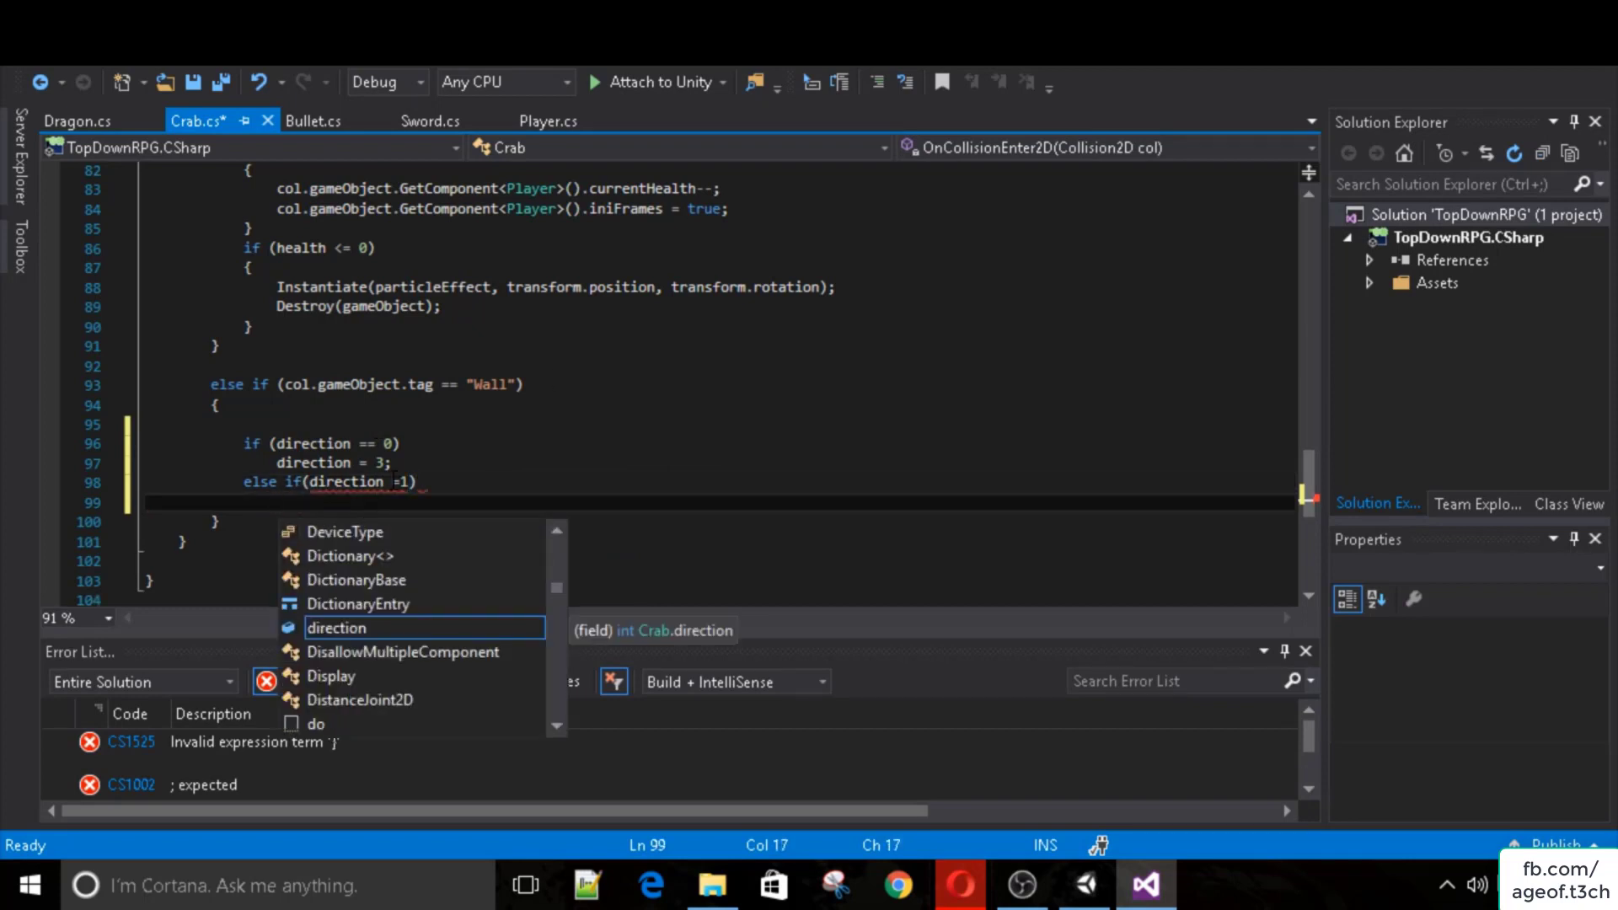
left_click(442, 481)
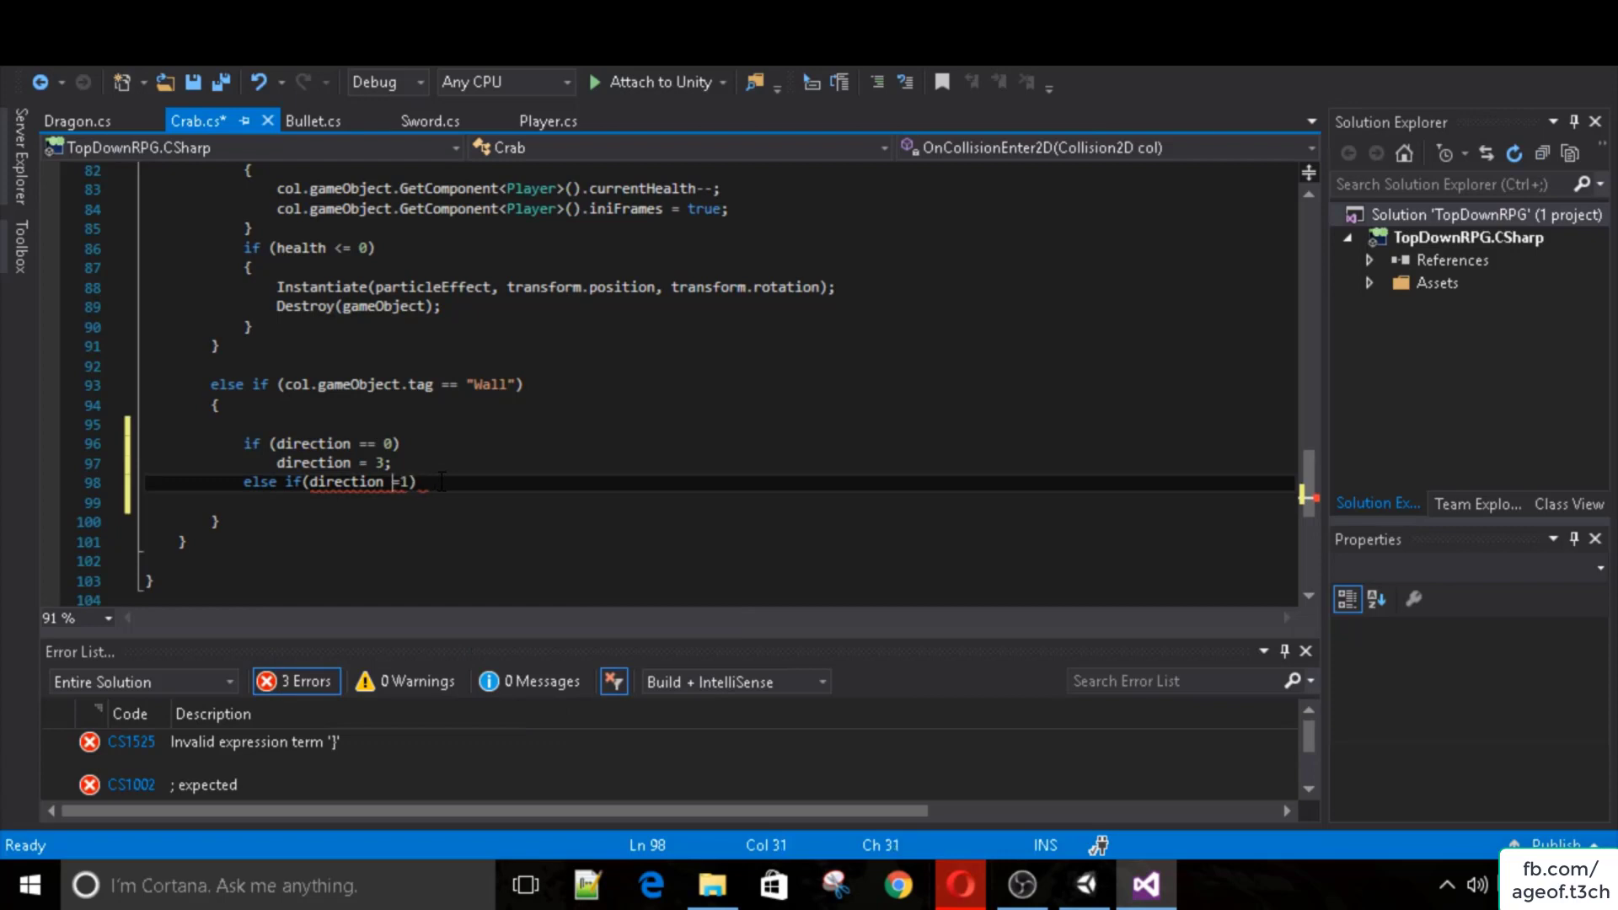
type("=")
key("Down")
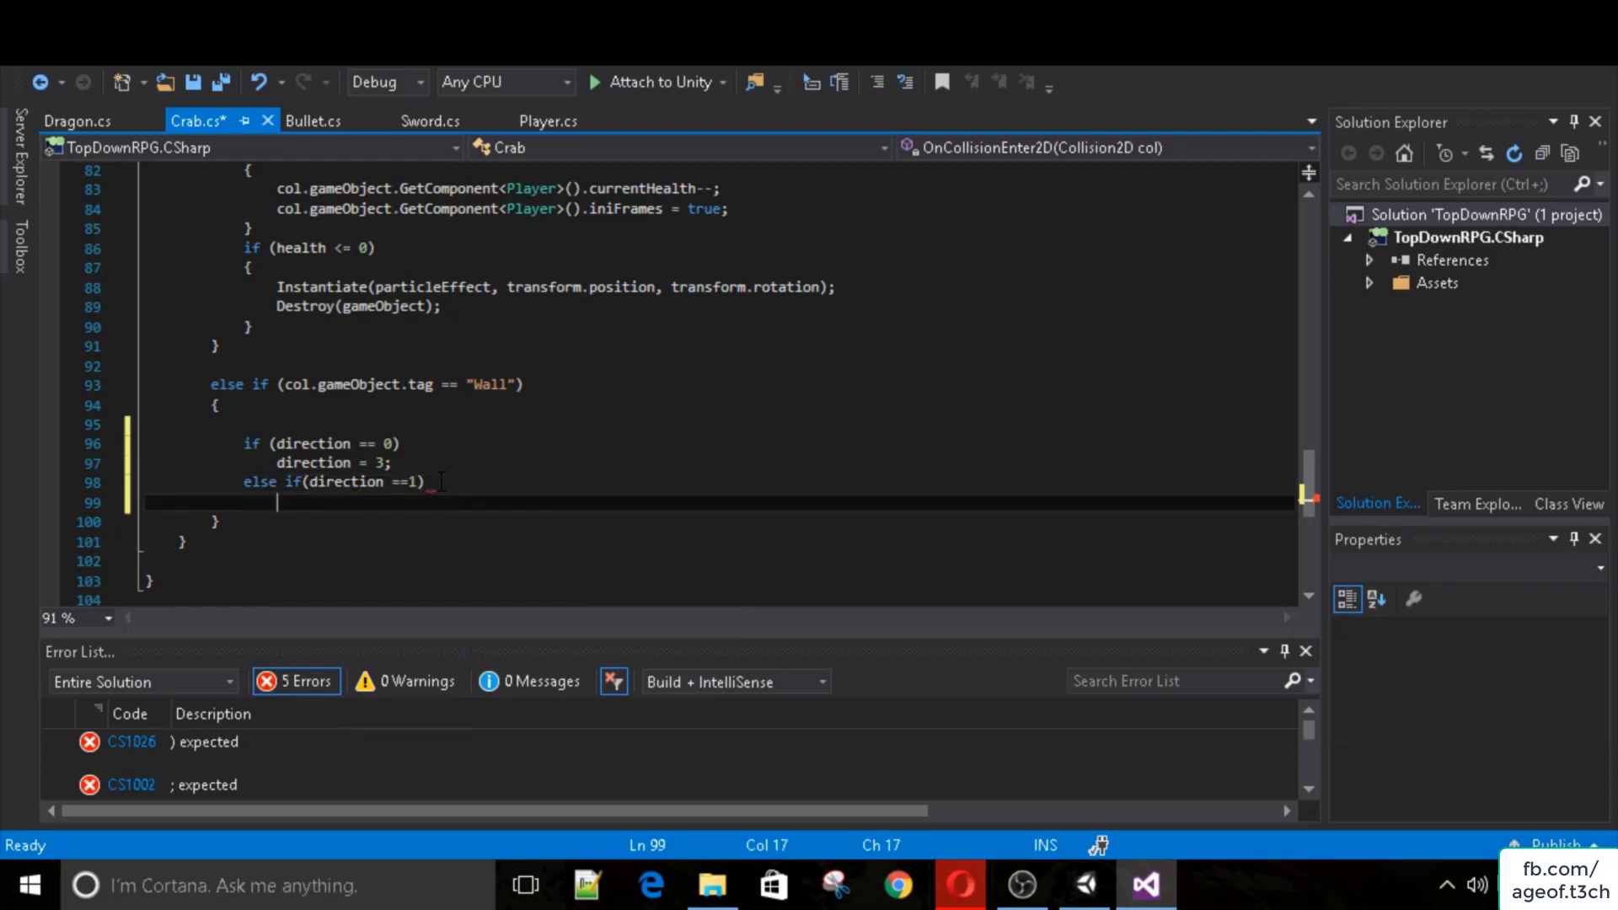
type("direction ")
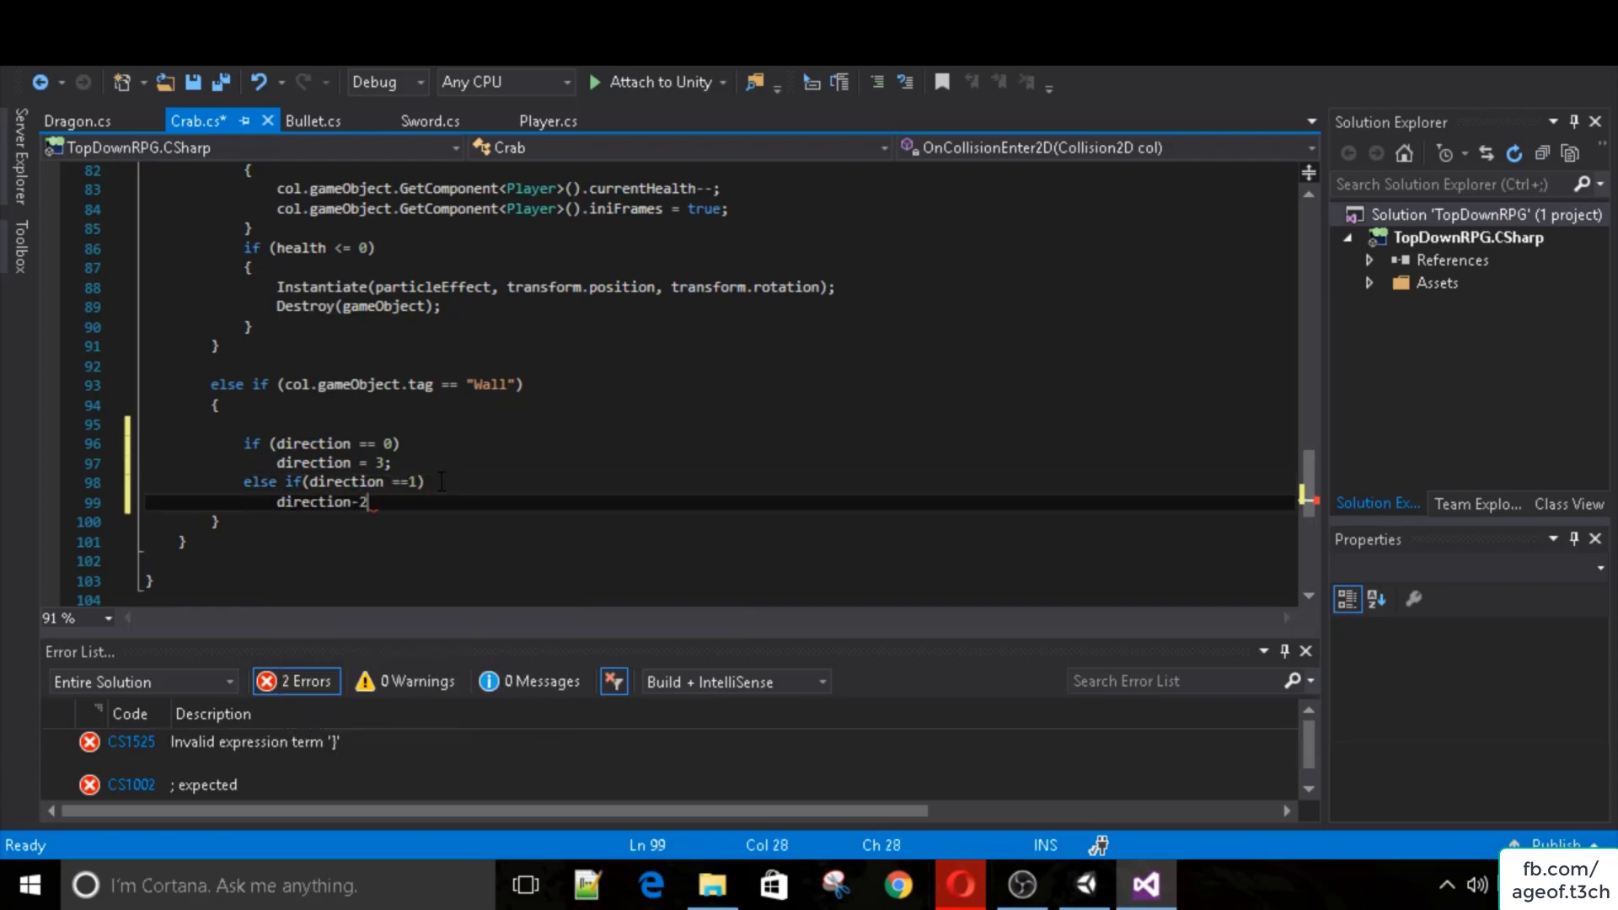
type("= 2;")
Add another else-if to the Wall branch that sets direction to 1 when direction == 2.
key("Return")
type("else if(dire")
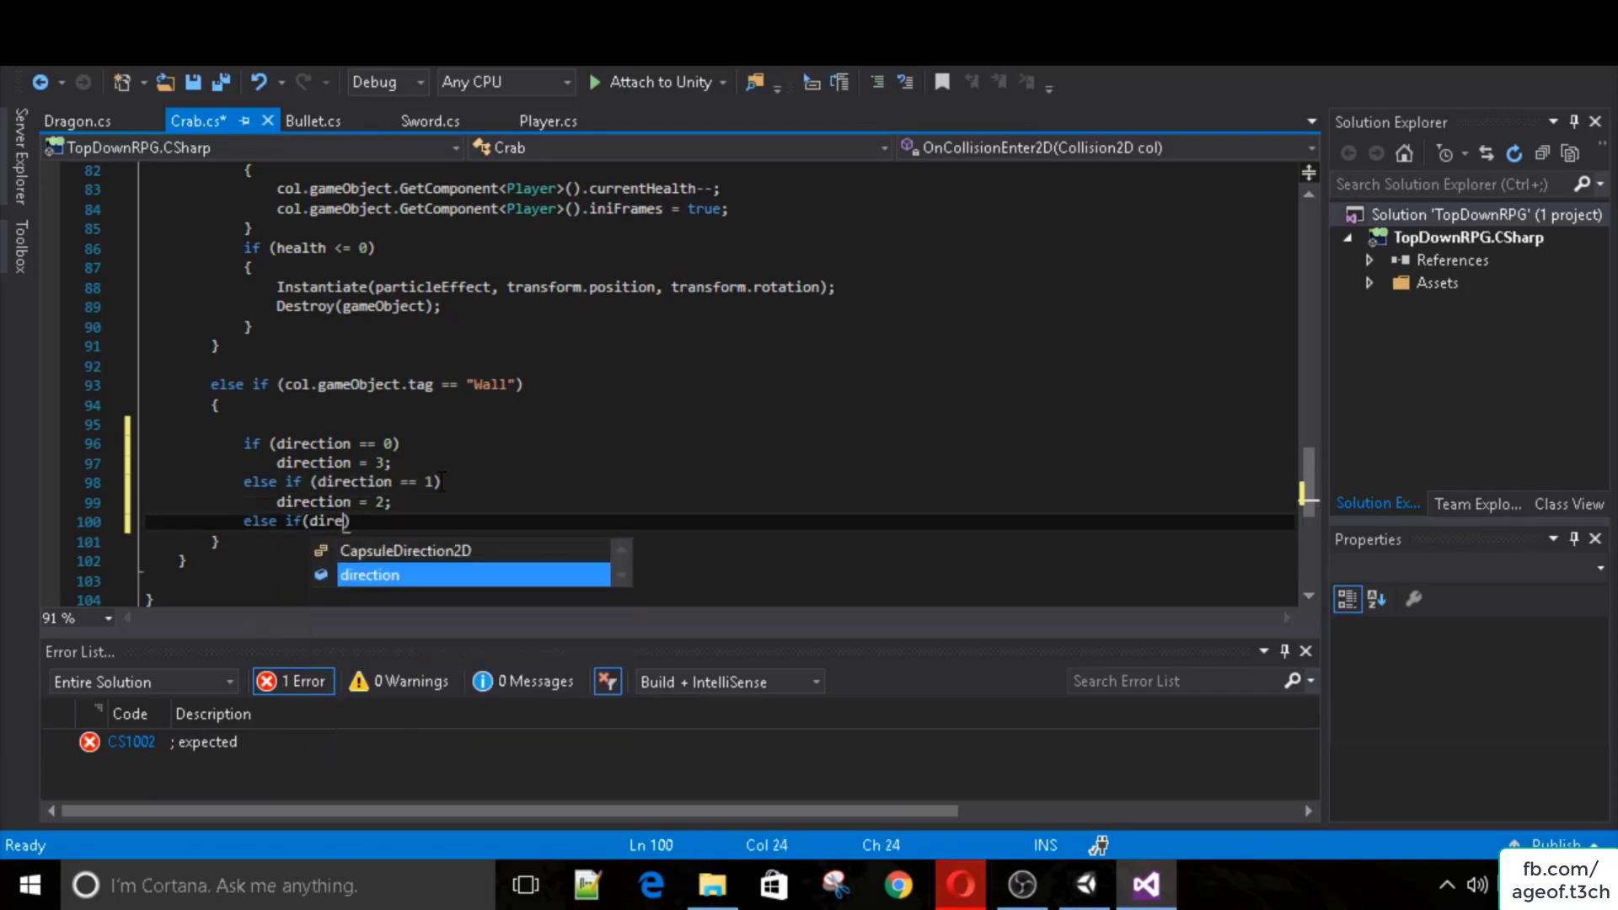
key("Tab")
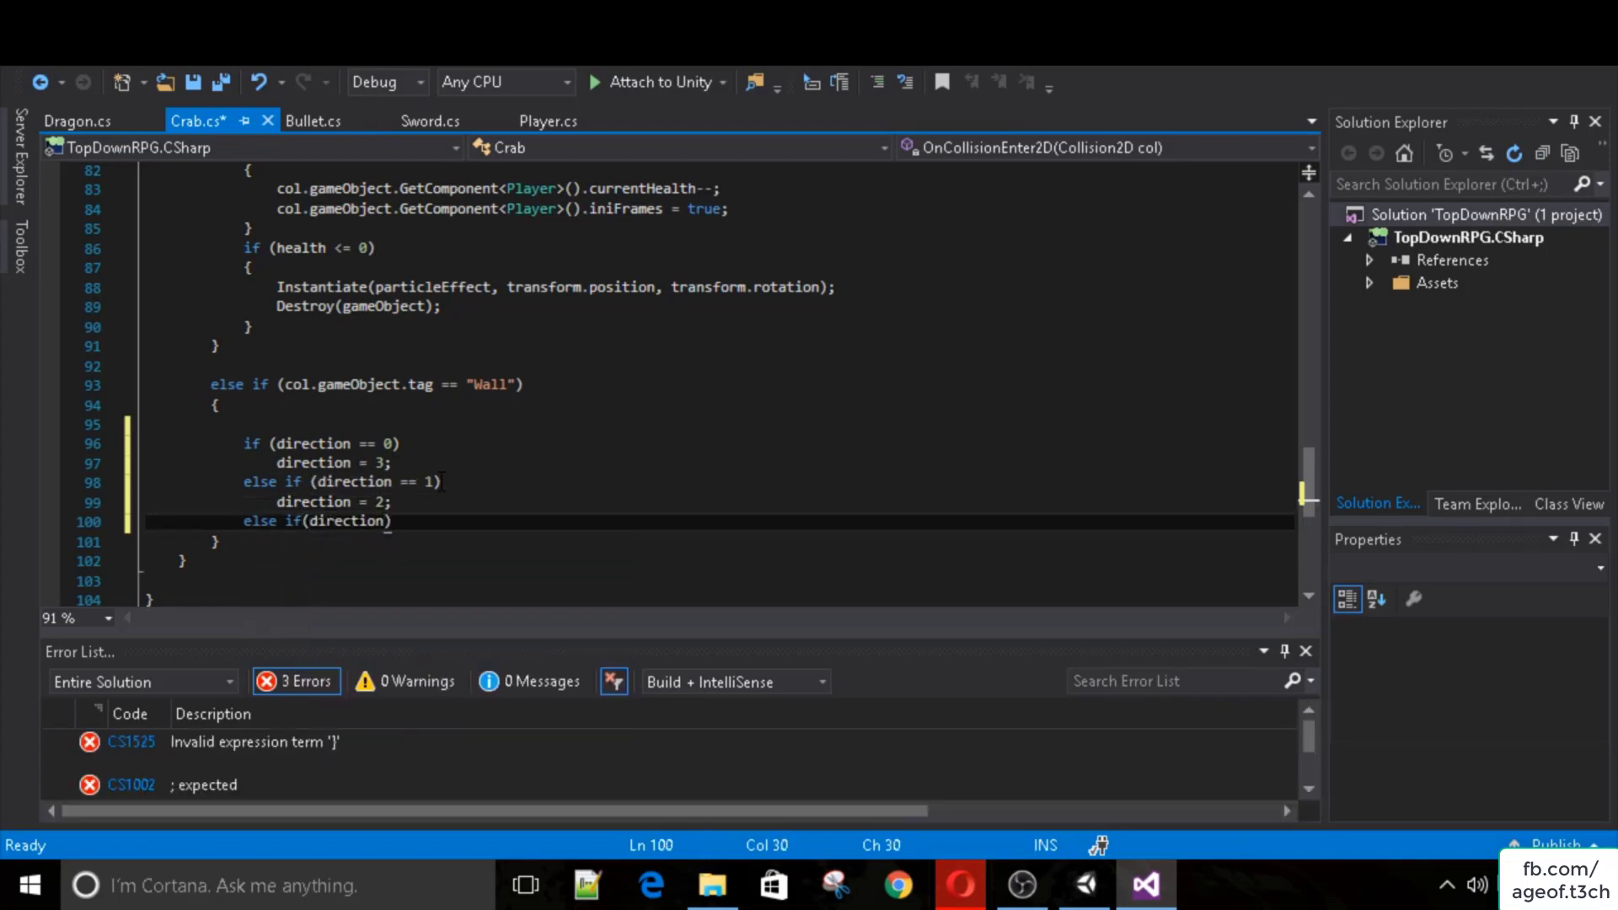
type("==2)")
key("Return")
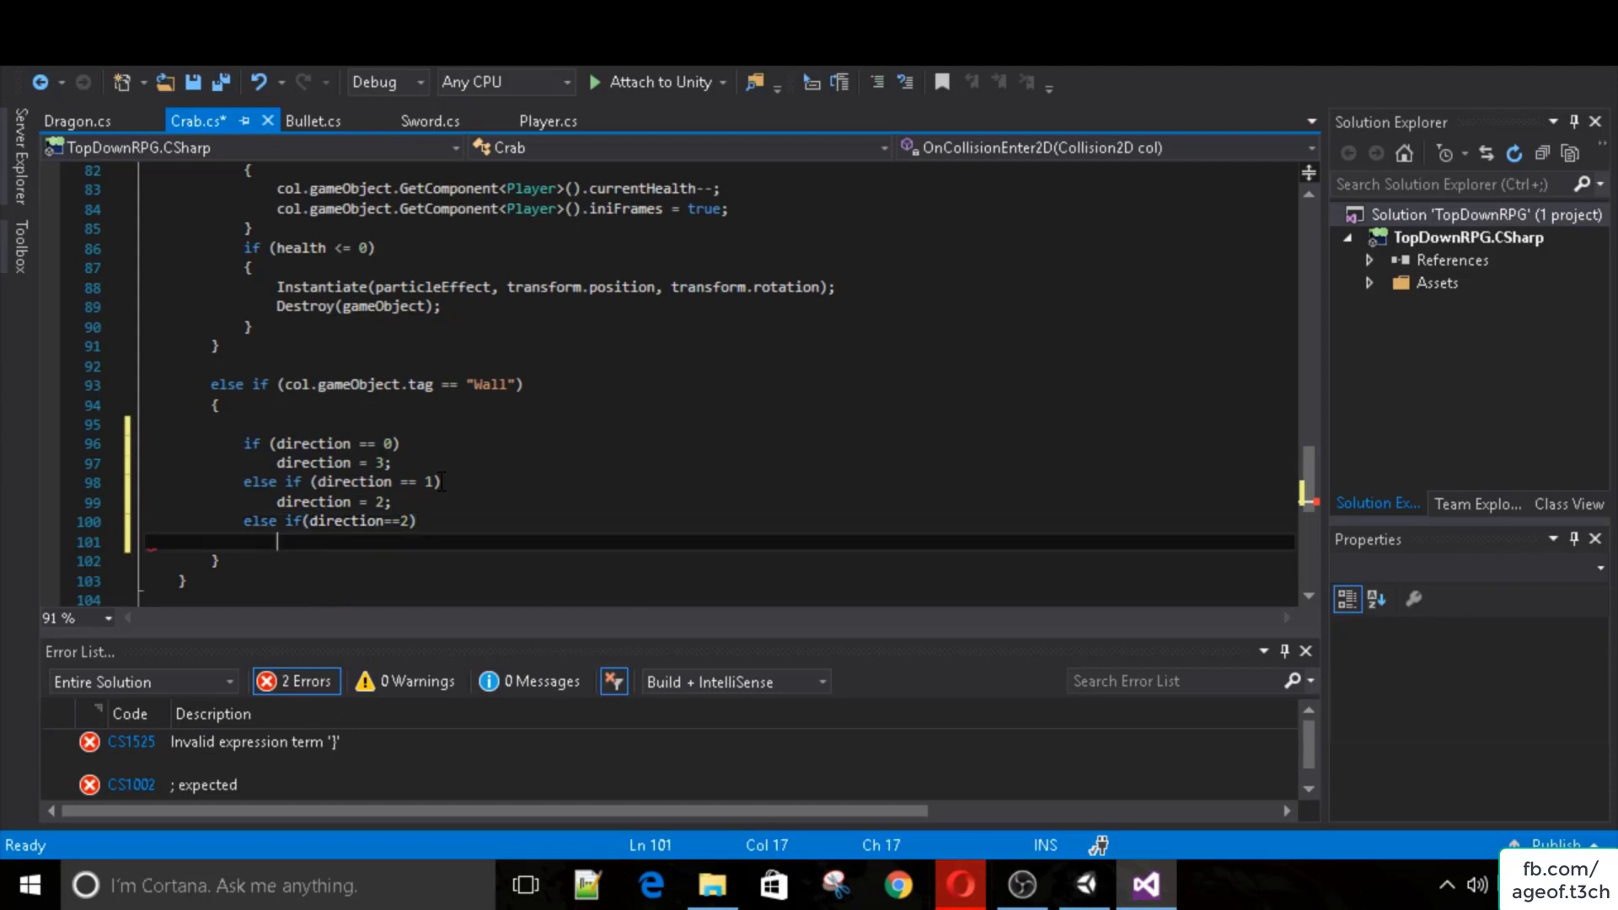
type("direction-")
type("1;")
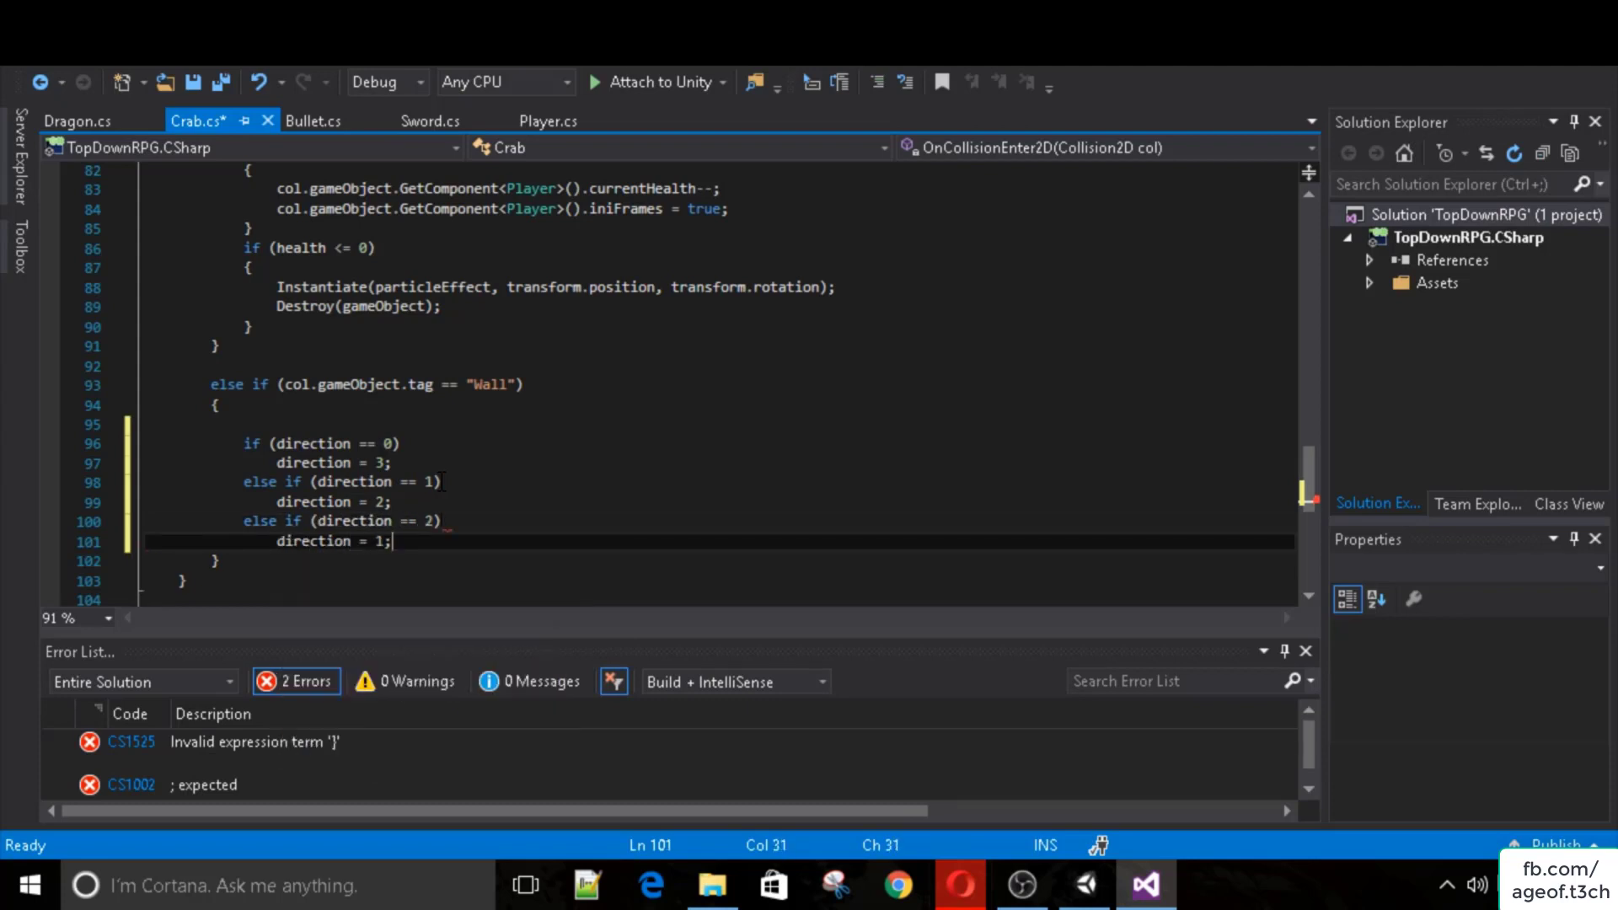
Add a final else-if that sets direction to 0 when direction == 3, and save Crab.cs.
key("Return")
type("elsei")
key("BackSpace")
type("if")
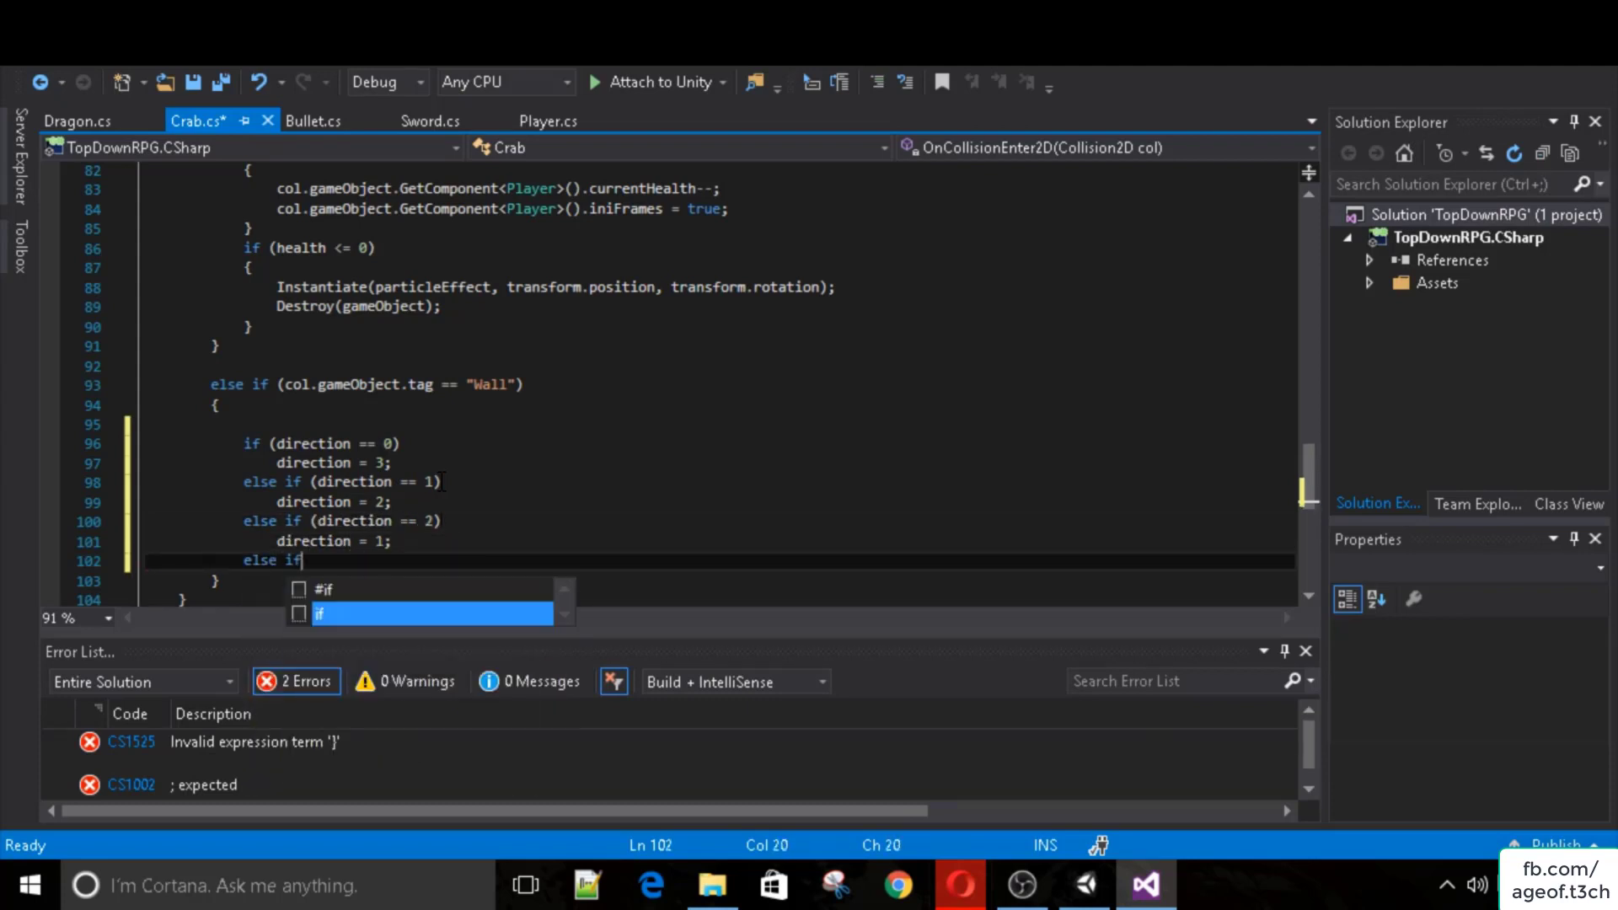
type("(direction == 3)")
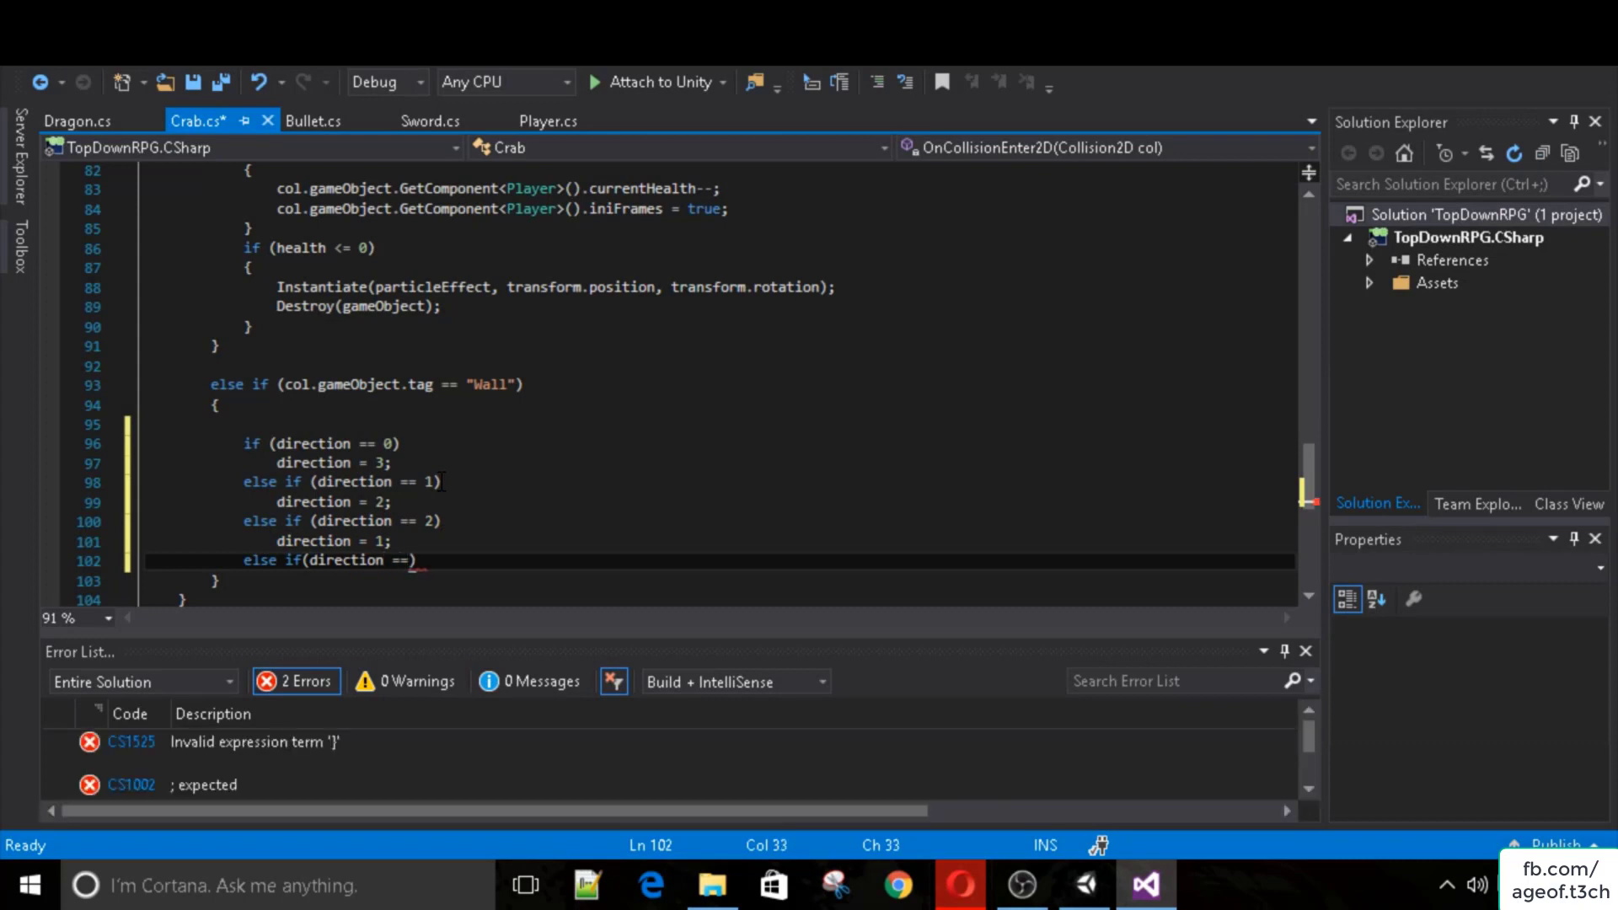
key("Return")
type("e")
key("BackSpace")
type("direction = 0;")
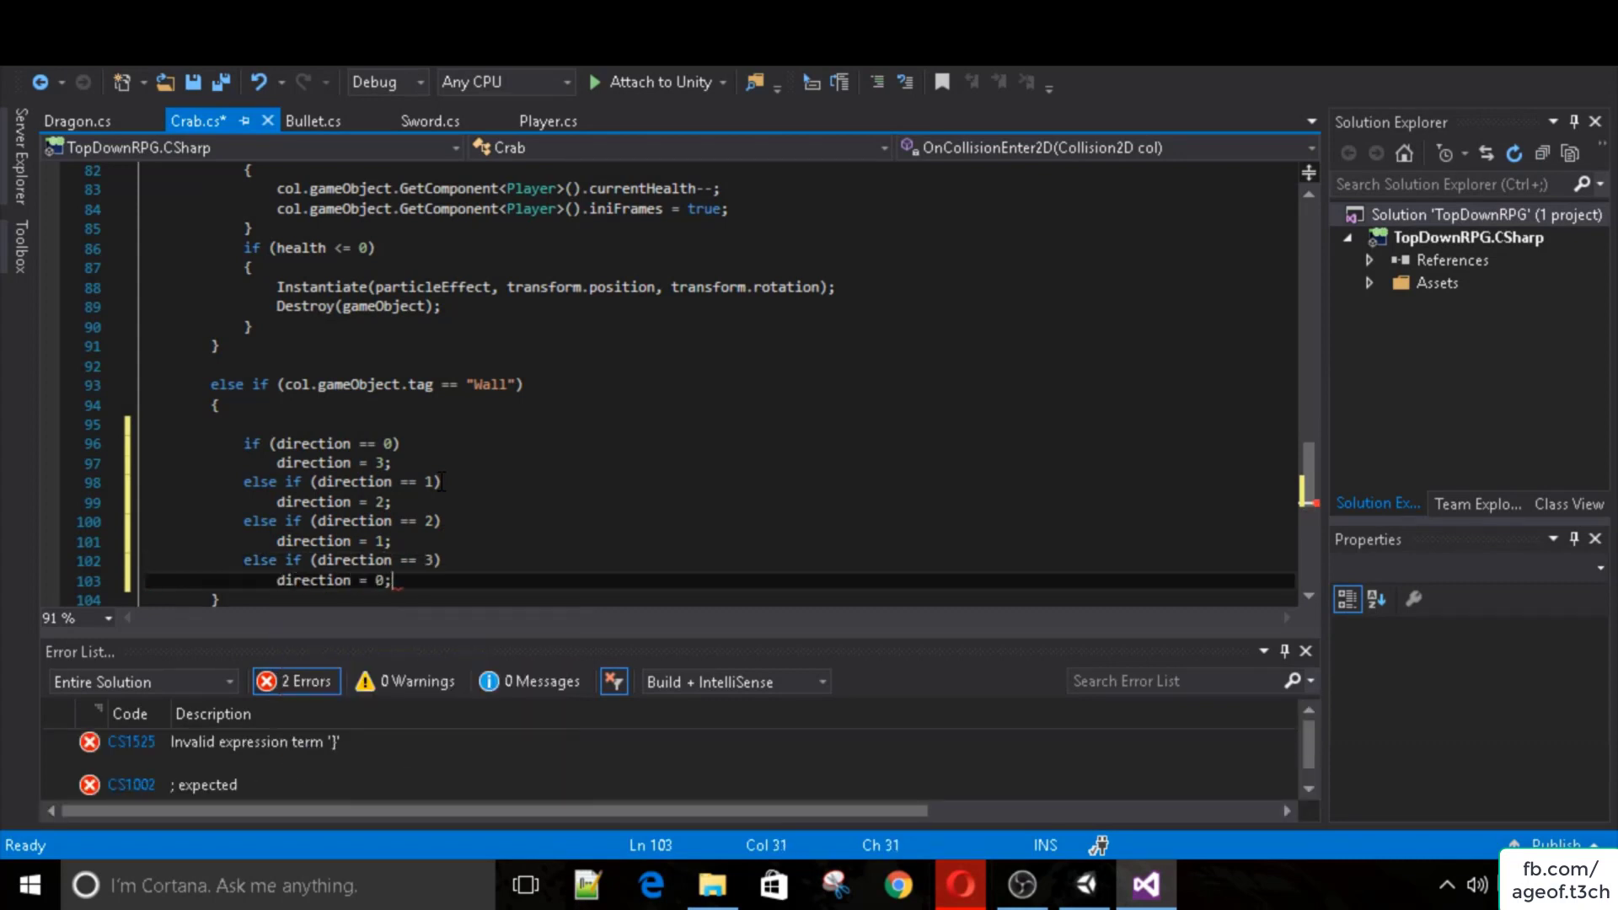
key("ctrl+s")
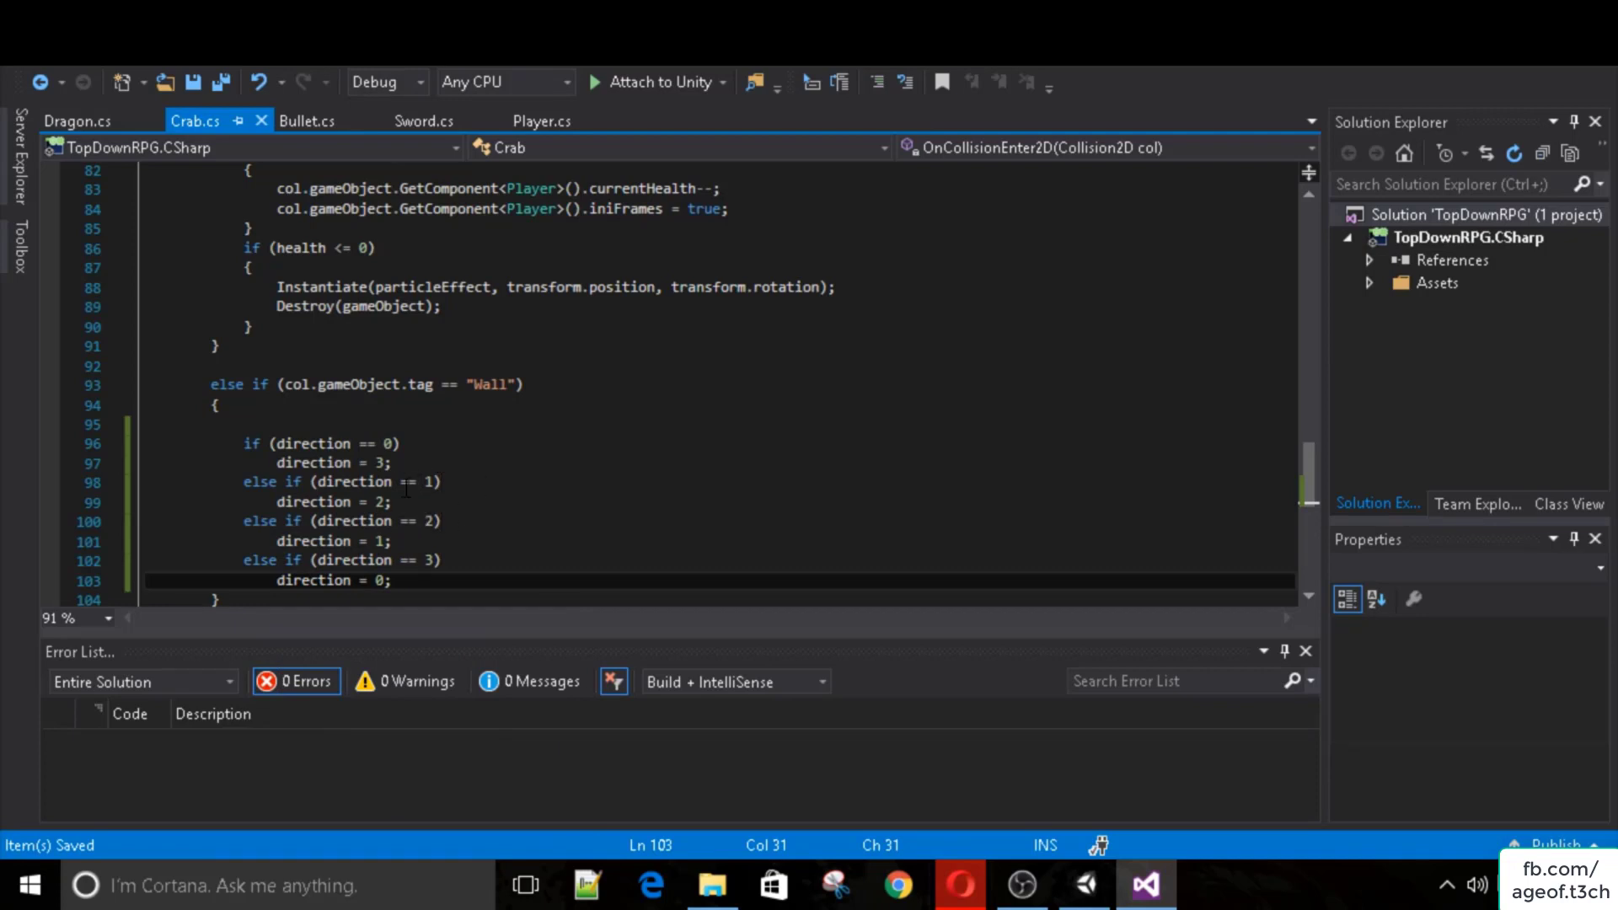
scroll(407, 489, "down", 2)
scroll(392, 450, "up", 1)
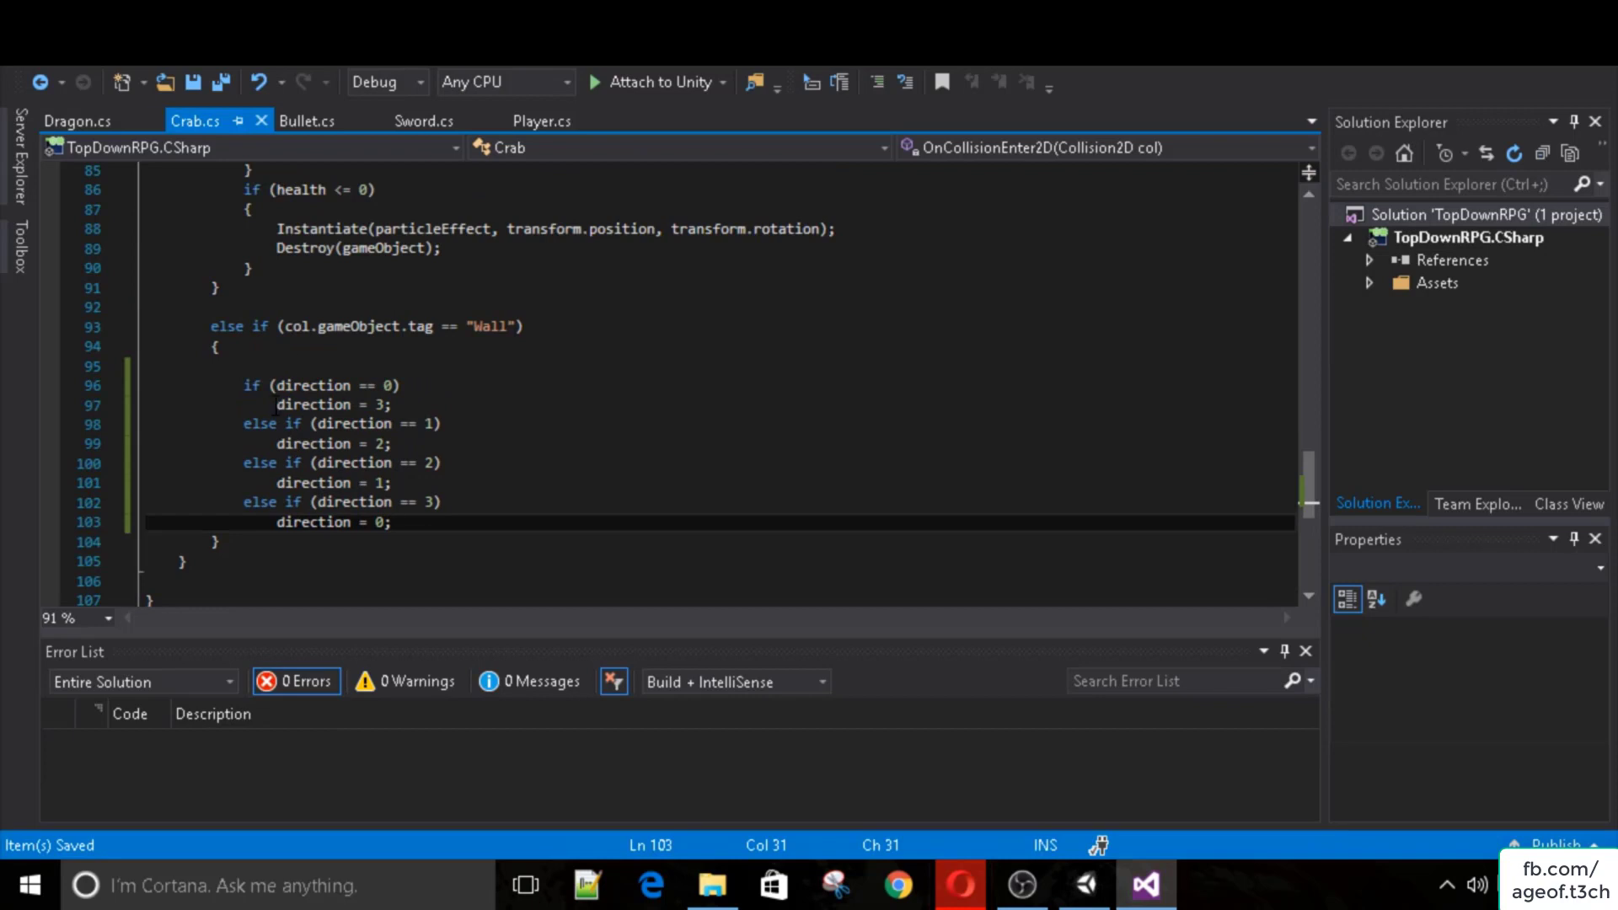
left_click_drag(271, 404, 463, 416)
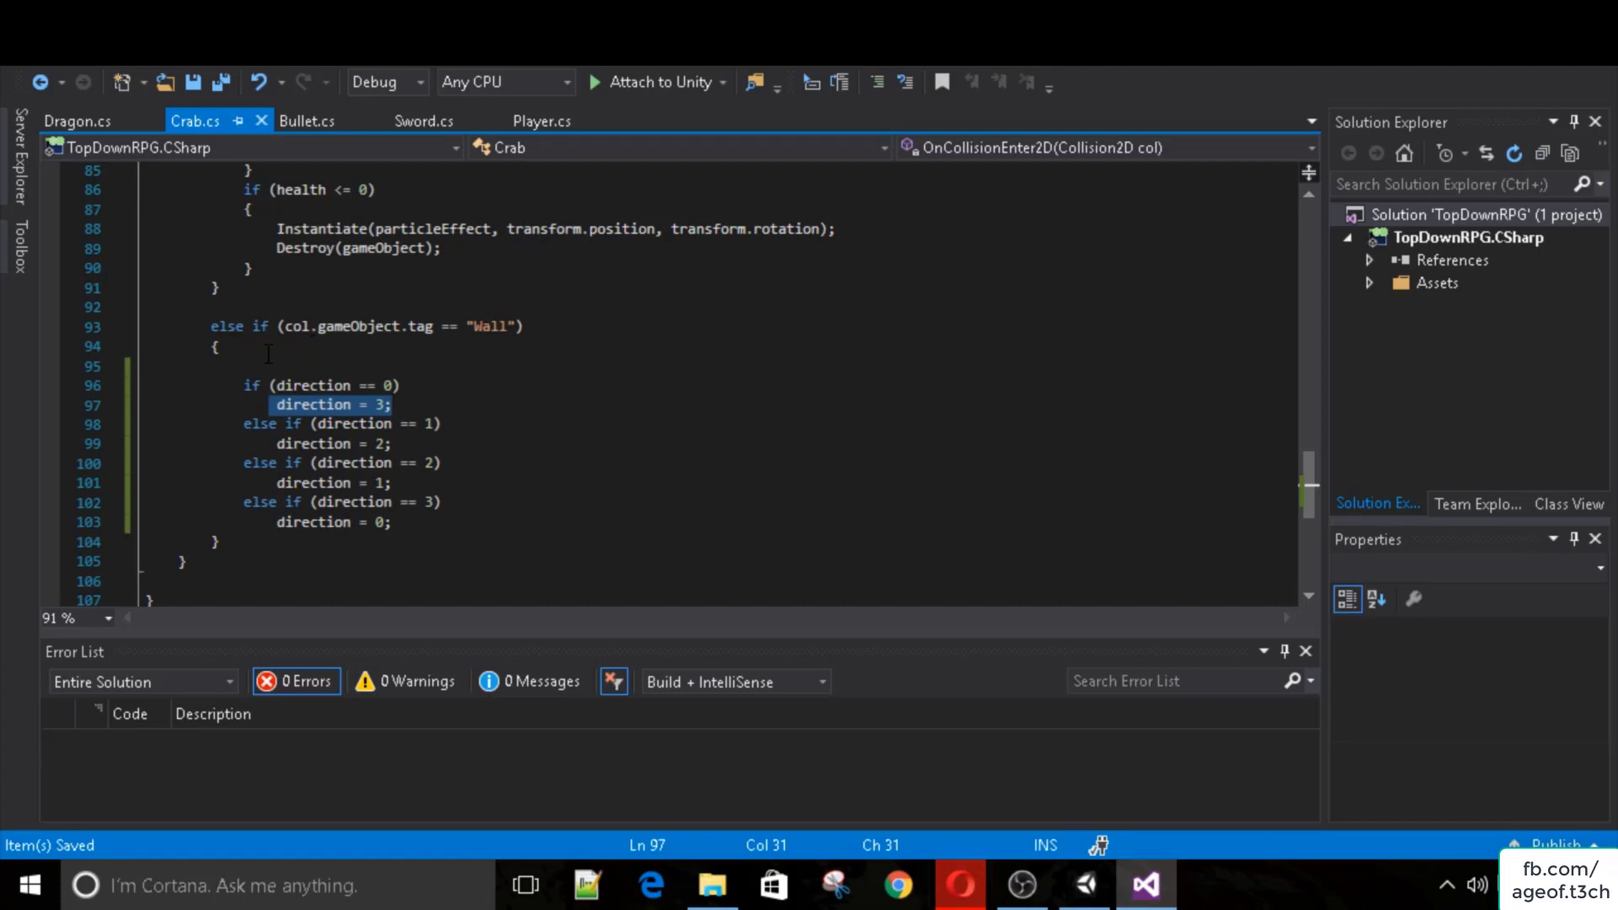
scroll(348, 329, "up", 1)
scroll(310, 335, "down", 1)
left_click_drag(260, 502, 443, 524)
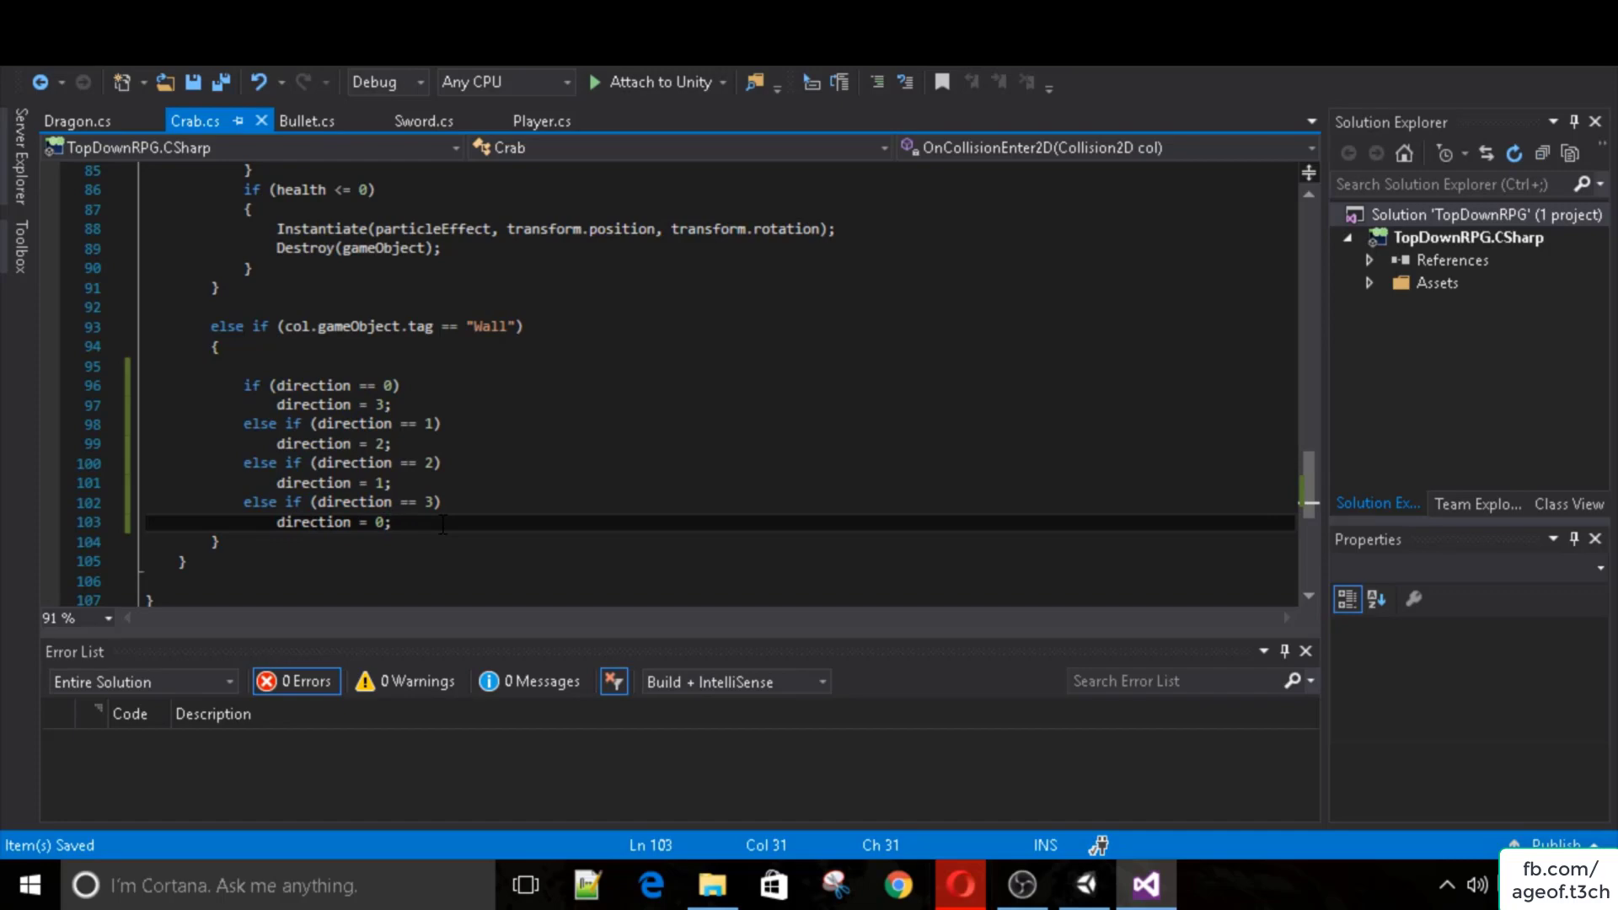
Start a new line below the facingLeft declaration among the Crab class fields.
scroll(442, 524, "up", 20)
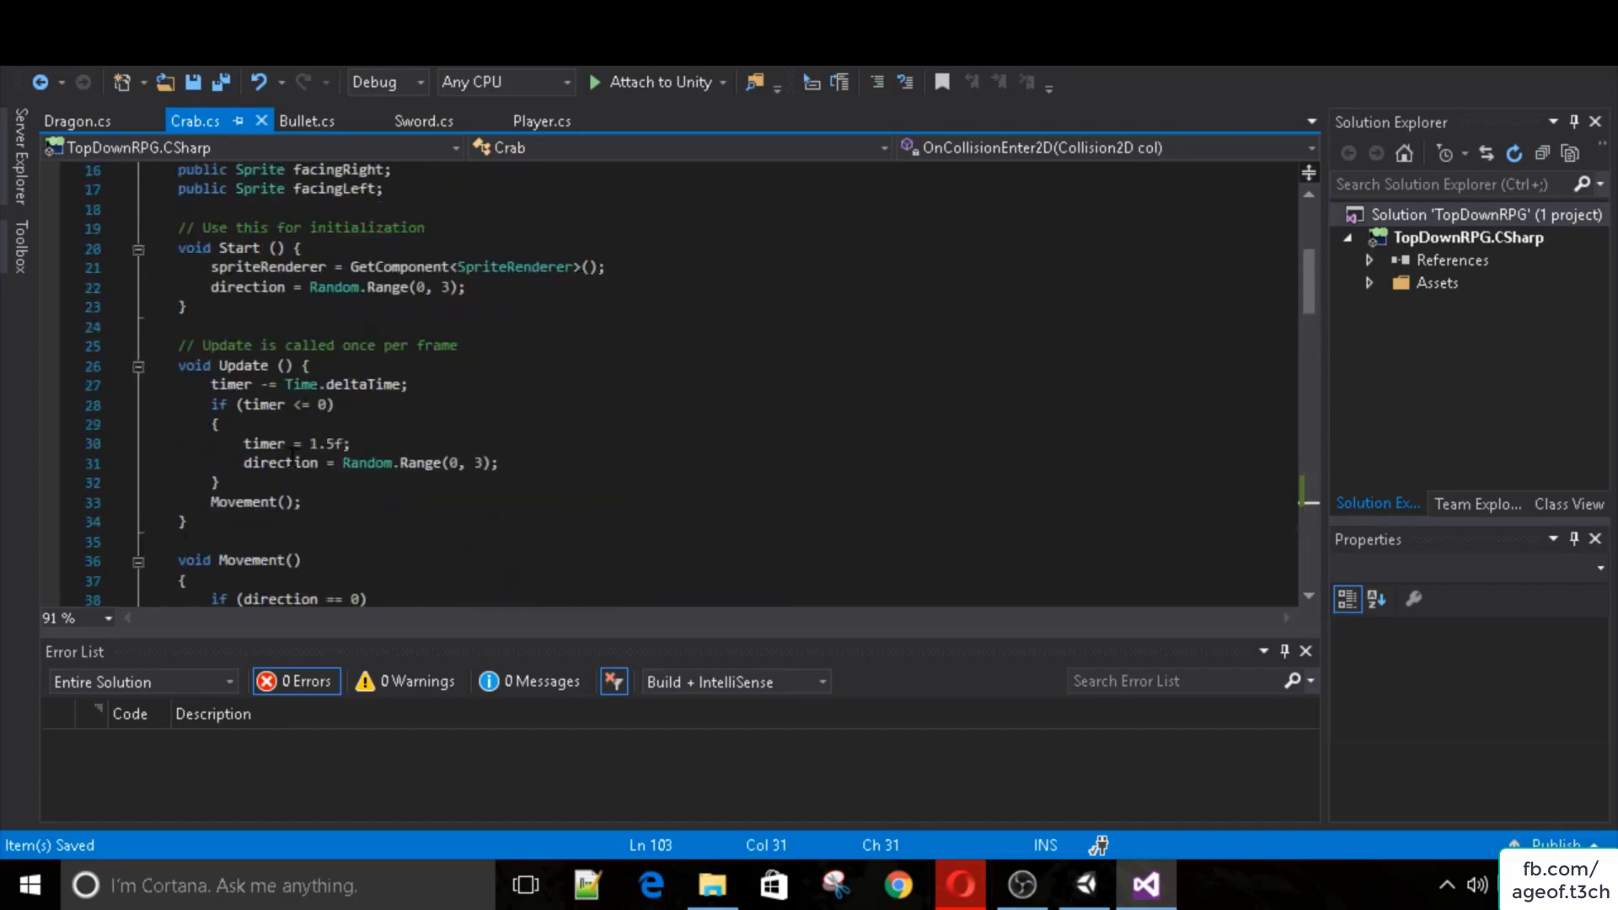
left_click(393, 483)
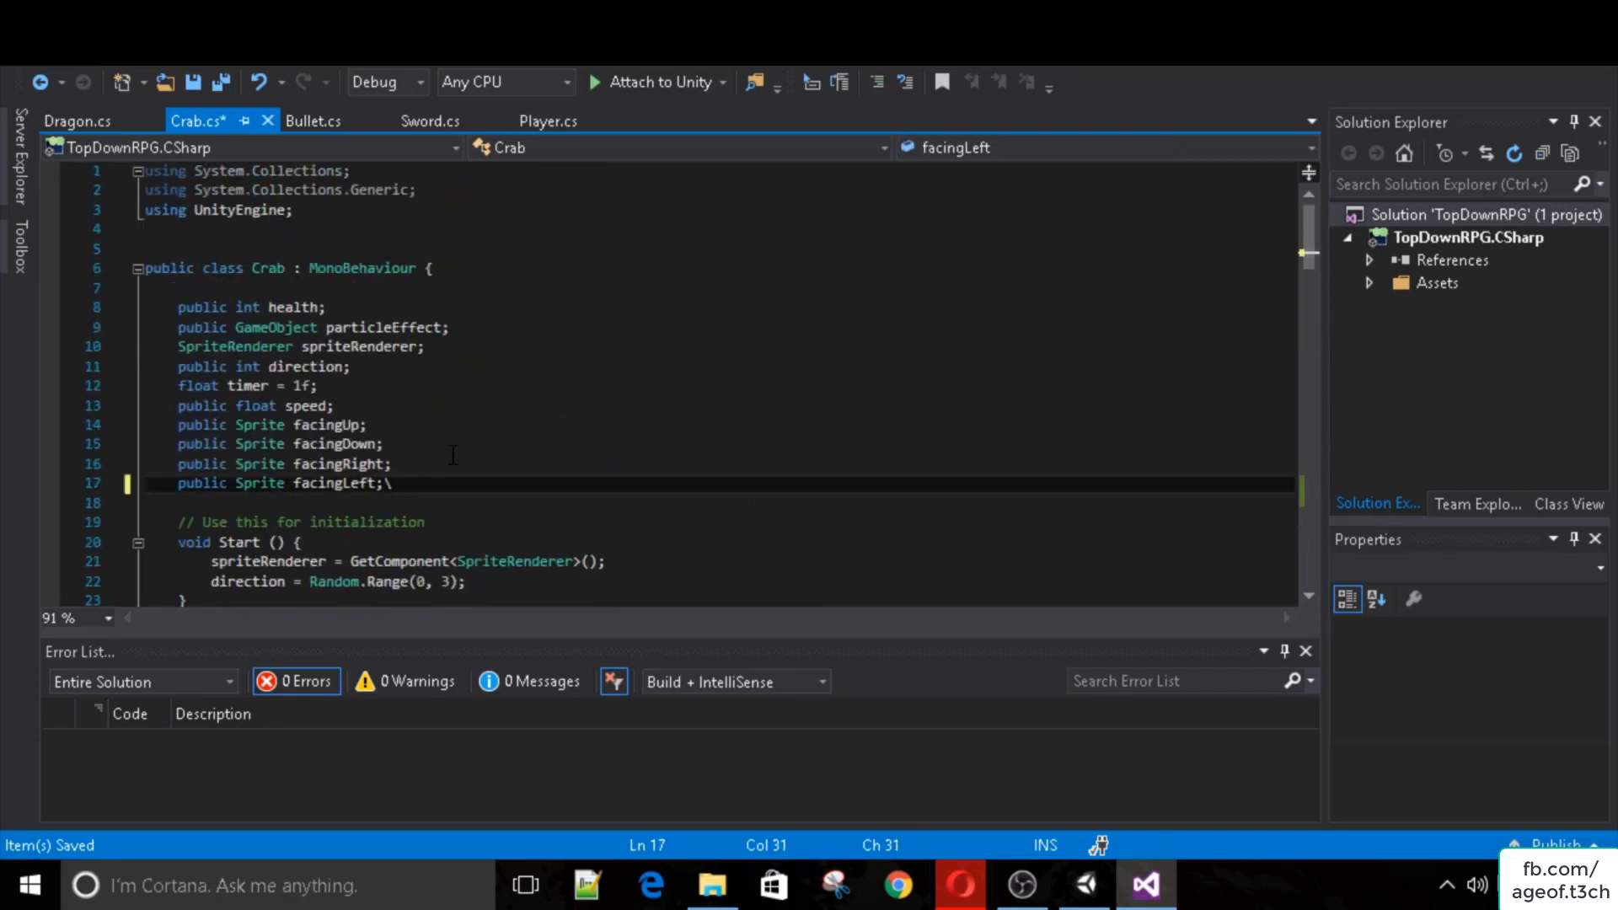
key("Return")
type("bool")
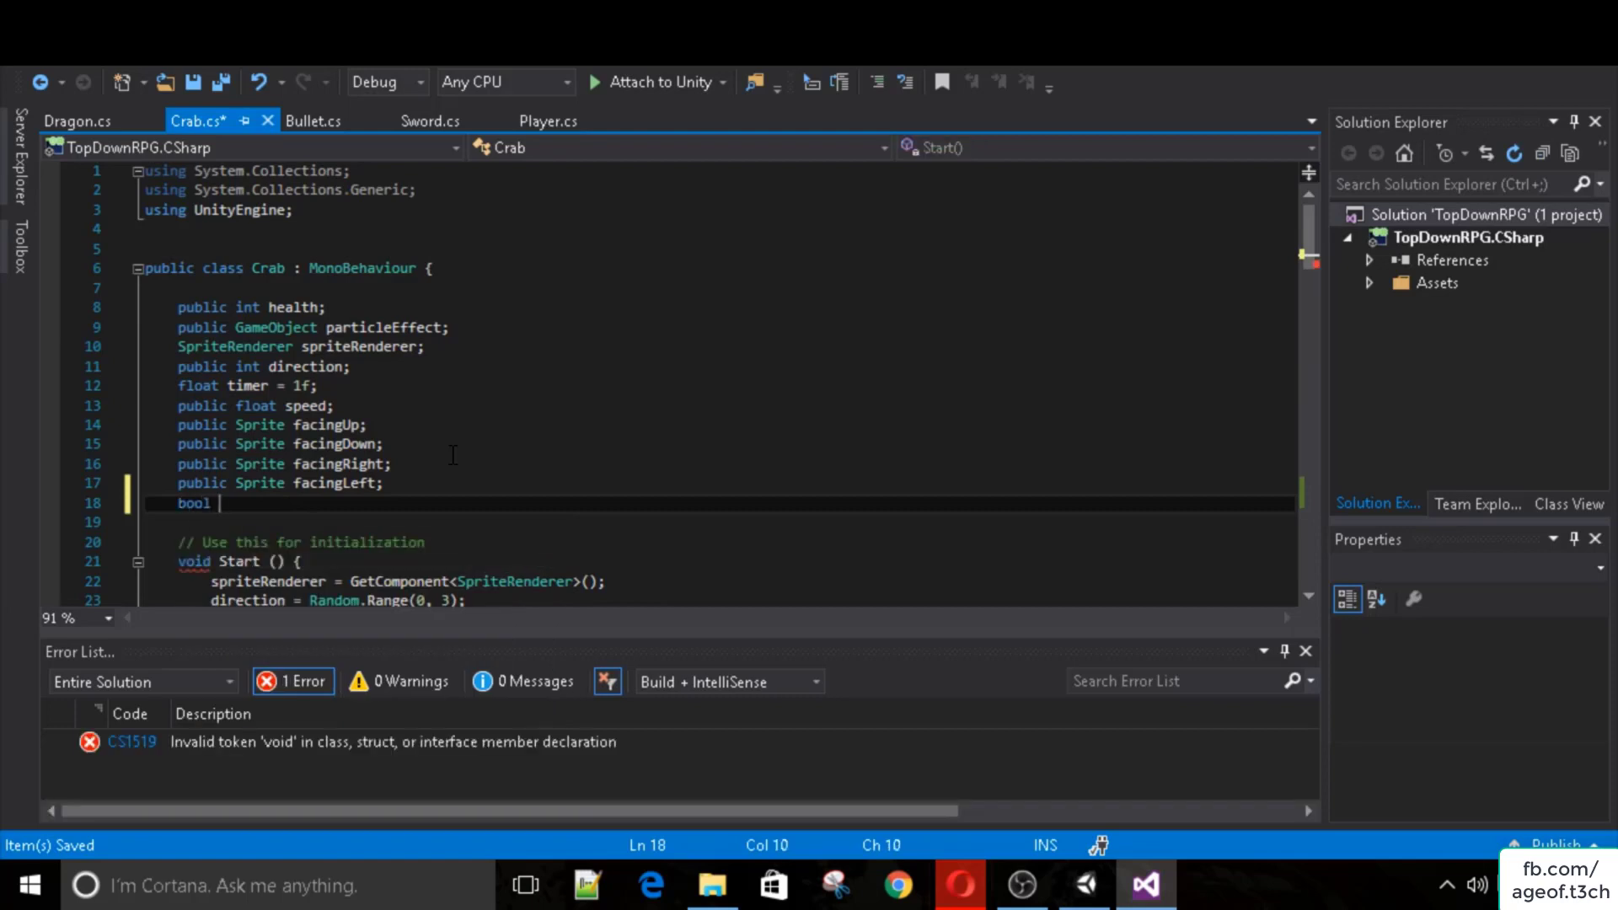
type(" changeT")
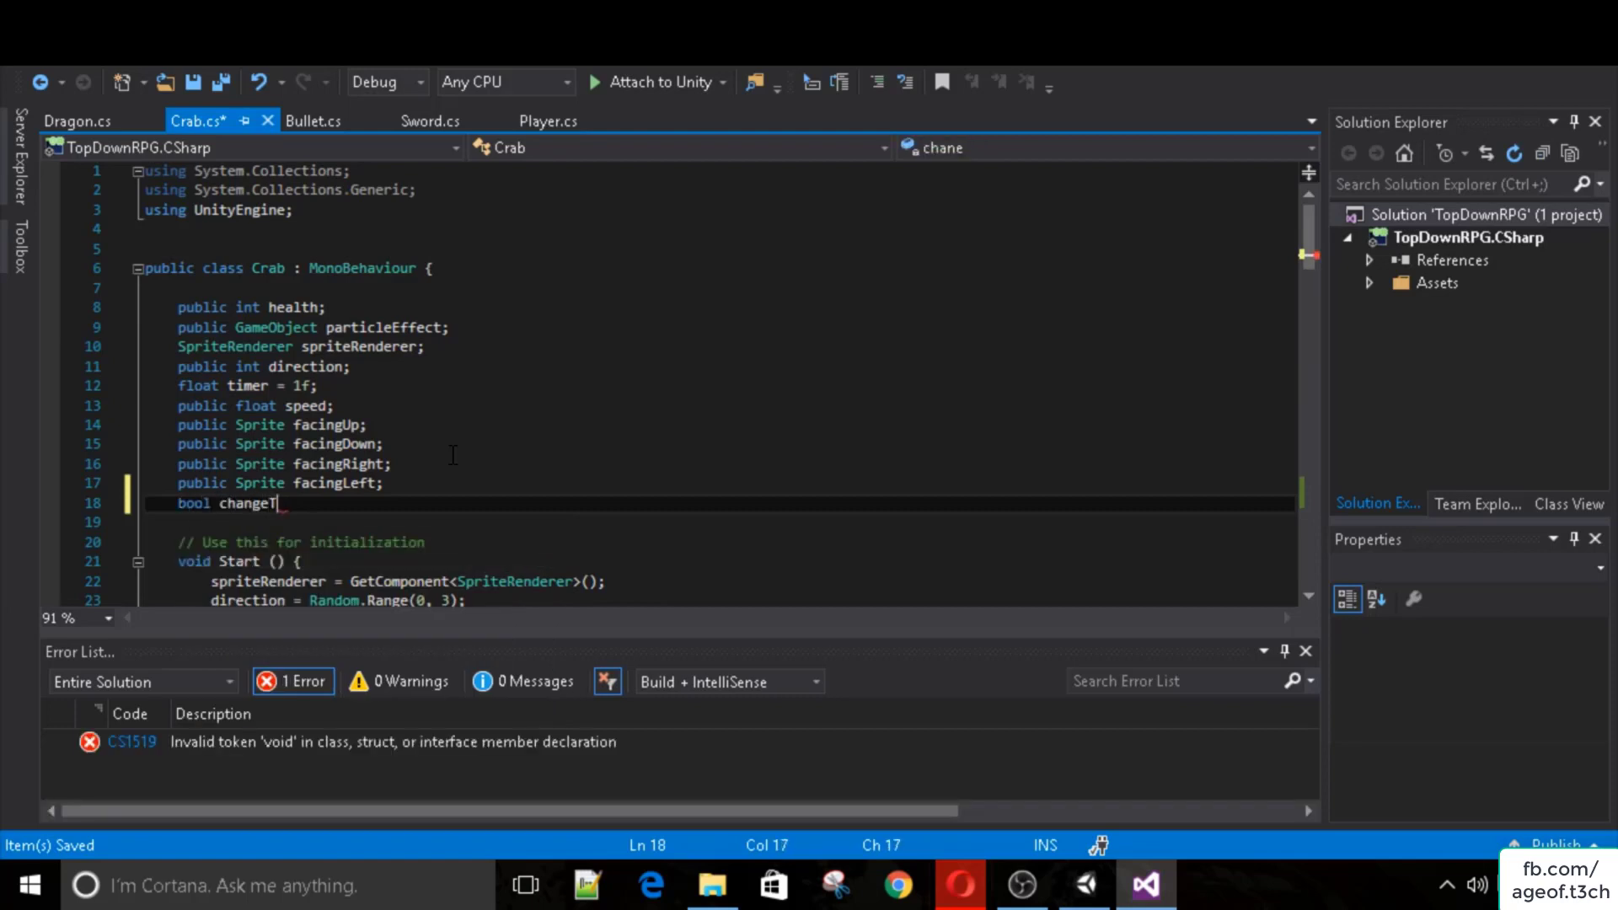
type("ime")
key("ctrl+BackSpace")
key("ctrl+BackSpace")
Declare the fields float changeTimer = .2f and bool shouldChange below facingLeft, and save the script.
type("float c")
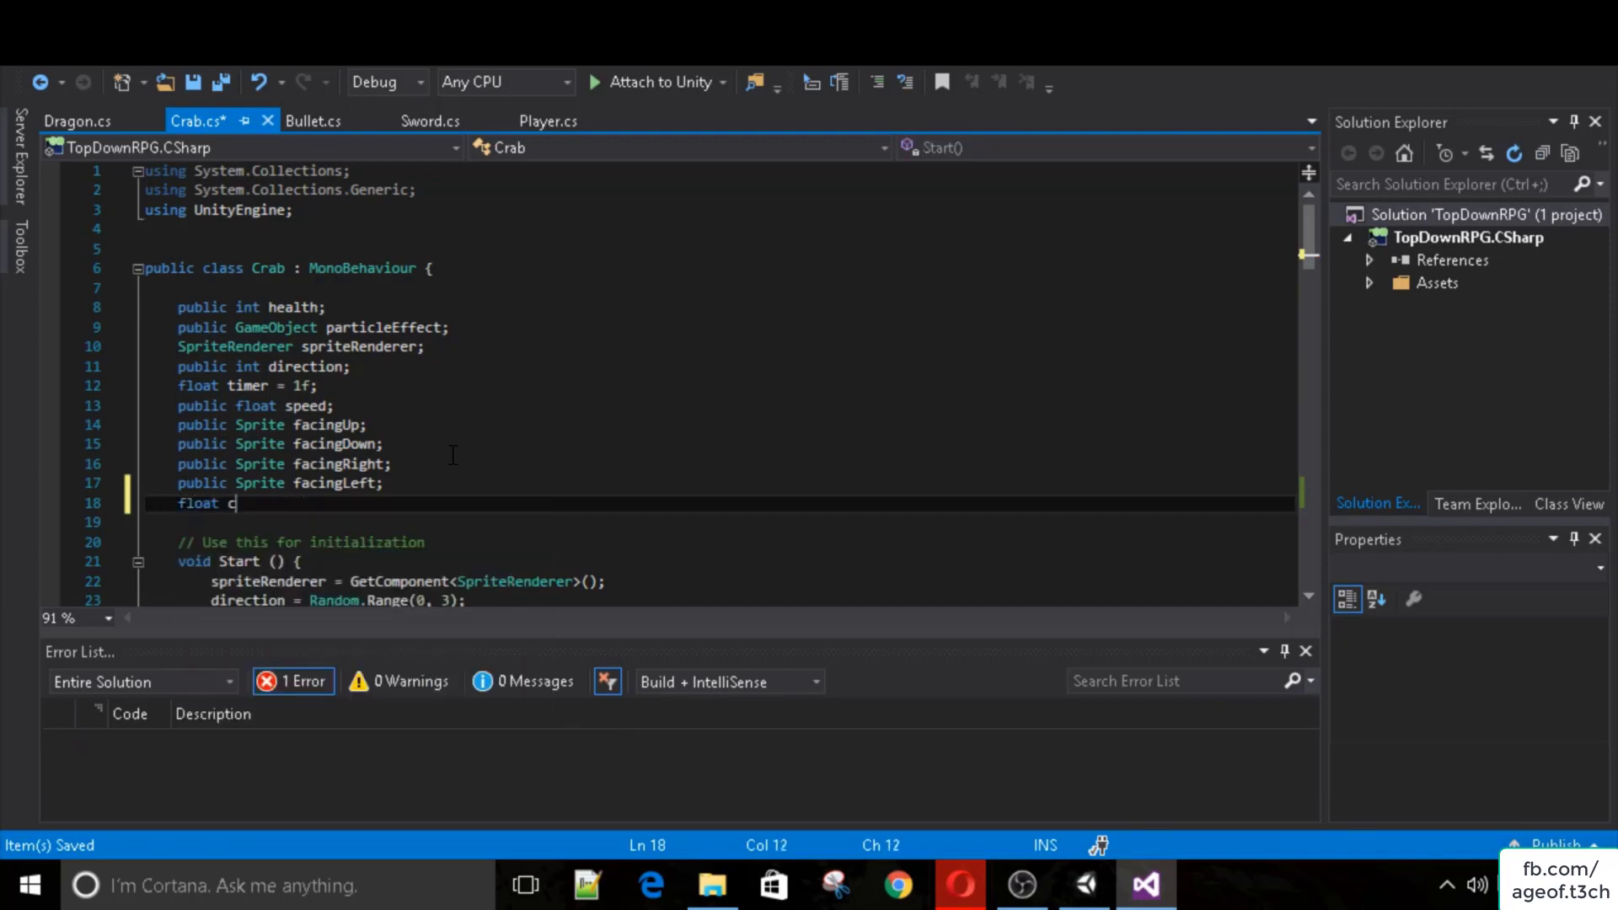
type("hangeTimer")
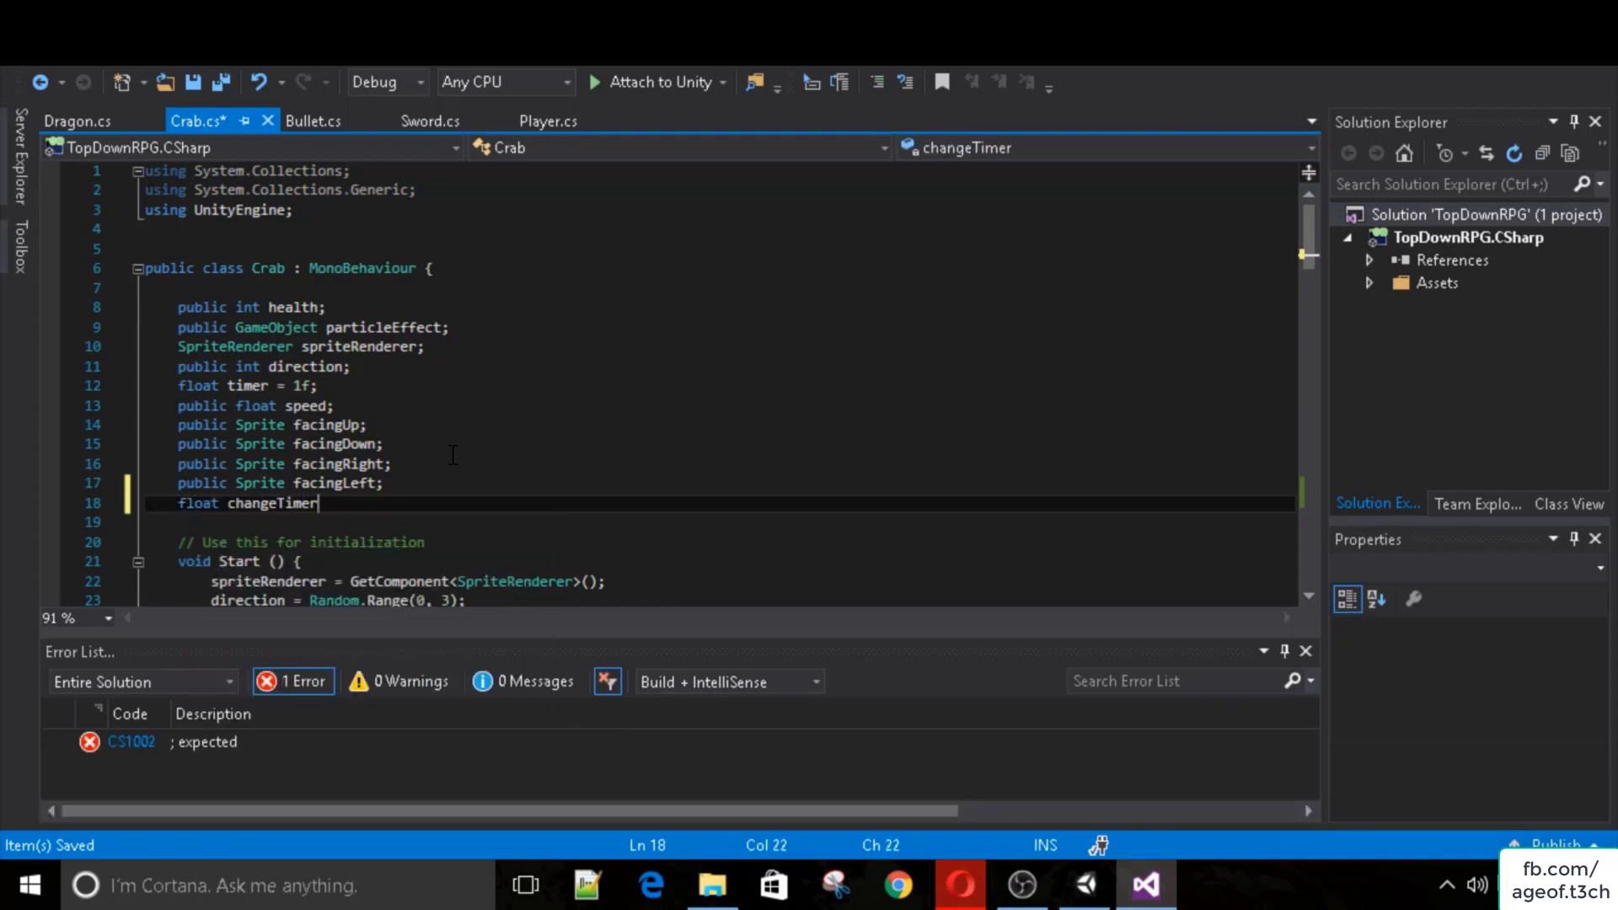
type(" = .2f;")
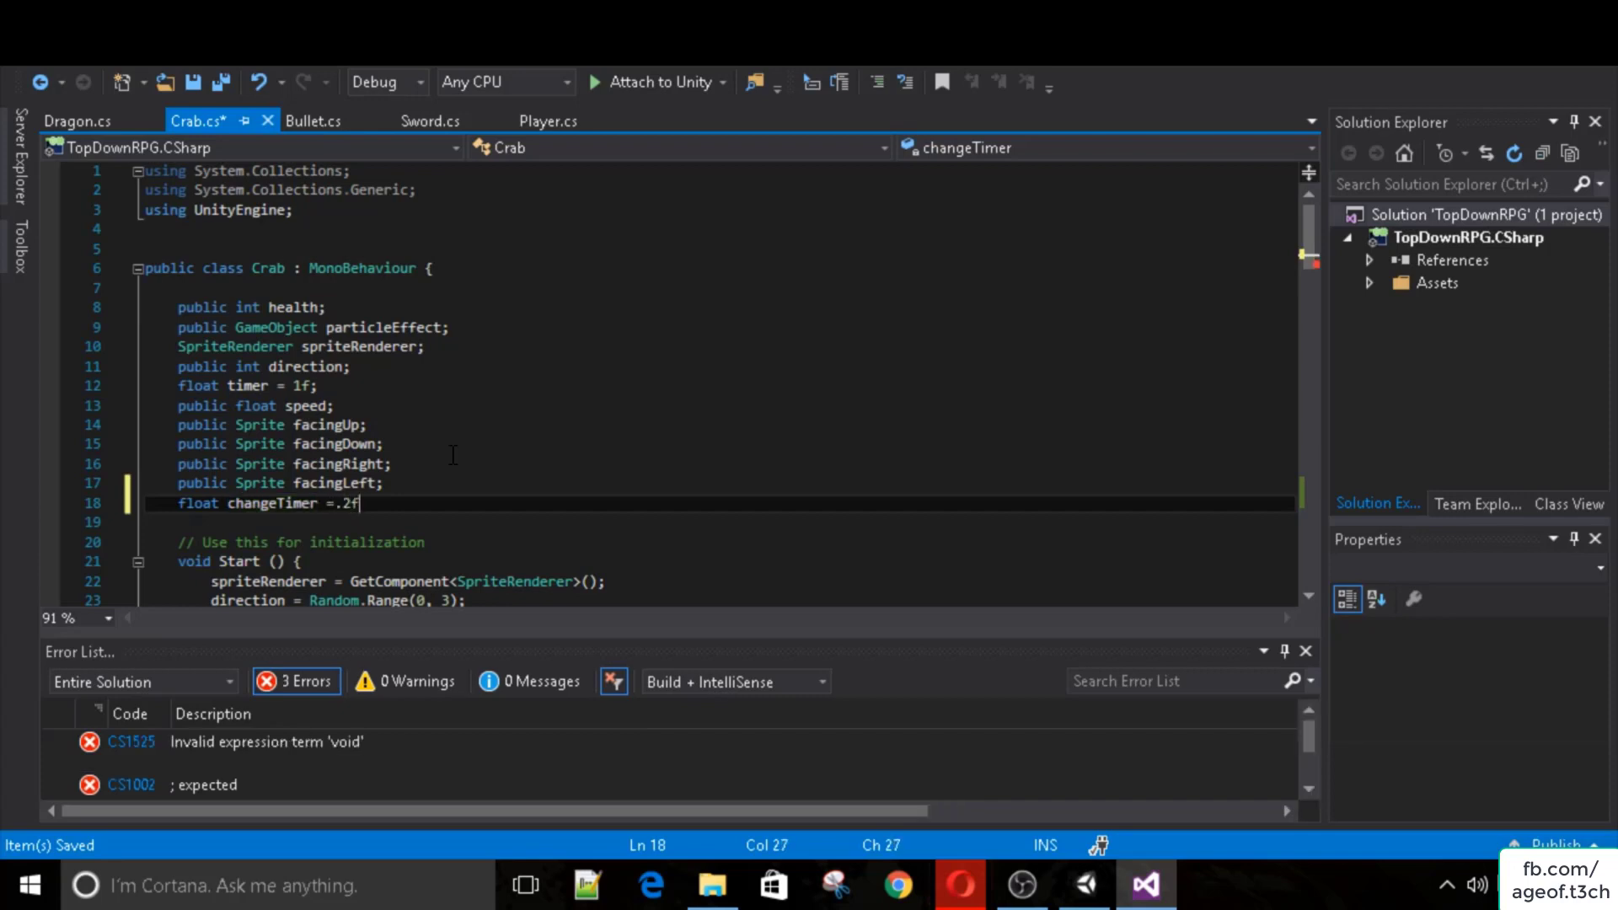
key("Return")
type("bool ")
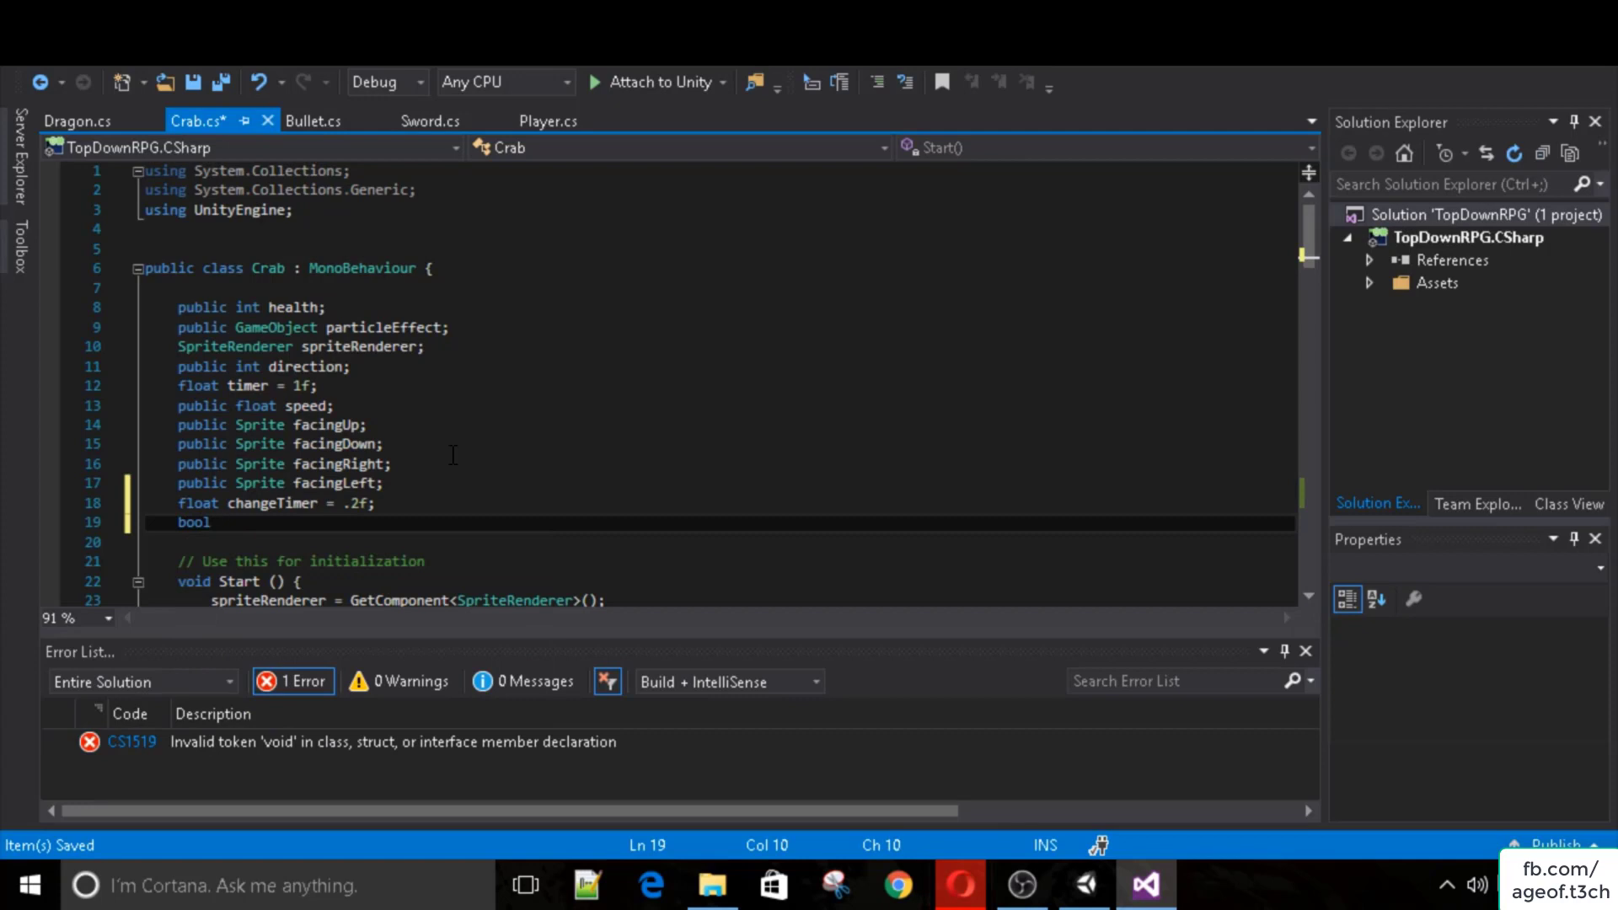
type("shouldChange;")
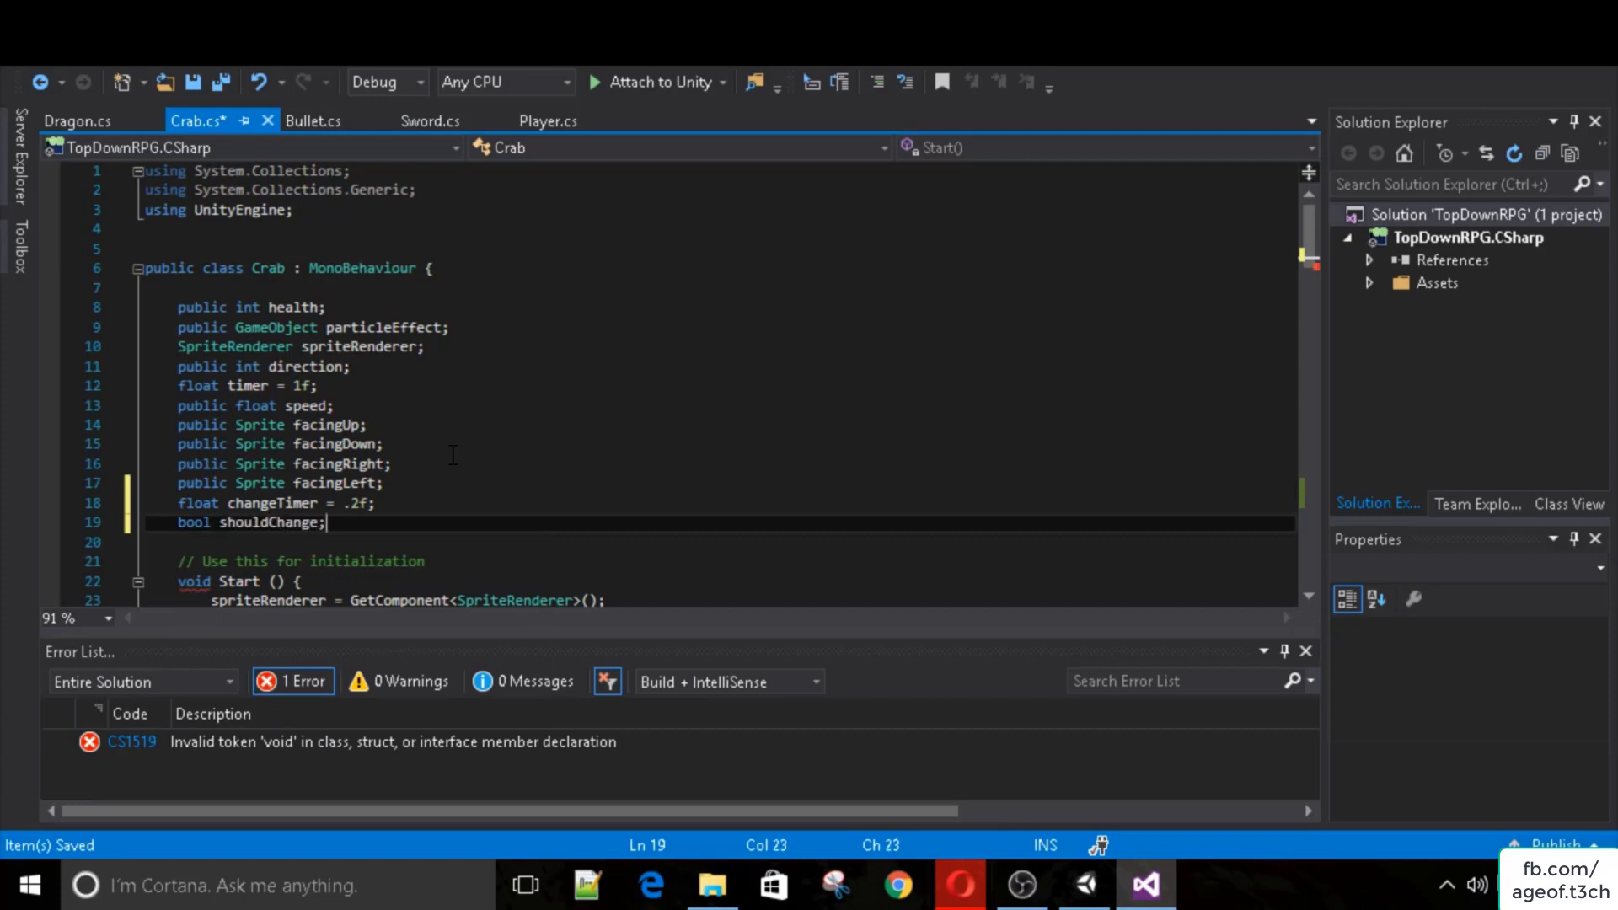
scroll(453, 455, "down", 1)
key("ctrl+s")
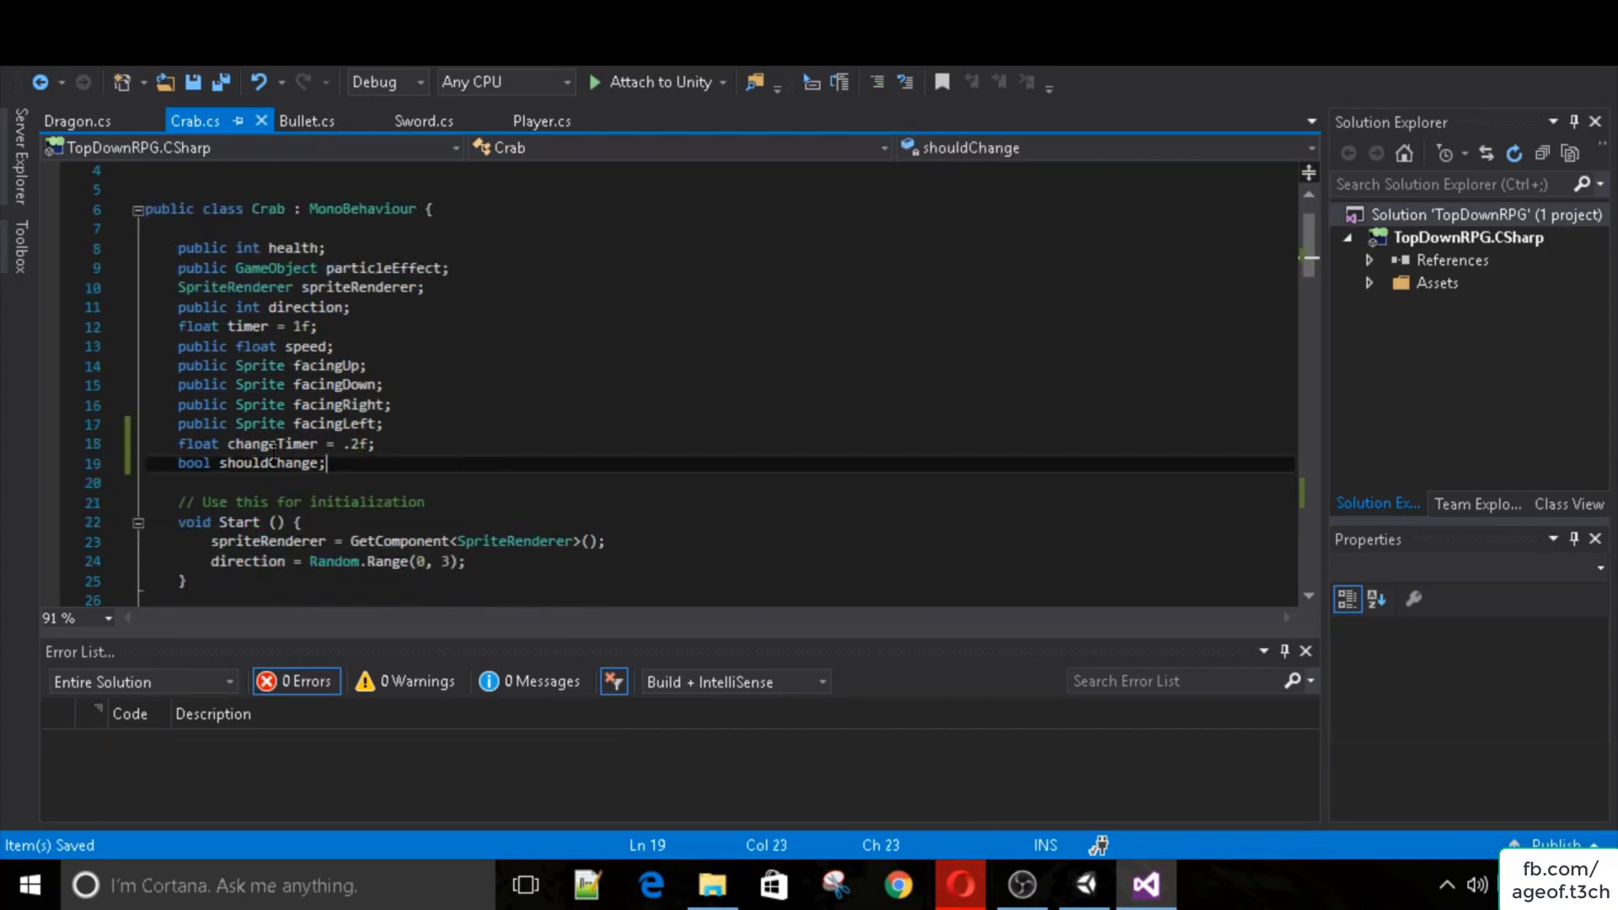
Initialize shouldChange to false at the end of the Start method and save the script.
key("Left")
scroll(541, 442, "down", 2)
left_click(542, 444)
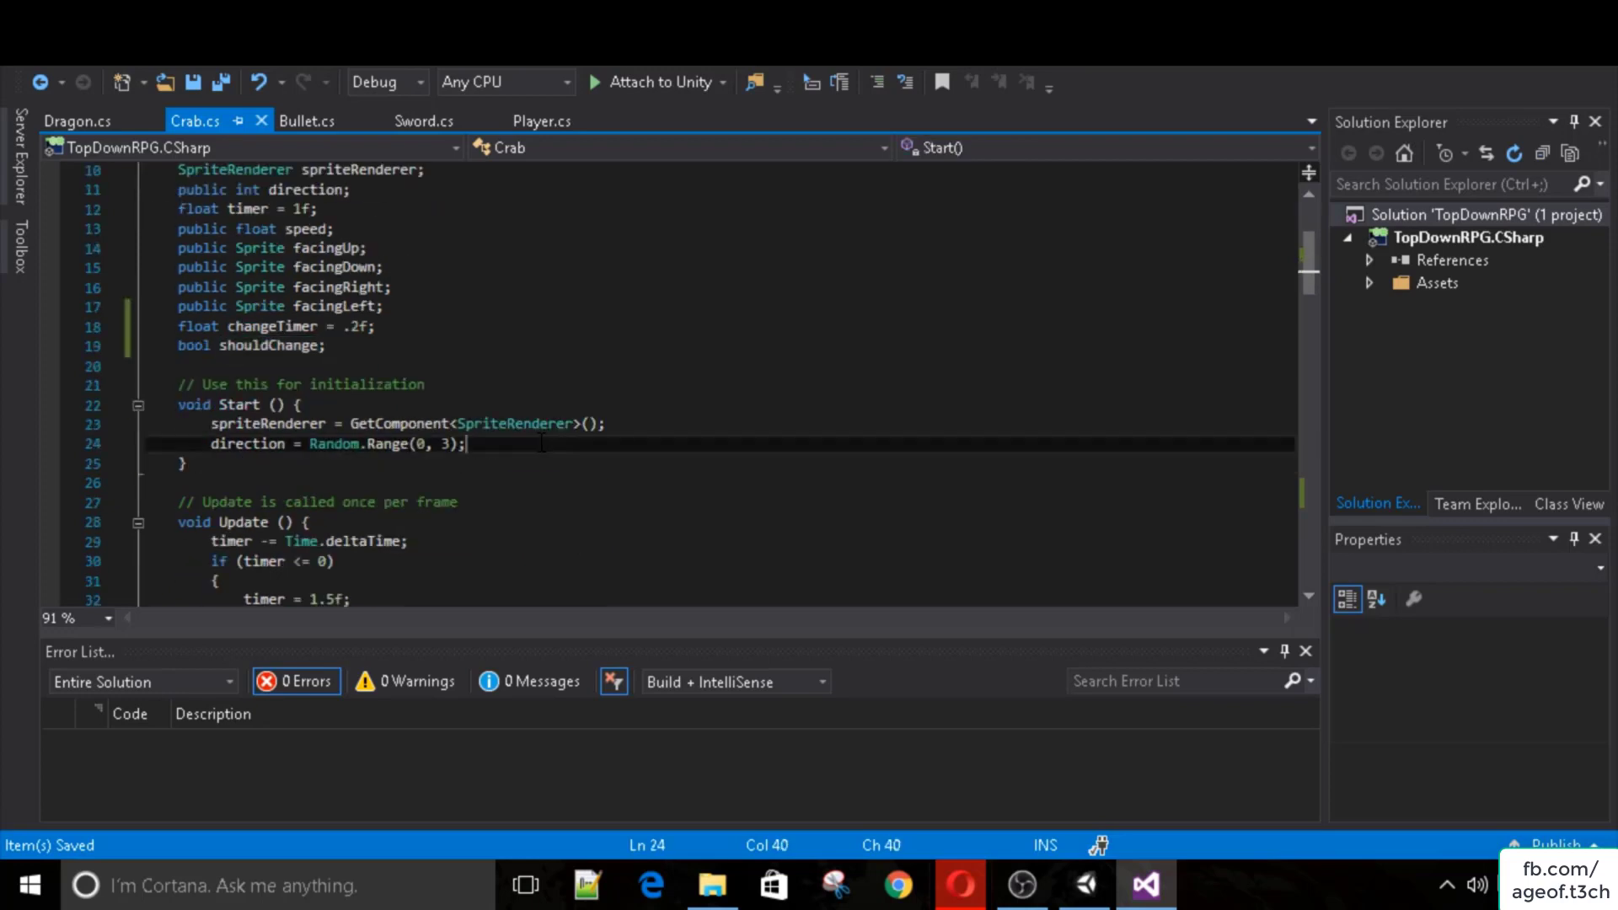
key("Return")
type("shouldChange = false;")
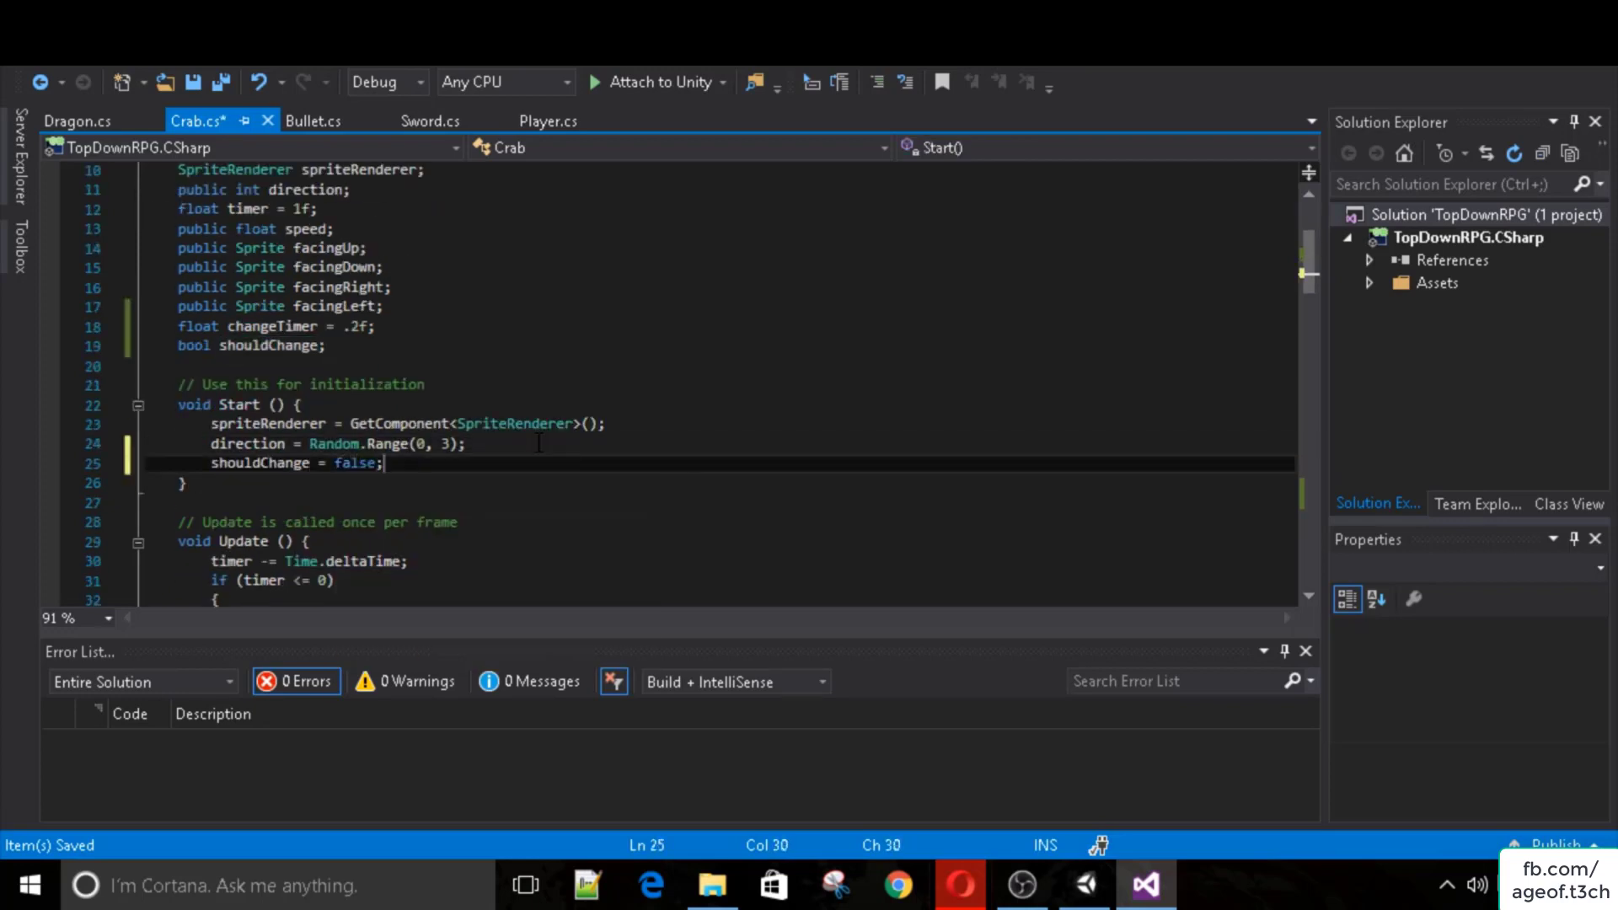
key("ctrl+s")
Set shouldChange to true at the beginning of the Wall collision branch in OnCollisionEnter2D and save the script.
scroll(539, 444, "down", 17)
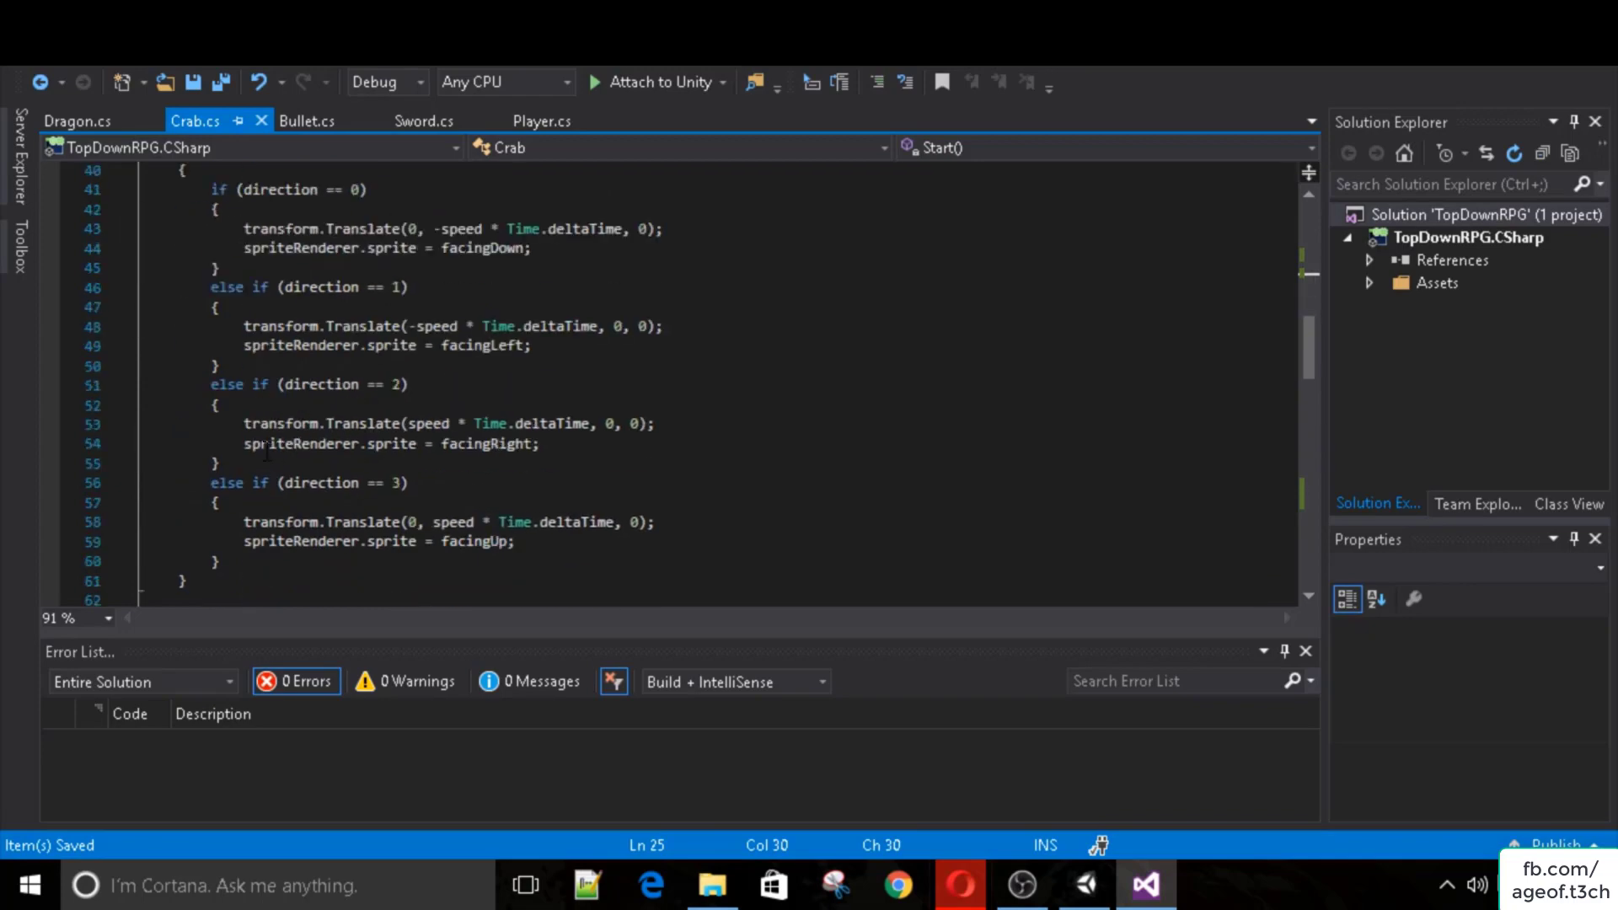
scroll(270, 465, "down", 9)
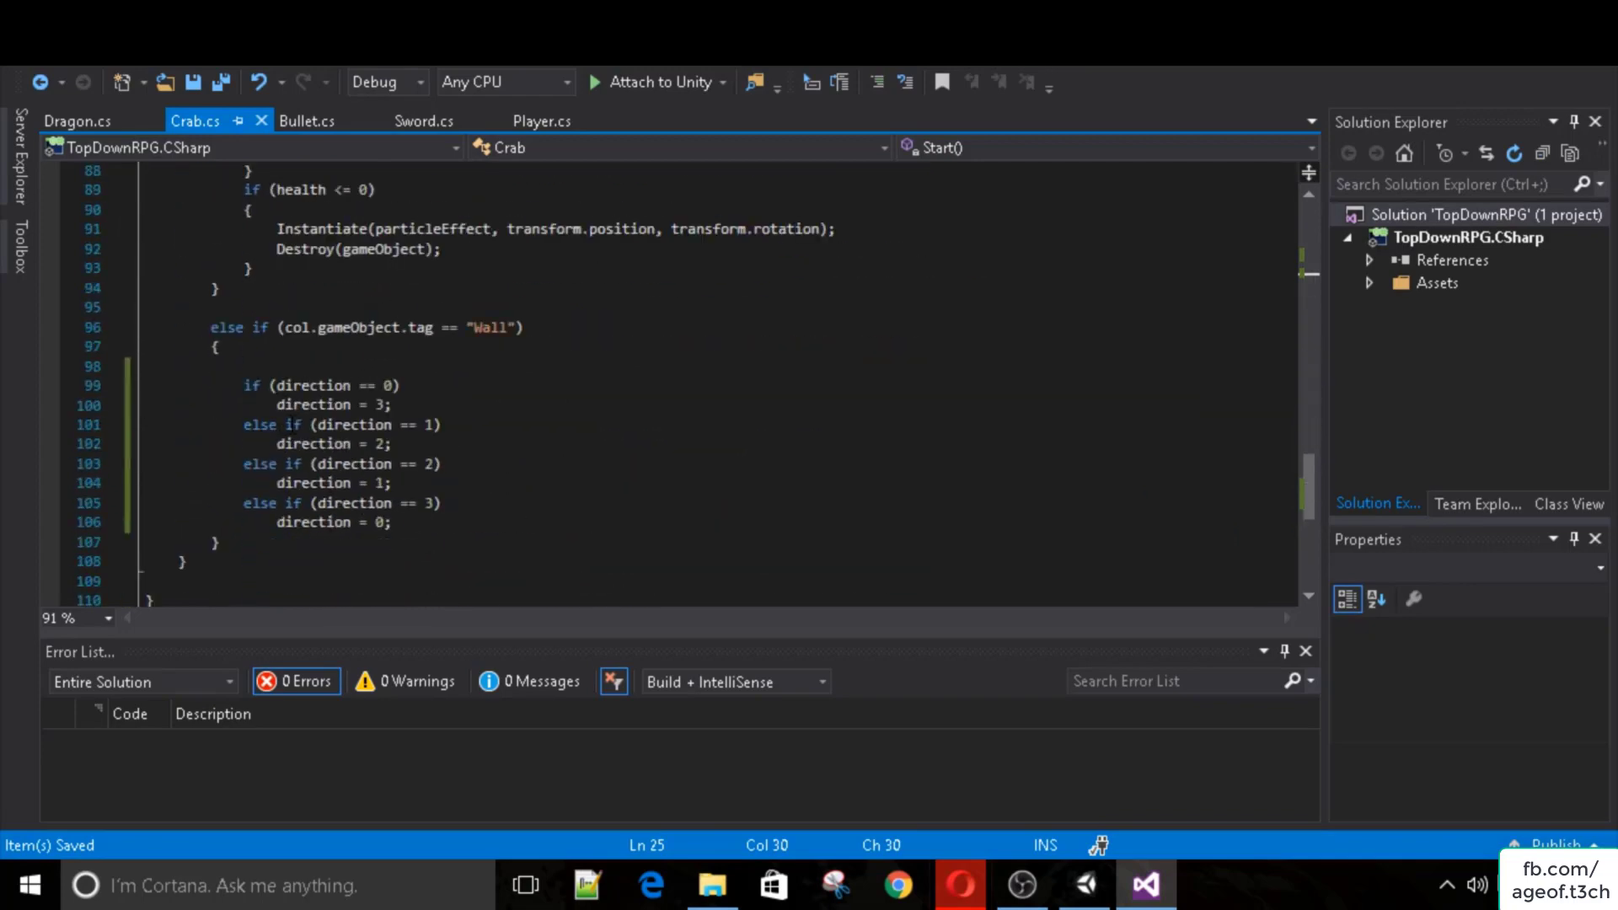
left_click(312, 358)
key("Return")
type("shouldChange")
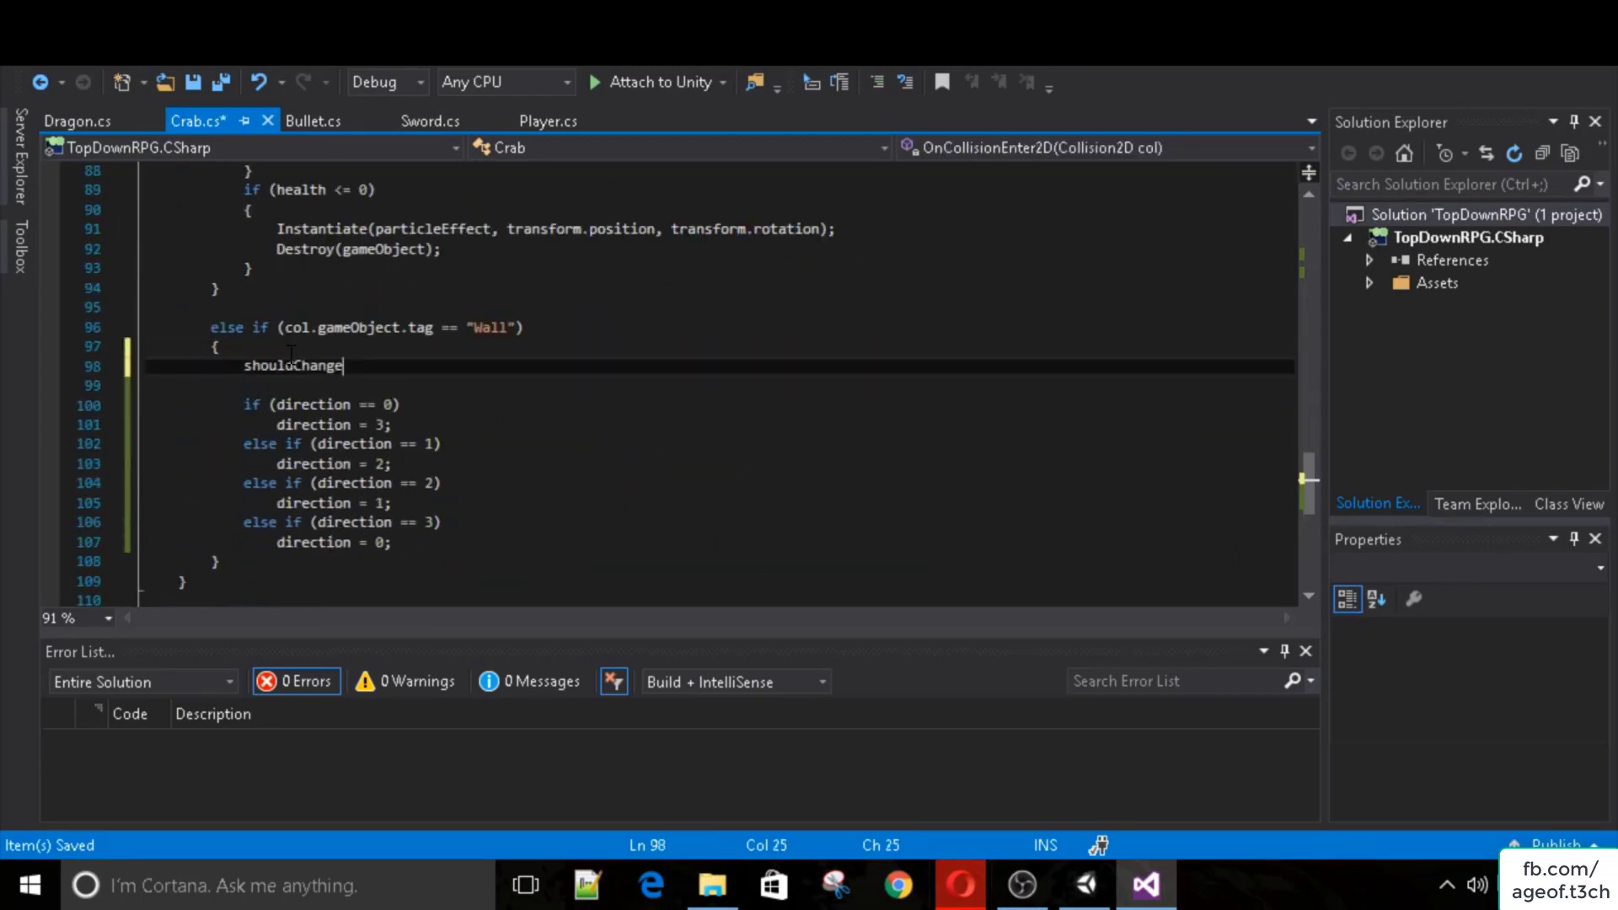
type(" = true;")
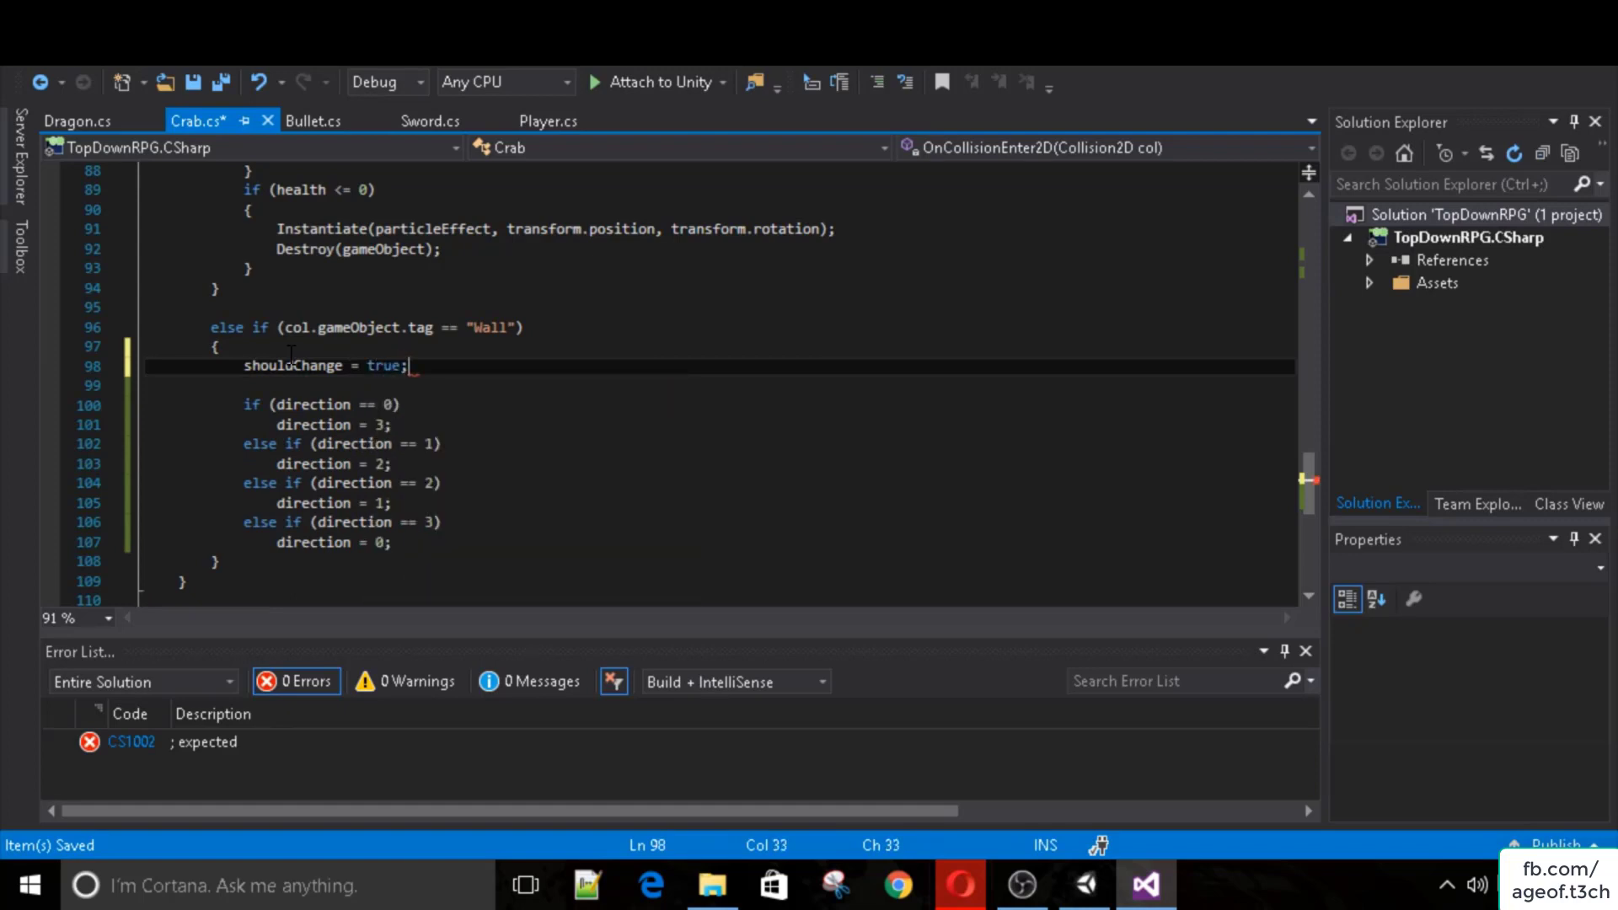
key("ctrl+s")
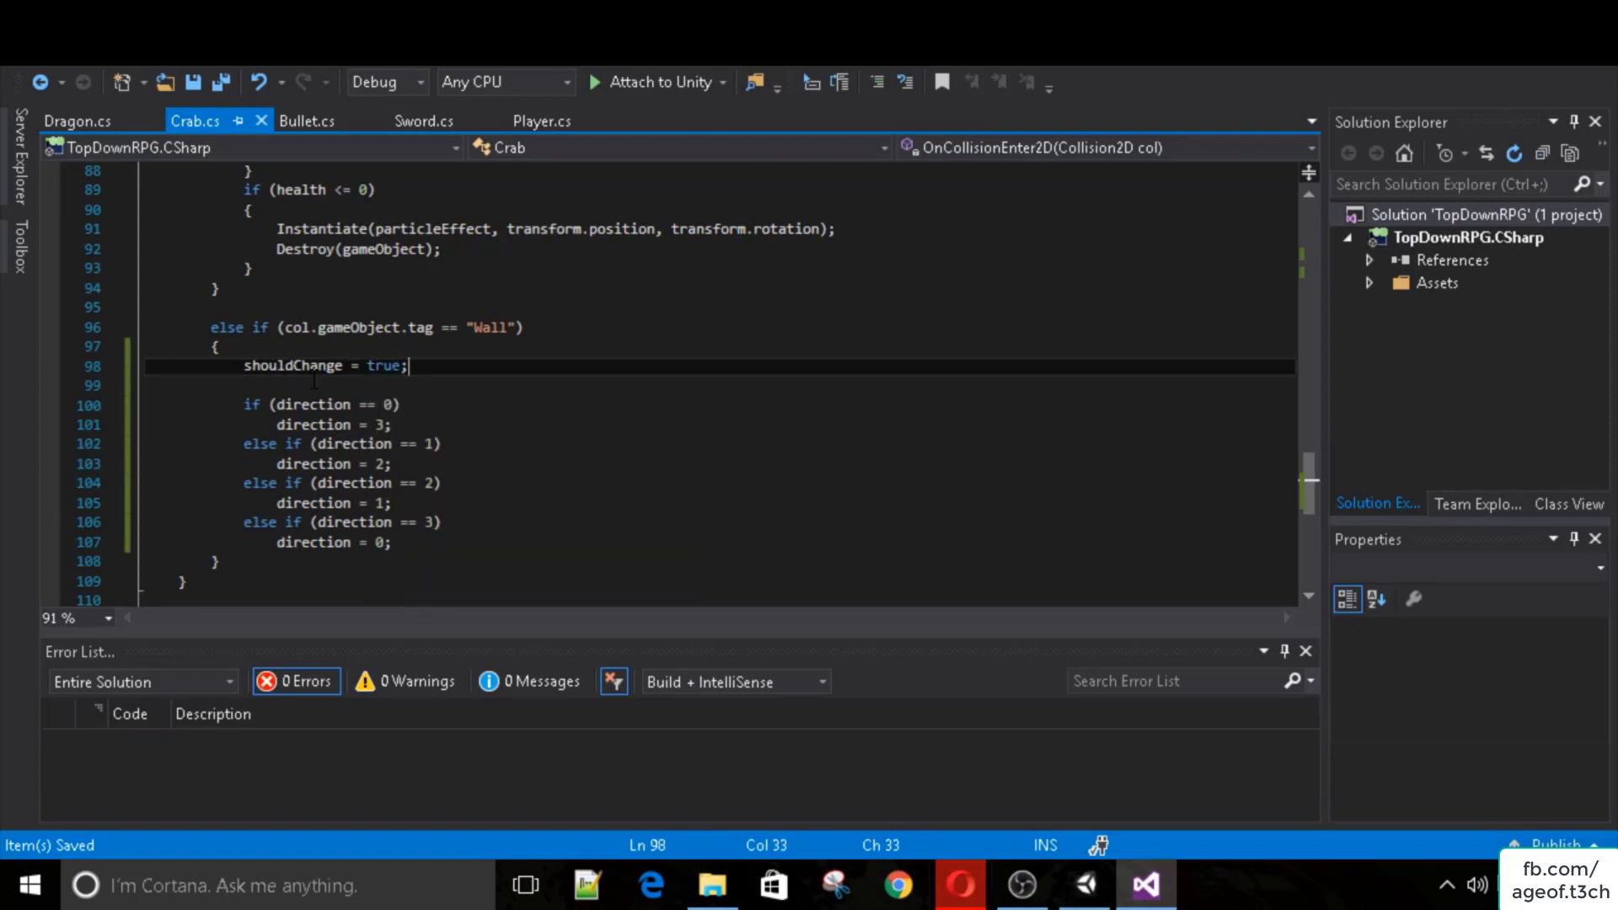
left_click_drag(437, 364, 245, 365)
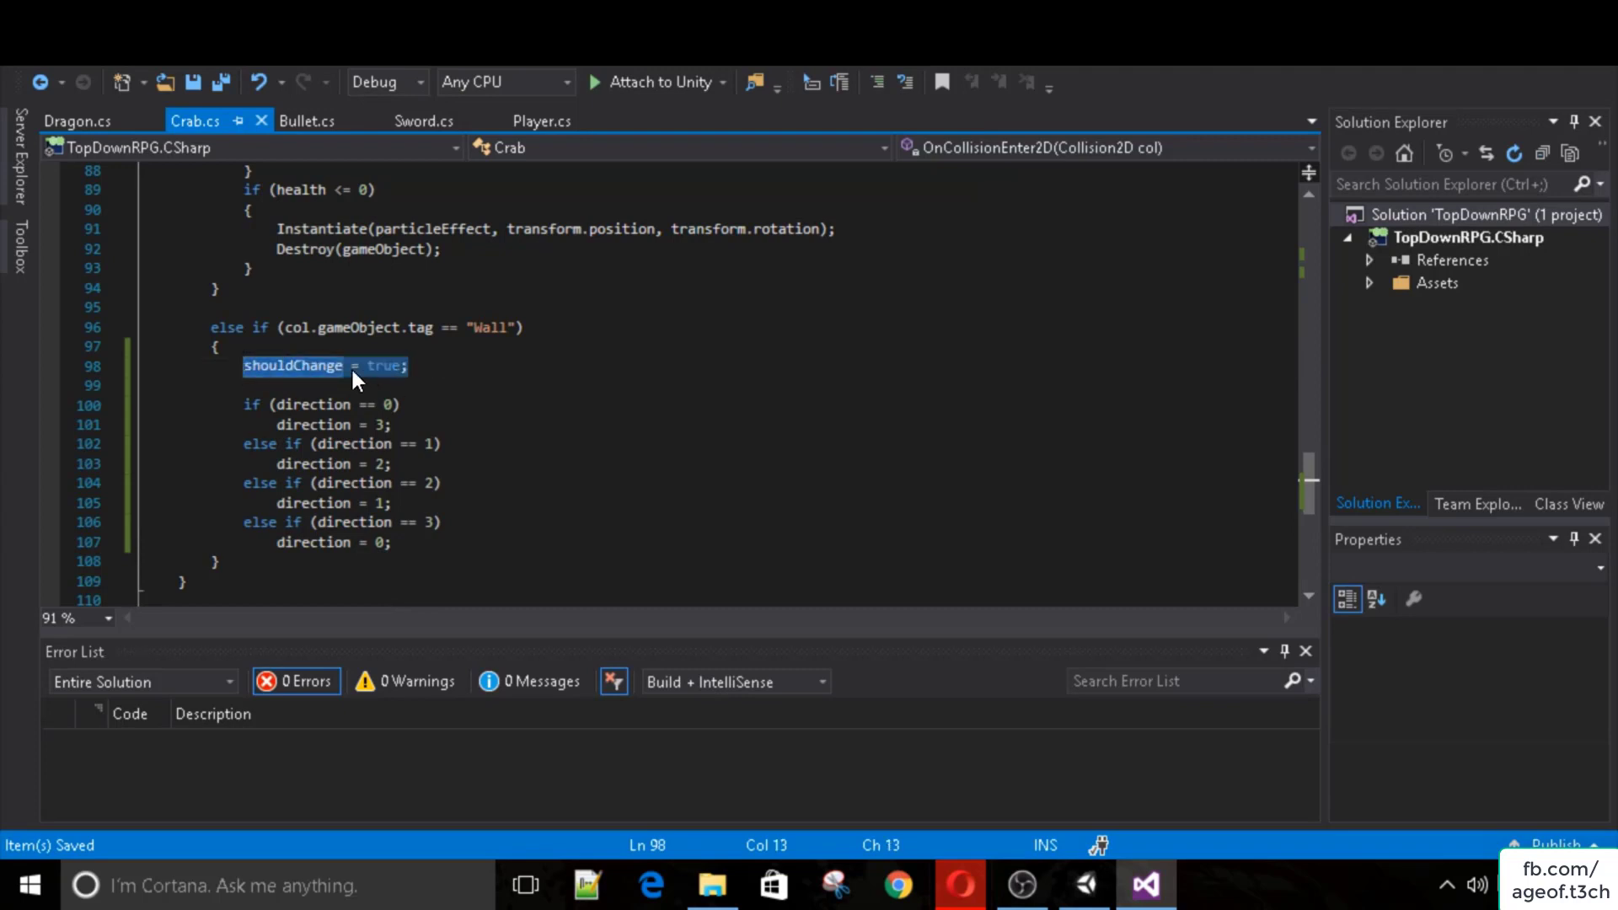
Move the shouldChange = true; statement from the beginning to the end of the Wall branch and save the script.
key("Delete")
key("Delete")
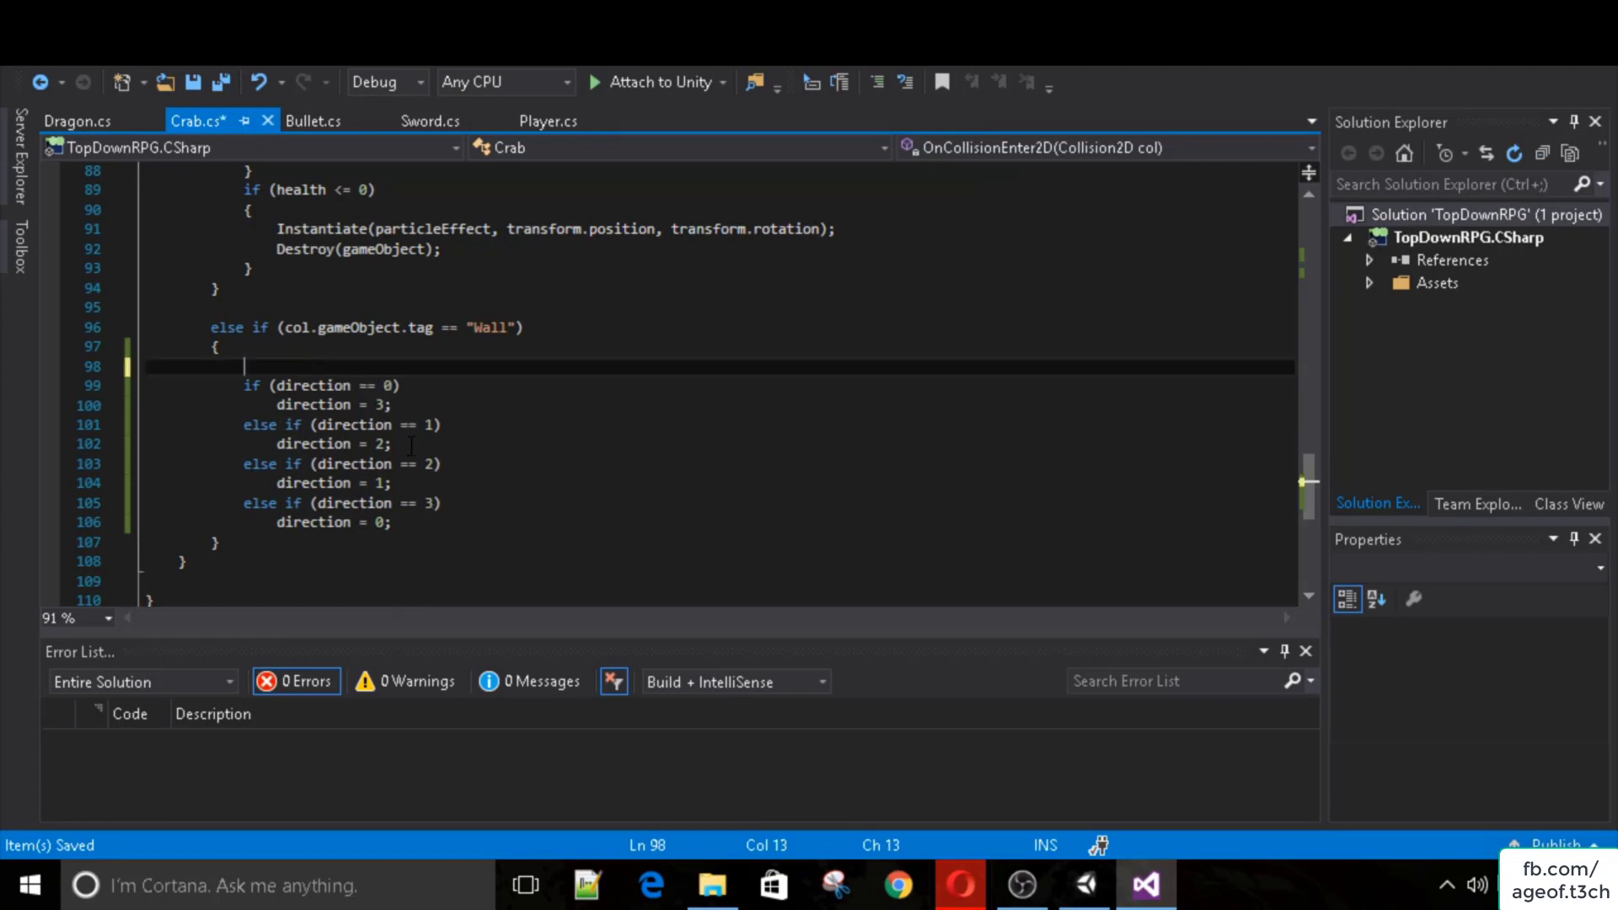
left_click(473, 531)
key("Return")
type("s")
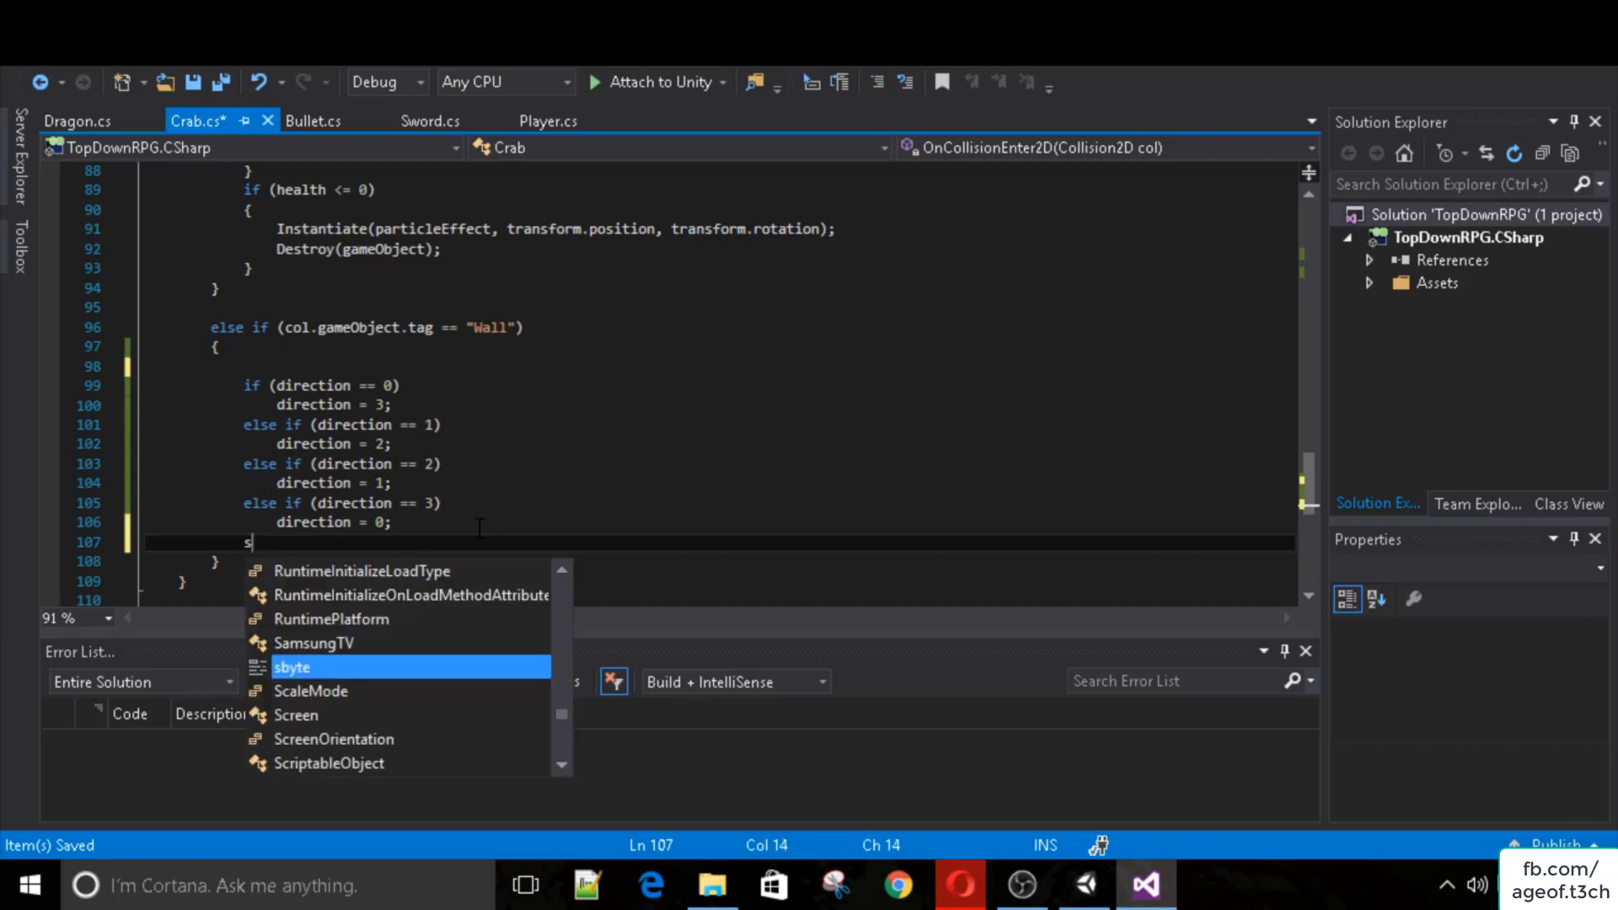
type("hould")
key("Tab")
type("=")
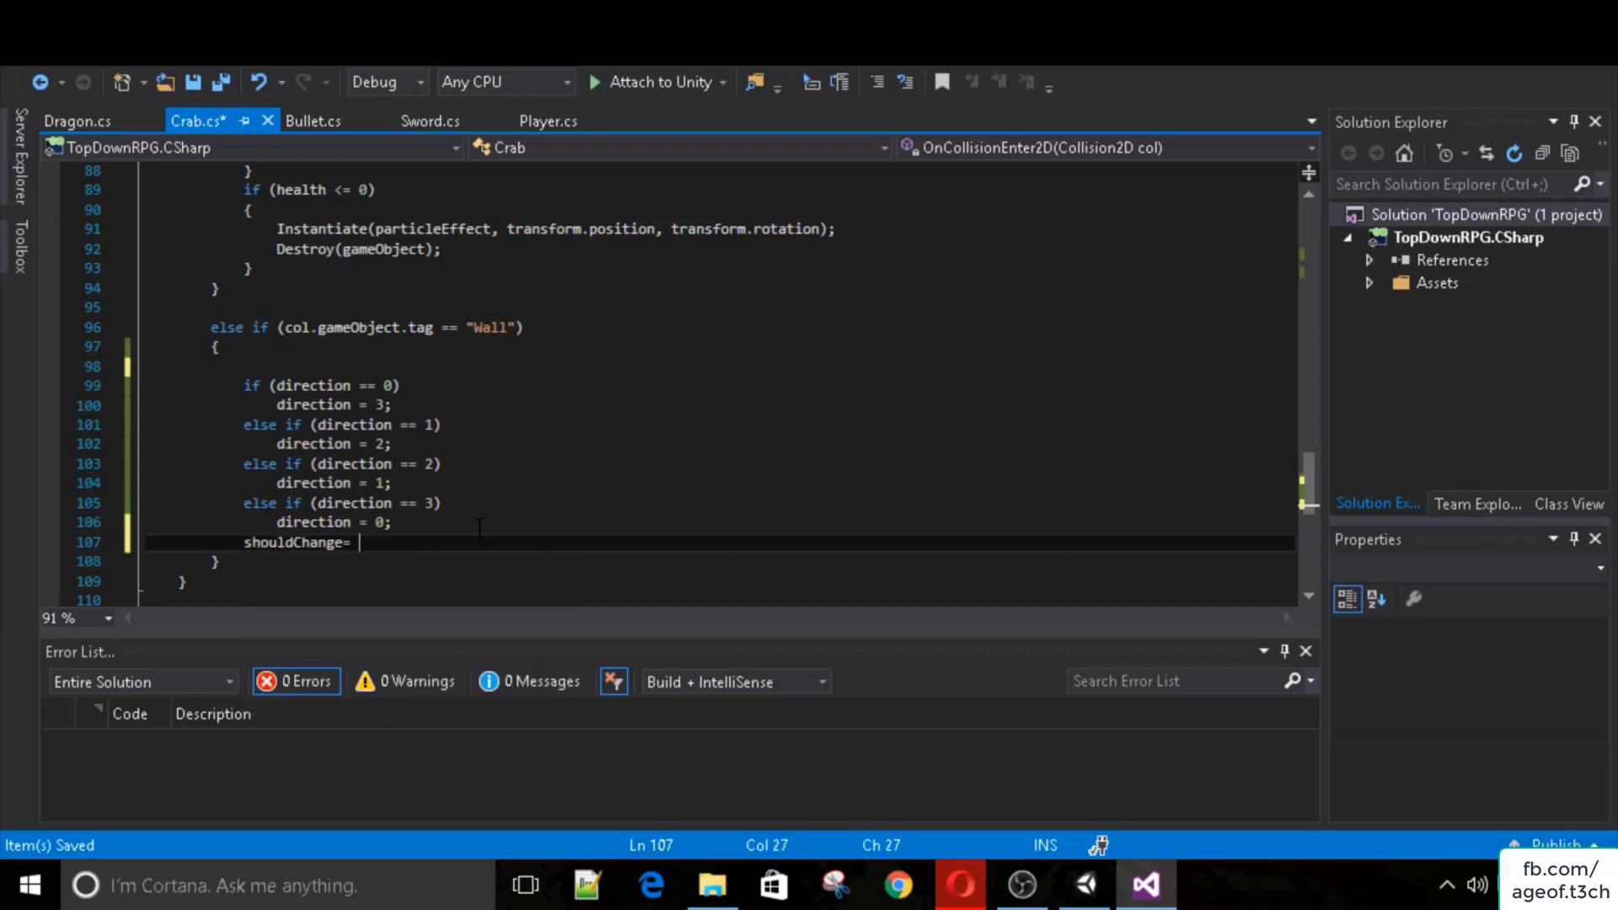
key("BackSpace")
type("true;")
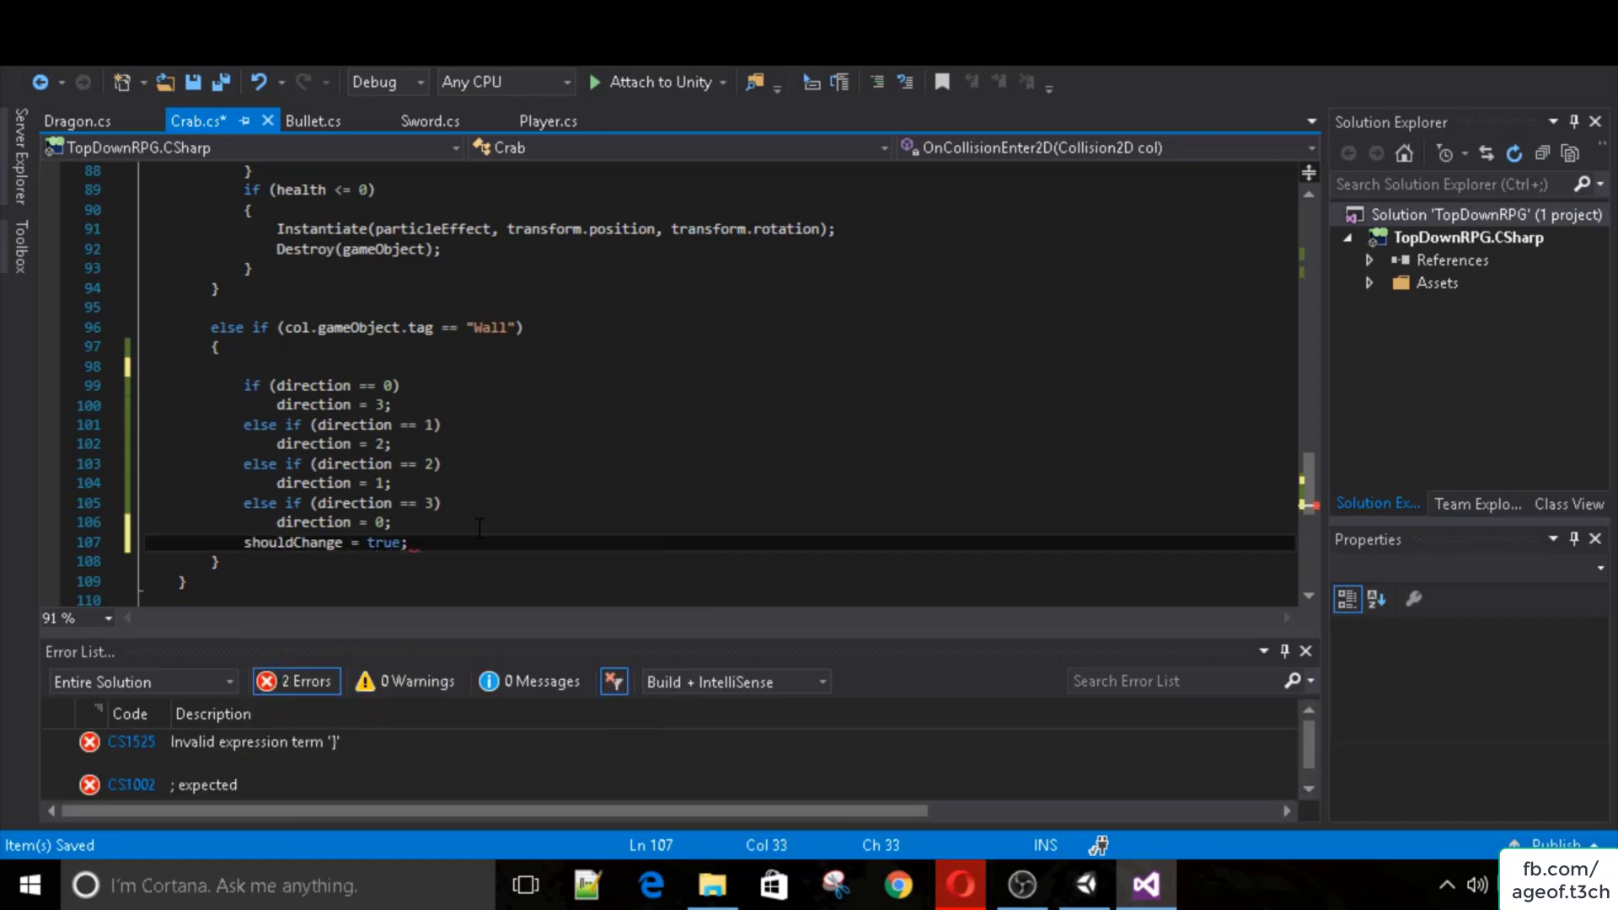
key("ctrl+s")
Add an if (shouldChange) return; check followed by a blank line at the beginning of the Wall branch, and save the script.
left_click(337, 364)
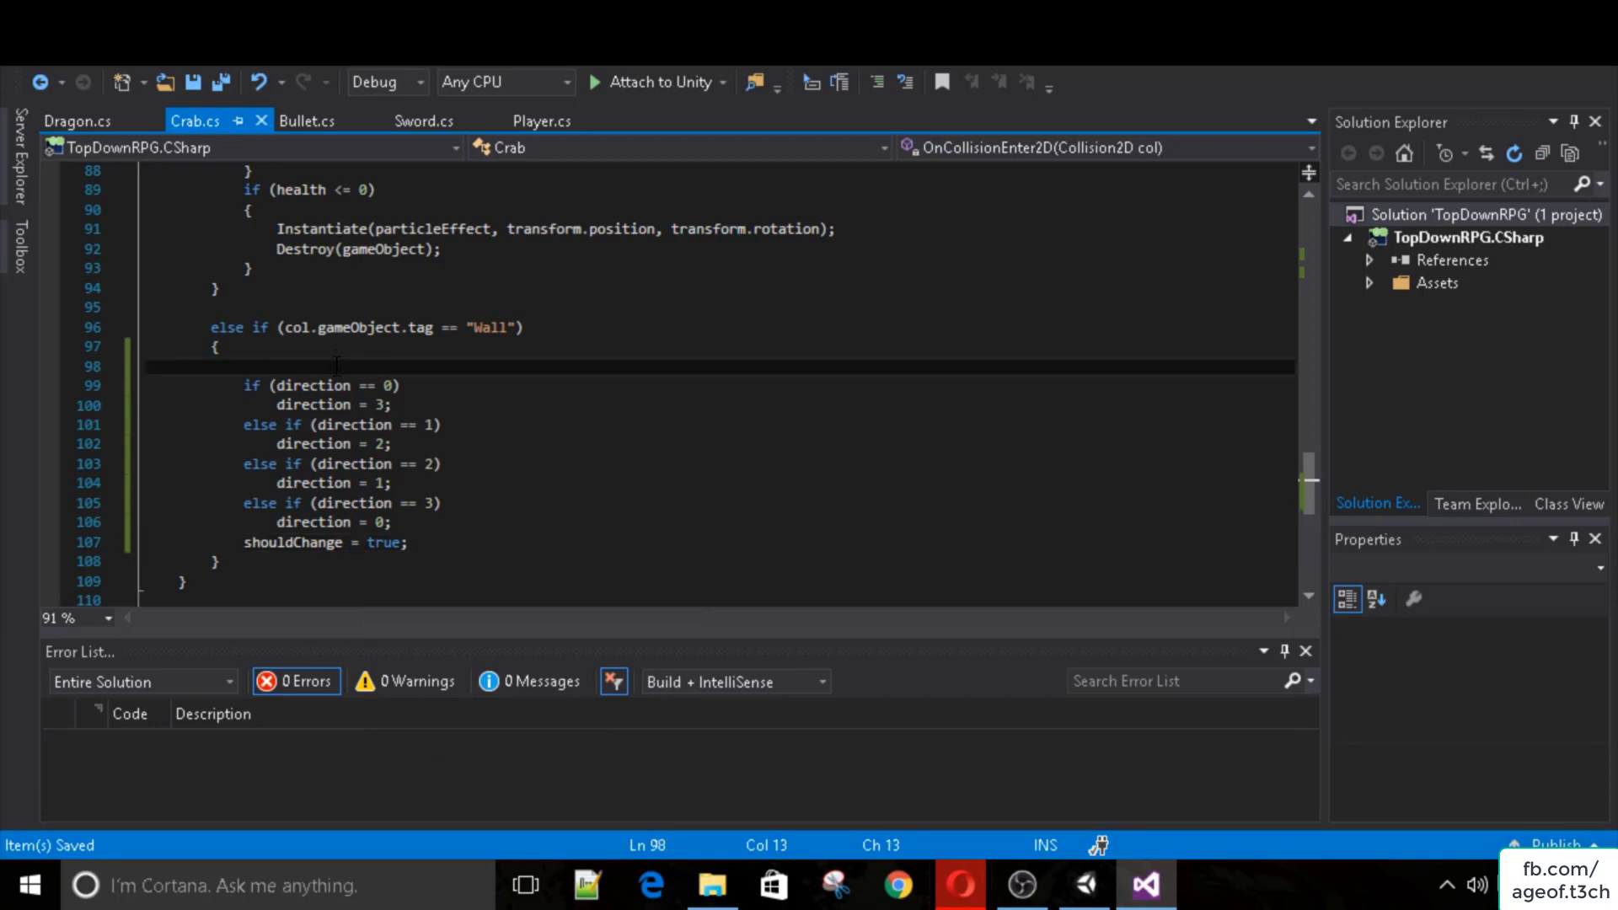
type("if(shoud")
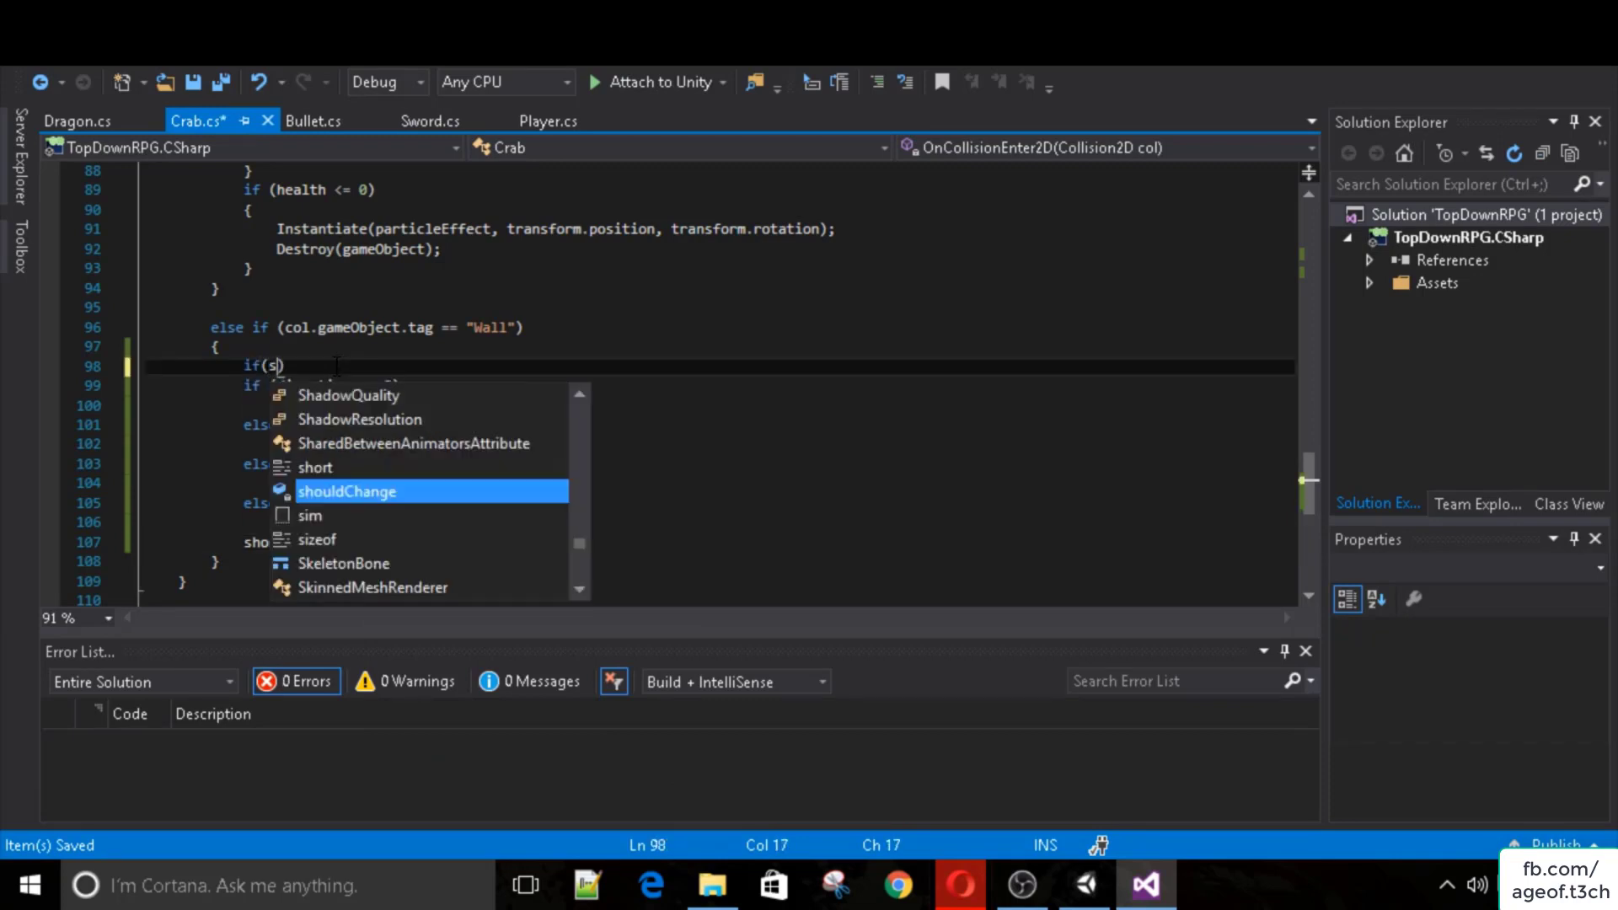
key("Return")
key("BackSpace")
key("BackSpace")
key("BackSpace")
key("BackSpace")
key("BackSpace")
key("BackSpace")
key("BackSpace")
key("BackSpace")
key("BackSpace")
key("BackSpace")
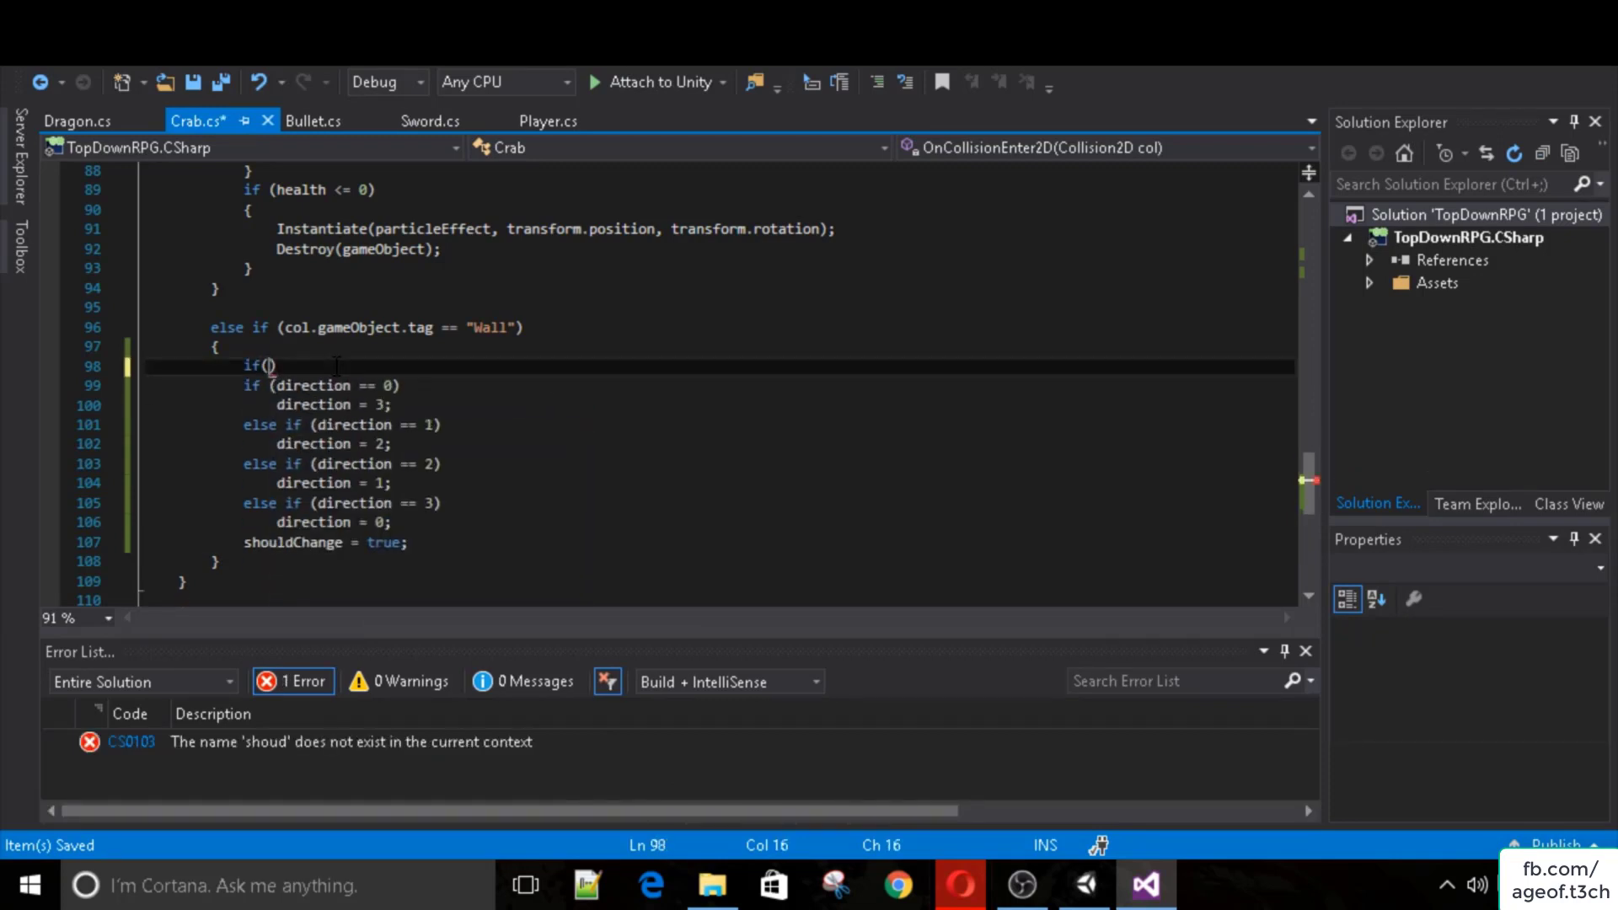
type("shou")
key("Tab")
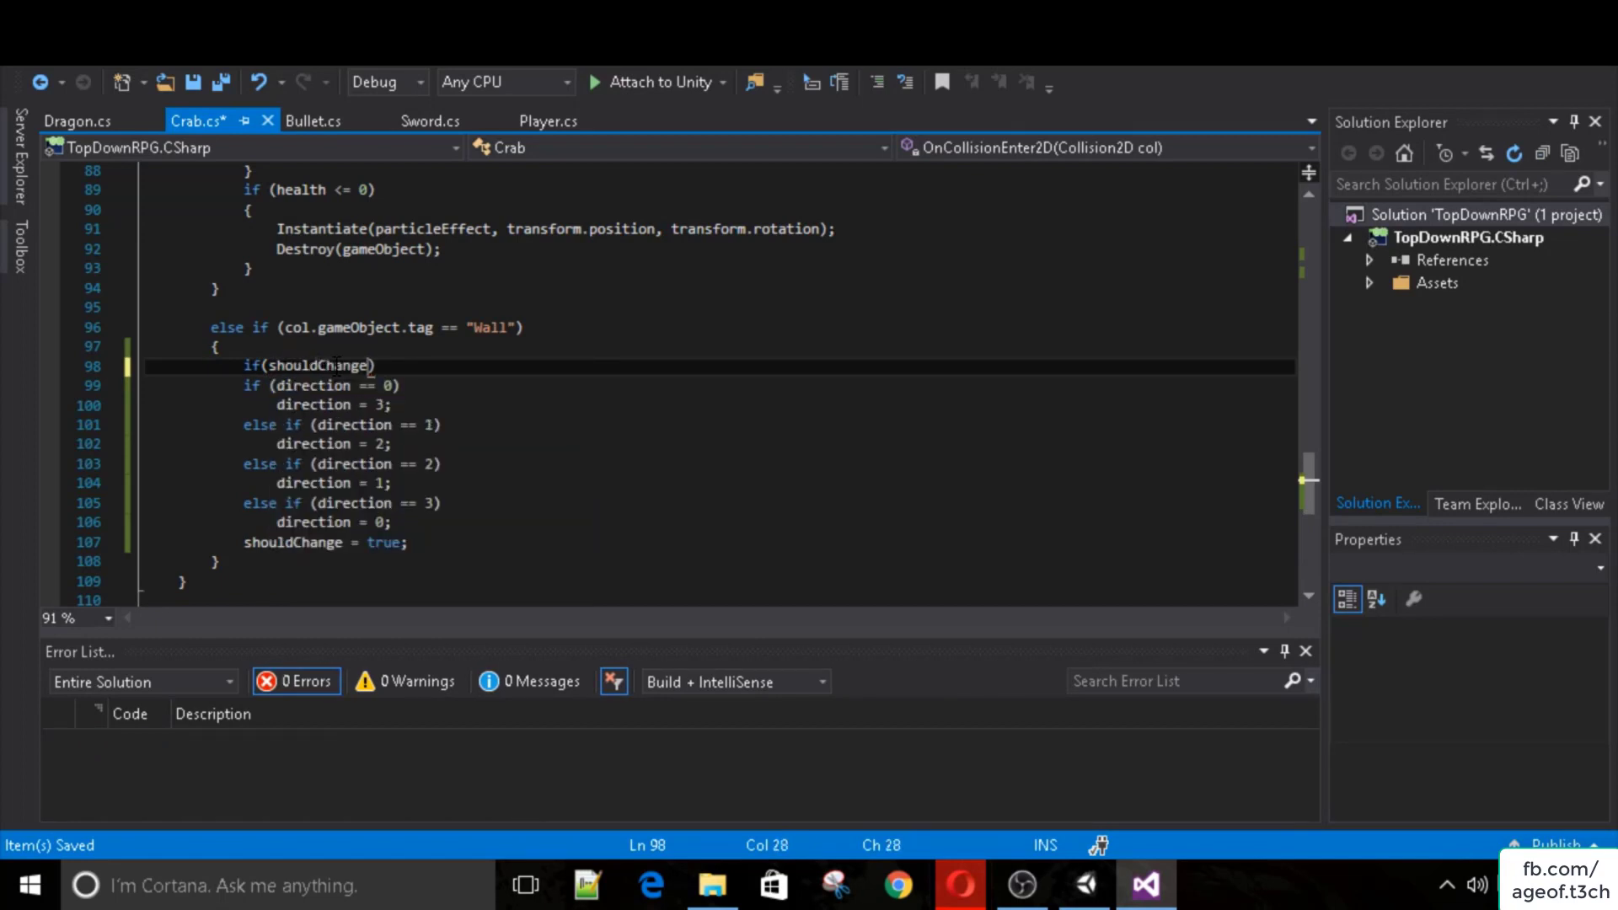
key("Return")
type("ret")
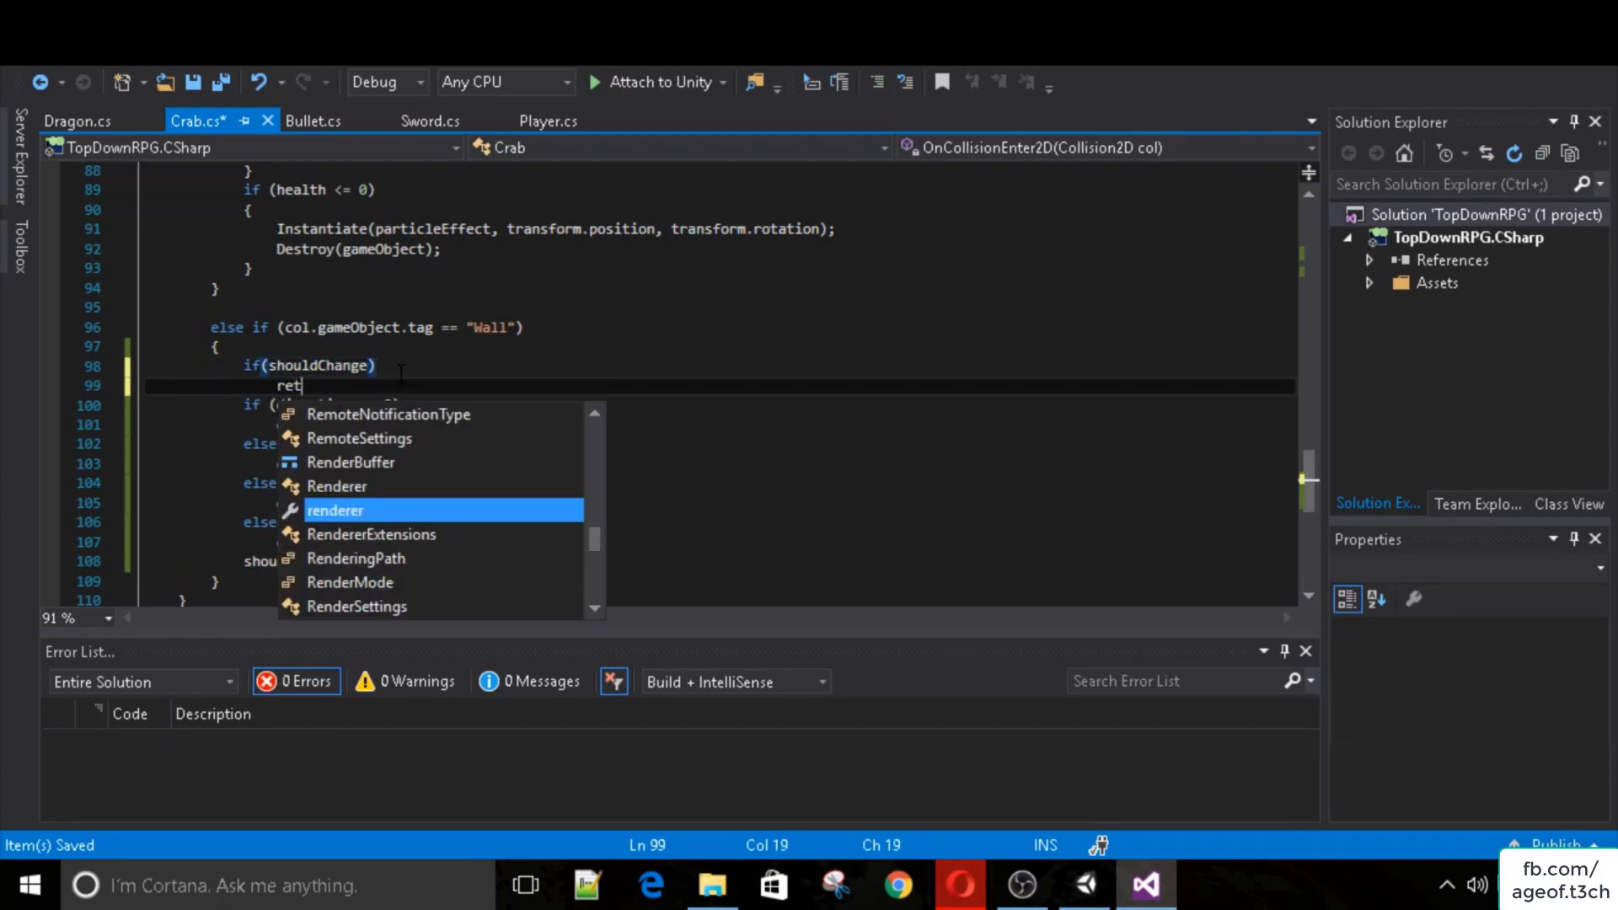
type("urn;")
key("ctrl+s")
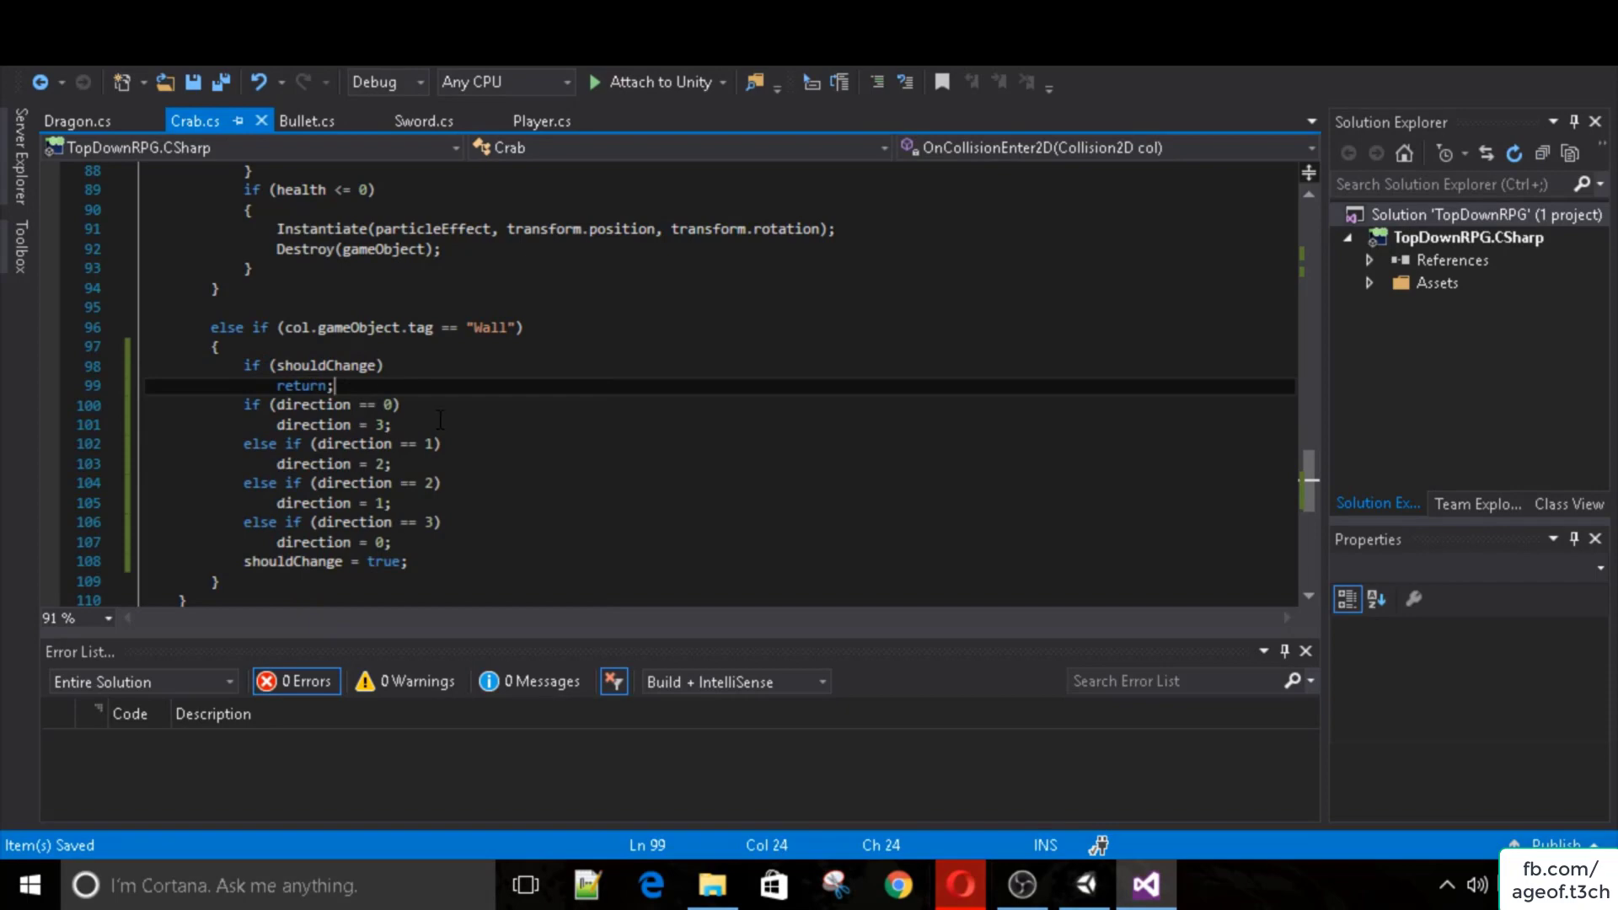
key("Return")
Add an empty if (shouldChange) block after the Movement() call in the Update method.
scroll(395, 433, "up", 8)
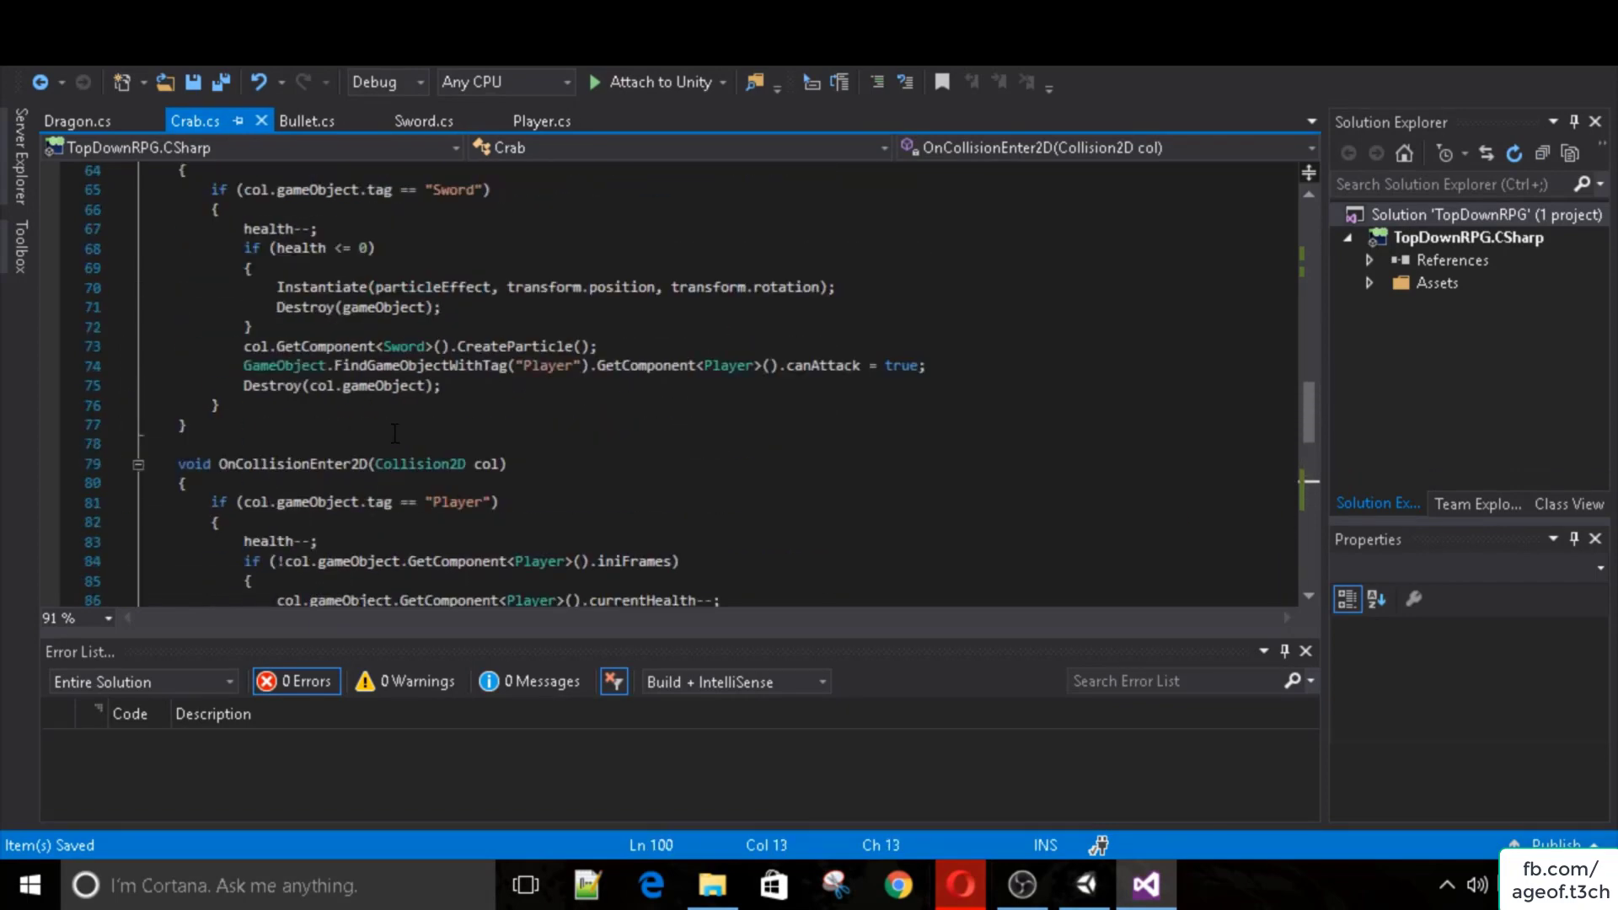
scroll(395, 433, "up", 14)
left_click(307, 465)
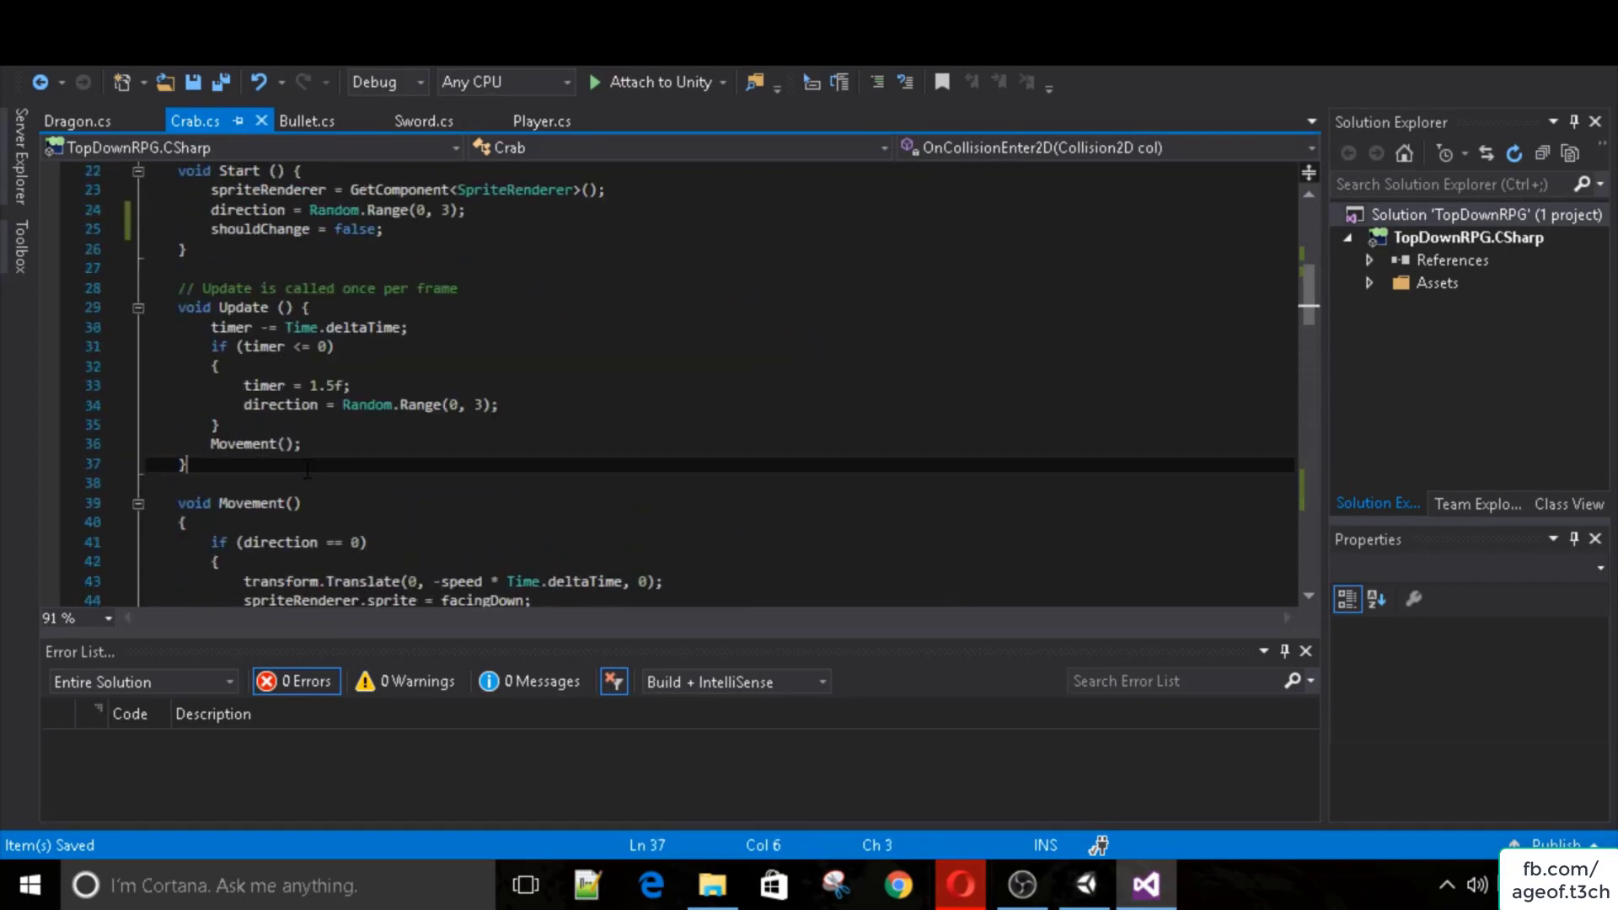
left_click(370, 446)
key("Return")
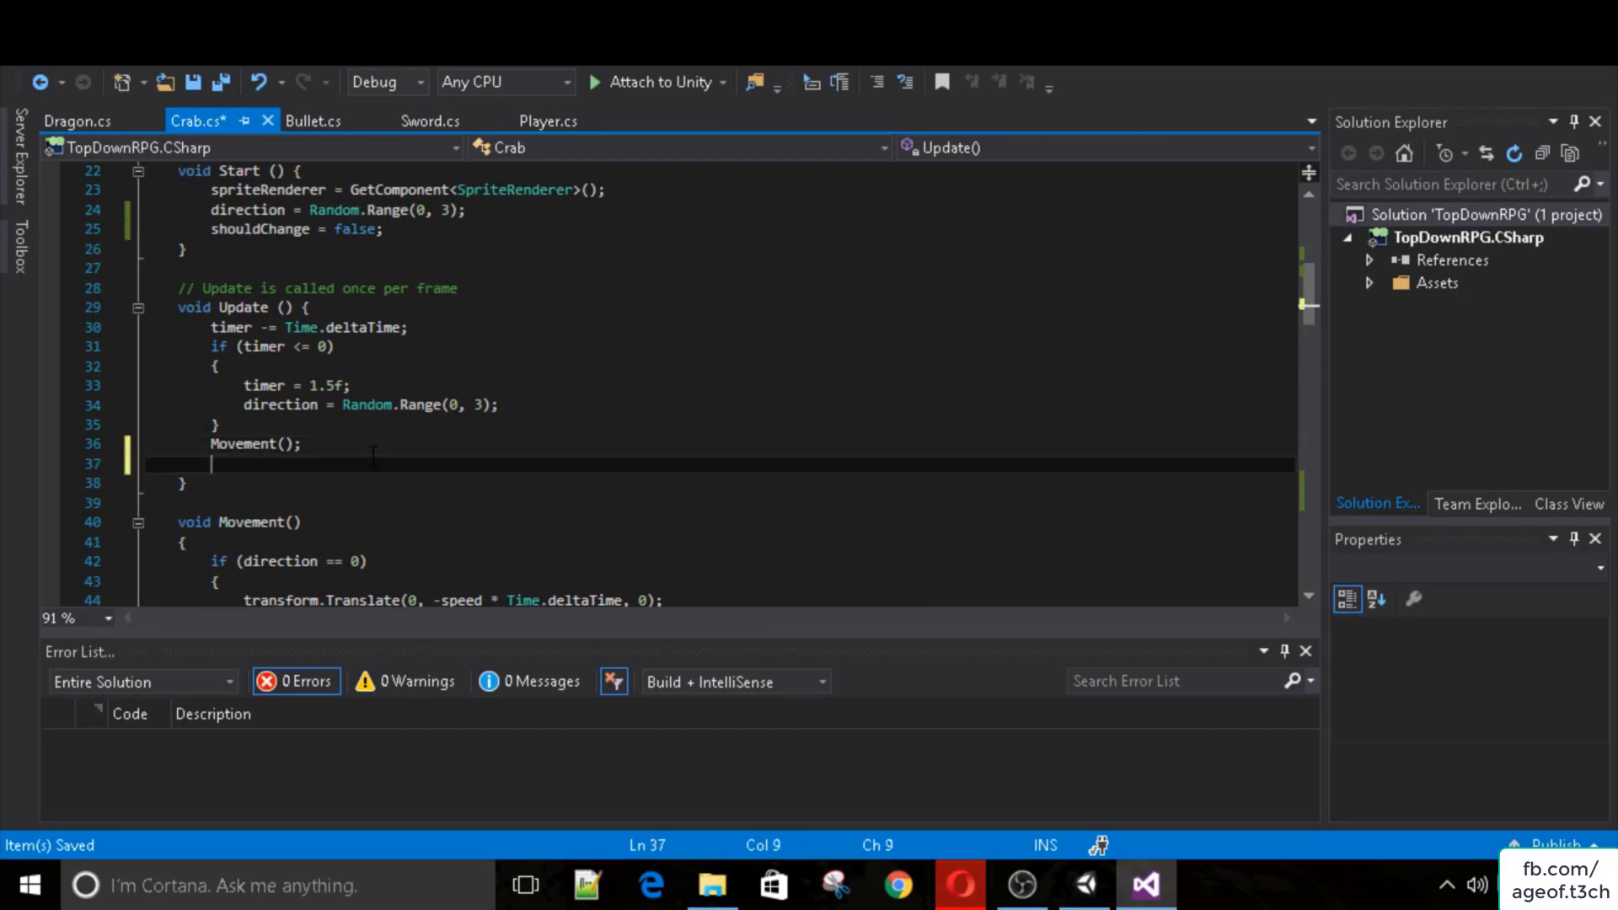
type("if(shoul")
key("Tab")
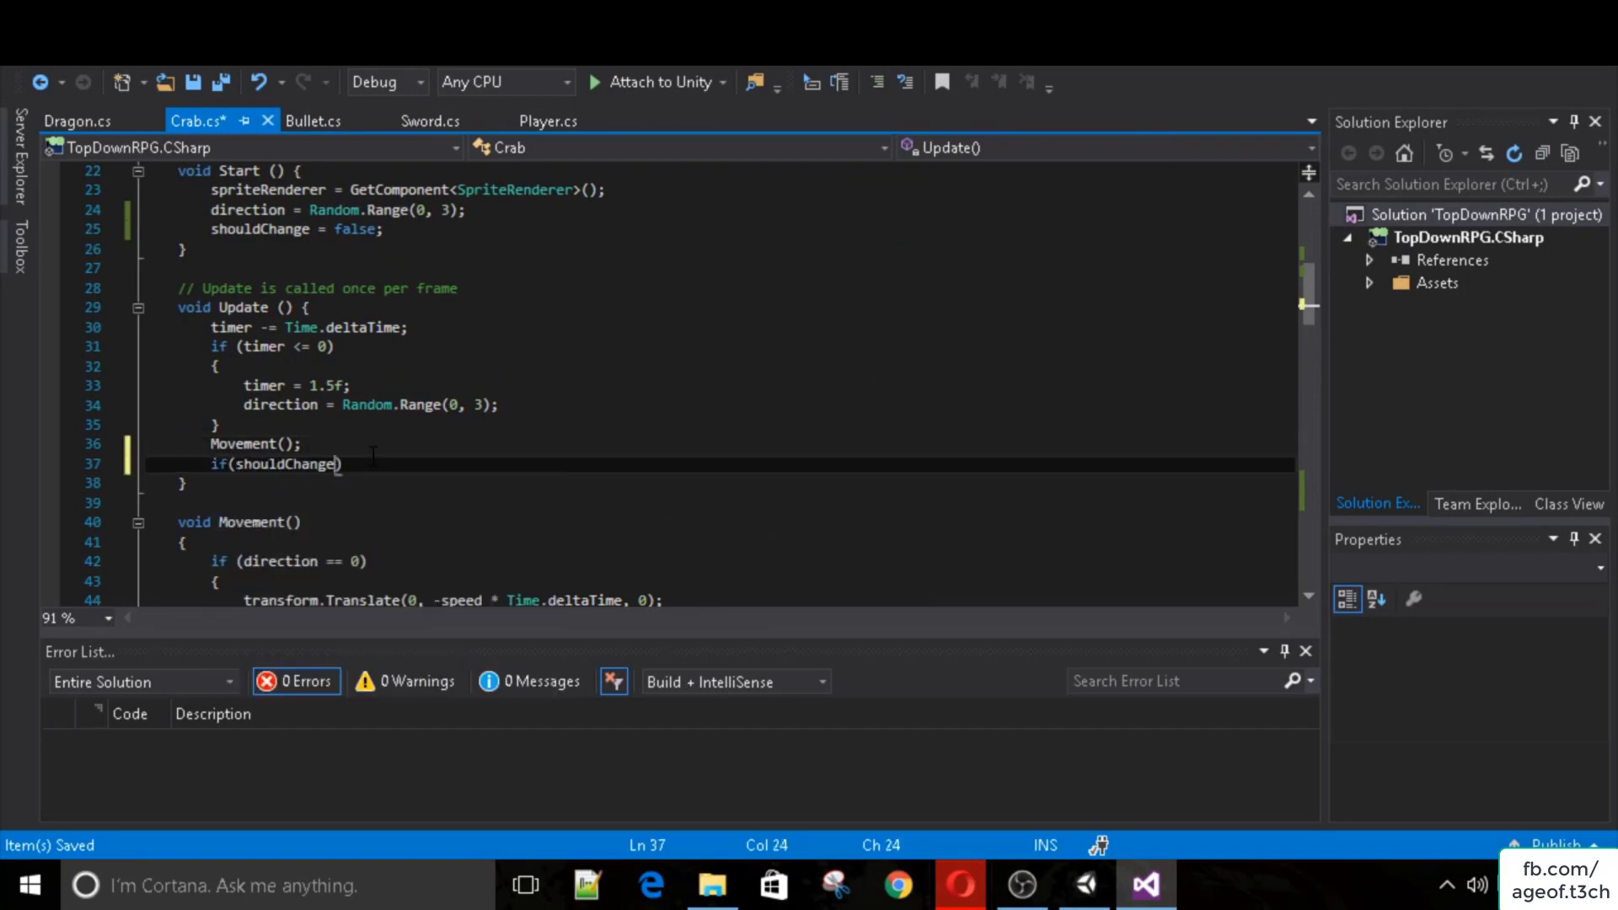
type(")")
key("Return")
type("{")
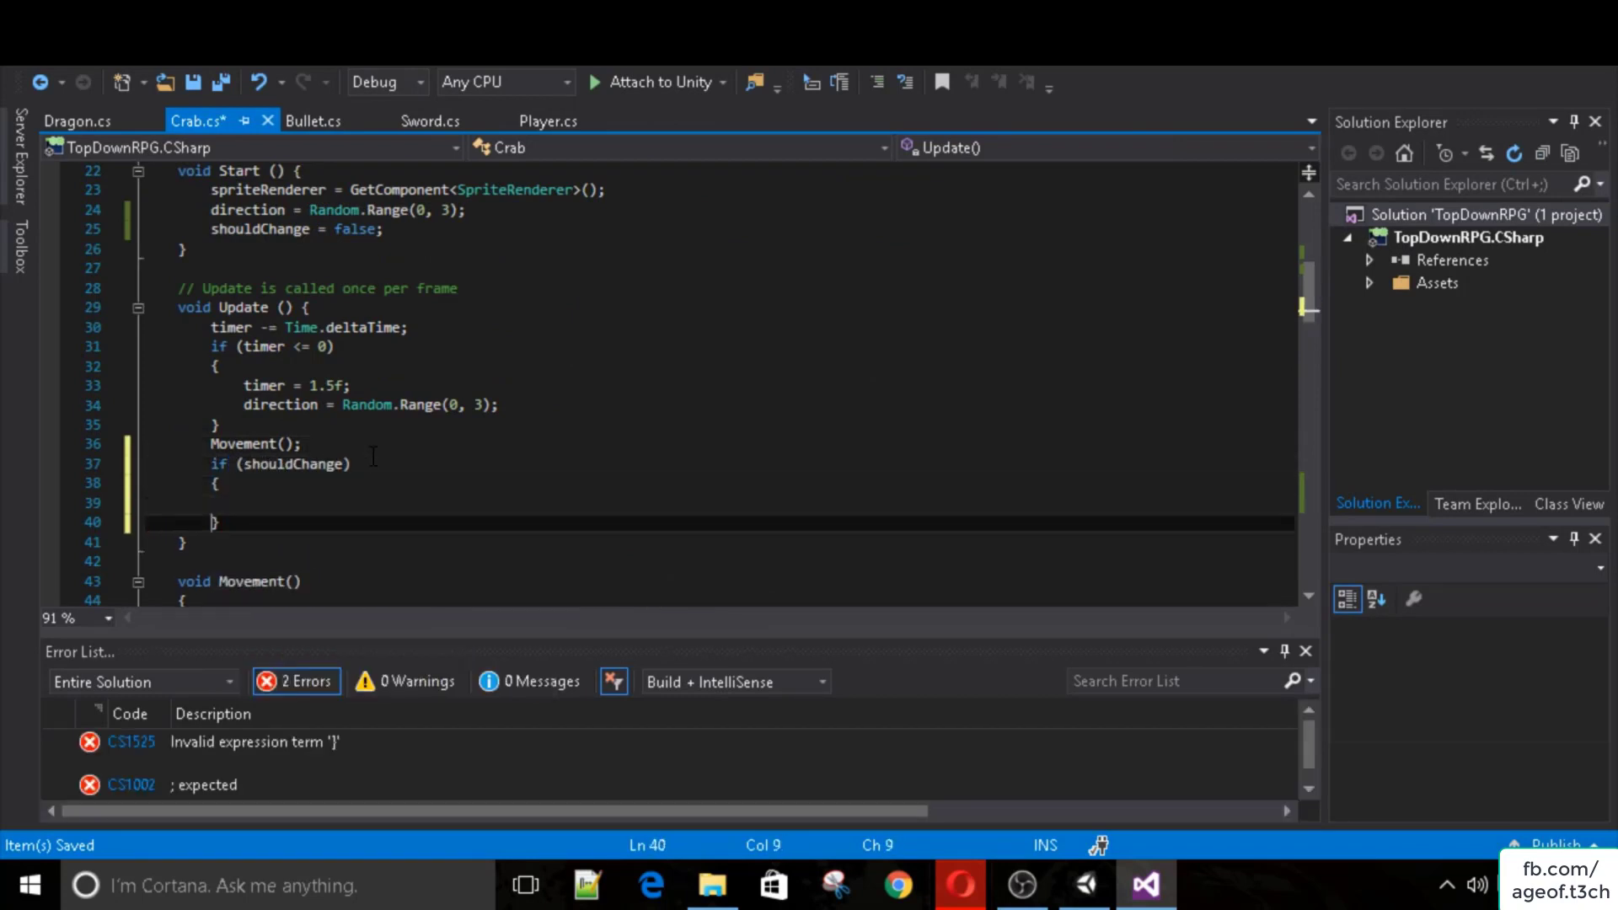
Inside the if (shouldChange) block, decrease the timer with changeTimer -= Time.deltaTime;.
key("Return")
type("cha")
key("Tab")
type("-=Time.delta")
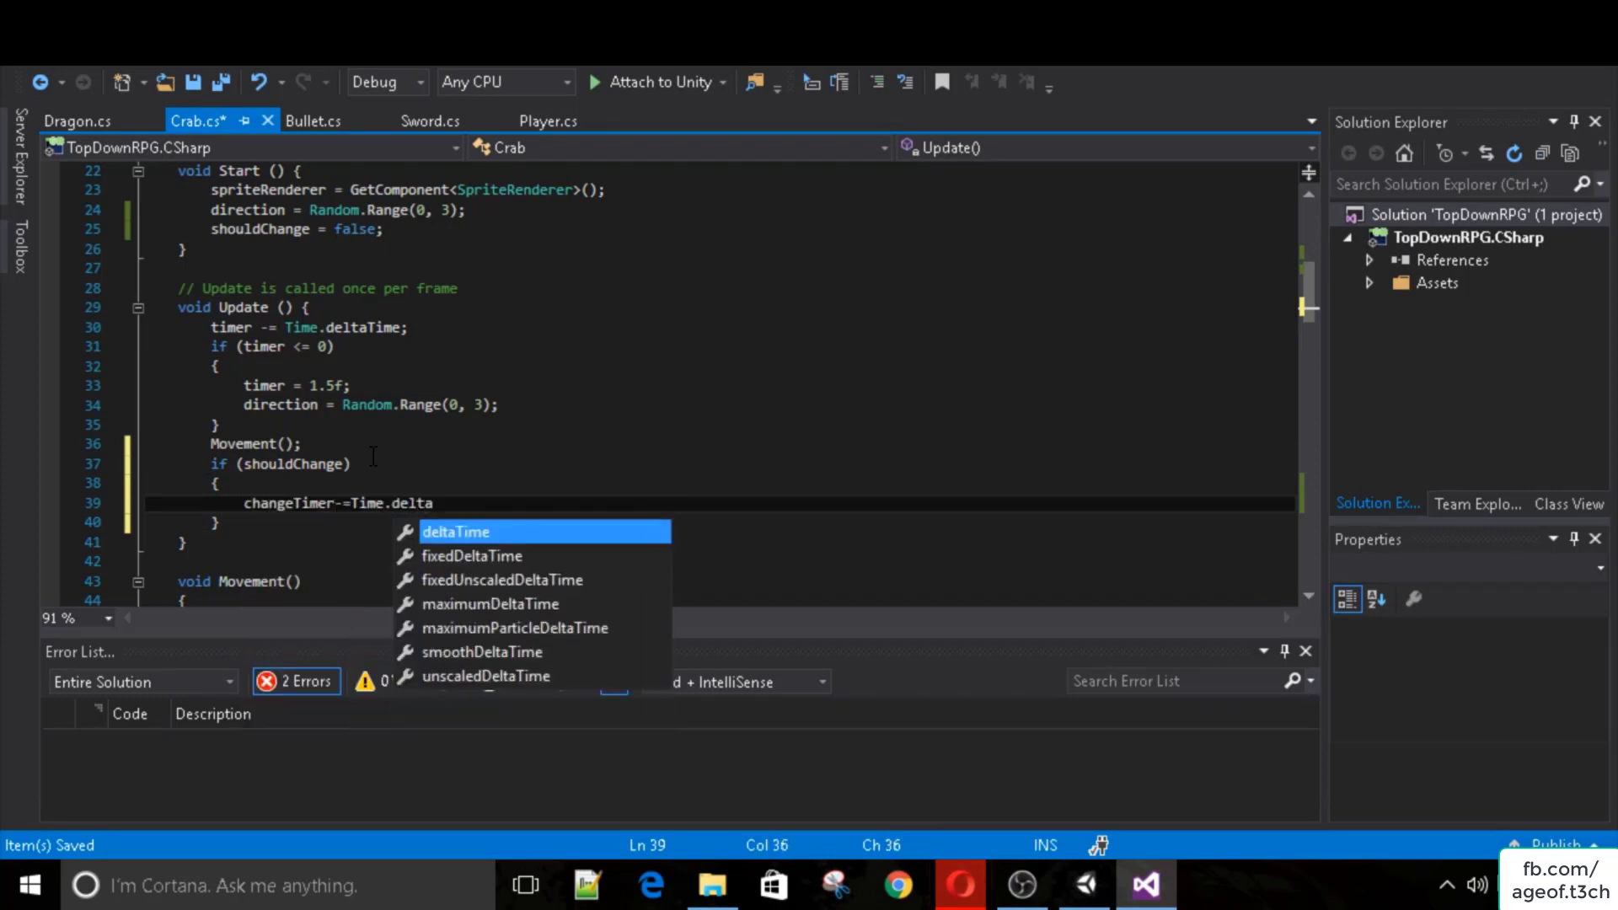
key("Tab")
type(";")
key("Return")
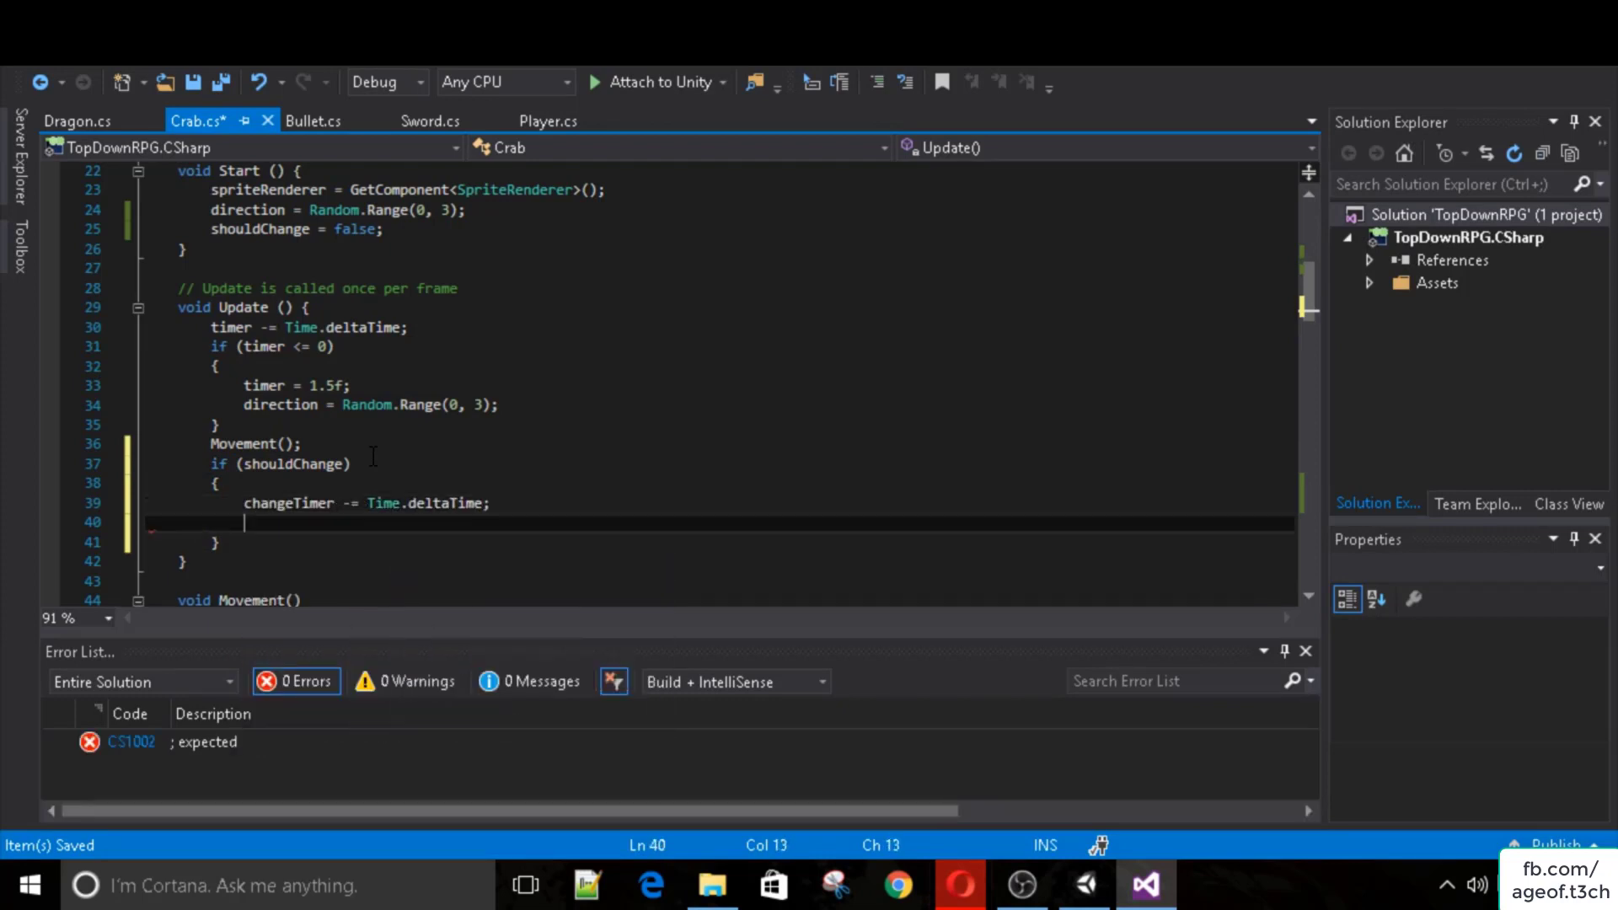
Below the timer decrement, add an if (changeTimer <= 0) condition that sets shouldChange to false.
type("if(cha")
key("Tab")
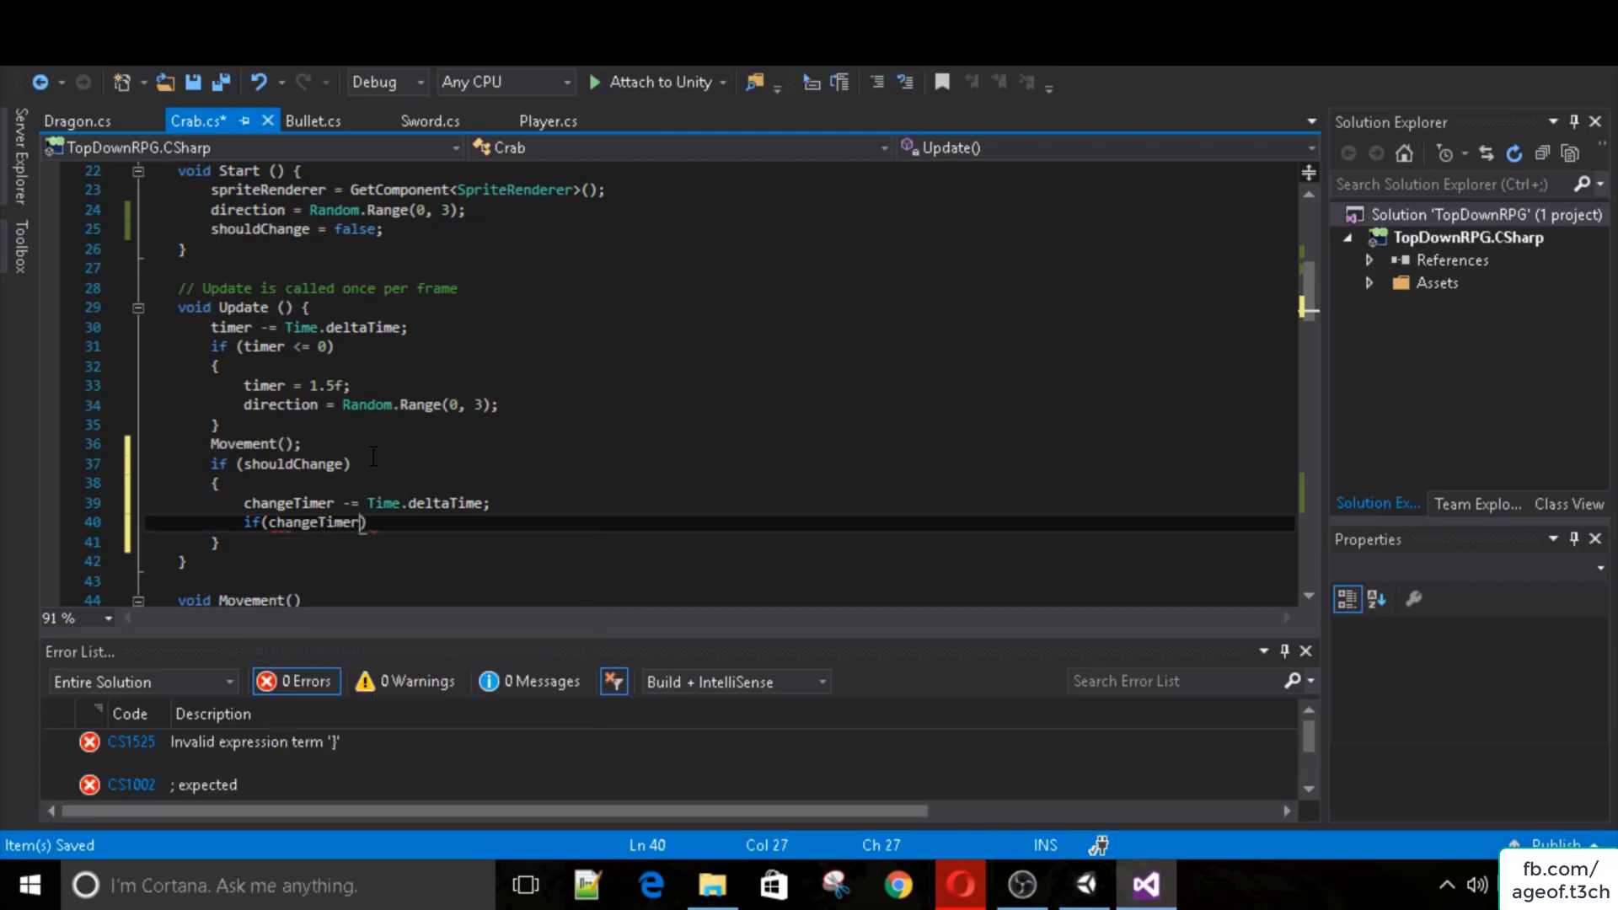
type("<=0)")
key("Return")
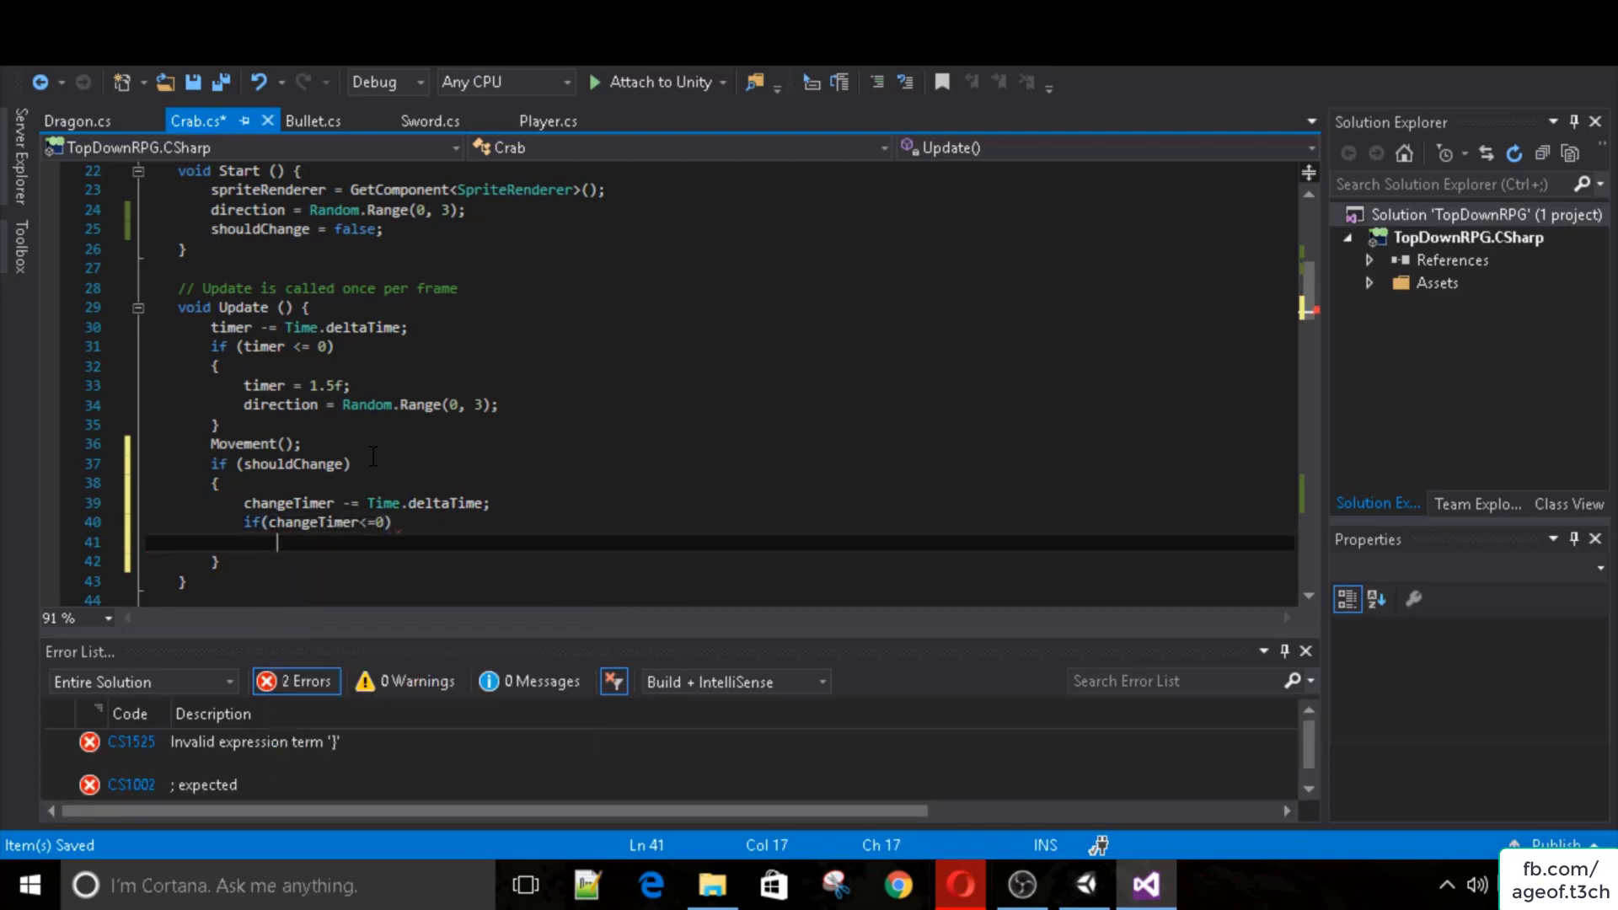
type("shou")
key("Tab")
type("= false")
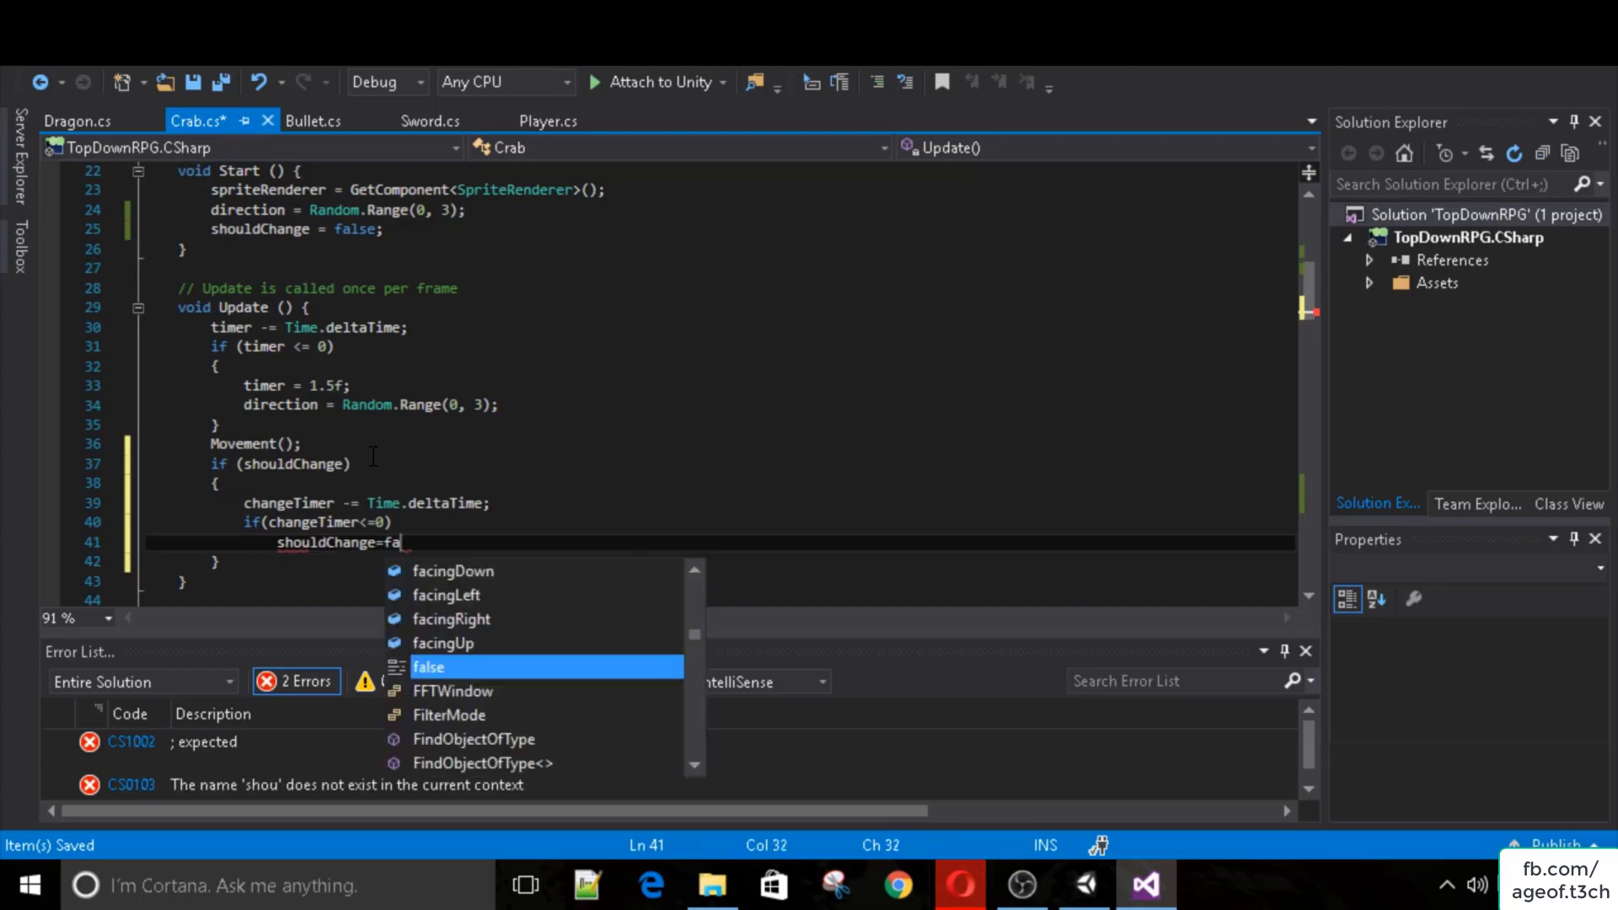
type(";")
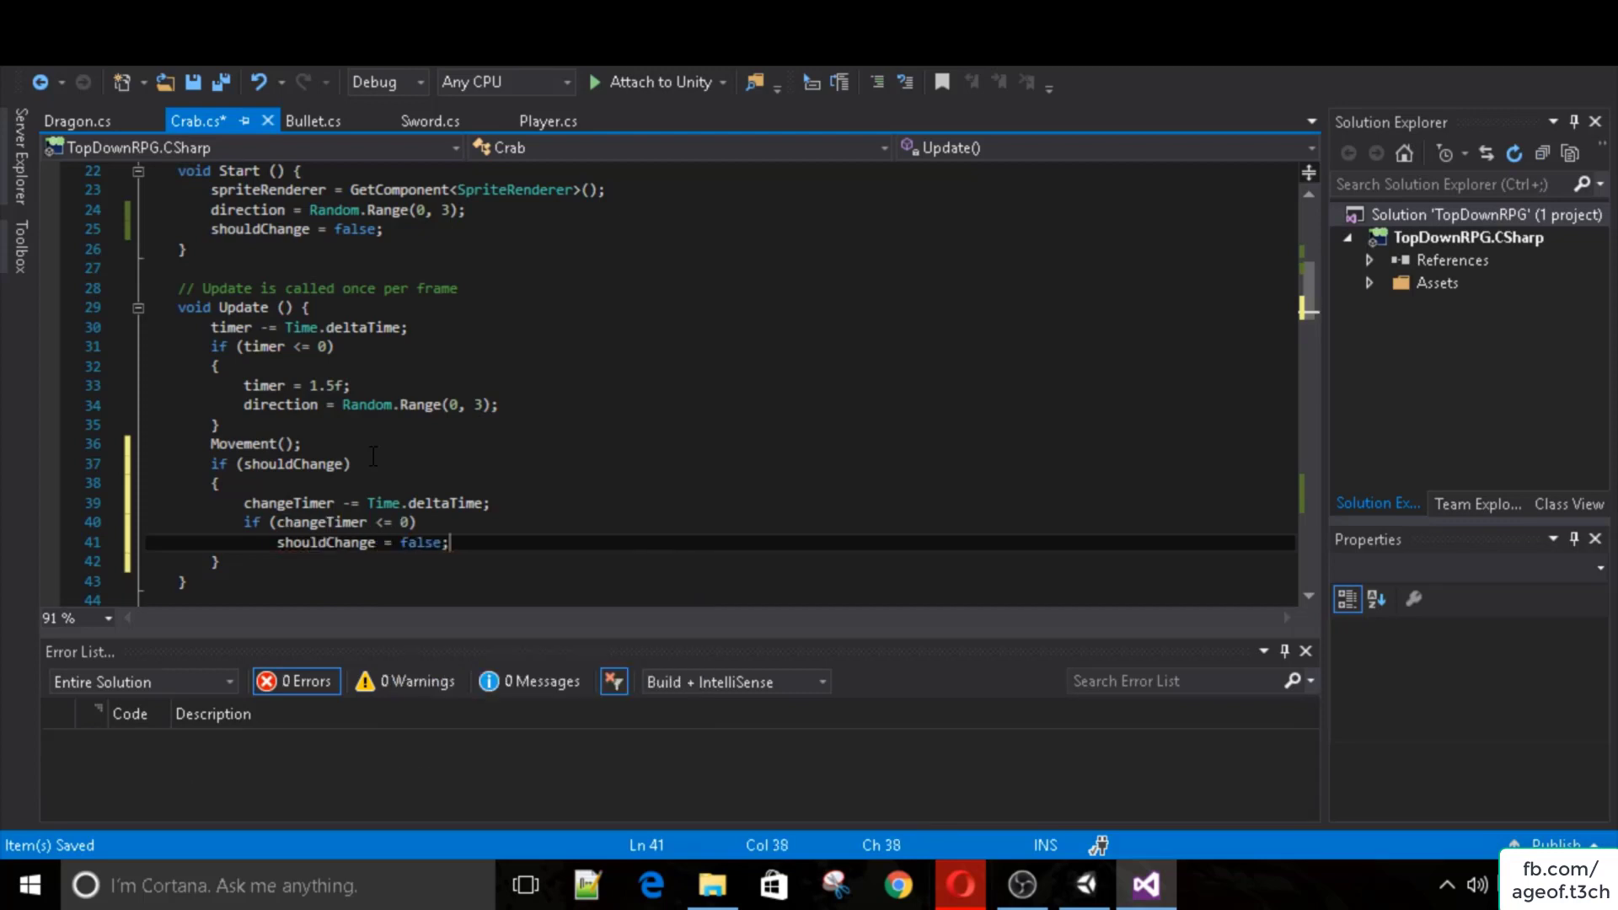
Enclose the shouldChange = false; statement under the changeTimer <= 0 condition in braces.
key("Up")
type("{")
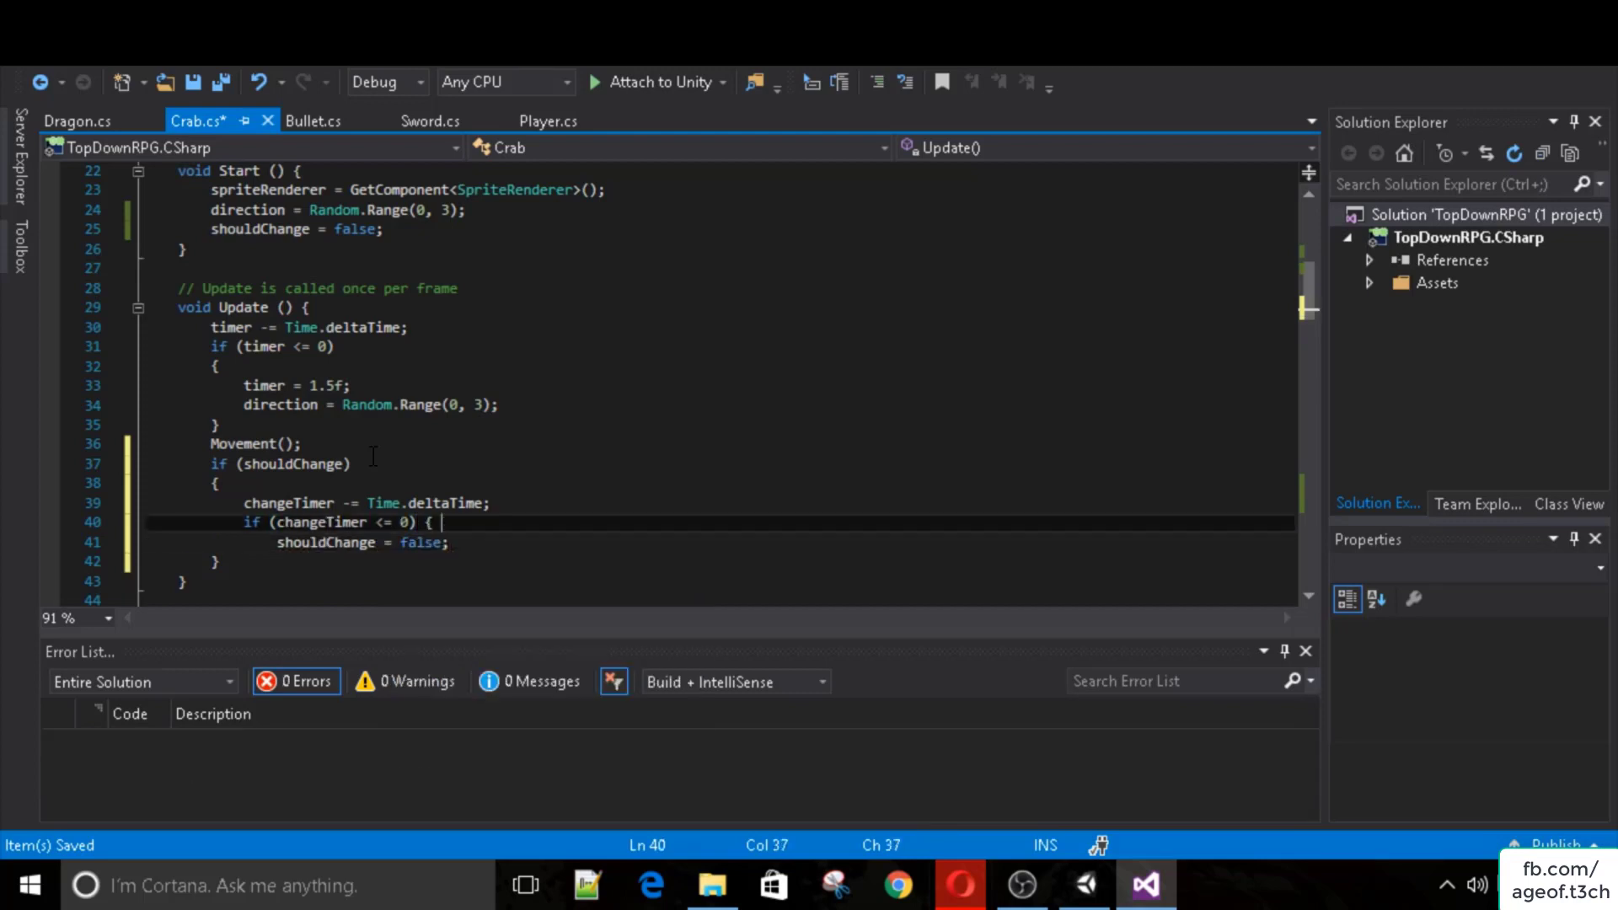
key("Down")
key("Return")
type("}")
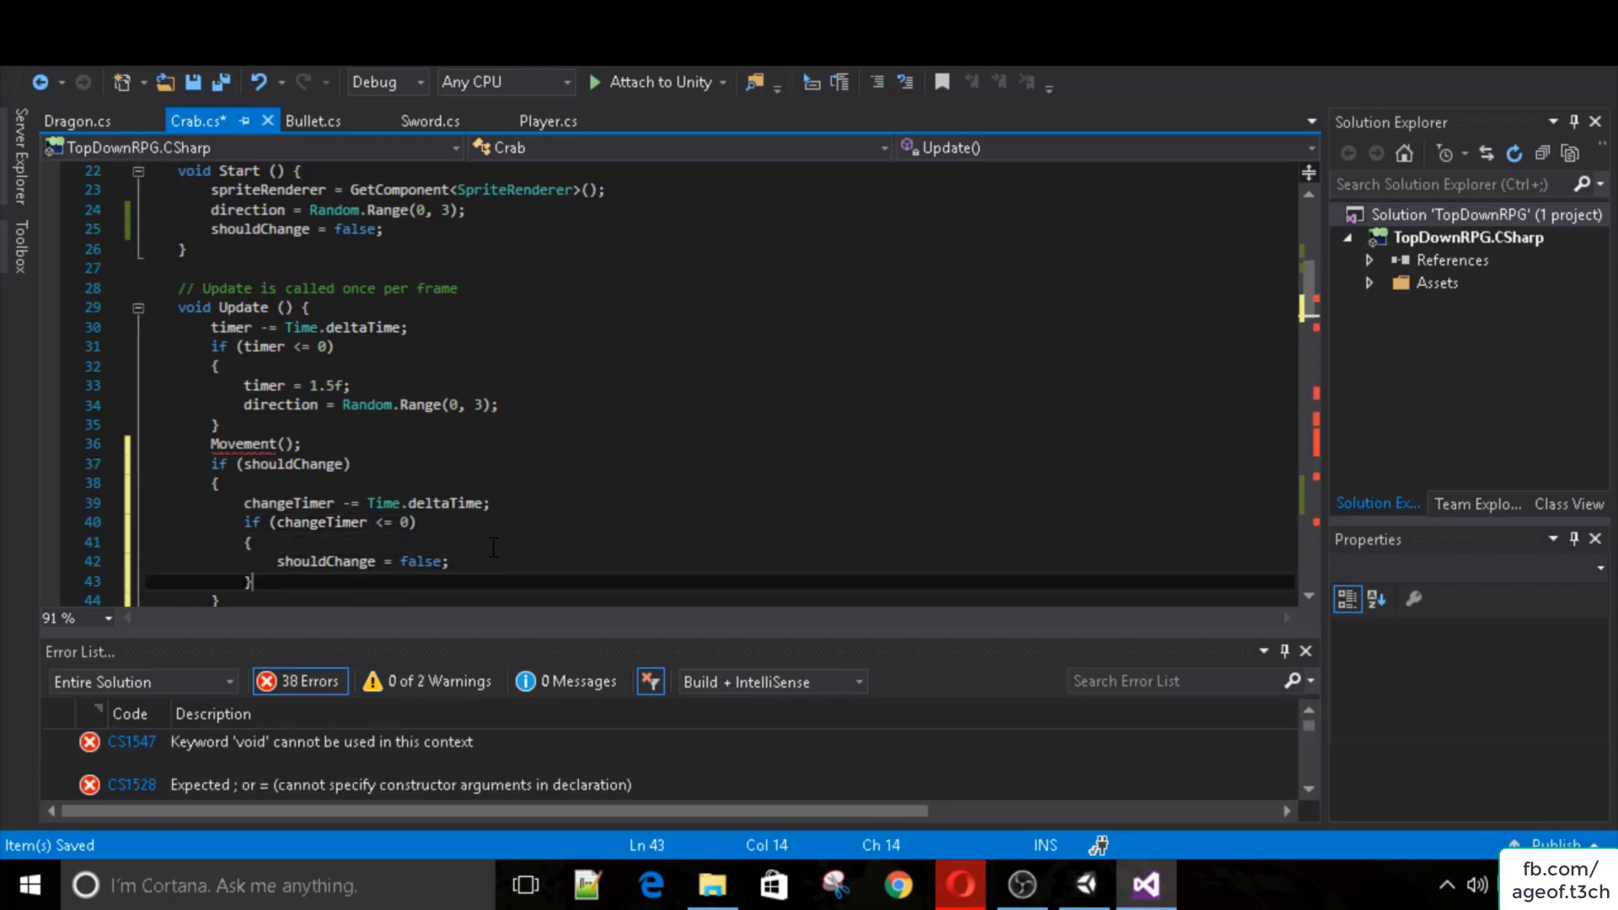
Reset the timer with changeTimer = .2f; below shouldChange = false; and save the script.
left_click(494, 547)
left_click(495, 560)
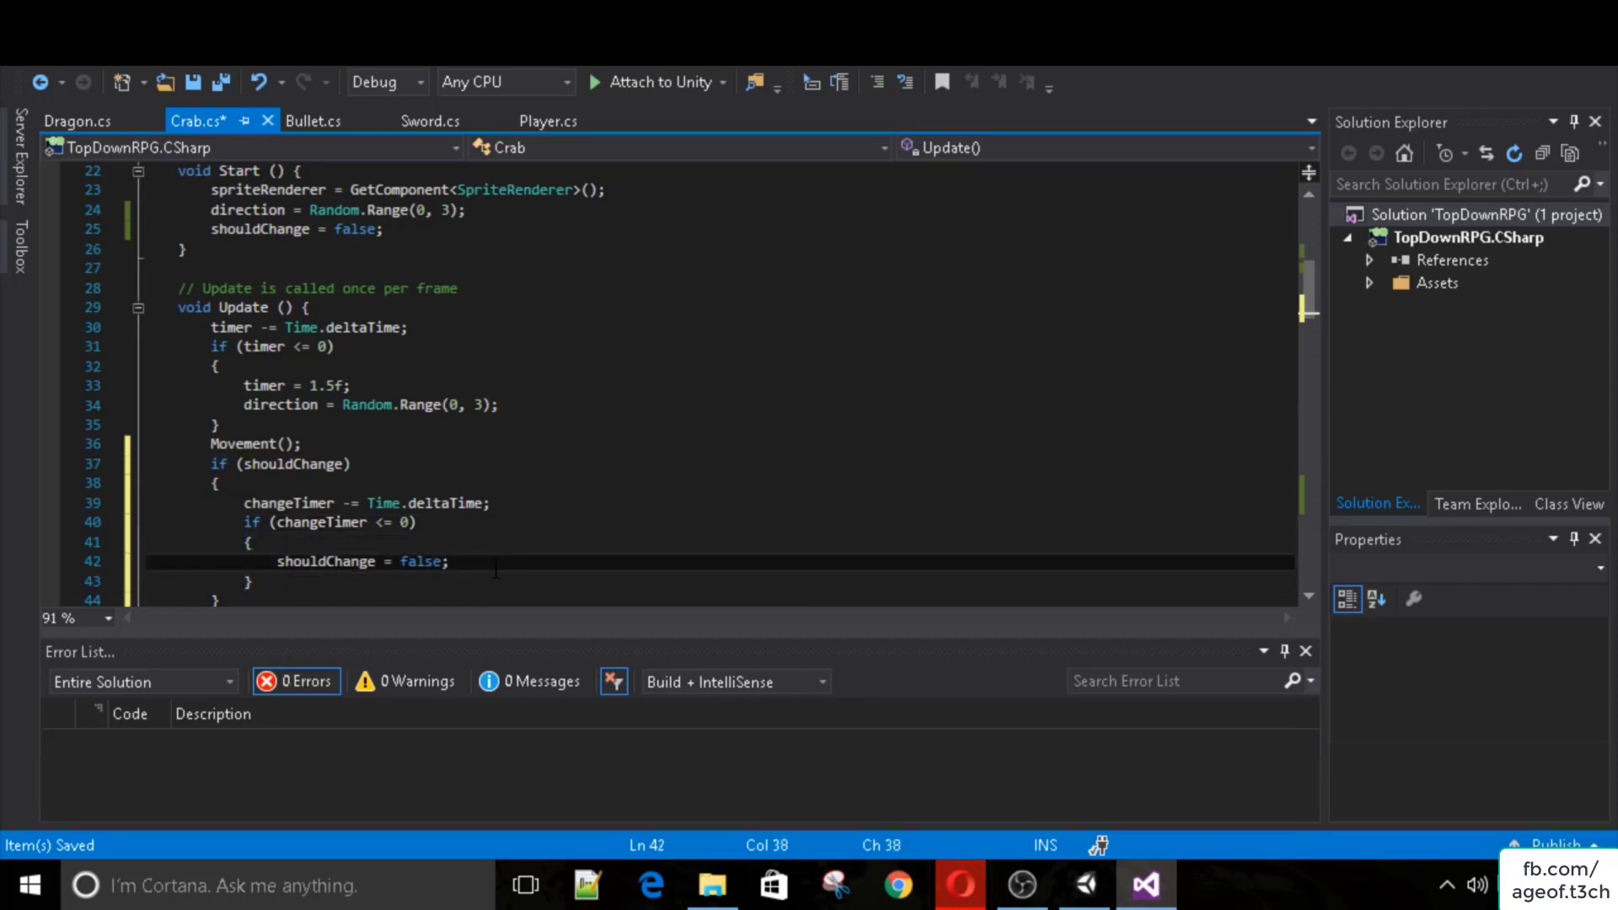
key("Return")
type("chage")
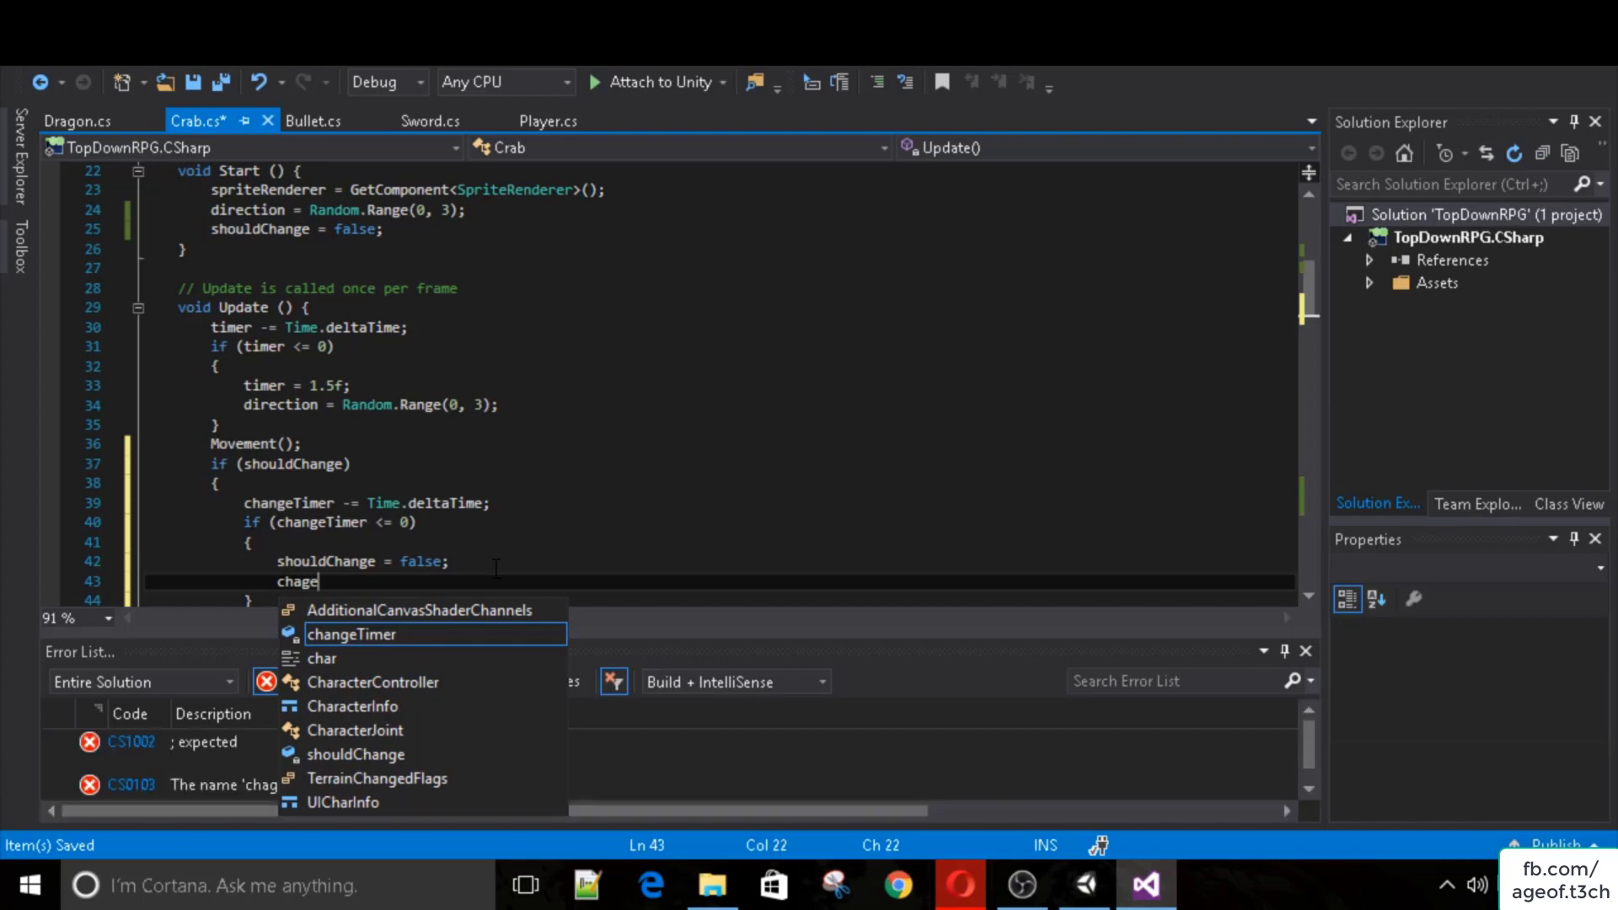
key("BackSpace")
type("n")
key("Tab")
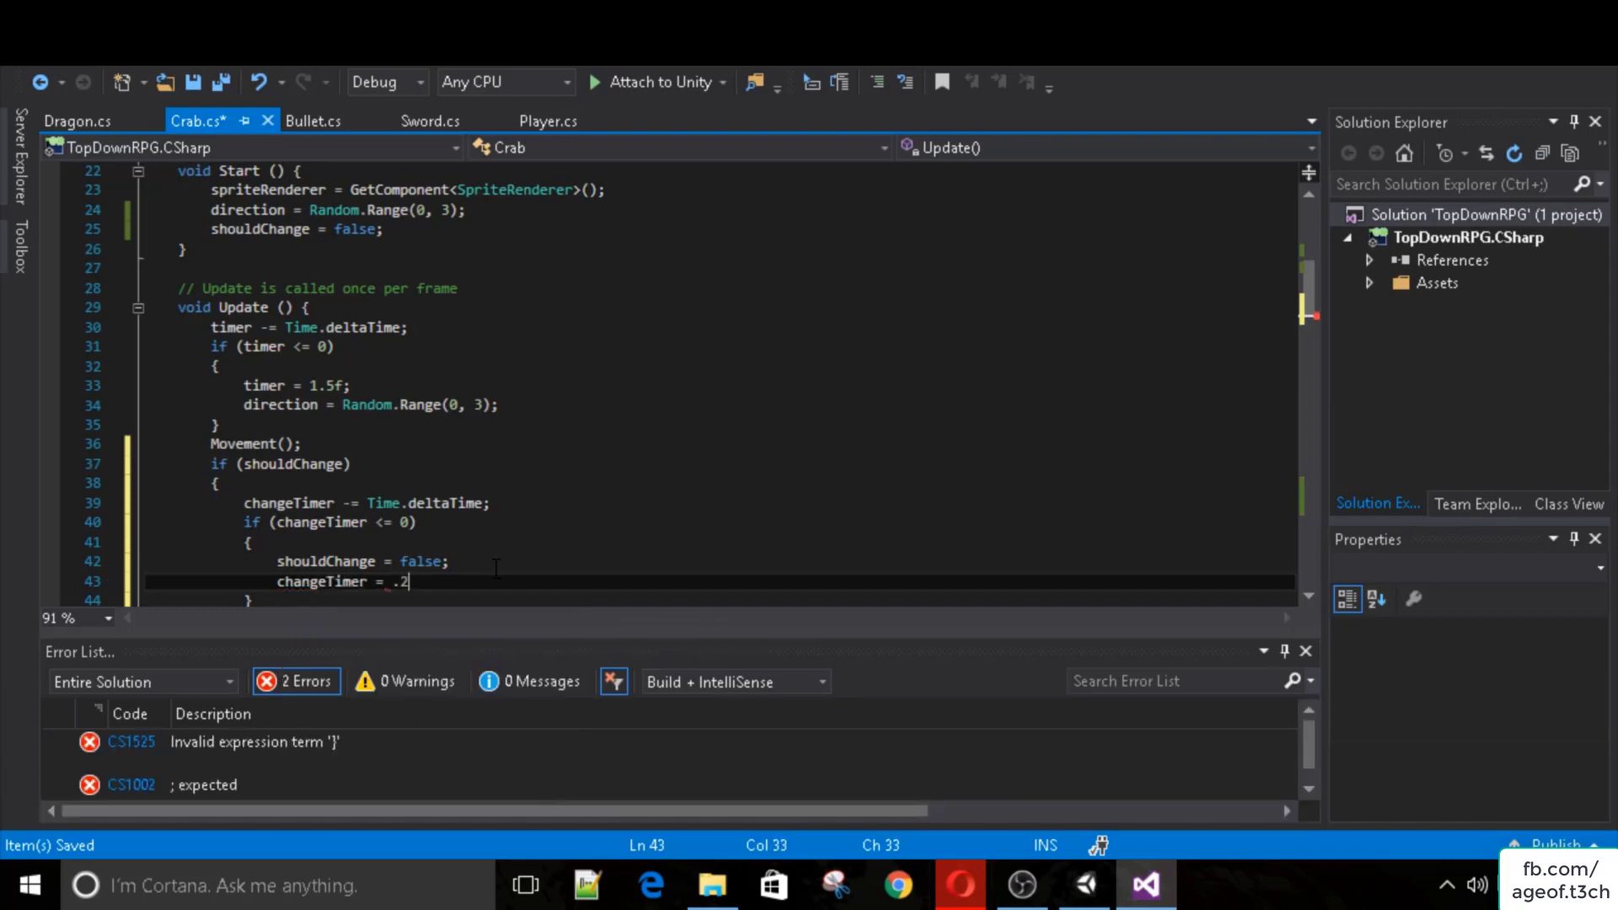
type(";")
key("ctrl+s")
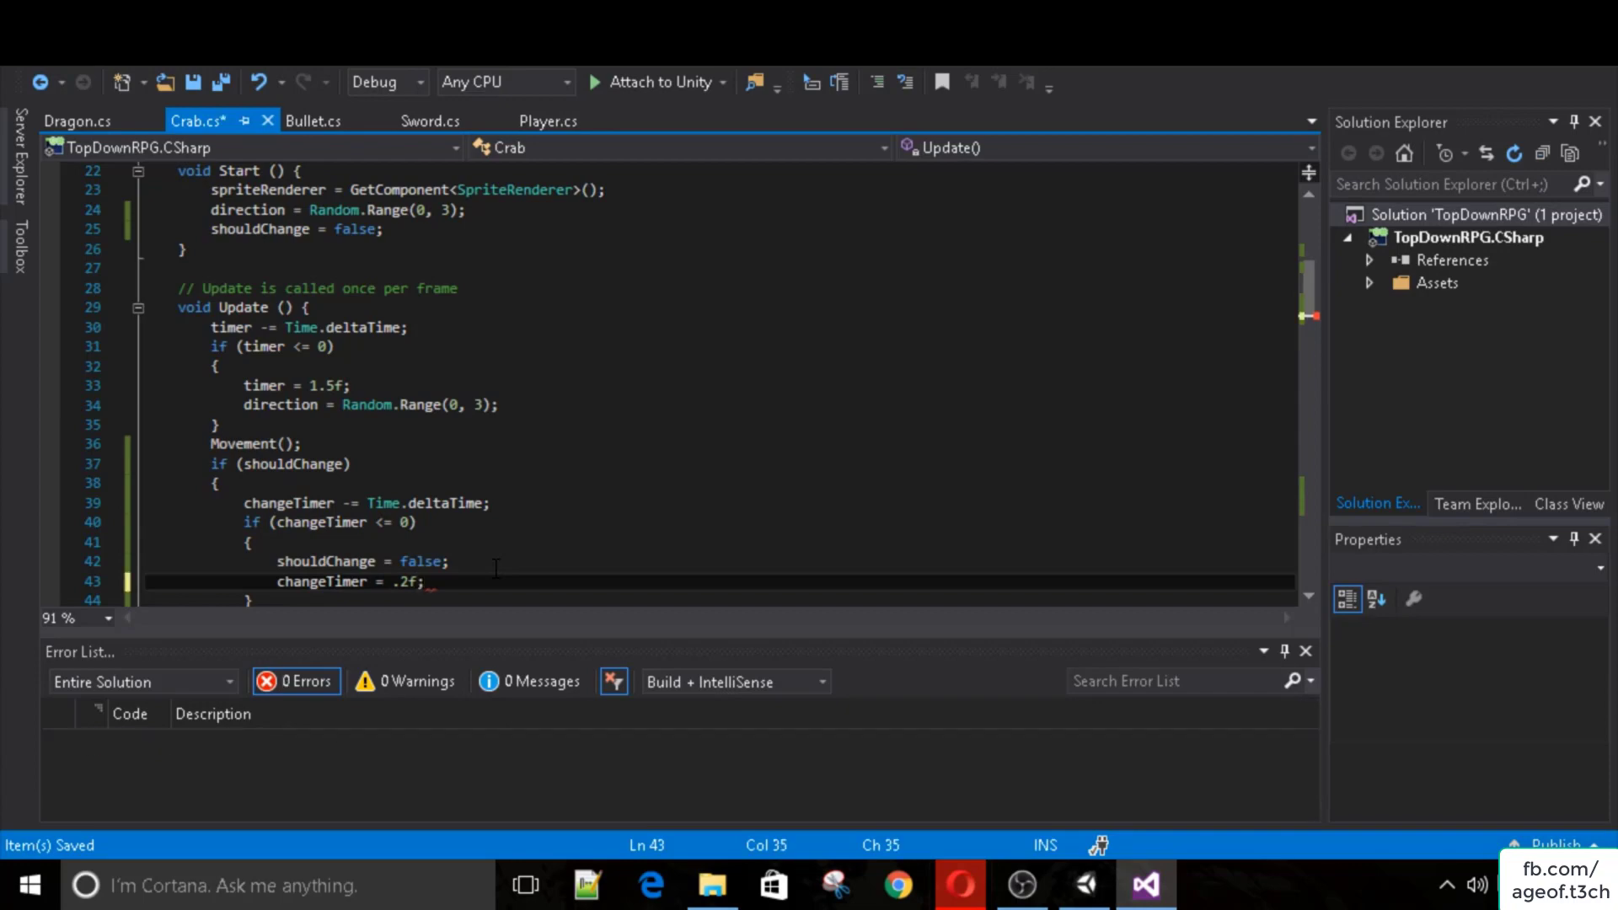
Switch to Dragon.cs and delete the dir = Random.Range(0, 3); assignment from its Wall branch.
scroll(495, 539, "up", 1, "ctrl")
scroll(495, 530, "down", 19)
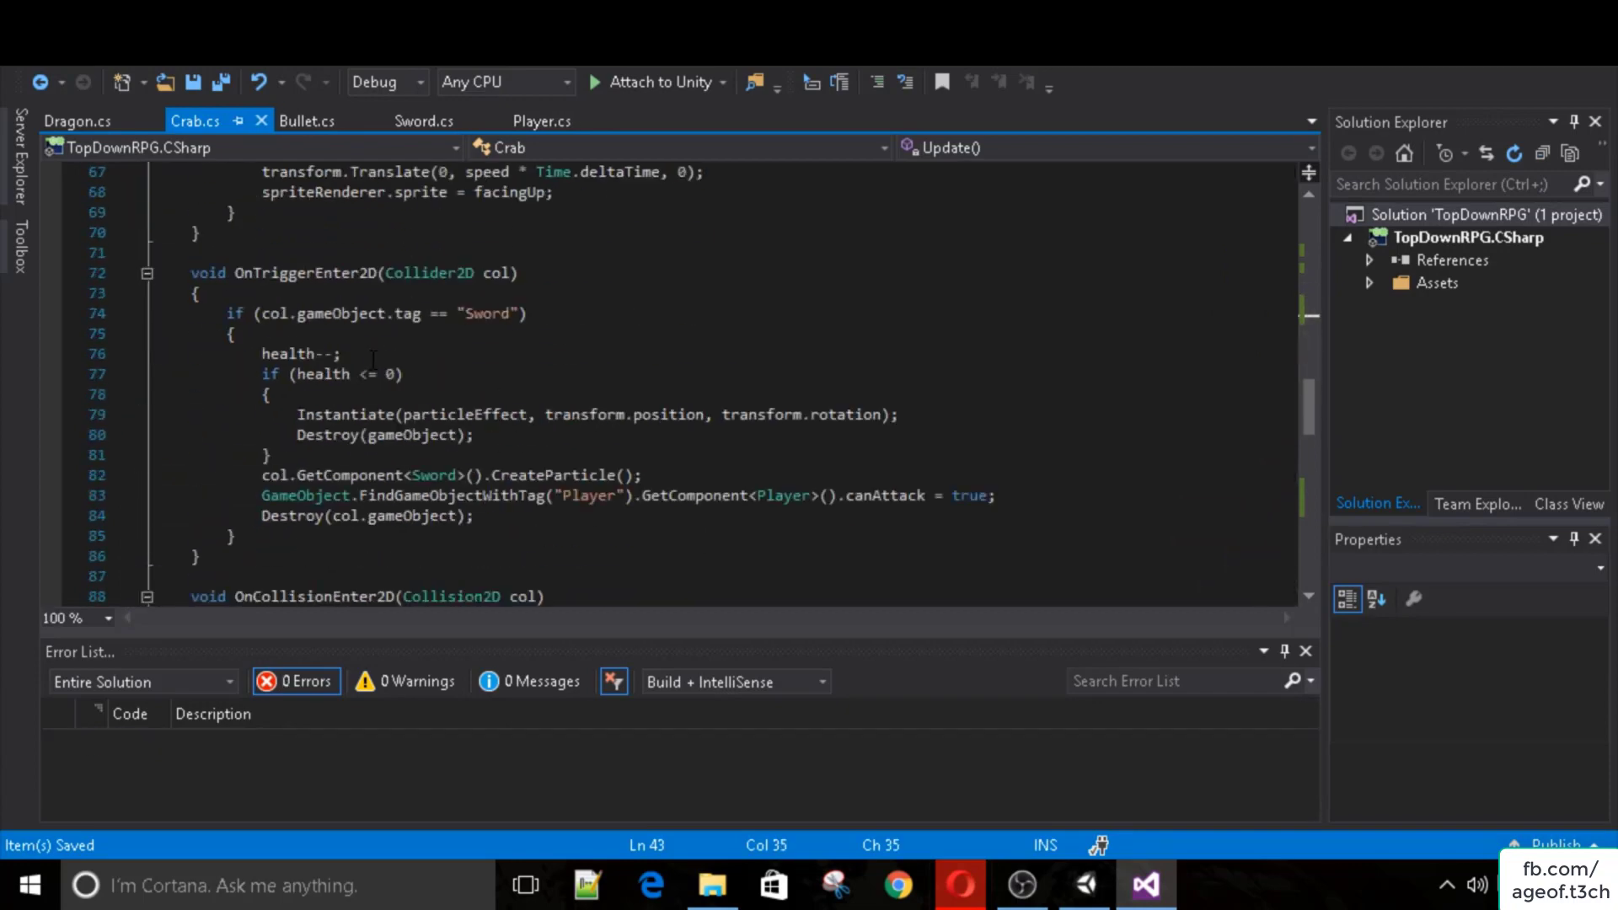
scroll(377, 322, "down", 10)
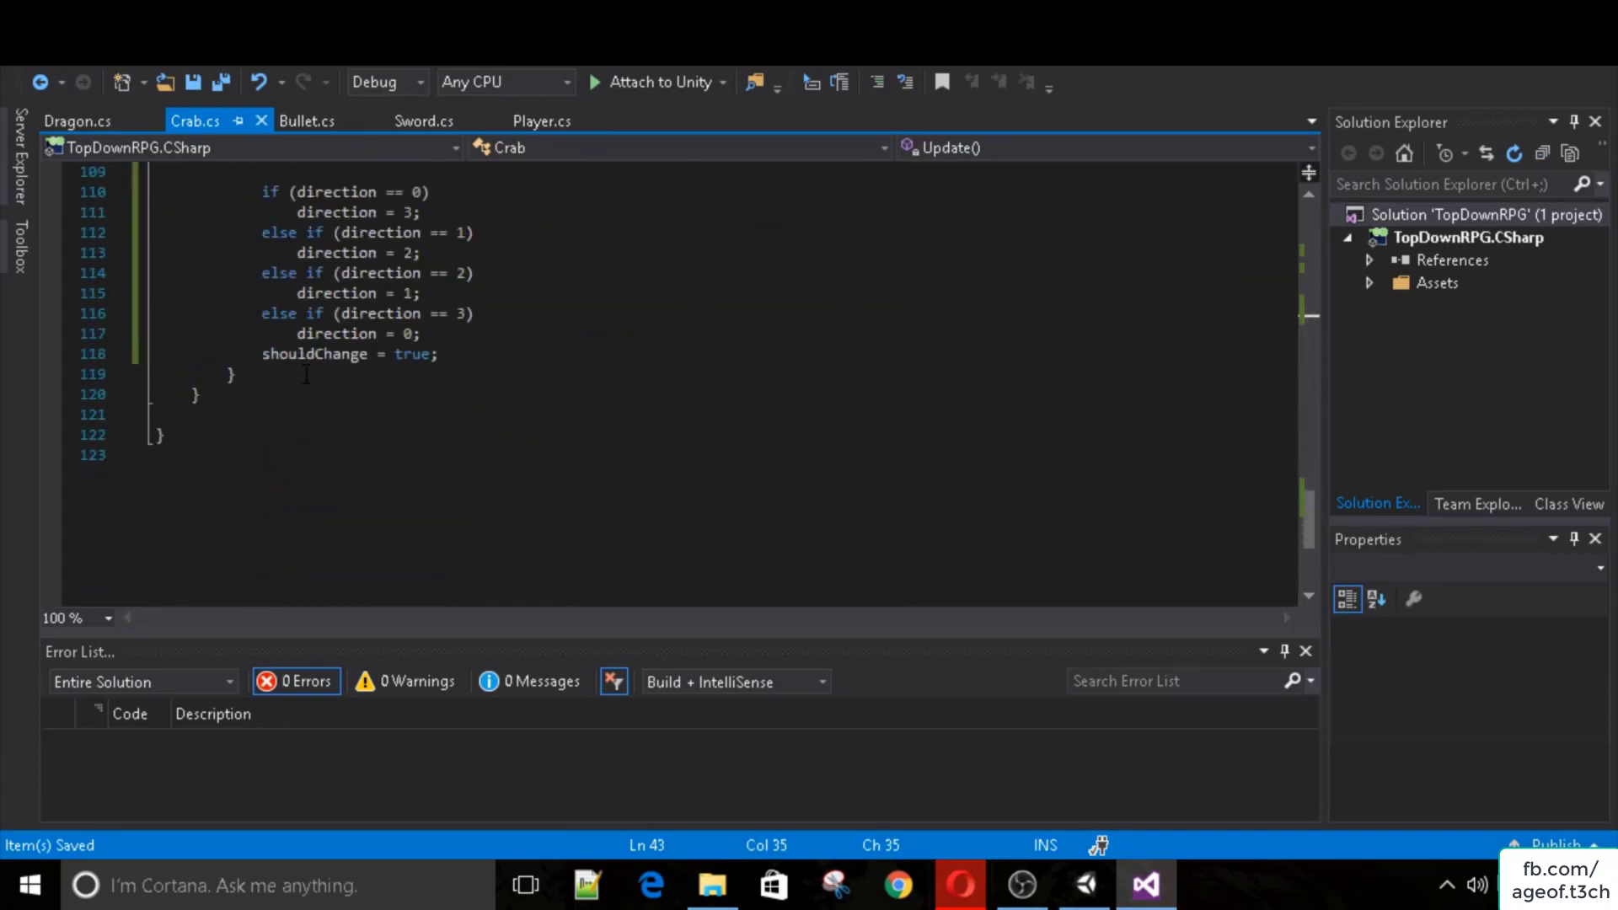
left_click(87, 124)
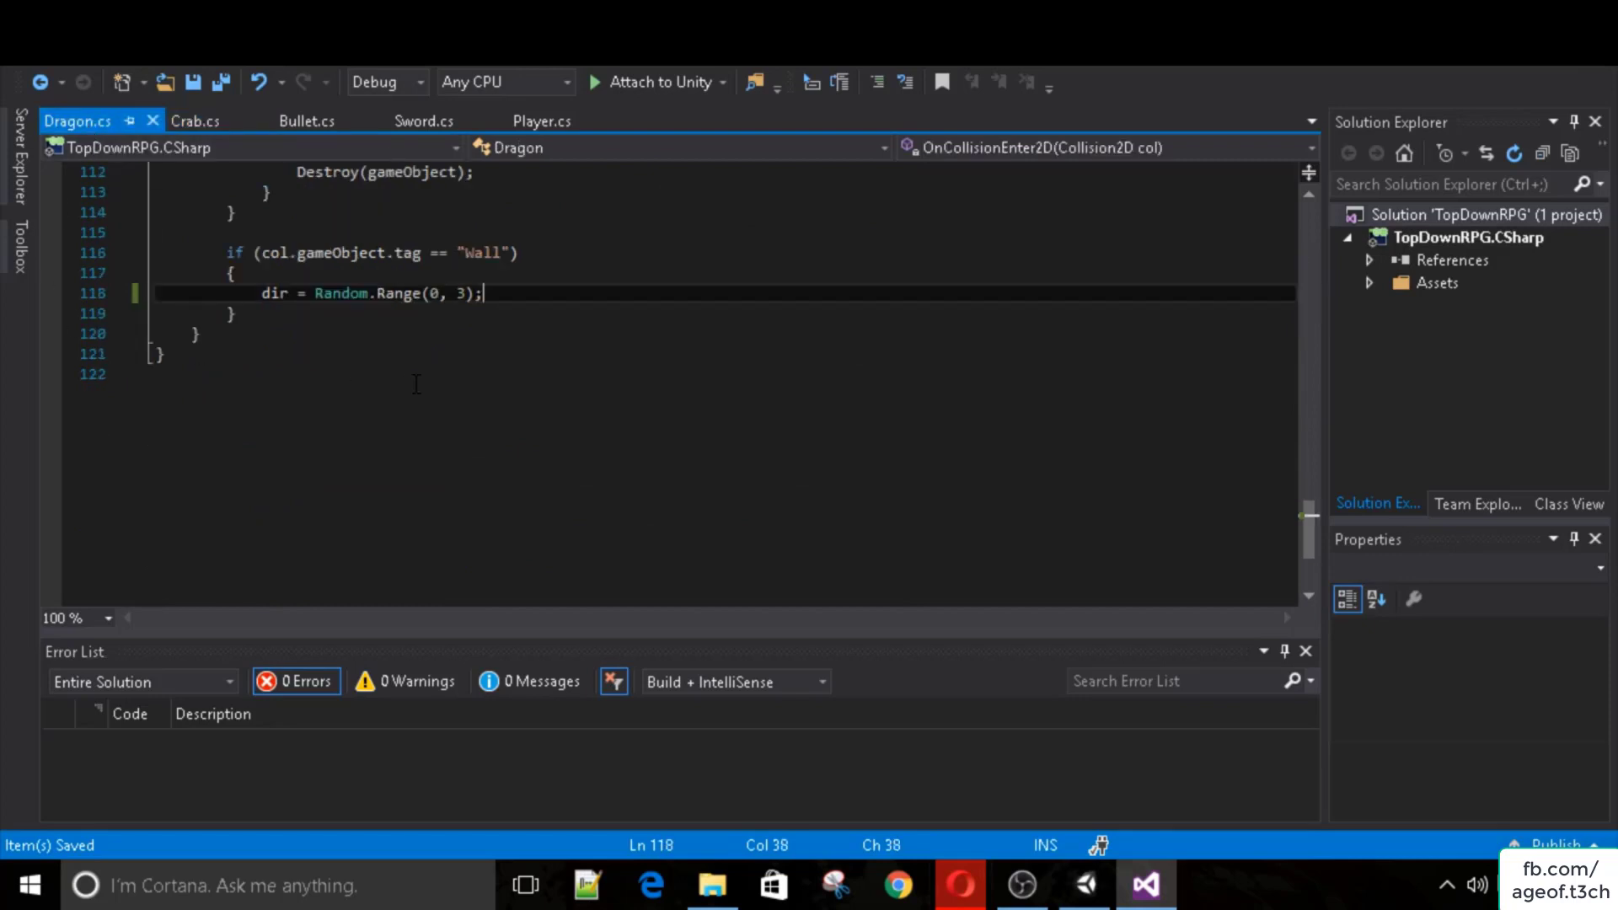
left_click_drag(497, 414, 274, 413)
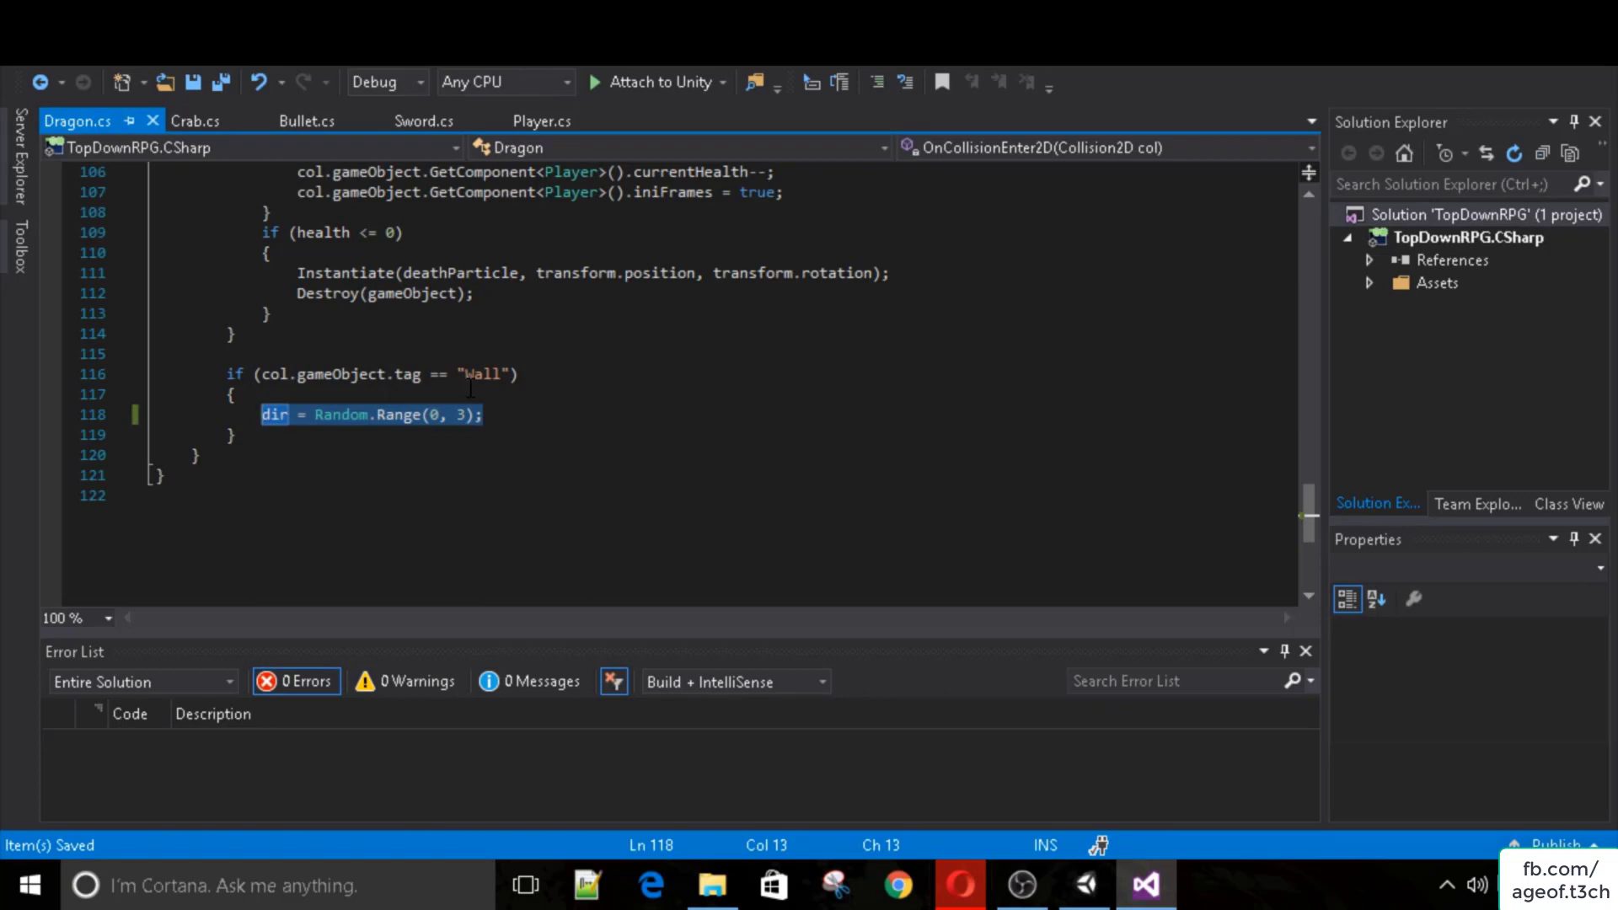
key("End")
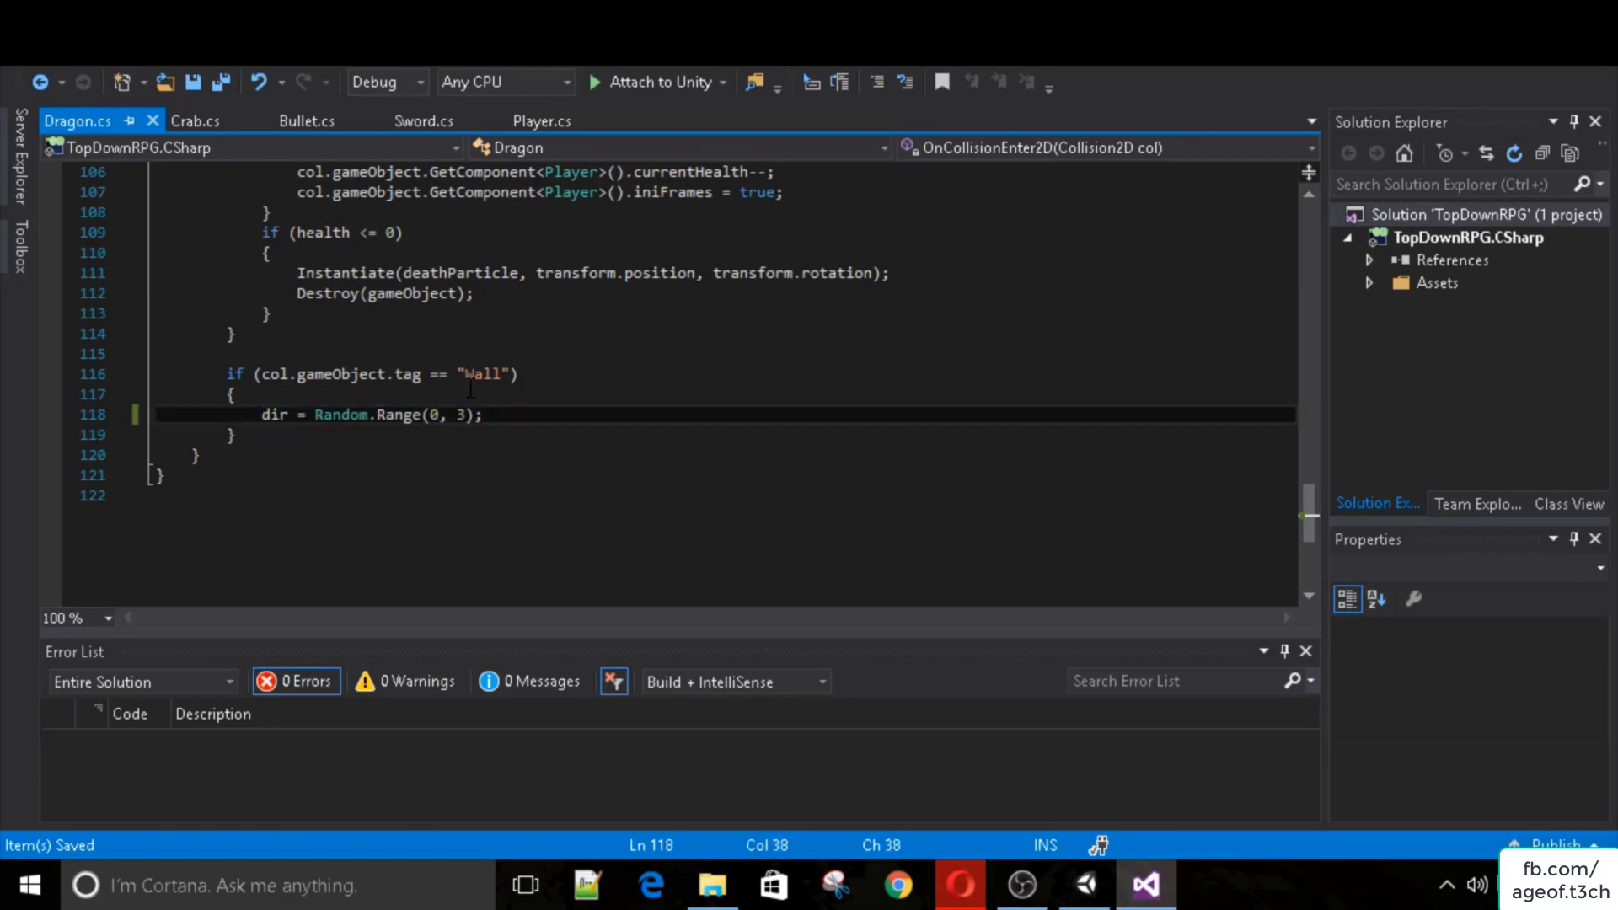
key("BackSpace")
key("BackSpace")
key("ctrl+BackSpace")
key("ctrl+BackSpace")
key("ctrl+BackSpace")
key("ctrl+BackSpace")
key("ctrl+BackSpace")
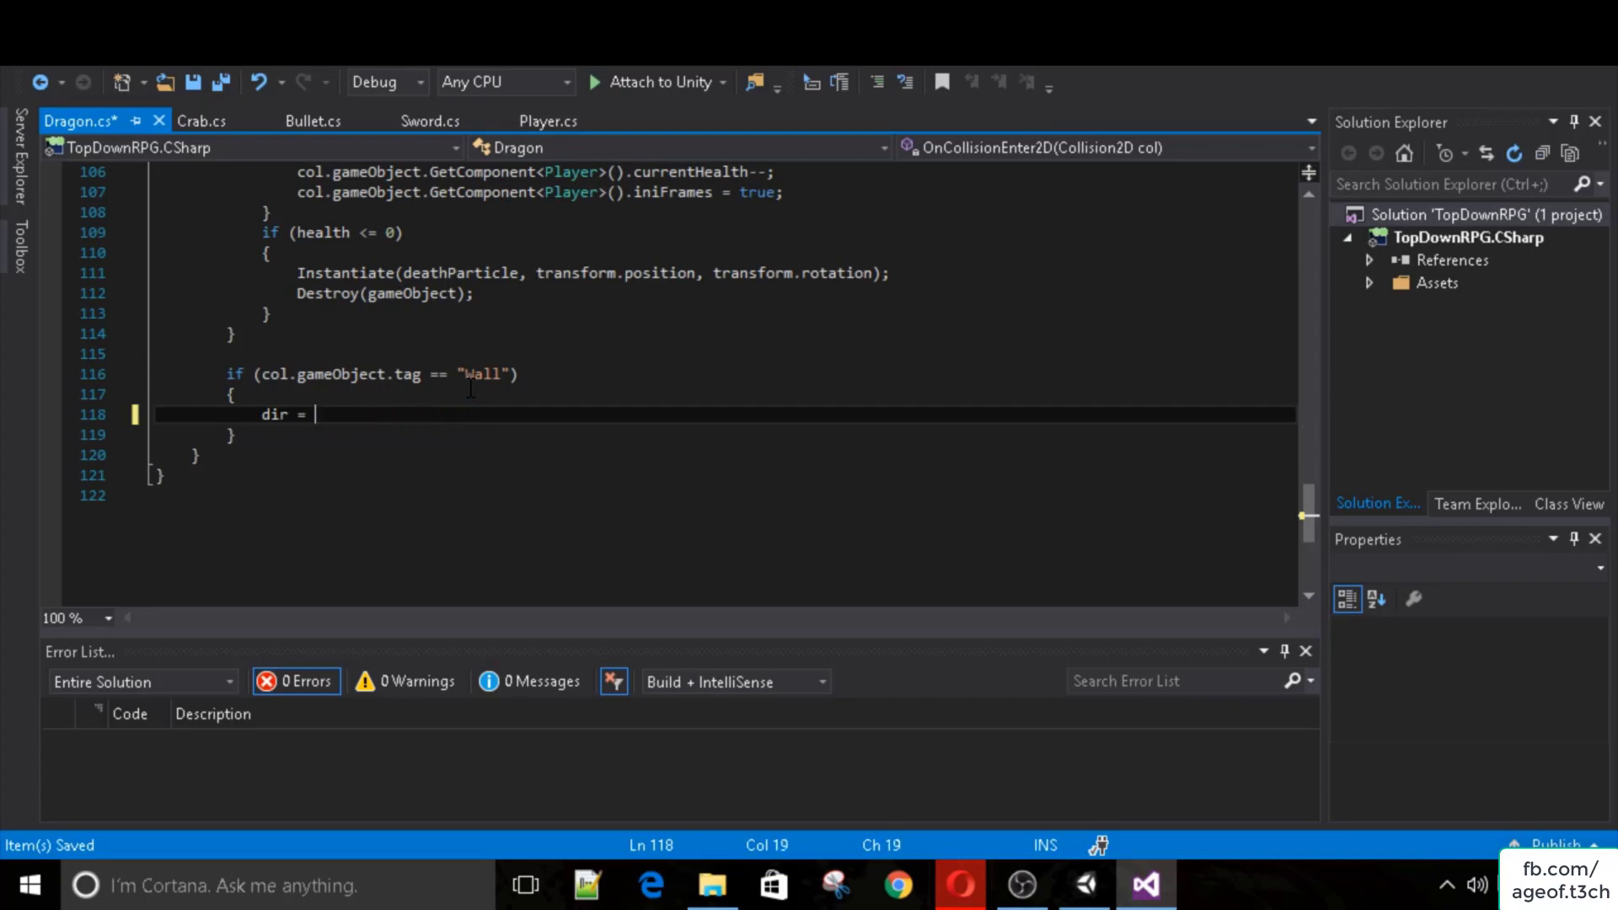
In Dragon.cs's Wall branch, add an if (dir == 0) condition that sets dir = 2;.
type("if(dir == 0")
scroll(470, 389, "up", 8)
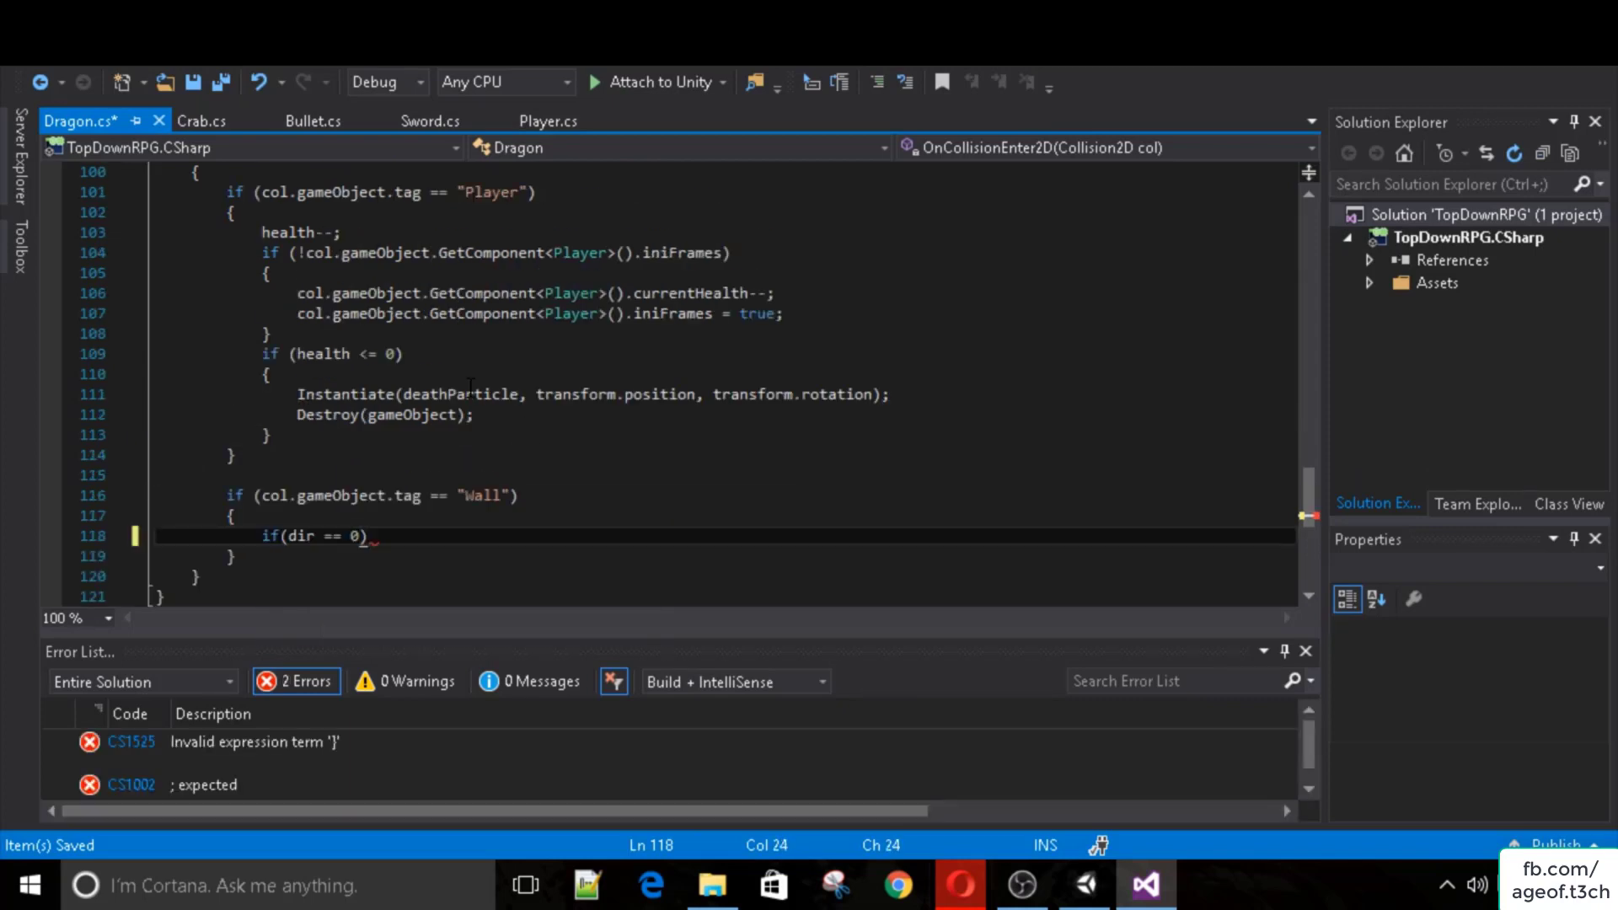
scroll(471, 390, "up", 6)
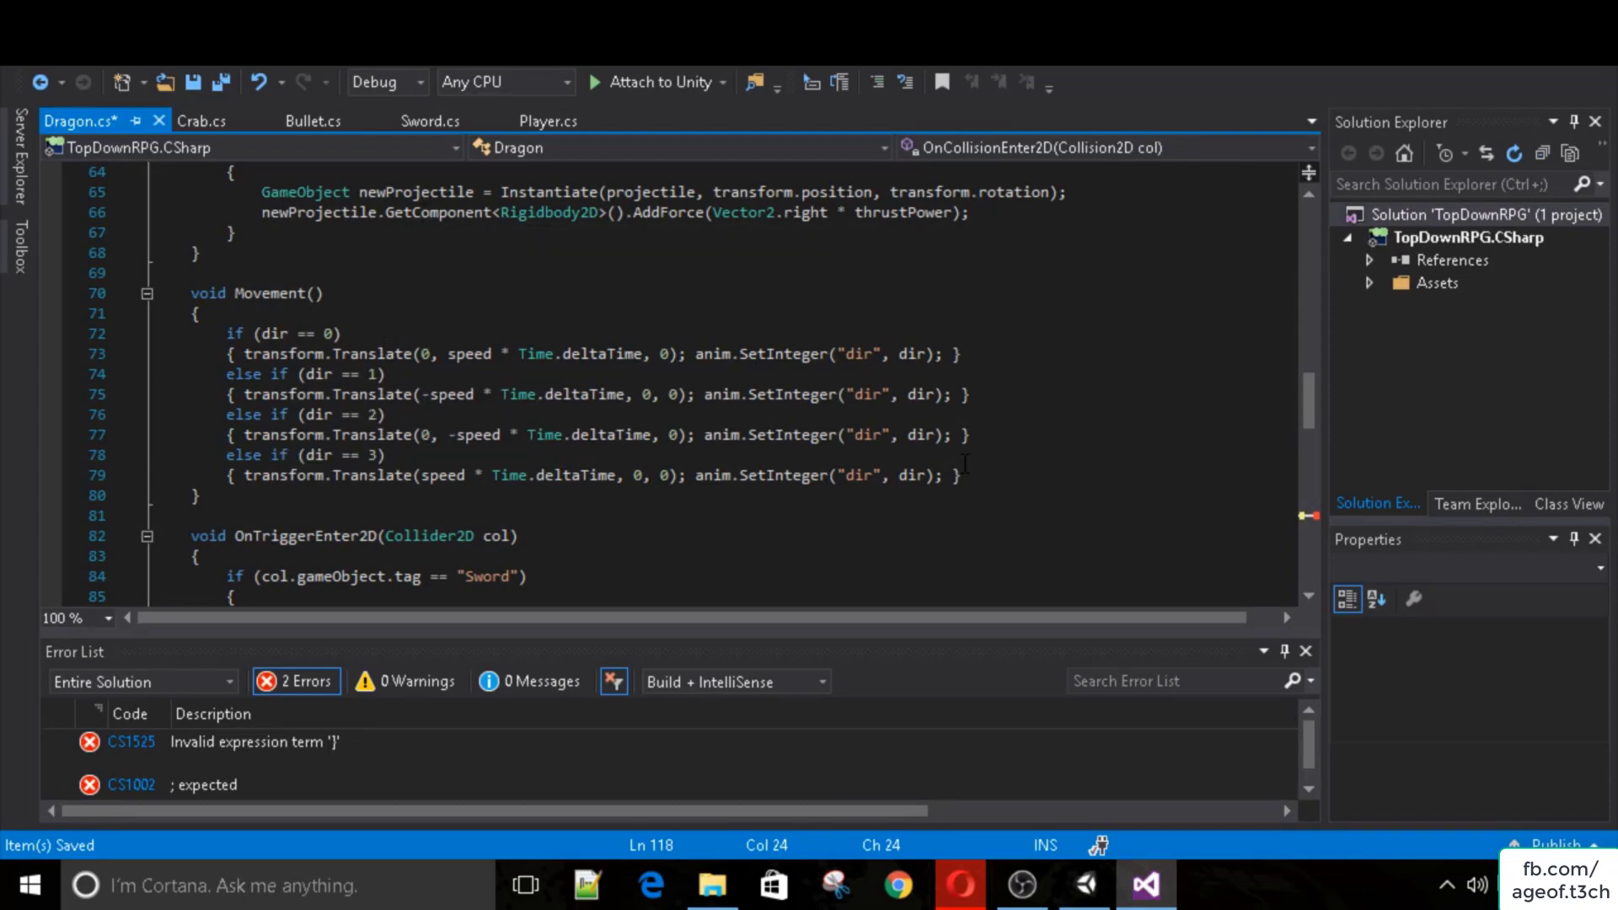
scroll(530, 325, "down", 14)
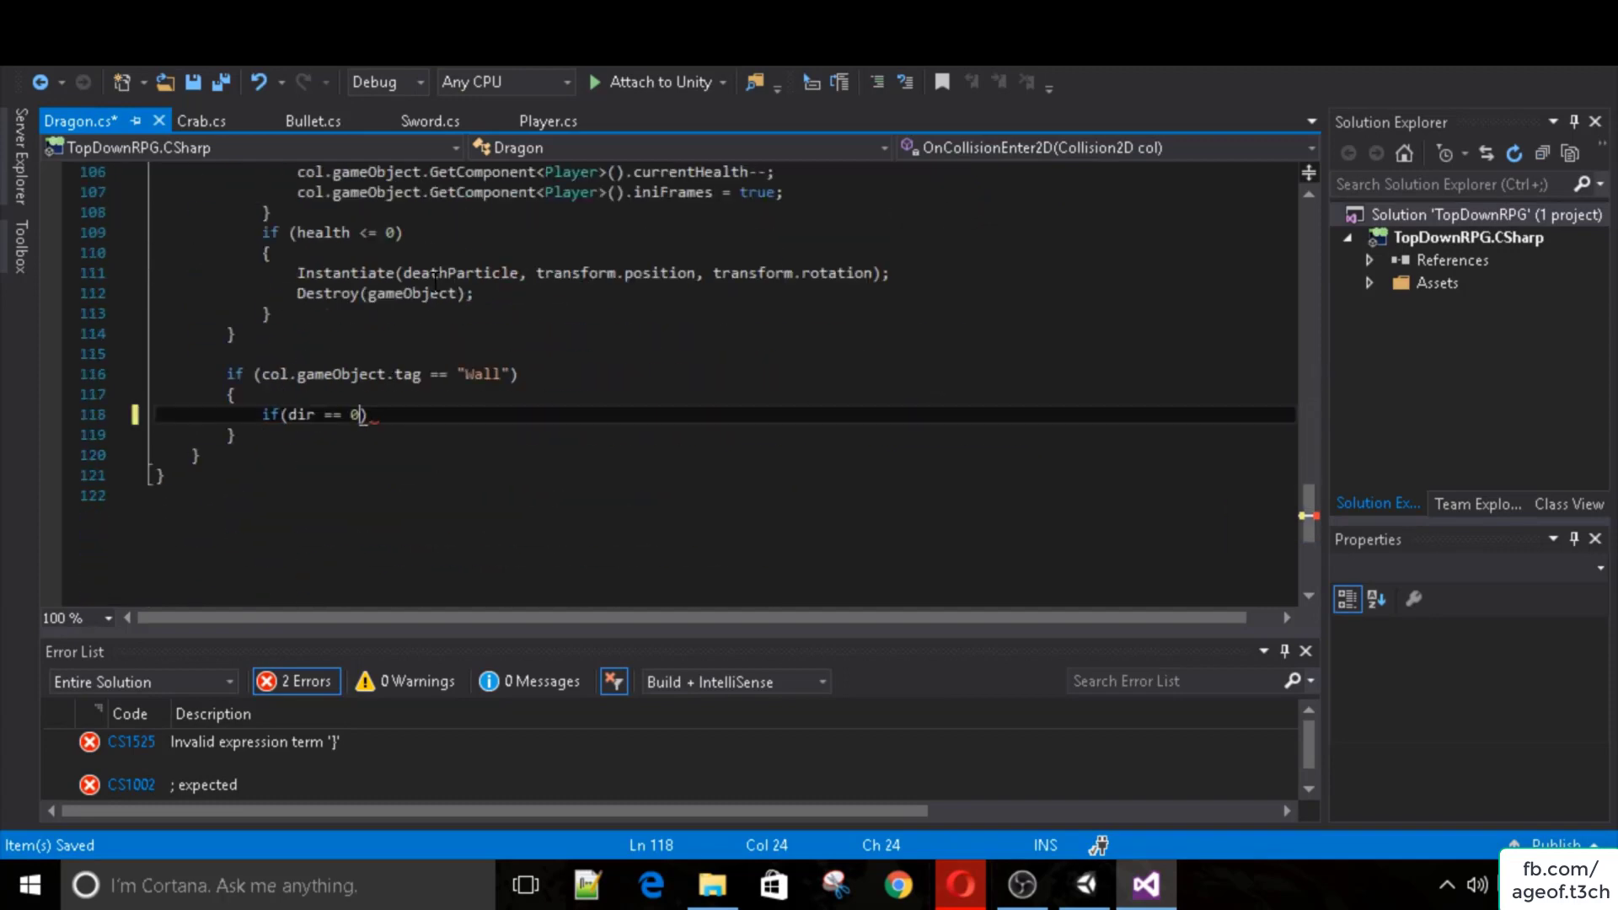
left_click(426, 410)
key("Return")
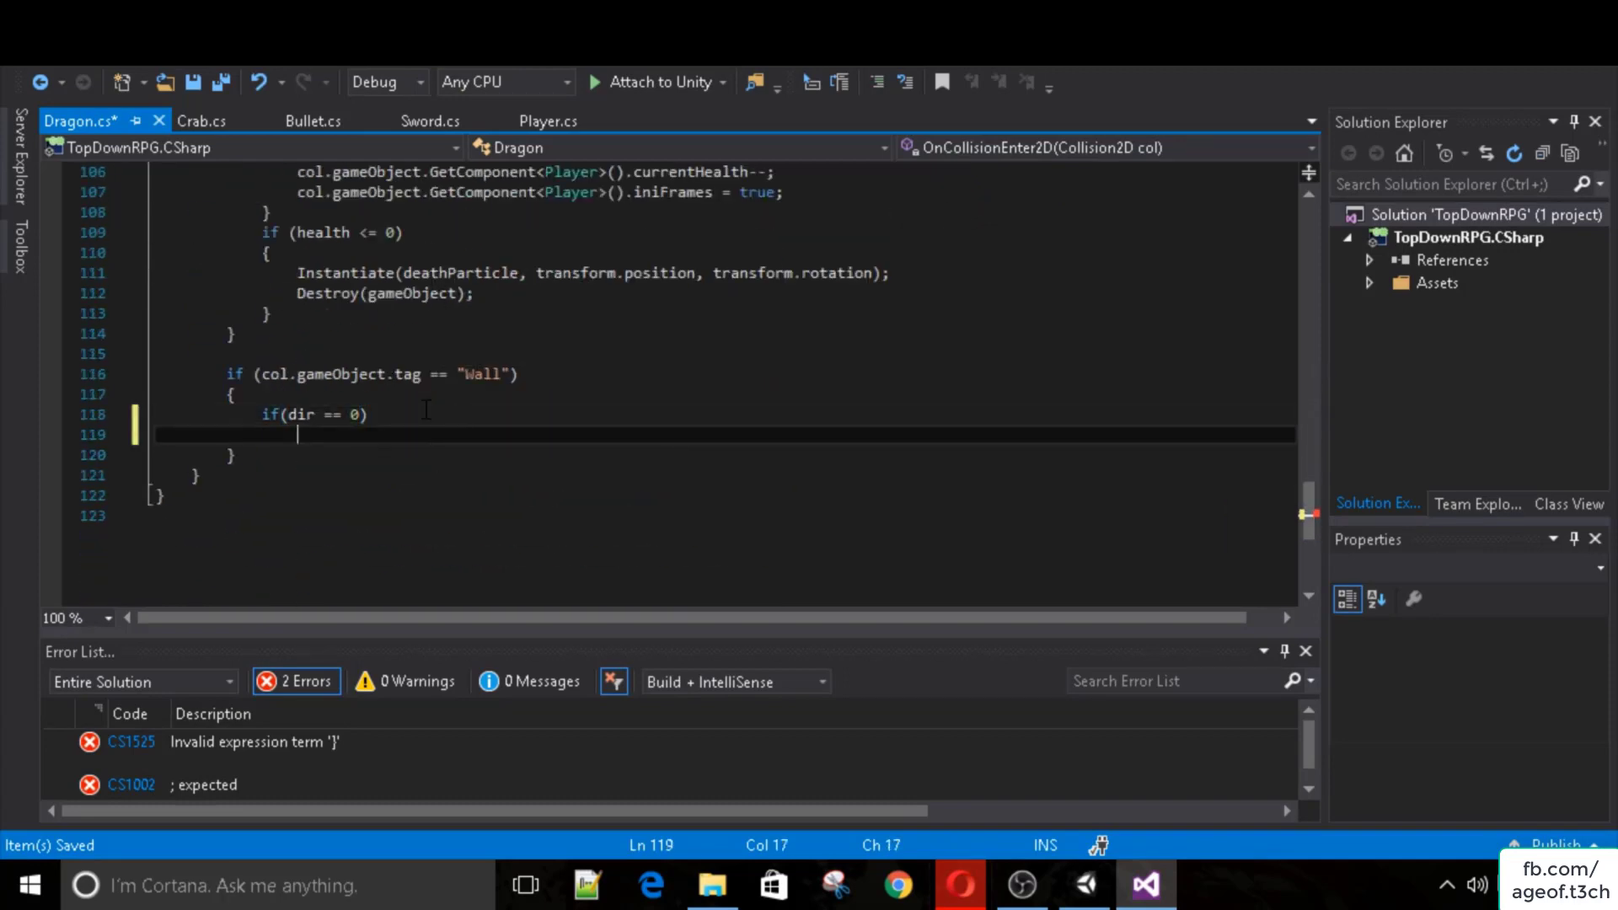
type("dir = 2;")
key("Return")
Below the dir == 0 case, add an else if (dir == 1) condition that sets dir = 3;.
type("else i")
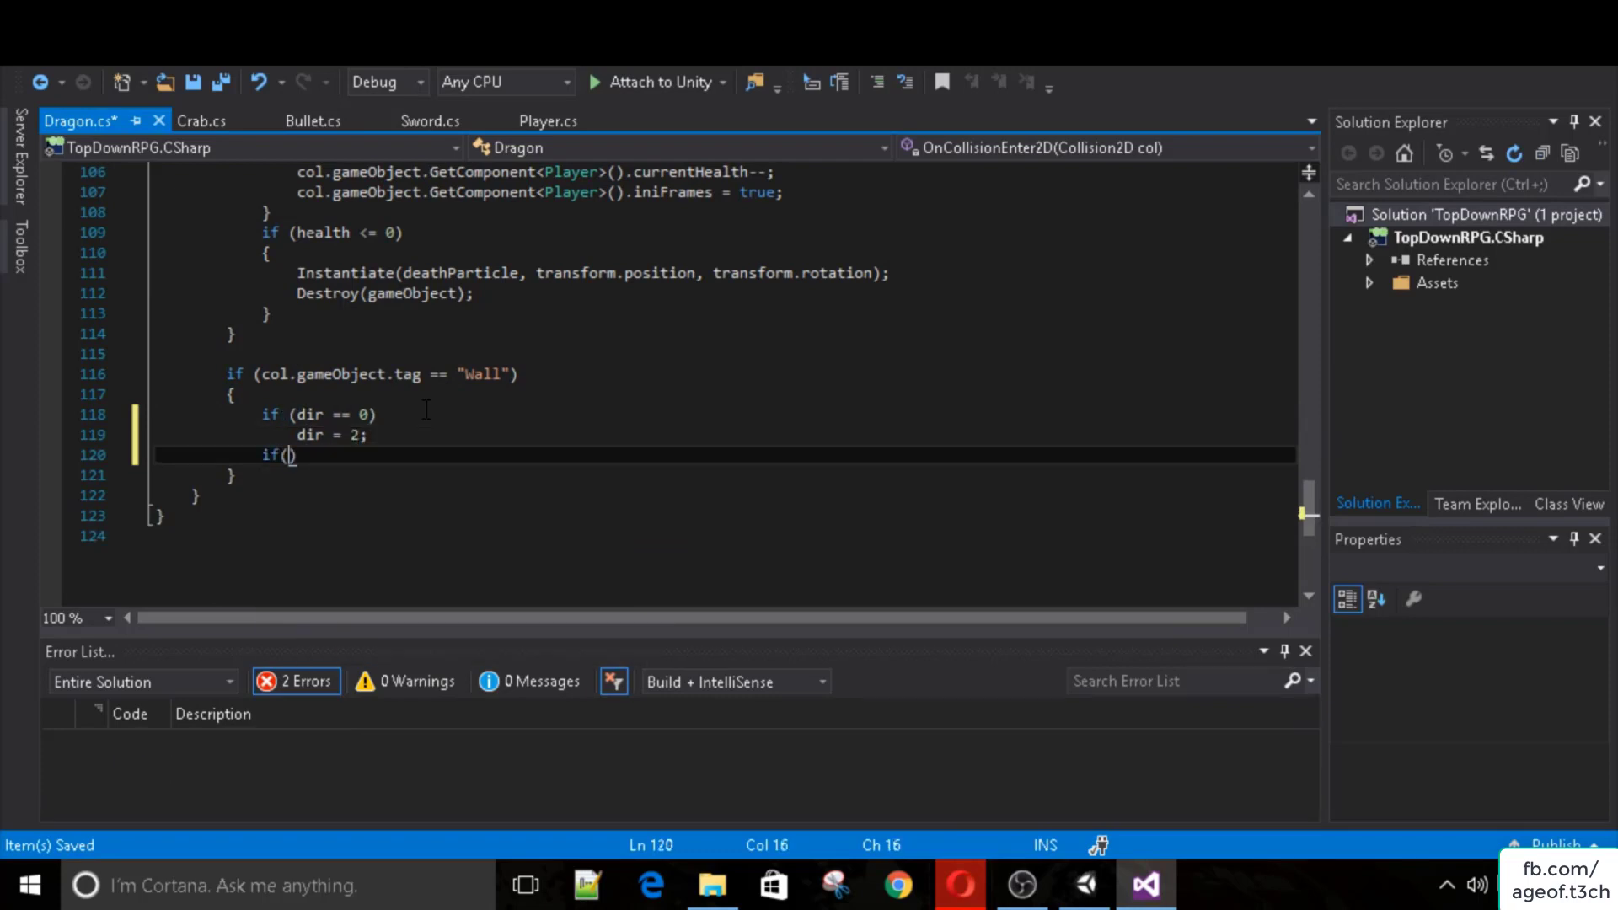
type("f(dir==2")
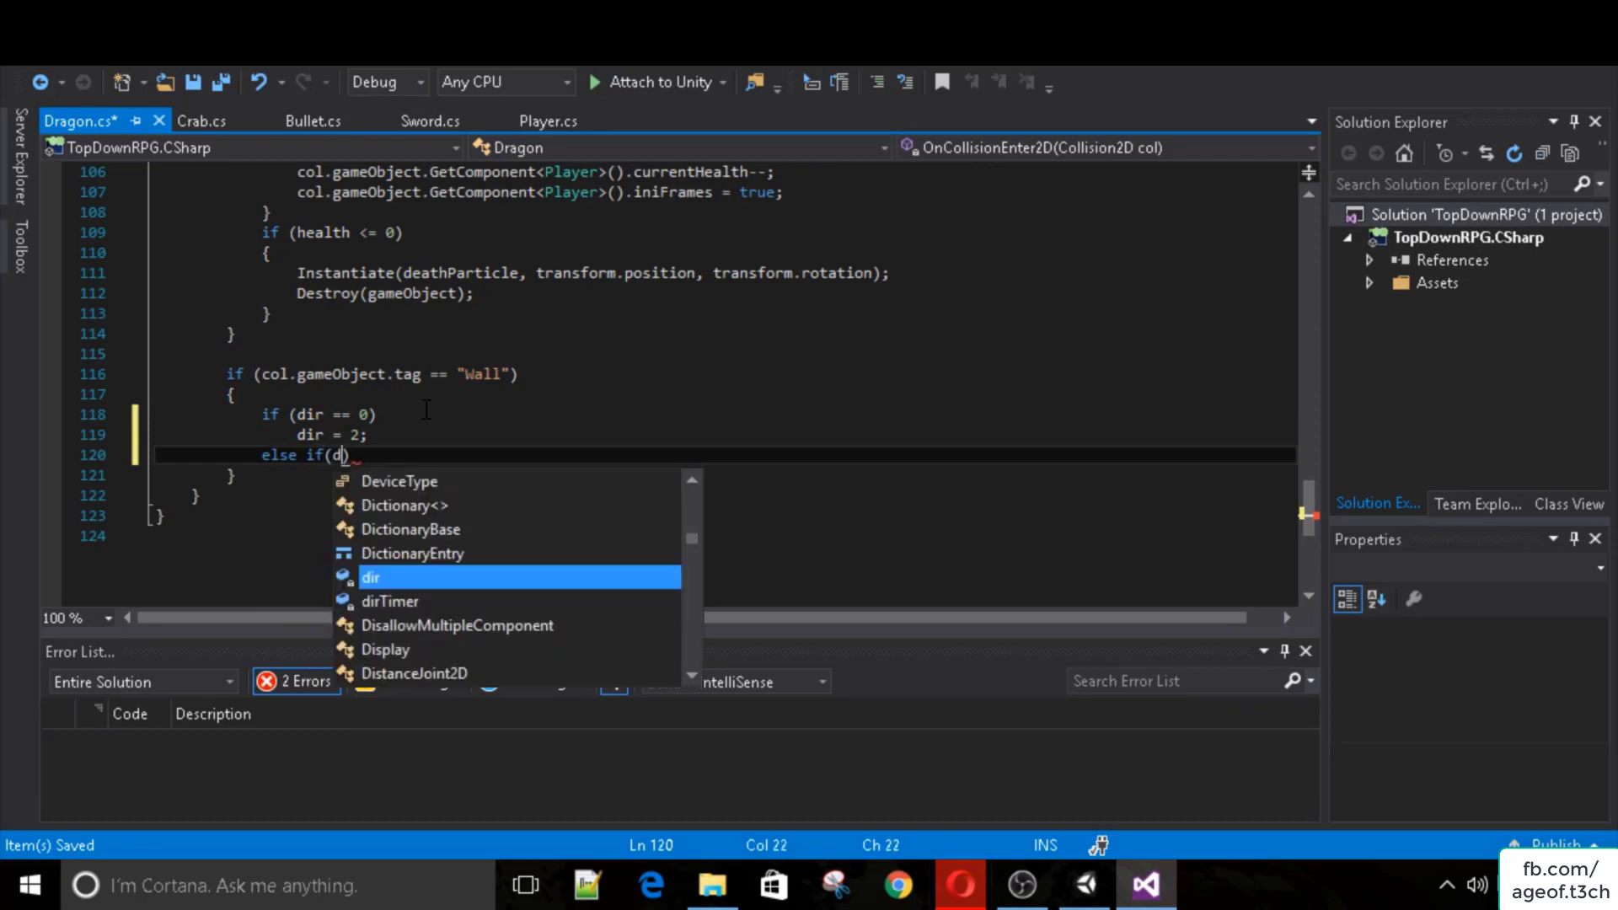
key("Return")
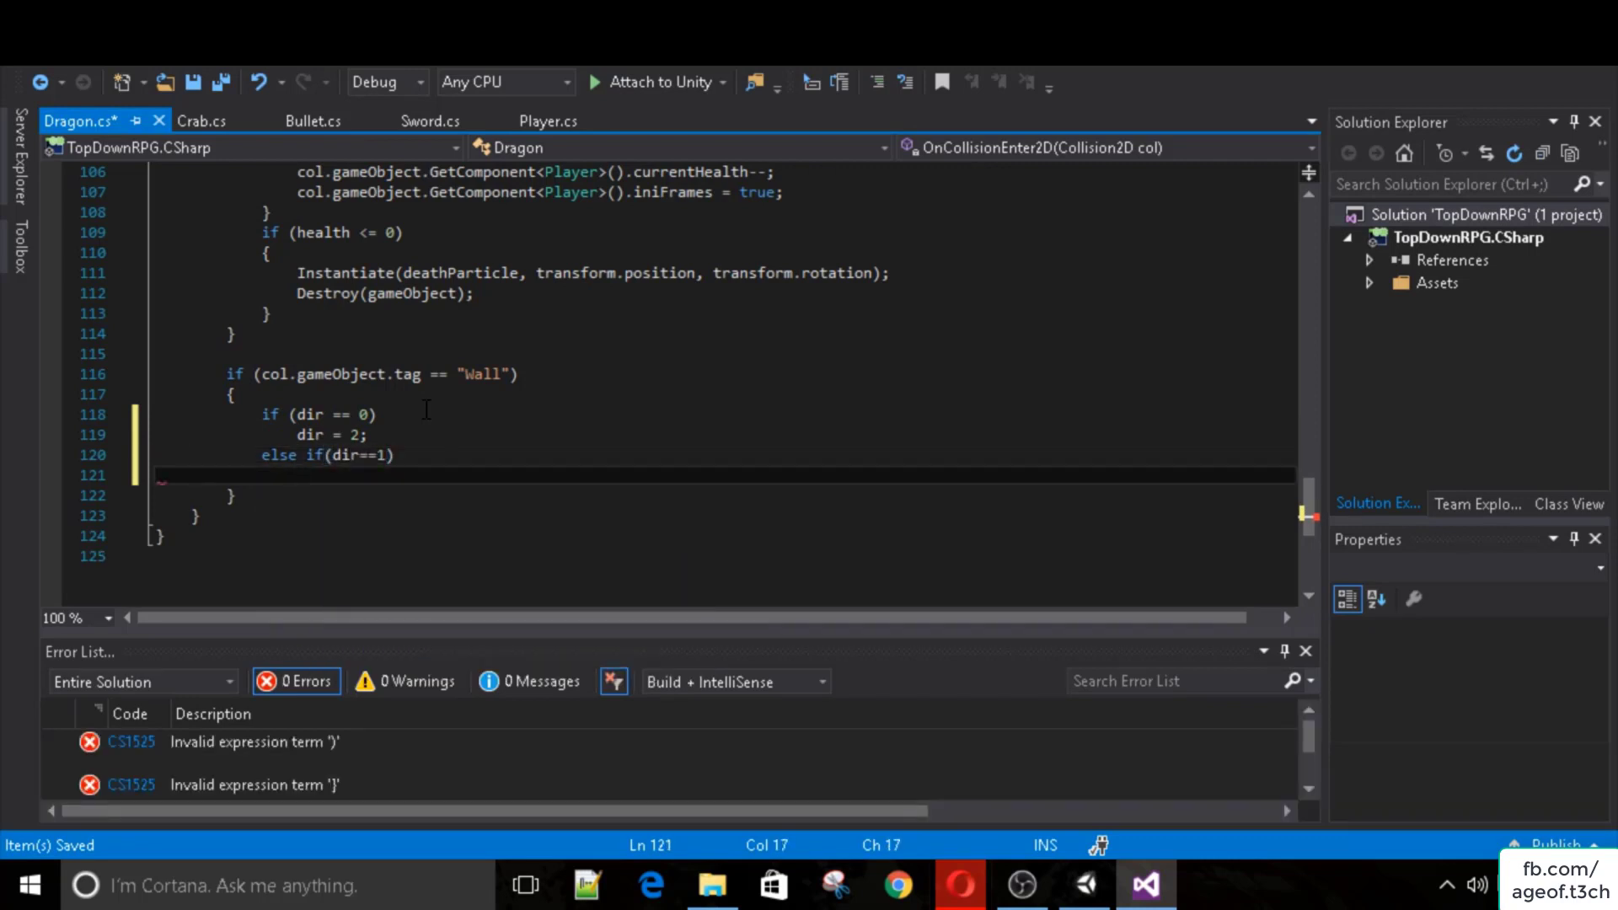
type("dir = 3")
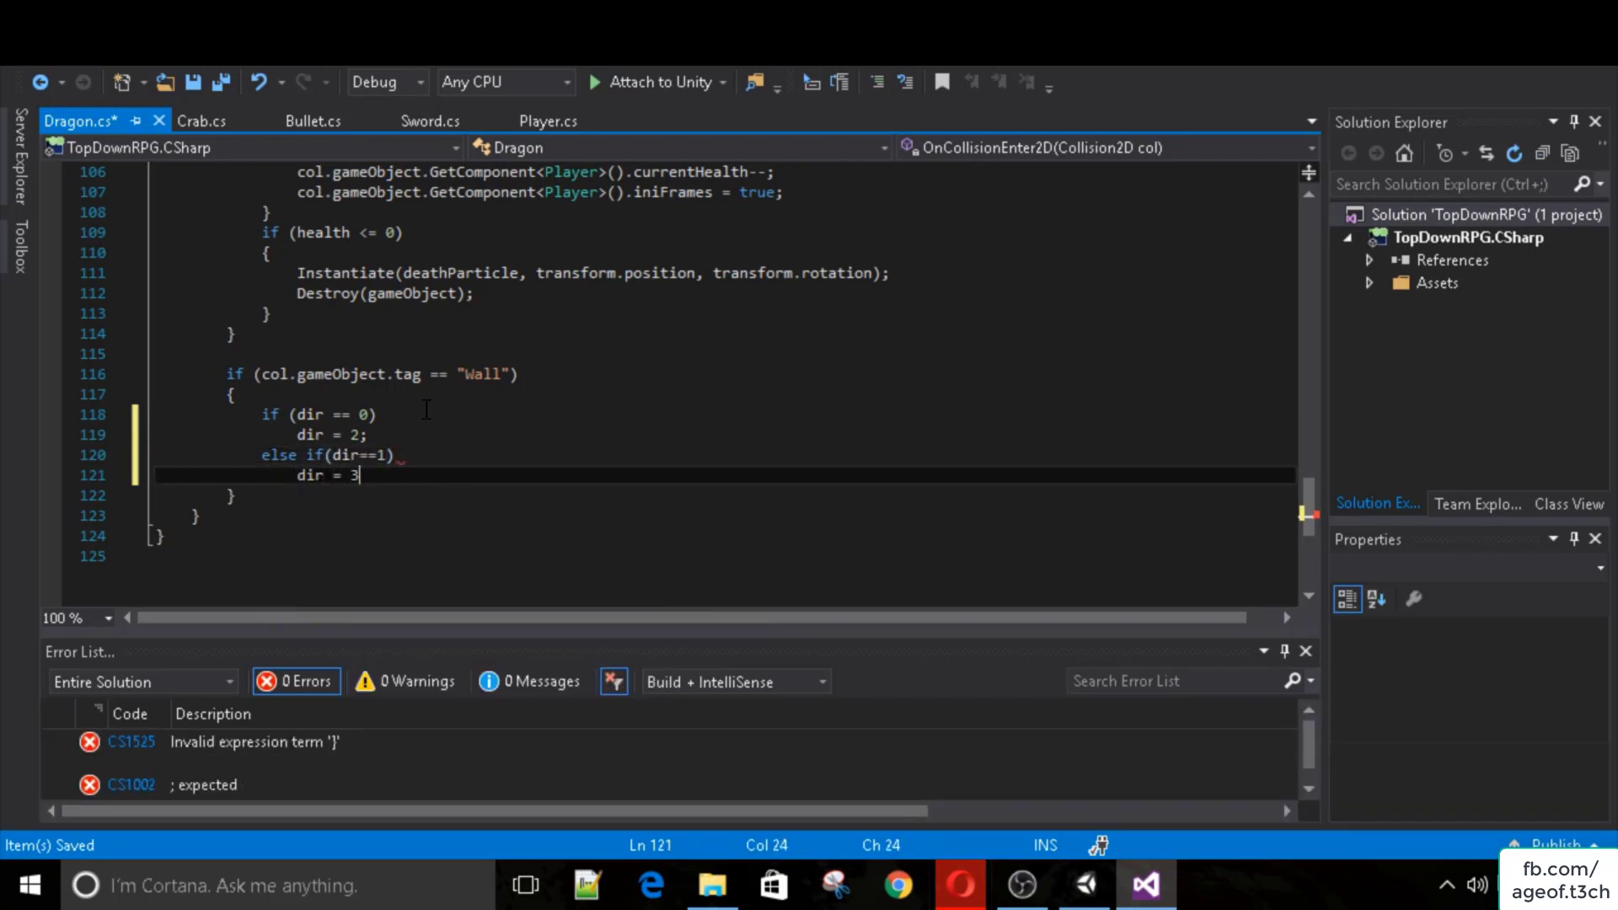
type(";")
key("Return")
Below the dir == 1 case, add an else if (dir == 2) condition that sets dir = 0;.
type("else if(di")
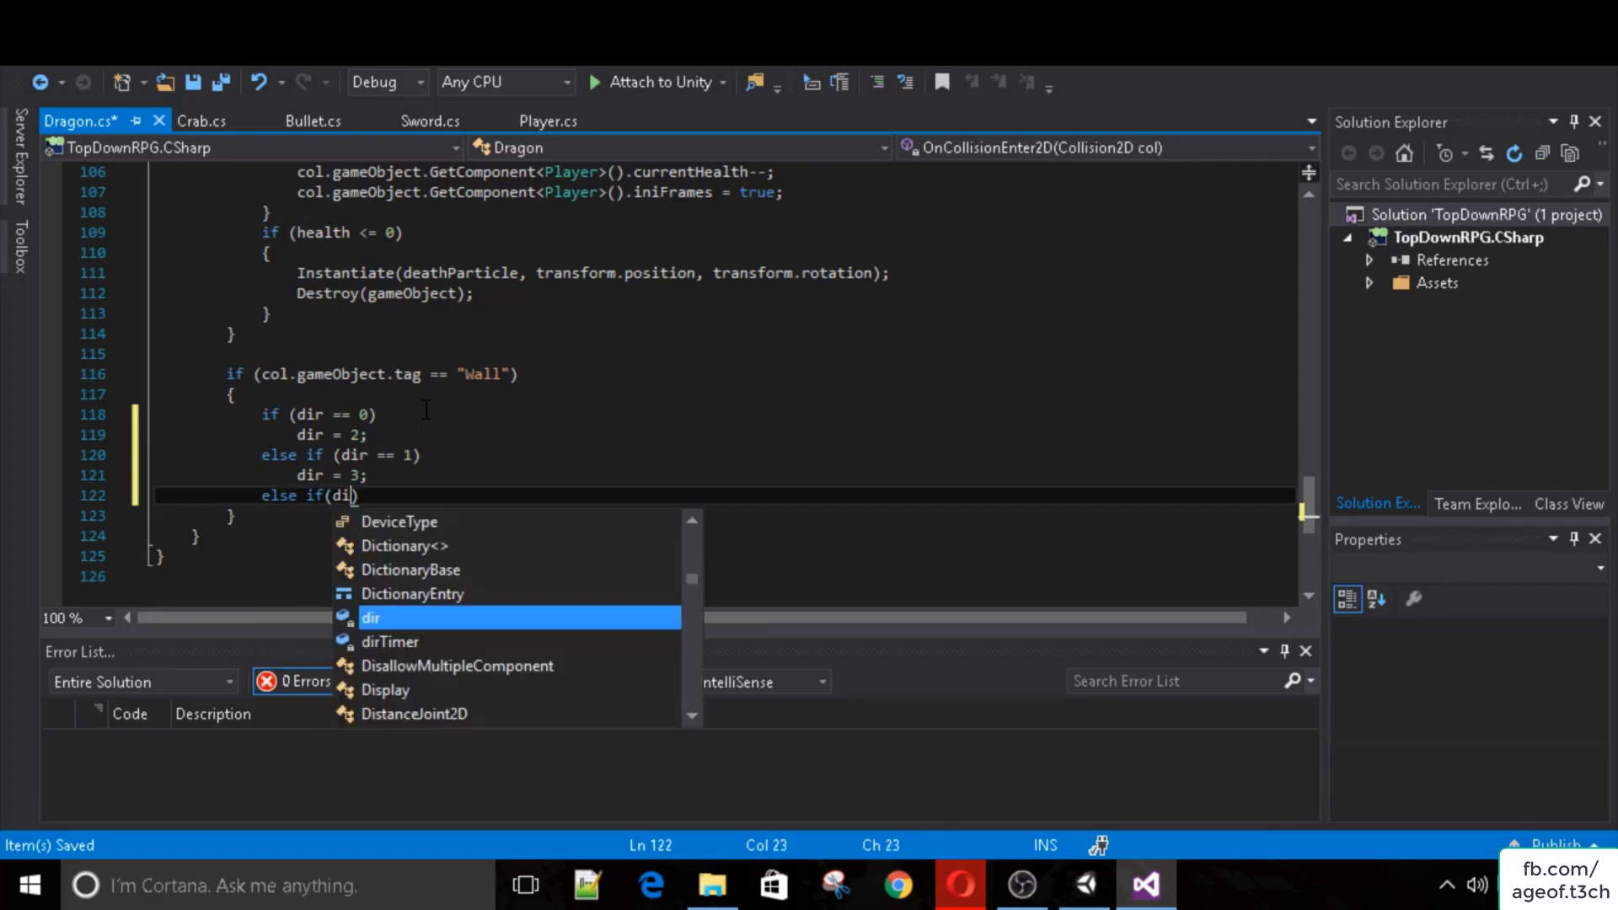
type("r == 2)")
key("Return")
type("dir ")
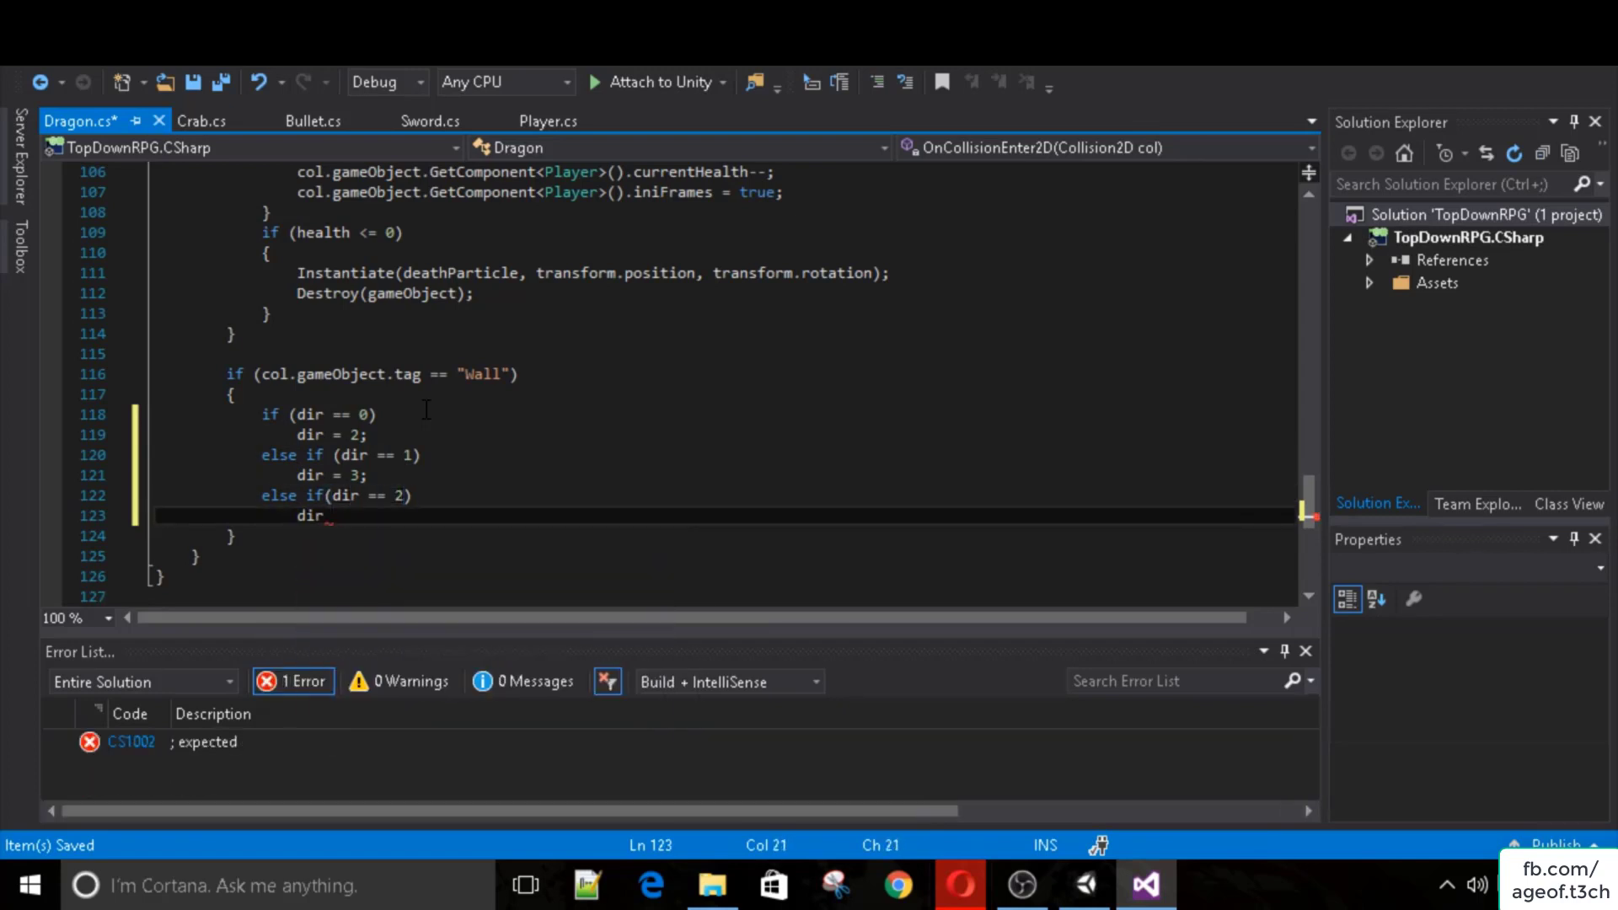
type("= 0;")
key("Return")
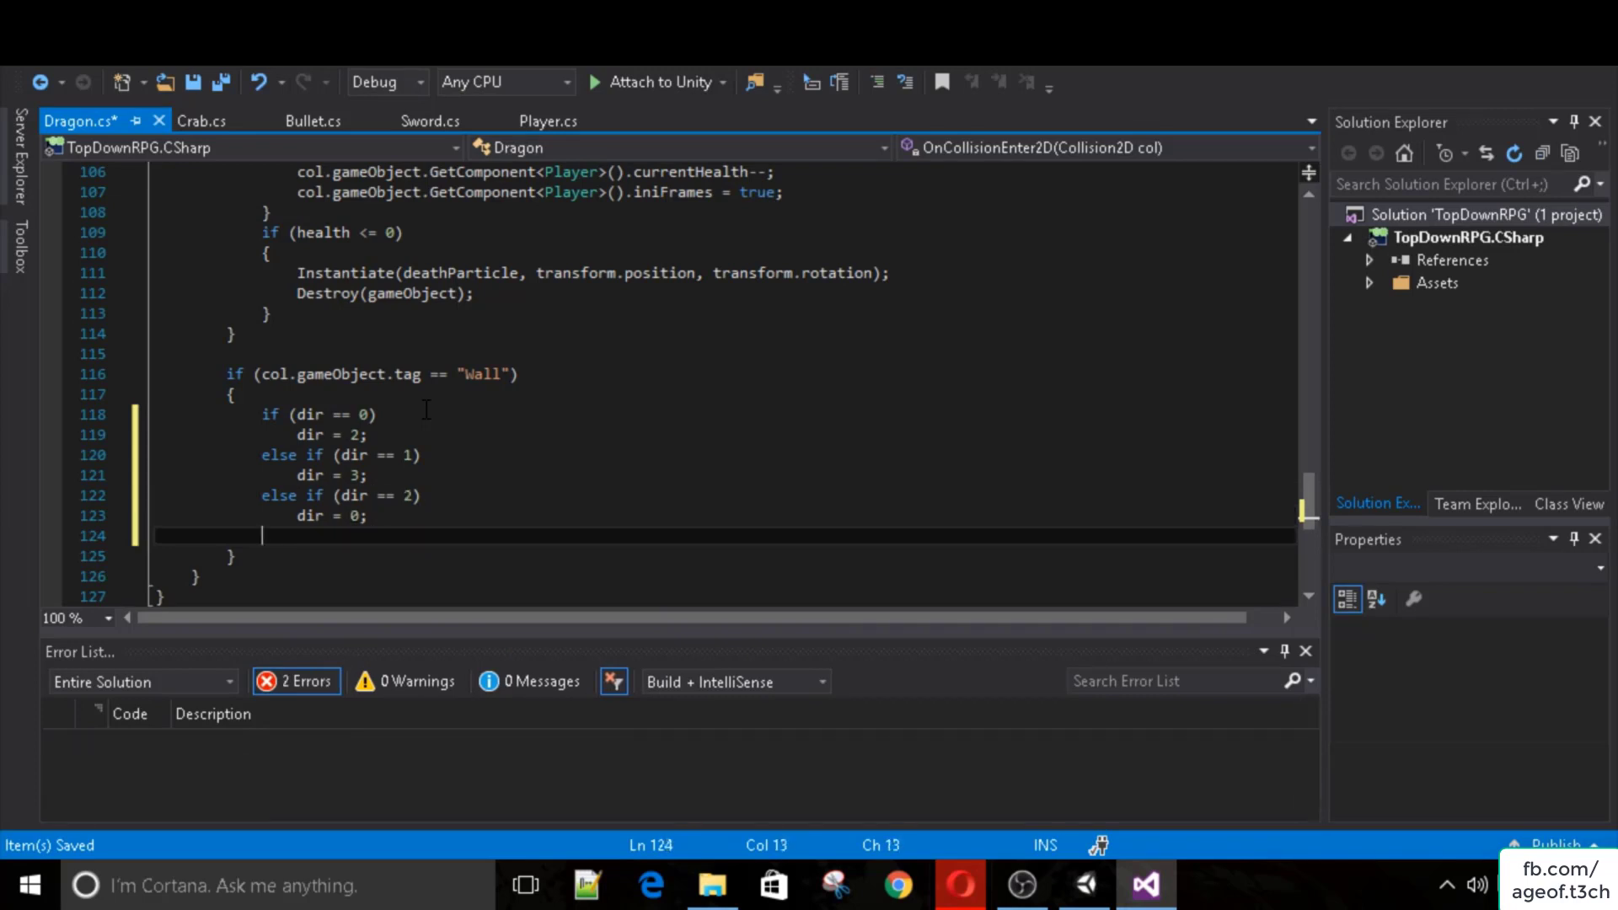
Complete the chain with an else if (dir == 3) condition that sets dir = 1;, and save the script.
type("else if (dir =")
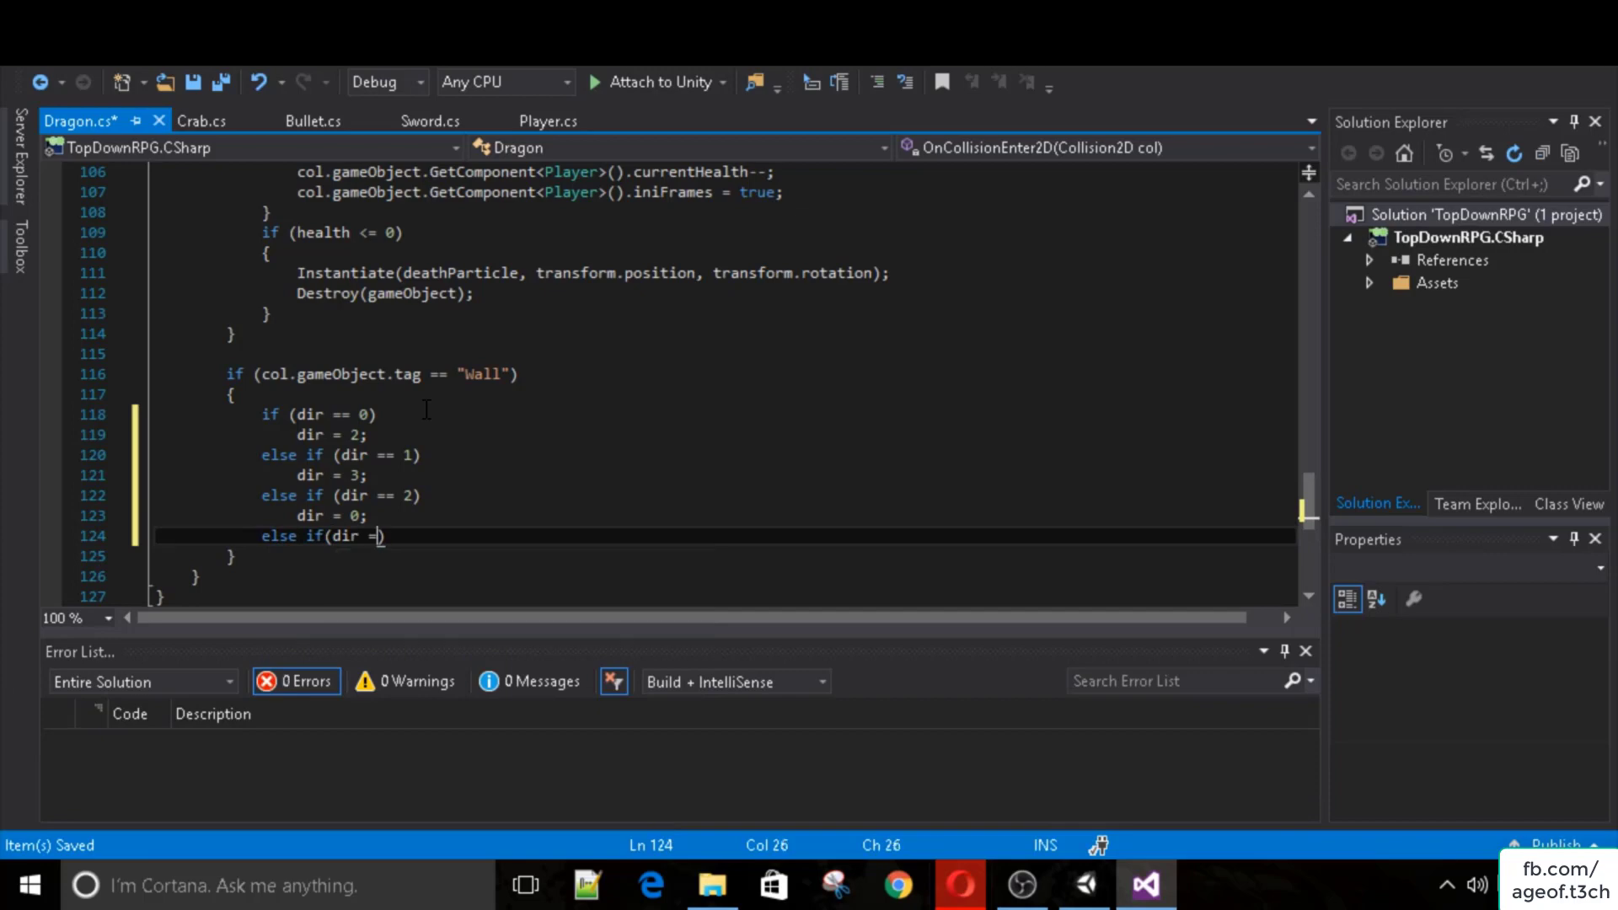
type("= 3)")
key("Return")
type("dir = 1;")
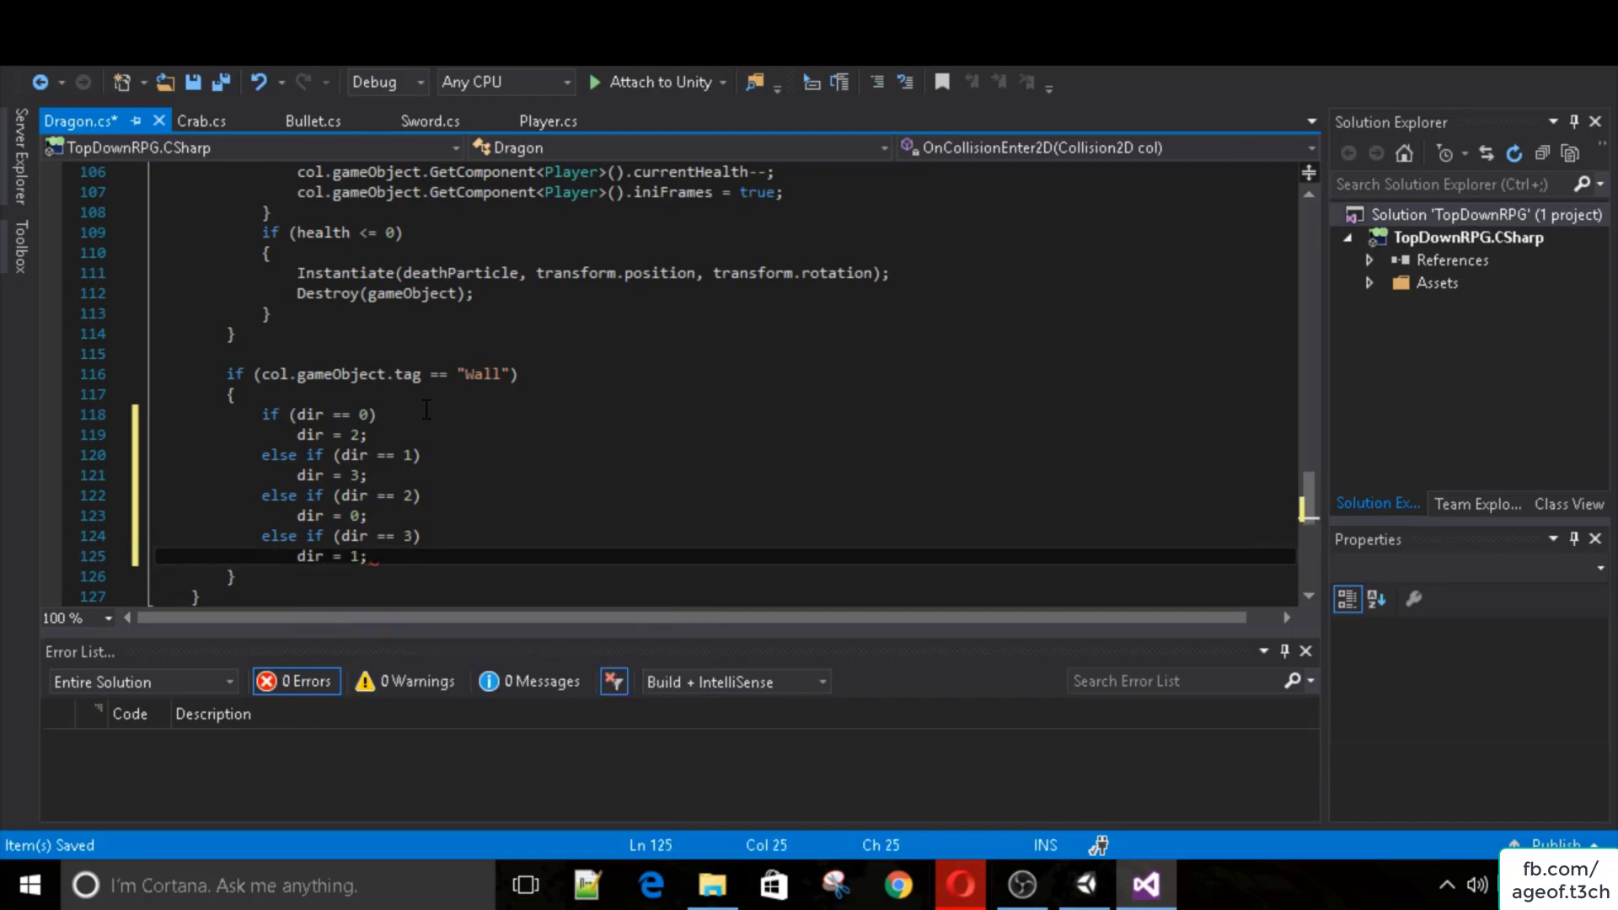
key("ctrl+s")
Below the thrustPower field, declare float changeTimer = .2f; and bool shouldChange;, and save the script.
scroll(426, 410, "up", 20)
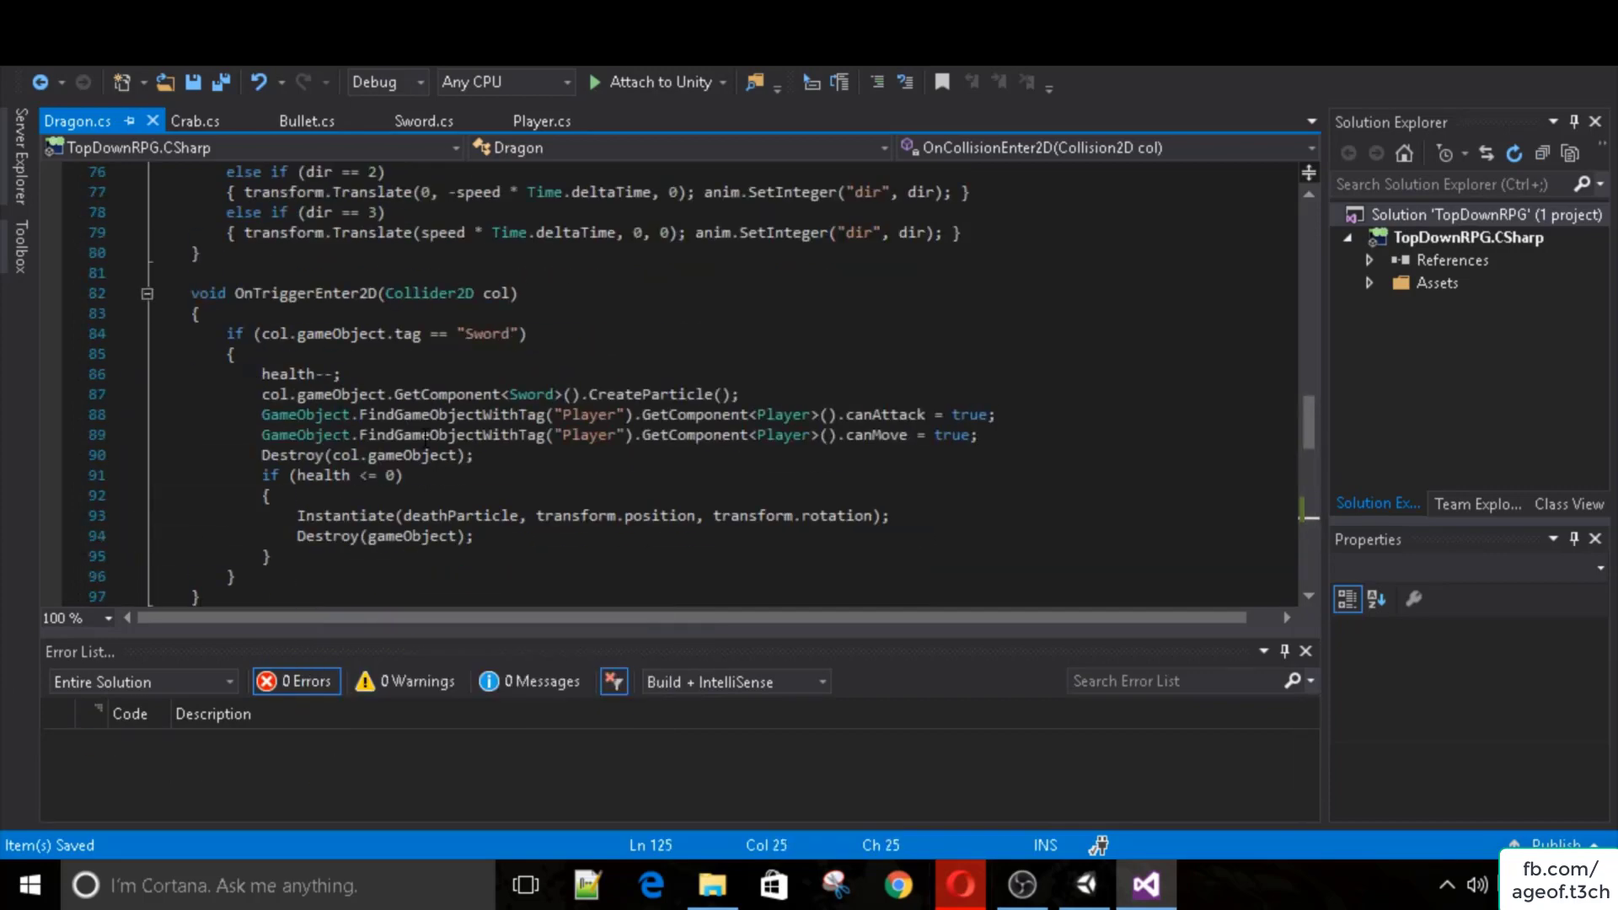
scroll(419, 443, "down", 1)
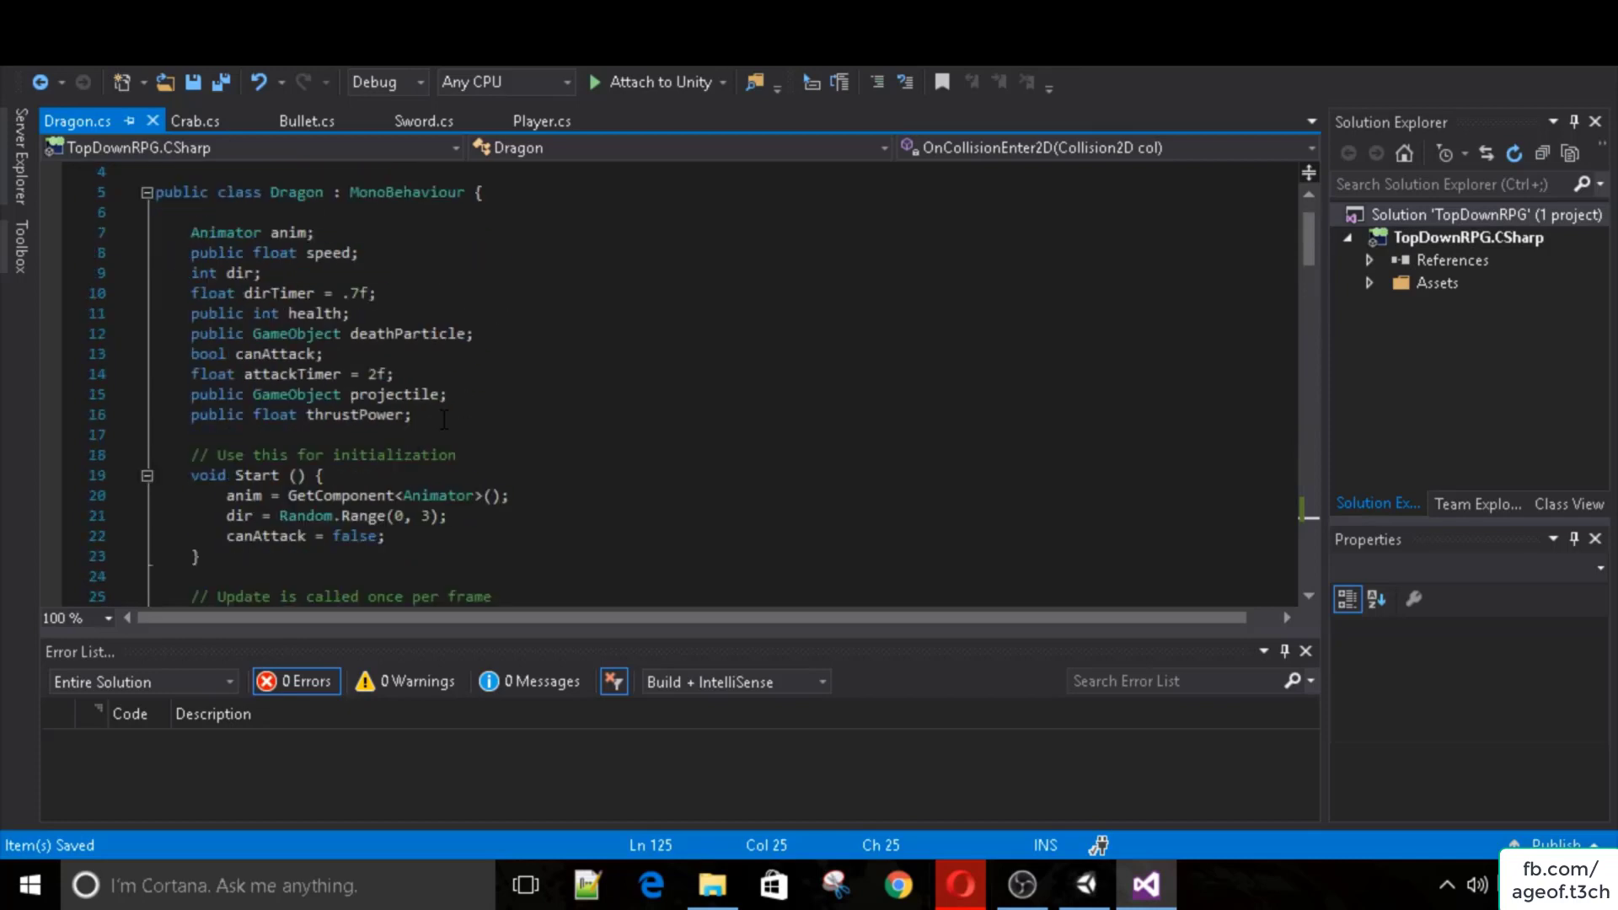
left_click(412, 413)
key("Return")
type("float changeTimer ")
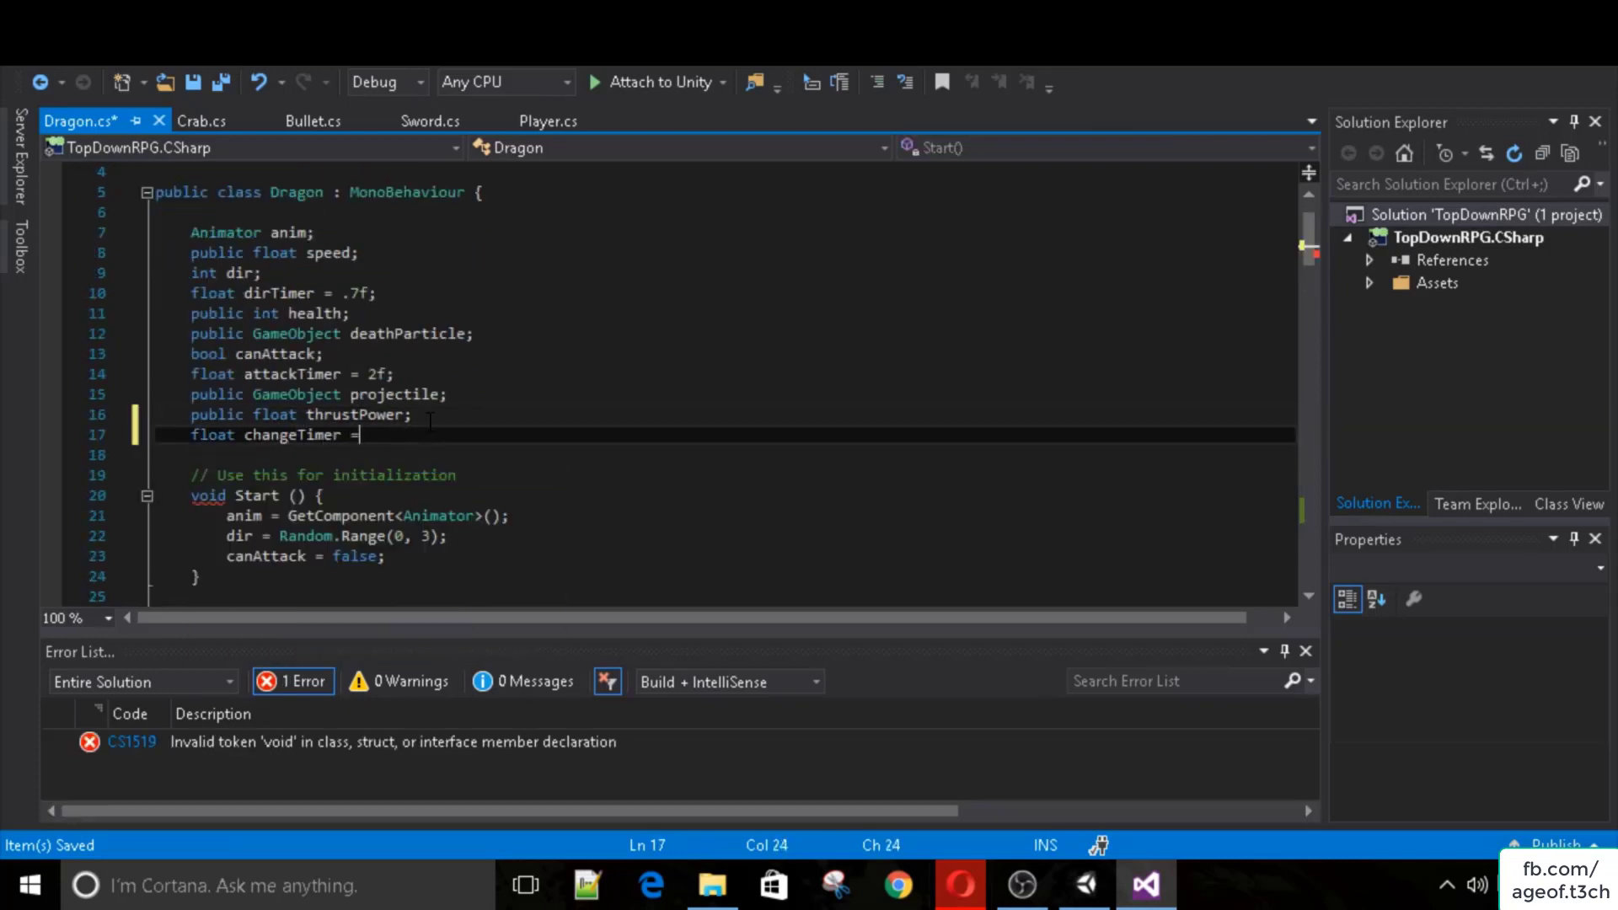
type("= .2f;")
key("Return")
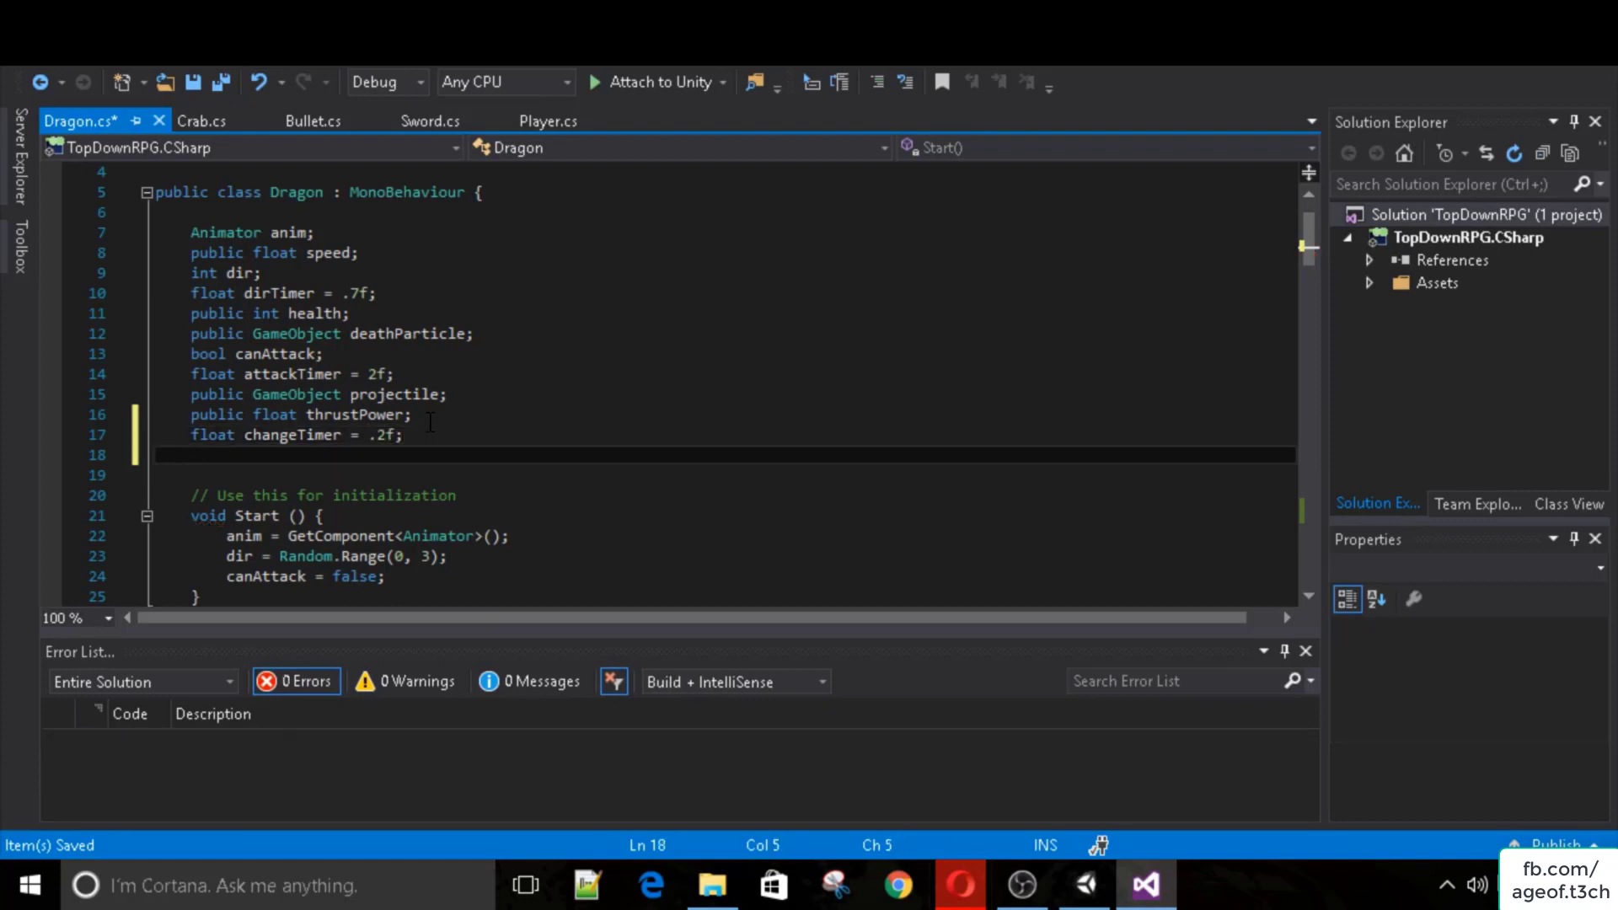
type("bool shouldChange;")
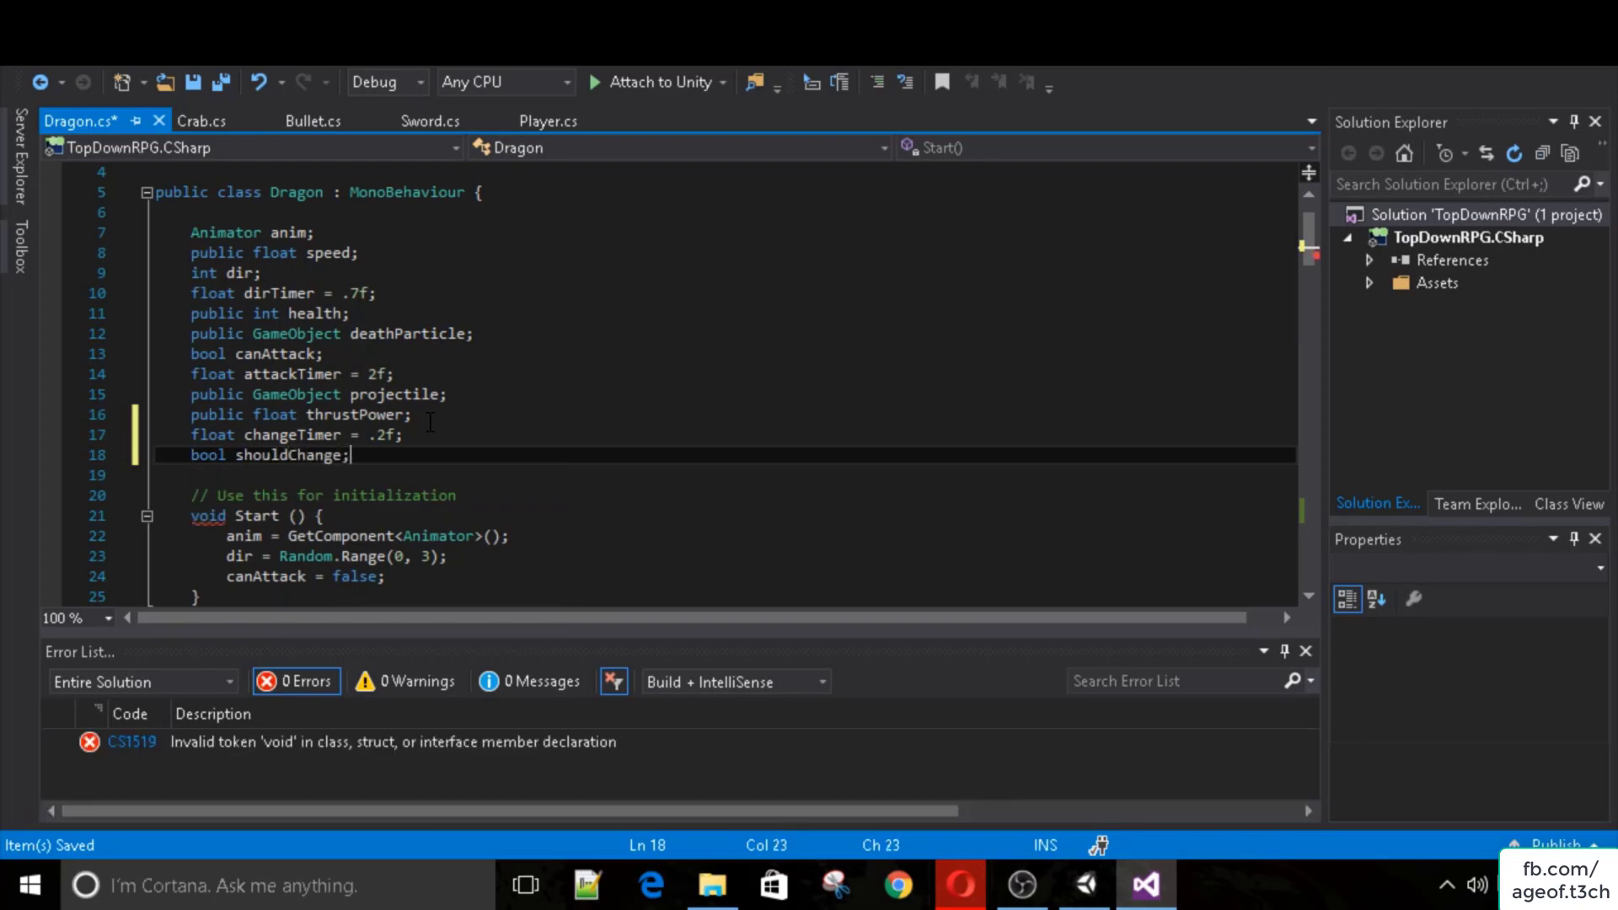
key("ctrl+s")
In Start(), initialize shouldChange = false; below the canAttack assignment and save the script.
scroll(420, 446, "down", 2)
left_click(421, 447)
key("Return")
type("shou")
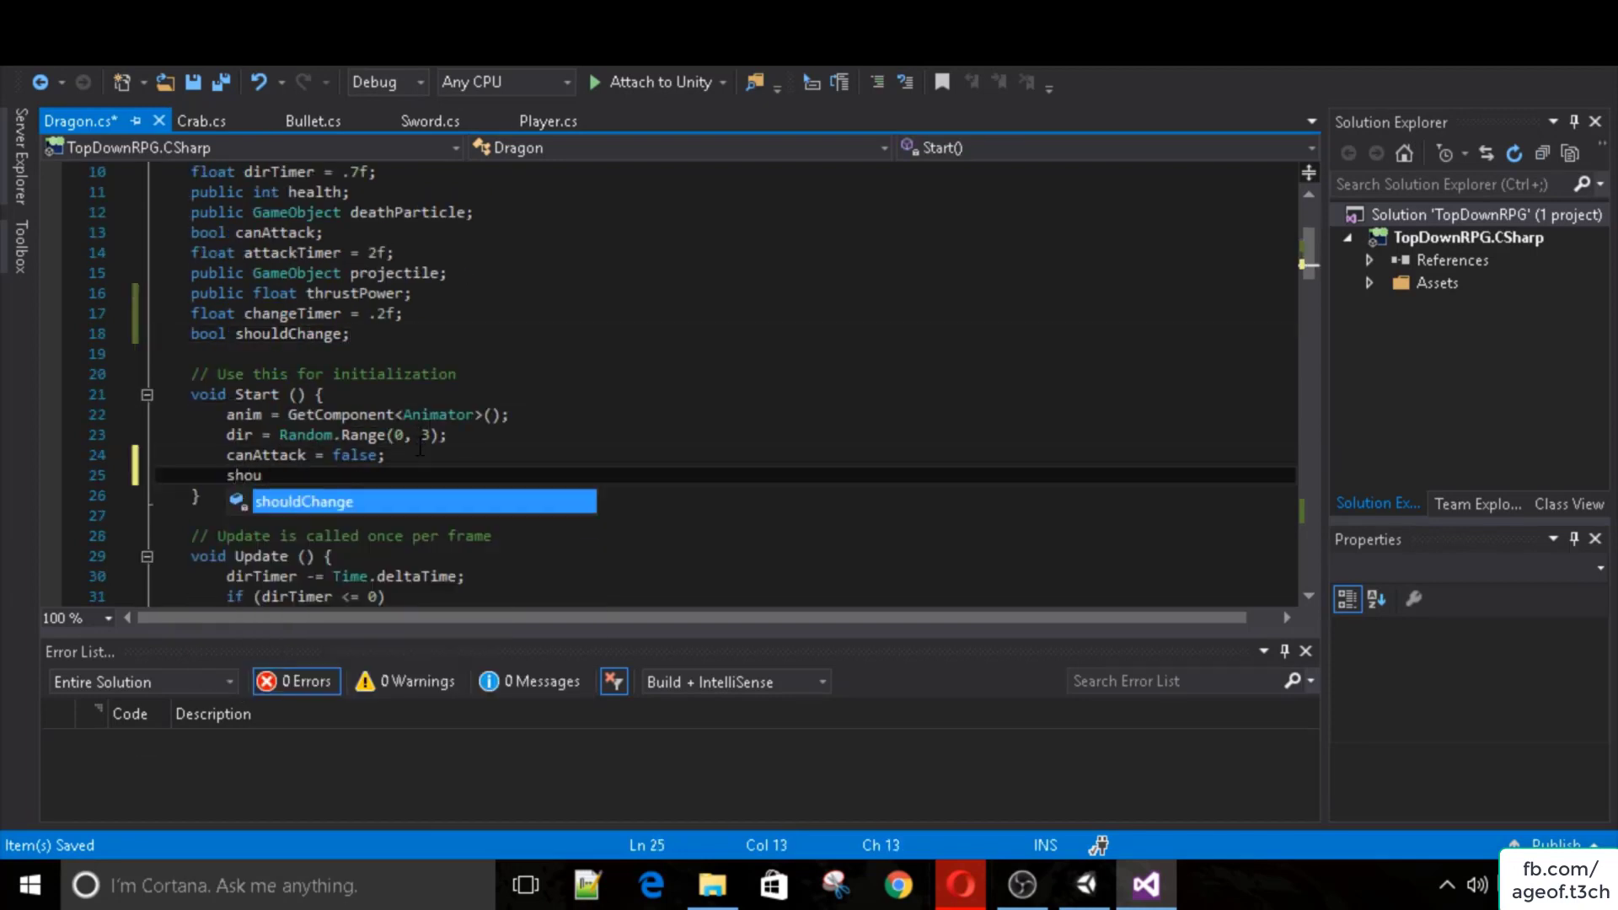
key("Tab")
type("= false;")
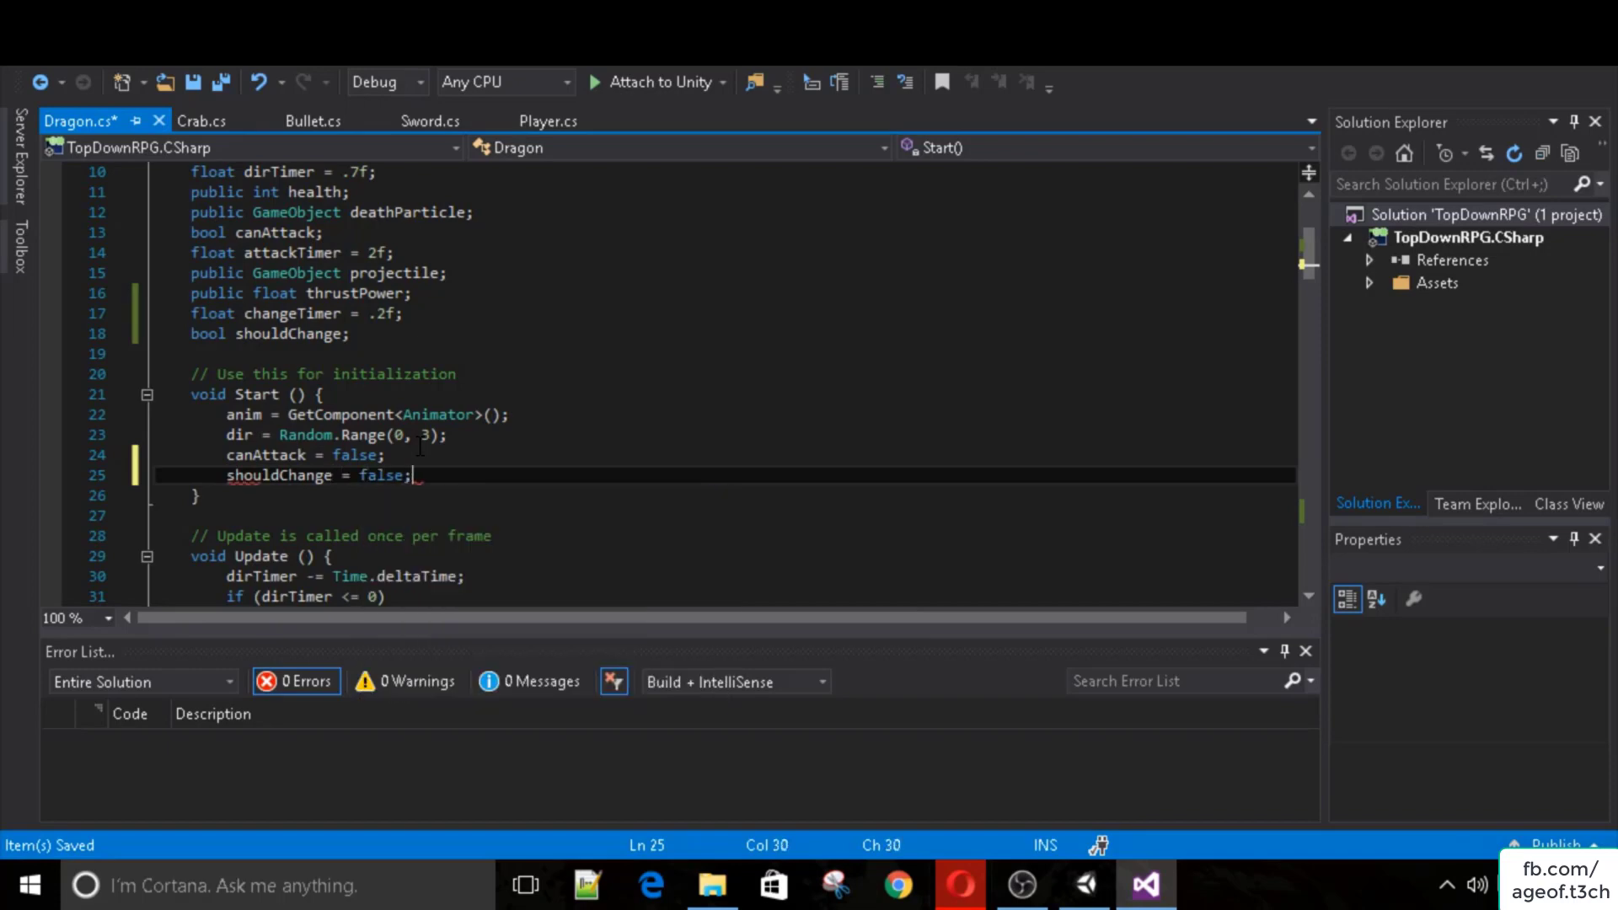
key("ctrl+s")
At the start of the Wall branch, add an if (shouldChange) return; guard followed by a blank line.
scroll(366, 429, "down", 3)
scroll(366, 430, "down", 20)
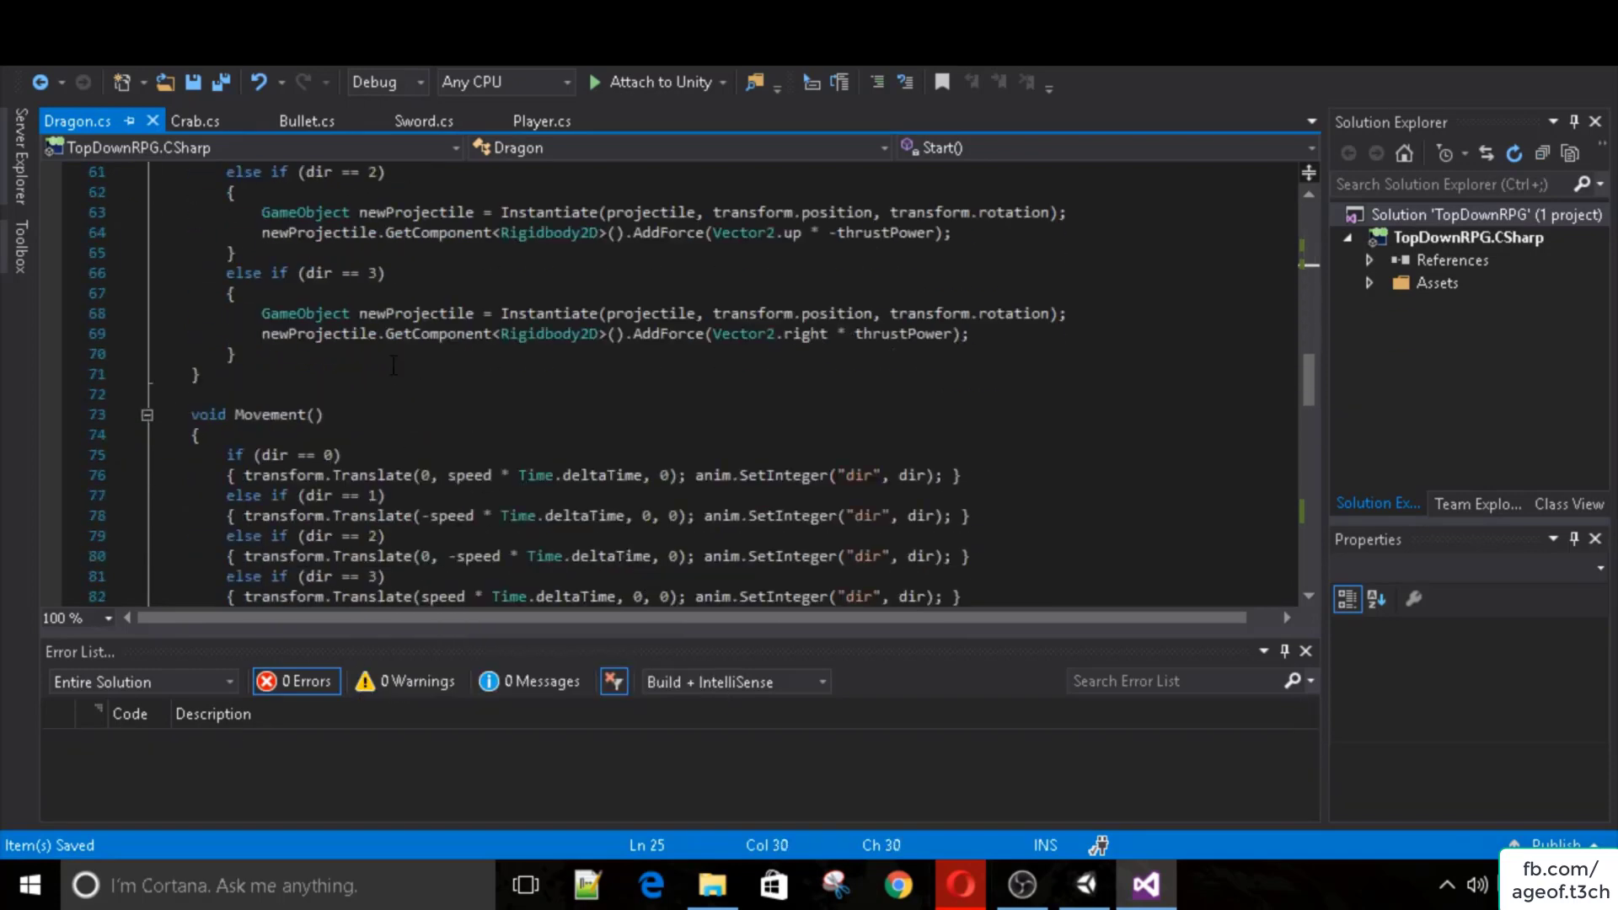
scroll(295, 454, "down", 5)
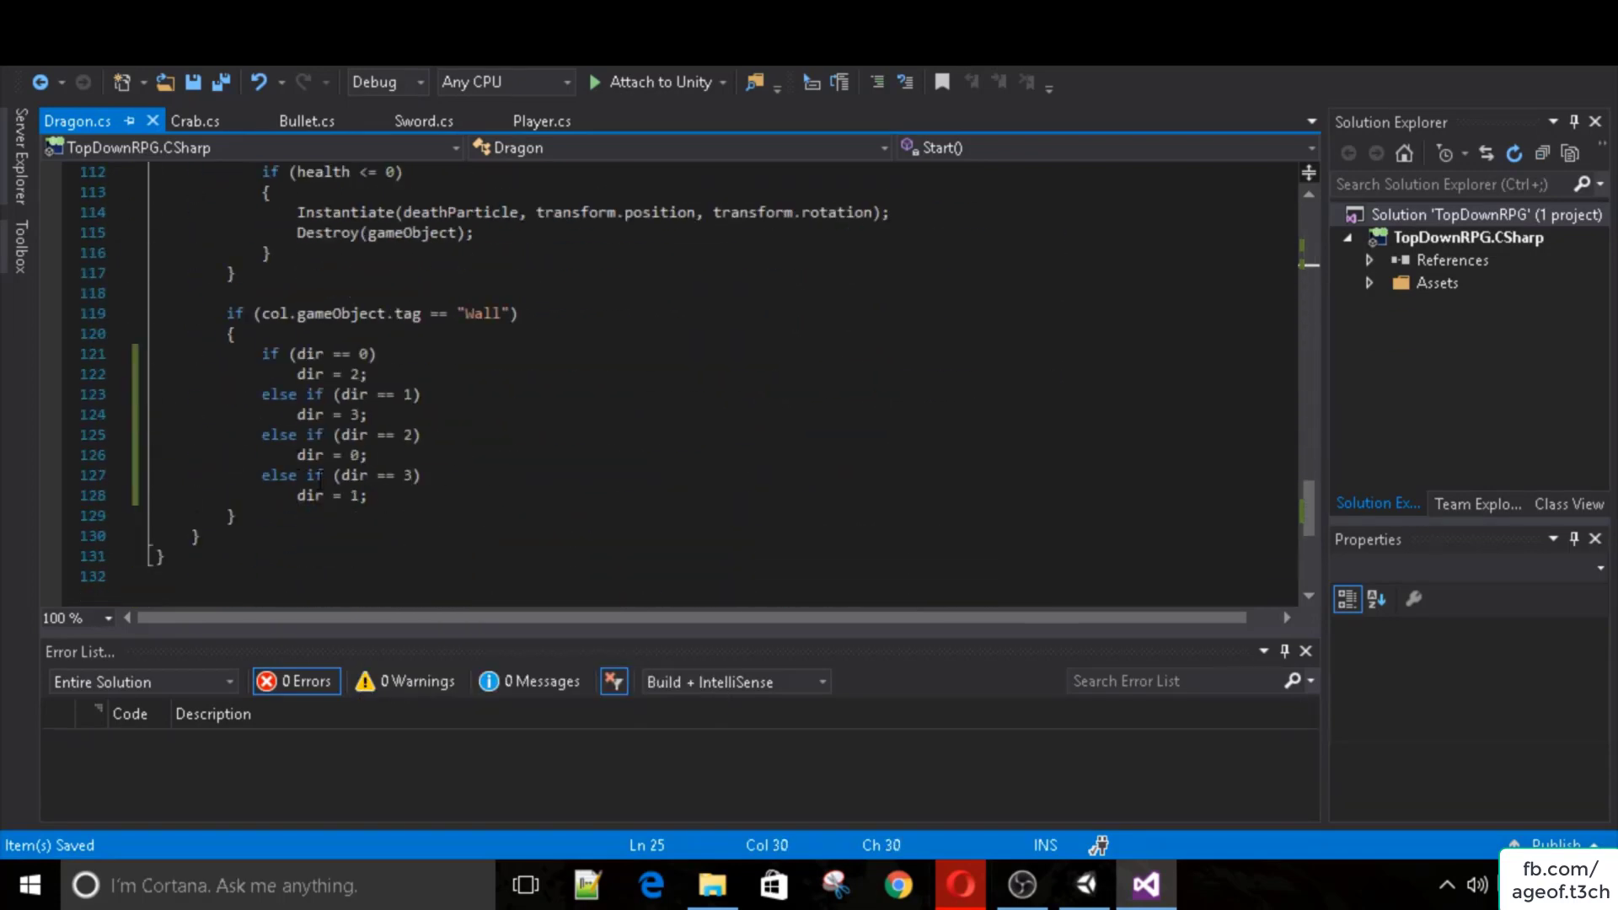
left_click(293, 335)
key("Return")
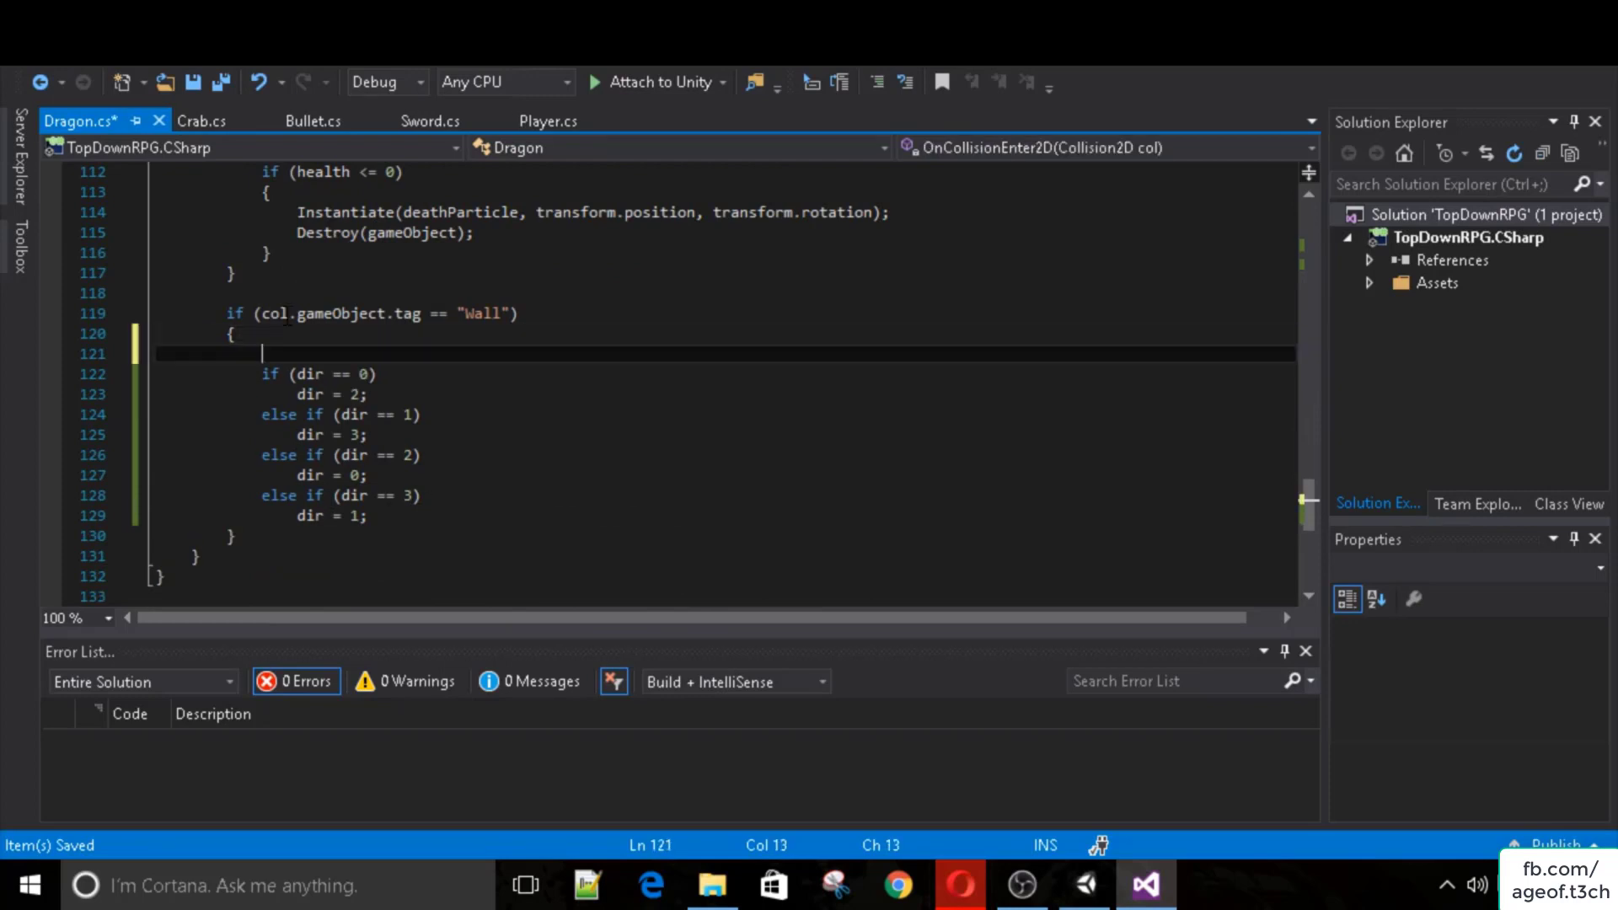
type("if(shouldChange)")
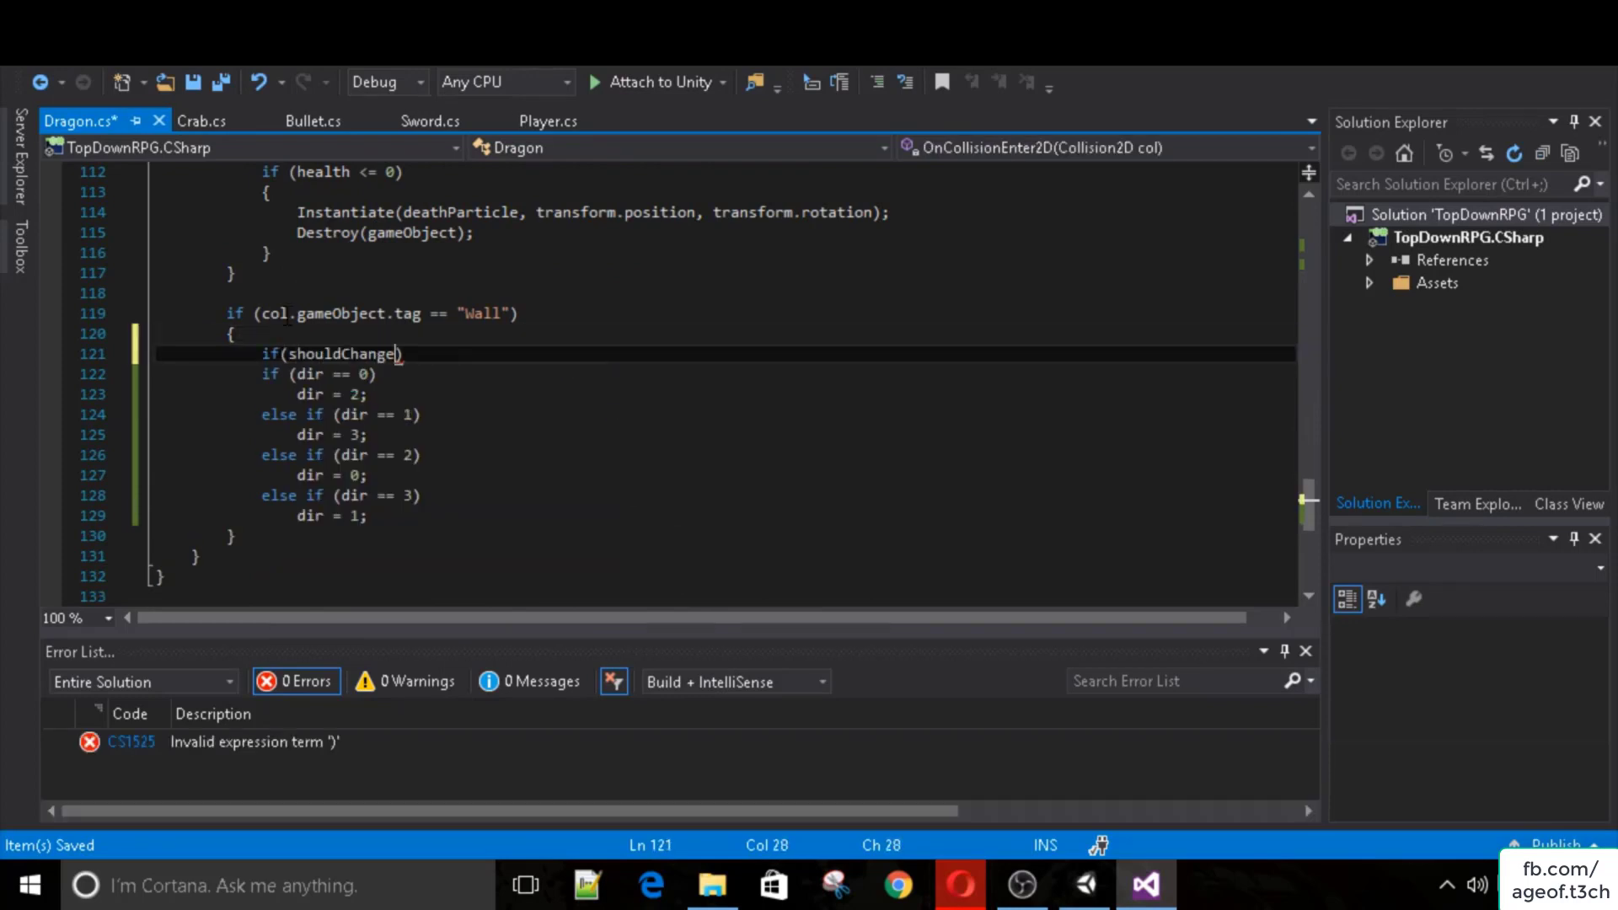
key("Return")
type("return;")
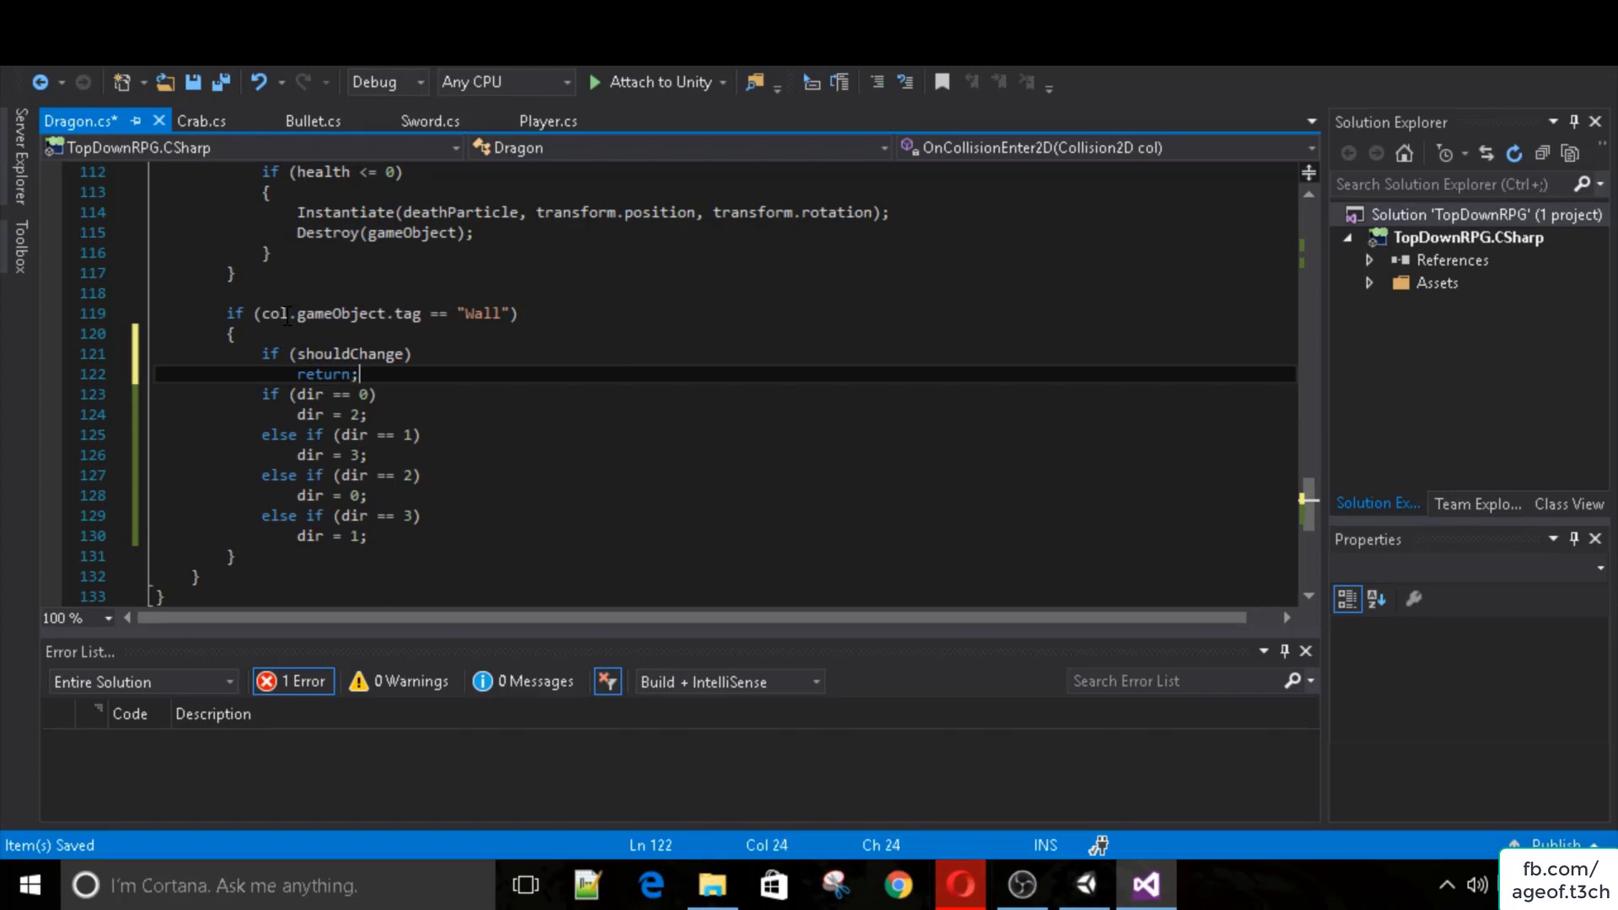
key("Return")
At the end of the Wall branch, set shouldChange = true; below the direction checks and save the script.
scroll(287, 316, "down", 3)
left_click(450, 368)
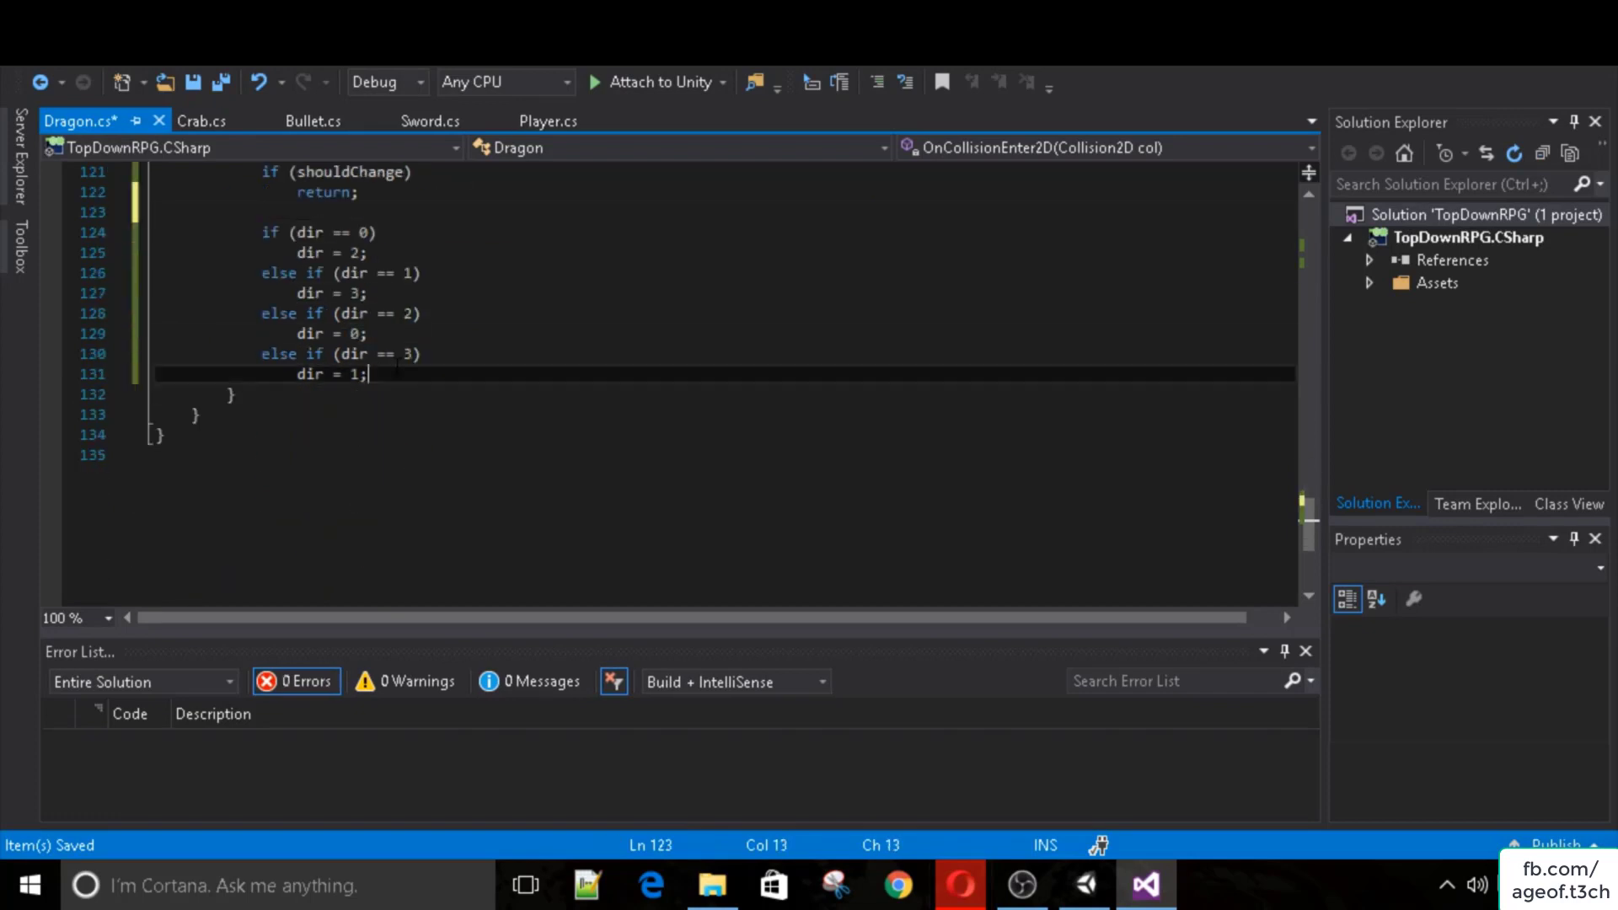
scroll(451, 357, "up", 3)
key("Return")
type("shou")
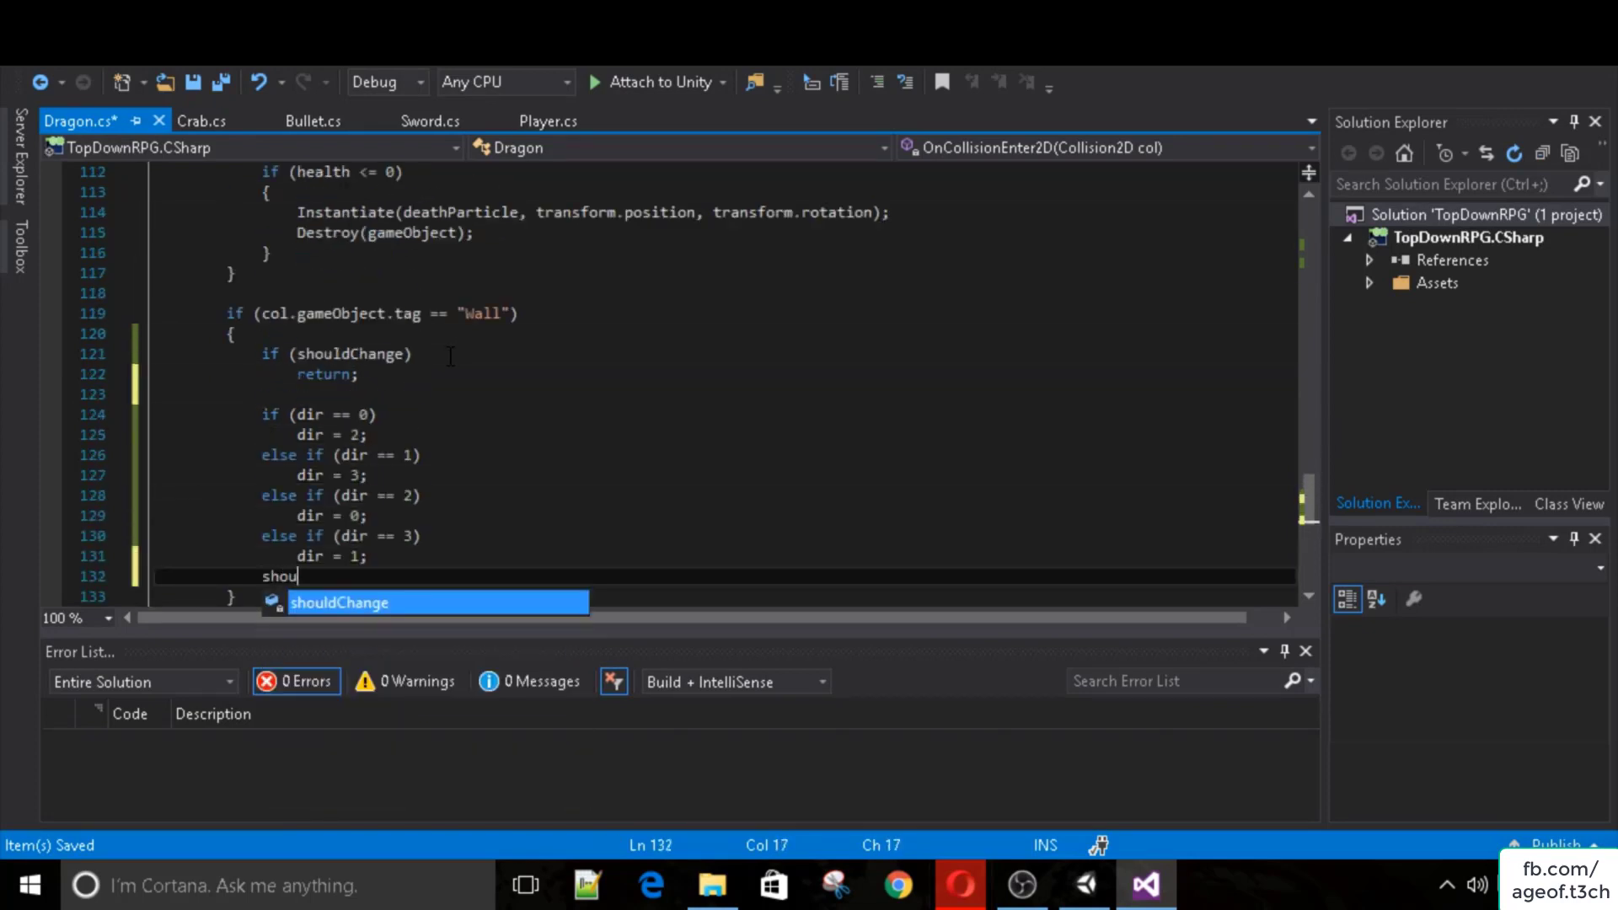
key("Tab")
type("=true;")
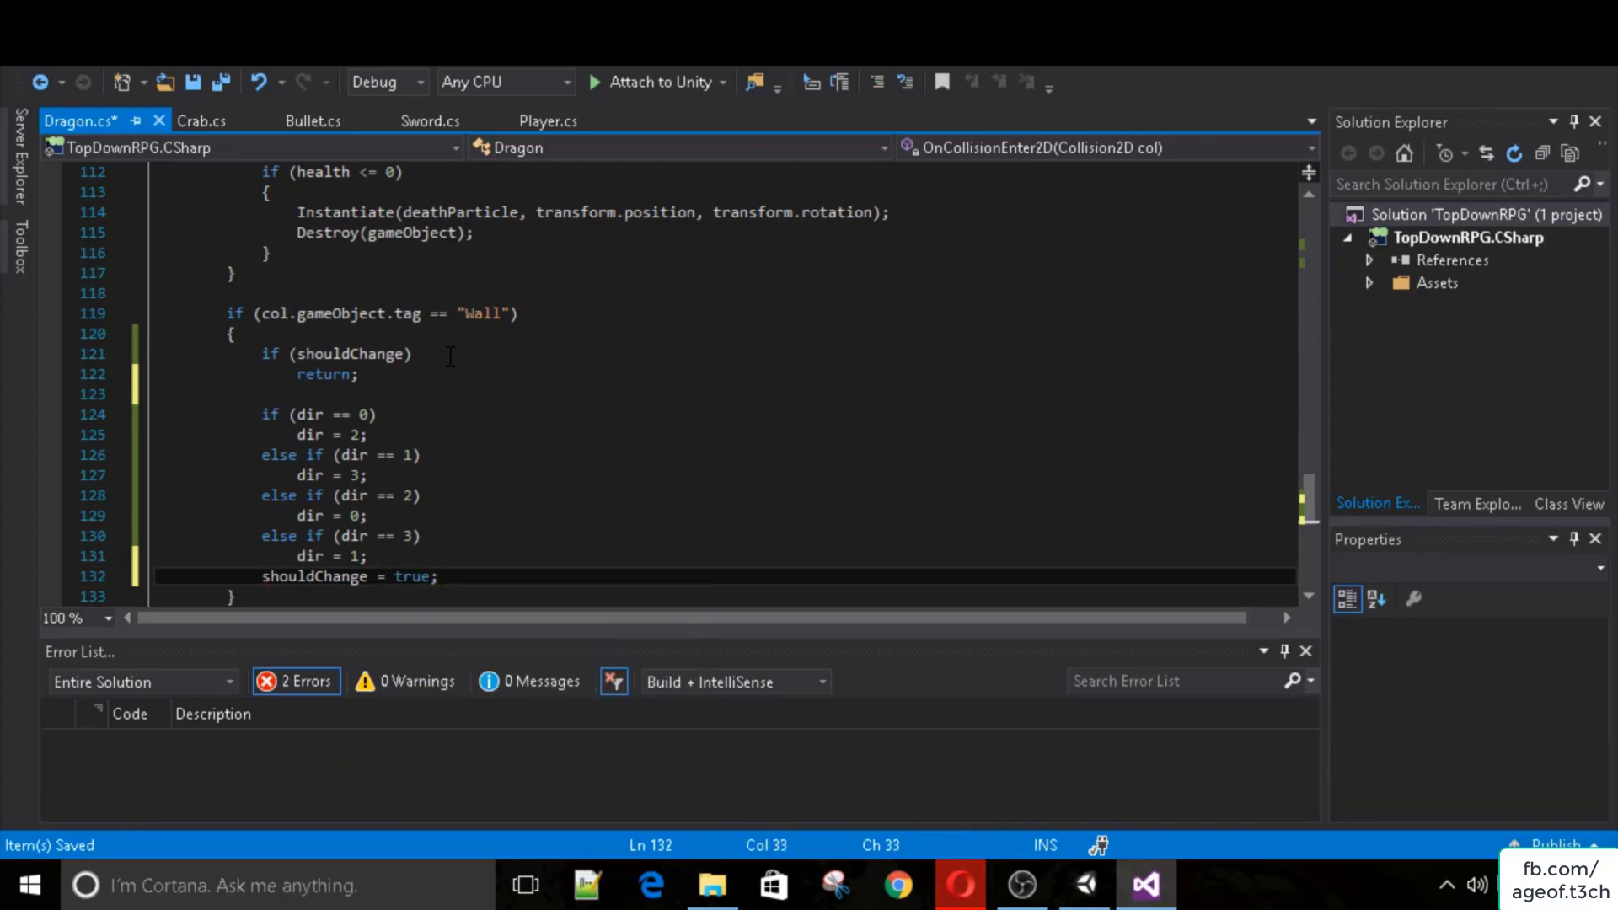
key("ctrl+s")
In Update(), add an if (shouldChange) condition with an empty braced block below the Attack(); call.
scroll(451, 355, "up", 8)
scroll(379, 387, "up", 17)
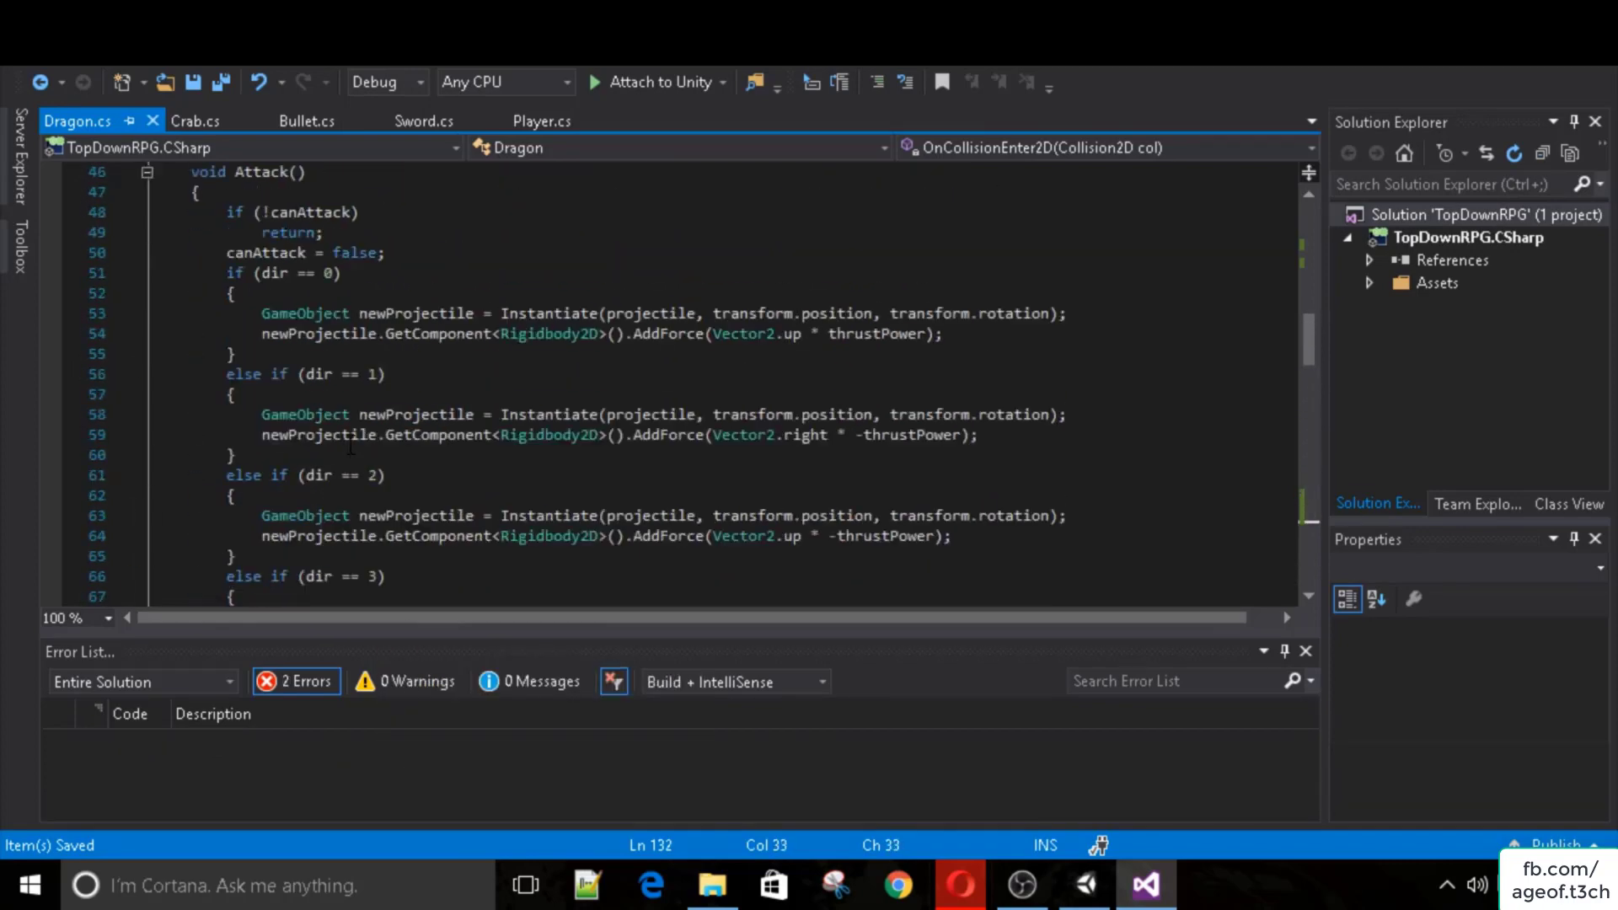
scroll(350, 444, "up", 6)
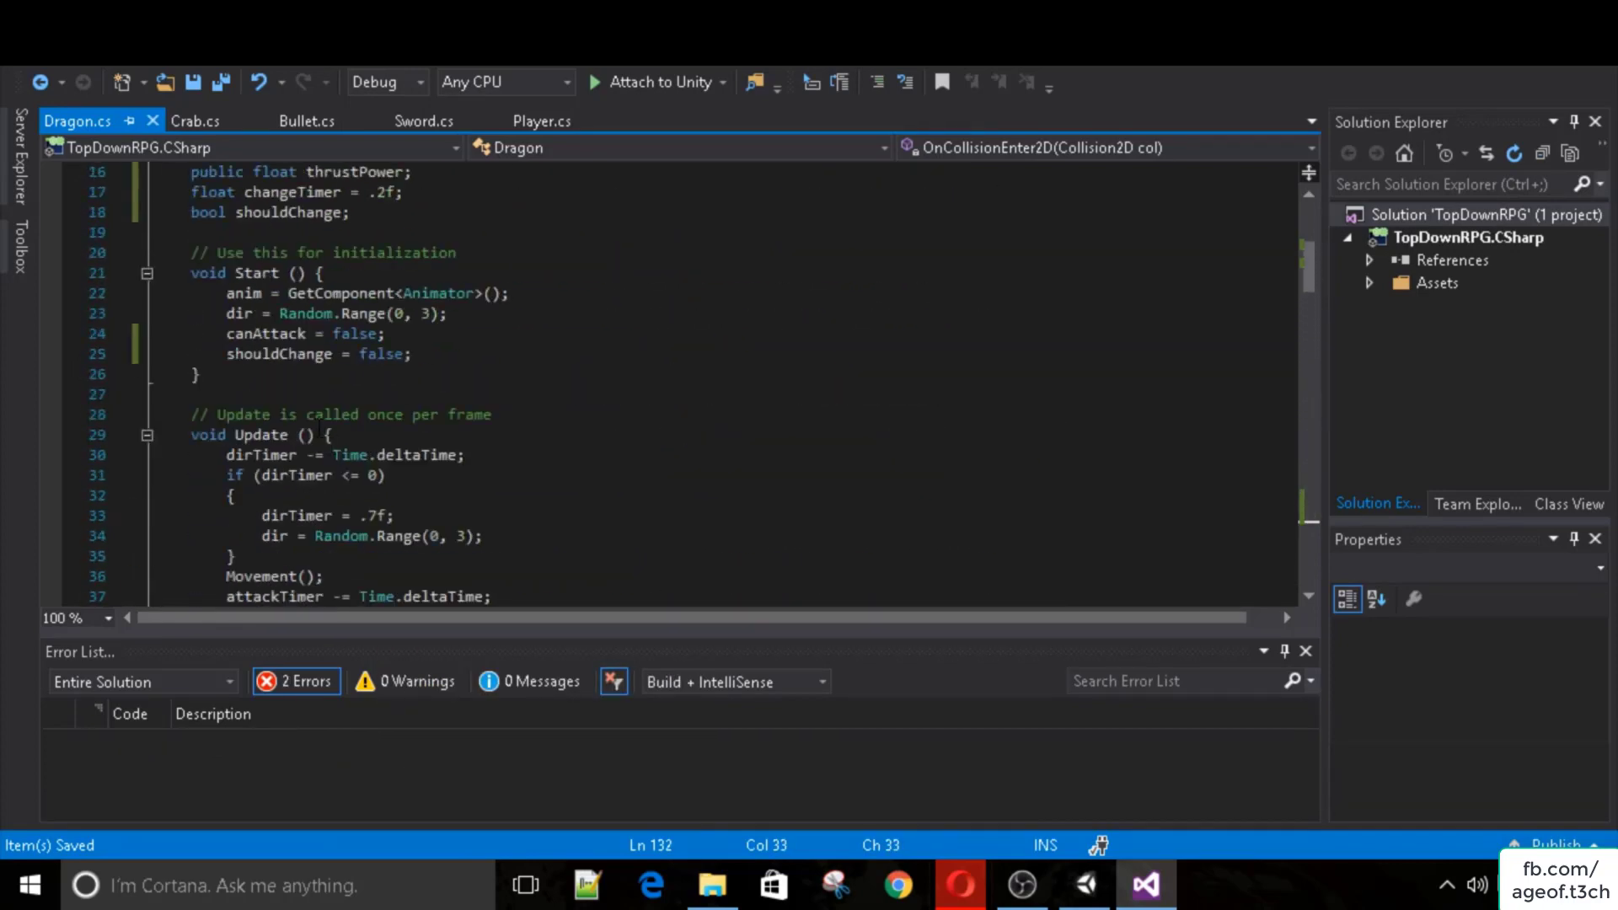
scroll(350, 444, "down", 4)
left_click(322, 482)
key("Return")
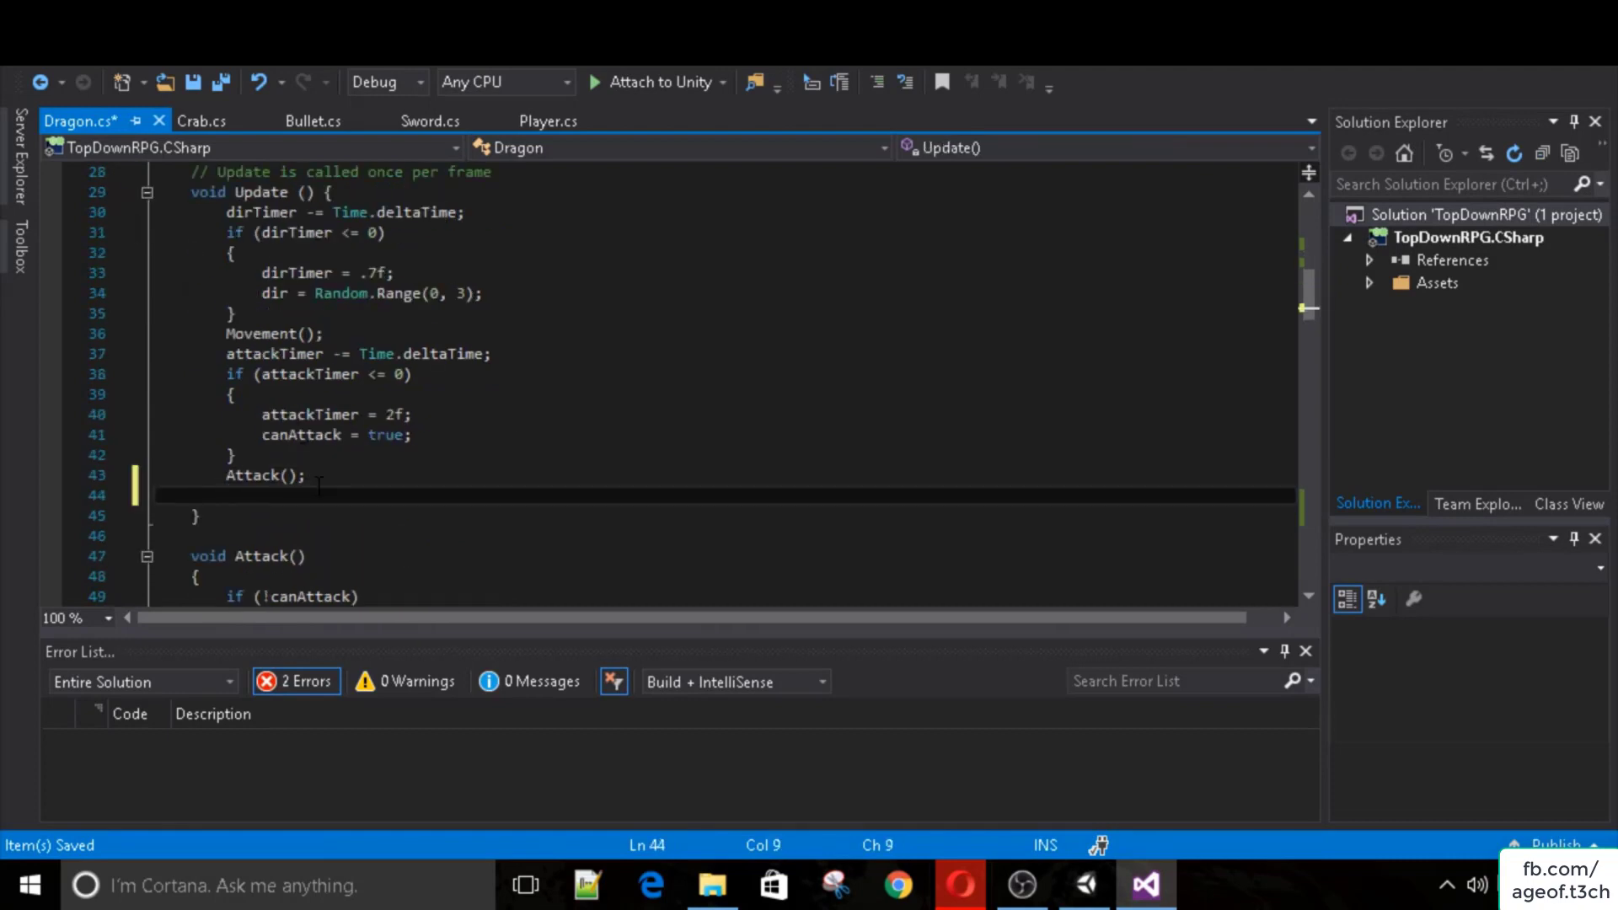
type("if (sho")
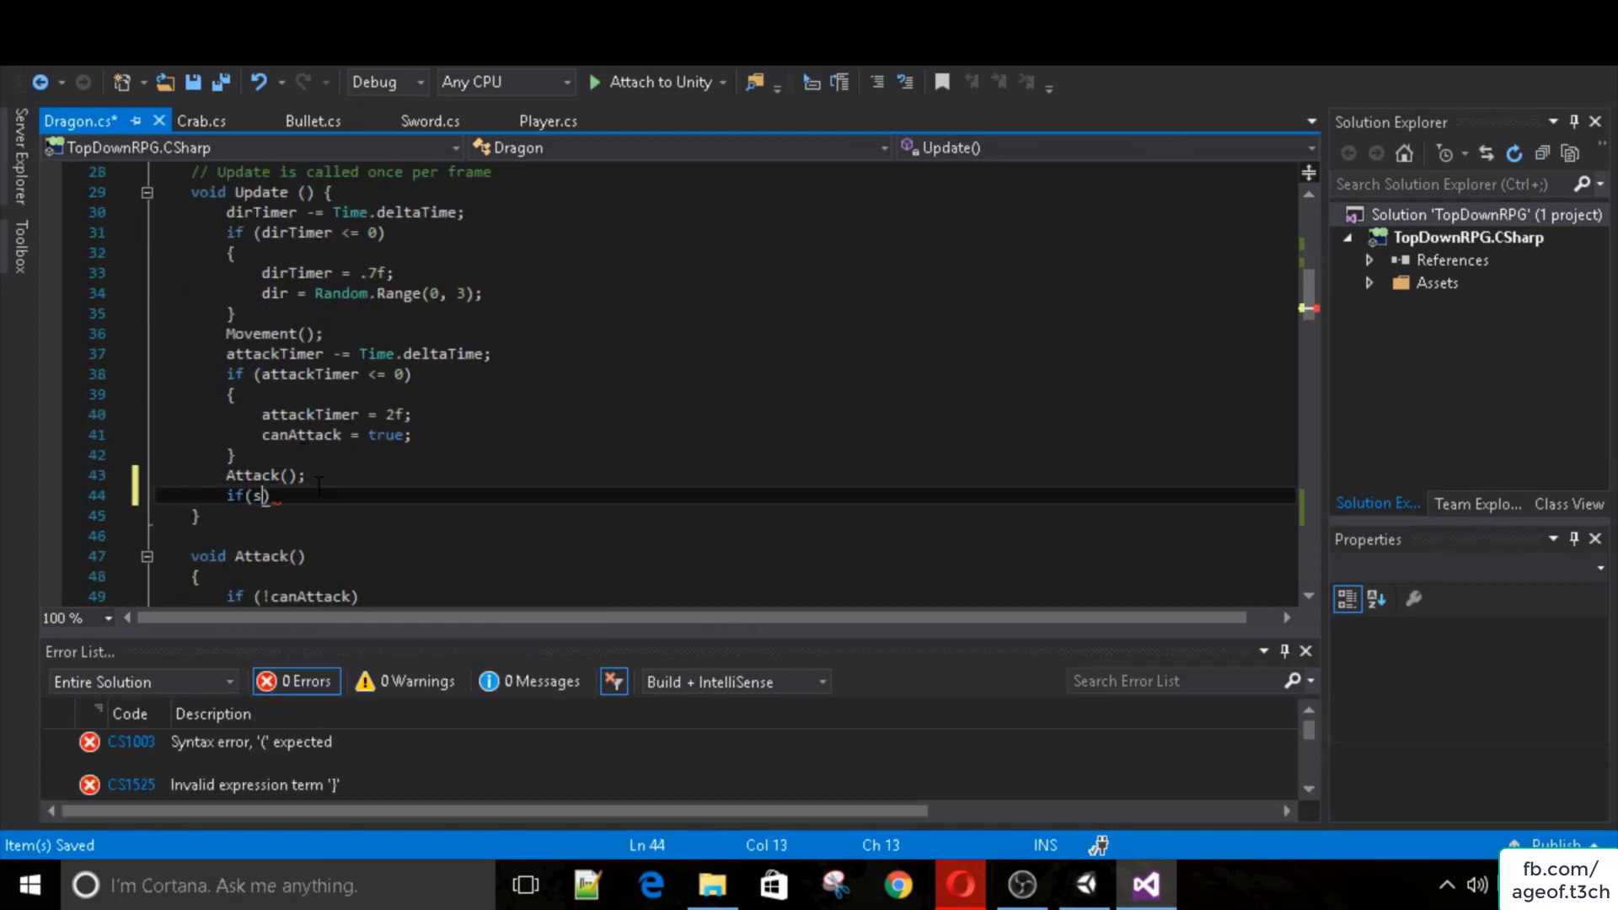
type("uldChange)")
key("Return")
type("{")
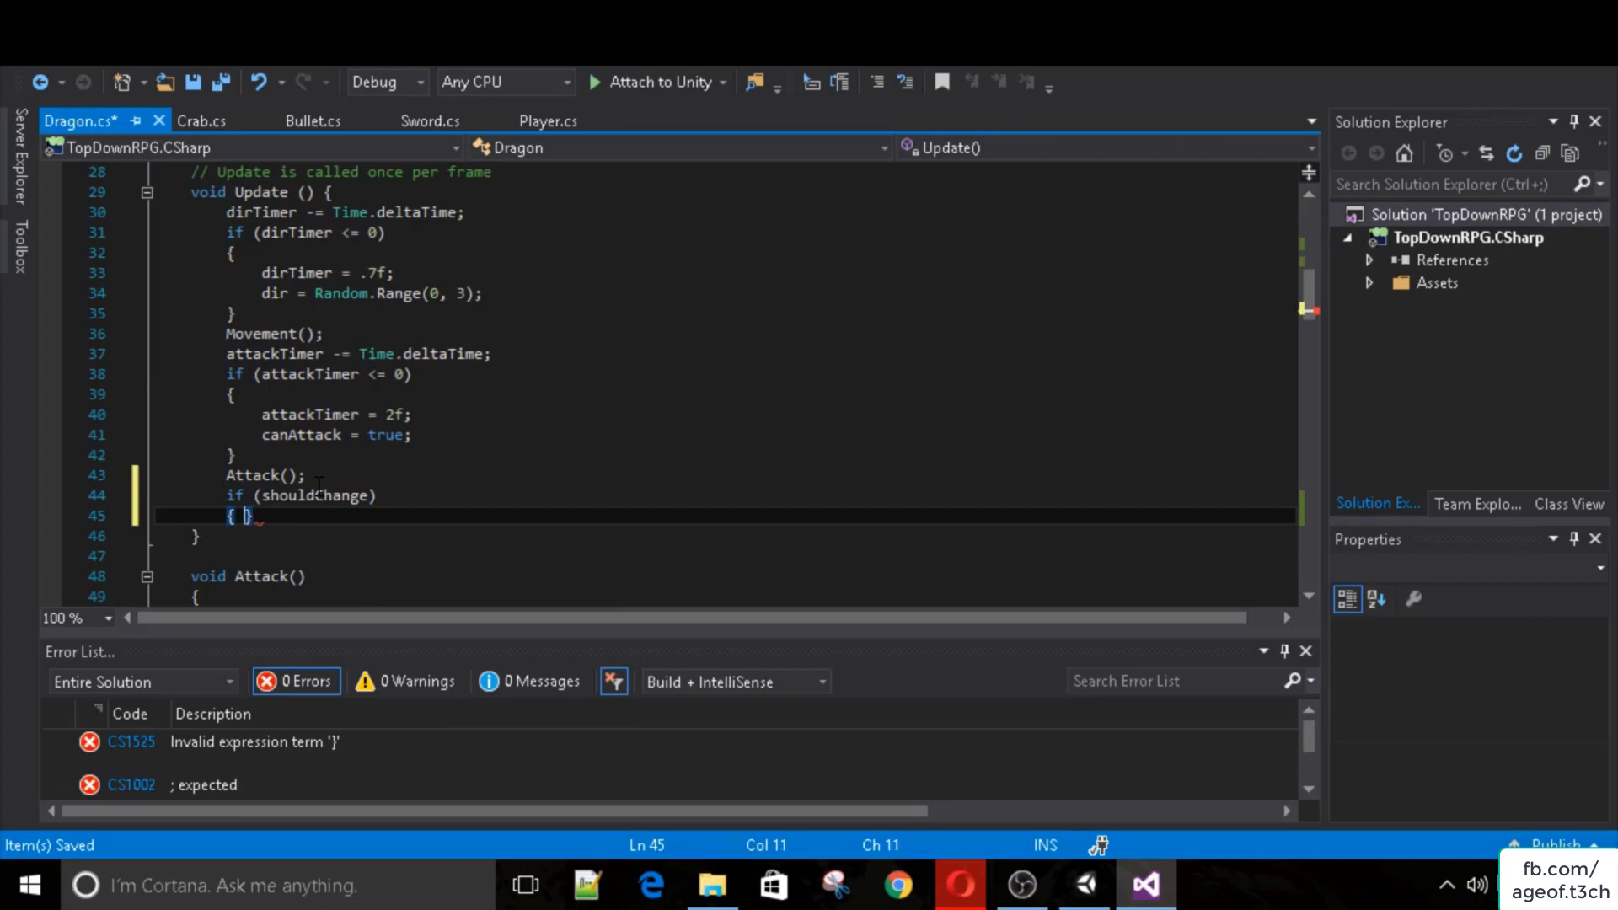
key("Return")
key("Return")
Inside the if (shouldChange) block in Update(), add the line changeTimer -= Time.deltaTime;.
key("ctrl+space")
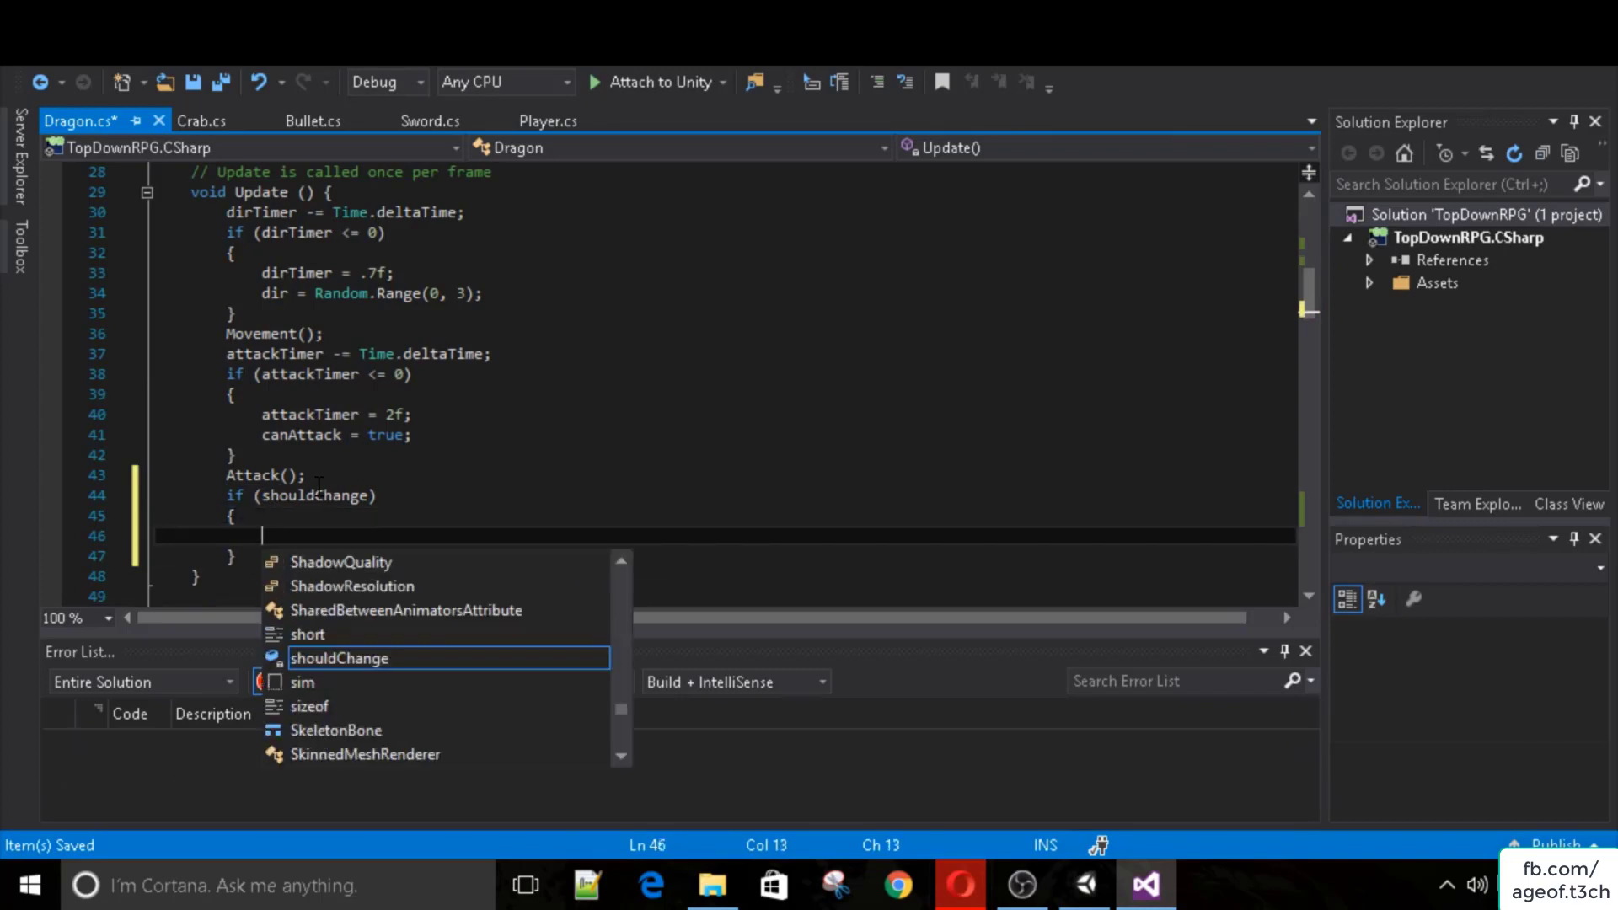
type("changeTimer -")
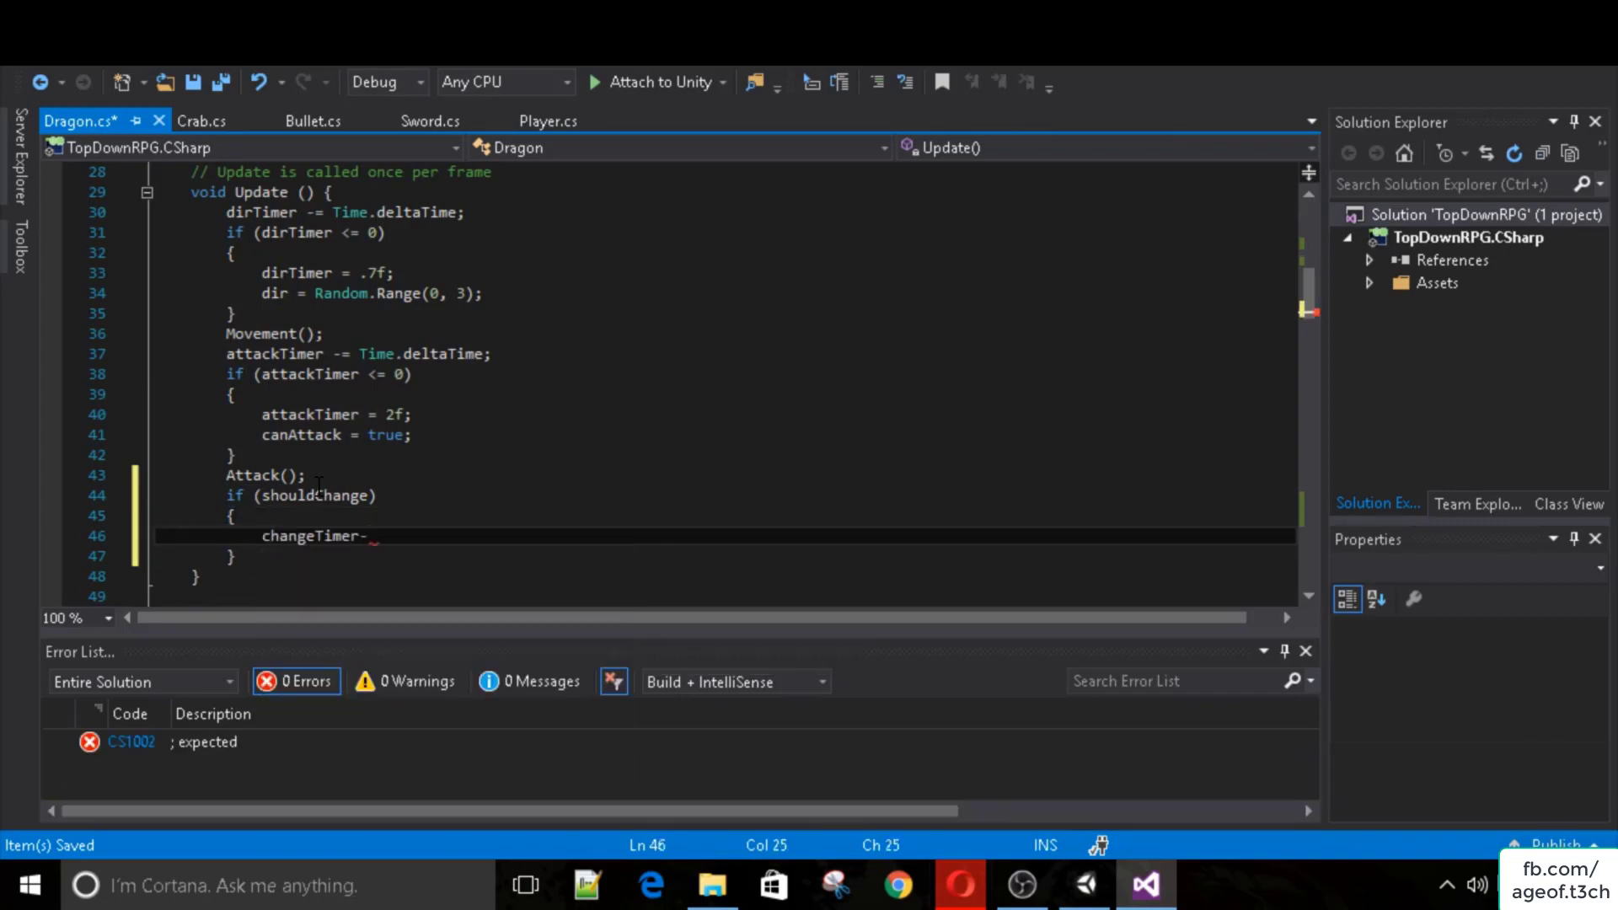
type("= Time.deltaTime")
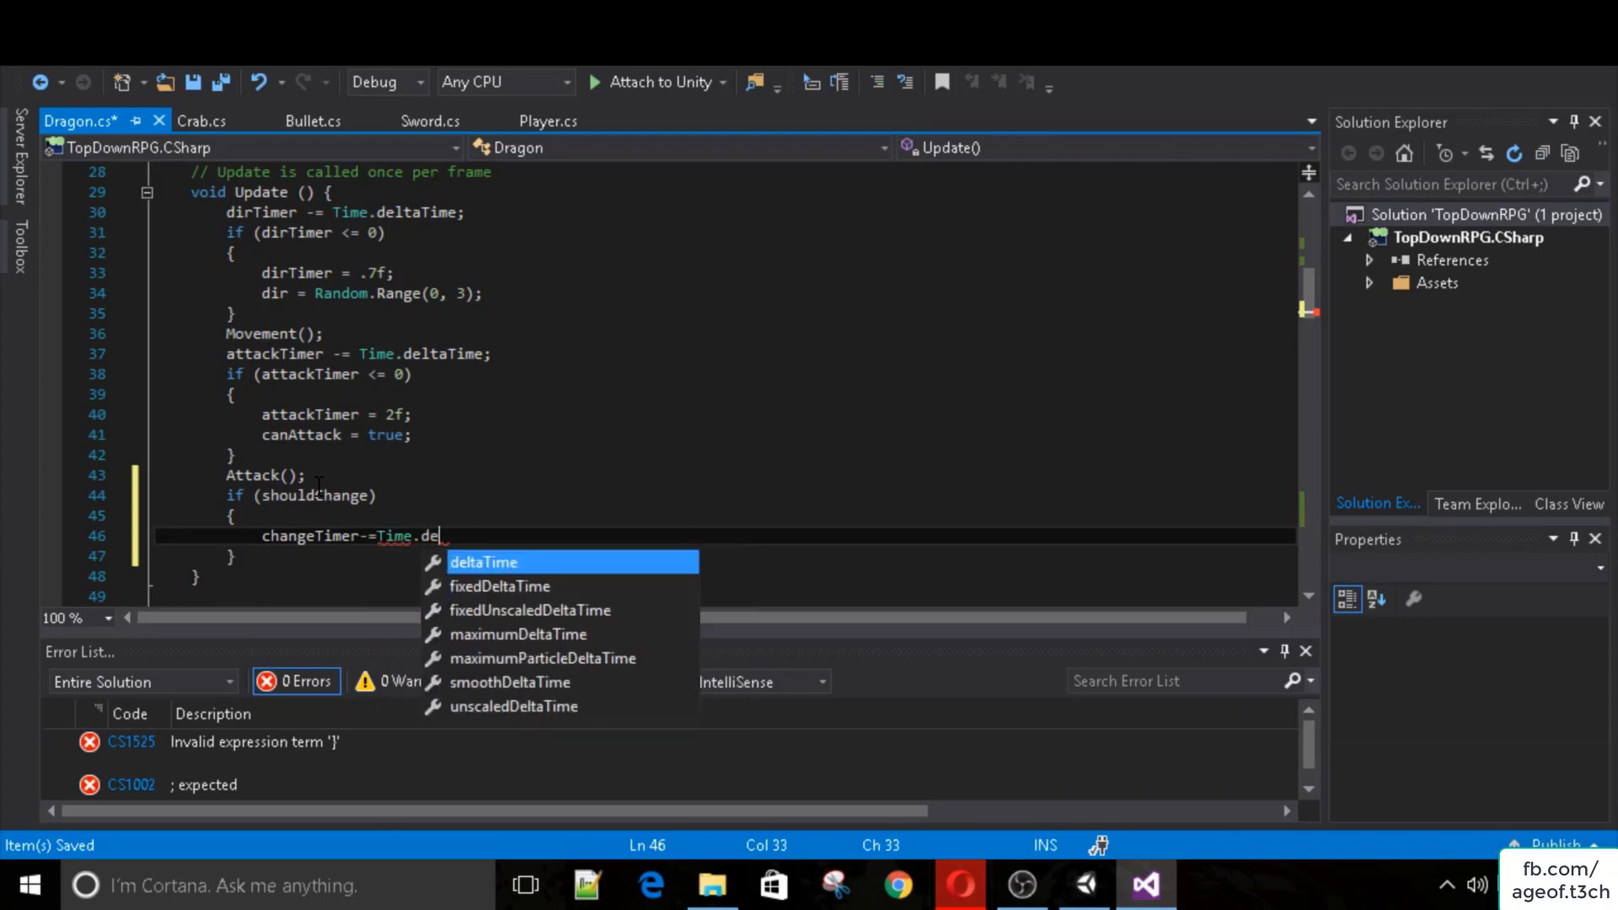
type(";")
key("Return")
Below the timer countdown, add a nested if (changeTimer <= 0) condition with an empty braced block.
type("if (changeTimer ")
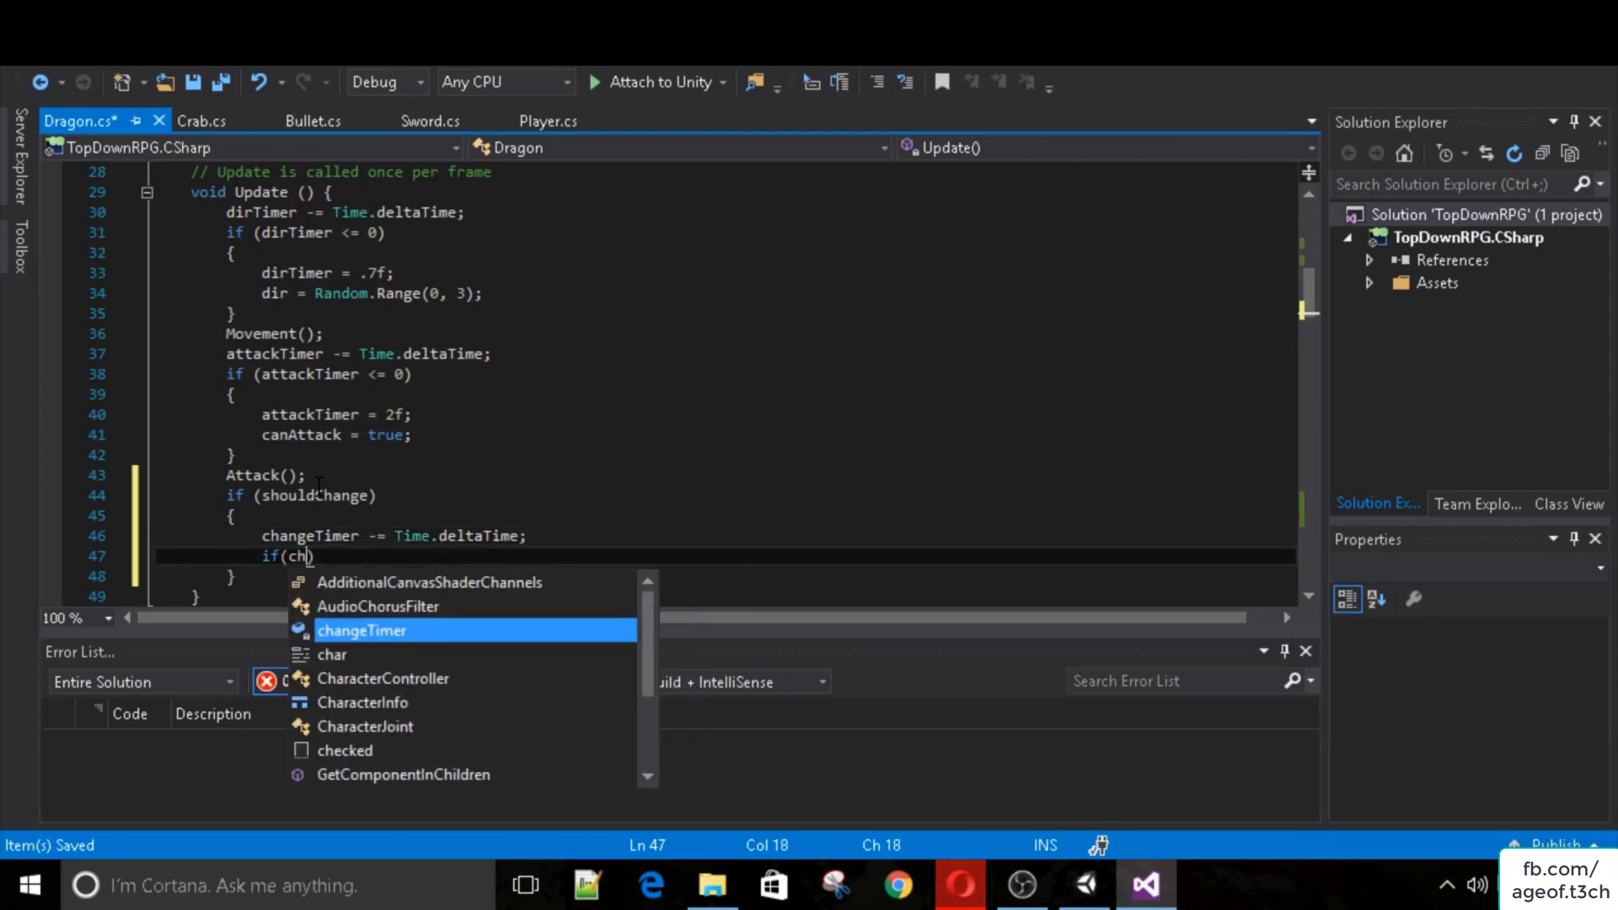
type("<= ")
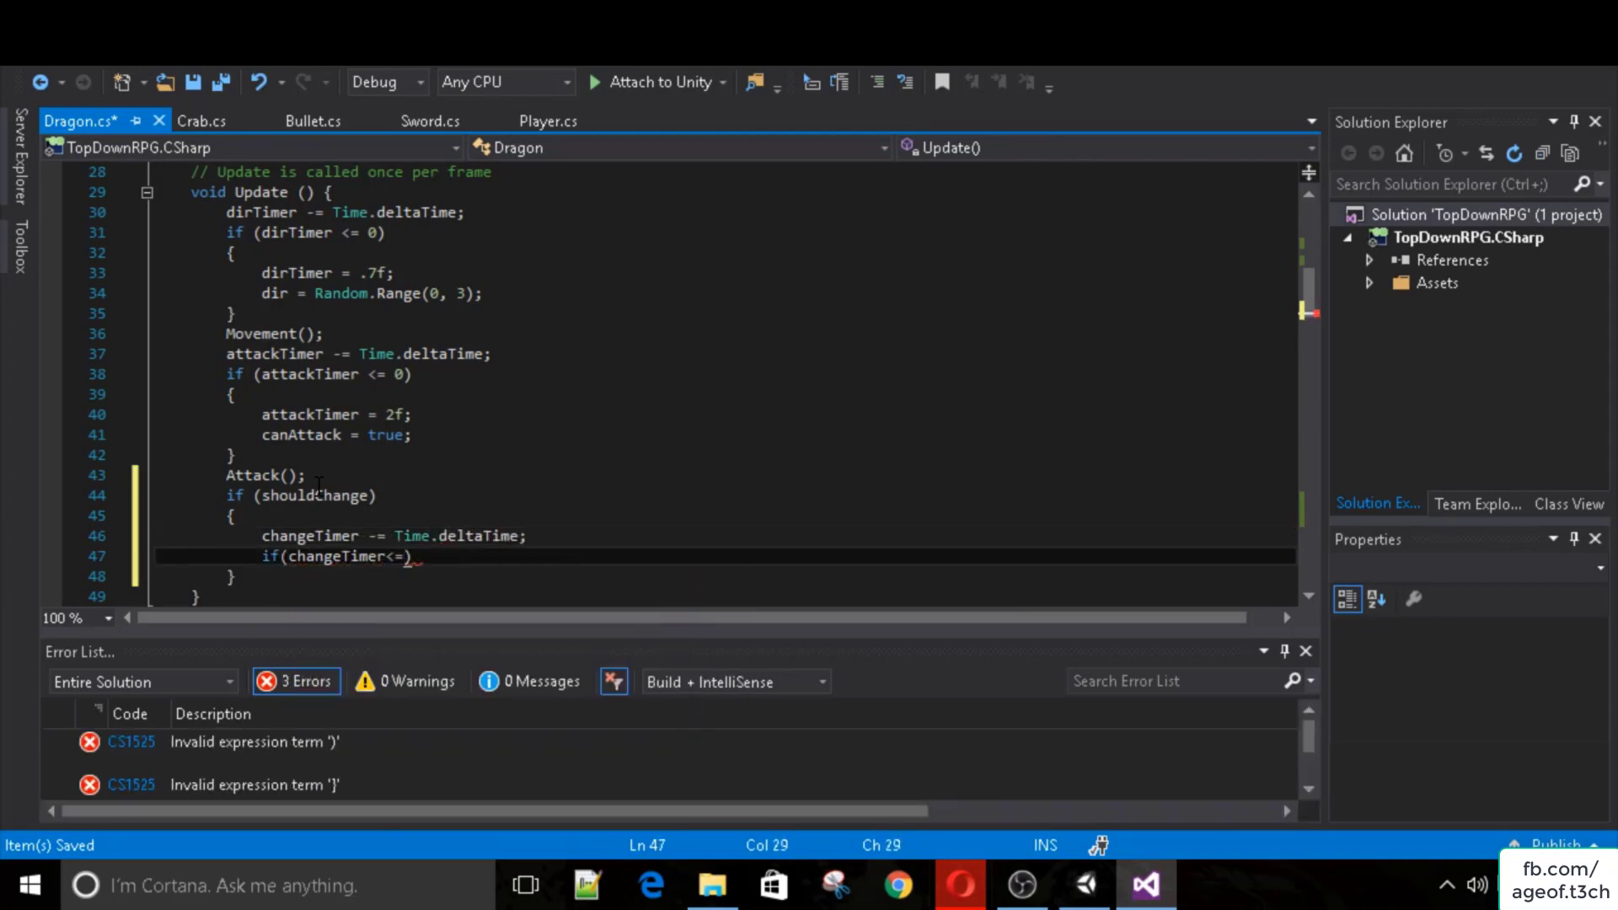
type("0")
key("Right")
key("Return")
type("{")
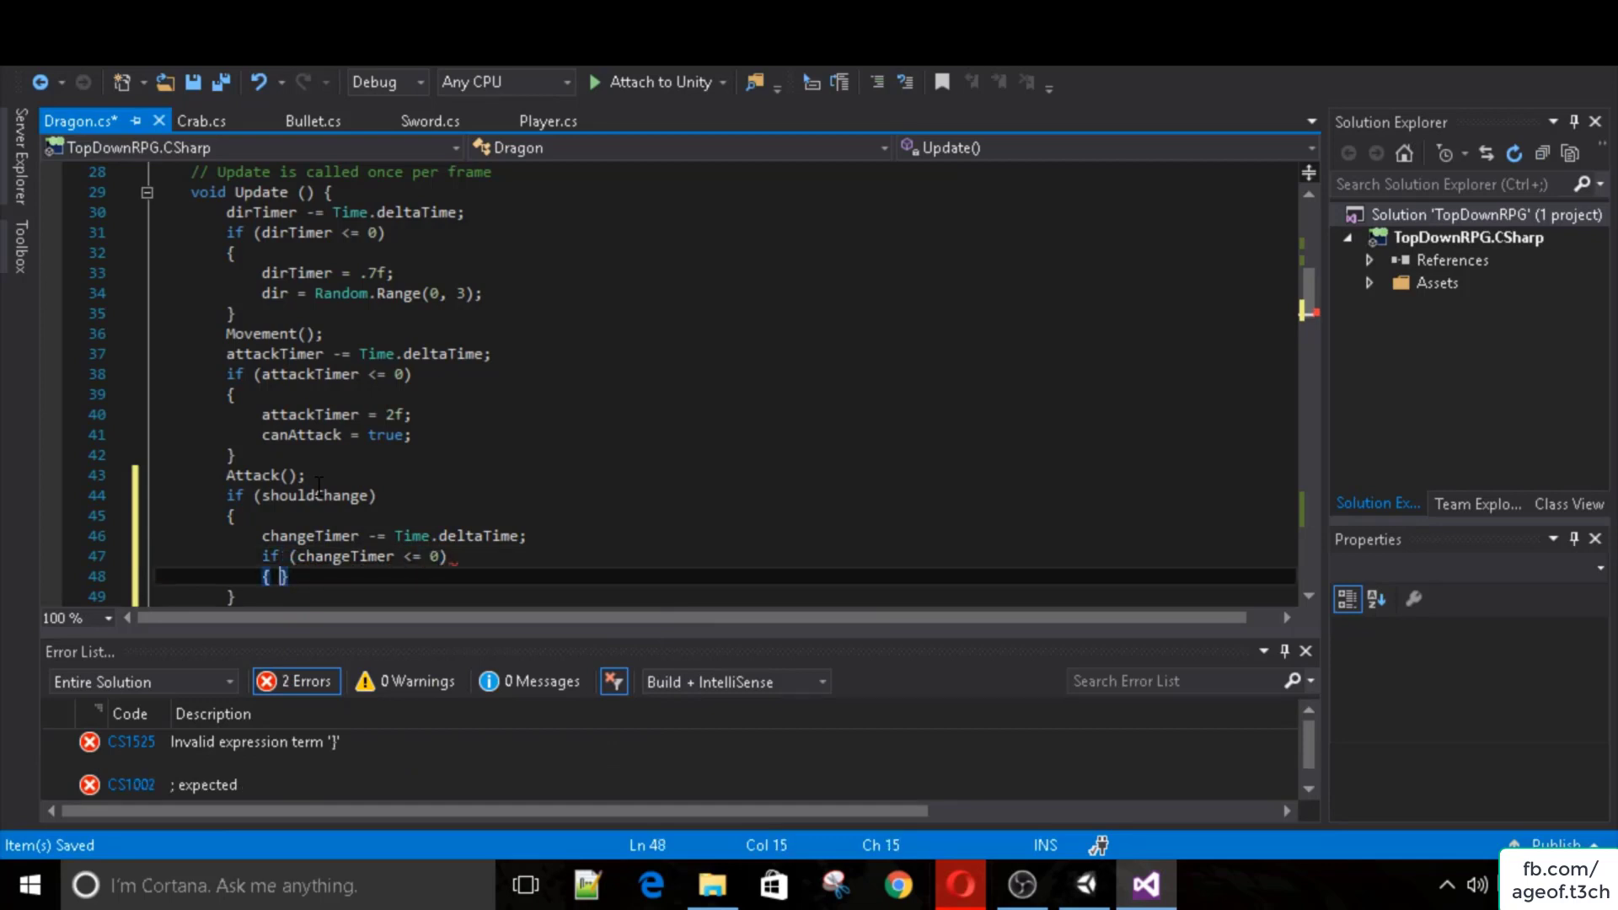
key("Return")
Inside the changeTimer condition, add shouldChange = false; and changeTimer = .2f;, and save the script.
type("shouldChange=t")
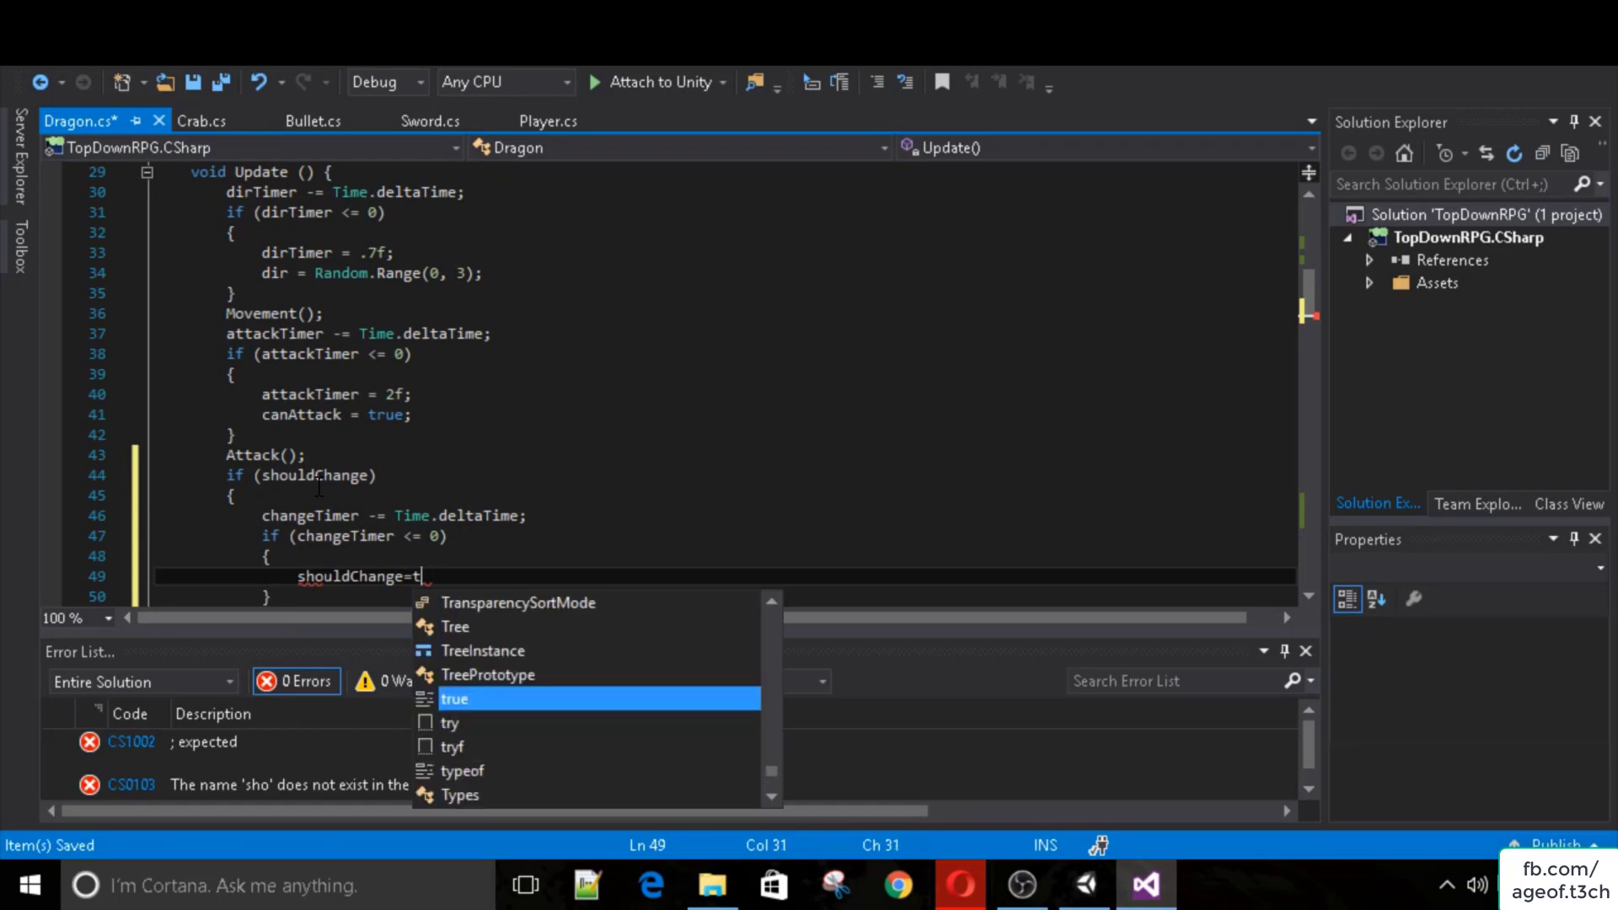
key("BackSpace")
type("false;")
key("Return")
type("changeTimer")
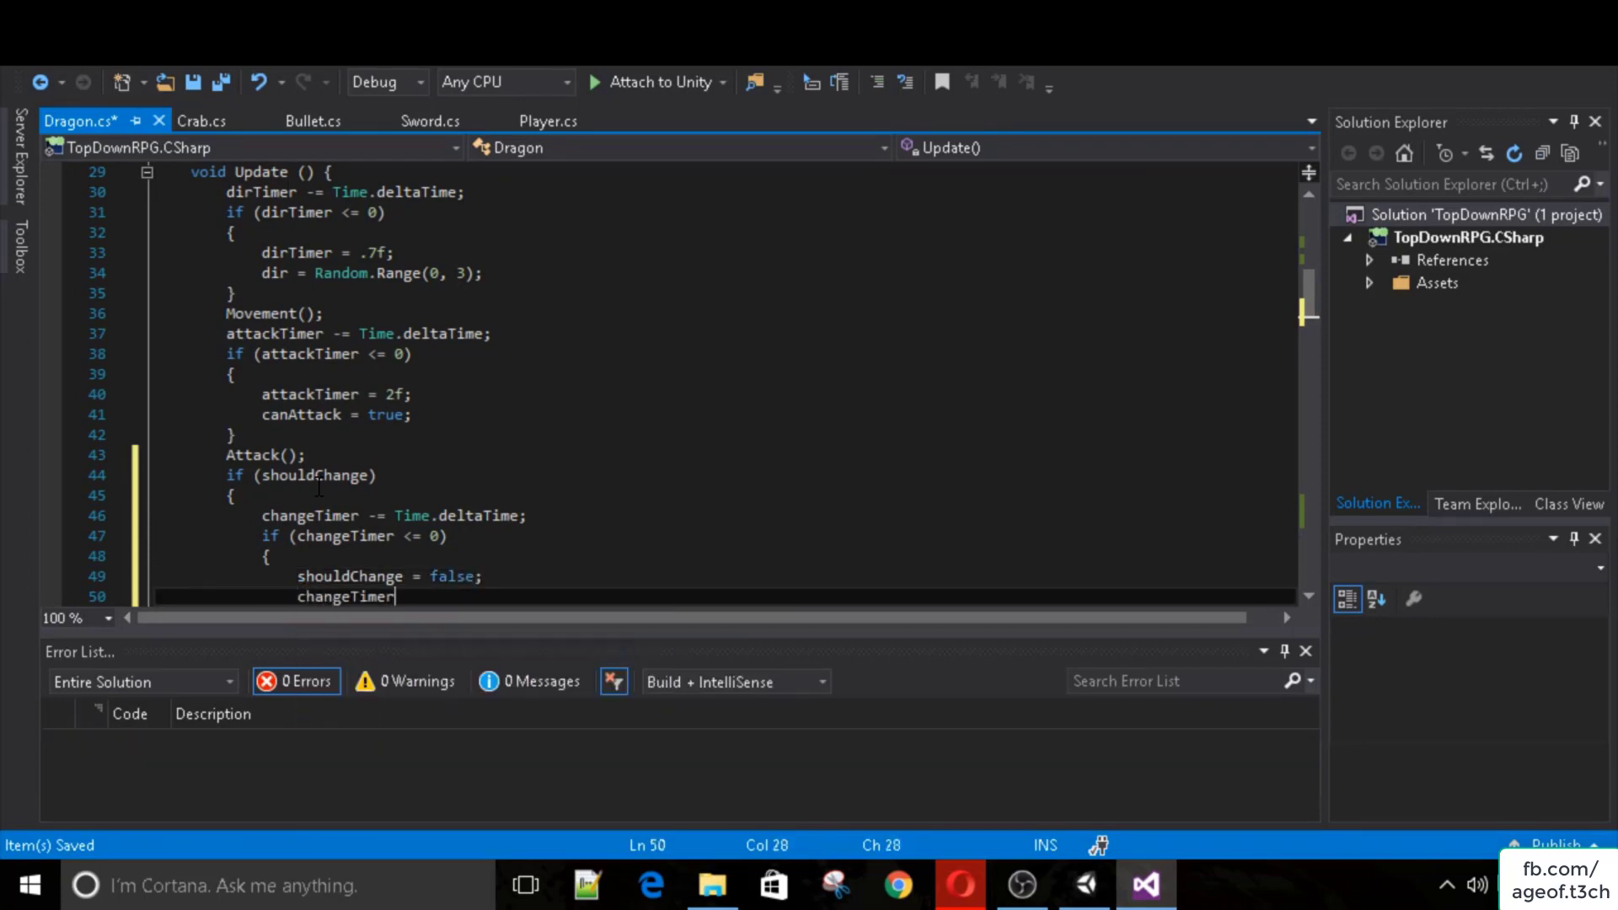
type(" = .2")
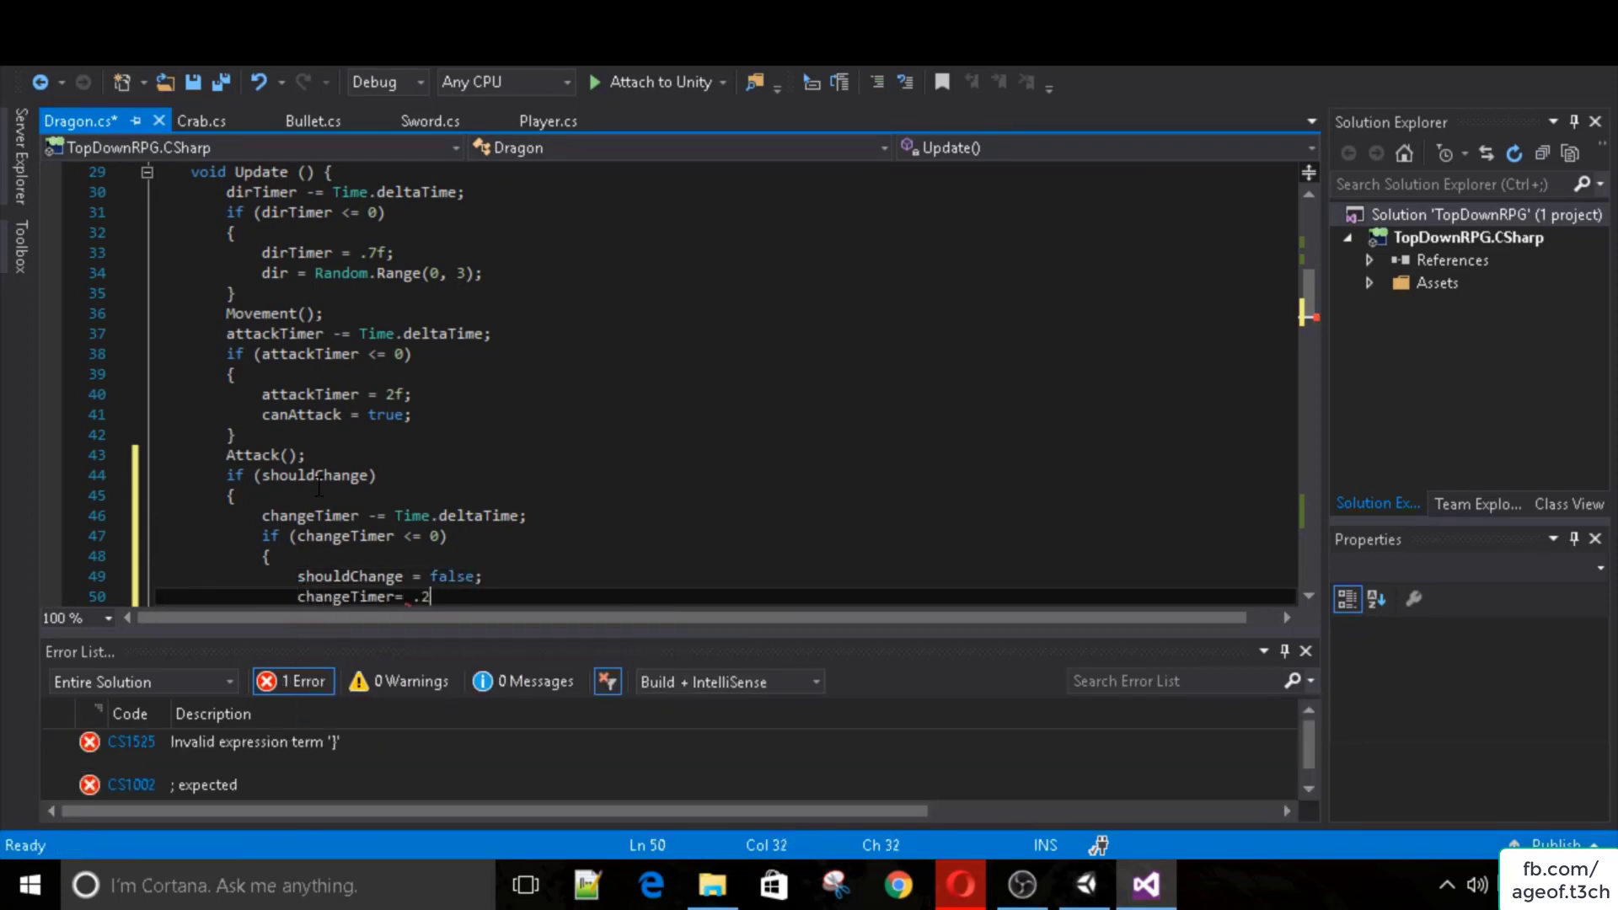
key("BackSpace")
key("BackSpace")
key("BackSpace")
key("BackSpace")
type(" = .2f;")
key("ctrl+s")
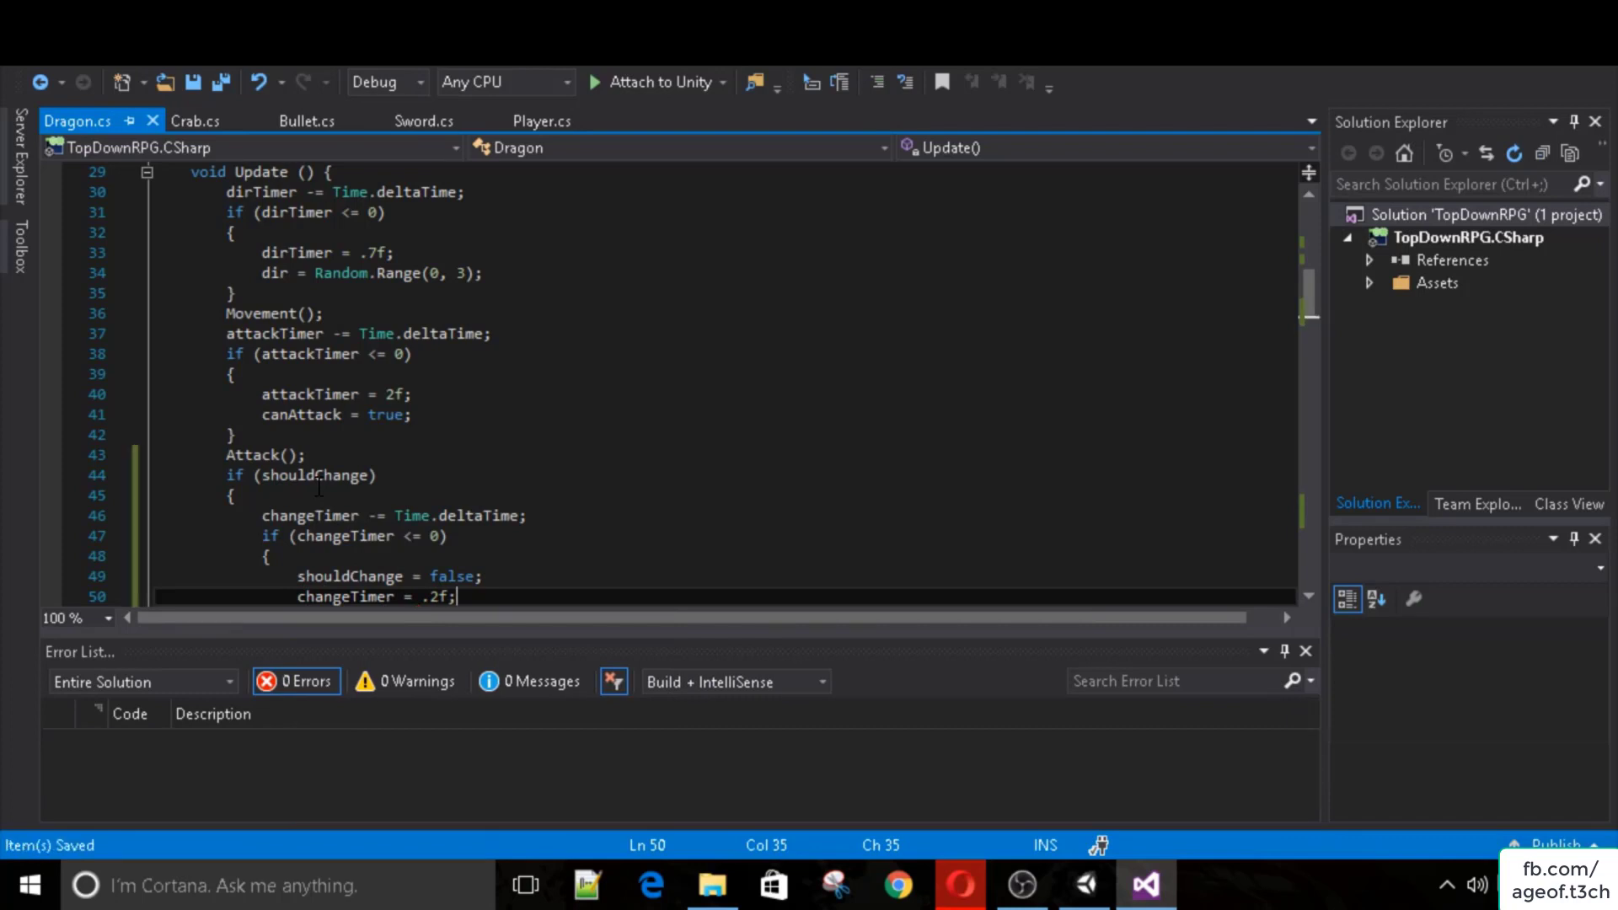
scroll(362, 472, "down", 3)
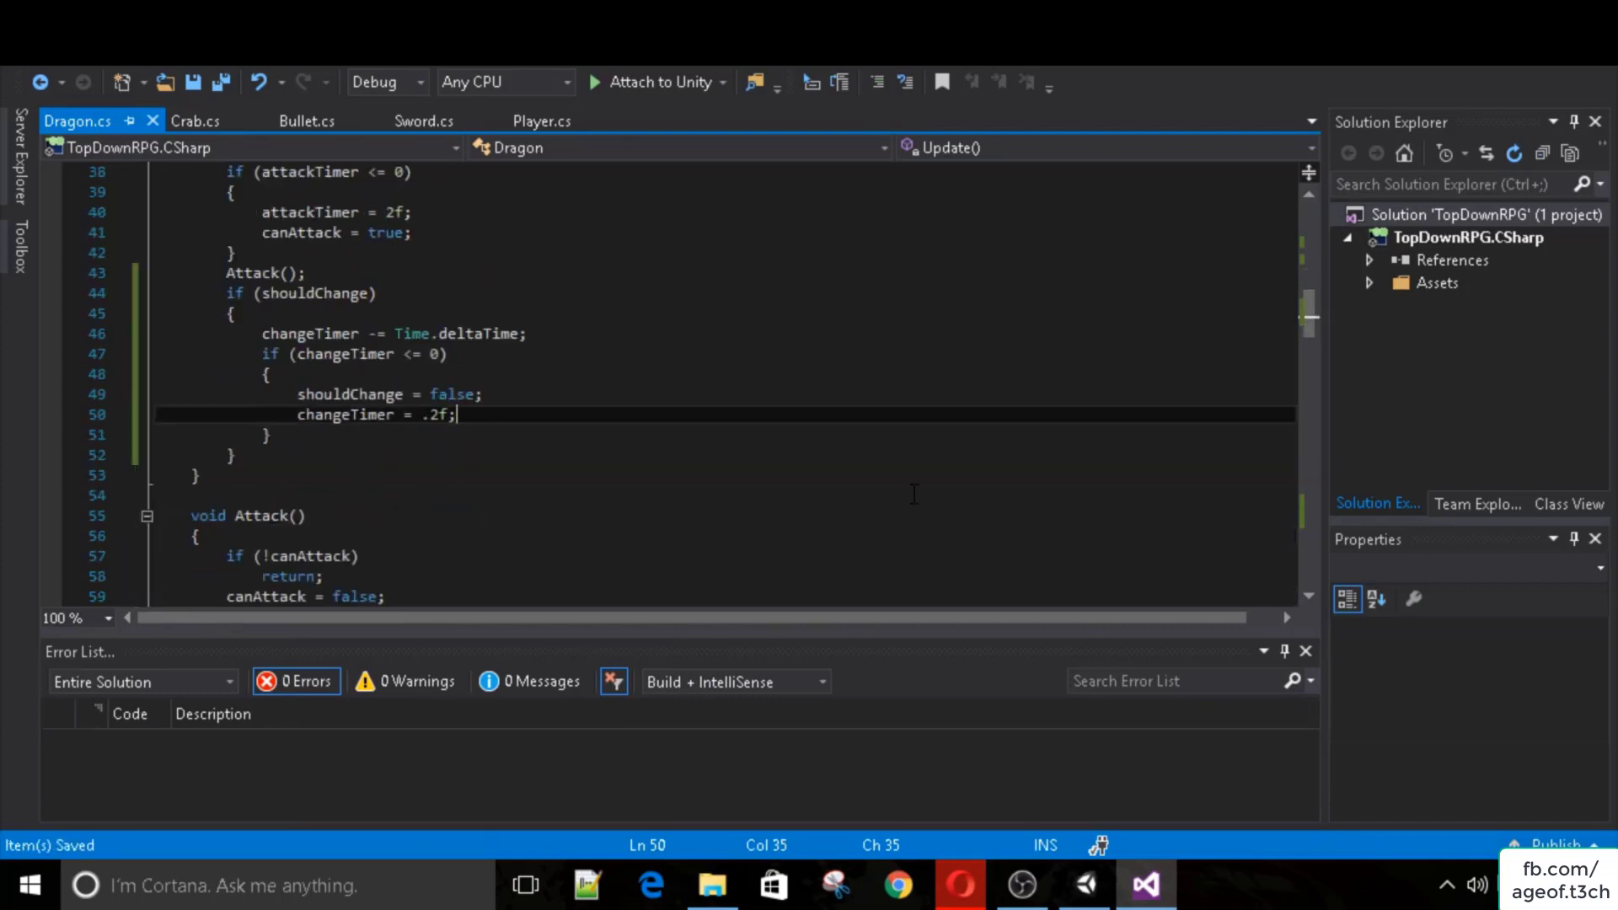
Switch to Unity and play-test the scene, moving the player around the field to check how the dragon and crabs move.
left_click(1086, 885)
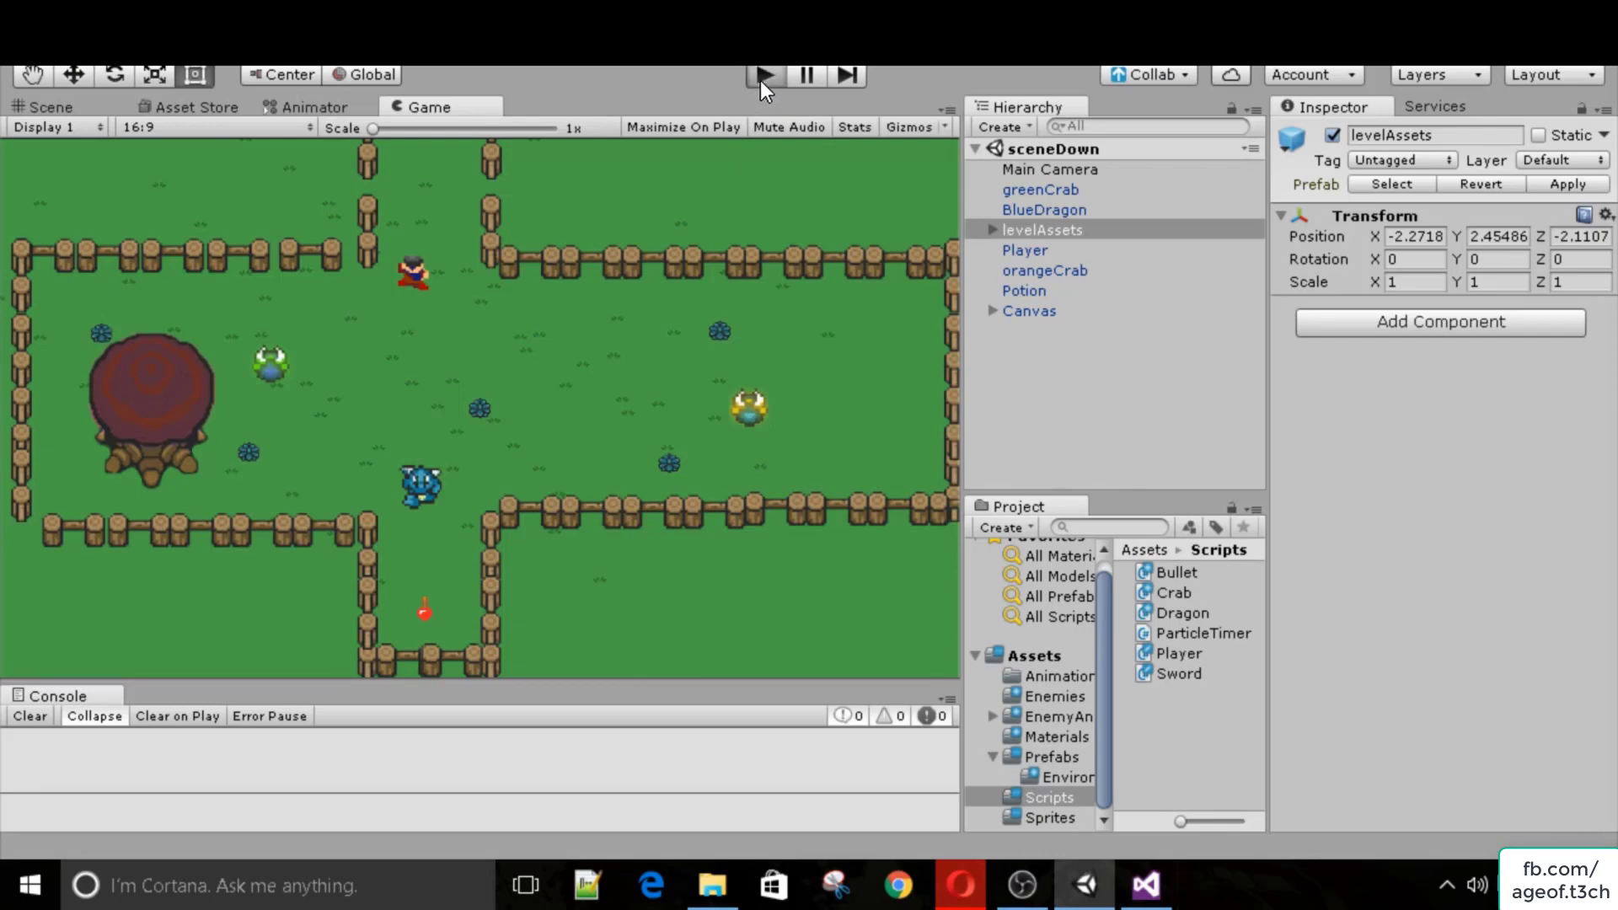
left_click(763, 76)
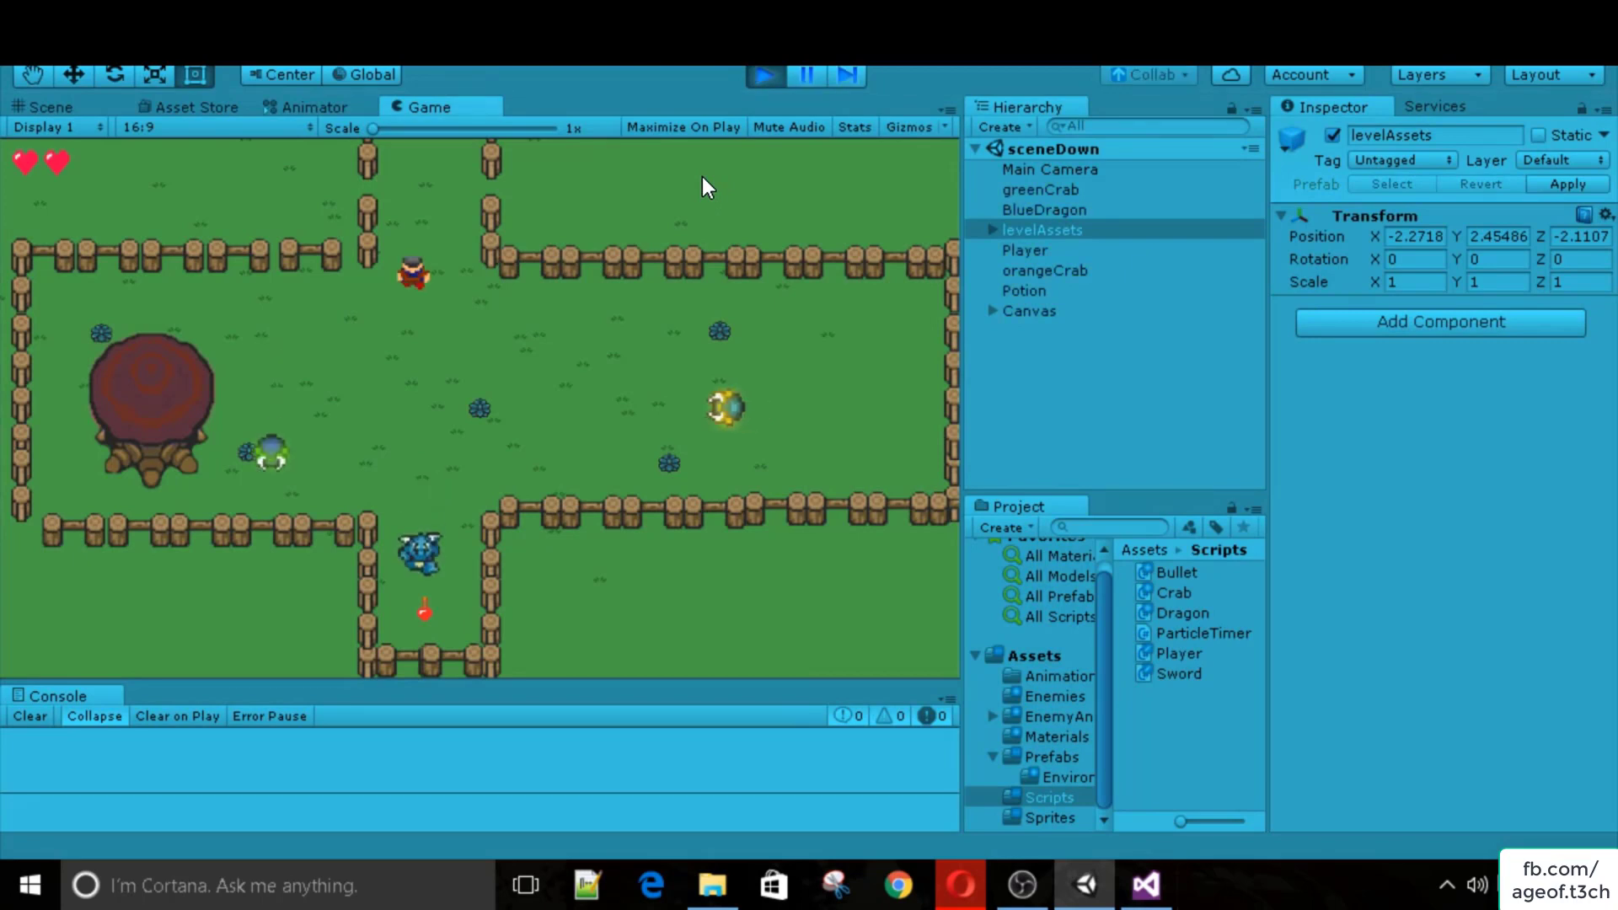
key("a")
key("s")
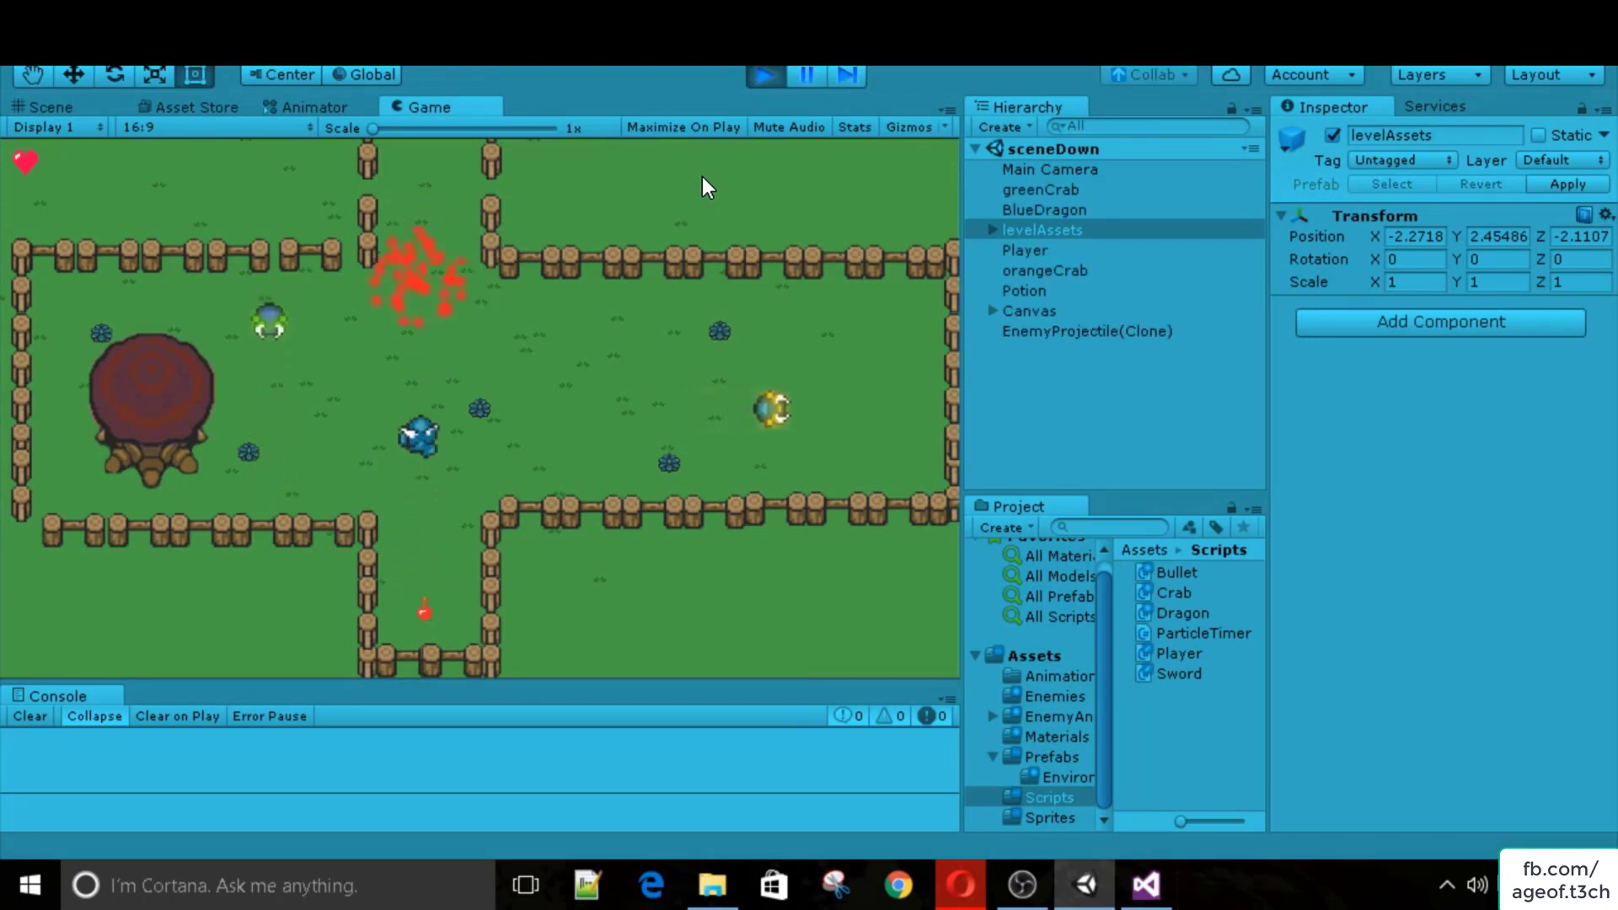
key("d")
key("a")
key("s")
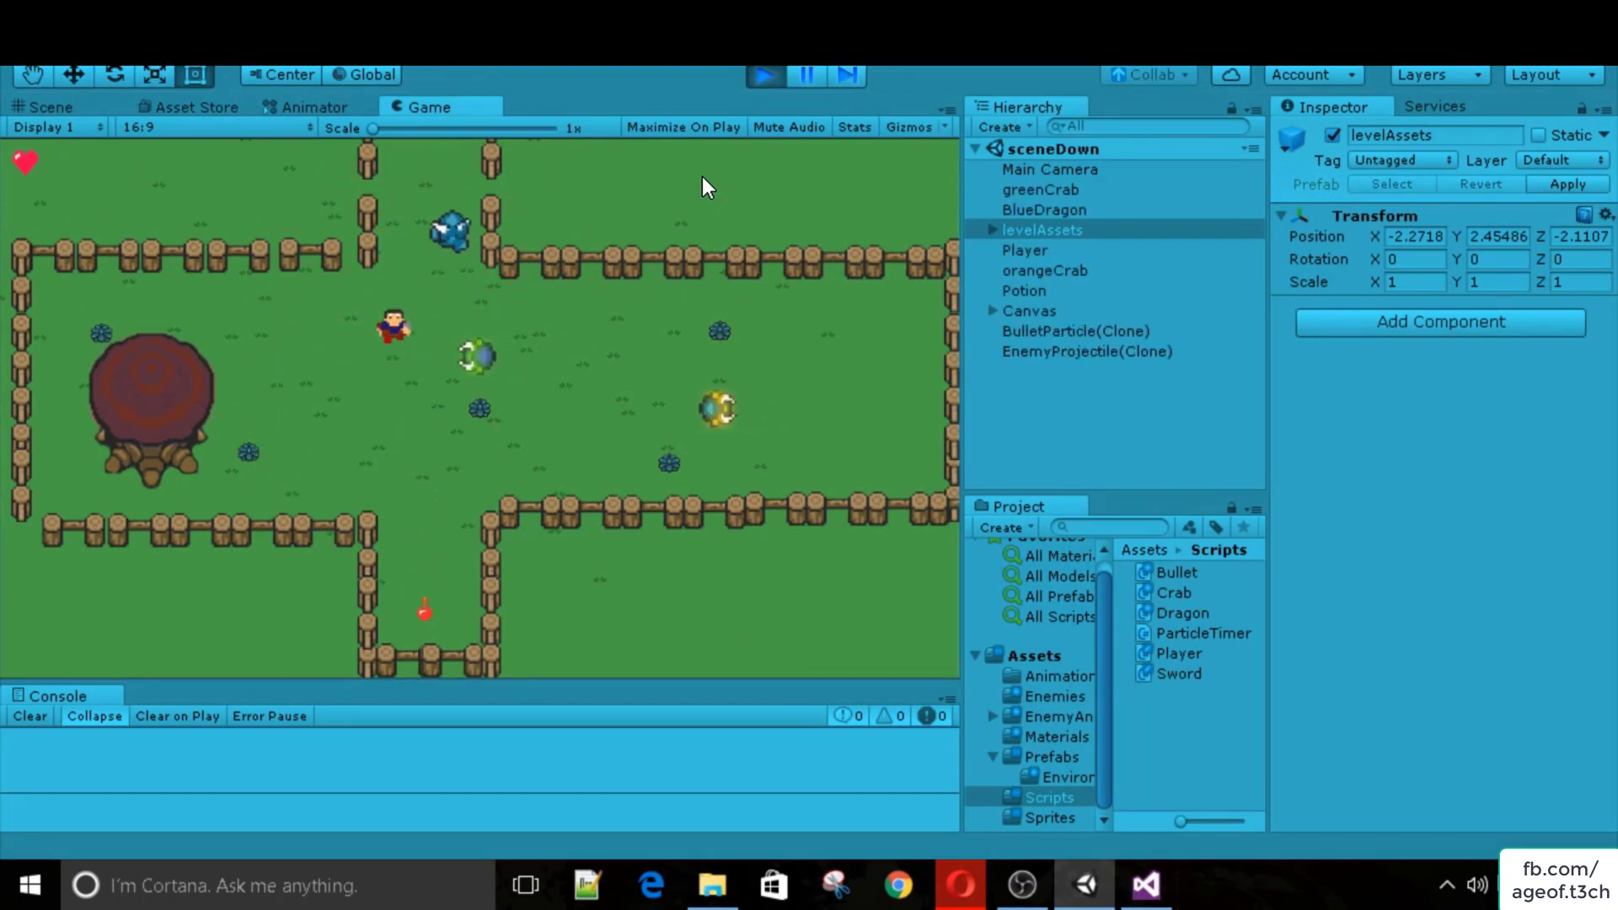
key("d")
key("w")
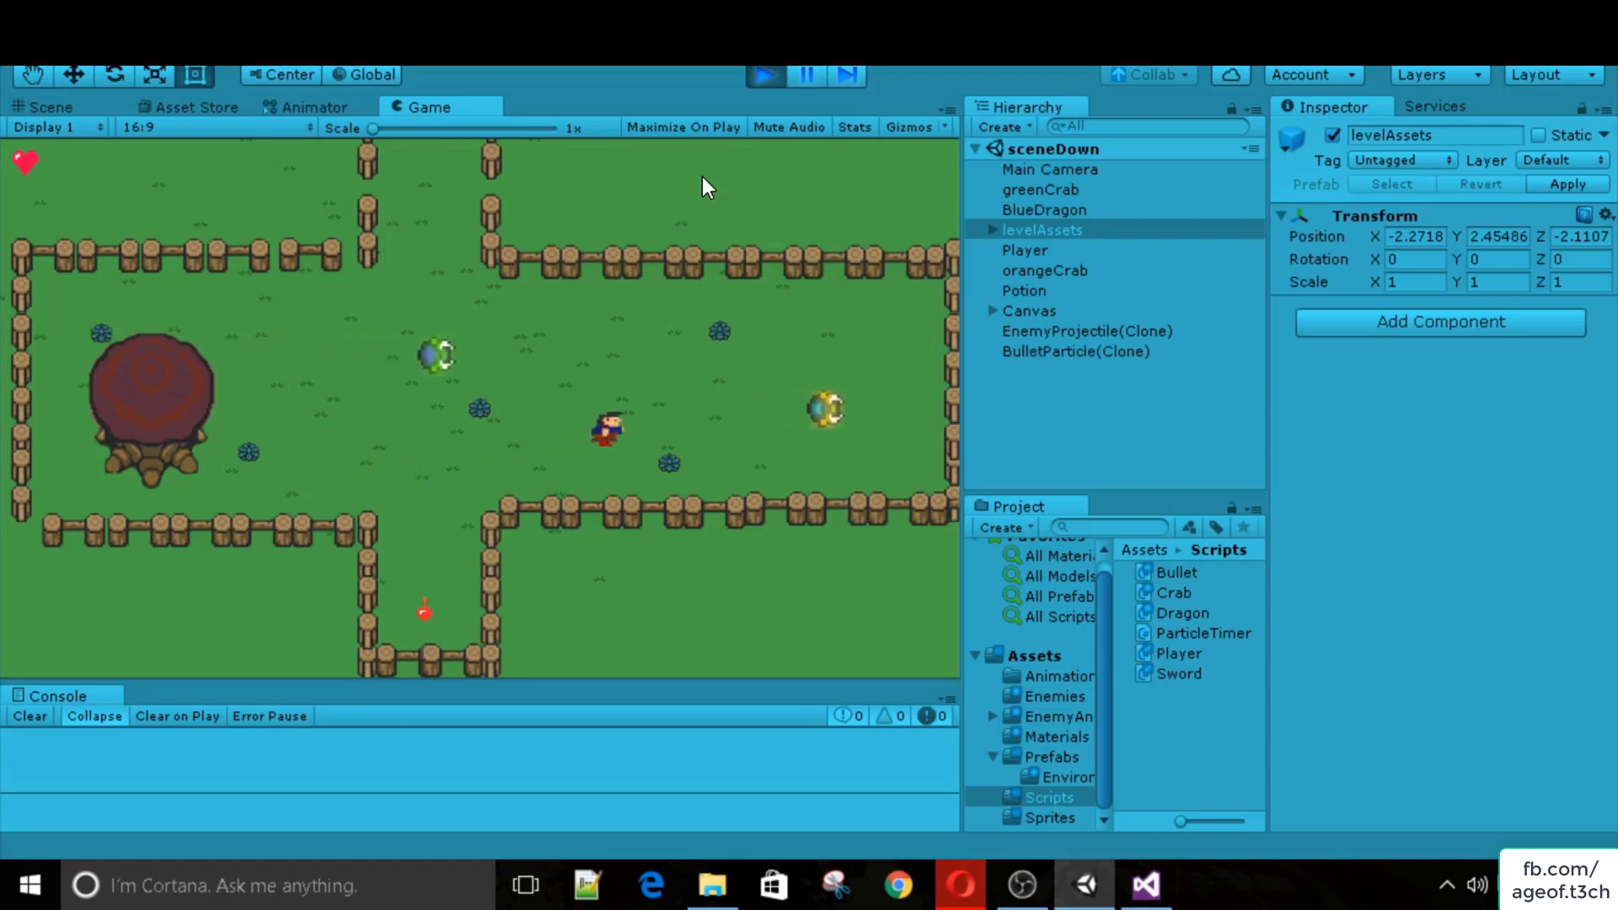
key("s")
key("a")
key("a")
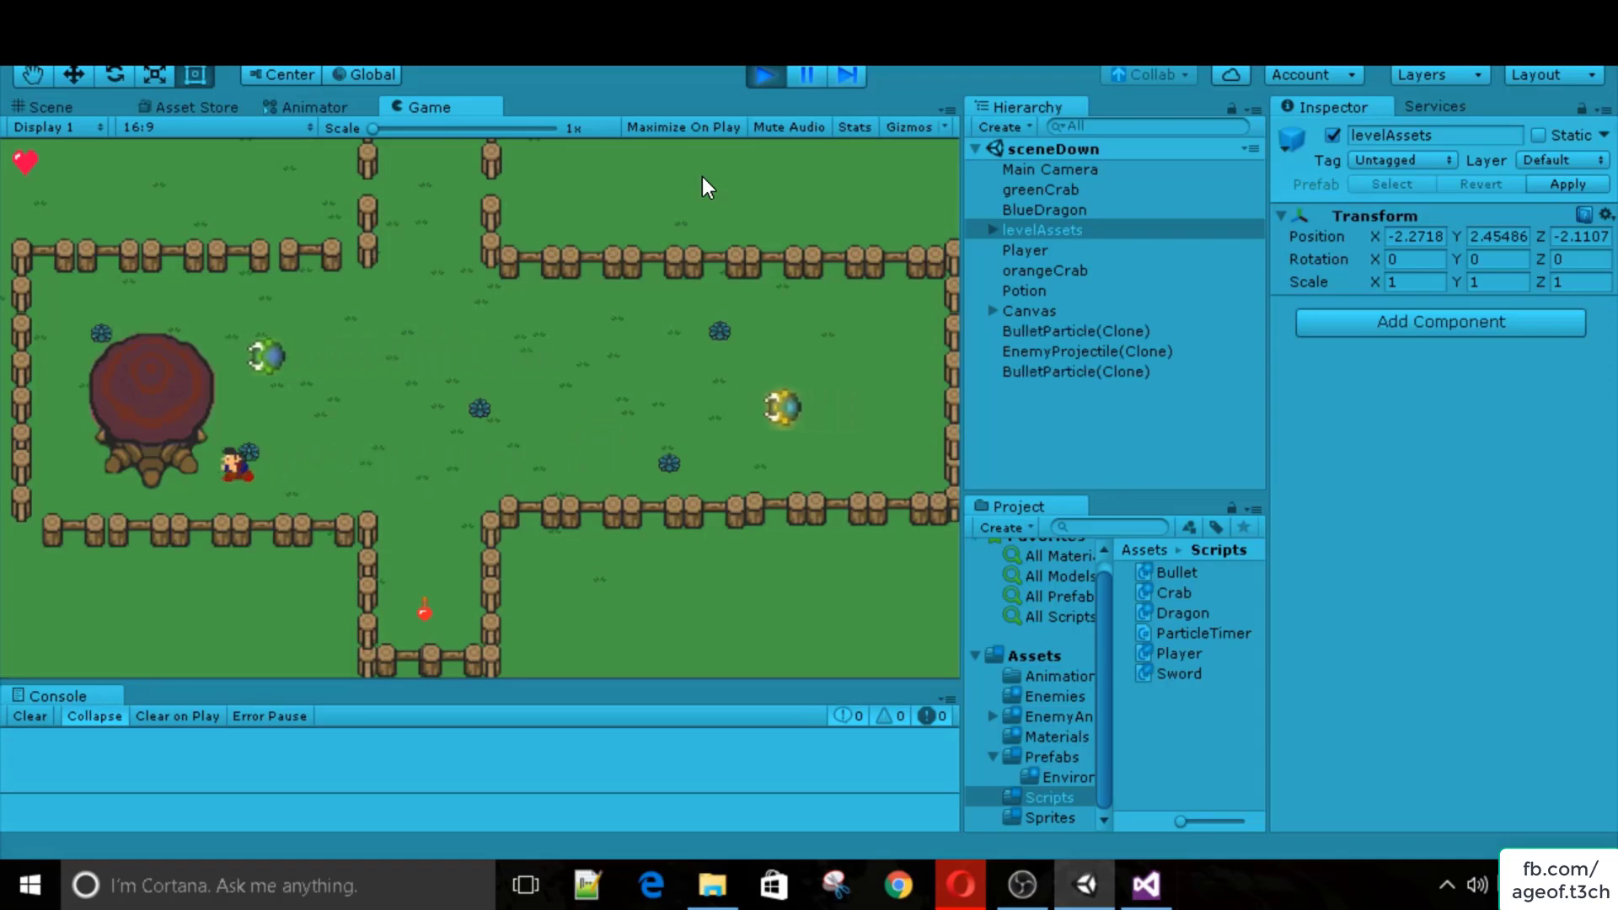
key("d")
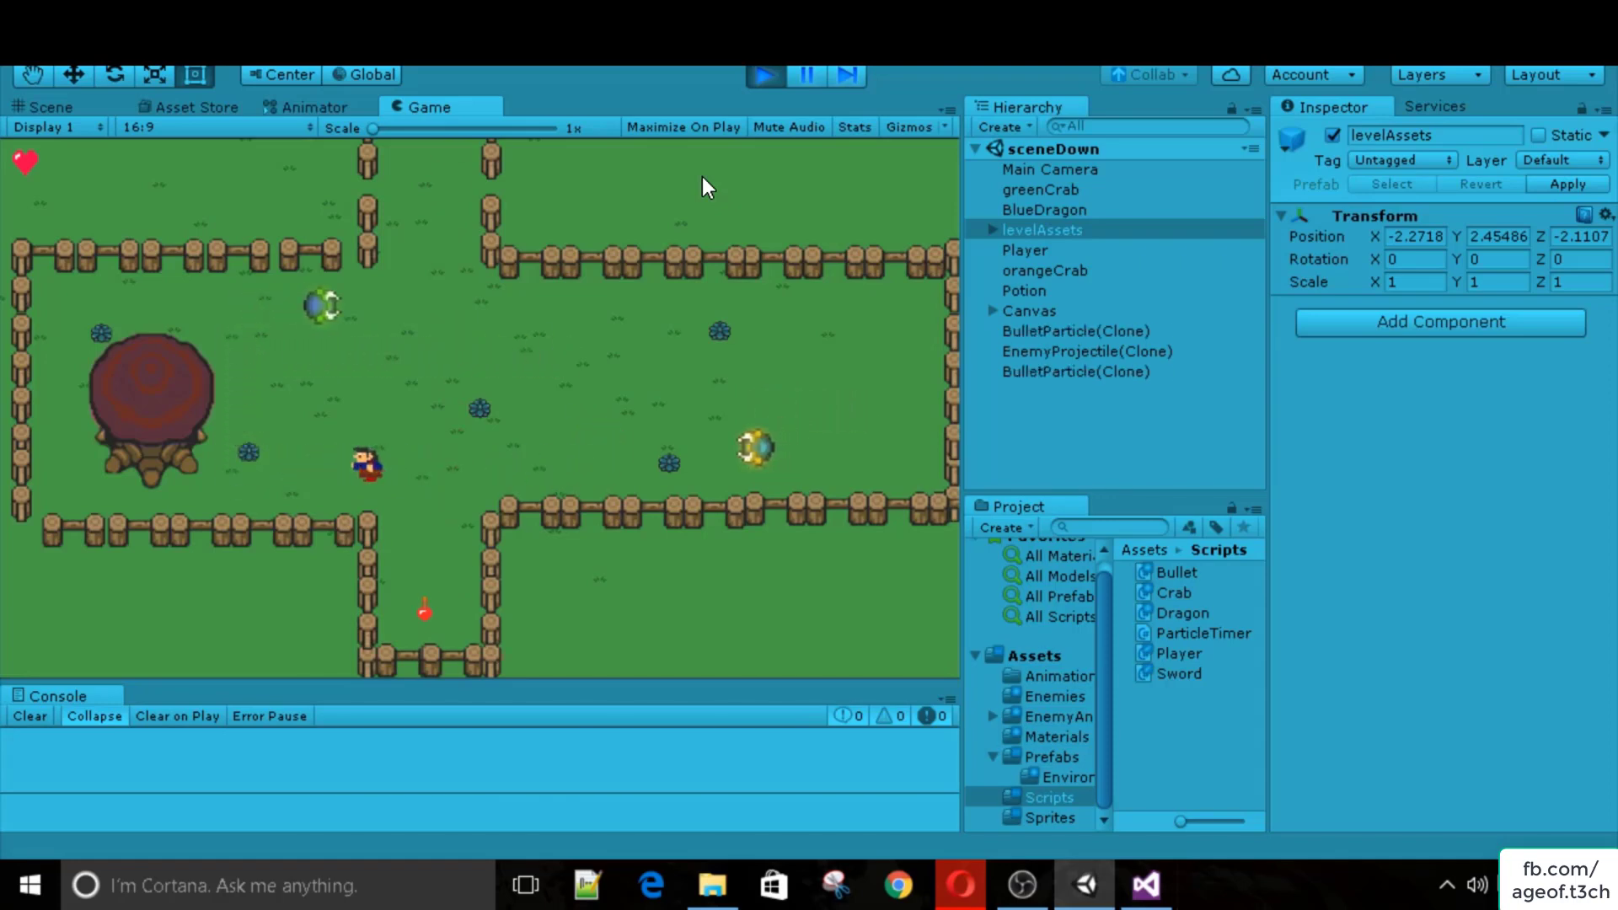
key("a")
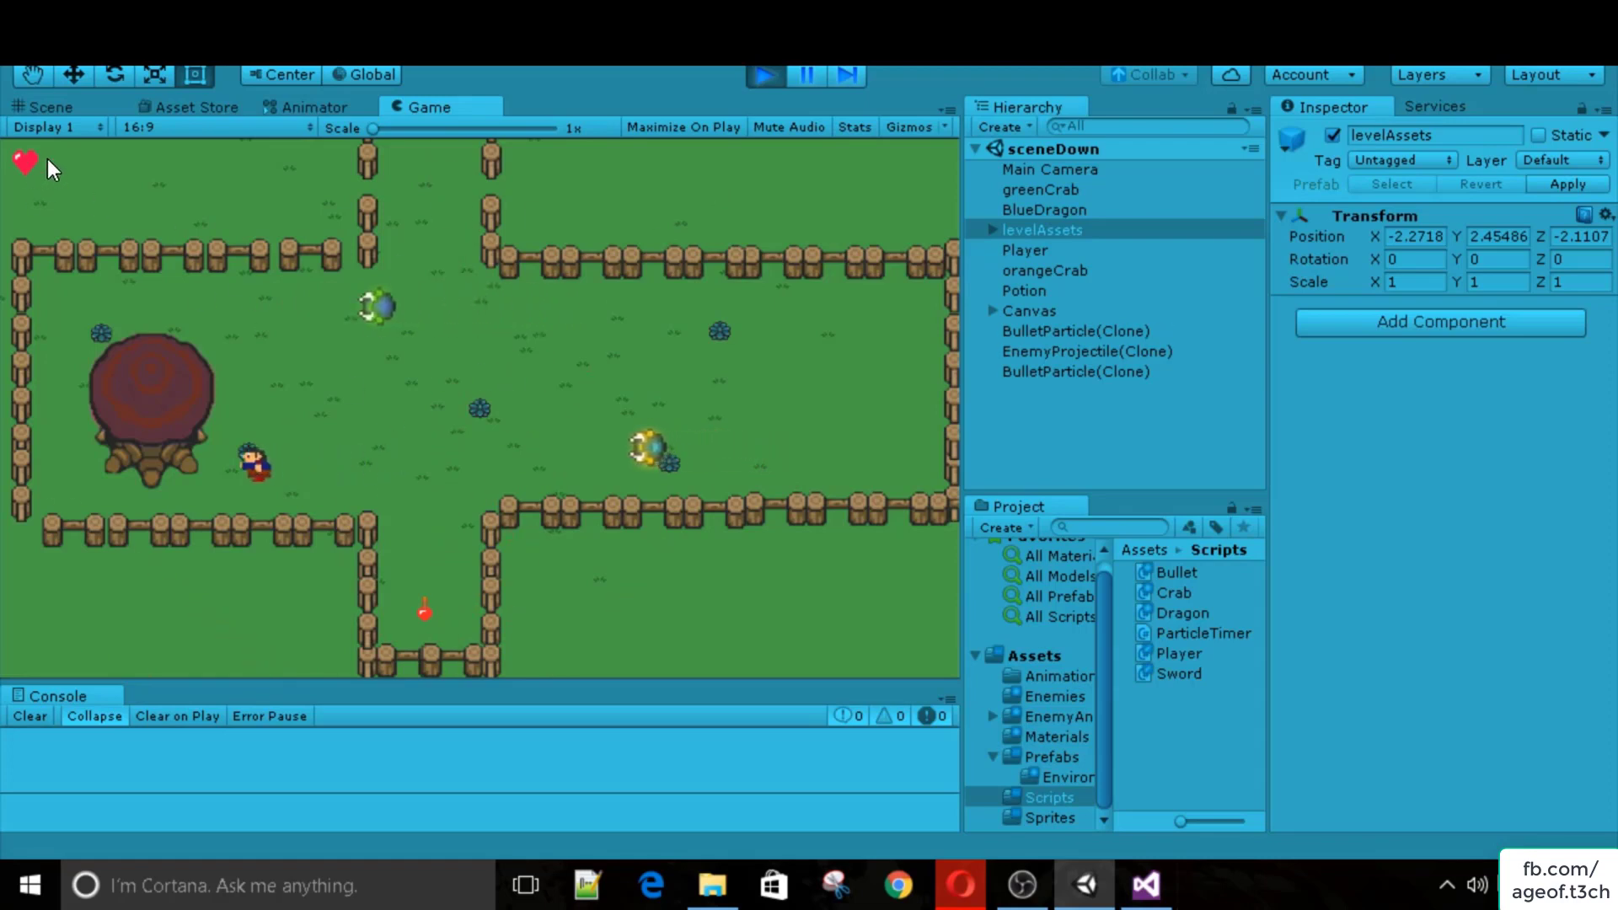
Guide the player into the fenced alcove and pick up the potion to test its effect on the hearts.
key("s")
key("d")
key("w")
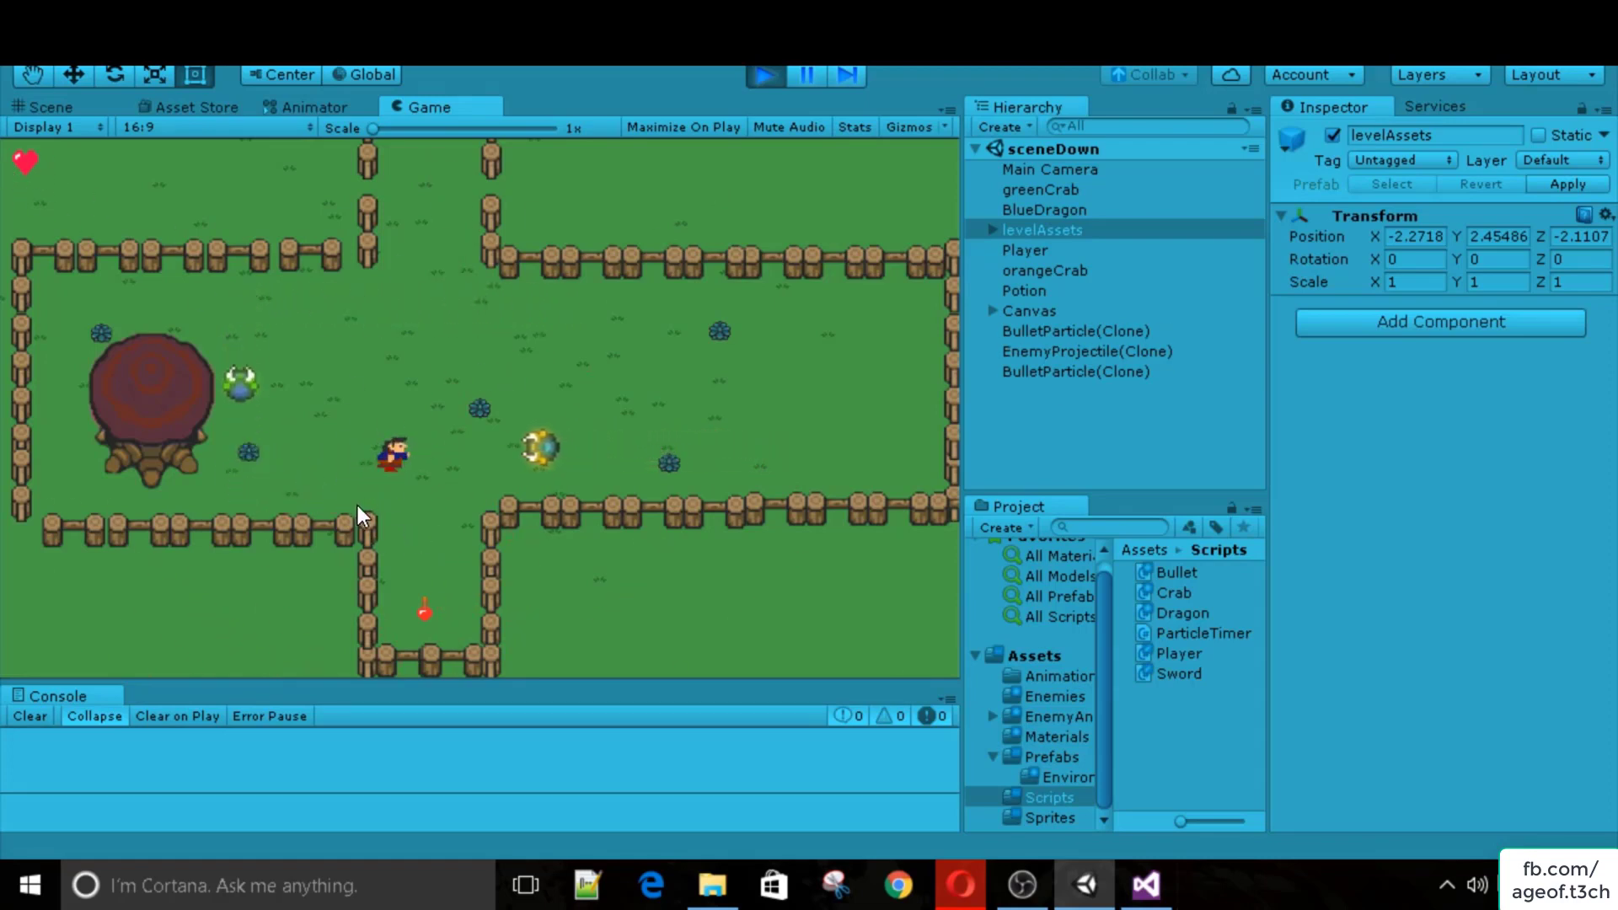
key("a")
key("d")
key("s")
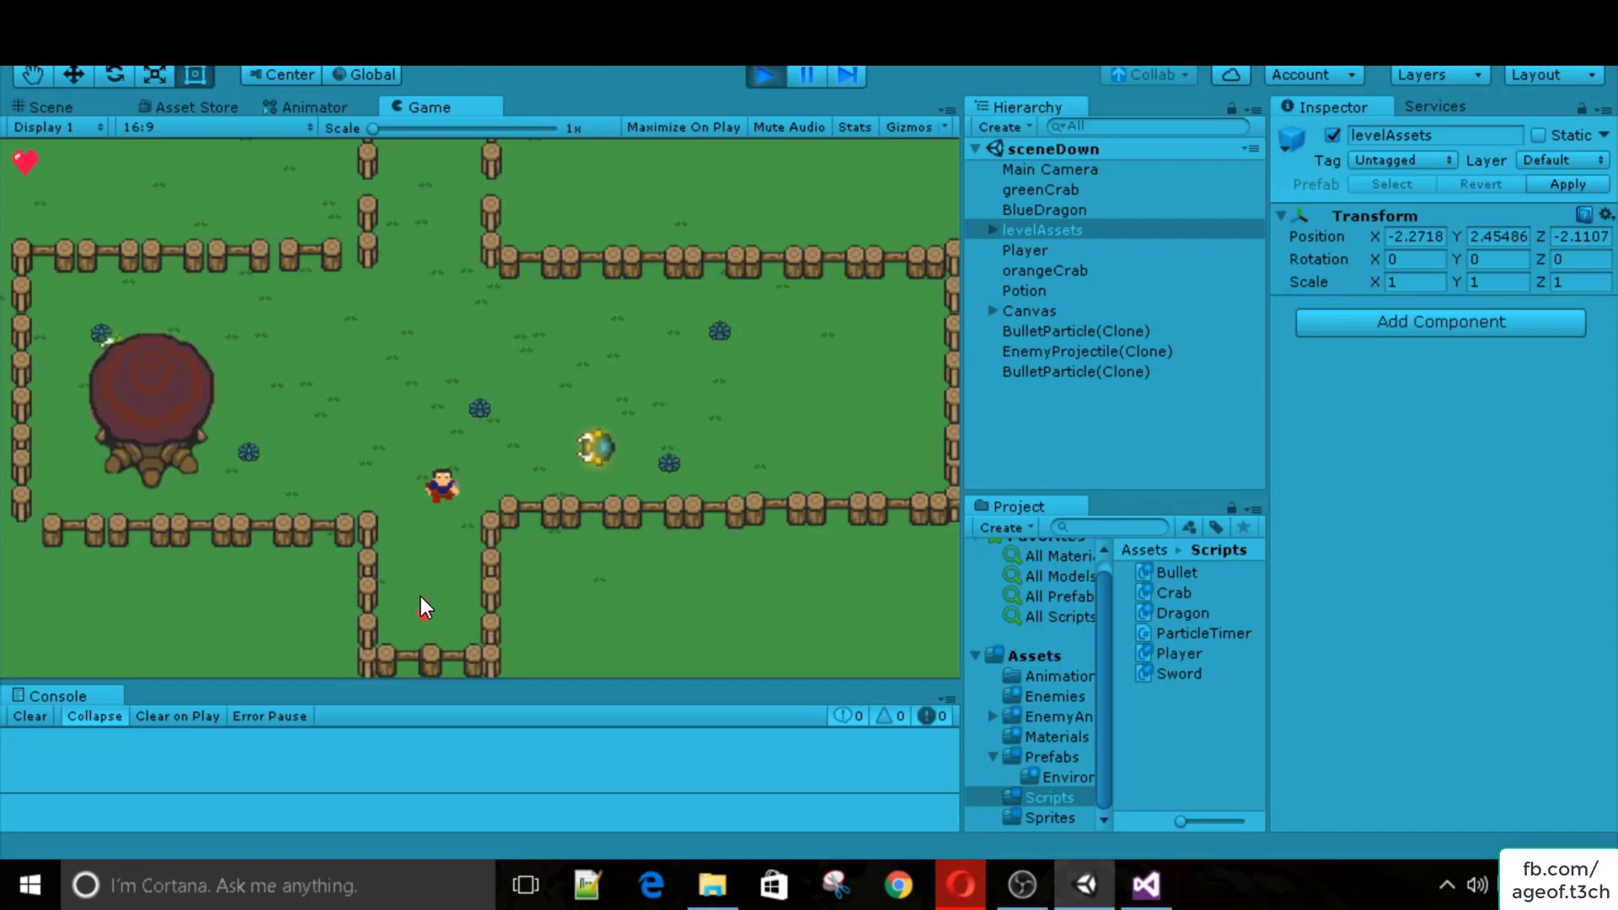
key("s")
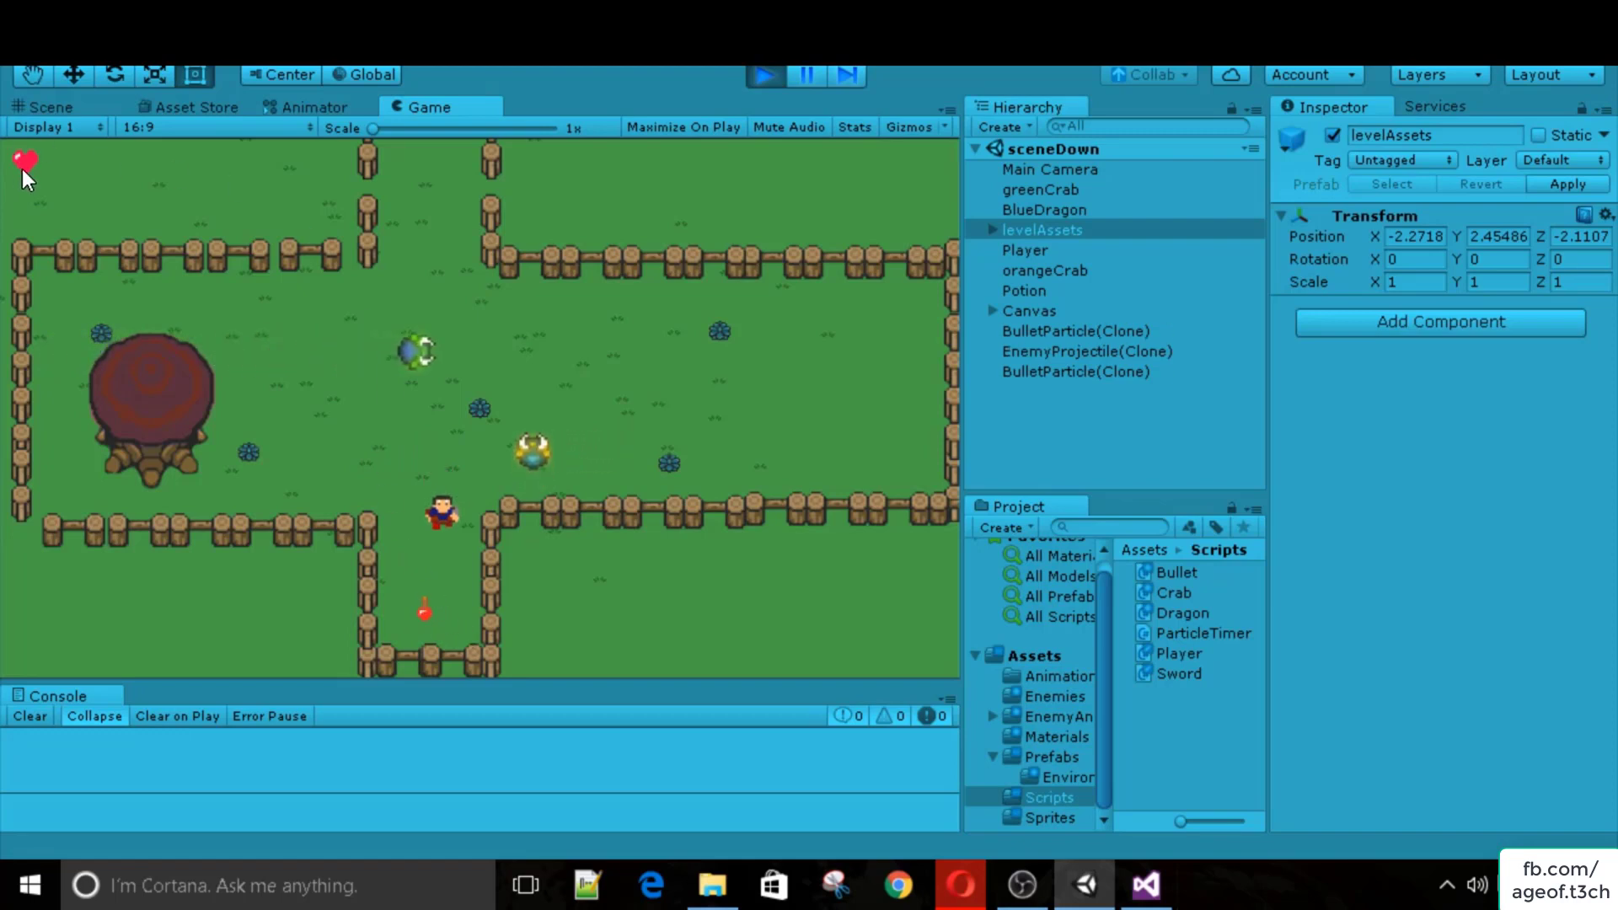
key("a")
key("a")
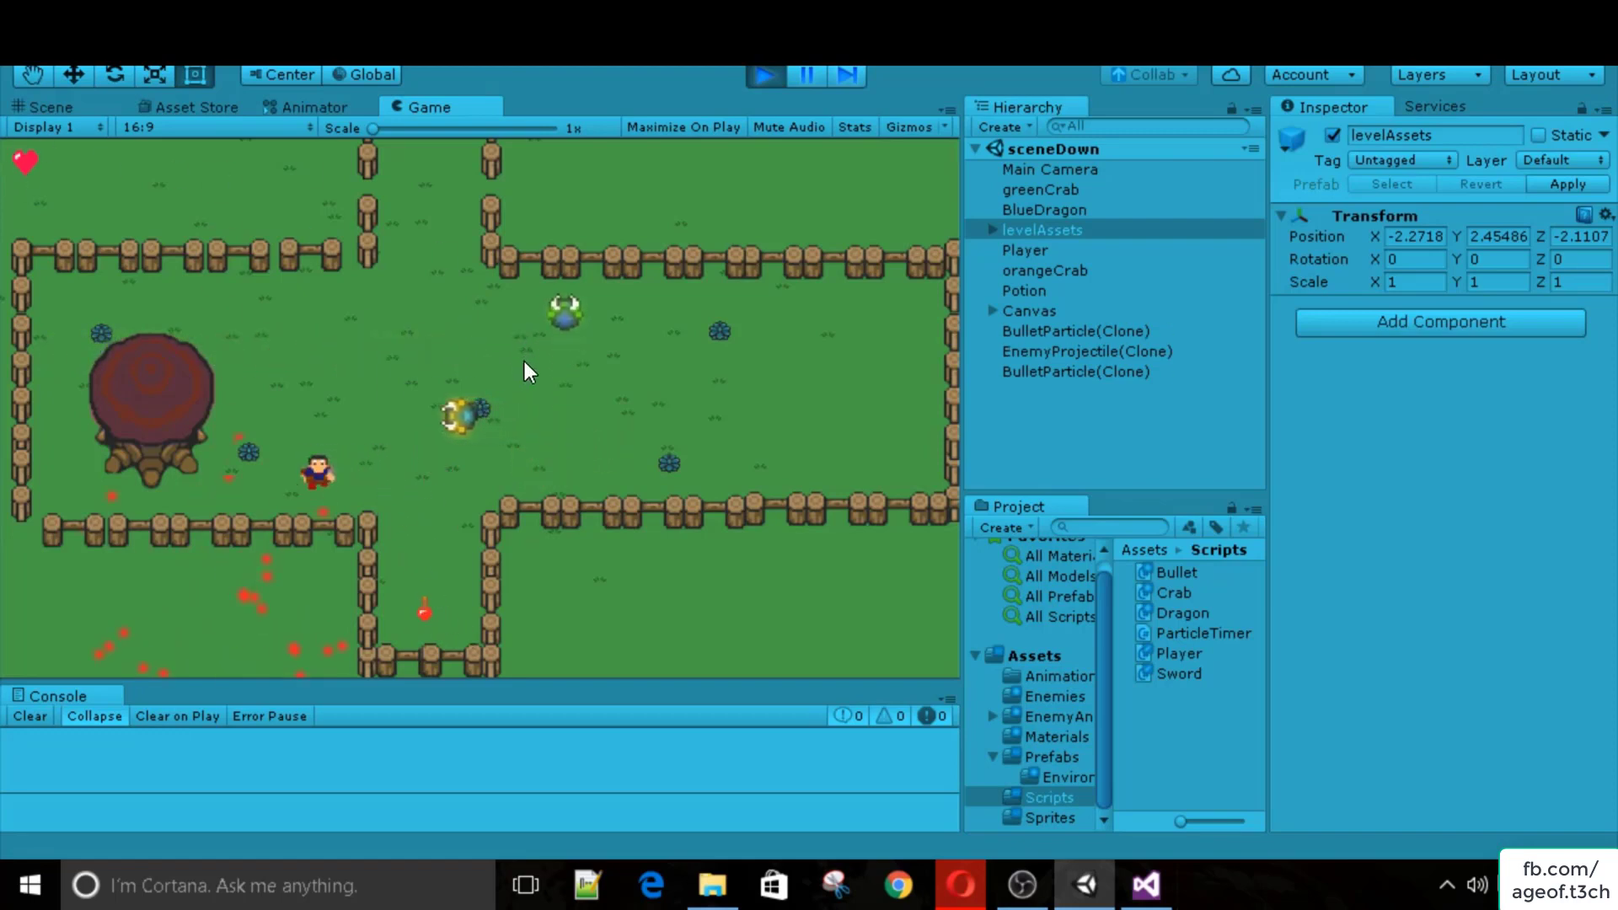
key("d")
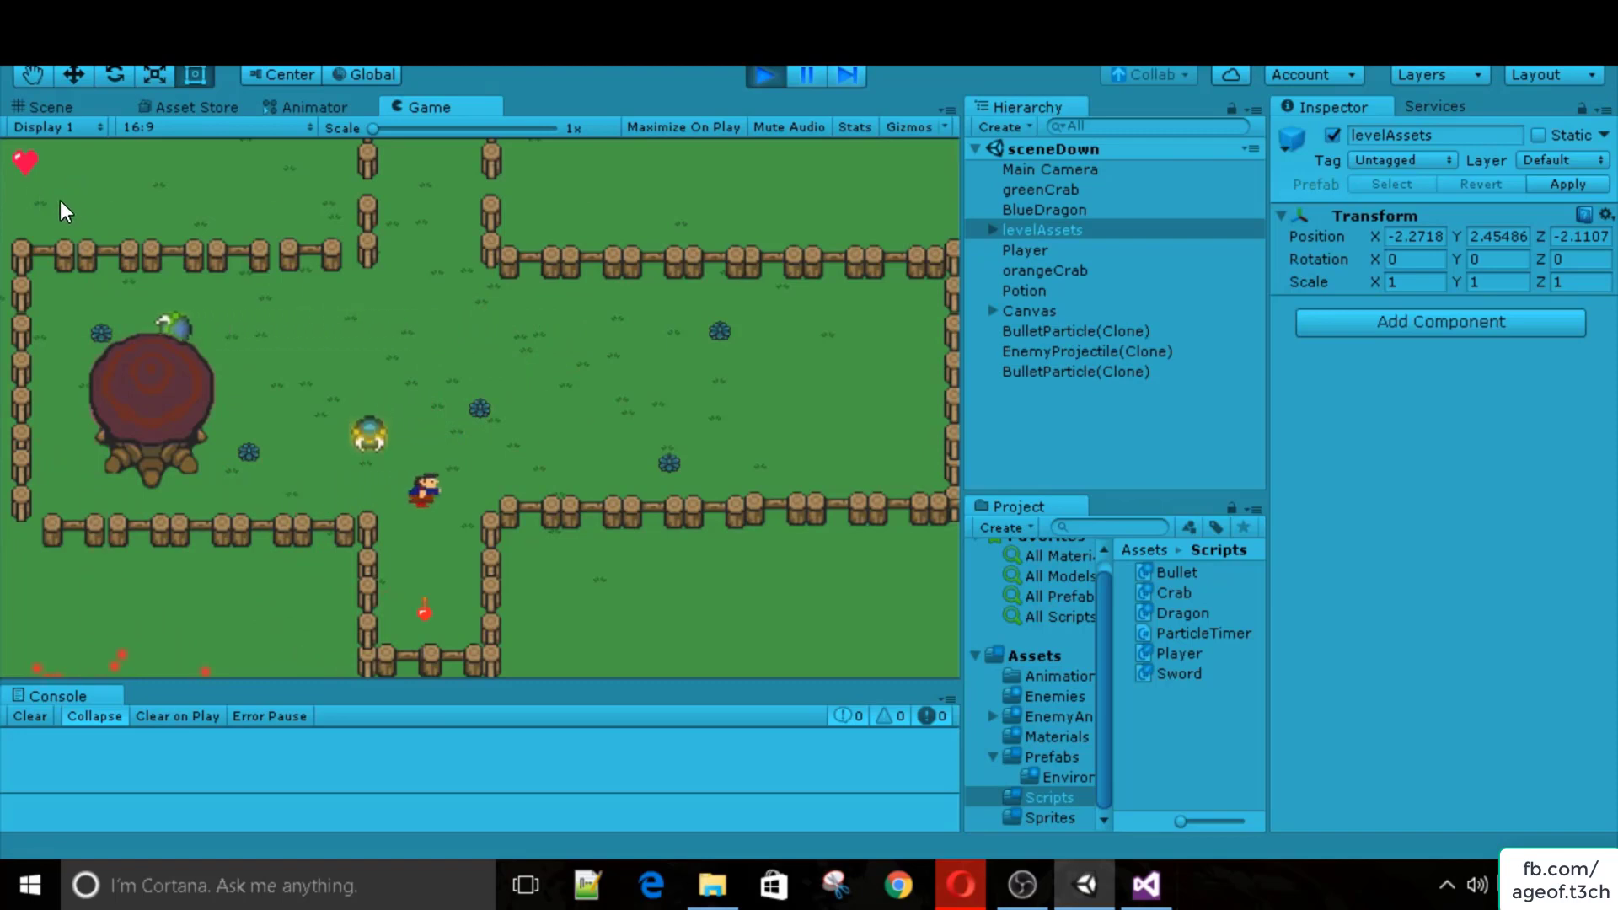
key("s")
key("s")
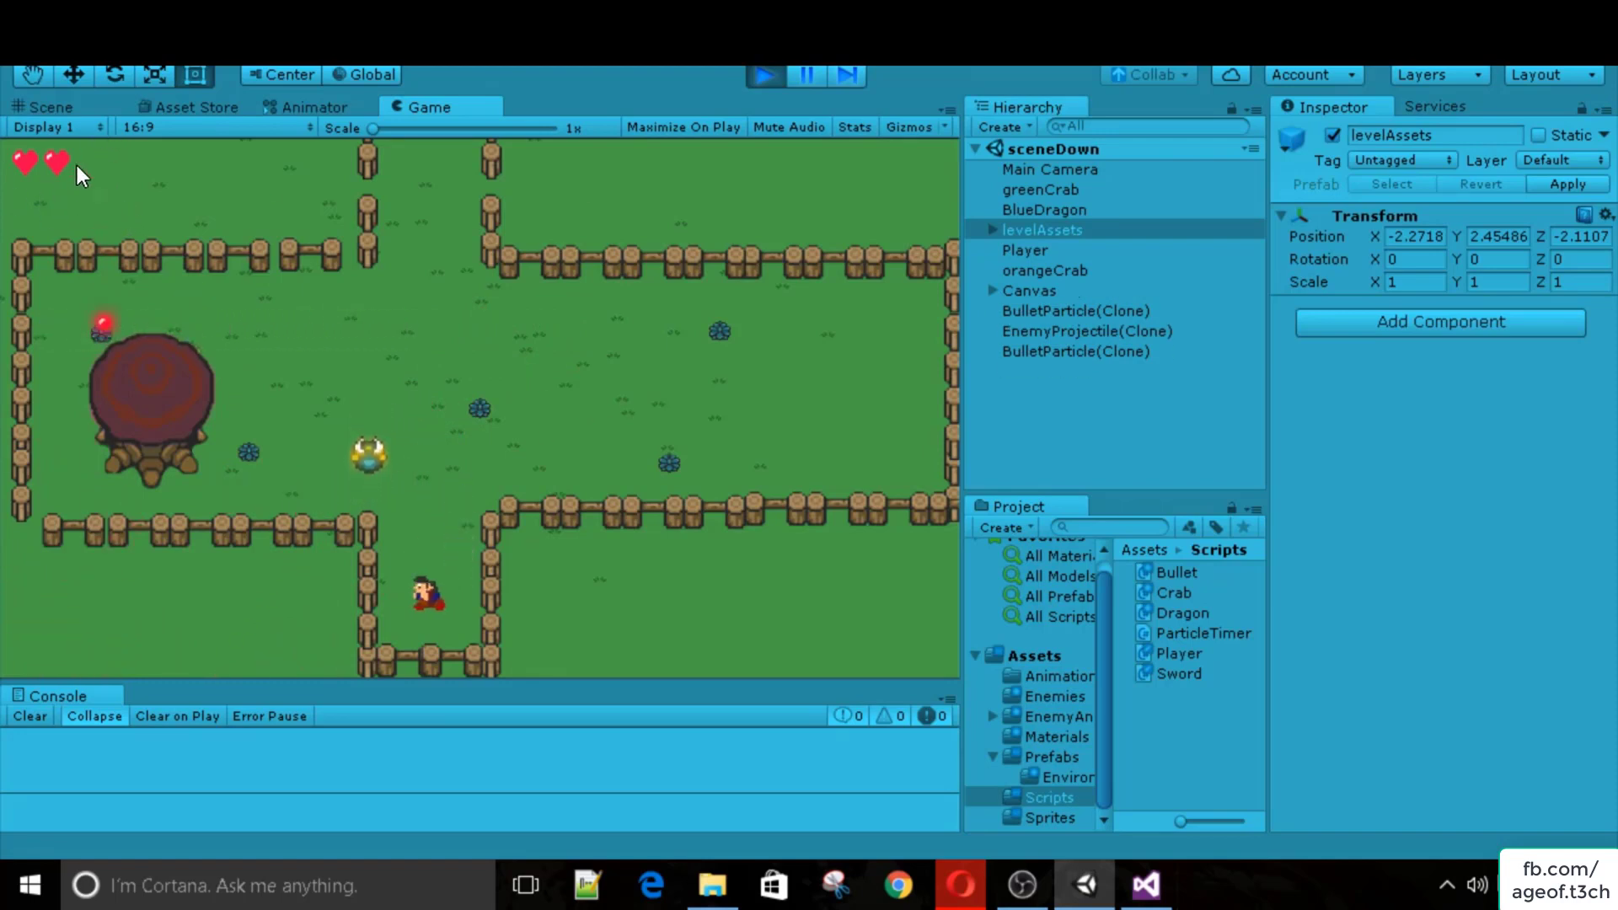
Walk the player out of the alcove into the open field beside the crabs, and stop the play test.
key("w")
key("d")
key("d")
key("w")
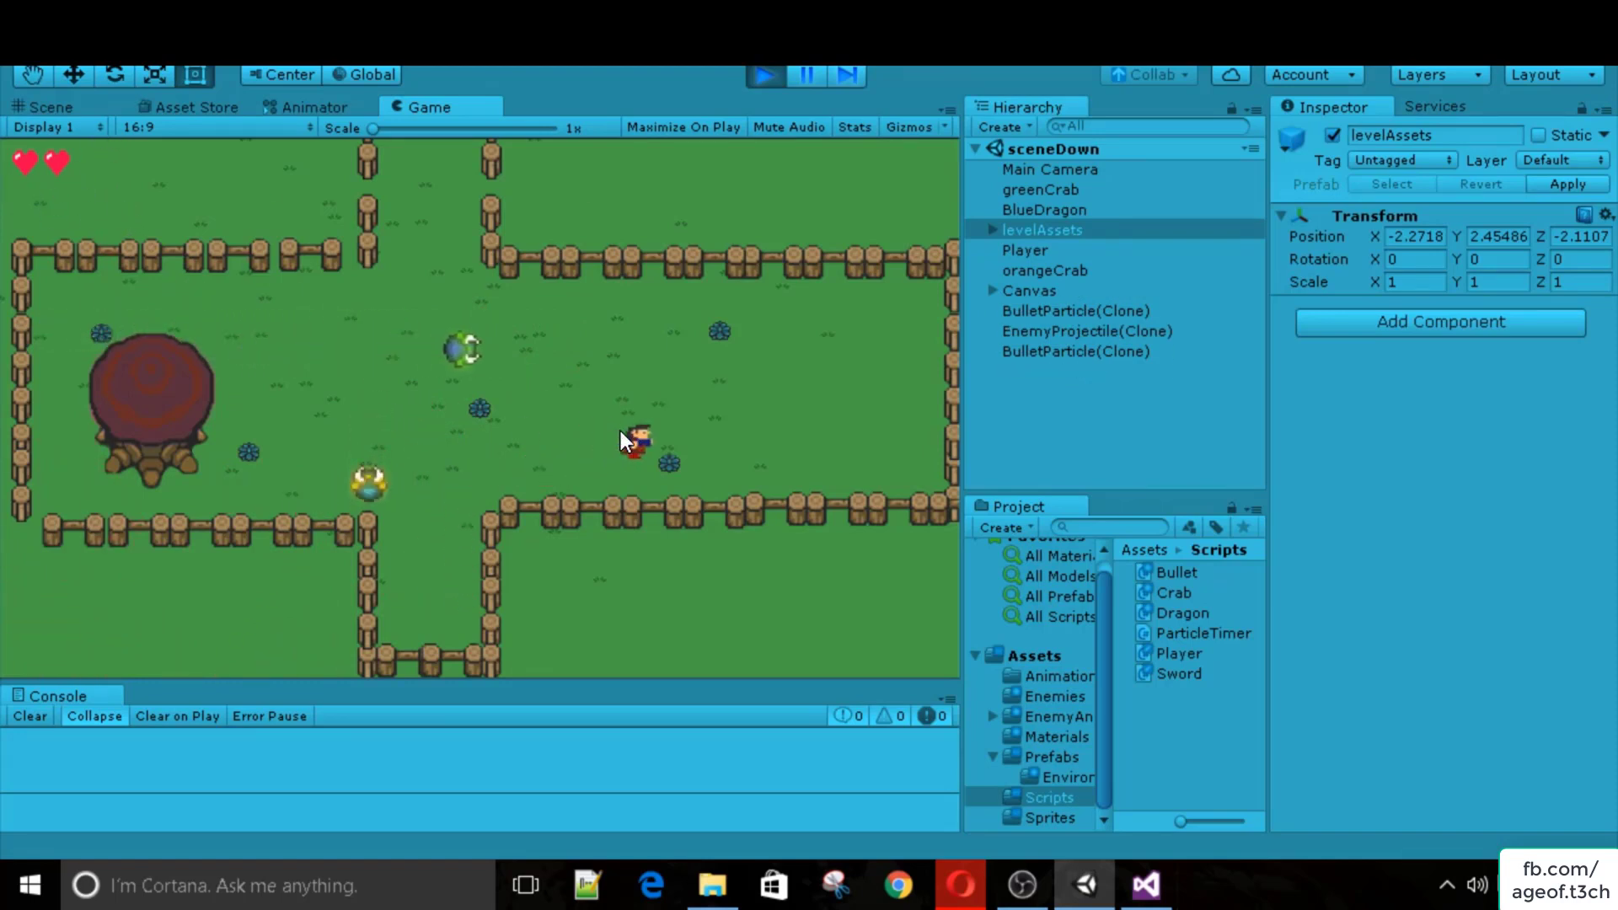
key("a")
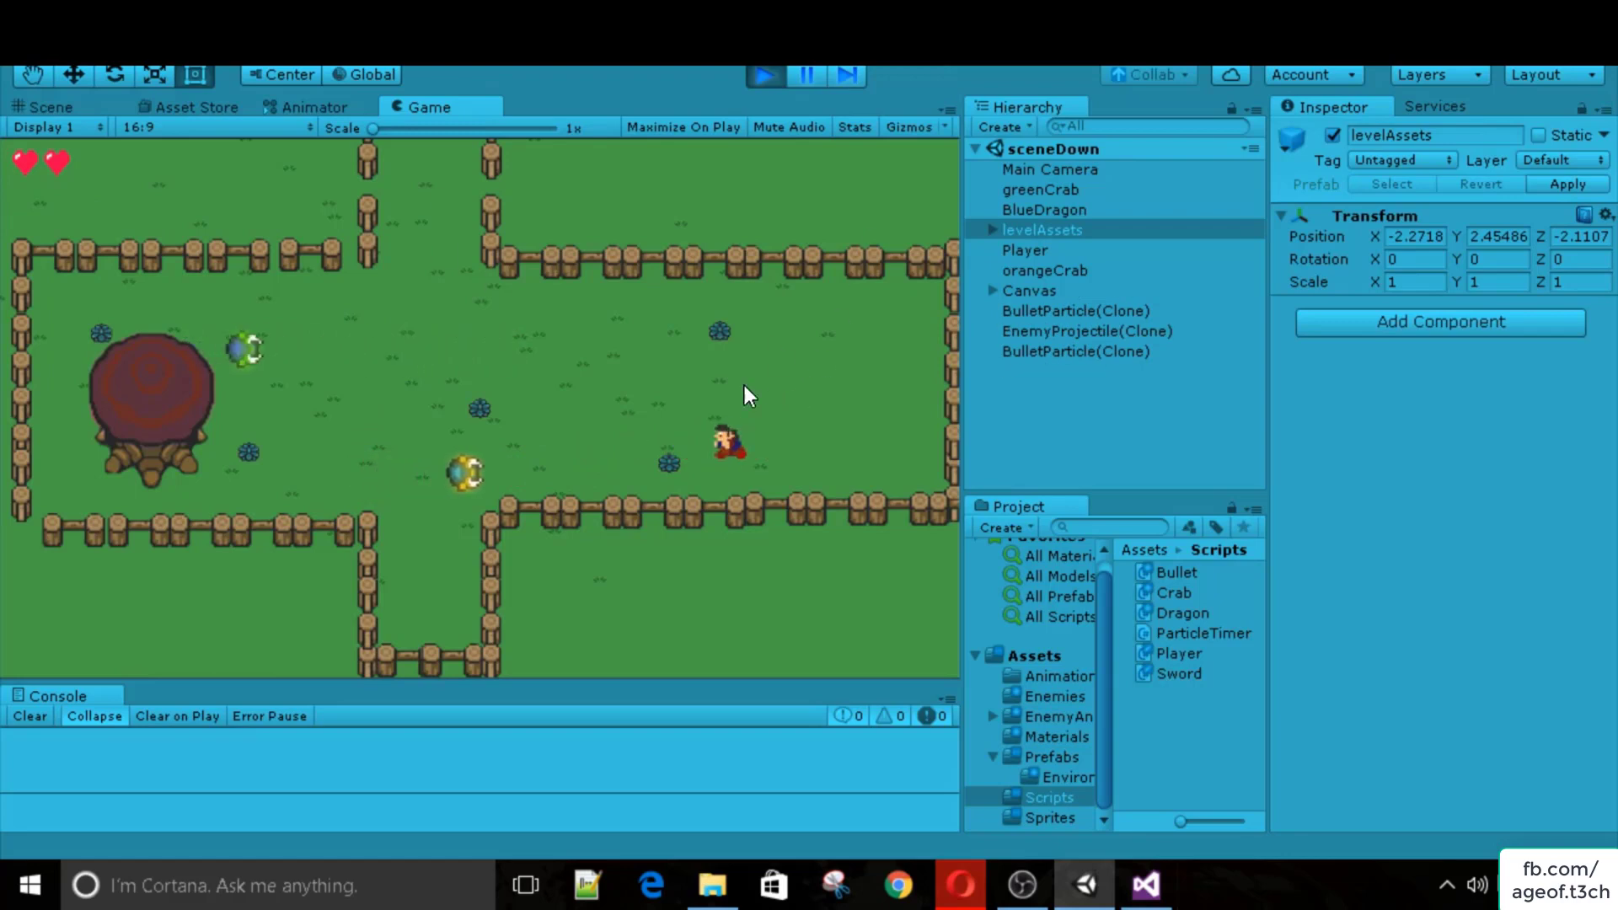
key("a")
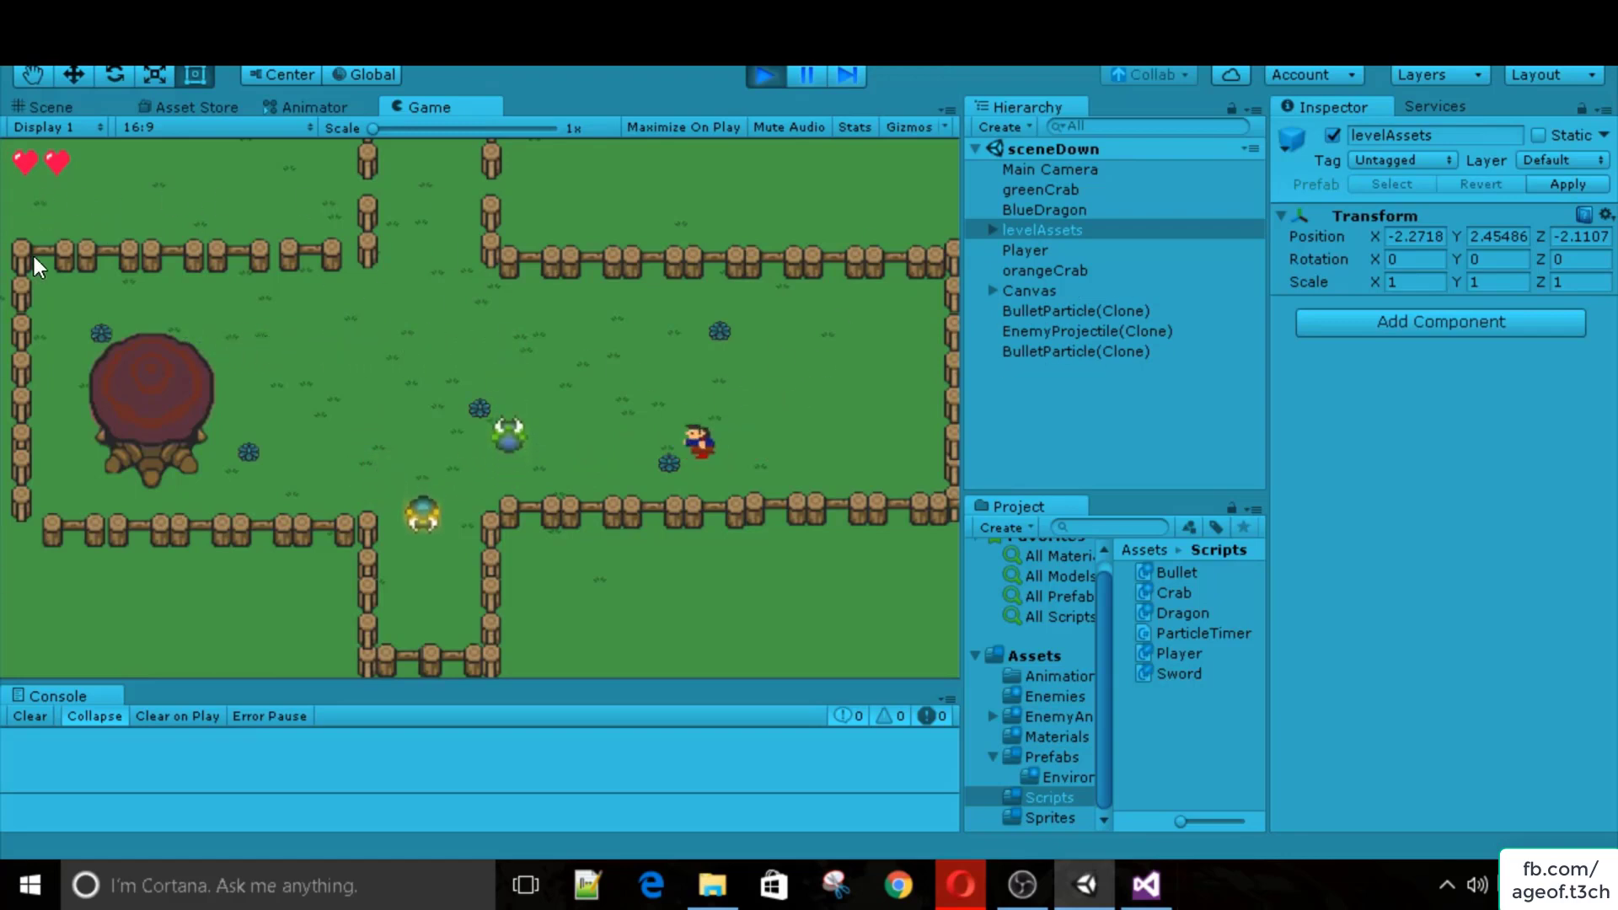
left_click(765, 79)
In Player.cs, add currentHealth = maxHealth; below maxHealth++; in the Potion trigger block and save the script.
left_click(1146, 885)
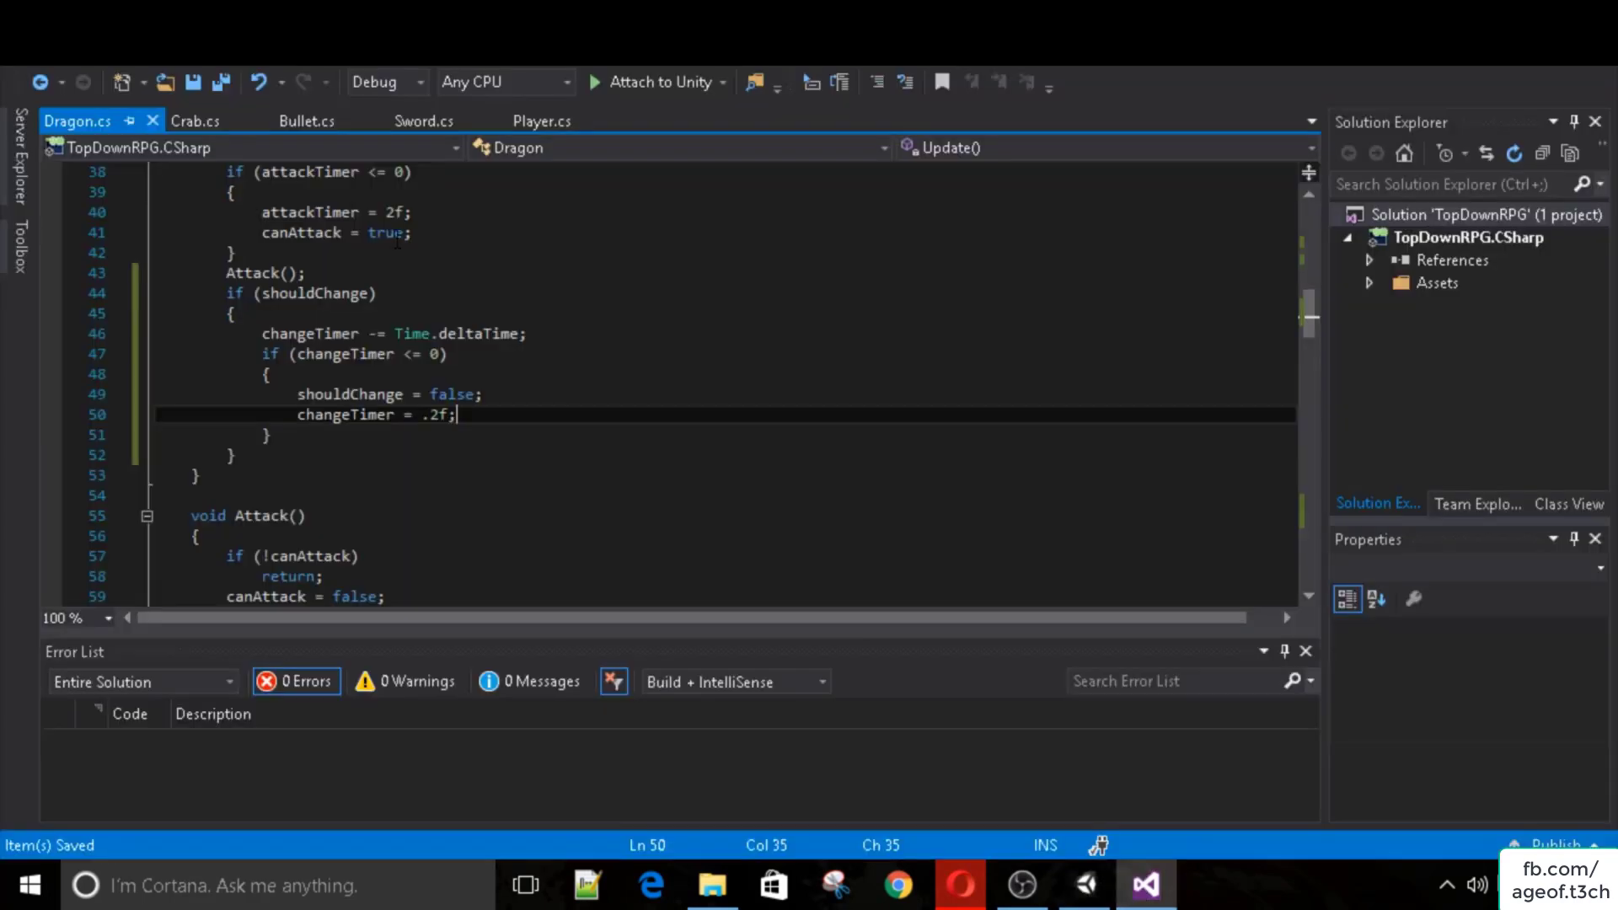
left_click(563, 123)
scroll(280, 492, "down", 7)
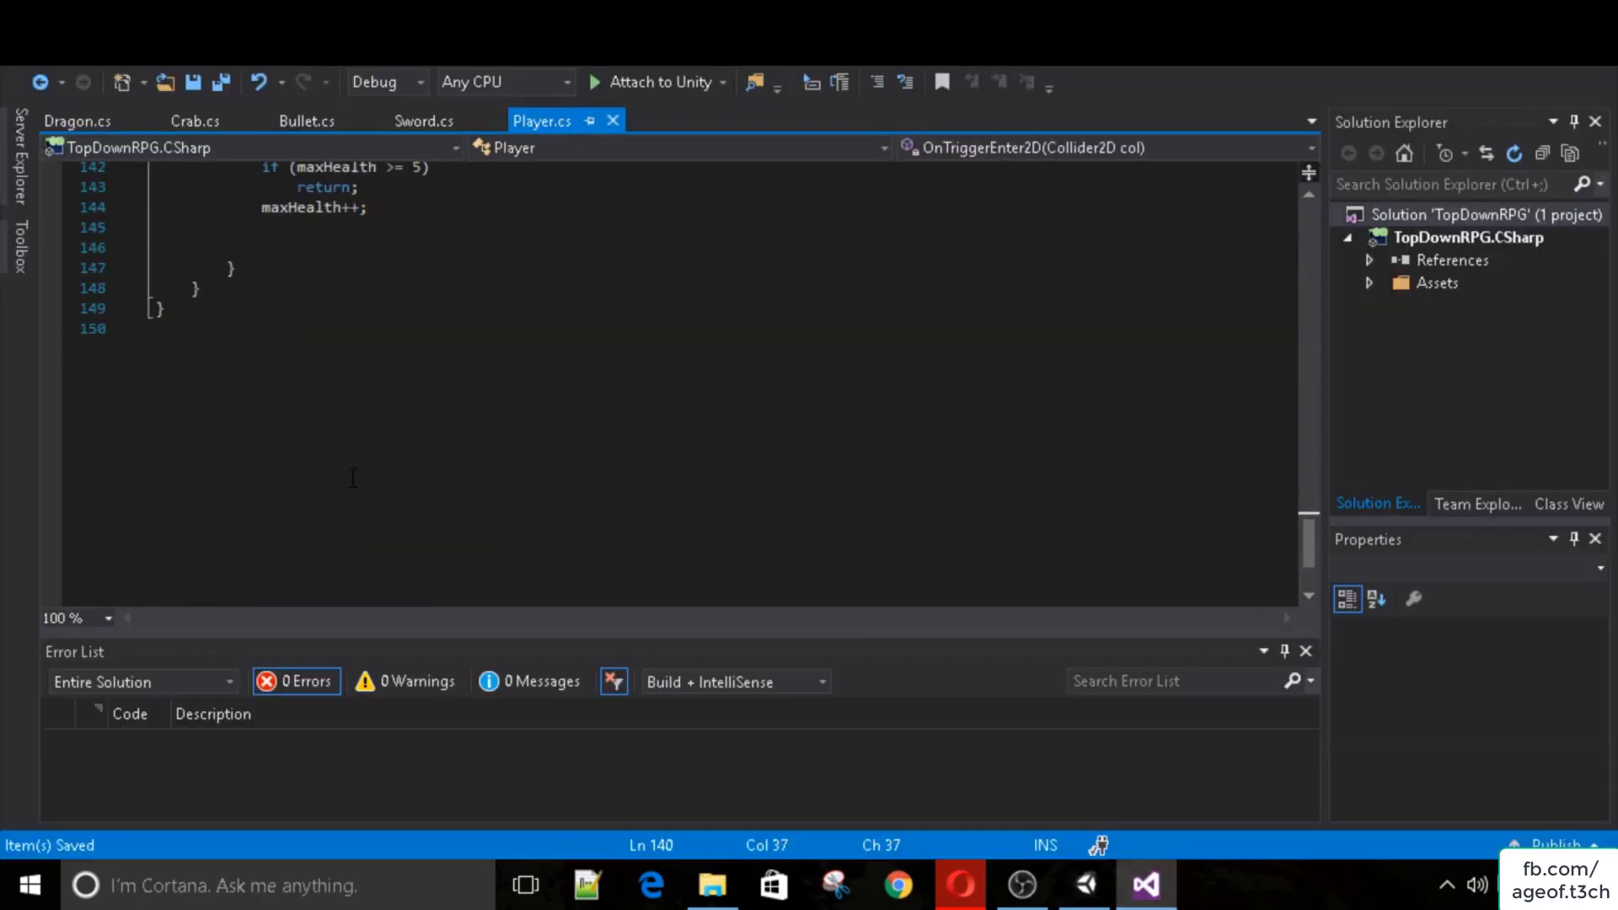
scroll(279, 492, "up", 5)
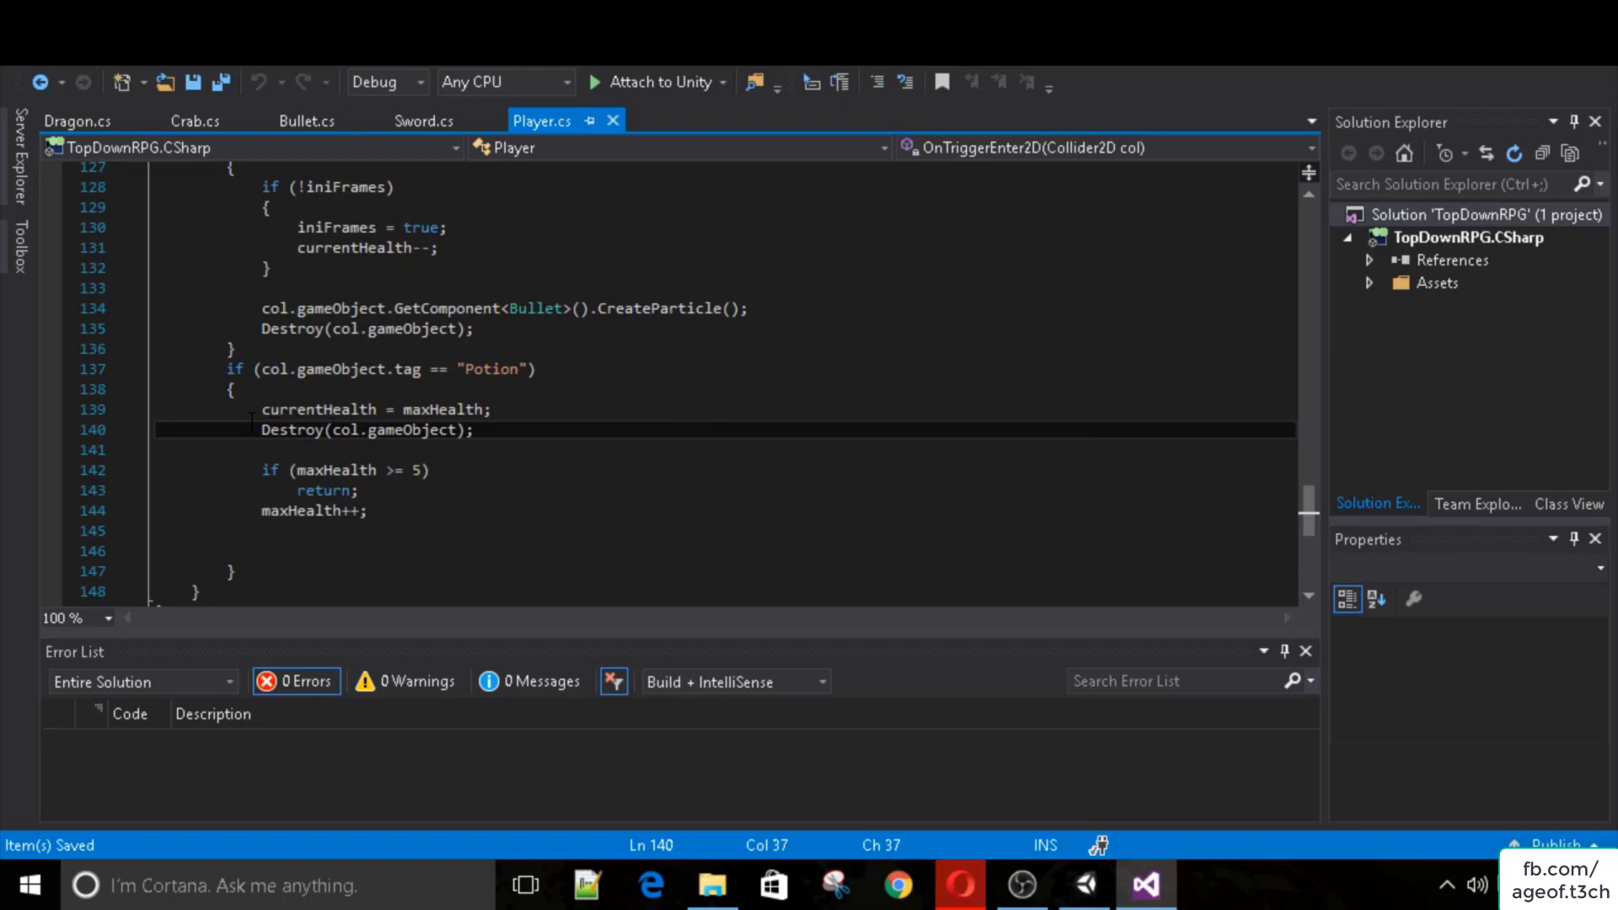
left_click_drag(262, 410, 493, 409)
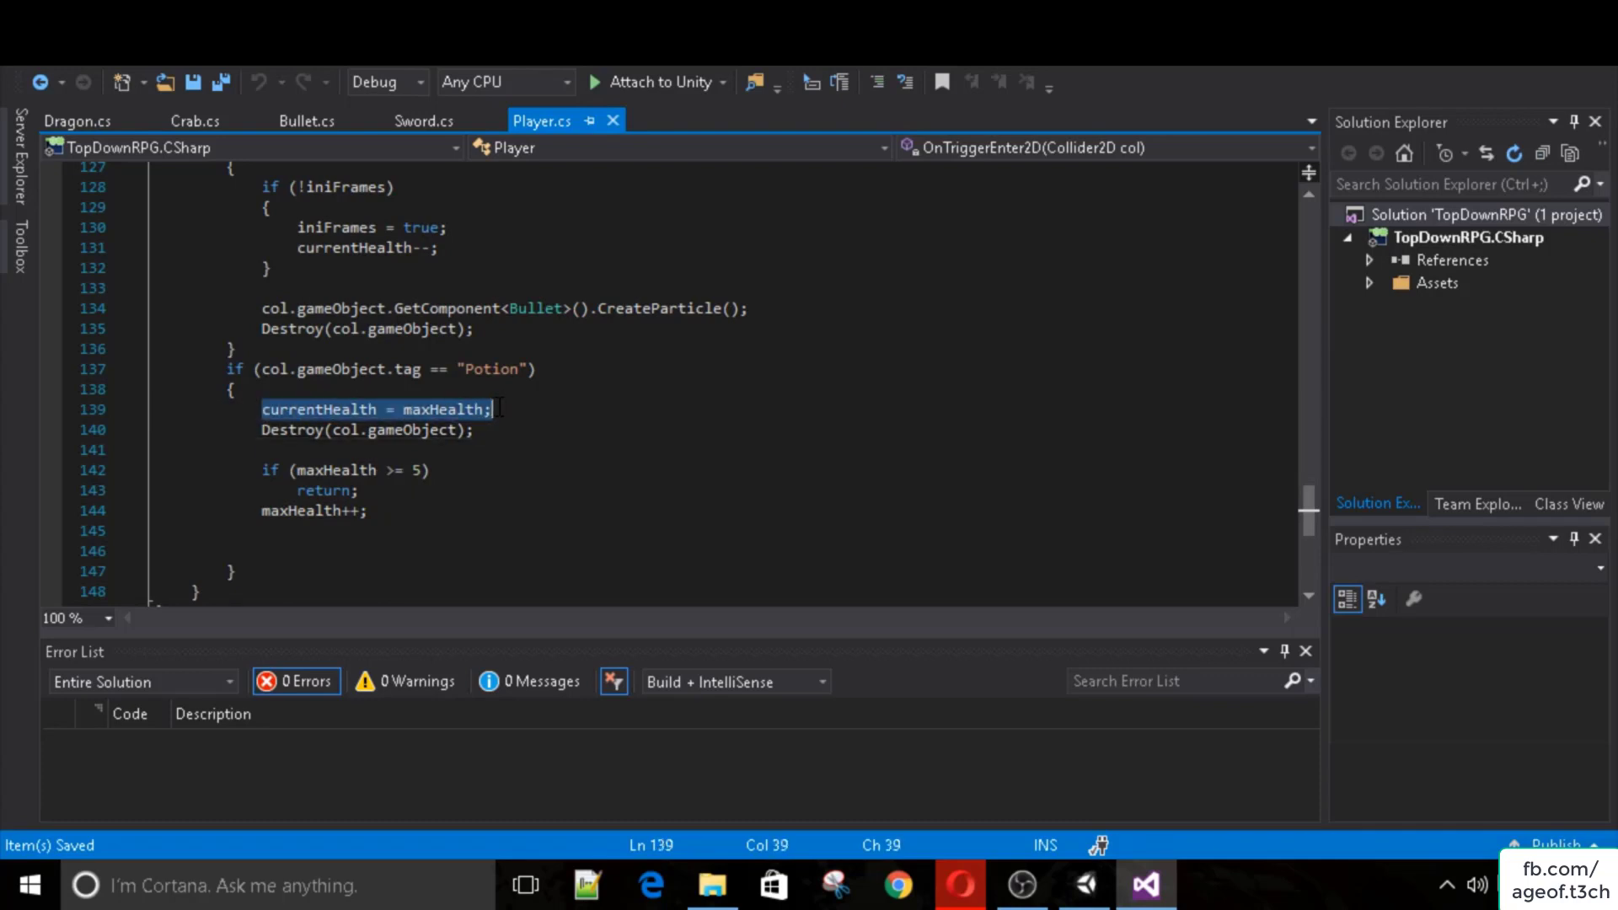
left_click(520, 410)
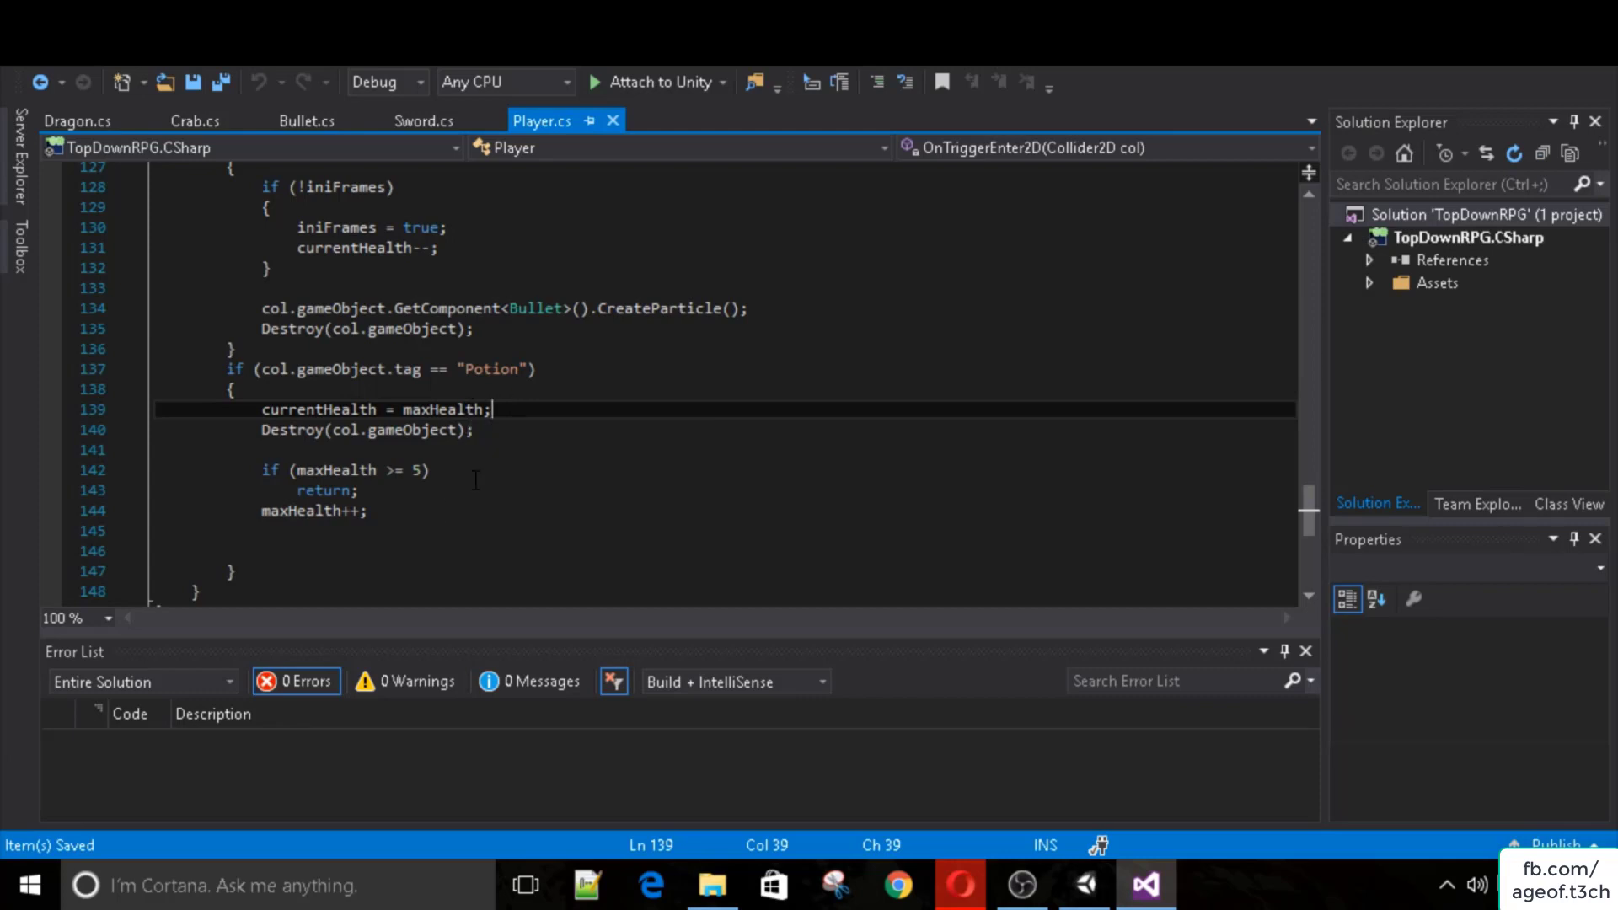
left_click(439, 510)
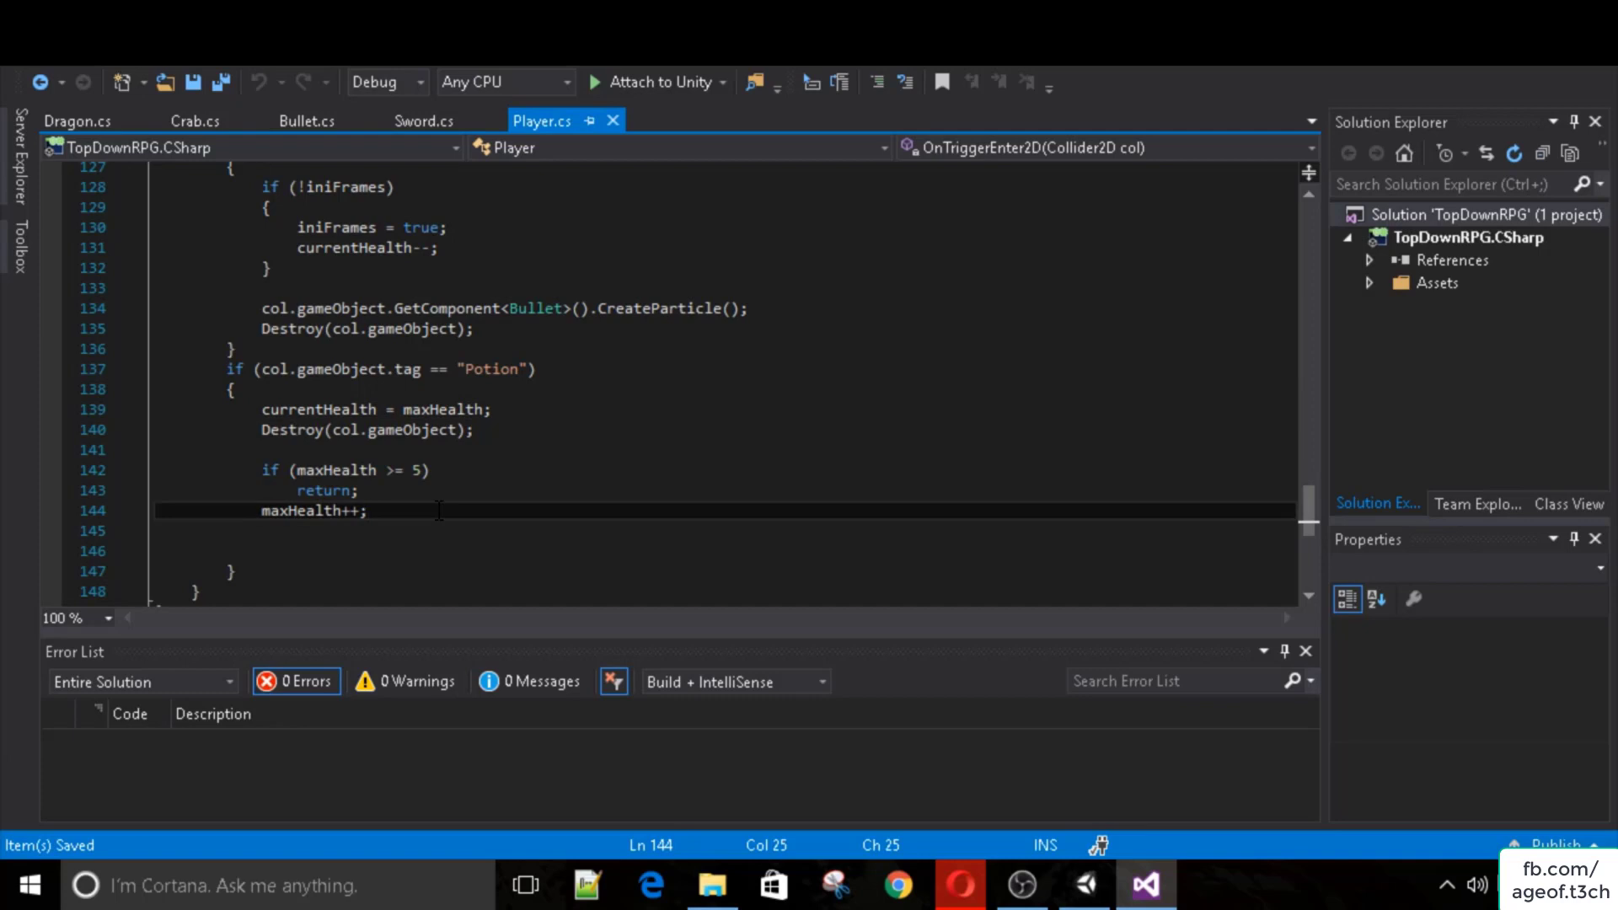
type("c")
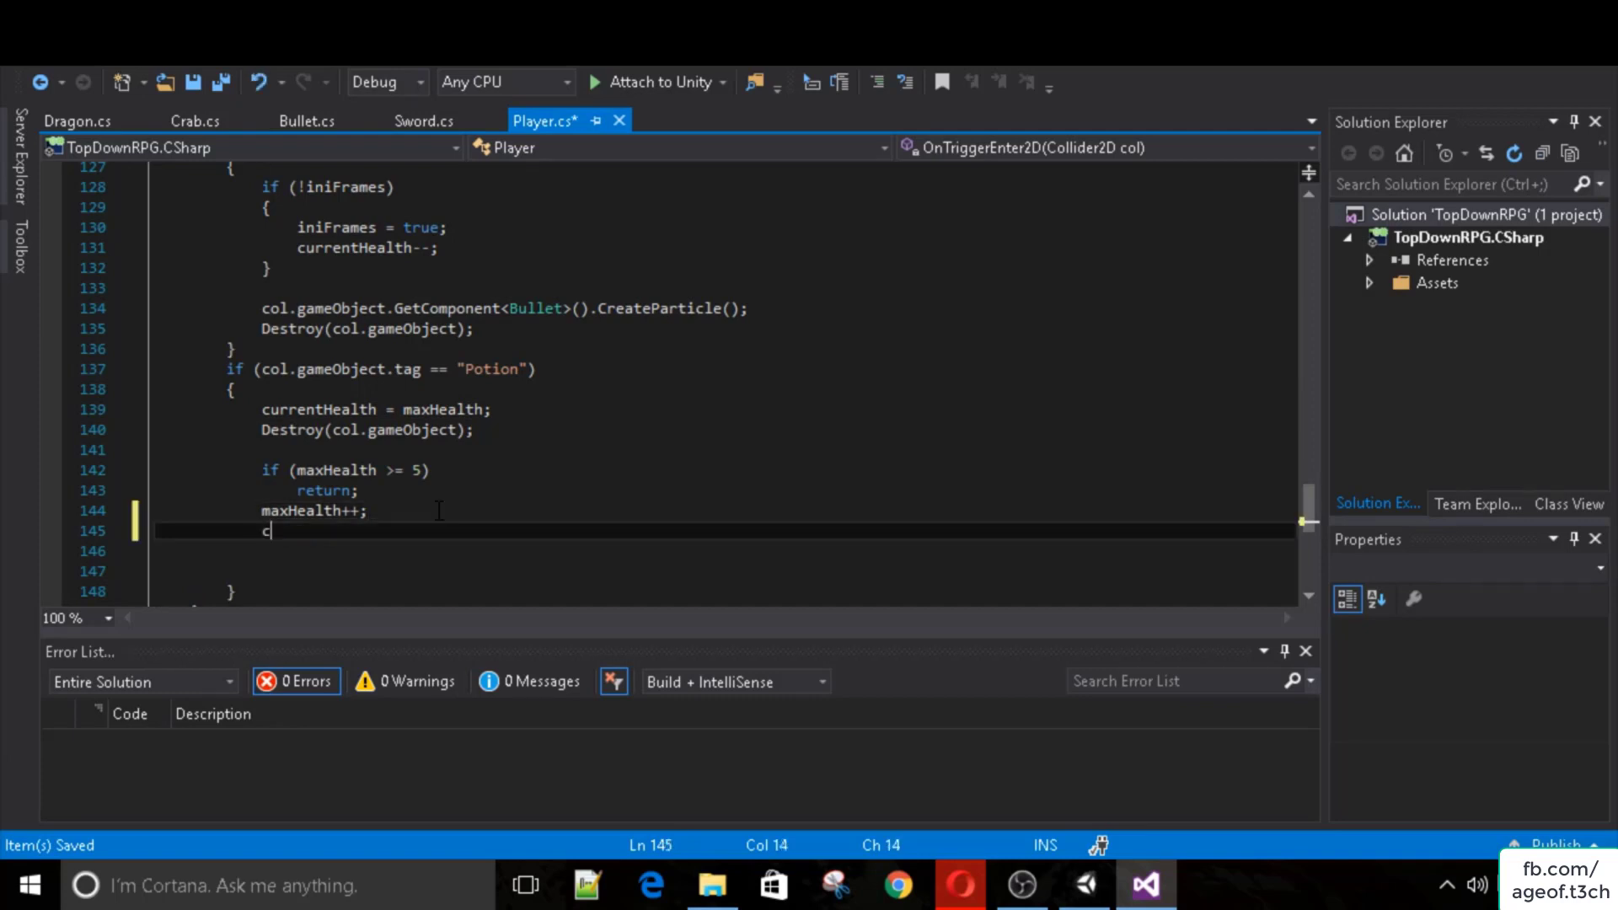
type("urrentHealth = maxHealth;")
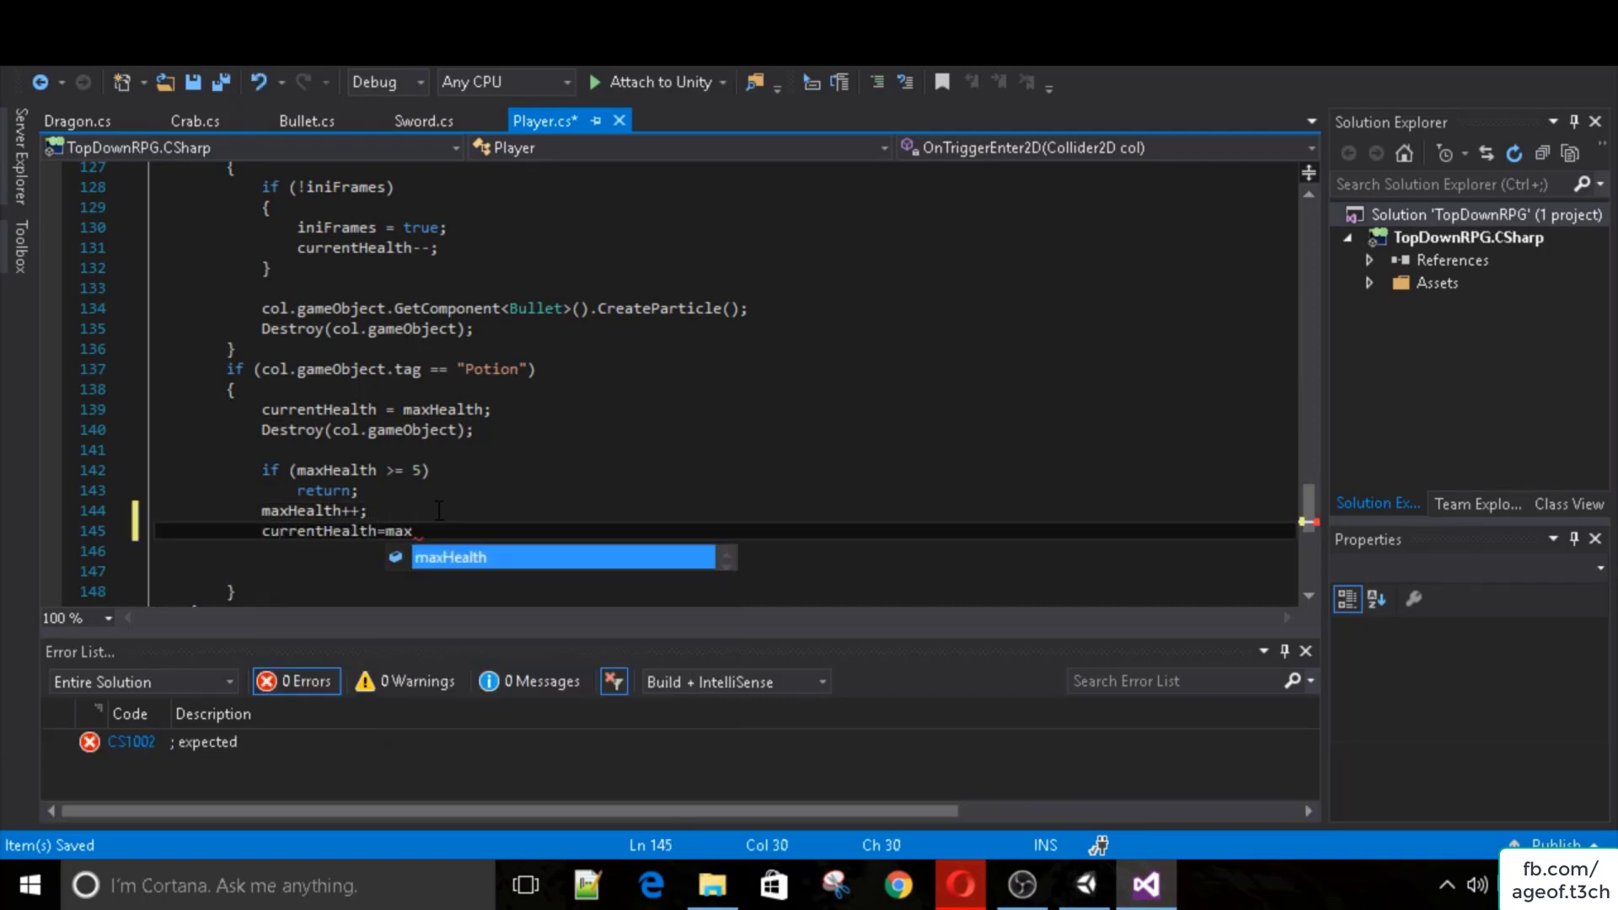
key("ctrl+s")
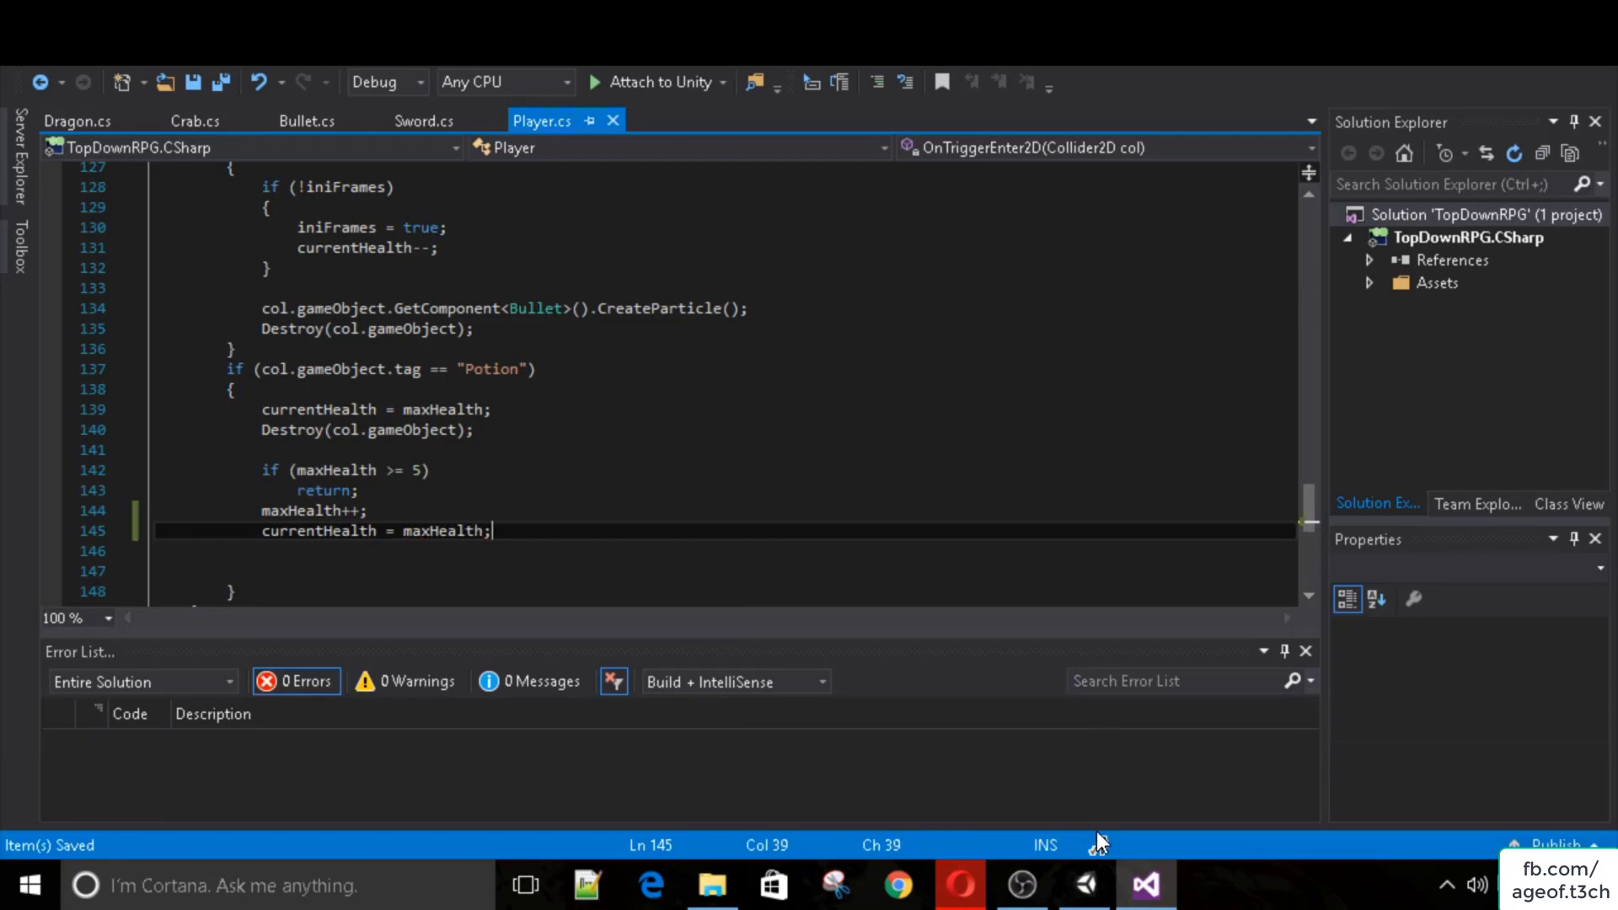
Switch to Unity and start a play test, moving the player around the dragon and crabs in the field.
left_click(1084, 882)
left_click(765, 75)
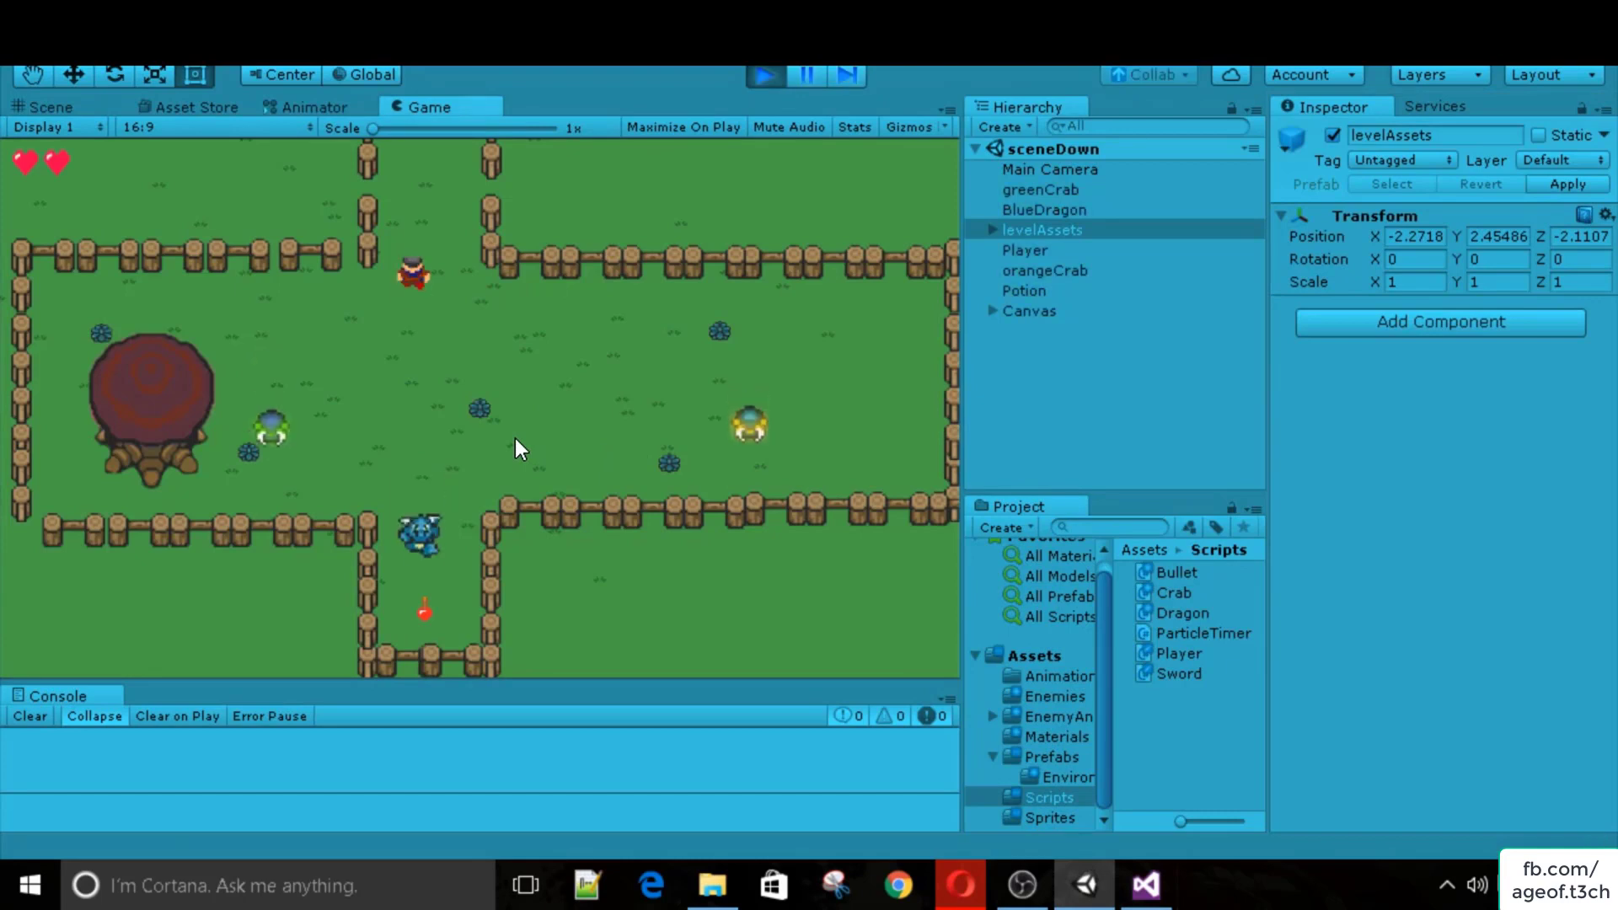
key("s")
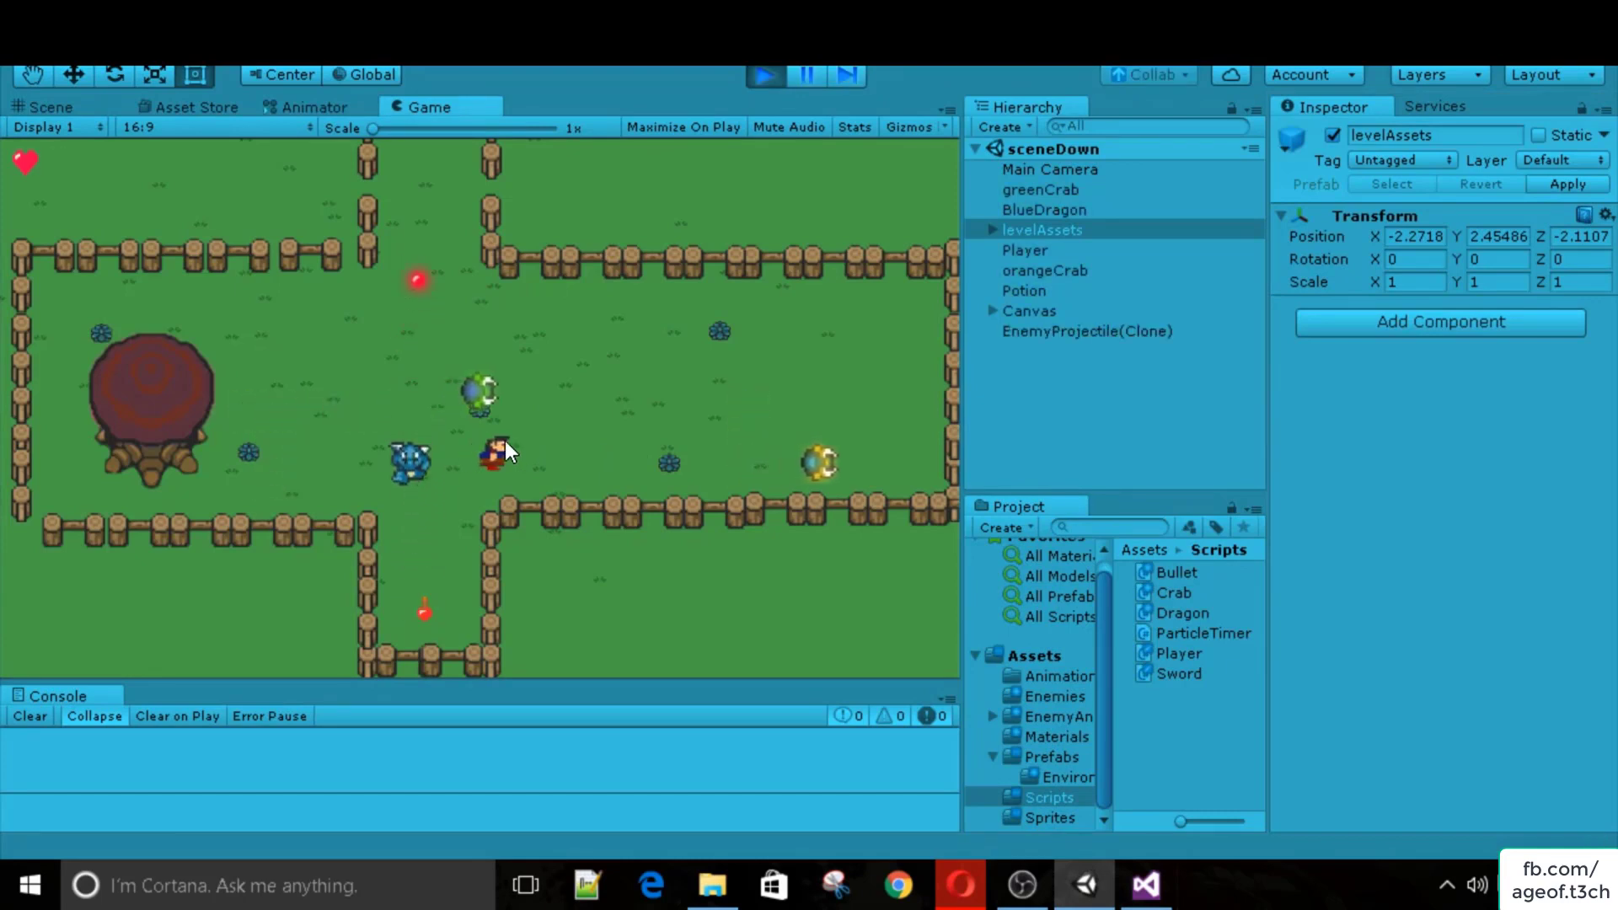
key("s")
key("a")
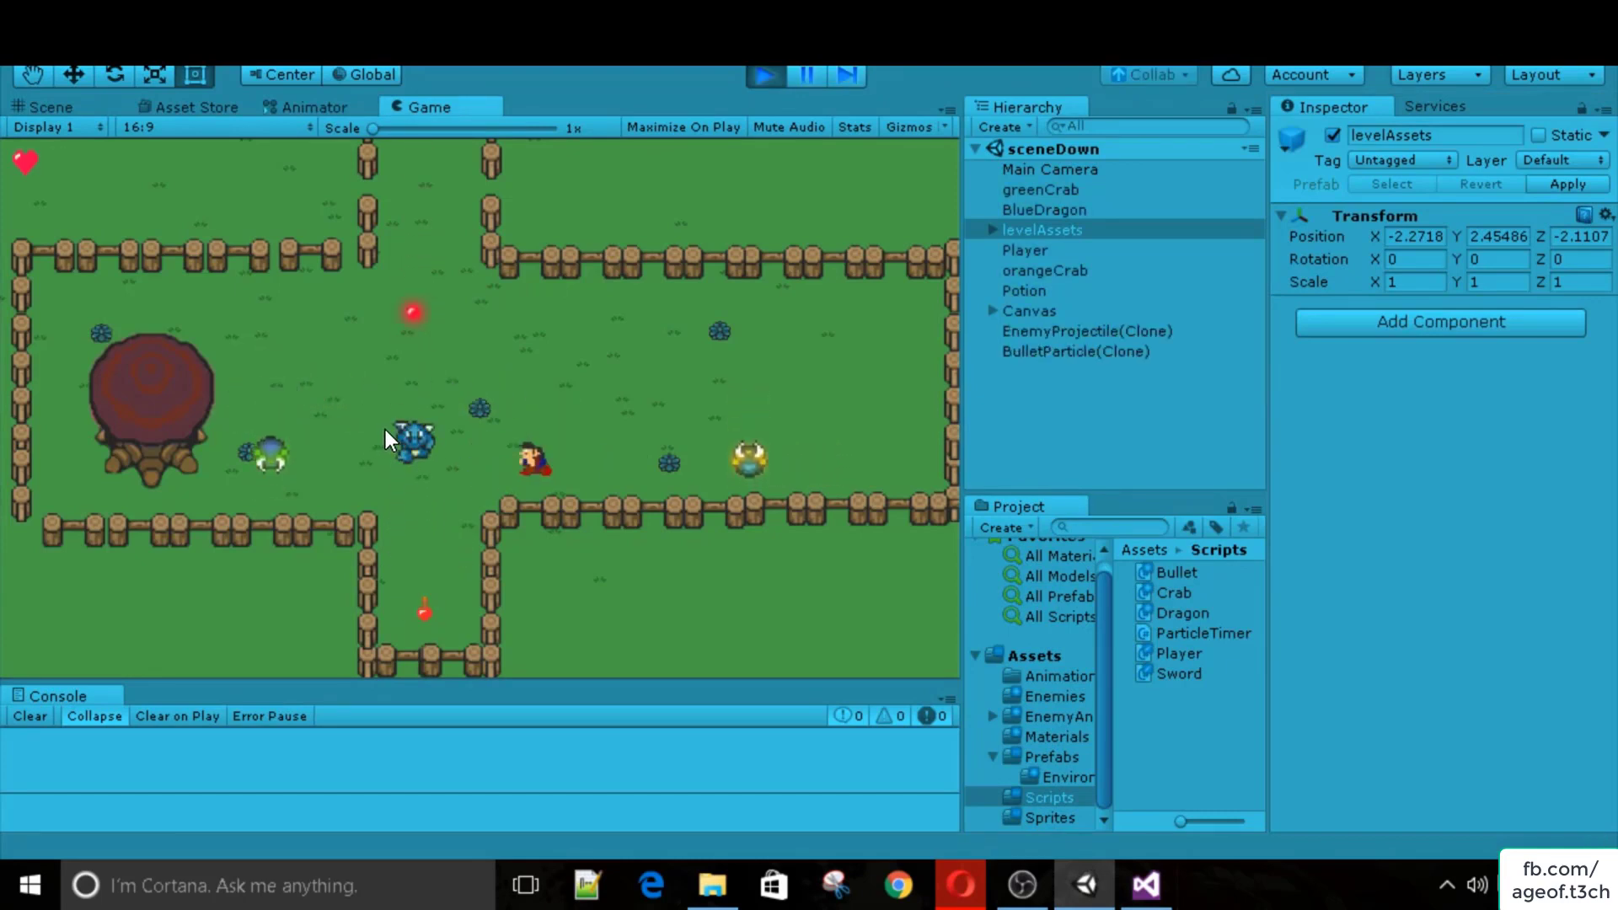
key("s")
key("w")
key("a")
key("d")
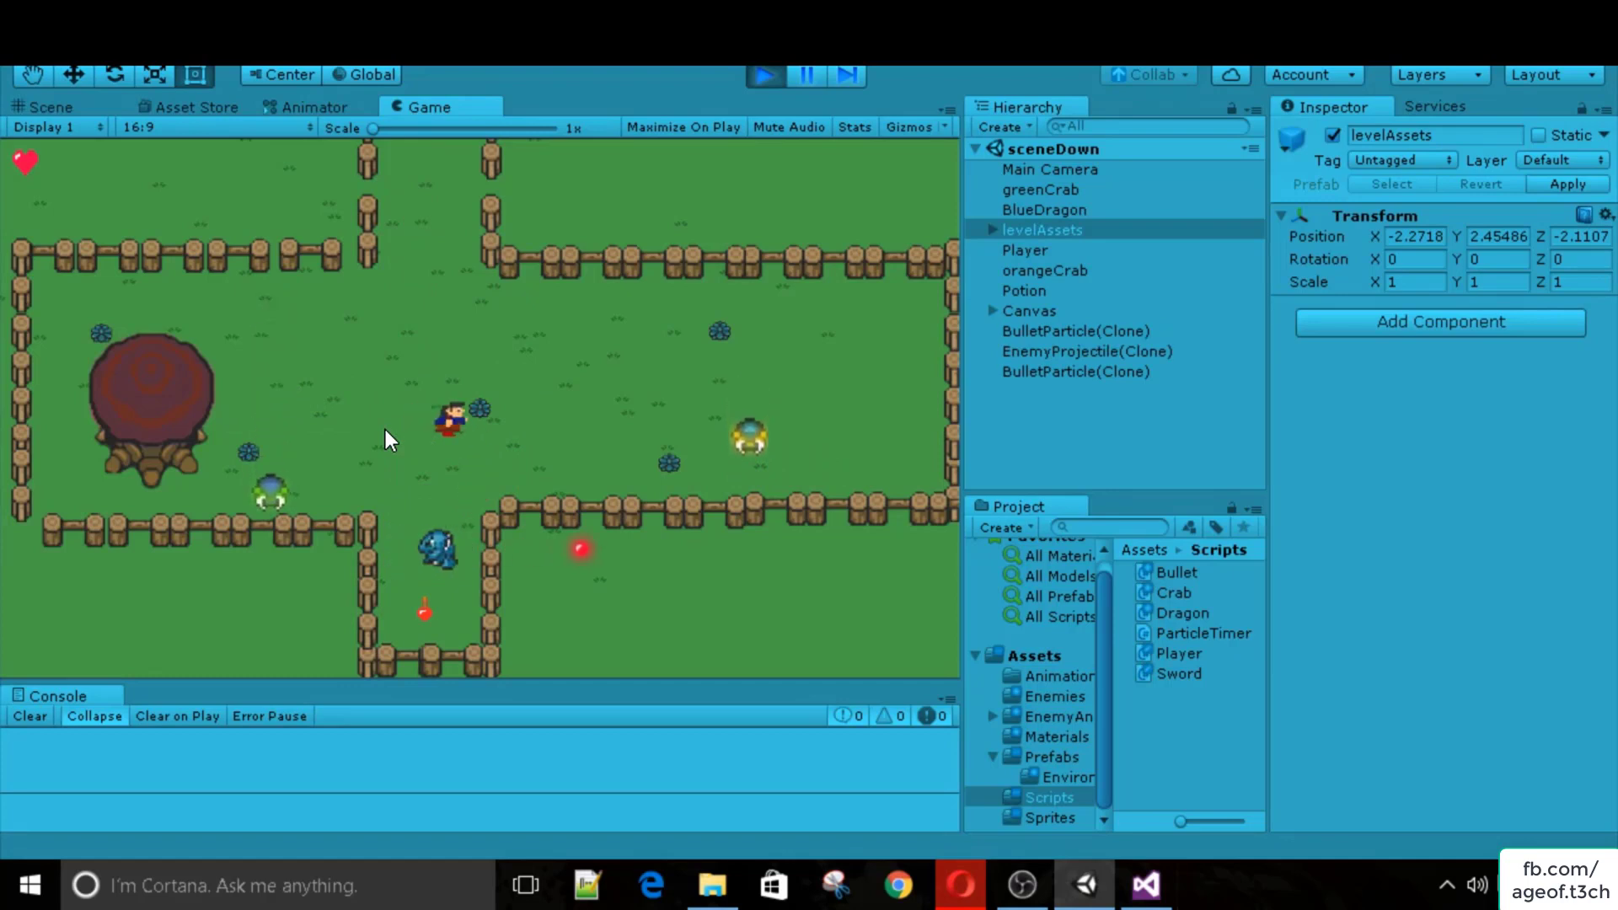
key("s")
key("d")
key("w")
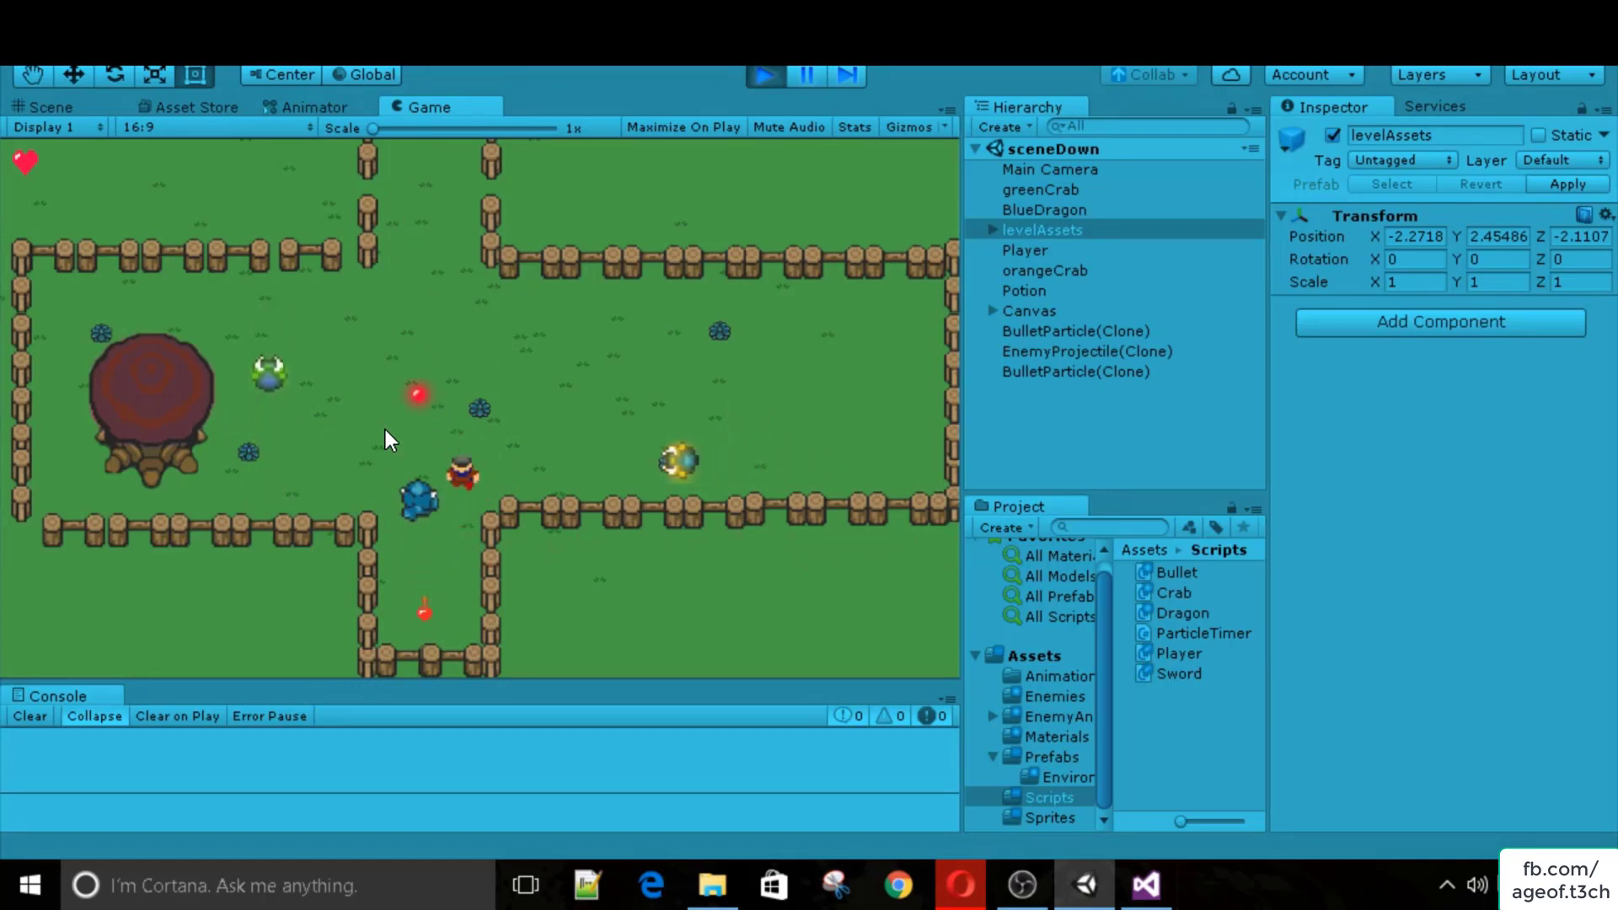
Guide the player into the fenced alcove and collect the potion to test the new health handling.
key("d")
key("a")
key("s")
key("a")
key("w")
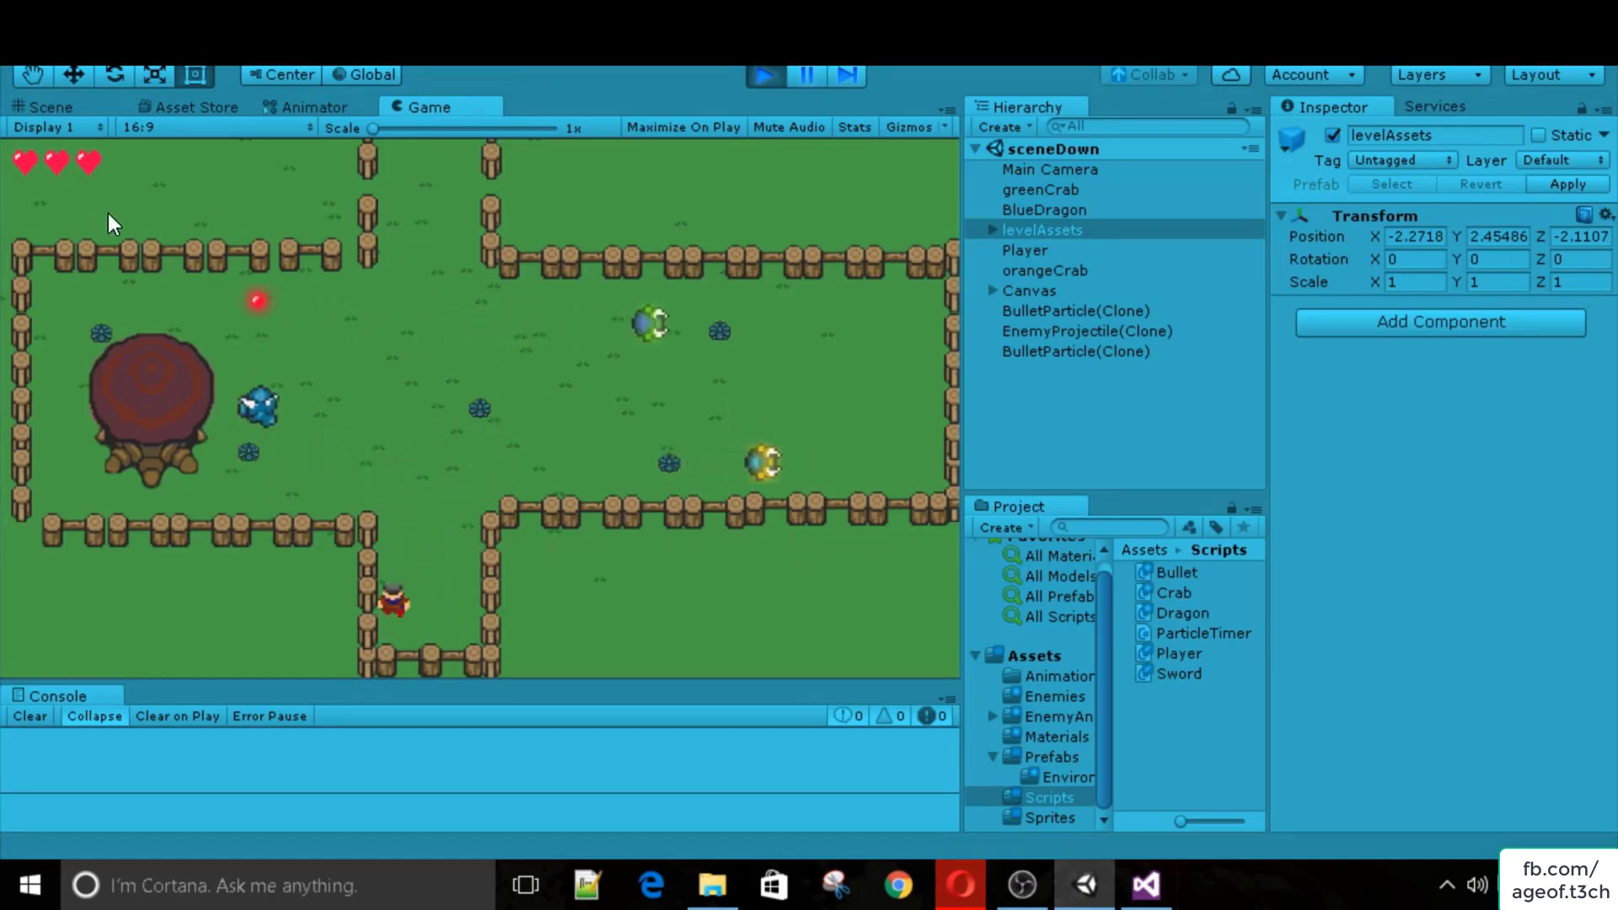
Leave the alcove and attack with the sword in several directions to test the thrown full-health sword.
key("space")
key("w")
key("d")
key("w")
key("a")
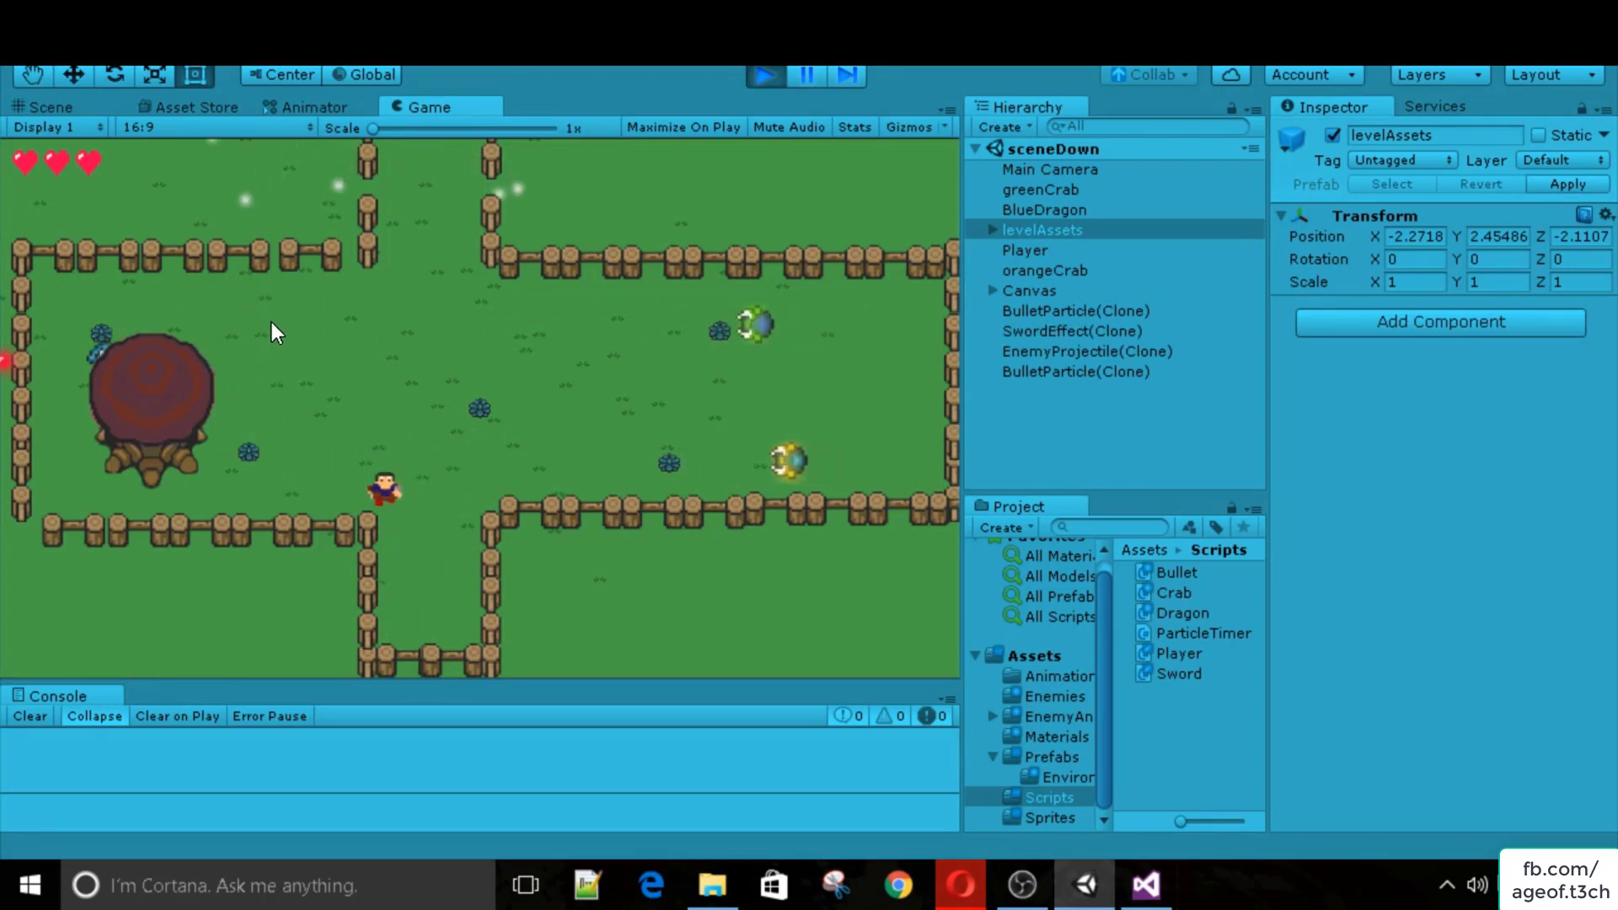
key("d")
key("space")
key("a")
key("w")
key("s")
key("w")
key("d")
key("space")
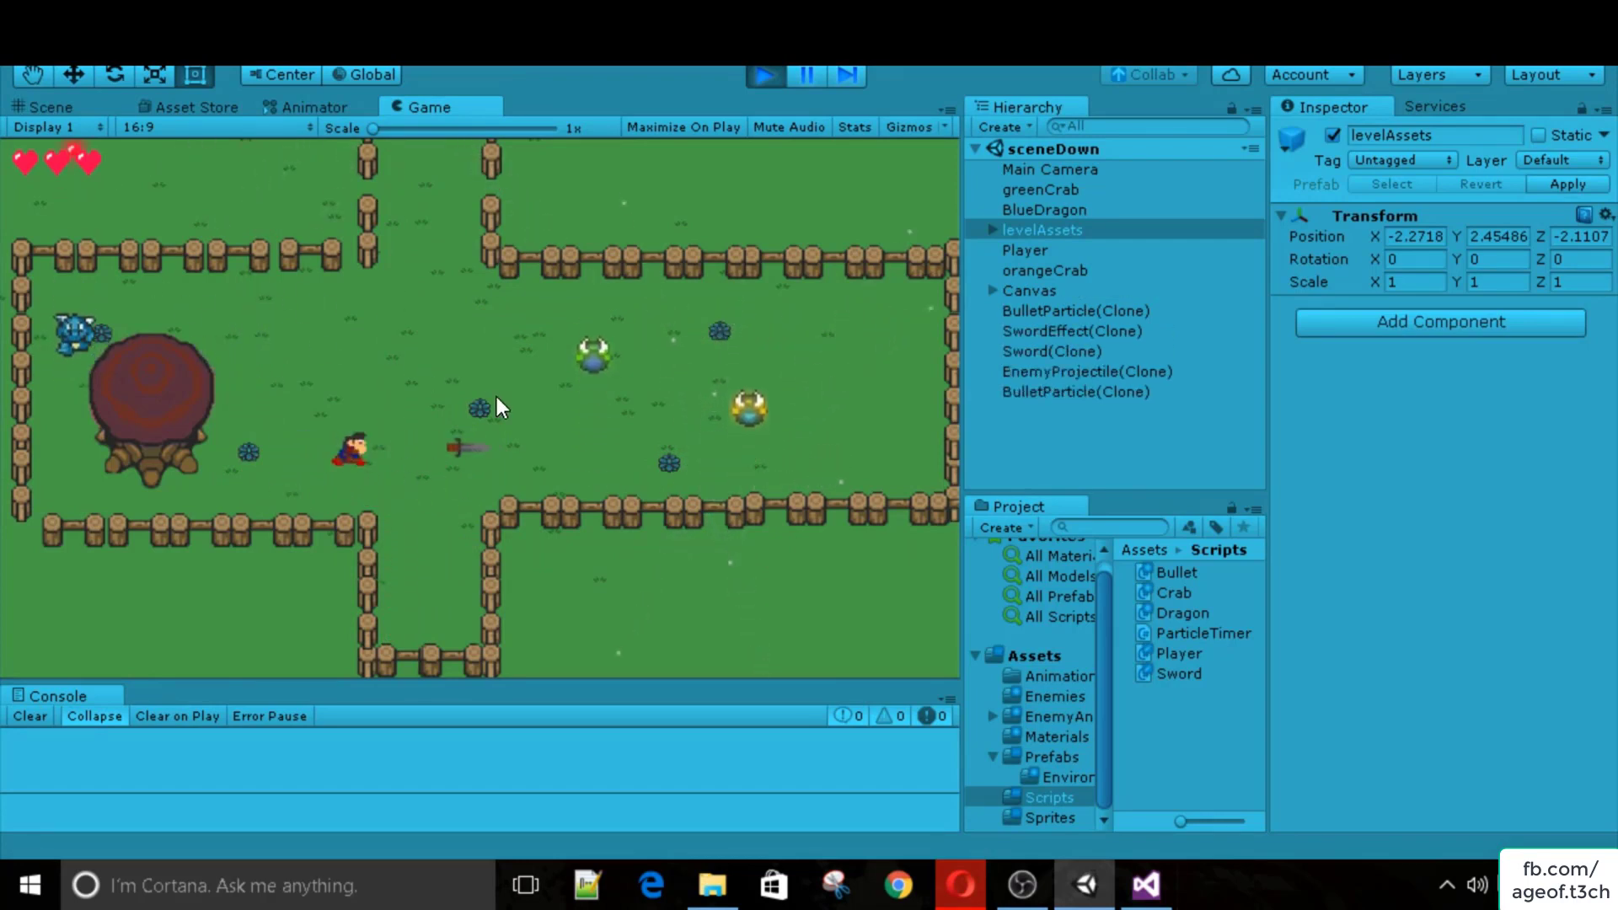
Throw another sword across the field towards the crabs and reposition the player near the alcove entrance.
key("a")
key("s")
key("d")
key("w")
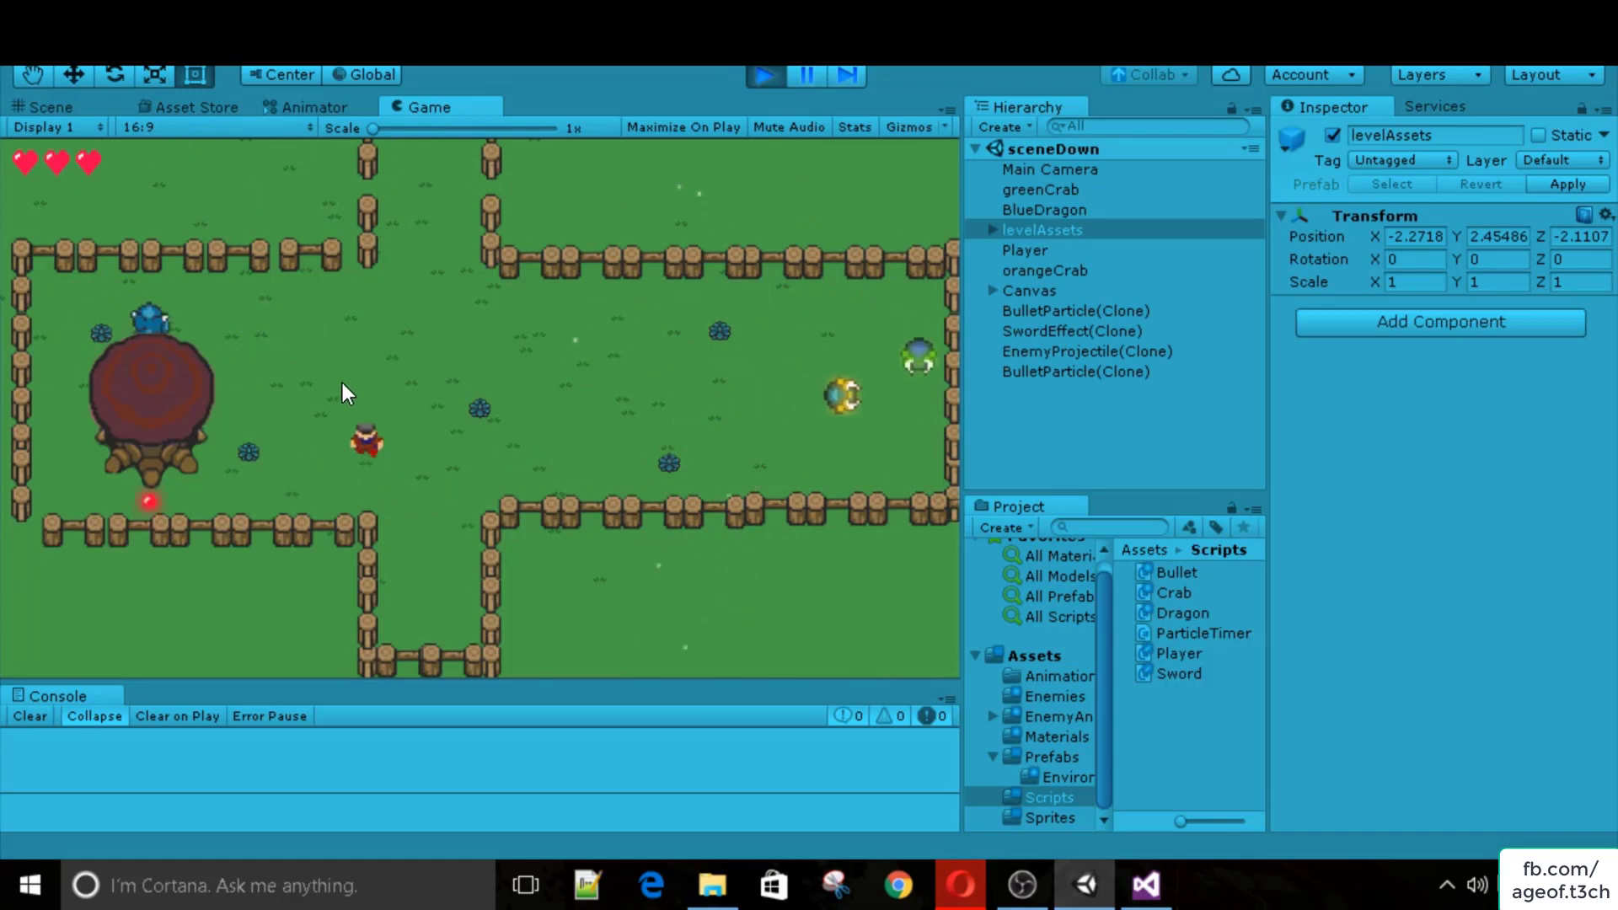
key("d")
key("space")
key("w")
key("a")
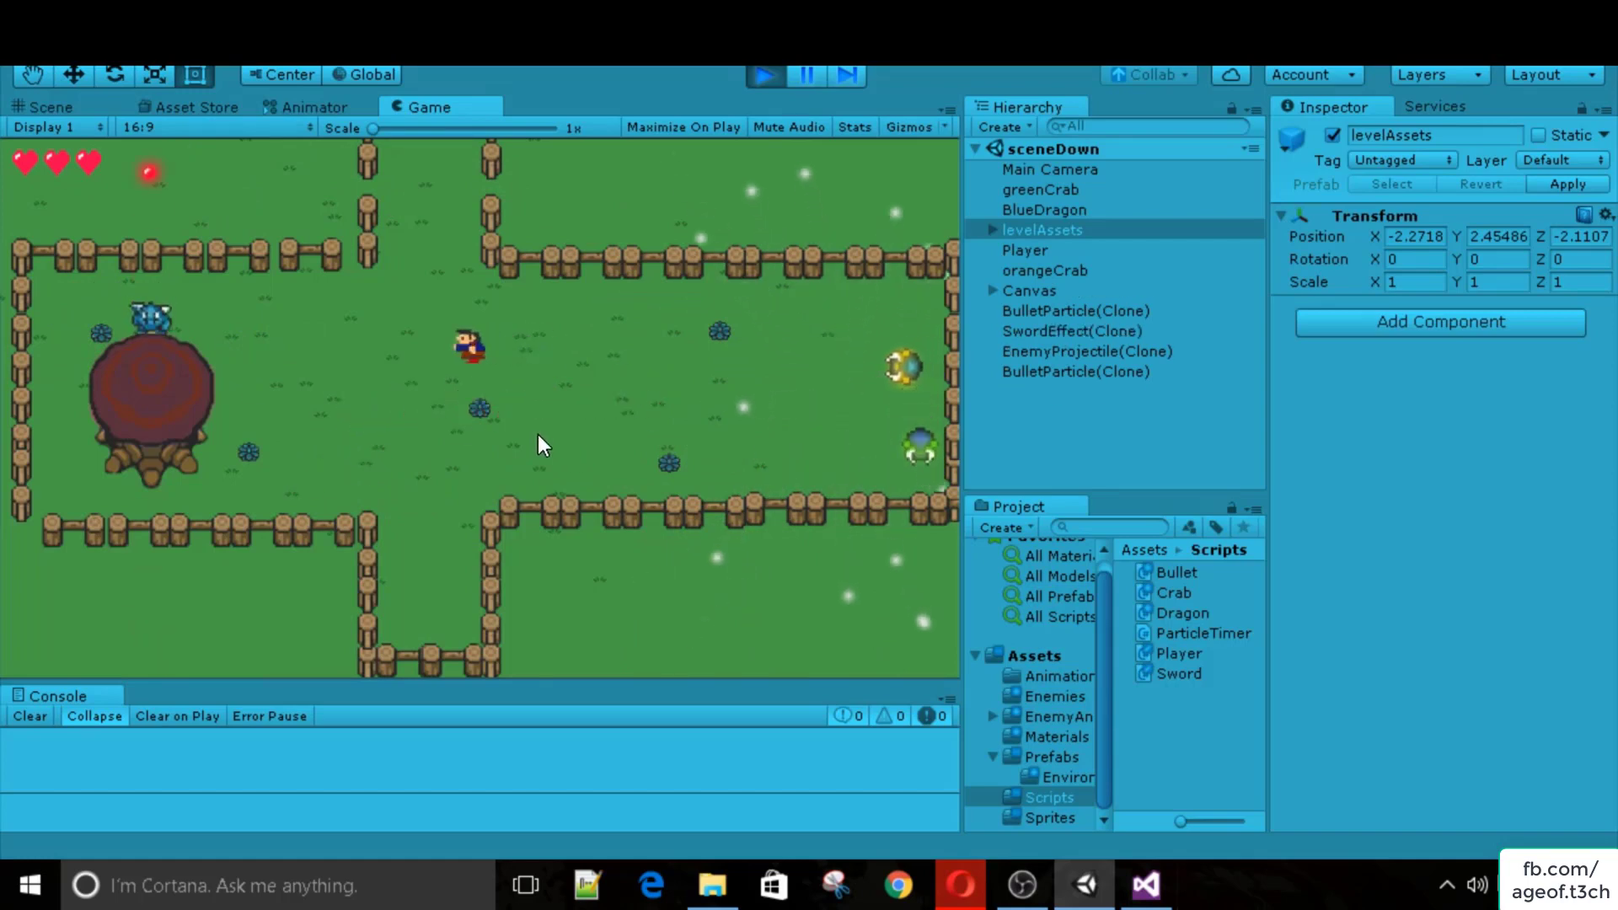
key("s")
key("s")
key("a")
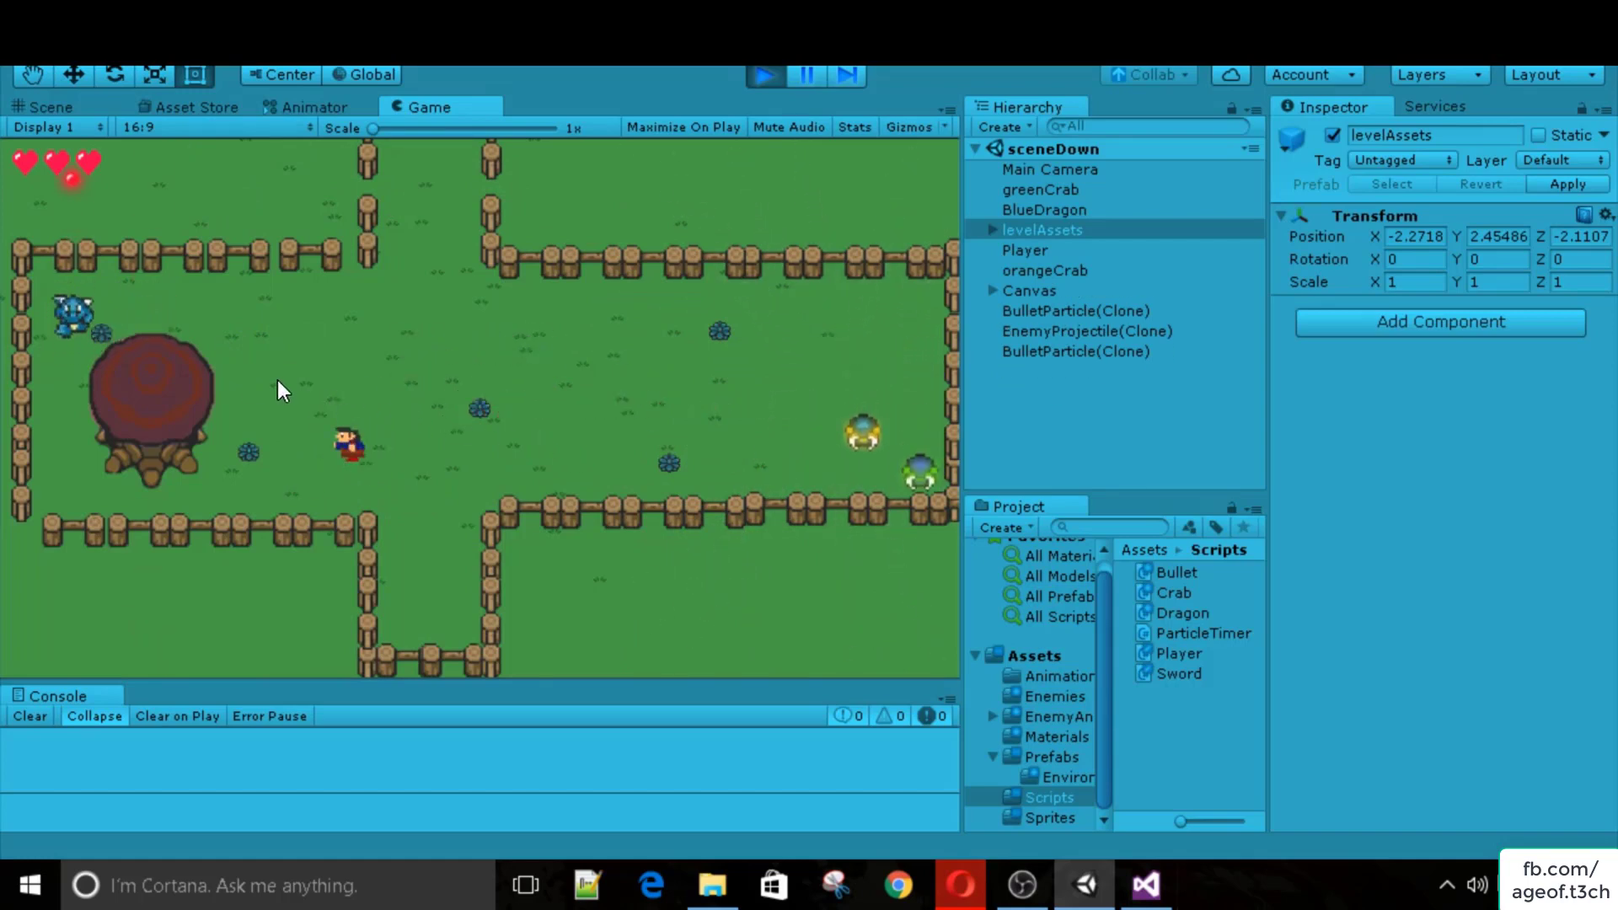
Throw two more swords towards the crabs, walk the player to the upper fence gap, and stop the play test.
key("d")
key("space")
key("w")
key("a")
key("s")
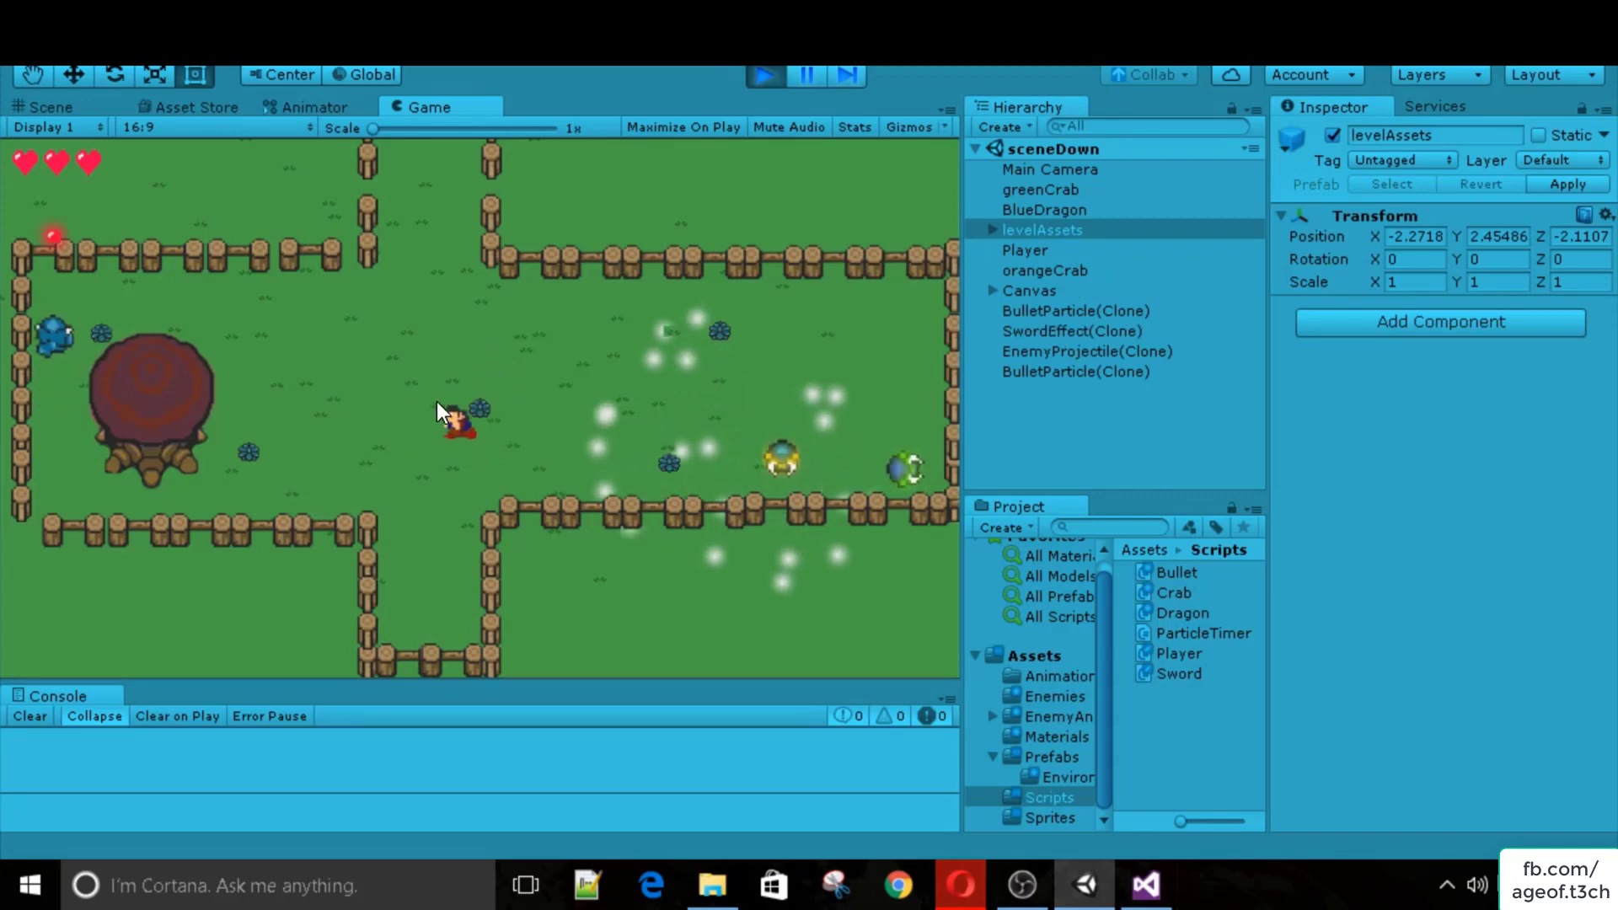
key("d")
key("space")
key("a")
key("s")
key("d")
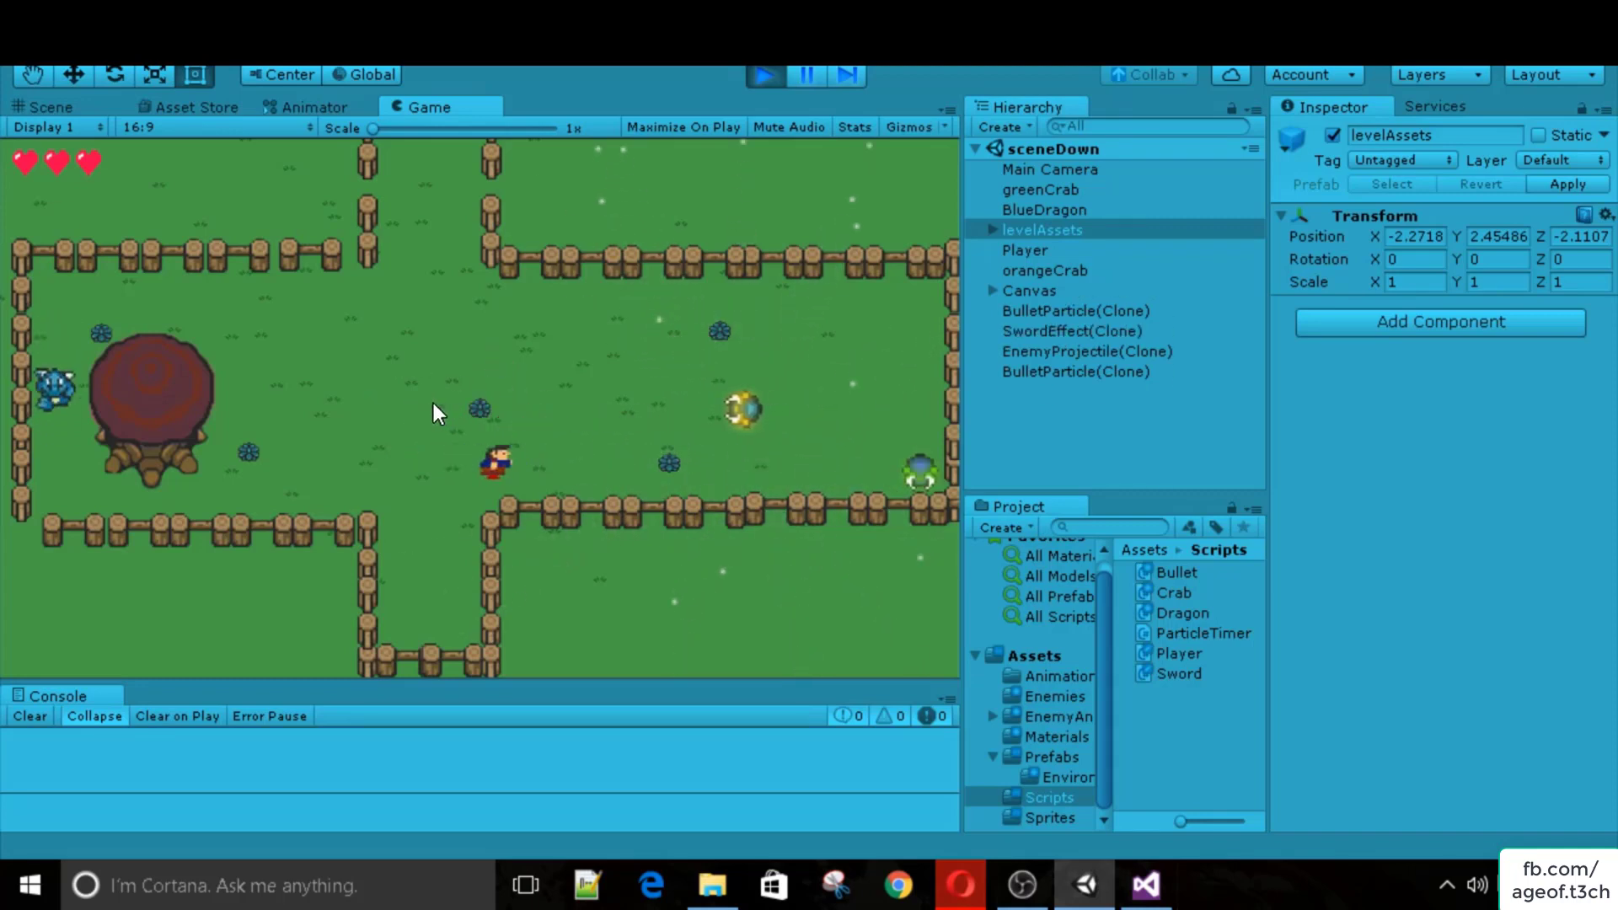
key("a")
key("w")
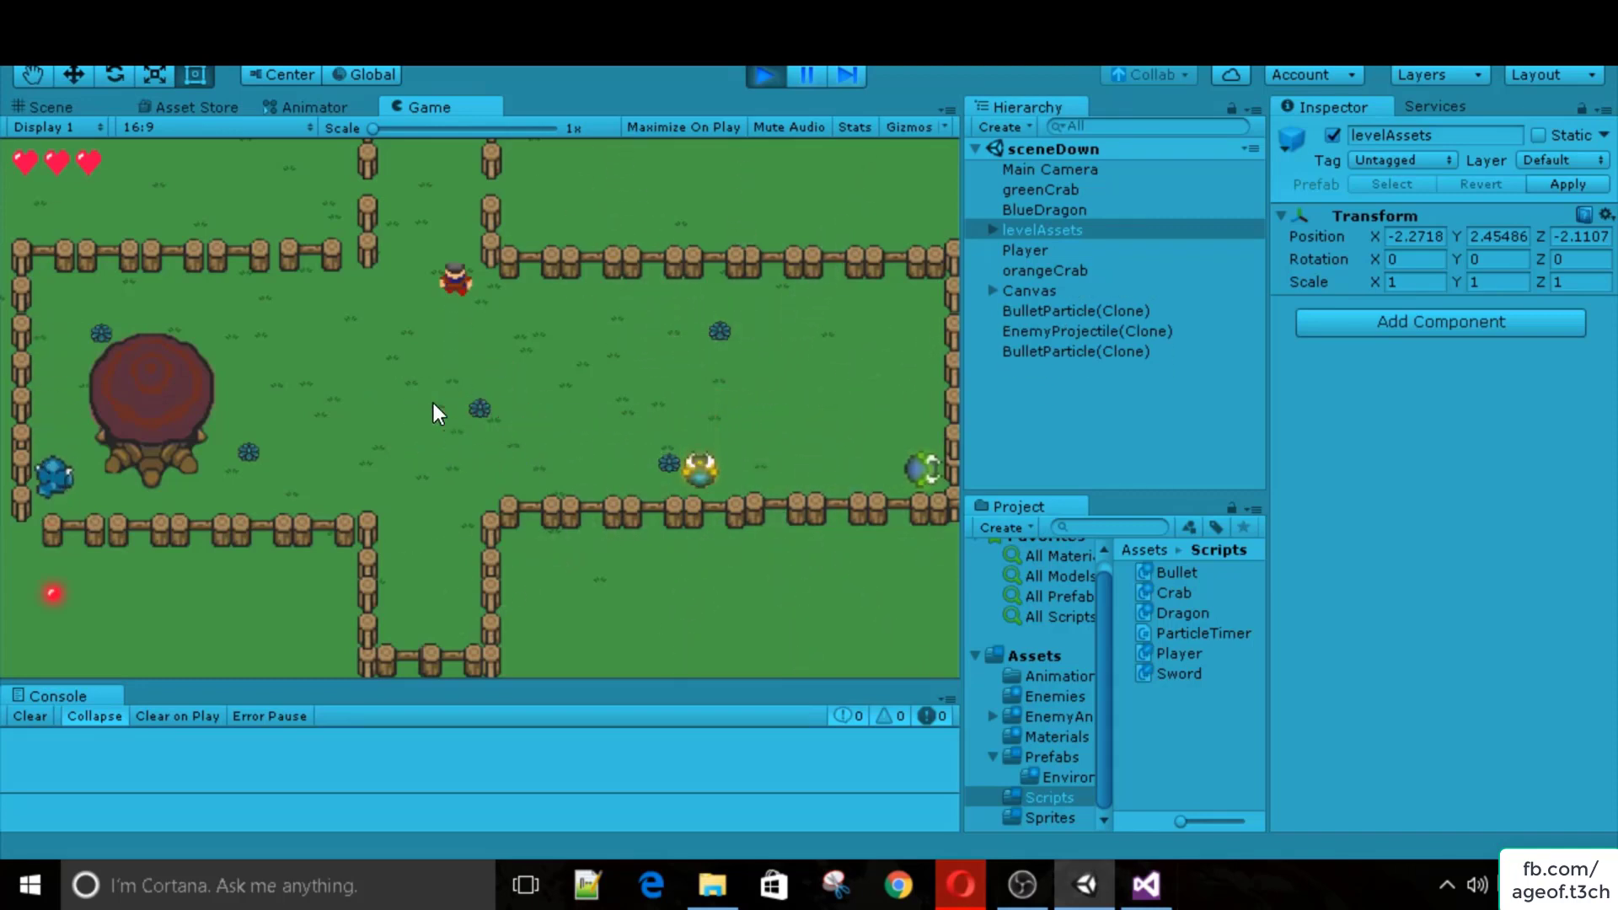
key("ctrl+p")
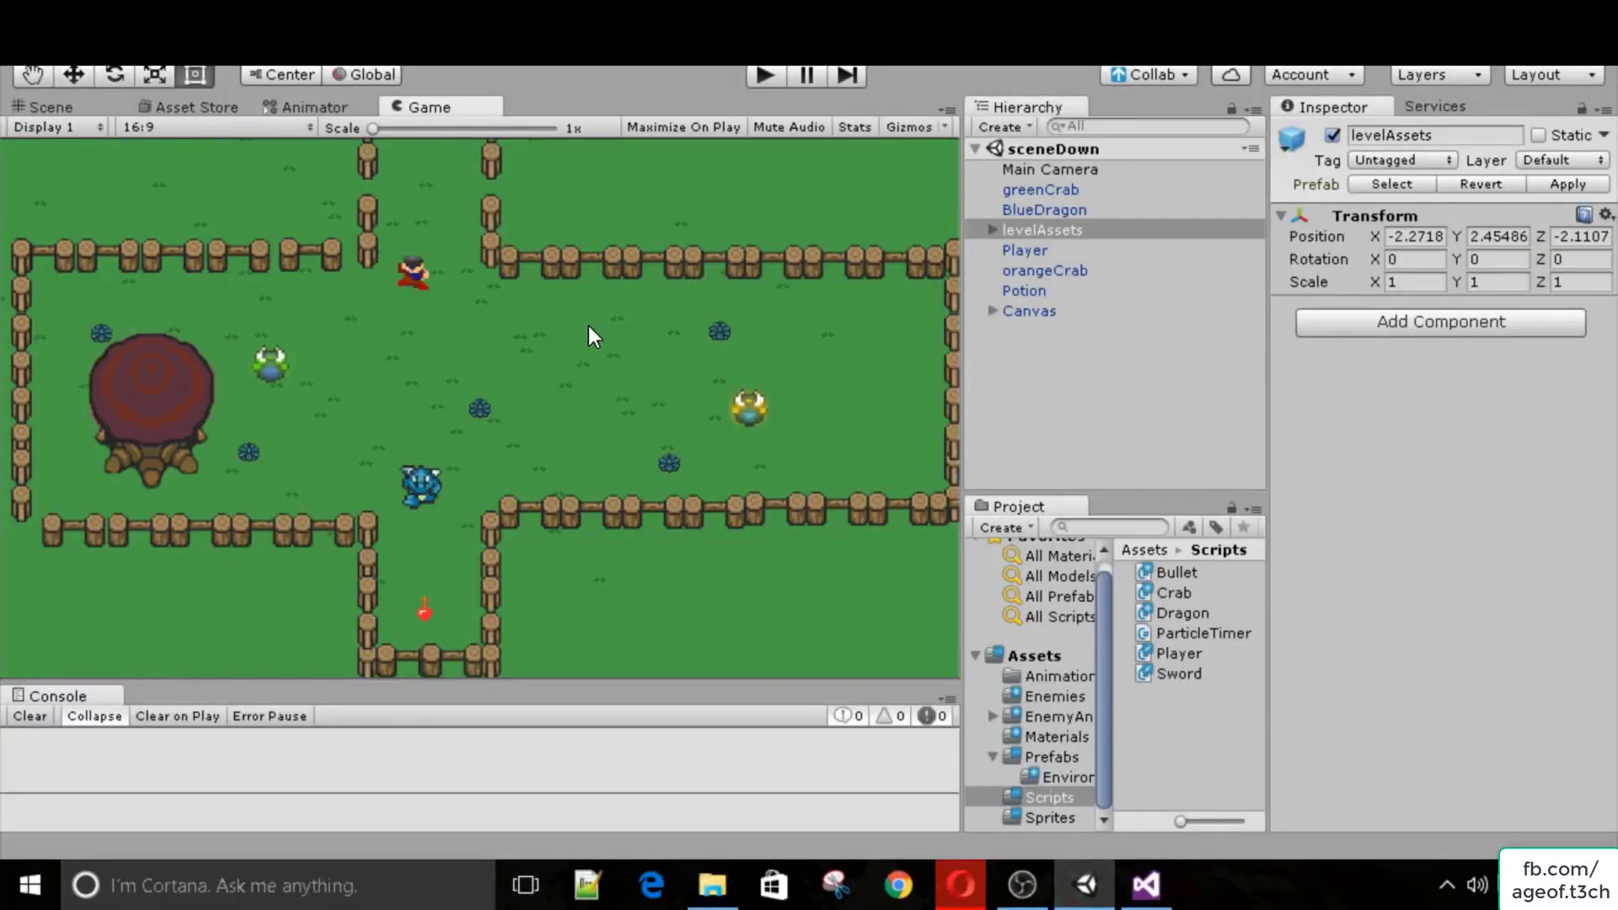
Start another play test without taking the potion, throwing a sword and moving the player across the field and back.
left_click(764, 74)
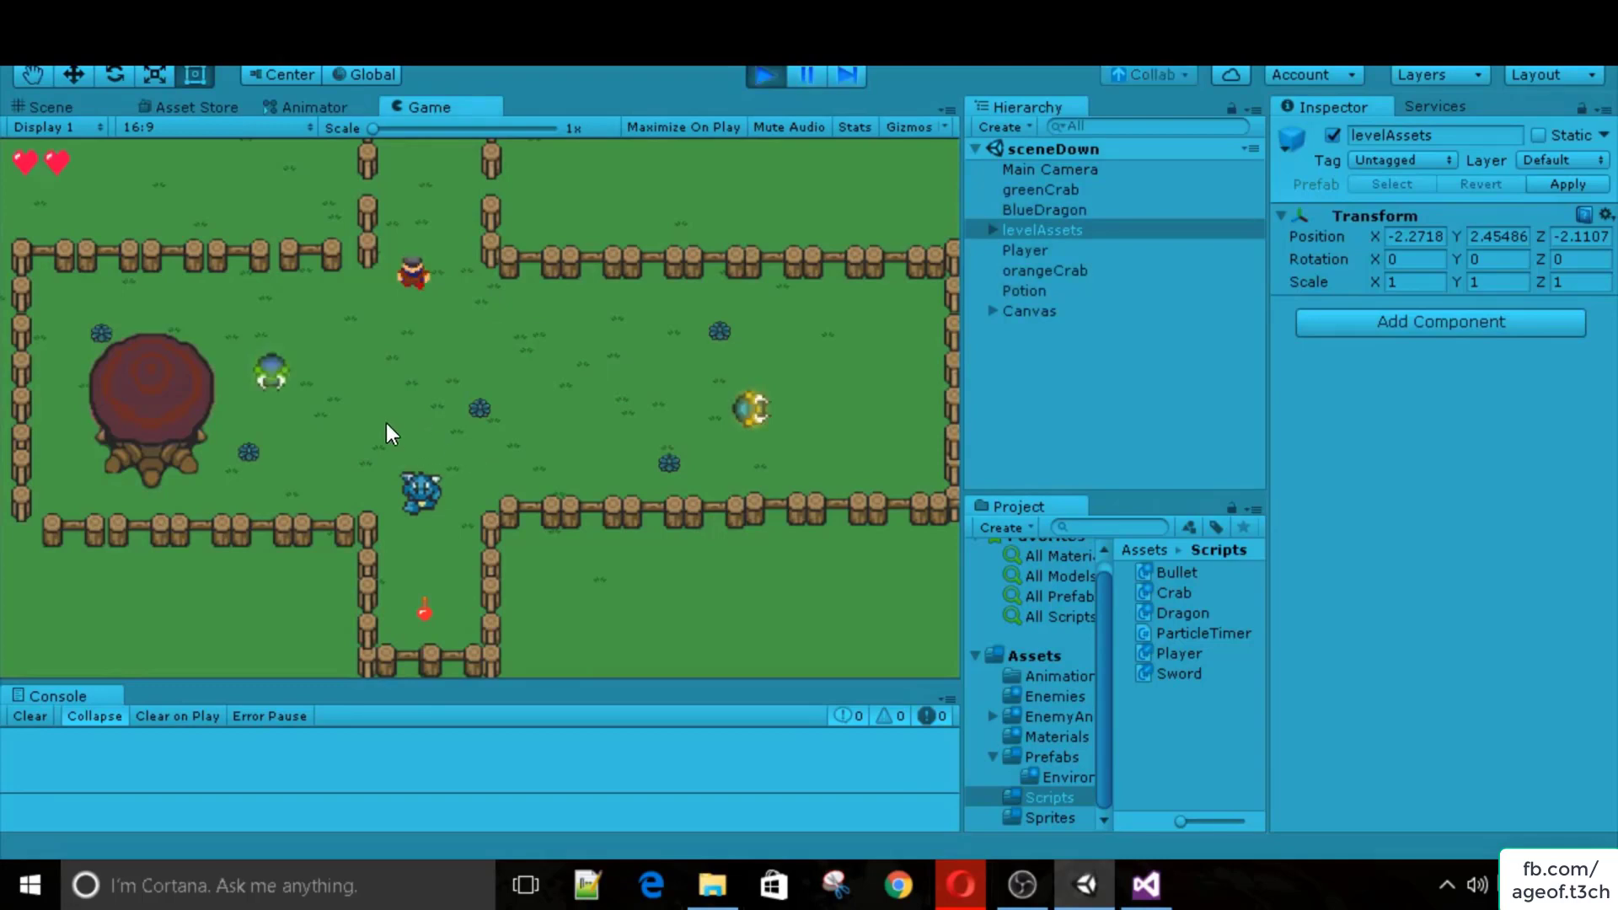
key("s")
key("d")
key("w")
key("s")
key("space")
key("d")
key("w")
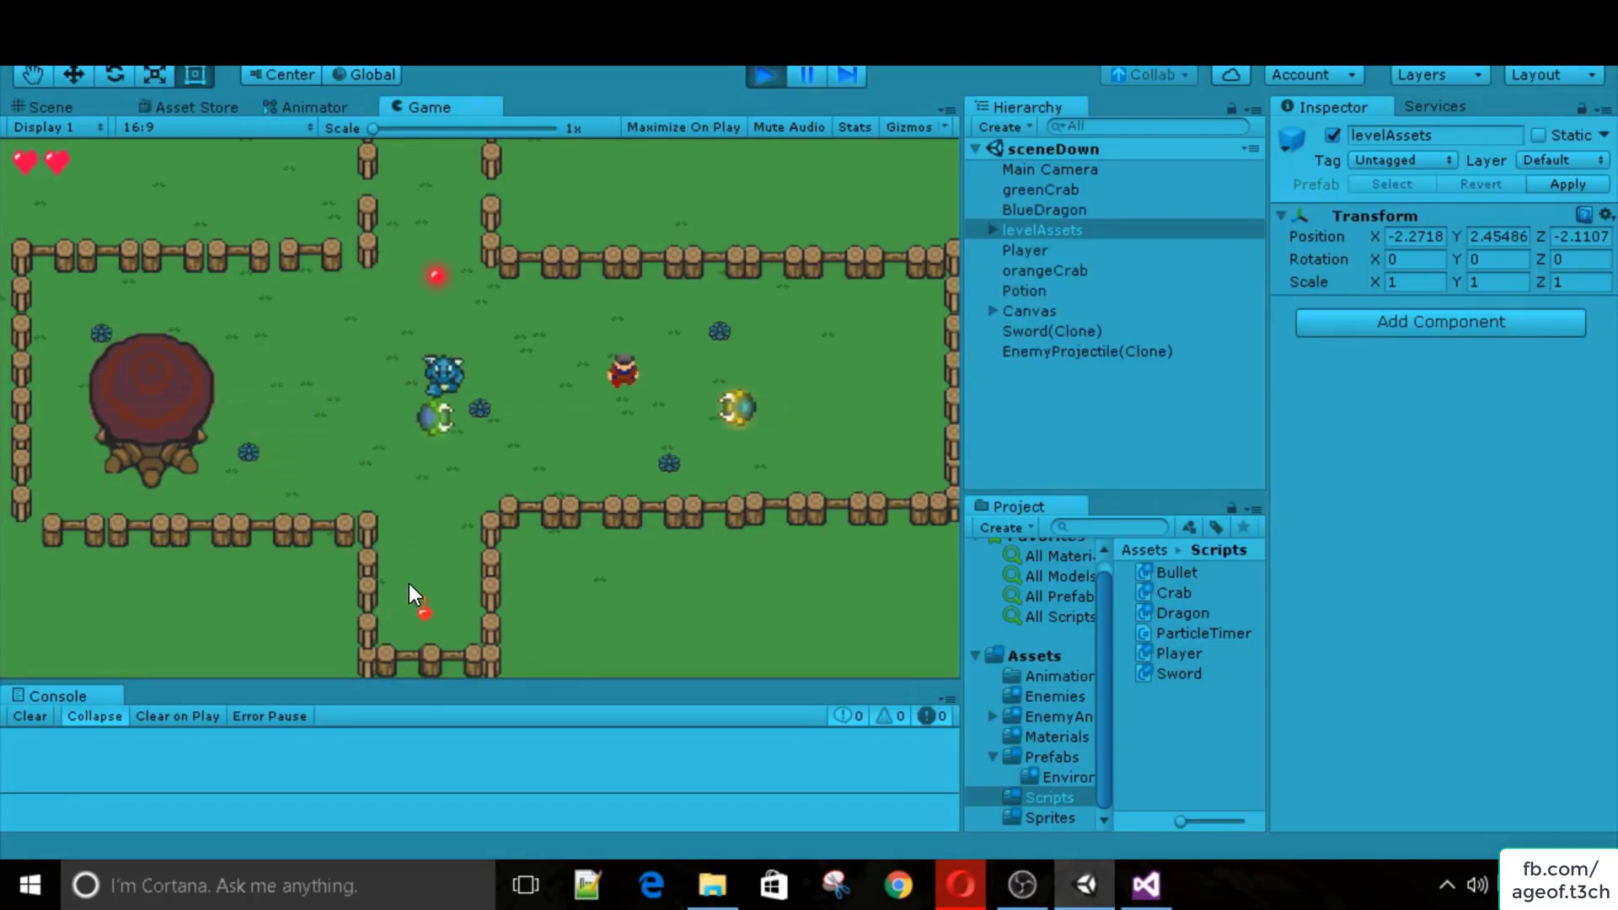
key("d")
key("a")
key("a")
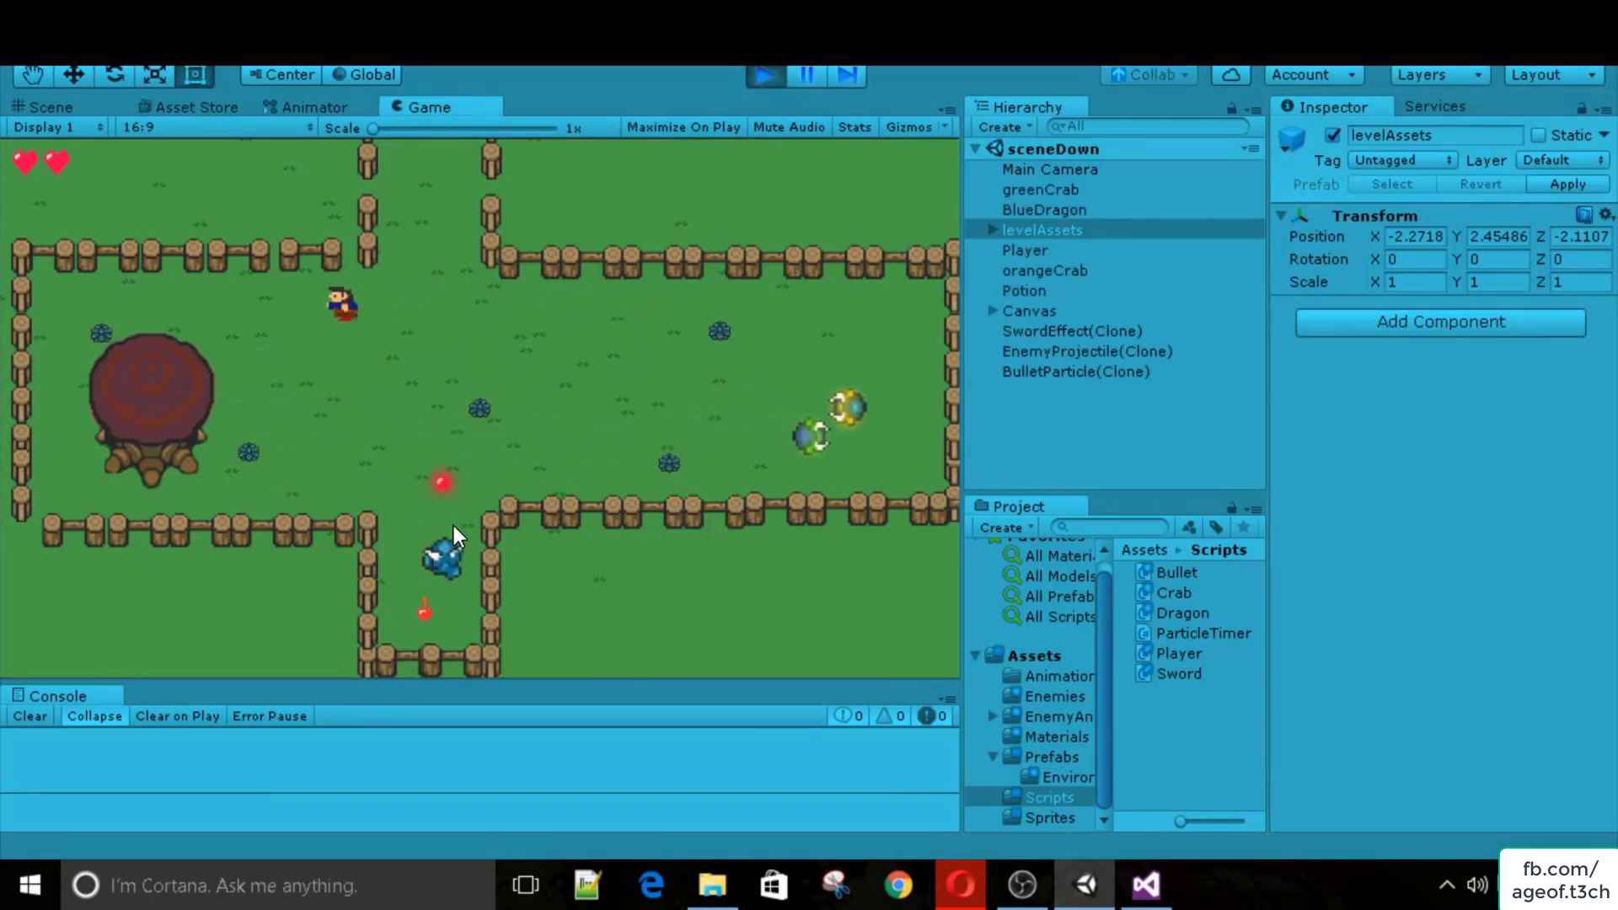
Test sword attacks near the dragon, walk the player back towards the crabs, and stop the play test.
key("s")
key("space")
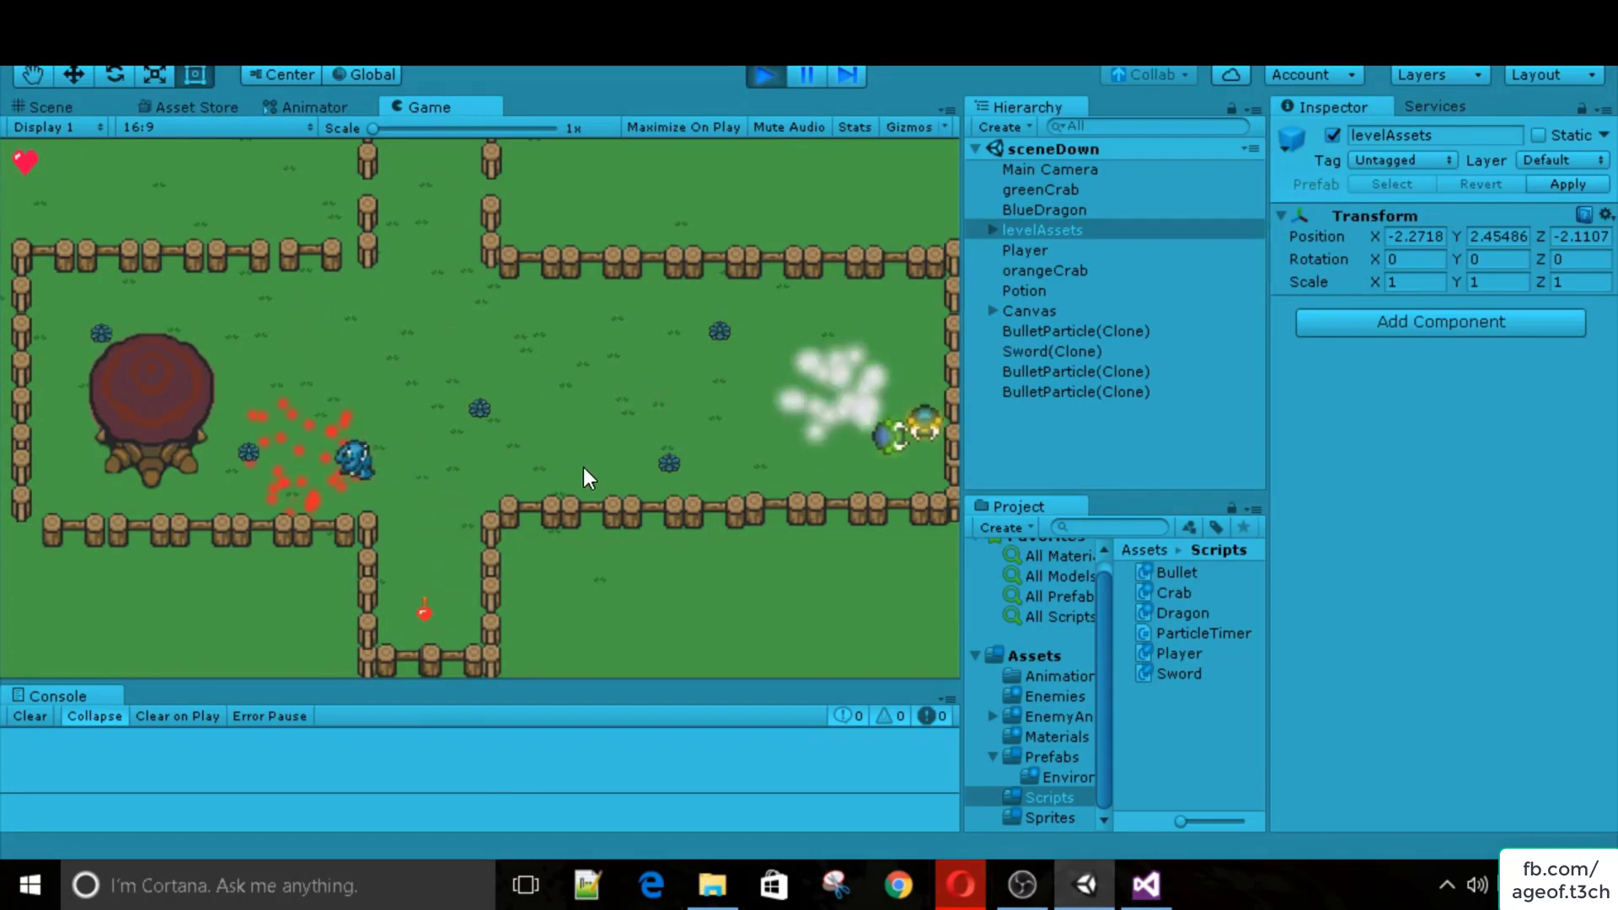
key("d")
key("w")
key("space")
key("s")
key("d")
key("d")
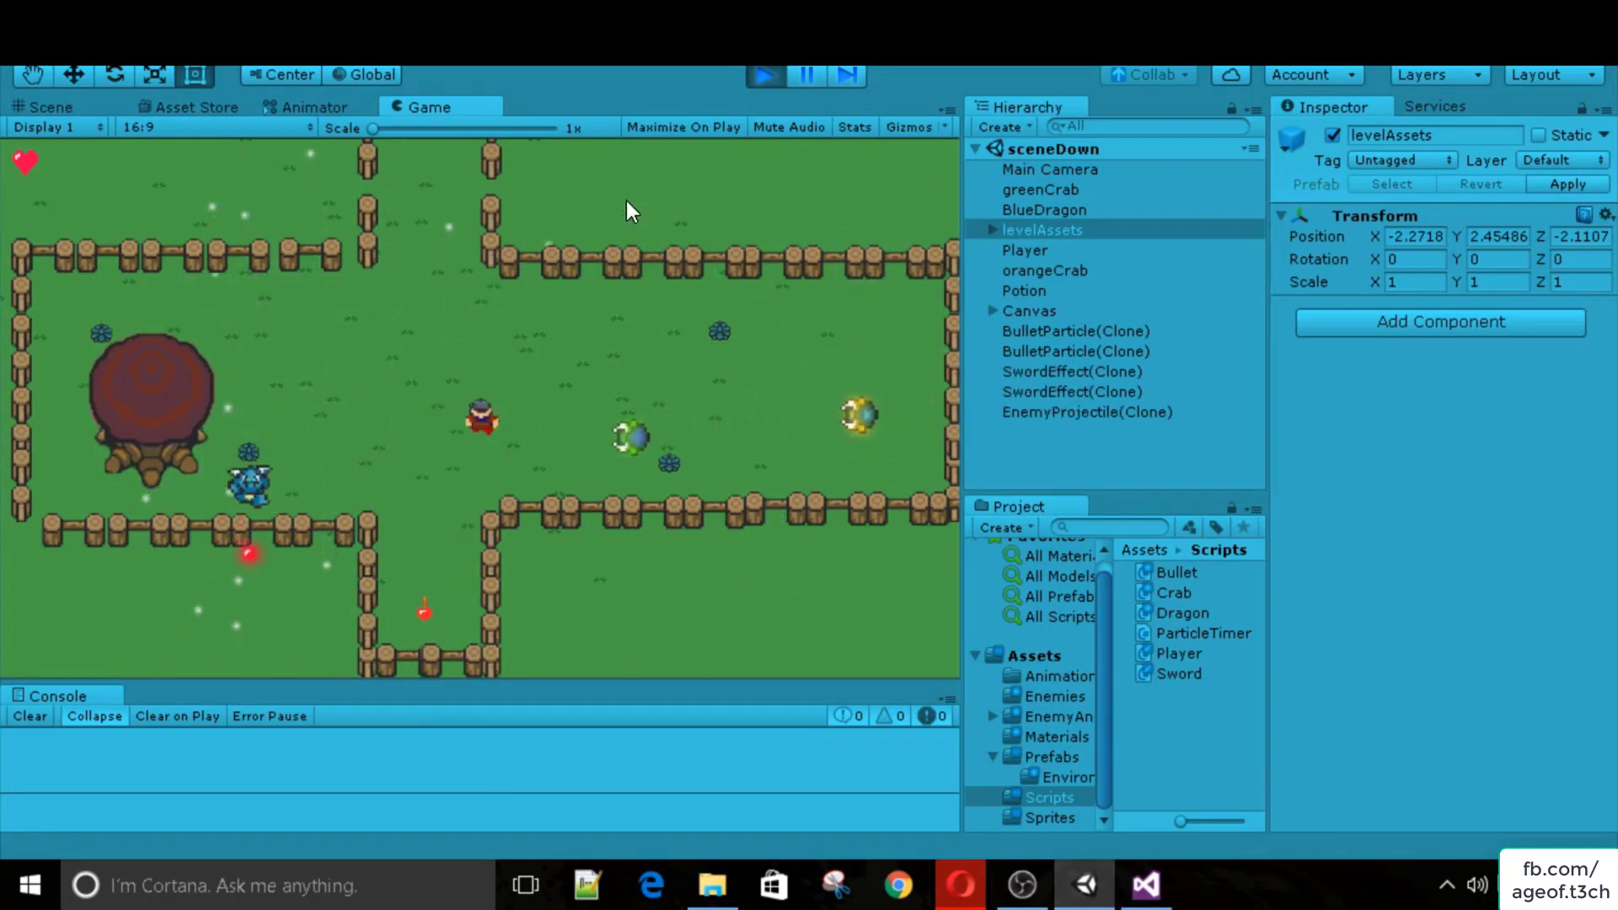
key("w")
key("s")
key("d")
left_click(782, 76)
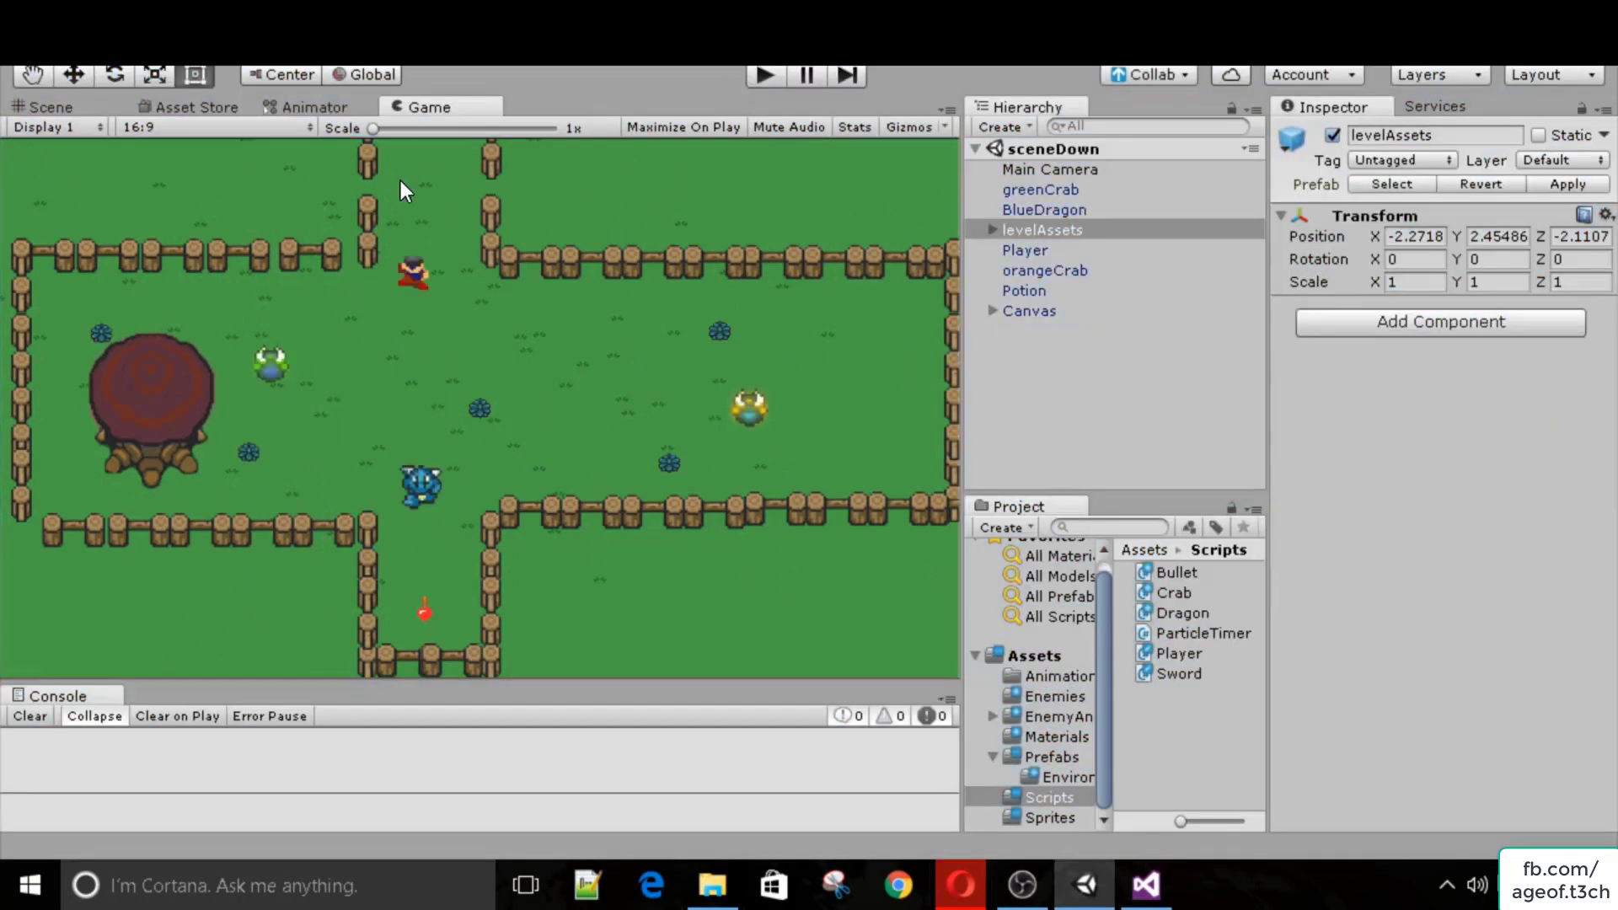
Import cloud.png from the RPG Course folder into the project's Sprites folder.
left_click(994, 758)
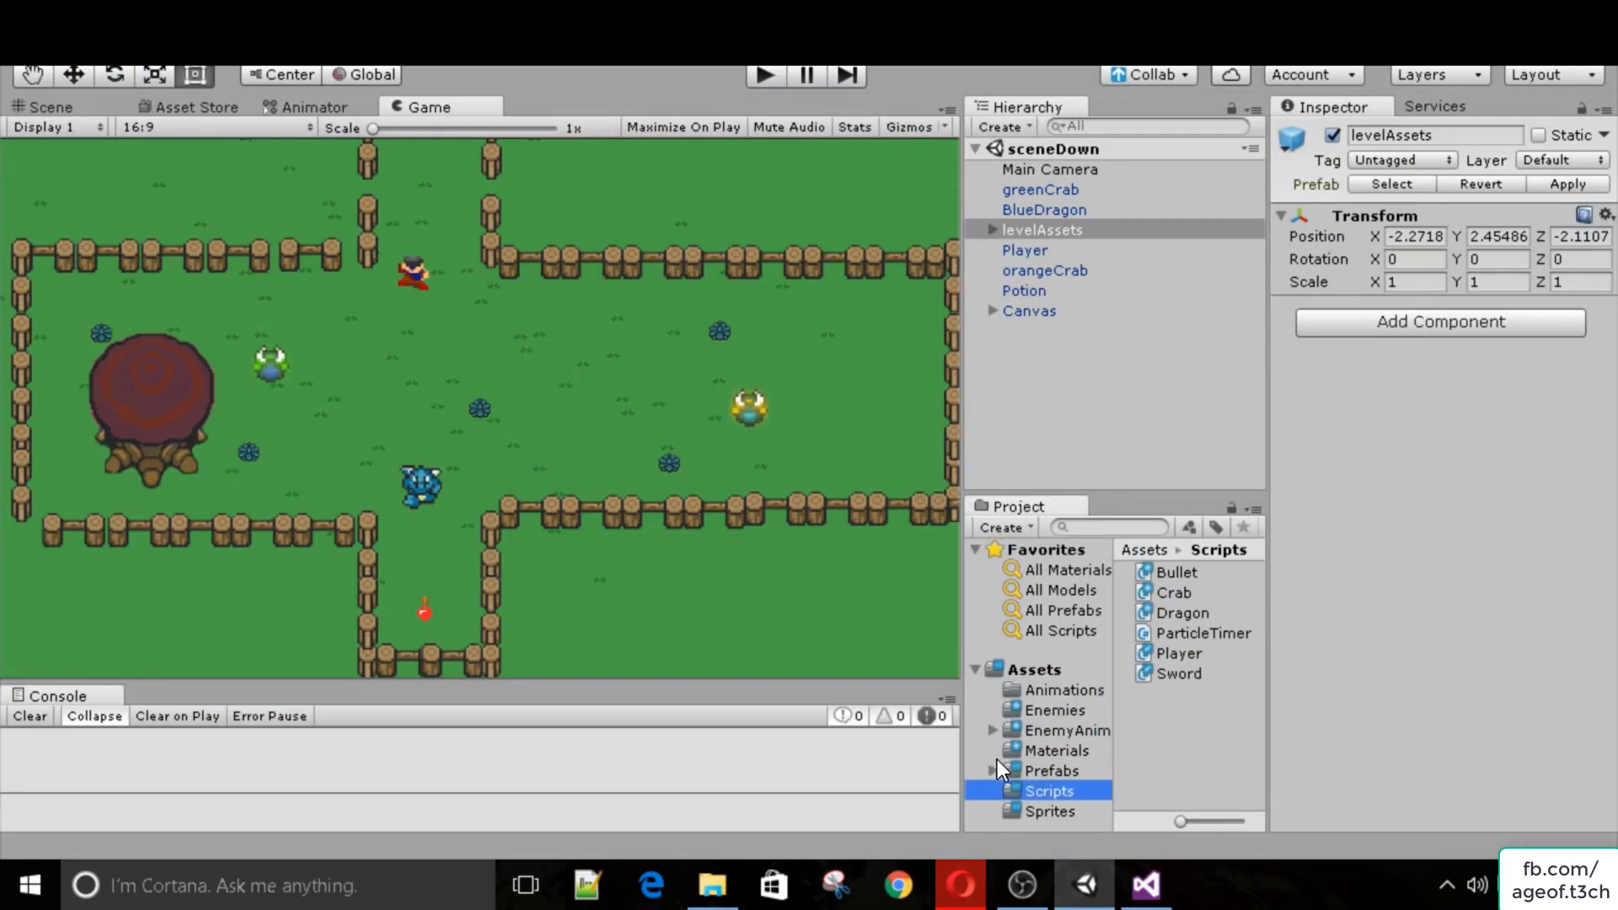
left_click(1038, 811)
right_click(1173, 741)
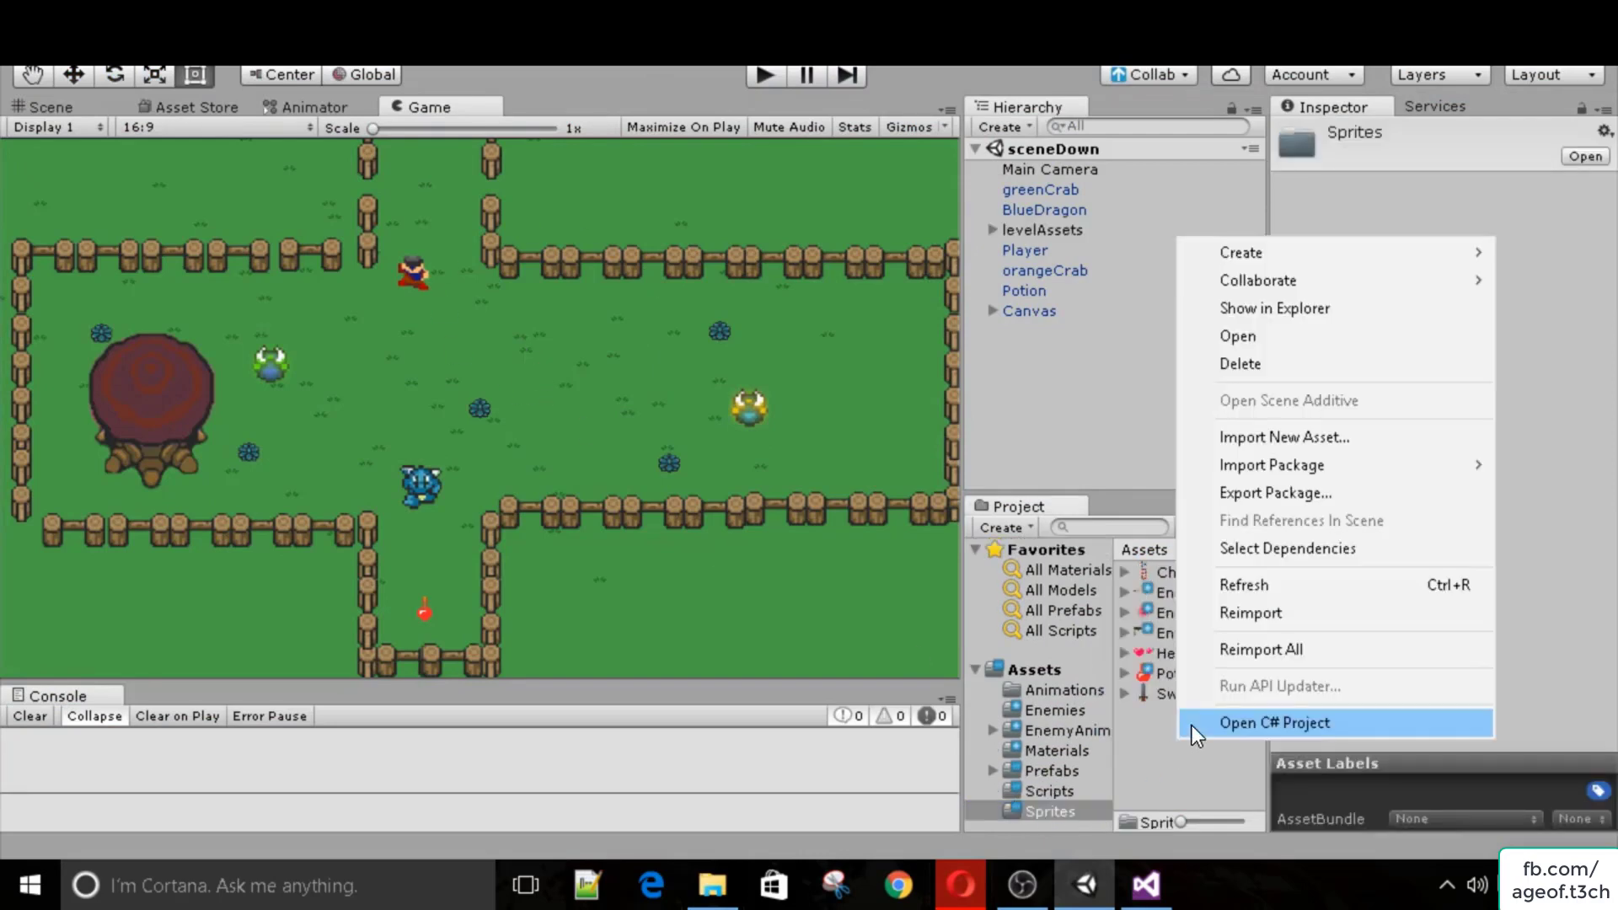
left_click(1240, 436)
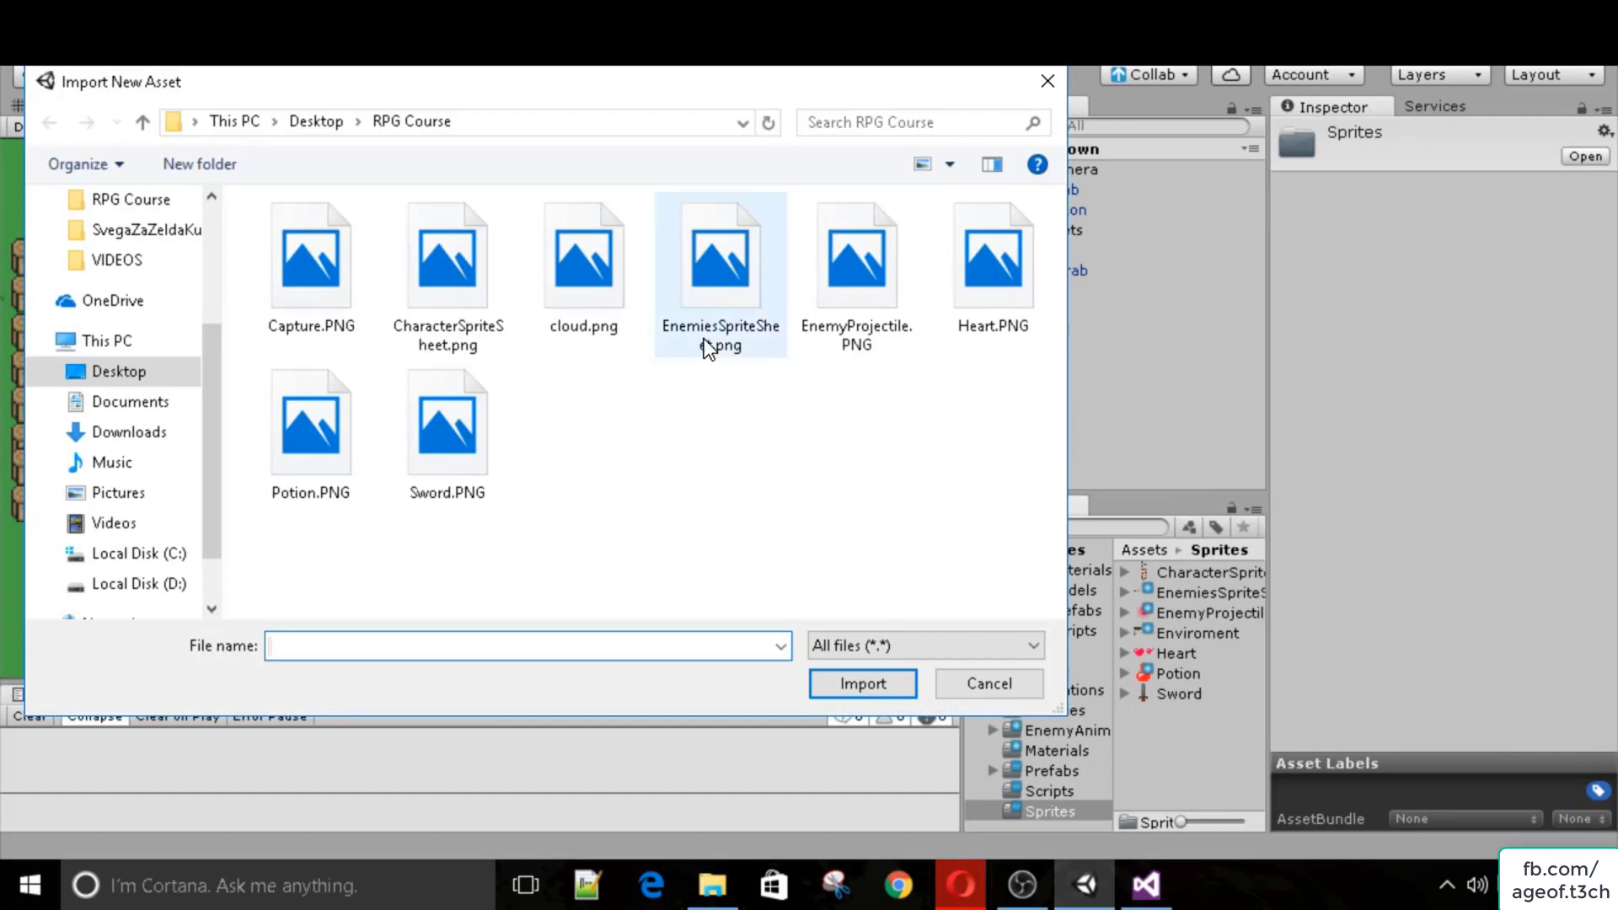
left_click(585, 270)
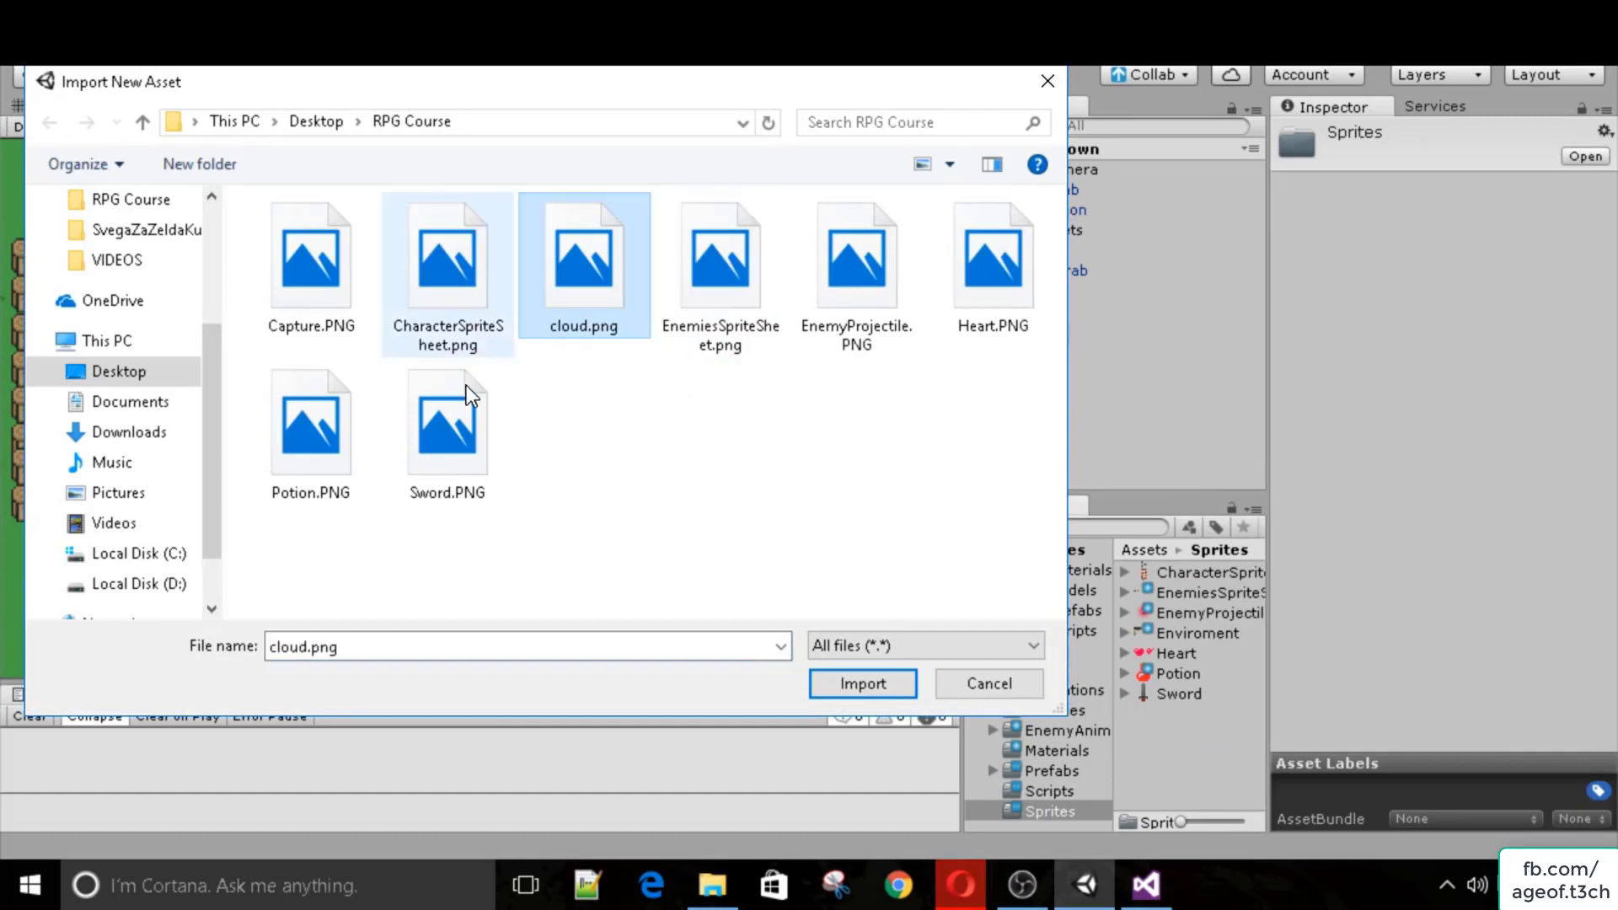
left_click(822, 679)
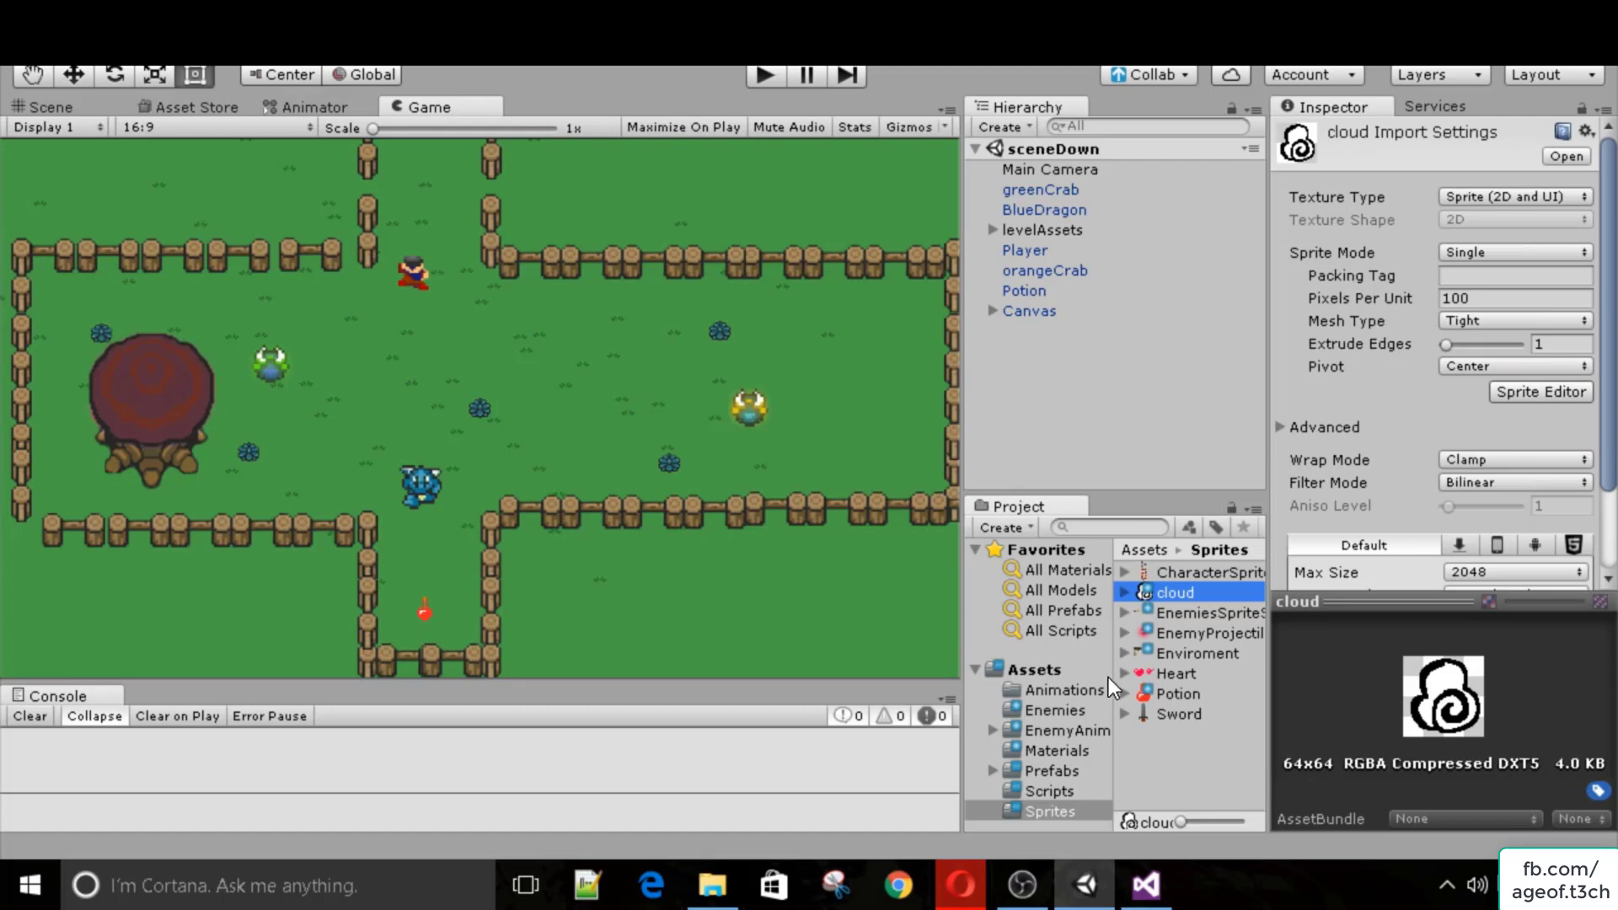
Create a new material named CloudMaterial in the project's Materials folder.
left_click(1055, 672)
left_click(1091, 750)
right_click(1191, 649)
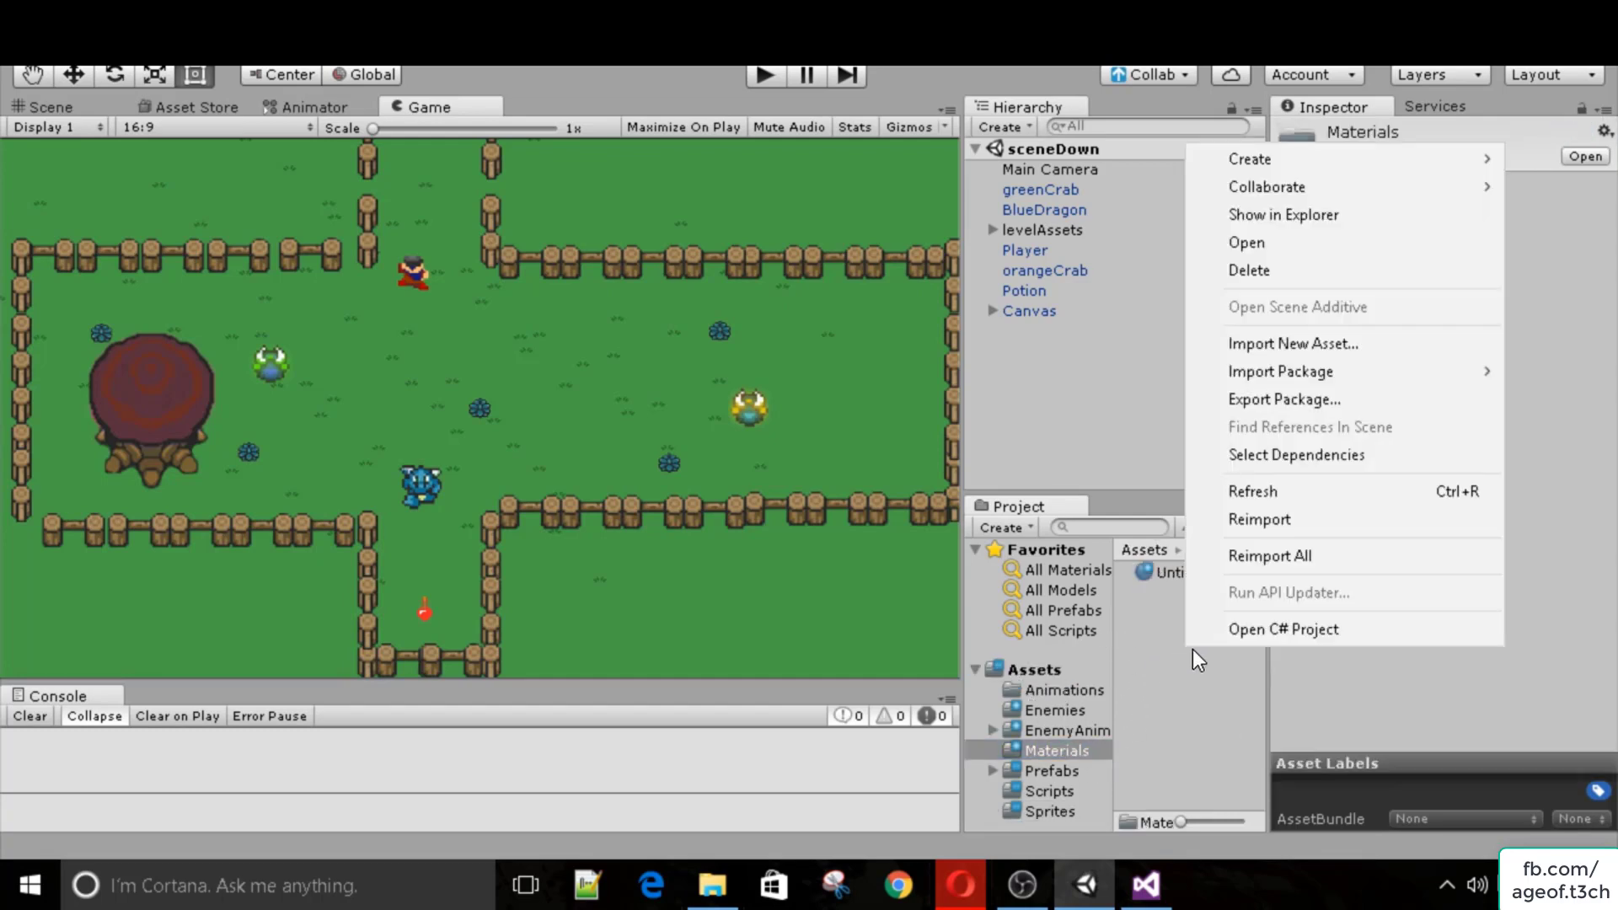
mouse_move(1287, 160)
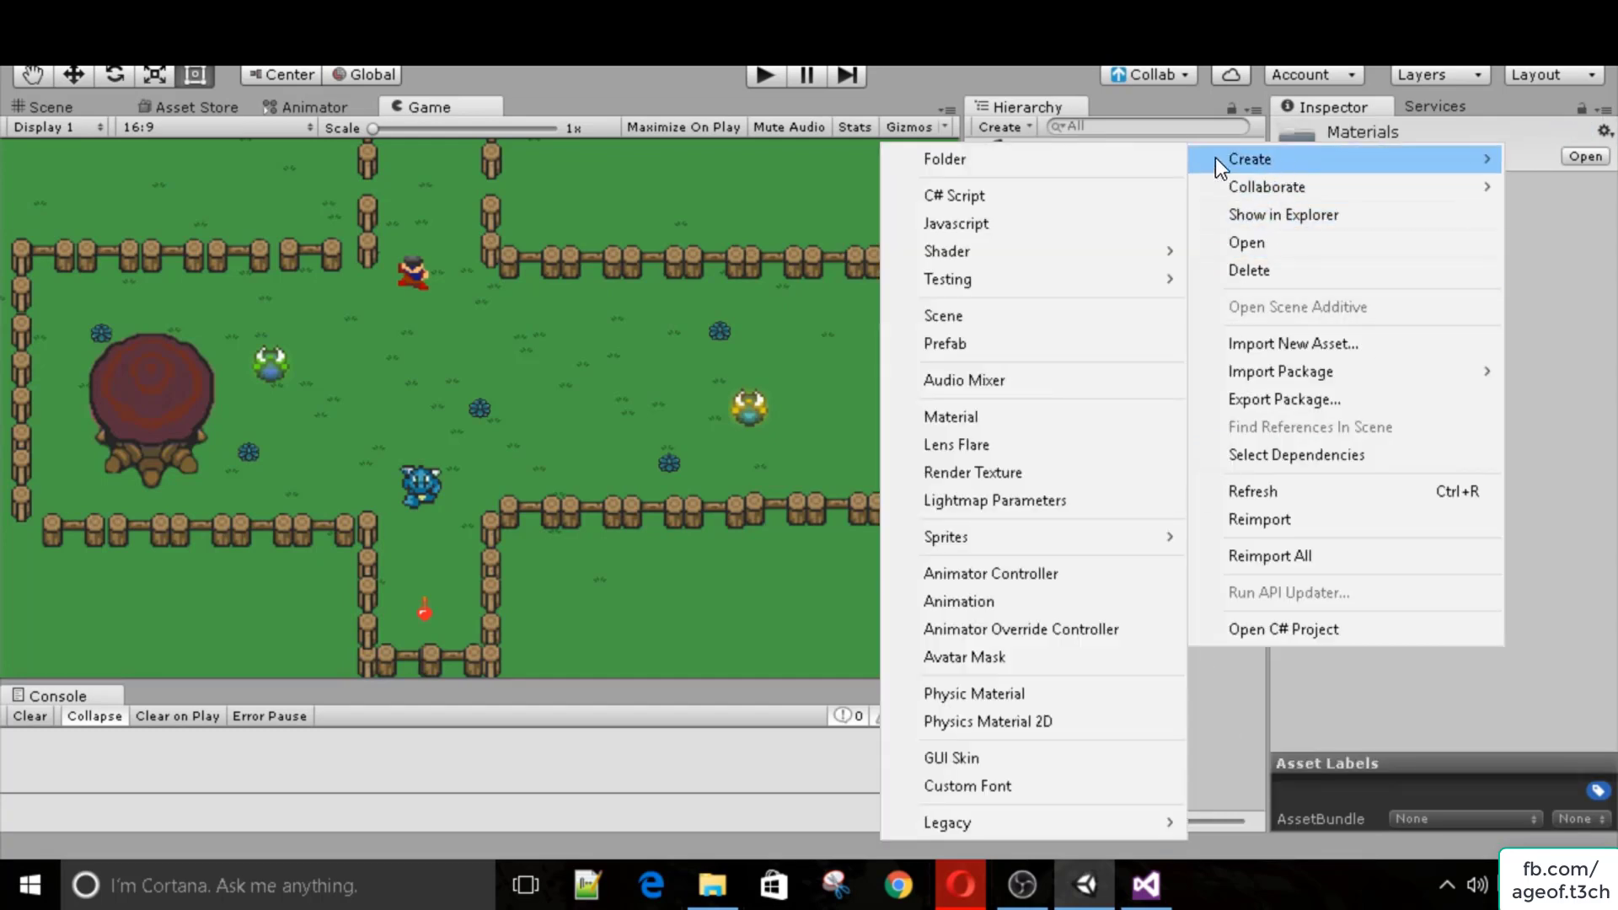
left_click(982, 416)
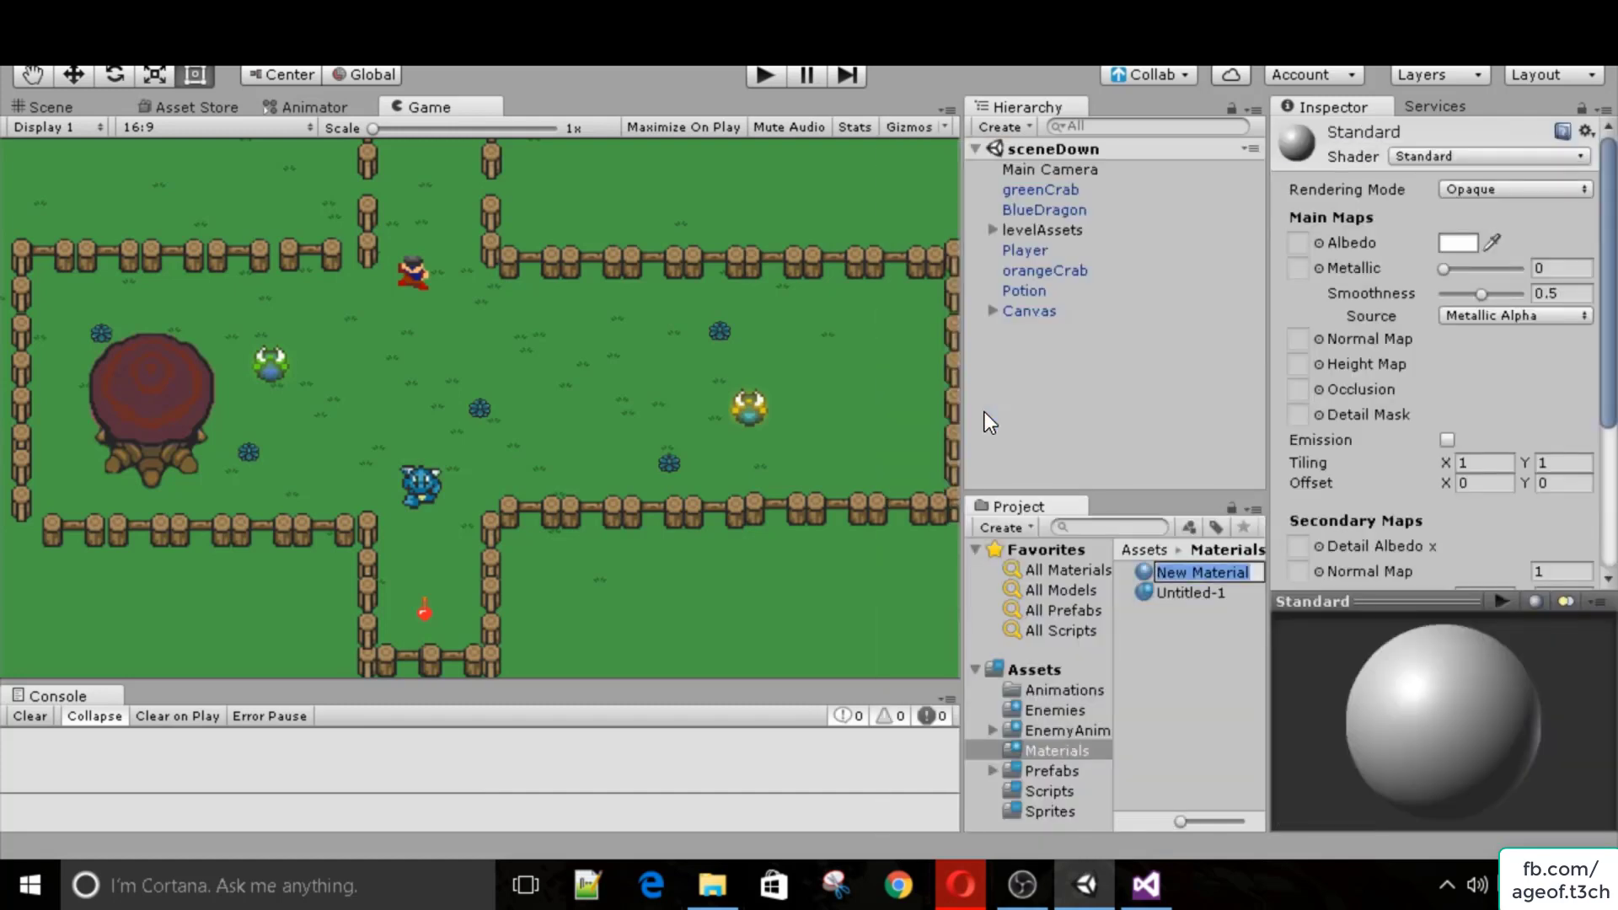
type("Cloud")
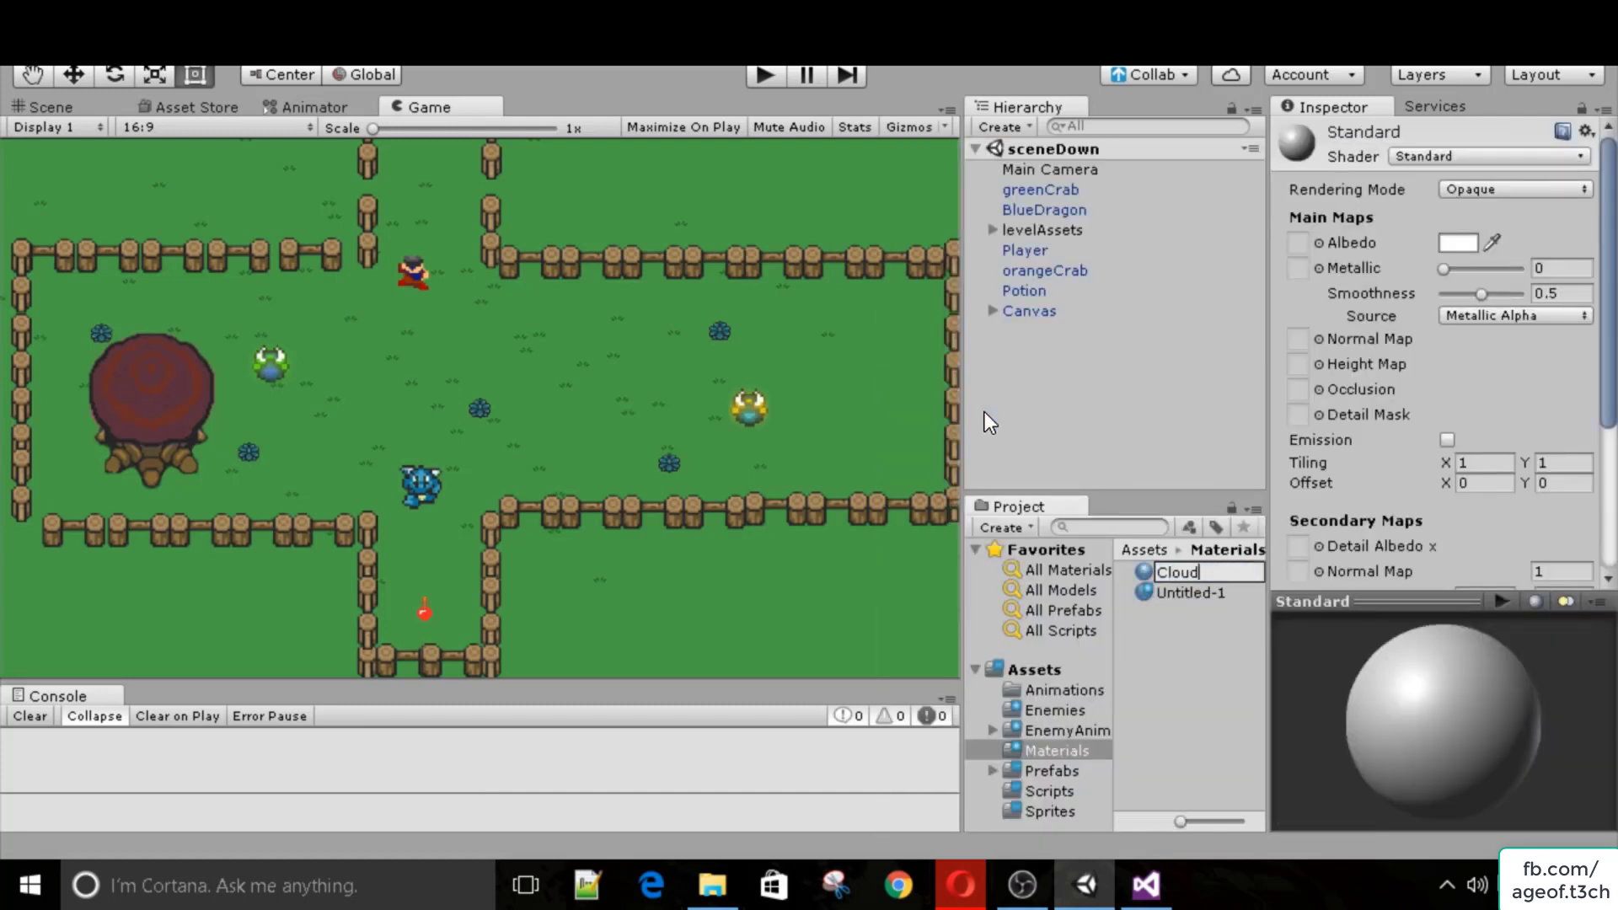
type("Material")
Give CloudMaterial the Particles/Additive shader and assign the cloud texture as its particle texture.
left_click(1414, 158)
mouse_move(1414, 351)
left_click(1243, 354)
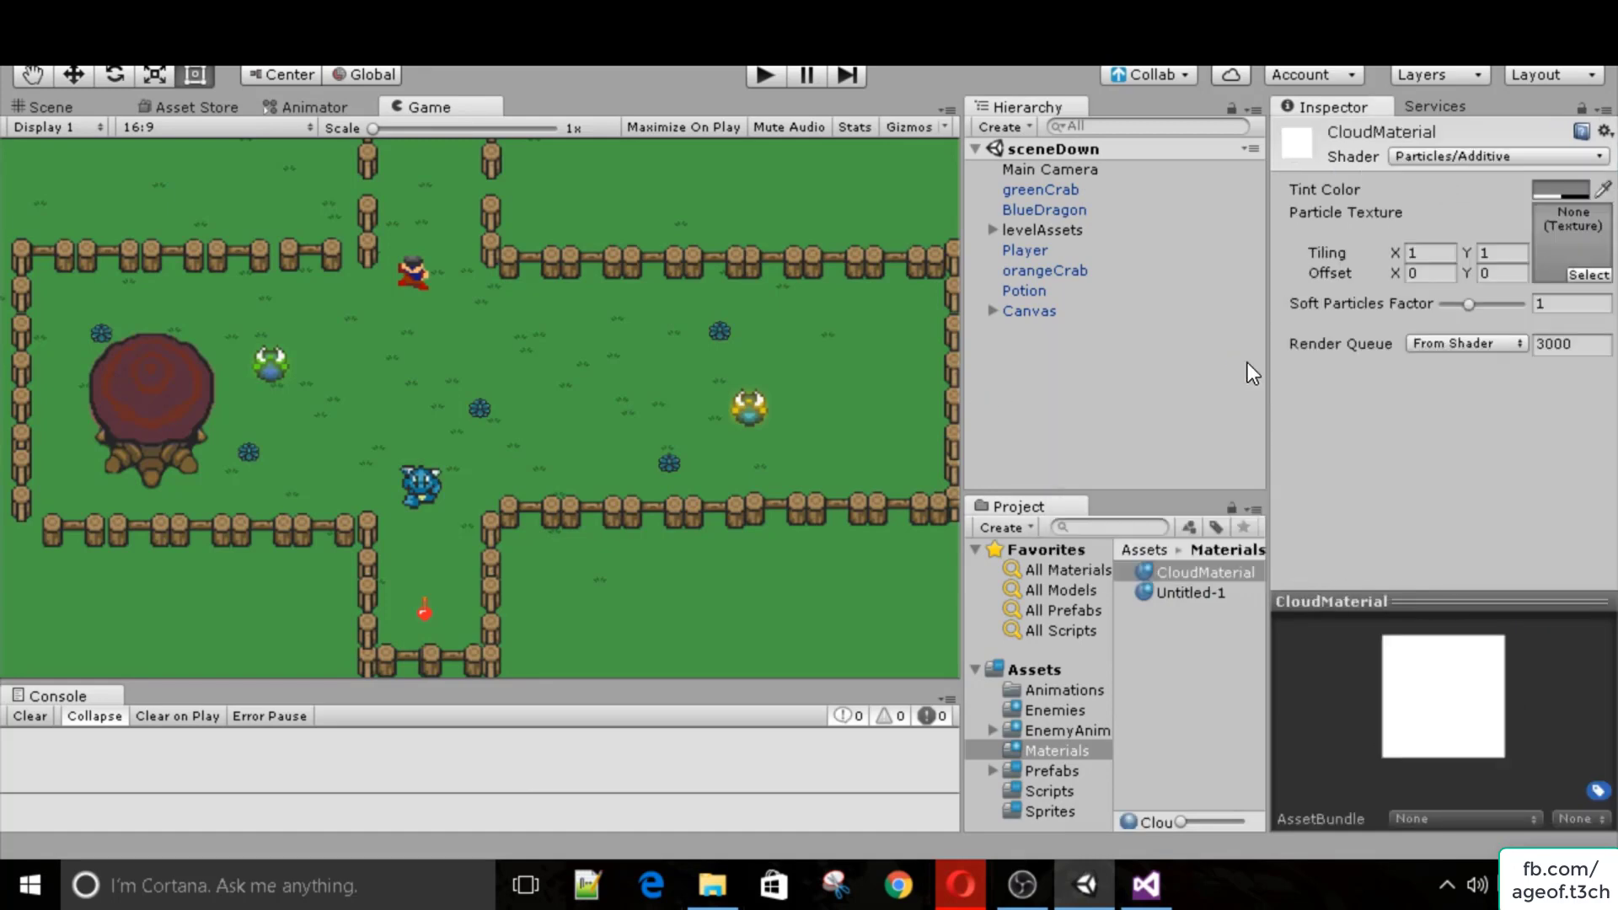
left_click(1589, 276)
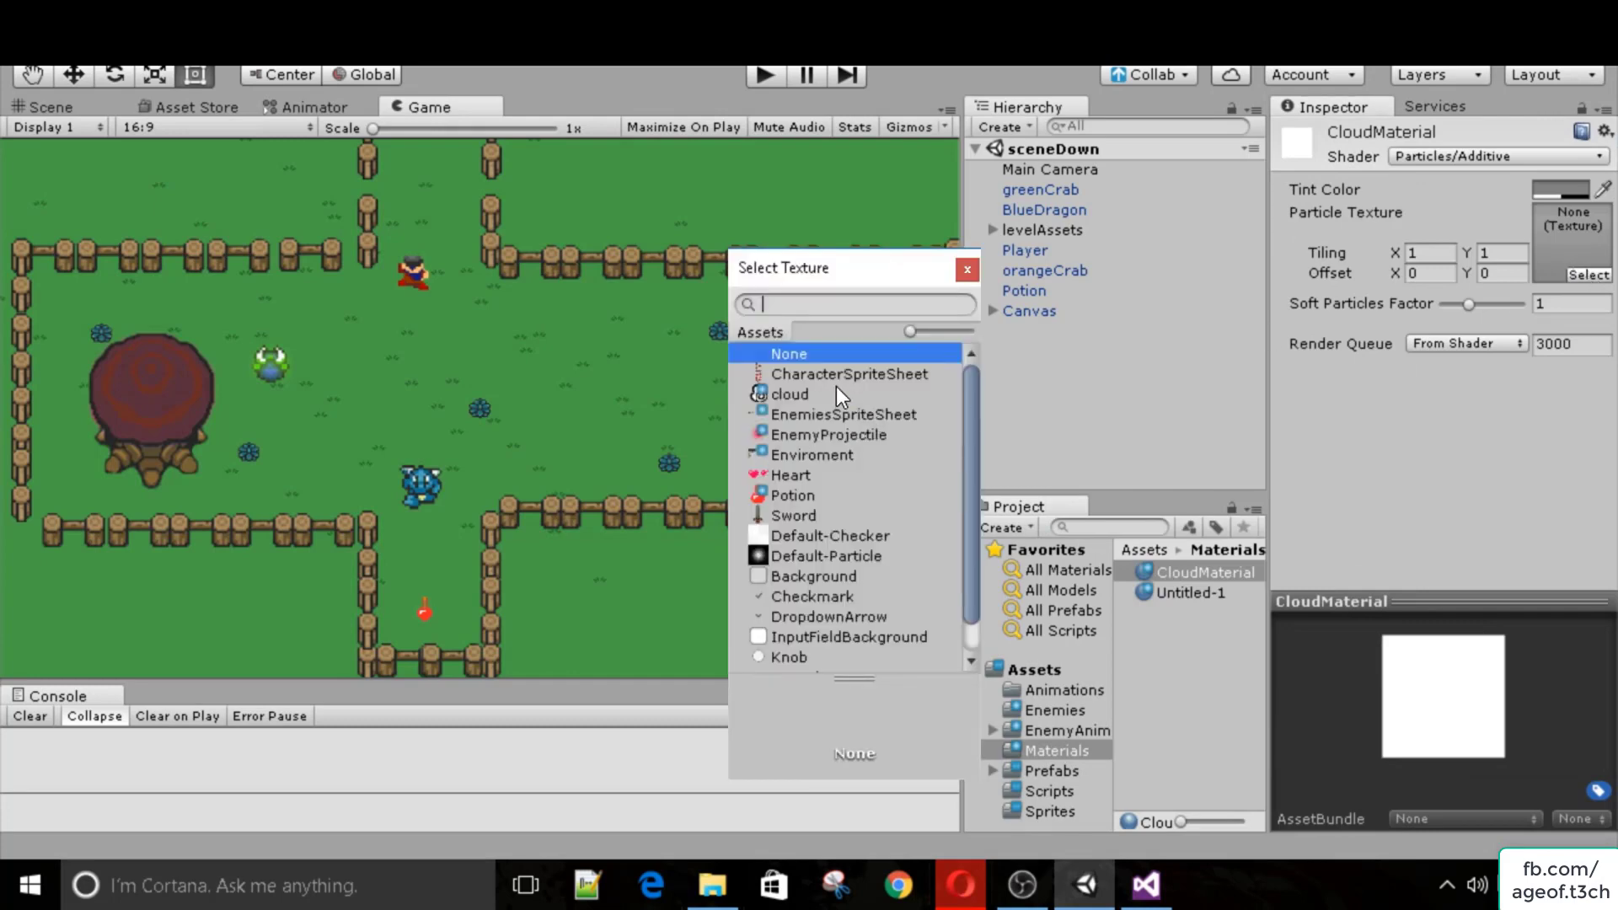
left_click(792, 394)
left_click(967, 271)
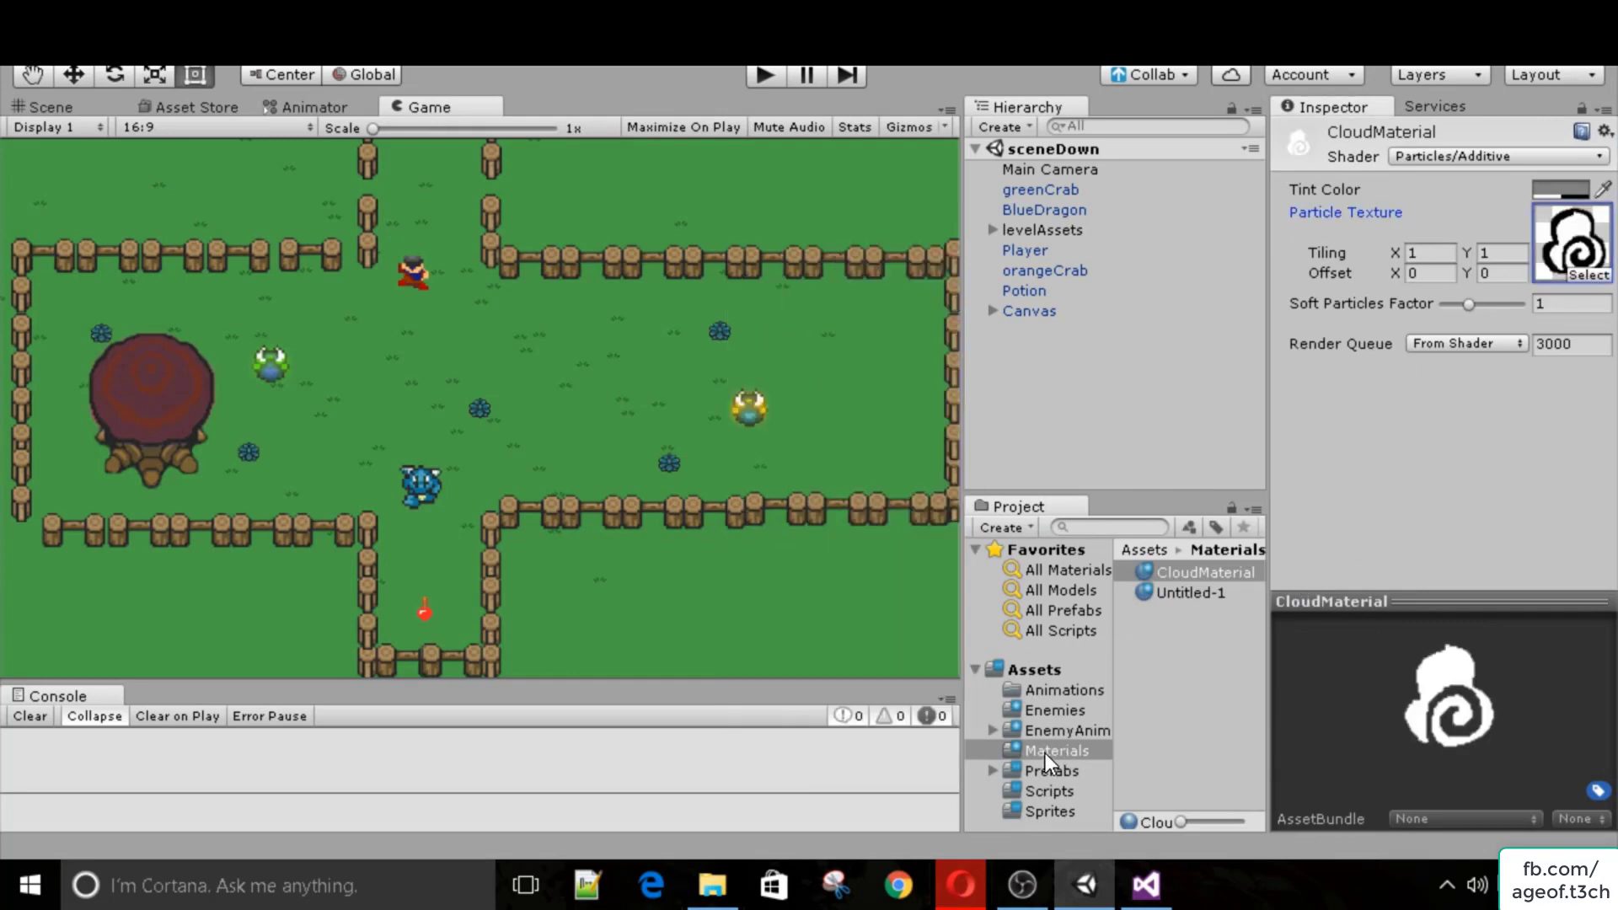
Apply CloudMaterial to the SwordEffect prefab's particle system.
left_click(1010, 773)
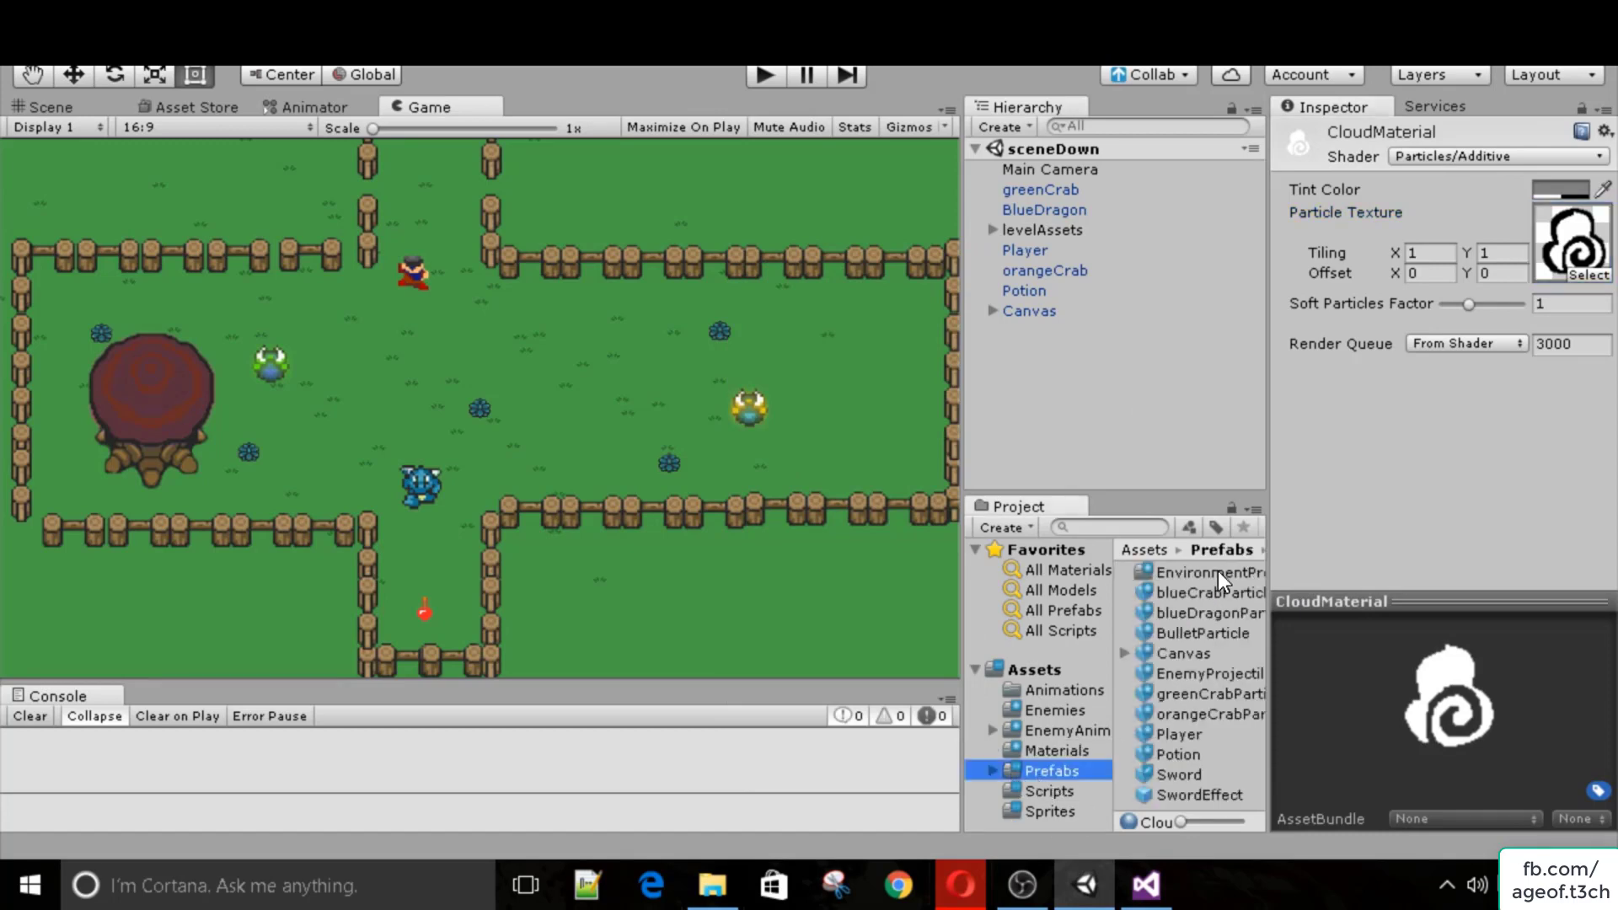
left_click(1190, 797)
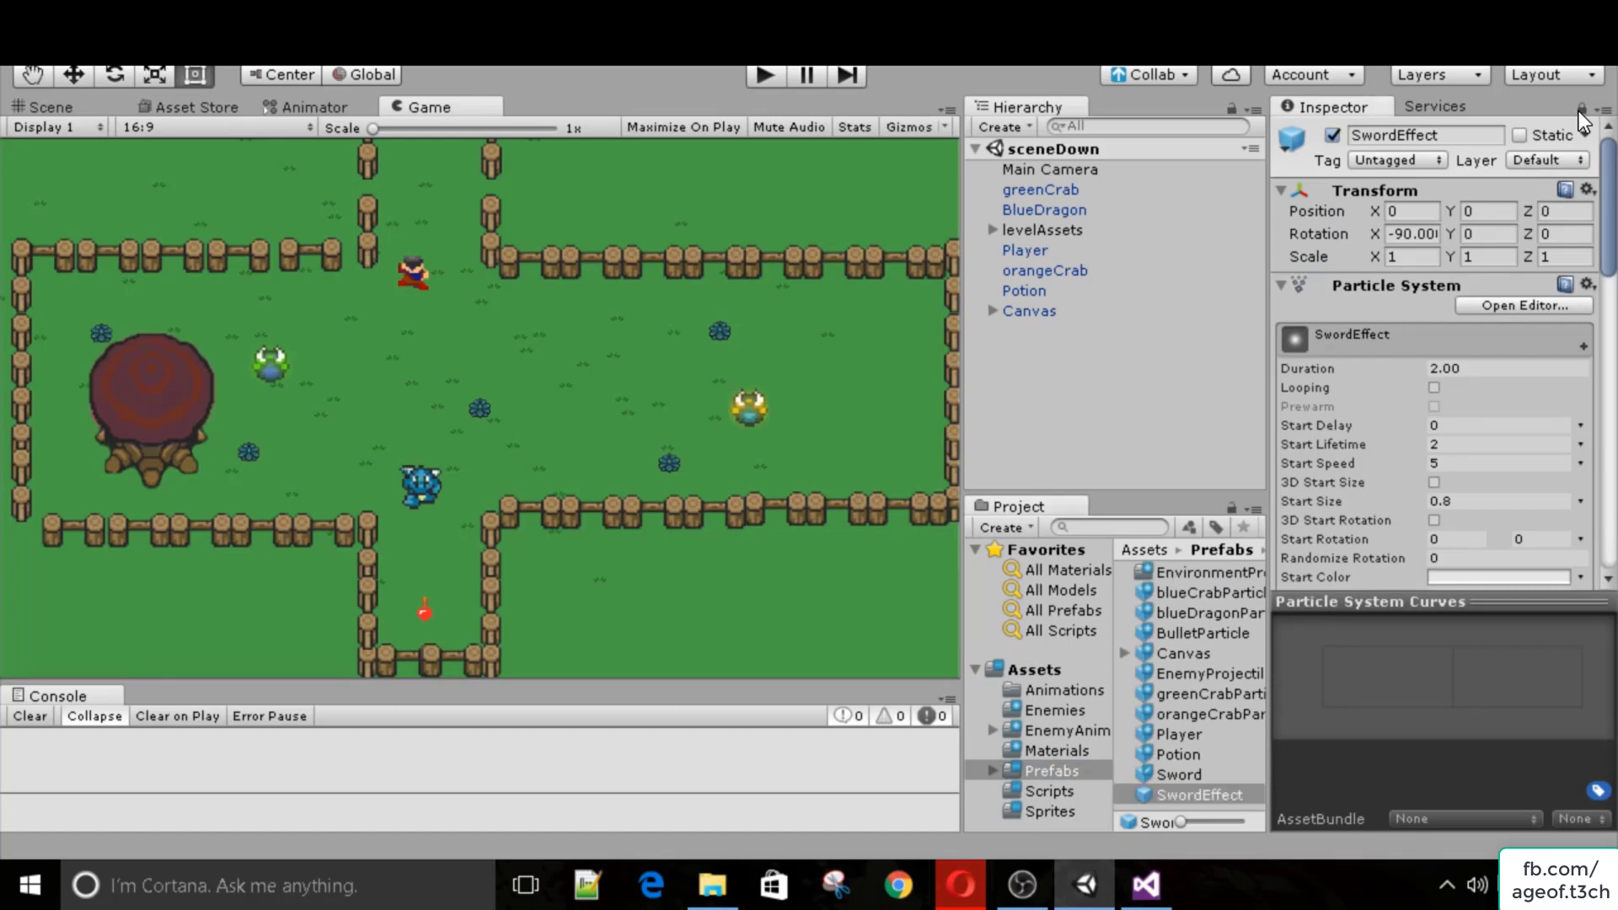
left_click(1053, 752)
scroll(1438, 413, "down", 10)
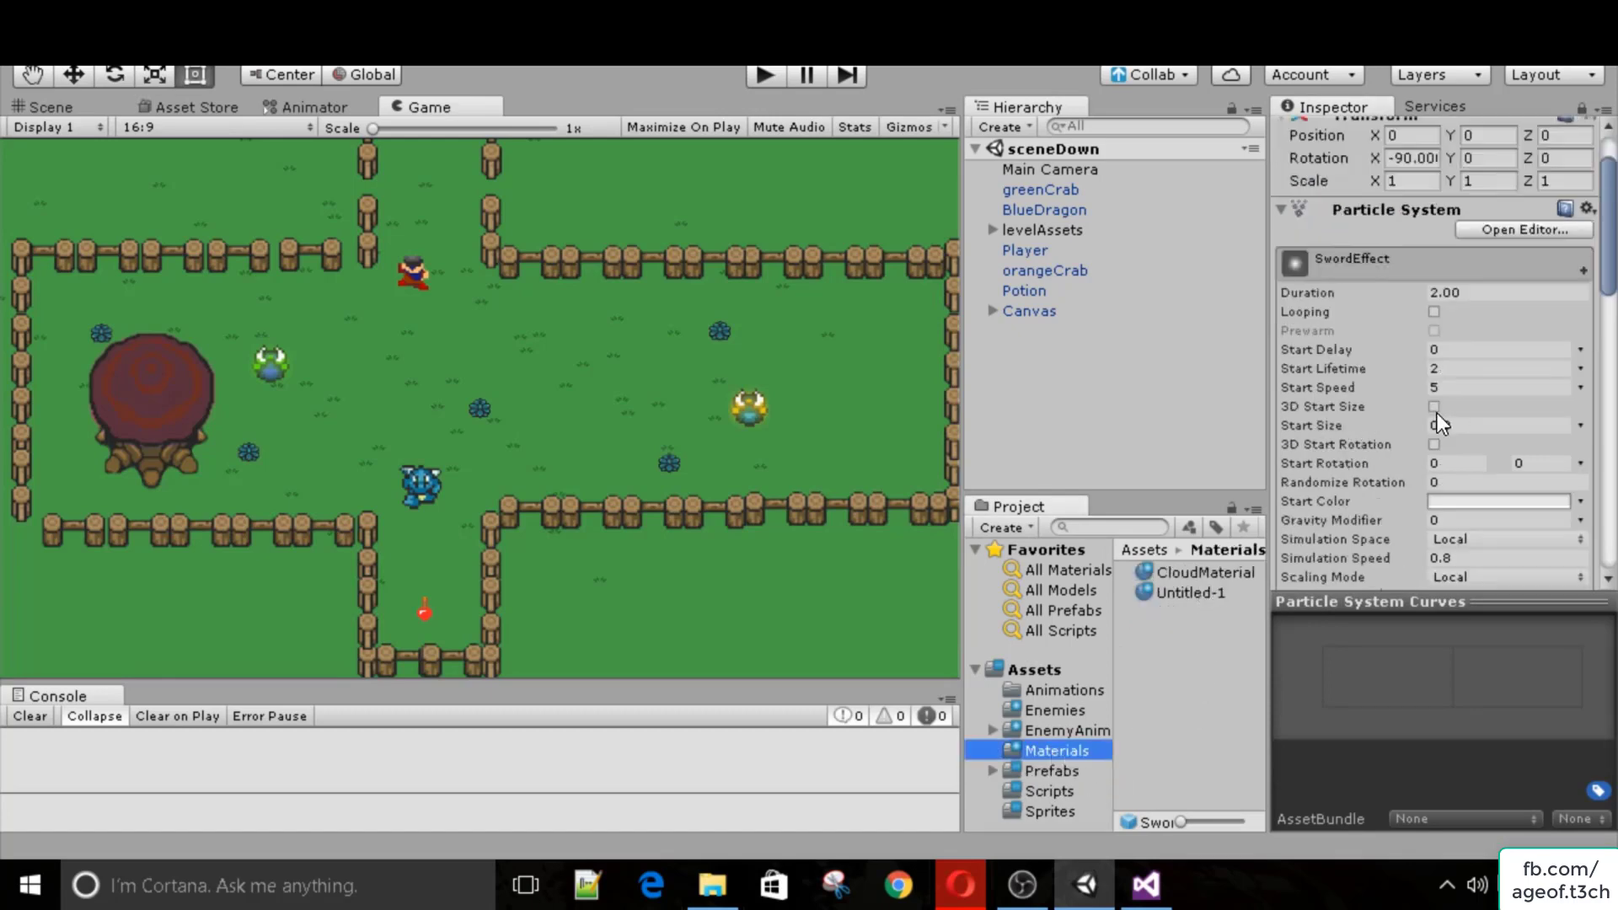
left_click_drag(1188, 573, 1419, 578)
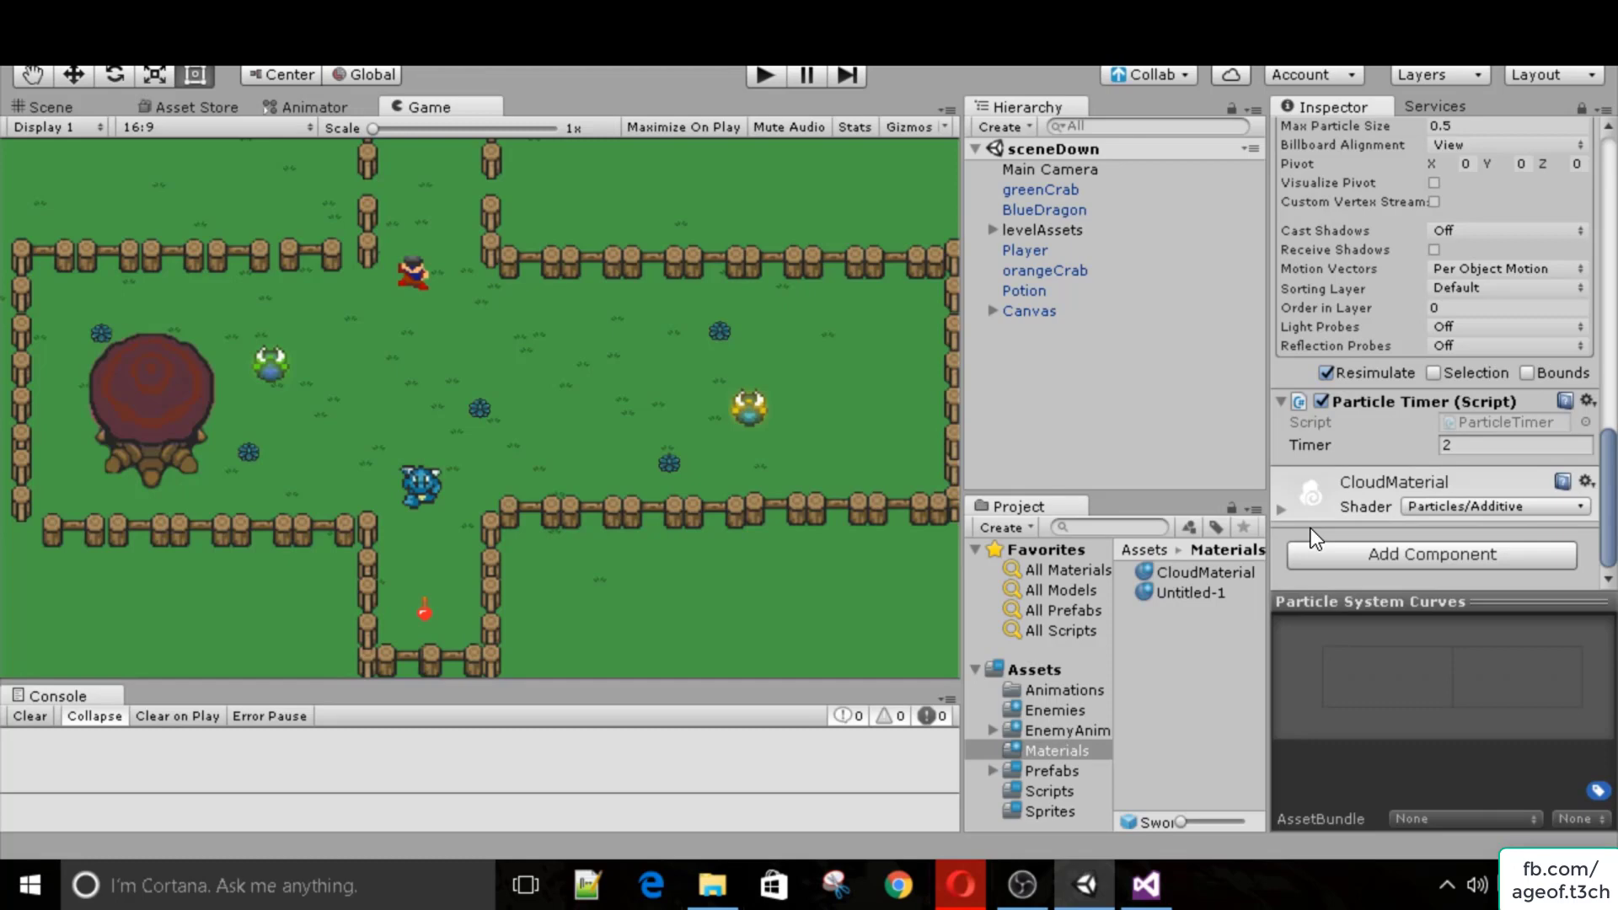
Start a play test and throw swords to both sides while moving the player to check the sword's cloud particles.
left_click(762, 76)
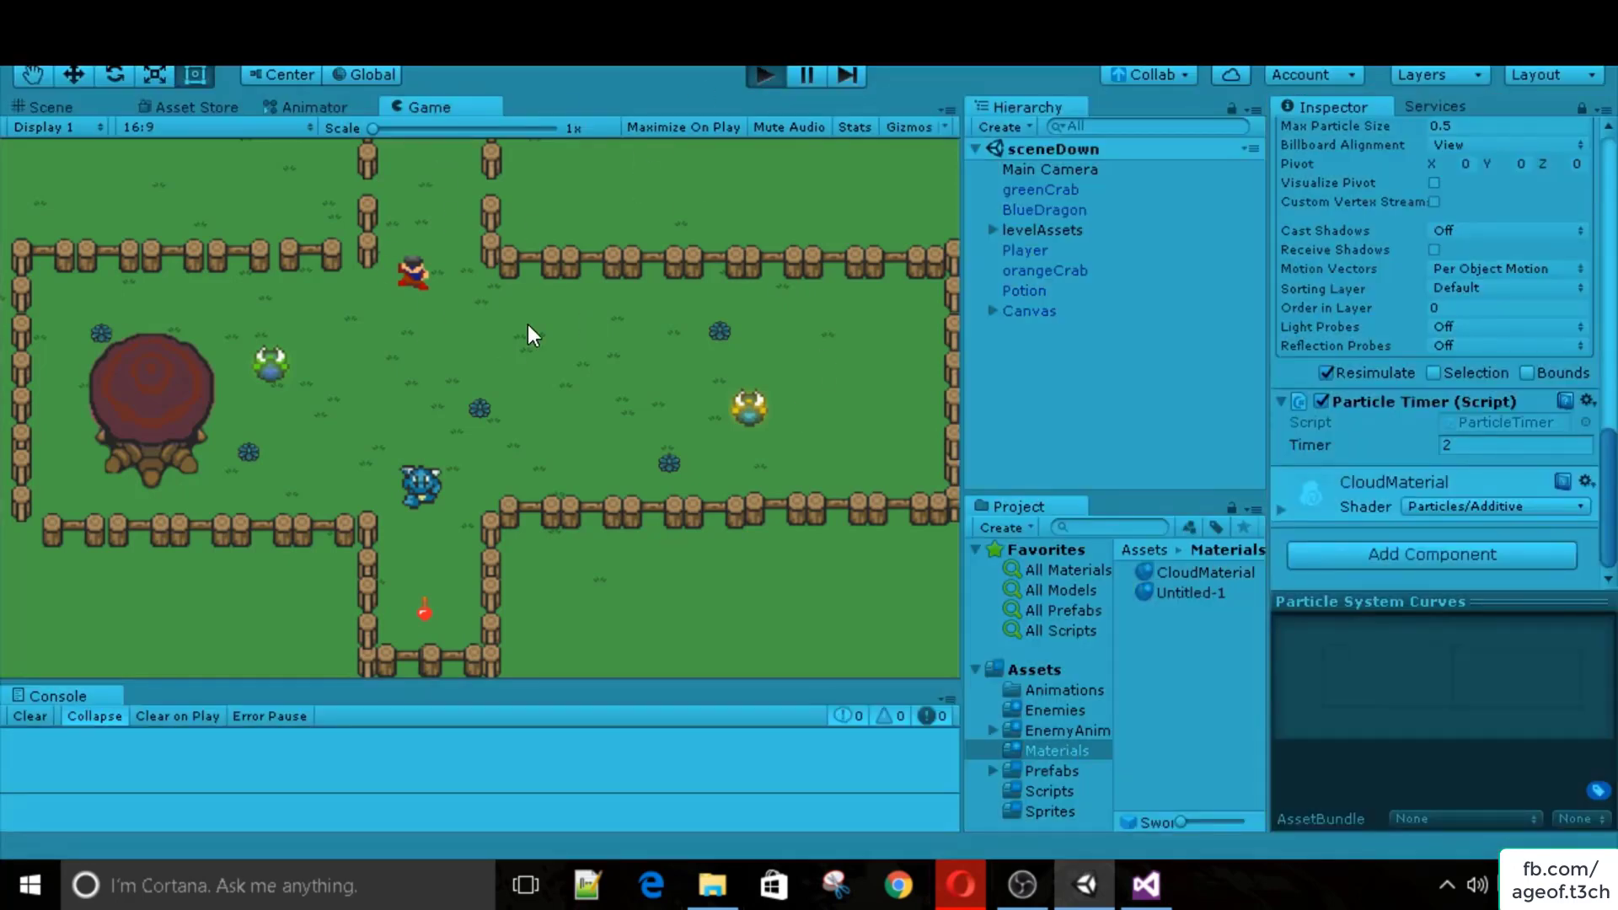
key("s")
key("d")
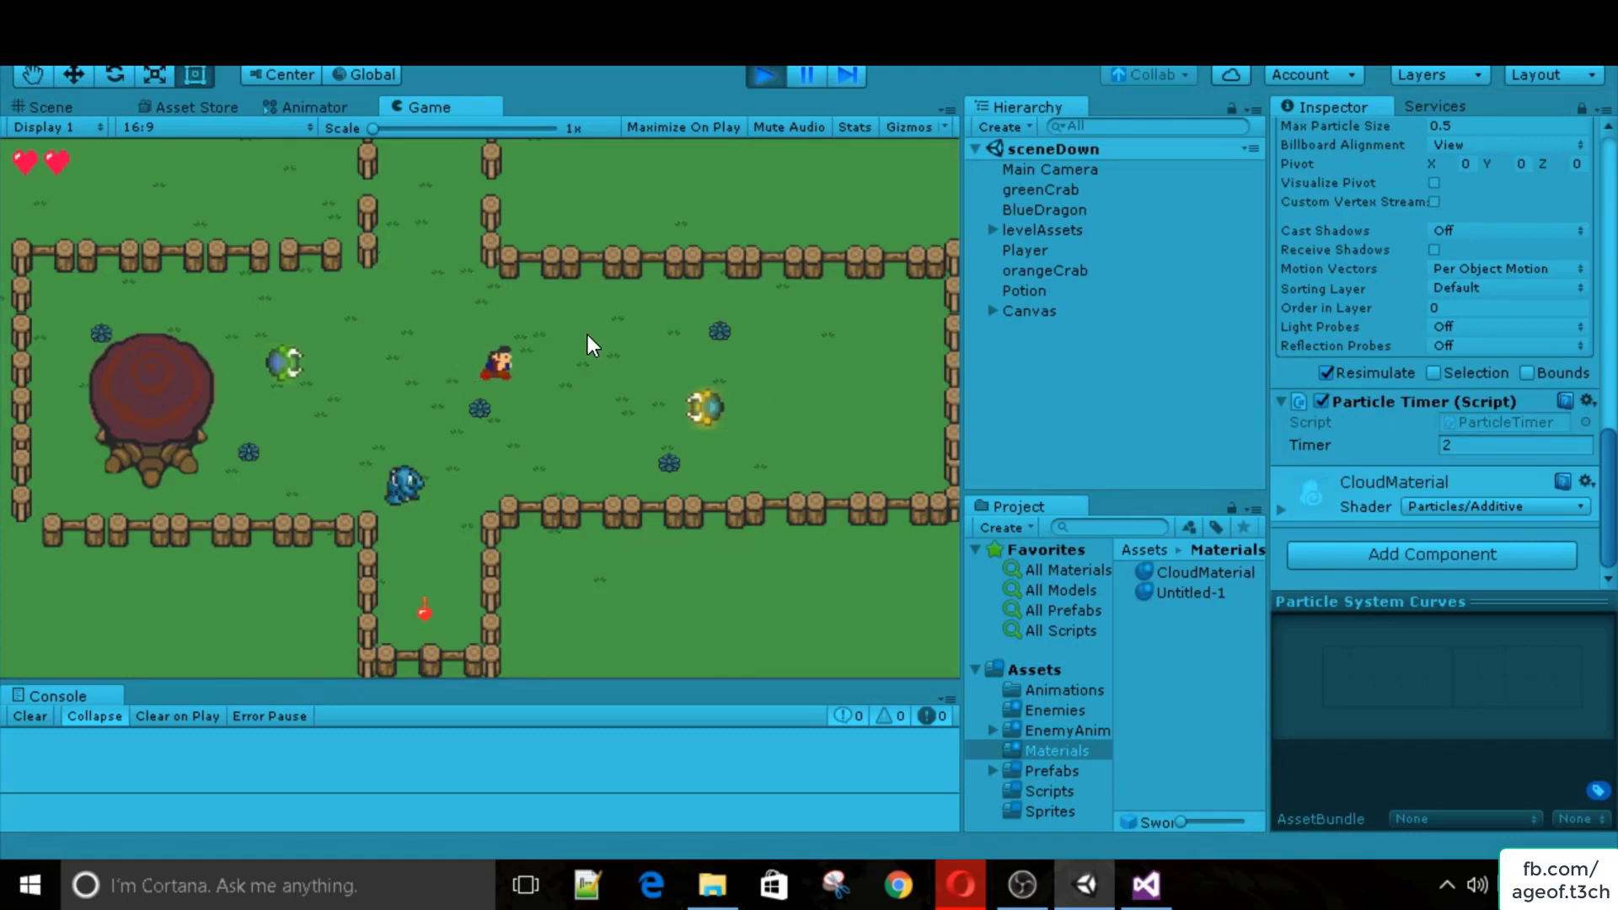
key("space")
key("w")
key("d")
key("a")
key("space")
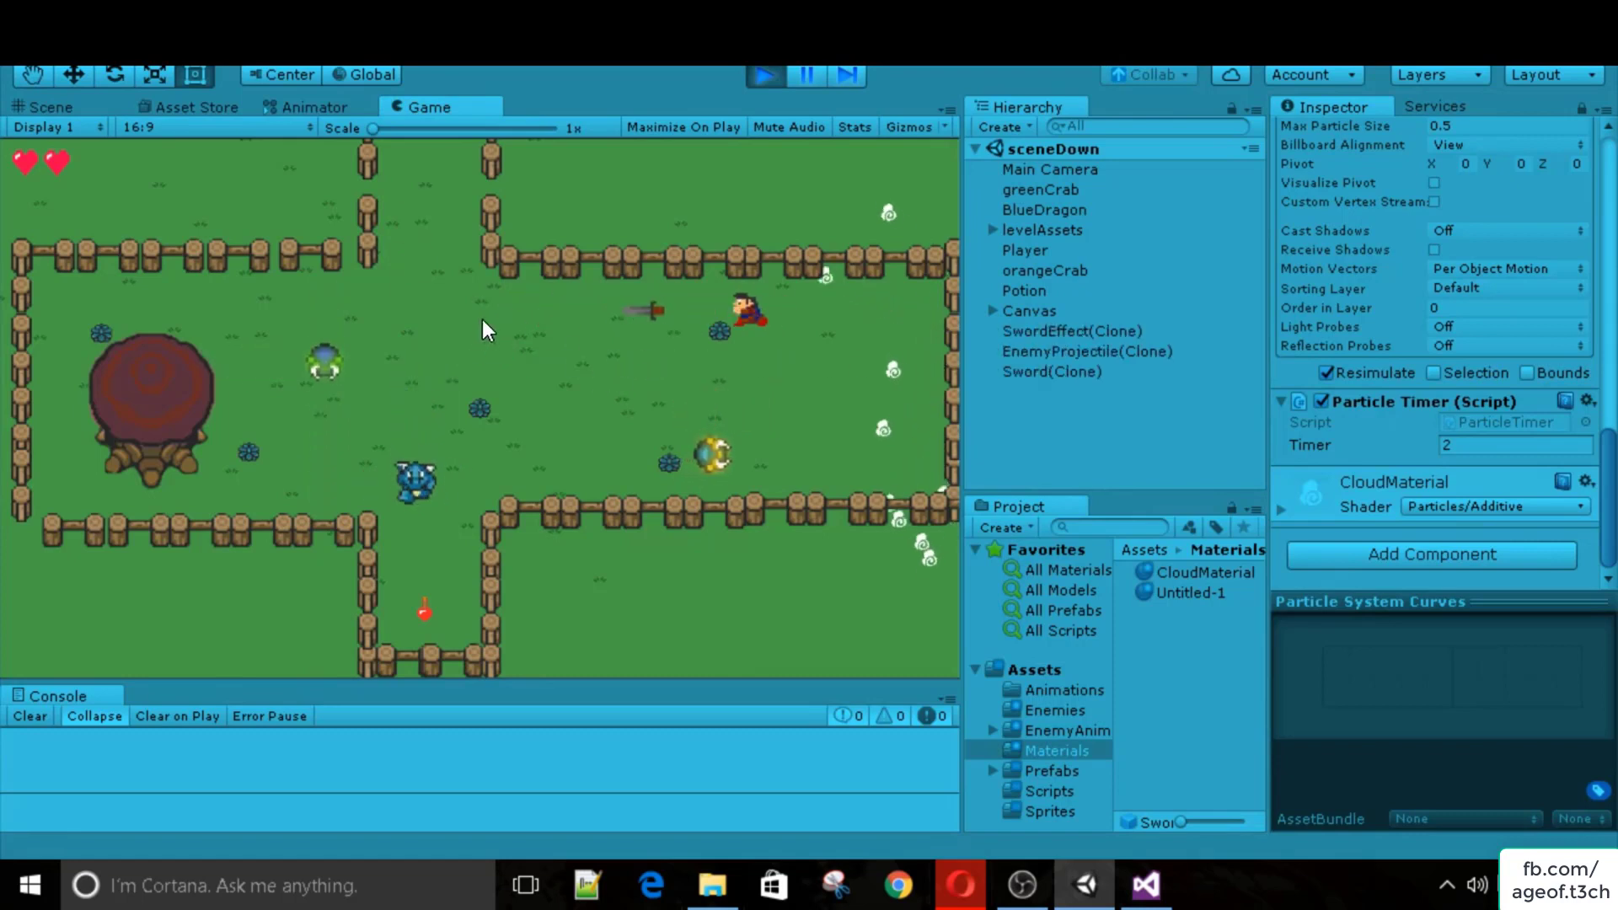
Walk the player back towards the middle of the field, throw another sword, and stop the play test.
key("a")
key("d")
key("s")
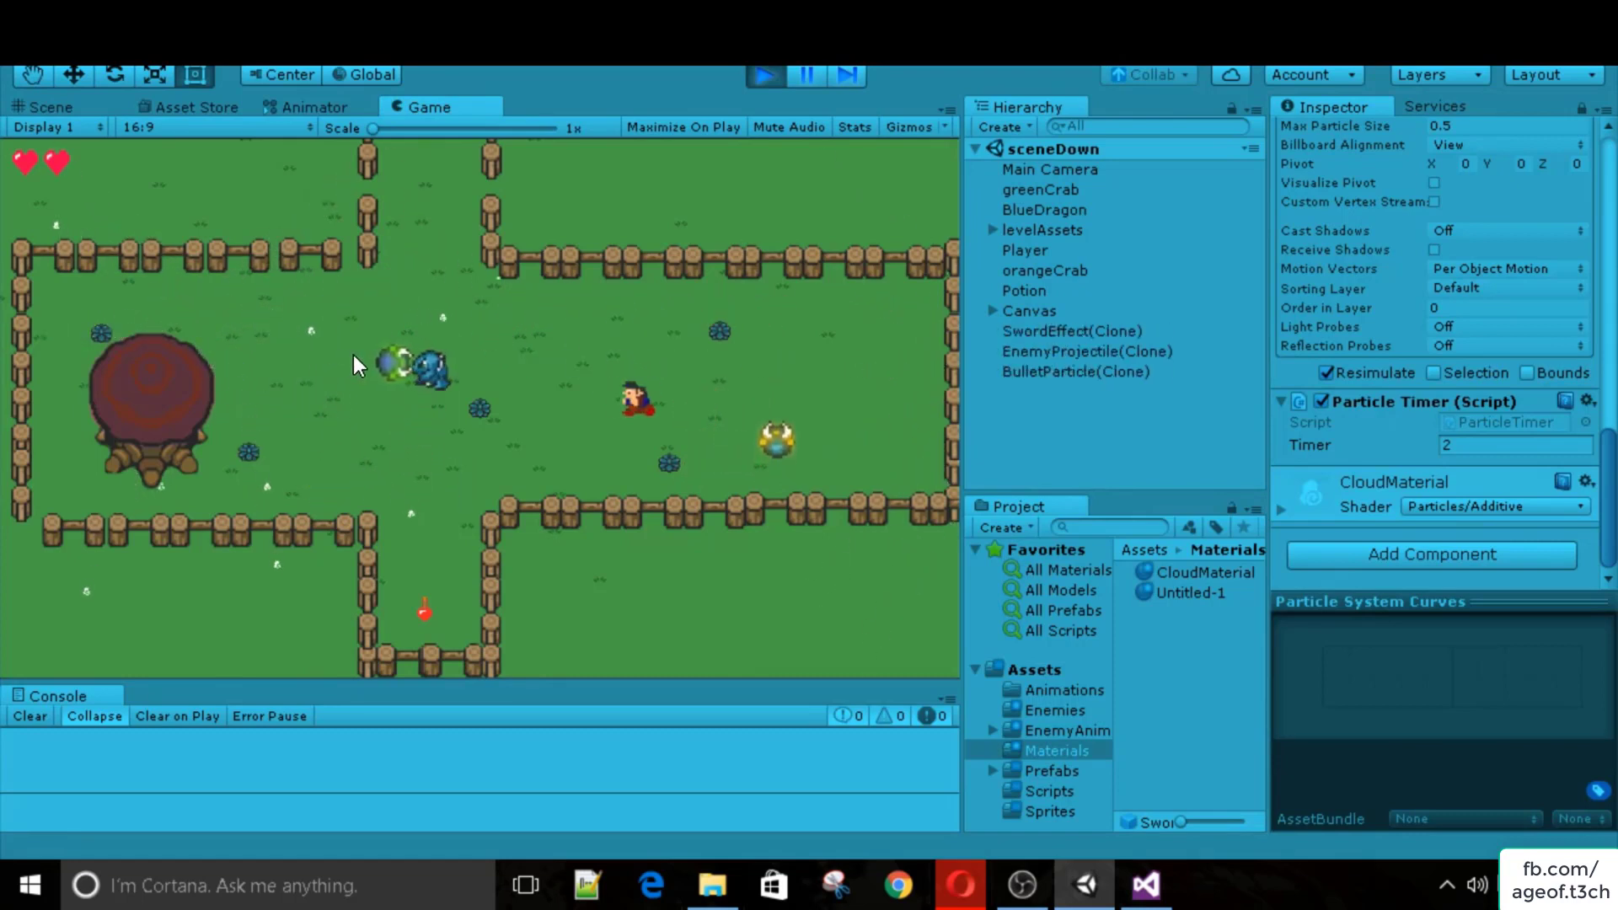
key("a")
key("space")
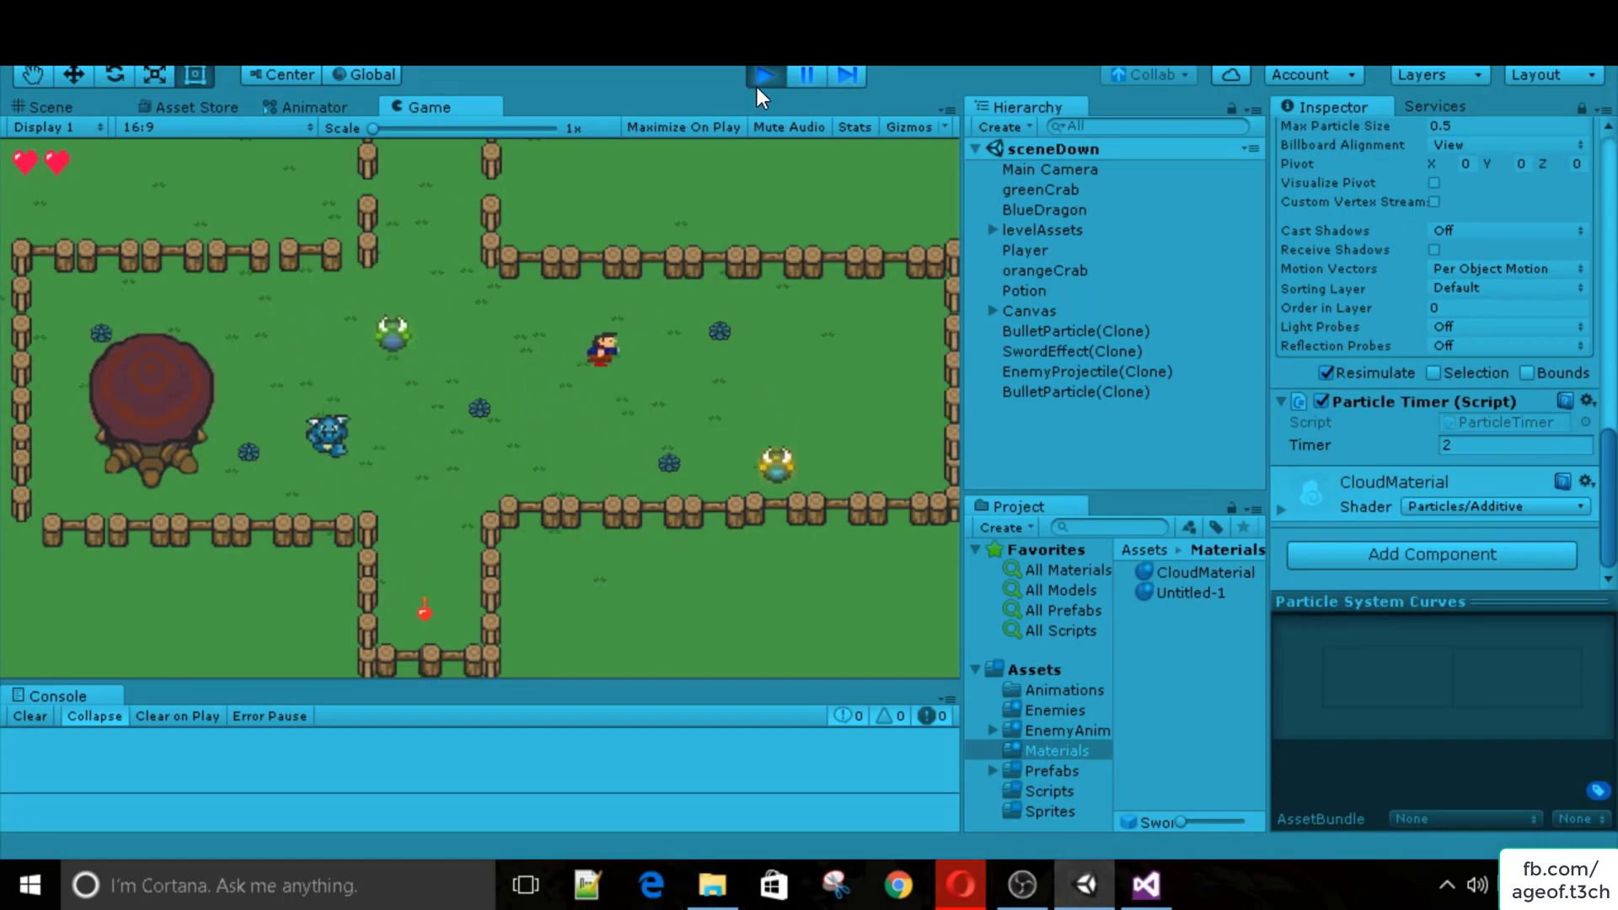
left_click(764, 75)
Set the SwordEffect particle system's Start Rotation to random between the two constants 180 and -180.
scroll(1351, 387, "up", 8)
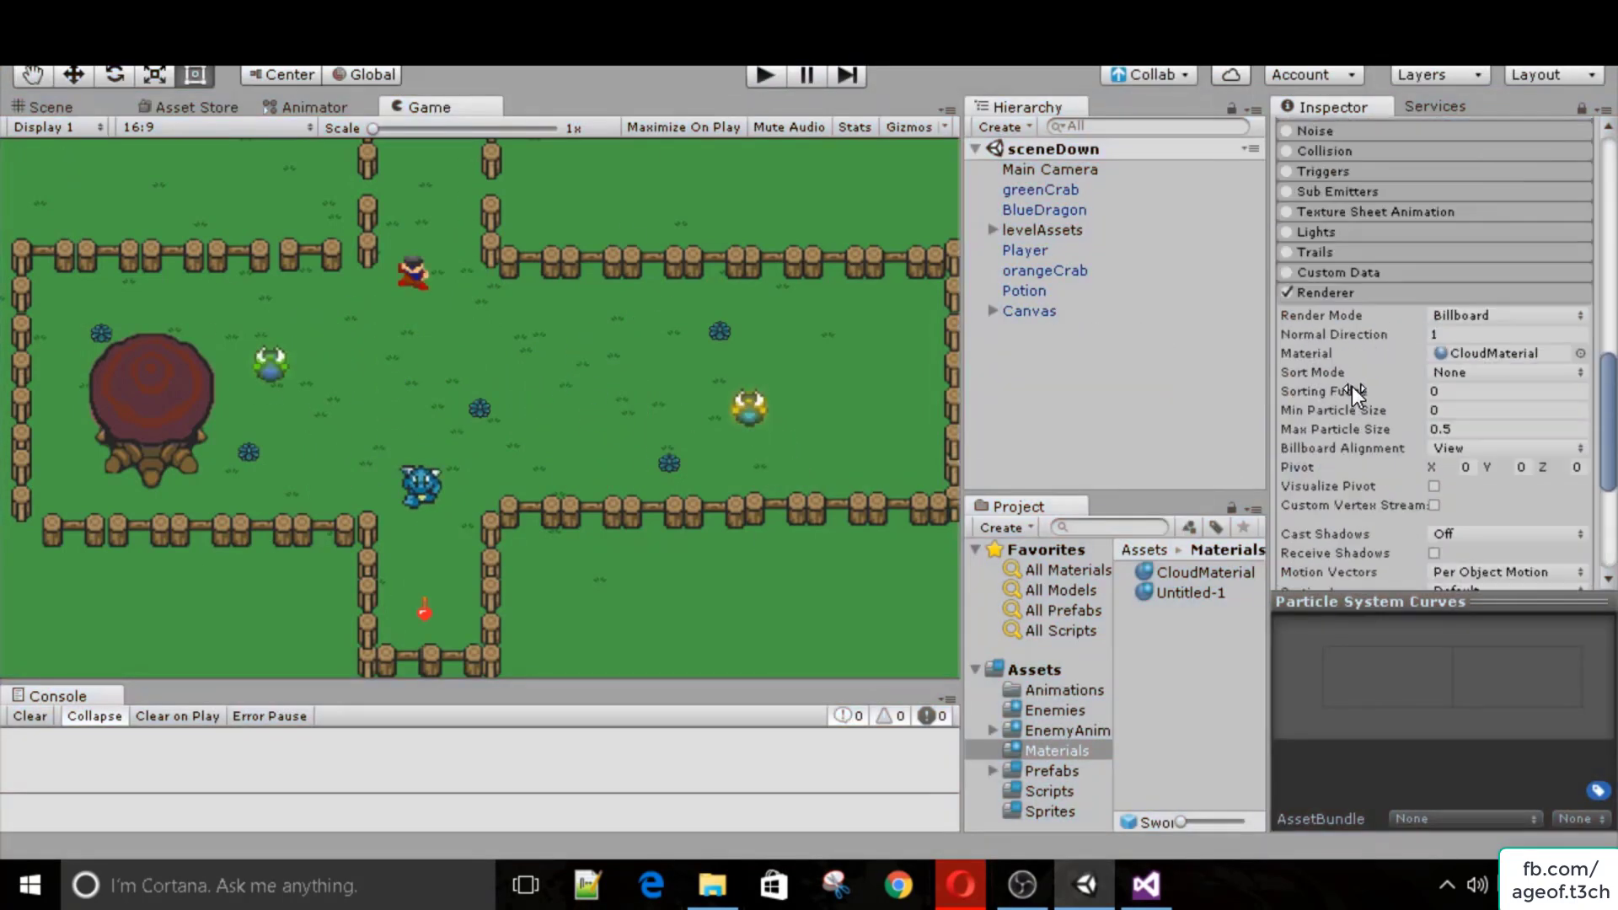
scroll(1356, 422, "down", 2)
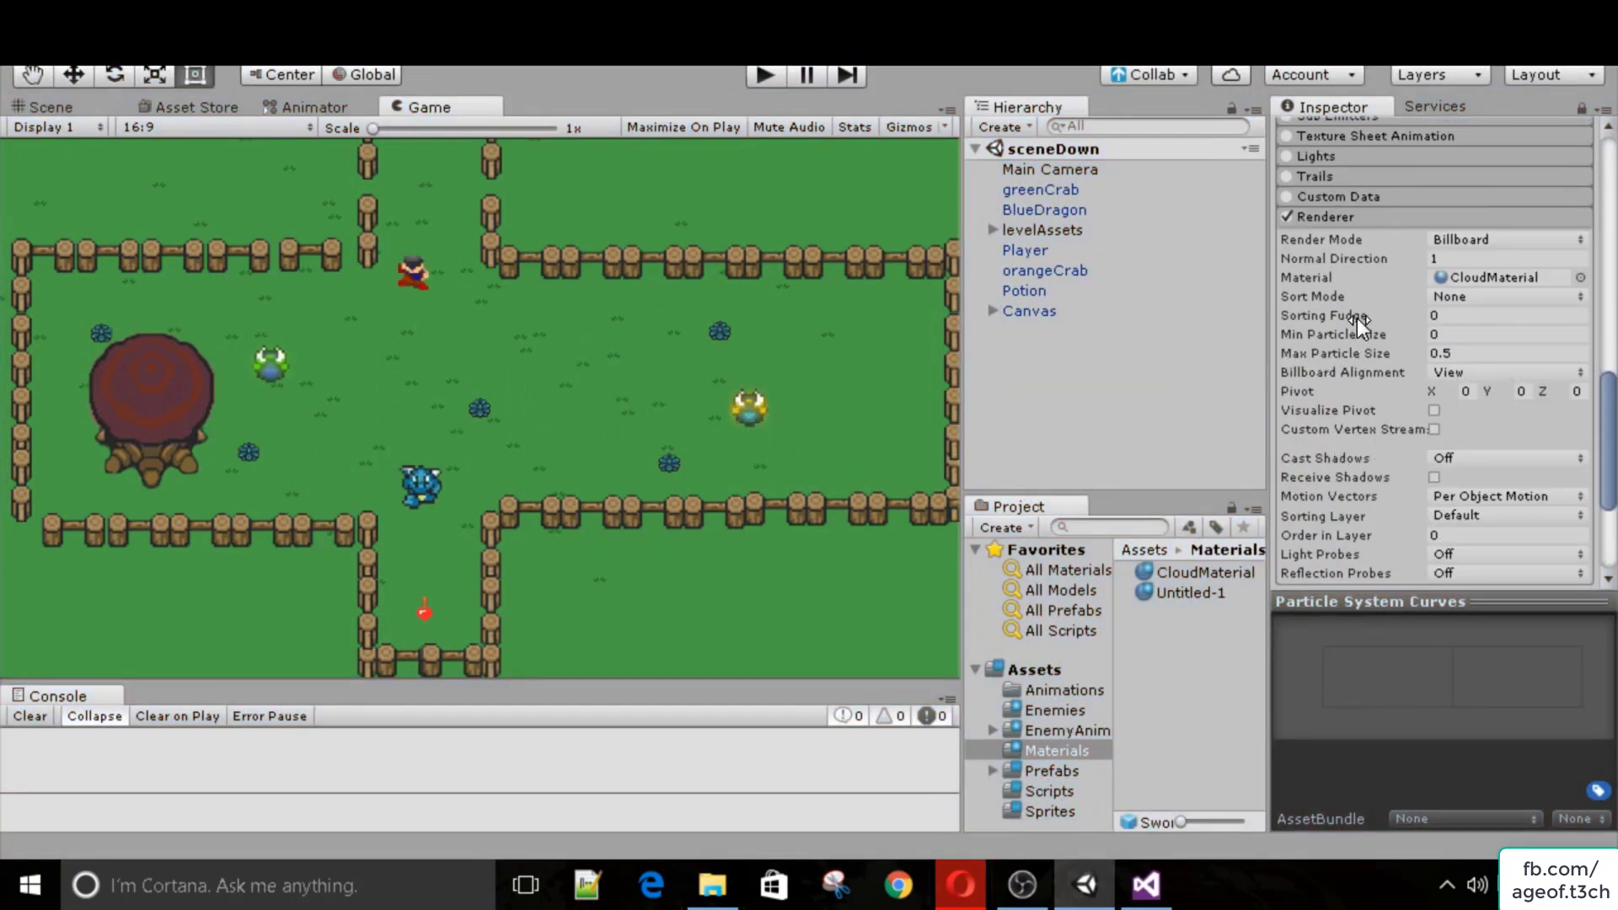
scroll(1393, 391, "up", 10)
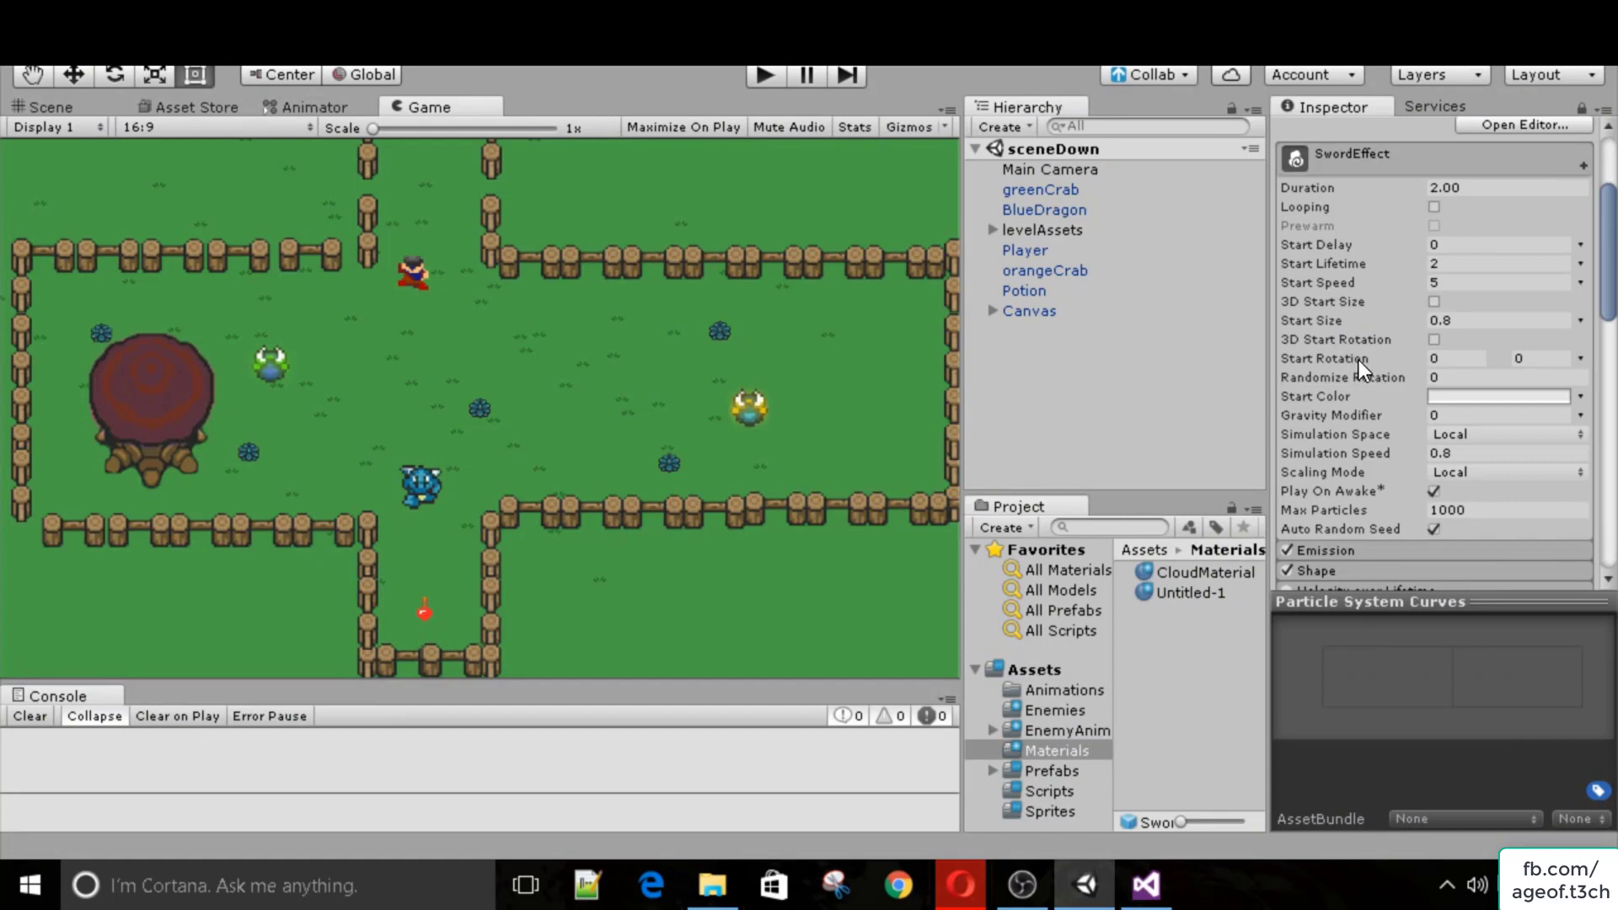
left_click(1548, 379)
left_click(1458, 361)
left_click(1579, 357)
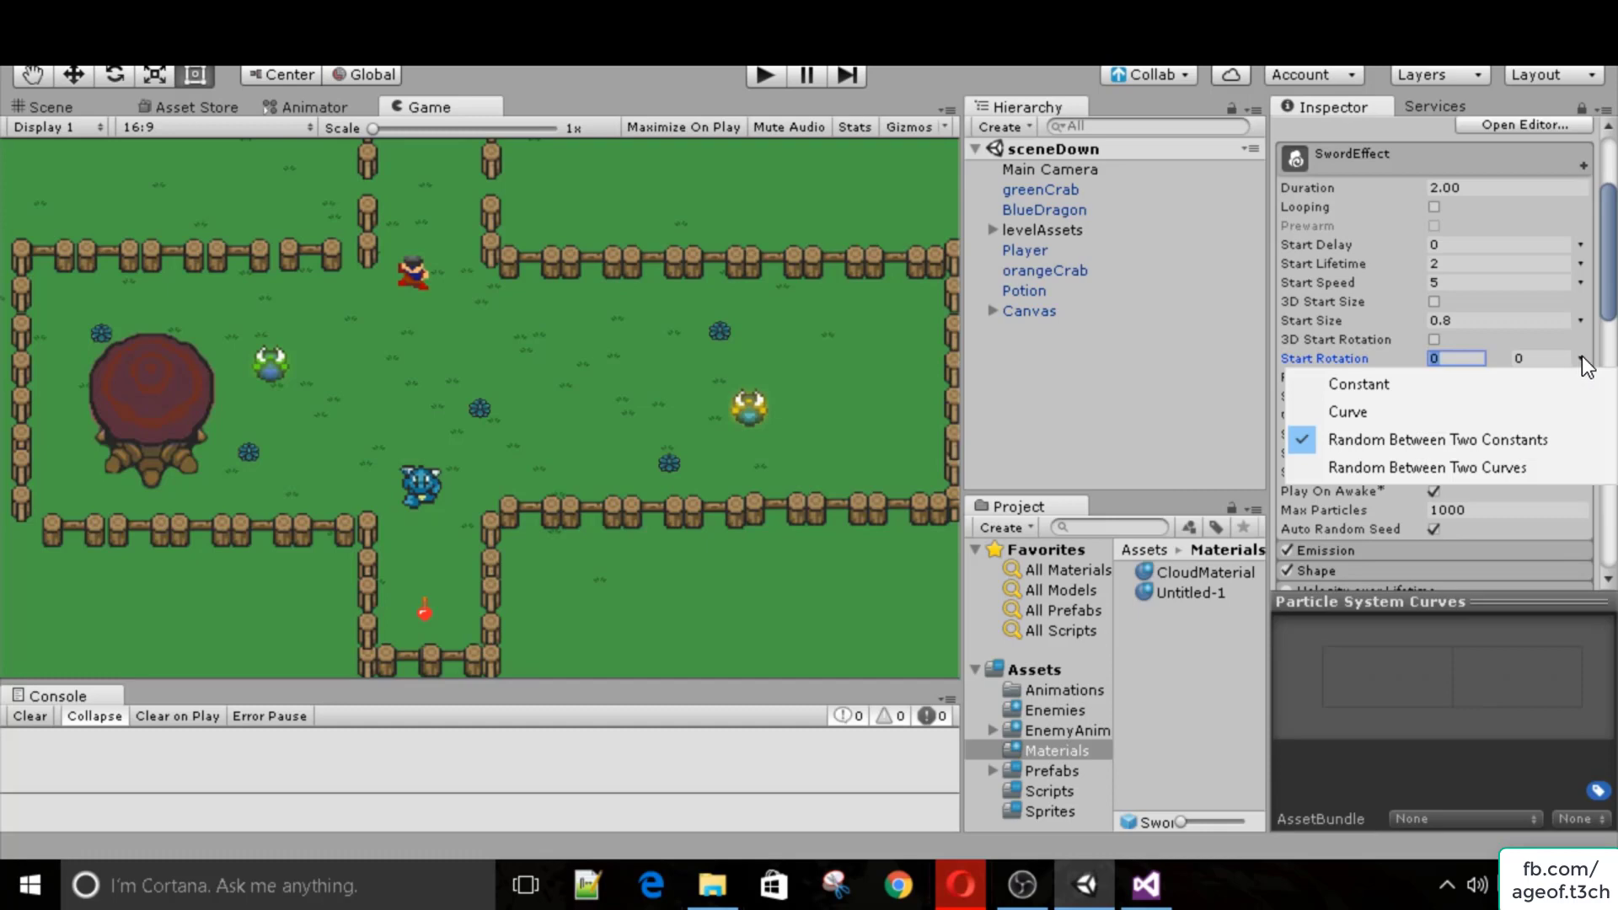
left_click(1513, 437)
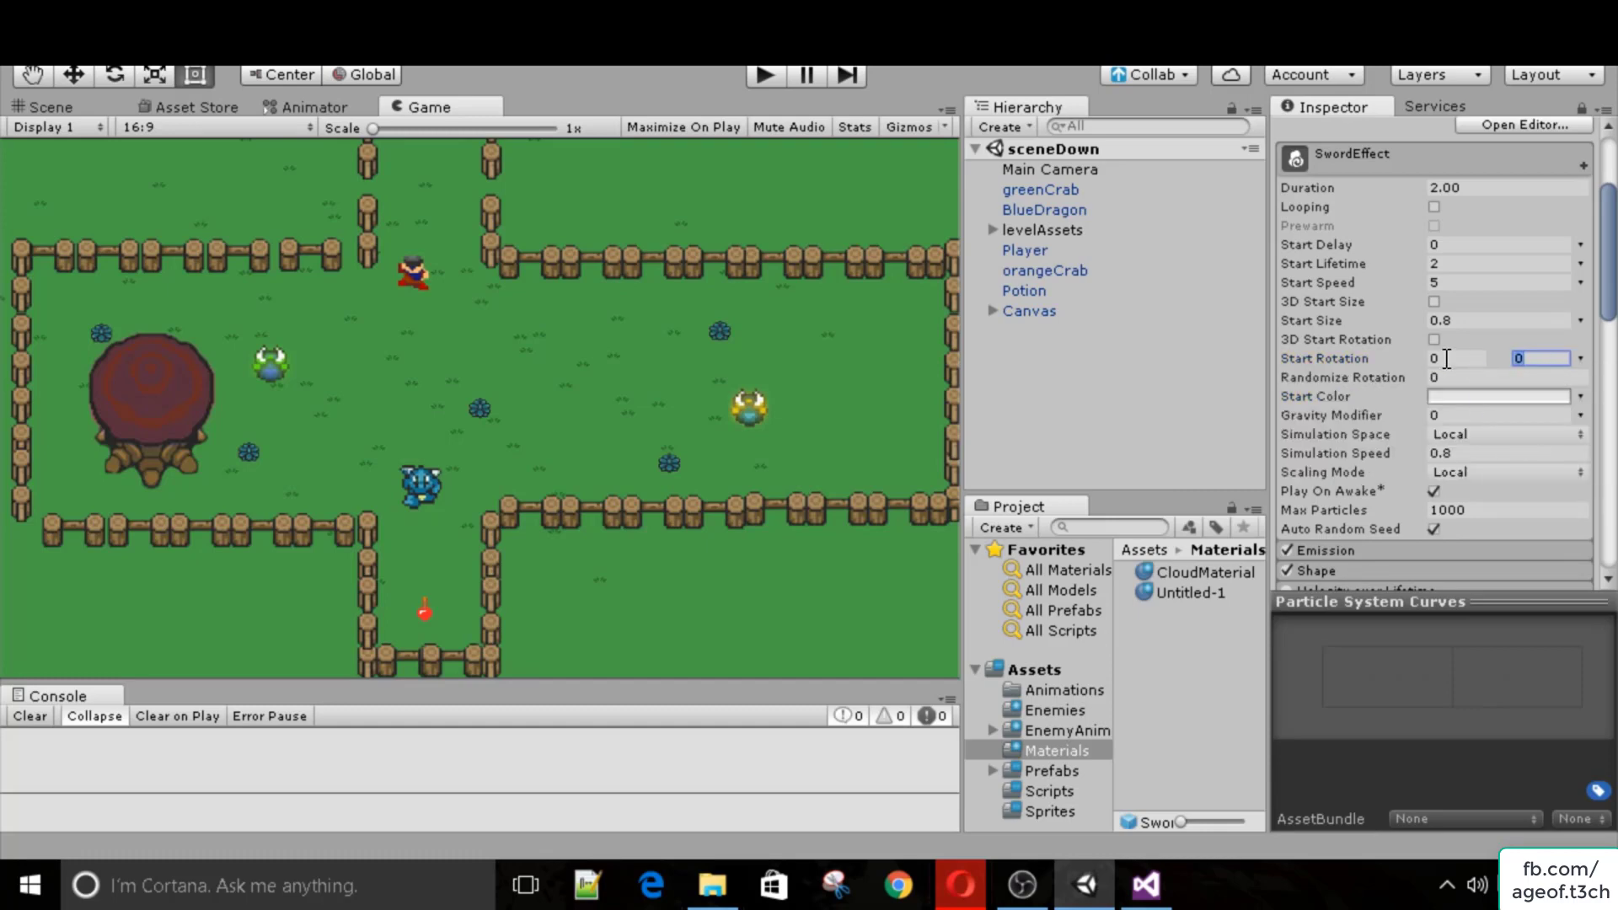
type("180")
key("Tab")
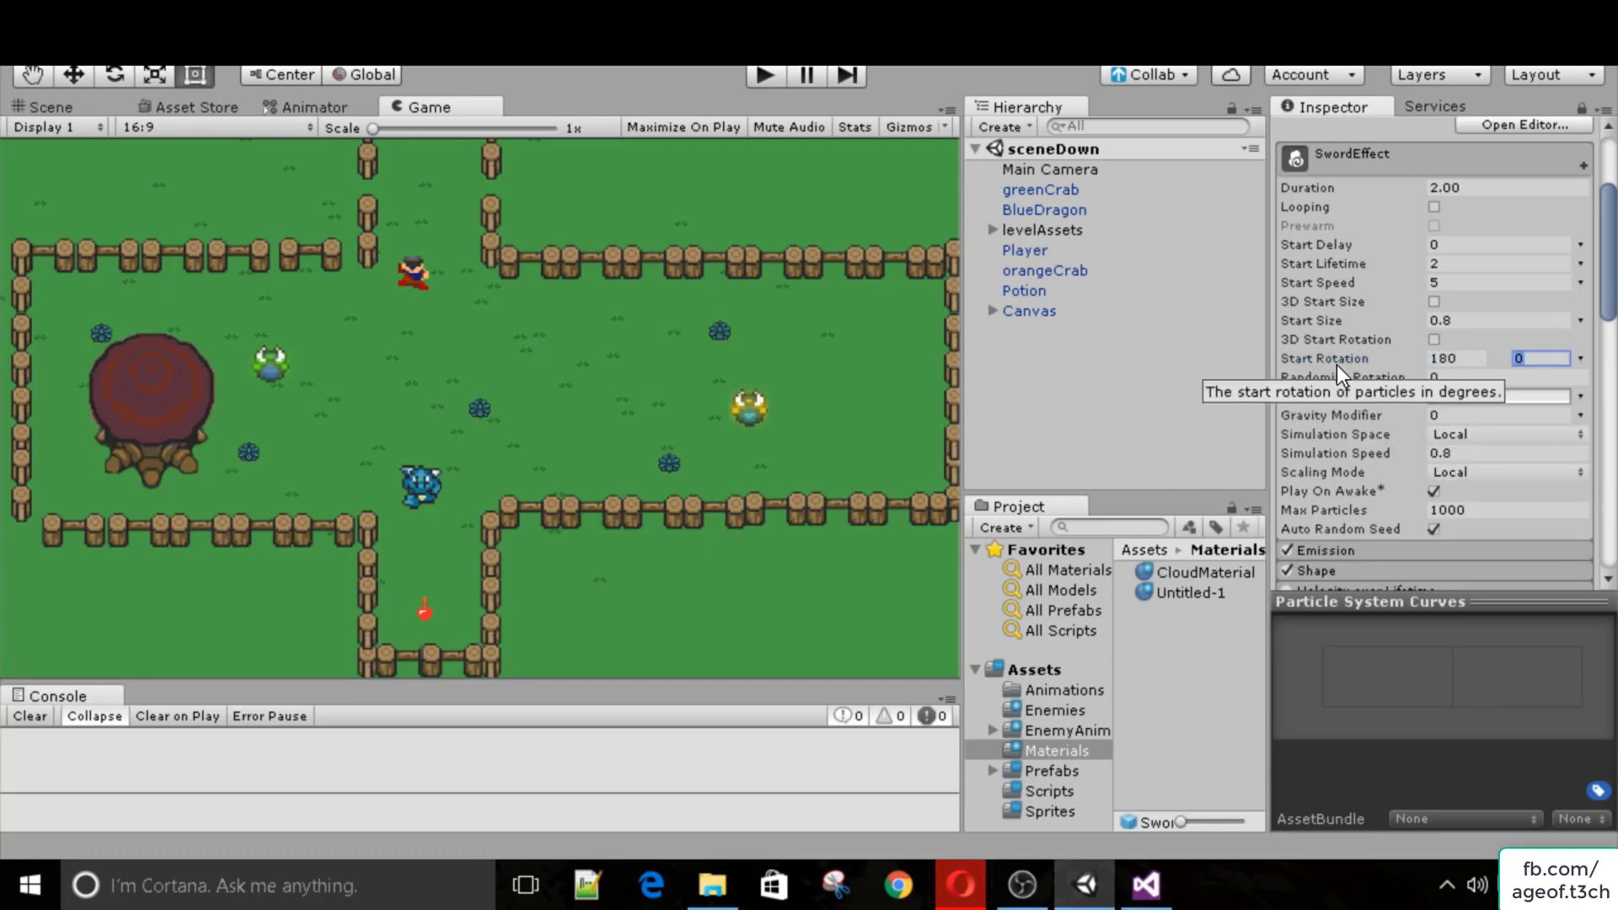
type("-180")
Play-test the rotated cloud particles by moving the player into the field and throwing a sword at the green crab.
left_click(776, 79)
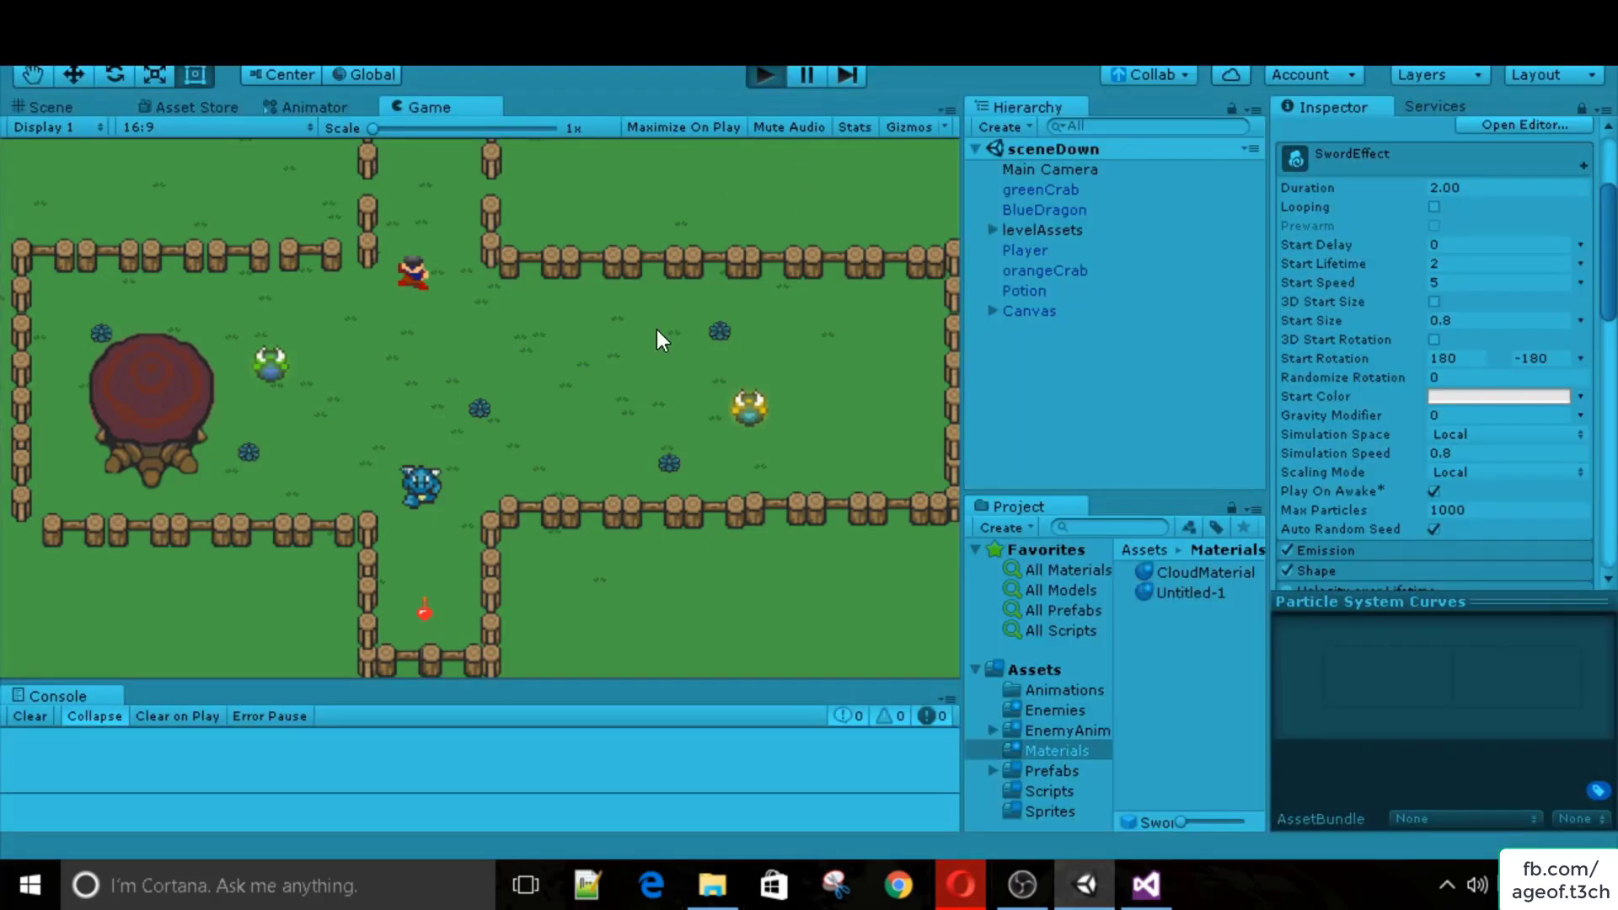
key("s")
key("d")
key("w")
key("a")
key("space")
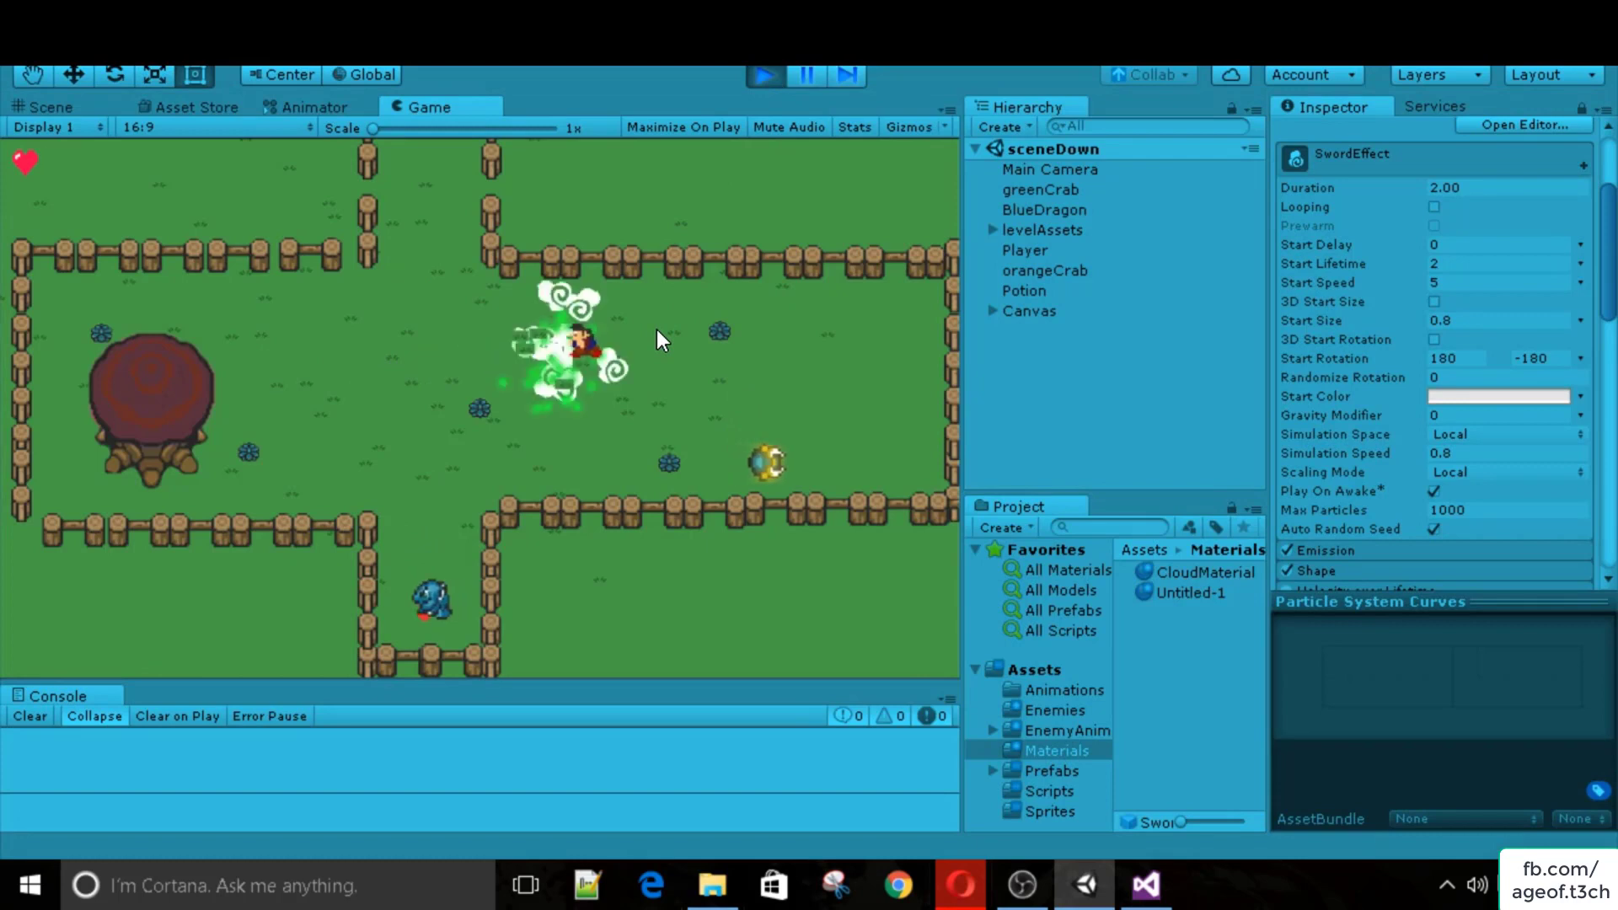
Attack with the sword twice more while moving the player around the field, and stop the play test.
key("d")
key("a")
key("space")
key("s")
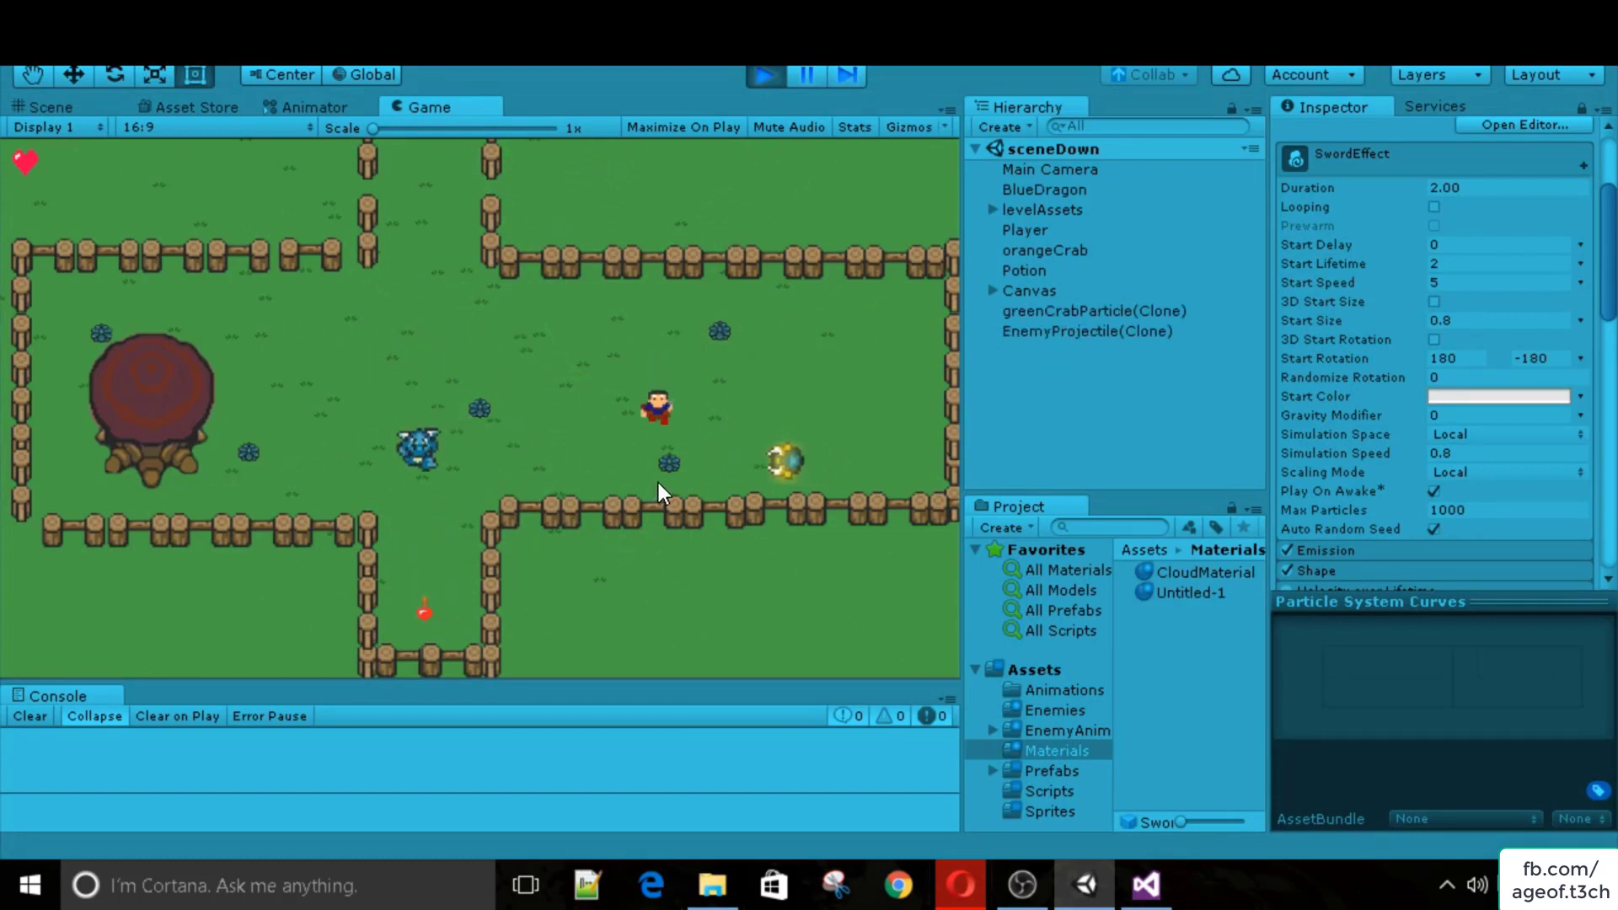
key("space")
left_click(764, 74)
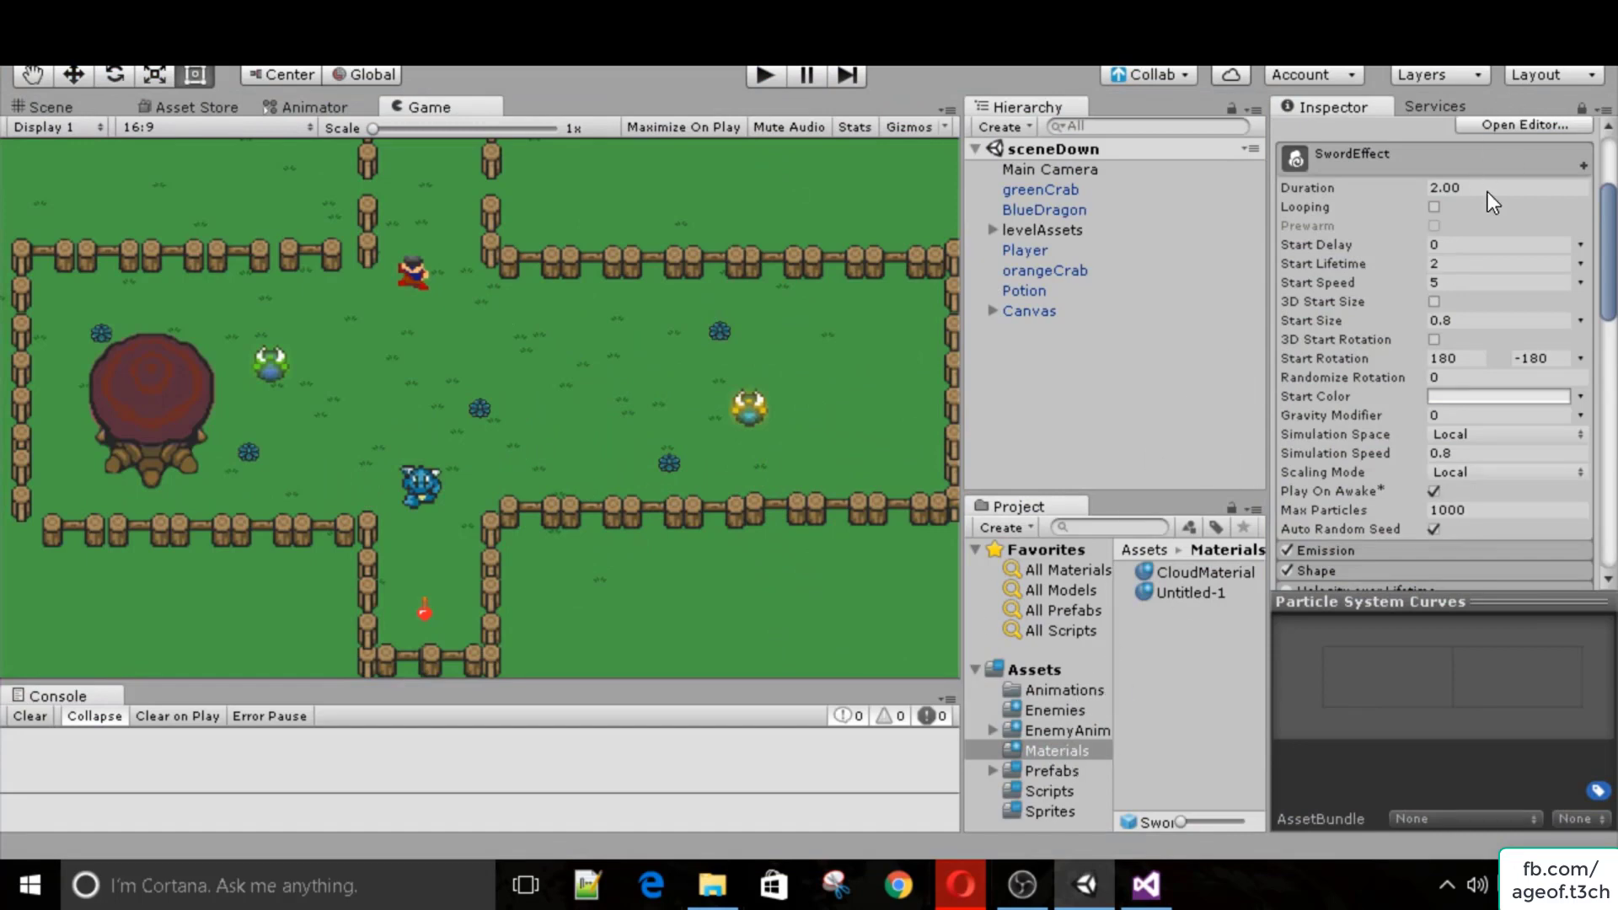
Apply CloudMaterial to the BulletParticle prefab from the Prefabs folder.
scroll(1488, 190, "up", 5)
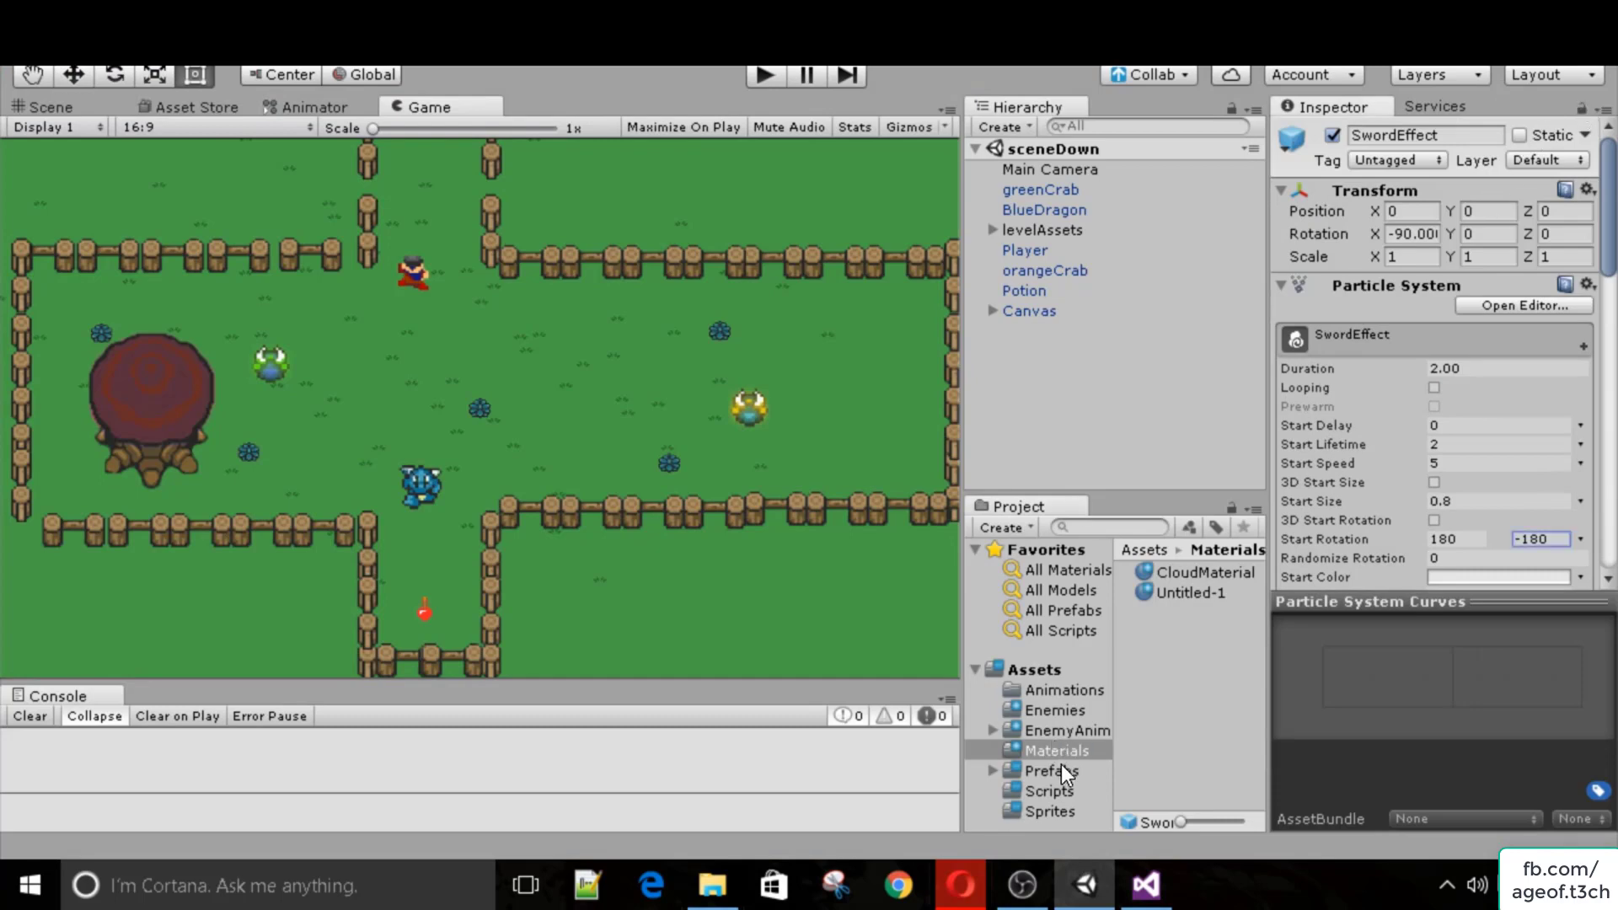
left_click(1075, 731)
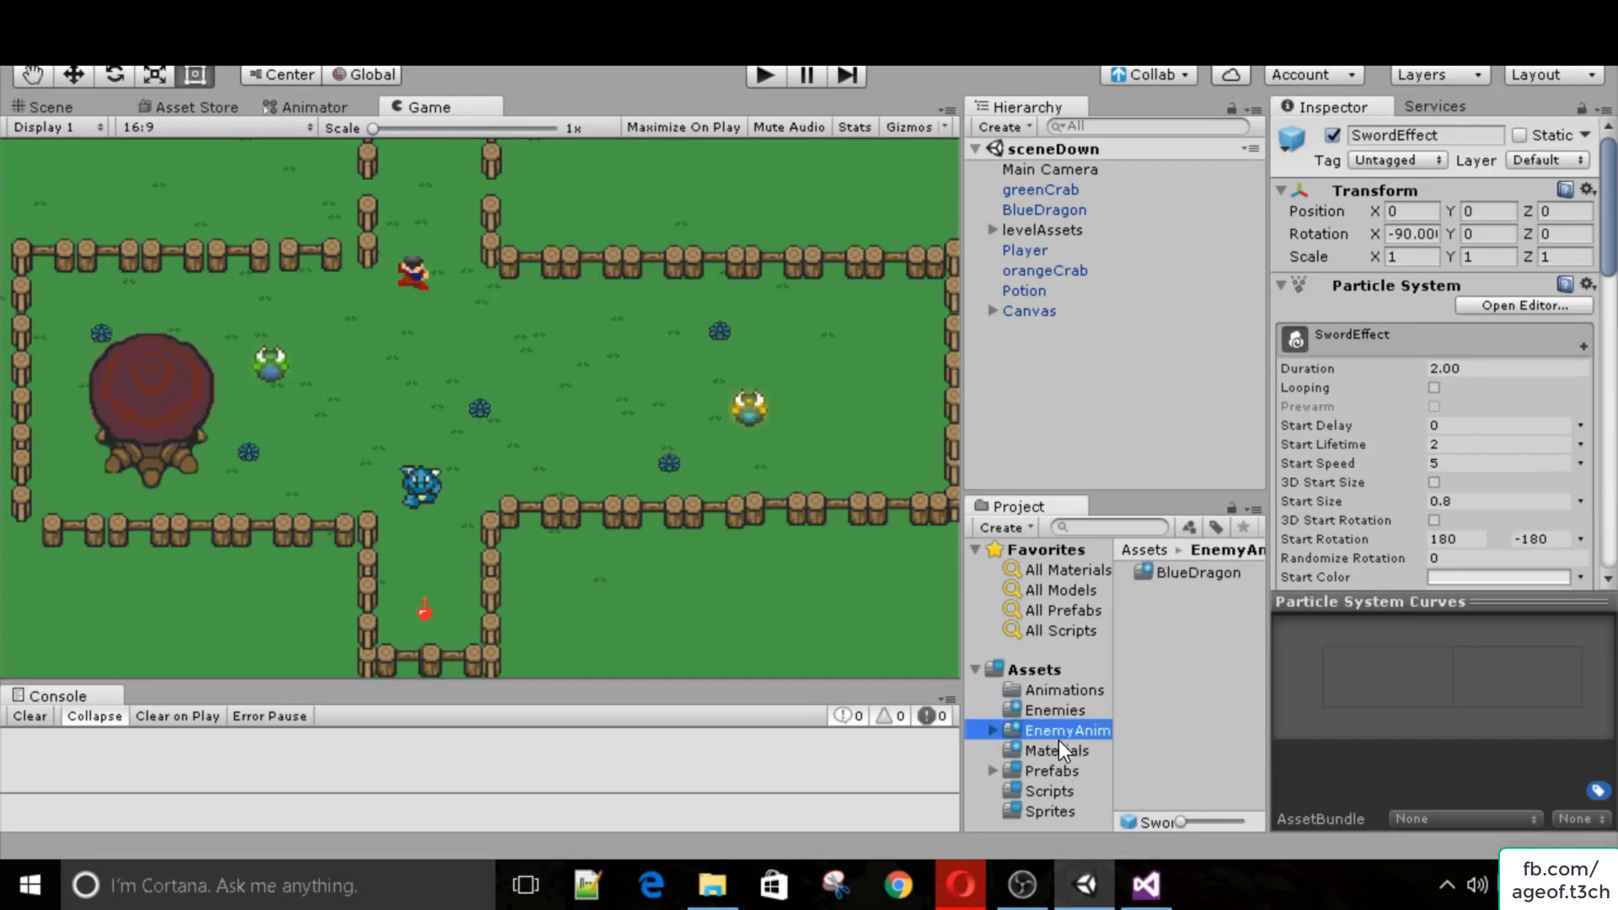
left_click(1053, 771)
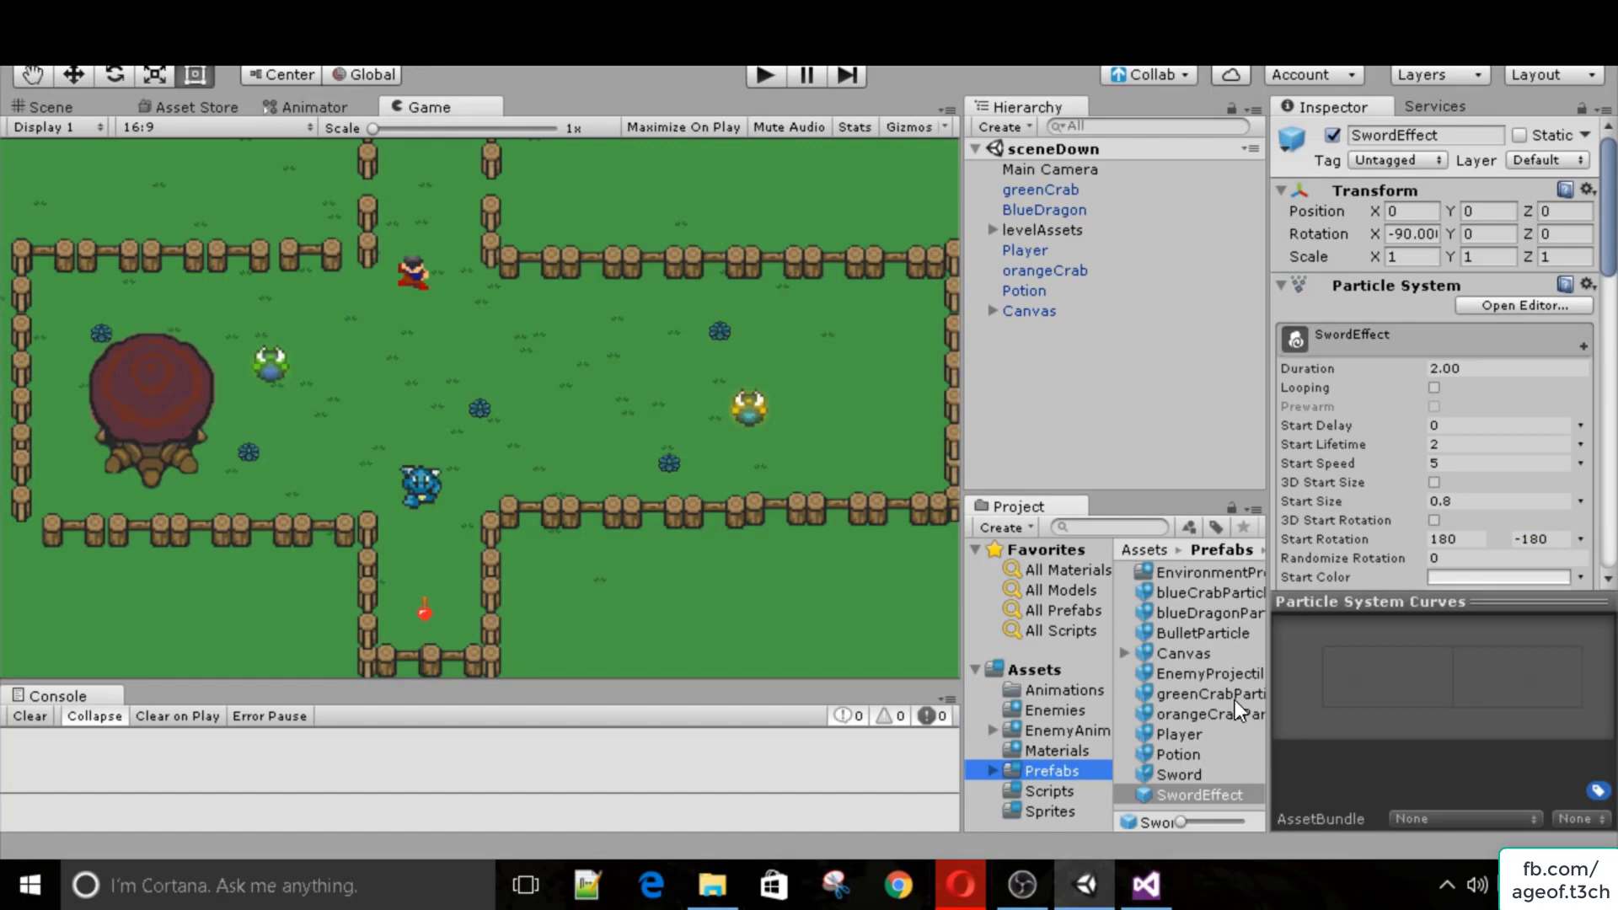
left_click(1205, 633)
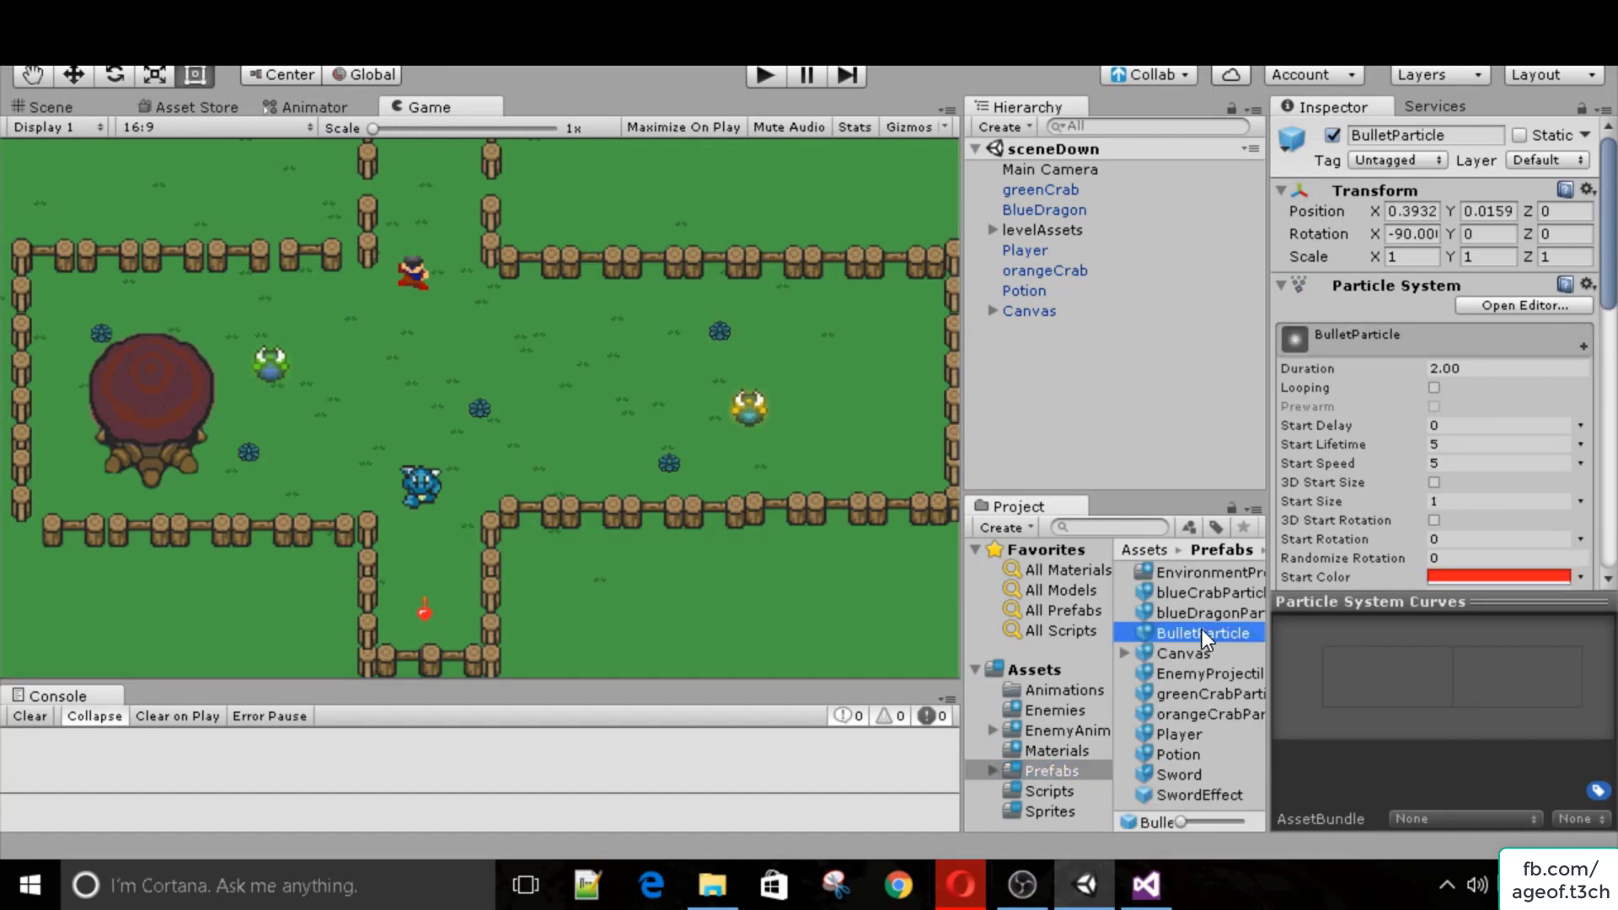
scroll(1432, 312, "down", 10)
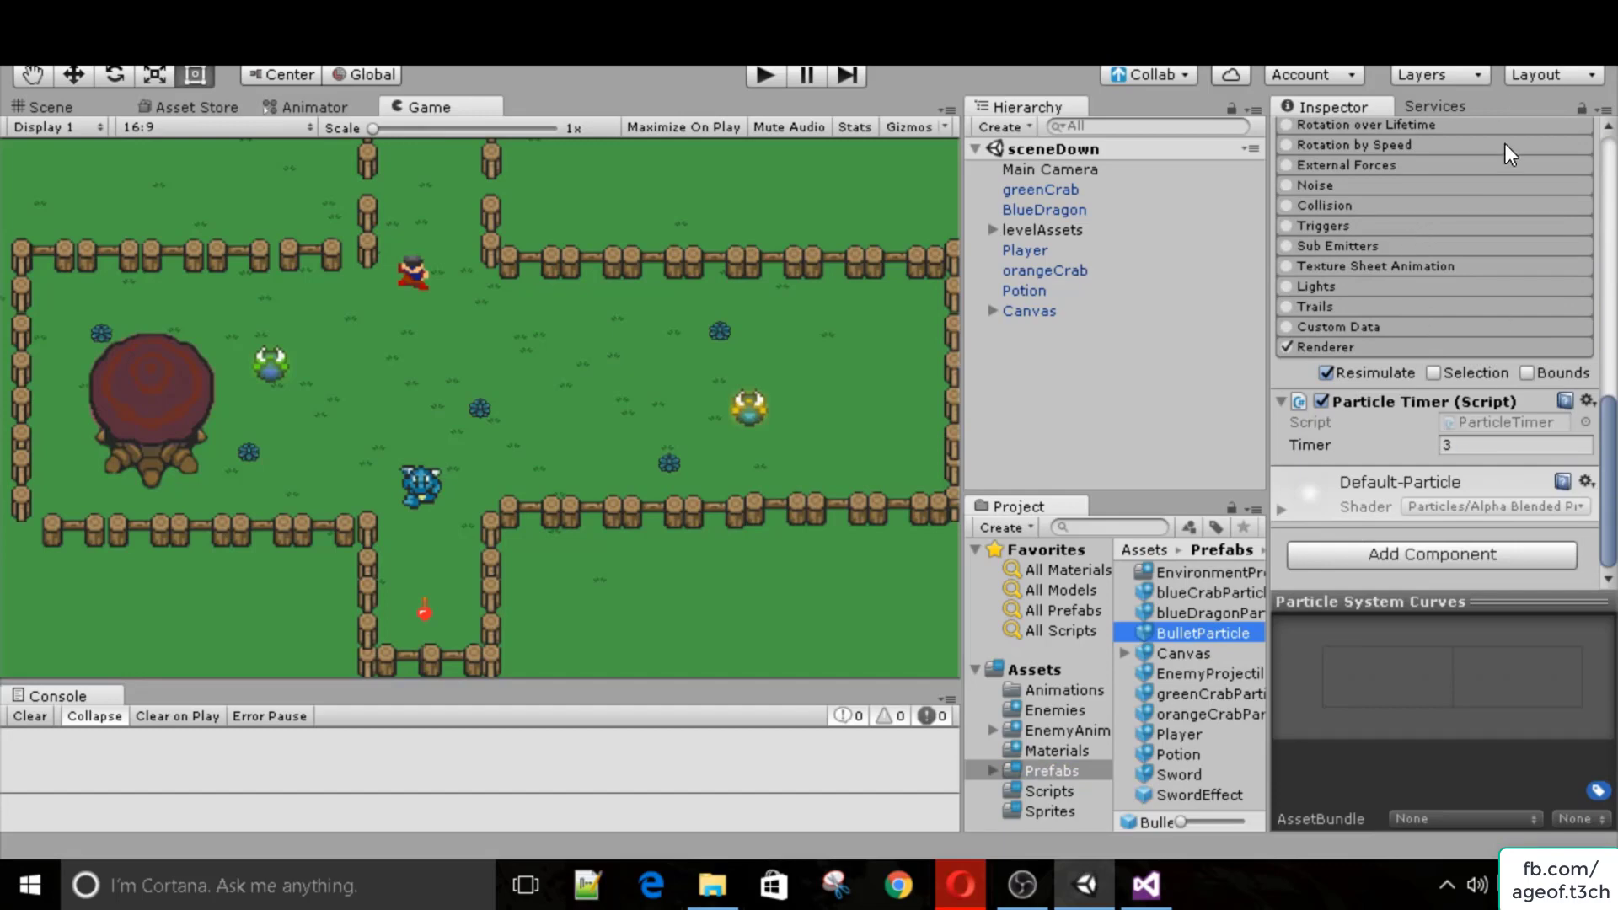
scroll(1505, 143, "up", 10)
scroll(1508, 225, "down", 10)
left_click(1070, 752)
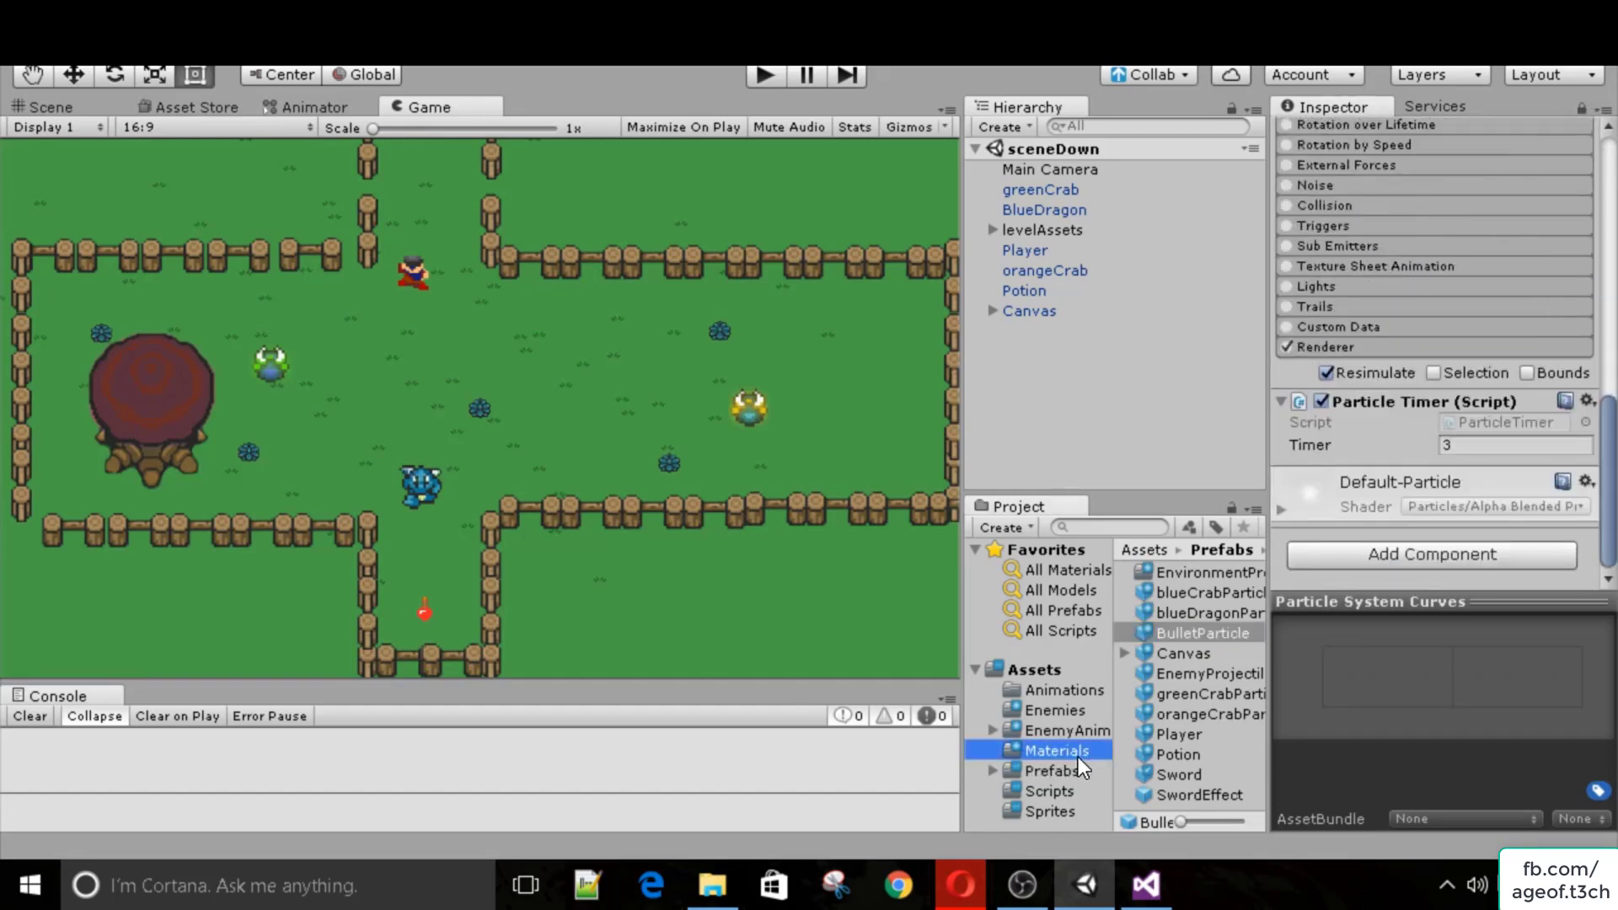
left_click_drag(1191, 572, 1376, 579)
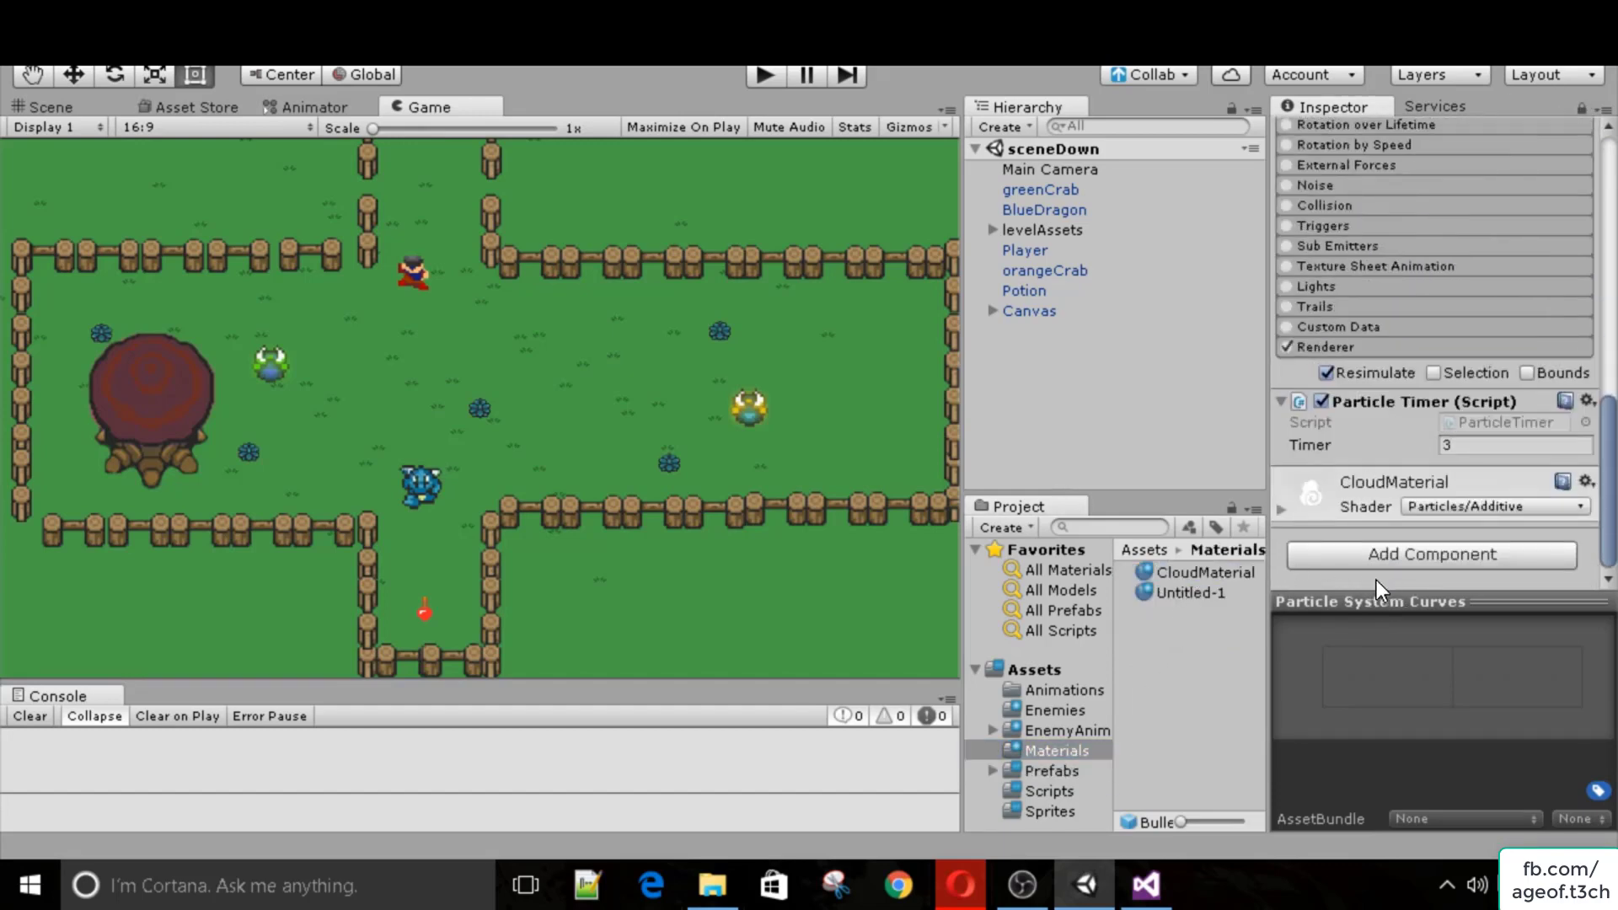
Lock the Inspector to the blueDragonParticle prefab and apply CloudMaterial to it.
scroll(1432, 337, "up", 5)
left_click(1051, 770)
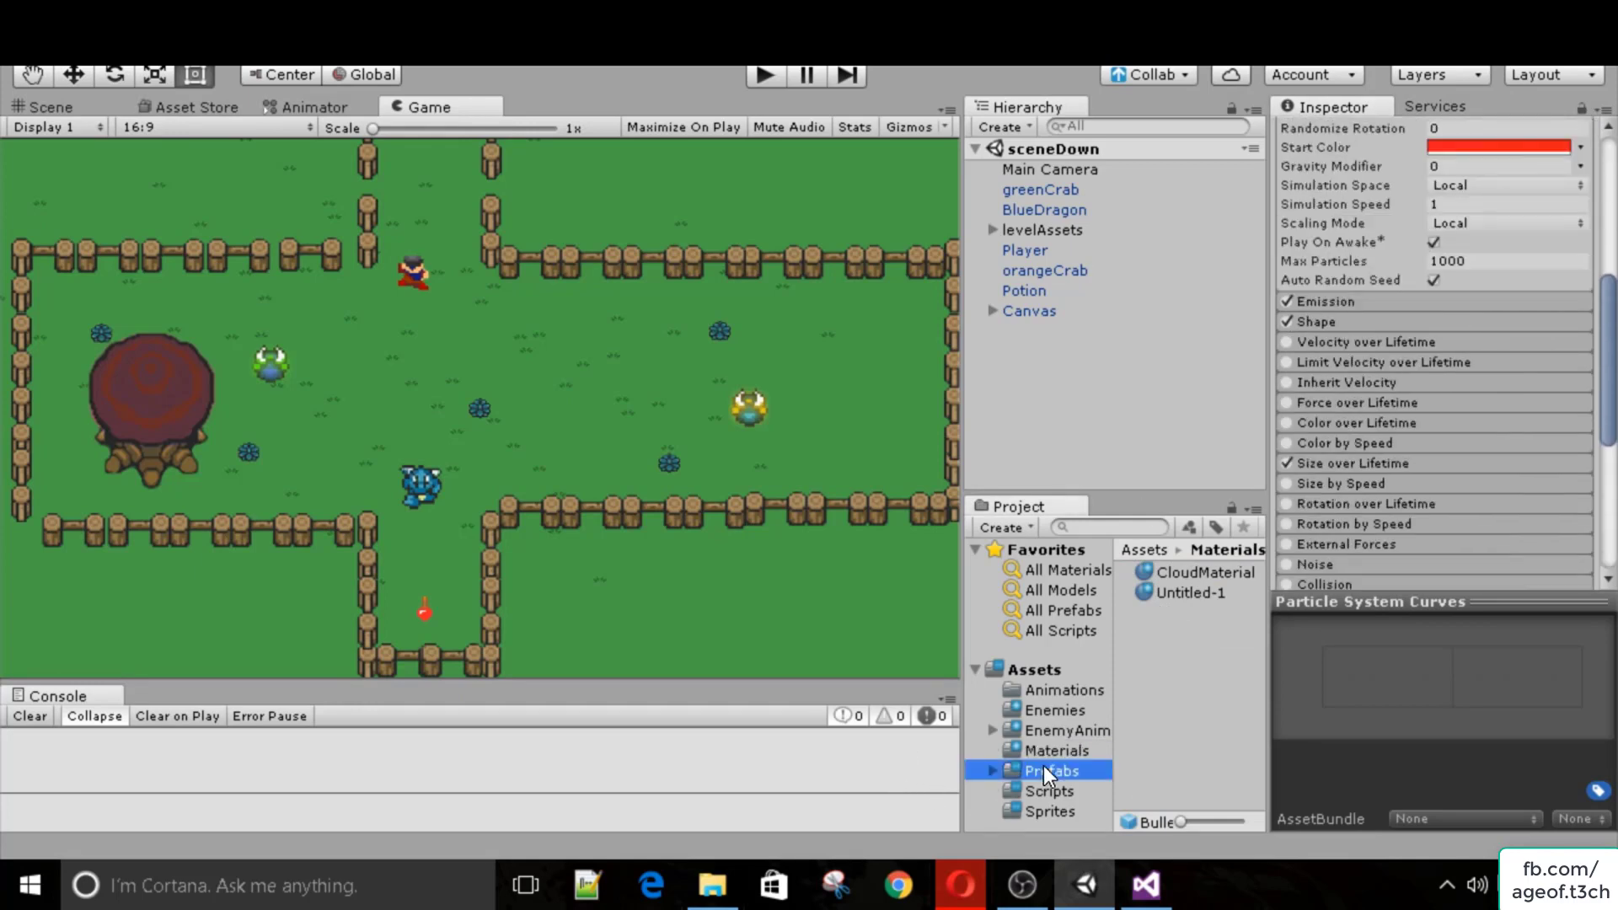
left_click(1211, 616)
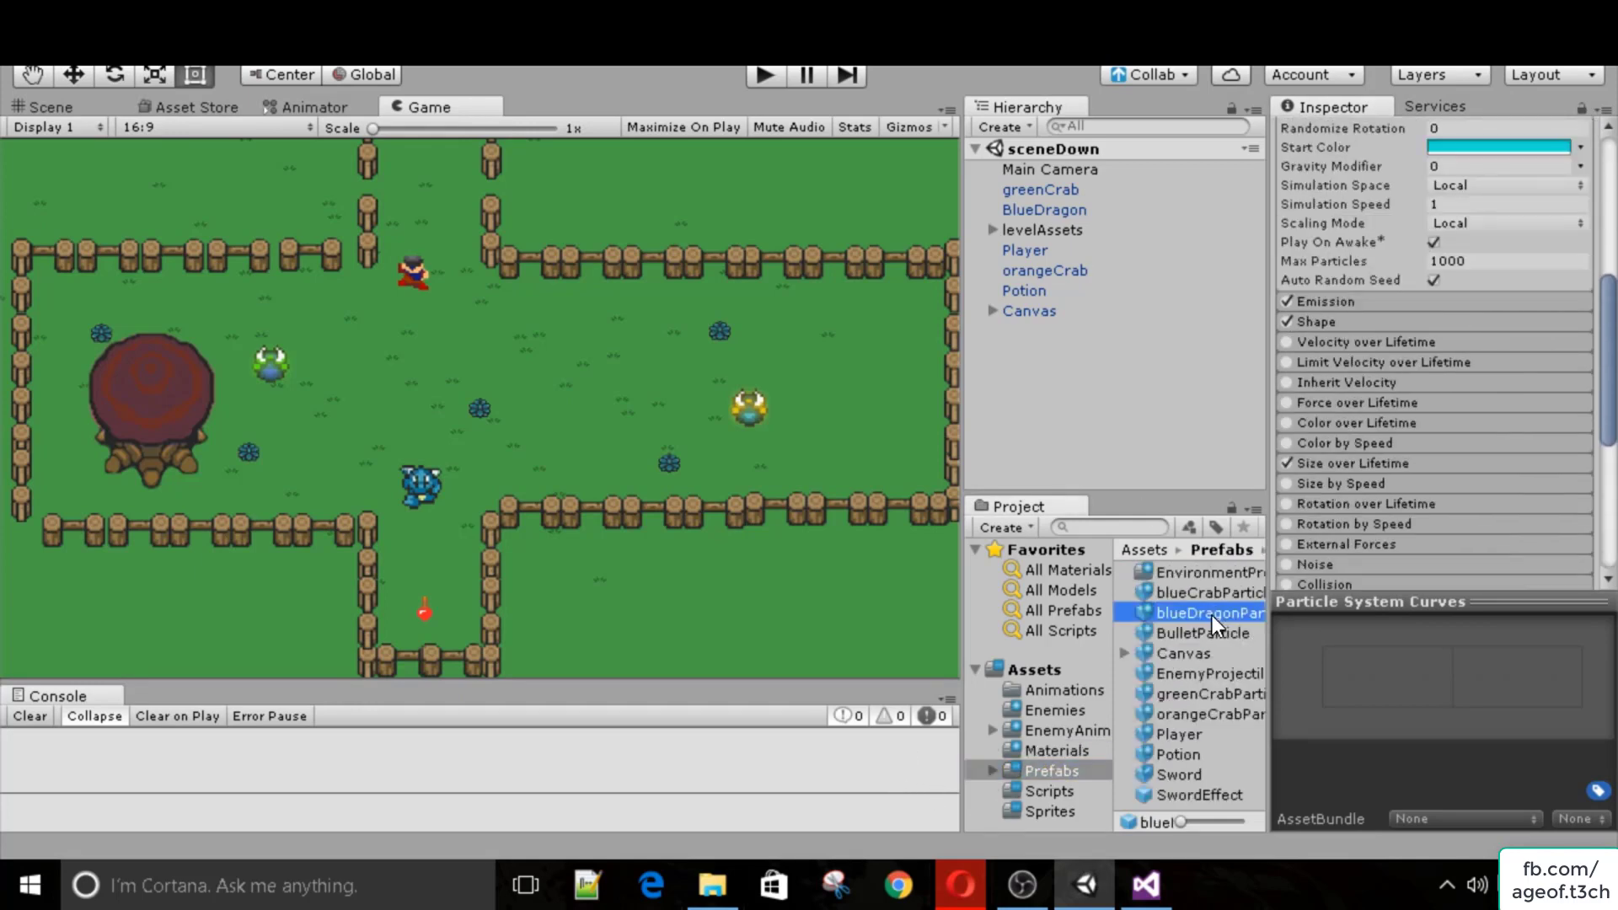
scroll(1373, 392, "down", 5)
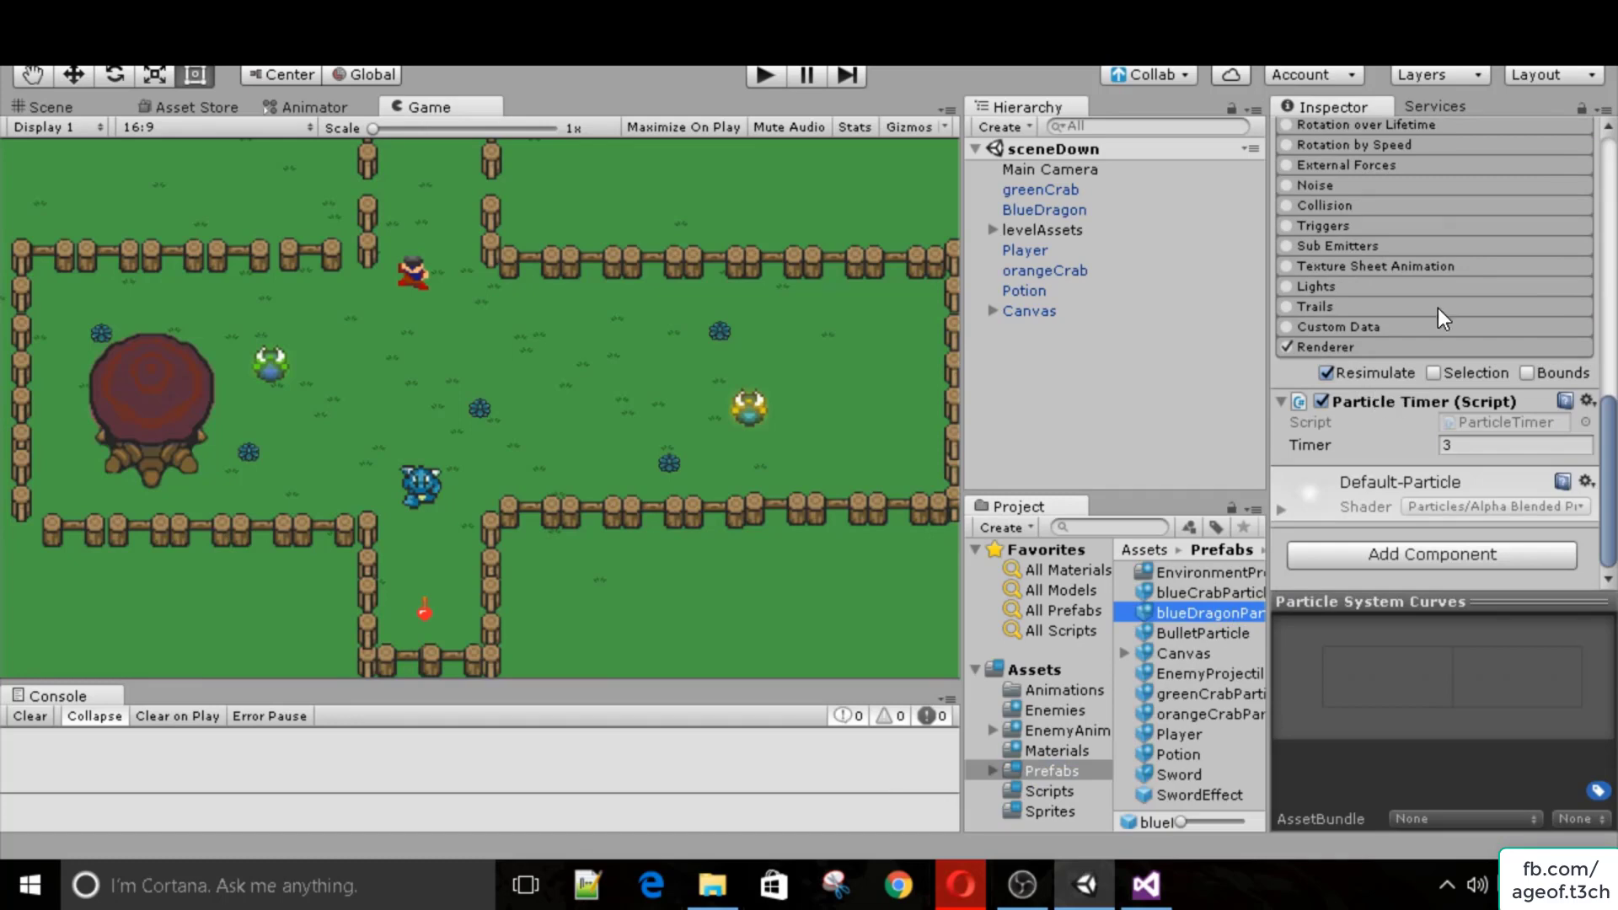
left_click(1580, 108)
left_click(1049, 751)
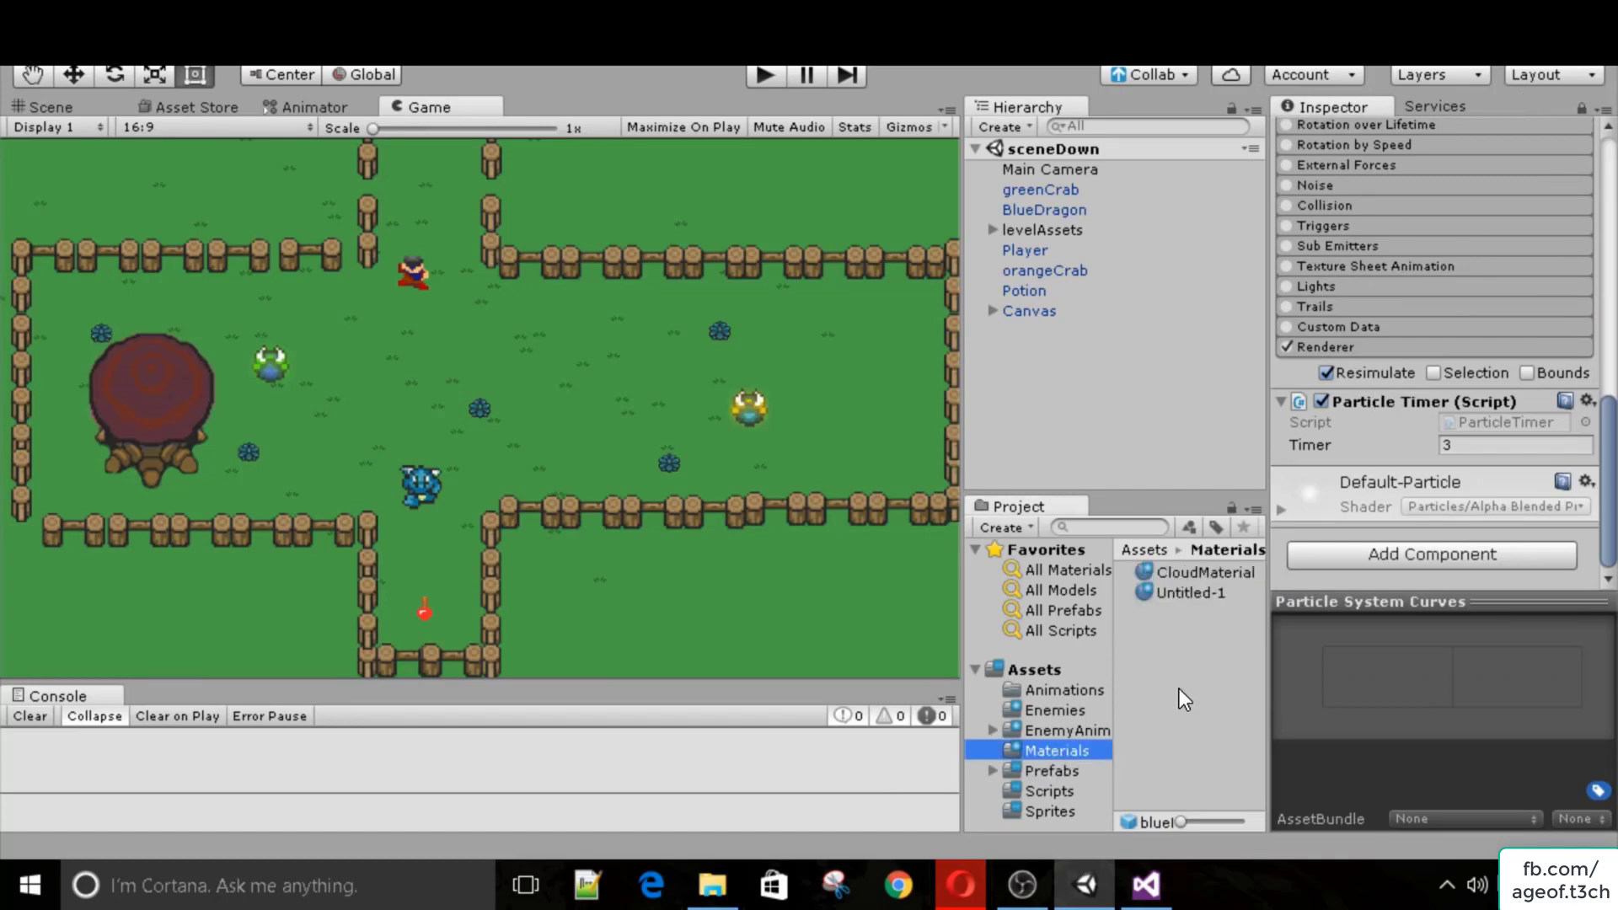
left_click_drag(1186, 573, 1339, 581)
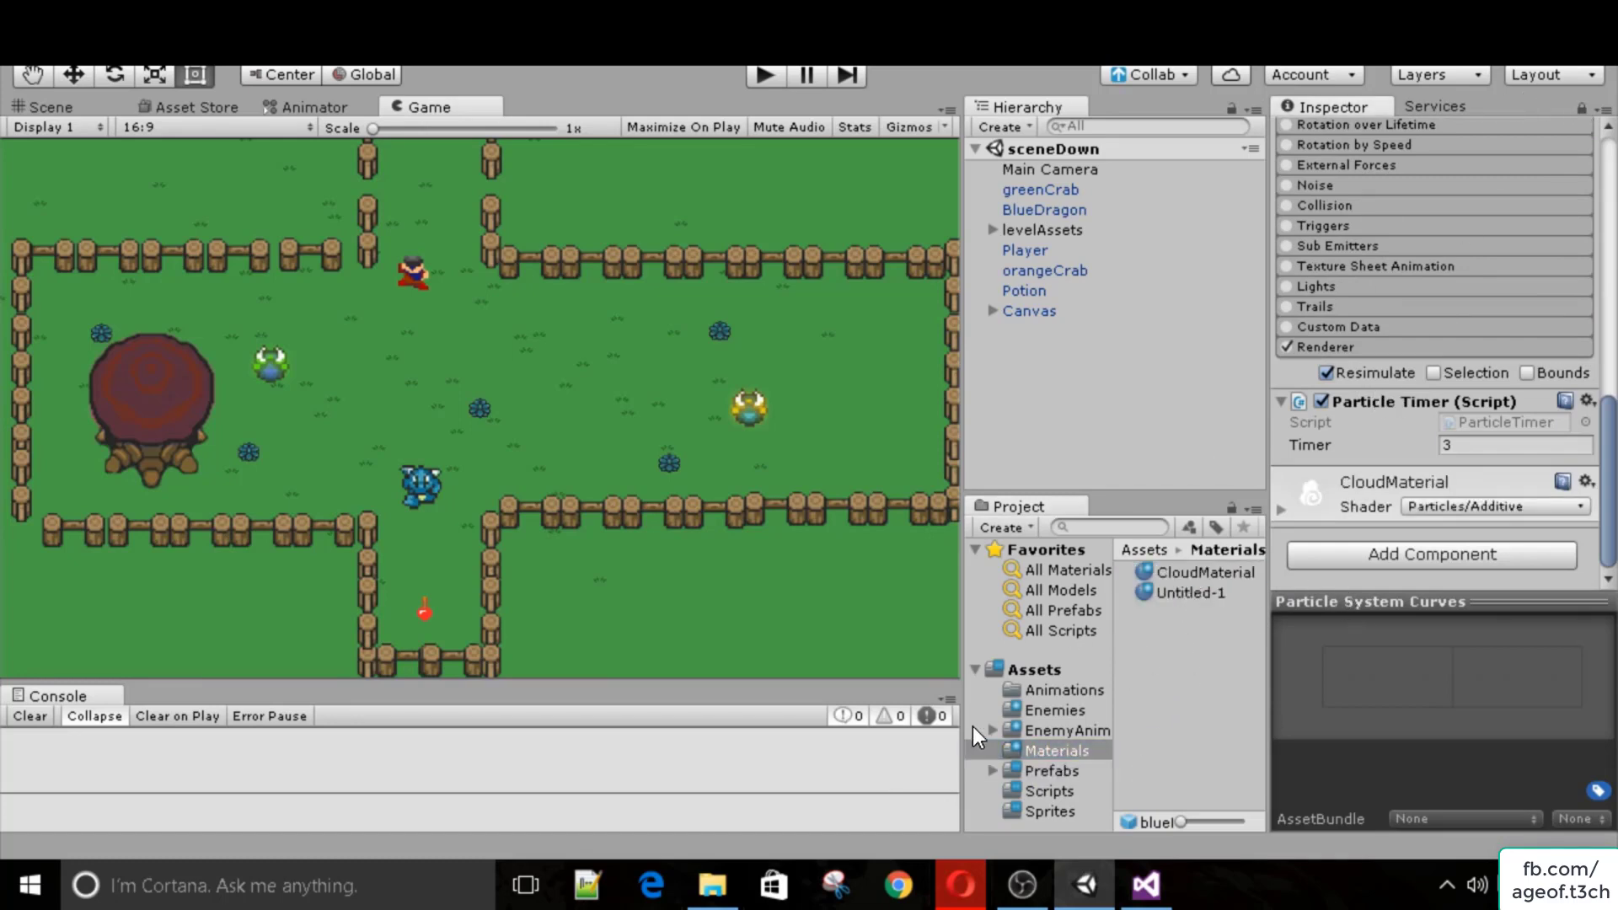
Set the blueDragonParticle system's Start Rotation to Random Between Two Constants with the values 180 and -180.
scroll(1331, 448, "up", 12)
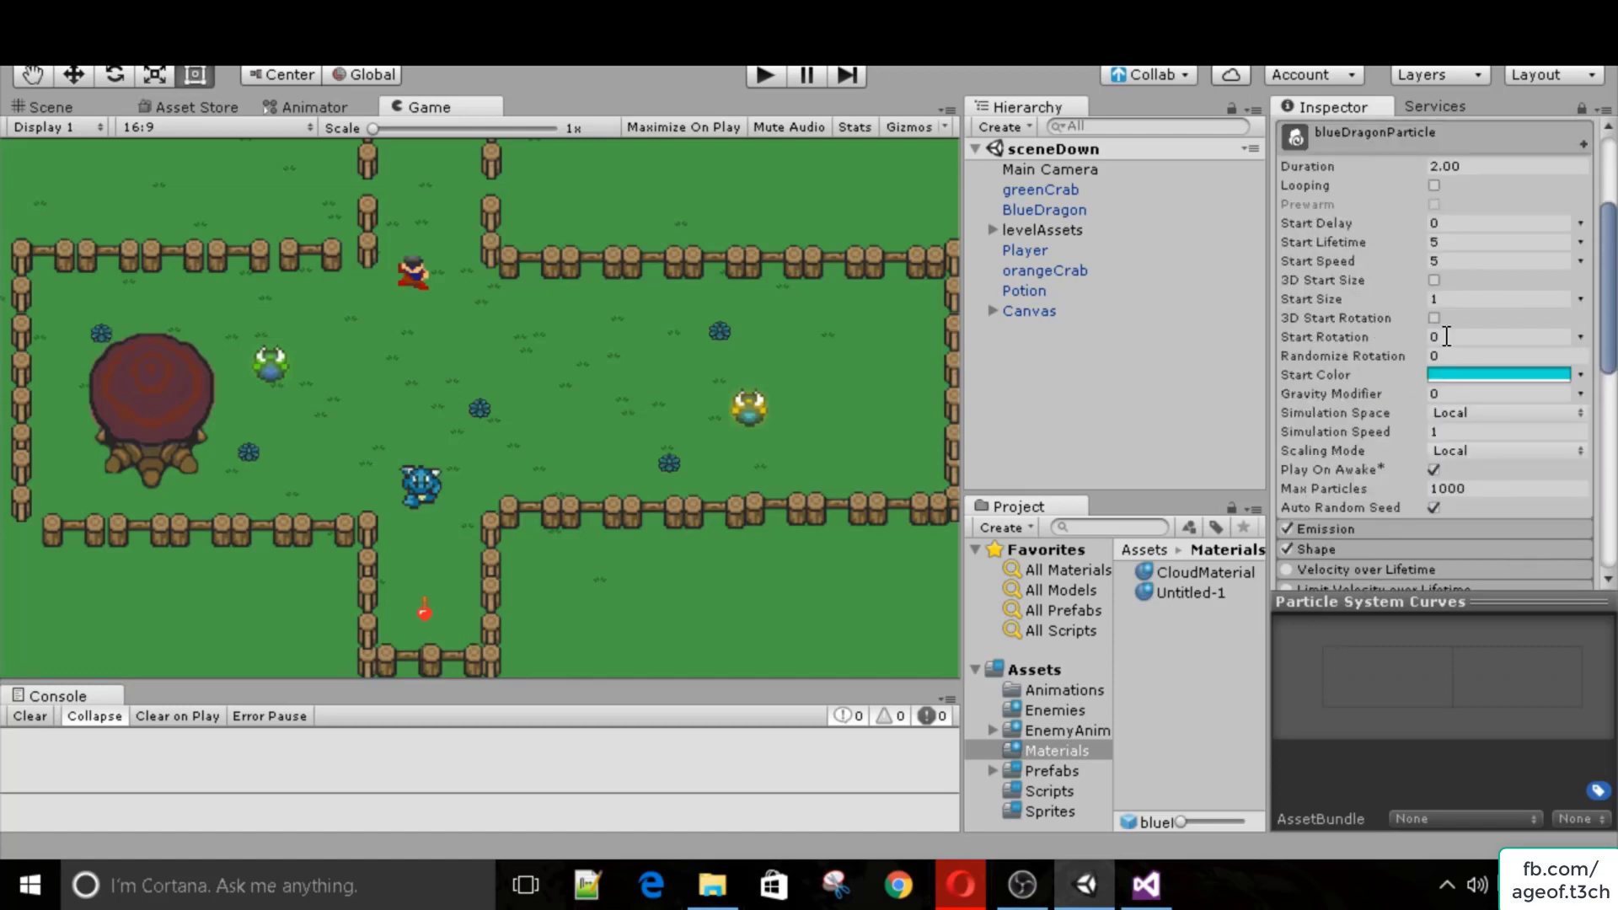
left_click(1578, 337)
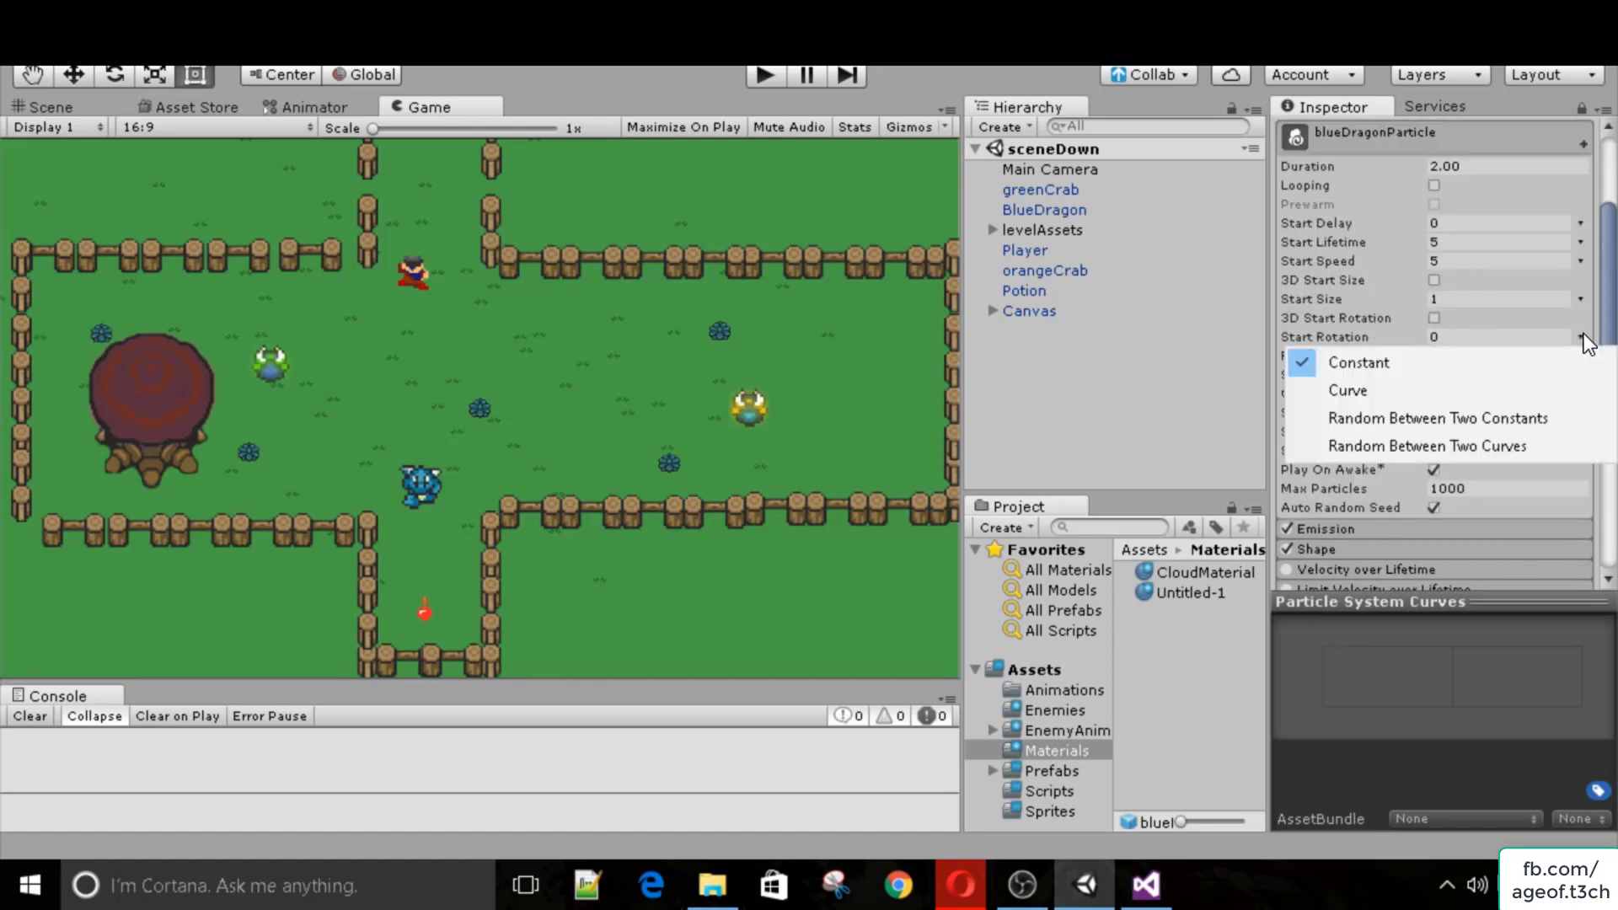
left_click(1510, 416)
left_click(1437, 336)
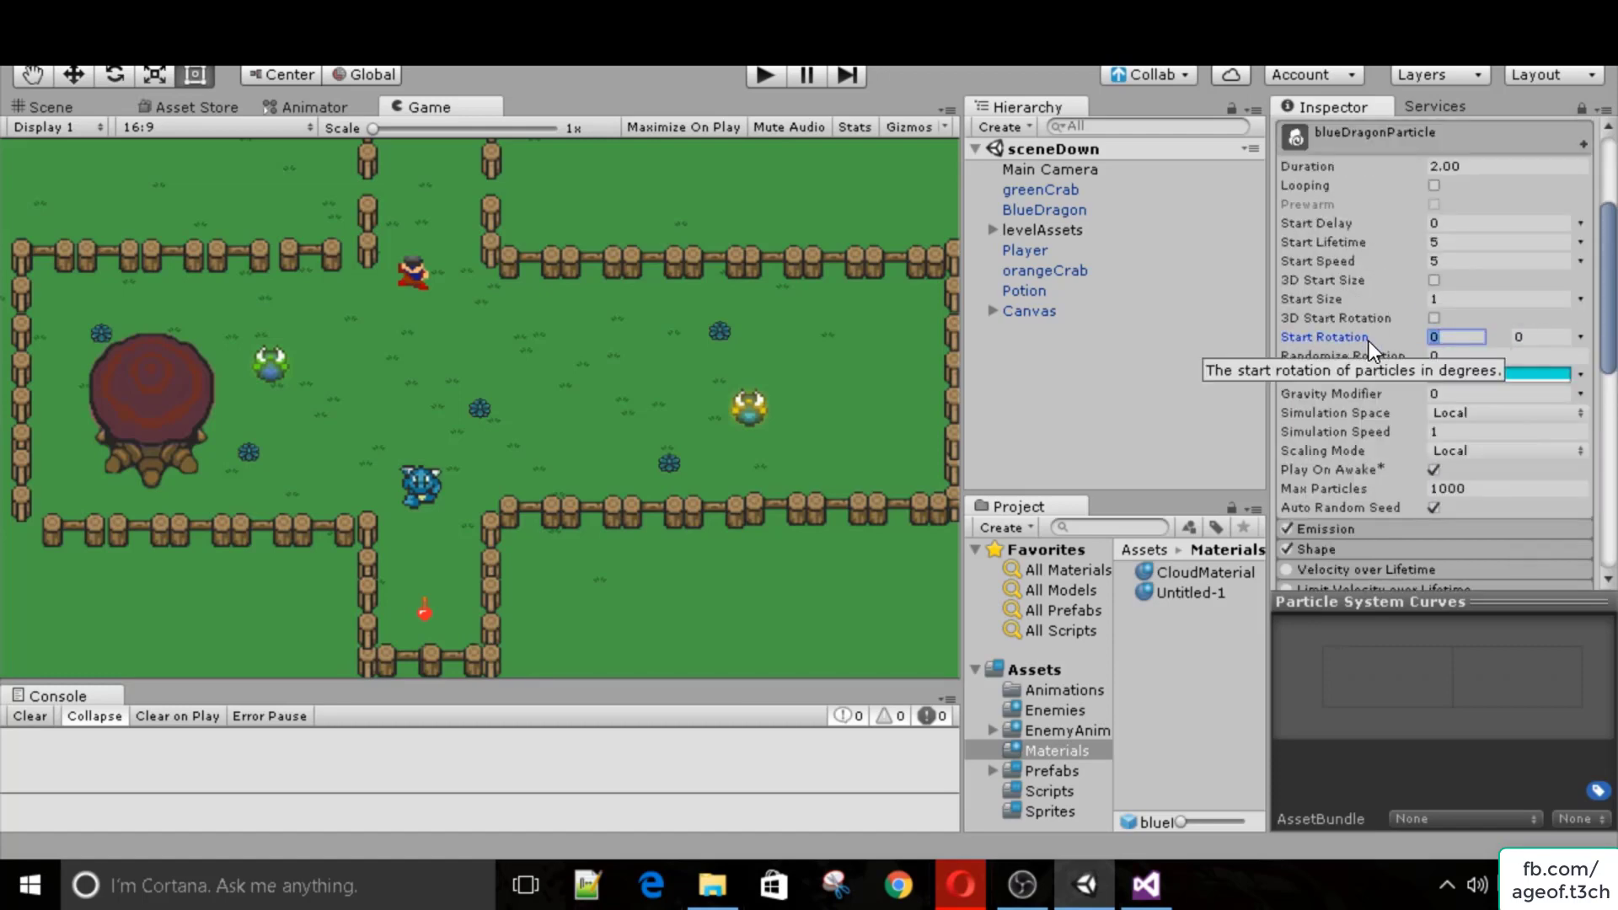
type("180")
key("Tab")
type("-180")
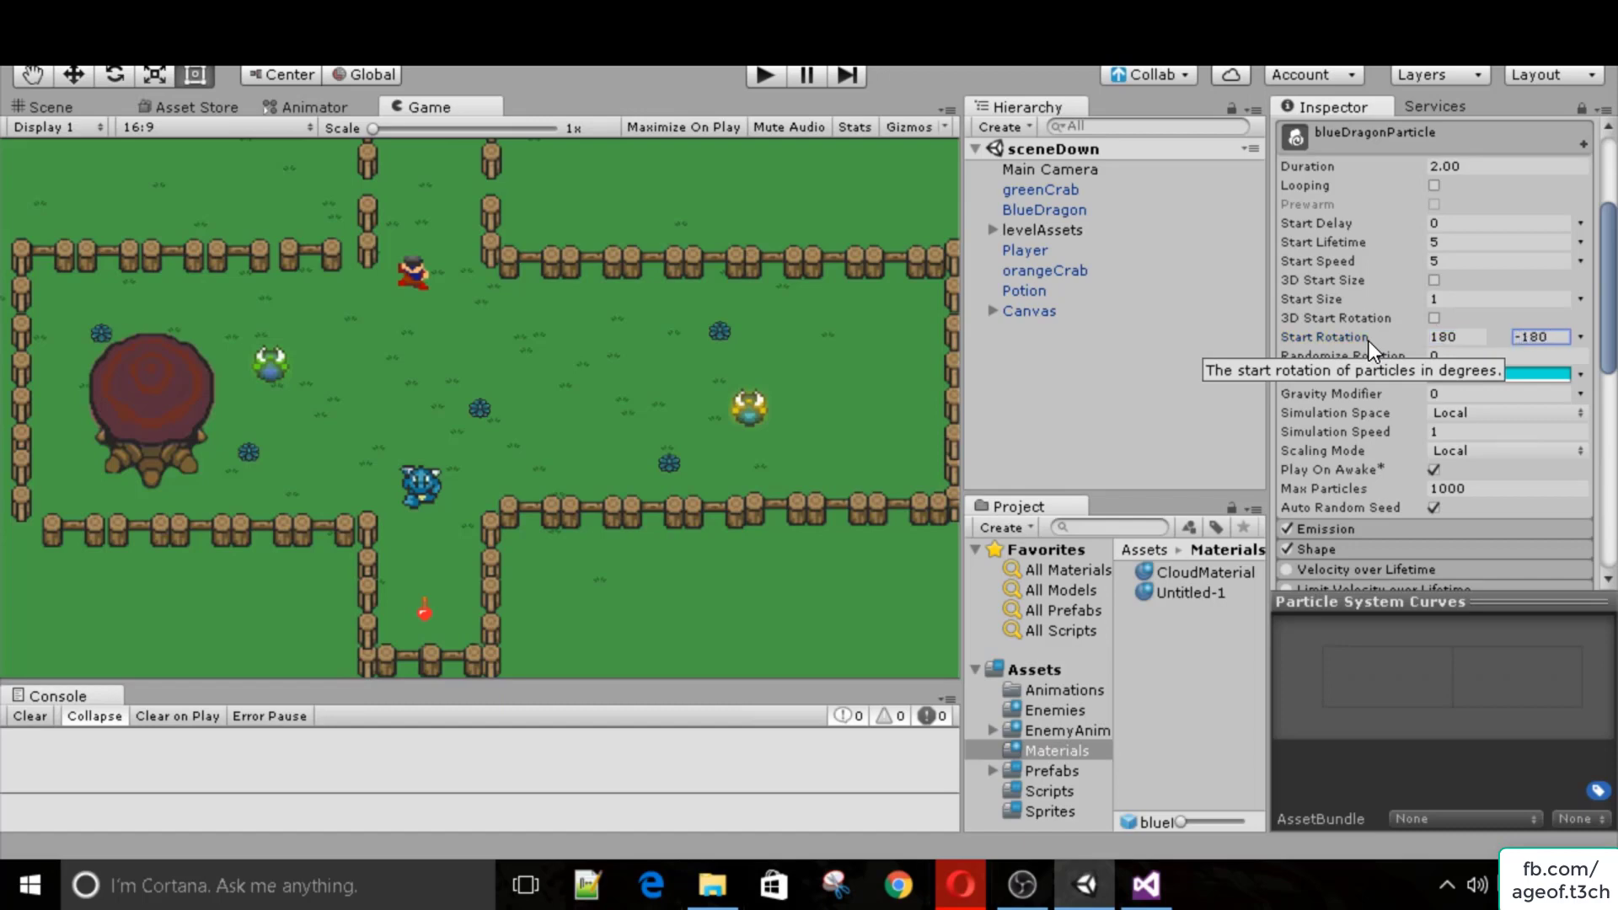
Set the blueCrabParticle prefab's Start Rotation to Random Between Two Constants with the values -180 and 180.
scroll(1387, 405, "down", 10)
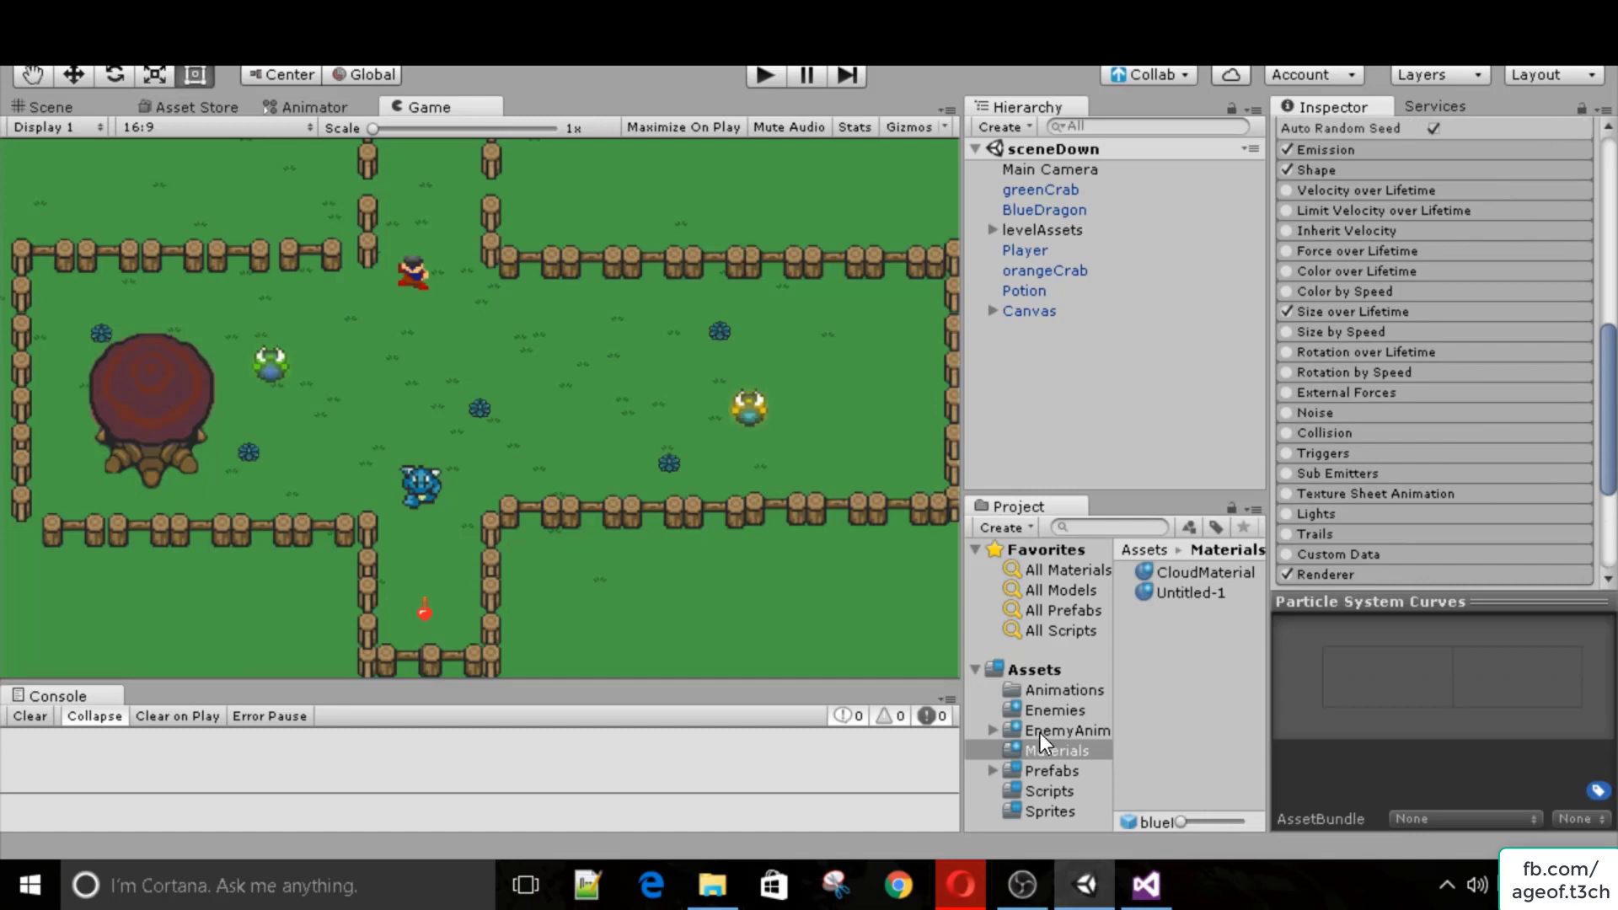
left_click(1050, 751)
left_click(1052, 768)
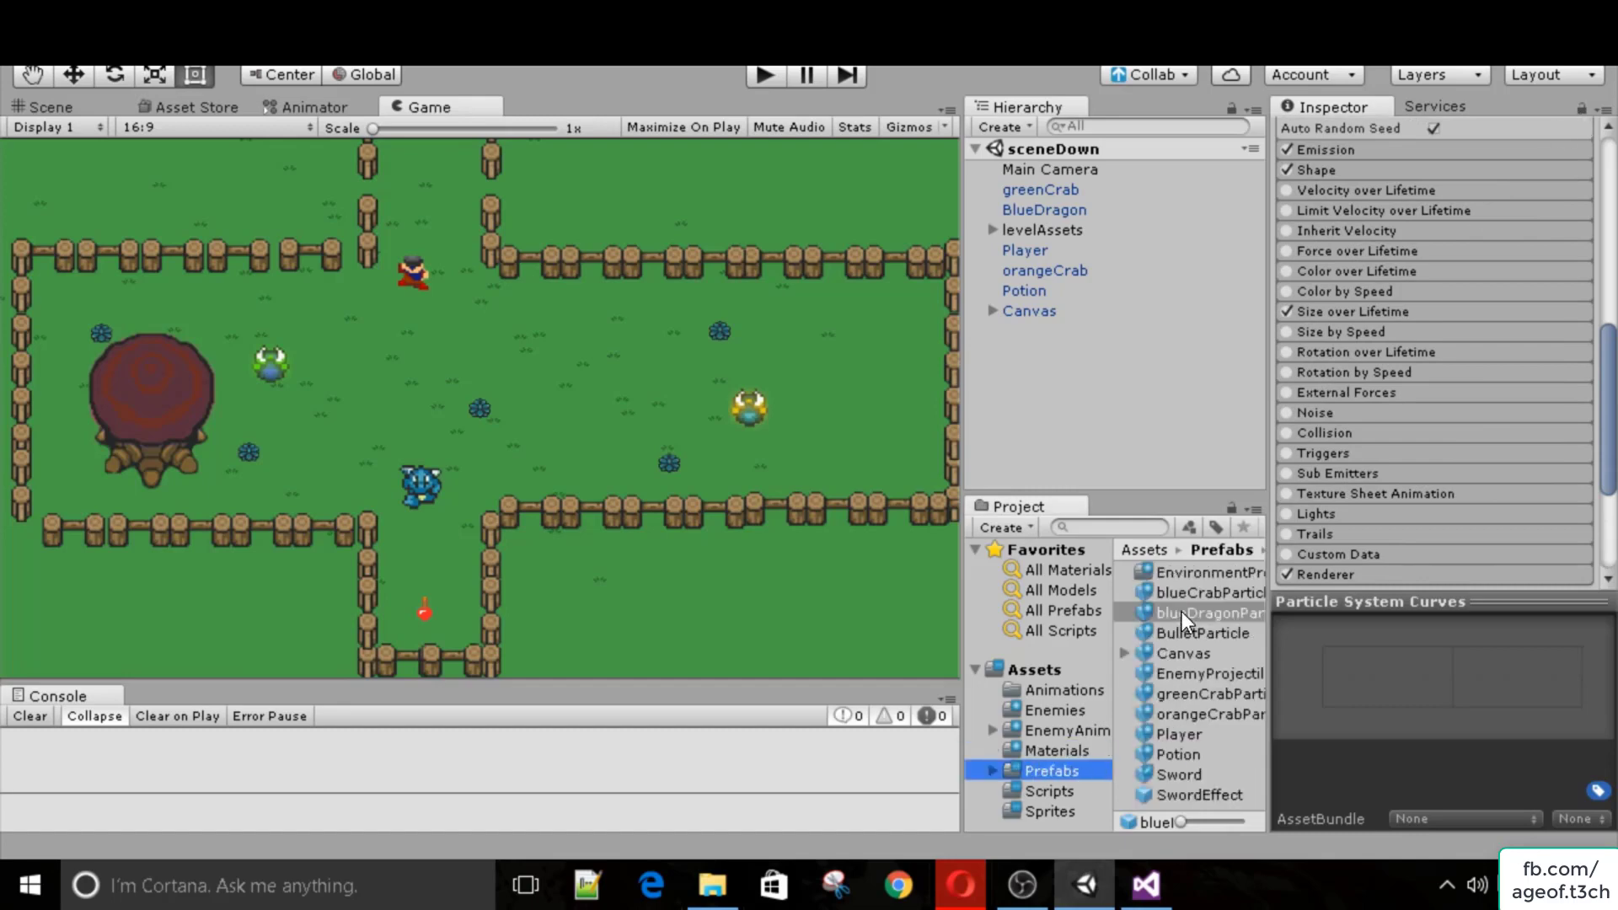
left_click(1186, 594)
scroll(1505, 180, "up", 6)
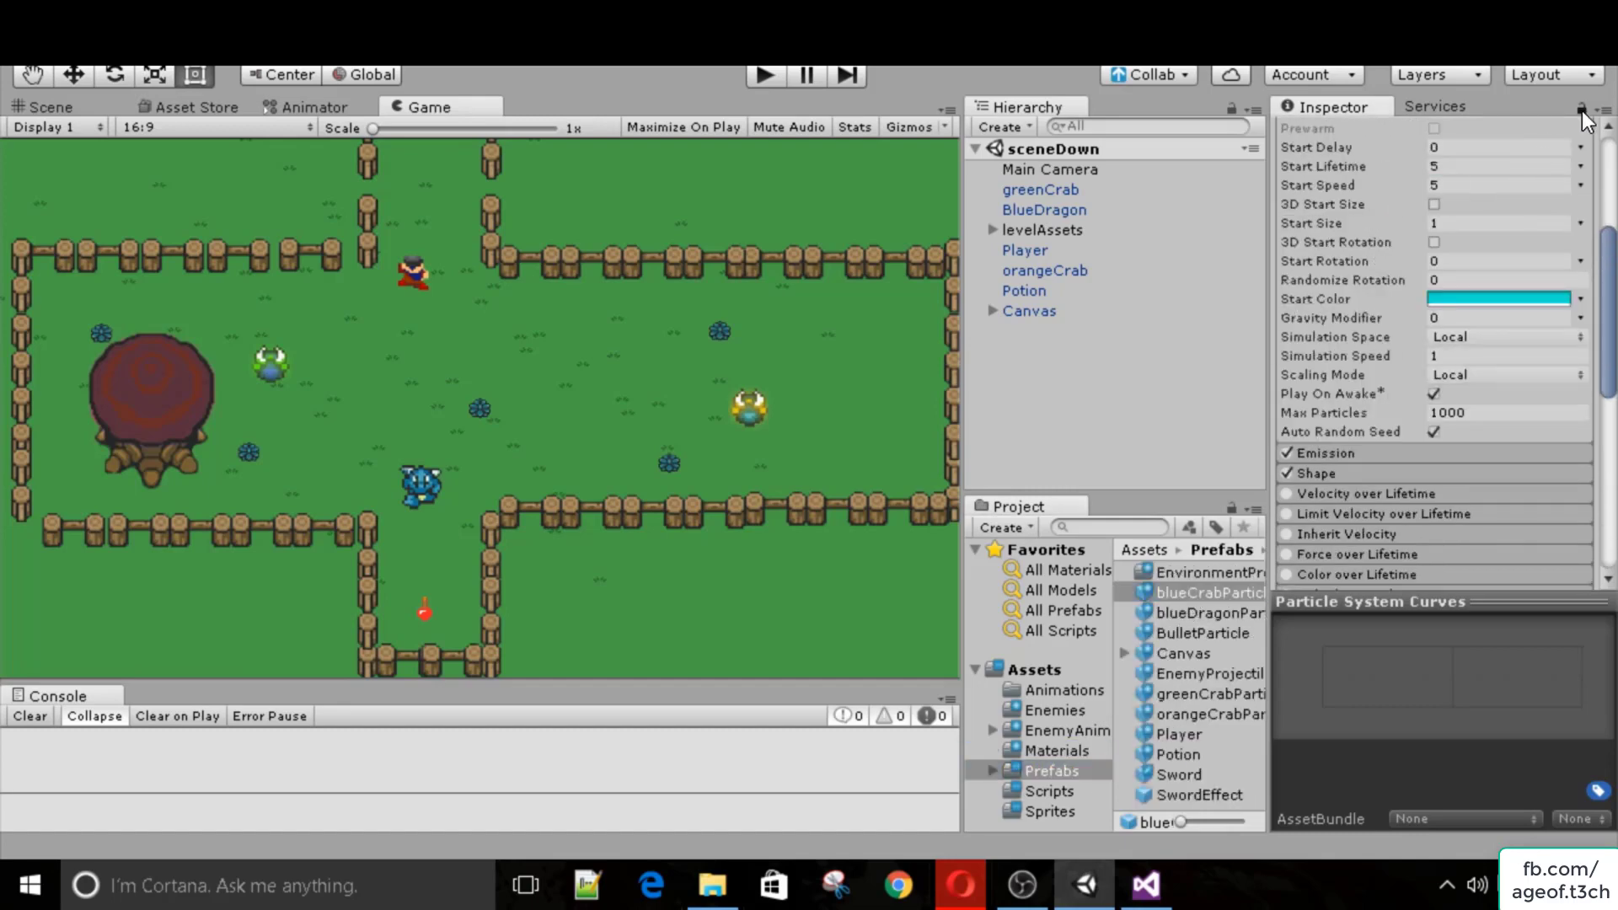
scroll(1467, 277, "up", 2)
left_click(1579, 337)
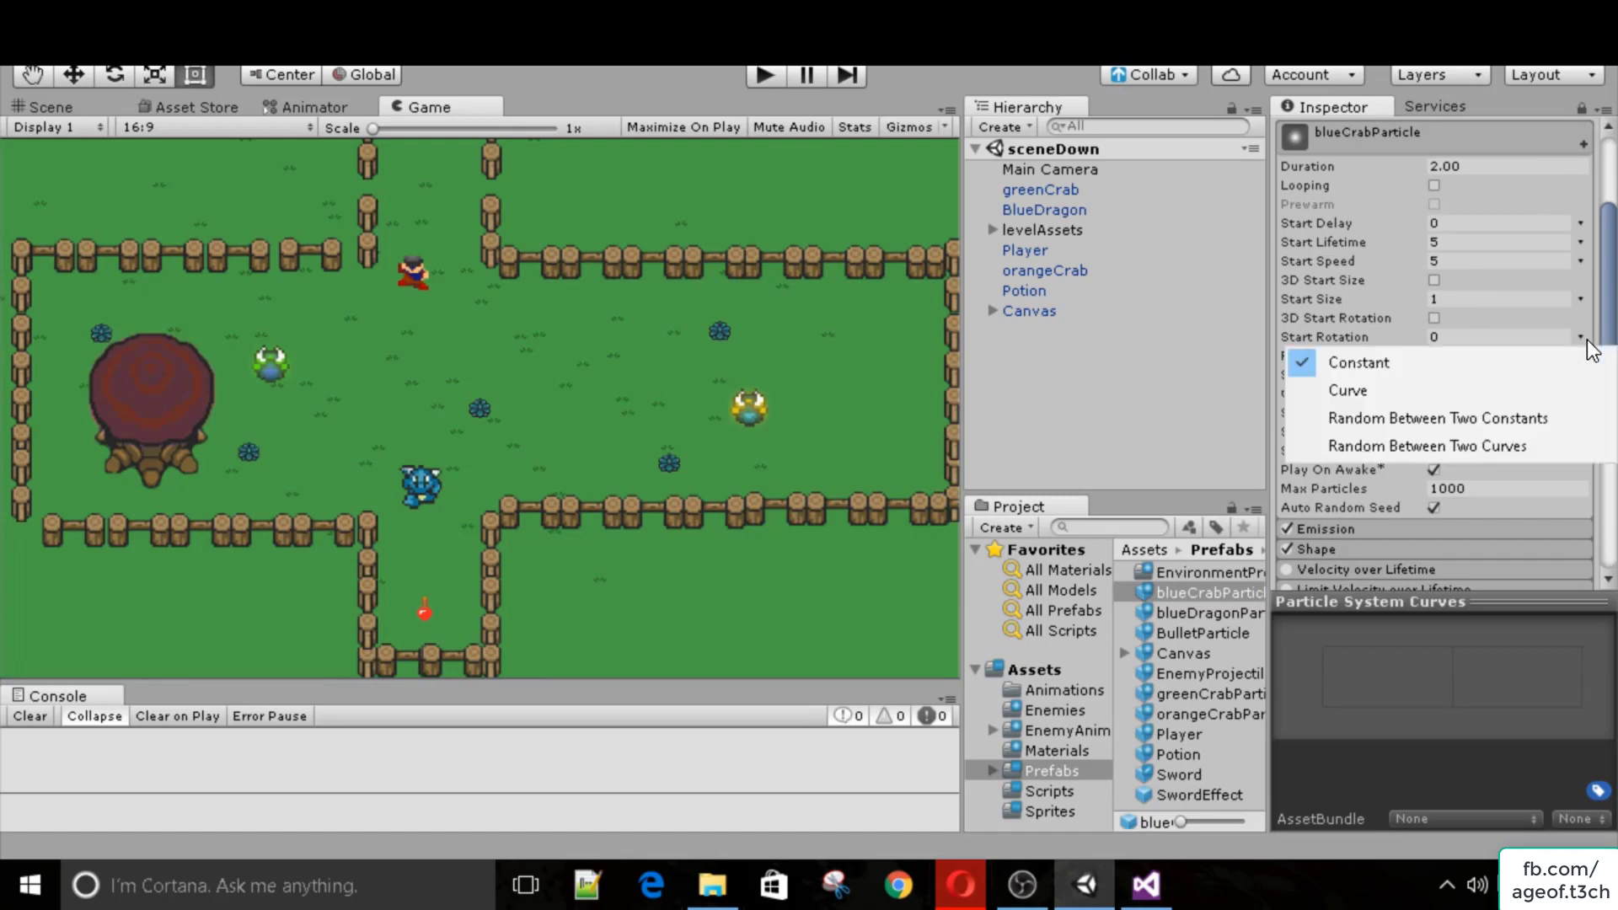
left_click(1445, 418)
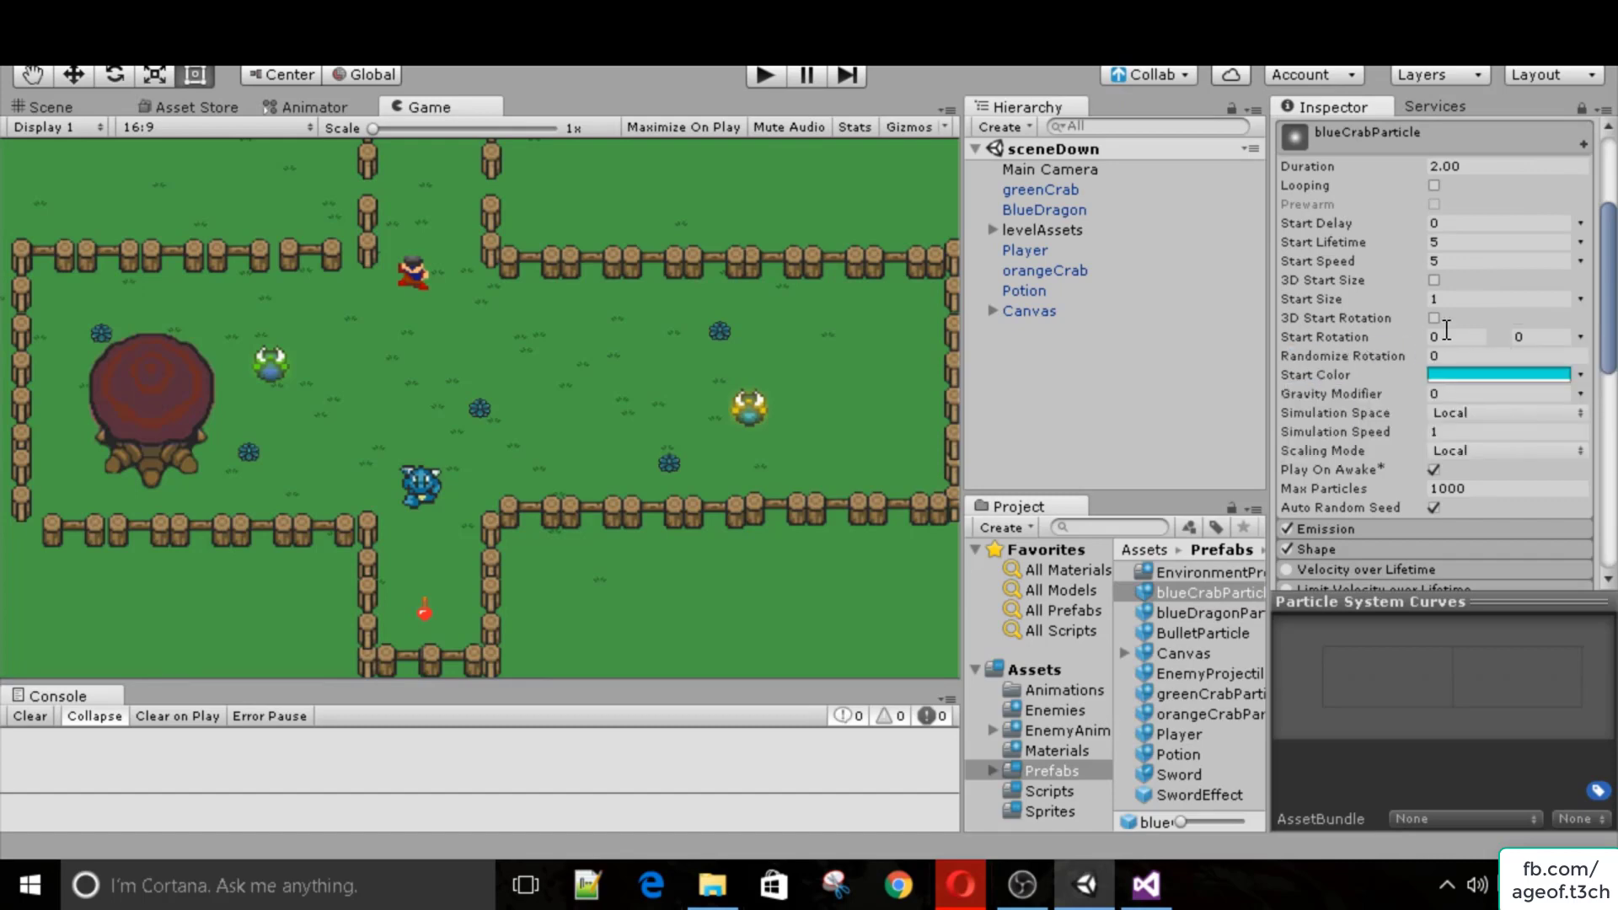
left_click(1441, 331)
type("-180")
key("Tab")
type("18")
Apply CloudMaterial from the Materials folder to the blueCrabParticle prefab.
scroll(1432, 337, "down", 10)
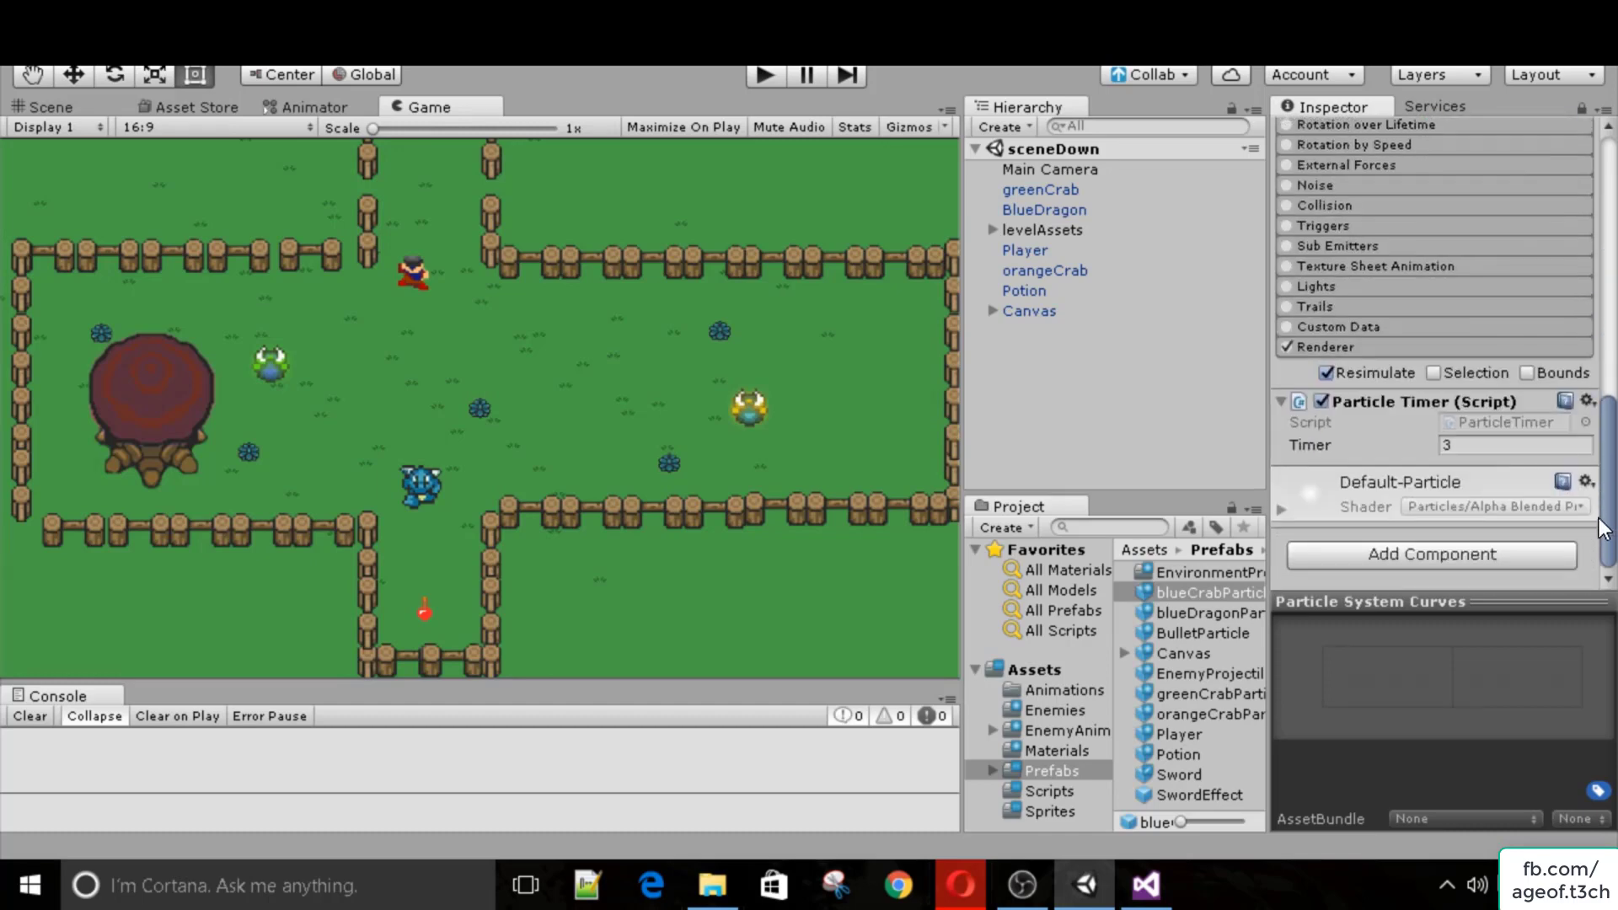
left_click(1056, 750)
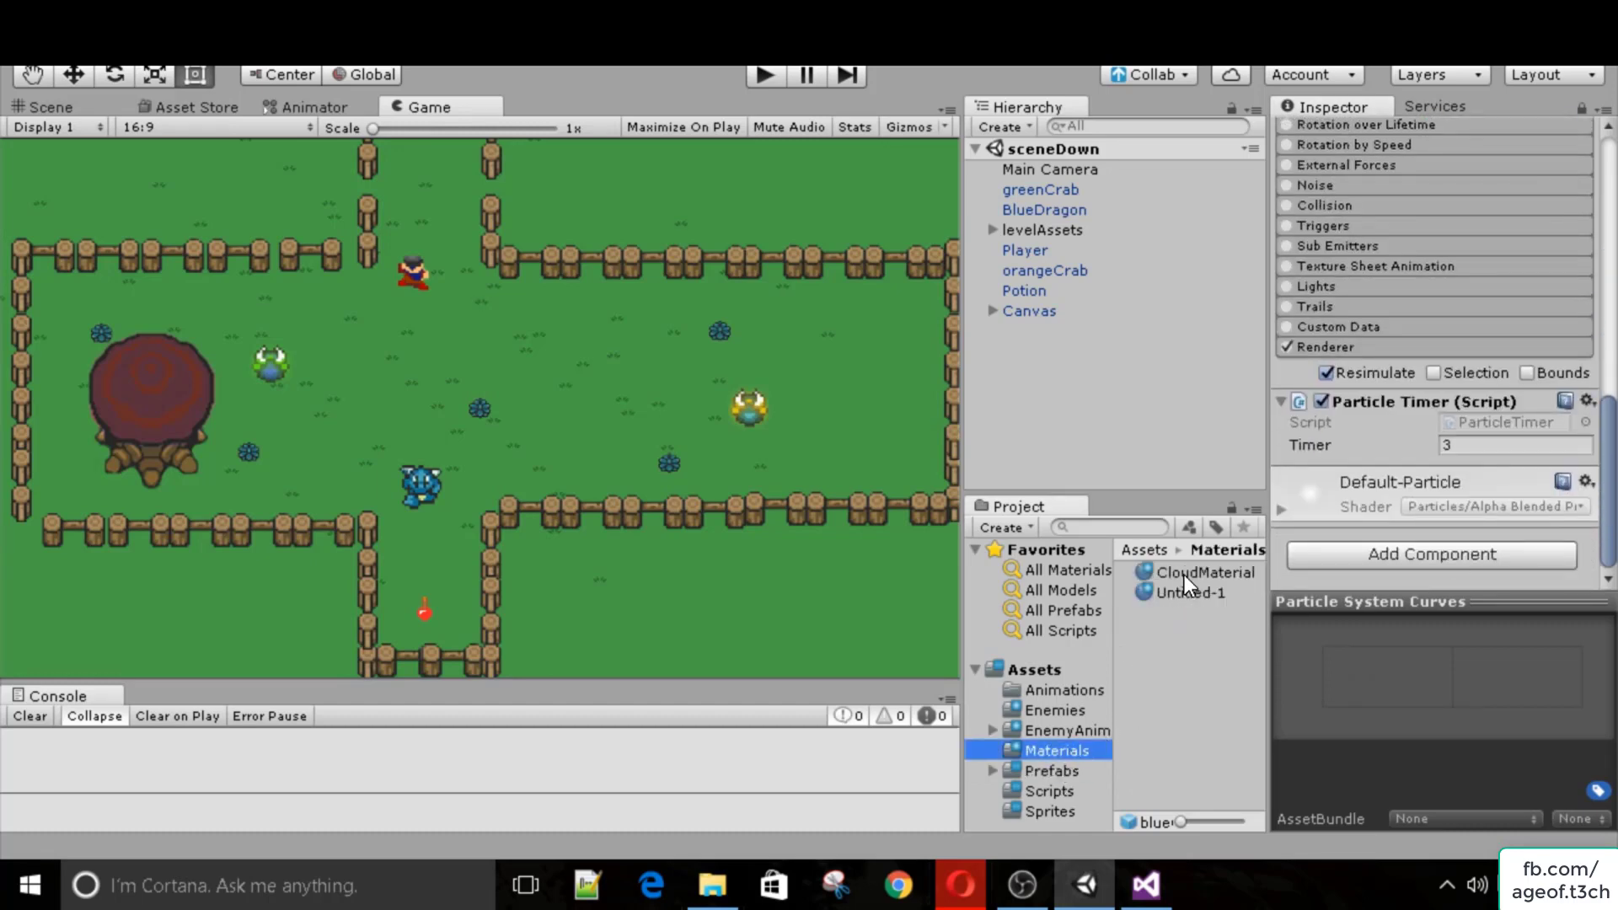
left_click_drag(1185, 575, 1356, 578)
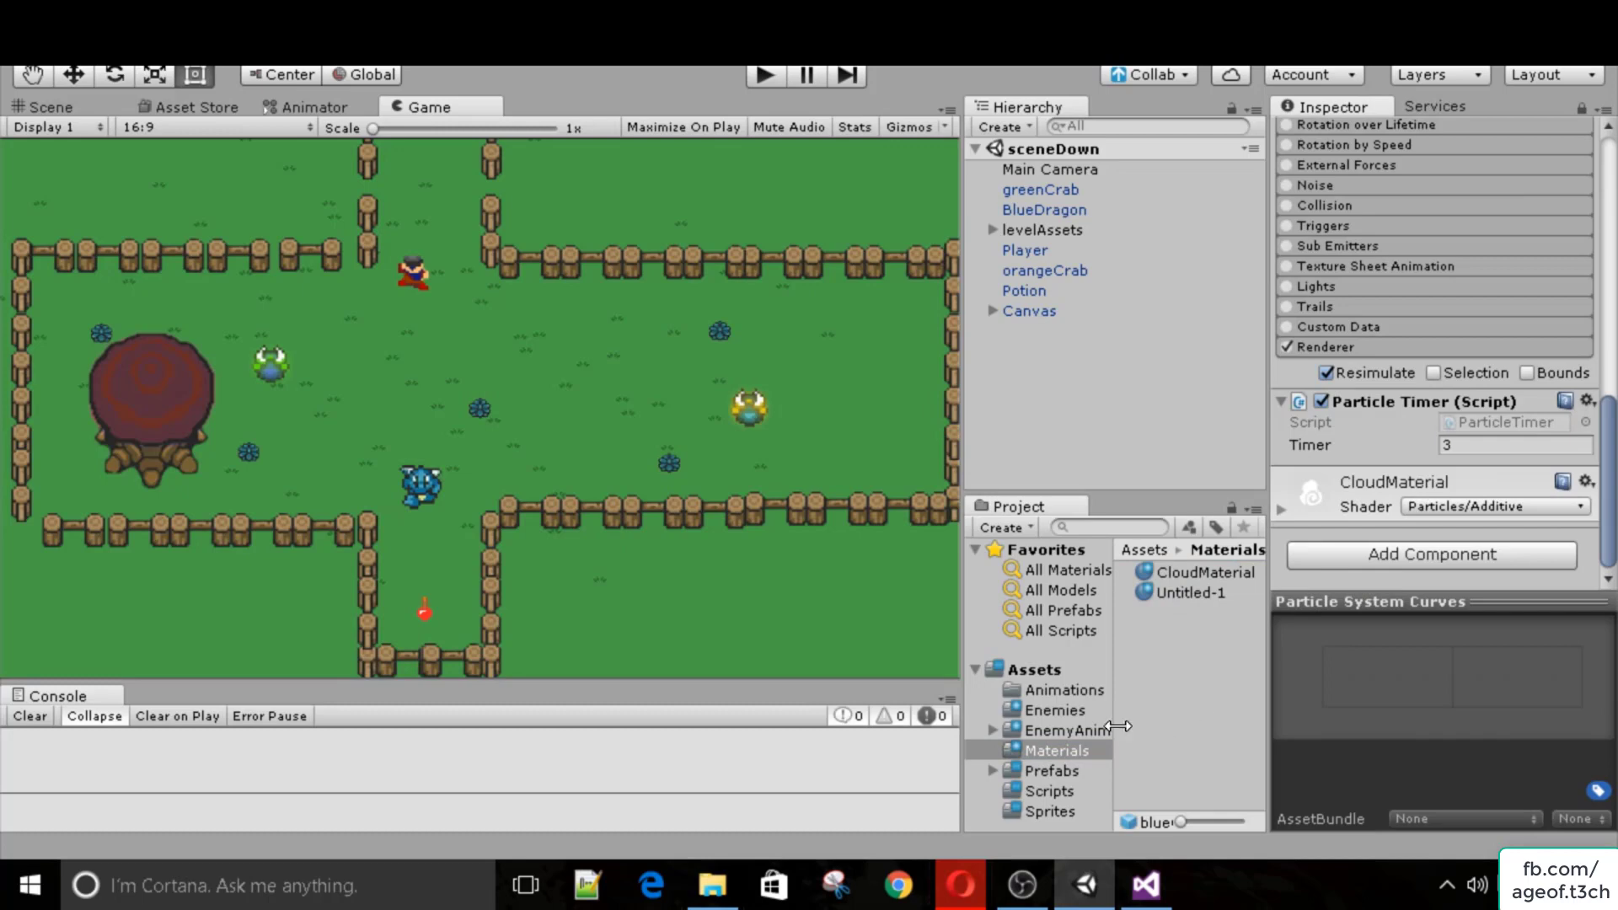
Open the greenCrabParticle prefab's properties and lock the Inspector to it.
left_click(1053, 770)
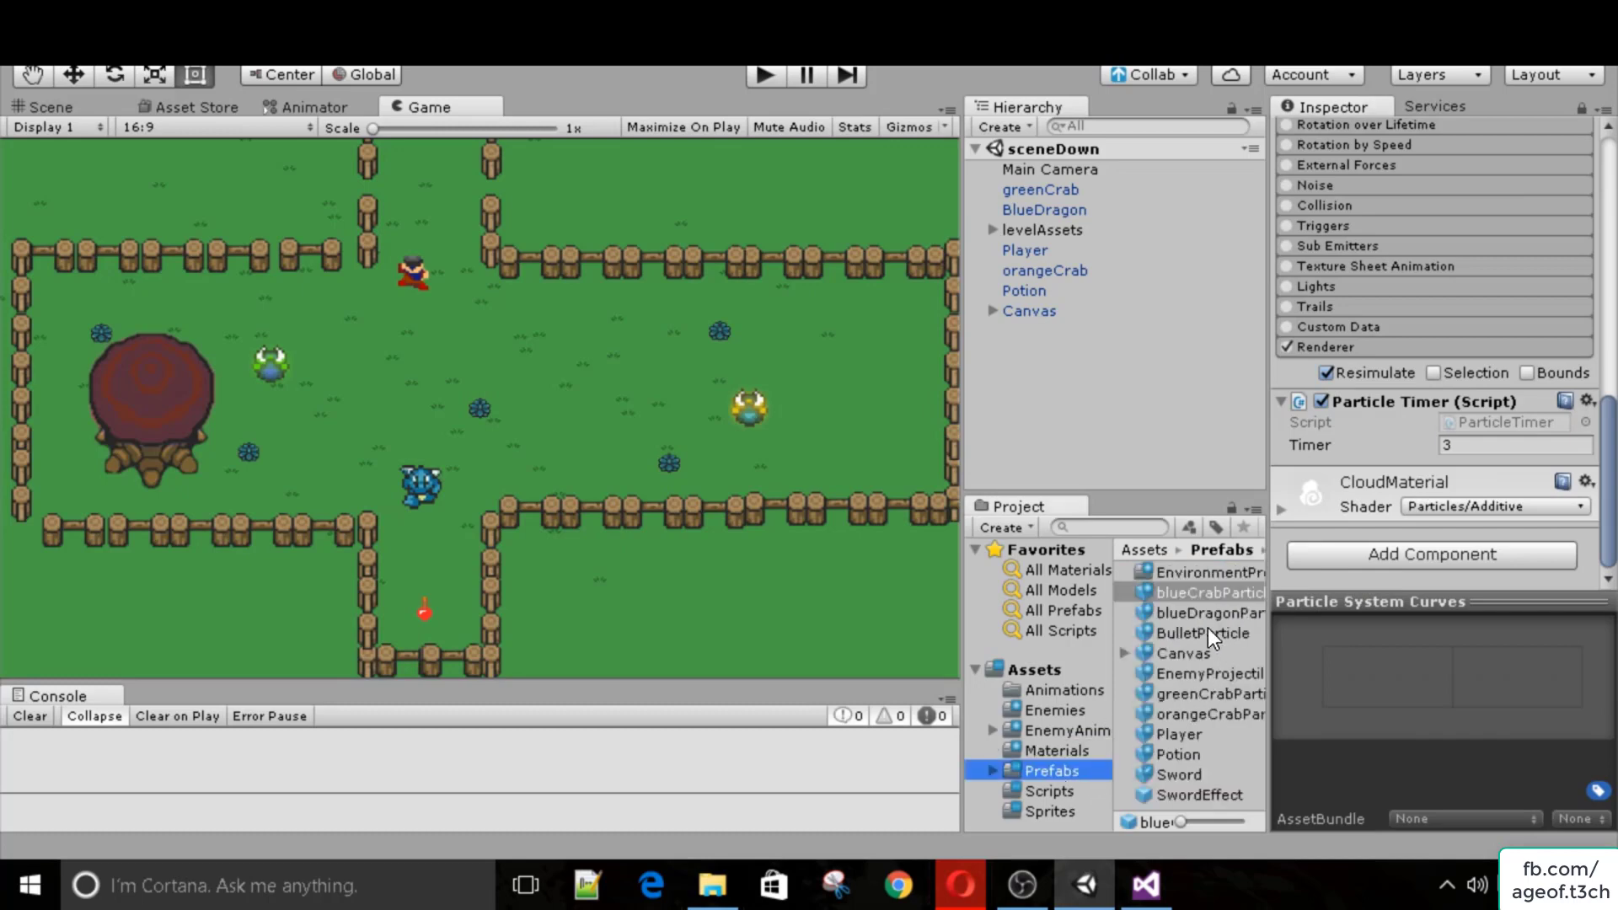
left_click(1210, 674)
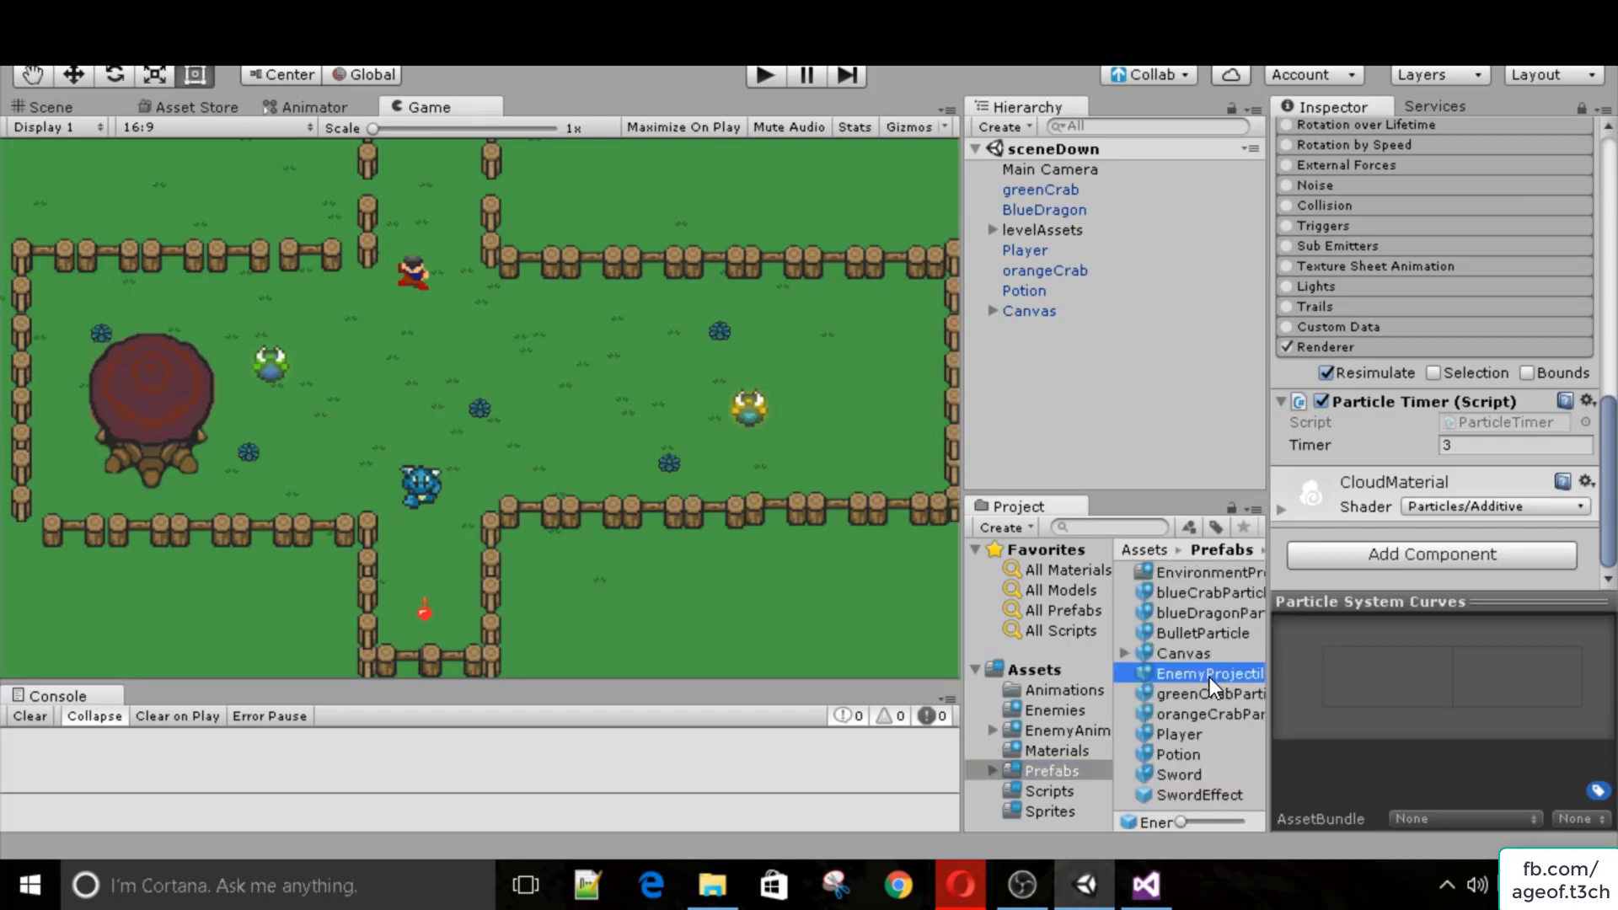
left_click(1200, 695)
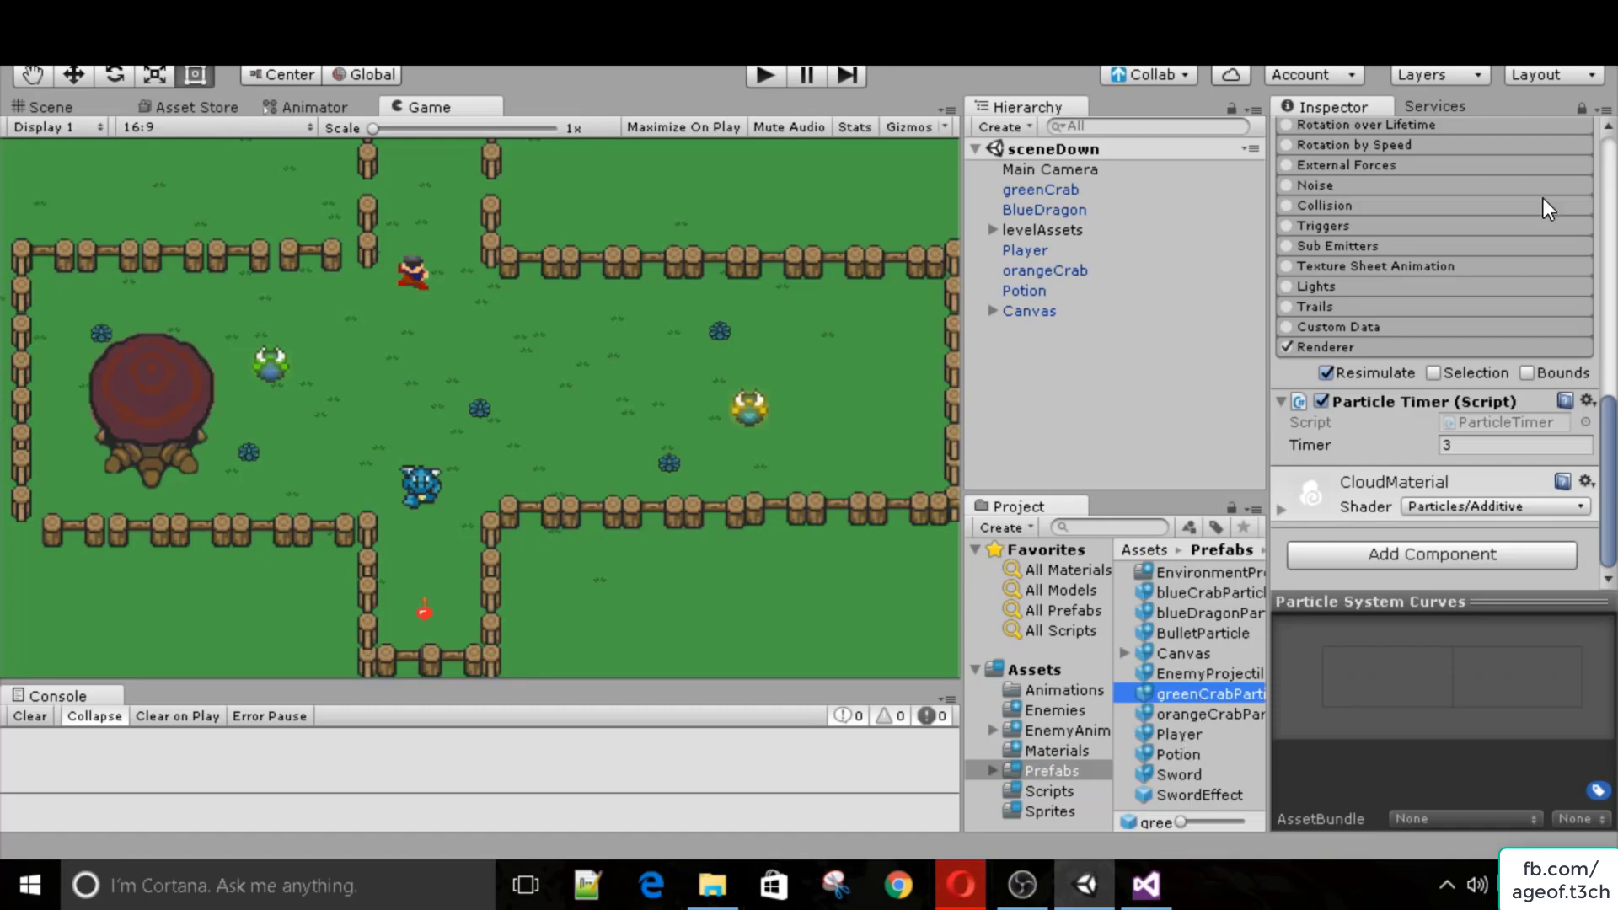
left_click(1583, 109)
left_click(1221, 708)
left_click(1215, 692)
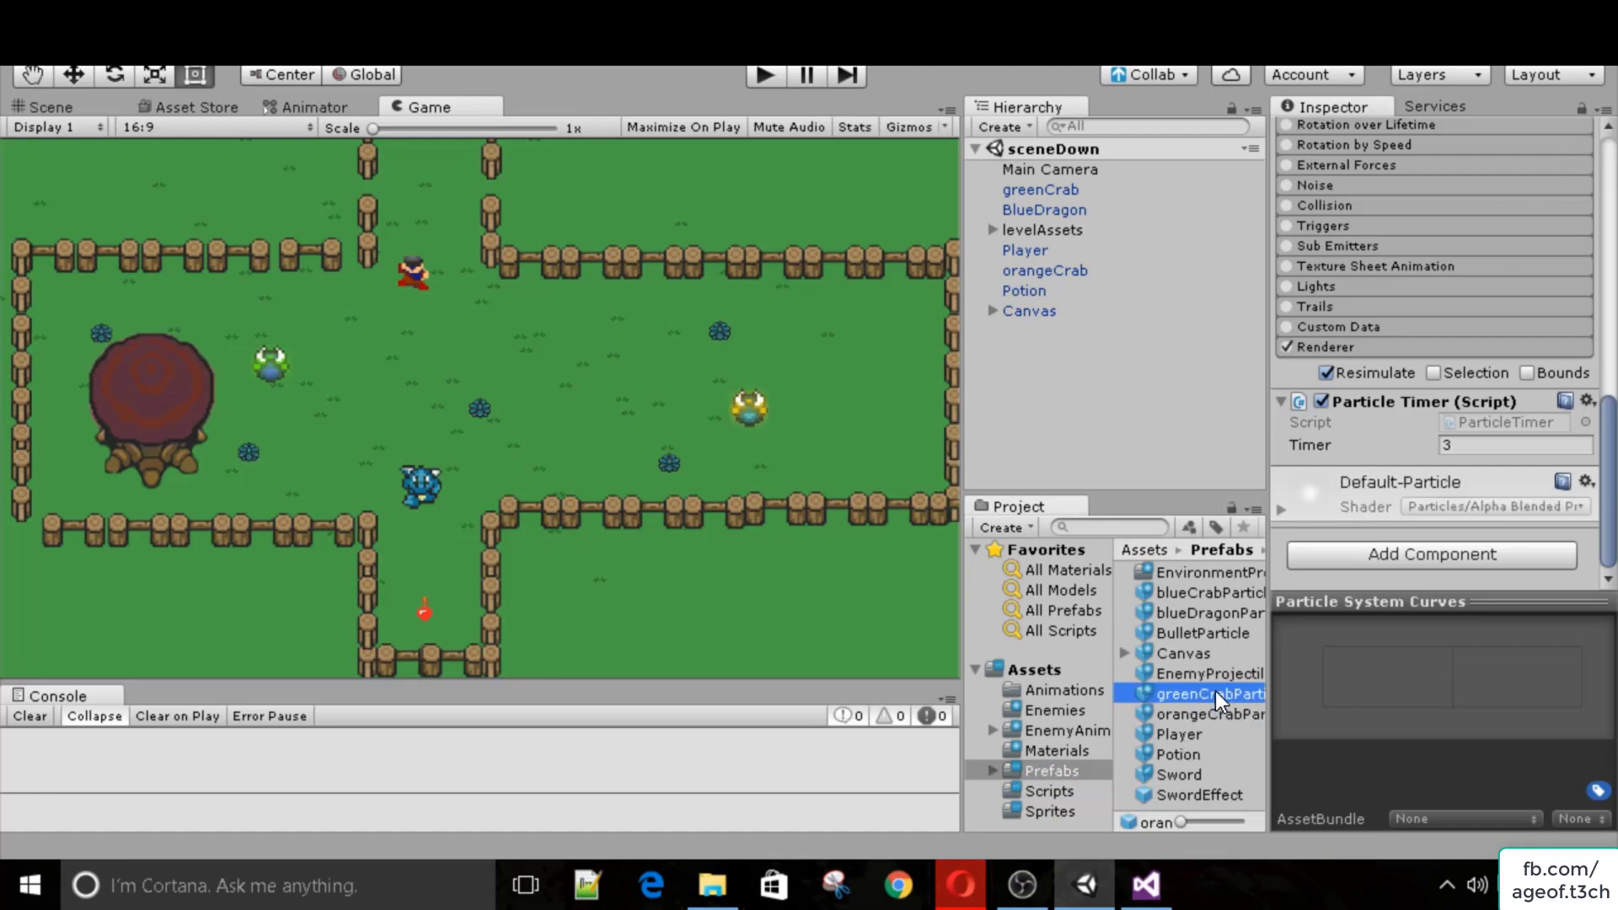
left_click(1582, 113)
Set the greenCrabParticle system's Start Rotation to Random Between Two Constants with the values -180 and 180.
scroll(1432, 462, "up", 10)
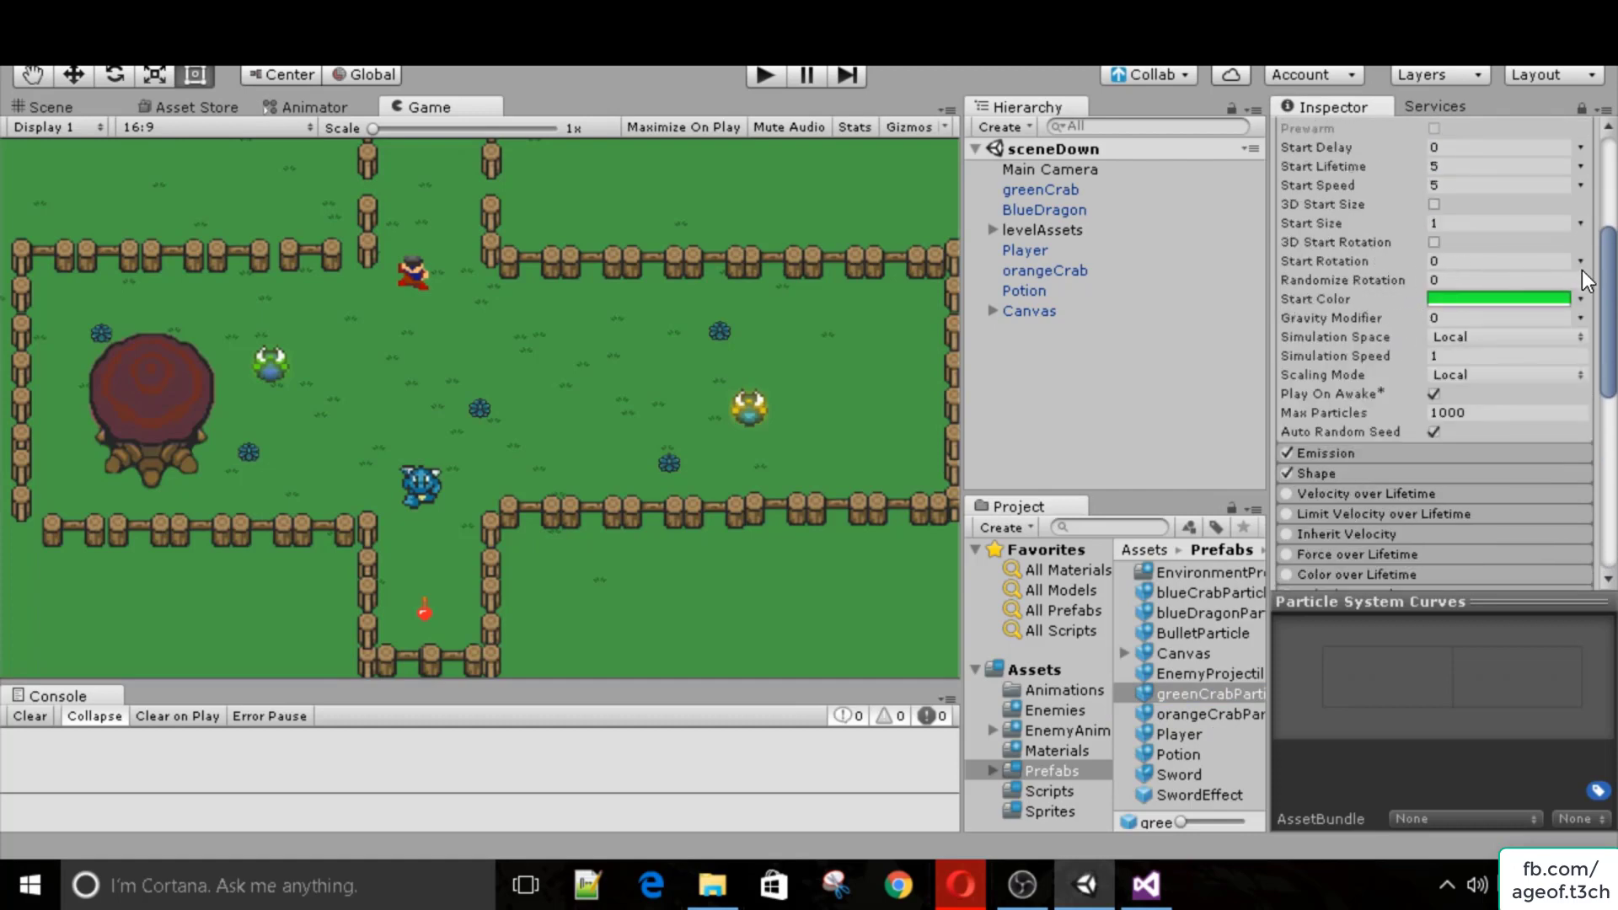
left_click(1580, 261)
left_click(1483, 340)
left_click(1466, 261)
type("-180")
key("Tab")
type("180")
Apply CloudMaterial from the Materials folder to the greenCrabParticle prefab.
scroll(1467, 295, "down", 10)
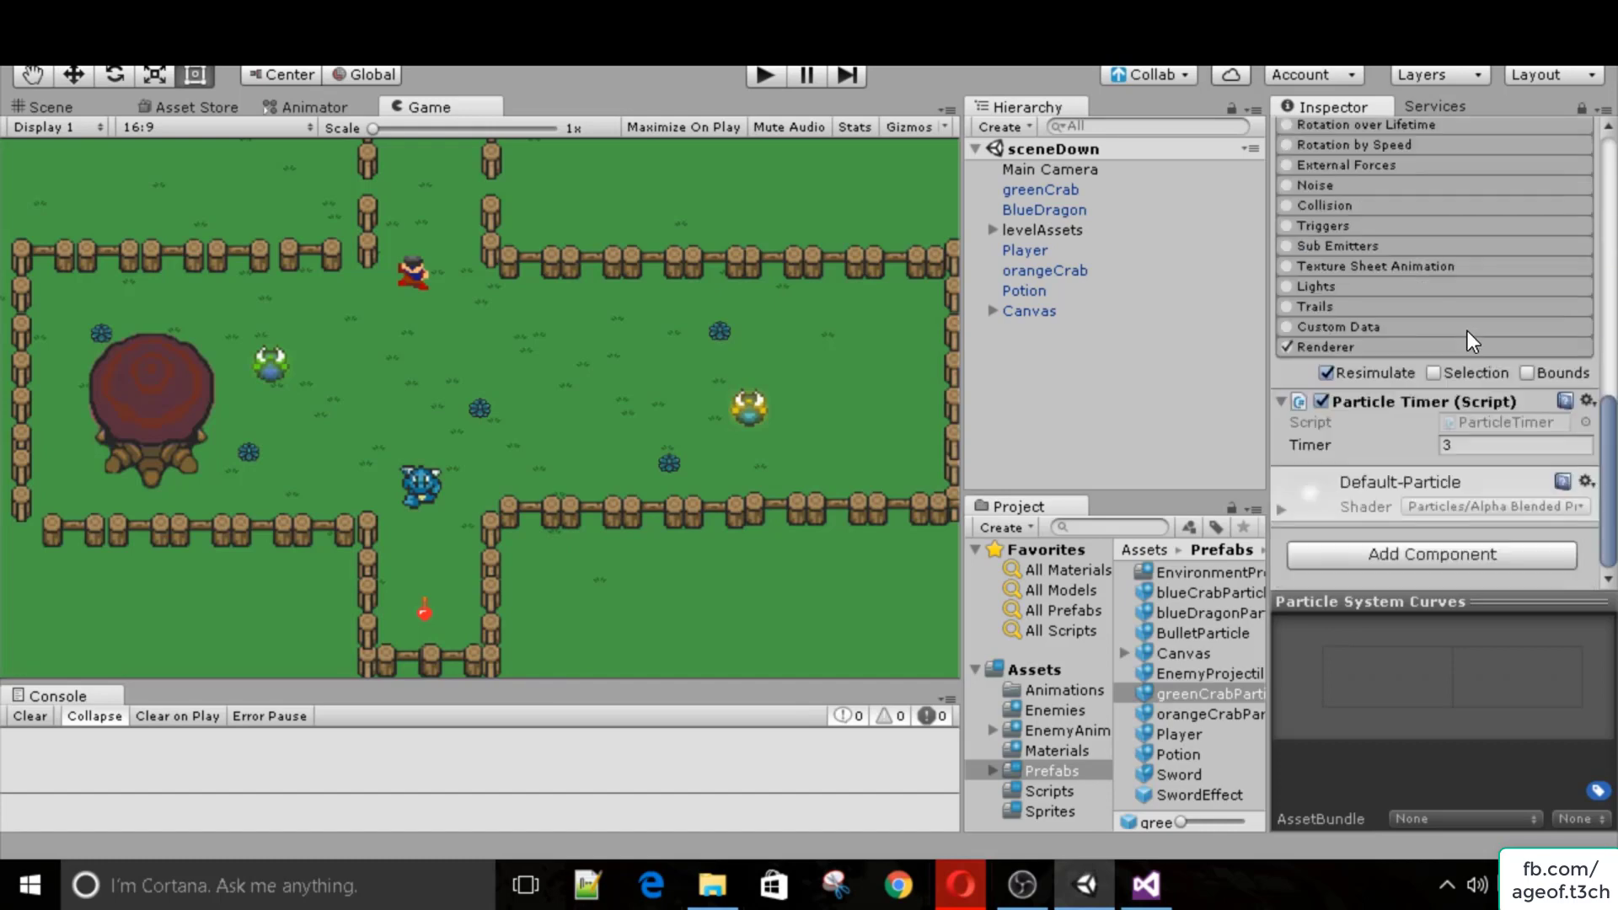
left_click(1070, 750)
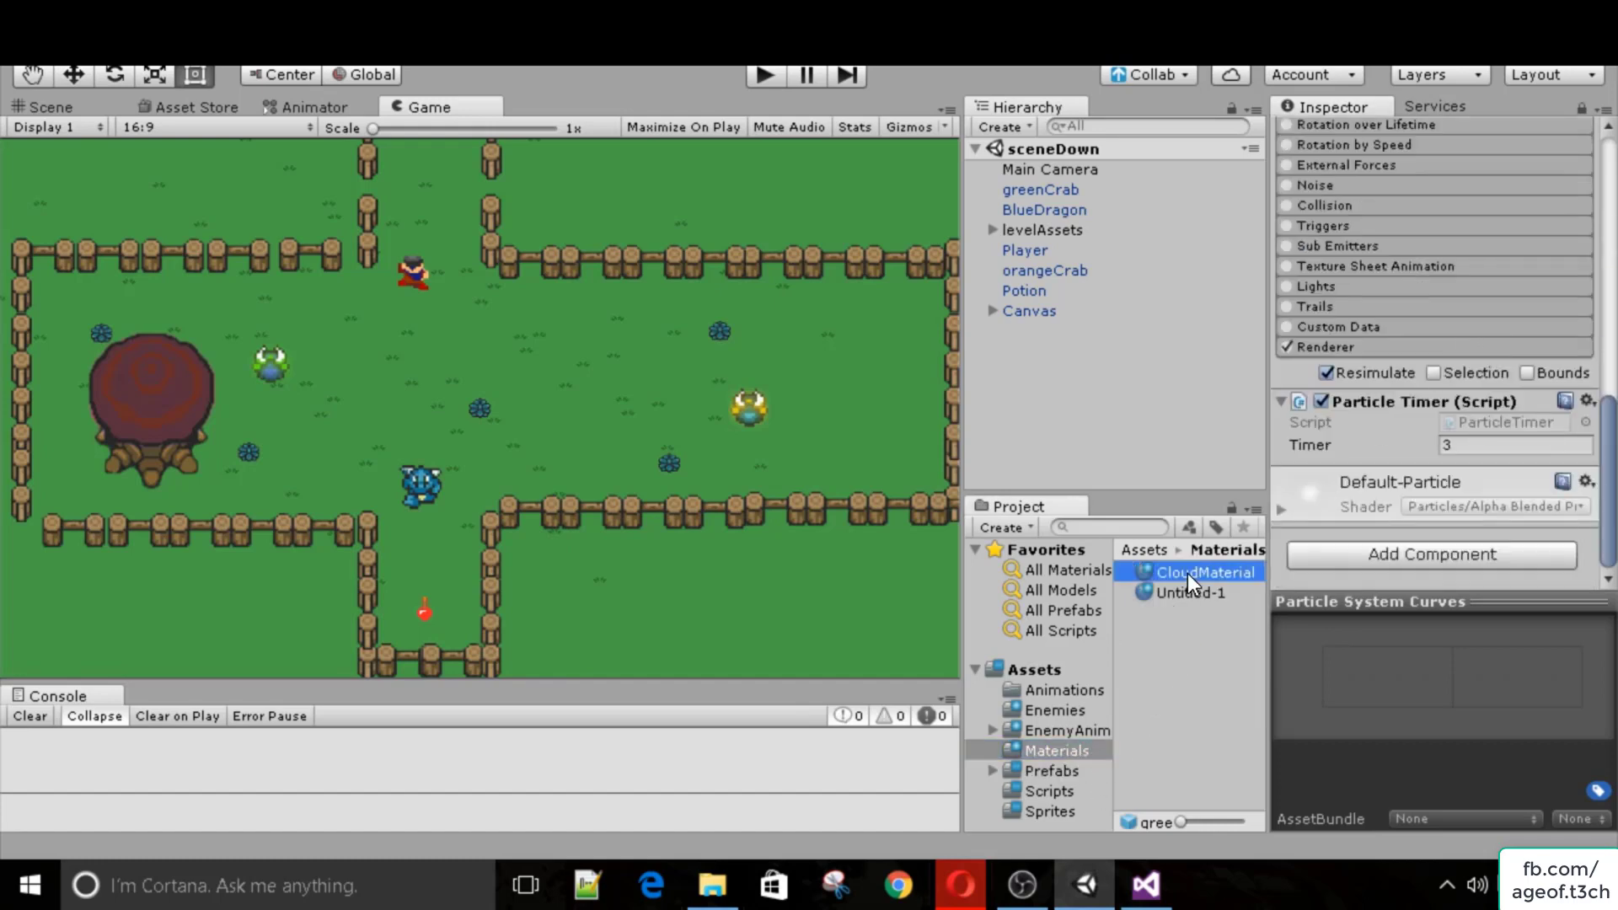
left_click_drag(1186, 572, 1367, 581)
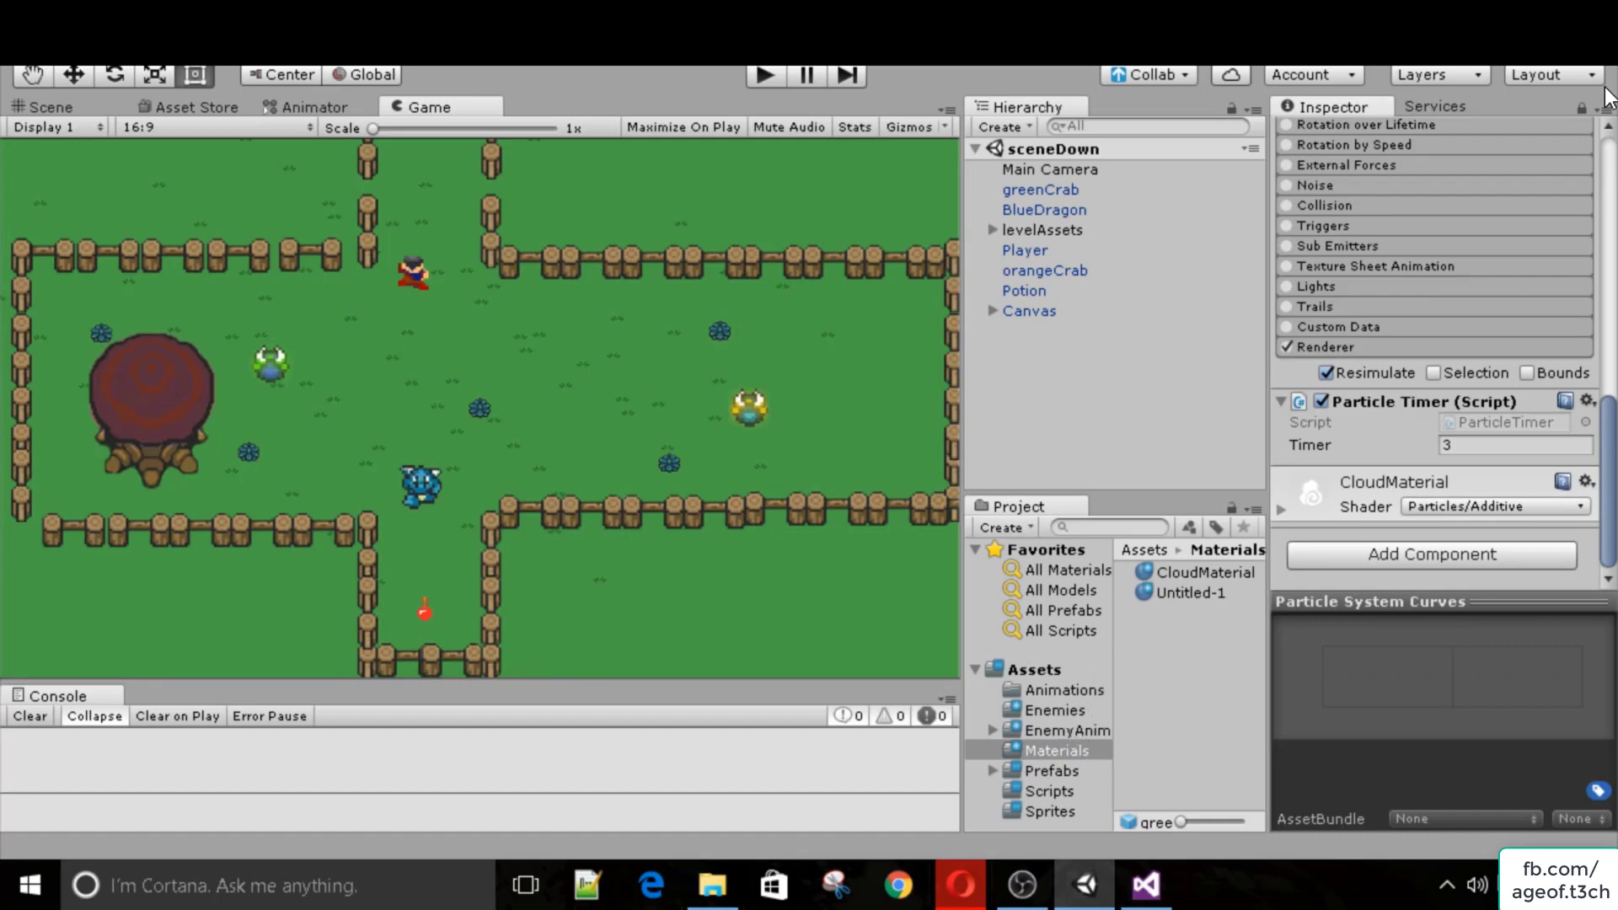
Set the orangeCrabParticle prefab's Start Rotation to Random Between Two Constants with the values -180 and 180.
left_click(1052, 770)
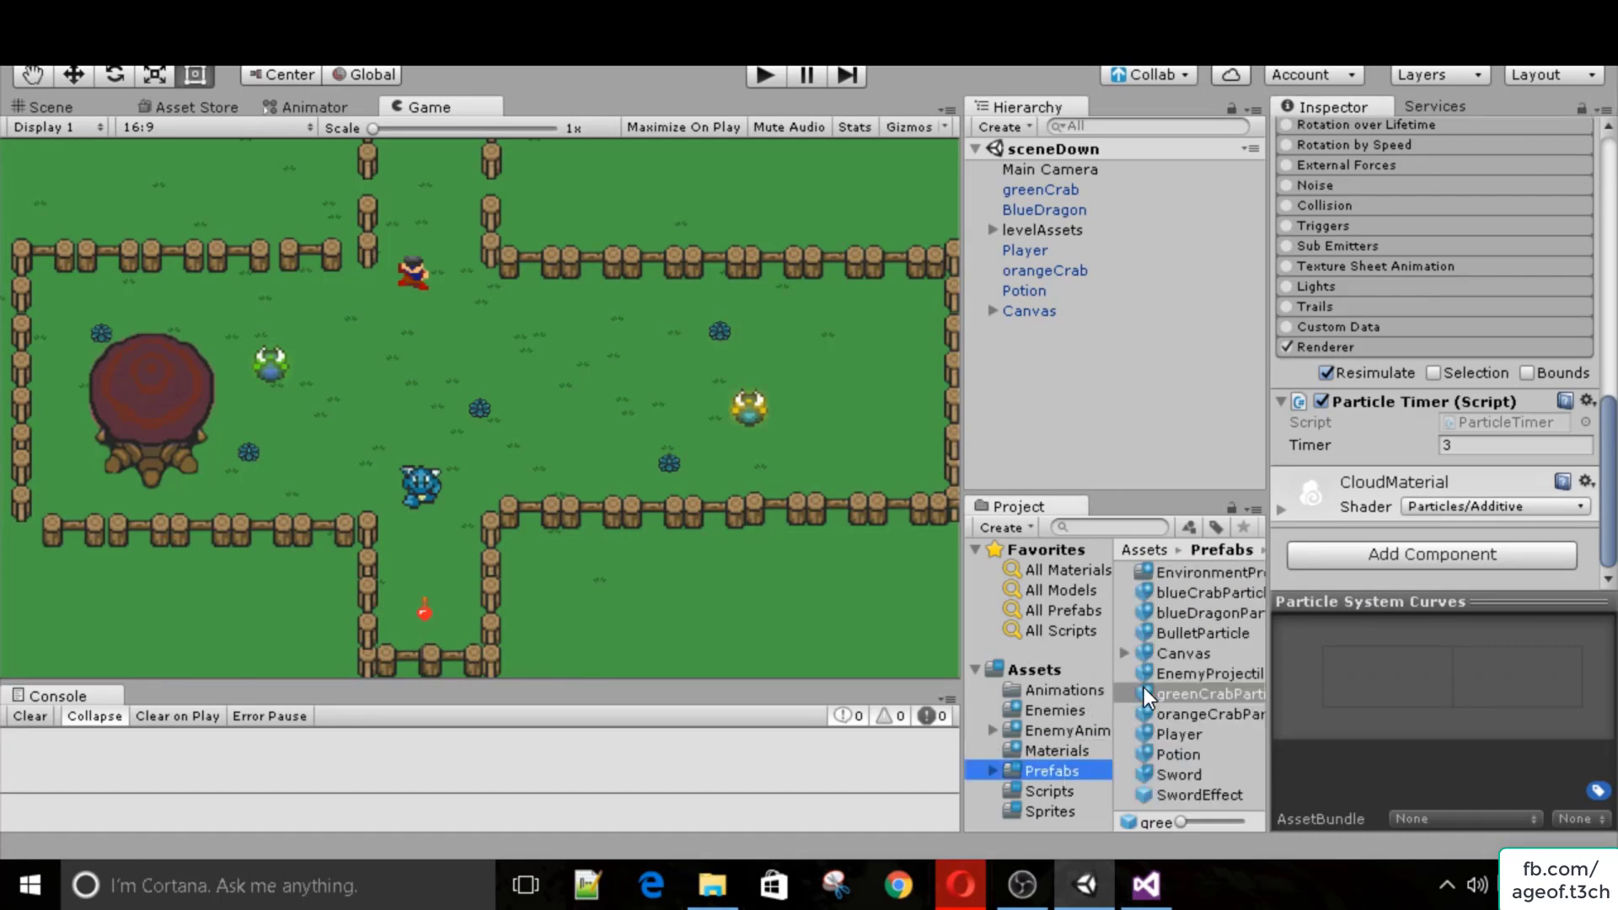
left_click(1206, 709)
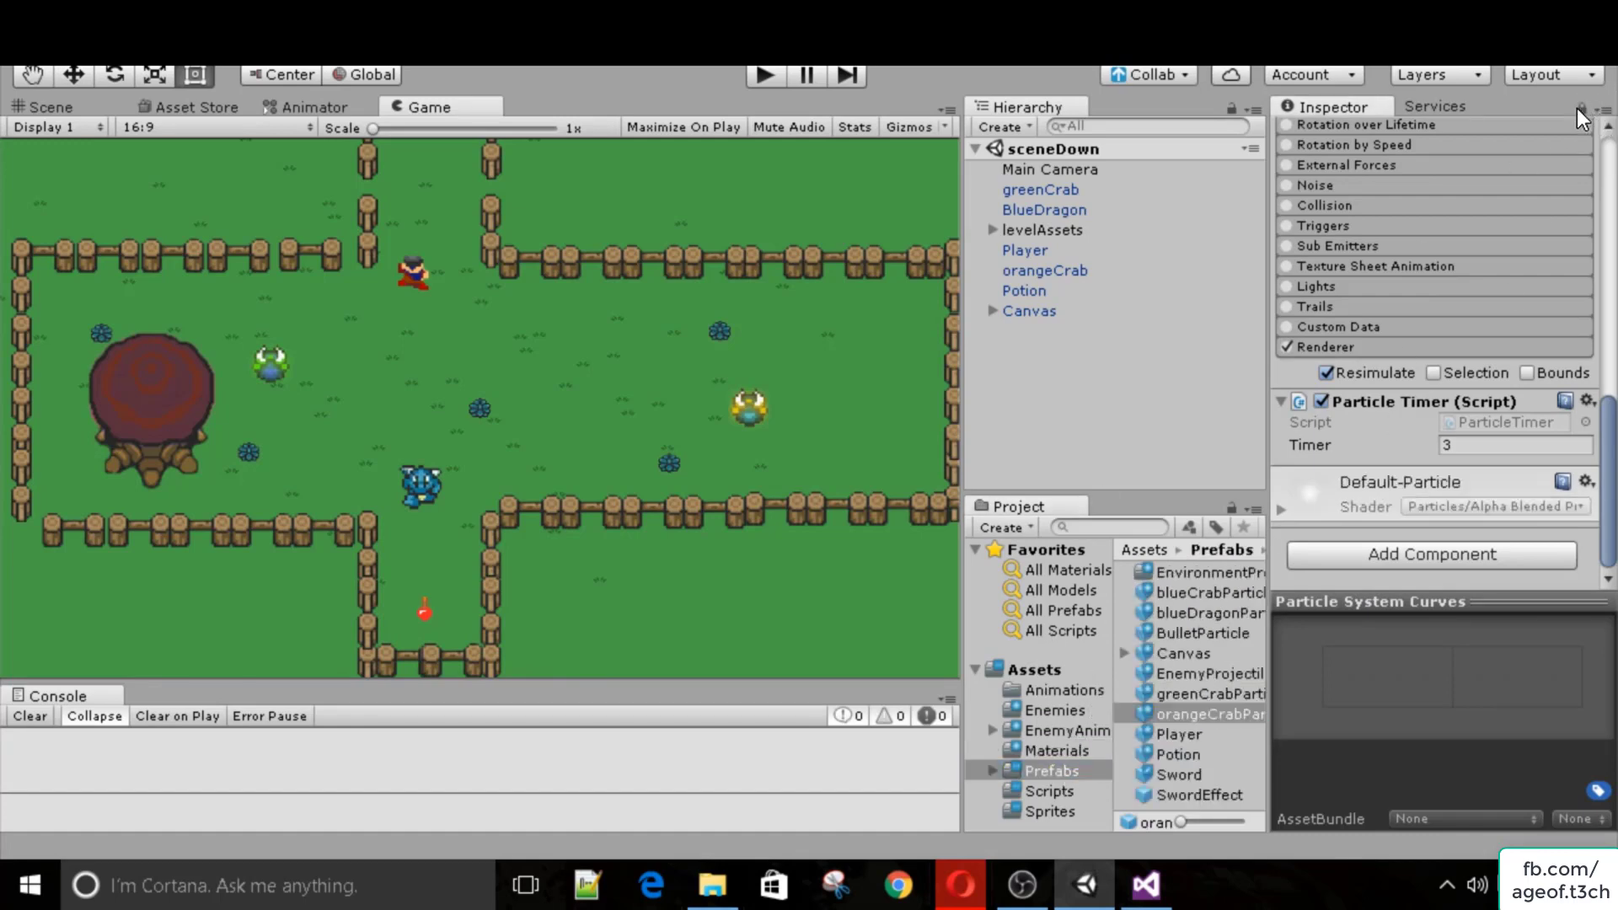
scroll(1463, 336, "up", 5)
scroll(1462, 335, "up", 6)
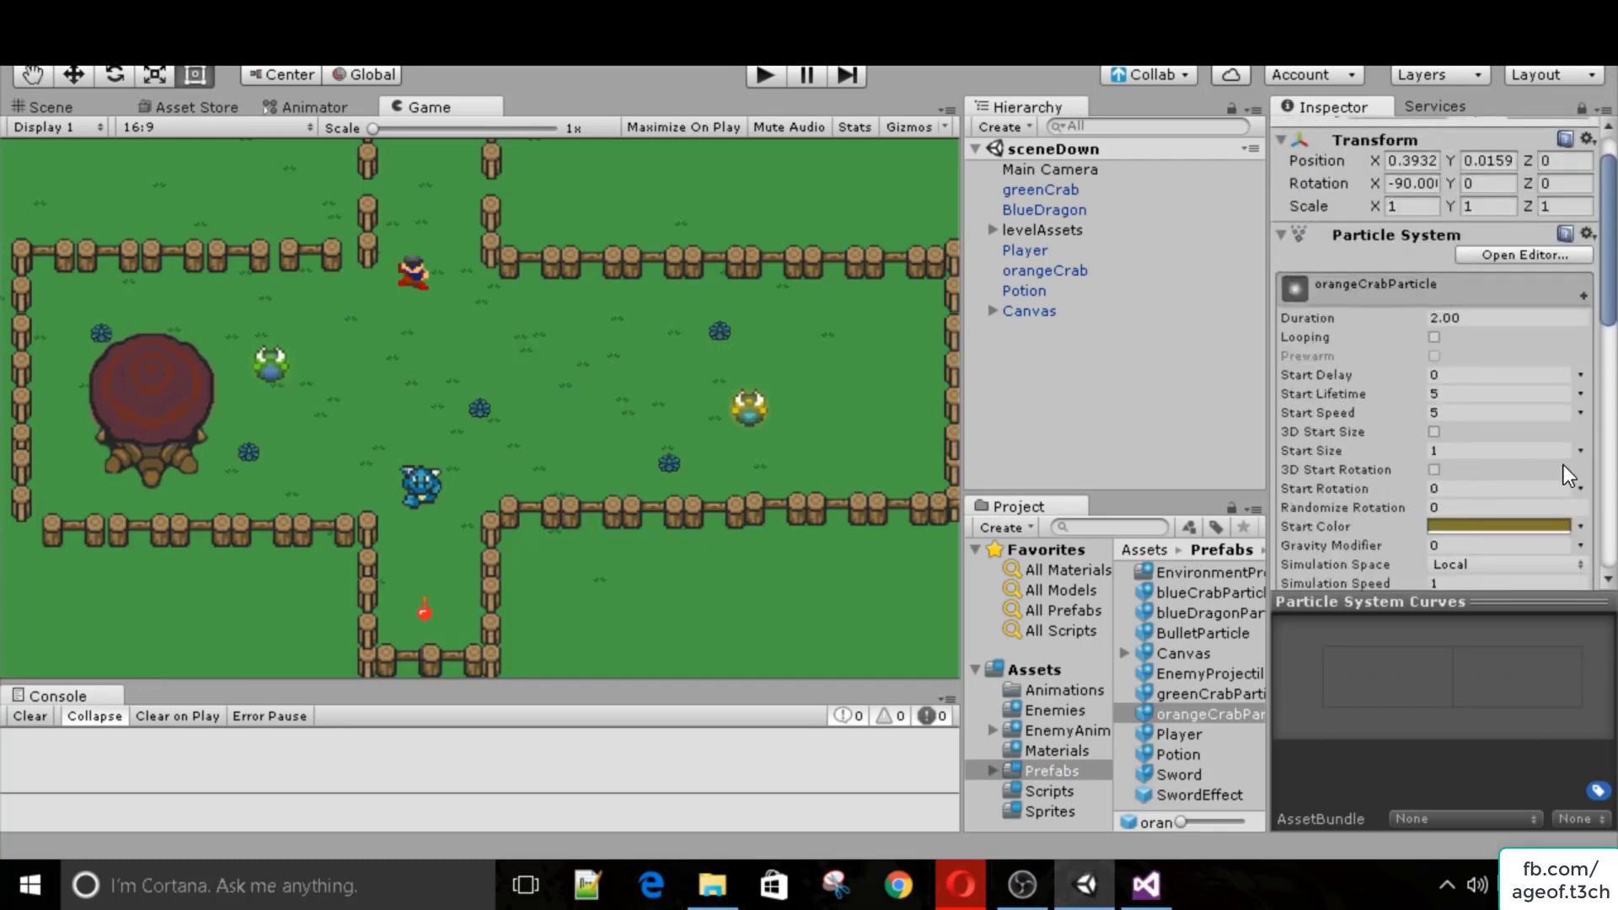
left_click(1581, 489)
left_click(1539, 558)
left_click(1580, 489)
left_click(1451, 489)
type("-180")
key("Tab")
type("180")
Apply CloudMaterial from the Materials folder to the orangeCrabParticle prefab.
scroll(1483, 435, "down", 10)
left_click(1055, 749)
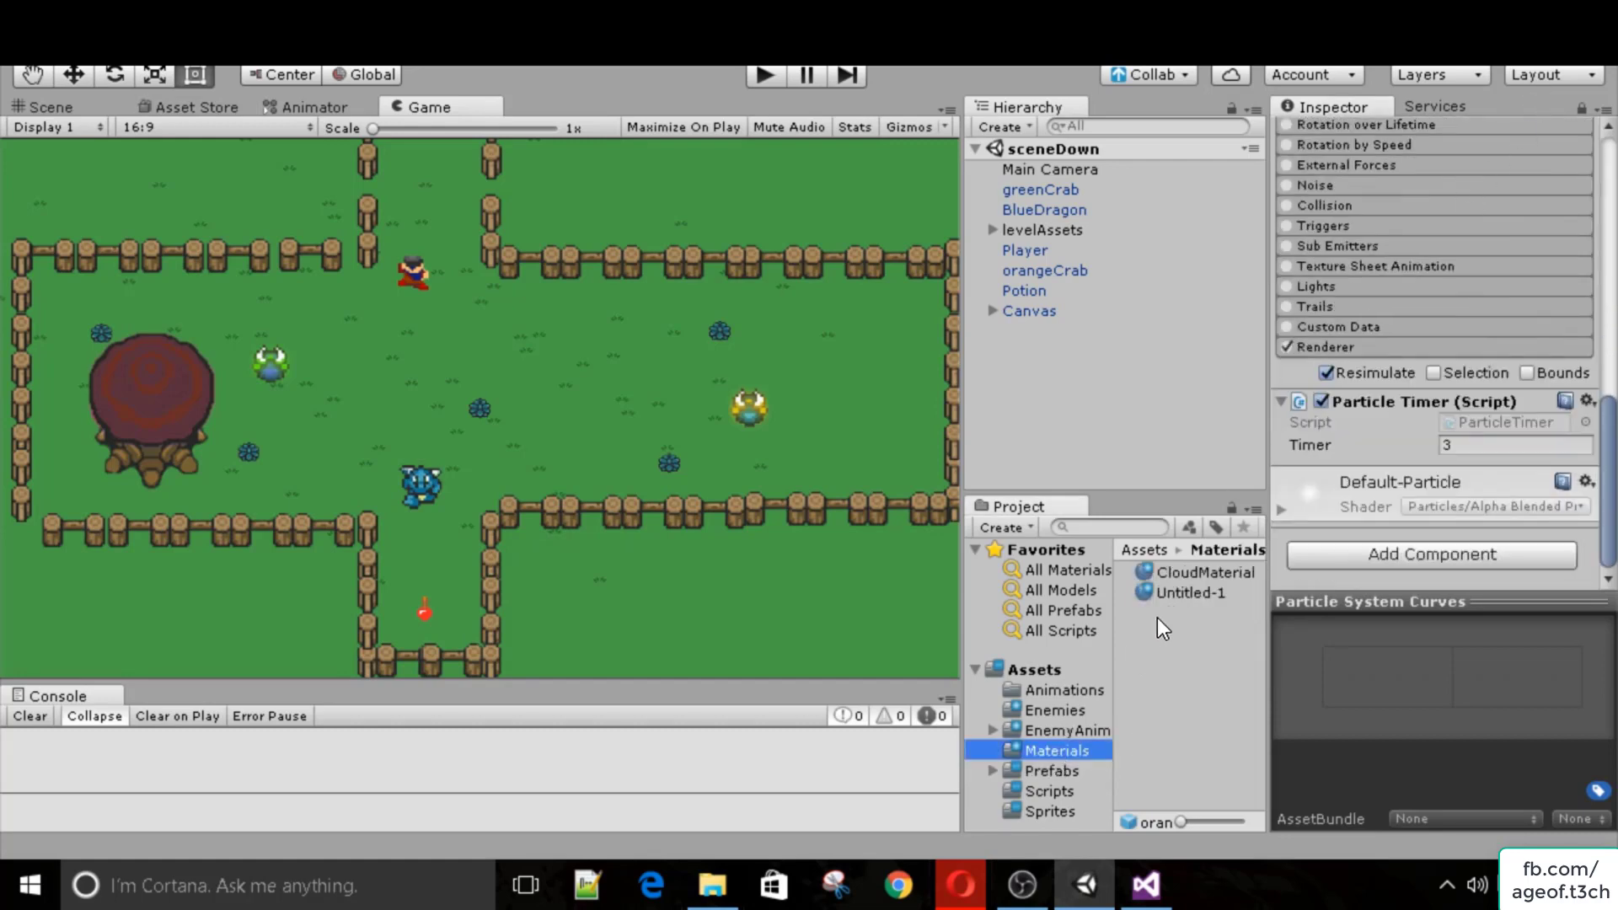
left_click_drag(1195, 574, 1321, 502)
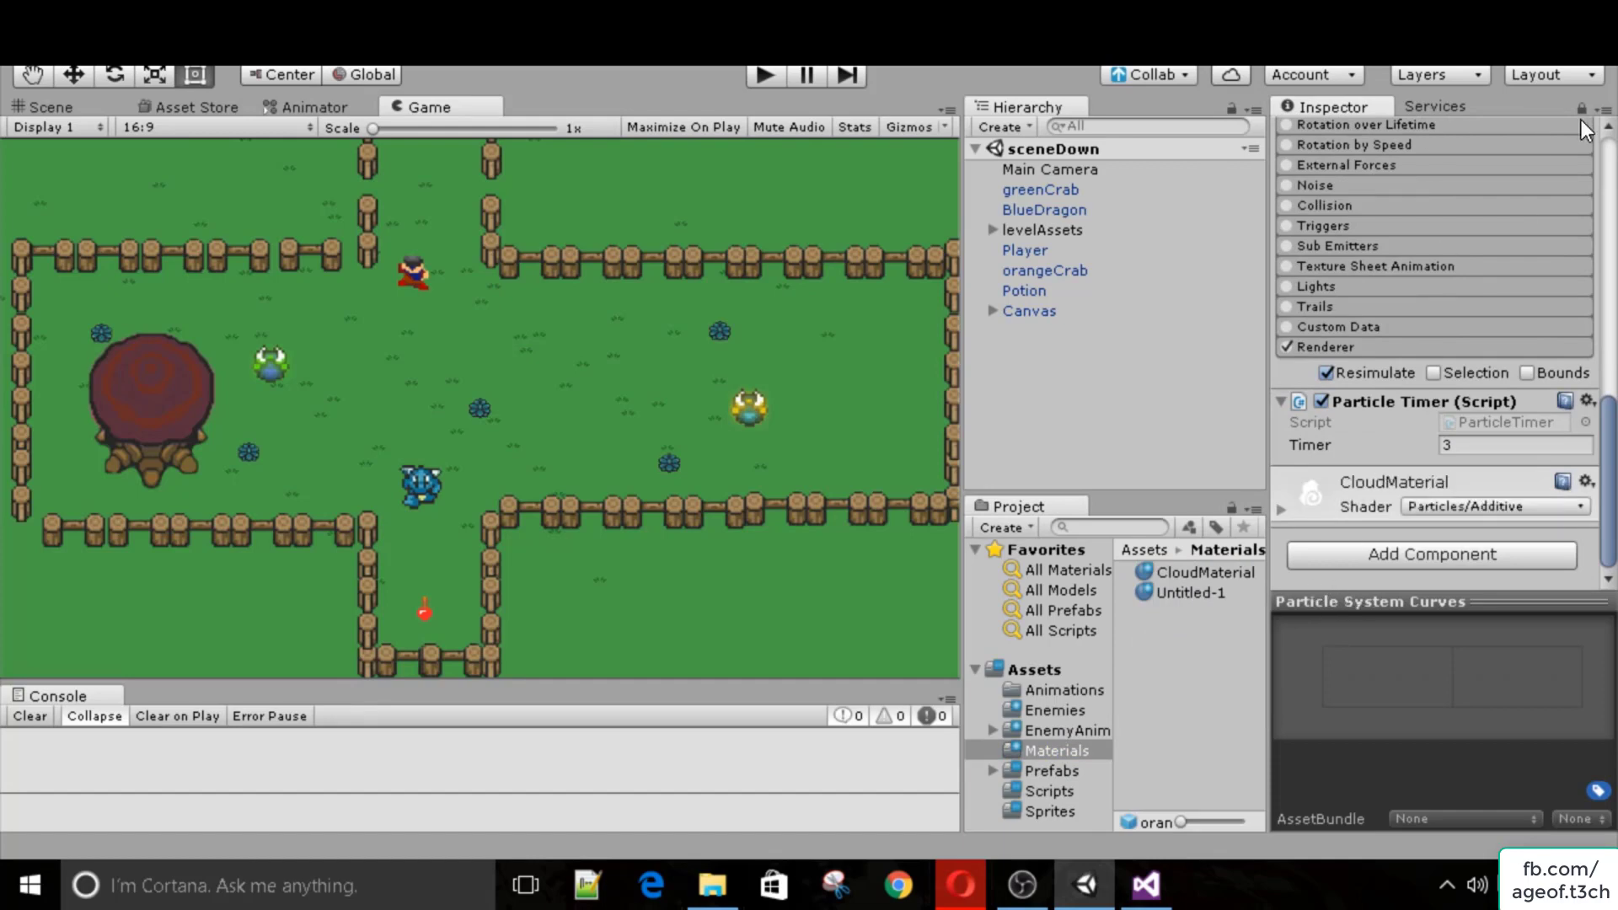
Play-test the cloud particles by moving the player past the blue dragon into the field and throwing swords toward the orange crab.
left_click(765, 75)
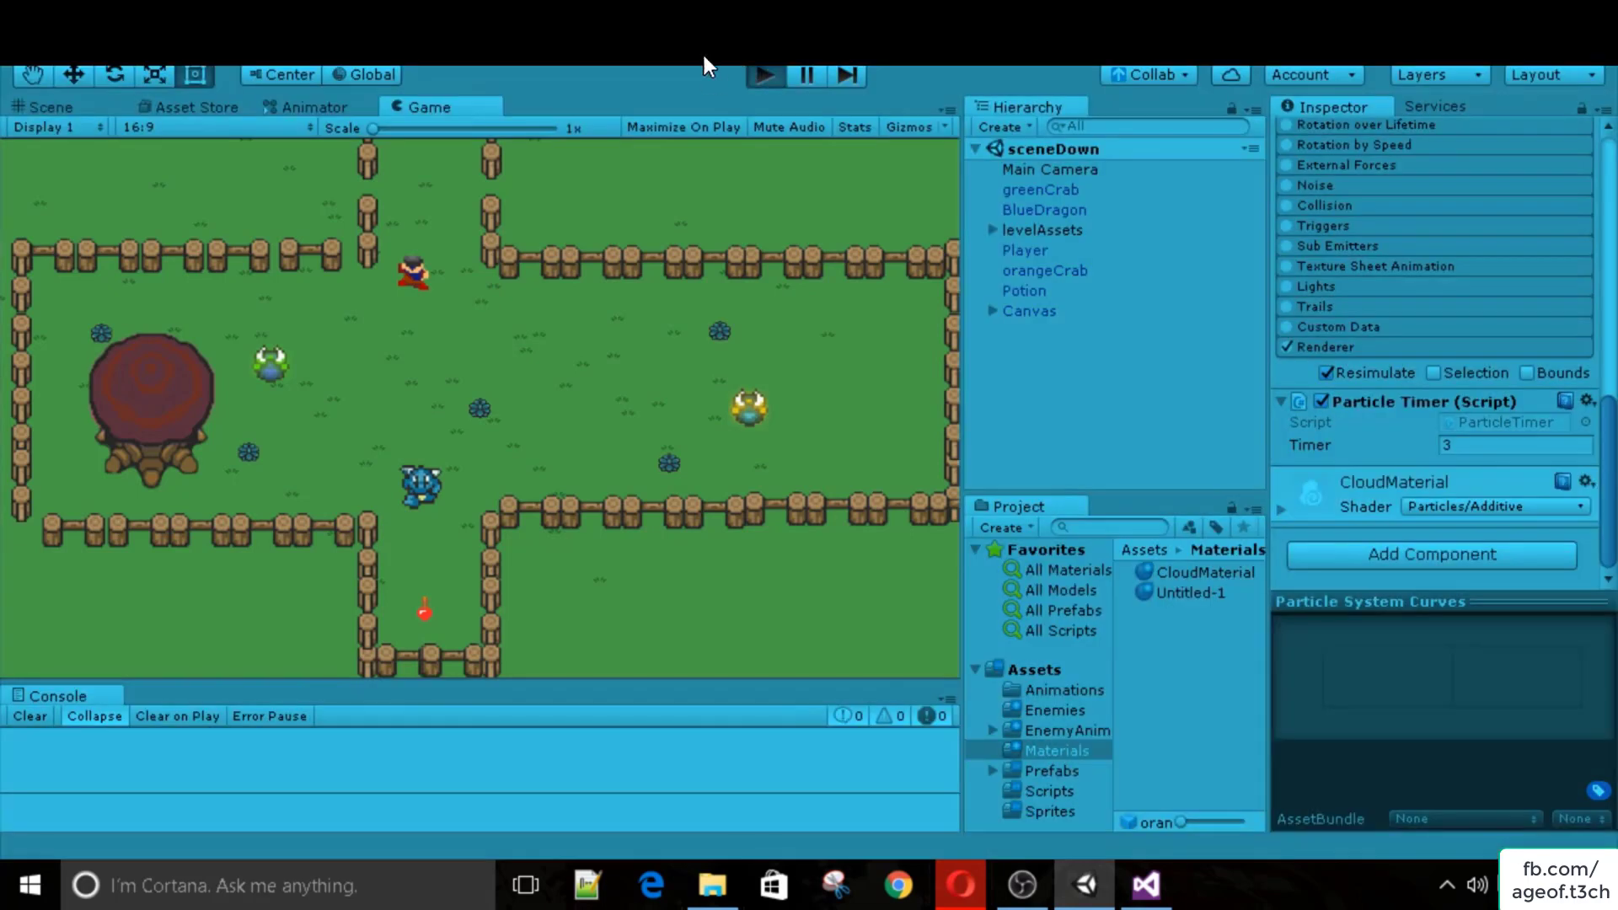
key("s")
key("space")
key("d")
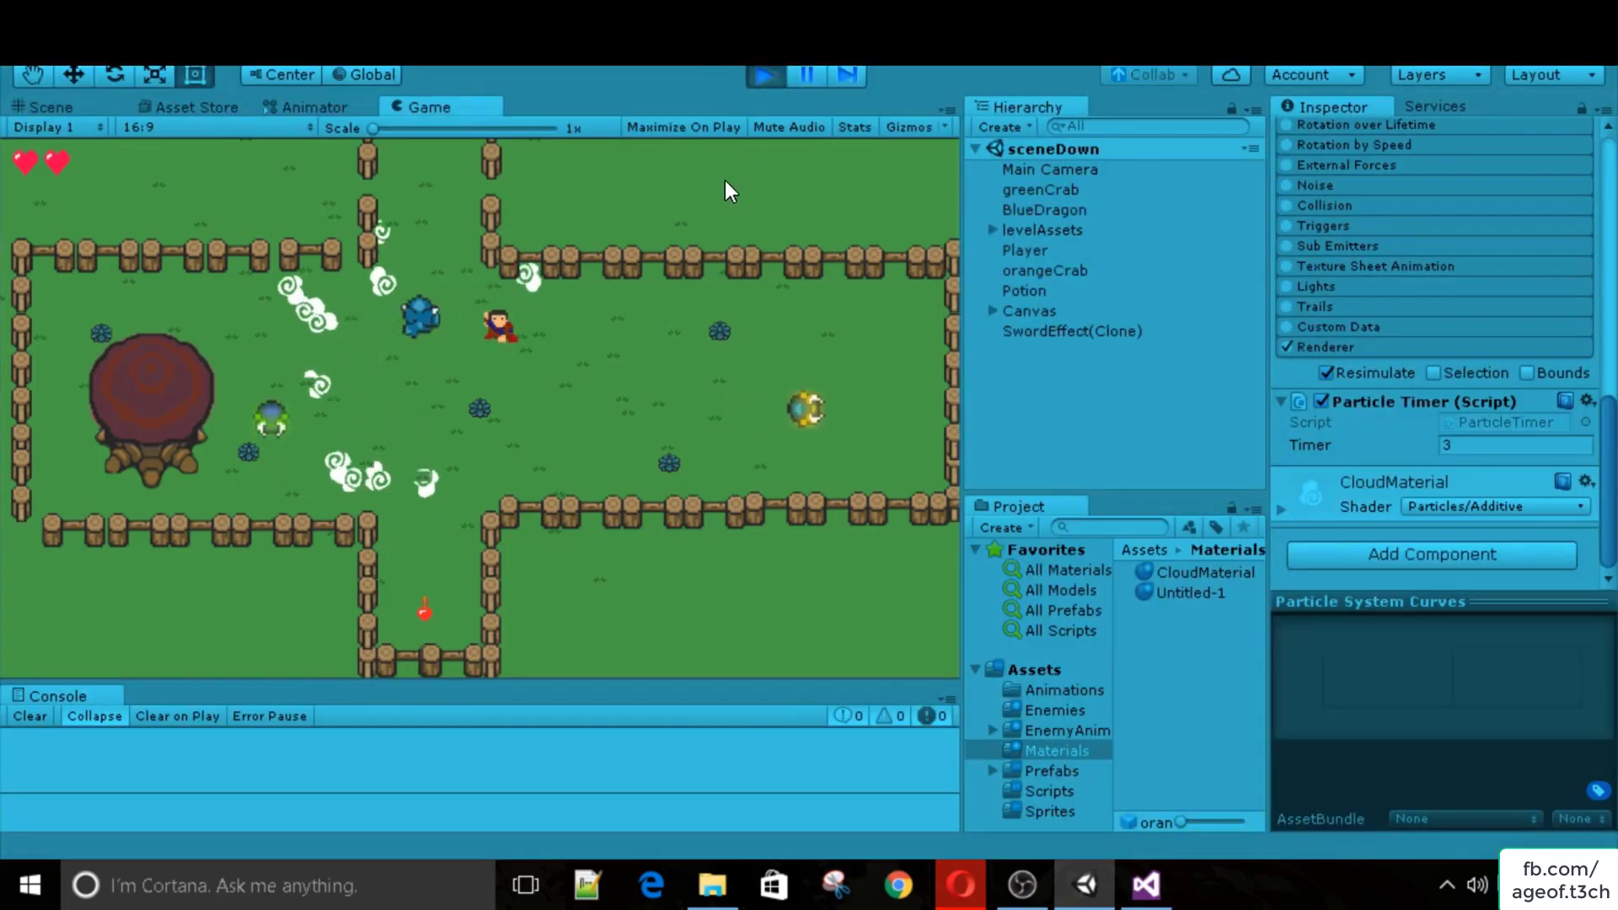
key("s")
key("d")
key("space")
key("w")
key("space")
key("d")
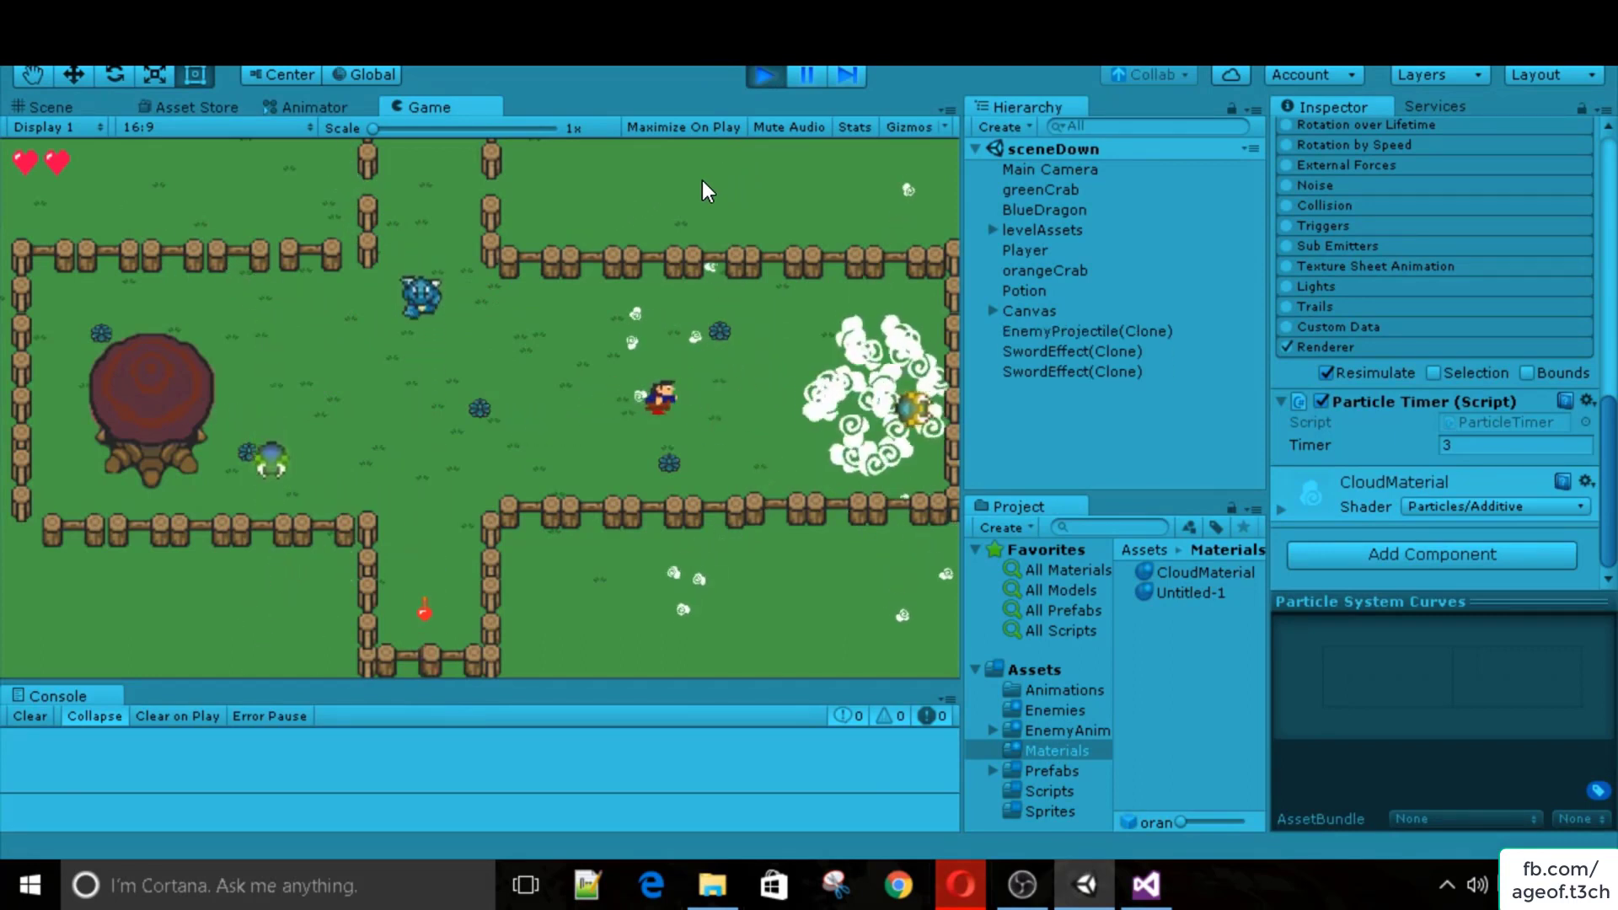
Keep throwing swords at the orange crab until it is defeated, then move up the field and attack in the opposite direction.
key("space")
key("a")
key("d")
key("space")
key("a")
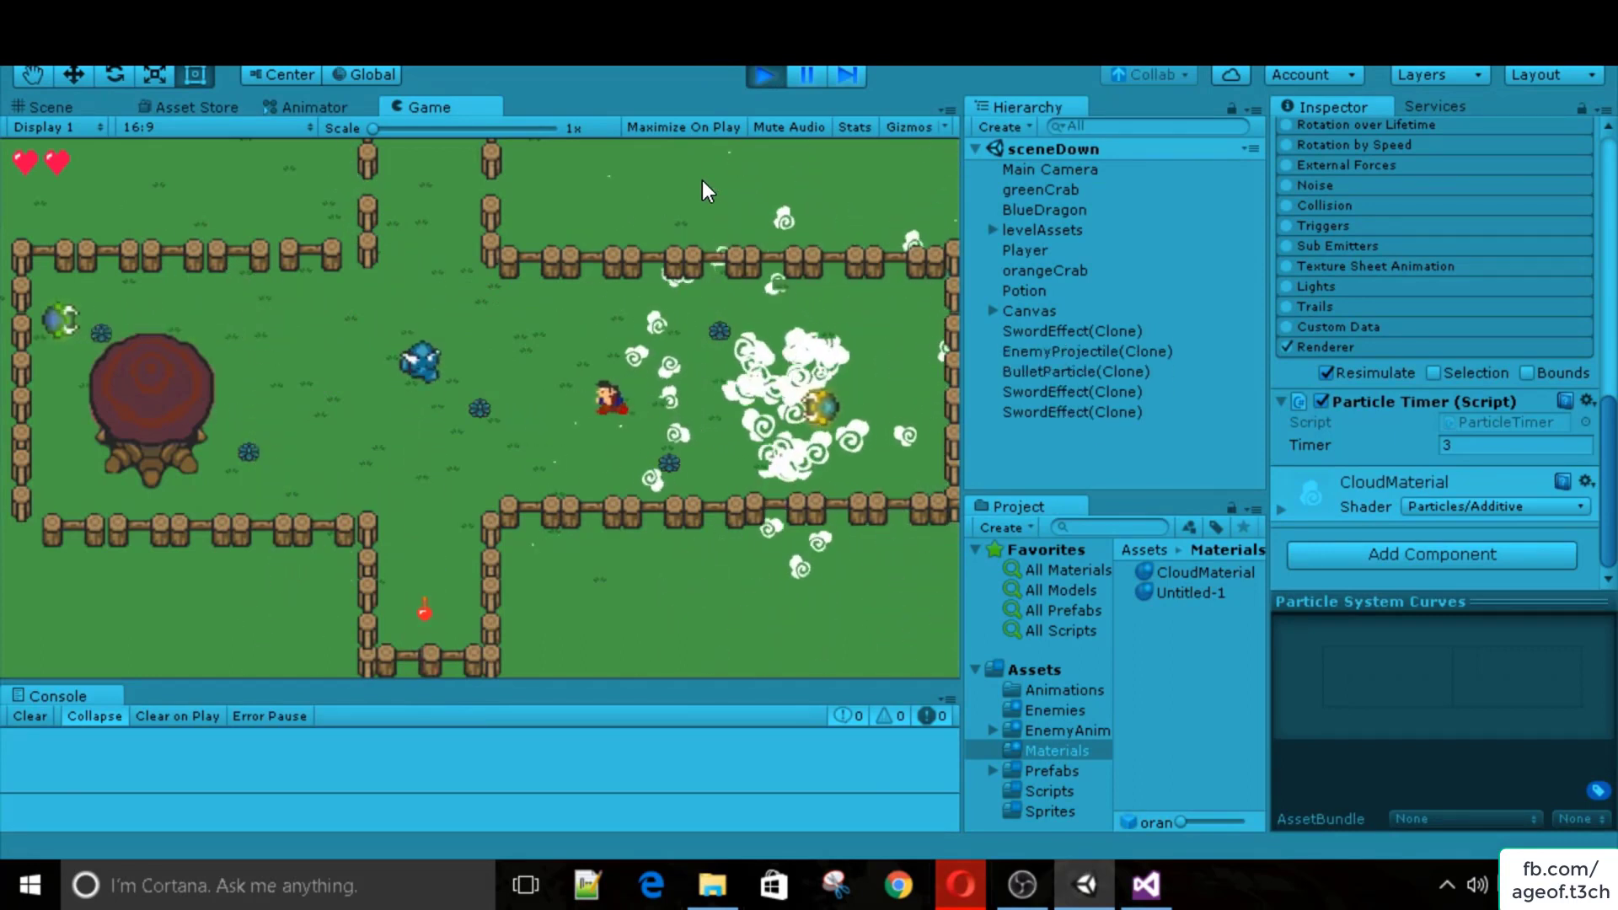
key("d")
key("space")
key("a")
key("d")
key("w")
key("a")
key("space")
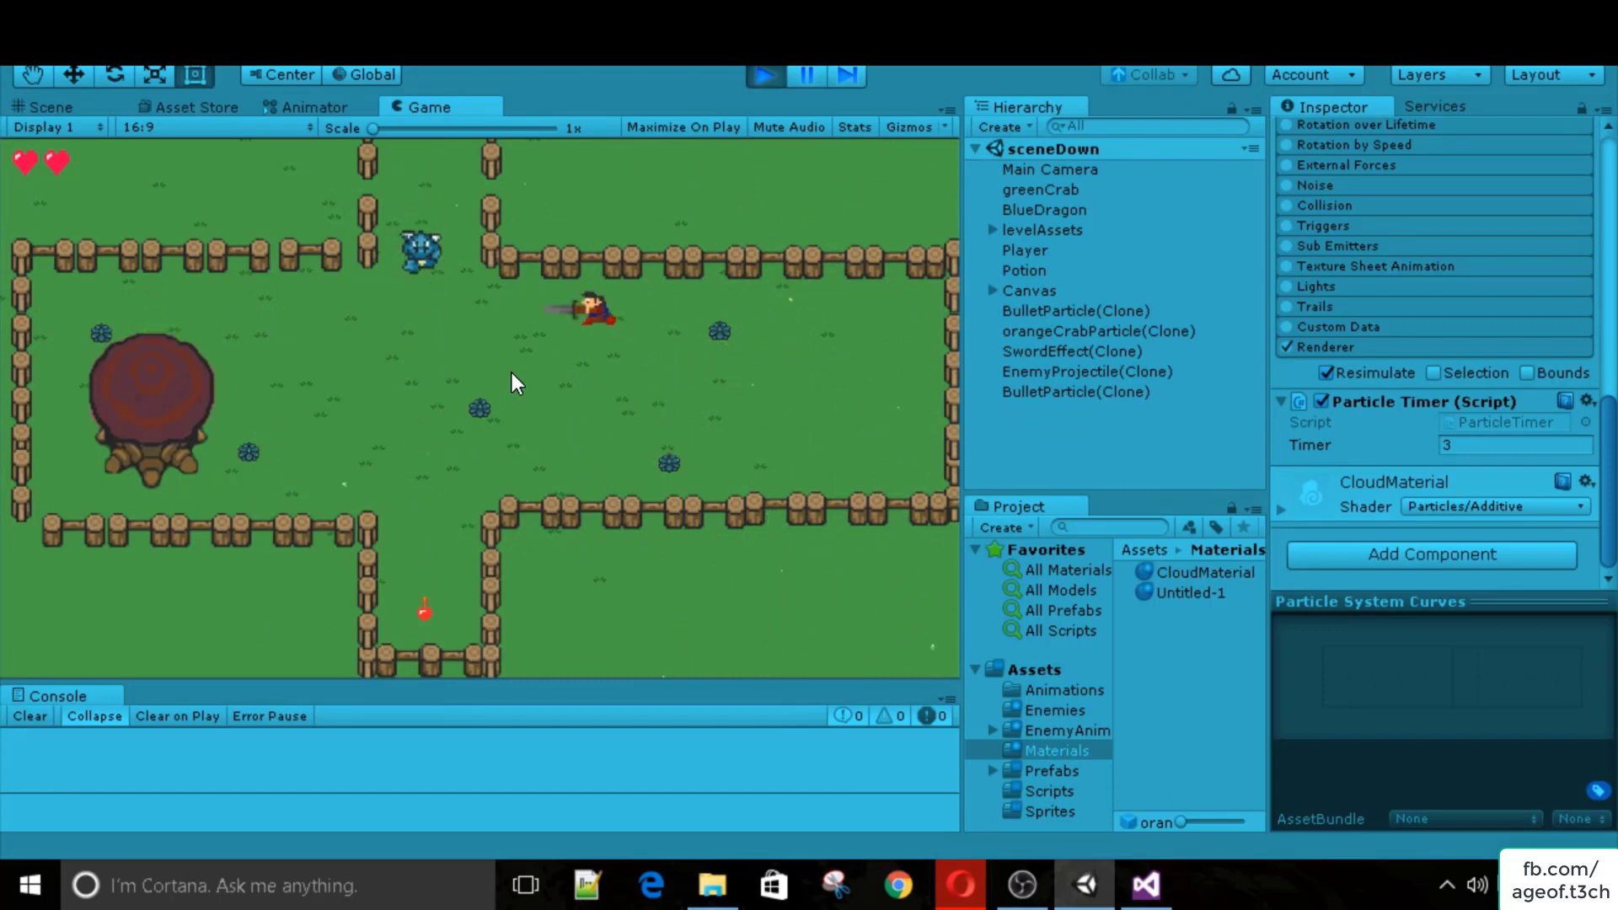
Play-test the particles by running across the field and throwing swords back at the green crab until it is defeated.
key("s")
key("d")
key("a")
key("space")
key("d")
key("a")
key("space")
key("d")
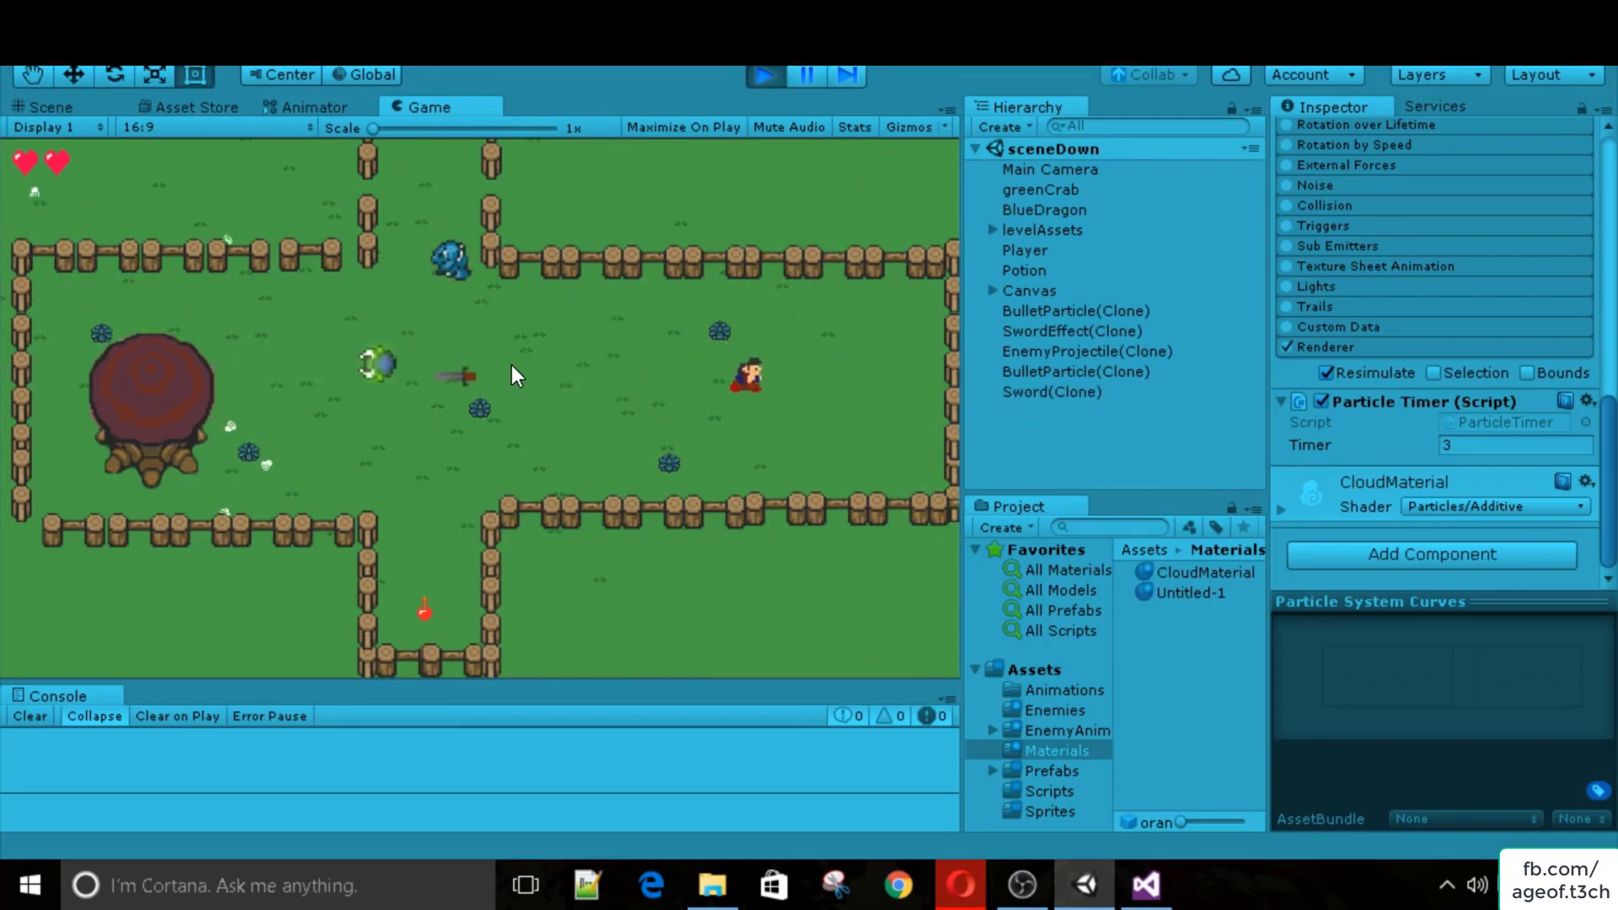
key("a")
key("space")
key("d")
key("s")
key("a")
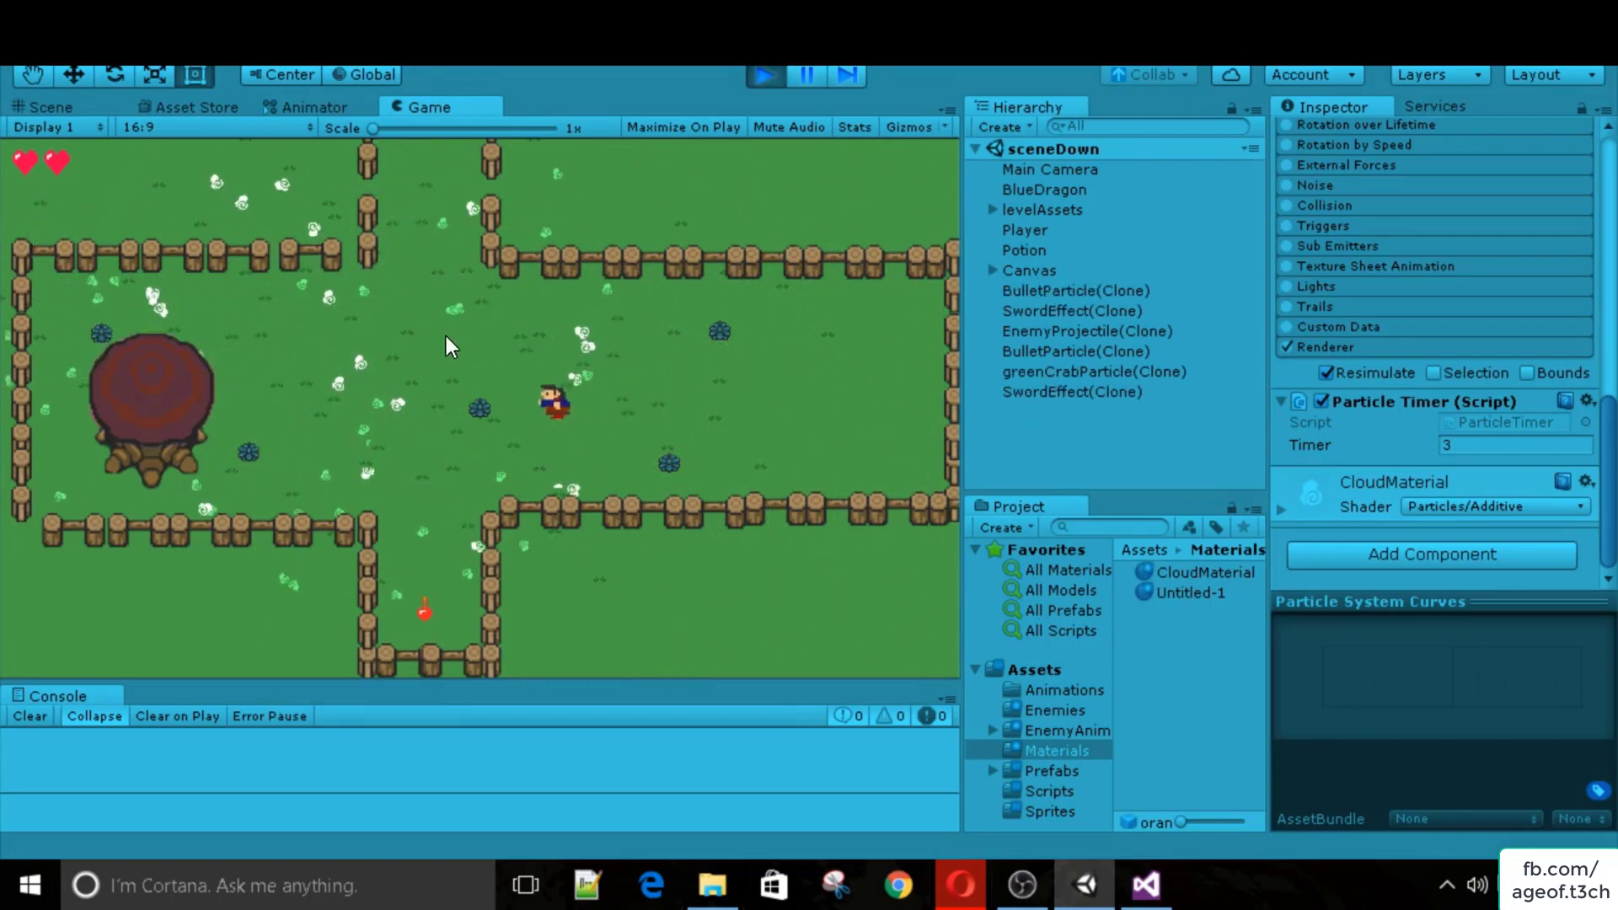
Move the player through the middle of the field and throw swords up toward the passage and toward the big tree.
key("a")
key("w")
key("space")
key("d")
key("s")
key("a")
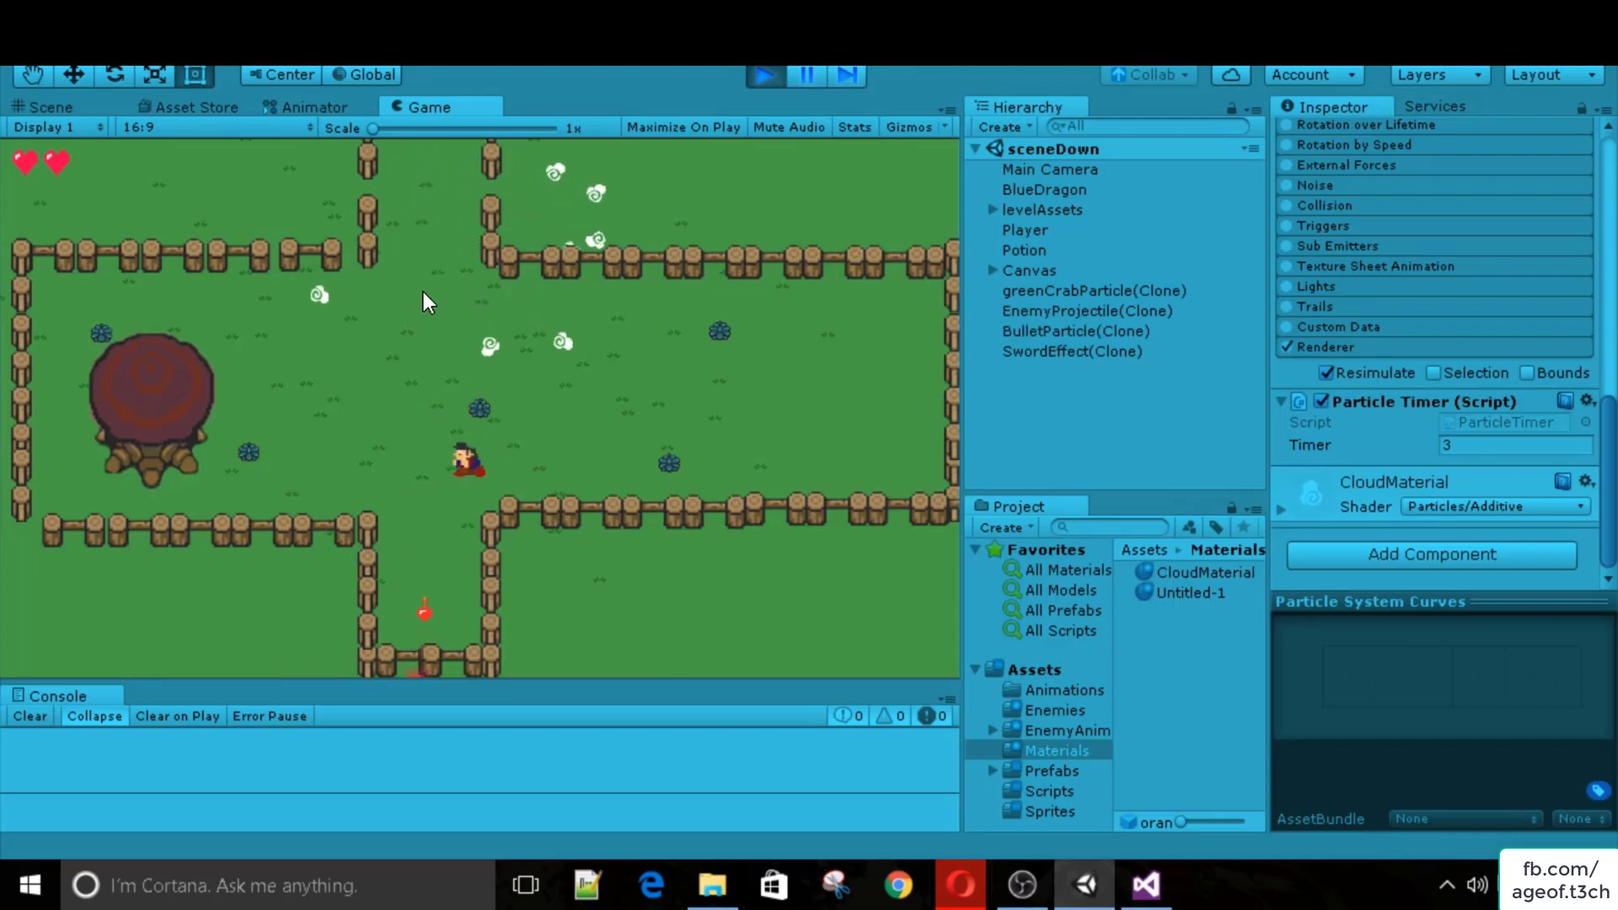
key("w")
key("space")
key("s")
key("a")
key("d")
key("w")
key("a")
key("space")
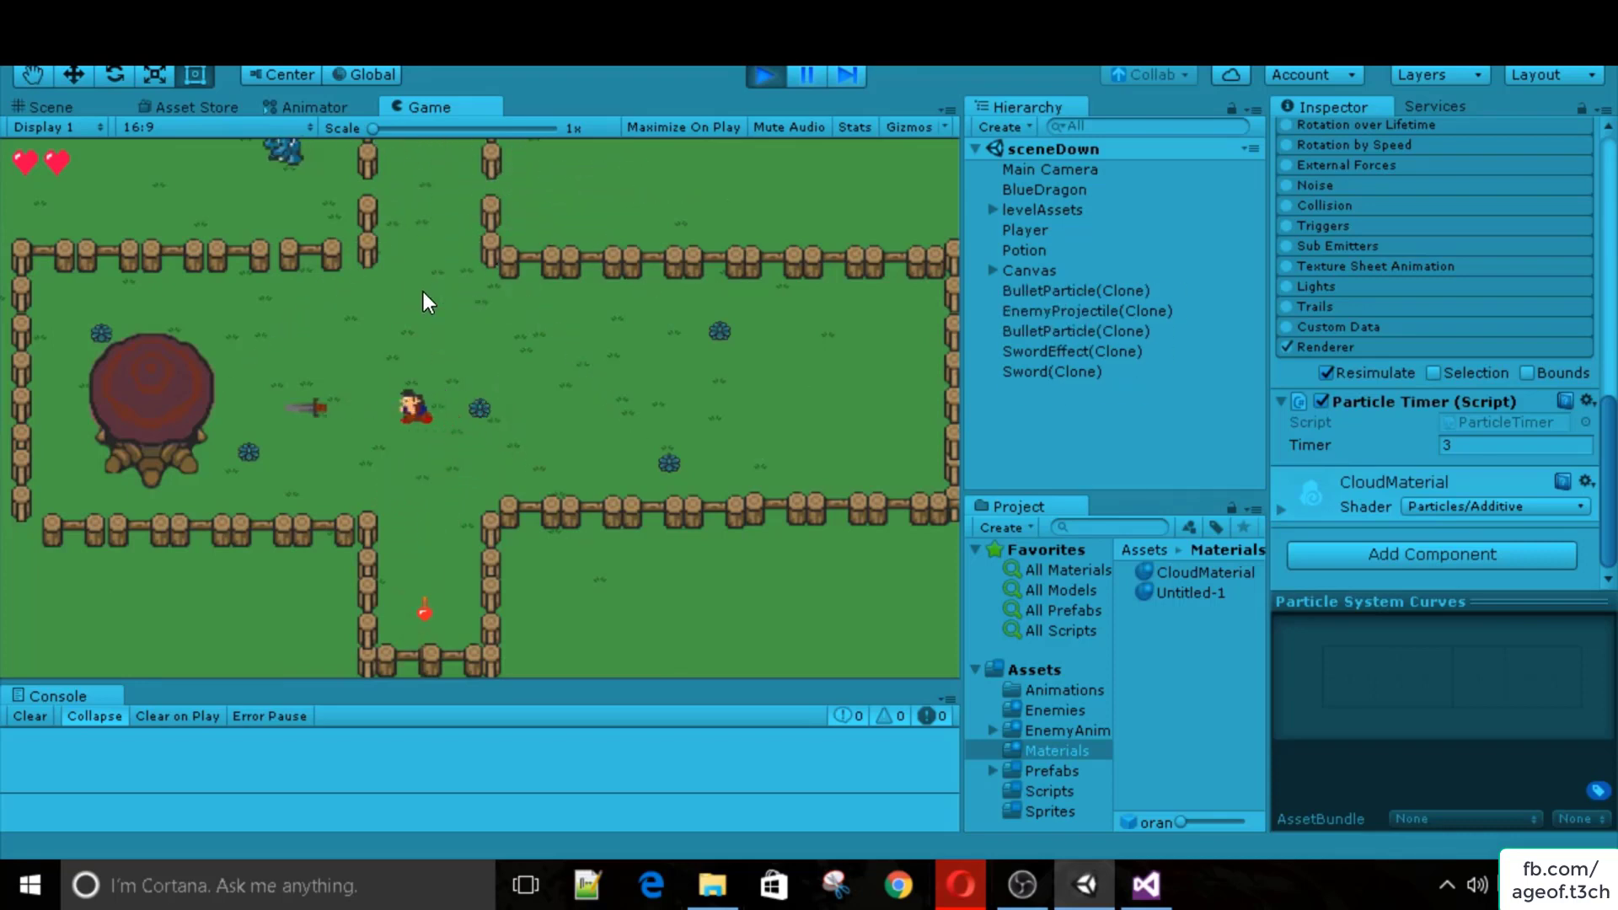
Walk the player over to the big tree and up toward the fence, and end the play test.
key("a")
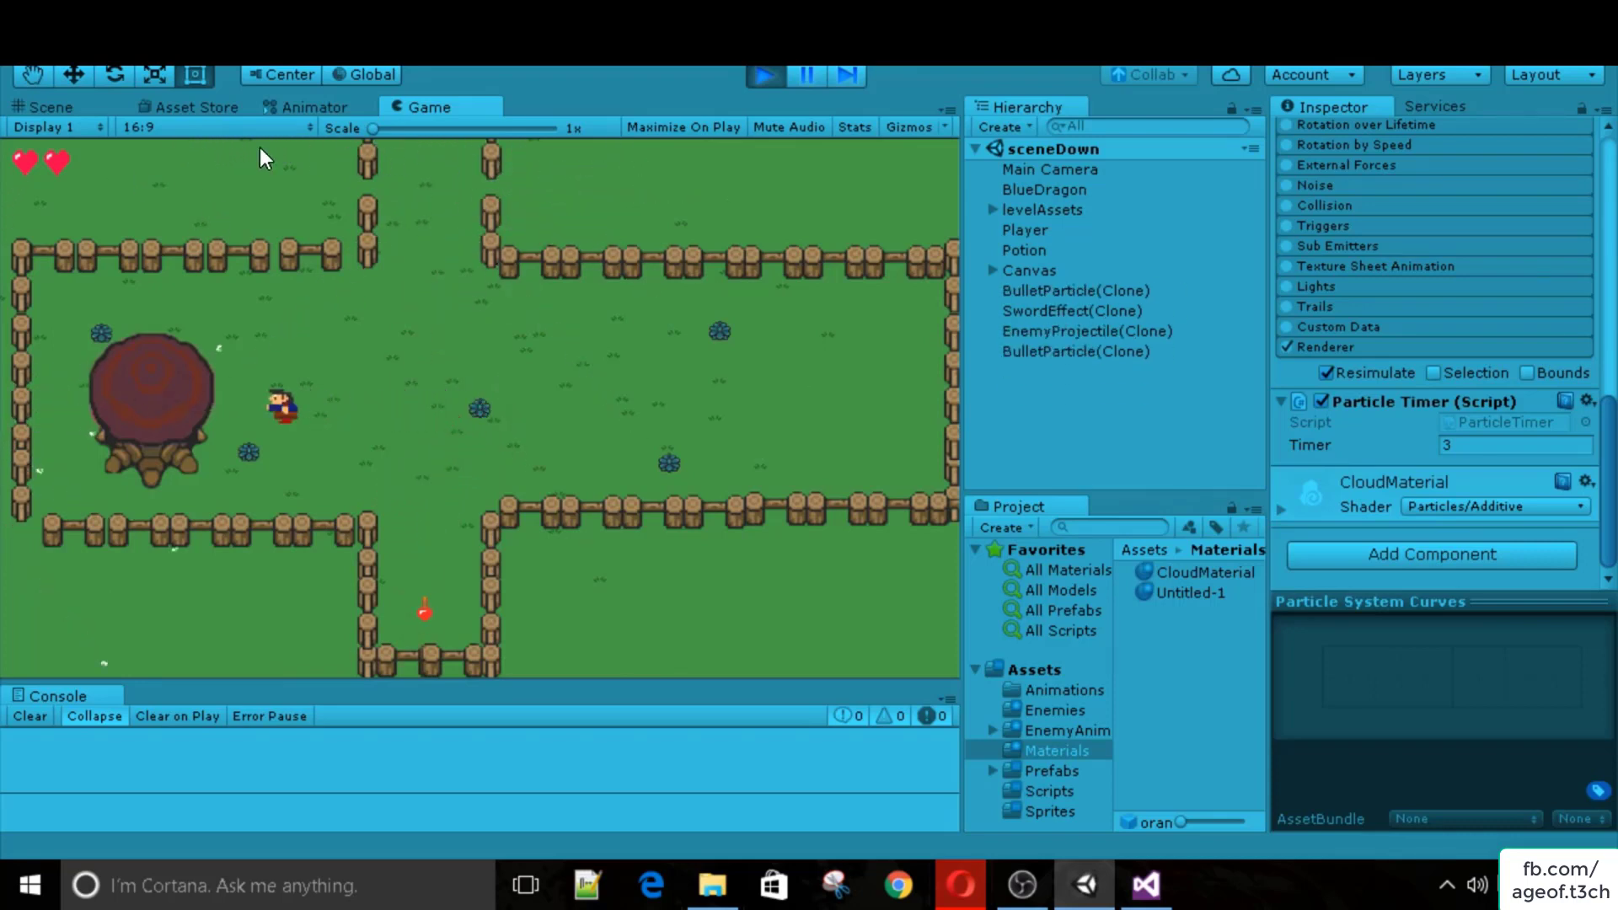
key("w")
key("a")
key("w")
left_click(758, 74)
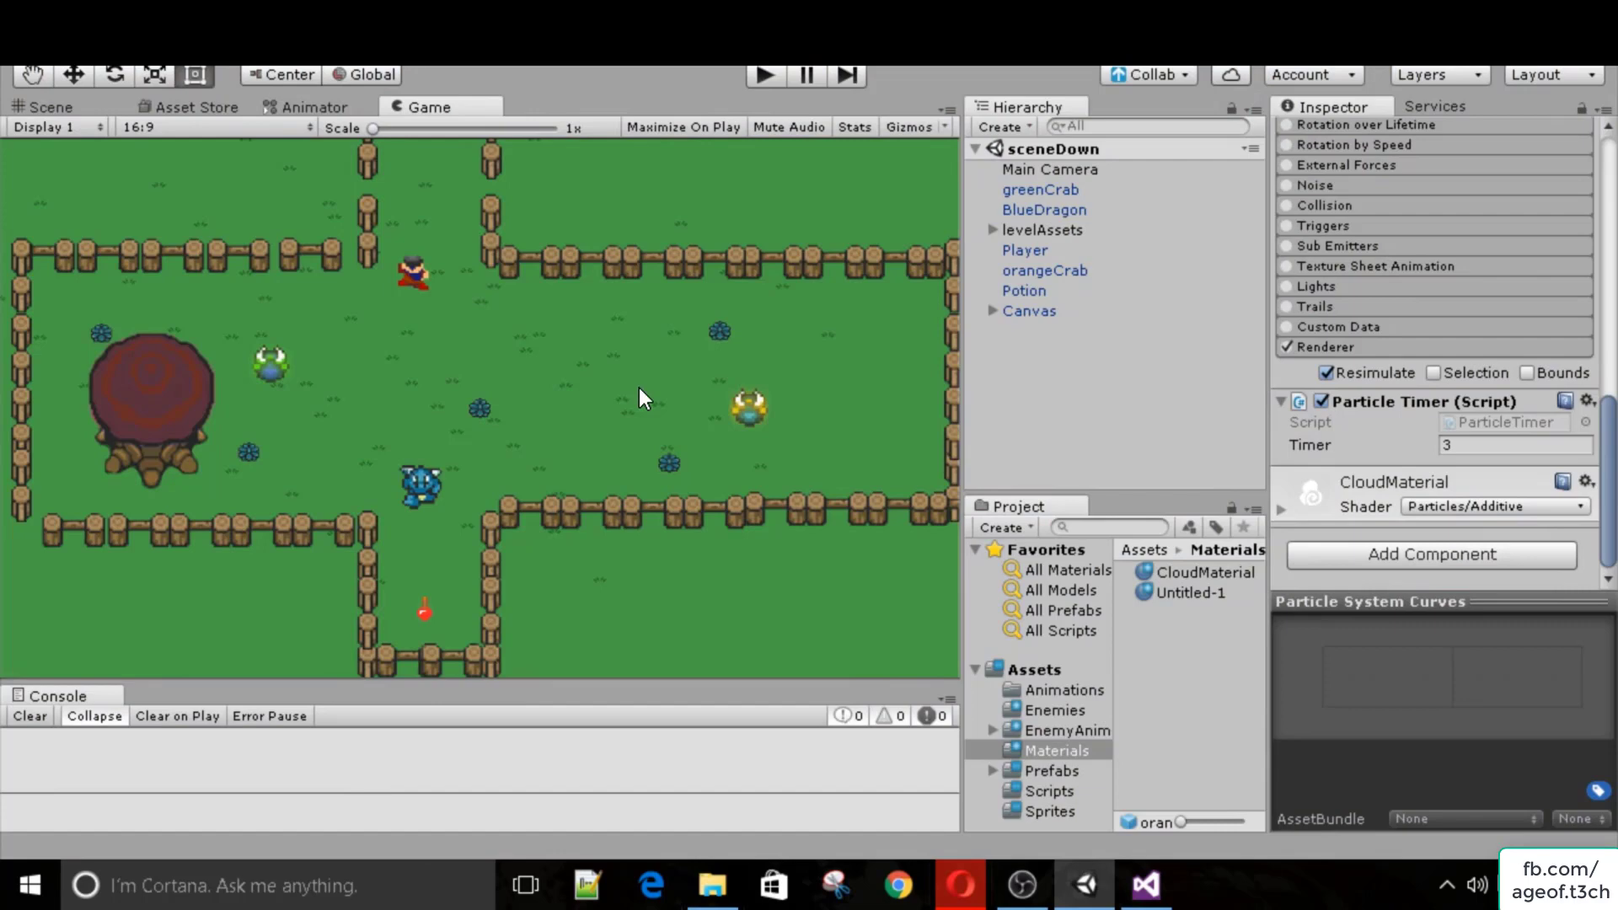
Create a new 2D sprite object in the scene and assign it the built-in Background sprite.
left_click(1004, 126)
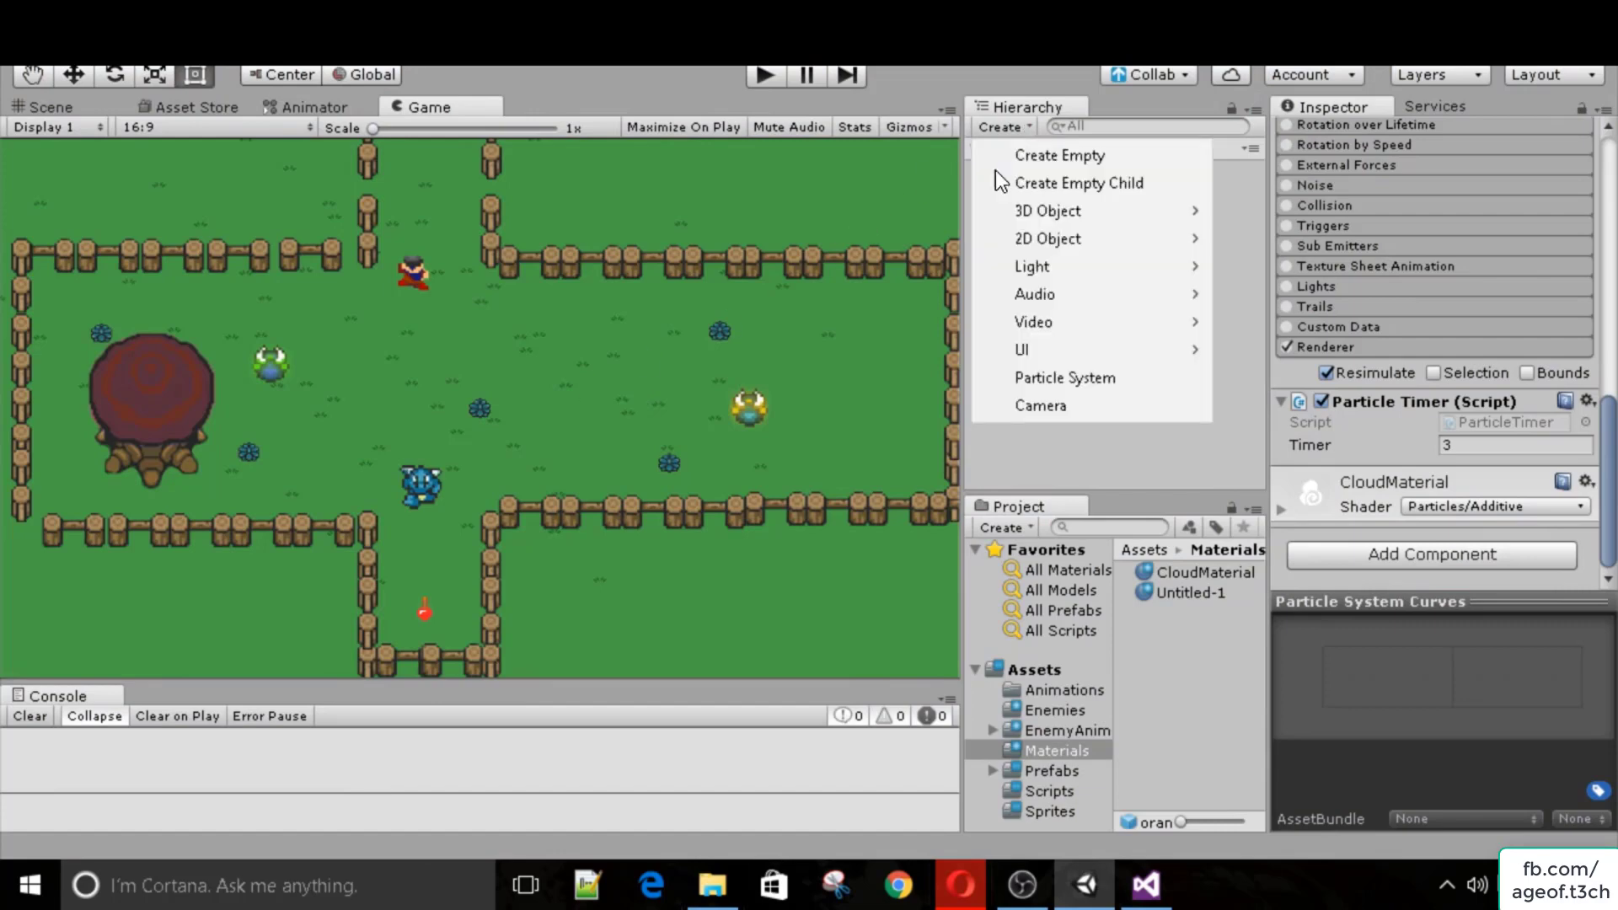
mouse_move(1045, 239)
left_click(1297, 240)
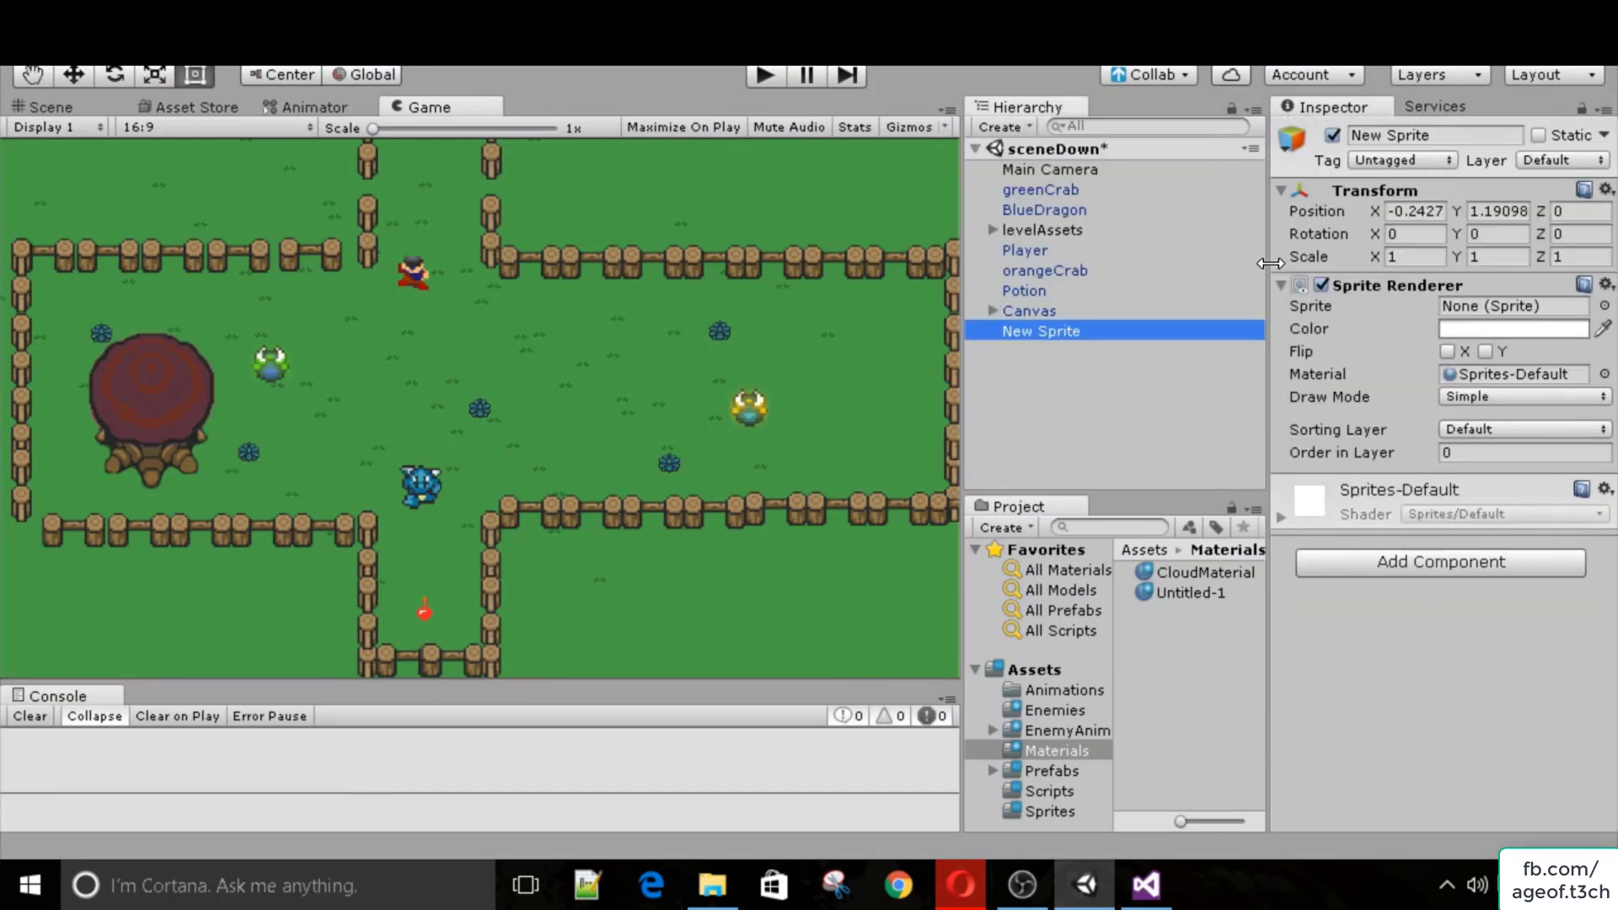
left_click(1604, 306)
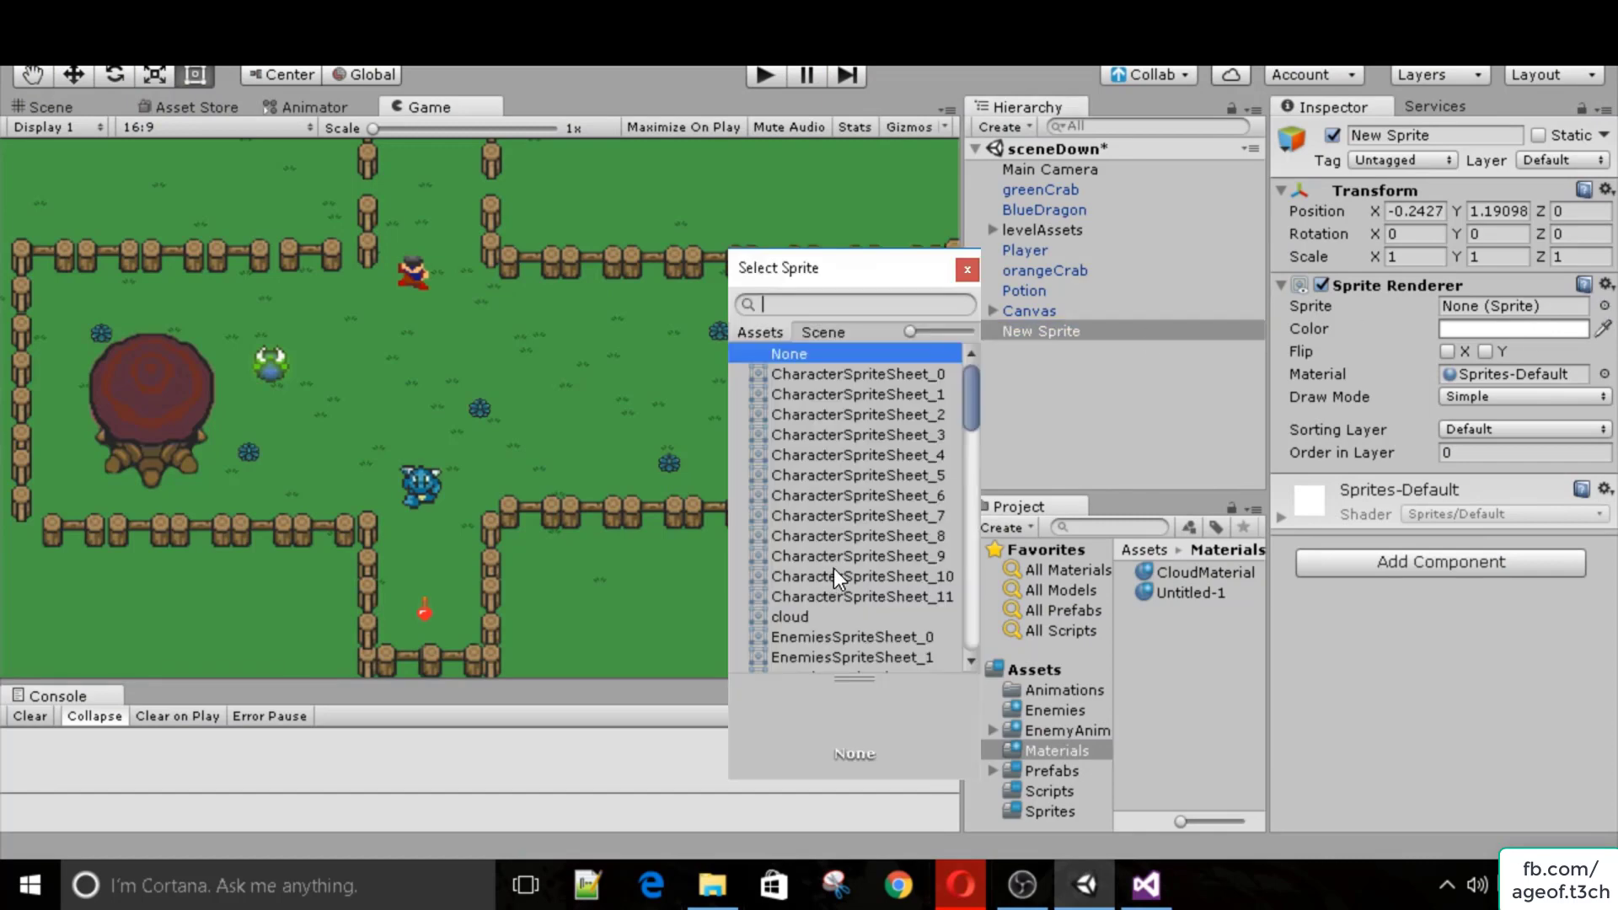
scroll(827, 549, "down", 15)
left_click(822, 542)
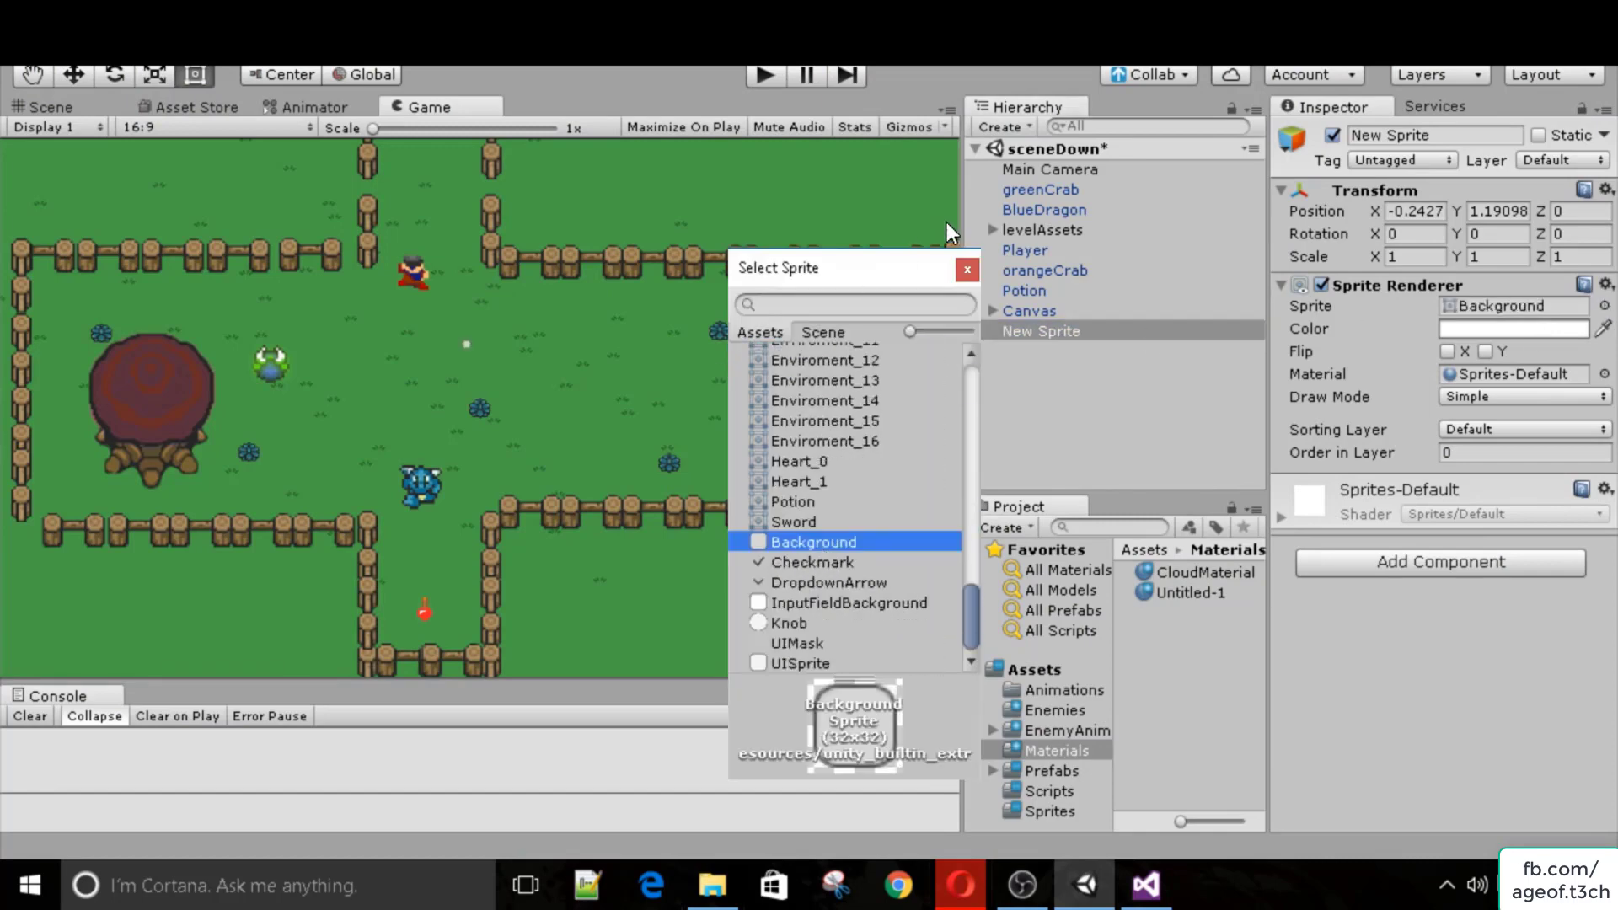
left_click(967, 268)
Add a Box Collider 2D component to the new sprite in the scene.
left_click(67, 103)
scroll(472, 345, "up", 10)
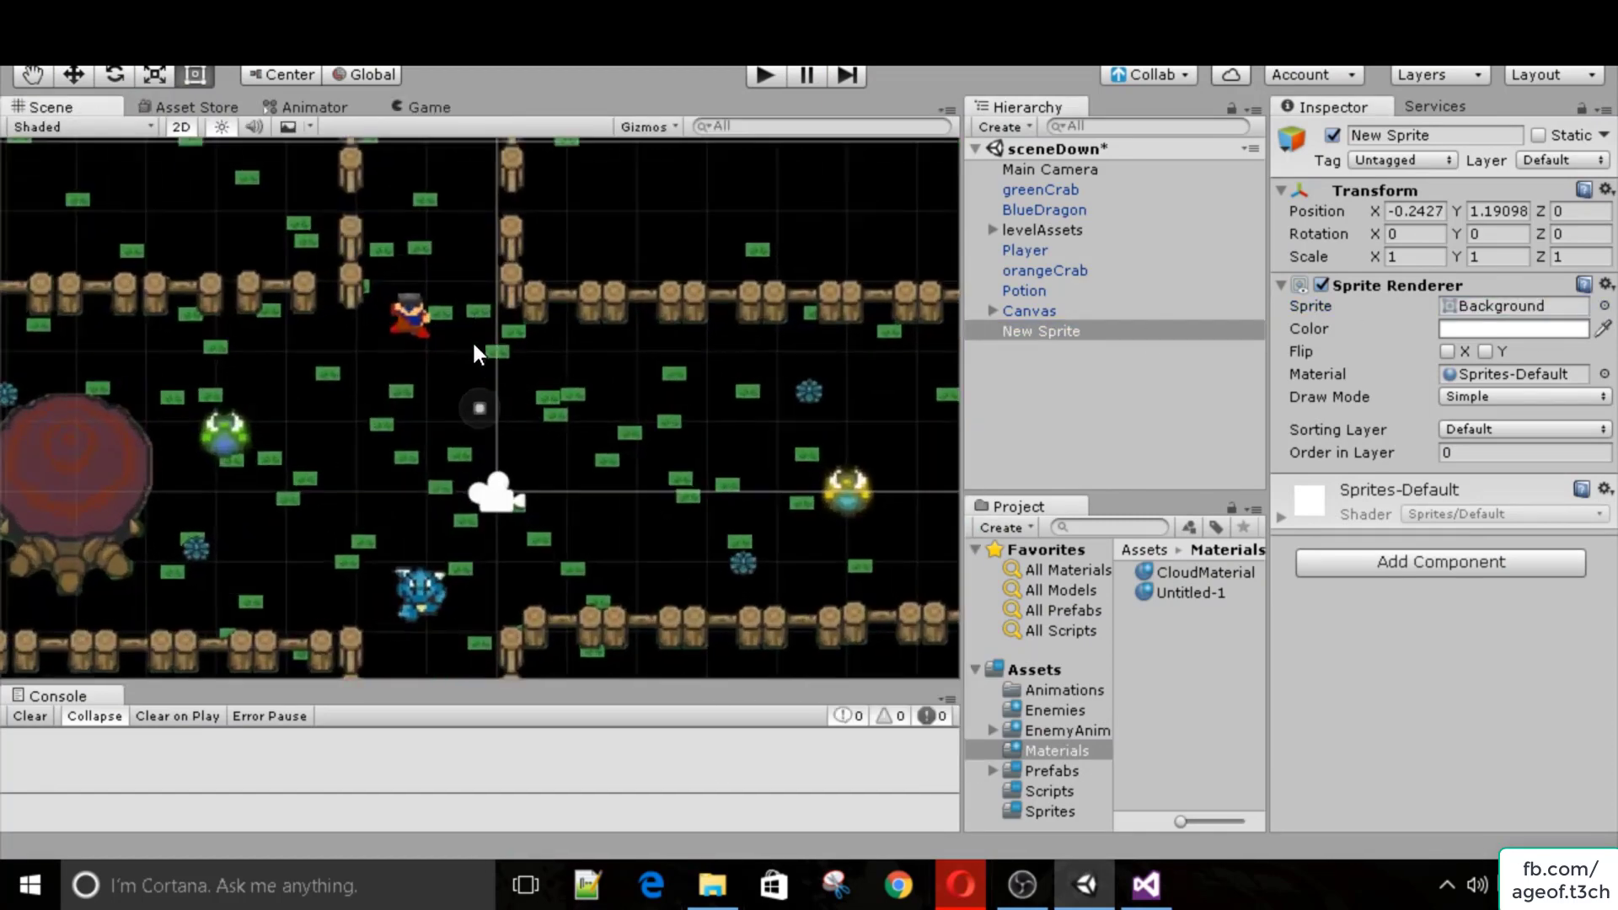
scroll(476, 379, "down", 3)
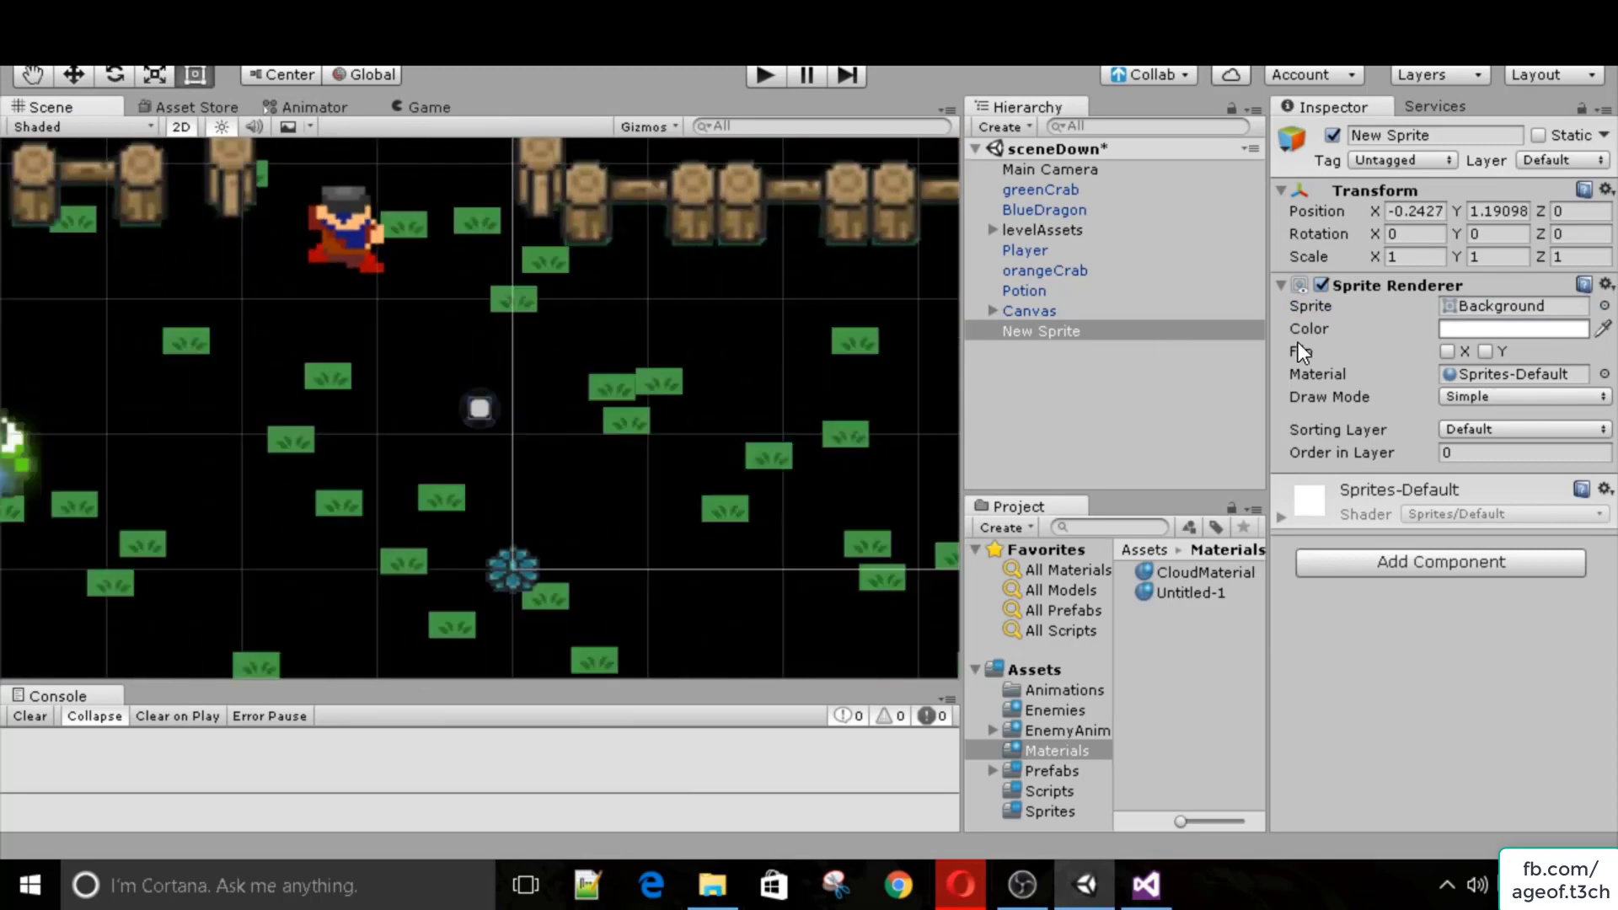
left_click(1397, 563)
type("box")
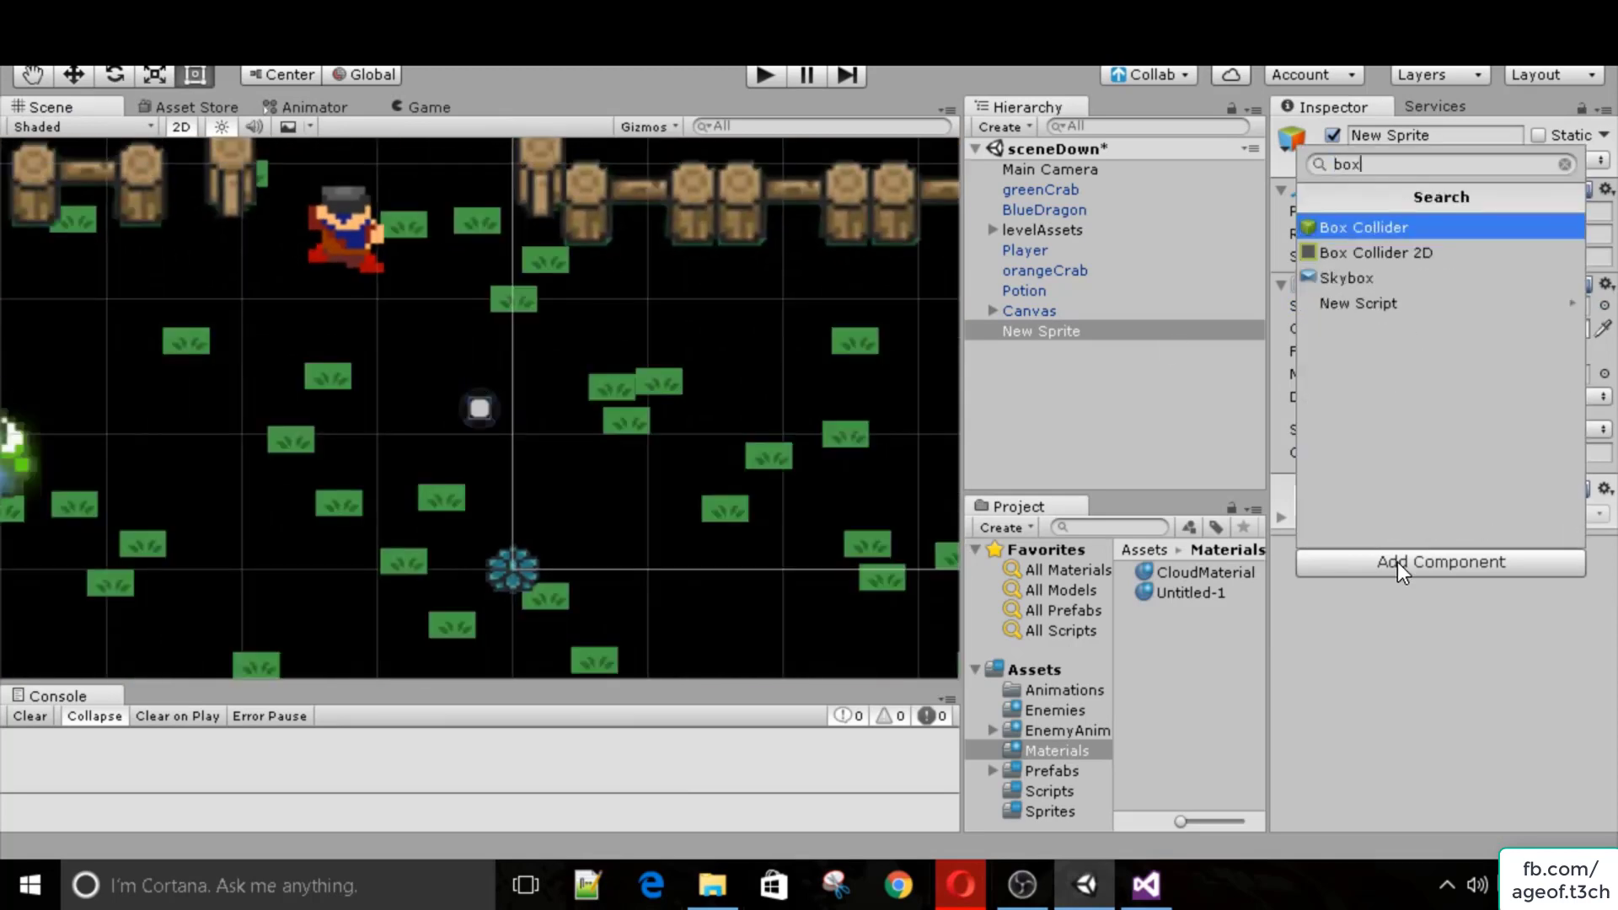
key("Down")
key("Return")
Move the new sprite into the upper passage between the vertical fences, at about X -1.06, Y 4.59.
scroll(580, 310, "down", 6)
key("w")
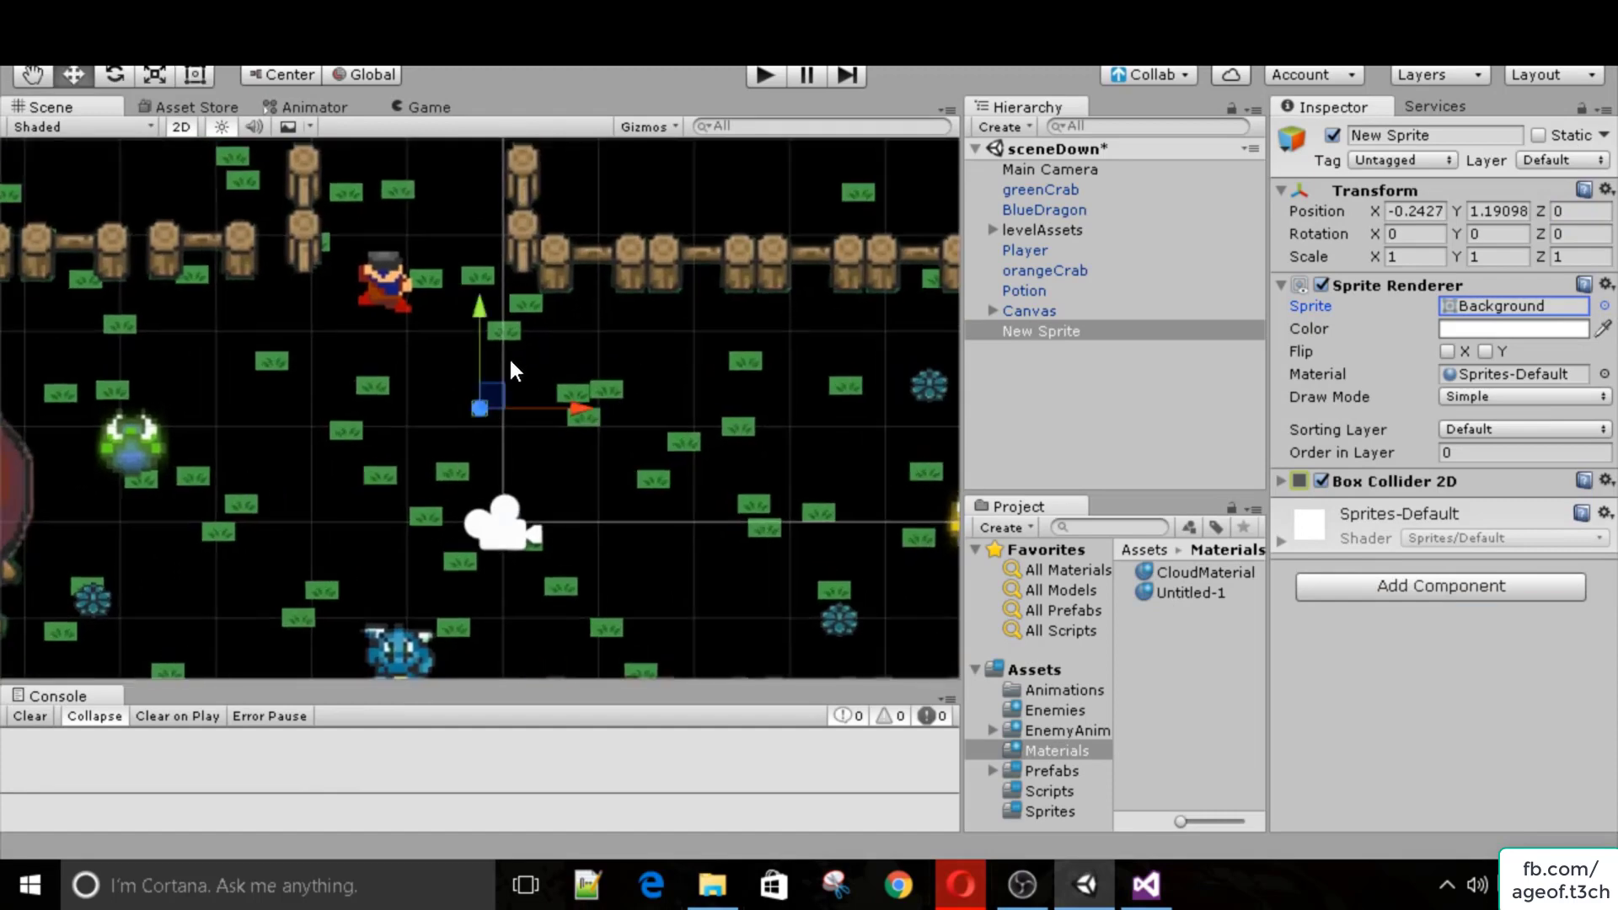
left_click_drag(480, 324, 482, 128)
scroll(447, 211, "down", 3)
scroll(447, 210, "down", 2)
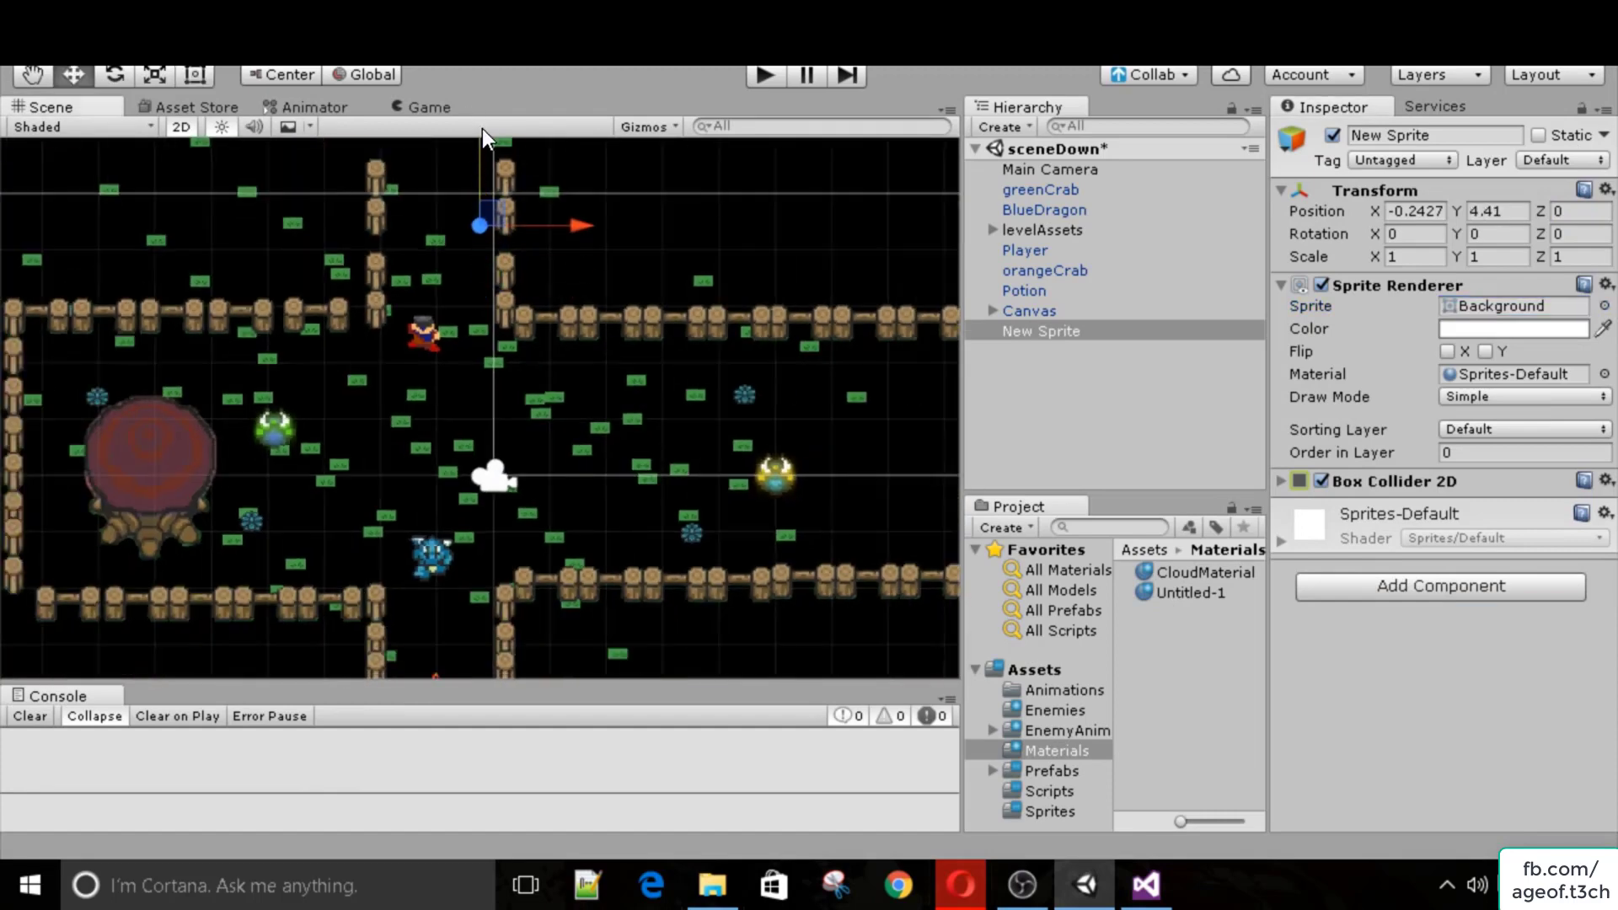
left_click_drag(573, 214, 529, 218)
scroll(469, 171, "up", 3)
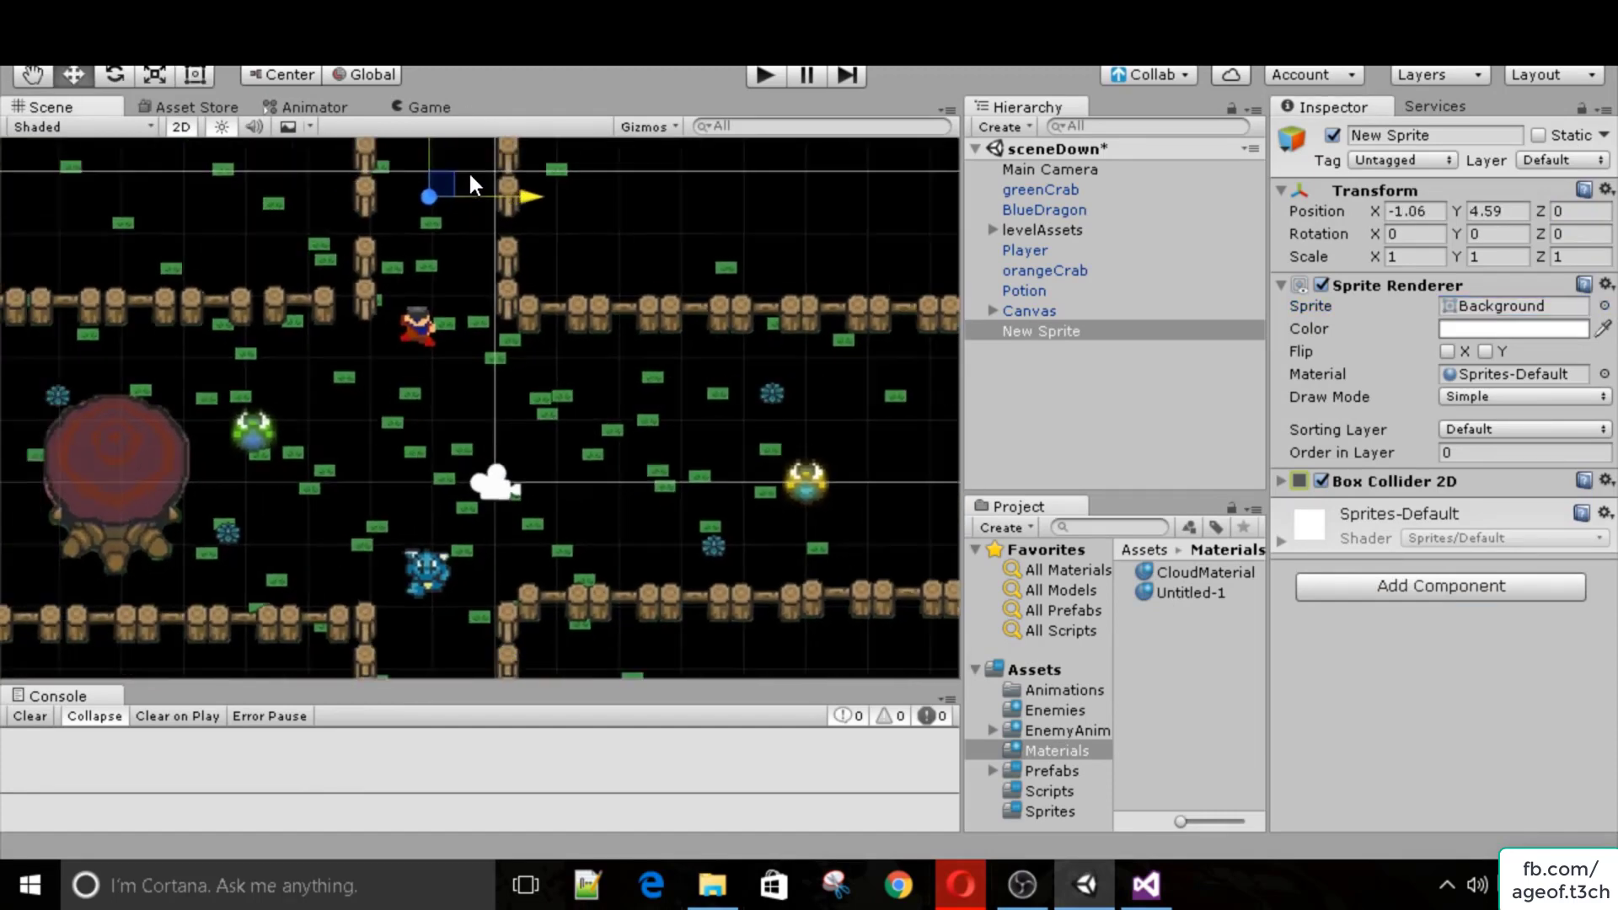
Set the new sprite's X scale to 20.
scroll(468, 170, "down", 3)
left_click_drag(1411, 258, 1298, 241)
type("10")
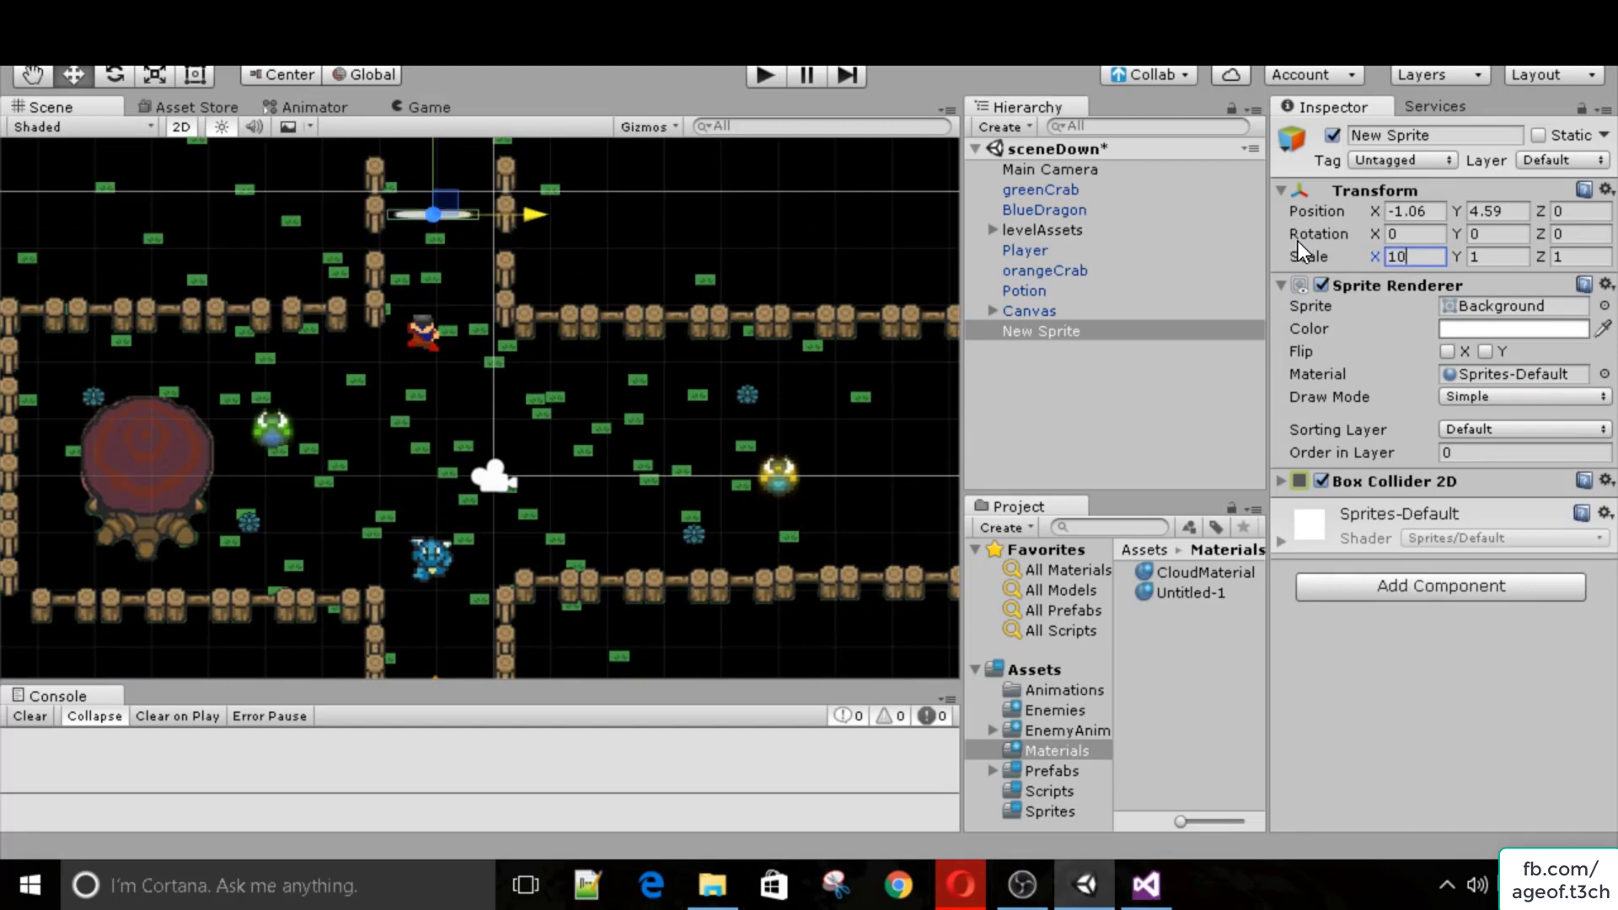
key("BackSpace")
key("BackSpace")
type("20")
Shift the widened sprite slightly up the passage so it spans both fences, at about X -1.02, Y 4.96.
scroll(412, 285, "up", 2)
scroll(411, 284, "down", 5)
middle_click_drag(411, 284, 425, 399)
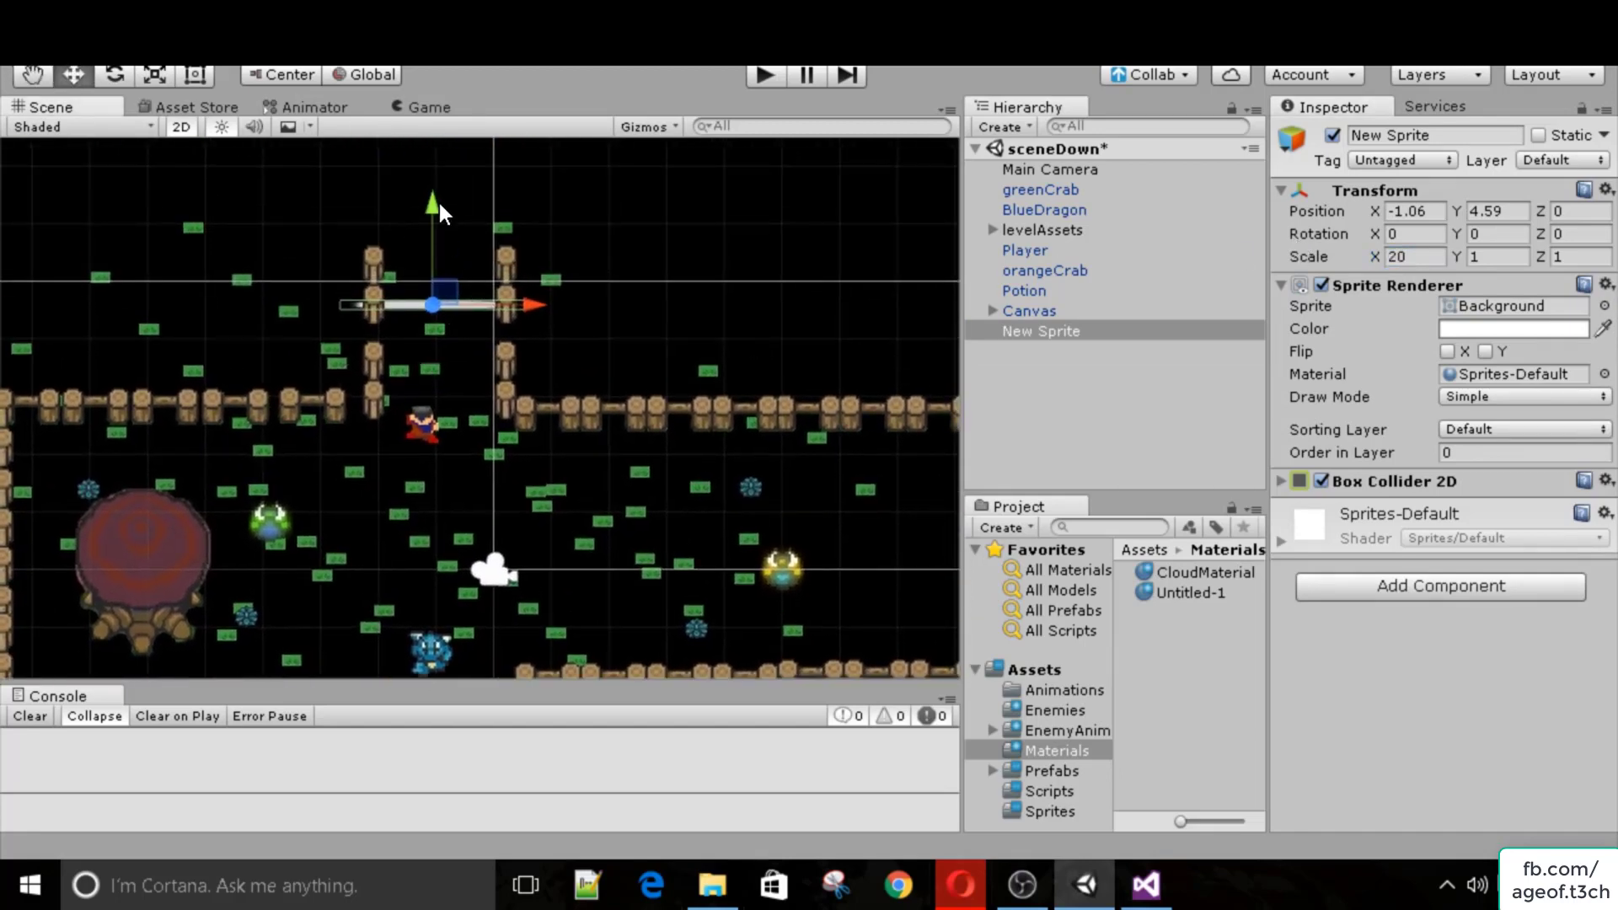
left_click_drag(438, 200, 439, 179)
left_click_drag(519, 278, 522, 278)
Assign the Wall tag to the new sprite and rename it BoundaryTop.
left_click(1402, 160)
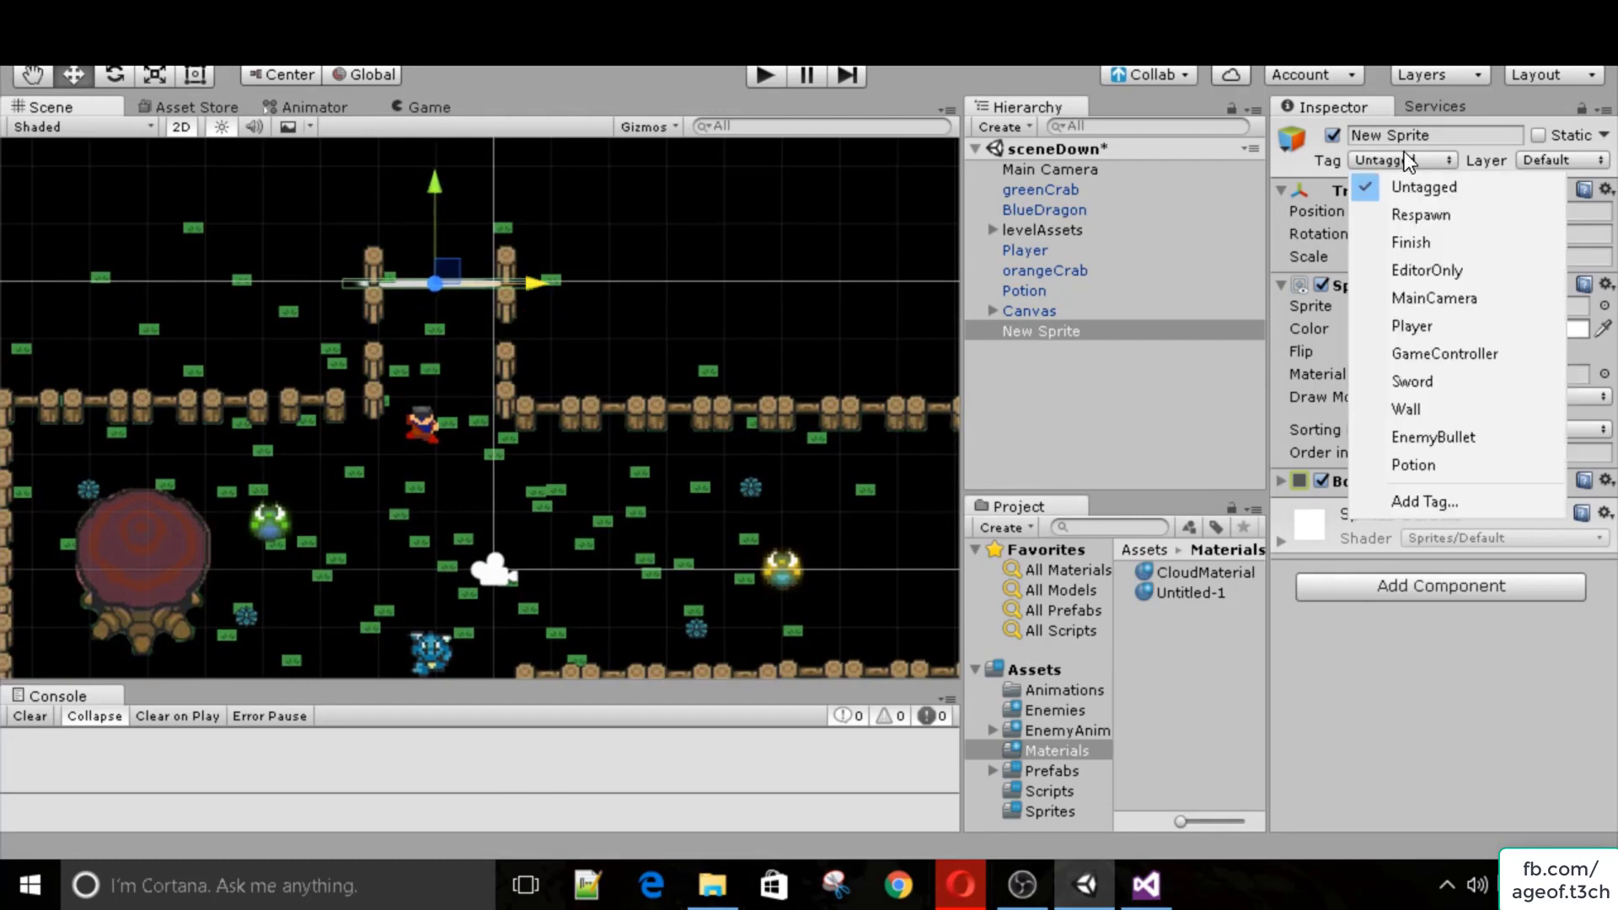
left_click(1420, 419)
left_click(1445, 139)
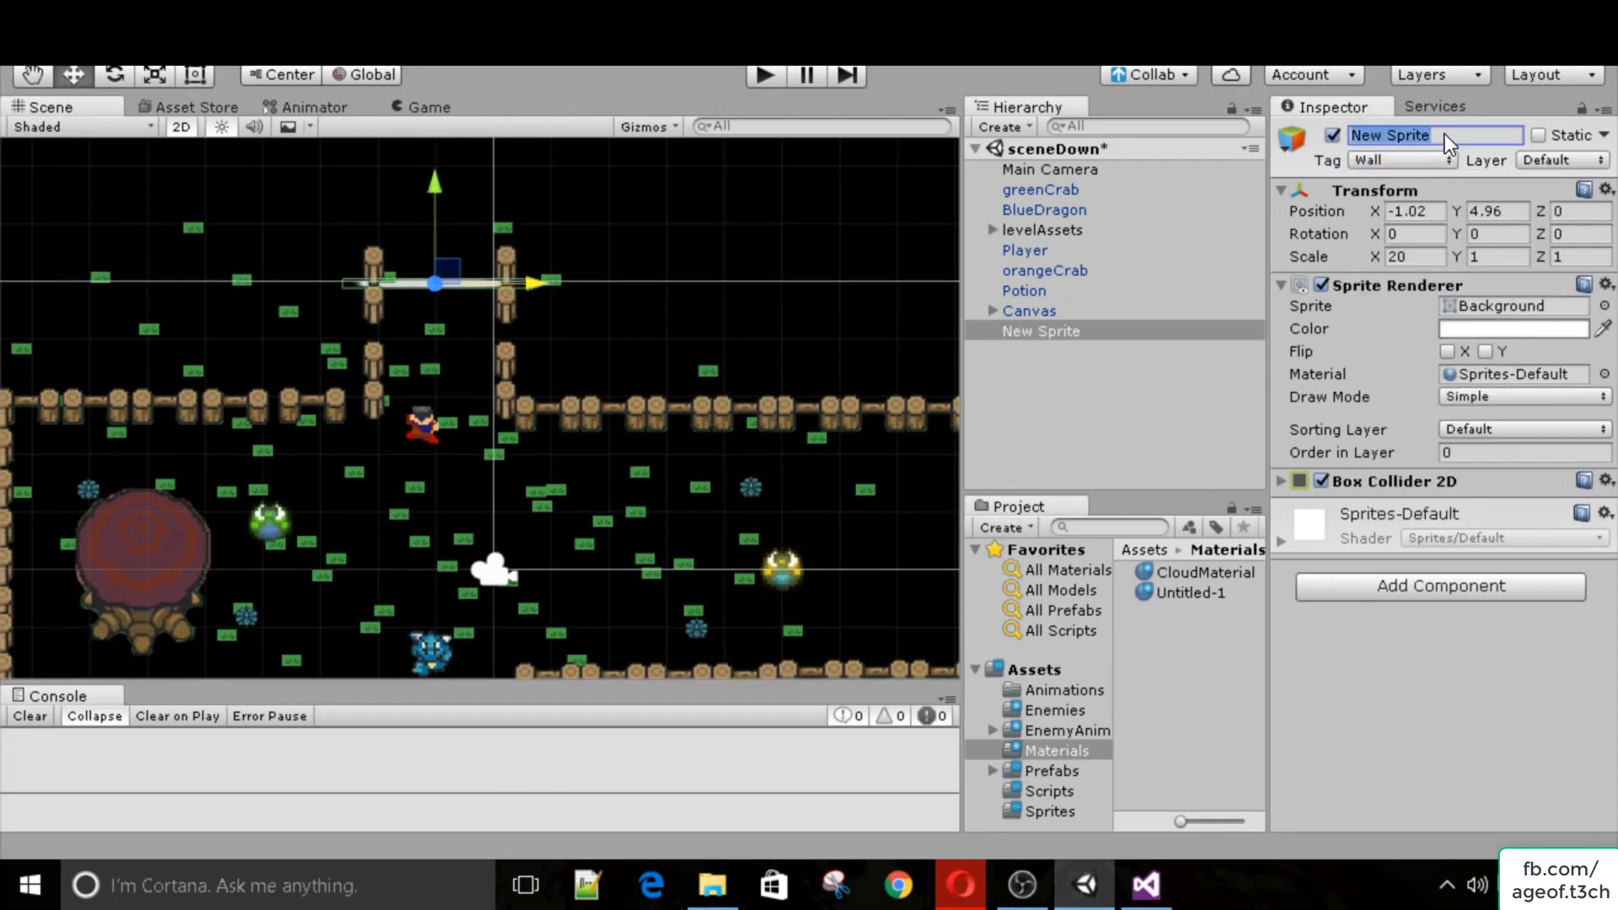
left_click_drag(1445, 138, 1164, 132)
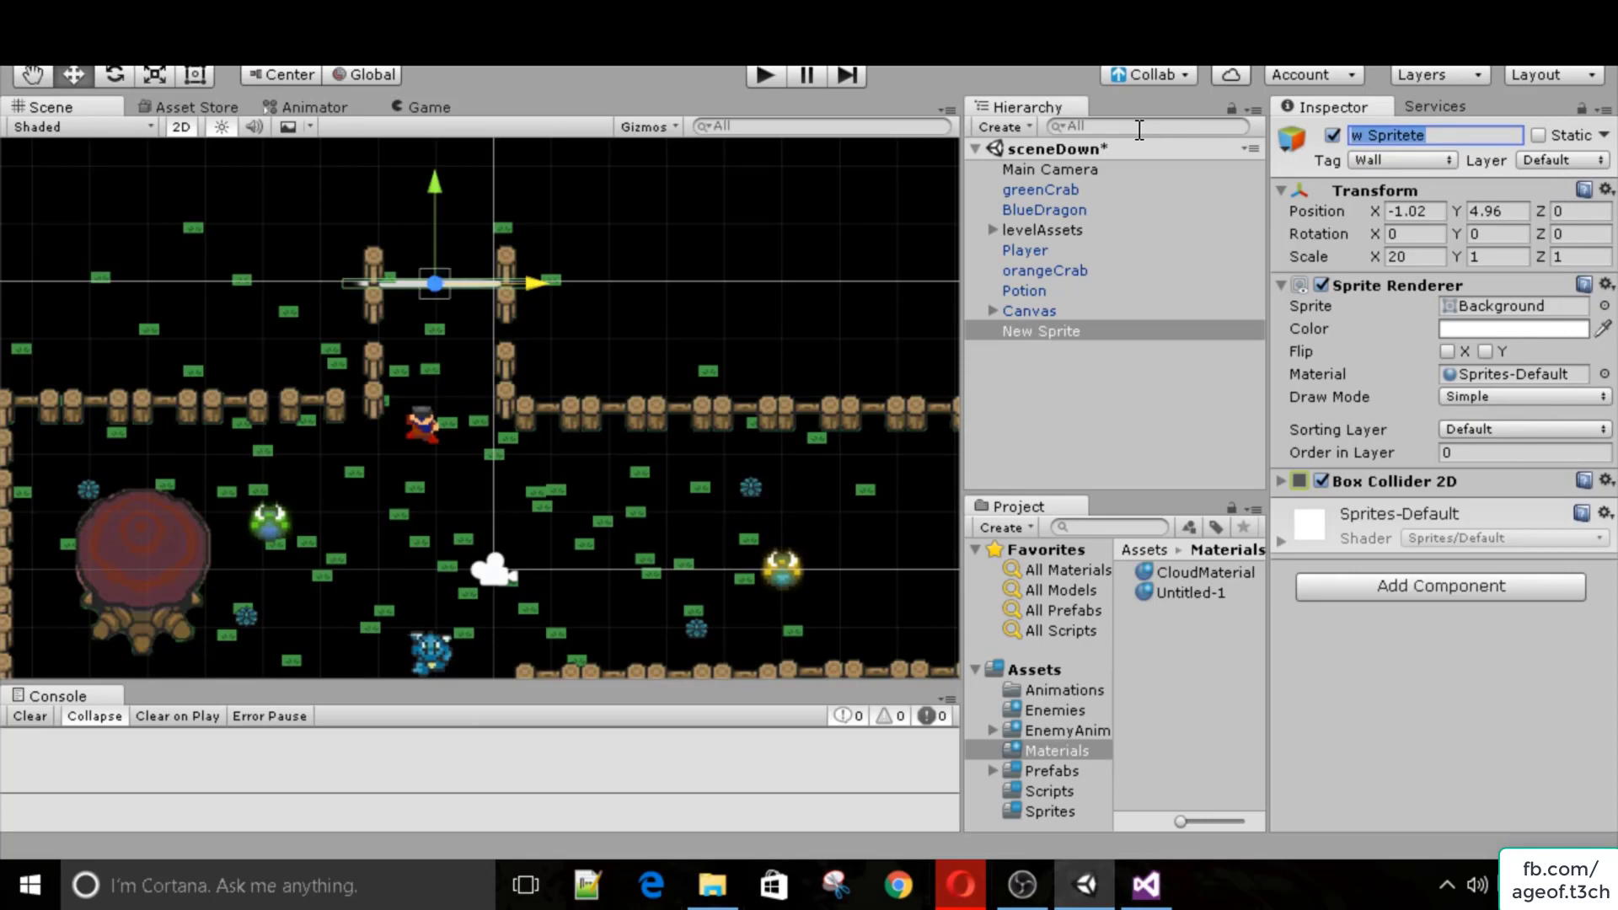
type("BoundaryTo")
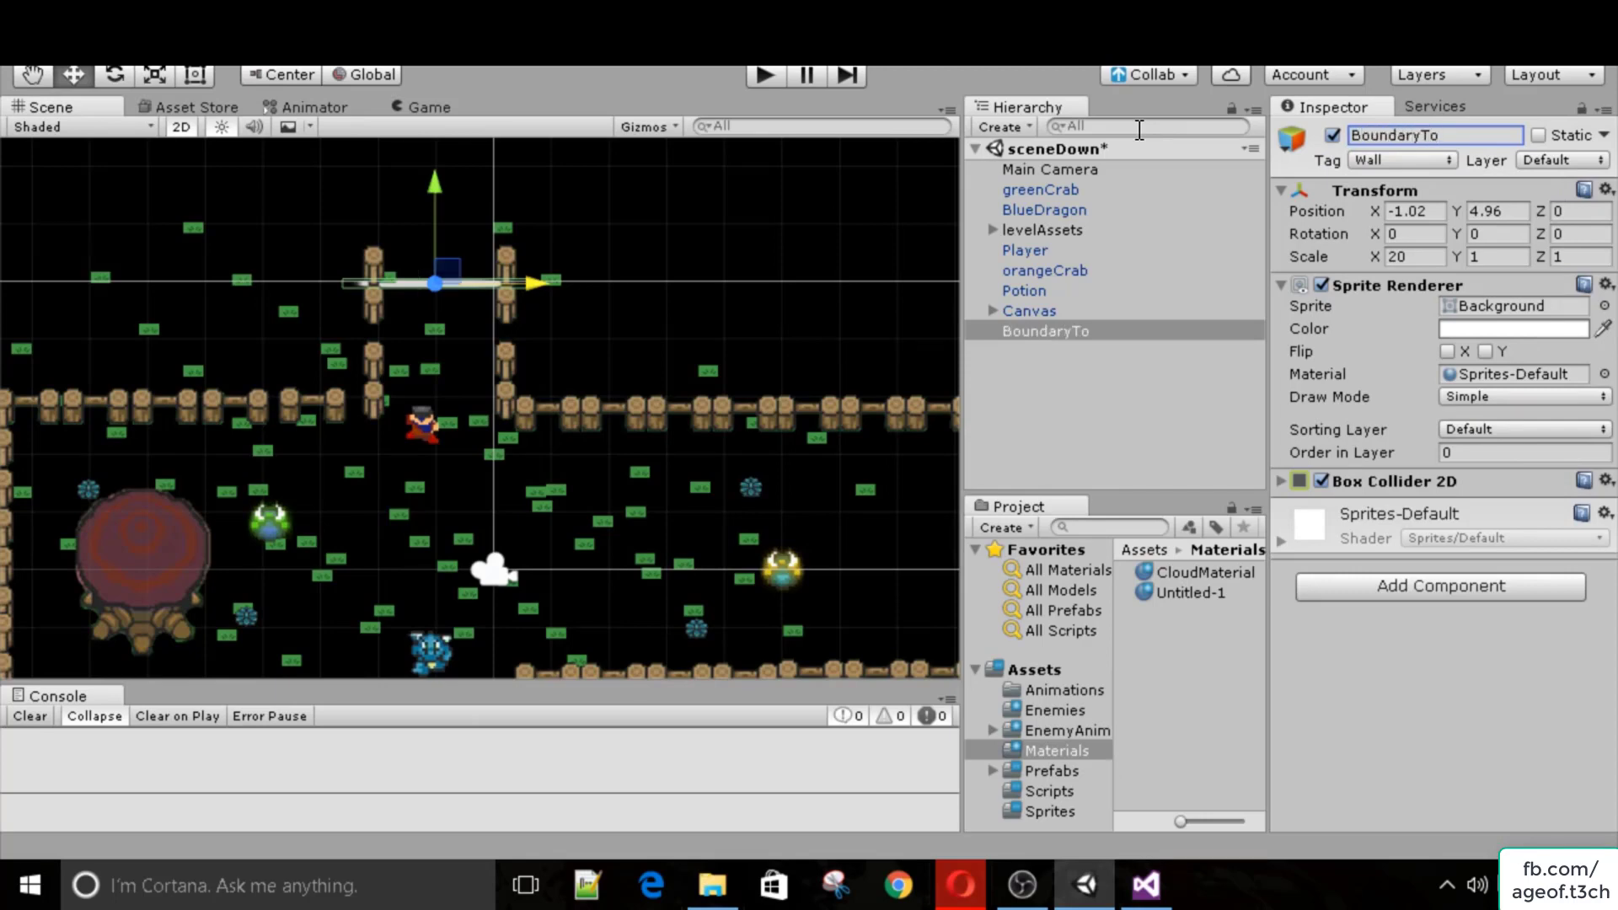
left_click(1497, 136)
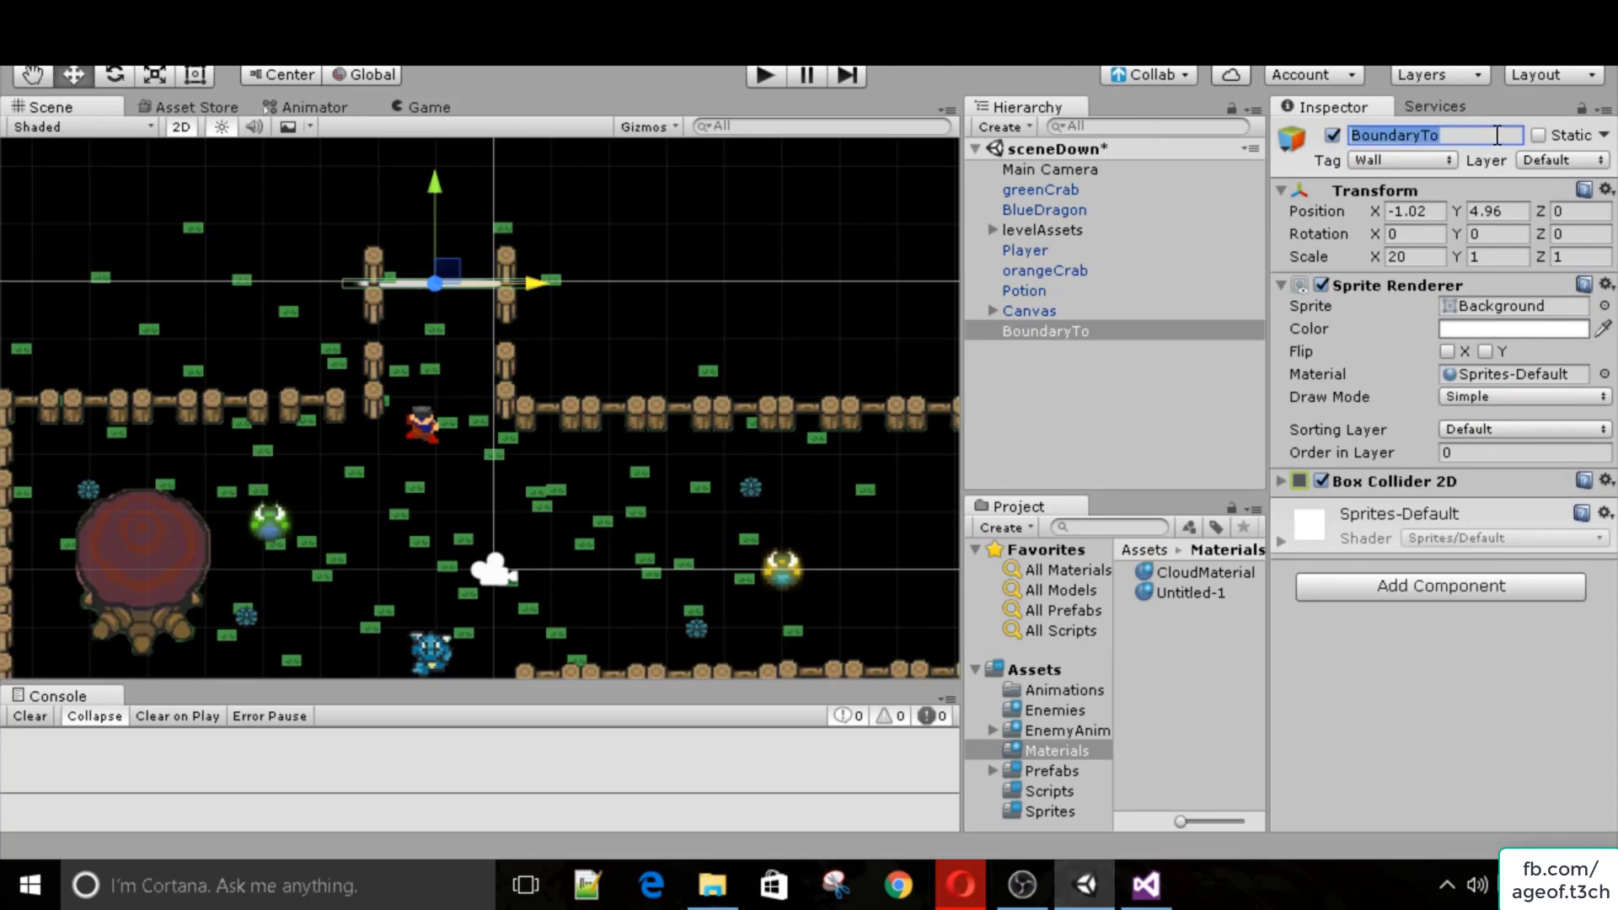
left_click(1496, 136)
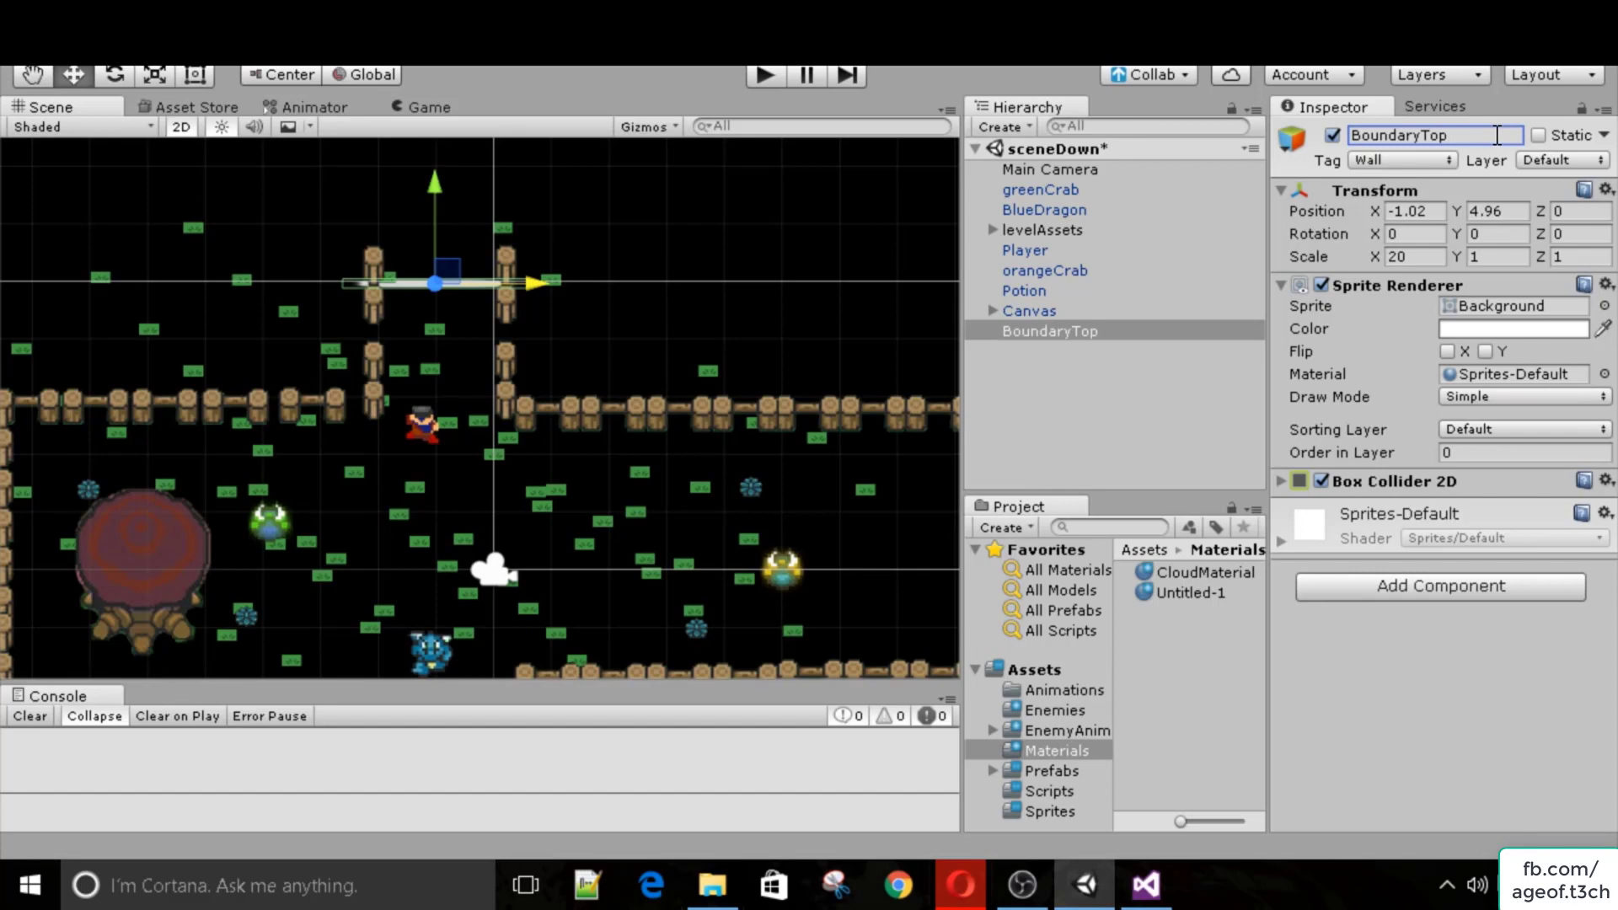
Disable BoundaryTop's Sprite Renderer and save the object as a prefab in the EnvironmentPrefabs folder.
left_click(1321, 285)
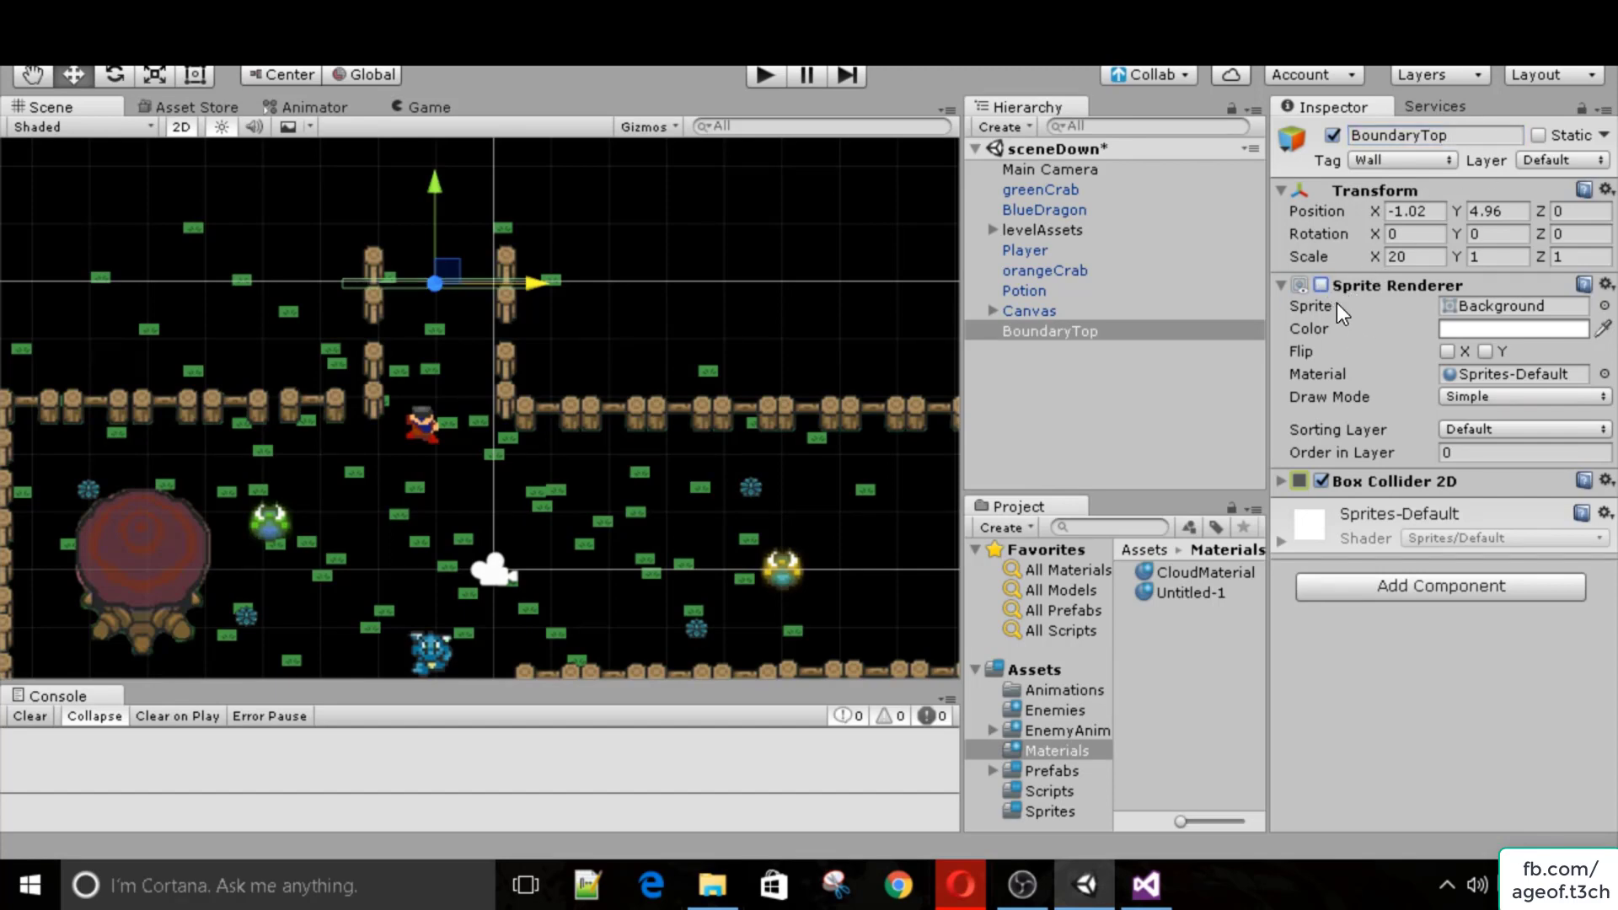
left_click(1038, 709)
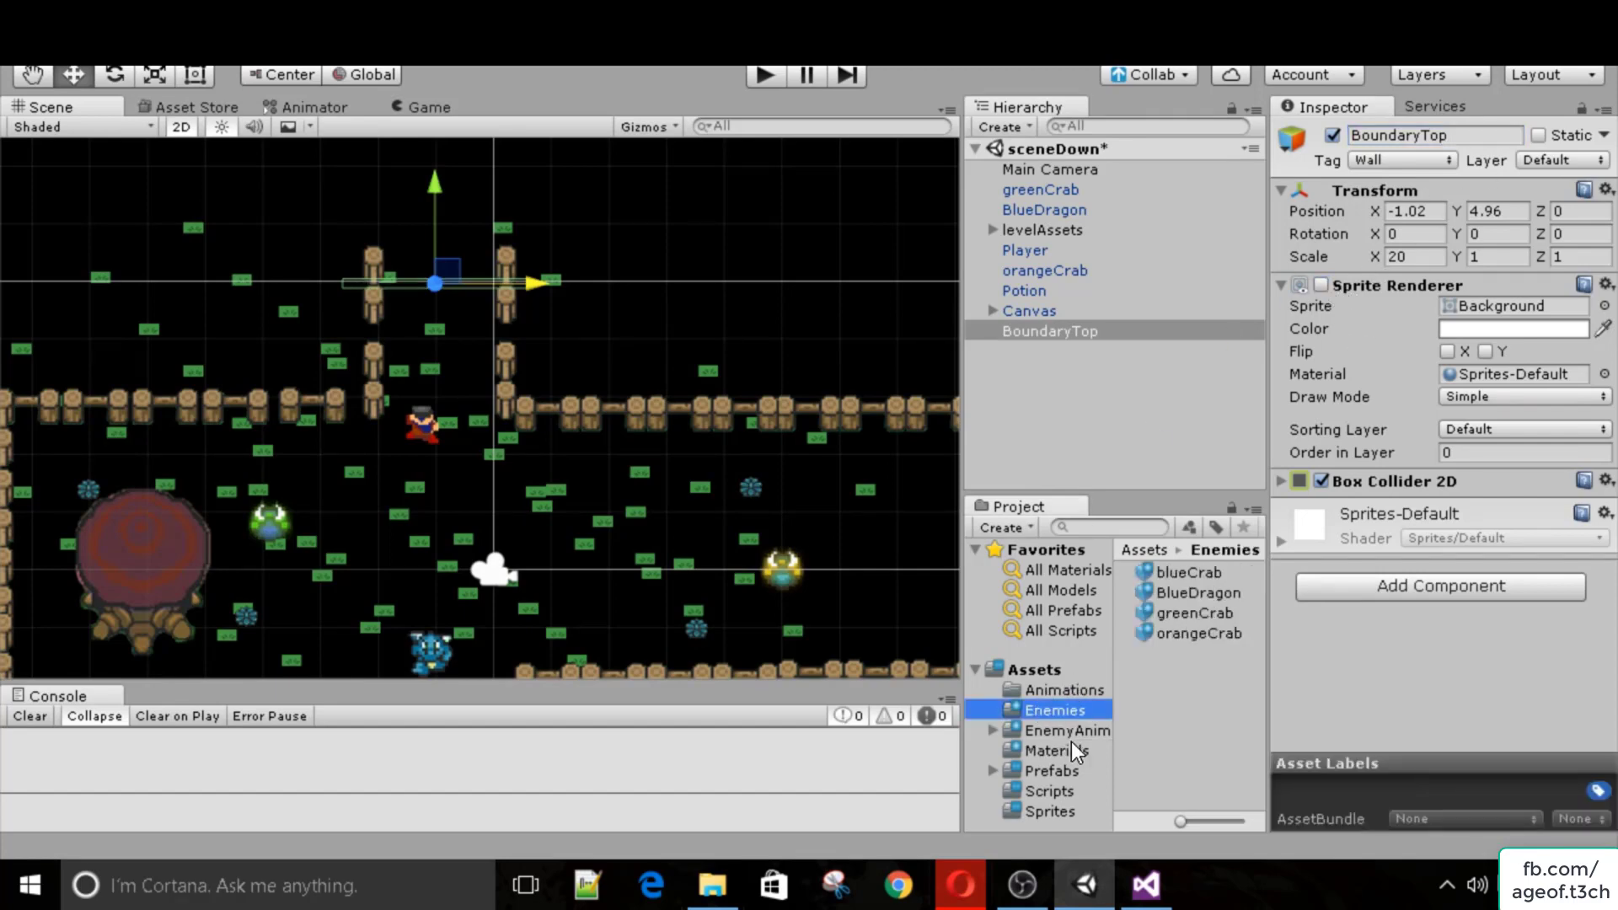
left_click(1059, 770)
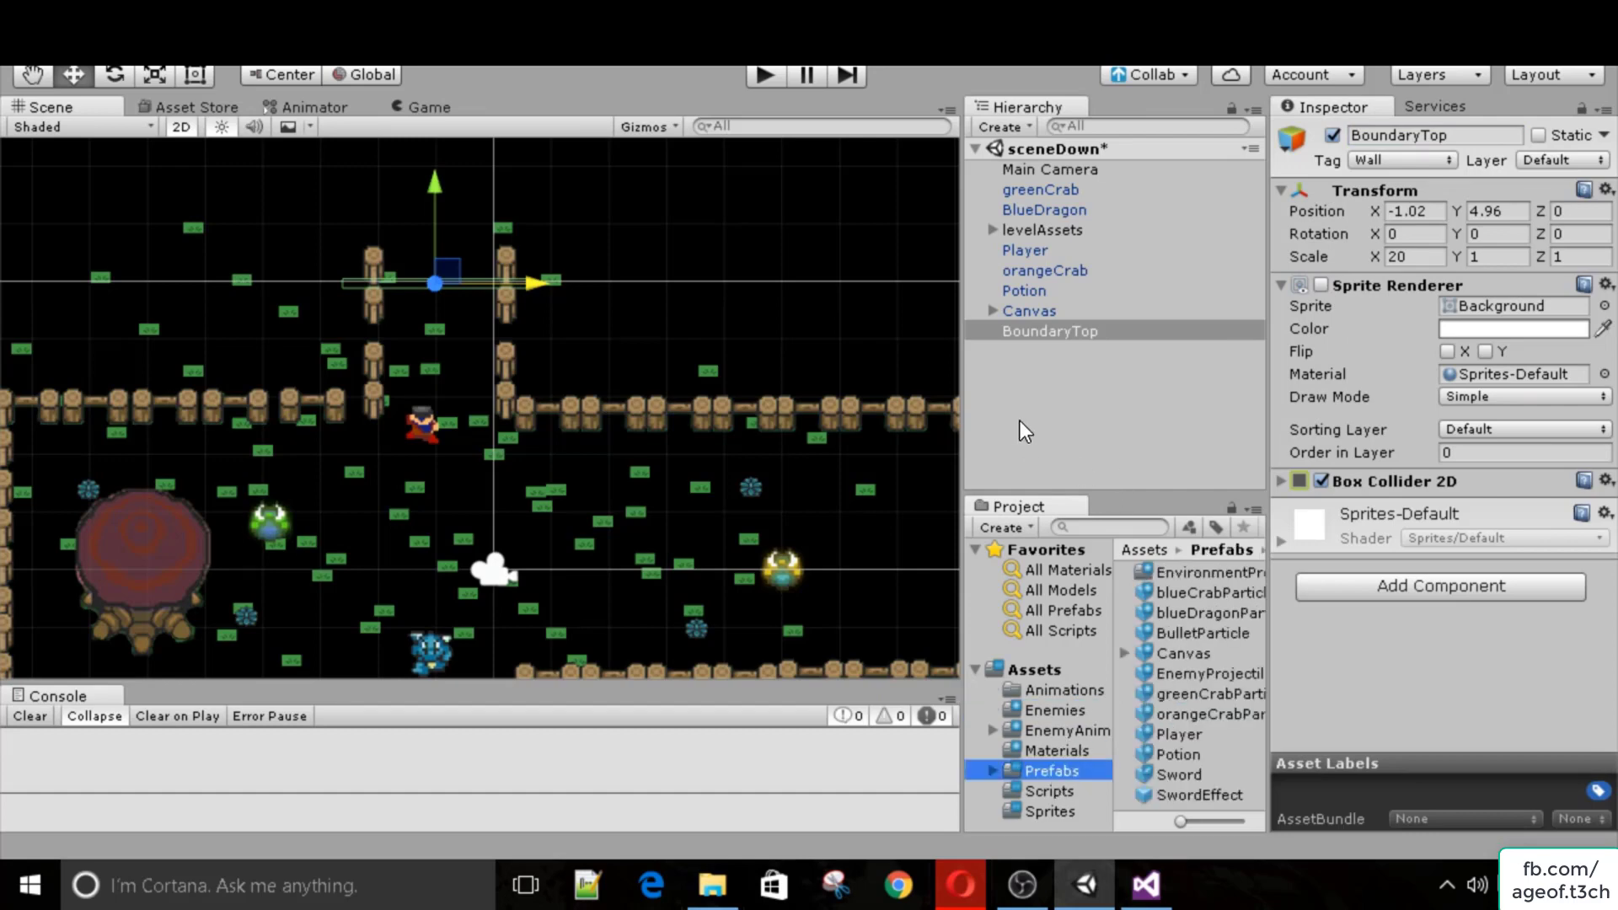
double_click(1181, 571)
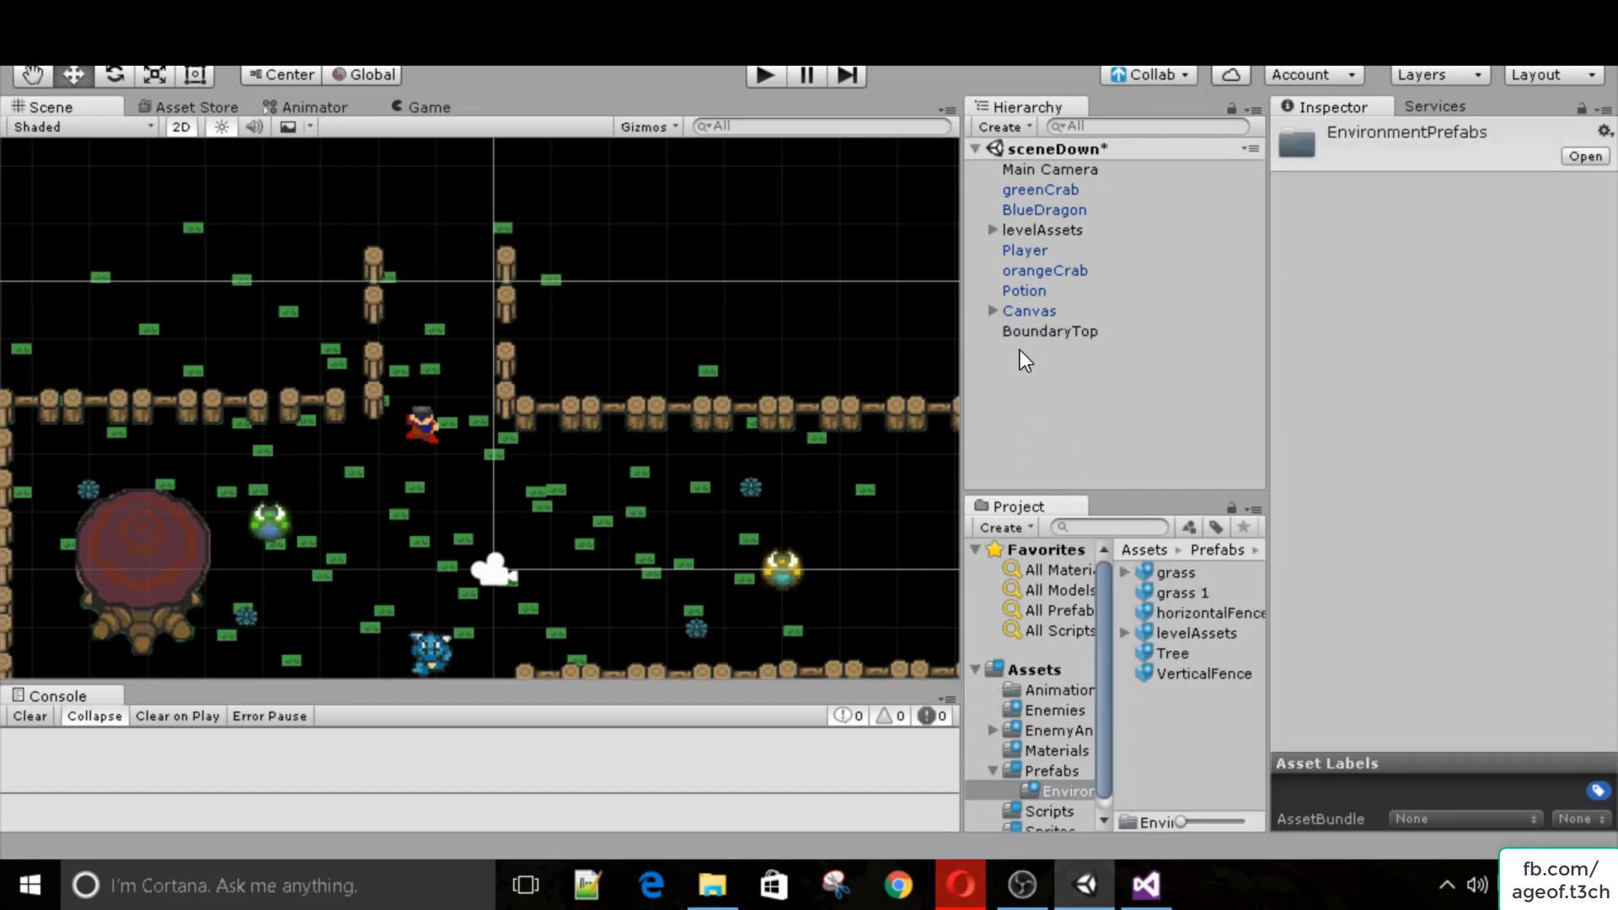
left_click_drag(1049, 331, 1173, 735)
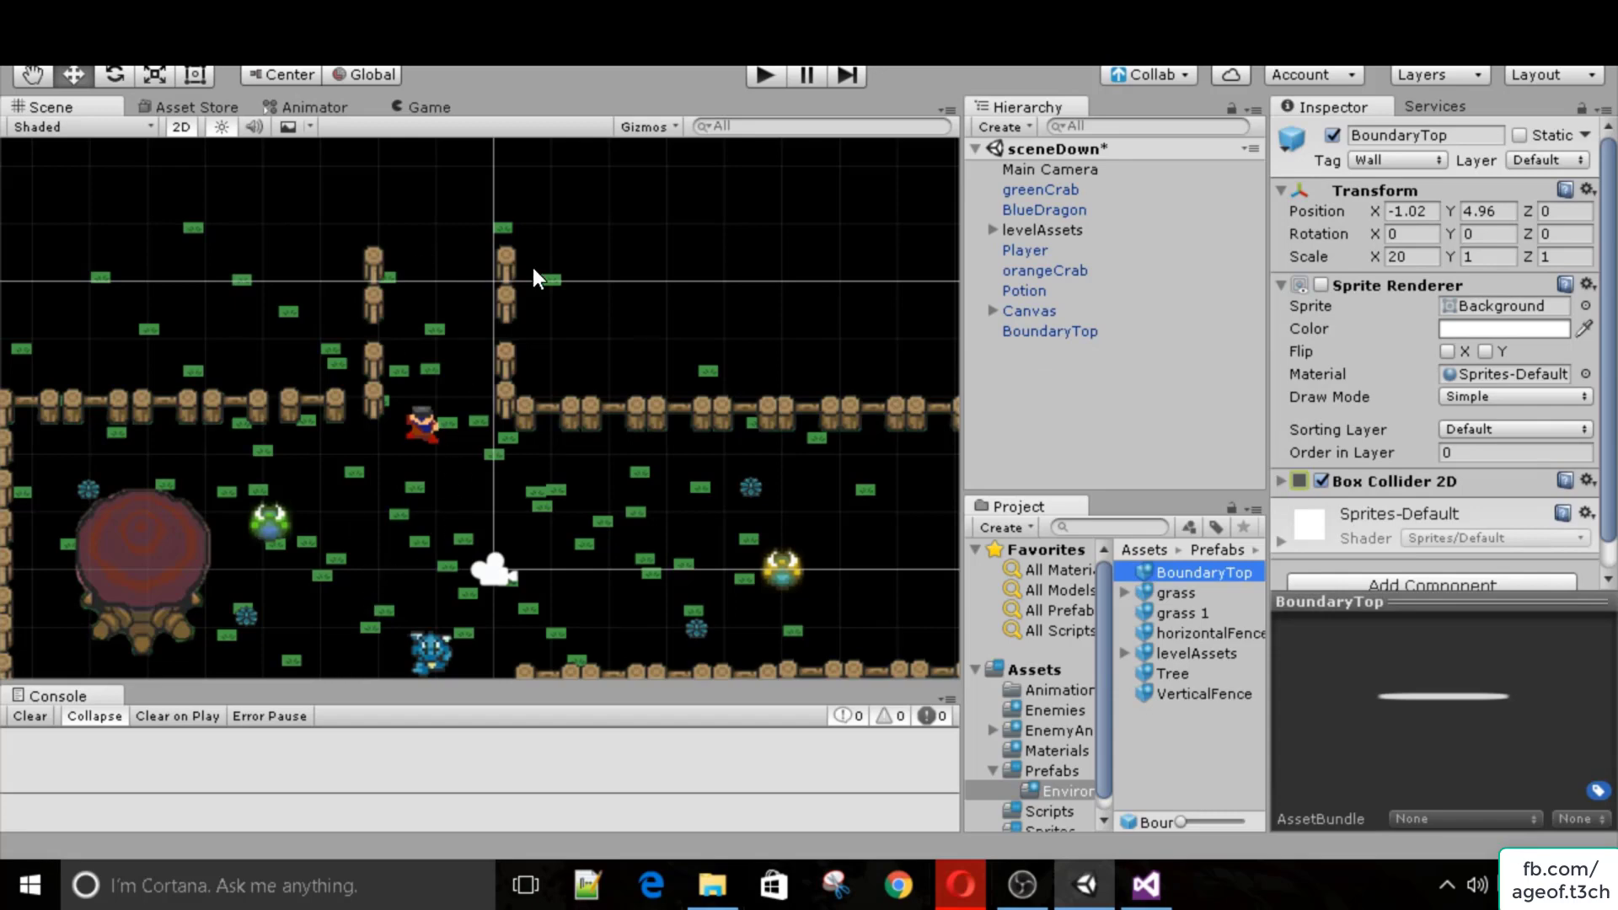
Run the game and move the player around the field while throwing swords.
left_click(764, 78)
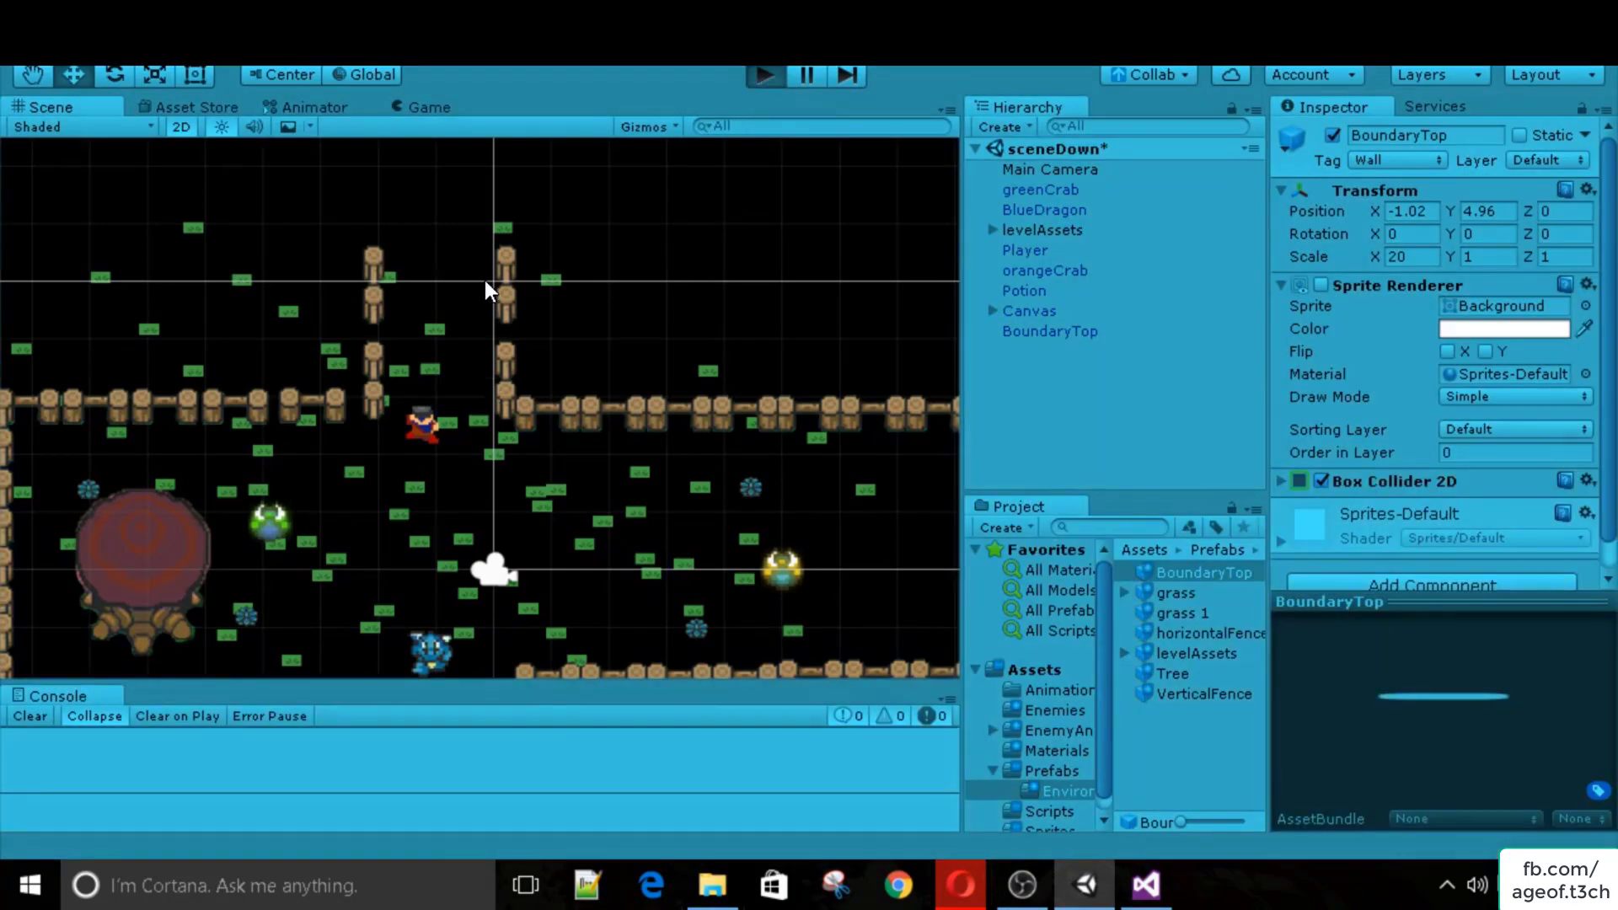
key("Right")
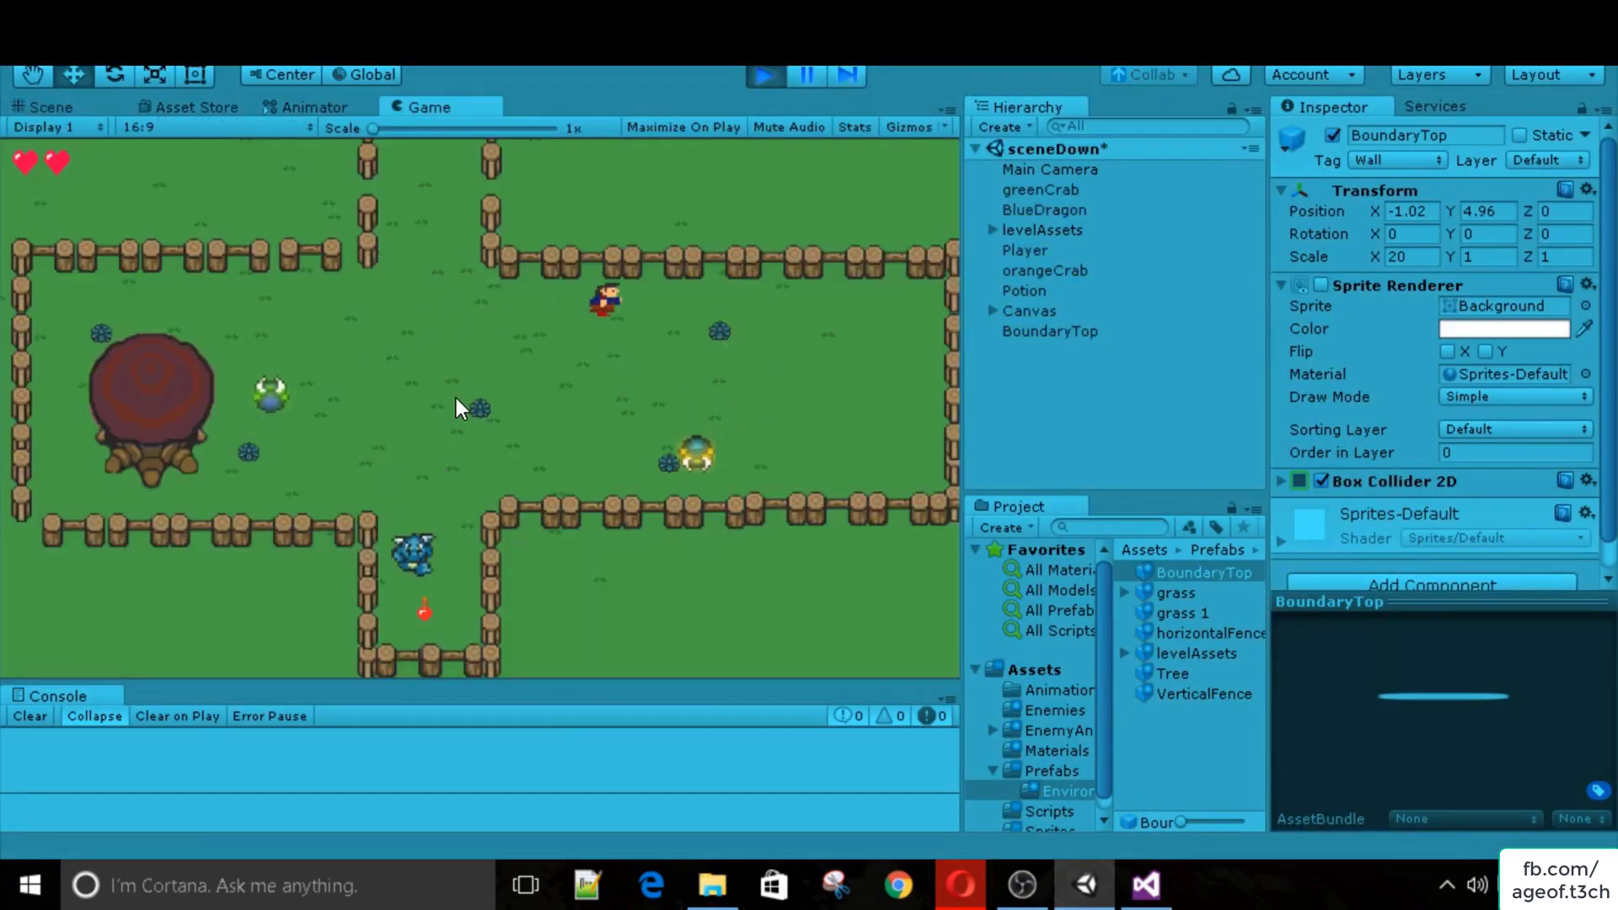
key("Left")
key("space")
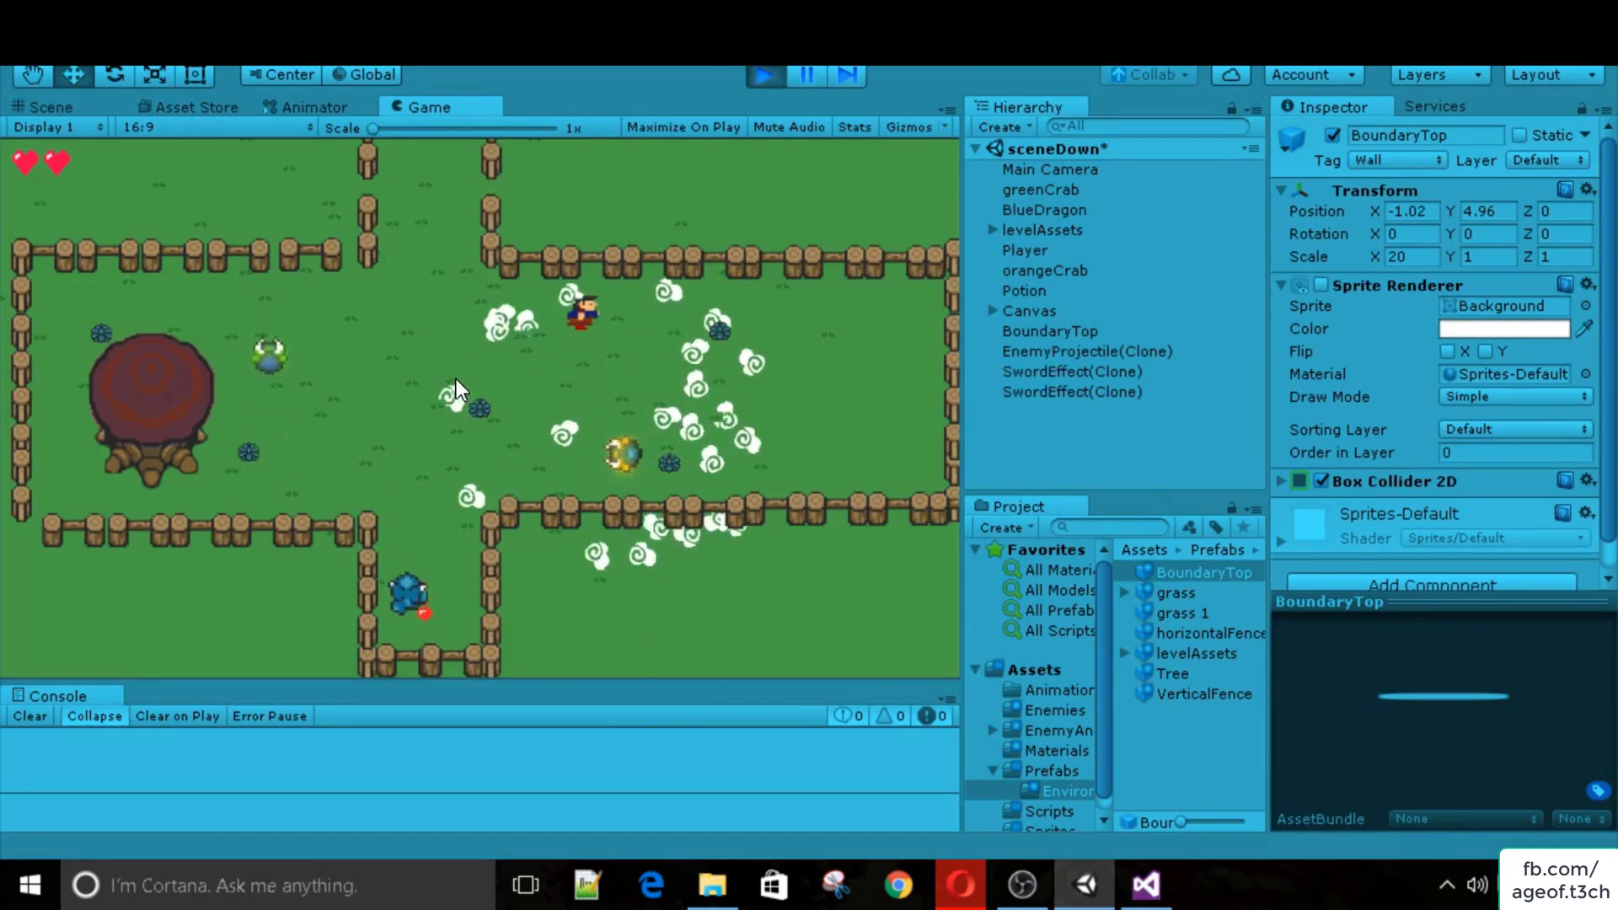
key("Right")
key("Left")
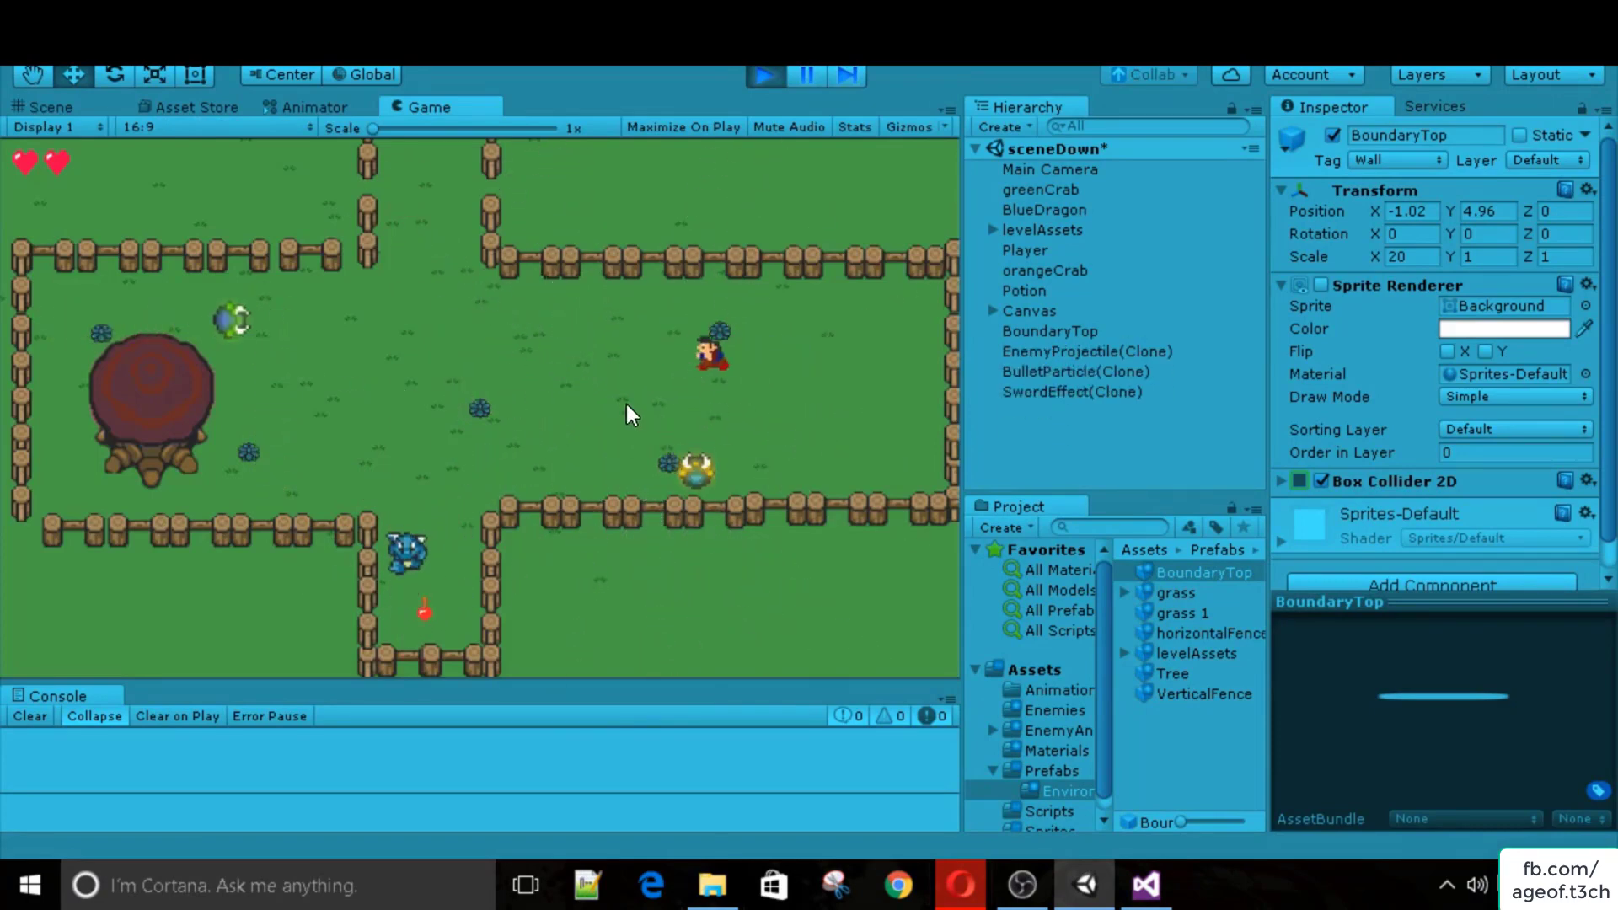
key("Left")
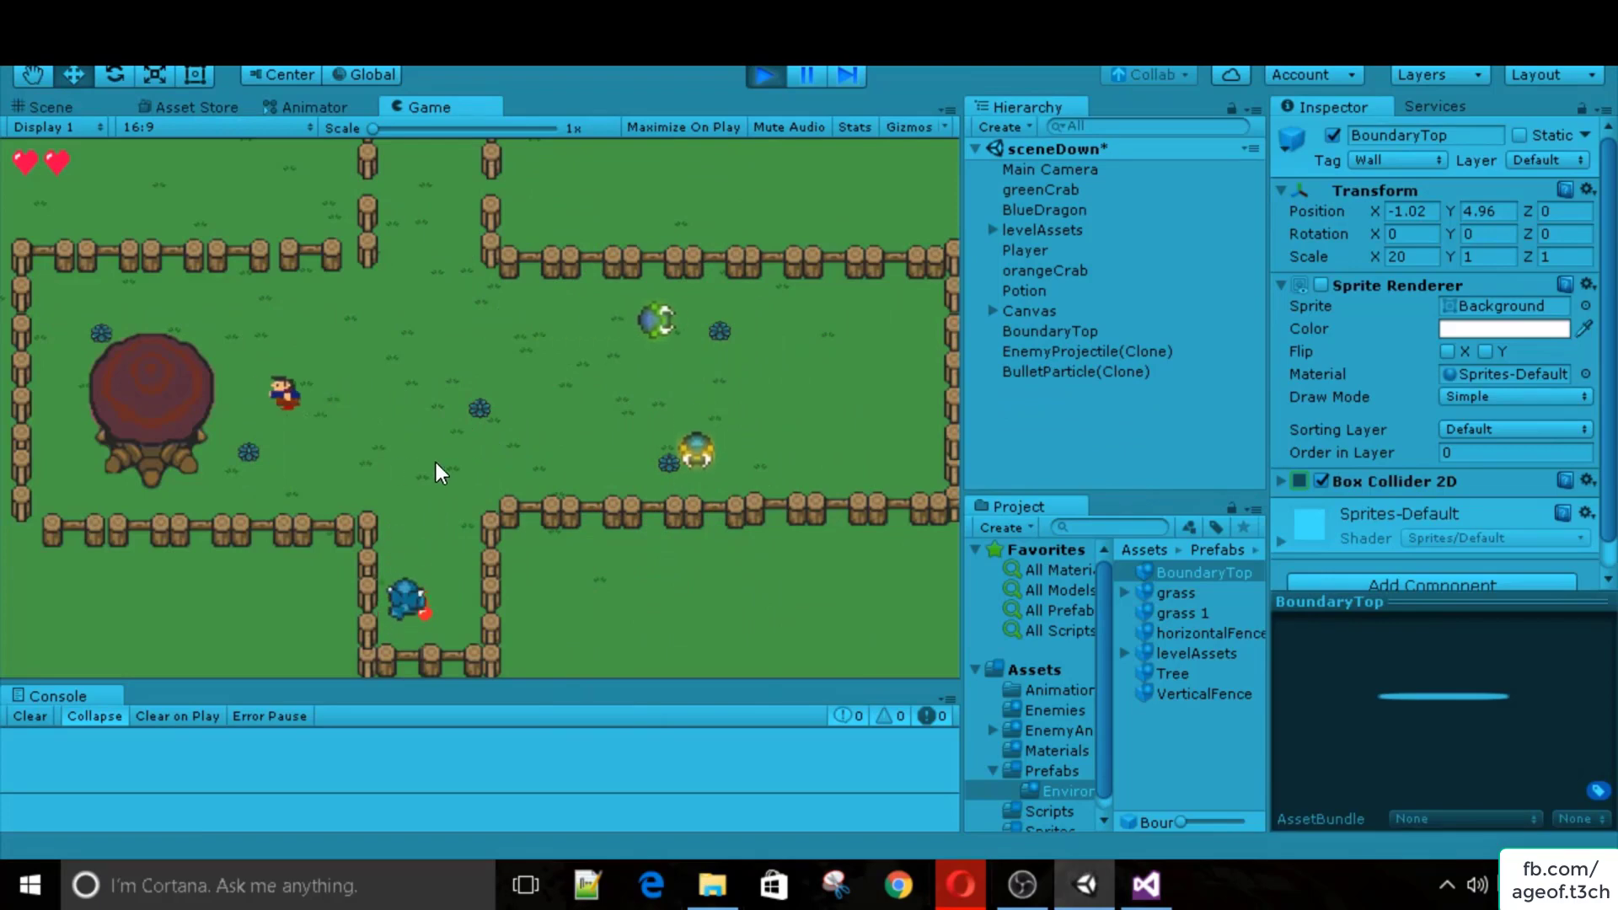
Walk the player down into the lower fenced alcove and collect the potion.
key("Down")
key("Up")
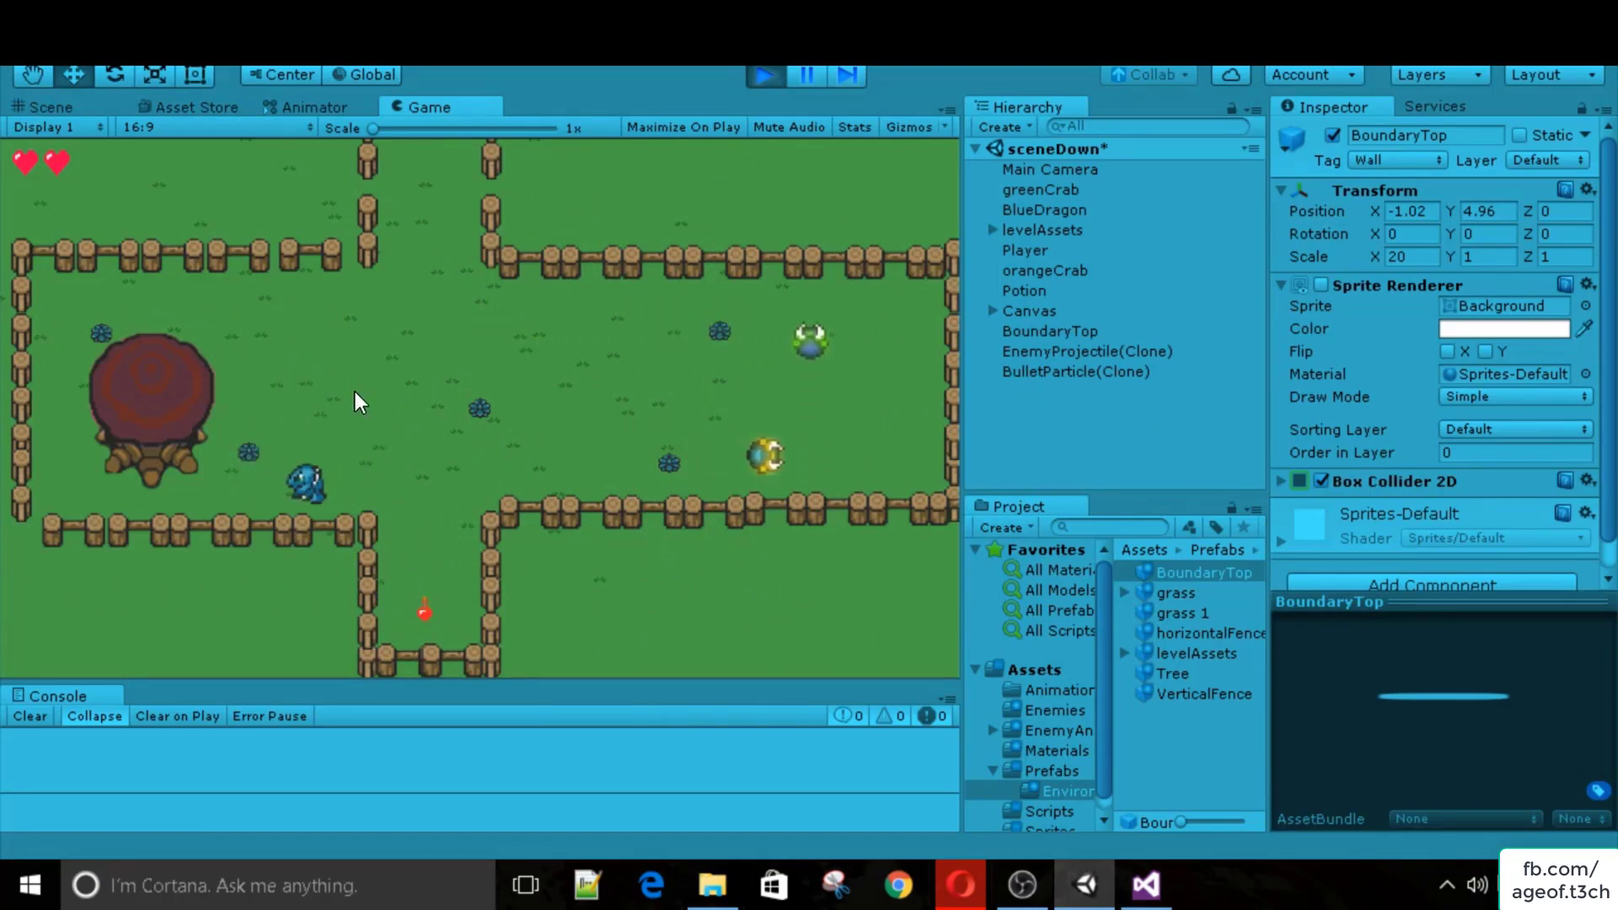
key("Right")
key("Down")
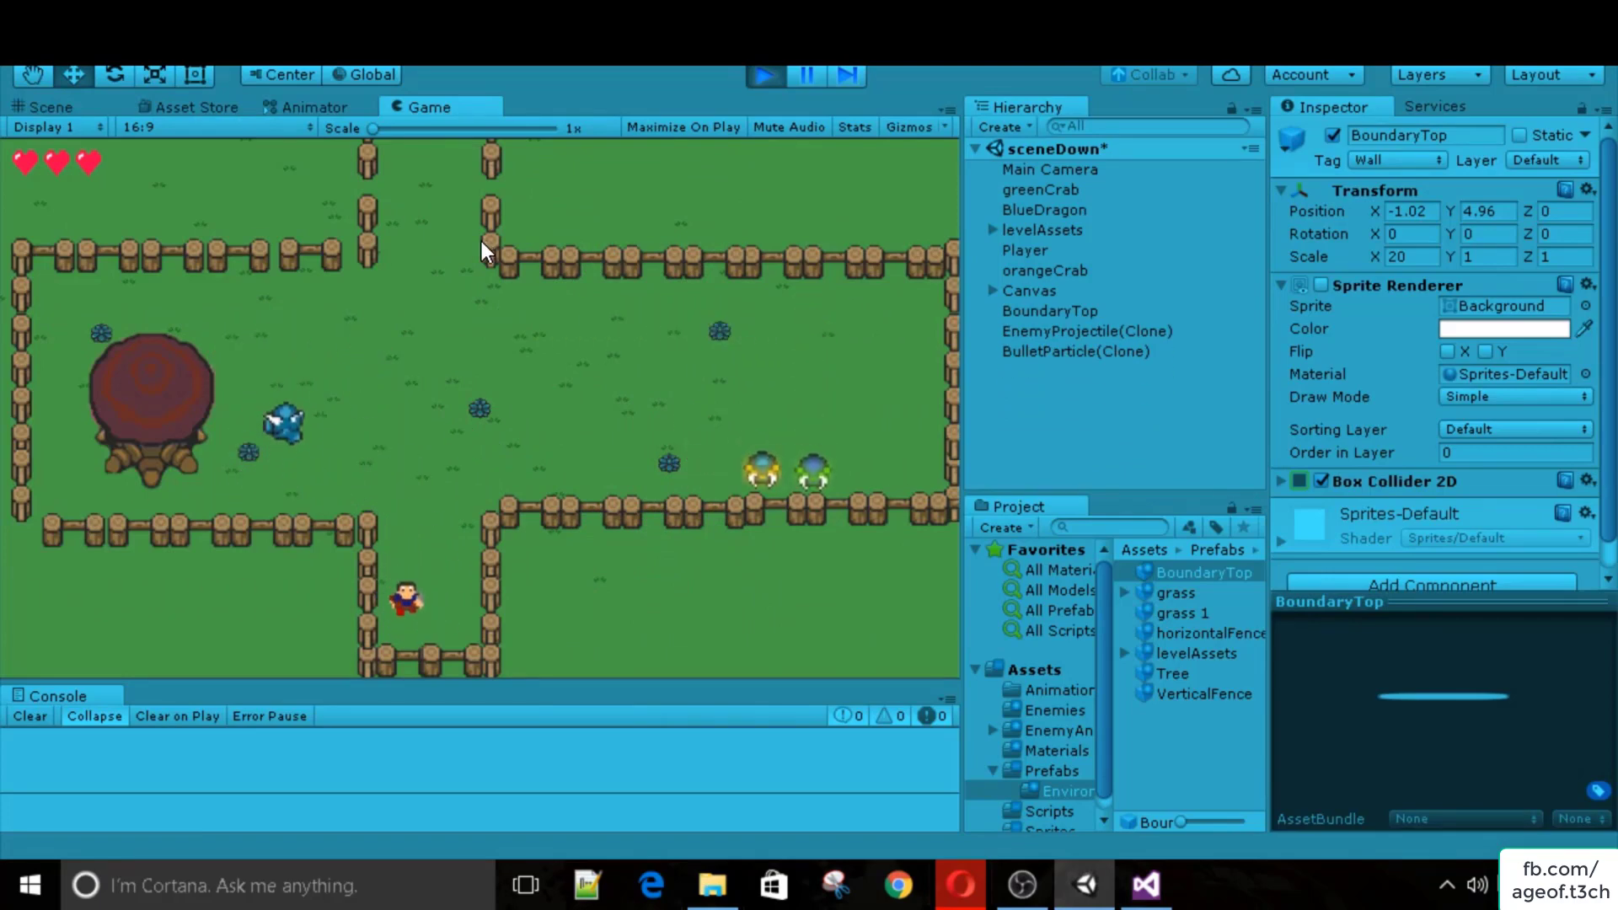
Walk the player up into the upper passage to test the BoundaryTop collider, and move around below it.
key("Right")
key("Up")
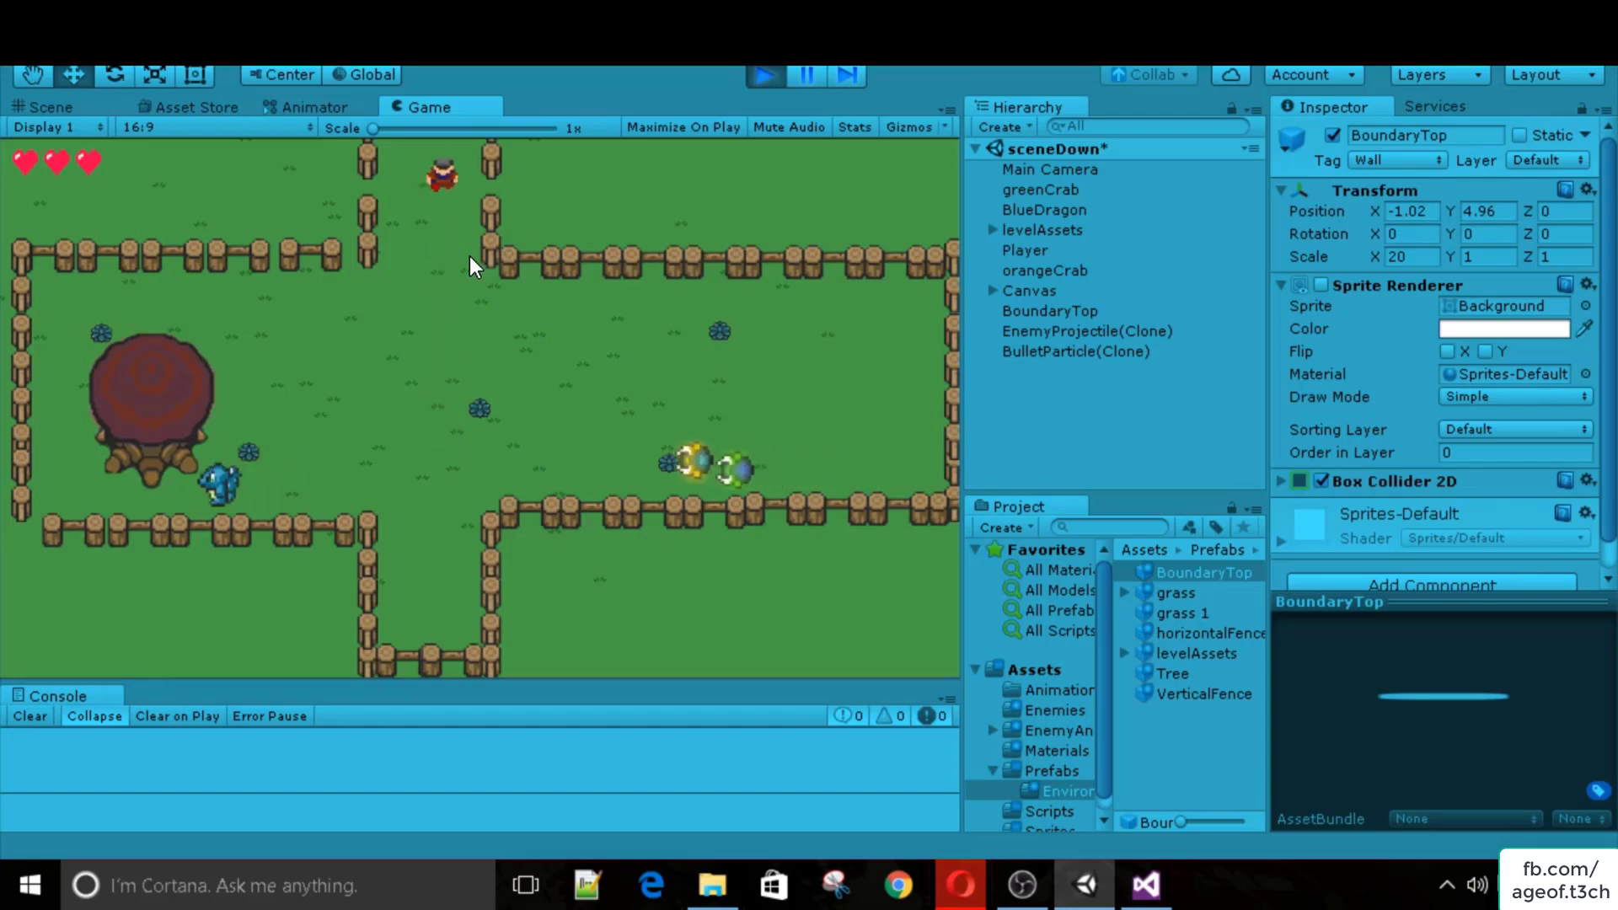
key("Left")
key("Down")
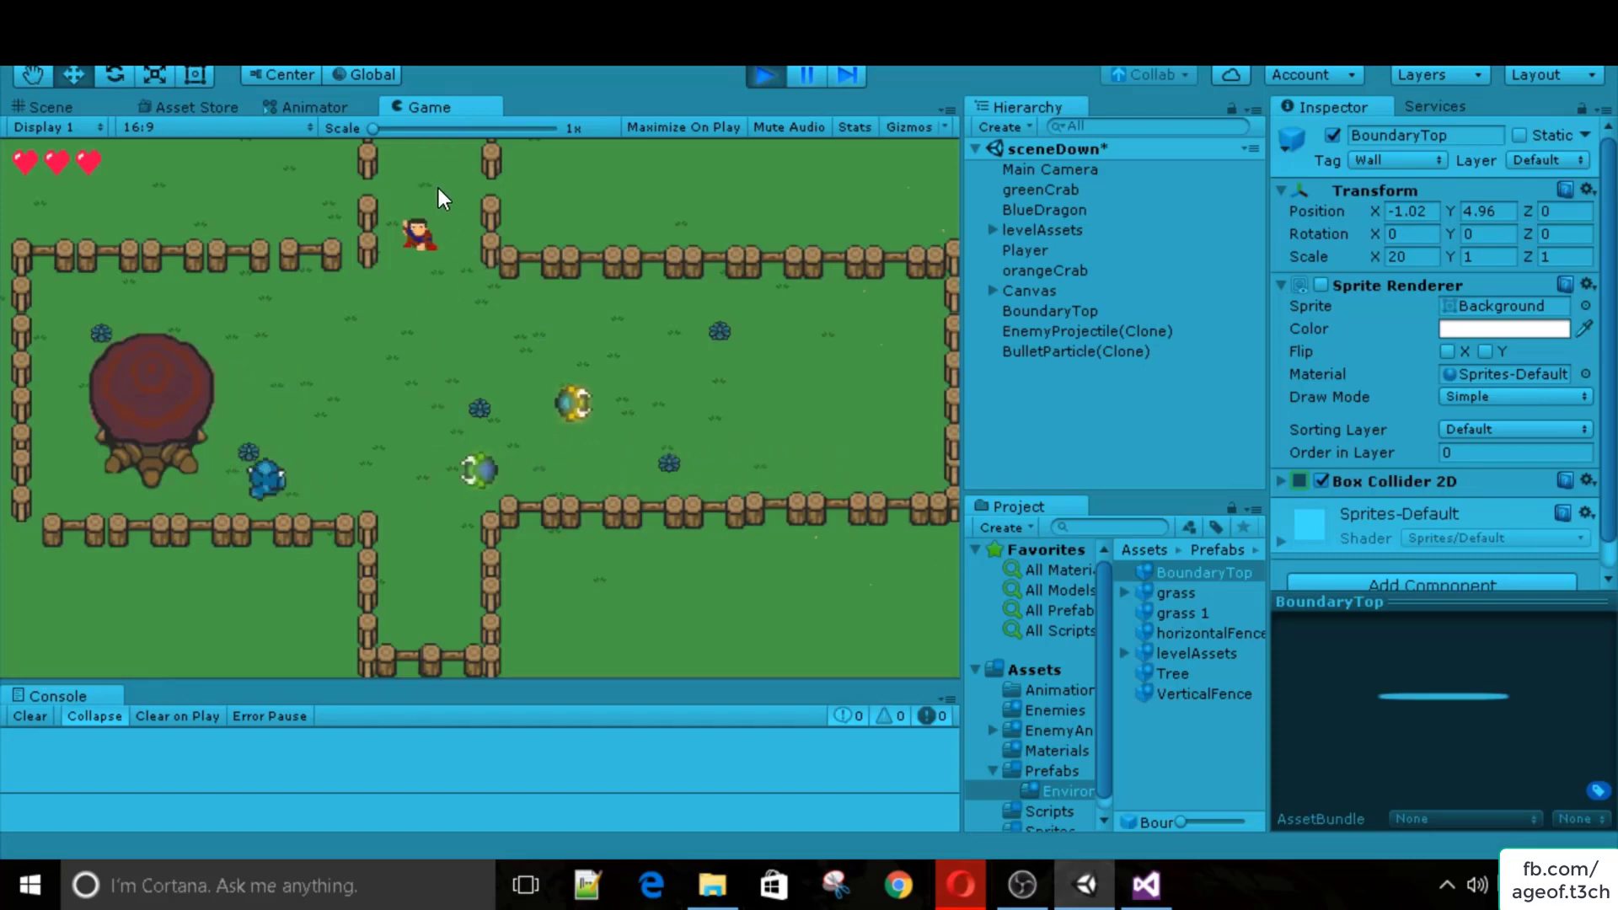
key("Right")
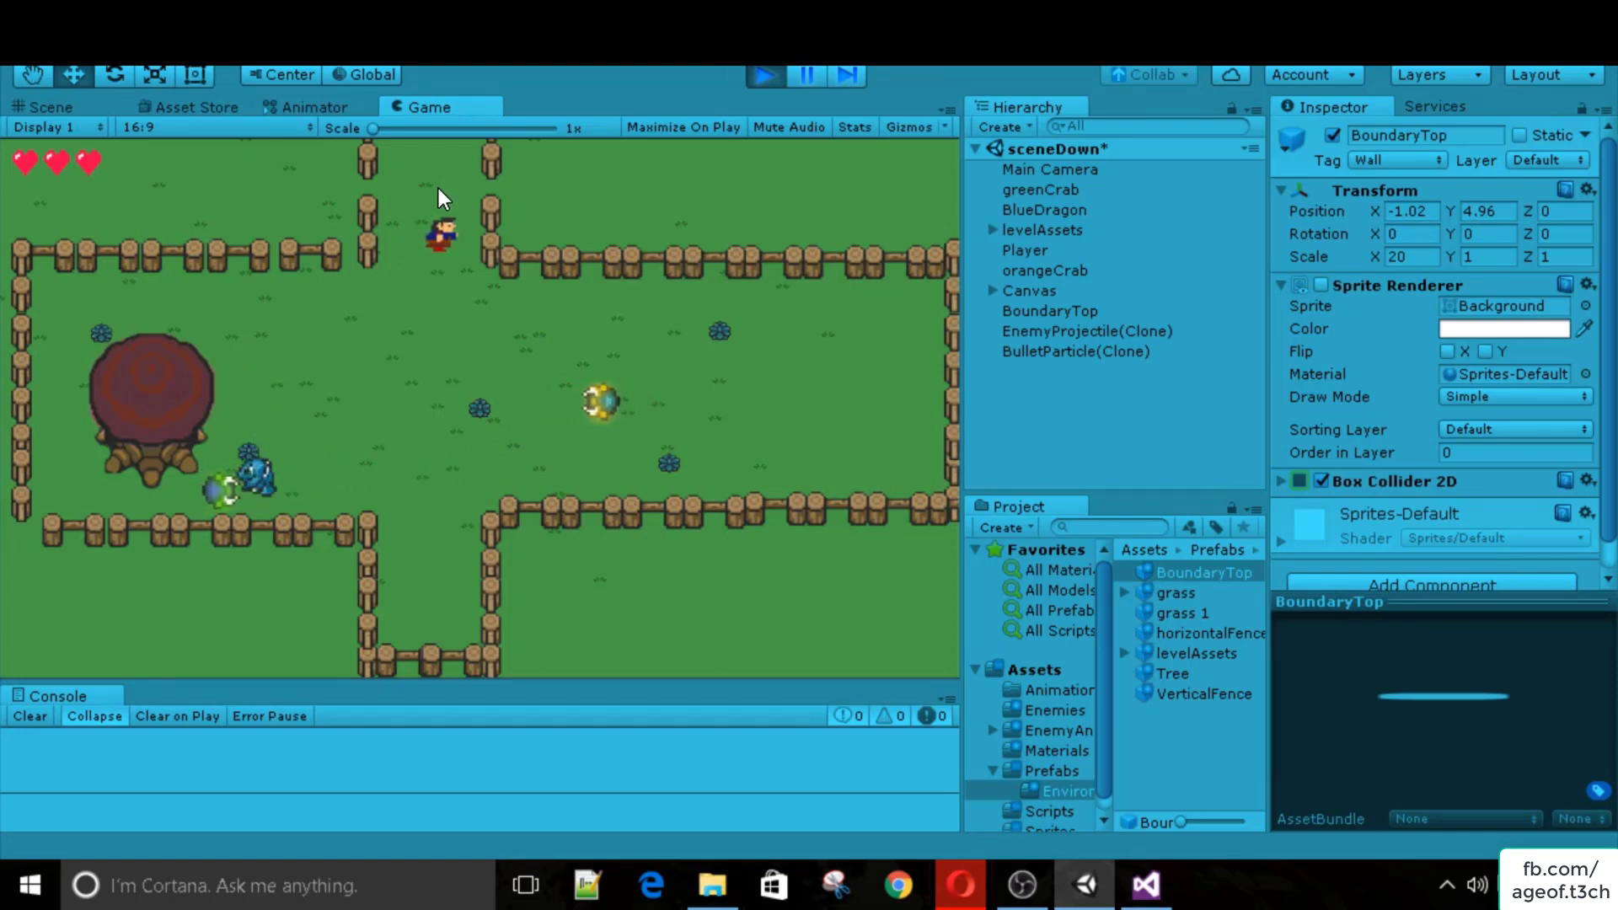